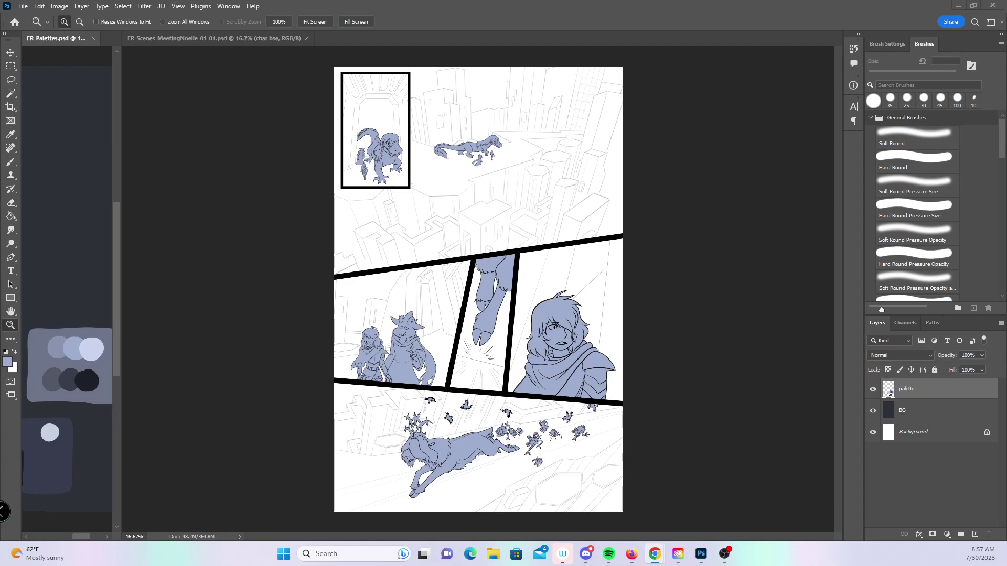
- Switch to the ER_Scenes_MeetingNoelle_01_01 page and check its BG lines layer by toggling its visibility
left_click(937, 412)
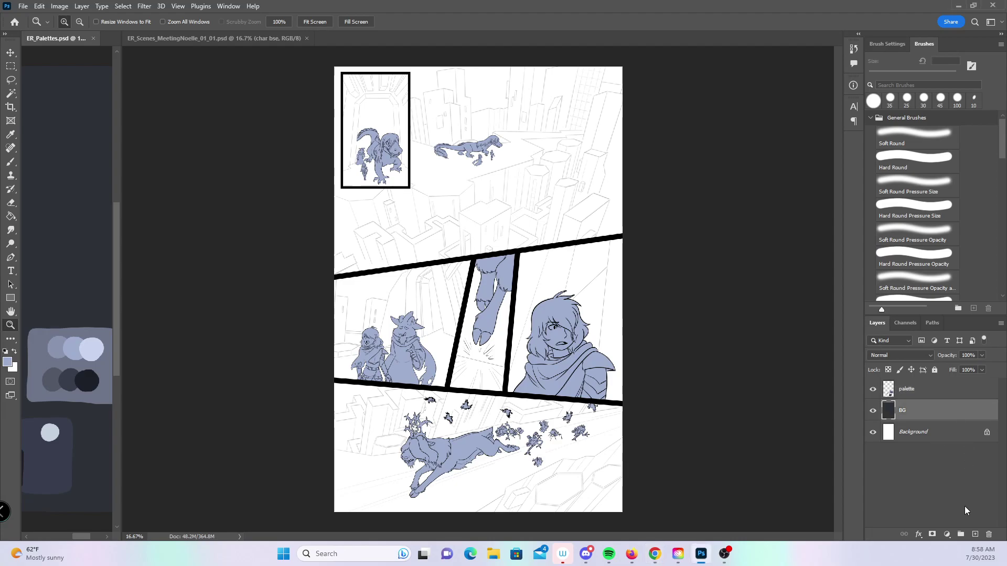
left_click(260, 38)
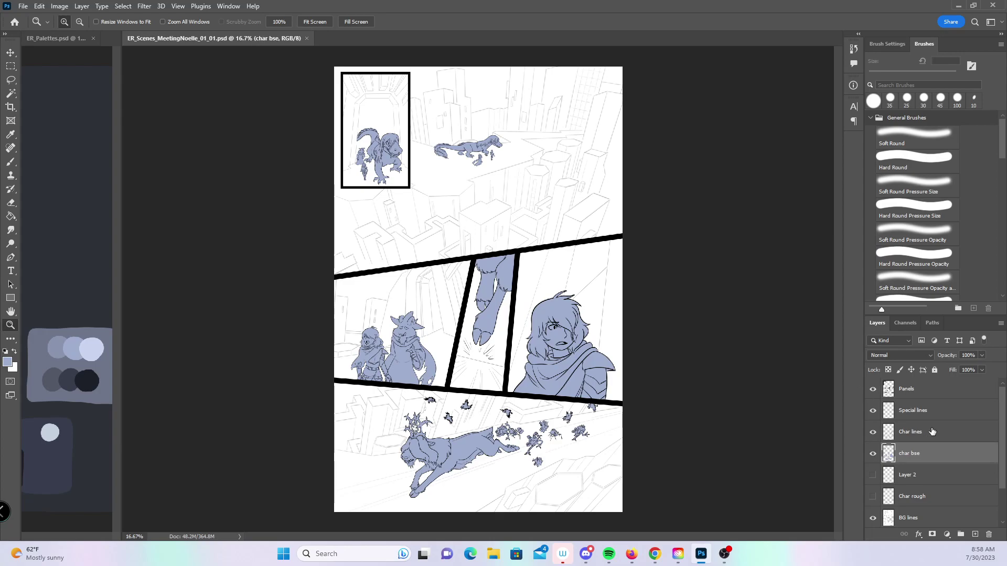
scroll(1002, 434, "down", 2)
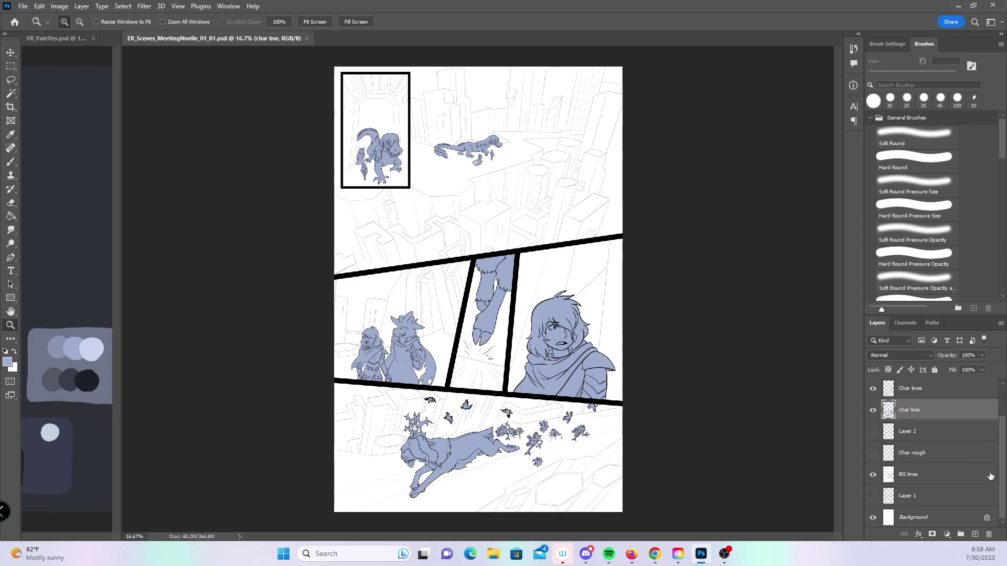
left_click(927, 496)
left_click(873, 474)
left_click(873, 474)
- Set the BG lines layer to Multiply blending at 100% opacity
left_click(918, 473)
left_click(904, 356)
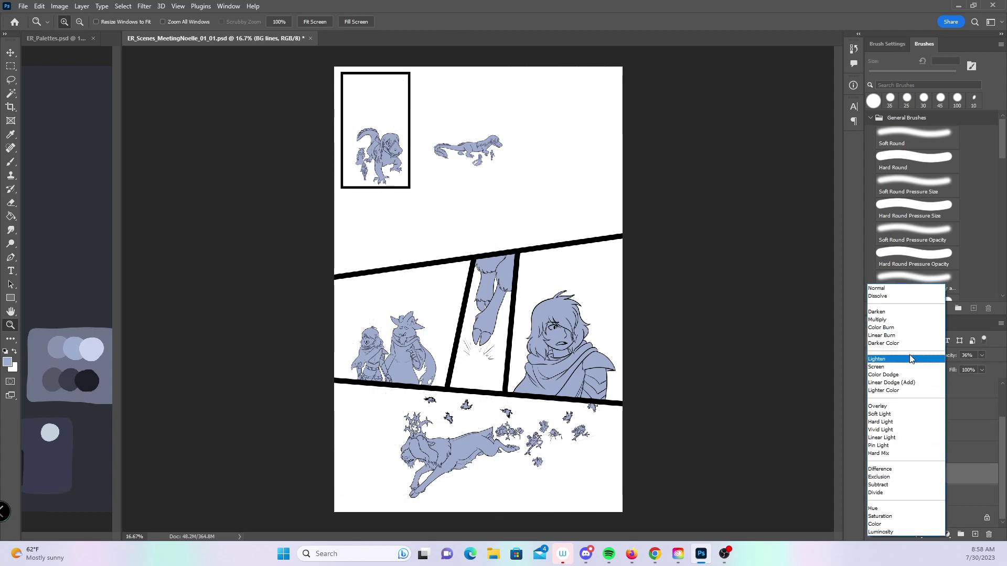
left_click(910, 360)
left_click(910, 356)
left_click(886, 320)
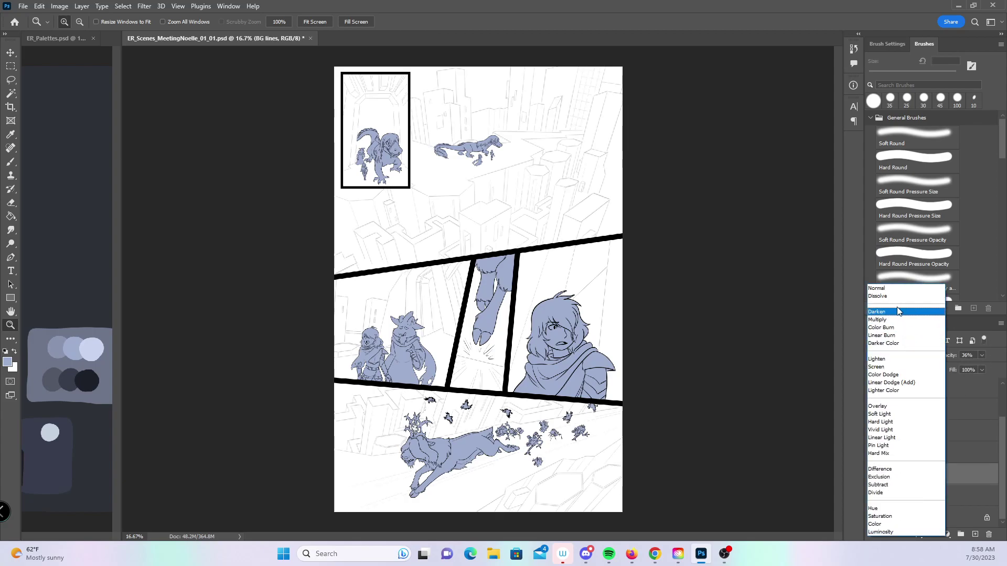
left_click_drag(964, 363, 999, 366)
- Add a new layer beneath BG lines and fill it with the blue-grey sampled from the palette document
left_click(933, 496)
left_click(975, 534)
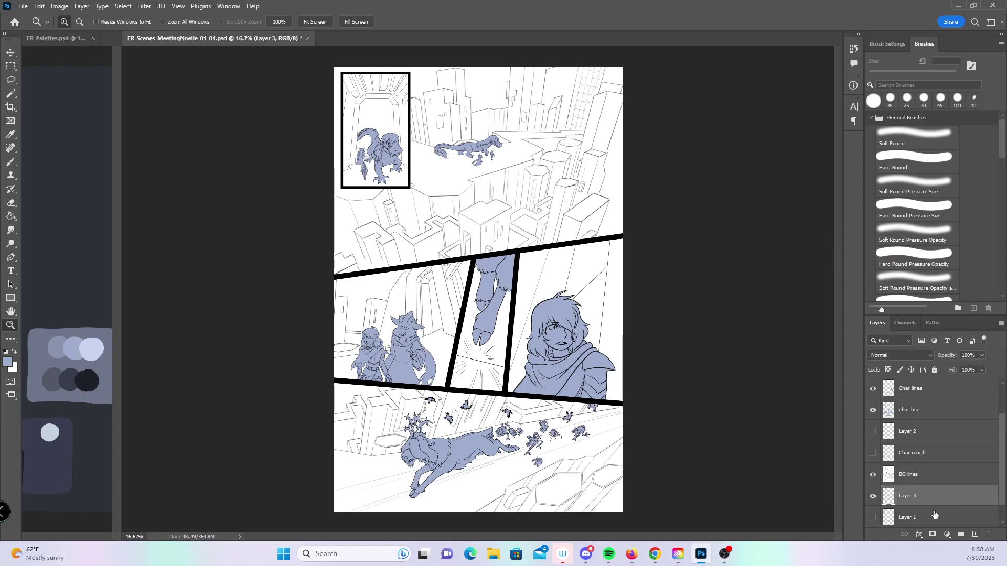
left_click(11, 161)
left_click(43, 348, "alt")
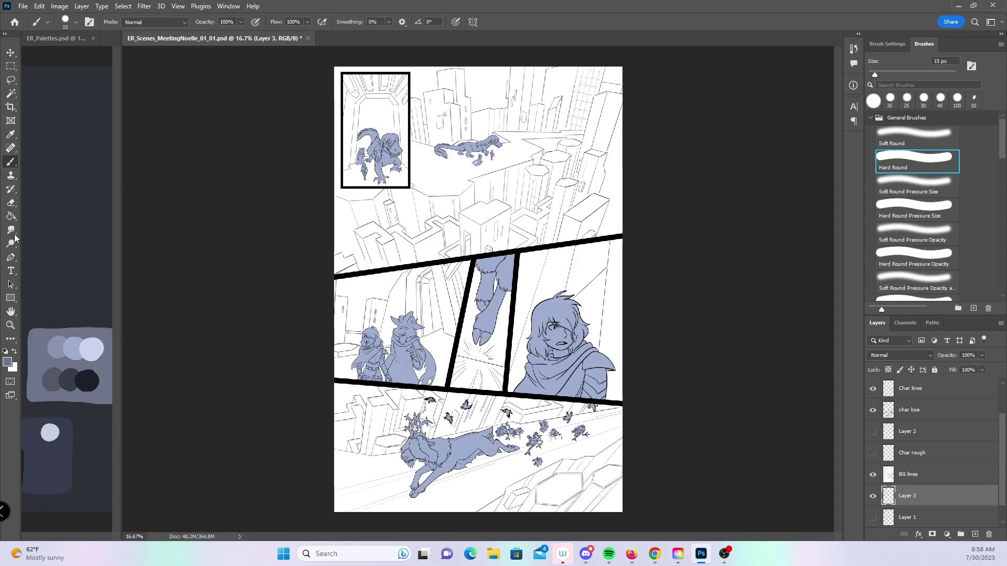
left_click(10, 216)
left_click(500, 289)
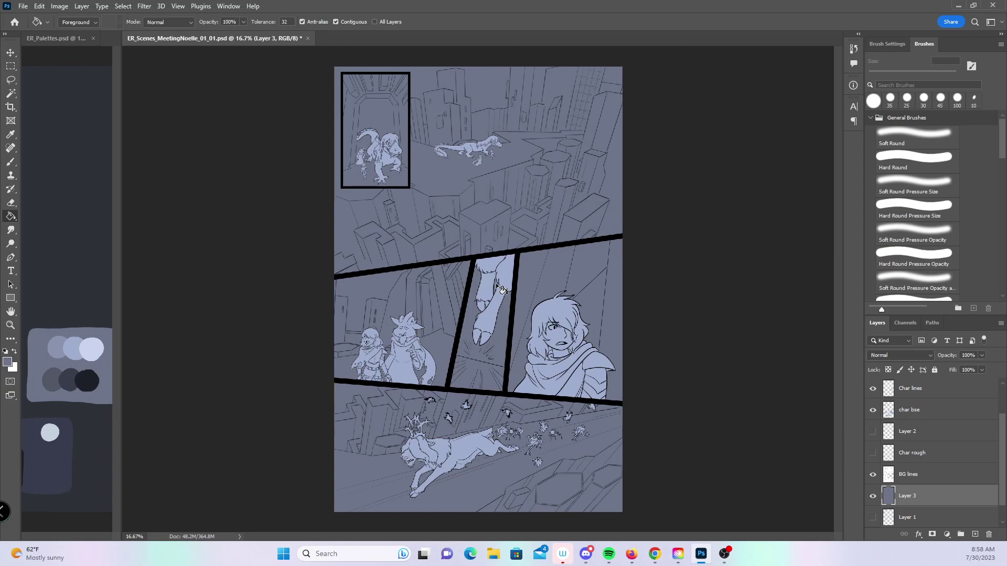
- Rename the blue-grey filled layer as BG base
key("z")
left_click(530, 251)
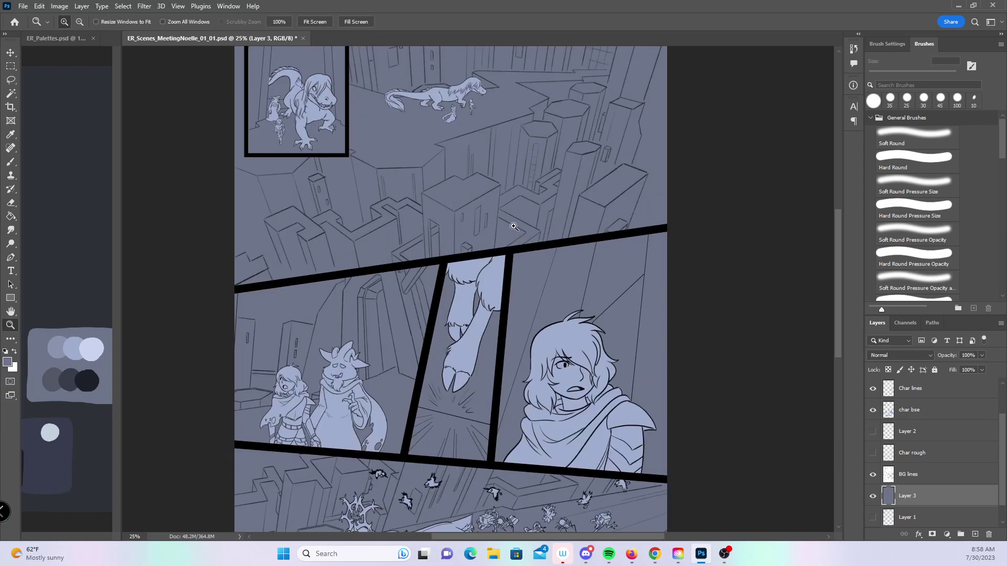
left_click(515, 316)
left_click_drag(508, 310, 574, 393)
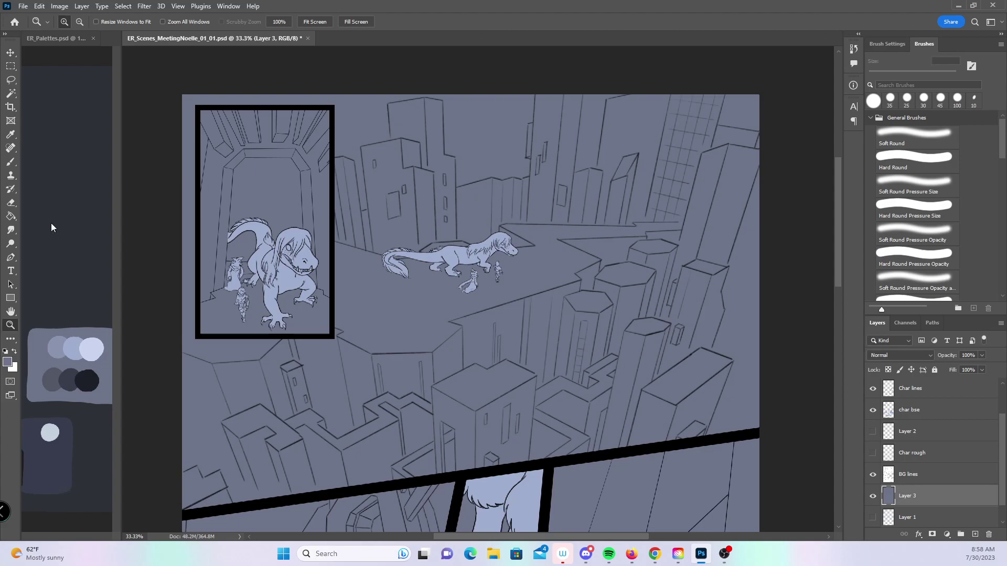
double_click(910, 495)
type("BG base")
key("Return")
- Create a new layer above BG base and name it BG sh 1
left_click(974, 534)
double_click(909, 495)
type("BG")
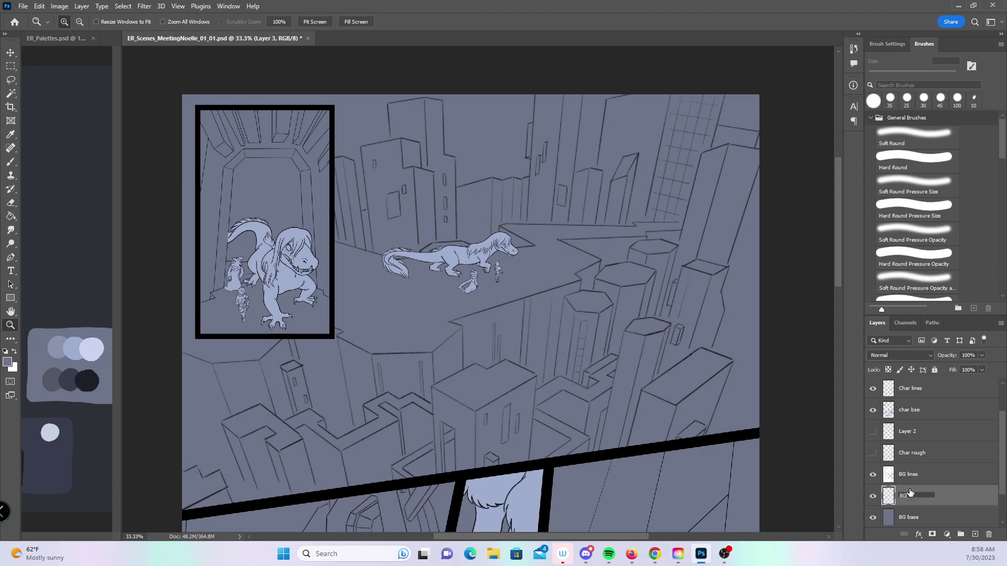
type(" sh 1")
key("Return")
- Sample a dark grey from the palette for the 15 px Hard Round brush and frame the buildings below the inset panel
left_click(10, 162)
left_click(54, 375, "alt")
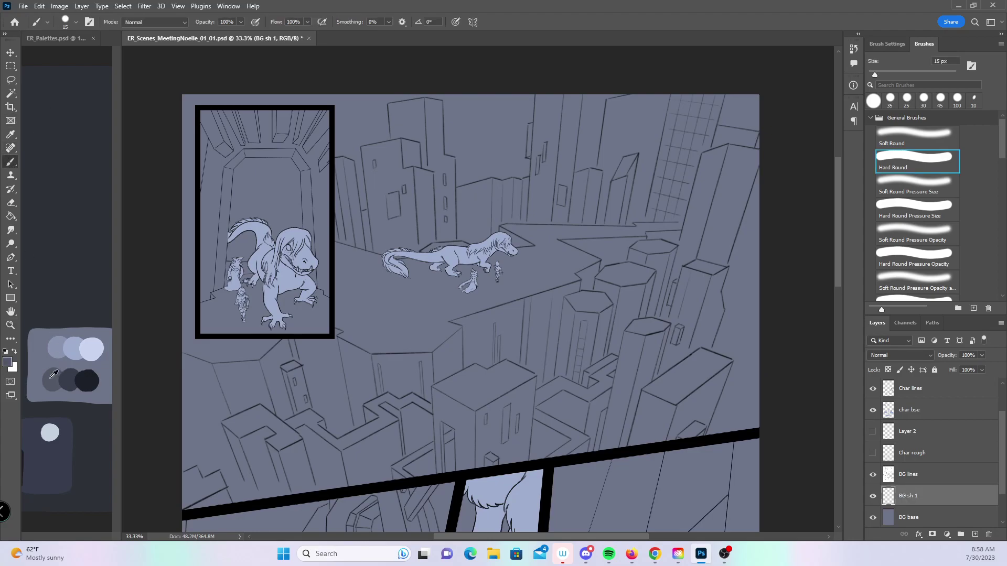
left_click(42, 359, "alt")
key("z")
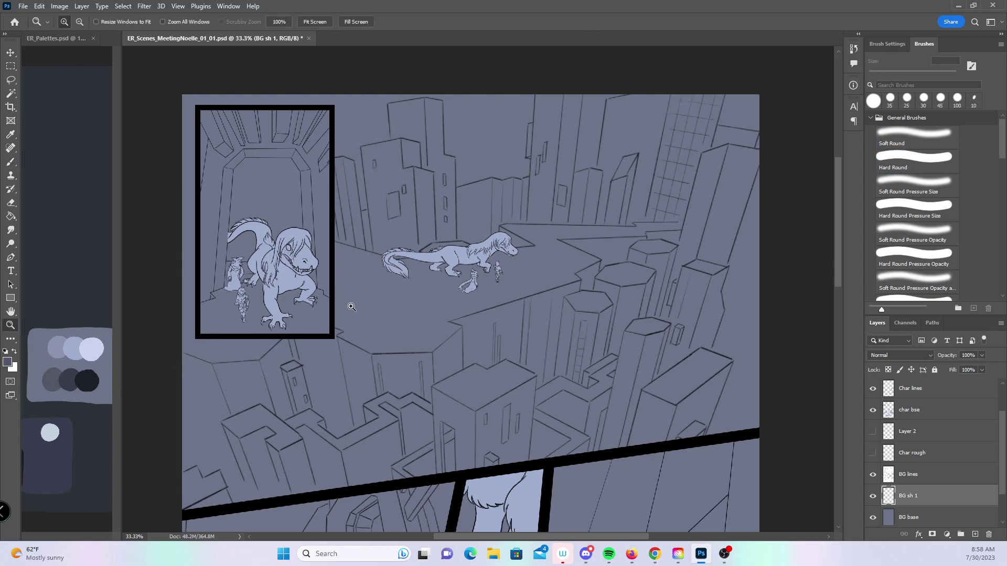
left_click(352, 337)
left_click(355, 341)
left_click_drag(360, 360, 522, 183)
left_click_drag(436, 251, 500, 272)
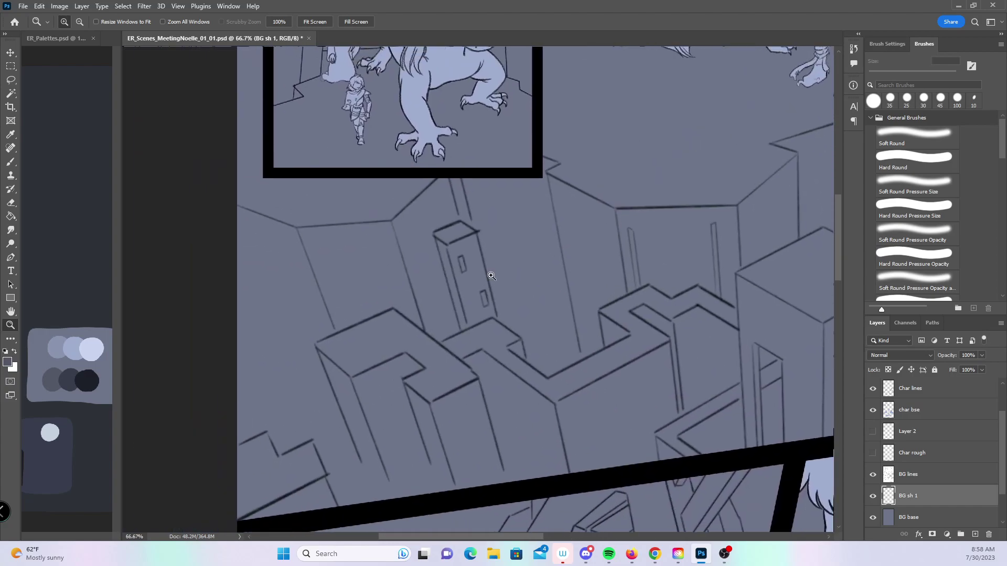
left_click(468, 275)
left_click_drag(370, 249, 468, 268)
left_click(11, 161)
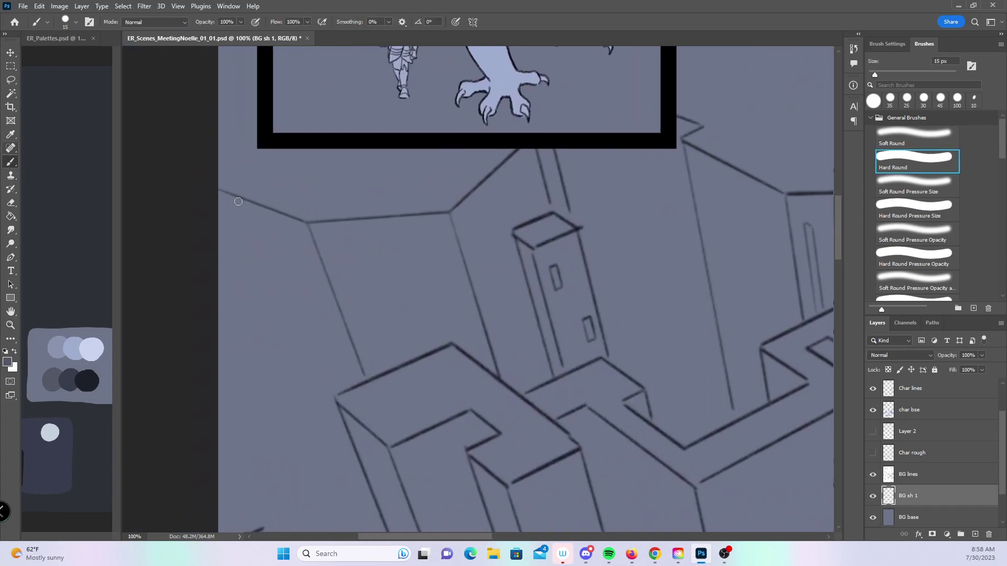
- Paint a straight shadow band under the cliff ledge, from the page's left edge past the inset panel to the next ledge corner
left_click(217, 193)
left_click(309, 229, "shift")
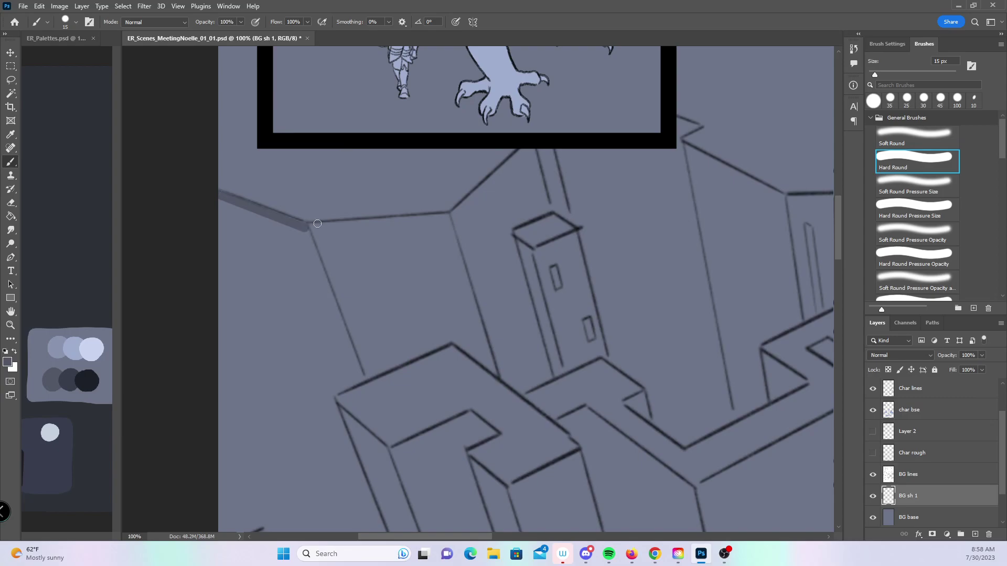
left_click(452, 214, "shift")
left_click(522, 151, "shift")
left_click(672, 151, "shift")
mouse_move(678, 147)
left_mouse_down()
mouse_move(681, 125)
mouse_move(694, 127)
mouse_move(686, 132)
left_mouse_up()
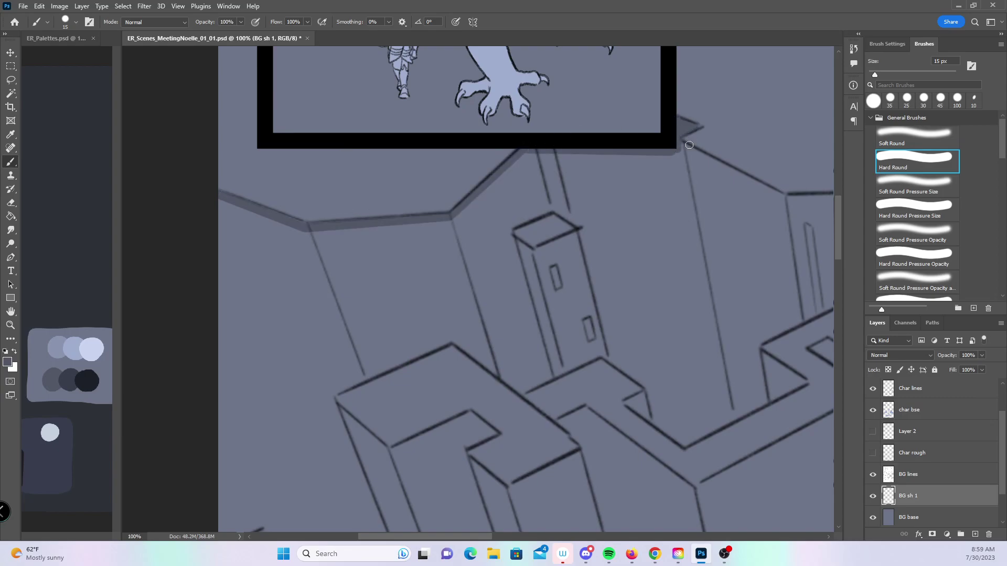
left_click(785, 199, "shift")
- Shade the narrow tower's left side and continue the shadow along the right rear roof edge of the notched block
left_click_drag(642, 319, 479, 283)
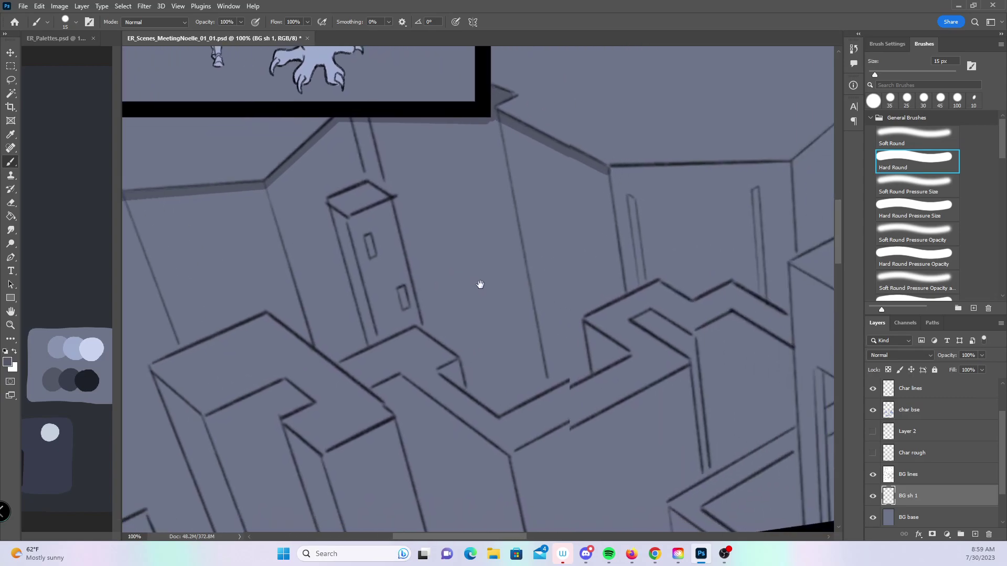
left_click_drag(322, 202, 336, 215)
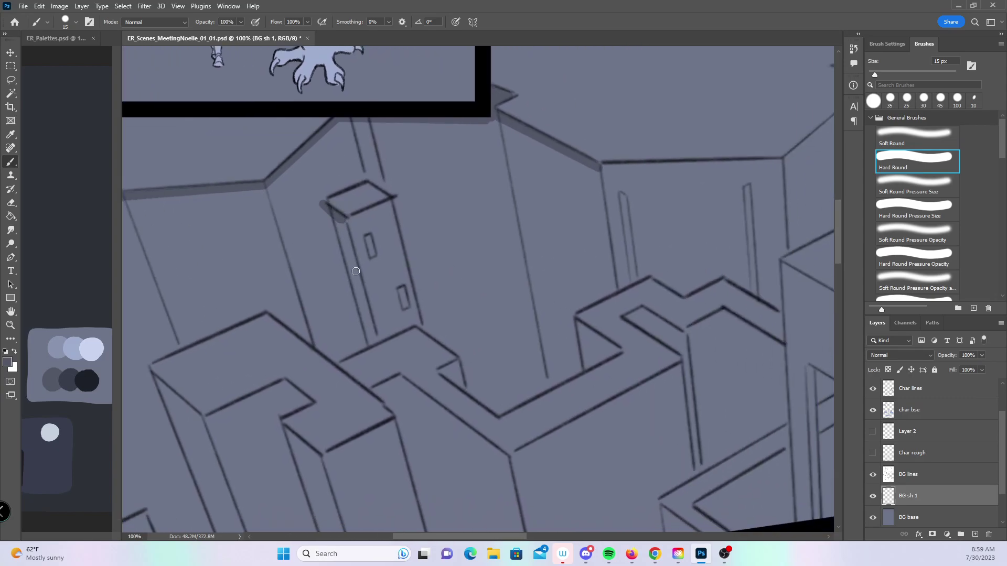
left_click(376, 341, "shift")
left_click(337, 361, "shift")
left_click(267, 307, "shift")
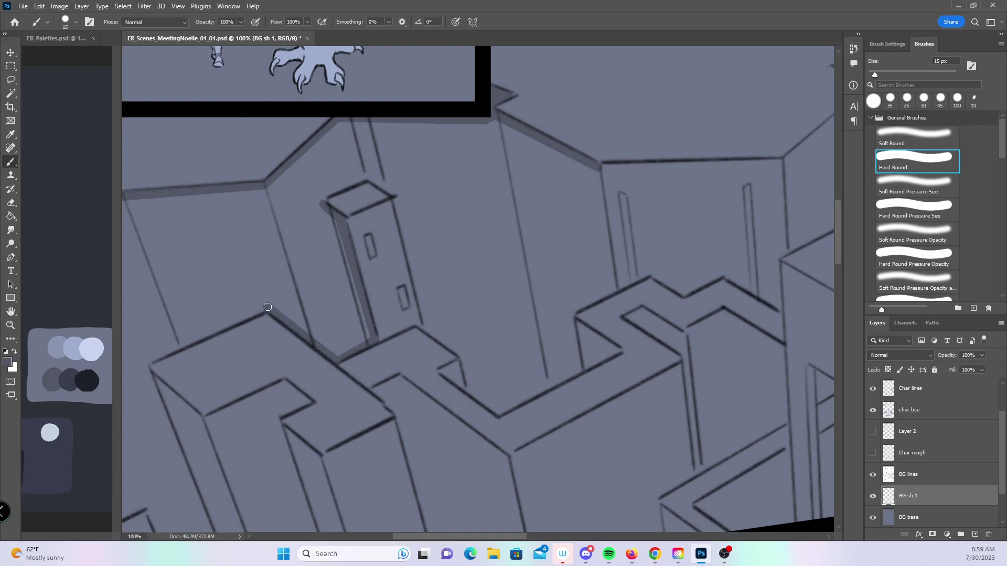
- Outline the narrow tower's top and right side with shadow, continuing along the adjoining rooftop's rear edge
left_click_drag(323, 196, 323, 196)
left_click(368, 177, "shift")
left_click(398, 202, "shift")
left_click(427, 330, "shift")
left_click(464, 358, "shift")
- Paint shadow bands along the notched block's left rear roof edge and around the stepped rooftop at the page's left edge
left_click_drag(398, 370, 543, 251)
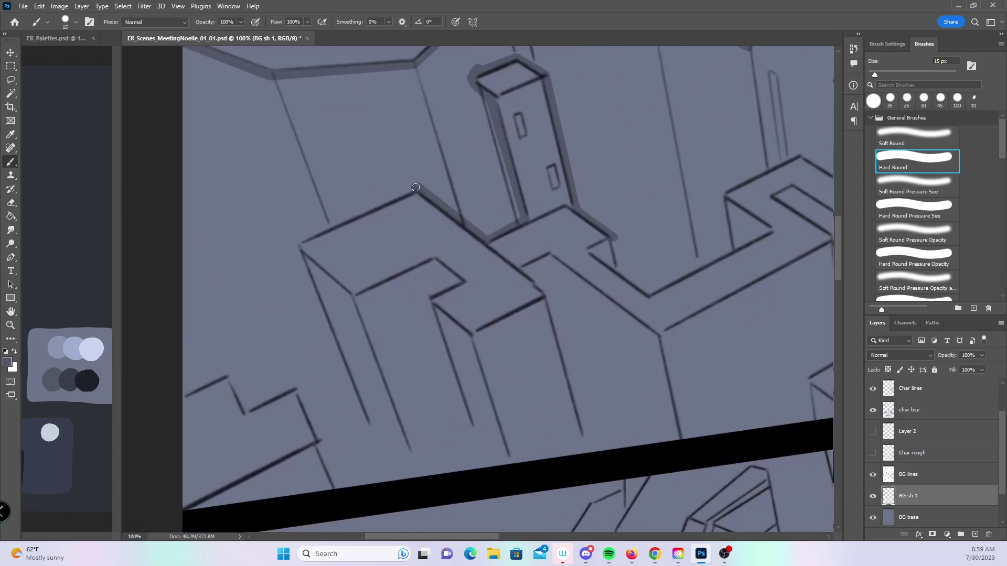
left_click(290, 242, "shift")
left_click(184, 395)
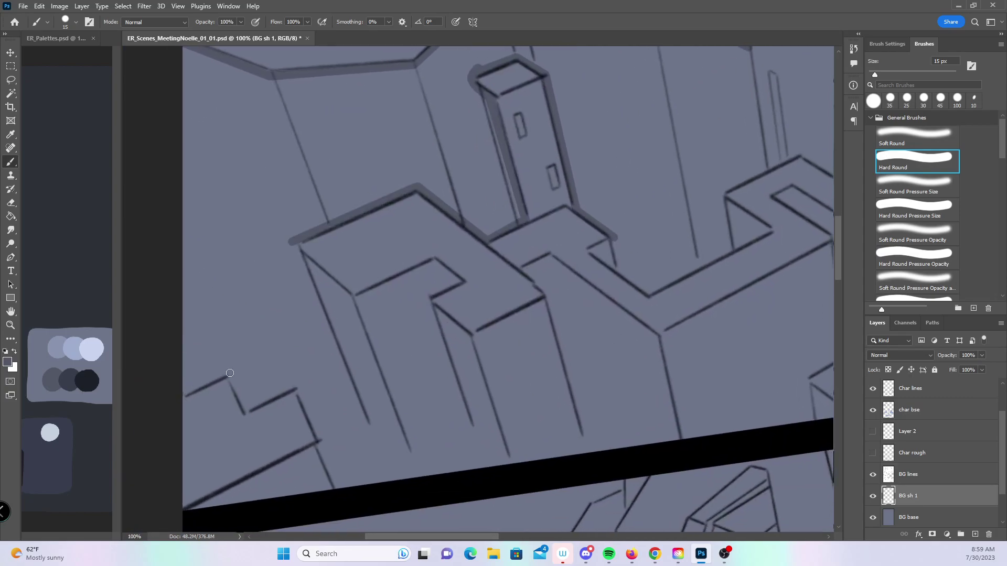
left_click(229, 370, "shift")
left_click(245, 413, "shift")
left_click(295, 387, "shift")
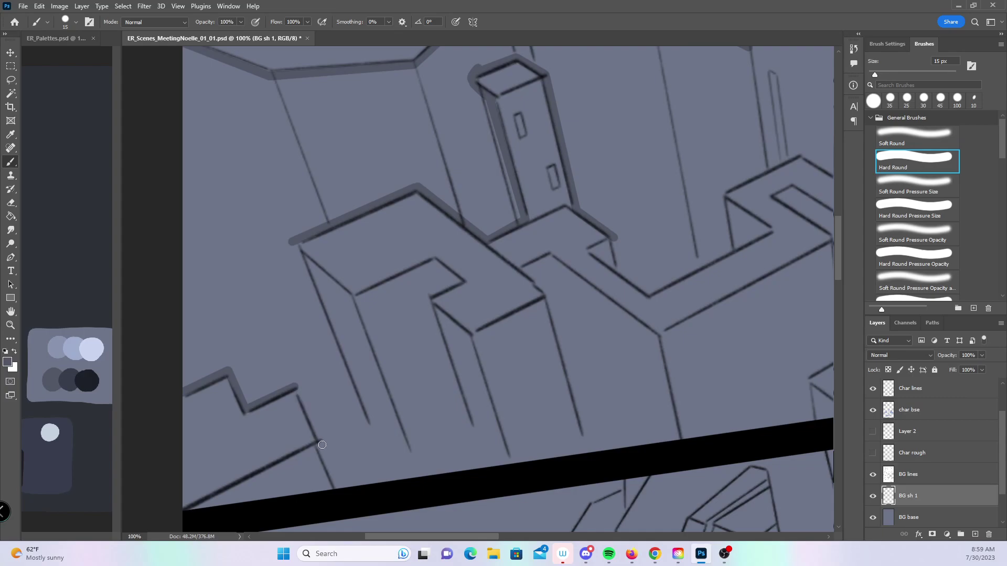
left_click(322, 444, "shift")
- Paint a shadow band under the notched block's front roof edge and around its notch
mouse_move(611, 373)
left_mouse_down()
mouse_move(520, 434)
mouse_move(529, 359)
left_mouse_up()
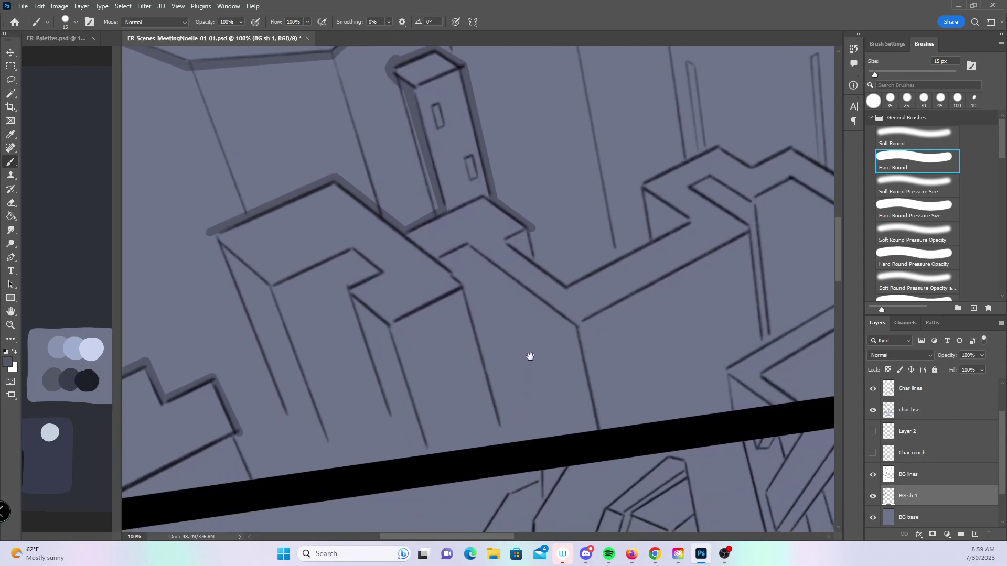
left_click(214, 240)
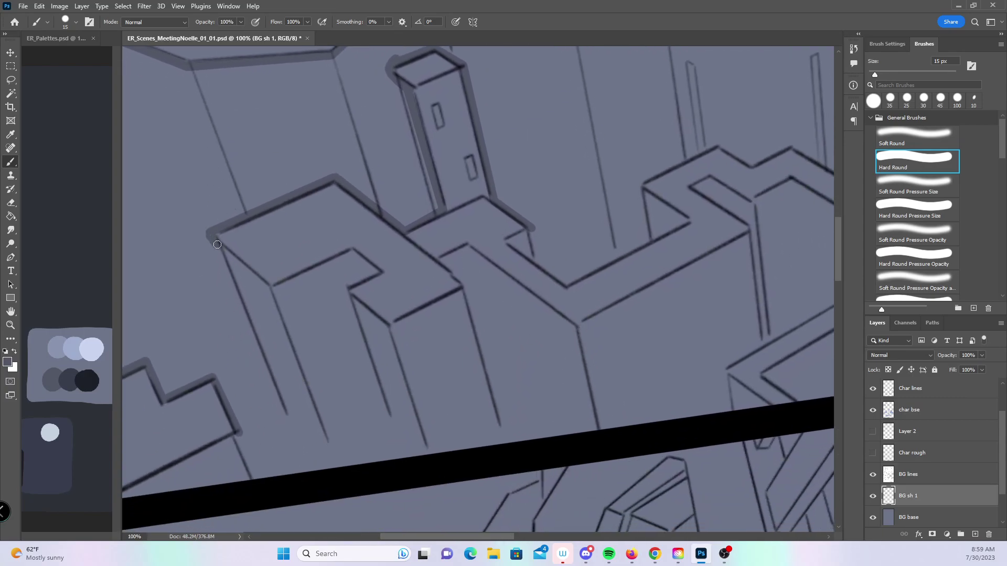
left_click(272, 293, "shift")
left_click(355, 255, "shift")
left_click(376, 271, "shift")
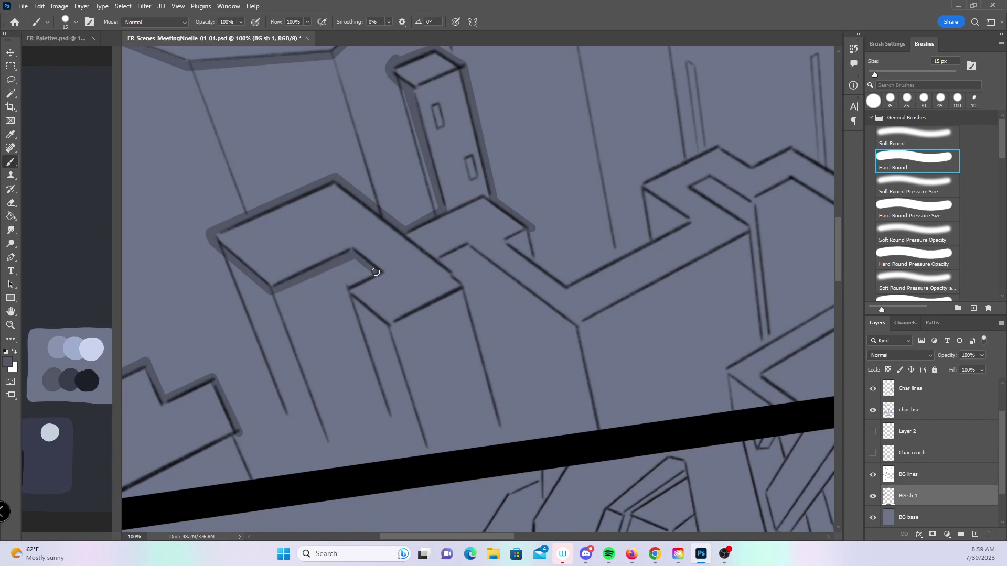
left_click(342, 289, "shift")
- Shade down the notched block's front corner, along the panel border and up the stepped block's side
left_click_drag(343, 292, 347, 300)
left_click(383, 326, "shift")
left_click(427, 455, "shift")
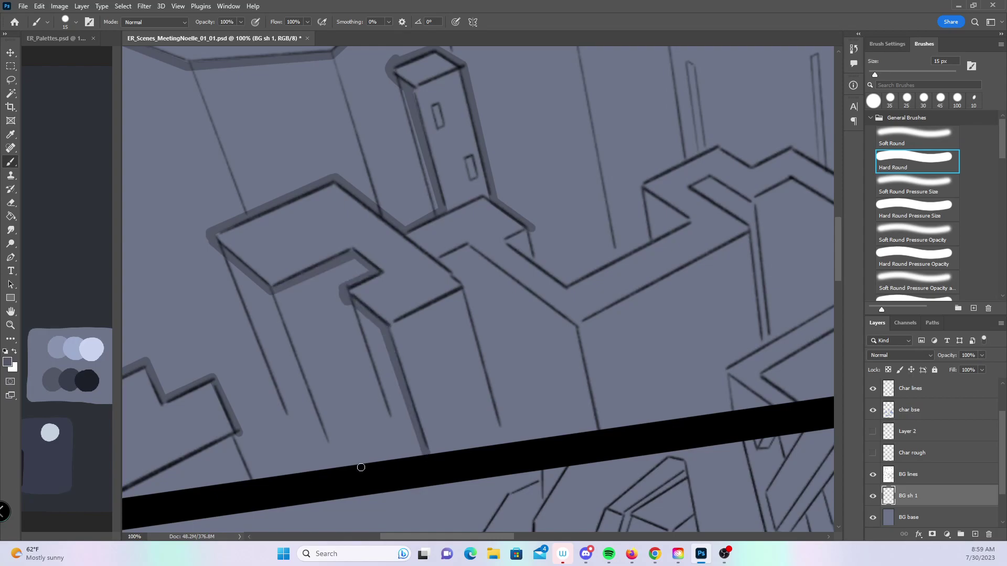
left_click(256, 478, "shift")
left_click(238, 434, "shift")
- Outline the wall face right of the notched block with shadow along its sides, the panel border and the roof edge
mouse_move(734, 336)
left_mouse_down()
mouse_move(574, 369)
mouse_move(525, 343)
left_mouse_up()
left_click_drag(257, 266, 284, 302)
left_click(325, 451, "shift")
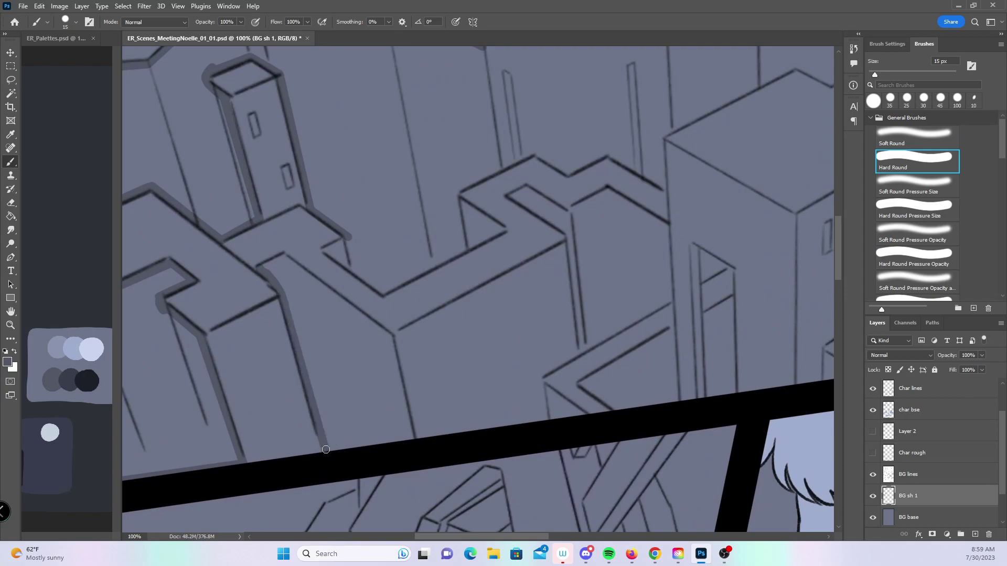
left_click(409, 438, "shift")
left_click(389, 337, "shift")
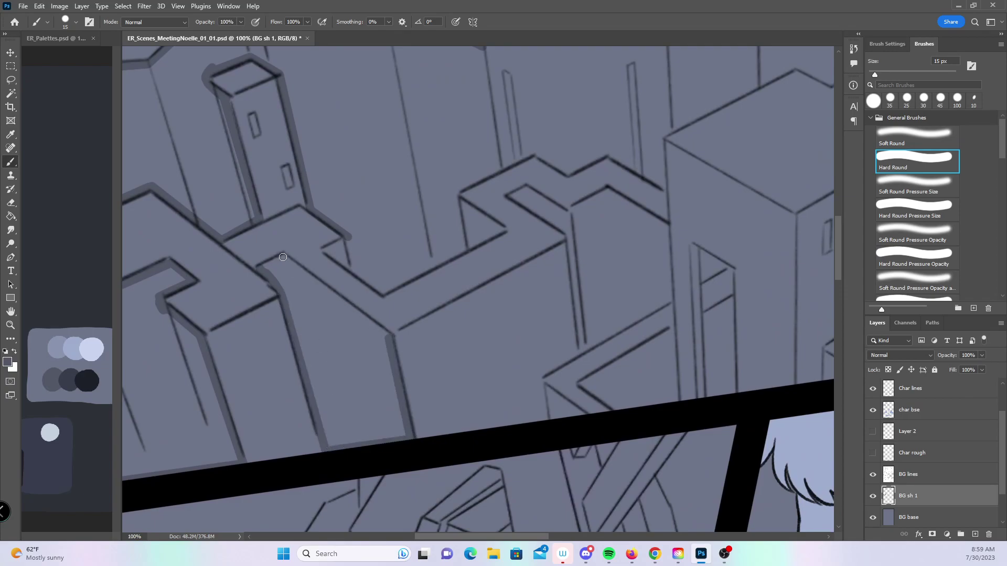
left_click(282, 257, "shift")
left_click(263, 267, "shift")
- Fill the slanted recess in the zigzag rooftop with shadow and shade the narrow wall edge below it
mouse_move(664, 340)
left_mouse_down()
mouse_move(584, 374)
mouse_move(596, 393)
left_mouse_up()
mouse_move(459, 242)
left_mouse_down()
mouse_move(483, 268)
mouse_move(500, 266)
mouse_move(502, 293)
left_mouse_up()
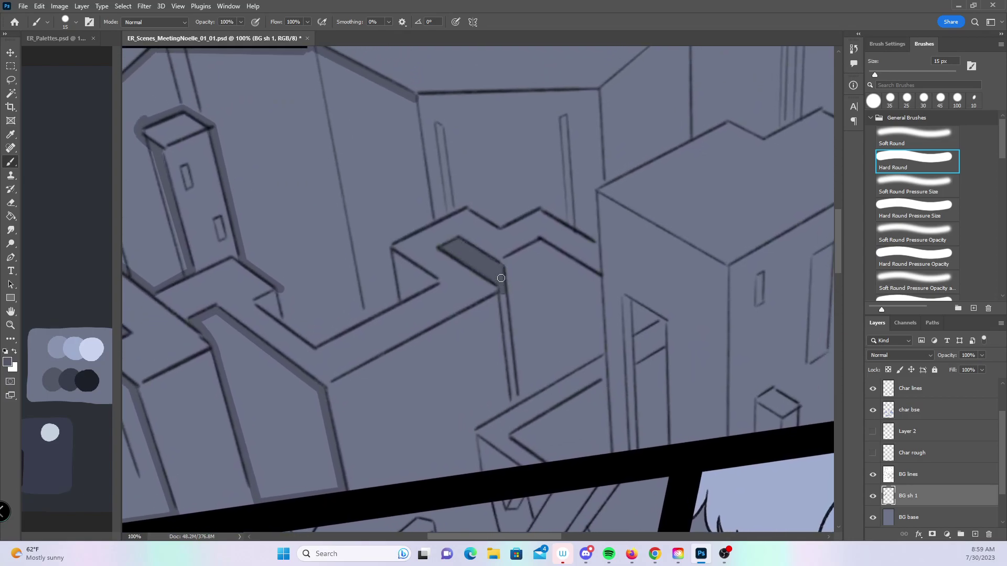
left_click(516, 400, "shift")
- Outline the wall face between the zigzag rooftop and the large block with a shadow band along its edges
mouse_move(644, 378)
left_mouse_down()
mouse_move(574, 318)
mouse_move(693, 336)
mouse_move(686, 346)
mouse_move(516, 367)
left_mouse_up()
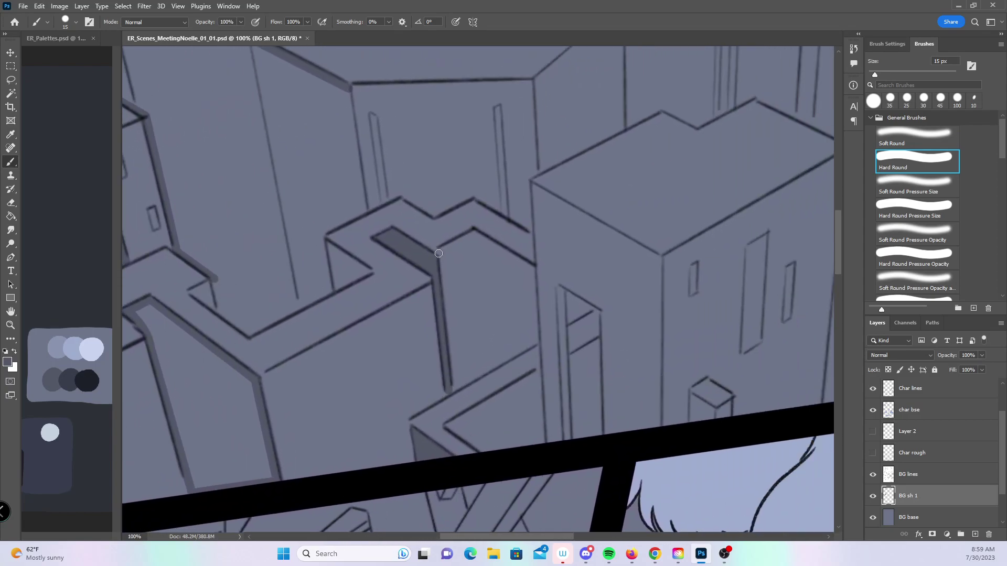
left_click(473, 234, "shift")
left_click(532, 271, "shift")
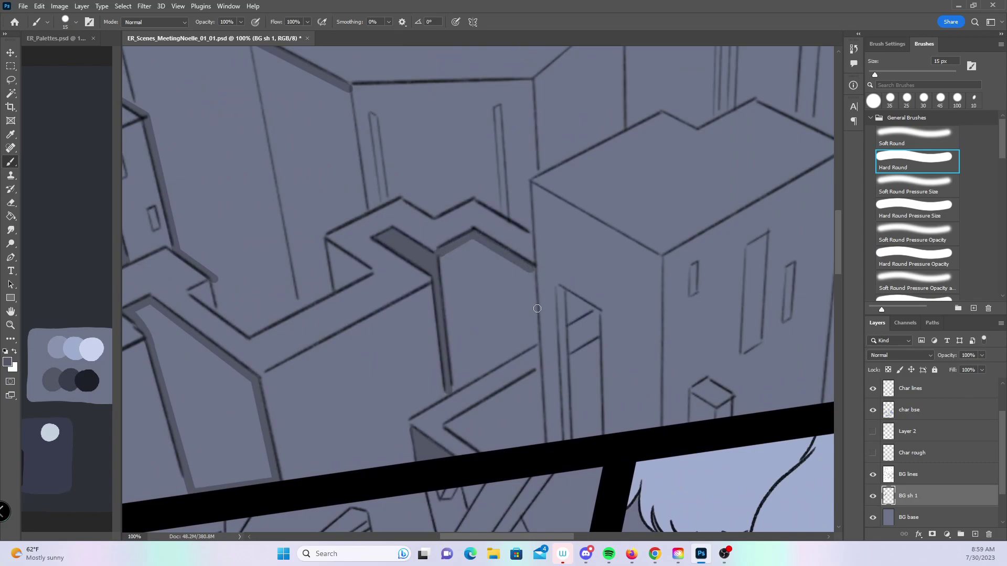
left_click(534, 340, "shift")
left_click(450, 389, "shift")
- Shade the triangular recess in the large block's doorway and fill the strip down the block's left side
mouse_move(567, 295)
left_mouse_down()
mouse_move(570, 317)
mouse_move(570, 295)
mouse_move(590, 306)
mouse_move(570, 318)
left_mouse_up()
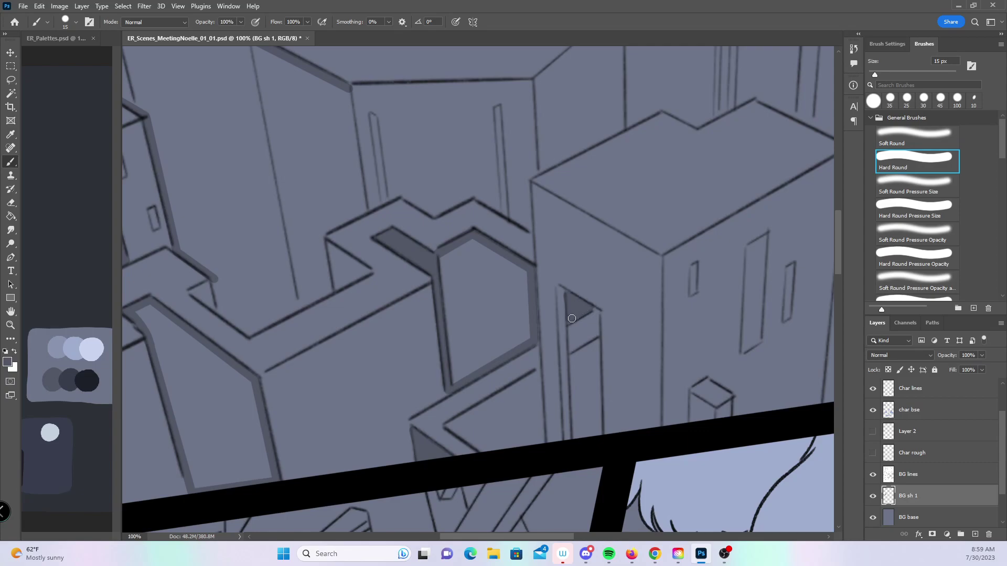
left_click_drag(730, 360, 559, 389)
left_click(346, 219)
left_click(362, 471, "shift")
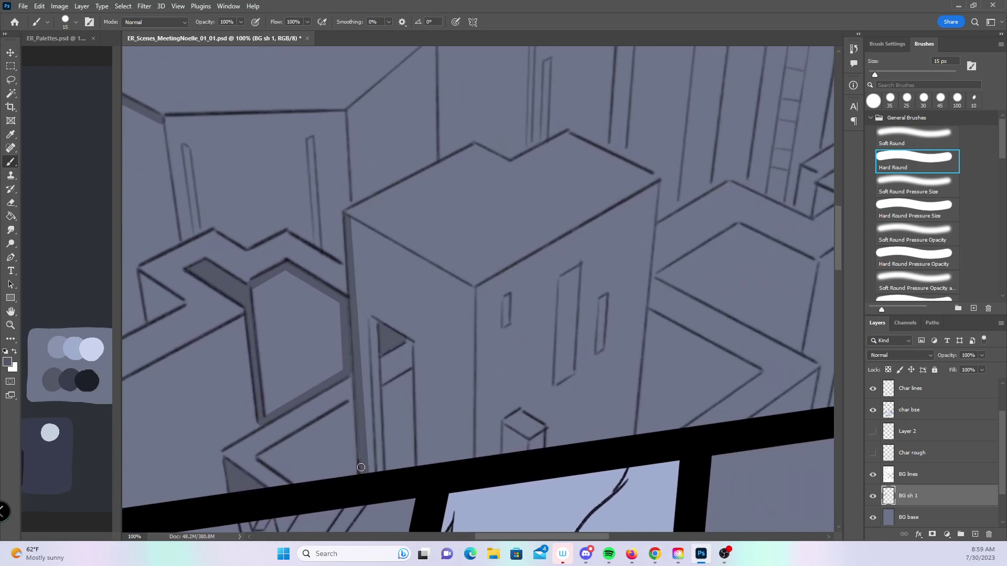
left_click(348, 233, "shift")
left_click_drag(370, 460, 372, 472)
left_click(365, 312, "shift")
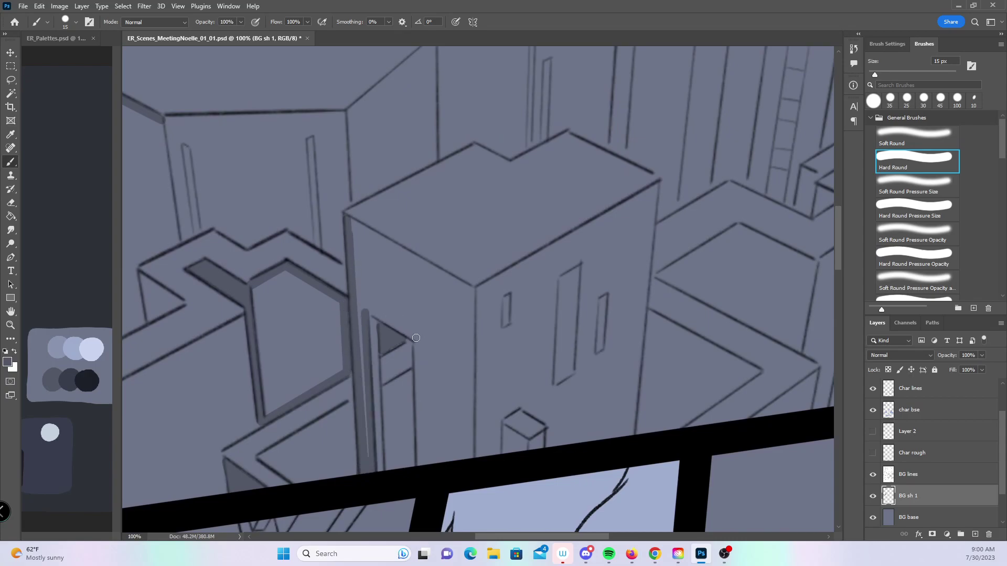
left_click_drag(360, 305, 366, 466)
- Paint a shadow band along the top and right side of the large block's doorway, down to the panel border
left_click(375, 313)
left_click(419, 342, "shift")
left_click(421, 468, "shift")
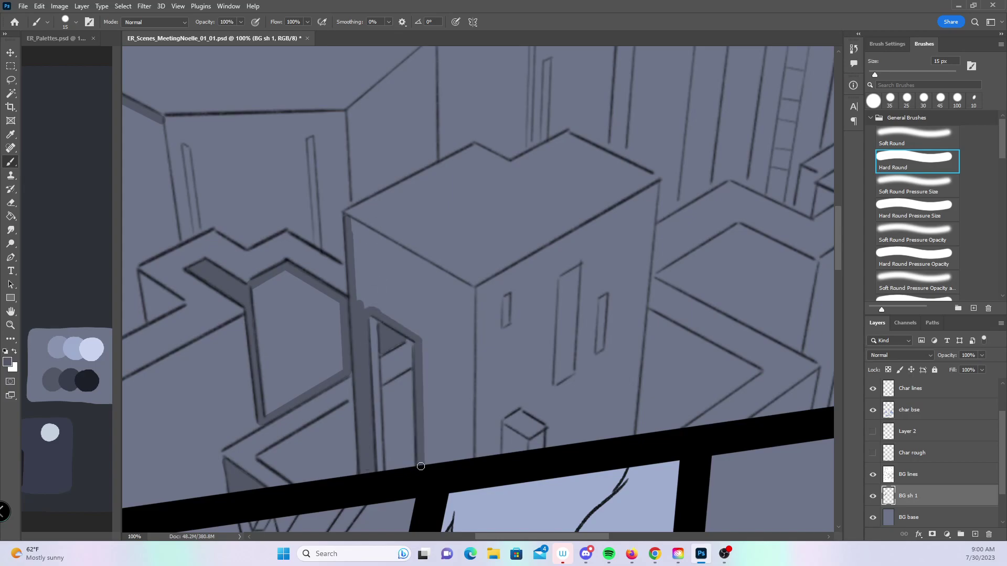
- Outline the large block's doorway-side wall with a shadow band along its top slope, far edge and lower border
left_click_drag(382, 350, 407, 334)
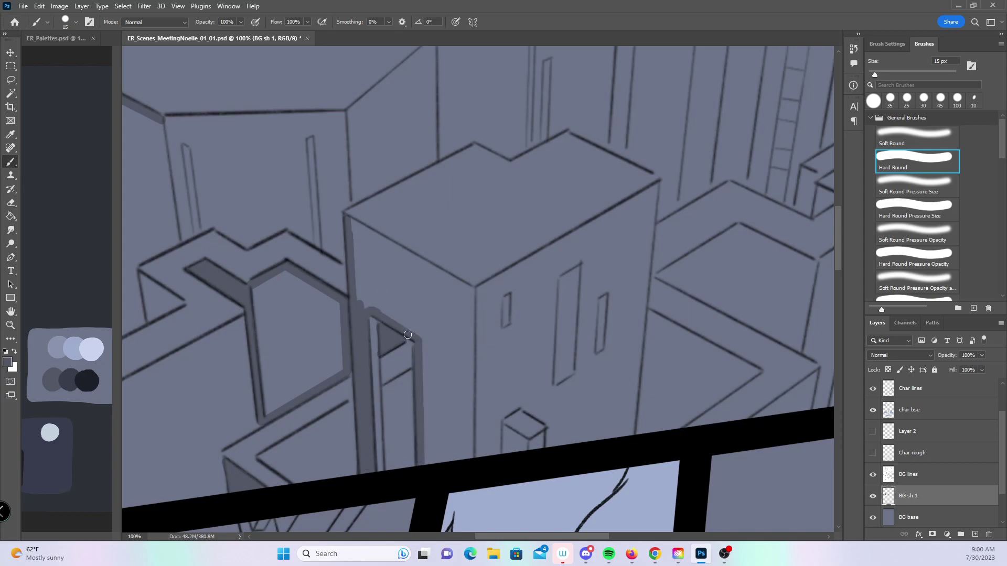
left_click(352, 218)
left_click(473, 287, "shift")
left_click(468, 458, "shift")
left_click(424, 463, "shift")
mouse_move(507, 432)
left_mouse_down()
mouse_move(505, 445)
mouse_move(518, 443)
mouse_move(507, 432)
left_mouse_up()
- Paint a shadow band along the valley of the low rooftops, ending at the near corner of the zigzag rooftop
left_click_drag(552, 268, 669, 344)
mouse_move(504, 323)
left_mouse_down()
mouse_move(715, 301)
mouse_move(701, 302)
left_mouse_up()
left_click_drag(402, 397, 402, 395)
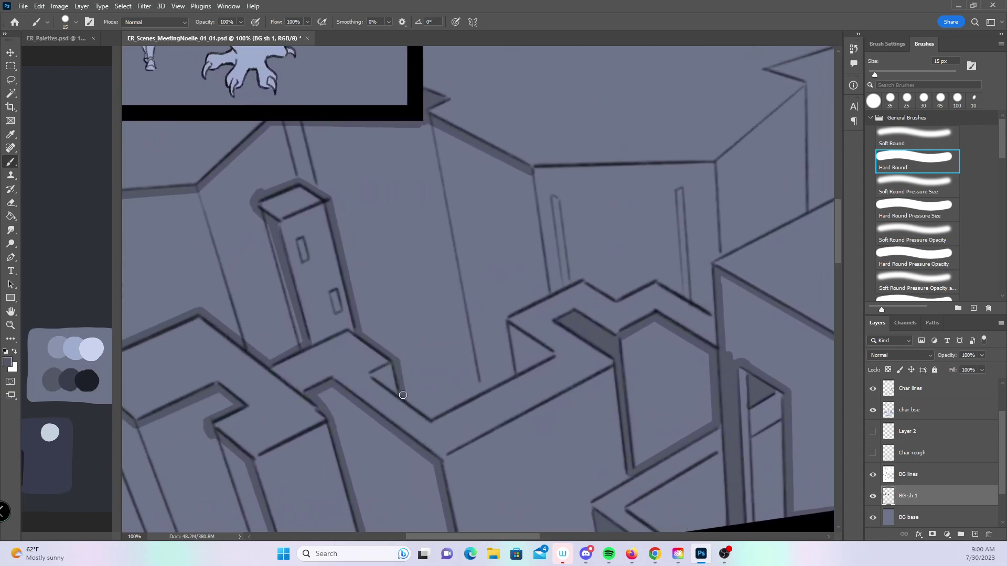
left_click(432, 415, "shift")
left_click(552, 353, "shift")
left_click(503, 319, "shift")
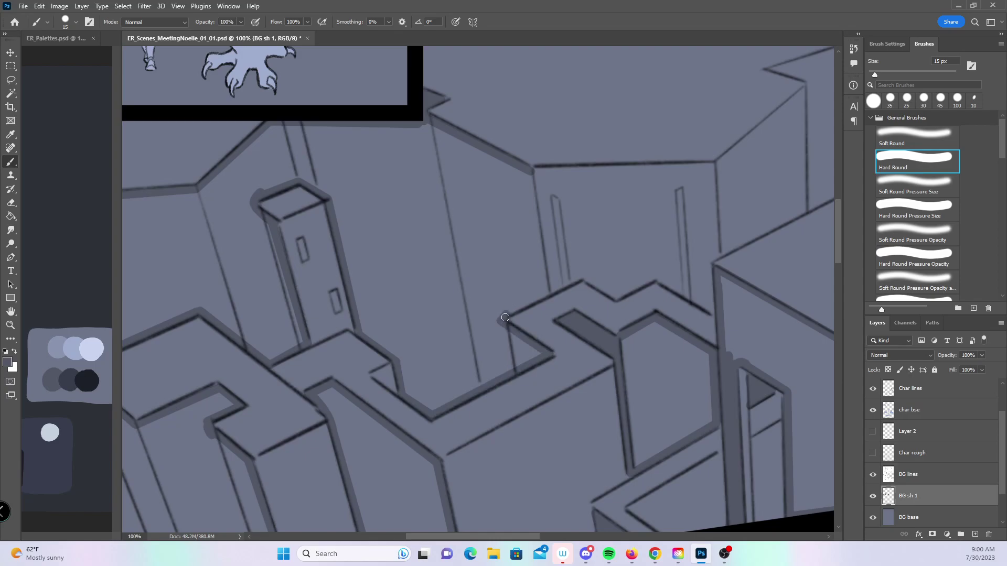
- Continue the shadow band along the zigzag rooftop's upper edge until it meets the large block
left_click(585, 276, "shift")
left_click(614, 295, "shift")
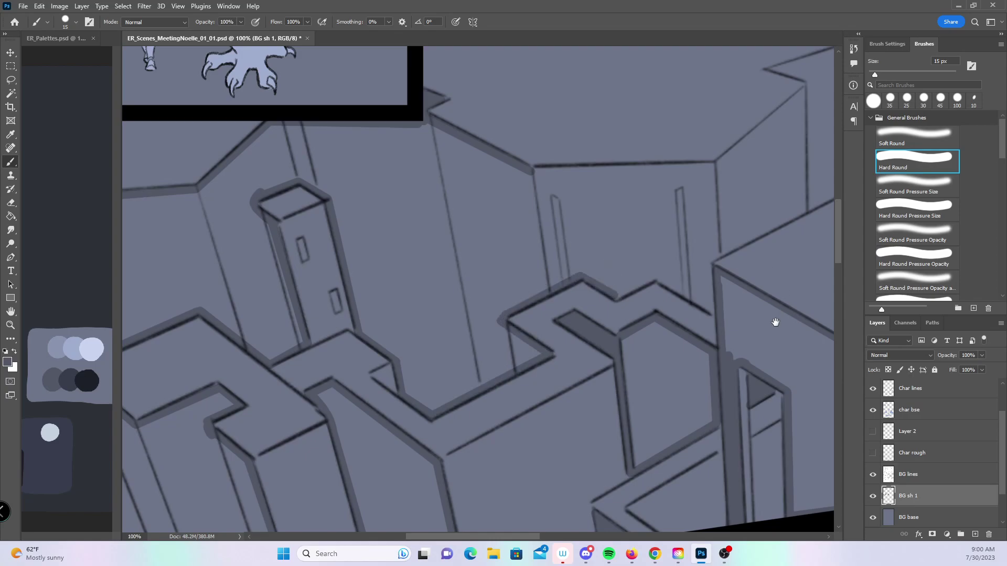
left_click_drag(778, 316, 438, 350)
left_click(366, 327, "shift")
left_click(423, 362, "shift")
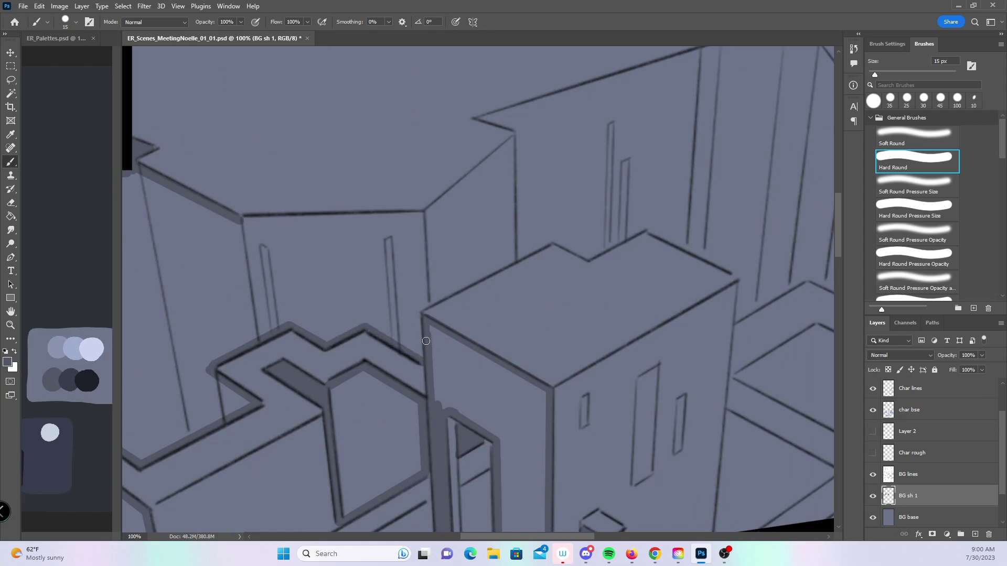
- Paint a shadow band beneath the characters' platform edge, around its notch and along the long cliff edge
left_click(422, 214, "shift")
left_click(519, 135, "shift")
mouse_move(660, 180)
left_mouse_down()
mouse_move(470, 365)
mouse_move(350, 298)
left_mouse_up()
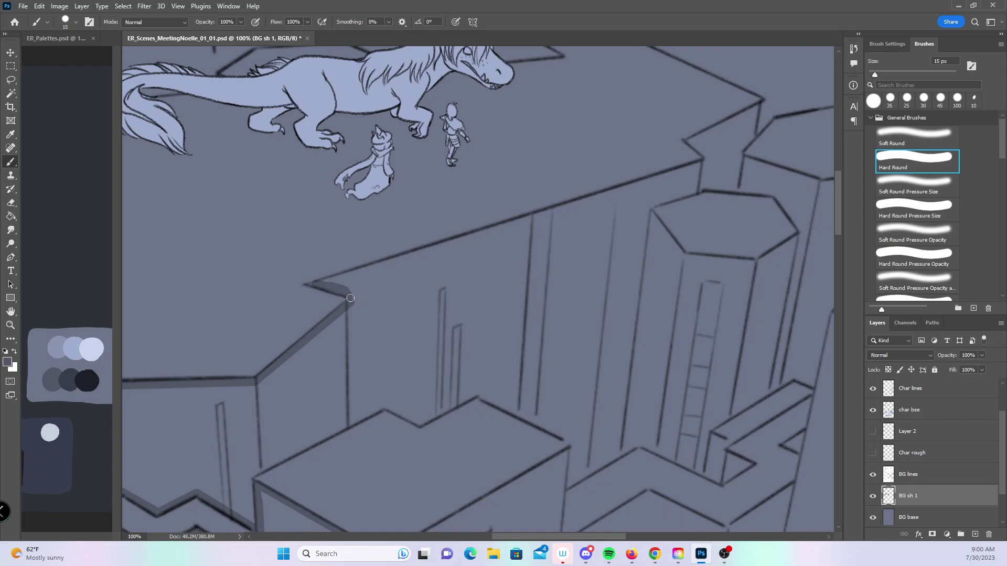
left_click(699, 166, "shift")
- Trace the large block's notched roof with a shadow band and bring it down the block's far side
mouse_move(754, 286)
left_mouse_down()
mouse_move(533, 418)
mouse_move(630, 197)
mouse_move(624, 186)
left_mouse_up()
left_click_drag(239, 344, 233, 332)
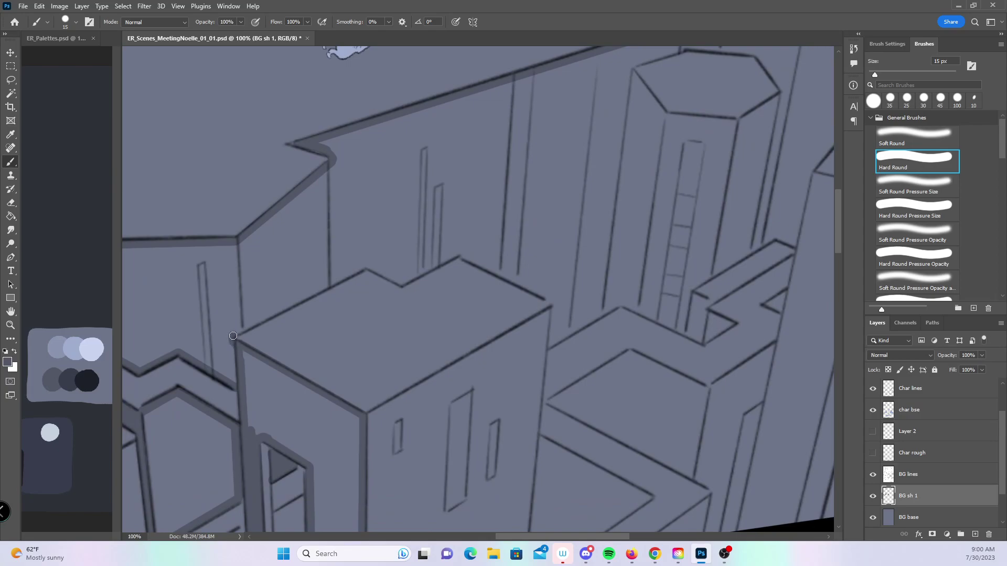
left_click(365, 265, "shift")
left_click(401, 284, "shift")
left_click(460, 255, "shift")
left_click(553, 301, "shift")
left_click(551, 343, "shift")
- Paint a shadow band behind the low stepped building next to the large block, following its peak and raised wall
mouse_move(777, 337)
left_mouse_down()
mouse_move(584, 396)
mouse_move(437, 380)
left_mouse_up()
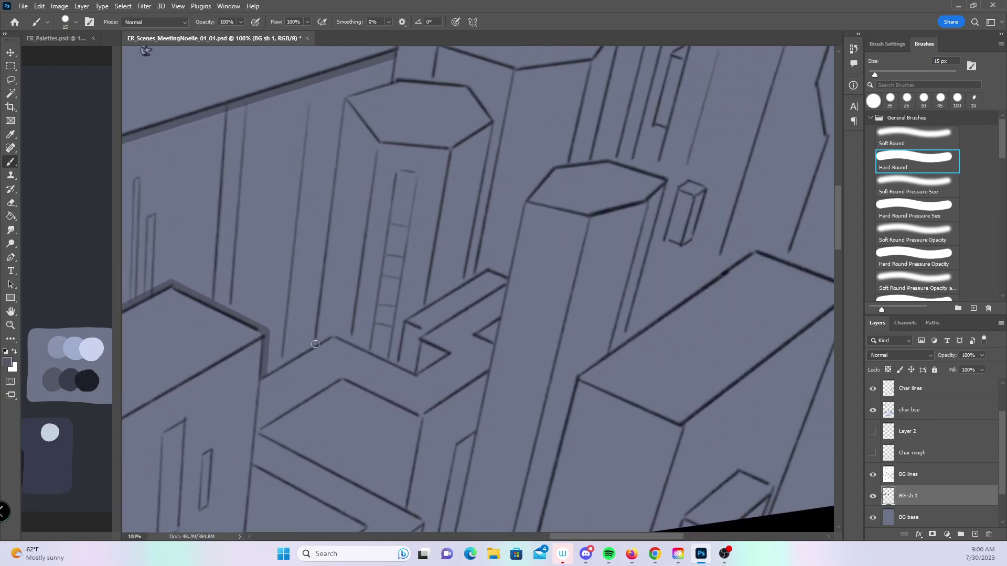
left_click(335, 334, "shift")
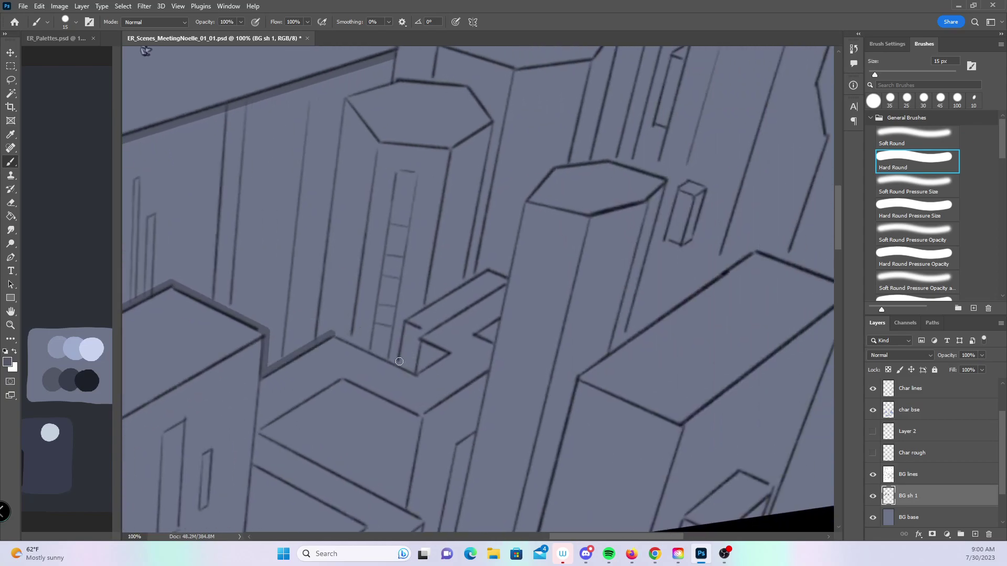
left_click(413, 370, "shift")
left_click(419, 330, "shift")
left_click(400, 319, "shift")
left_click(421, 306, "shift")
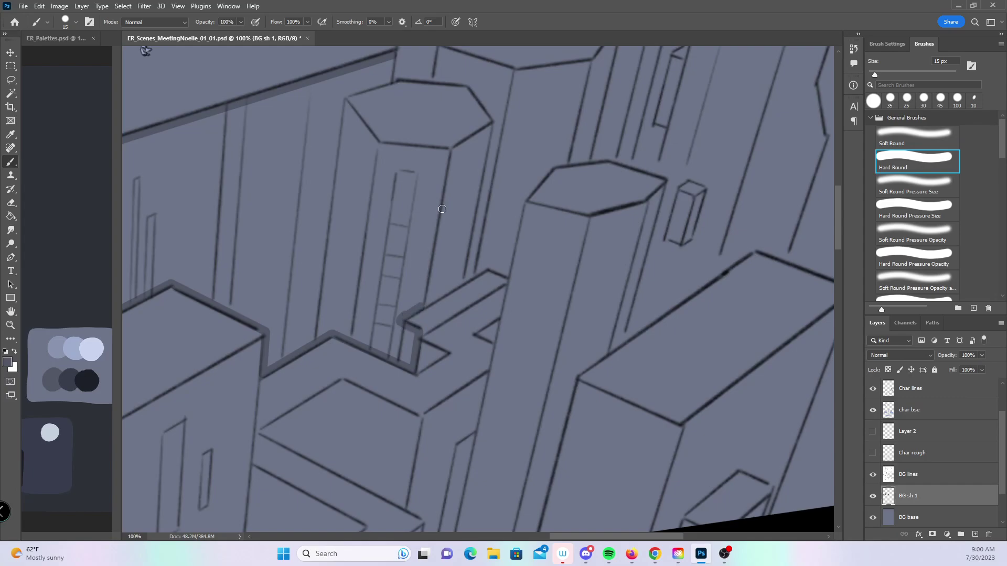
- Shade the ladder tower's side and the rim of its hexagonal roof, up to the platform's corner
left_click(447, 152, "shift")
left_click(377, 142, "shift")
left_click(340, 97, "shift")
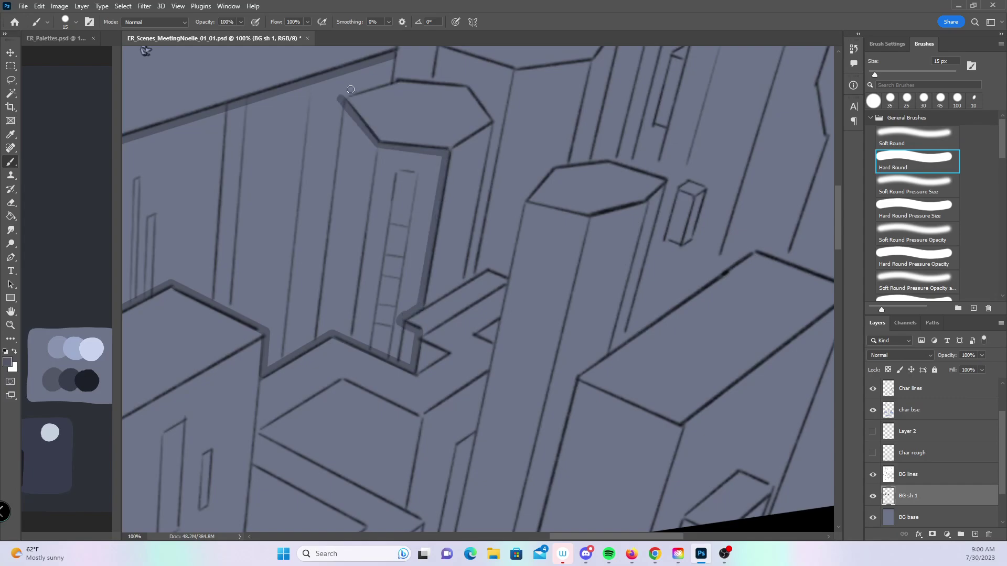
scroll(510, 232, "up", 5)
left_click(379, 207, "shift")
left_click(383, 181, "shift")
mouse_move(619, 375)
left_mouse_down()
mouse_move(565, 288)
mouse_move(555, 429)
mouse_move(579, 475)
left_mouse_up()
- Extend the shadow band along the platform's pointed edge and inner notch, down to the ladder tower
left_click(290, 152)
left_click(410, 212, "shift")
left_click(410, 212)
left_click(331, 253, "shift")
left_click(350, 270, "shift")
left_click(345, 295, "shift")
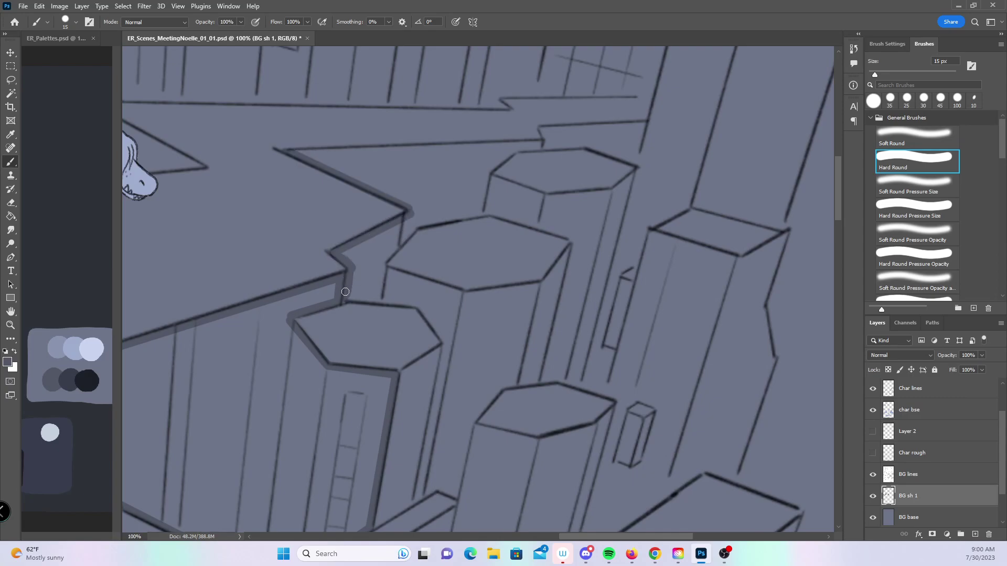
- Paint shadow bands around the ladder tower's far side, over the low wall and up the front hexagonal column's rim
left_click(419, 300, "shift")
left_click(446, 348, "shift")
left_click(417, 499, "shift")
left_click(438, 487, "shift")
left_click(459, 499, "shift")
left_click(474, 420, "shift")
left_click(499, 388, "shift")
left_click(514, 382, "shift")
- Shade the middle hexagonal tower along its side and around the near and back rim of its roof
left_click(536, 286, "shift")
left_click(459, 294, "shift")
left_click(383, 261, "shift")
left_click(413, 225, "shift")
left_click(485, 213, "shift")
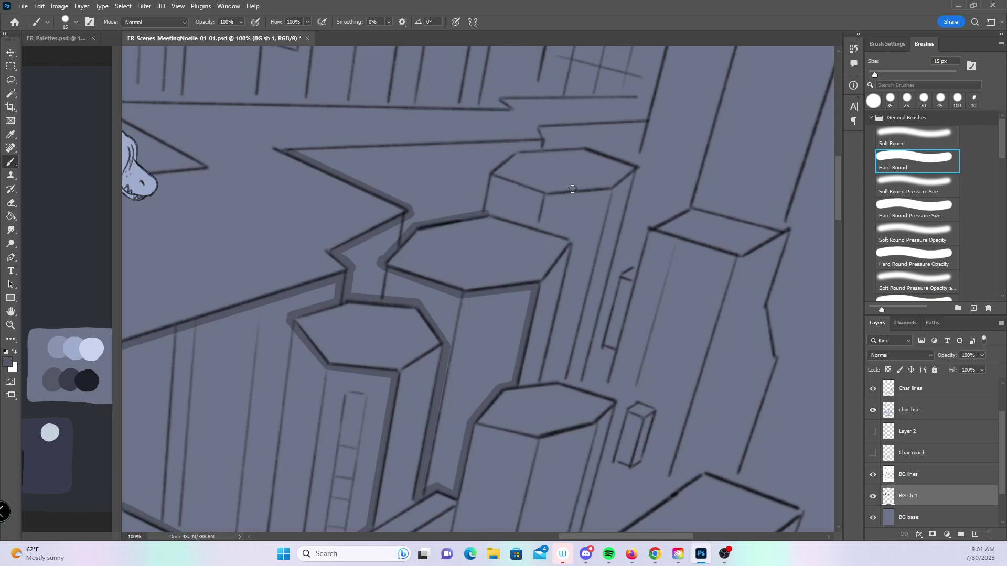
- Outline the rear hexagonal tower's near side and rim, and shade beneath the adjoining platform edge
left_click(535, 226, "shift")
left_click(541, 197, "shift")
left_click(487, 175, "shift")
left_click(508, 152, "shift")
left_click_drag(508, 152, 537, 145)
left_click(297, 155, "shift")
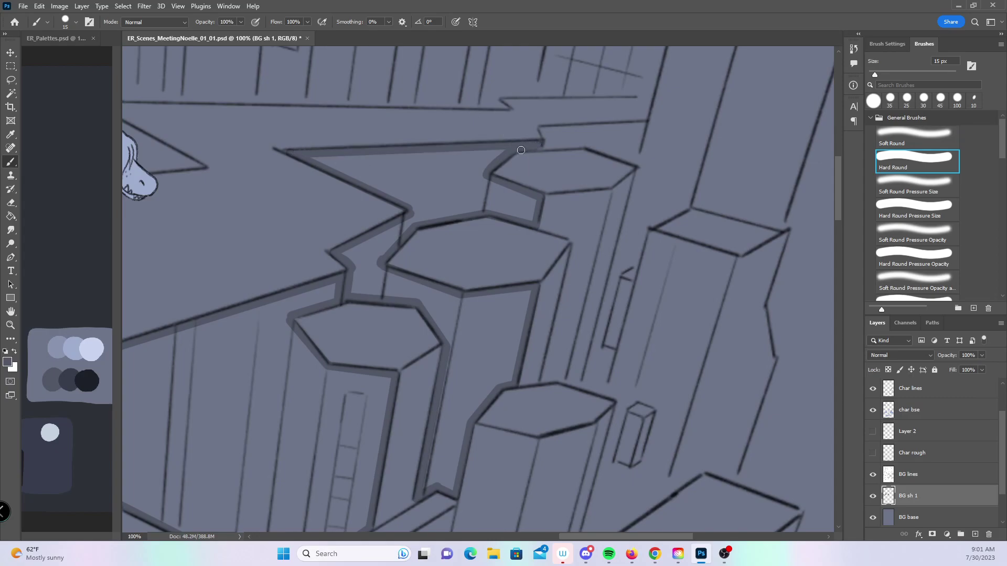
- Outline the narrow gap between the rear hexagonal tower and the ledge behind it with a shadow band
left_click_drag(714, 285, 545, 436)
left_click_drag(374, 282, 372, 298)
left_click(417, 298, "shift")
left_click(466, 316, "shift")
left_click(475, 274, "shift")
left_click(377, 281, "shift")
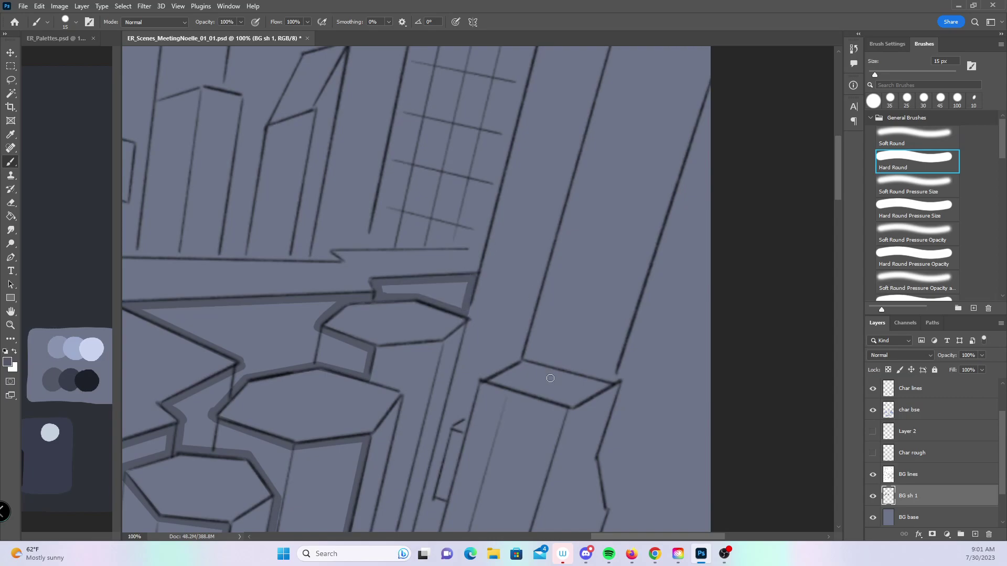
- Outline the triangular wall area beside the large block, just above the panel border, with a shadow band
left_click_drag(550, 446, 645, 205)
left_click_drag(533, 367, 616, 144)
left_click_drag(543, 247, 544, 184)
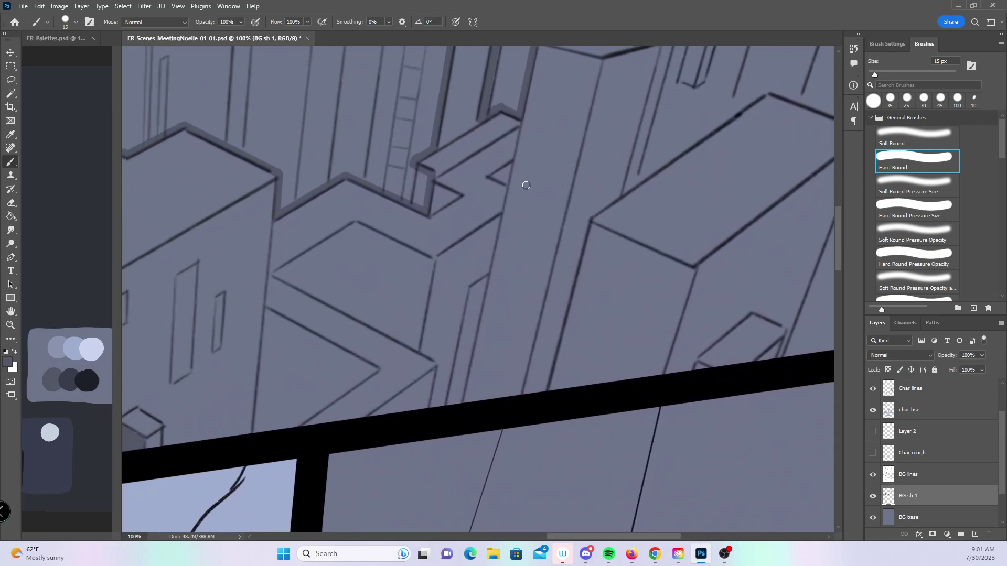
left_click(258, 428, "shift")
left_click(293, 428, "shift")
left_click(377, 369, "shift")
left_click(268, 313, "shift")
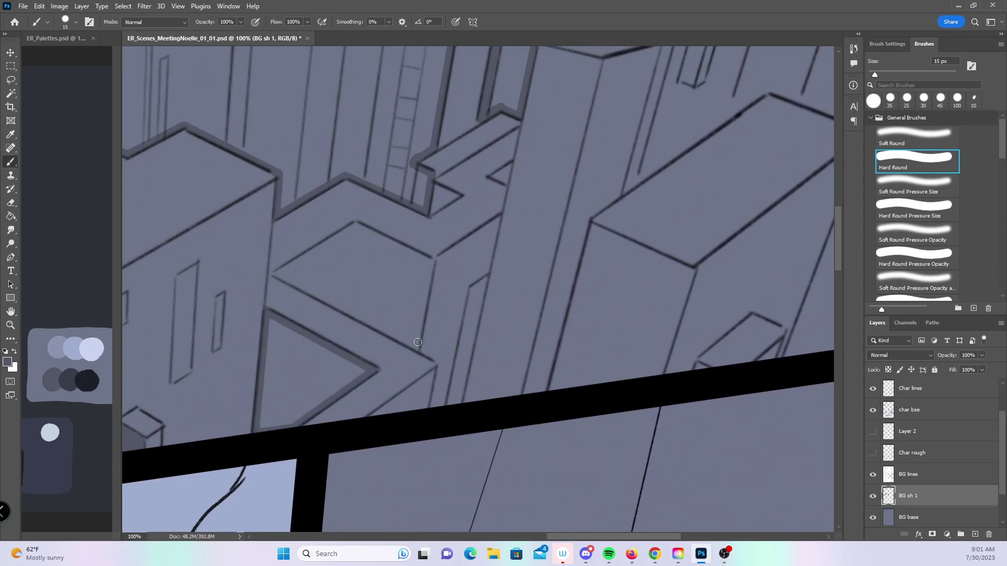
- Trace a shadow band inside the sunken polygon on the low rooftop beside the large block
left_click(276, 273)
left_click(355, 223, "shift")
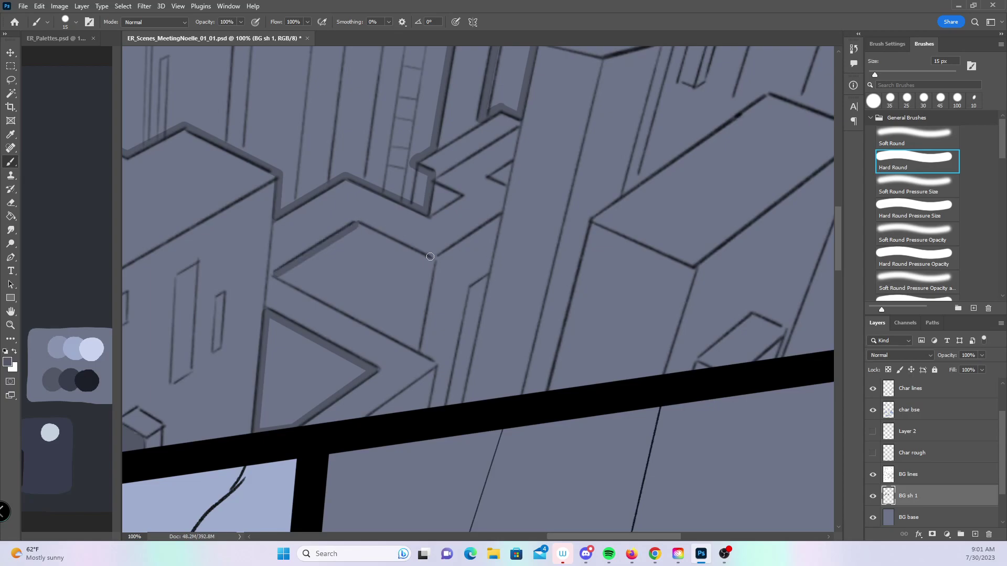
left_click(430, 257, "shift")
left_click(417, 350, "shift")
left_click(279, 277, "shift")
- Fill the low rooftop's triangular recesses with shadow and outline the tall hexagonal column's front face down to the panel border
scroll(433, 276, "up", 3)
scroll(433, 276, "right", 3)
mouse_move(367, 248)
left_mouse_down()
mouse_move(368, 260)
mouse_move(441, 233)
mouse_move(446, 211)
left_mouse_up()
left_click(469, 100, "shift")
left_click(527, 121, "shift")
left_click(445, 446, "shift")
left_click(394, 456, "shift")
scroll(465, 284, "right", 5)
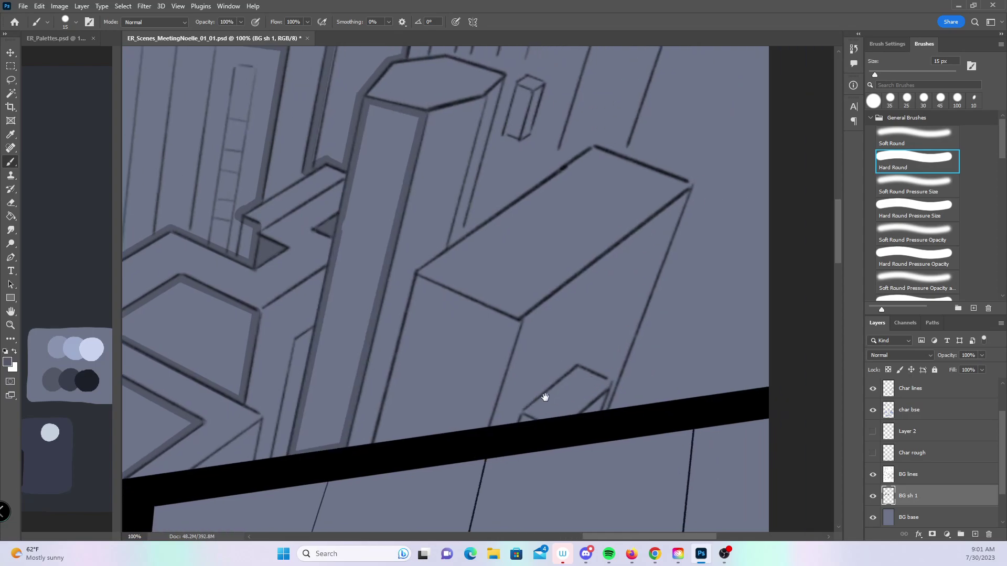
- Paint a shadow band around the narrow front face of the slanted block near the page edge
left_click(300, 448, "shift")
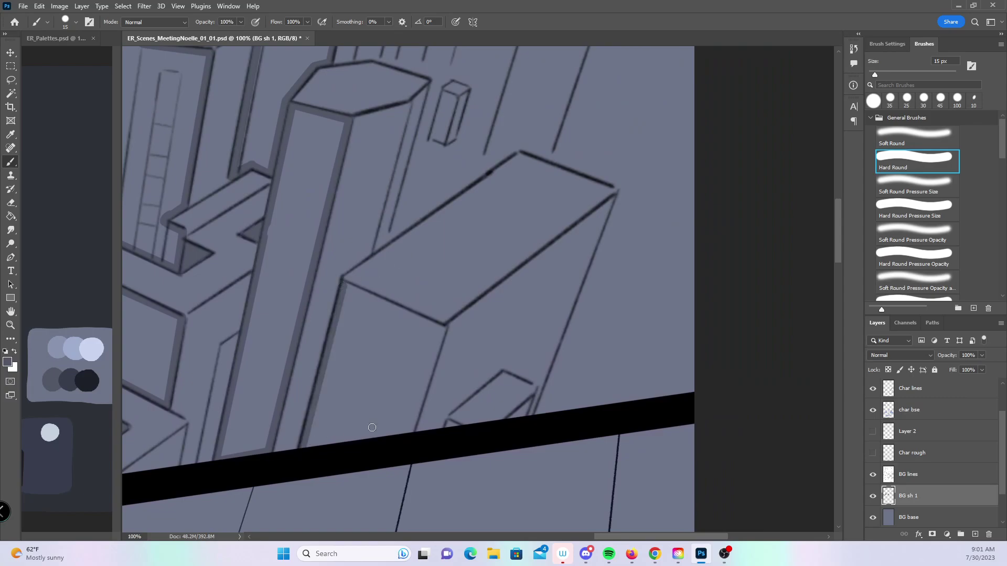
left_click(411, 431, "shift")
left_click(436, 320, "shift")
left_click(344, 285, "shift")
- Outline the square column's front face with shadow, following the neighbouring hexagonal column and the slanted block's roof
scroll(513, 326, "up", 10)
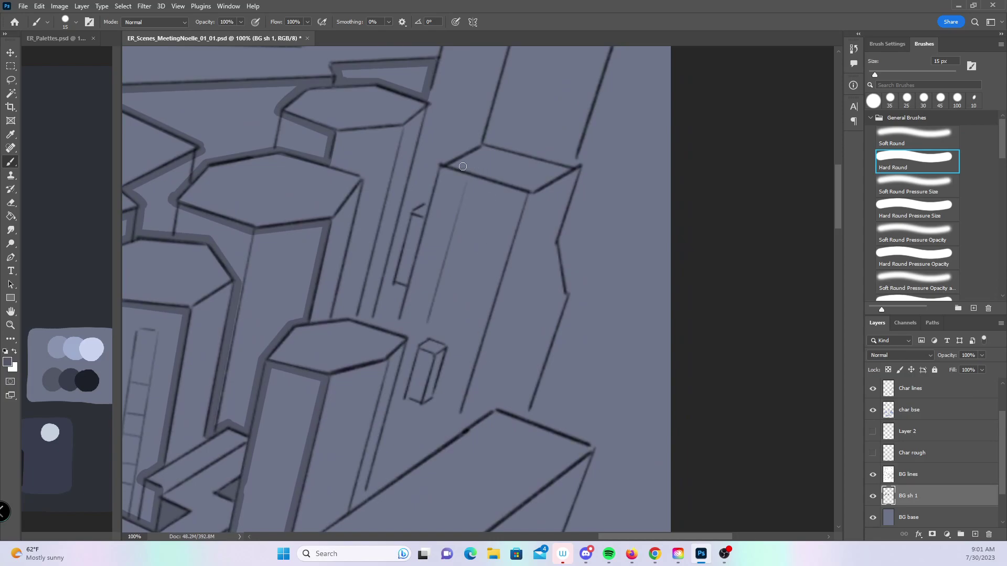
left_click(399, 331, "shift")
left_click(411, 340, "shift")
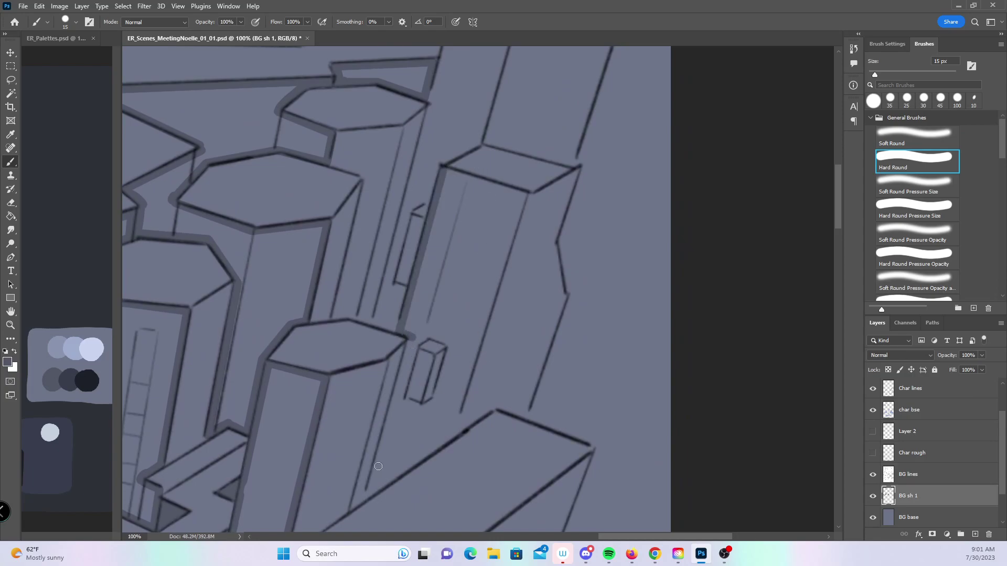
left_click(368, 495, "shift")
left_click(455, 432, "shift")
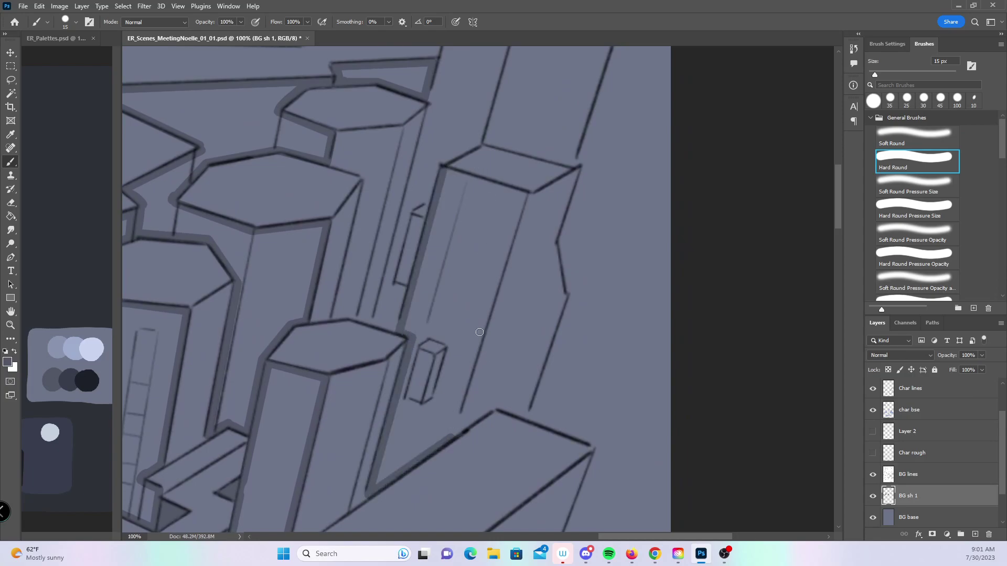
left_click(524, 194, "shift")
left_click(447, 164, "shift")
- Shade the small box on the square column's wall and the area around it, and save the document
mouse_move(420, 336)
left_mouse_down()
mouse_move(416, 403)
mouse_move(430, 358)
mouse_move(421, 341)
mouse_move(401, 396)
mouse_move(421, 337)
mouse_move(461, 343)
mouse_move(429, 404)
left_mouse_up()
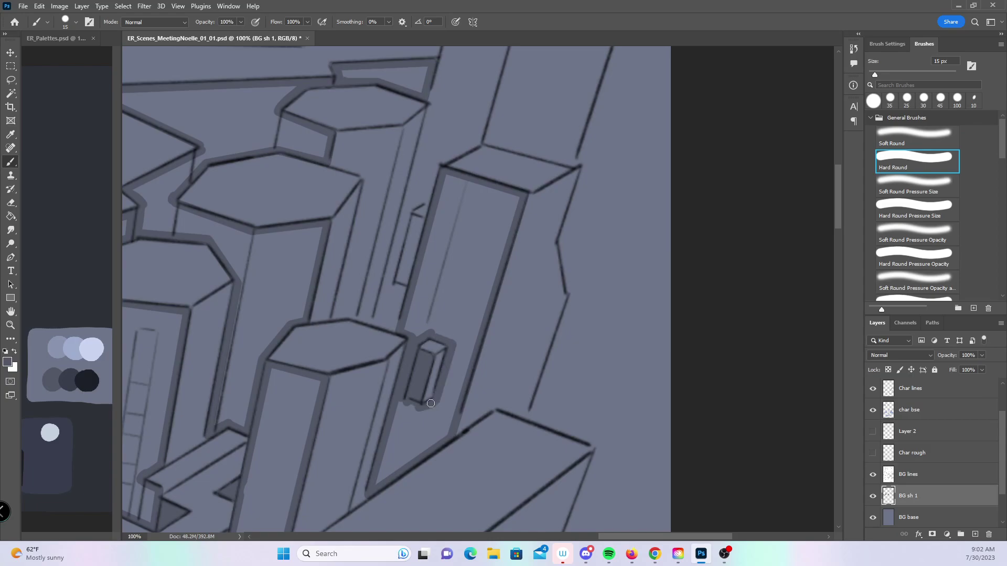
left_click_drag(592, 203, 434, 269)
left_click(523, 295, "ctrl+alt")
left_click(523, 295, "alt")
left_click(432, 280)
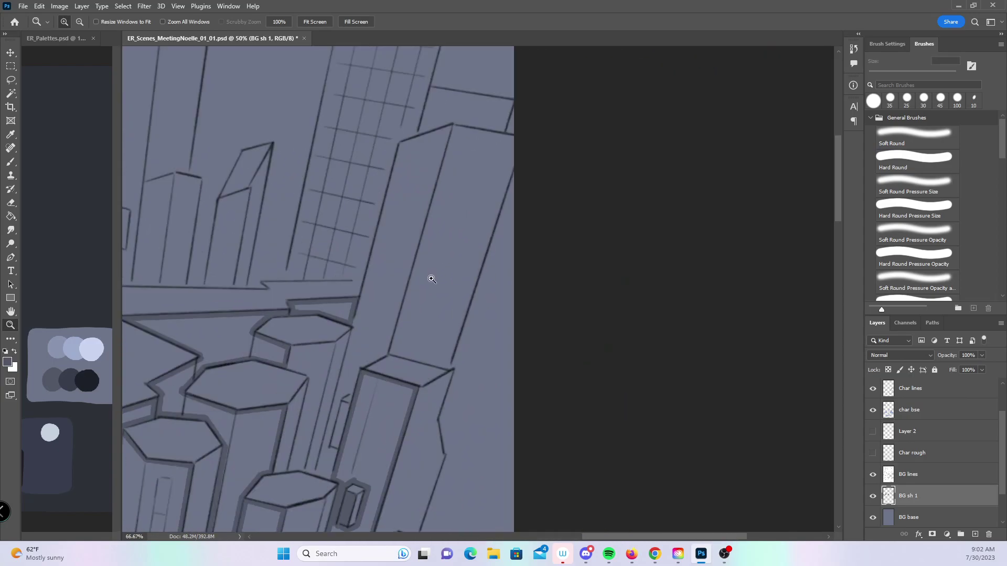
key("ctrl+s")
- Outline the front face of the tall tower behind the square column with a shadow band down to the column's roof
left_click_drag(396, 299, 422, 309)
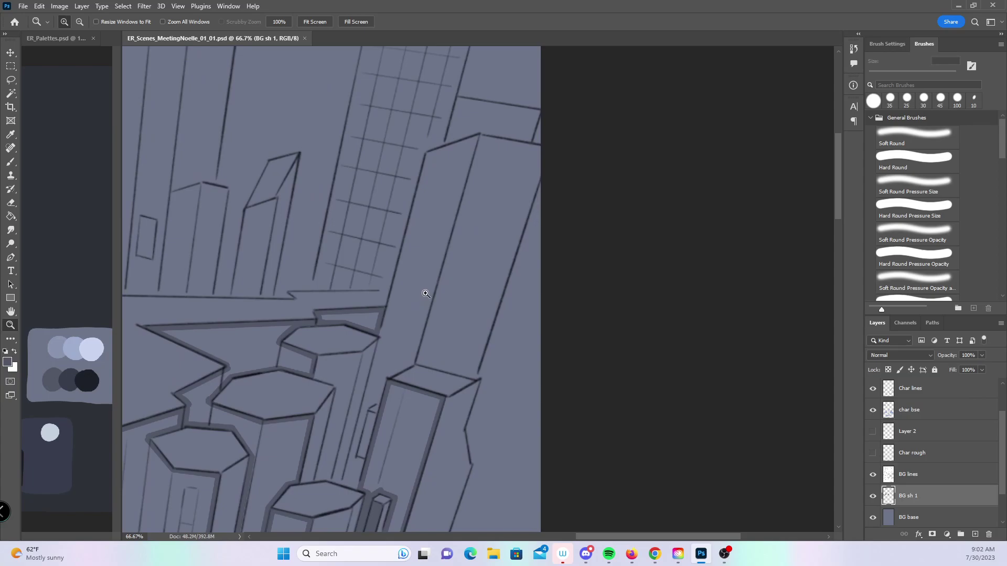
left_click(432, 300)
left_click(11, 162)
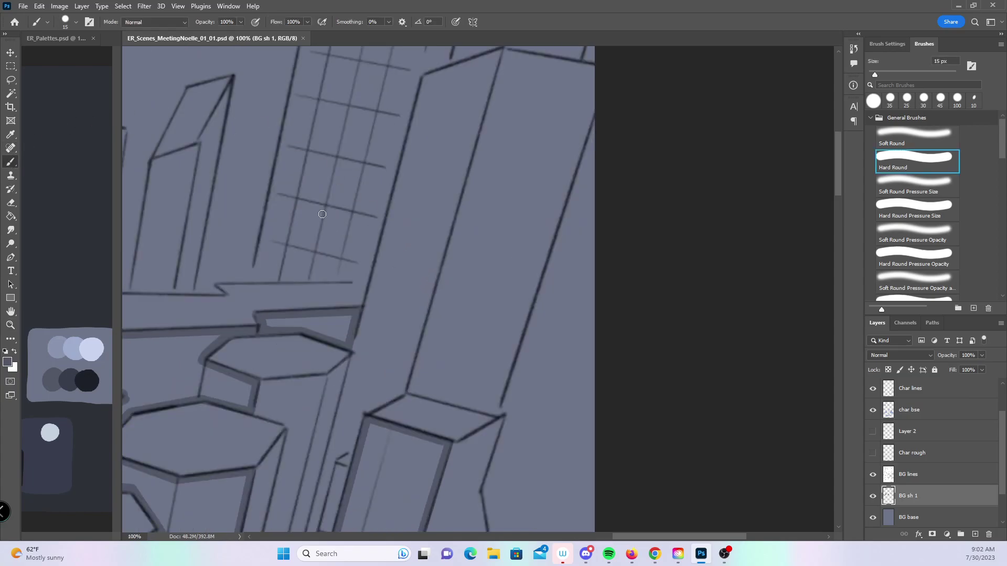
left_click_drag(352, 349, 355, 345)
left_click(423, 82, "shift")
left_click(499, 52, "shift")
left_click(403, 392, "shift")
left_click(363, 414, "shift")
left_click(350, 450, "shift")
- Shade around the small wall box beside the square column and down the rear hexagonal tower's far side
left_click_drag(416, 406, 502, 236)
mouse_move(456, 276)
left_mouse_down()
mouse_move(441, 309)
mouse_move(452, 297)
left_mouse_up()
left_click(422, 403, "shift")
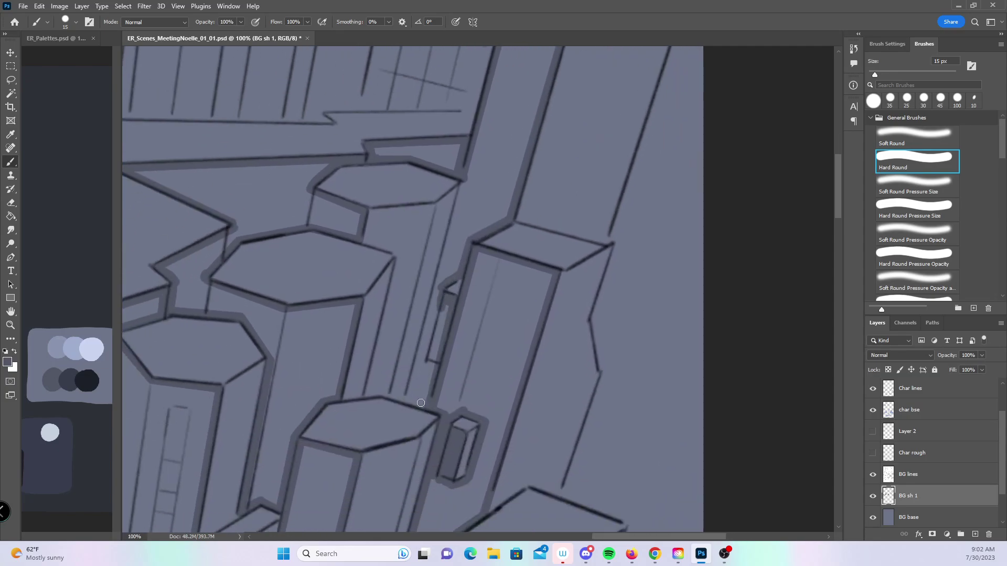
left_click(409, 402)
left_click(464, 180, "shift")
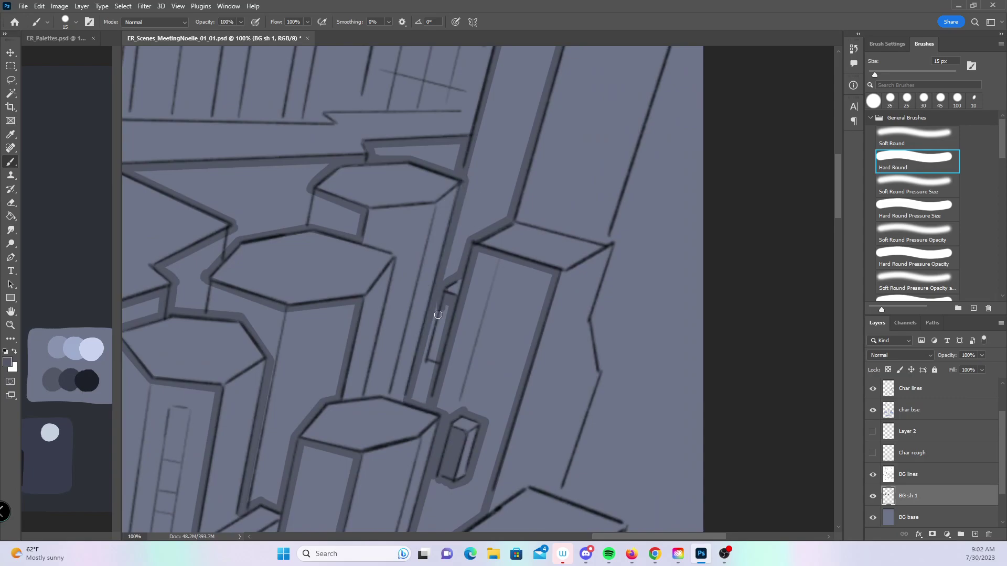
- Outline the front face of the small building next to the inset panel's border with a 15 px shadow band
mouse_move(379, 153)
left_mouse_down()
mouse_move(361, 214)
mouse_move(490, 347)
mouse_move(561, 395)
left_mouse_up()
key("z")
left_click(588, 266, "alt")
left_click(588, 266, "alt")
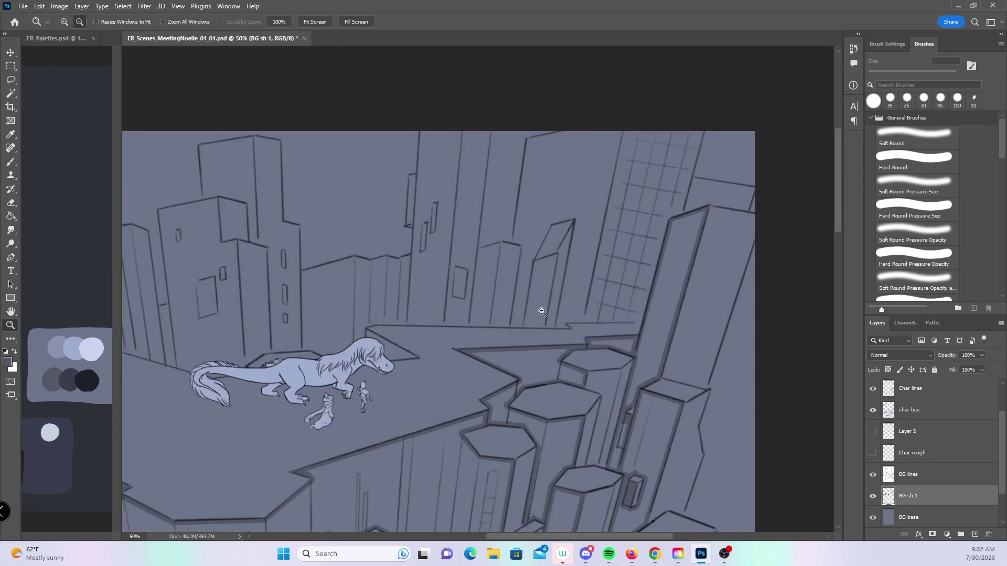
left_click(544, 310, "alt")
left_click_drag(470, 360, 578, 302)
left_click(406, 247)
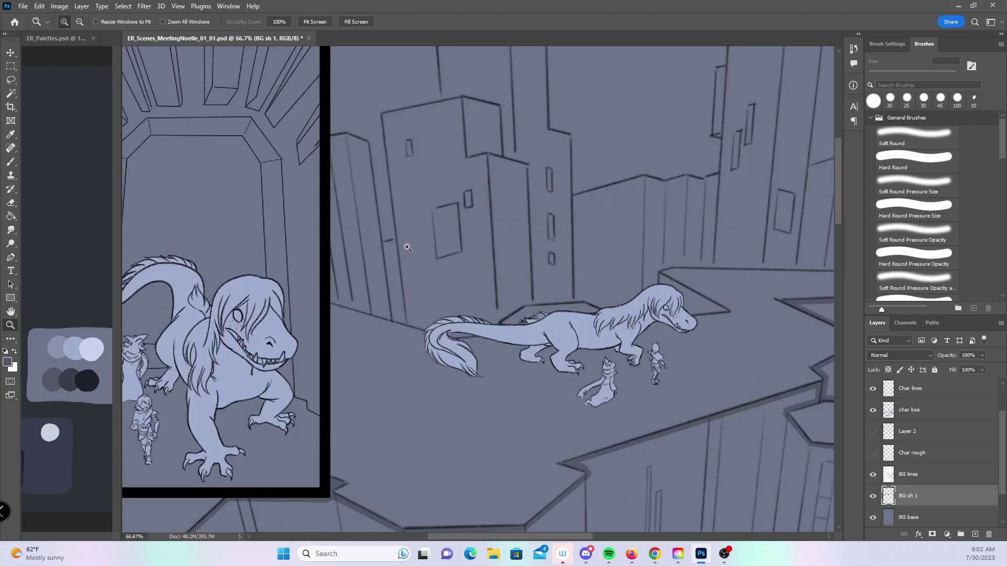
left_click(407, 251)
left_click(15, 161)
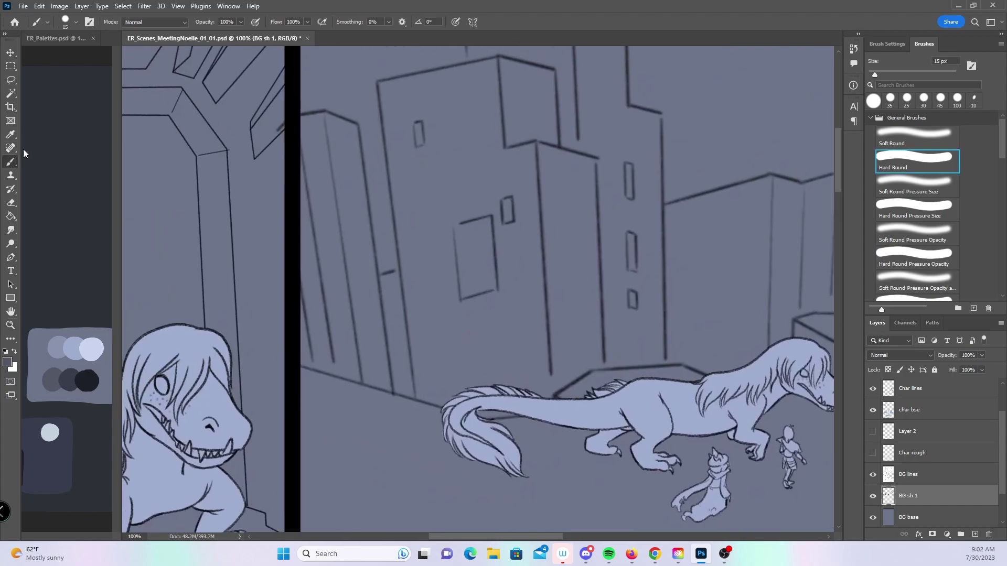
left_click(320, 116)
left_click(359, 379, "shift")
left_click(315, 365, "shift")
left_click(301, 255, "shift")
left_click(298, 121, "shift")
left_click(320, 117, "shift")
- Trace a shadow band around the stepped front face of the windowed building behind the creature's tail
left_click_drag(569, 214, 440, 241)
left_click(249, 116)
left_click(291, 422, "shift")
left_click(358, 443, "shift")
left_click(418, 425, "shift")
left_click(402, 172, "shift")
left_click(371, 177, "shift")
left_click(363, 88, "shift")
left_click(252, 110, "shift")
- Outline the taller back building's front face with shadow, following the stepped roofs in front of it
left_click_drag(567, 232, 511, 411)
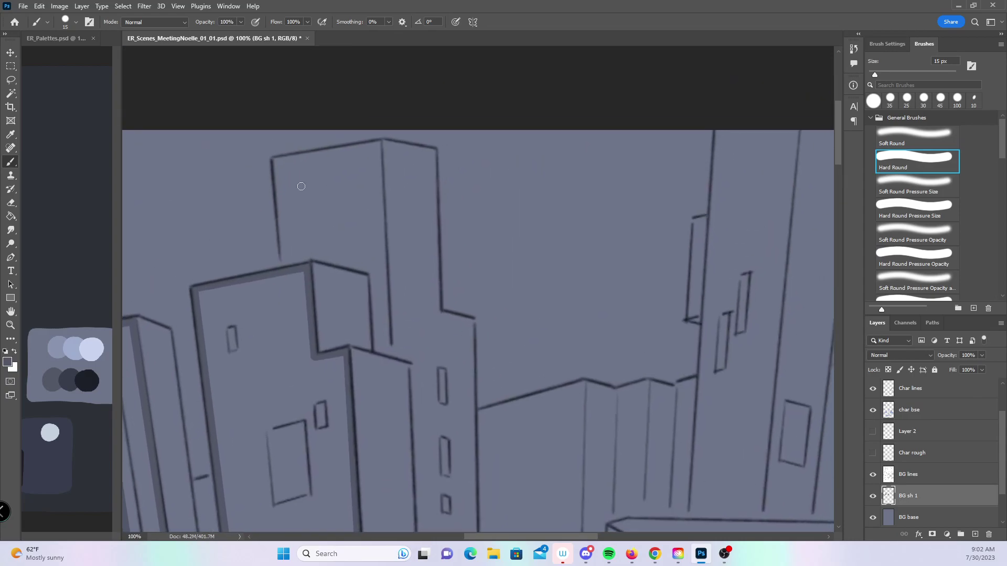
left_click(283, 264, "shift")
left_click(312, 256, "shift")
left_click(371, 274, "shift")
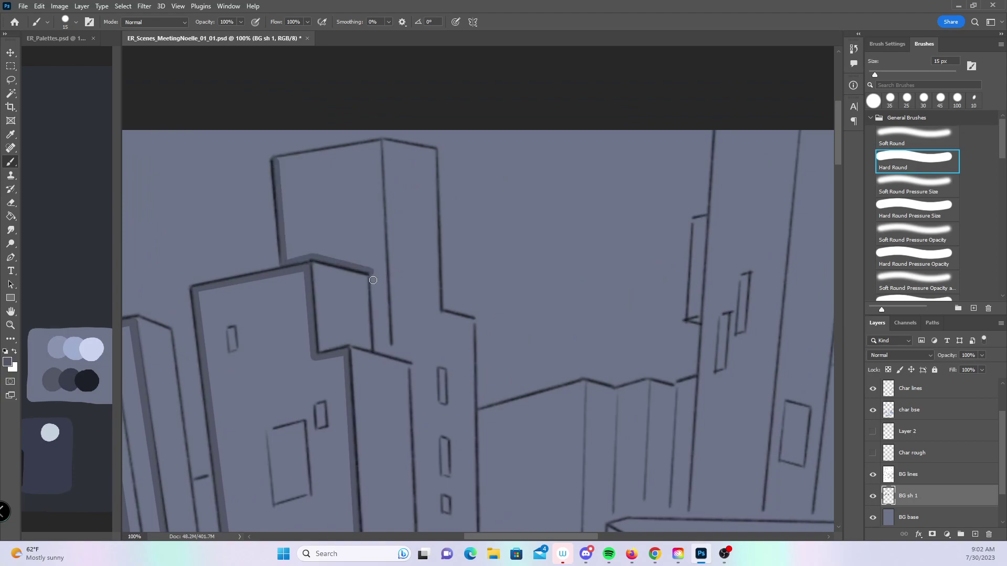
left_click(376, 350, "shift")
left_click(387, 352)
left_click(374, 142, "shift")
left_click(275, 160, "shift")
- Paint a shadow band along the sides and upper page edge of the central skyscraper's front face
mouse_move(760, 444)
left_mouse_down()
mouse_move(606, 320)
mouse_move(506, 341)
mouse_move(424, 448)
left_mouse_up()
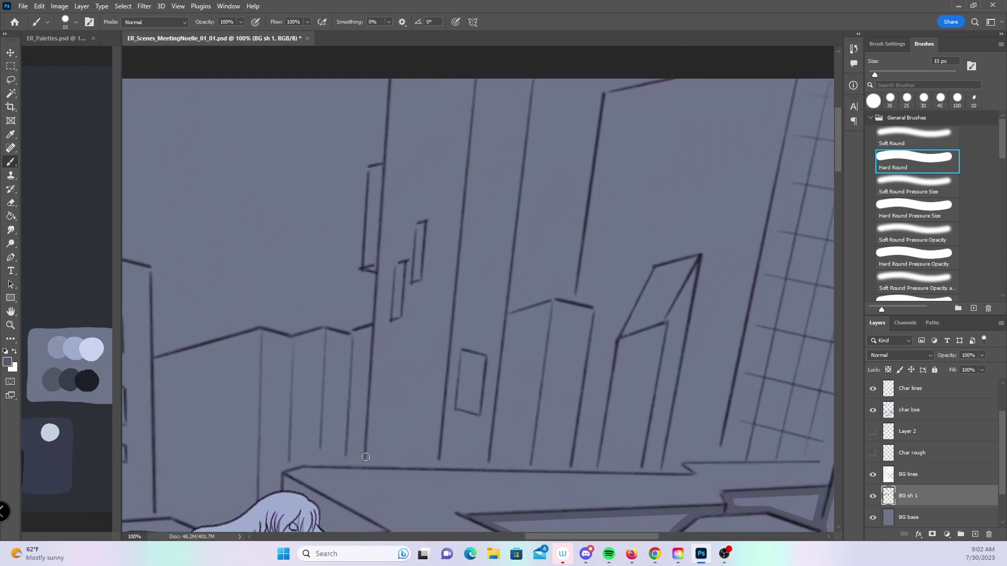
left_click(397, 83, "shift")
left_click(474, 77, "shift")
left_click(436, 464, "shift")
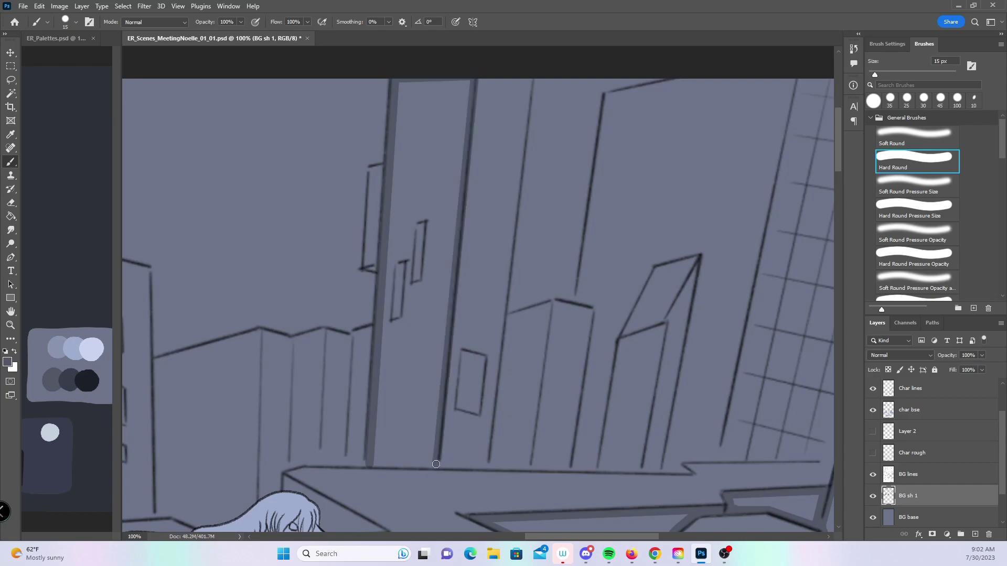
- Close the central skyscraper's shadow band along its base and shade the narrow block attached to its side
left_click(369, 463, "shift")
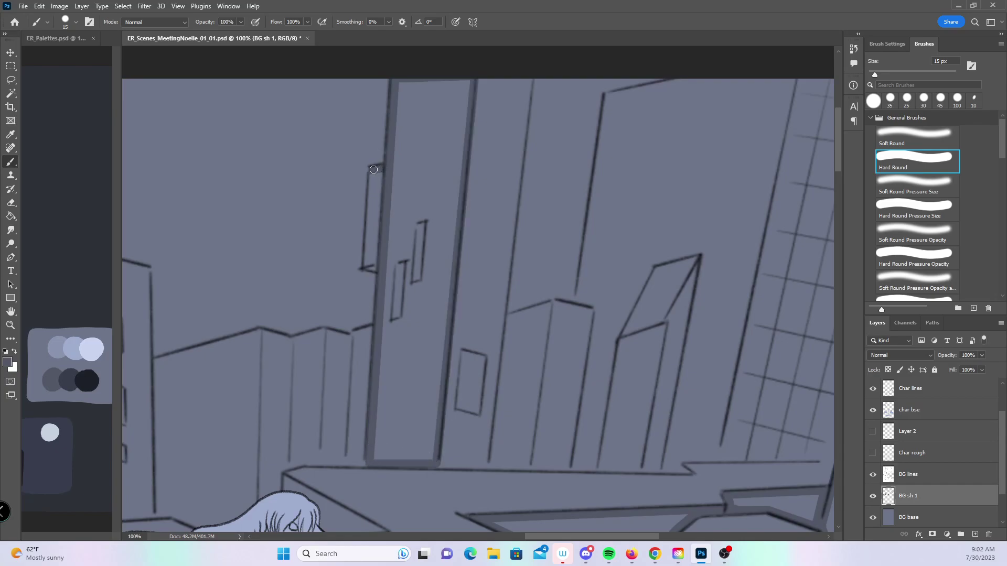
mouse_move(368, 263)
left_mouse_down()
mouse_move(388, 189)
mouse_move(379, 173)
mouse_move(380, 231)
left_mouse_up()
- Outline the narrow front face of the low building beside the central skyscraper with a 15 px shadow band
left_click_drag(671, 302, 467, 290)
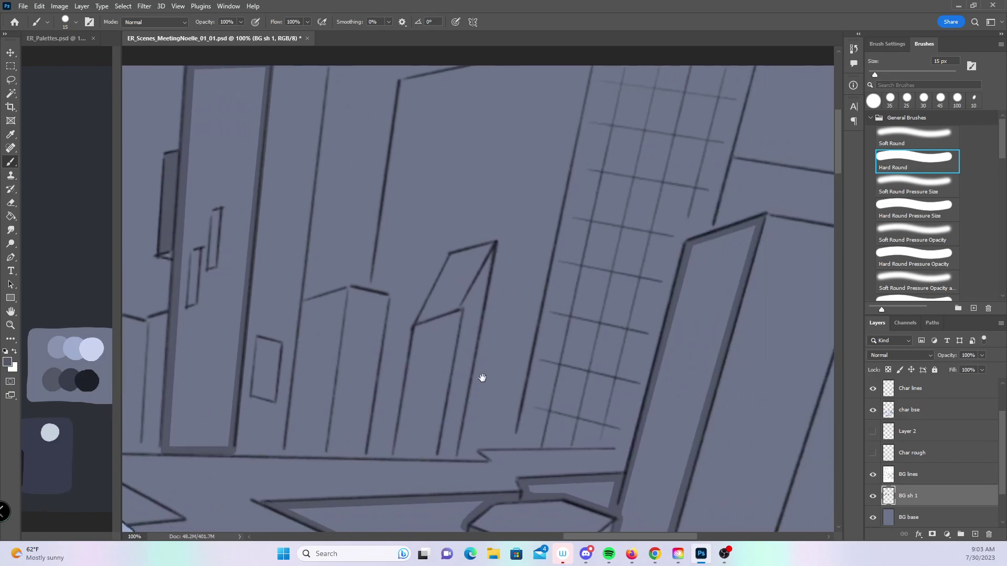
left_click(305, 305)
left_click(287, 453, "shift")
left_click(322, 451, "shift")
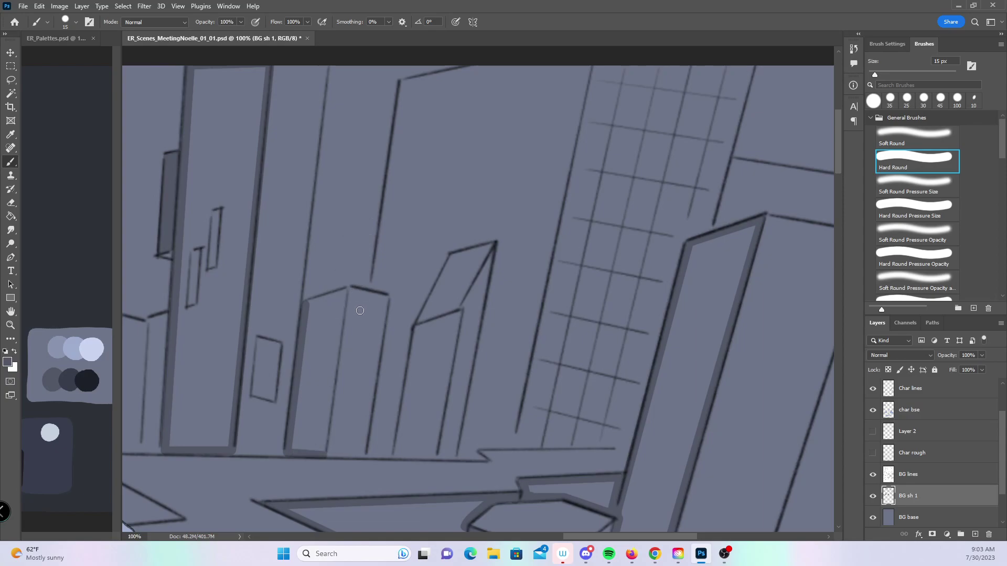
left_click(346, 292, "shift")
left_click(309, 302, "shift")
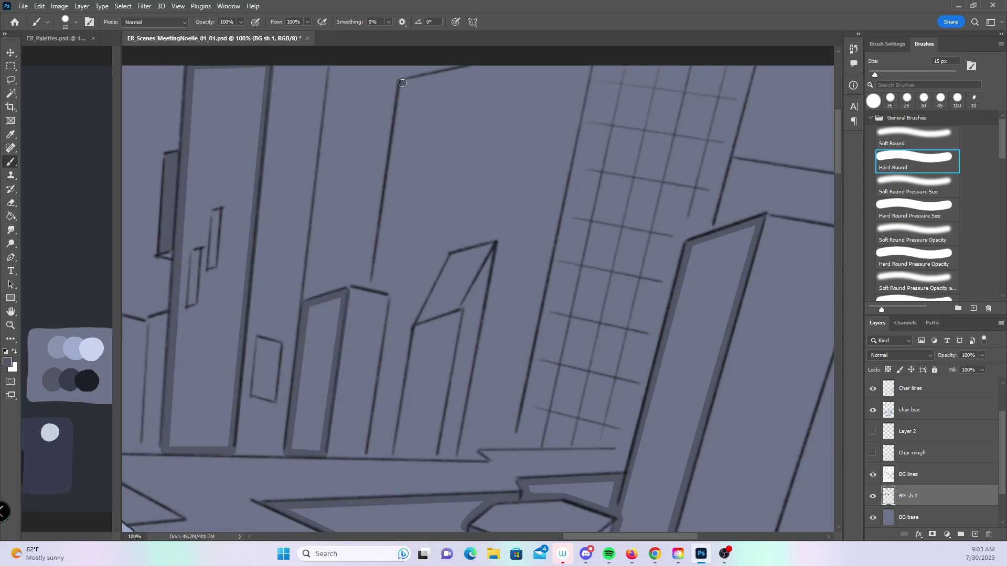
- Trace a shadow band around the wide building face next to the gridded tower, following the stepped and angled roofs in front of it
left_click(372, 289, "shift")
left_click(396, 294, "shift")
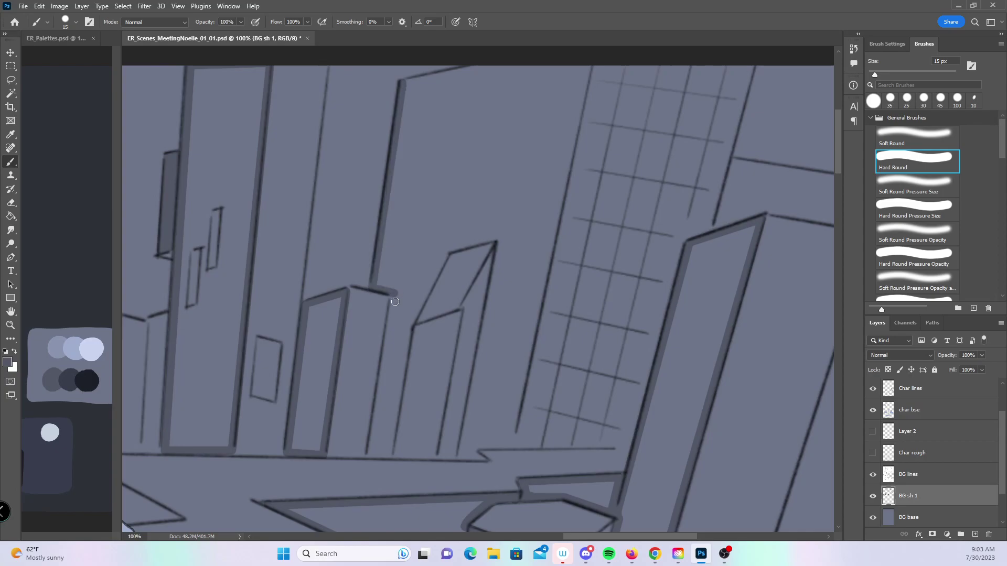
left_click(371, 453, "shift")
left_click(435, 455, "shift")
left_click(457, 307, "shift")
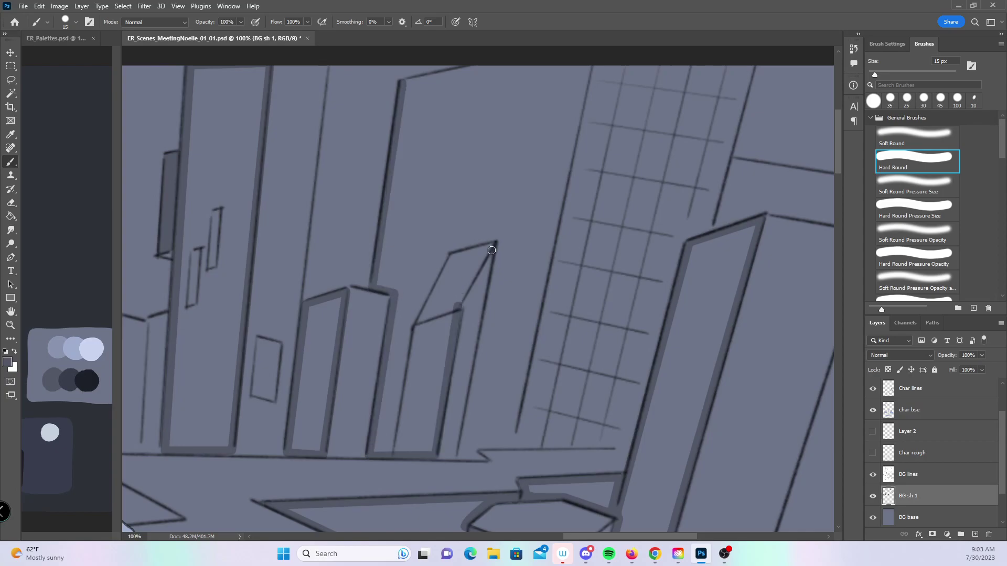
left_click(498, 236, "shift")
left_click(500, 257, "shift")
left_click(459, 458, "shift")
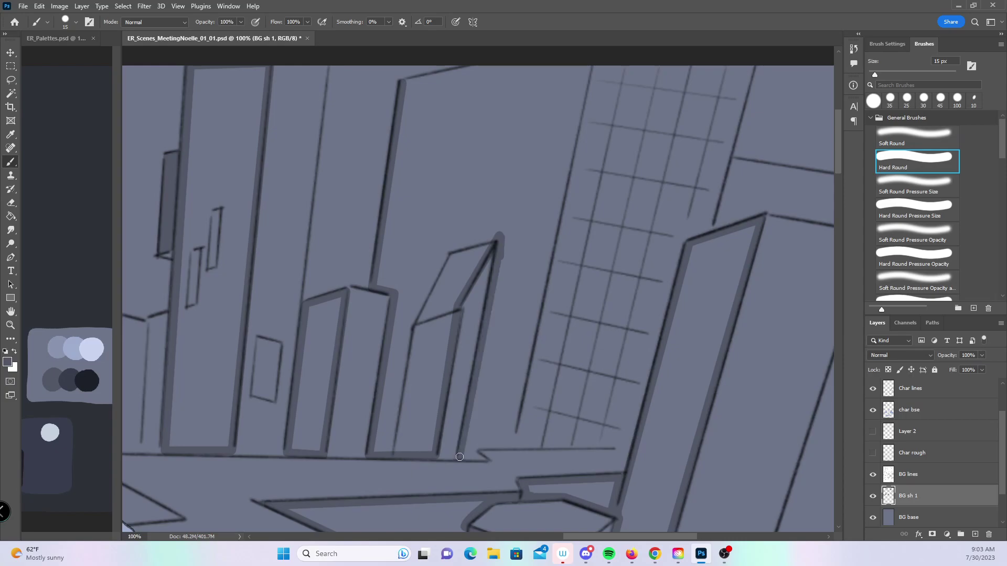
left_click(482, 460, "shift")
left_click(509, 446, "shift")
left_click_drag(564, 330, 517, 399)
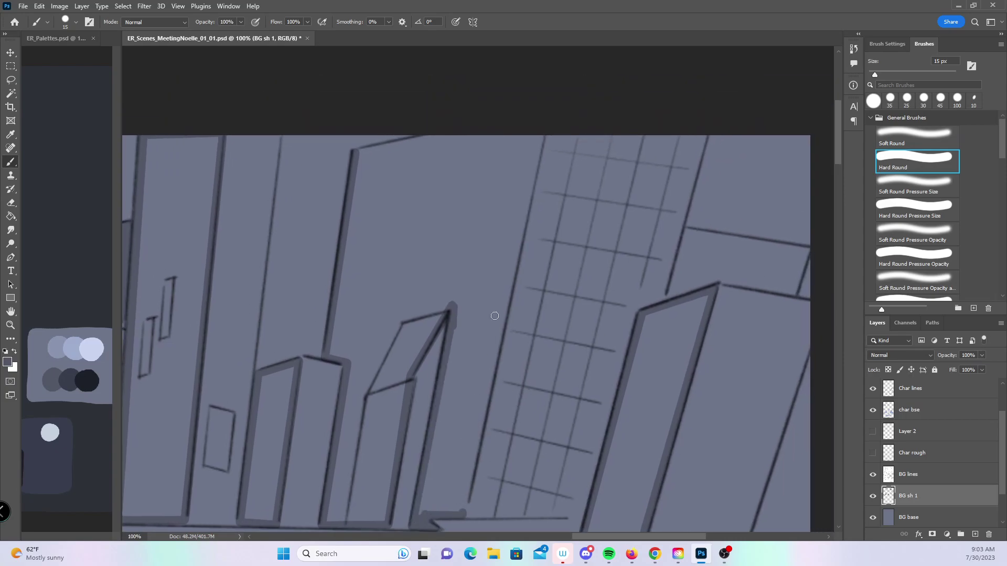
left_click(540, 133, "shift")
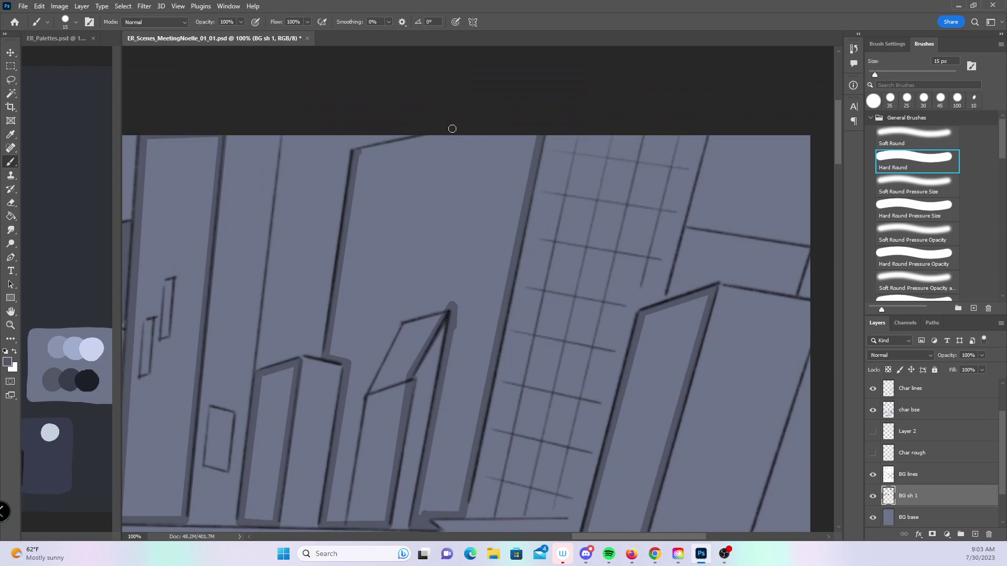
- Outline the small building face between the gridded tower and the page edge with a shadow band
scroll(452, 128, "right", 10)
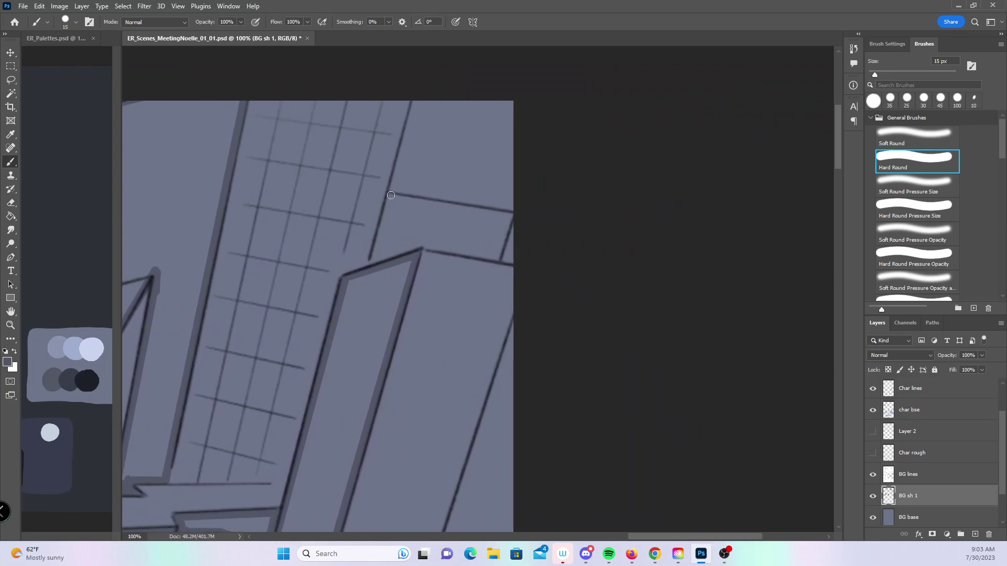
left_click(391, 195)
left_click(372, 264, "shift")
left_click(422, 244)
left_click(499, 259, "shift")
left_click(507, 213, "shift")
left_click(394, 199, "shift")
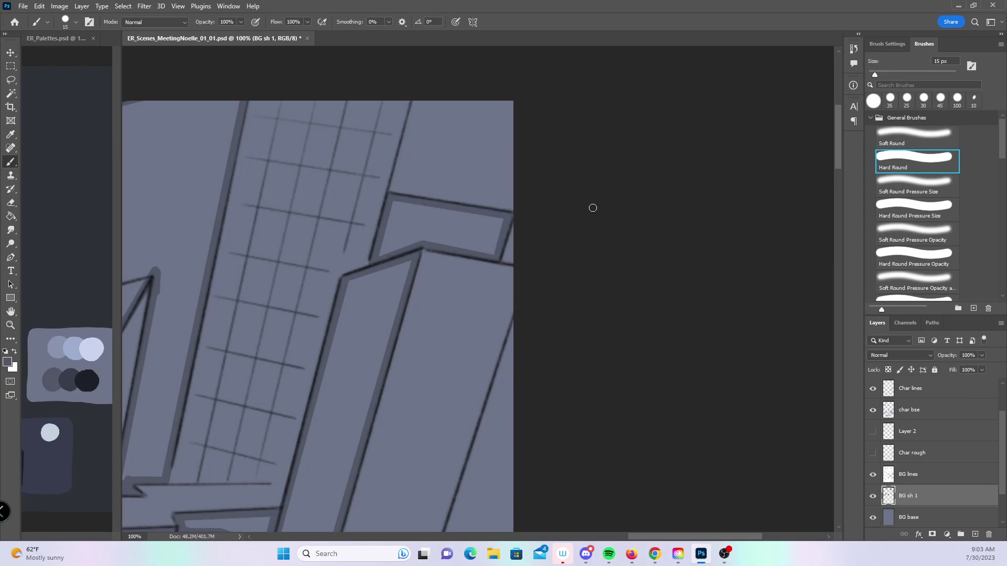
- Save the comic page document after checking the shaded city panel as a whole
key("z")
left_click(497, 332, "alt")
left_click(492, 337, "alt")
left_click(492, 338, "alt")
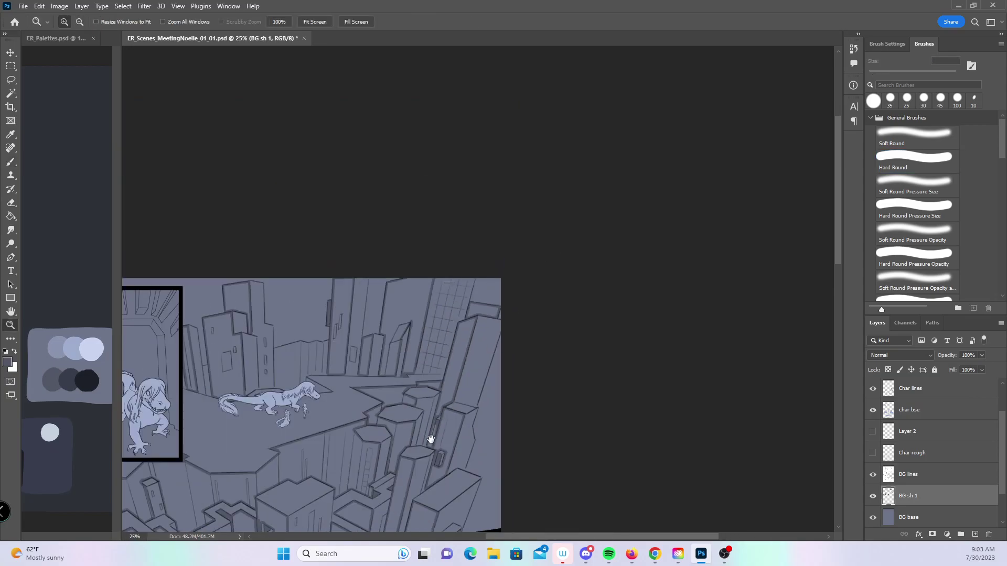
left_click_drag(434, 432, 522, 342)
left_click_drag(494, 438, 497, 340)
key("ctrl+s")
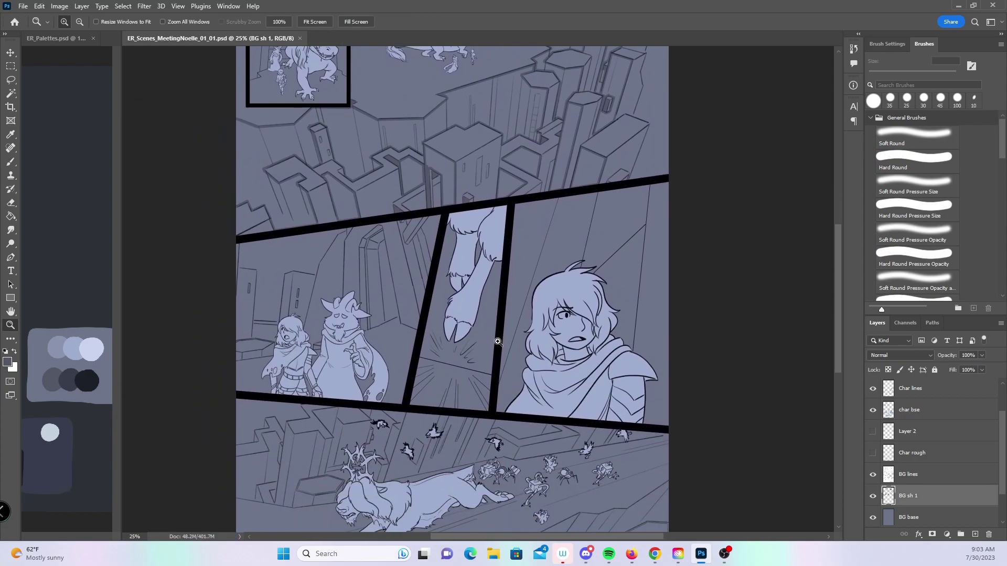
- Outline the narrow side face of the windowed building behind the cloaked character in the second-row panel with 15 px shadow
left_click(303, 402)
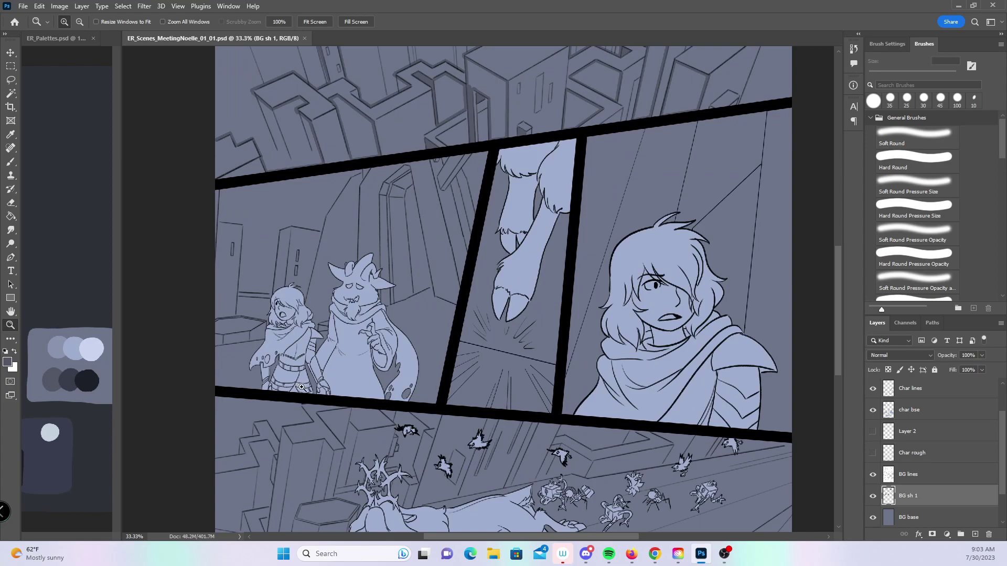
left_click(378, 301)
left_click_drag(372, 302, 379, 308)
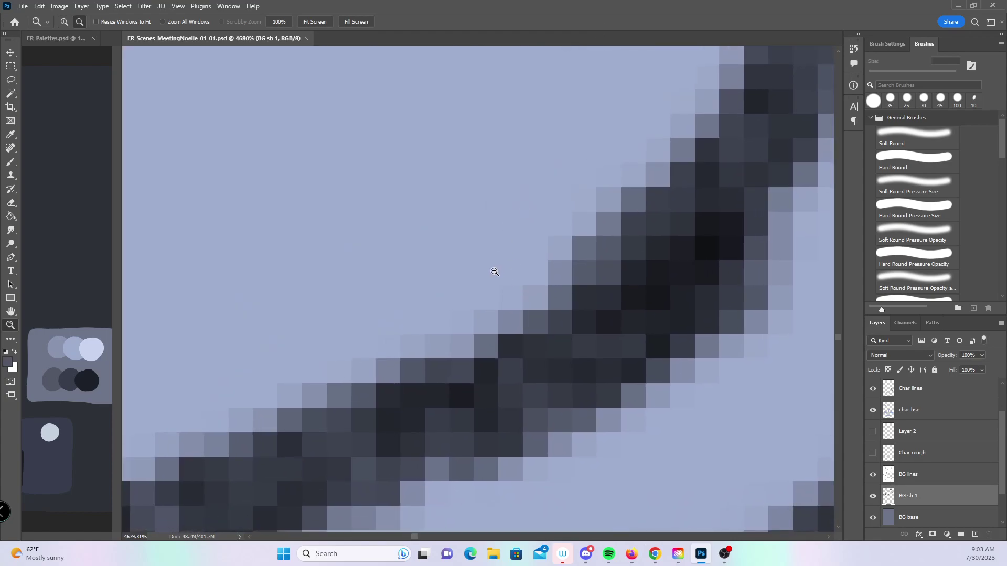
scroll(494, 273, "down", 8)
scroll(493, 270, "down", 5)
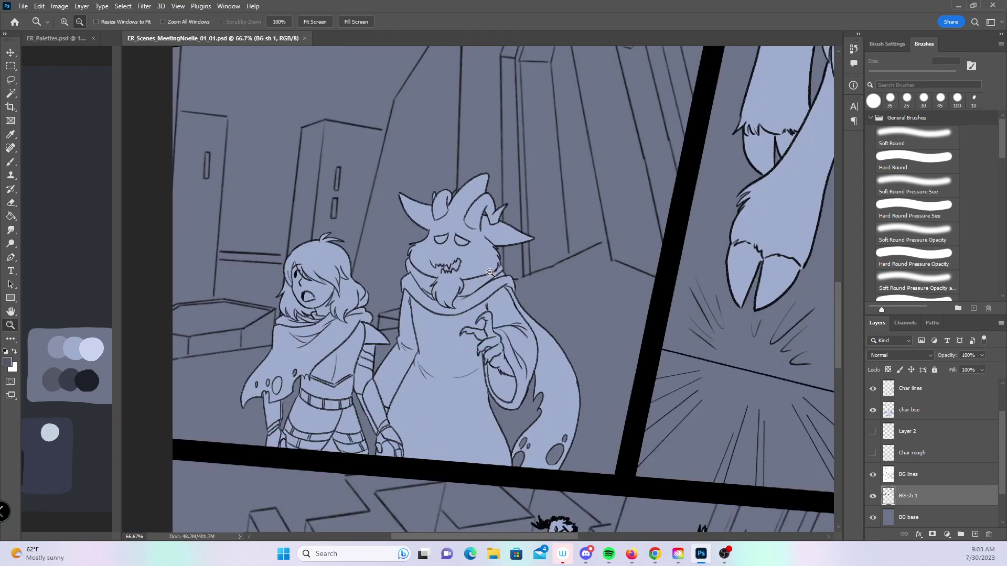
scroll(305, 251, "up", 3)
scroll(305, 252, "up", 1)
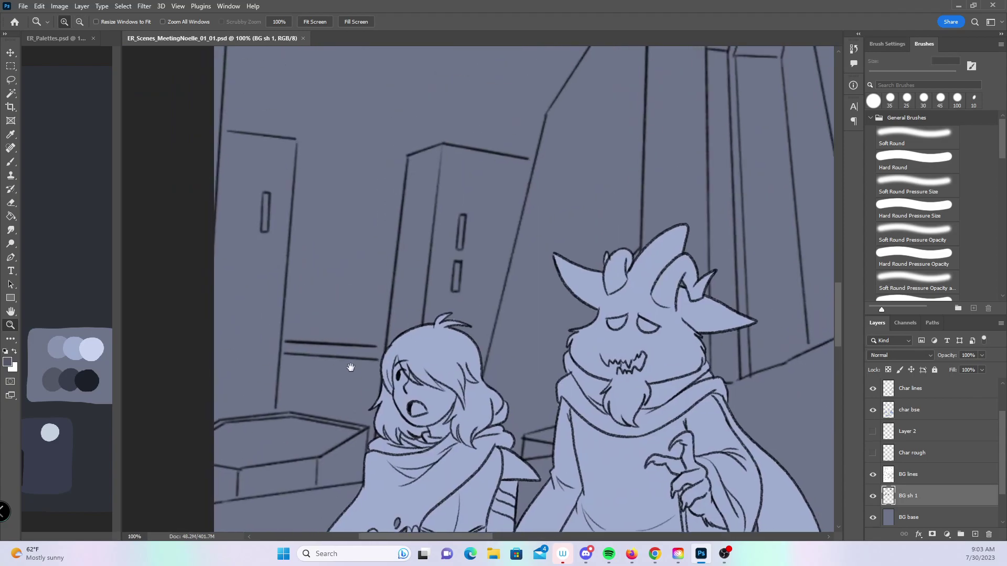
key("b")
left_click_drag(415, 173, 411, 180)
left_click(387, 419, "shift")
left_click(421, 349)
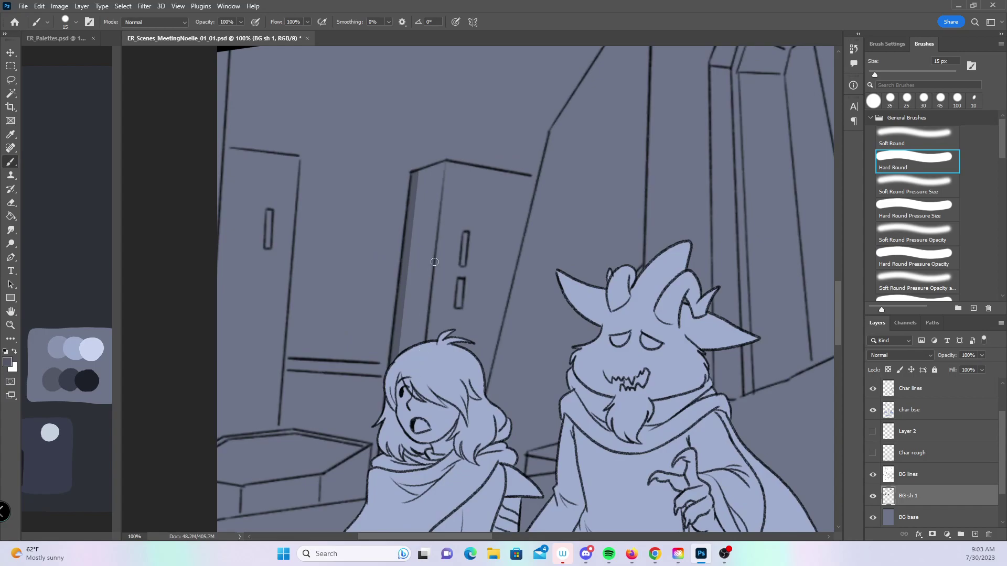
left_click(440, 165, "shift")
left_click(416, 172, "shift")
- Paint a shadow band along the roof and slanted outer edge of the large building between the two characters
left_click_drag(497, 173, 546, 298)
left_click_drag(267, 179, 266, 346)
mouse_move(712, 400)
left_mouse_down()
mouse_move(410, 347)
mouse_move(428, 348)
left_mouse_up()
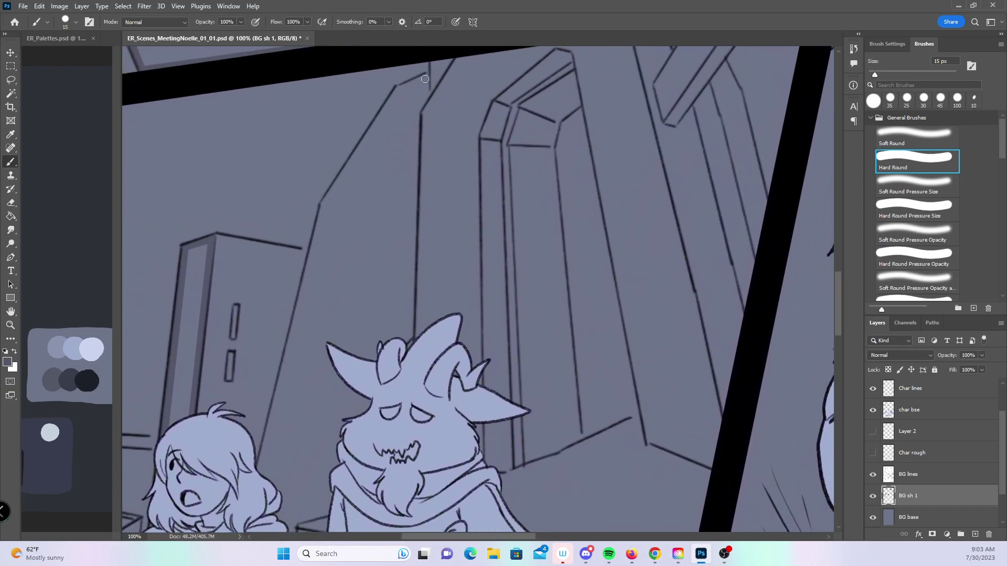
left_click_drag(433, 73, 401, 86)
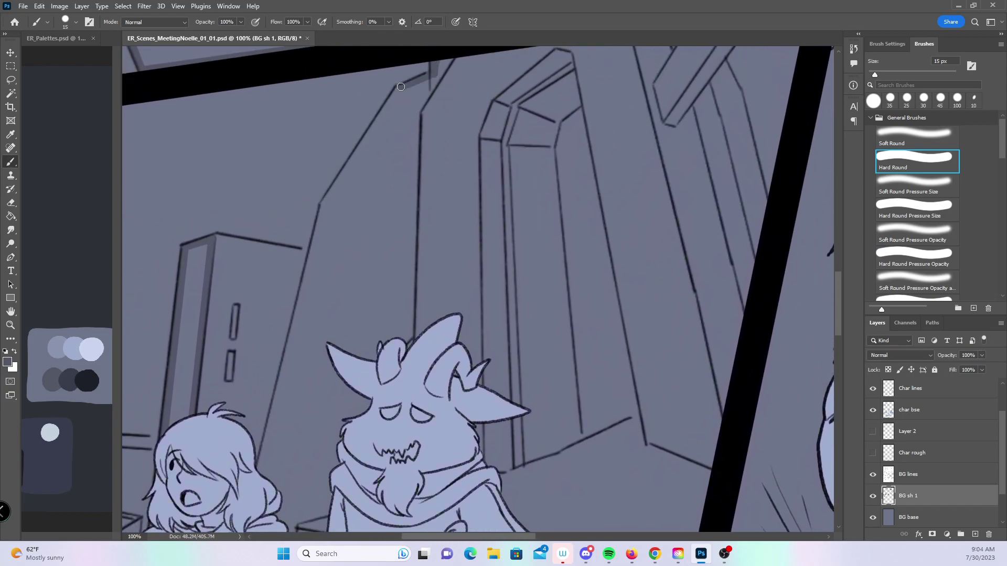
left_click(322, 209, "shift")
left_click(256, 473, "shift")
left_click_drag(304, 392, 366, 225)
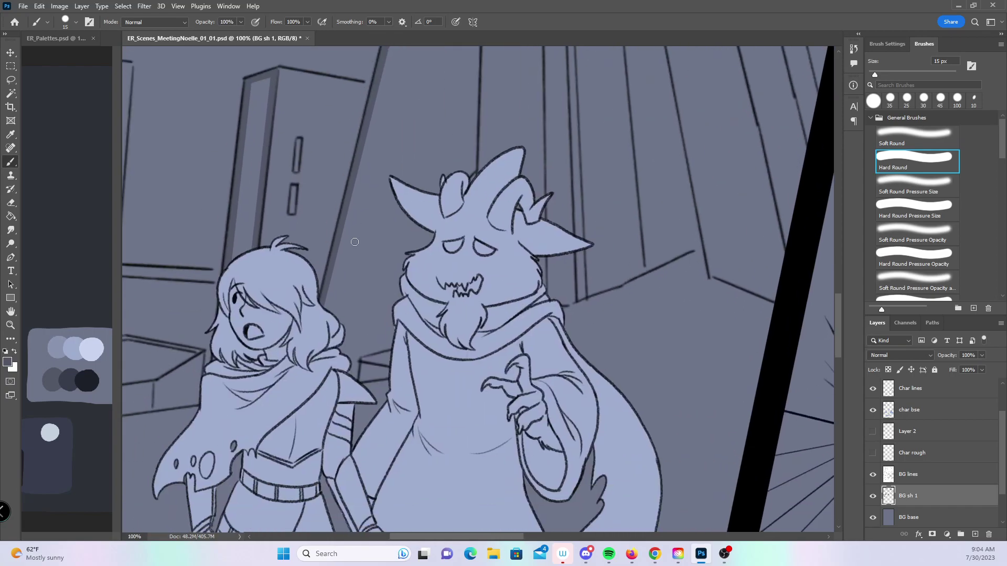
left_click_drag(364, 356, 404, 343)
- Paint a shadow band along the angled upper edge and side of the tall pillar behind the horned character
left_click(474, 171)
left_click_drag(545, 156, 473, 389)
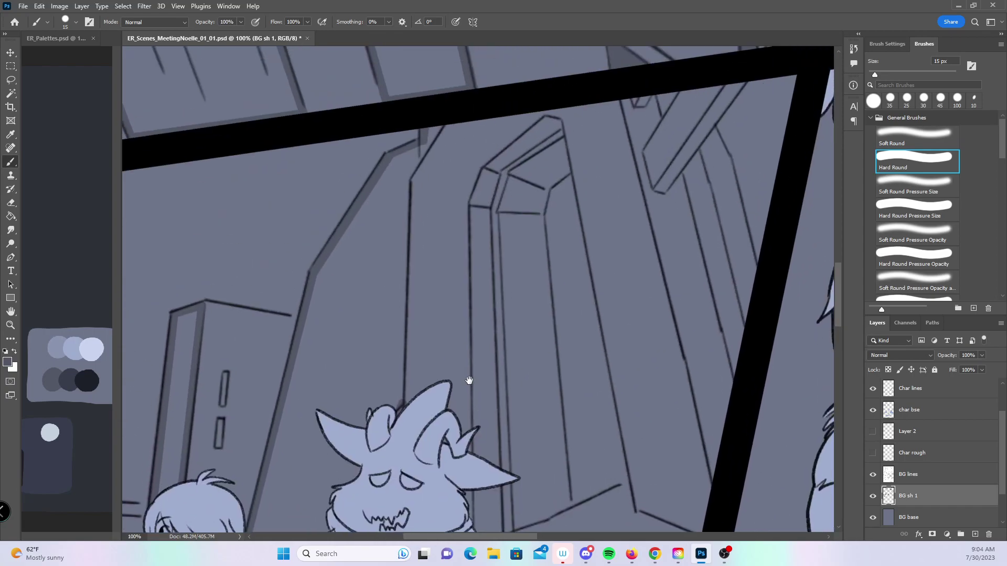
left_click(406, 179, "shift")
left_click(439, 122, "shift")
- Outline the inside of the arched column behind the horned character with shadow along its sides, base and slanted peak
left_click_drag(620, 329, 484, 290)
left_click(370, 133)
left_click_drag(370, 134, 359, 176)
left_click(372, 490, "shift")
left_click(439, 461, "shift")
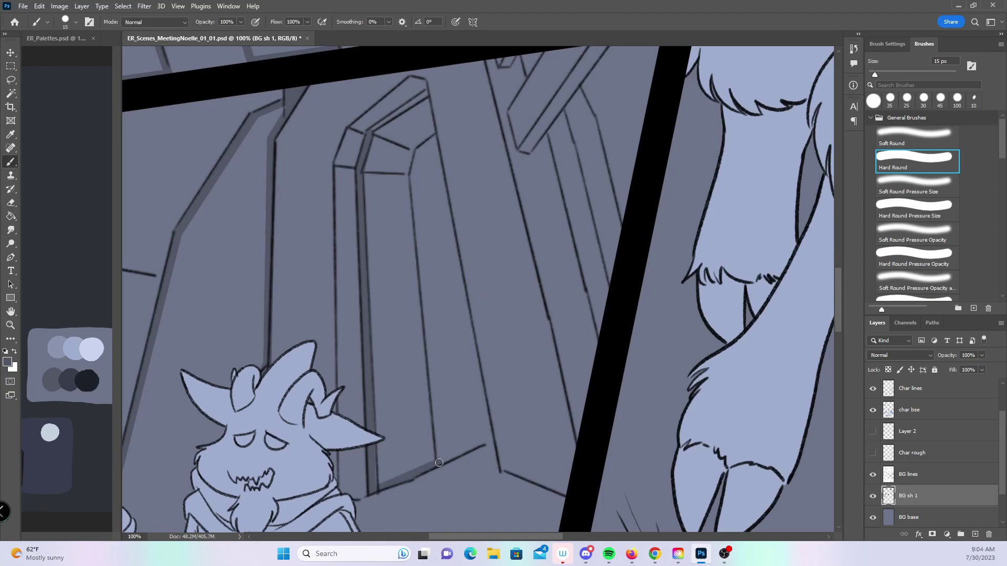
left_click(490, 439, "shift")
left_click(426, 97, "shift")
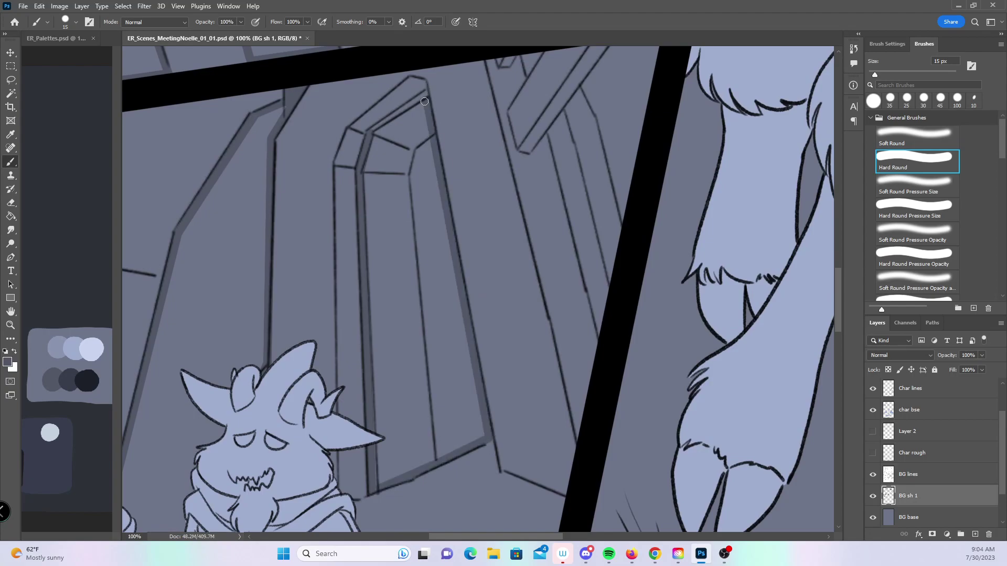
left_click(372, 131, "shift")
left_click(425, 94, "shift")
- Shade the underside of the slanted beam hanging from the panel's upper border
mouse_move(617, 214)
left_mouse_down()
mouse_move(528, 317)
mouse_move(540, 325)
left_mouse_up()
left_click_drag(426, 177, 436, 174)
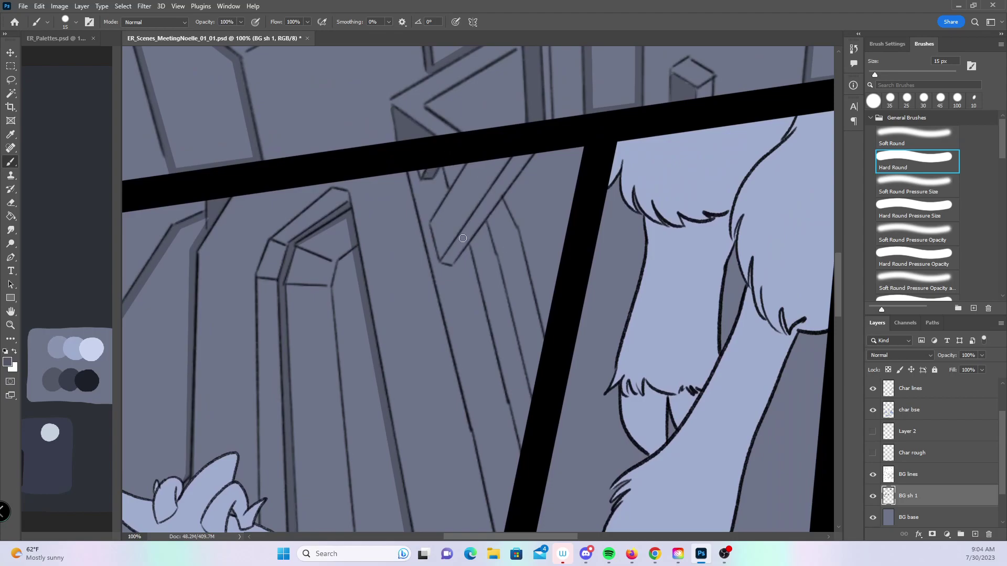
left_click(447, 257)
left_click(522, 150, "shift")
left_click(532, 147, "shift")
- Outline the background wall section between the slanted beam and the adjoining panel border with shadow
left_click_drag(506, 194, 524, 234)
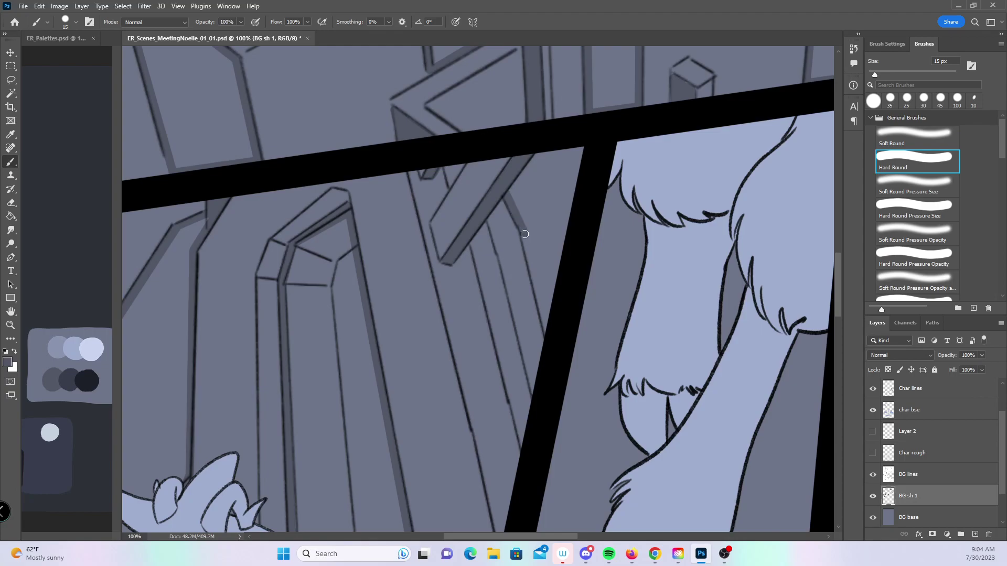
left_click(548, 329, "shift")
left_click(580, 141, "shift")
left_click(530, 155, "shift")
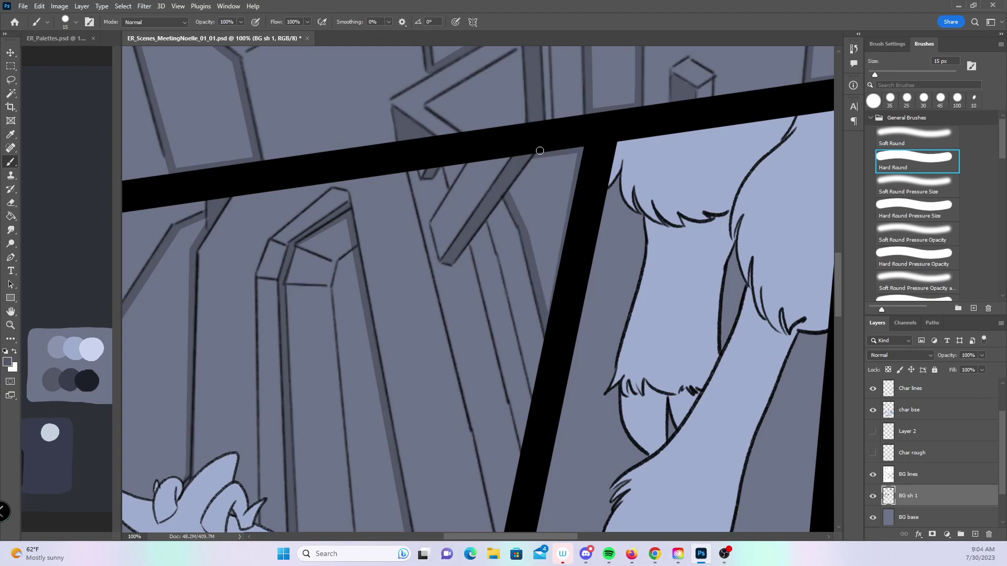
- Paint 35 px shadow bands around the diagonal wall section behind the character in the close-up panel
left_click_drag(465, 385, 391, 271)
key("z")
left_click(632, 356, "alt")
left_click(631, 356, "alt")
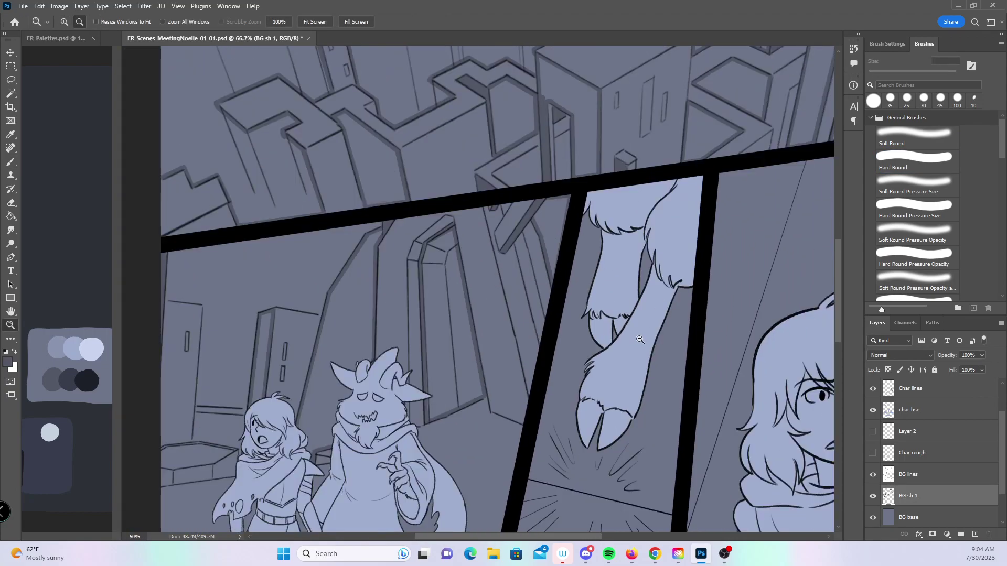
left_click_drag(687, 418, 517, 378)
left_click_drag(661, 464, 445, 400)
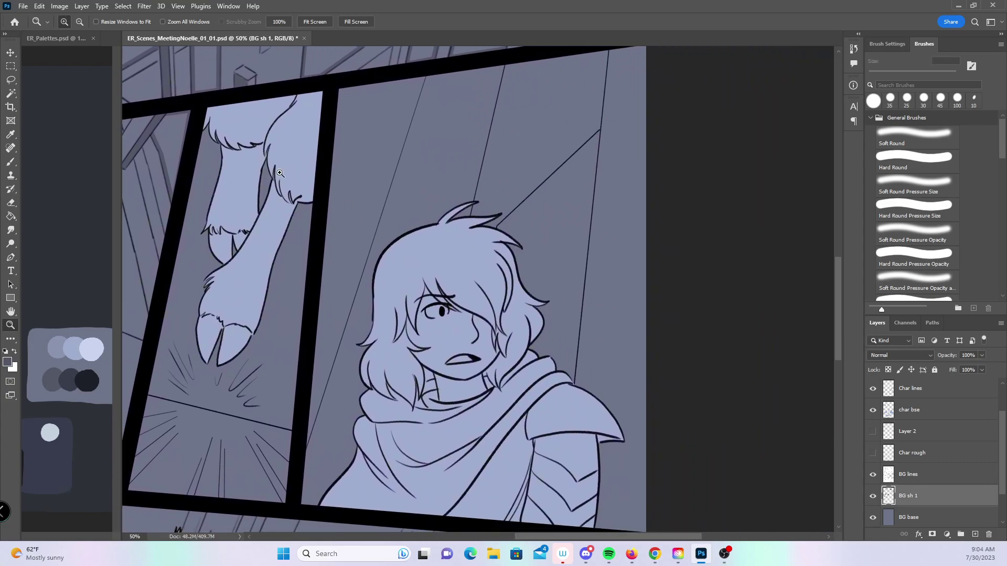
left_click(12, 162)
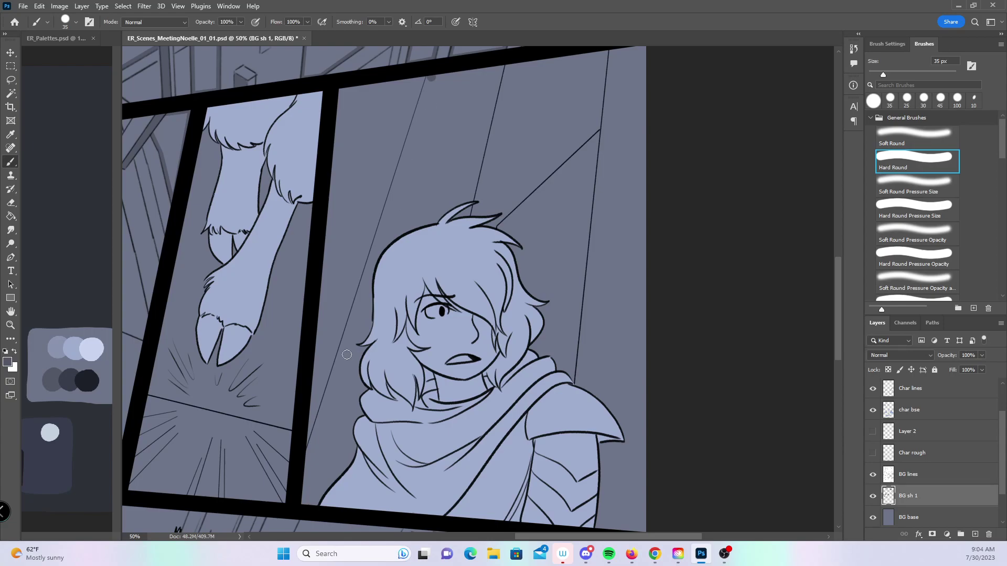
left_click(309, 452, "shift")
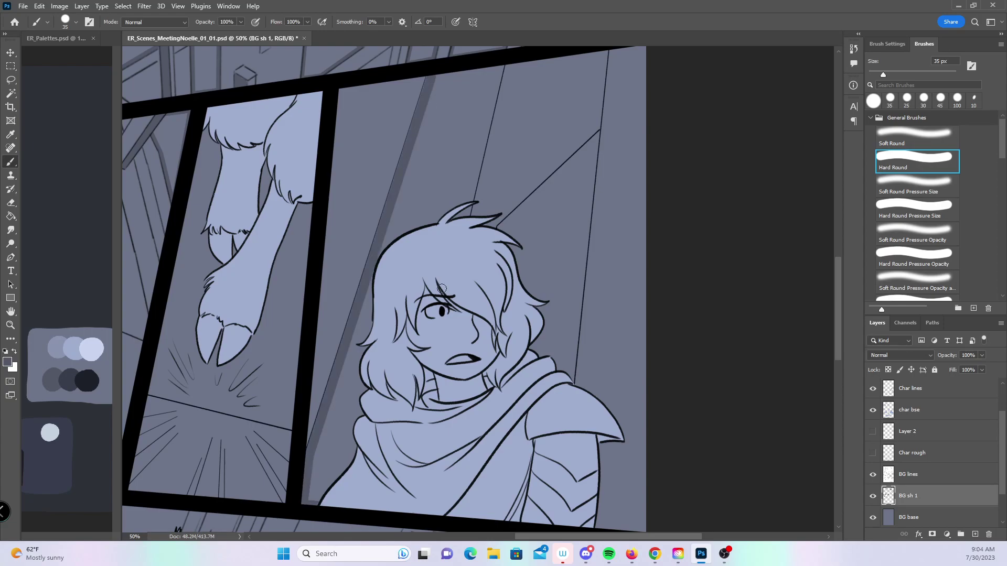
left_click(501, 60, "shift")
left_click(432, 76, "shift")
- Outline the narrow side face of the tall building in the running creature's panel with a 15 px shadow band
left_click_drag(456, 475, 535, 355)
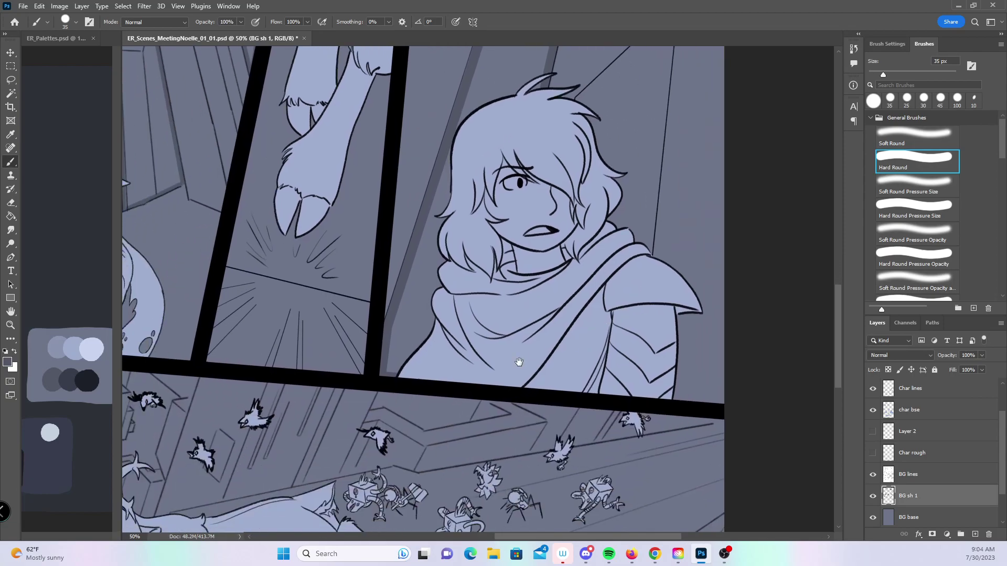
left_click_drag(404, 449, 559, 294)
left_click_drag(435, 398, 556, 319)
left_click_drag(513, 362, 592, 408)
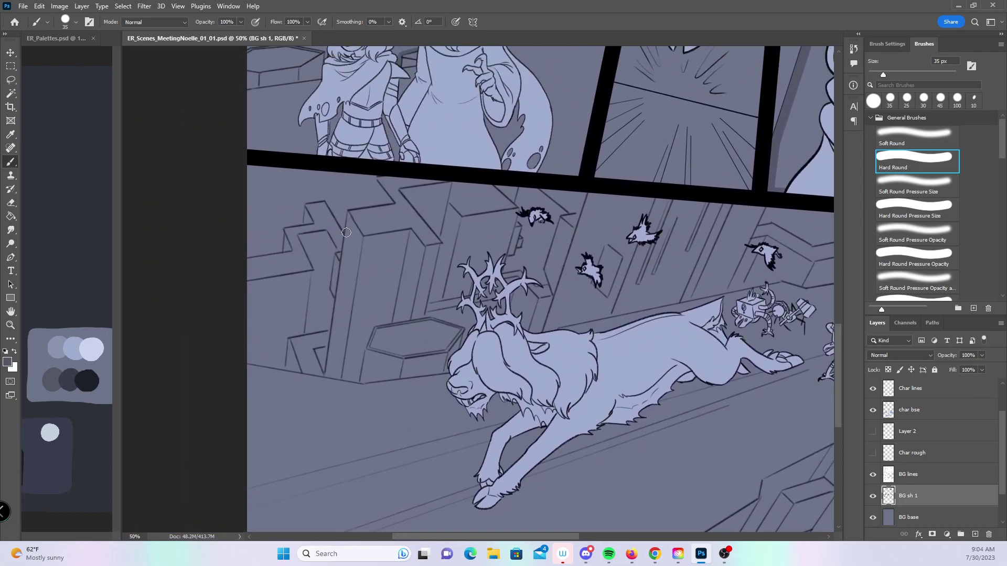
key("ctrl+space")
left_click(349, 302)
left_click_drag(341, 301, 409, 290)
key("b")
key("bracketleft")
key("bracketleft")
key("bracketleft")
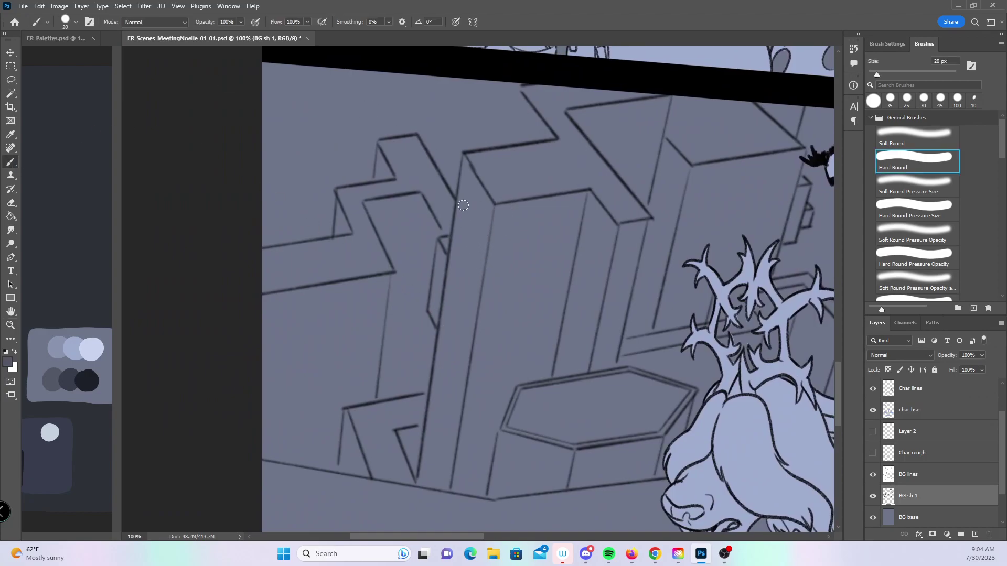
key("bracketright")
key("bracketright")
left_click(461, 154)
left_click(491, 207, "shift")
left_click(444, 489, "shift")
left_click(418, 483, "shift")
- Shade the small base notch and the protruding ledge along the tall building's outer edge with 15 px bands
left_click(397, 431, "shift")
left_click(427, 427, "shift")
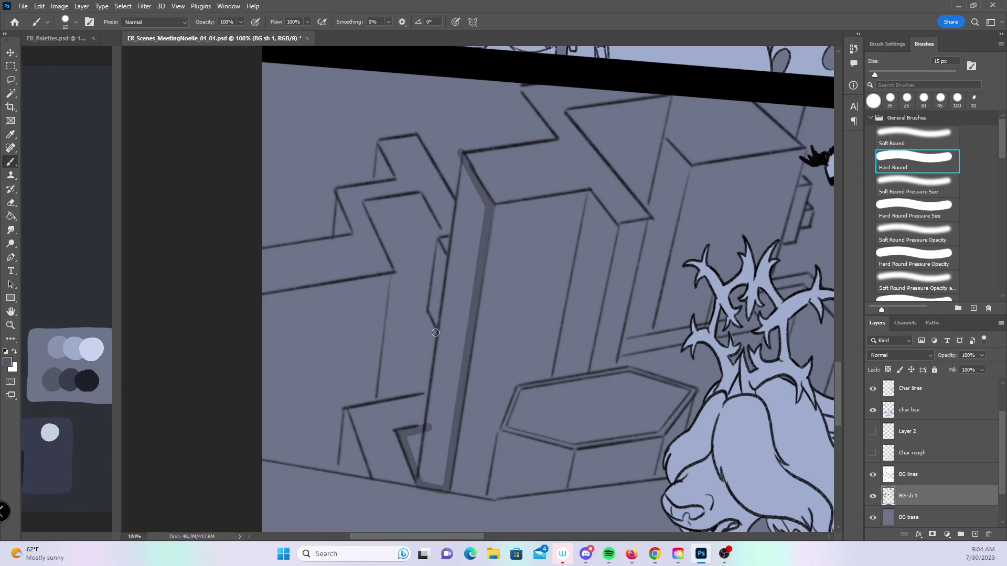
left_click(440, 325, "shift")
left_click(428, 310, "shift")
left_click(438, 243, "shift")
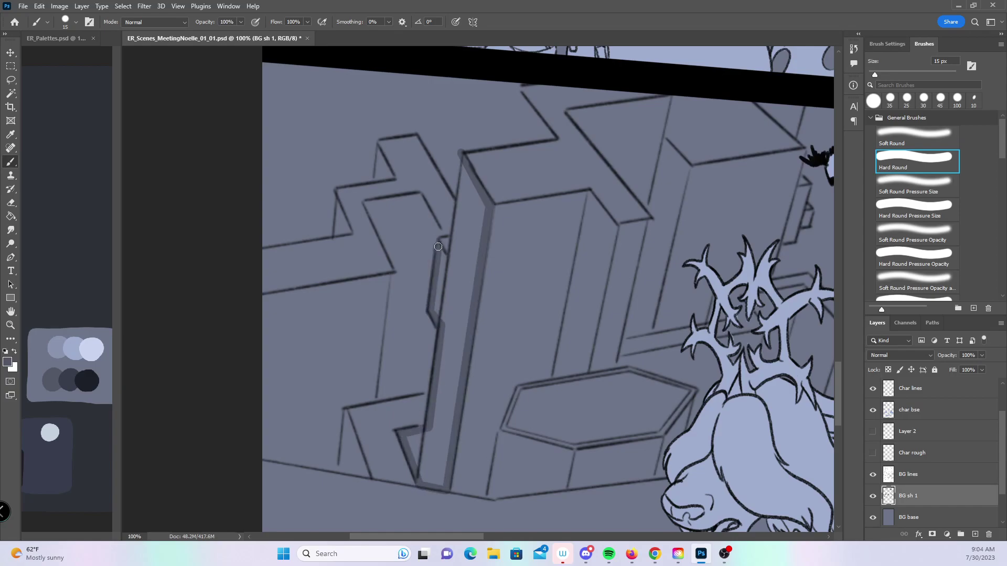
left_click(461, 199, "shift")
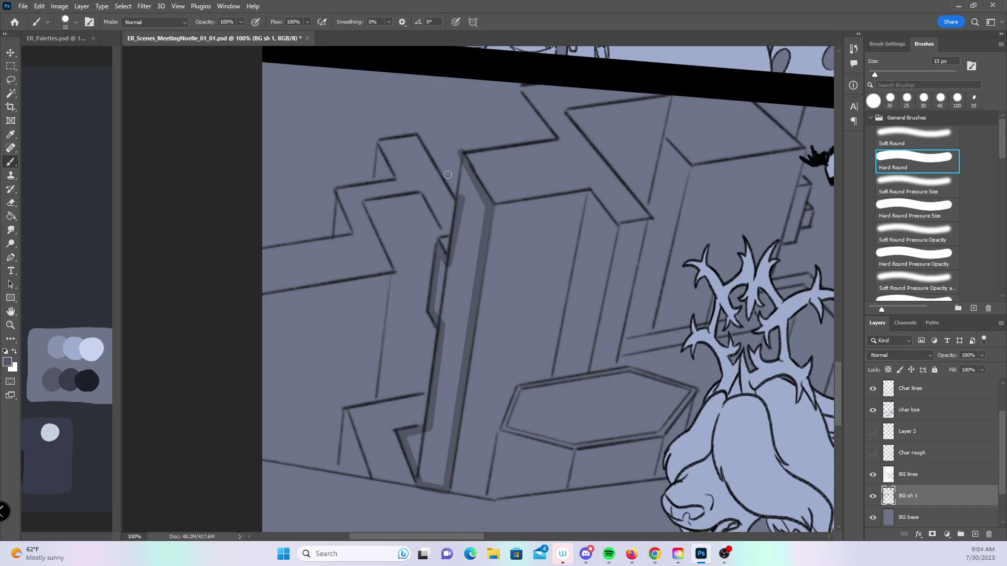
- Paint a shadow band along the outside of the stepped roofline beside the tall building, out to the page edge
left_click(419, 131, "shift")
left_click(369, 139, "shift")
left_click(388, 176, "shift")
left_click(328, 185, "shift")
left_click(335, 226, "shift")
left_click(257, 244, "shift")
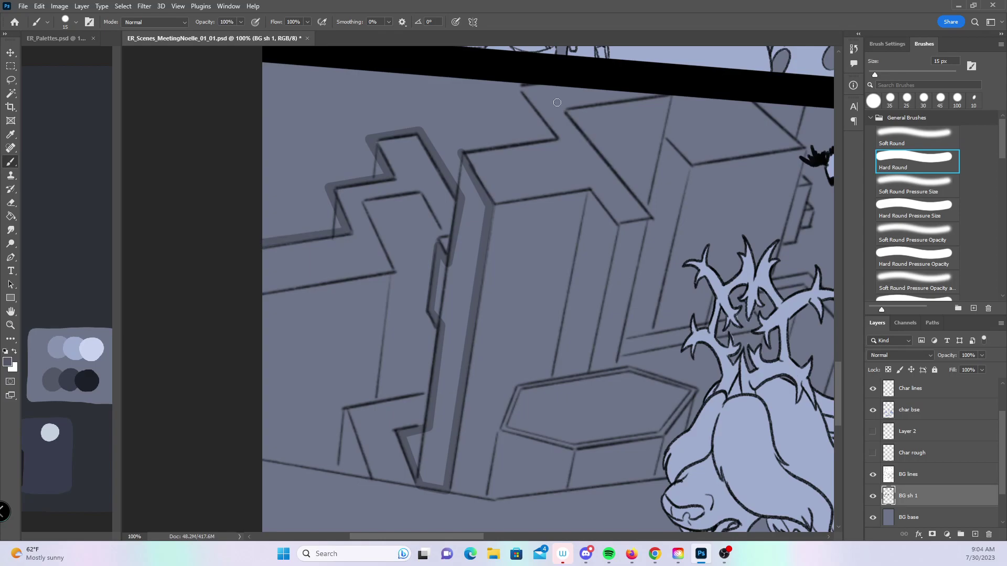
- Continue the shadow band over the tall building's roof edge and along the underside of the panel border
left_click(553, 137, "shift")
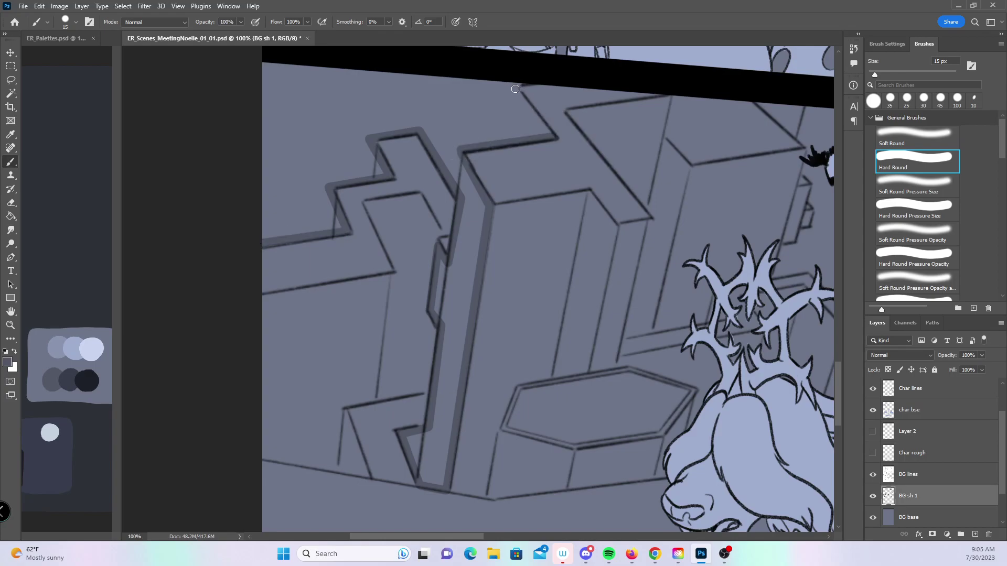
left_click(514, 84, "shift")
left_click(245, 61, "shift")
- Outline the low block at the tall building's base with shadow and extend the band along the ground line
left_click_drag(519, 354, 486, 294)
left_click(335, 415)
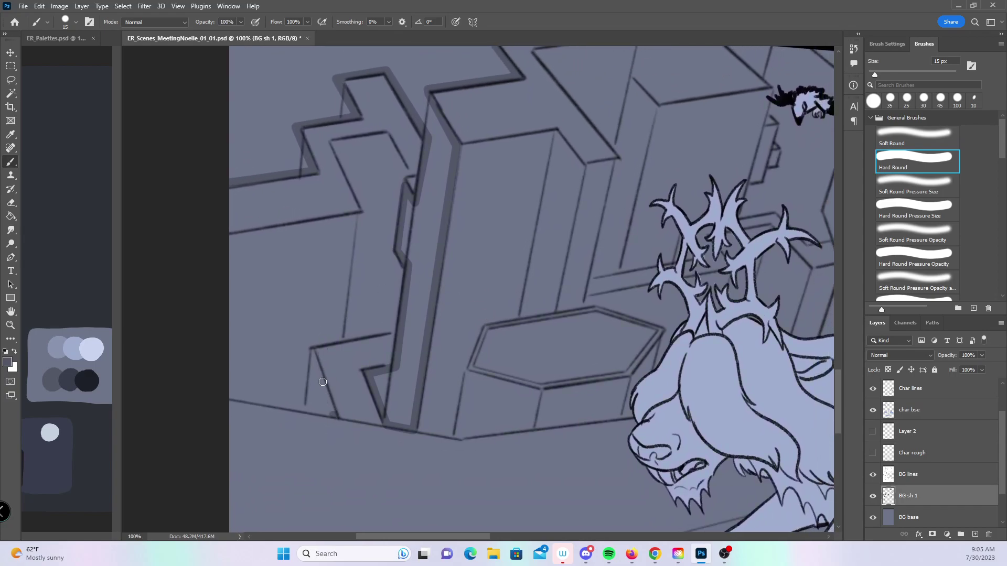
left_click(309, 343, "shift")
left_click(396, 328, "shift")
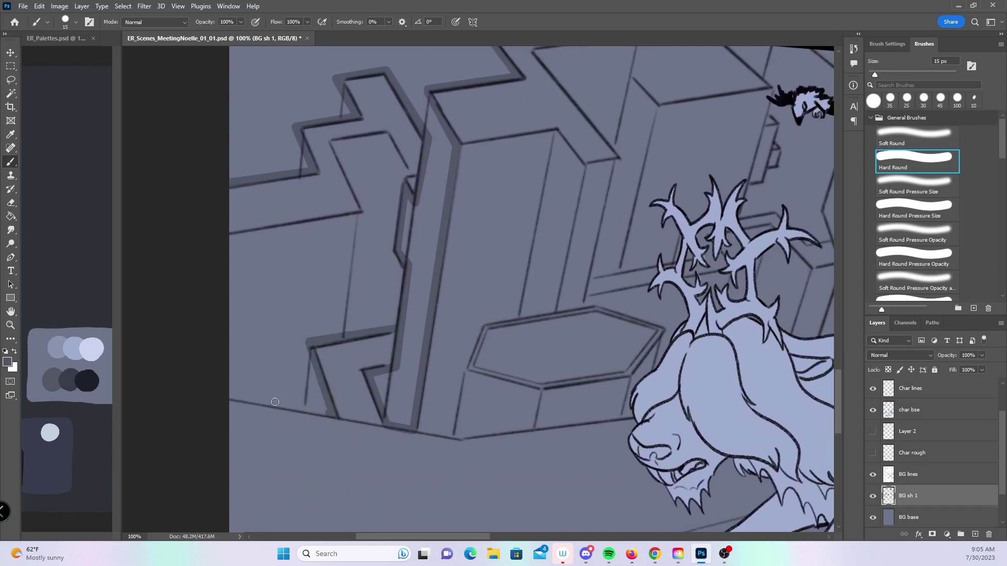
left_click(224, 393, "shift")
- Outline the front face of the hexagonal platform with a shadow band inside its edges
left_click_drag(656, 389, 526, 376)
left_click(327, 418)
left_click(340, 361, "shift")
left_click(408, 379, "shift")
left_click(403, 413, "shift")
left_click(332, 421, "shift")
- Outline the narrow side face of the tall building behind the hexagonal platform with shadow
left_click_drag(577, 301, 509, 401)
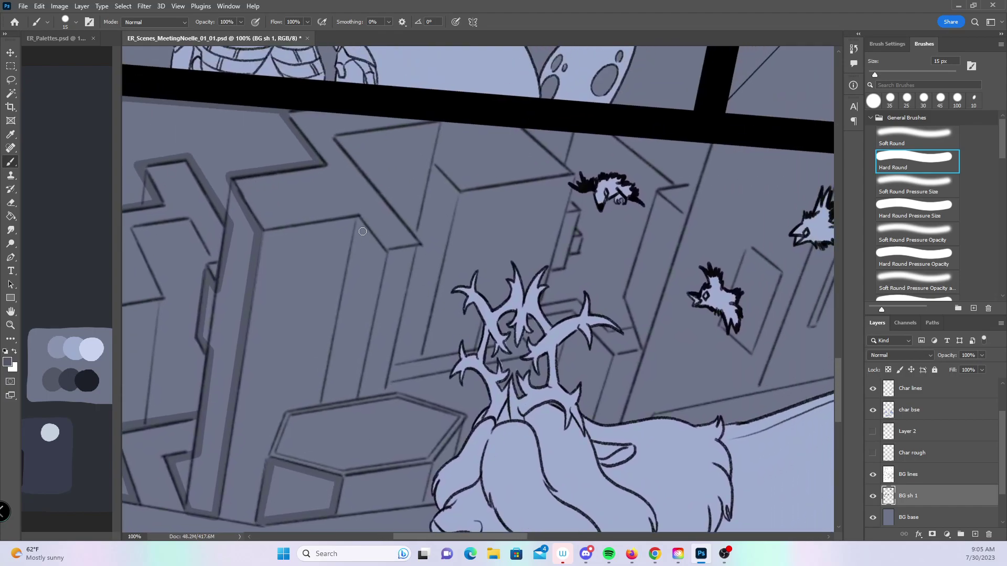
left_click(323, 399, "shift")
left_click(355, 396, "shift")
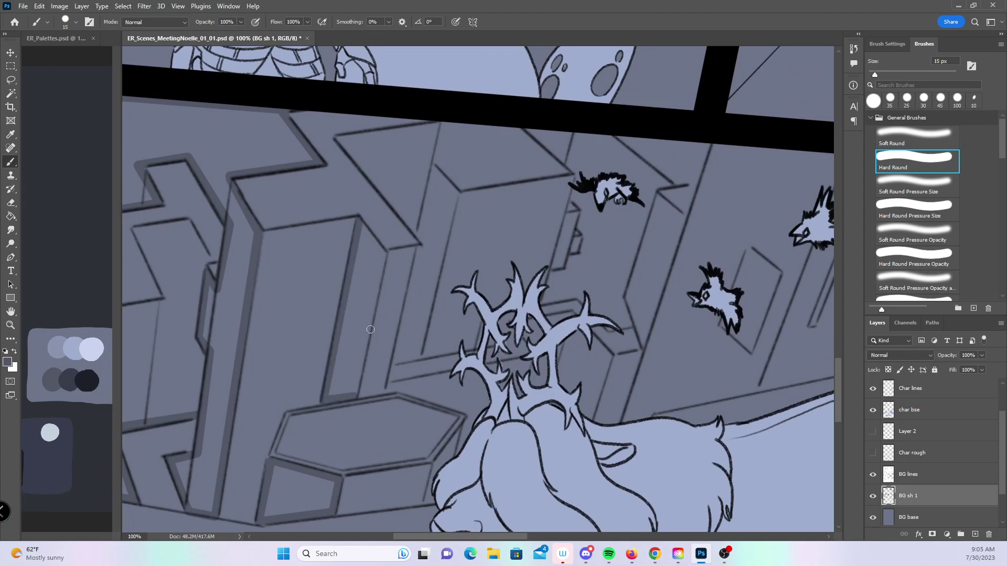
left_click(383, 254, "shift")
left_click(359, 223, "shift")
- Outline the narrow side face of the neighbouring building behind the creature's antlers with shadow bands
left_click_drag(548, 243, 429, 288)
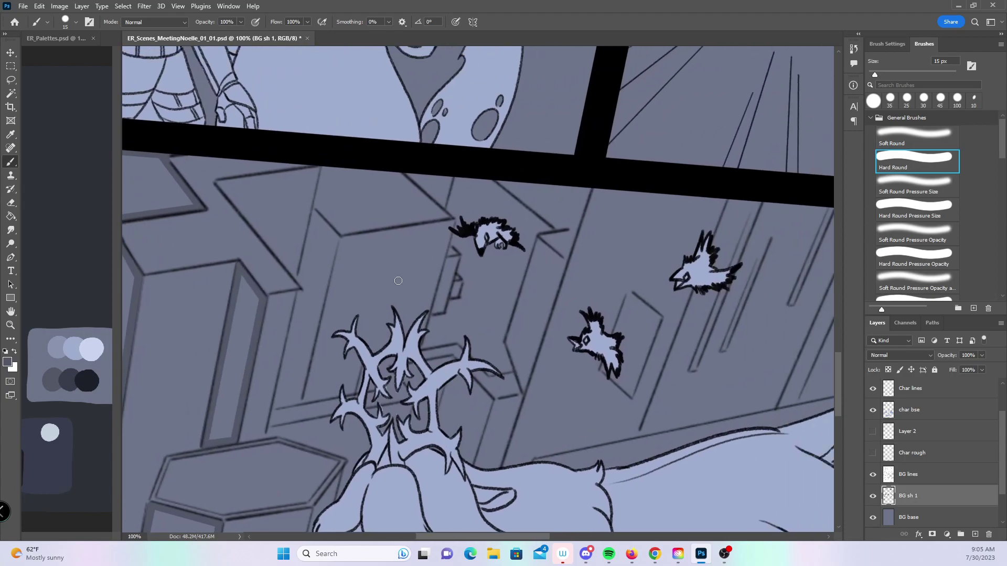
left_click(298, 278, "shift")
left_click(303, 287, "shift")
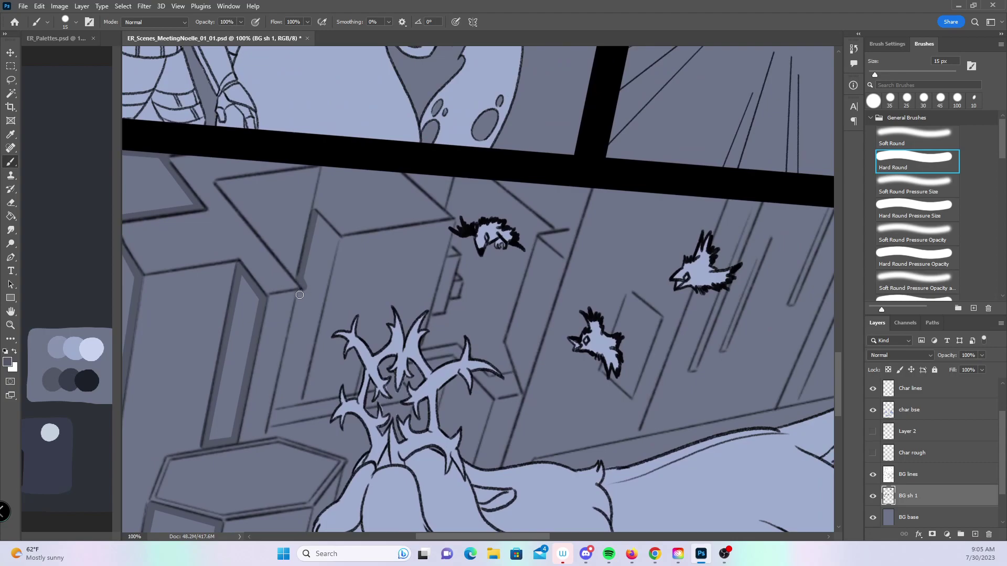
left_click(275, 406, "shift")
left_click(304, 401, "shift")
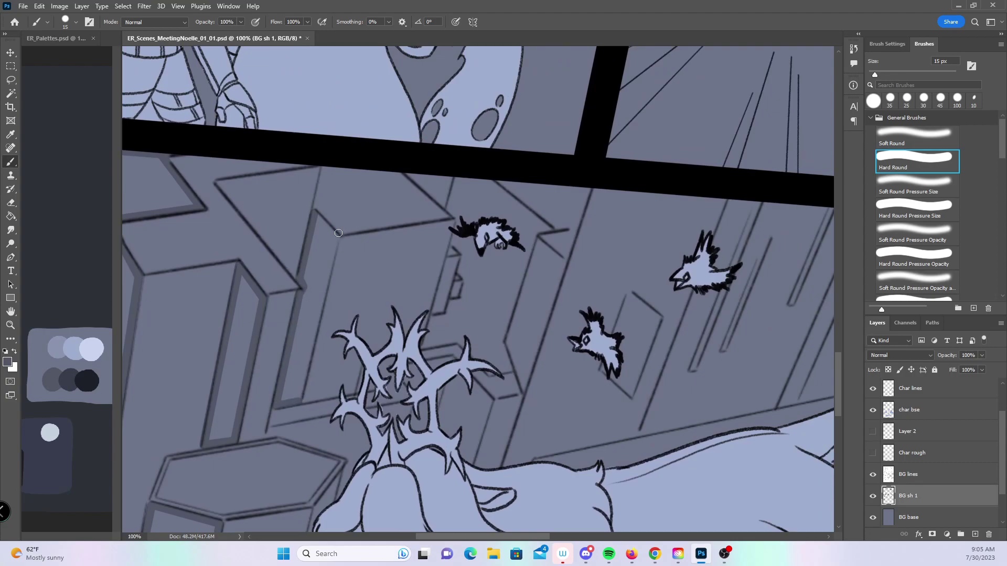
left_click(341, 234, "shift")
left_click(315, 213, "shift")
- Shade around the wall section behind the first bird, following the small ledges, slanted edge and panel border
left_click_drag(619, 310, 464, 292)
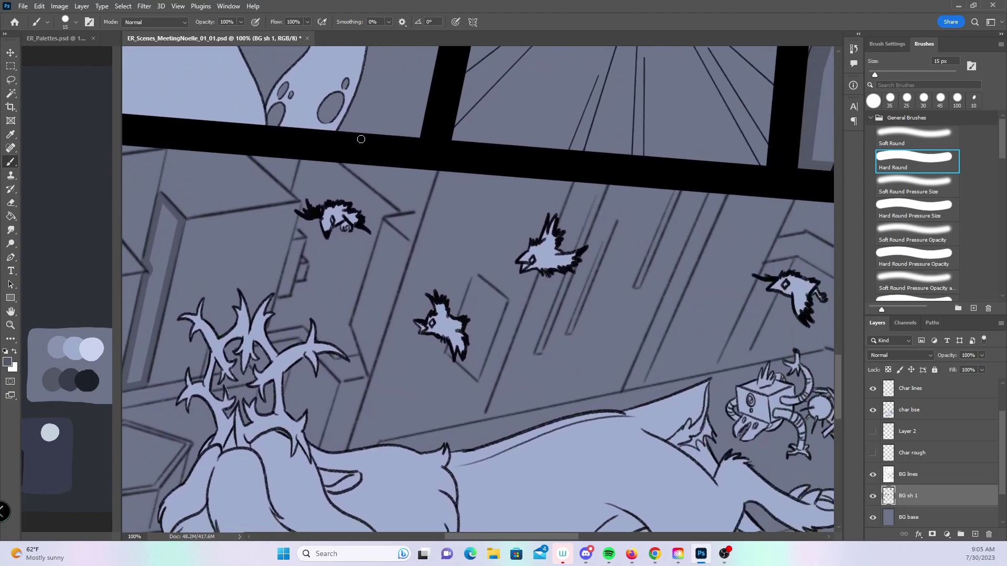
left_click(305, 202, "shift")
left_click(300, 222, "shift")
left_click(310, 237, "shift")
left_click(308, 257, "shift")
mouse_move(308, 257)
left_mouse_down()
mouse_move(305, 286)
mouse_move(277, 303)
mouse_move(271, 326)
mouse_move(311, 326)
mouse_move(335, 357)
mouse_move(356, 352)
mouse_move(349, 324)
mouse_move(381, 217)
mouse_move(395, 210)
left_mouse_up()
left_click_drag(321, 153, 267, 152)
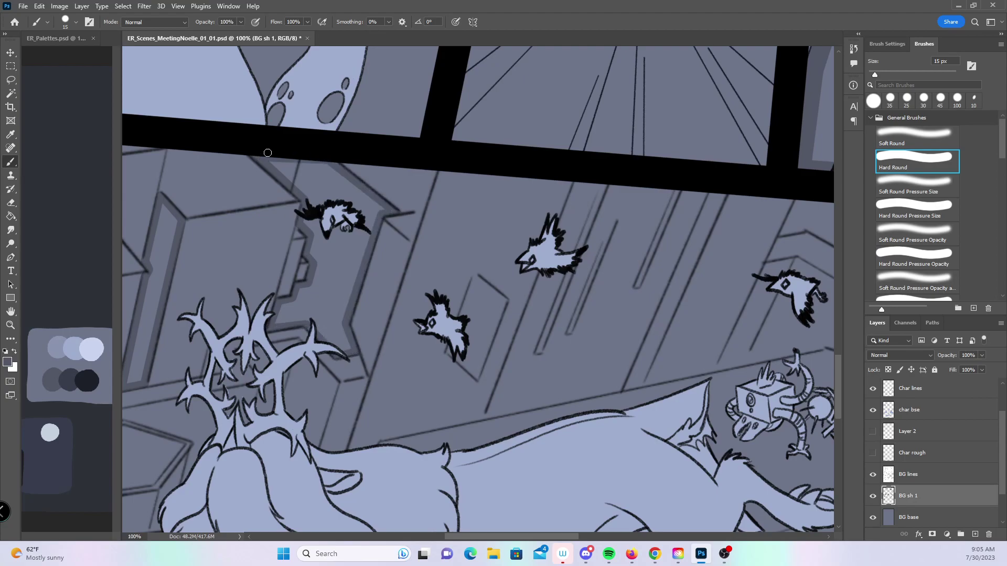
- Shade the edges of the low angular blocks between the creature's antlers and the slanted wall
left_click_drag(551, 386, 571, 331)
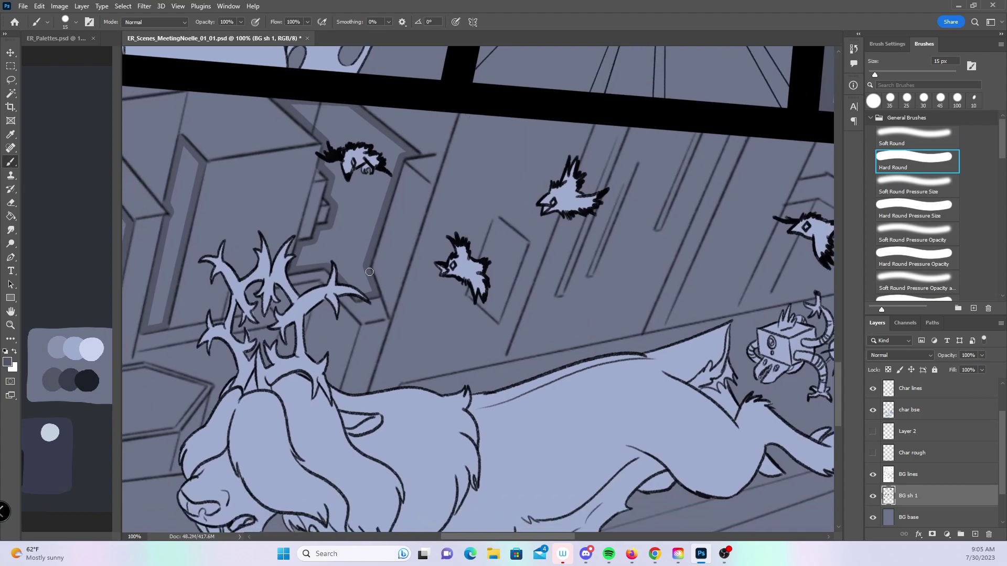
mouse_move(324, 289)
left_mouse_down()
mouse_move(355, 324)
mouse_move(350, 336)
left_mouse_up()
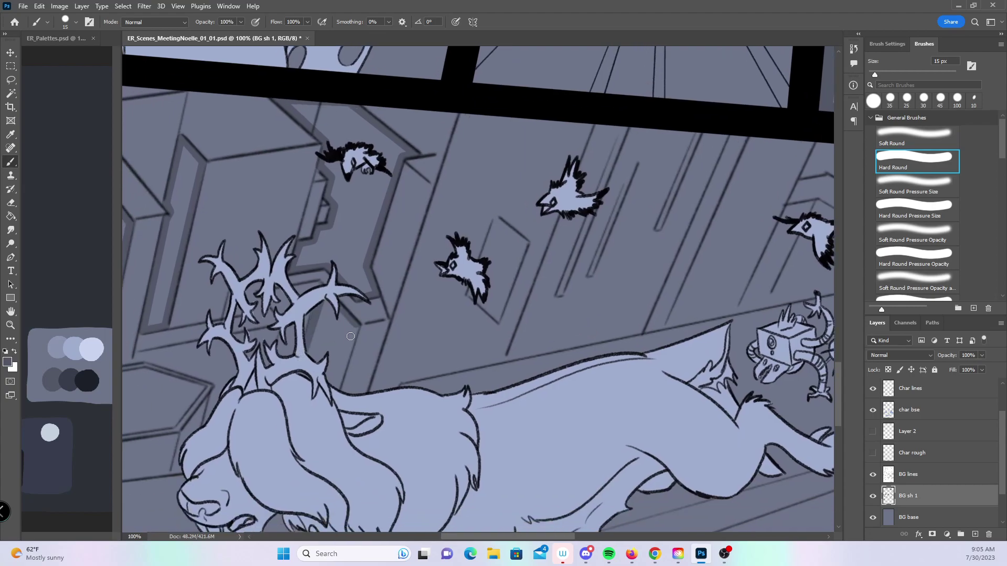
left_click(336, 384, "shift")
left_click_drag(374, 388, 396, 321)
left_click_drag(375, 278, 394, 319)
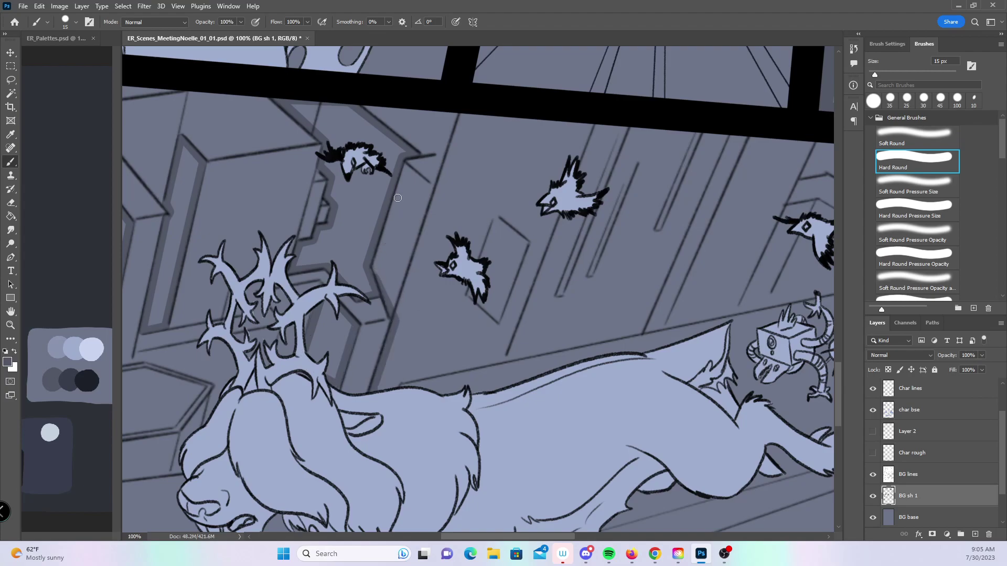
- Shade the overhang beside the first bird and outline the large slanted wall section behind the flying birds
left_click_drag(435, 192, 404, 161)
left_click_drag(465, 112, 435, 195)
left_click_drag(593, 122, 466, 115)
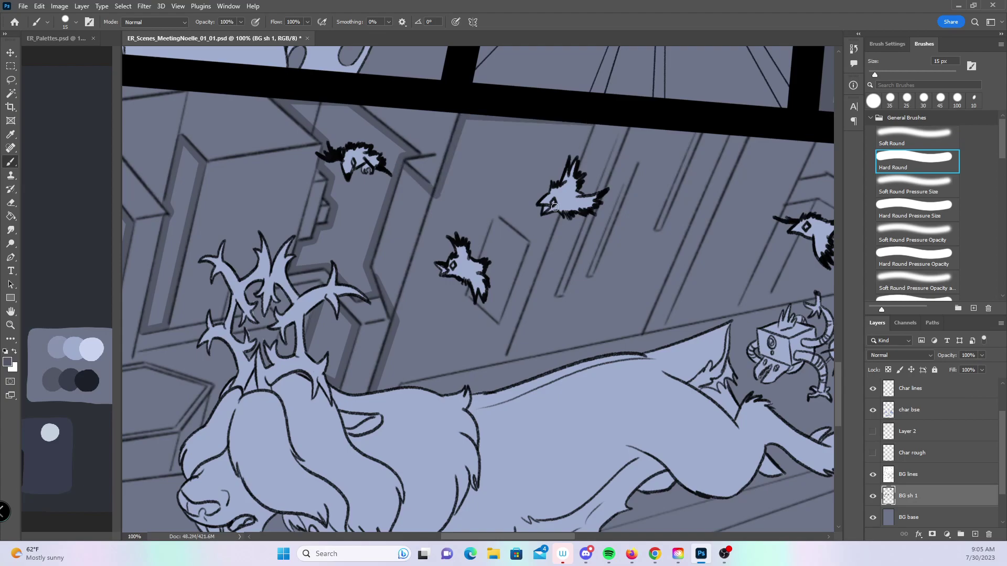
left_click(502, 357, "shift")
left_click(393, 384, "shift")
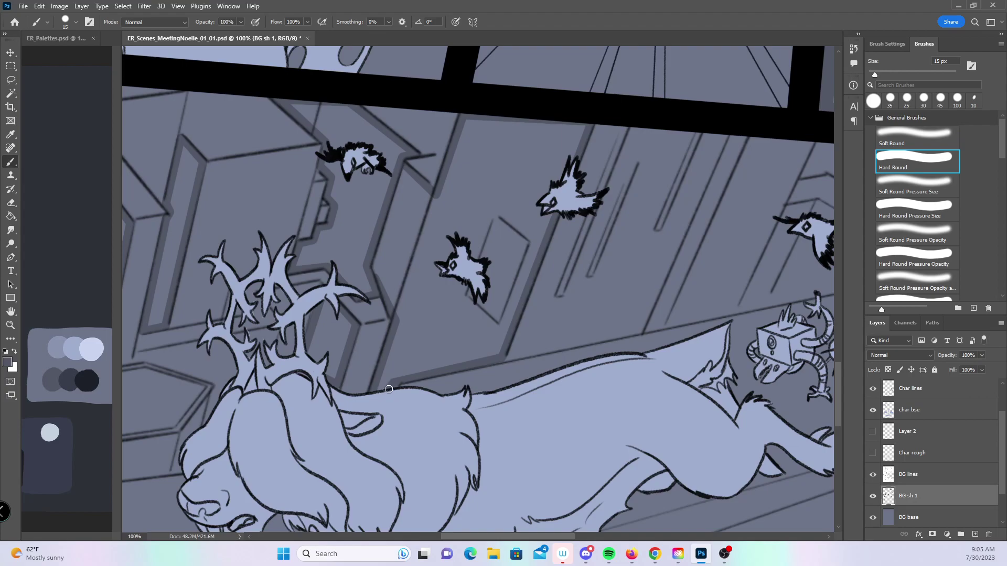
- Fill the narrow slanted strip of wall above the creature's hindquarters with shadow, from panel border to ground line
left_click_drag(748, 342, 501, 376)
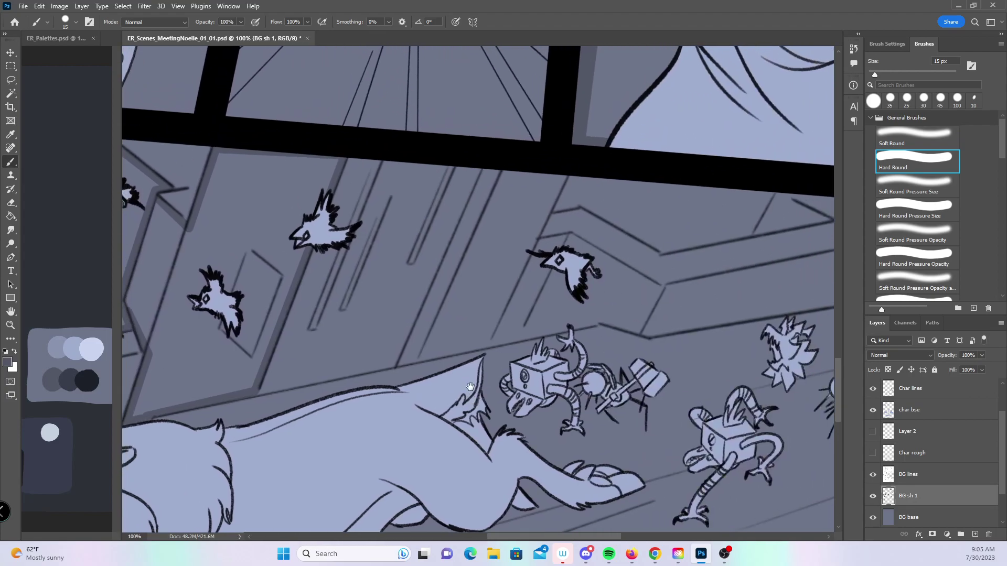
left_click(487, 166, "shift")
left_click(407, 361, "shift")
left_click(493, 166, "shift")
- Outline the angular recess below the panel border with a shadow band inside its edges
left_click_drag(684, 387, 464, 435)
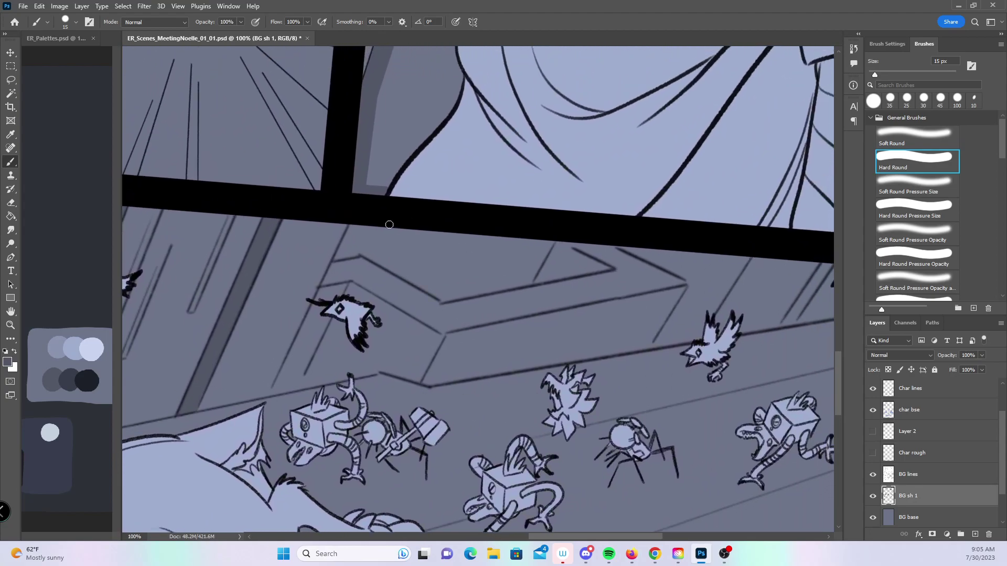
left_click(353, 223, "shift")
left_click(549, 242, "shift")
left_click(587, 256, "shift")
left_click(444, 299, "shift")
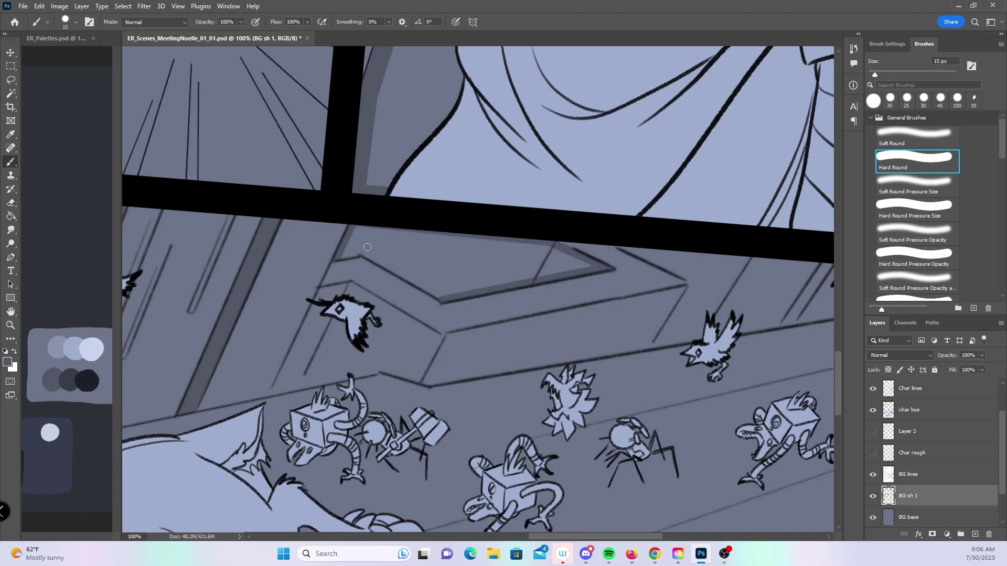
left_click(362, 250, "shift")
left_click(339, 256, "shift")
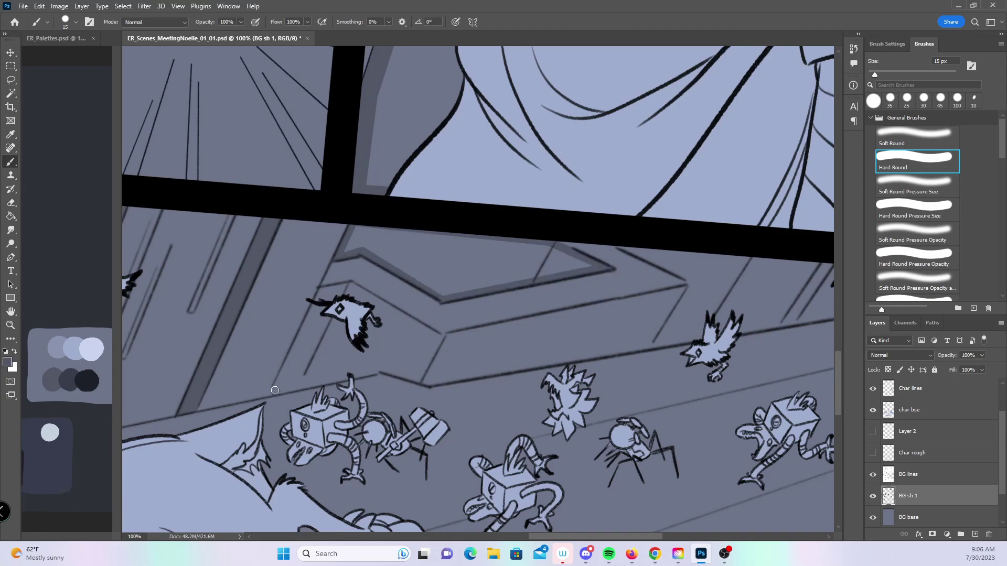
- Outline the angular wall face behind the black-winged bird and cube creatures with shadow, down to the ground line
left_click(318, 287, "shift")
left_click(356, 281, "shift")
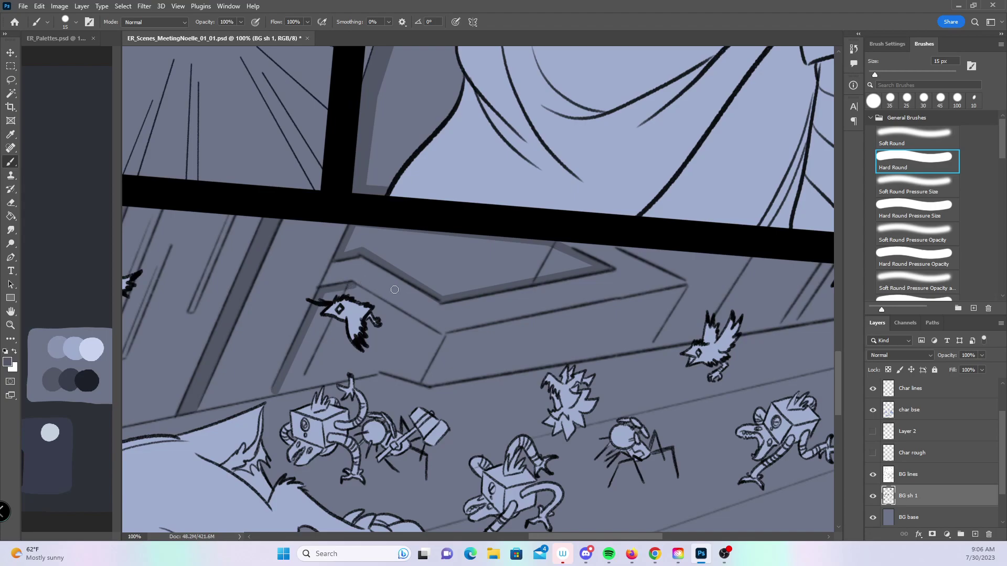
left_click(440, 335, "shift")
left_click(420, 381, "shift")
left_click(377, 368, "shift")
left_click(275, 390, "shift")
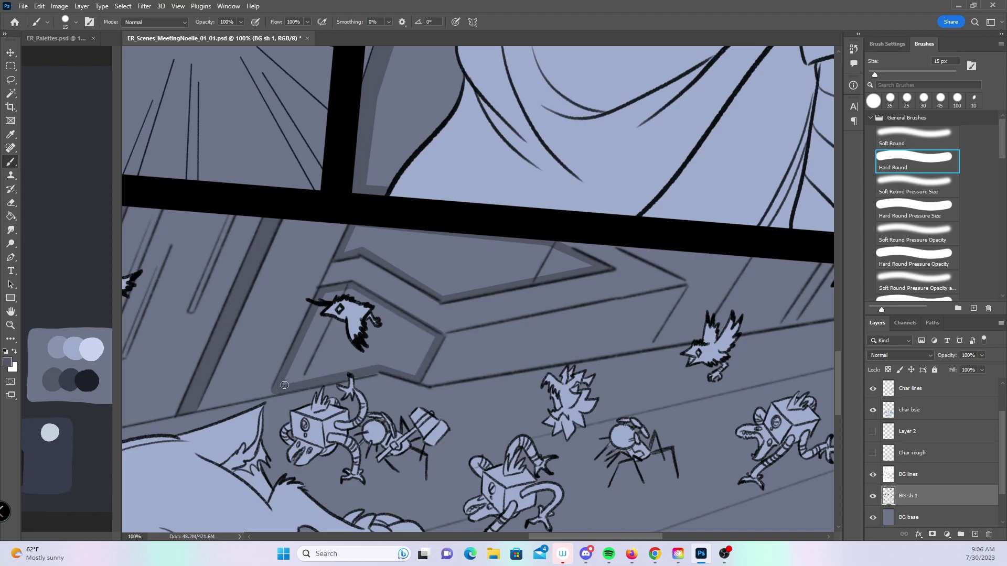
- Shade around the wall section just past the long block's pointed end, including its edge along the ground line
mouse_move(734, 415)
left_mouse_down()
mouse_move(404, 420)
mouse_move(376, 439)
left_mouse_up()
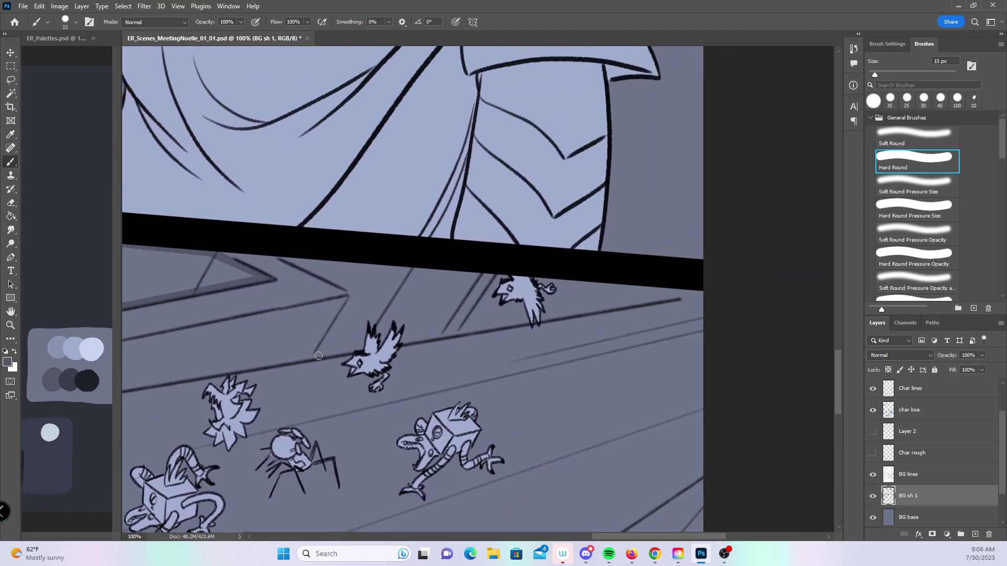
left_click(355, 295, "shift")
left_click(278, 252, "shift")
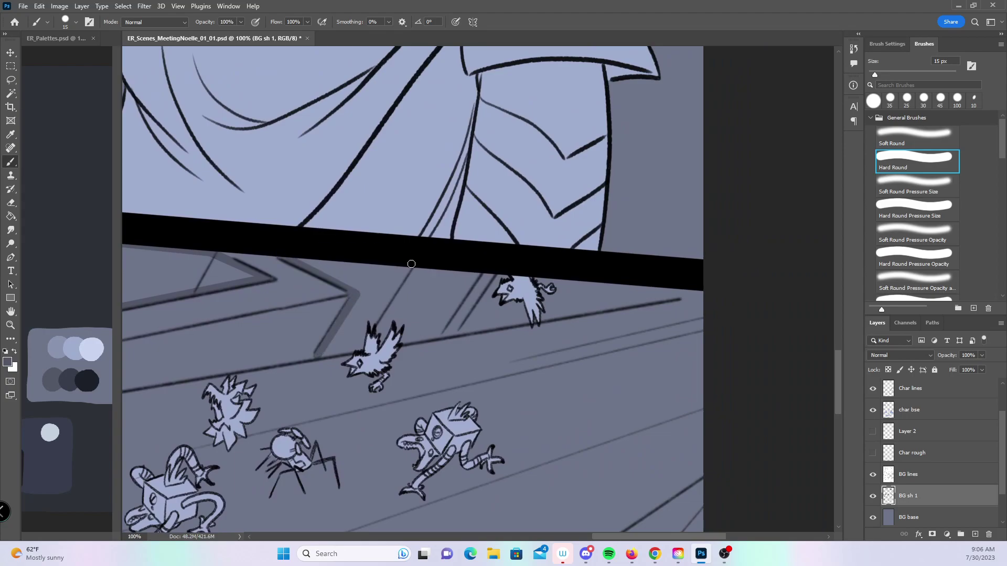
left_click(436, 335, "shift")
left_click(319, 355, "shift")
- Outline the narrow end face of the small foreground block near the page's lower edge with 15 px shadow bands
key("z")
left_click(521, 341, "alt")
left_click(524, 349, "alt")
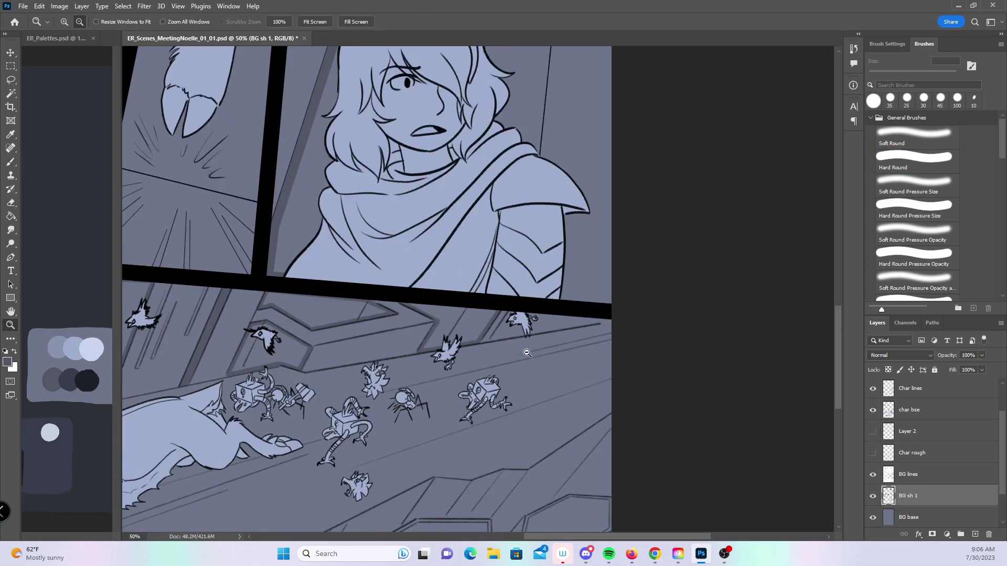
left_click(528, 352, "alt")
left_click_drag(483, 496, 576, 333)
left_click_drag(510, 392, 433, 367)
left_click(474, 350)
left_click(476, 351)
left_click(497, 357)
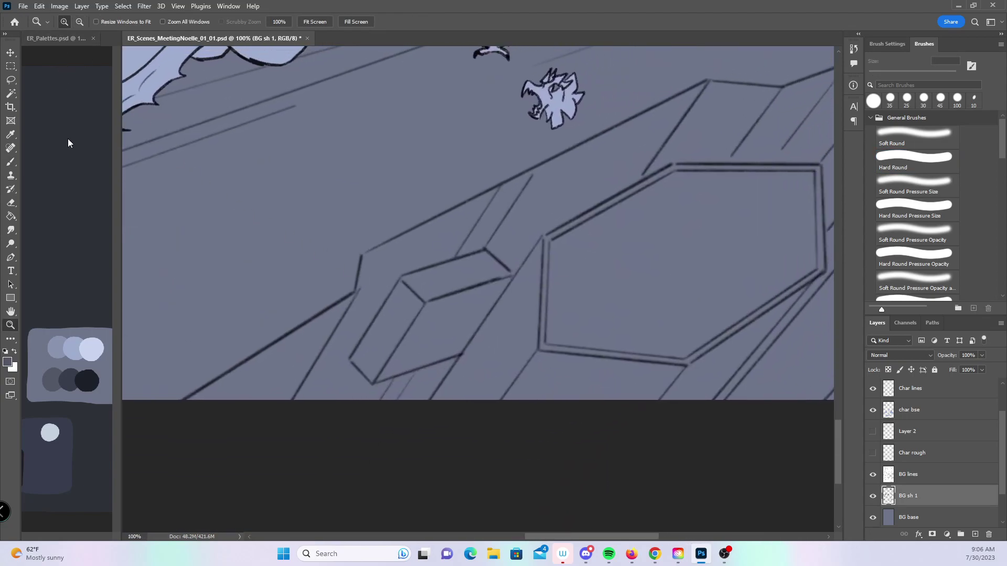
left_click(10, 162)
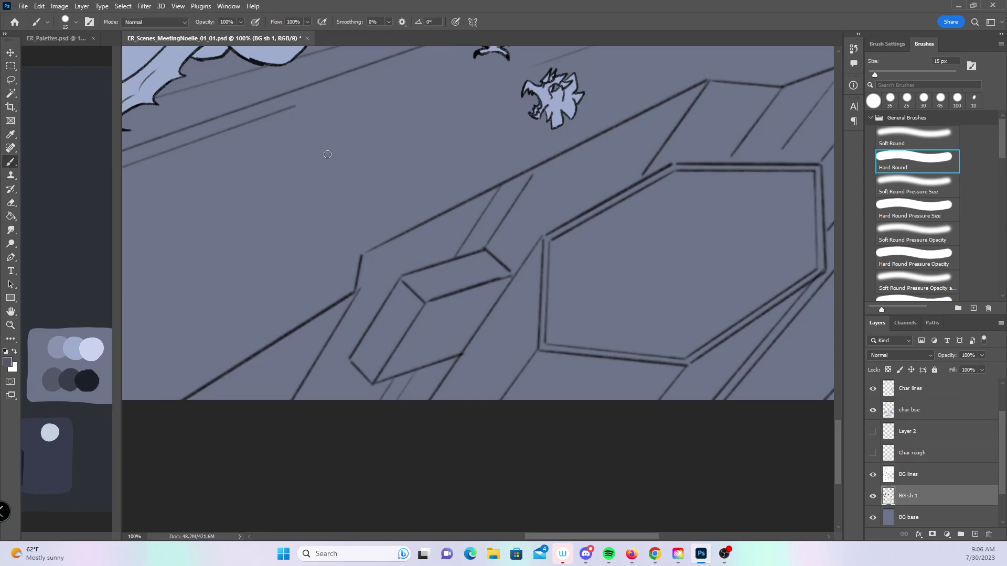
left_click(400, 285)
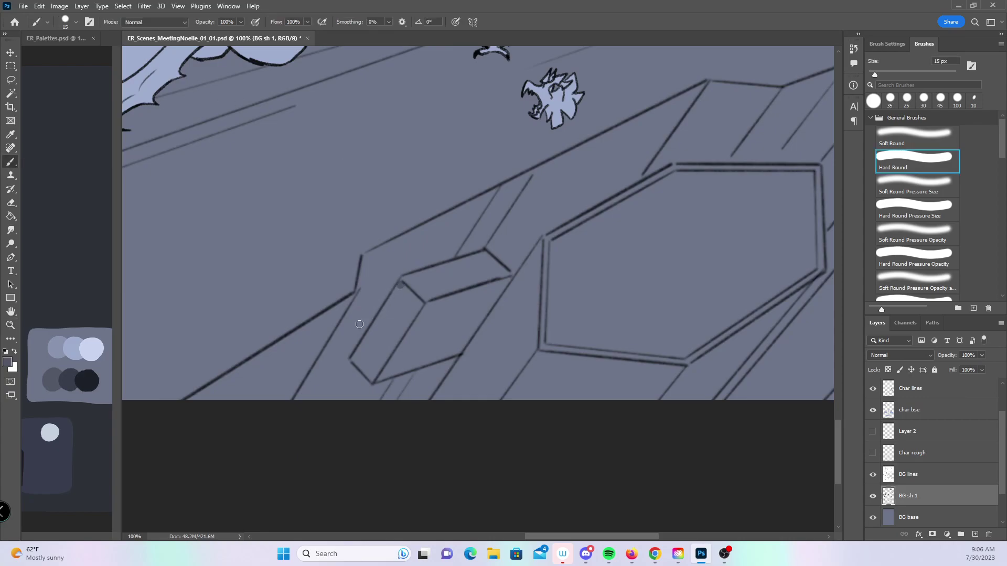
left_click(358, 364, "shift")
left_click(373, 379, "shift")
left_click(418, 303, "shift")
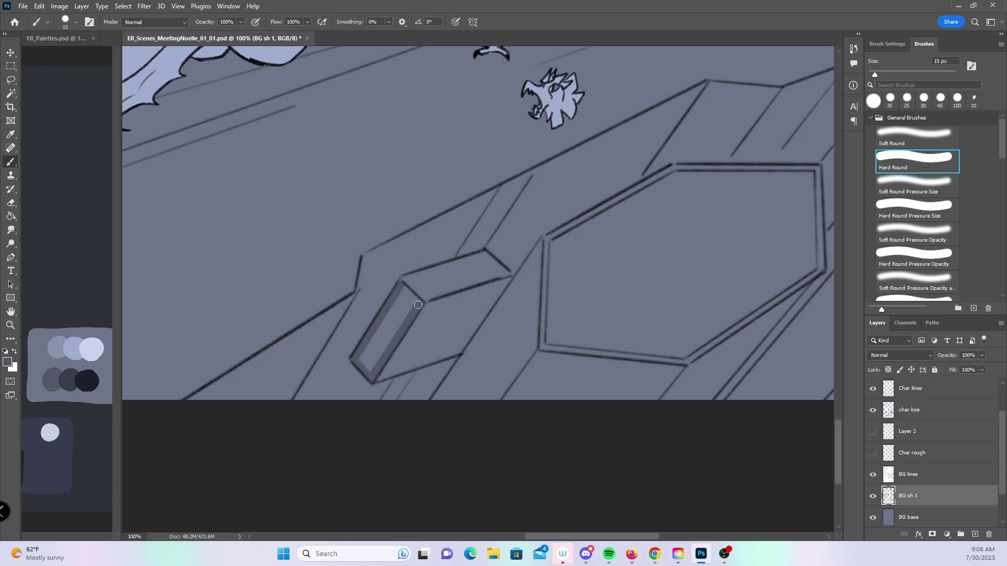
left_click(401, 286, "shift")
- Paint shadow bands along both slanted edges of the side face beside the large foreground hexagon
left_click_drag(625, 335, 531, 374)
left_click(444, 283)
left_click(336, 442, "shift")
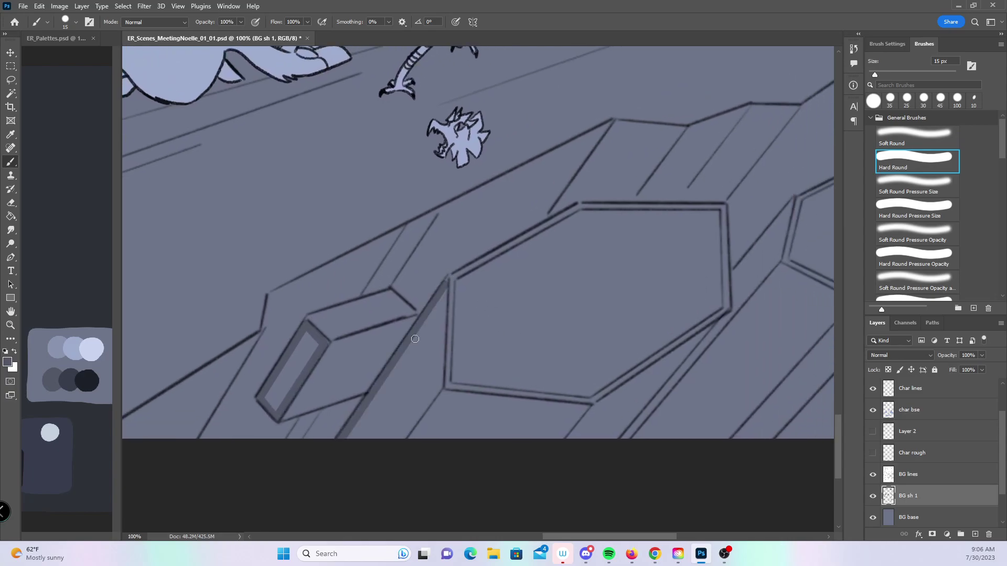
left_click(440, 386, "shift")
left_click(394, 438, "shift")
- Outline the parallelogram facet above the large foreground hexagon with a shadow band inside its edges
left_click_drag(644, 373, 454, 457)
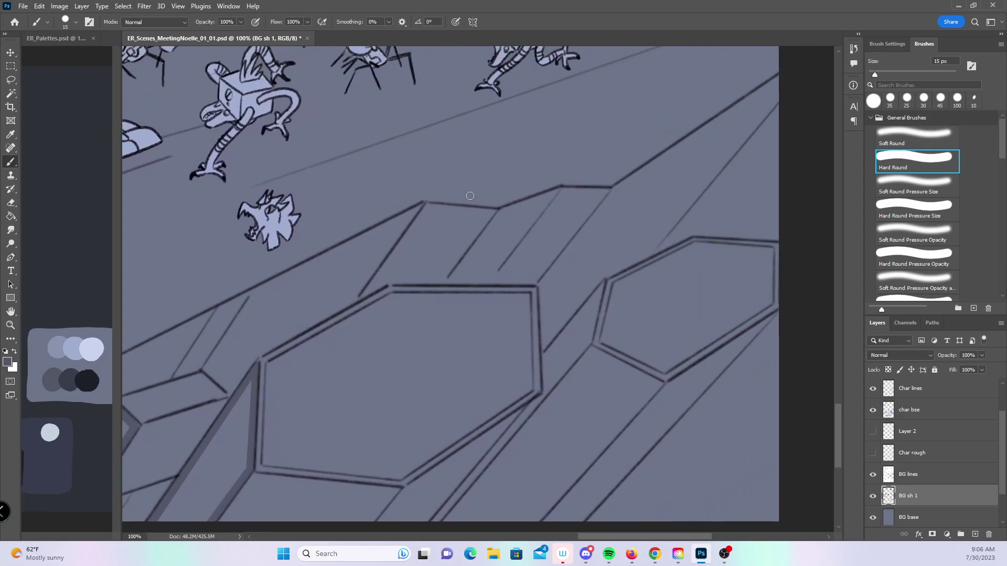
left_click(363, 297)
left_click(430, 205, "shift")
left_click(491, 212, "shift")
left_click(439, 280, "shift")
left_click(387, 281, "shift")
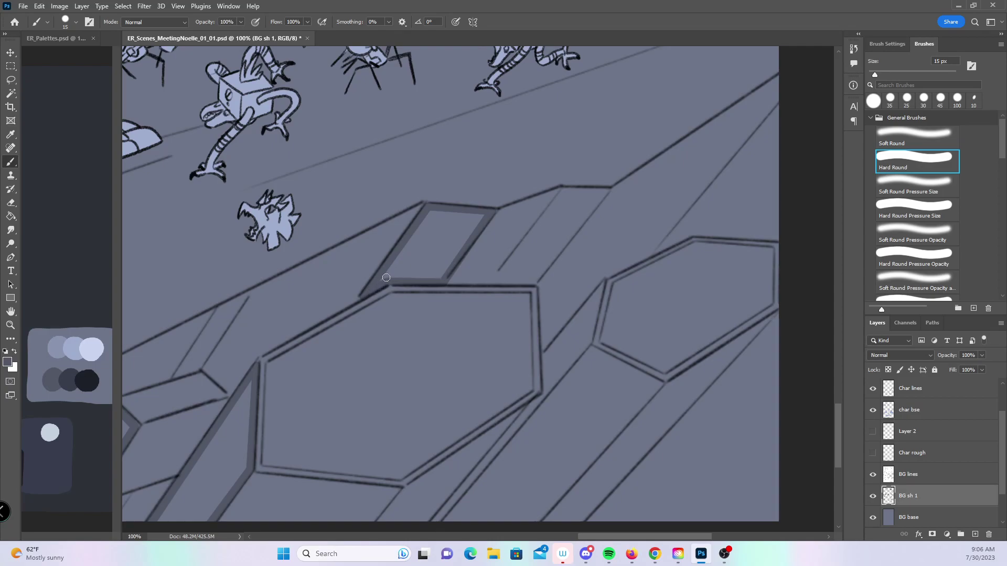
- Paint shadow bands around the near corner of the smaller foreground hexagon and along the diagonal running to the page's lower edge
left_click_drag(637, 415, 509, 368)
left_click(413, 332)
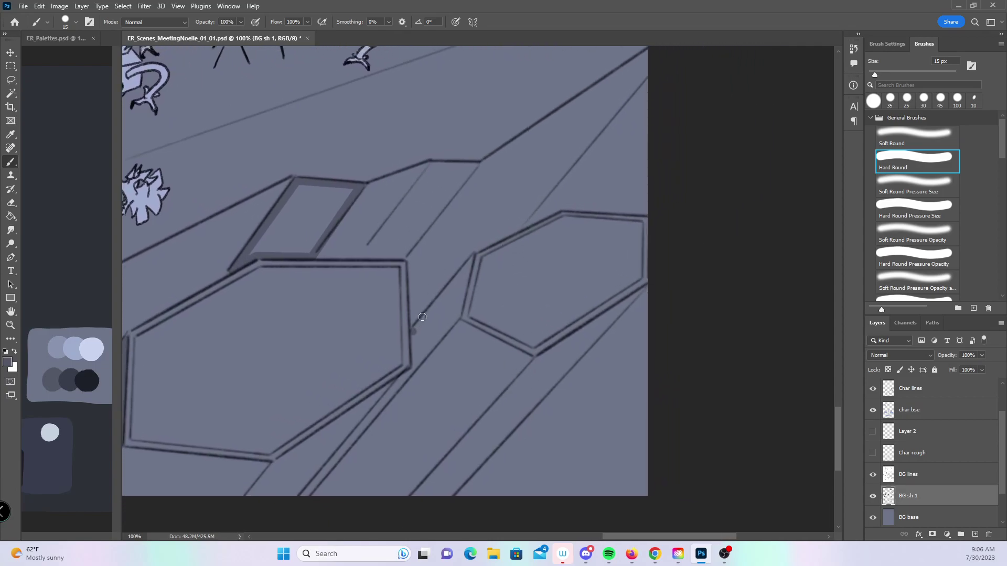
left_click(471, 260, "shift")
left_click(458, 321, "shift")
left_click(533, 360, "shift")
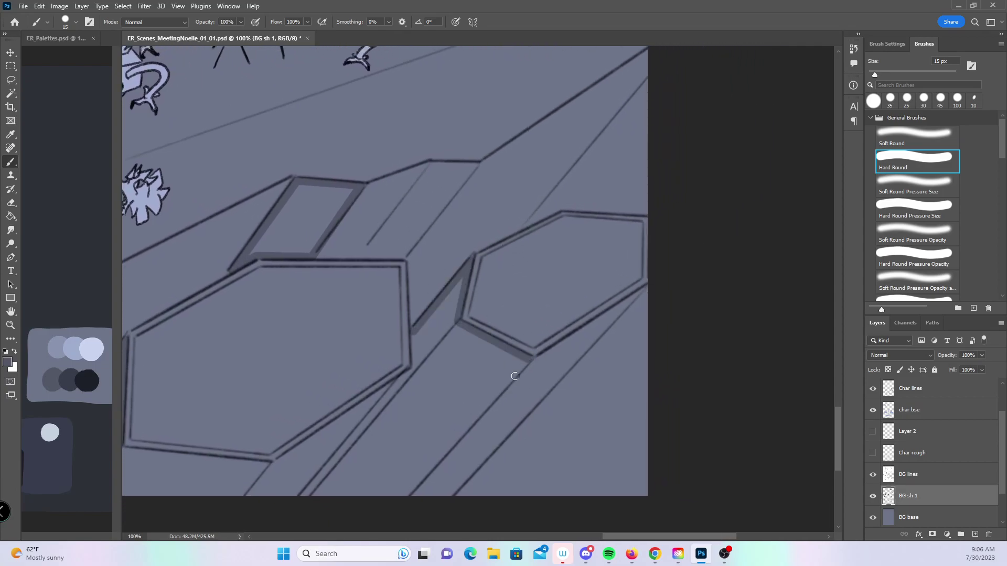
left_click(402, 498, "shift")
- Continue the shadow band from the large hexagon's side corner down the diagonal strip to the page's lower edge
left_click(414, 334)
left_click(413, 369, "shift")
left_click(401, 378, "shift")
left_click(300, 500, "shift")
- Outline the long strip above the two foreground hexagons with shadow bands and shade the diagonal line below the smaller hexagon
left_click_drag(513, 242, 460, 358)
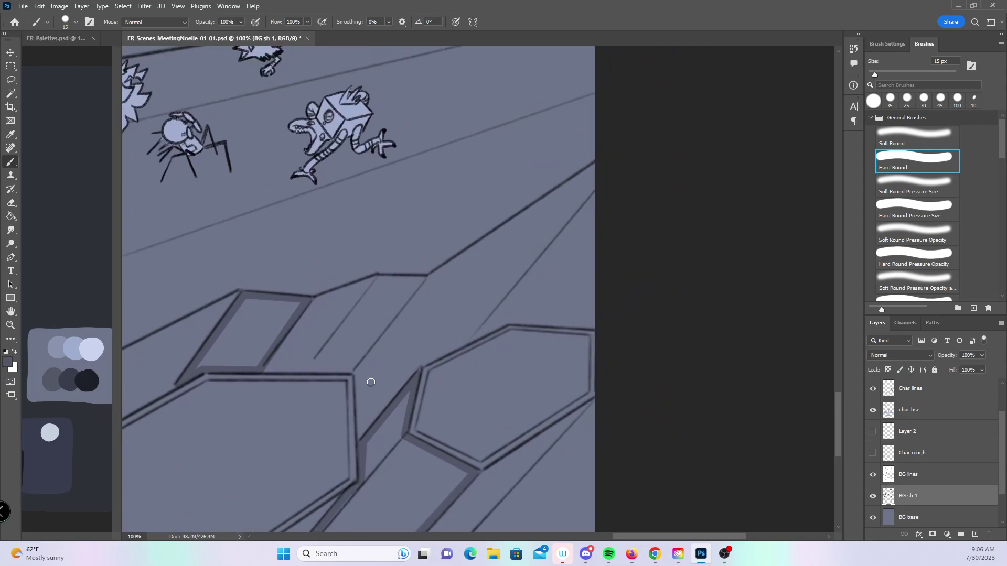
left_click(356, 374, "shift")
left_click(433, 274, "shift")
left_click(600, 161, "shift")
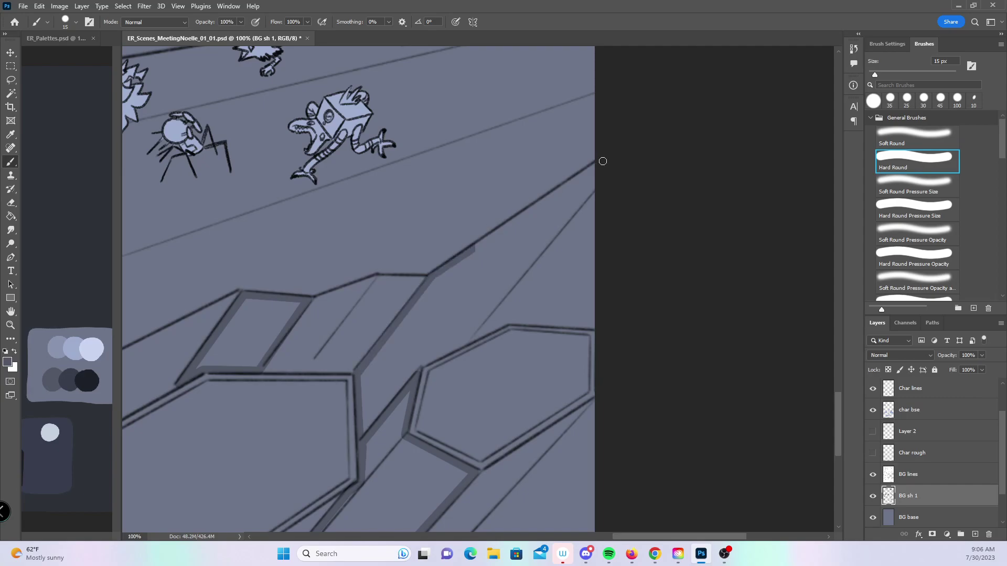
left_click(466, 340, "shift")
left_click(417, 367, "shift")
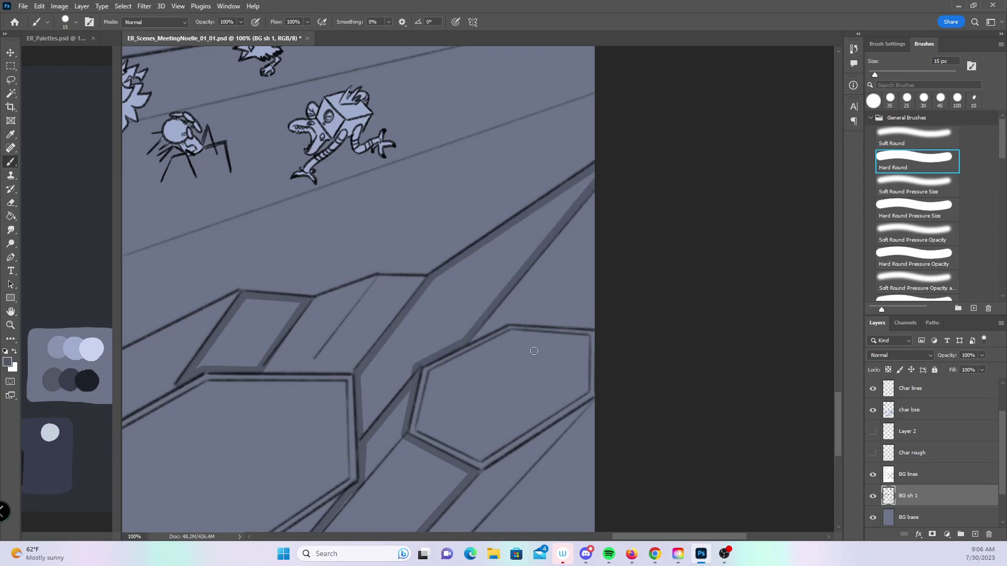
scroll(533, 351, "down", 5)
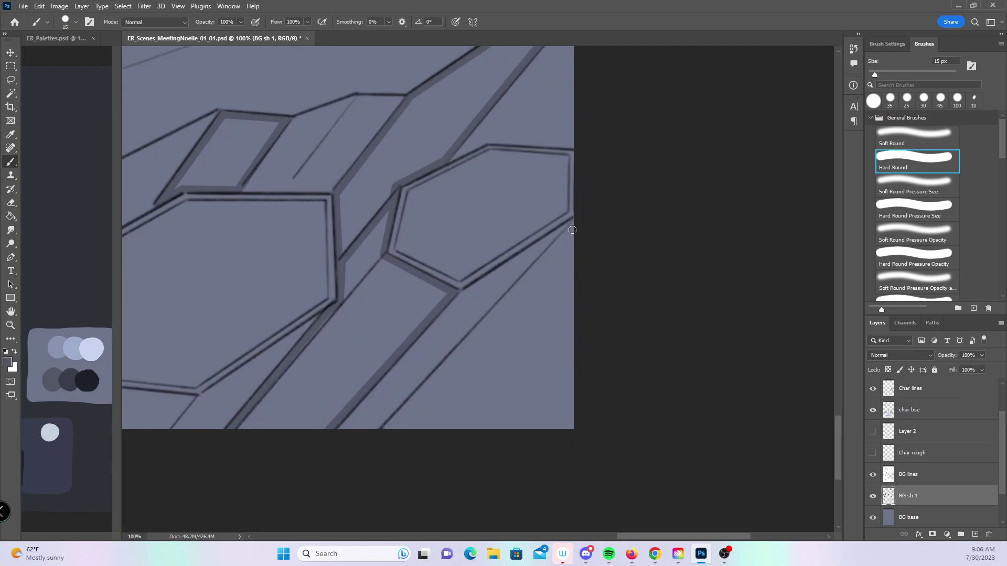
left_click(582, 217, "shift")
key("z")
left_click(461, 339, "alt")
left_click(462, 339, "alt")
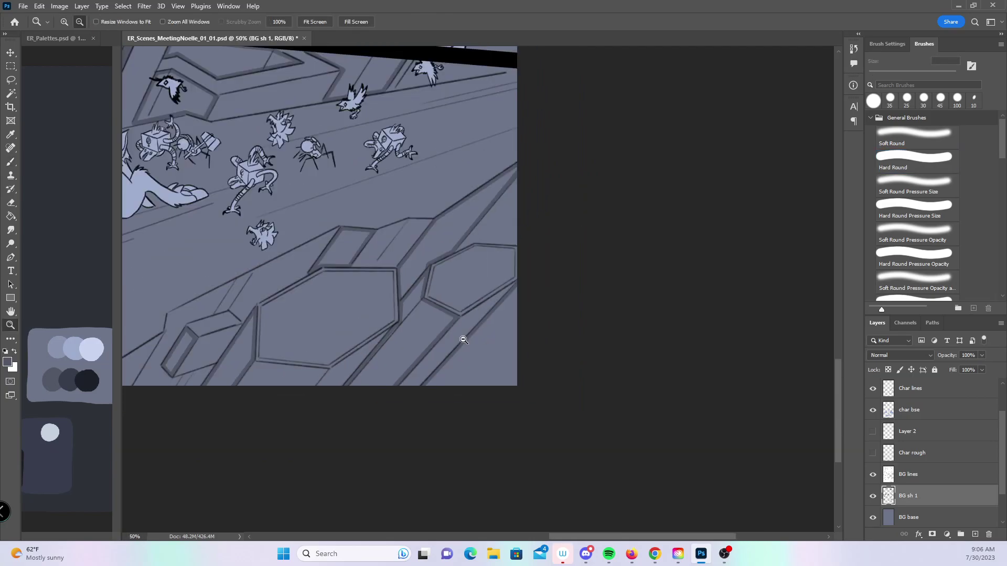
left_click(463, 339, "alt")
left_click_drag(420, 354, 501, 406)
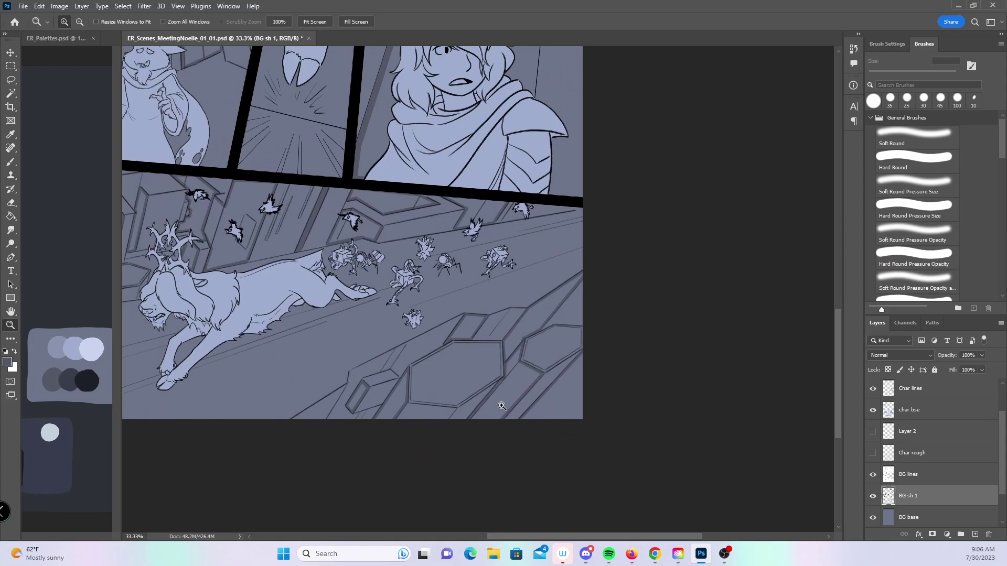
left_click(10, 93)
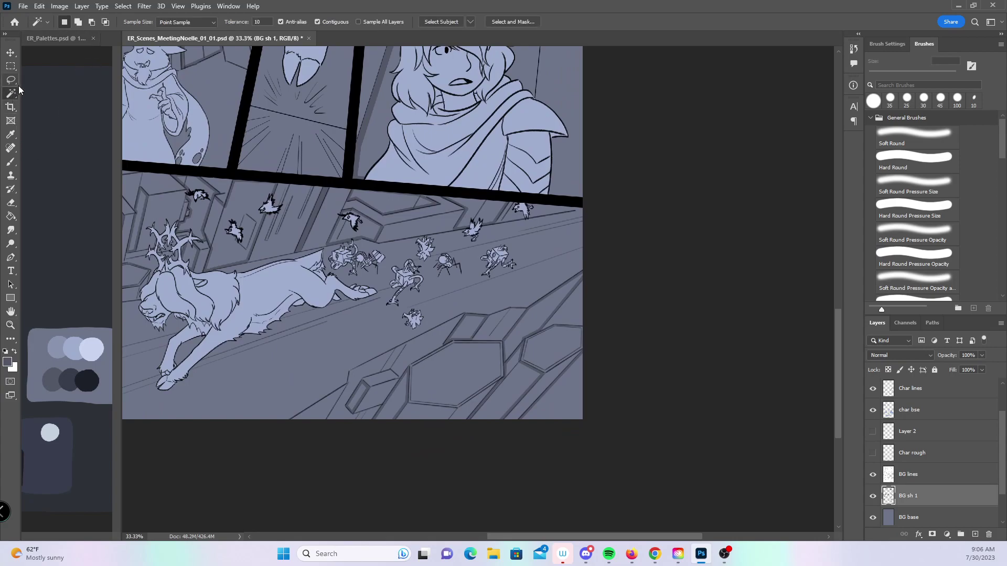
left_click(358, 398)
left_click(392, 405)
left_click(476, 325)
left_click(531, 315)
left_click(511, 387)
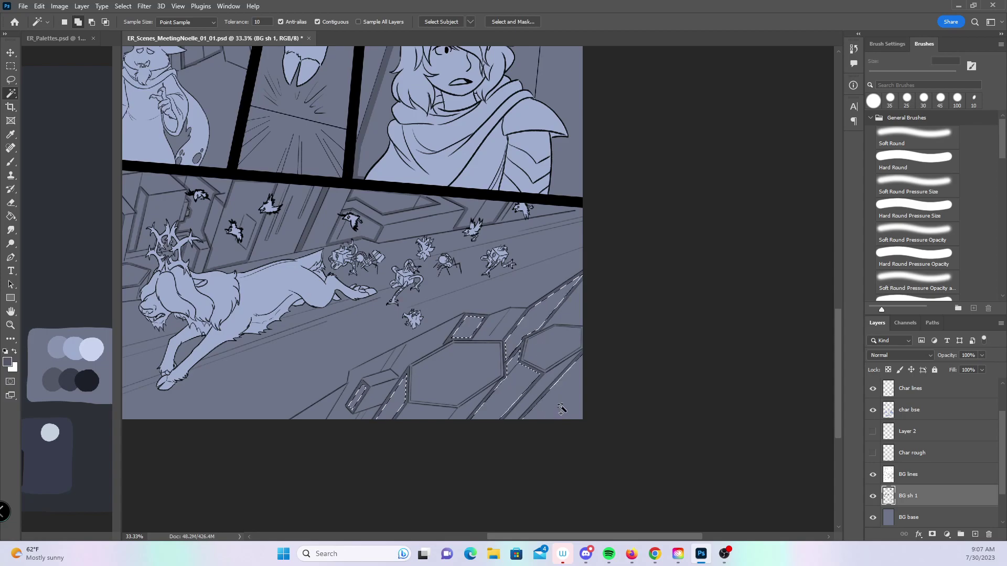
left_click_drag(310, 326, 611, 416)
left_click(300, 279, "shift")
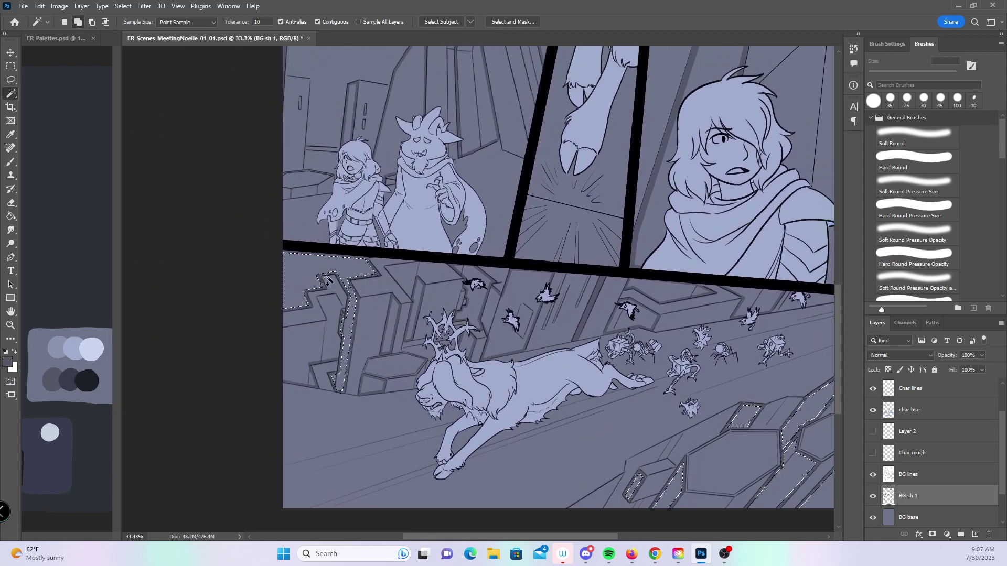
left_click(302, 364, "shift")
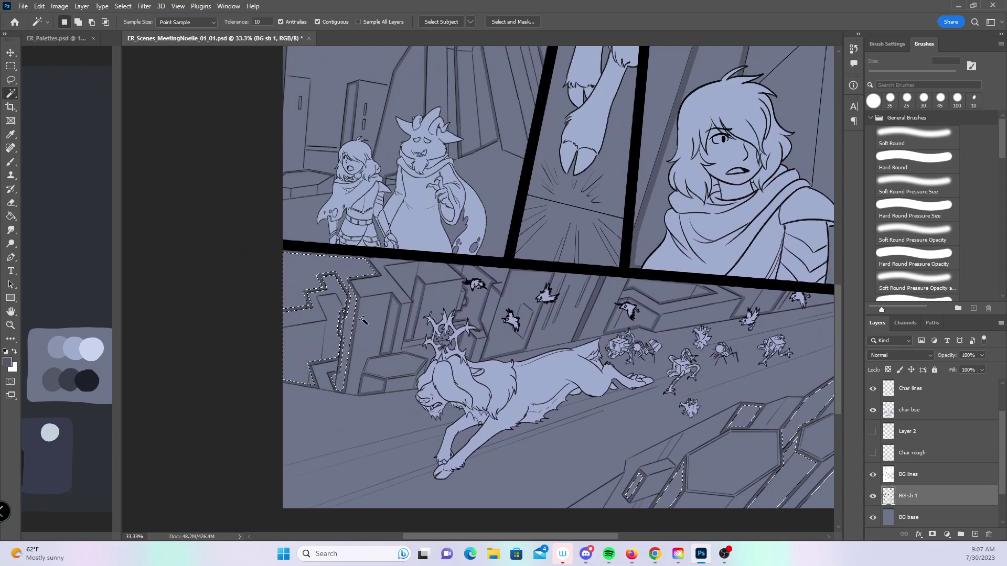
key("z")
left_click(375, 339)
key("ctrl+d")
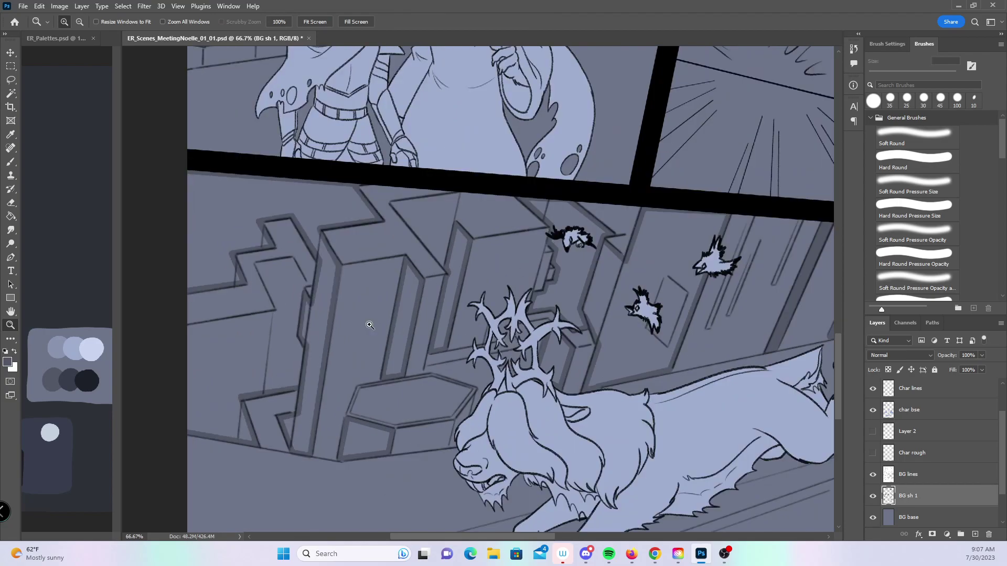
- Paint a 15 px shadow band along the inner edge of the leftmost building's face in the bottom panel
key("i")
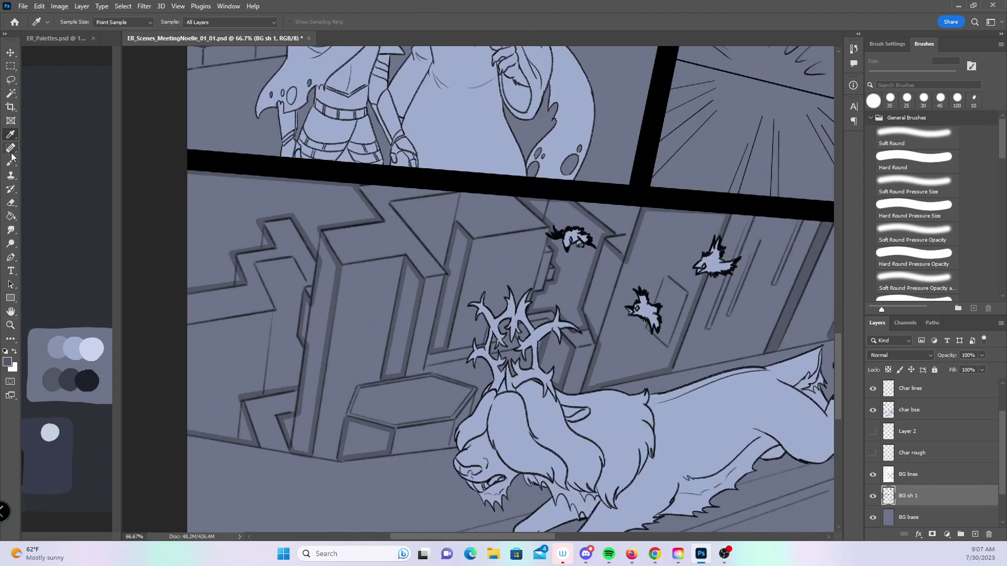
key("b")
mouse_move(278, 312)
left_mouse_down()
mouse_move(189, 326)
mouse_move(258, 264)
left_mouse_up()
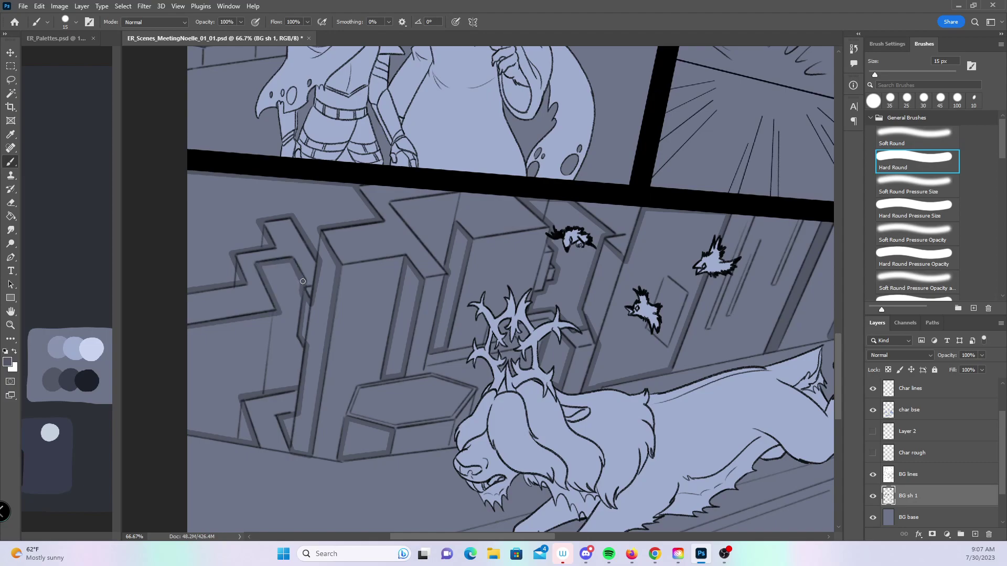
- Select the outlined shadow regions of the bottom panel's buildings, from the page edge to the wall behind the deer, with the Magic Wand
key("z")
left_click(456, 279, "alt")
left_click_drag(456, 279, 366, 257)
left_click(10, 93)
left_click(214, 310)
left_click(192, 332)
left_click(298, 378)
left_click(323, 296)
left_click(361, 243)
left_click(460, 223)
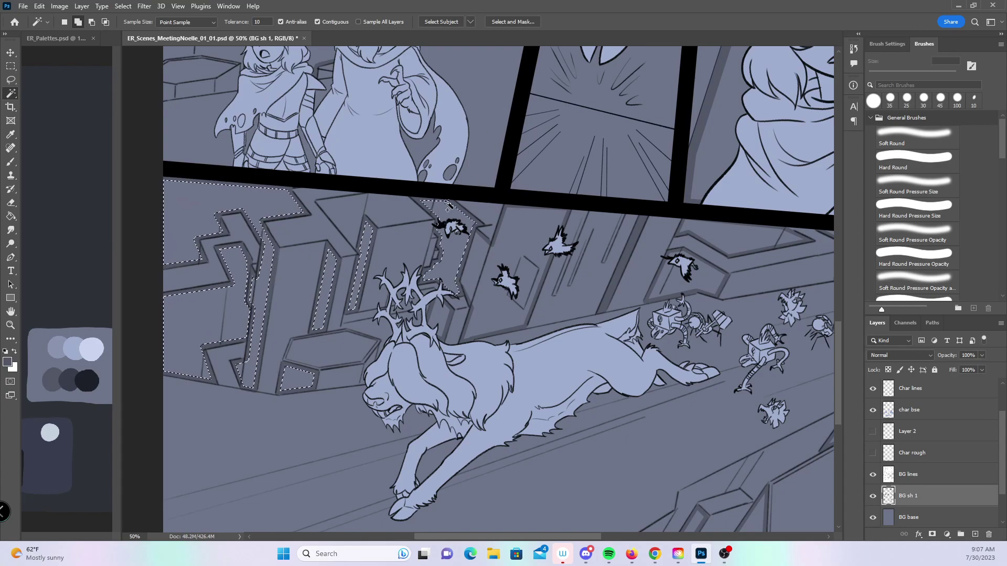
left_click(489, 321)
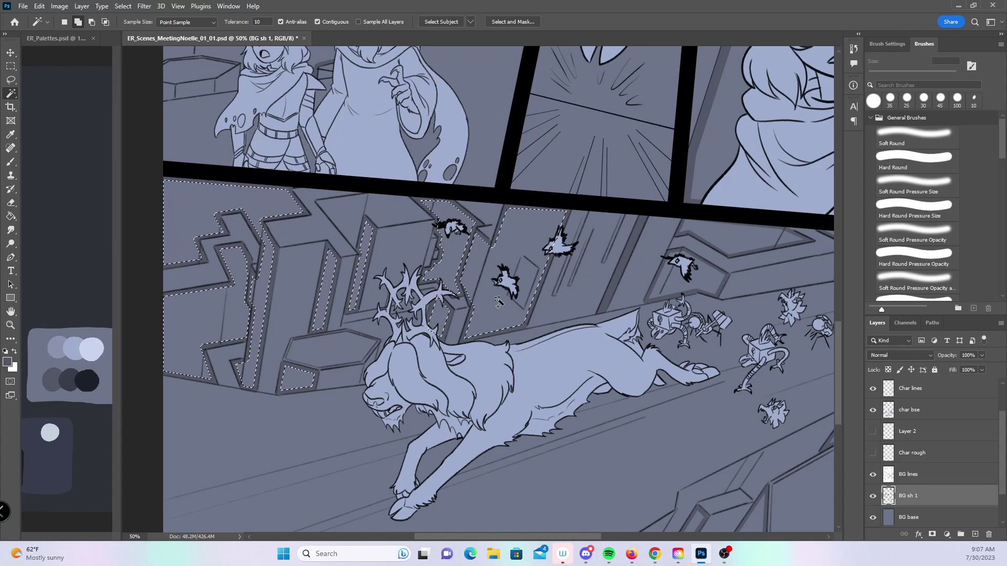
- Add the outlined hexagonal facets and wall sections behind the deer's hindquarters and the birds to the selection
left_click(667, 285)
left_click(766, 245)
scroll(565, 246, "right", 8)
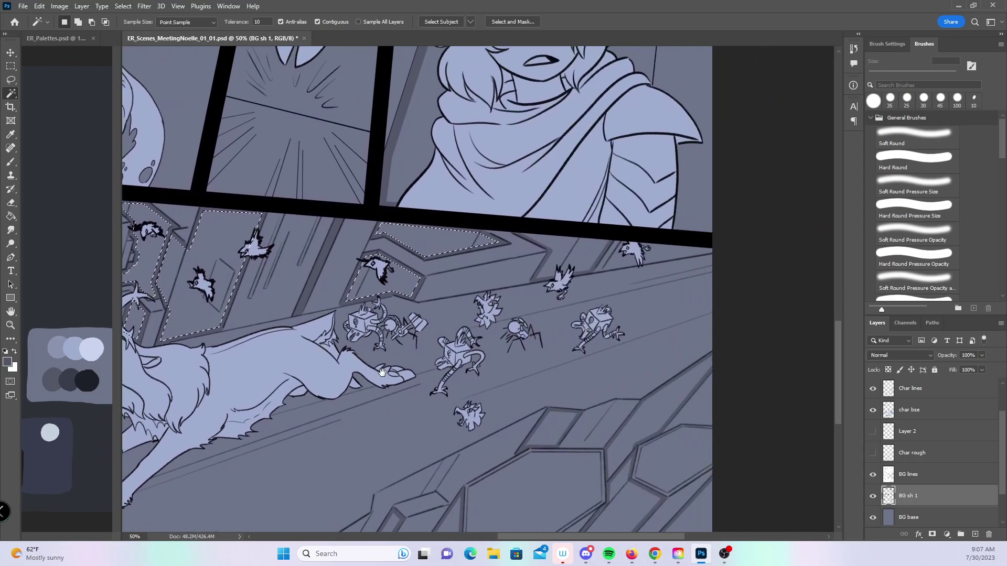
left_click(564, 247, "shift")
- Add the outlined side faces around the bottom panel's foreground hexagons, including the page's lower corner, to the selection
left_click_drag(525, 478, 555, 326)
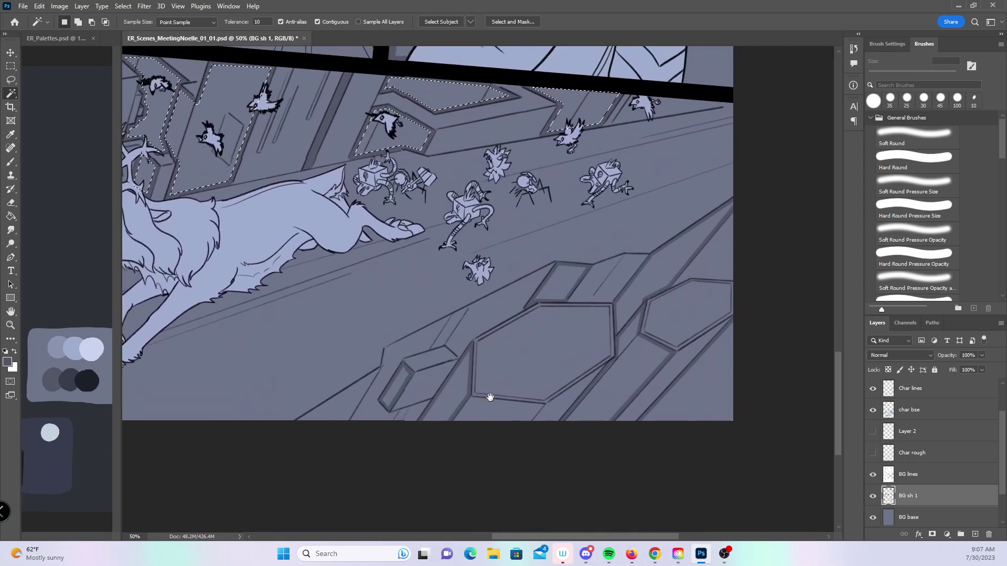
left_click(396, 389)
left_click(462, 388)
left_click(557, 294)
left_click(650, 280)
left_click(631, 384, "shift")
left_click(708, 396, "shift")
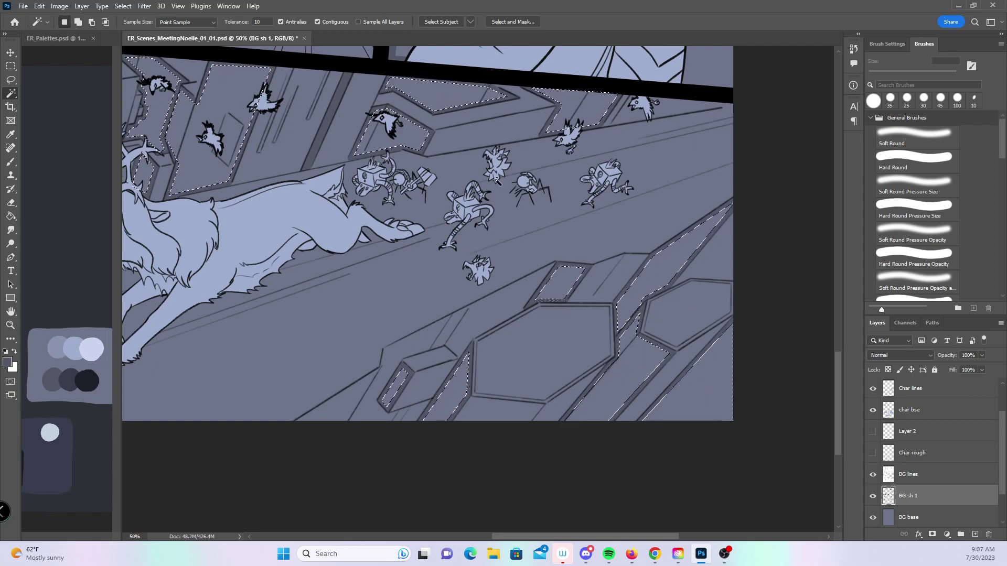
- Add the outlined wall strips and pillar faces in the portrait panel and the two-character panel to the selection
left_click_drag(493, 197, 475, 435)
left_click_drag(454, 304, 496, 474)
left_click(545, 152, "shift")
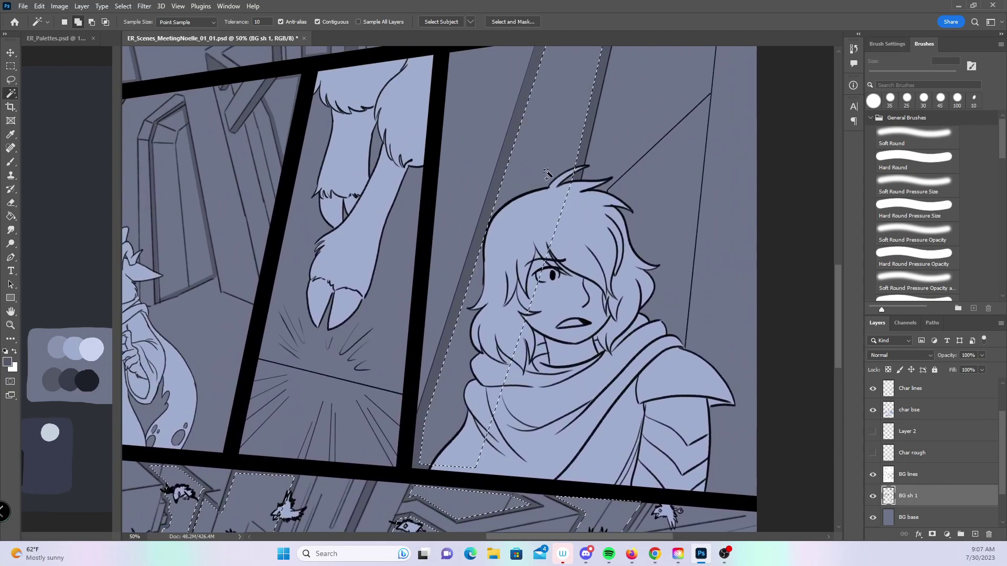
left_click_drag(272, 337, 532, 379)
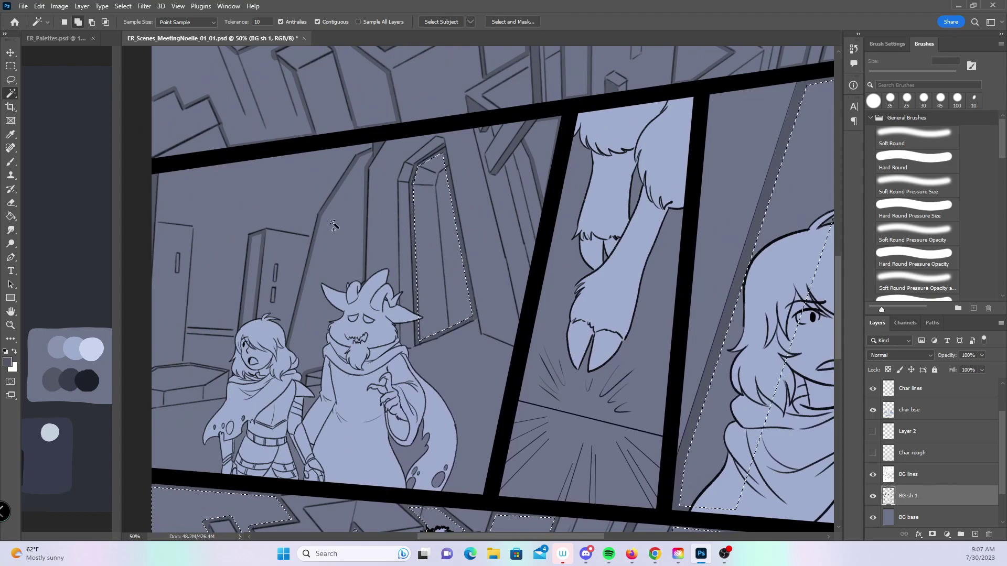
left_click(253, 288, "shift")
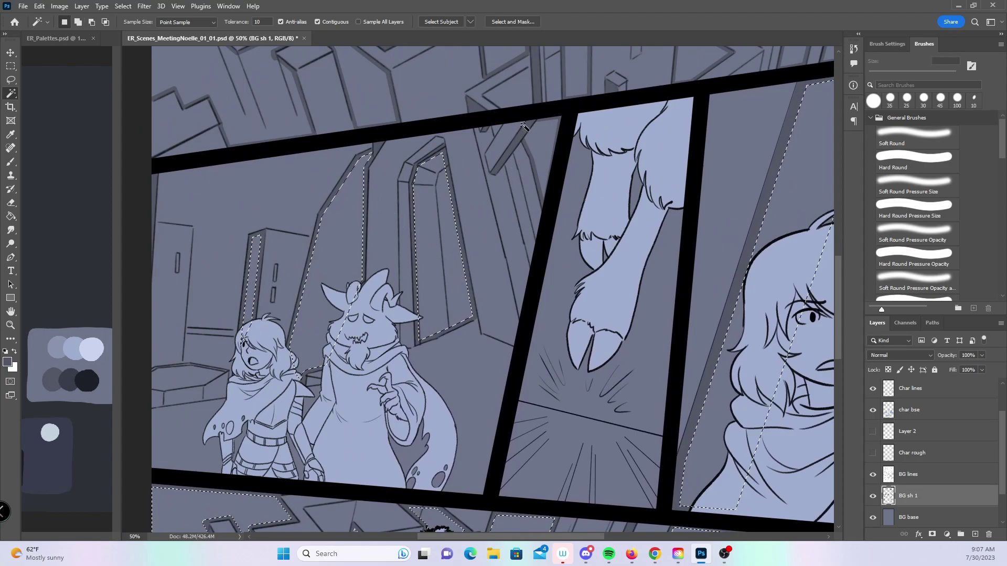
- Add the top panel's cliff face, the nearby building sides and the wall opening below it to the selection
left_click_drag(654, 326, 635, 446)
left_click_drag(475, 278, 530, 440)
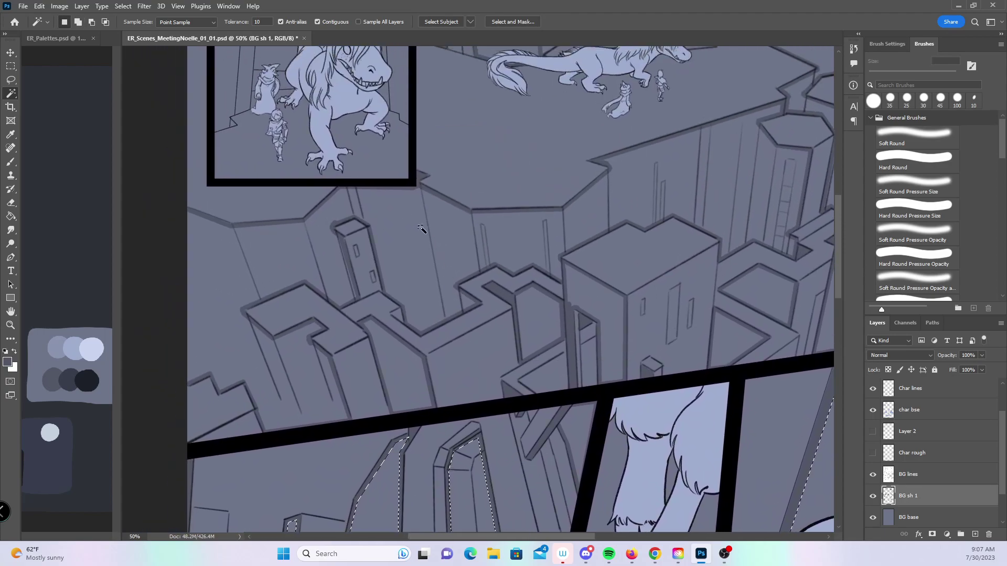
left_click(398, 241, "shift")
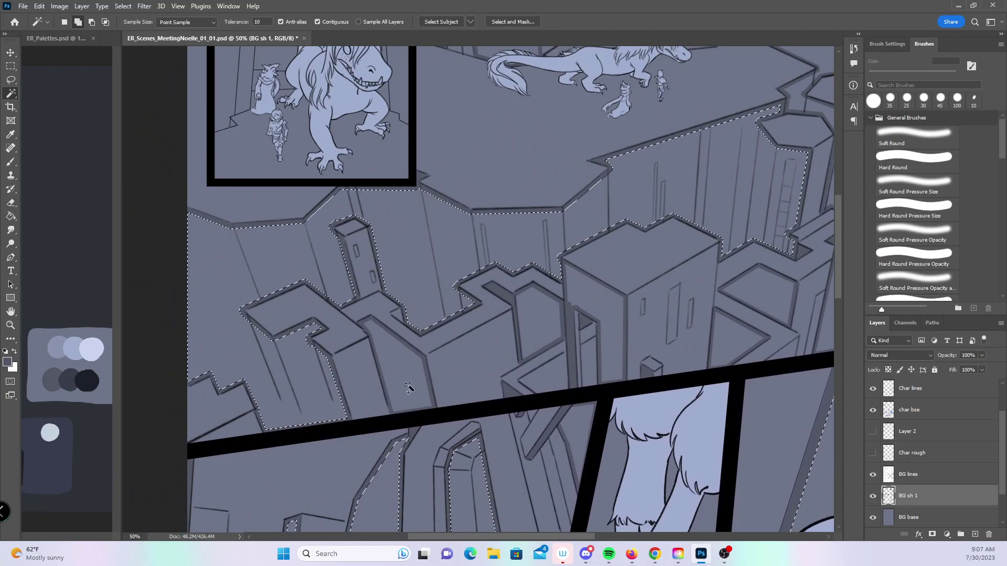
left_click(535, 327, "shift")
- Add the central block's shaded side and the openings between the walls beside it to the selection
left_click_drag(701, 332, 587, 386)
key("z")
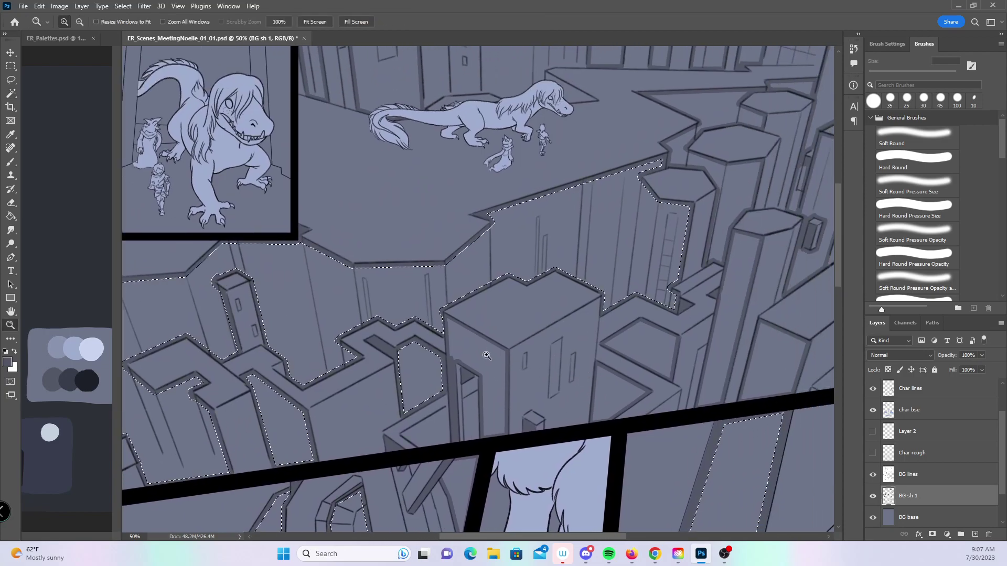
left_click(498, 351, "shift")
left_click(525, 339, "alt")
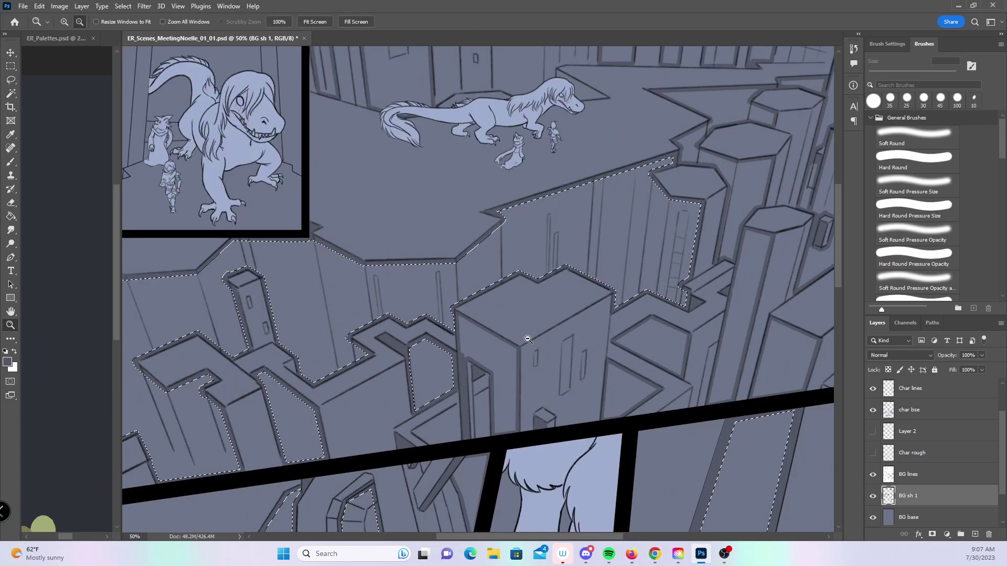
left_click(530, 332, "alt")
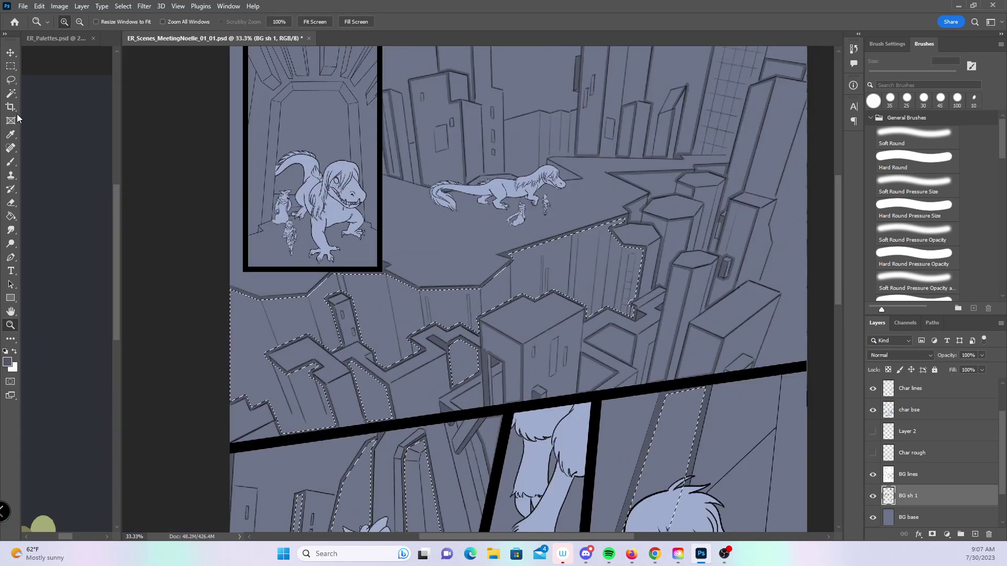
key("w")
left_click_drag(728, 328, 635, 361)
left_click(502, 406, "shift")
left_click(521, 379)
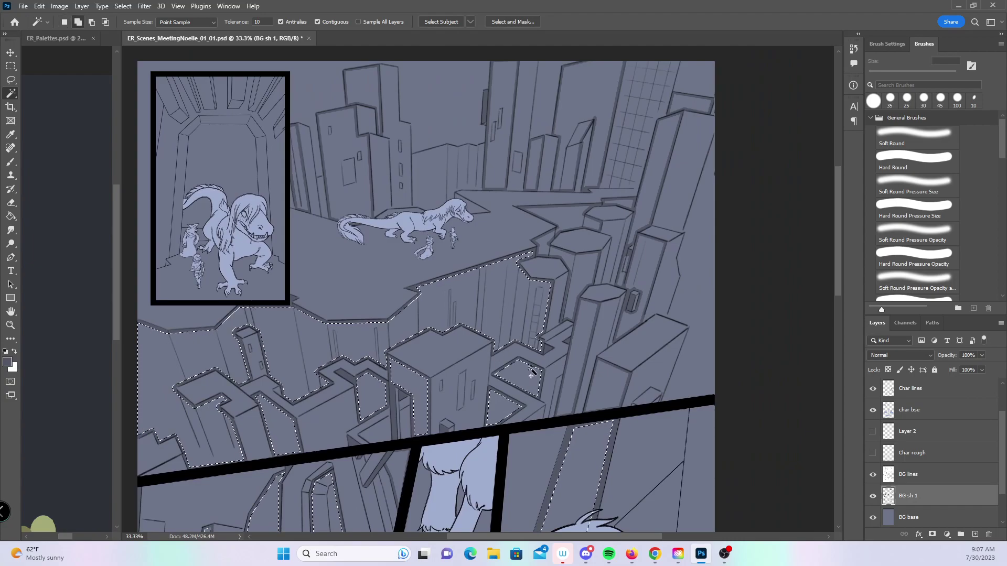
- Add the shaded sides of the hexagonal pillars and tall towers beside the cliff to the selection
left_click(583, 265)
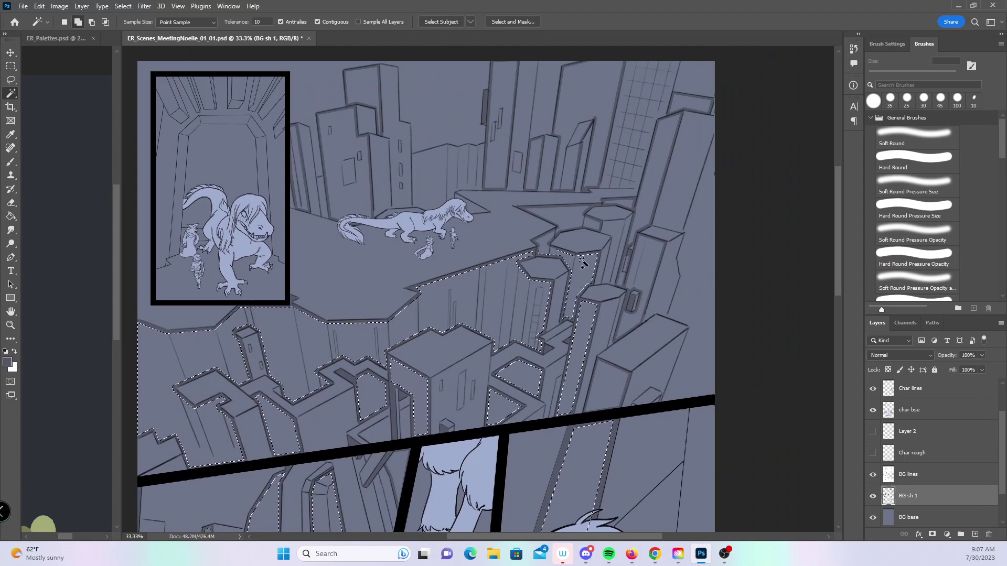
left_click(652, 200, "shift")
key("ctrl+z")
left_click(648, 266, "shift")
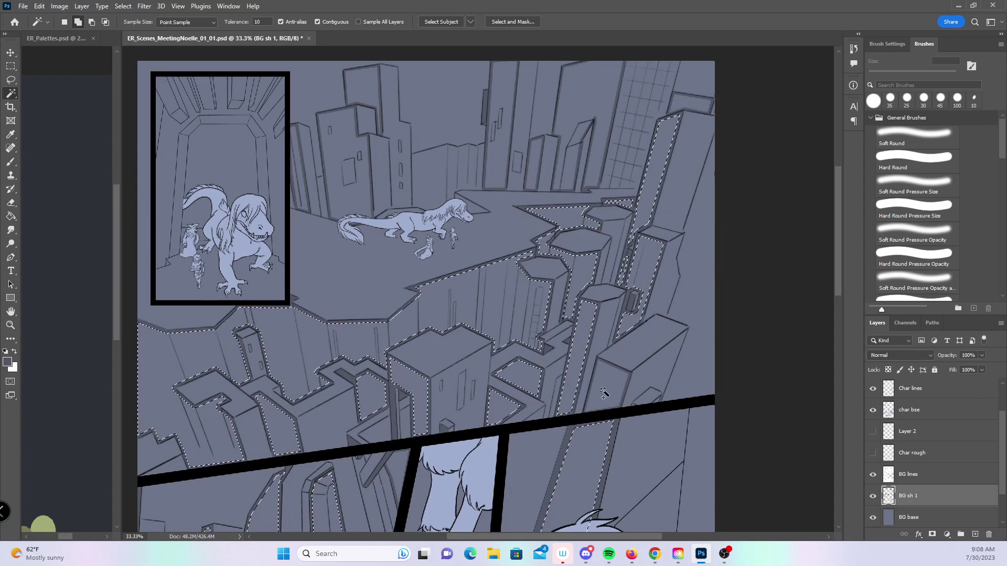
- Add the shaded faces of the background skyscrapers behind the plateau in the top panel to the selection
left_click(598, 94)
left_click_drag(423, 279, 523, 375)
left_click(650, 259)
left_click(601, 220)
left_click(452, 215)
left_click(461, 194, "shift")
left_click(398, 262, "shift")
- Expand the combined selection of shadow regions by 5 pixels
key("z")
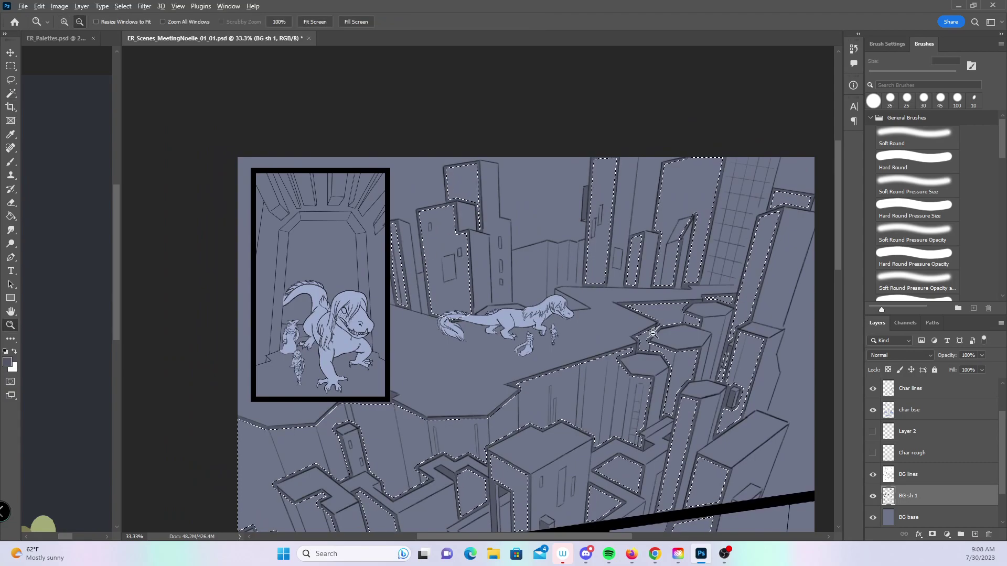
left_click(652, 342, "alt")
left_click(659, 355, "alt")
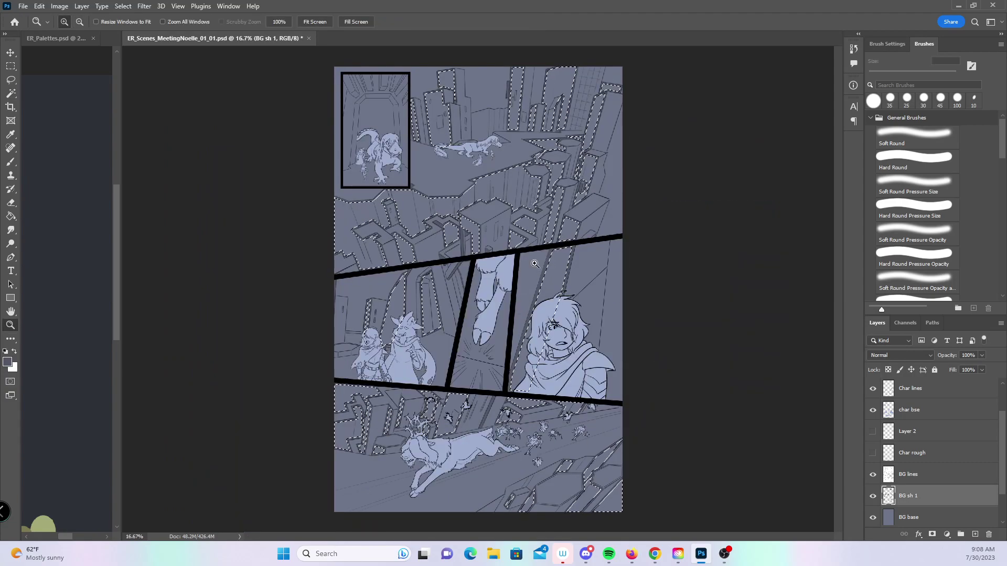
left_click(125, 8)
mouse_move(199, 163)
left_click(261, 183)
key("Return")
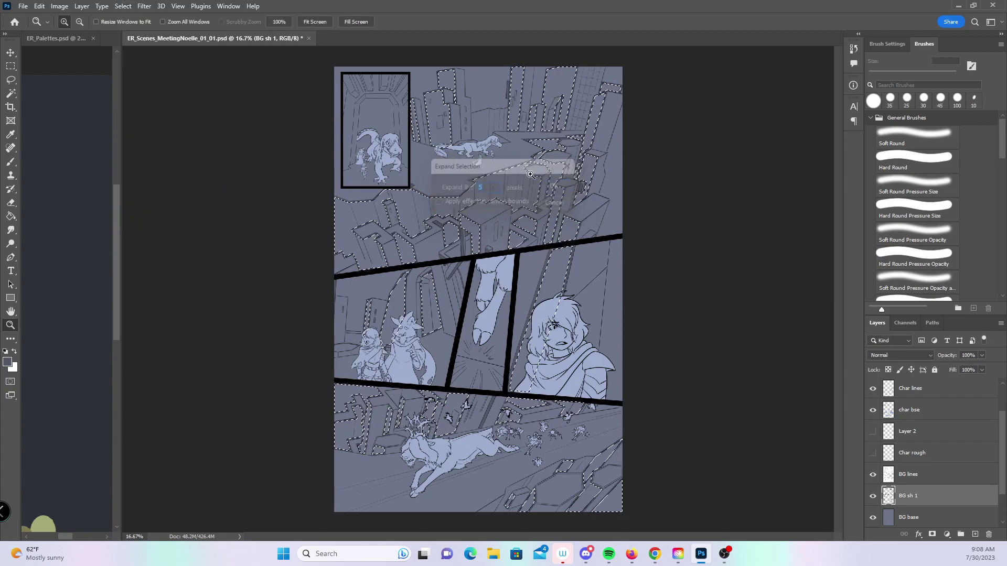
- Paint the shadow colour across the expanded selection with a 600 px Hard Round brush on the BG sh 1 layer, and deselect
key("b")
key("bracketright")
key("bracketright")
key("bracketright")
key("bracketright")
key("bracketright")
key("bracketright")
key("bracketright")
key("bracketright")
key("bracketright")
key("bracketright")
key("bracketright")
key("bracketright")
key("bracketright")
key("bracketright")
key("bracketright")
key("bracketright")
key("bracketright")
key("bracketright")
key("bracketright")
key("bracketright")
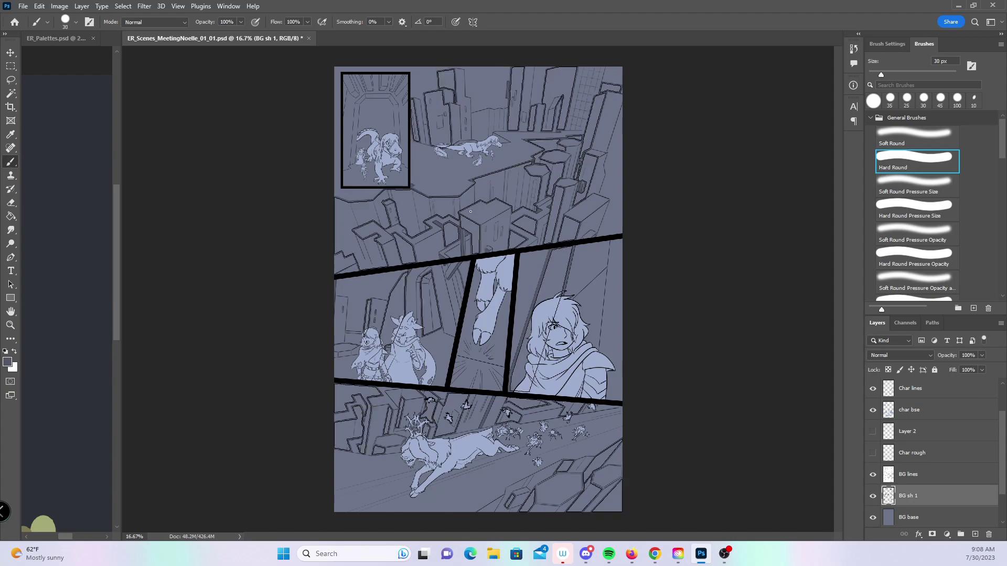
mouse_move(426, 121)
left_mouse_down()
mouse_move(438, 100)
mouse_move(468, 116)
mouse_move(524, 92)
mouse_move(588, 103)
mouse_move(630, 89)
mouse_move(514, 165)
mouse_move(353, 198)
mouse_move(350, 231)
mouse_move(386, 246)
mouse_move(434, 237)
mouse_move(497, 199)
mouse_move(616, 174)
mouse_move(640, 222)
left_mouse_up()
key("ctrl+z")
mouse_move(373, 267)
left_mouse_down()
mouse_move(367, 331)
mouse_move(415, 332)
mouse_move(482, 395)
mouse_move(520, 390)
mouse_move(545, 405)
mouse_move(597, 410)
mouse_move(413, 397)
mouse_move(329, 439)
mouse_move(393, 404)
mouse_move(433, 399)
mouse_move(589, 404)
mouse_move(616, 416)
left_mouse_up()
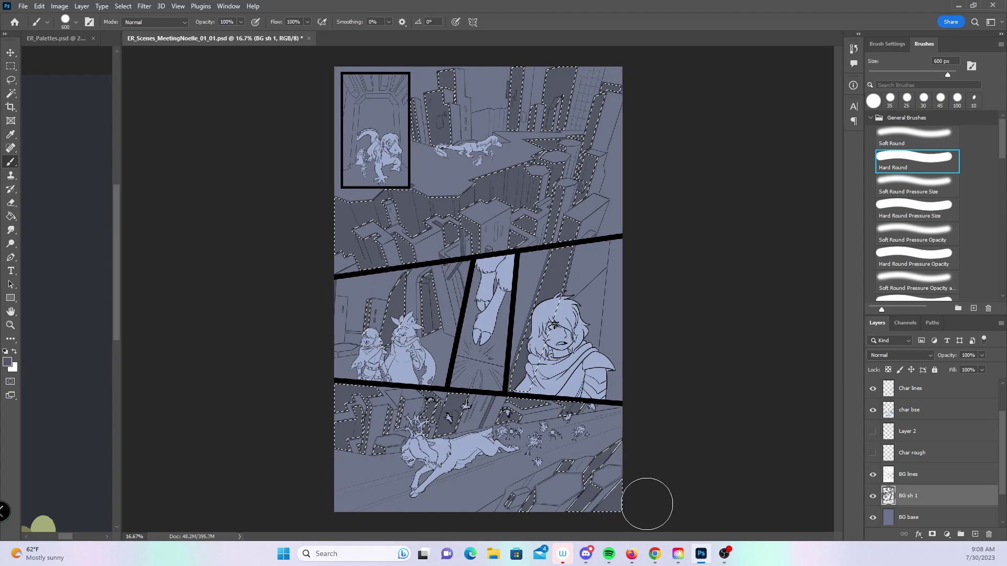
key("ctrl+d")
- Outline the shadow on the inset panel's left wall recess, beside the first ceiling beam, with a 9 px hard brush
key("z")
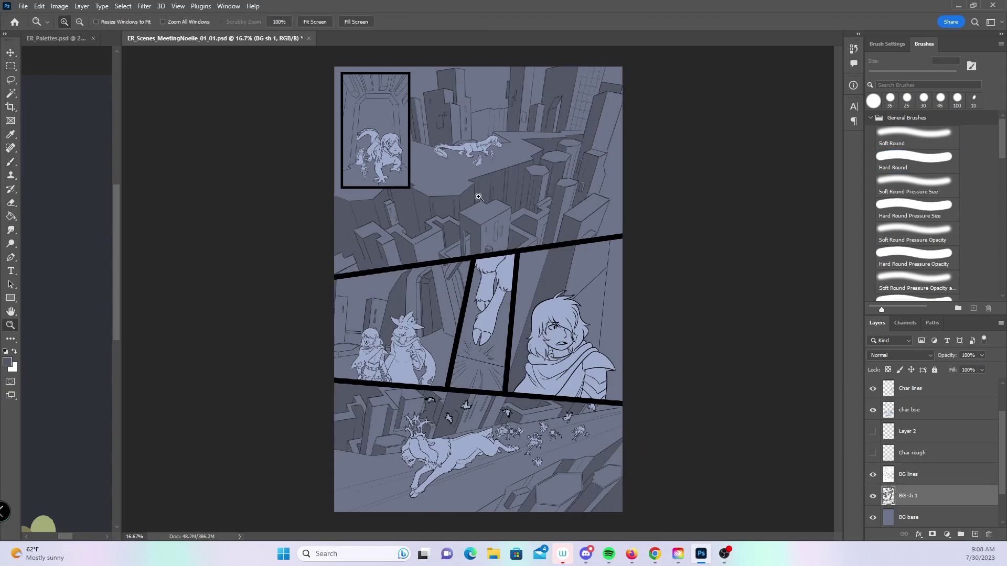
left_click(477, 243)
left_click(477, 243)
left_click_drag(438, 185, 484, 364)
left_click(393, 214)
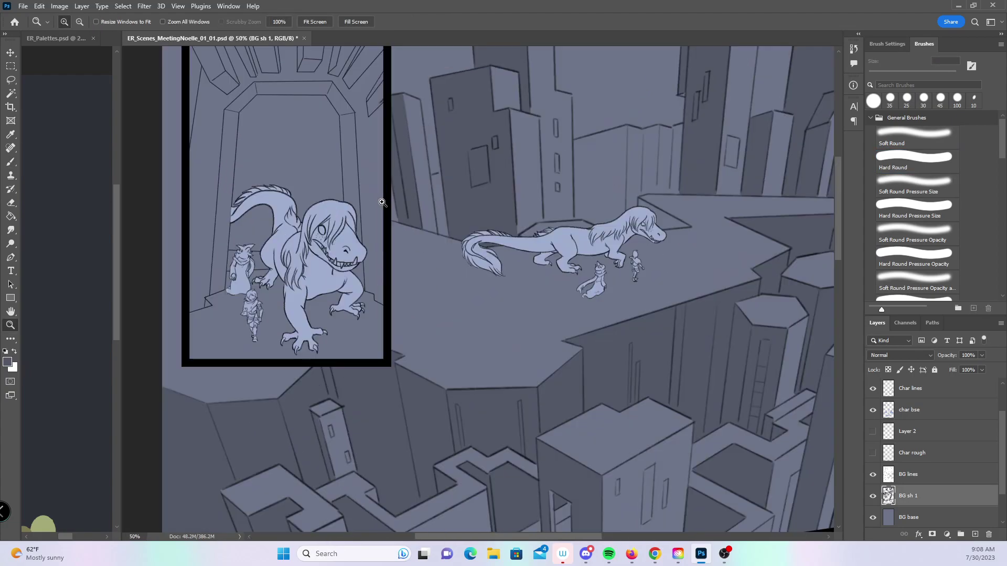
left_click(345, 191)
left_click_drag(333, 173, 488, 304)
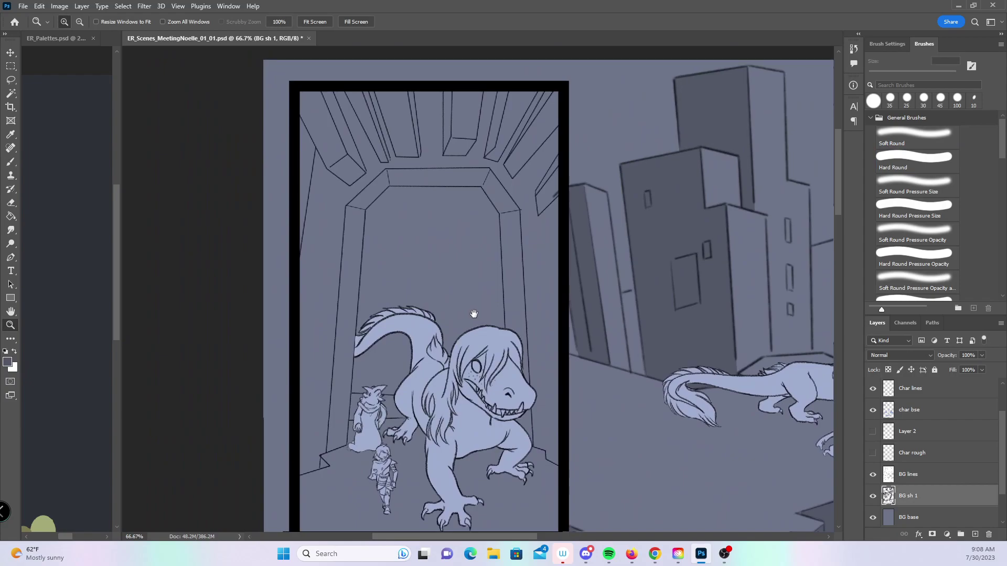
left_click(351, 246)
left_click(348, 231)
key("b")
key("bracketleft")
key("bracketleft")
key("bracketleft")
key("bracketleft")
key("bracketleft")
key("bracketleft")
key("bracketleft")
key("bracketleft")
key("bracketleft")
key("bracketleft")
key("bracketleft")
key("bracketleft")
key("bracketleft")
key("bracketleft")
key("bracketleft")
key("bracketleft")
key("bracketleft")
key("bracketleft")
key("bracketleft")
key("bracketleft")
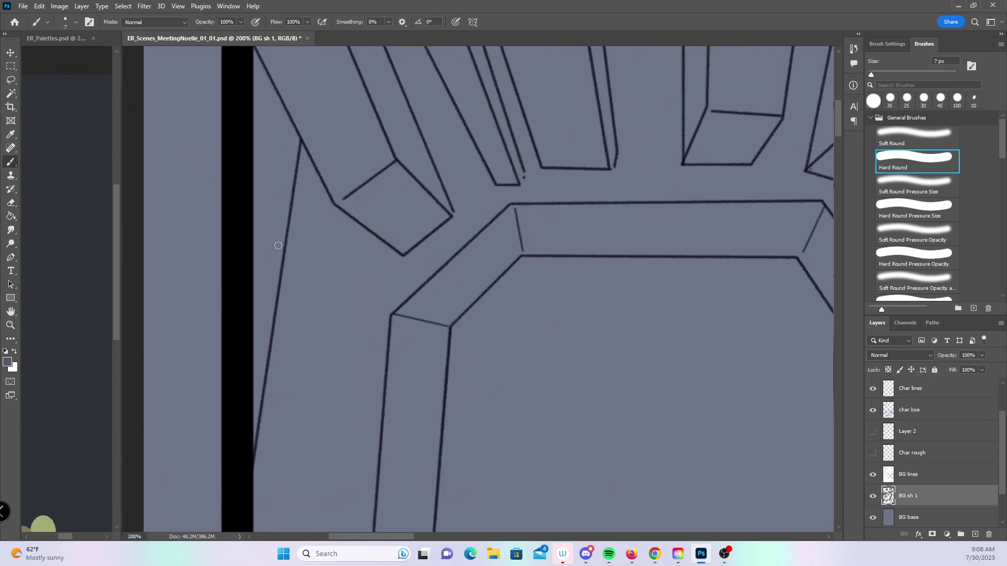
left_click(296, 137, "shift")
left_click_drag(376, 156, 376, 235)
left_click(254, 129, "shift")
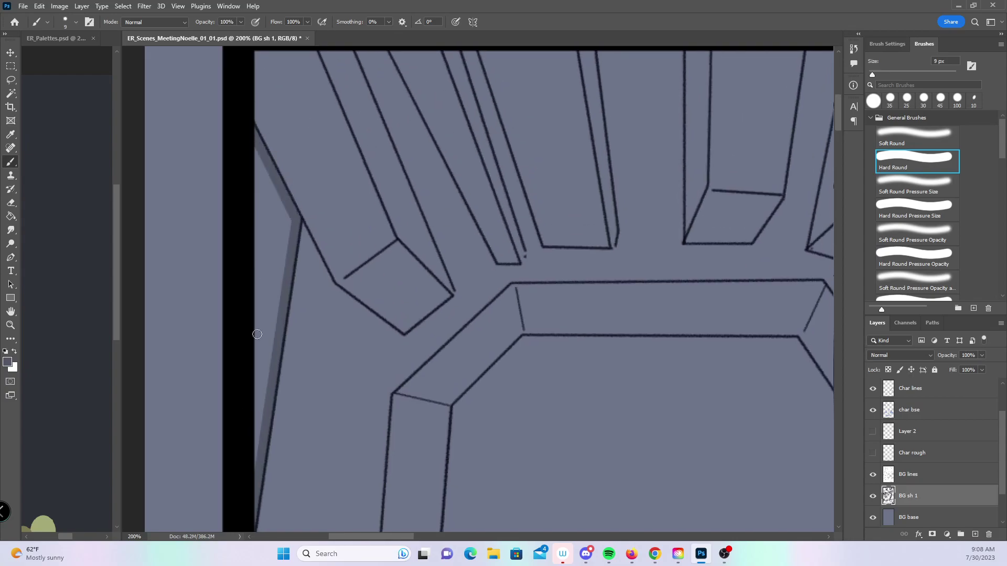
left_click_drag(257, 148, 258, 426)
- Outline the first ceiling beam's shaded side in the inset panel and fill the second beam's narrow side with shadow
left_click_drag(445, 304, 391, 375)
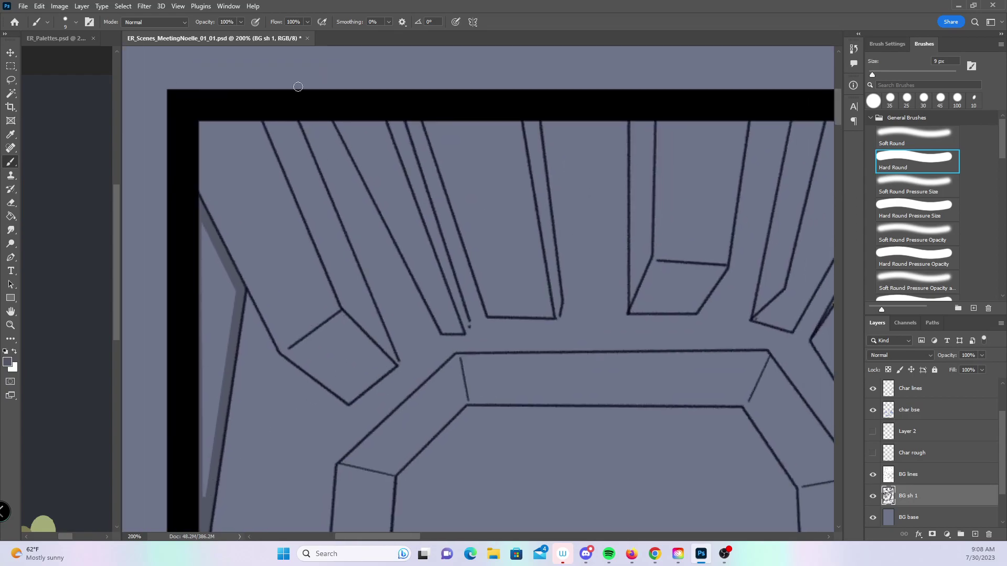
left_click(346, 306, "shift")
left_click(392, 358, "shift")
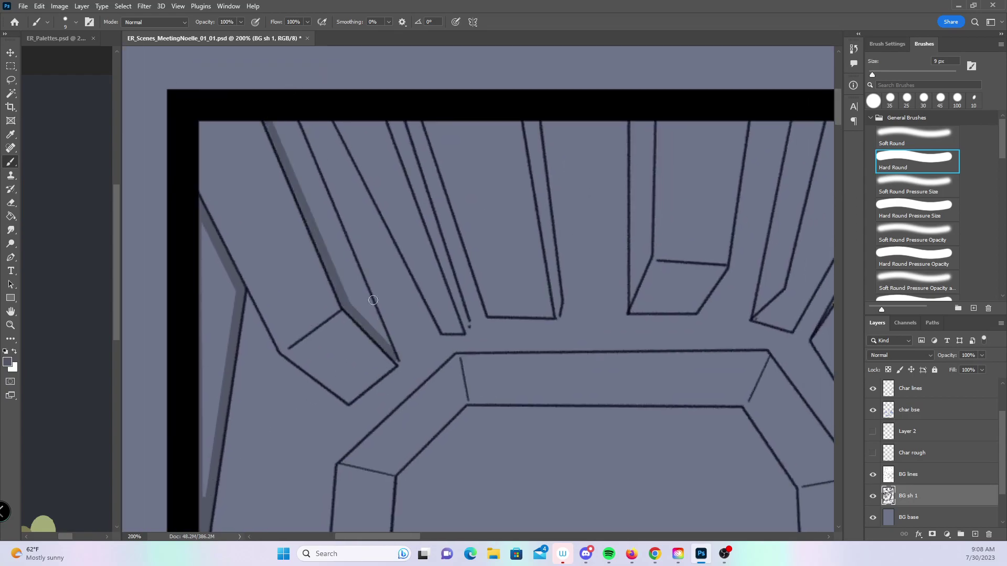
left_click_drag(394, 348, 289, 121)
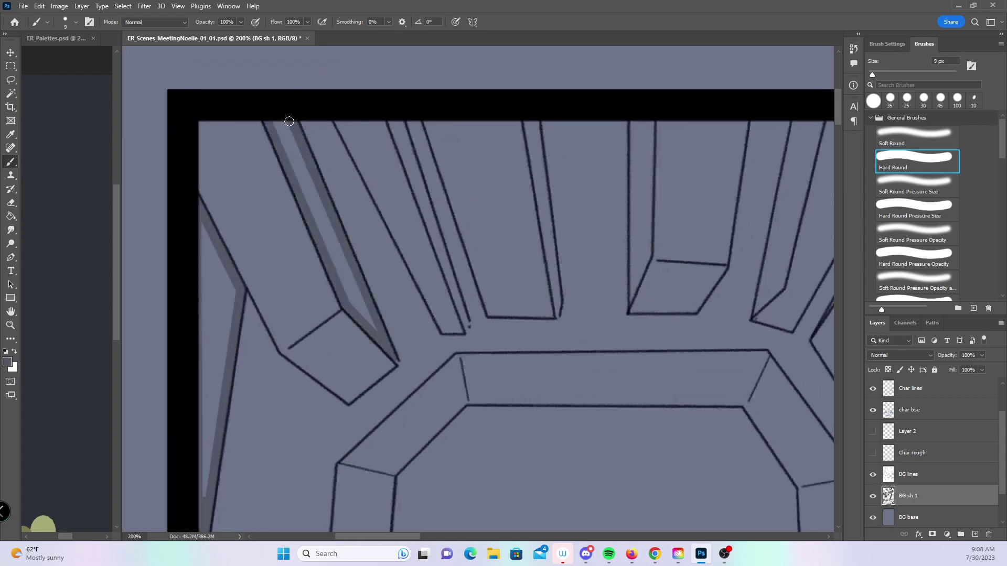
left_click_drag(467, 328, 391, 122)
left_click(398, 118, "shift")
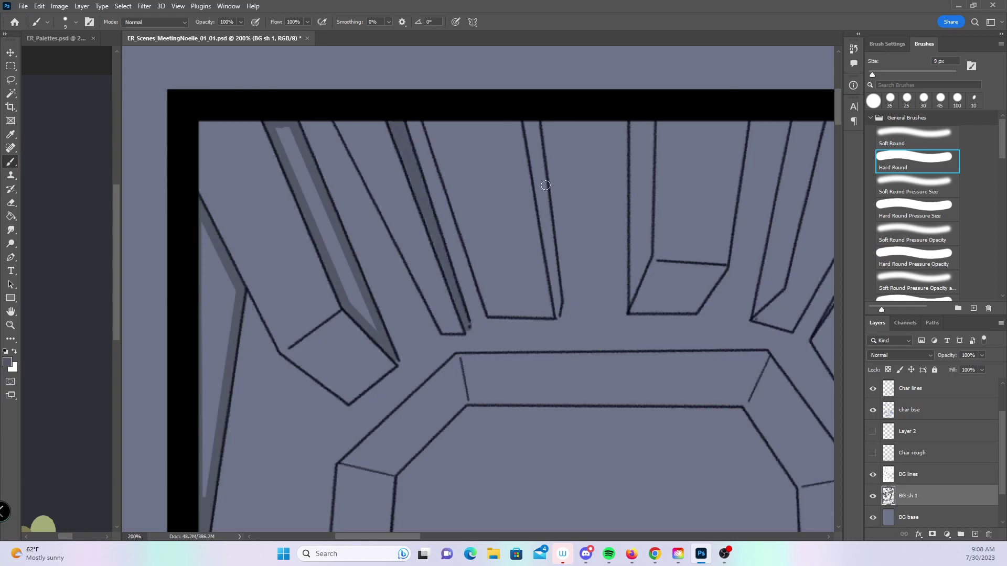
- Fill the third ceiling beam's narrow side with shadow and outline the shaded side of the central beam
left_click_drag(594, 350, 389, 379)
left_click_drag(356, 334, 320, 139)
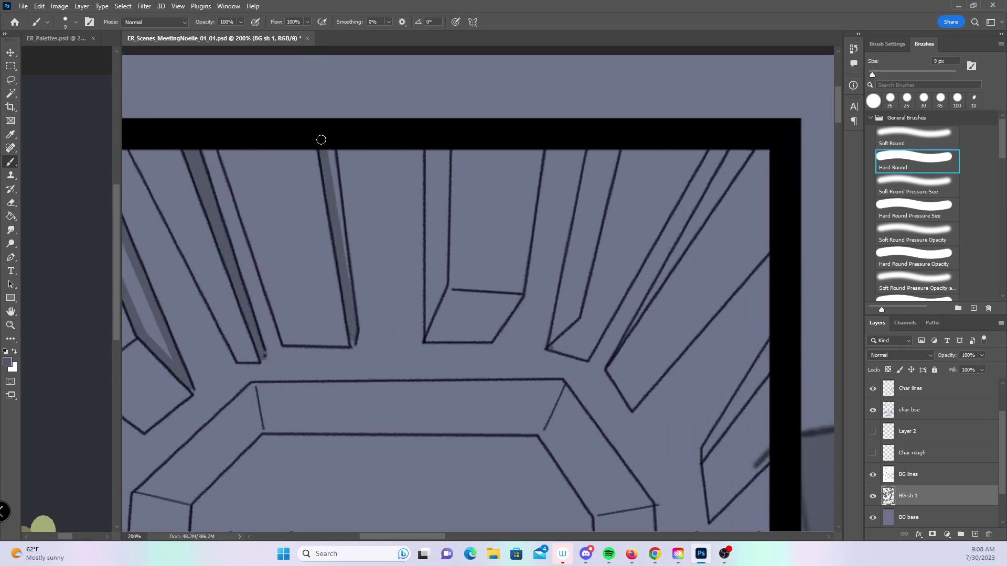
left_click_drag(353, 326, 330, 152)
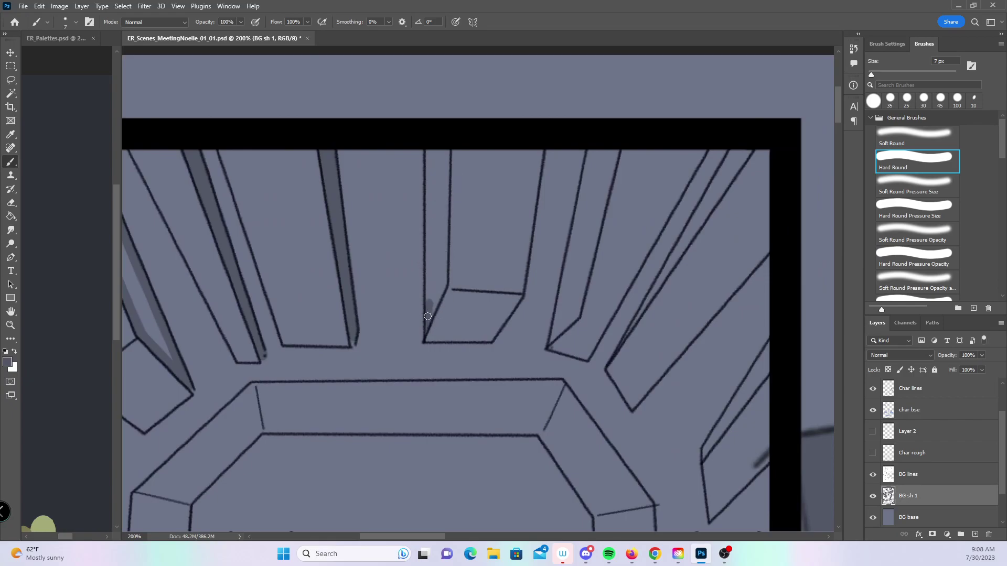
left_click_drag(441, 282, 447, 143)
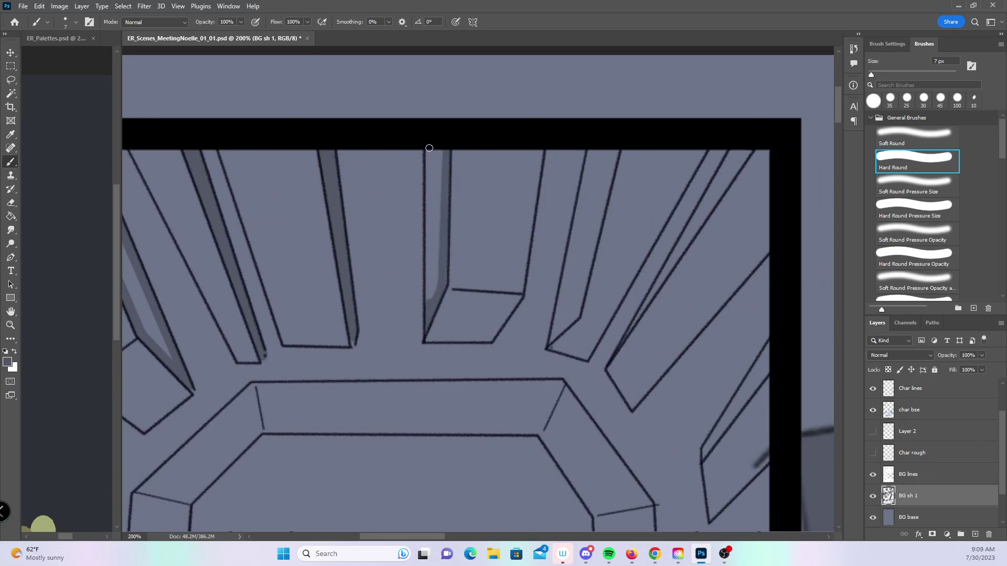
left_click_drag(428, 307, 430, 154)
- Outline the shaded side of the beam right of centre and fill the narrow sides of the beams near the panel's right border
left_click_drag(648, 294, 459, 321)
mouse_move(392, 343)
left_mouse_down()
mouse_move(428, 172)
mouse_move(365, 358)
left_mouse_up()
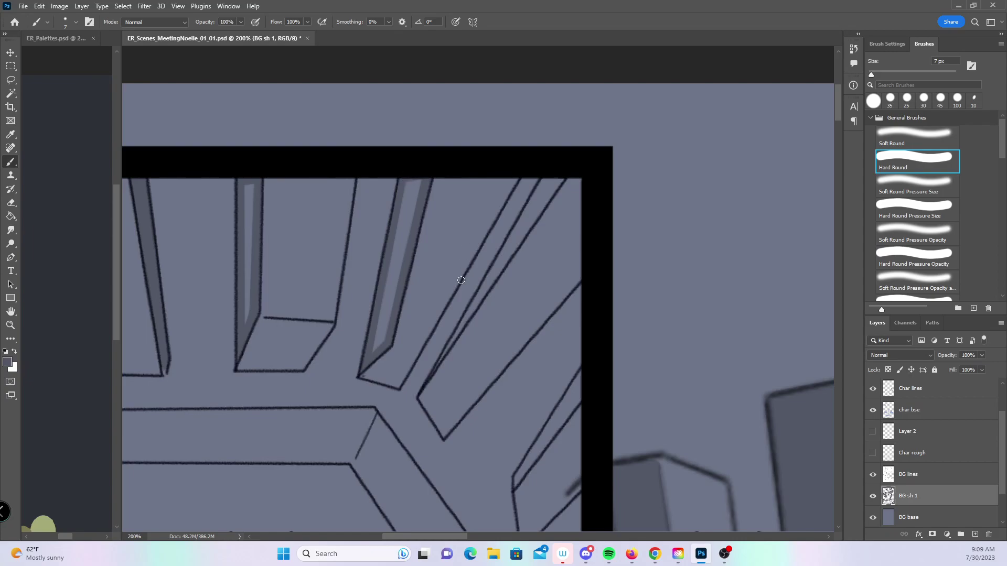
left_click_drag(444, 353, 555, 172)
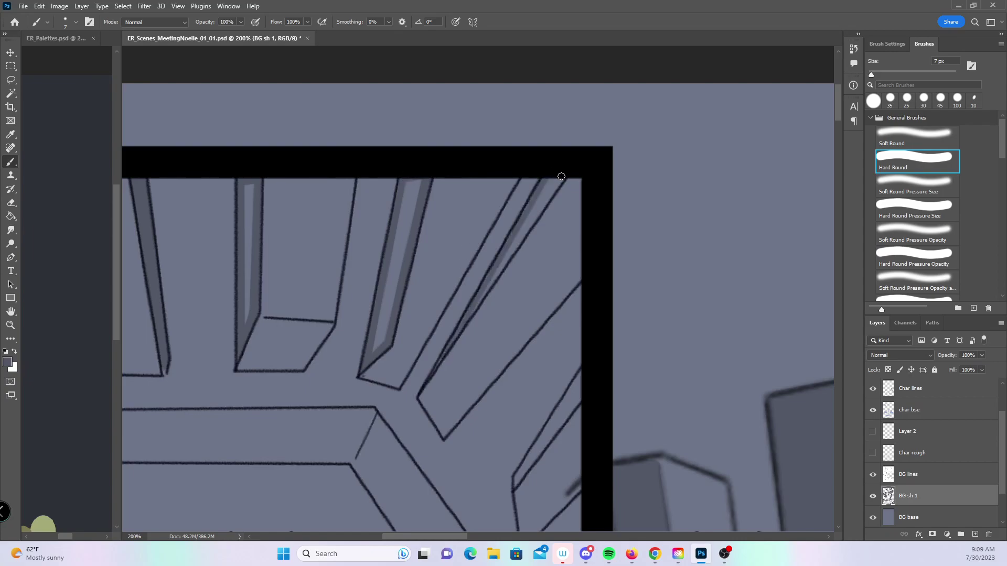
left_click_drag(468, 316, 551, 171)
left_click_drag(544, 417, 467, 224)
left_click_drag(440, 287, 499, 203)
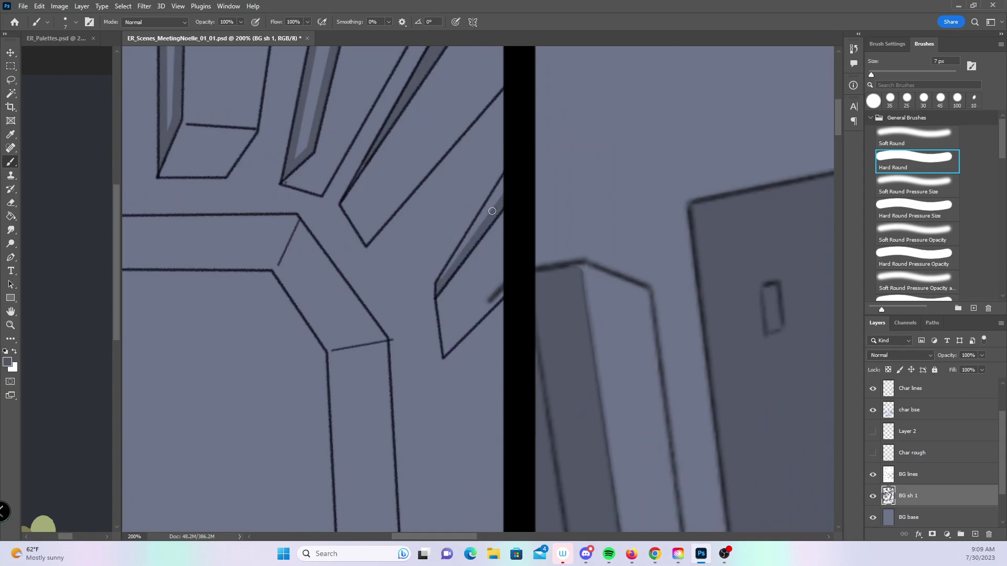
left_click_drag(440, 282, 507, 176)
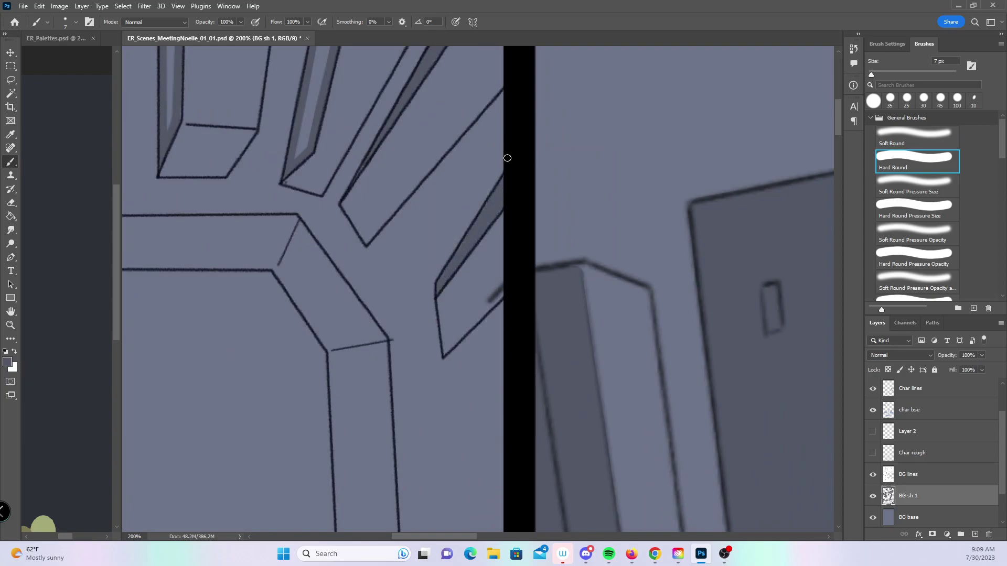
- Erase the stray line beside the edge beam on the BG lines layer, and return to the brush on BG sh 1
key("e")
left_click(922, 472)
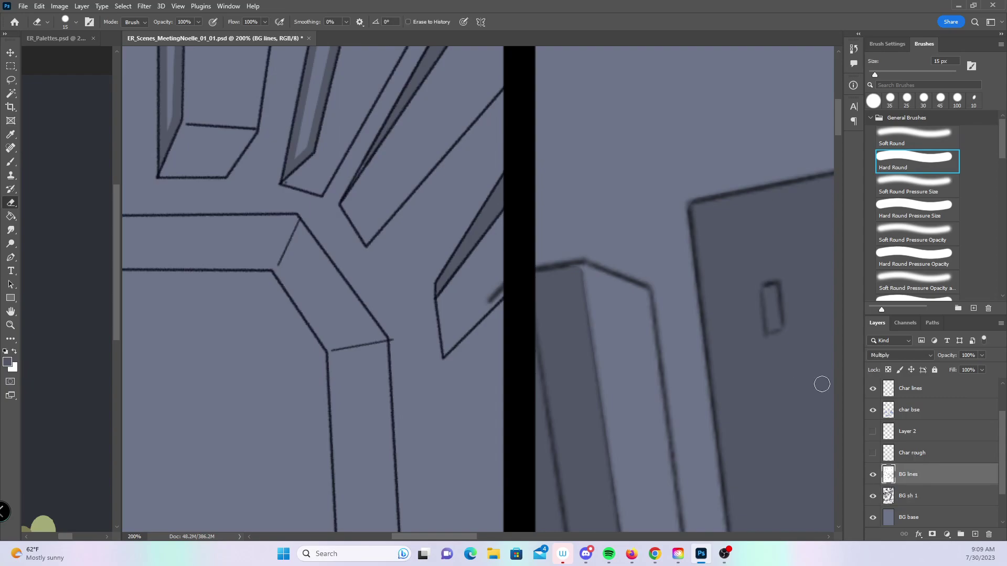
left_click_drag(480, 294, 496, 284)
left_click(926, 499)
left_click(11, 162)
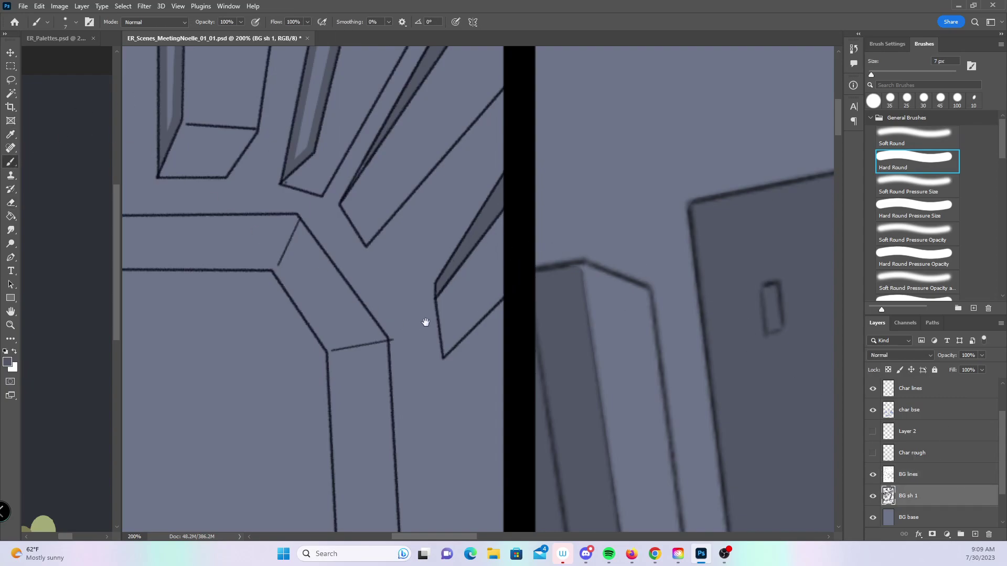
- Shade the small triangular notch of the floor step beside the doorway's left base
left_click_drag(418, 328, 529, 222)
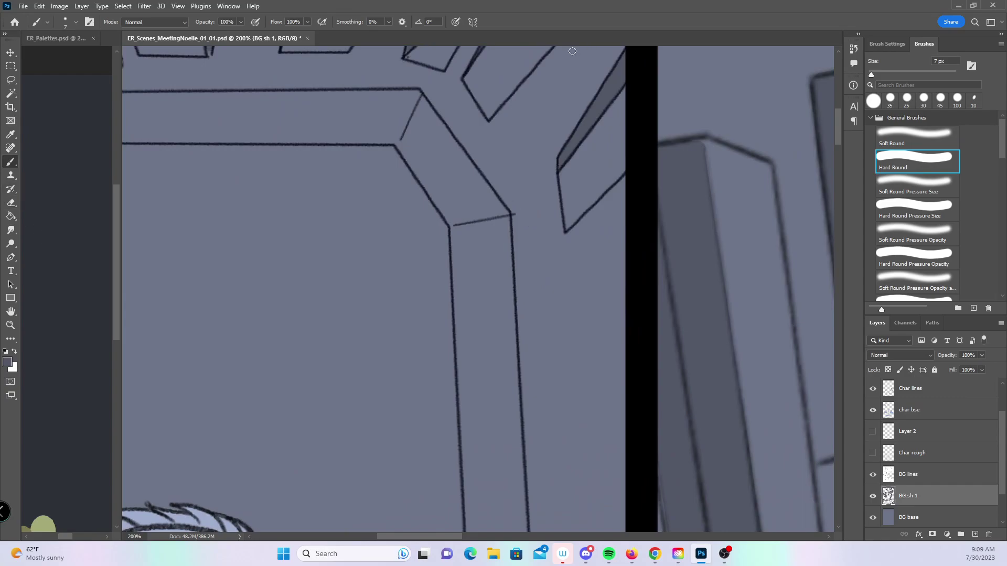
key("z")
left_click(429, 278, "alt")
left_click(429, 278, "alt")
left_click_drag(402, 372, 414, 292)
left_click(328, 311)
left_click(321, 364)
left_click_drag(321, 364, 376, 198)
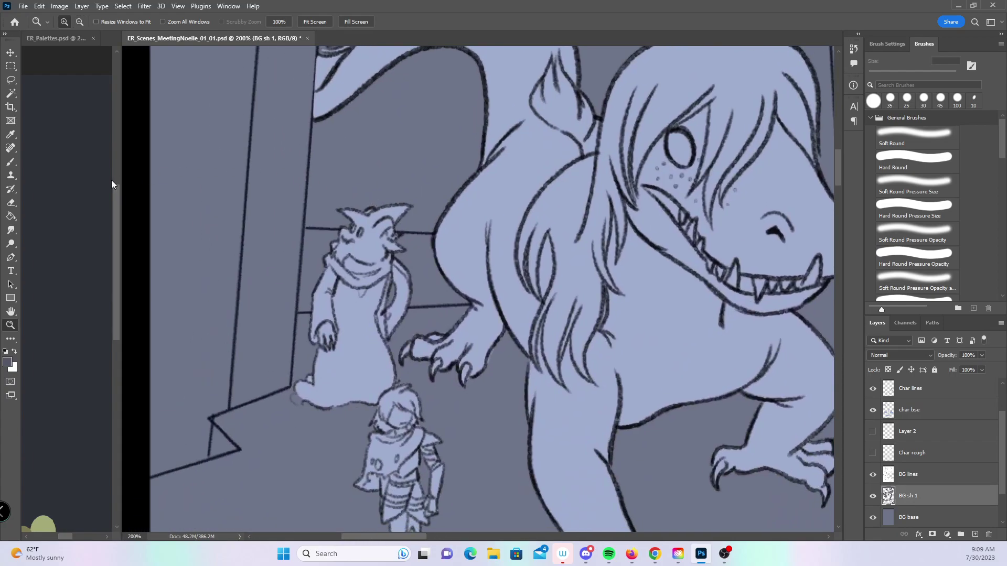
left_click(11, 161)
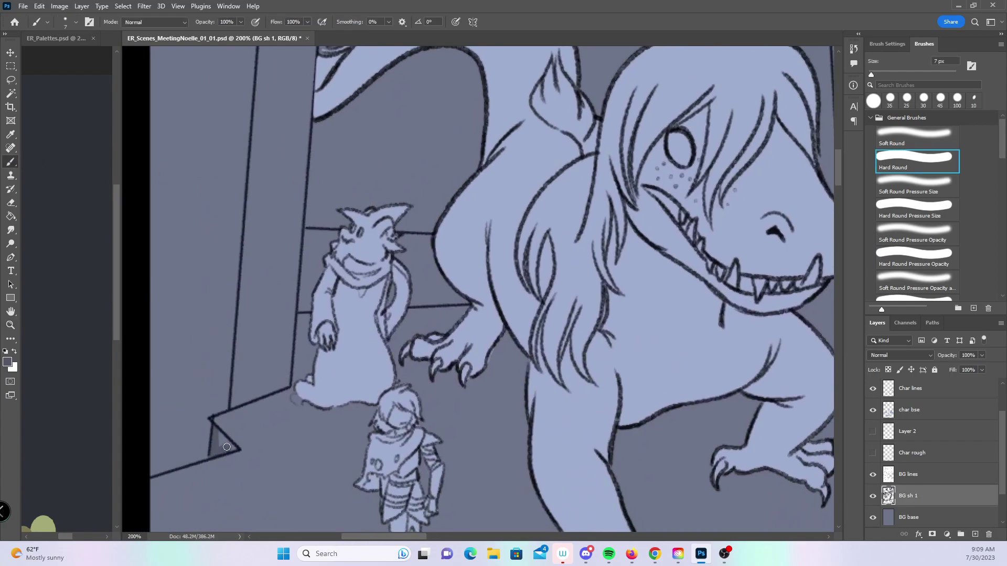
- Outline the doorway's shadow area along the outer edge of its frame with a 9 px brush
key("z")
left_click(491, 283, "alt")
left_click_drag(490, 288, 343, 432)
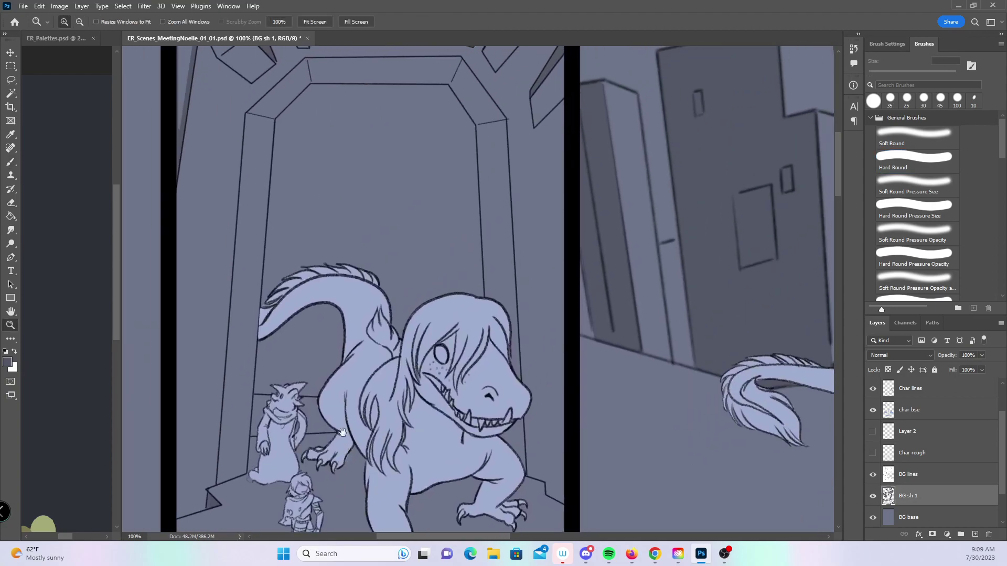
left_click(12, 160)
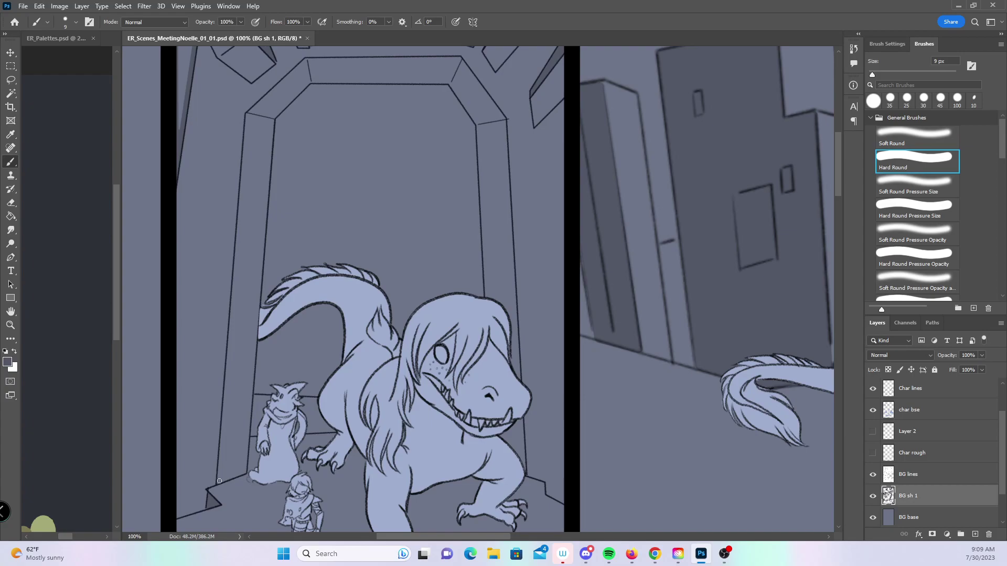
left_click(248, 114, "shift")
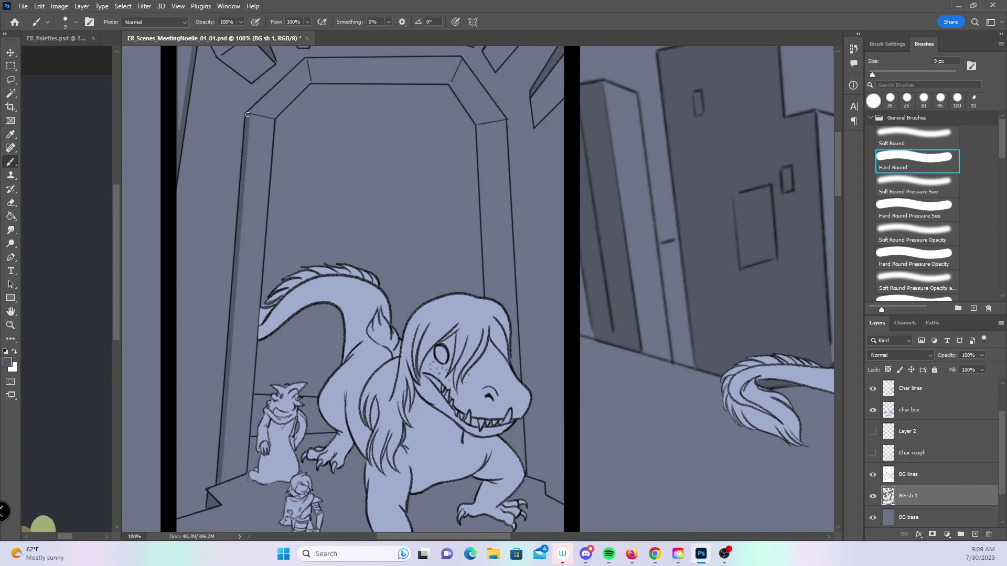
left_click(306, 60, "shift")
left_click(460, 59, "shift")
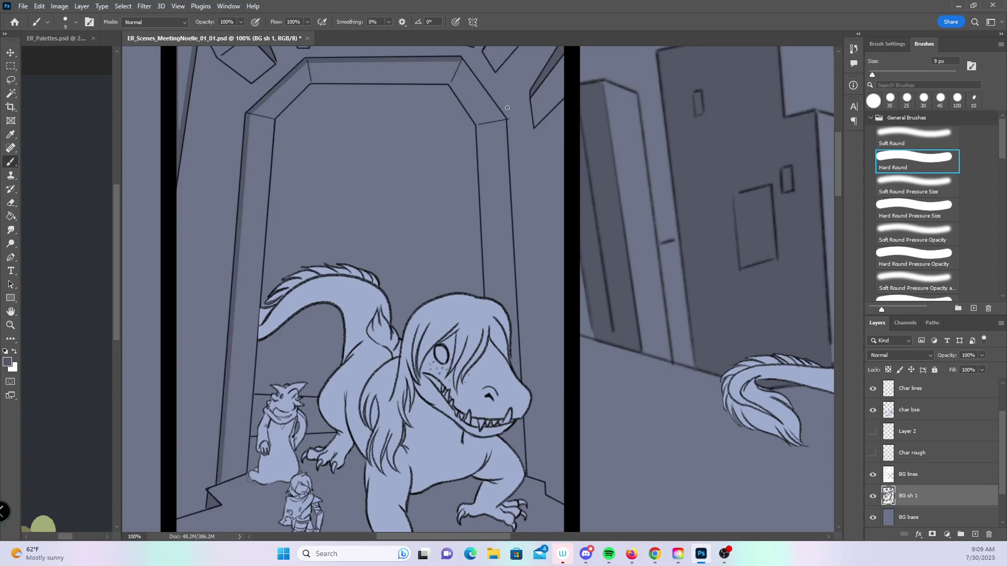
left_click(505, 119, "shift")
left_click(524, 472, "shift")
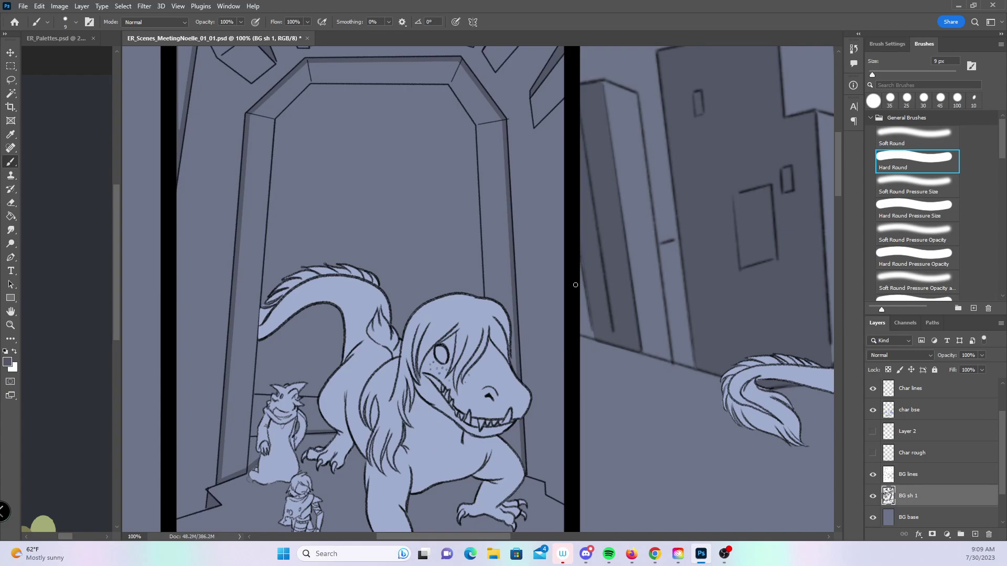
- Select the interiors of the outlined doorway, left wall recess and first ceiling beam with the Magic Wand
key("z")
left_click(548, 367, "alt")
left_click(548, 367, "alt")
left_click_drag(562, 399, 436, 411)
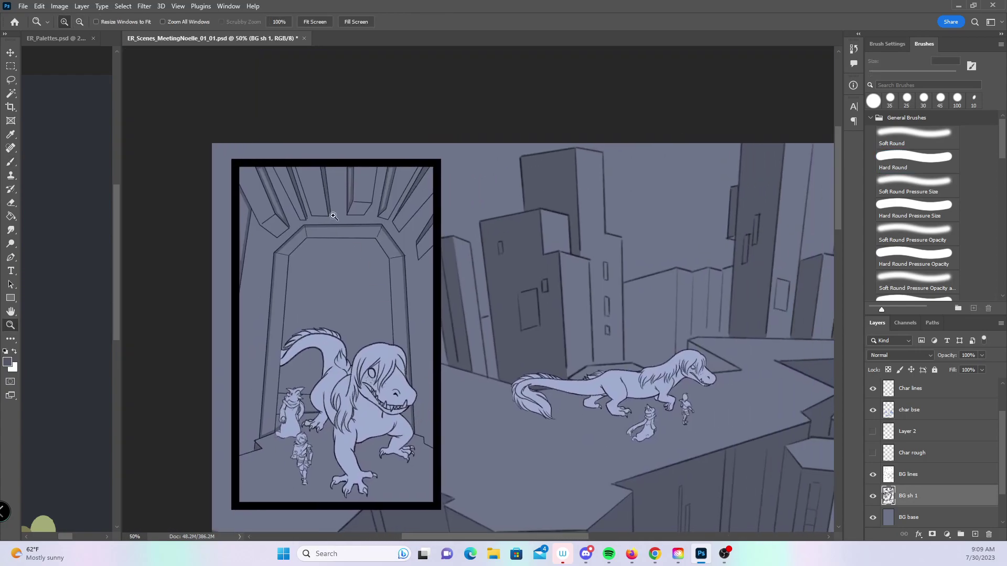
left_click(12, 93)
left_click(321, 287)
left_click(242, 231, "shift")
left_click(270, 194, "shift")
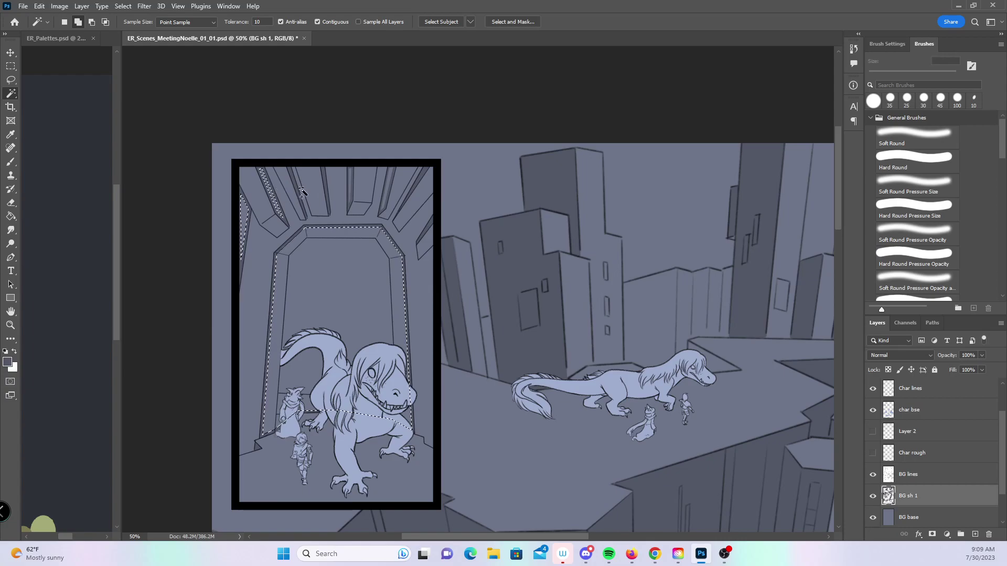
- Add the outlined sides of the central ceiling beam and the beam to its right to the selection
left_click(350, 185, "shift")
left_click(390, 177, "shift")
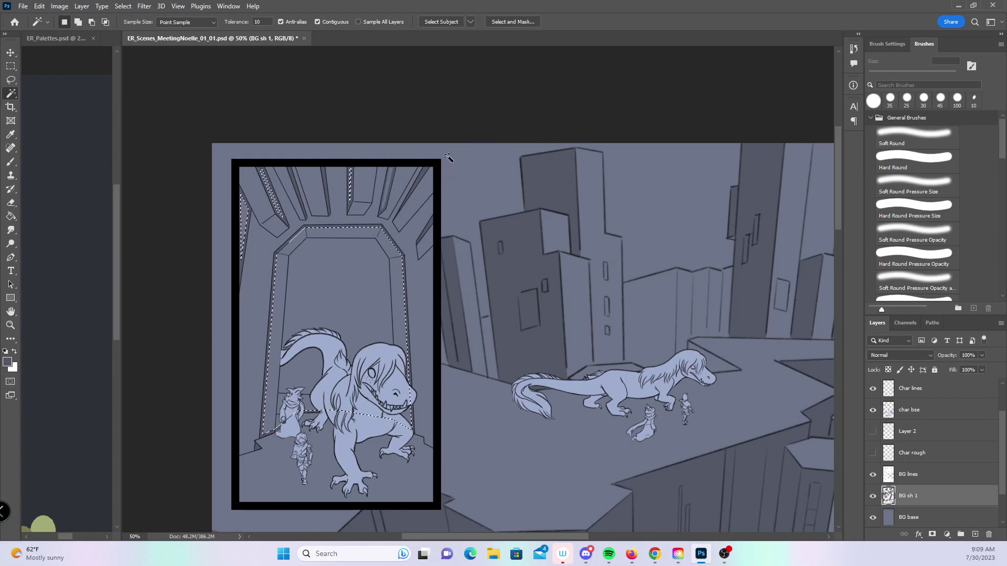
key("z")
left_click(408, 213)
left_click(10, 93)
left_click(375, 131, "shift")
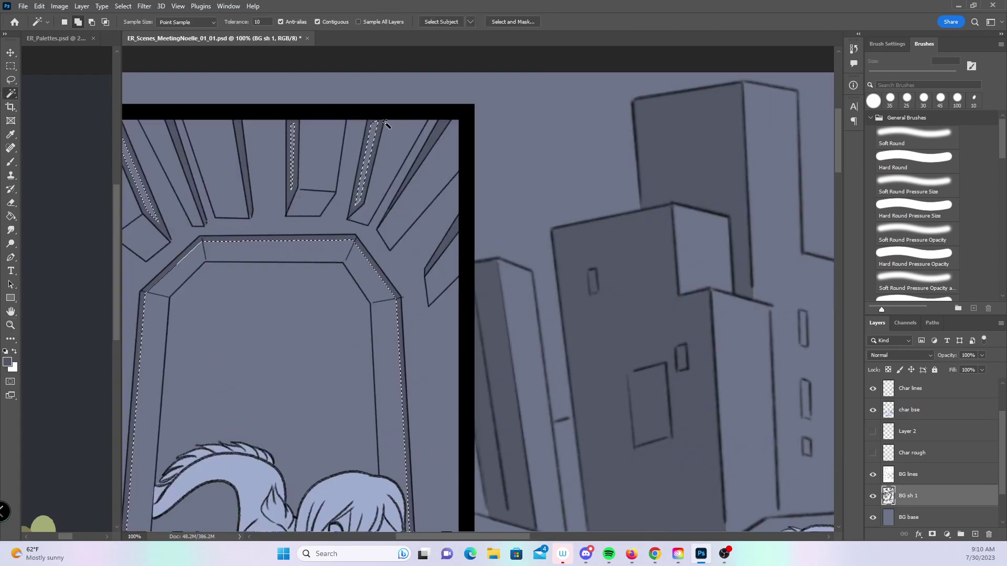
- Expand the selection of the doorway, wall recess and beam sides by 5 pixels
key("z")
left_click(491, 243, "alt")
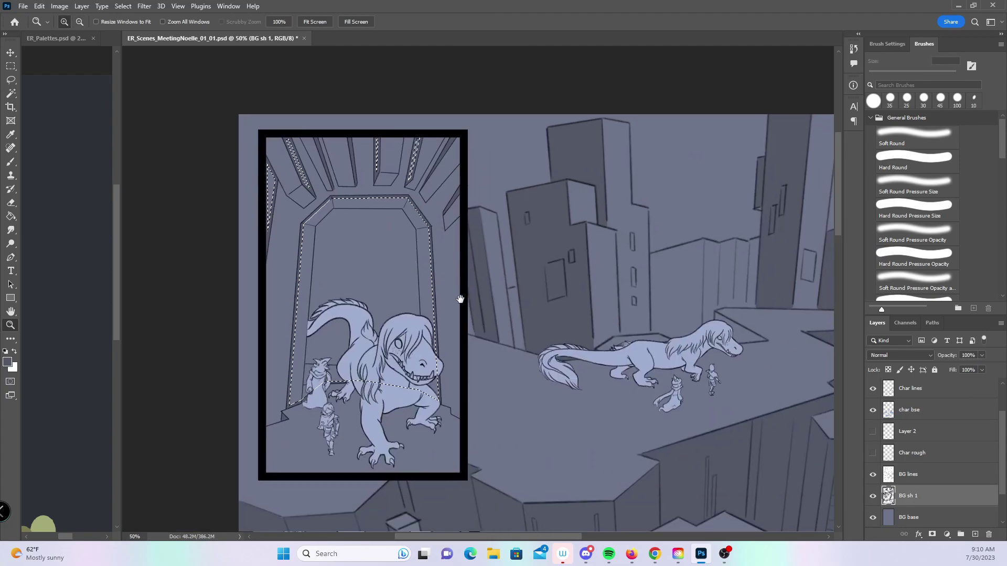
left_click(128, 11)
mouse_move(179, 166)
left_click(251, 184)
left_click(547, 190)
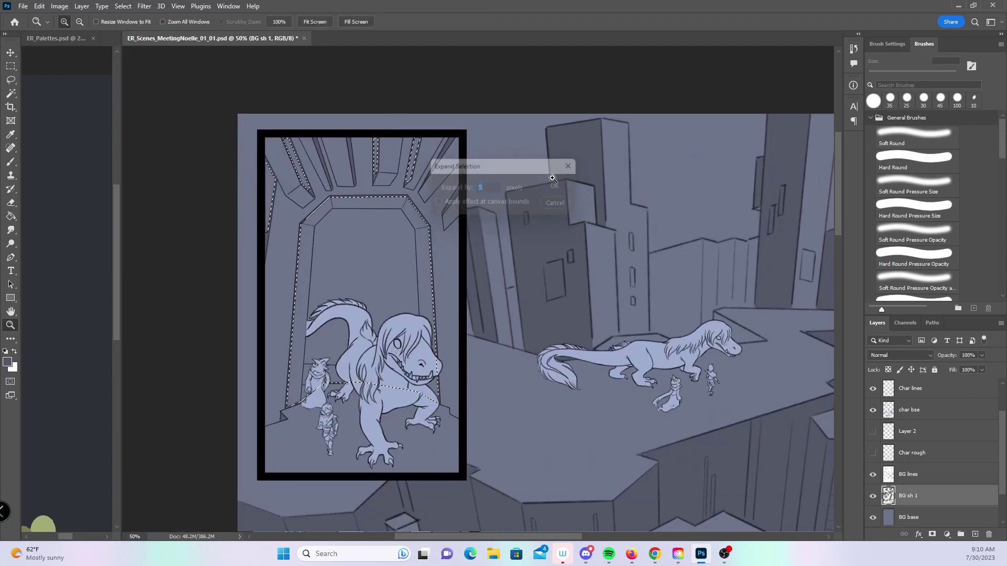
- Paint the expanded selection of the doorway, wall recess and ceiling beam sides with the first-level shadow colour and deselect it
key("b")
key("bracketright")
key("bracketright")
key("bracketright")
key("bracketright")
key("bracketright")
key("bracketright")
key("bracketright")
key("bracketright")
key("bracketright")
key("bracketright")
key("bracketright")
key("bracketright")
key("bracketright")
key("bracketright")
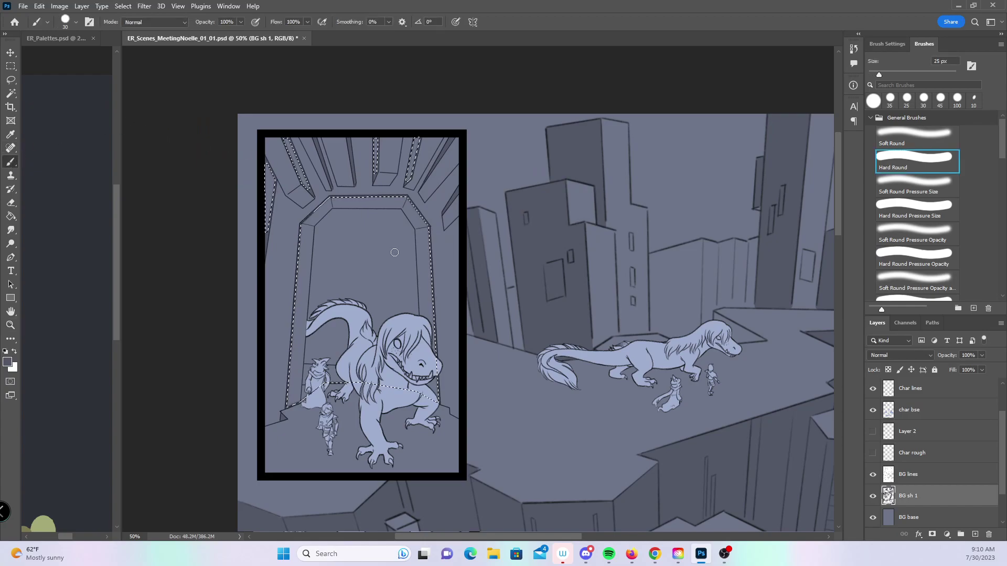
mouse_move(270, 235)
left_mouse_down()
mouse_move(268, 150)
mouse_move(336, 145)
mouse_move(403, 171)
mouse_move(440, 233)
mouse_move(431, 270)
left_mouse_up()
mouse_move(318, 214)
left_mouse_down()
mouse_move(360, 254)
mouse_move(416, 274)
mouse_move(419, 388)
left_mouse_up()
key("ctrl+d")
- Check the inset doorway panel's shading against the full top panel, both from a distance and close up
key("z")
left_click(552, 289, "alt")
left_click(552, 290, "alt")
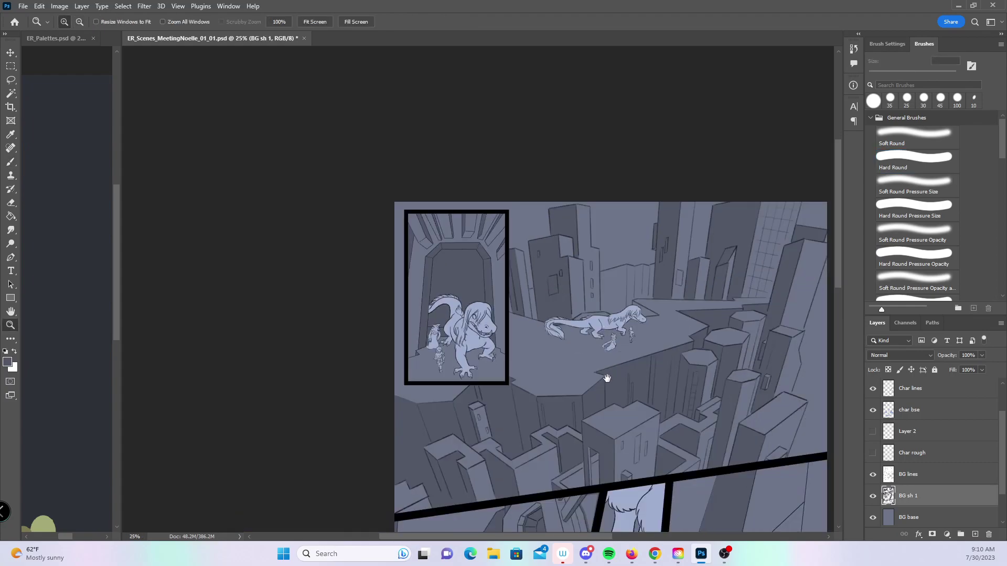
left_click_drag(613, 375, 450, 276)
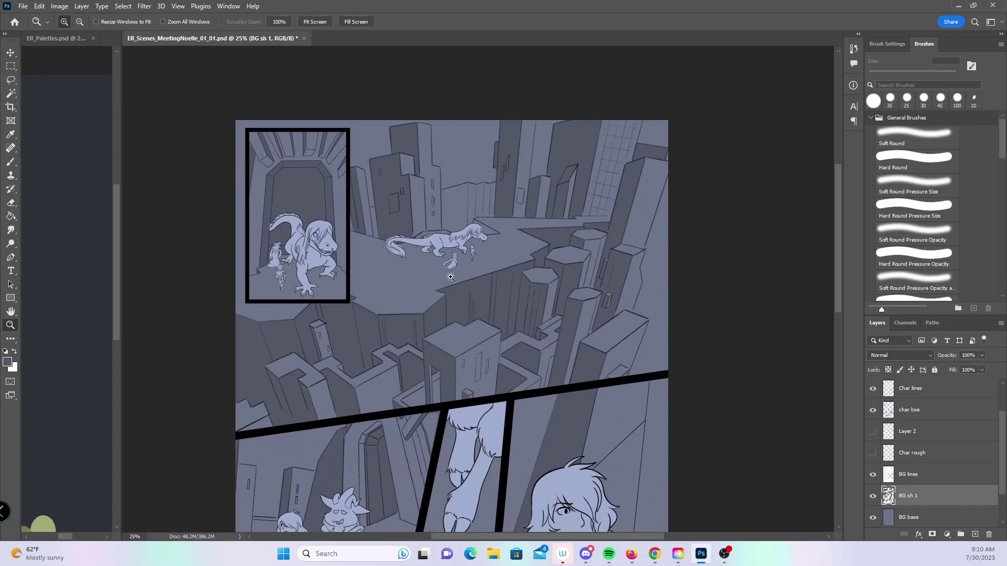
left_click(343, 206)
left_click_drag(333, 215, 324, 213)
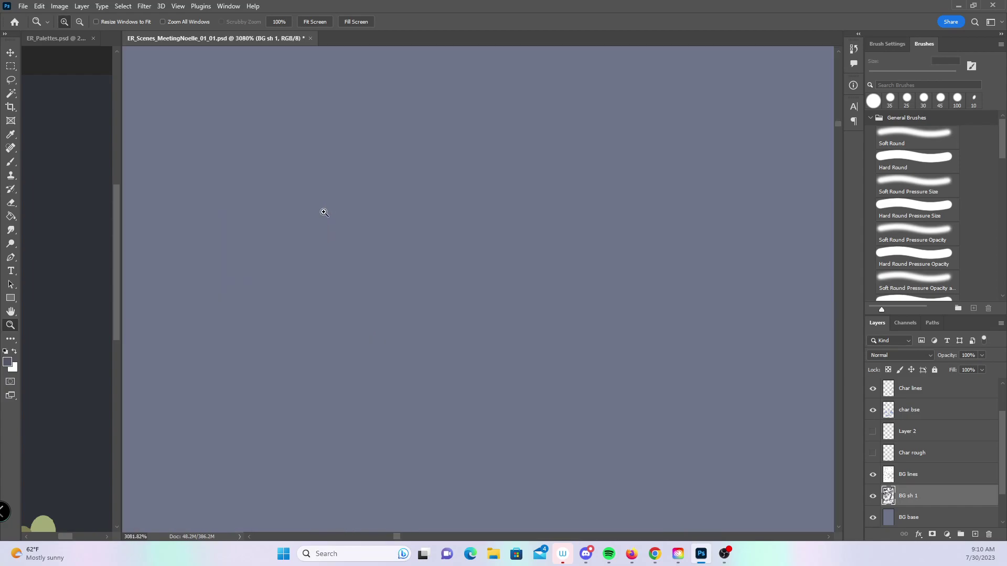
left_click(336, 199, "alt")
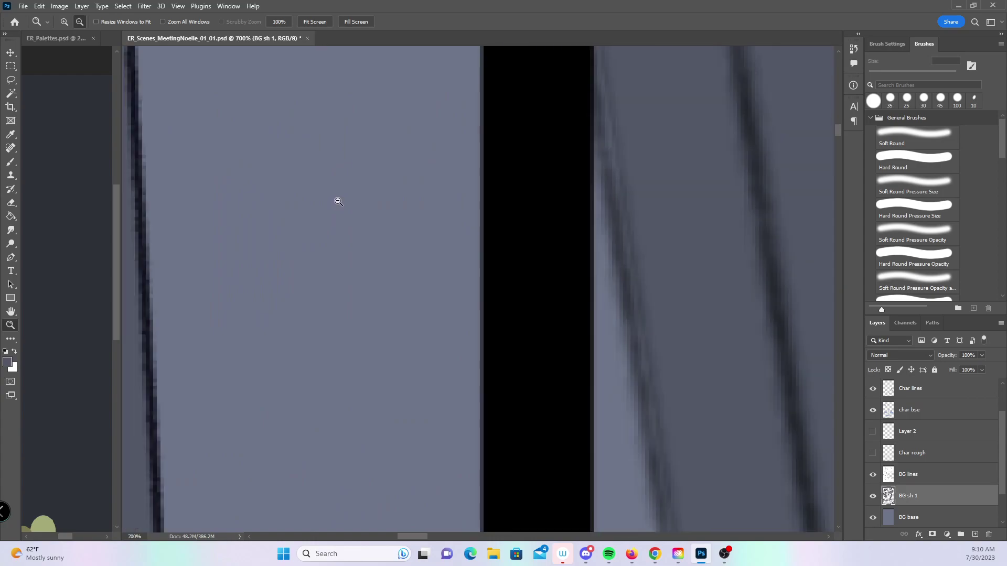
left_click(342, 199, "alt")
left_click(343, 197, "alt")
left_click(344, 195, "alt")
left_click(344, 195, "alt")
left_click(343, 195, "alt")
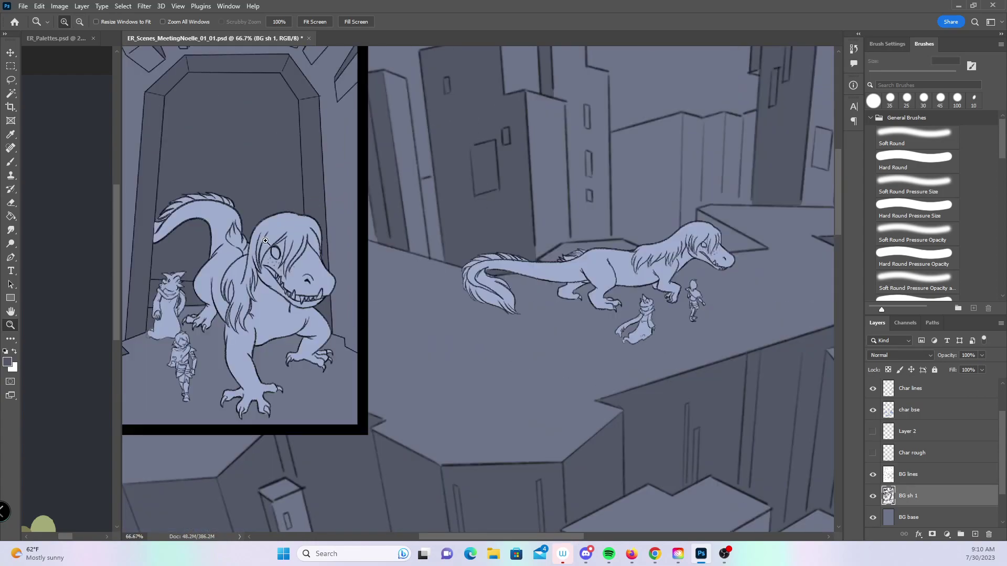
left_click_drag(311, 225, 366, 301)
left_click(327, 270)
left_click_drag(214, 293, 302, 256)
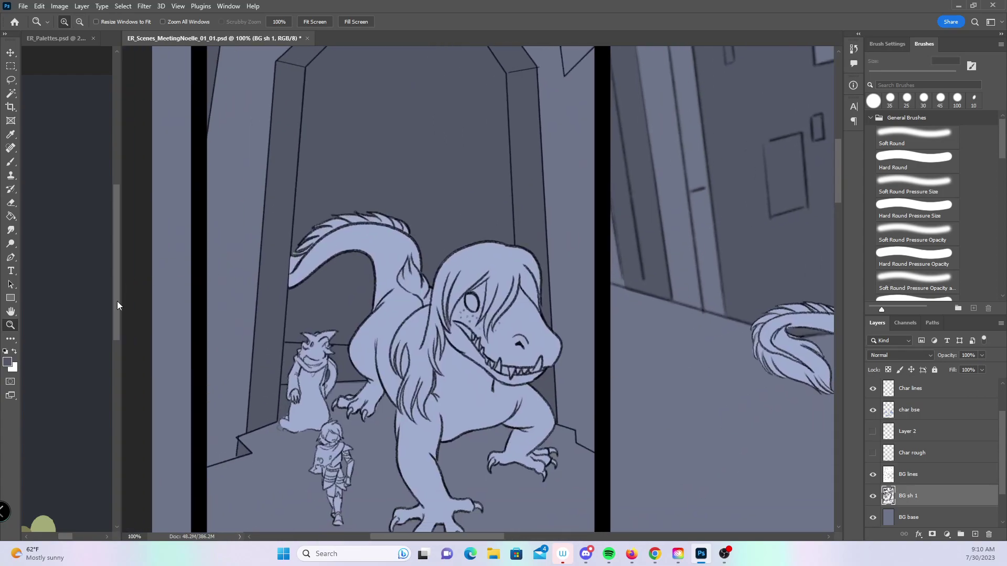
- Pick the darker second-level shadow tone from the background swatches in ER_Palettes.psd for painting on BG sh 1
left_click_drag(116, 300, 118, 385)
left_click_drag(65, 535, 85, 533)
key("b")
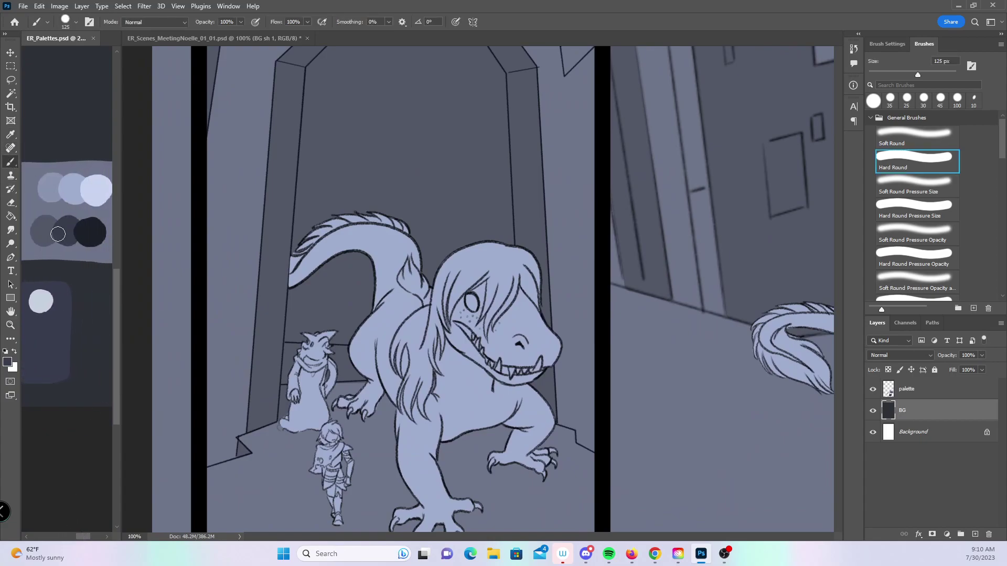
left_click(309, 299)
left_click_drag(384, 303, 326, 375)
- Outline the inner opening of the inset panel's doorway in the darker tone with a 15 px Hard Round brush
key("bracketleft")
key("bracketleft")
key("bracketleft")
key("bracketleft")
key("bracketleft")
key("bracketleft")
key("bracketleft")
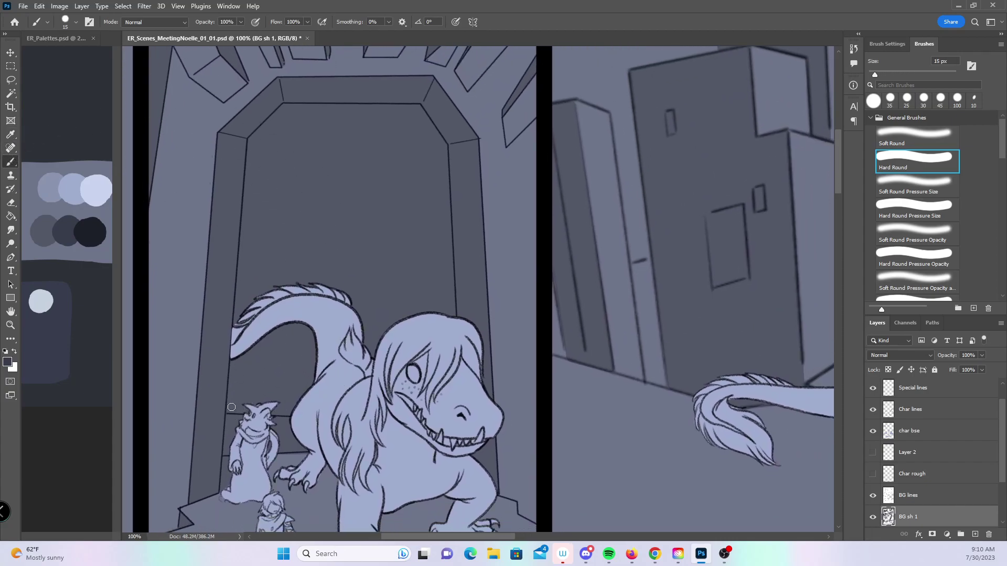
left_click(251, 140, "shift")
left_click(286, 105, "shift")
left_click(418, 107, "shift")
left_click(444, 146, "shift")
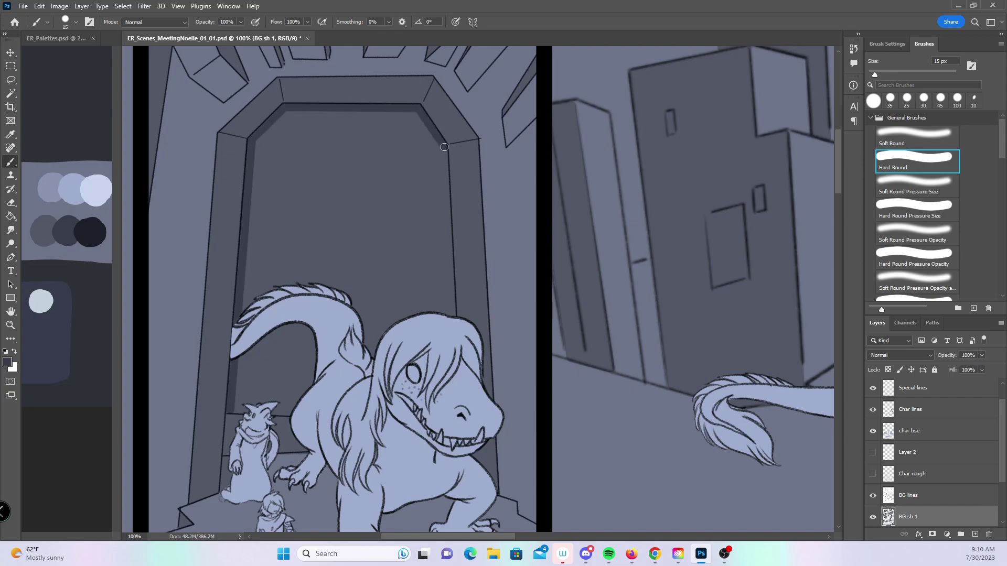
left_click(452, 329, "shift")
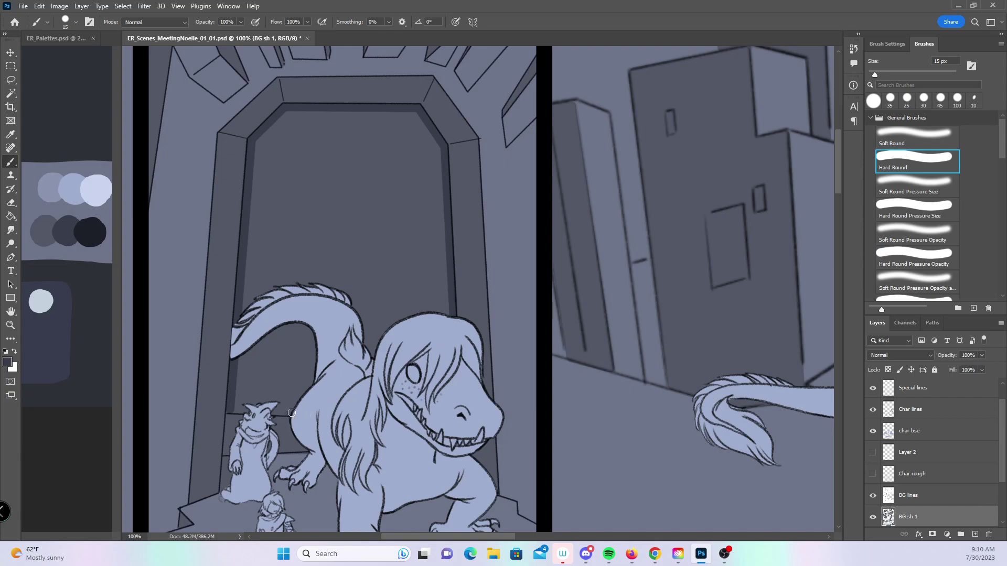
- Try filling the outlined inner doorway opening with the Paint Bucket
key("g")
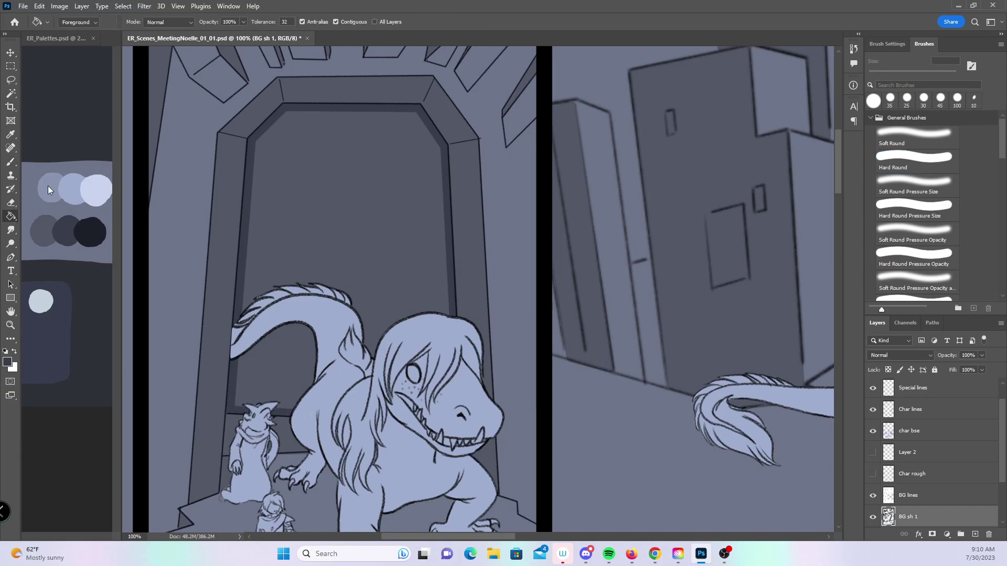
left_click(334, 213)
key("ctrl+z")
- Select the inside of the outlined doorway opening with the Magic Wand and expand the selection by 5 pixels
left_click(10, 93)
left_click(357, 153)
left_click(122, 6)
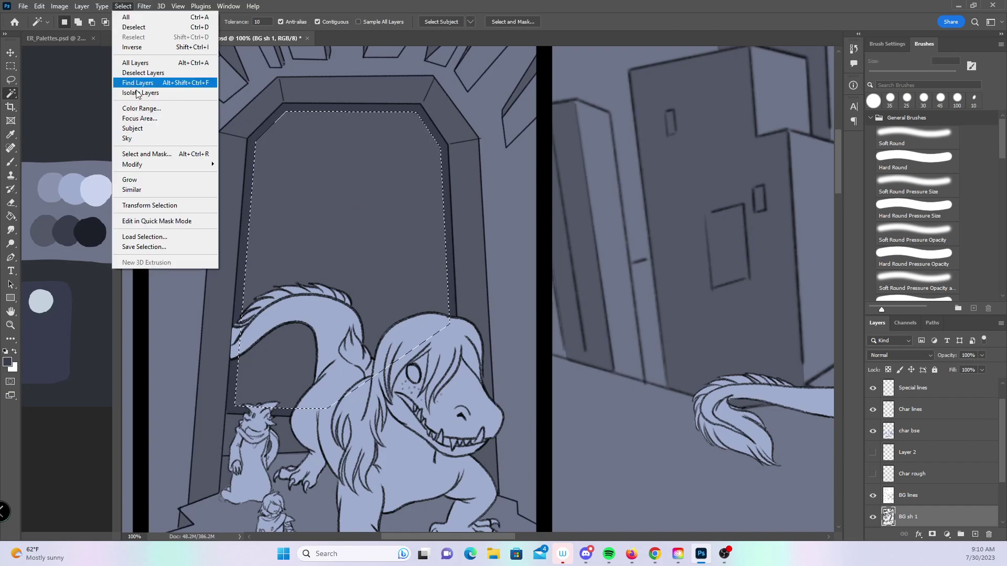
mouse_move(158, 162)
left_click(247, 182)
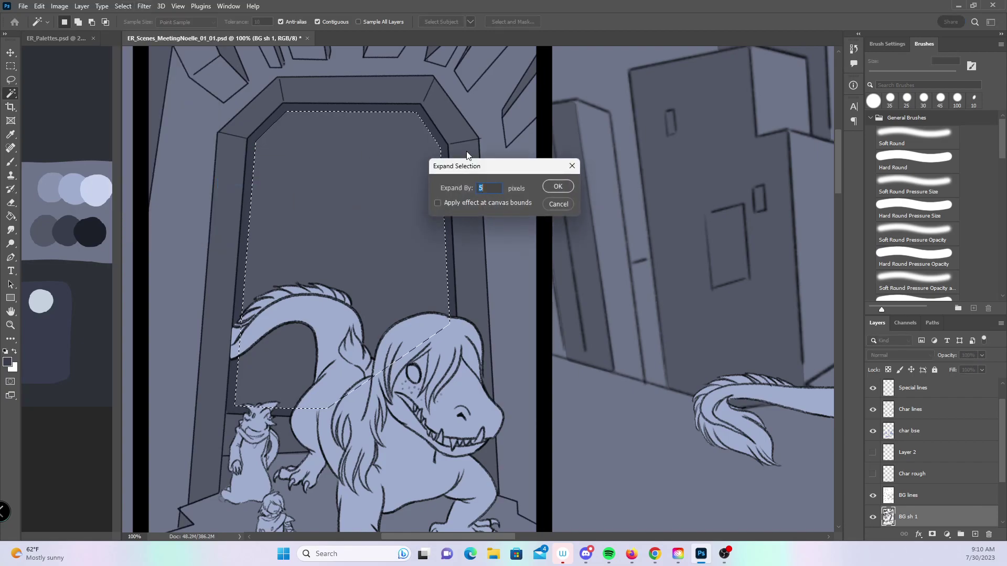
left_click(558, 186)
- Paint the selected doorway opening in the darker shadow tone with a 100 px brush and deselect it
left_click(9, 165)
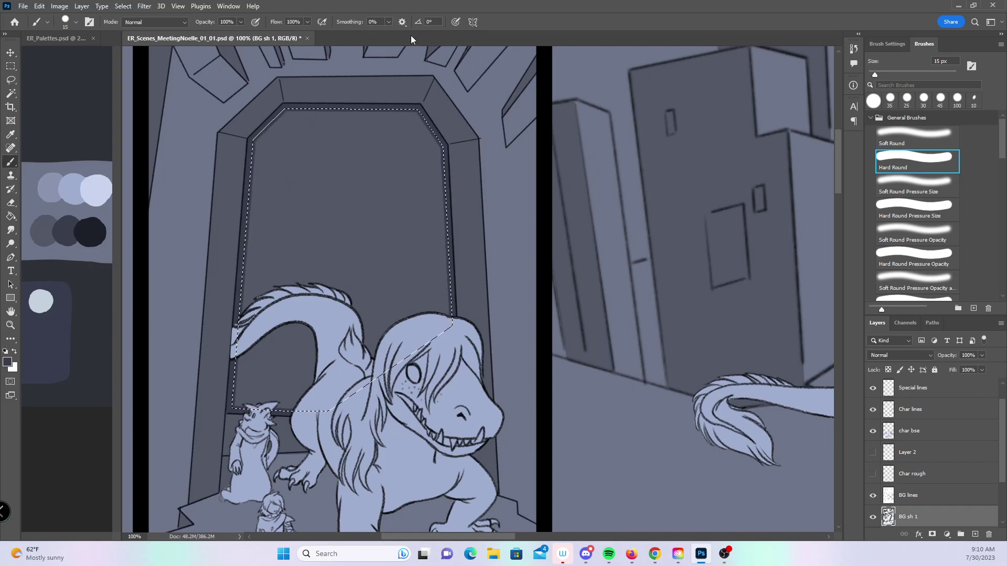
key("bracketright")
key("bracketright")
key("bracketright")
key("bracketright")
key("bracketright")
key("bracketright")
key("bracketright")
key("bracketright")
key("bracketright")
key("bracketright")
key("bracketright")
key("bracketright")
mouse_move(285, 89)
left_mouse_down()
mouse_move(230, 203)
mouse_move(266, 226)
mouse_move(348, 208)
mouse_move(440, 215)
mouse_move(478, 198)
mouse_move(414, 207)
mouse_move(285, 165)
mouse_move(275, 260)
mouse_move(262, 296)
mouse_move(236, 318)
mouse_move(233, 309)
mouse_move(233, 336)
mouse_move(291, 253)
mouse_move(389, 230)
mouse_move(431, 246)
mouse_move(454, 293)
left_mouse_up()
key("ctrl+d")
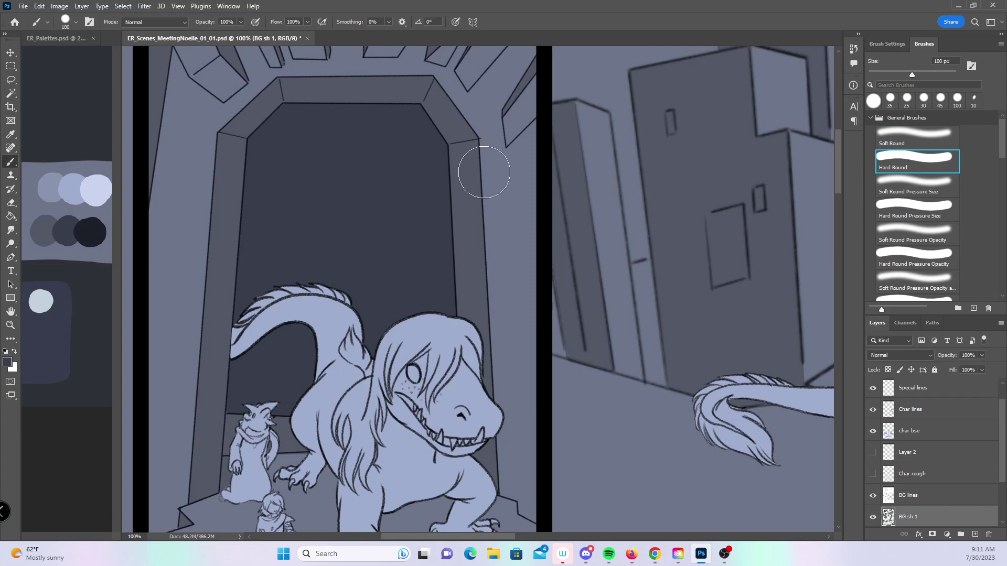
- Examine all panels of the page for other recessed areas that need the darker shadow tone
key("z")
left_click(476, 276, "alt")
left_click(477, 275, "alt")
scroll(561, 302, "down", 5)
scroll(561, 302, "right", 5)
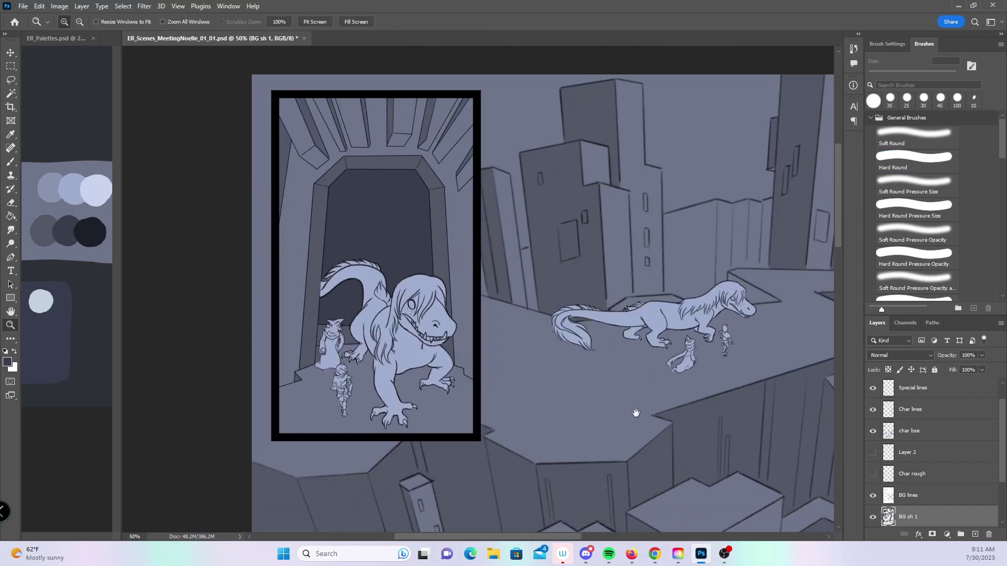
left_click(566, 341, "alt")
left_click(566, 341, "alt")
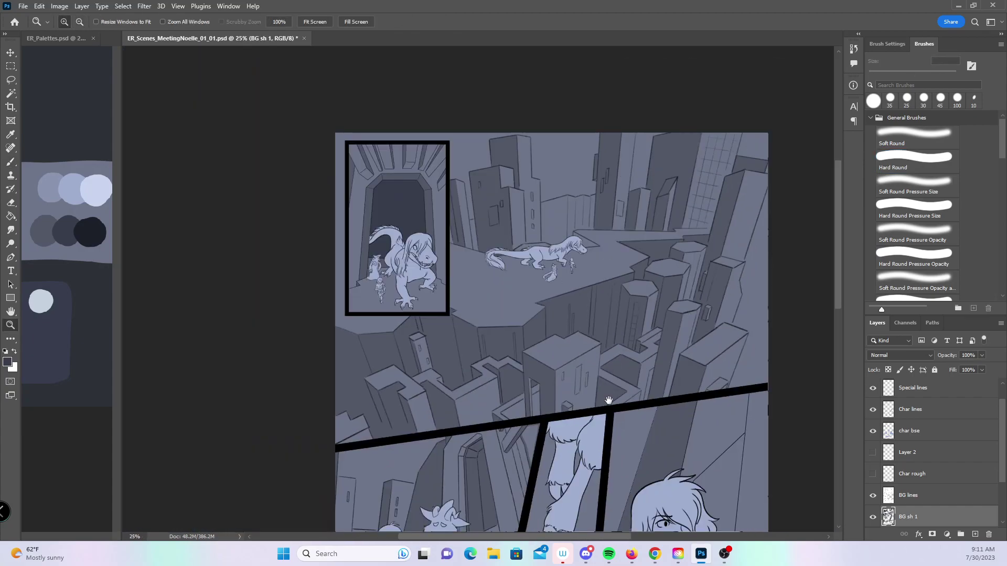
left_click_drag(566, 362, 492, 228)
left_click_drag(519, 415, 504, 346)
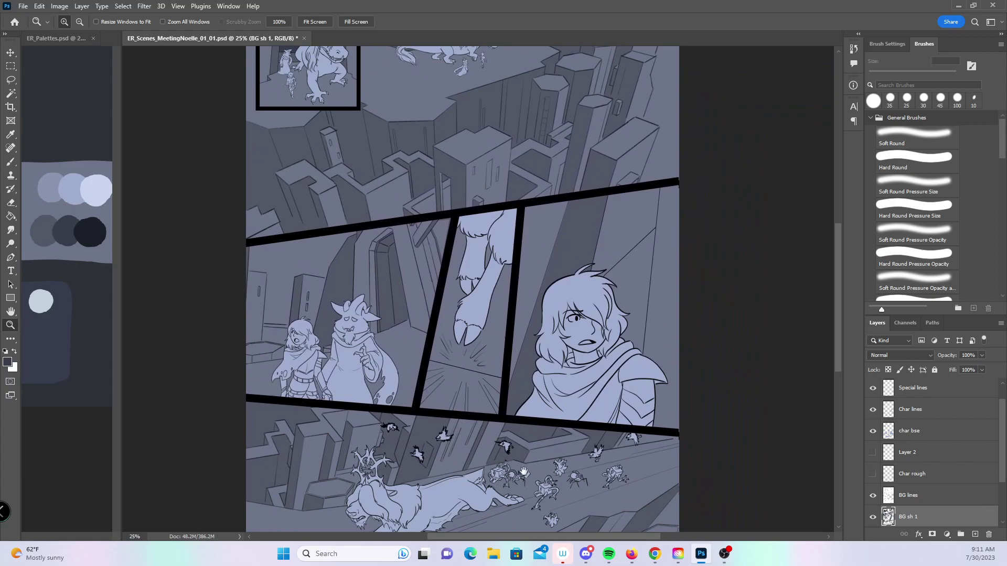
left_click_drag(518, 467, 515, 350)
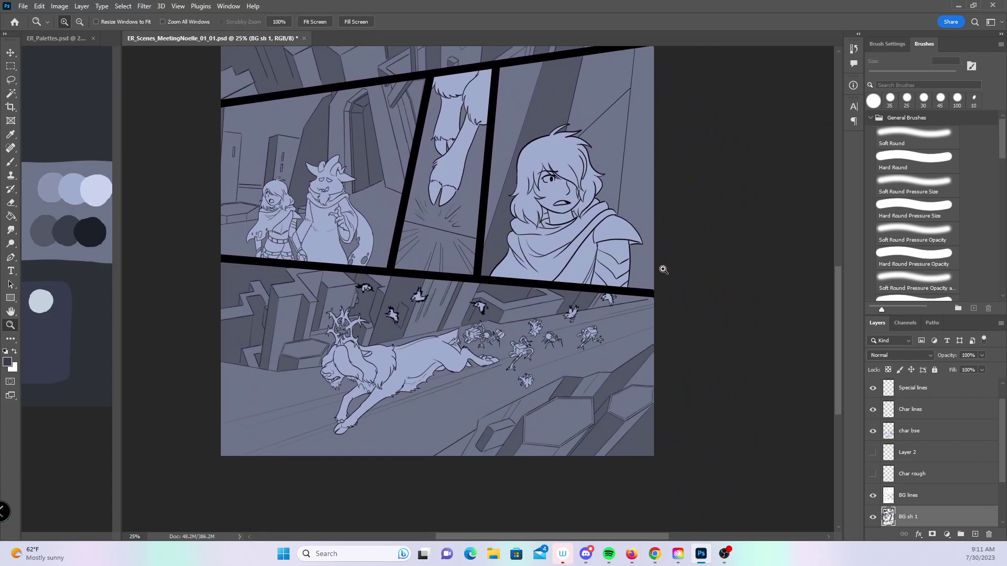
scroll(480, 268, "up", 5)
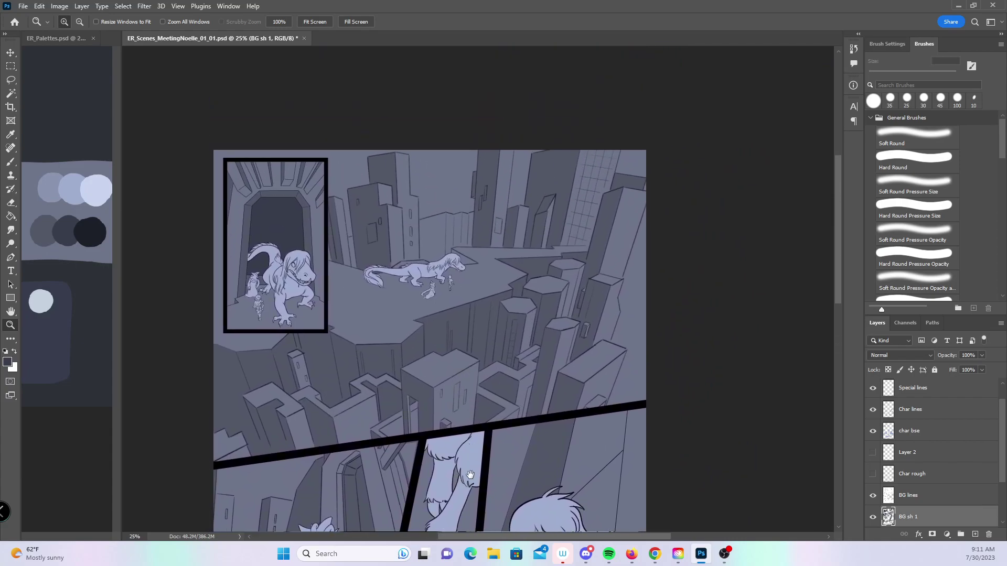
scroll(470, 476, "down", 5)
- Outline the innermost face of the arched doorway behind the horned character in the darker tone with a 15 px brush
left_click(381, 298)
left_click(378, 298)
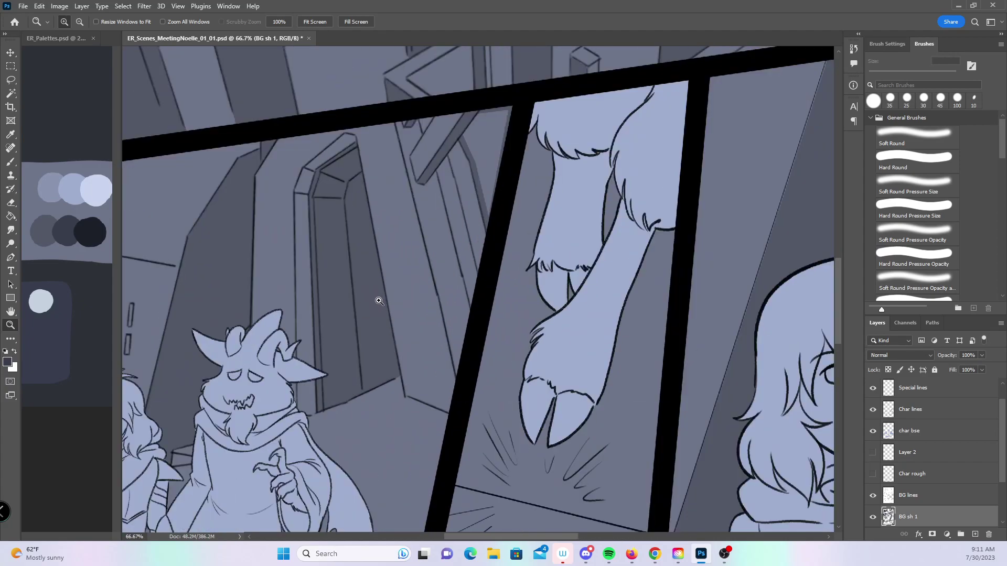
left_click(364, 292)
key("b")
key("bracketleft")
key("bracketleft")
key("bracketleft")
key("bracketleft")
key("bracketleft")
key("bracketleft")
key("bracketleft")
key("bracketleft")
key("bracketleft")
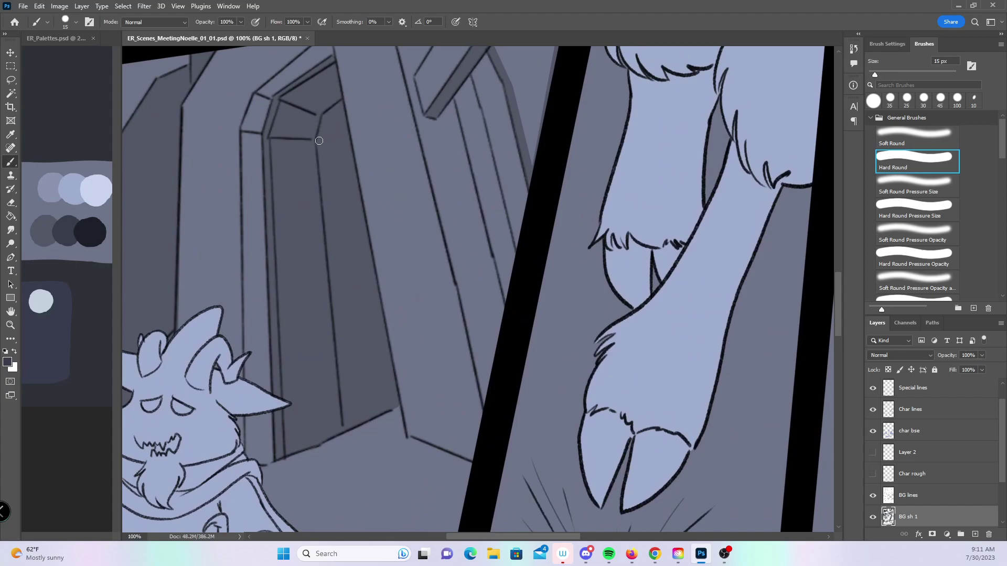
left_click_drag(325, 118, 326, 115)
left_click(396, 403, "shift")
left_click(345, 427, "shift")
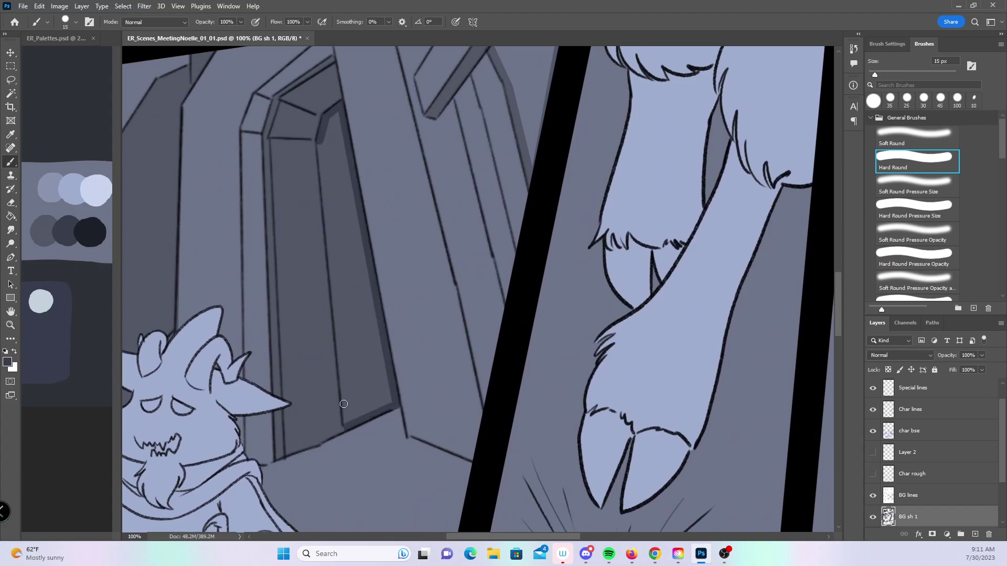
left_click(320, 133, "shift")
- Select the inside of the outlined arched doorway face with the Magic Wand and expand the selection
left_click(11, 93)
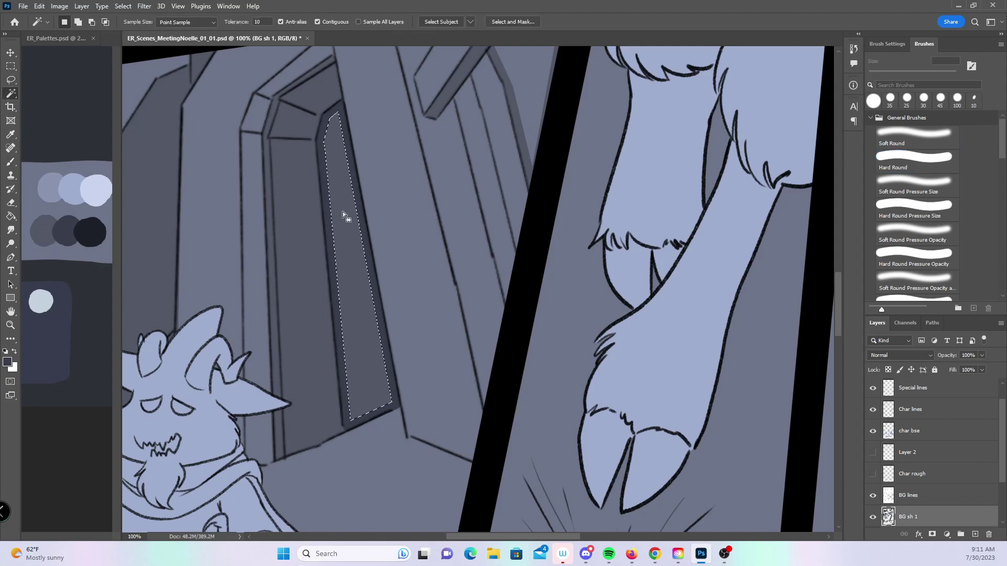
left_click(122, 6)
mouse_move(152, 163)
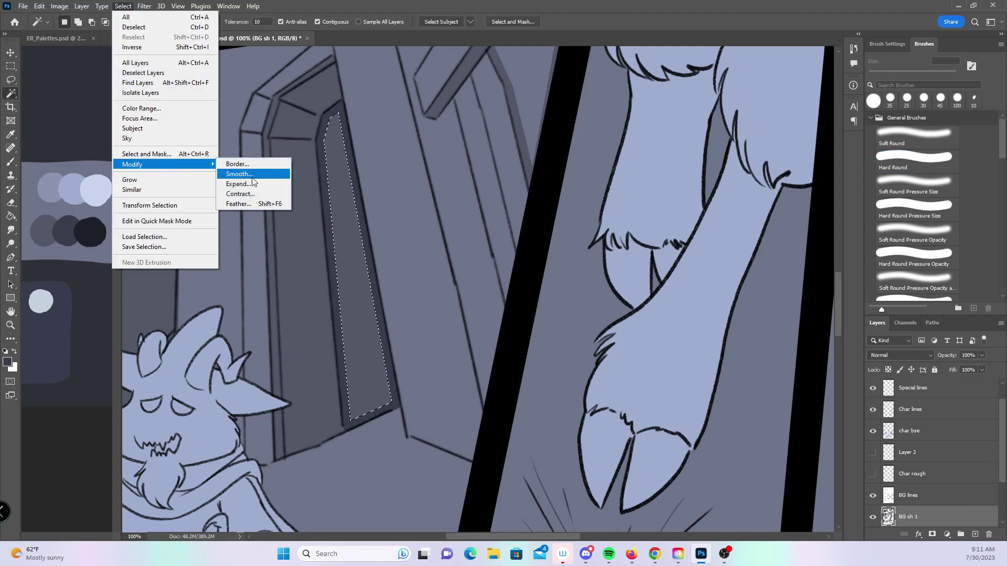
left_click(260, 184)
left_click(554, 186)
- Paint the selected arched doorway face in the darker tone with a 90 px brush, then deselect and save the file
left_click(11, 162)
key("bracketright")
key("bracketright")
key("bracketright")
key("bracketright")
key("bracketright")
key("bracketright")
key("bracketright")
key("bracketright")
mouse_move(332, 113)
left_mouse_down()
mouse_move(315, 193)
mouse_move(348, 161)
mouse_move(381, 185)
mouse_move(333, 383)
mouse_move(371, 438)
left_mouse_up()
key("ctrl+d")
key("ctrl+s")
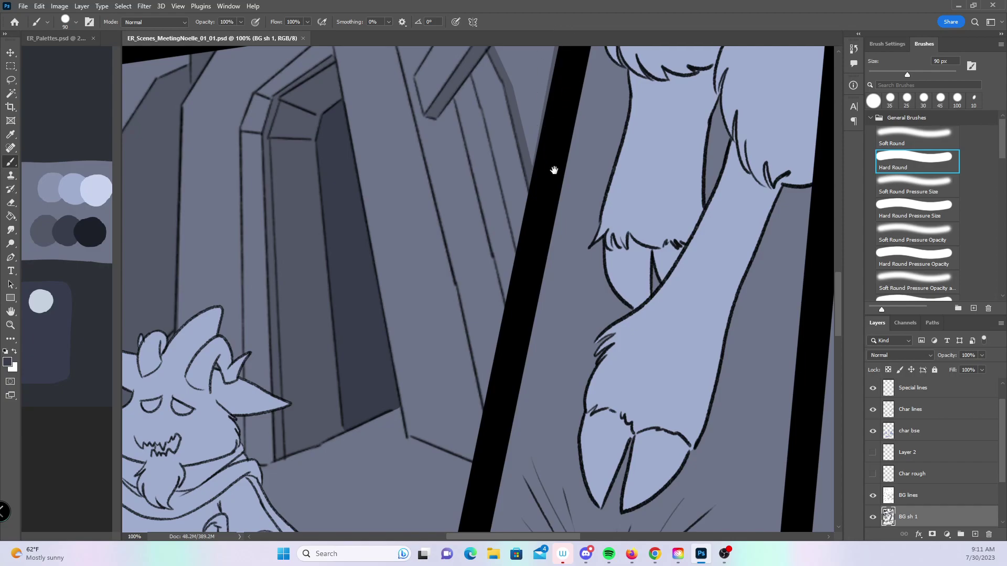
- Select the unshaded wall area beside the diagonal beam in the doorway panel with the Magic Wand and expand the selection
left_click_drag(558, 161, 443, 371)
key("w")
left_click(418, 272)
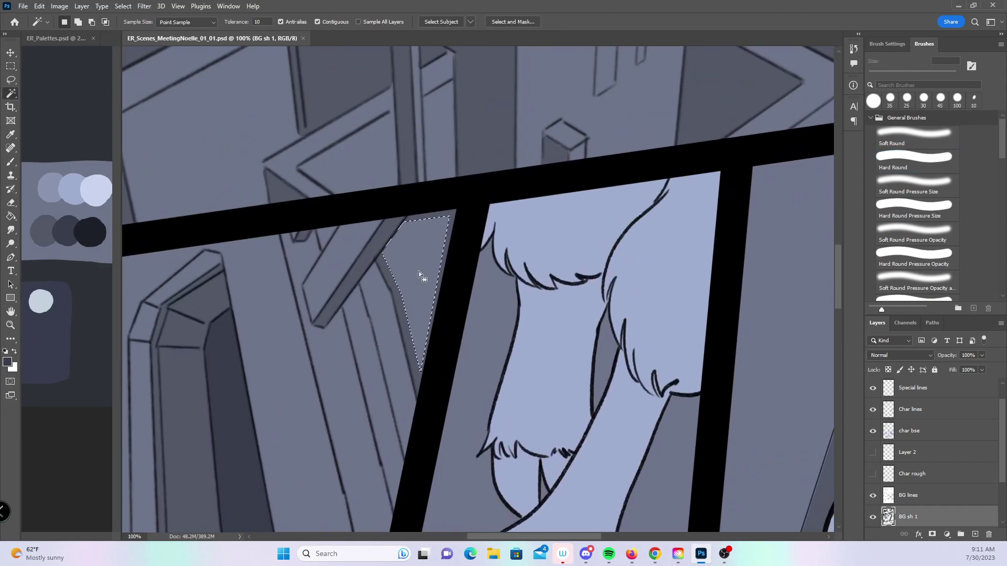
left_click(122, 6)
mouse_move(172, 164)
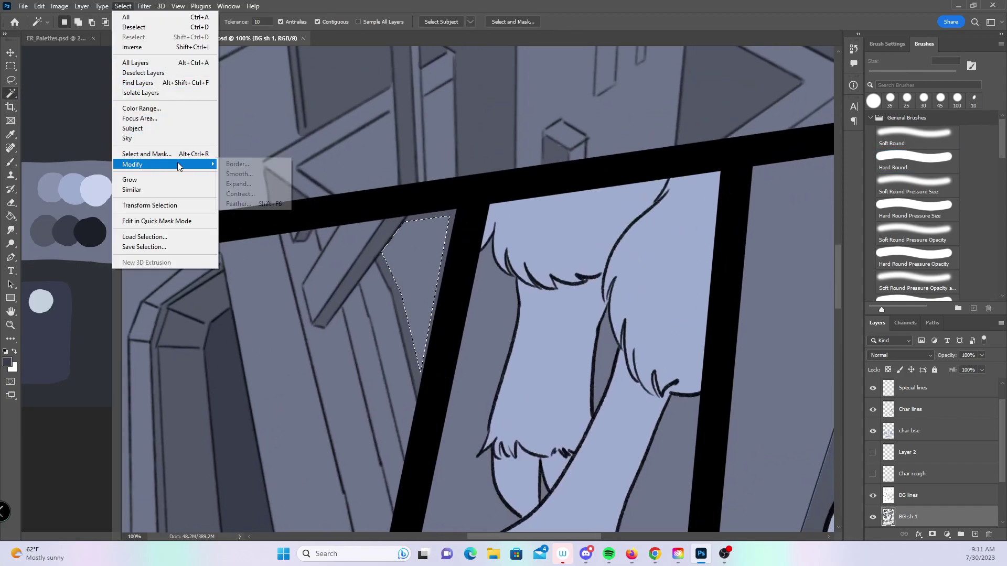
left_click(238, 184)
left_click(556, 187)
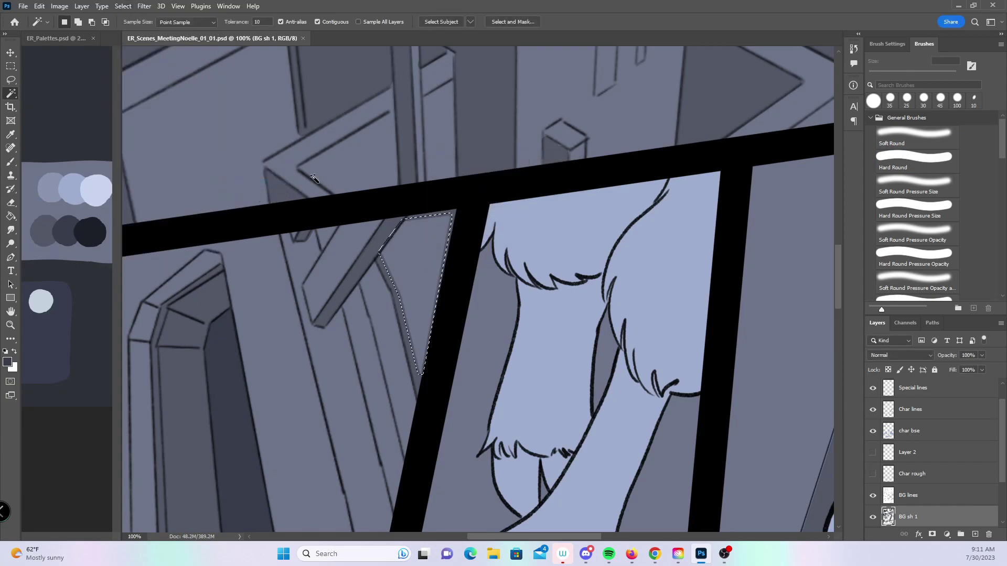
- Paint the selected wall area beside the beam in the shadow tone with a 90 px brush, then deselect
key("b")
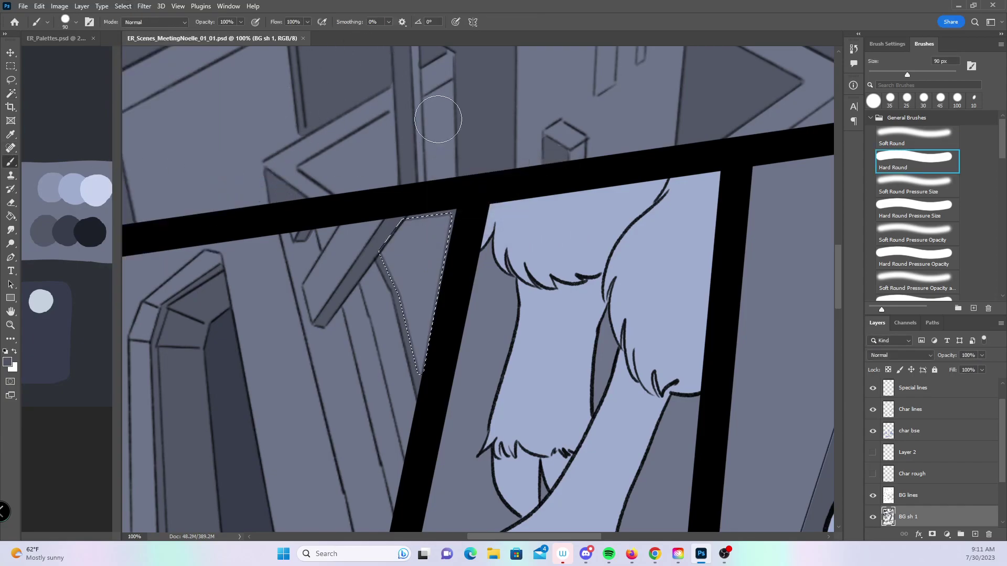
mouse_move(449, 224)
left_mouse_down()
mouse_move(406, 226)
mouse_move(382, 299)
mouse_move(398, 363)
mouse_move(419, 372)
mouse_move(439, 272)
mouse_move(420, 414)
left_mouse_up()
key("ctrl+d")
key("s")
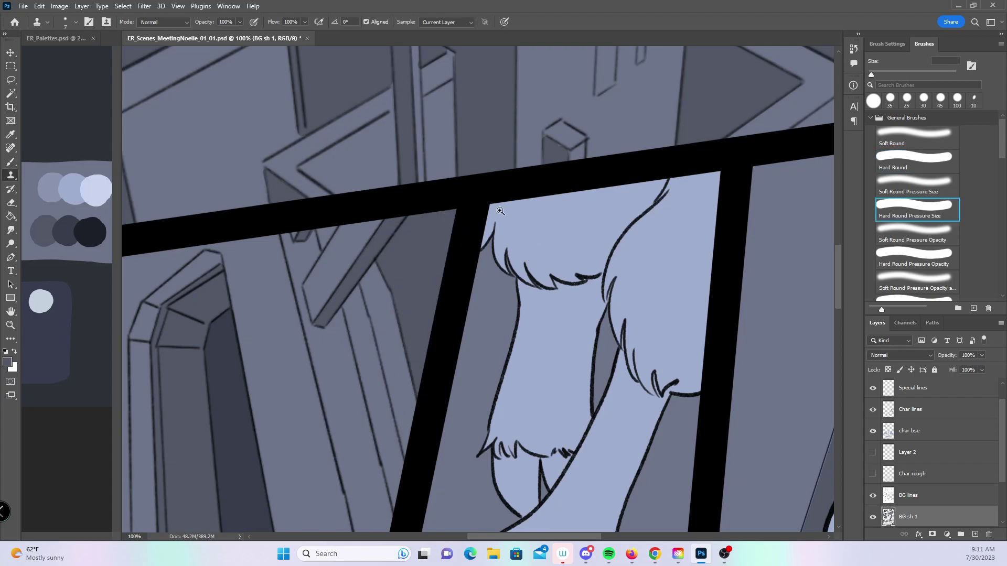
- Pick the darker shadow tone from the palette and paint a long cast shadow on the ground beneath the running antlered beast
key("z")
left_click(557, 265, "alt")
left_click(557, 266, "alt")
left_click(559, 266, "alt")
left_click(561, 267, "alt")
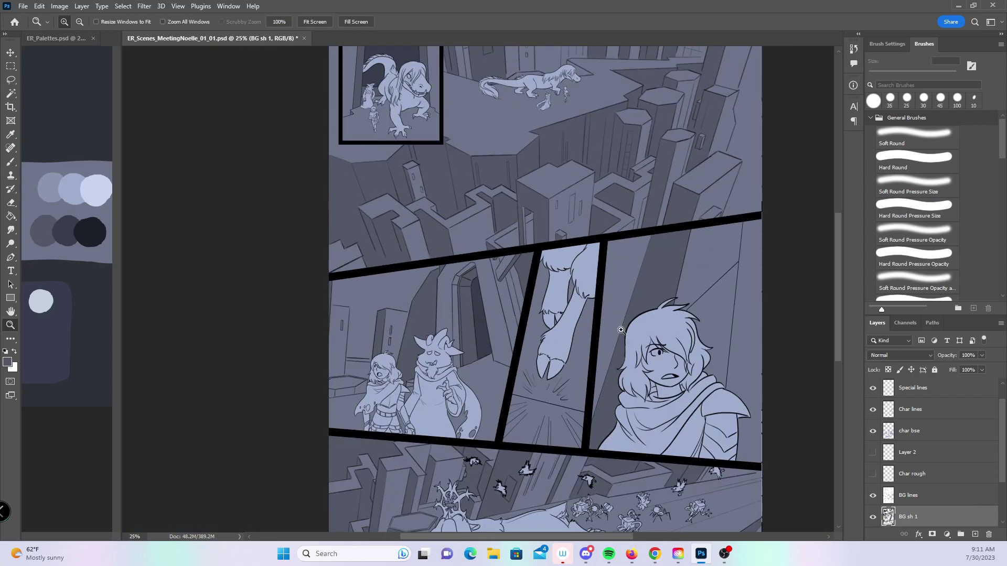
scroll(618, 318, "down", 4)
scroll(619, 317, "right", 2)
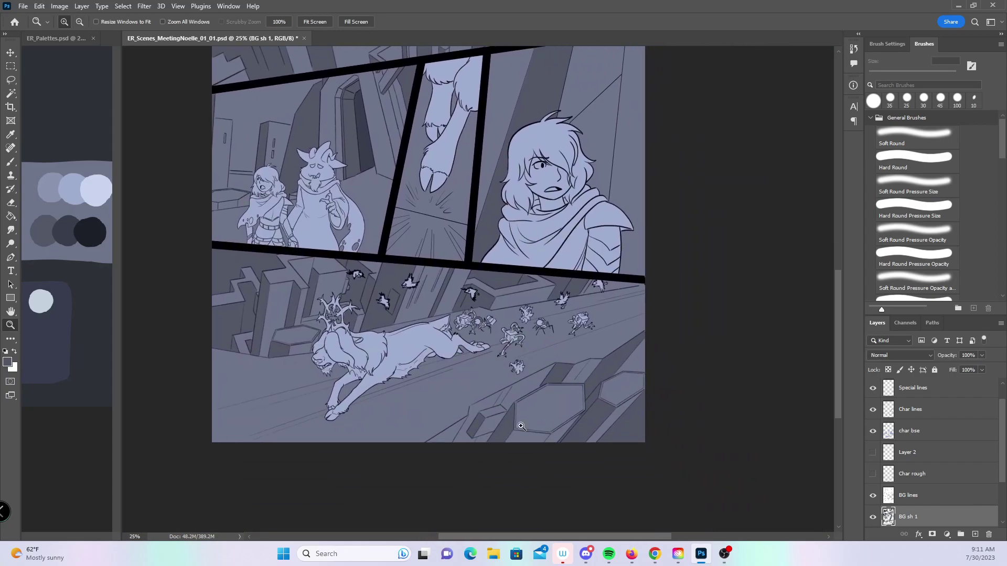
left_click(11, 161)
left_click(70, 228, "alt")
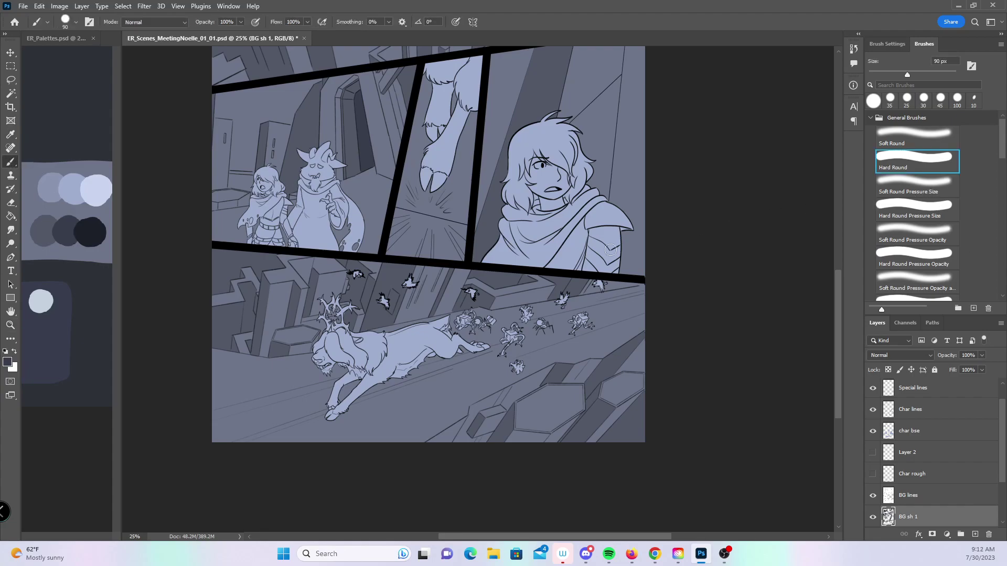
key("z")
left_click(390, 388)
left_click(393, 389)
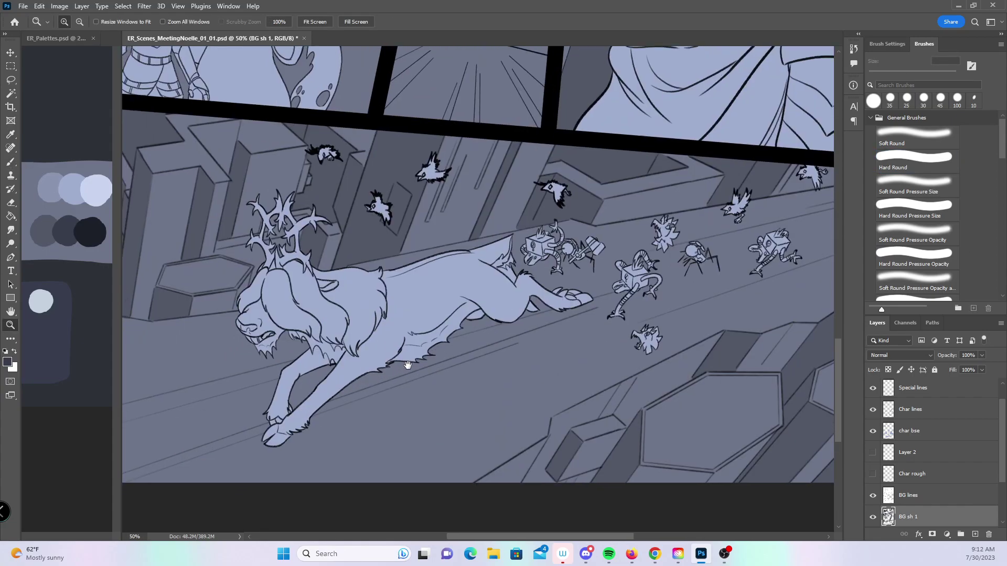
left_click(10, 161)
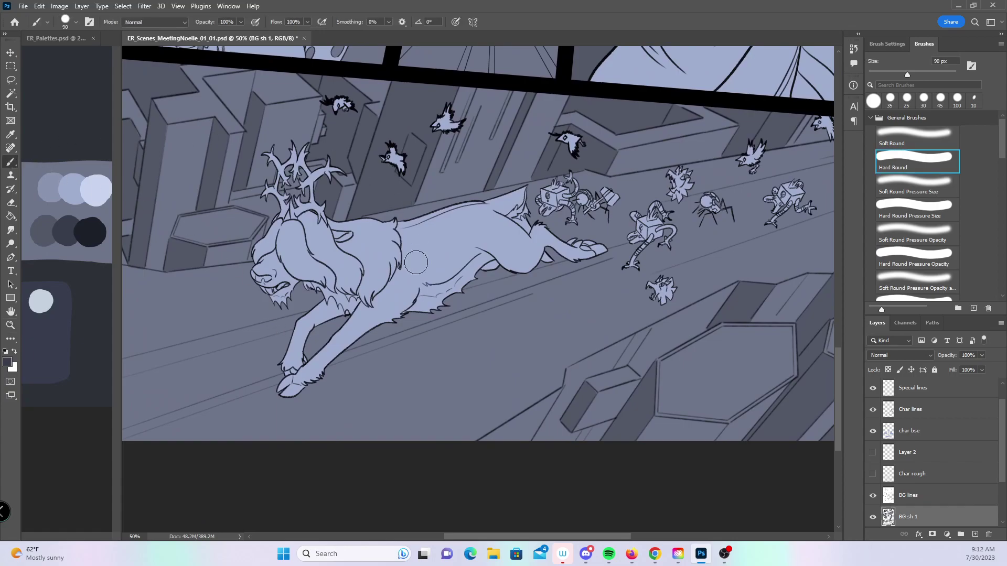
key("bracketleft")
mouse_move(308, 374)
left_mouse_down()
mouse_move(272, 384)
mouse_move(315, 371)
mouse_move(297, 387)
mouse_move(236, 391)
mouse_move(334, 373)
mouse_move(284, 367)
mouse_move(359, 338)
mouse_move(342, 332)
mouse_move(365, 365)
mouse_move(299, 383)
mouse_move(438, 341)
mouse_move(374, 352)
mouse_move(388, 334)
mouse_move(477, 296)
mouse_move(429, 330)
mouse_move(521, 295)
mouse_move(455, 307)
mouse_move(517, 311)
mouse_move(477, 318)
mouse_move(578, 282)
mouse_move(508, 304)
left_mouse_up()
- Paint small cast shadows in the darker tone beneath the ground creatures chasing the antlered beast, using a 30 px brush
key("bracketleft")
key("bracketleft")
key("bracketleft")
key("bracketleft")
mouse_move(547, 208)
left_mouse_down()
mouse_move(592, 203)
mouse_move(611, 217)
left_mouse_up()
left_click_drag(687, 192, 690, 201)
mouse_move(637, 253)
left_mouse_down()
mouse_move(650, 240)
mouse_move(626, 260)
mouse_move(666, 241)
left_mouse_up()
mouse_move(659, 288)
left_mouse_down()
mouse_move(670, 286)
mouse_move(651, 307)
mouse_move(673, 299)
left_mouse_up()
key("ctrl+z")
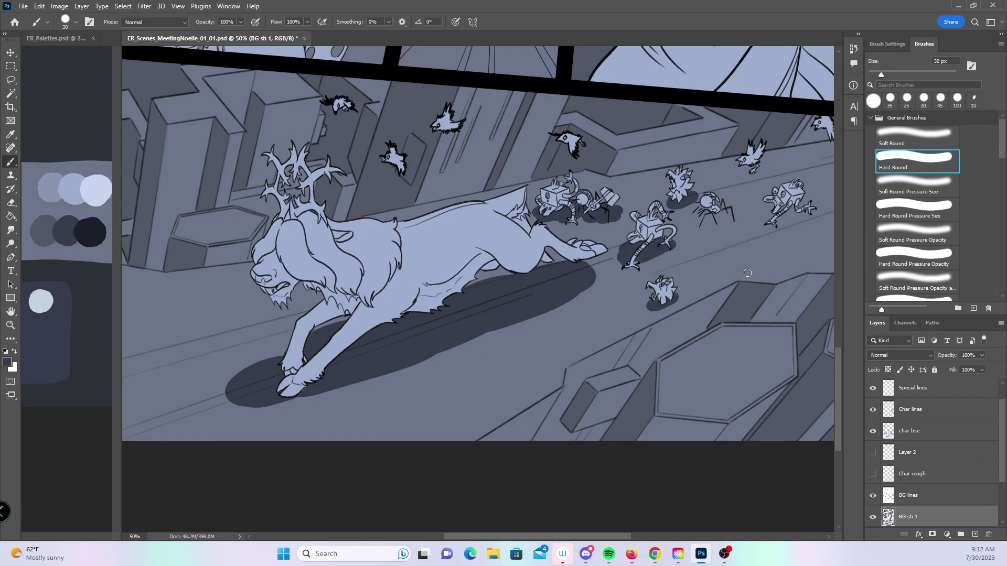
left_click_drag(784, 273, 571, 333)
mouse_move(504, 276)
left_mouse_down()
mouse_move(477, 286)
mouse_move(490, 289)
left_mouse_up()
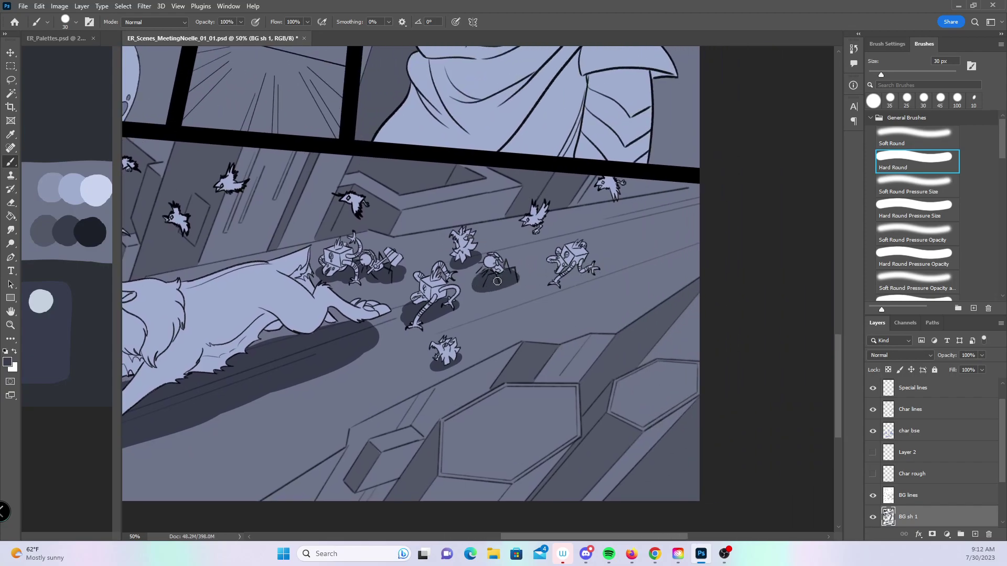
mouse_move(571, 280)
left_mouse_down()
mouse_move(547, 280)
mouse_move(547, 270)
mouse_move(577, 270)
left_mouse_up()
- Paint dark cast shadows on the ground behind the caped and horned characters in the doorway panel with a 70 px brush
key("z")
left_click(569, 265, "alt")
left_click(568, 265, "alt")
left_click_drag(510, 204, 548, 320)
left_click(430, 287)
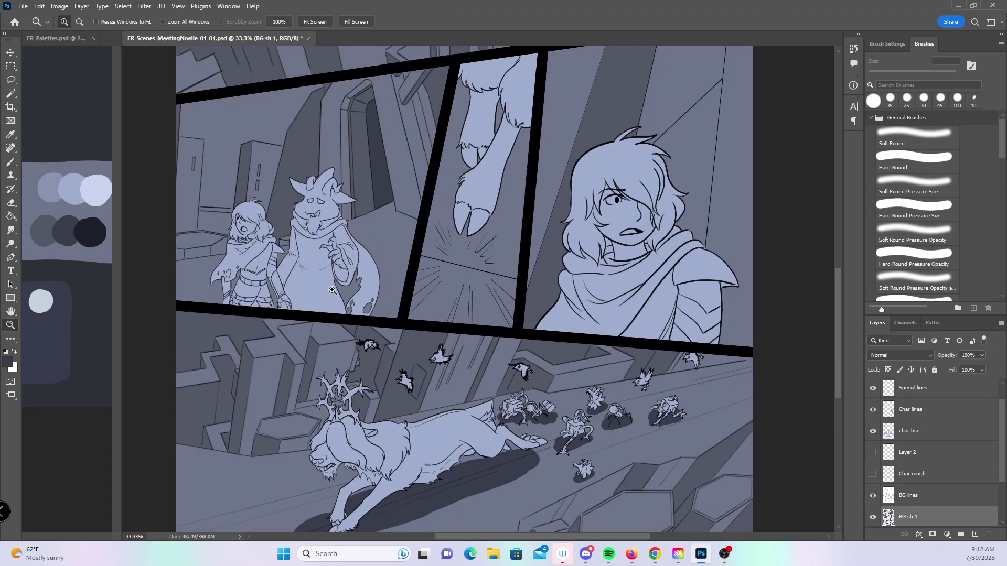
left_click(337, 287)
scroll(314, 210, "left", 5)
key("b")
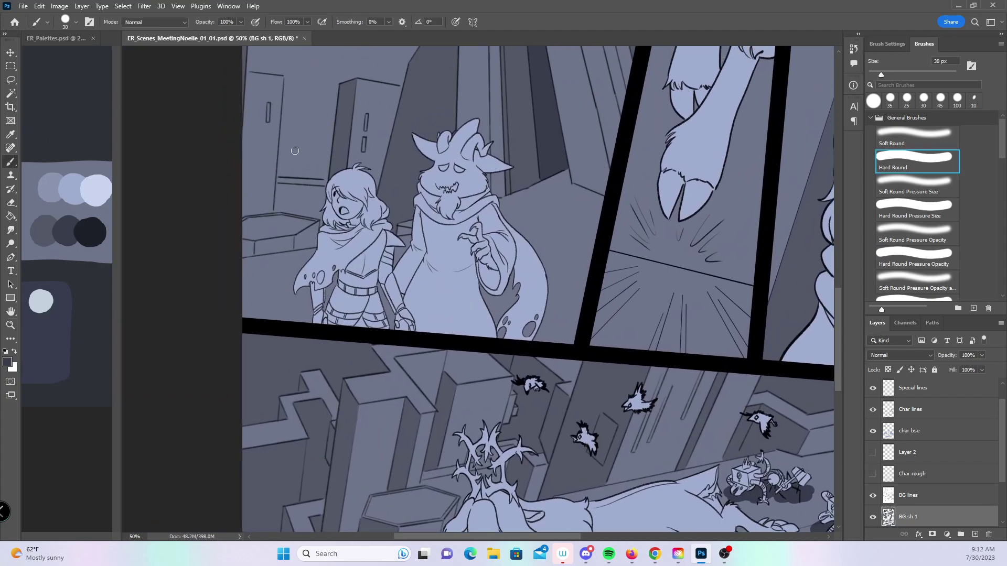
key("bracketright")
key("bracketright")
key("bracketright")
mouse_move(368, 319)
left_mouse_down()
mouse_move(501, 321)
mouse_move(478, 324)
mouse_move(527, 335)
mouse_move(516, 324)
mouse_move(540, 325)
left_mouse_up()
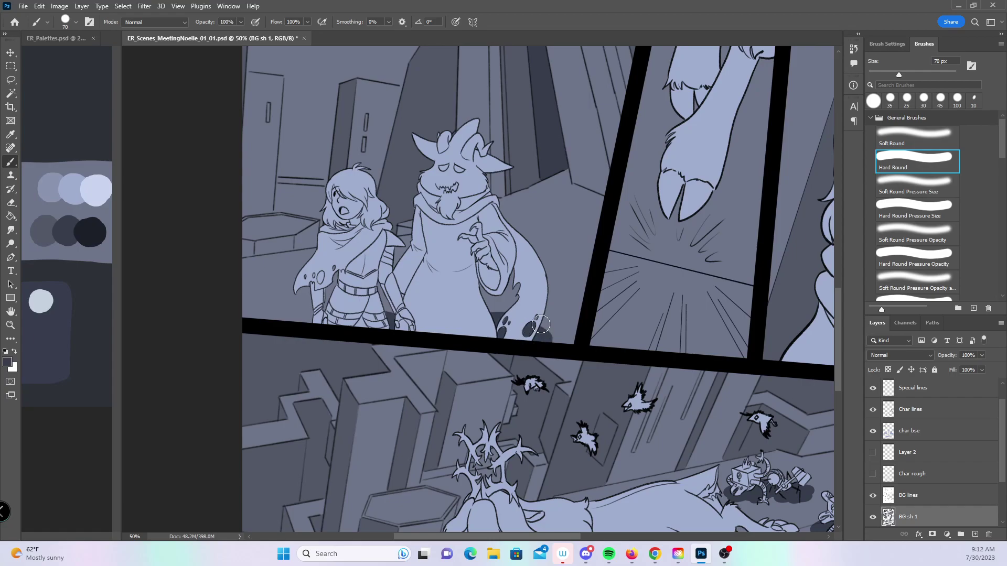
- Paint dark cast shadows beneath the long-tailed creature and its two small companions on the cliff, using 45 px and smaller brushes
key("z")
left_click(684, 193, "alt")
left_click(684, 193, "alt")
left_click_drag(732, 187, 507, 316)
left_click(328, 230)
left_click(329, 231)
left_click(478, 222)
left_click_drag(522, 276, 409, 377)
left_click(10, 161)
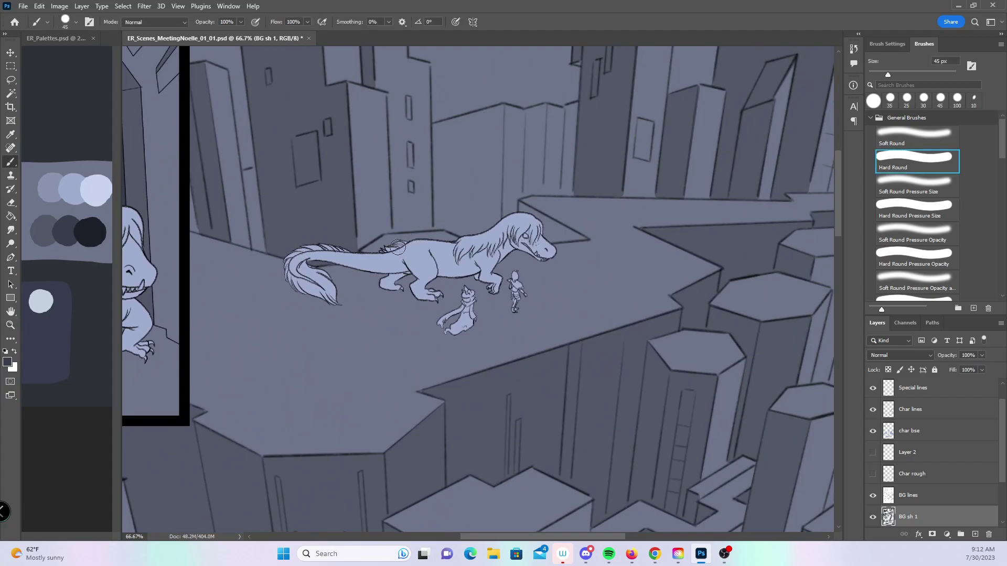
mouse_move(300, 300)
left_mouse_down()
mouse_move(479, 286)
mouse_move(412, 294)
mouse_move(468, 282)
mouse_move(447, 296)
mouse_move(497, 274)
mouse_move(492, 285)
mouse_move(532, 286)
mouse_move(513, 281)
mouse_move(508, 311)
mouse_move(497, 273)
mouse_move(506, 212)
mouse_move(524, 229)
mouse_move(506, 309)
left_mouse_up()
key("bracketleft")
key("bracketleft")
mouse_move(456, 329)
left_mouse_down()
mouse_move(439, 331)
mouse_move(465, 330)
left_mouse_up()
- Paint dark cast shadows under the small figures and the large creature in the inset doorway panel with 15 and 25 px brushes
left_click_drag(265, 390, 574, 369)
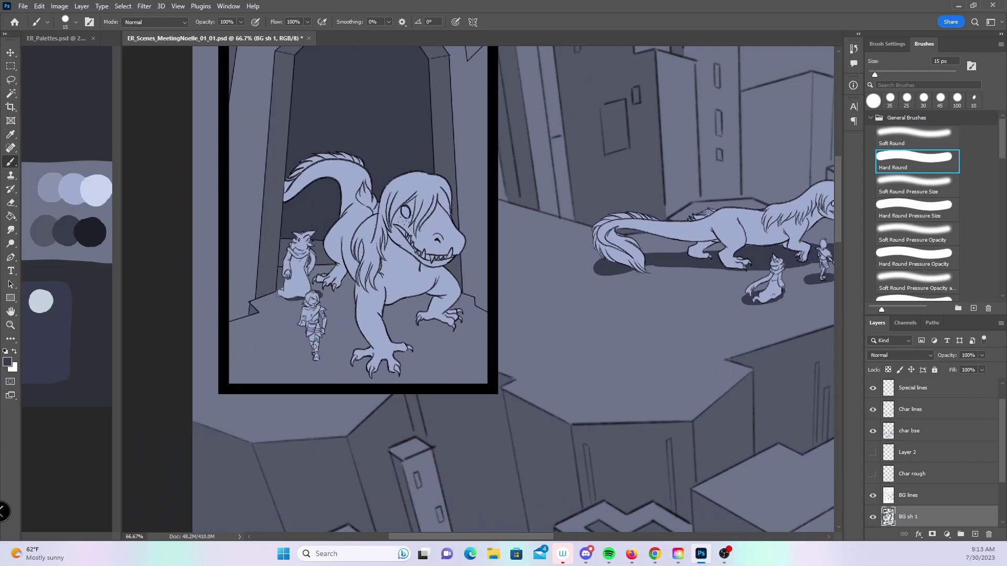
left_click_drag(305, 360, 311, 356)
key("bracketright")
left_click_drag(337, 286, 311, 270)
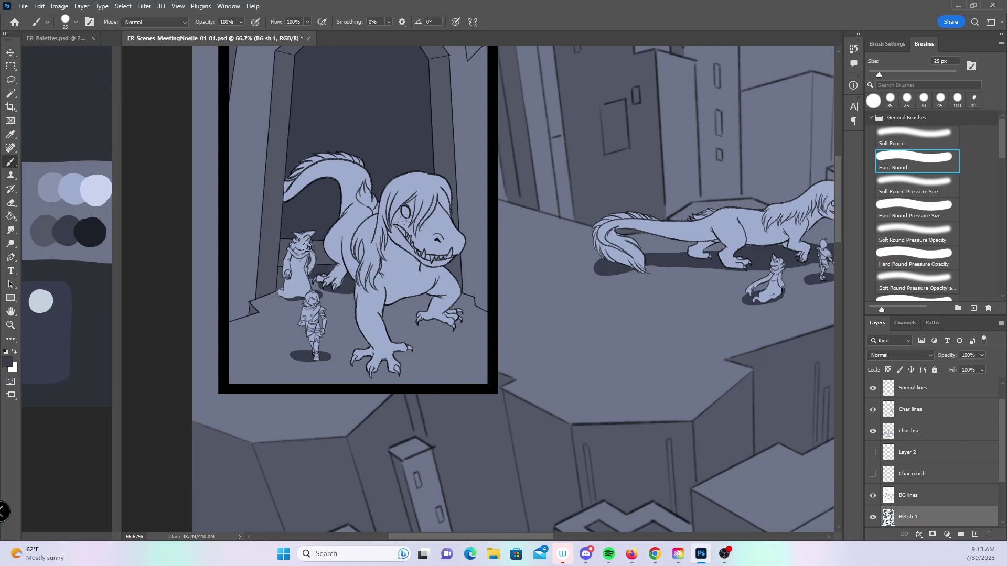
mouse_move(391, 310)
left_mouse_down()
mouse_move(423, 299)
mouse_move(403, 312)
mouse_move(455, 315)
mouse_move(383, 317)
mouse_move(392, 326)
mouse_move(421, 317)
mouse_move(409, 319)
mouse_move(394, 366)
mouse_move(400, 312)
mouse_move(362, 313)
mouse_move(357, 291)
mouse_move(344, 313)
left_mouse_up()
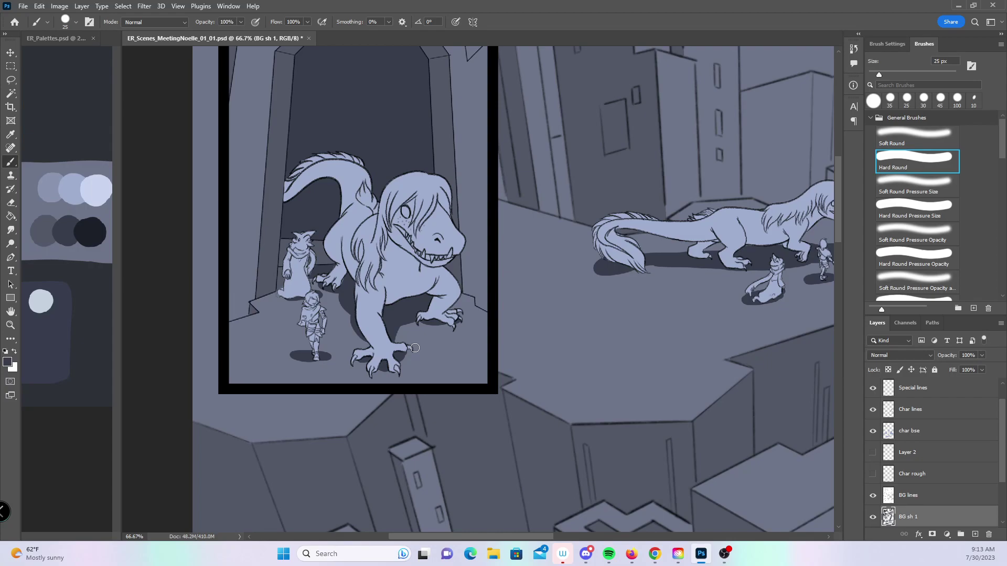
- Add a new layer directly above BG base and name it BG sh 2
key("z")
left_click(568, 272, "alt")
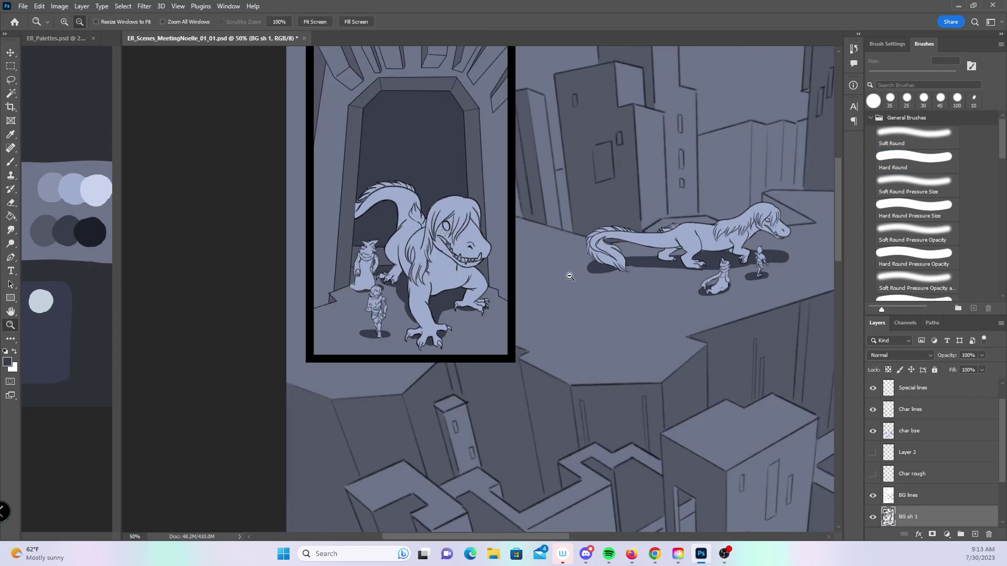
left_click(568, 274, "alt")
left_click(596, 298, "alt")
left_click_drag(675, 339, 463, 292)
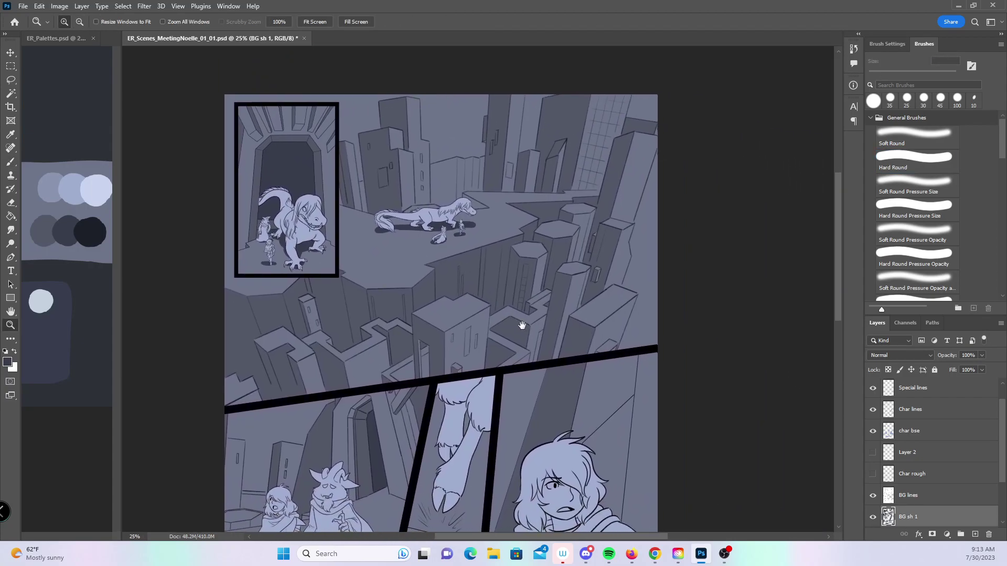
scroll(988, 435, "down", 3)
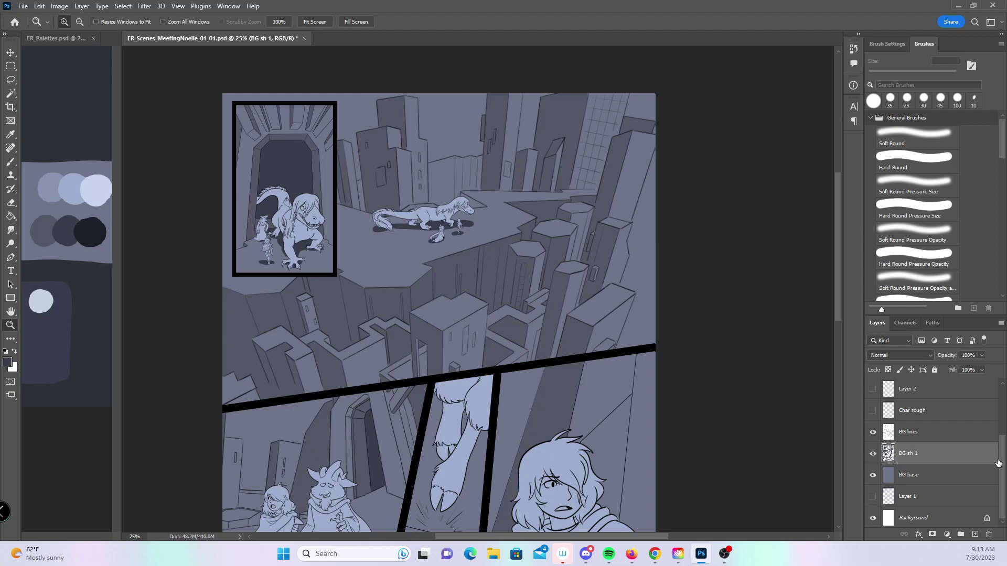
left_click(929, 476)
left_click(975, 534)
double_click(909, 474)
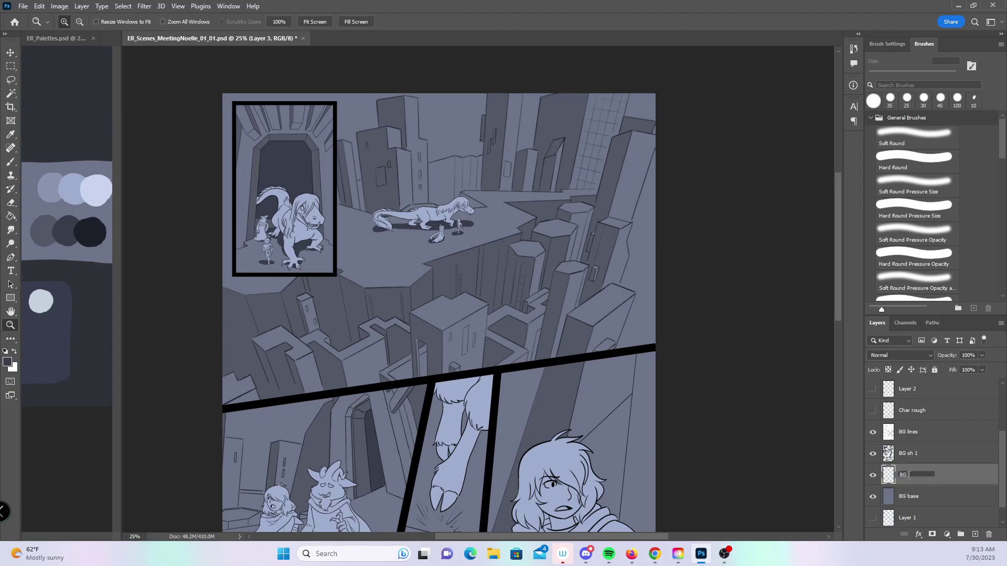
key("Return")
- Brush a soft lavender haze behind the top panel's buildings using the CarlsonSoft brush at 400 px and 60% opacity
left_click(10, 161)
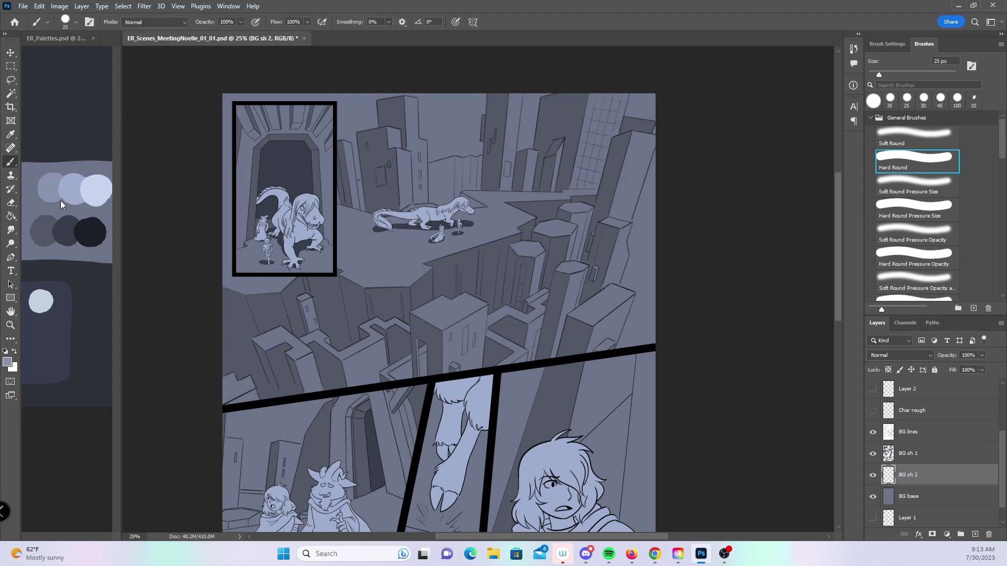
mouse_move(1004, 146)
left_mouse_down()
mouse_move(989, 269)
mouse_move(991, 244)
left_mouse_up()
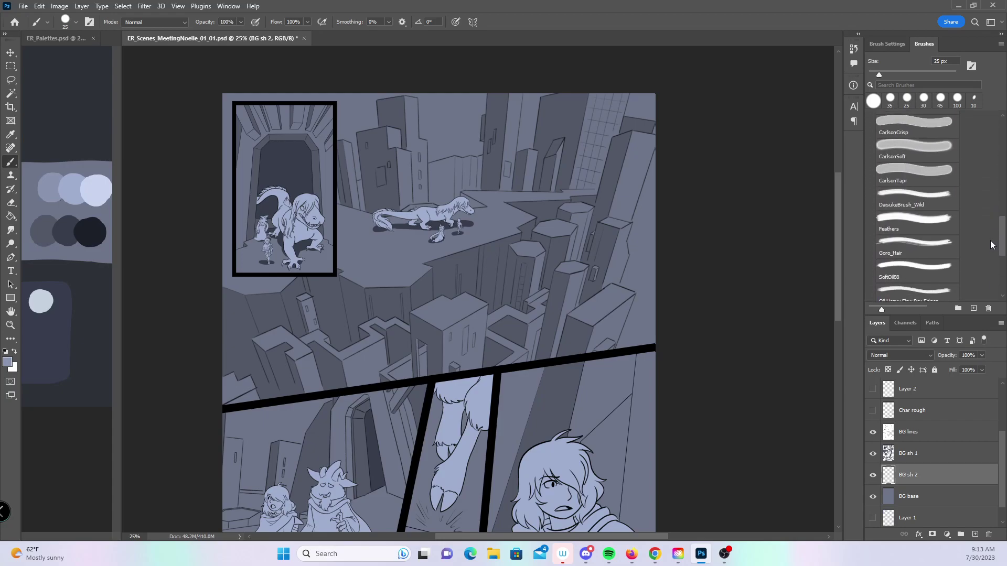
left_click(939, 149)
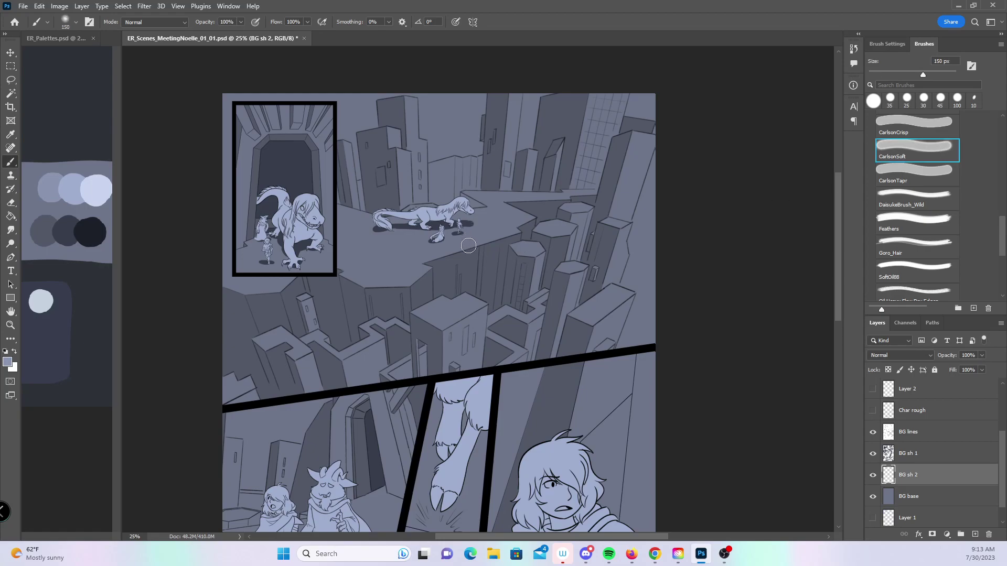
key("6")
key("bracketright")
key("bracketright")
key("bracketright")
key("bracketright")
key("bracketright")
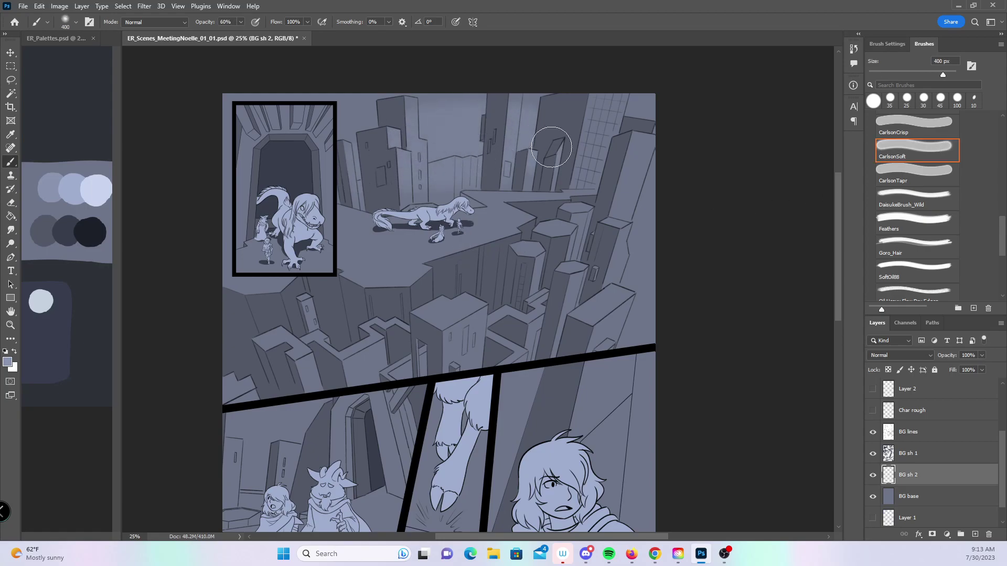
left_click_drag(472, 162, 418, 170)
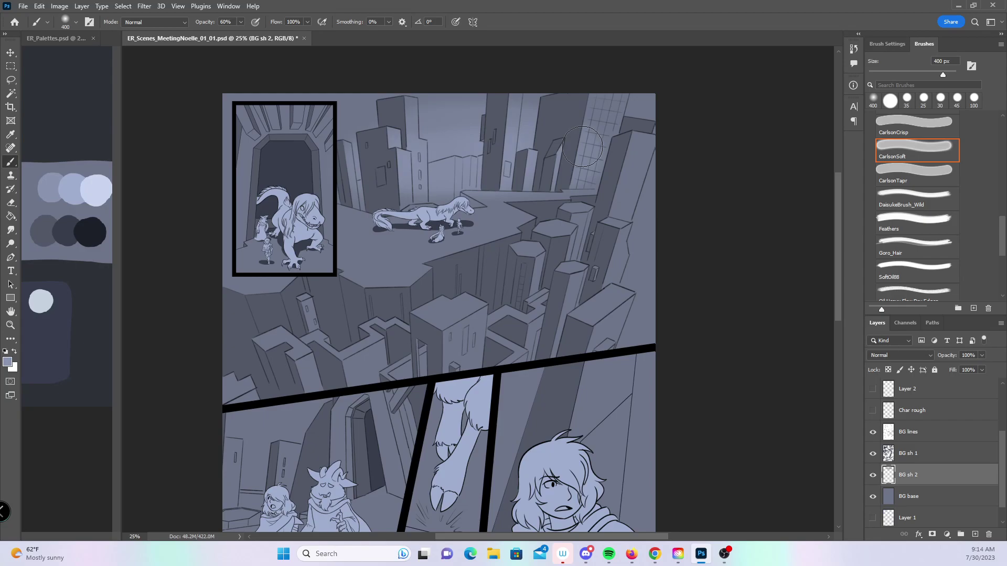
- Brush the soft lavender haze over the far wall behind the caped character, then reduce the brush to 200 px
left_click_drag(835, 206, 823, 264)
mouse_move(234, 262)
left_mouse_down()
mouse_move(270, 294)
mouse_move(233, 286)
mouse_move(298, 301)
mouse_move(231, 278)
mouse_move(234, 286)
mouse_move(289, 301)
mouse_move(223, 271)
mouse_move(300, 303)
left_mouse_up()
key("bracketleft")
key("bracketleft")
key("bracketleft")
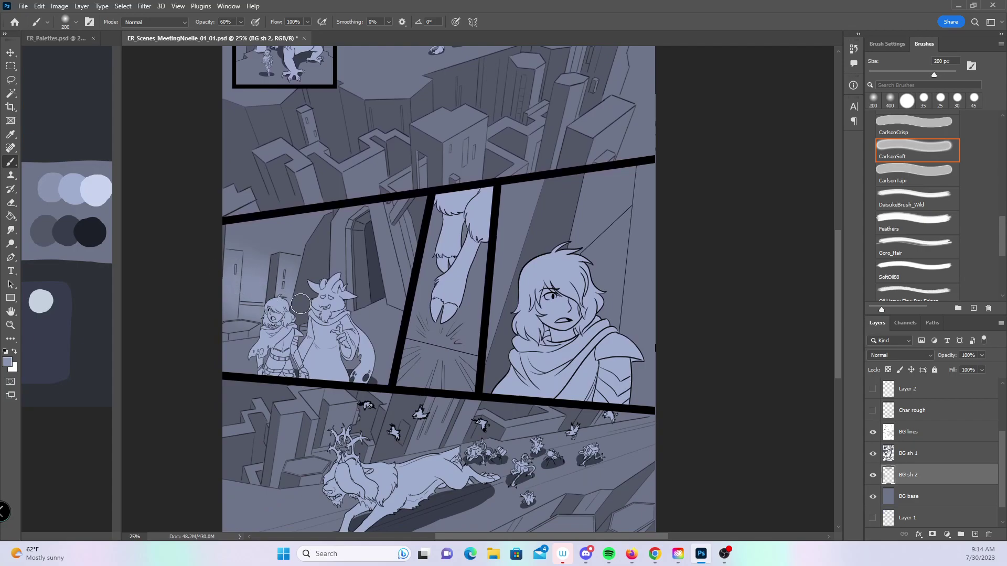
- Try painting lavender edges on the leftmost building behind the caped character with the Hard Round brush at 35 px
mouse_move(837, 277)
left_mouse_down()
mouse_move(831, 323)
mouse_move(838, 275)
left_mouse_up()
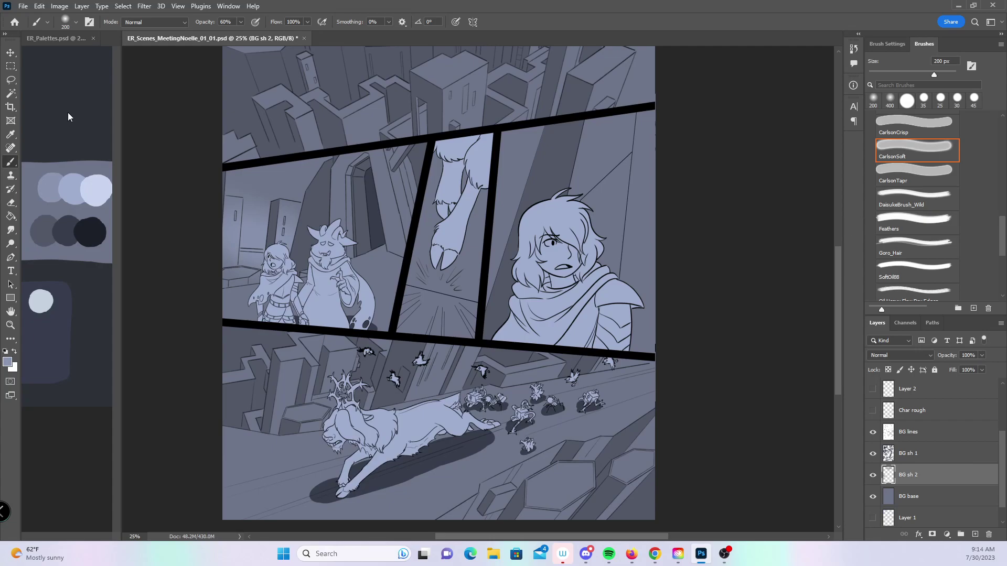
key("z")
left_click(295, 227)
left_click(296, 227)
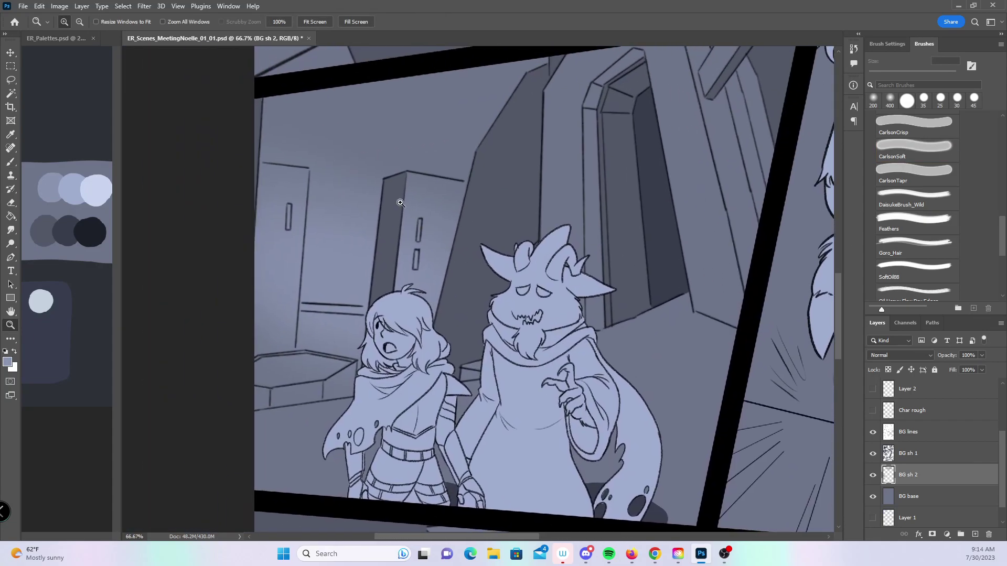
left_click(11, 161)
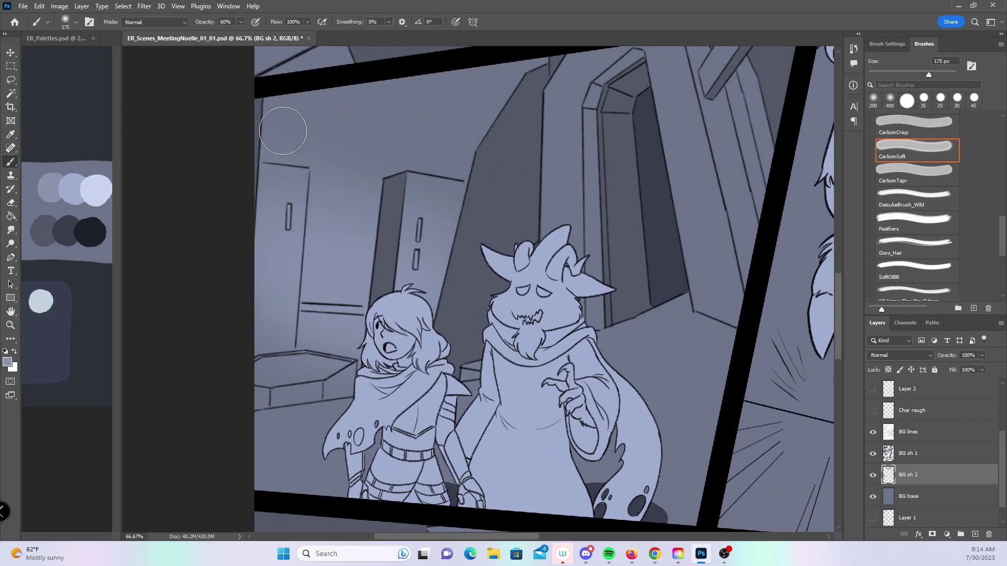
key("bracketleft")
key("bracketleft")
key("bracketleft")
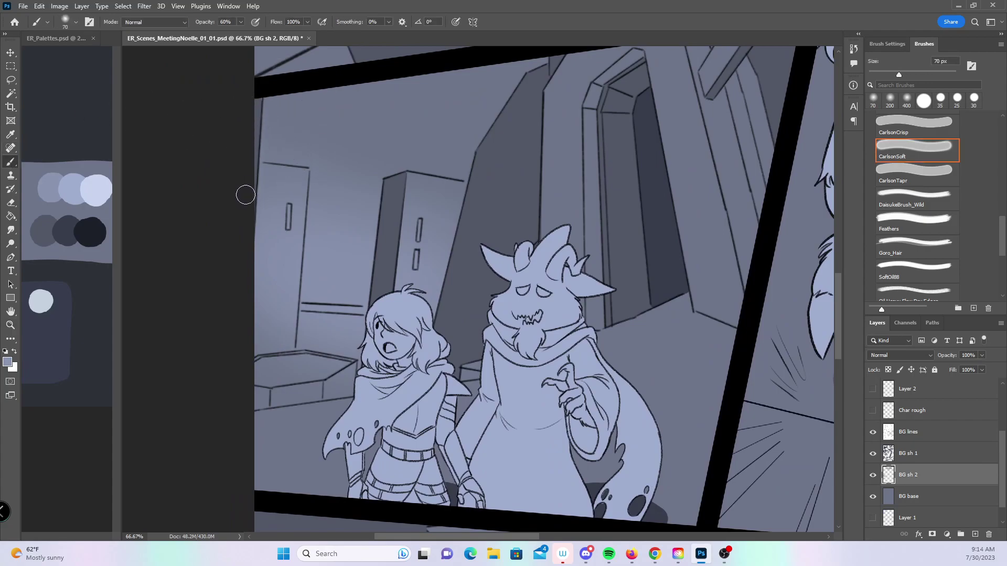
key("bracketleft")
key("bracketleft")
key("bracketleft")
left_click_drag(1001, 245, 993, 128)
left_click(922, 158)
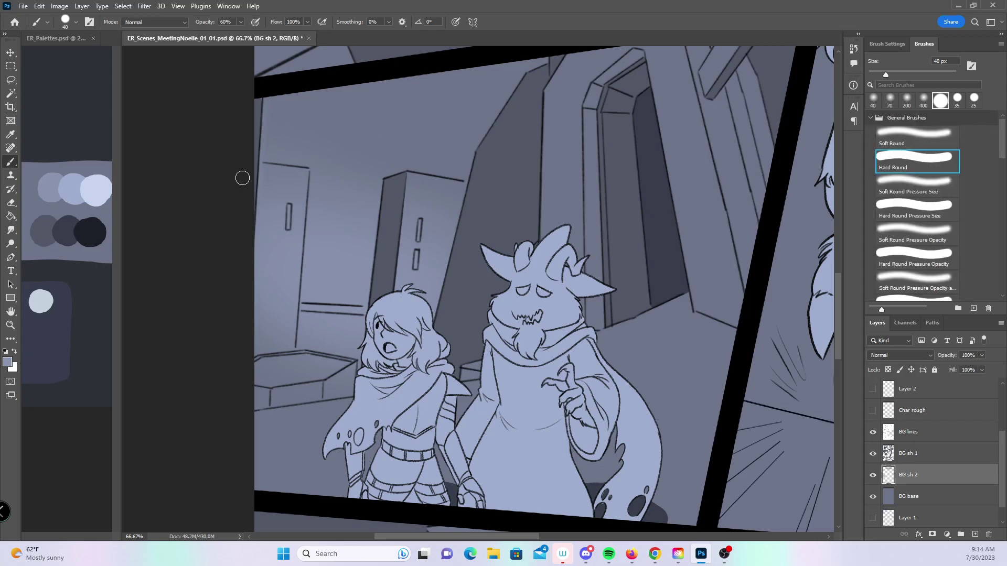
key("bracketleft")
left_click_drag(259, 167, 307, 173)
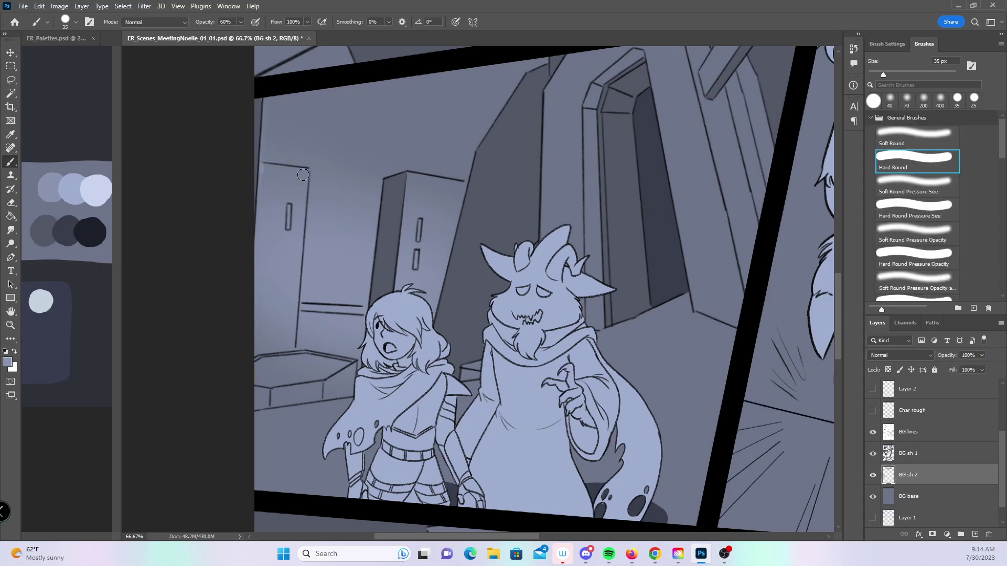
mouse_move(291, 334)
left_mouse_down()
mouse_move(252, 103)
mouse_move(267, 207)
mouse_move(260, 177)
mouse_move(276, 210)
left_mouse_up()
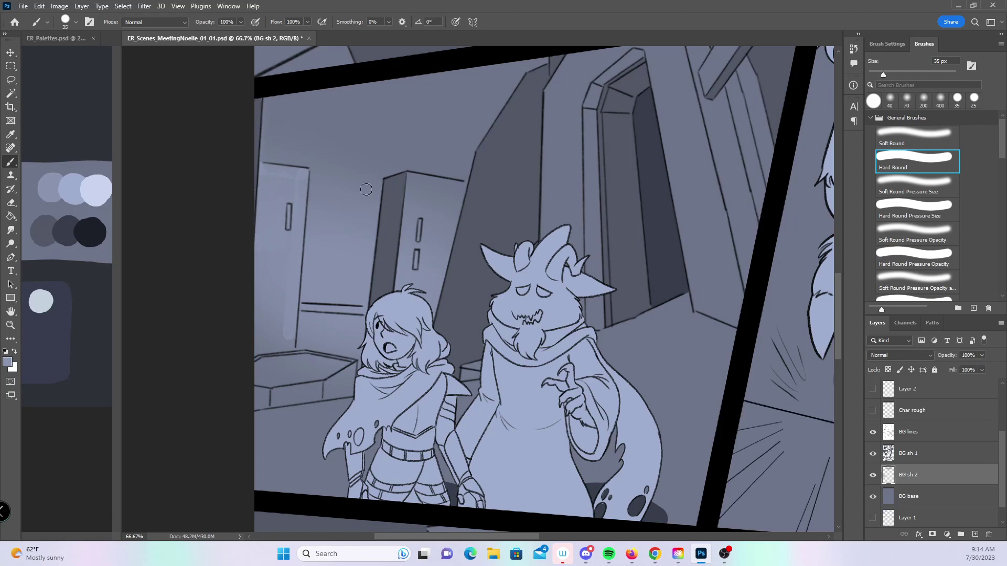
- Erase the haze from the two background buildings and low block behind the characters, enlarging the hard round eraser from 20 to 40 px
left_click(10, 202)
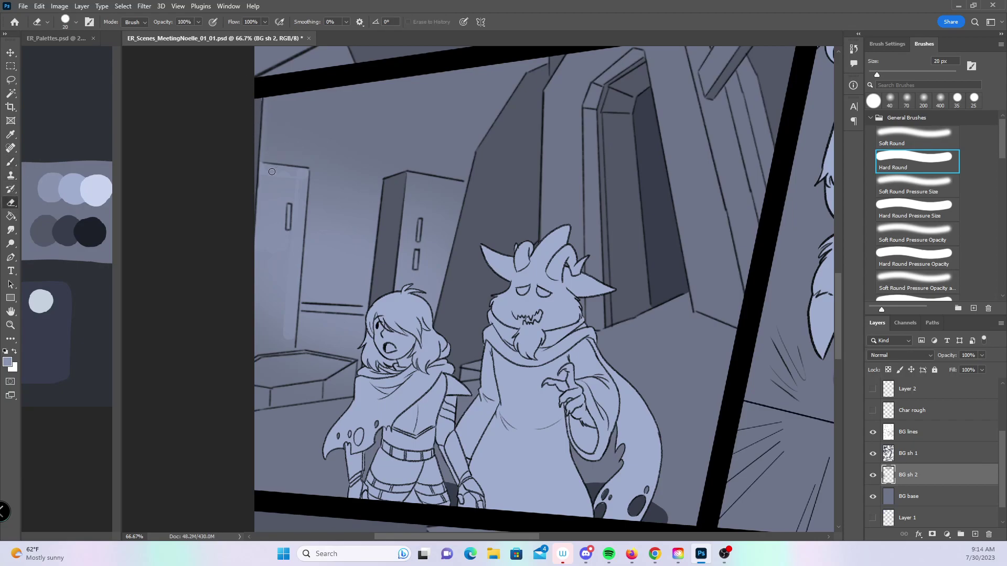
left_click_drag(303, 168, 304, 173)
left_click_drag(292, 334, 299, 242)
mouse_move(258, 180)
left_mouse_down()
mouse_move(261, 211)
mouse_move(296, 180)
left_mouse_up()
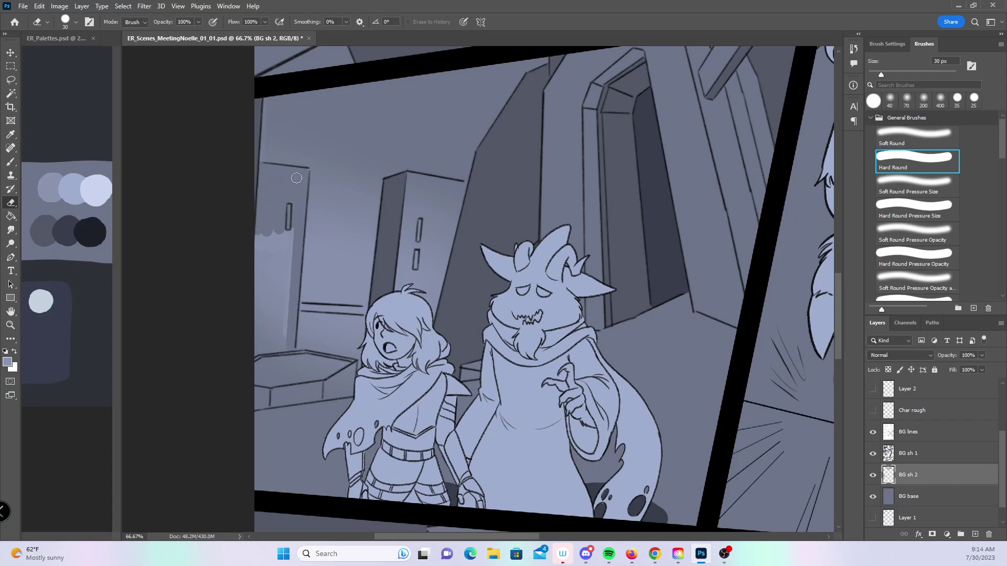
key("bracketright")
key("bracketright")
mouse_move(267, 236)
left_mouse_down()
mouse_move(265, 348)
mouse_move(271, 265)
mouse_move(294, 229)
left_mouse_up()
mouse_move(301, 312)
left_mouse_down()
mouse_move(372, 312)
mouse_move(297, 335)
mouse_move(296, 390)
mouse_move(312, 368)
mouse_move(324, 381)
mouse_move(359, 363)
left_mouse_up()
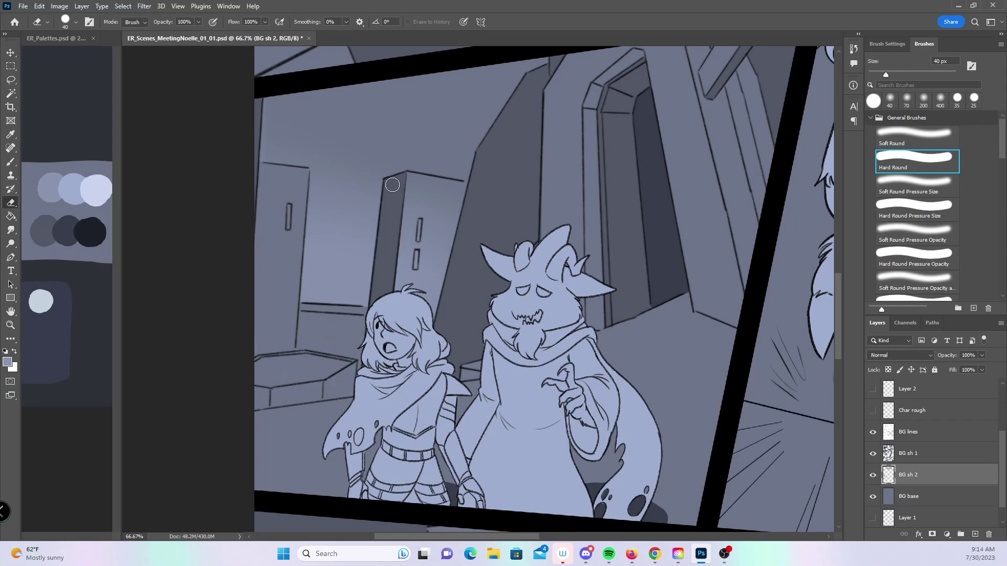
mouse_move(414, 182)
left_mouse_down()
mouse_move(408, 219)
mouse_move(473, 197)
mouse_move(394, 262)
mouse_move(399, 282)
mouse_move(419, 267)
mouse_move(460, 293)
left_mouse_up()
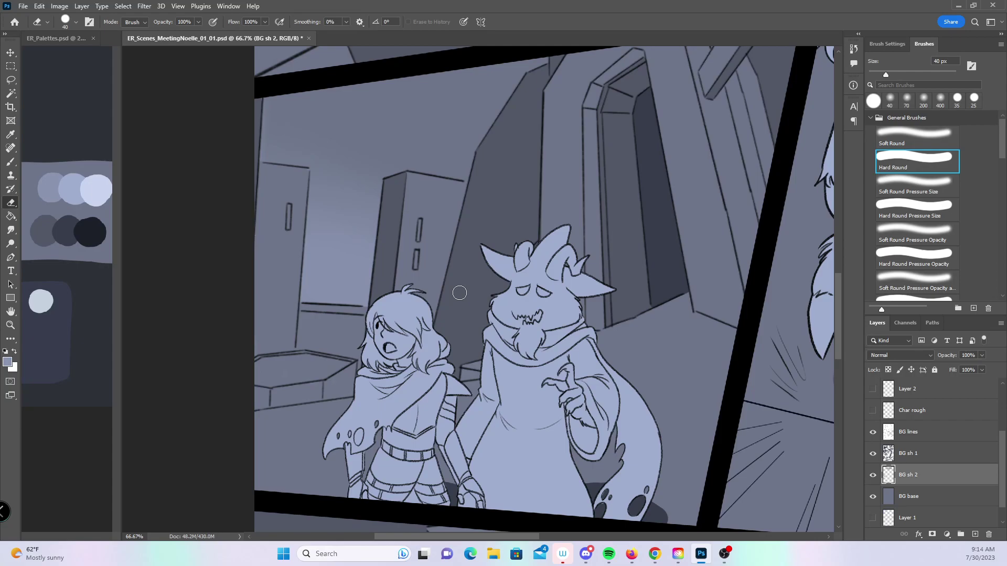
- Erase the haze from the cluster of buildings beside the inset doorway panel in the top panel at 40 px
left_click_drag(561, 215, 445, 246)
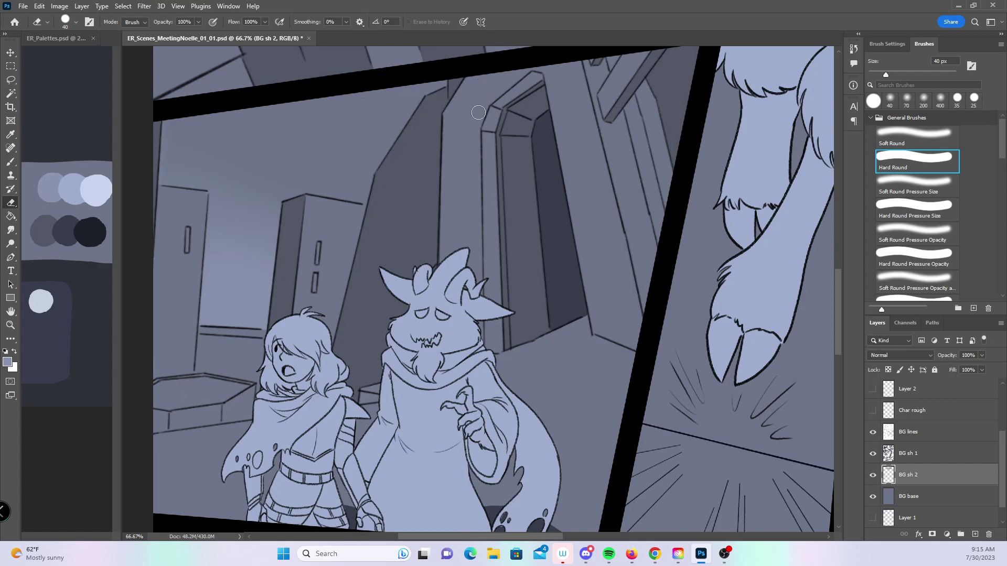
left_click_drag(650, 253, 571, 480)
left_click_drag(619, 248, 514, 474)
left_click_drag(489, 239, 425, 463)
left_click_drag(492, 350, 465, 460)
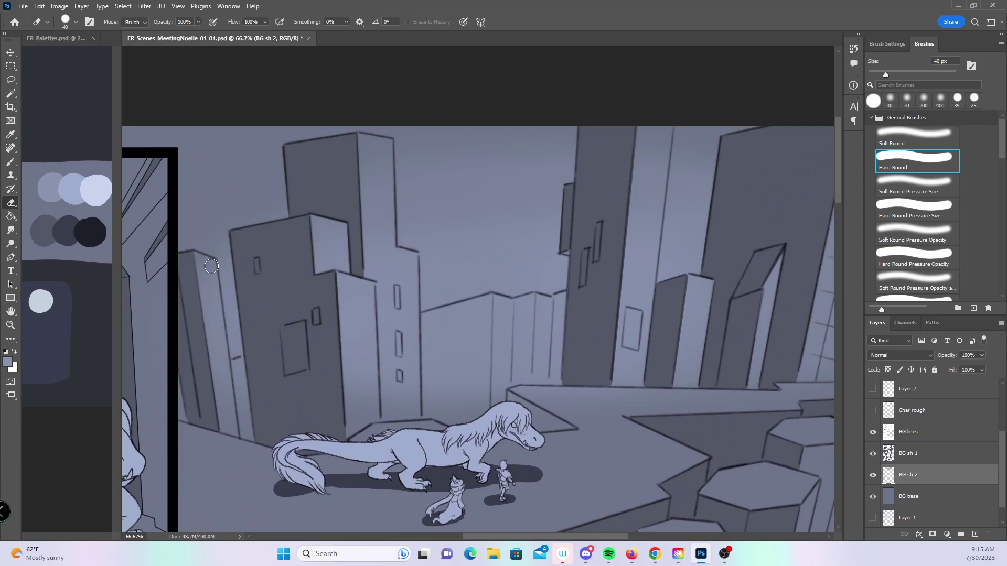
left_click_drag(223, 406, 206, 319)
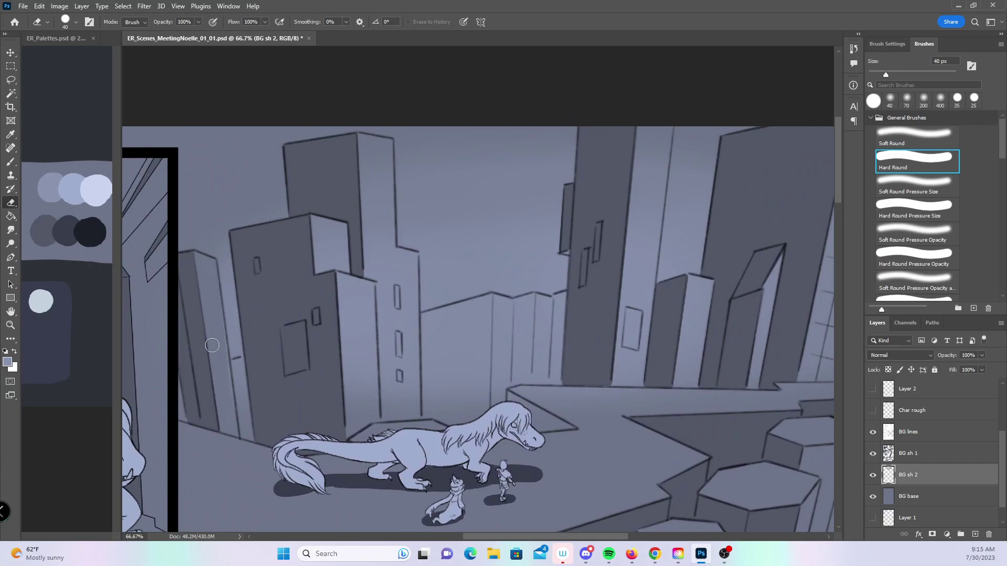
mouse_move(234, 371)
left_mouse_down()
mouse_move(245, 365)
mouse_move(241, 410)
left_mouse_up()
mouse_move(325, 220)
left_mouse_down()
mouse_move(334, 273)
mouse_move(349, 287)
left_mouse_up()
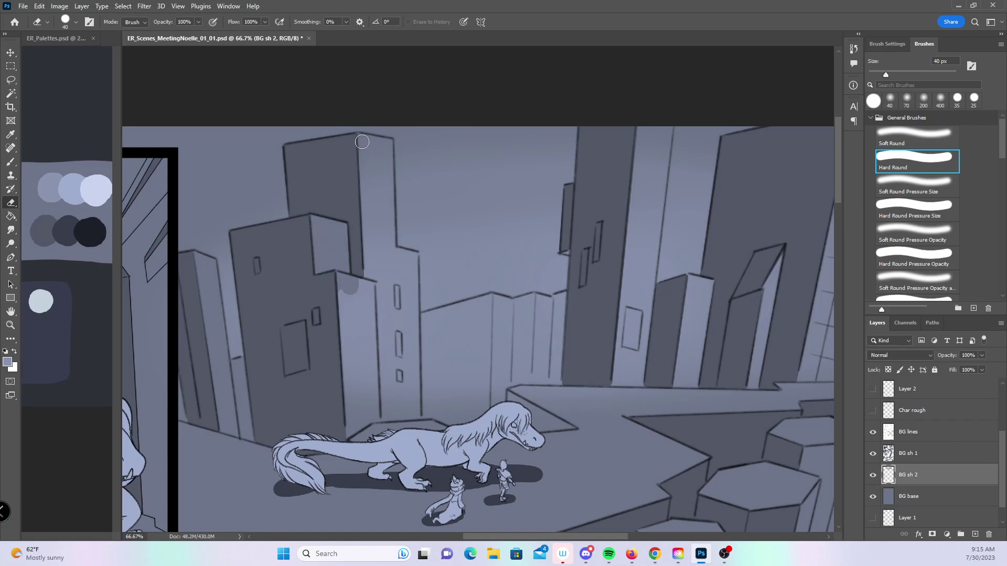
mouse_move(386, 147)
left_mouse_down()
mouse_move(388, 254)
mouse_move(412, 260)
mouse_move(412, 331)
left_mouse_up()
- Erase the haze along the rooftops of the distant skyline and down the edge of the tall central tower
left_click(494, 298, "shift")
left_click(513, 308, "shift")
left_click(535, 302, "shift")
left_click(550, 301, "shift")
left_click(566, 299, "shift")
left_click_drag(700, 304, 542, 308)
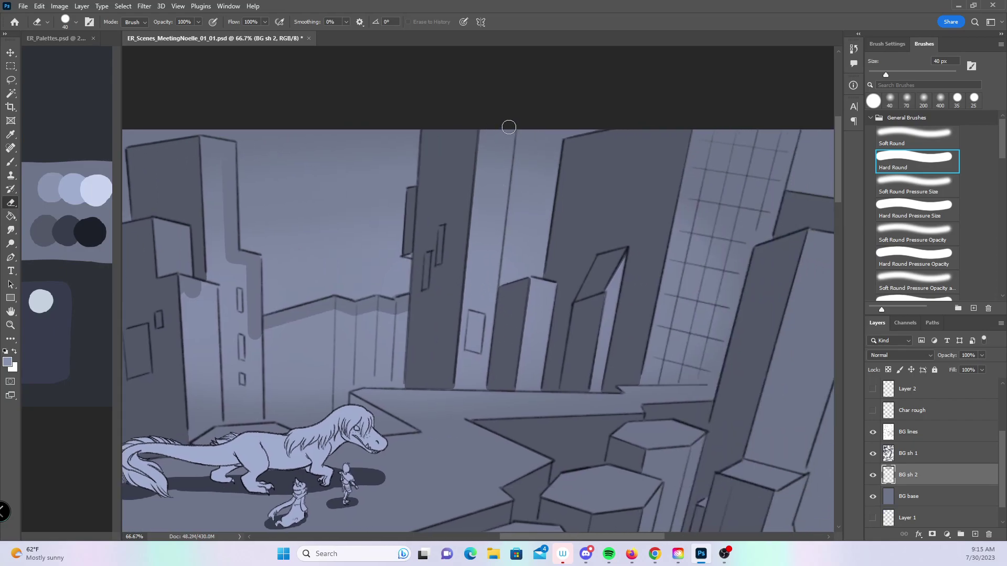
left_click(488, 313, "shift")
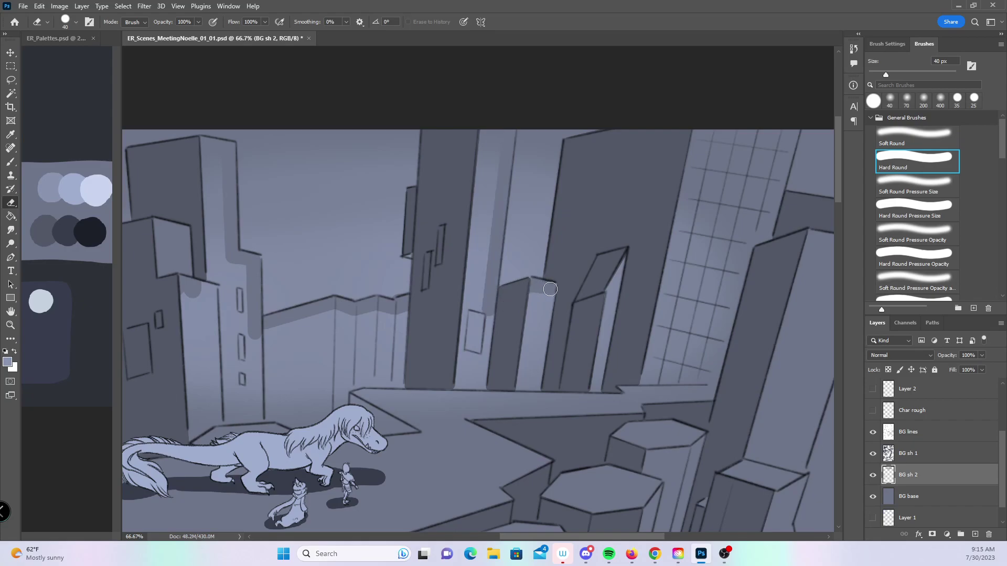
- Clear the remaining haze from the distant skyline, tall towers and smaller blocks with the eraser at 50 px
left_click_drag(301, 322, 397, 317)
key("bracketright")
mouse_move(312, 140)
left_mouse_down()
mouse_move(308, 160)
mouse_move(307, 225)
mouse_move(318, 230)
mouse_move(280, 254)
mouse_move(282, 328)
mouse_move(300, 320)
mouse_move(320, 336)
mouse_move(342, 273)
mouse_move(284, 378)
mouse_move(328, 341)
mouse_move(357, 362)
mouse_move(395, 317)
mouse_move(359, 338)
mouse_move(368, 377)
mouse_move(389, 385)
mouse_move(456, 313)
mouse_move(483, 305)
mouse_move(496, 328)
mouse_move(476, 322)
mouse_move(377, 375)
mouse_move(459, 435)
mouse_move(502, 436)
mouse_move(527, 455)
mouse_move(583, 124)
mouse_move(596, 119)
mouse_move(561, 292)
mouse_move(554, 403)
mouse_move(582, 401)
mouse_move(533, 372)
mouse_move(535, 388)
mouse_move(556, 375)
left_mouse_up()
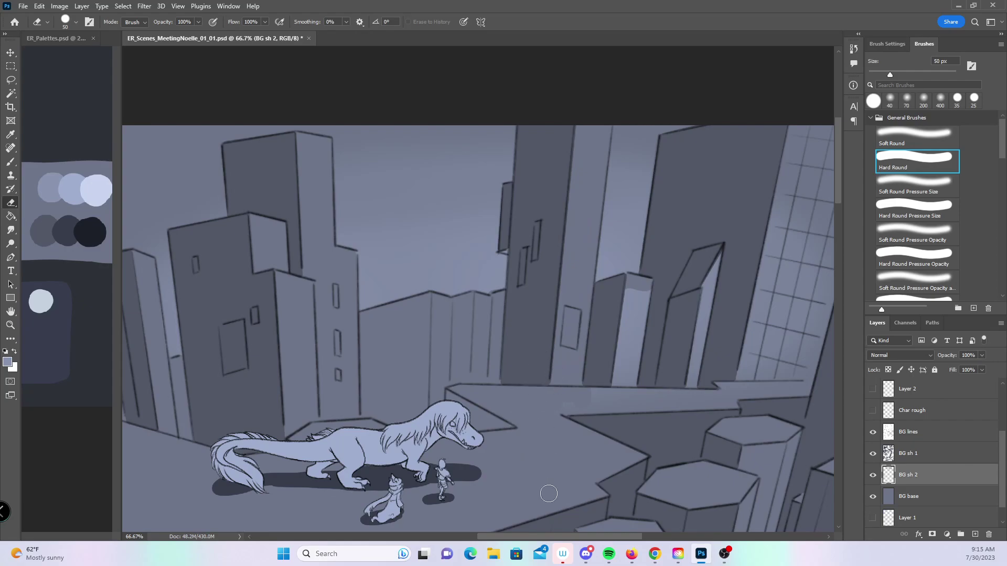
mouse_move(630, 291)
left_mouse_down()
mouse_move(641, 338)
mouse_move(607, 398)
mouse_move(581, 412)
mouse_move(668, 414)
mouse_move(738, 224)
left_mouse_up()
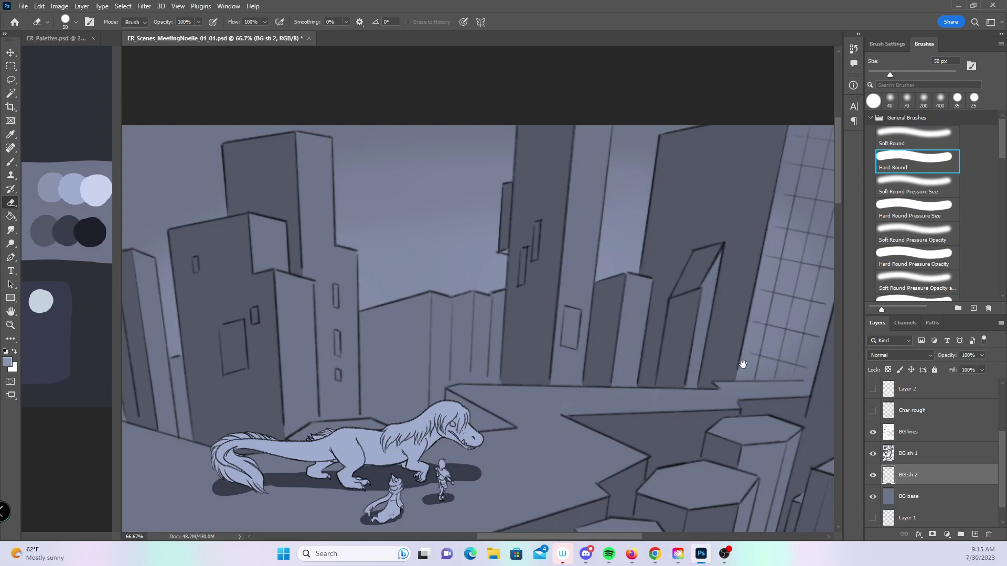
- Erase the haze from the grid-windowed skyscraper in the top panel with the eraser at 90 px
left_click_drag(743, 362, 510, 367)
key("bracketright")
key("bracketright")
key("bracketright")
key("bracketright")
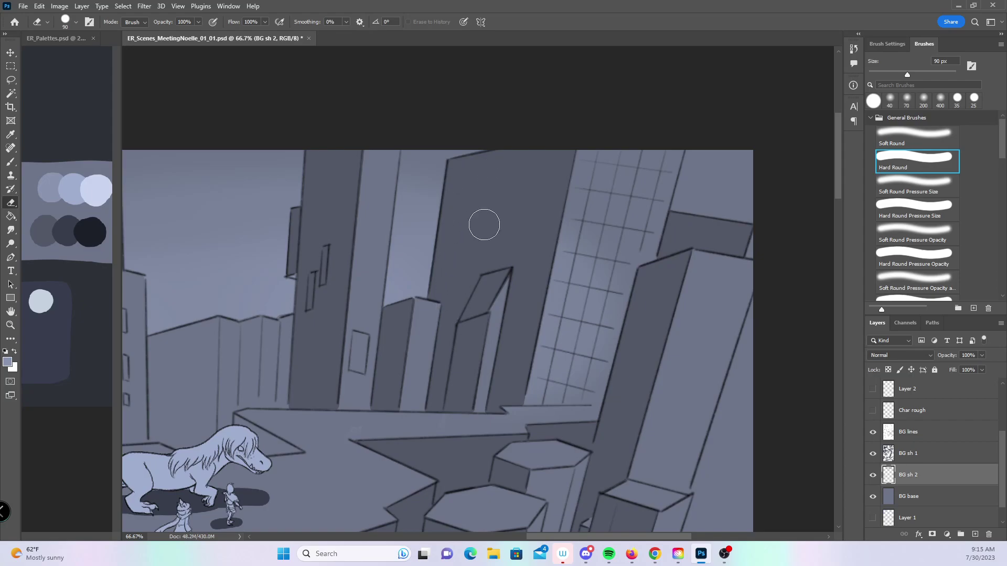
left_click_drag(552, 199, 524, 396)
left_click_drag(590, 216, 570, 373)
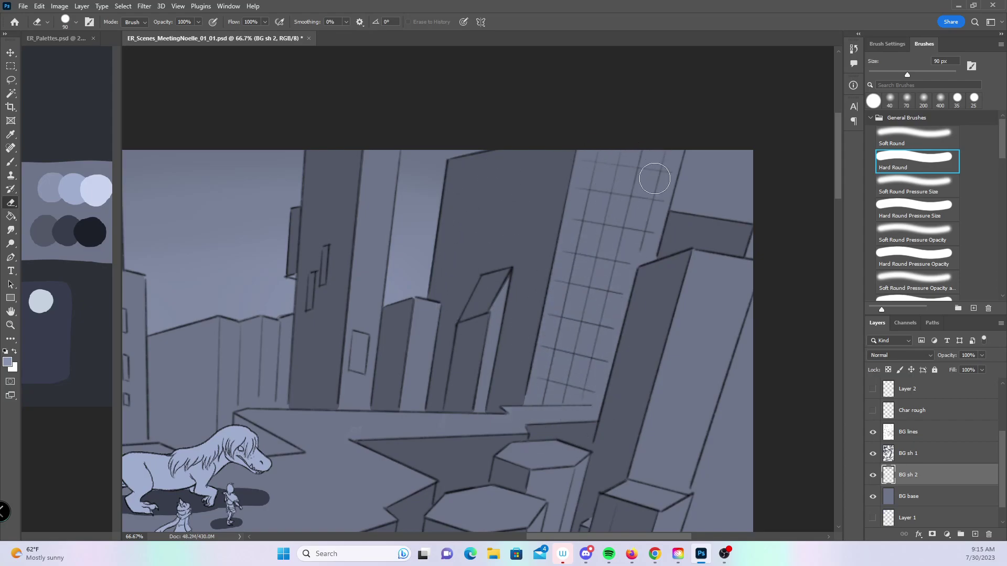
- Lasso a selection around the middle hoof panel, following its black borders
key("z")
left_click(647, 347, "alt")
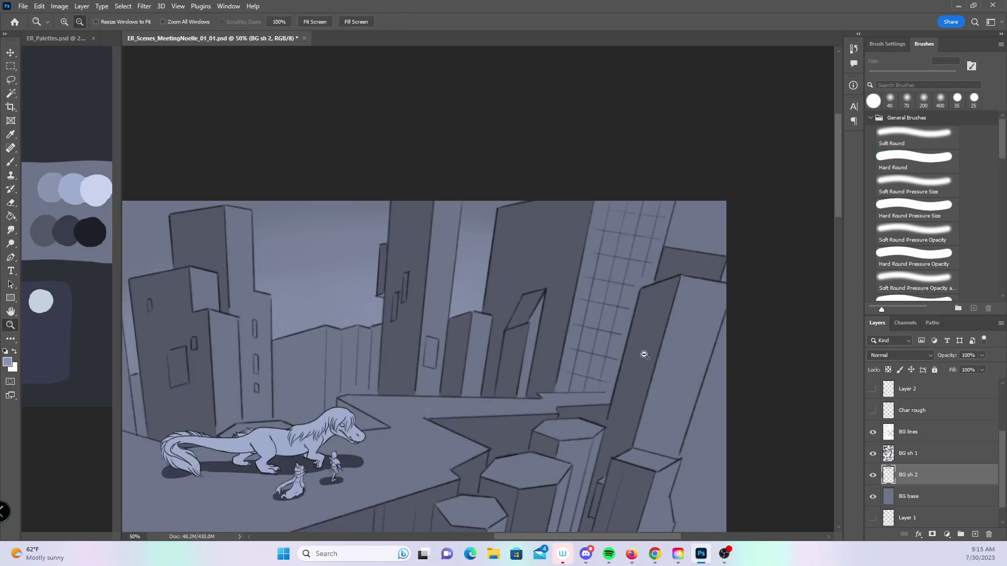
left_click(644, 355, "alt")
left_click(641, 360, "alt")
left_click_drag(559, 444, 561, 319)
scroll(560, 319, "down", 5)
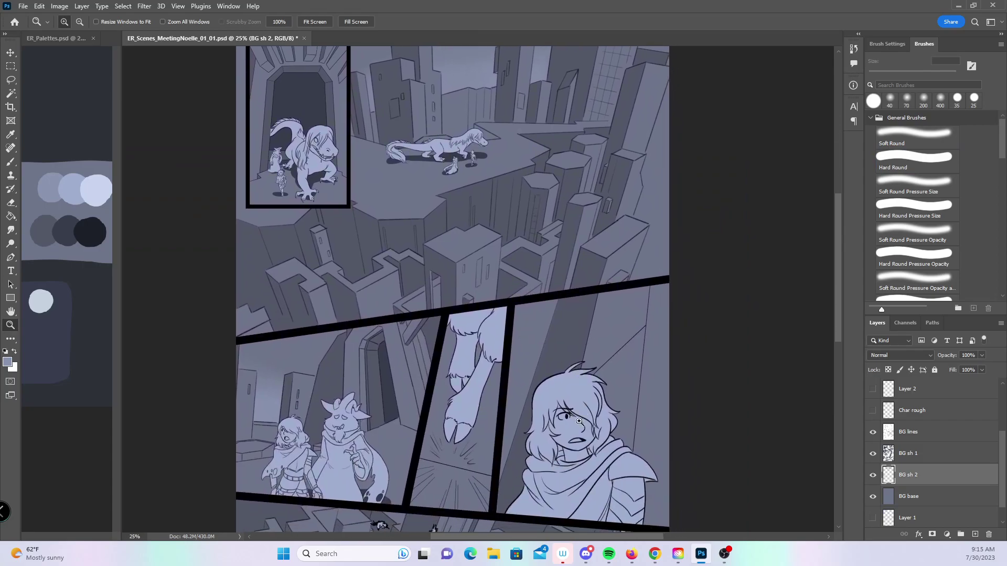
left_click_drag(575, 379, 568, 272)
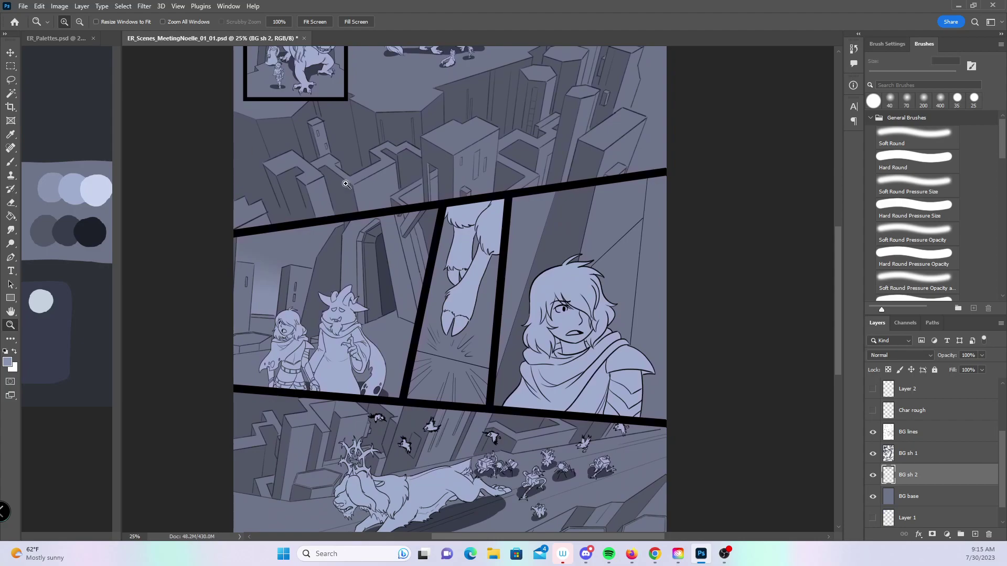
left_click(493, 367)
left_click(492, 369)
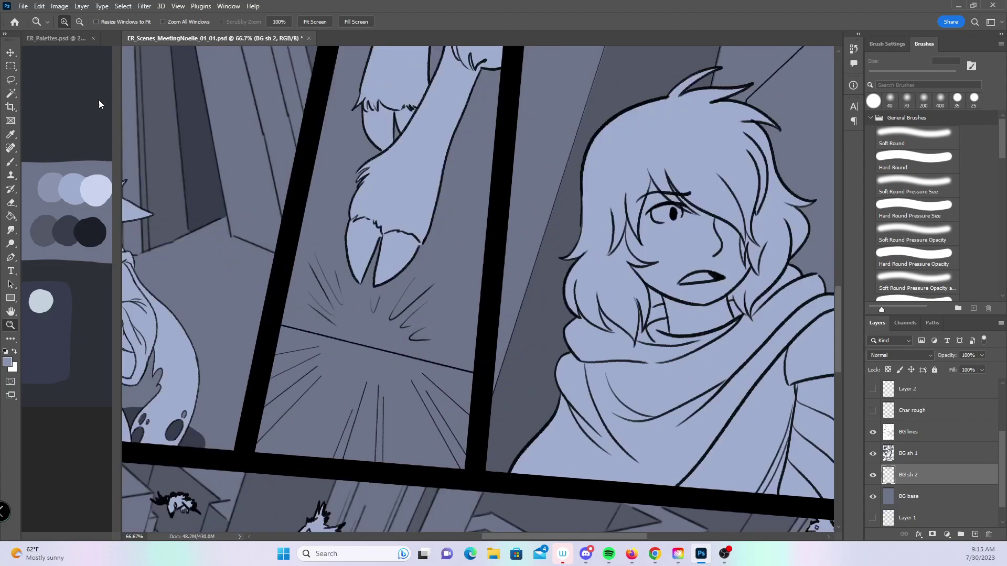
left_click(11, 80)
mouse_move(255, 391)
left_mouse_down()
mouse_move(317, 83)
mouse_move(392, 66)
left_mouse_up()
left_click_drag(511, 115, 492, 384)
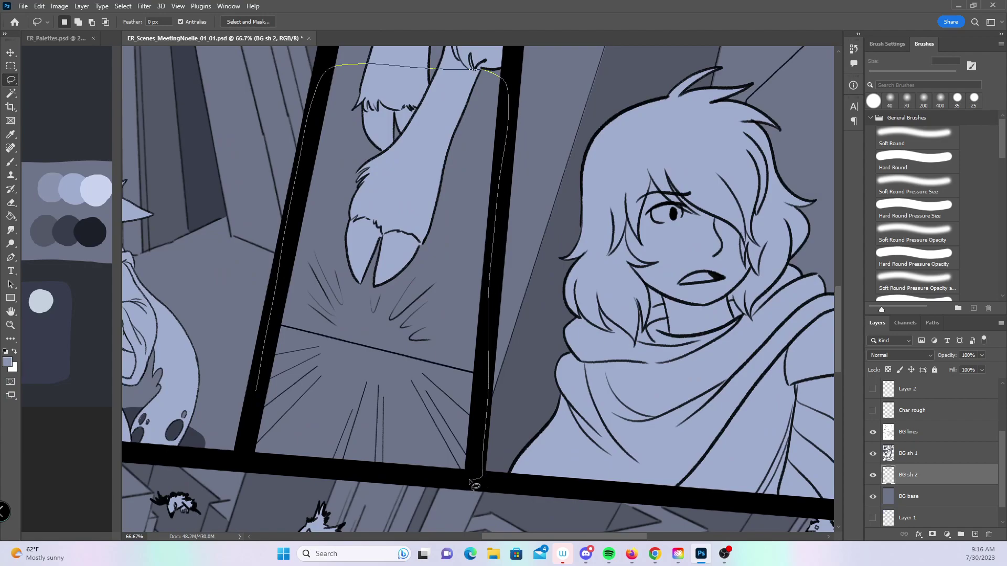
left_click_drag(260, 472, 240, 451)
- Brush a soft lavender haze across the selected hoof panel with a large CarlsonSoft brush at 100% opacity, reducing its size to 250 px
left_click(10, 161)
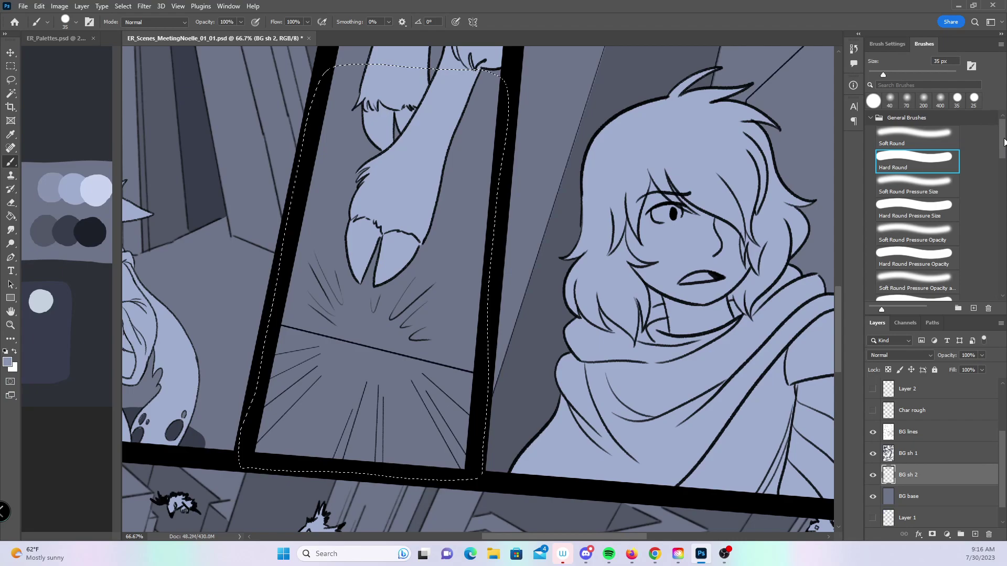
left_click_drag(1003, 143, 1002, 227)
left_click(929, 240)
left_click(922, 220)
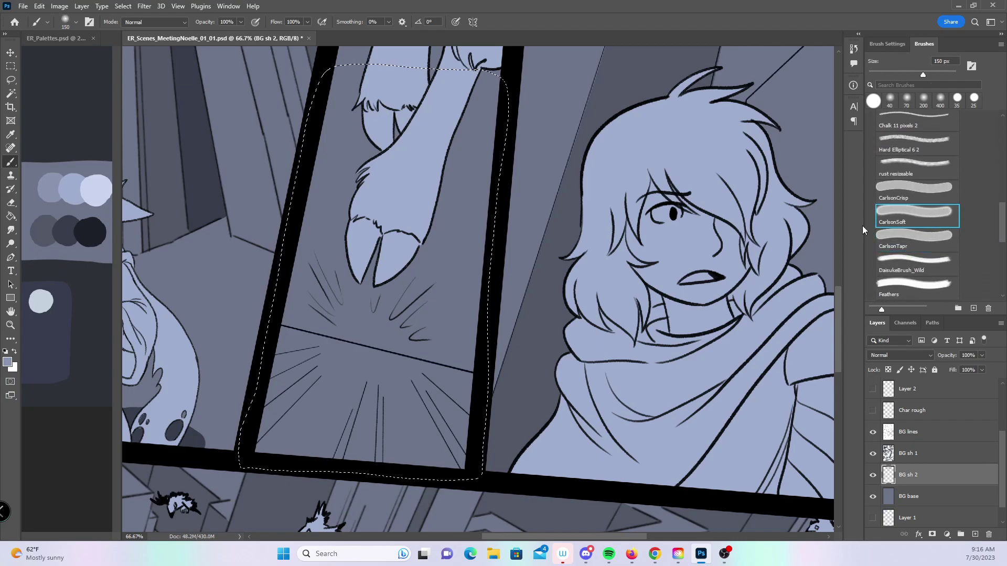
key("]")
key("]")
key("]")
key("]")
key("]")
key("]")
key("]")
key("]")
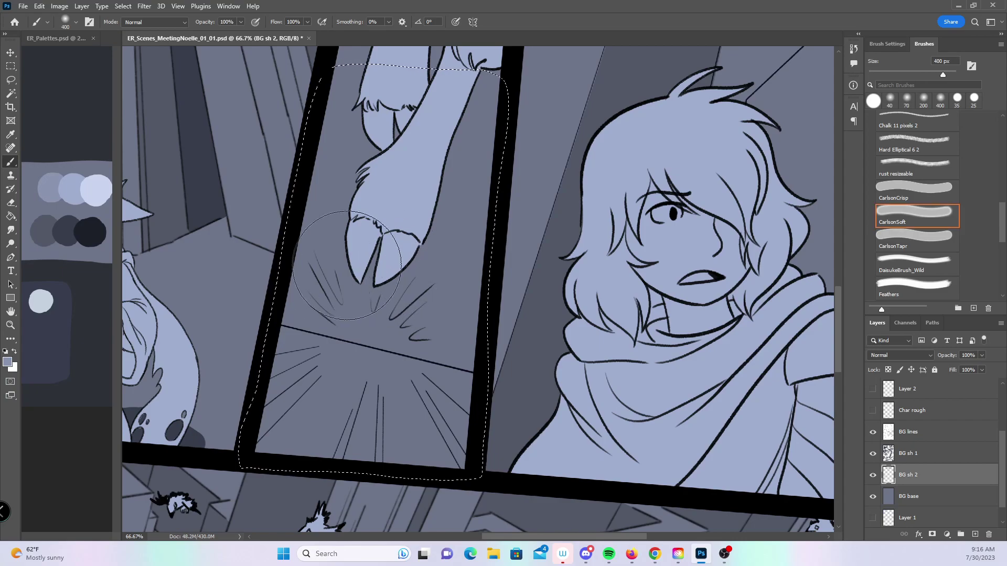
mouse_move(326, 276)
left_mouse_down()
mouse_move(512, 343)
mouse_move(342, 208)
mouse_move(289, 278)
mouse_move(455, 354)
mouse_move(288, 311)
mouse_move(467, 354)
left_mouse_up()
key("bracketleft")
key("bracketleft")
key("bracketleft")
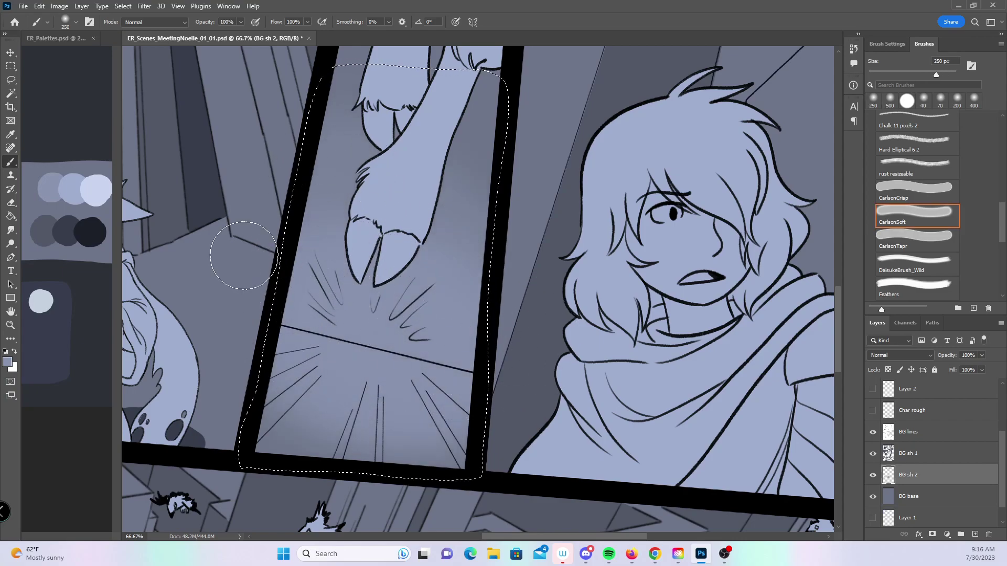
- Erase the haze below the horizon line in the hoof panel with a 90 px Hard Round eraser and save the document
key("e")
left_click(279, 341)
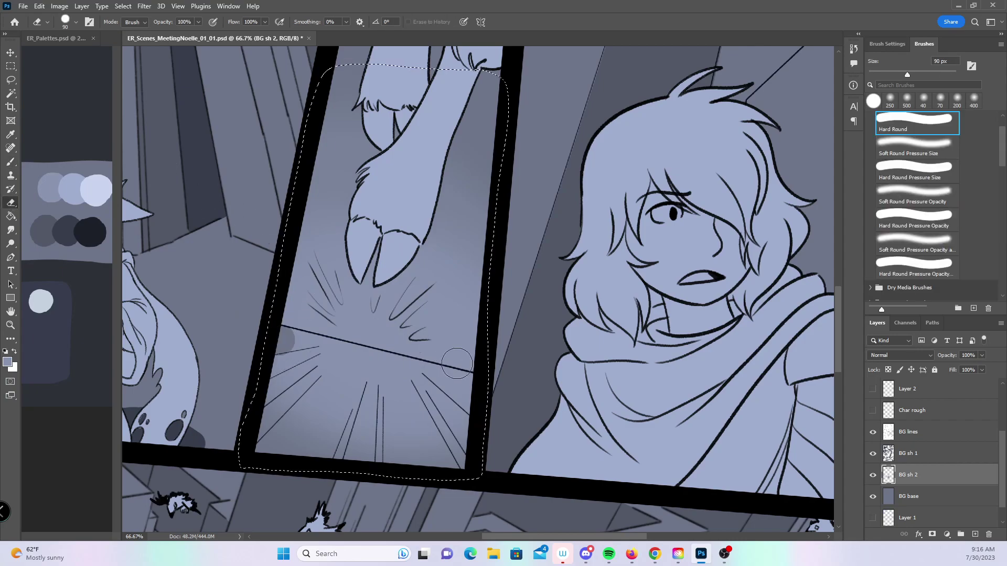
mouse_move(284, 369)
left_mouse_down()
mouse_move(283, 460)
mouse_move(314, 474)
mouse_move(378, 463)
mouse_move(421, 426)
mouse_move(265, 425)
mouse_move(291, 422)
mouse_move(358, 470)
mouse_move(405, 473)
mouse_move(474, 401)
left_mouse_up()
key("z")
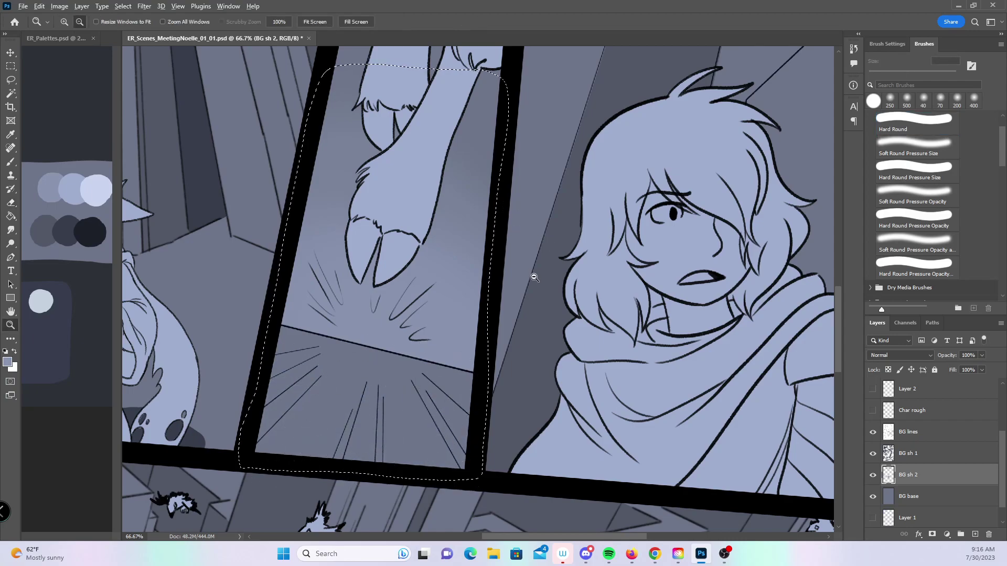
left_click(533, 274, "alt")
left_click(533, 275, "alt")
left_click(533, 275, "alt")
key("ctrl+s")
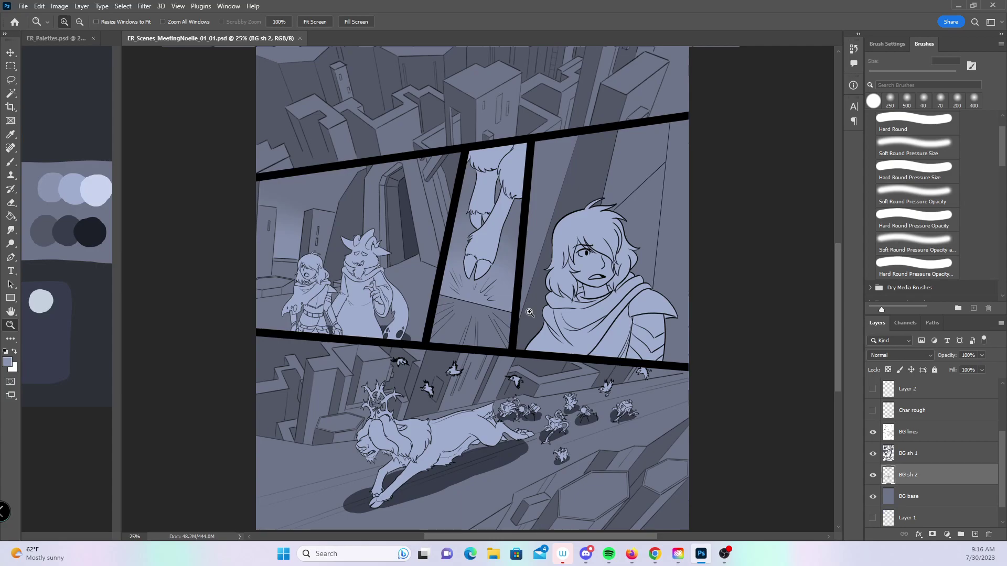
- Widen the palette document's pane and set the foreground colour to a bright green, #2ad126
scroll(593, 160, "up", 5)
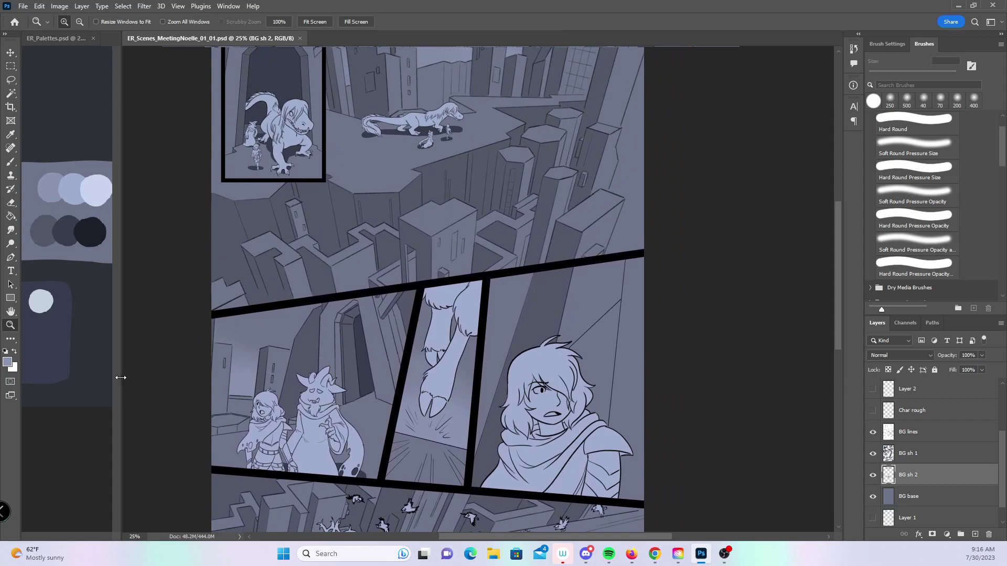
left_click_drag(120, 378, 165, 375)
left_click(11, 162)
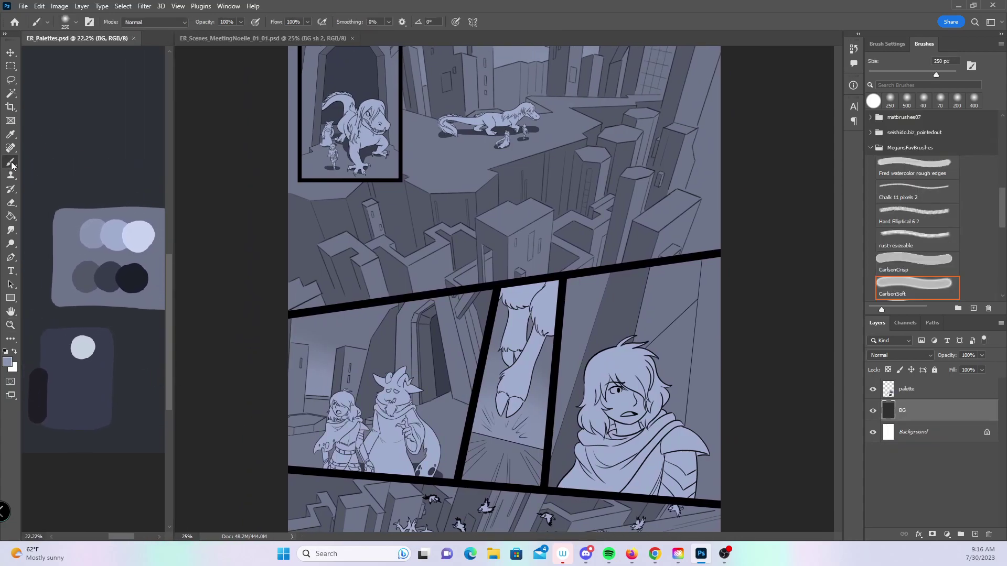
left_click(8, 361)
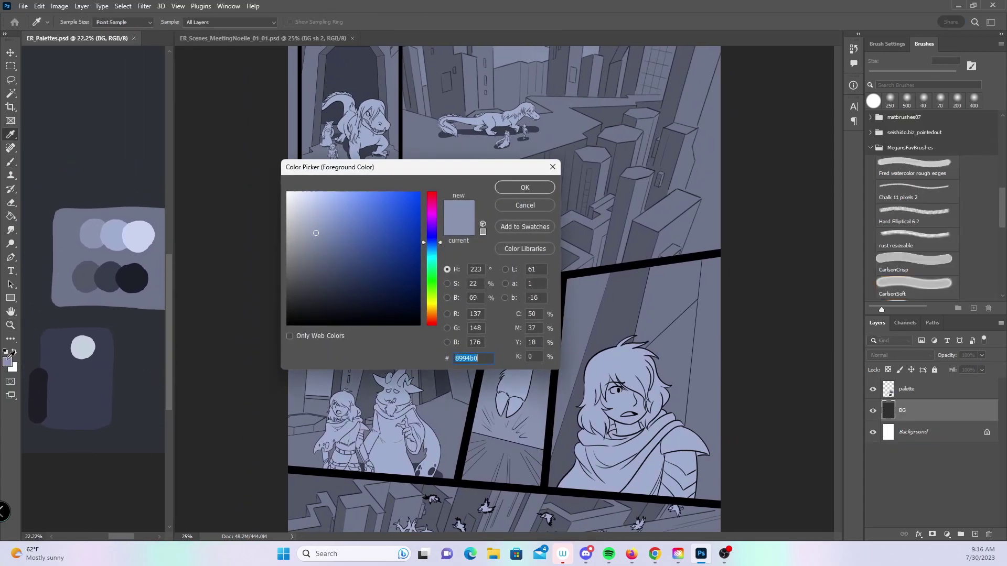
left_click(433, 273)
left_click(433, 282)
left_click(399, 214)
left_click(396, 215)
left_click(512, 188)
- Stamp a round green swatch above the existing colours in the palette document with a 250 px Hard Round brush
key("b")
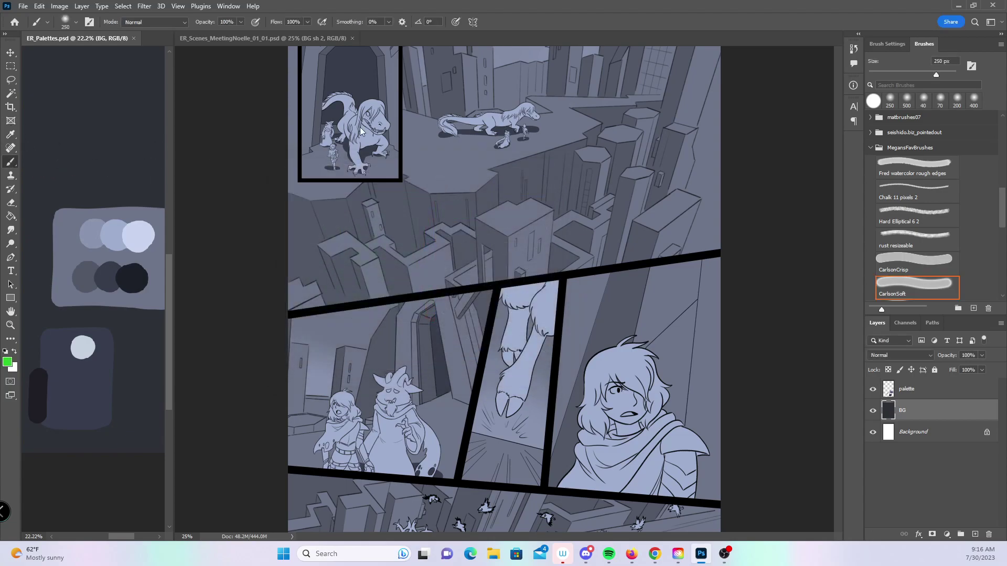
left_click_drag(1003, 213, 1002, 141)
left_click(915, 157)
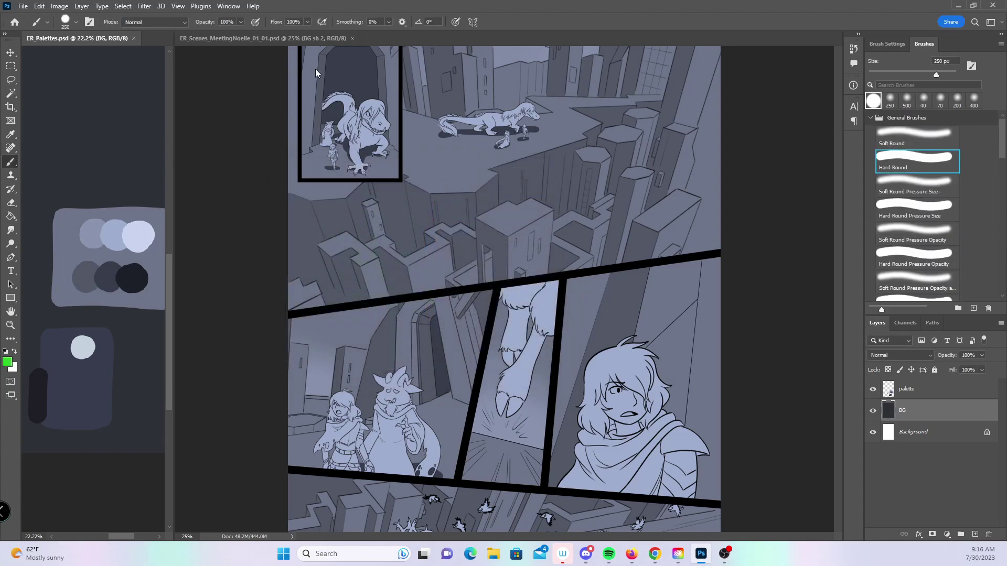
left_click(71, 184)
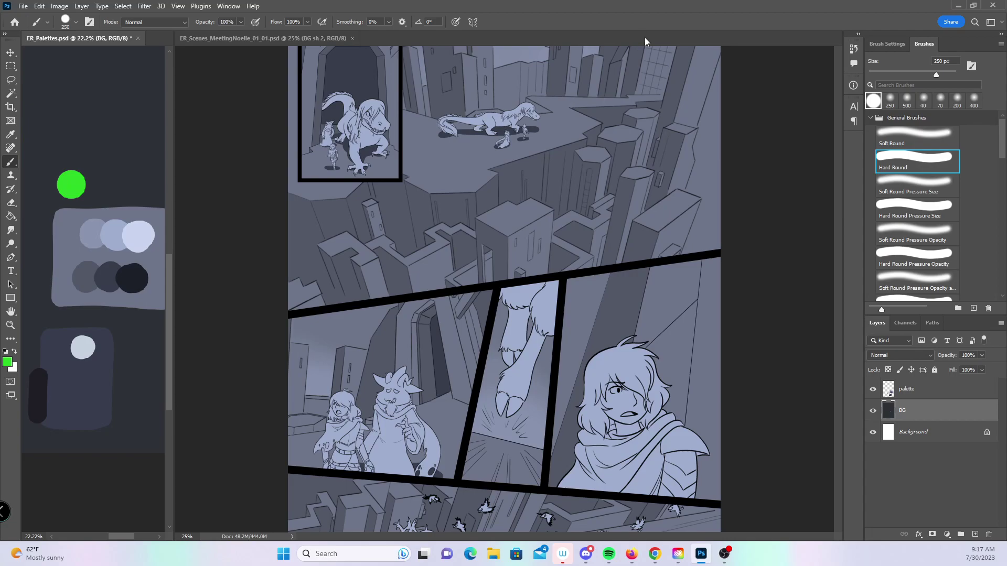
- Restrict the foreground colour to web colours, giving green #33cc33, and stamp it over the green swatch in the palette document
key("z")
left_click(636, 191)
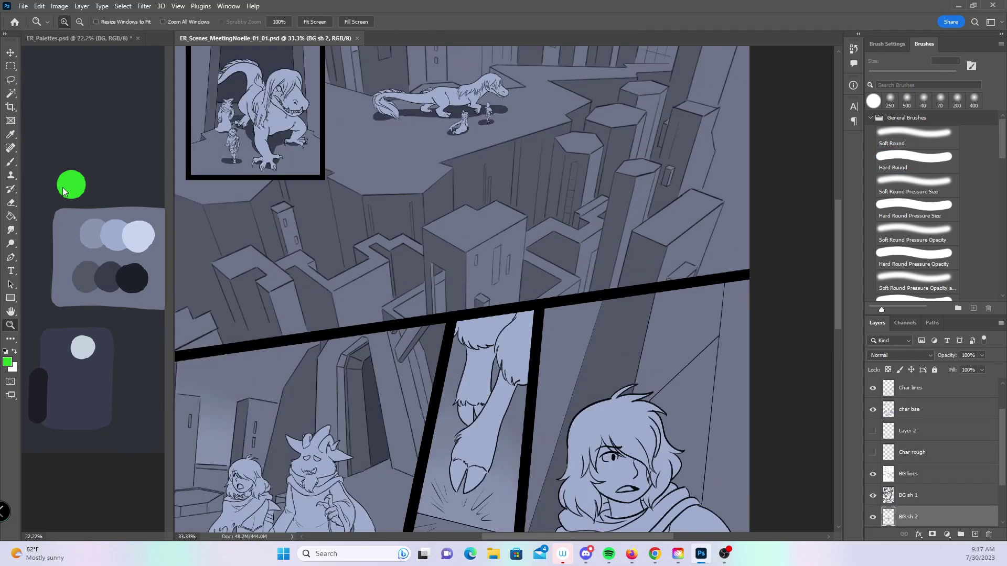
left_click(7, 363)
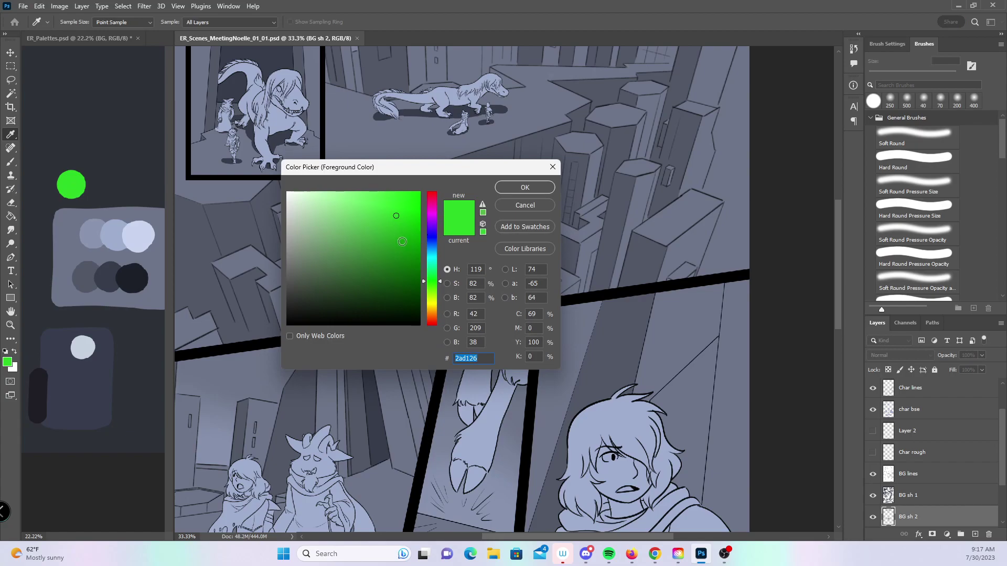
left_click(289, 337)
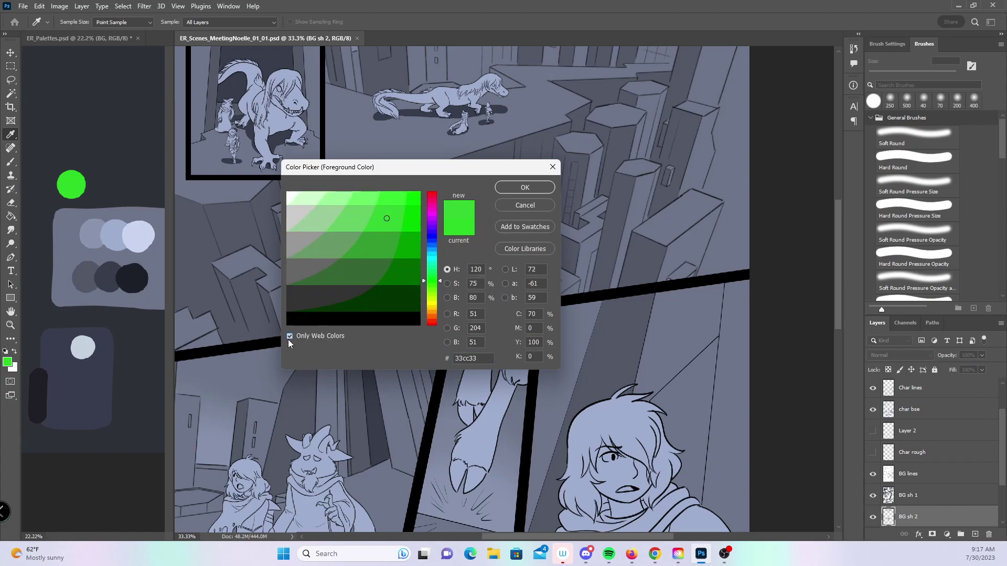
left_click(525, 188)
key("z")
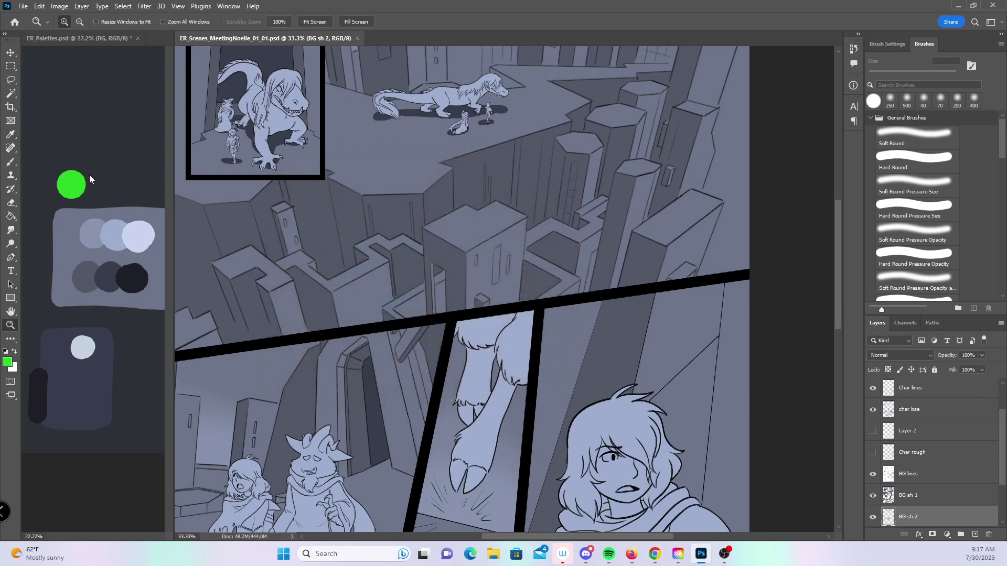
key("b")
left_click(70, 186)
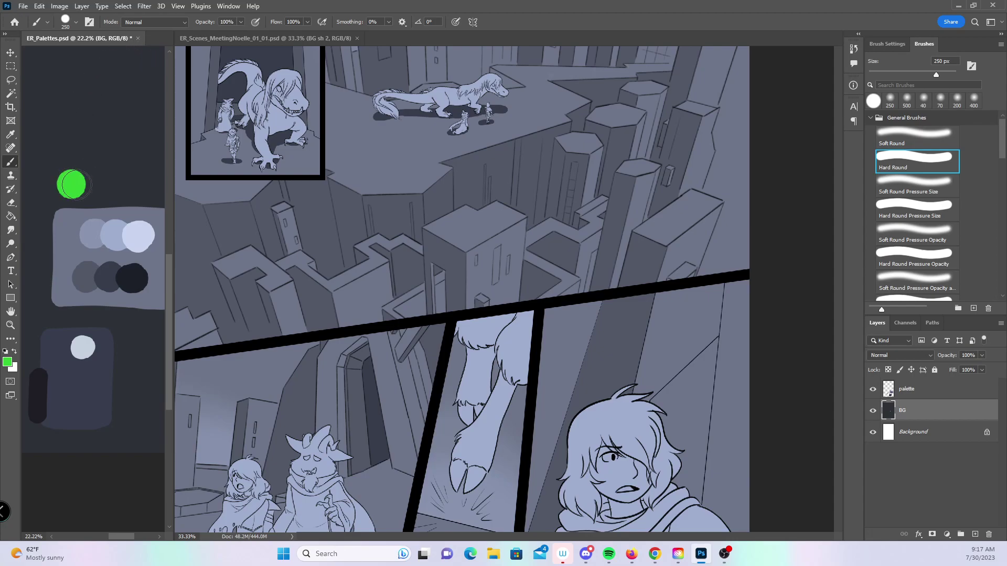
- On BG sh 2, outline the top face of the nearest hexagonal pillar in the top panel in green with a 7 px Hard Round brush
key("z")
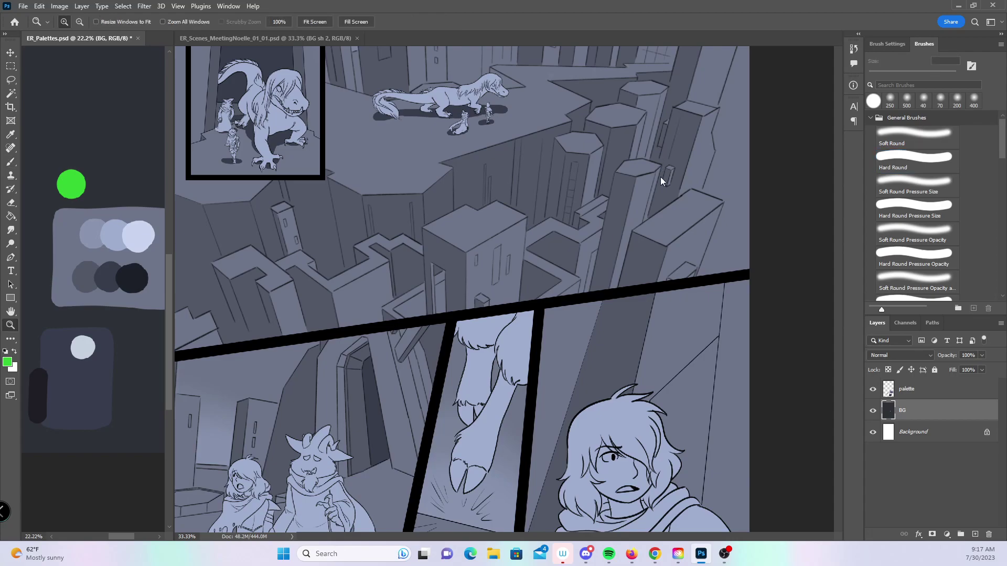
left_click(661, 176)
left_click_drag(663, 178, 582, 251)
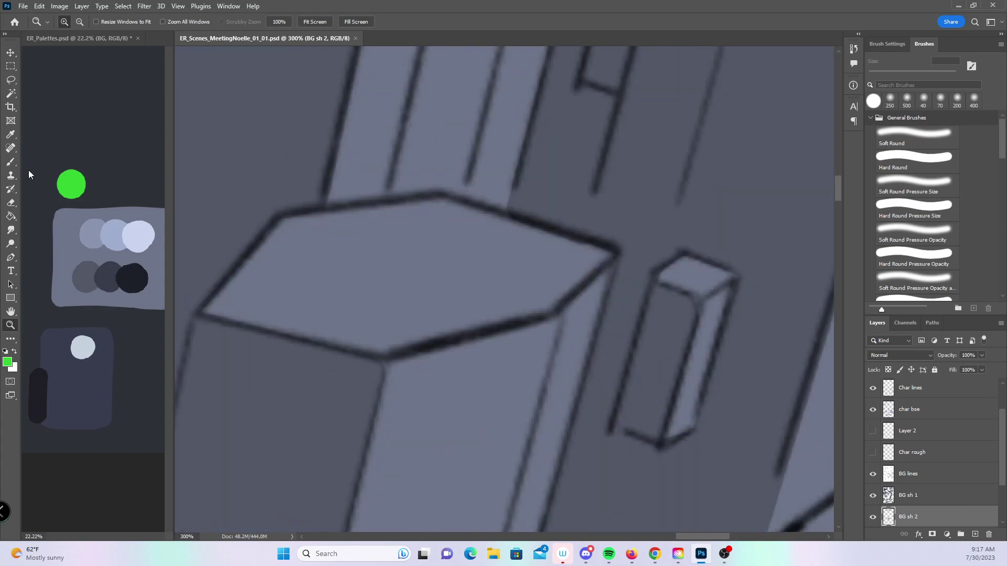
key("b")
key("bracketleft")
key("bracketleft")
key("bracketleft")
key("bracketleft")
key("bracketleft")
key("bracketleft")
key("bracketleft")
key("bracketleft")
key("bracketleft")
left_click_drag(221, 311, 290, 229)
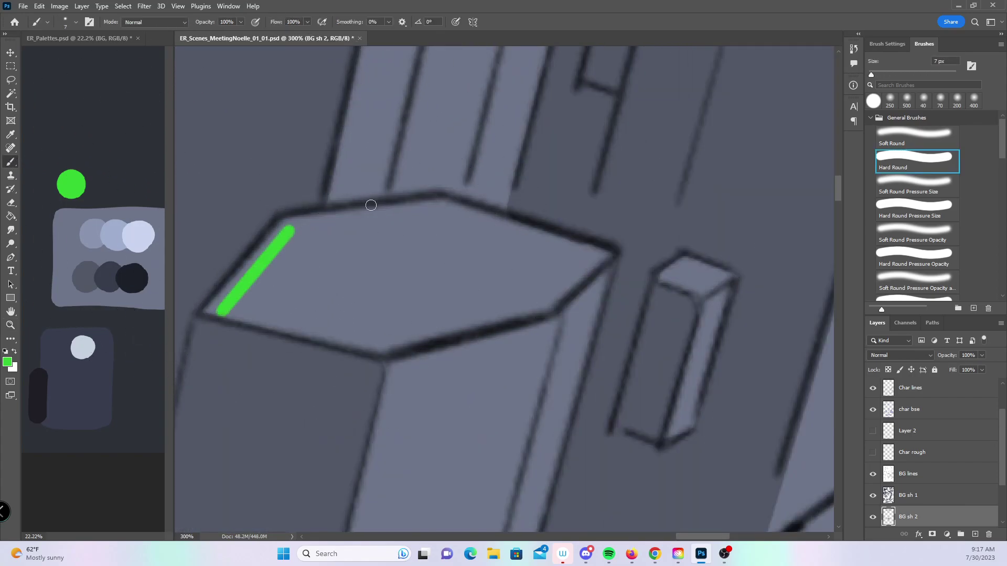
left_click(441, 208, "shift")
left_click(600, 257, "shift")
left_click(547, 305, "shift")
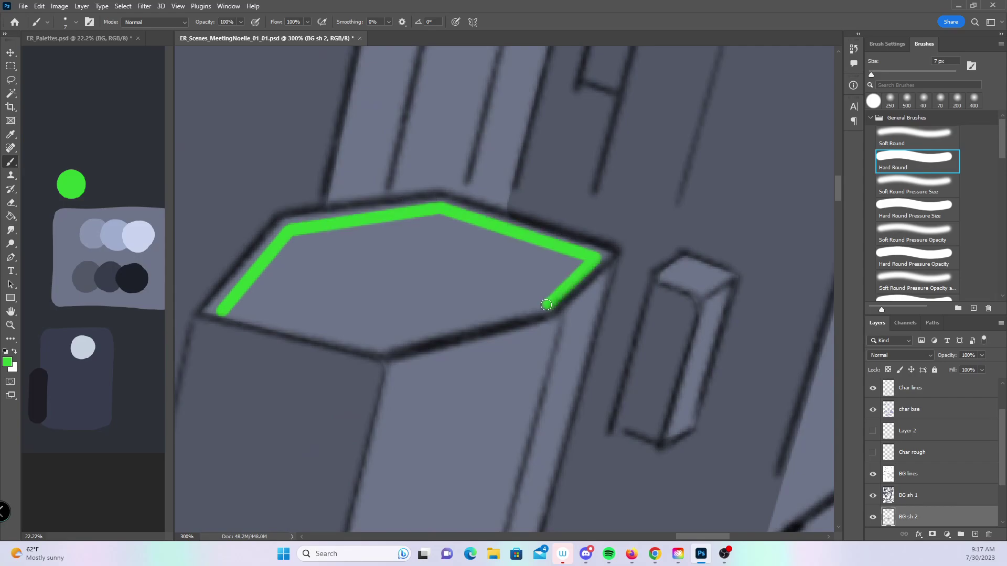
left_click(381, 349, "shift")
left_click(223, 313, "shift")
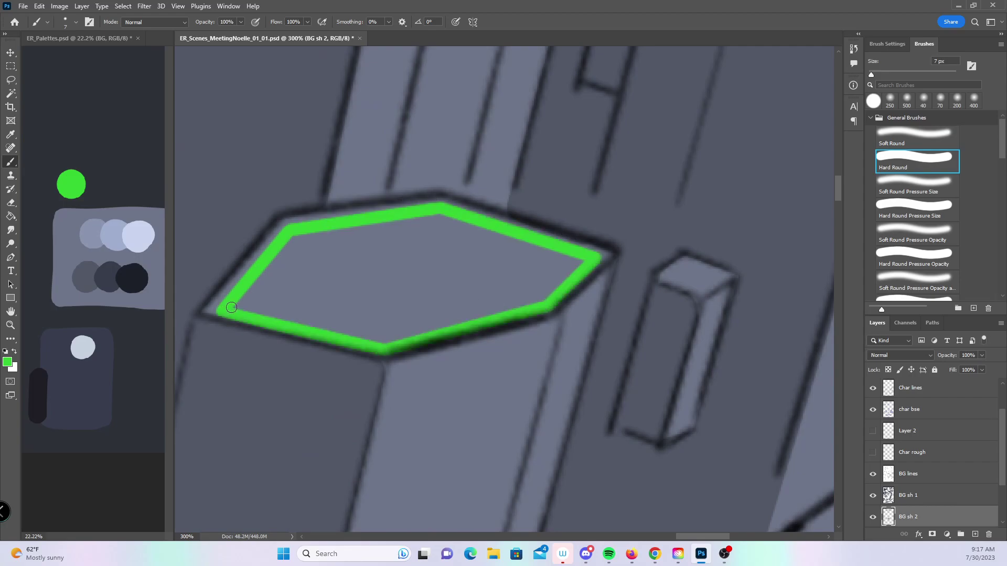
- Trace a green outline inside the top face of the hexagonal pillar closest to the cliff edge in the top panel
key("z")
left_click(459, 197, "alt")
left_click_drag(427, 216, 519, 351)
left_click_drag(408, 293, 661, 394)
key("b")
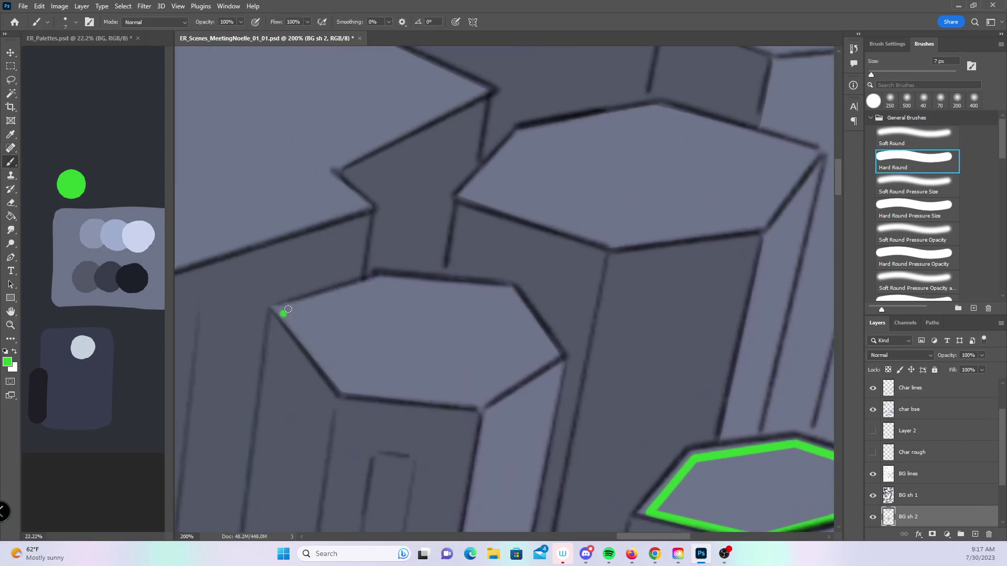
left_click(378, 284, "shift")
left_click(506, 294, "shift")
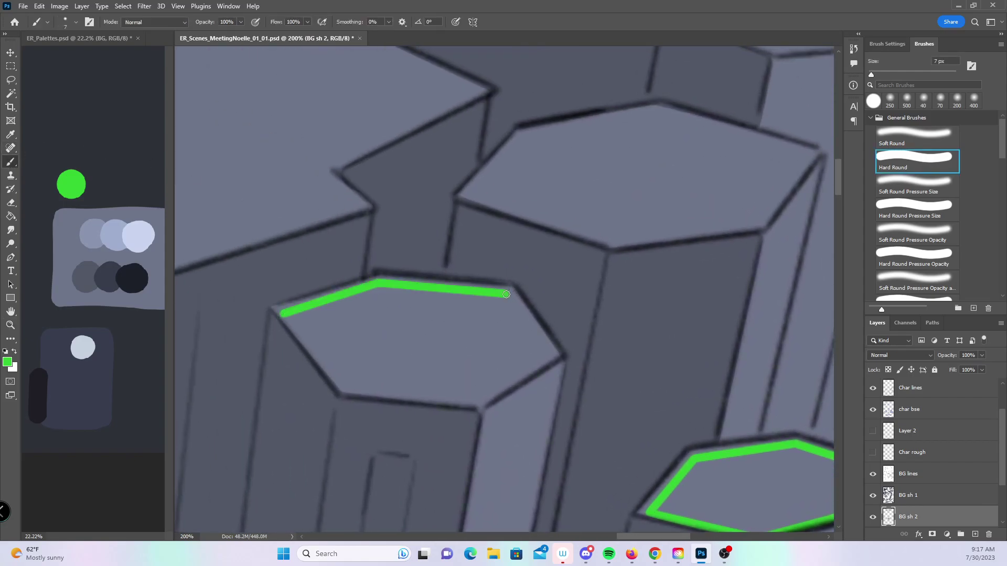
left_click(553, 357, "shift")
left_click(478, 403, "shift")
left_click(340, 389, "shift")
left_click(282, 317, "shift")
- Trace the same green outline inside the top face of the large middle hexagonal pillar
left_click_drag(708, 262, 453, 363)
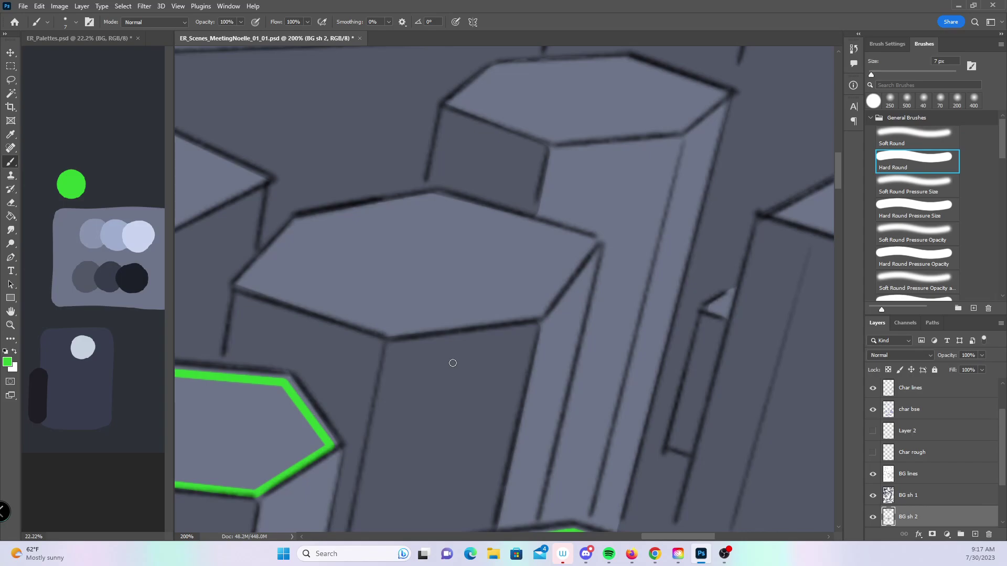
left_click(303, 226, "shift")
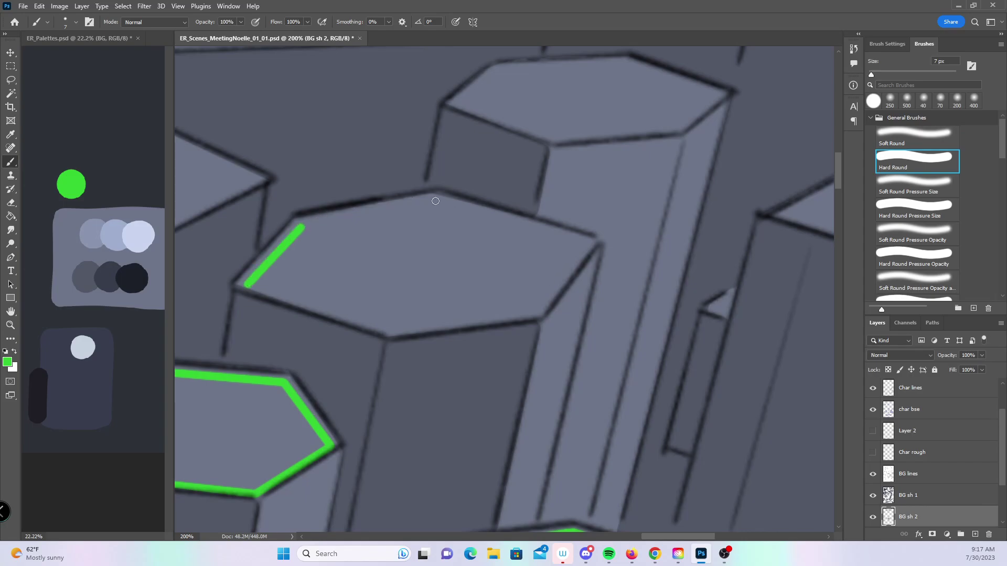
left_click(435, 202, "shift")
left_click(591, 246, "shift")
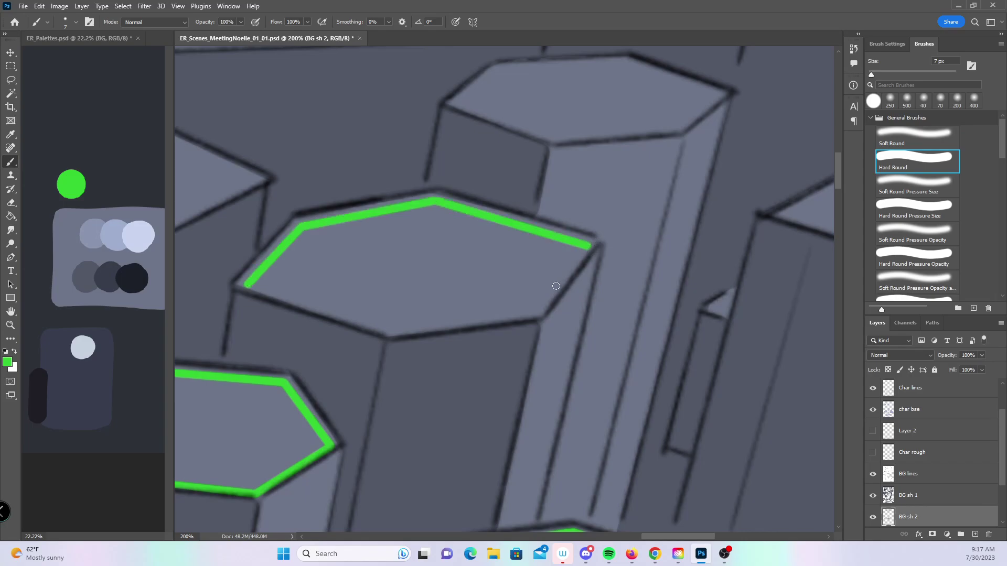
left_click(387, 334, "shift")
left_click(248, 286, "shift")
- Outline the top face of the rearmost hexagonal pillar in green, just inside its black lines
left_click_drag(645, 170, 584, 317)
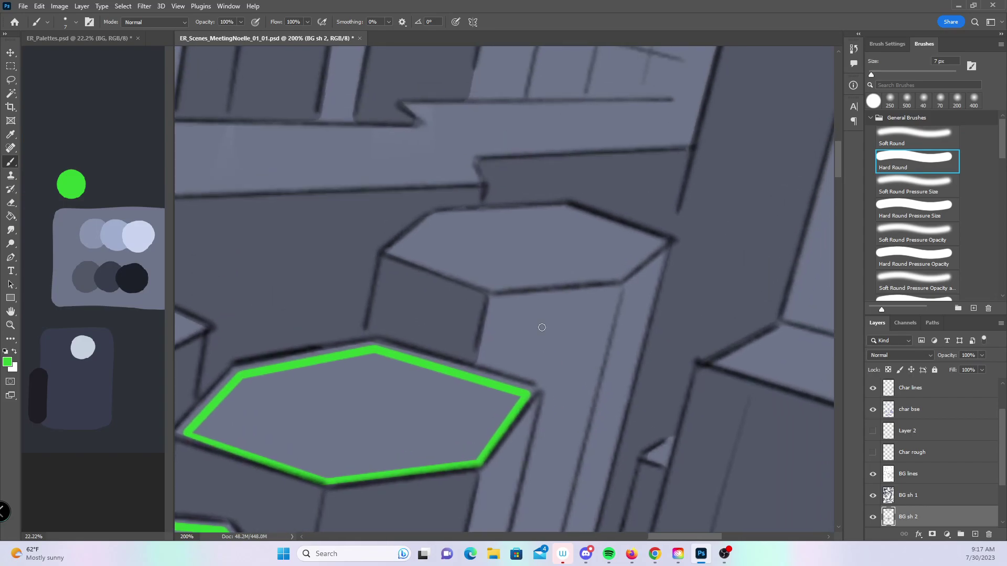
left_click(438, 218, "shift")
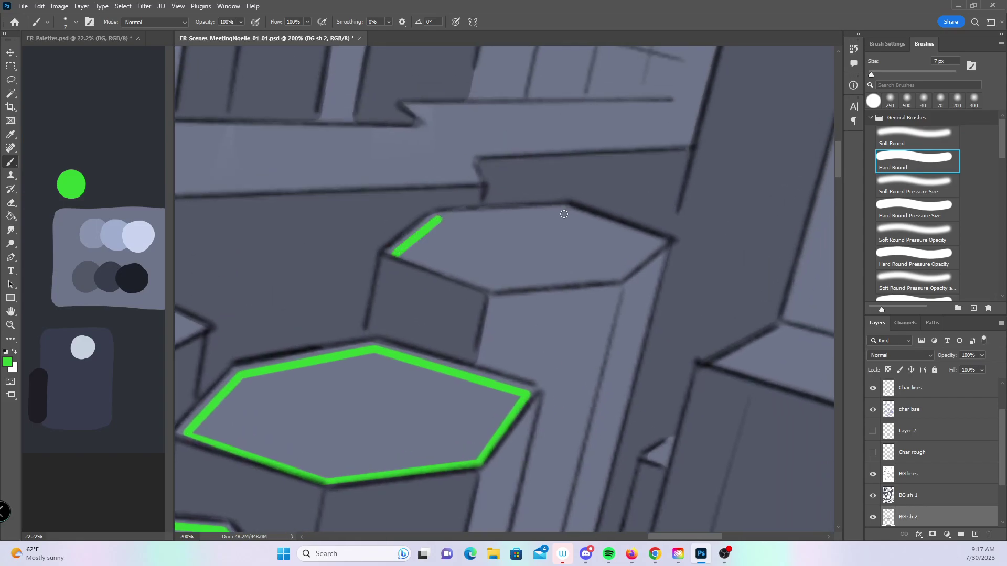
left_click(566, 211, "shift")
left_click(662, 245, "shift")
left_click(618, 277, "shift")
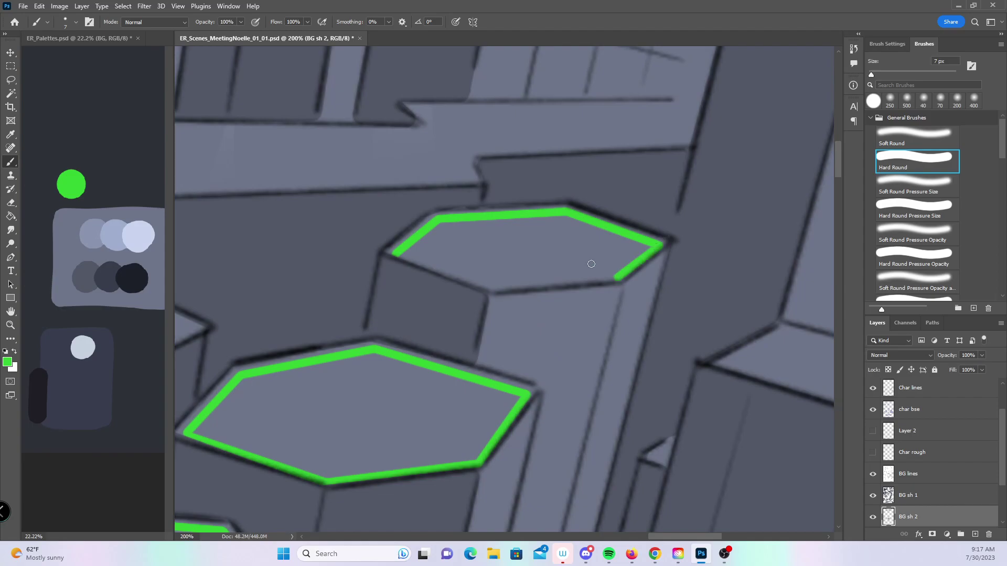
left_click(488, 288, "shift")
left_click(394, 254, "shift")
- Paint a green line along the inner edge of the low platform behind the long-tailed creature in the top panel
key("z")
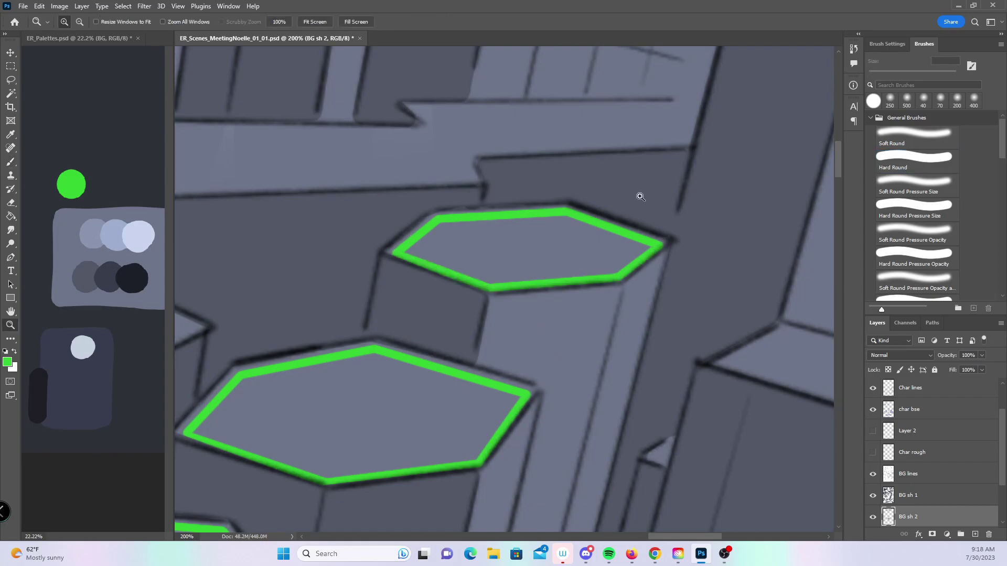
left_click(619, 269, "alt")
left_click(619, 268, "alt")
left_click_drag(590, 423, 679, 292)
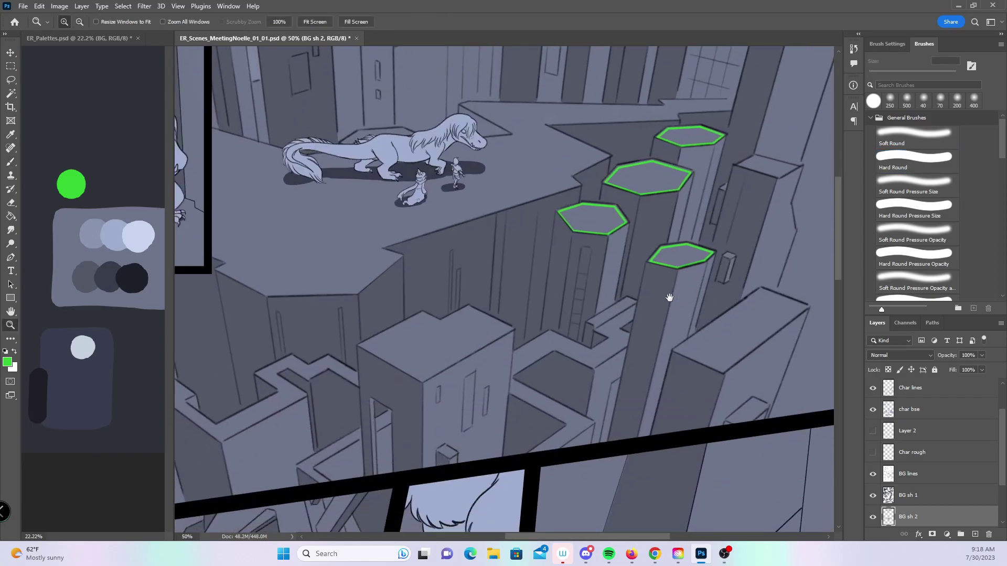
left_click_drag(571, 306, 407, 361)
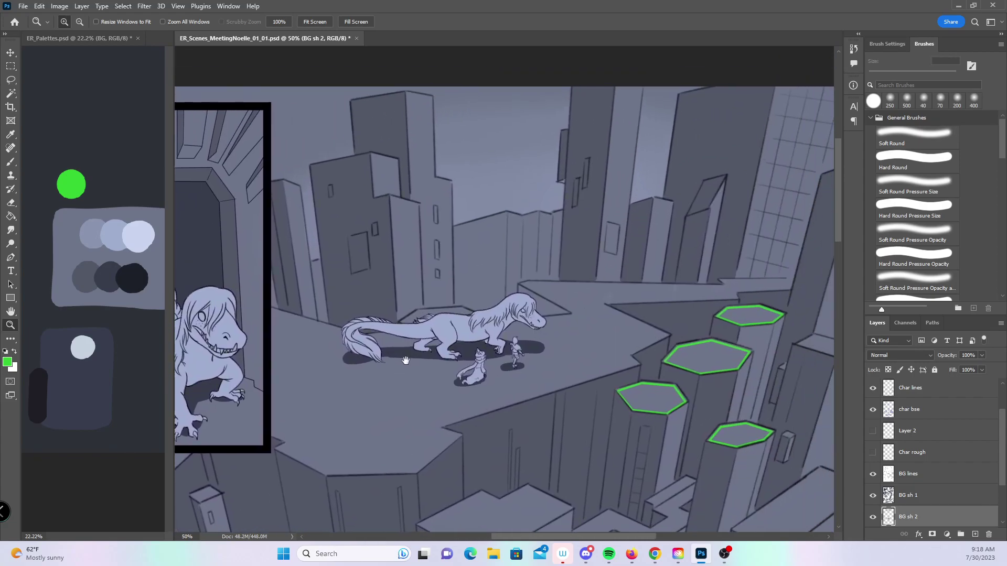
left_click_drag(486, 446, 456, 397)
left_click(399, 267)
left_click(399, 267)
left_click(398, 267)
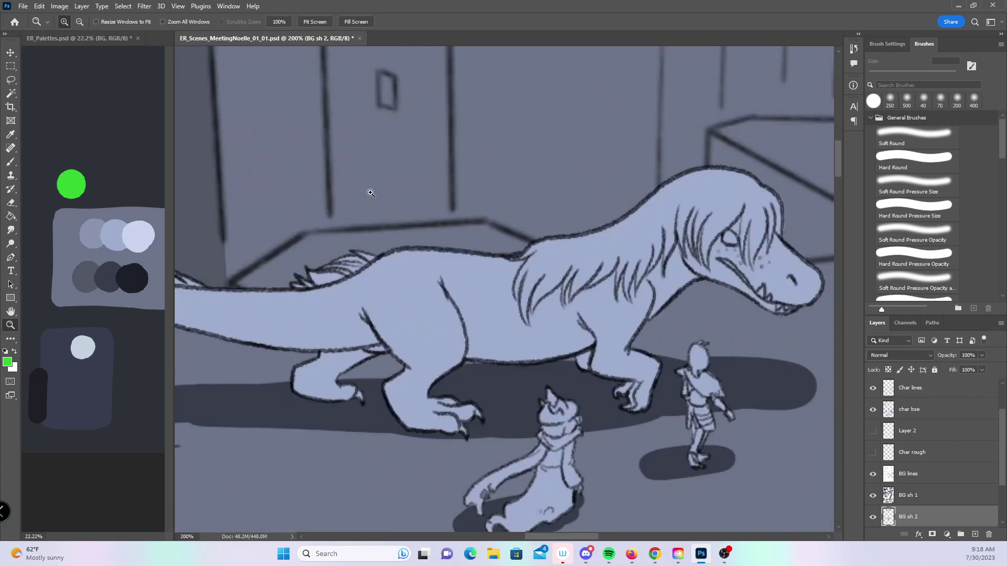
key("b")
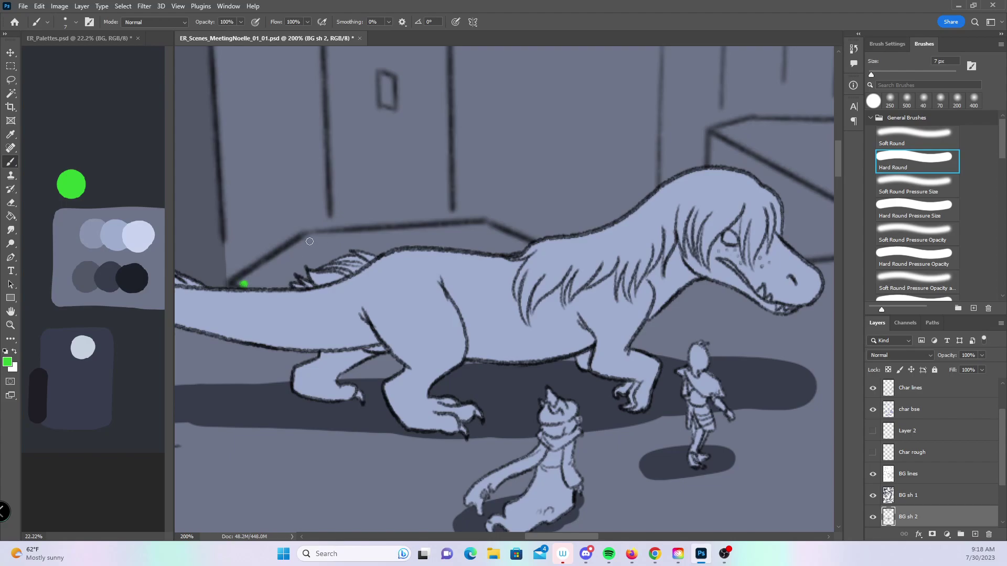
left_click(310, 242, "shift")
left_click(482, 231, "shift")
left_click(527, 246, "shift")
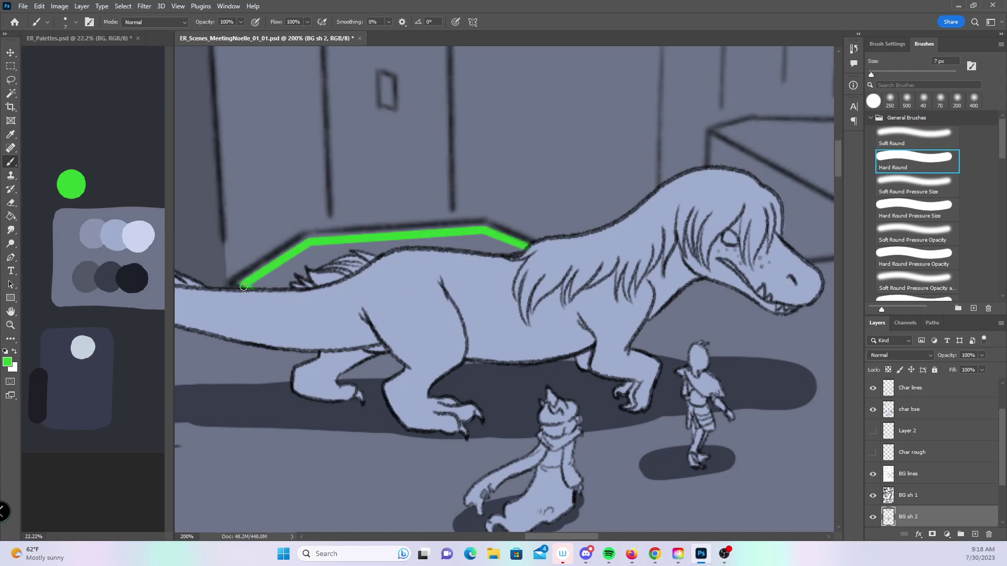
- Outline the top of the low hexagonal platform beside the scarfed character in the two-character panel in green
key("z")
left_click(656, 323, "alt")
left_click(655, 323, "alt")
left_click_drag(689, 516, 658, 236)
left_click(659, 354, "alt")
left_click(659, 354, "alt")
left_click_drag(688, 501, 587, 288)
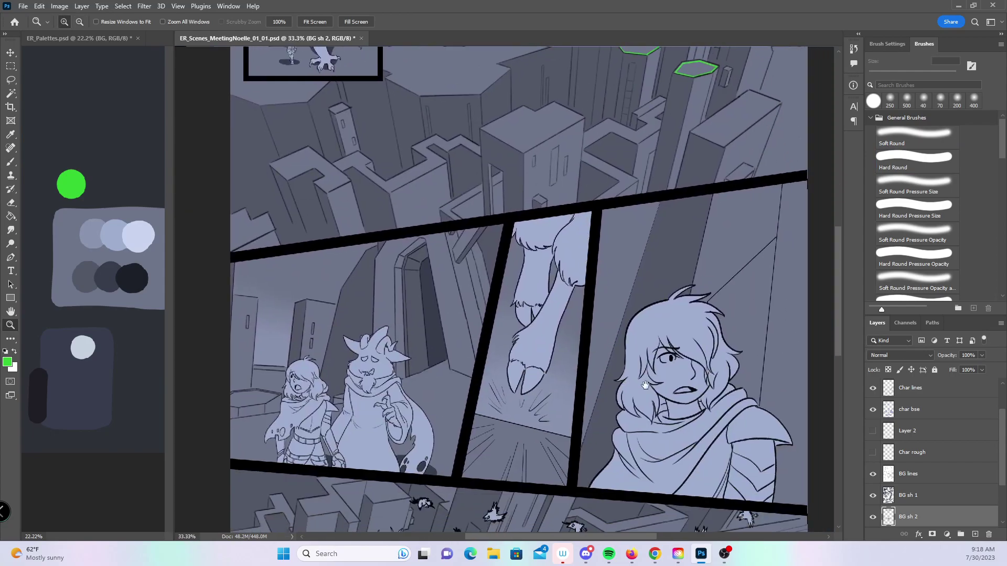
left_click_drag(478, 431, 559, 374)
left_click(338, 332)
left_click(338, 332)
left_click(338, 332)
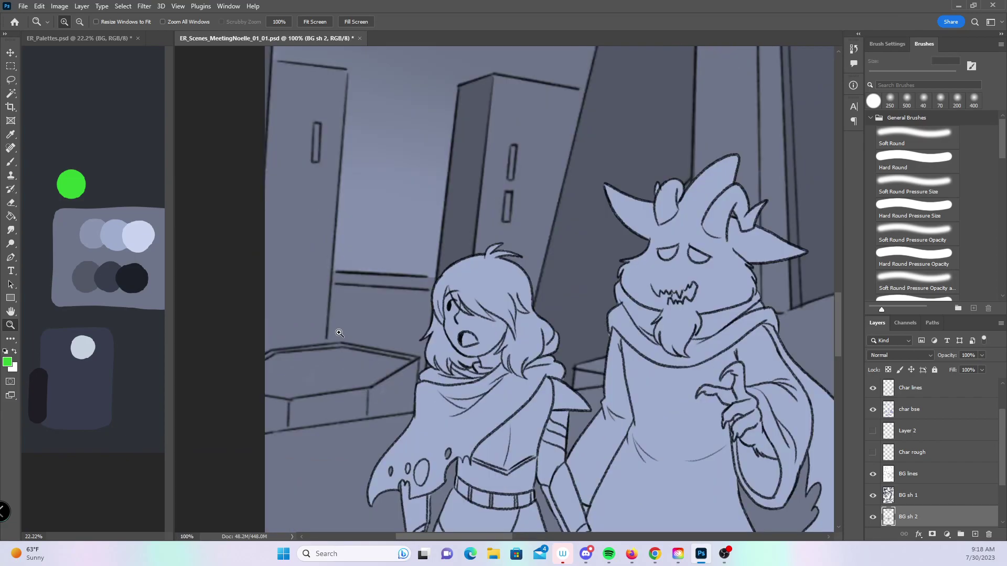
left_click(338, 332)
left_click_drag(337, 309, 412, 228)
key("b")
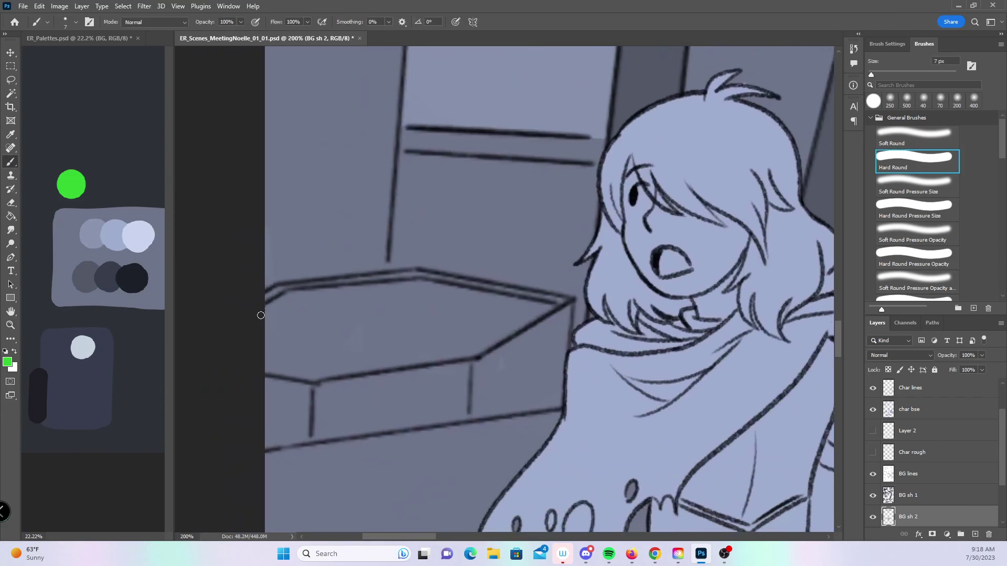
left_click(285, 297, "shift")
left_click(420, 283, "shift")
left_click(551, 309, "shift")
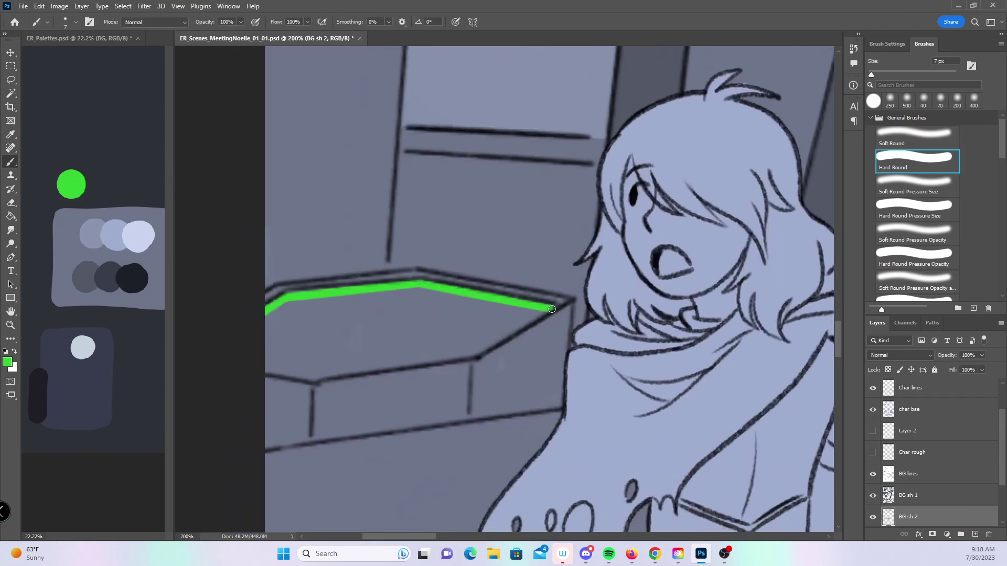
left_click(475, 357, "shift")
left_click(315, 379, "shift")
left_click(255, 363, "shift")
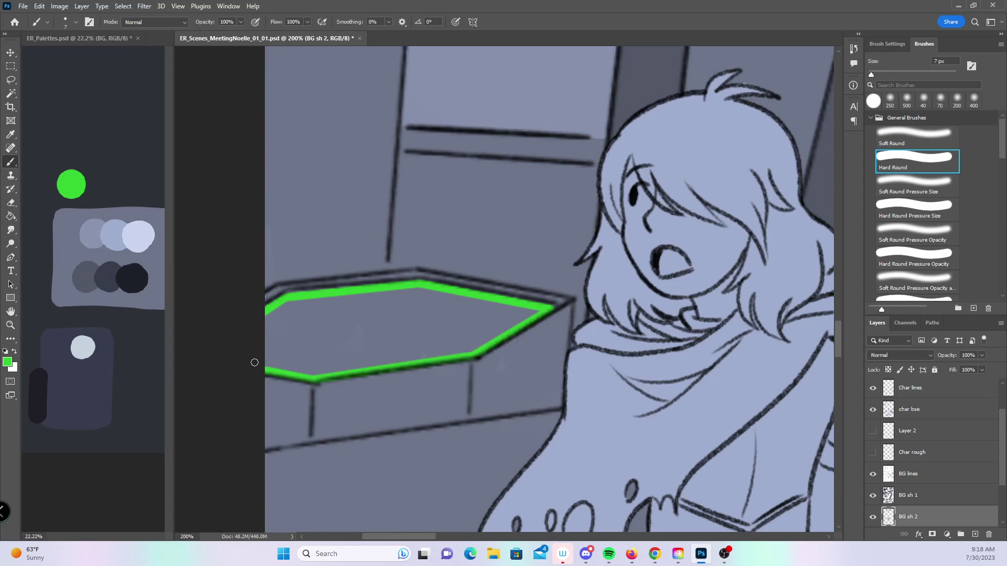
- Outline the top face of the low hexagonal platform beside the running antlered creature in the bottom panel in green with the 7 px brush
key("z")
left_click(708, 343, "alt")
left_click(708, 343, "alt")
left_click(708, 343, "alt")
left_click(708, 344, "alt")
left_click_drag(741, 448, 503, 226)
left_click_drag(627, 328, 419, 374)
left_click_drag(334, 387, 397, 394)
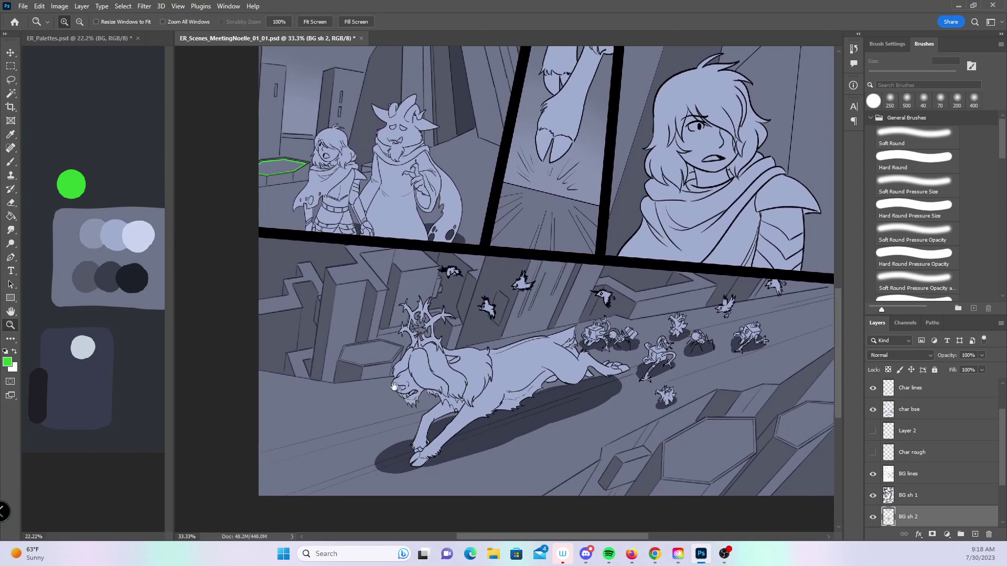
left_click(365, 360)
scroll(366, 360, "up", 3)
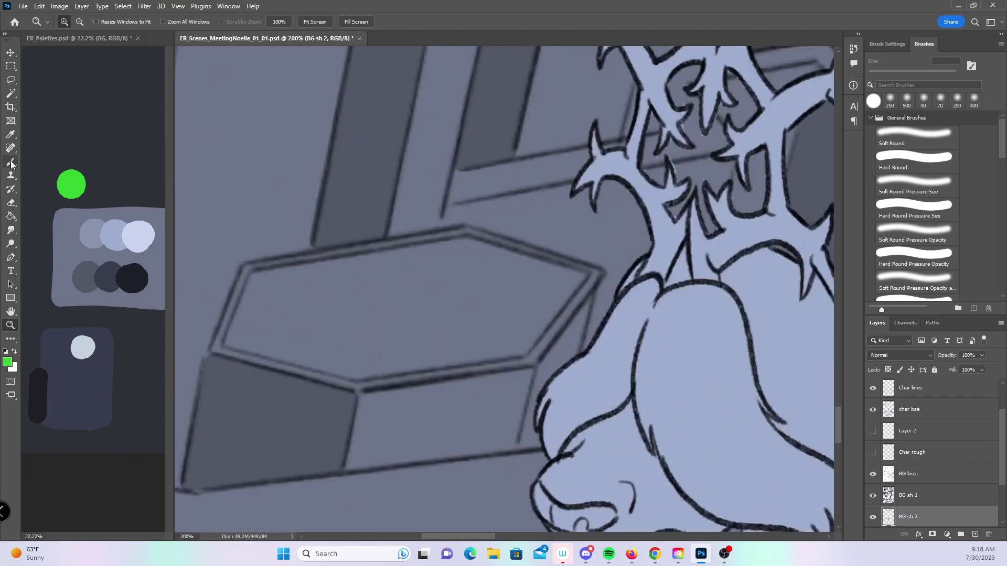
left_click(11, 163)
left_click(254, 278, "shift")
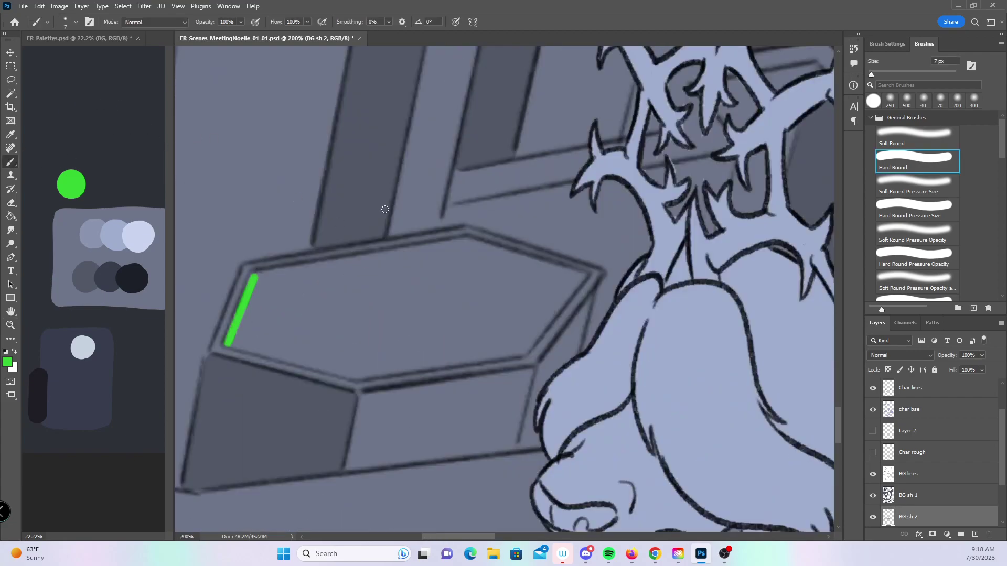
left_click(465, 240, "shift")
left_click(586, 273, "shift")
left_click(518, 352, "shift")
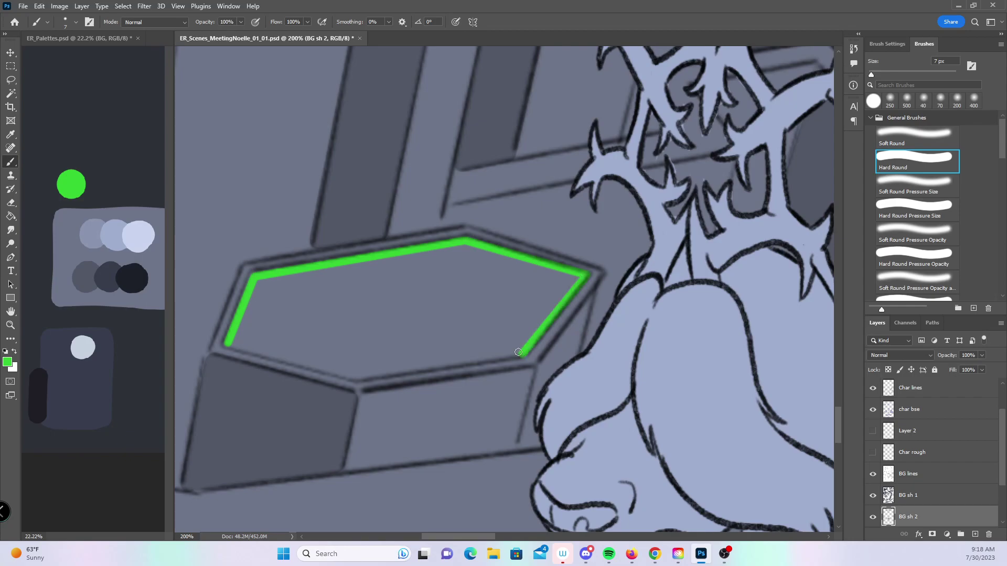
left_click(360, 377, "shift")
left_click(230, 342, "shift")
- Trace a green outline inside the top face of the large foreground hexagonal pillar in the bottom panel
left_click_drag(767, 464, 396, 238)
left_click_drag(729, 408, 314, 184)
left_click_drag(724, 351, 390, 235)
mouse_move(753, 373)
left_mouse_down()
mouse_move(442, 285)
mouse_move(263, 292)
left_mouse_up()
mouse_move(716, 314)
left_mouse_down()
mouse_move(486, 384)
mouse_move(501, 388)
left_mouse_up()
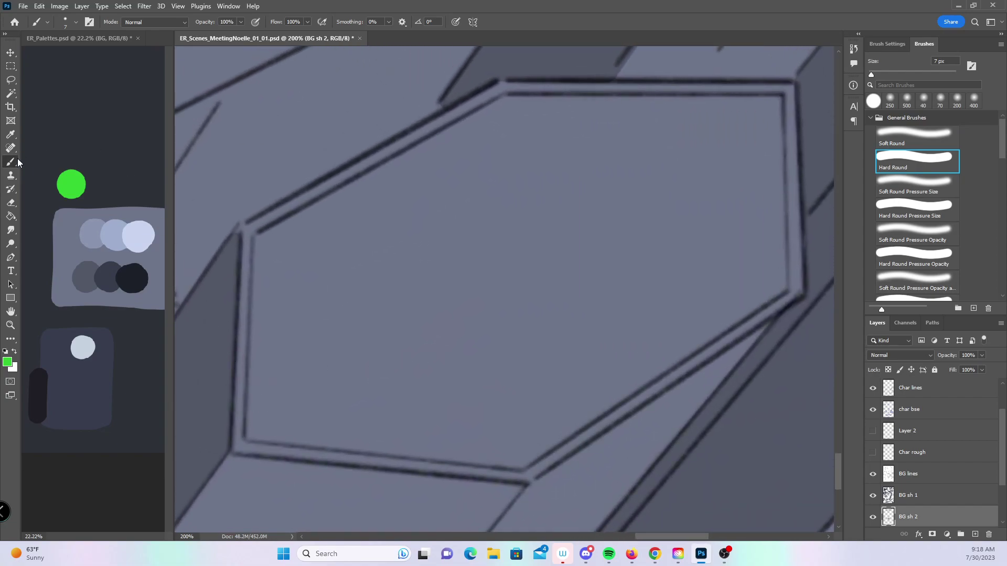
left_click(256, 242, "shift")
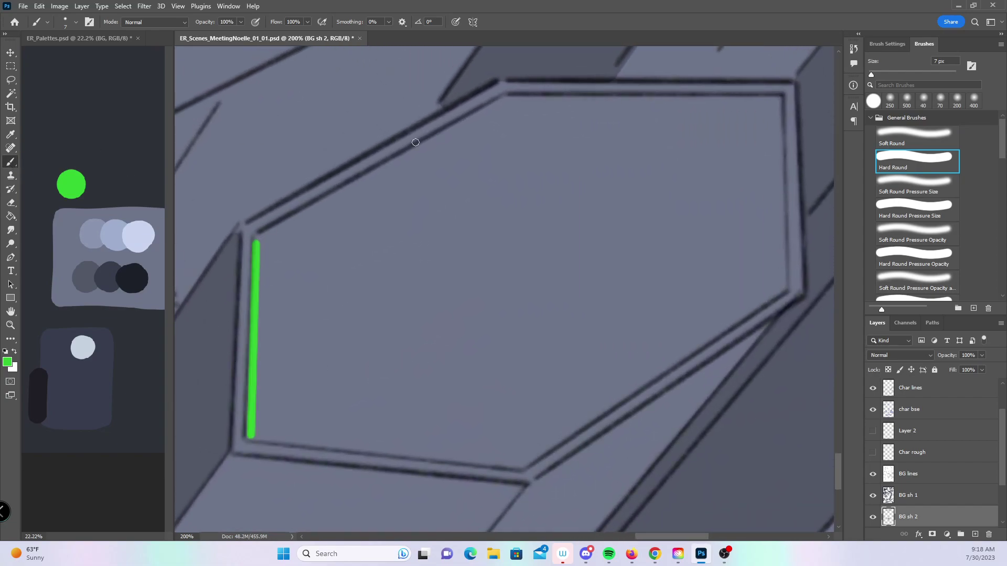
left_click(504, 102, "shift")
left_click(775, 104, "shift")
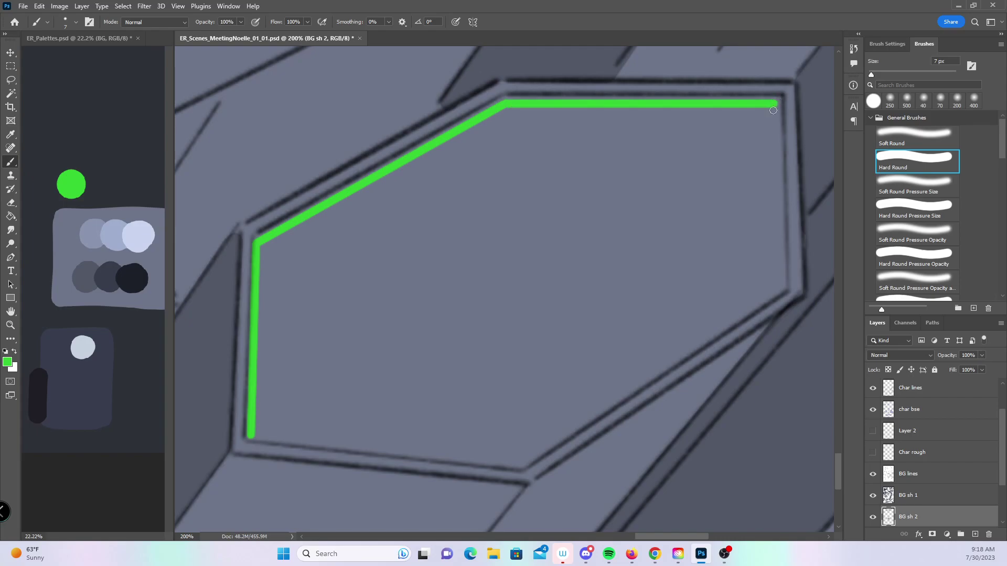
left_click(784, 290, "shift")
left_click(521, 466, "shift")
left_click(252, 440, "shift")
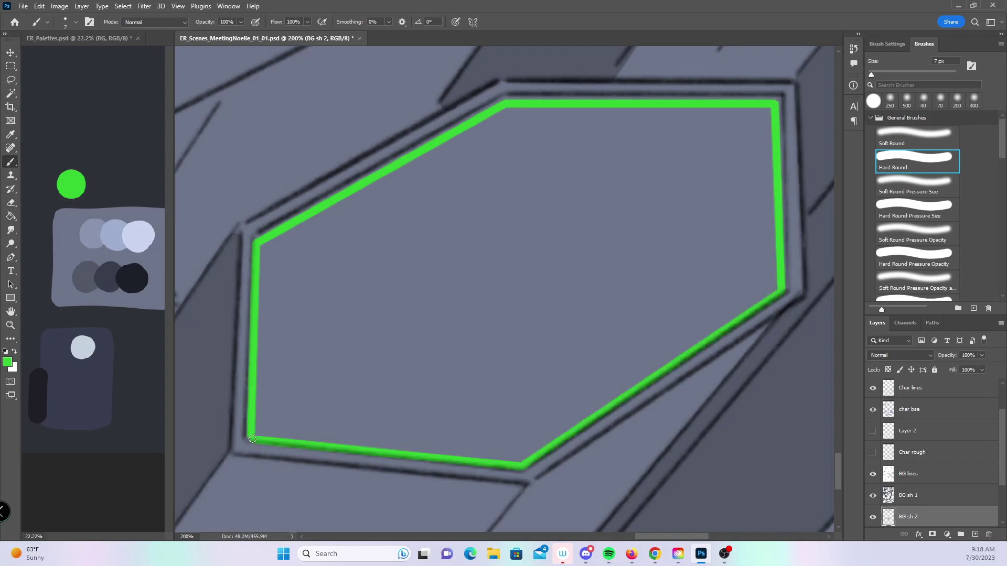
- Outline the top of the foreground hexagonal pillar at the page's edge in the bottom panel in green
left_click_drag(698, 316, 393, 487)
left_click_drag(621, 245, 268, 225)
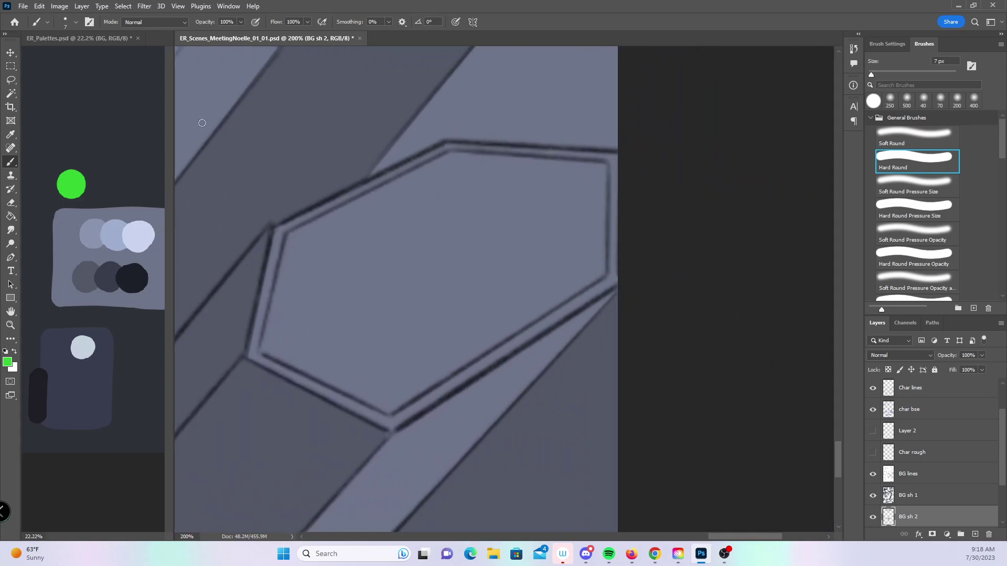
left_click(291, 240, "shift")
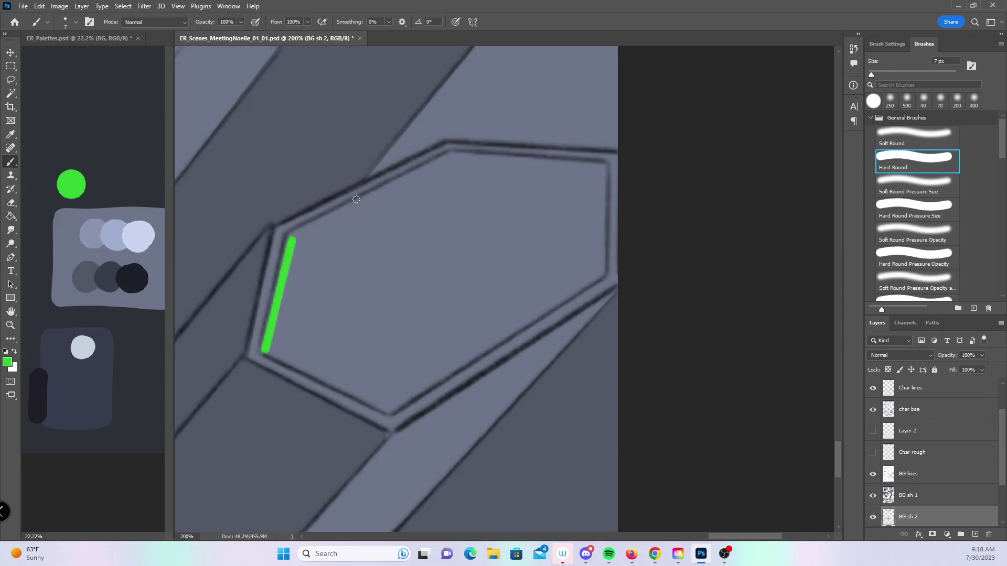
left_click(450, 156, "shift")
left_click(602, 170, "shift")
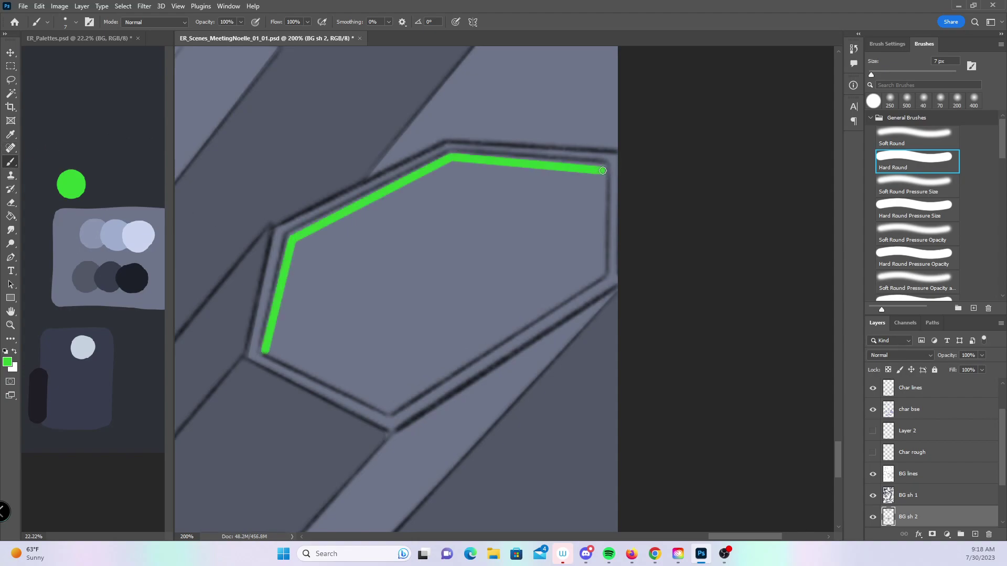
left_click(603, 273, "shift")
left_click(387, 410, "shift")
left_click(266, 351, "shift")
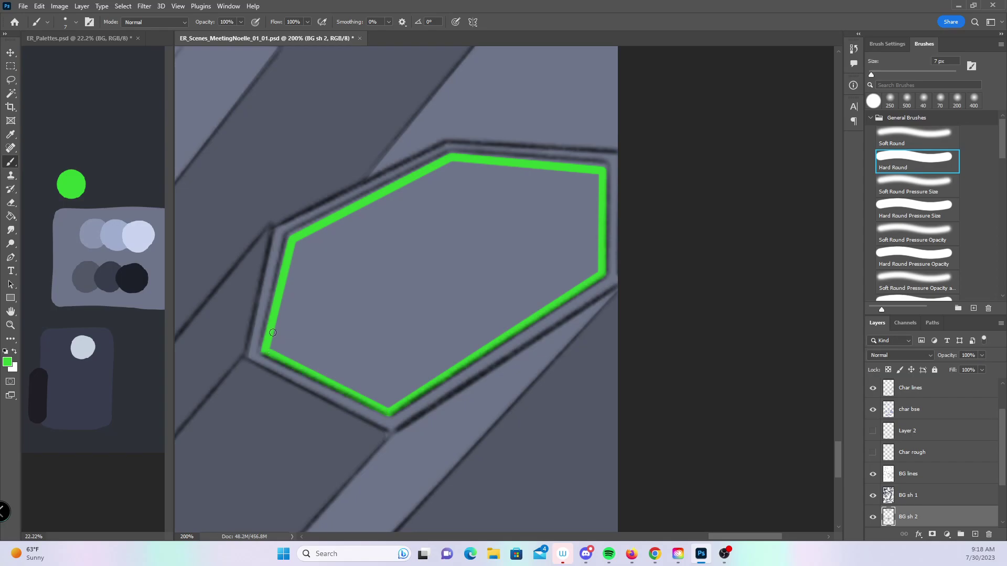
- Select the areas inside all the green hexagon outlines across the page with the Magic Wand, adding each to one selection
key("z")
left_click(556, 276, "alt")
left_click(555, 277, "alt")
left_click(555, 276, "alt")
left_click(554, 278, "alt")
left_click_drag(448, 347, 563, 423)
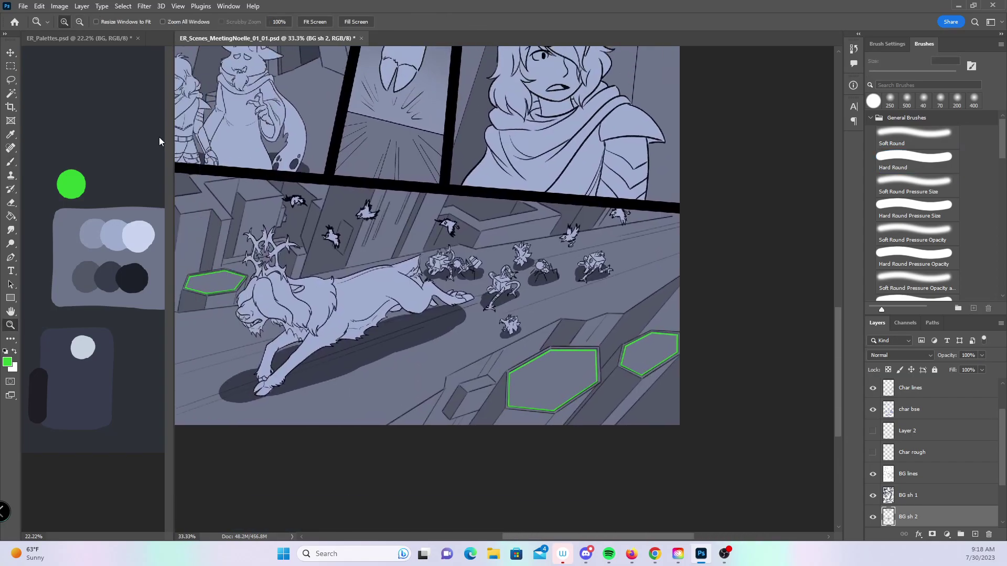
key("w")
left_click(650, 350, "shift")
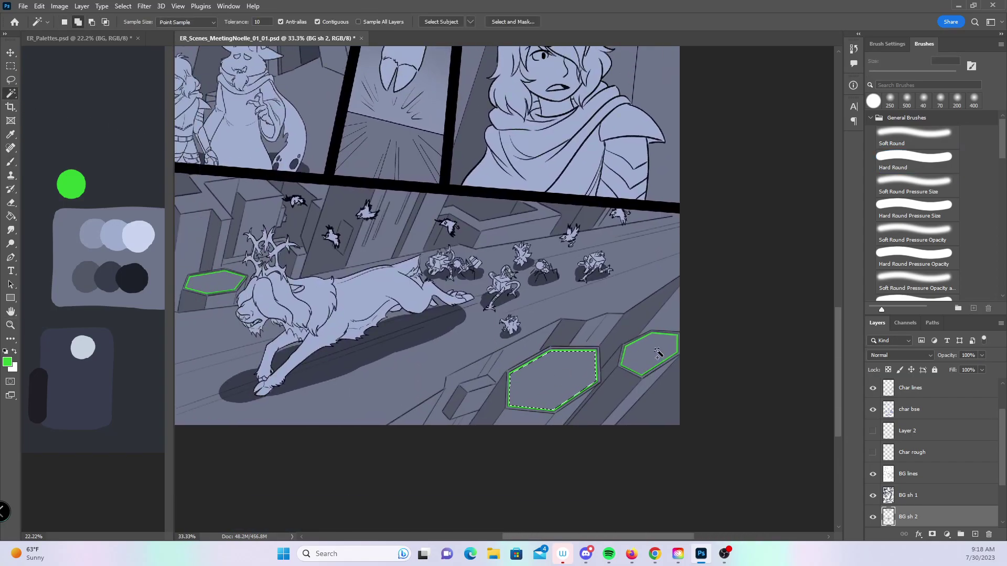
left_click(214, 284, "shift")
left_click_drag(439, 193, 458, 385)
left_click_drag(431, 196, 467, 490)
left_click(570, 229, "shift")
left_click(604, 204, "shift")
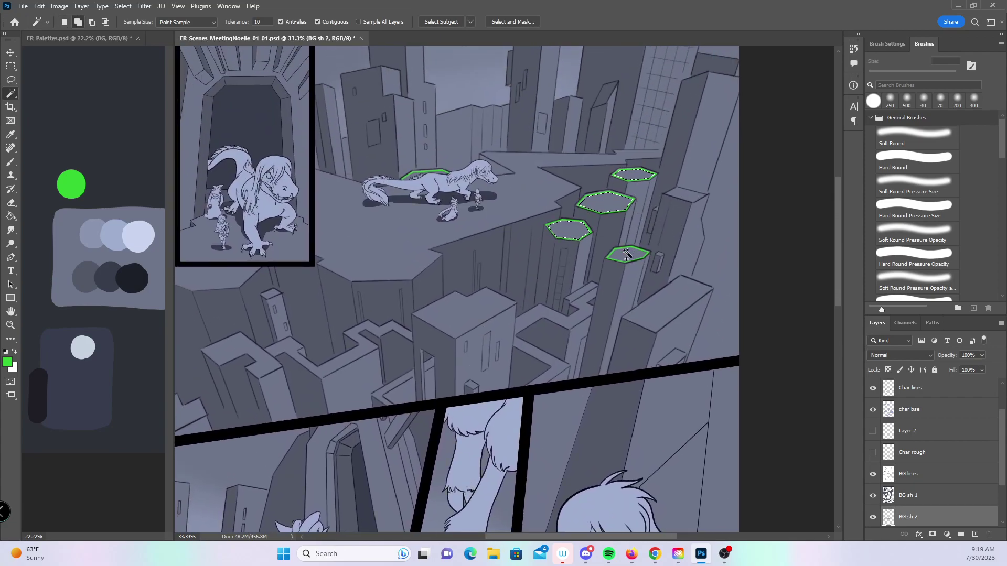
left_click_drag(507, 377, 630, 158)
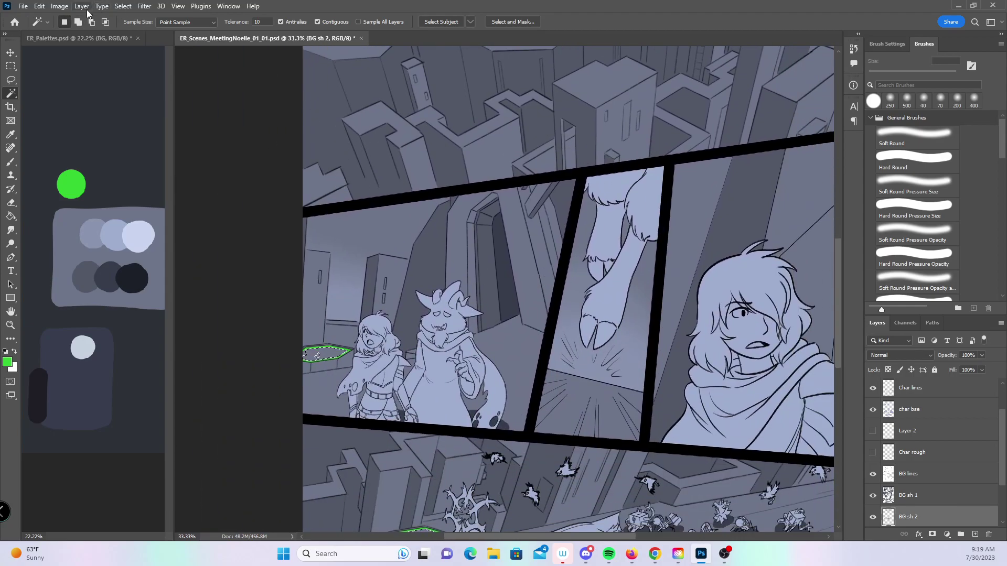
- Expand the combined hexagon selection so it extends under the green outlines
left_click(124, 6)
mouse_move(167, 169)
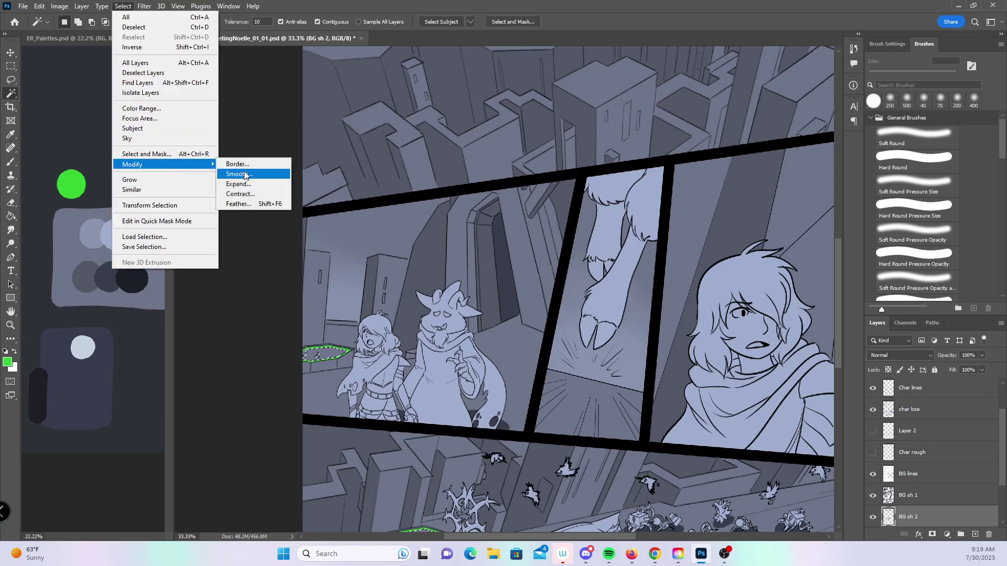
left_click(278, 185)
left_click(556, 186)
- Fill the selected hexagon tops in the two-character panel and the top panel with green using a 175 px Hard Round brush
key("b")
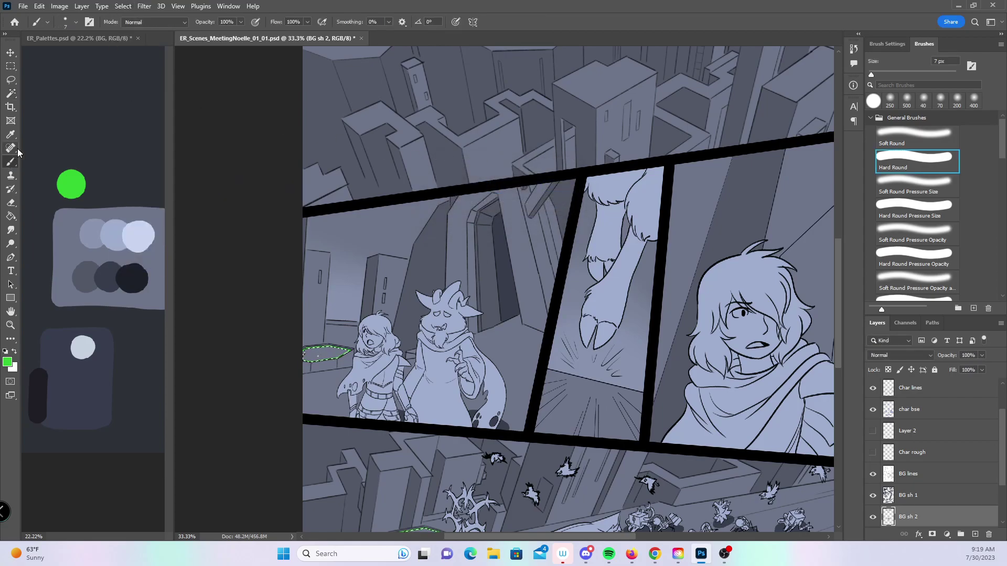
key("bracketright")
key("bracketright")
key("bracketright")
key("bracketright")
key("bracketright")
key("bracketright")
key("bracketright")
key("bracketright")
key("bracketright")
key("bracketright")
key("bracketright")
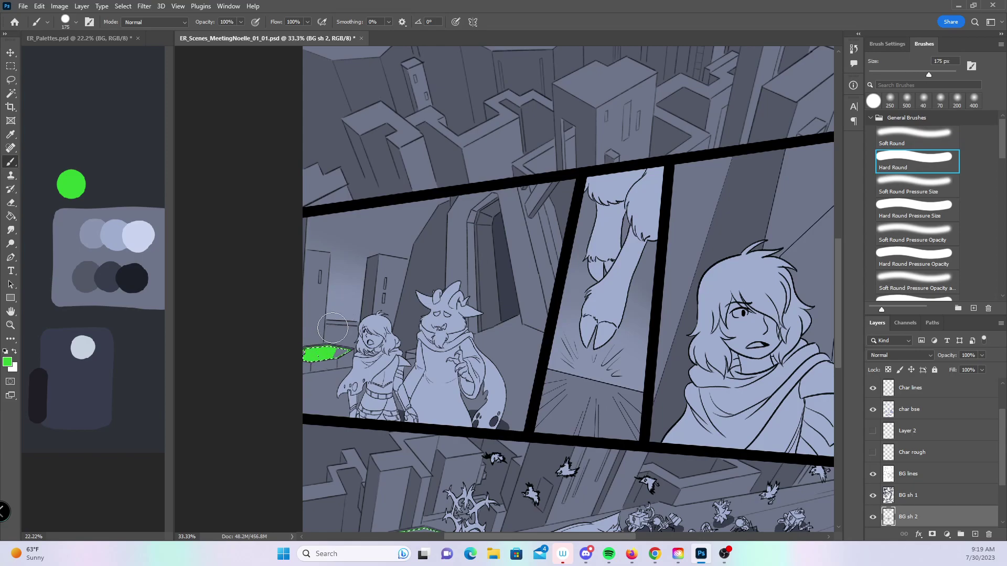
left_click_drag(612, 228, 552, 284)
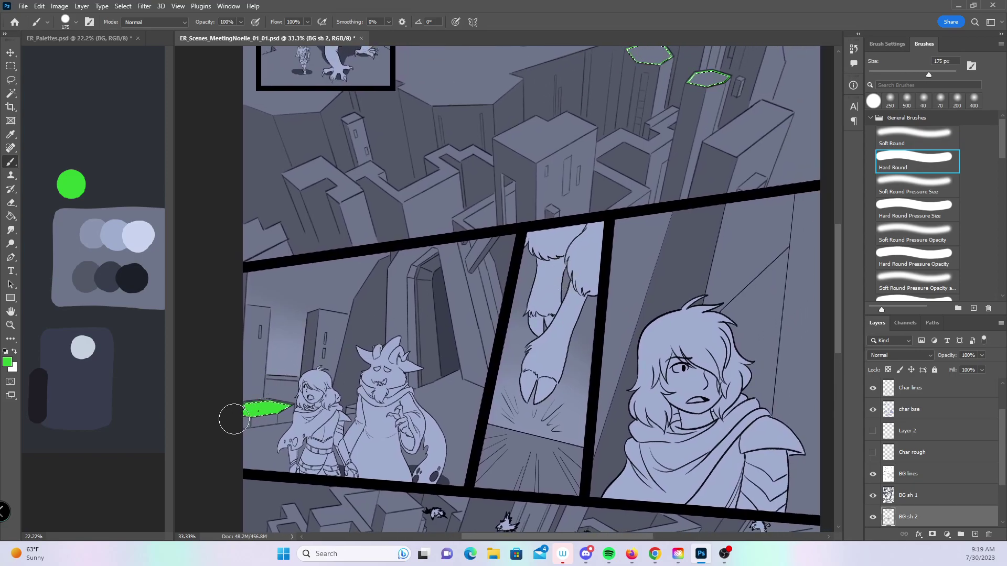
left_click_drag(382, 328, 329, 416)
mouse_move(592, 147)
left_mouse_down()
mouse_move(564, 163)
mouse_move(598, 125)
mouse_move(648, 194)
mouse_move(453, 92)
left_mouse_up()
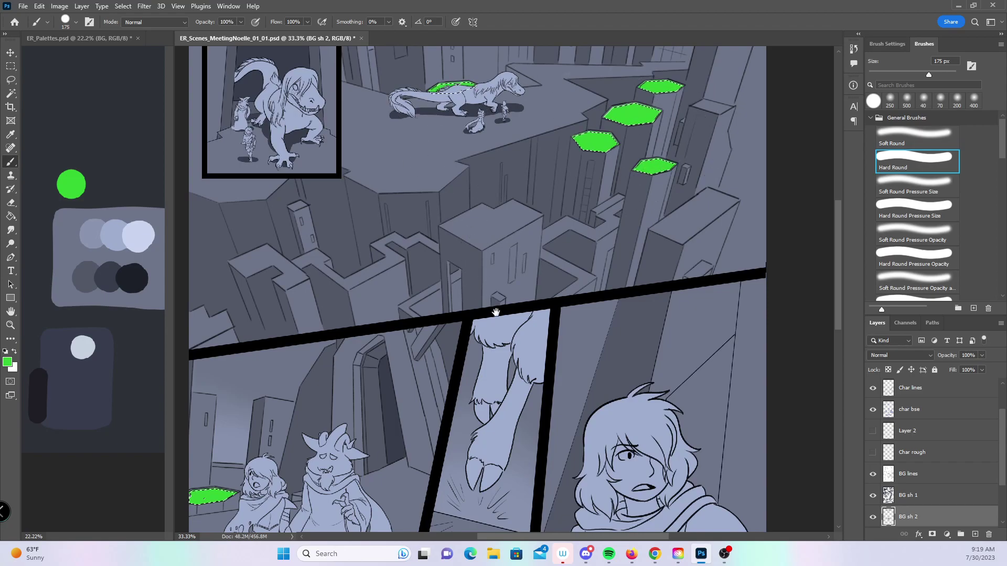
left_click_drag(584, 318, 496, 463)
- Paint the selected hexagon tops in the bottom panel solid green
scroll(495, 462, "down", 10)
scroll(445, 393, "left", 3)
left_click_drag(356, 331, 392, 322)
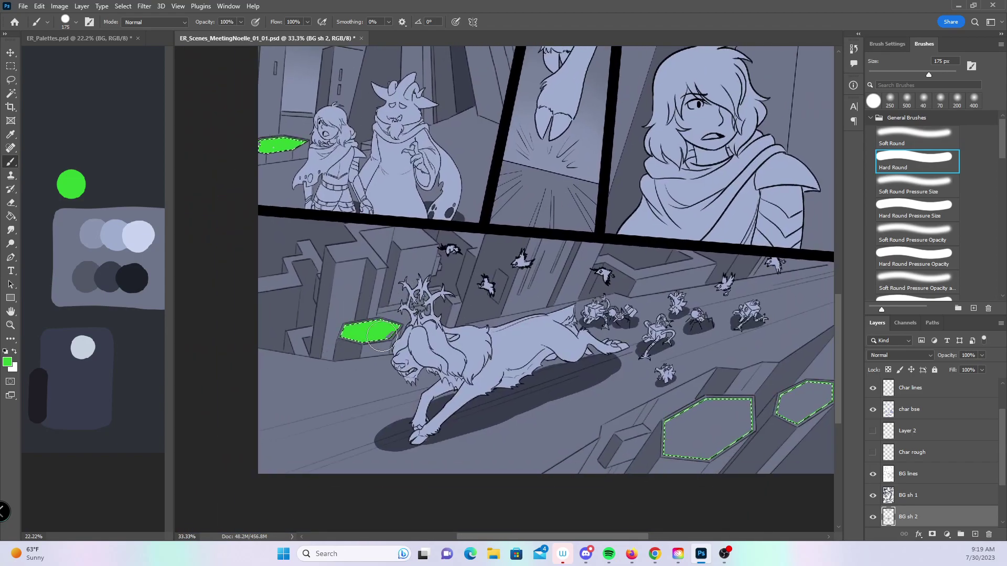
left_click_drag(667, 411, 775, 459)
mouse_move(467, 320)
left_mouse_down()
mouse_move(410, 376)
mouse_move(501, 401)
left_mouse_up()
- Touch up the unfilled spots on the platform beside the scarfed character in green with a 25 px brush
key("z")
left_click(336, 229)
left_click(359, 232)
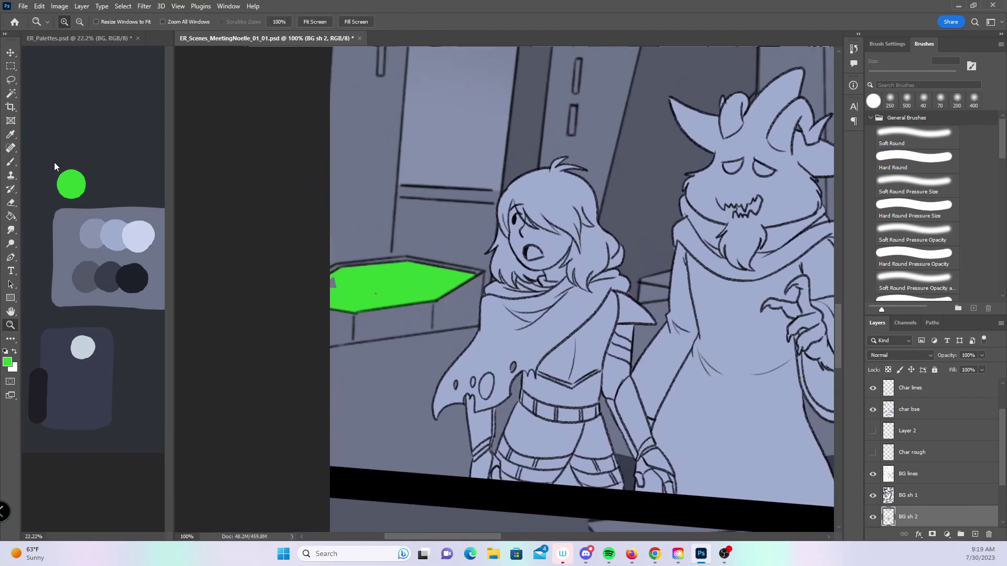
key("b")
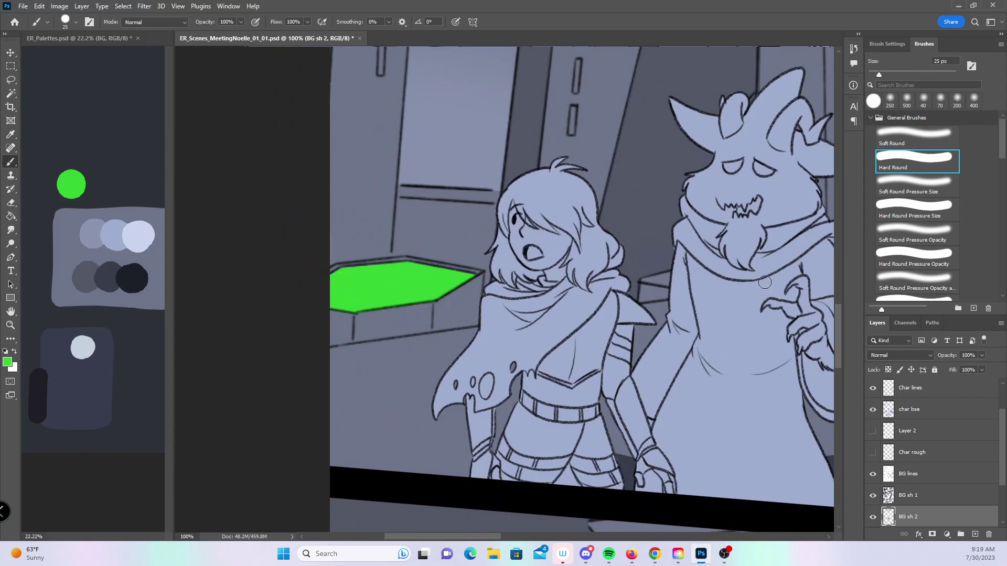
- Check the green tops across the whole page and save the file
key("z")
left_click(760, 314, "alt")
left_click(760, 325, "alt")
left_click(760, 330, "alt")
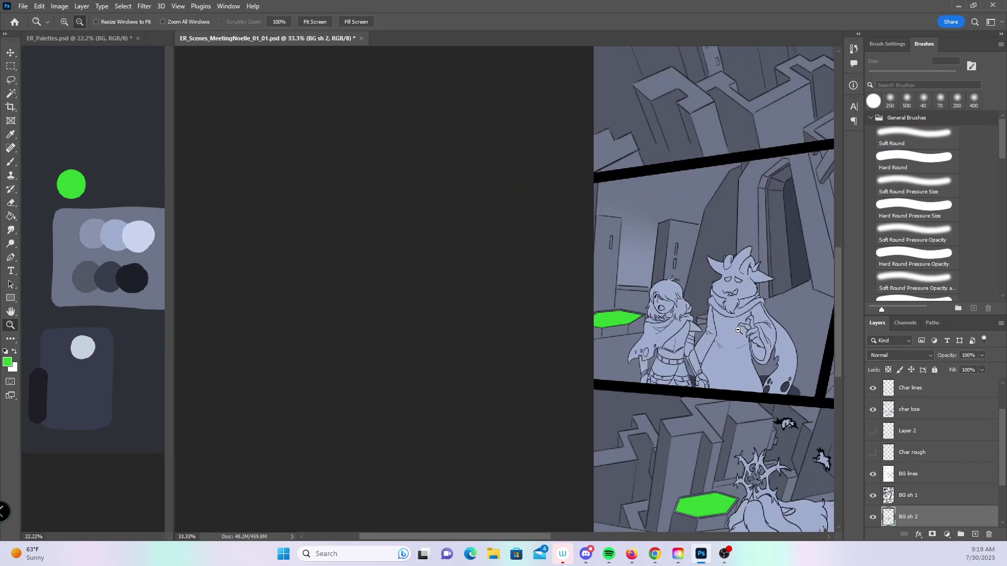
left_click(760, 336, "alt")
left_click(771, 358, "alt")
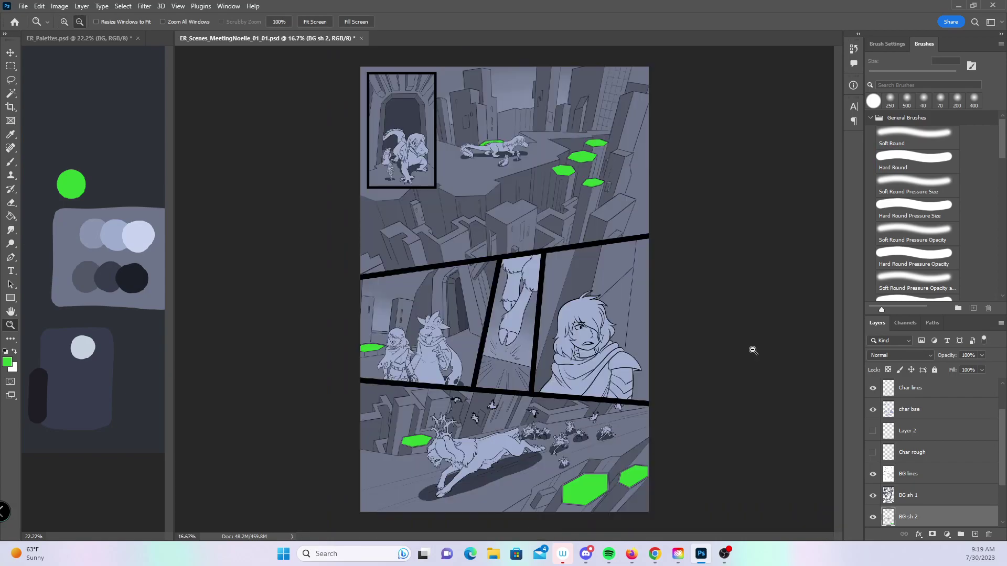
left_click(609, 344)
left_click_drag(842, 264, 834, 226)
key("ctrl+s")
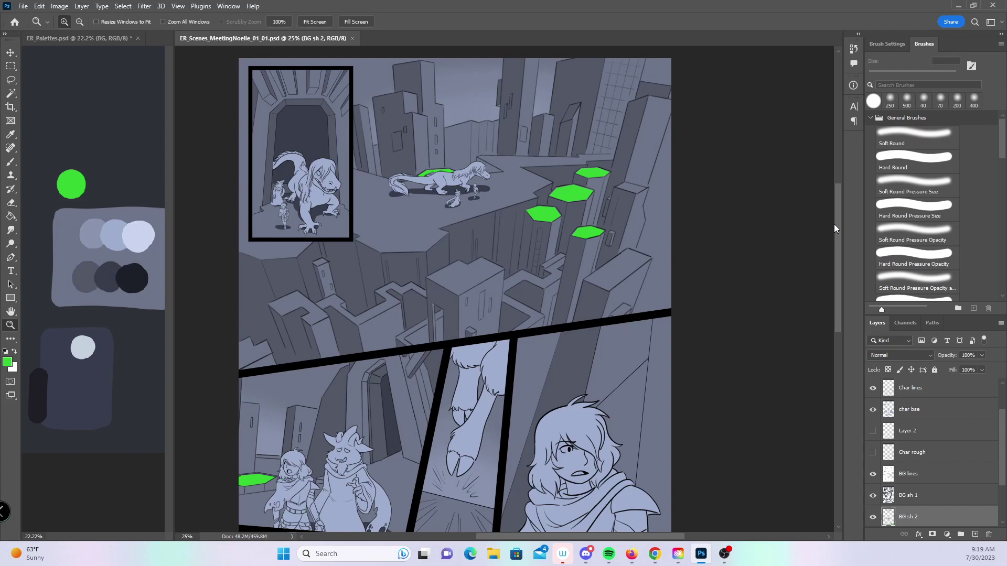
- On the BG sh 1 layer, outline the triangular cliff face beside the long-tailed creature's head in the dark shadow grey with a 9 px brush
scroll(530, 136, "up", 4)
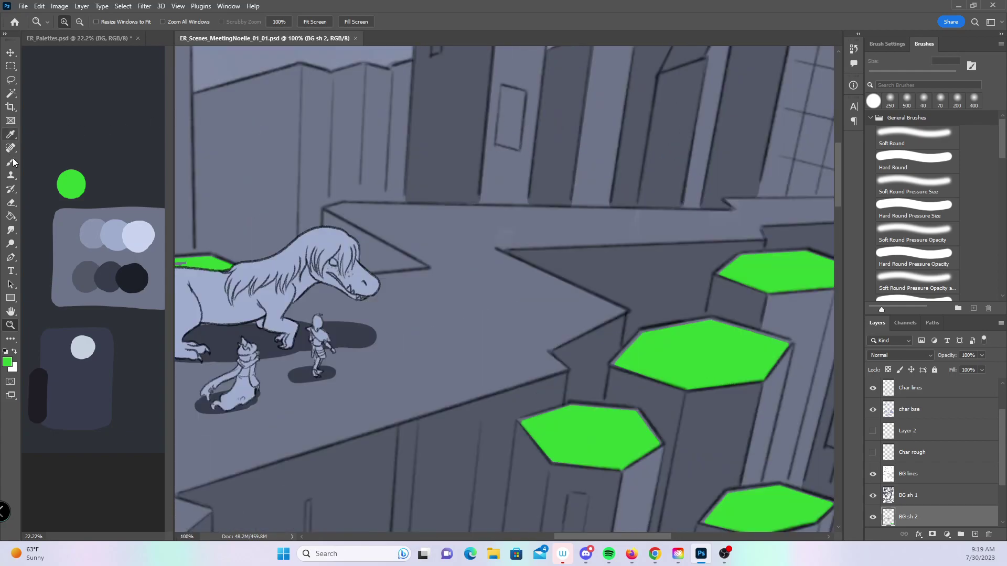
left_click(12, 162)
left_click(490, 442, "alt")
left_click(915, 495)
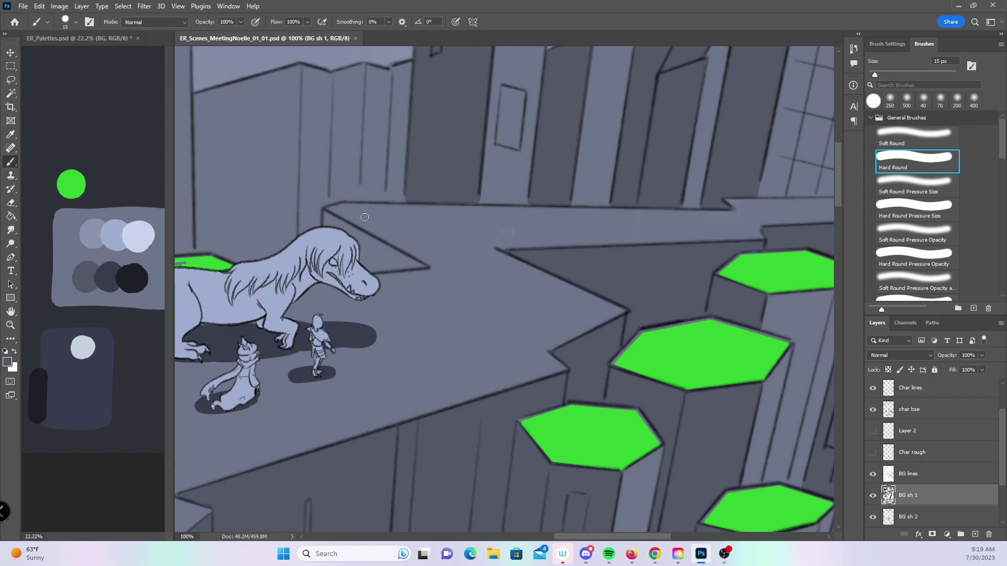
left_click_drag(404, 251, 420, 265)
left_click(329, 278, "shift")
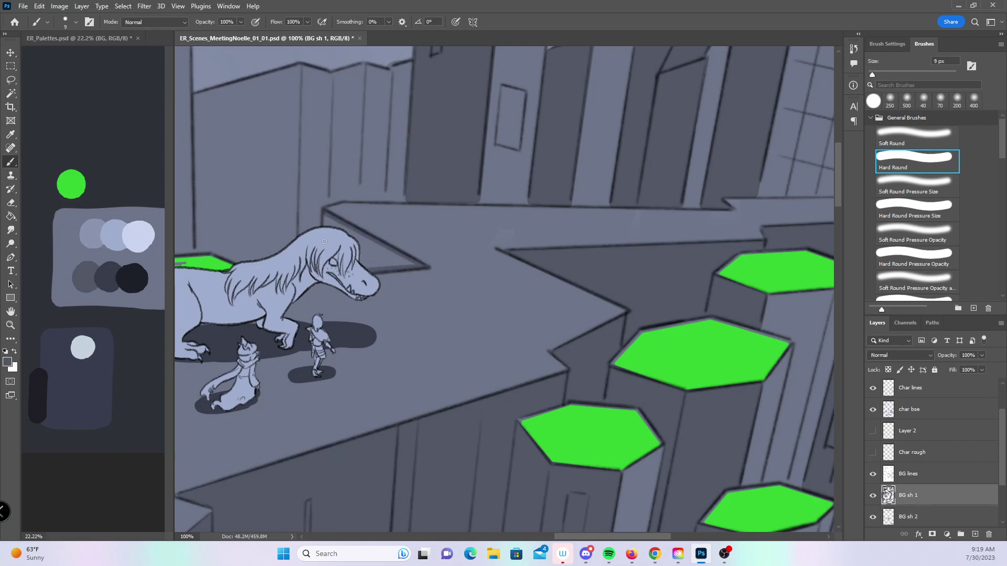
- Select the inside of the outlined triangular cliff face, expand the selection, paint it dark grey with a 90 px brush and deselect
left_click(12, 93)
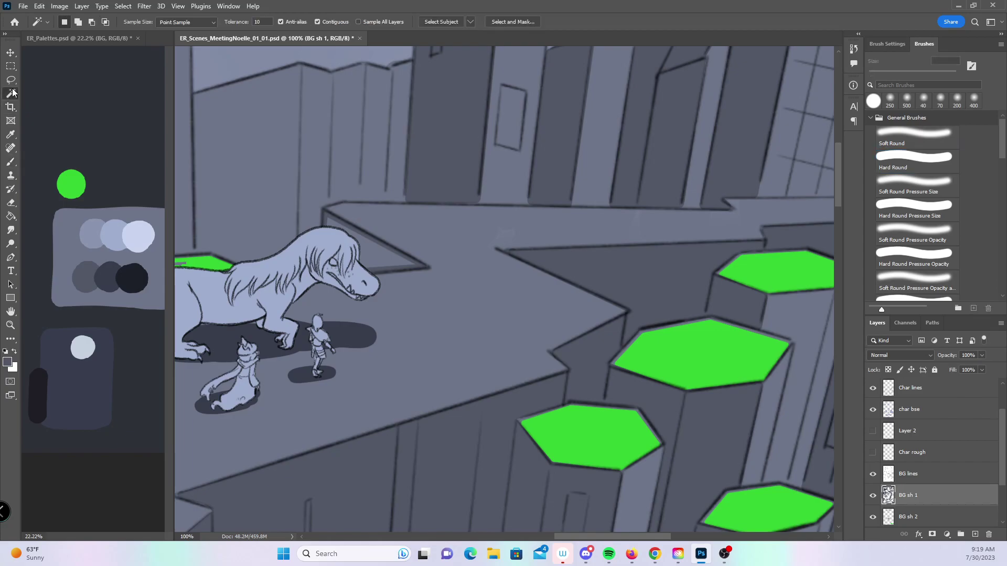
left_click(124, 6)
mouse_move(164, 163)
left_click(247, 185)
key("Return")
key("b")
key("bracketright")
key("bracketright")
key("bracketright")
key("bracketright")
key("bracketright")
key("bracketright")
key("bracketright")
key("bracketright")
key("bracketright")
key("bracketright")
key("bracketright")
key("bracketright")
mouse_move(335, 210)
left_mouse_down()
mouse_move(370, 212)
mouse_move(431, 297)
left_mouse_up()
key("ctrl+d")
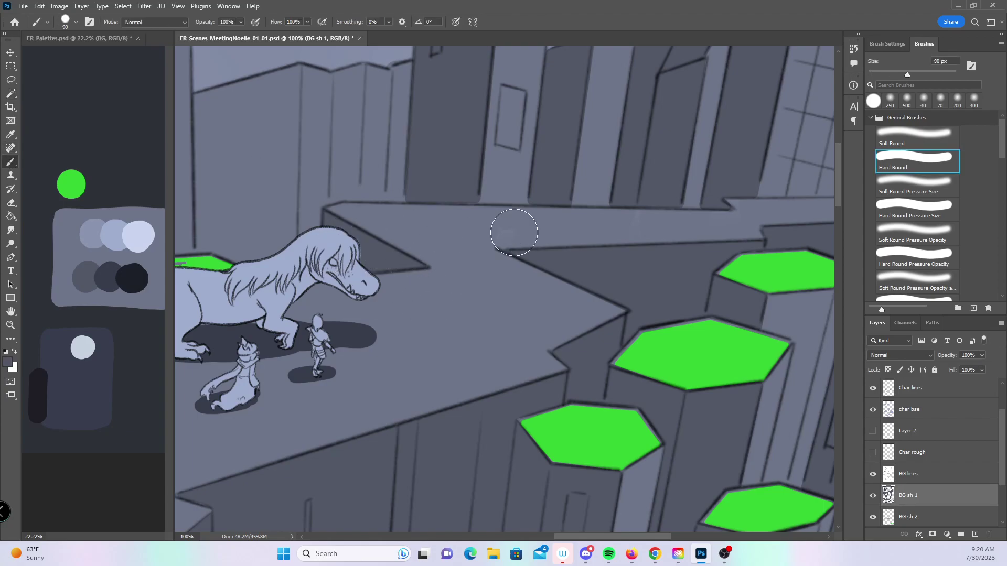
- Save the page with the added cliff shadow and review the top panel
key("z")
left_click(618, 288, "alt")
left_click(621, 293, "alt")
left_click(622, 295, "alt")
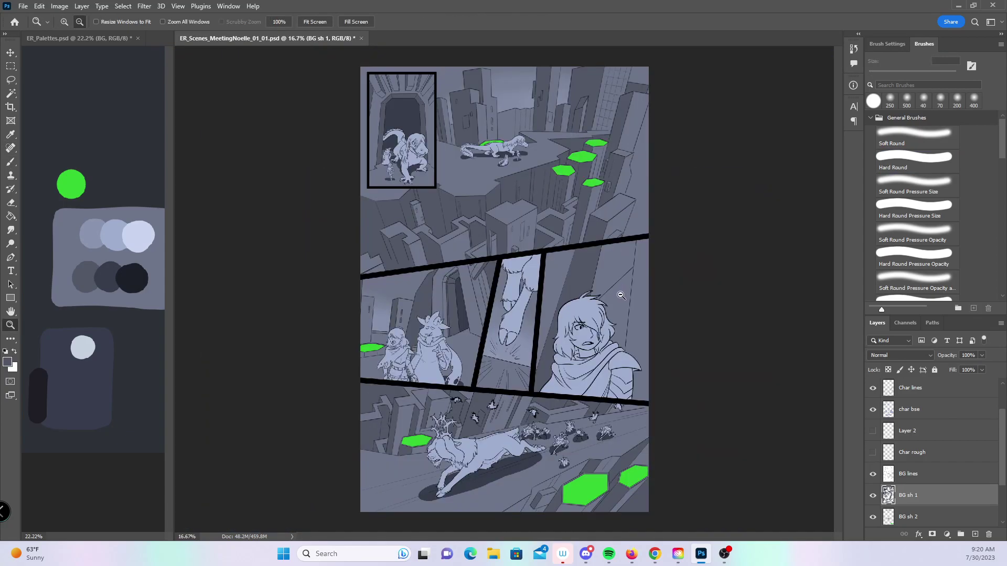
left_click(590, 285)
key("ctrl+s")
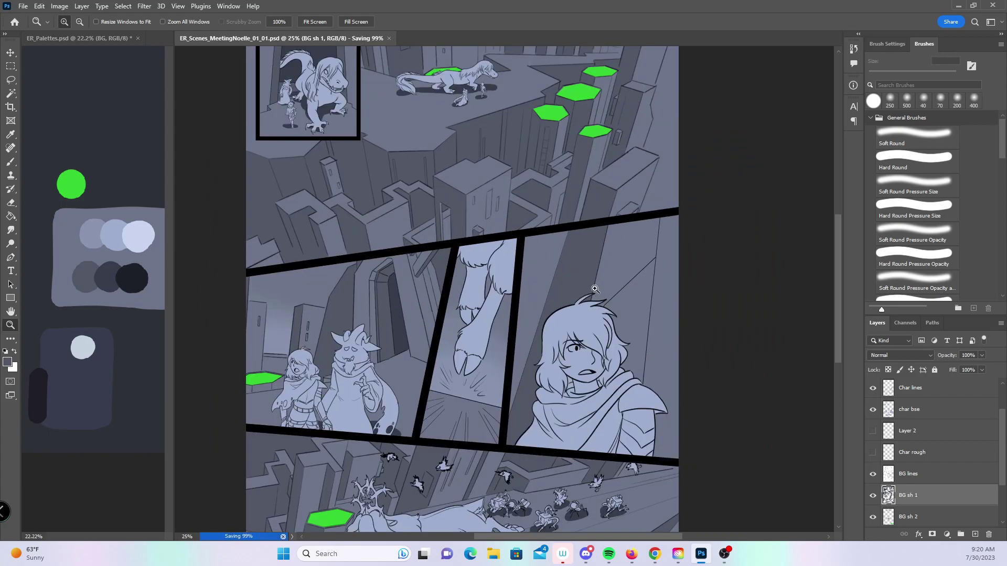
left_click_drag(839, 247, 835, 211)
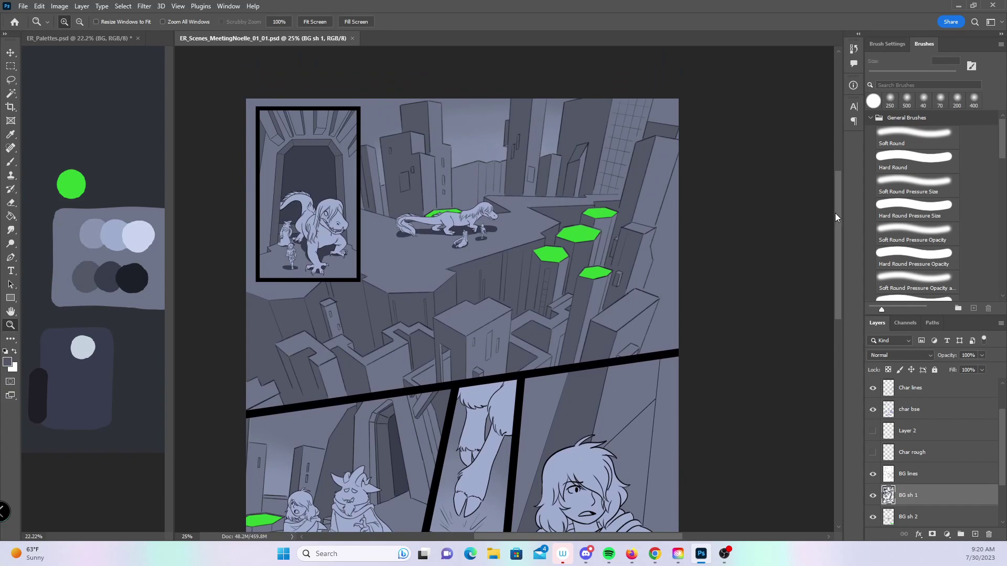
- Add a layer named BG sh 3 above BG sh 1 and lasso the entire top panel
left_click(975, 536)
double_click(906, 496)
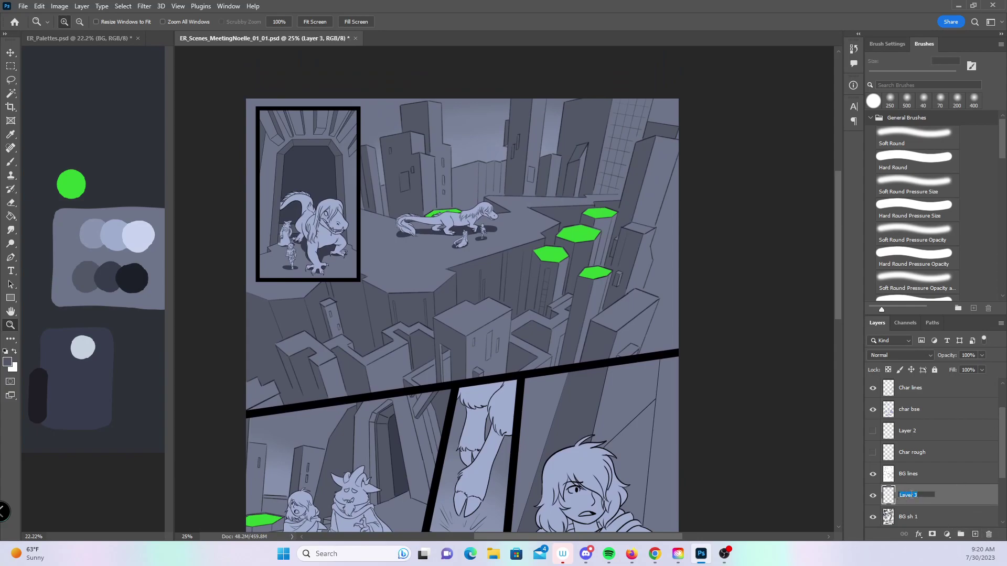
type("BG sh 3")
key("Return")
left_click(11, 82)
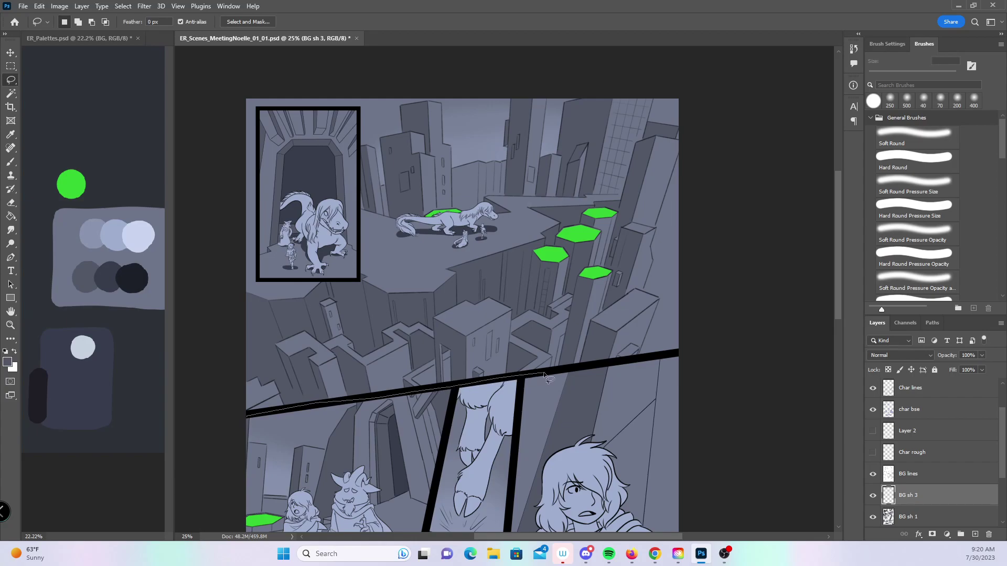
mouse_move(697, 352)
left_mouse_down()
mouse_move(502, 55)
mouse_move(186, 331)
mouse_move(236, 419)
left_mouse_up()
- Load the CarlsonSoft brush with a dark palette shade at 56% opacity and set the BG sh 3 layer to Multiply
left_click(10, 163)
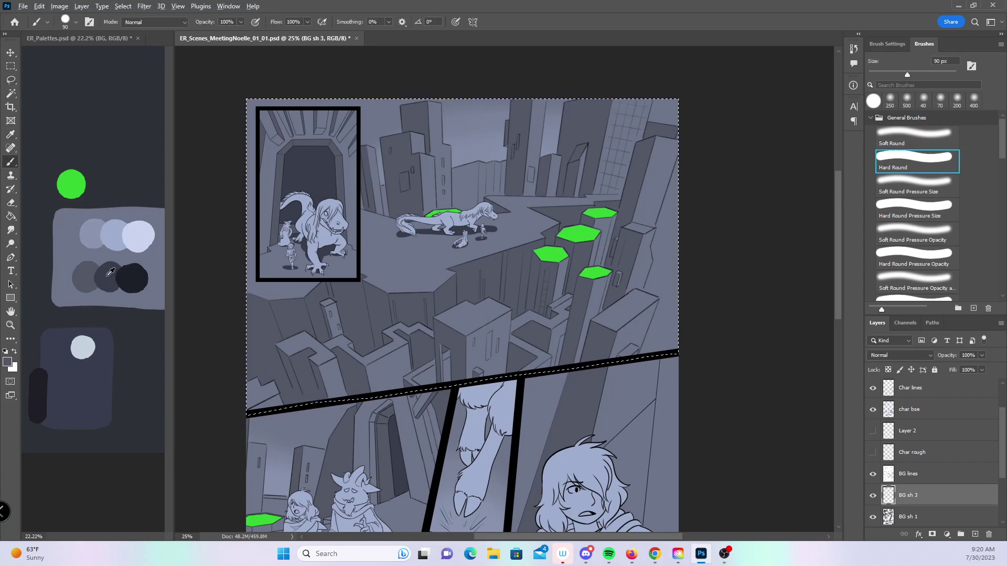
left_click_drag(1002, 137, 1000, 228)
left_click(915, 213)
key("5")
key("6")
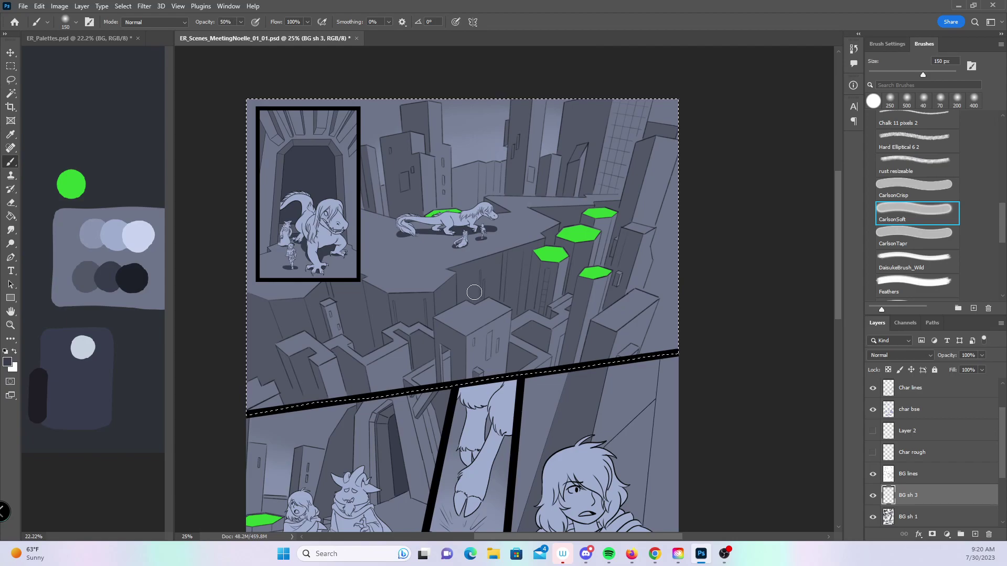
left_click(899, 356)
left_click(893, 326)
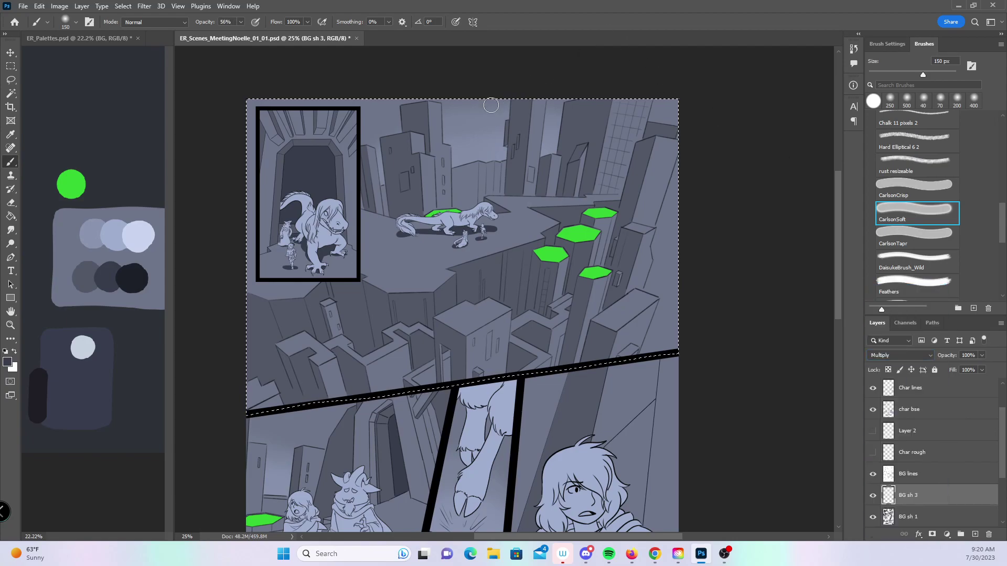
- Paint soft dark shading over the chasm and lower cliffs of the top panel with a 1400 px brush
key("bracketright")
key("bracketright")
key("bracketright")
key("bracketright")
key("bracketright")
key("bracketright")
key("bracketright")
key("bracketright")
key("bracketright")
key("bracketright")
key("bracketright")
key("bracketright")
key("bracketright")
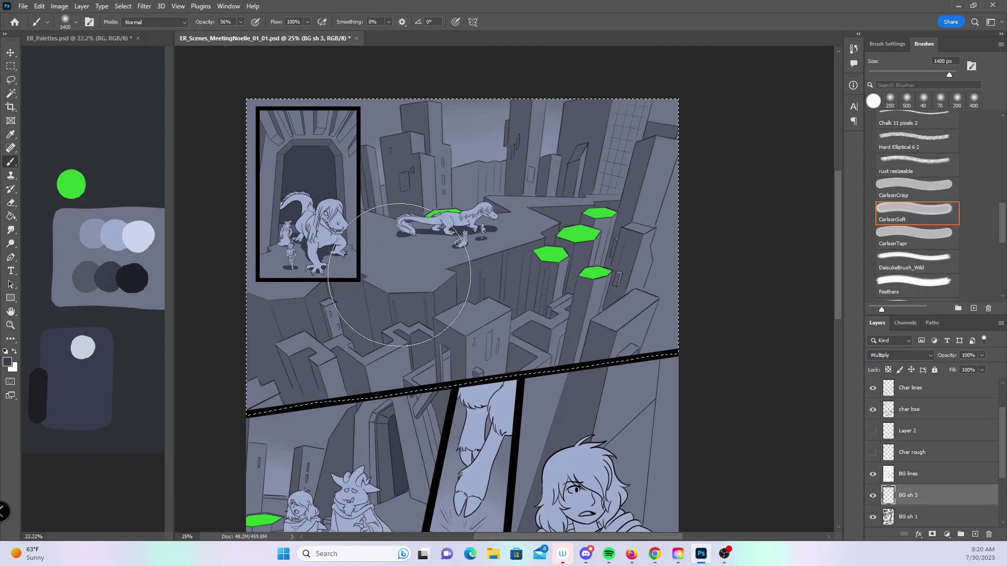
mouse_move(399, 387)
left_mouse_down()
mouse_move(707, 305)
mouse_move(753, 259)
left_mouse_up()
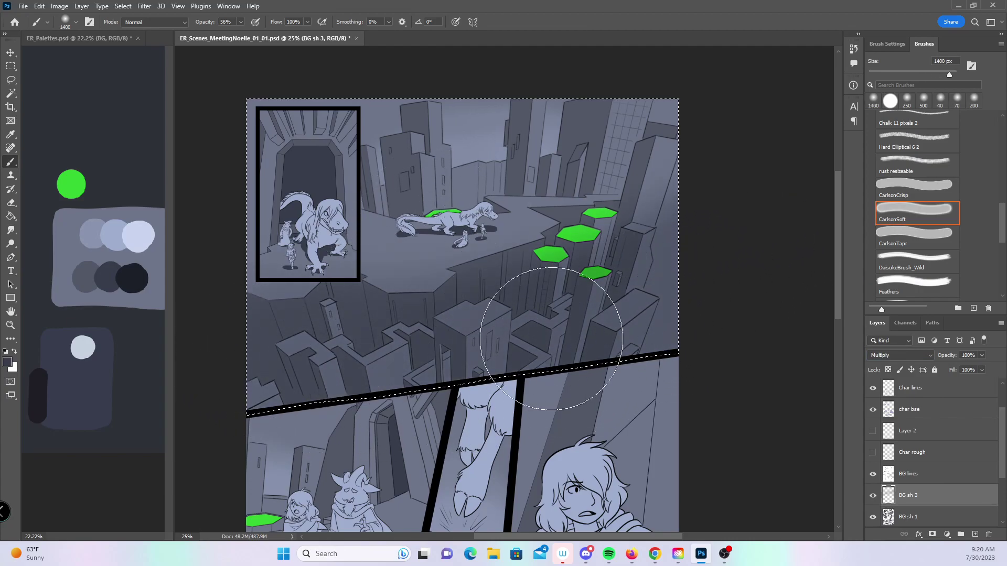
mouse_move(380, 410)
left_mouse_down()
mouse_move(699, 324)
mouse_move(759, 224)
left_mouse_up()
mouse_move(256, 436)
left_mouse_down()
mouse_move(393, 446)
mouse_move(669, 381)
left_mouse_up()
- Deepen the shading along the top panel's right edge and lower border with a 900 px brush
key("bracketleft")
key("bracketleft")
key("bracketleft")
key("bracketleft")
key("bracketleft")
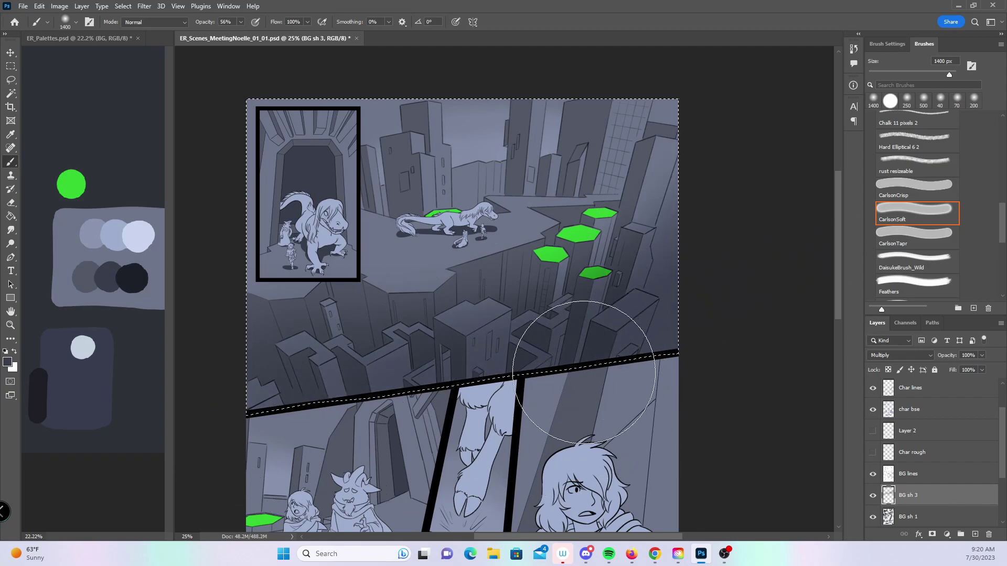
left_click(700, 294)
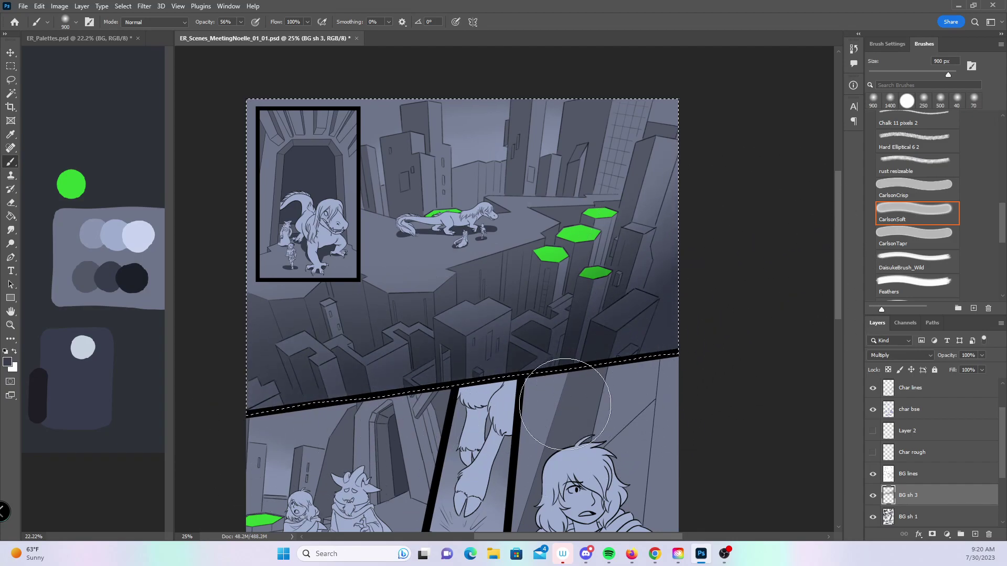
mouse_move(226, 366)
left_mouse_down()
mouse_move(398, 439)
mouse_move(629, 376)
left_mouse_up()
- Replace the selection with a lasso around the bottom panel and softly darken its upper cliffs and lower right corner
mouse_move(665, 528)
left_mouse_down()
mouse_move(665, 154)
mouse_move(667, 190)
left_mouse_up()
key("l")
key("ctrl+d")
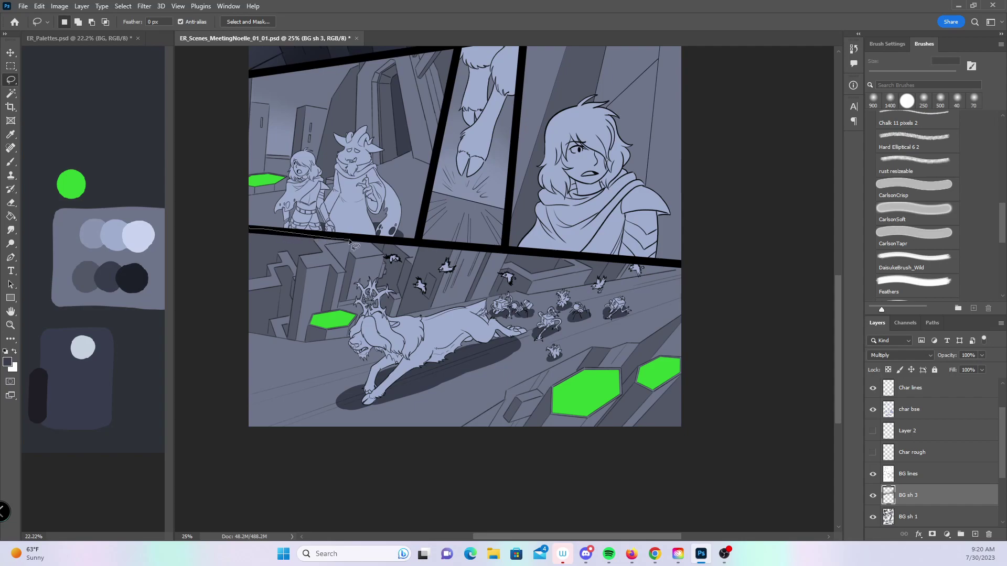
mouse_move(627, 261)
left_mouse_down()
mouse_move(729, 355)
mouse_move(634, 481)
mouse_move(247, 466)
mouse_move(231, 451)
left_mouse_up()
key("b")
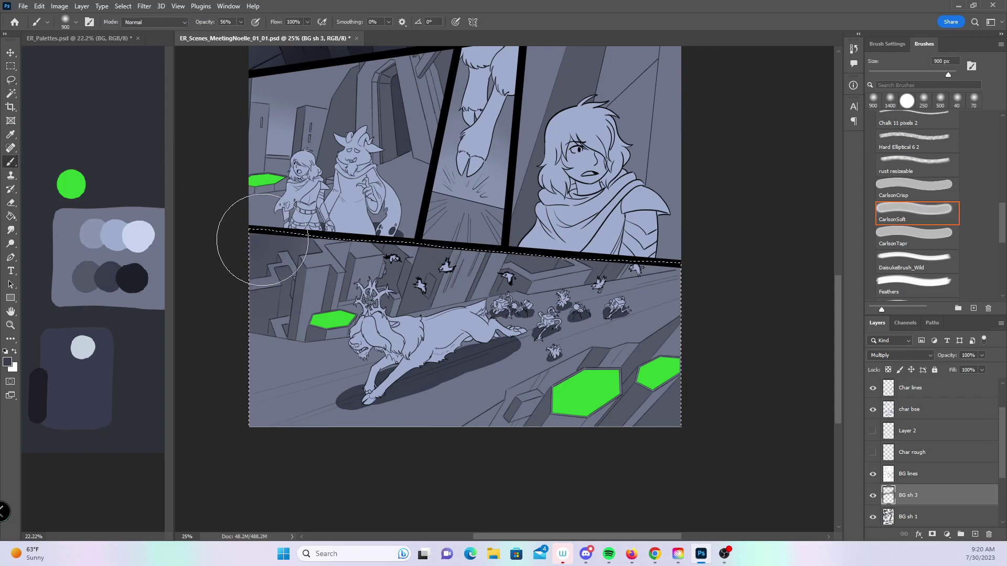
left_click_drag(644, 468, 743, 409)
left_click_drag(566, 493, 817, 399)
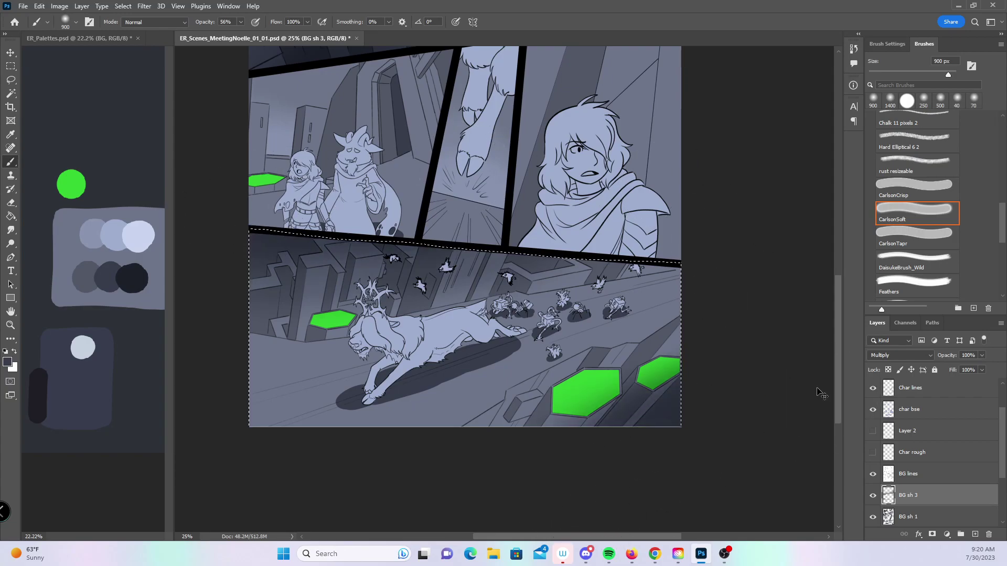
- Check the soft shading across the whole page and save the file
key("z")
left_click(730, 299, "alt")
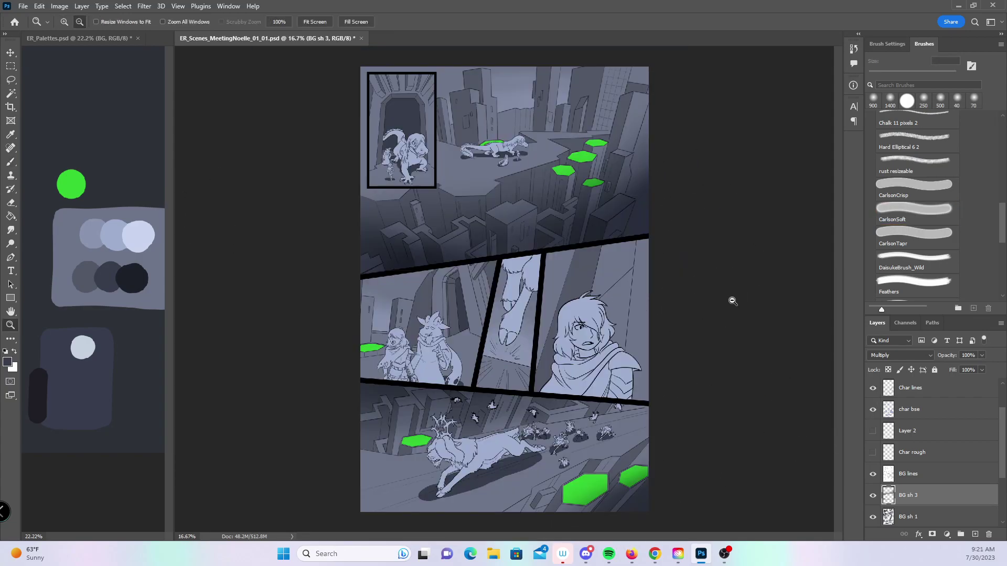
left_click(694, 317)
left_click_drag(676, 220, 699, 369)
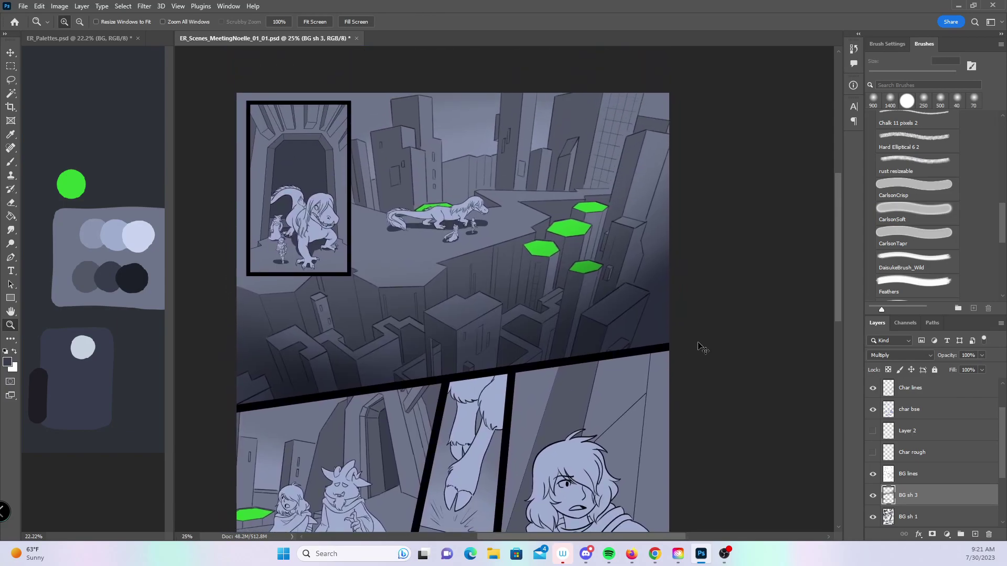
key("ctrl+s")
- Open the next page, ER_Scenes_MeetingNoelle_01_02
left_click(65, 353)
left_click(19, 10)
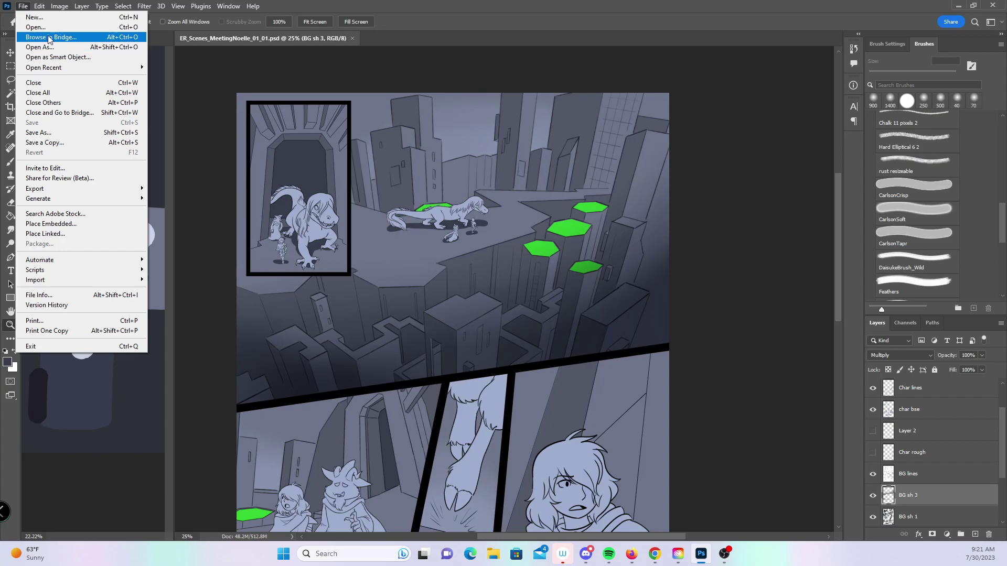
left_click(51, 29)
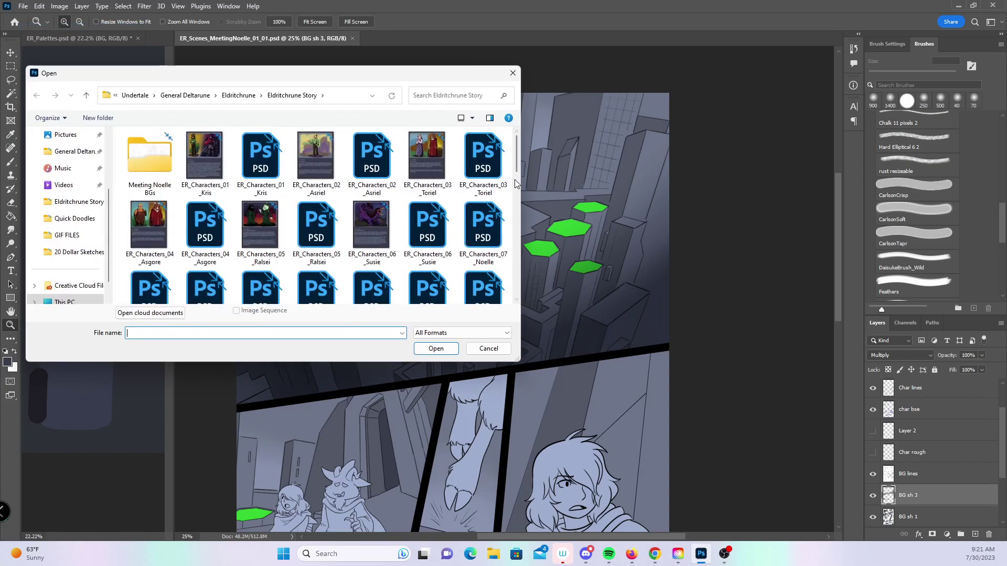
scroll(332, 180, "down", 2)
left_click(331, 180)
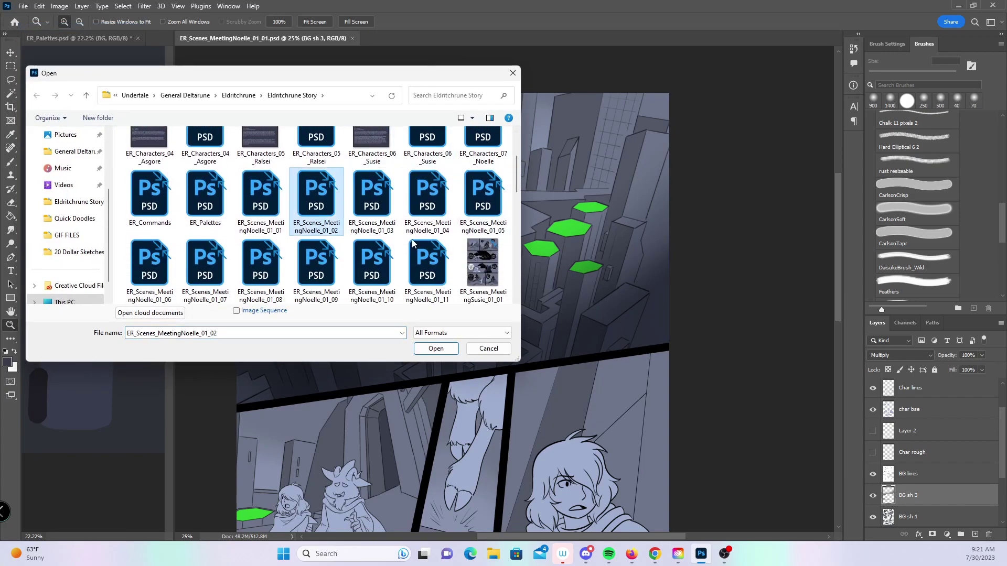
left_click(436, 349)
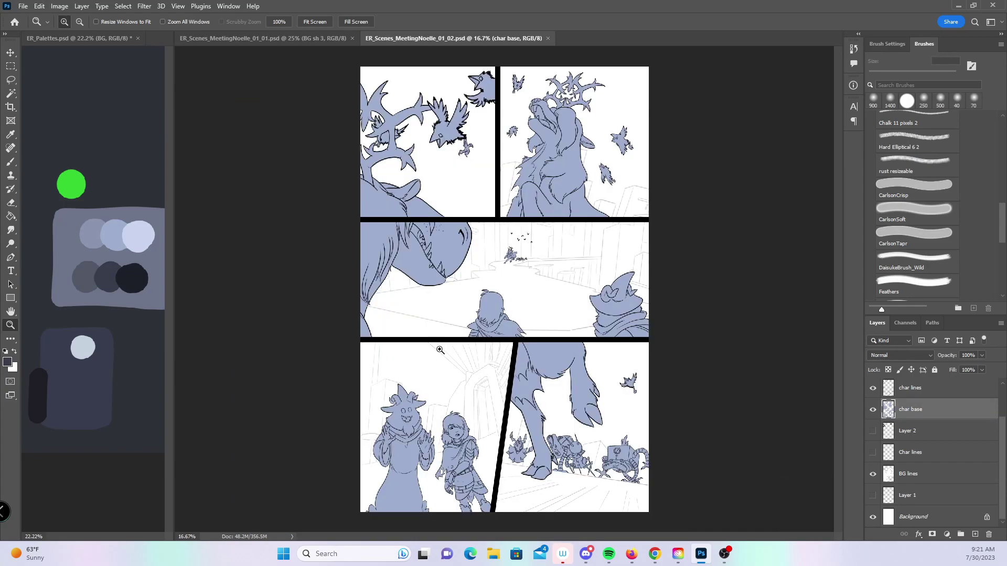
- Raise the BG lines layer's opacity to 100%
left_click(936, 475)
left_click(981, 355)
left_click_drag(965, 375, 972, 368)
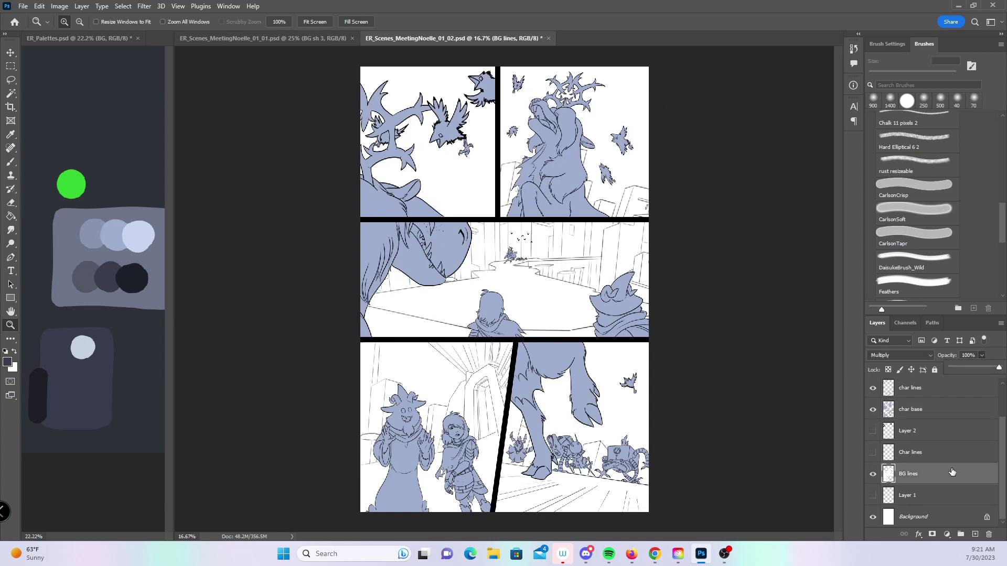
- Add a layer named BG base beneath BG lines and fill it with the mid grey-blue from the palette file
left_click(934, 498)
left_click(974, 534)
double_click(910, 495)
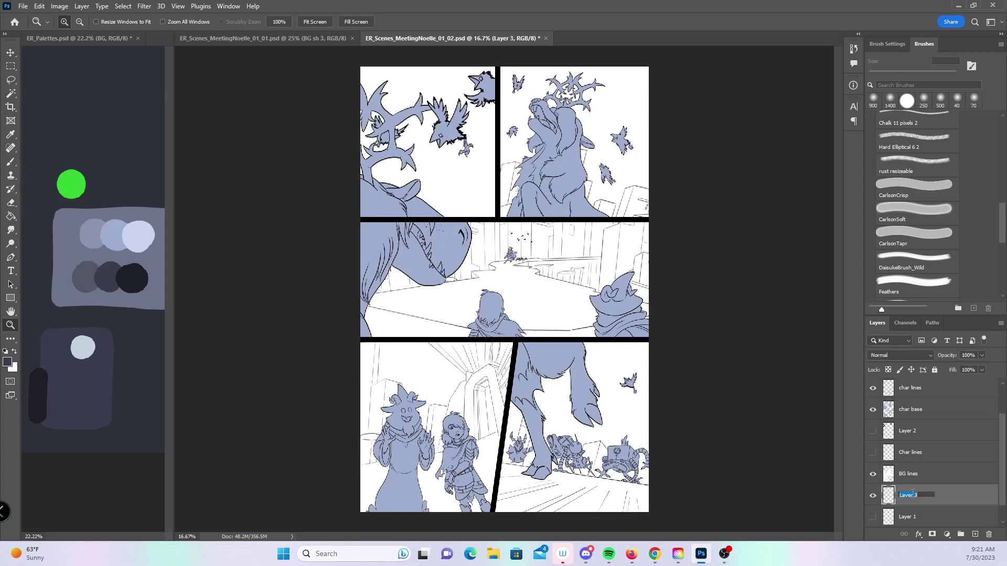
type("bo")
key("Return")
left_click(10, 162)
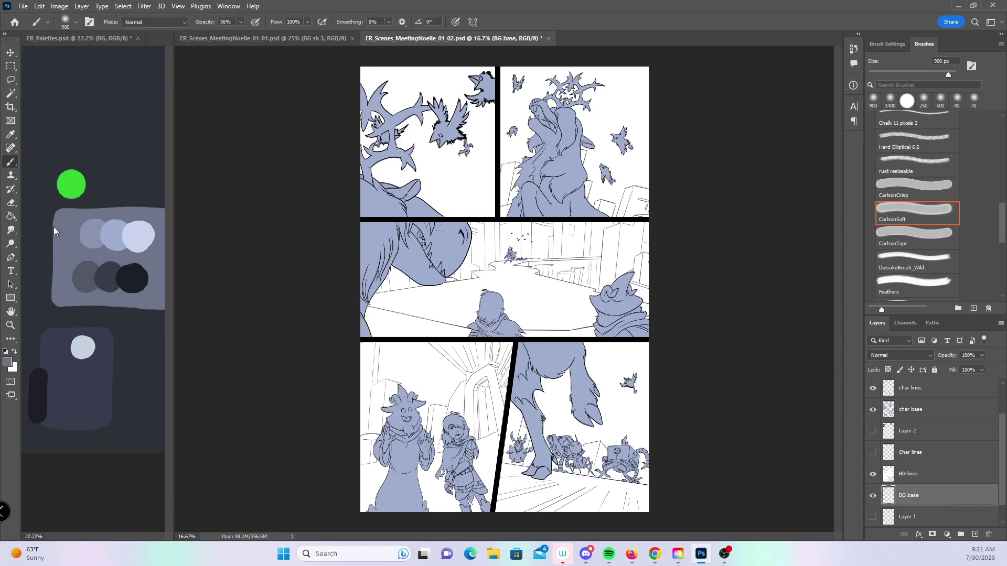
left_click(11, 215)
left_click(549, 313)
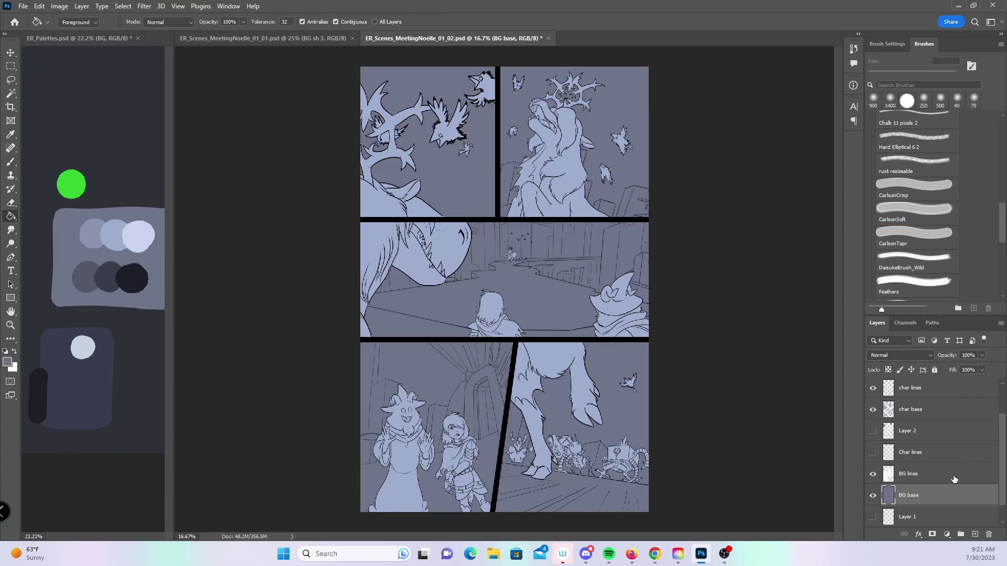
- Add a layer named BG sh 1 above BG base and load the Hard Round brush with the palette's dark shadow grey
left_click(975, 534)
double_click(907, 496)
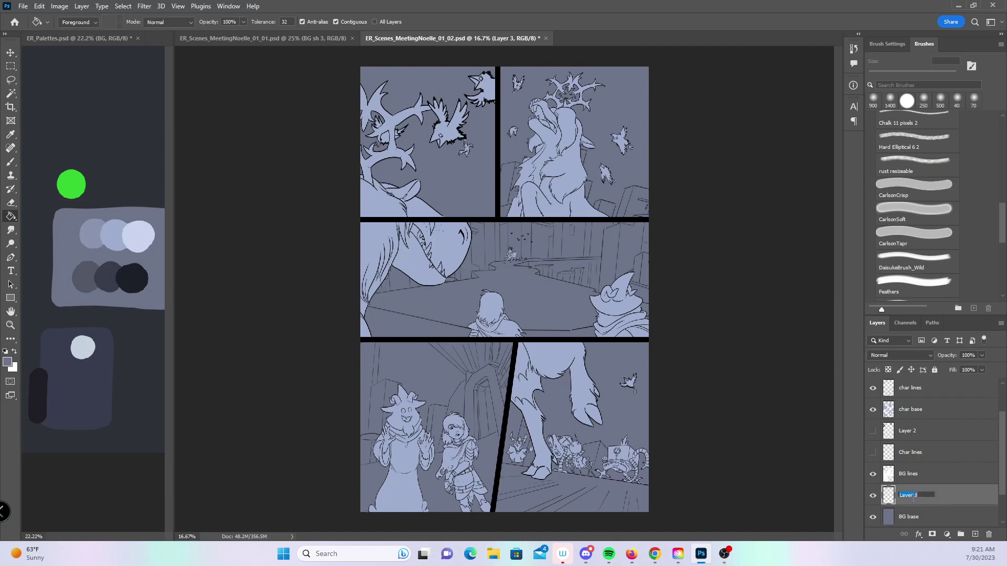
type("BG")
key("Return")
scroll(1002, 217, "up", 10)
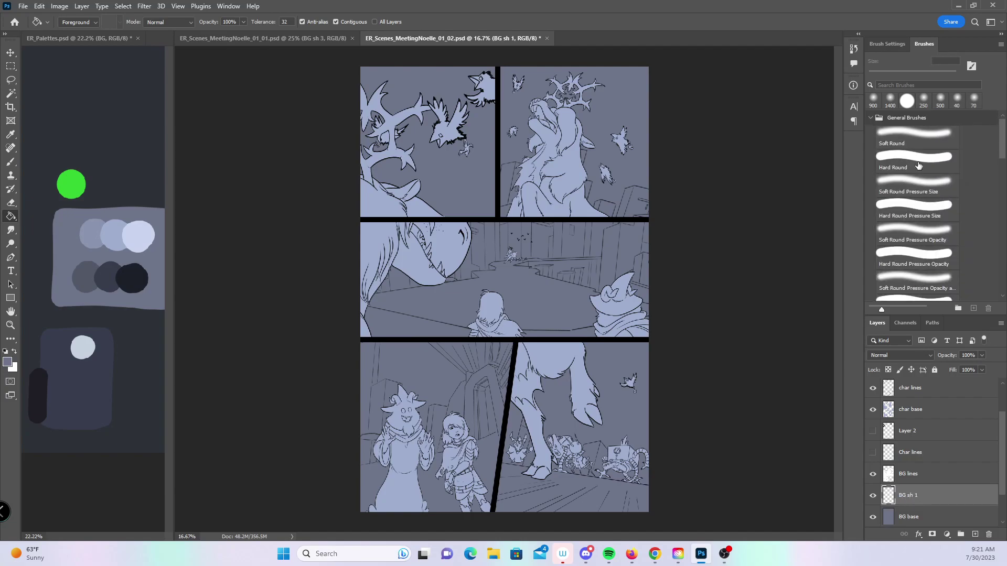
left_click(918, 166)
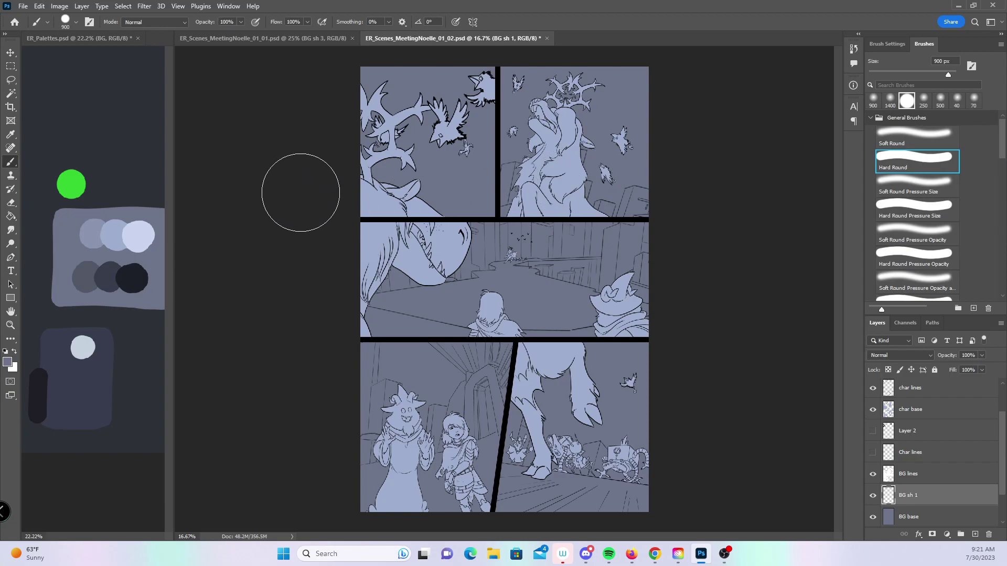
left_click(87, 278, "alt")
- Outline the face of the building left of the howling creature in dark shadow grey with a 20 px brush
key("z")
left_click(557, 250)
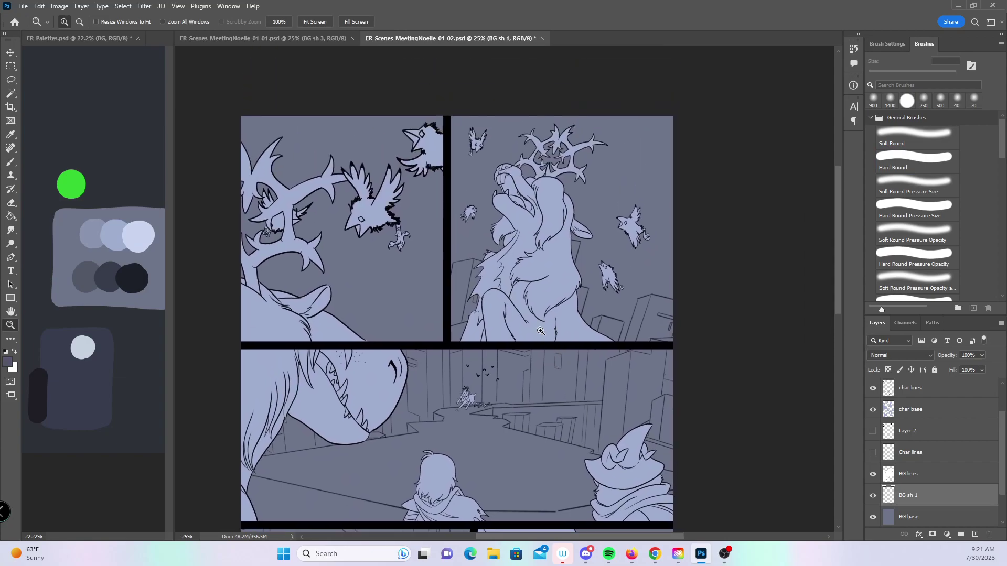
left_click(479, 317)
left_click(485, 314)
left_click(487, 315)
left_click_drag(470, 356, 470, 398)
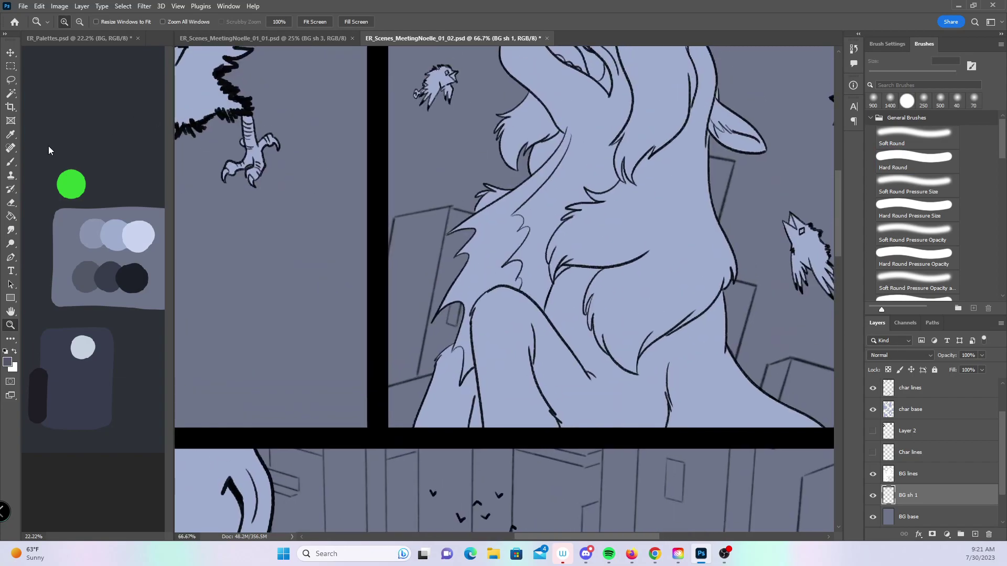
key("b")
key("bracketleft")
key("bracketleft")
key("bracketleft")
key("bracketleft")
left_click_drag(389, 280, 397, 219)
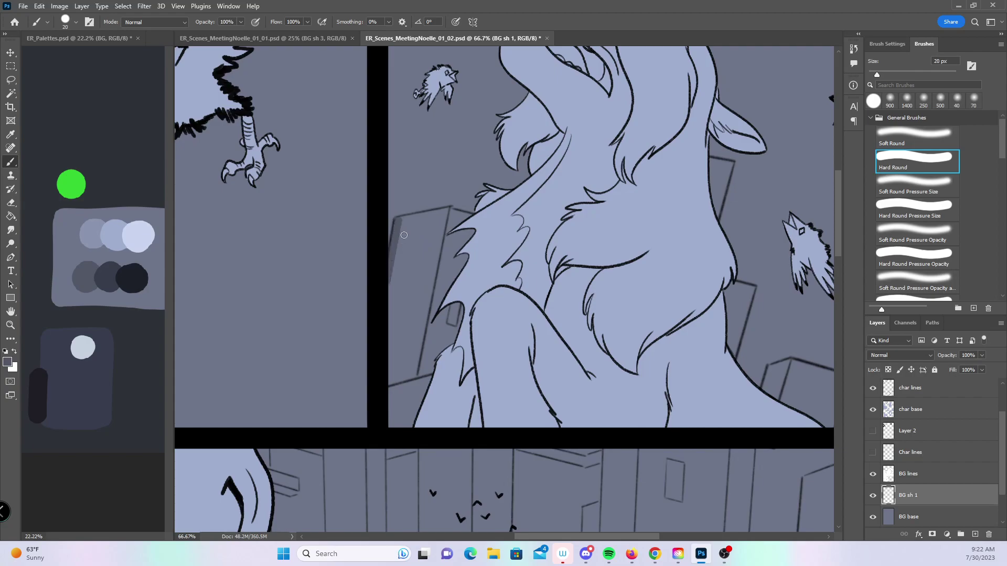
left_click(446, 209, "shift")
left_click(413, 376, "shift")
left_click(384, 383, "shift")
left_click(389, 278, "shift")
- Paint the small block's side face dark grey and outline the tall building's narrow side face, right of the howling creature
left_click_drag(813, 405, 530, 402)
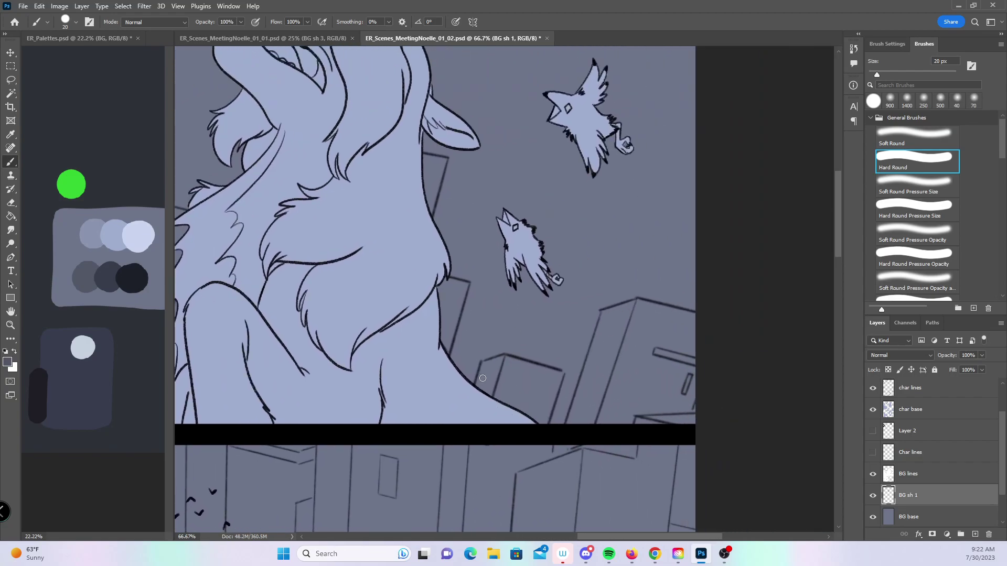
mouse_move(482, 372)
left_mouse_down()
mouse_move(502, 359)
mouse_move(485, 404)
mouse_move(487, 369)
mouse_move(485, 398)
left_mouse_up()
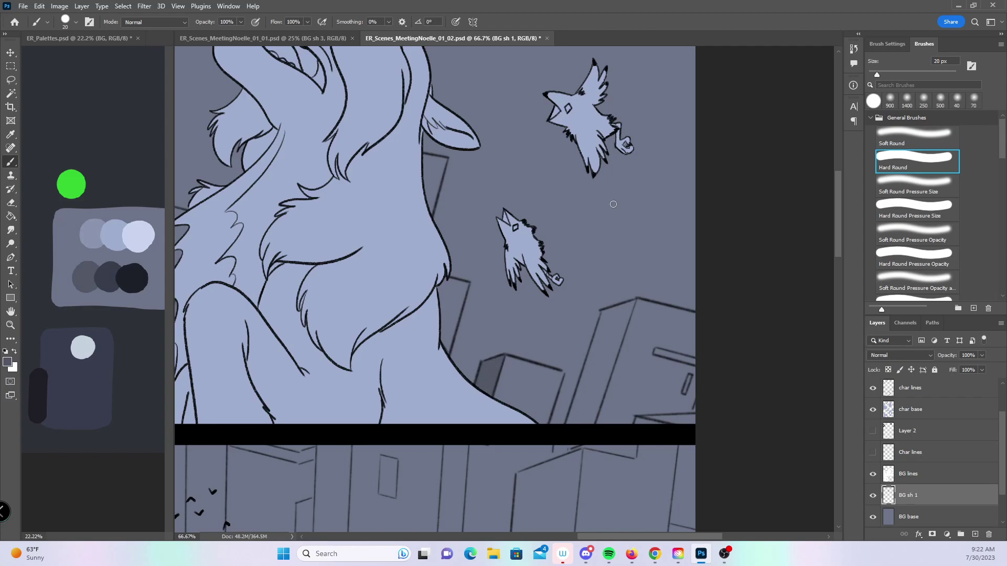
mouse_move(605, 314)
left_mouse_down()
mouse_move(568, 426)
mouse_move(595, 421)
mouse_move(577, 422)
left_mouse_up()
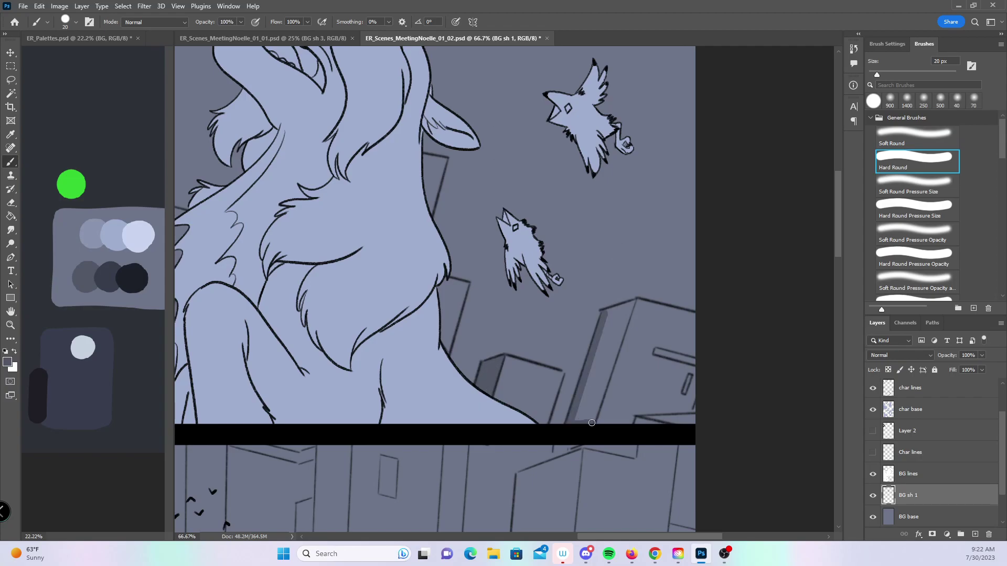
left_click(633, 303, "shift")
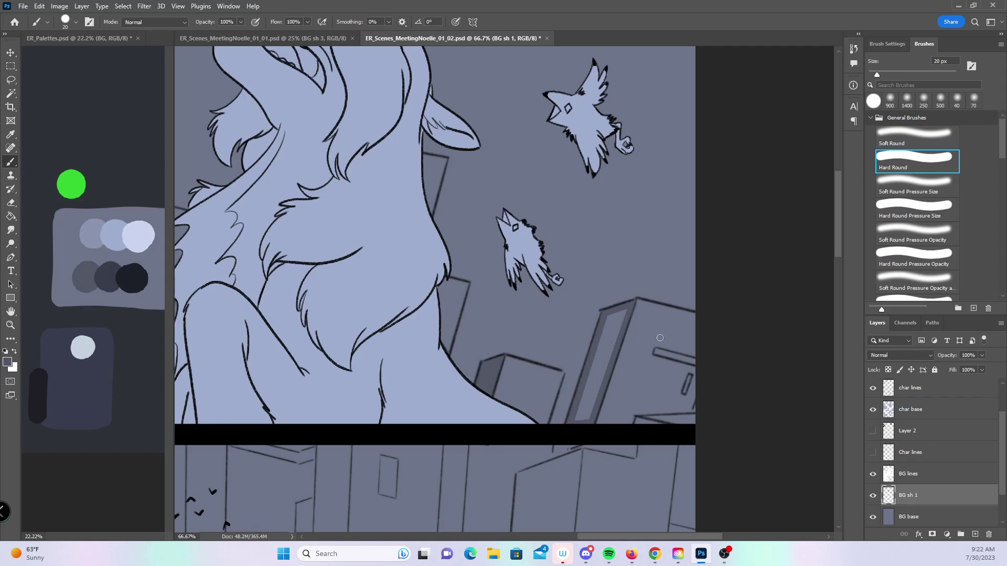
- In the wide middle panel, outline the building face beneath the large creature's jaw in dark grey with a 25 px brush
key("z")
left_click(615, 390, "alt")
left_click(615, 390, "alt")
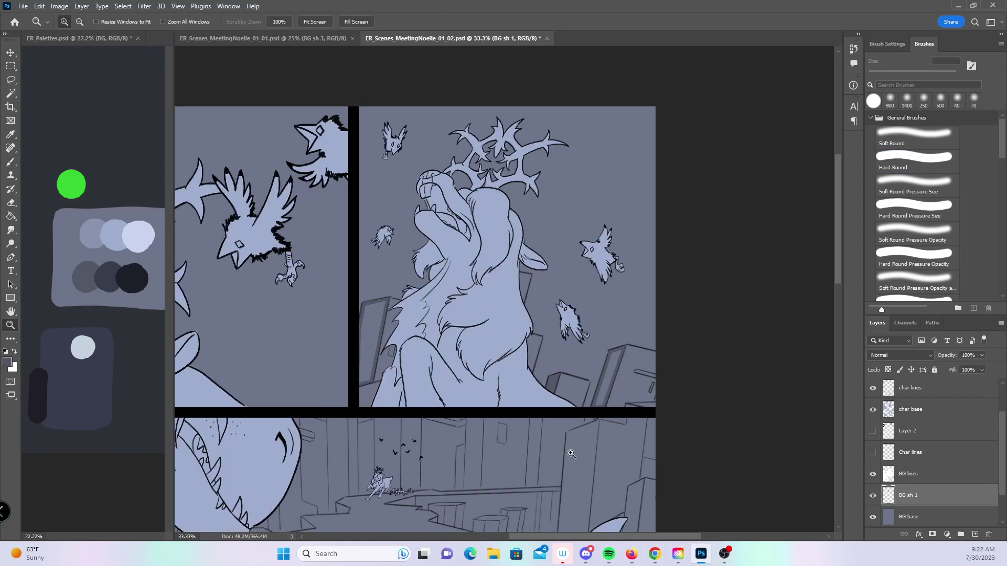
left_click_drag(575, 445, 607, 353)
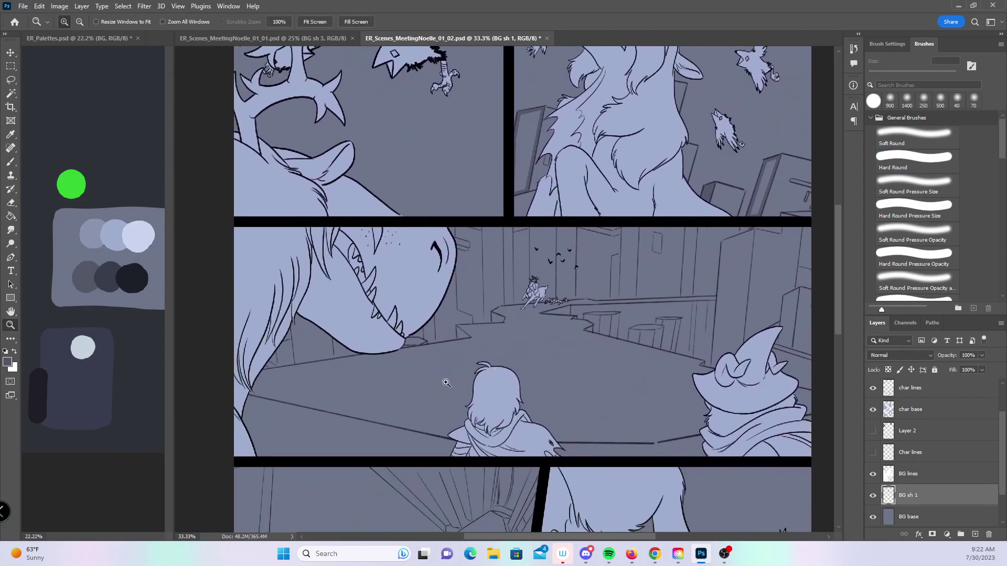
left_click(347, 370)
left_click(332, 343)
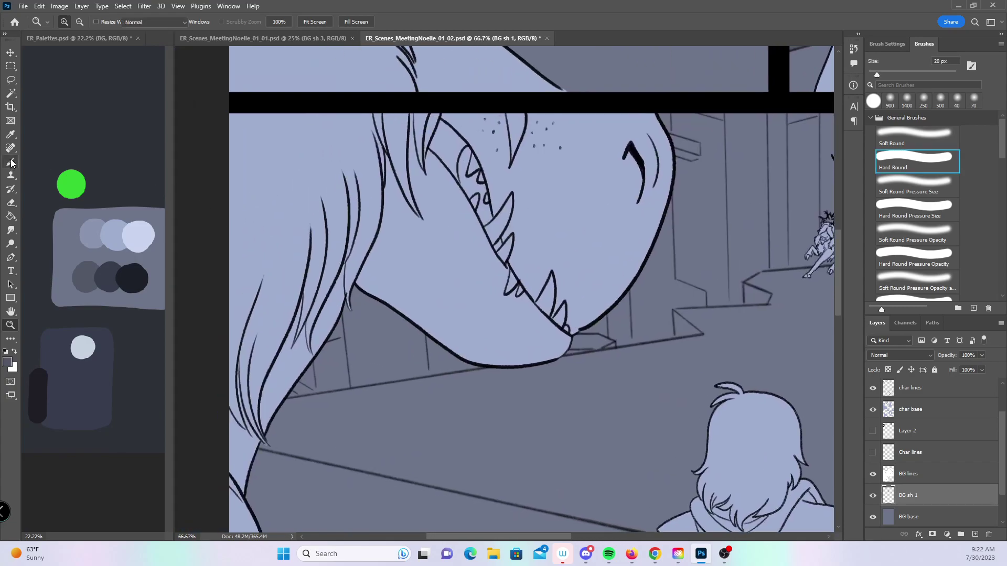
key("b")
key("bracketright")
key("bracketright")
key("bracketright")
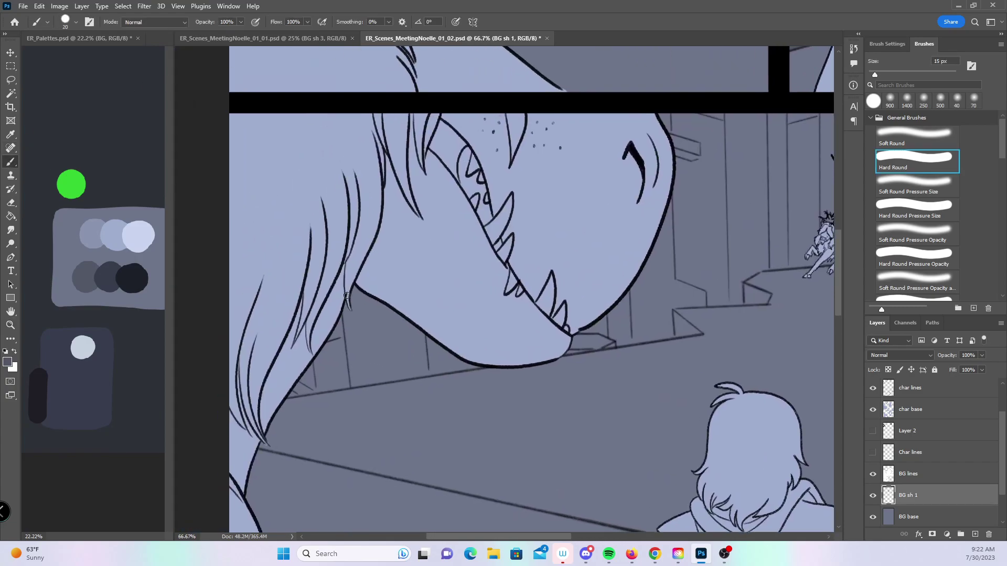
left_click(355, 384, "shift")
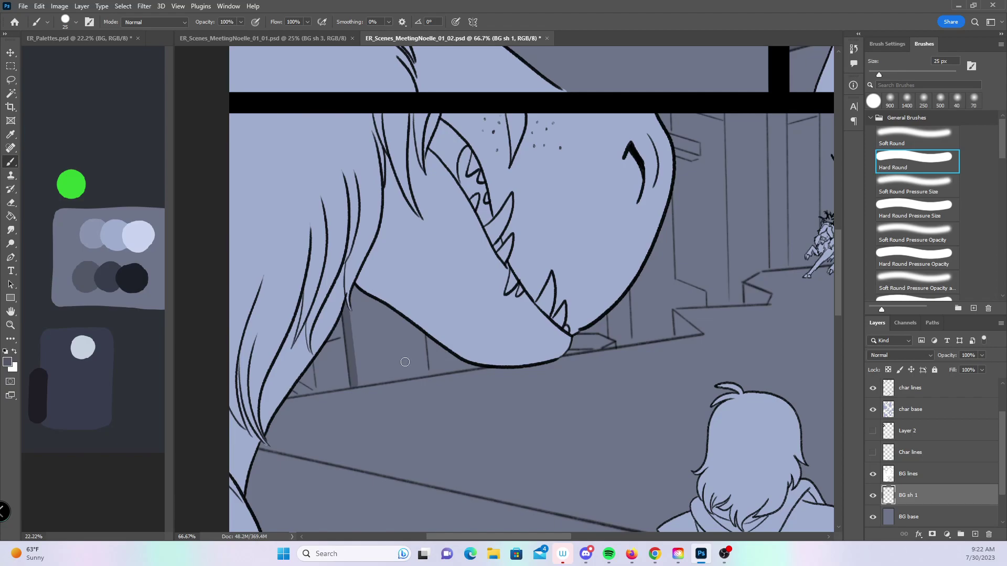
left_click(426, 371, "shift")
left_click(418, 324, "shift")
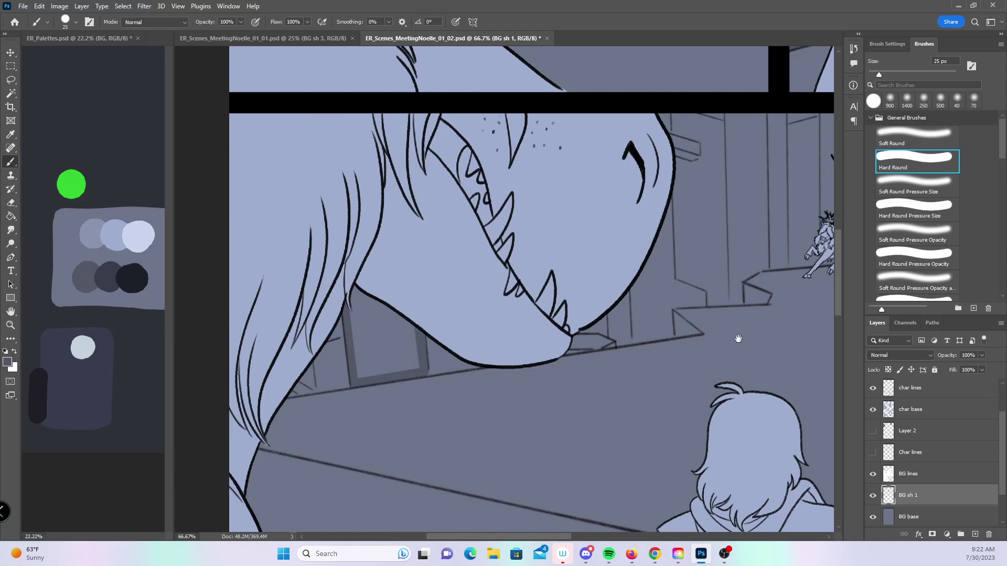
- Reduce the brush to 15 px and shade the narrow building side just behind the large creature's chin
left_click_drag(745, 335, 538, 366)
key("bracketleft")
key("bracketleft")
mouse_move(402, 347)
left_mouse_down()
mouse_move(403, 369)
mouse_move(424, 378)
mouse_move(418, 319)
left_mouse_up()
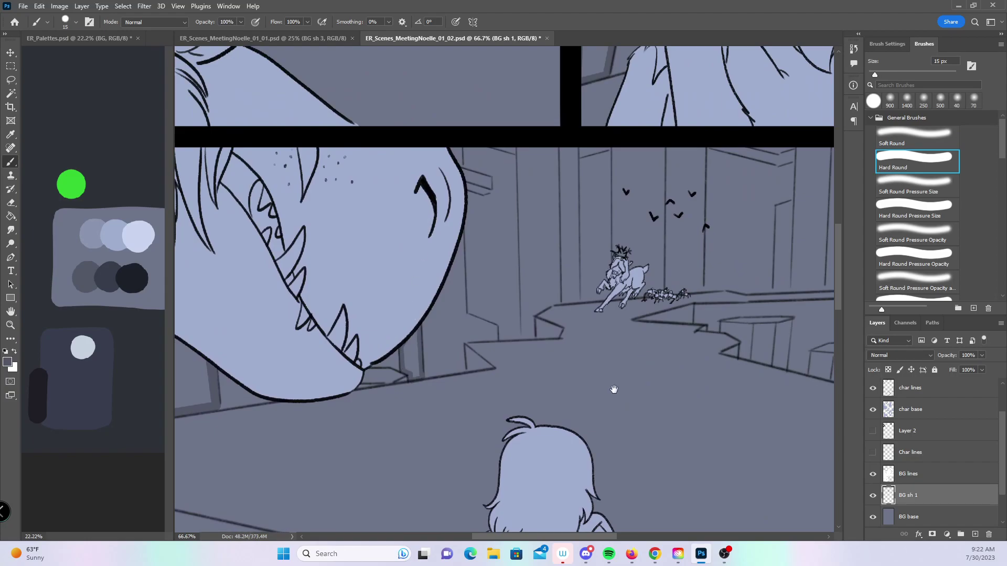
- Outline the tall building face beside the large creature's snout and shade the notch in the ledge at its foot
left_click_drag(623, 386, 534, 394)
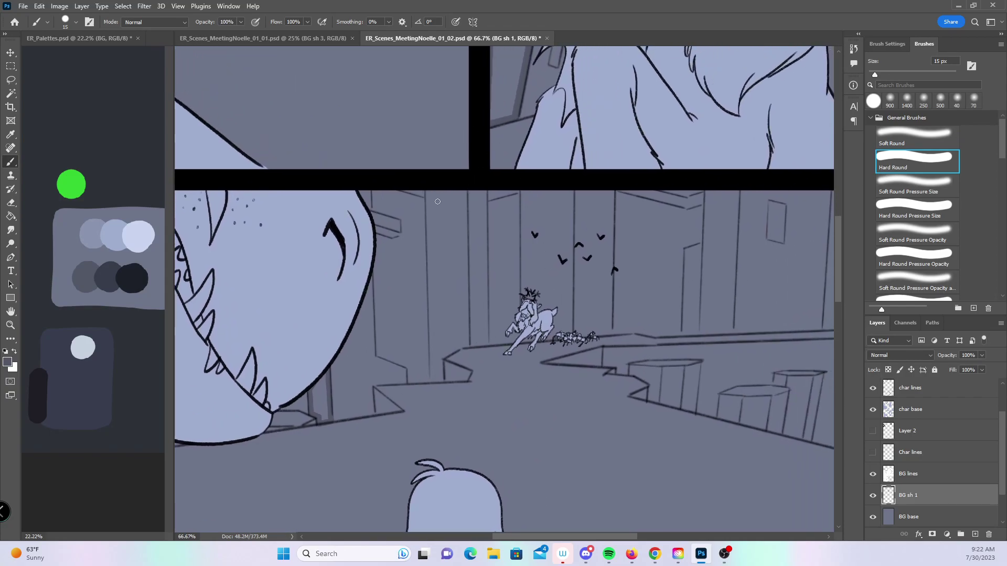
left_click(433, 380, "shift")
left_click(467, 381, "shift")
left_click(441, 360, "shift")
left_click(467, 346, "shift")
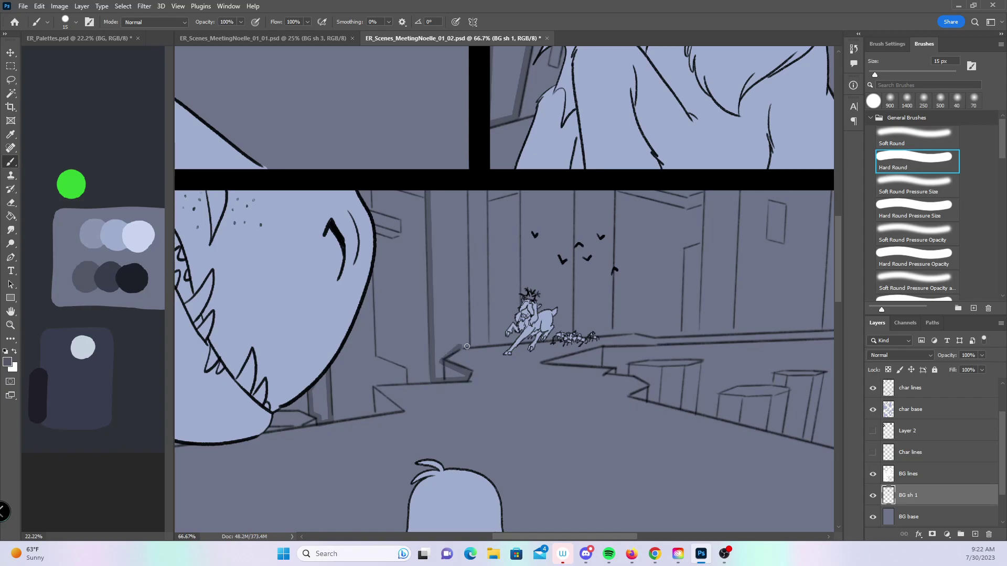
left_click(464, 189, "shift")
left_click(427, 190, "shift")
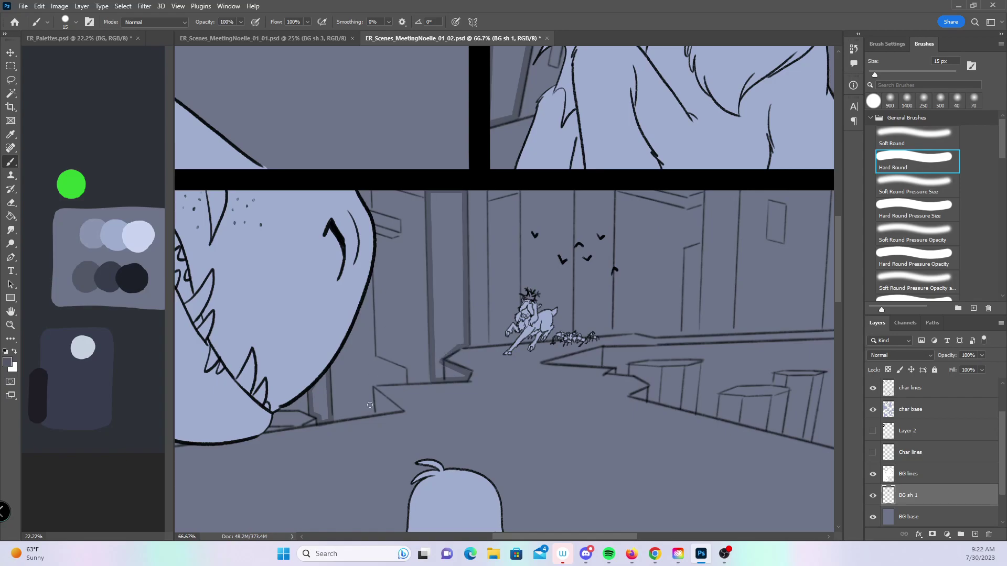
- Shade the inside of the jagged ledge corner nearest the large creature's chin in dark grey
left_click(377, 413, "shift")
left_click(399, 410, "shift")
left_click(379, 393, "shift")
left_click(382, 410, "shift")
left_click_drag(383, 410, 387, 407)
- Outline the tall building faces behind the running deer and the flying birds in dark shadow grey
left_click_drag(641, 369, 505, 405)
mouse_move(355, 378)
left_mouse_down()
mouse_move(351, 237)
mouse_move(383, 374)
mouse_move(383, 227)
mouse_move(352, 237)
left_mouse_up()
left_click_drag(439, 369, 438, 224)
left_click_drag(476, 363, 443, 367)
left_click(474, 221, "shift")
left_click(443, 221, "shift")
- Outline the two building faces on either side of the small window, between the birds and the large tower
mouse_move(697, 347)
left_mouse_down()
mouse_move(603, 371)
mouse_move(561, 363)
left_mouse_up()
left_click_drag(413, 250, 314, 244)
key("ctrl+z")
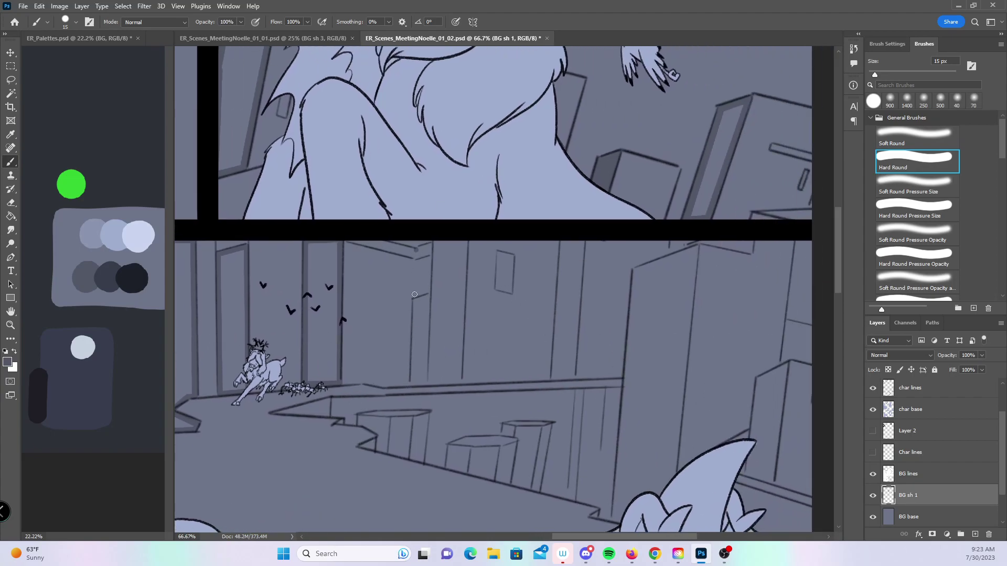
left_click(412, 385, "shift")
left_click(460, 382, "shift")
left_click(464, 240, "shift")
left_click(431, 239, "shift")
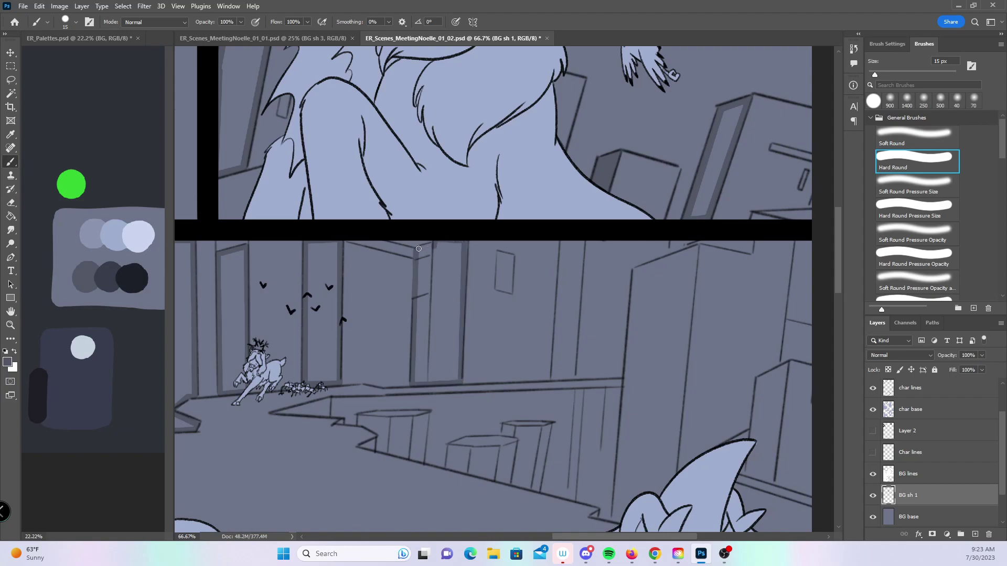
left_click_drag(635, 322, 518, 320)
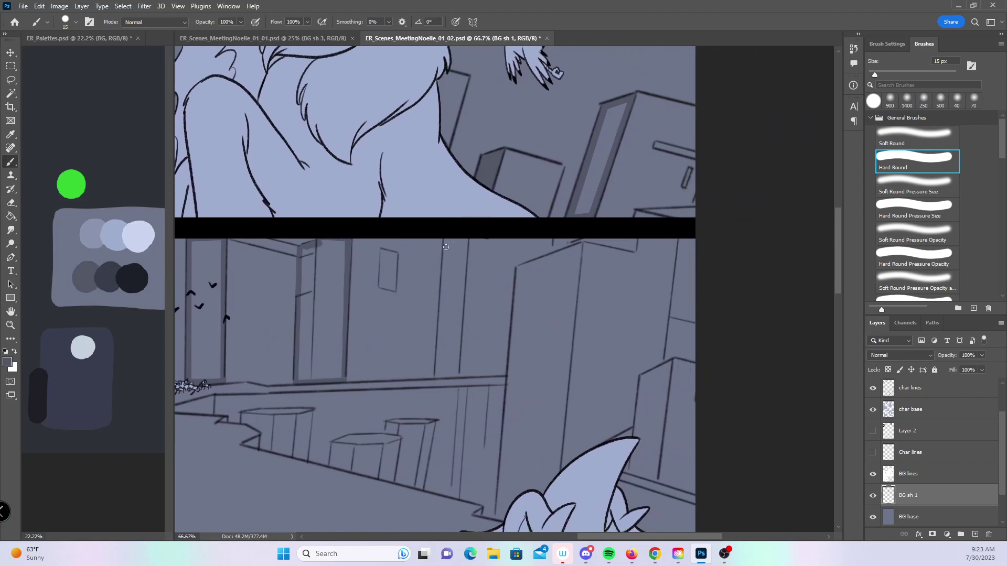
mouse_move(437, 377)
left_mouse_down()
mouse_move(443, 240)
mouse_move(439, 375)
left_mouse_up()
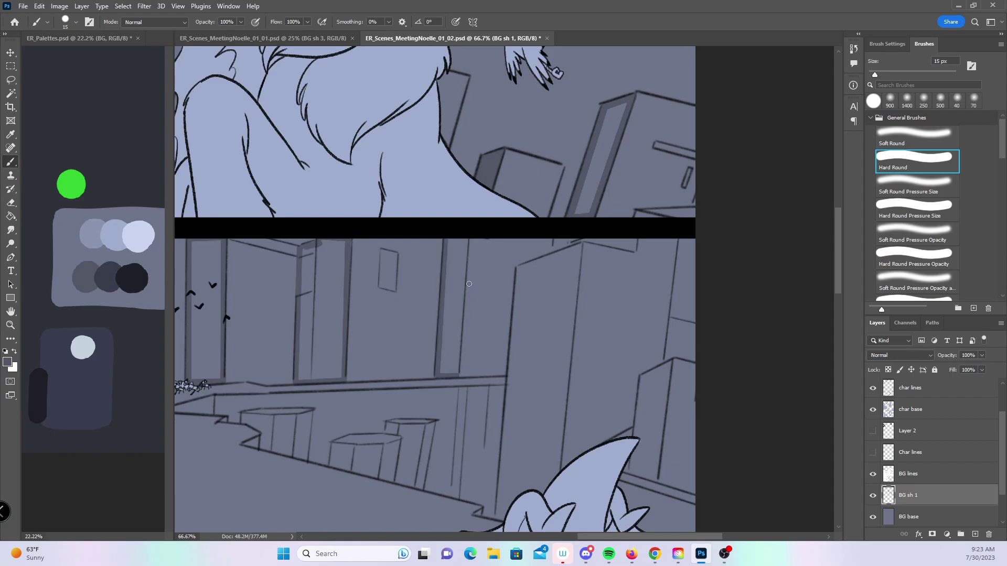
- Outline the sides and tops of the three low pillars in the chasm below the ledge in dark grey
left_click_drag(660, 320, 543, 328)
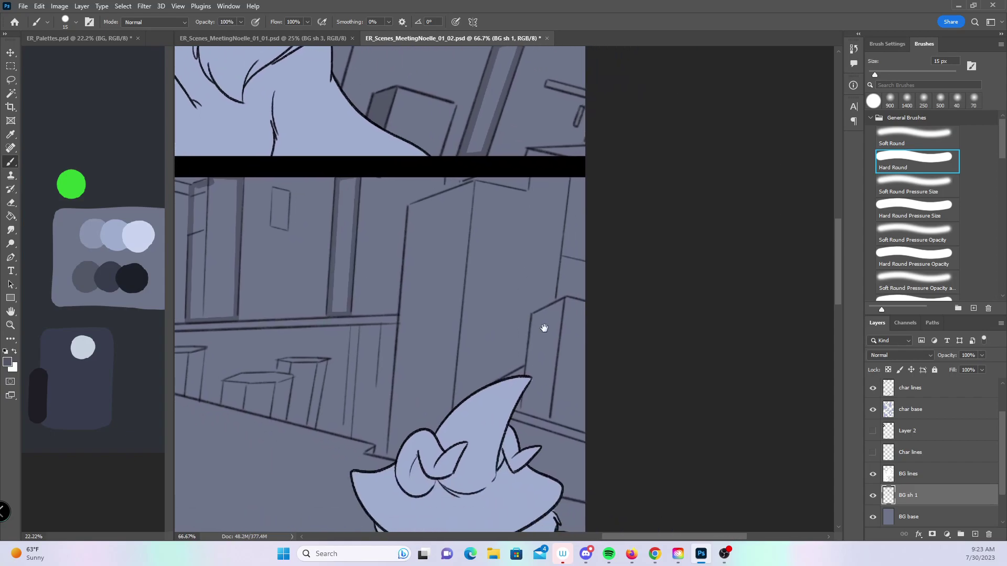
left_click_drag(411, 327, 609, 263)
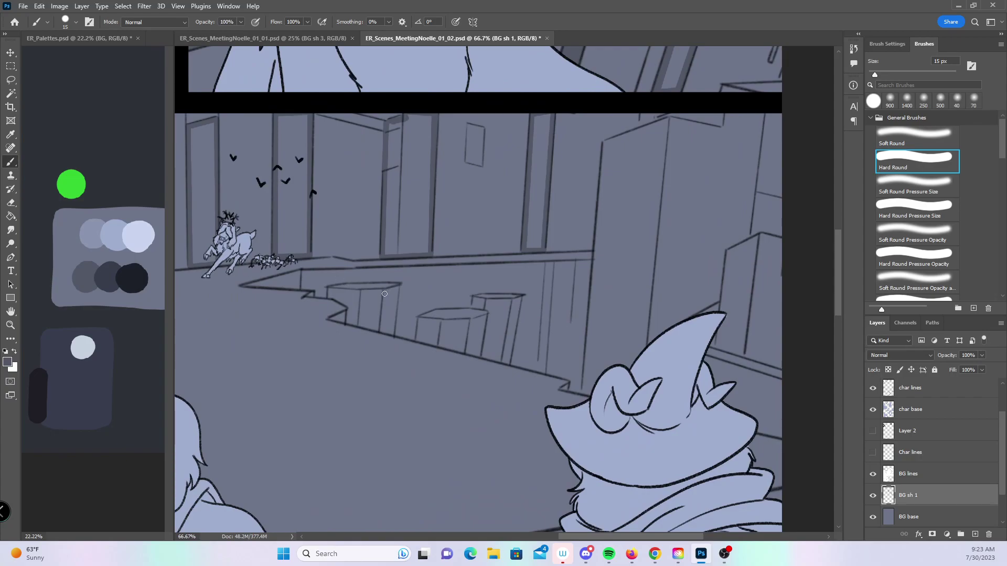
mouse_move(378, 332)
left_mouse_down()
mouse_move(380, 287)
mouse_move(324, 287)
mouse_move(340, 277)
mouse_move(408, 285)
left_mouse_up()
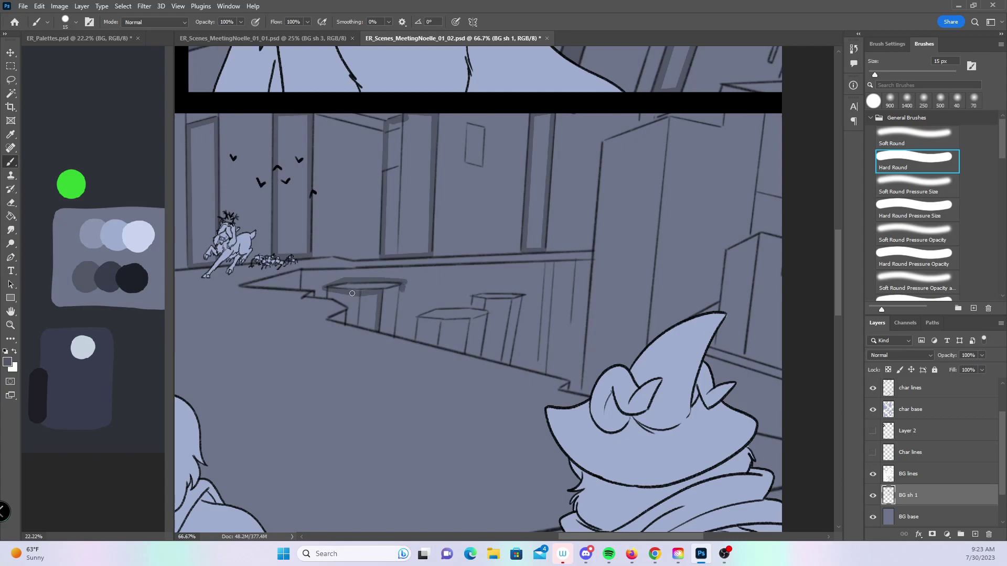
left_click_drag(396, 334, 403, 289)
mouse_move(462, 351)
left_mouse_down()
mouse_move(467, 320)
mouse_move(415, 318)
mouse_move(468, 304)
mouse_move(472, 292)
mouse_move(469, 305)
mouse_move(489, 313)
mouse_move(484, 356)
mouse_move(502, 361)
mouse_move(510, 302)
mouse_move(469, 296)
mouse_move(523, 298)
left_mouse_up()
left_click_drag(512, 366, 525, 307)
- Shade the chasm edge leading to the horned hat and outline the front face of the large tower behind it
left_click_drag(634, 368, 491, 330)
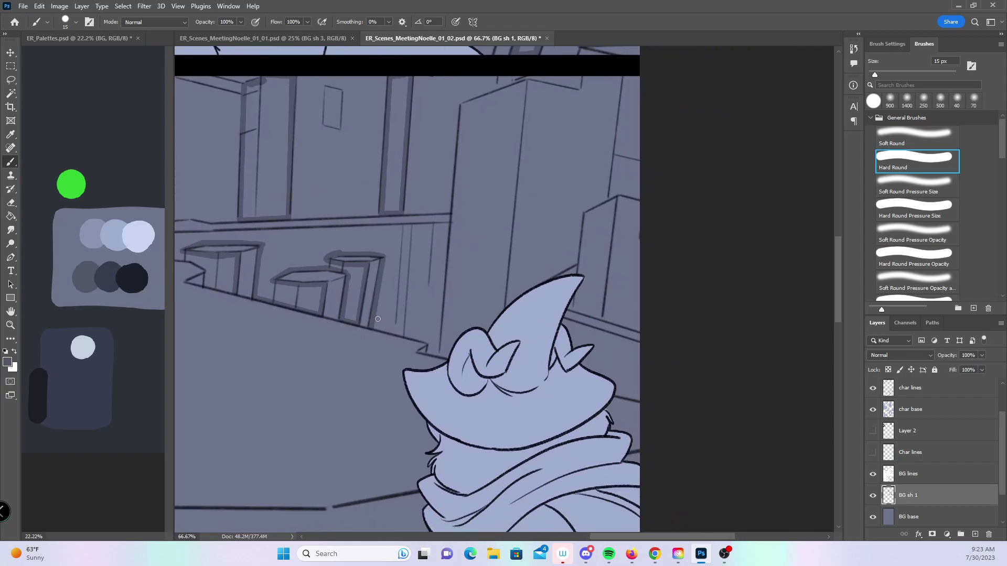
left_click_drag(376, 325, 453, 357)
left_click_drag(503, 314, 485, 330)
left_click(525, 81, "shift")
left_click(464, 107, "shift")
left_click(453, 226, "shift")
- Shade the jagged chasm edge near the running deer and the underside of the long ledge up to the tower
left_click_drag(383, 263, 553, 302)
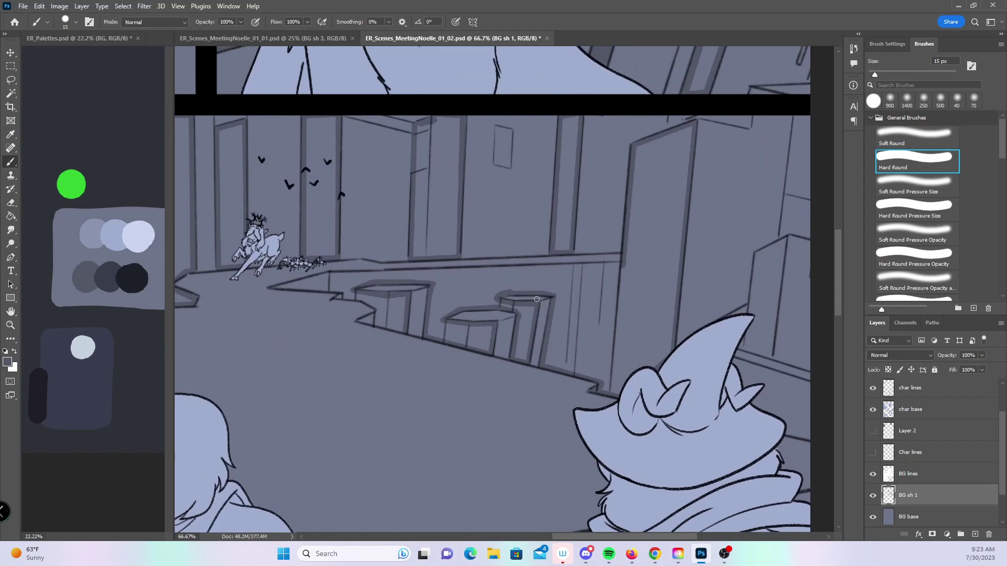
mouse_move(357, 320)
left_mouse_down()
mouse_move(379, 310)
mouse_move(373, 321)
mouse_move(339, 296)
mouse_move(375, 306)
mouse_move(354, 296)
left_mouse_up()
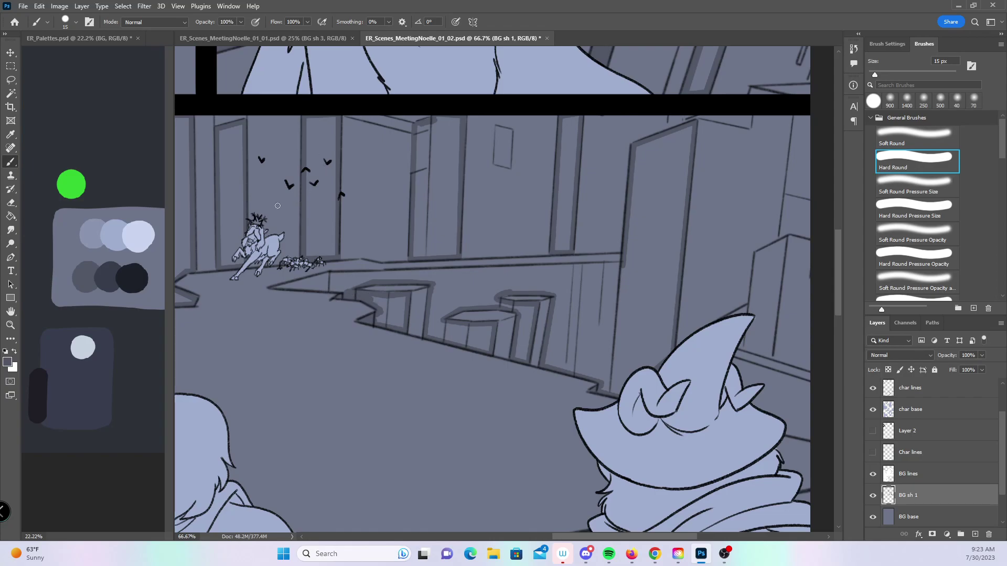
left_click_drag(342, 288, 286, 286)
left_click_drag(384, 273, 335, 275)
left_click(587, 267, "shift")
left_click(623, 265, "shift")
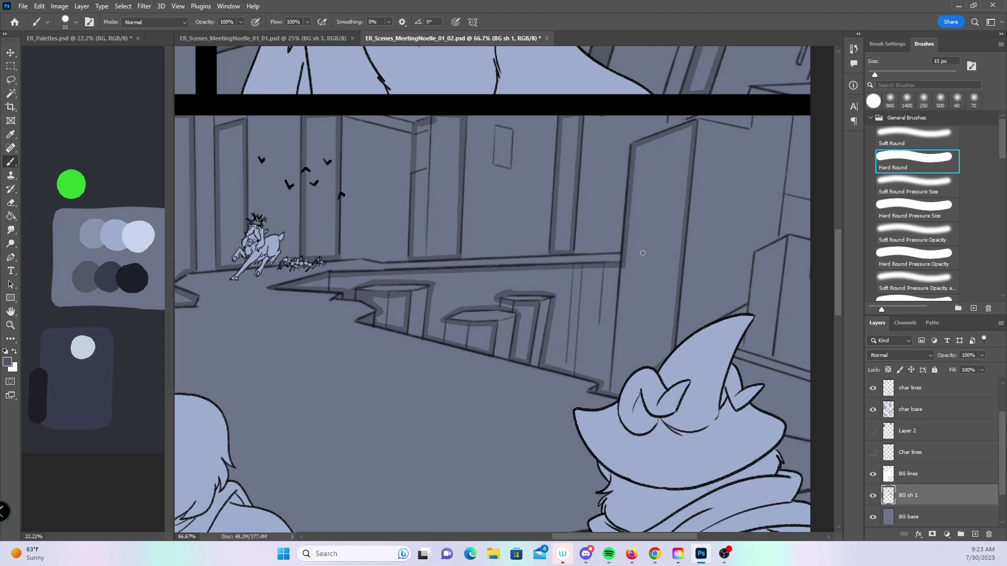
- Outline the face of the smaller block behind the pointed hat's tip and shade the ledge at its base
left_click_drag(708, 400, 413, 385)
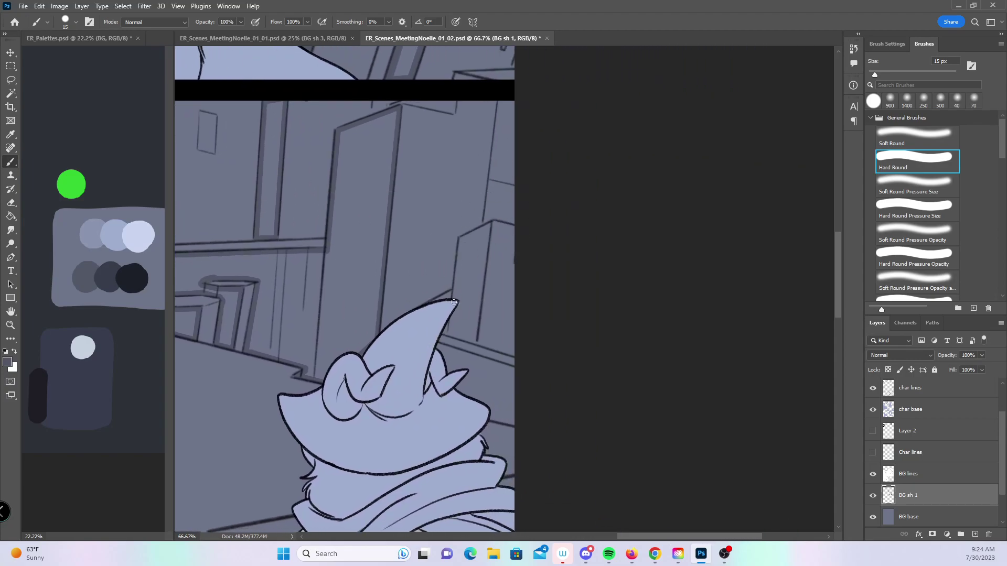
left_click_drag(450, 330, 460, 237)
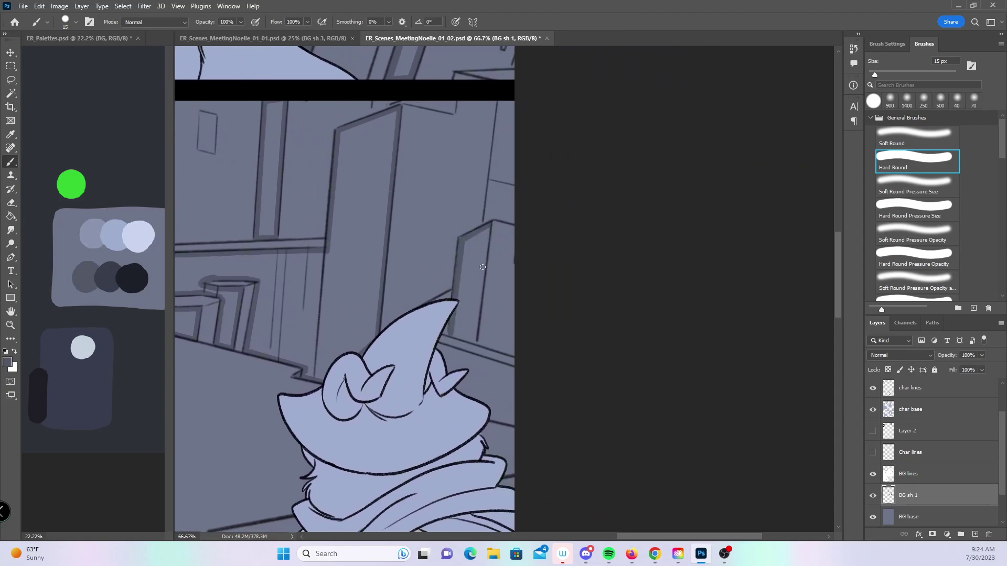
mouse_move(530, 332)
left_mouse_down()
mouse_move(652, 281)
mouse_move(698, 273)
mouse_move(591, 312)
left_mouse_up()
mouse_move(481, 252)
left_mouse_down()
mouse_move(558, 278)
mouse_move(557, 328)
mouse_move(522, 324)
left_mouse_up()
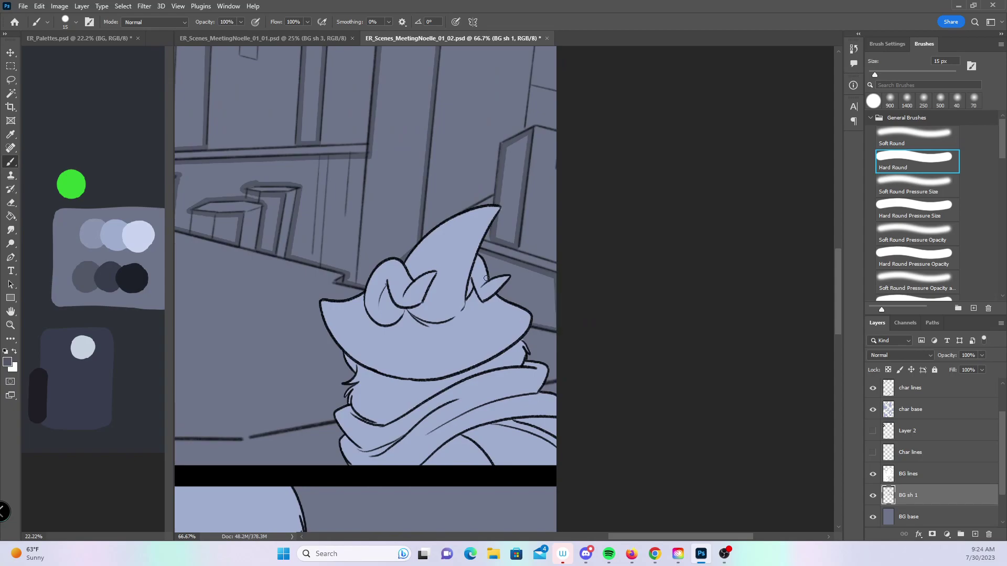
left_click_drag(429, 330, 544, 416)
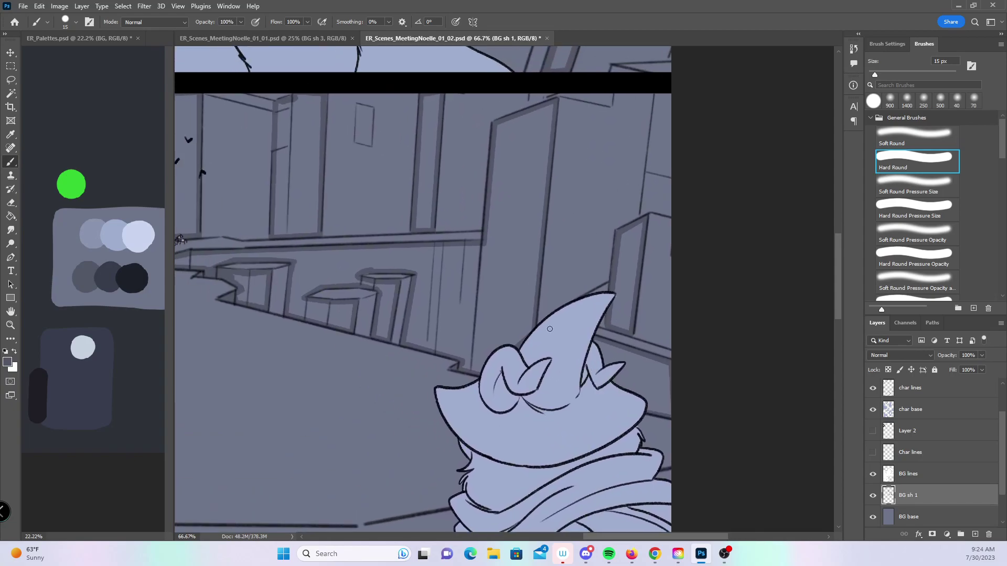
- Save the comic page after checking the shaded middle panel
key("z")
left_click(529, 353, "alt")
left_click(530, 352, "alt")
left_click_drag(490, 355, 603, 294)
left_click_drag(467, 448, 520, 382)
left_click_drag(521, 341, 490, 463)
left_click_drag(488, 407, 514, 266)
key("ctrl+s")
- In the panel below, outline the low block's front face beside the horned figure's sleeve with the 15 px brush
left_click(397, 413)
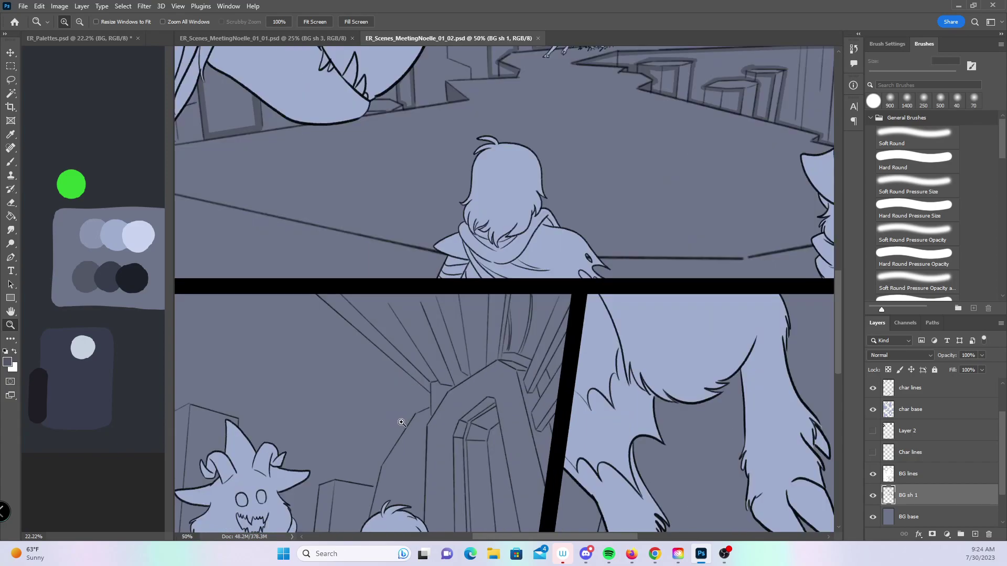
left_click(406, 428)
left_click_drag(418, 438, 533, 266)
left_click_drag(499, 444, 556, 265)
left_click(379, 325)
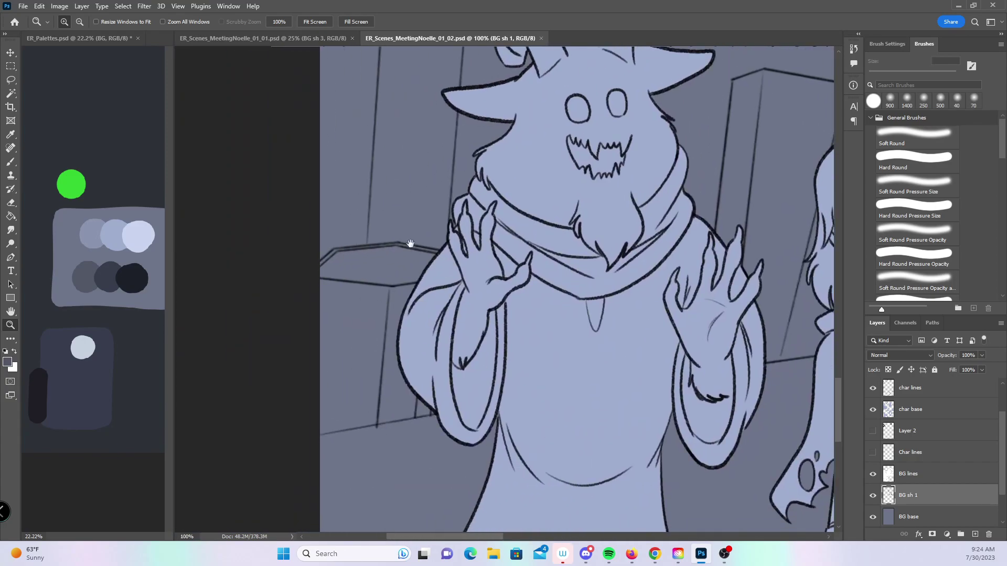
key("b")
key("[")
key("[")
left_click(319, 281)
left_click(389, 288, "shift")
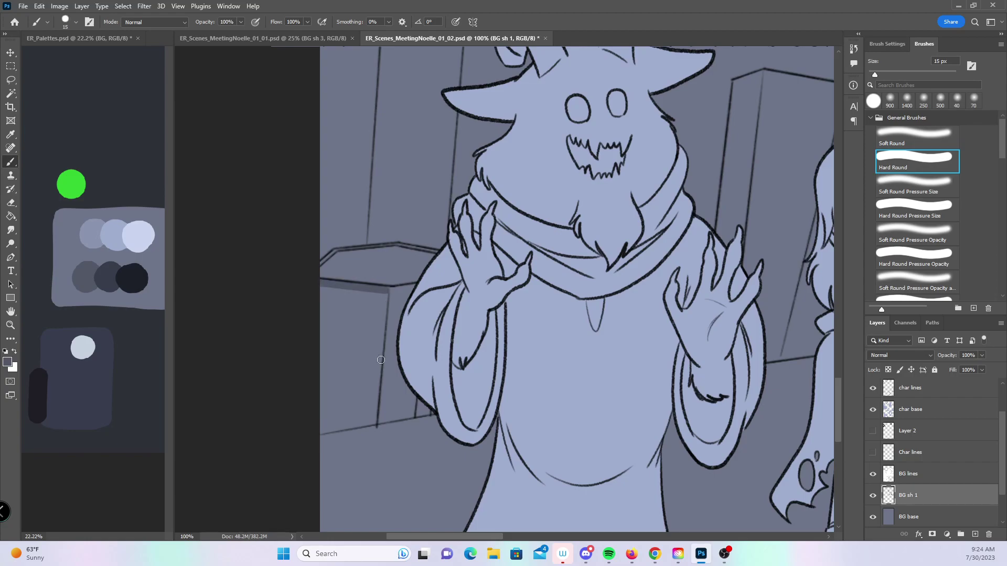
left_click(376, 425, "shift")
left_click(319, 432, "shift")
- Outline the face of the tall block behind the horned figure in dark shadow grey
scroll(484, 245, "up", 5)
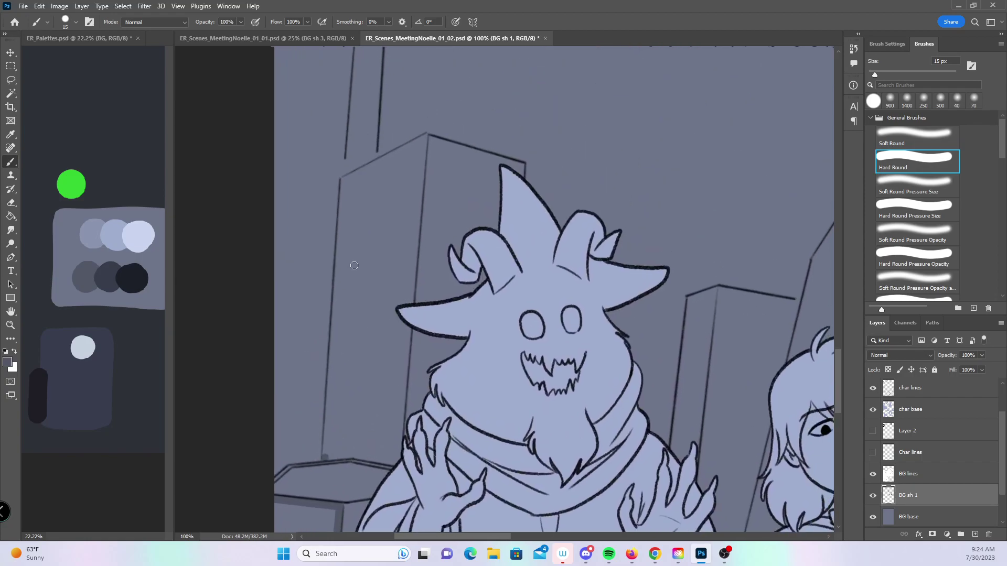
left_click(342, 180, "shift")
left_click(426, 136, "shift")
left_click(394, 460, "shift")
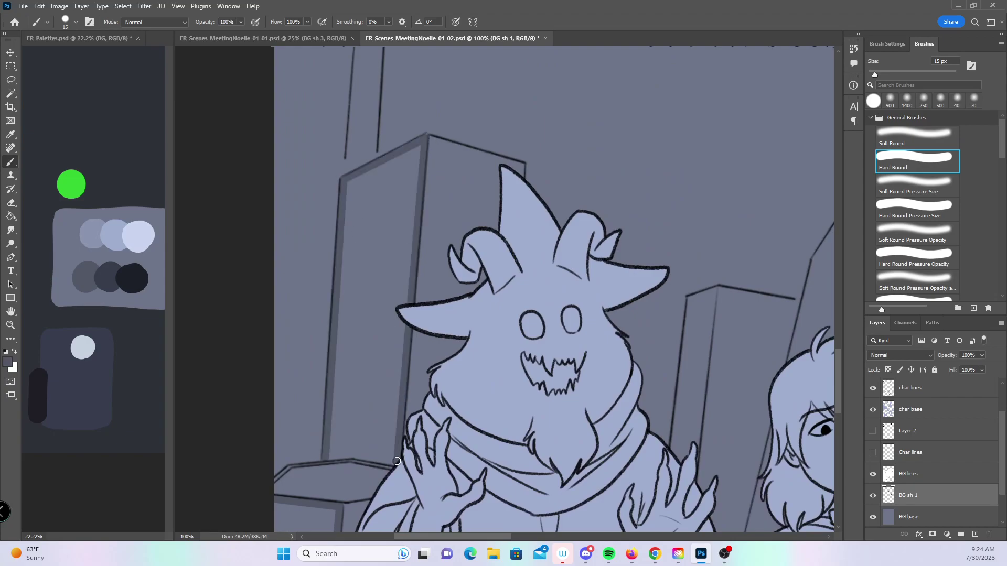
left_click(351, 454, "shift")
- Shade the top corner and long vertical edge of the building face rising above the tall block
scroll(421, 278, "up", 5)
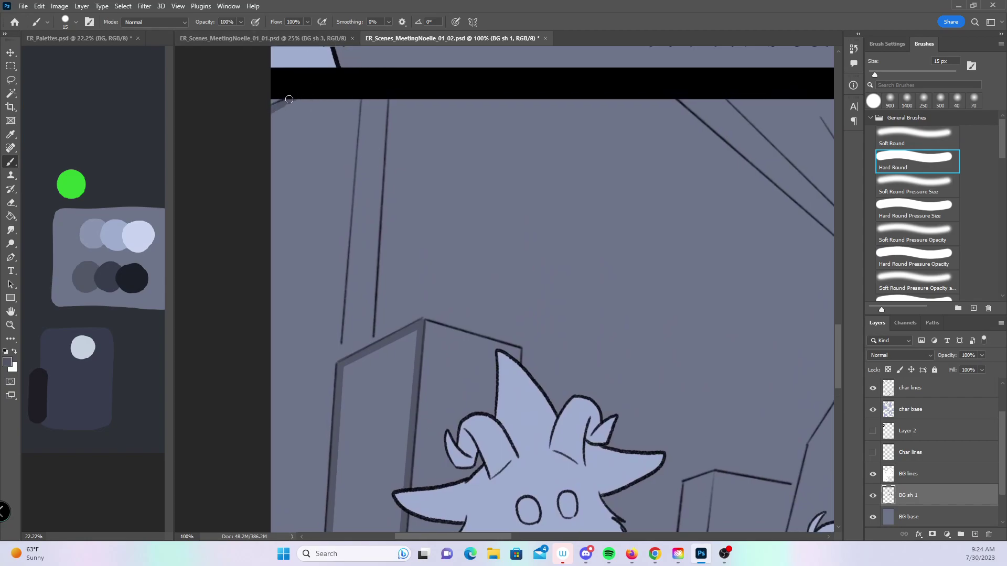
left_click(357, 97, "shift")
left_click(336, 361, "shift")
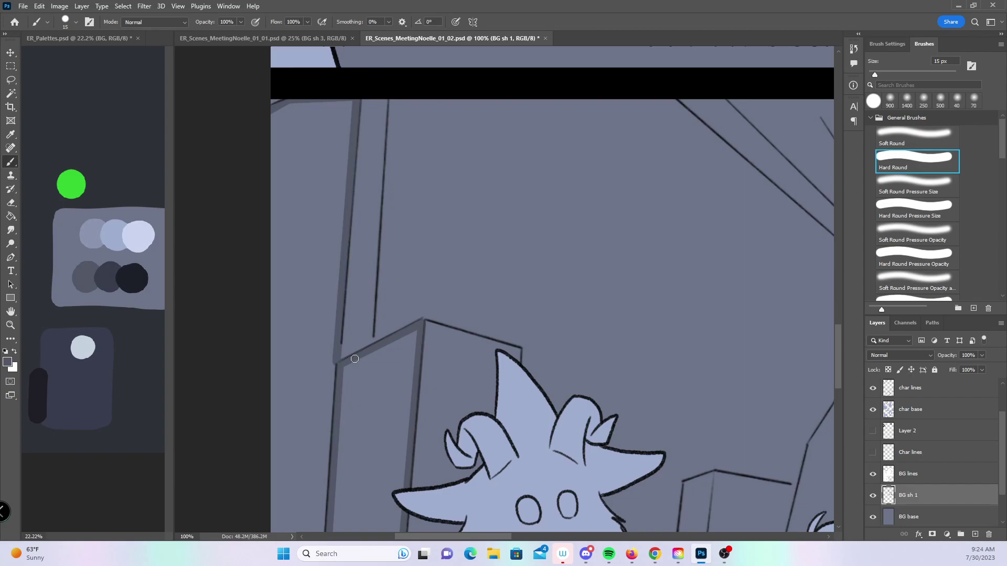
- Shade the narrow side face of the building between the horned figure and the frightened child in dark grey
scroll(337, 362, "down", 4)
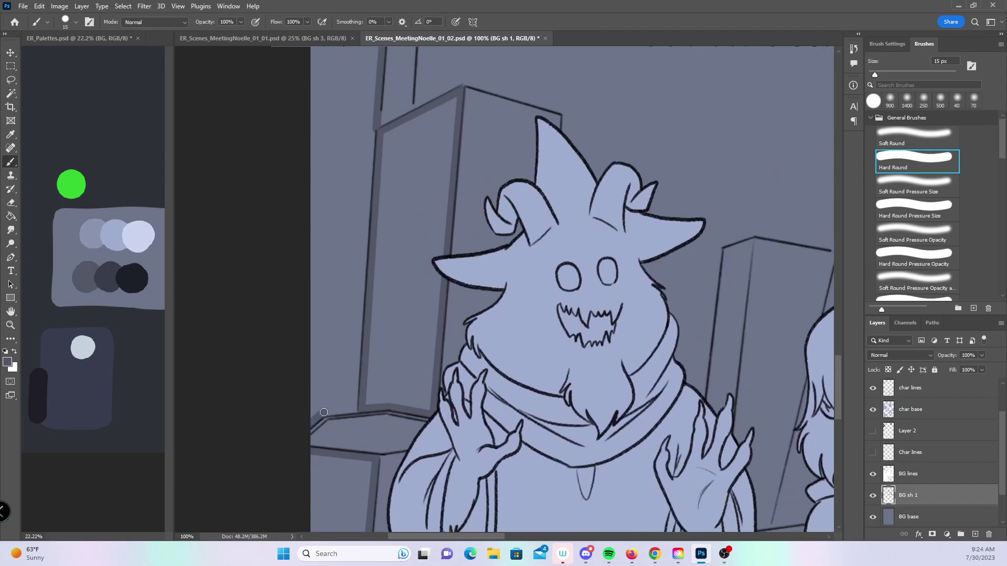
left_click_drag(777, 406, 427, 324)
left_click(357, 329, "shift")
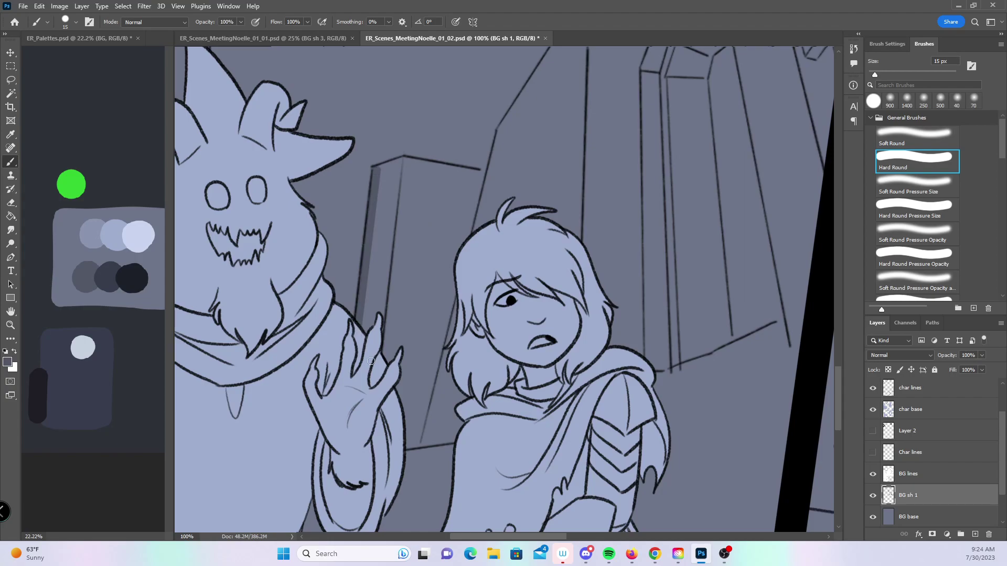
left_click(400, 162, "shift")
mouse_move(669, 209)
left_mouse_down()
mouse_move(508, 374)
mouse_move(482, 292)
mouse_move(425, 197)
left_mouse_up()
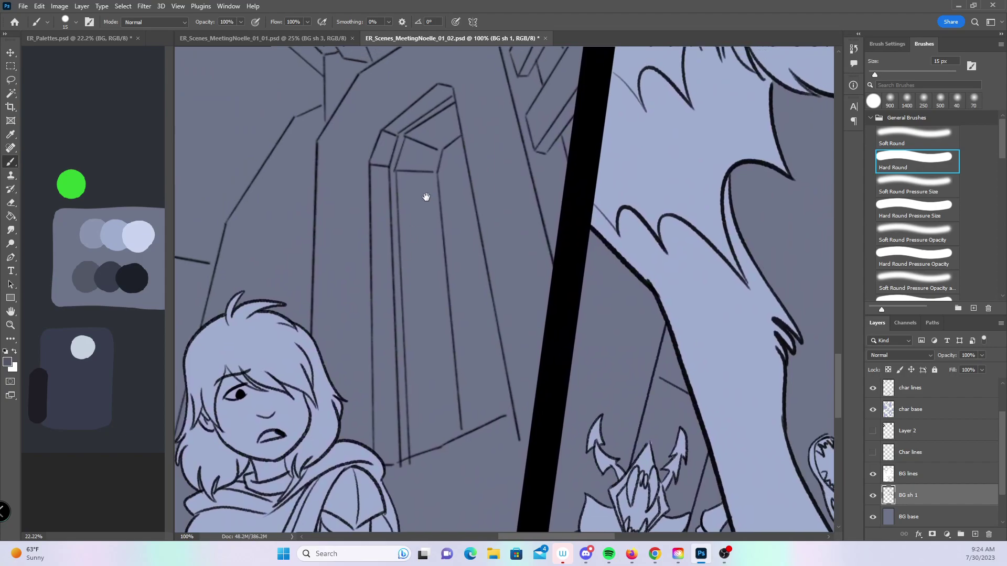
- Outline the inside edges of the tall pointed window recess behind the frightened child in dark shadow grey
left_click(386, 134)
left_click(373, 163, "shift")
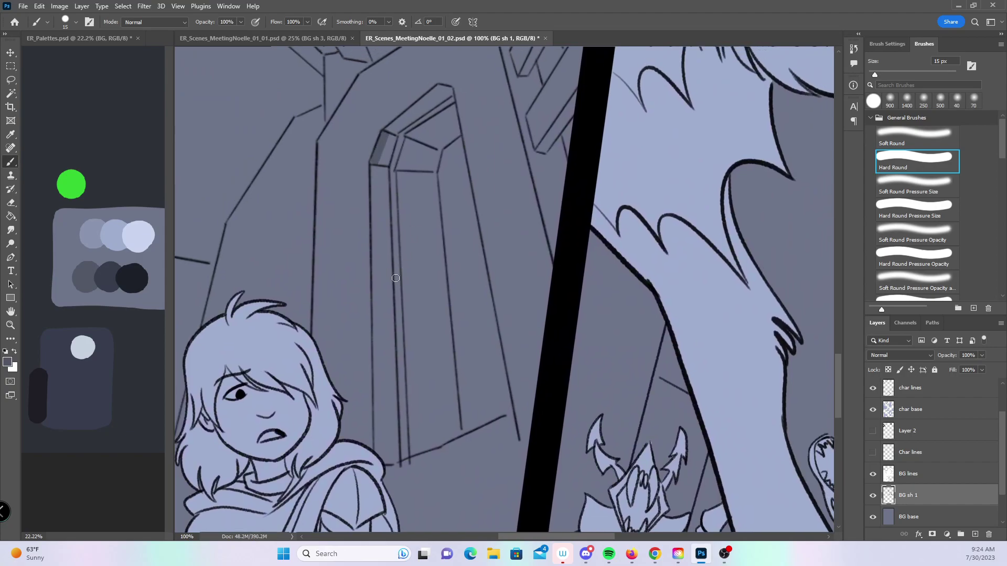
left_click(408, 455, "shift")
key("ctrl+z")
left_click(377, 454, "shift")
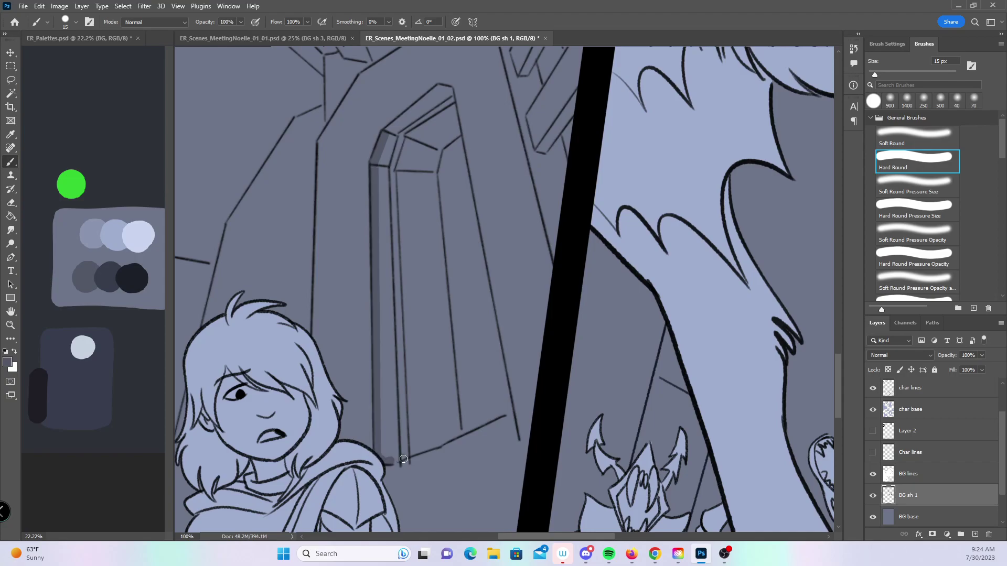
left_click(511, 410, "shift")
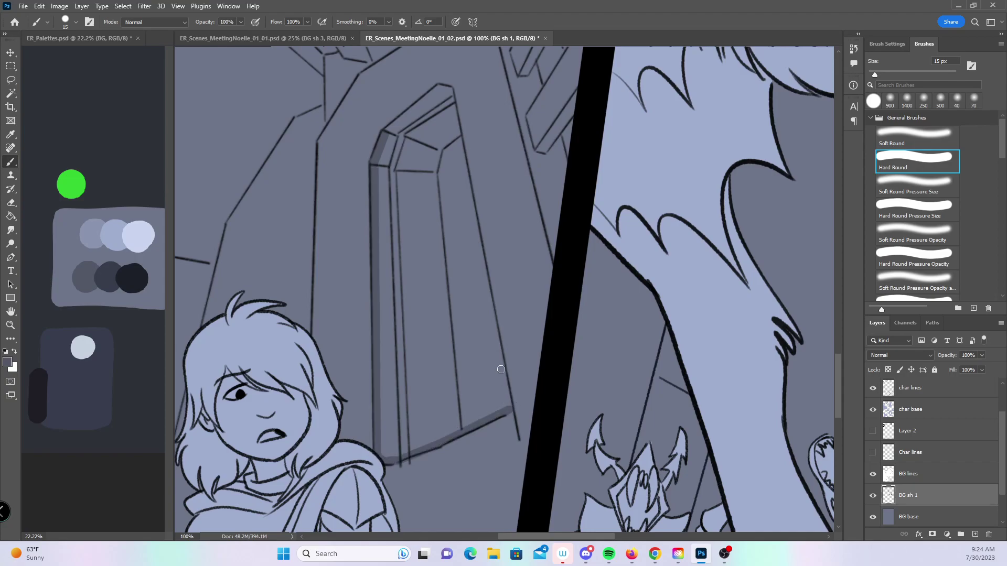
left_click(447, 85, "shift")
left_click(387, 132, "shift")
- Shade the undersides of the two slanted beams between the pointed arch and the black panel divider
mouse_move(547, 114)
left_mouse_down()
mouse_move(514, 285)
mouse_move(495, 321)
left_mouse_up()
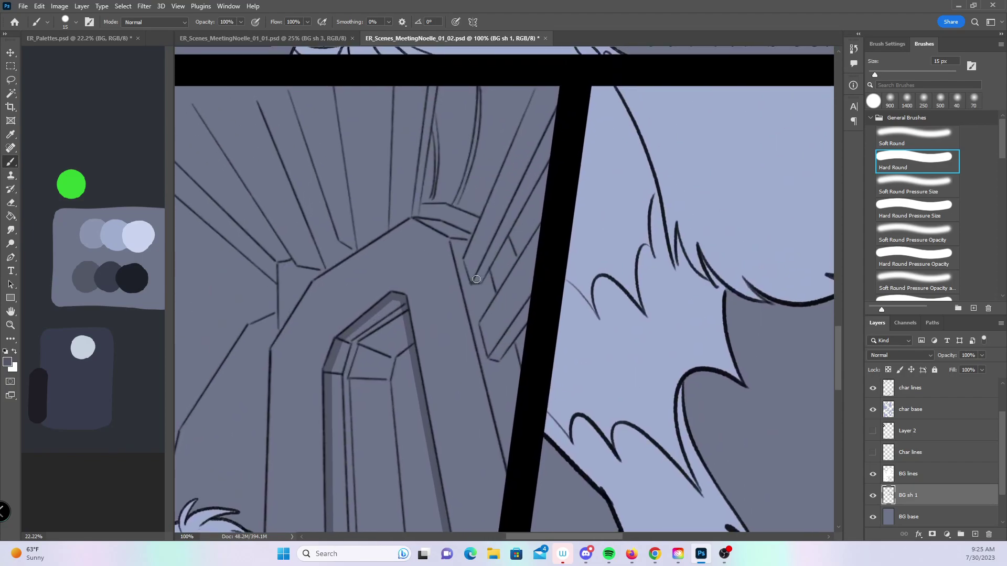
left_click(562, 111, "shift")
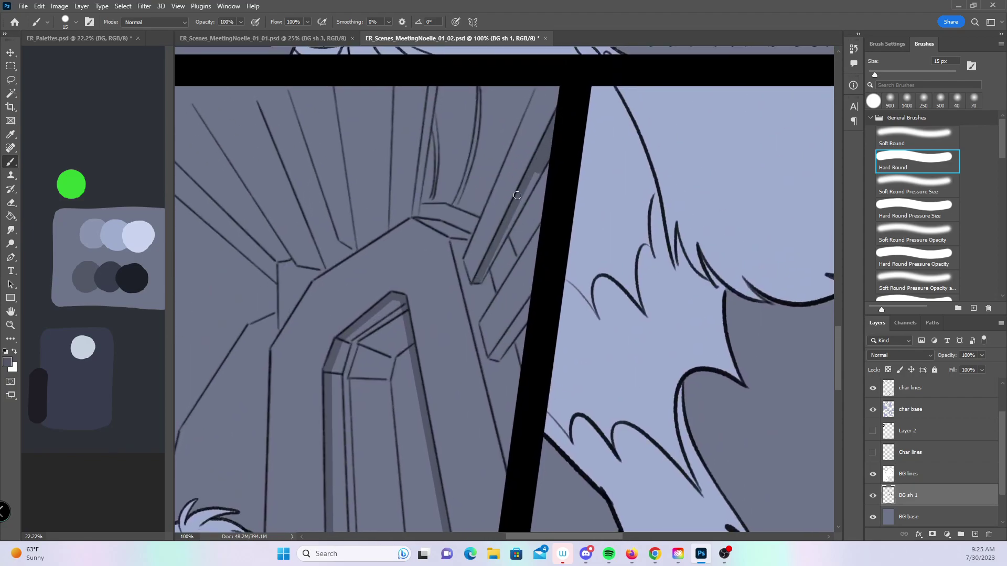
left_click(479, 280, "shift")
left_click(530, 308, "shift")
left_click(497, 357, "shift")
- Outline the building face behind the child's head in dark grey, from its top corner down to the ground line
mouse_move(400, 289)
left_mouse_down()
mouse_move(476, 287)
mouse_move(518, 348)
left_mouse_up()
left_click_drag(377, 205, 434, 147)
scroll(433, 147, "down", 5)
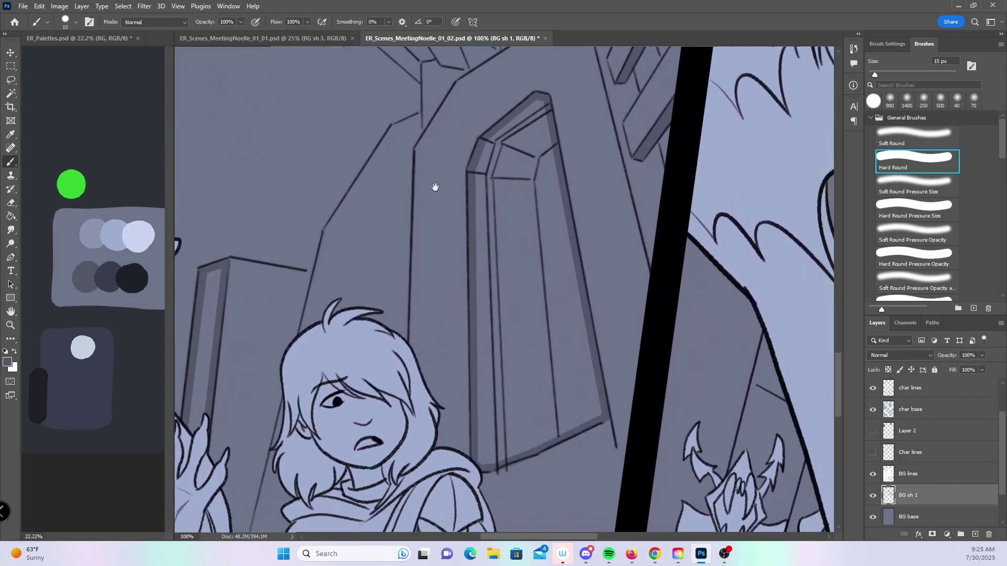
left_click(391, 125, "shift")
left_click(363, 308, "shift")
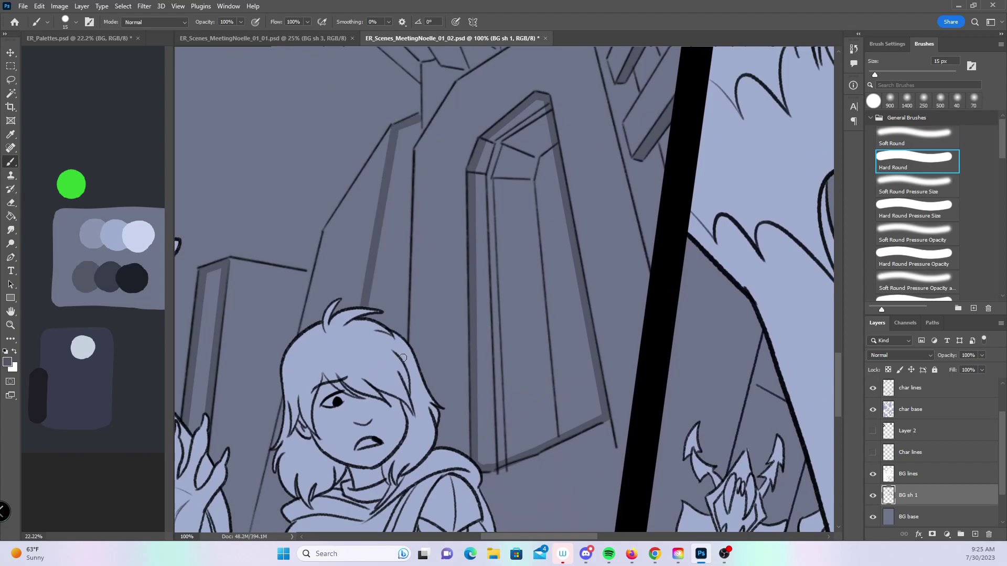
left_click(414, 138, "shift")
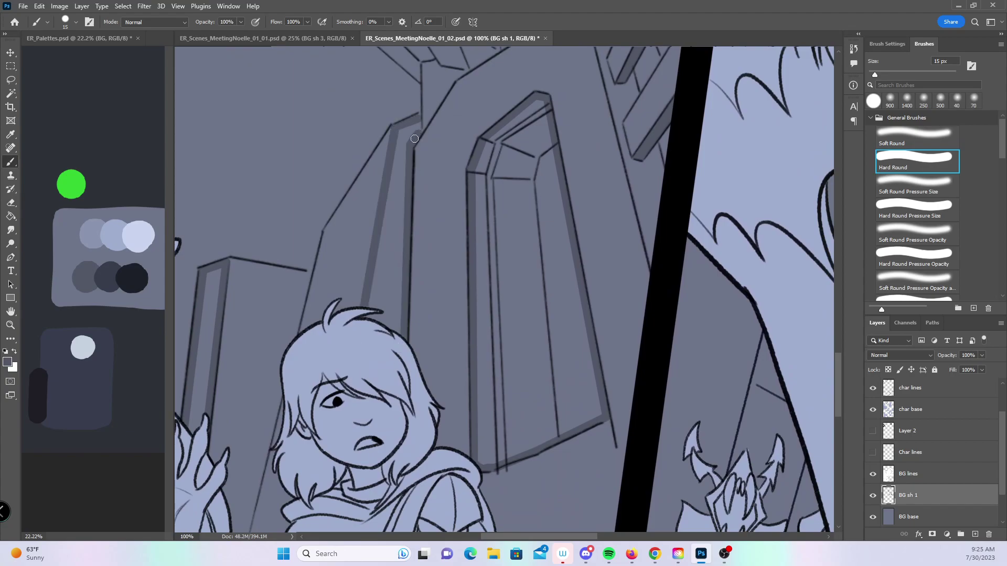
left_click_drag(444, 380, 563, 216)
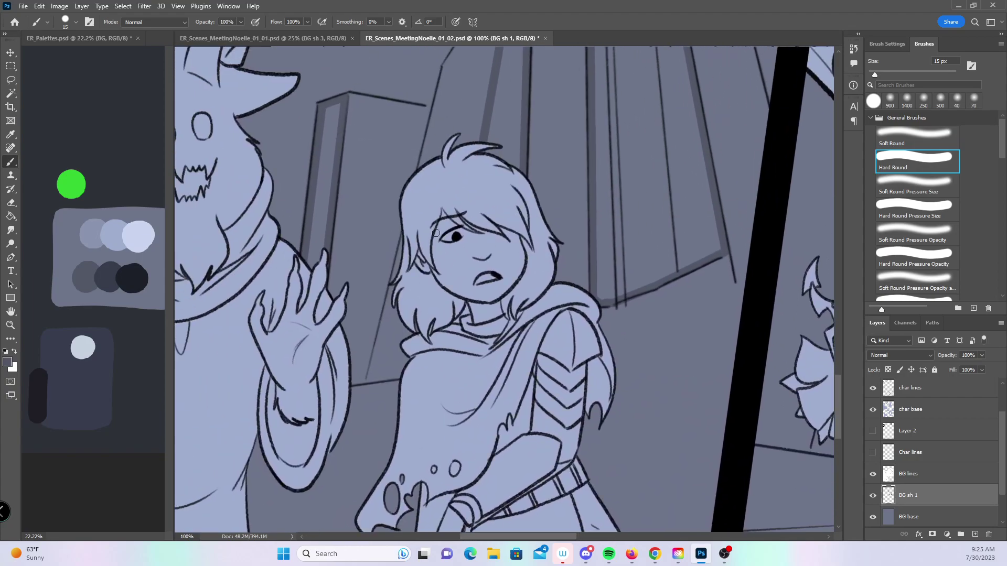
left_click(348, 354, "shift")
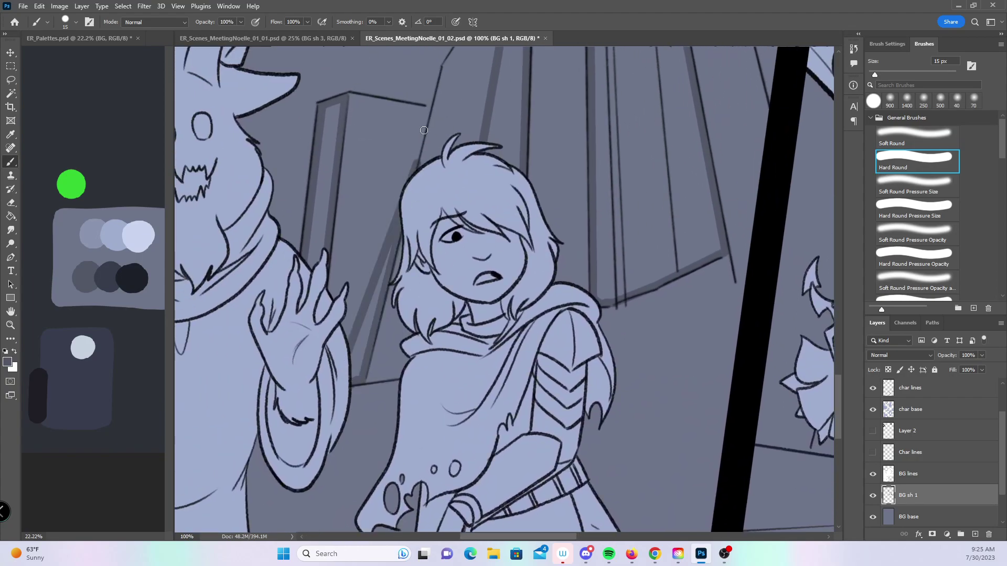
- Outline the narrow ceiling beam that descends to the sloping roofline of the pointed arch in dark grey
mouse_move(593, 178)
left_mouse_down()
mouse_move(506, 285)
mouse_move(467, 417)
left_mouse_up()
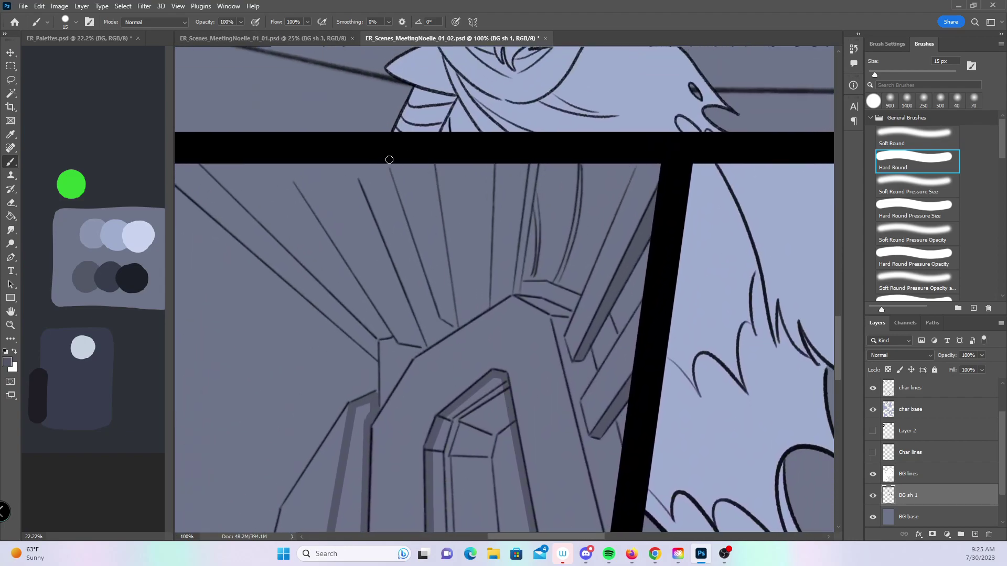
left_click(445, 315, "shift")
left_click(455, 325)
left_click(428, 162, "shift")
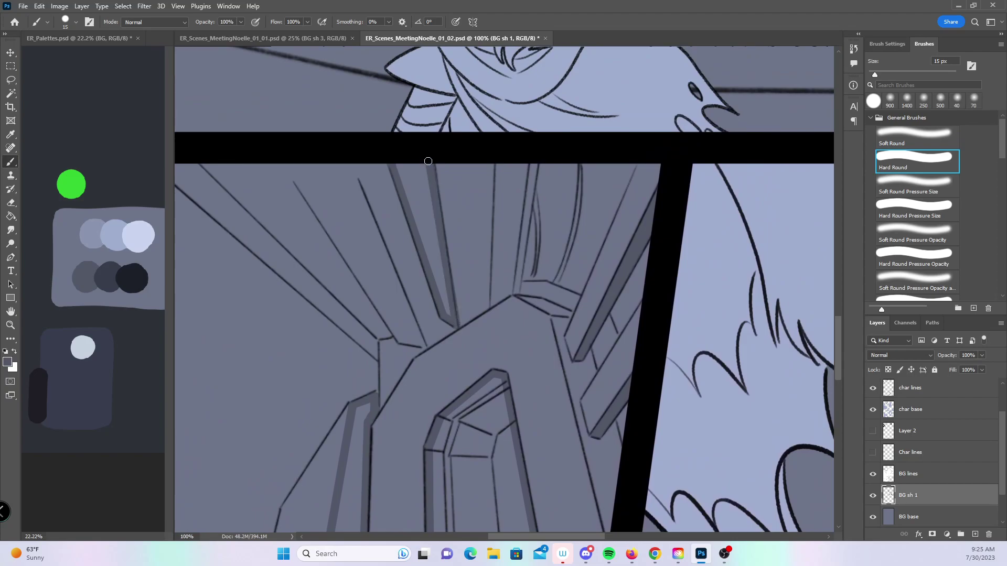
left_click(395, 162, "shift")
- Outline the wide diagonal ceiling beam that ends at the corner beside the arch in dark grey
left_click_drag(496, 291, 529, 297)
left_click(411, 341, "shift")
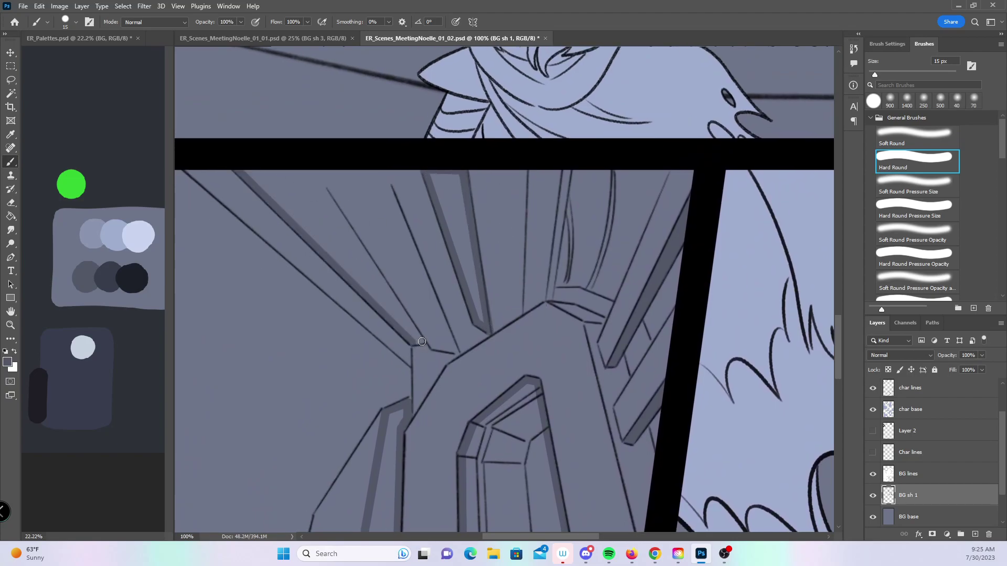
left_click(307, 168, "shift")
left_click(243, 170, "shift")
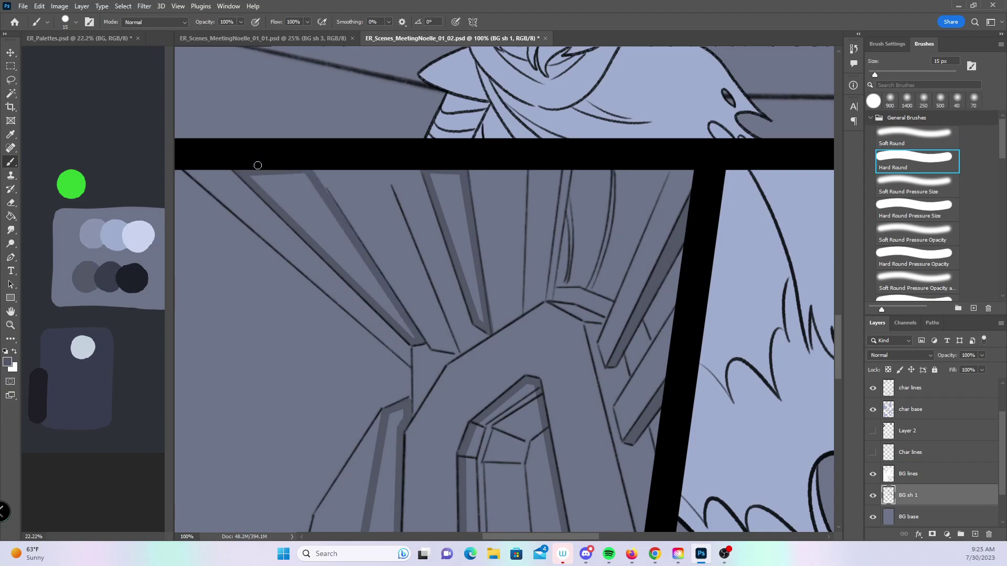
- Shade the thin strip rising from the arch's peak and outline the curved beam face beside the panel divider
left_click_drag(655, 356, 543, 375)
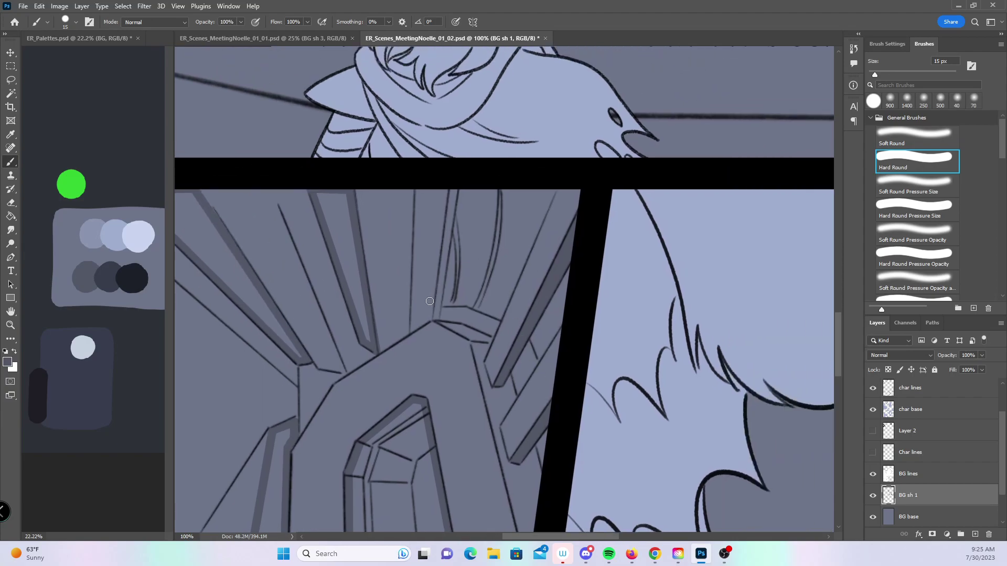
left_click(455, 183, "shift")
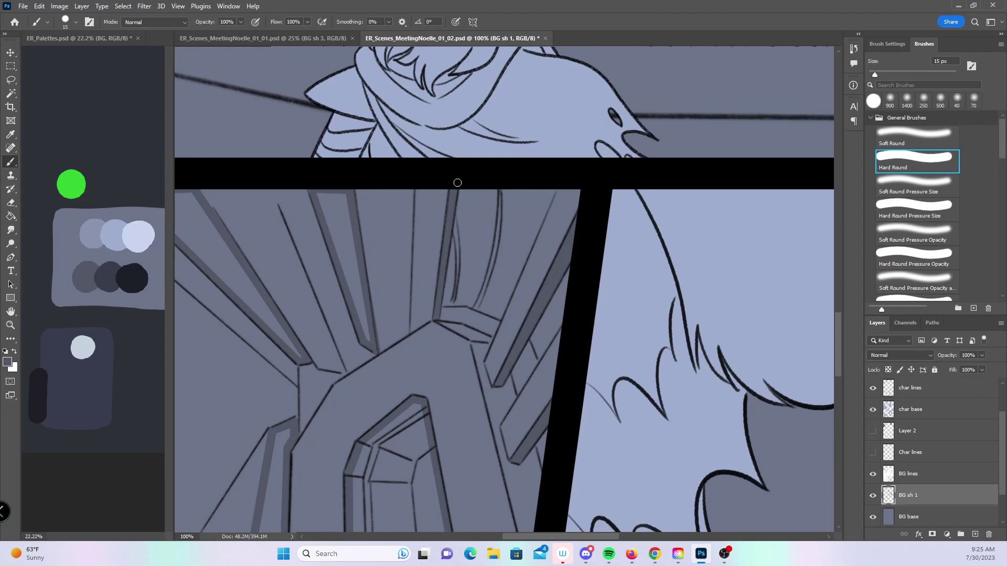
mouse_move(506, 192)
left_mouse_down()
mouse_move(505, 245)
mouse_move(504, 234)
mouse_move(483, 309)
mouse_move(504, 300)
left_mouse_up()
mouse_move(552, 188)
left_mouse_down()
mouse_move(504, 193)
mouse_move(564, 207)
left_mouse_up()
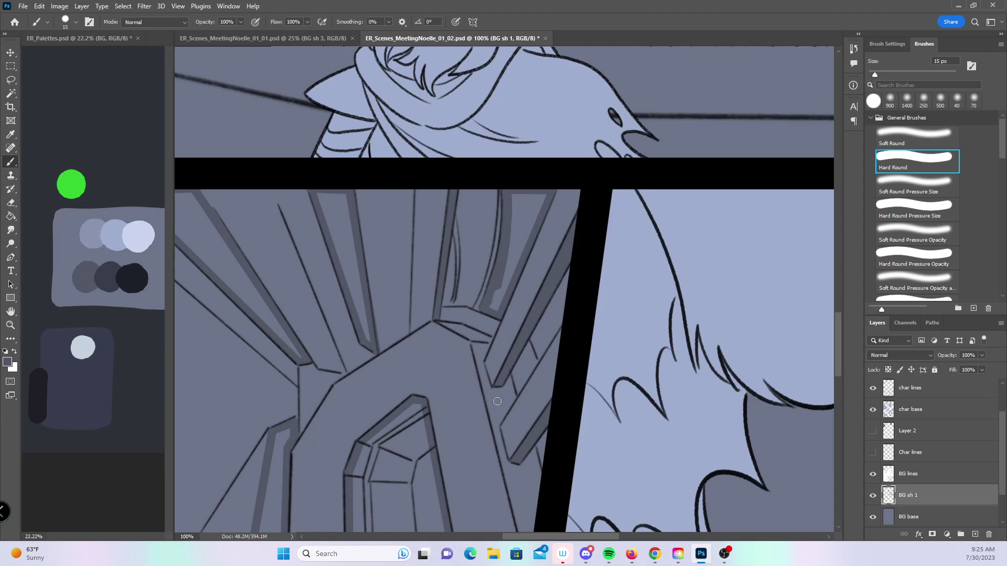
- In the hoofed-leg panel, outline the block face behind the small horned creature in dark grey with the 15 px brush
left_click_drag(413, 365, 433, 272)
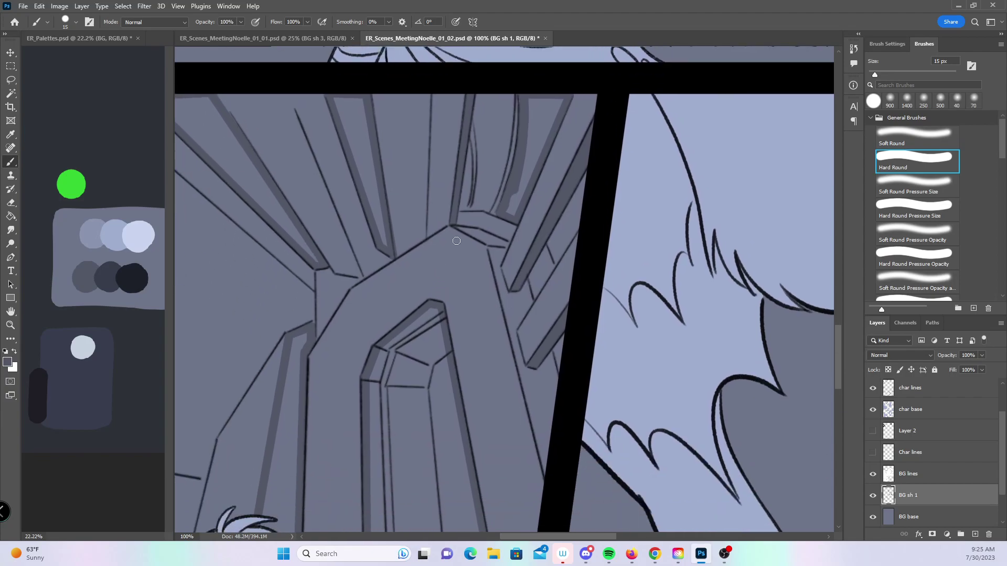
key("z")
left_click(566, 325, "alt")
left_click(564, 328, "alt")
left_click_drag(539, 404, 526, 271)
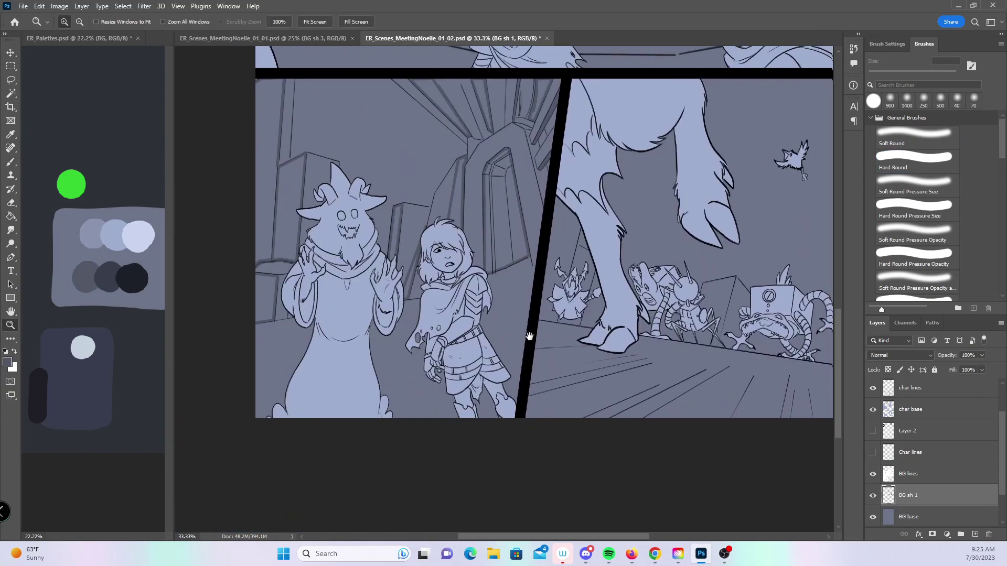
left_click_drag(505, 335, 462, 391)
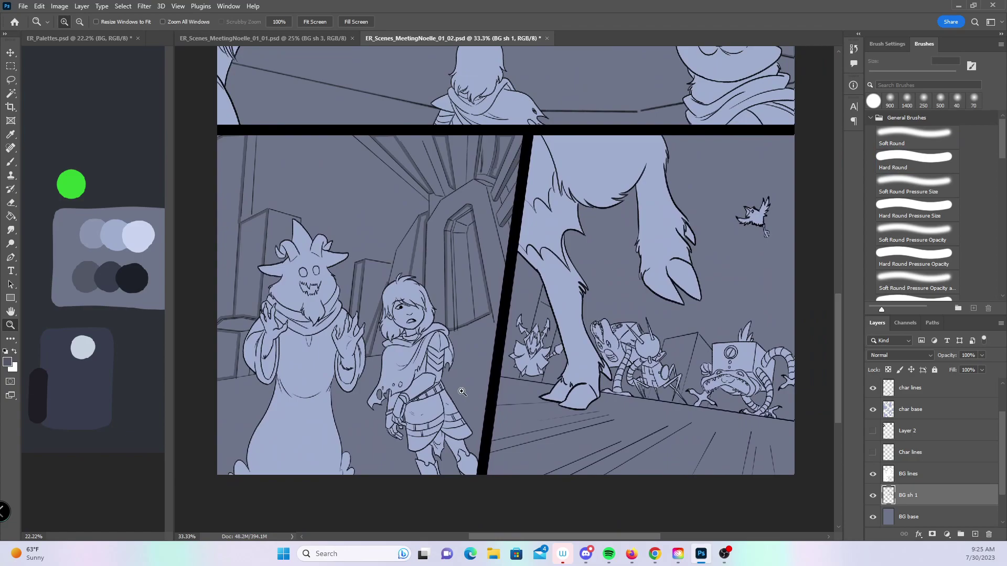
left_click(611, 366)
left_click(497, 376)
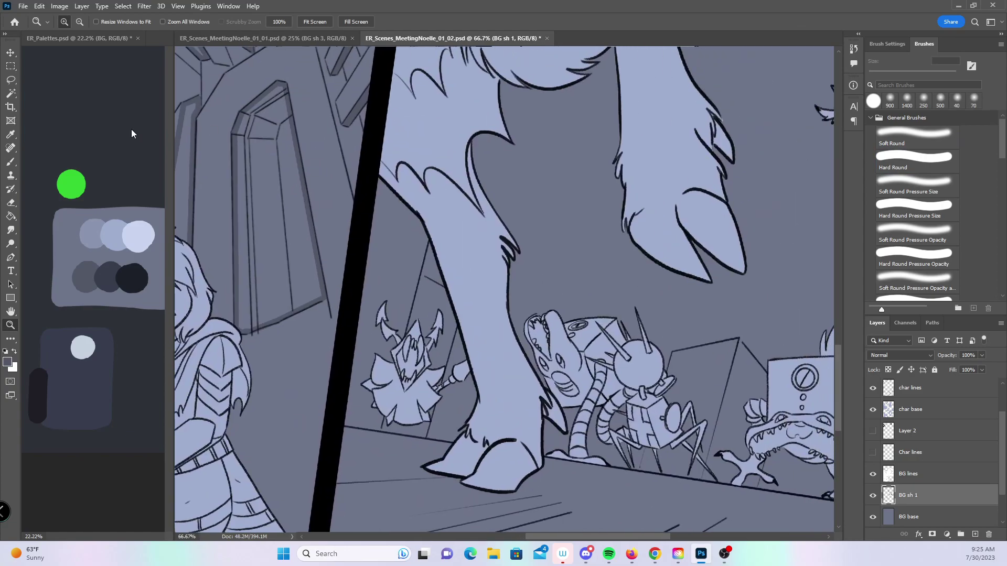
left_click(11, 163)
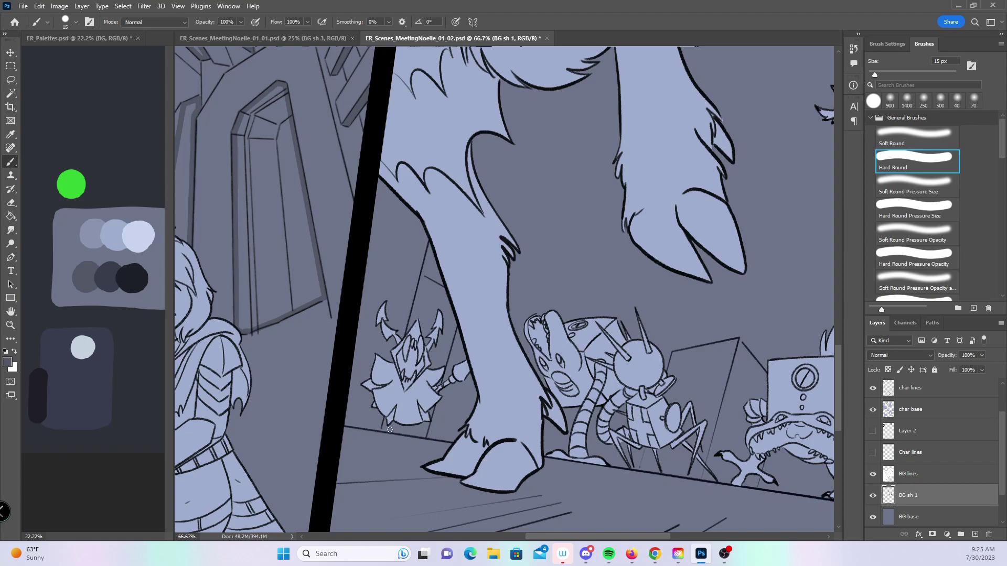
left_click_drag(422, 280, 460, 299)
left_click_drag(423, 434, 386, 430)
- Outline the front face of the block between the insect-like robot and the box-headed creature in dark grey
left_click_drag(731, 412, 473, 411)
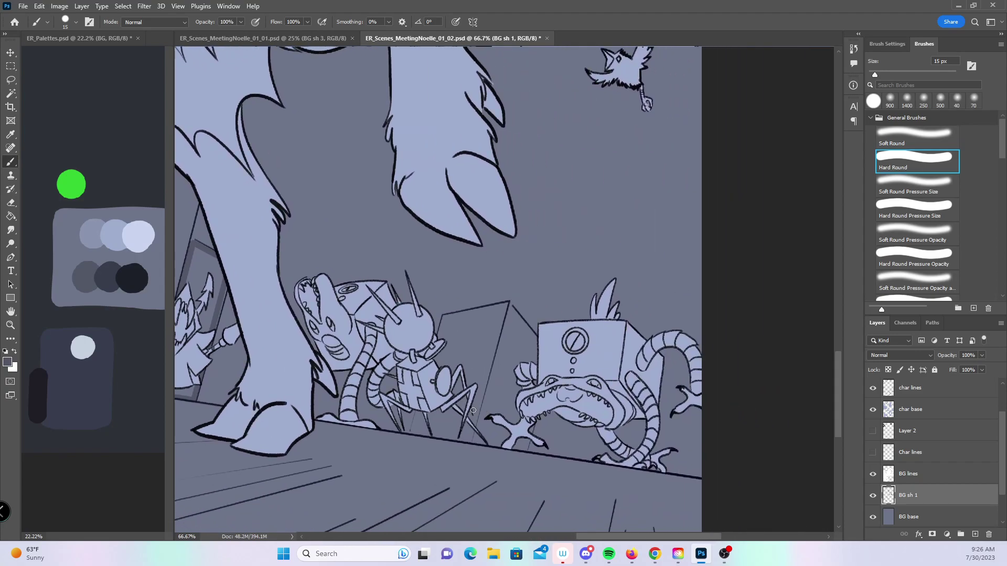
left_click(444, 318, "shift")
left_click(506, 304, "shift")
left_click(463, 431, "shift")
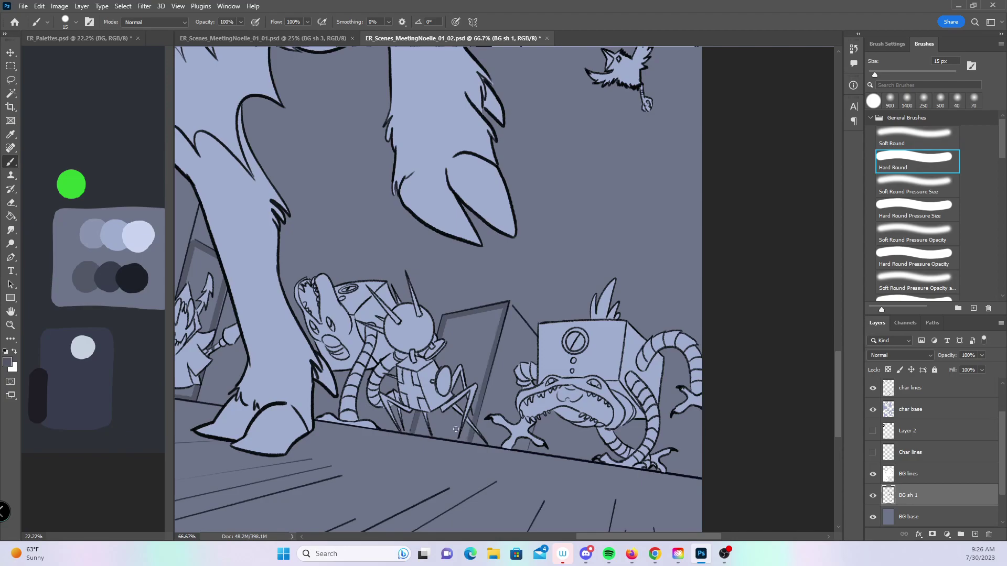
left_click(415, 435, "shift")
- Select the interiors of the outlined block faces, window recess and ceiling beams in the bottom panels with the Magic Wand
key("z")
left_click(497, 256, "alt")
left_click(497, 256, "alt")
left_click_drag(470, 242, 574, 311)
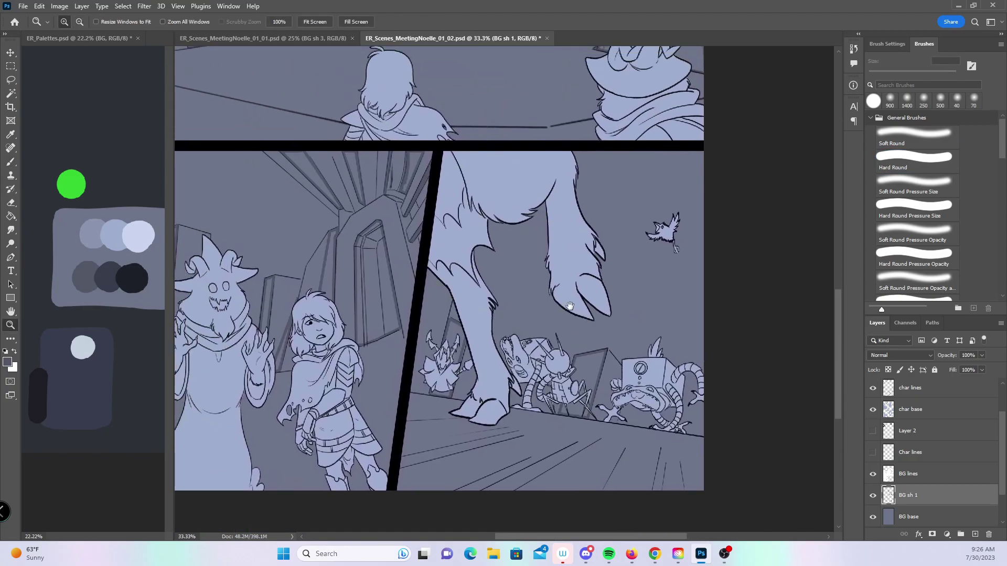
left_click_drag(522, 290, 554, 309)
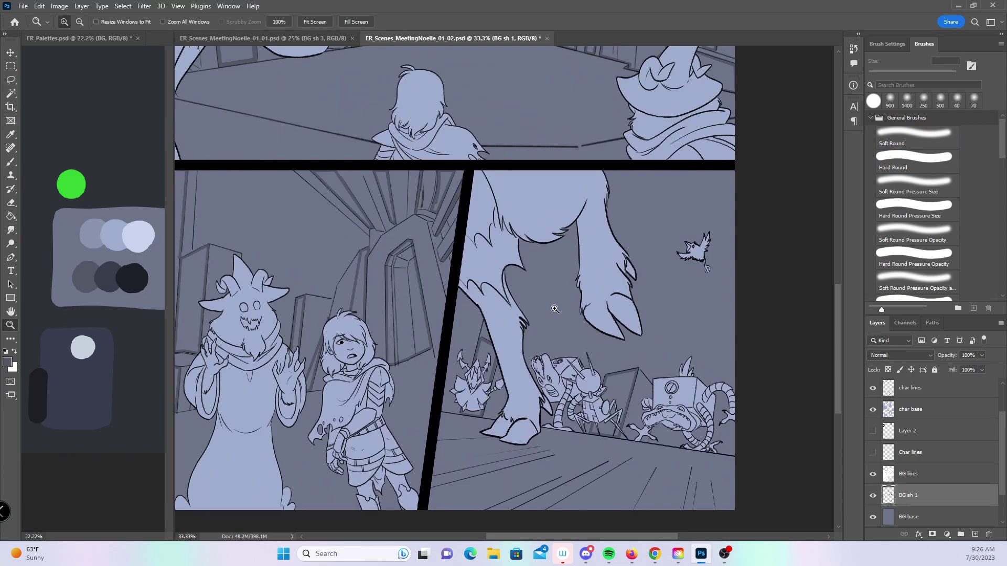
left_click(12, 95)
left_click(621, 394)
left_click(491, 361, "shift")
left_click(428, 273, "shift")
left_click(338, 190, "shift")
left_click(384, 191, "shift")
left_click(443, 188, "shift")
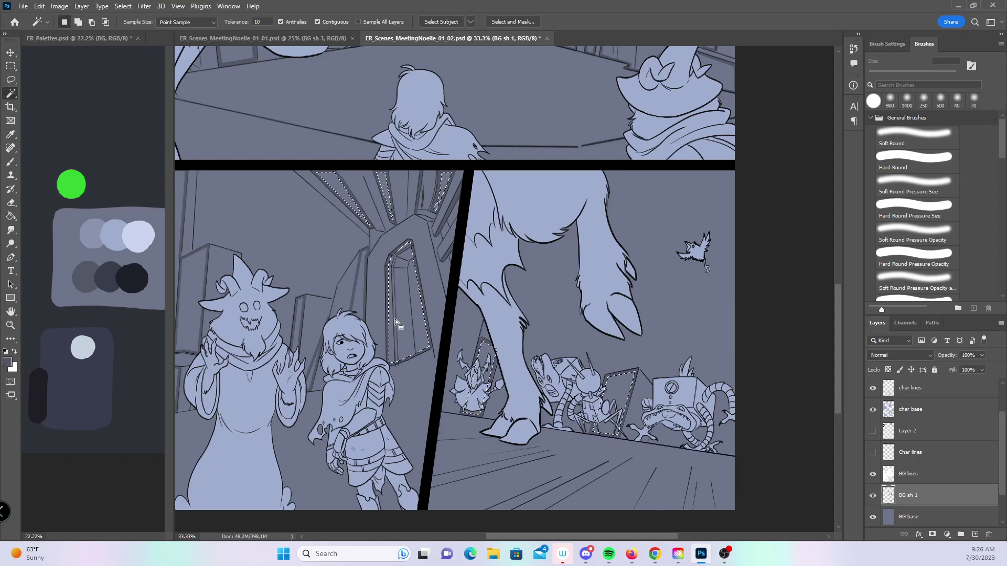
- Add the outlined faces of the buildings and blocks around the horned figure and the child to the selection
scroll(367, 325, "left", 3)
left_click(267, 273, "shift")
left_click(262, 393, "shift")
left_click(394, 336, "shift")
left_click(408, 381, "shift")
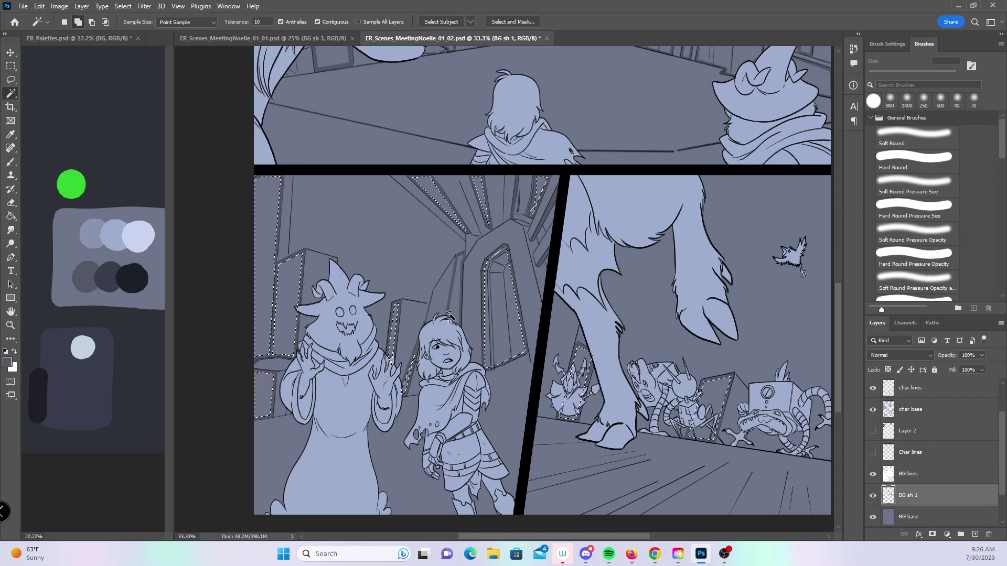
left_click(456, 310, "shift")
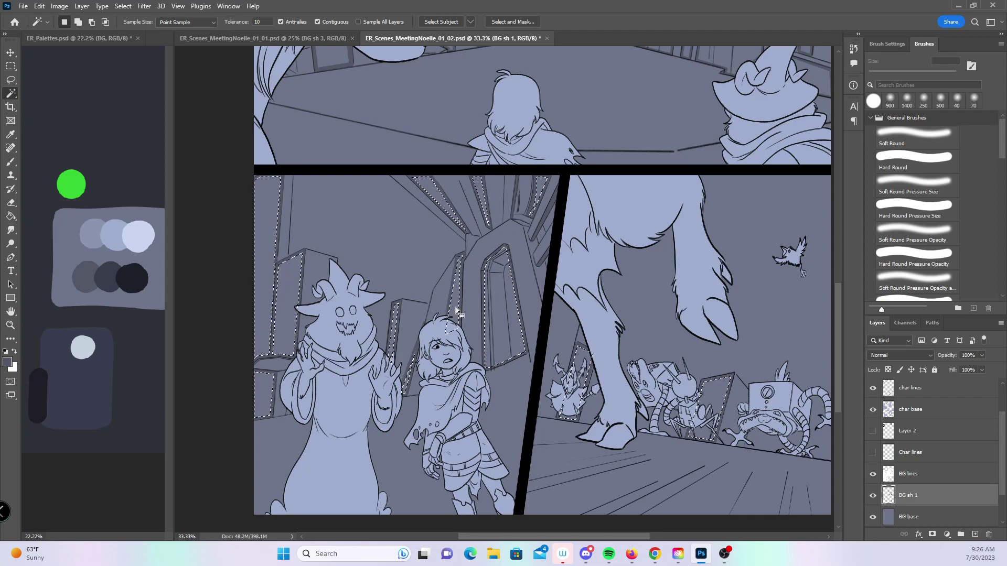
- Add the outlined pillar, wall and block faces in the wide middle panel to the selection
scroll(451, 283, "up", 5)
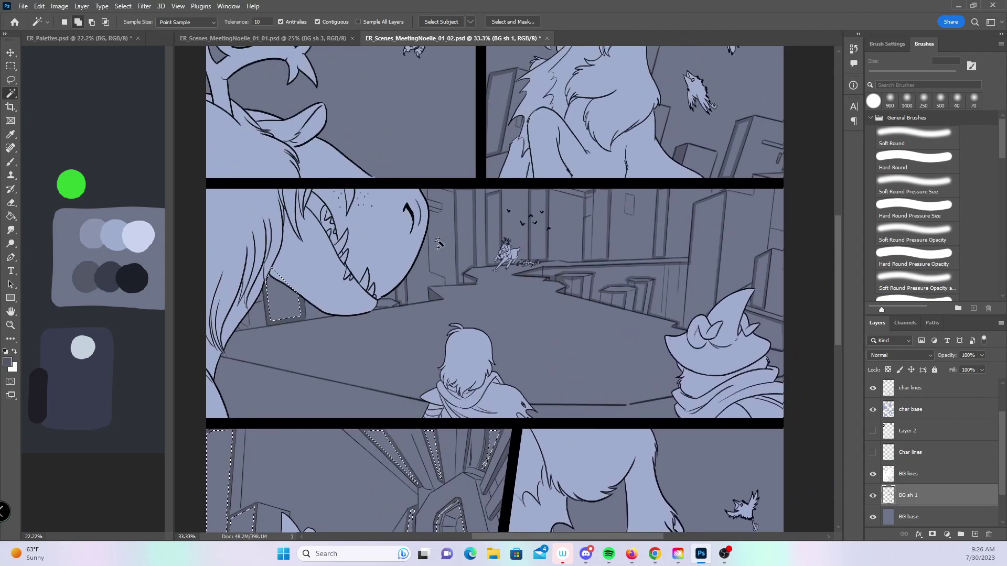
left_click(401, 291, "shift")
left_click(465, 234, "shift")
left_click(493, 235, "shift")
left_click(537, 237, "shift")
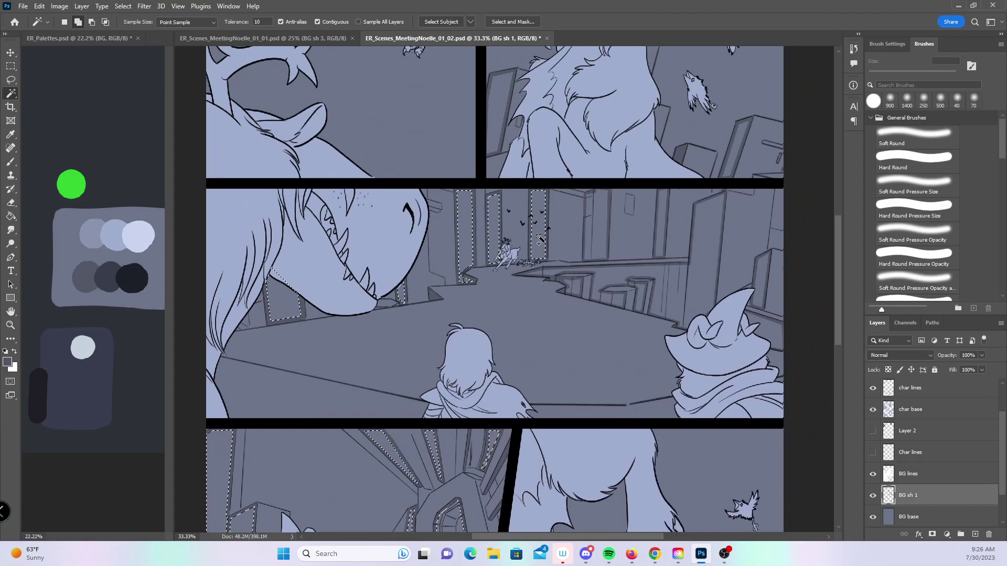
left_click(614, 276, "shift")
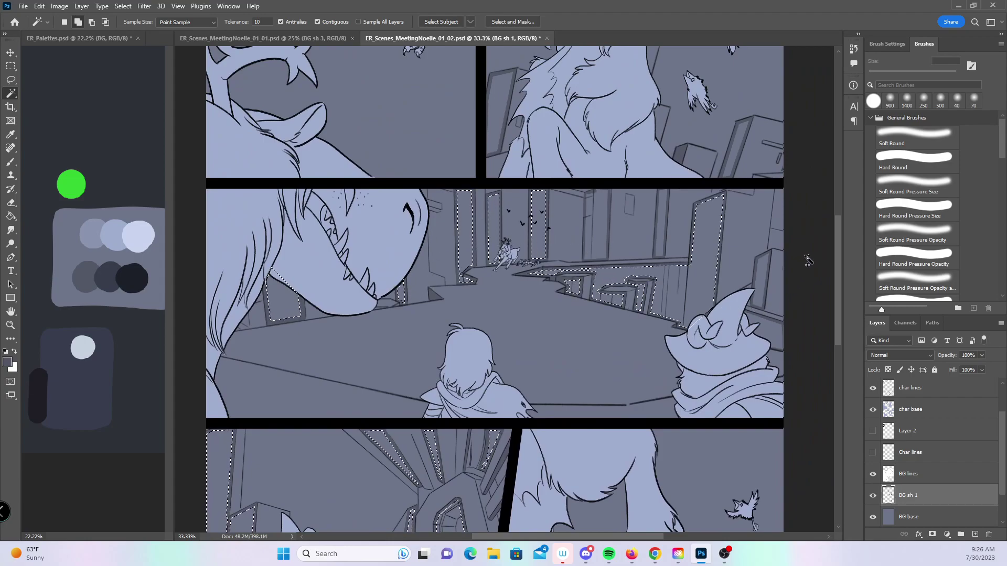
left_click(767, 330, "shift")
left_click(598, 230, "shift")
left_click(663, 231, "shift")
- Add the outlined block faces on both sides of the howling antlered beast in the upper panel to the selection
scroll(524, 288, "up", 5)
left_click(469, 322, "shift")
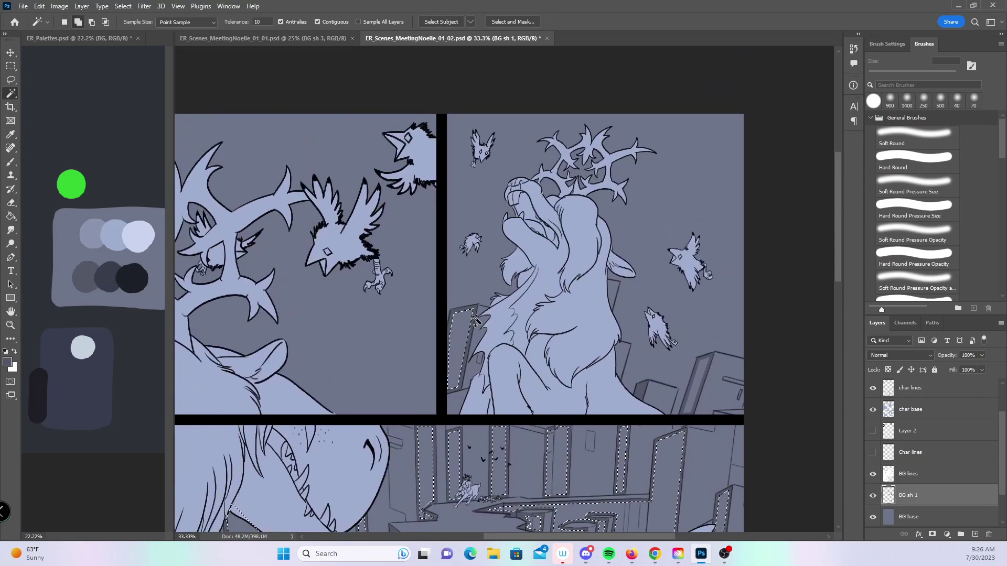
left_click(698, 372, "shift")
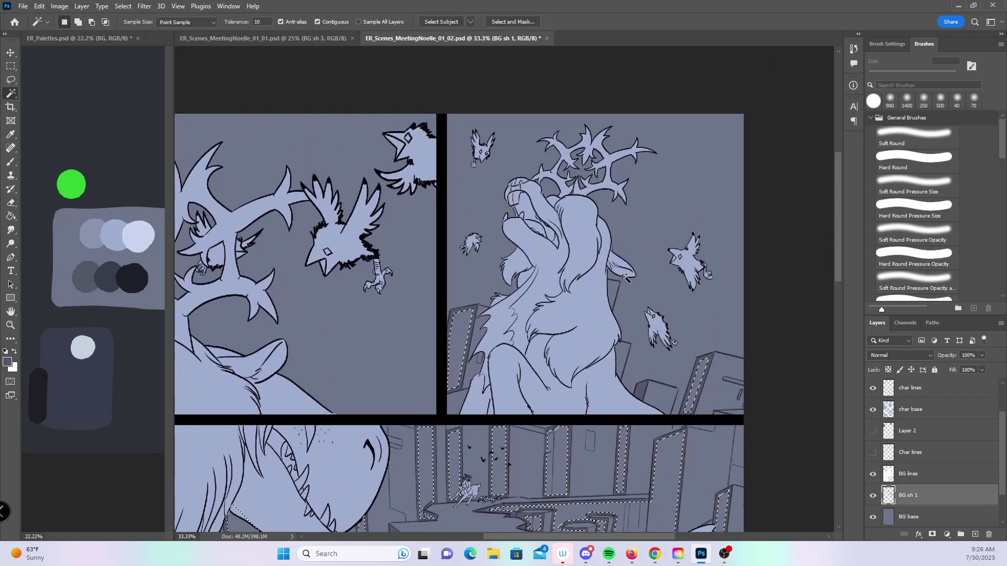
- Expand the combined selection of outlined pillar, wall and block faces across the whole page
key("z")
left_click(619, 307, "alt")
left_click(619, 307, "alt")
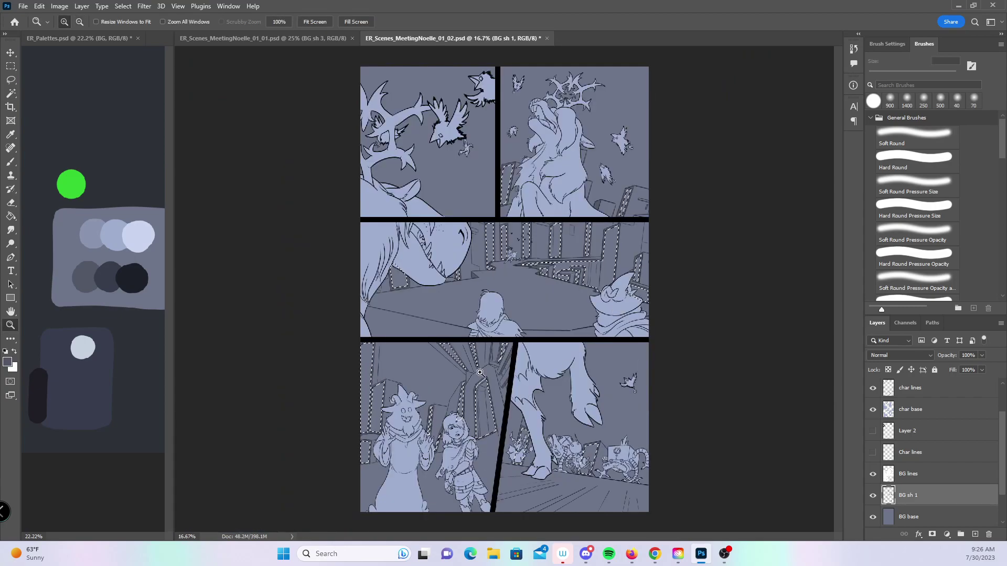
left_click(124, 6)
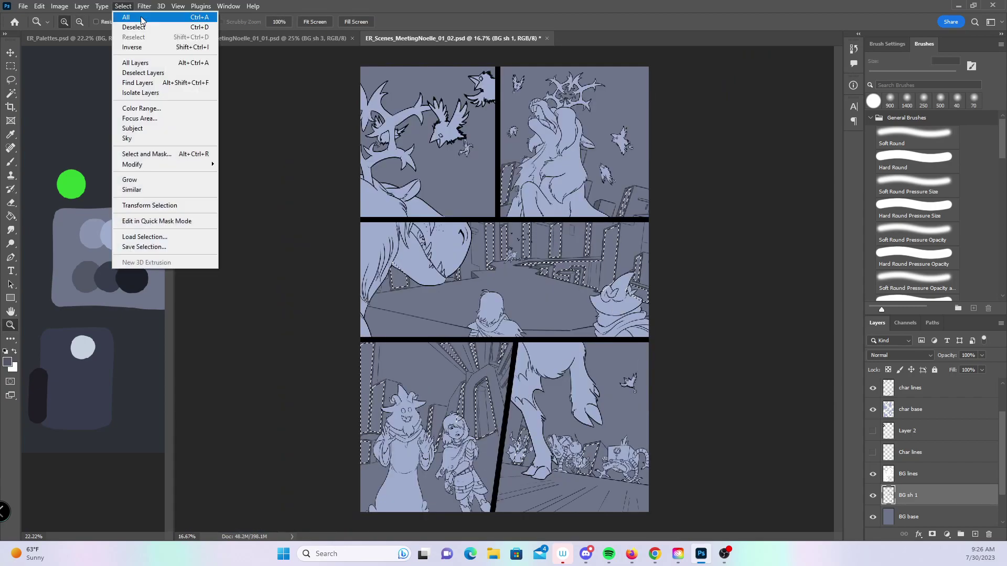
mouse_move(191, 164)
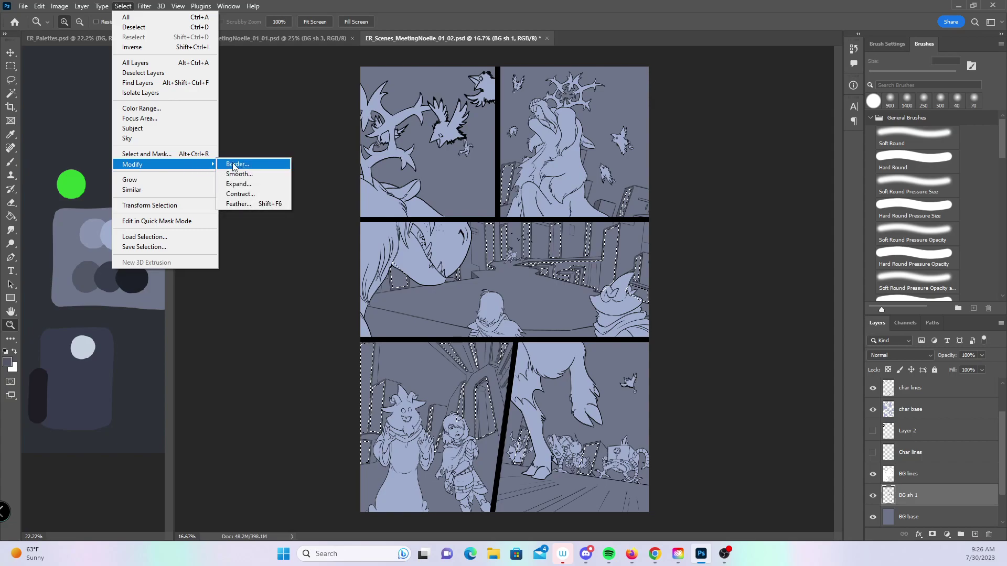
left_click(239, 183)
key("Return")
- Paint the selected faces with the grey shadow colour using a 400 px Hard Round brush, and clear the selection
key("b")
key("bracketright")
key("bracketright")
key("bracketright")
key("bracketright")
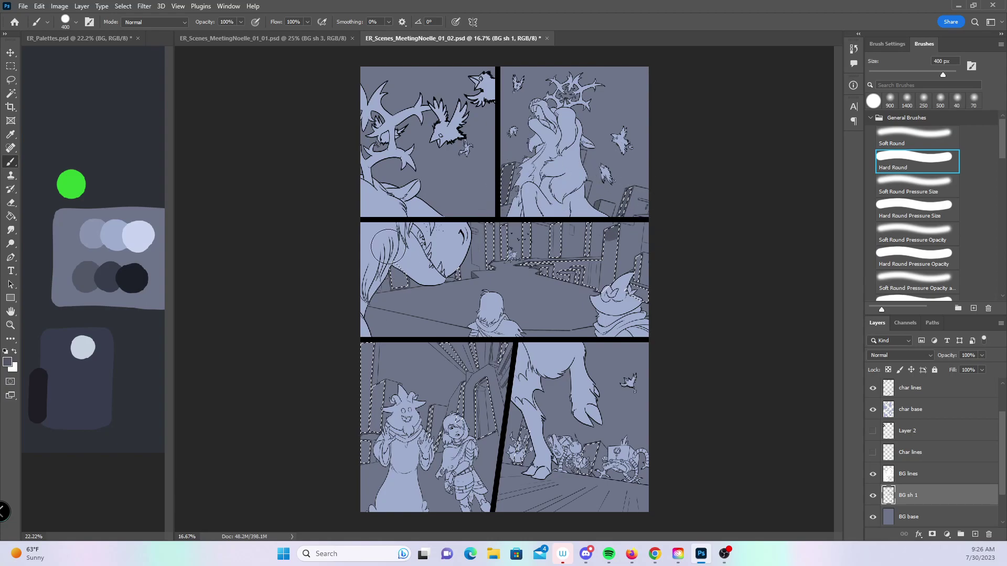
mouse_move(565, 266)
left_mouse_down()
mouse_move(637, 314)
mouse_move(662, 297)
left_mouse_up()
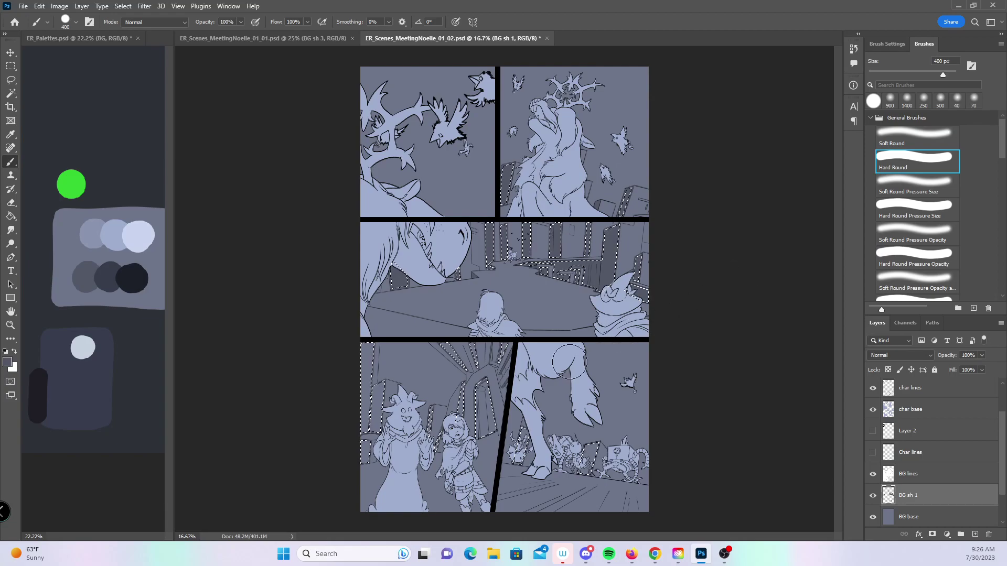
mouse_move(423, 405)
left_mouse_down()
mouse_move(448, 424)
mouse_move(414, 395)
mouse_move(458, 457)
mouse_move(496, 436)
mouse_move(548, 336)
mouse_move(514, 511)
mouse_move(529, 496)
left_mouse_up()
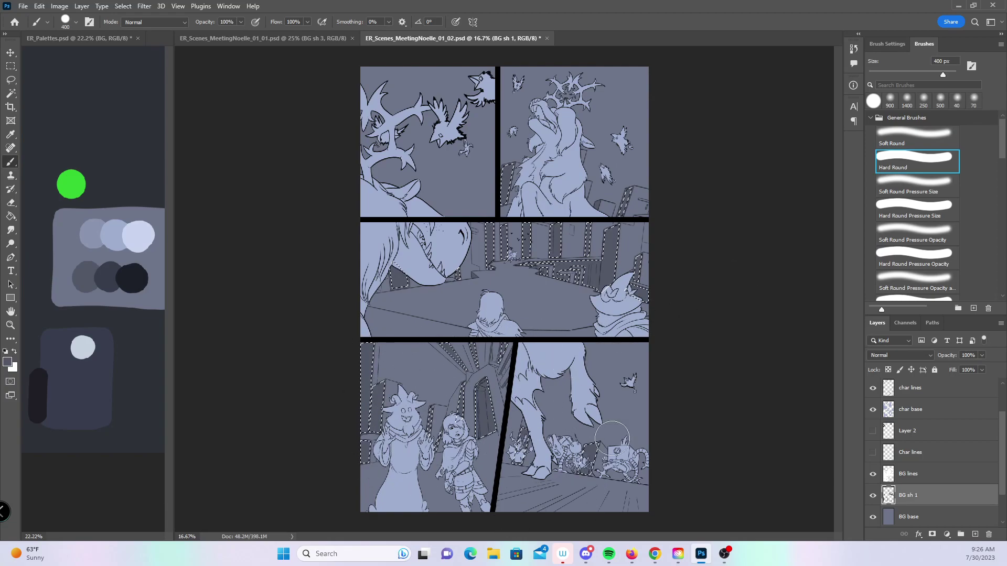
key("ctrl+z")
key("ctrl+d")
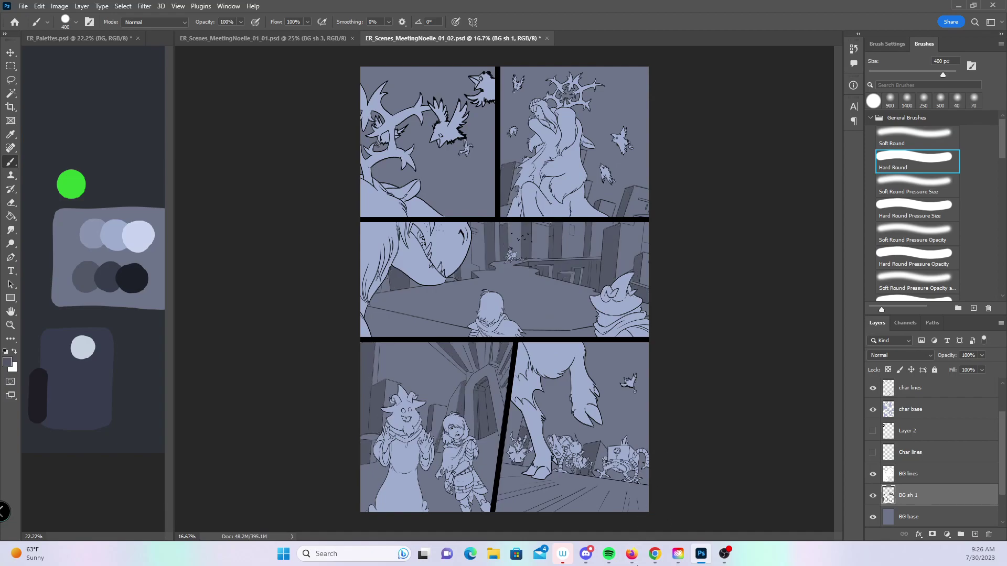
- Stroke a dark blue-grey band with a 35 px brush beneath the cliff edge line from the beast to the child in the middle panel
key("z")
left_click(511, 364)
mouse_move(506, 333)
left_mouse_down()
mouse_move(524, 407)
mouse_move(506, 334)
left_mouse_up()
left_click(454, 355)
left_click(451, 351)
left_click_drag(449, 349, 497, 322)
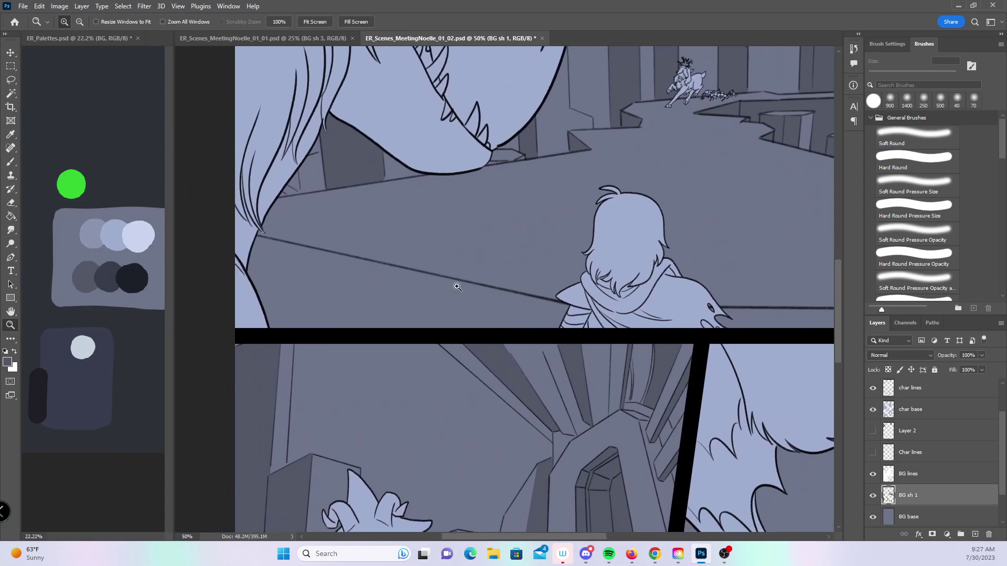
left_click(11, 162)
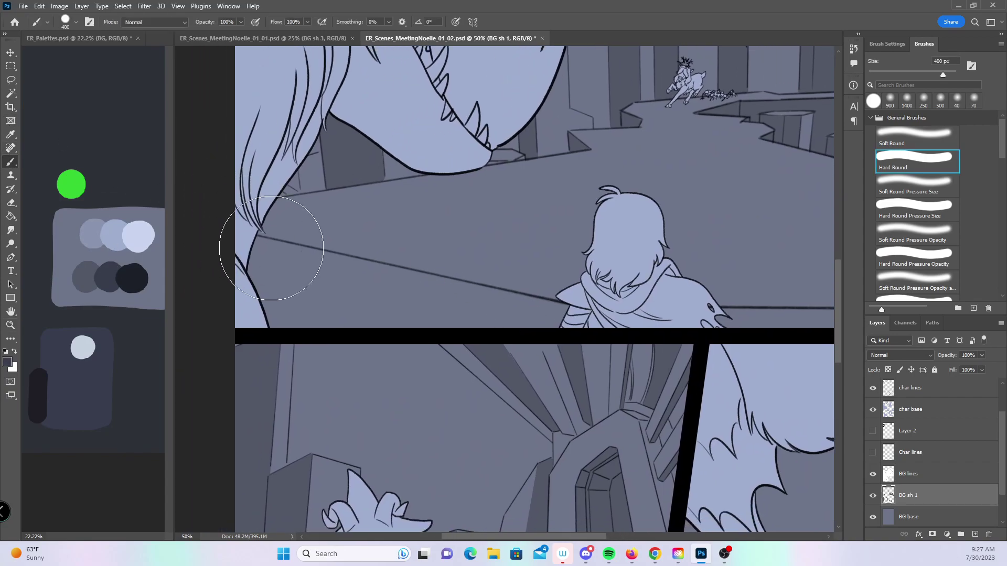
key("bracketleft")
key("bracketleft")
key("bracketleft")
key("bracketleft")
key("bracketleft")
key("bracketleft")
key("bracketleft")
key("bracketleft")
key("bracketleft")
key("bracketleft")
key("bracketleft")
key("bracketleft")
key("bracketleft")
left_click(573, 313, "shift")
- Continue the dark band beneath the cliff edge to the horned figure and line the middle panel's lower border to enclose the area
left_click_drag(712, 394, 431, 429)
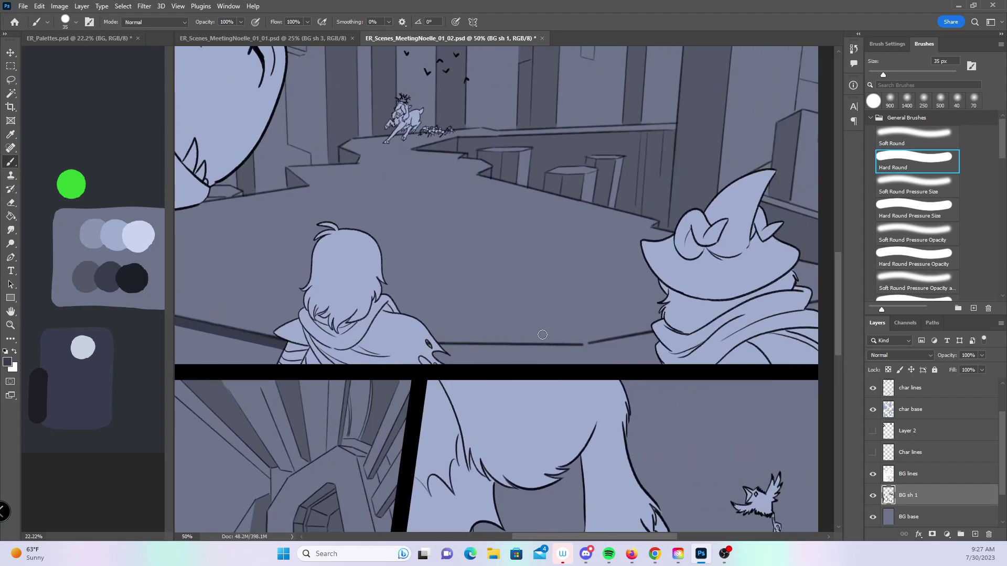
left_click(583, 347, "shift")
left_click(705, 324, "shift")
left_click_drag(703, 400, 559, 414)
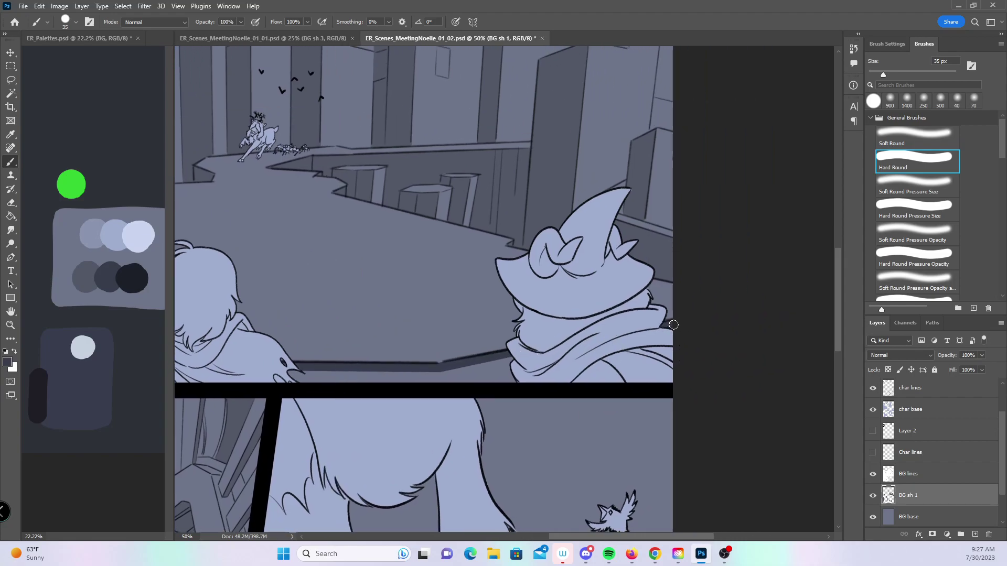
left_click(289, 381, "shift")
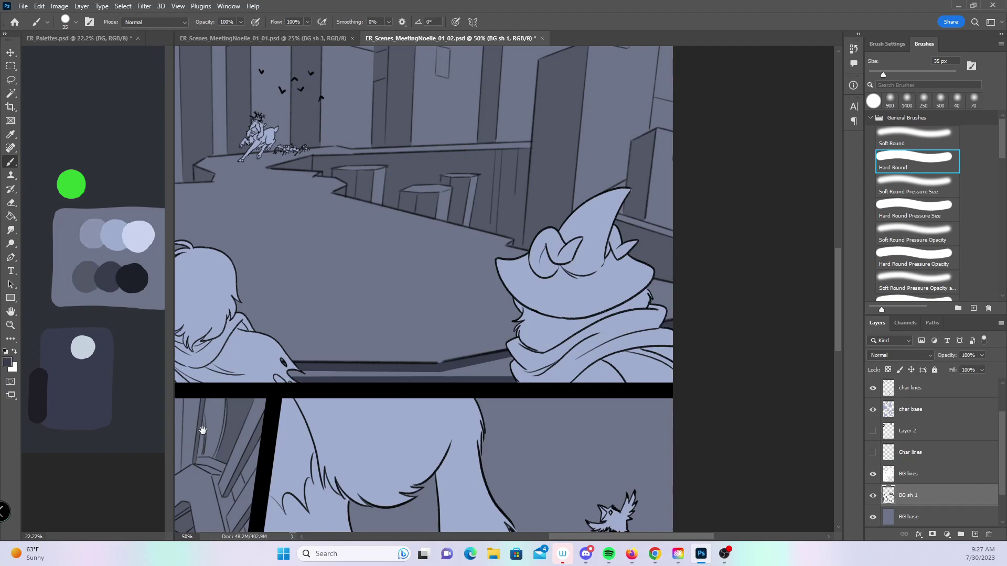
left_click_drag(195, 431, 434, 369)
left_click(419, 314, "shift")
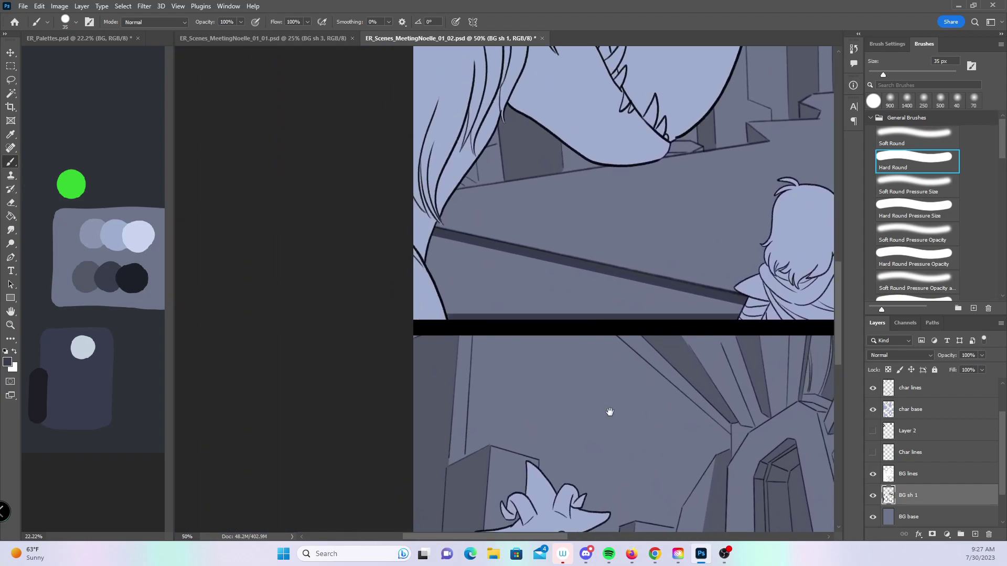
- Outline the beast's large cast shadow on the floor around its hoof and paint a small shadow beneath the child's feet in the bottom panels
left_click_drag(627, 412, 364, 383)
key("z")
left_click(574, 346, "alt")
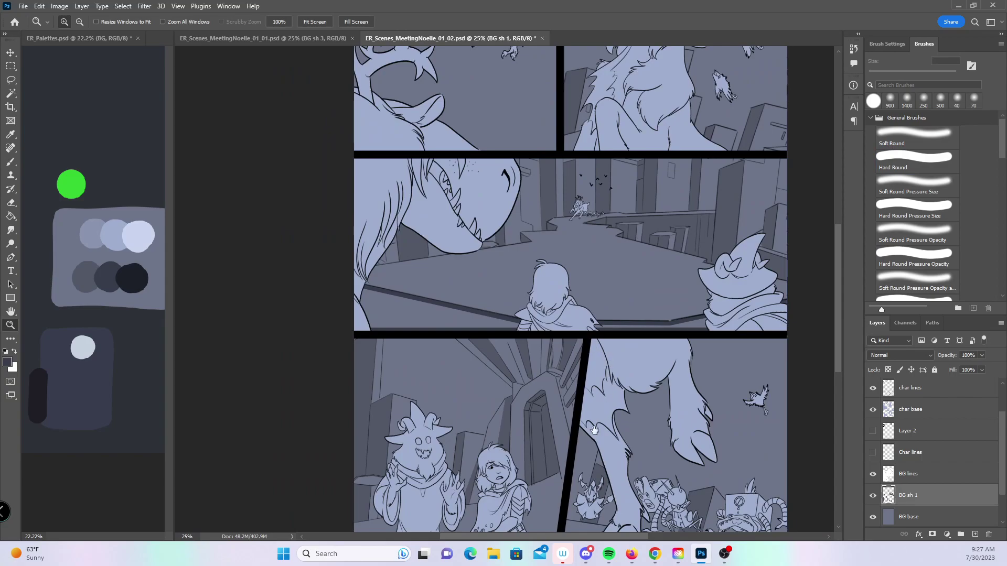
left_click_drag(590, 453, 533, 288)
left_click_drag(537, 351, 498, 345)
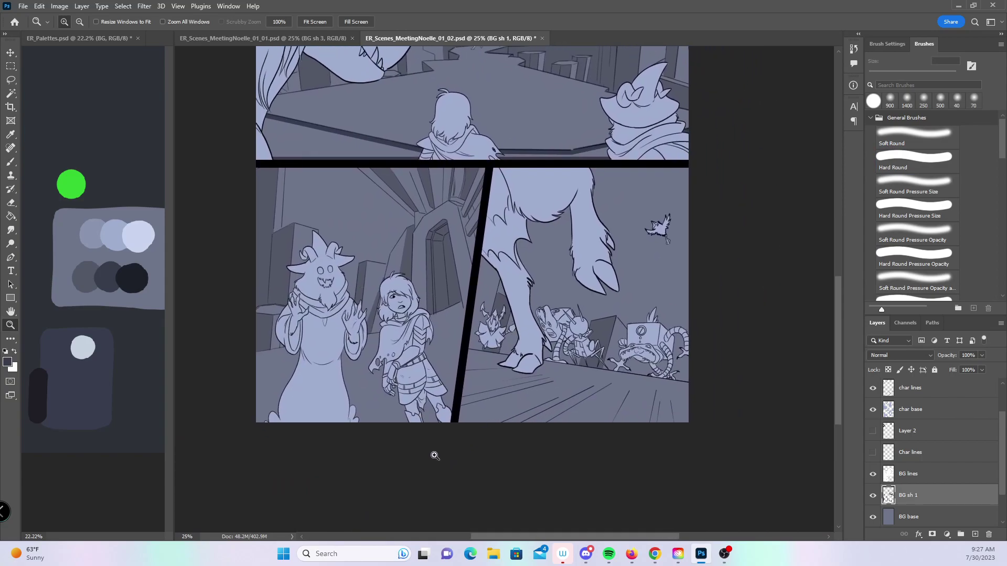
left_click(590, 414)
left_click(577, 418)
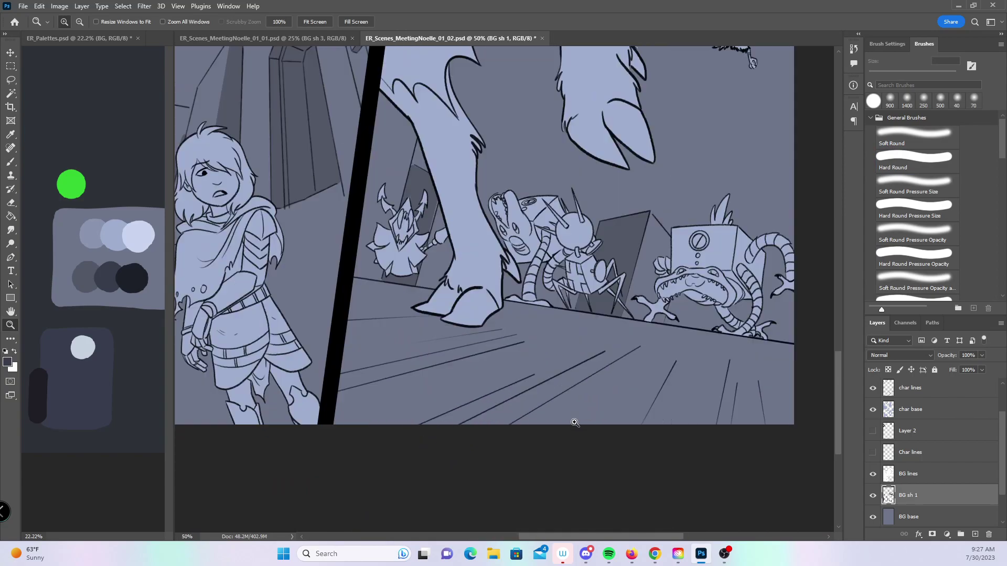
left_click_drag(542, 376, 571, 351)
key("b")
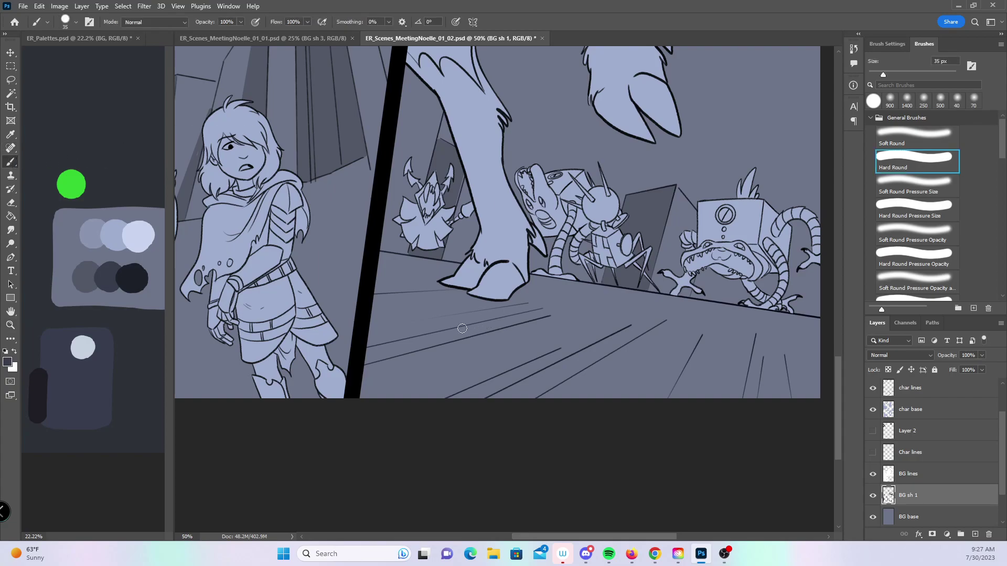
mouse_move(368, 297)
left_mouse_down()
mouse_move(412, 281)
mouse_move(488, 279)
left_mouse_up()
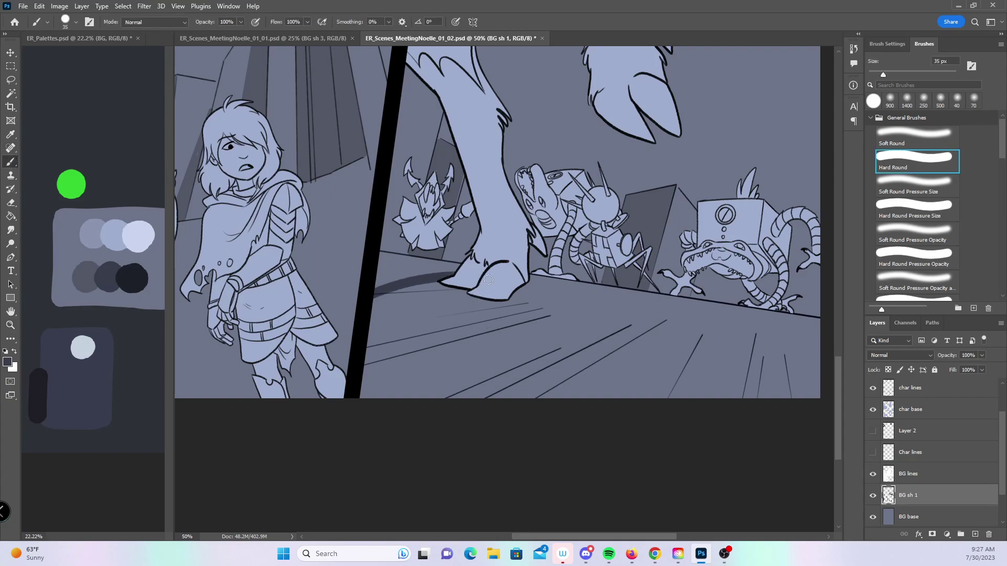
key("ctrl+z")
mouse_move(370, 286)
left_mouse_down()
mouse_move(468, 281)
mouse_move(617, 338)
mouse_move(637, 367)
mouse_move(579, 415)
left_mouse_up()
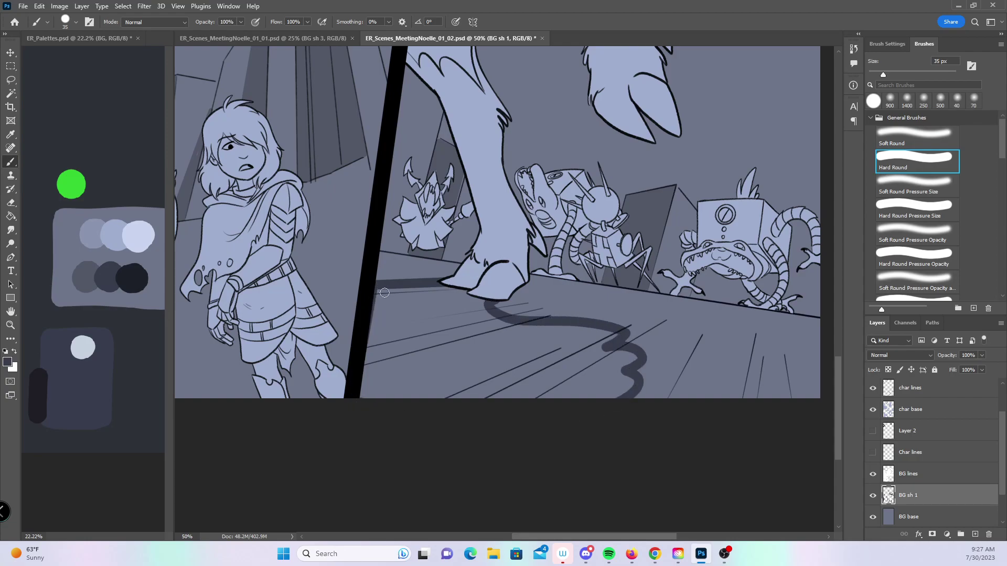
scroll(338, 359, "left", 5)
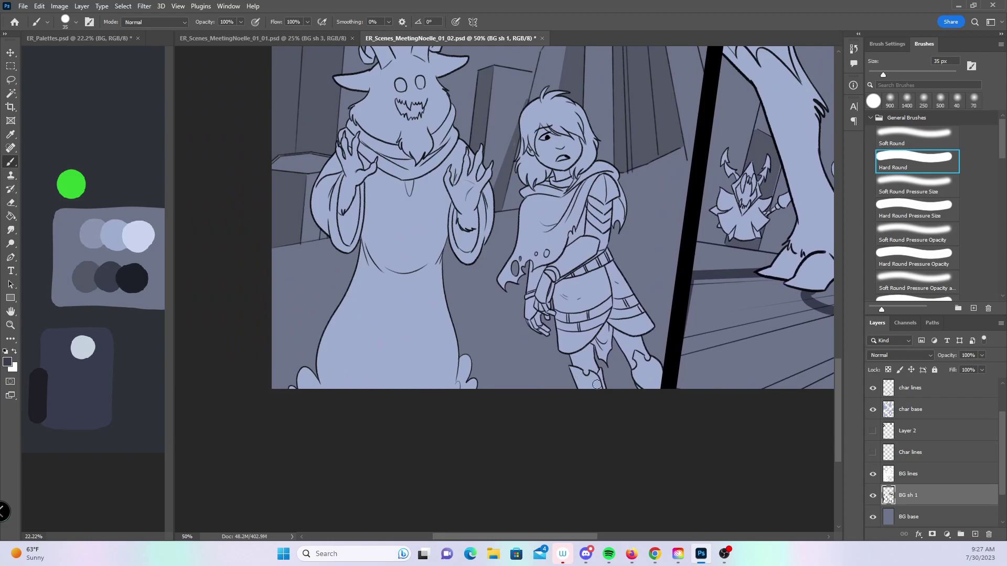
left_click_drag(597, 384, 570, 387)
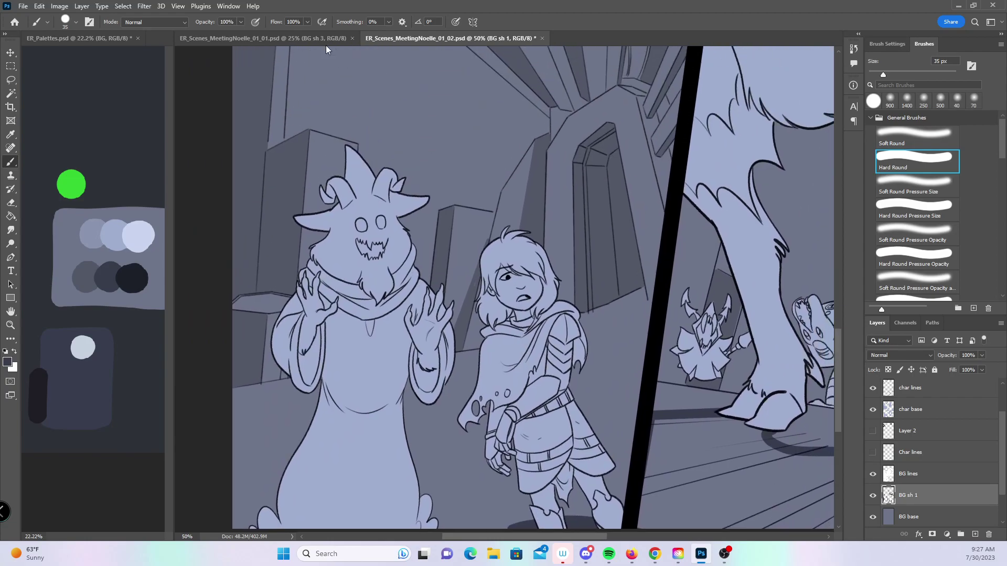
- Switch to page 01_01 and erase the robed figure's ground shadow in the inset panel on BG sh 1 with a 45 px eraser
key("ctrl+shift+Tab")
left_click_drag(520, 227, 508, 243)
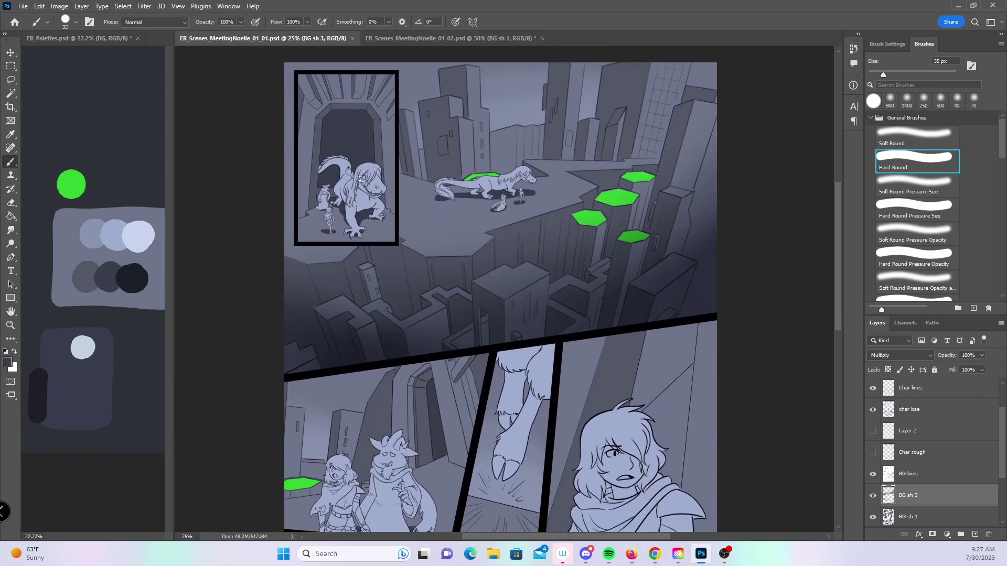
key("z")
left_click(355, 244)
left_click(356, 241)
left_click(357, 242)
left_click_drag(356, 241, 412, 313)
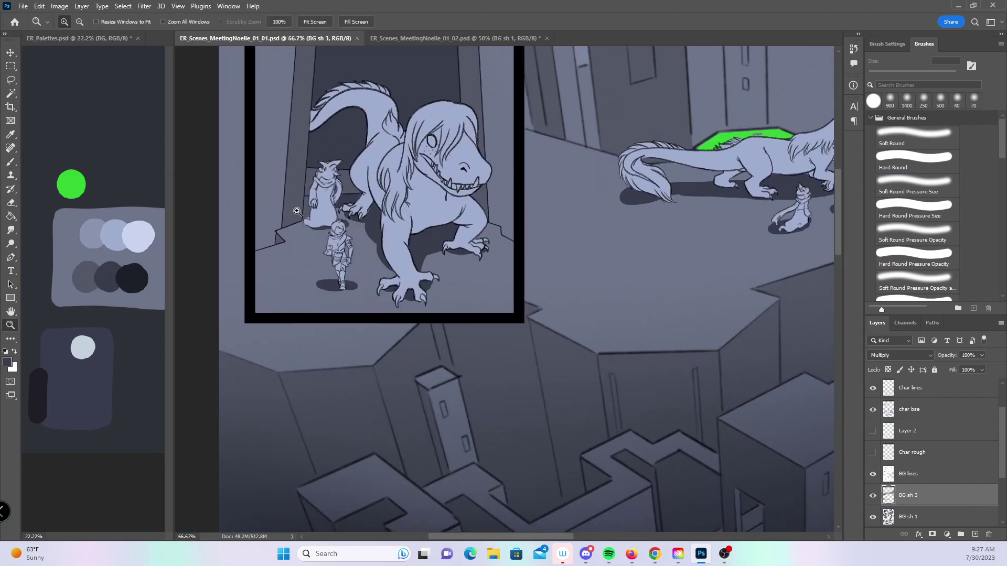
left_click(10, 203)
key("bracketleft")
key("bracketleft")
key("bracketleft")
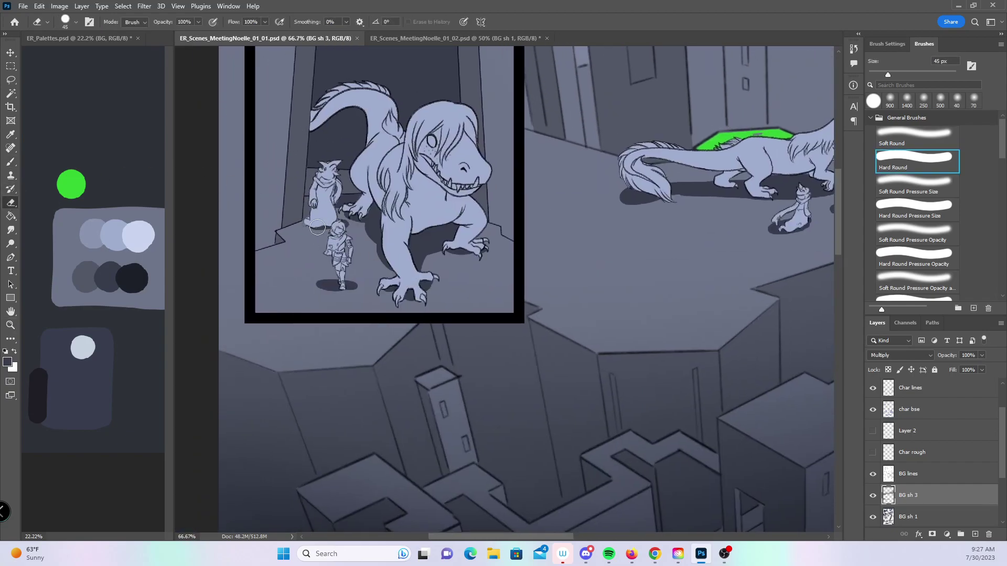
left_click(334, 229)
key("alt+bracketleft")
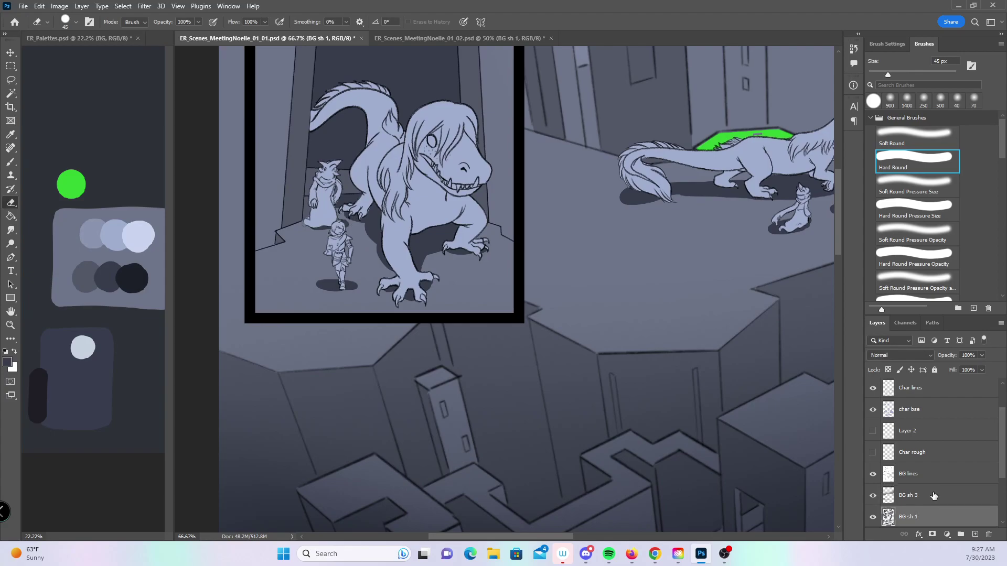
left_click_drag(313, 227, 321, 231)
- Erase the robed figure's ground shadow in the panel with the child below the city view, and save the page
mouse_move(614, 427)
left_mouse_down()
mouse_move(545, 310)
mouse_move(527, 241)
left_mouse_up()
scroll(543, 401, "up", 10)
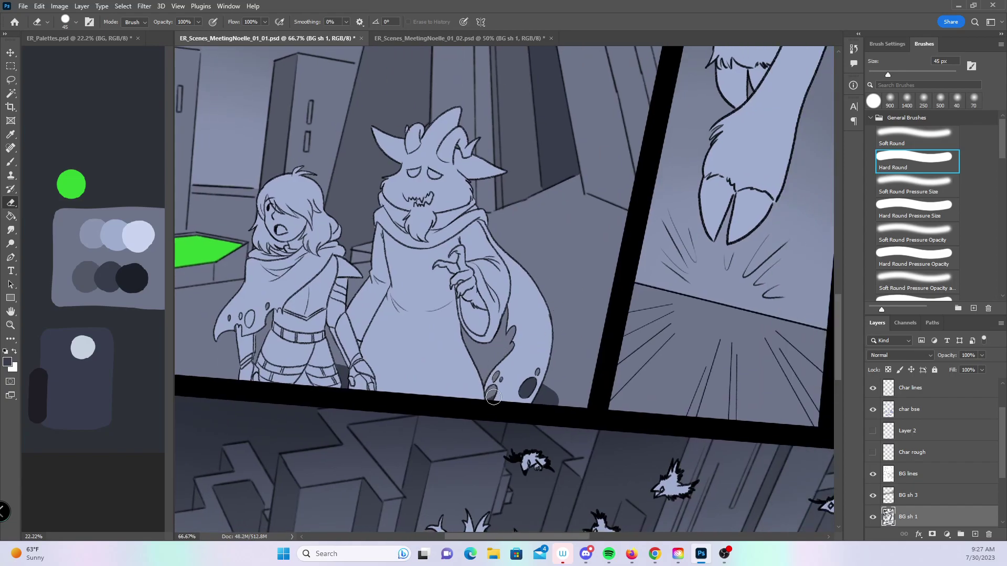
left_click_drag(493, 397, 559, 391)
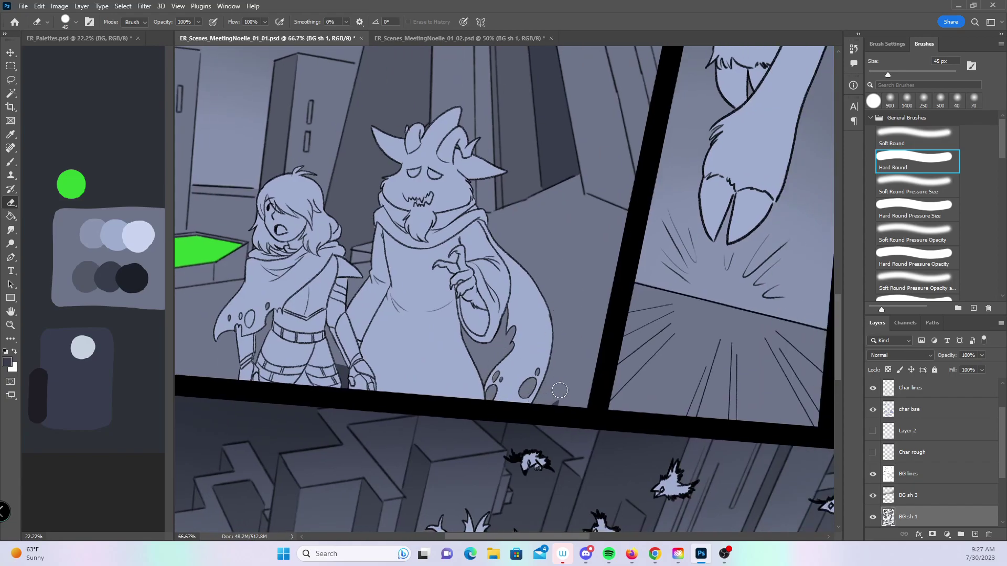
left_click_drag(733, 440, 652, 133)
left_click_drag(598, 337, 754, 243)
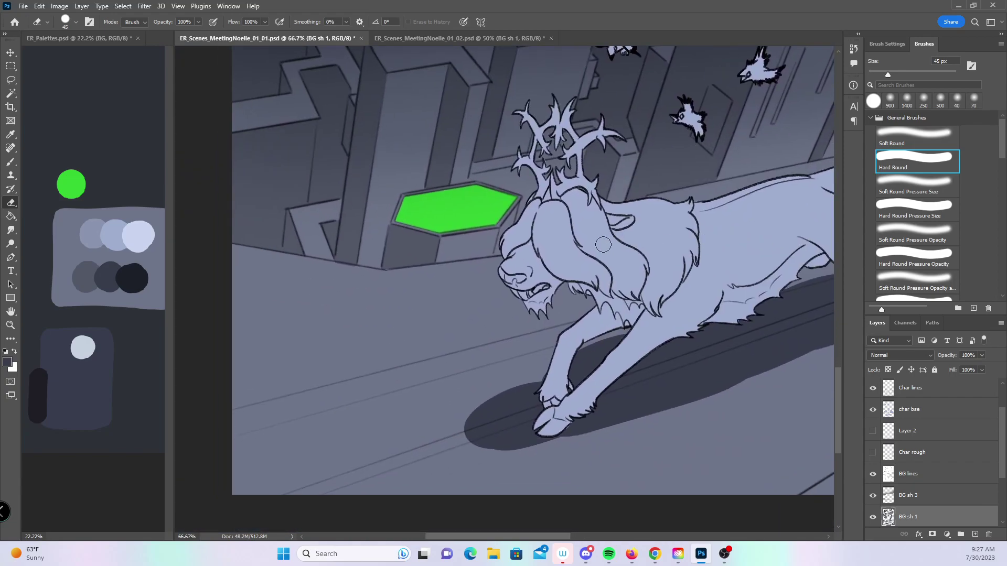
key("z")
left_click(602, 274, "alt")
left_click(602, 274, "alt")
left_click(602, 274, "alt")
left_click_drag(602, 274, 451, 513)
left_click_drag(620, 286, 552, 397)
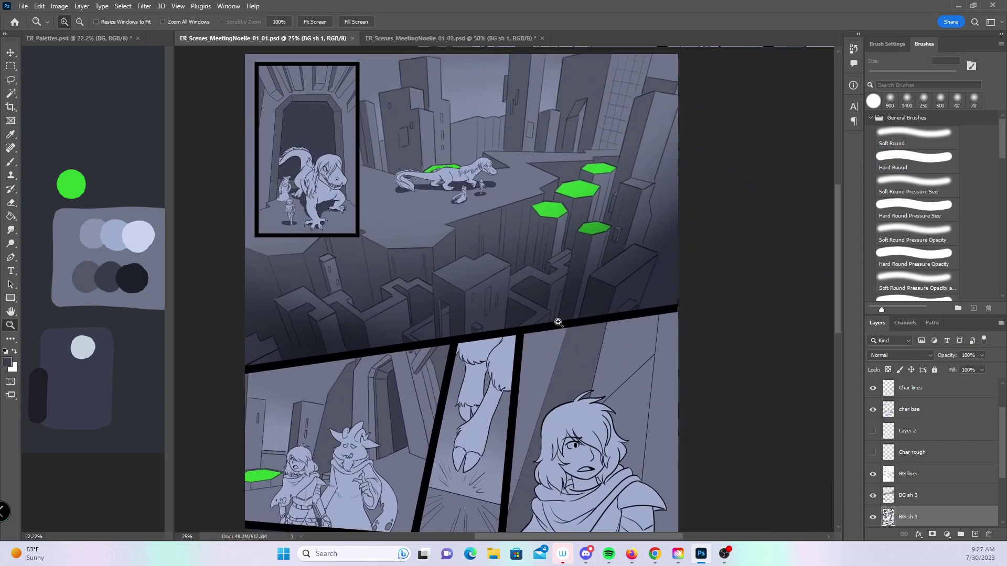
- Switch back to the page 01_02 document
left_click(454, 41)
left_click_drag(516, 430, 464, 482)
left_click_drag(476, 223, 522, 357)
left_click(497, 240, "alt")
left_click(498, 240, "alt")
left_click_drag(491, 220, 459, 152)
scroll(485, 373, "up", 3)
left_click_drag(450, 261, 441, 246)
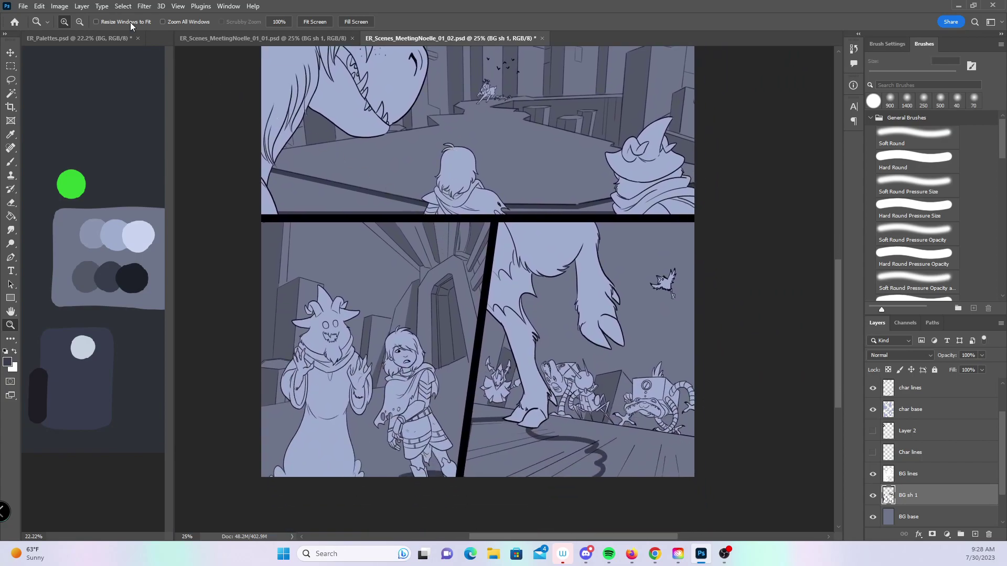
left_click(11, 94)
left_click(668, 181)
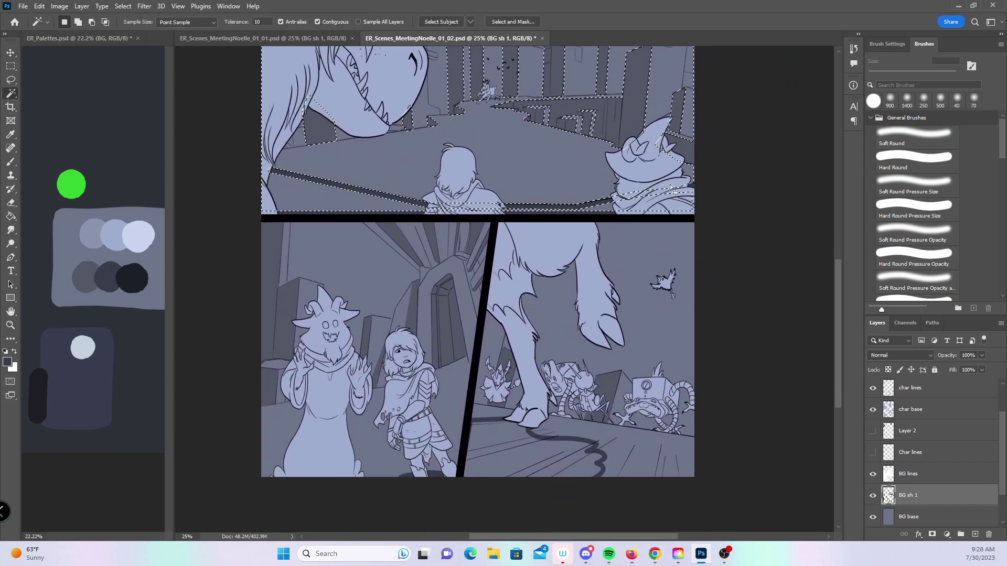
key("ctrl+d")
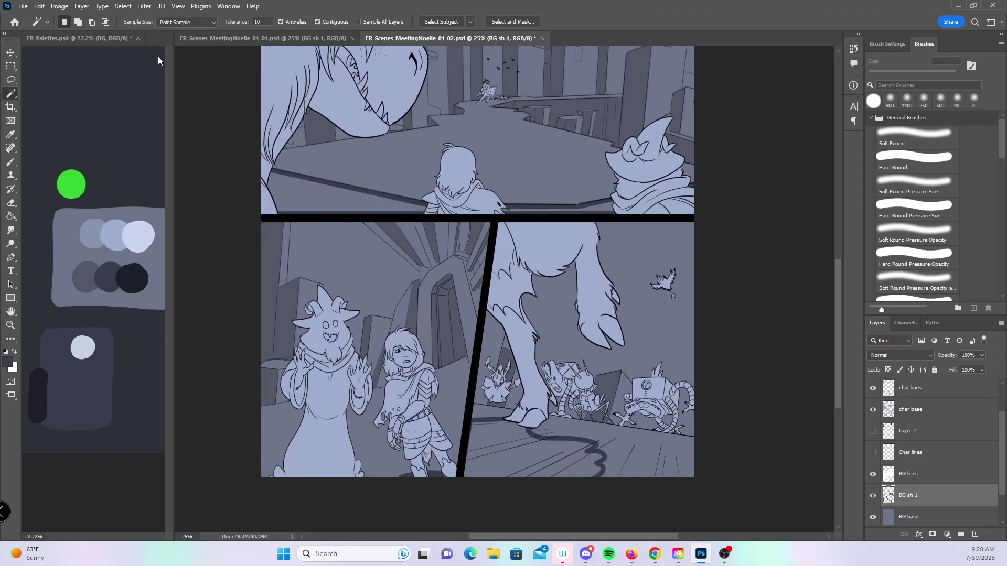
left_click(11, 161)
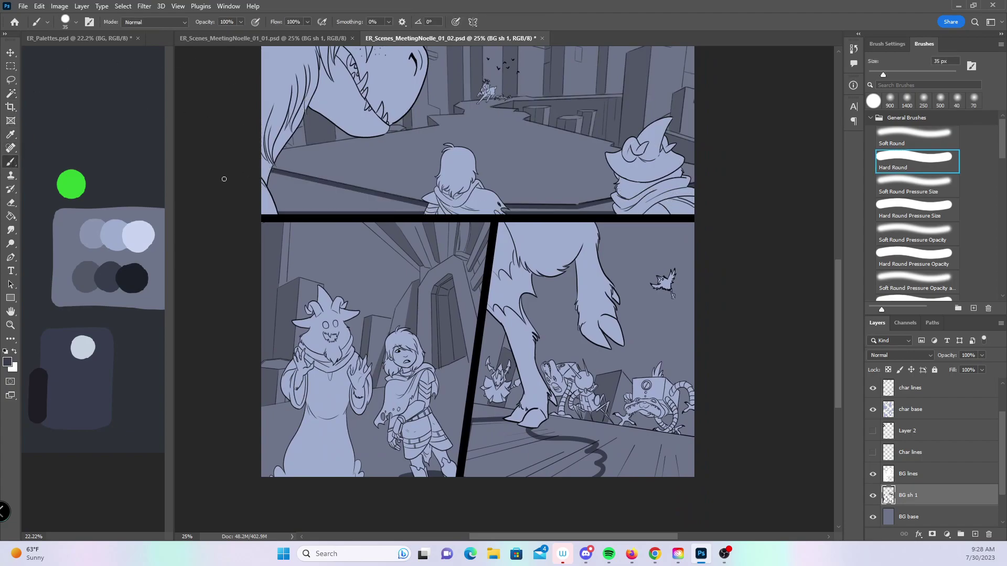
left_click(11, 94)
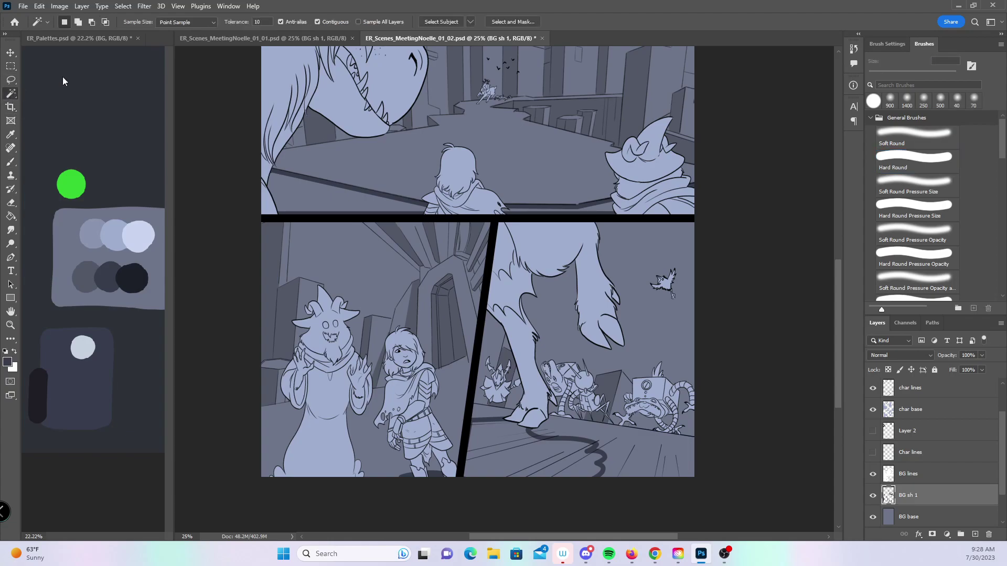
- Select the enclosed area below the cliff edge in the middle panel and the beast's outlined floor shadow, and expand the selection
left_click(637, 209)
left_click(524, 454, "shift")
left_click(123, 6)
mouse_move(162, 163)
left_click(252, 184)
left_click(557, 187)
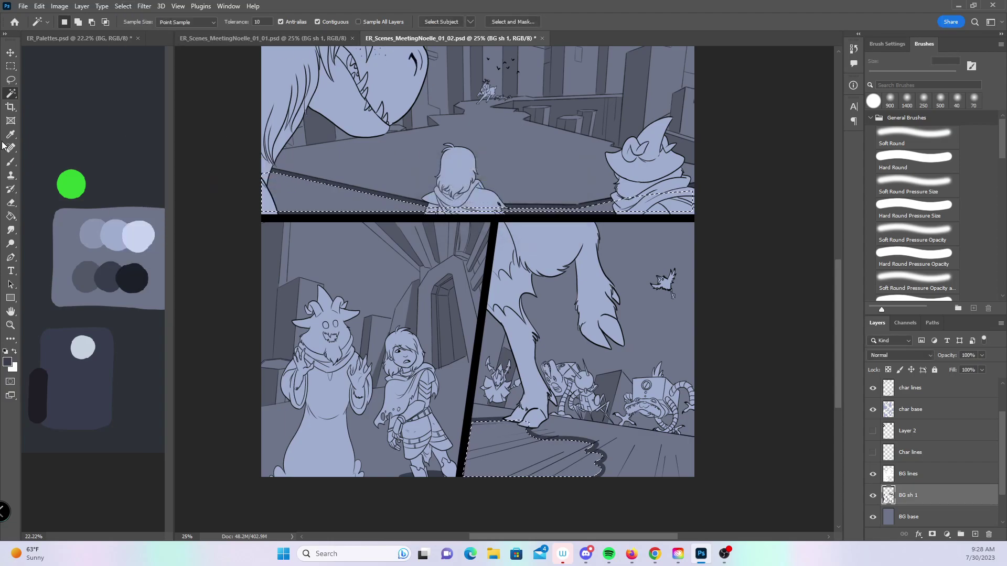
- Paint the selected floor shadow and cliff side solid dark blue-grey with a 400 px brush, and clear the selection
key("b")
key("bracketright")
key("bracketright")
key("bracketright")
key("bracketright")
key("bracketright")
key("bracketright")
key("bracketright")
key("bracketright")
key("bracketright")
mouse_move(475, 443)
left_mouse_down()
mouse_move(512, 477)
mouse_move(598, 463)
left_mouse_up()
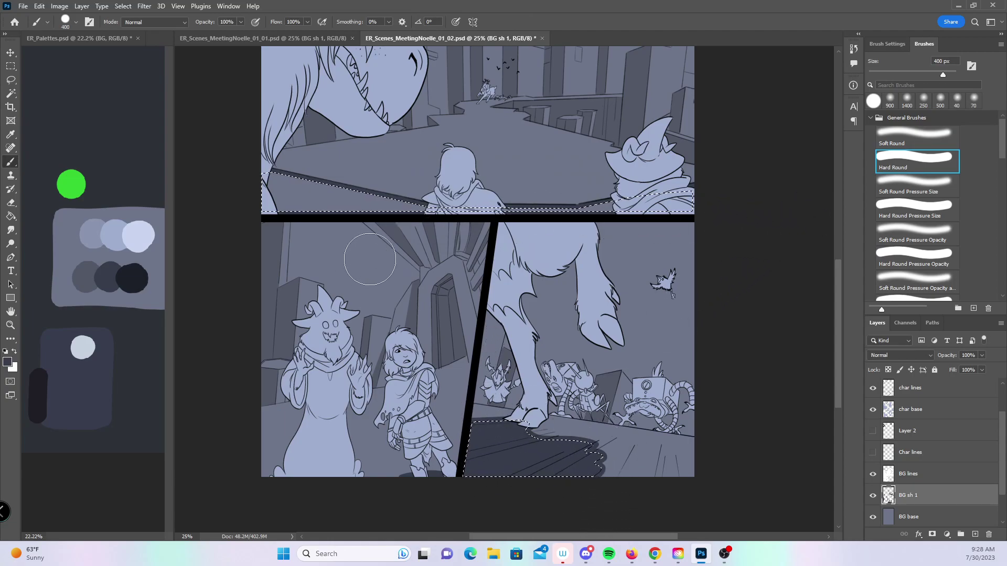
mouse_move(313, 158)
left_mouse_down()
mouse_move(336, 175)
mouse_move(415, 184)
left_mouse_up()
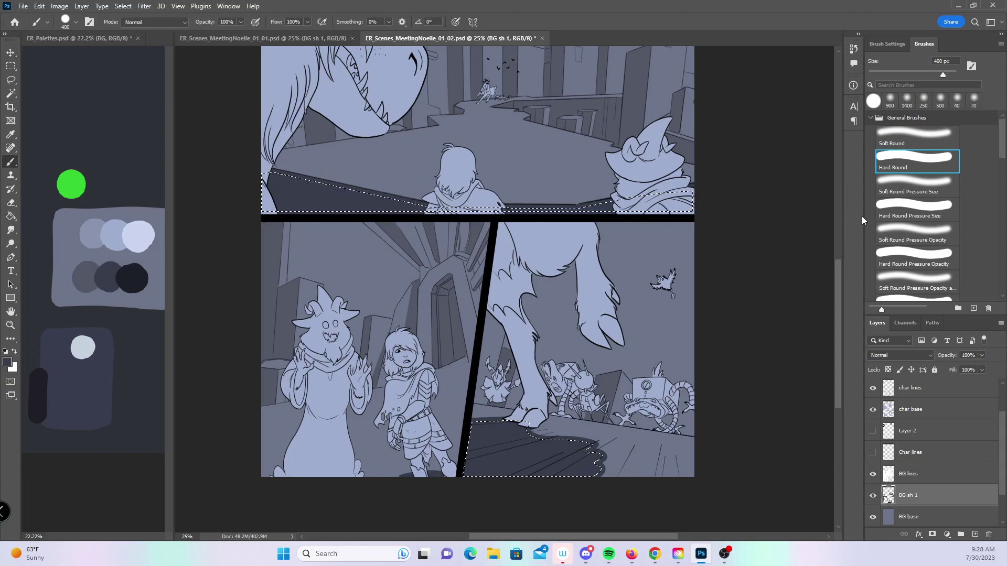
left_click_drag(838, 296, 809, 299)
key("ctrl+d")
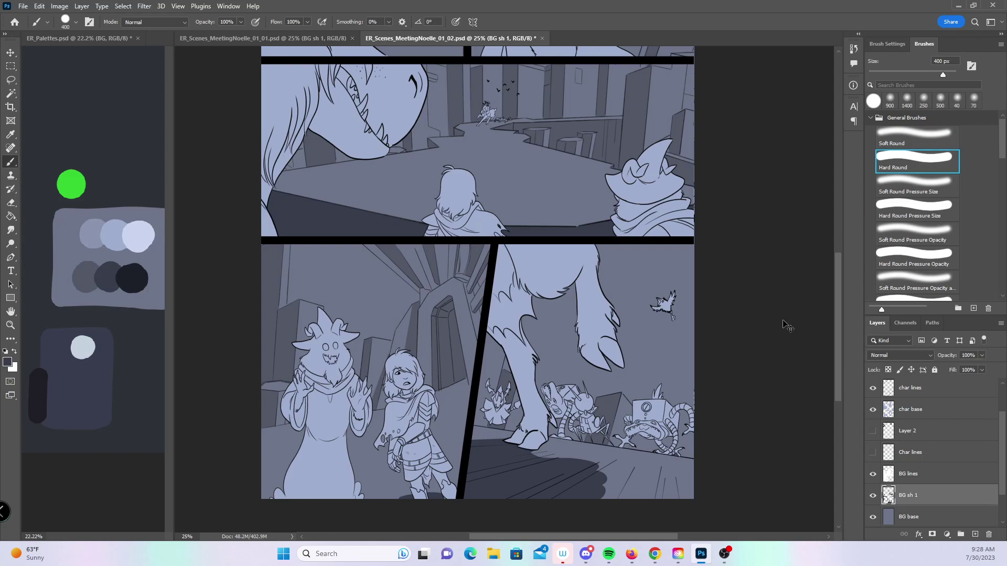
- Make the BG lines layer active with the Eraser ready at the beast's floor shadow in the bottom panel
key("z")
left_click(563, 478)
left_click_drag(536, 481, 520, 351)
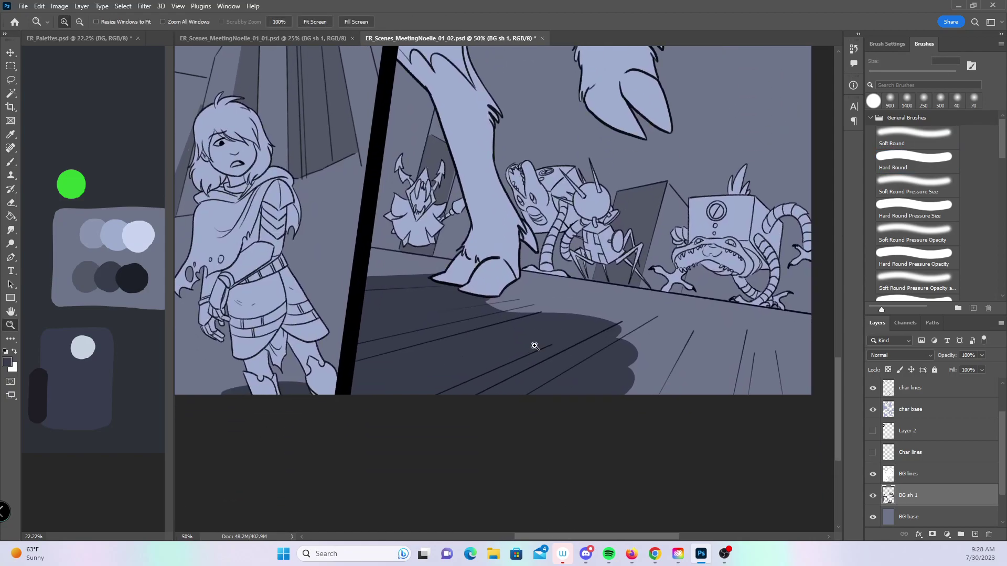
left_click(11, 203)
left_click(927, 475)
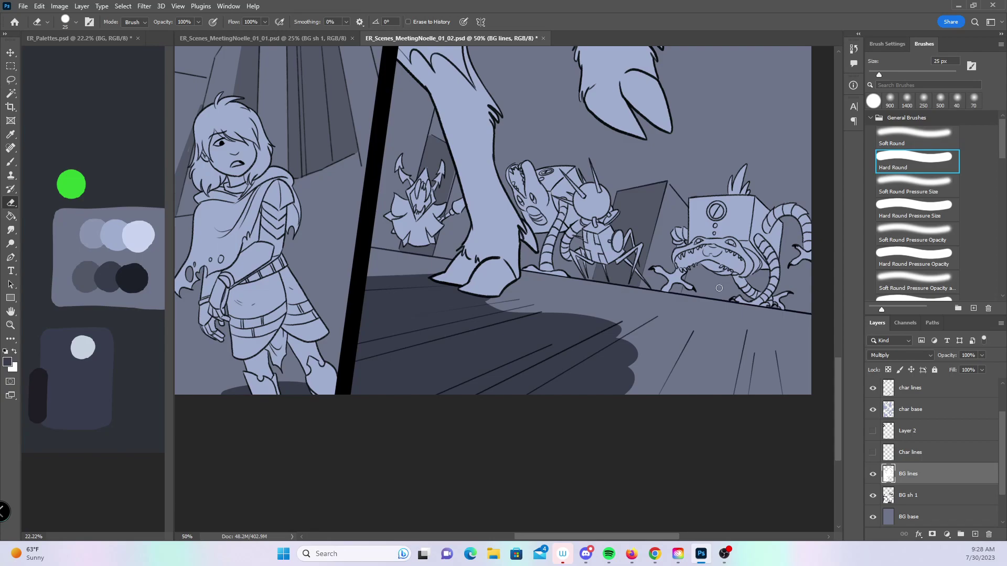
- Add a new layer between BG base and BG sh 1 and name it BG sh 2
key("z")
left_click(685, 354, "alt")
left_click(685, 354, "alt")
left_click_drag(691, 246, 624, 434)
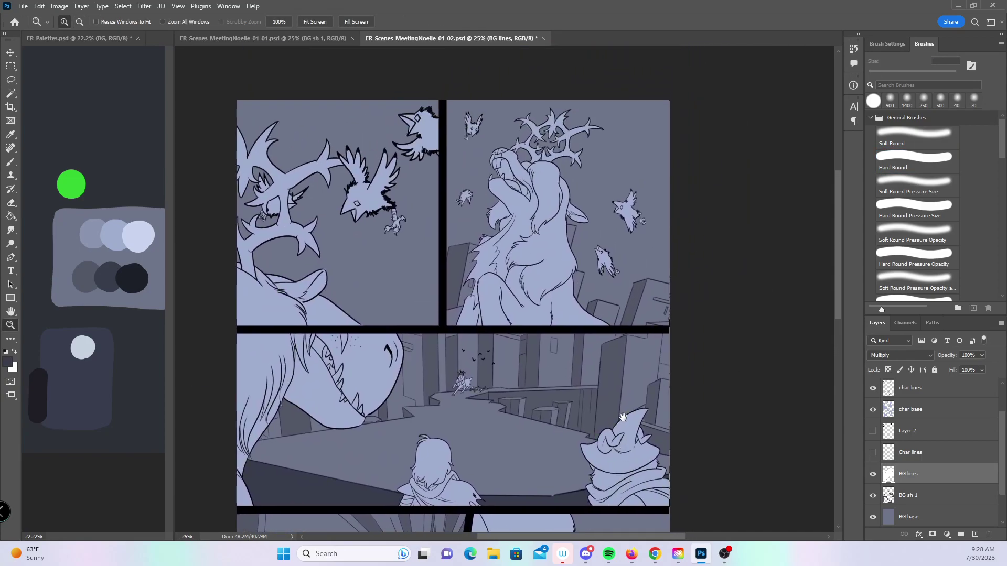
left_click(926, 512)
left_click(974, 533)
double_click(906, 517)
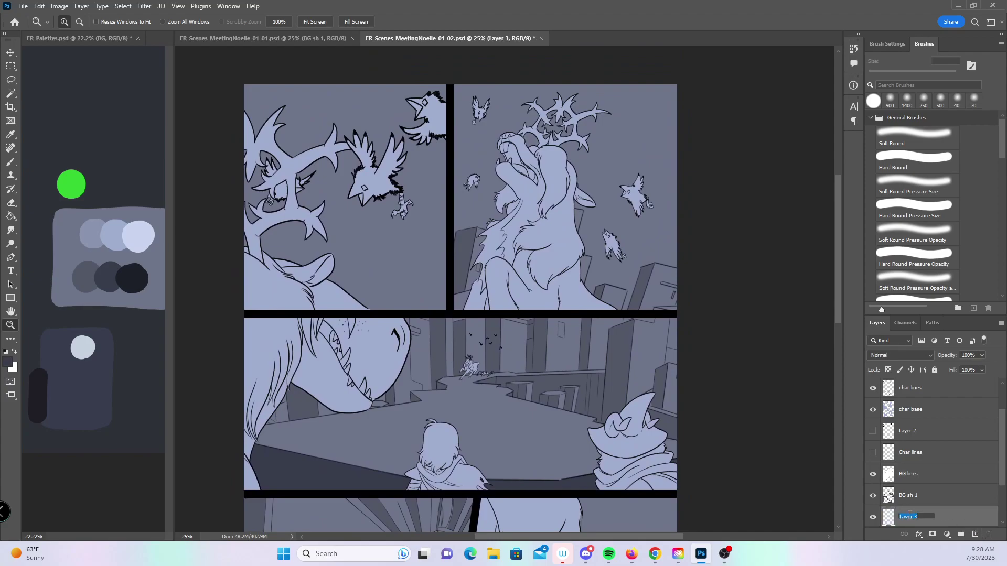
key("Return")
- Pick the light grey-blue palette swatch as the paint colour and select the page's top-left panel
left_click(10, 161)
left_click(97, 227, "alt")
key("l")
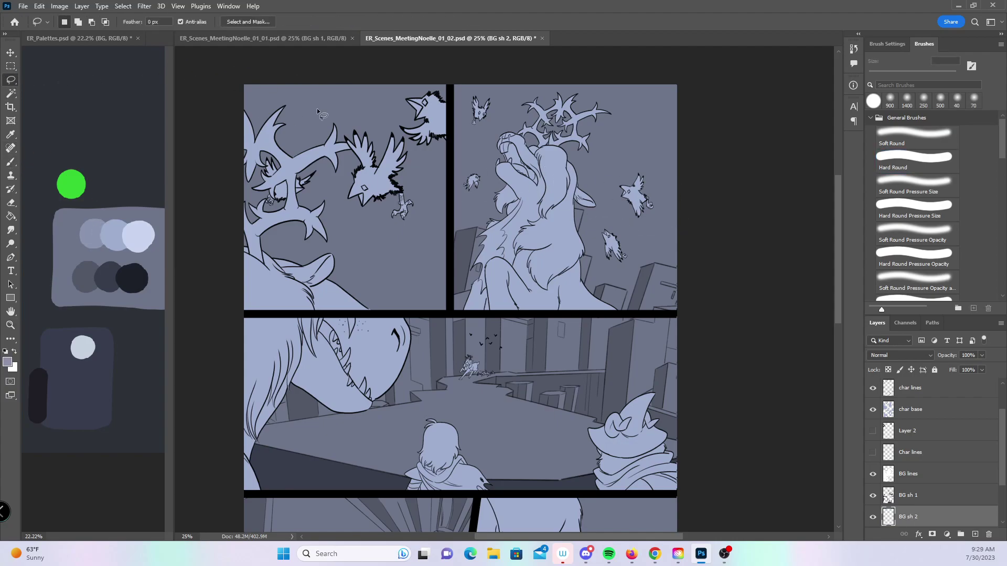
mouse_move(308, 317)
left_mouse_down()
mouse_move(243, 317)
mouse_move(286, 315)
left_mouse_up()
mouse_move(449, 303)
left_mouse_down()
mouse_move(450, 95)
mouse_move(389, 57)
mouse_move(199, 110)
left_mouse_up()
- Paint a soft light glow across the selected panel's lower background with the CarlsonSoft brush at 800 px
left_click(11, 161)
scroll(993, 221, "down", 10)
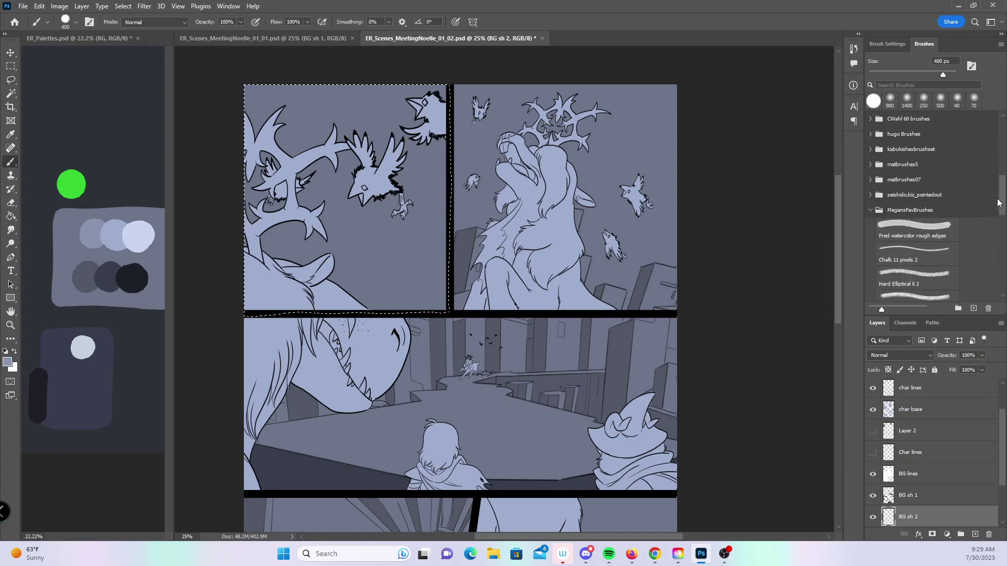
scroll(992, 226, "down", 2)
left_click(930, 219)
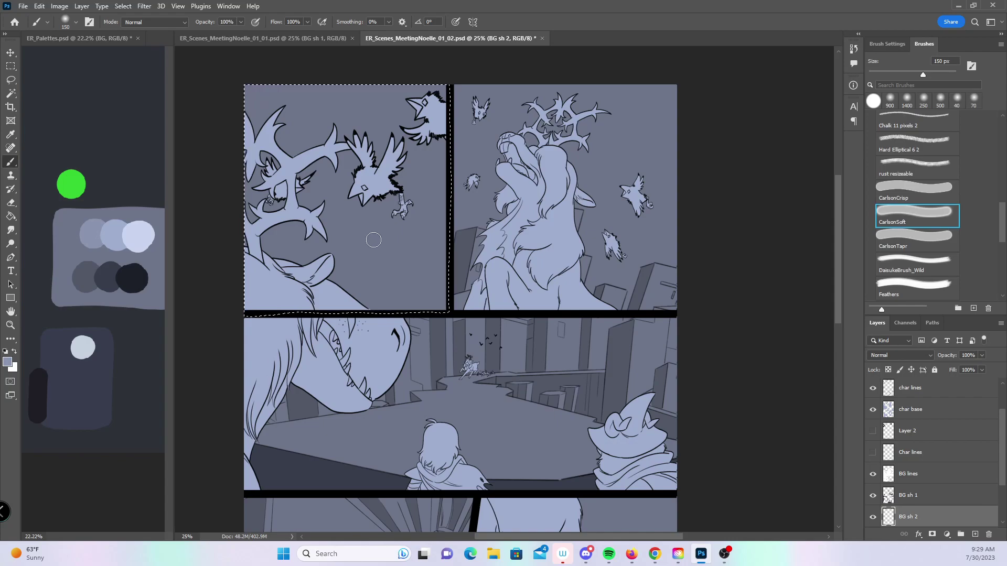
key("bracketright")
key("bracketright")
key("bracketright")
key("bracketright")
key("bracketright")
key("bracketright")
key("bracketright")
key("bracketright")
key("bracketright")
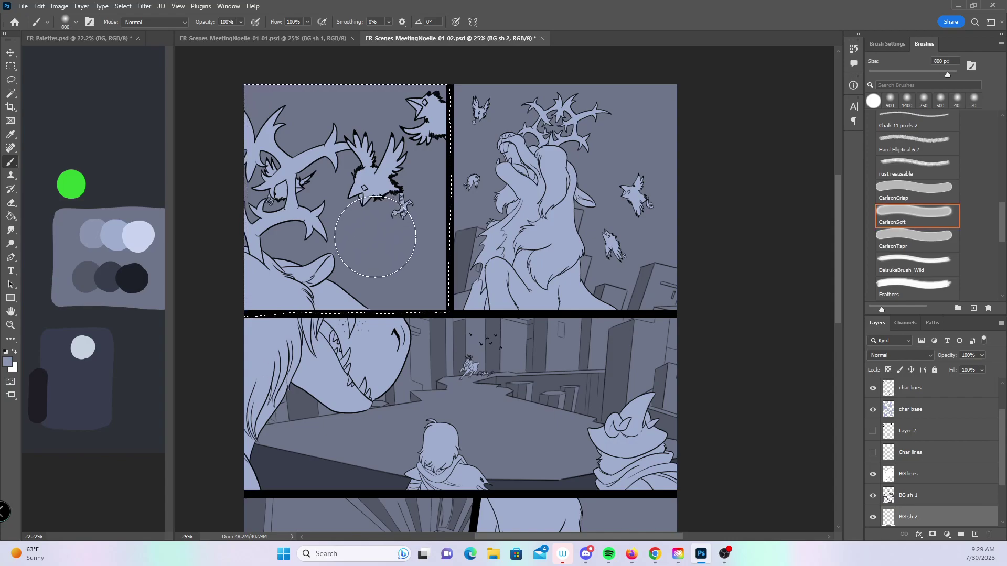
mouse_move(436, 286)
left_mouse_down()
mouse_move(217, 216)
mouse_move(283, 297)
mouse_move(395, 341)
mouse_move(223, 292)
mouse_move(449, 345)
mouse_move(238, 318)
mouse_move(430, 350)
mouse_move(244, 308)
left_mouse_up()
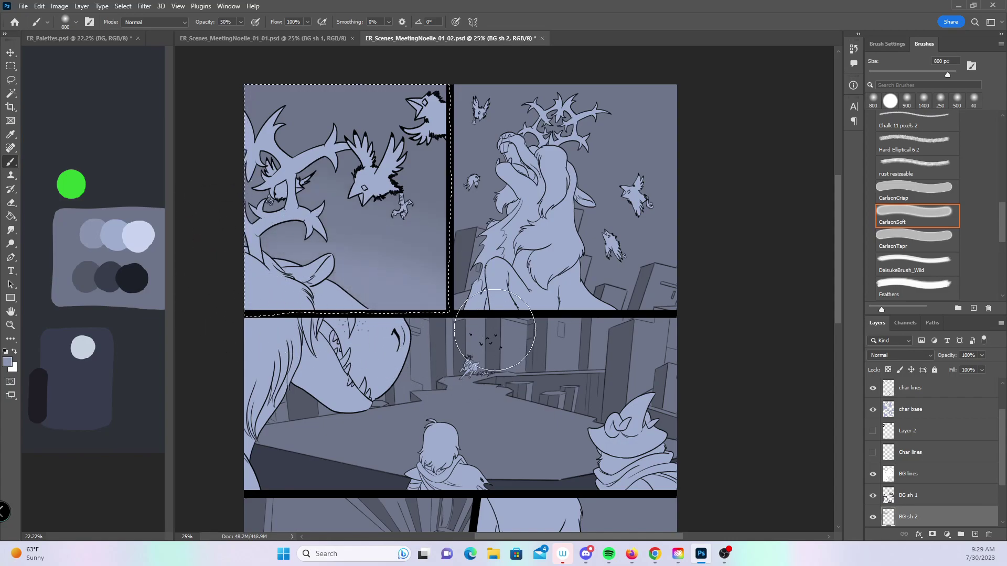
- Select the top-right panel with the howling beast and brush the same soft glow over its lower background
left_click(10, 80)
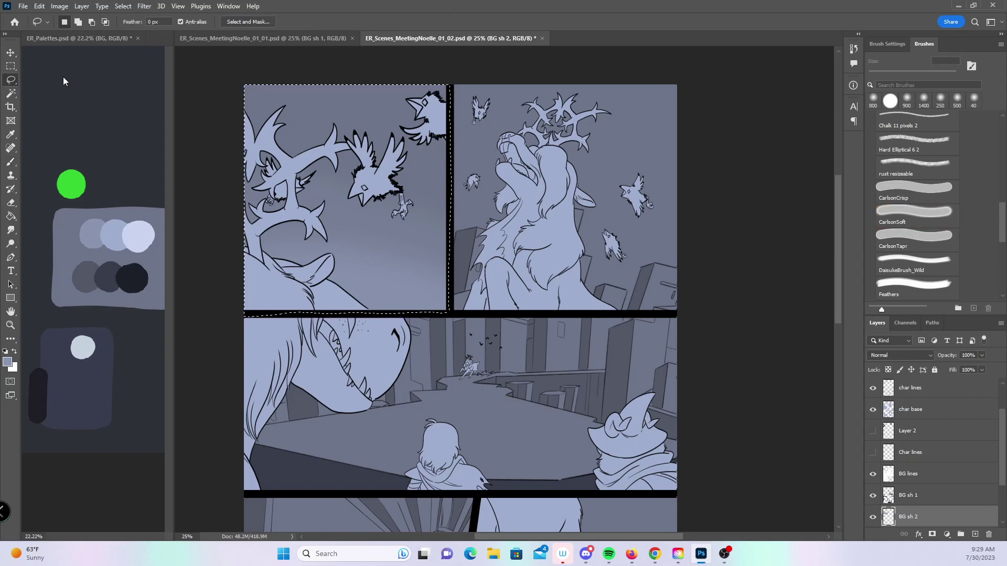
left_click(454, 313)
mouse_move(452, 131)
left_mouse_down()
mouse_move(613, 53)
mouse_move(688, 172)
mouse_move(683, 314)
left_mouse_up()
key("b")
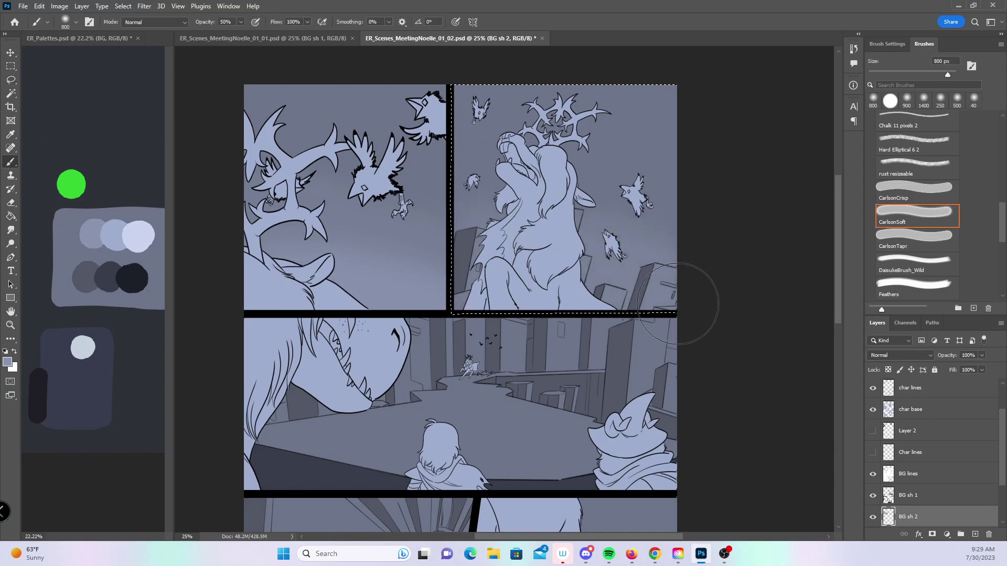
- Select the bottom-right panel, brush soft light haze across its background behind the creatures, and clear the selection
left_click_drag(837, 218, 815, 326)
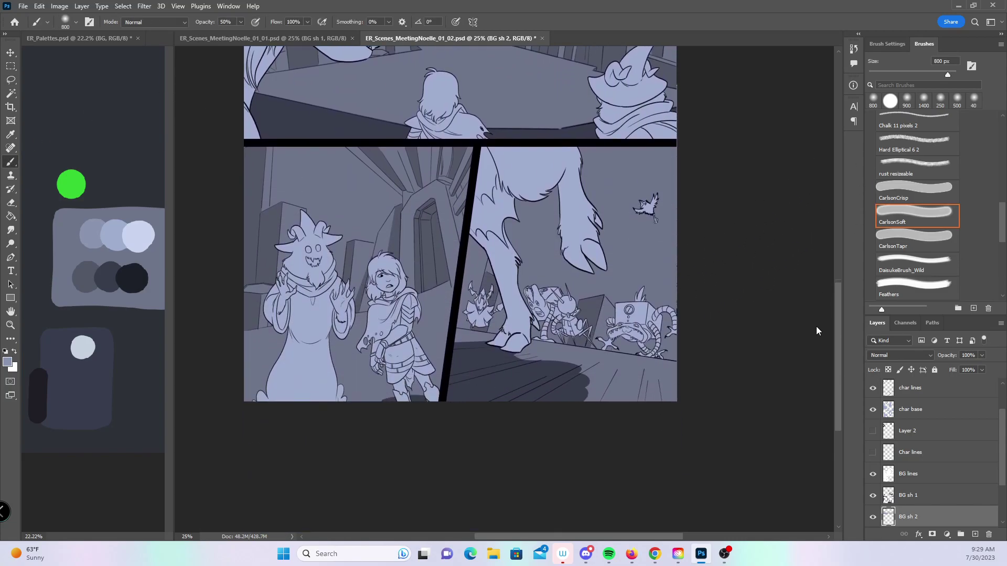
left_click(11, 79)
left_click_drag(478, 145, 463, 247)
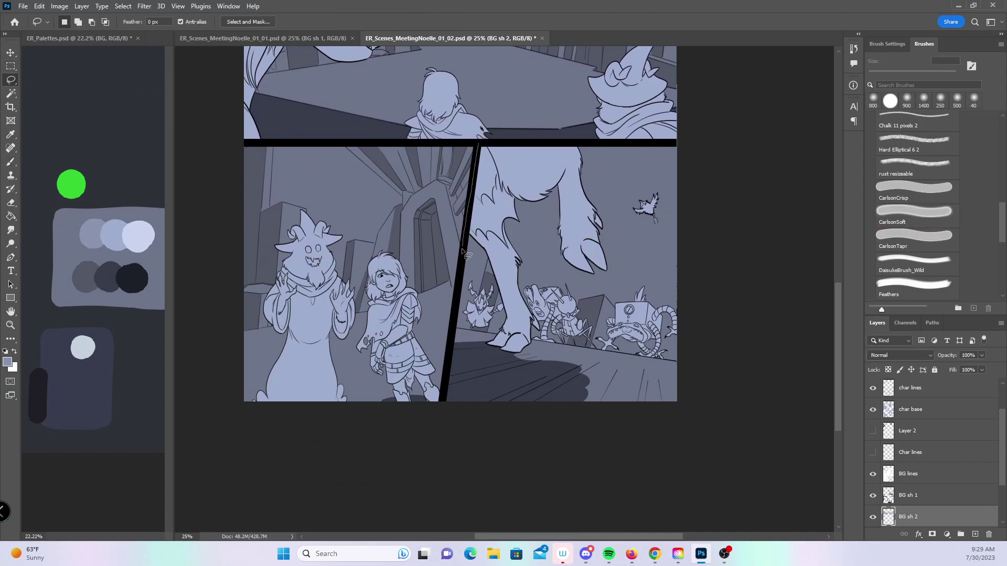
mouse_move(452, 341)
left_mouse_down()
mouse_move(442, 419)
mouse_move(618, 430)
mouse_move(732, 320)
mouse_move(730, 140)
left_mouse_up()
left_click(11, 161)
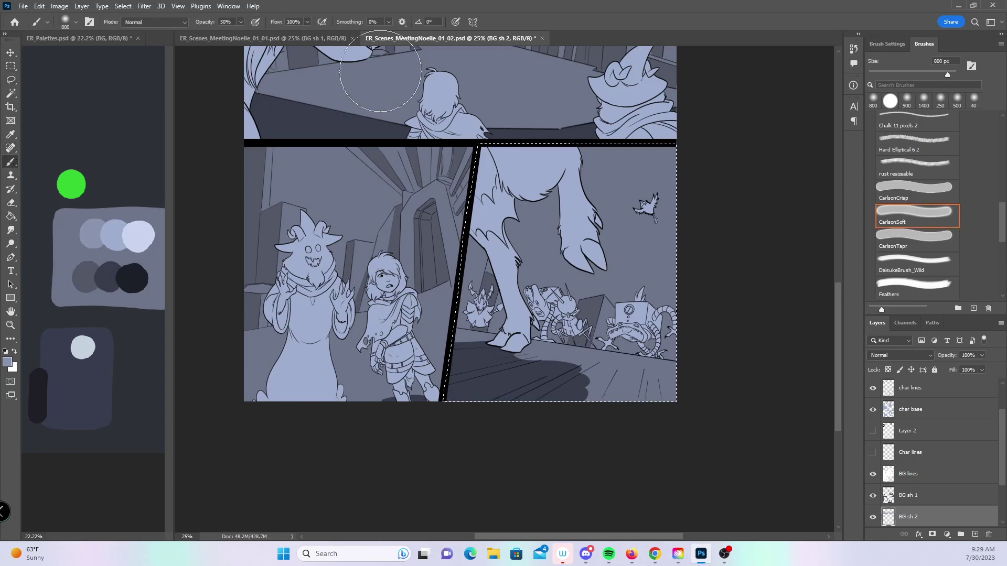
left_click_drag(462, 294, 675, 339)
left_click_drag(530, 283, 682, 325)
left_click_drag(456, 231, 663, 331)
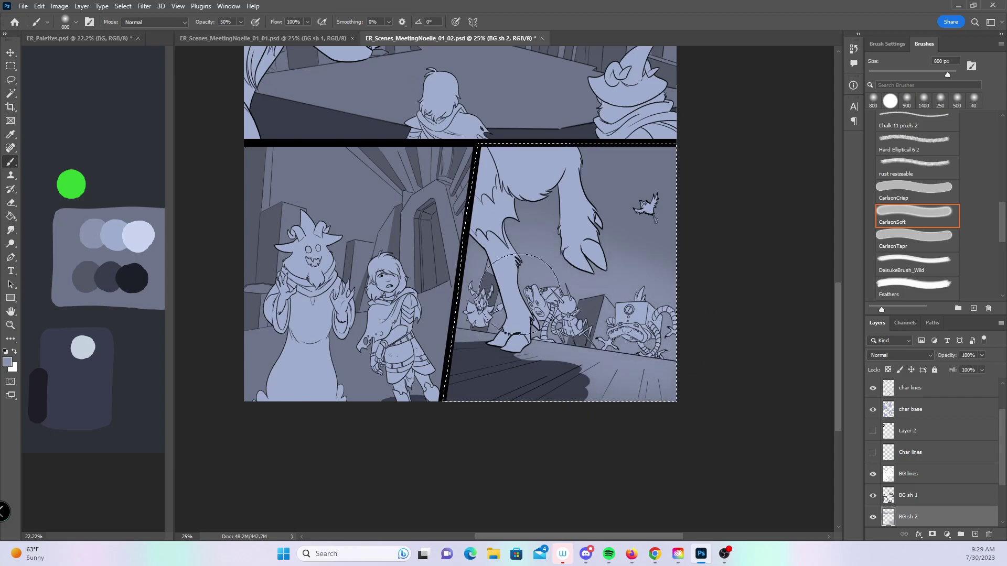
key("ctrl+d")
- Erase the haze beside the beast's front leg, around the small creatures and along the ground edge with a 40 px Hard Round eraser
key("z")
left_click(551, 345)
left_click(554, 341)
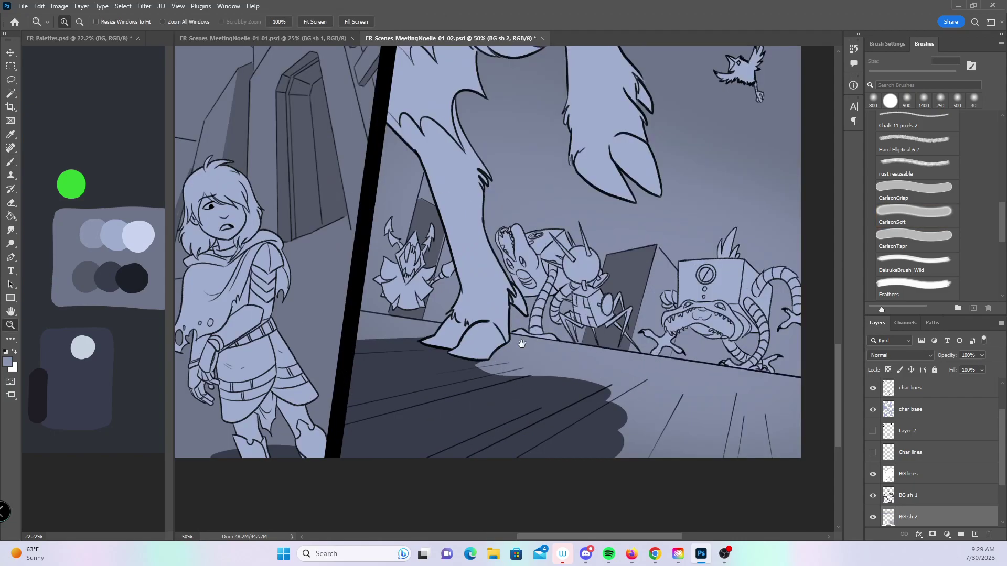
left_click_drag(554, 342, 496, 344)
left_click(10, 164)
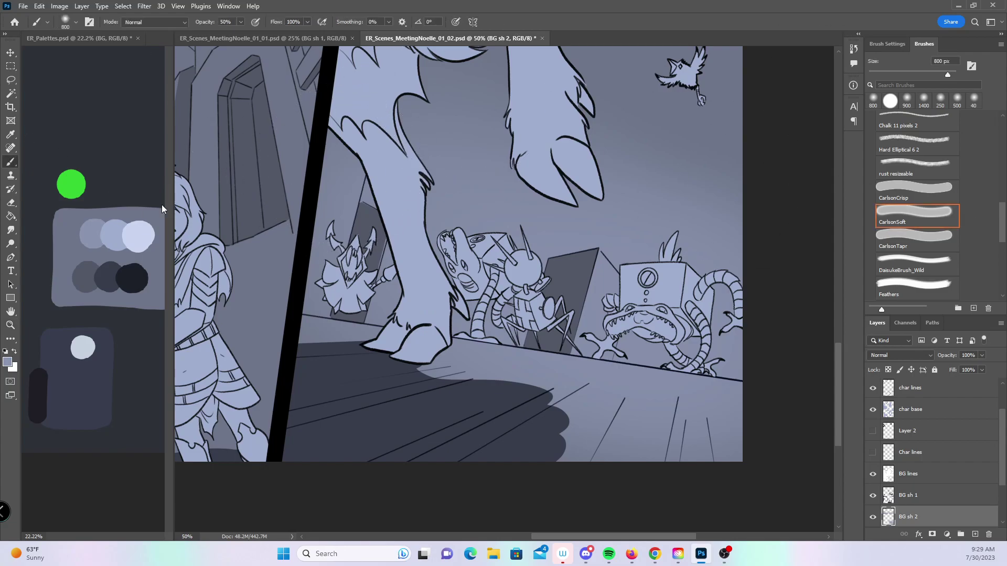
left_click(11, 203)
mouse_move(330, 140)
left_mouse_down()
mouse_move(357, 186)
mouse_move(362, 167)
mouse_move(347, 228)
mouse_move(365, 212)
left_mouse_up()
mouse_move(376, 246)
left_mouse_down()
mouse_move(382, 269)
mouse_move(443, 222)
mouse_move(409, 268)
mouse_move(410, 317)
left_mouse_up()
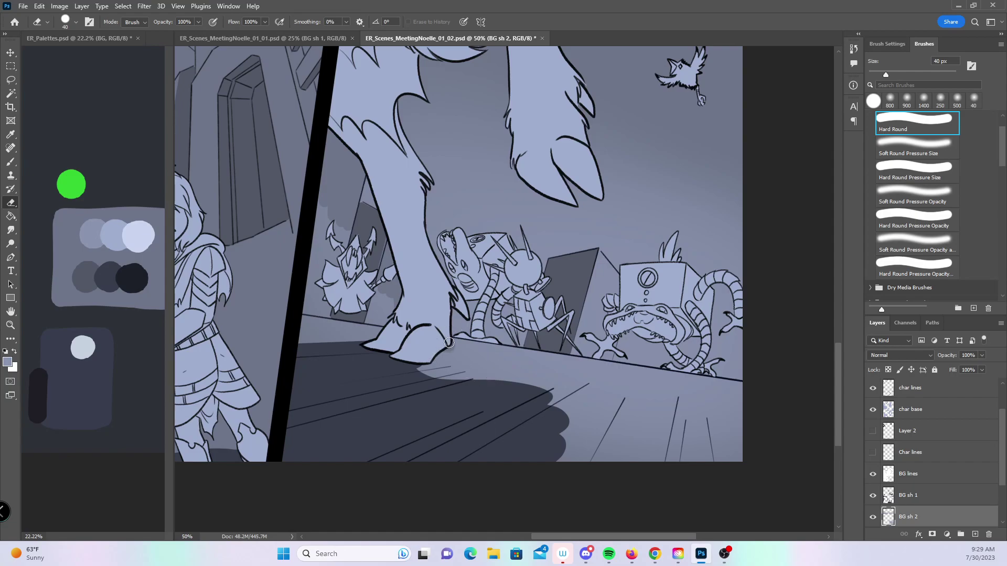
left_click_drag(540, 358, 456, 346)
left_click_drag(562, 339, 604, 258)
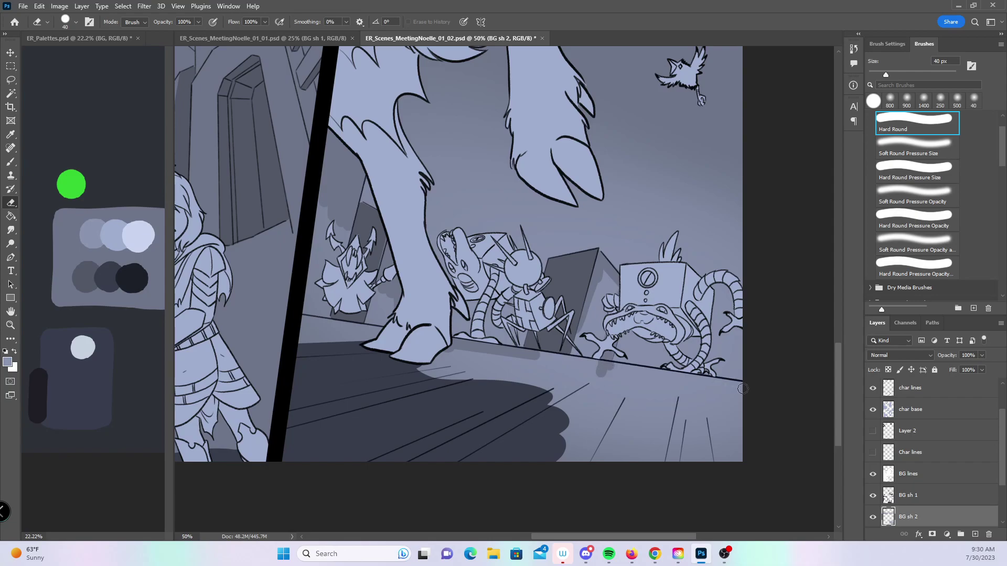
left_click_drag(611, 367, 744, 380)
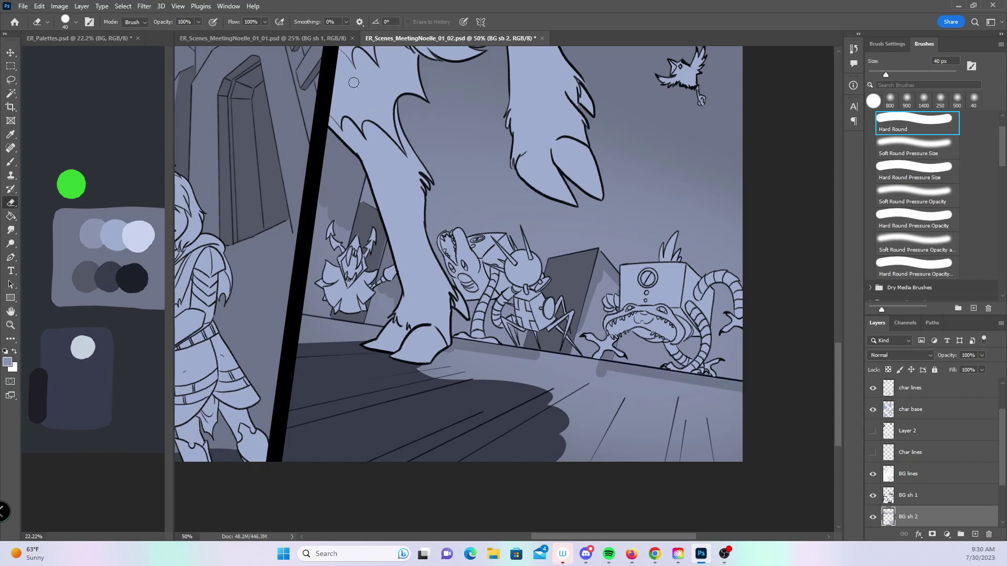
- Erase the remaining haze from the floor and around the horned creature in the bottom-right panel with a 70 px eraser
key("]")
key("]")
key("]")
mouse_move(321, 214)
left_mouse_down()
mouse_move(318, 306)
mouse_move(352, 241)
left_mouse_up()
mouse_move(348, 294)
left_mouse_down()
mouse_move(375, 297)
mouse_move(385, 345)
left_mouse_up()
mouse_move(434, 376)
left_mouse_down()
mouse_move(545, 354)
mouse_move(519, 360)
mouse_move(531, 364)
mouse_move(529, 394)
mouse_move(551, 392)
mouse_move(598, 275)
mouse_move(613, 302)
mouse_move(591, 339)
mouse_move(593, 380)
mouse_move(730, 398)
mouse_move(653, 381)
mouse_move(646, 393)
mouse_move(569, 402)
mouse_move(706, 402)
mouse_move(672, 437)
mouse_move(775, 450)
left_mouse_up()
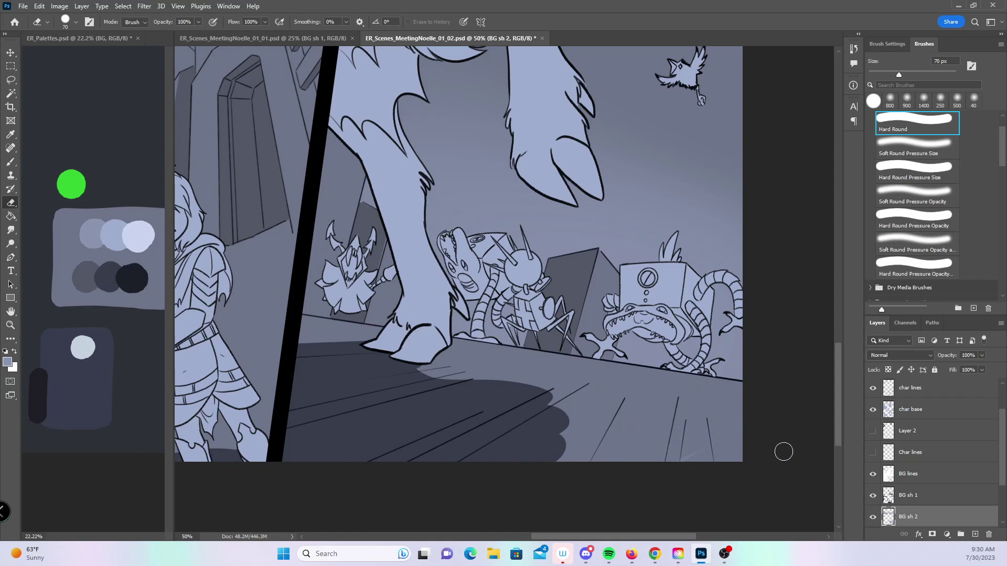
- Erase the glow from the building on the left side of the howling beast's panel with the Hard Round eraser
key("z")
left_click(530, 293, "alt")
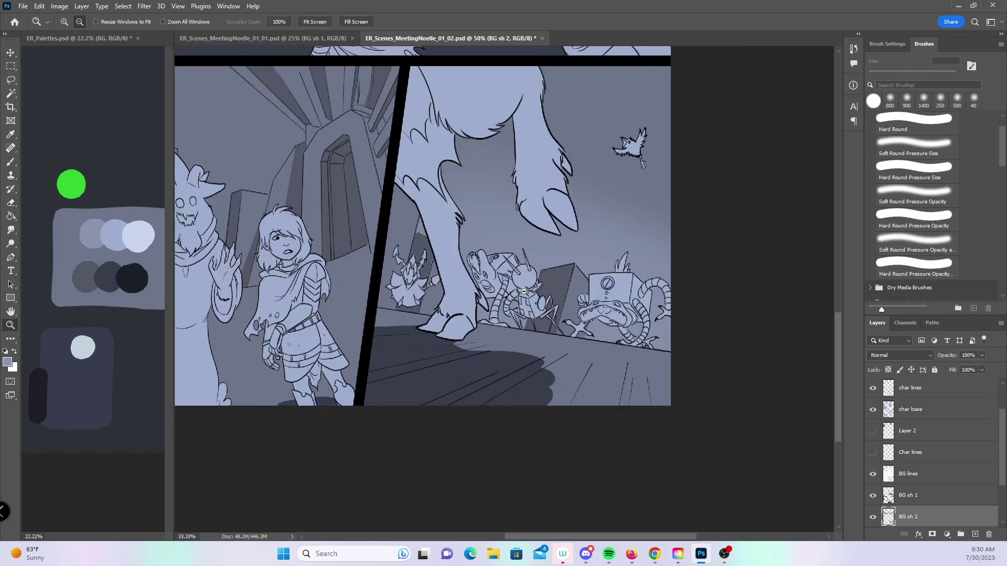
left_click(530, 293, "alt")
left_click_drag(501, 209, 516, 388)
left_click_drag(517, 258, 524, 400)
left_click(630, 304)
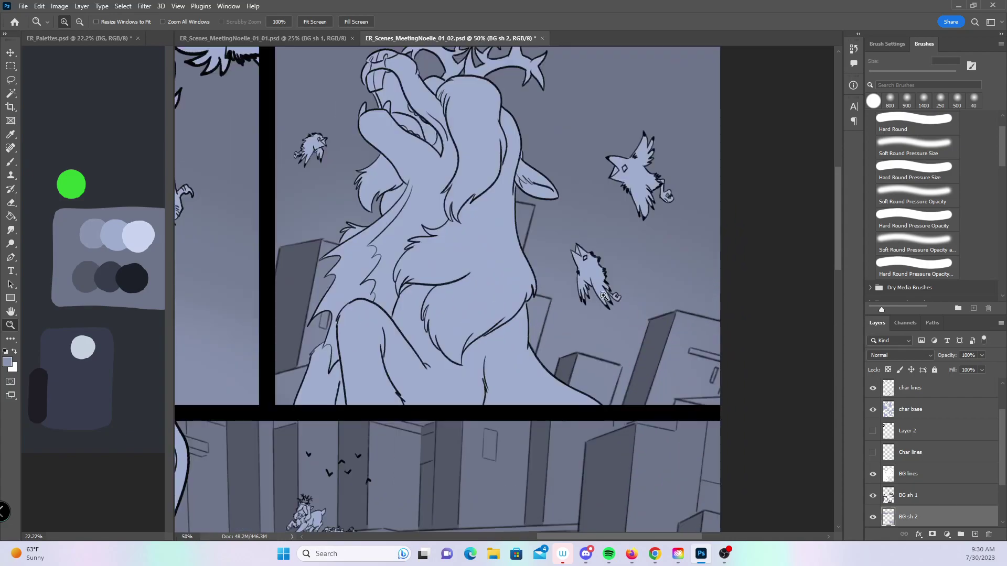
left_click_drag(408, 237, 428, 211)
left_click(11, 203)
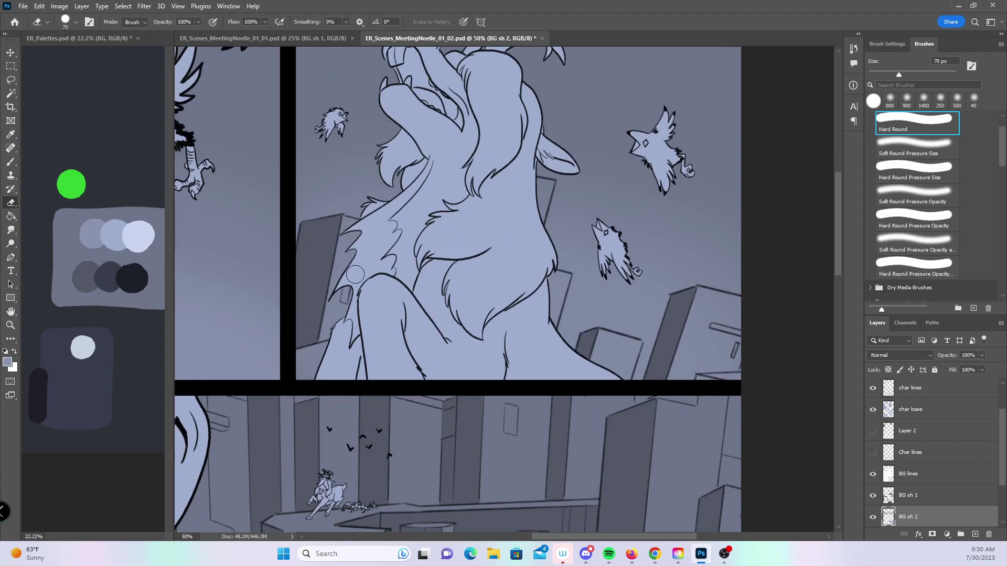
left_click_drag(339, 294, 346, 240)
mouse_move(342, 306)
left_mouse_down()
mouse_move(346, 273)
mouse_move(297, 370)
left_mouse_up()
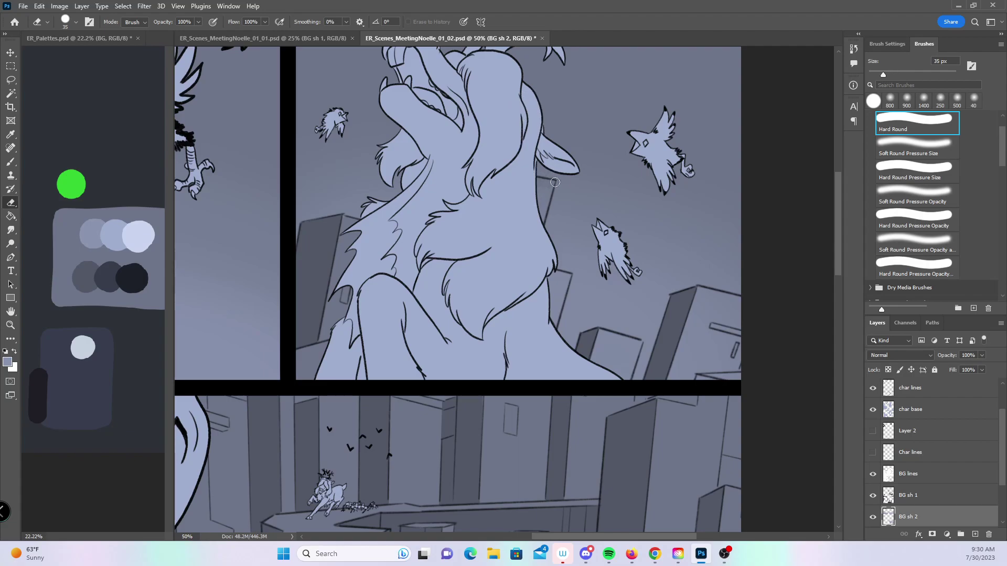
- Erase the glow from the buildings to the right of the howling beast with the eraser at 35 and 60 px
mouse_move(551, 276)
left_mouse_down()
mouse_move(565, 277)
mouse_move(545, 328)
mouse_move(553, 278)
mouse_move(555, 319)
mouse_move(557, 306)
left_mouse_up()
key("ctrl+z")
mouse_move(600, 349)
left_mouse_down()
mouse_move(621, 342)
mouse_move(603, 340)
mouse_move(628, 374)
left_mouse_up()
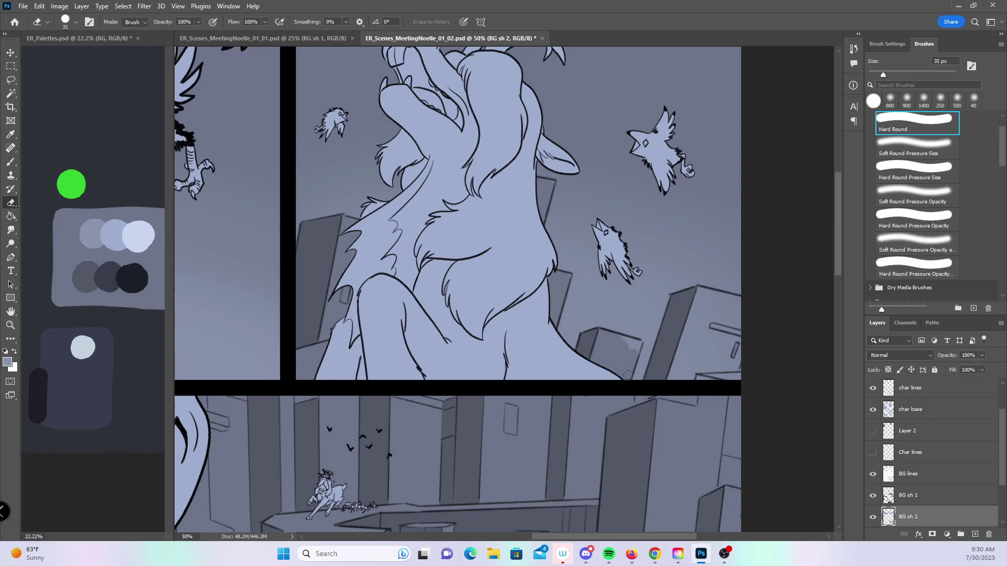
mouse_move(697, 295)
left_mouse_down()
mouse_move(745, 305)
mouse_move(722, 293)
mouse_move(722, 311)
mouse_move(703, 313)
mouse_move(698, 302)
mouse_move(688, 330)
mouse_move(696, 326)
mouse_move(688, 375)
mouse_move(739, 378)
left_mouse_up()
key("bracketright")
key("bracketright")
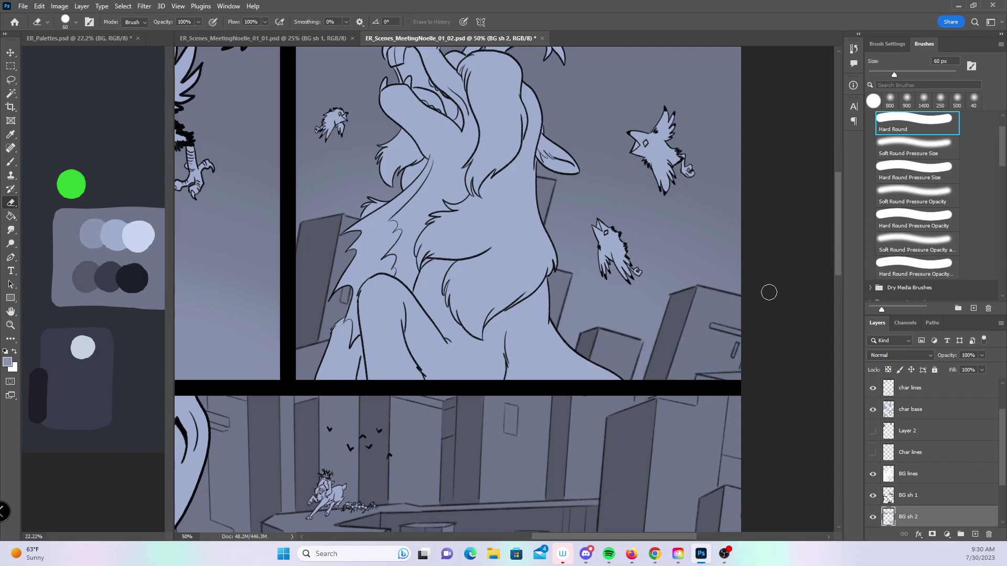
- Save the page 01_02 document
key("z")
left_click(726, 321, "alt")
left_click(726, 321, "alt")
left_click(726, 321, "alt")
key("ctrl+s")
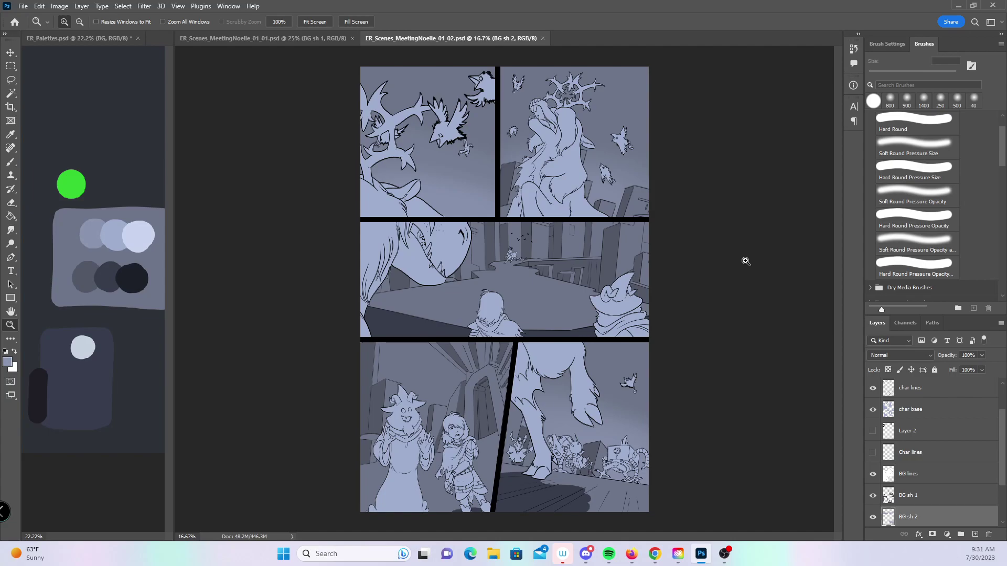
key("alt+Tab")
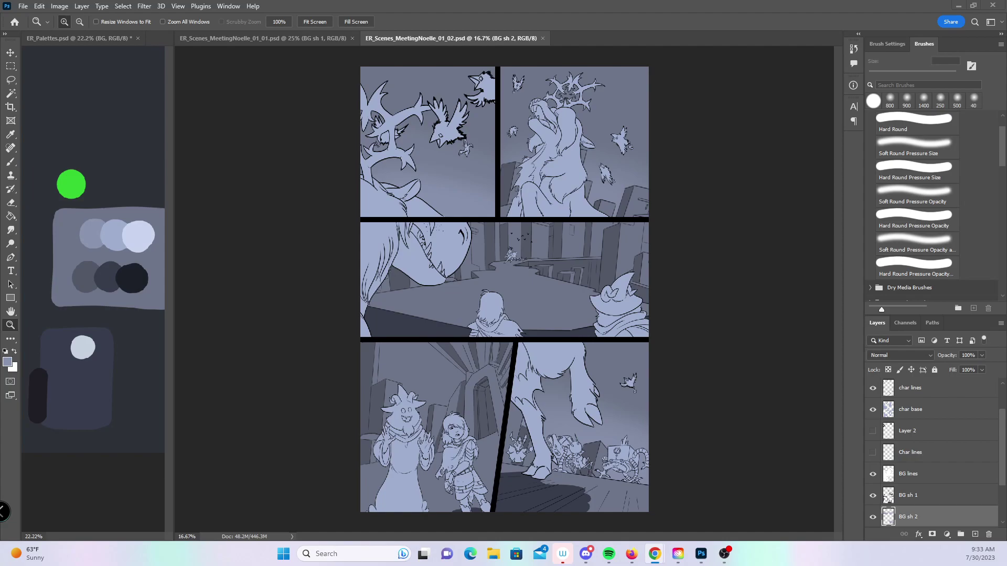
left_click(614, 25)
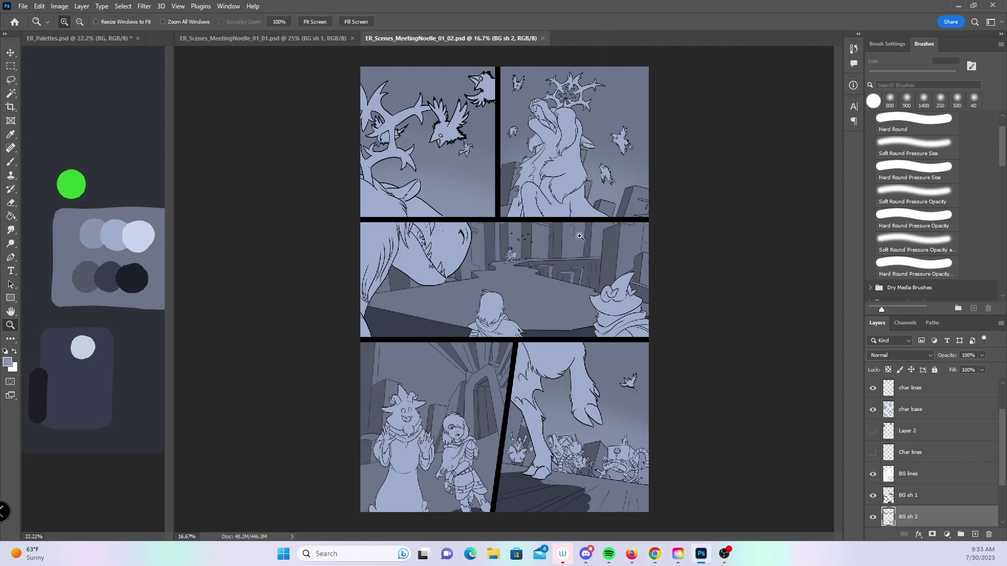
- Add a new layer above BG sh 1, name it BG sh 3, and set its blend mode to Multiply
left_click(600, 317)
left_click(577, 320)
left_click_drag(577, 320, 669, 339)
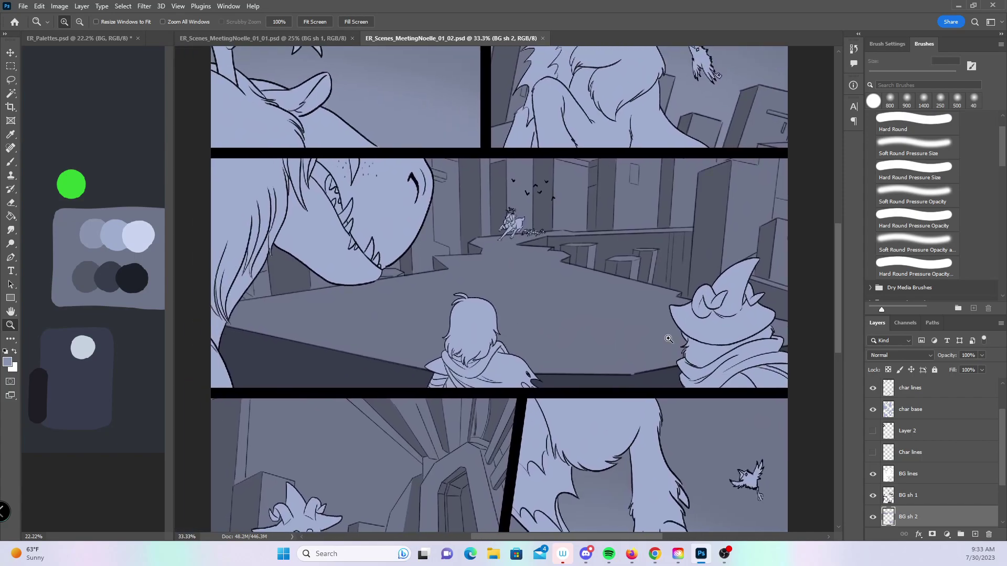
left_click(953, 499)
key("ctrl+shift+alt+n")
double_click(909, 494)
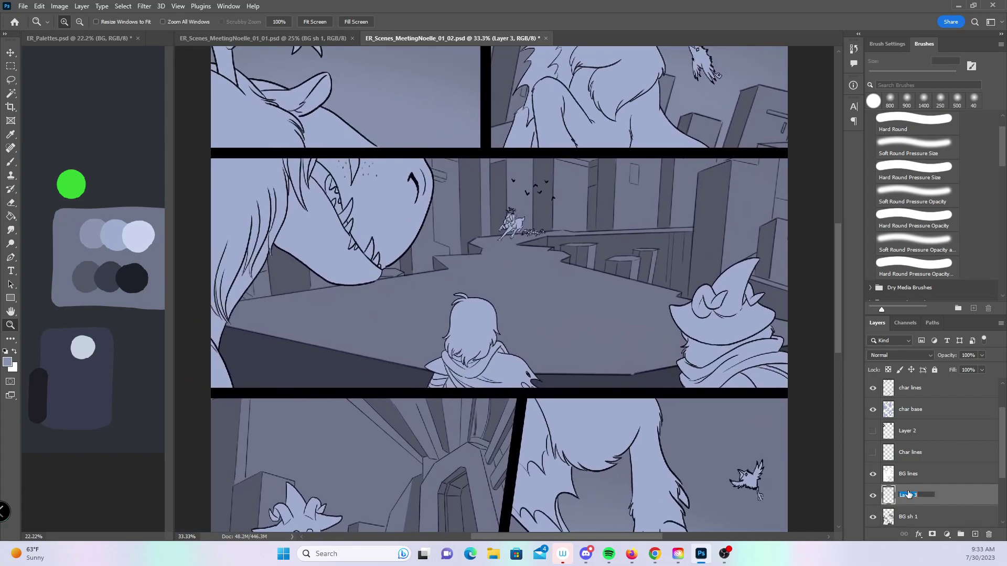
type("BG sh 3")
key("Return")
left_click(891, 357)
left_click(901, 322)
- Select the wide middle panel and softly shade its upper background dark blue-grey with the 800 px CarlsonSoft brush
key("l")
mouse_move(197, 261)
left_mouse_down()
mouse_move(223, 397)
mouse_move(729, 398)
mouse_move(814, 380)
mouse_move(814, 153)
left_mouse_up()
key("b")
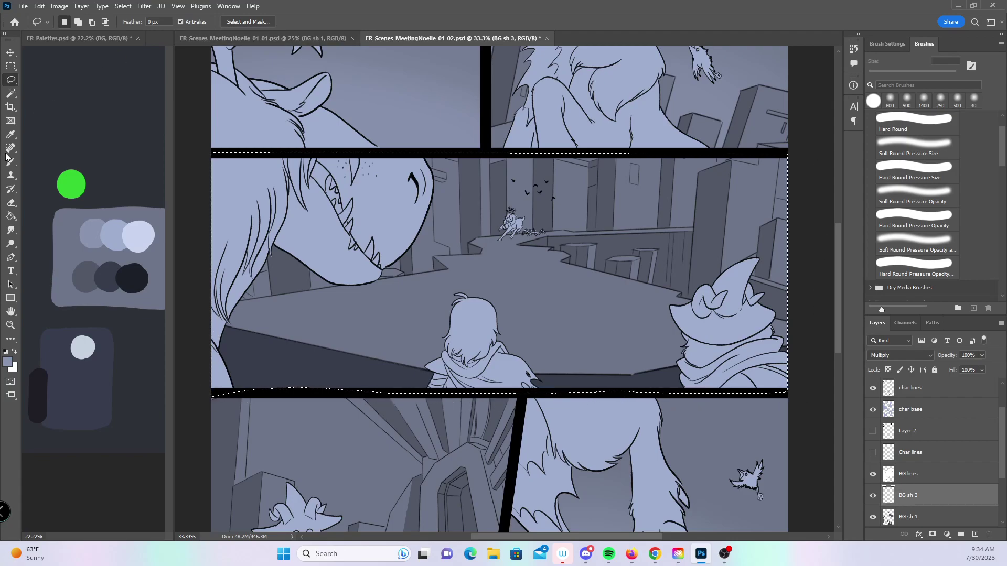
left_click(105, 261, "alt")
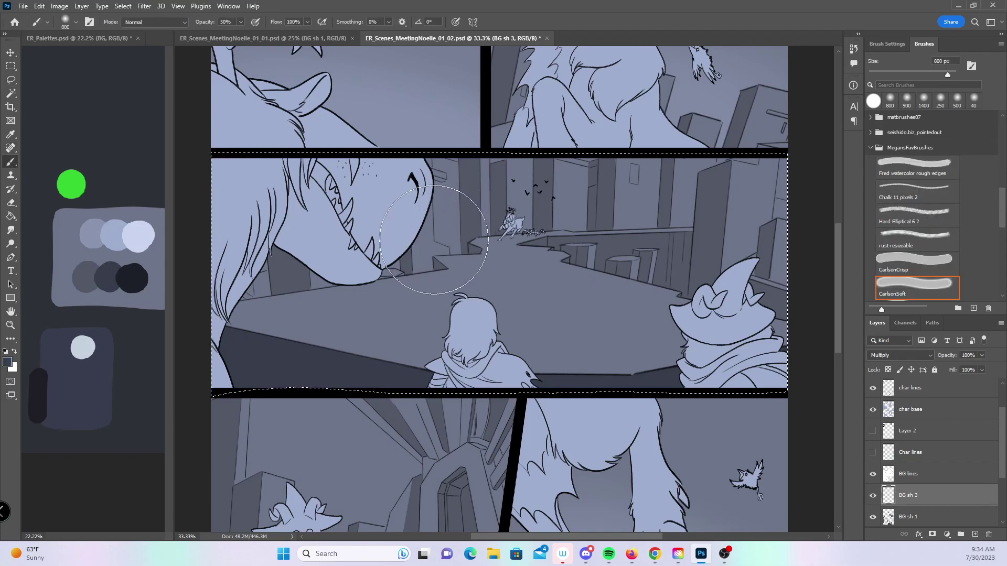
left_click_drag(201, 234, 383, 131)
mouse_move(231, 252)
left_mouse_down()
mouse_move(456, 96)
mouse_move(527, 82)
left_mouse_up()
mouse_move(315, 236)
left_mouse_down()
mouse_move(648, 96)
mouse_move(670, 157)
mouse_move(761, 210)
left_mouse_up()
- Select the lower-left panel with the lasso and softly shade its upper background dark blue-grey on BG sh 3 with the 800 px CarlsonSoft brush
scroll(838, 267, "down", 4)
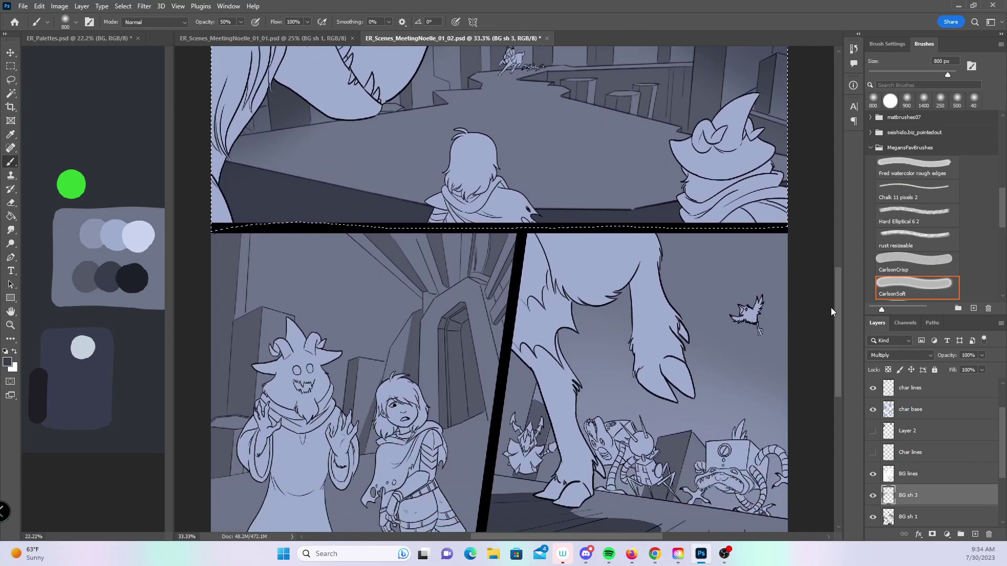
scroll(836, 290, "down", 1)
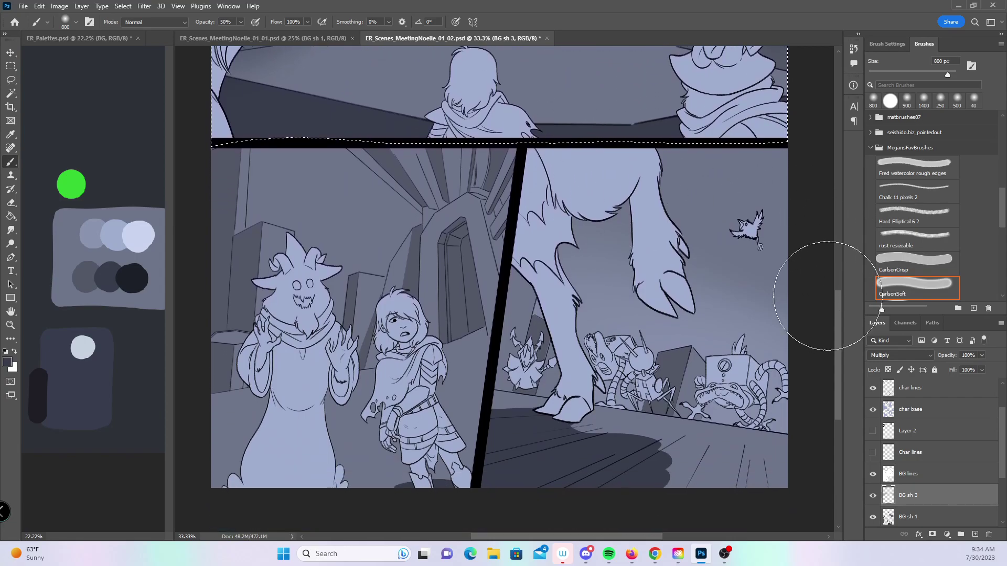
left_click(11, 80)
left_click(192, 338)
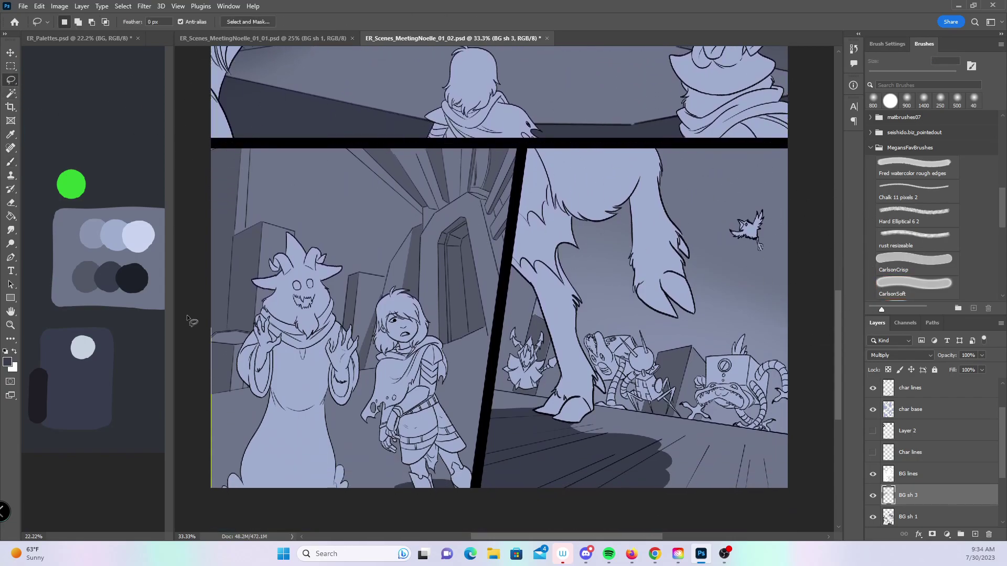
mouse_move(198, 143)
left_mouse_down()
mouse_move(523, 147)
mouse_move(470, 523)
mouse_move(206, 150)
mouse_move(397, 145)
left_mouse_up()
key("b")
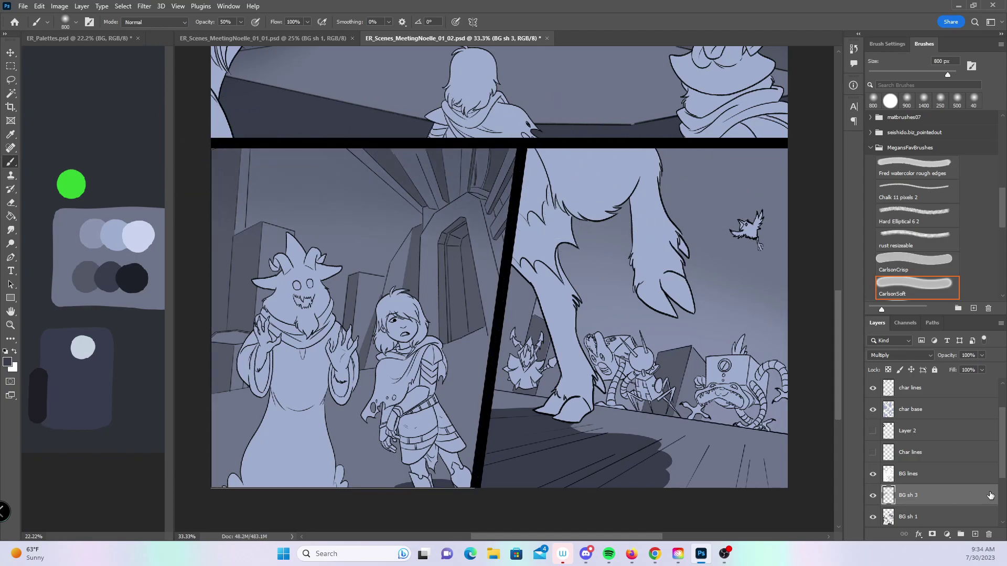
- Deselect the panel, make BG sh 1 the active layer, and choose the Hard Round brush at 100% opacity
scroll(937, 472, "down", 2)
left_click(938, 474)
key("ctrl+d")
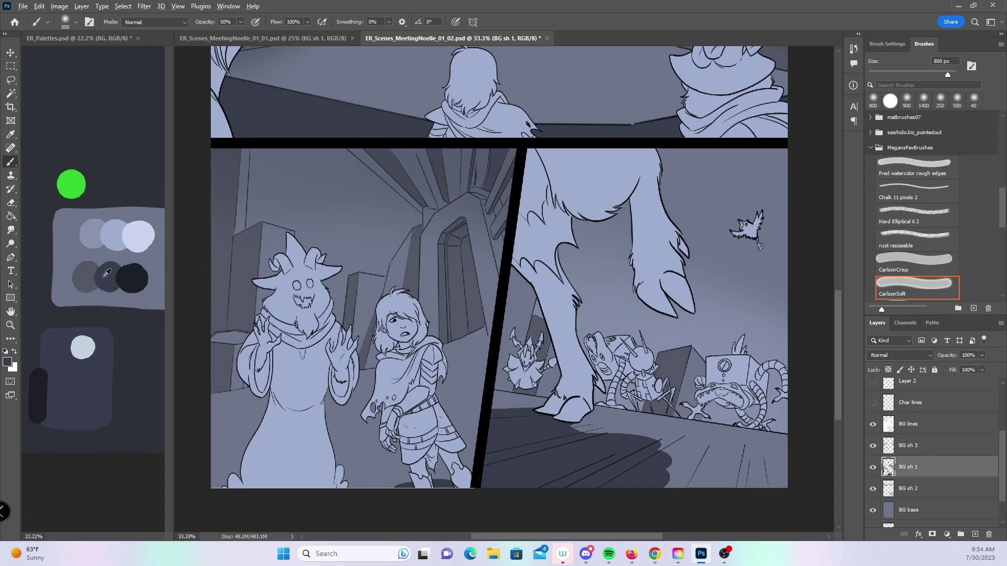
left_click_drag(1003, 217, 1003, 147)
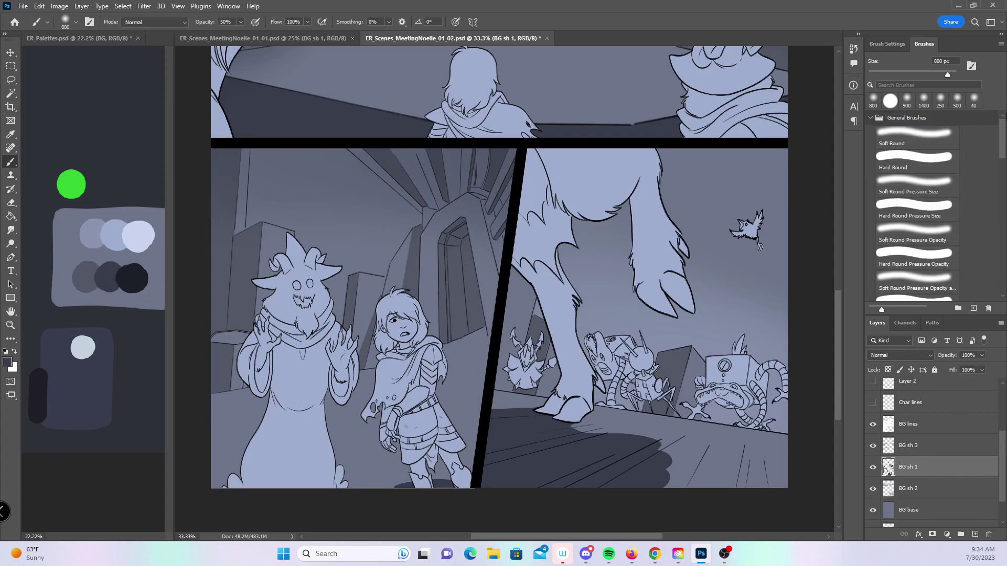
left_click(915, 159)
key("0")
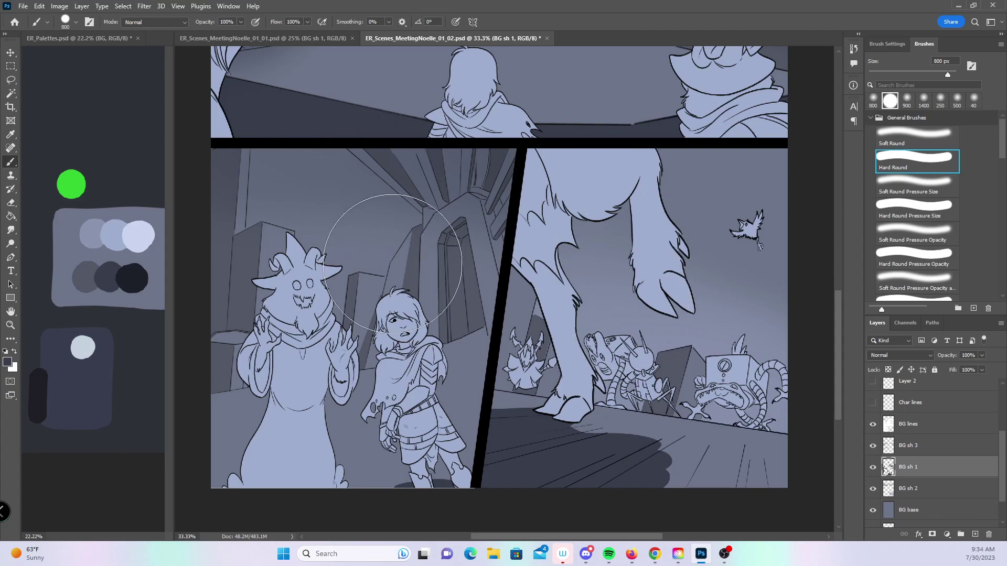
- Outline the inner opening of the arched doorway in the lower-left panel in dark blue-grey with the 10 px Hard Round brush
key("z")
left_click(422, 278)
left_click(423, 276)
left_click(541, 267)
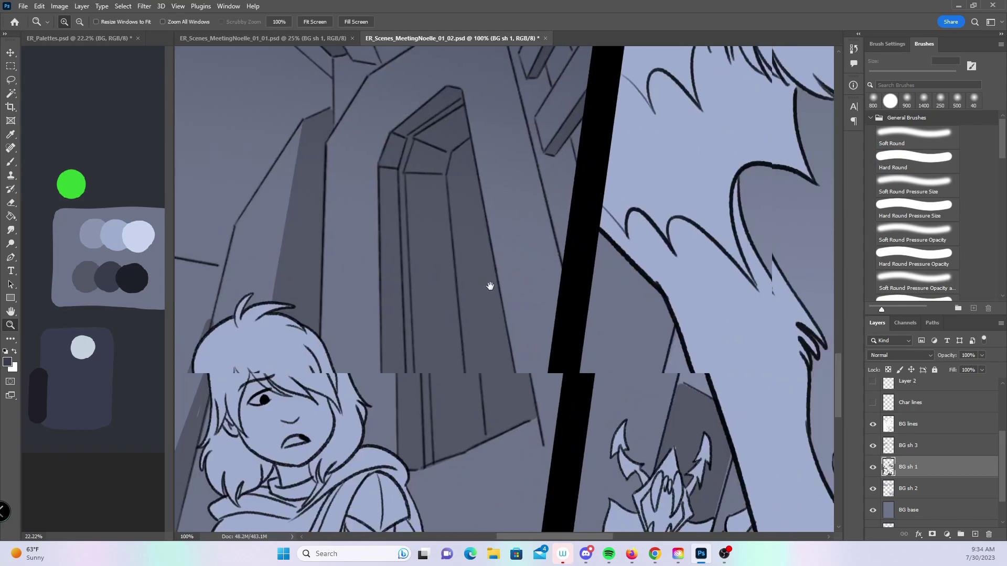
key("b")
key("bracketleft")
key("bracketleft")
key("bracketleft")
key("bracketleft")
key("bracketleft")
key("bracketleft")
key("bracketleft")
key("bracketleft")
key("bracketleft")
key("bracketleft")
key("bracketleft")
key("bracketleft")
key("bracketleft")
key("bracketleft")
key("bracketleft")
key("bracketleft")
key("bracketleft")
key("bracketleft")
key("bracketleft")
key("bracketleft")
key("bracketleft")
key("bracketleft")
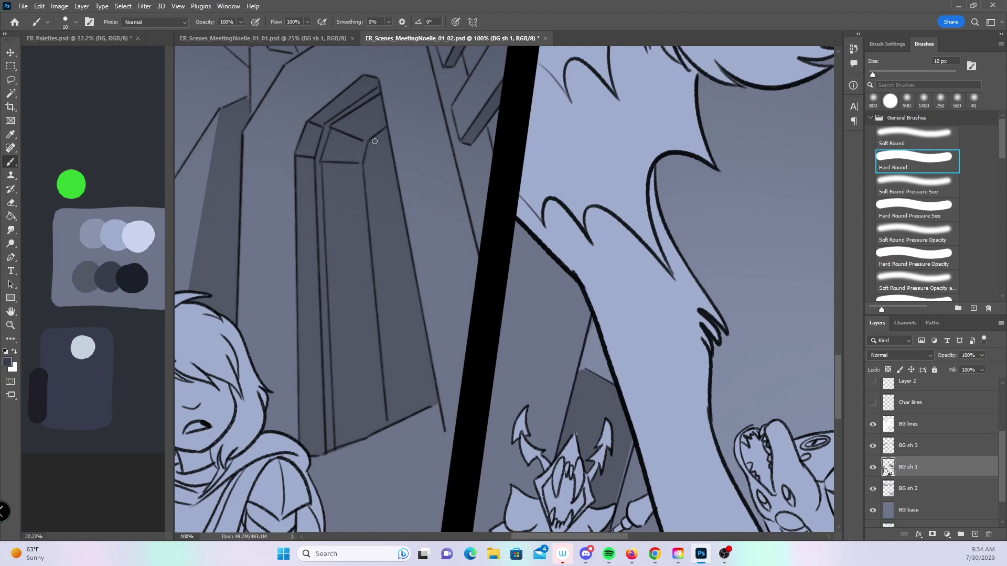
left_click_drag(364, 164, 372, 143)
left_click(389, 422, "shift")
left_click(438, 402, "shift")
left_click(385, 130, "shift")
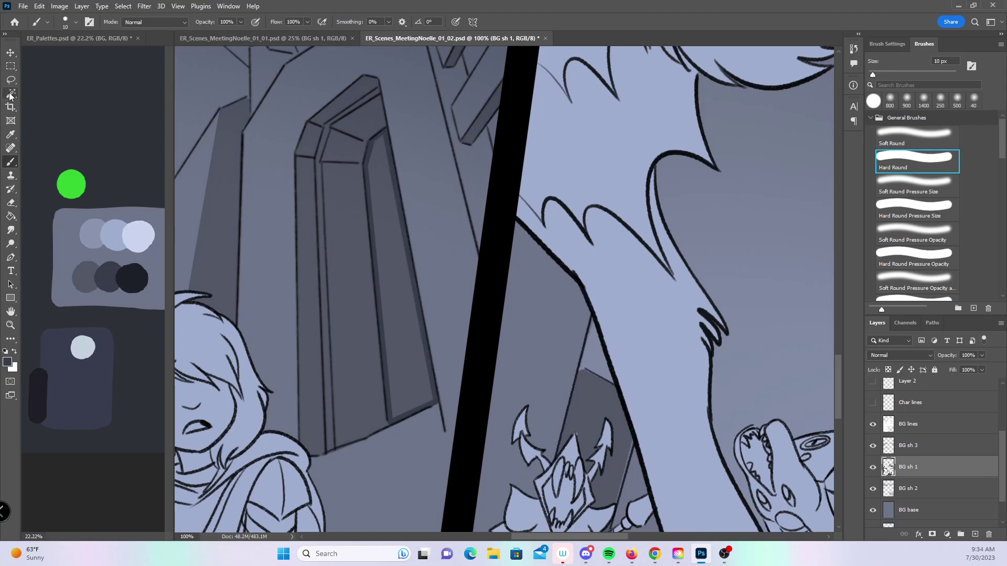
- Select the area inside the doorway outline with the Magic Wand, expand the selection, and fill it dark blue-grey with the 150 px brush
key("w")
left_click(396, 249)
left_click(122, 6)
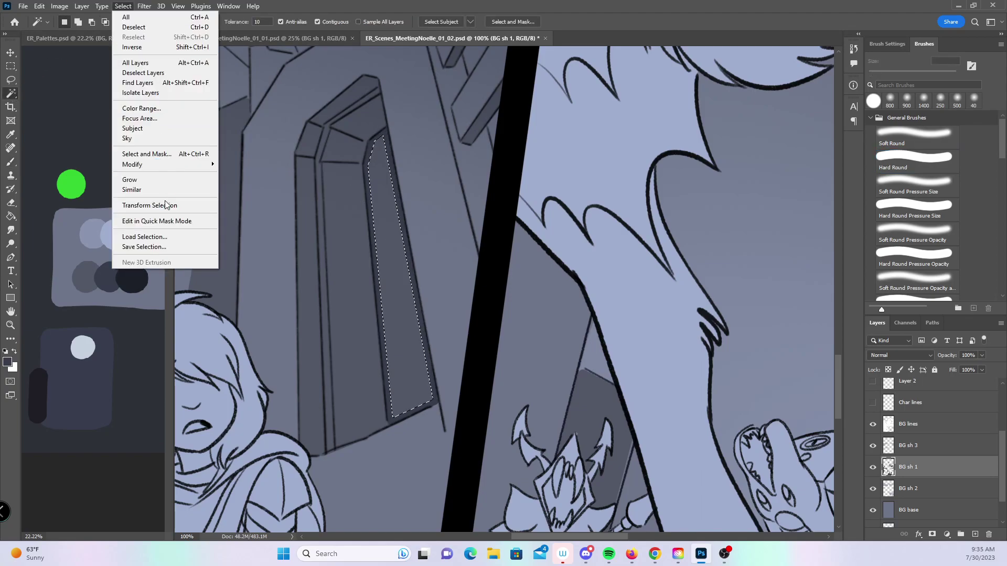
mouse_move(173, 164)
left_click(283, 183)
left_click(554, 181)
left_click(11, 162)
key("]")
key("]")
key("]")
key("]")
key("]")
key("]")
key("]")
key("]")
key("]")
key("]")
key("]")
key("]")
key("]")
key("]")
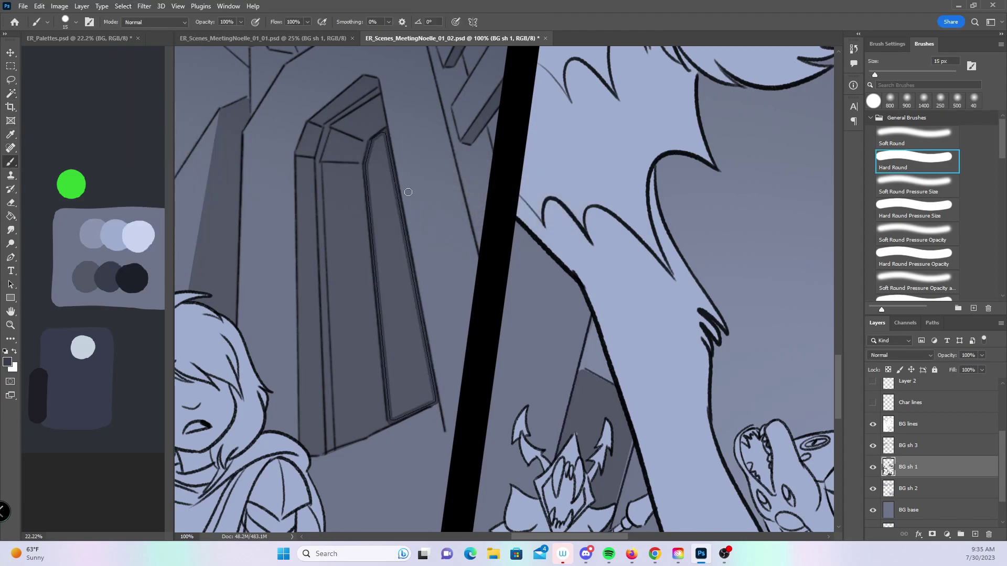
mouse_move(380, 149)
left_mouse_down()
mouse_move(361, 251)
mouse_move(389, 388)
mouse_move(434, 364)
left_mouse_up()
key("ctrl+d")
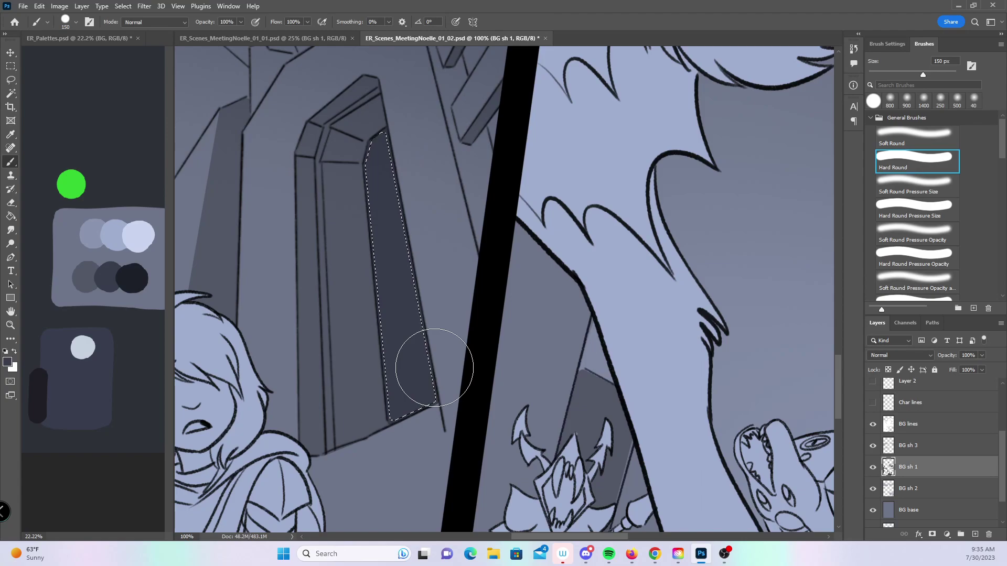
- Save the page 01_02 document with the darkened doorway
key("z")
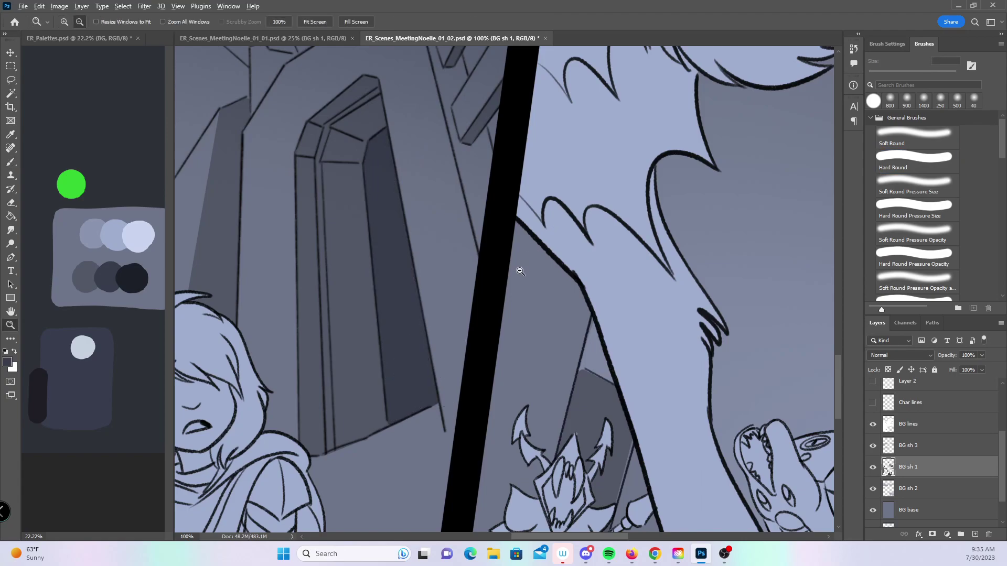
left_click(521, 270, "alt")
left_click(527, 274, "alt")
left_click(527, 274, "alt")
left_click(527, 274, "alt")
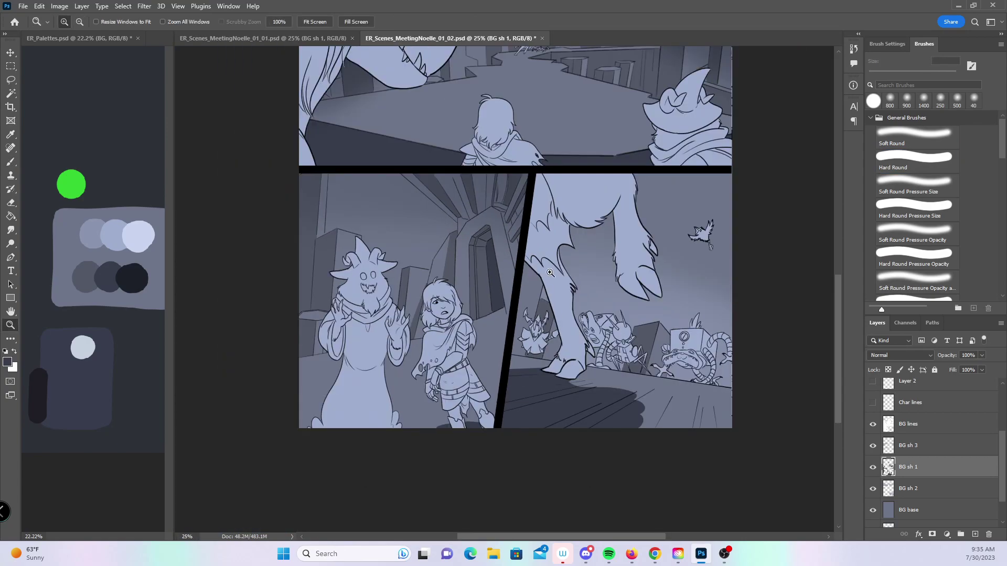
key("ctrl+s")
- Open the ER_Scenes_MeetingNoelle_01_03 document
left_click(22, 6)
left_click(37, 26)
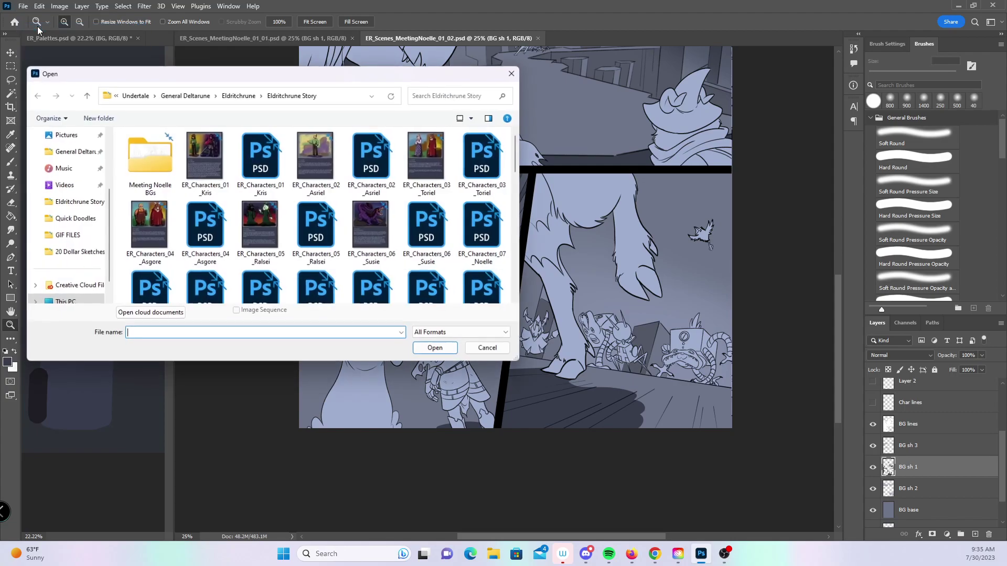
scroll(514, 152, "down", 2)
left_click(372, 215)
left_click(435, 348)
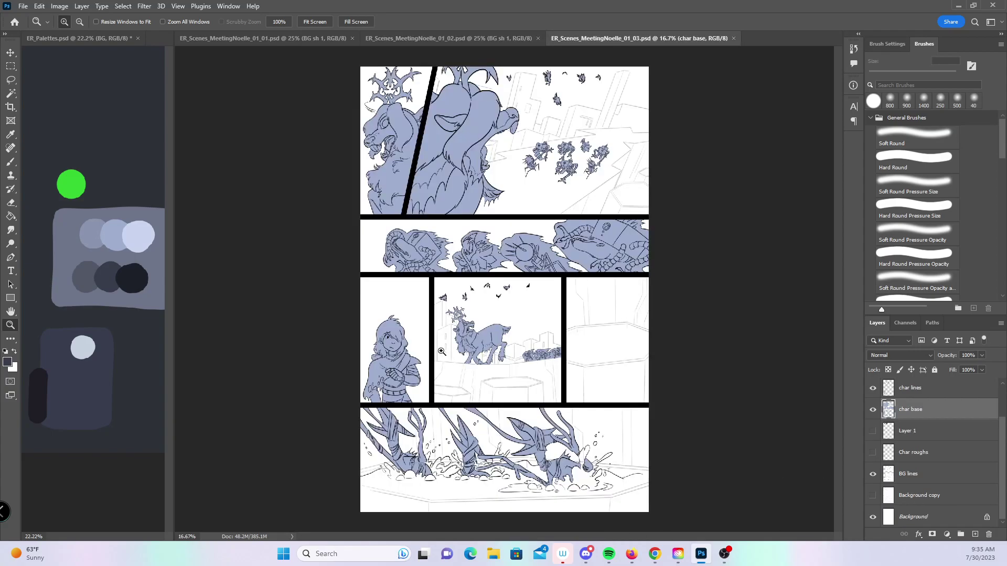
- Return to the page 01_02 document and sample the bright green from the palette document for the brush
left_click(449, 38)
left_click(12, 161)
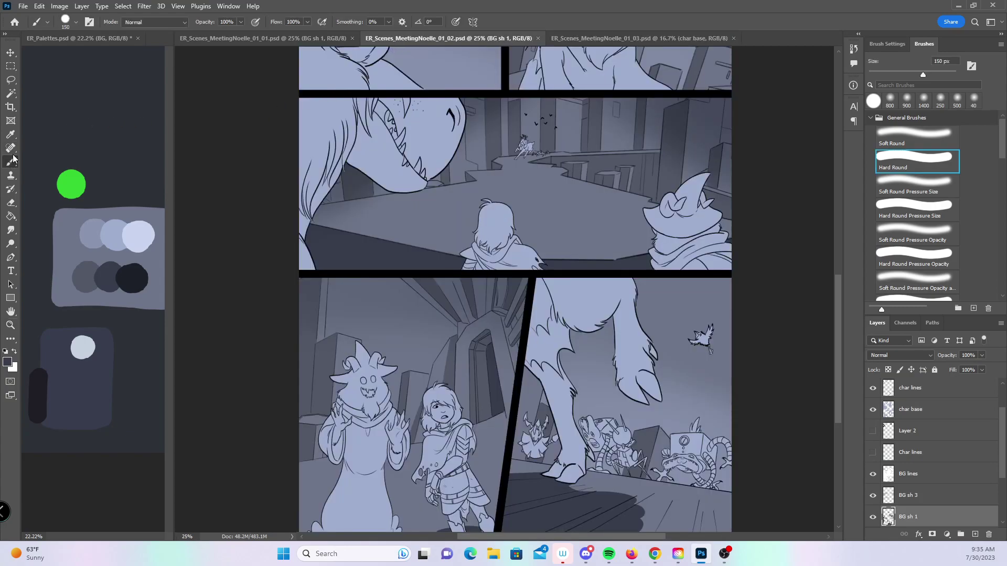
left_click(76, 181, "alt")
mouse_move(838, 251)
left_mouse_down()
mouse_move(838, 266)
mouse_move(843, 182)
mouse_move(839, 240)
left_mouse_up()
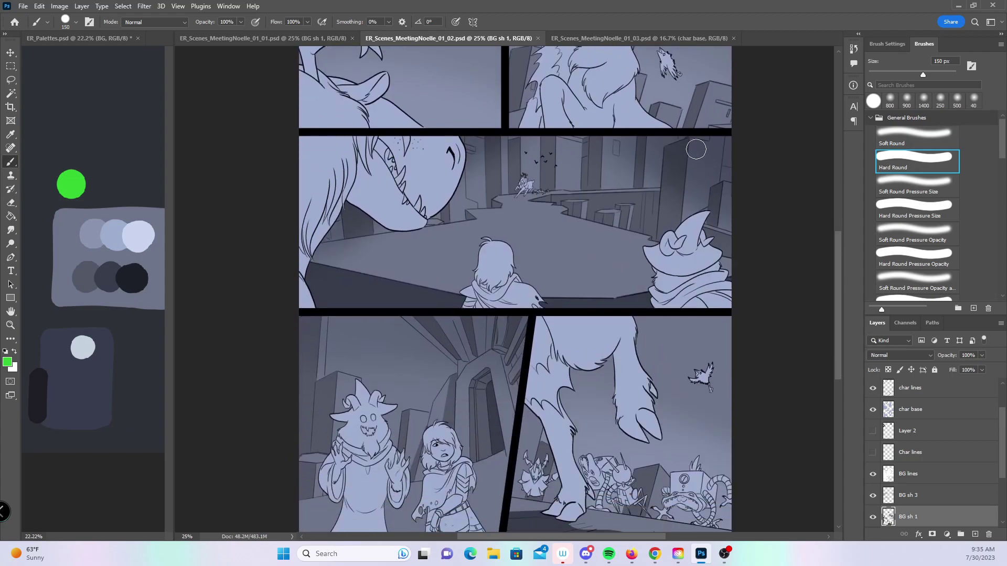
- Paint the sunken pillar tops beside the path and under the beast's jaw in the middle panel bright green with the 8 px Hard Round brush
key("z")
left_click(636, 196)
key("space")
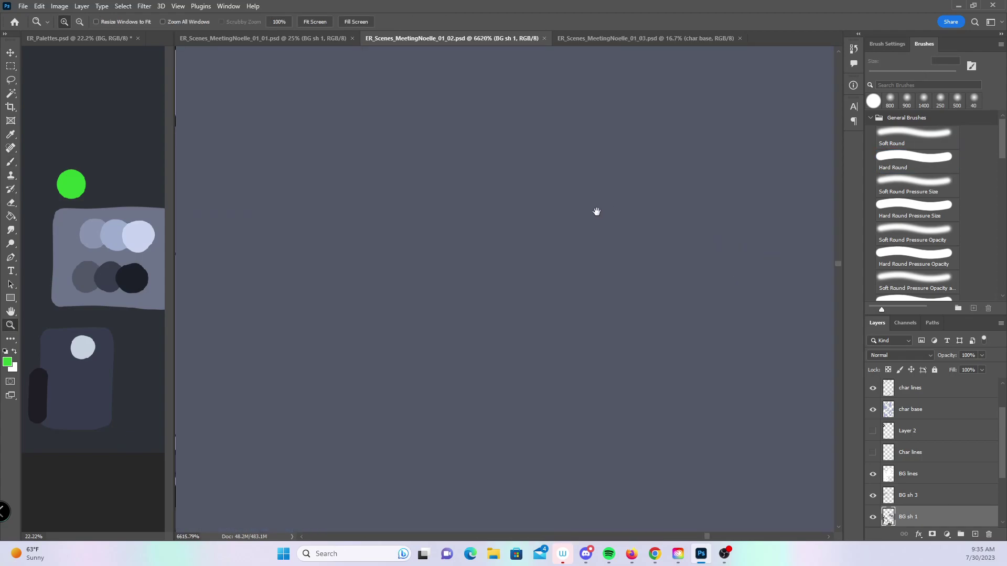
left_click(592, 217, "alt")
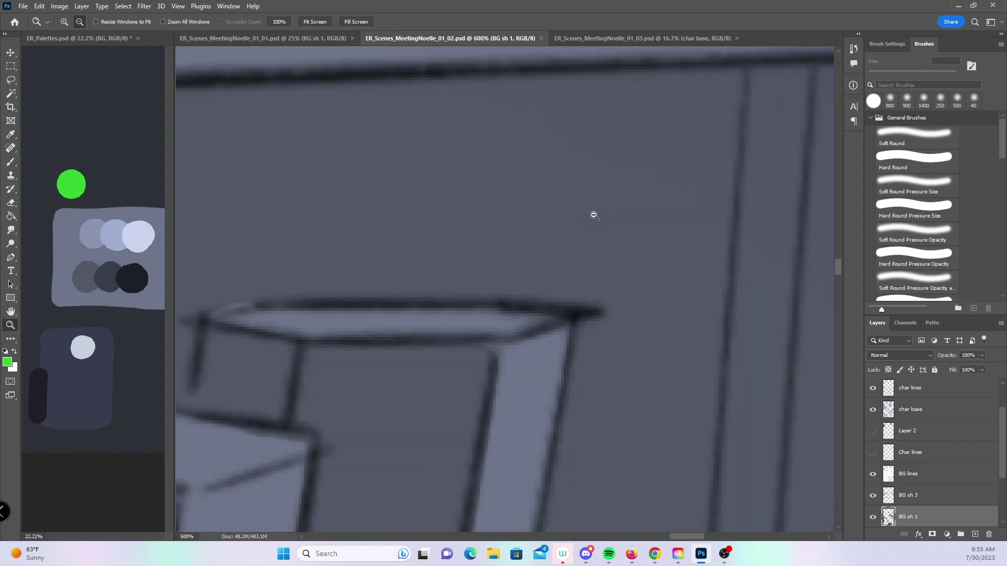
left_click(594, 216, "alt")
left_click(594, 214, "alt")
left_click(593, 212, "alt")
left_click(594, 211, "alt")
left_click(595, 211, "alt")
key("space")
left_click_drag(595, 212, 584, 266)
left_click(583, 265)
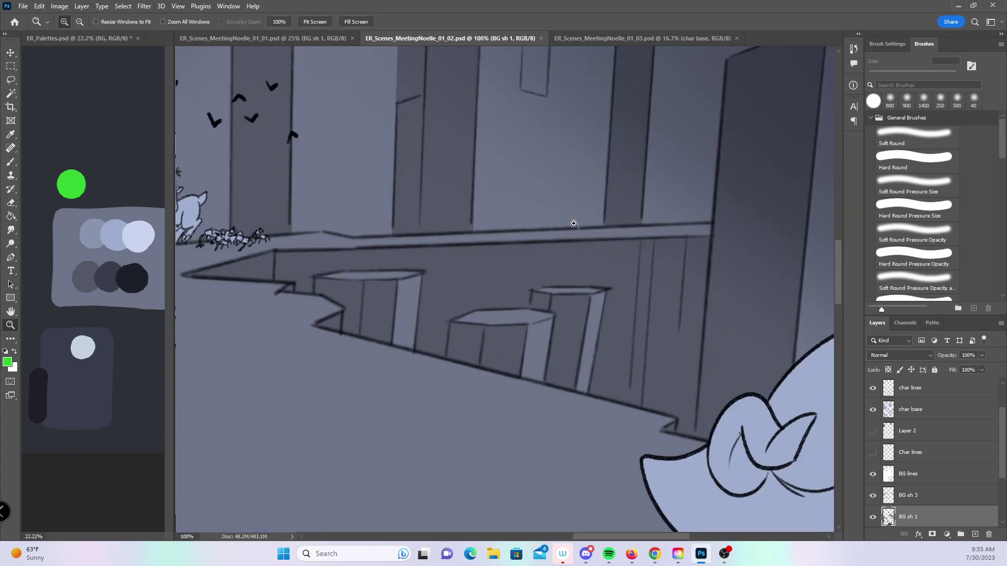
key("b")
key("bracketleft")
key("bracketleft")
key("bracketleft")
key("bracketleft")
left_click(333, 276)
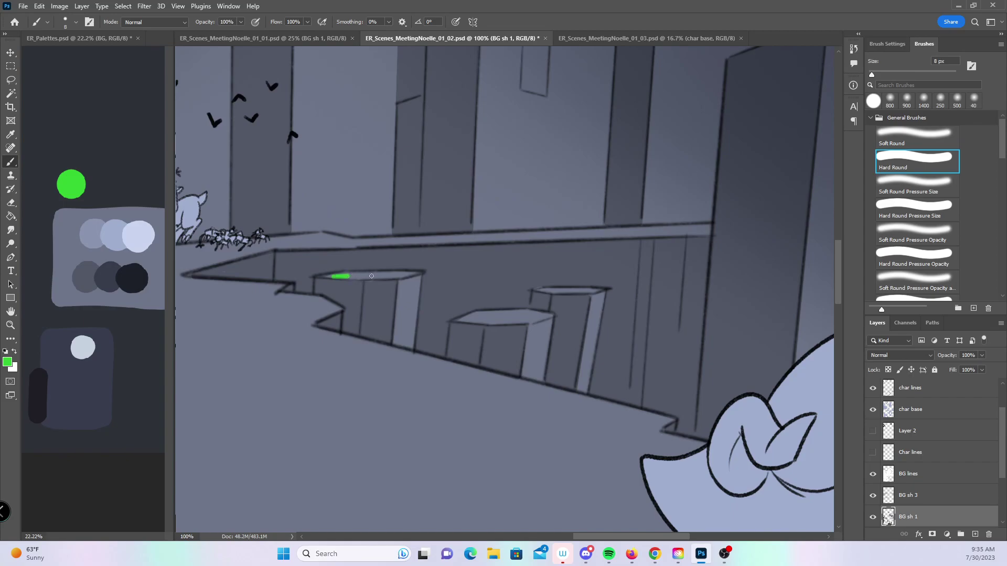
left_click_drag(405, 275, 398, 275)
mouse_move(526, 312)
left_mouse_down()
mouse_move(547, 315)
mouse_move(468, 320)
mouse_move(536, 319)
left_mouse_up()
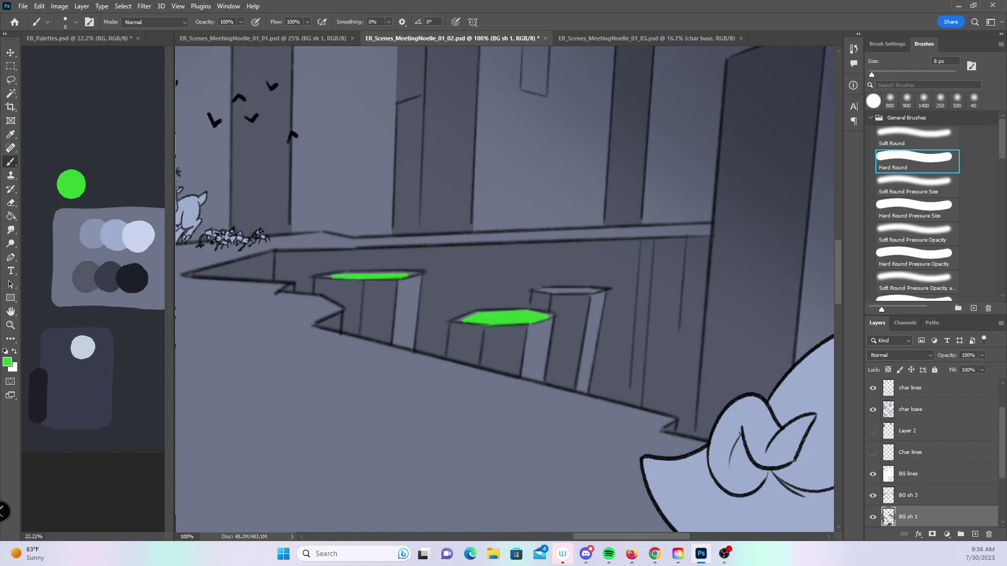
left_click_drag(586, 292, 590, 292)
left_click_drag(204, 351, 655, 365)
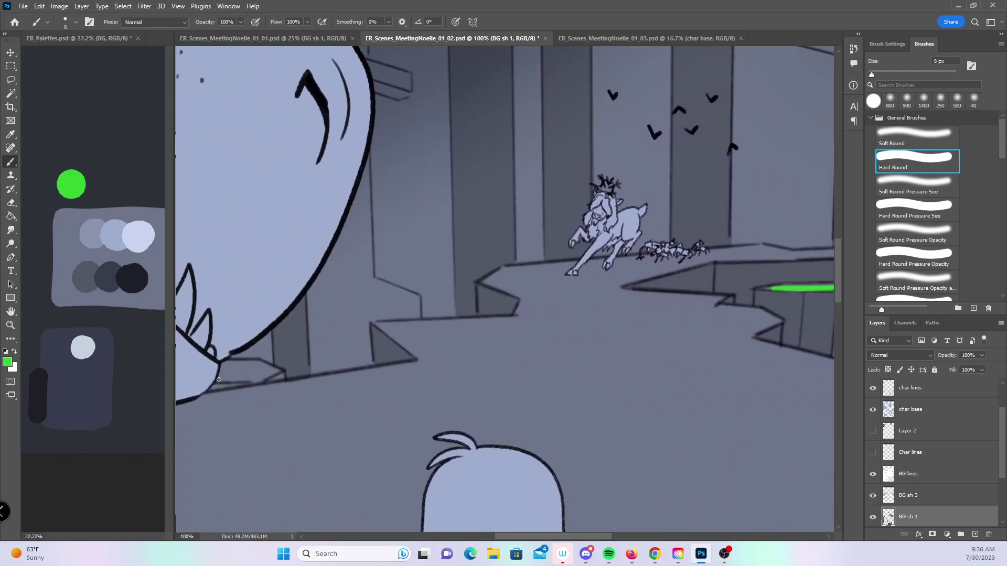
mouse_move(219, 381)
left_mouse_down()
mouse_move(279, 373)
mouse_move(256, 362)
mouse_move(220, 371)
mouse_move(262, 371)
left_mouse_up()
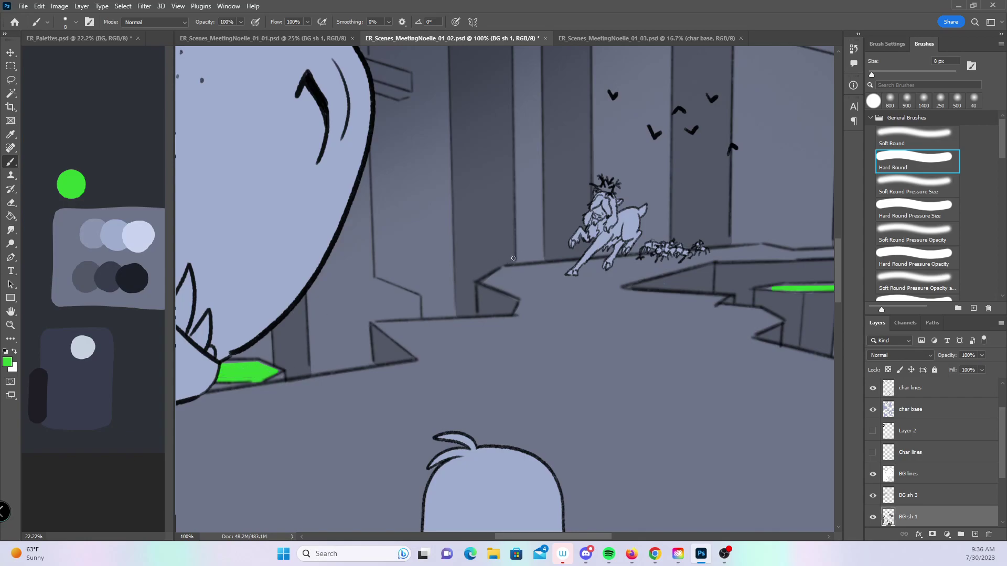
- Fill the top of the low pillar beside the robed goat character in the lower-left panel bright green with the 15 px brush
key("z")
left_click(512, 306, "alt")
left_click(511, 306, "alt")
left_click_drag(487, 422, 530, 240)
left_click_drag(477, 378, 565, 238)
left_click_drag(405, 398, 466, 284)
left_click(323, 394)
left_click(326, 385)
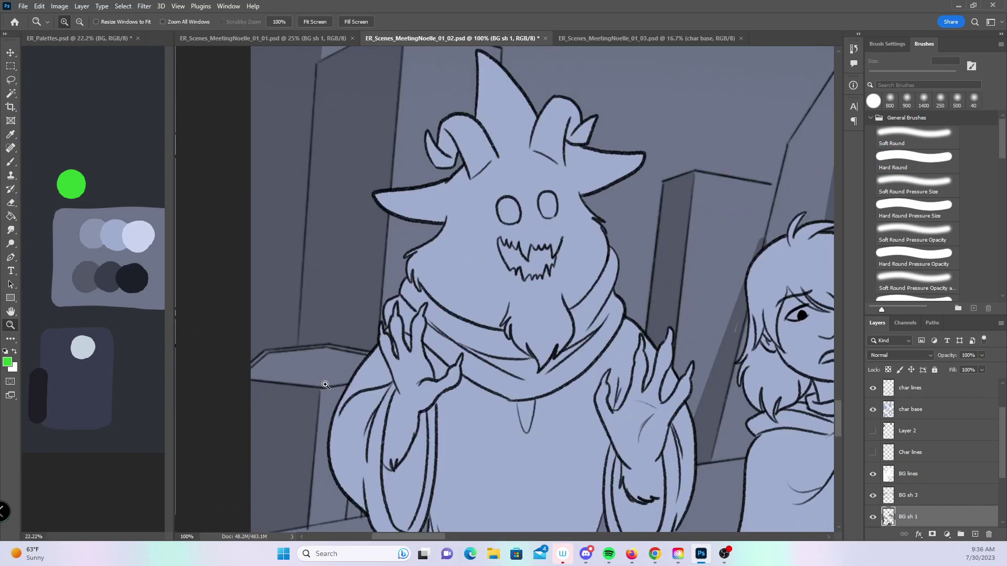
left_click(326, 385)
left_click(11, 161)
left_click_drag(254, 199, 352, 207)
key("bracketright")
key("bracketright")
key("bracketright")
left_click_drag(269, 373, 310, 341)
mouse_move(436, 331)
left_mouse_down()
mouse_move(504, 346)
mouse_move(471, 384)
mouse_move(411, 391)
mouse_move(272, 374)
mouse_move(283, 367)
mouse_move(379, 374)
mouse_move(356, 347)
mouse_move(471, 353)
mouse_move(426, 339)
mouse_move(424, 363)
mouse_move(451, 373)
mouse_move(371, 377)
left_mouse_up()
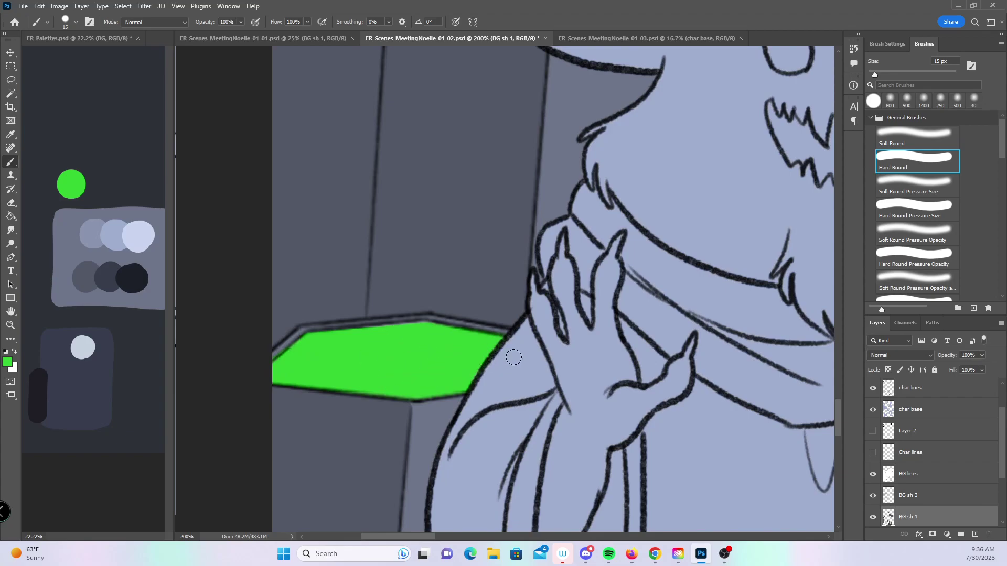
- Sample the dark floor shadow from the lower-right panel and paint ground shadows under the distant running beast and its followers with the 5 px brush
key("ctrl+minus")
key("z")
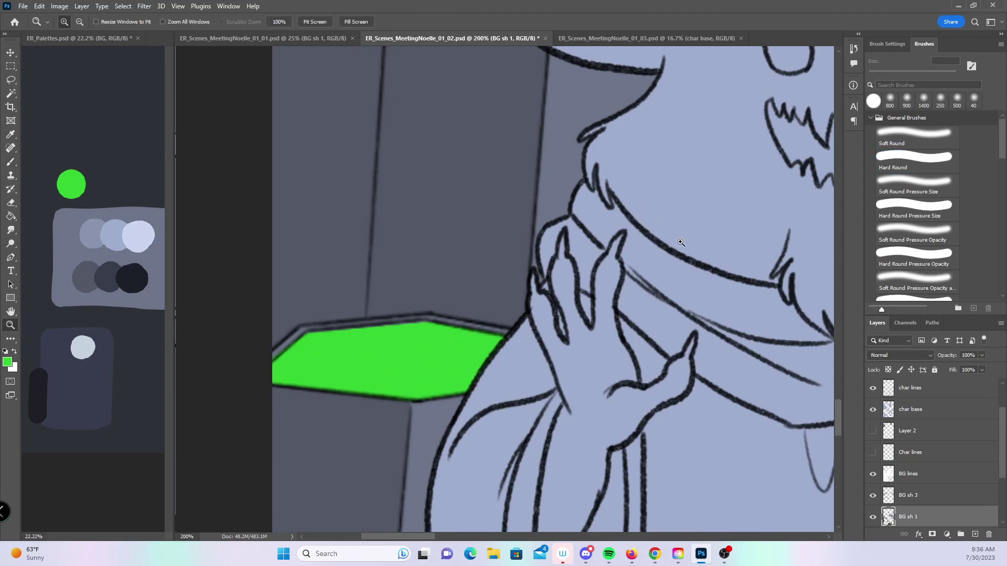
left_click(666, 291, "alt")
left_click(667, 291, "alt")
left_click(667, 292, "alt")
left_click_drag(776, 383, 413, 387)
left_click_drag(721, 356, 486, 328)
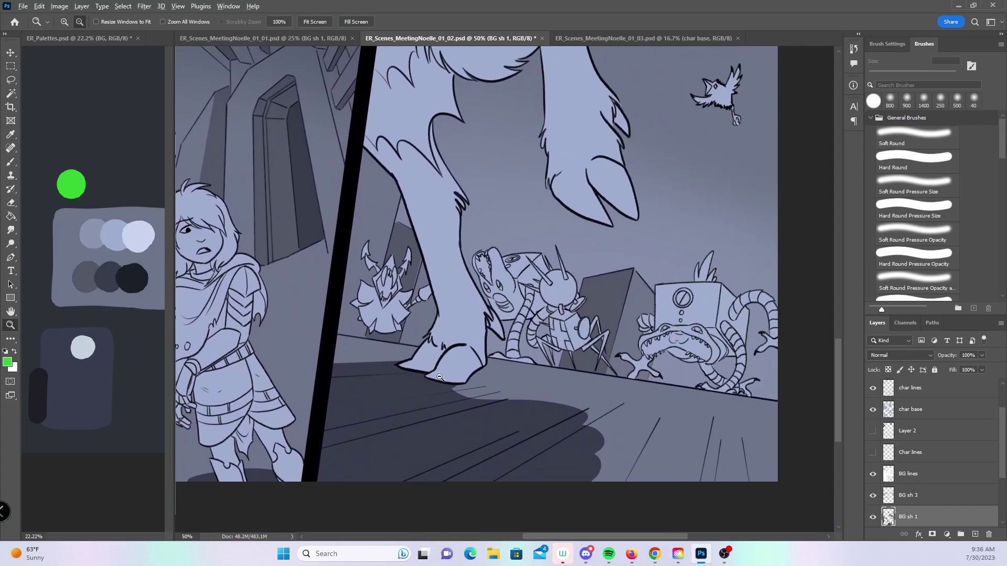
left_click(12, 162)
left_click(433, 439, "alt")
left_click_drag(403, 64, 441, 417)
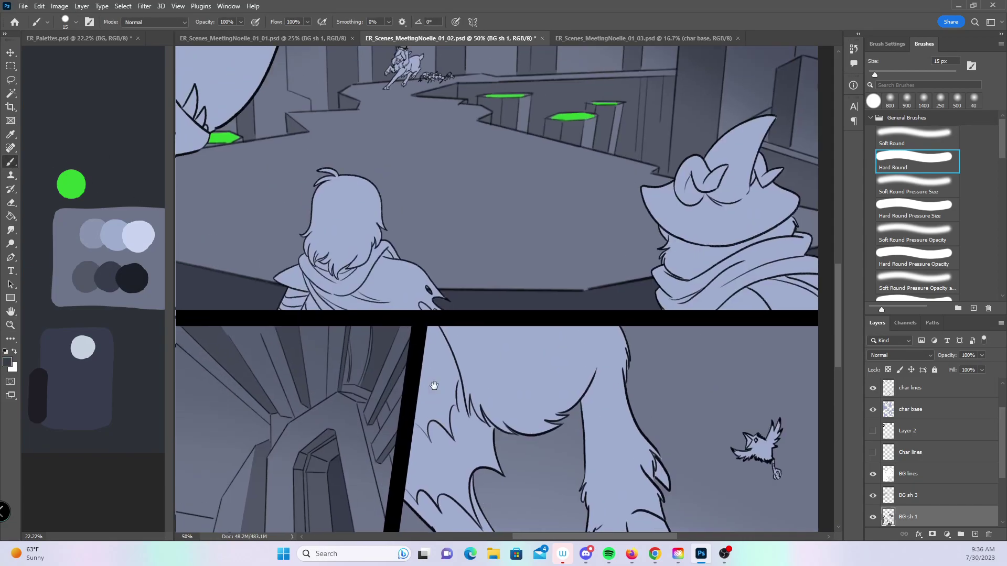
left_click_drag(439, 209, 437, 404)
key("z")
left_click(444, 313)
left_click(445, 313)
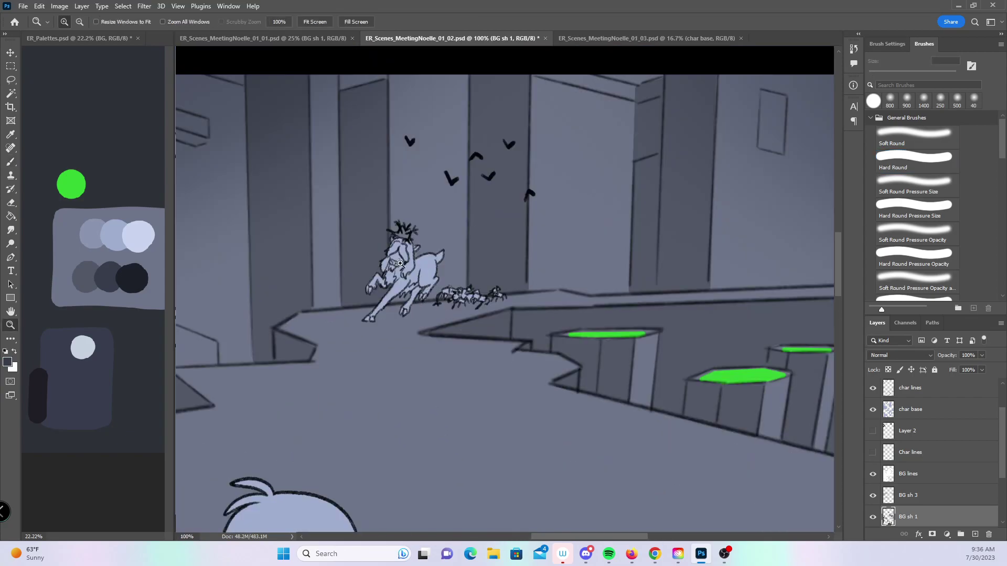
left_click(8, 164)
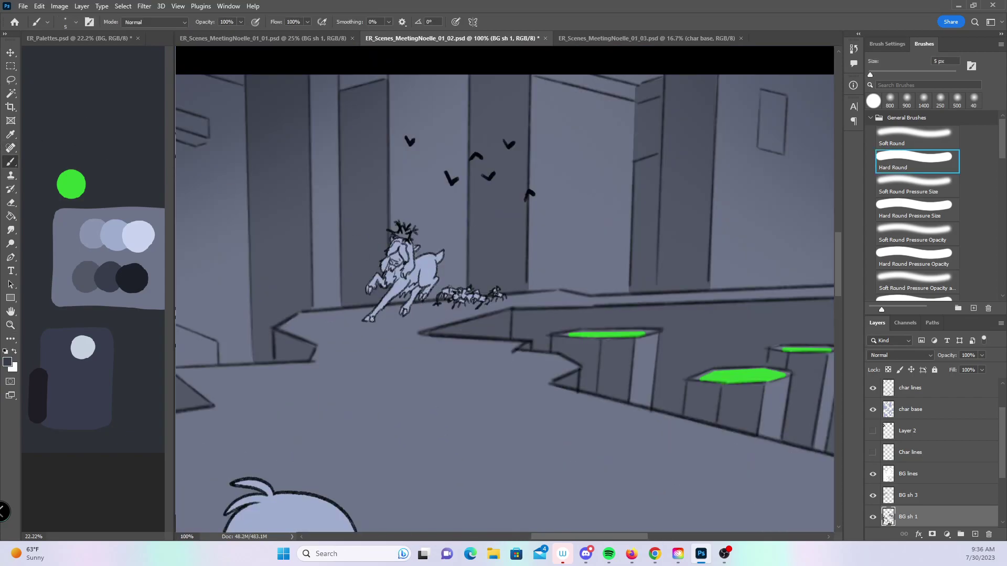
left_click_drag(367, 320, 511, 299)
- Check the whole page and save the page 01_02 document
key("z")
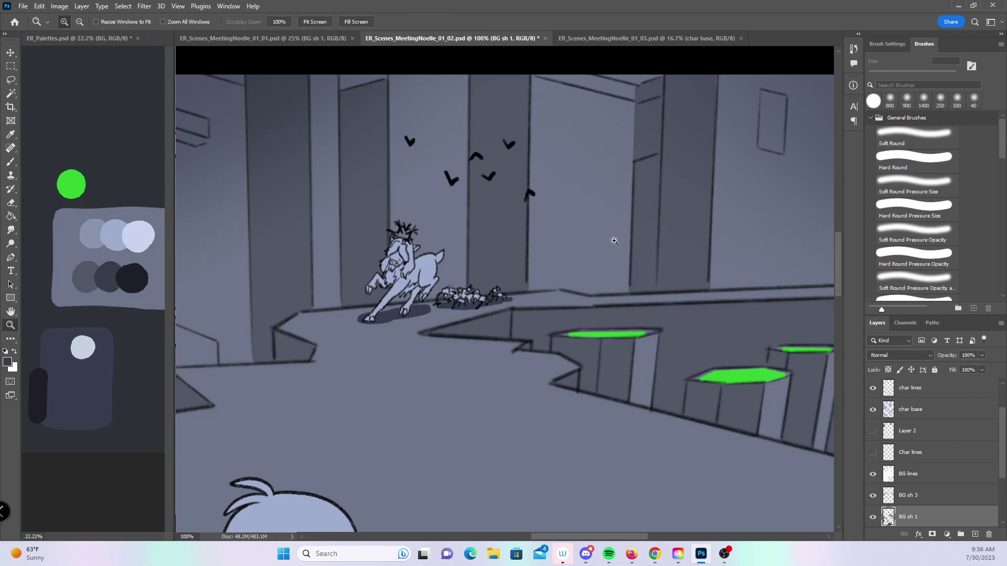
left_click(609, 265, "alt")
left_click(611, 275, "alt")
left_click(612, 286, "alt")
left_click(634, 285, "alt")
left_click(633, 284, "alt")
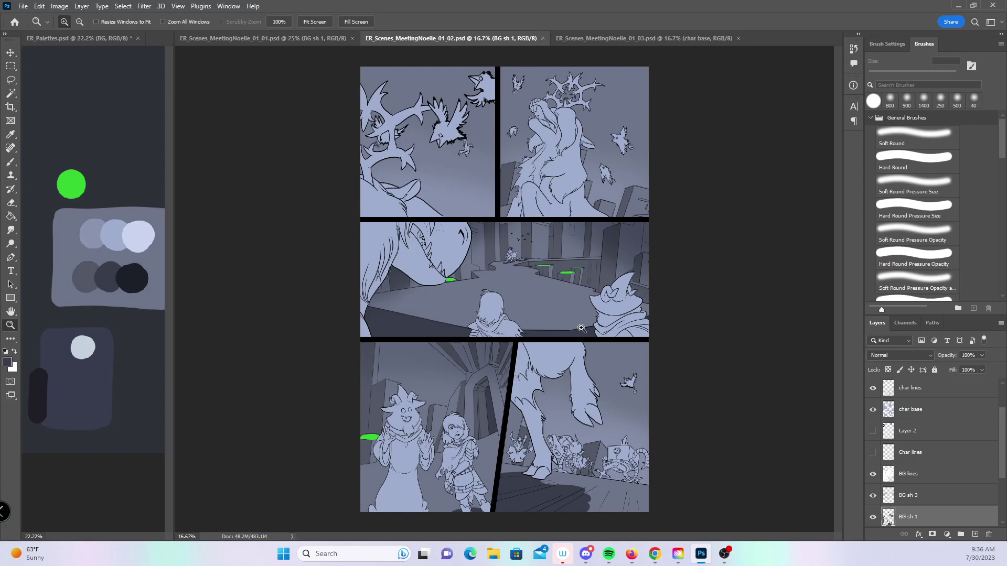
- Switch to the page 01_03 document and raise the BG lines layer to 100% opacity
left_click(674, 39)
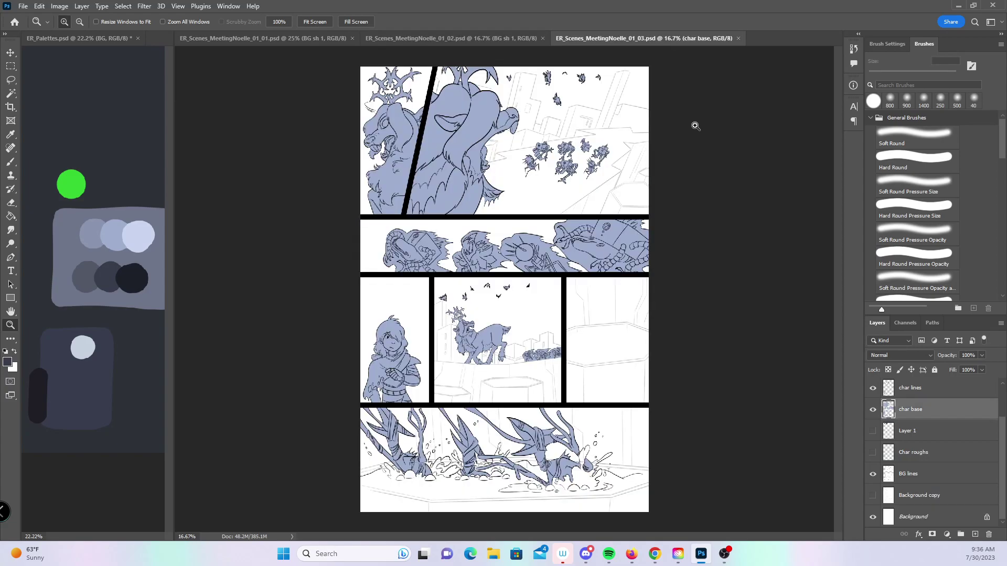
left_click(945, 479)
left_click(982, 356)
left_click_drag(970, 370, 1002, 370)
- Add a new layer between Background copy and BG lines and name it BG base
left_click(940, 504)
left_click(940, 503)
left_click(975, 534)
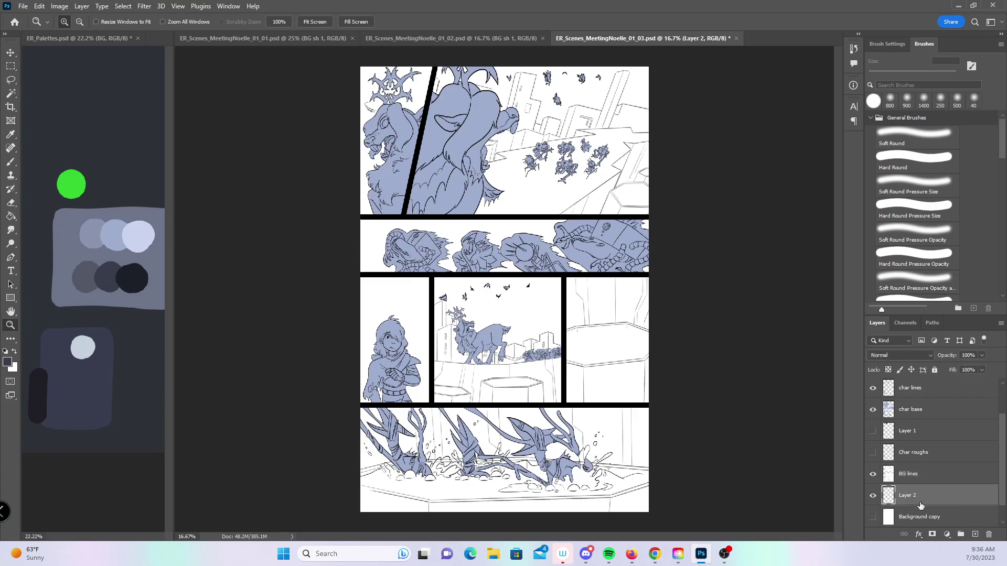
double_click(909, 496)
type("BG base")
key("Return")
- Sample the grey-blue base colour from the palette document and fill the whole BG base layer with it
left_click(11, 162)
left_click(77, 243, "alt")
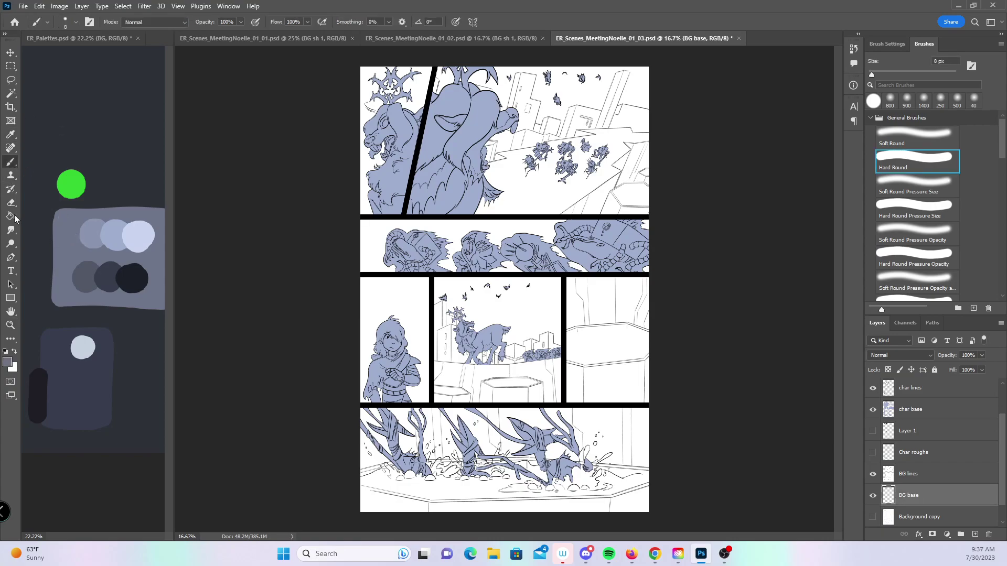
key("g")
left_click(594, 206)
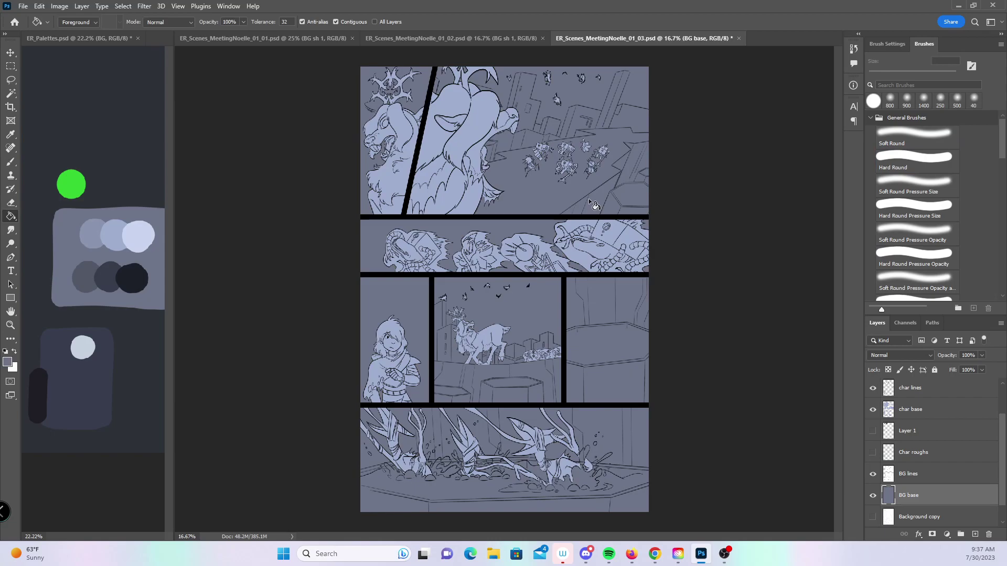
- Add a layer named BG sh 1 above BG base and sample the lightest dark grey swatch for the shadow brush
left_click(976, 535)
double_click(914, 496)
type("BG sh 1")
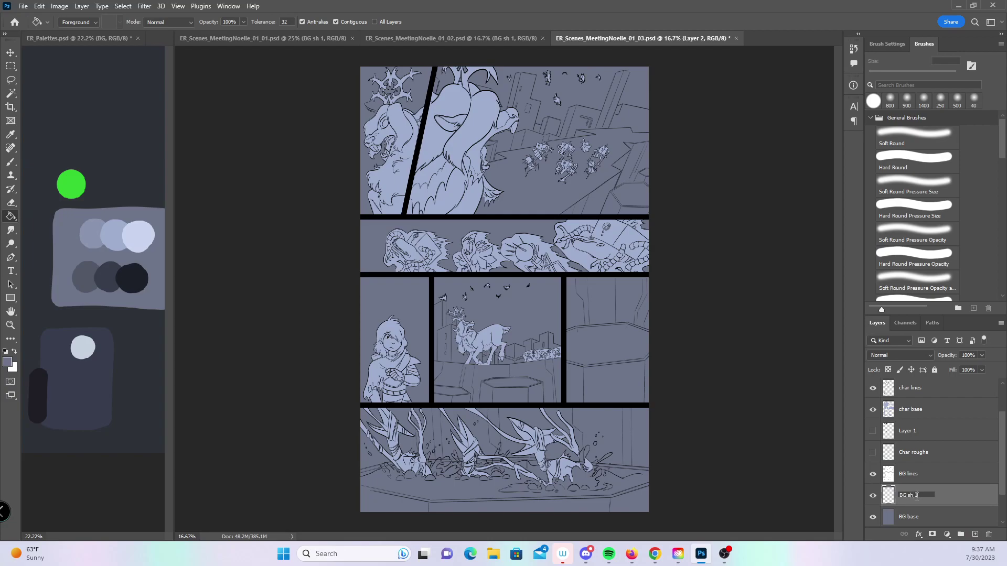
key("Return")
left_click(8, 161)
left_click(85, 277, "alt")
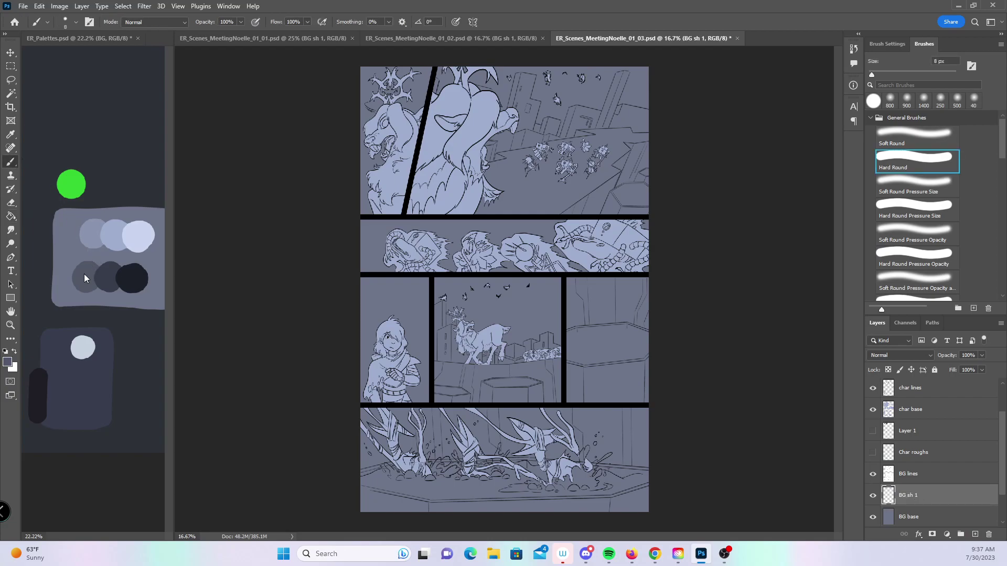
- Outline the shadow areas of the small block and pointed ledge beside the beast's mouth with a 10 px Hard Round brush
key("z")
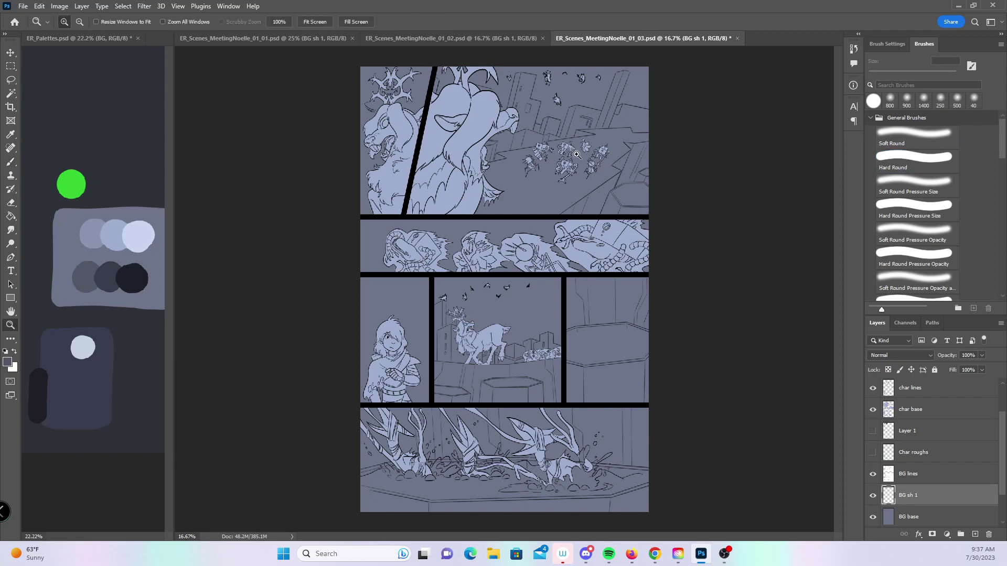
left_click(575, 151)
left_click(550, 207)
left_click(546, 239)
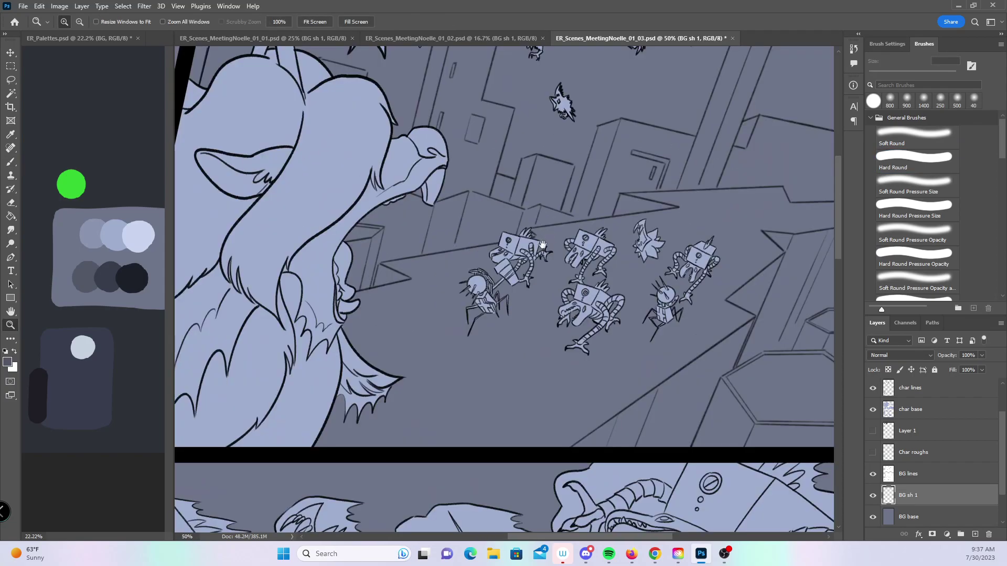
left_click_drag(501, 236, 572, 228)
left_click(471, 267)
left_click_drag(463, 267, 528, 322)
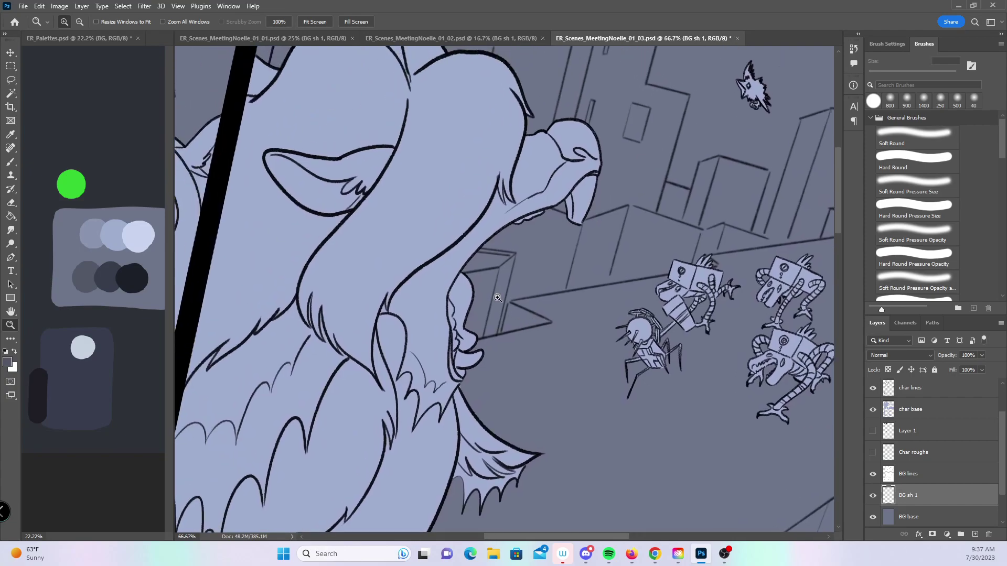
key("b")
key("bracketright")
key("bracketright")
key("bracketright")
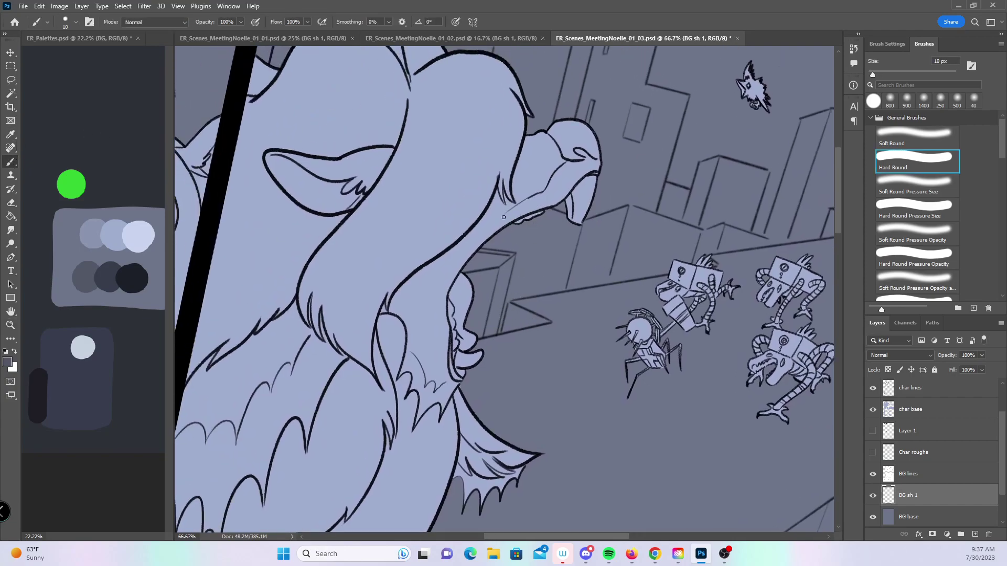
left_click_drag(515, 249, 519, 251)
left_click(502, 332, "shift")
left_click(547, 321, "shift")
left_click(510, 302, "shift")
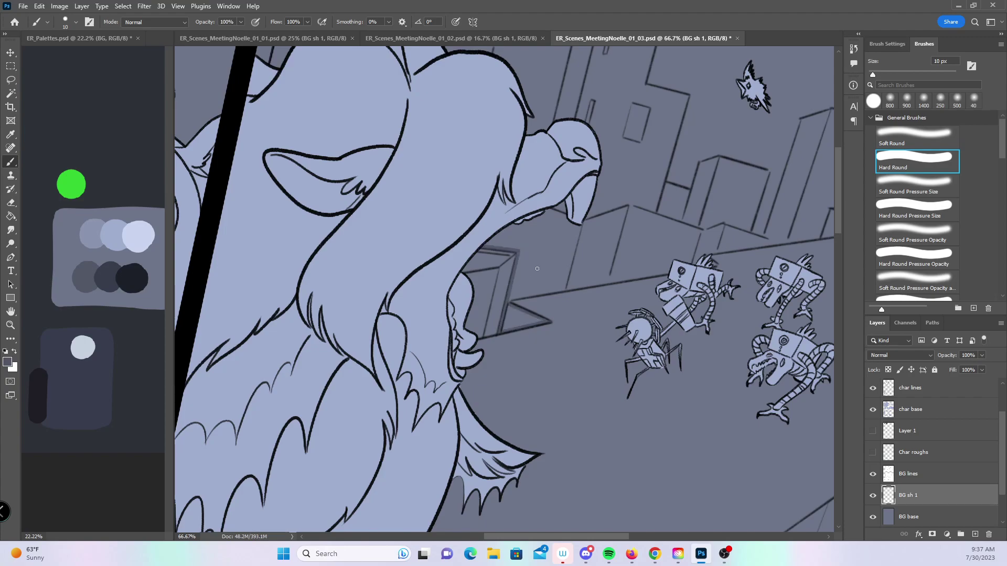
- Outline the shaded face of the large ruined block beneath the beast's snout in the top panel with a 20 px brush
key("bracketright")
left_click(603, 282, "shift")
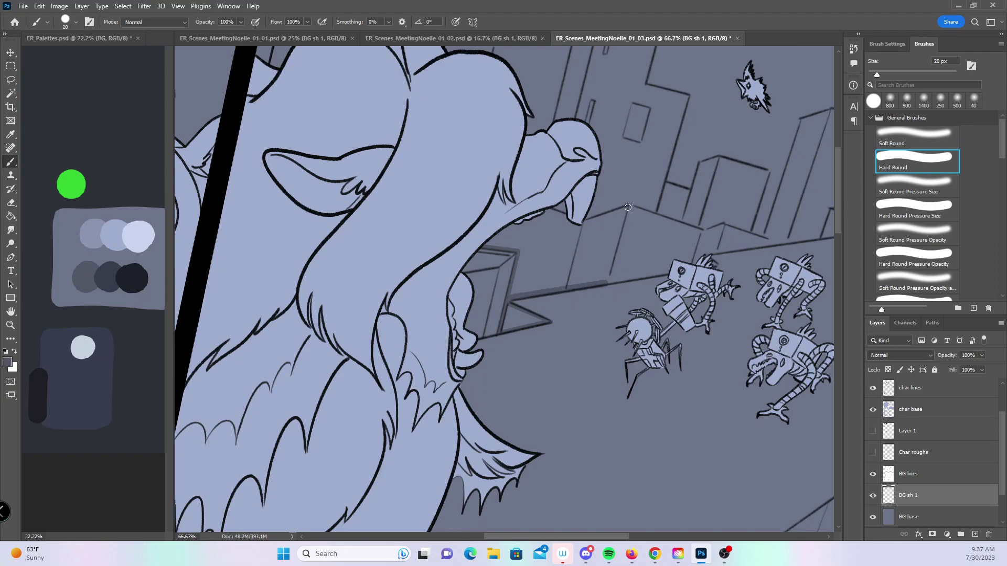
left_click(624, 210, "shift")
left_click(583, 226, "shift")
left_click(543, 208, "shift")
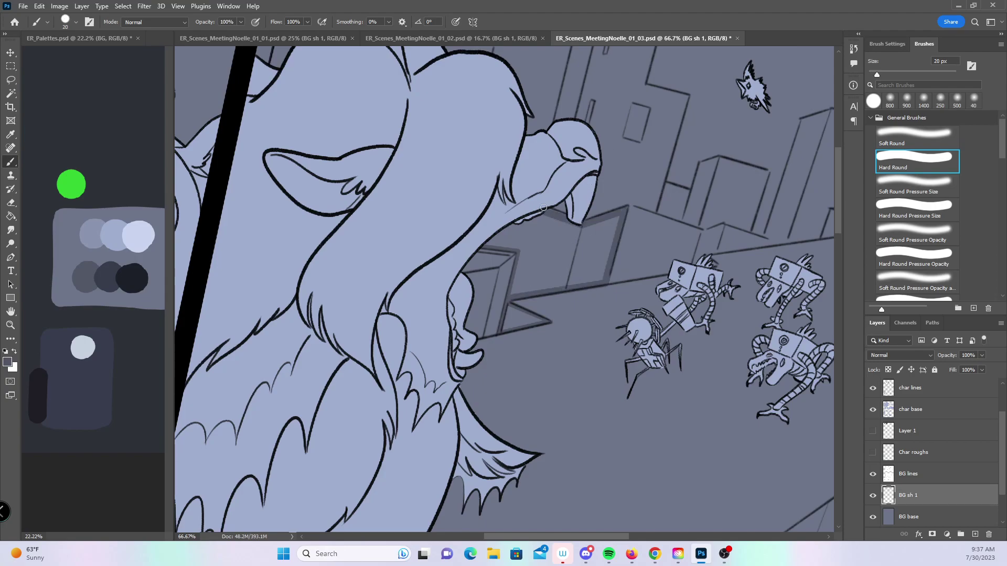
left_click(491, 238, "shift")
- Trace the shadow edges down the narrow side face of the tall tower above the beast's snout
mouse_move(671, 179)
left_mouse_down()
mouse_move(568, 319)
mouse_move(557, 368)
left_mouse_up()
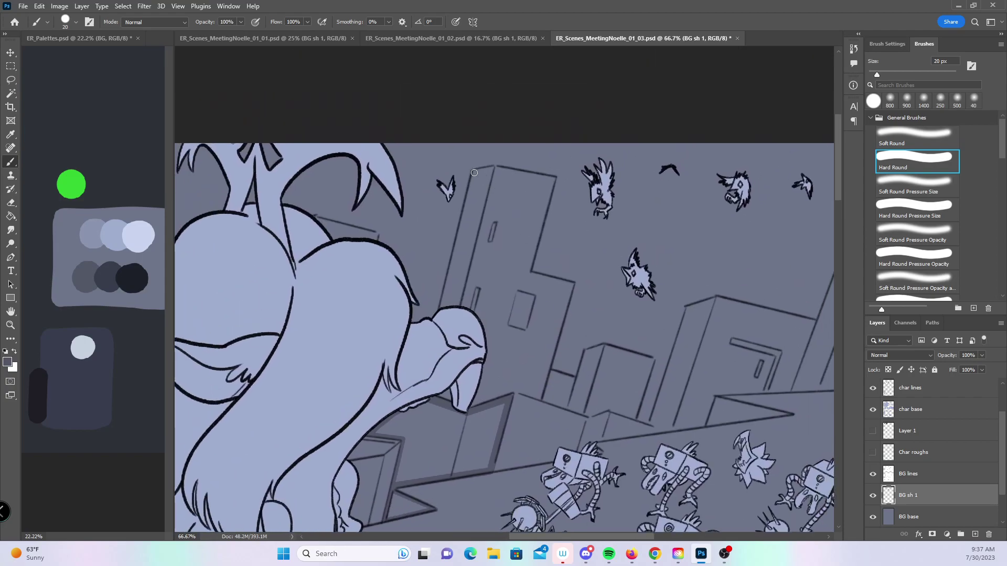
left_click(447, 313, "shift")
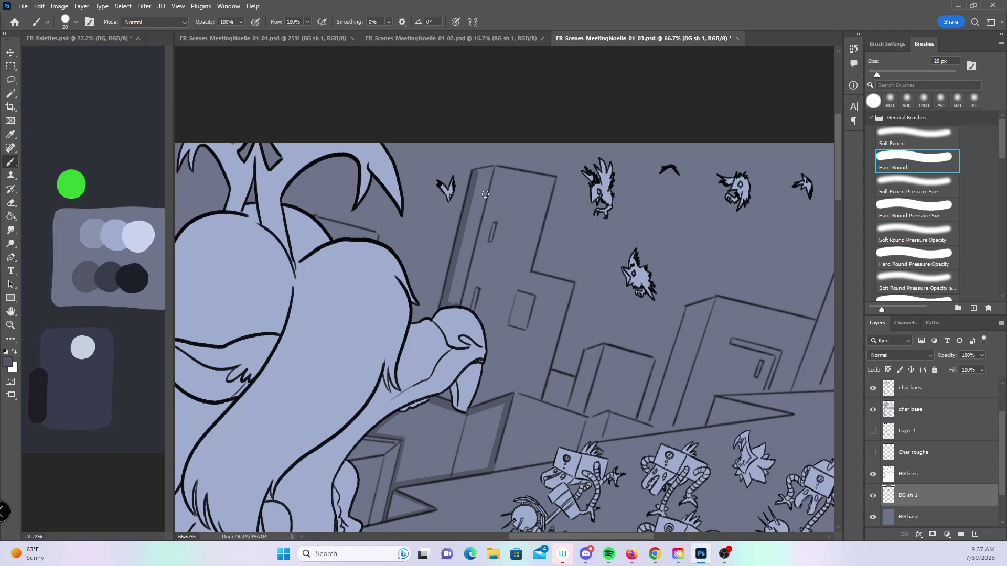
left_click(485, 170, "shift")
- Shade the narrow side faces of the two small blocks behind the robot creatures, undoing the stray stroke
left_click_drag(634, 341, 503, 186)
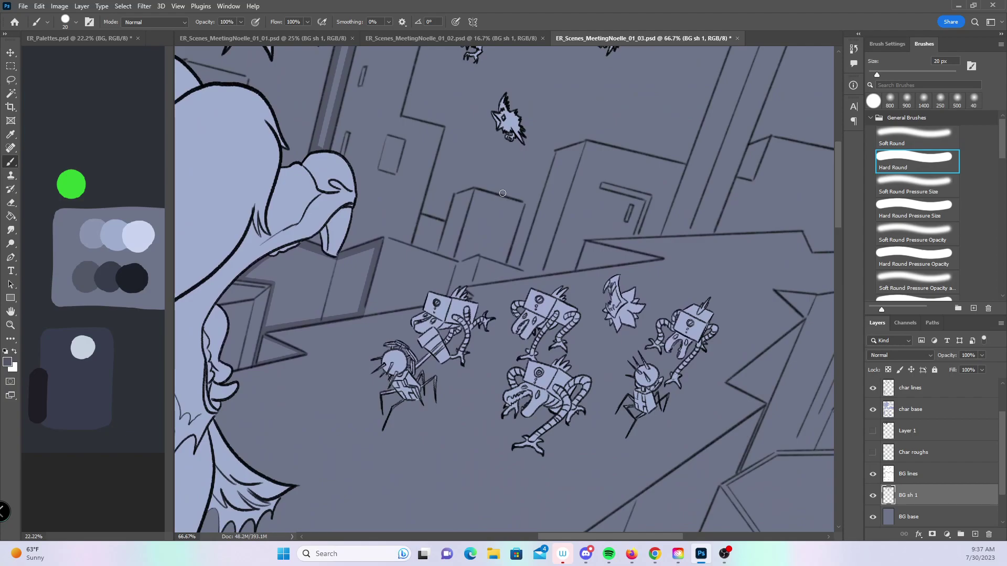
left_click(459, 195)
left_click(443, 251, "shift")
left_click(470, 191, "shift")
key("ctrl+z")
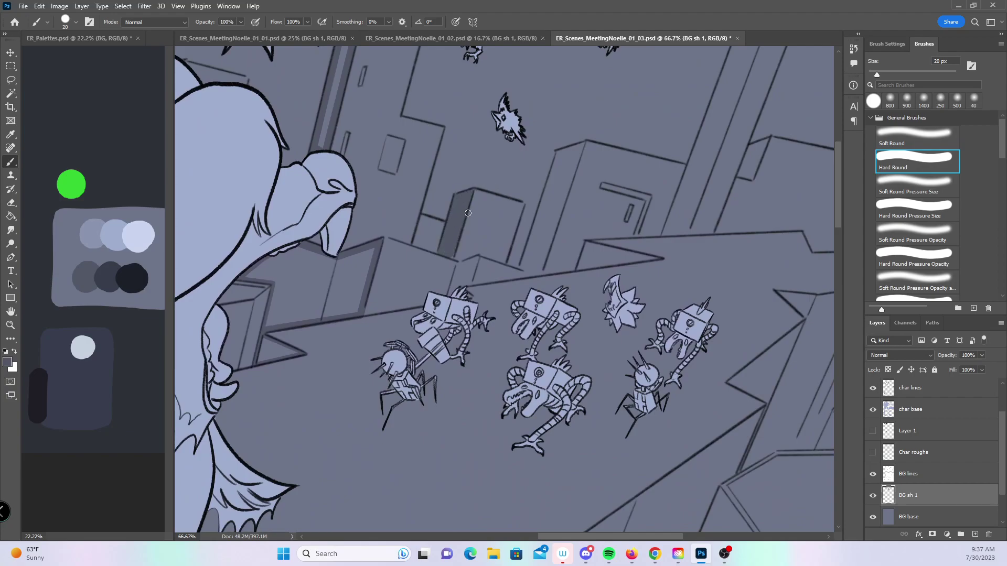
left_click(450, 297, "shift")
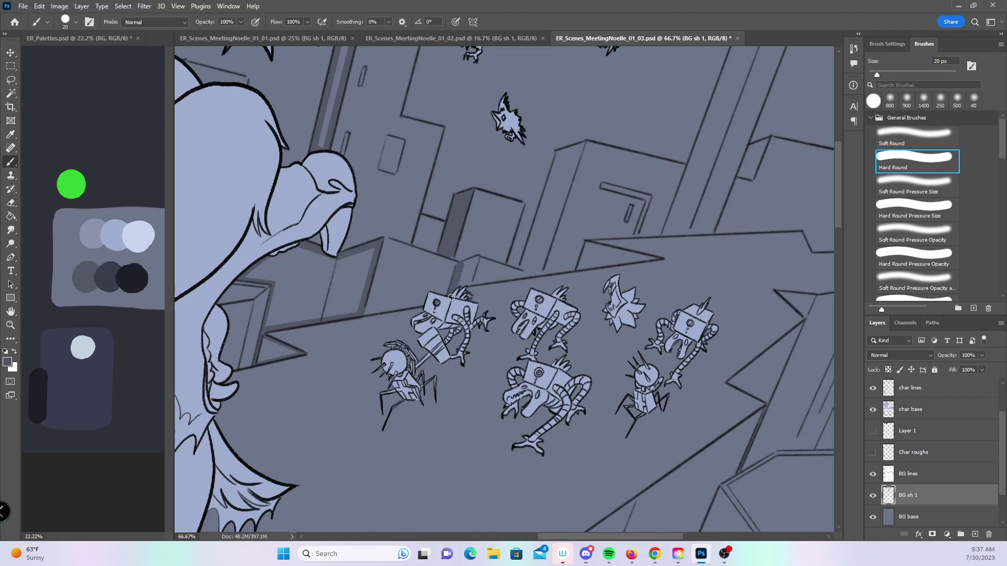
left_click_drag(467, 292, 467, 282)
left_click_drag(470, 260, 467, 266)
- Outline the shaded side of the building with the L-shaped groove and the triangular spike below it
left_click_drag(652, 294, 556, 306)
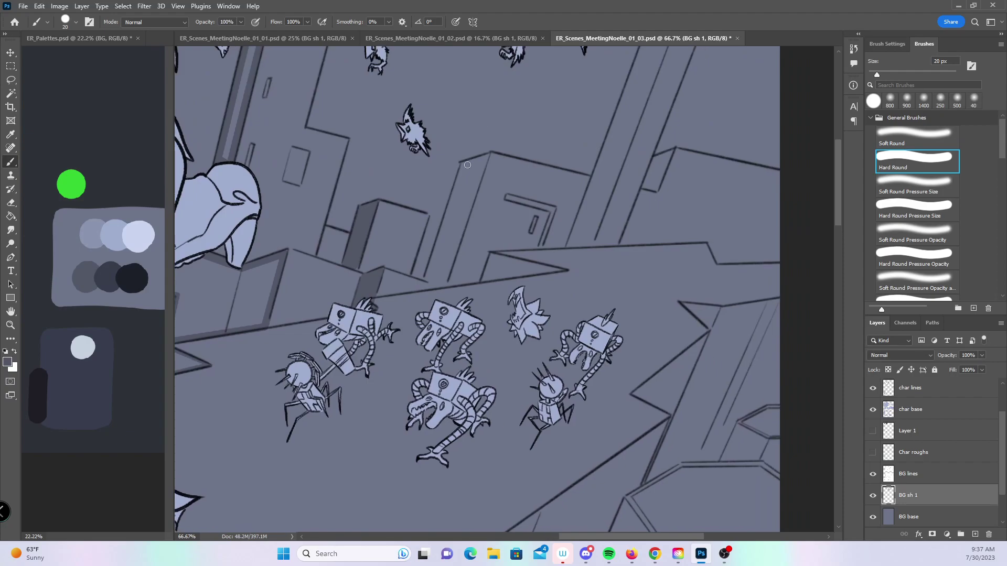
left_click(427, 279, "shift")
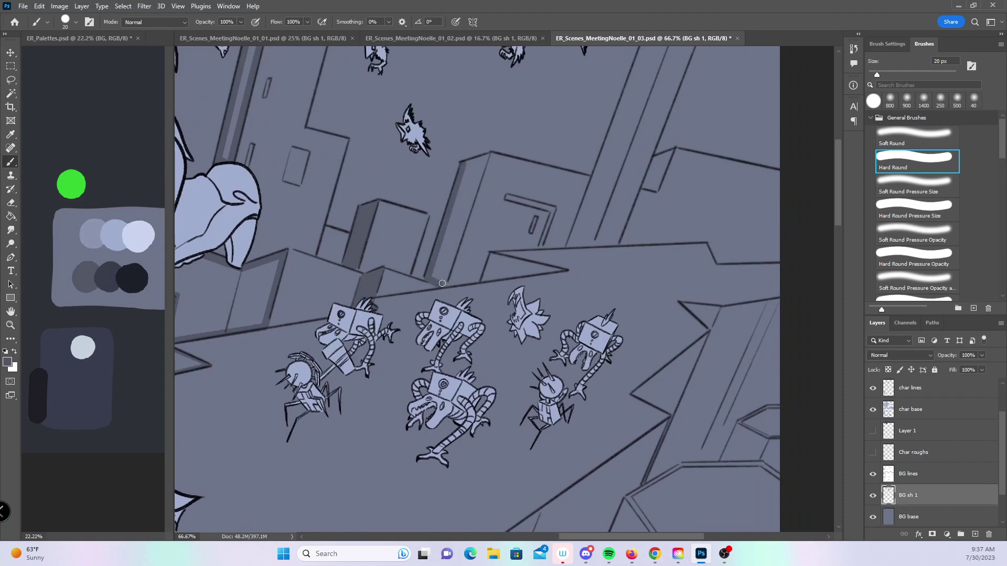
left_click(486, 157, "shift")
left_click(463, 163, "shift")
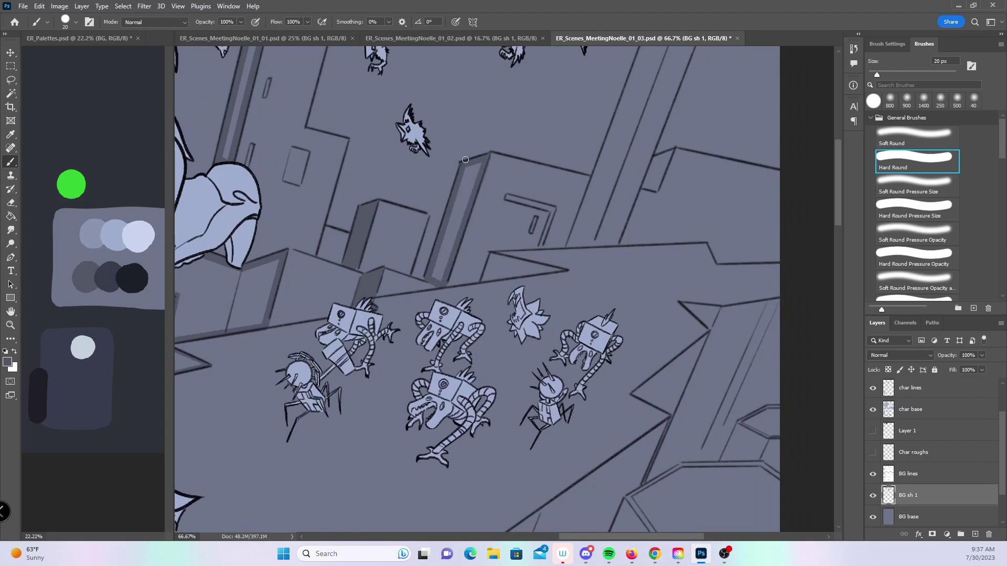
left_click(483, 279, "shift")
left_click(554, 269, "shift")
left_click(496, 256, "shift")
- Outline the shaded side face of the tall leaning pillar in the top panel with a 15 px brush
key("bracketleft")
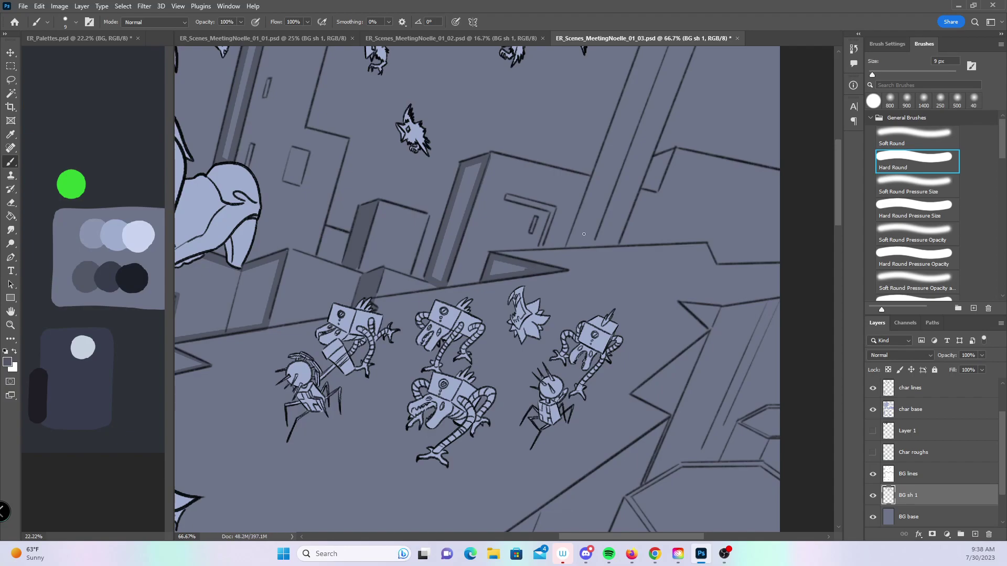
scroll(570, 239, "up", 3)
scroll(577, 315, "right", 3)
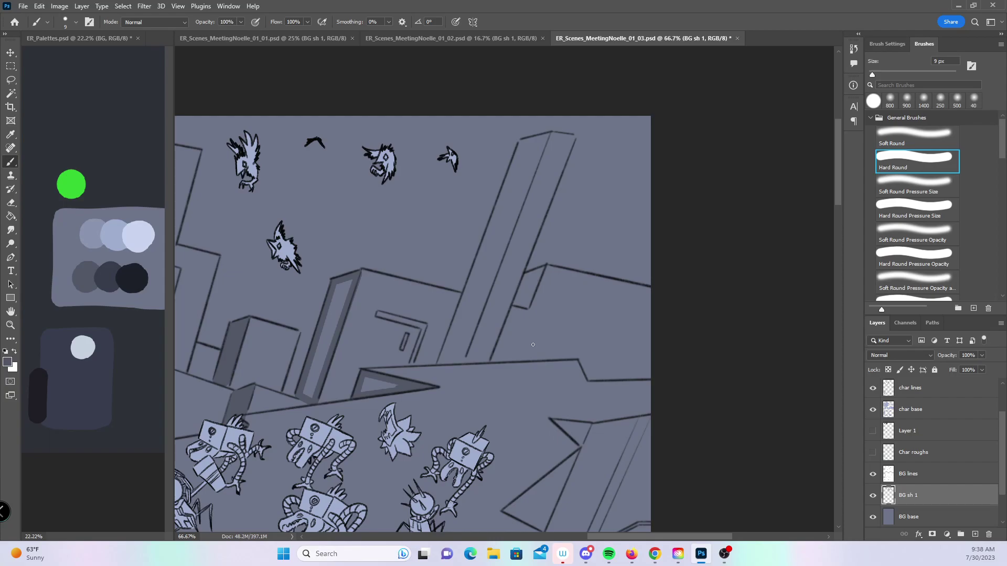
key("bracketright")
key("bracketright")
left_click(522, 143, "shift")
left_click(548, 135, "shift")
left_click(460, 361, "shift")
left_click(442, 363, "shift")
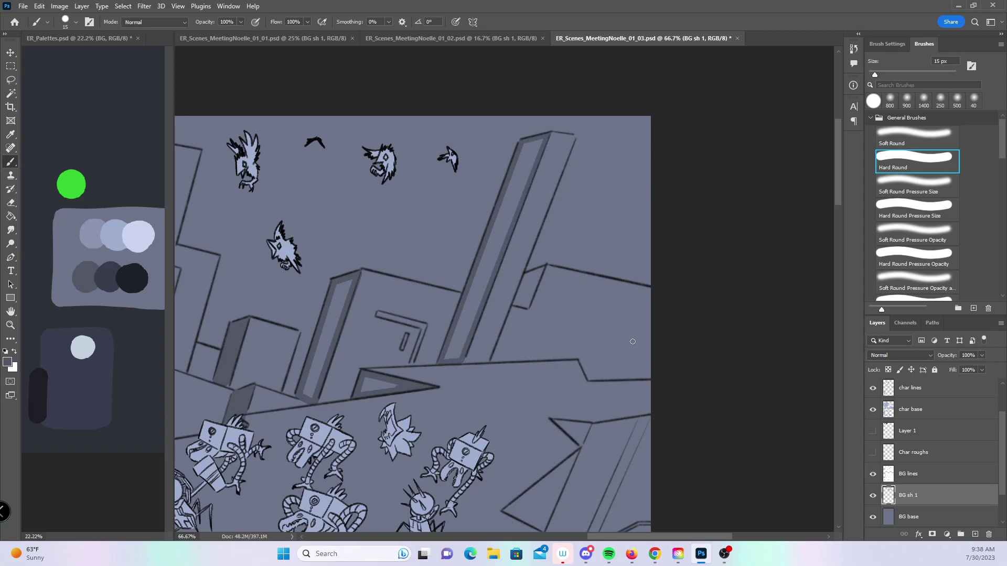
- Outline the small shaded side face of the block adjoining the tall leaning pillar
left_click_drag(634, 335, 585, 278)
left_click(466, 247, "shift")
left_click(478, 250, "shift")
left_click(493, 210, "shift")
left_click(478, 217, "shift")
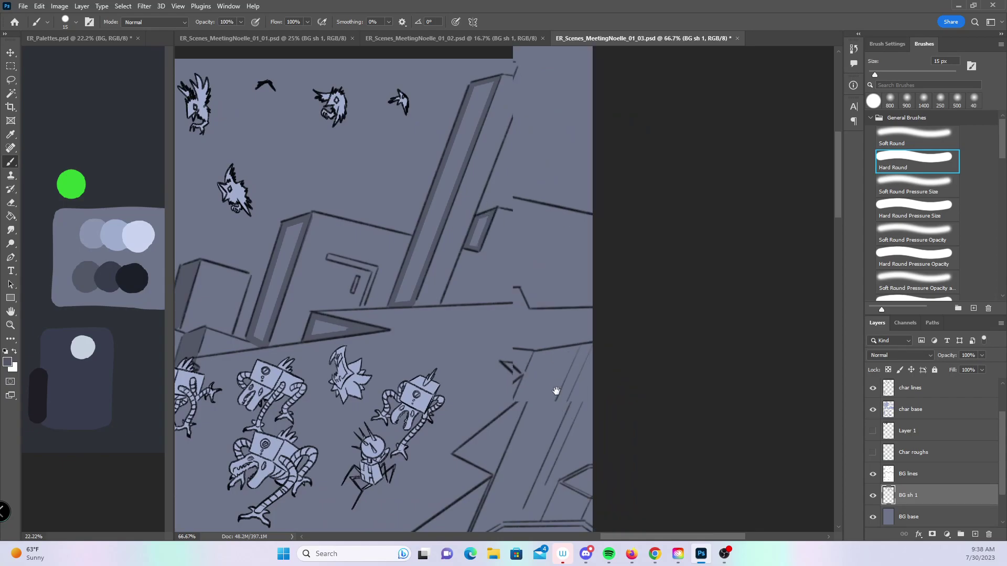
- Trace the shadow boundary along the jagged cliff edge below the robot creatures, up to the panel border
left_click_drag(560, 408, 589, 210)
left_click_drag(500, 350, 538, 329)
left_click(333, 417)
left_click(559, 263, "shift")
left_click(520, 237)
left_click(561, 258, "shift")
left_click(602, 177, "shift")
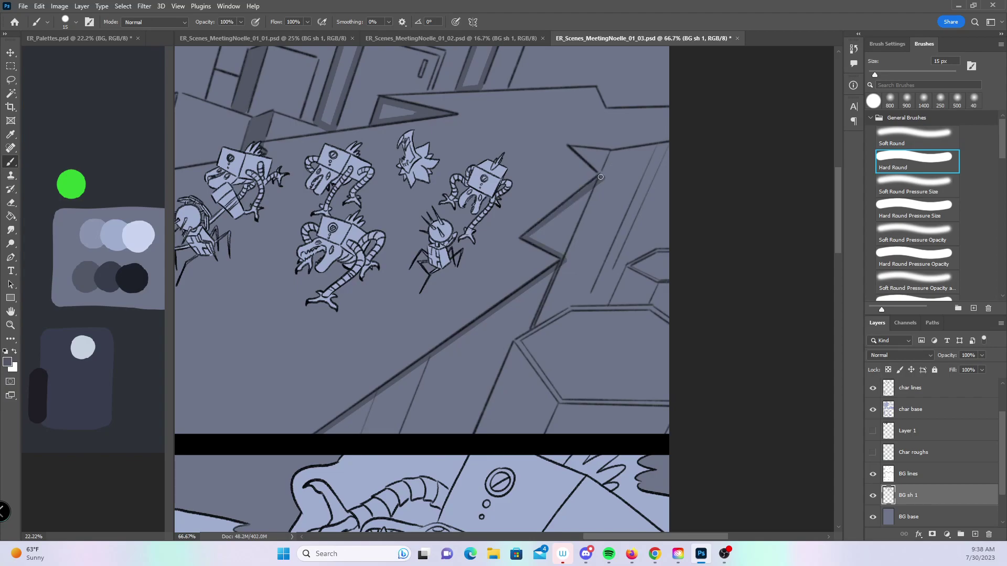
left_click(573, 149, "shift")
left_click(609, 152, "shift")
left_click(672, 142, "shift")
- Outline the shadow areas around the two hexagonal pillar tops in the lower corner of the top panel
scroll(624, 332, "down", 3)
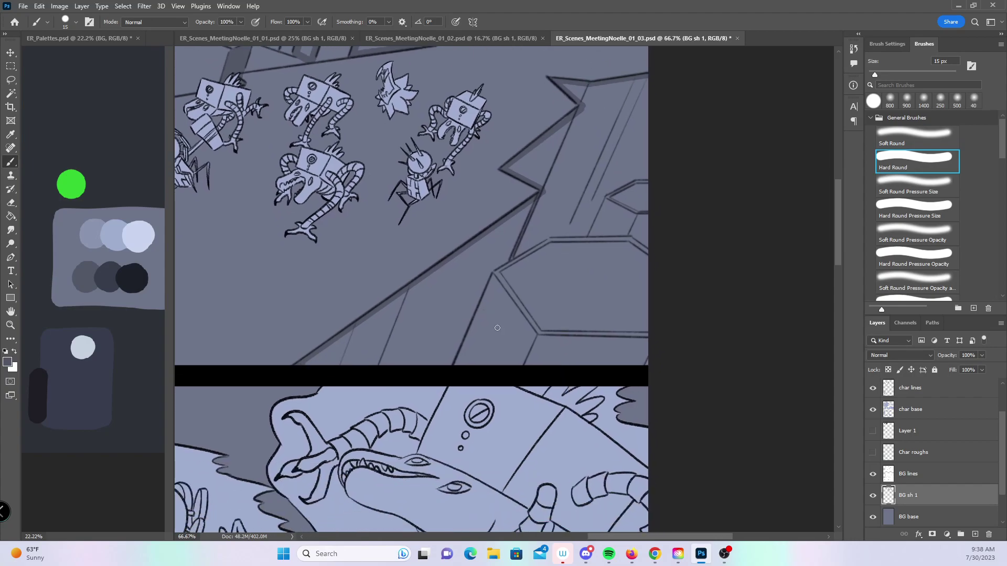
left_click(520, 362, "shift")
left_click(534, 334, "shift")
left_click(490, 270, "shift")
left_click(545, 237, "shift")
left_click(626, 233, "shift")
left_click(637, 213, "shift")
left_click(603, 197, "shift")
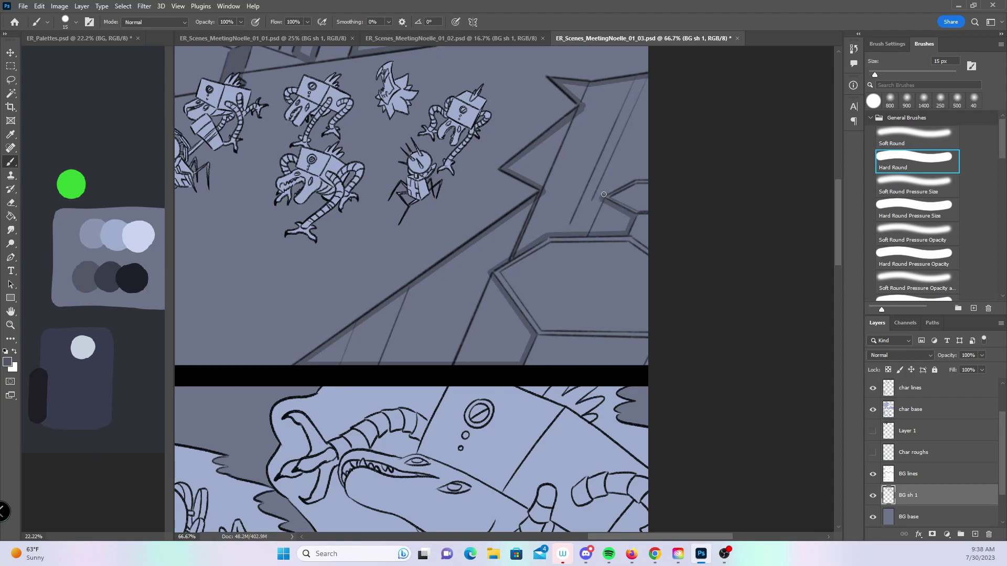
left_click(638, 175, "shift")
- Trace shadow edges along the tops and sides of the two towers behind the beast in the middle panel with the 15 px brush
key("z")
left_click(623, 292, "alt")
left_click(625, 295, "alt")
left_click(614, 308, "alt")
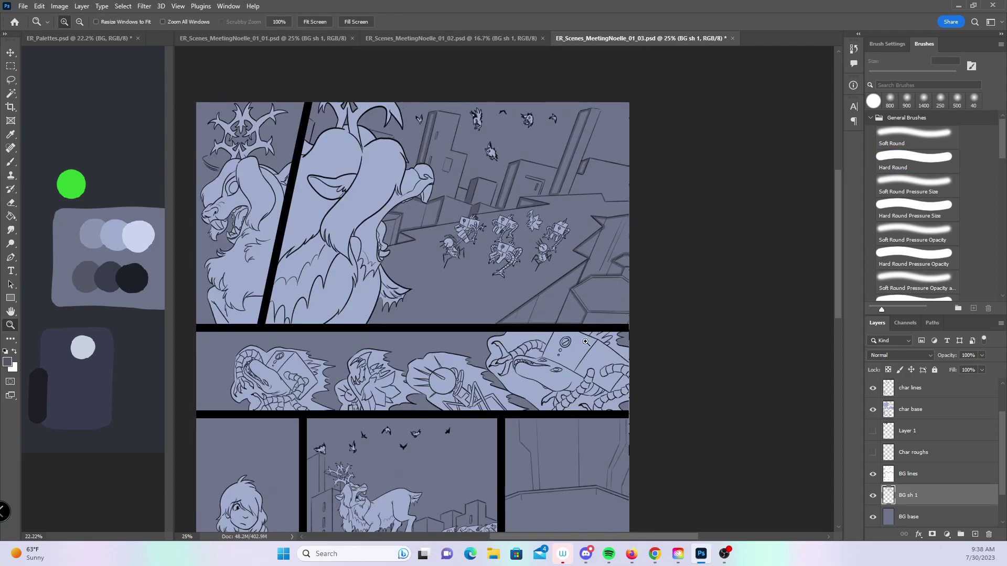
scroll(592, 337, "down", 6)
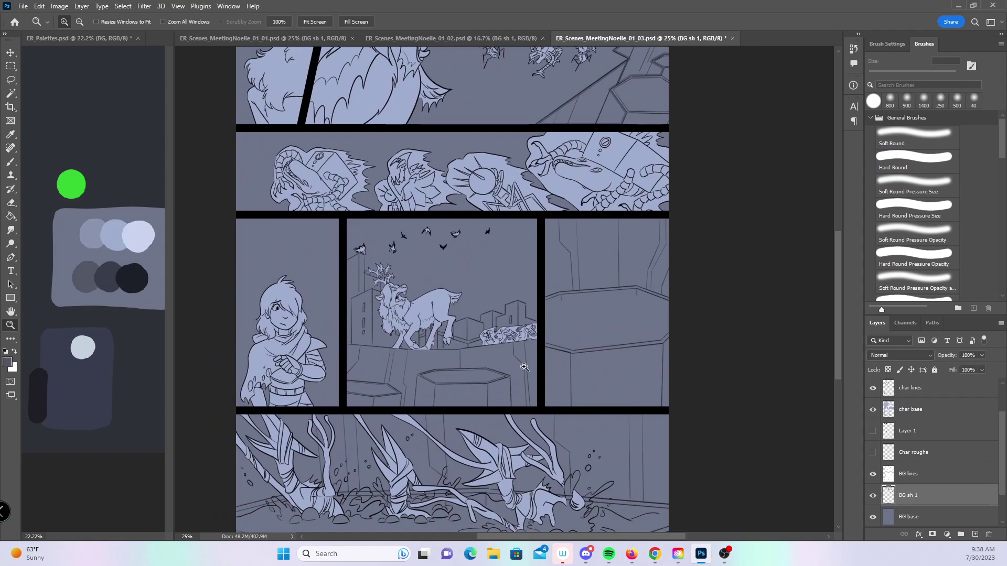
left_click(407, 373)
left_click(373, 290)
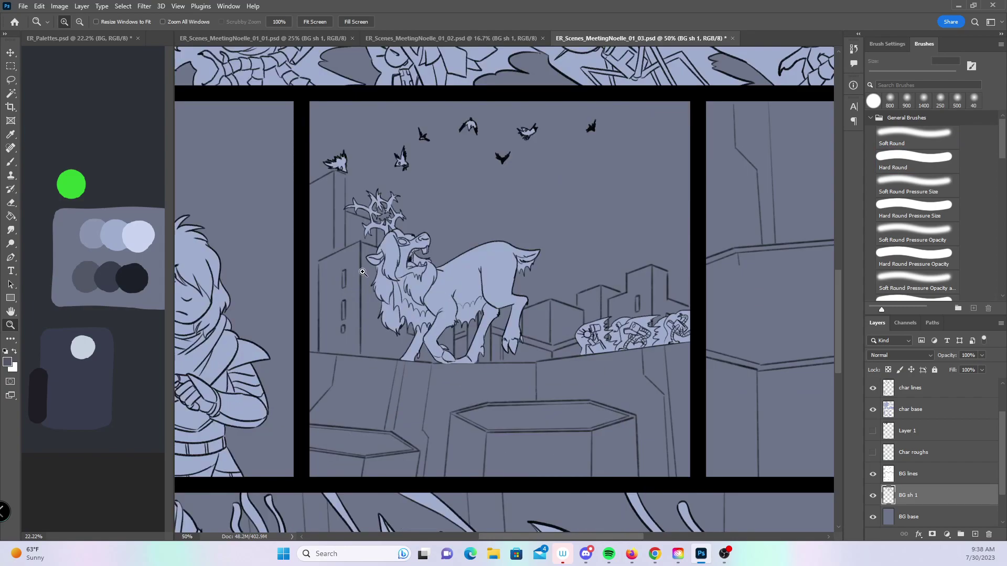
left_click(363, 273)
left_click(359, 270)
key("b")
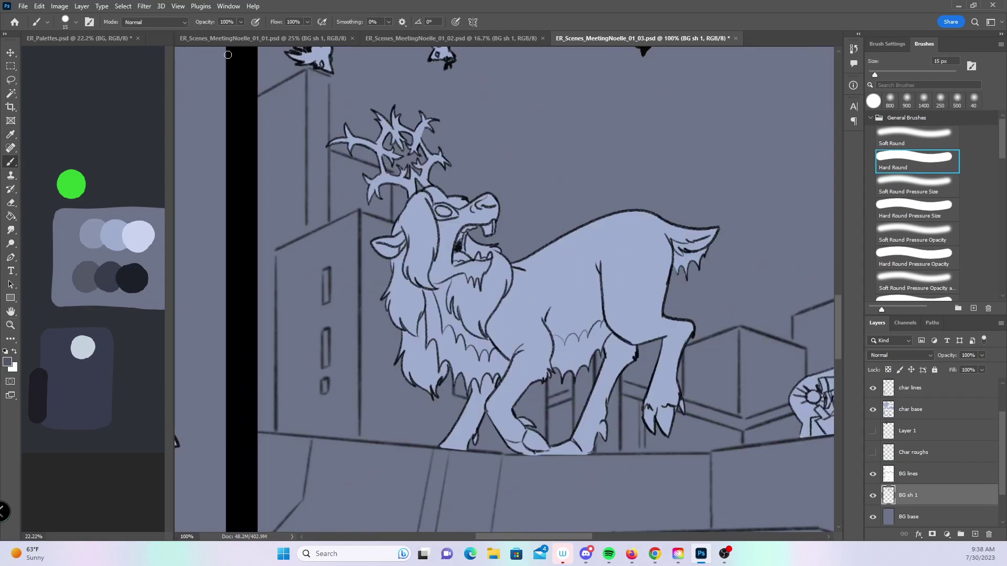
left_click(301, 243, "shift")
left_click(359, 213, "shift")
left_click(357, 446, "shift")
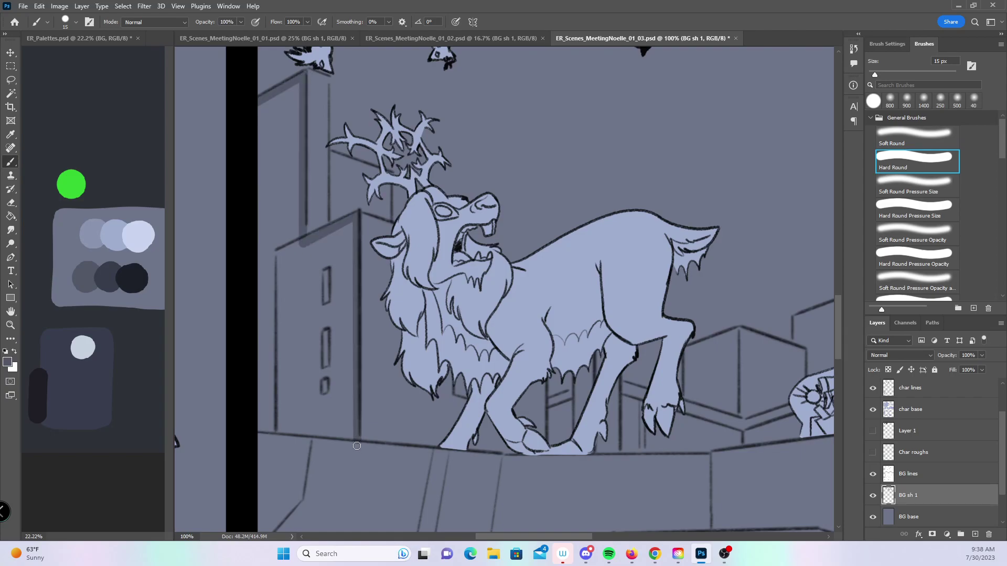
- Trace the shadow boundary along the cliff's top edge beneath the beast's feet, across the middle panel
left_click(503, 460, "shift")
left_click_drag(726, 445, 577, 298)
left_click(561, 309, "shift")
left_click_drag(728, 353, 588, 384)
left_click(729, 300, "shift")
- Outline the shadow area on the front face of the small hexagonal pillar in the middle panel's lower left corner
left_click_drag(344, 485, 654, 351)
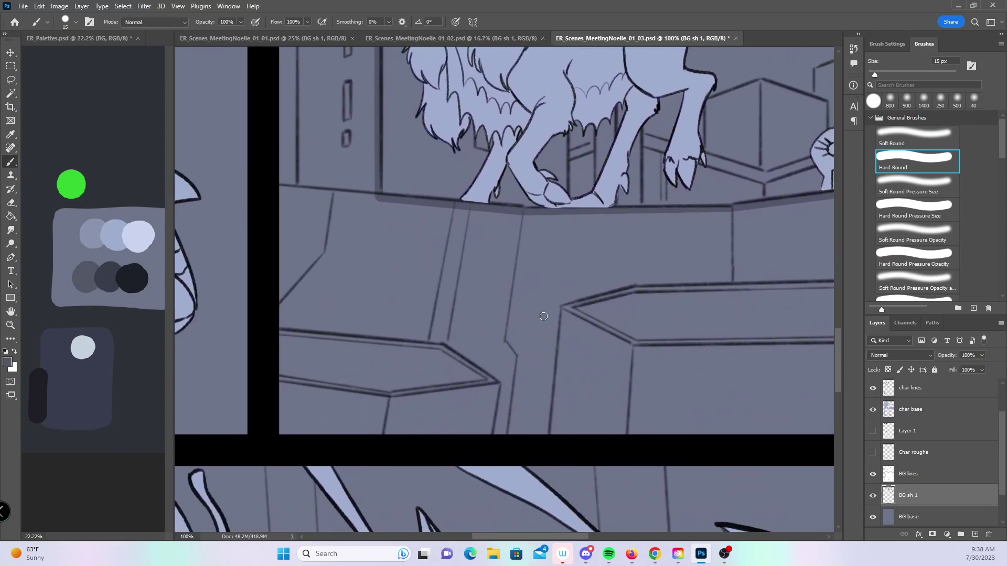
left_click(384, 400)
left_click(378, 436, "shift")
left_click(279, 436, "shift")
left_click(281, 386, "shift")
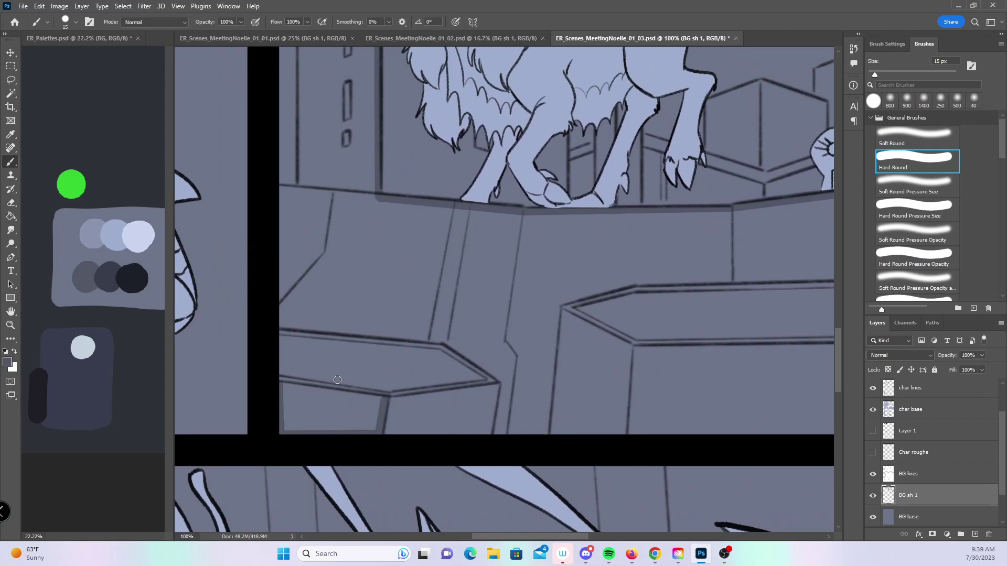
left_click(382, 400, "shift")
- Trace the shadow boundary along the small pillar's back rim and side, across the panel's lower border, and around the large pillar's left face
left_click(278, 326)
left_click(449, 341, "shift")
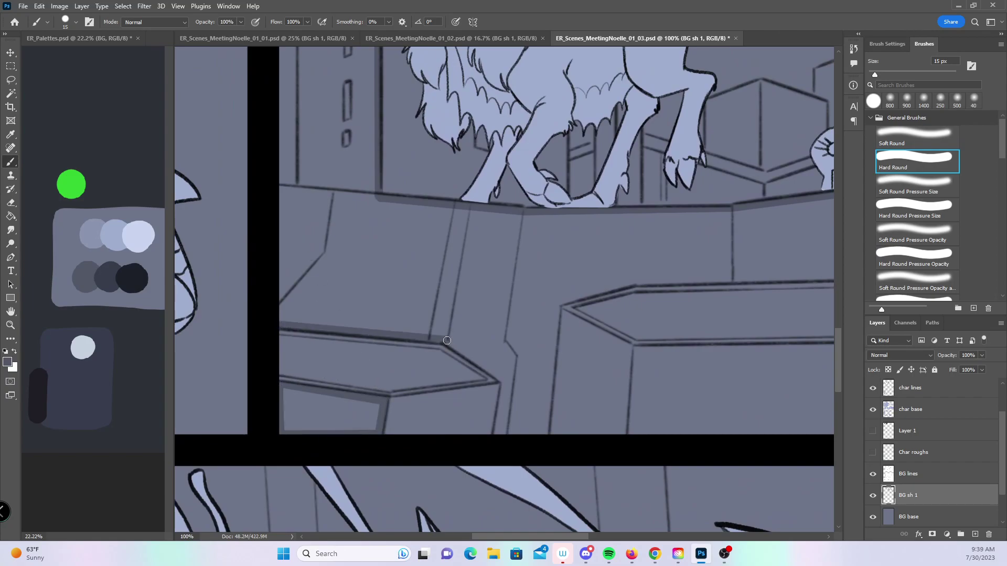
left_click(504, 379, "shift")
left_click(498, 438, "shift")
left_click(627, 435, "shift")
left_click(631, 345, "shift")
left_click(556, 306, "shift")
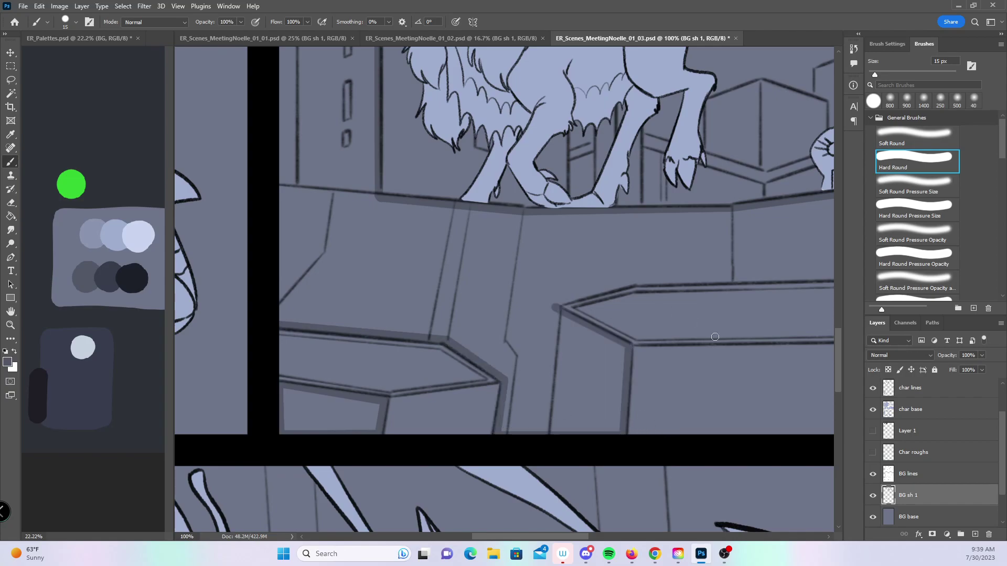
- Trace the shadow boundary along the back rim of the large hexagonal pillar to its far corner
scroll(707, 331, "right", 5)
scroll(508, 386, "down", 1)
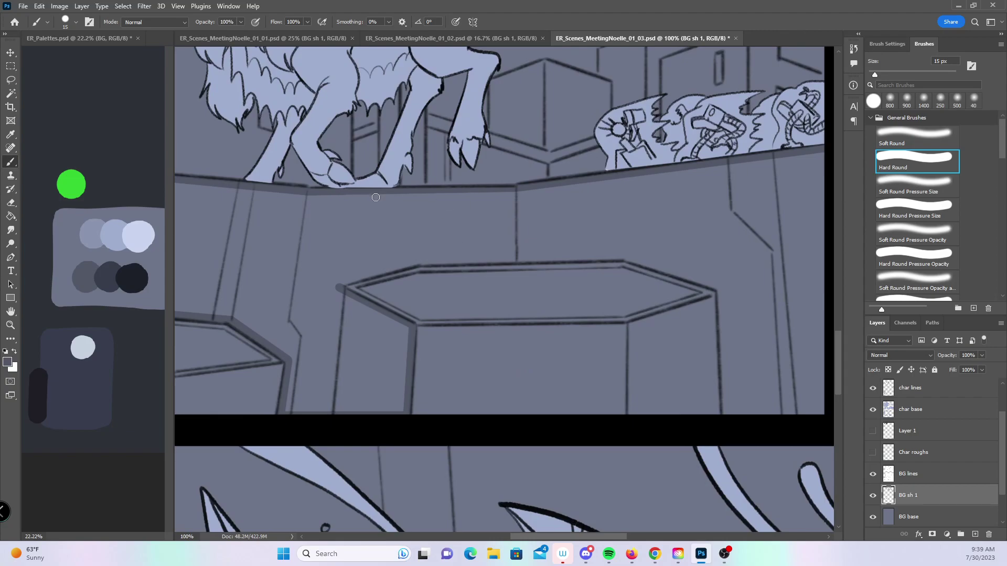
left_click(421, 262, "shift")
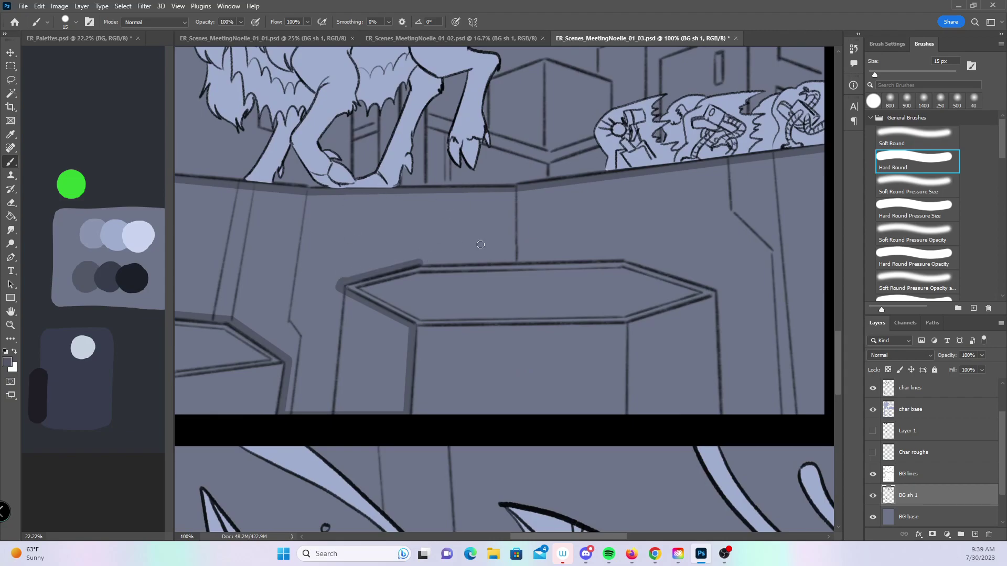
left_click(621, 254, "shift")
left_click(721, 287, "shift")
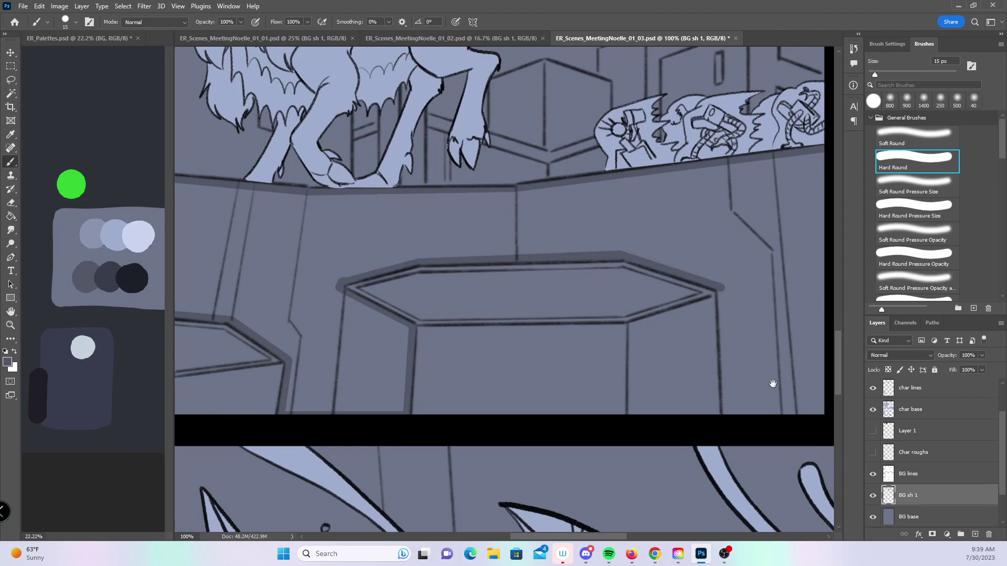
- Close the cliff's shadow outline down the large pillar's right side, along the panel's lower border and up its right border to the cliff top
left_click_drag(782, 382, 494, 403)
left_click(435, 433, "shift")
left_click(535, 433, "shift")
left_click(533, 173, "shift")
- Trace the shadow boundary up the middle panel's left border, past the cliff's top edge and beside the towers
left_click_drag(363, 288, 716, 299)
left_click_drag(370, 306, 385, 356)
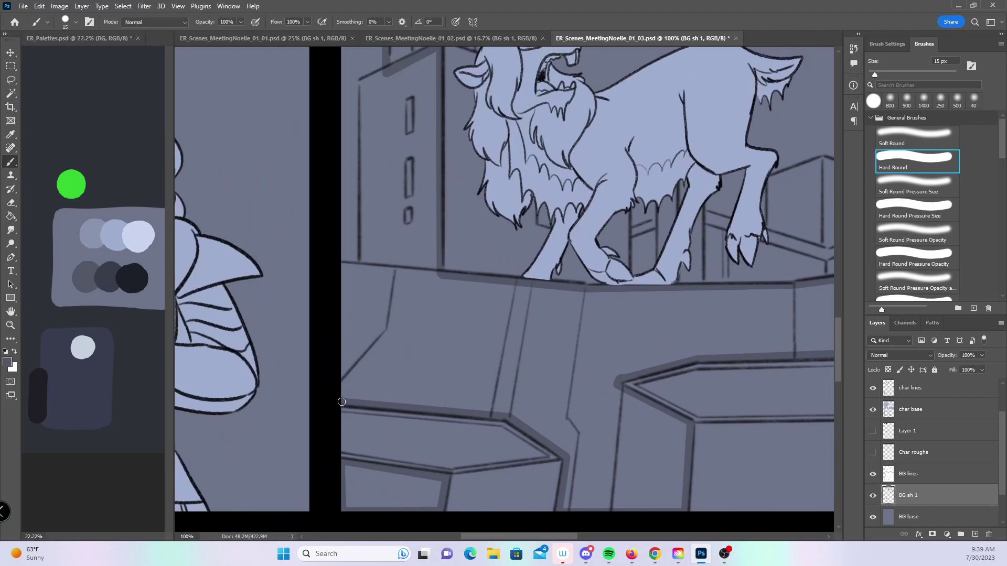
mouse_move(430, 142)
left_mouse_down()
mouse_move(422, 336)
mouse_move(425, 289)
left_mouse_up()
left_click_drag(358, 410, 337, 406)
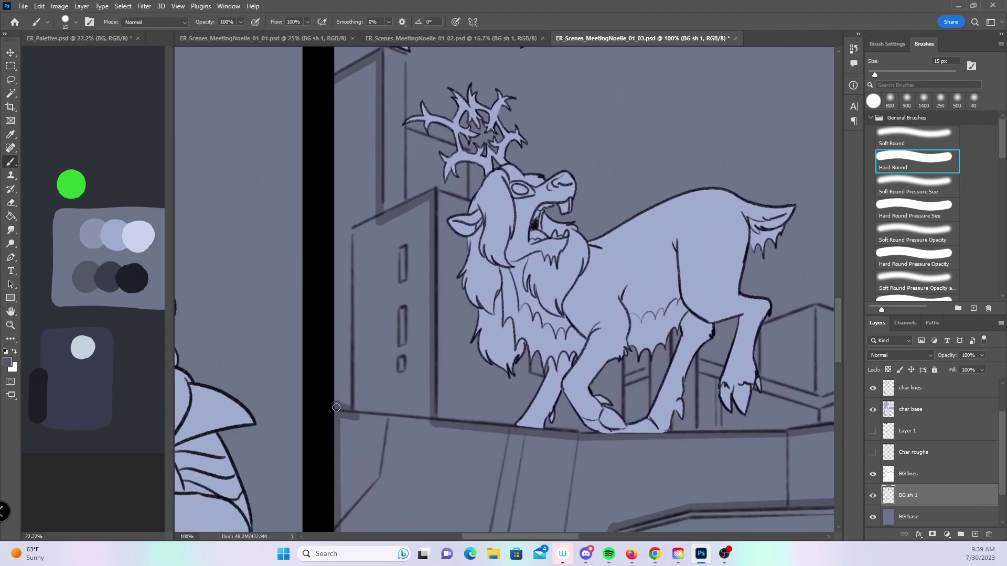
left_click(337, 84, "shift")
- Outline the shaded face of the low block building just behind the beast's raised hind leg
left_click_drag(747, 348, 426, 319)
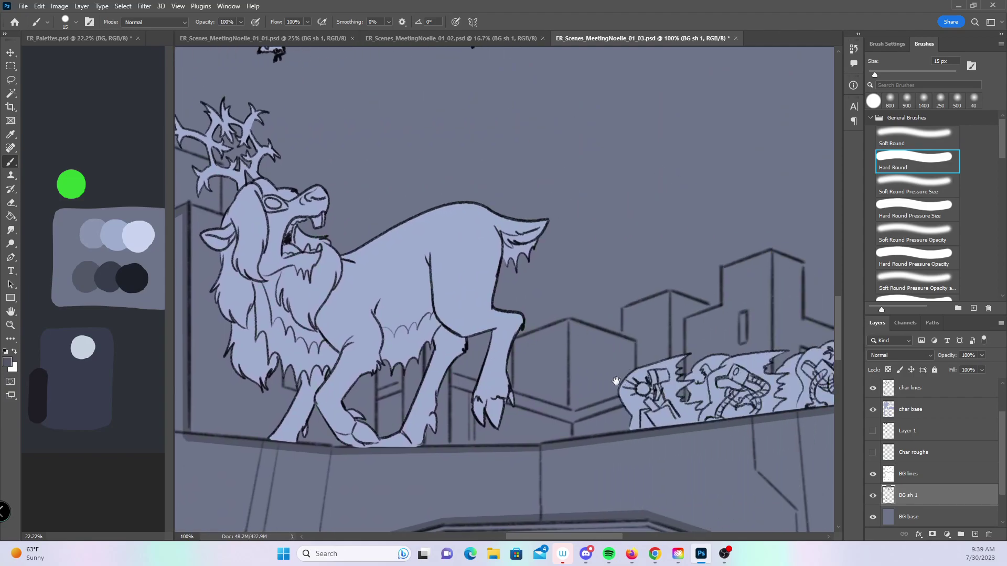
left_click(439, 301)
left_click(444, 348, "shift")
left_click(490, 361, "shift")
left_click(491, 280, "shift")
left_click(440, 299, "shift")
- Outline the shaded face of the second distant building, between the low block and the stepped tower
left_click(550, 267)
left_click(553, 293, "shift")
left_click(566, 324, "shift")
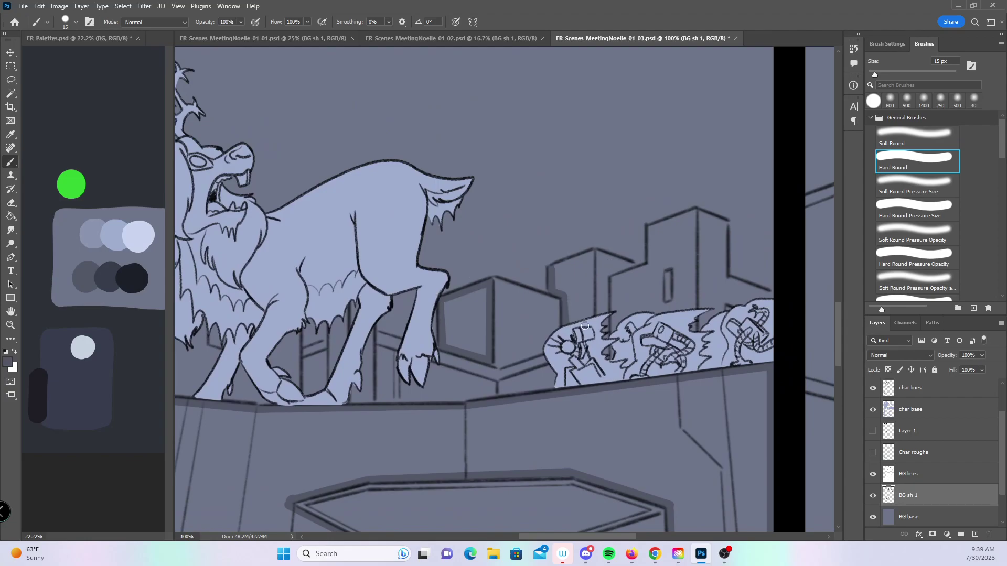
left_click(593, 317, "shift")
left_click(590, 254, "shift")
left_click(553, 267, "shift")
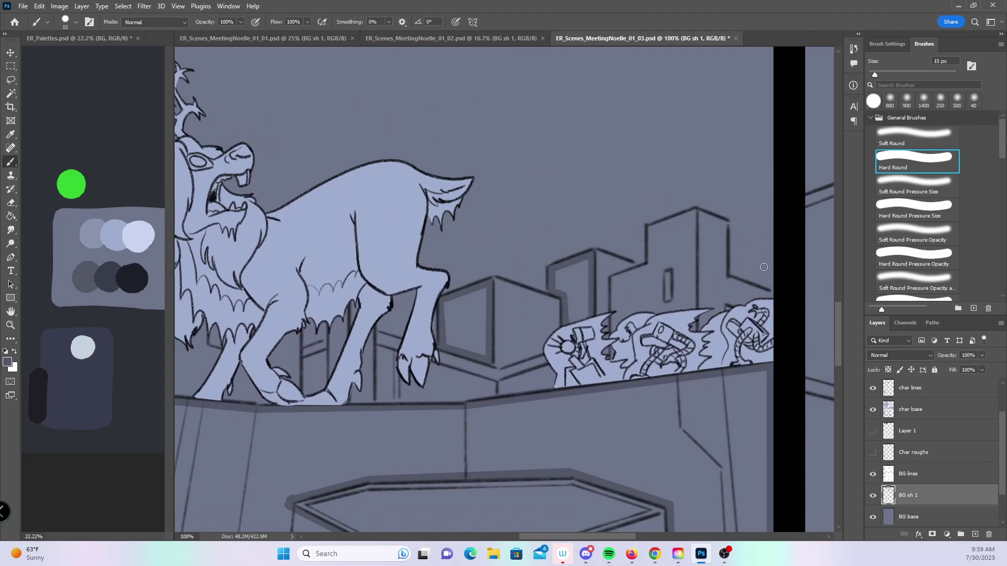
- Outline the shaded face of the stepped tower behind the robot creatures
left_click_drag(756, 261, 616, 271)
left_click(474, 340)
left_click(472, 287, "shift")
left_click(508, 273, "shift")
left_click(513, 236, "shift")
left_click(554, 223, "shift")
left_click(556, 344, "shift")
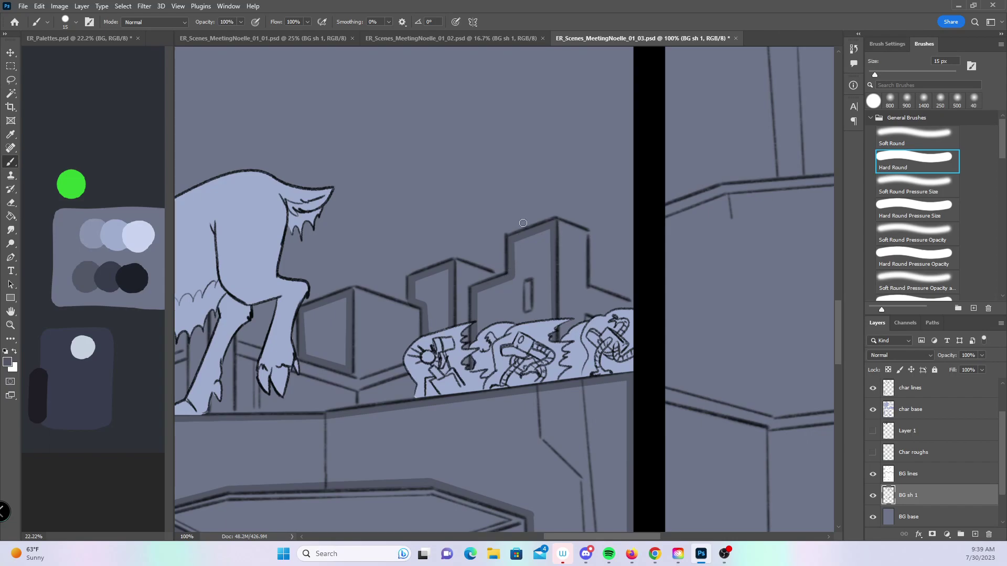
- Paint shadow onto the background building visible between the beast's legs
key("z")
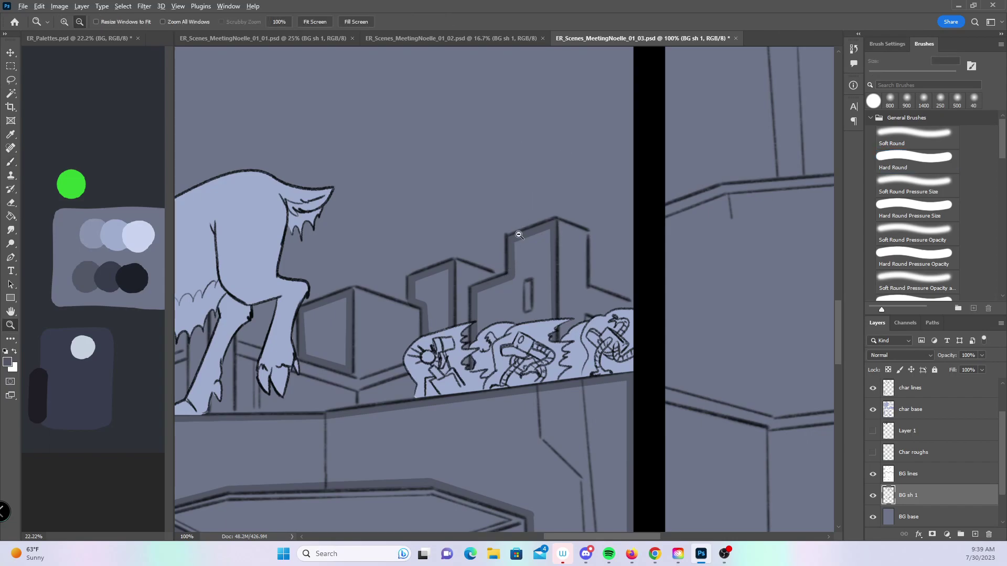
left_click(515, 227, "alt")
left_click_drag(494, 269, 535, 322)
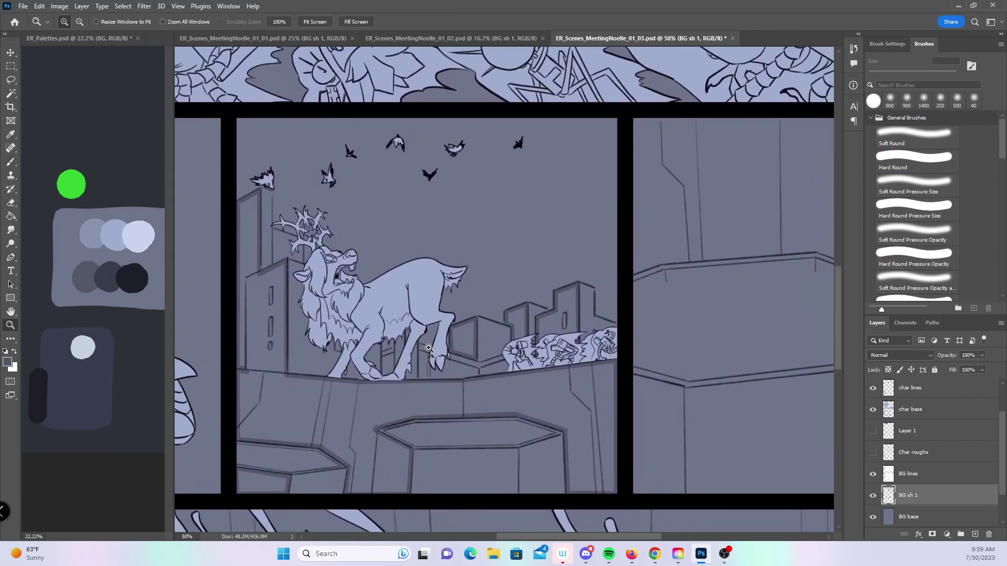
left_click(430, 347)
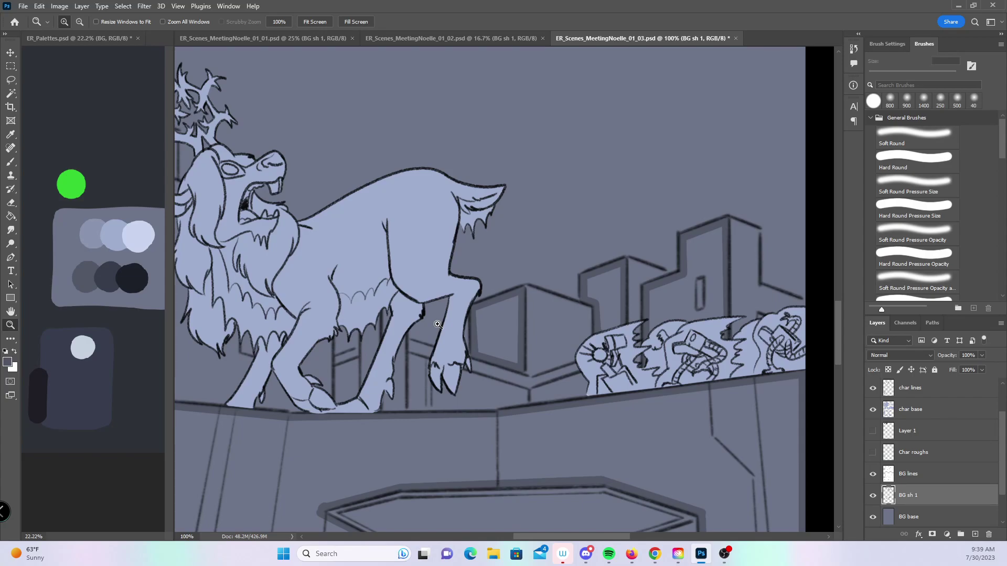
left_click(11, 161)
left_click_drag(336, 330, 337, 406)
mouse_move(356, 331)
left_mouse_down()
mouse_move(346, 320)
mouse_move(344, 385)
mouse_move(347, 356)
left_mouse_up()
- Outline the shadow area on the left face of the large hexagonal pillar in the right-hand panel
key("z")
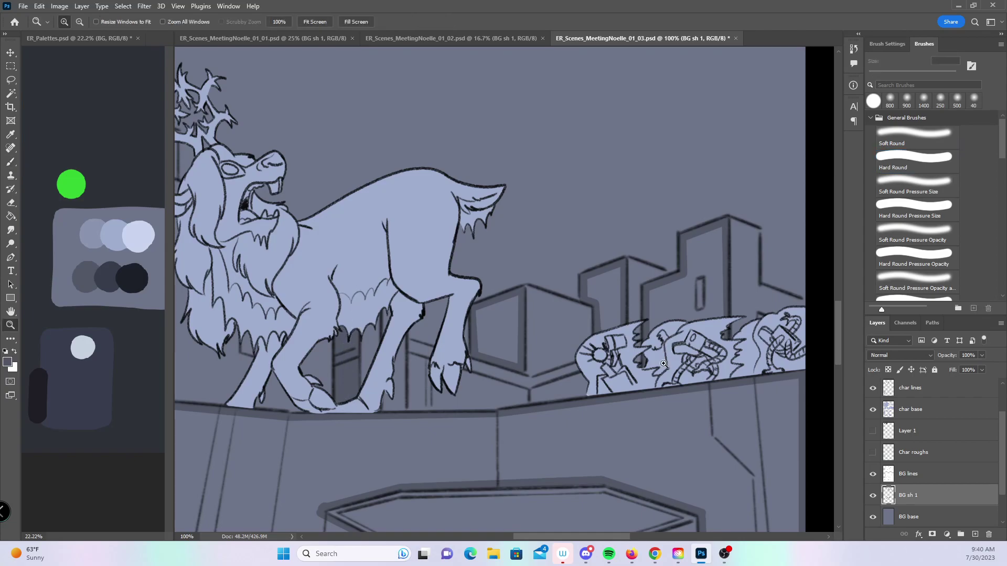
left_click(690, 388, "alt")
left_click(690, 388, "alt")
left_click(697, 404, "alt")
left_click_drag(756, 441, 636, 400)
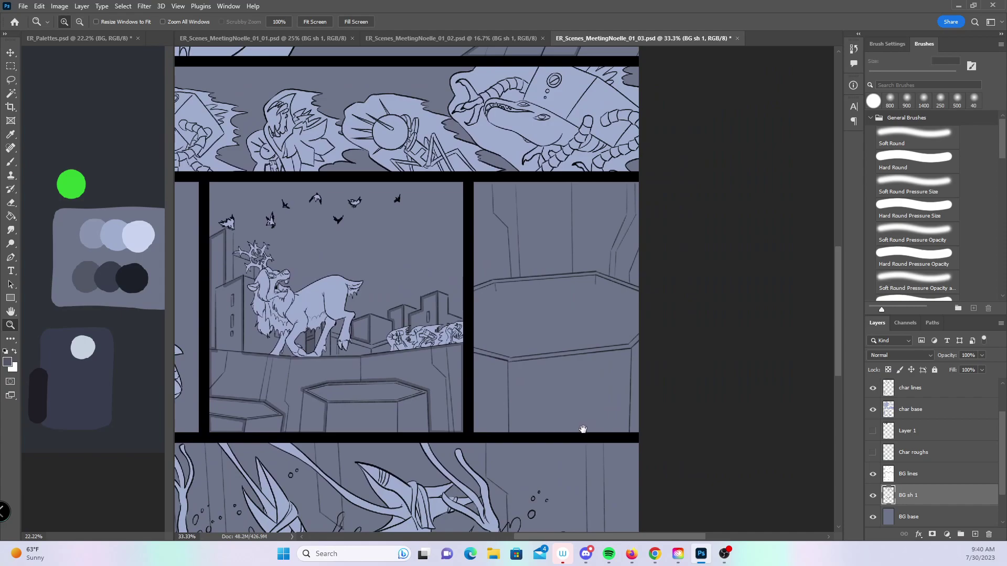
left_click_drag(579, 427, 543, 382)
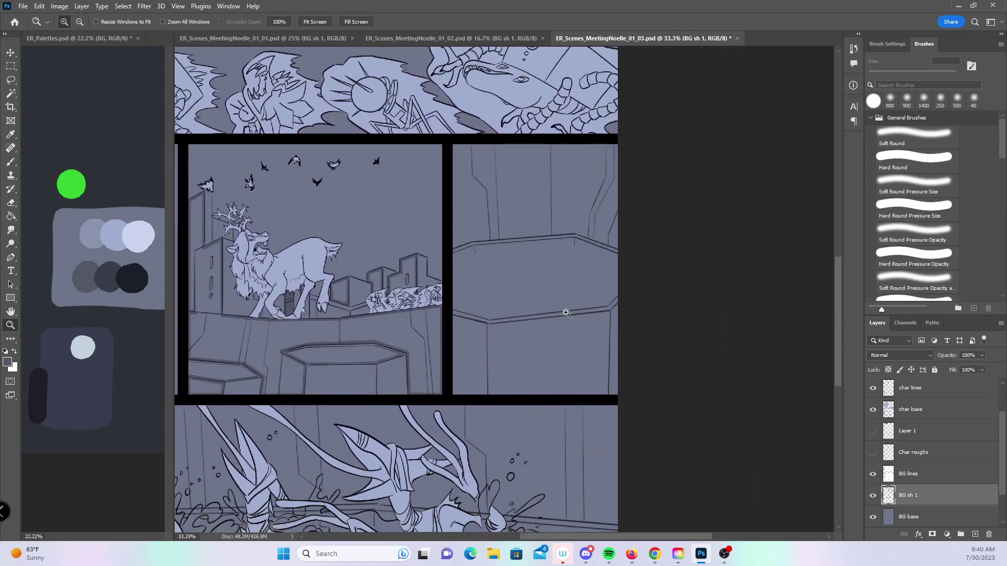
left_click(548, 343)
left_click(549, 343)
left_click(544, 337)
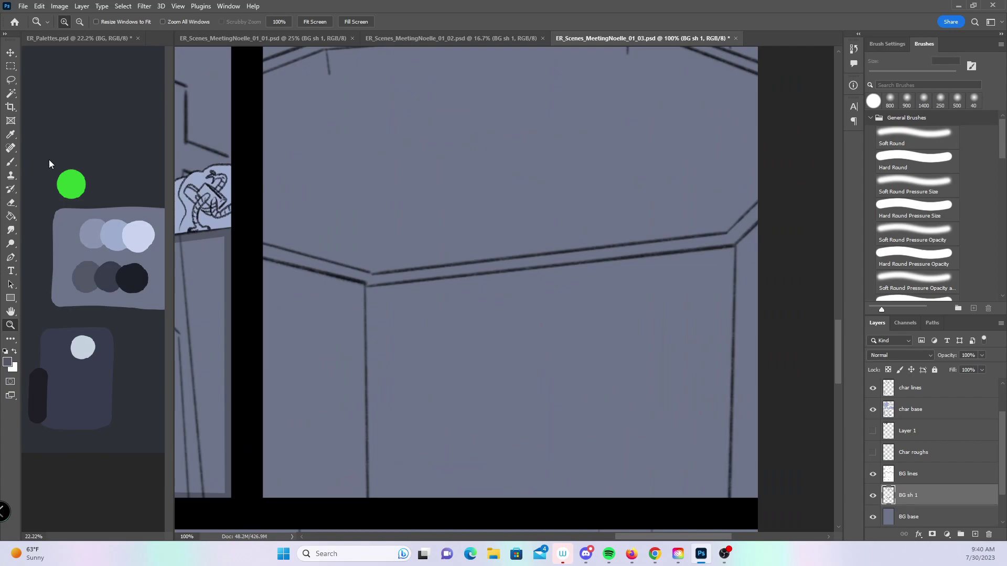
left_click(11, 162)
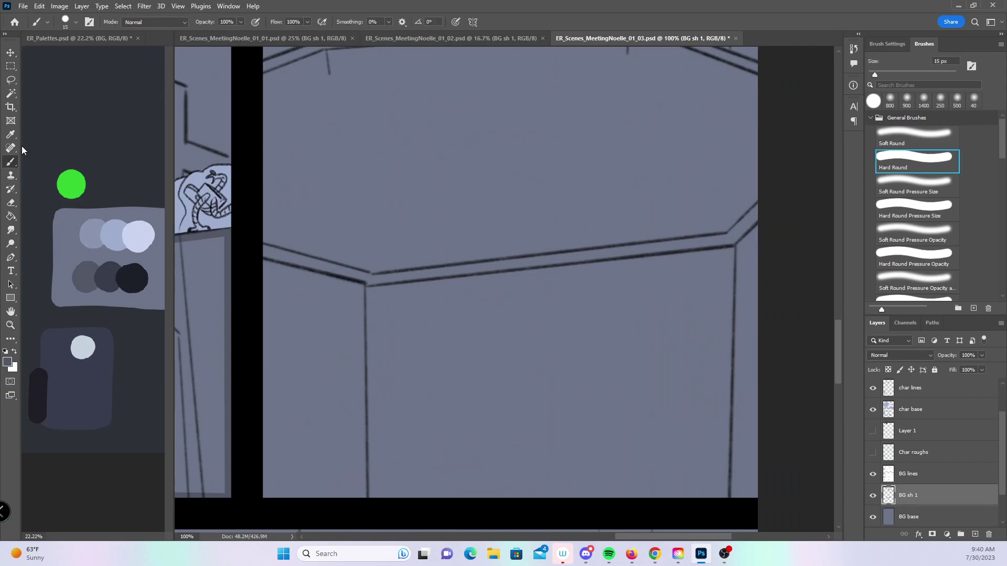
left_click(360, 288, "shift")
left_click(363, 497, "shift")
left_click(263, 497, "shift")
left_click(265, 262, "shift")
- Enclose the wall behind the right-hand panel's pillar with shadow lines along the pillar's back rim and the panel's left and upper borders
scroll(409, 140, "up", 10)
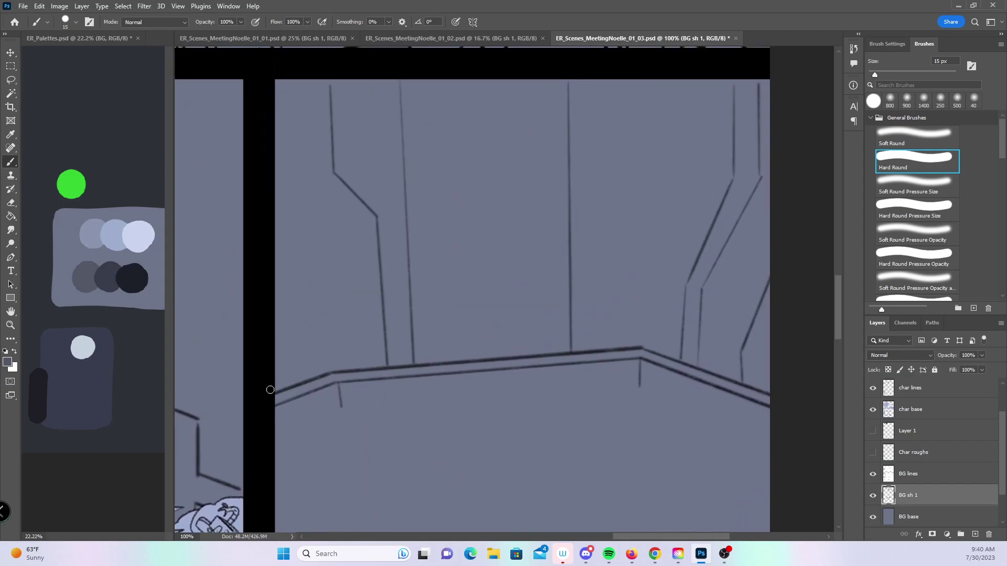
left_click(332, 371, "shift")
left_click(639, 343, "shift")
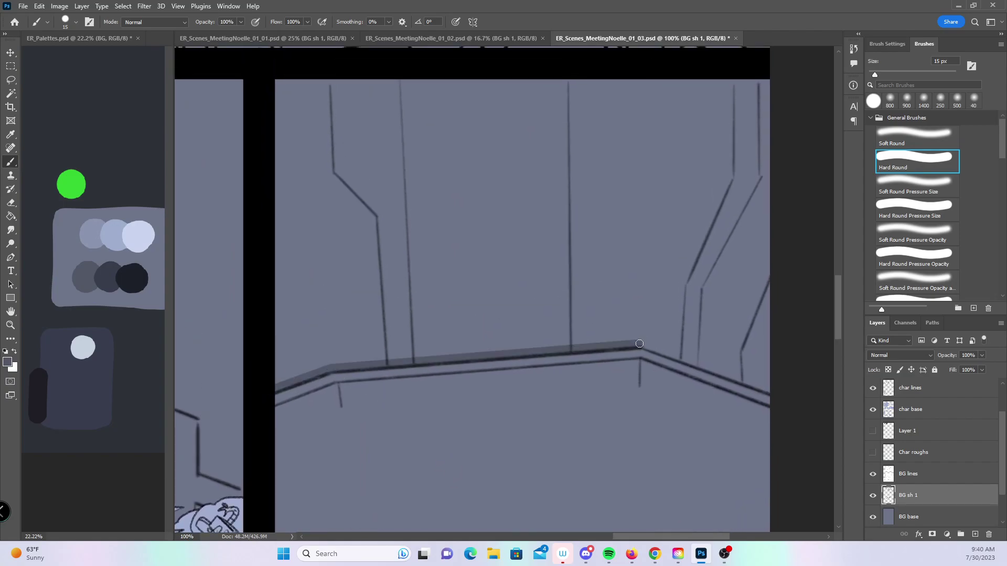
left_click(768, 390, "shift")
left_click(277, 385)
left_click(278, 80, "shift")
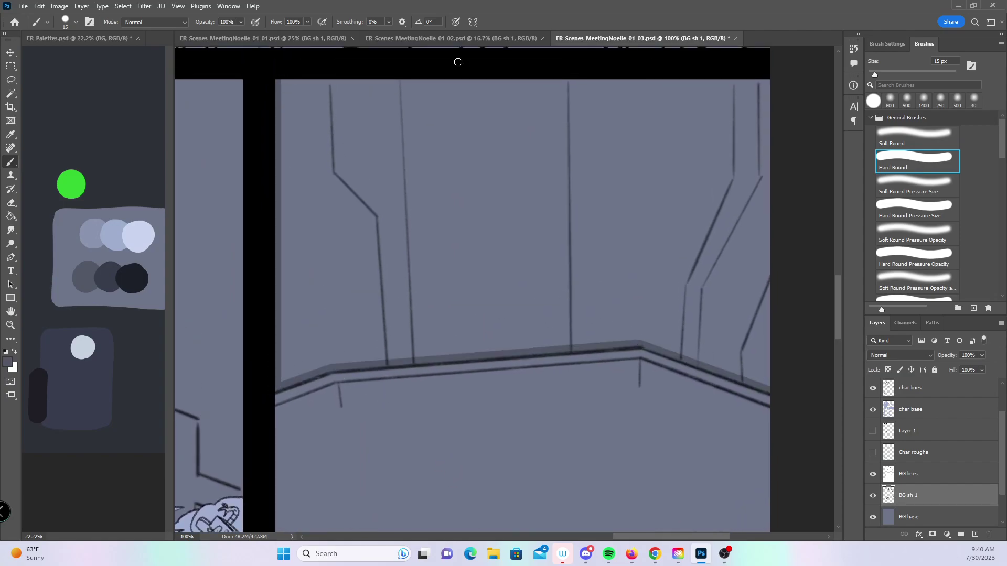
left_click(765, 83, "shift")
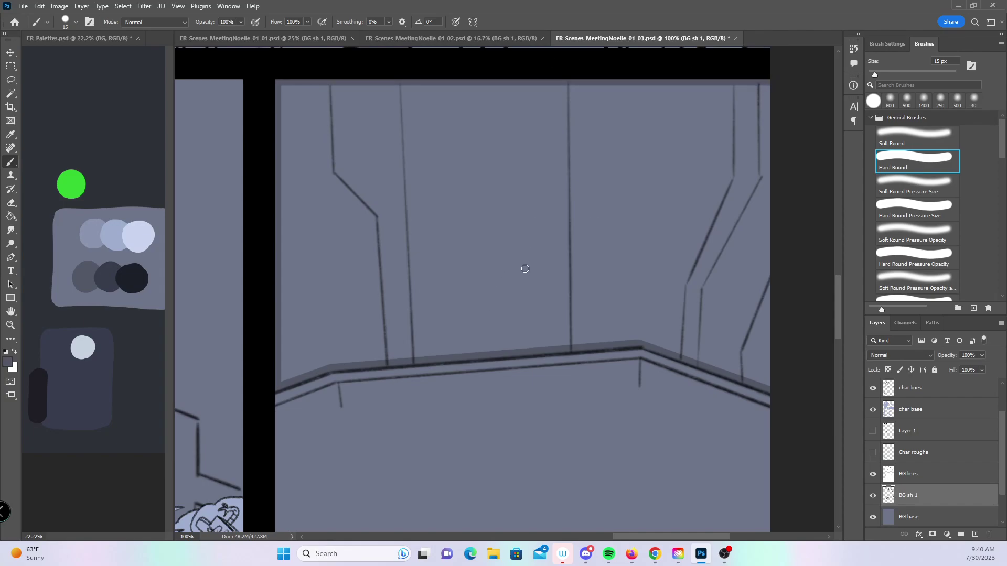
- Trace the shadow boundary along the platform's front edge and down its corner in the bottom panel's lower left part
key("z")
left_click(519, 296, "alt")
left_click(518, 296, "alt")
left_click(517, 296, "alt")
left_click(512, 330, "alt")
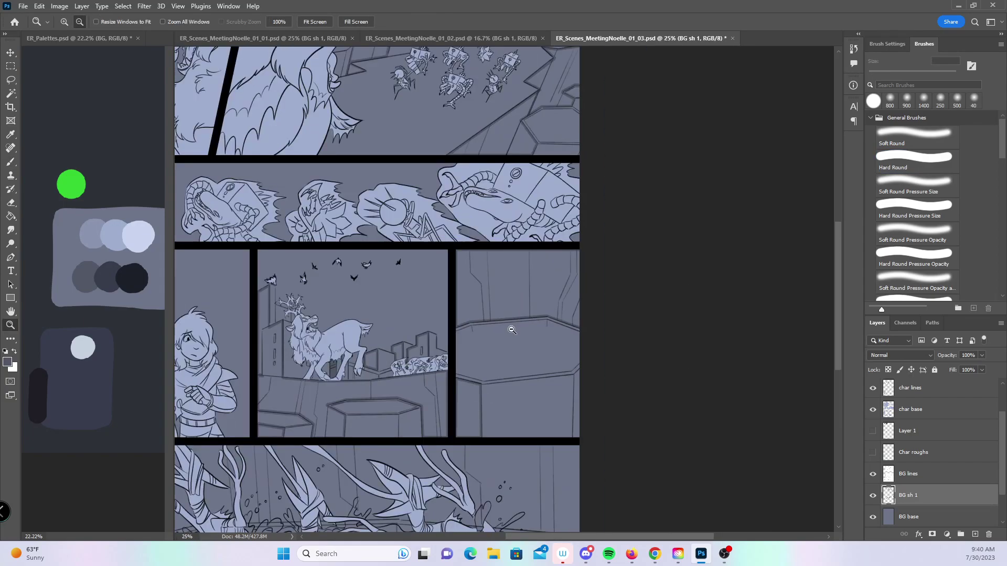
left_click(512, 330, "alt")
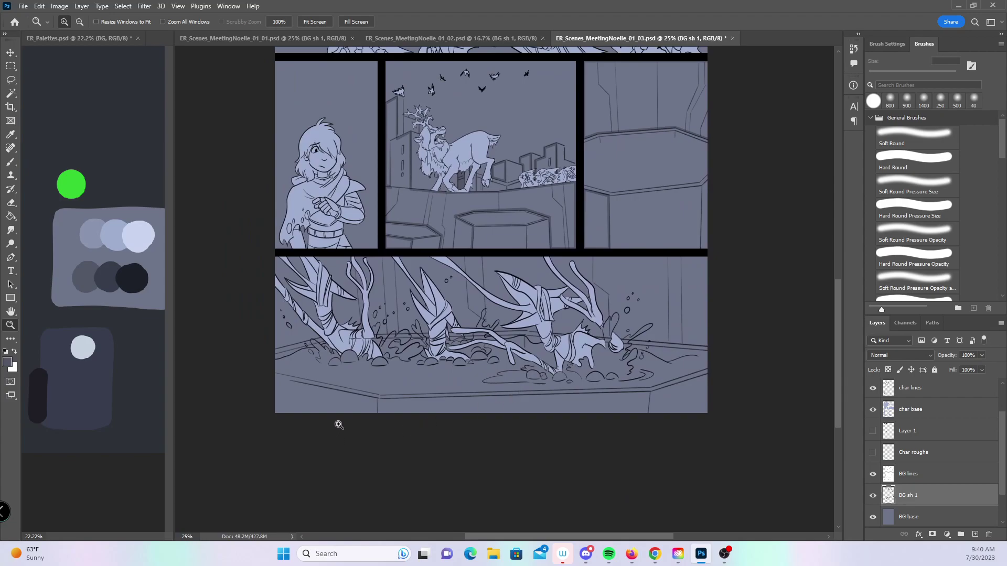
left_click(340, 412)
left_click(340, 412)
left_click(340, 411)
mouse_move(376, 381)
left_mouse_down()
mouse_move(436, 356)
mouse_move(529, 358)
left_mouse_up()
left_click(10, 161)
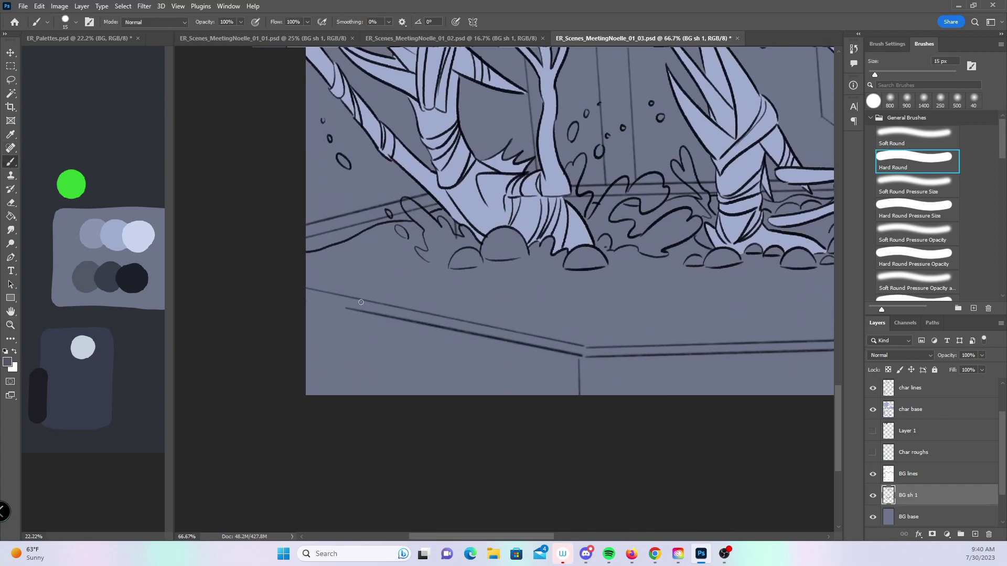
left_click(577, 362, "shift")
left_click(576, 406, "shift")
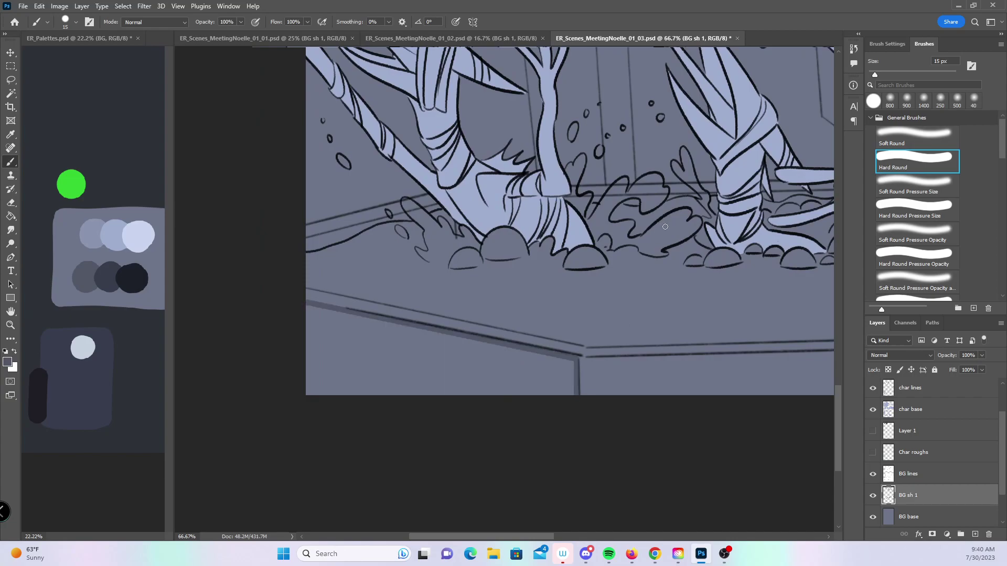
- Outline the back wall's left shadow section in the bottom panel with a 30 px brush, from the platform's edge to the upper border
left_click_drag(655, 223, 566, 359)
key("bracketright")
key("bracketright")
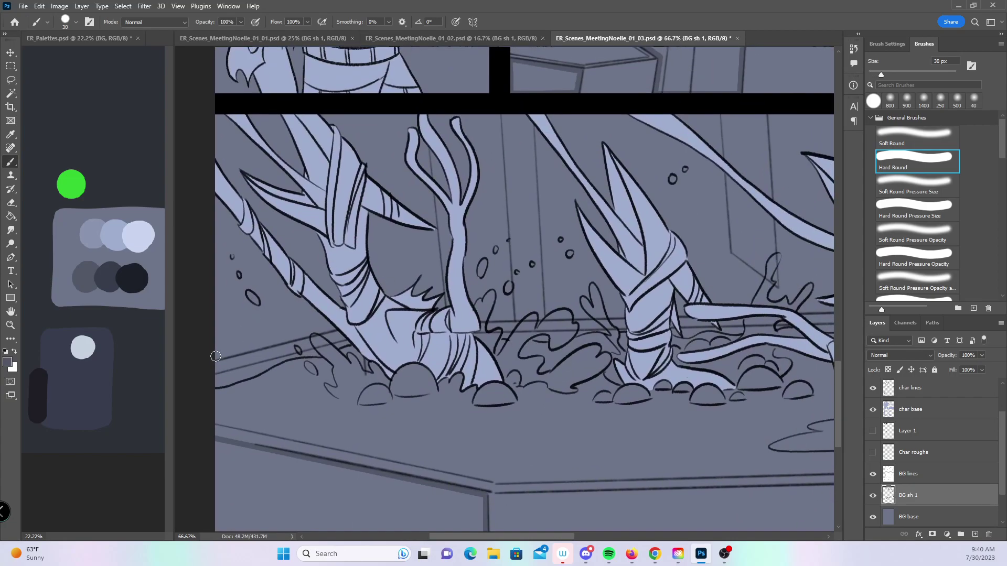
left_click(349, 320, "shift")
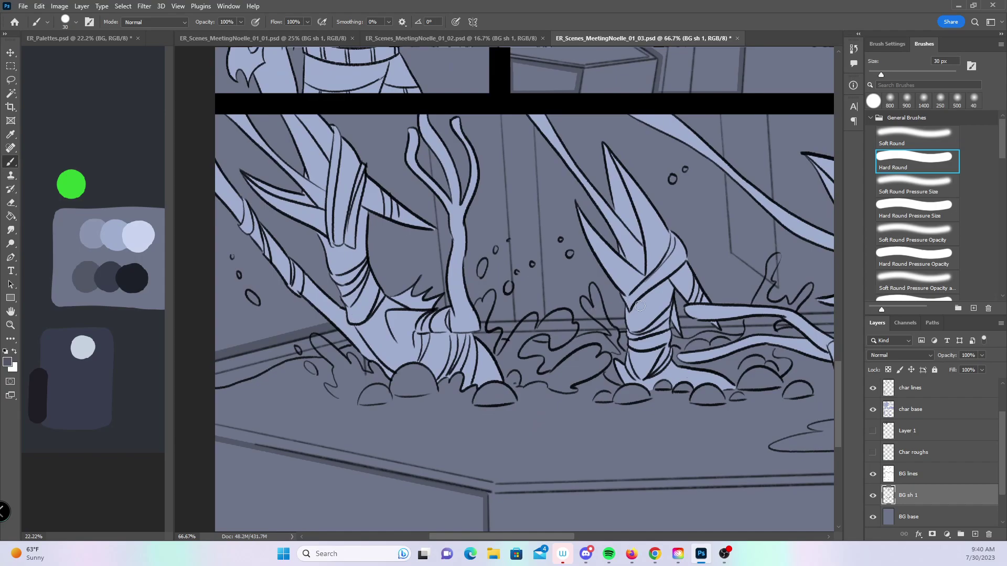
left_click(542, 318, "shift")
left_click(528, 111, "shift")
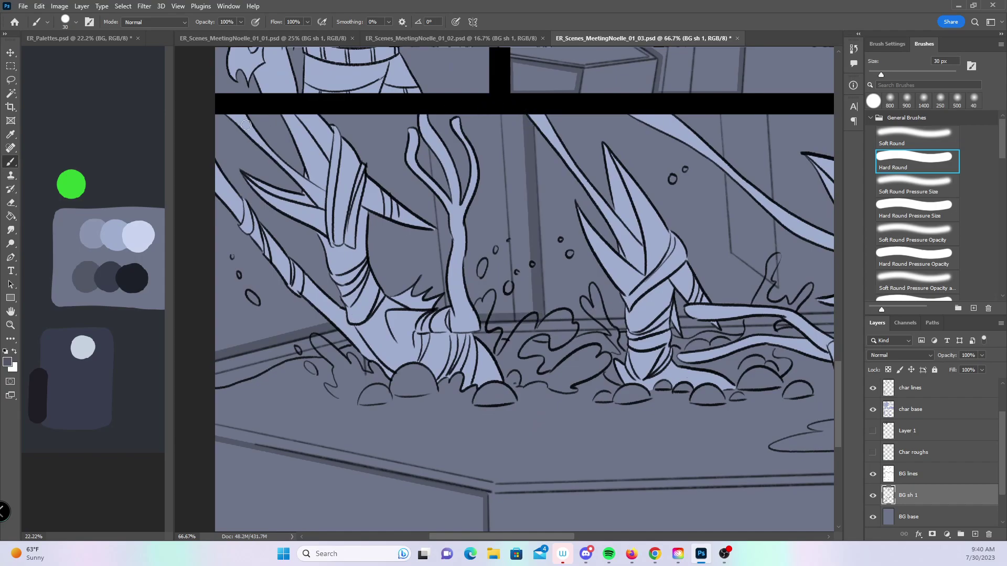
left_click(209, 114, "shift")
- Outline the angular wall section behind the middle vines in the bottom panel for shadow
mouse_move(728, 324)
left_mouse_down()
mouse_move(532, 328)
mouse_move(498, 337)
mouse_move(460, 370)
left_mouse_up()
left_click(461, 156)
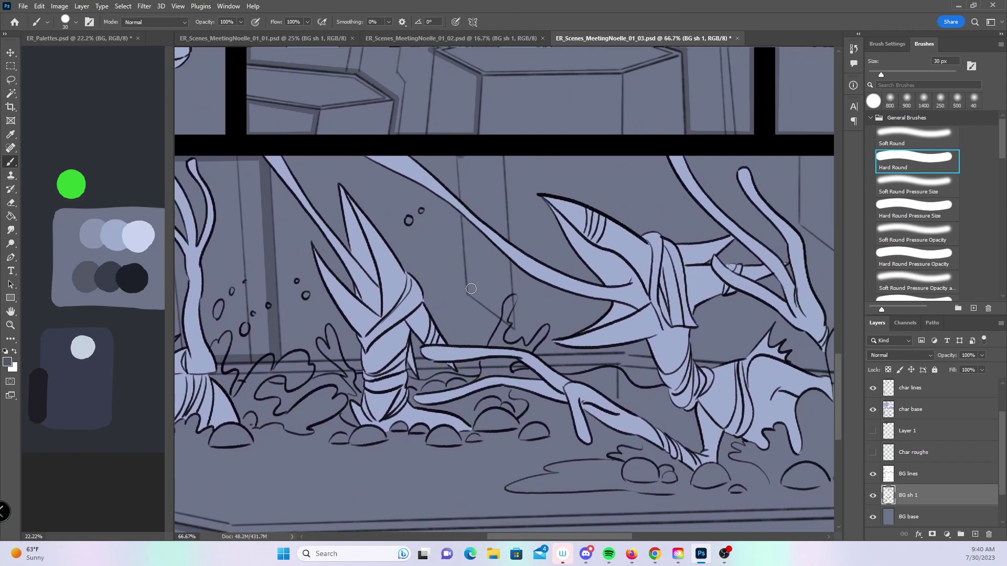
left_click(472, 291, "shift")
left_click(508, 316, "shift")
left_click(500, 157, "shift")
left_click(463, 157, "shift")
- Outline the angular wall section in the bottom panel's right part with a 15 px brush, closing it along the upper border
key("bracketleft")
key("bracketleft")
key("bracketleft")
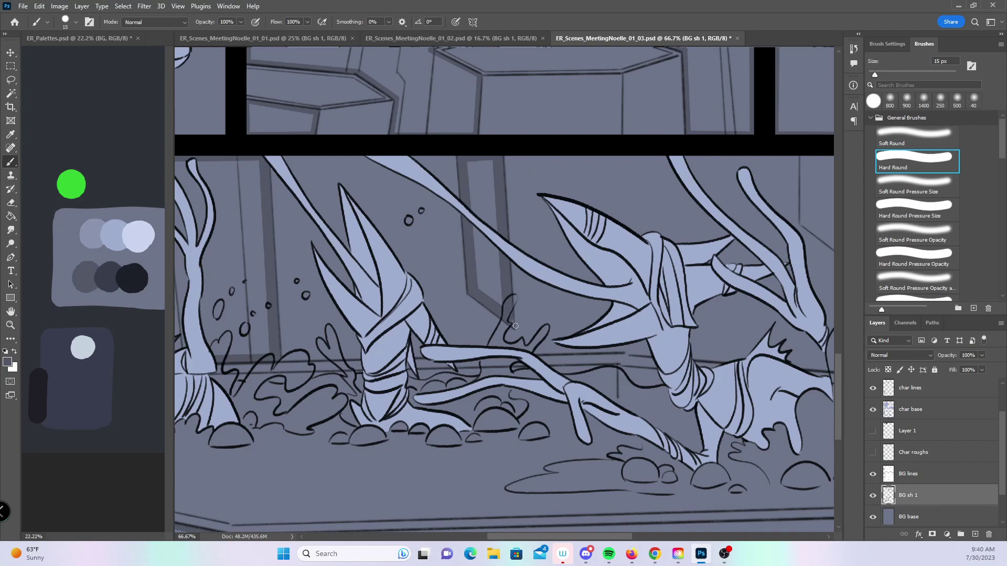
left_click_drag(750, 404, 462, 427)
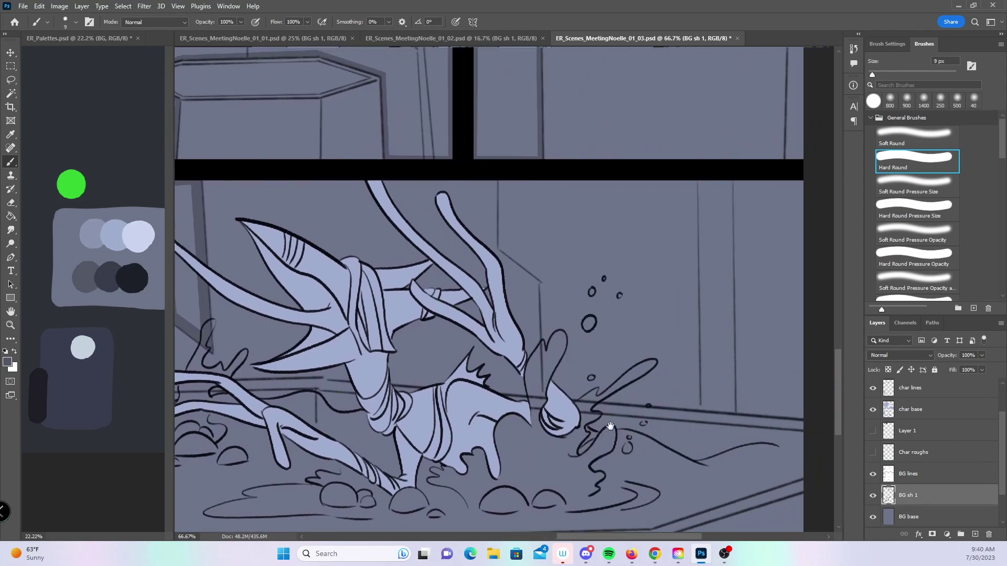
left_click_drag(622, 425, 509, 416)
key("bracketright")
key("bracketright")
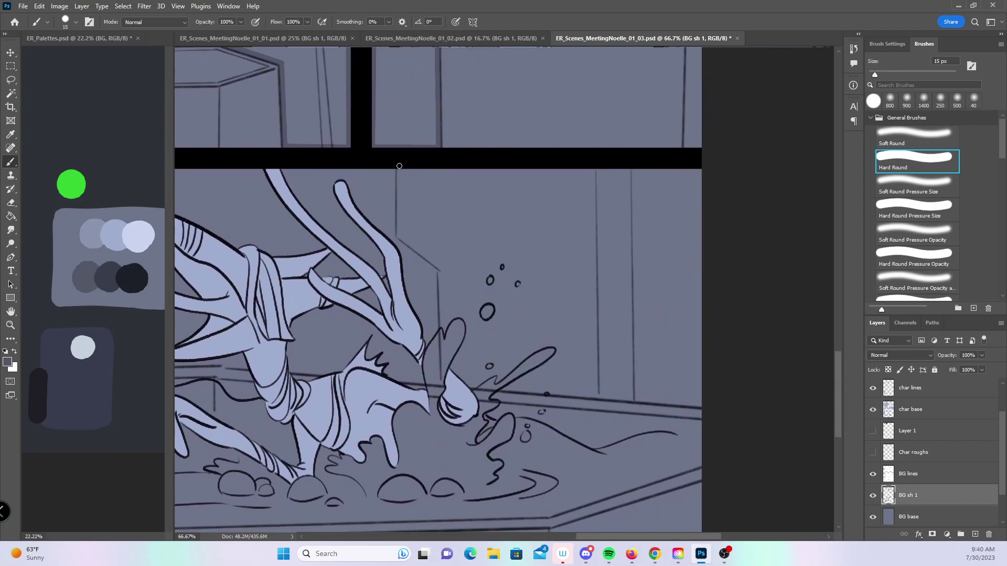
left_click(399, 239, "shift")
left_click(443, 270, "shift")
left_click(443, 382, "shift")
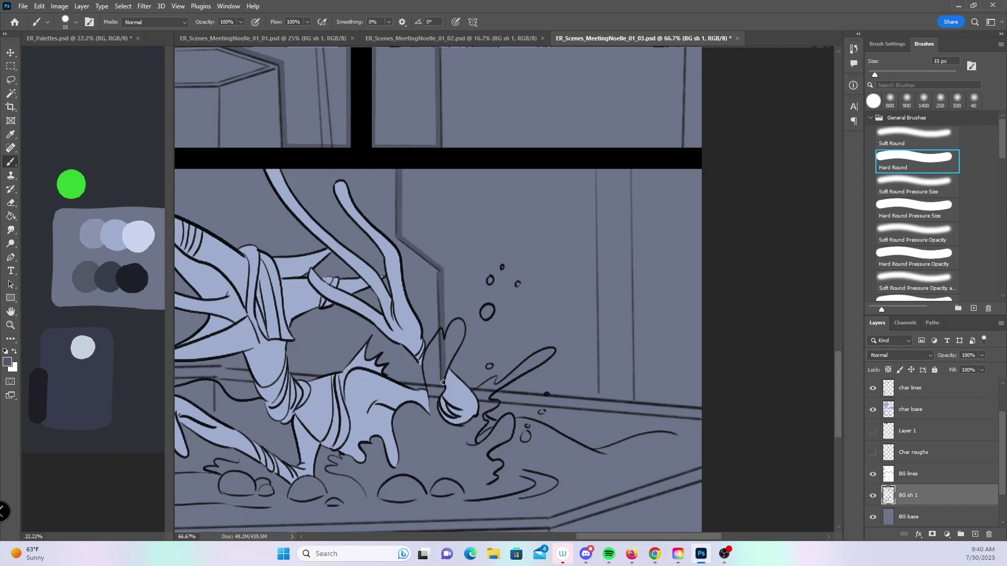
left_click(598, 396, "shift")
left_click(592, 172, "shift")
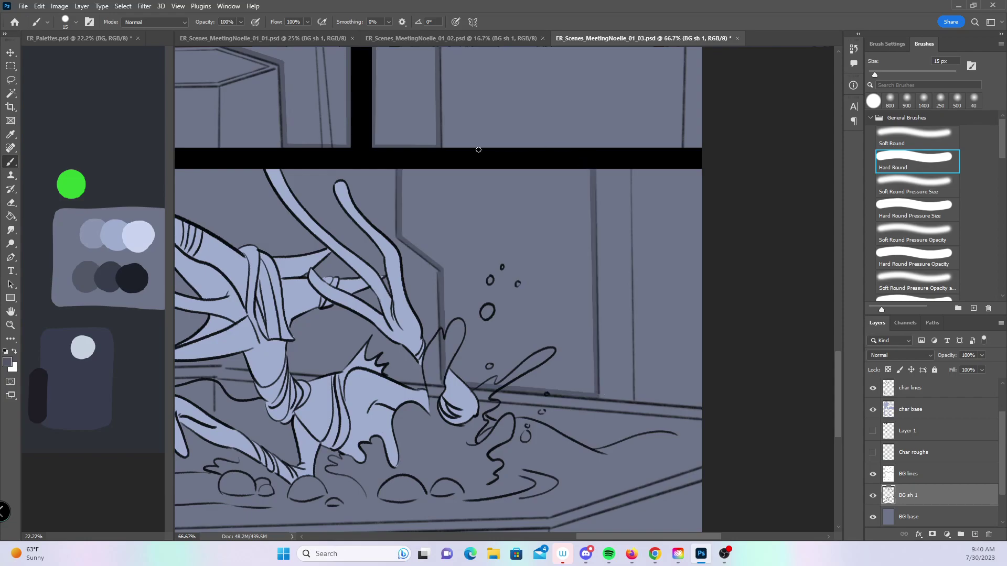
left_click(402, 171, "shift")
- Select the insides of the bottom panel's outlined wall sections and the platform's lower left side with the Magic Wand
key("z")
left_click(622, 338, "alt")
left_click(622, 338, "alt")
left_click_drag(586, 377, 615, 426)
left_click(10, 93)
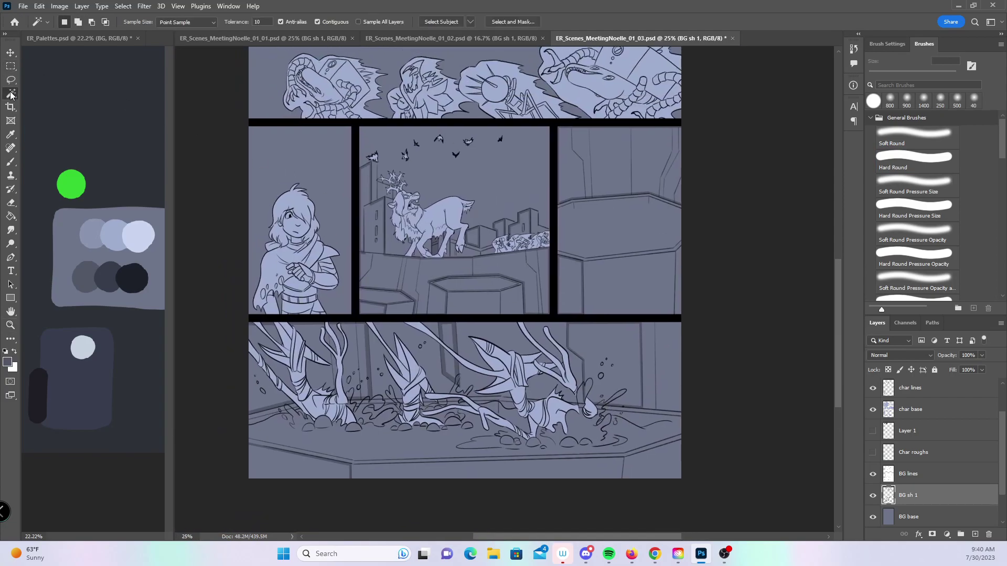
left_click(258, 376)
left_click(293, 465, "shift")
left_click(449, 347, "shift")
left_click(625, 363, "shift")
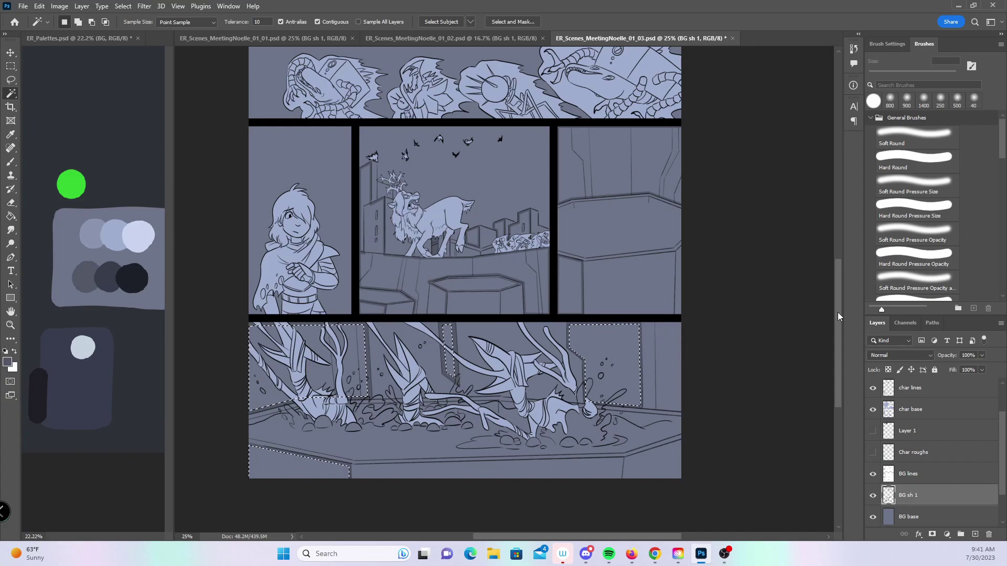
- Add the outlined cliff and wall shadow areas in the third row's middle and right panels to the selection
left_click_drag(838, 313, 837, 281)
left_click(369, 426, "shift")
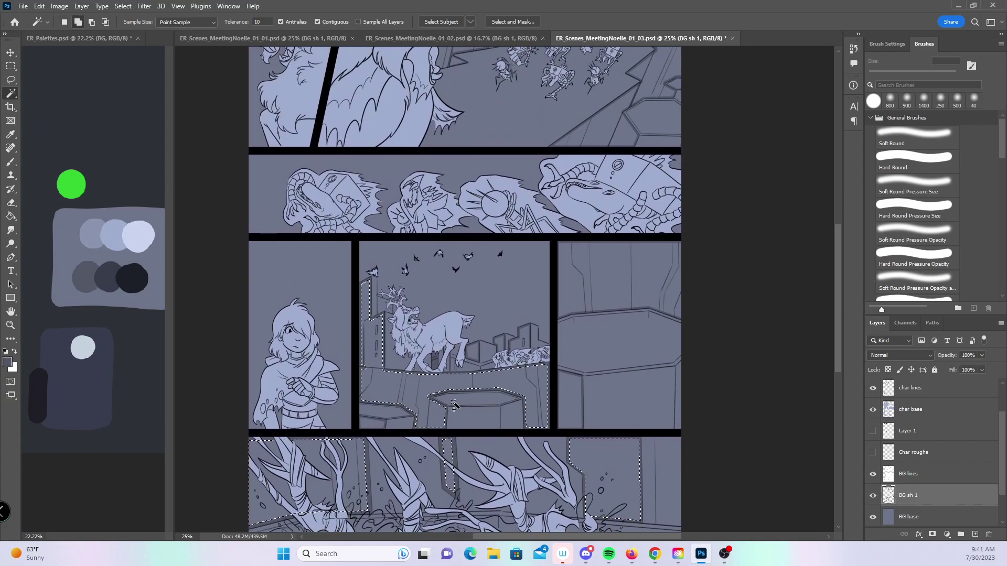
left_click(577, 397, "shift")
left_click(662, 290, "shift")
- Add the outlined building sides, rocks and cliff faces in the top panel to the selection
left_click_drag(837, 295, 829, 228)
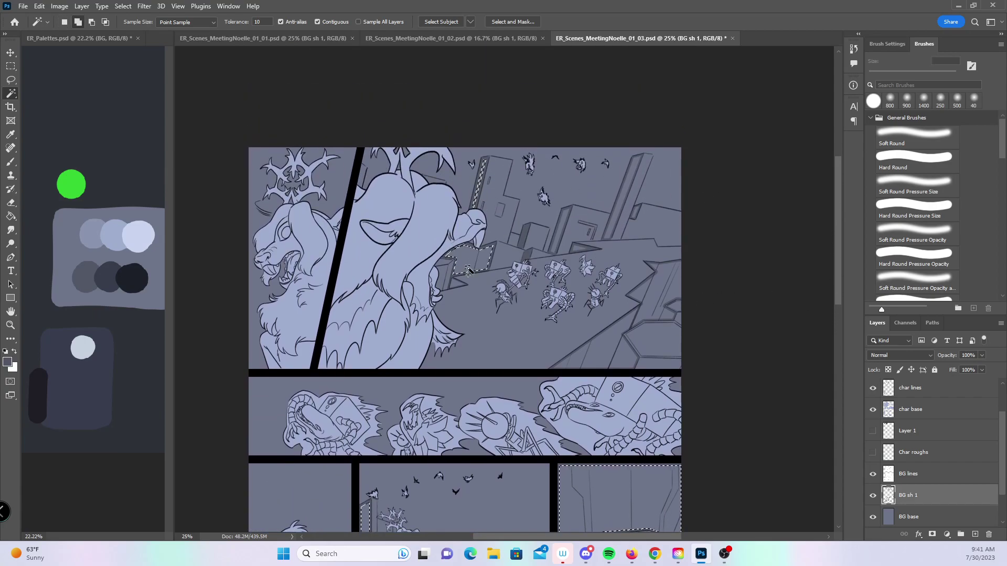
left_click(455, 289, "shift")
left_click(464, 285, "alt")
key("shift")
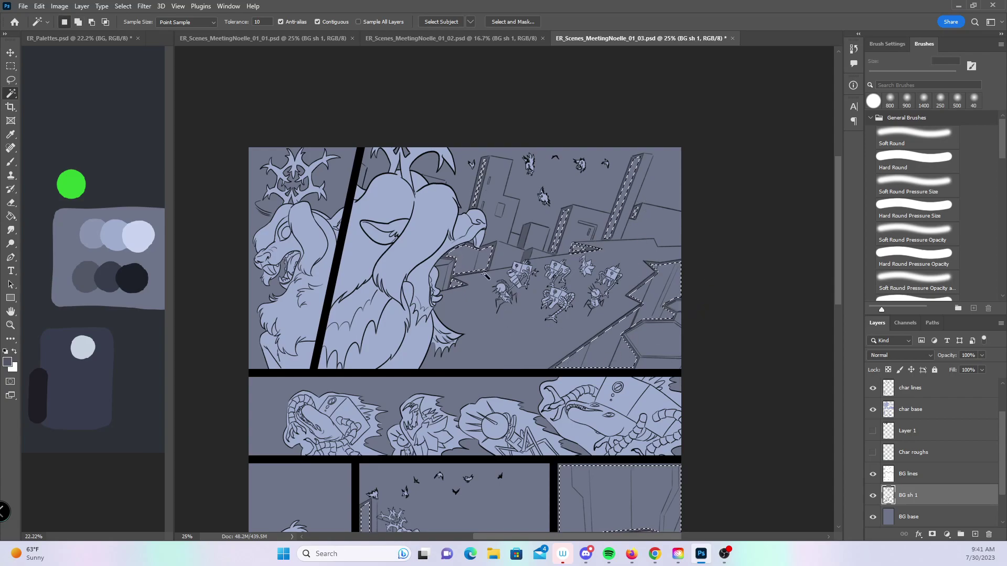
- Expand the combined selection so it reaches under the shadow outlines
left_click(116, 6)
mouse_move(165, 162)
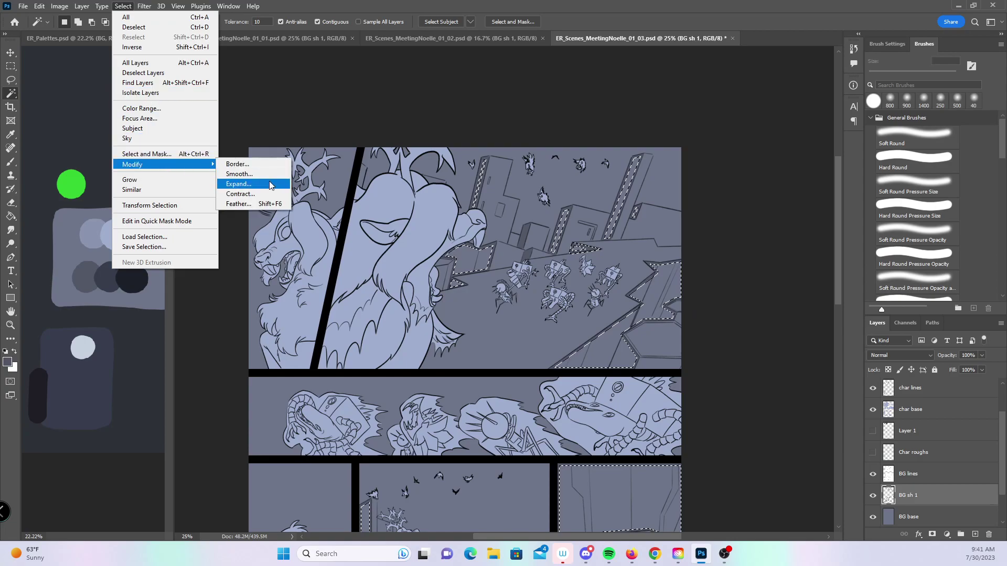
left_click(273, 184)
left_click(557, 187)
- Fill the selected shadow areas across all panels with an 800 px hard round brush and deselect
left_click(10, 162)
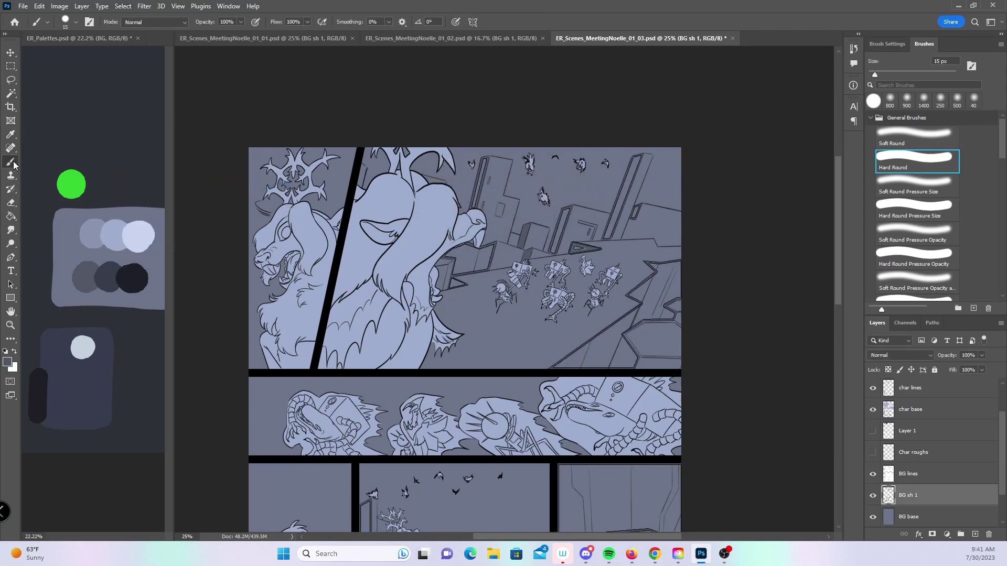
key("bracketright")
key("bracketright")
key("bracketright")
key("bracketright")
key("bracketright")
key("bracketright")
key("bracketright")
key("bracketright")
key("bracketright")
key("bracketright")
key("bracketright")
key("bracketright")
key("bracketright")
key("bracketright")
key("bracketright")
key("bracketright")
key("bracketright")
key("bracketright")
key("bracketright")
key("bracketright")
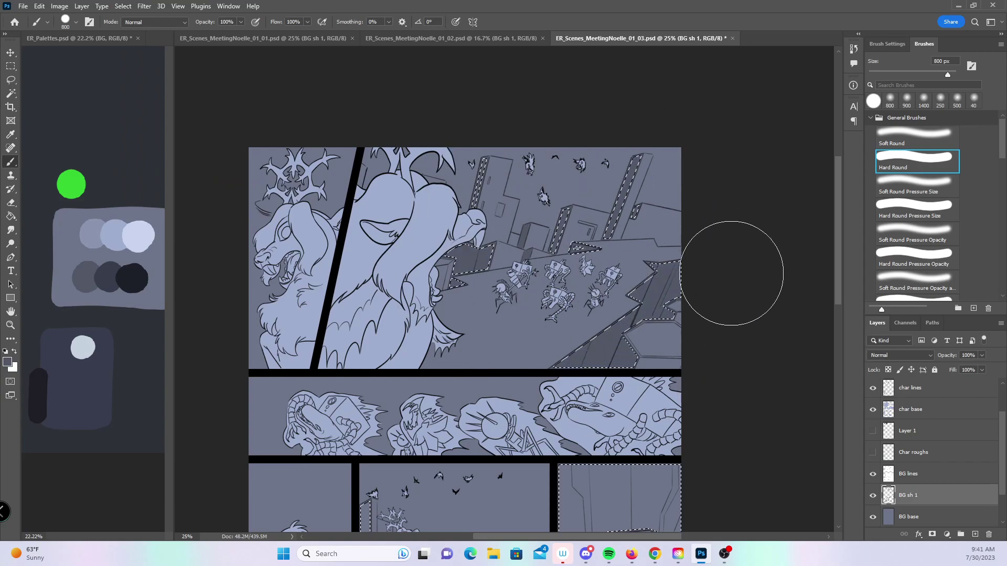
left_click_drag(835, 244, 819, 326)
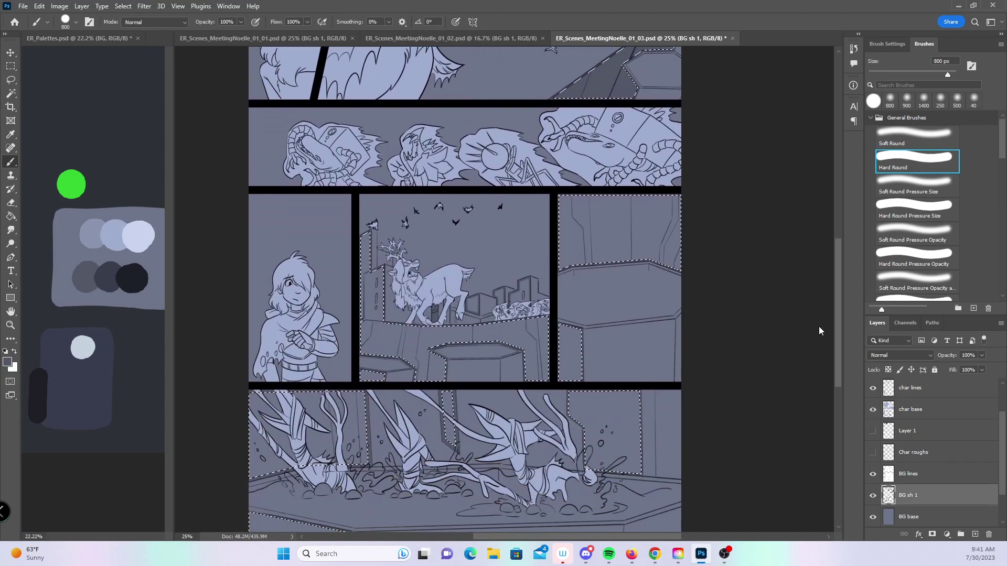
mouse_move(375, 267)
left_mouse_down()
mouse_move(427, 392)
mouse_move(512, 415)
mouse_move(575, 399)
mouse_move(598, 348)
mouse_move(660, 374)
mouse_move(530, 276)
left_mouse_up()
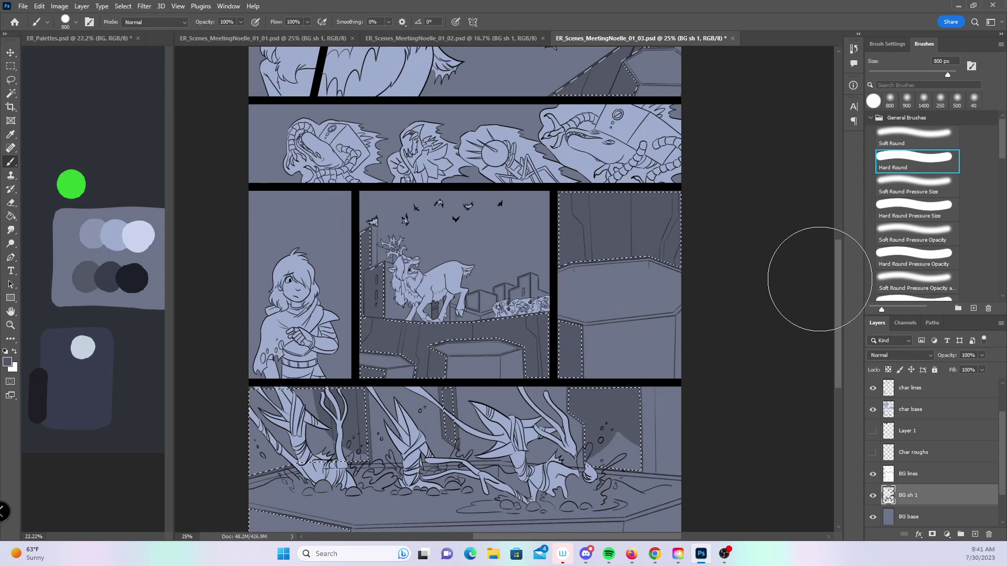
left_click_drag(835, 279, 835, 312)
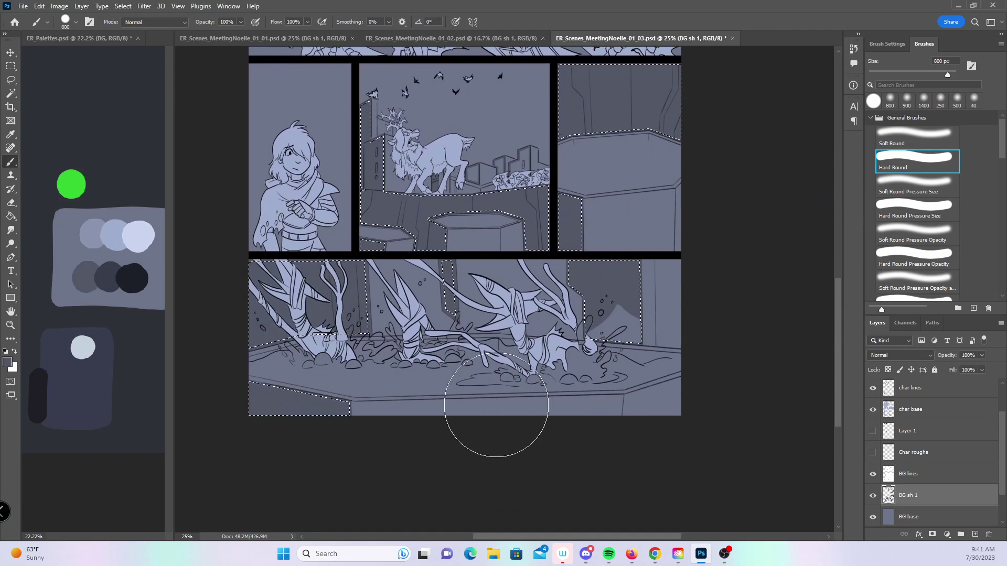
key("ctrl+d")
- Erase the shadow spilling outside the triangular ledge behind the creatures in the top panel with a 25 px eraser
key("z")
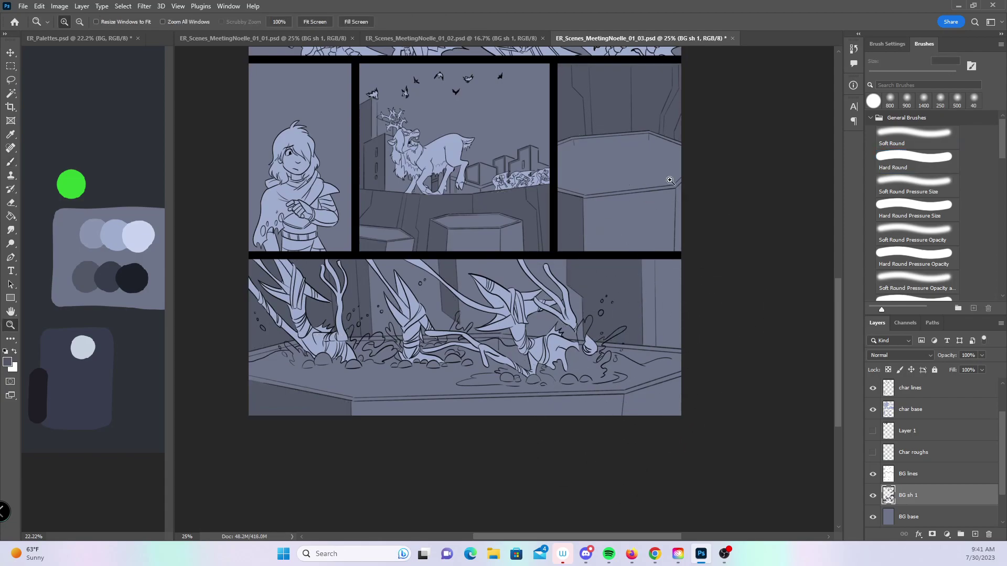
left_click_drag(837, 326, 839, 245)
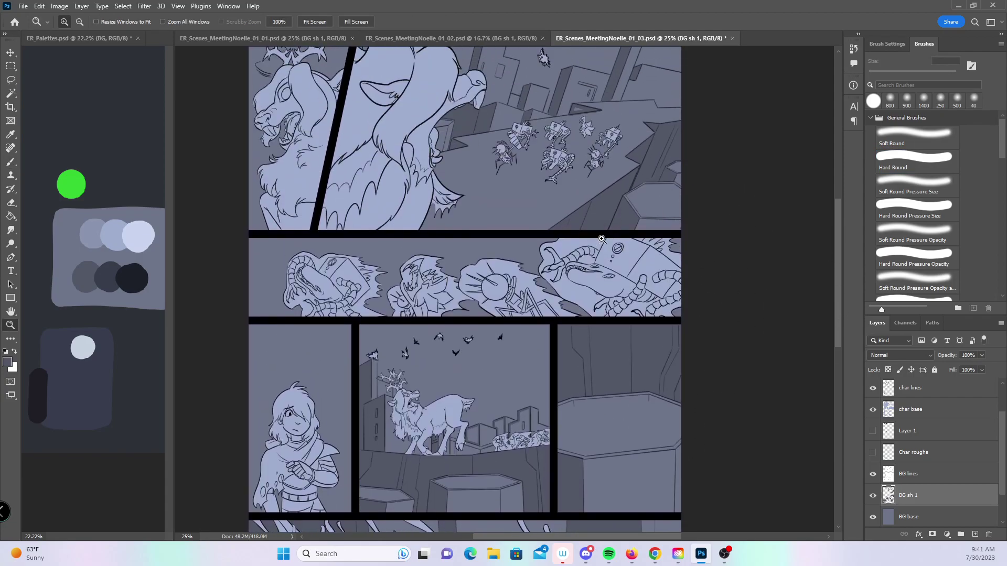
left_click(602, 210)
left_click(617, 205)
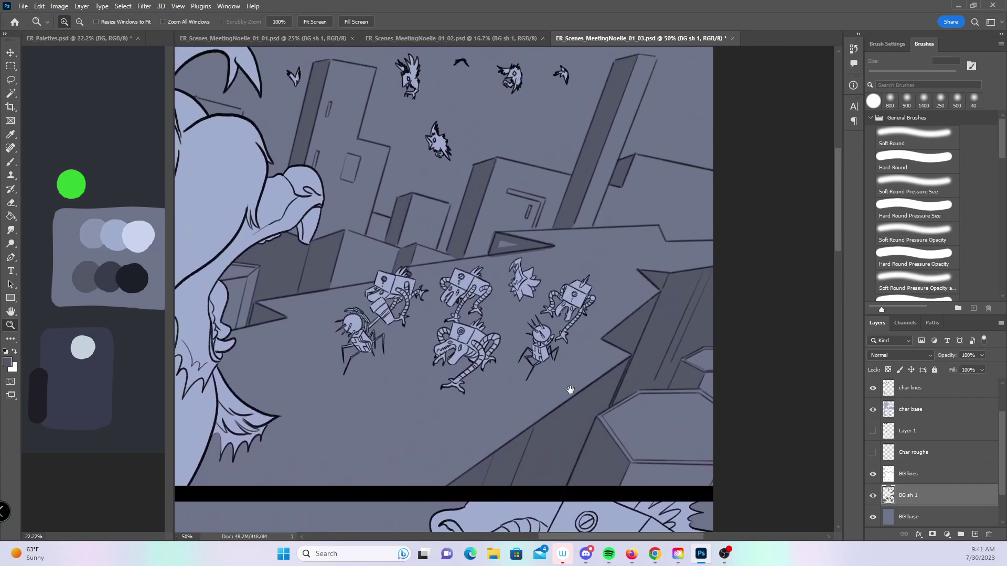
left_click(563, 276)
left_click_drag(515, 294, 520, 283)
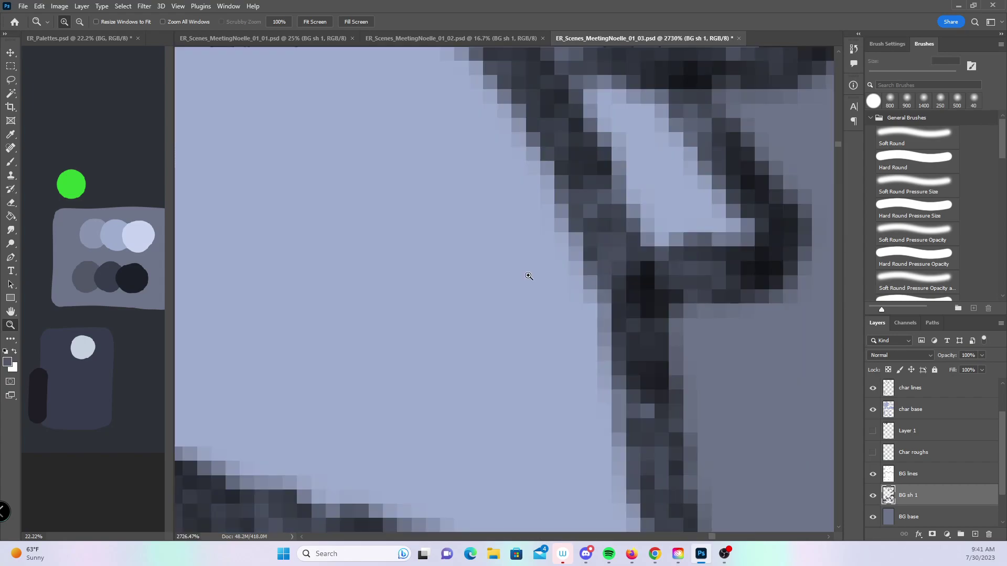
left_click(581, 252, "alt")
left_click(581, 252, "alt")
left_click(580, 254, "alt")
left_click(580, 257, "alt")
left_click(578, 265, "alt")
left_click(575, 273, "alt")
left_click(573, 276, "alt")
left_click(572, 279, "alt")
left_click_drag(532, 308, 500, 371)
left_click(11, 203)
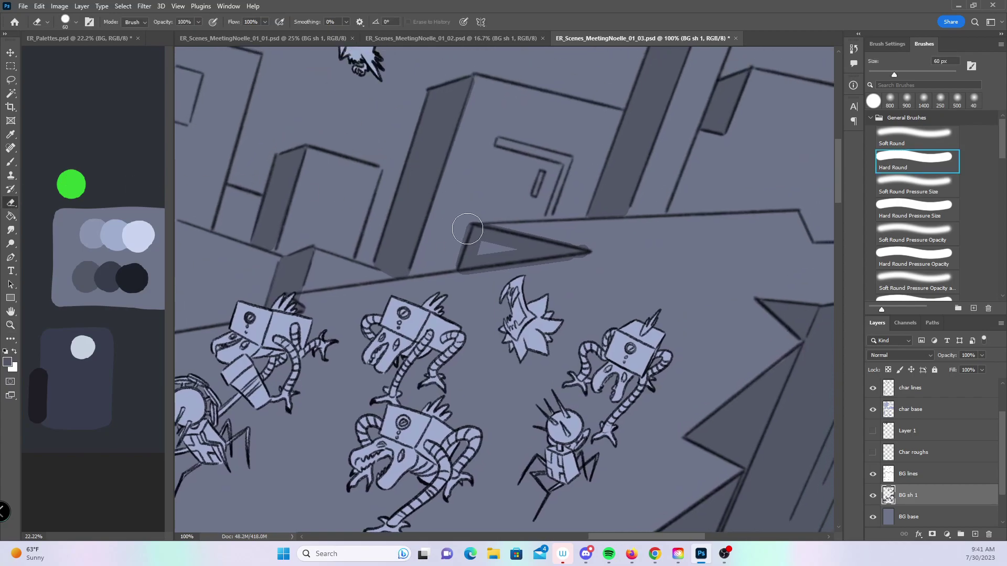
key("bracketleft")
key("bracketleft")
key("bracketleft")
left_click(598, 253, "shift")
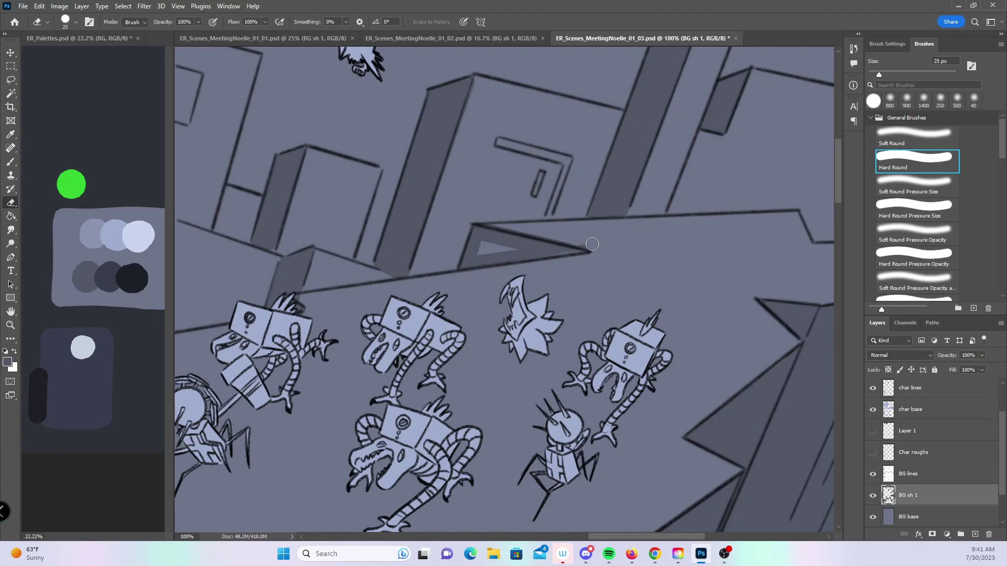
left_click(478, 216, "shift")
- Paint over the unfilled gap inside the triangular ledge's shadow, and reduce the brush to 9 px
key("b")
key("bracketleft")
key("bracketleft")
key("bracketleft")
key("bracketleft")
key("bracketleft")
key("bracketleft")
key("bracketleft")
key("bracketleft")
key("bracketleft")
key("bracketleft")
key("bracketleft")
key("bracketleft")
key("bracketleft")
key("bracketleft")
key("bracketleft")
key("bracketleft")
key("bracketleft")
key("bracketleft")
key("bracketleft")
key("bracketleft")
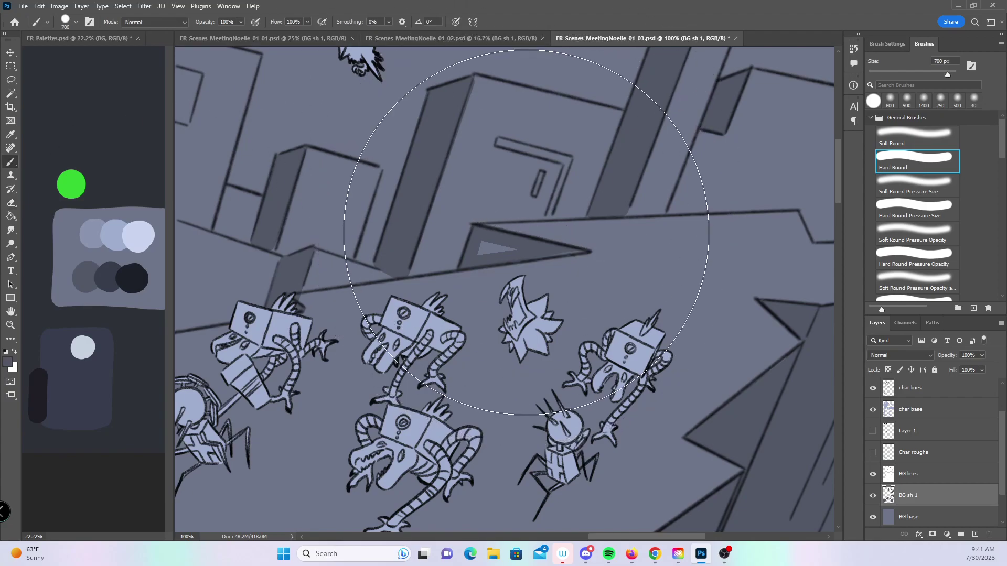
key("bracketleft")
key("bracketleft")
key("bracketleft")
left_click_drag(484, 249, 591, 249)
key("bracketleft")
key("bracketleft")
key("bracketleft")
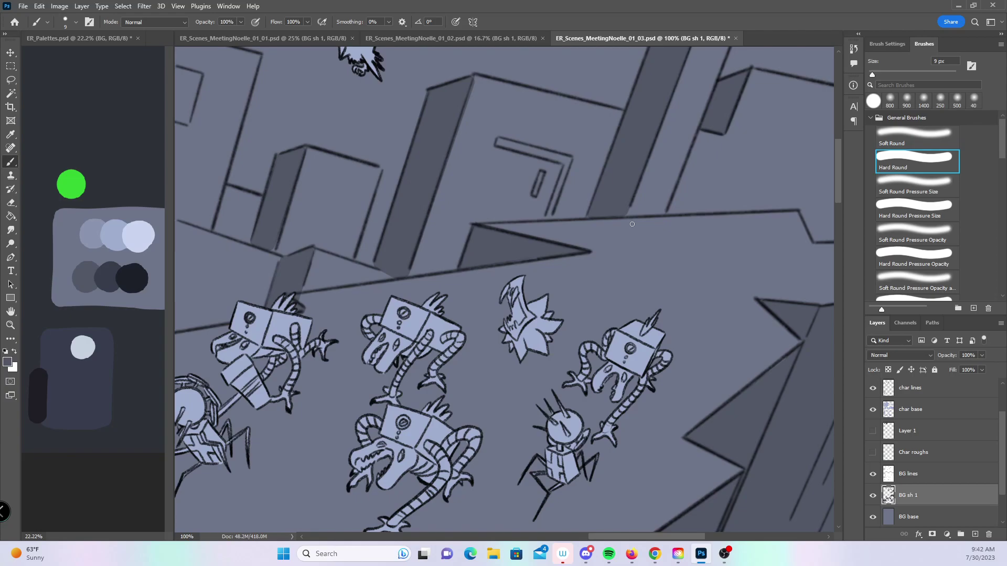
- Select the left faces of the distant buildings behind the deer in the third row's middle panel with the Magic Wand
key("z")
left_click(597, 247, "alt")
left_click(600, 253, "alt")
left_click(600, 253, "alt")
left_click(603, 257, "alt")
key("space")
left_click_drag(587, 356, 603, 317)
left_click_drag(592, 381, 583, 336)
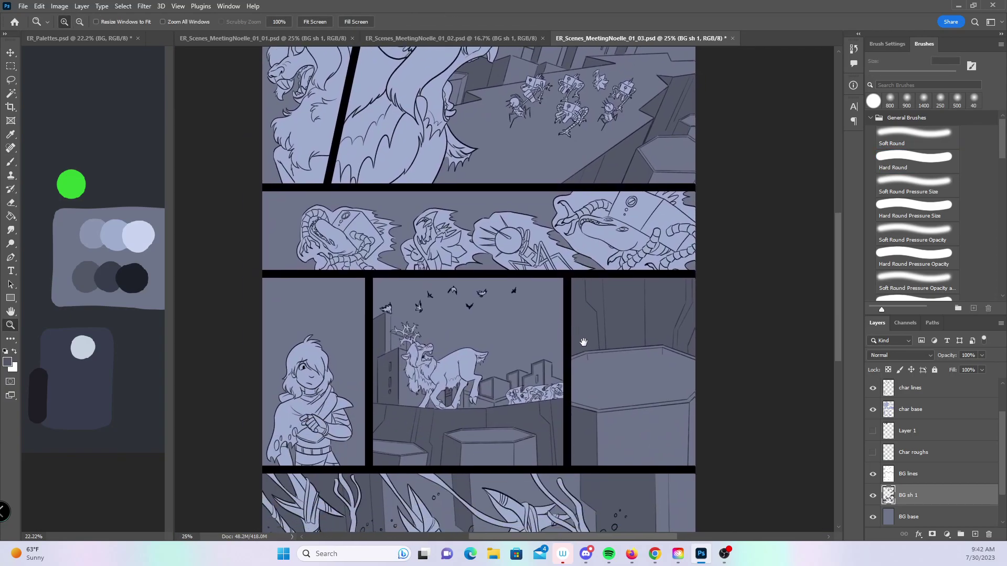
left_click(520, 395)
left_click(521, 394)
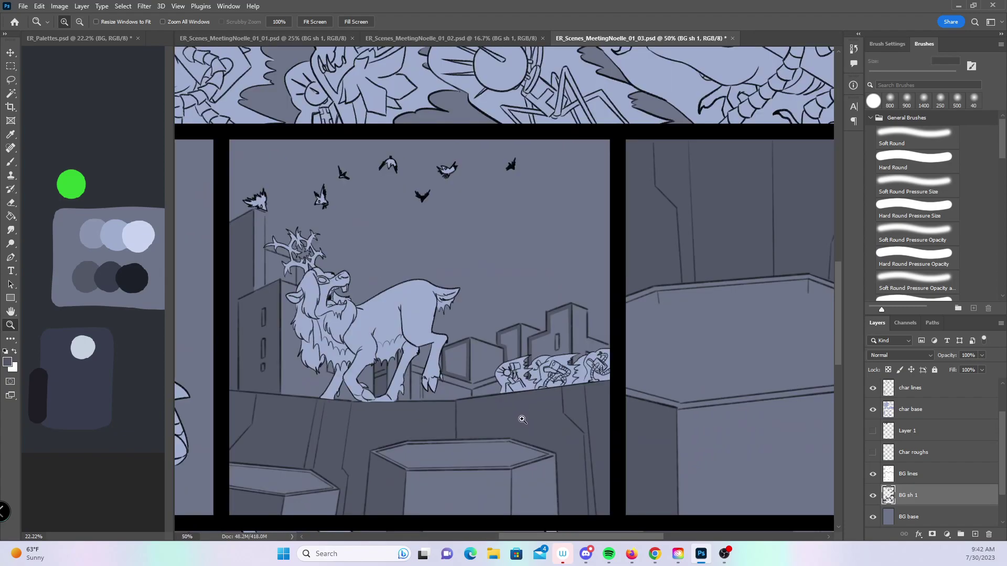
left_click(520, 395)
left_click(9, 95)
left_click(434, 341)
left_click(504, 320, "shift")
left_click(573, 289, "shift")
key("space")
left_click_drag(527, 384, 566, 394)
- Expand the selection of the distant building faces out to their outlines
left_click(119, 8)
mouse_move(204, 164)
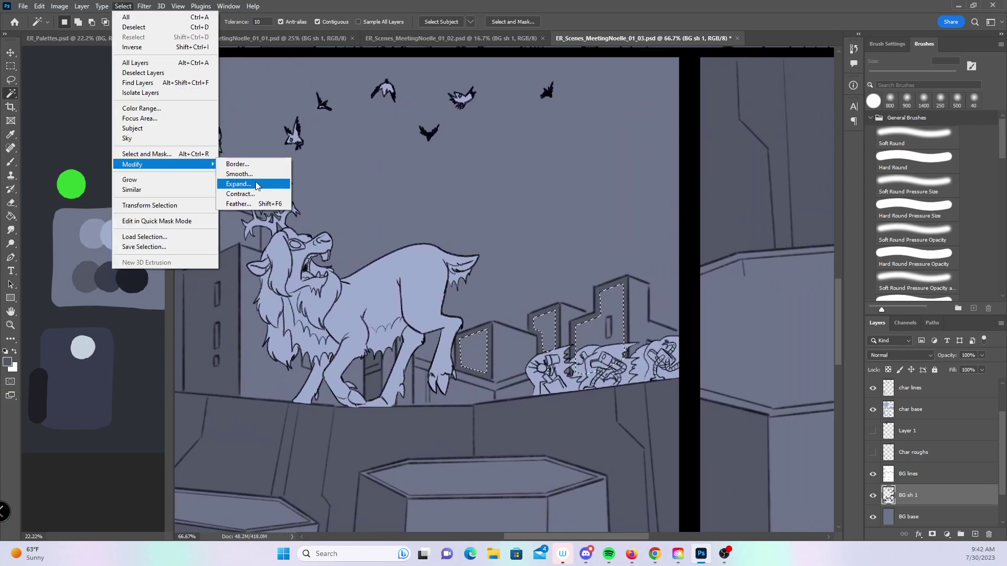
left_click(254, 184)
left_click(558, 187)
- Fill the selected building faces with the shadow colour using a 125 px brush, and deselect
key("b")
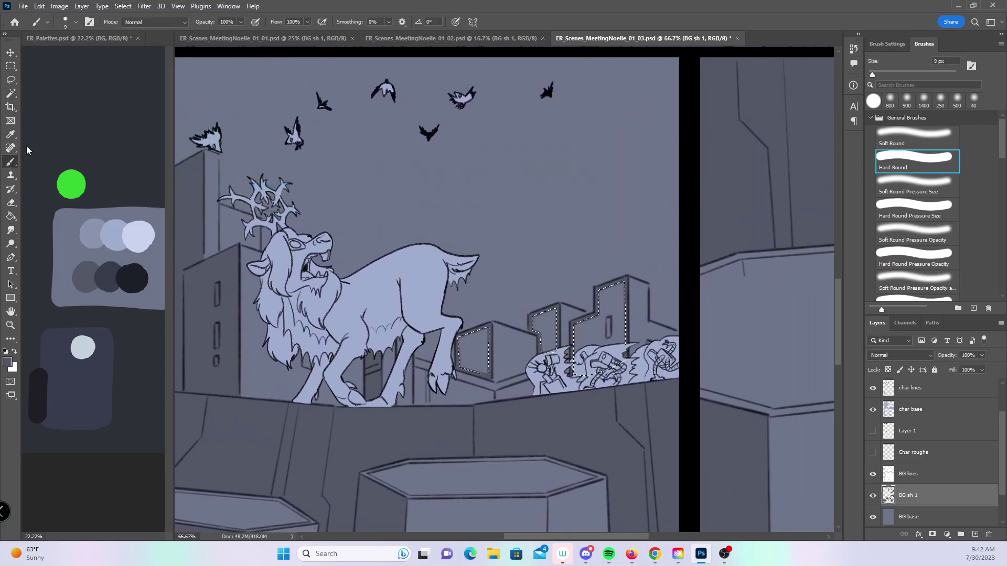
key("bracketright")
key("bracketright")
key("bracketright")
key("bracketright")
key("bracketright")
key("bracketright")
key("bracketright")
key("bracketright")
key("bracketright")
key("bracketright")
key("bracketright")
key("bracketright")
key("bracketright")
key("bracketright")
mouse_move(466, 316)
left_mouse_down()
mouse_move(535, 297)
mouse_move(615, 331)
left_mouse_up()
key("ctrl+d")
- Pick the middle dark grey swatch of the palette as the brush colour for darker shadows
key("z")
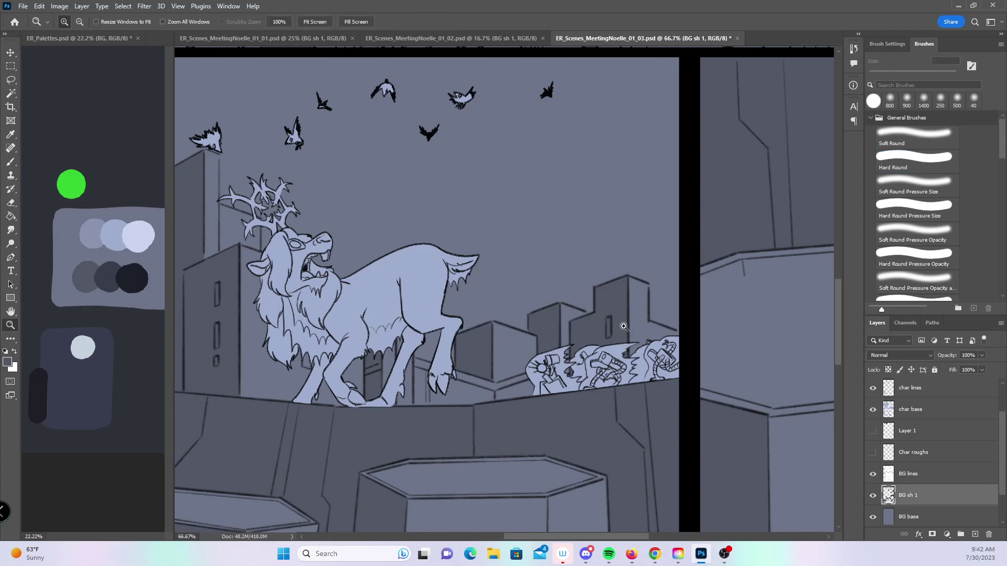
left_click(649, 276, "alt")
left_click(649, 277, "alt")
left_click(649, 277, "alt")
left_click_drag(703, 454, 615, 382)
scroll(616, 381, "up", 8)
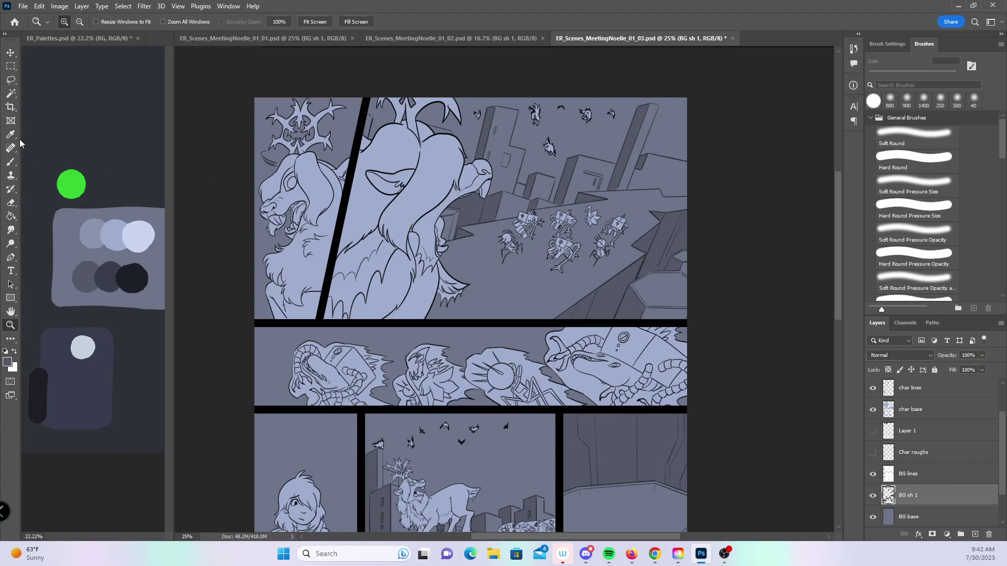
left_click(10, 161)
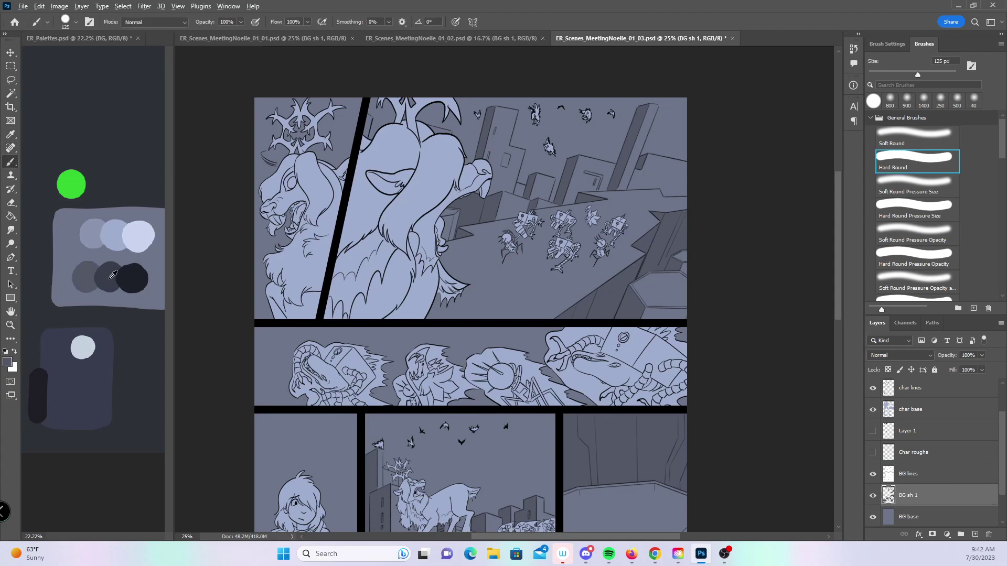
- Paint dark cast shadows beneath the two leftmost small creatures in the top-right panel with a 45 px brush
key("z")
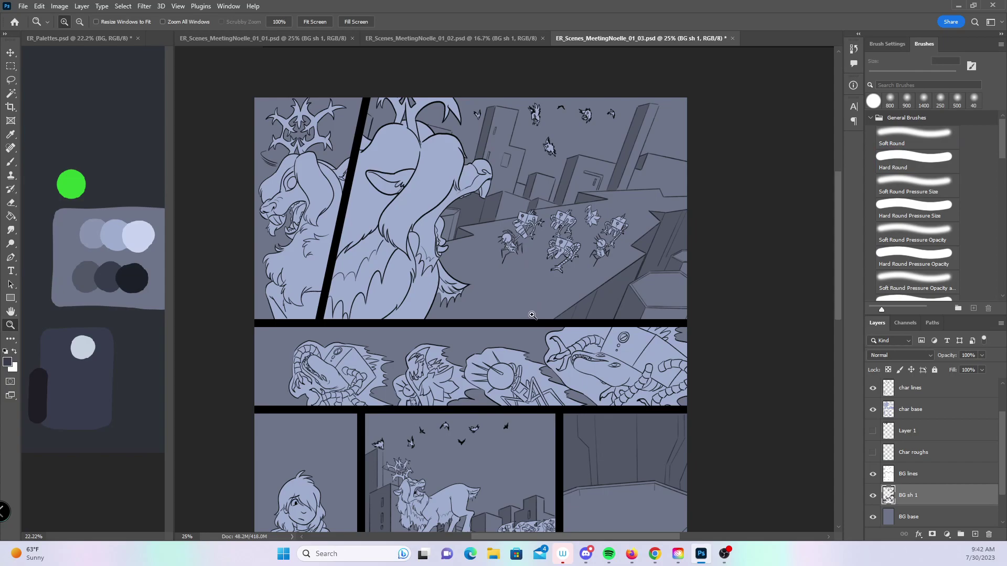
left_click(532, 314)
left_click(16, 161)
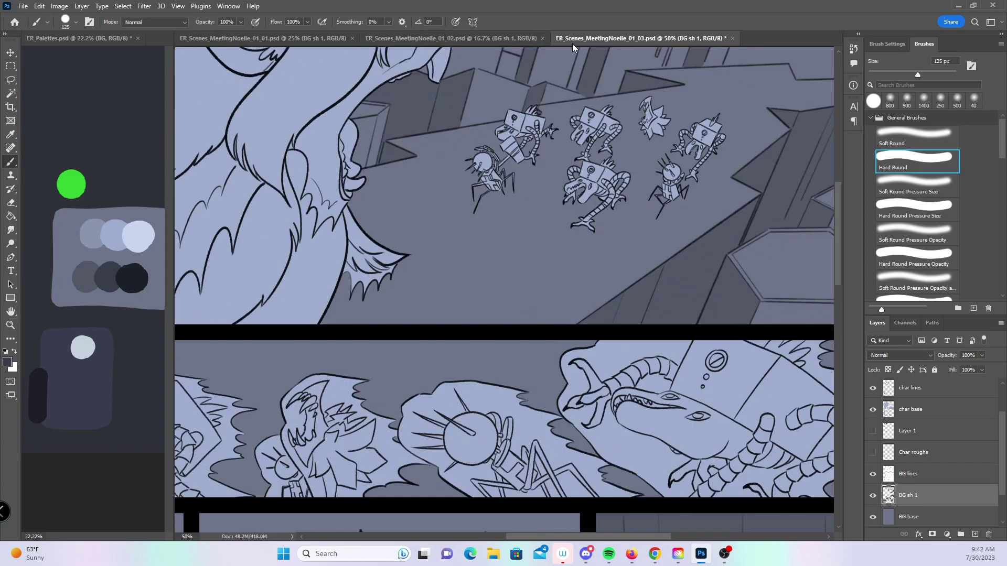
key("bracketleft")
key("bracketleft")
key("bracketleft")
key("bracketleft")
key("bracketleft")
key("bracketleft")
key("bracketleft")
mouse_move(475, 201)
left_mouse_down()
mouse_move(519, 192)
mouse_move(507, 184)
mouse_move(528, 154)
mouse_move(505, 159)
mouse_move(548, 151)
mouse_move(553, 139)
mouse_move(529, 141)
mouse_move(545, 163)
left_mouse_up()
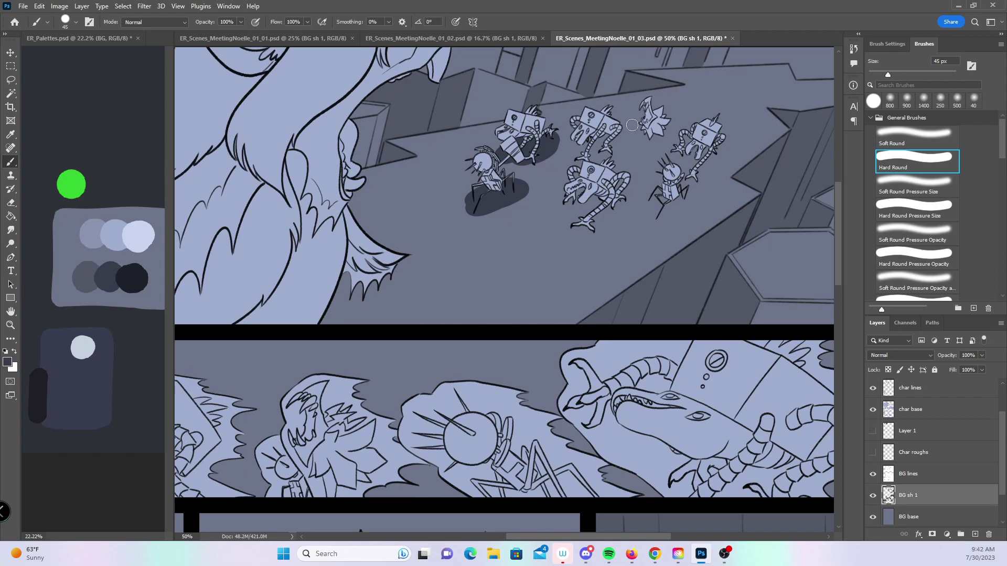
- Paint matching cast shadows on the ground beneath the remaining small creatures of the top-right panel
mouse_move(581, 152)
left_mouse_down()
mouse_move(574, 152)
mouse_move(601, 155)
mouse_move(599, 144)
left_mouse_up()
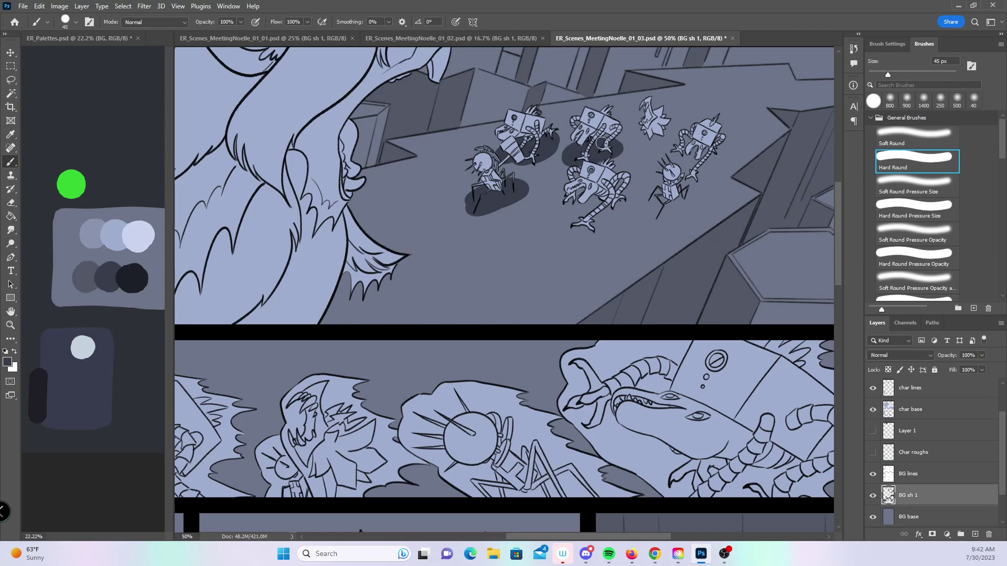
mouse_move(583, 207)
left_mouse_down()
mouse_move(572, 201)
mouse_move(579, 223)
mouse_move(614, 211)
mouse_move(611, 188)
left_mouse_up()
mouse_move(652, 128)
left_mouse_down()
mouse_move(701, 136)
mouse_move(679, 155)
mouse_move(687, 168)
mouse_move(713, 144)
left_mouse_up()
mouse_move(666, 199)
left_mouse_down()
mouse_move(655, 207)
mouse_move(685, 197)
mouse_move(691, 181)
mouse_move(653, 189)
mouse_move(691, 198)
left_mouse_up()
- Pick the bright green swatch of the palette as the brush colour
left_click_drag(838, 214, 813, 281)
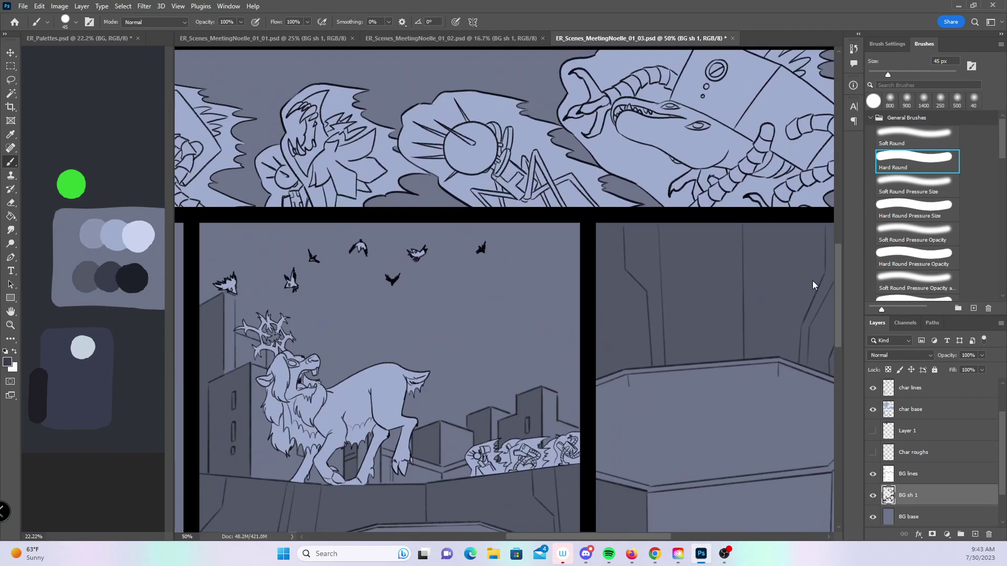
key("z")
left_click(659, 292, "alt")
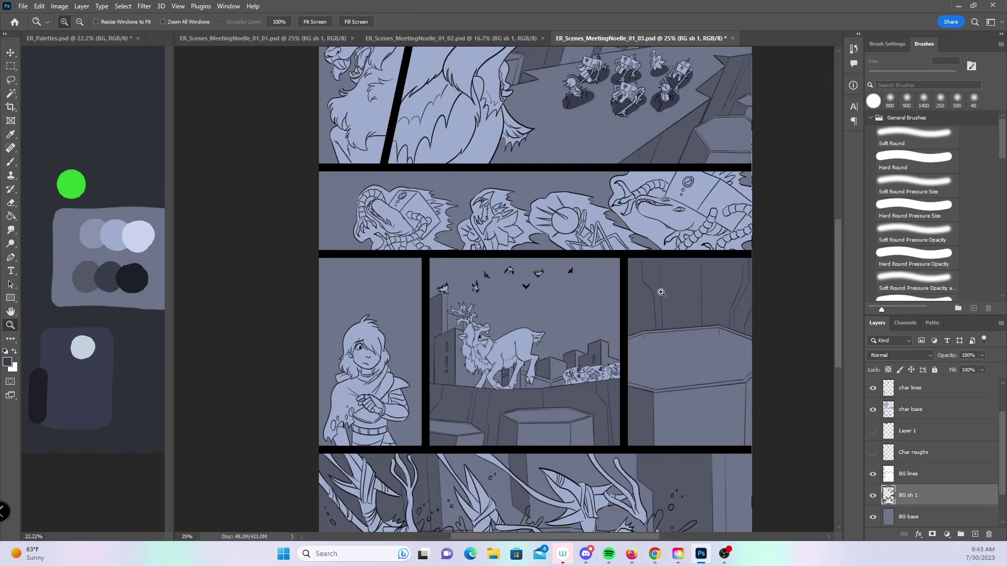
left_click_drag(662, 292, 589, 398)
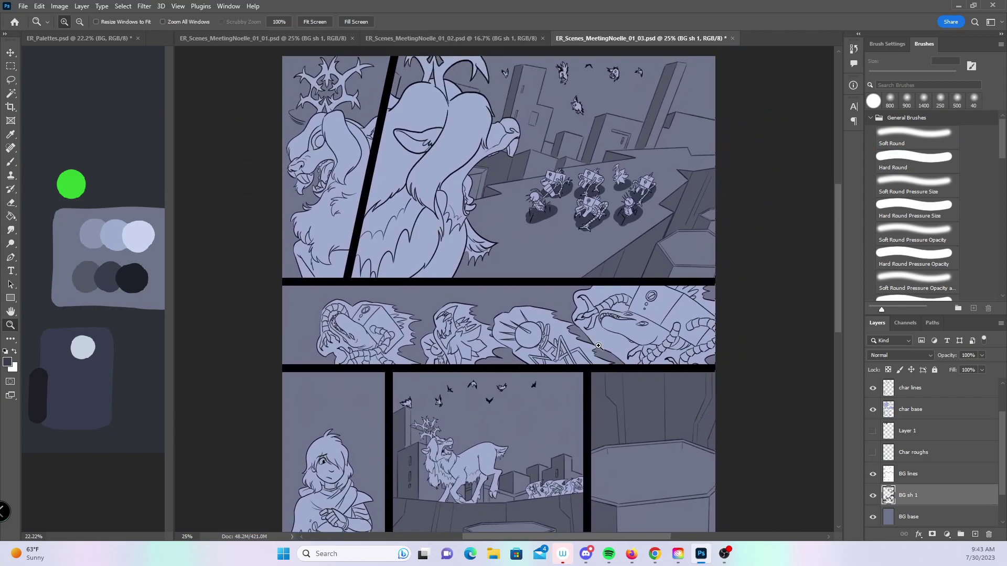
key("b")
left_click(77, 180, "alt")
- Outline the inside of the large vat in the top-right panel's lower right corner in green with a 9 px brush
key("z")
left_click(643, 292)
mouse_move(734, 242)
left_mouse_down()
mouse_move(512, 313)
mouse_move(556, 388)
mouse_move(539, 405)
left_mouse_up()
left_click(512, 313)
left_click(539, 301)
left_click(542, 304)
key("b")
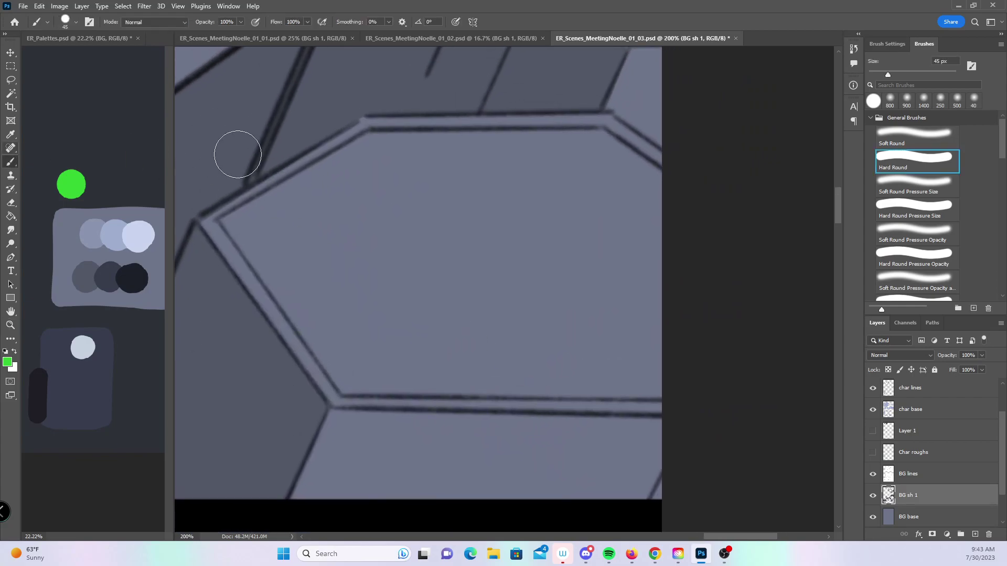
key("bracketleft")
key("bracketleft")
key("bracketleft")
key("bracketleft")
mouse_move(231, 226)
left_mouse_down()
mouse_move(386, 139)
mouse_move(591, 135)
mouse_move(713, 202)
left_mouse_up()
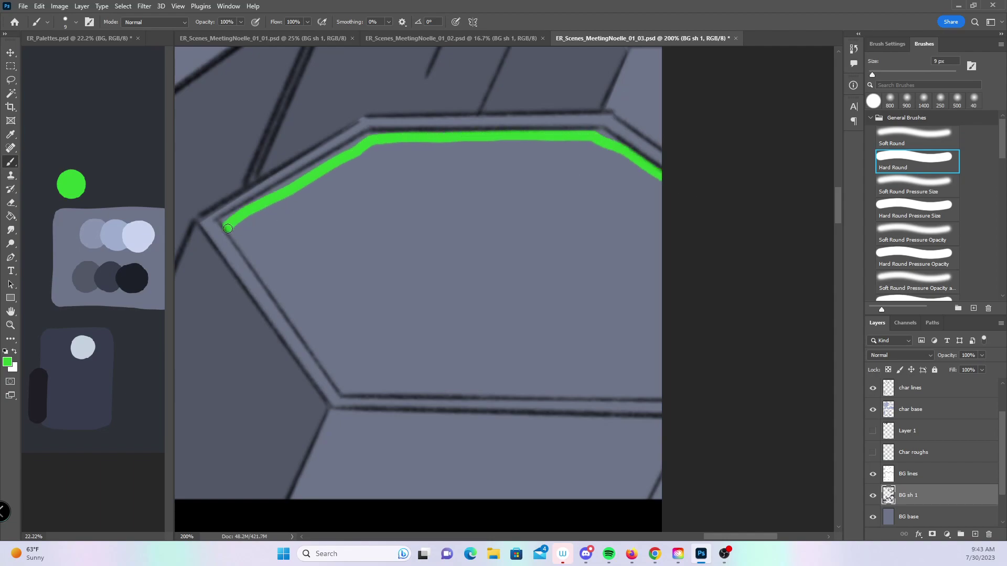
left_click(344, 390, "shift")
left_click(665, 392, "shift")
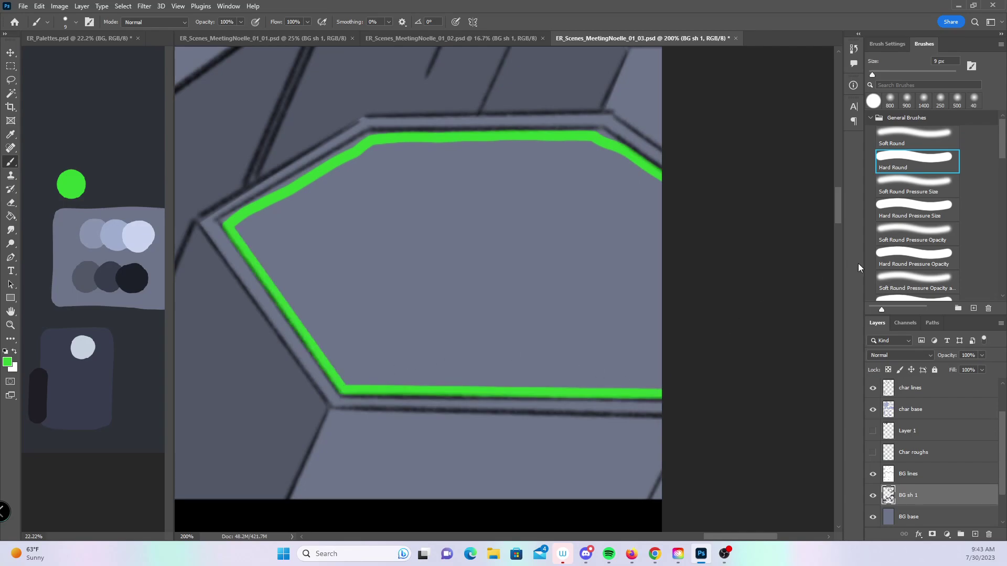
- Outline the inside of the smaller vat above it at the panel's right edge in green
left_click_drag(835, 221, 828, 193)
mouse_move(560, 389)
left_mouse_down()
mouse_move(626, 355)
mouse_move(692, 354)
left_mouse_up()
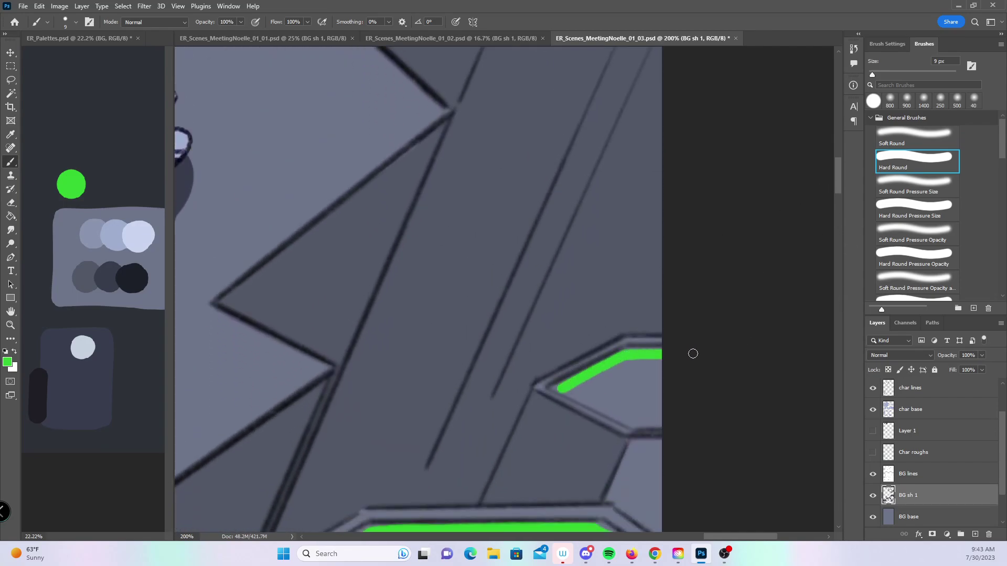
left_click(632, 424, "shift")
left_click(670, 423, "shift")
- Outline the top opening of the vat partly hidden behind the large horned character's arm in green
left_click_drag(280, 317, 618, 282)
left_click_drag(389, 334, 635, 388)
left_click_drag(453, 344, 708, 352)
left_click_drag(397, 263, 755, 252)
mouse_move(436, 356)
left_mouse_down()
mouse_move(535, 411)
mouse_move(531, 437)
left_mouse_up()
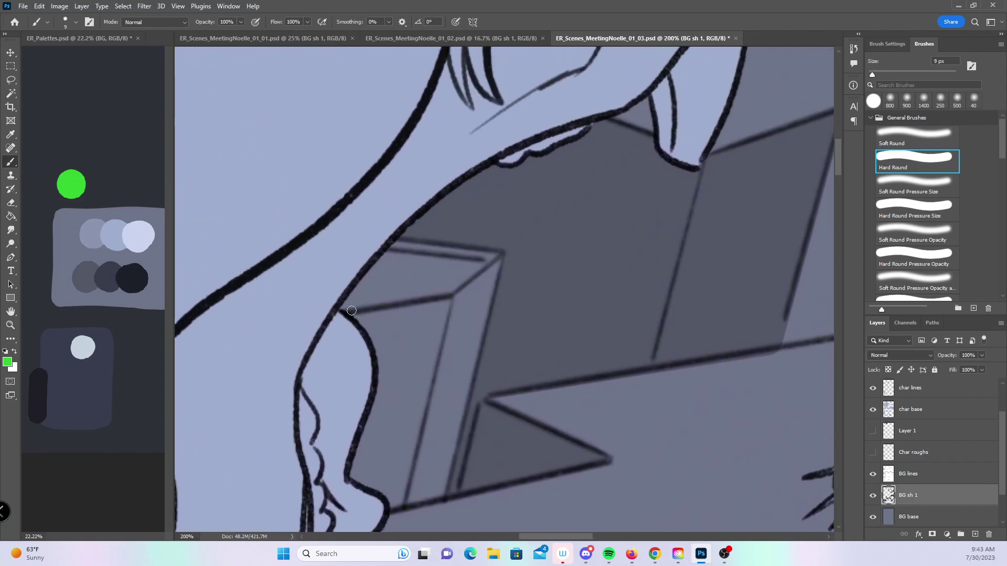
left_click(449, 295, "shift")
left_click(480, 265, "shift")
left_click(382, 256, "shift")
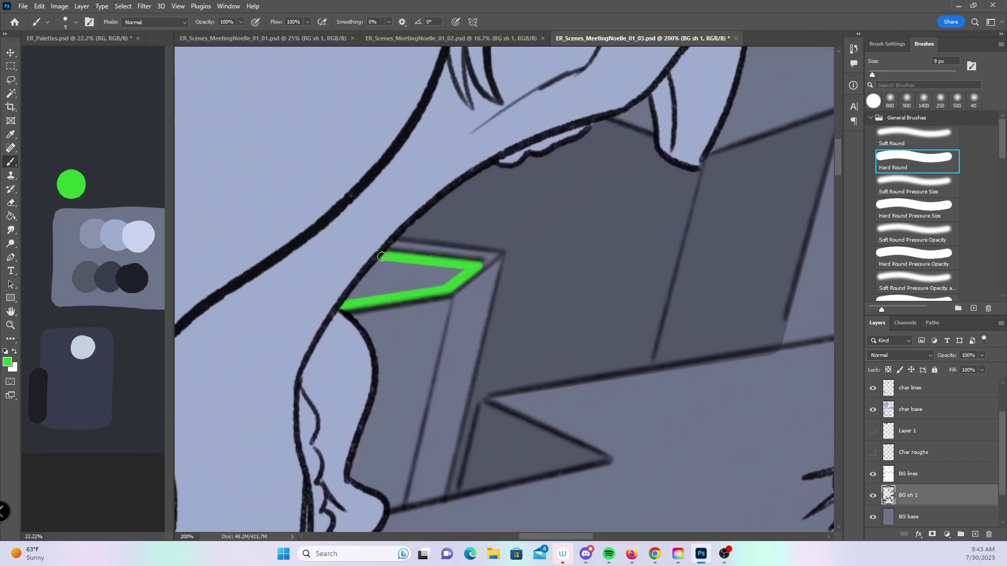
left_click(339, 306, "shift")
- Outline the opening of the left vat below the deer in the third row's middle panel in green at 9 px
key("z")
left_click(619, 318, "alt")
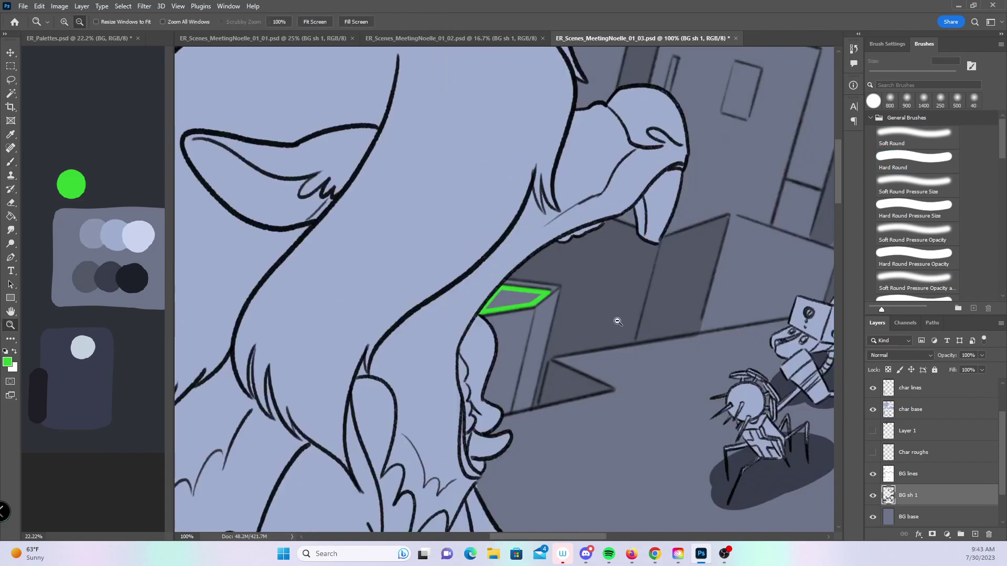
left_click(619, 318, "alt")
left_click(619, 317, "alt")
left_click(619, 318, "alt")
left_click_drag(651, 474, 579, 252)
left_click_drag(564, 482, 513, 290)
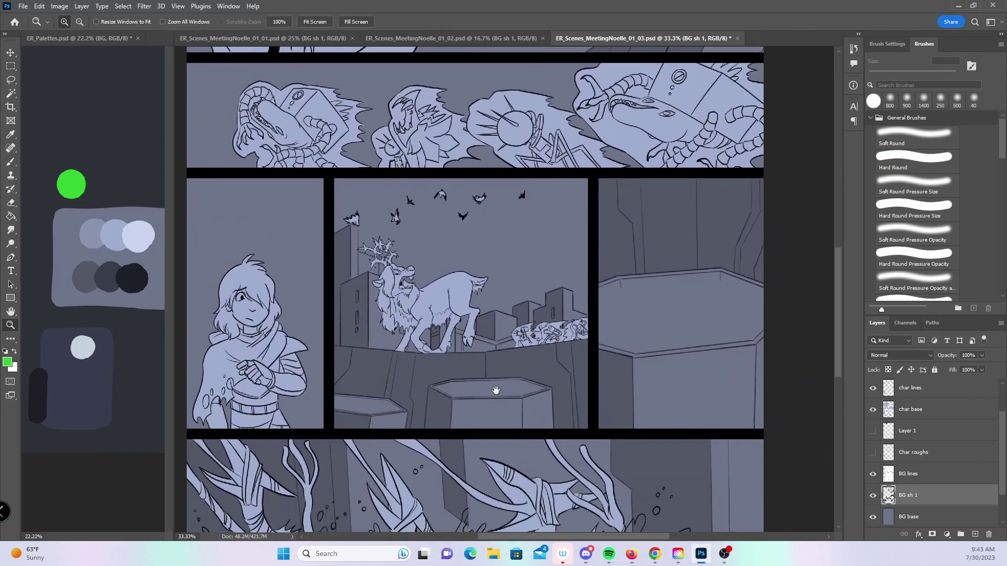
left_click_drag(496, 375, 474, 338)
left_click(357, 371)
left_click(359, 372)
left_click(401, 353)
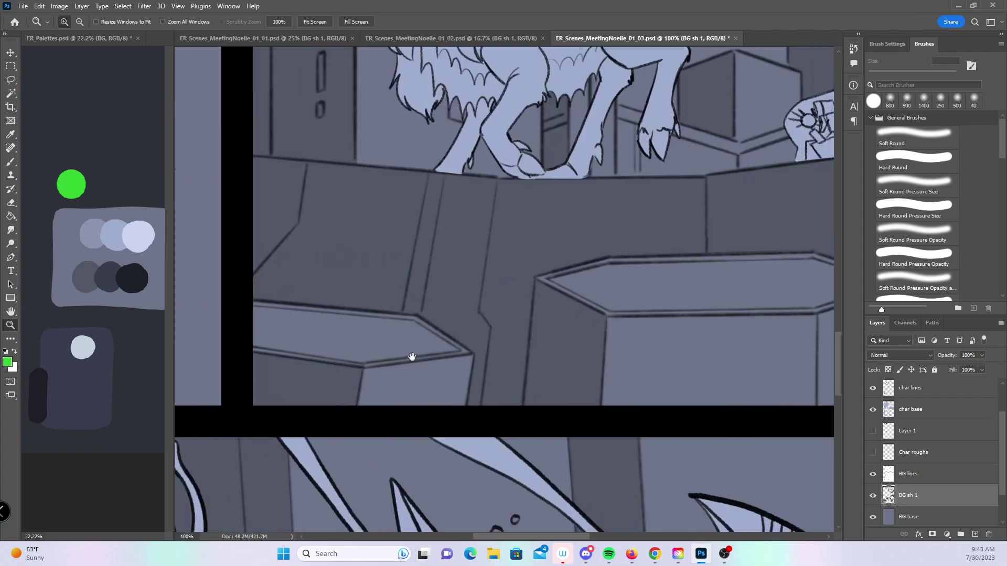
key("b")
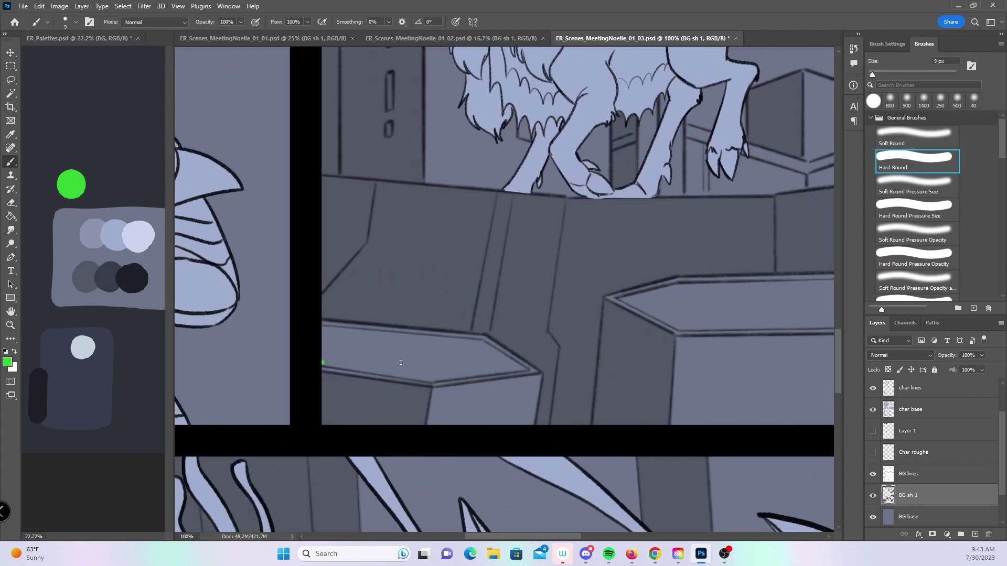
left_click(432, 380, "shift")
left_click(527, 369, "shift")
left_click(480, 342, "shift")
left_click(319, 329, "shift")
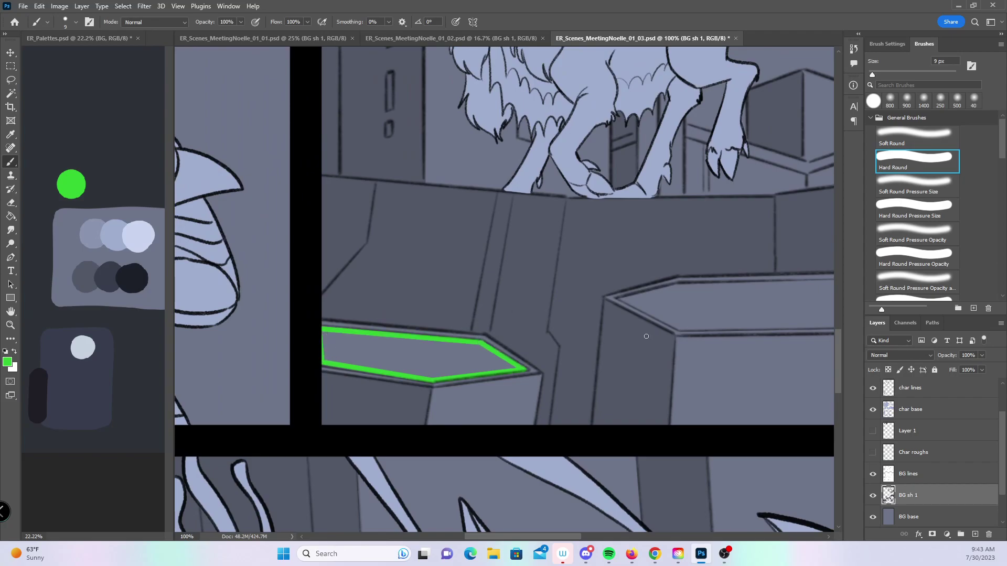
- Outline the opening of the larger central vat in the same deer panel in green
scroll(629, 332, "right", 5)
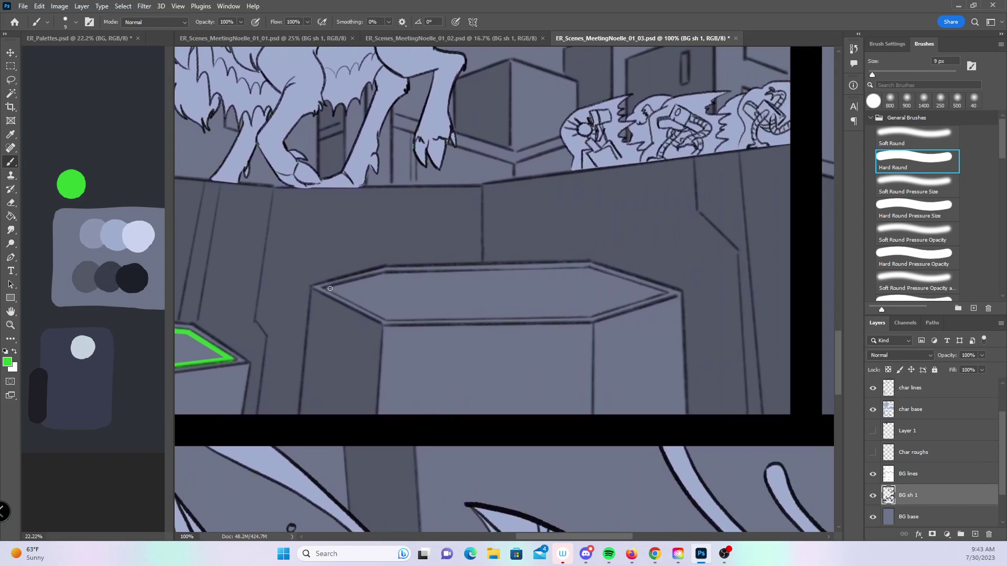
left_click(388, 316, "shift")
left_click(590, 311, "shift")
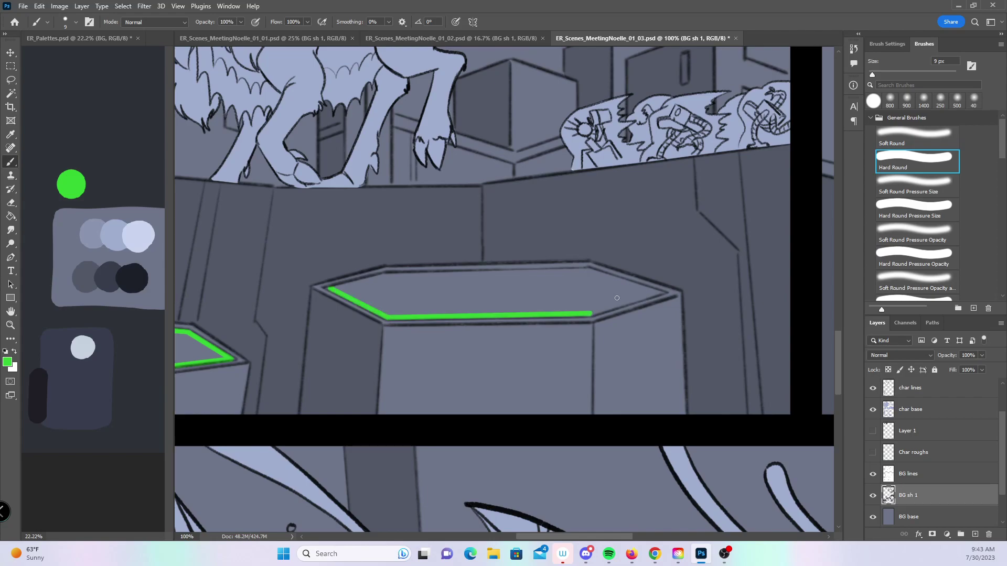
left_click(662, 293, "shift")
left_click(586, 268, "shift")
left_click(384, 275, "shift")
left_click(331, 287, "shift")
- Paint a wavy green liquid edge along the back of the large vat in the third row's right panel with a 25 px brush
left_click_drag(683, 429, 454, 375)
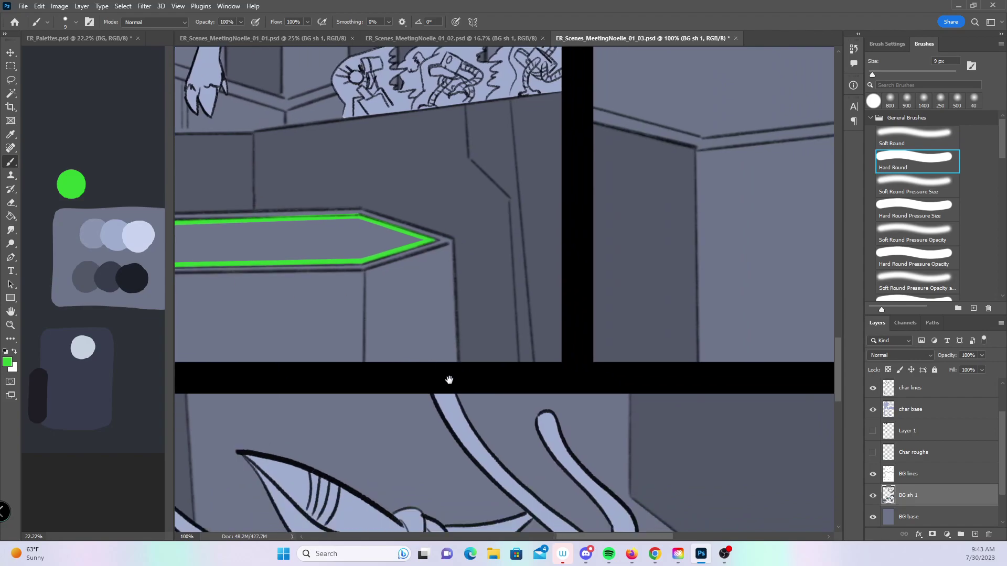
left_click_drag(396, 468, 461, 344)
left_click_drag(507, 266, 313, 462)
mouse_move(565, 203)
left_mouse_down()
mouse_move(380, 396)
mouse_move(372, 382)
left_mouse_up()
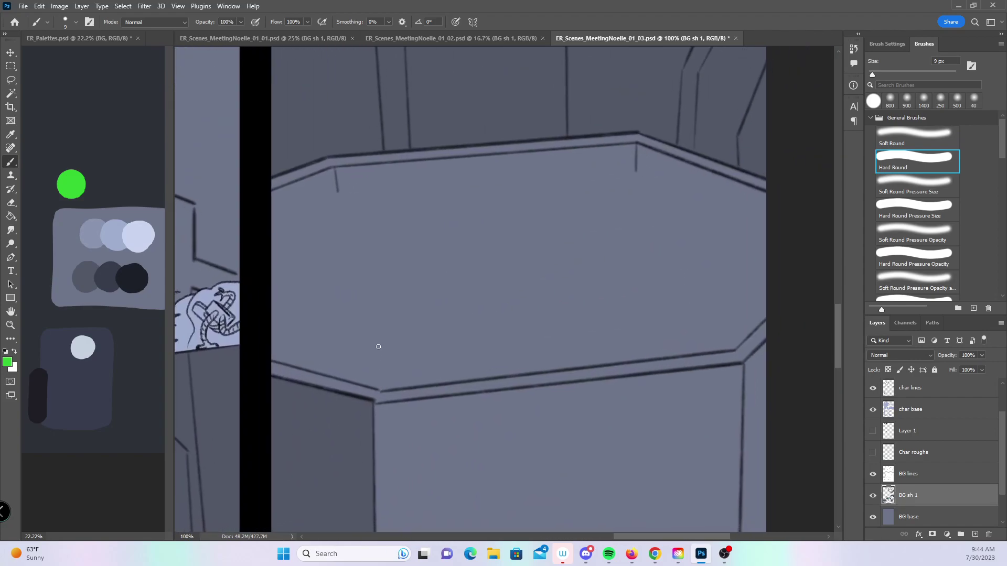
key("bracketright")
key("bracketright")
left_click_drag(274, 221, 375, 180)
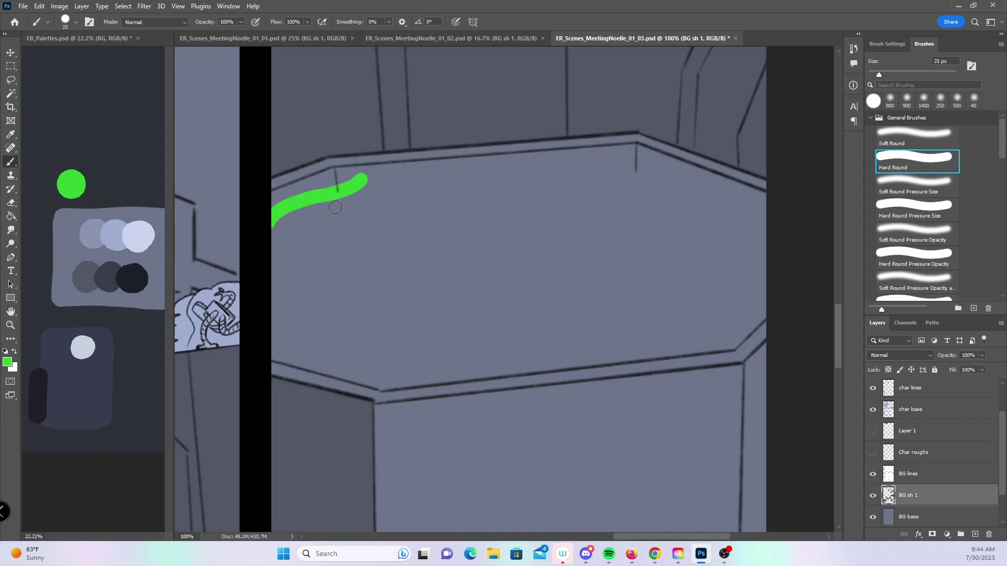
key("ctrl+z")
mouse_move(265, 238)
left_mouse_down()
mouse_move(359, 192)
mouse_move(594, 171)
mouse_move(562, 173)
mouse_move(585, 169)
mouse_move(648, 171)
mouse_move(631, 176)
mouse_move(735, 201)
mouse_move(768, 225)
left_mouse_up()
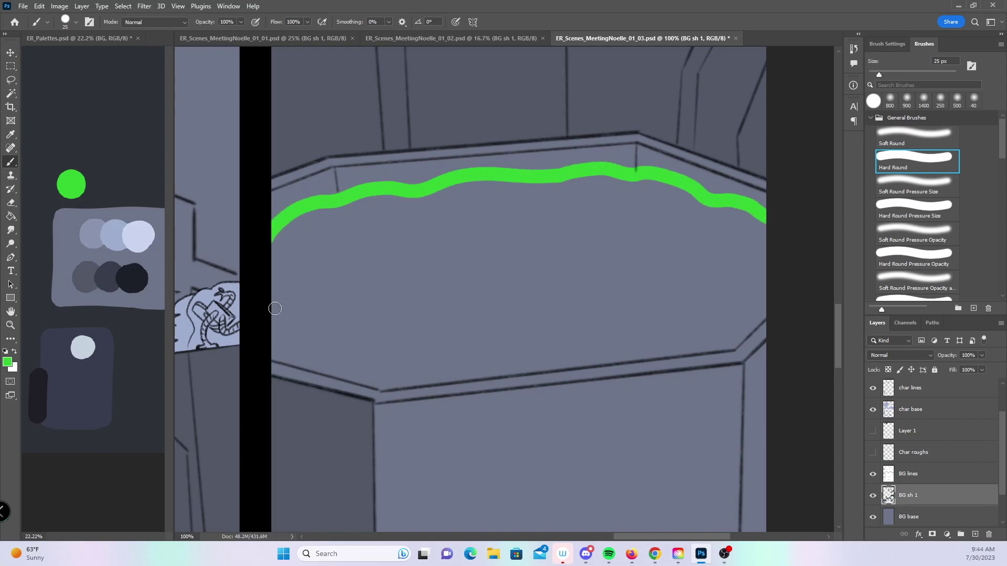
- Close the large vat's green outline along the panel border and the front rim
mouse_move(273, 356)
left_mouse_down()
mouse_move(351, 362)
mouse_move(384, 386)
left_mouse_up()
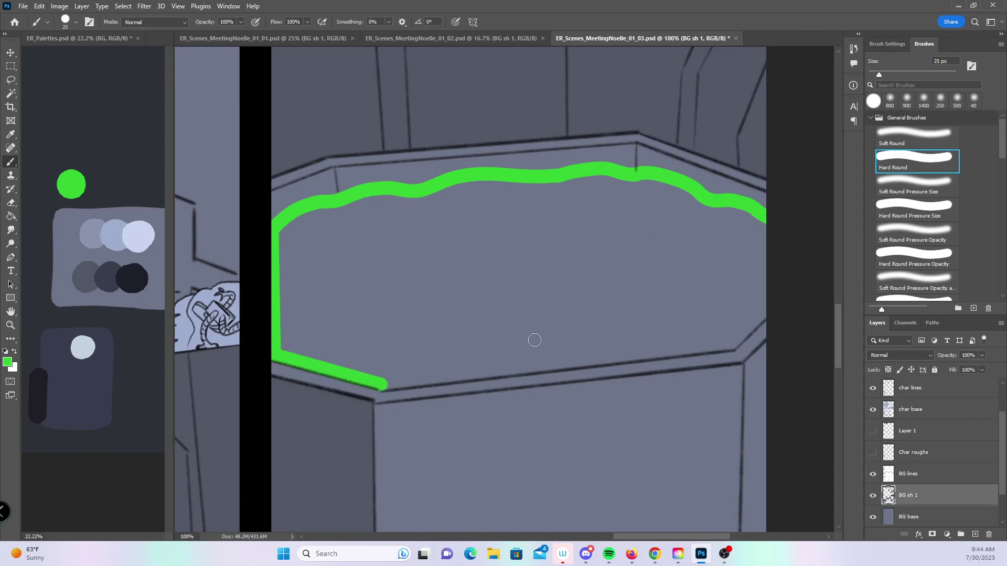
left_click(727, 340, "shift")
left_click(767, 306, "shift")
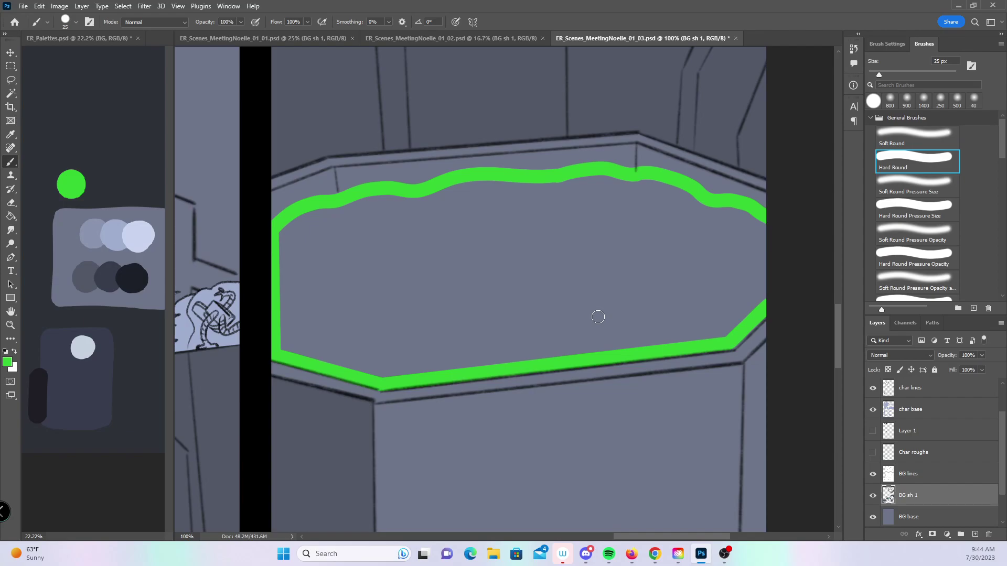
- Paint a straight 25 px green line along the inner front rim of the vat in the bottom panel, starting from its left edge
key("z")
left_click(627, 318, "alt")
left_click(626, 324, "alt")
left_click(625, 330, "alt")
left_click_drag(556, 417, 637, 330)
left_click(308, 366)
left_click(310, 362)
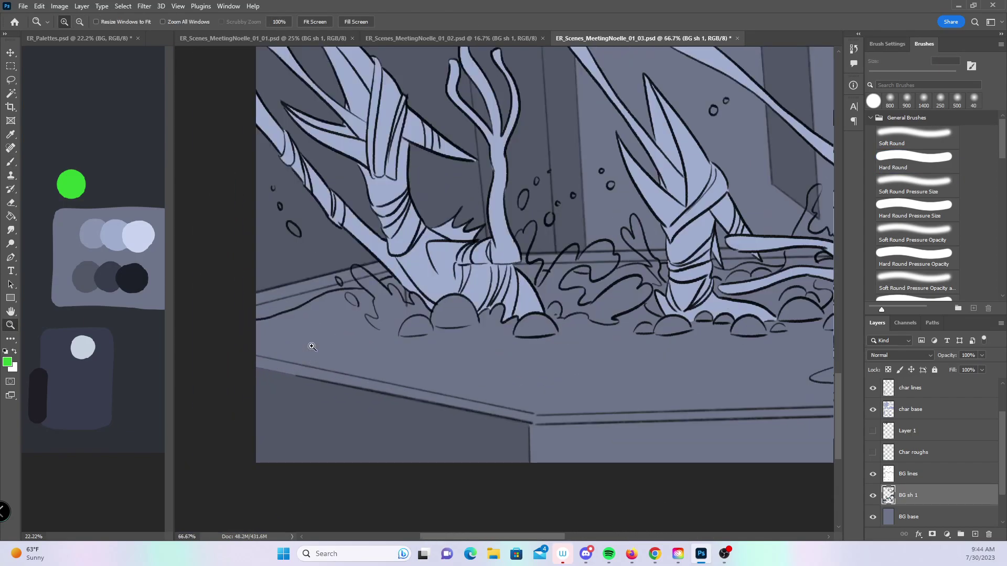
left_click(11, 162)
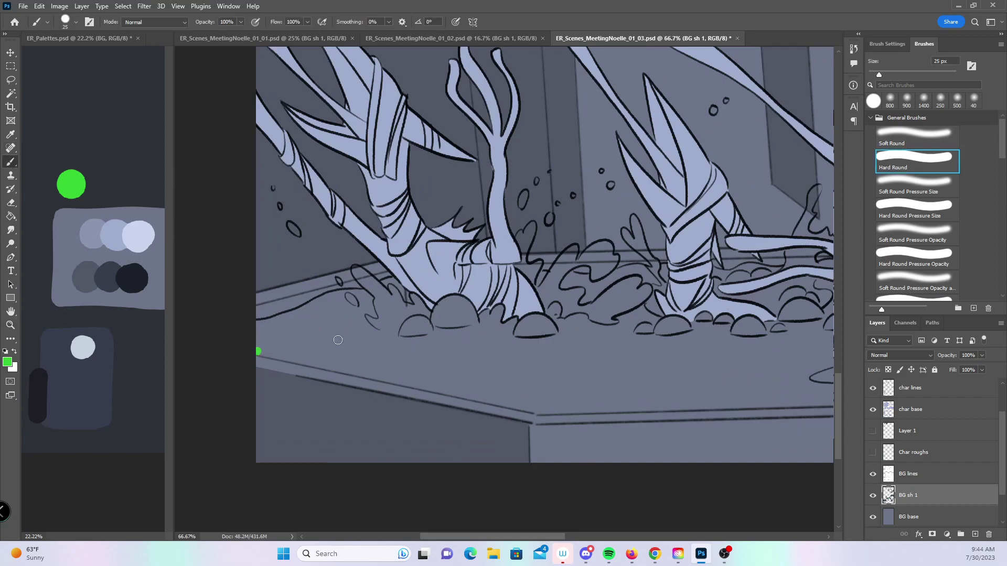
left_click(535, 408, "shift")
left_click_drag(714, 437, 419, 437)
left_click(812, 387, "shift")
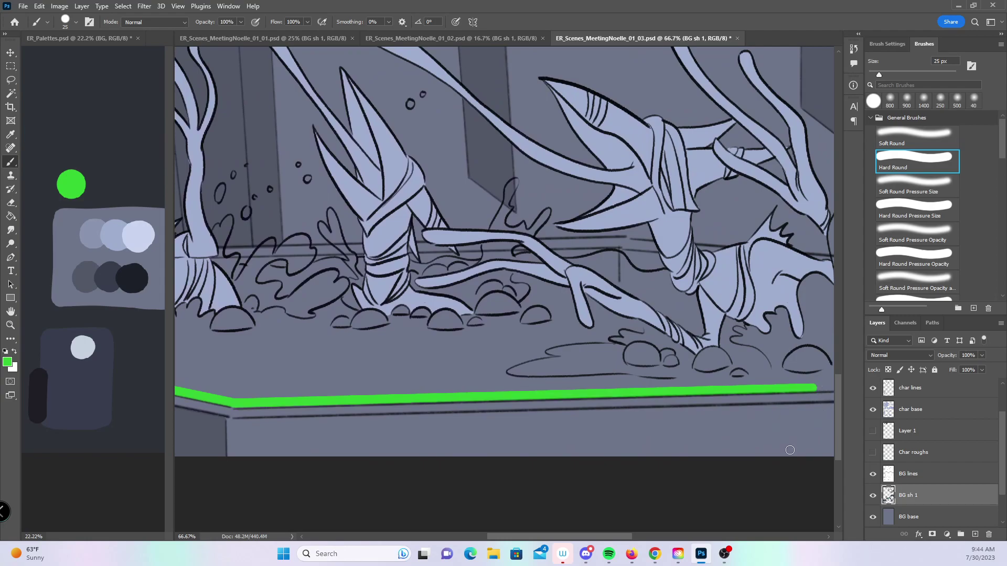
- Extend the green rim line to the bottom panel's right edge and paint green beneath the wavy liquid line behind it
left_click_drag(792, 447, 500, 454)
left_click(680, 410, "shift")
left_click_drag(792, 423, 635, 440)
left_click(681, 371, "shift")
mouse_move(472, 344)
left_mouse_down()
mouse_move(512, 338)
mouse_move(499, 335)
mouse_move(573, 368)
left_mouse_up()
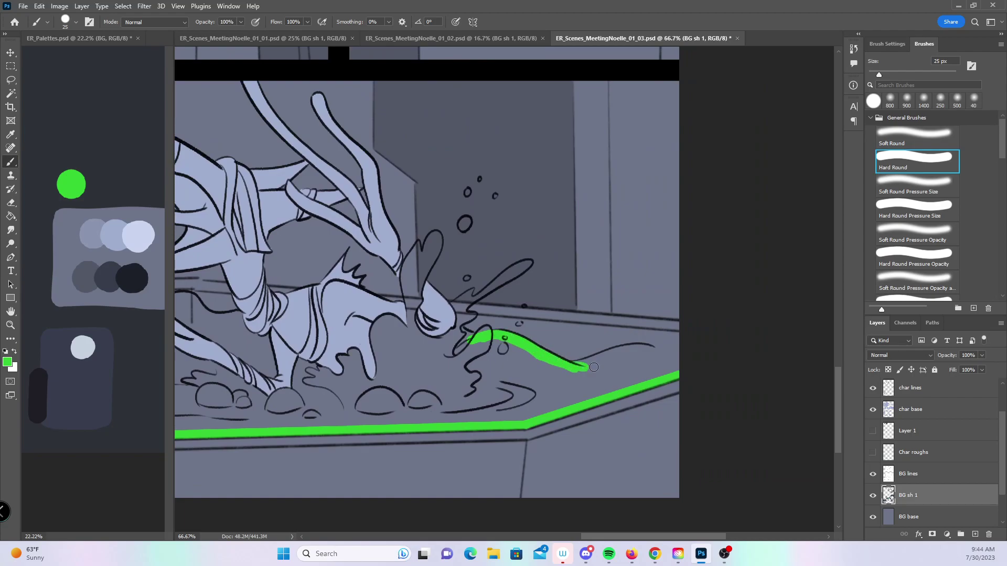
mouse_move(571, 369)
left_mouse_down()
mouse_move(633, 350)
mouse_move(680, 358)
left_mouse_up()
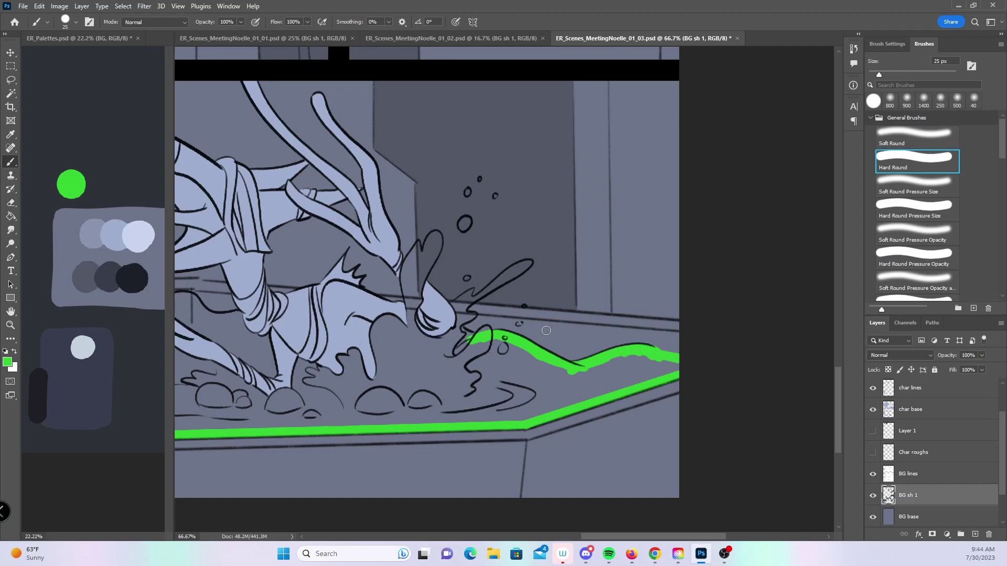
- Fill the tall liquid splash behind the creature's hand in the bottom panel with green
key("z")
left_click(488, 367)
left_click_drag(522, 365, 589, 384)
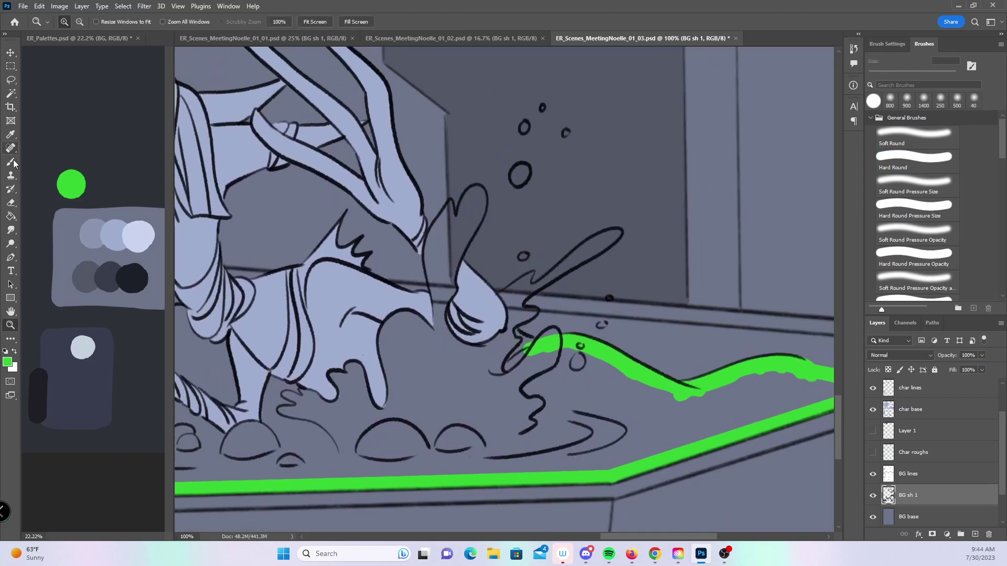
key("b")
mouse_move(456, 223)
left_mouse_down()
mouse_move(445, 242)
mouse_move(450, 201)
mouse_move(433, 244)
mouse_move(433, 288)
mouse_move(470, 196)
mouse_move(481, 194)
mouse_move(467, 233)
mouse_move(459, 347)
left_mouse_up()
- Fill the four droplets above the splash with green, adjusting the brush size to each droplet
key("bracketleft")
key("bracketright")
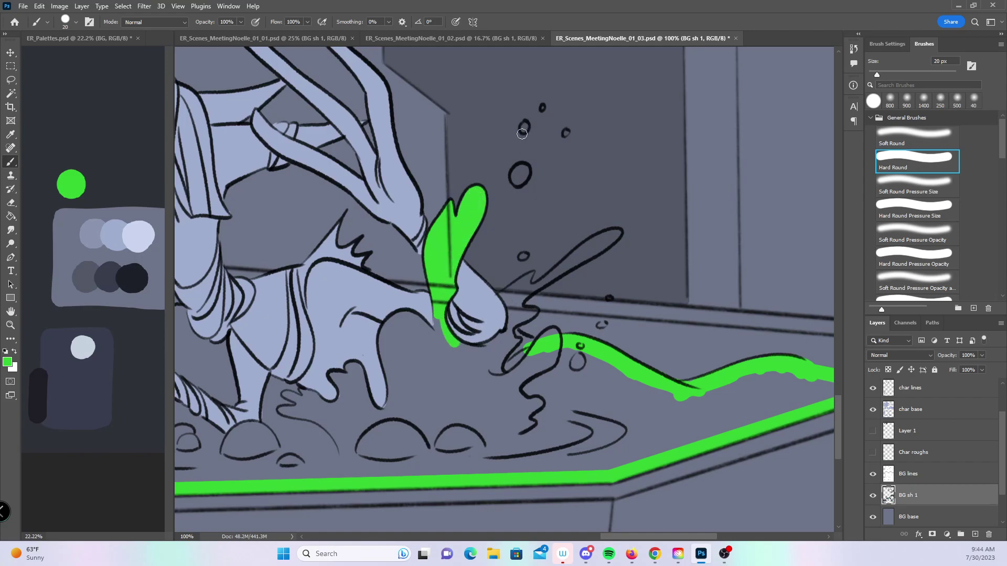
key("bracketleft")
key("bracketleft")
left_click(543, 107)
key("bracketright")
left_click_drag(517, 169, 524, 170)
key("bracketleft")
left_click(565, 132)
- Fill the long diagonal splash beside the creature's hand in the bottom panel with green, down to the wavy liquid line
key("bracketright")
mouse_move(502, 299)
left_mouse_down()
mouse_move(532, 274)
mouse_move(524, 296)
mouse_move(617, 233)
left_mouse_up()
key("bracketleft")
key("bracketright")
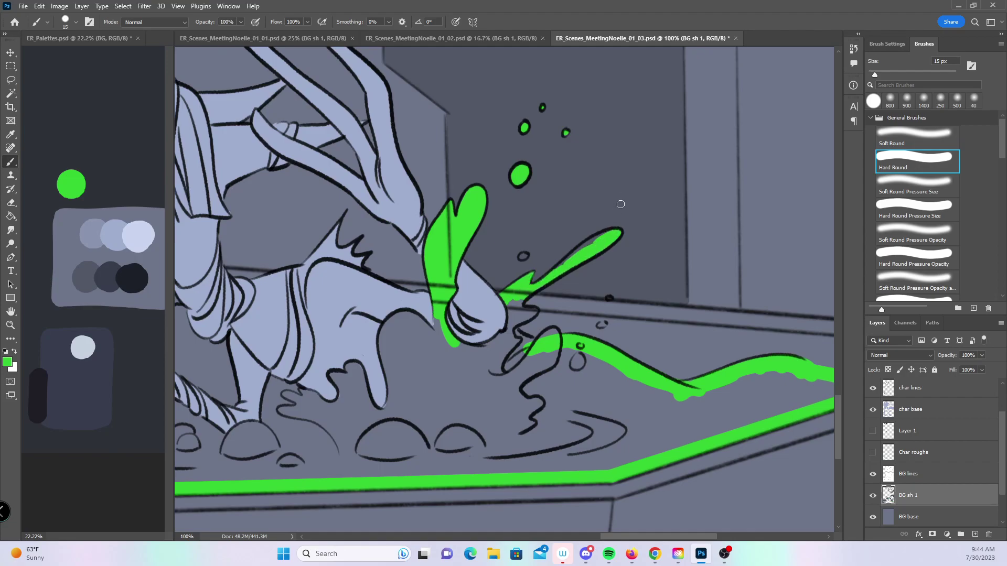
mouse_move(604, 236)
left_mouse_down()
mouse_move(515, 304)
mouse_move(531, 314)
mouse_move(512, 327)
mouse_move(525, 342)
mouse_move(550, 326)
left_mouse_up()
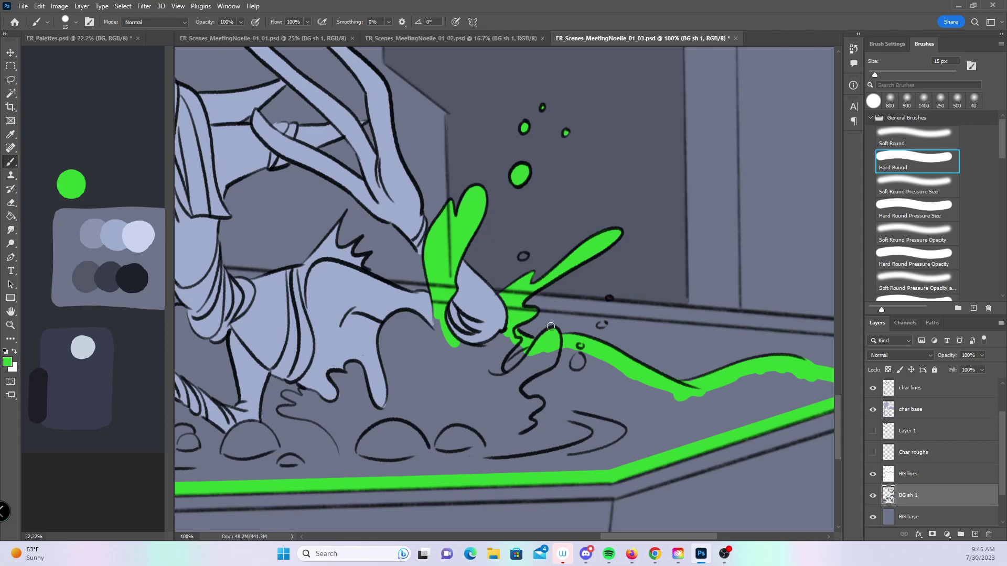
- Paint green beneath the wavy liquid line behind the creature's middle limbs and fill the forked splash rising there
left_click_drag(383, 383, 602, 355)
mouse_move(652, 281)
left_mouse_down()
mouse_move(651, 304)
mouse_move(629, 287)
left_mouse_up()
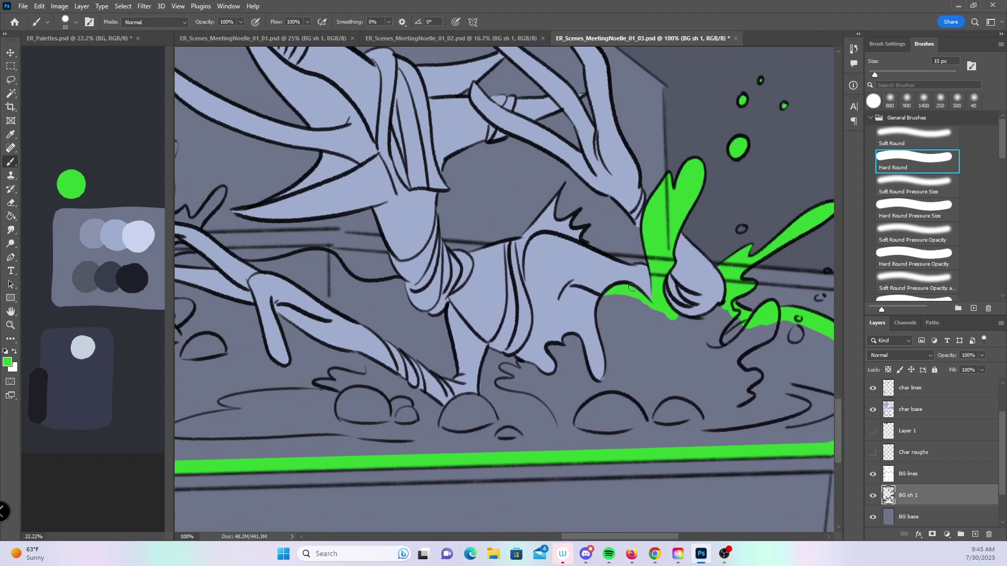
left_click_drag(400, 283, 385, 286)
left_click_drag(440, 265, 588, 275)
mouse_move(399, 277)
left_mouse_down()
mouse_move(480, 267)
mouse_move(521, 301)
mouse_move(538, 295)
mouse_move(474, 317)
left_mouse_up()
mouse_move(315, 295)
left_mouse_down()
mouse_move(399, 302)
mouse_move(546, 343)
left_mouse_up()
mouse_move(450, 254)
left_mouse_down()
mouse_move(461, 226)
mouse_move(441, 276)
mouse_move(464, 258)
mouse_move(439, 279)
mouse_move(442, 267)
mouse_move(416, 331)
mouse_move(441, 286)
mouse_move(449, 302)
mouse_move(441, 283)
mouse_move(441, 297)
mouse_move(486, 308)
mouse_move(500, 288)
left_mouse_up()
key("bracketleft")
key("bracketright")
key("bracketright")
mouse_move(461, 317)
left_mouse_down()
mouse_move(455, 340)
mouse_move(479, 331)
mouse_move(452, 337)
mouse_move(529, 336)
mouse_move(488, 340)
mouse_move(538, 348)
mouse_move(497, 343)
left_mouse_up()
left_click_drag(453, 368, 588, 345)
mouse_move(434, 327)
left_mouse_down()
mouse_move(493, 322)
mouse_move(524, 331)
mouse_move(501, 323)
mouse_move(545, 324)
mouse_move(553, 308)
mouse_move(487, 363)
mouse_move(463, 437)
left_mouse_up()
- Fill the small droplets above and beside the spiky wrapped limb with green, using a small brush of about 8 px
key("bracketleft")
key("bracketleft")
key("bracketleft")
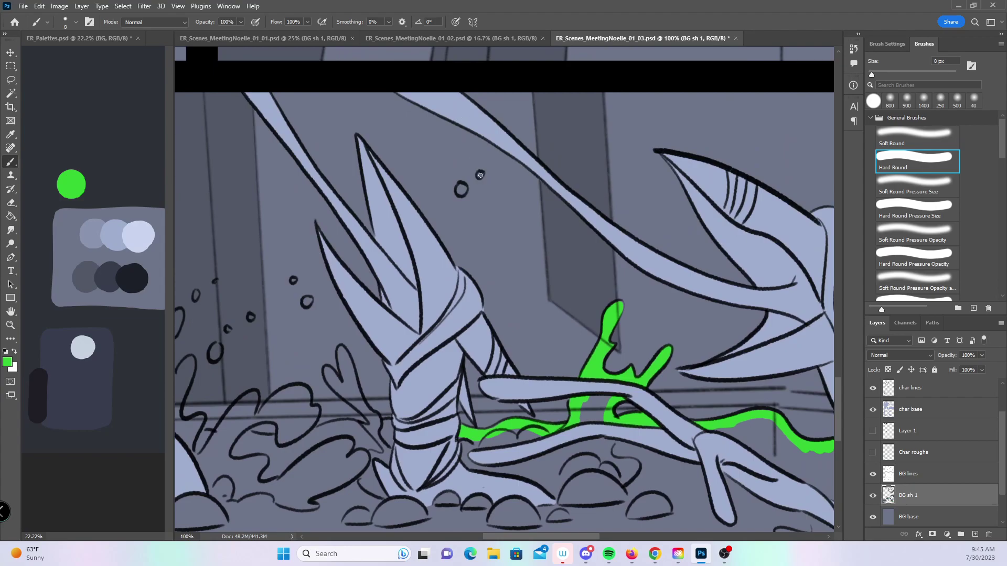
left_click_drag(459, 188, 464, 190)
left_click_drag(464, 308, 605, 270)
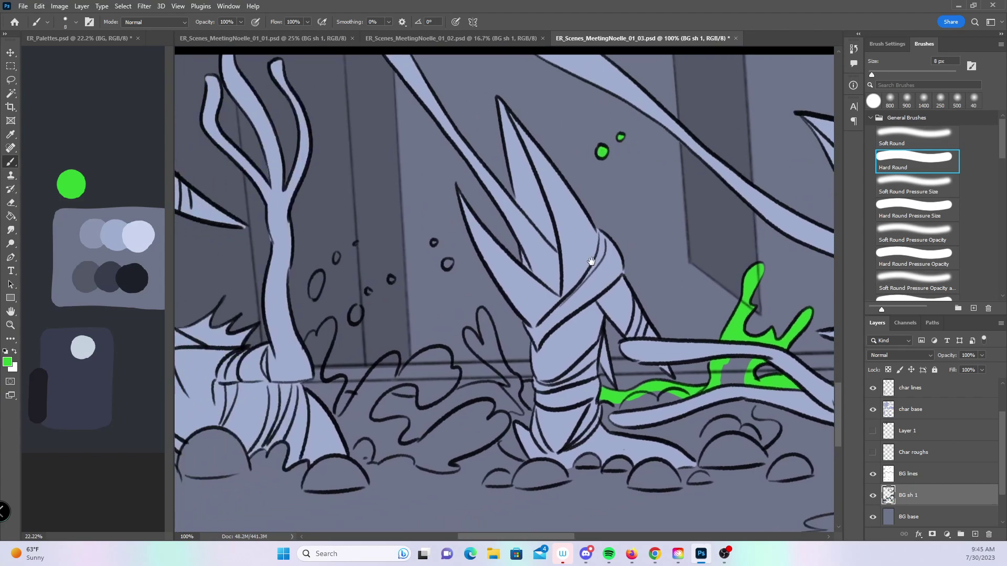
mouse_move(322, 291)
left_mouse_down()
mouse_move(314, 281)
mouse_move(317, 290)
left_mouse_up()
left_click_drag(335, 256, 337, 260)
left_click_drag(355, 311, 355, 313)
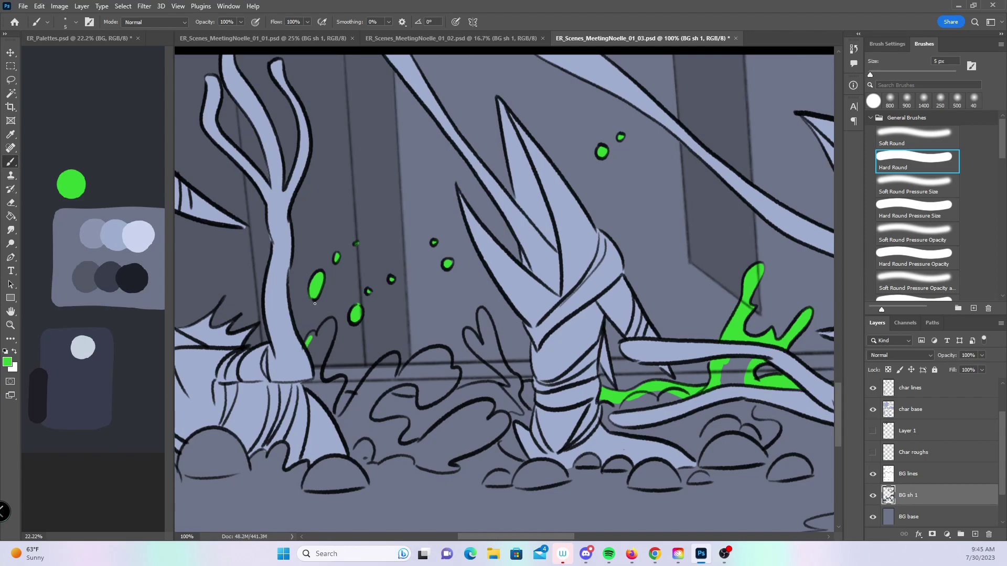
- Fill the splashes and liquid edge between the thin branching limb and the spiky wrapped limb with green, using a 15 px brush
mouse_move(309, 348)
left_mouse_down()
mouse_move(328, 324)
mouse_move(315, 384)
mouse_move(335, 389)
mouse_move(335, 404)
mouse_move(380, 366)
mouse_move(394, 359)
mouse_move(386, 387)
mouse_move(435, 354)
mouse_move(446, 375)
mouse_move(392, 401)
mouse_move(424, 395)
mouse_move(435, 363)
mouse_move(422, 399)
mouse_move(454, 375)
mouse_move(475, 375)
mouse_move(457, 396)
mouse_move(511, 394)
left_mouse_up()
key("bracketright")
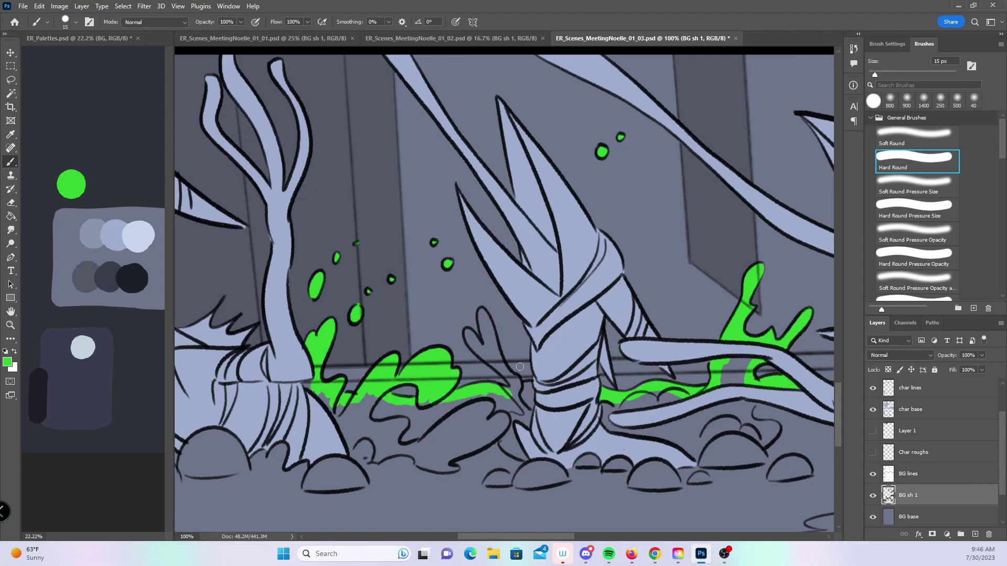
left_click_drag(472, 335, 501, 387)
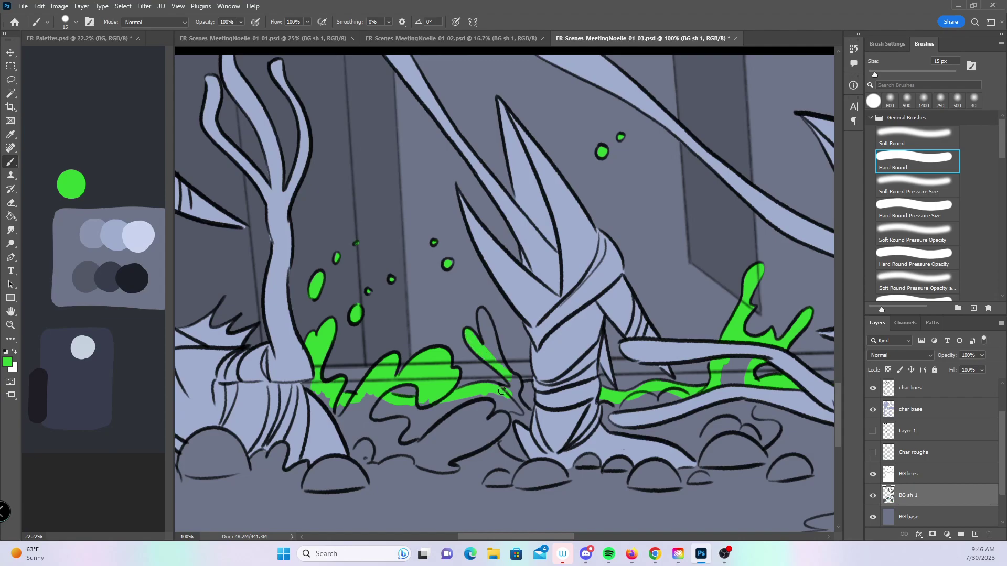
mouse_move(484, 320)
left_mouse_down()
mouse_move(498, 366)
mouse_move(527, 390)
left_mouse_up()
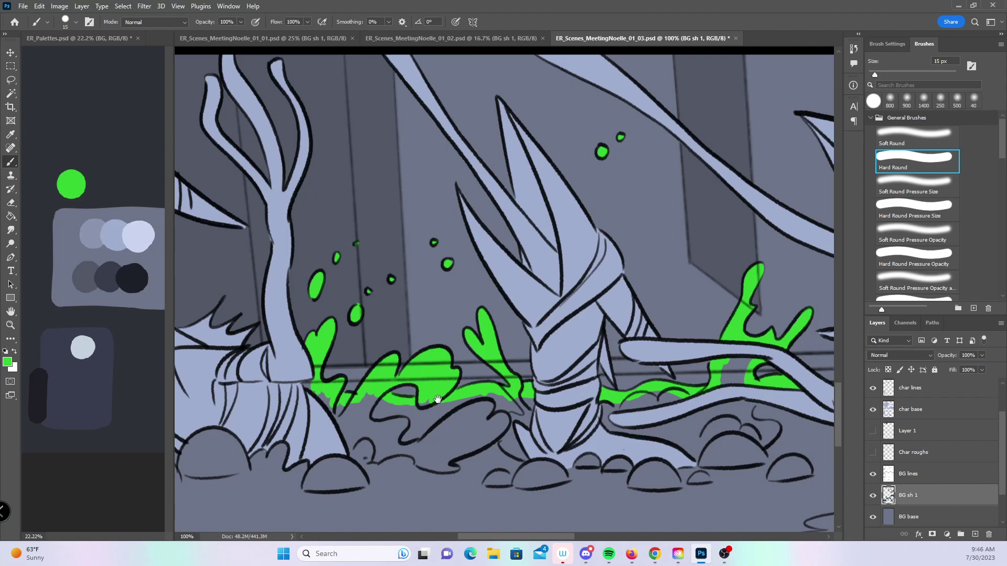
- Paint the liquid edge and splash at the bottom panel's left end green, and fill the nearby droplets with an 8 px brush
left_click_drag(428, 403, 723, 346)
mouse_move(445, 347)
left_mouse_down()
mouse_move(390, 357)
mouse_move(409, 364)
mouse_move(396, 344)
left_mouse_up()
mouse_move(232, 411)
left_mouse_down()
mouse_move(331, 376)
mouse_move(318, 380)
mouse_move(406, 356)
left_mouse_up()
key("[")
key("[")
key("[")
left_click(255, 210)
left_click_drag(291, 278, 282, 268)
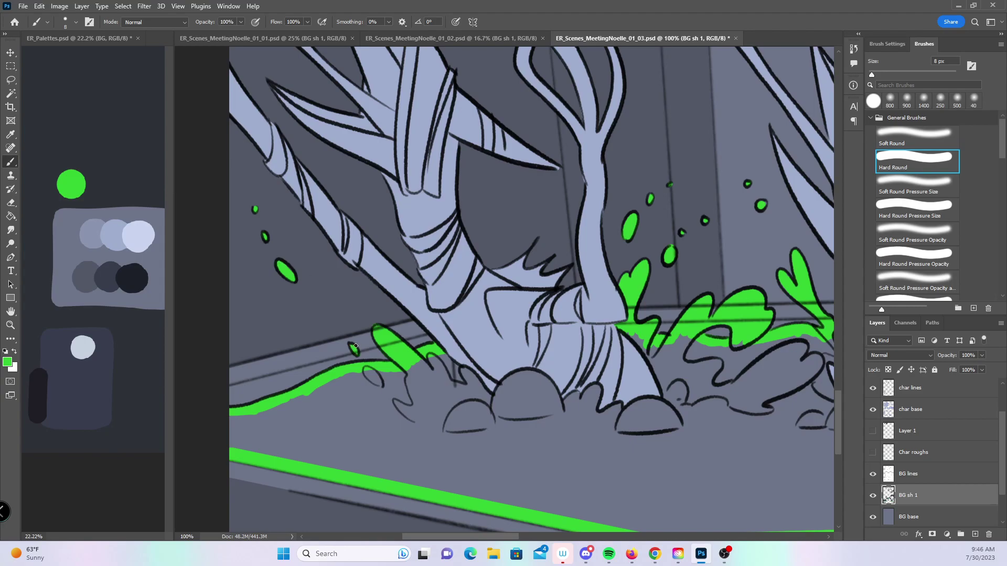
- Select the unfilled interiors of all green-outlined vats in the bottom, middle and upper panels with the Magic Wand
key("z")
left_click(667, 390, "alt")
left_click(666, 390, "alt")
left_click(666, 390, "alt")
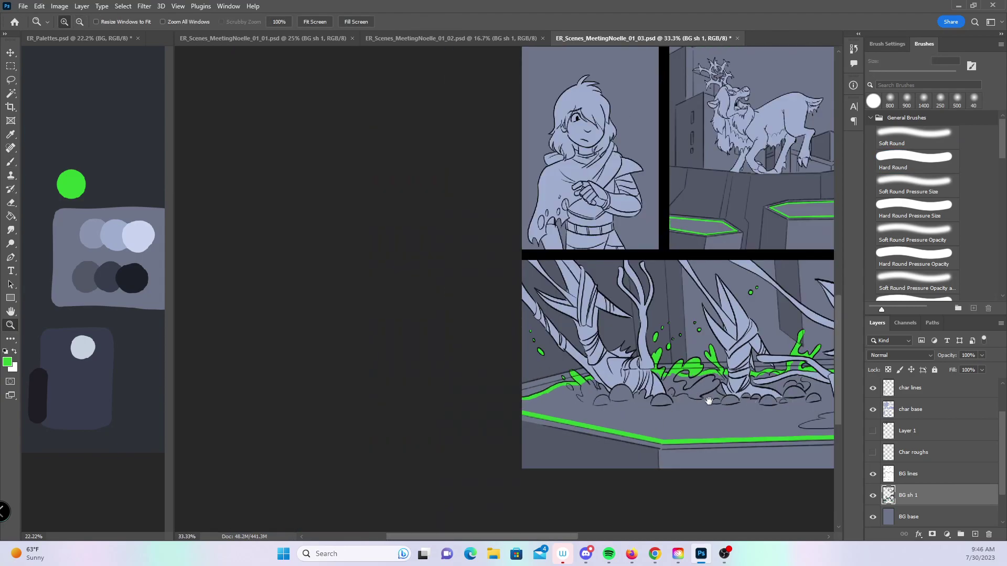
left_click_drag(766, 364, 463, 368)
key("w")
left_click(417, 408)
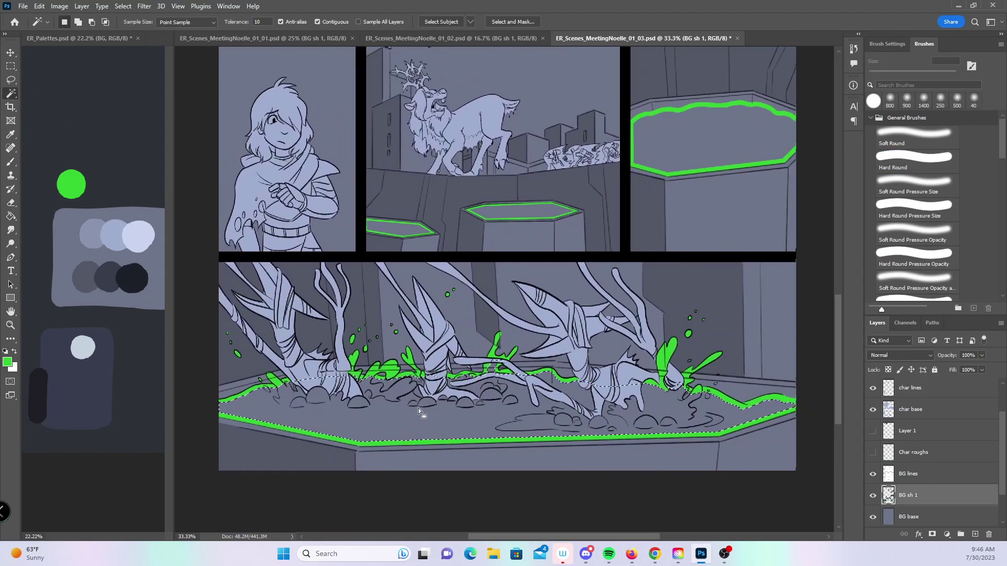
left_click(385, 230, "shift")
left_click(522, 212, "shift")
scroll(829, 230, "up", 10)
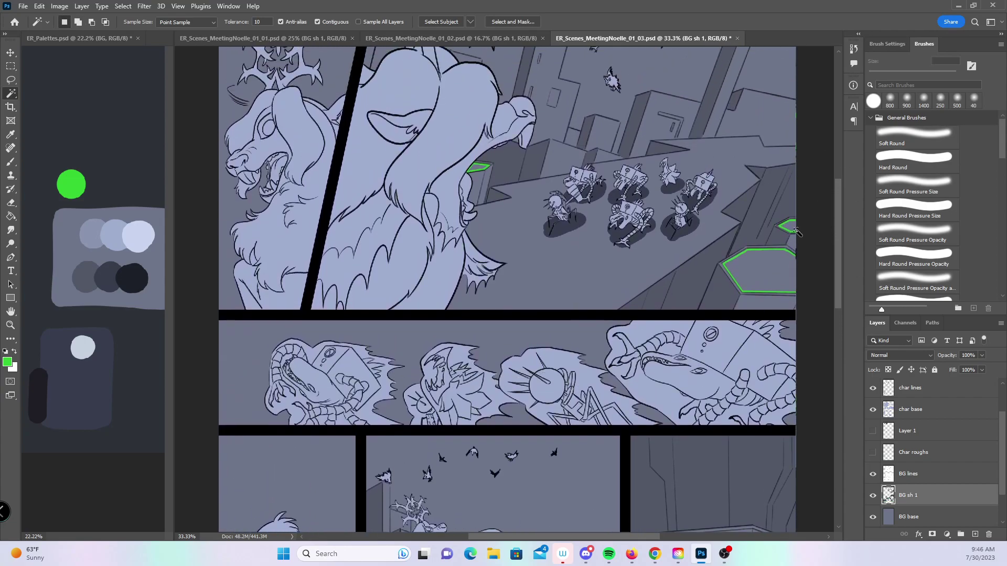
left_click(481, 166, "shift")
- Expand the selection of the vat interiors so it overlaps the green outlines
left_click(123, 6)
mouse_move(192, 167)
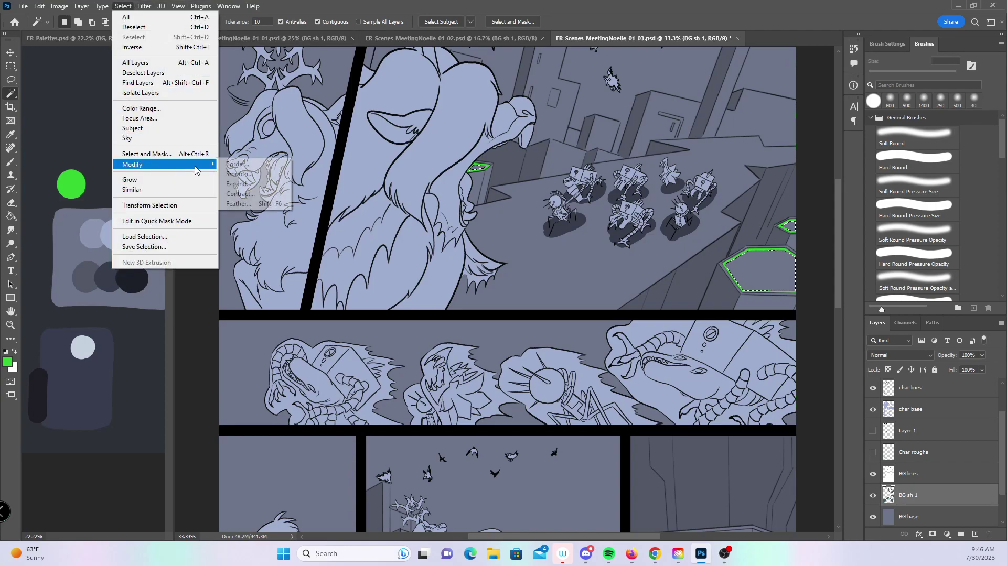
left_click(269, 186)
left_click(557, 187)
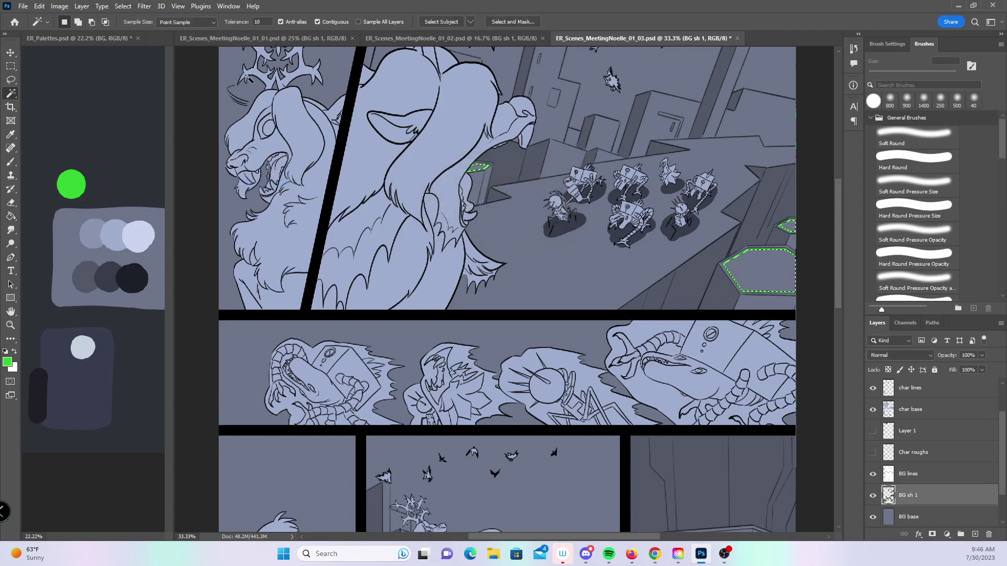
- Paint all the selected vat interiors solid green with a large hard round brush of up to 200 px, and clear the selection
key("b")
key("]")
key("]")
key("]")
key("]")
key("]")
key("]")
key("]")
key("]")
key("]")
key("]")
key("]")
key("]")
key("]")
key("]")
key("]")
key("]")
key("]")
key("]")
key("]")
left_click(479, 167)
mouse_move(744, 255)
left_mouse_down()
mouse_move(744, 318)
mouse_move(784, 314)
left_mouse_up()
mouse_move(841, 240)
left_mouse_down()
mouse_move(841, 210)
mouse_move(838, 326)
left_mouse_up()
mouse_move(388, 357)
left_mouse_down()
mouse_move(541, 341)
mouse_move(578, 357)
left_mouse_up()
mouse_move(676, 231)
left_mouse_down()
mouse_move(733, 223)
mouse_move(788, 233)
mouse_move(813, 252)
left_mouse_up()
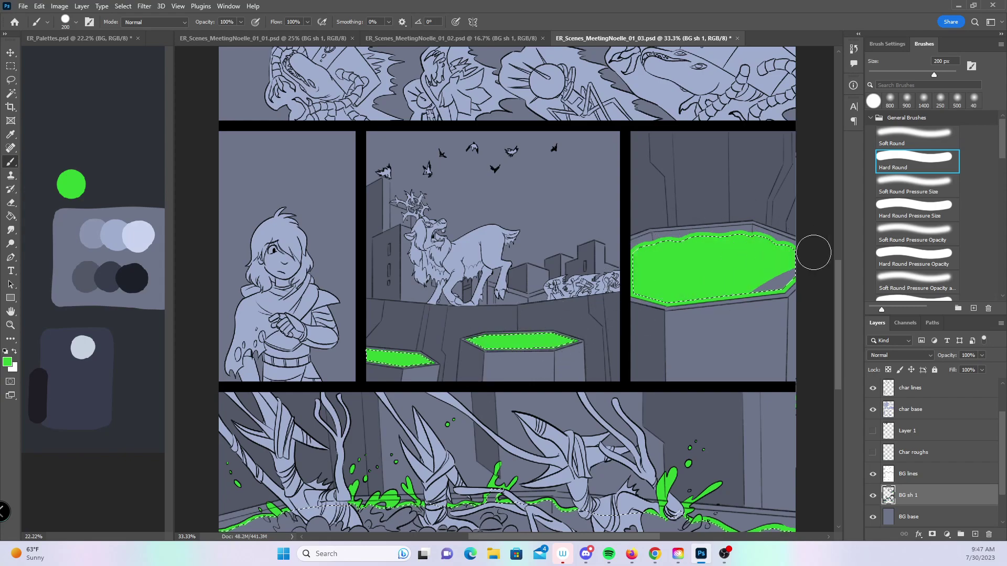
left_click_drag(841, 284, 829, 348)
mouse_move(236, 283)
left_mouse_down()
mouse_move(314, 309)
mouse_move(399, 310)
mouse_move(493, 248)
mouse_move(661, 294)
mouse_move(784, 267)
mouse_move(805, 324)
left_mouse_up()
key("ctrl+d")
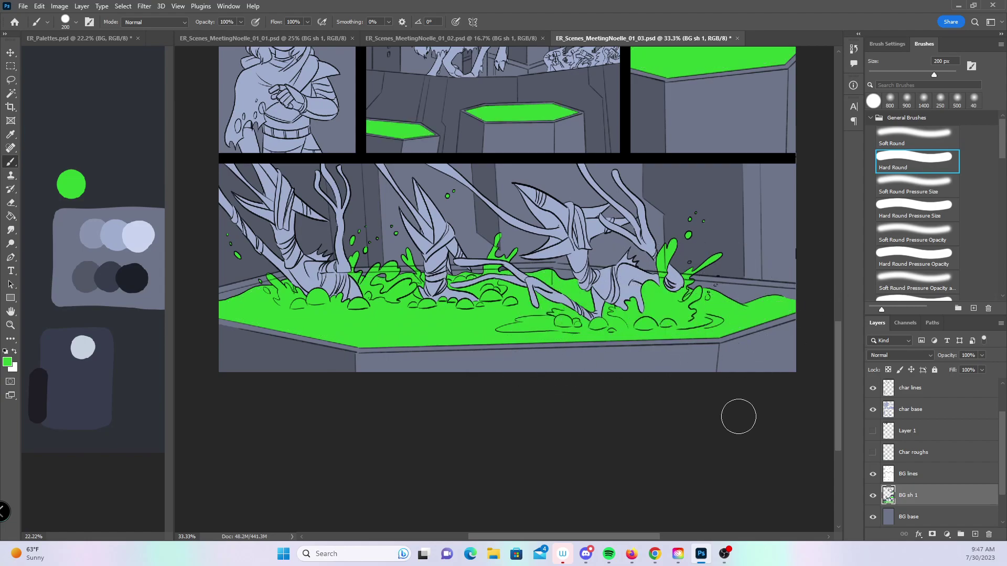
- Erase the background lines crossing the green splashes on the BG lines layer with an 8 px eraser, starting with the leftmost splash
key("z")
left_click(446, 306)
left_click_drag(270, 282, 553, 310)
left_click(412, 309)
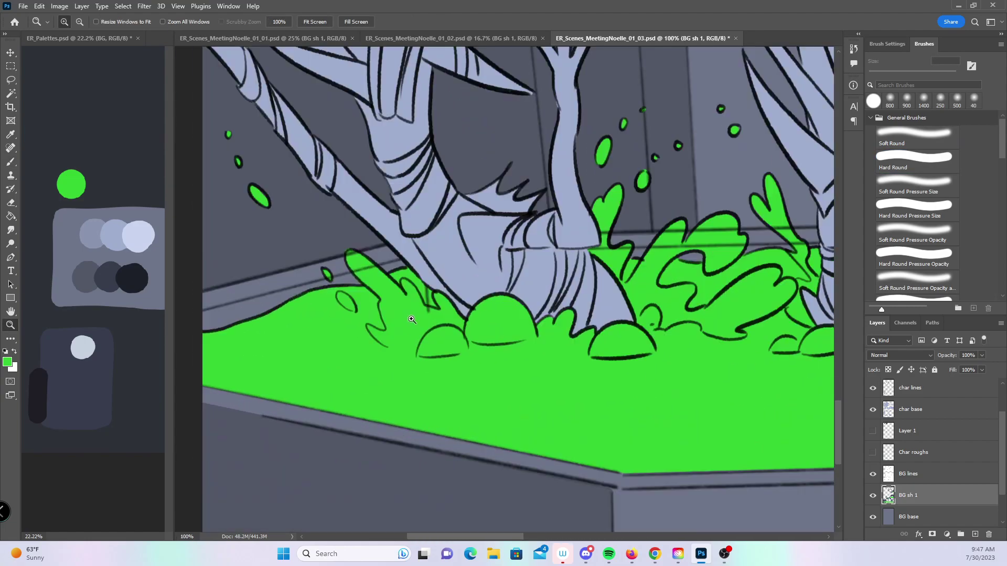
key("e")
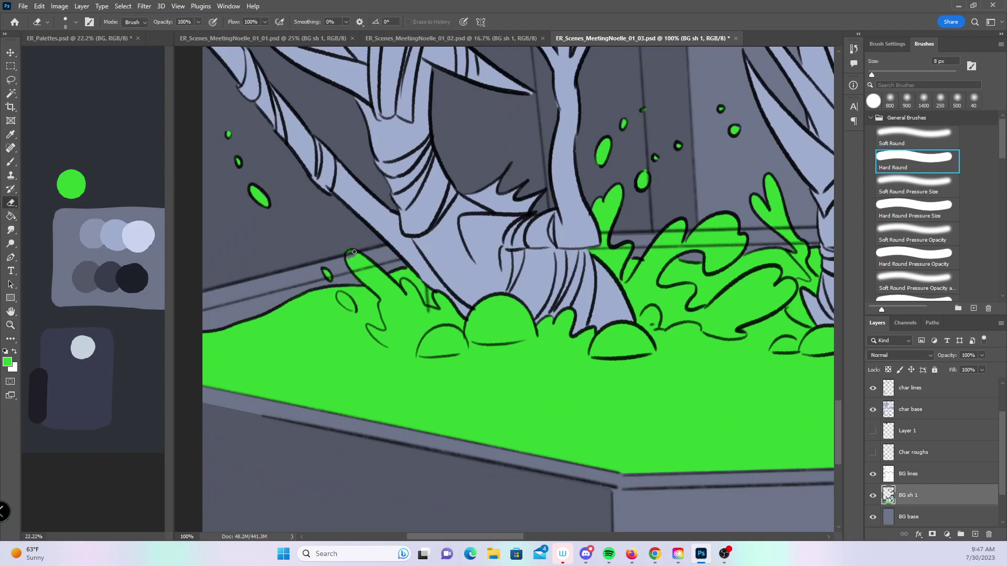
left_click(931, 474)
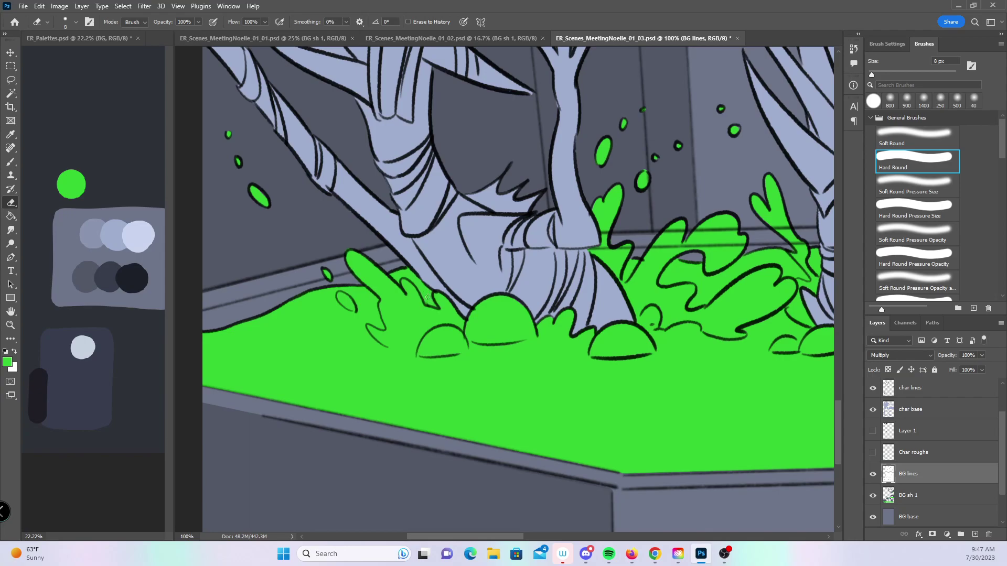
scroll(551, 397, "right", 5)
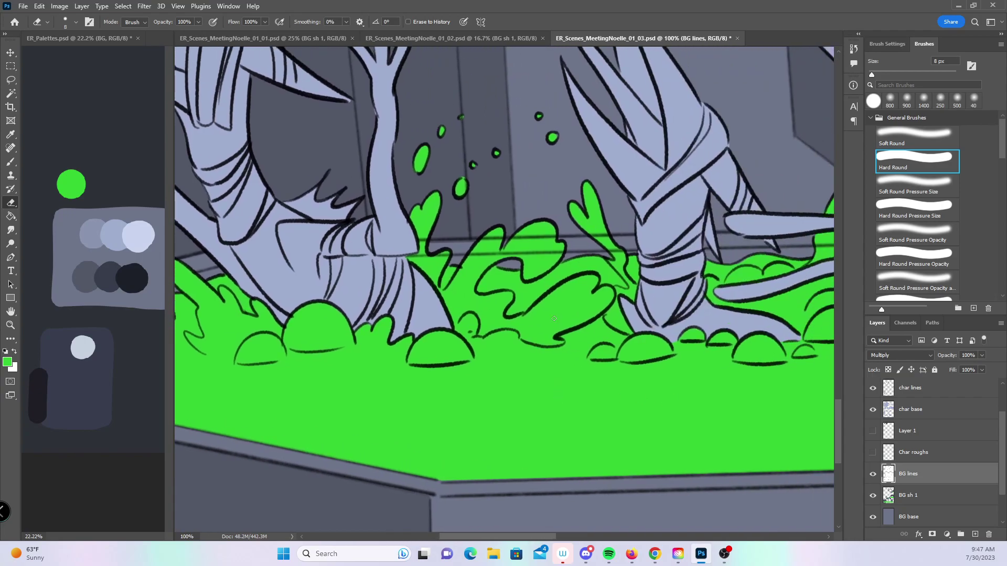
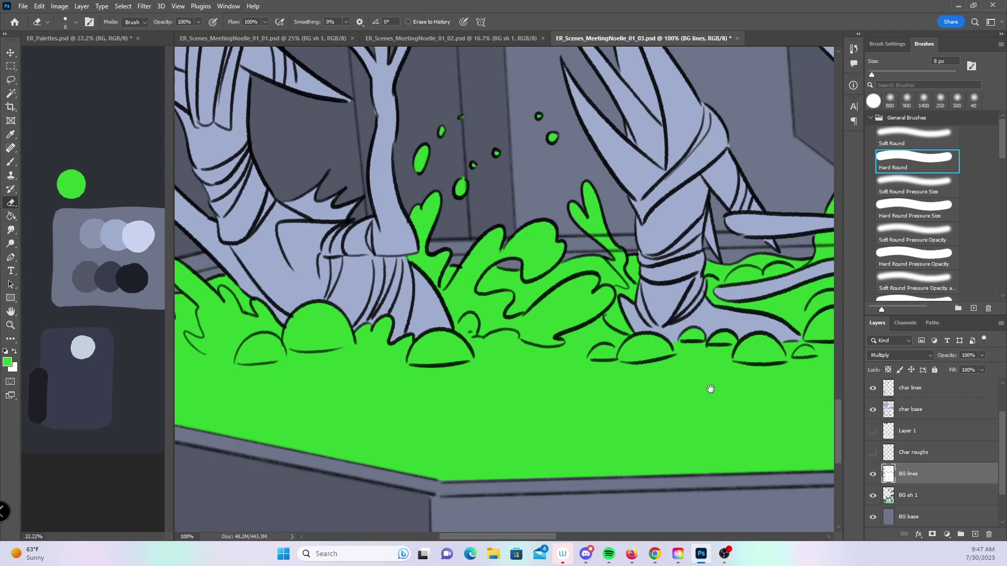
- Erase the background lines crossing the remaining green splashes in the bottom panel with the 8 px eraser, and save the page
left_click_drag(715, 387, 466, 416)
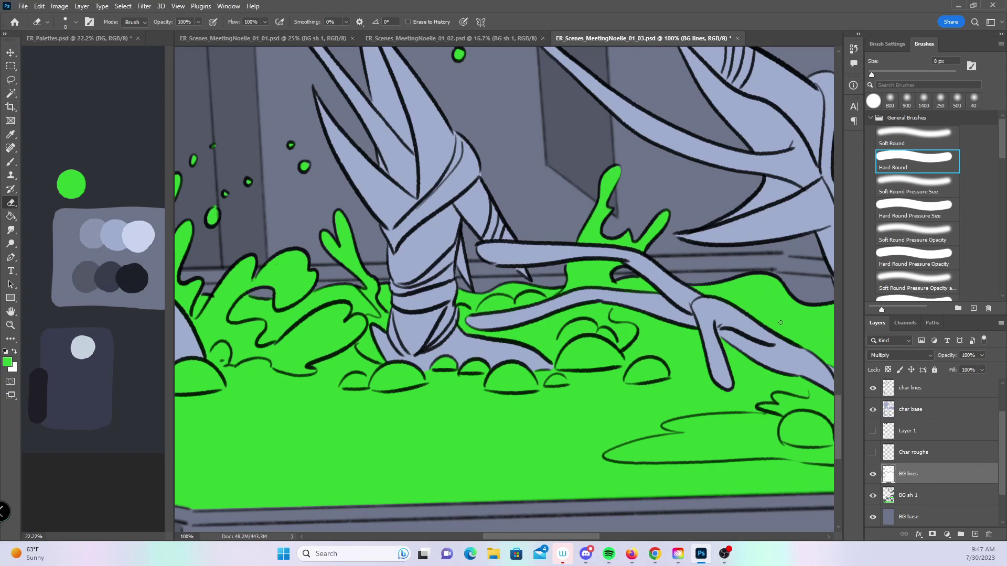
key("z")
left_click(712, 412, "alt")
left_click(714, 415, "alt")
left_click_drag(715, 416, 407, 373)
left_click(659, 341)
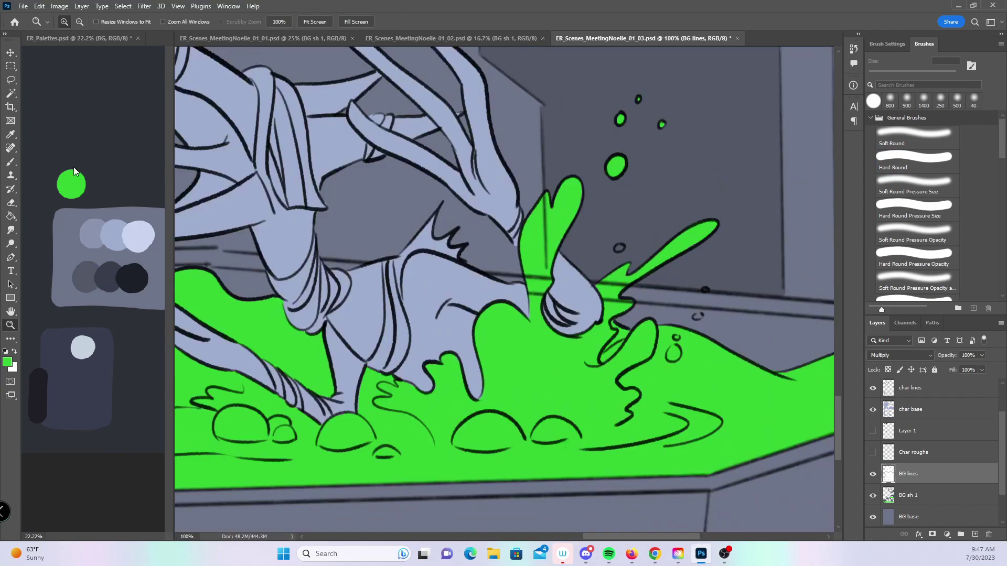
left_click(11, 202)
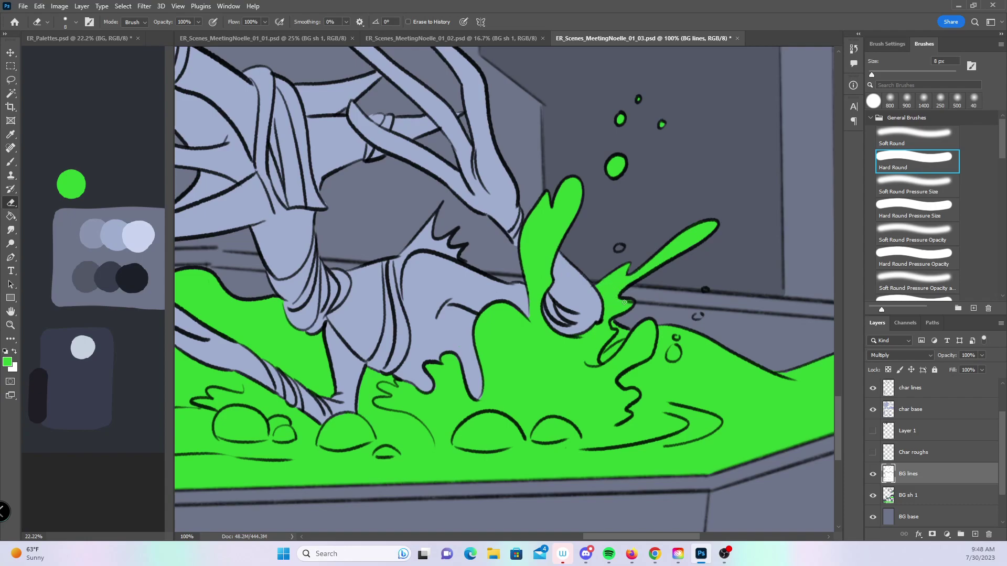
left_click_drag(758, 424, 484, 349)
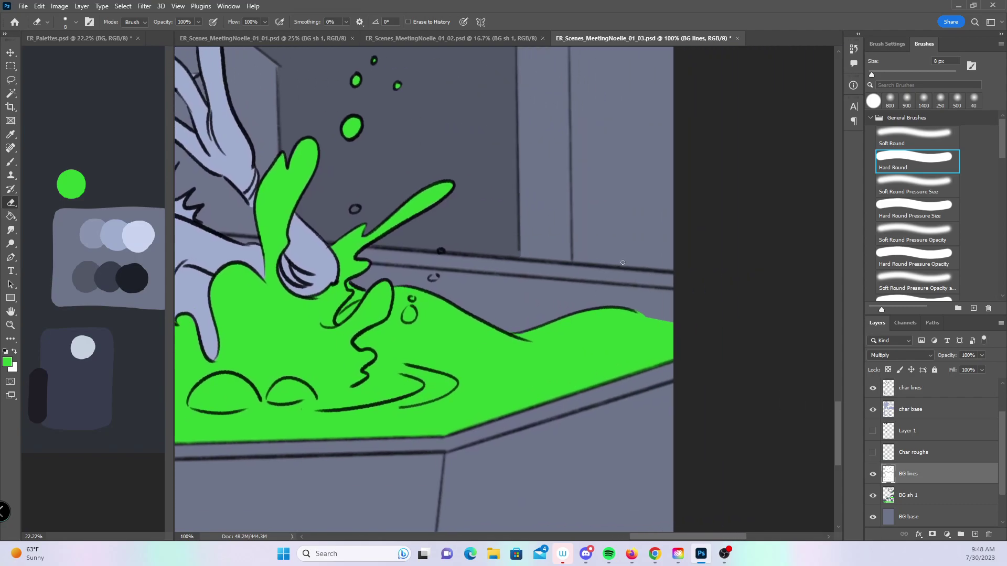
key("z")
left_click(511, 318, "alt")
left_click(512, 316, "alt")
left_click(512, 312, "alt")
left_click(508, 296, "alt")
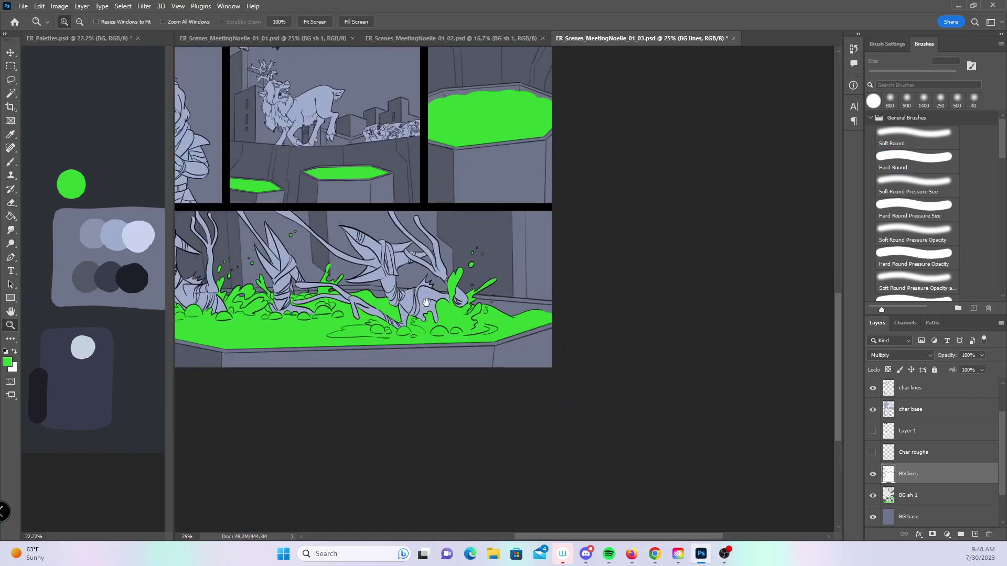
left_click_drag(425, 303, 604, 390)
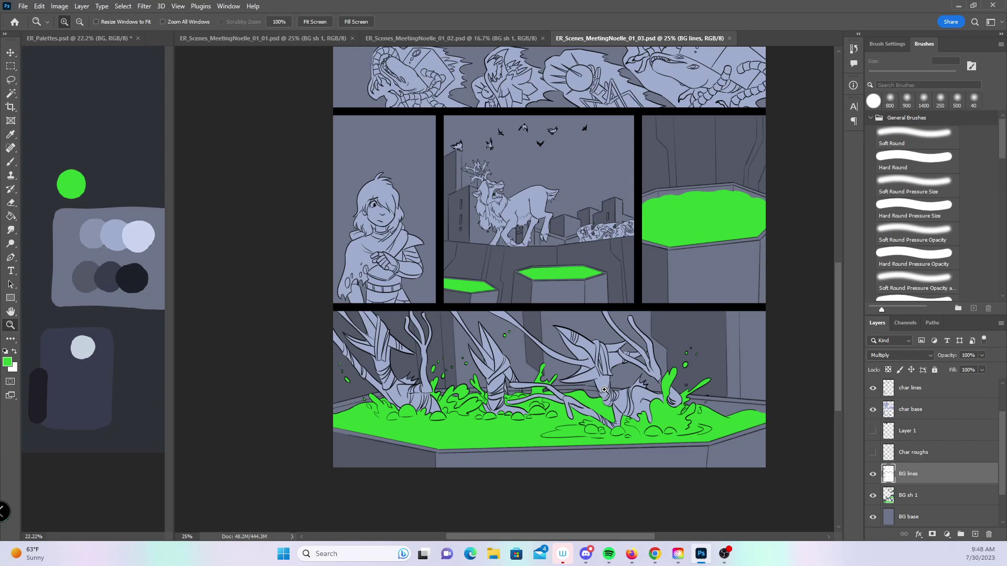
- Add a new layer named BG sh 2 between BG base and BG sh 1
left_click(932, 499)
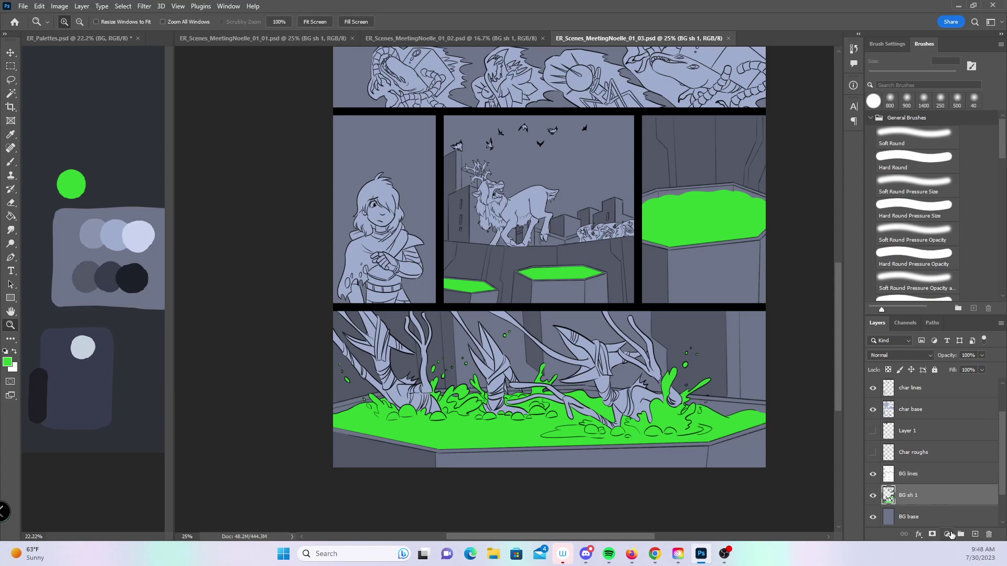
left_click(944, 518)
left_click(974, 534)
double_click(908, 518)
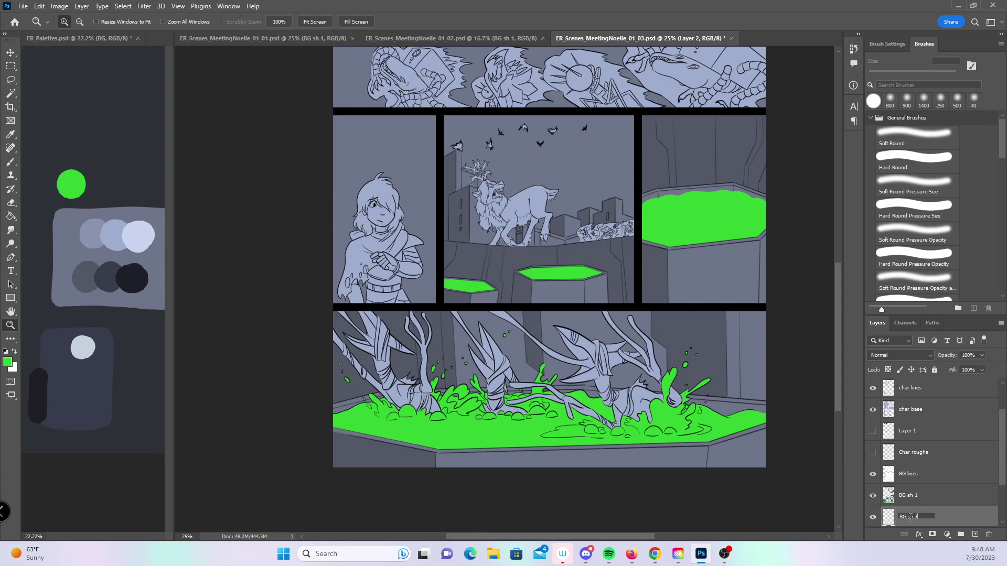
key("Return")
- Lasso most of the large top panel and paint a soft lighter grey-blue haze over its background with the CarlsonSoft brush at 600 px
scroll(780, 250, "up", 10)
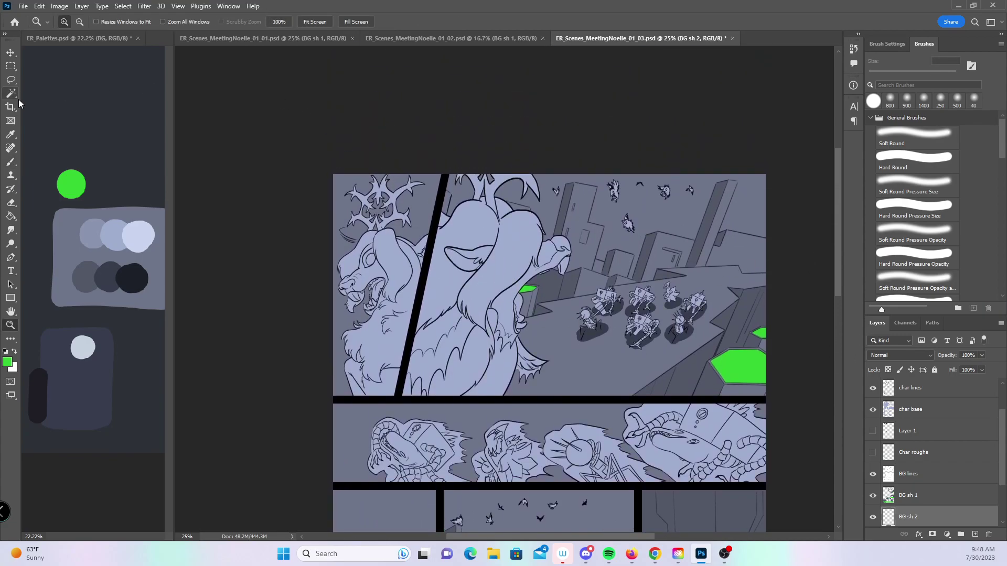
left_click(19, 82)
mouse_move(415, 347)
left_mouse_down()
mouse_move(435, 265)
mouse_move(610, 135)
mouse_move(789, 355)
mouse_move(502, 373)
left_mouse_up()
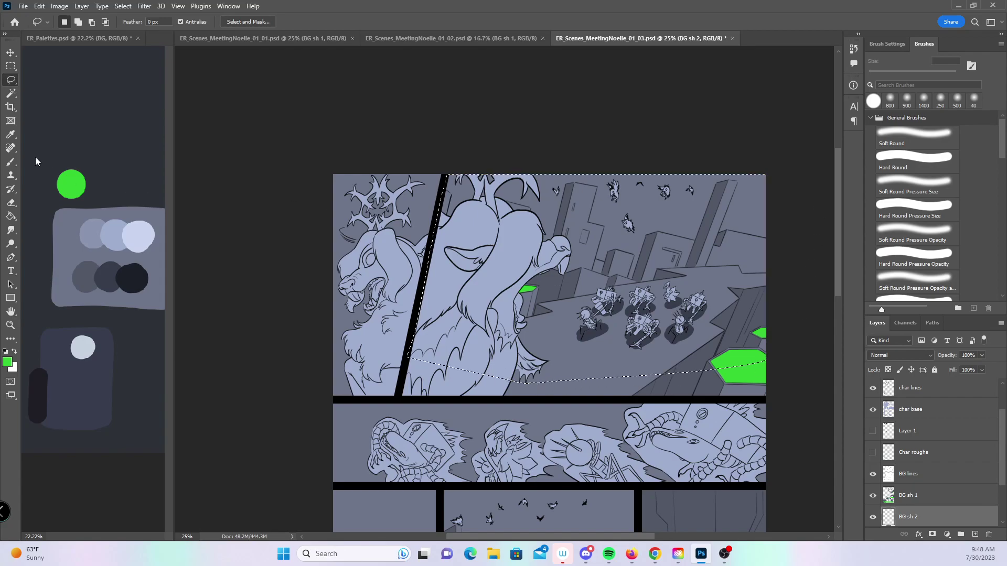
left_click(10, 162)
left_click(108, 234, "alt")
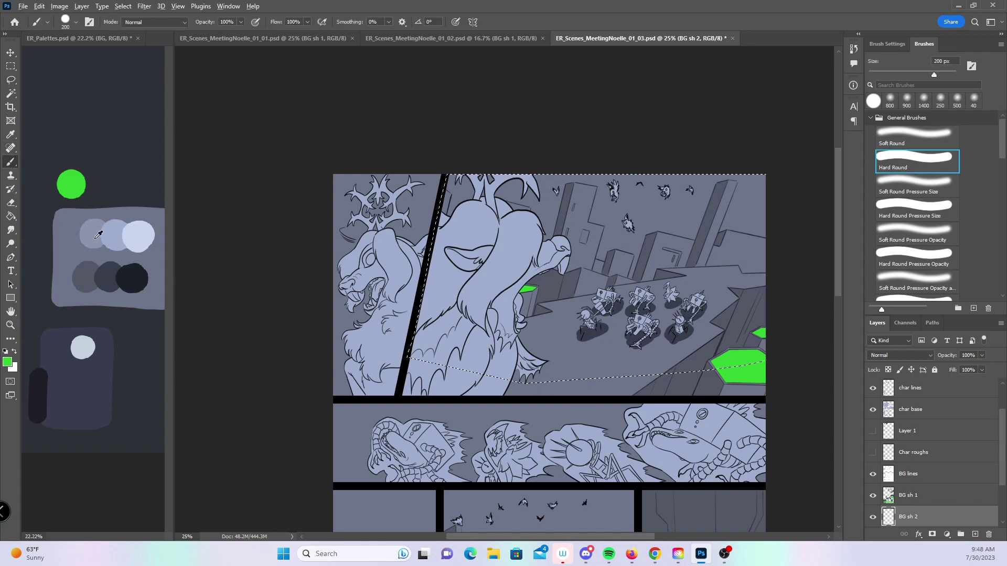
left_click_drag(998, 142, 984, 233)
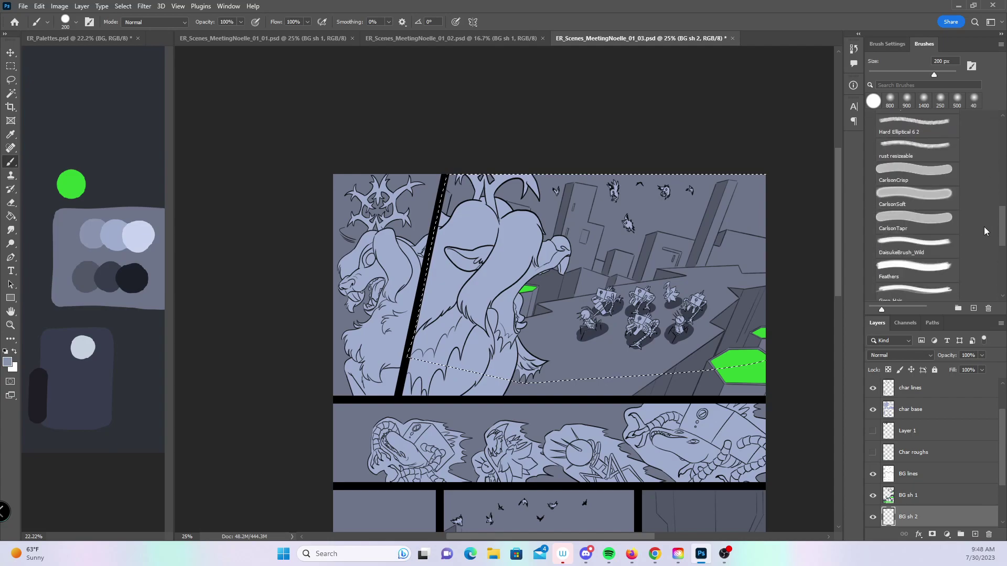
left_click(929, 183)
key("bracketright")
key("bracketright")
key("bracketright")
key("bracketright")
key("bracketright")
key("bracketright")
key("bracketright")
key("bracketright")
key("bracketright")
mouse_move(545, 269)
left_mouse_down()
mouse_move(705, 258)
mouse_move(572, 271)
mouse_move(677, 287)
mouse_move(534, 269)
mouse_move(711, 284)
mouse_move(504, 262)
left_mouse_up()
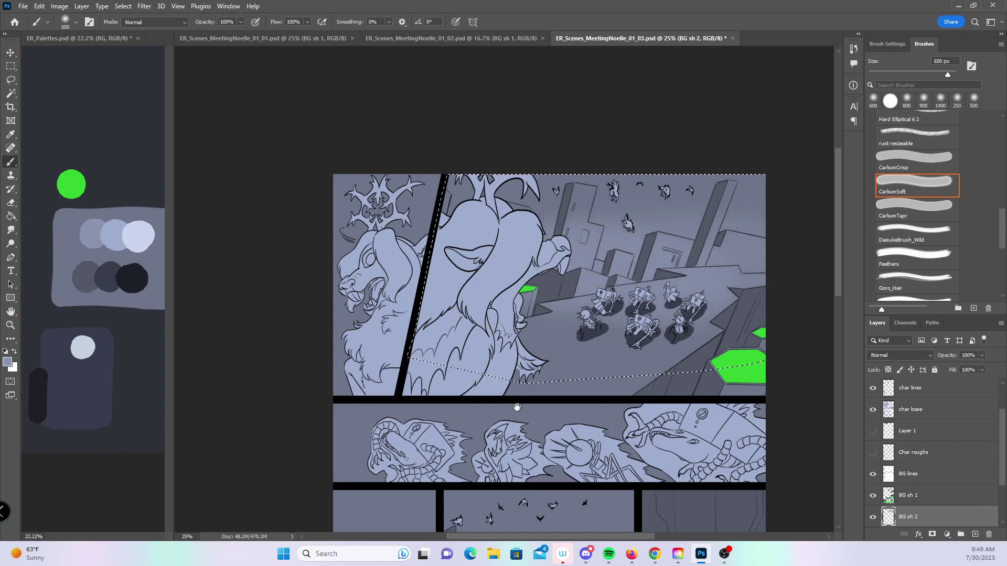
- Lasso the slanted top-left panel and brush light grey-blue texture into its background with the rust resizeable brush at 292 px
left_click_drag(521, 407, 490, 318)
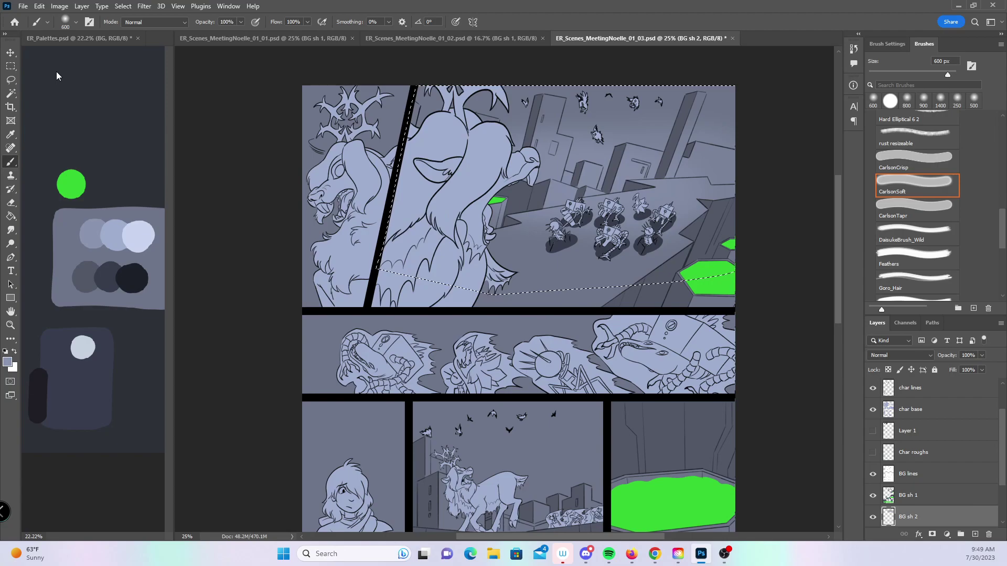
left_click(11, 79)
mouse_move(317, 309)
left_mouse_down()
mouse_move(304, 317)
mouse_move(285, 98)
mouse_move(414, 69)
left_mouse_up()
left_click_drag(413, 106, 366, 313)
key("b")
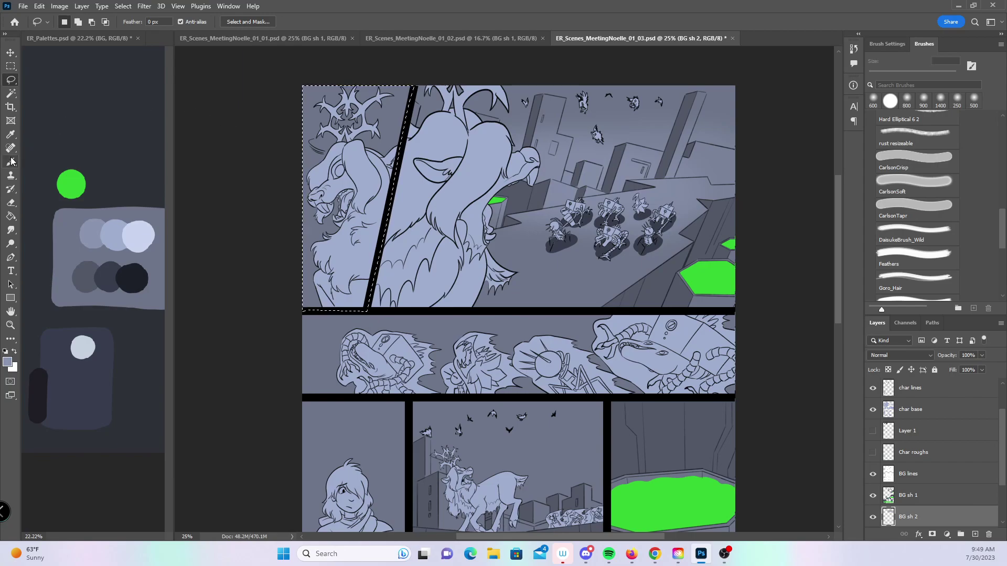
left_click(913, 180)
mouse_move(1000, 223)
left_mouse_down()
mouse_move(997, 249)
mouse_move(993, 205)
left_mouse_up()
left_click(936, 224)
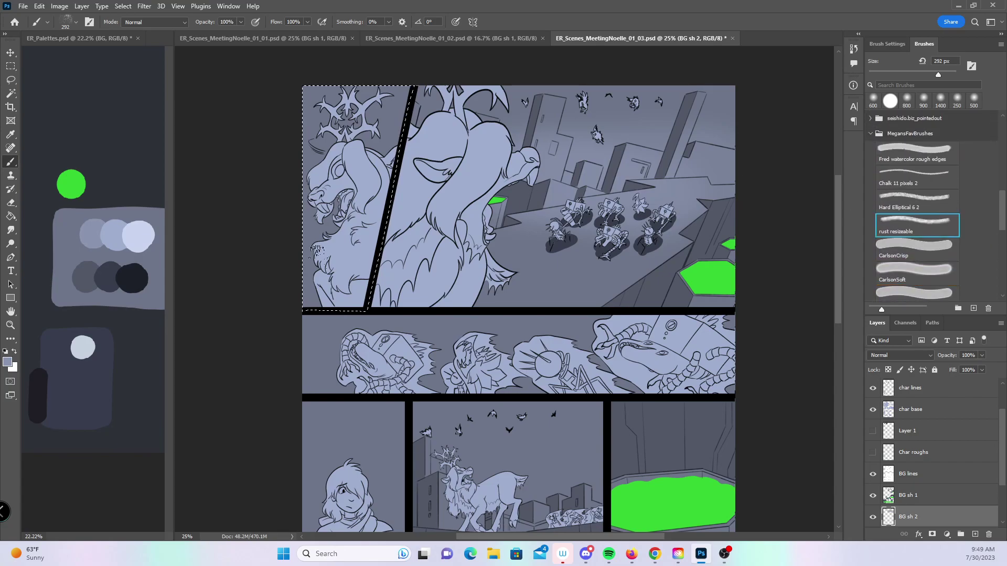
mouse_move(311, 291)
left_mouse_down()
mouse_move(309, 208)
mouse_move(333, 234)
left_mouse_up()
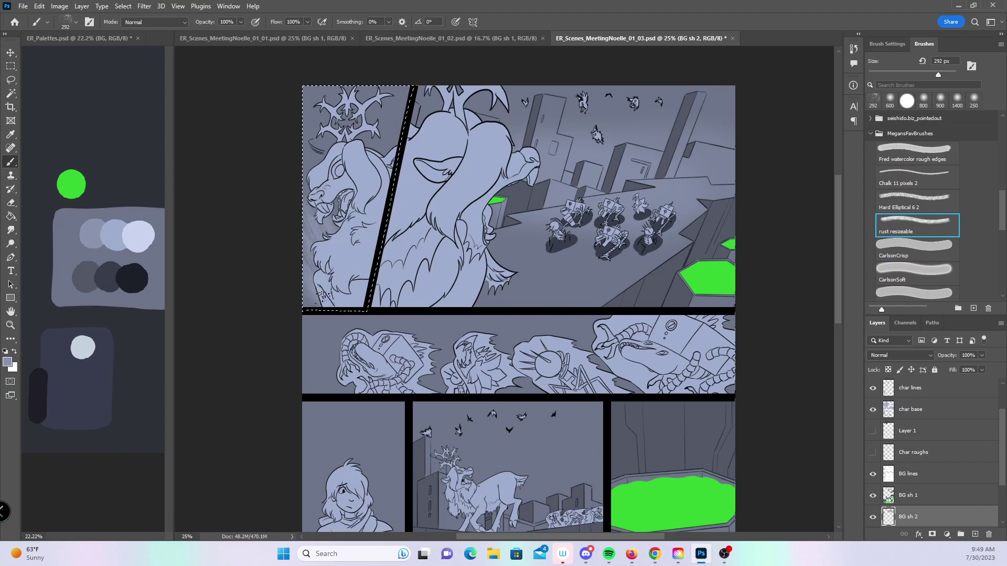
- Lasso the wide creature strip and paint light and dark rust texture over its background with the 292 px brush
left_click_drag(569, 439, 536, 302)
left_click(10, 80)
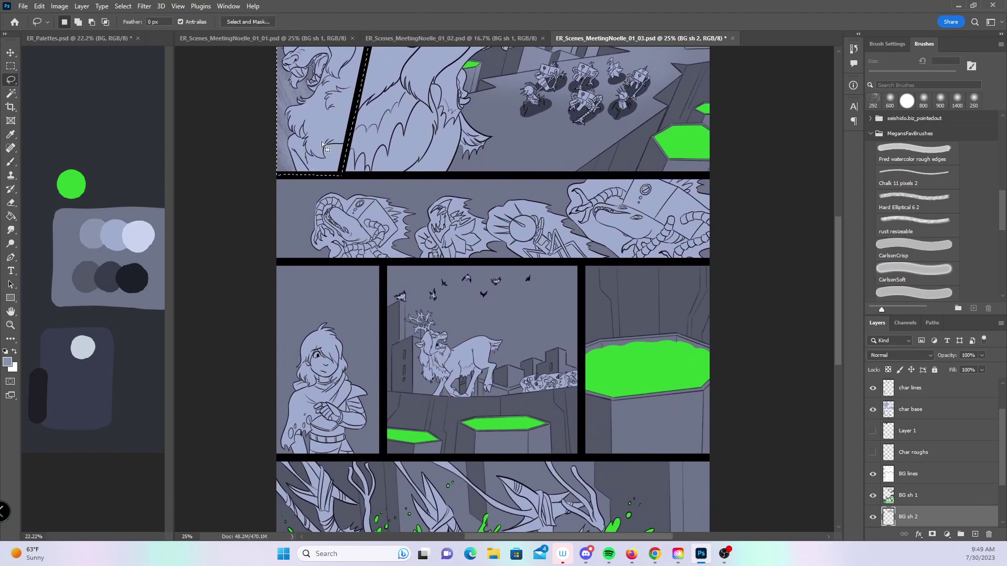
mouse_move(283, 260)
left_mouse_down()
mouse_move(272, 254)
mouse_move(278, 181)
mouse_move(620, 176)
mouse_move(707, 179)
mouse_move(722, 263)
left_mouse_up()
key("b")
mouse_move(276, 252)
left_mouse_down()
mouse_move(325, 255)
mouse_move(264, 214)
mouse_move(315, 201)
mouse_move(347, 167)
left_mouse_up()
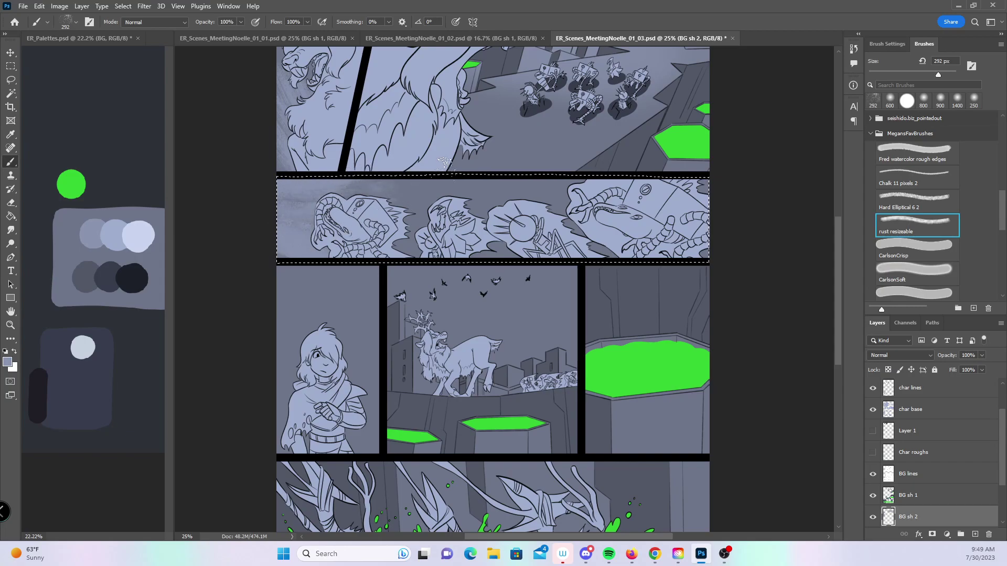
mouse_move(510, 181)
left_mouse_down()
mouse_move(622, 181)
mouse_move(583, 174)
mouse_move(541, 204)
mouse_move(563, 239)
mouse_move(644, 246)
left_mouse_up()
left_click_drag(522, 197, 678, 206)
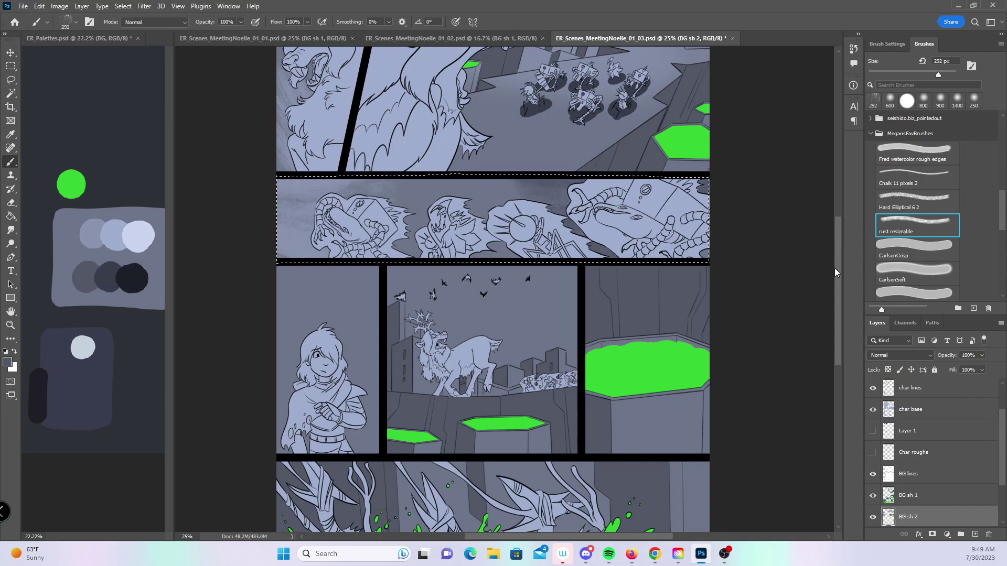
- Lasso the cloaked character's panel and paint a soft lighter gradient behind the figure with CarlsonSoft at 600 px and 50% opacity
left_click_drag(837, 268, 831, 295)
key("l")
left_click_drag(281, 376, 260, 331)
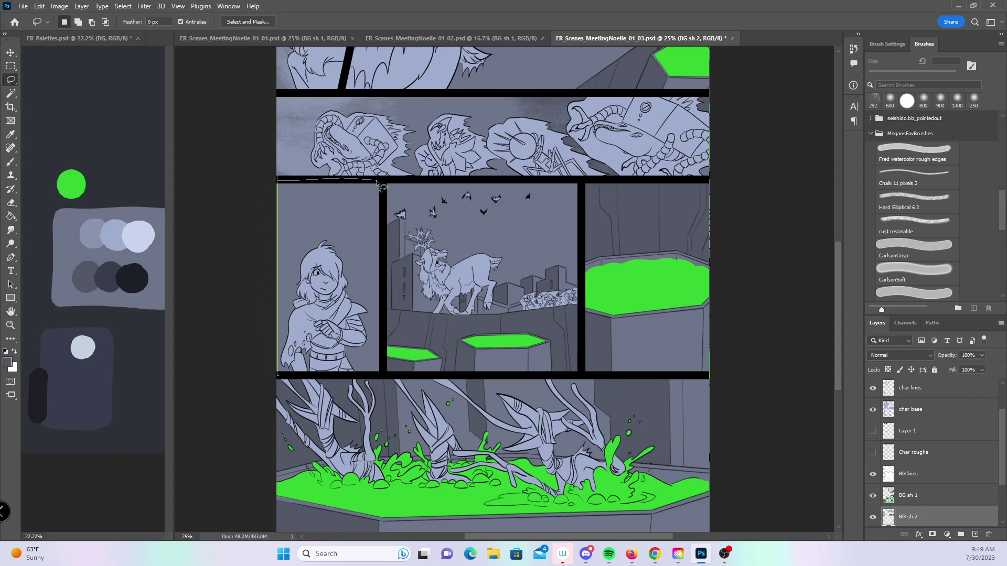
mouse_move(386, 304)
left_mouse_down()
mouse_move(389, 375)
mouse_move(278, 375)
left_mouse_up()
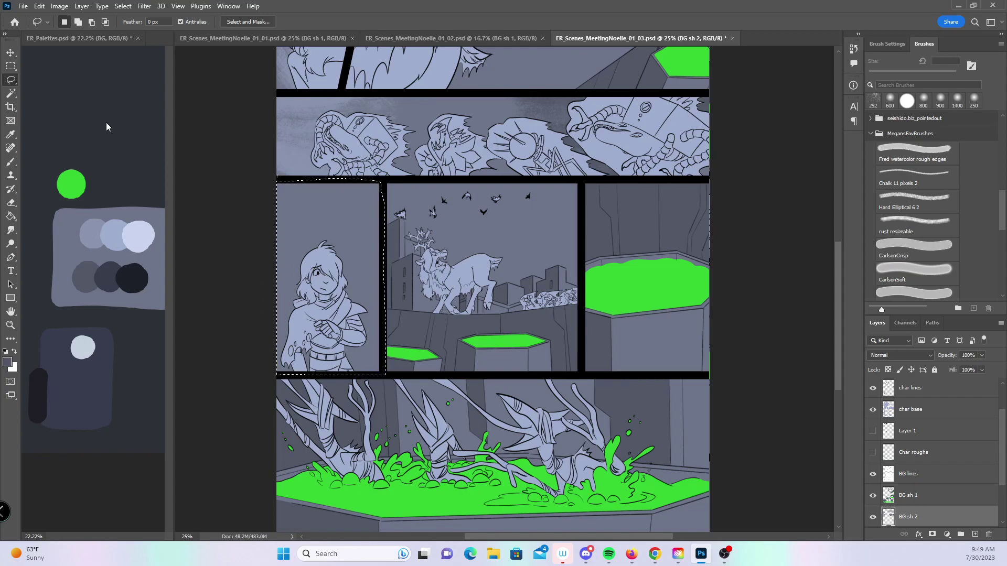
key("b")
left_click(96, 230, "alt")
key("period")
key("period")
key("bracketright")
key("bracketright")
key("bracketright")
key("bracketright")
key("bracketright")
key("bracketright")
key("bracketright")
key("5")
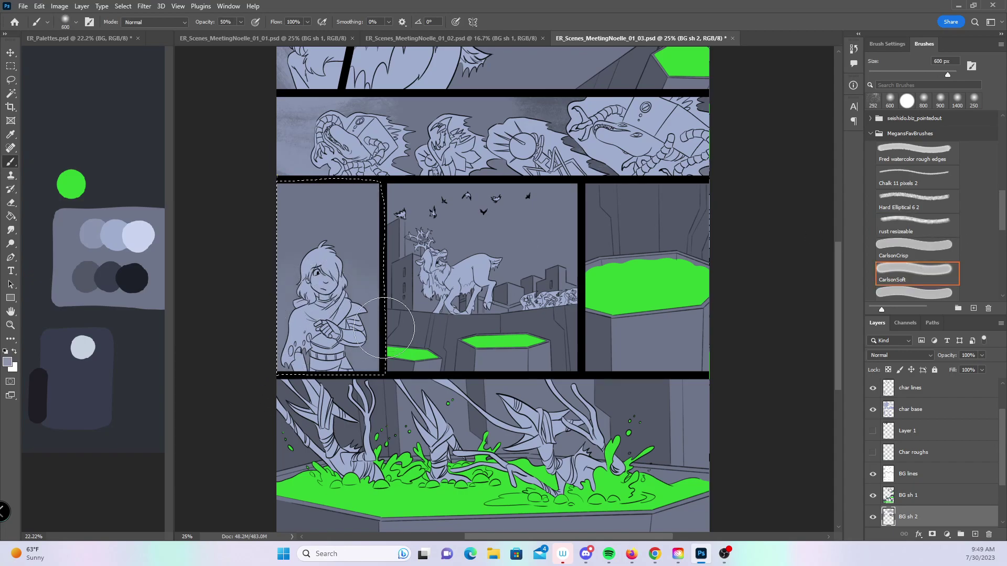
mouse_move(398, 295)
left_mouse_down()
mouse_move(310, 357)
mouse_move(281, 318)
mouse_move(358, 392)
mouse_move(451, 389)
left_mouse_up()
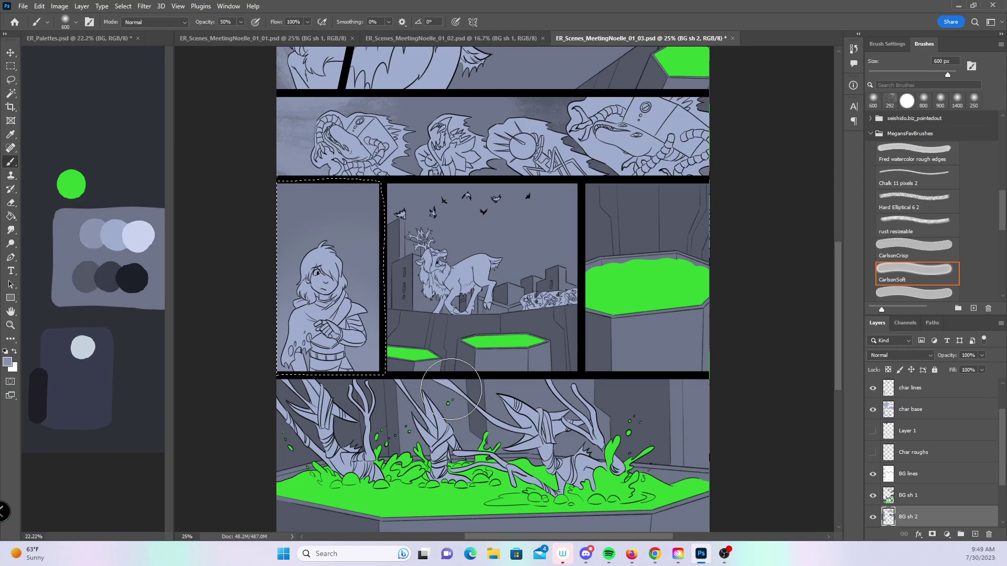
- Lasso the sky and buildings area of the deer panel, paint a soft light haze toward the horizon, and clear the selection
left_click(11, 80)
left_click(388, 185)
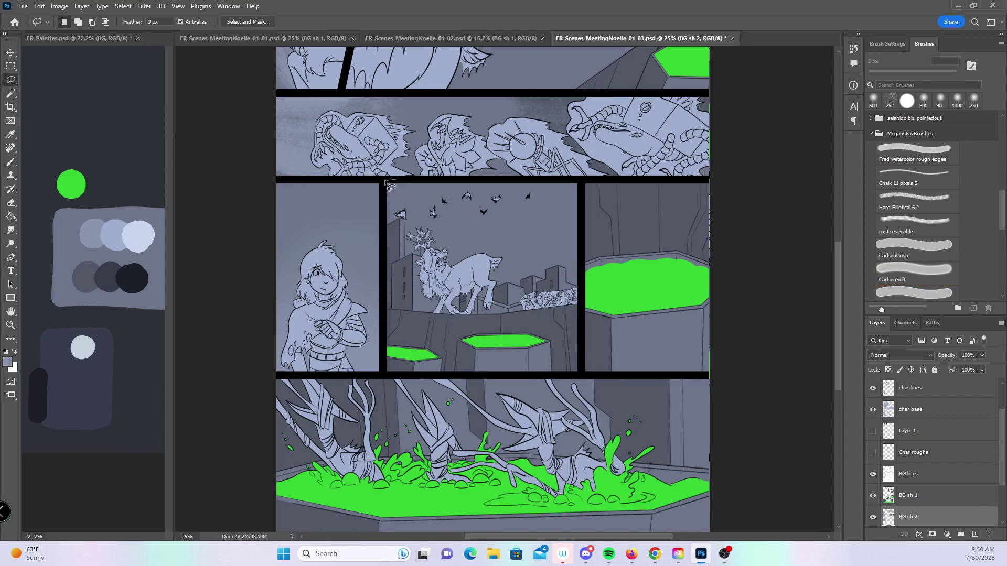
mouse_move(388, 325)
left_mouse_down()
mouse_move(469, 343)
mouse_move(551, 339)
mouse_move(576, 321)
mouse_move(581, 181)
left_mouse_up()
left_click(11, 162)
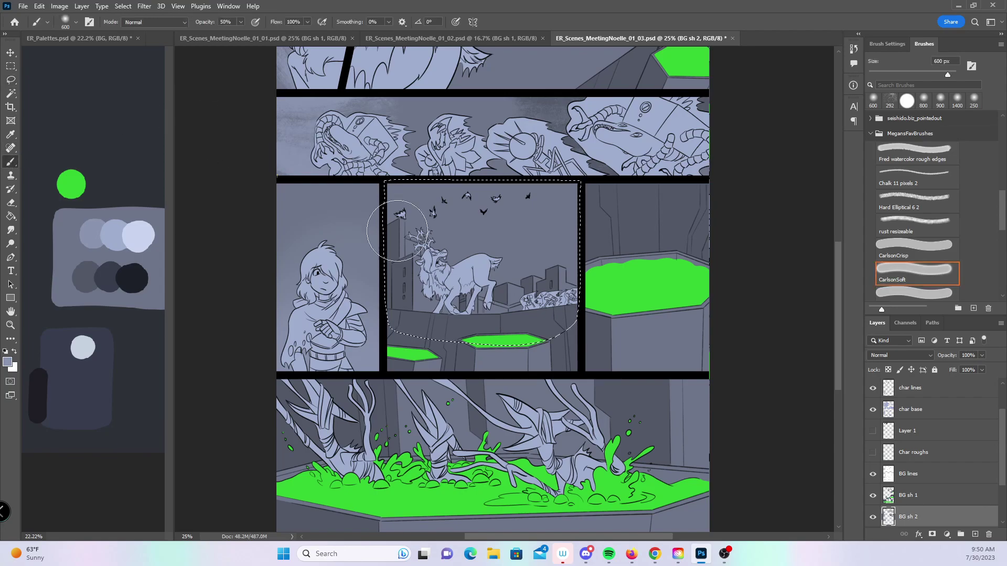
mouse_move(438, 277)
left_mouse_down()
mouse_move(446, 308)
mouse_move(543, 308)
mouse_move(618, 324)
left_mouse_up()
key("ctrl+d")
- Erase the haze from the tall building behind the deer's antlers with a 30 px hard round eraser
key("z")
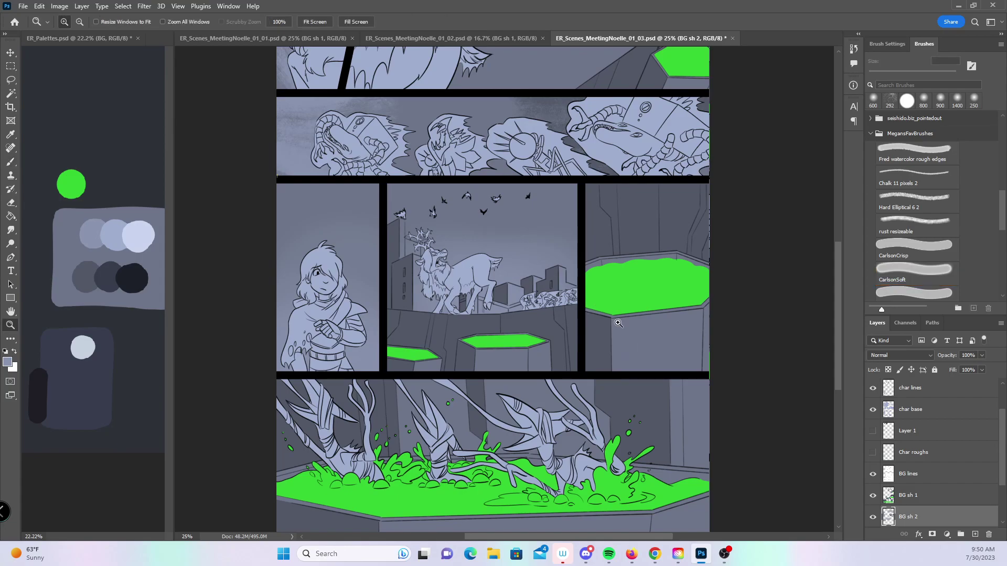
left_click(440, 323)
left_click(436, 314)
left_click(435, 313)
key("e")
key("bracketright")
key("bracketright")
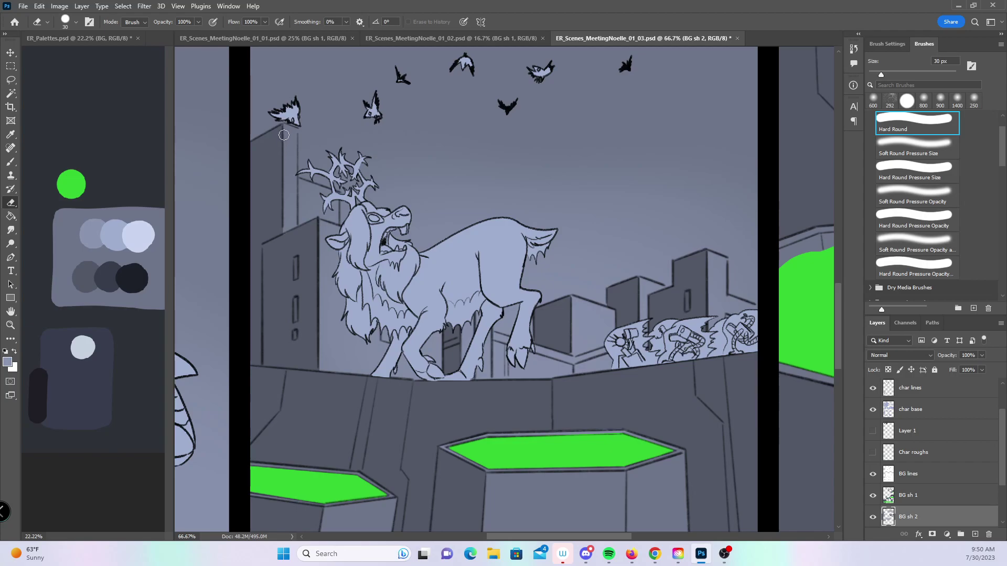
left_click_drag(290, 131, 293, 137)
left_click_drag(334, 202, 310, 196)
- Erase the haze from the remaining buildings around and behind the deer with a 50 px eraser
key("bracketright")
mouse_move(325, 238)
left_mouse_down()
mouse_move(325, 364)
mouse_move(337, 291)
mouse_move(357, 271)
mouse_move(406, 324)
mouse_move(424, 378)
mouse_move(440, 390)
mouse_move(479, 370)
mouse_move(482, 338)
mouse_move(484, 375)
mouse_move(504, 327)
mouse_move(491, 343)
mouse_move(556, 362)
mouse_move(489, 375)
mouse_move(506, 390)
mouse_move(567, 350)
mouse_move(573, 304)
mouse_move(612, 317)
mouse_move(585, 347)
mouse_move(623, 372)
left_mouse_up()
mouse_move(728, 343)
left_mouse_down()
mouse_move(609, 364)
mouse_move(570, 340)
left_mouse_up()
left_click_drag(493, 288, 491, 326)
mouse_move(548, 257)
left_mouse_down()
mouse_move(557, 261)
mouse_move(559, 311)
mouse_move(591, 310)
left_mouse_up()
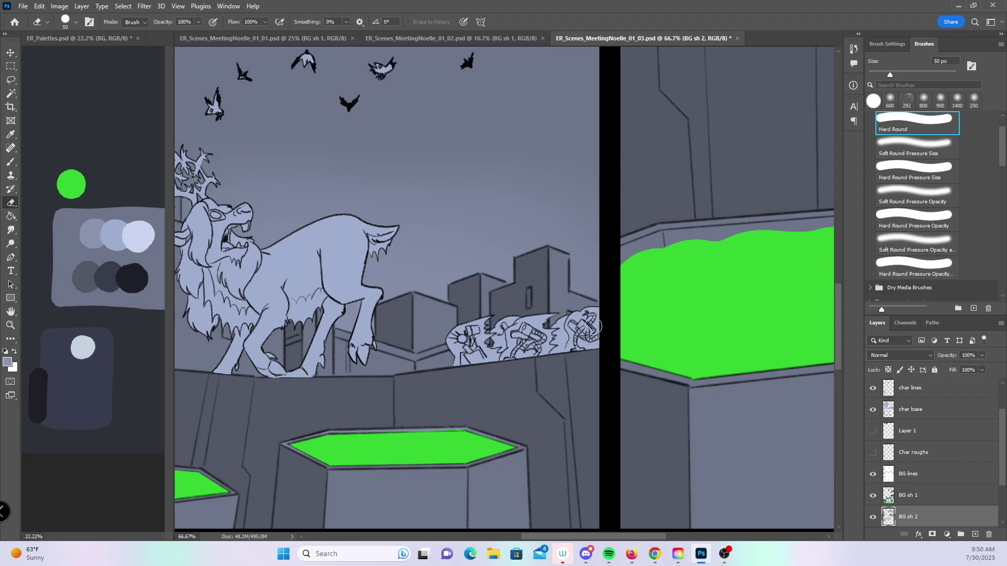
- Clean the leftover haze off the cliff foreground in the deer panel with the hard round eraser enlarged to 150 px
key("z")
left_click(563, 319, "alt")
left_click_drag(542, 363, 545, 352)
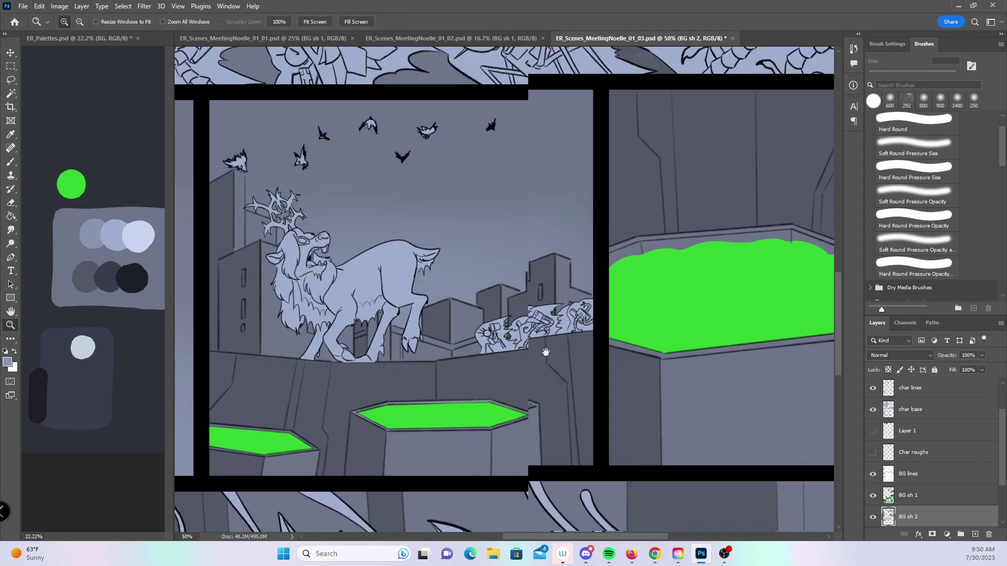
left_click(11, 202)
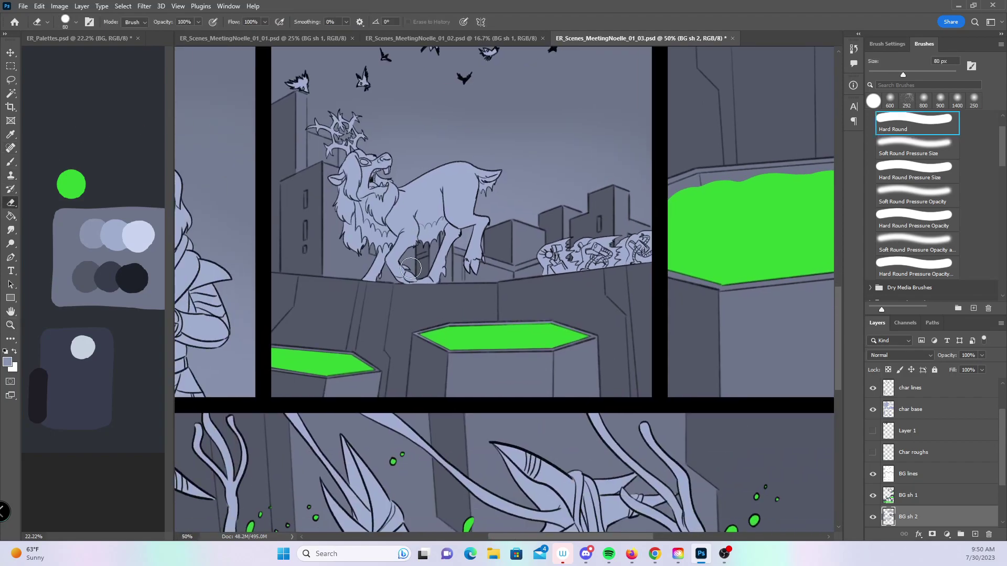
key("bracketright")
key("bracketright")
key("bracketright")
key("bracketright")
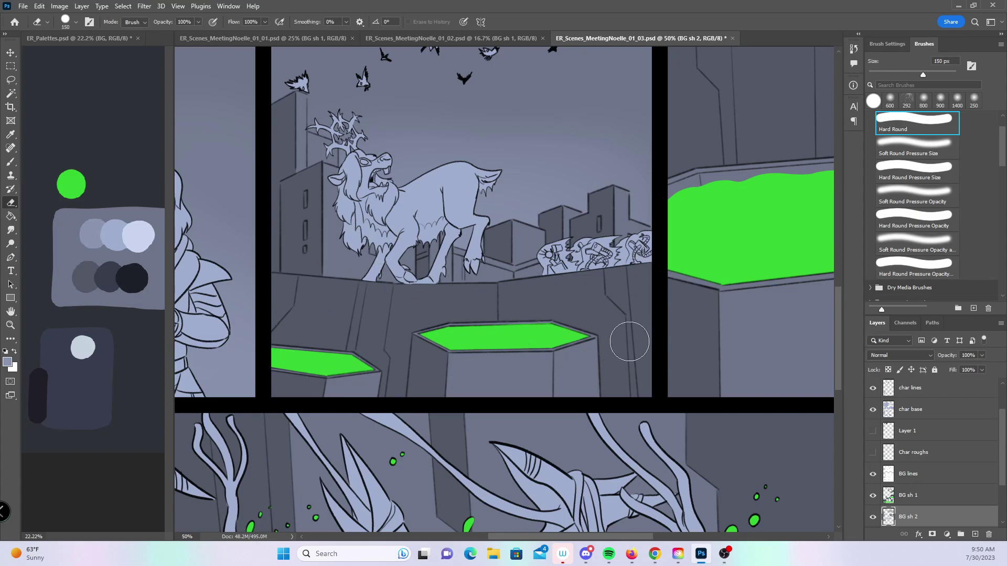
- Erase the haze behind the large beast's back in the top panel with the 150 px eraser
key("z")
left_click(557, 269, "alt")
left_click(557, 269, "alt")
left_click_drag(540, 153, 473, 443)
left_click(464, 197)
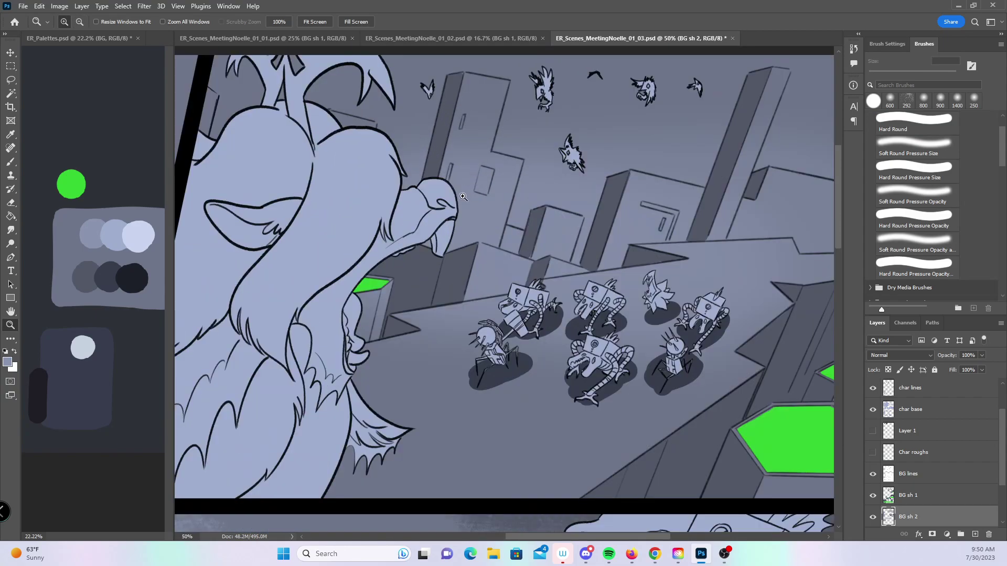
left_click(11, 202)
left_click_drag(240, 107, 273, 156)
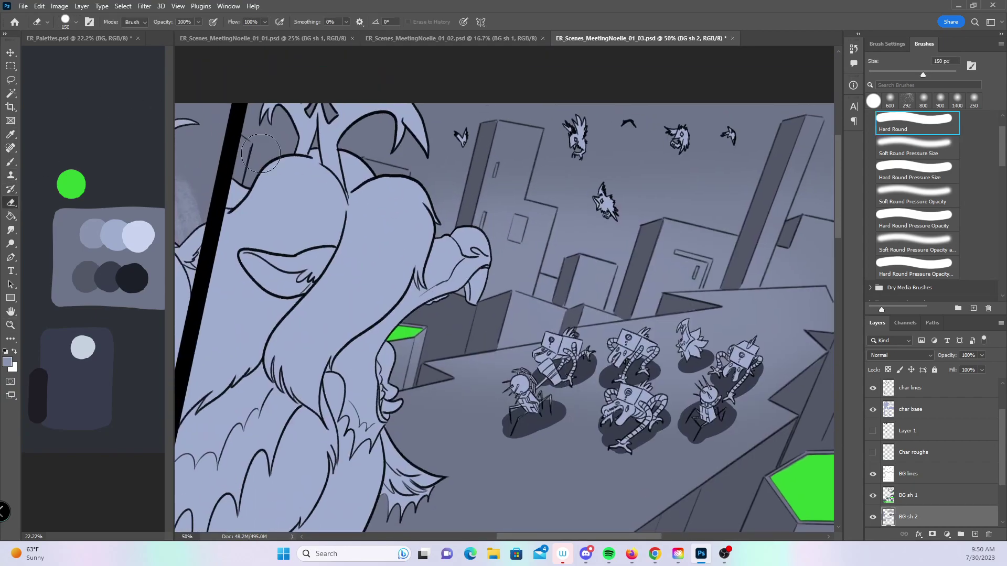
- Erase the haze from the tall building and low blocks beside the large beast's beak with a 50 px hard round eraser
key("bracketleft")
key("bracketleft")
key("bracketleft")
key("bracketleft")
key("bracketleft")
key("bracketleft")
key("bracketleft")
mouse_move(495, 184)
left_mouse_down()
mouse_move(460, 264)
mouse_move(512, 137)
mouse_move(494, 207)
mouse_move(506, 216)
mouse_move(513, 206)
mouse_move(513, 221)
mouse_move(523, 170)
mouse_move(522, 206)
mouse_move(555, 212)
mouse_move(529, 282)
mouse_move(556, 286)
left_mouse_up()
mouse_move(517, 225)
left_mouse_down()
mouse_move(490, 233)
mouse_move(525, 293)
mouse_move(541, 220)
mouse_move(540, 319)
mouse_move(558, 313)
left_mouse_up()
left_click_drag(678, 319, 517, 261)
mouse_move(350, 257)
left_mouse_down()
mouse_move(376, 261)
mouse_move(400, 285)
mouse_move(419, 202)
mouse_move(449, 210)
mouse_move(432, 256)
mouse_move(424, 214)
mouse_move(448, 267)
mouse_move(437, 263)
mouse_move(472, 265)
left_mouse_up()
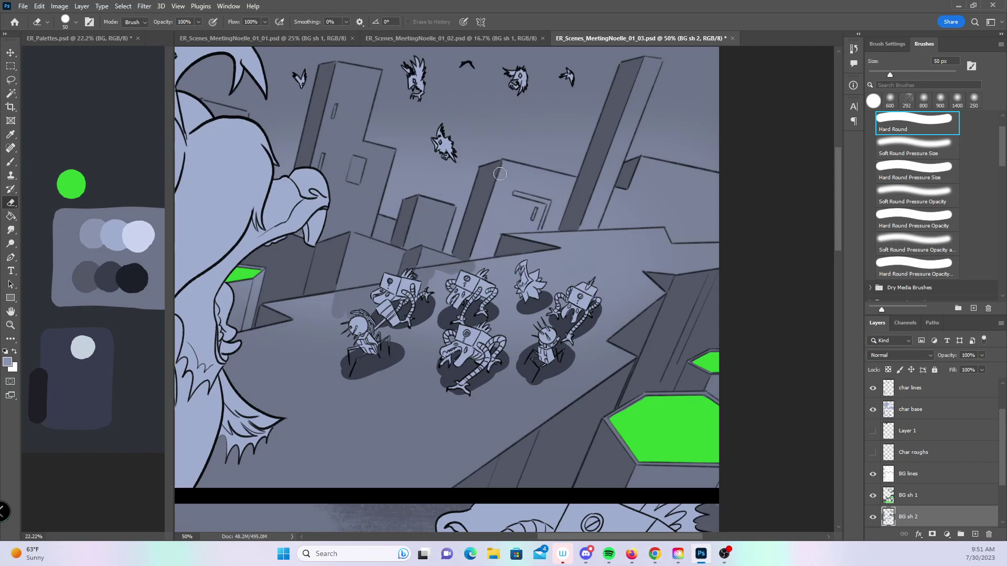
- Erase the haze from the middle block, leaning tower and far-right building in the top panel with the 50 px eraser
left_click_drag(499, 173, 502, 168)
mouse_move(576, 185)
left_mouse_down()
mouse_move(498, 188)
mouse_move(470, 295)
mouse_move(512, 244)
mouse_move(559, 259)
left_mouse_up()
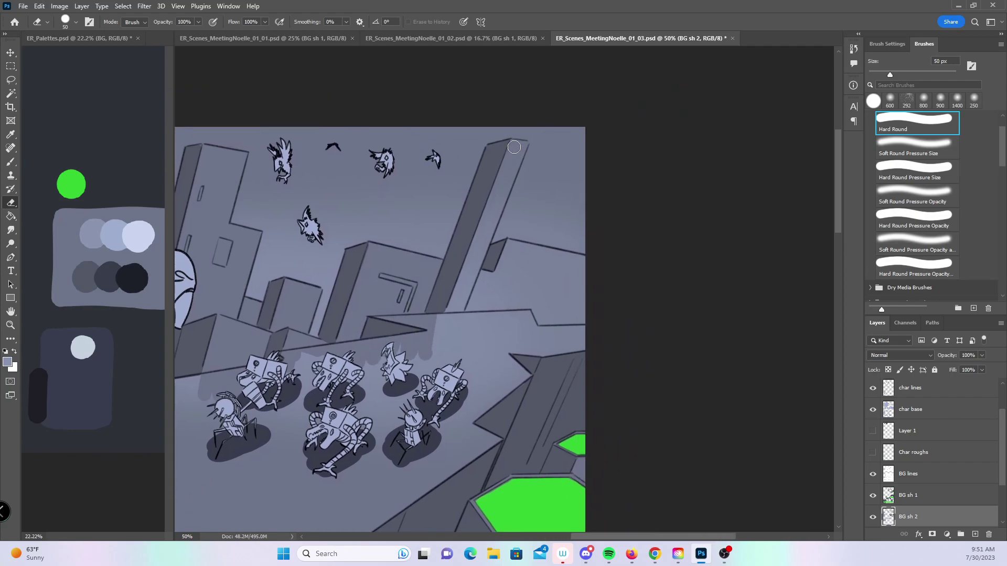
mouse_move(490, 215)
left_mouse_down()
mouse_move(456, 315)
mouse_move(457, 287)
mouse_move(508, 250)
left_mouse_up()
left_click(590, 262, "shift")
- Clean the haze off the plateau around the small creatures with the eraser enlarged to 100 px
key("space")
left_click_drag(569, 375, 628, 271)
key("bracketright")
key("bracketright")
key("bracketright")
key("bracketright")
key("bracketright")
mouse_move(317, 282)
left_mouse_down()
mouse_move(495, 280)
mouse_move(496, 312)
mouse_move(572, 292)
mouse_move(713, 175)
mouse_move(766, 184)
mouse_move(791, 201)
mouse_move(789, 230)
mouse_move(722, 304)
left_mouse_up()
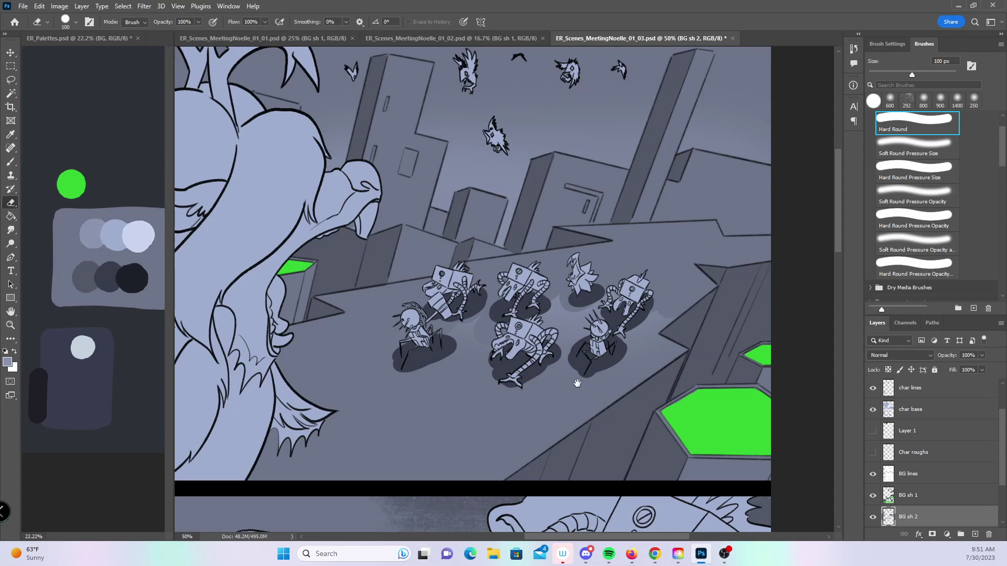
left_click_drag(577, 383, 529, 339)
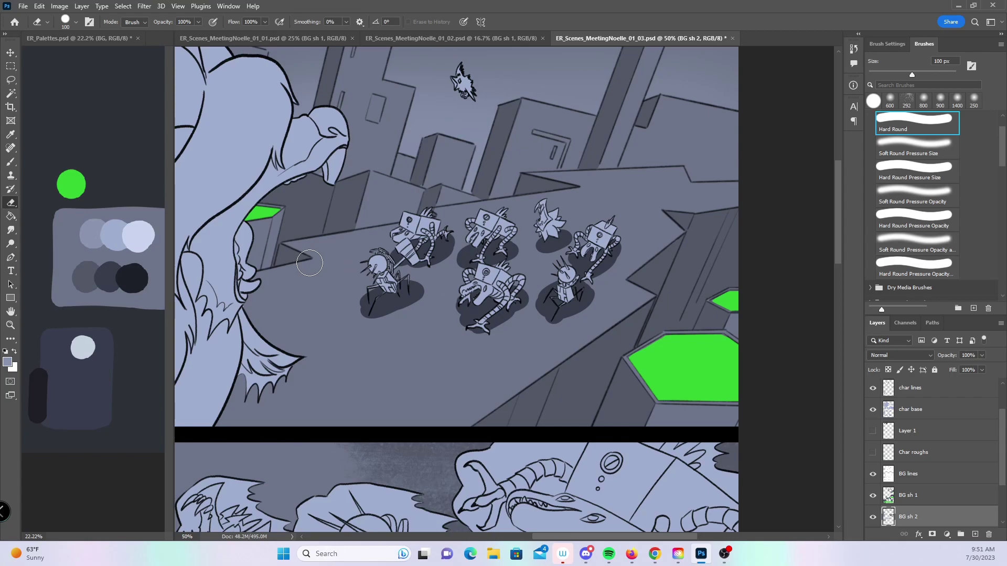
- Save page 01_03 and look over all its panels at 25% zoom
key("z")
left_click(615, 303, "alt")
left_click(615, 303, "alt")
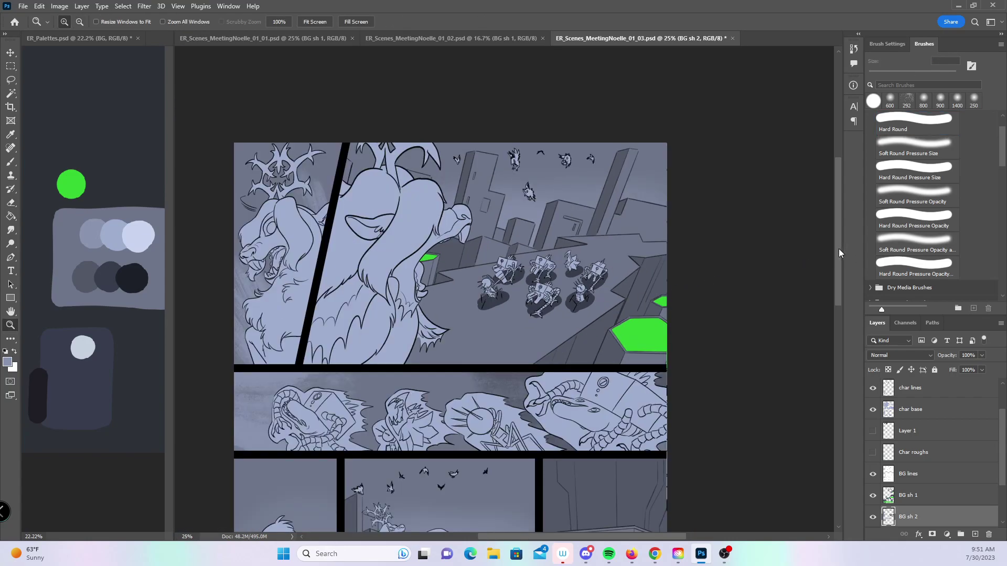
scroll(786, 283, "down", 6)
scroll(811, 345, "up", 1)
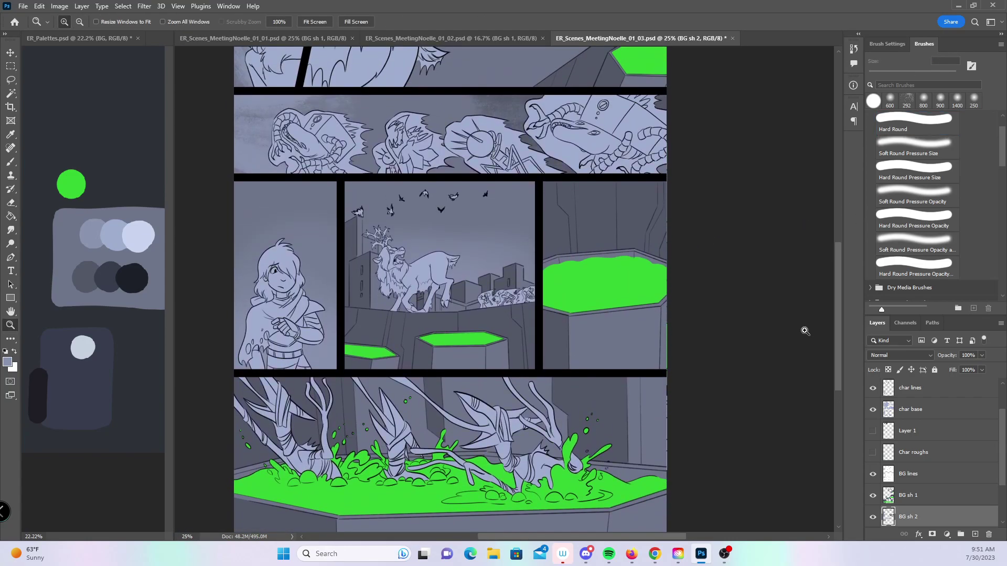
key("ctrl+s")
scroll(834, 314, "up", 5)
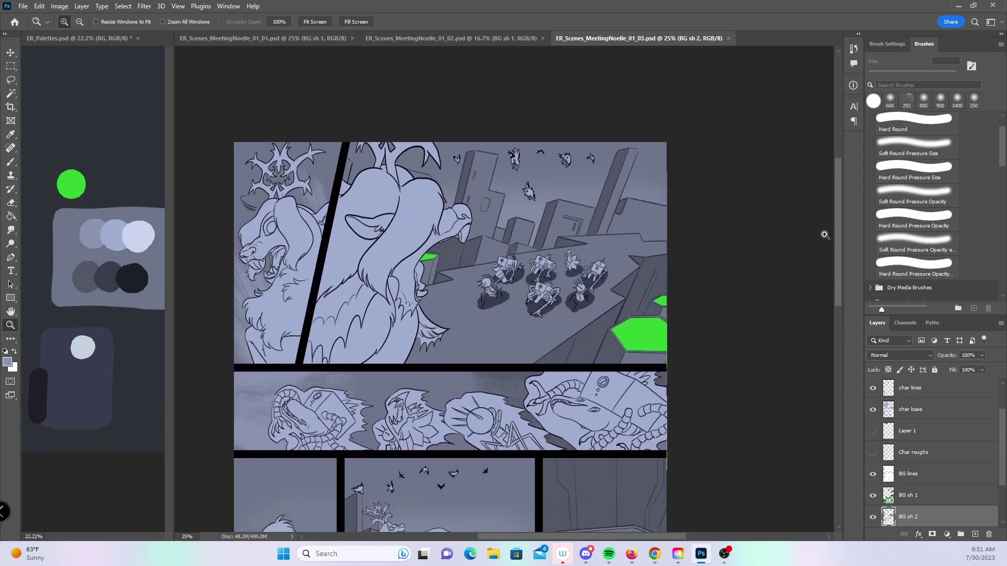
scroll(826, 247, "down", 3)
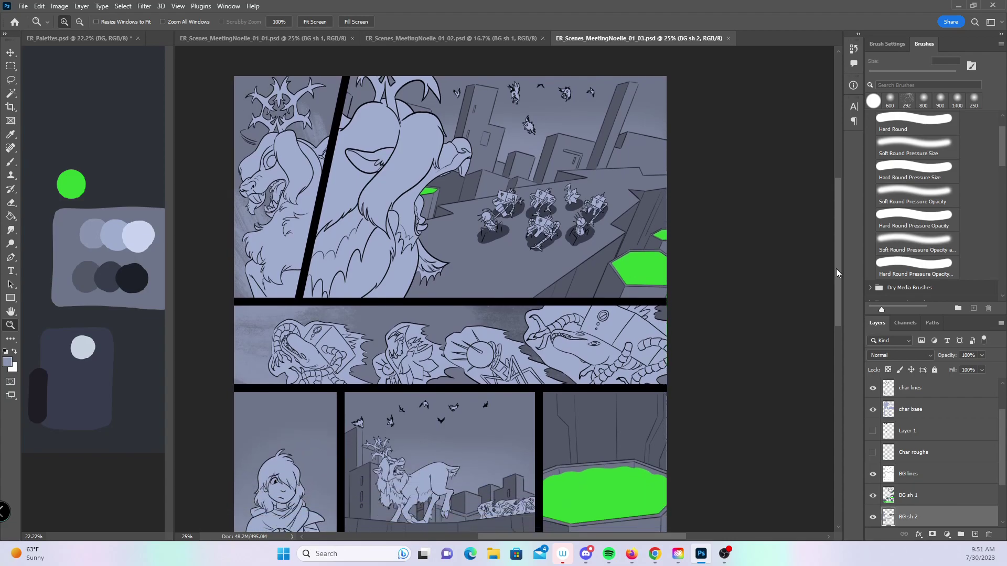
scroll(828, 294, "down", 3)
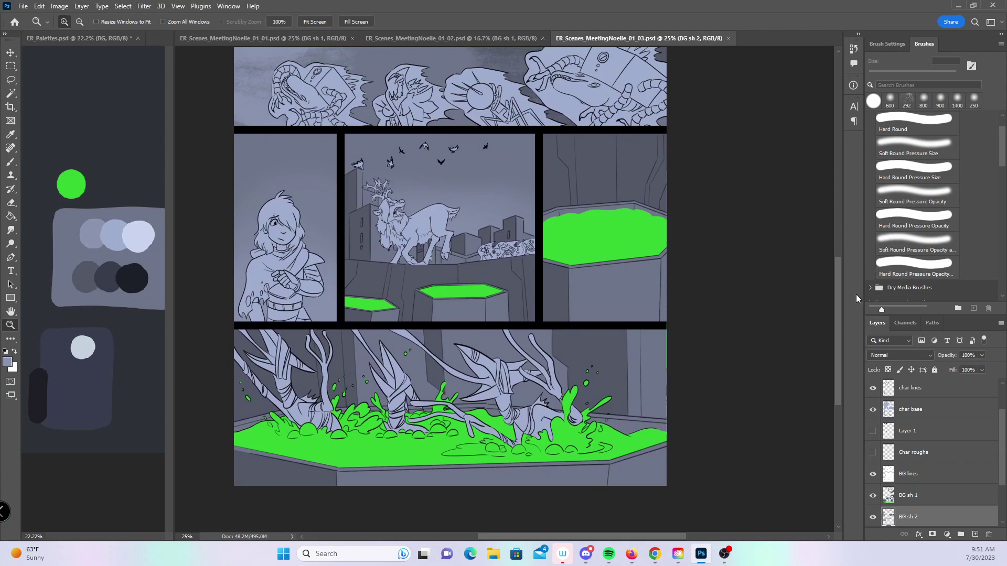
left_click_drag(837, 303, 832, 202)
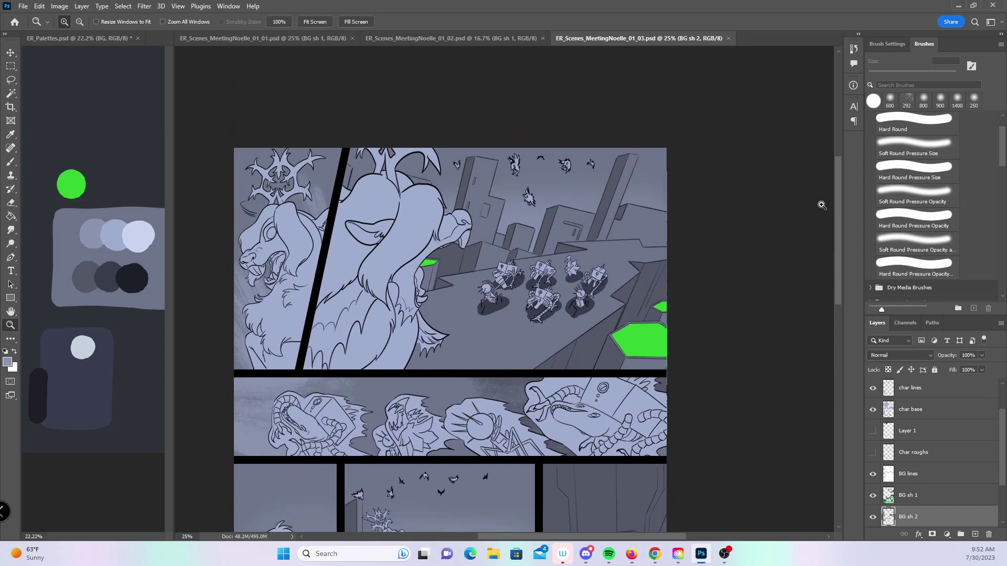
- Add a new layer above BG sh 1 and name it "BG sh 3"
key("l")
left_click(942, 503)
left_click(974, 534)
double_click(907, 495)
type("BG sh 3")
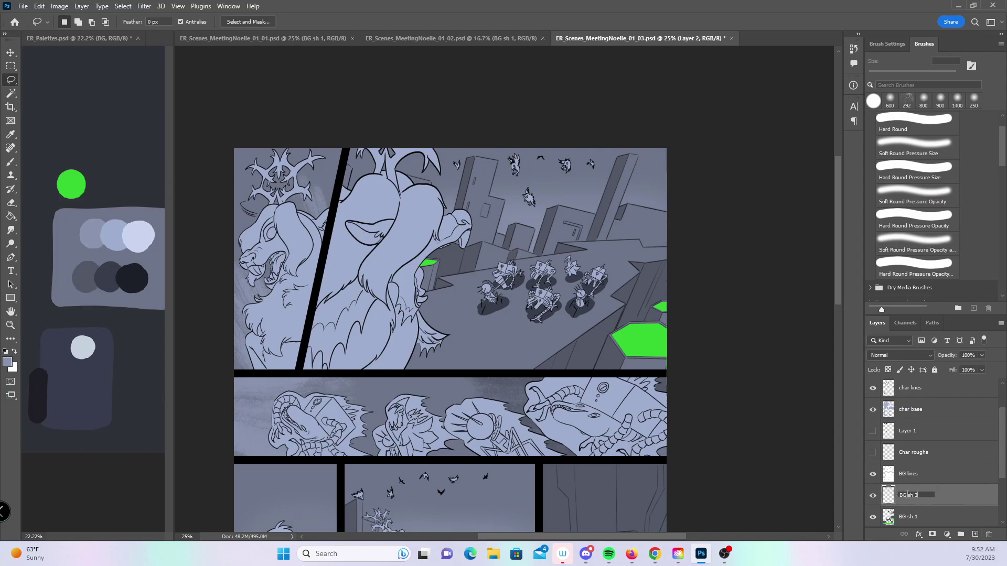
key("Return")
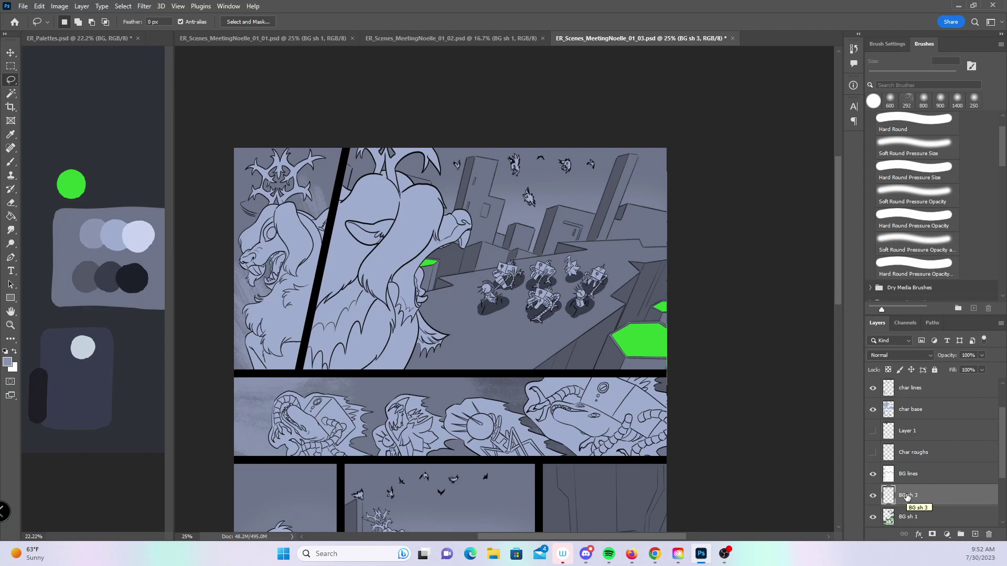
- Shade the antlered beast panel's upper background with a dark palette colour, using CarlsonSoft at 900 px and 40% opacity, with BG sh 3 set to Multiply
mouse_move(234, 125)
left_mouse_down()
mouse_move(240, 319)
mouse_move(306, 314)
mouse_move(327, 278)
mouse_move(355, 79)
left_mouse_up()
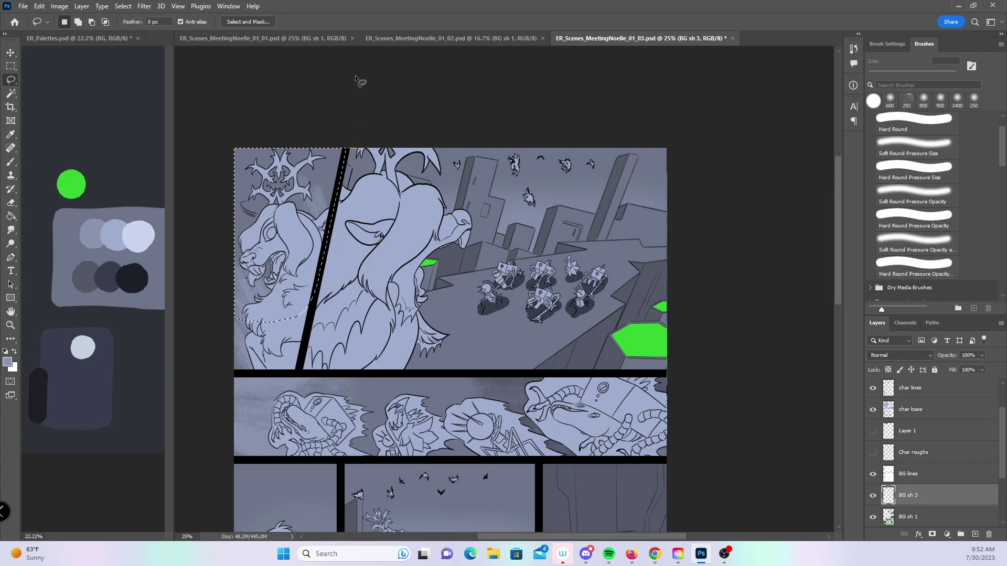
left_click(11, 162)
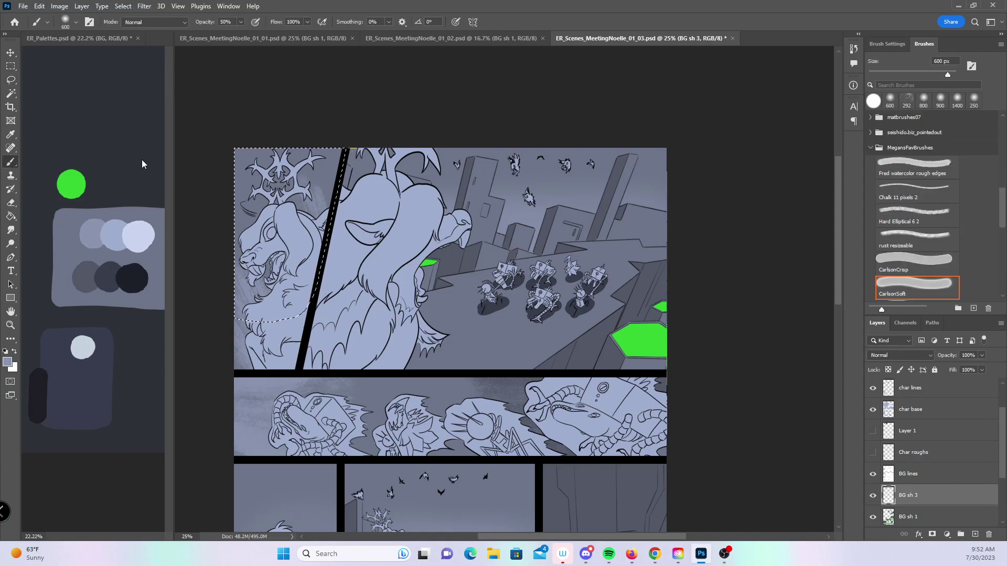
left_click(106, 272, "alt")
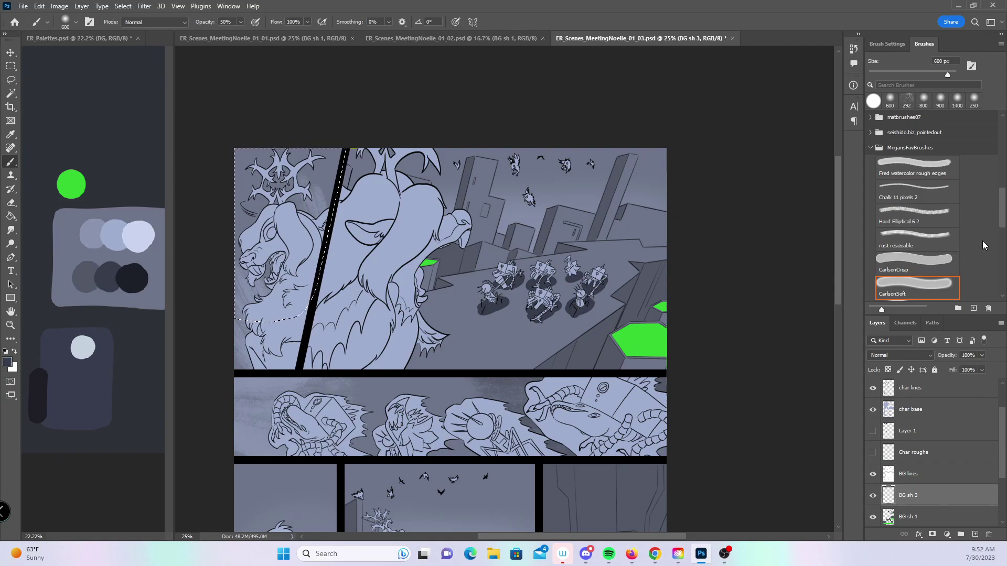
scroll(1003, 225, "down", 1)
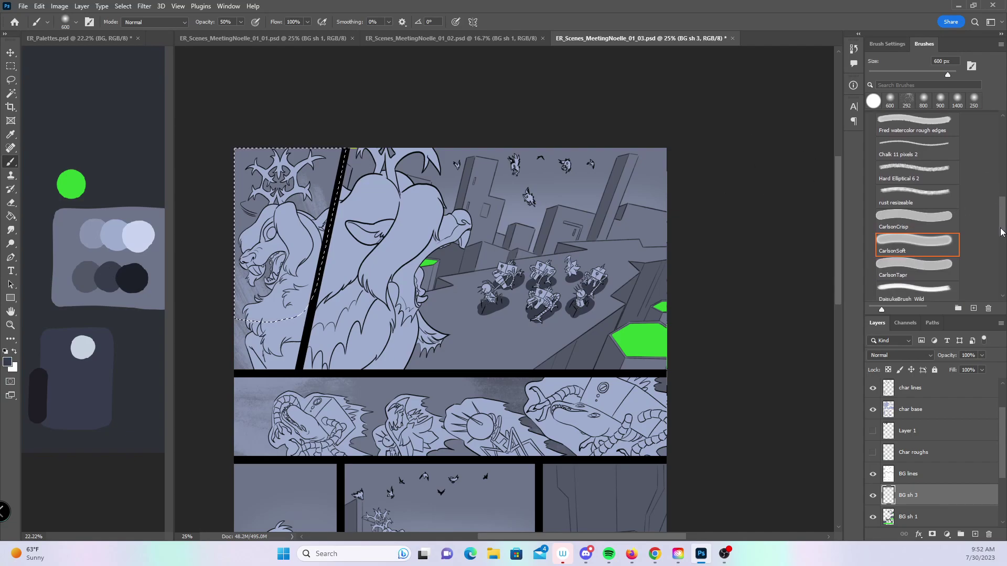
left_click(940, 248)
key("bracketright")
key("bracketright")
key("4")
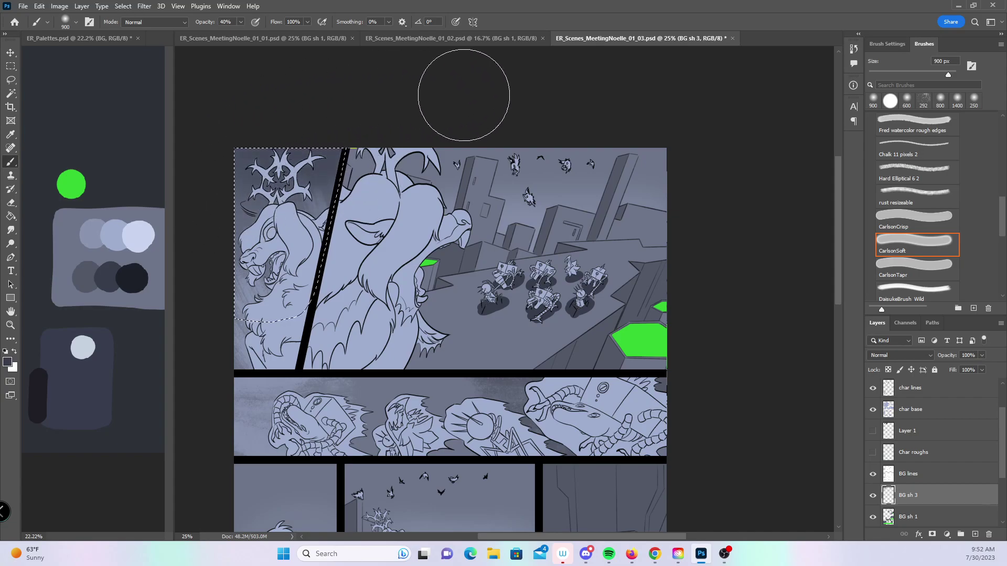
left_click(907, 356)
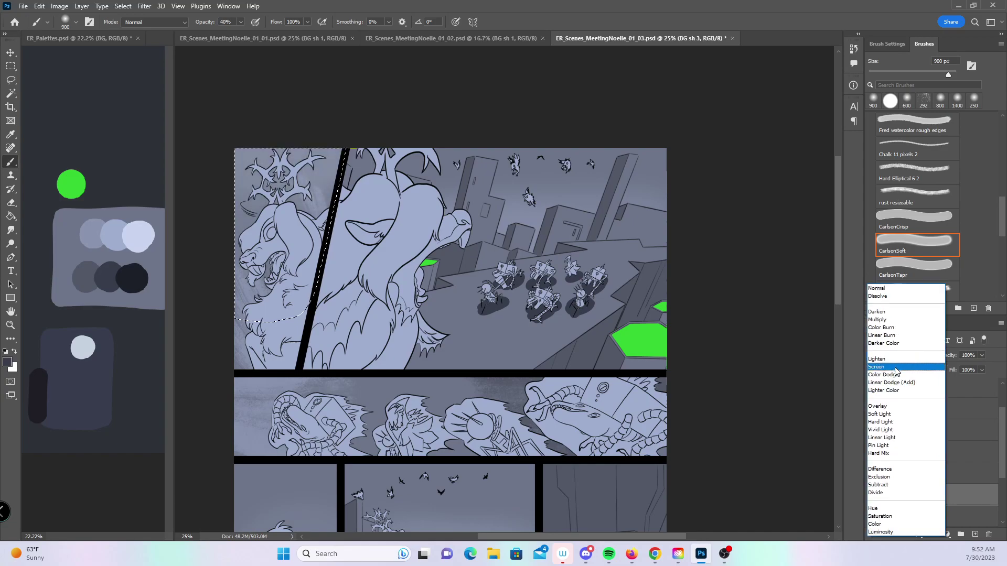
left_click(902, 319)
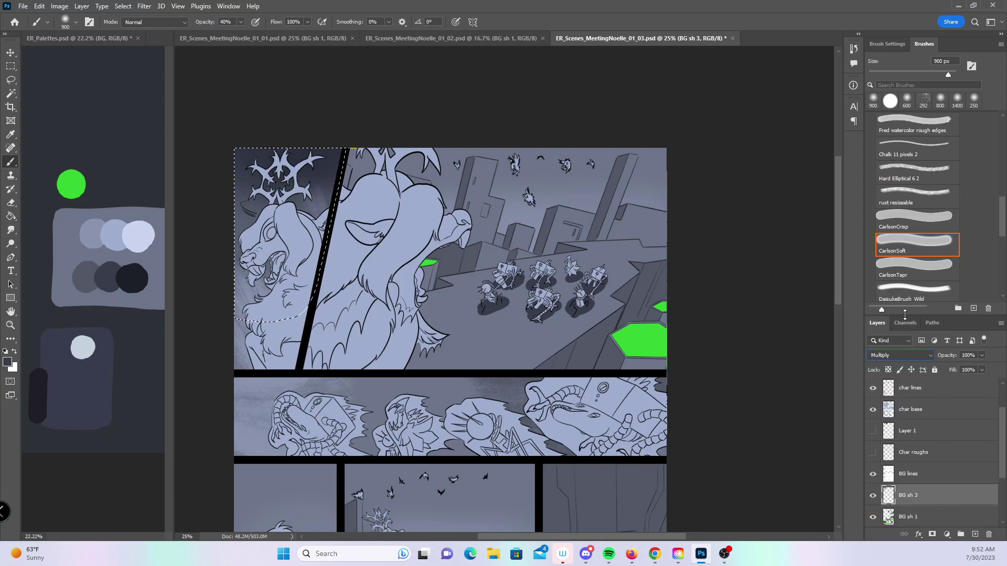
- Select the far side of the city panel, shade its outer edge with the soft dark brush, deselect and save the page
mouse_move(839, 246)
left_mouse_down()
mouse_move(838, 269)
mouse_move(838, 243)
left_mouse_up()
left_click(11, 80)
mouse_move(466, 157)
left_mouse_down()
mouse_move(579, 224)
mouse_move(547, 375)
mouse_move(624, 388)
mouse_move(734, 130)
mouse_move(682, 125)
left_mouse_up()
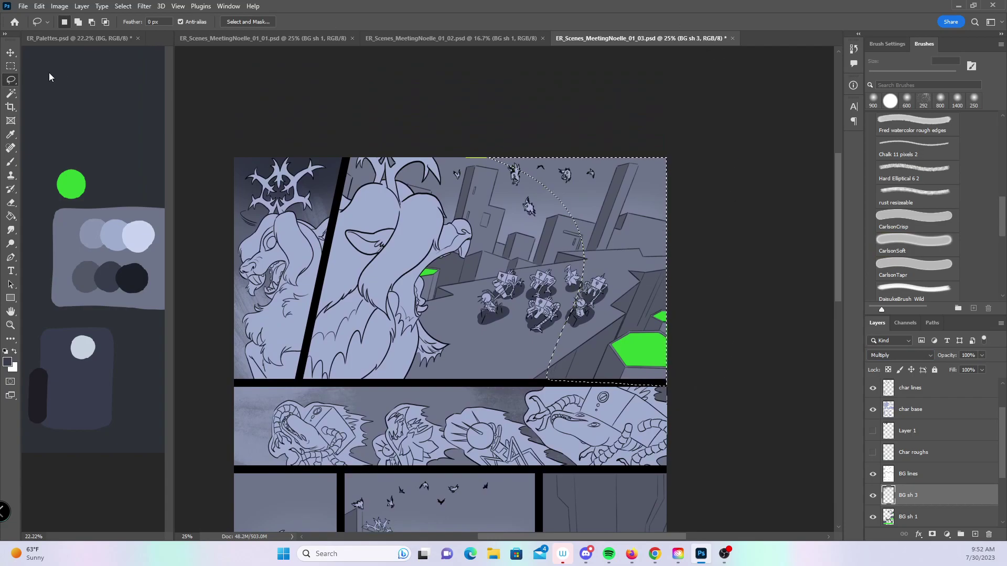
left_click(10, 162)
mouse_move(620, 118)
left_mouse_down()
mouse_move(692, 202)
mouse_move(690, 161)
mouse_move(727, 222)
mouse_move(716, 151)
mouse_move(787, 385)
mouse_move(778, 423)
left_mouse_up()
key("ctrl+d")
mouse_move(836, 223)
left_mouse_down()
mouse_move(813, 353)
mouse_move(843, 244)
mouse_move(827, 220)
left_mouse_up()
key("ctrl+s")
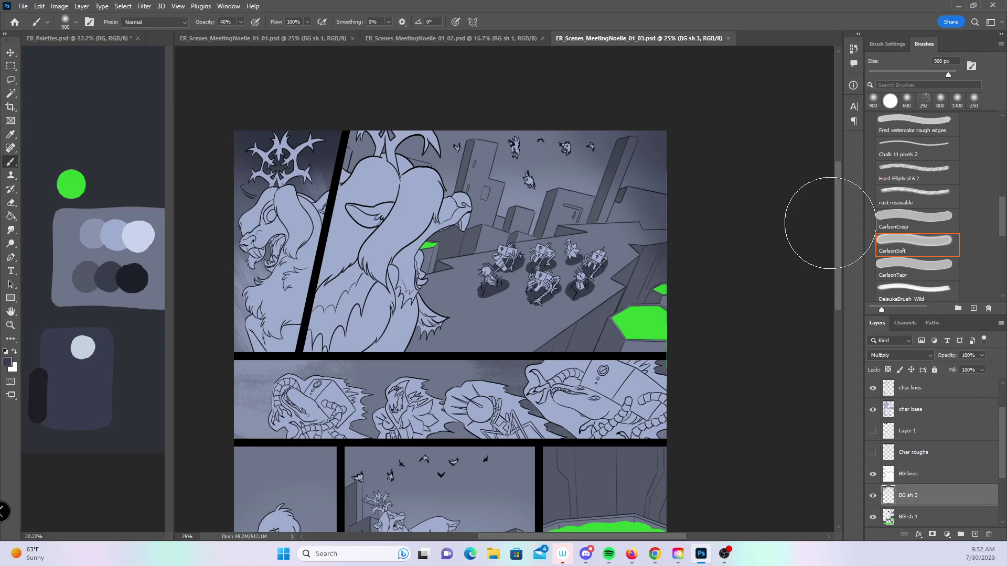
- Open the next comic page file, ER_Scenes_MeetingNoelle_01_04
left_click(23, 6)
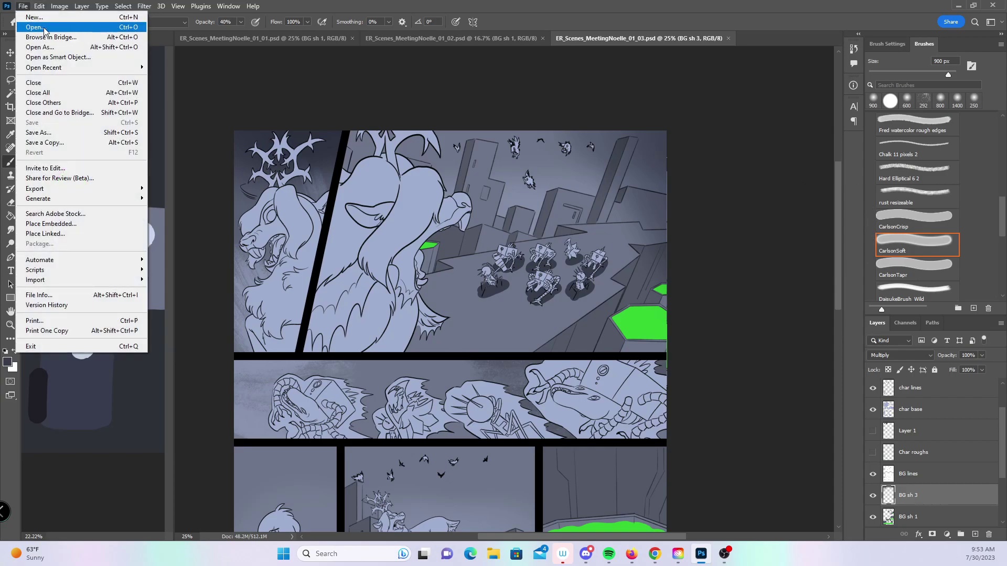
left_click(31, 30)
scroll(513, 184, "down", 2)
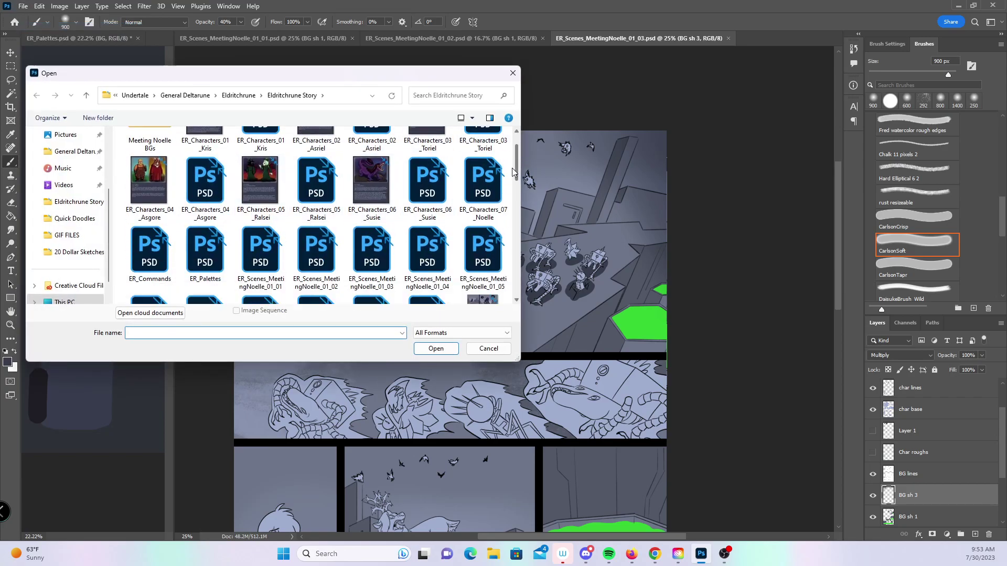
left_click(427, 180)
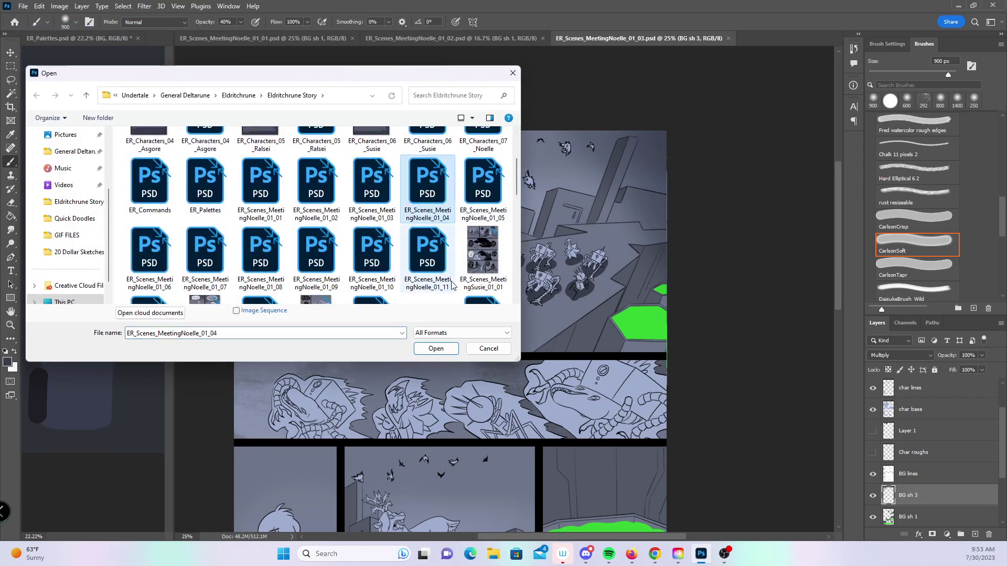
left_click(438, 348)
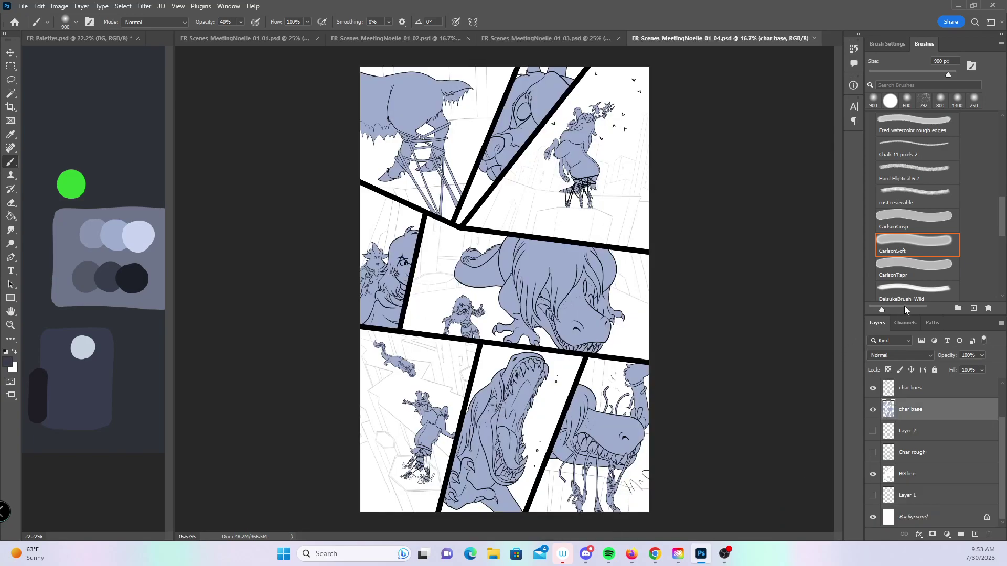
- Raise the BG line layer's opacity to 100% on page 01_04
key("z")
left_click(610, 251)
left_click_drag(628, 253, 673, 325)
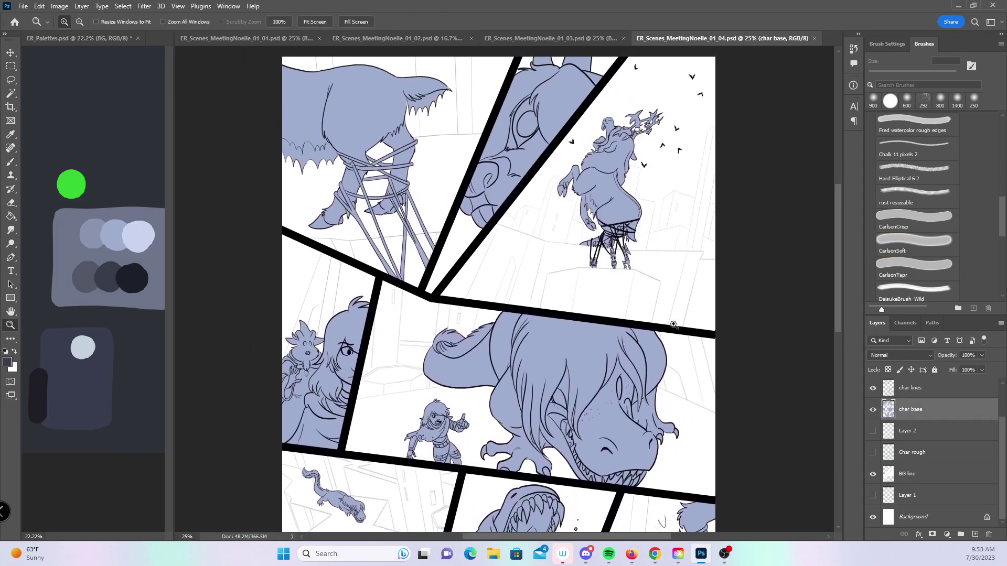
left_click(976, 469)
left_click(982, 355)
left_click_drag(967, 371, 999, 368)
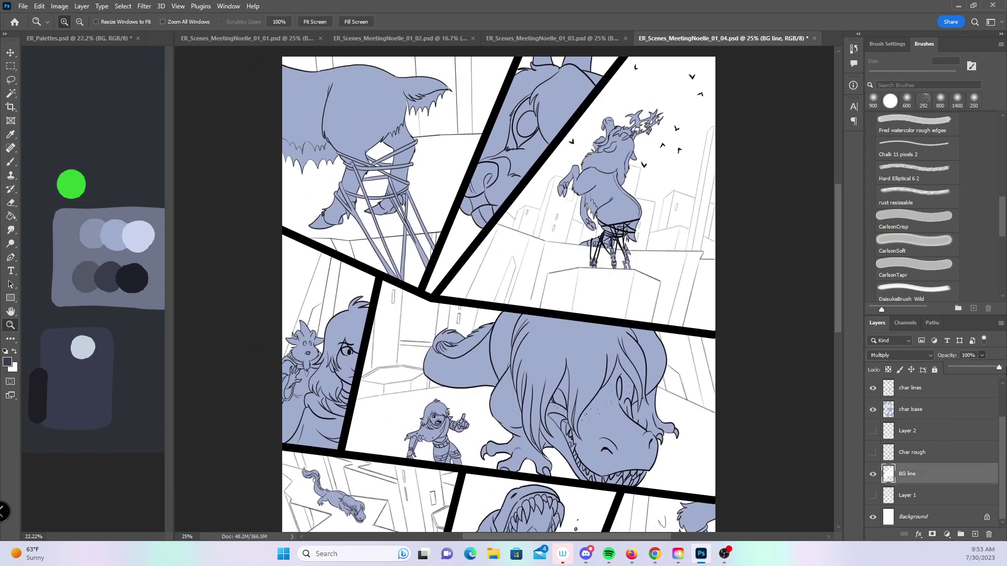
- Add a new layer beneath BG line and name it "BG base"
left_click(975, 534)
double_click(907, 494)
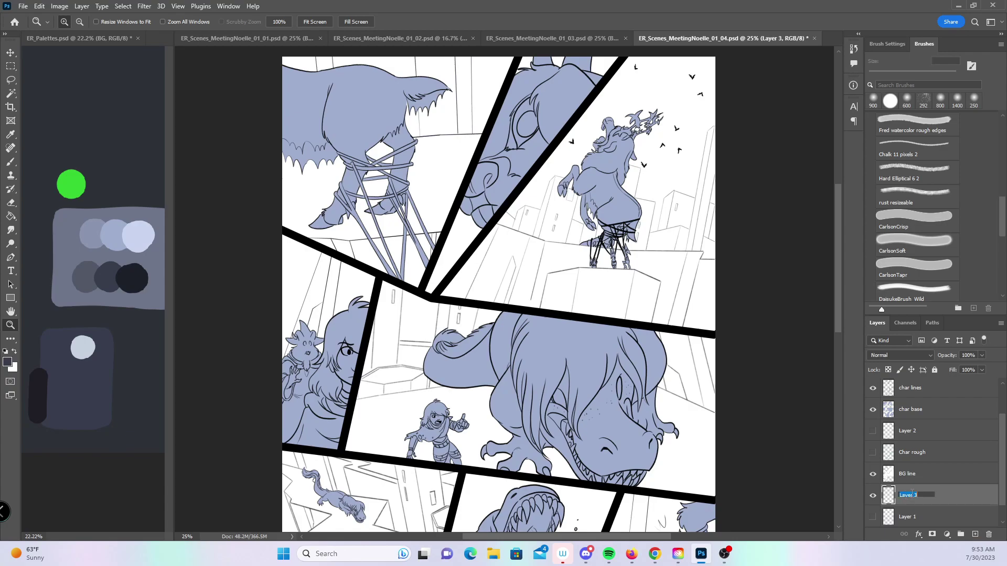
type("BG base")
key("Return")
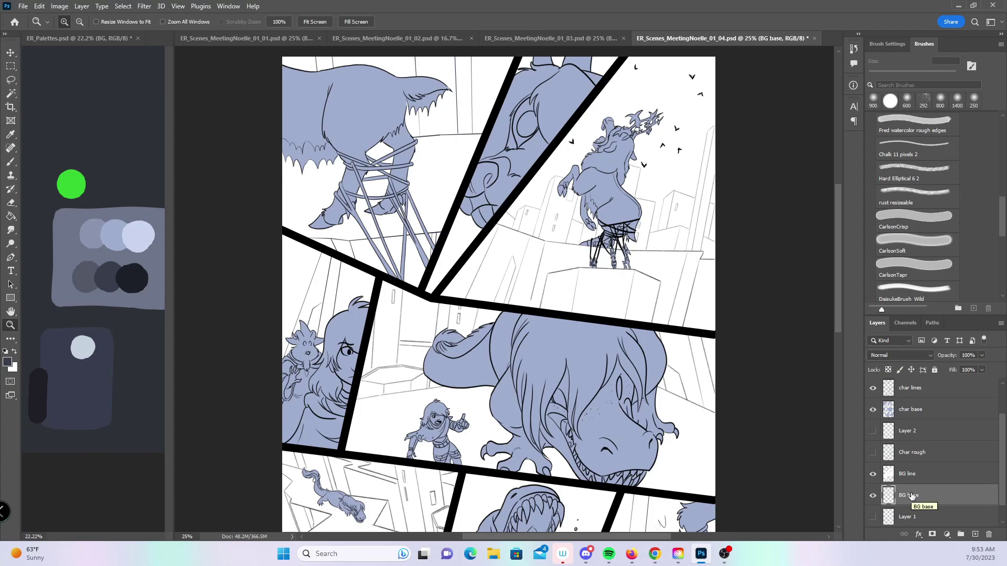
- Fill the BG base layer with the grey-blue background colour from the palette file
key("b")
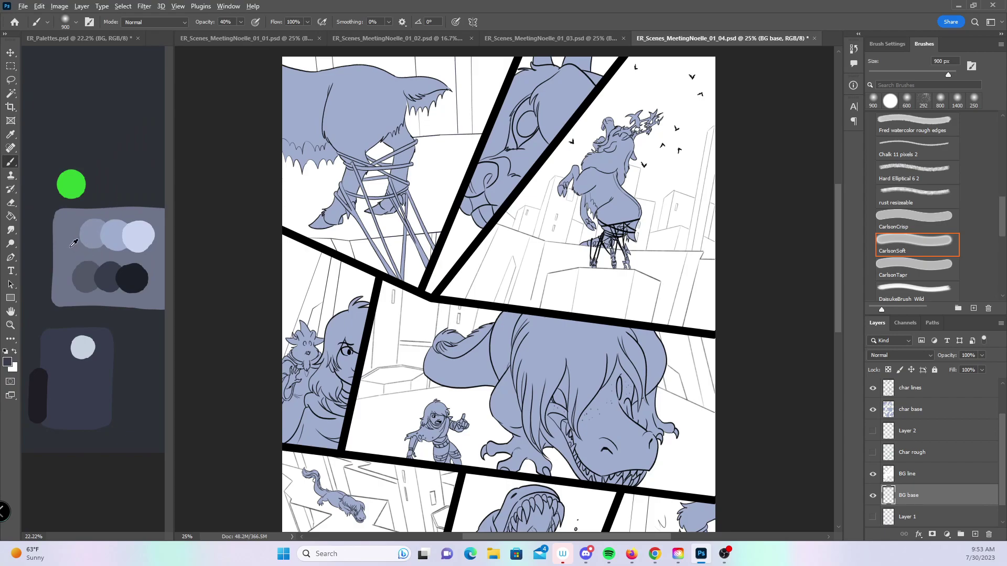
left_click(11, 216)
left_click(601, 272)
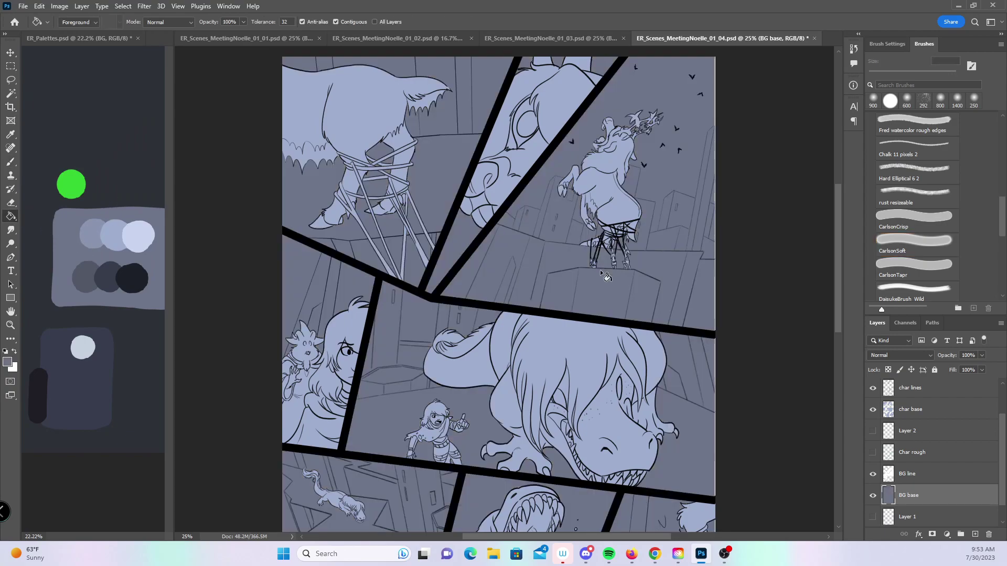
- Add a new layer above BG base and name it "BG sh 1"
left_click(975, 534)
double_click(908, 495)
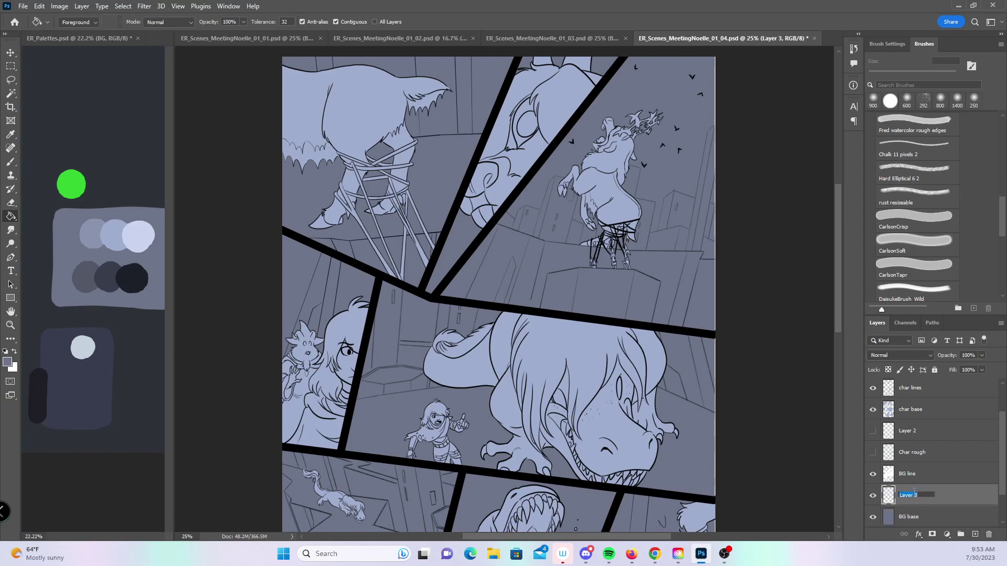
type("BG sh 1")
key("Return")
- Set up the Hard Round brush at 25 px and 100% opacity for the BG sh 1 layer
left_click(915, 244)
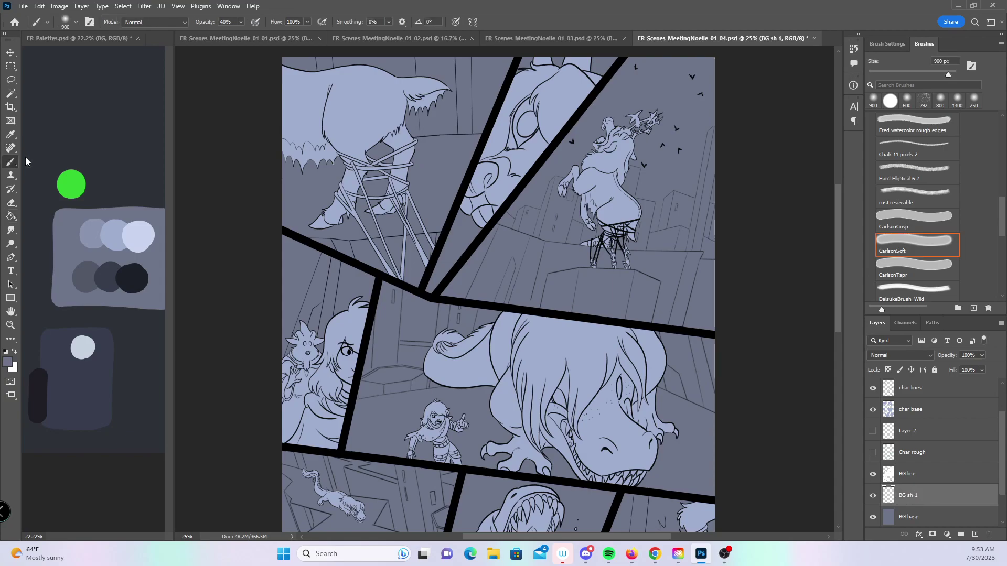
left_click_drag(1003, 221, 1002, 126)
left_click(915, 160)
key("z")
left_click(421, 242)
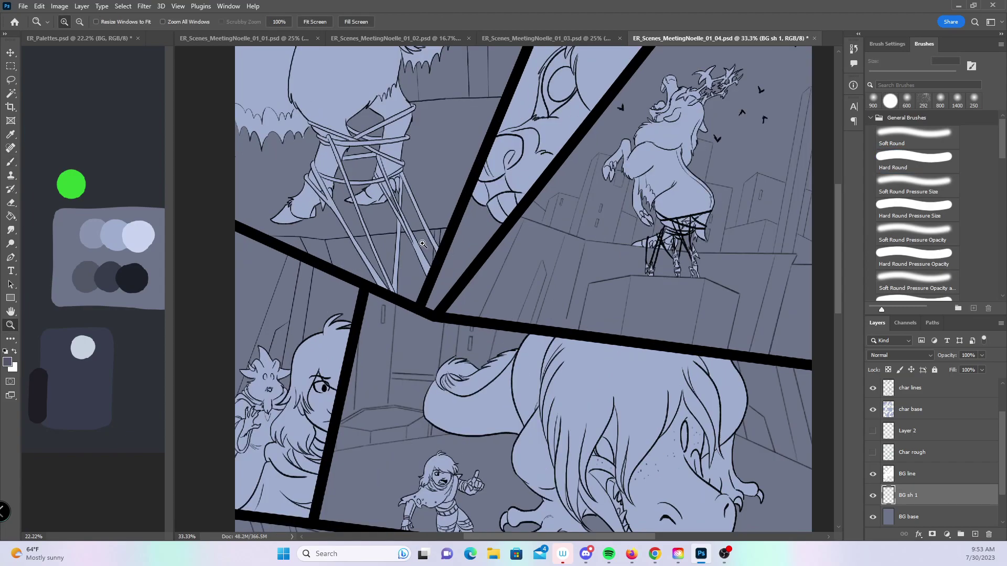
left_click(421, 242)
left_click_drag(421, 242, 540, 303)
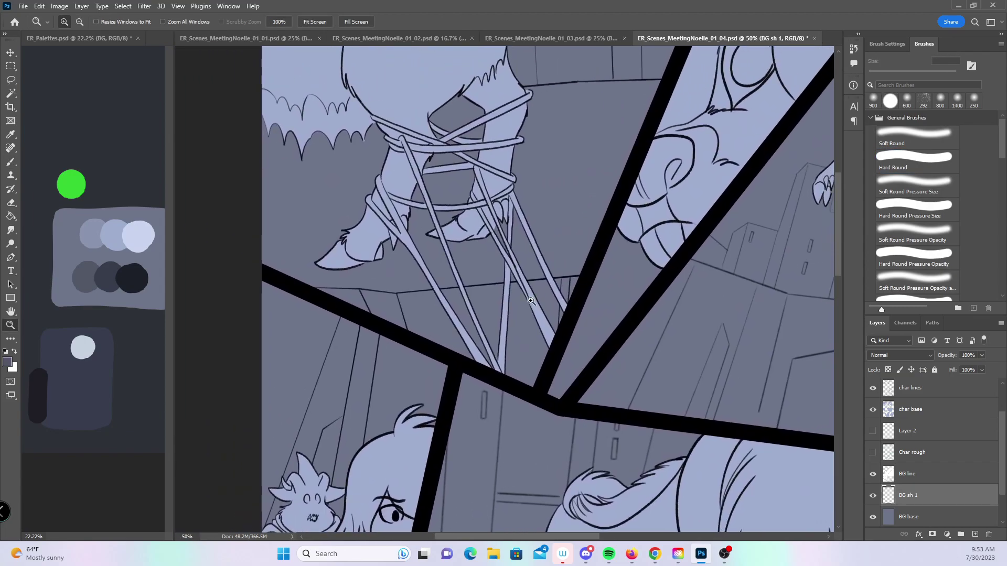
left_click(11, 161)
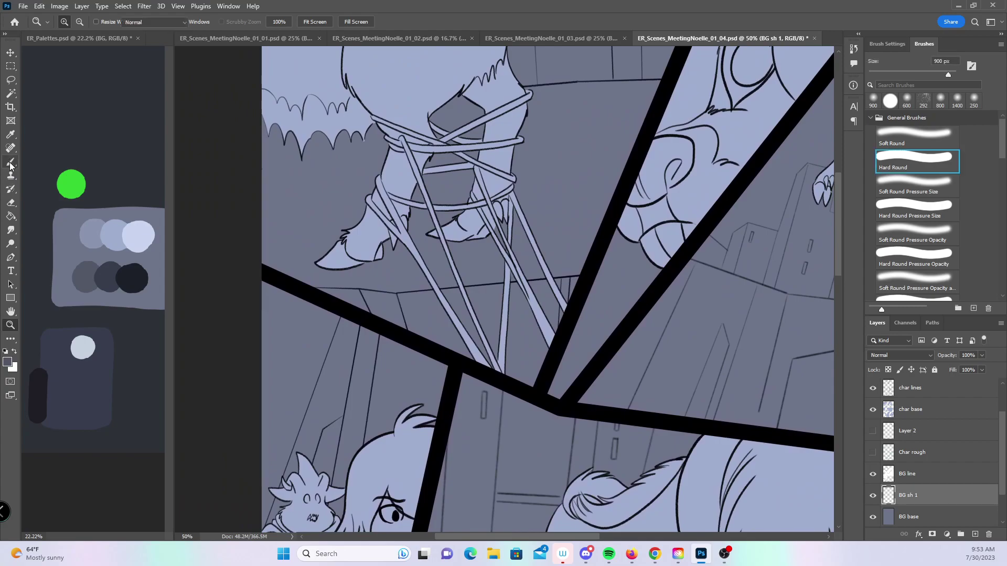
key("bracketleft")
key("bracketleft")
key("bracketleft")
key("bracketleft")
key("bracketleft")
key("bracketleft")
key("bracketleft")
key("bracketleft")
key("bracketleft")
key("bracketleft")
key("bracketleft")
key("bracketleft")
key("bracketleft")
key("bracketleft")
key("bracketleft")
key("bracketleft")
key("bracketleft")
key("bracketleft")
key("bracketleft")
key("bracketleft")
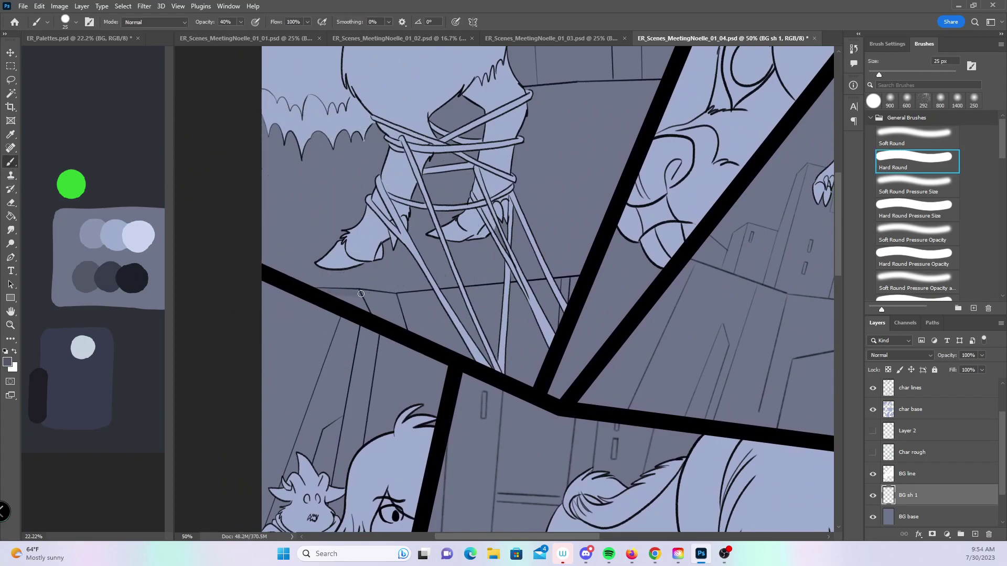
key("0")
- Paint shadow under the ledge line and along the panel border beneath the bound legs in the first panel
left_click_drag(360, 293, 397, 297)
left_click(479, 289, "shift")
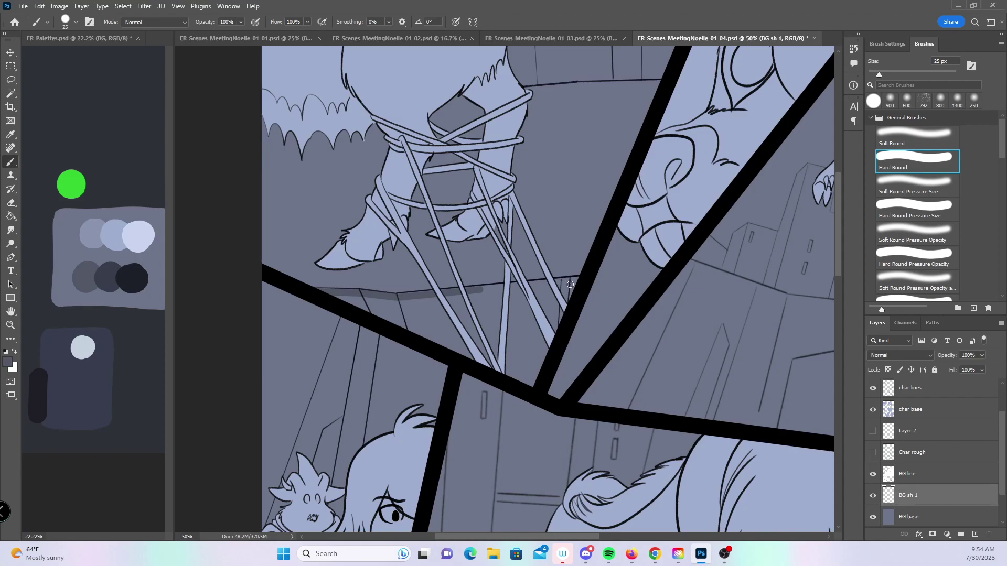
left_click(559, 282, "shift")
left_click(581, 280, "shift")
left_click(531, 384, "shift")
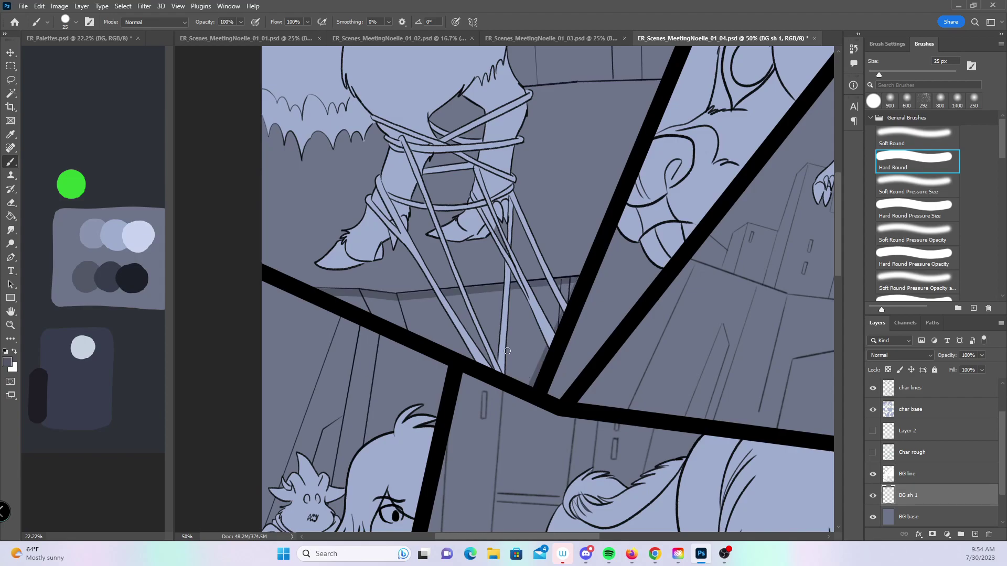
left_click(333, 296, "shift")
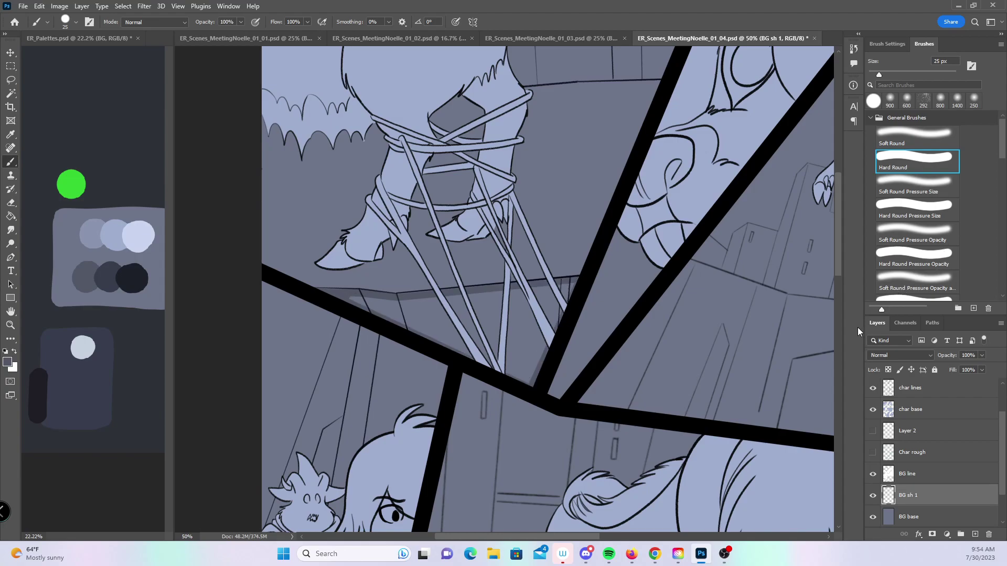
- Shade the wall recesses above the back and behind the tail of the bound creature in the first panel
left_click_drag(838, 272, 826, 212)
mouse_move(331, 186)
left_mouse_down()
mouse_move(337, 228)
mouse_move(358, 208)
left_mouse_up()
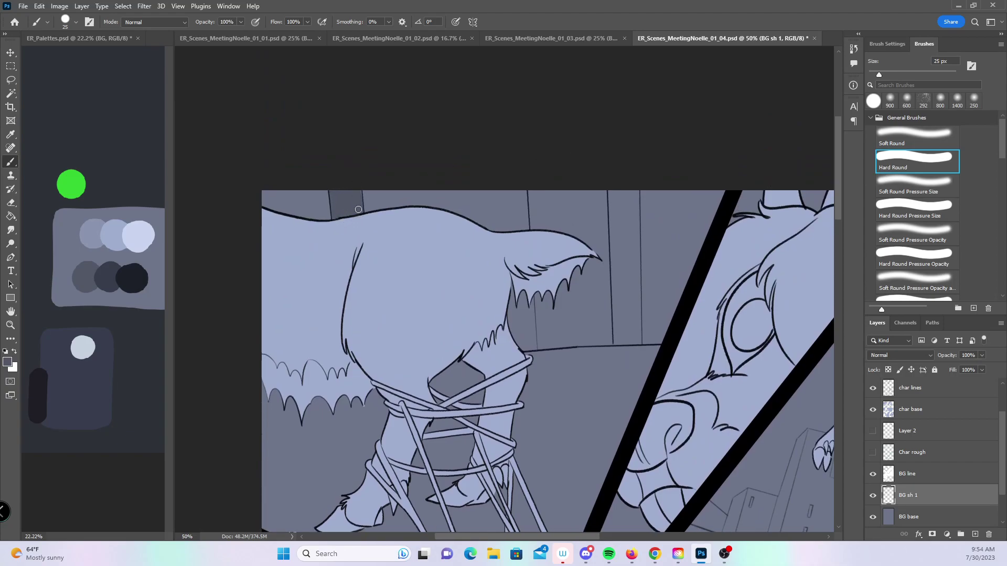
left_click(540, 347, "shift")
left_click(611, 341, "shift")
left_click(638, 337, "shift")
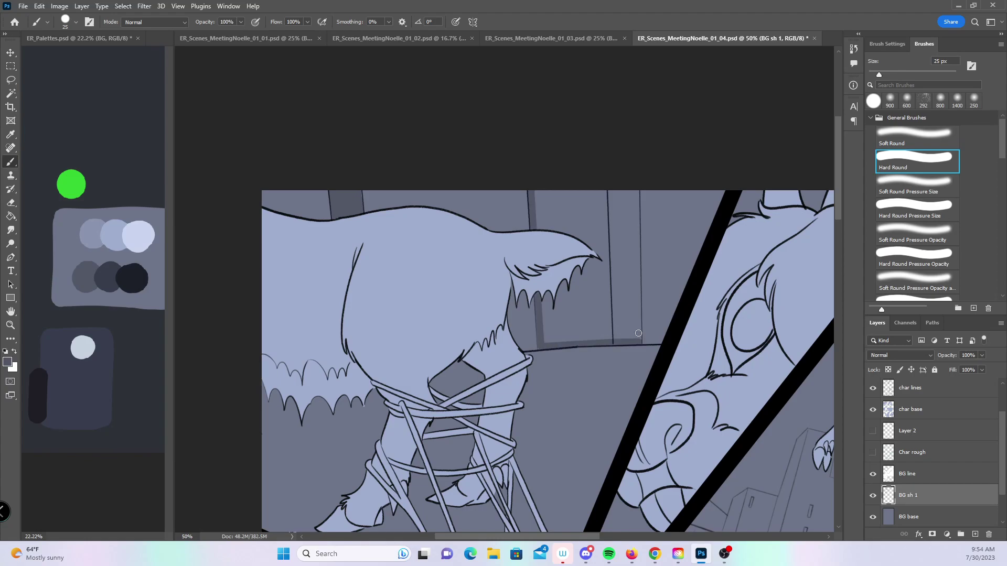
left_click(637, 191, "shift")
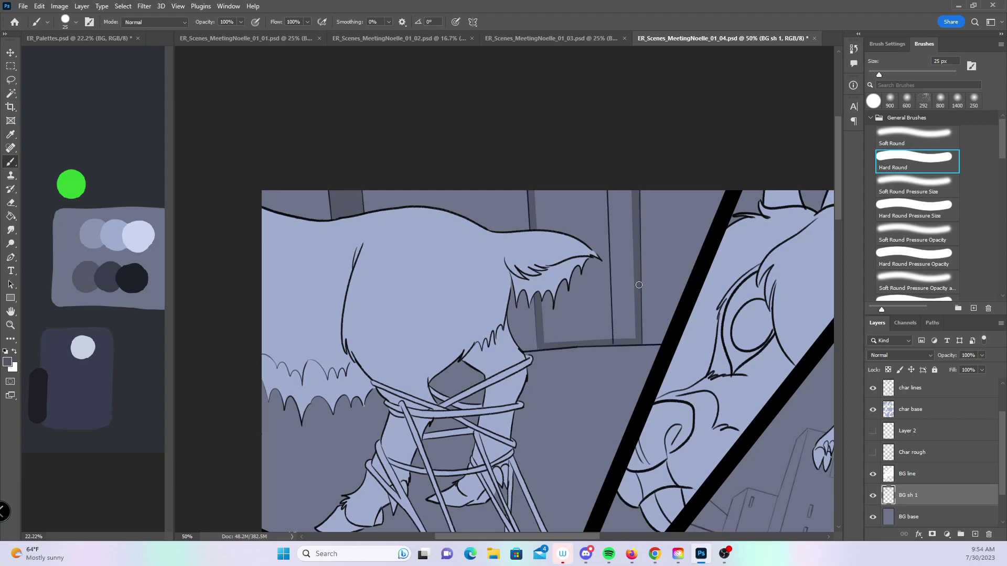
- Paint a shadow band beneath the long ledge line behind the bound creature in the city panel
left_click_drag(742, 357, 350, 297)
left_click_drag(551, 419, 597, 201)
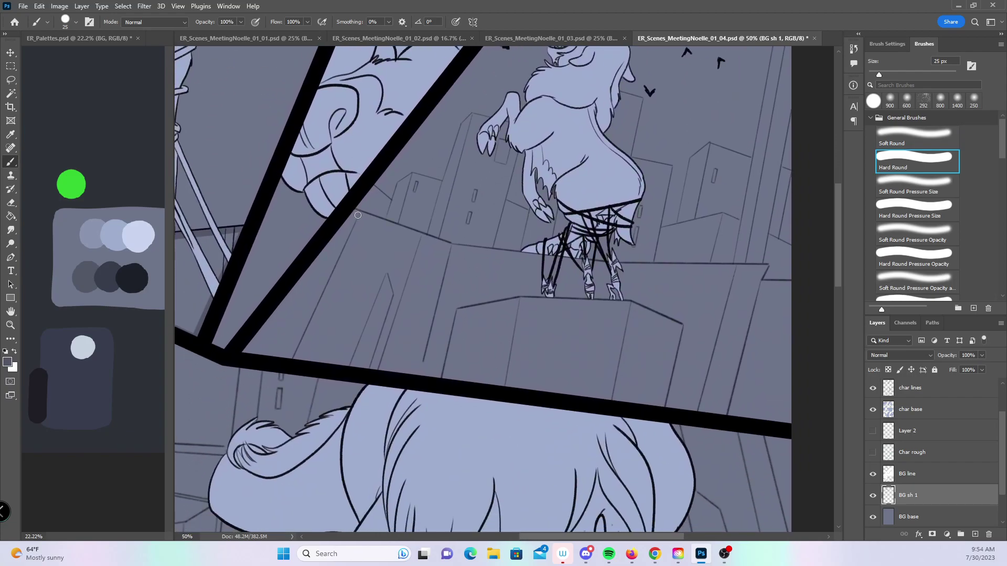
left_click(452, 248, "shift")
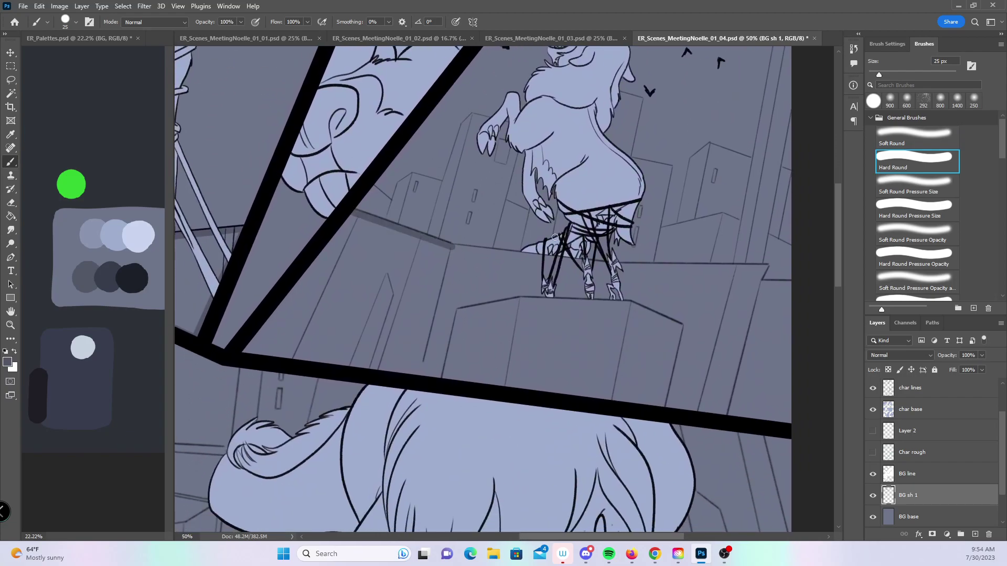
left_click(764, 267, "shift")
key("ctrl+z")
left_click(524, 254, "shift")
left_click(619, 267, "shift")
left_click(767, 266, "shift")
left_click(755, 284, "shift")
left_click(793, 285, "shift")
- Outline the raised platform under the bound creature's feet with a shadow band around its outer edges
left_click(439, 377)
left_click(454, 304, "shift")
left_click(520, 292, "shift")
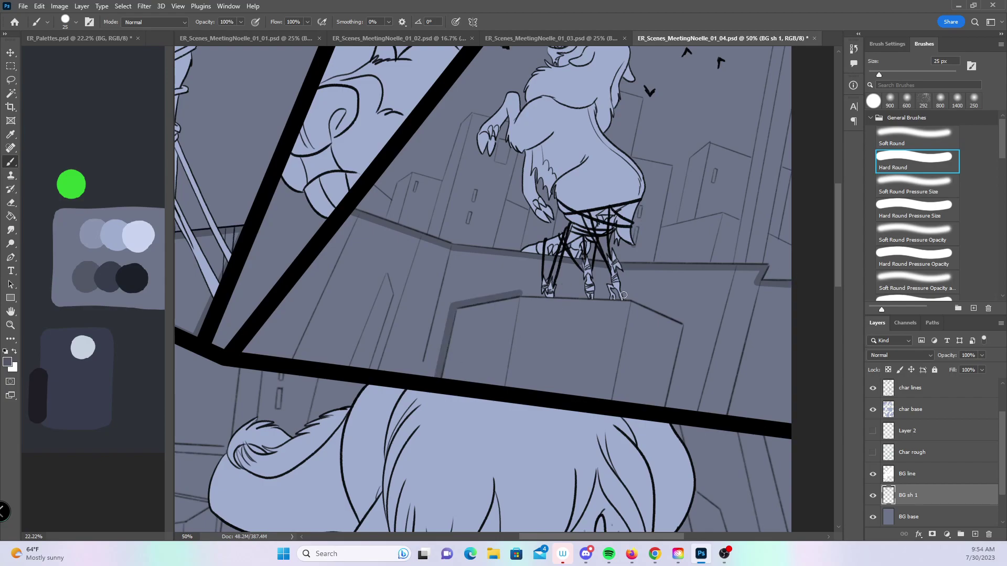
left_click(630, 298, "shift")
left_click(688, 323, "shift")
left_click(668, 407, "shift")
- Paint shadow along the lower and slanted borders of the city panel around the platform
left_click(794, 421, "shift")
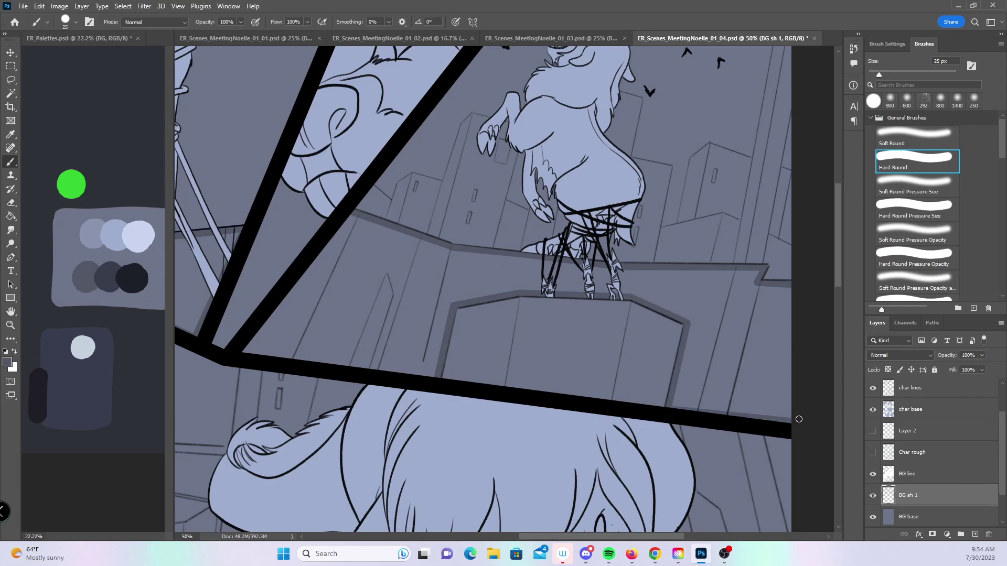
left_click(351, 217)
left_click(245, 351, "shift")
left_click(435, 377, "shift")
- Shade the edges of the distant buildings between the slanted panel border and the creature with a 10 px brush
left_click_drag(838, 270, 838, 241)
left_click_drag(652, 348, 593, 325)
scroll(440, 263, "up", 2)
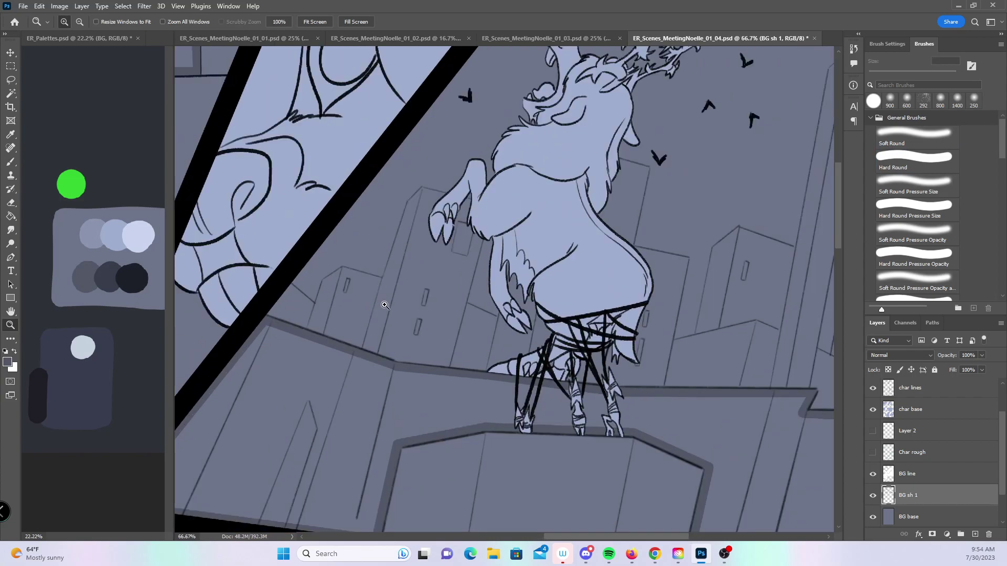
key("bracketleft")
key("bracketleft")
key("bracketleft")
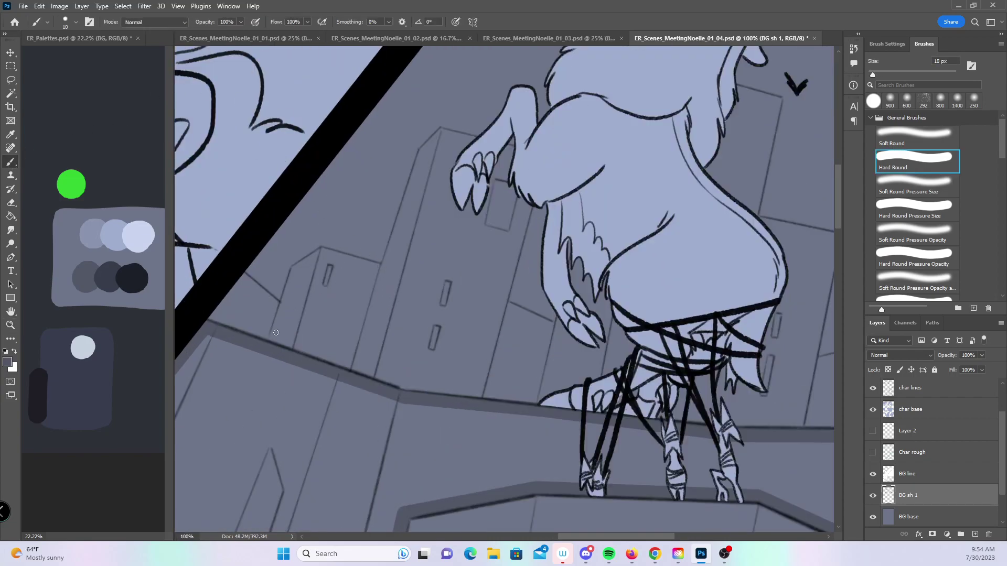
left_click(294, 268, "shift")
left_click(317, 251, "shift")
left_click(291, 346, "shift")
mouse_move(421, 150)
left_mouse_down()
mouse_move(351, 370)
mouse_move(440, 129)
left_mouse_up()
left_click(370, 376, "shift")
- Fill in the background shadow around the creature's hanging arm with a 15 px brush
mouse_move(648, 308)
left_mouse_down()
mouse_move(407, 331)
mouse_move(413, 287)
left_mouse_up()
key("bracketright")
key("bracketright")
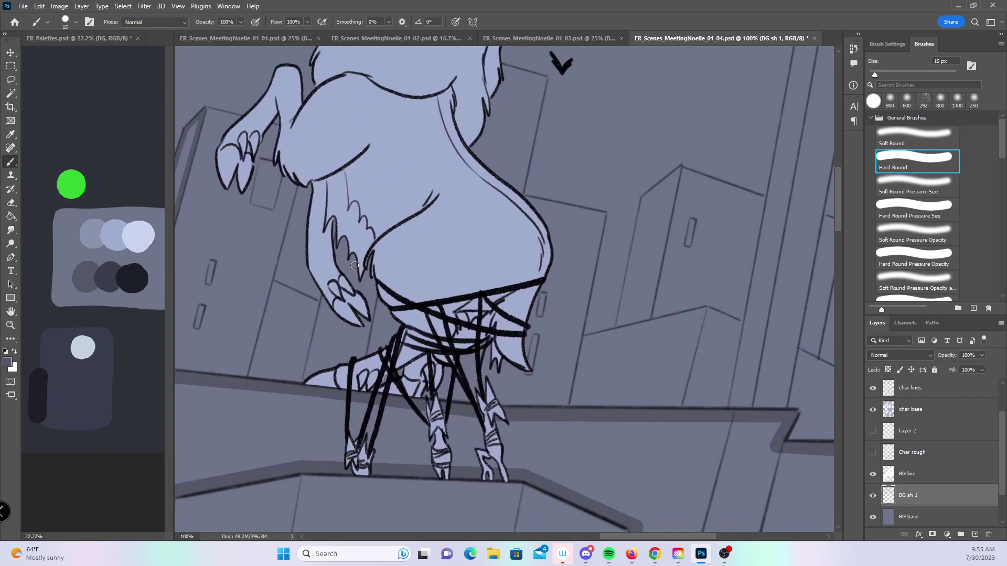
mouse_move(345, 222)
left_mouse_down()
mouse_move(336, 325)
mouse_move(362, 356)
mouse_move(357, 270)
left_mouse_up()
- Shade the edges of the angled tower and the low building behind the creature with a 9 px brush
left_click_drag(689, 362, 454, 371)
key("bracketleft")
key("bracketleft")
key("bracketleft")
key("bracketleft")
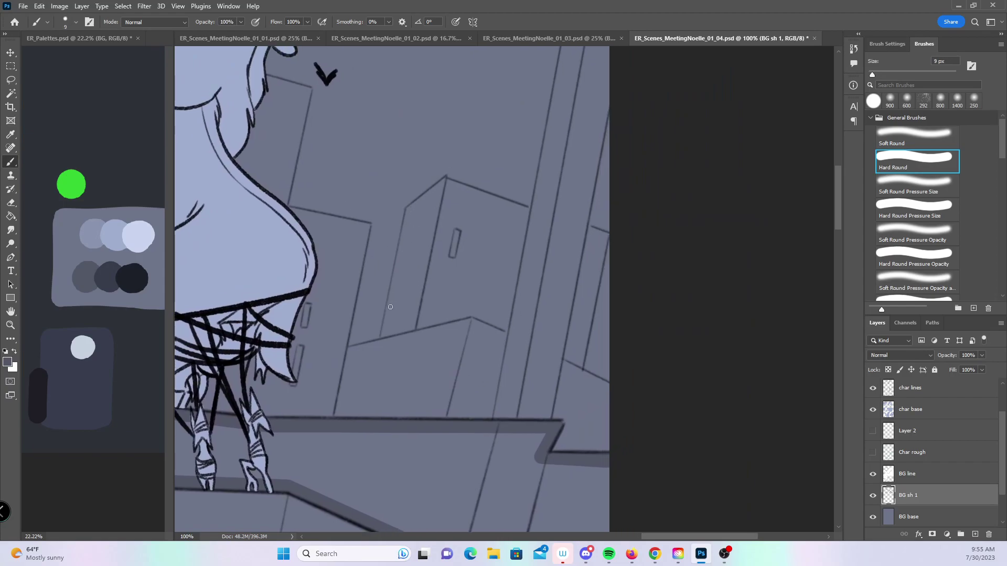
left_click_drag(407, 210, 382, 334)
left_click(445, 178, "shift")
left_click(413, 333, "shift")
left_click(470, 318, "shift")
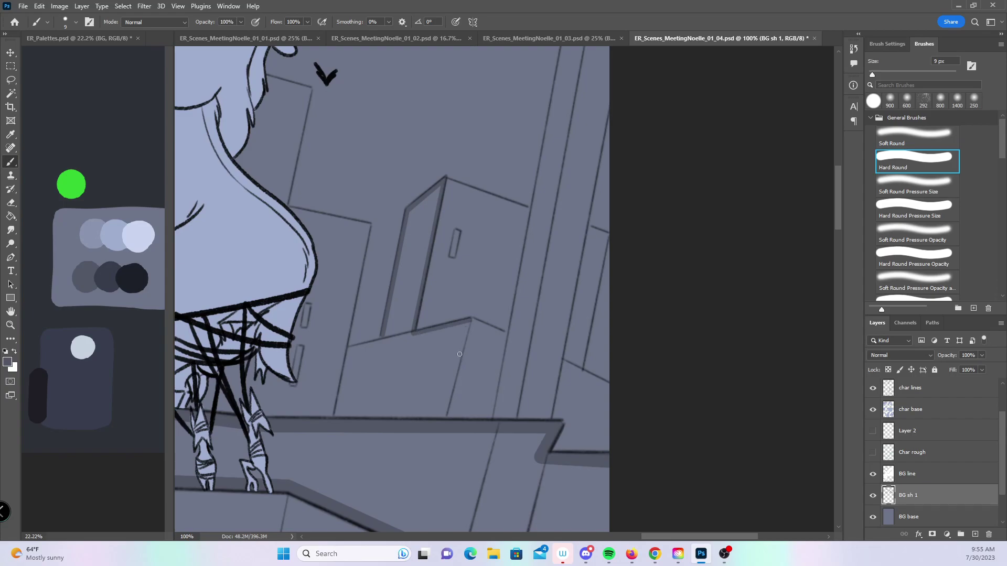
left_click(442, 423, "shift")
left_click(351, 349, "shift")
left_click(335, 418, "shift")
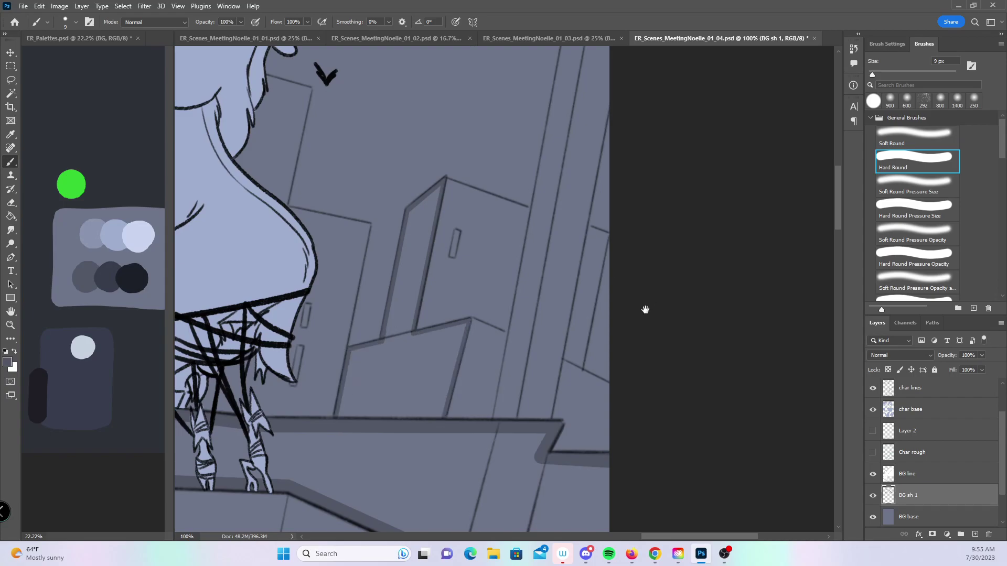
- Shade the edges of the tall tower at the city panel's outer side with a 10 px brush
left_click_drag(647, 303, 526, 382)
key("alt+space")
left_click(467, 322, "alt")
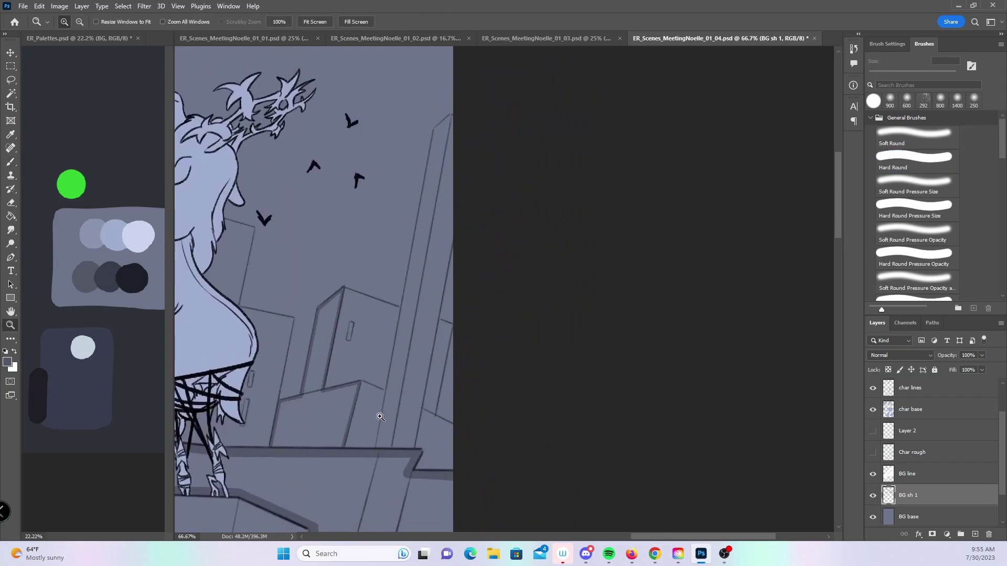
key("b")
key("bracketright")
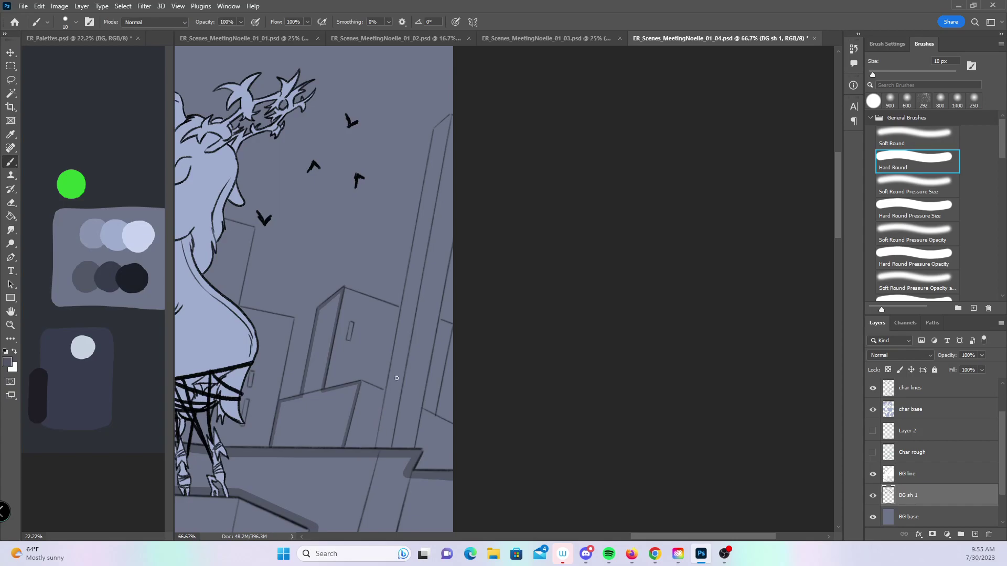
left_click(436, 127, "shift")
left_click(450, 116, "shift")
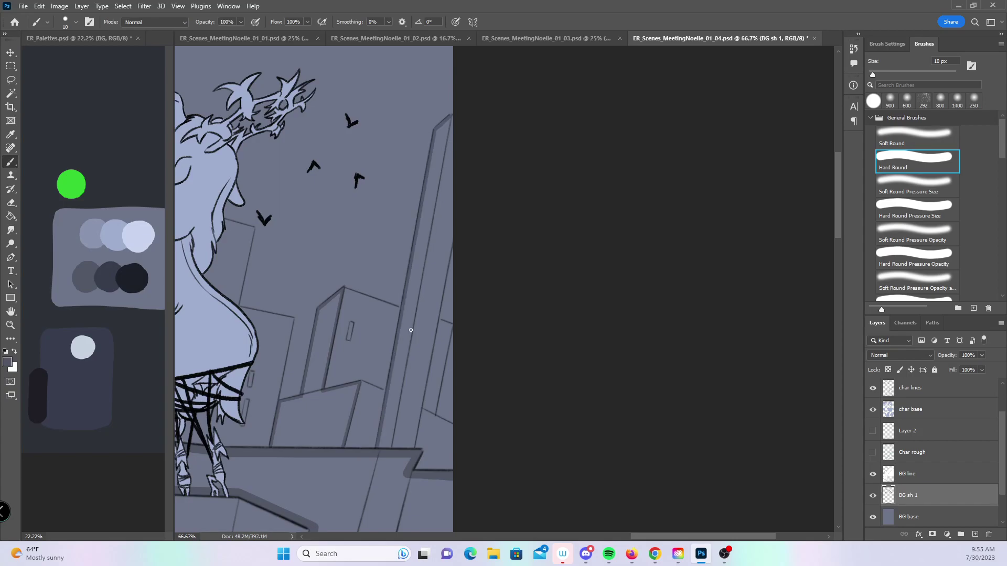
left_click(389, 448, "shift")
left_click_drag(524, 361, 488, 314)
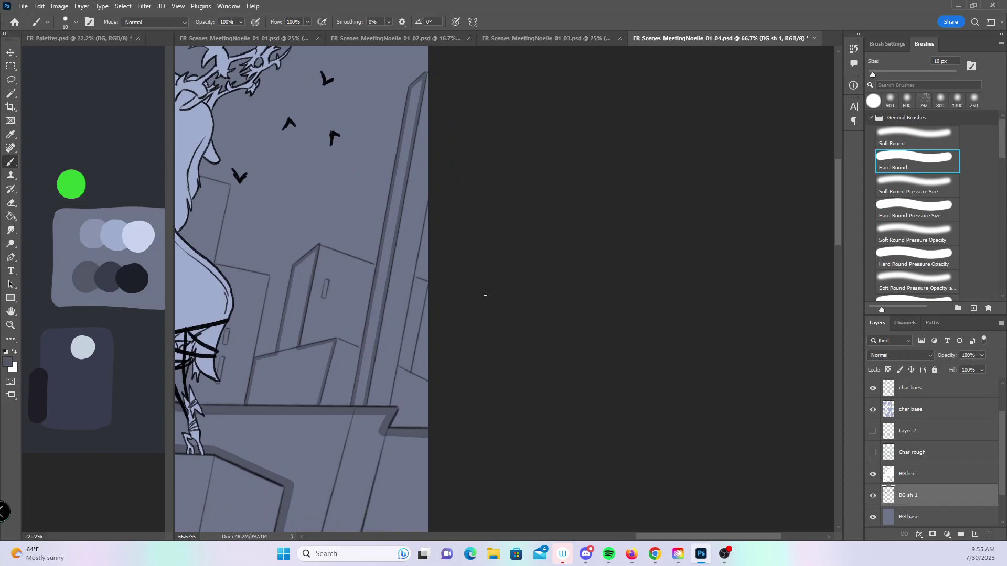
- Shade the wall grooves behind the two characters in the close-up panel with a 15 px brush
left_click_drag(409, 410, 595, 340)
key("z")
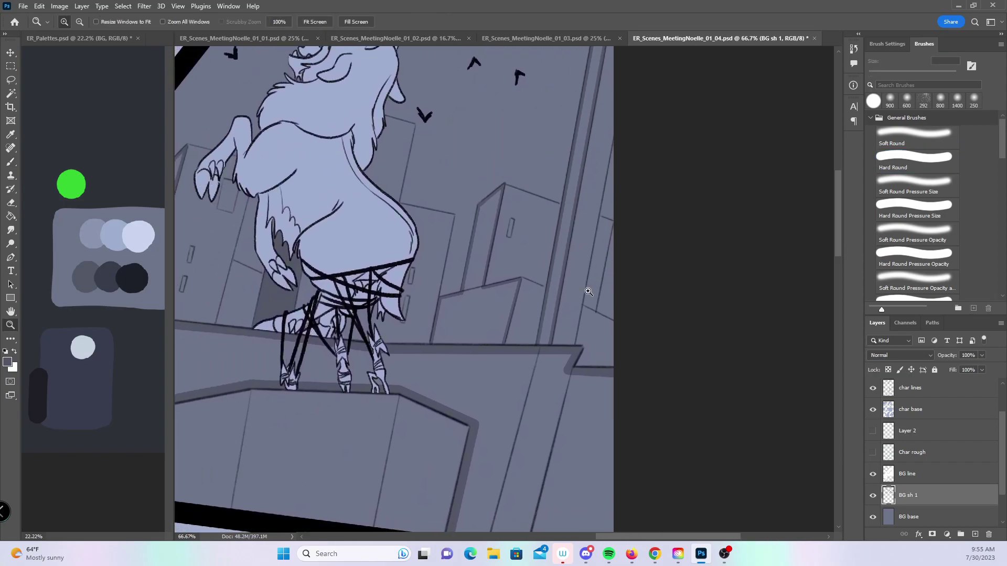
left_click(585, 320, "alt")
left_click(582, 313, "alt")
left_click_drag(449, 423, 629, 307)
left_click_drag(483, 357, 546, 321)
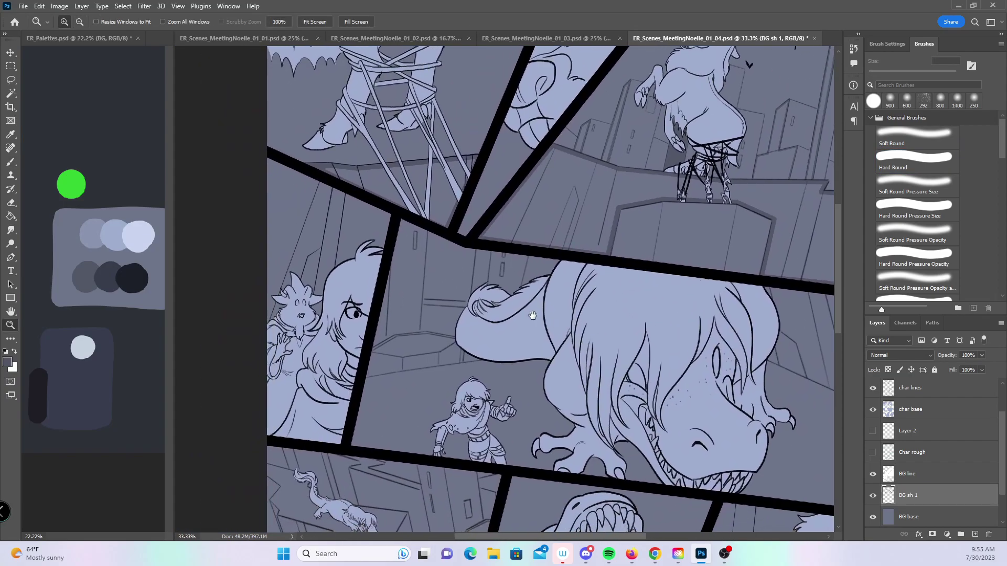
left_click(321, 271)
left_click(313, 280)
left_click_drag(317, 287, 342, 290)
key("b")
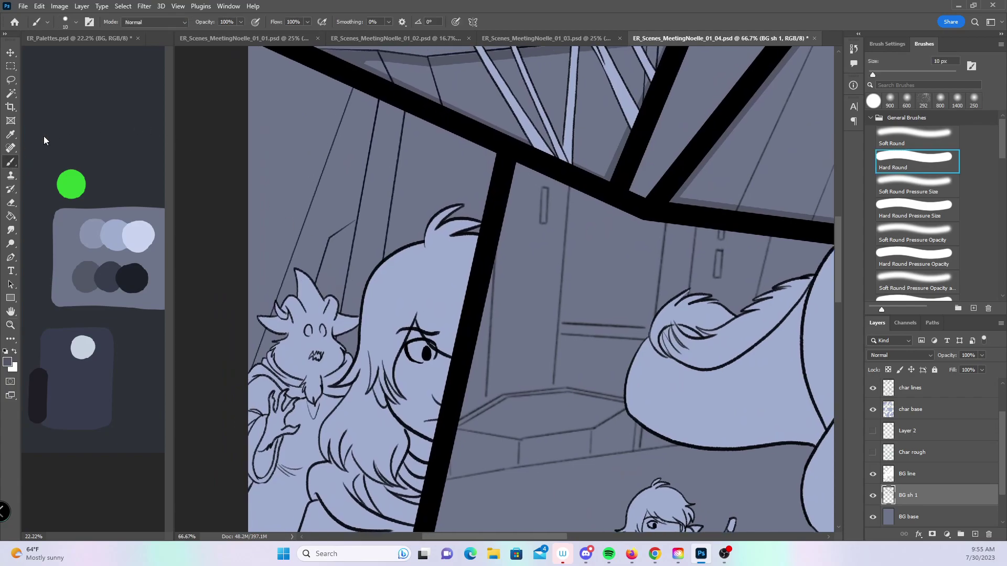
key("bracketright")
mouse_move(317, 286)
left_mouse_down()
mouse_move(332, 239)
mouse_move(357, 218)
left_mouse_up()
left_click(382, 101, "shift")
left_click(379, 268, "shift")
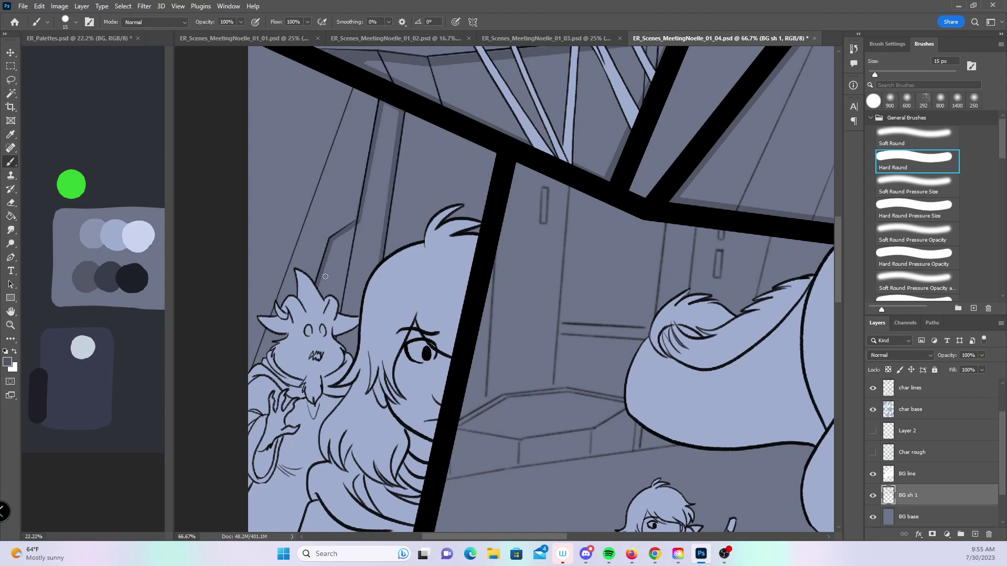
left_click_drag(532, 391, 580, 433)
mouse_move(499, 398)
left_mouse_down()
mouse_move(496, 389)
mouse_move(445, 392)
mouse_move(378, 342)
mouse_move(485, 408)
left_mouse_up()
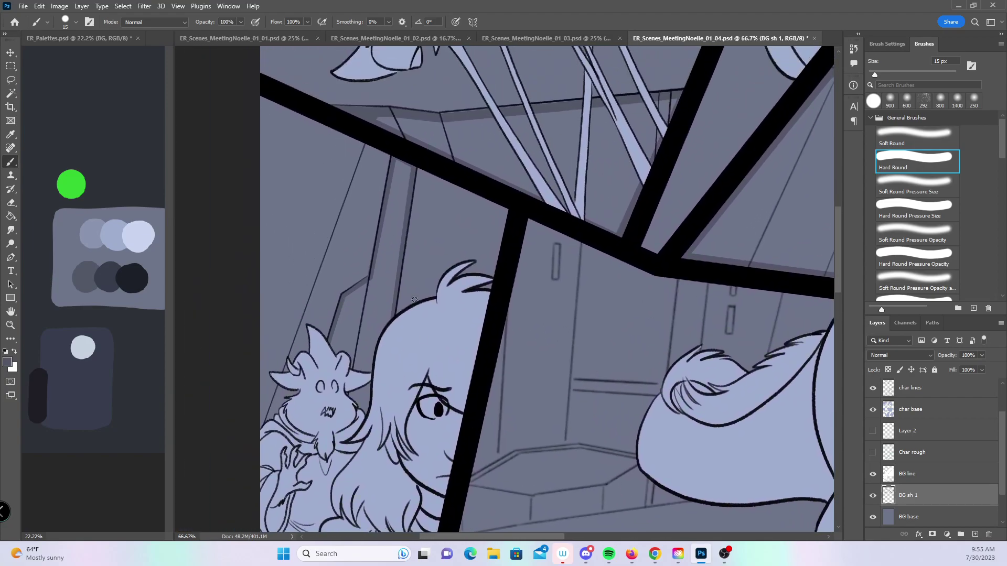
left_click(259, 431, "shift")
key("ctrl+z")
- Outline the front face of the stone platform in the dinosaur panel with an inner shadow band
mouse_move(626, 445)
left_mouse_down()
mouse_move(591, 427)
mouse_move(512, 346)
left_mouse_up()
left_click_drag(527, 426, 469, 308)
mouse_move(567, 345)
left_mouse_down()
mouse_move(564, 434)
mouse_move(521, 423)
left_mouse_up()
left_click_drag(245, 394, 247, 348)
left_click(309, 361, "shift")
left_click(308, 383, "shift")
left_click(247, 393, "shift")
- Shade the back wall's edges, its recessed panel and the platform's far side near the dinosaur's tail
left_click_drag(257, 333, 277, 320)
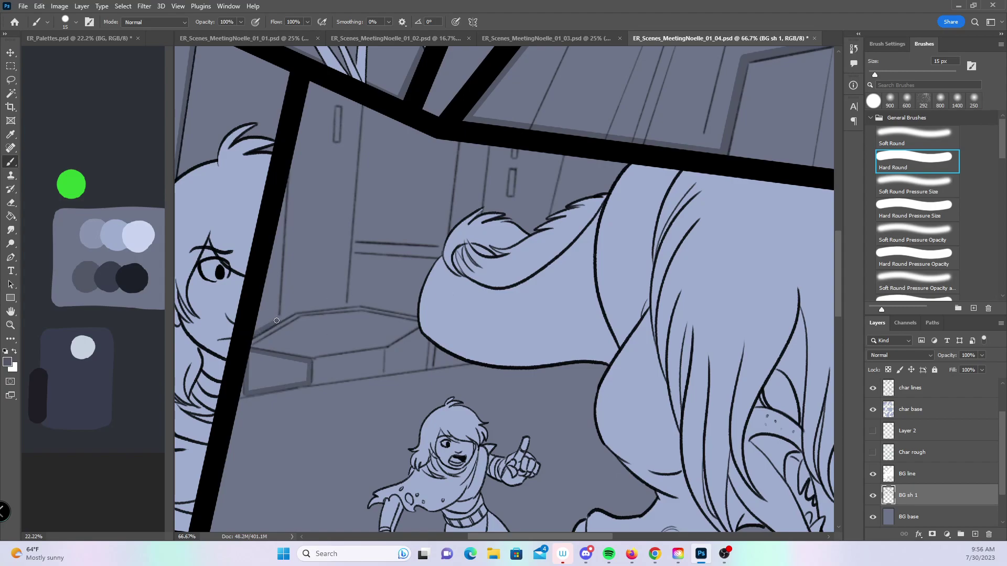
left_click(285, 182, "shift")
left_click(253, 334, "shift")
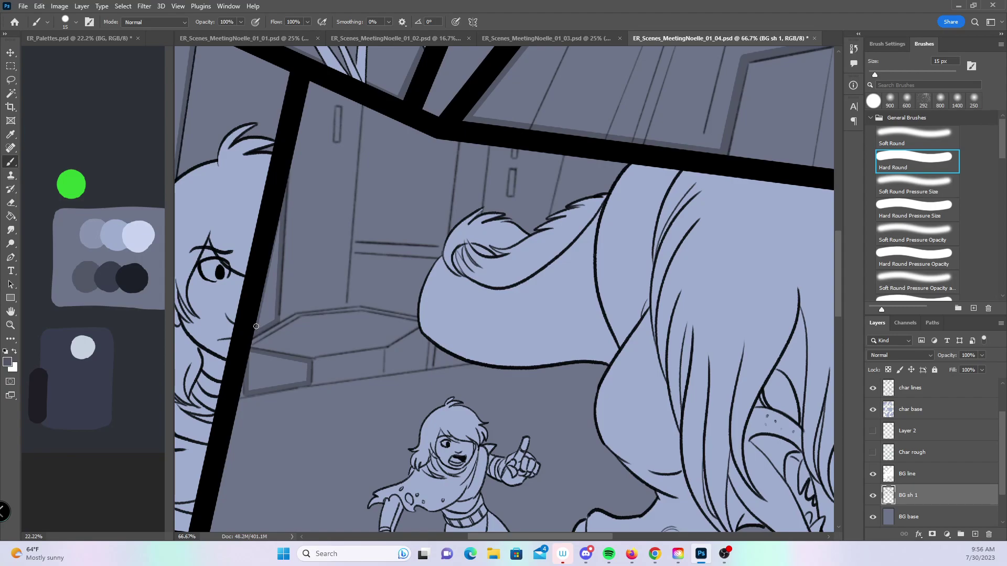
left_click(448, 257, "shift")
left_click(353, 254, "shift")
left_click(349, 307, "shift")
left_click(427, 317, "shift")
left_click(436, 364, "shift")
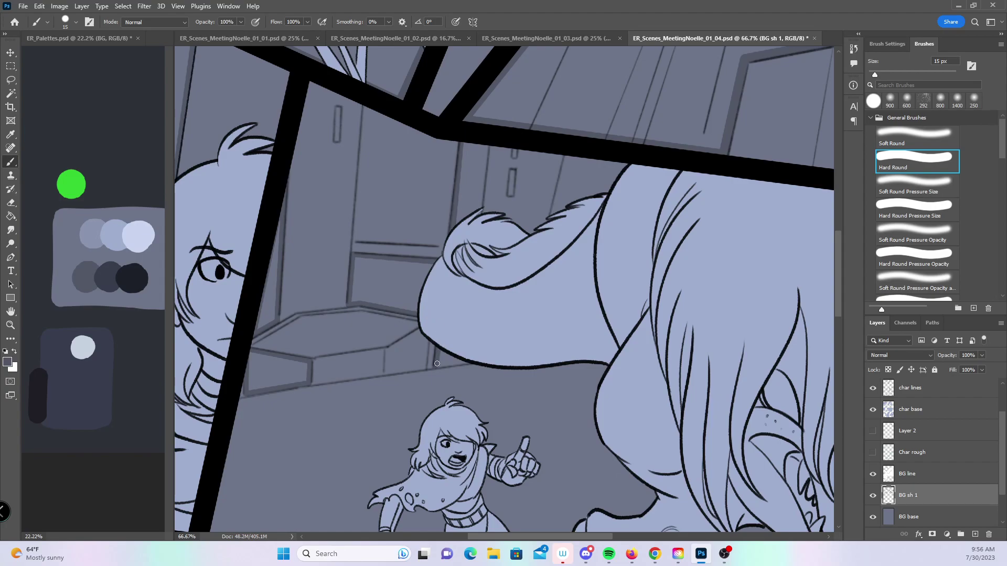
left_click(474, 359, "shift")
- Shade the wall grooves and angled recess behind the dinosaur's head at the panel's outer side
mouse_move(780, 385)
left_mouse_down()
mouse_move(519, 328)
mouse_move(194, 335)
left_mouse_up()
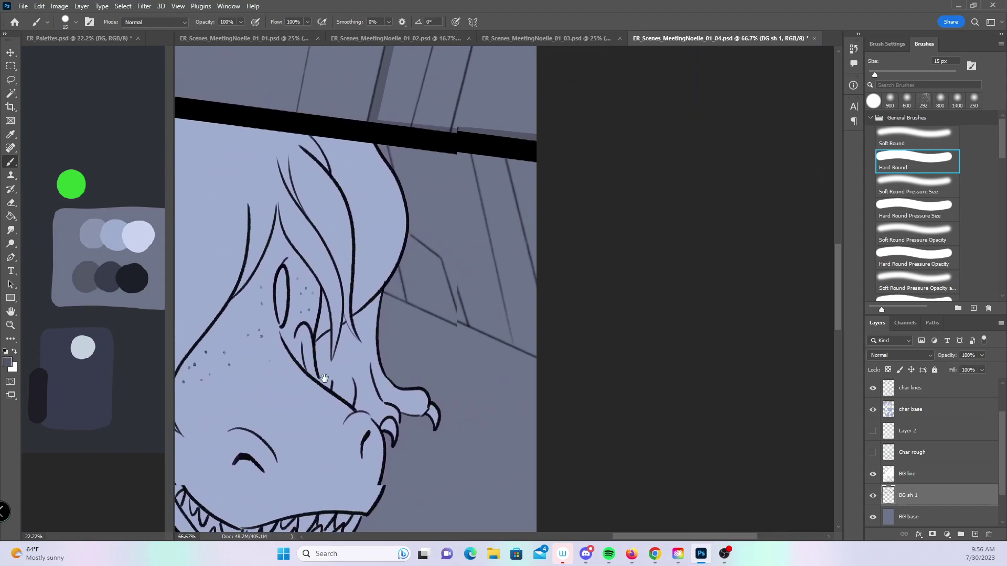
left_click(401, 257, "shift")
left_click(437, 282, "shift")
left_click(461, 356, "shift")
left_click(500, 371, "shift")
left_click(456, 181, "shift")
left_click(386, 173, "shift")
left_click_drag(381, 317, 391, 292)
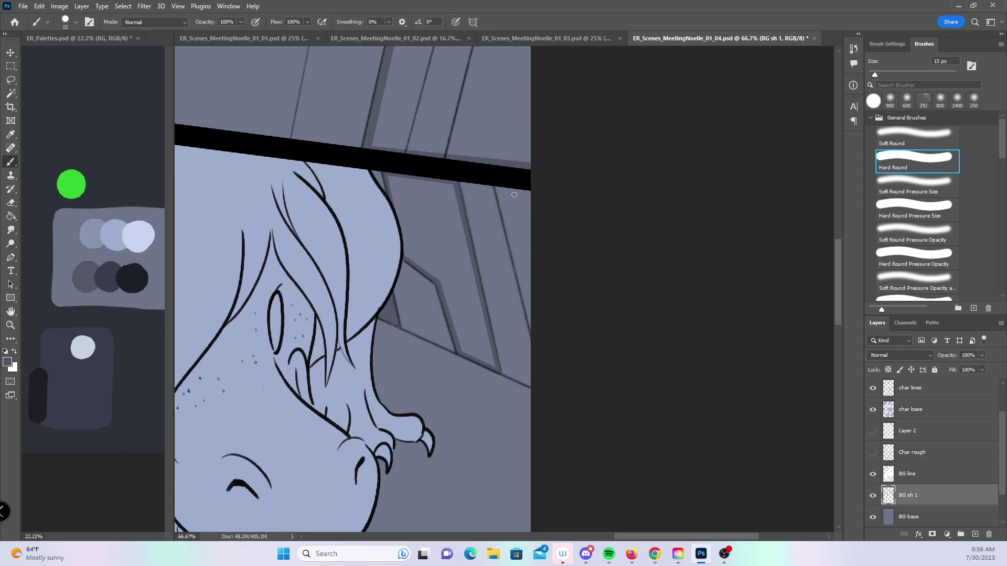
- Shade the wall's base line and the outermost wall groove behind the dinosaur's head, out to the page edge
left_click(531, 329, "shift")
left_click(528, 190, "shift")
left_click(497, 187, "shift")
- Shade along the top of the wall below the dinosaur's jaw and down its panel border with a 25 px brush in the dangling-bodies panel
key("z")
left_click(582, 278, "alt")
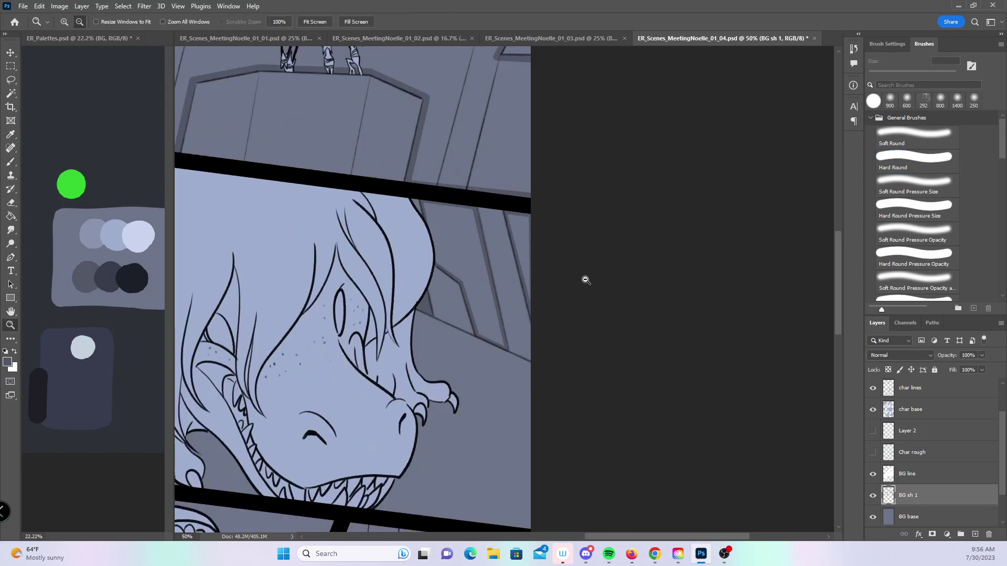
left_click(587, 283, "alt")
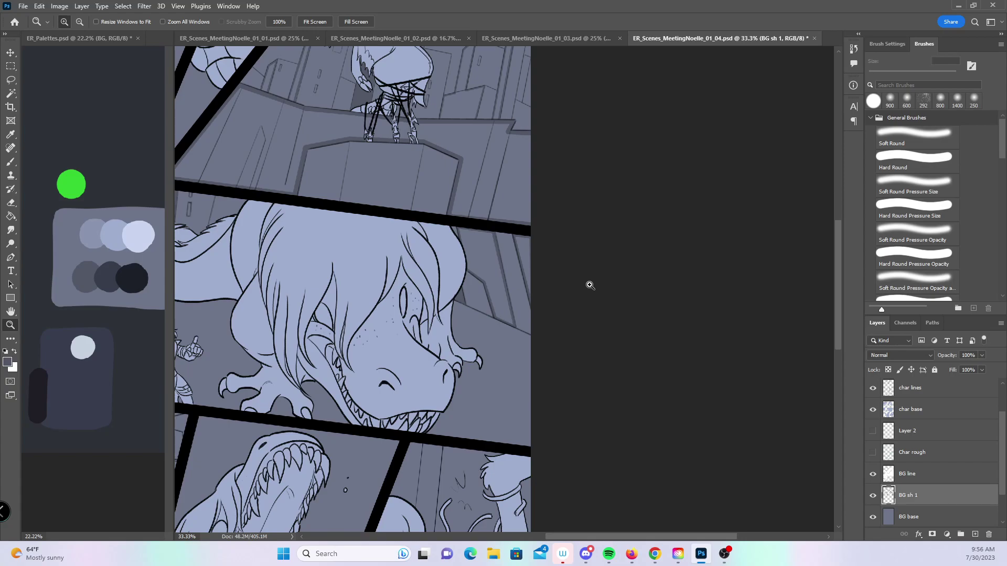
left_click_drag(387, 370, 465, 314)
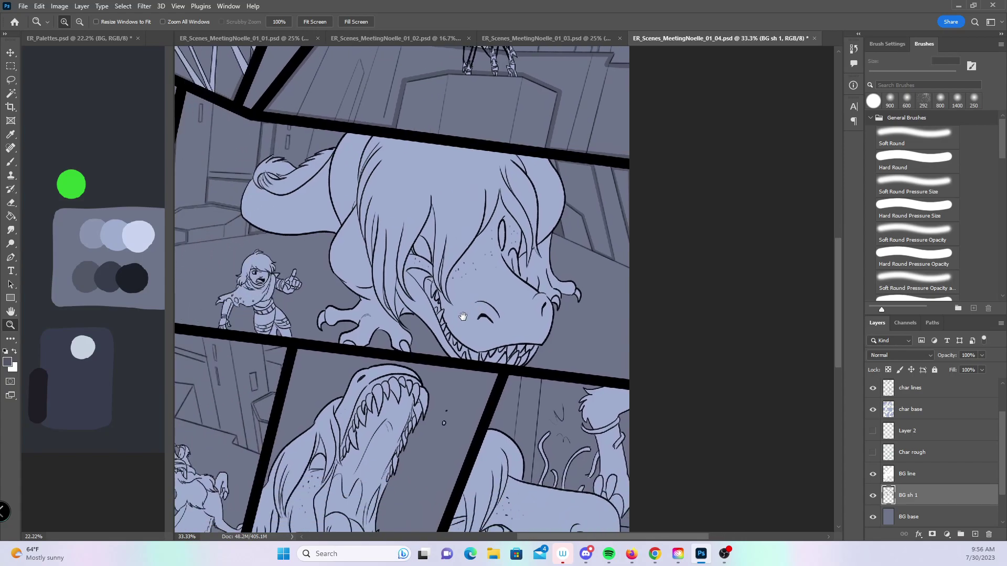
left_click_drag(443, 382, 615, 305)
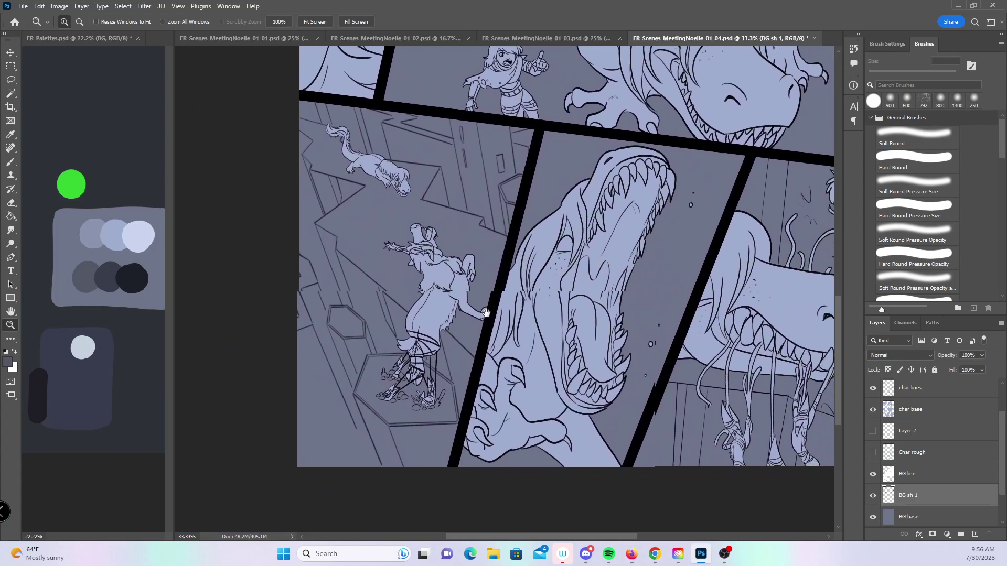
left_click_drag(440, 324, 560, 340)
left_click_drag(638, 362, 529, 277)
left_click(527, 344)
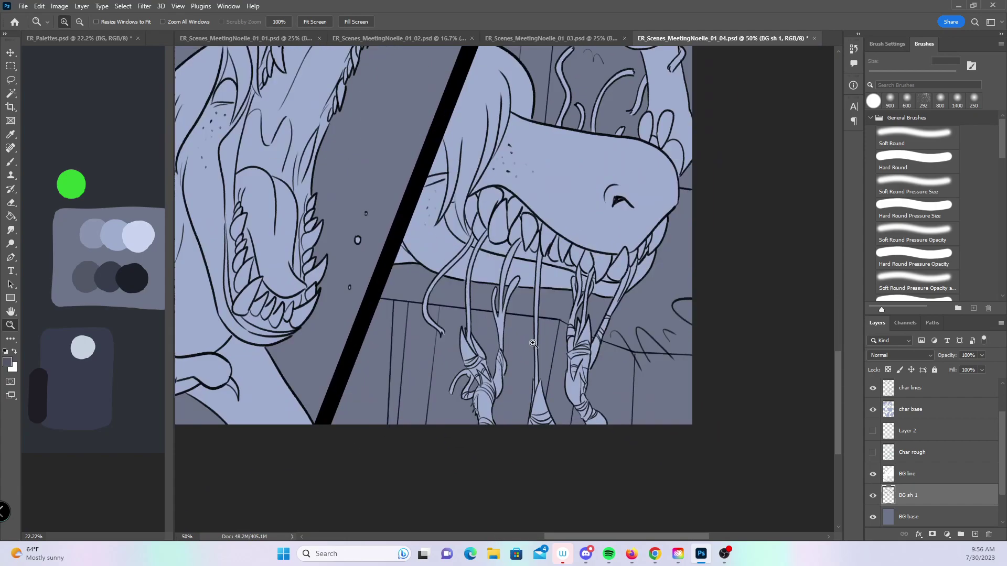
left_click(539, 343)
left_click_drag(540, 343, 497, 309)
left_click(10, 162)
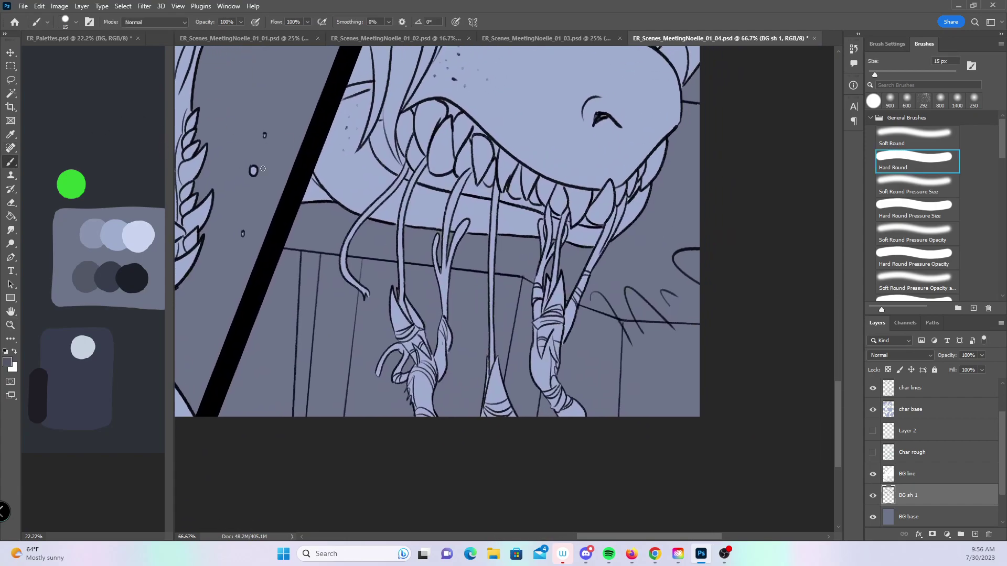
key("bracketright")
left_click(521, 281, "shift")
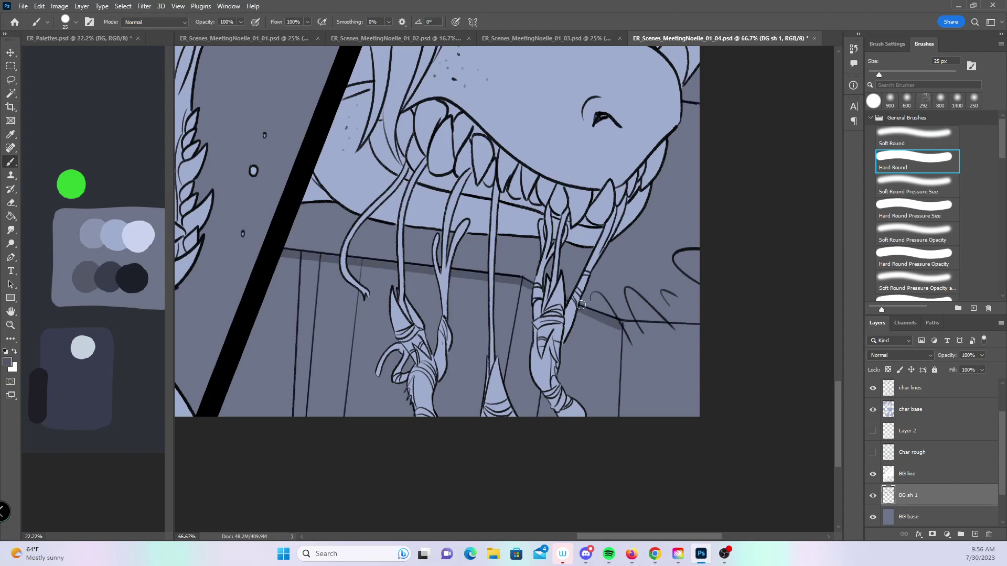
left_click(624, 326, "shift")
left_click(700, 329, "shift")
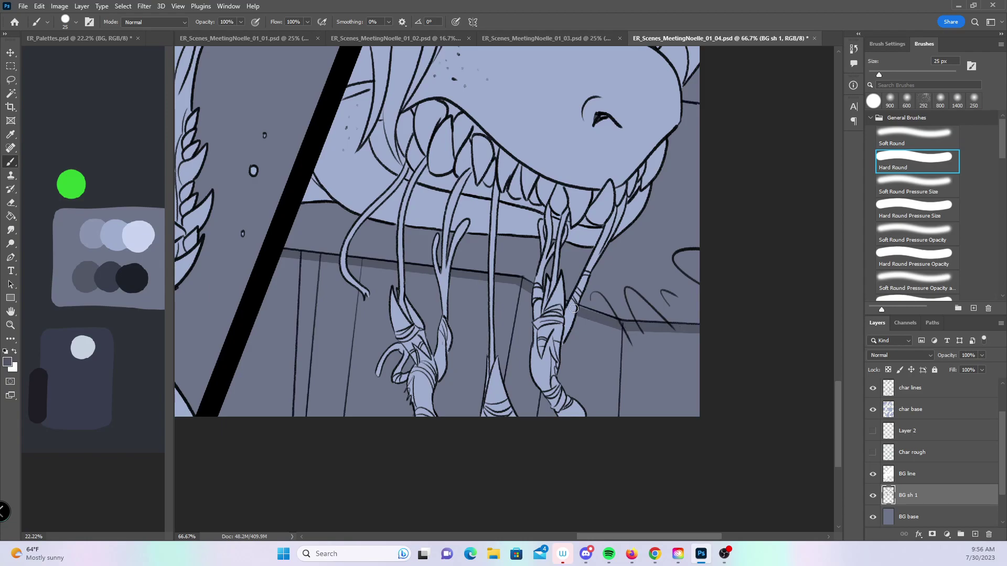
left_click(282, 257)
left_click(218, 420, "shift")
- Shade inside the two vertical wall lines above the dinosaur's head in the dangling-bodies panel
mouse_move(647, 184)
left_mouse_down()
mouse_move(577, 358)
mouse_move(566, 521)
left_mouse_up()
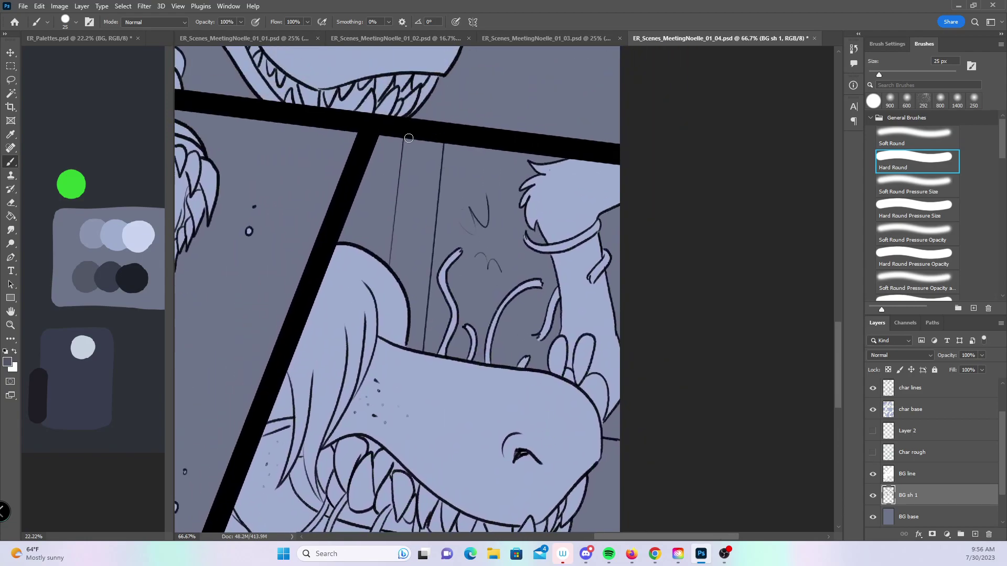
left_click(393, 273, "shift")
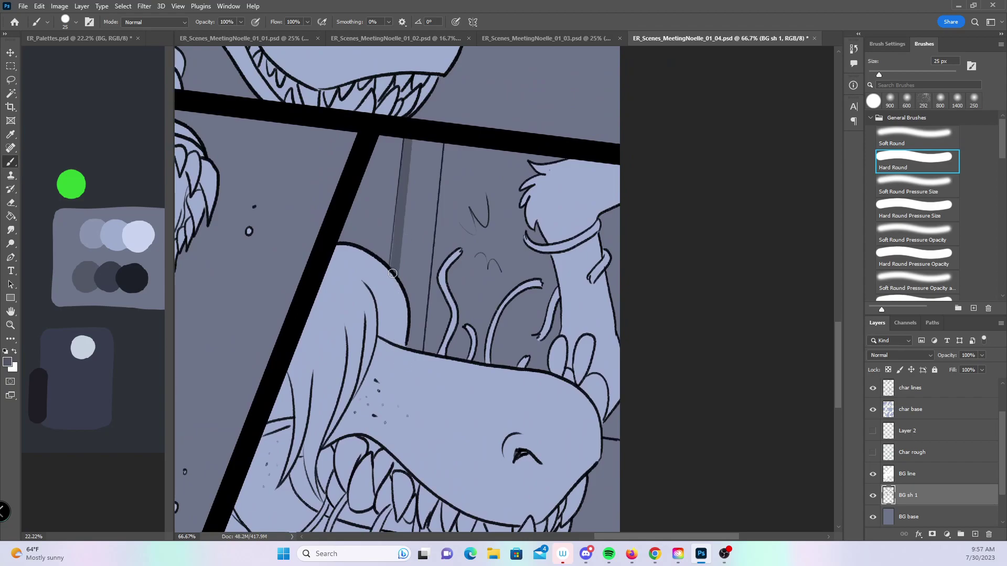
left_click(439, 141)
left_click(418, 353, "shift")
left_click(394, 272)
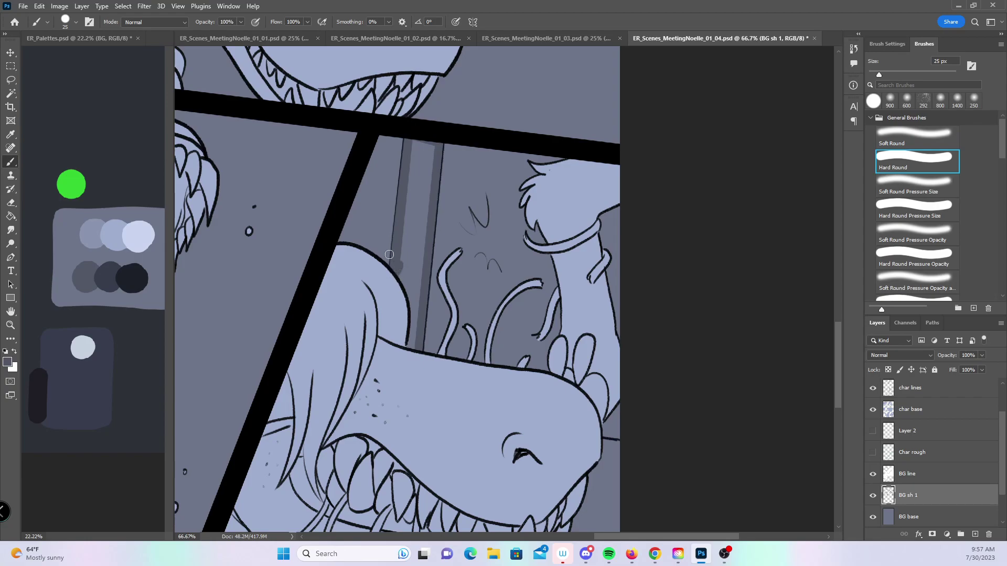
- Shade the jagged ledge edges below the small dinosaur's tail in the overhead panel with a 15 px brush
left_click_drag(389, 254, 603, 246)
left_click_drag(464, 275, 562, 253)
mouse_move(357, 257)
left_mouse_down()
mouse_move(478, 237)
mouse_move(514, 270)
mouse_move(519, 451)
mouse_move(546, 421)
left_mouse_up()
key("bracketleft")
key("bracketleft")
key("bracketleft")
key("bracketright")
mouse_move(262, 126)
left_mouse_down()
mouse_move(279, 138)
mouse_move(255, 163)
mouse_move(271, 196)
left_mouse_up()
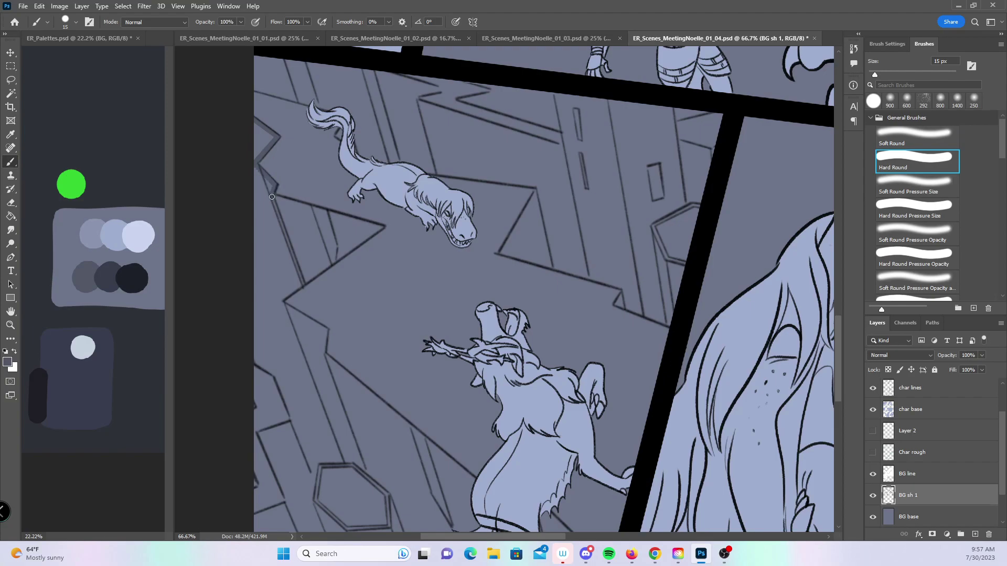
left_click(383, 224, "shift")
left_click(279, 300, "shift")
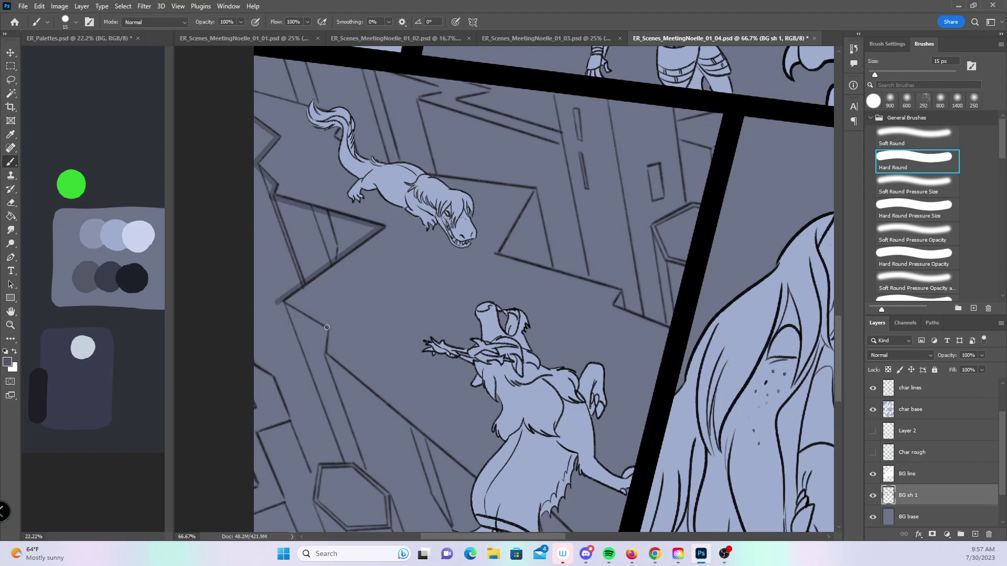
left_click(325, 331, "shift")
left_click(324, 359, "shift")
- Extend the shadow along the long diagonal ledge edge behind the antlered creature to the panel border
left_click_drag(324, 359, 251, 129)
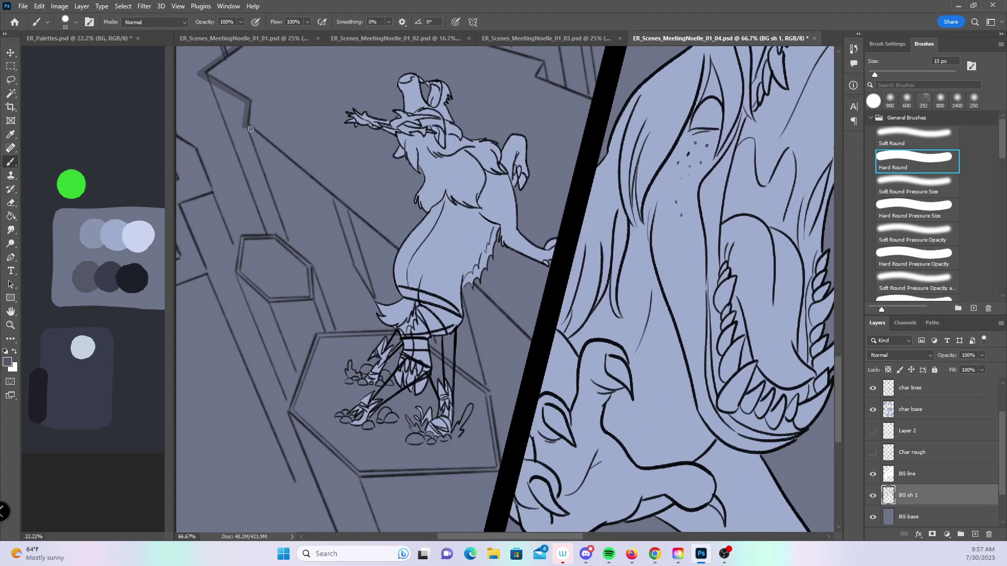
left_click(402, 255, "shift")
left_click(531, 347, "shift")
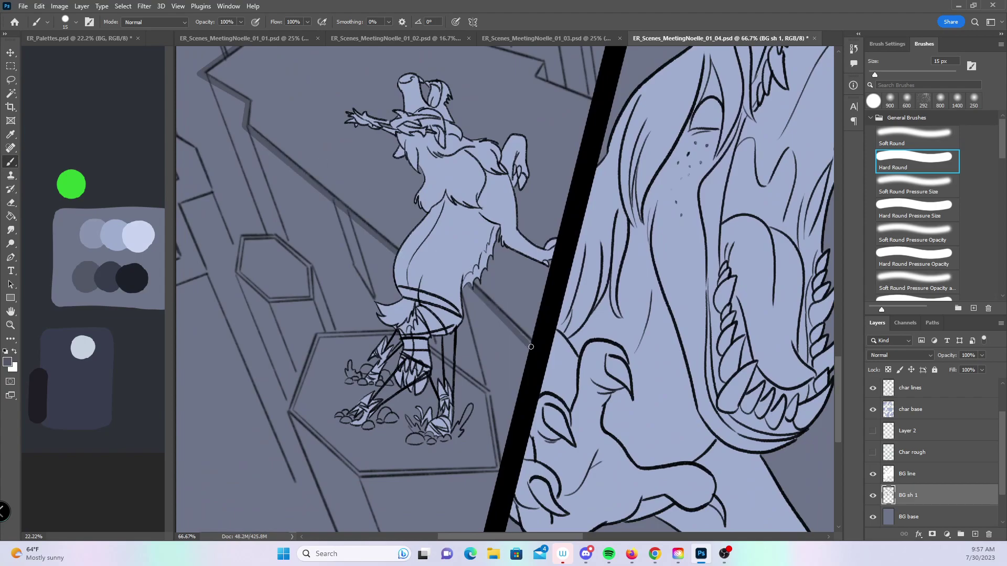
- Shade the near-side edges of the large hexagonal platform and the groove running from it to the page bottom
mouse_move(508, 295)
left_mouse_down()
mouse_move(535, 298)
mouse_move(563, 229)
left_mouse_up()
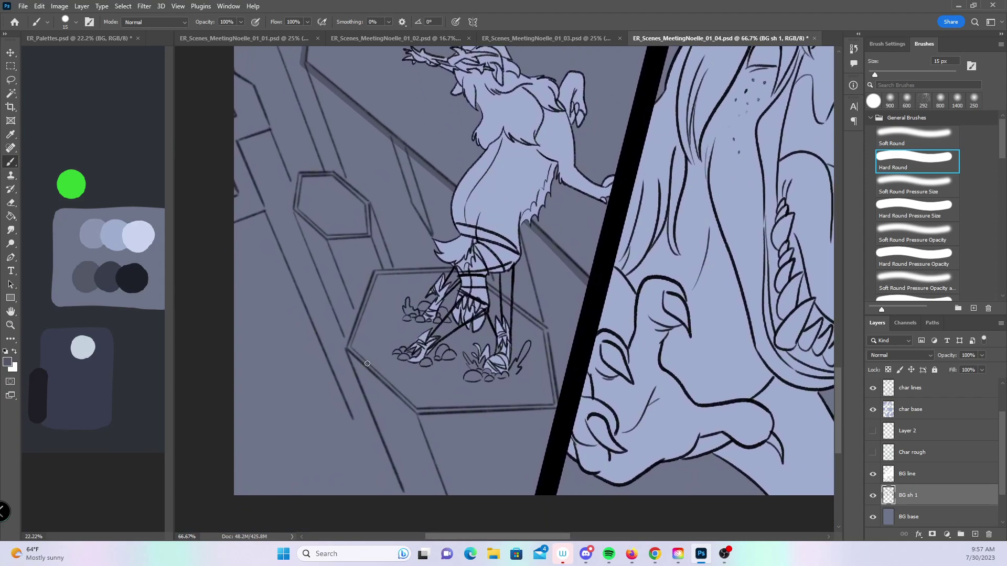
left_click(415, 414, "shift")
left_click(443, 496, "shift")
left_click(355, 312, "shift")
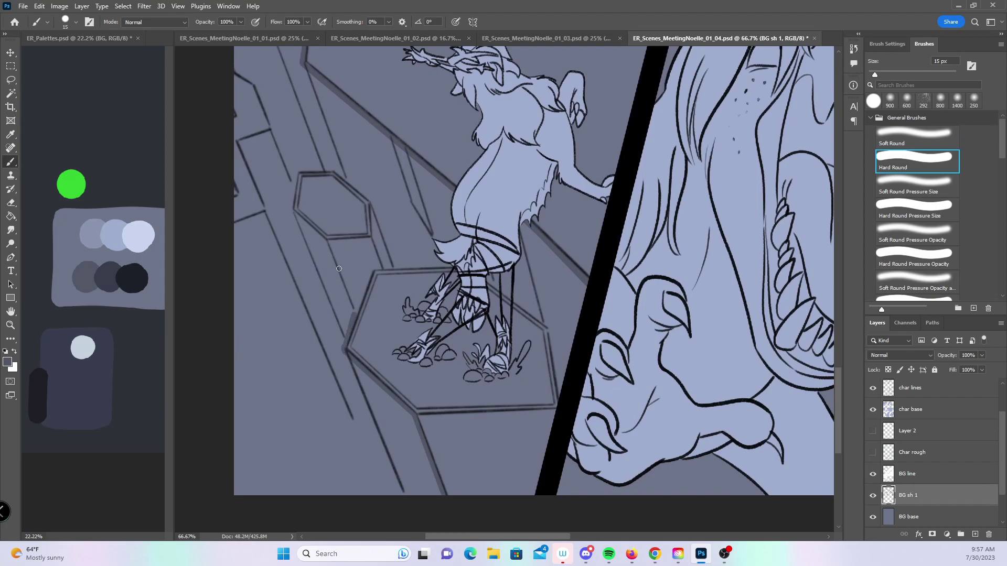
- Shade around the small hexagon and the groove joining it to the large platform in the overhead panel
left_click(324, 240, "shift")
left_click(291, 211, "shift")
left_click(297, 171, "shift")
left_click(334, 169, "shift")
left_click(374, 203, "shift")
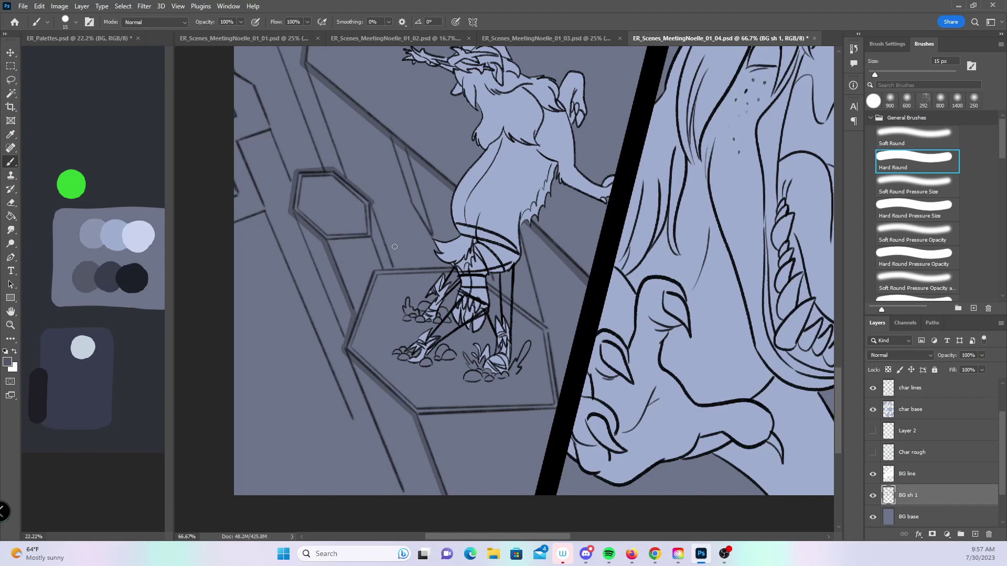
- Shade the upper and far edges of the large hexagonal platform and the strip beside the panel border
left_click(396, 267, "shift")
left_click(459, 266, "shift")
left_click(548, 325, "shift")
left_click(560, 396, "shift")
left_click(586, 280, "shift")
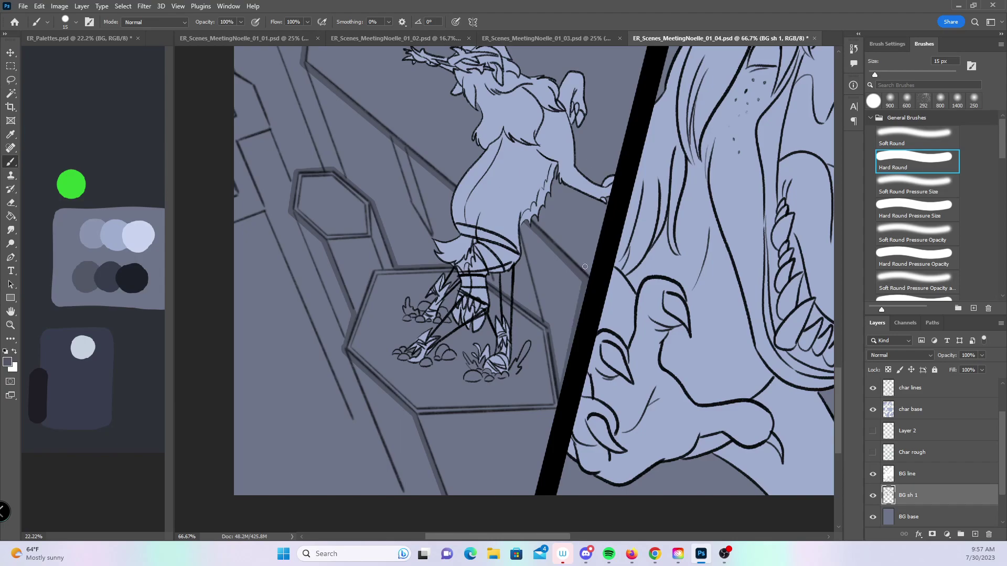
- Shade the edges of the stepped blocks along the page's outer edge in the overhead panel
left_click_drag(363, 250, 435, 360)
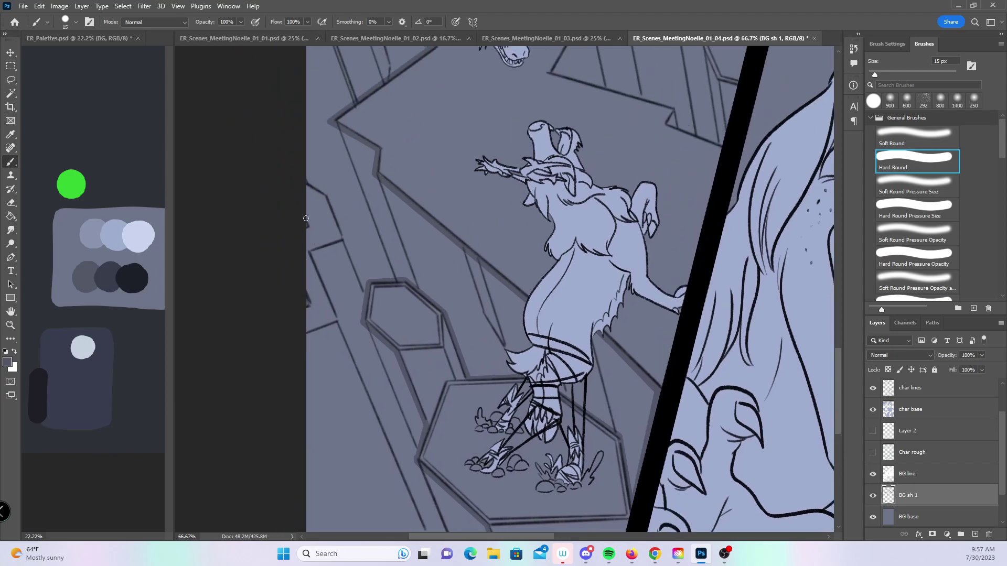
left_click(341, 323)
left_click(311, 251, "shift")
left_click(345, 241, "shift")
left_click(326, 193, "shift")
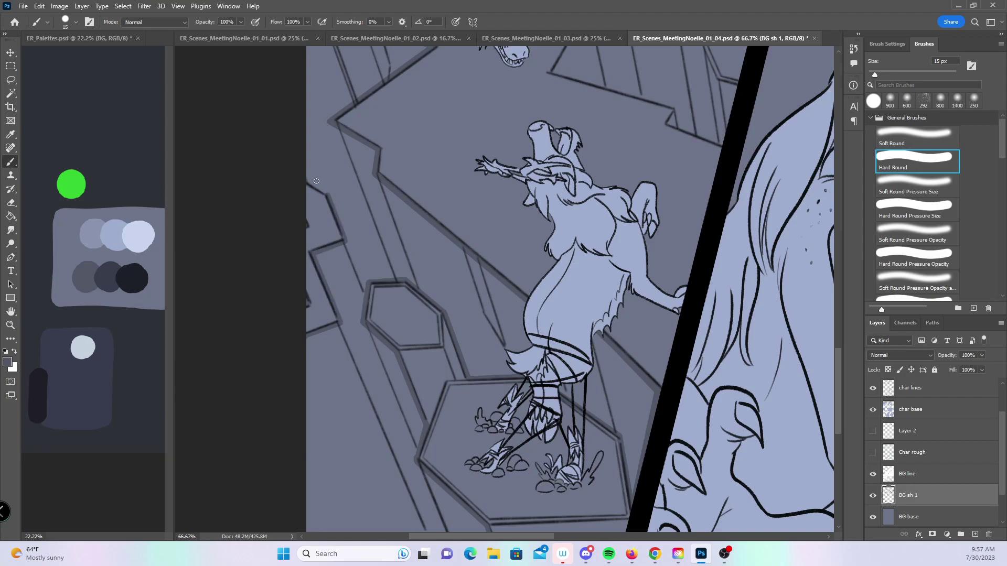
- Shade the jagged ledge edge running from the small dinosaur's back to the tall tower in the overhead panel
left_click_drag(606, 112, 513, 339)
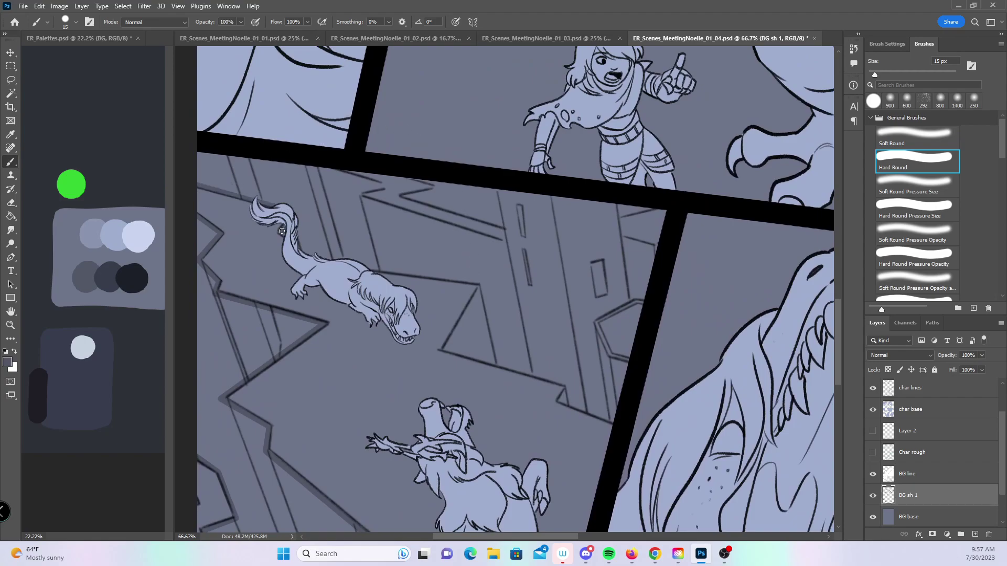
left_click_drag(302, 252, 338, 258)
left_click(480, 283, "shift")
left_click(441, 350, "shift")
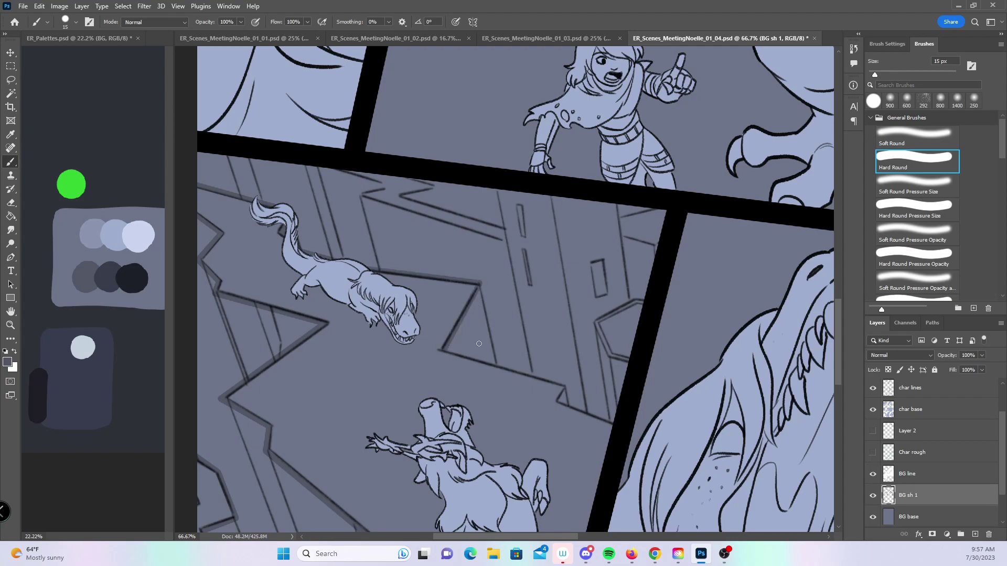
left_click(536, 375, "shift")
left_click(570, 388, "shift")
left_click(556, 401, "shift")
left_click(586, 411, "shift")
- Shade the tall tower's vertical sides and the zigzag beam edges above the small dinosaur
left_click(546, 194, "shift")
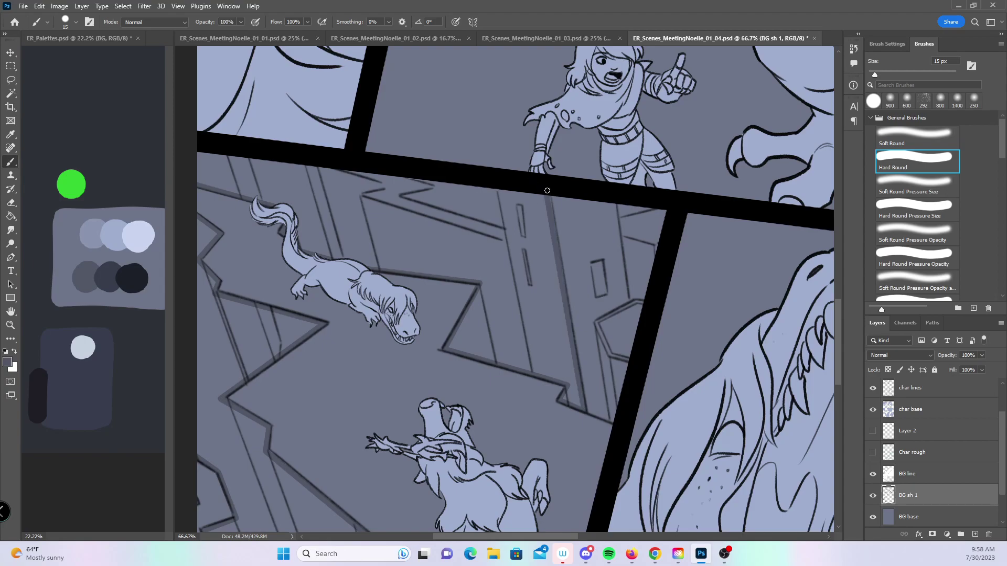
left_click(500, 192)
left_click(512, 245, "shift")
left_click(355, 195, "shift")
left_click_drag(356, 193, 381, 187)
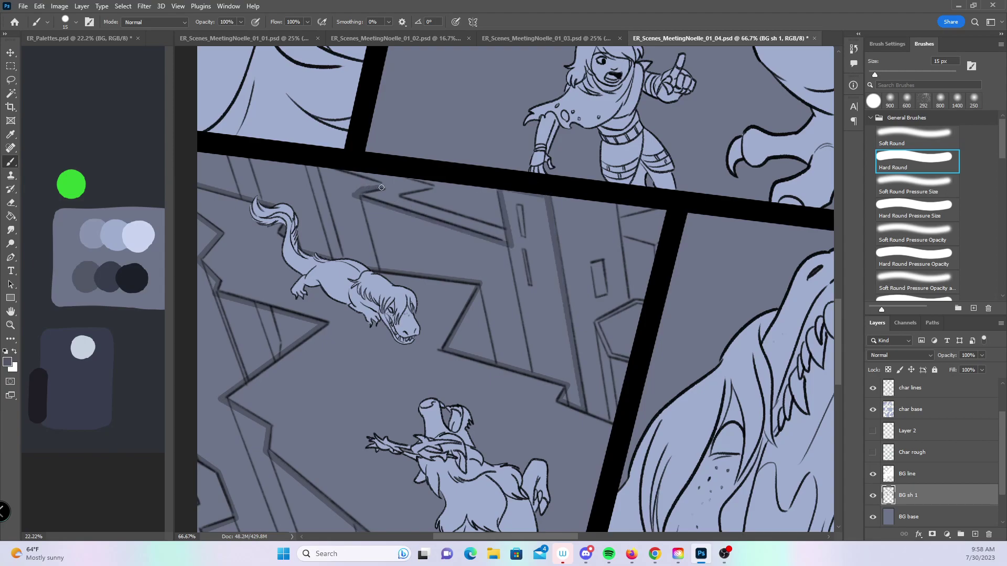
left_click(321, 165, "shift")
- Shade the wall grooves, partial hexagon and recess beside the overhead panel's border with the roaring dinosaur panel
left_click_drag(488, 197, 606, 254)
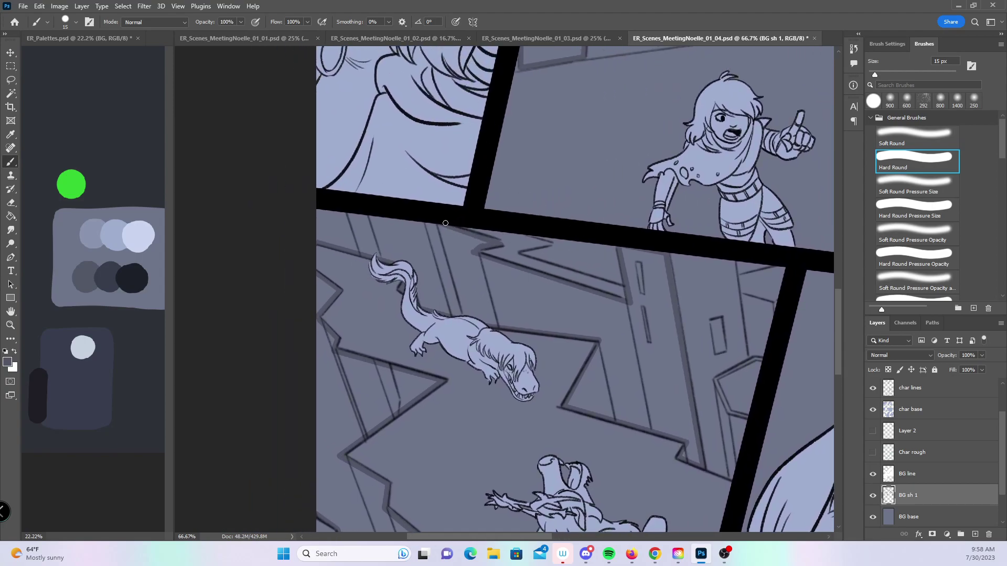
left_click_drag(813, 374, 551, 271)
mouse_move(454, 292)
left_mouse_down()
mouse_move(468, 377)
mouse_move(459, 306)
left_mouse_up()
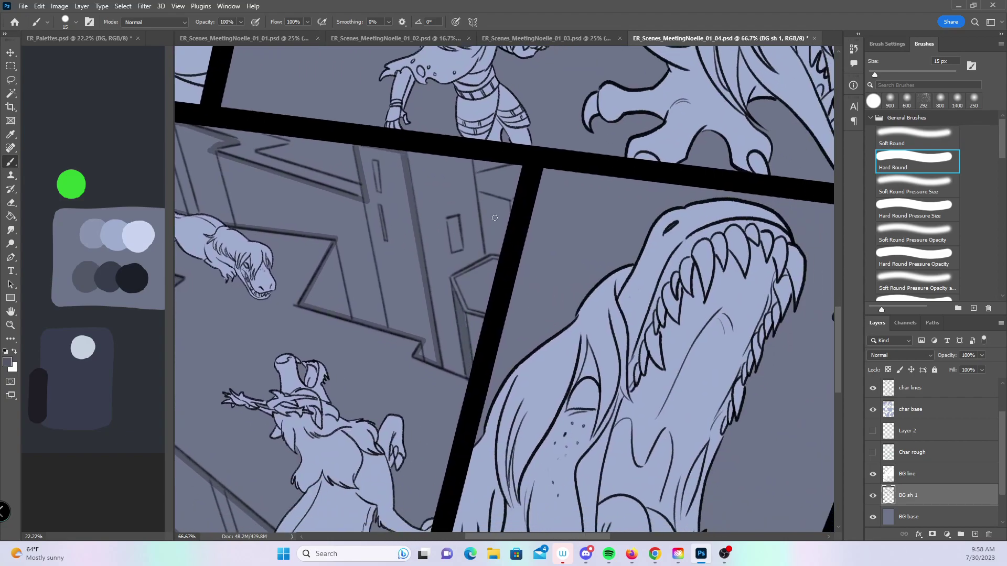
mouse_move(479, 195)
left_mouse_down()
mouse_move(487, 252)
mouse_move(505, 250)
mouse_move(514, 215)
mouse_move(482, 196)
left_mouse_up()
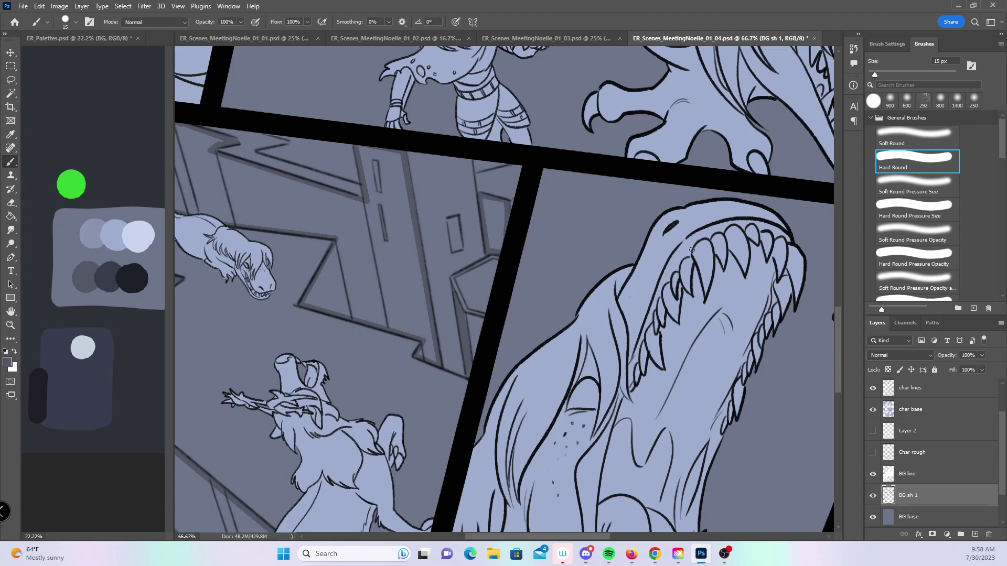
- Select the outlined wall areas of the overhead panel and the dangling-bodies panel with the Magic Wand
key("z")
left_click(726, 352, "alt")
left_click(726, 352, "alt")
left_click_drag(699, 447, 583, 333)
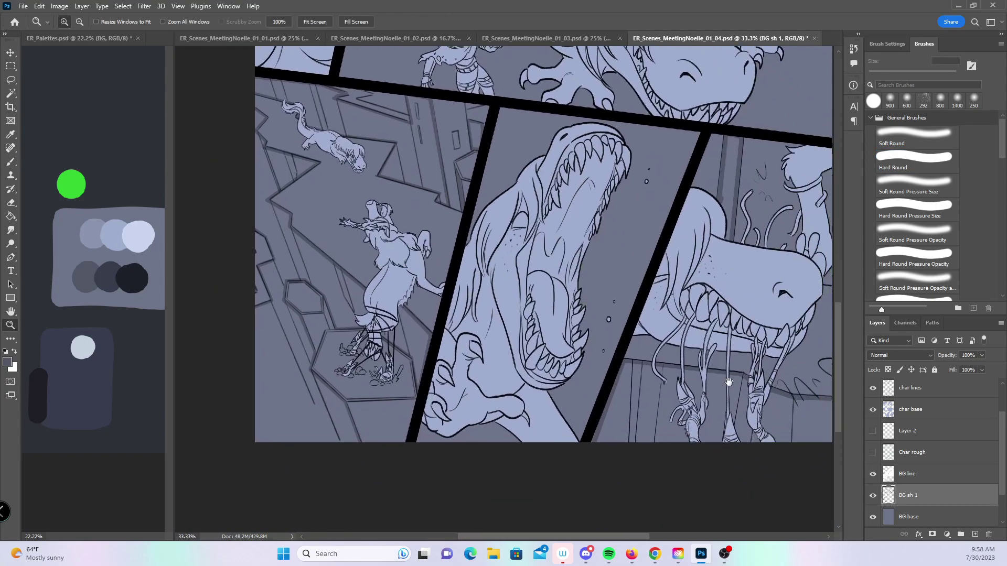
left_click_drag(729, 417, 667, 440)
left_click(10, 94)
left_click(262, 417)
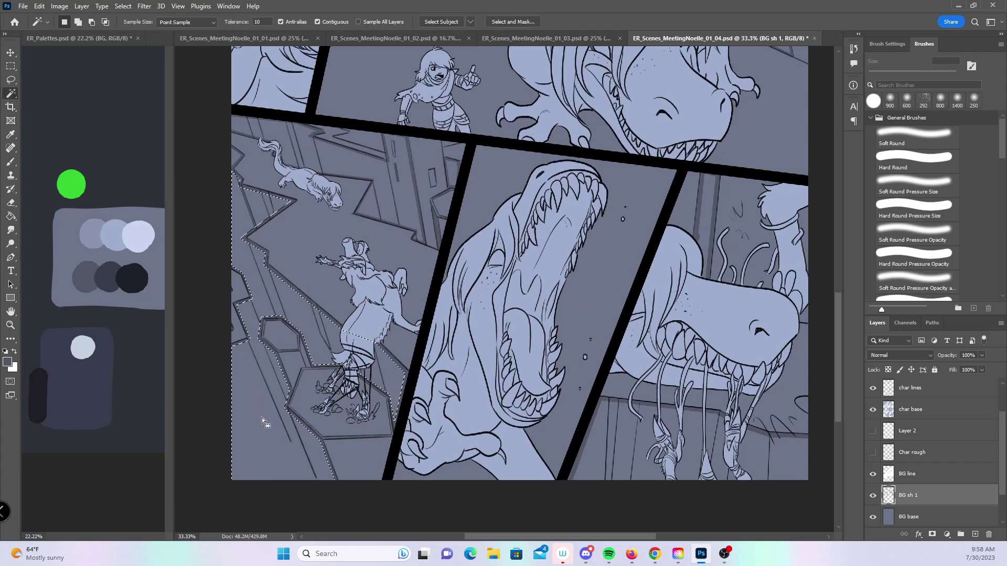
left_click(394, 189, "shift")
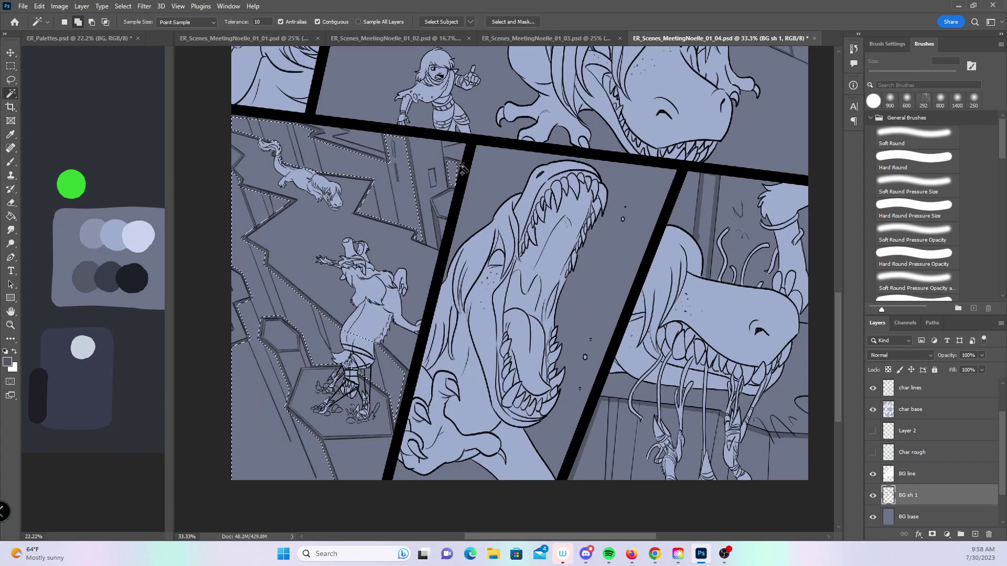
left_click(681, 436, "shift")
left_click(707, 220, "shift")
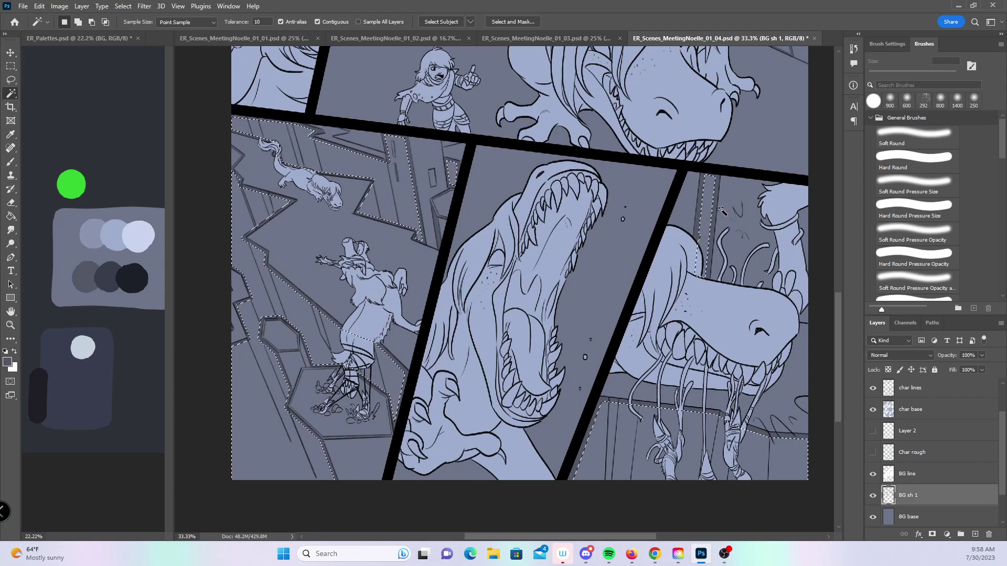
- Add the outlined wall and platform areas of the two-character close-up and the large dinosaur panel to the selection
left_click_drag(838, 360, 845, 277)
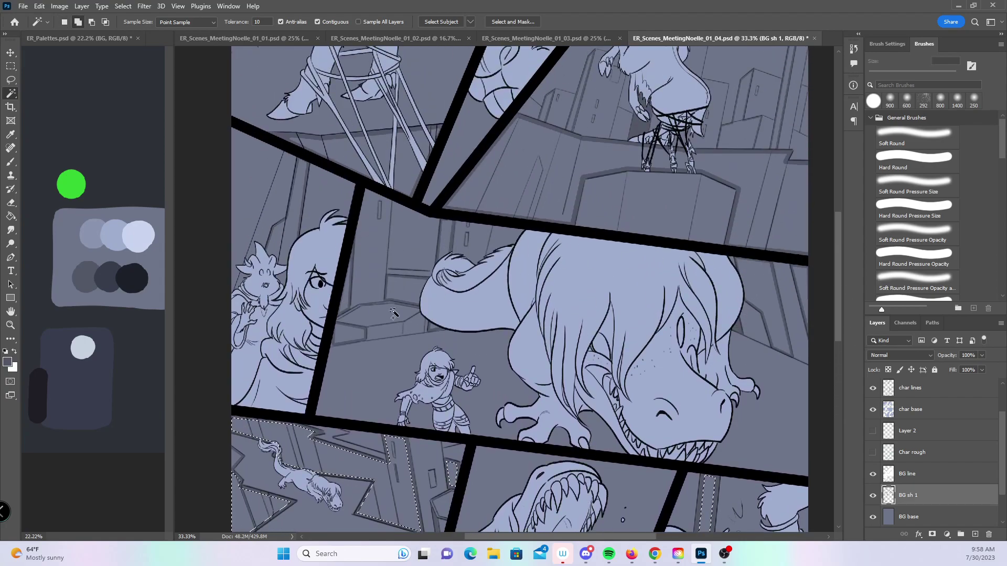
left_click(346, 284, "shift")
left_click(287, 233, "shift")
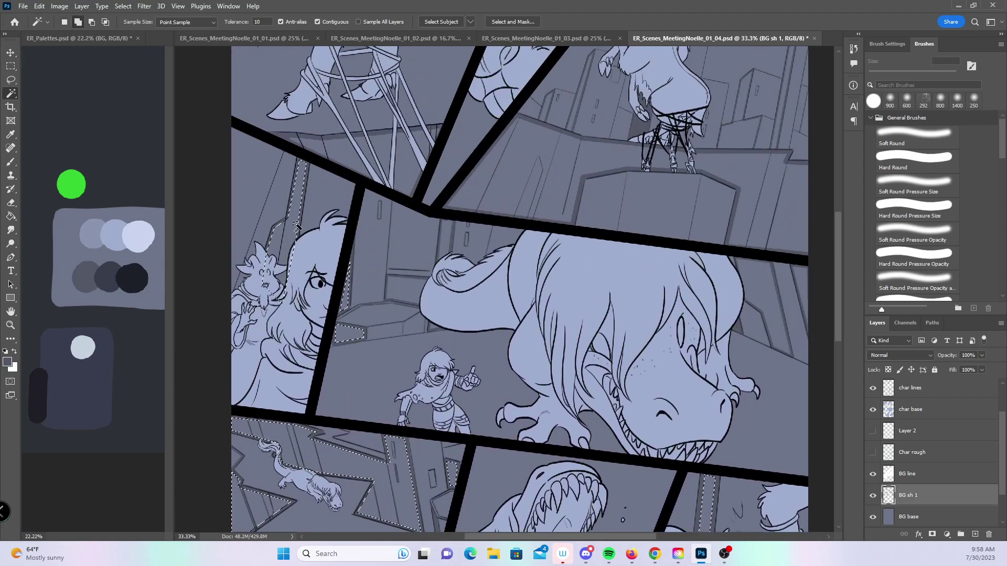
left_click(446, 244, "shift")
left_click(771, 304, "shift")
left_click(800, 288, "shift")
- Add the outlined tower sides, platform walls, rear wall column and ledge of the top panels to the Magic Wand selection
left_click_drag(838, 288, 834, 228)
left_click(551, 362, "shift")
left_click(572, 347, "shift")
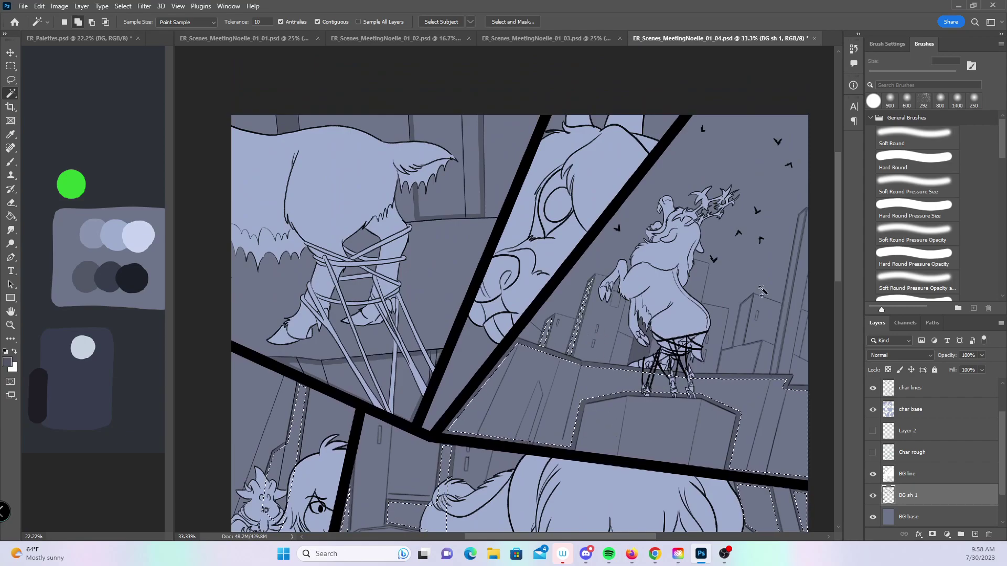
left_click(750, 347, "shift")
left_click(791, 318, "shift")
left_click(448, 206, "shift")
left_click(404, 386, "shift")
- Expand the selection by 5 pixels
left_click(123, 6)
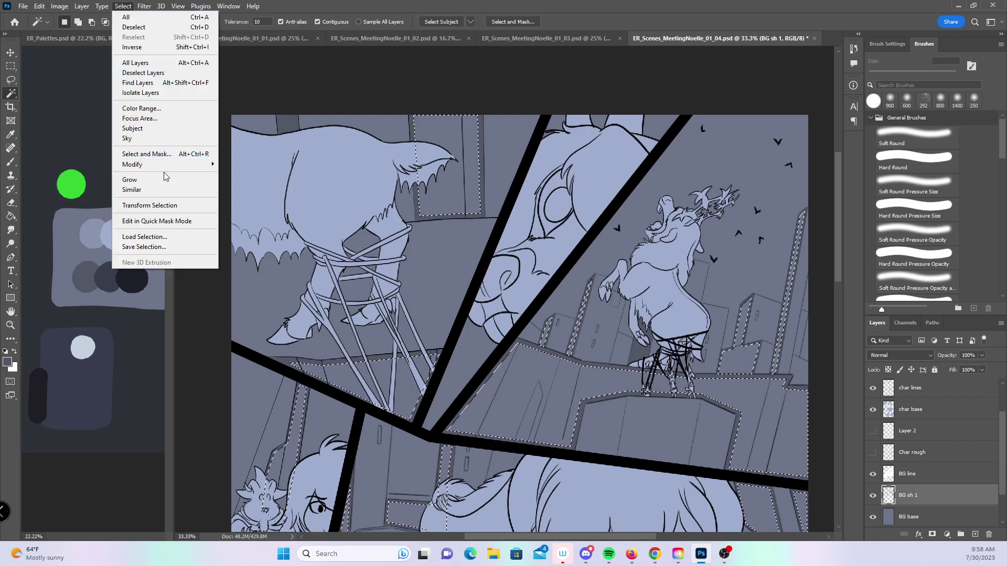
mouse_move(166, 168)
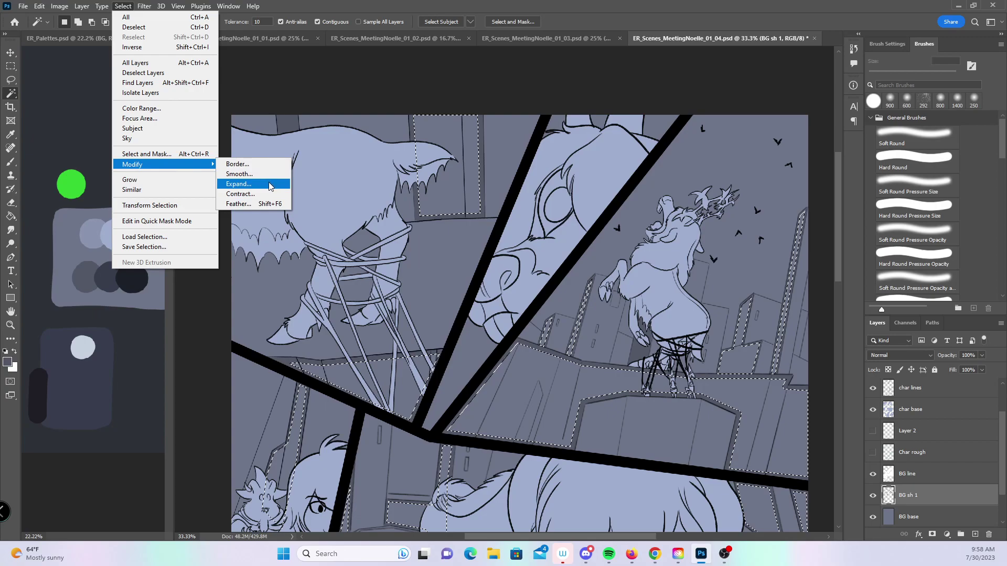
left_click(268, 180)
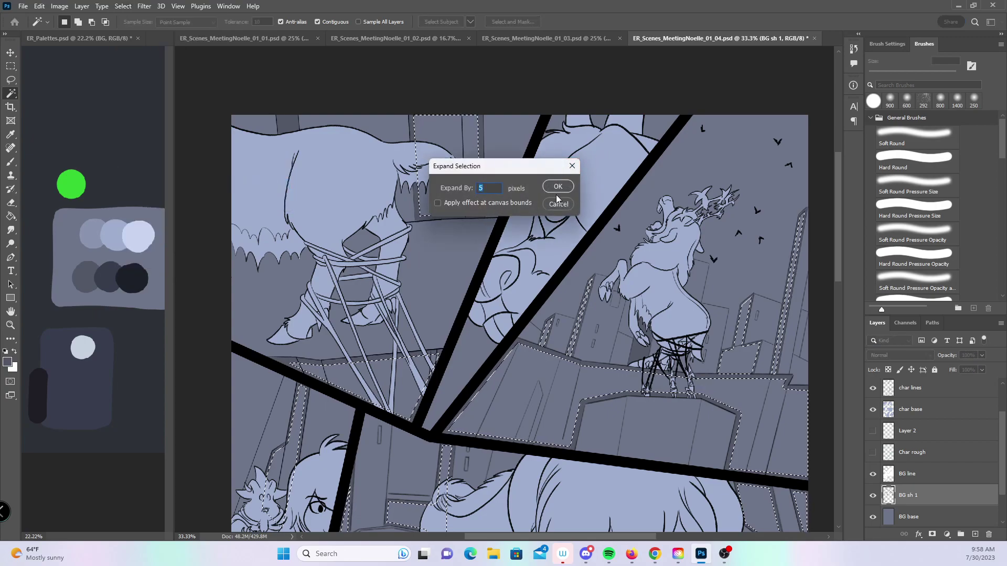
key("Return")
- Fill the selected background areas of the top panels with the first-shadow grey using a 700 px Hard Round brush
key("b")
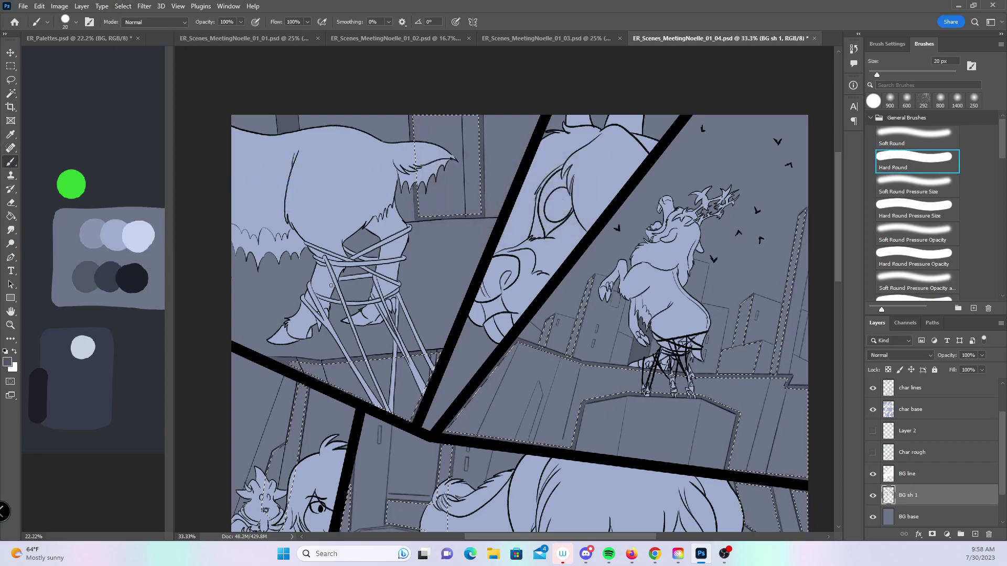
key("bracketright")
key("bracketright")
key("bracketright")
key("bracketright")
key("bracketright")
key("bracketright")
key("bracketright")
key("bracketright")
key("bracketright")
key("bracketright")
key("bracketright")
key("bracketright")
key("bracketright")
key("bracketright")
key("bracketright")
key("bracketright")
key("bracketright")
key("bracketright")
mouse_move(307, 356)
left_mouse_down()
mouse_move(418, 362)
mouse_move(440, 174)
mouse_move(505, 366)
mouse_move(550, 414)
mouse_move(744, 398)
mouse_move(782, 488)
left_mouse_up()
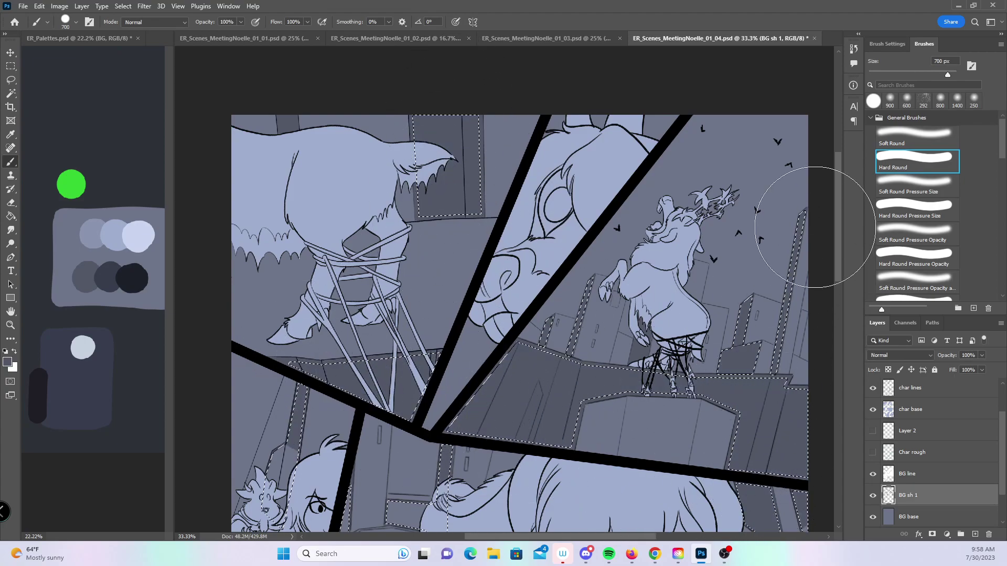
- Brush the first-shadow grey over the selected areas of the middle and lower panels and deselect
left_click_drag(836, 250, 832, 322)
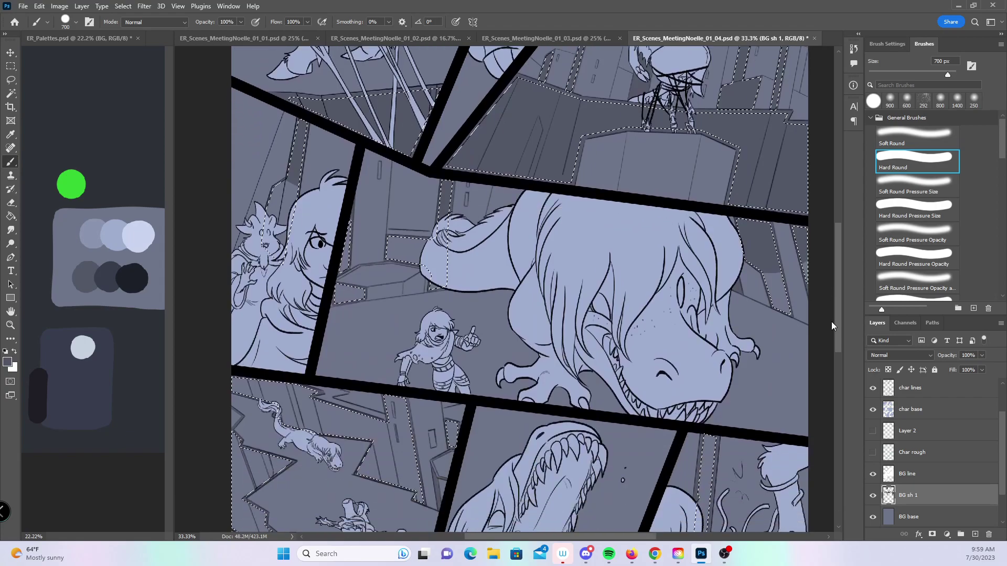
left_click(341, 385)
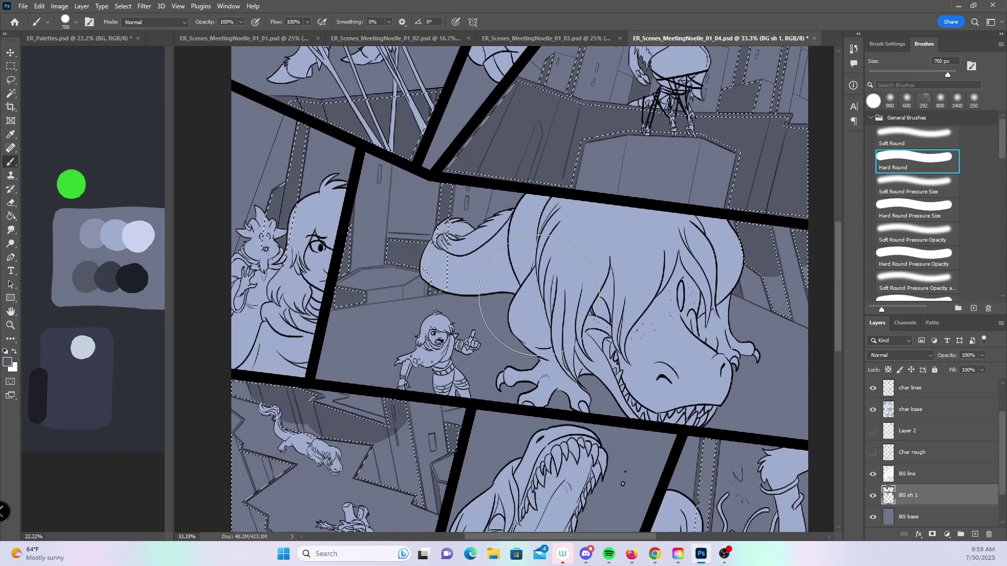
left_click_drag(836, 251, 838, 331)
mouse_move(388, 220)
left_mouse_down()
mouse_move(278, 179)
mouse_move(249, 459)
mouse_move(393, 294)
mouse_move(368, 211)
left_mouse_up()
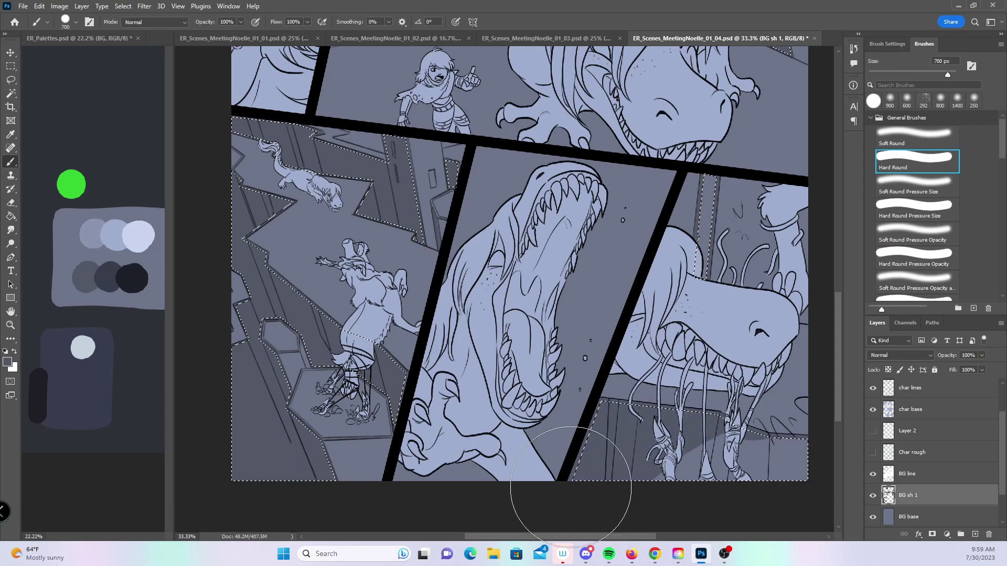
key("ctrl+d")
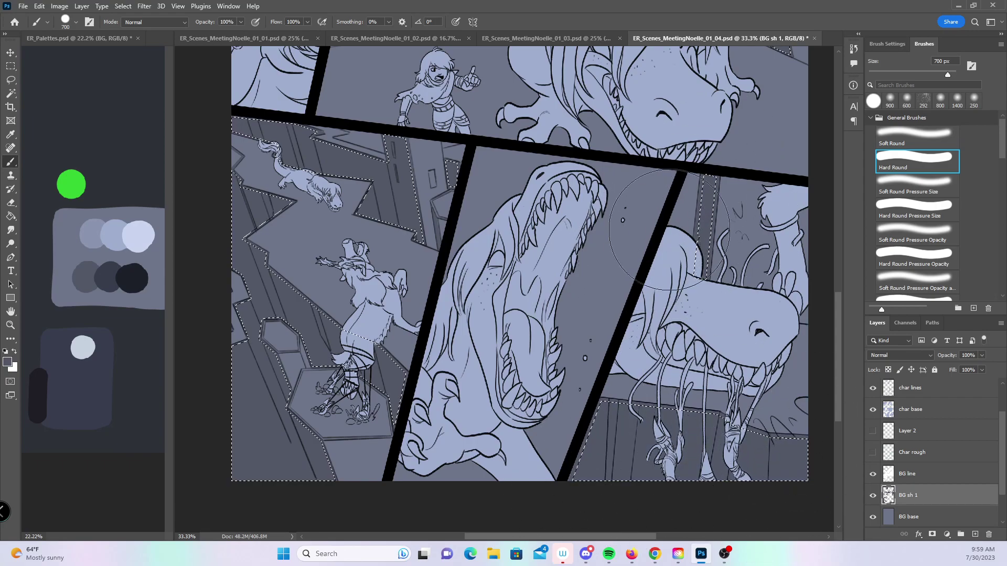
- Switch to the dark purple shadow colour and the Hard Round Pressure Size brush
key("z")
left_click(644, 325, "alt")
mouse_move(654, 237)
left_mouse_down()
mouse_move(596, 359)
mouse_move(590, 405)
left_mouse_up()
left_click_drag(599, 335, 592, 383)
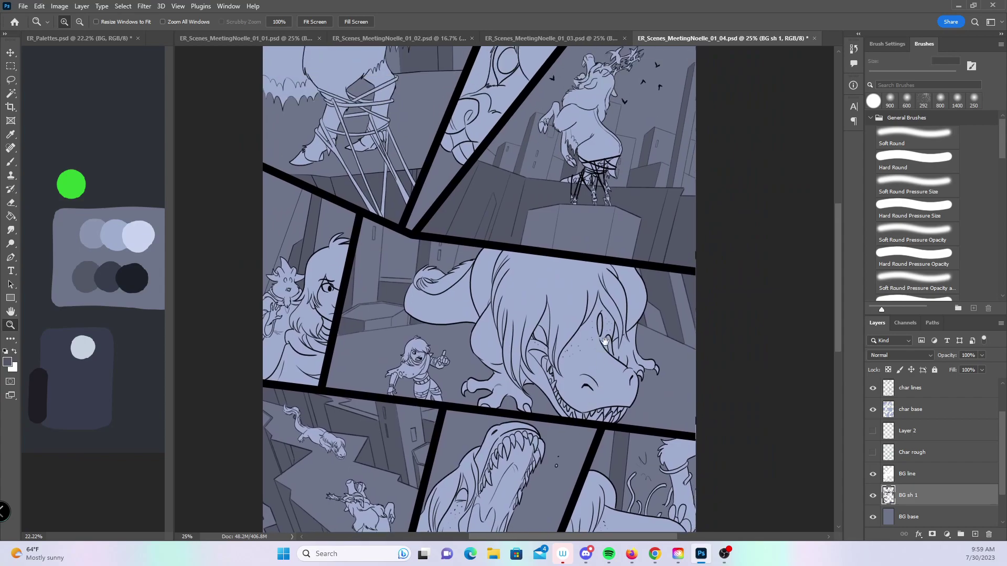
left_click_drag(607, 278, 586, 411)
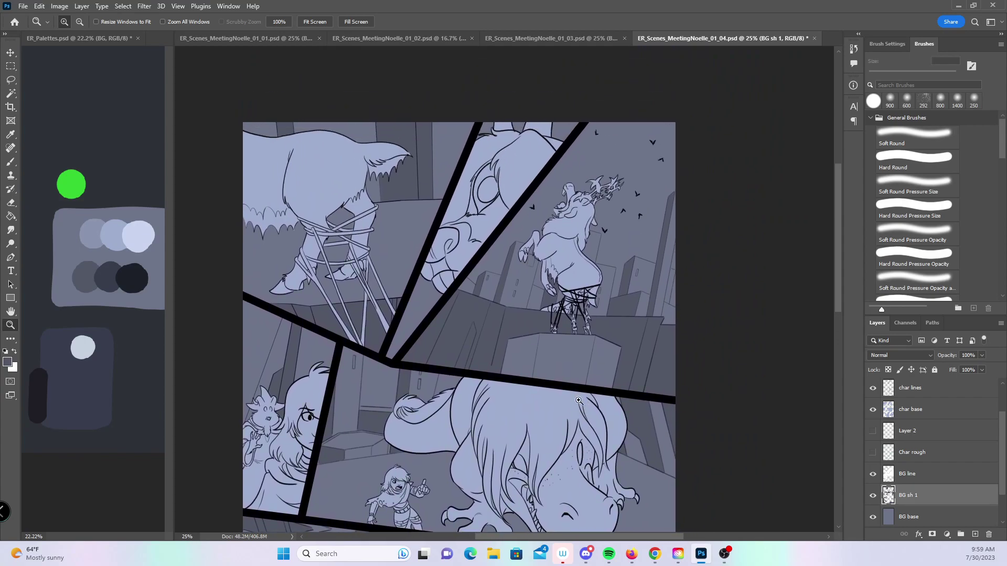
key("b")
left_click(932, 209)
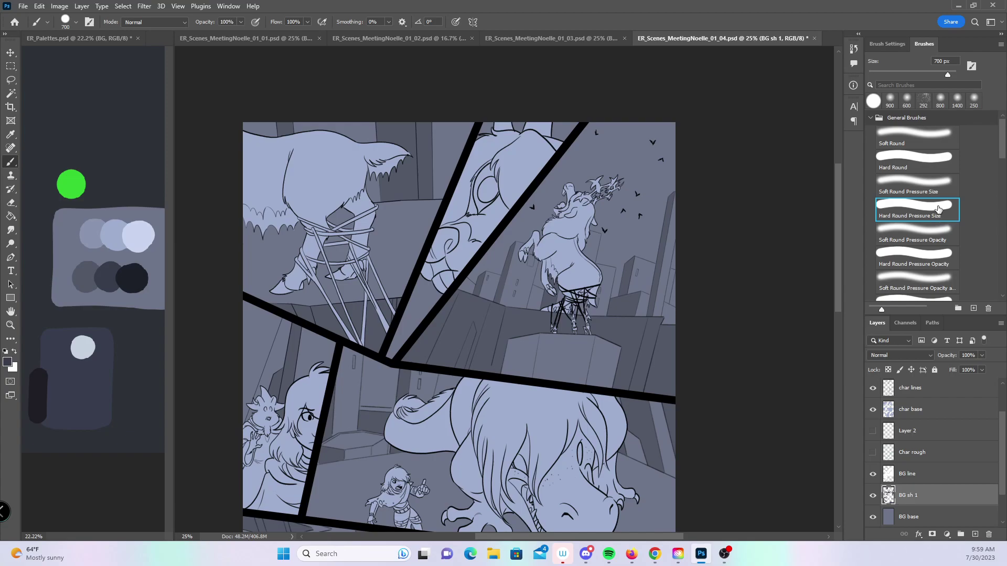
- Paint a dark cast shadow on the ground behind the roped hooves with a 60 px Hard Round brush
key("z")
left_click(378, 262)
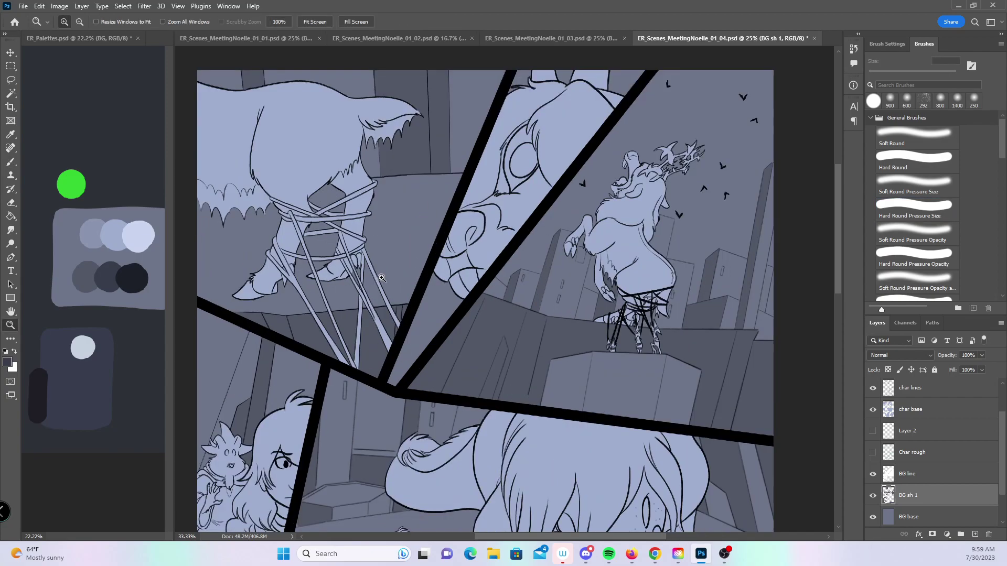
left_click(379, 267)
left_click_drag(367, 265, 537, 283)
left_click(10, 161)
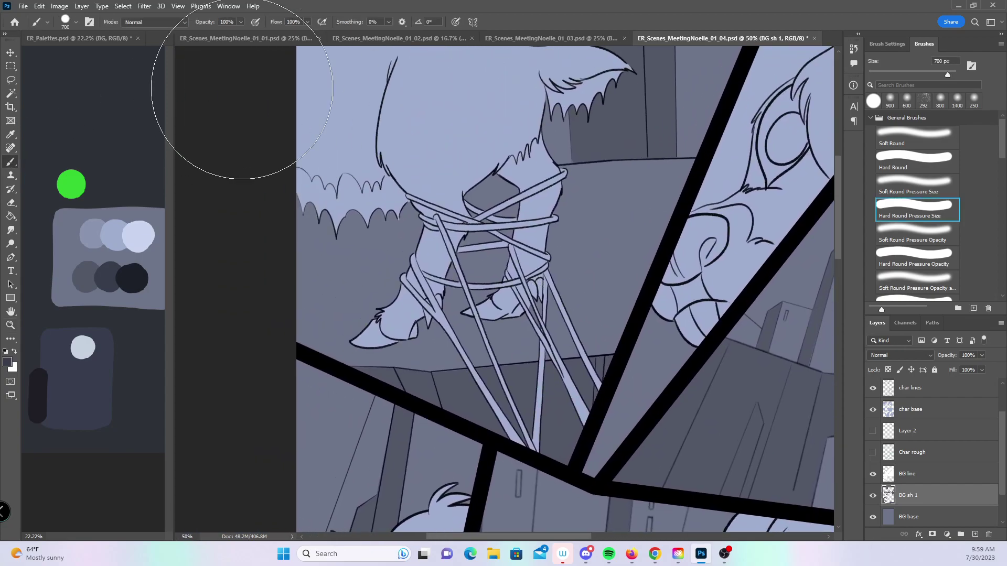
key("bracketright")
mouse_move(285, 297)
left_mouse_down()
mouse_move(351, 308)
mouse_move(284, 296)
mouse_move(380, 302)
left_mouse_up()
left_click(909, 174)
mouse_move(286, 312)
left_mouse_down()
mouse_move(362, 312)
mouse_move(393, 293)
left_mouse_up()
mouse_move(293, 312)
left_mouse_down()
mouse_move(394, 316)
mouse_move(304, 320)
mouse_move(377, 327)
mouse_move(431, 323)
mouse_move(391, 326)
mouse_move(480, 300)
mouse_move(433, 303)
mouse_move(482, 296)
left_mouse_up()
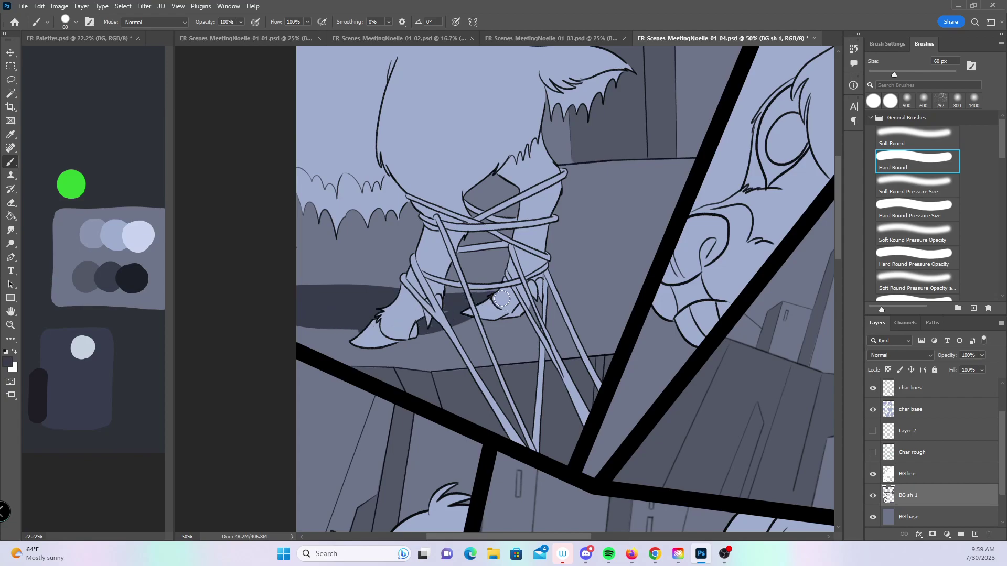
mouse_move(418, 323)
left_mouse_down()
mouse_move(536, 314)
mouse_move(488, 316)
mouse_move(512, 299)
left_mouse_up()
left_click_drag(387, 298, 286, 291)
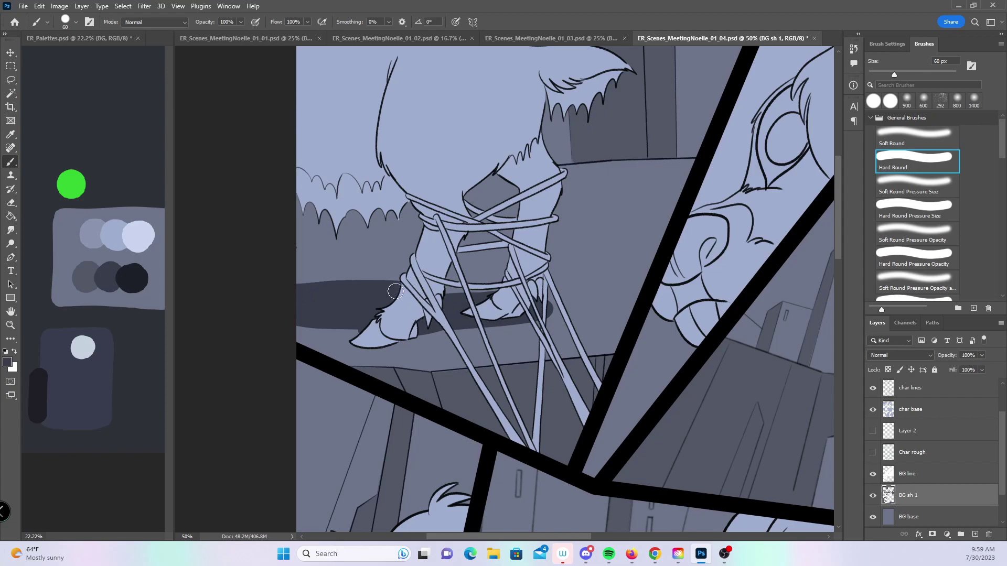
mouse_move(292, 326)
left_mouse_down()
mouse_move(459, 311)
mouse_move(422, 335)
mouse_move(395, 339)
mouse_move(527, 312)
mouse_move(534, 291)
left_mouse_up()
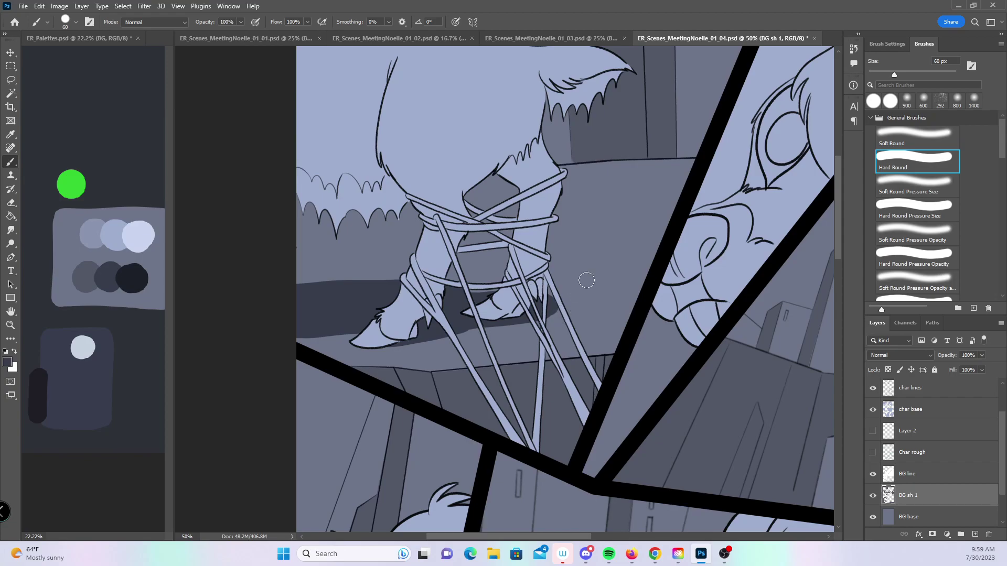
- Check the whole page and save the page 01_04 file
key("z")
left_click(654, 281, "alt")
left_click(654, 281, "alt")
left_click(654, 281, "alt")
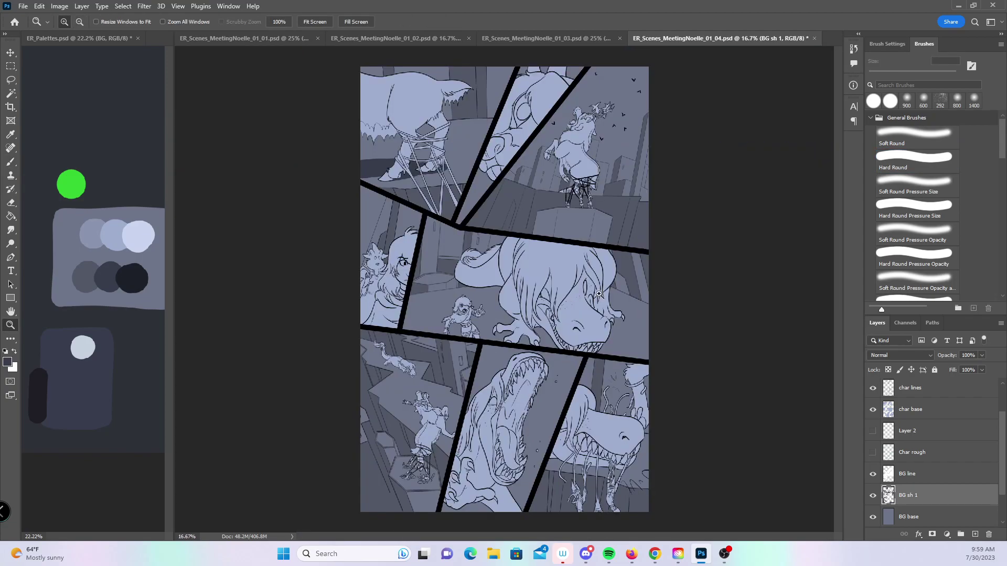
left_click(584, 313)
left_click_drag(549, 262, 577, 387)
key("ctrl+s")
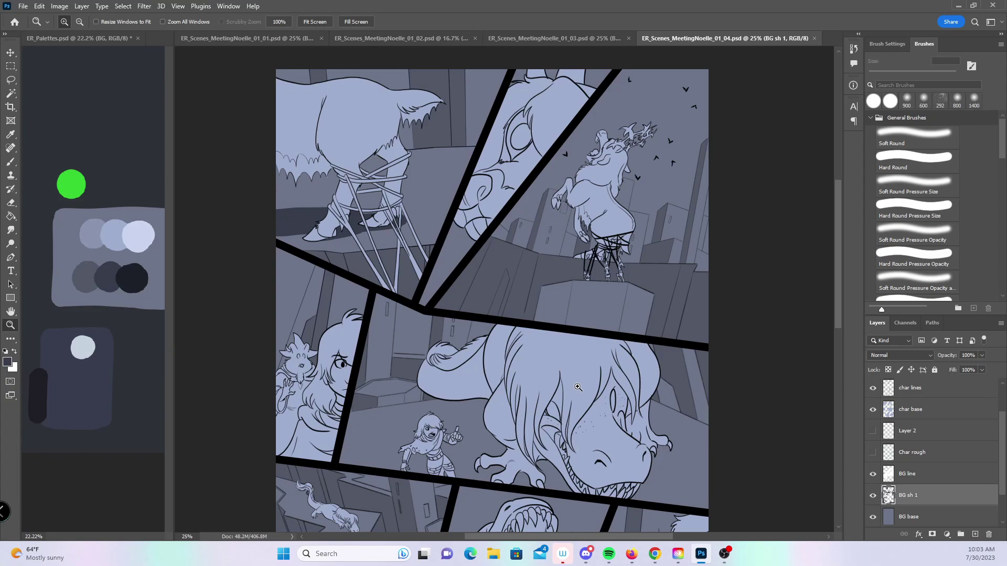
- Paint a dark ground shadow behind the pointing girl's legs with a 40 px Hard Round brush
left_click(10, 161)
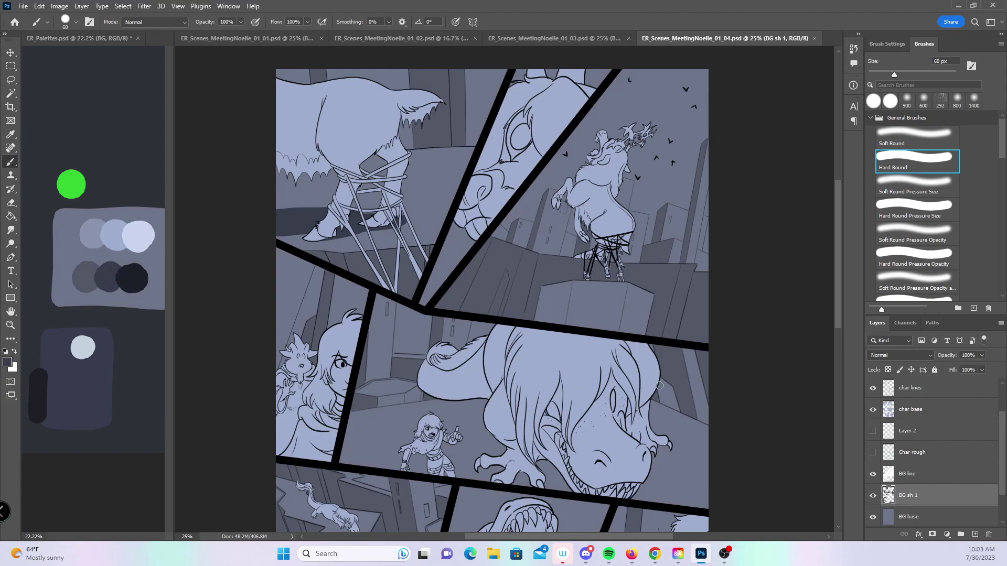
left_click_drag(841, 241, 836, 280)
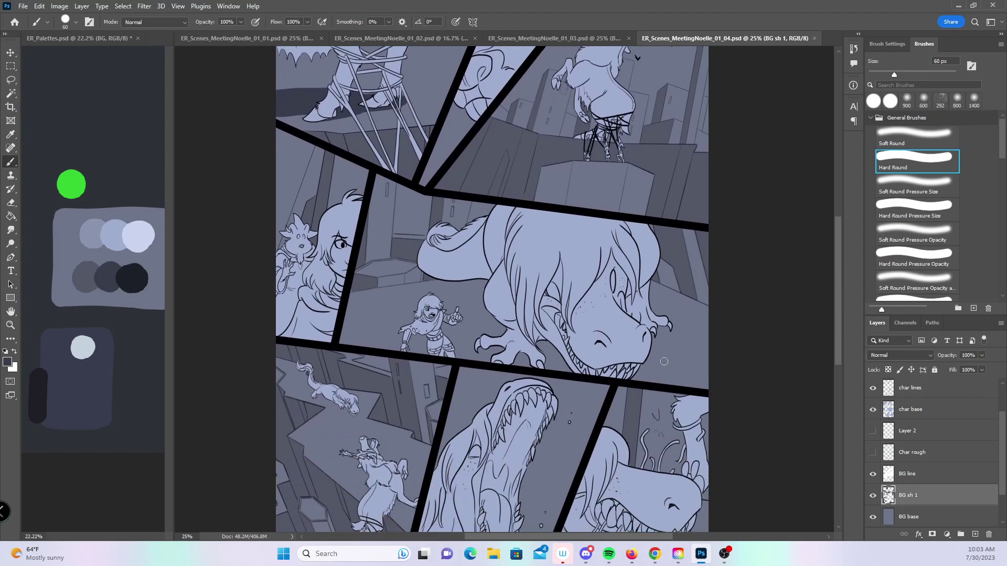
key("z")
left_click(610, 379)
left_click(611, 379)
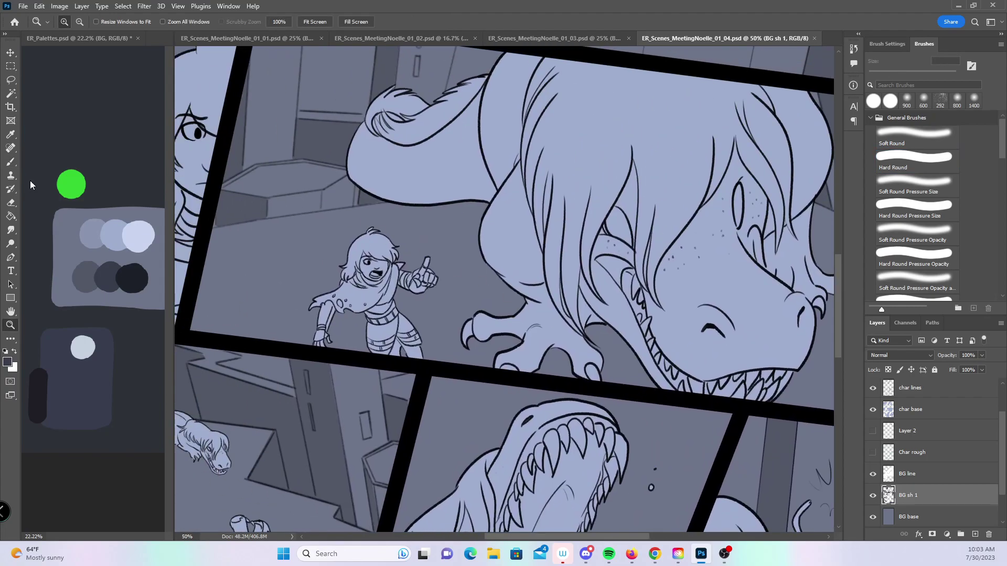
key("b")
key("bracketleft")
key("bracketleft")
mouse_move(356, 333)
left_mouse_down()
mouse_move(372, 335)
mouse_move(338, 351)
mouse_move(397, 346)
mouse_move(412, 362)
left_mouse_up()
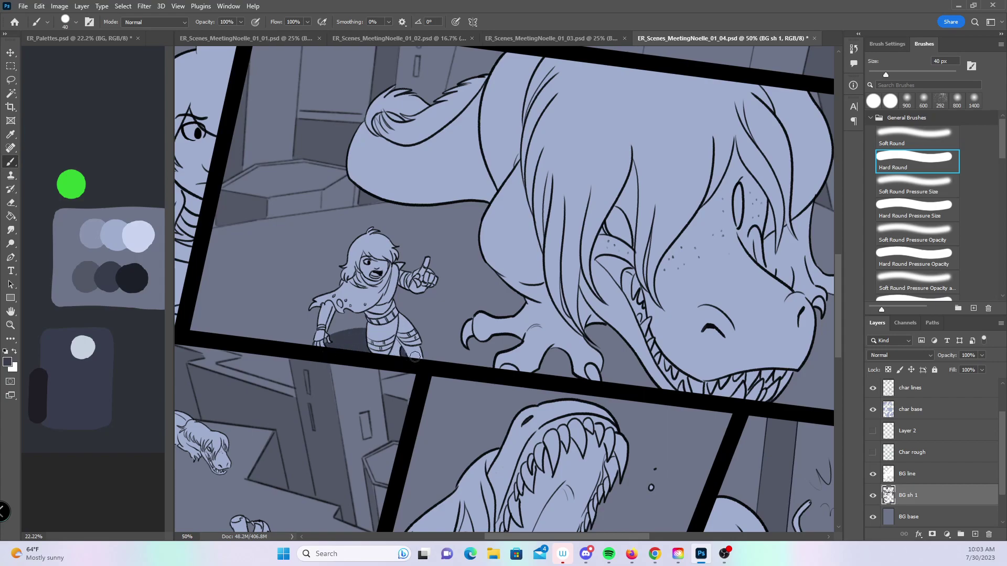
- Paint dark cast shadows on the ground along the large dinosaur's body, front claws and jaw
mouse_move(417, 202)
left_mouse_down()
mouse_move(513, 210)
mouse_move(474, 211)
mouse_move(511, 228)
mouse_move(501, 235)
mouse_move(492, 224)
mouse_move(481, 275)
mouse_move(515, 293)
mouse_move(492, 271)
mouse_move(503, 317)
mouse_move(518, 301)
mouse_move(539, 307)
mouse_move(478, 334)
mouse_move(521, 343)
mouse_move(531, 371)
mouse_move(554, 347)
mouse_move(549, 360)
mouse_move(559, 352)
mouse_move(583, 375)
mouse_move(546, 362)
mouse_move(572, 368)
left_mouse_up()
left_click_drag(783, 355, 601, 370)
mouse_move(411, 350)
left_mouse_down()
mouse_move(420, 344)
mouse_move(464, 385)
left_mouse_up()
mouse_move(629, 327)
left_mouse_down()
mouse_move(661, 313)
mouse_move(656, 306)
mouse_move(644, 317)
left_mouse_up()
- Paint a dark shadow beneath the small running dinosaur in the overhead panel with a 25 px brush
key("z")
left_click(567, 320, "alt")
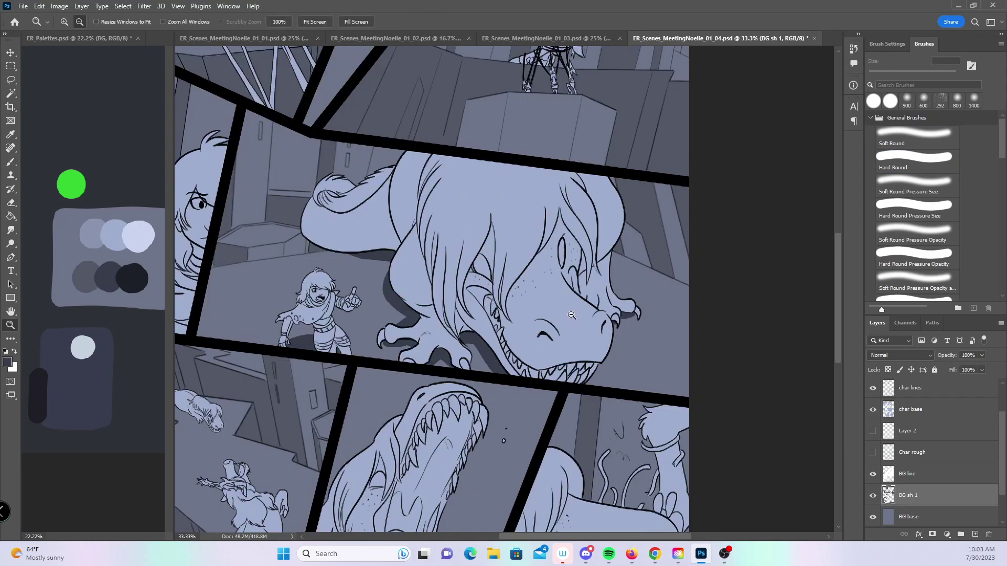
left_click(568, 320, "alt")
left_click_drag(464, 426, 528, 316)
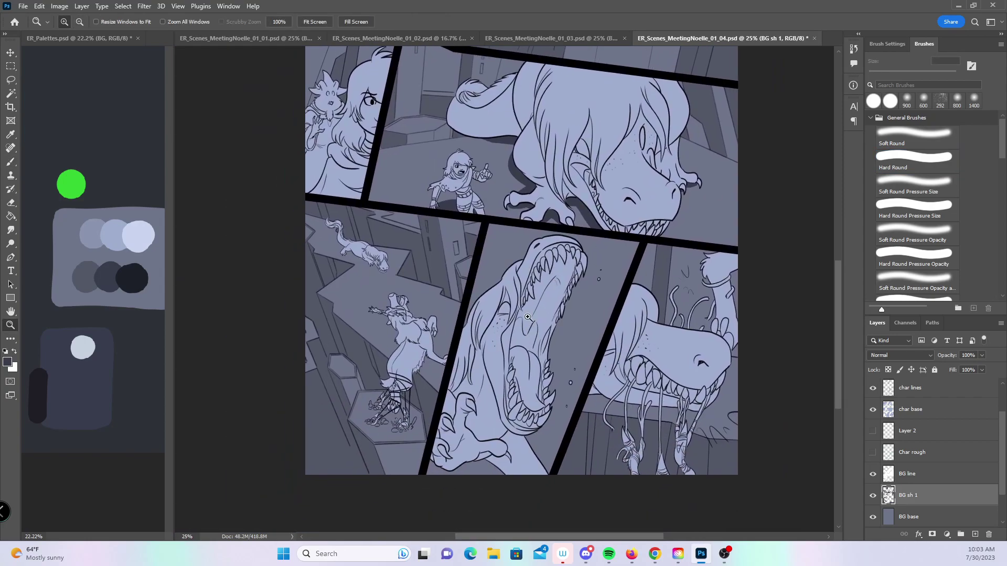
left_click(528, 316)
left_click(528, 317)
left_click(528, 317)
left_click_drag(363, 273, 439, 316)
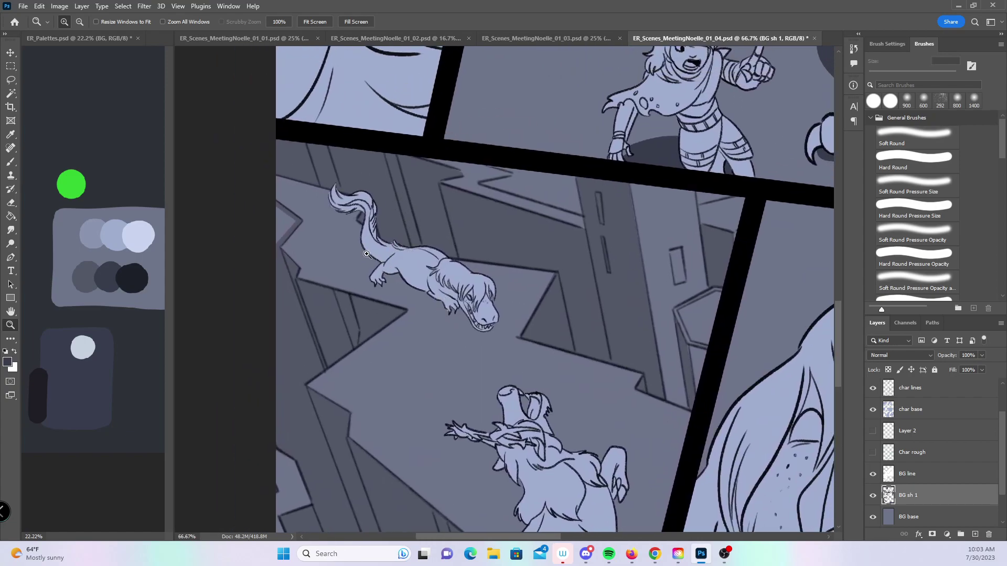
key("b")
key("bracketleft")
key("bracketleft")
key("bracketleft")
mouse_move(375, 268)
left_mouse_down()
mouse_move(354, 243)
mouse_move(390, 269)
mouse_move(381, 282)
mouse_move(412, 280)
mouse_move(399, 280)
mouse_move(458, 312)
left_mouse_up()
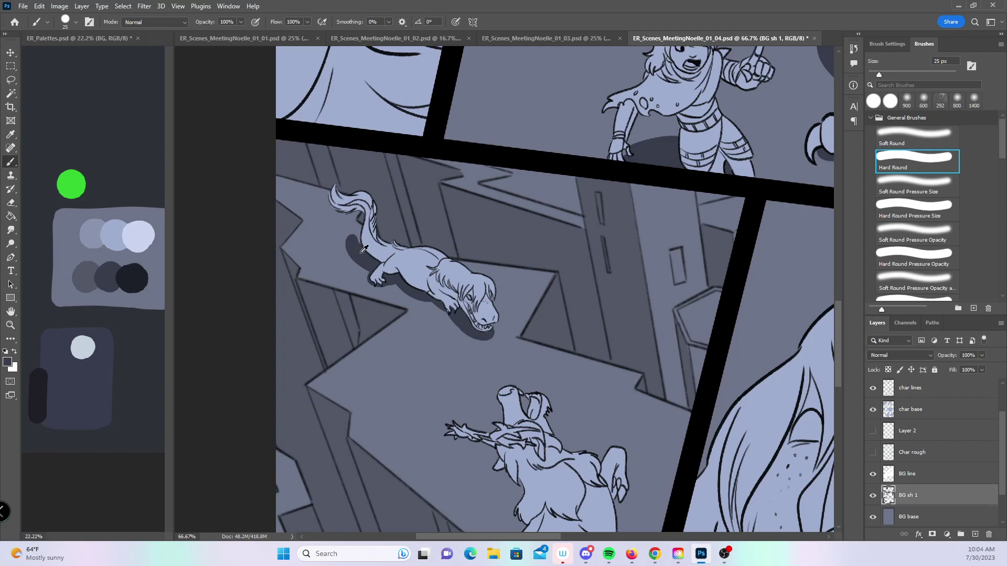
- Paint the cast shadow beside the bound, rearing creature and its outstretched limb in the overhead panel
mouse_move(659, 446)
left_mouse_down()
mouse_move(540, 220)
mouse_move(534, 226)
left_mouse_up()
mouse_move(446, 340)
left_mouse_down()
mouse_move(430, 402)
mouse_move(460, 346)
mouse_move(477, 274)
mouse_move(483, 328)
mouse_move(478, 315)
mouse_move(509, 292)
mouse_move(499, 283)
mouse_move(474, 341)
left_mouse_up()
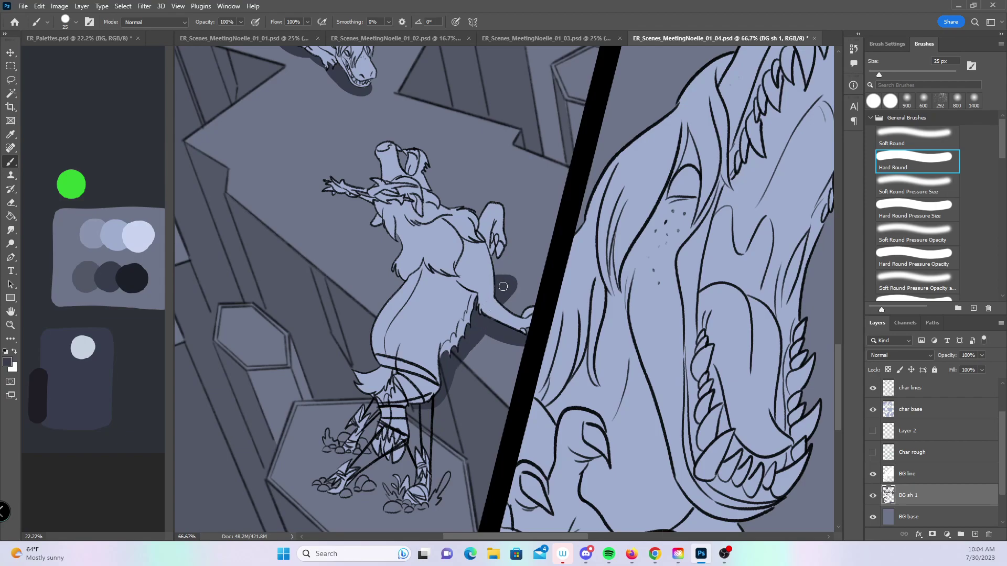
- Paint dark shadows on the ledge beneath the dinosaur's jaw and beside its snout with a 40 px brush in the dangling-bodies panel
left_click_drag(790, 374, 579, 242)
left_click_drag(733, 366, 401, 366)
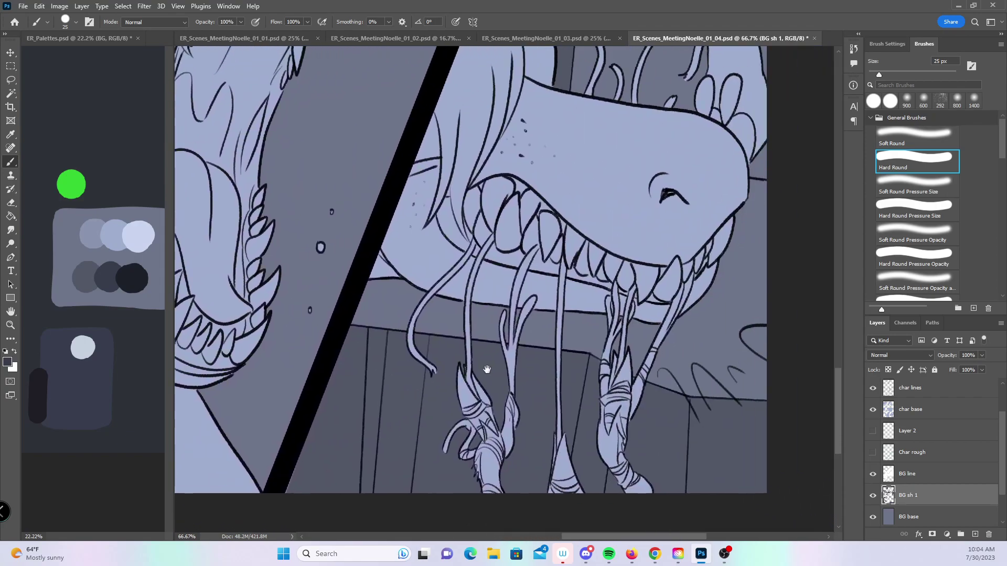
left_click_drag(591, 359, 553, 404)
key("]")
key("]")
key("]")
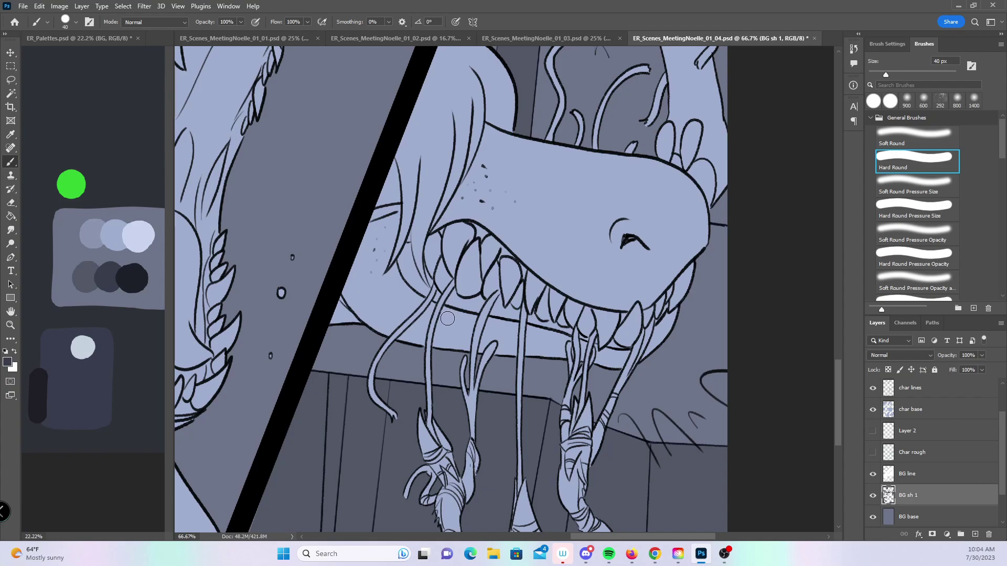
mouse_move(317, 343)
left_mouse_down()
mouse_move(380, 334)
mouse_move(359, 341)
mouse_move(378, 330)
mouse_move(459, 359)
mouse_move(430, 338)
mouse_move(478, 362)
mouse_move(543, 349)
mouse_move(435, 348)
mouse_move(668, 362)
mouse_move(613, 375)
mouse_move(668, 333)
mouse_move(672, 359)
mouse_move(652, 352)
left_mouse_up()
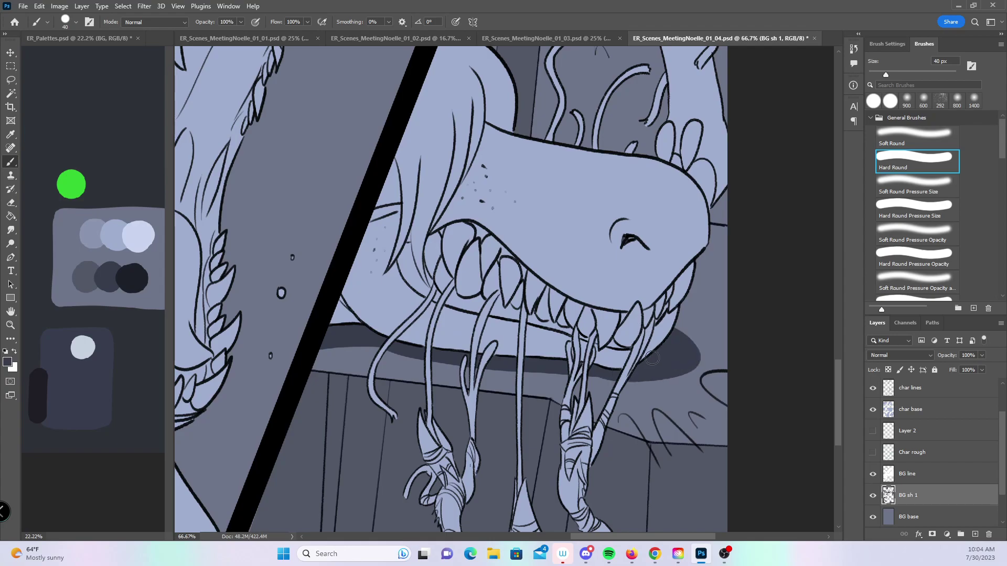
mouse_move(703, 246)
left_mouse_down()
mouse_move(683, 251)
mouse_move(733, 246)
left_mouse_up()
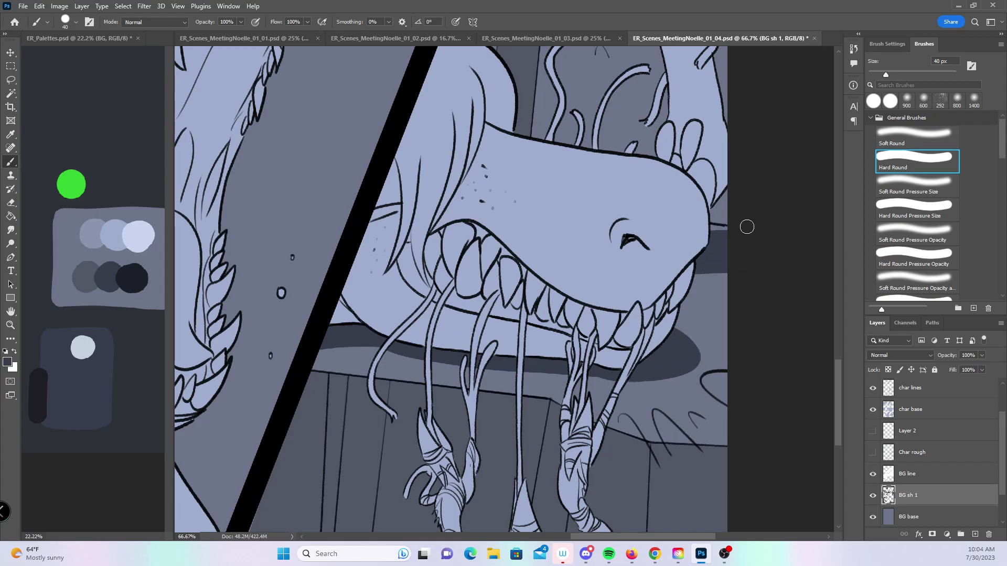
key("z")
left_click(688, 353, "alt")
left_click(689, 353, "alt")
left_click_drag(627, 318, 669, 335)
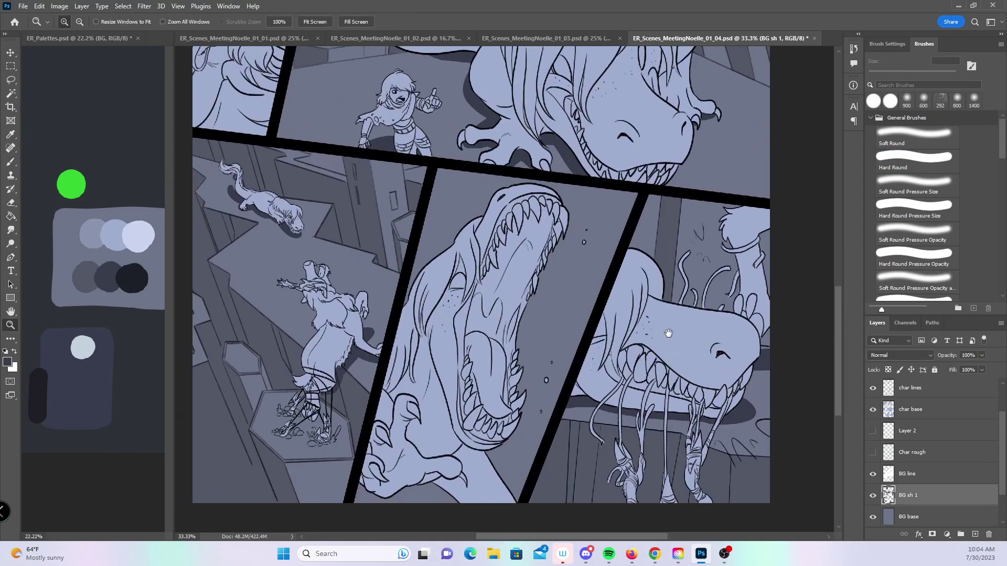
left_click_drag(629, 307, 608, 481)
left_click_drag(546, 104, 592, 356)
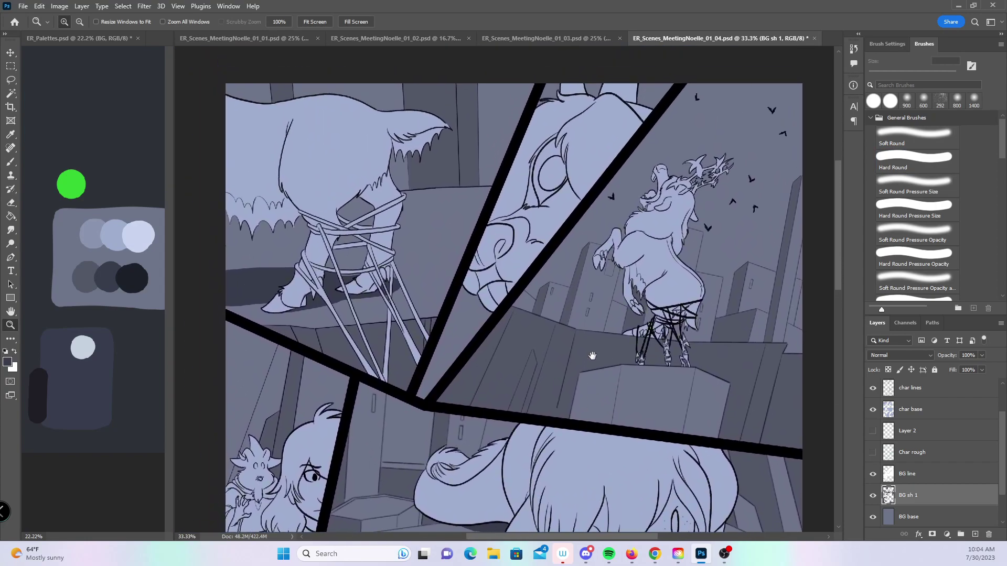
- Outline the liquid surface of the hexagonal vat behind the small pointing character in bright palette green with a 10 px Hard Round brush
key("b")
left_click(81, 182, "alt")
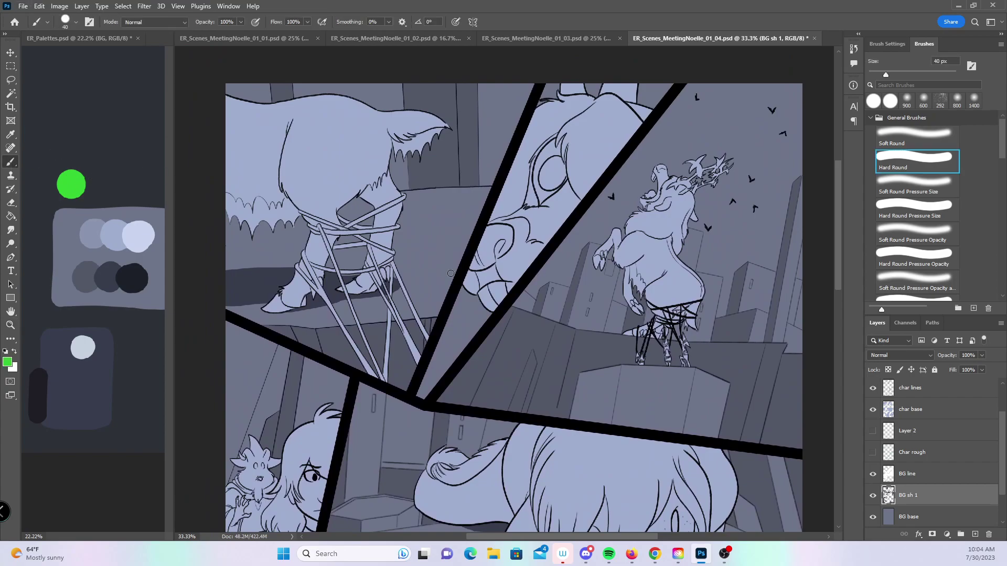
left_click_drag(533, 505, 607, 247)
key("z")
left_click(464, 274)
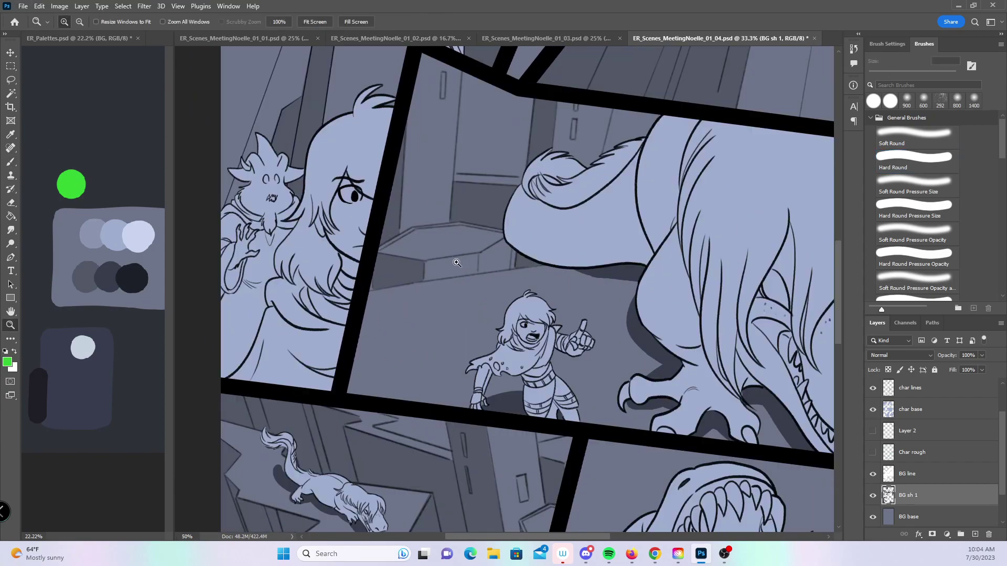
left_click(457, 262)
left_click(446, 256)
left_click_drag(430, 283, 505, 342)
left_click(14, 161)
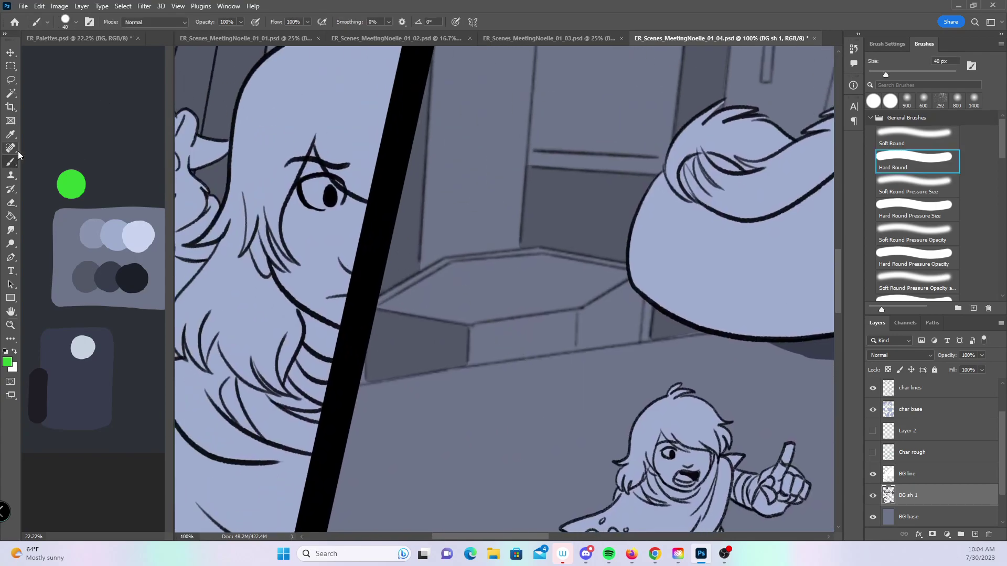
key("bracketleft")
key("bracketleft")
key("bracketleft")
left_click(454, 268, "shift")
left_click(539, 258, "shift")
left_click(627, 275, "shift")
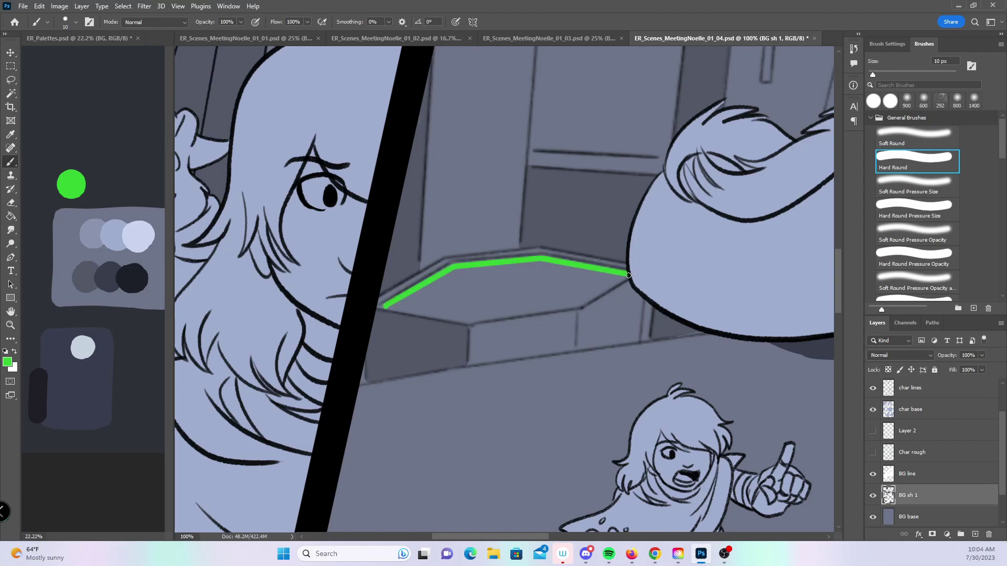
left_click(580, 304, "shift")
left_click(468, 322, "shift")
left_click(386, 307, "shift")
- Outline the inside rim of the small hexagonal vat in the overhead panel with the green 10 px brush
key("z")
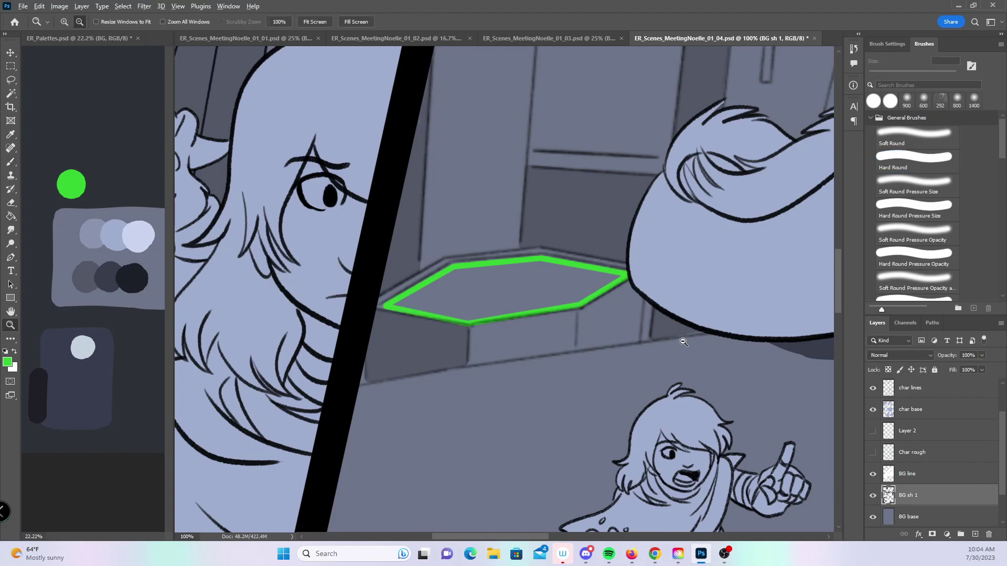
left_click(684, 337, "alt")
left_click(684, 337, "alt")
left_click(685, 338, "alt")
left_click_drag(702, 462, 545, 285)
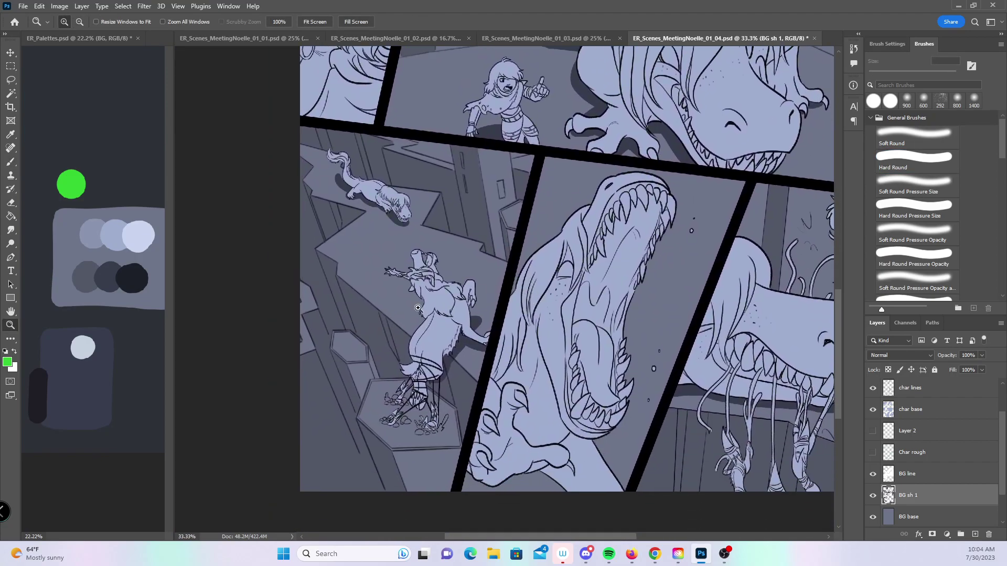
left_click(381, 343)
left_click(382, 344)
left_click(381, 343)
left_click_drag(344, 337, 425, 290)
left_click(10, 162)
left_click(329, 266, "shift")
left_click(371, 262, "shift")
left_click(420, 304, "shift")
left_click(423, 345, "shift")
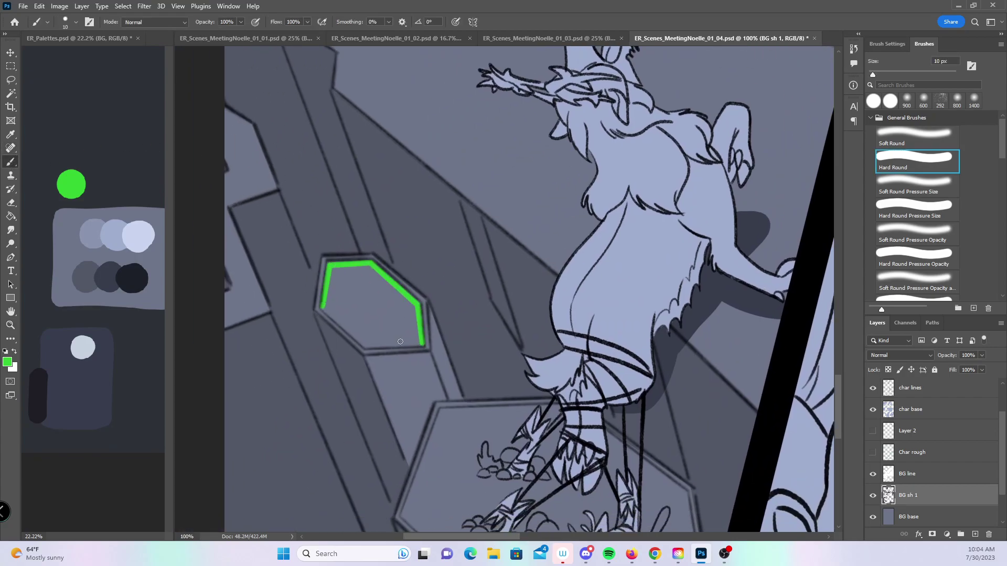
left_click(365, 346, "shift")
left_click(322, 307, "shift")
- Outline the inside rim of the large hexagonal vat beneath the bound creature's feet in green
mouse_move(419, 480)
left_mouse_down()
mouse_move(398, 355)
mouse_move(353, 308)
mouse_move(367, 270)
mouse_move(477, 239)
left_mouse_up()
mouse_move(548, 268)
left_mouse_down()
mouse_move(596, 302)
mouse_move(637, 425)
mouse_move(619, 332)
left_mouse_up()
left_click(435, 433, "shift")
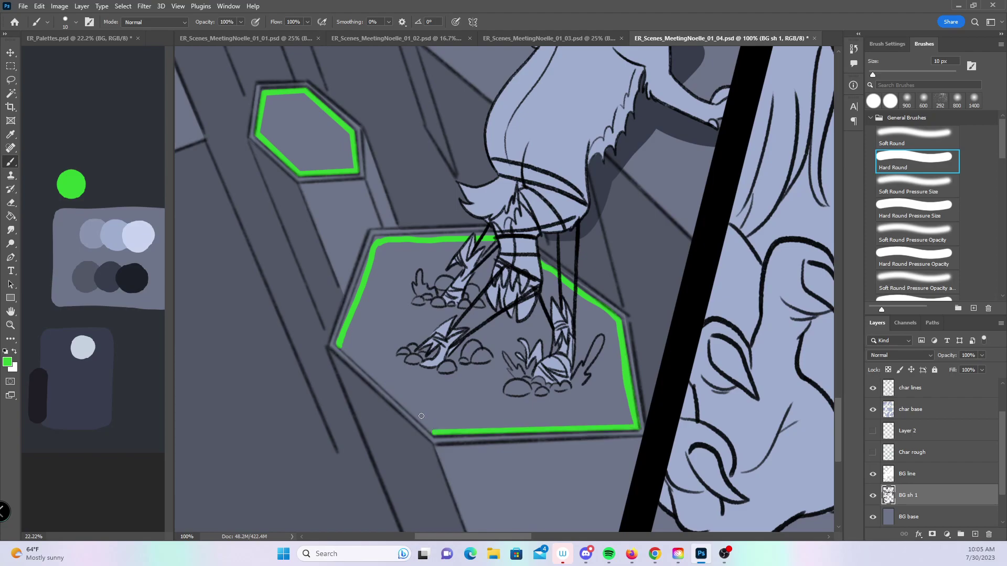
left_click(340, 343, "shift")
- Outline the cut-off vat beside the tower at the overhead panel's border in green, closing it along the border
left_click_drag(758, 407, 595, 442)
left_click_drag(650, 220, 577, 446)
mouse_move(590, 315)
left_mouse_down()
mouse_move(595, 429)
mouse_move(502, 429)
mouse_move(486, 467)
left_mouse_up()
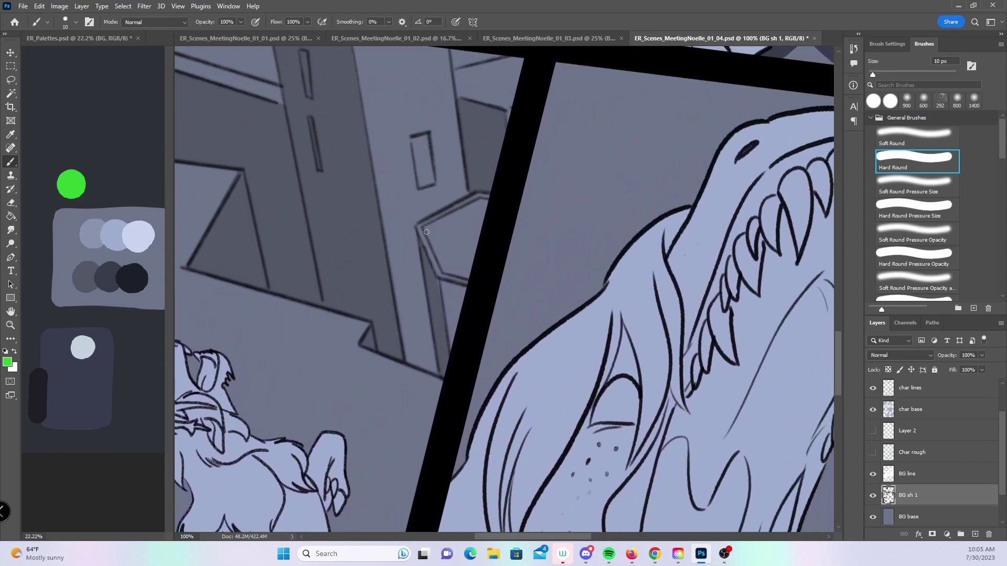
left_click(444, 271, "shift")
left_click_drag(428, 231, 471, 208)
left_click_drag(468, 274, 483, 210)
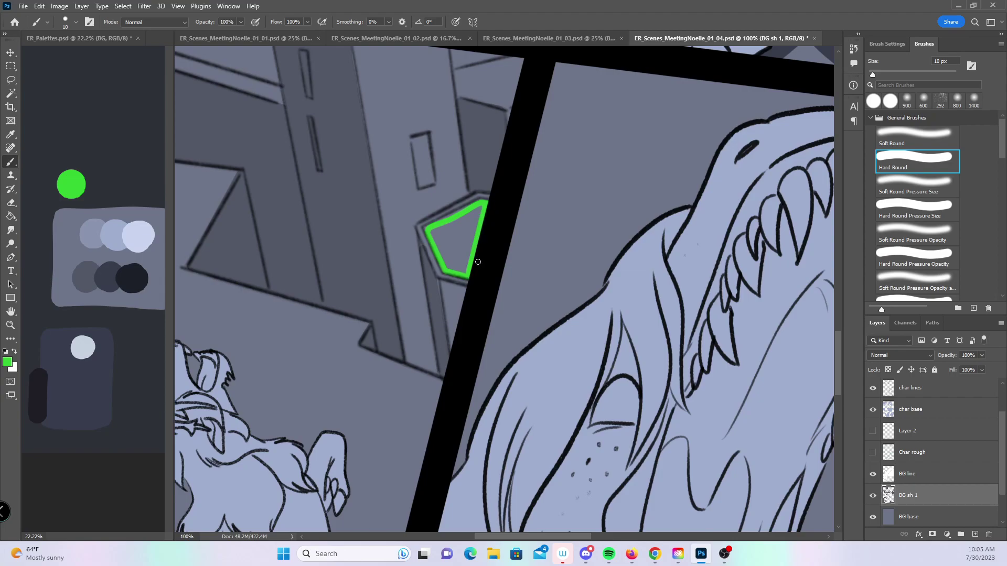
- Select the areas inside all four green vat outlines together with the Magic Wand
key("z")
left_click(733, 387, "alt")
left_click(733, 386, "alt")
left_click(734, 386, "alt")
left_click_drag(743, 452, 578, 337)
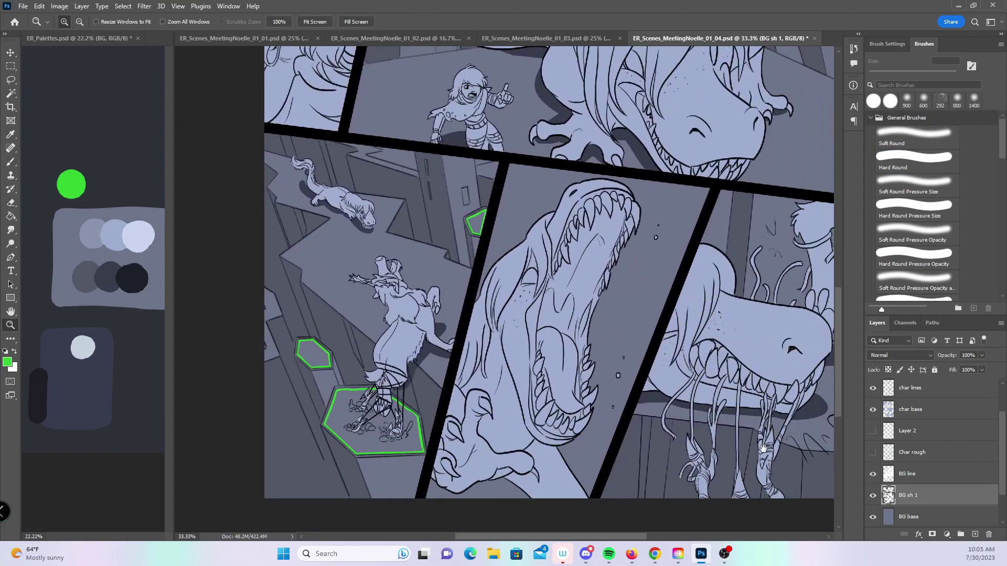
left_click(10, 93)
left_click(319, 354)
left_click(370, 429, "shift")
left_click(478, 234, "shift")
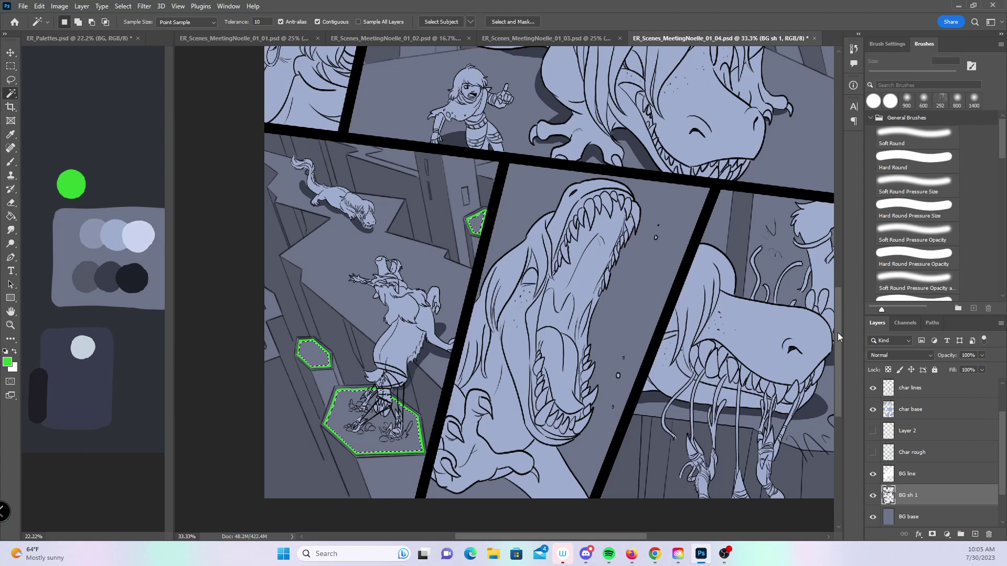
scroll(405, 370, "up", 6)
left_click(404, 369, "shift")
left_click_drag(613, 252, 560, 289)
- Expand the combined vat selection so it reaches into the green outlines
left_click(122, 6)
mouse_move(152, 167)
left_click(250, 184)
left_click(563, 189)
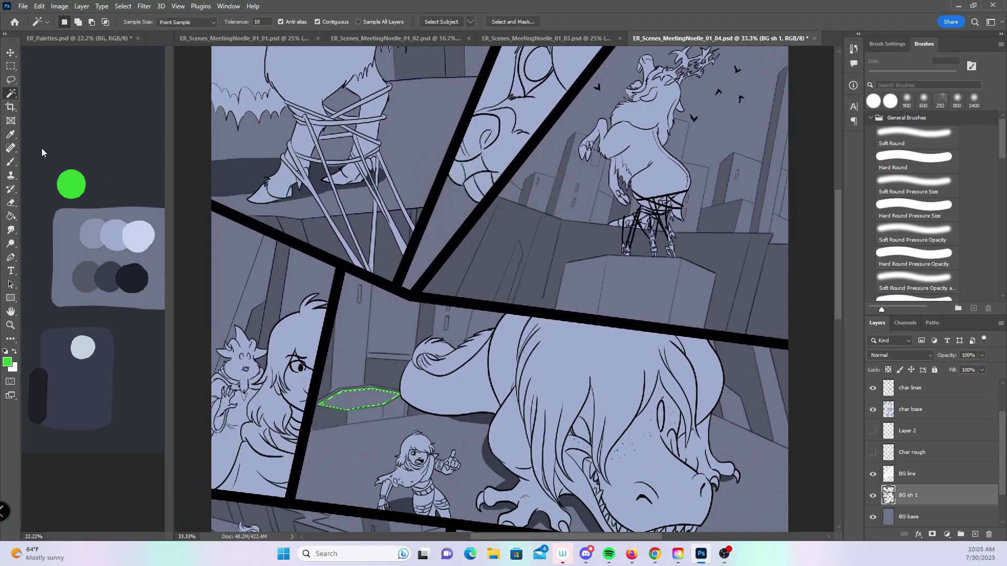
- Fill the four selected vat surfaces with green using a 100 px Hard Round brush, deselect, and save the page
key("b")
key("bracketright")
key("bracketright")
key("bracketright")
key("bracketright")
key("bracketright")
key("bracketright")
key("bracketright")
key("bracketright")
key("bracketright")
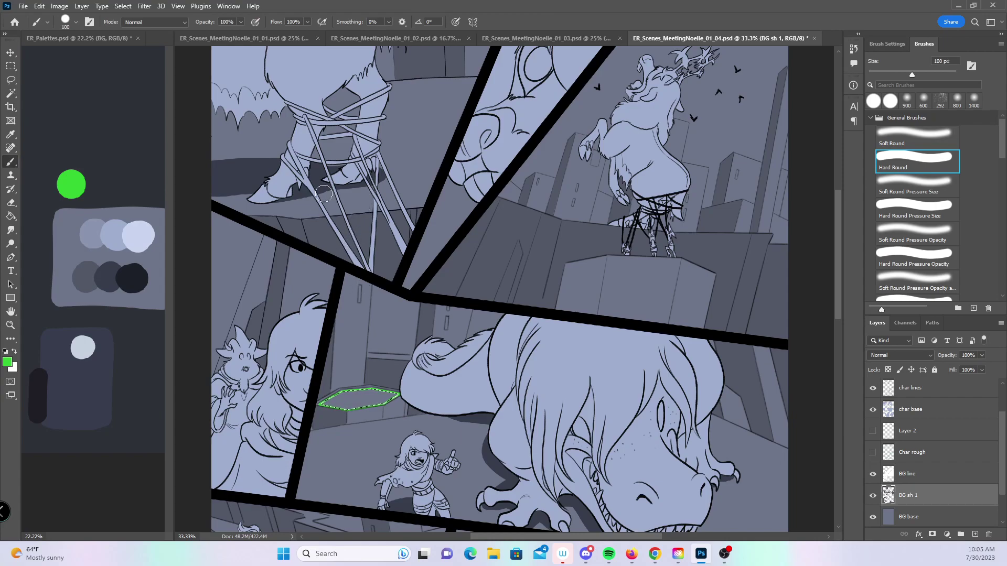
mouse_move(323, 348)
left_mouse_down()
mouse_move(319, 418)
mouse_move(345, 419)
left_mouse_up()
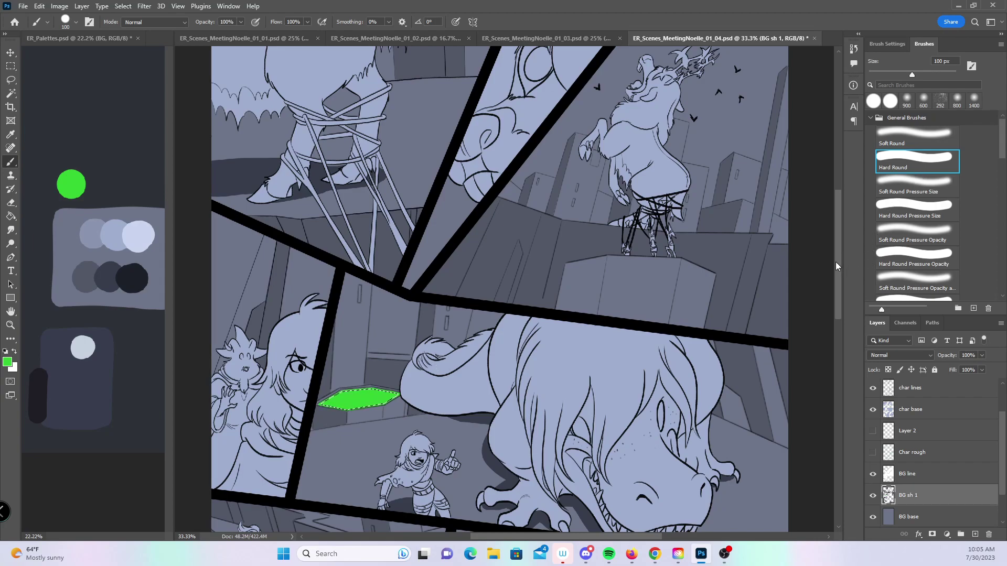
left_click_drag(836, 265, 813, 363)
mouse_move(247, 313)
left_mouse_down()
mouse_move(275, 357)
mouse_move(286, 414)
mouse_move(327, 409)
mouse_move(367, 382)
left_mouse_up()
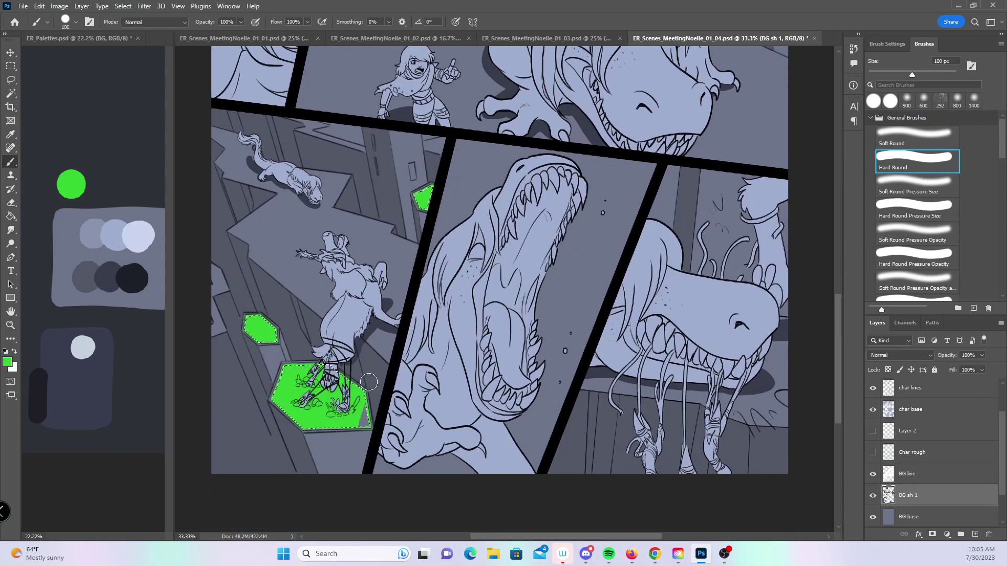
key("ctrl+d")
key("ctrl+s")
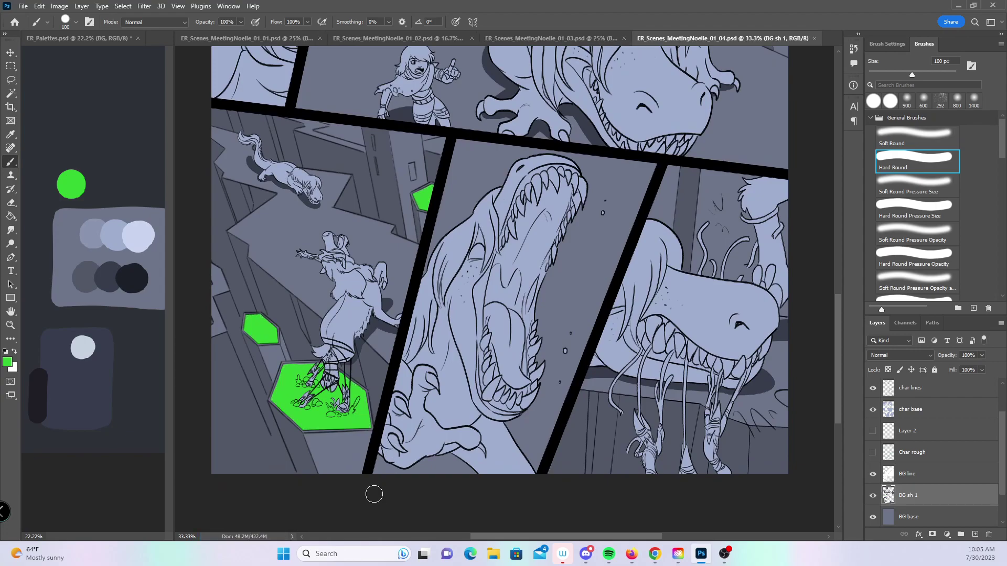
- Add a new layer between BG base and BG sh 1 and name it "BG sh 2"
left_click_drag(839, 302, 816, 159)
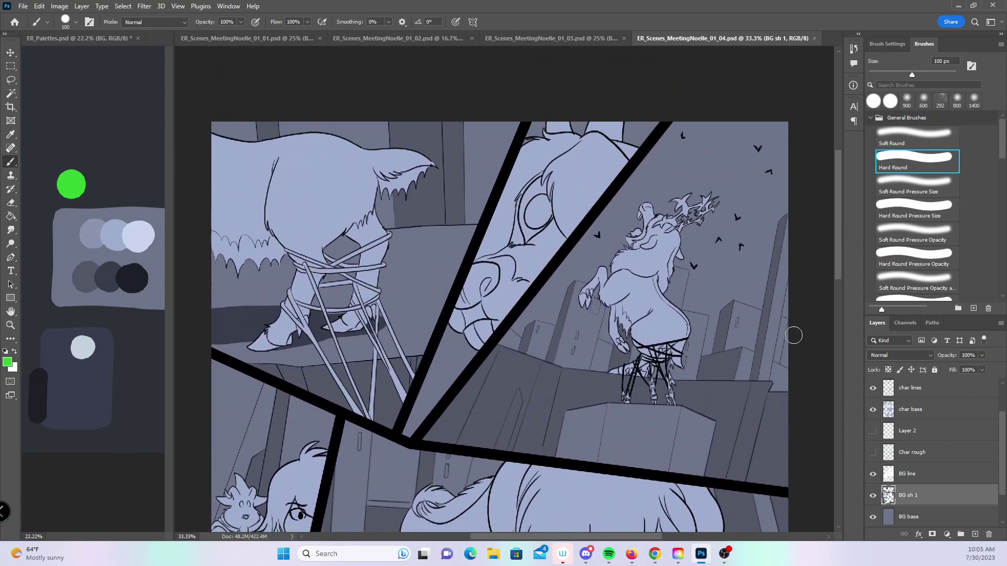
scroll(1000, 451, "down", 2)
left_click(933, 479)
left_click(974, 534)
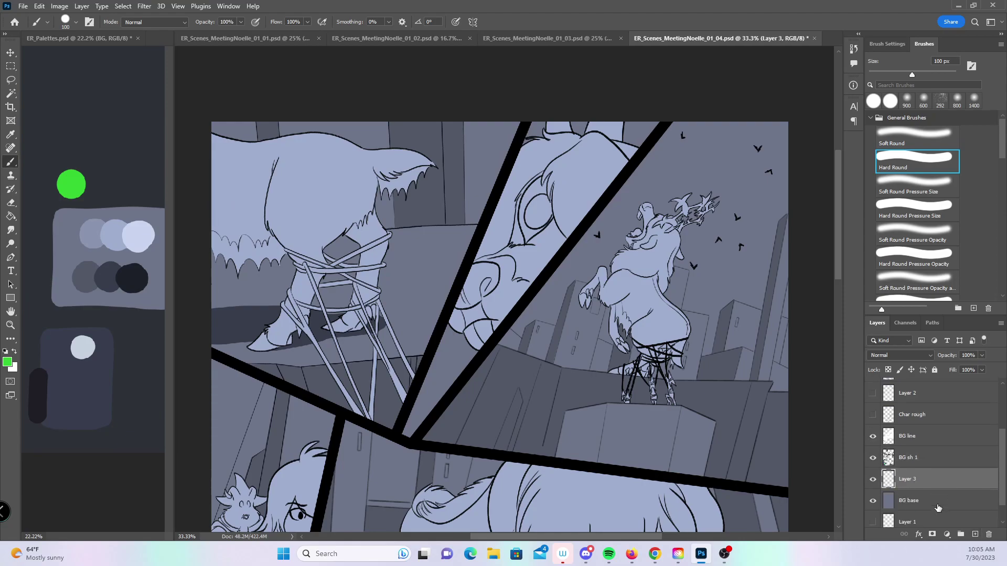
double_click(904, 479)
type("BG sh 2")
key("Return")
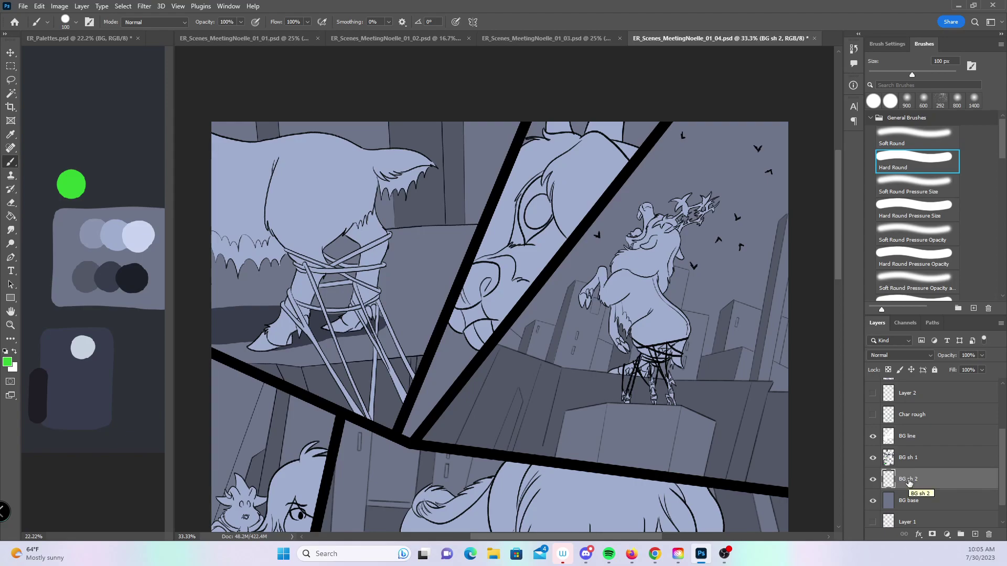
- Lasso the rearing creature's panel background and paint light grey-blue haze over the distant city with a 600 px CarlsonSoft brush at 50% opacity
left_click(16, 78)
mouse_move(493, 392)
left_mouse_down()
mouse_move(482, 368)
mouse_move(487, 349)
mouse_move(680, 106)
mouse_move(781, 96)
mouse_move(824, 167)
mouse_move(820, 332)
mouse_move(798, 422)
left_mouse_up()
left_click(11, 161)
left_click(89, 231, "alt")
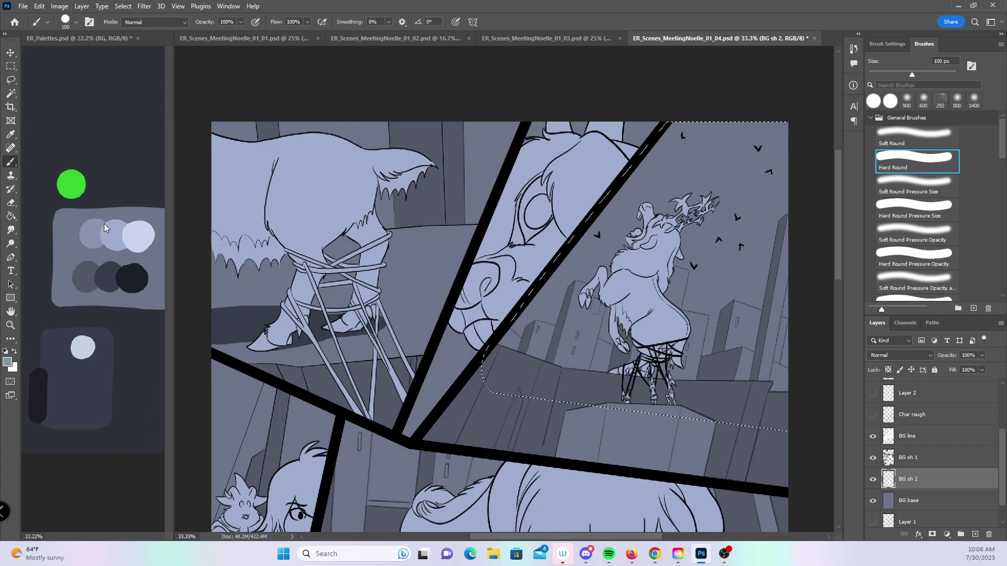
scroll(942, 214, "down", 10)
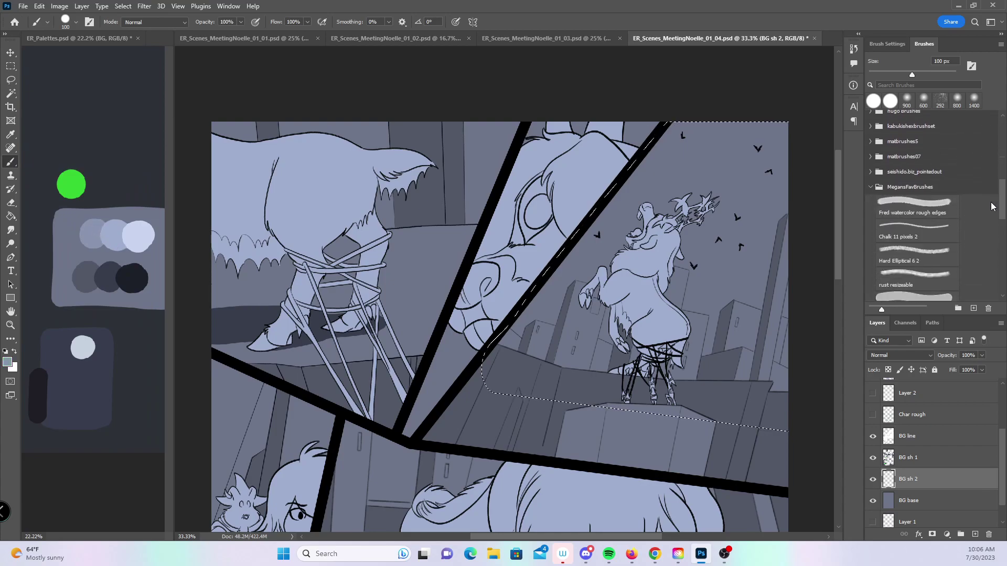
left_click(943, 214)
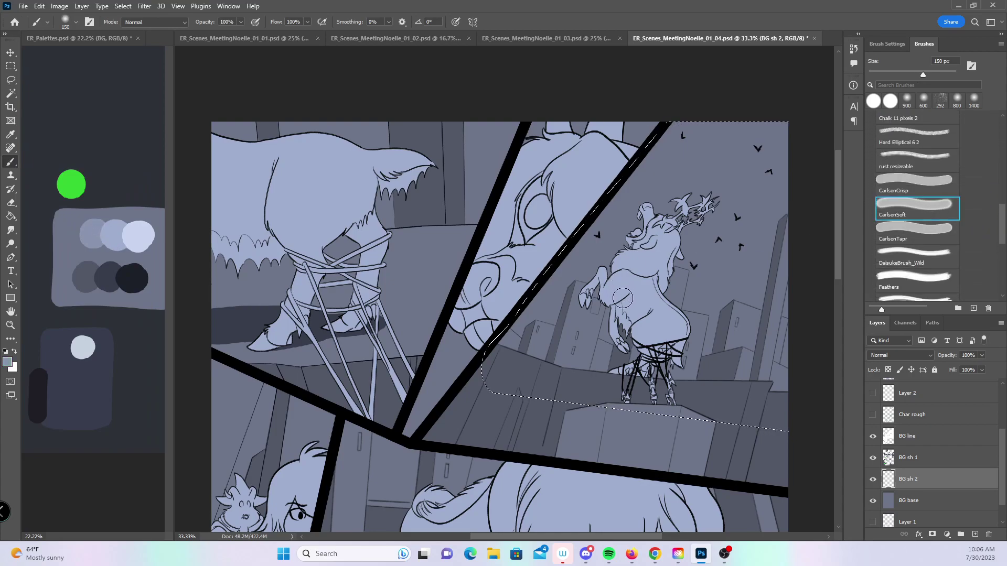
key("]")
key("]")
key("]")
key("]")
key("]")
key("]")
key("]")
key("]")
key("]")
key("]")
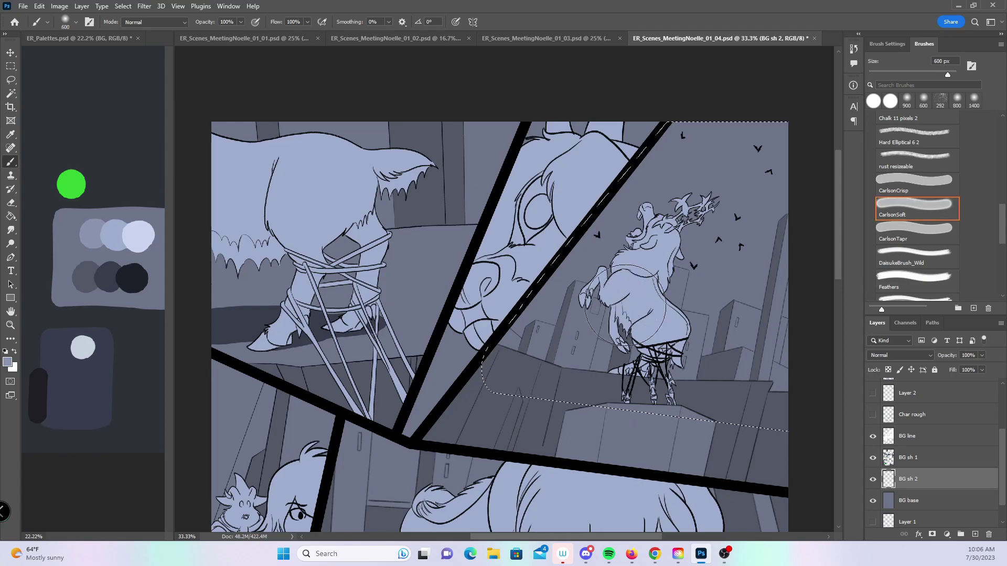
mouse_move(625, 304)
left_mouse_down()
mouse_move(532, 301)
mouse_move(595, 337)
mouse_move(566, 287)
mouse_move(751, 345)
mouse_move(772, 298)
left_mouse_up()
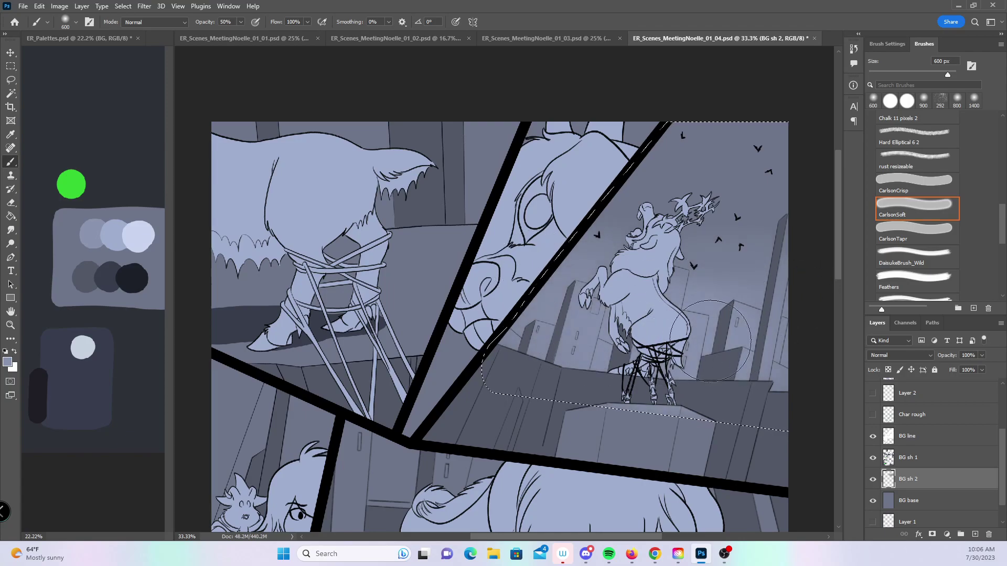
- Lasso the roaring dinosaur's panel and paint light blue streaks radiating behind its head with the 292 px rust resizeable brush
left_click_drag(835, 244, 807, 382)
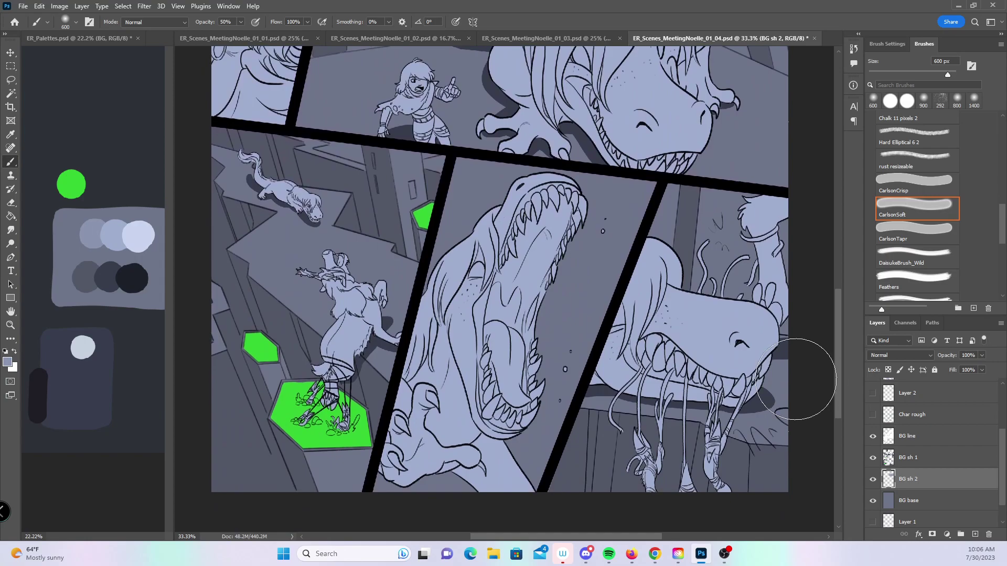
key("l")
mouse_move(455, 154)
left_mouse_down()
mouse_move(371, 476)
mouse_move(375, 514)
mouse_move(530, 511)
mouse_move(577, 404)
left_mouse_up()
mouse_move(623, 297)
left_mouse_down()
mouse_move(662, 189)
mouse_move(454, 153)
left_mouse_up()
left_click(11, 159)
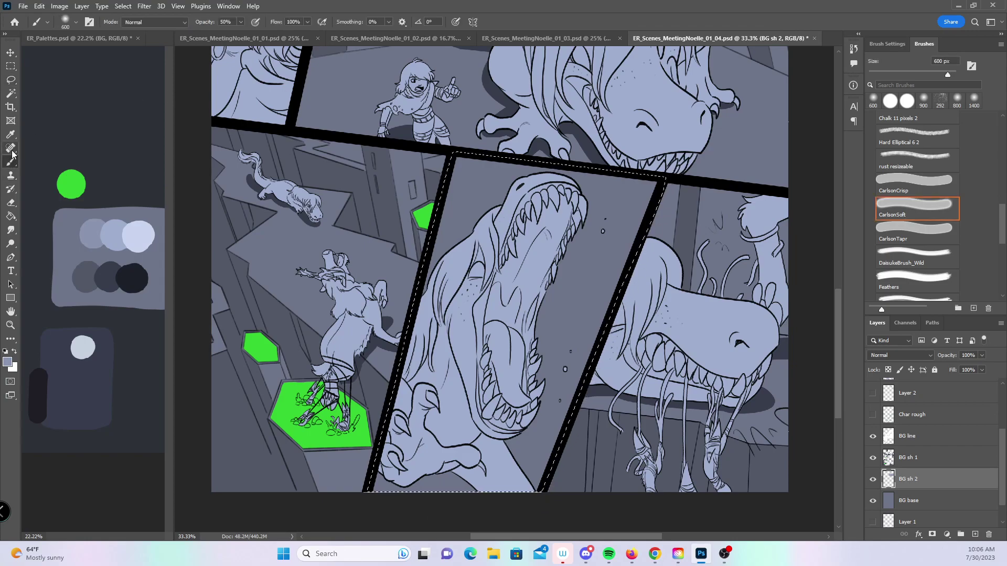
left_click(116, 237, "alt")
left_click_drag(1001, 231, 1000, 219)
left_click(927, 209)
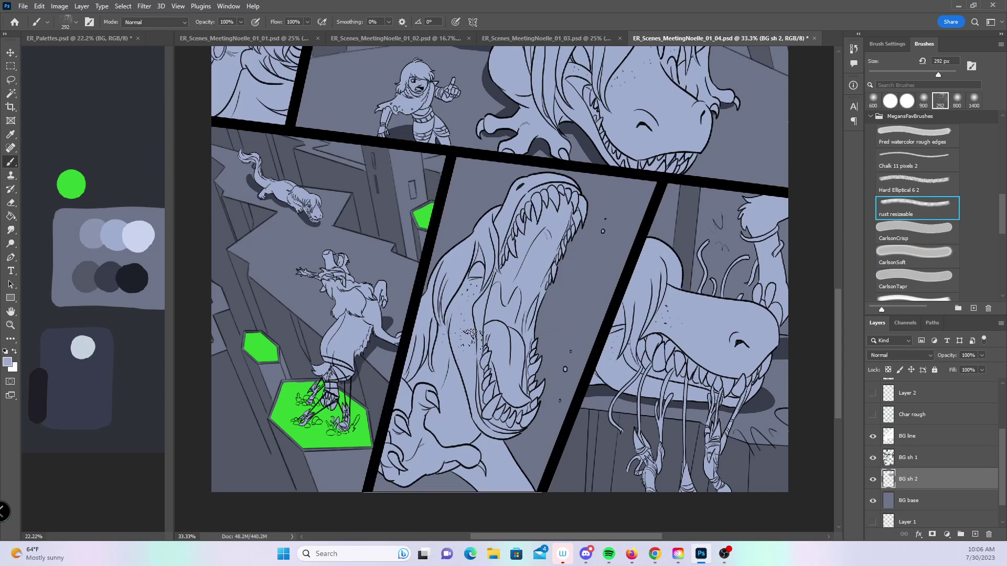
left_click_drag(546, 296, 585, 256)
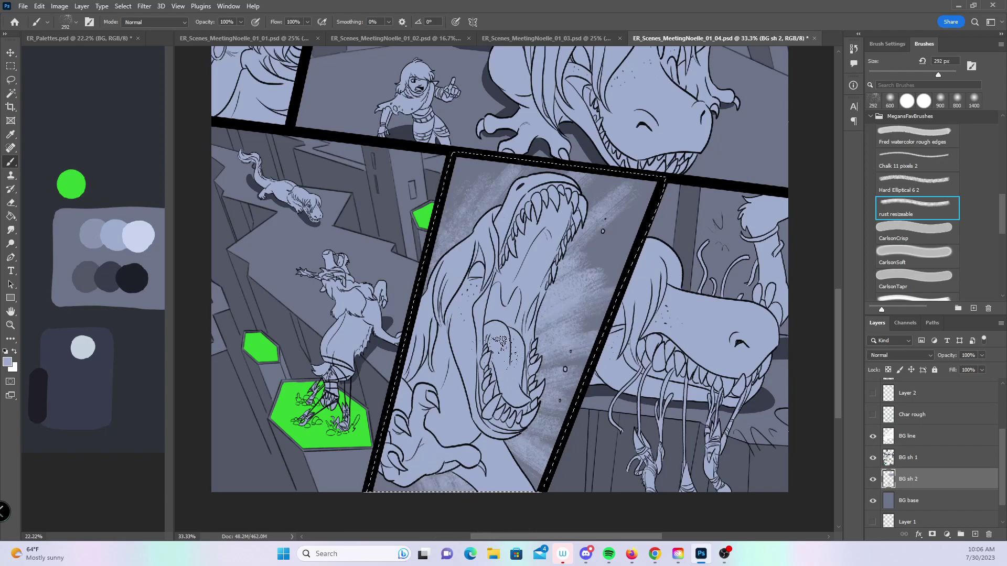
- Break up the radiating streaks behind the roaring dinosaur with darker grey-blue strokes from a 175 px rust resizeable brush
key("bracketleft")
key("bracketleft")
left_click_drag(640, 204, 517, 304)
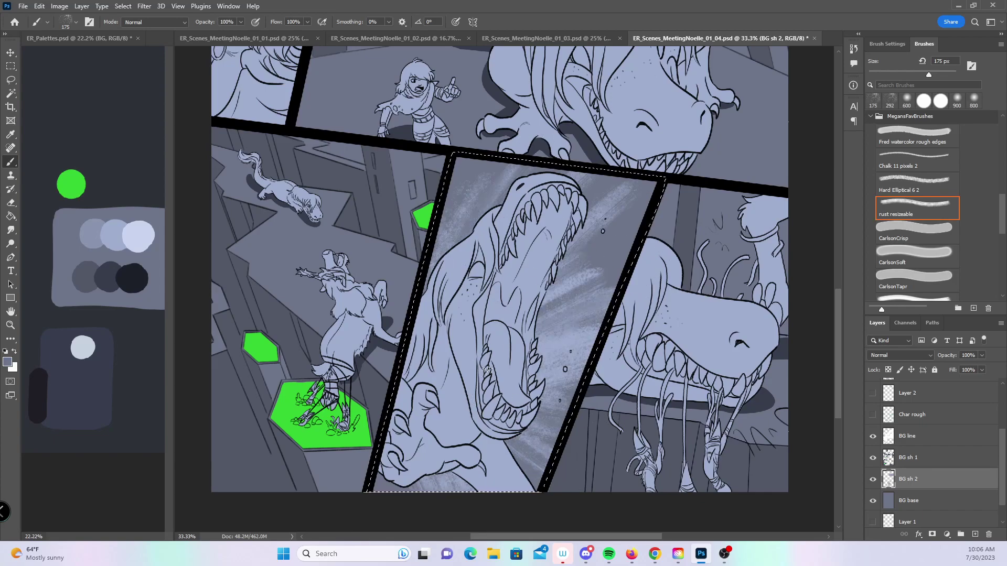
- Lasso the lower part of the narrow close-up panel and paint light blue texture below the muzzle with a 400 px rust resizeable brush
left_click_drag(837, 375, 826, 236)
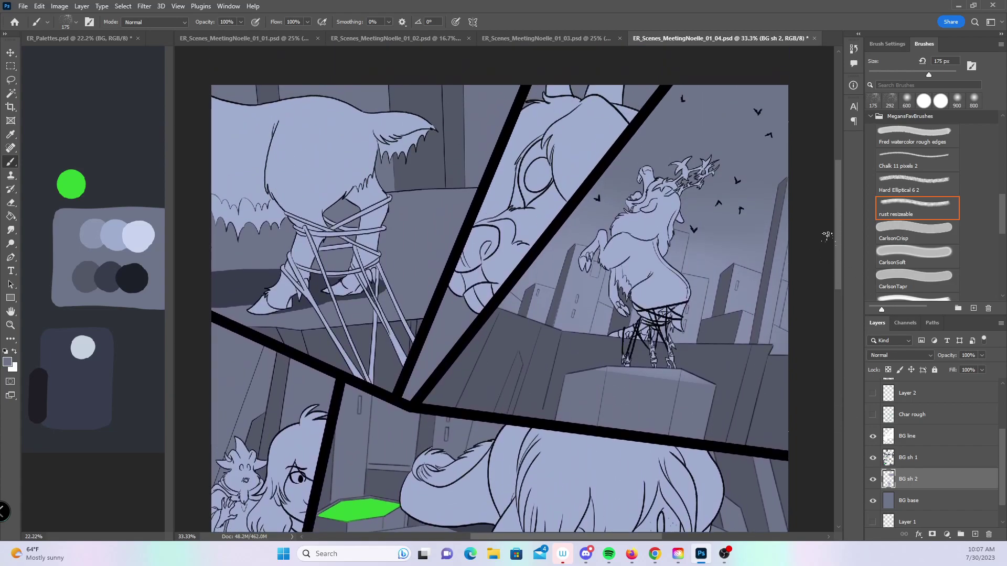
left_click(10, 81)
left_click_drag(402, 404, 403, 379)
left_click_drag(448, 276, 495, 172)
mouse_move(575, 194)
left_mouse_down()
mouse_move(566, 213)
mouse_move(405, 402)
left_mouse_up()
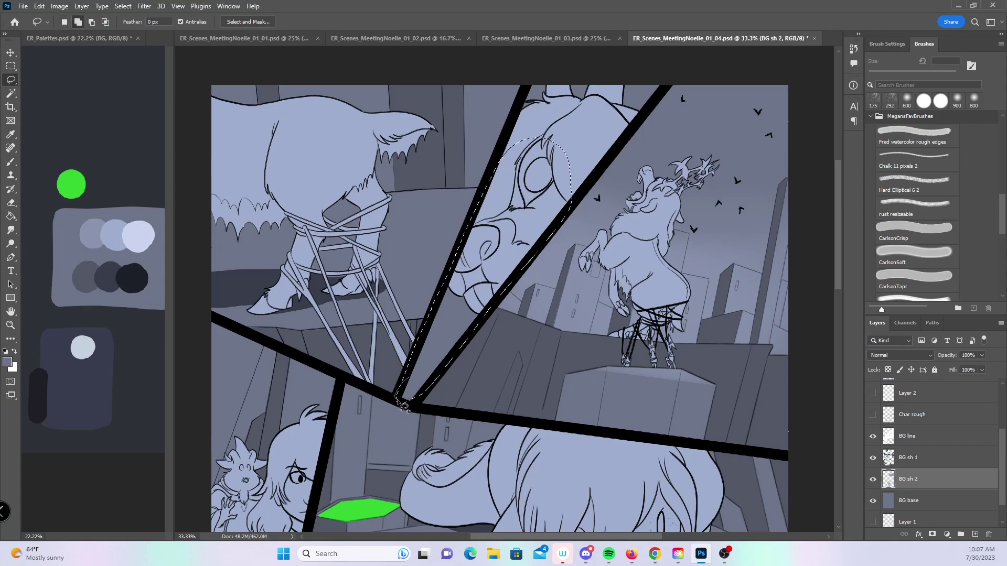
left_click(11, 162)
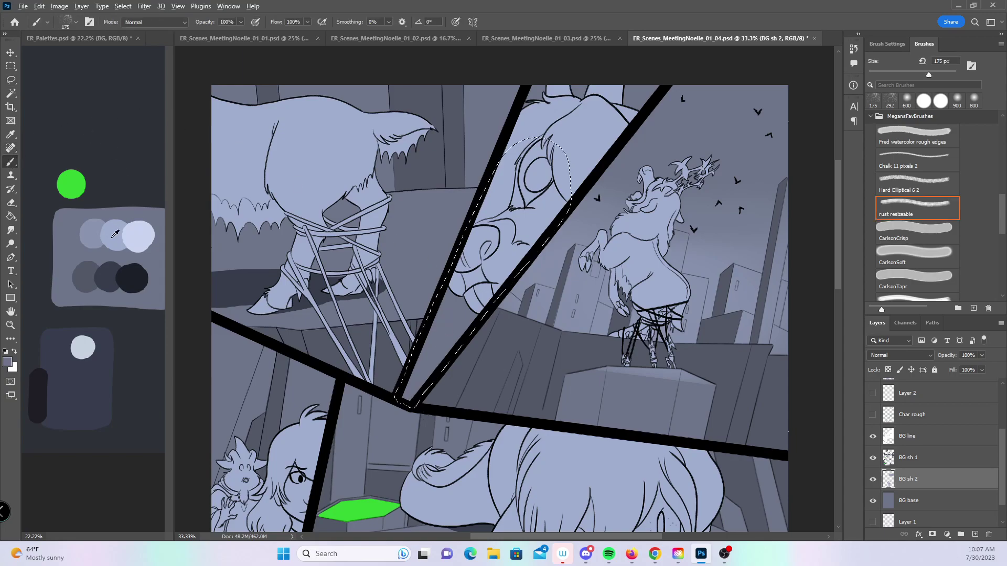
key("bracketright")
key("bracketright")
key("bracketright")
key("bracketright")
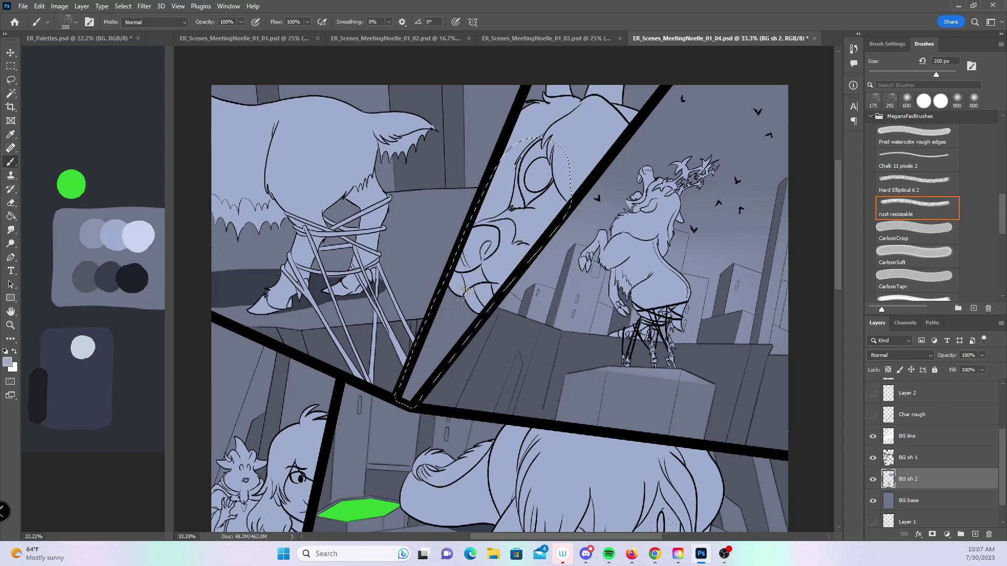
left_click_drag(472, 296, 441, 362)
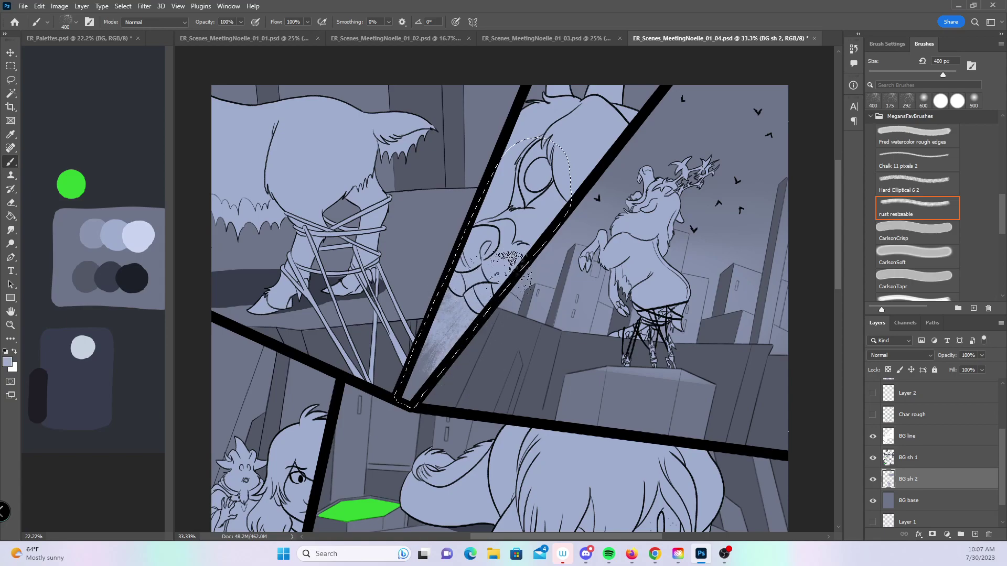
- Deselect the close-up panel and erase haze along the roof and wall edges of the towers beside the rearing creature with a 30 px eraser
key("ctrl+d")
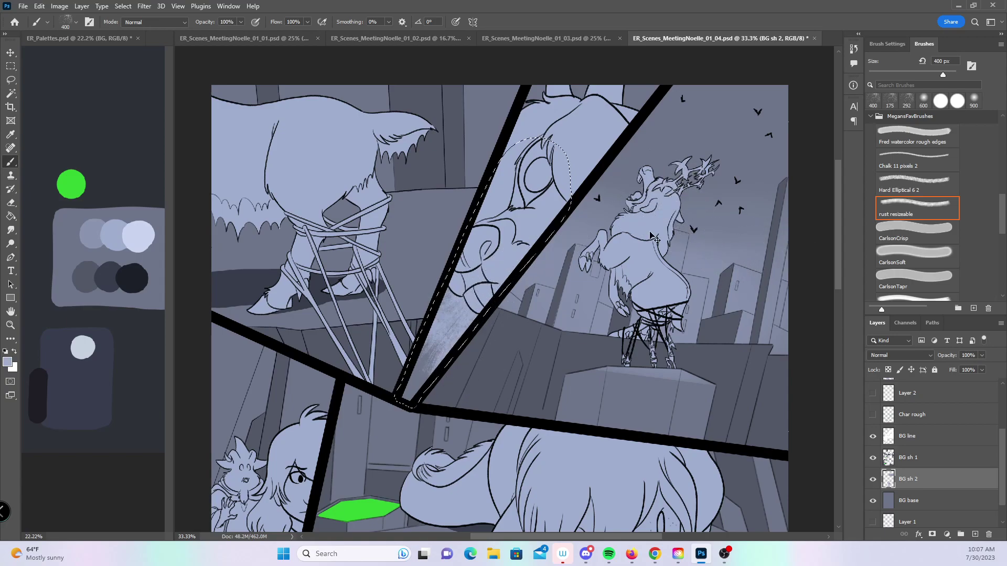
key("z")
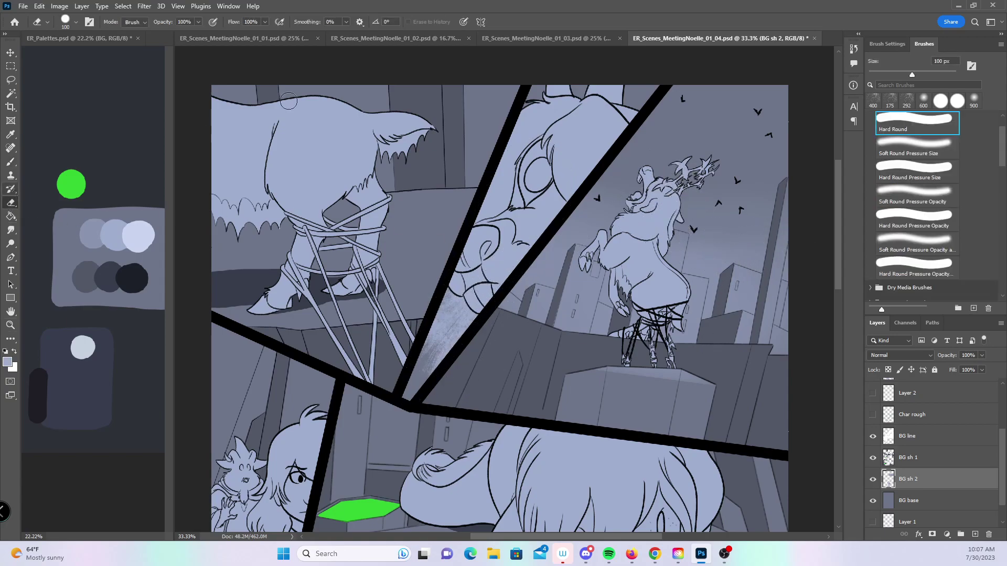
left_click(683, 324)
left_click(685, 324)
left_click(557, 327)
left_click_drag(424, 310, 585, 371)
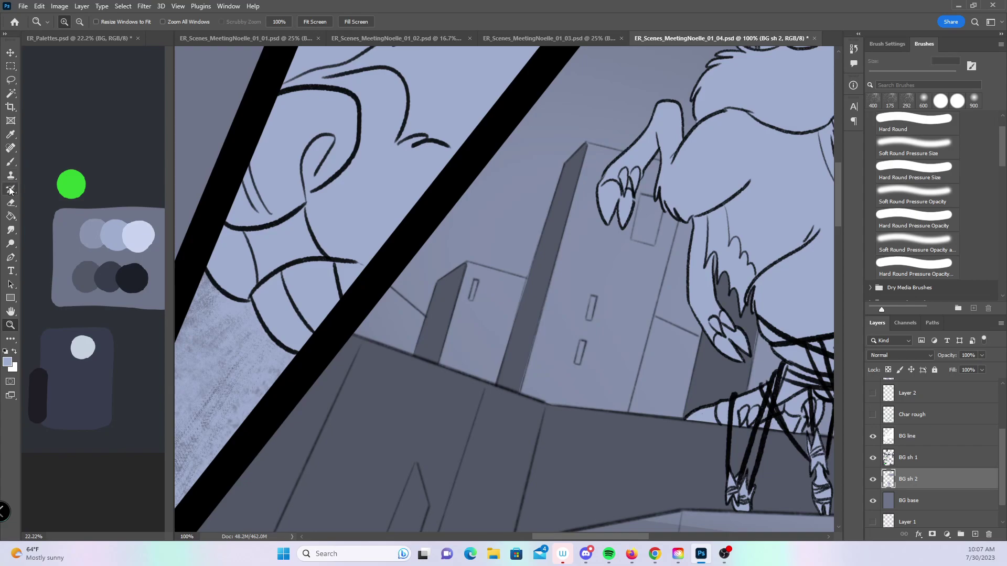
key("e")
key("bracketleft")
key("bracketleft")
key("bracketleft")
key("bracketleft")
key("bracketleft")
key("bracketleft")
key("bracketleft")
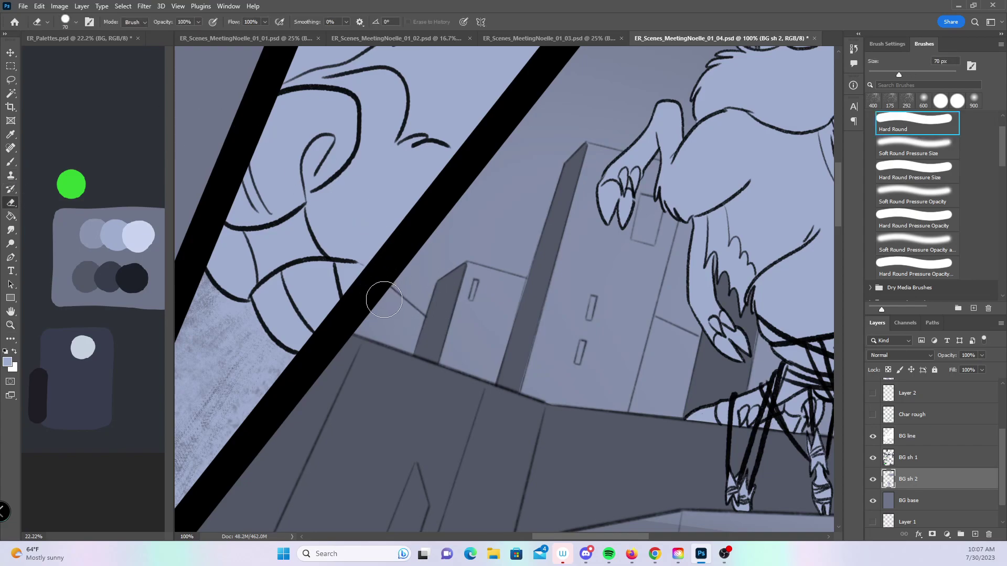
left_click(388, 294)
left_click_drag(423, 325, 424, 326)
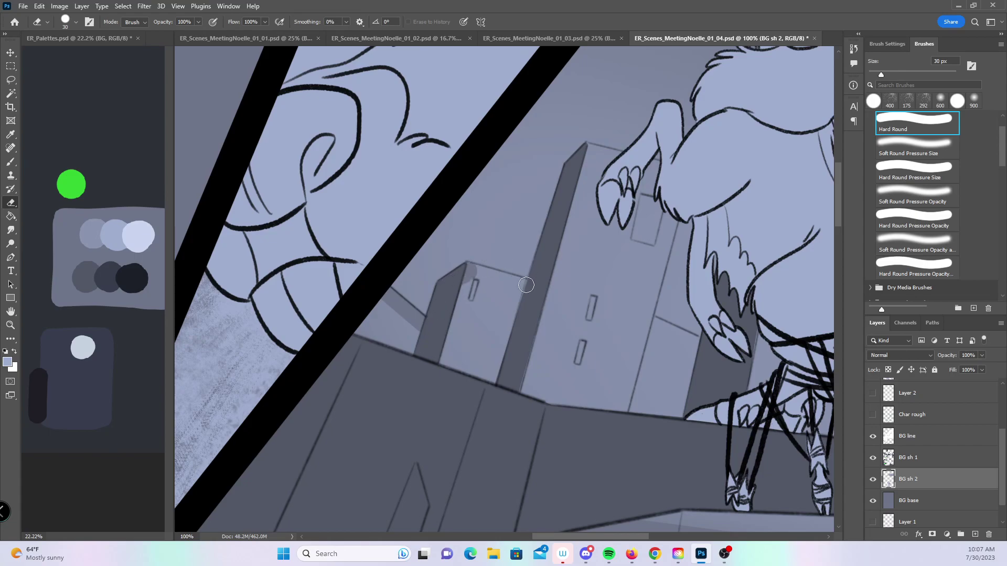
key("ctrl+z")
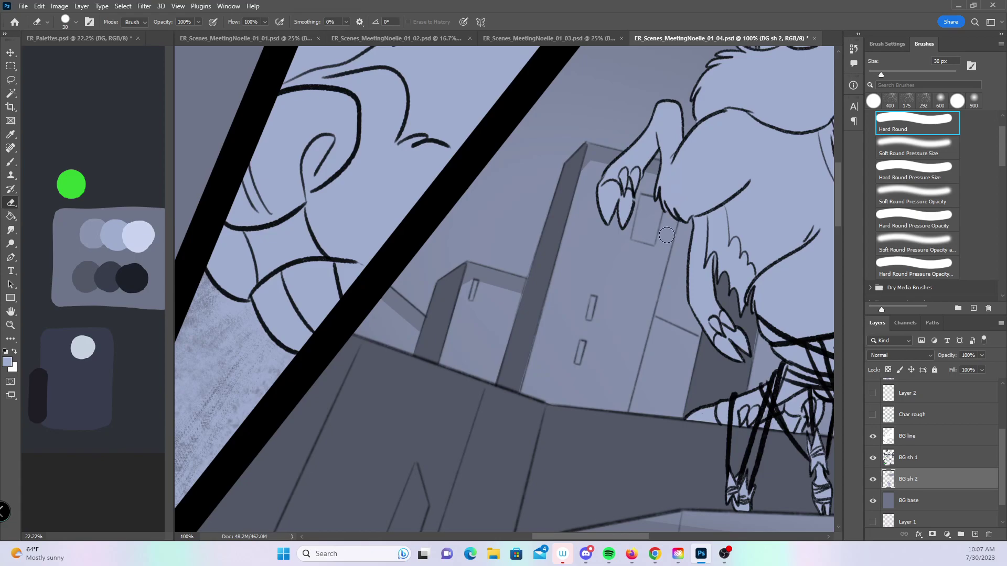
- Erase the remaining haze from the buildings between the panel border and the creature, with the Hard Round eraser at 30 and 45 px
left_click(646, 322, "shift")
left_click(698, 346, "shift")
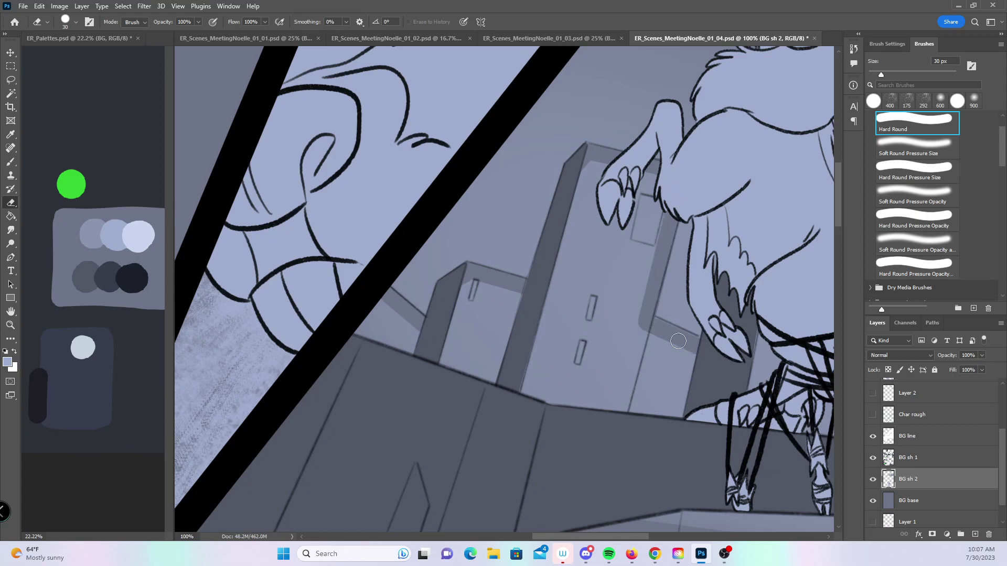
mouse_move(388, 320)
left_mouse_down()
mouse_move(356, 338)
mouse_move(385, 349)
left_mouse_up()
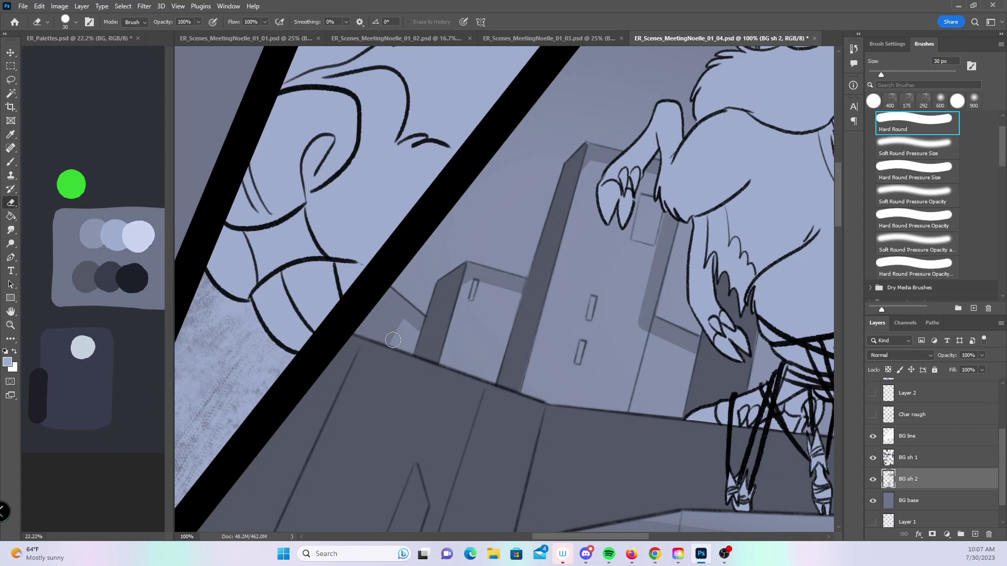
key("ctrl+z")
key("bracketright")
key("bracketright")
key("bracketright")
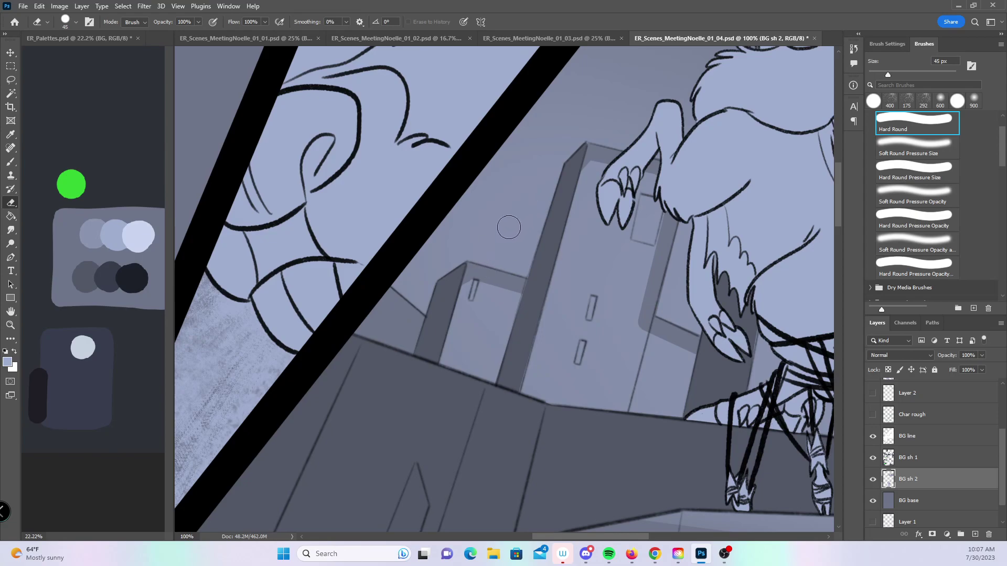
mouse_move(458, 293)
left_mouse_down()
mouse_move(481, 277)
mouse_move(525, 302)
mouse_move(561, 289)
mouse_move(591, 175)
mouse_move(599, 165)
mouse_move(644, 177)
mouse_move(664, 188)
mouse_move(624, 227)
mouse_move(633, 190)
mouse_move(583, 282)
mouse_move(551, 415)
mouse_move(529, 389)
mouse_move(556, 365)
mouse_move(630, 237)
mouse_move(594, 354)
mouse_move(601, 418)
mouse_move(631, 310)
mouse_move(640, 333)
mouse_move(702, 362)
left_mouse_up()
- Save the file and erase the haze from the tall building behind the creature's neck with a 25 px Hard Round eraser
key("space")
left_click_drag(765, 442, 389, 397)
scroll(478, 316, "up", 5)
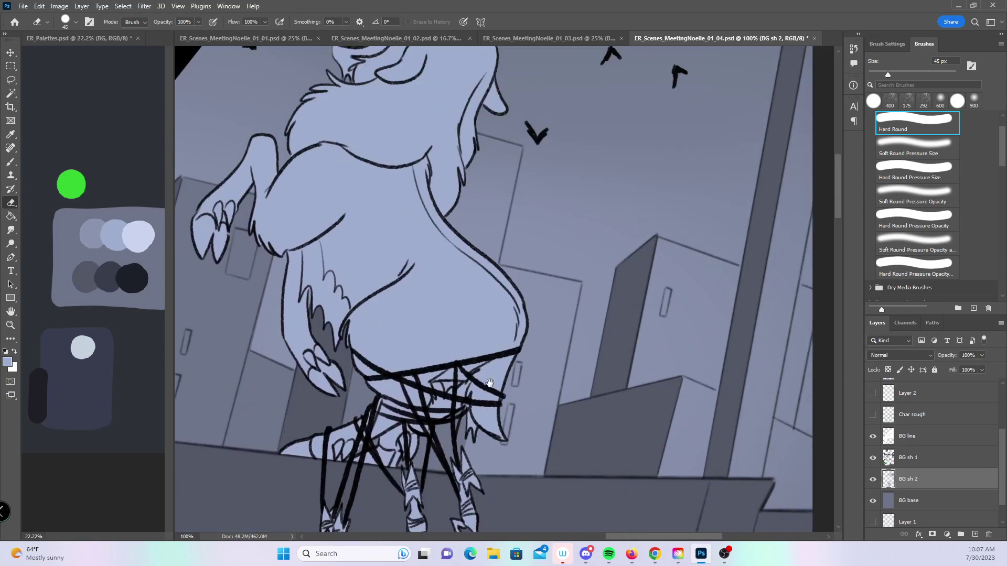
key("ctrl+s")
key("bracketleft")
key("bracketleft")
left_click_drag(469, 191, 498, 205)
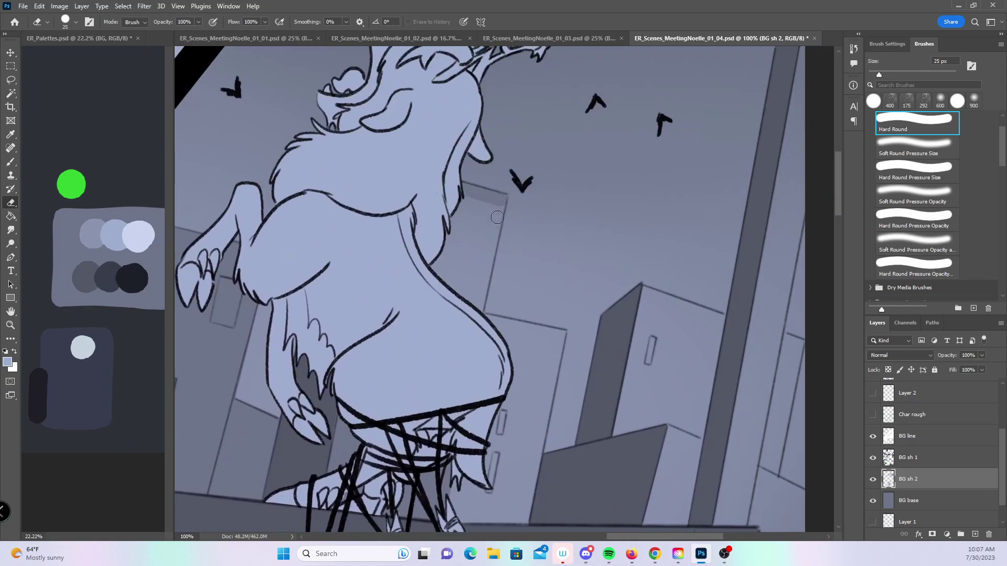
left_click(477, 309, "shift")
left_click(465, 193)
left_click(432, 284, "shift")
mouse_move(433, 284)
left_mouse_down()
mouse_move(456, 303)
mouse_move(479, 278)
mouse_move(503, 322)
left_mouse_up()
- Erase the haze from the building beside the creature's hips, using 25 px along the edges and 45 px inside
left_click(558, 336, "shift")
left_click_drag(587, 414, 603, 284)
left_click(574, 210)
left_click_drag(540, 396, 569, 215)
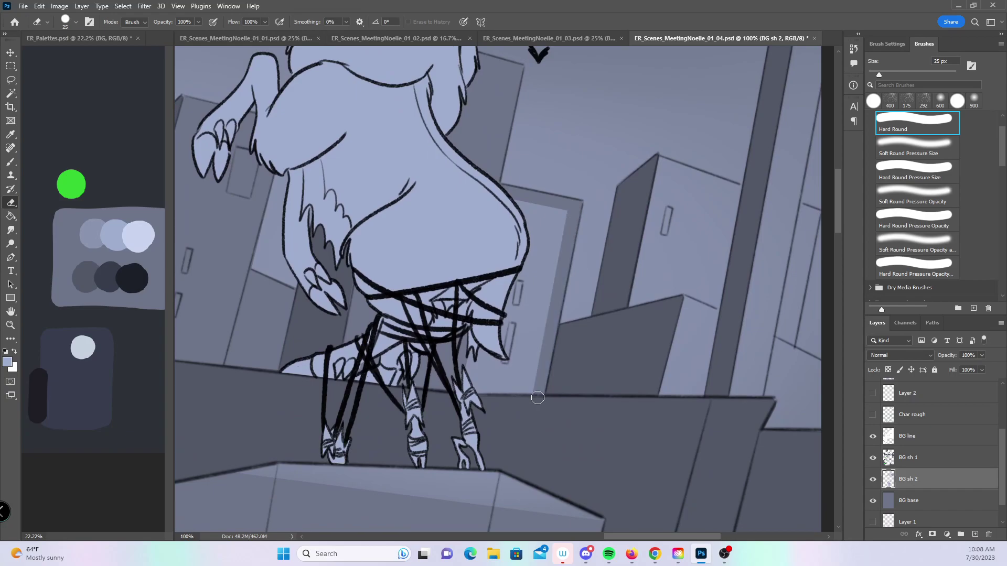
key("bracketright")
key("bracketright")
mouse_move(508, 208)
left_mouse_down()
mouse_move(529, 278)
mouse_move(540, 210)
mouse_move(540, 309)
mouse_move(523, 289)
mouse_move(478, 361)
left_mouse_up()
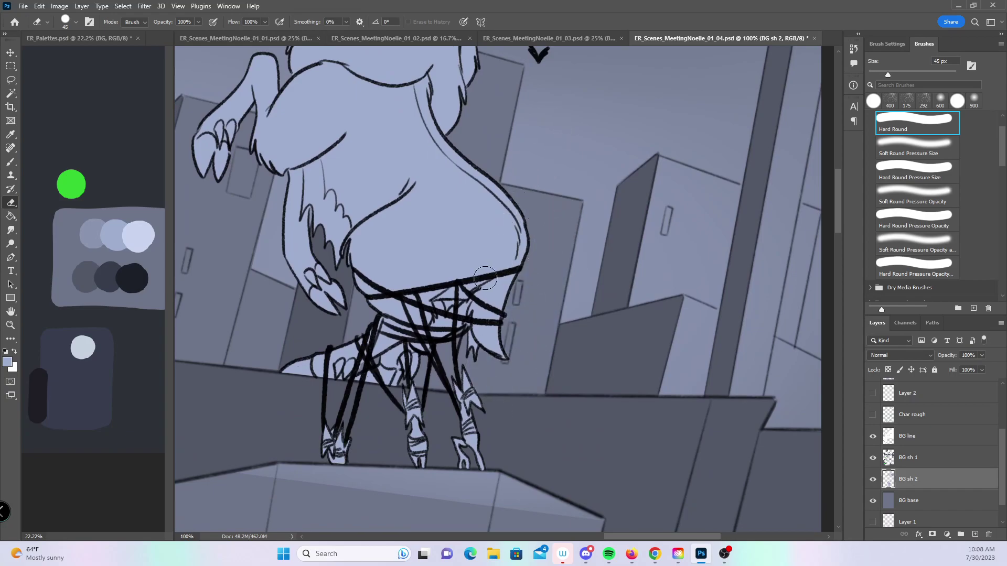
- Erase the haze from the box-shaped building and the low block in front of it with a 30 px Hard Round eraser
left_click_drag(700, 353, 443, 378)
key("bracketleft")
key("bracketleft")
key("bracketleft")
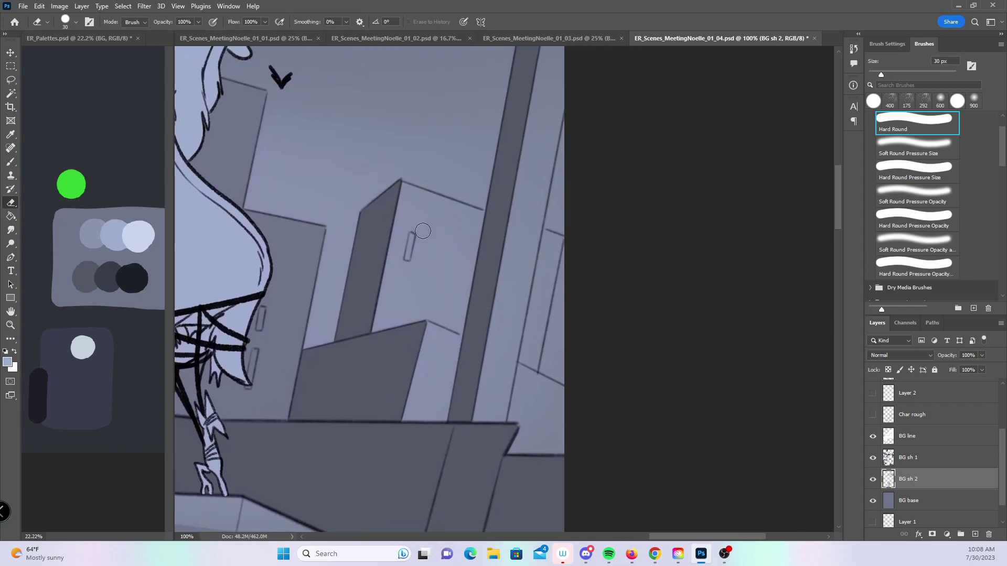
left_click(374, 329)
left_click(407, 187, "shift")
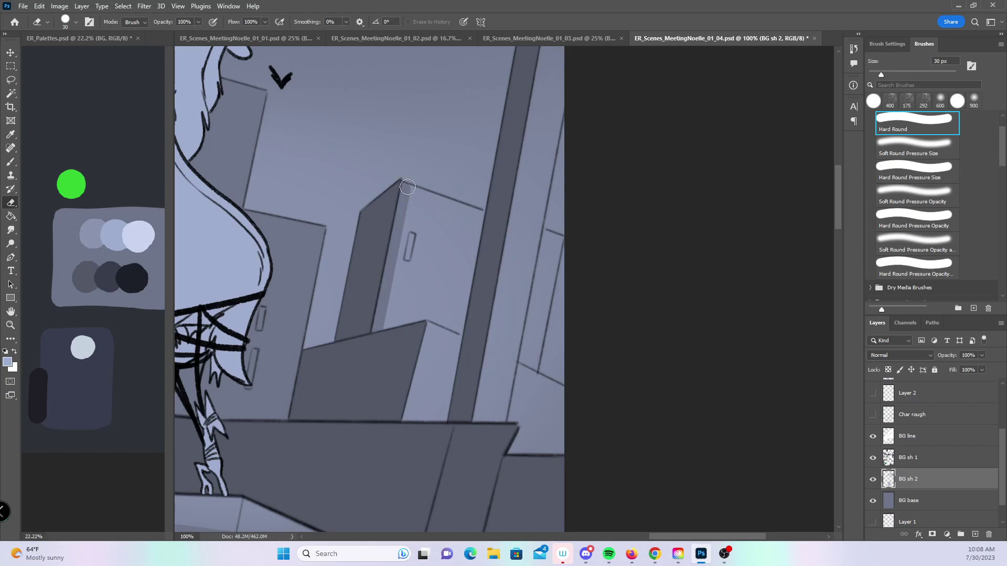
left_click(482, 218, "shift")
mouse_move(401, 223)
left_mouse_down()
mouse_move(434, 204)
mouse_move(447, 229)
mouse_move(463, 223)
mouse_move(397, 269)
mouse_move(442, 220)
mouse_move(471, 221)
mouse_move(400, 292)
left_mouse_up()
key("ctrl+z")
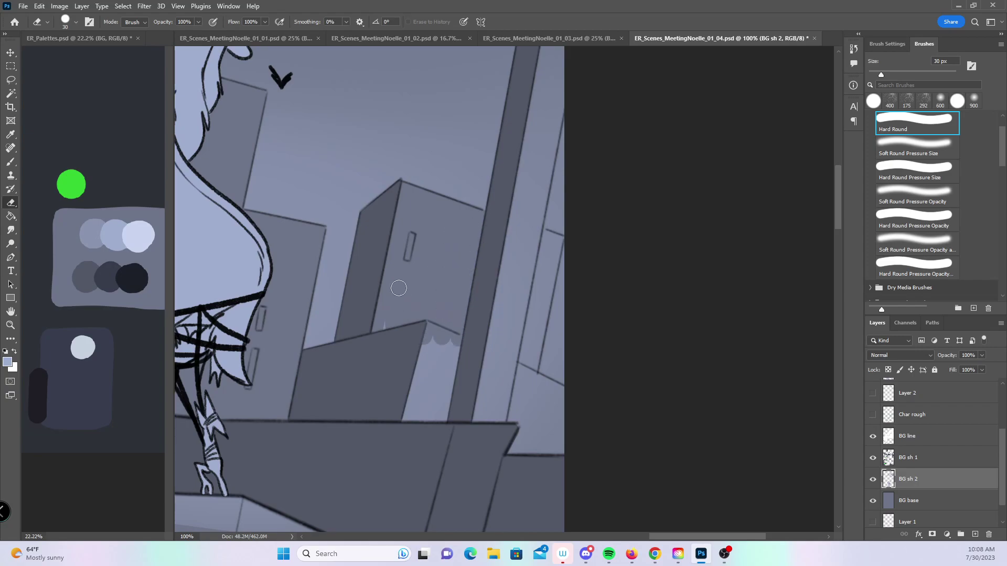
mouse_move(400, 441)
left_mouse_down()
mouse_move(441, 416)
mouse_move(448, 367)
left_mouse_up()
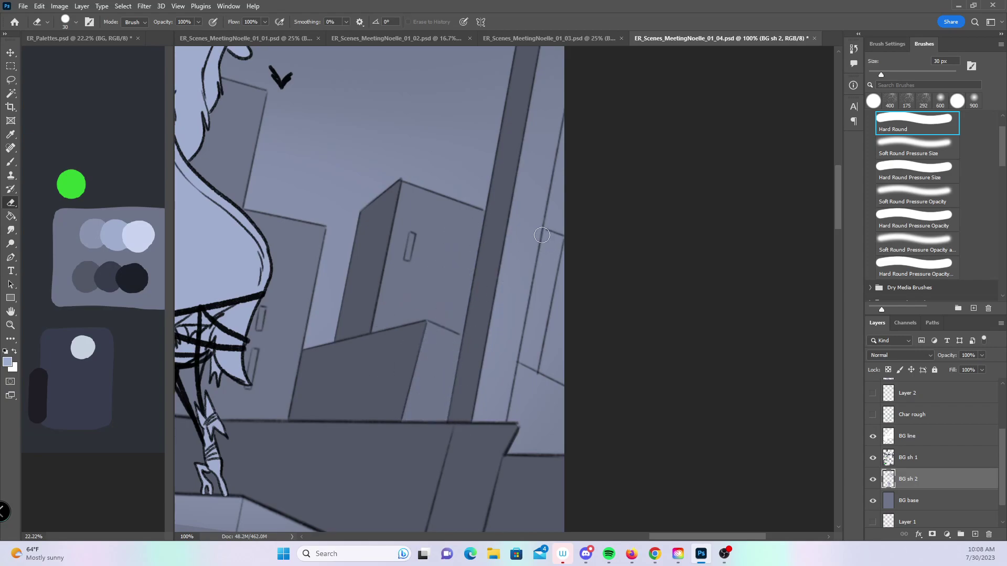
- Erase the haze from the outermost buildings and tall tower along the rearing creature panel's outer edge with the 30 px eraser
mouse_move(540, 234)
left_mouse_down()
mouse_move(530, 345)
mouse_move(526, 365)
mouse_move(527, 312)
mouse_move(510, 407)
left_mouse_up()
mouse_move(528, 369)
left_mouse_down()
mouse_move(530, 386)
mouse_move(553, 393)
left_mouse_up()
mouse_move(490, 367)
left_mouse_down()
mouse_move(479, 426)
mouse_move(493, 442)
mouse_move(510, 446)
mouse_move(563, 415)
left_mouse_up()
mouse_move(540, 112)
left_mouse_down()
mouse_move(494, 352)
mouse_move(486, 342)
mouse_move(544, 125)
mouse_move(507, 350)
mouse_move(518, 371)
left_mouse_up()
scroll(524, 362, "up", 3)
scroll(525, 362, "right", 1)
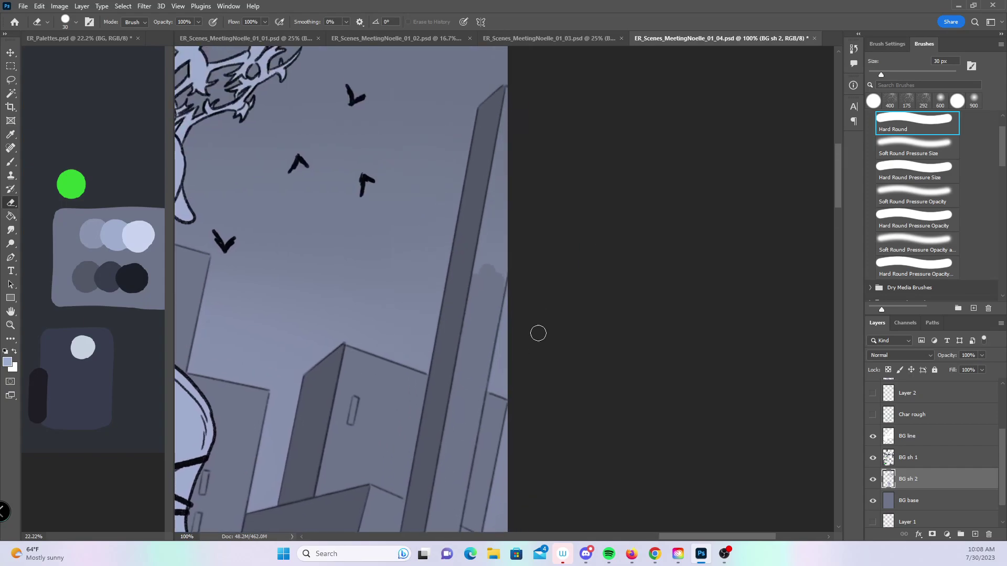
mouse_move(492, 221)
left_mouse_down()
mouse_move(488, 292)
mouse_move(499, 270)
left_mouse_up()
- Erase the light haze from the stone pedestal under the rearing creature with a 70 px Hard Round eraser
key("z")
left_click(629, 291, "alt")
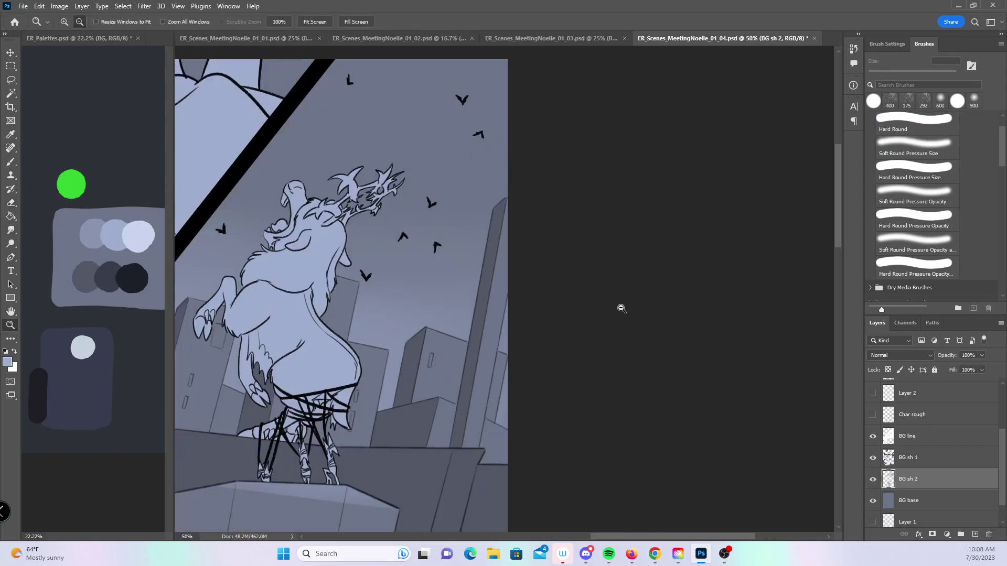
left_click(621, 310, "alt")
left_click(584, 362, "alt")
key("e")
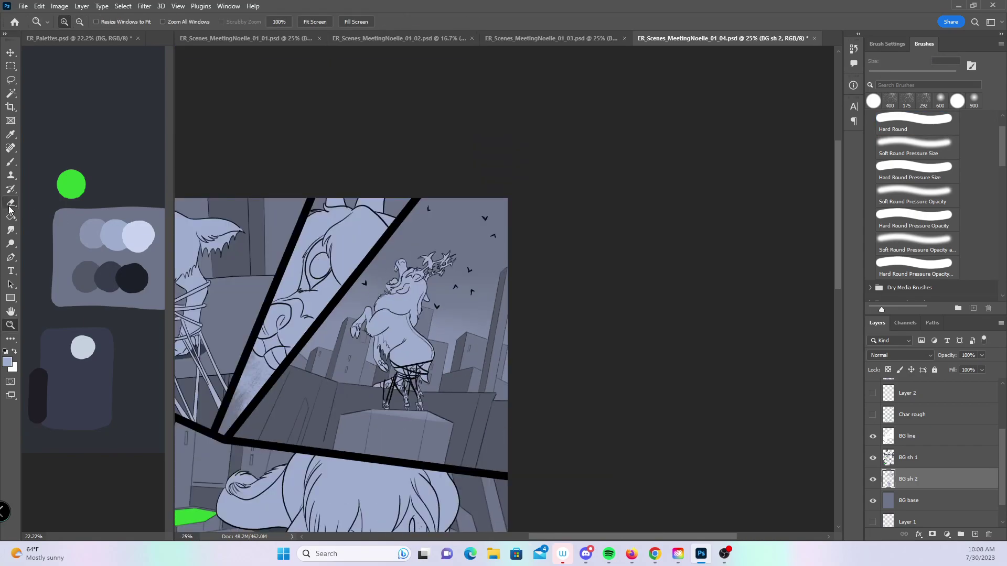
key("bracketright")
key("bracketright")
key("bracketright")
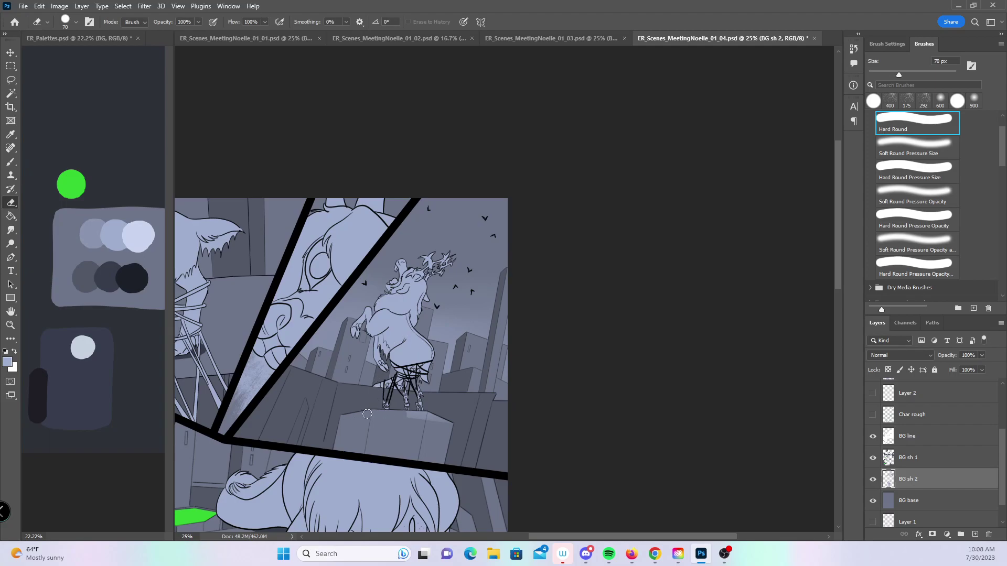
- Add a new layer above BG sh 1 and name it "BG sh 3"
left_click_drag(838, 232, 823, 310)
left_click_drag(447, 342, 628, 319)
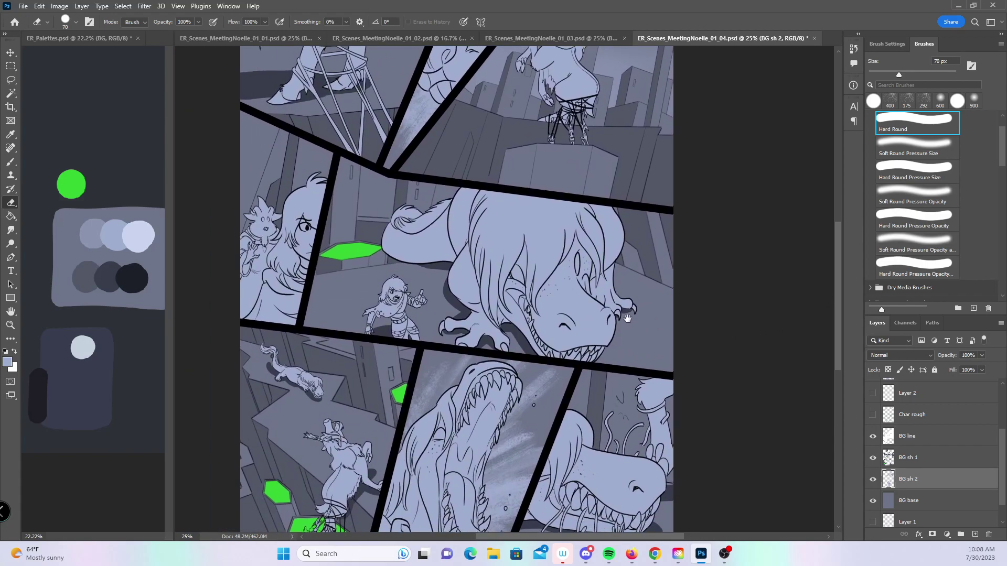
scroll(623, 317, "down", 2)
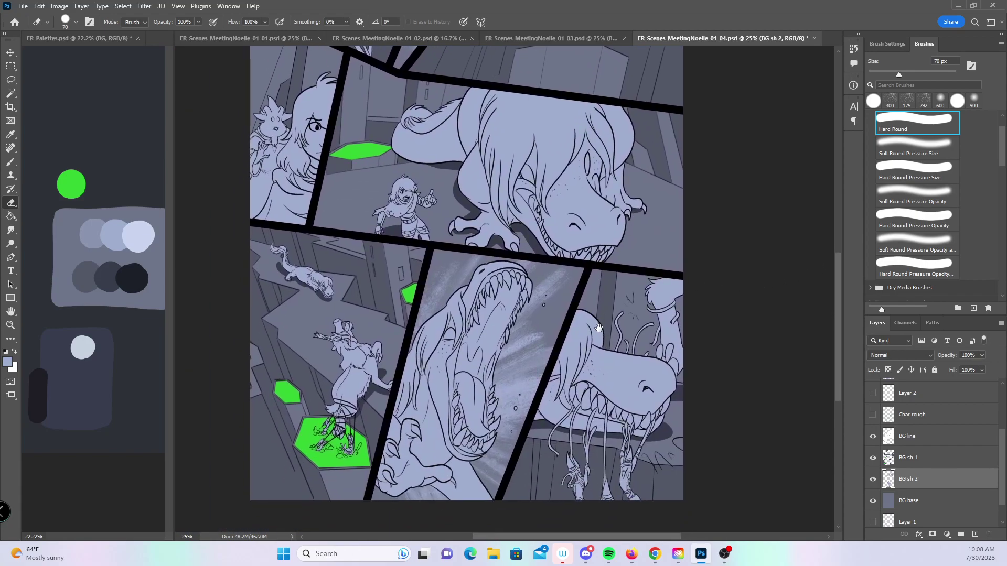
scroll(569, 456, "up", 5)
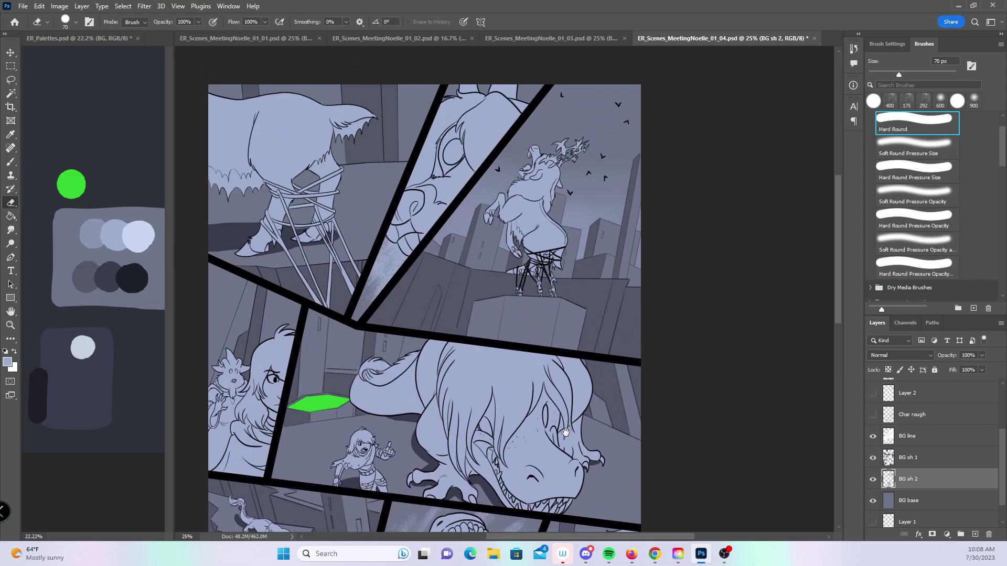
left_click_drag(563, 439, 602, 332)
left_click(10, 79)
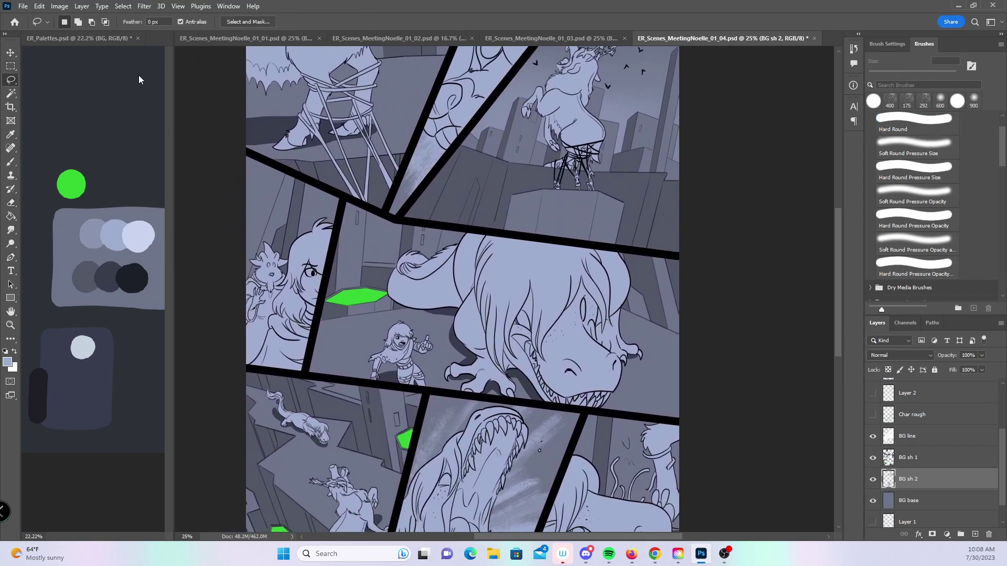
scroll(312, 234, "up", 2)
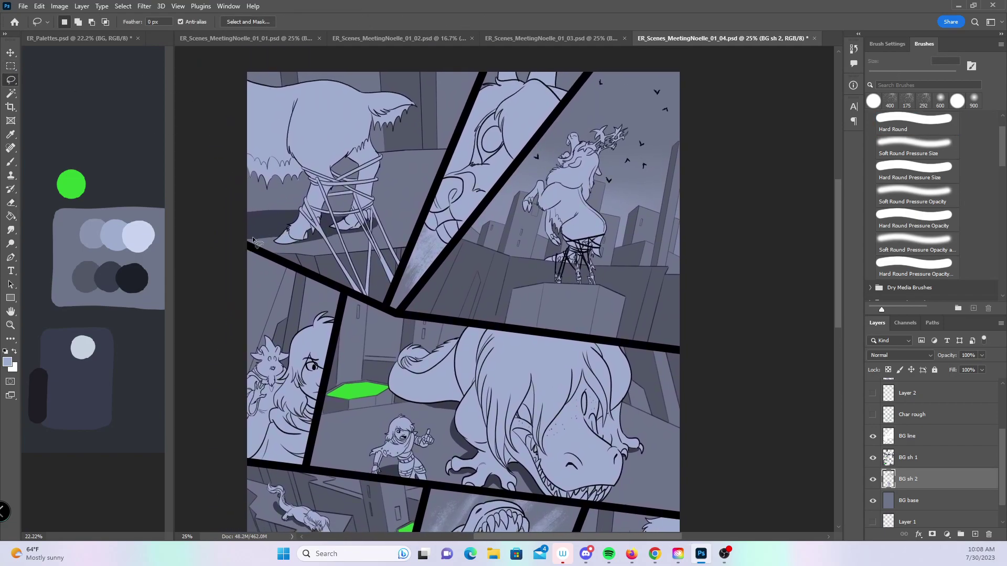
left_click(938, 457)
left_click(975, 534)
double_click(909, 459)
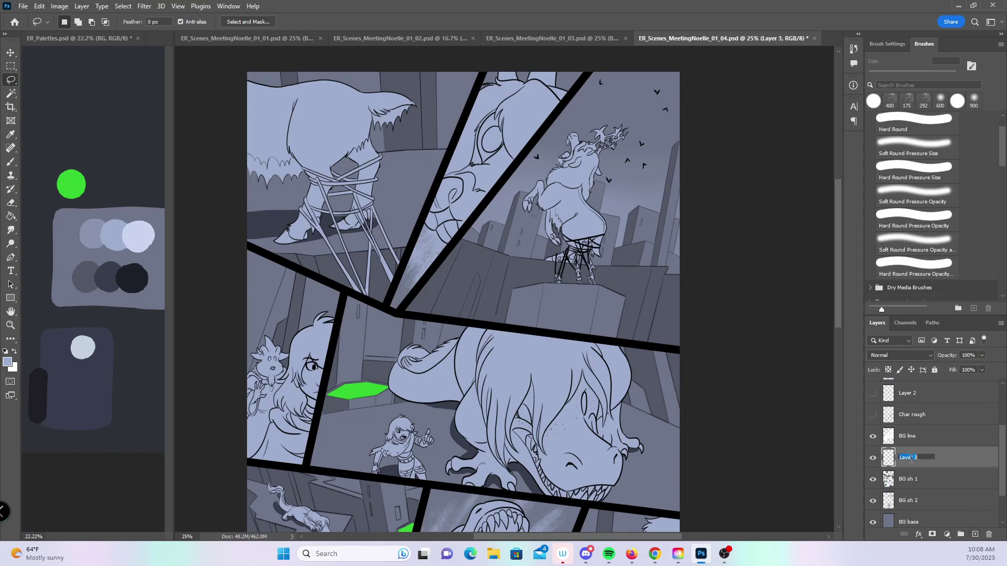
key("Return")
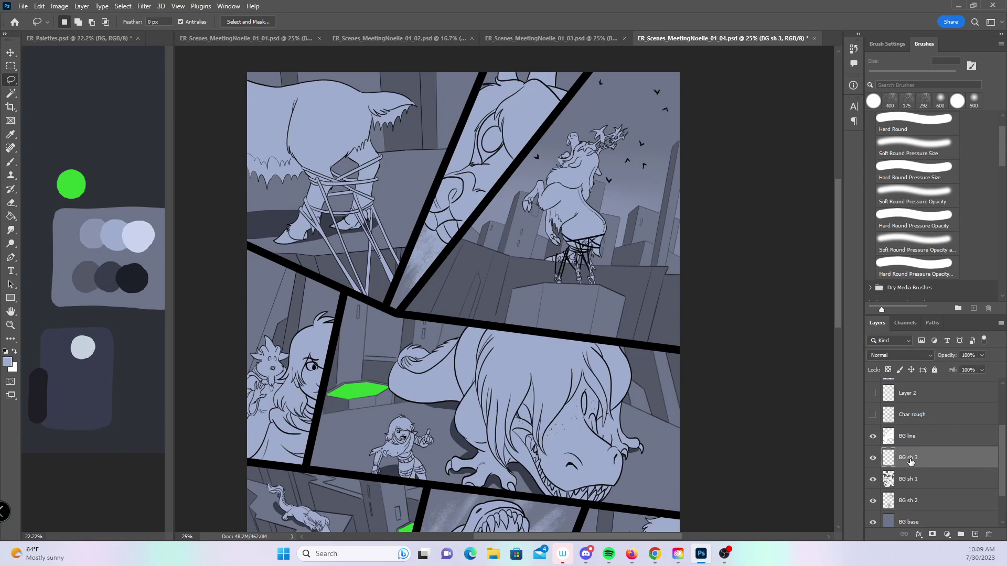
- Lasso the narrow panel with the long-haired character and small horned creature, and set the BG sh 3 layer's blend mode to Multiply
mouse_move(248, 244)
left_mouse_down()
mouse_move(344, 291)
mouse_move(341, 312)
mouse_move(312, 418)
mouse_move(209, 410)
left_mouse_up()
left_click(9, 163)
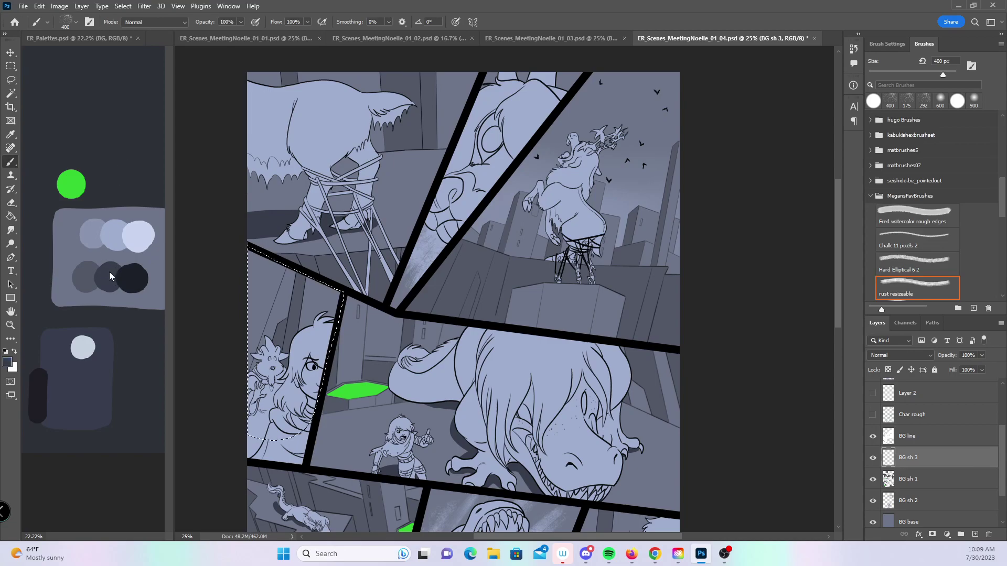
left_click(896, 360)
left_click(906, 322)
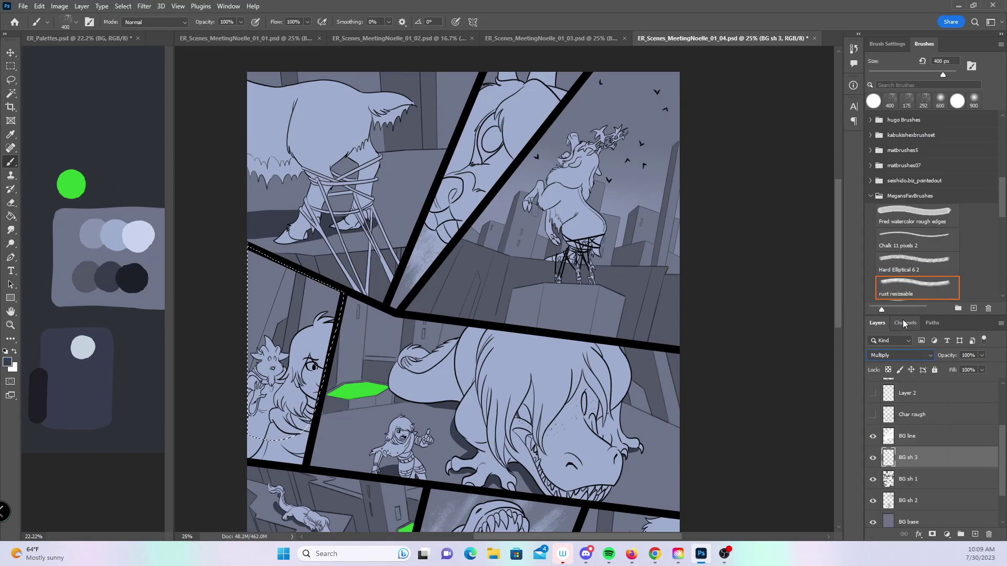
- Paint a soft dark shadow across the top of the selected panel with an 800 px CarlsonSoft brush at 50% opacity
left_click_drag(1002, 202, 1002, 223)
left_click(917, 235)
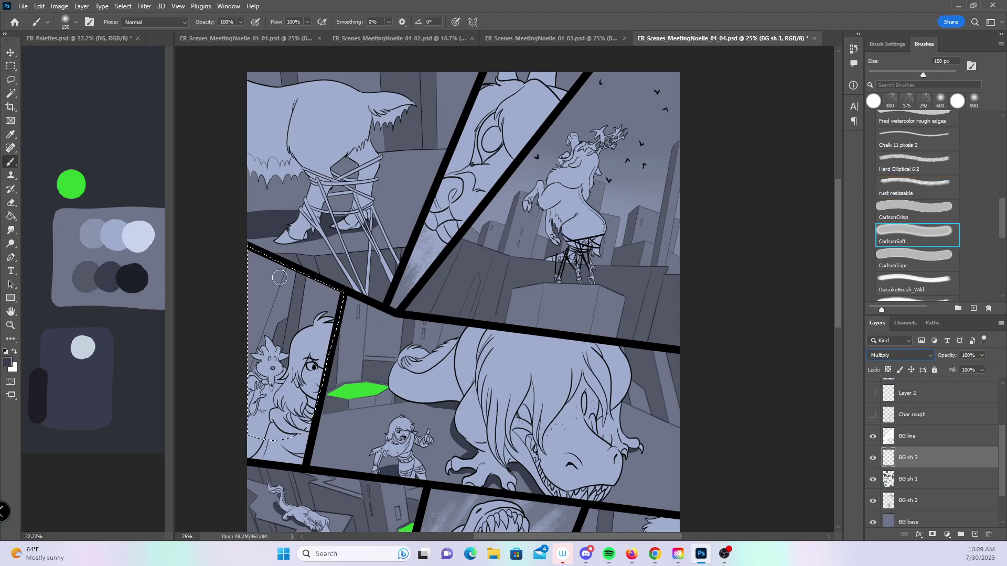
left_click_drag(346, 55, 303, 181)
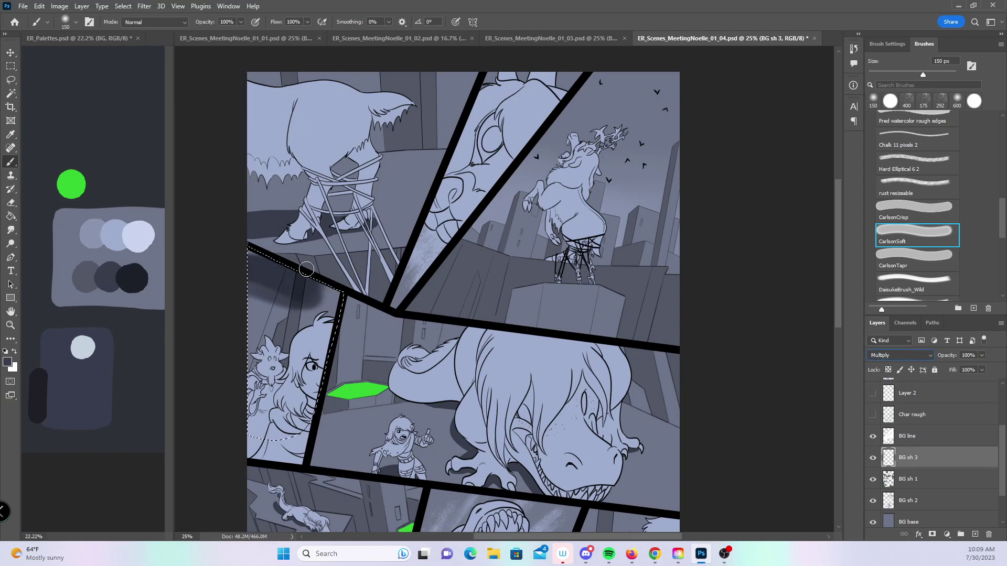
key("ctrl+z")
key("bracketright")
key("bracketright")
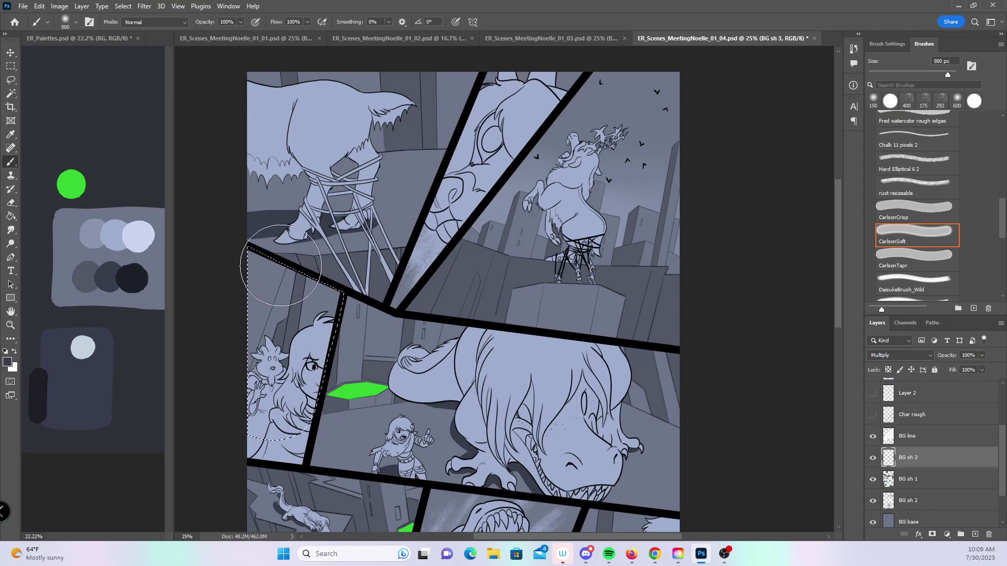
left_click(328, 308)
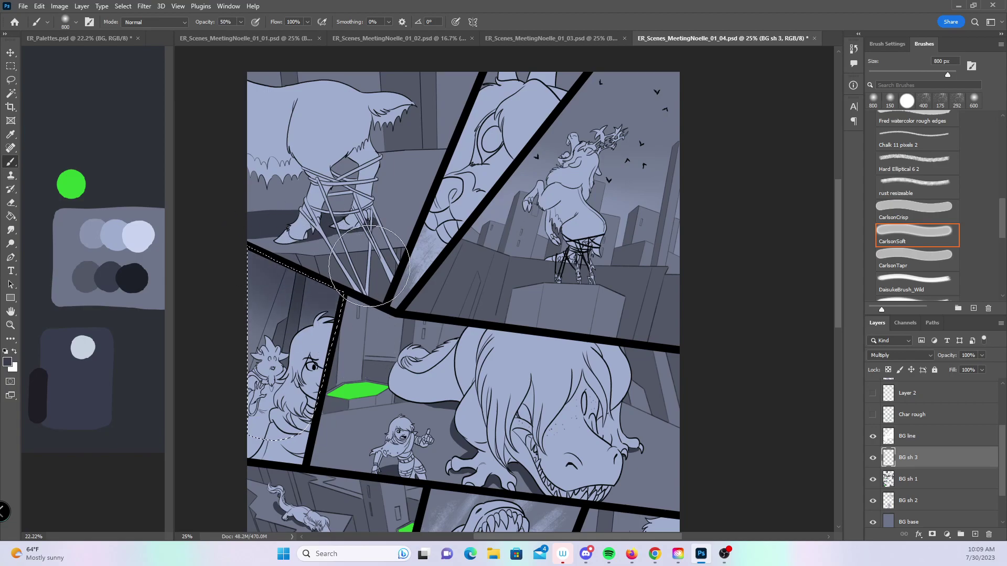
left_click_drag(837, 288, 826, 371)
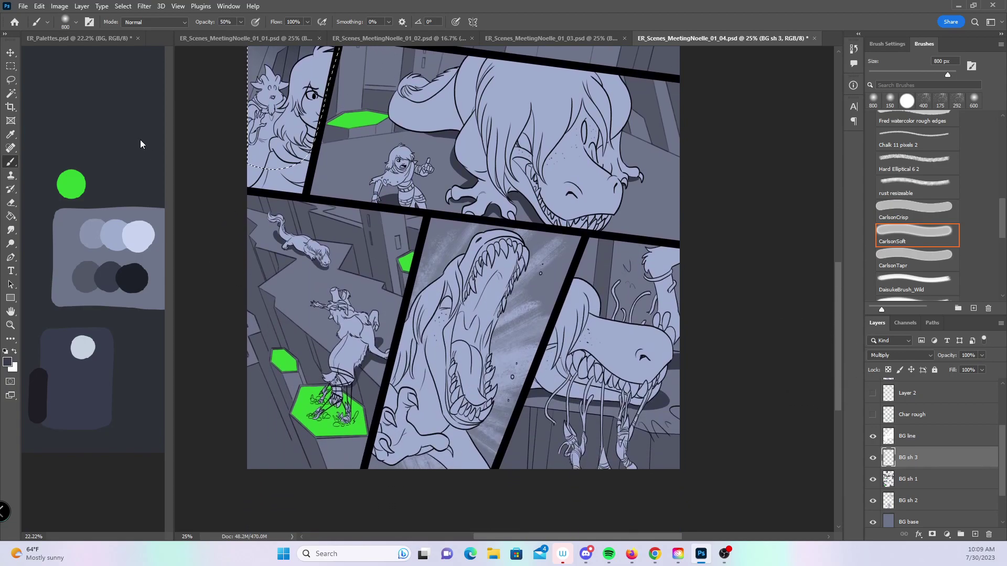
- Lasso the panel with the leaping creatures over the green vats, paint a soft 800 px shadow along its outer and lower edges, deselect and save
left_click(13, 80)
mouse_move(245, 191)
left_mouse_down()
mouse_move(336, 208)
mouse_move(397, 328)
mouse_move(358, 485)
mouse_move(193, 460)
left_mouse_up()
left_click(8, 164)
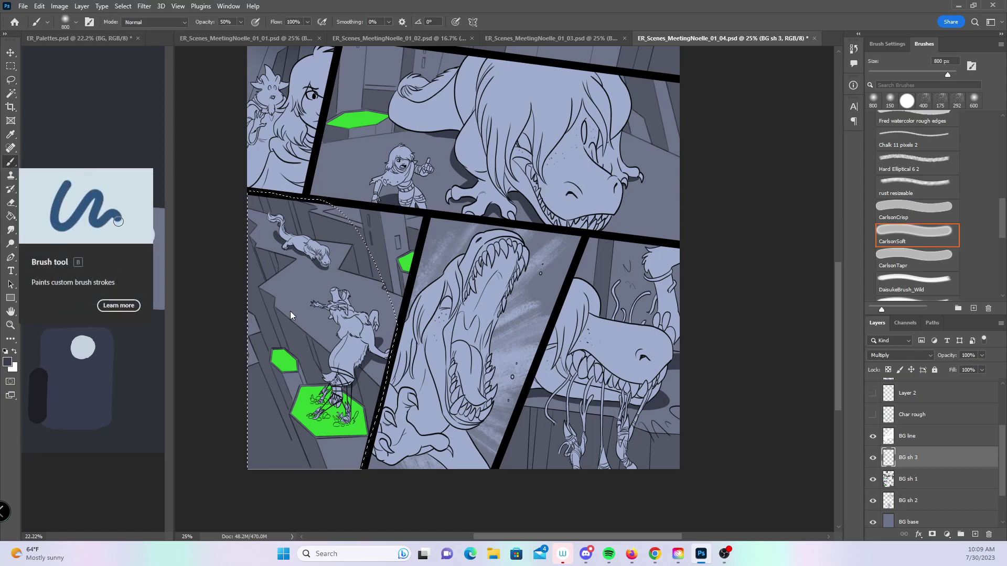
mouse_move(255, 409)
left_mouse_down()
mouse_move(265, 474)
mouse_move(237, 416)
mouse_move(342, 521)
mouse_move(248, 424)
mouse_move(361, 504)
mouse_move(241, 325)
mouse_move(255, 442)
left_mouse_up()
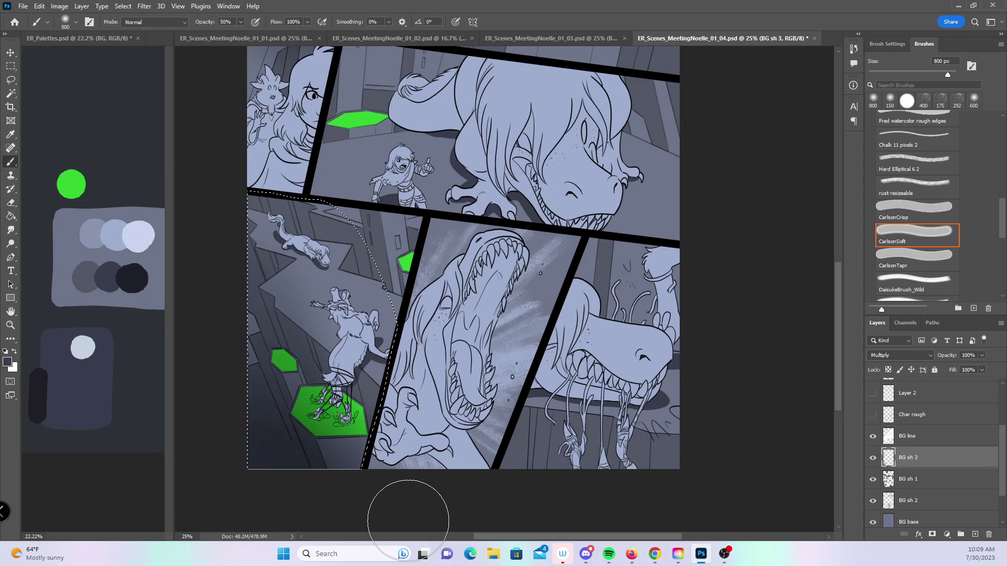
key("ctrl+d")
key("ctrl+s")
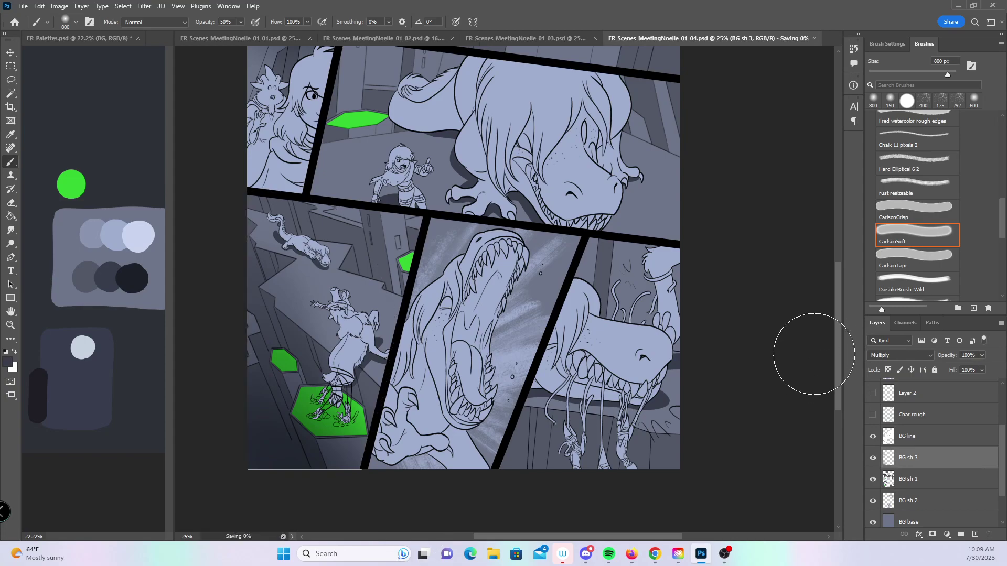
- Open the next comic page file, ER_Scenes_MeetingNoelle_01_05, from the Eldritchrune Story folder
mouse_move(840, 341)
left_mouse_down()
mouse_move(829, 217)
mouse_move(820, 294)
mouse_move(828, 276)
mouse_move(810, 328)
left_mouse_up()
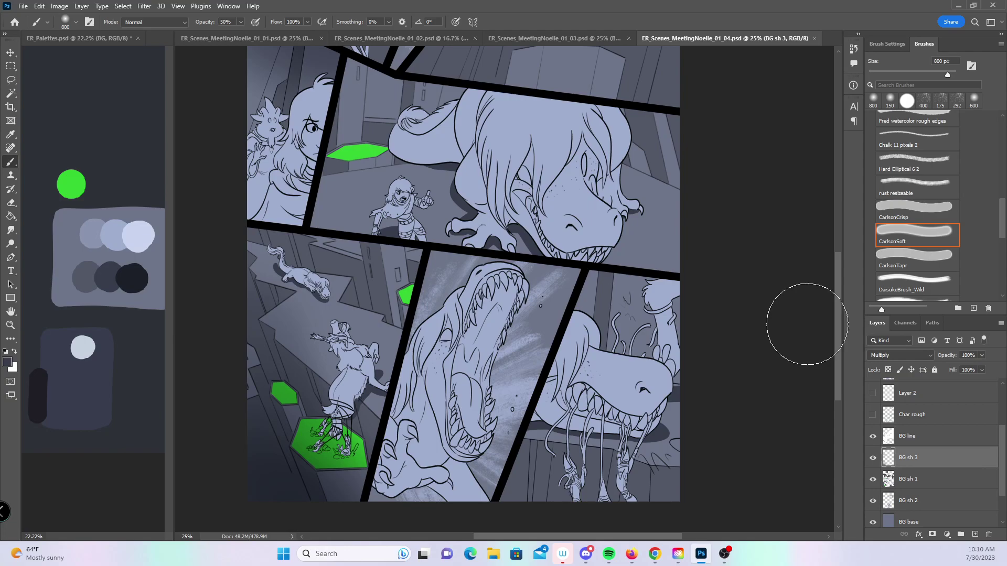
left_click(23, 6)
left_click(35, 27)
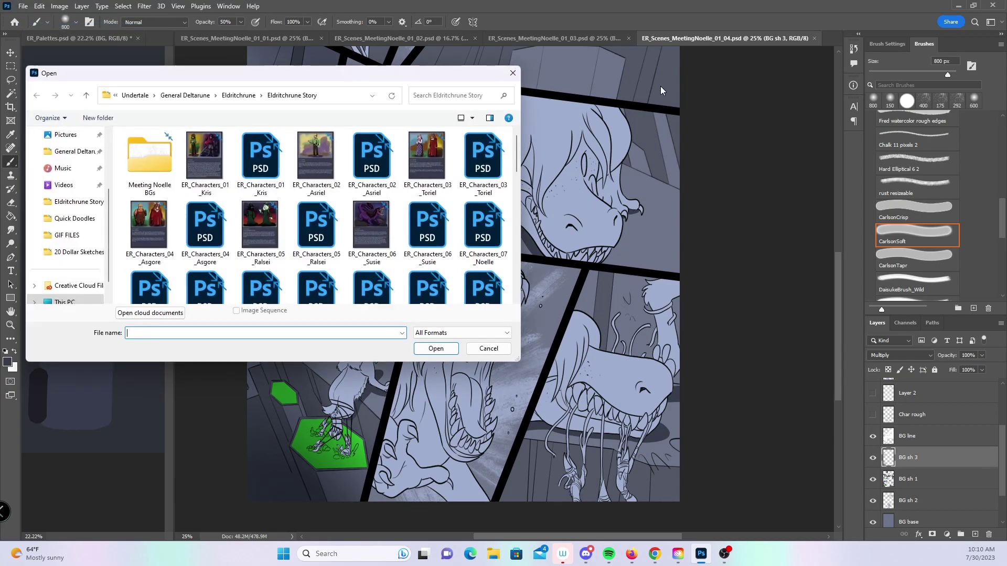
scroll(515, 162, "down", 5)
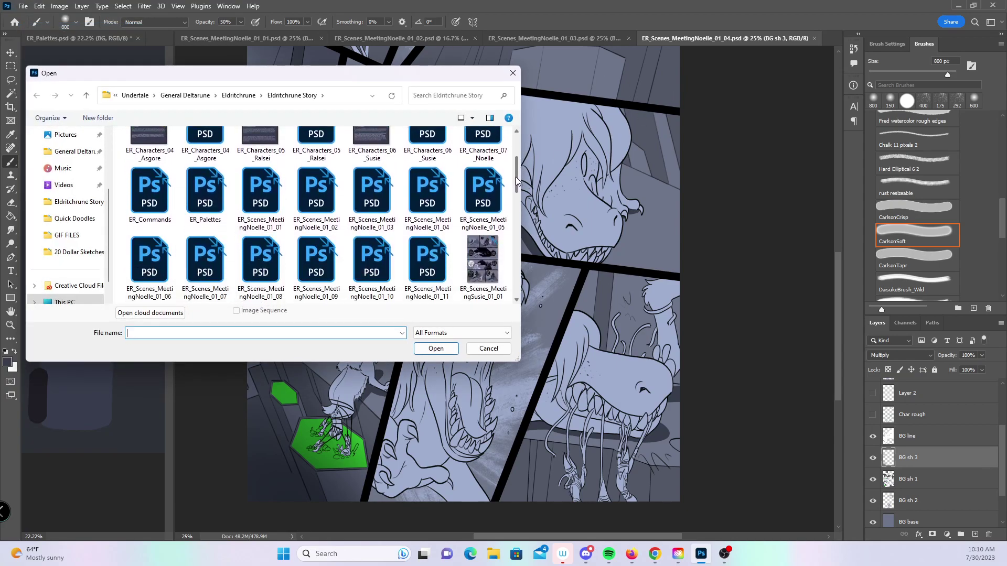
left_click(483, 178)
left_click(432, 350)
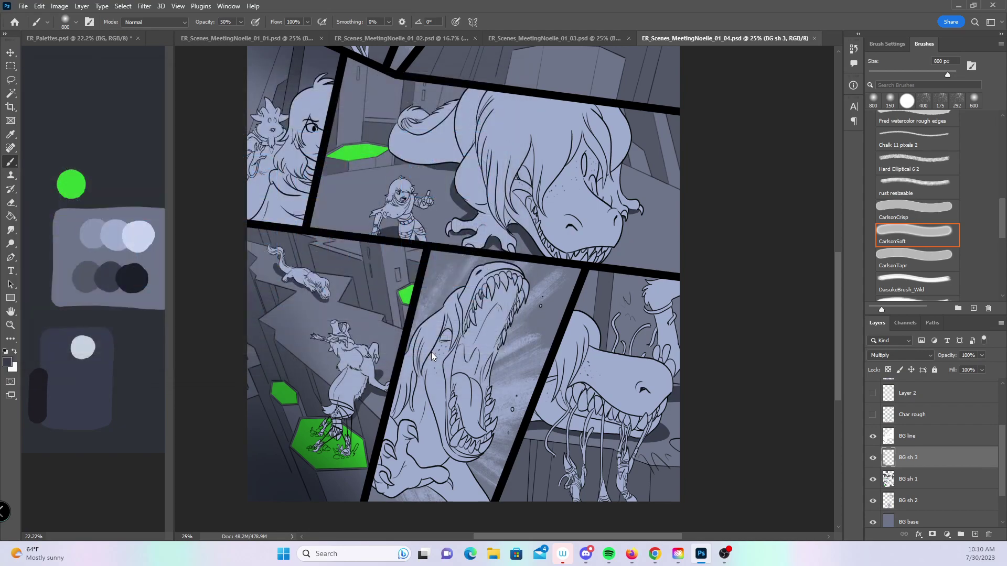
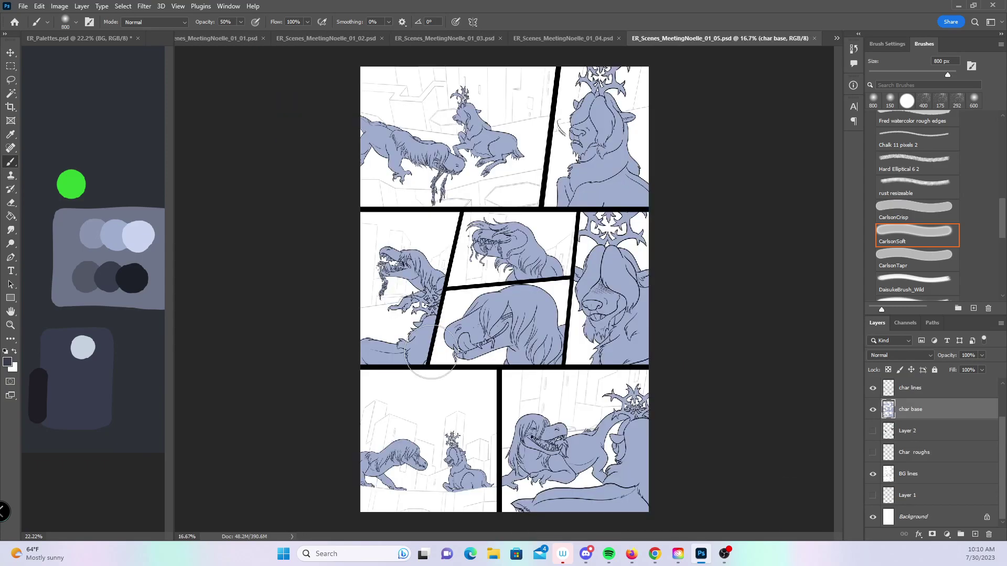
- Raise the opacity of the BG lines layer to strengthen the background line art
left_click(932, 474)
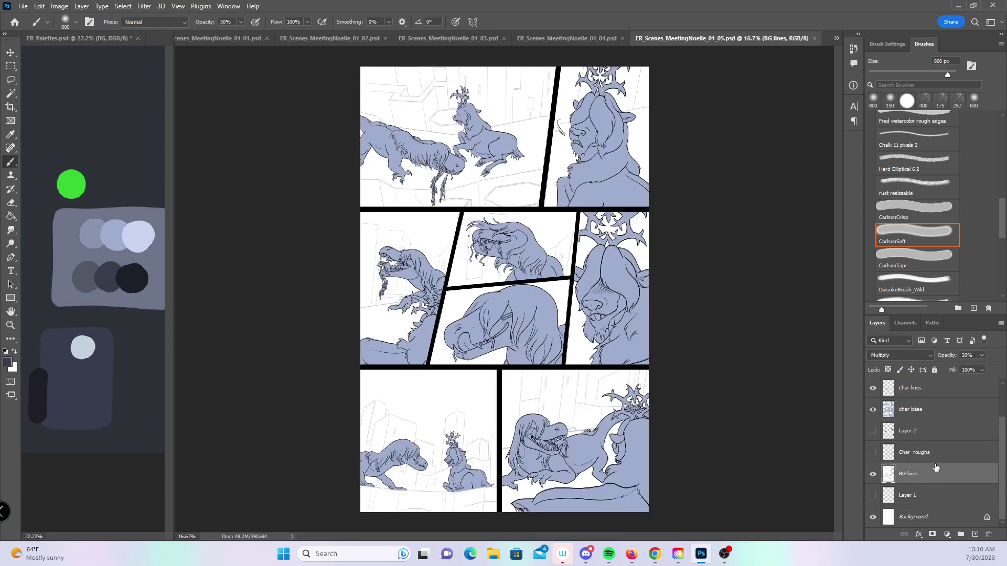
left_click(981, 356)
left_click_drag(967, 368, 999, 369)
- Create a new layer directly above Layer 1 and name it BG base
left_click(947, 498)
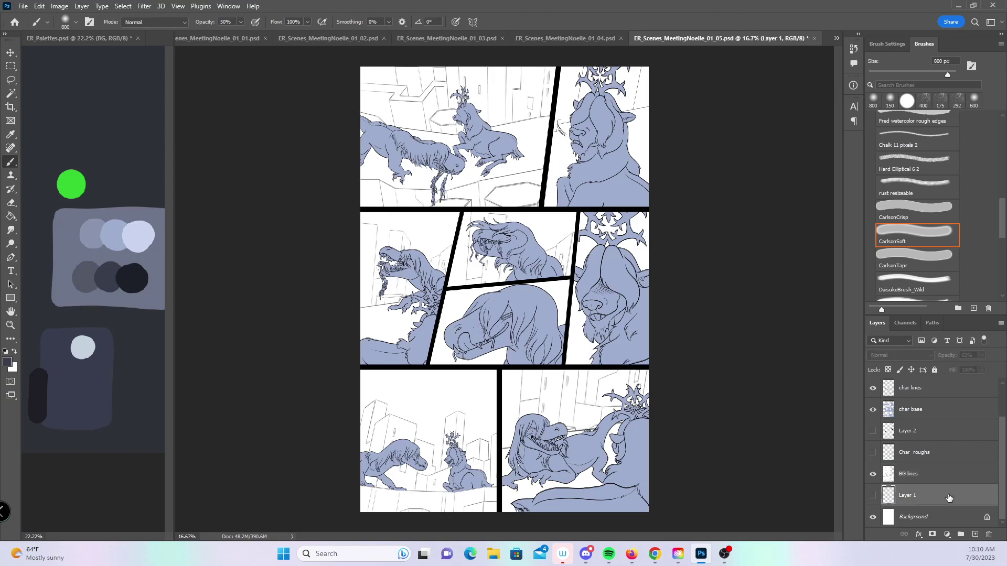
left_click(975, 534)
double_click(909, 495)
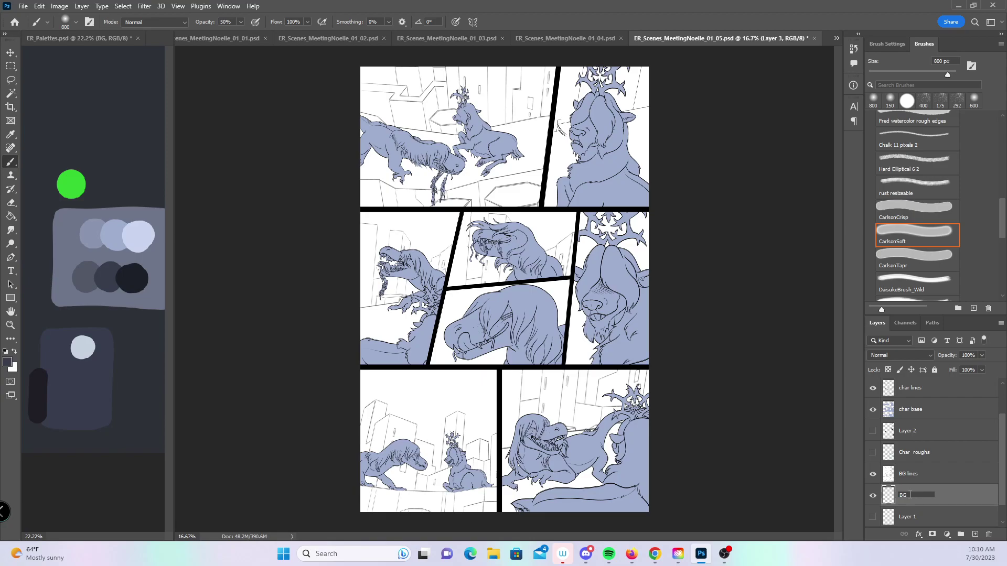
key("Return")
- Sample the palette's slate grey background swatch and fill the whole BG base layer with it
left_click(69, 235, "alt")
key("g")
left_click(528, 346)
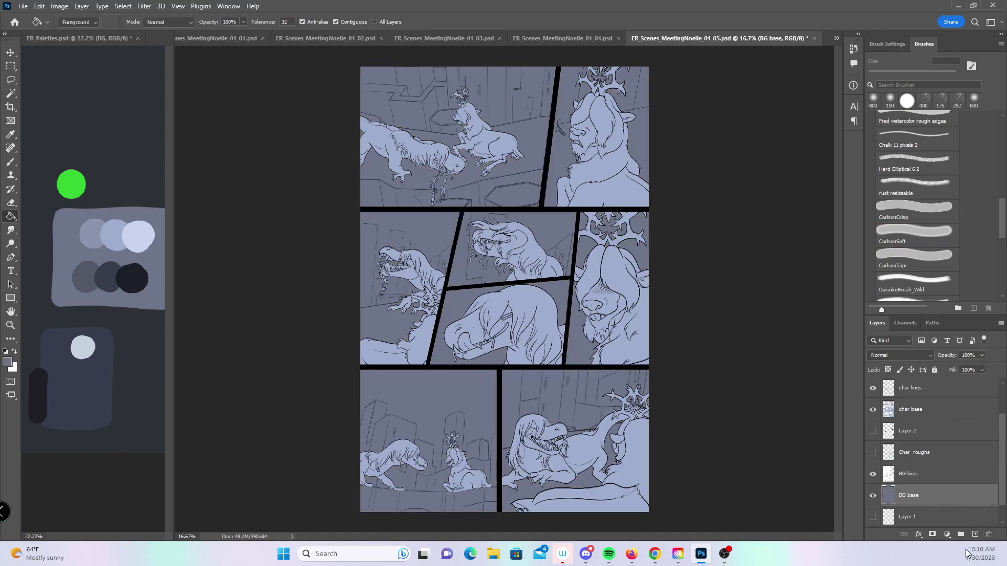
- Add a new layer above BG base and name it BG sh 1
left_click(974, 534)
double_click(910, 495)
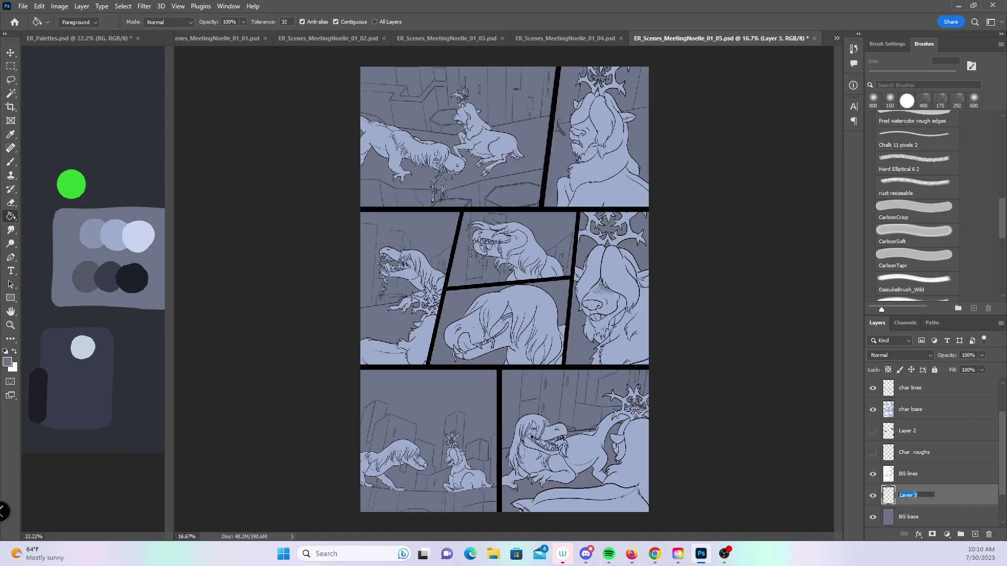
type("BG sh 1")
key("Return")
- Set up the Hard Round brush at 100% opacity with the palette's lightest dark grey swatch
key("b")
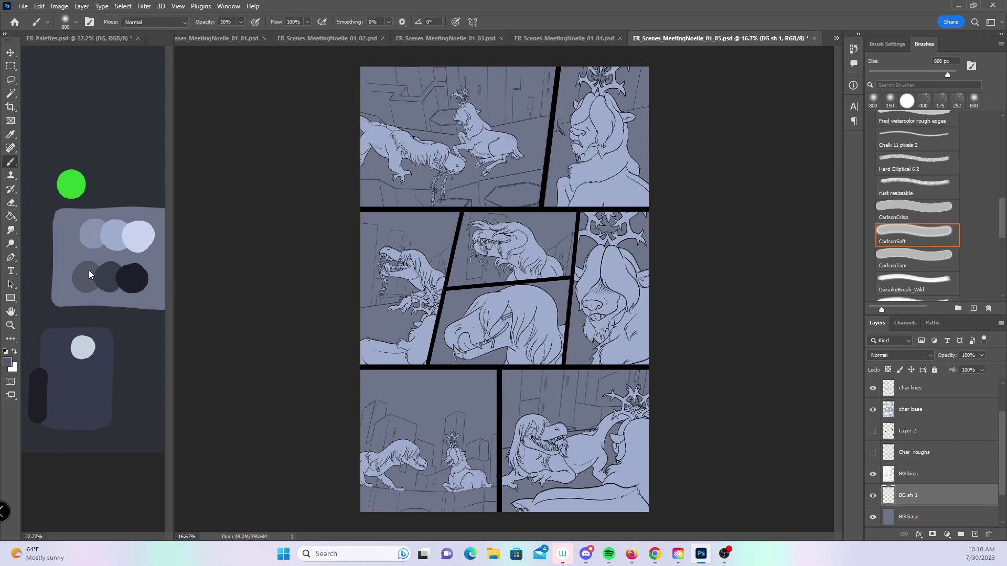
left_click_drag(1000, 219, 998, 138)
left_click(925, 164)
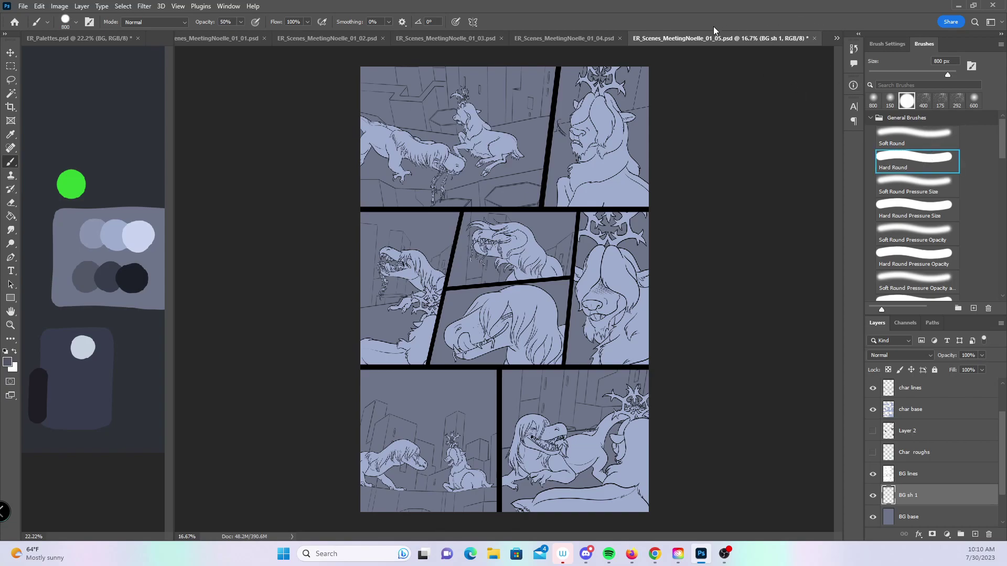
key("0")
- Reduce the brush size to 20 px for edge shading in the first comic panel
key("z")
left_click(501, 182)
left_click(500, 170)
left_click_drag(499, 218, 550, 350)
left_click(437, 342)
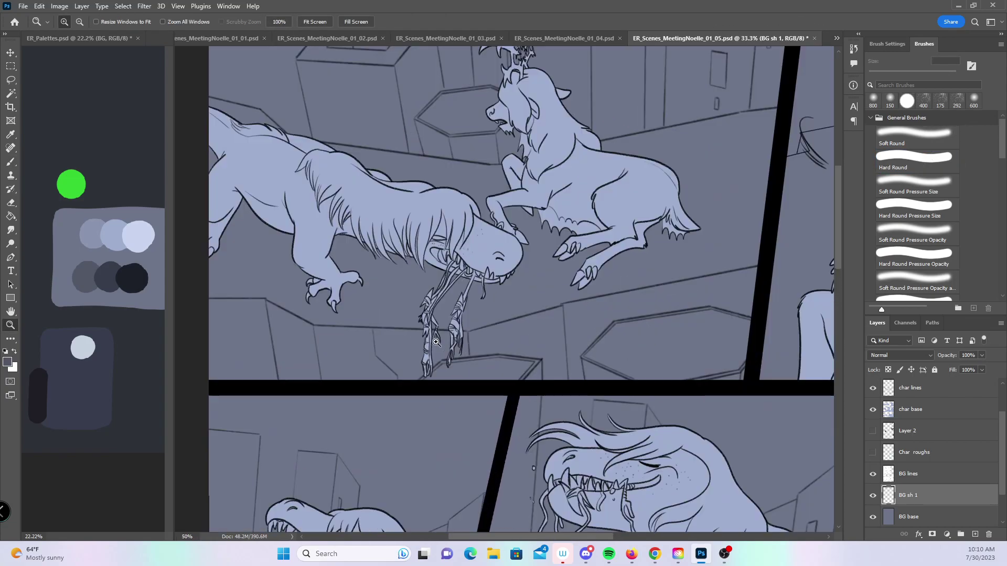
left_click(437, 342)
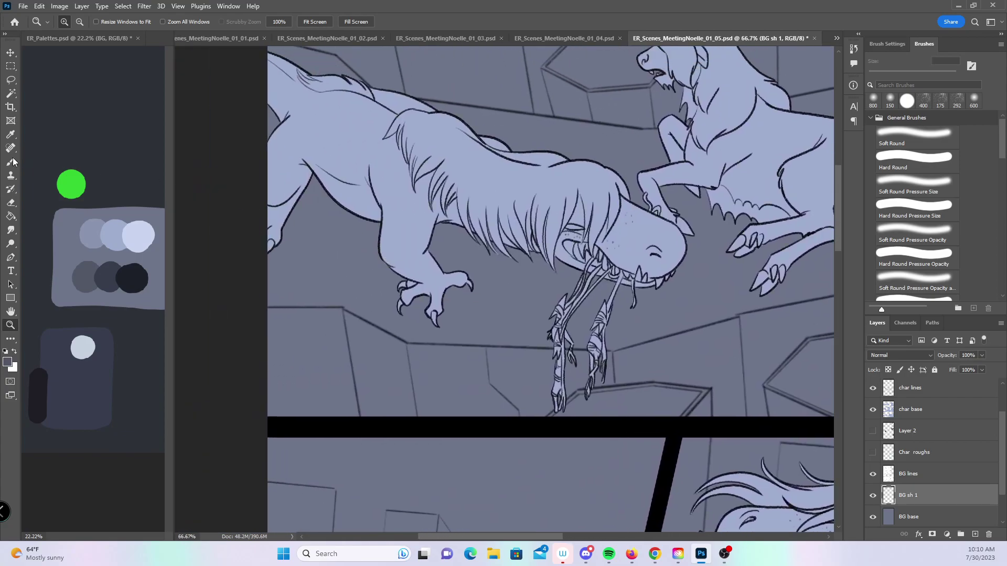
left_click(12, 162)
key("bracketleft")
key("bracketleft")
key("bracketleft")
key("bracketleft")
key("bracketleft")
key("bracketleft")
key("bracketleft")
key("bracketleft")
key("bracketleft")
key("bracketleft")
- Paint a straight shadow band under the foreground ledge across the full width of the first panel
left_click(267, 309)
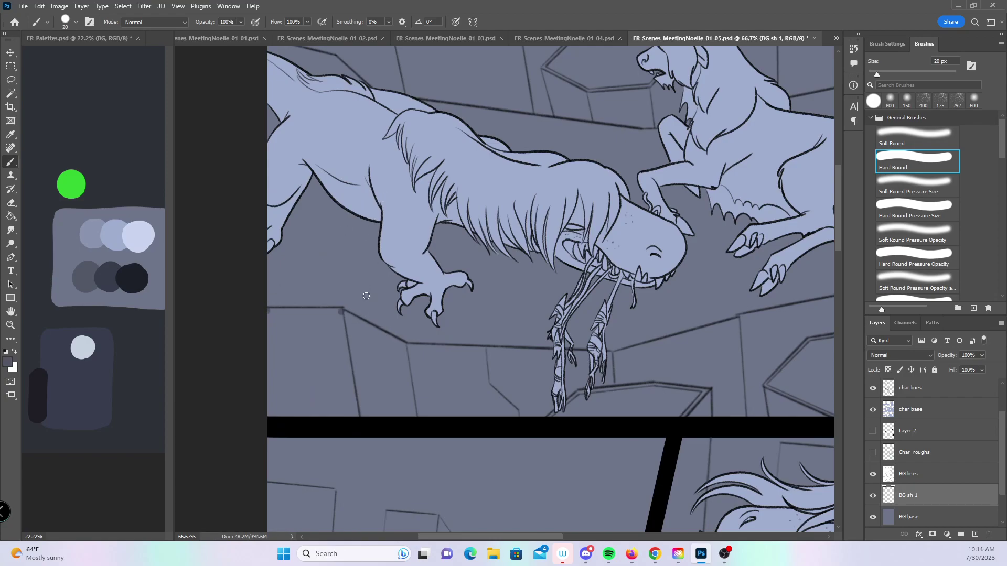
left_click(341, 309, "shift")
left_click(408, 347, "shift")
left_click(616, 353, "shift")
left_click_drag(618, 356, 388, 389)
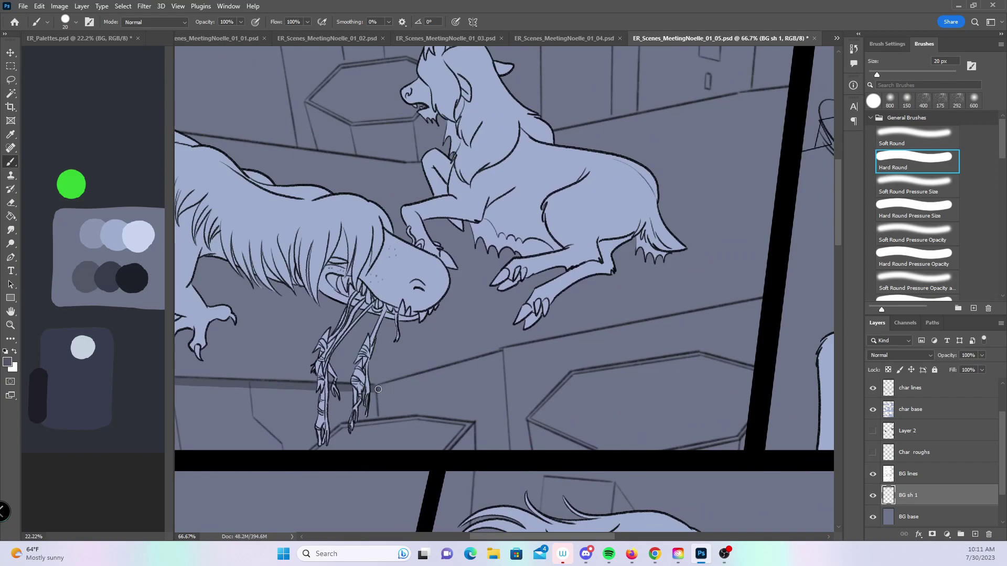
left_click(507, 351, "shift")
left_click(770, 300, "shift")
- Shade the first panel's lower border and the outer edge of the small hexagonal block below the ledge
mouse_move(517, 413)
left_mouse_down()
mouse_move(688, 319)
mouse_move(748, 314)
left_mouse_up()
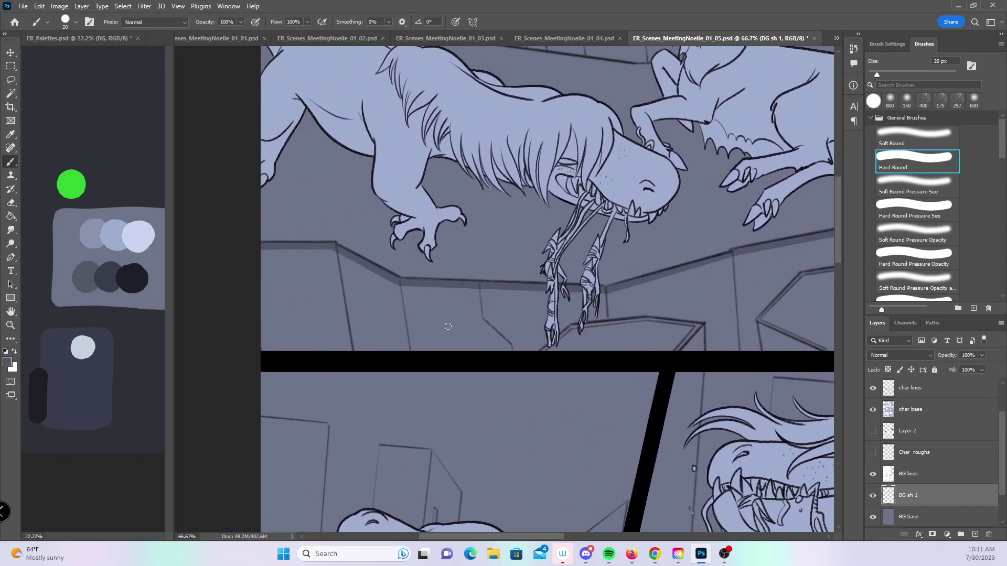
left_click(532, 351, "shift")
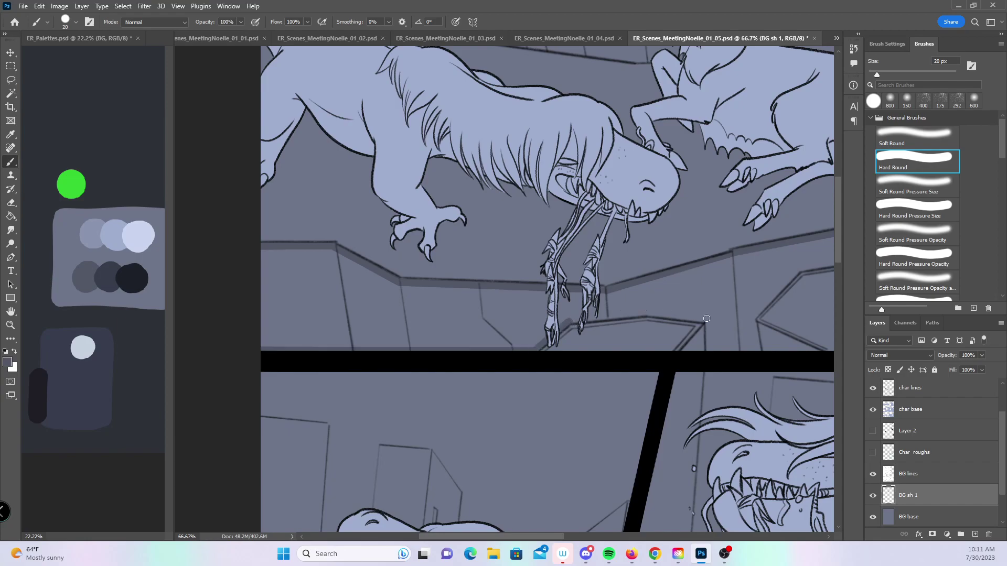
left_click(647, 312, "shift")
left_click(707, 322, "shift")
left_click(709, 351, "shift")
- Paint shadow bands around the large hexagonal block and the adjoining foreground wall edges in the first panel
left_click_drag(812, 409, 466, 427)
left_click(471, 371, "shift")
left_click(404, 342)
left_click(451, 286, "shift")
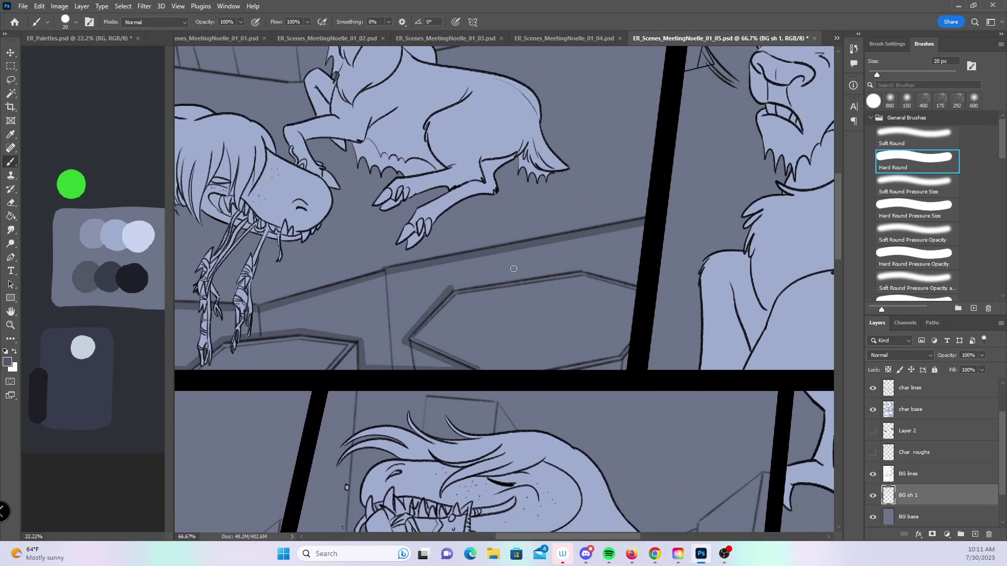
left_click(585, 267, "shift")
left_click(638, 282, "shift")
left_click(641, 225, "shift")
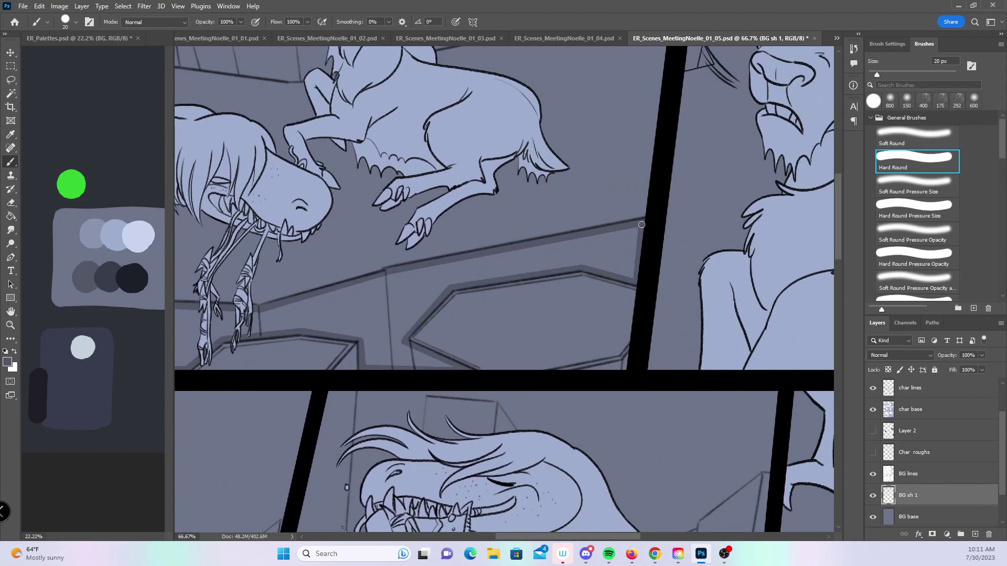
- Shade along the base of the first panel's back wall and around the rear hexagonal block's near edge
left_click_drag(430, 210, 508, 311)
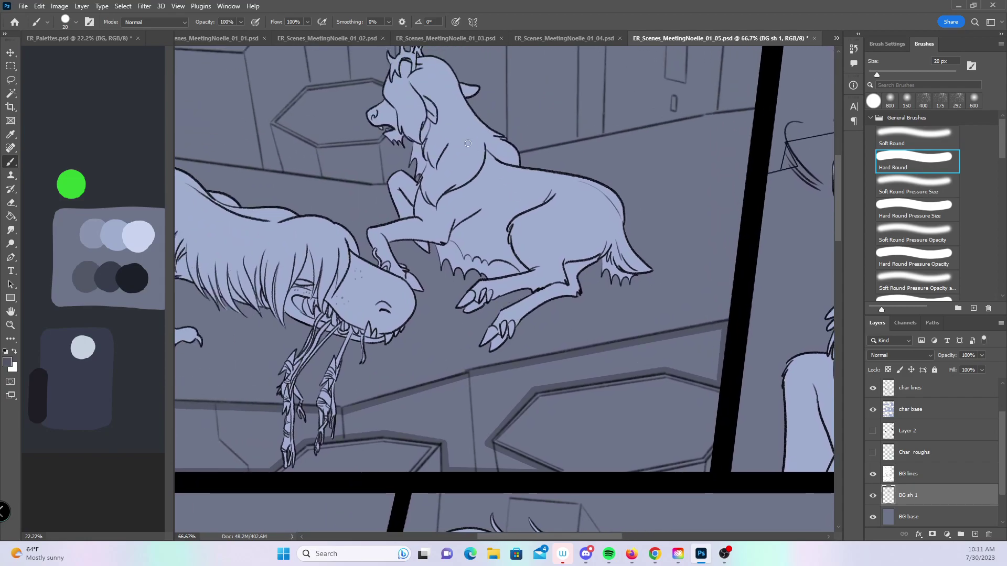
mouse_move(412, 230)
left_mouse_down()
mouse_move(504, 328)
mouse_move(541, 356)
mouse_move(567, 359)
mouse_move(557, 357)
left_mouse_up()
left_click(336, 307, "shift")
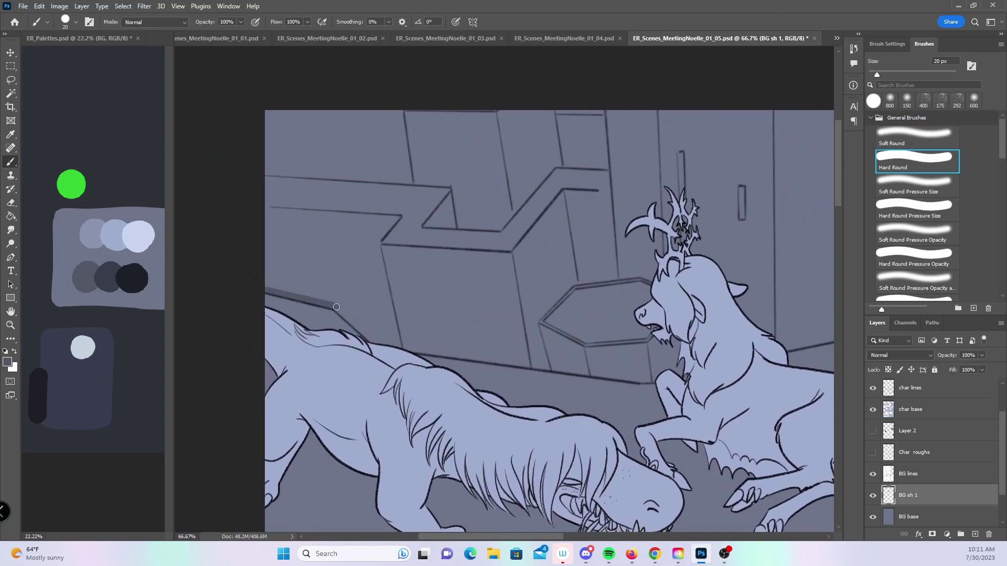
left_click(371, 339, "shift")
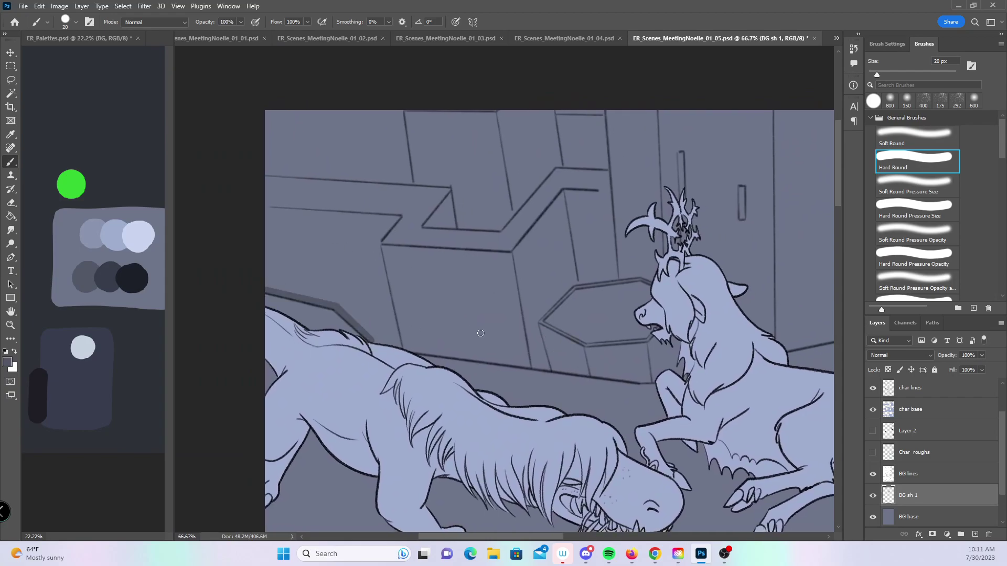
left_click(585, 371, "shift")
left_click(581, 348, "shift")
left_click(534, 323, "shift")
left_click(572, 280, "shift")
- Continue the shadow band up the back wall's recess and along the underside of the angular raised trim
left_click(616, 274, "shift")
left_click(608, 194, "shift")
left_click(562, 191, "shift")
left_click(512, 256, "shift")
left_click(377, 245, "shift")
left_click(400, 216, "shift")
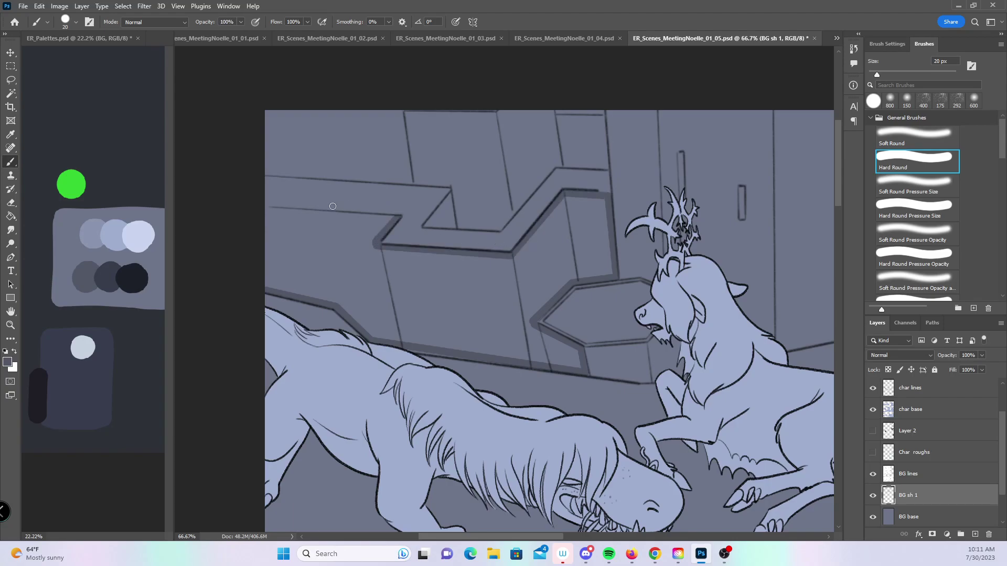
left_click(260, 207, "shift")
left_click(482, 359, "shift")
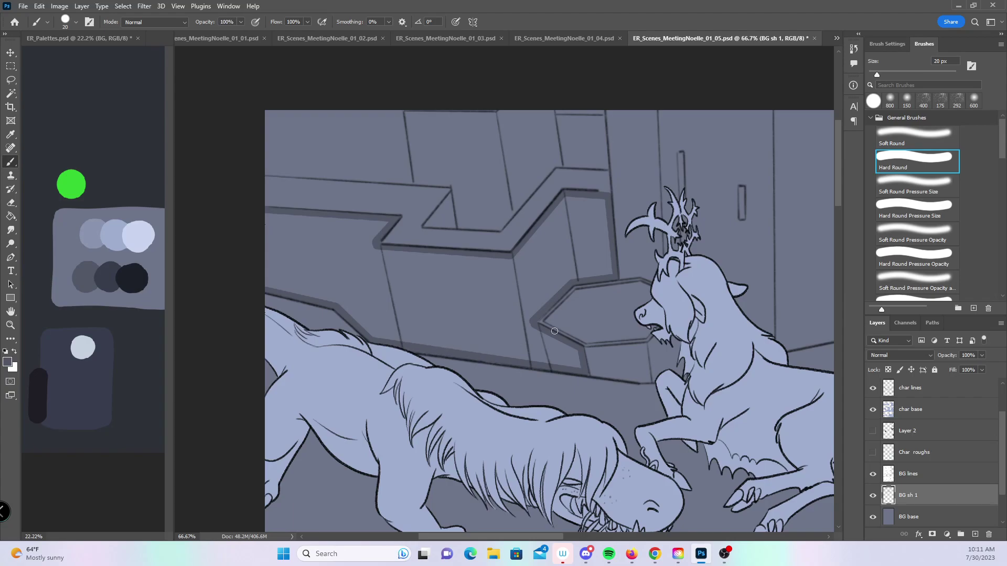
- Shade the wall edges behind the antlered character, including the tall vertical seam and the end of the raised trim
mouse_move(739, 421)
left_mouse_down()
mouse_move(535, 447)
mouse_move(470, 381)
left_mouse_up()
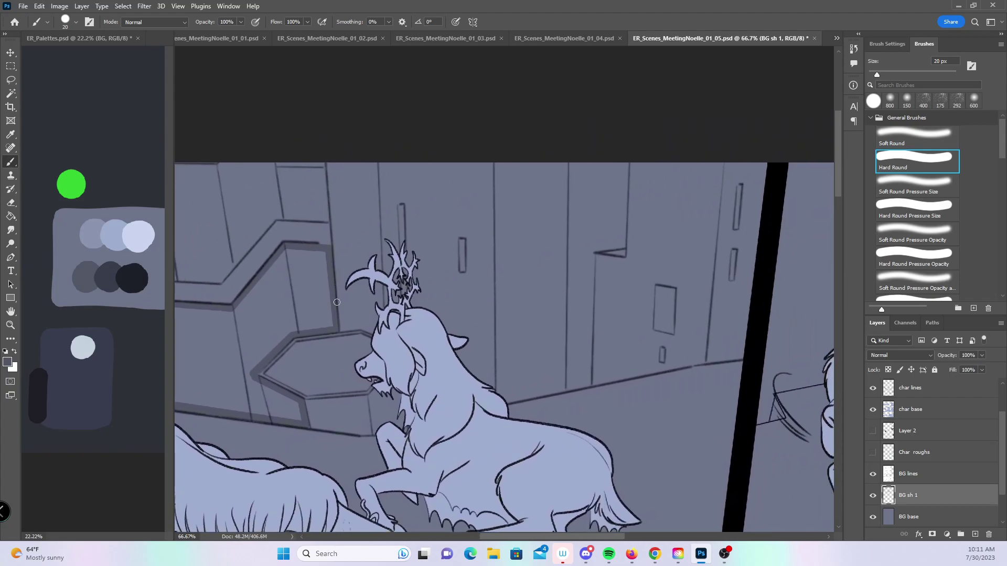
left_click(362, 325, "shift")
left_click(381, 337, "shift")
left_click(374, 161, "shift")
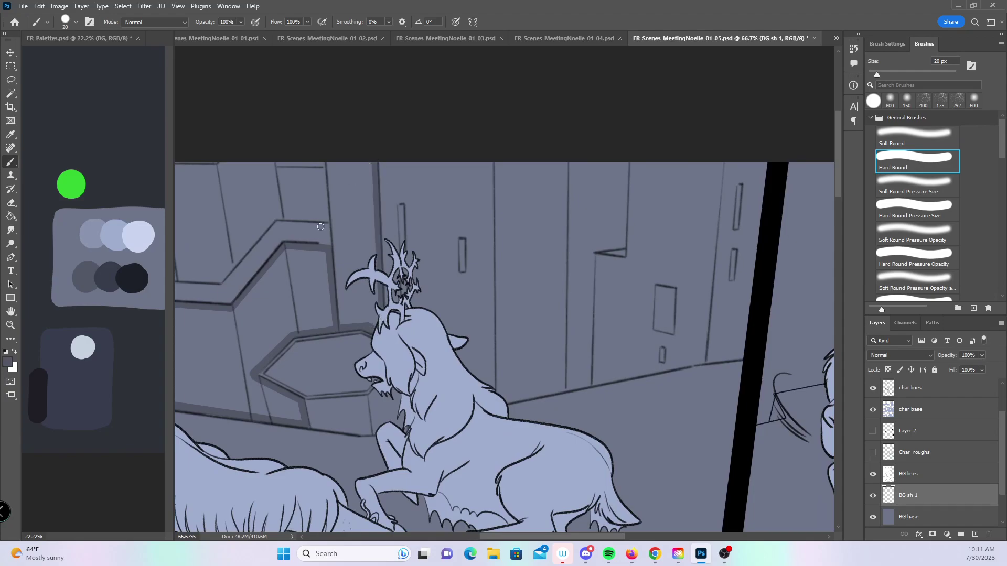
left_click_drag(333, 249, 333, 220)
left_click(284, 214, "shift")
left_click(278, 157, "shift")
- Paint shadow bands along the notch above the raised trim and up the adjoining vertical wall seam
left_click_drag(389, 283, 671, 346)
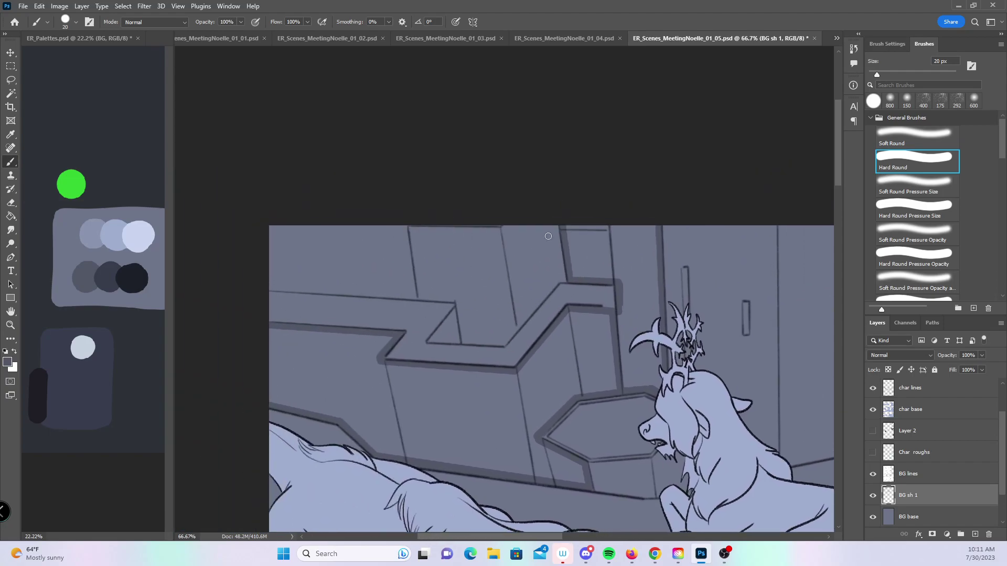
left_click(458, 301, "shift")
left_click(435, 339, "shift")
left_click(503, 345, "shift")
left_click(516, 327, "shift")
left_click(497, 225, "shift")
- Shade the vertical seams and base of the wall section behind the antlered character in the first panel
left_click_drag(785, 391, 495, 321)
left_click_drag(614, 380, 437, 379)
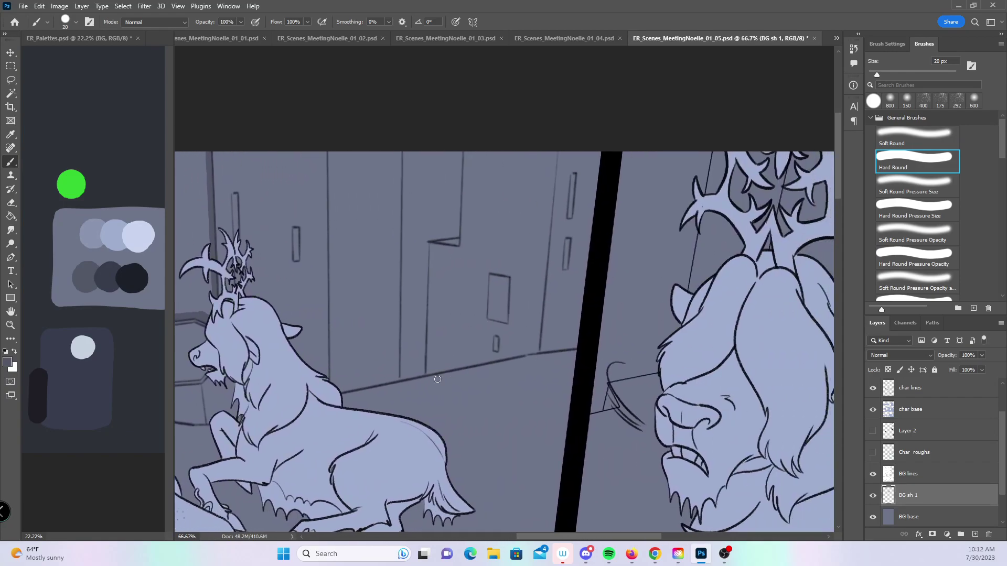
left_click(402, 378, "shift")
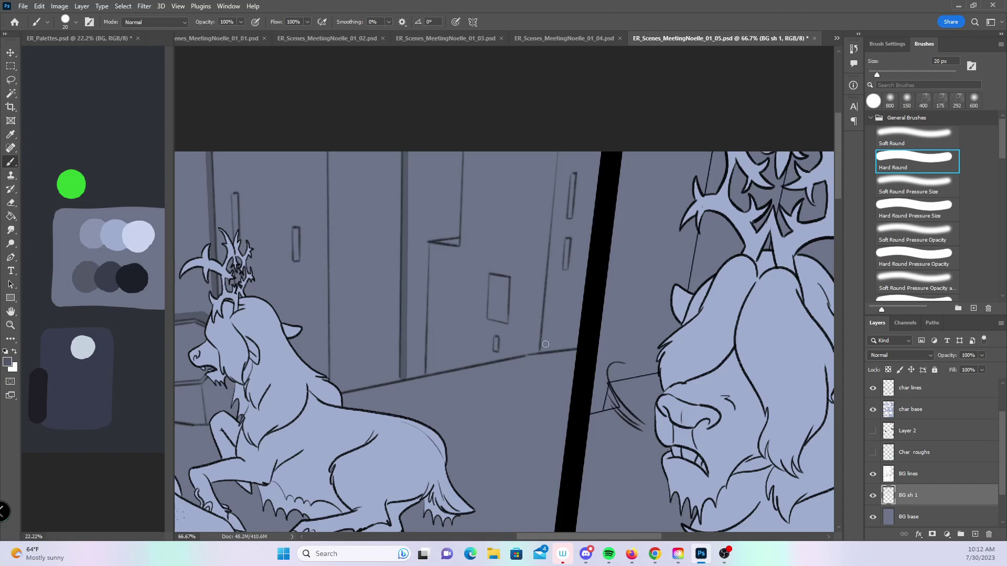
left_click(536, 351, "shift")
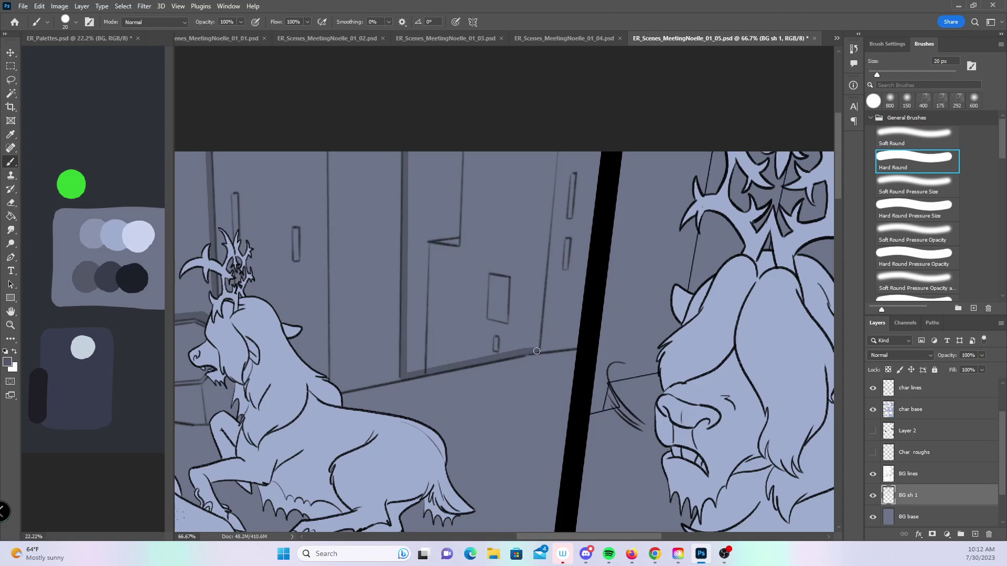
left_click(554, 150, "shift")
- Outline the wall section beside the character's face in the second panel with a shadow band
mouse_move(608, 304)
left_mouse_down()
mouse_move(697, 225)
mouse_move(530, 364)
mouse_move(497, 426)
mouse_move(476, 506)
left_mouse_up()
mouse_move(320, 406)
left_mouse_down()
mouse_move(333, 403)
mouse_move(340, 371)
left_mouse_up()
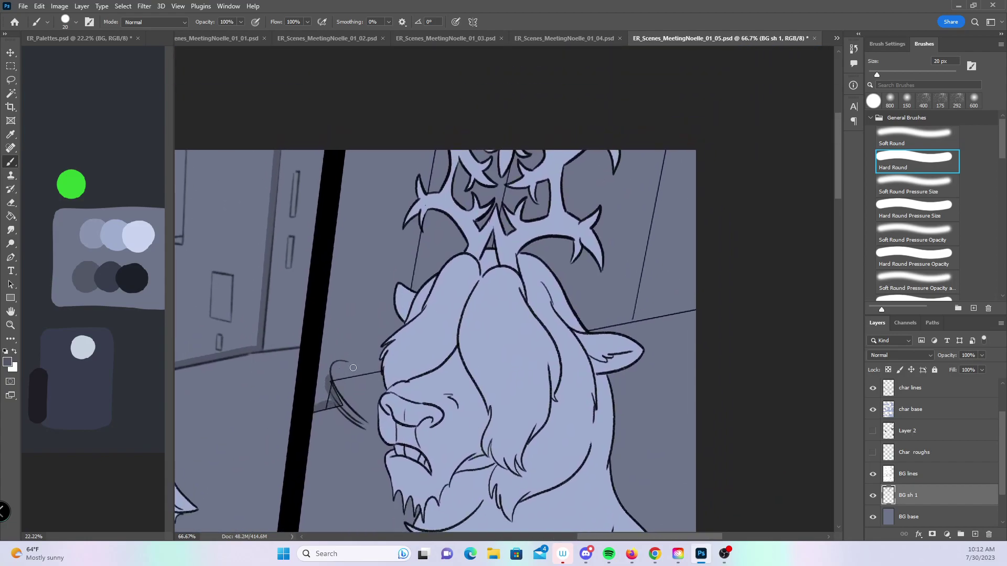
left_click(390, 367, "shift")
left_click(433, 148, "shift")
left_click(343, 150, "shift")
left_click(319, 388, "shift")
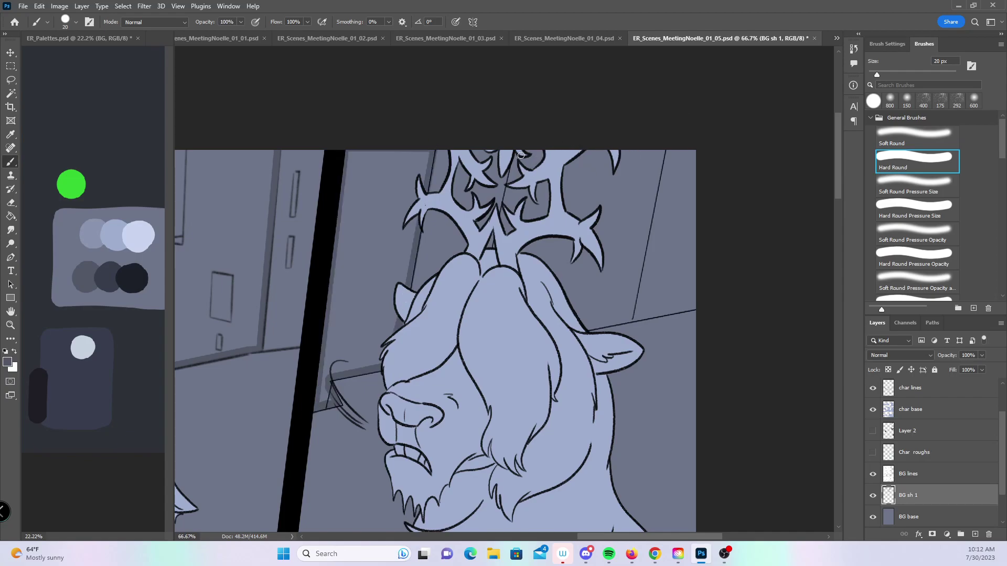
- Shade the edges of the wall section behind and beside the antlers in the second panel
left_click_drag(504, 207, 515, 154)
left_click(626, 319)
left_click(663, 149, "shift")
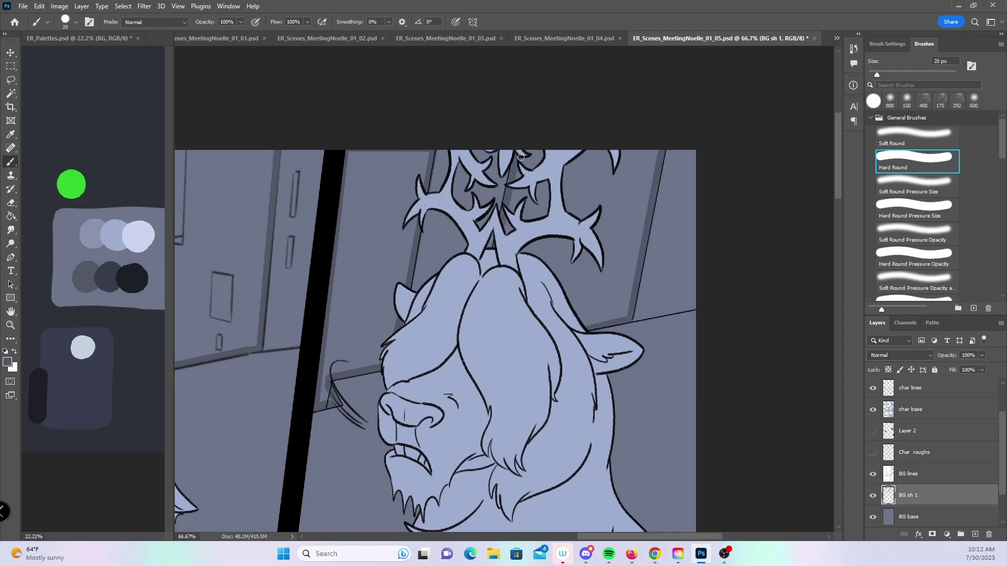
- Shade the edges of the small stepped building behind the open-mouthed creature in the middle row's first panel
left_click_drag(549, 434, 664, 107)
left_click_drag(569, 398, 762, 200)
left_click_drag(528, 304, 779, 160)
mouse_move(420, 356)
left_mouse_down()
mouse_move(566, 275)
mouse_move(545, 199)
mouse_move(475, 394)
mouse_move(427, 366)
left_mouse_up()
left_click_drag(495, 284, 509, 264)
left_click(534, 252, "shift")
left_click(527, 313, "shift")
left_click(498, 289)
left_click(526, 314, "shift")
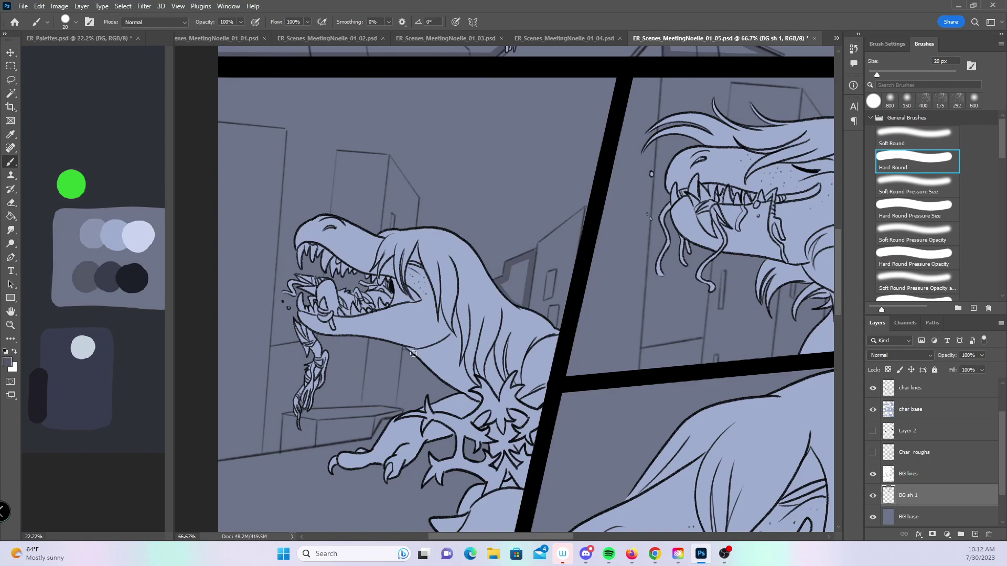
- Paint a shadow band around the front face of the tall building behind the creature's head
left_click_drag(403, 353, 400, 408)
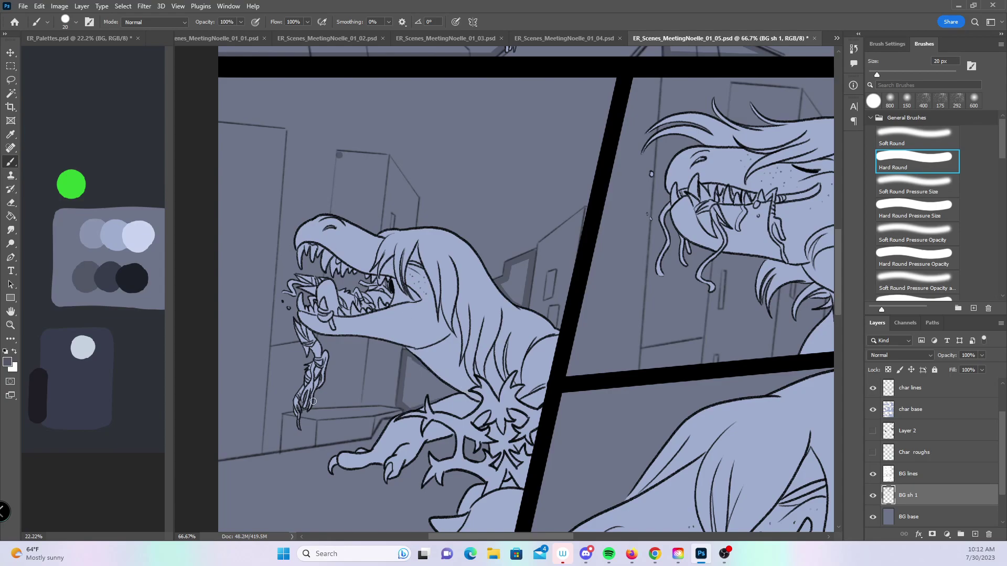
left_click_drag(338, 155, 337, 215)
left_click_drag(361, 401, 314, 408)
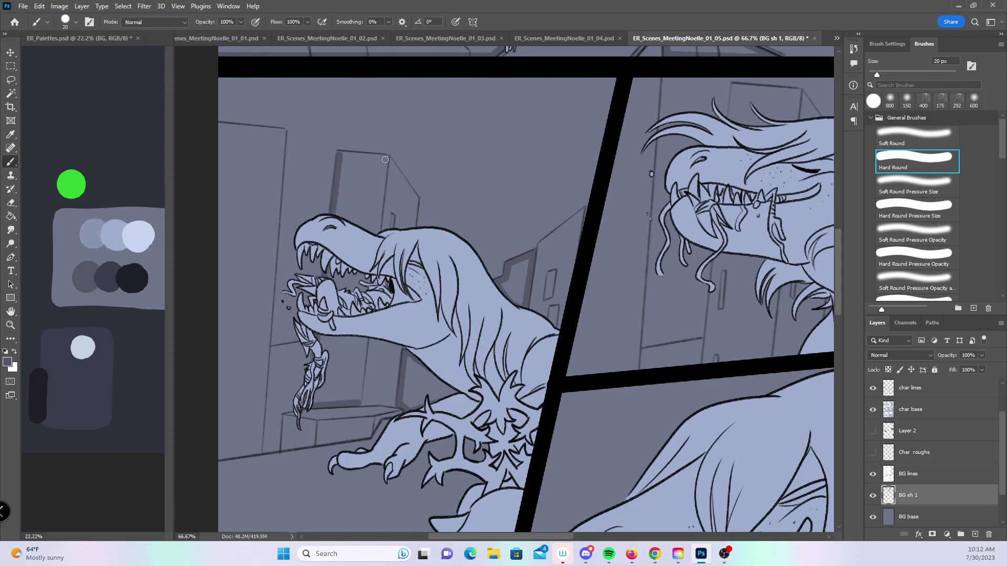
left_click_drag(385, 159, 384, 233)
left_click_drag(338, 150, 385, 155)
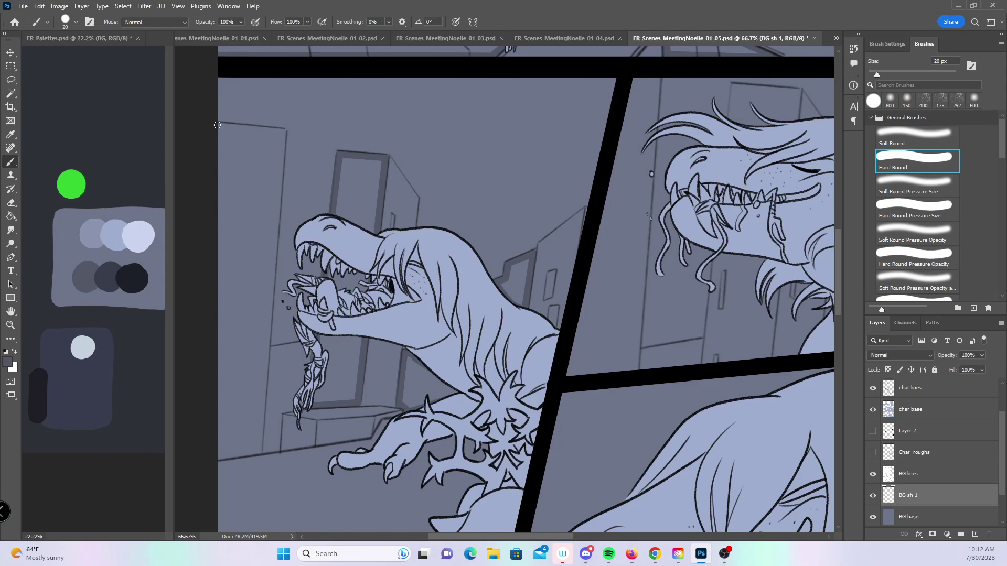
- Shade the inner edges of the building face at the panel's outer border
left_click_drag(285, 132, 219, 123)
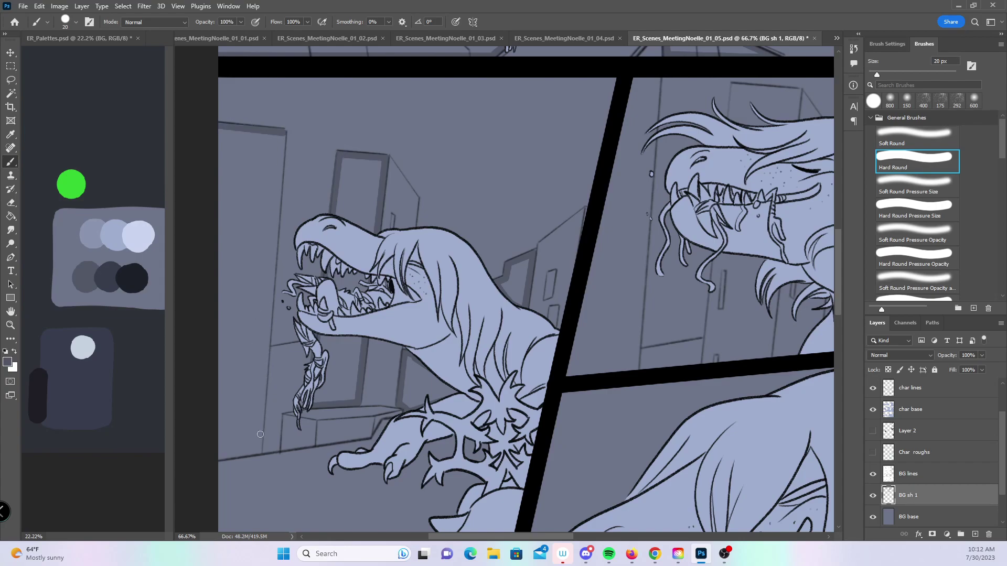
left_click(260, 450, "shift")
left_click(218, 457, "shift")
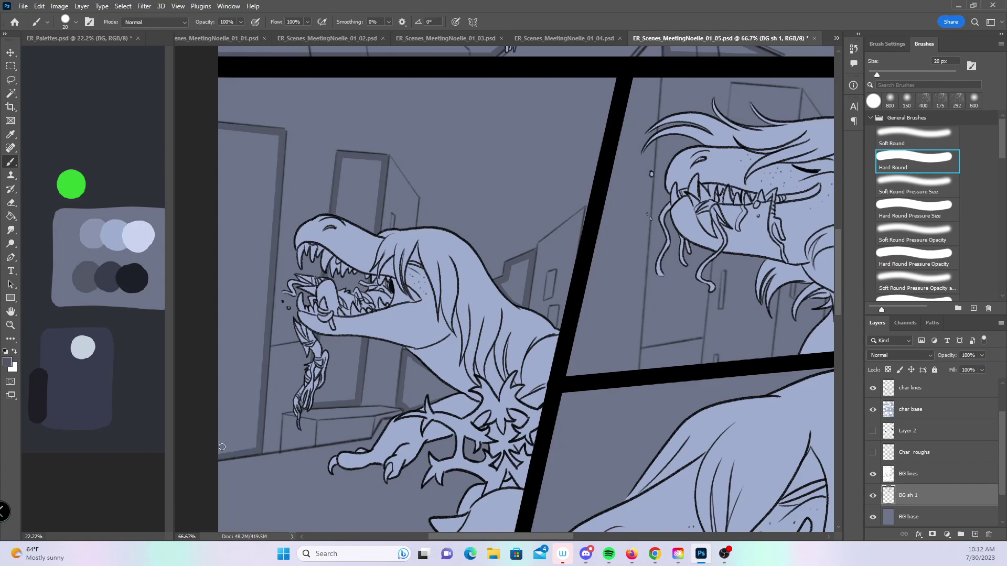
- Shade the edges of the low block at the foot of the tall building, below the creature's jaws
left_click(284, 418)
left_click(284, 449, "shift")
left_click(314, 444, "shift")
left_click(312, 422, "shift")
left_click_drag(650, 390, 370, 408)
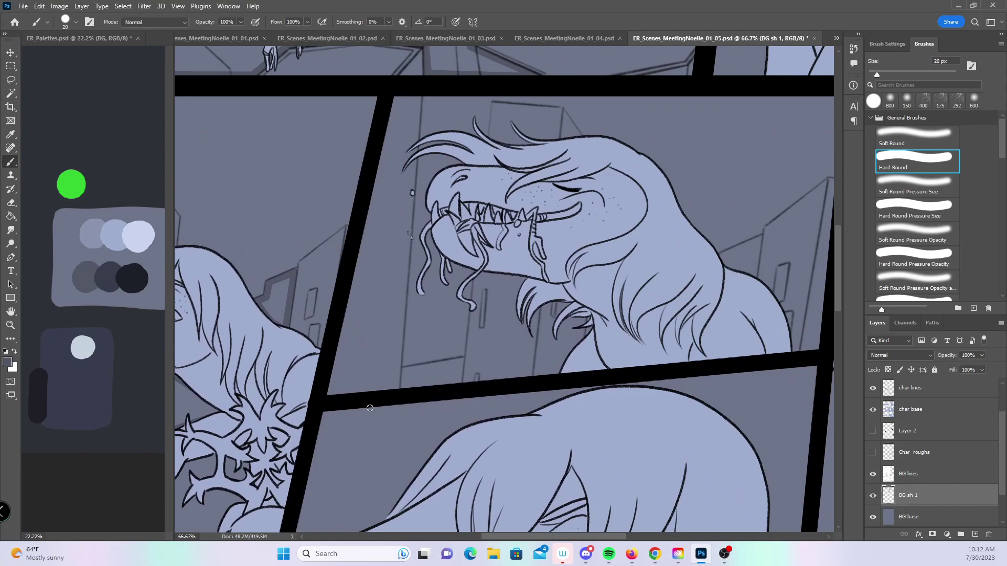
- Paint a shadow band around the building face in front of the creature's snout in the middle row's upper second panel
left_click_drag(493, 326, 458, 372)
left_click(361, 432, "shift")
left_click(382, 144, "shift")
left_click(360, 146, "shift")
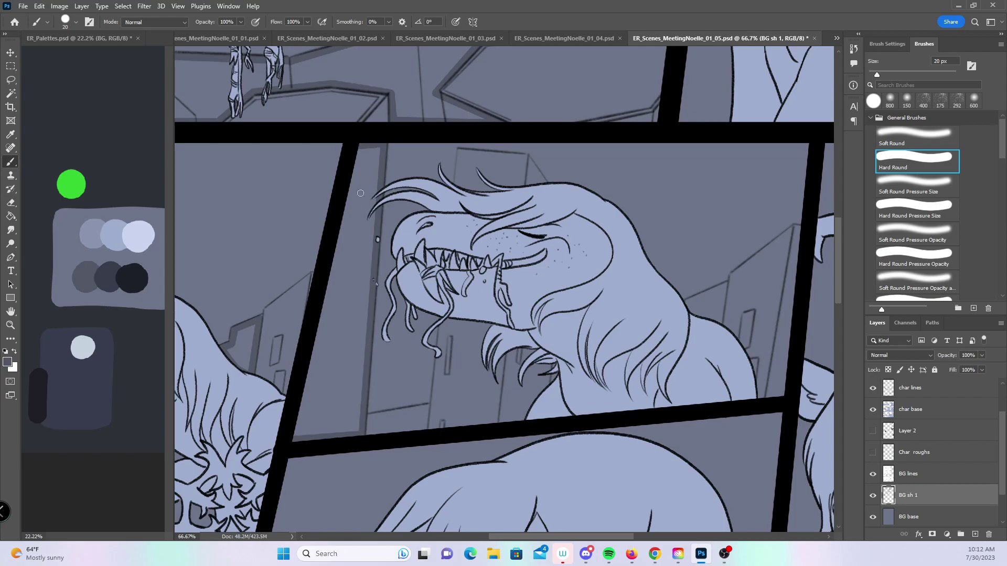
left_click(296, 437, "shift")
- Shade the inner edges of the tall building face behind the creature's jaws
left_click(459, 152)
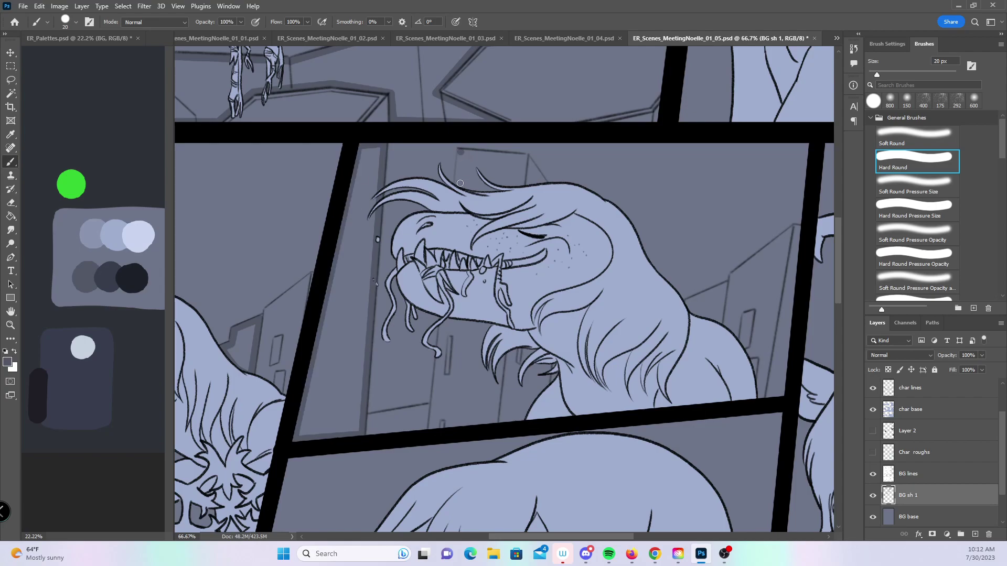
left_click(430, 433, "shift")
left_click(499, 418, "shift")
left_click(524, 160, "shift")
left_click(464, 153, "shift")
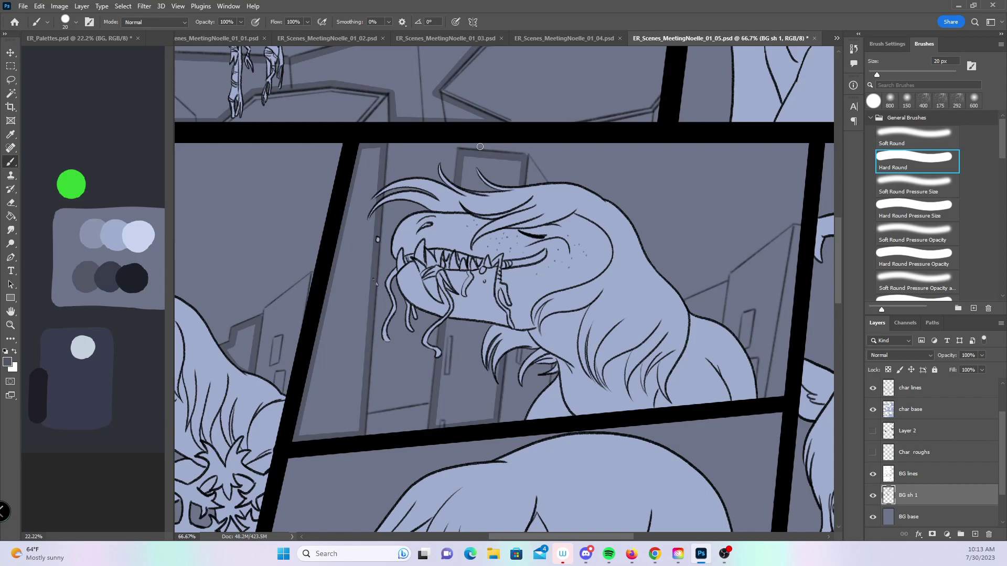
- Shade the edges of the small building behind the creature's back in the same panel
left_click_drag(753, 382, 567, 403)
left_click_drag(414, 404, 439, 380)
left_click(527, 298)
left_click(565, 281, "shift")
left_click(558, 322, "shift")
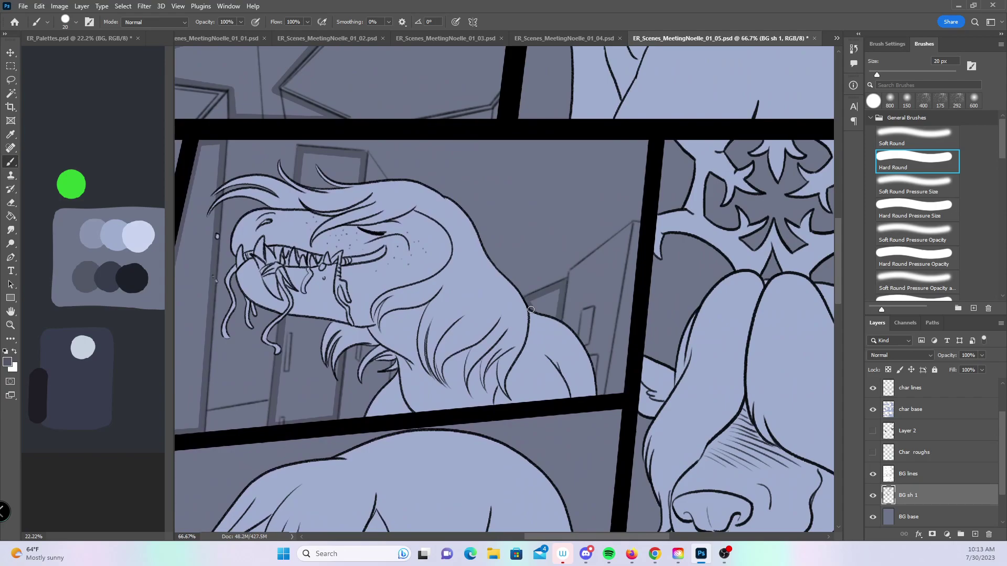
- Paint a shadow band along the ledge's upper edge beneath the two creatures in the bottom row's first panel
scroll(530, 309, "down", 10)
scroll(556, 304, "left", 3)
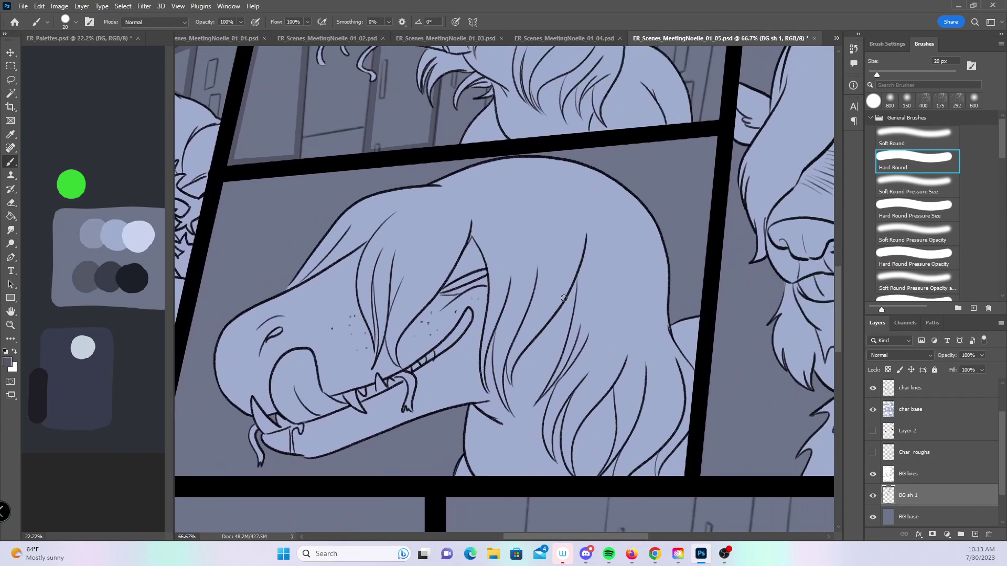
key("z")
left_click(556, 286, "alt")
left_click(571, 312, "alt")
left_click_drag(685, 356, 668, 320)
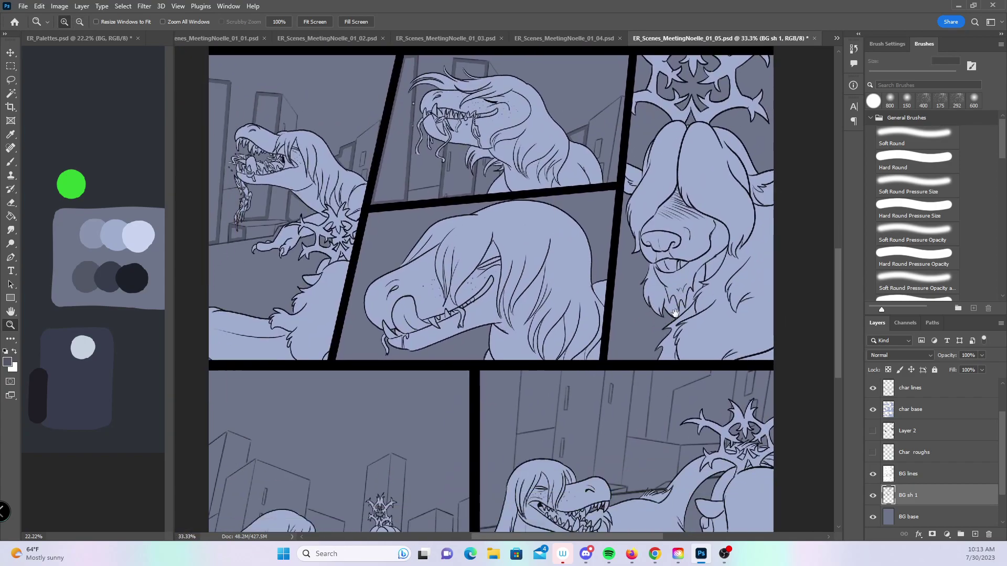
left_click_drag(592, 341, 585, 420)
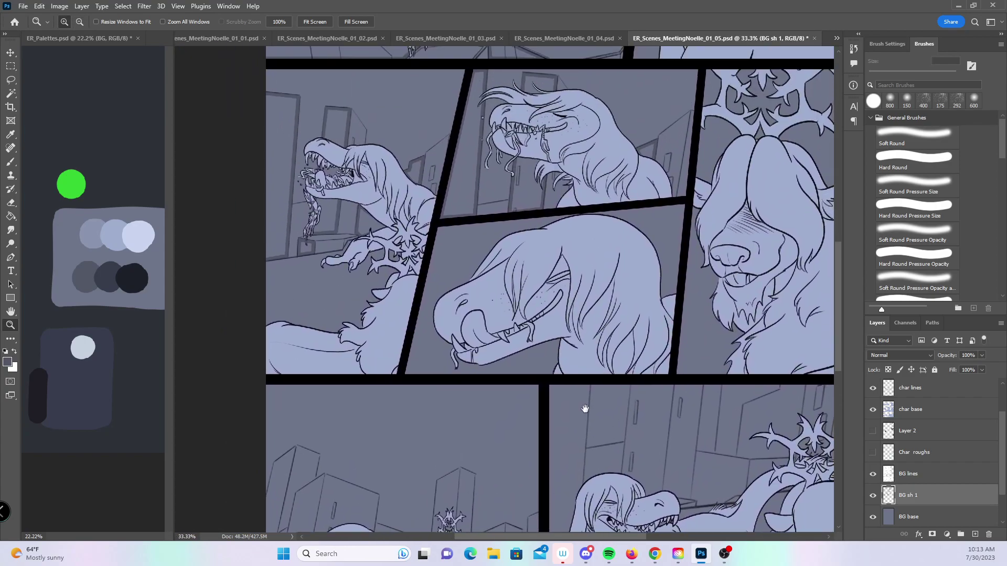
scroll(474, 456, "down", 1)
scroll(426, 411, "down", 4)
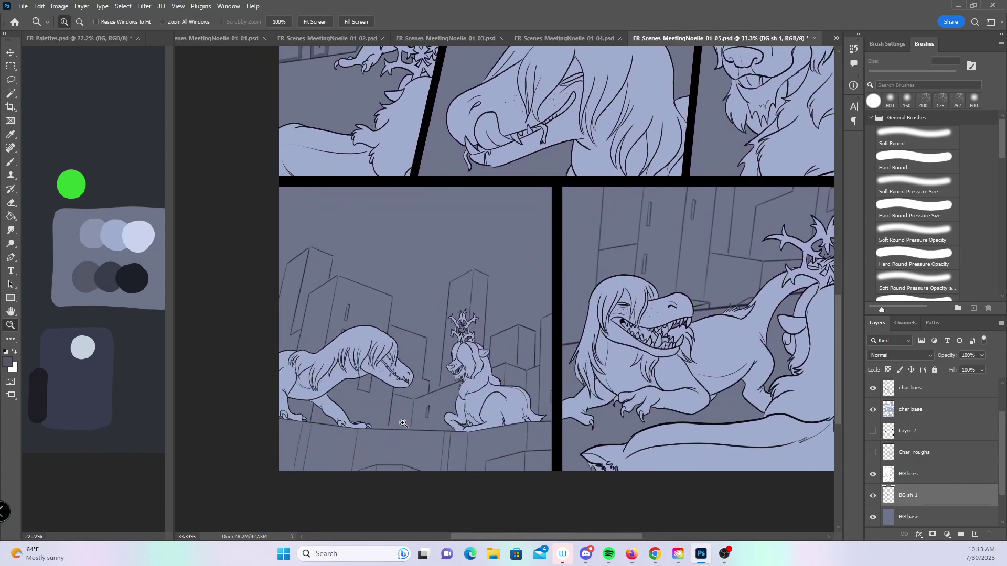
left_click(403, 422)
left_click(415, 414)
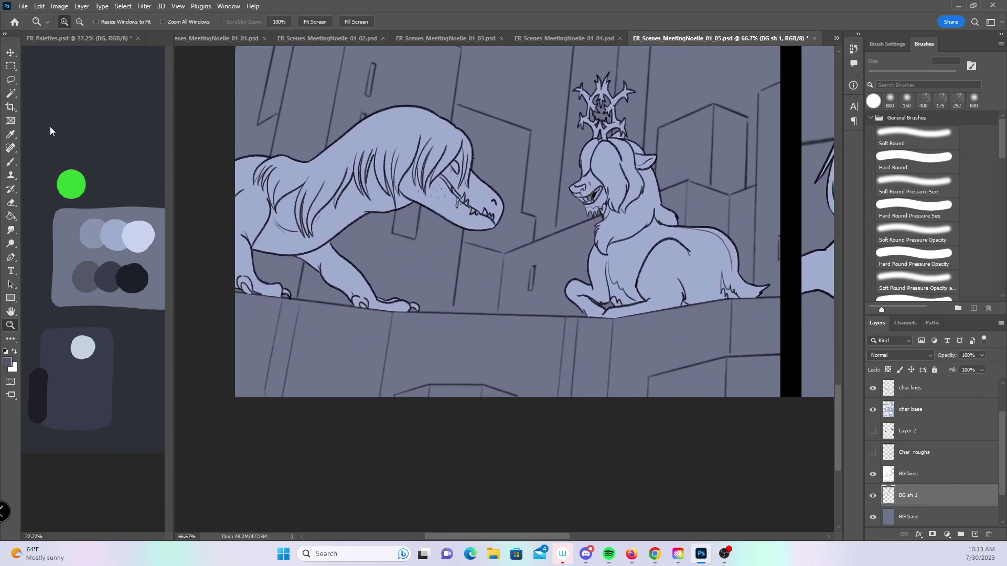
left_click(10, 162)
left_click(235, 295)
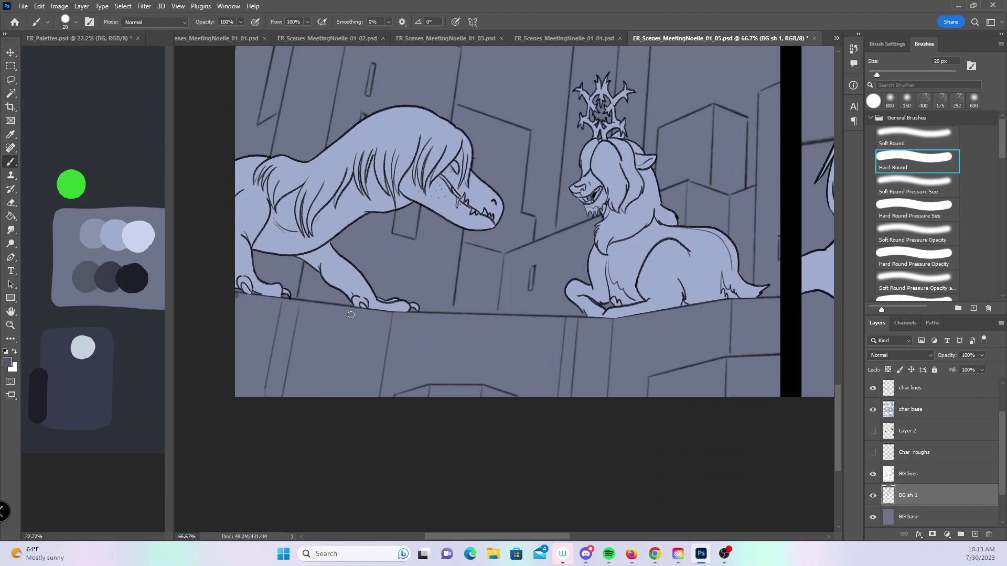
left_click(391, 315, "shift")
left_click(567, 322, "shift")
left_click(615, 319, "shift")
left_click(730, 302, "shift")
- Shade the edges of the ledge's end face and the outlines of the low blocks at the panel's lower border
left_click(781, 301, "shift")
left_click(781, 352, "shift")
left_click(723, 355, "shift")
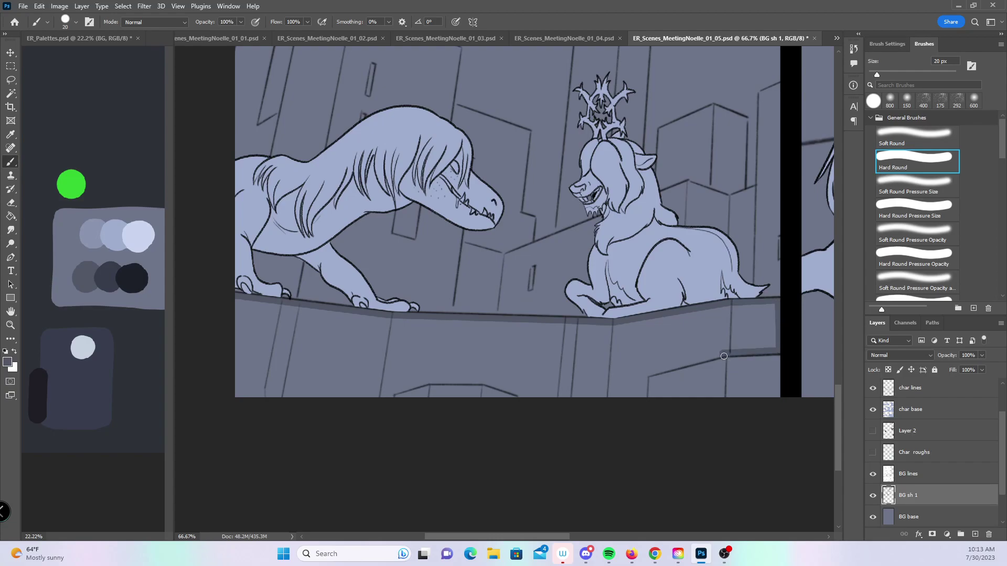
left_click(722, 400, "shift")
left_click(424, 398)
left_click(427, 381, "shift")
left_click(484, 380, "shift")
left_click(527, 396, "shift")
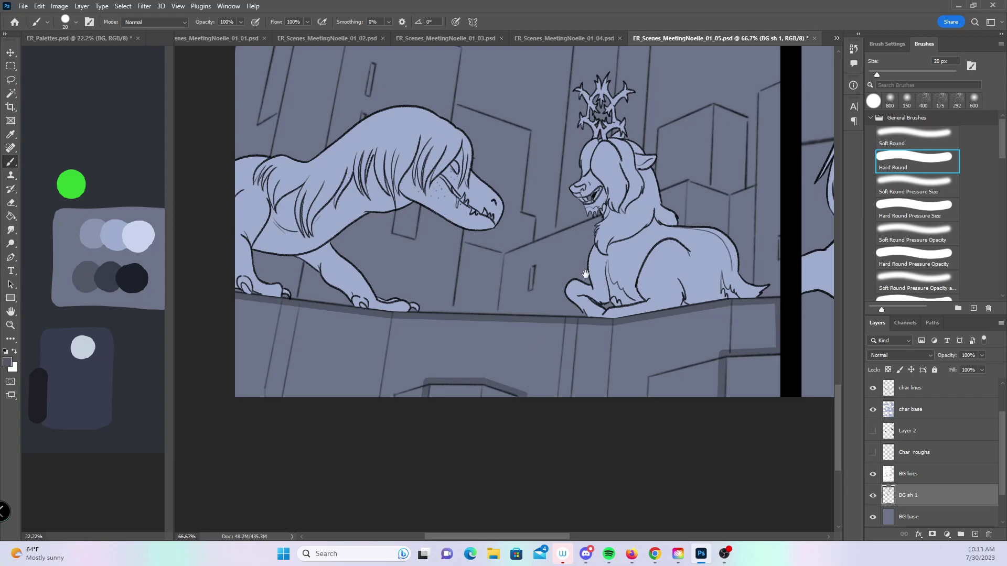
- Paint a shadow band around the side face of the outermost building behind the long-haired creature
scroll(292, 74, "up", 5)
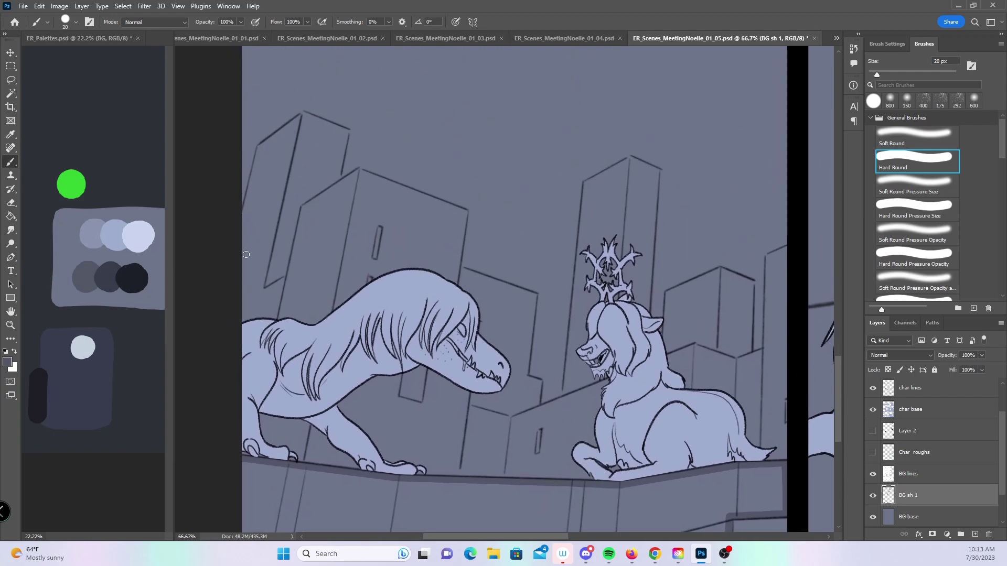
left_click(260, 149, "shift")
left_click(301, 117, "shift")
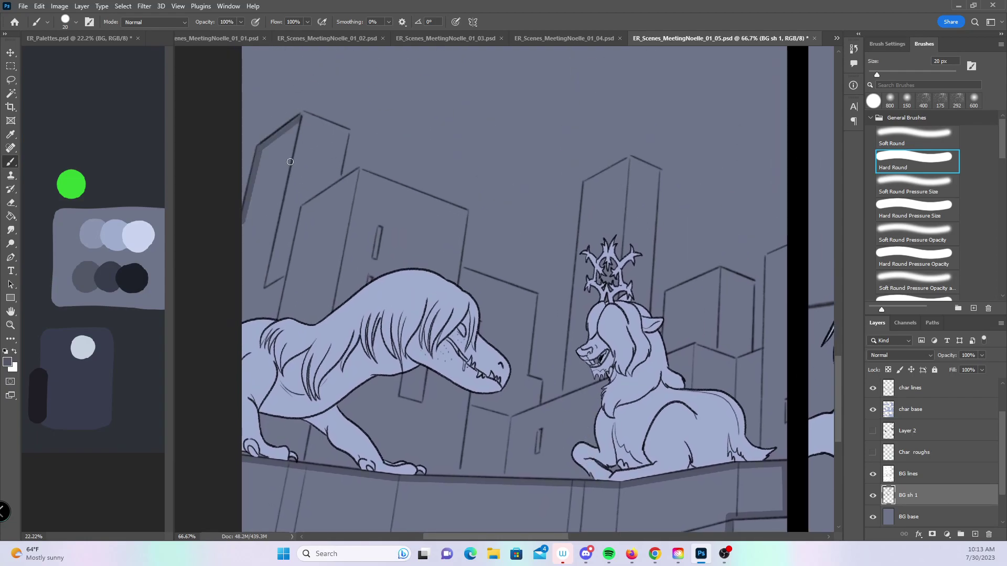
left_click(261, 291, "shift")
left_click(290, 280, "shift")
- Shade the edges of the side face of the wide building rising behind the long-haired creature's back
left_click(303, 207, "shift")
left_click(355, 172, "shift")
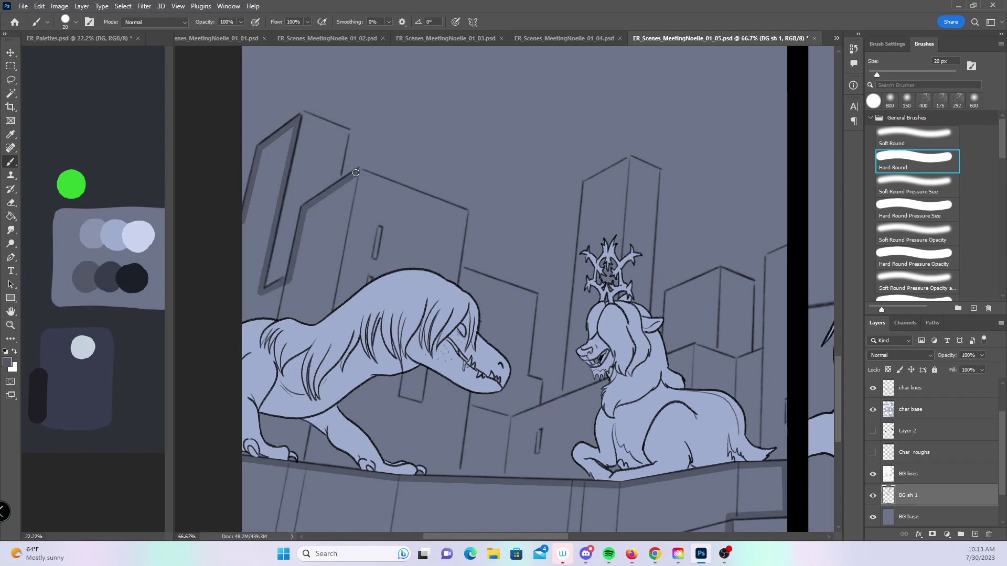
left_click(327, 316, "shift")
left_click(299, 460, "shift")
- Shade the edges of the low building between the two creatures, including its part behind the antlered creature
mouse_move(516, 392)
left_mouse_down()
mouse_move(458, 359)
mouse_move(464, 349)
left_mouse_up()
left_click(400, 426, "shift")
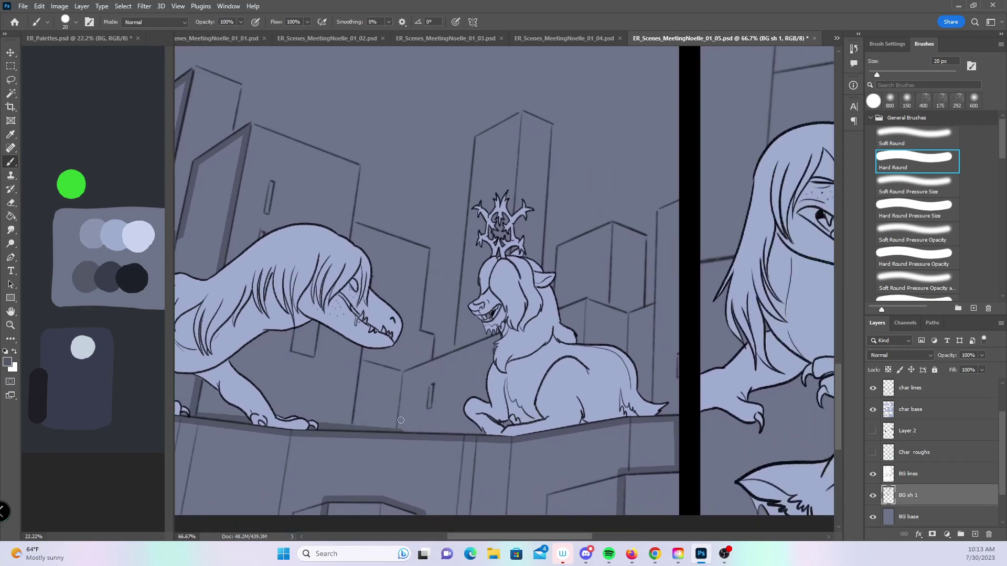
key("ctrl+z")
left_click(407, 370, "shift")
left_click(583, 302, "shift")
left_click(576, 343, "shift")
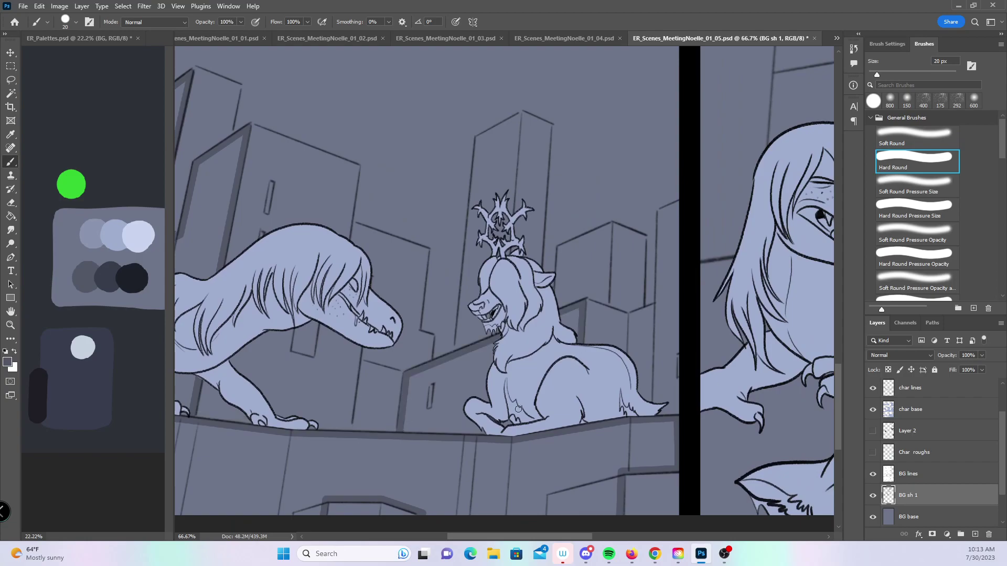
- Paint a shadow band around the side face of the block behind the antlered creature's shoulders
left_click(559, 250)
left_click(557, 308, "shift")
left_click(591, 295, "shift")
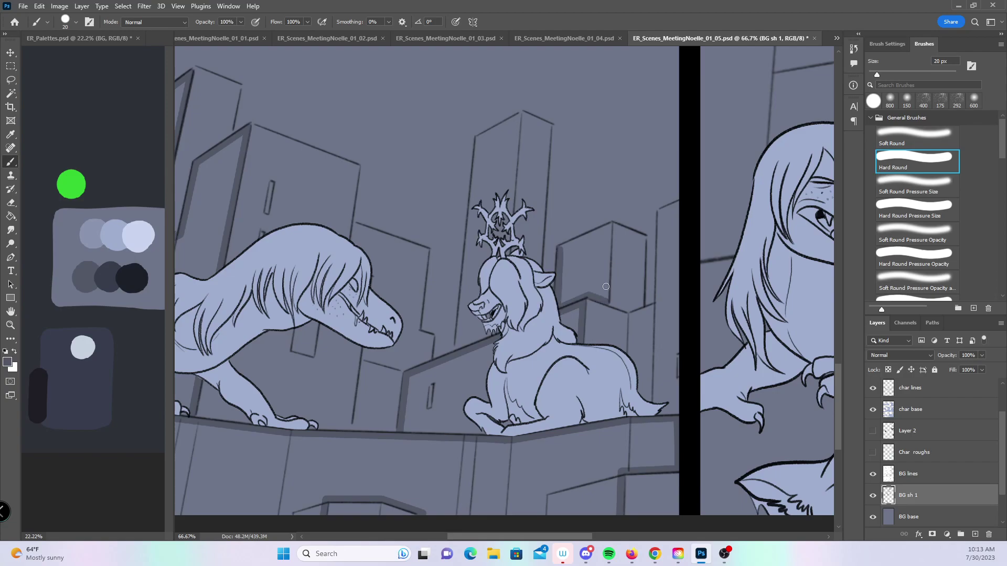
left_click(608, 230, "shift")
left_click(560, 249, "shift")
- Shade the edge and roofline of the building cut off by the panel border behind the antlered creature
left_click(661, 213)
left_click(656, 411, "shift")
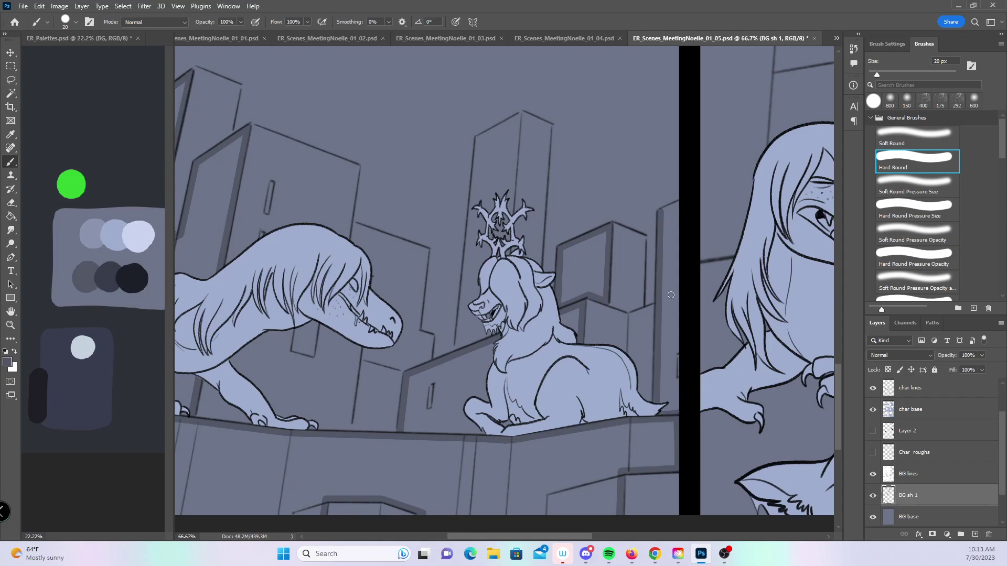
left_click(663, 210)
left_click(681, 200, "shift")
- Shade the side face edges of the tall tower behind the creature's antlers
left_click(478, 139)
left_click(458, 350, "shift")
left_click(520, 114, "shift")
left_click(501, 331, "shift")
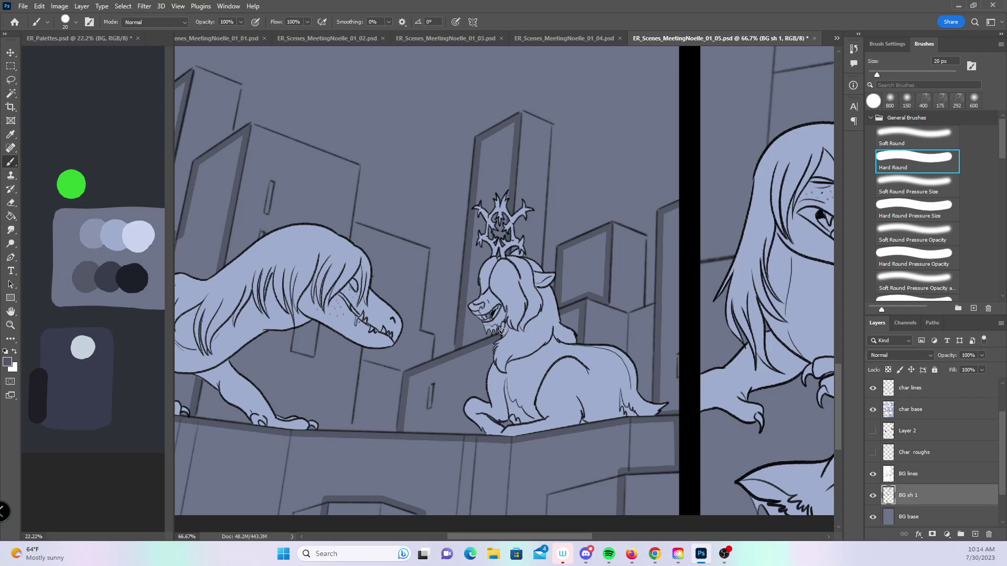
- Paint a shadow band around the angular building face beside the antlers in the bottom row's second panel
left_click_drag(678, 380, 395, 401)
left_click_drag(617, 362, 489, 341)
left_click_drag(533, 244, 336, 446)
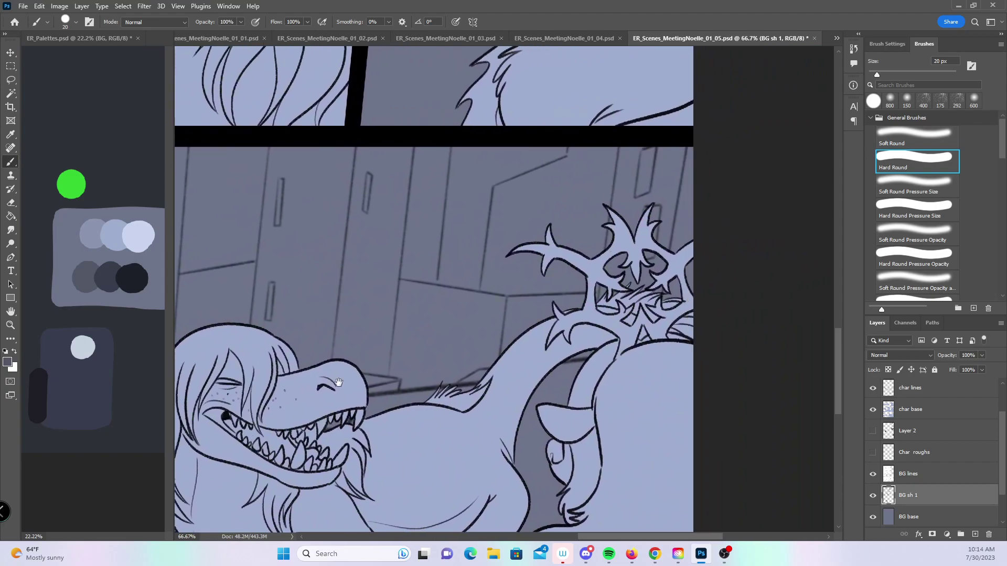
left_click(482, 289)
left_click(495, 188, "shift")
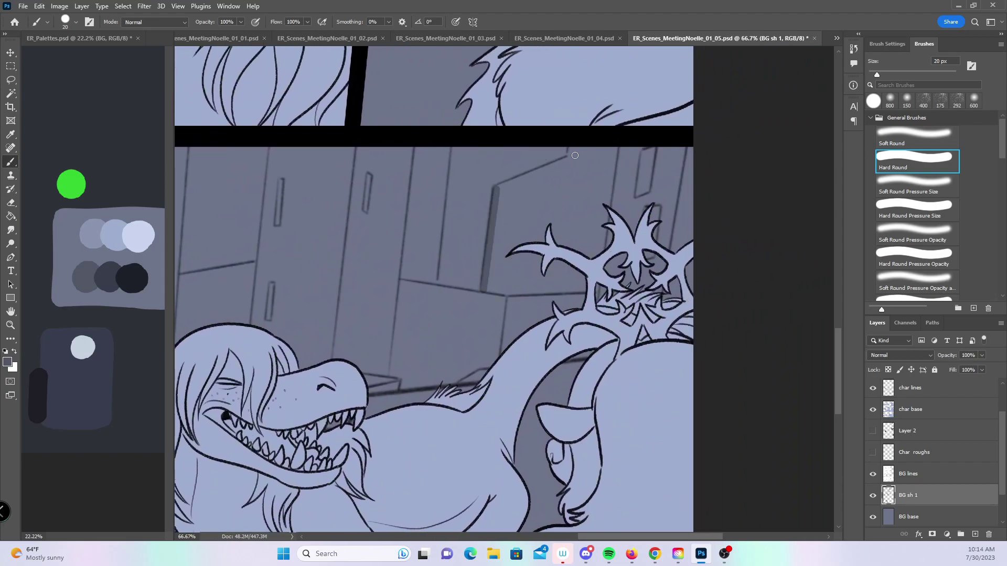
left_click(573, 158, "shift")
left_click(572, 145, "shift")
left_click(616, 145, "shift")
left_click(597, 291, "shift")
left_click(506, 293, "shift")
left_click(485, 286, "shift")
- Shade the two vertical edges of the tall building face above the grinning creature's head
left_click_drag(396, 386, 511, 386)
left_click(398, 331)
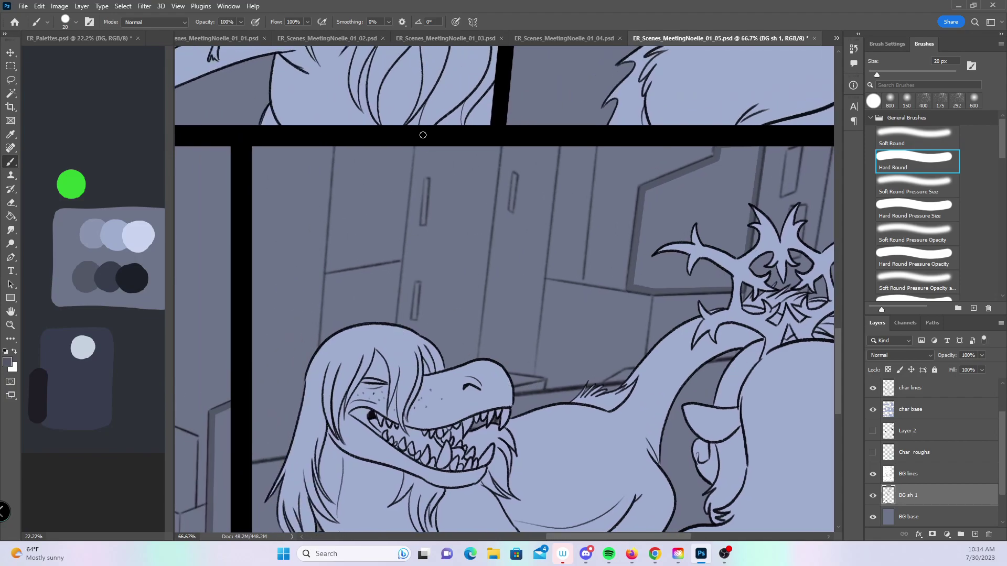
left_click(421, 141, "shift")
left_click(498, 143)
left_click(473, 365, "shift")
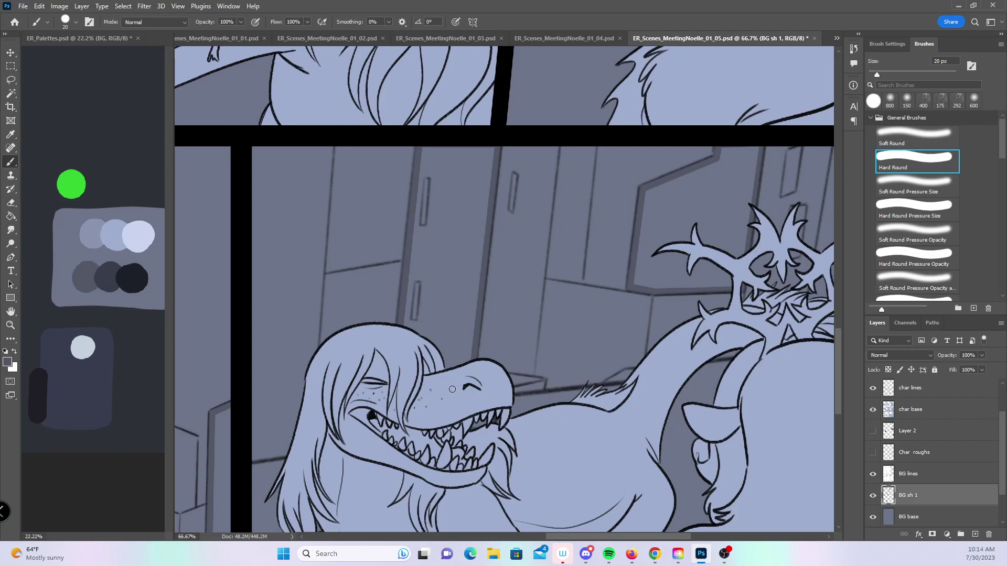
- Shade the edges of the narrow building face between the grinning creature and the angular building
left_click_drag(645, 378, 635, 403)
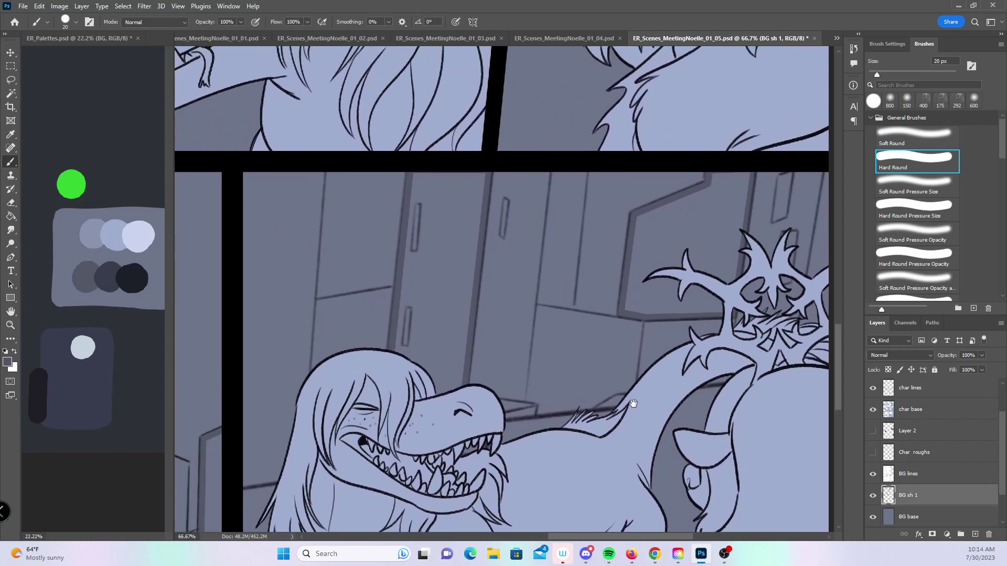
left_click(539, 302)
left_click(552, 166, "shift")
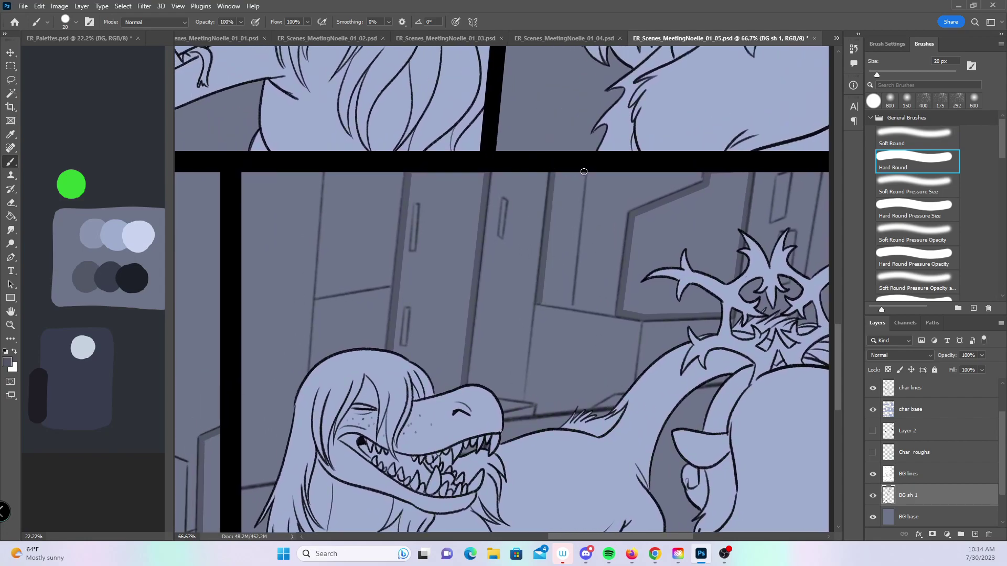
left_click(570, 309, "shift")
left_click(539, 303, "shift")
- Try to select the shadow-outlined building faces and ledge in the bottom row's first panel with the Magic Wand, and drop the selection
left_click_drag(340, 398, 436, 378)
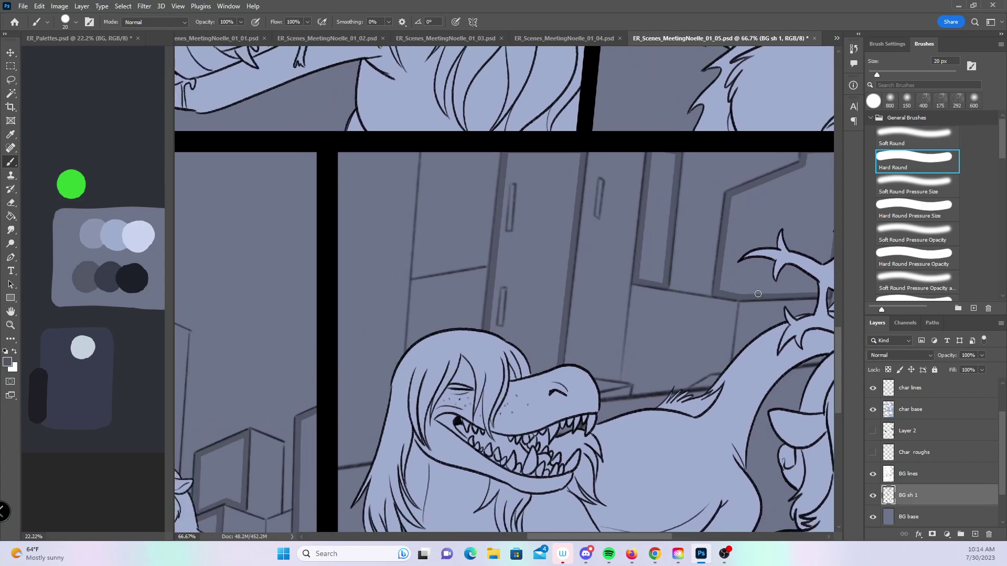
key("z")
left_click(781, 394, "alt")
left_click_drag(670, 325, 764, 395)
left_click(14, 97)
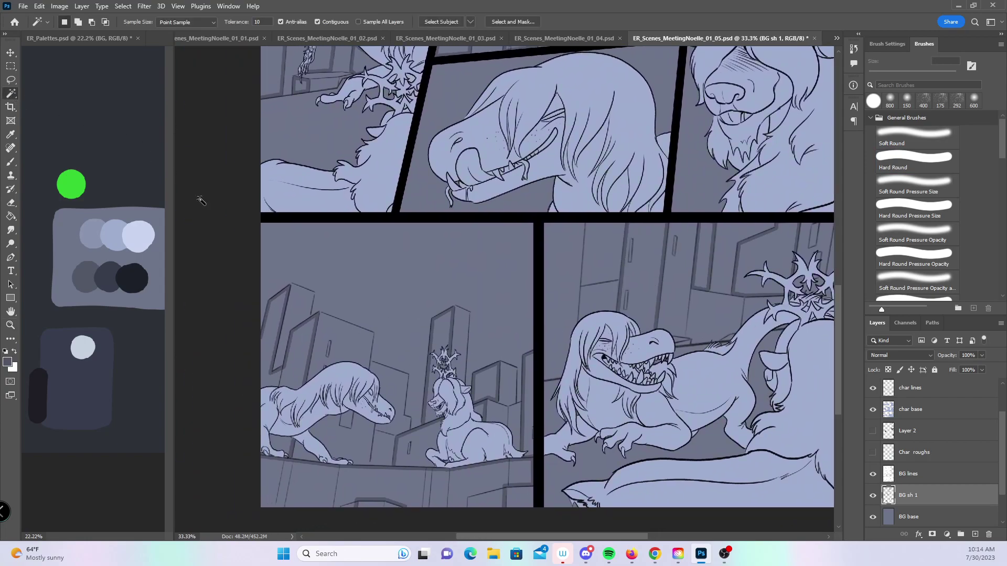
key("shift")
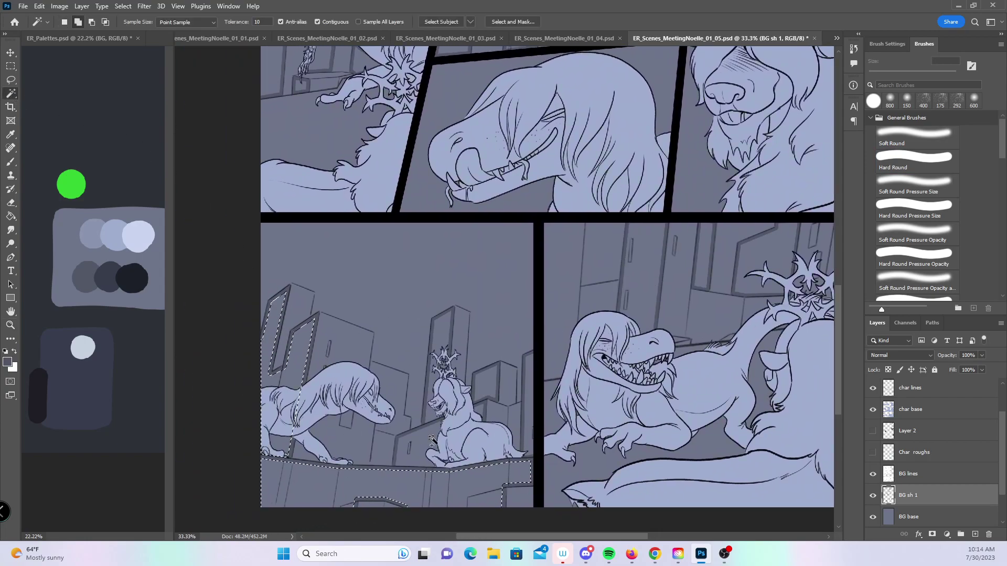
left_click(487, 377, "shift")
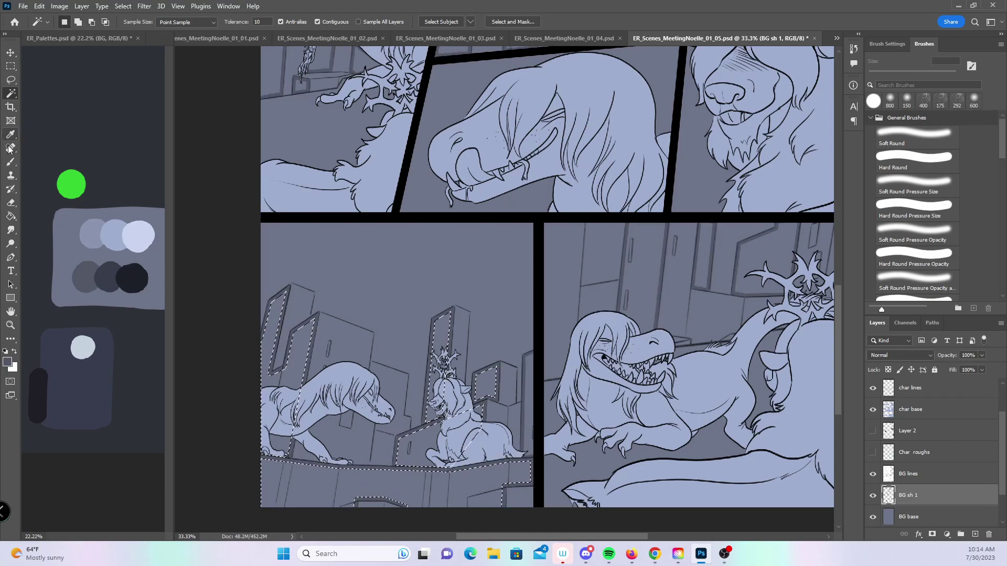
key("b")
key("ctrl+d")
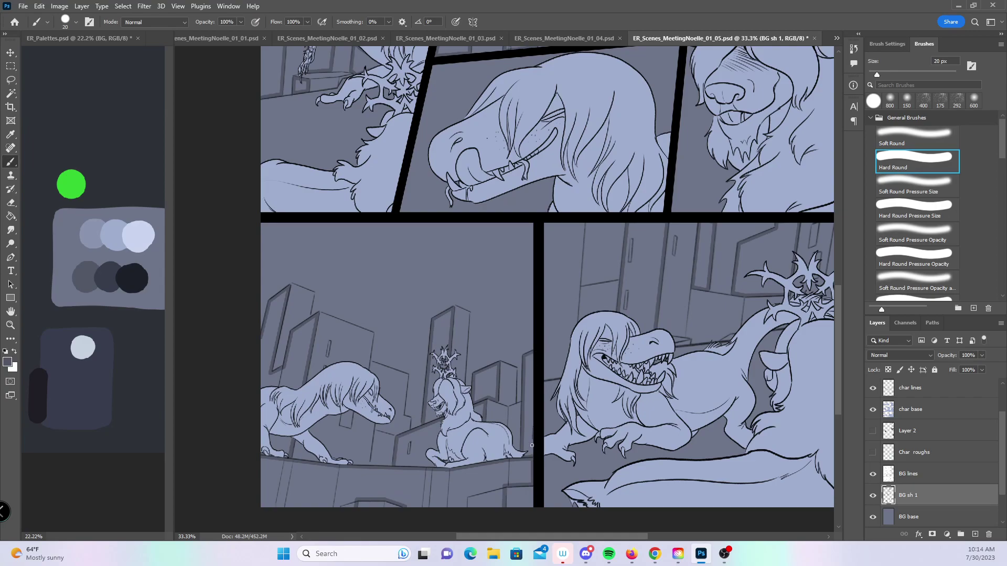
- Try to select the building side faces again, adding the building at the panel border, and undo the last addition
left_click(10, 94)
left_click(293, 372, "shift")
left_click(485, 387, "shift")
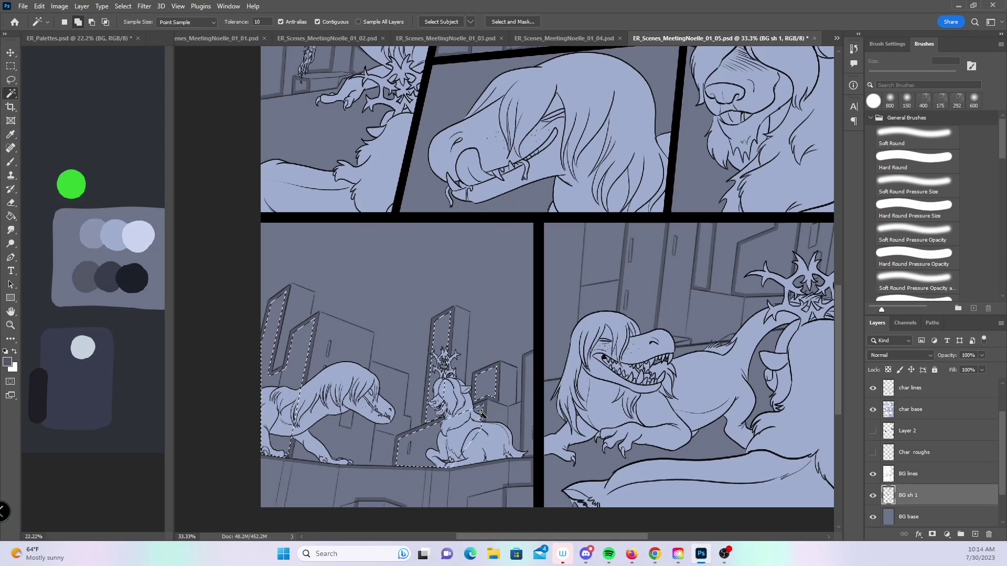
left_click(527, 382, "shift")
key("ctrl+z")
- Clear the selection and paint a shadow stroke along the panel border to close off the outermost building's face
key("b")
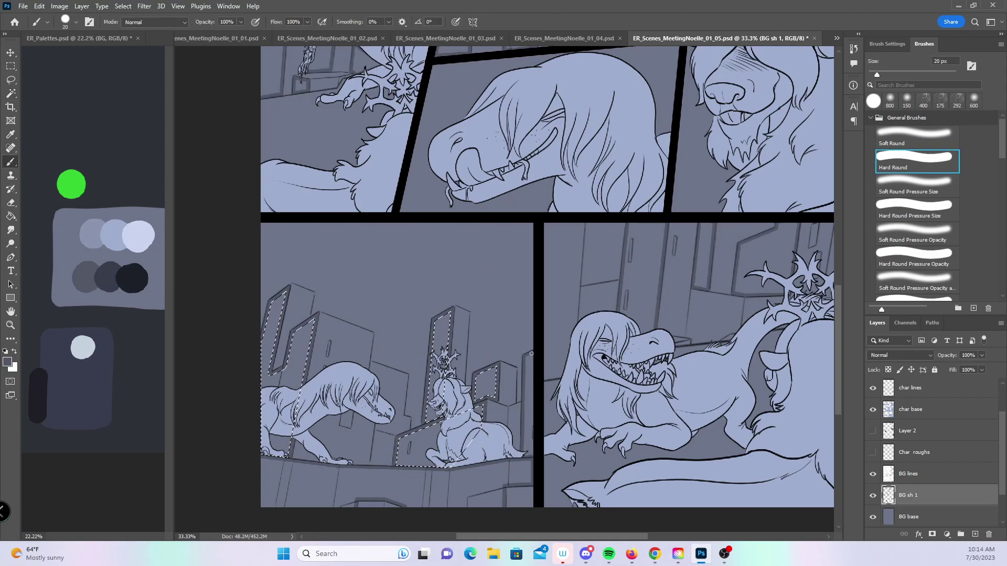
key("ctrl+d")
left_click_drag(531, 377, 538, 454)
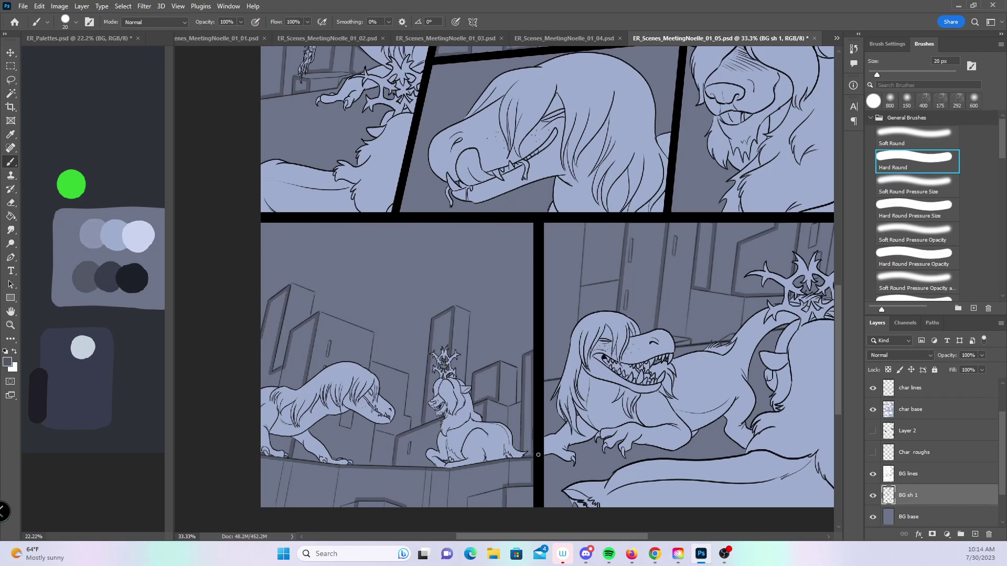
- Select the side faces of the buildings and the ledge front in the bottom row's first panel with the Magic Wand
left_click(11, 93)
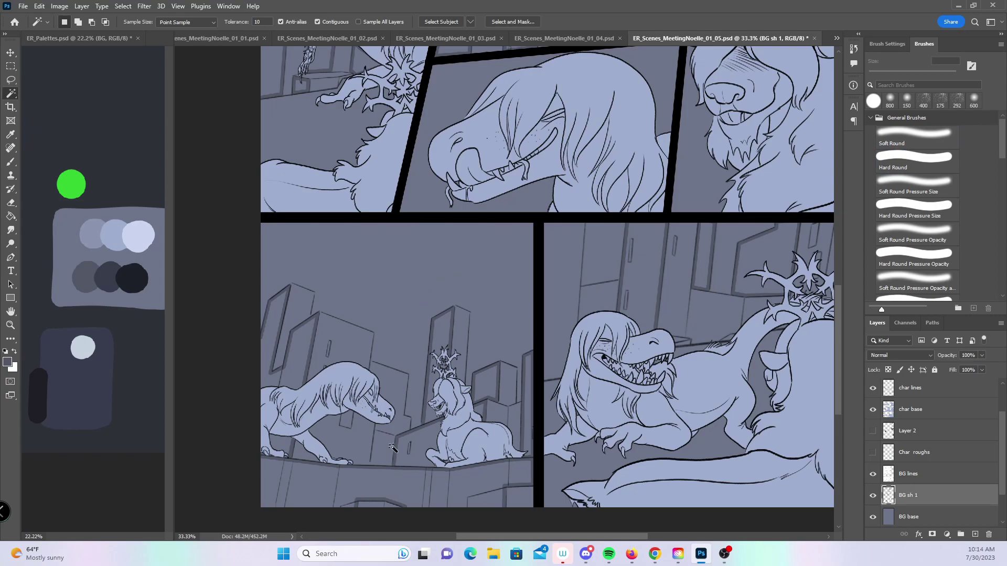
left_click(378, 484)
left_click(413, 449, "shift")
left_click(439, 336, "shift")
left_click(298, 369, "shift")
left_click(494, 382, "shift")
left_click(527, 378, "shift")
- Add the shadow-outlined building faces in the bottom row's last panel to the selection
left_click_drag(776, 414, 483, 434)
left_click(353, 296, "shift")
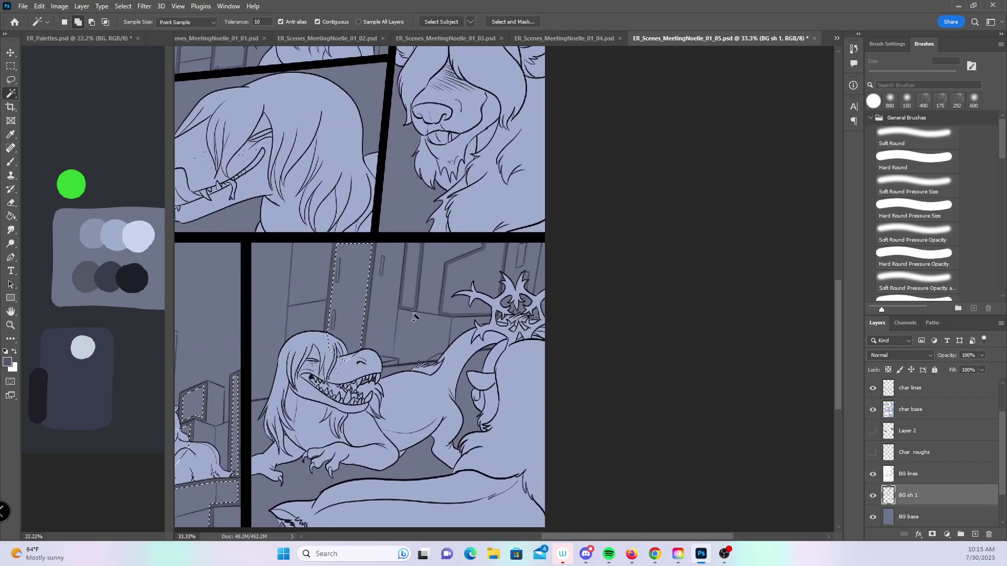
left_click(455, 266, "shift")
left_click(411, 275, "shift")
- Add the outlined building faces behind the creature in the middle row's first two panels to the selection
left_click_drag(446, 232, 570, 459)
left_click_drag(520, 396, 659, 439)
left_click(431, 323, "shift")
left_click(492, 318, "shift")
left_click(612, 282, "shift")
left_click(247, 273, "shift")
left_click(303, 259, "shift")
- Add the outlined walls and building faces in the top row's first panel to the selection
left_click_drag(490, 282, 480, 494)
left_click(527, 280, "shift")
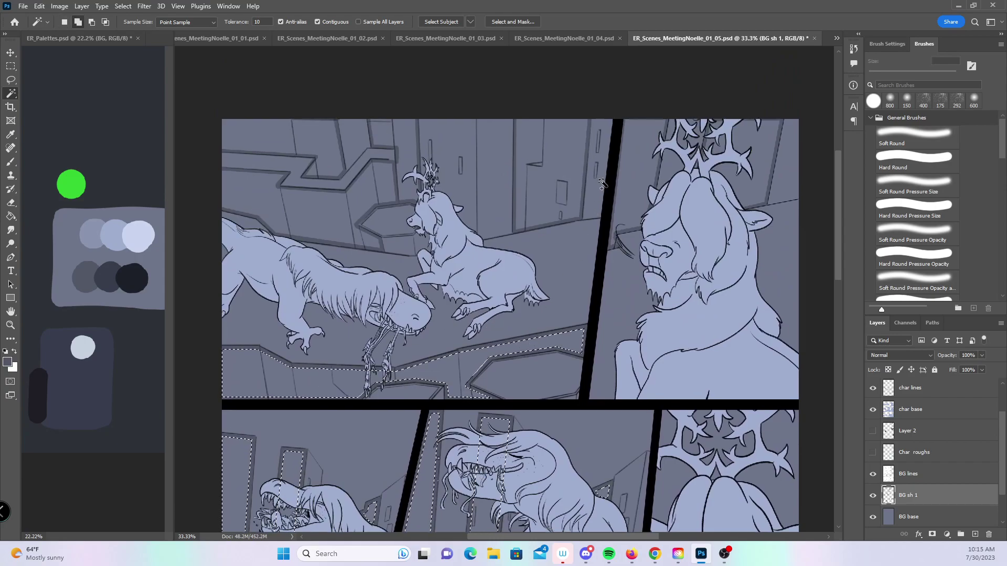
left_click(553, 183)
left_click(337, 217)
left_click(329, 138)
left_click(409, 130, "shift")
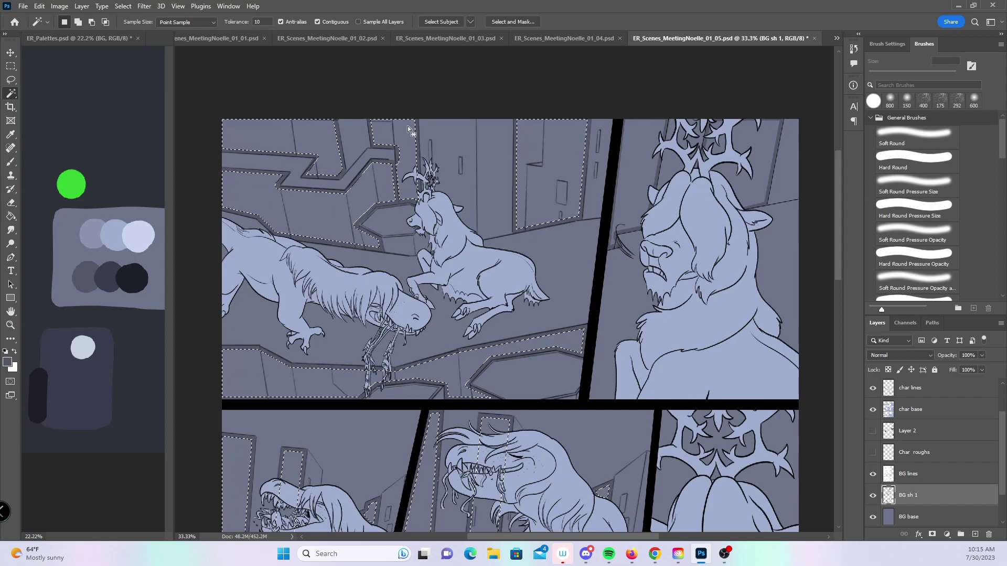
- Add the building face behind the antlered creature in the top row's second panel, keeping the combined selection active
left_click_drag(736, 222, 605, 263)
left_click(660, 211, "shift")
key("ctrl+d")
key("ctrl+z")
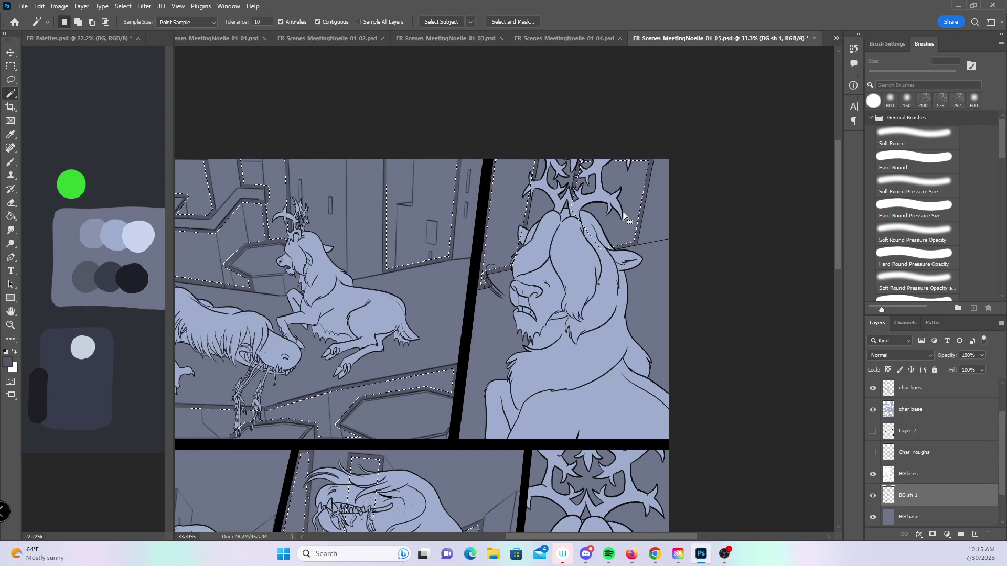
- Expand the combined selection of building faces
left_click(123, 6)
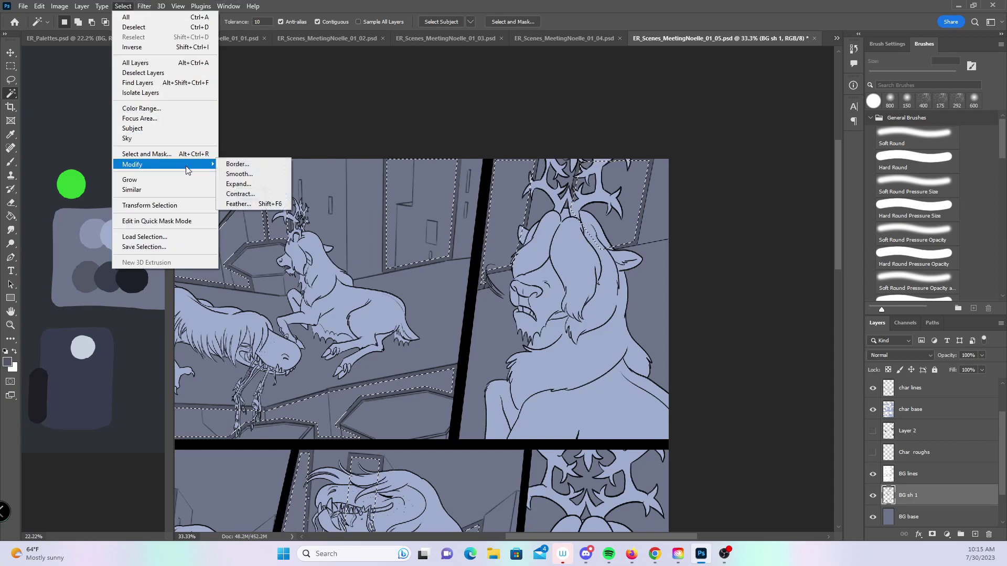
left_click(253, 186)
left_click(560, 190)
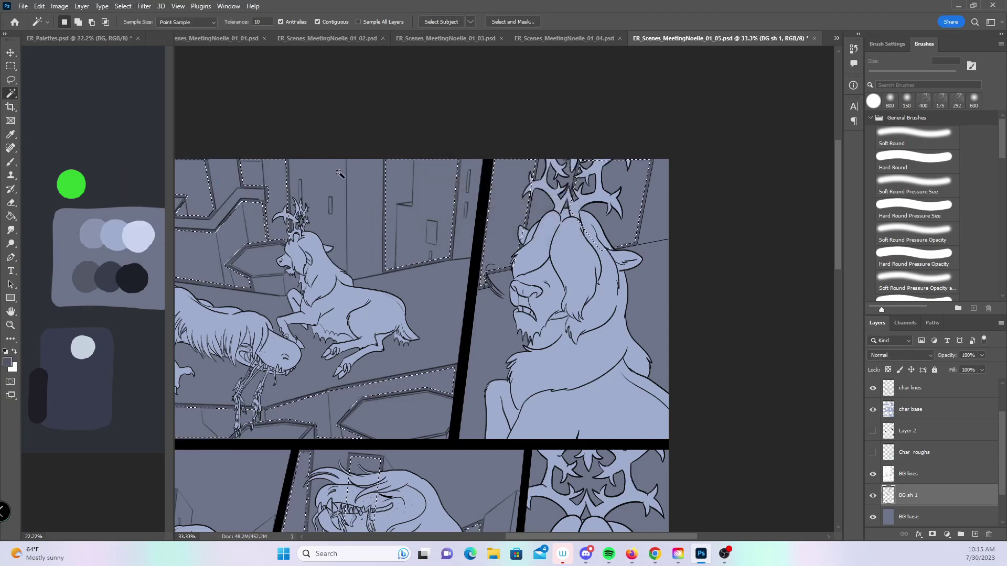
- Paint the selected building faces in both top-row panels with the shadow colour, using a 500 px Hard Round brush
left_click(11, 162)
key("bracketright")
key("bracketright")
key("bracketright")
key("bracketright")
key("bracketright")
key("bracketright")
key("bracketright")
key("bracketright")
key("bracketright")
key("bracketright")
key("bracketright")
key("bracketright")
key("bracketright")
key("bracketright")
key("bracketright")
key("bracketright")
key("bracketright")
key("bracketright")
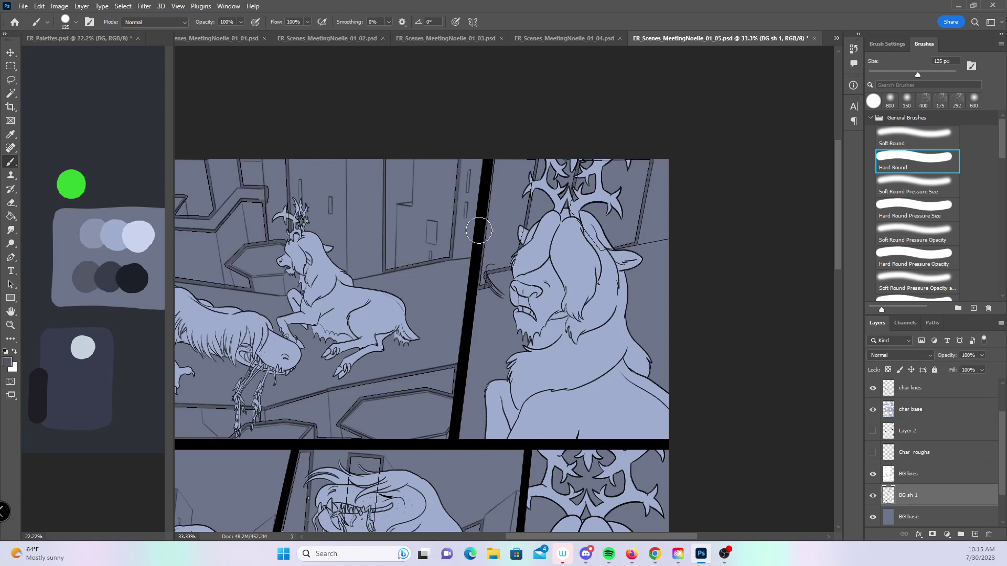
mouse_move(532, 148)
left_mouse_down()
mouse_move(503, 277)
mouse_move(587, 277)
mouse_move(637, 251)
left_mouse_up()
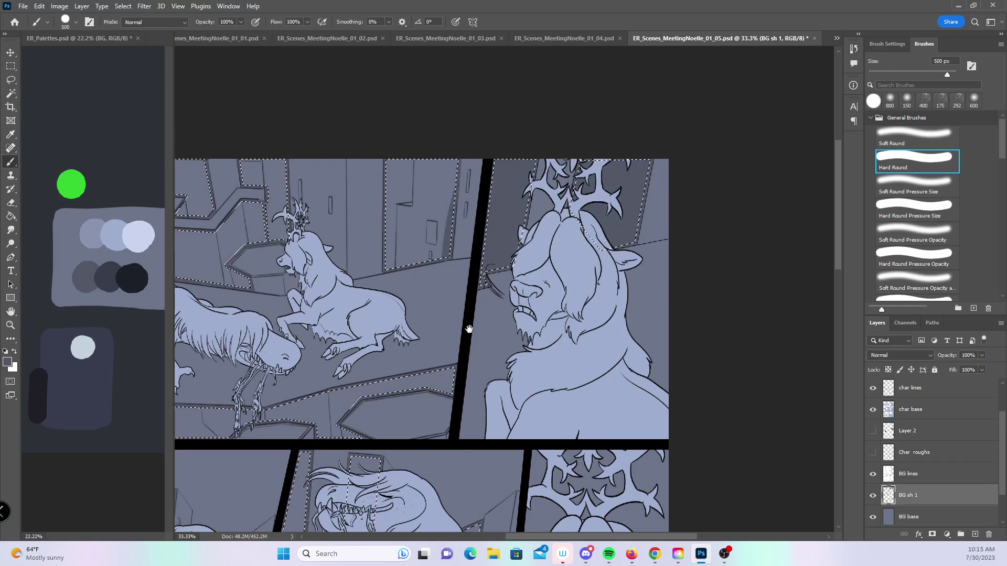
left_click_drag(467, 333, 561, 316)
mouse_move(505, 130)
left_mouse_down()
mouse_move(578, 124)
mouse_move(674, 154)
mouse_move(311, 359)
mouse_move(396, 336)
mouse_move(573, 338)
left_mouse_up()
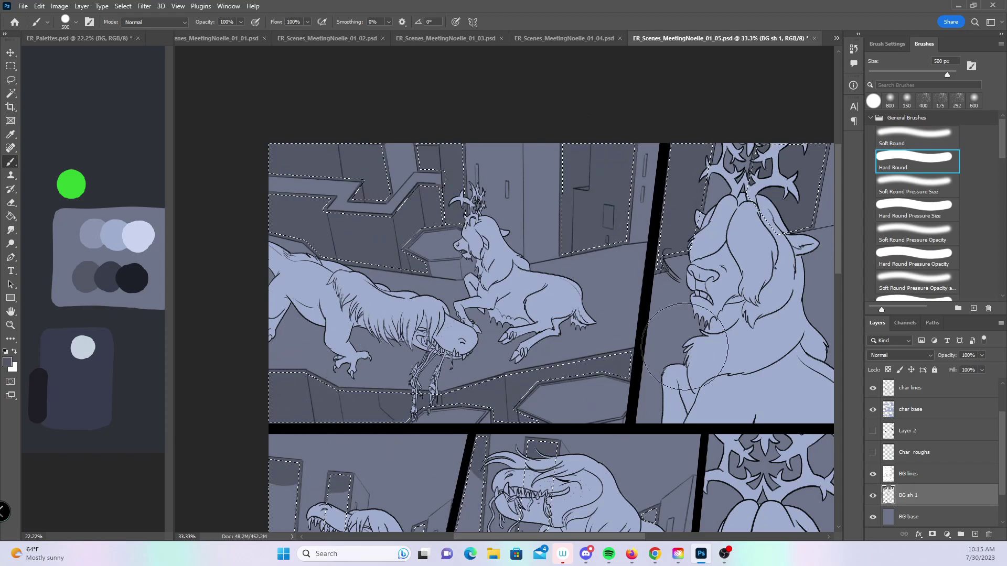
- Paint the selected building faces in the middle row's panels with the same shadow colour
scroll(835, 241, "down", 2)
scroll(835, 241, "down", 6)
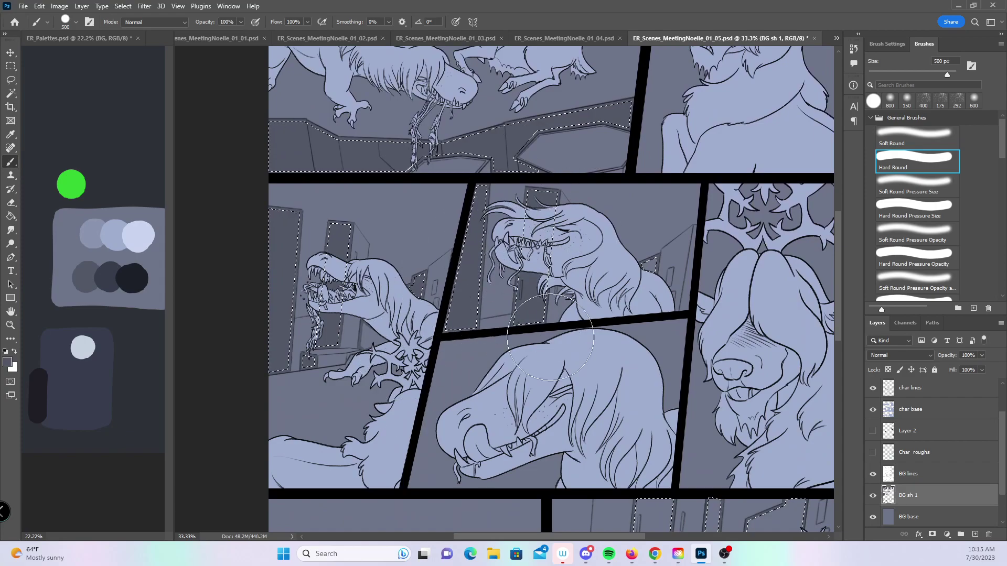
left_click_drag(691, 391, 461, 380)
mouse_move(498, 461)
left_mouse_down()
mouse_move(555, 325)
mouse_move(719, 233)
left_mouse_up()
- Paint the selected building faces and ledge in both bottom-row panels with the shadow colour, and clear the selection
mouse_move(373, 272)
left_mouse_down()
mouse_move(441, 229)
mouse_move(495, 454)
mouse_move(578, 422)
mouse_move(623, 425)
left_mouse_up()
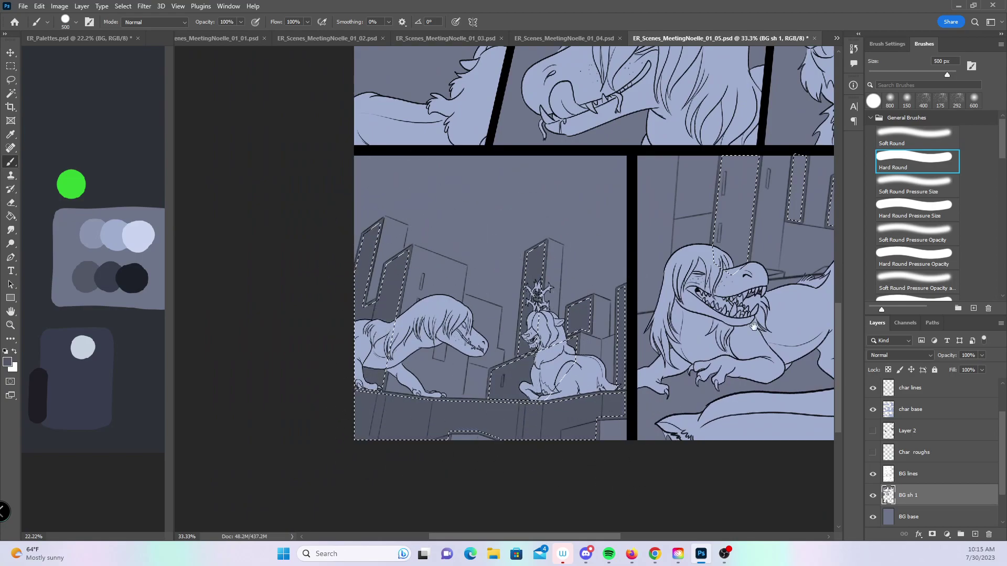
left_click_drag(748, 319, 471, 374)
mouse_move(456, 282)
left_mouse_down()
mouse_move(447, 210)
mouse_move(510, 208)
mouse_move(553, 230)
mouse_move(619, 206)
left_mouse_up()
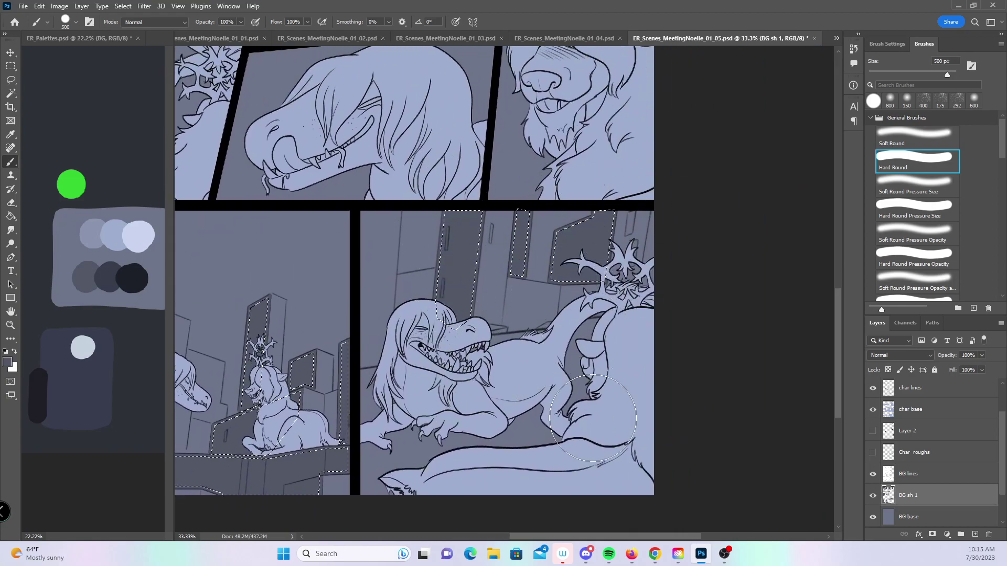
key("ctrl+d")
- Save the comic page with the finished building shadows
key("z")
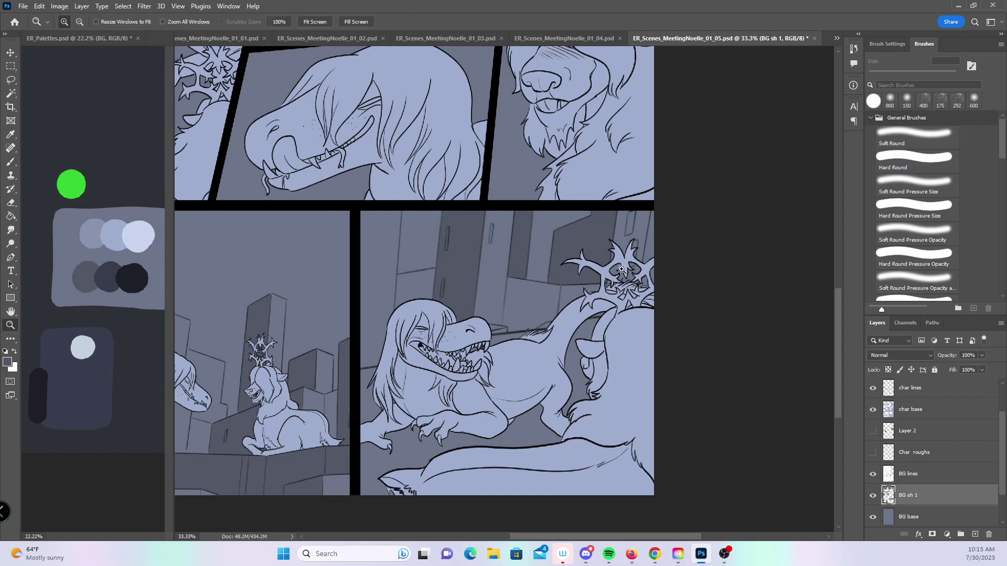
left_click(587, 362, "alt")
key("ctrl+s")
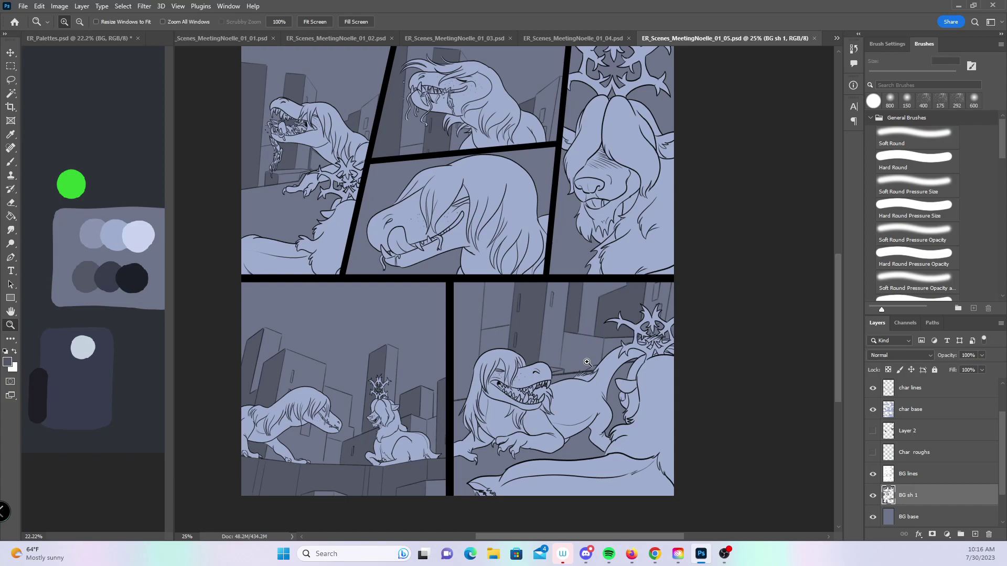
- Pick the darker palette swatch and paint a cast shadow on the ground under the grinning creature in the last panel, using a 60 px brush
left_click(10, 162)
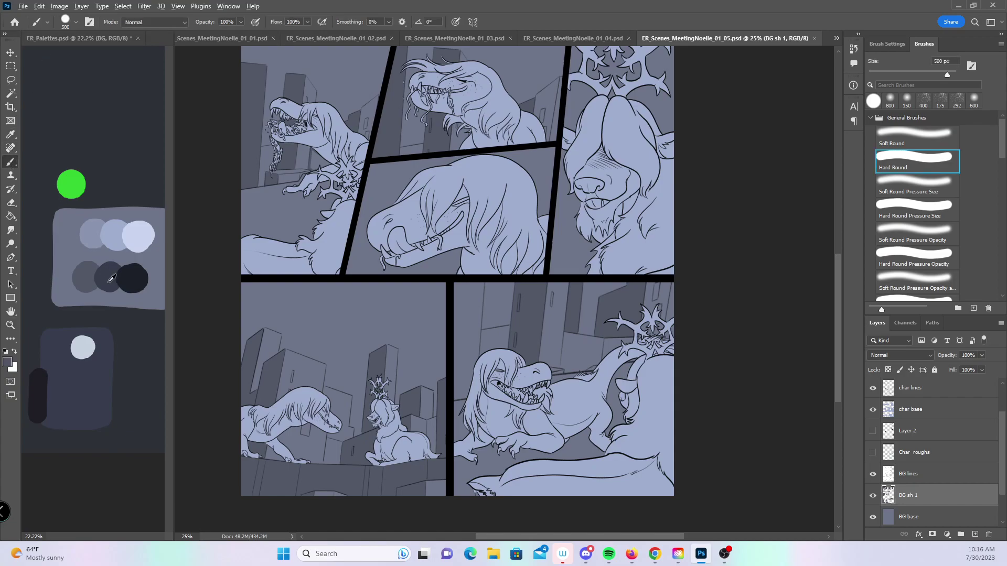
key("z")
left_click(549, 441)
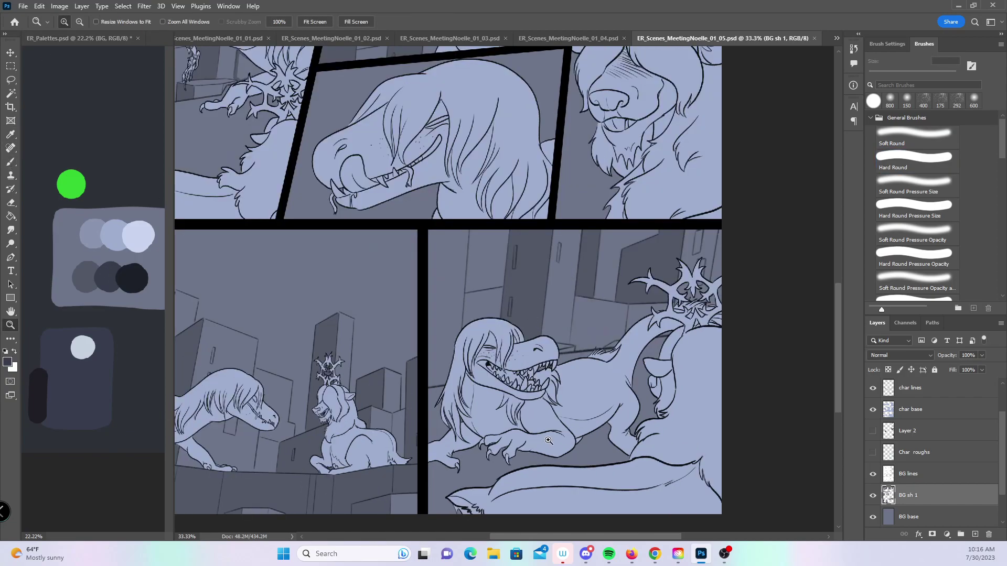
left_click(548, 441)
left_click_drag(582, 456, 521, 412)
left_click(13, 162)
key("bracketleft")
key("bracketleft")
key("bracketleft")
key("bracketleft")
key("bracketleft")
key("bracketleft")
key("bracketleft")
key("bracketleft")
key("bracketleft")
key("bracketleft")
key("bracketleft")
key("bracketleft")
mouse_move(305, 429)
left_mouse_down()
mouse_move(353, 431)
mouse_move(325, 429)
mouse_move(372, 402)
mouse_move(418, 396)
left_mouse_up()
mouse_move(376, 421)
left_mouse_down()
mouse_move(484, 420)
mouse_move(396, 428)
left_mouse_up()
left_click_drag(304, 439, 360, 436)
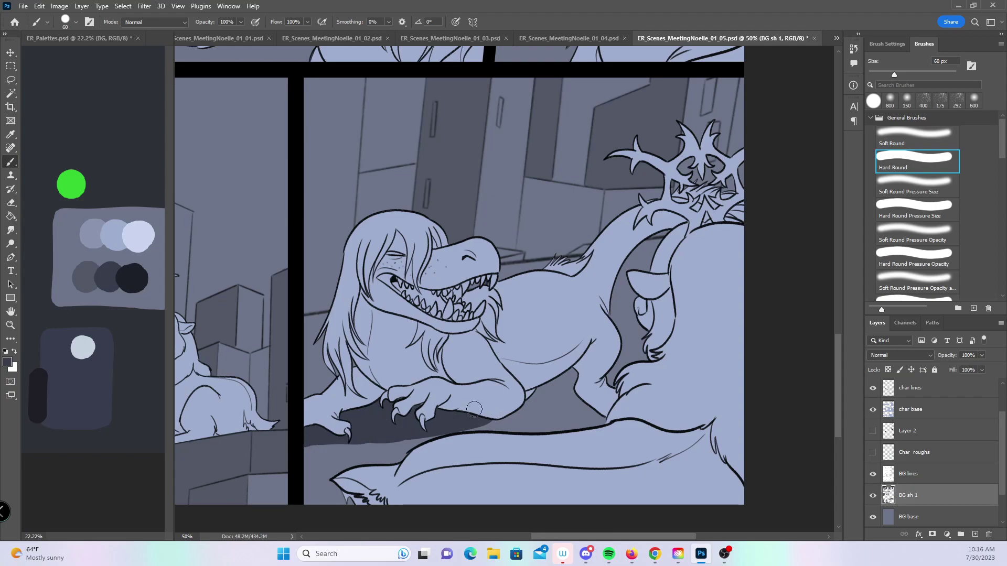
mouse_move(555, 401)
left_mouse_down()
mouse_move(589, 386)
mouse_move(462, 421)
mouse_move(590, 394)
mouse_move(562, 398)
mouse_move(638, 413)
mouse_move(609, 349)
mouse_move(663, 338)
mouse_move(620, 375)
mouse_move(591, 358)
left_mouse_up()
- Paint dark shadows beside the antlered creature in the middle row's last panel and, at 40 px, under the clawed forelimb in its first panel
left_click_drag(841, 361, 847, 264)
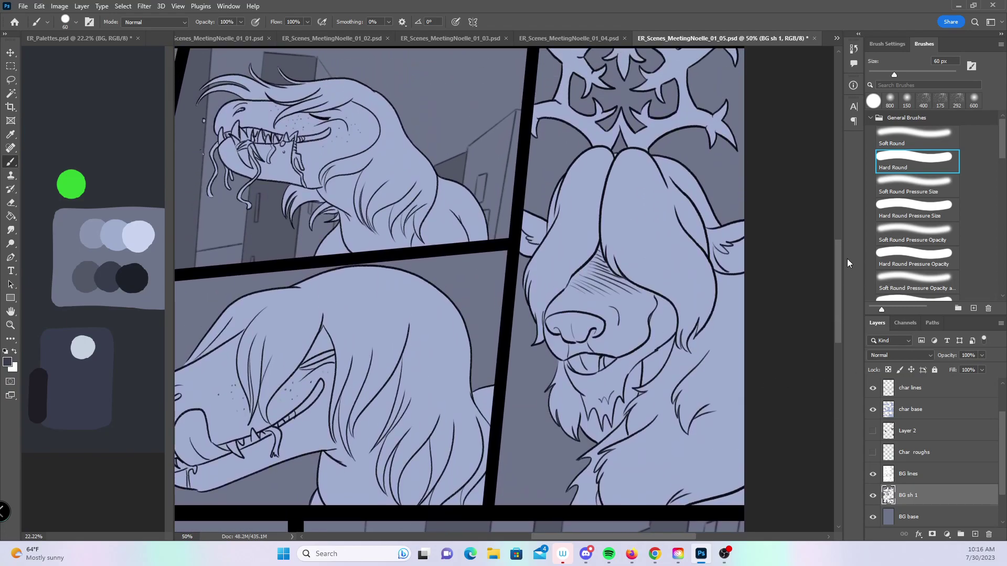
mouse_move(561, 427)
left_mouse_down()
mouse_move(609, 445)
mouse_move(514, 503)
mouse_move(559, 489)
mouse_move(562, 504)
mouse_move(582, 471)
mouse_move(506, 498)
mouse_move(549, 462)
left_mouse_up()
left_click_drag(561, 533, 446, 535)
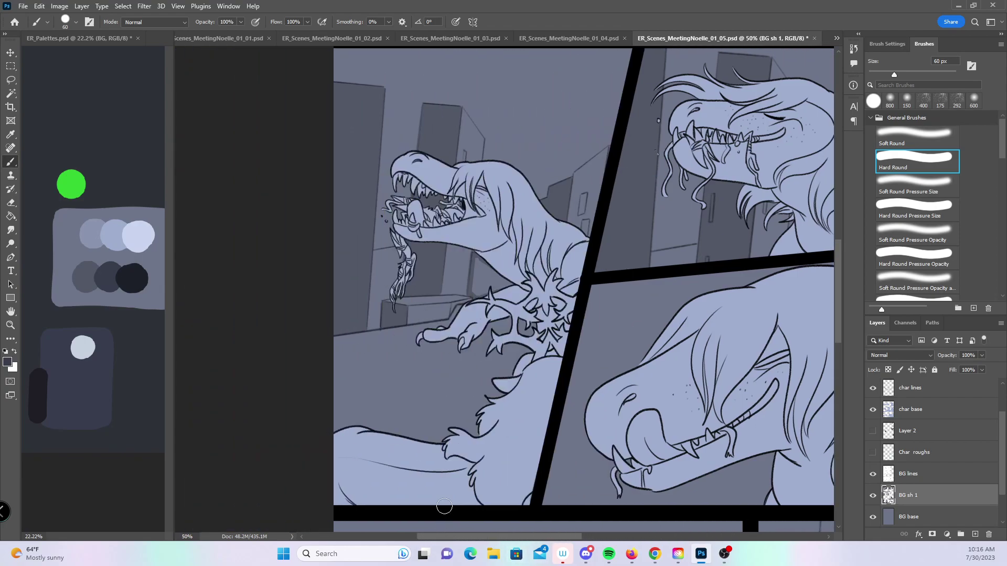
key("bracketleft")
key("bracketleft")
mouse_move(417, 337)
left_mouse_down()
mouse_move(397, 341)
mouse_move(442, 336)
mouse_move(391, 341)
mouse_move(494, 336)
mouse_move(508, 337)
mouse_move(440, 345)
mouse_move(552, 349)
left_mouse_up()
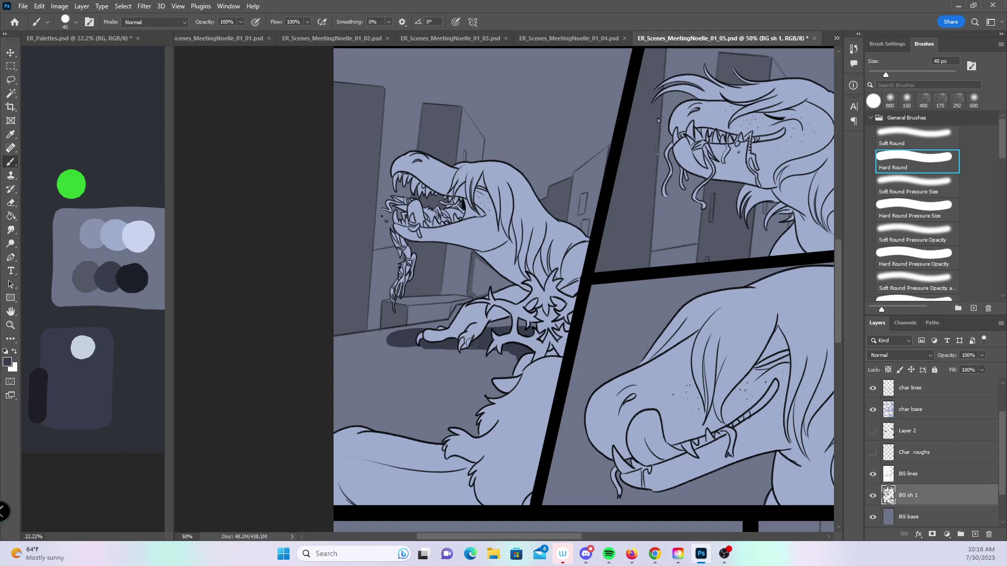
left_click_drag(491, 355, 543, 351)
- Paint the cast shadow under the crawling creature's legs, body, head and dangling scraps in the top row's first panel
left_click_drag(837, 293, 818, 200)
left_click_drag(349, 300, 374, 257)
left_click_drag(354, 213, 332, 204)
mouse_move(354, 291)
left_mouse_down()
mouse_move(408, 308)
mouse_move(376, 290)
mouse_move(414, 299)
mouse_move(378, 275)
mouse_move(392, 272)
mouse_move(364, 285)
mouse_move(452, 331)
mouse_move(428, 331)
mouse_move(460, 345)
mouse_move(448, 334)
mouse_move(470, 342)
left_mouse_up()
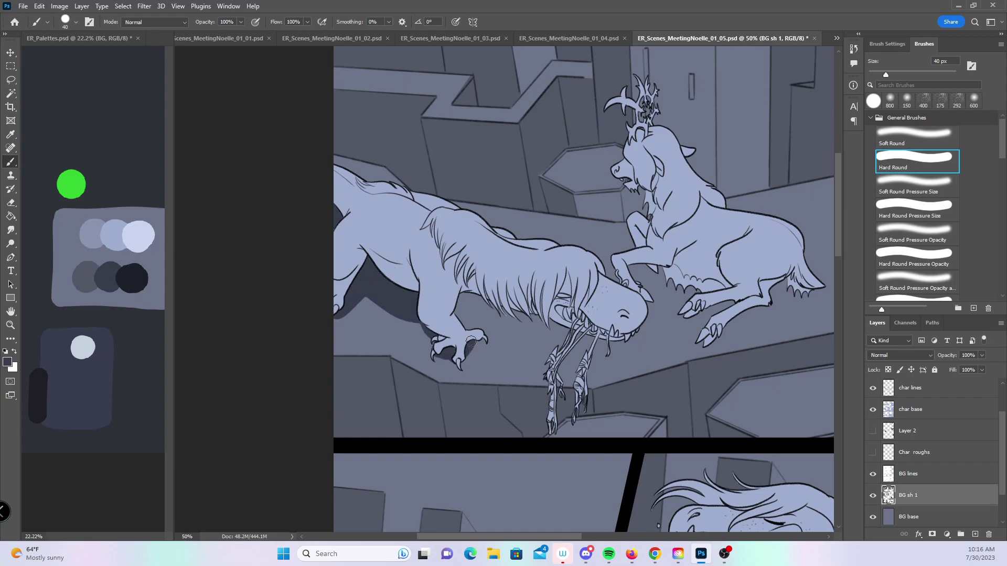
mouse_move(463, 293)
left_mouse_down()
mouse_move(481, 326)
mouse_move(519, 314)
mouse_move(543, 327)
mouse_move(559, 318)
mouse_move(561, 332)
mouse_move(640, 340)
left_mouse_up()
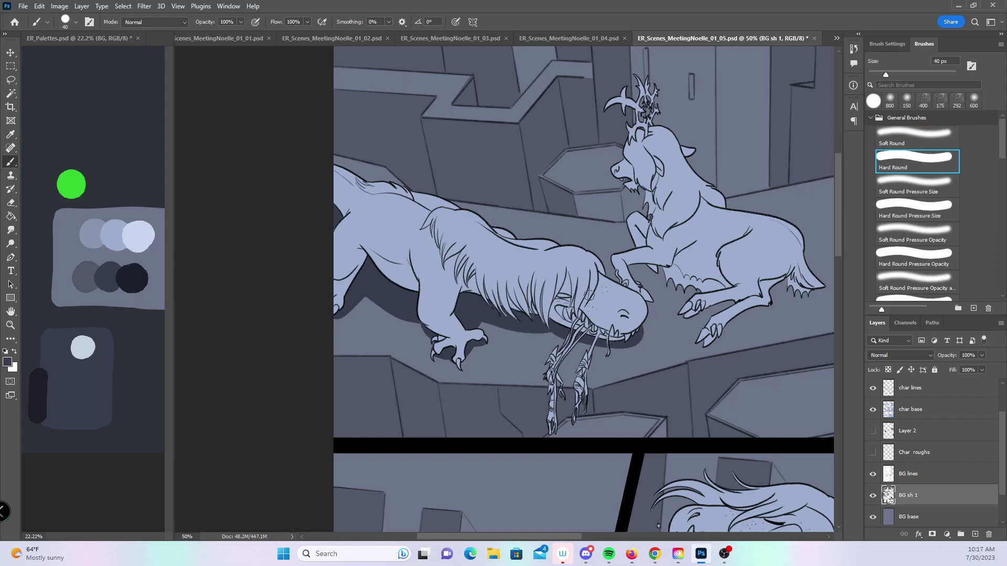
left_click_drag(556, 379, 583, 333)
left_click_drag(585, 381, 600, 341)
- Paint a cast shadow beneath the reclining antlered creature and, with a 60 px brush, another beside its leg in the next top-row panel
left_click_drag(719, 386, 487, 403)
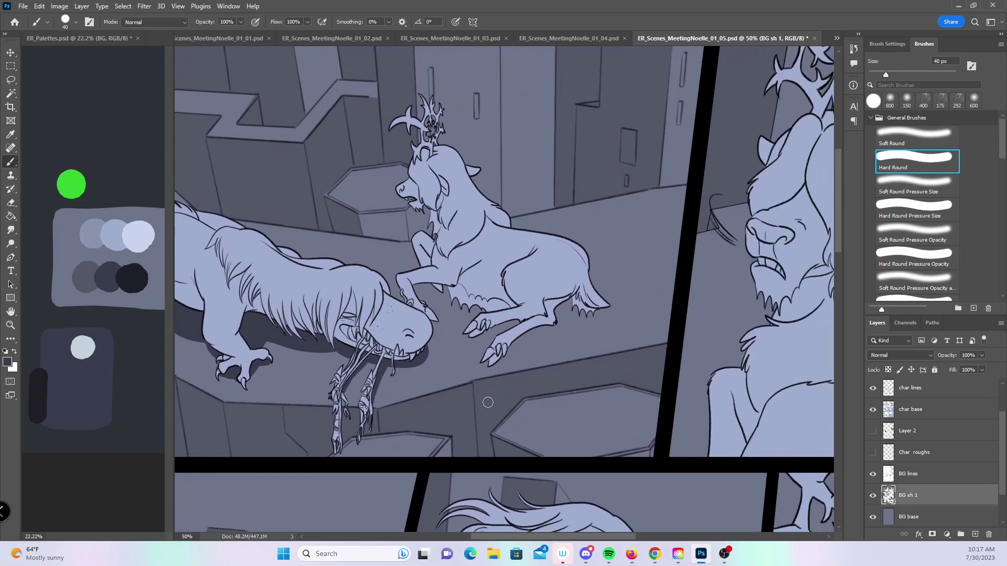
mouse_move(419, 285)
left_mouse_down()
mouse_move(465, 290)
mouse_move(463, 306)
mouse_move(493, 314)
mouse_move(467, 323)
mouse_move(452, 310)
mouse_move(500, 315)
mouse_move(490, 327)
mouse_move(504, 329)
mouse_move(540, 315)
mouse_move(491, 338)
mouse_move(481, 325)
mouse_move(496, 331)
mouse_move(493, 361)
mouse_move(553, 314)
mouse_move(607, 313)
left_mouse_up()
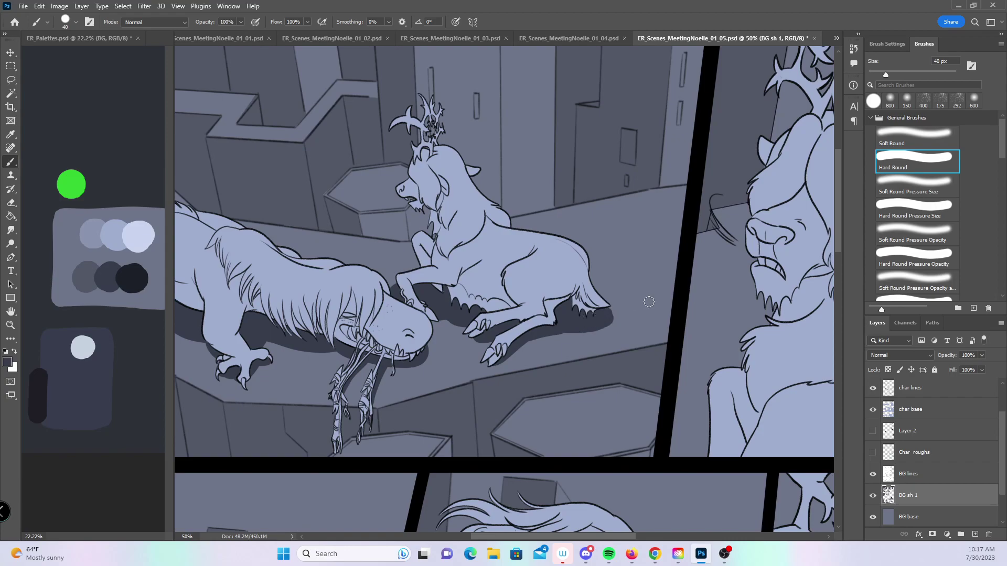
left_click_drag(798, 370, 449, 348)
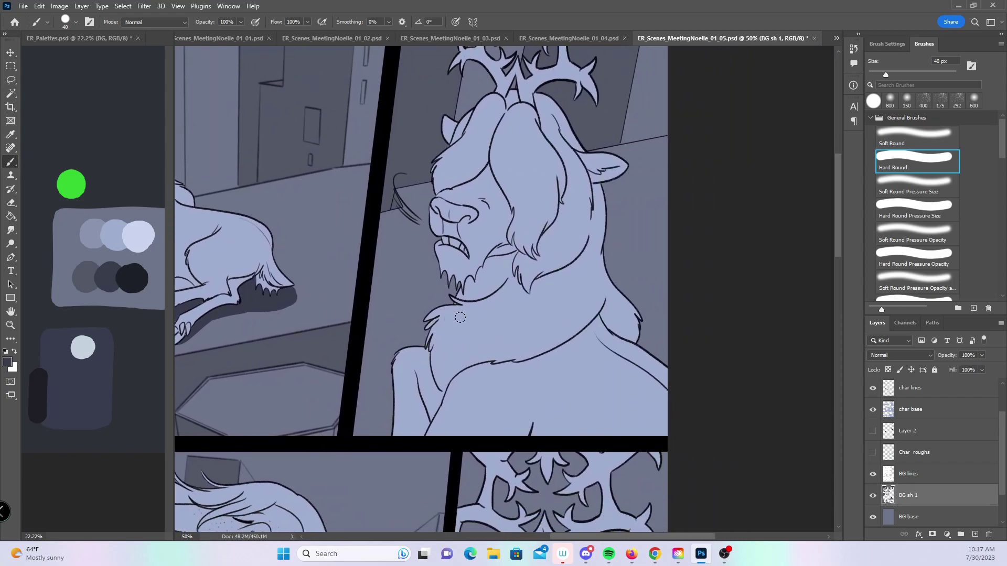
key("bracketright")
key("bracketright")
mouse_move(440, 372)
left_mouse_down()
mouse_move(389, 409)
mouse_move(408, 426)
left_mouse_up()
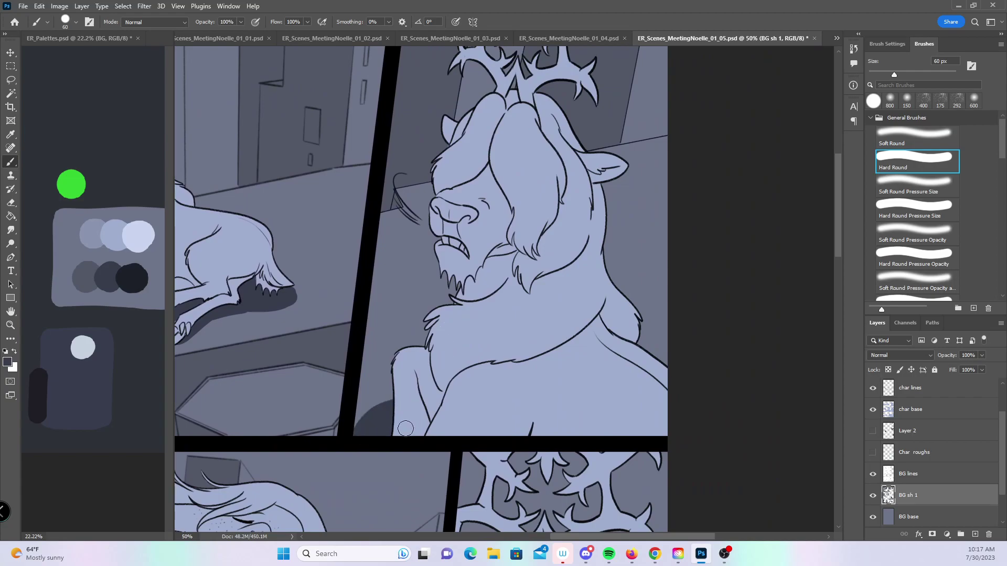
key("z")
left_click(613, 373, "alt")
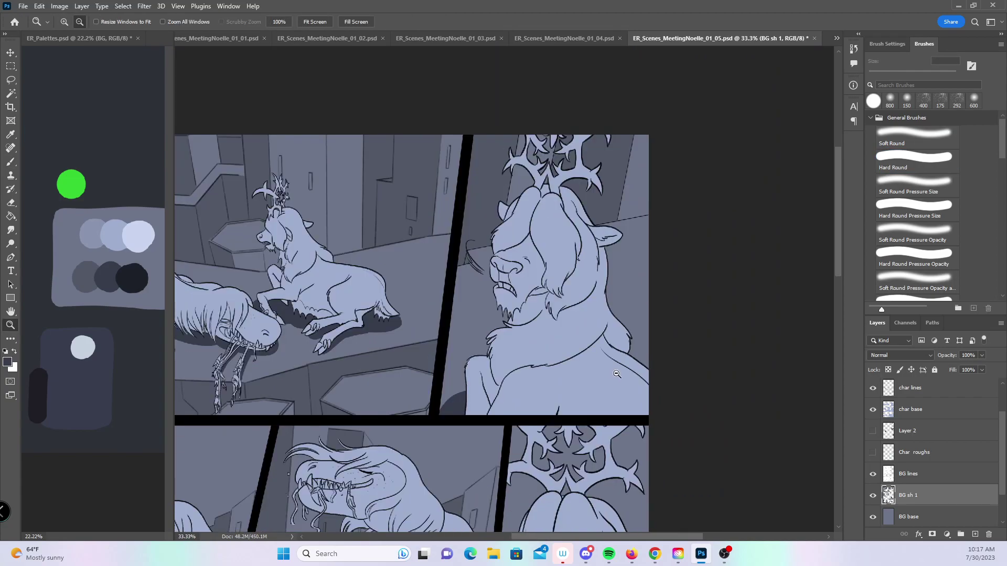
left_click(613, 371, "alt")
left_click_drag(579, 443, 634, 302)
left_click_drag(623, 376, 625, 348)
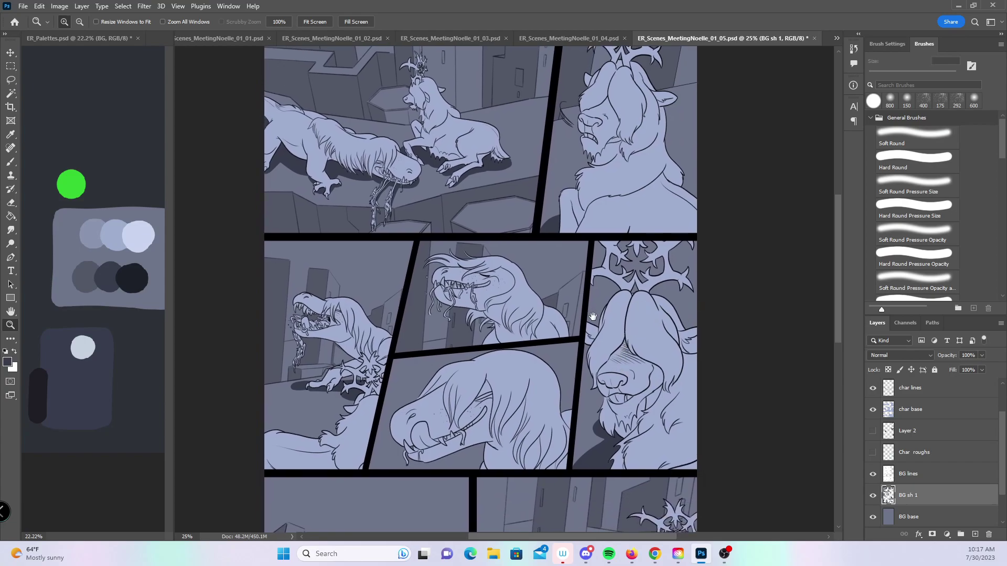
left_click_drag(593, 314, 591, 375)
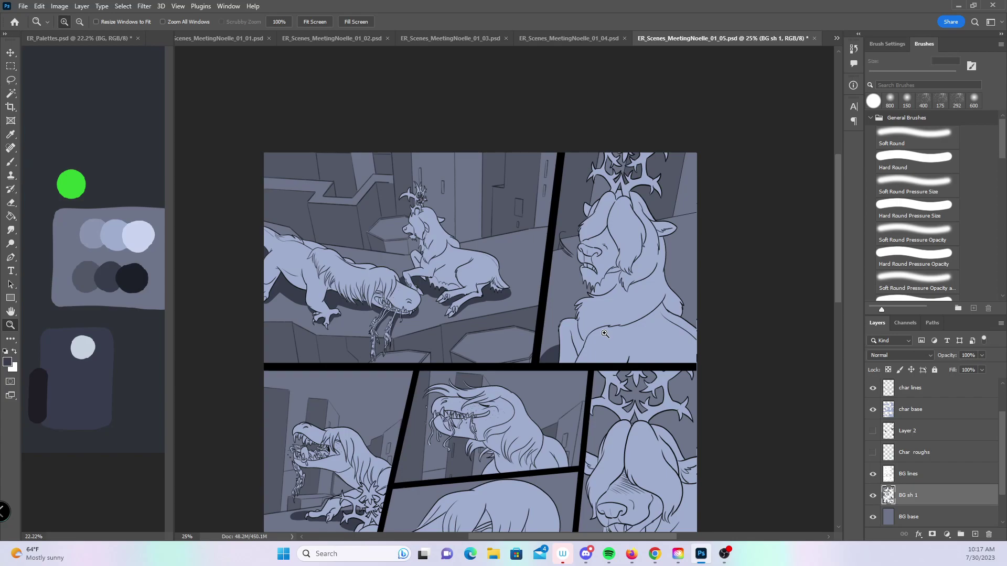
- Add a new layer named BG sh 2 between the BG base and BG sh 1 layers
left_click_drag(1000, 429, 992, 453)
left_click(937, 477)
left_click(974, 534)
double_click(904, 475)
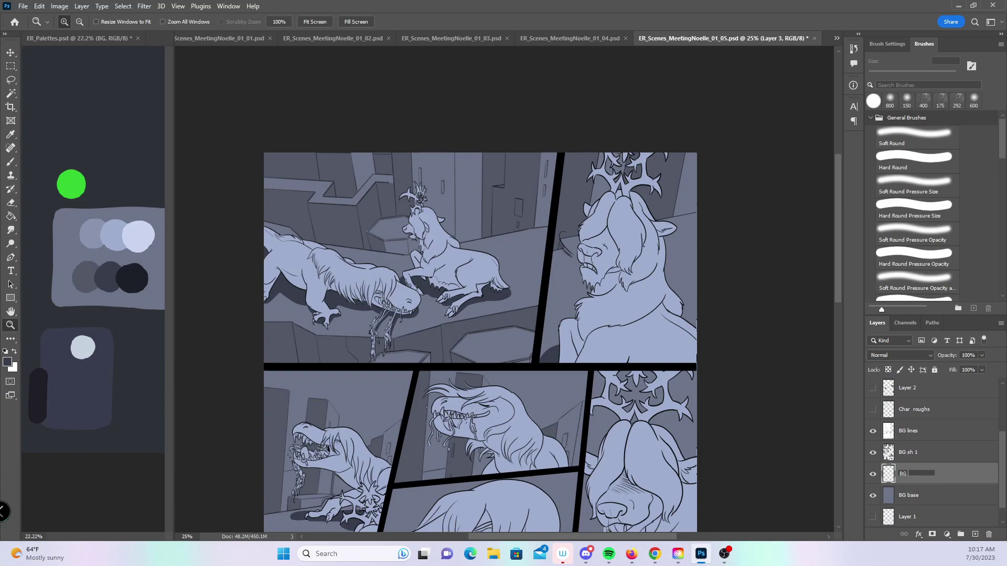
key("Return")
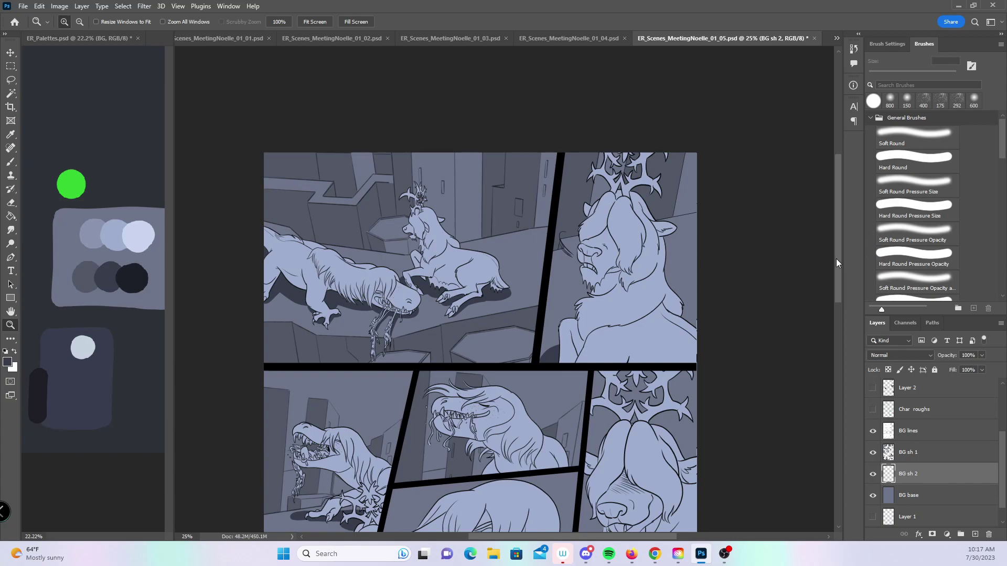
- On the BG sh 1 layer, touch up the building shading behind the open-jawed creature's neck in the middle row's first panel with a 60 px brush
scroll(836, 262, "down", 5)
key("l")
key("z")
left_click(446, 261)
left_click(446, 261)
left_click_drag(446, 261, 597, 313)
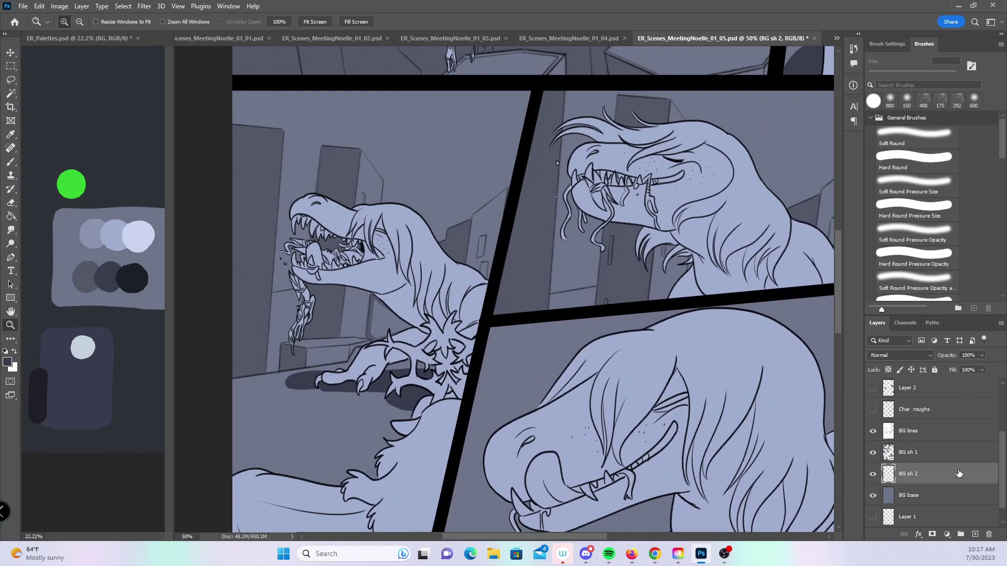
left_click(923, 452)
left_click(10, 202)
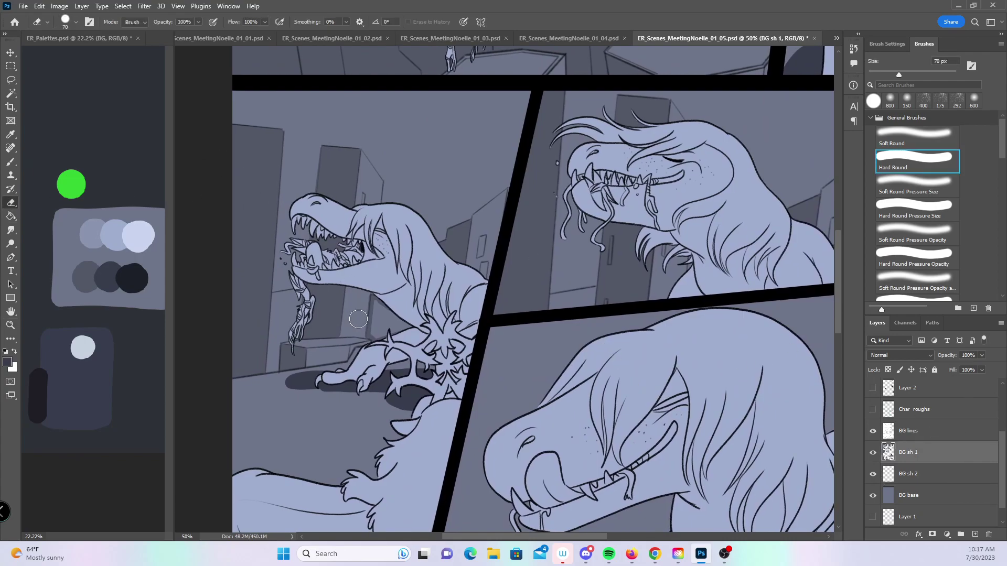
key("bracketleft")
key("bracketleft")
key("bracketleft")
key("bracketleft")
left_click(10, 162)
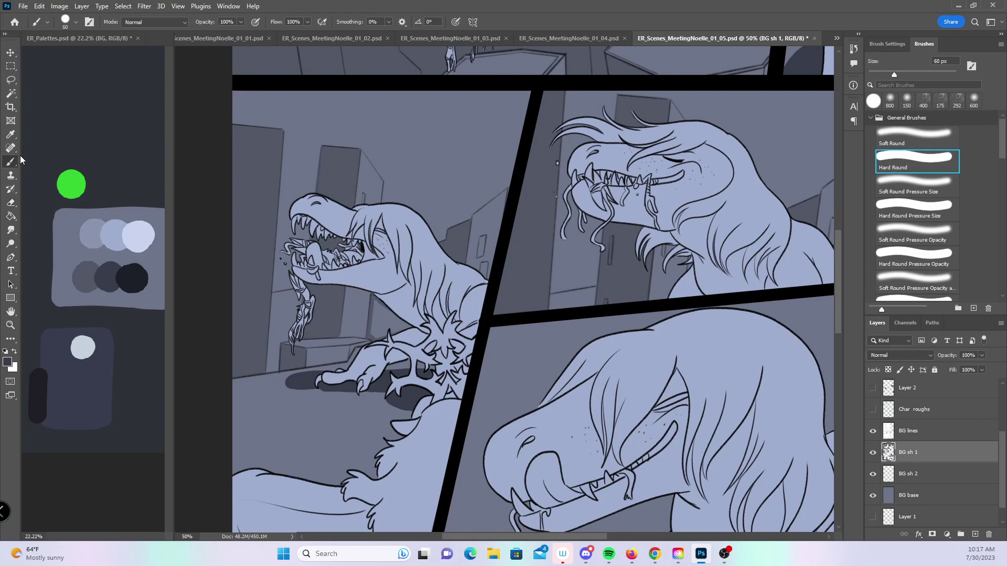
left_click_drag(379, 302, 398, 331)
scroll(498, 301, "up", 2)
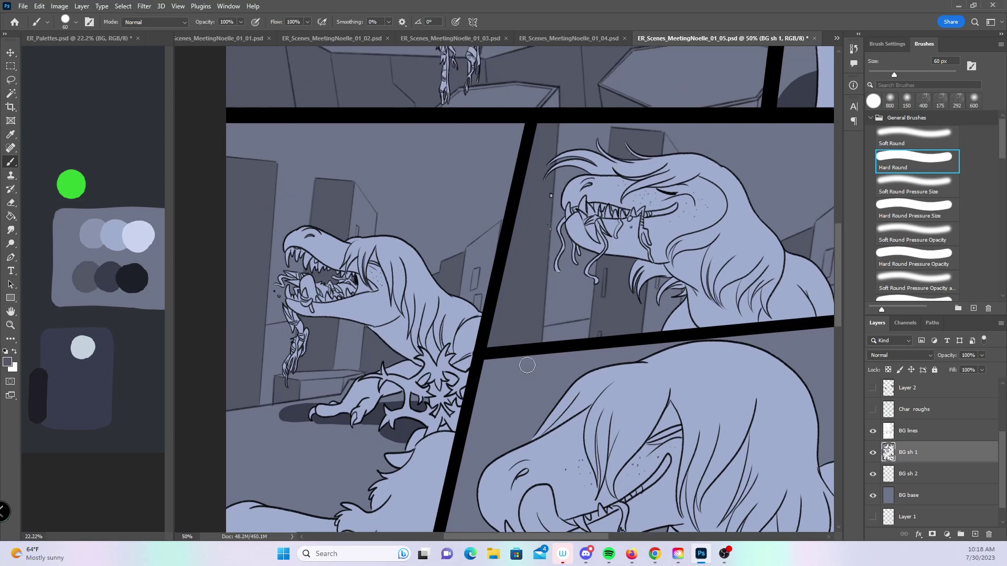
- On BG sh 2, brush light CarlsonSoft haze at 600 px and 50% opacity within a lassoed selection of that panel's background, and erase it from the buildings
key("alt+bracketleft")
left_click(11, 80)
mouse_move(240, 114)
left_mouse_down()
mouse_move(230, 114)
mouse_move(204, 412)
mouse_move(429, 417)
mouse_move(478, 362)
mouse_move(522, 201)
mouse_move(231, 113)
left_mouse_up()
left_click(7, 159)
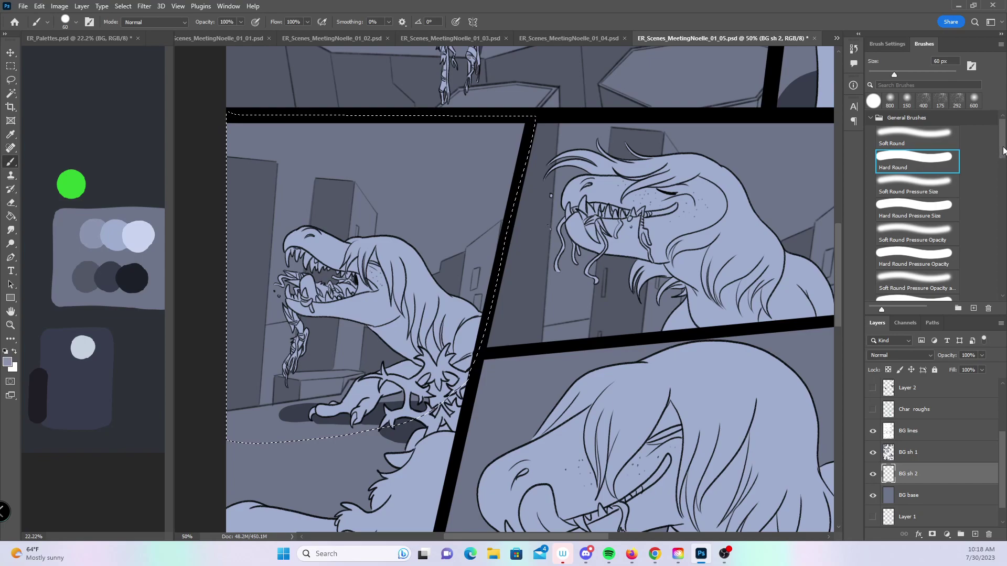
scroll(993, 175, "down", 15)
left_click(915, 203)
key("5")
key("bracketright")
key("bracketright")
key("bracketright")
key("bracketright")
key("bracketright")
mouse_move(236, 244)
left_mouse_down()
mouse_move(406, 285)
mouse_move(412, 278)
mouse_move(270, 304)
mouse_move(392, 301)
mouse_move(264, 280)
mouse_move(411, 285)
mouse_move(246, 218)
mouse_move(458, 273)
left_mouse_up()
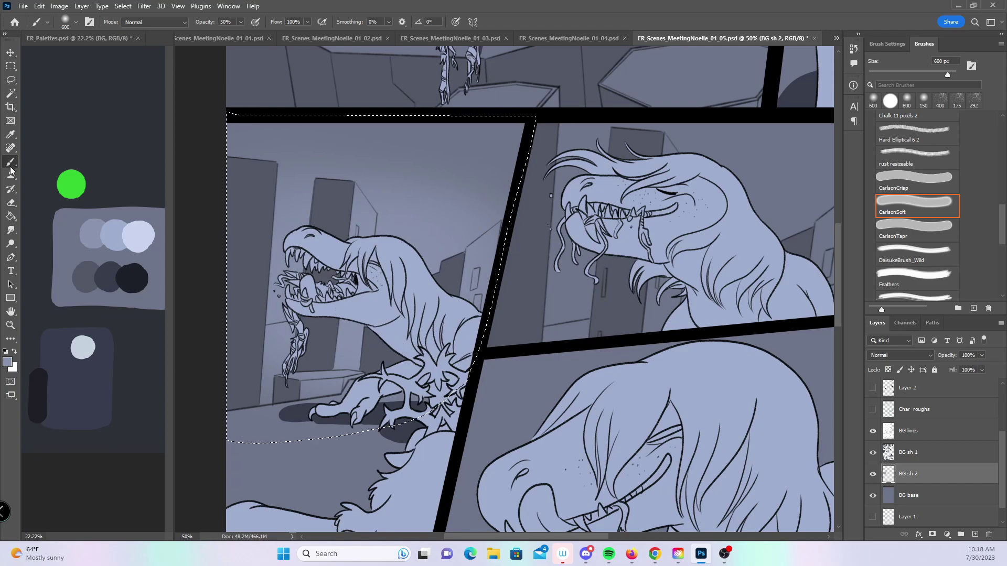
left_click(11, 202)
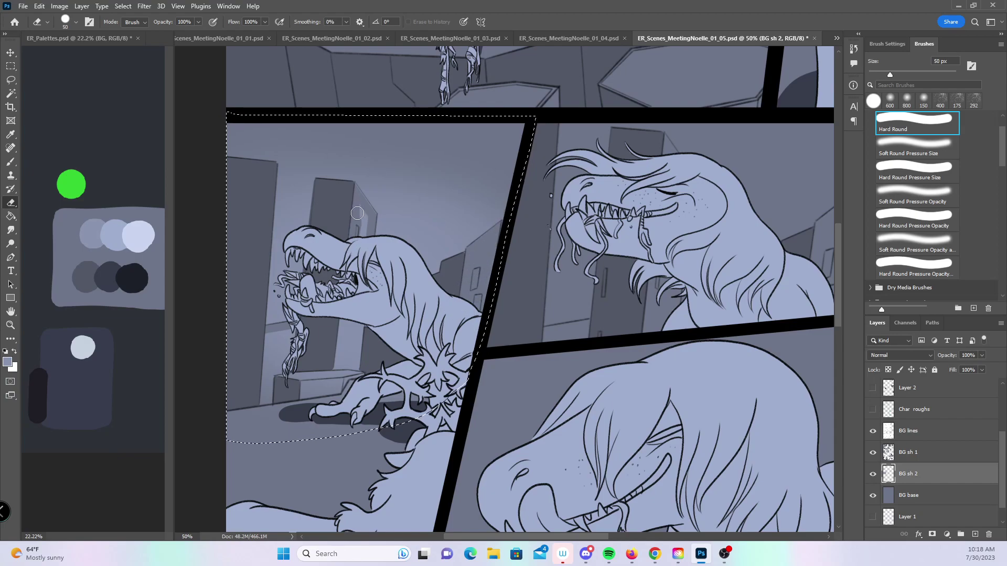
mouse_move(270, 336)
left_mouse_down()
mouse_move(267, 385)
mouse_move(292, 352)
mouse_move(300, 363)
mouse_move(339, 354)
mouse_move(368, 403)
left_mouse_up()
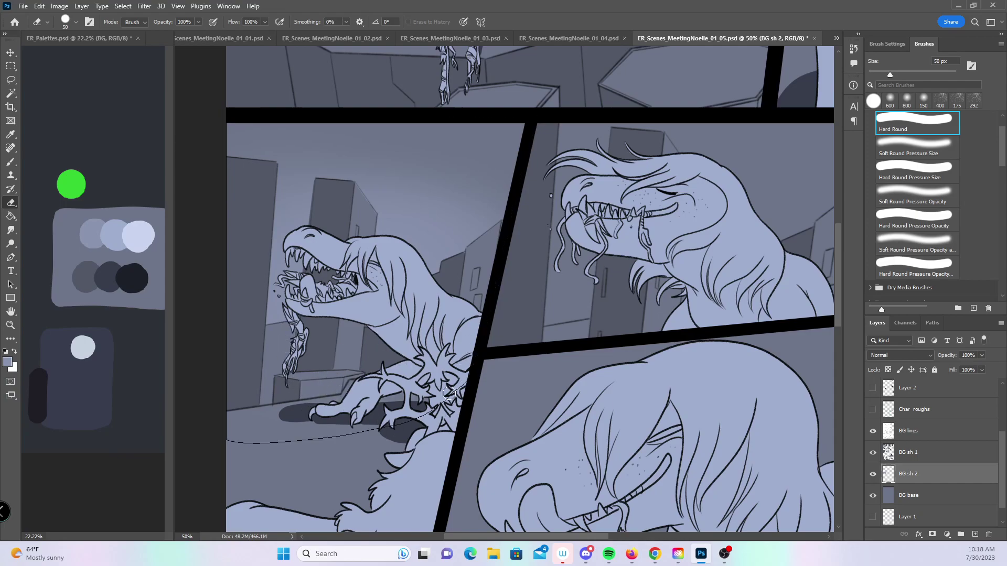
- Lasso the middle row's upper centre panel and brush the same soft light haze over its background at 600 px and 50% opacity
key("z")
left_click(791, 387, "alt")
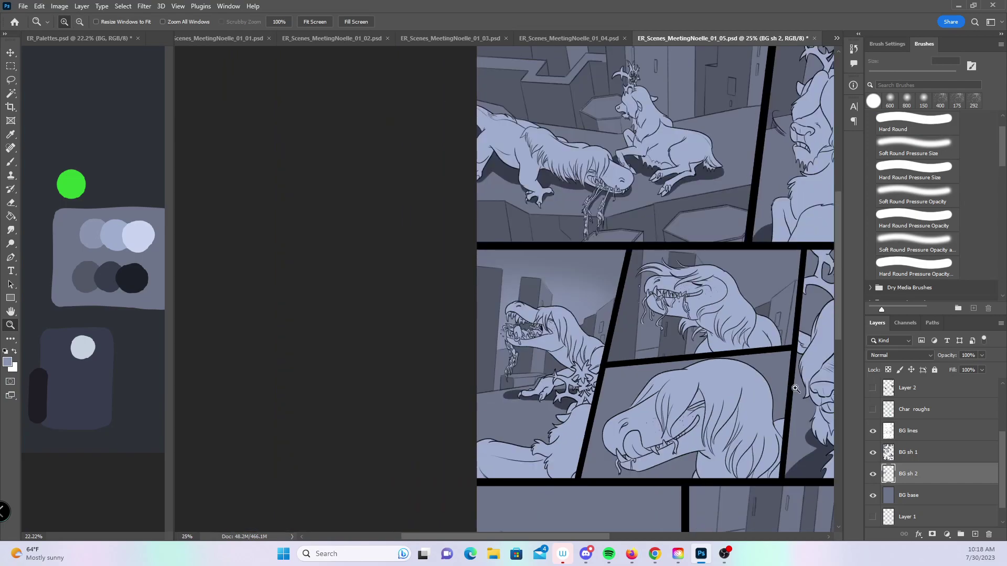
left_click_drag(785, 406, 657, 443)
left_click_drag(716, 335, 664, 423)
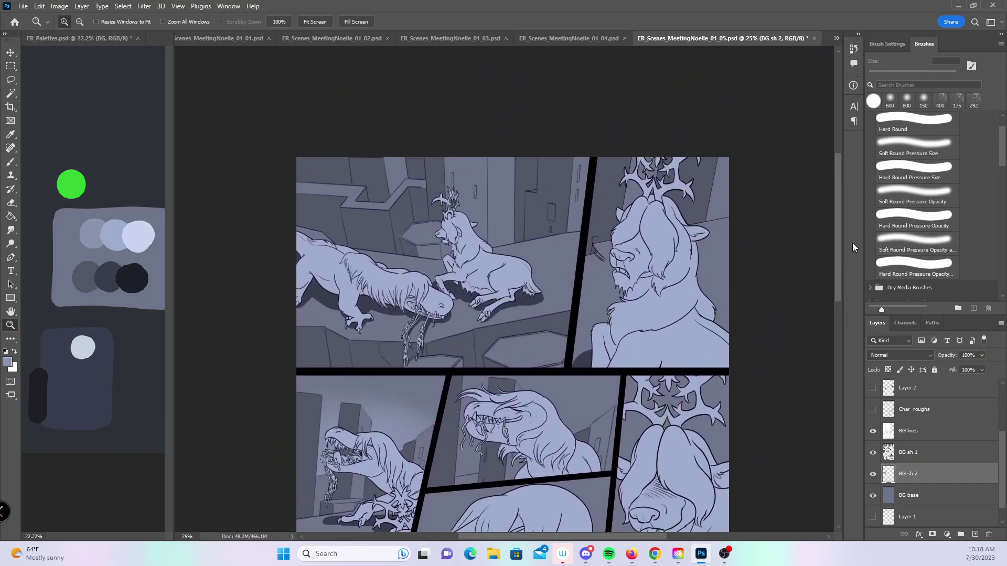
left_click_drag(841, 252, 838, 313)
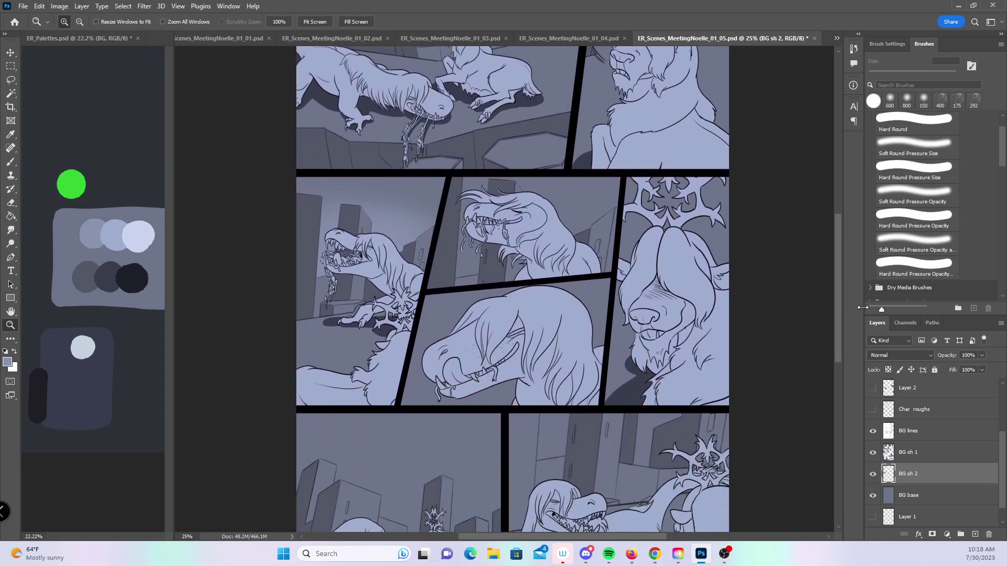
left_click(619, 299)
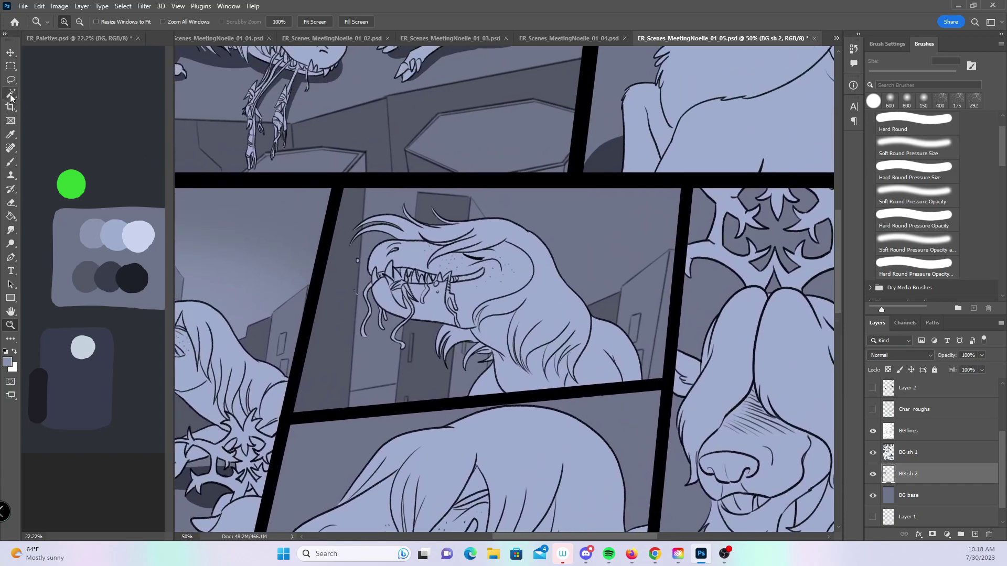
left_click(10, 79)
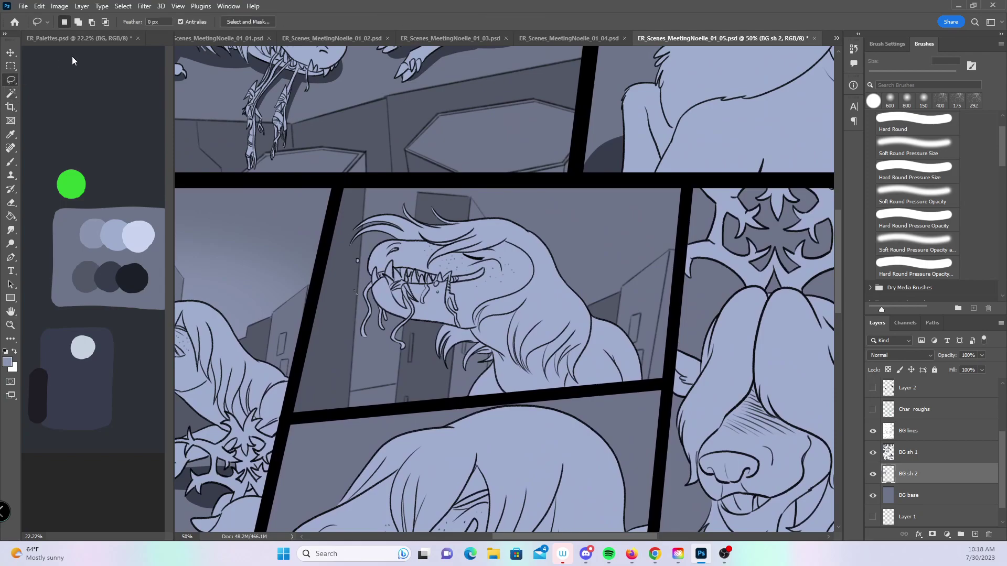
mouse_move(351, 181)
left_mouse_down()
mouse_move(313, 265)
mouse_move(294, 419)
mouse_move(649, 389)
mouse_move(673, 343)
mouse_move(686, 182)
left_mouse_up()
left_click(10, 162)
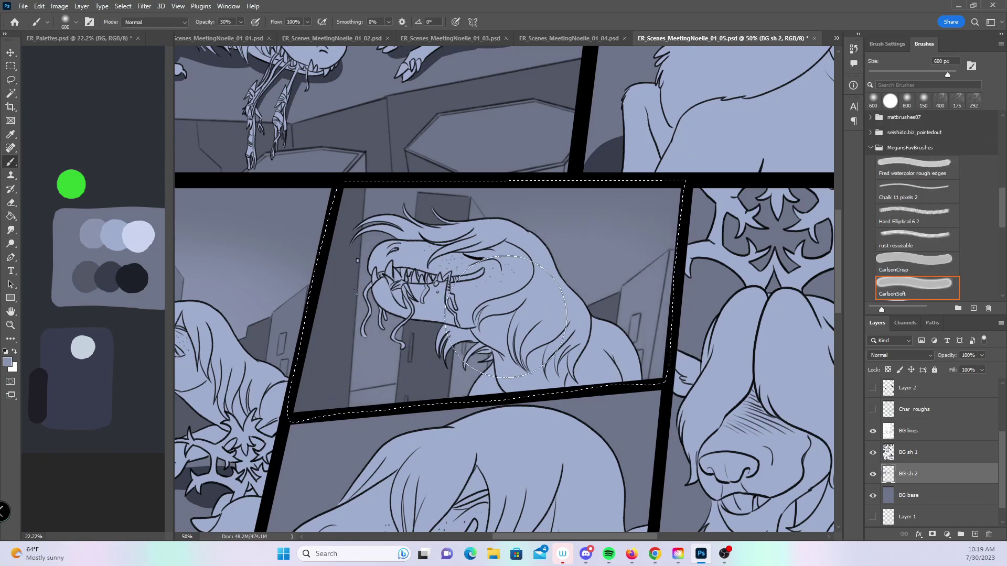
key("ctrl+d")
- Erase the haze from the building faces around the long-haired creature in that panel with a 50 px hard round eraser
key("e")
mouse_move(344, 343)
left_mouse_down()
mouse_move(344, 386)
mouse_move(364, 405)
mouse_move(353, 399)
mouse_move(402, 391)
mouse_move(354, 404)
left_mouse_up()
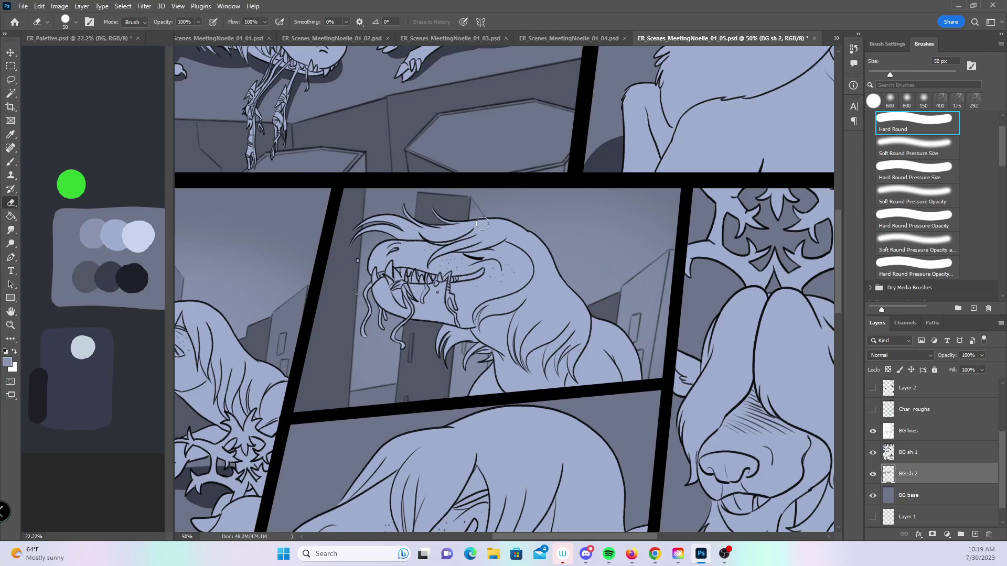
mouse_move(459, 342)
left_mouse_down()
mouse_move(457, 388)
mouse_move(475, 374)
left_mouse_up()
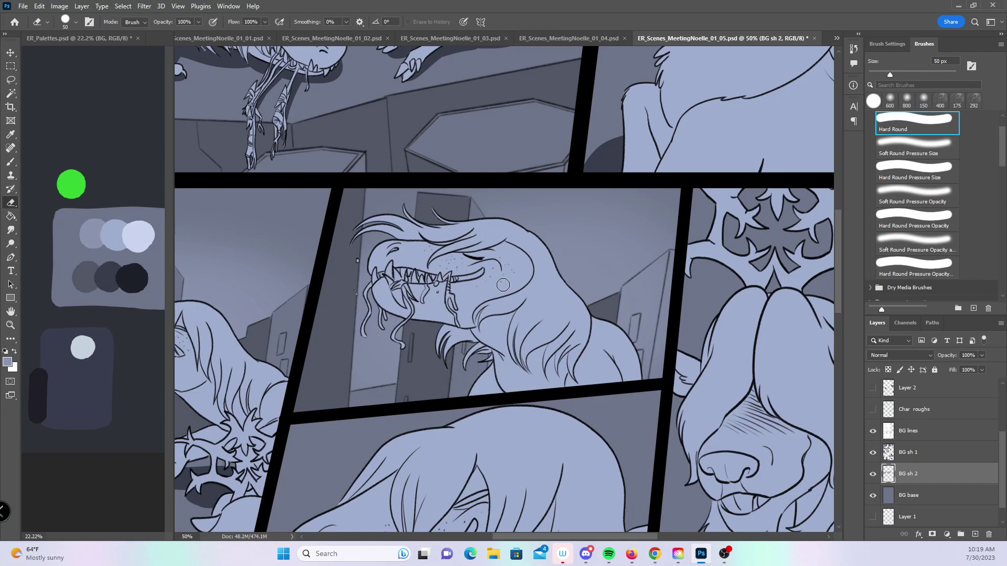
mouse_move(631, 302)
left_mouse_down()
mouse_move(637, 283)
mouse_move(673, 257)
mouse_move(611, 365)
mouse_move(650, 346)
mouse_move(660, 384)
left_mouse_up()
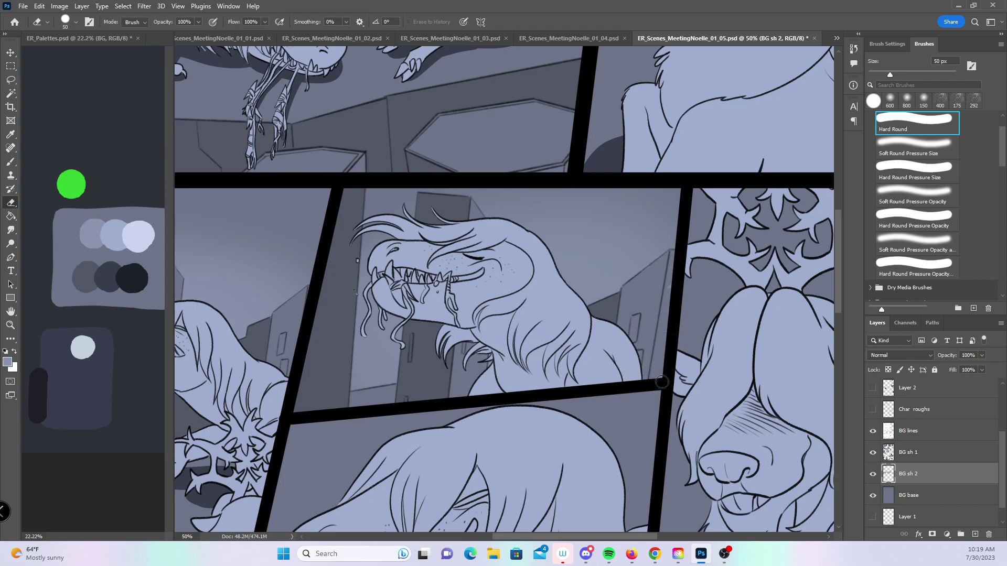
- Lasso the bottom row's first panel above the rooftop ledge and brush soft light haze across its sky with the 700 px CarlsonSoft brush
key("z")
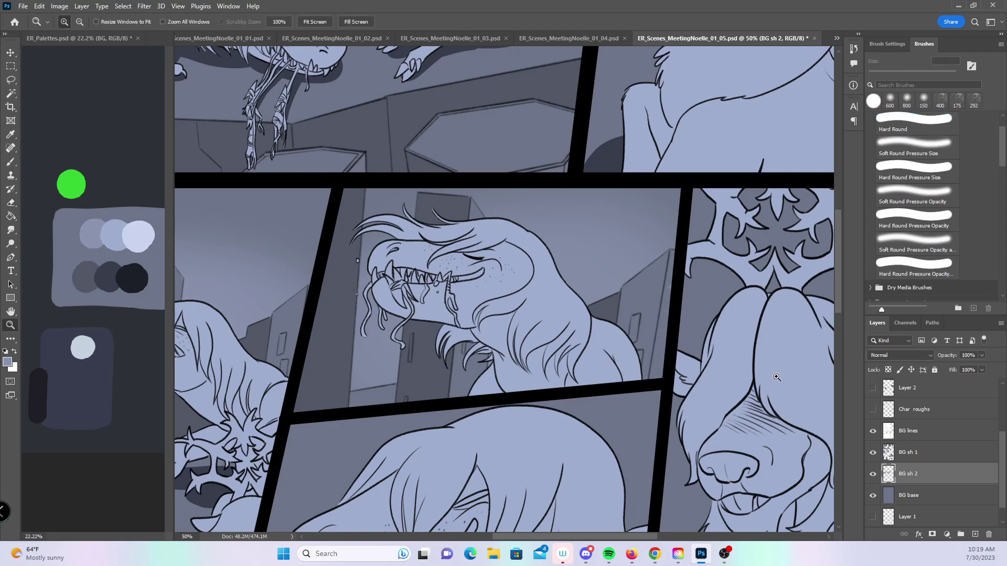
left_click(757, 418, "alt")
left_click(757, 417, "alt")
left_click_drag(704, 480, 567, 308)
left_click_drag(612, 429, 606, 385)
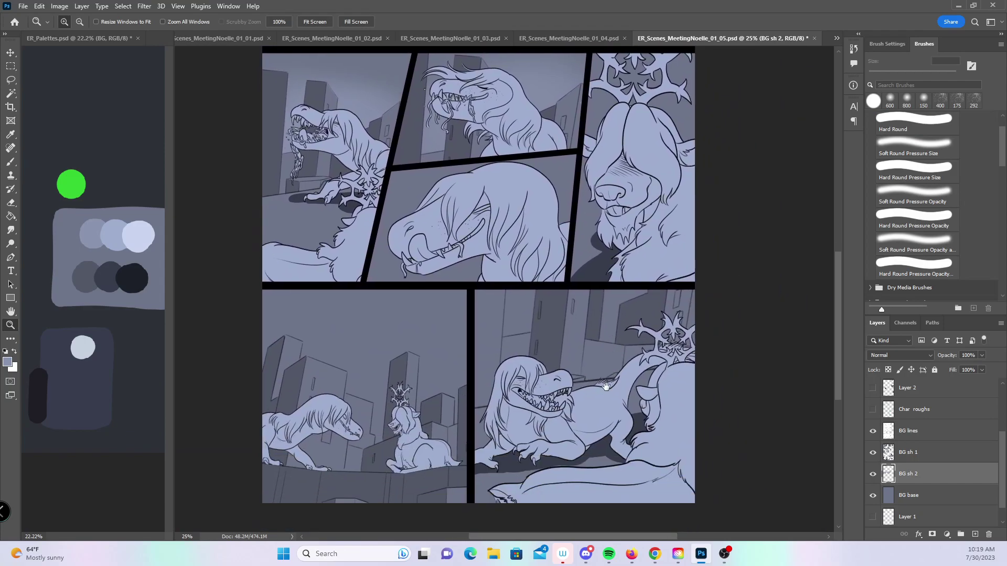
left_click(430, 416)
left_click(401, 398)
left_click_drag(401, 398, 561, 347)
left_click(14, 78)
mouse_move(267, 112)
left_mouse_down()
mouse_move(293, 465)
mouse_move(514, 503)
mouse_move(671, 501)
mouse_move(693, 469)
mouse_move(697, 113)
left_mouse_up()
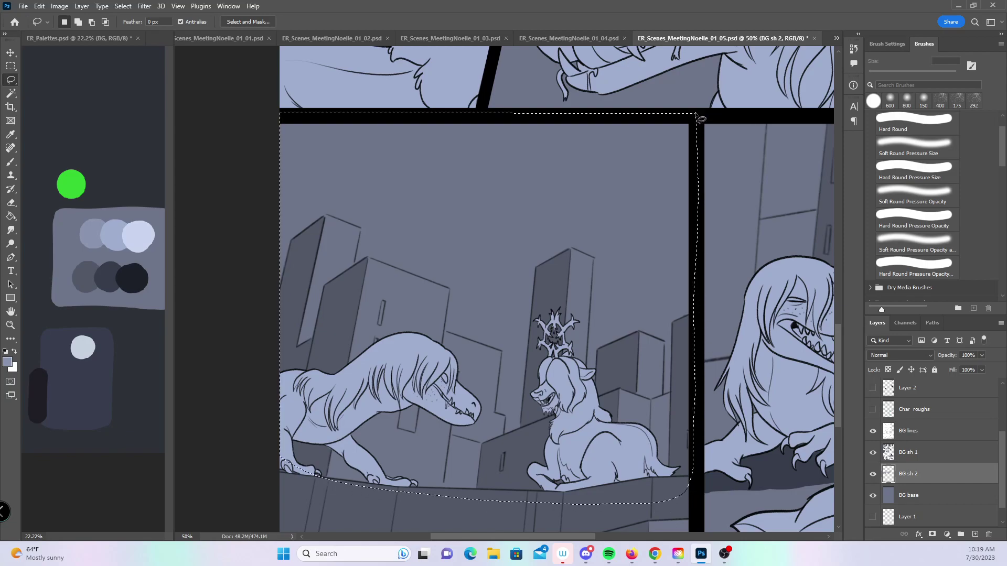
left_click(10, 161)
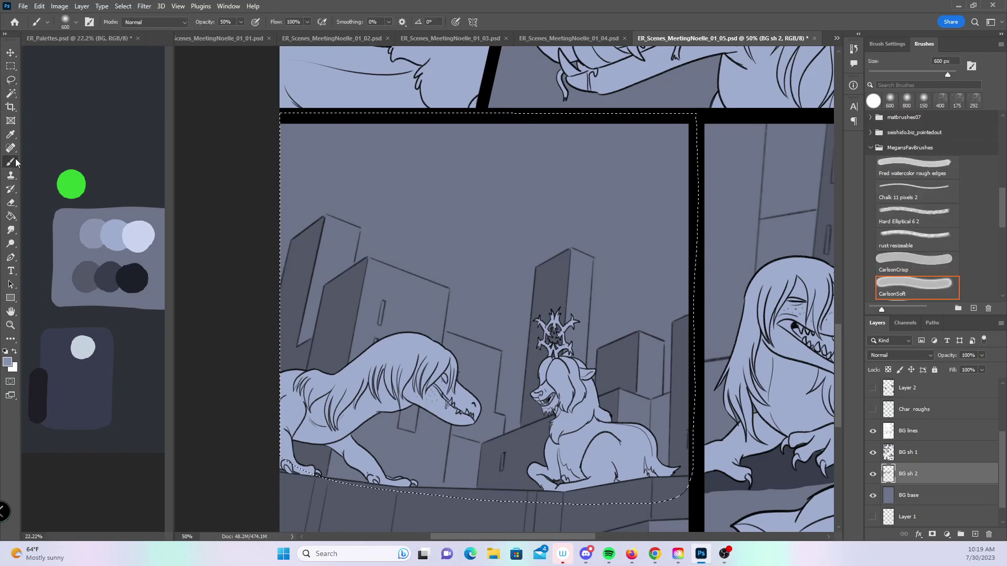
key("]")
mouse_move(315, 247)
left_mouse_down()
mouse_move(548, 366)
mouse_move(709, 337)
mouse_move(310, 250)
mouse_move(611, 395)
left_mouse_up()
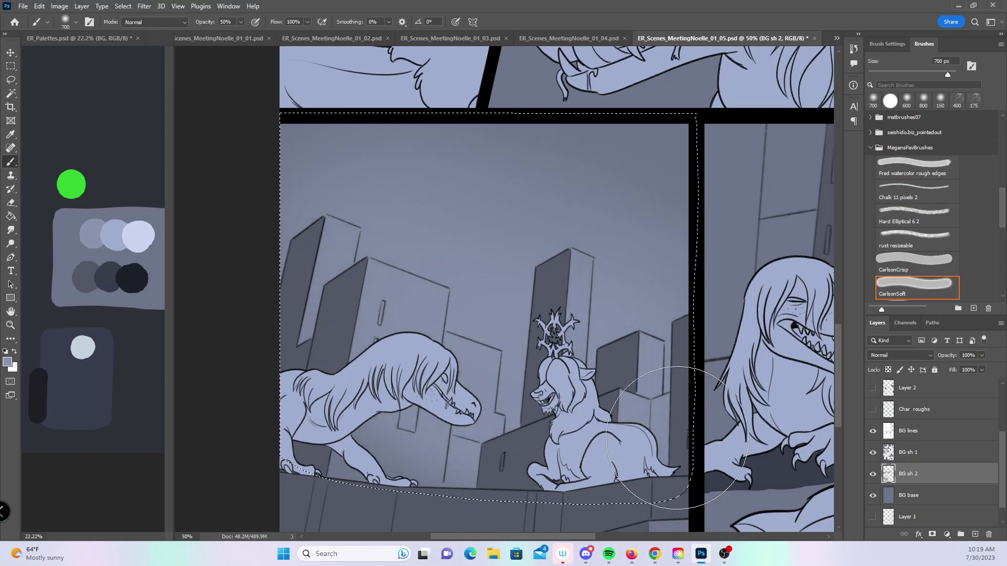
key("ctrl+d")
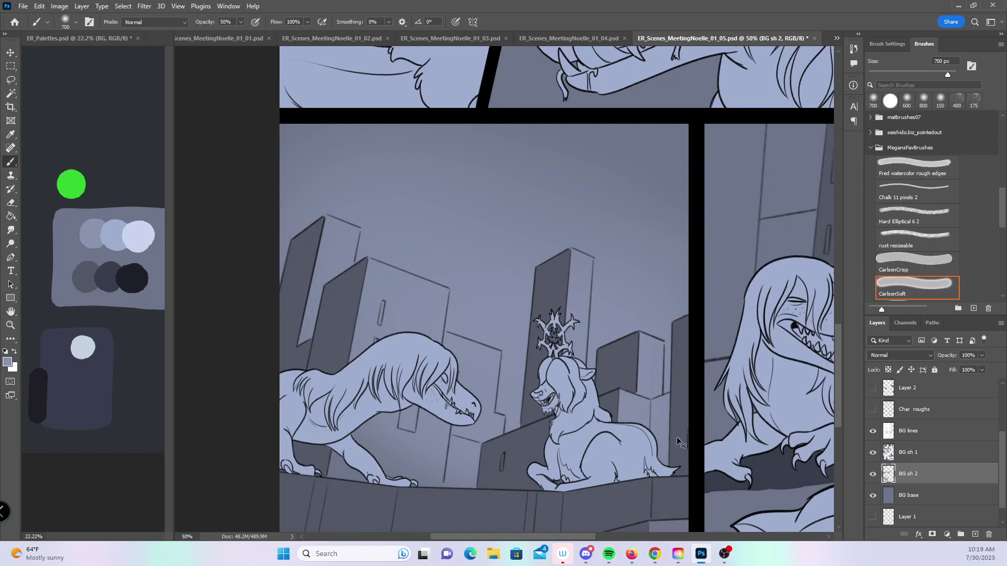
- Erase the haze from the leftmost building's side face with the 50 px eraser, undoing the last stroke
left_click(20, 202)
left_click(326, 222)
left_click(353, 233, "shift")
left_click(340, 288, "shift")
key("ctrl+z")
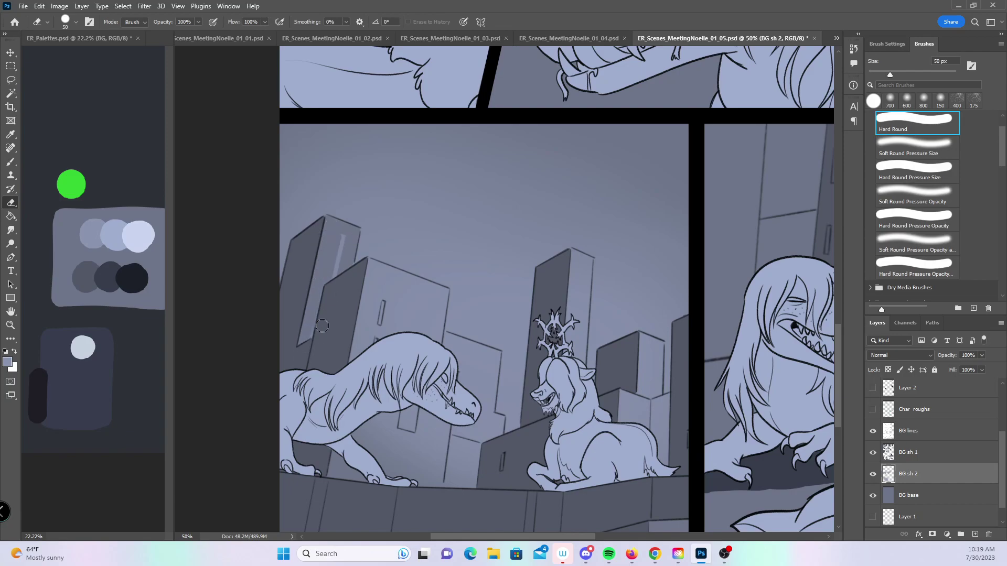
- Erase the haze from the large building and the blocks behind the crawling creature, enlarging the eraser to 90 px
left_click_drag(368, 265, 442, 293)
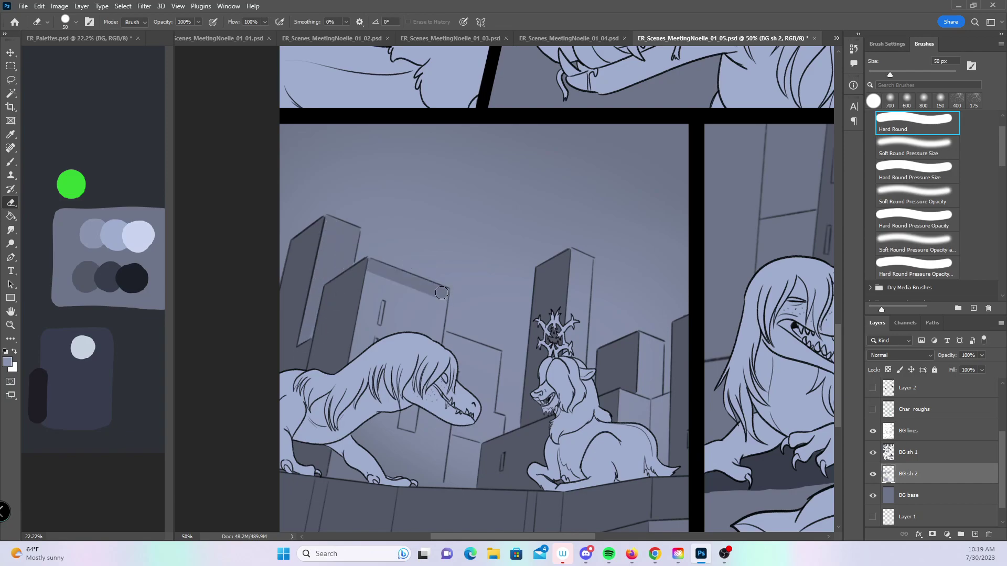
left_click(435, 347, "shift")
mouse_move(374, 268)
left_mouse_down()
mouse_move(361, 333)
mouse_move(369, 350)
mouse_move(390, 336)
mouse_move(400, 311)
mouse_move(397, 353)
mouse_move(432, 335)
mouse_move(446, 311)
mouse_move(444, 339)
mouse_move(495, 356)
mouse_move(488, 413)
mouse_move(453, 357)
mouse_move(445, 387)
mouse_move(482, 395)
mouse_move(487, 427)
left_mouse_up()
key("]")
key("]")
key("]")
key("]")
mouse_move(373, 399)
left_mouse_down()
mouse_move(368, 480)
mouse_move(393, 487)
mouse_move(481, 424)
left_mouse_up()
- Erase the haze from the side face of the tall building behind the antlered creature with a 40 px eraser
left_click_drag(514, 366, 358, 324)
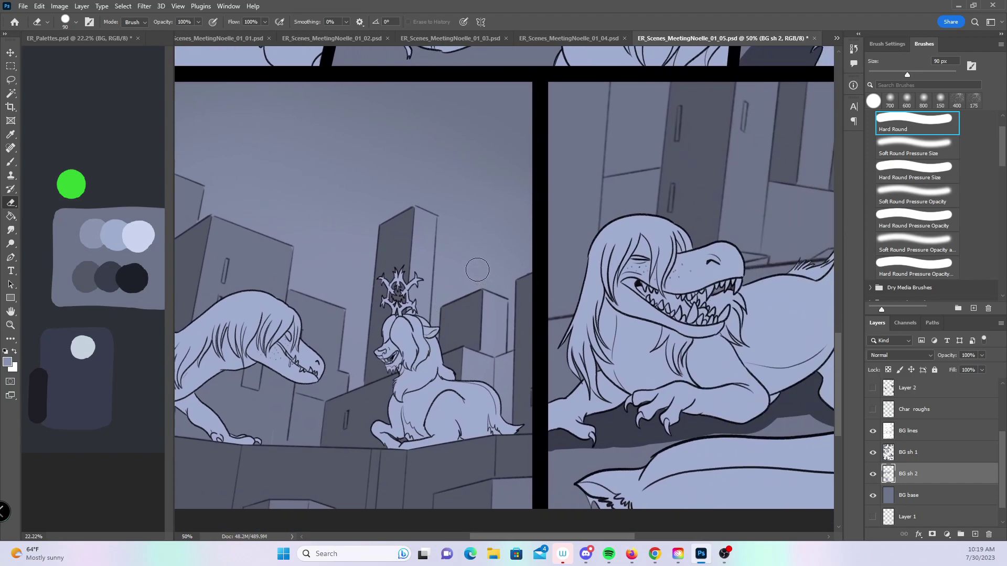
key("bracketleft")
key("bracketleft")
key("bracketleft")
key("bracketleft")
key("bracketleft")
left_click_drag(433, 220, 431, 233)
mouse_move(423, 338)
left_mouse_down()
mouse_move(417, 215)
mouse_move(420, 326)
mouse_move(422, 226)
left_mouse_up()
mouse_move(459, 367)
left_mouse_down()
mouse_move(476, 391)
mouse_move(482, 295)
mouse_move(502, 301)
mouse_move(500, 360)
mouse_move(492, 310)
mouse_move(483, 331)
mouse_move(494, 400)
mouse_move(512, 355)
mouse_move(516, 378)
mouse_move(588, 309)
left_mouse_up()
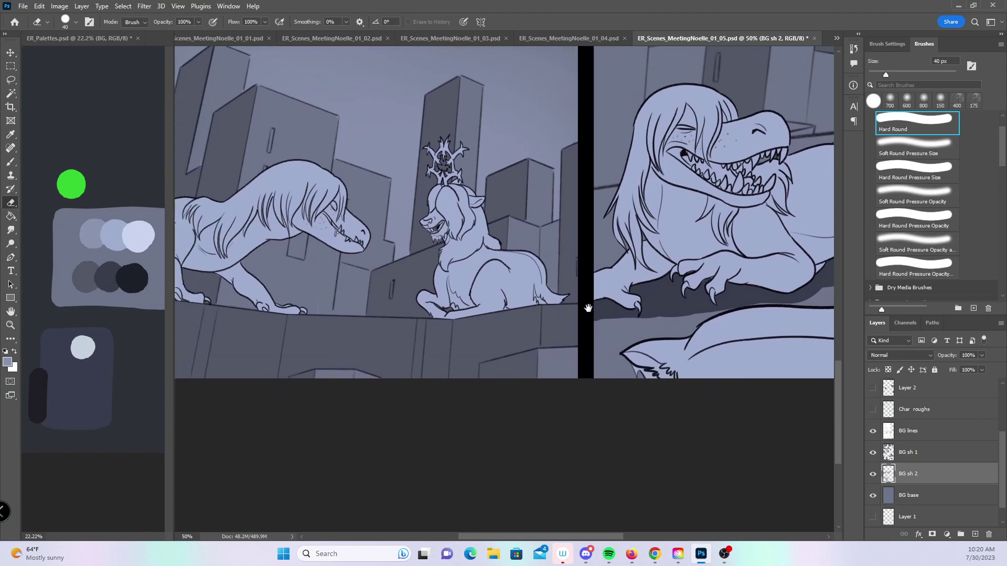
left_click_drag(639, 288, 413, 450)
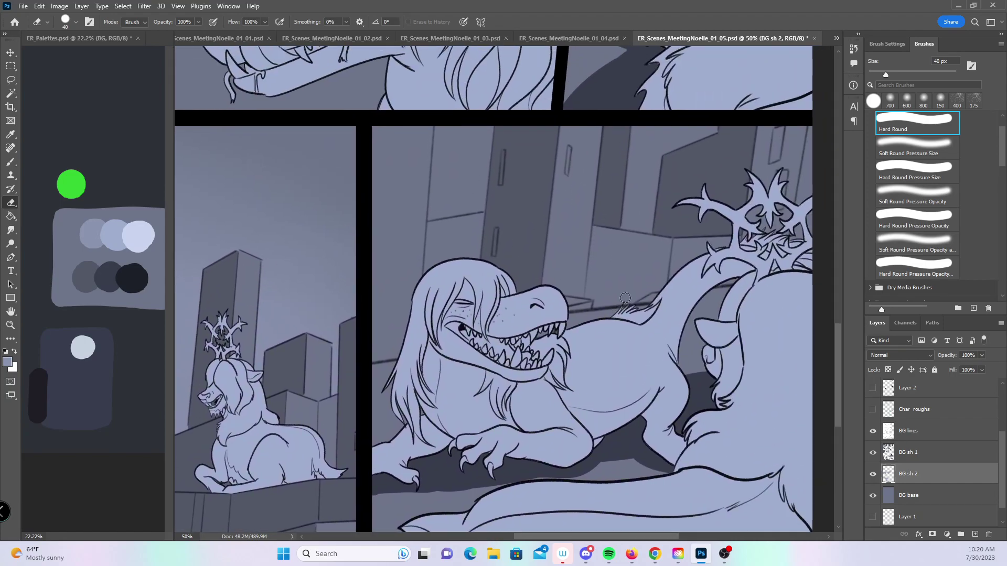
key("z")
left_click(610, 344, "alt")
left_click(611, 344, "alt")
left_click(611, 344, "alt")
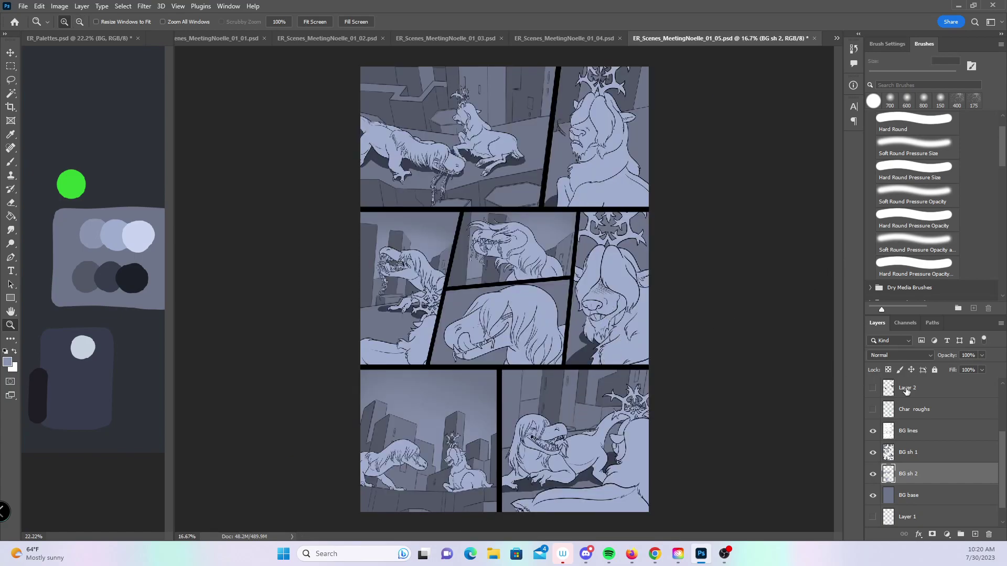
- Set up the Hard Round brush at 100% opacity with the palette's bright green on the BG sh 1 layer
left_click(938, 456)
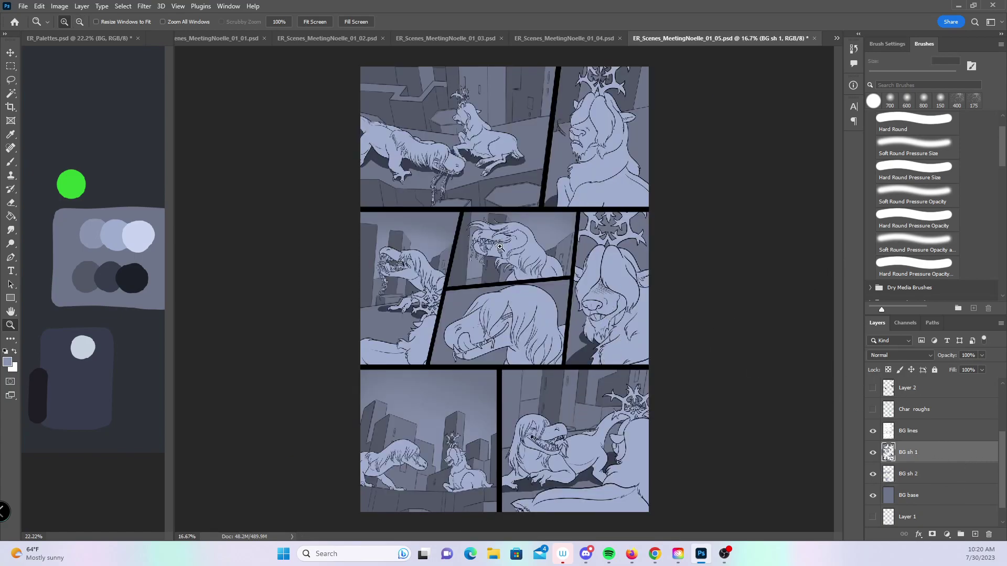
left_click(9, 163)
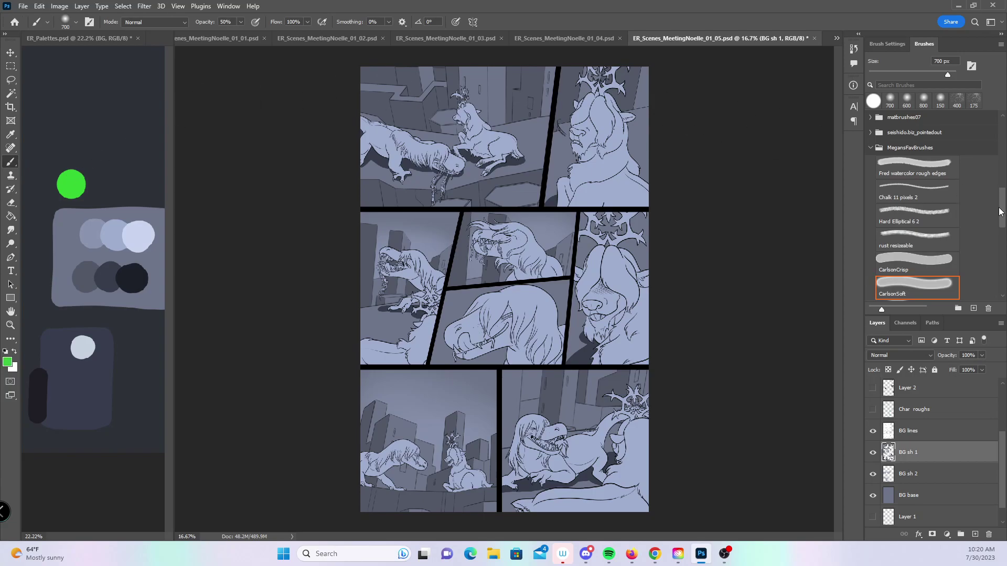
left_click_drag(999, 212, 1001, 119)
left_click(928, 159)
key("0")
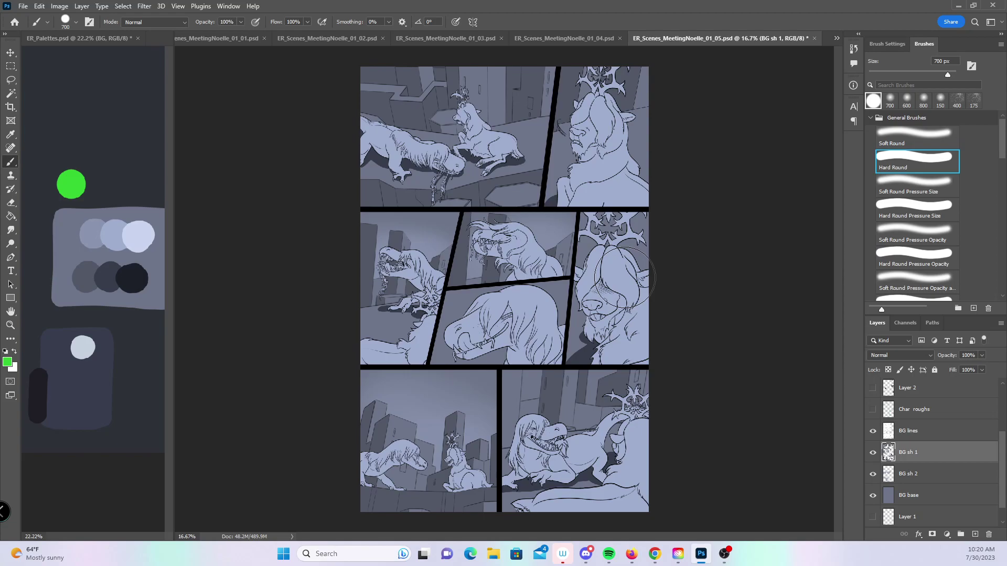
- Outline the hexagonal top of the block beside the antlered creature in green with a 15 px brush in the first panel
key("z")
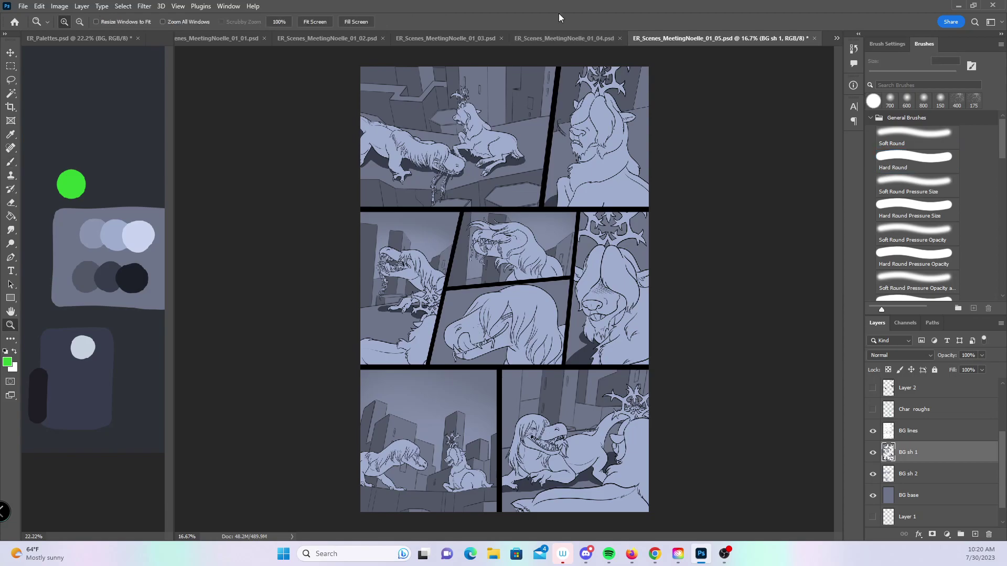
left_click(487, 120)
left_click(487, 121)
left_click_drag(449, 106, 462, 231)
left_click(462, 231)
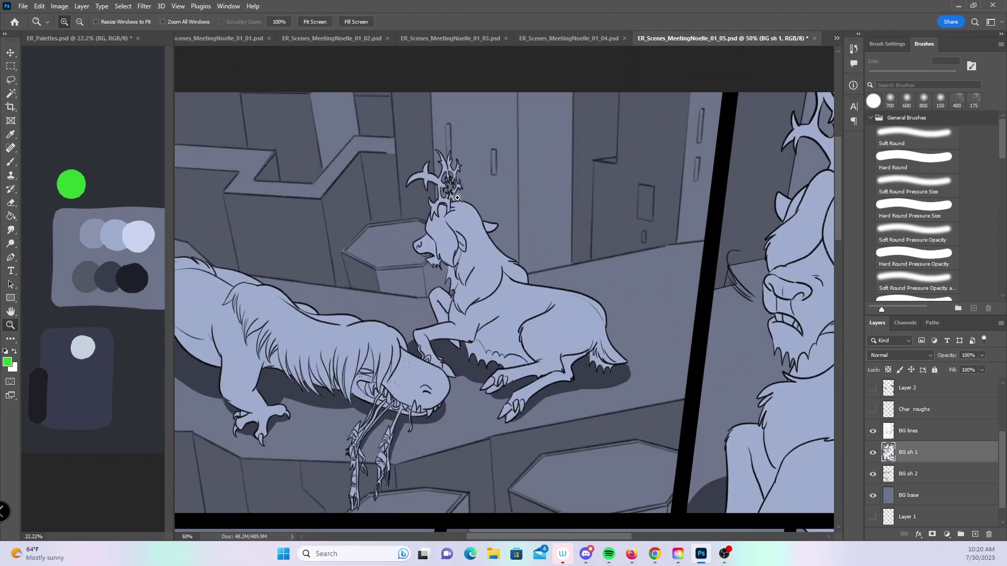
left_click(423, 235)
left_click(424, 236)
key("b")
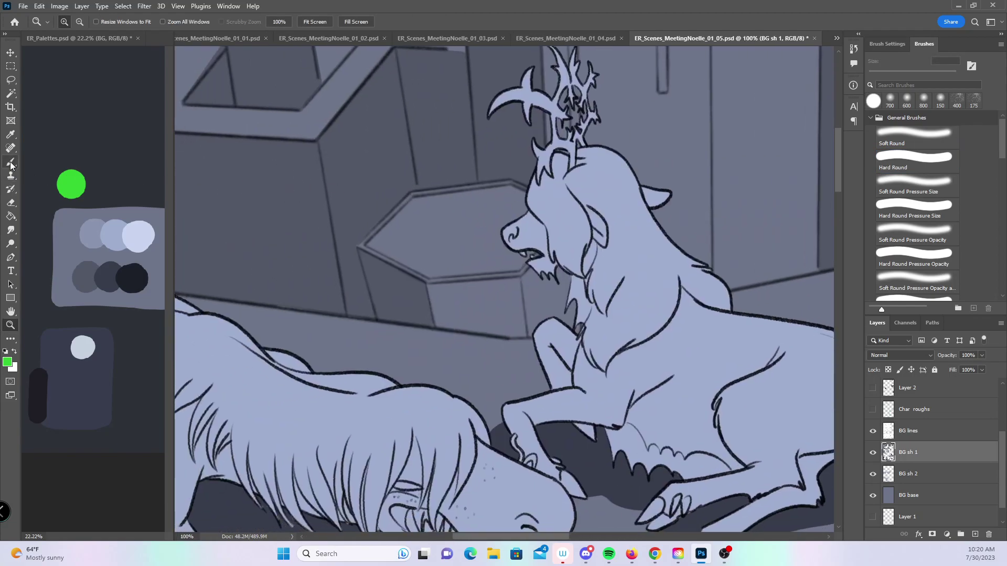
key("bracketleft")
key("bracketleft")
key("bracketleft")
key("bracketleft")
key("bracketleft")
key("bracketleft")
key("bracketleft")
key("bracketleft")
key("bracketleft")
key("bracketleft")
key("bracketleft")
key("bracketleft")
key("bracketleft")
key("bracketleft")
key("bracketleft")
key("bracketleft")
key("bracketleft")
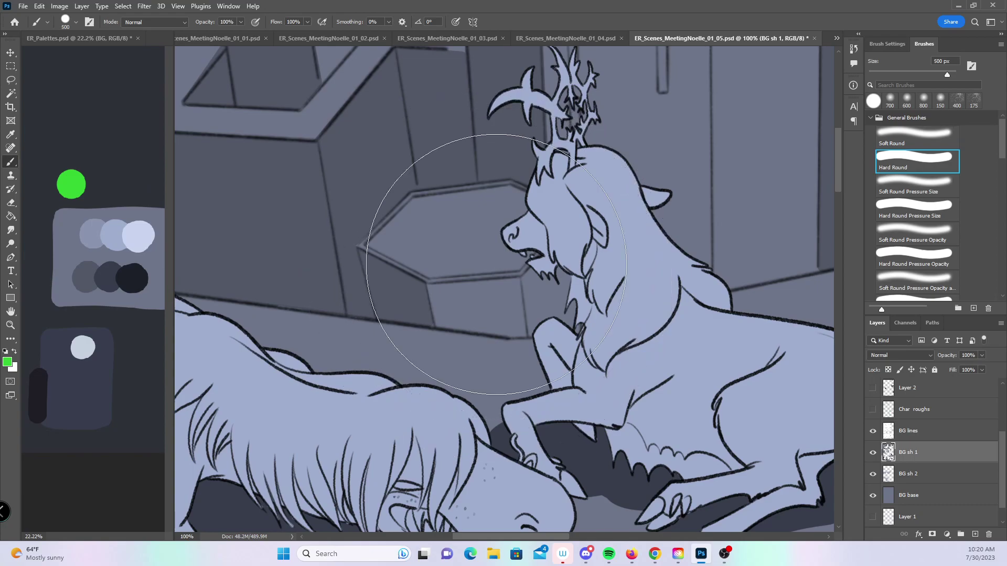
key("bracketleft")
key("bracketleft")
key("bracketleft")
key("bracketleft")
key("bracketleft")
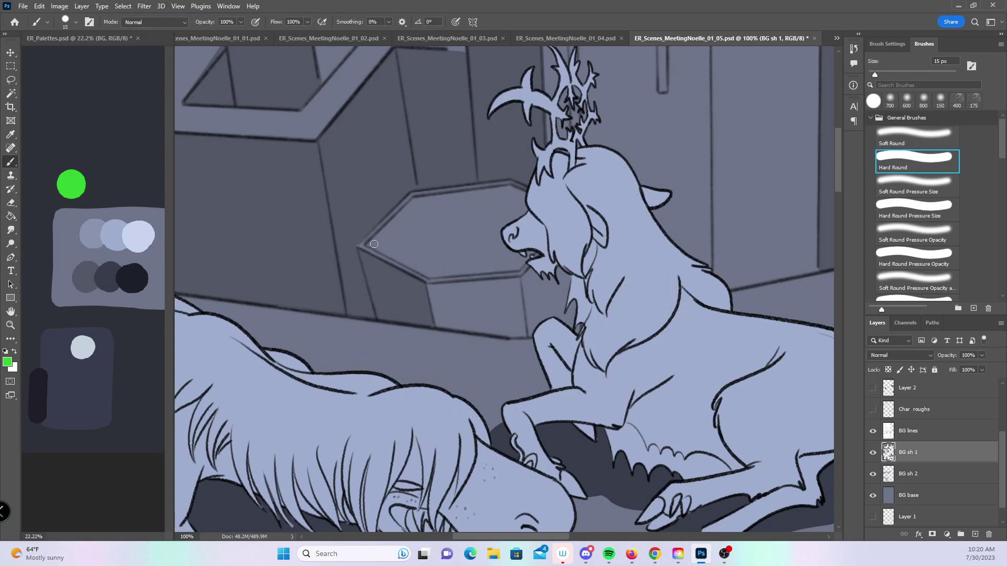
left_click(417, 201, "shift")
left_click(511, 191, "shift")
left_click(543, 203, "shift")
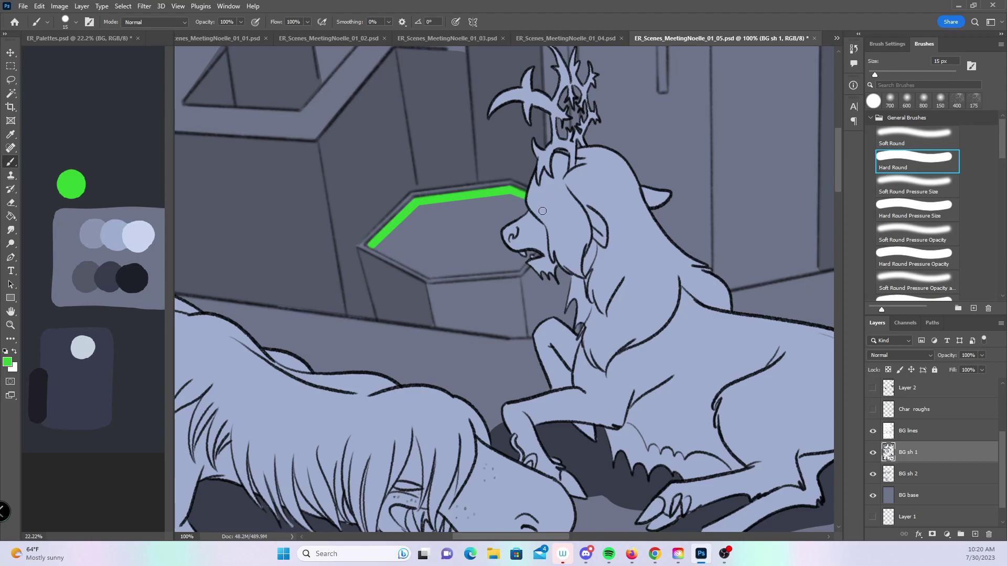
left_click(430, 274, "shift")
left_click(373, 245, "shift")
- Outline the small hexagonal block top below the dangling prey at the first panel's lower edge in green
scroll(596, 252, "down", 10)
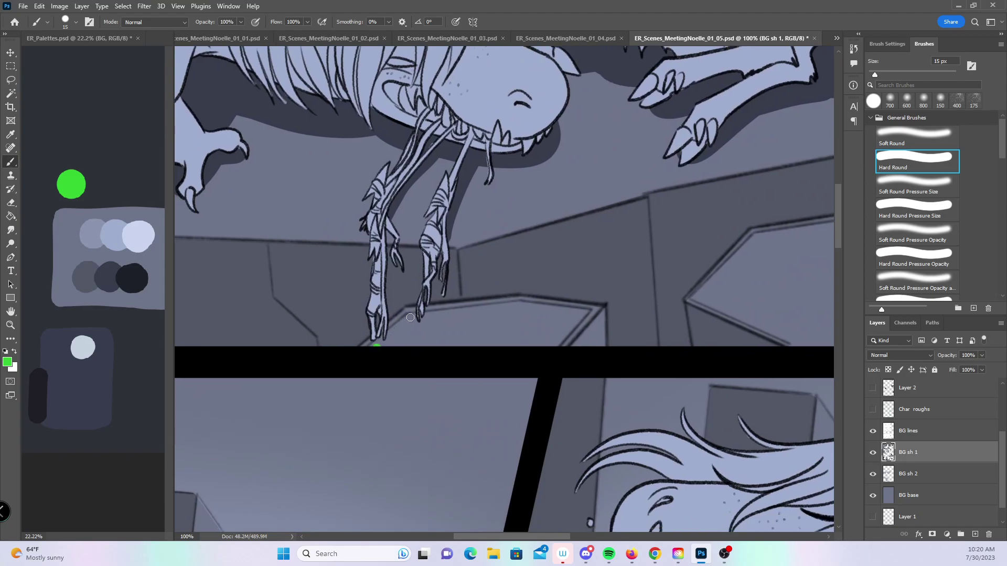
left_click(410, 316, "shift")
left_click(522, 305, "shift")
left_click(585, 313, "shift")
left_click(556, 341, "shift")
left_click(384, 345, "shift")
- Outline the large hexagonal block top in the first panel's lower right corner in green
left_click_drag(763, 369, 395, 365)
left_click(392, 229, "shift")
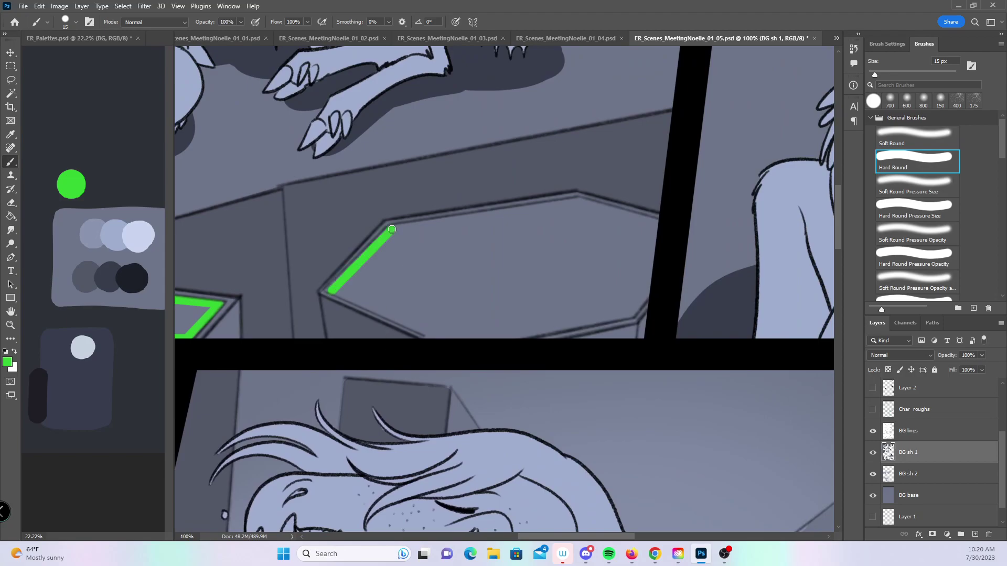
left_click(580, 202, "shift")
left_click(665, 223, "shift")
left_click(647, 296, "shift")
left_click(632, 313, "shift")
left_click(503, 338, "shift")
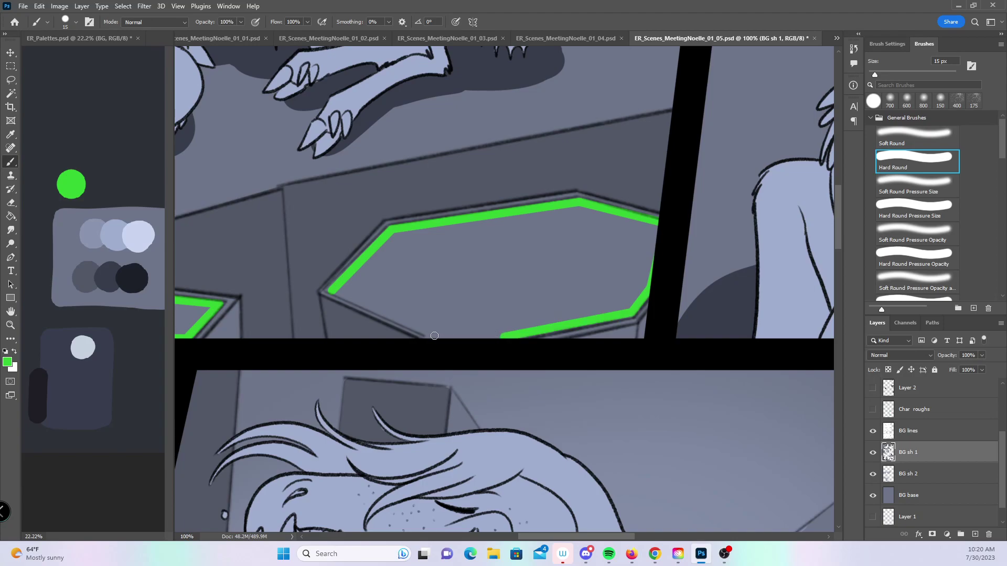
left_click(435, 335, "shift")
left_click(334, 289, "shift")
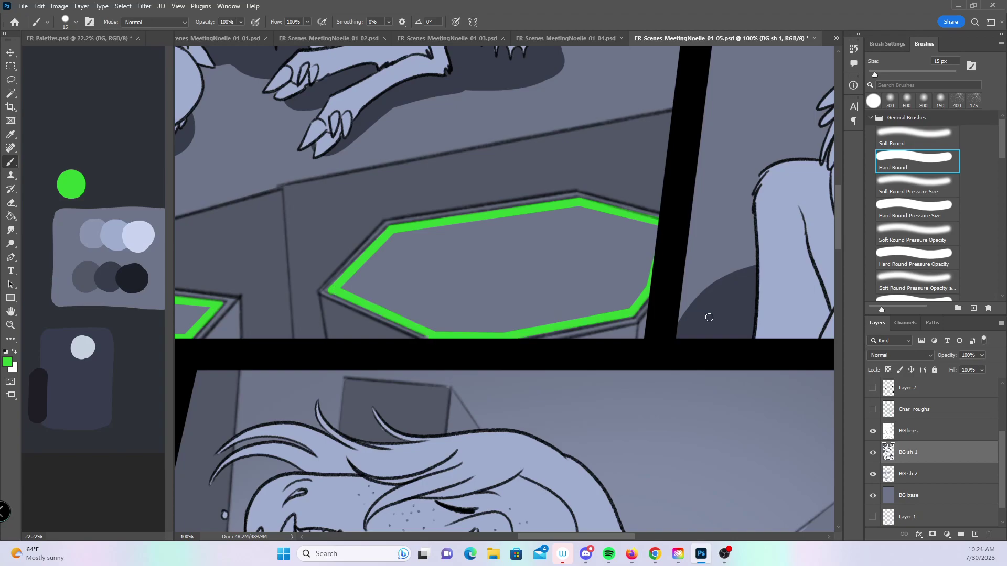
- Paint the top of the low hexagonal block in the middle row's first panel solid green with a smaller brush
key("z")
left_click(691, 344, "alt")
left_click(691, 344, "alt")
left_click_drag(807, 262, 647, 302)
left_click_drag(526, 471, 647, 259)
left_click_drag(527, 386, 619, 277)
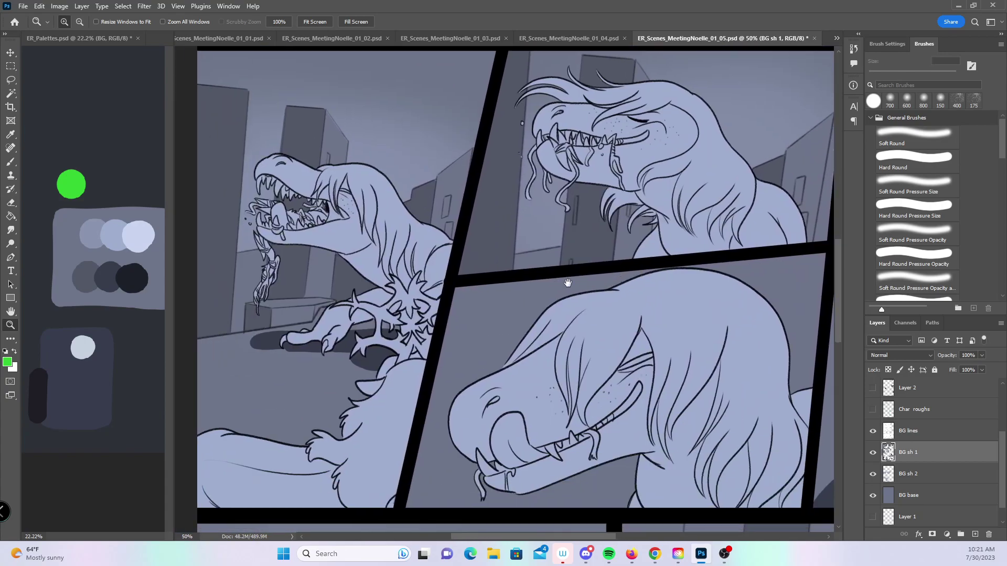
left_click(267, 311)
left_click(269, 311)
left_click(276, 308)
left_click_drag(301, 317, 394, 342)
left_click(11, 161)
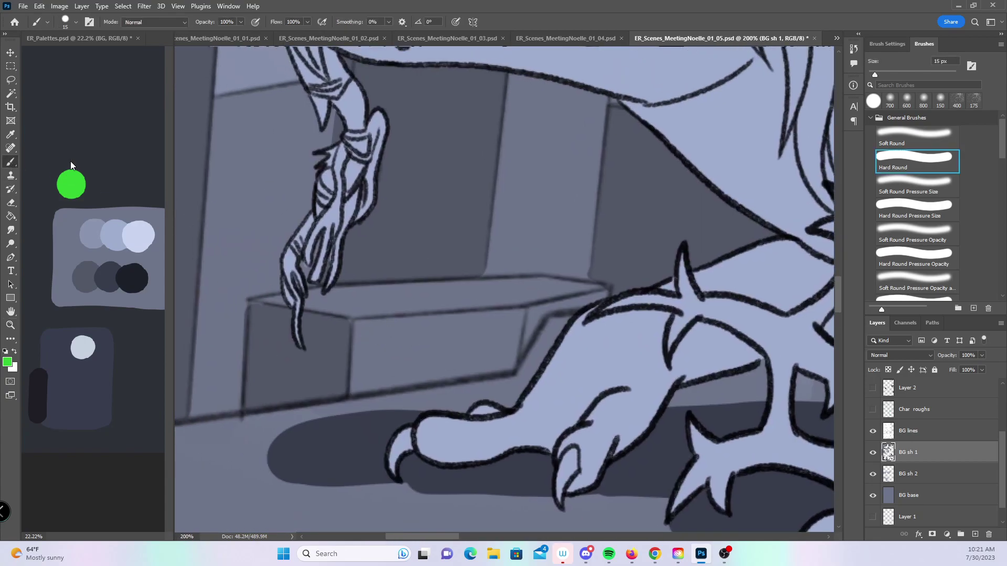
key("bracketleft")
key("bracketleft")
left_click_drag(335, 292, 504, 284)
left_click_drag(582, 287, 346, 315)
left_click_drag(319, 299, 535, 290)
- Check the middle and bottom row panels for further hexagonal block tops that need green
key("z")
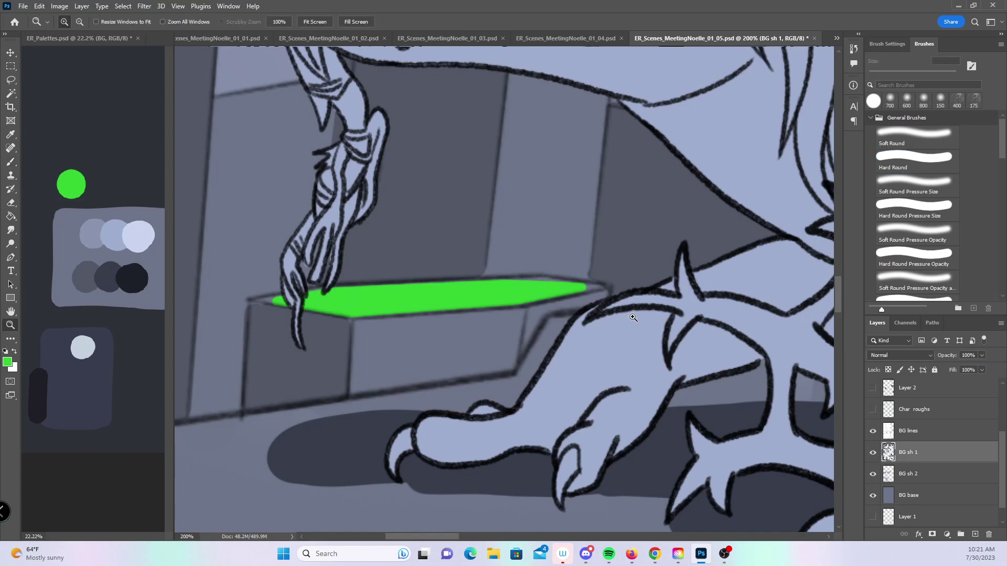
left_click(637, 321, "alt")
left_click(638, 321, "alt")
left_click(638, 321, "alt")
left_click_drag(787, 460, 528, 423)
left_click_drag(681, 434, 567, 340)
left_click(710, 357, "alt")
left_click(734, 379, "alt")
left_click_drag(716, 445, 631, 313)
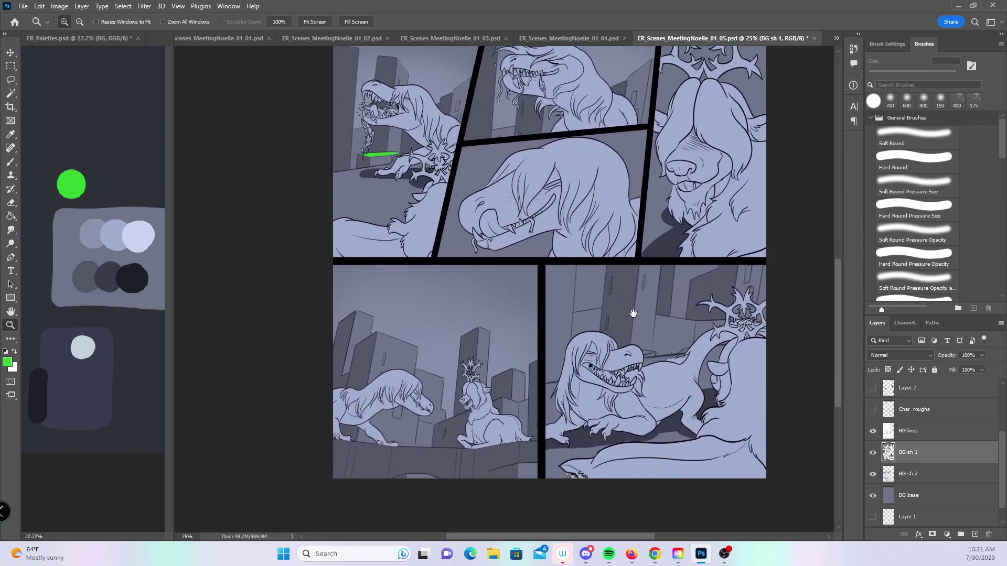
left_click_drag(537, 247, 550, 438)
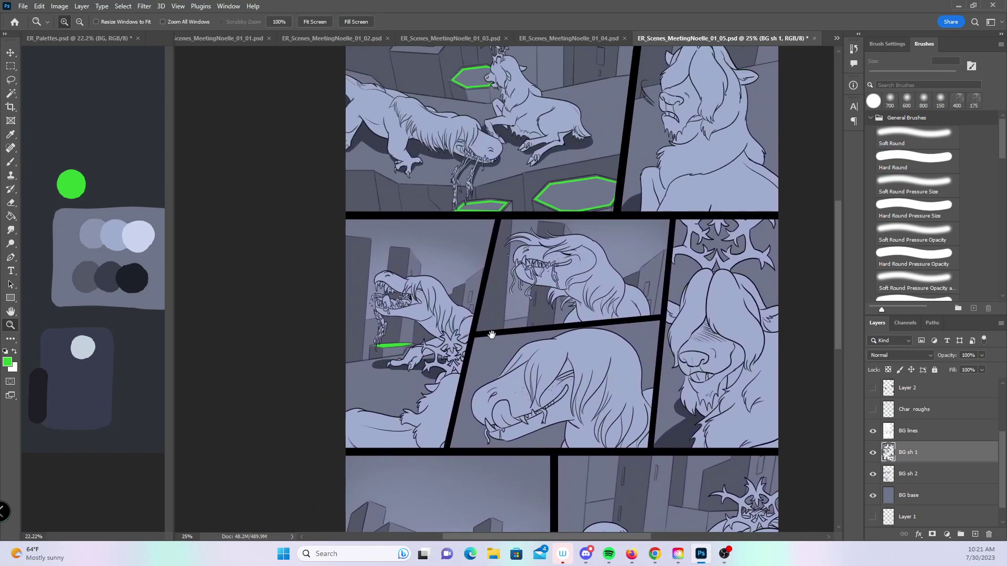
left_click_drag(497, 343, 489, 450)
- Select the insides of the first panel's three green outlines with the Magic Wand and expand the selection by 5 pixels
left_click(469, 254)
left_click(494, 243)
left_click_drag(494, 243, 372, 258)
key("w")
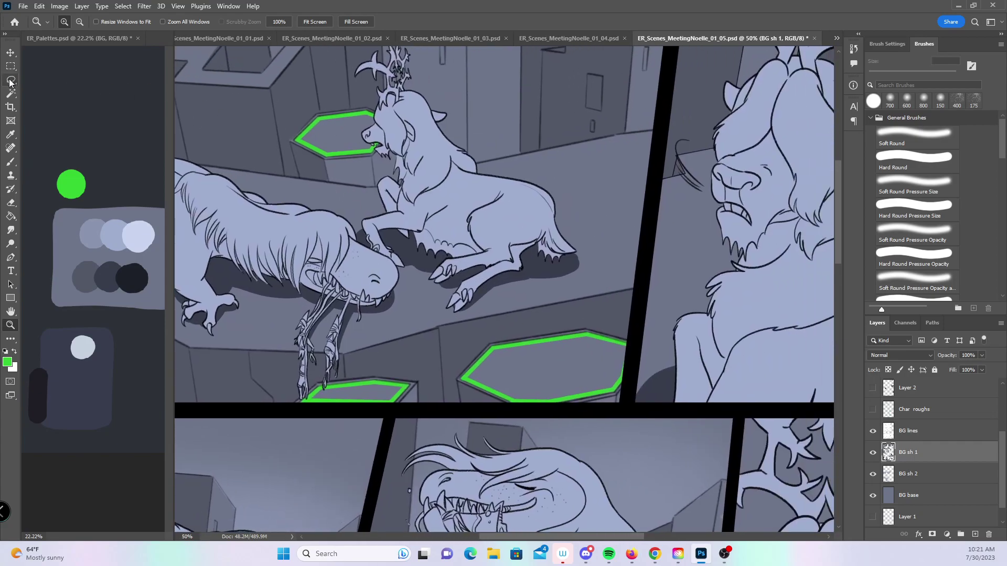
left_click(341, 132)
left_click(378, 391, "shift")
left_click(547, 374, "shift")
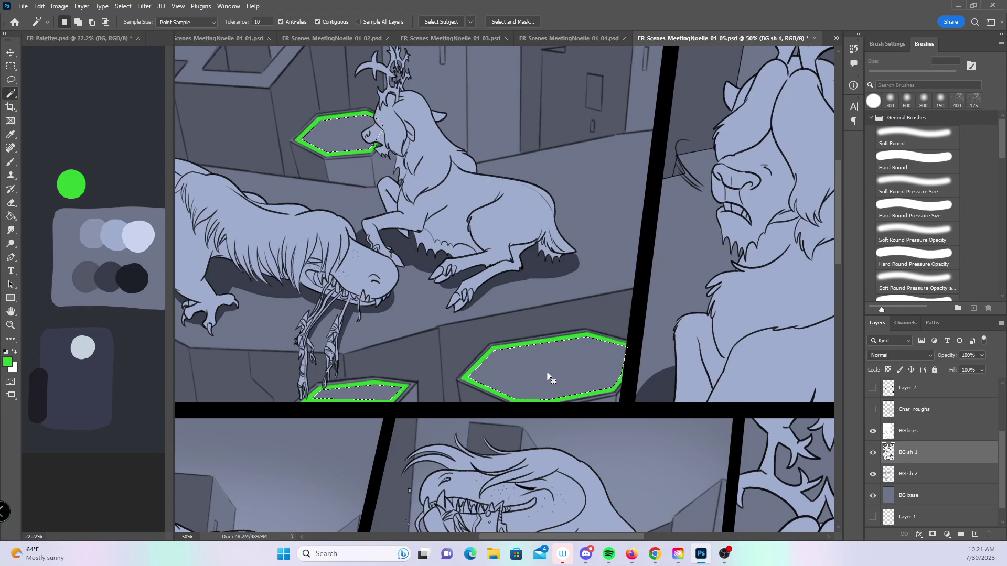
left_click(122, 6)
mouse_move(163, 164)
left_click(244, 183)
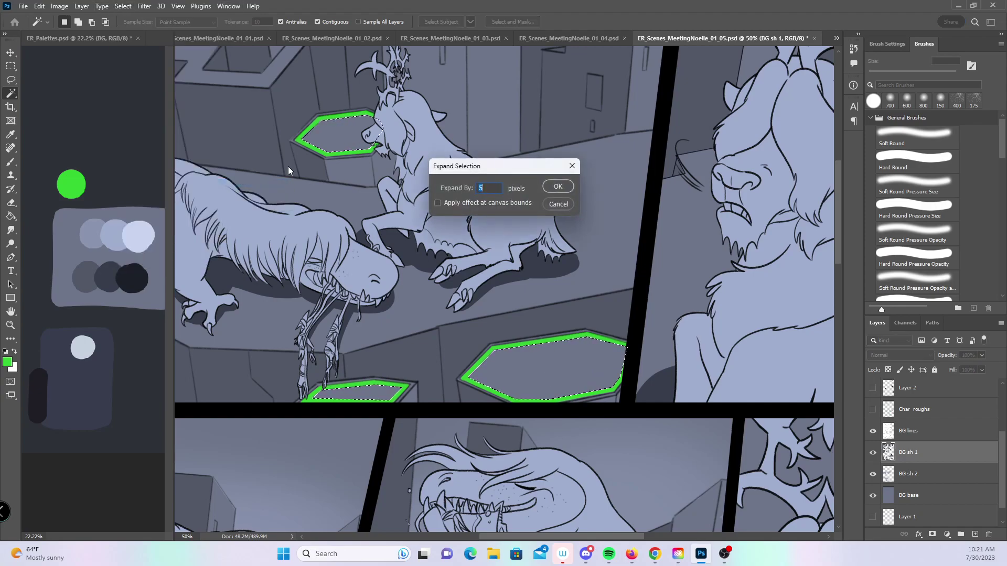
left_click(561, 188)
- Fill the three selected hexagonal tops with green using a 60 px brush, and deselect
key("b")
key("bracketright")
key("bracketright")
key("bracketright")
key("bracketright")
key("bracketright")
key("bracketright")
key("bracketright")
key("bracketright")
key("bracketright")
key("bracketright")
key("bracketright")
mouse_move(335, 107)
left_mouse_down()
mouse_move(296, 149)
mouse_move(298, 170)
mouse_move(362, 137)
left_mouse_up()
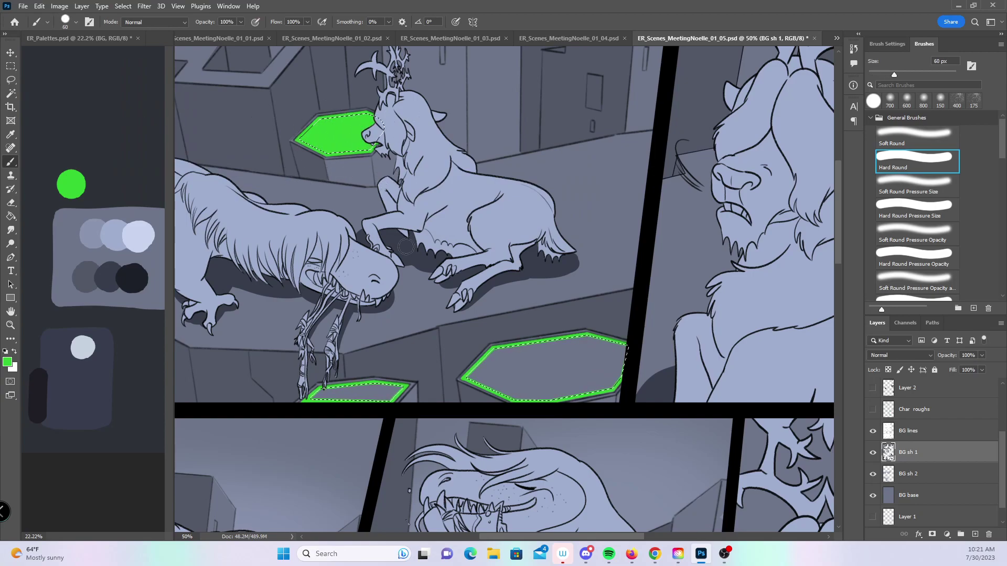
mouse_move(317, 382)
left_mouse_down()
mouse_move(316, 413)
mouse_move(488, 334)
mouse_move(543, 416)
mouse_move(567, 410)
mouse_move(608, 367)
left_mouse_up()
key("ctrl+d")
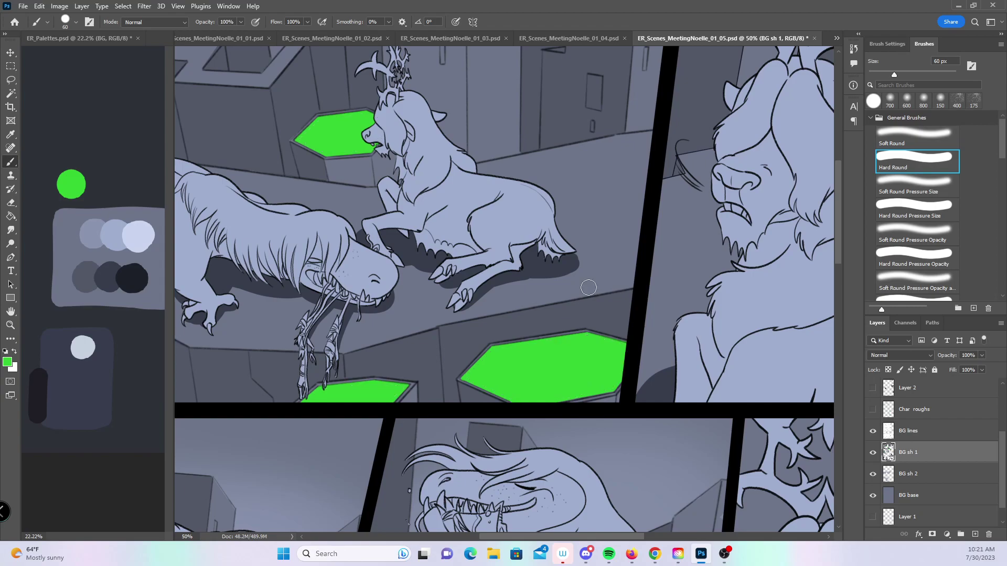
- Lasso the middle row's close-up panel of the long-haired creature's head along its black borders
key("z")
left_click(674, 309, "alt")
left_click(674, 309, "alt")
left_click_drag(703, 426, 587, 359)
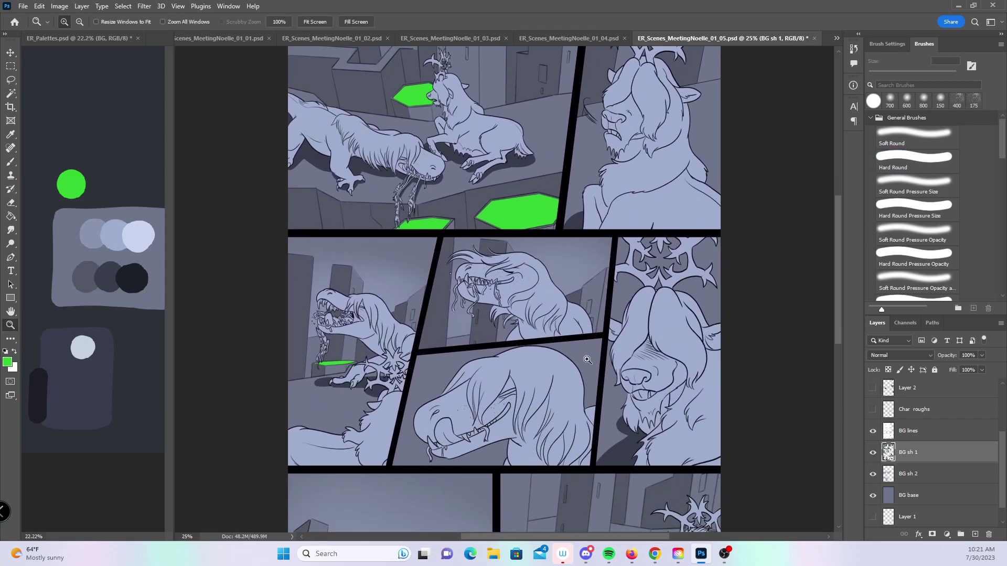
left_click_drag(837, 286, 808, 311)
left_click(596, 327)
left_click(596, 328)
left_click_drag(580, 306, 646, 461)
left_click(10, 80)
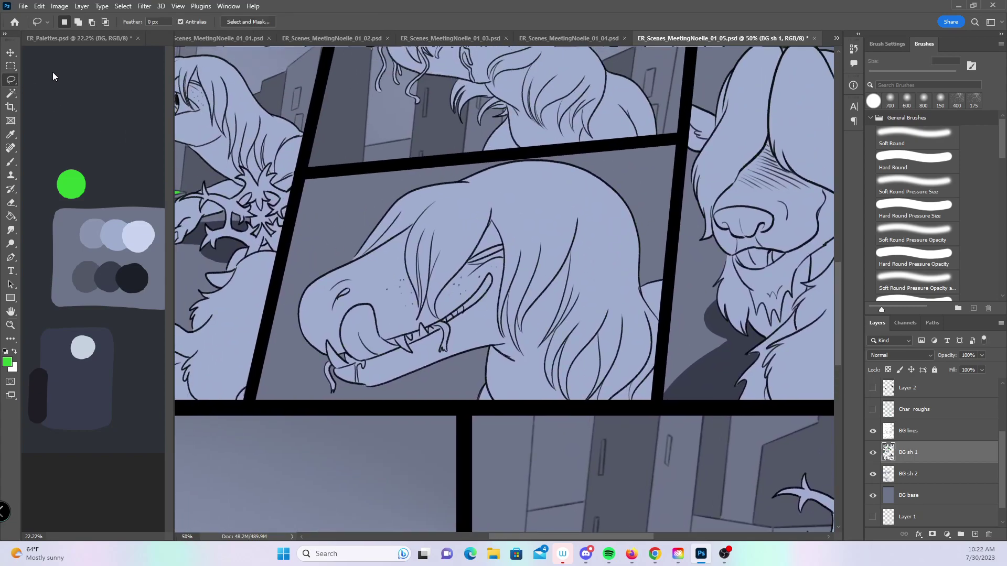
mouse_move(248, 398)
left_mouse_down()
mouse_move(288, 220)
mouse_move(310, 175)
left_mouse_up()
mouse_move(416, 167)
left_mouse_down()
mouse_move(656, 141)
mouse_move(683, 160)
mouse_move(656, 410)
mouse_move(248, 412)
left_mouse_up()
- Brush soft haze in the palette's light blue around the creature's head with the 400 px SoftOil88 brush, and deselect
key("b")
left_click(117, 233, "alt")
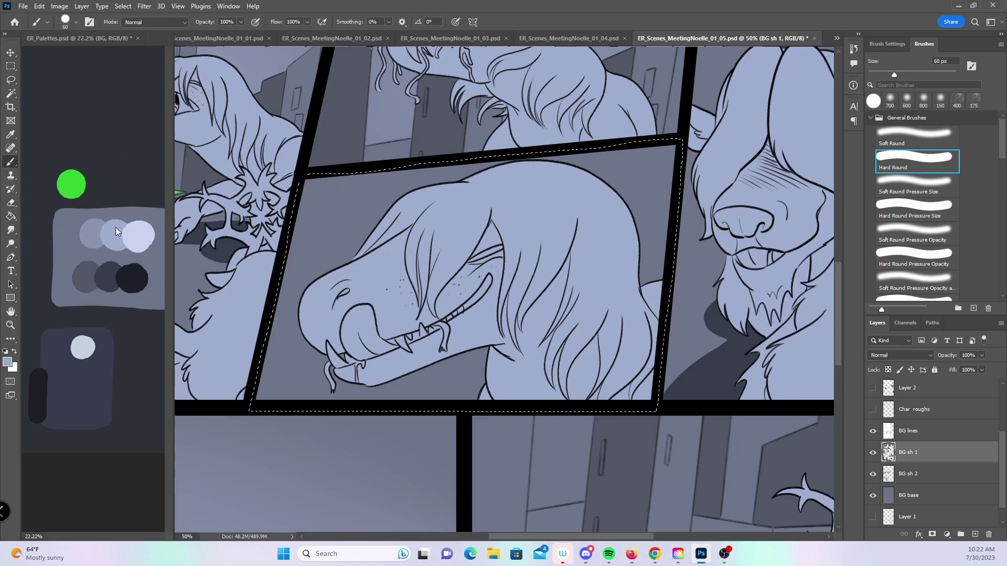
scroll(1000, 215, "down", 10)
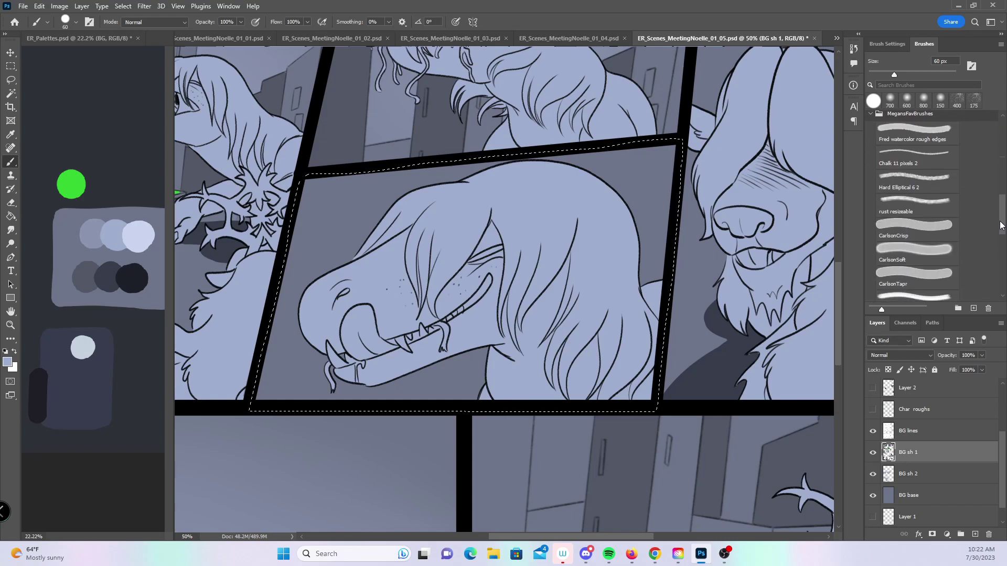
left_click_drag(999, 228, 996, 246)
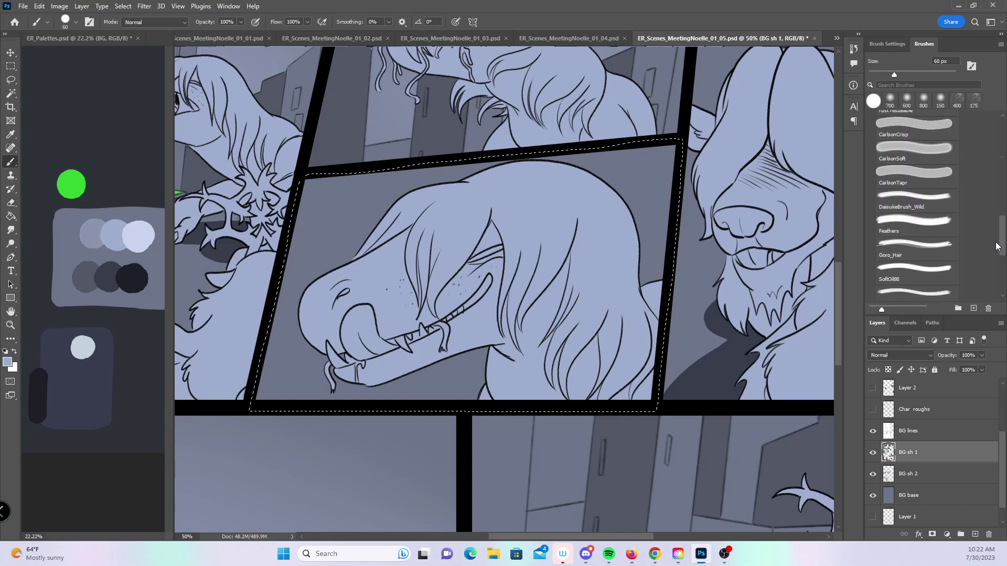
left_click(914, 271)
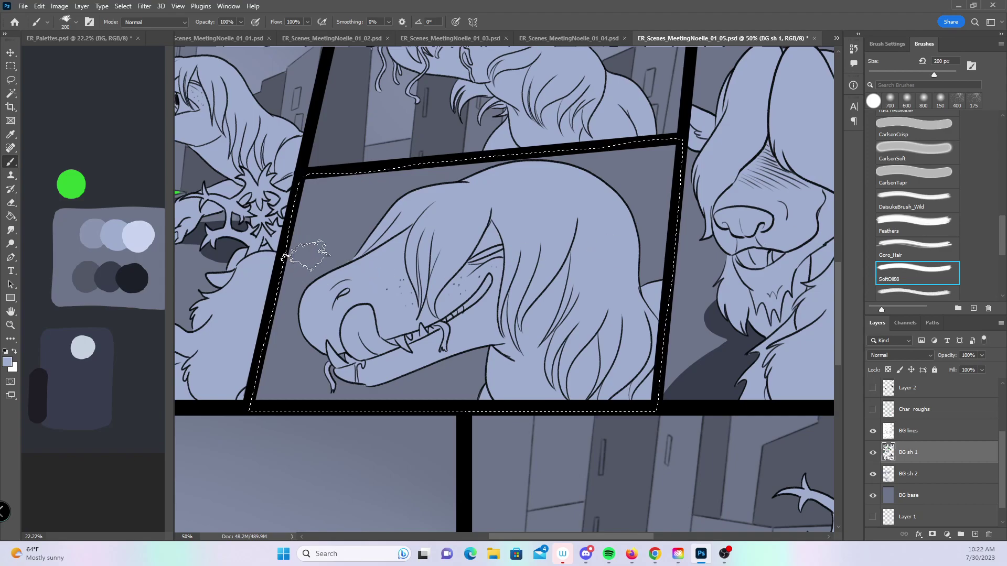
key("]")
key("]")
key("]")
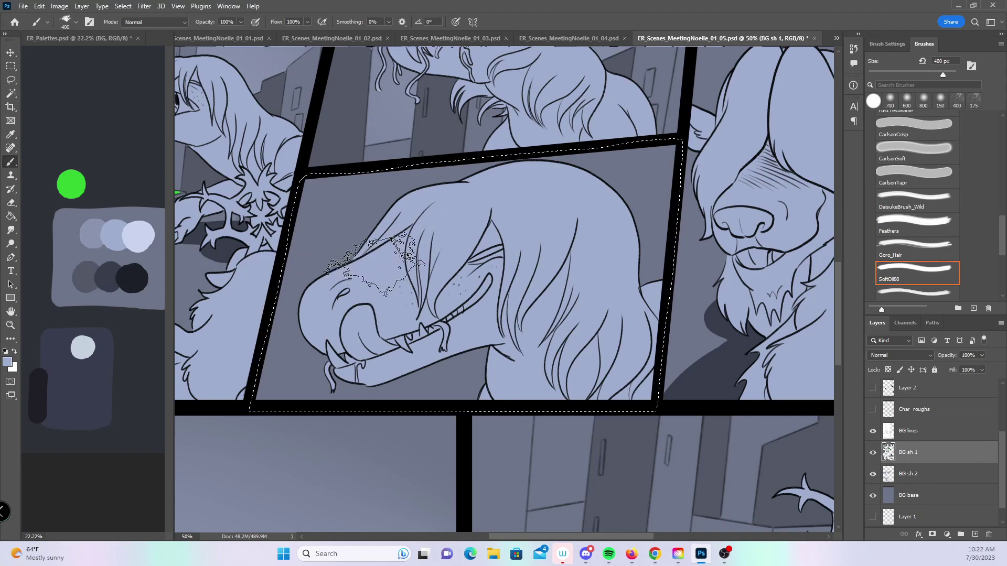
mouse_move(333, 286)
left_mouse_down()
mouse_move(430, 198)
mouse_move(388, 235)
mouse_move(337, 326)
mouse_move(370, 328)
mouse_move(475, 377)
mouse_move(416, 293)
left_mouse_up()
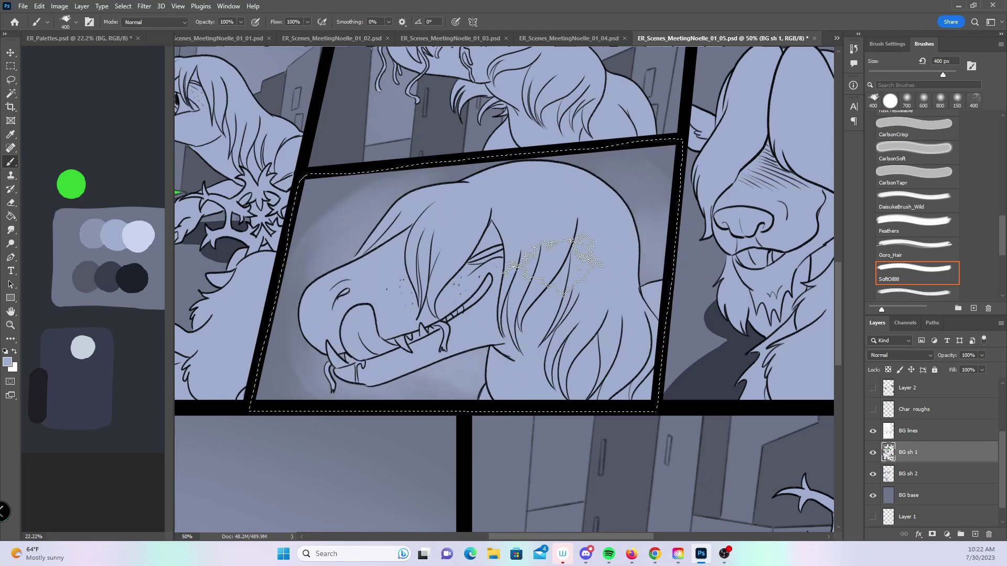
key("z")
left_click(533, 312, "alt")
left_click(533, 312, "alt")
left_click(534, 312, "alt")
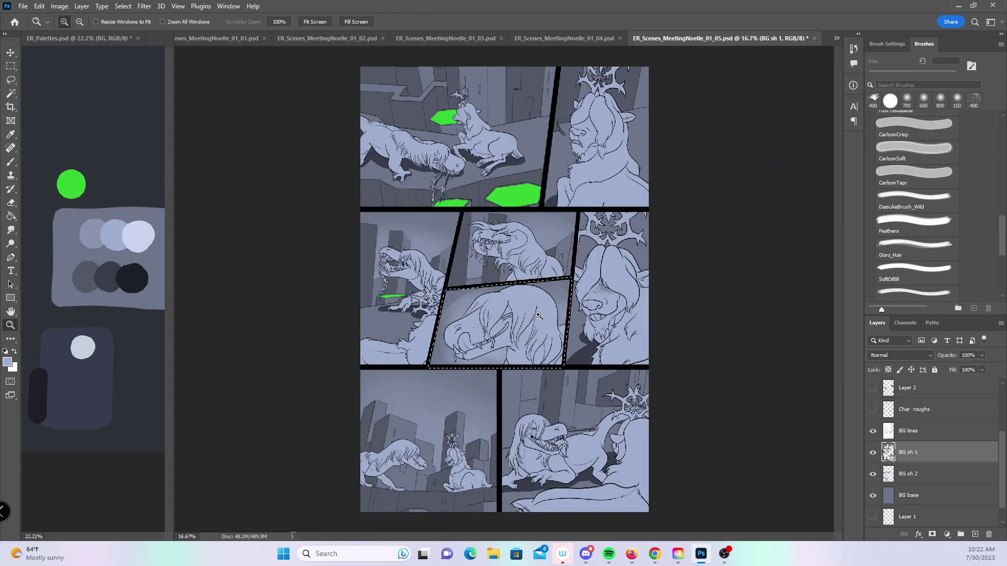
key("ctrl+d")
- Add a layer named BG sh 3 above BG sh 1 and lasso the top row's first panel
left_click(538, 172)
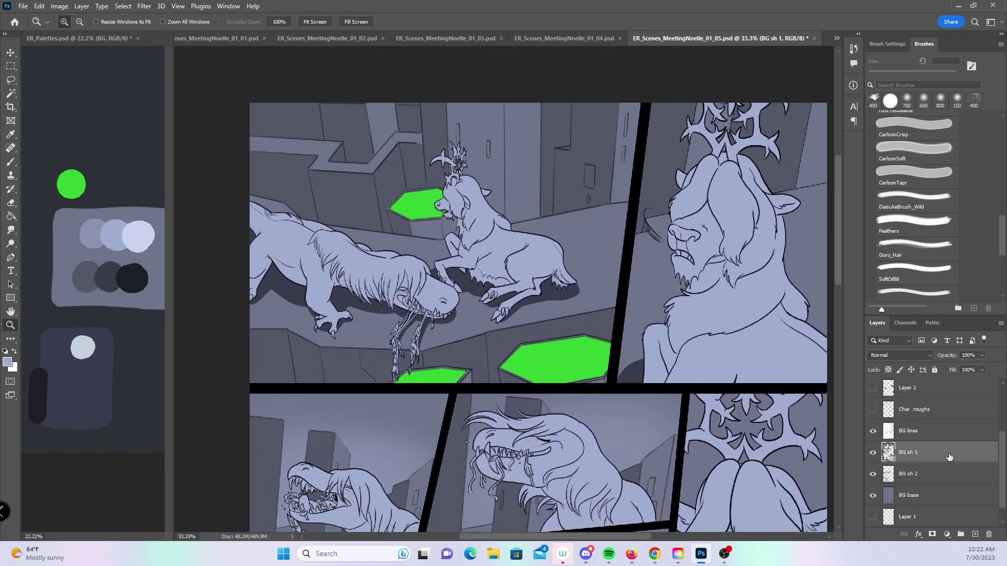
left_click(975, 534)
double_click(907, 451)
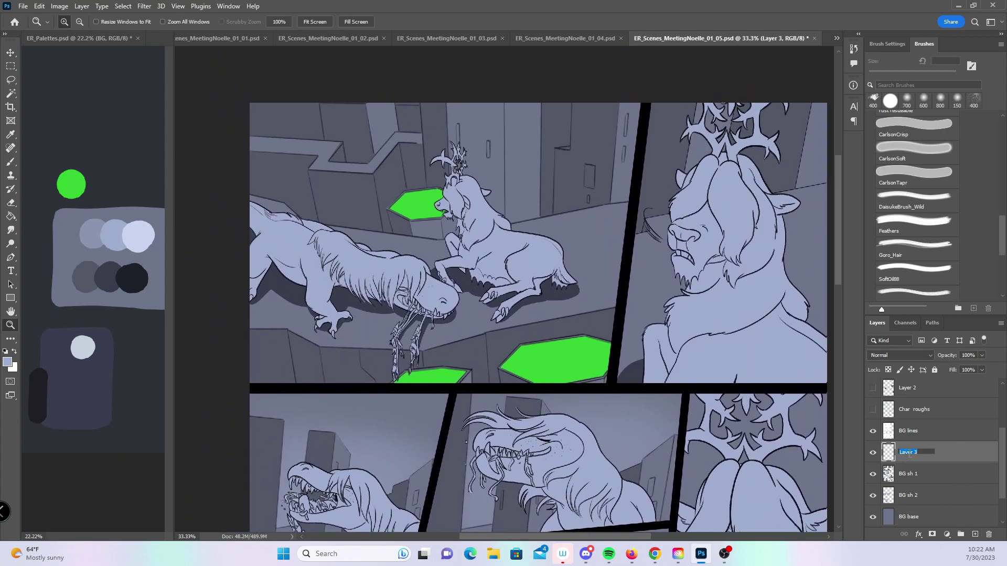
key("Return")
key("l")
mouse_move(219, 84)
left_mouse_down()
mouse_move(220, 295)
mouse_move(385, 379)
mouse_move(587, 372)
mouse_move(621, 335)
mouse_move(648, 118)
mouse_move(399, 30)
left_mouse_up()
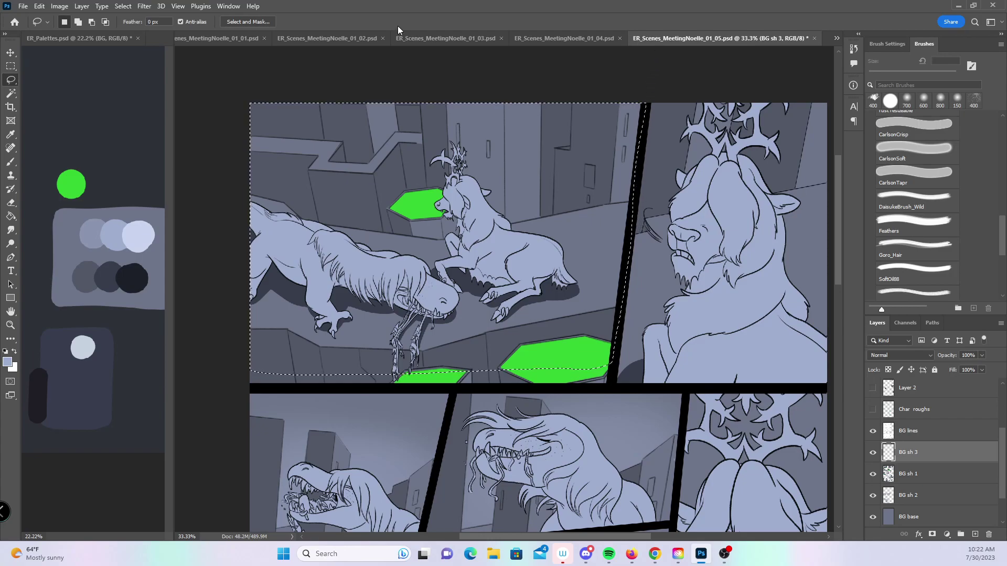
- Set BG sh 3 to Multiply and brush a soft dark shadow over the selected panel's upper background with 900 px CarlsonSoft in a dark palette colour
left_click(11, 162)
left_click(110, 270, "alt")
left_click_drag(1000, 236, 1003, 218)
left_click(939, 247)
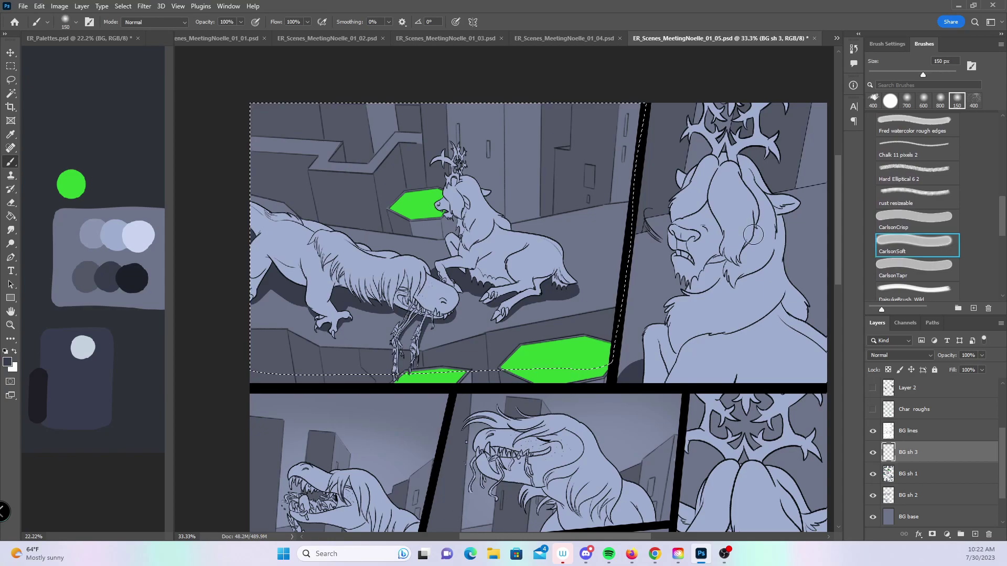
key("bracketright")
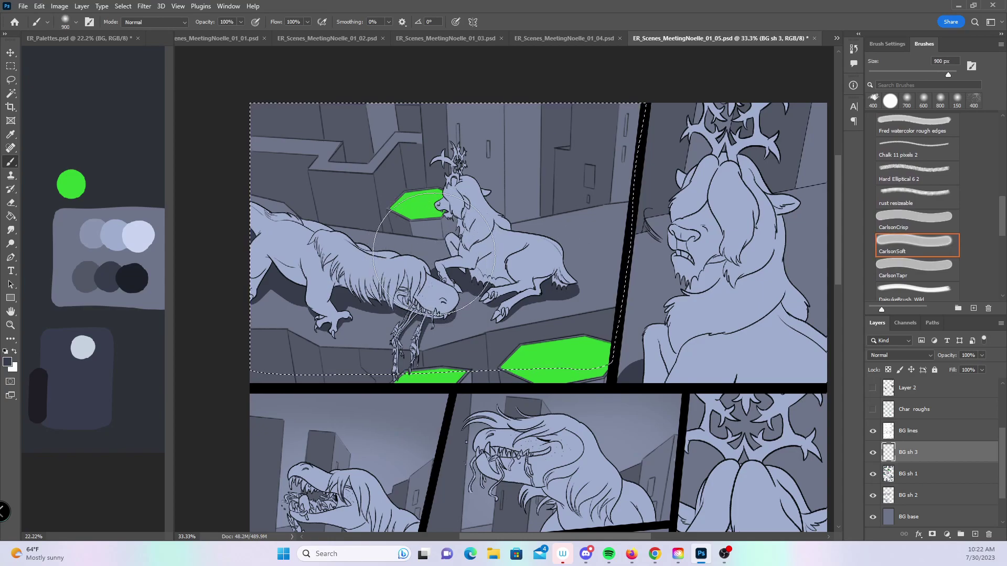
left_click(900, 356)
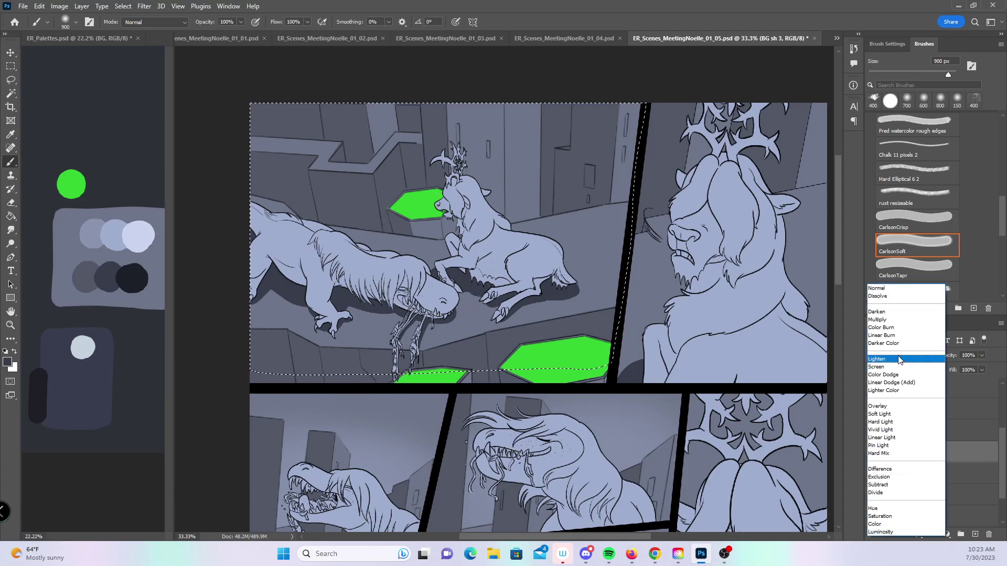
left_click(910, 319)
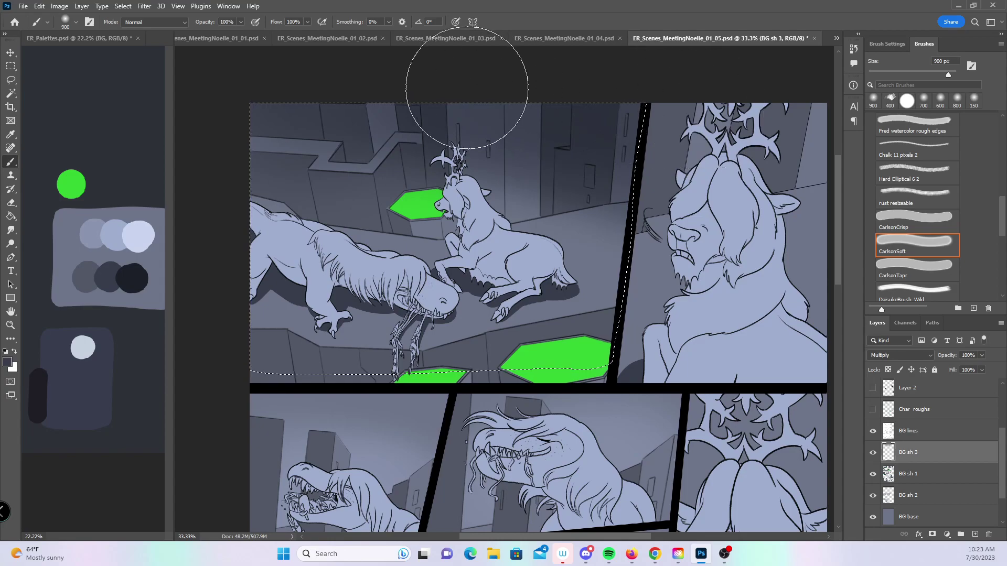
- Lasso the bottom row's last panel along its borders and brush the same dark shadow across its upper background
left_click_drag(836, 244, 816, 385)
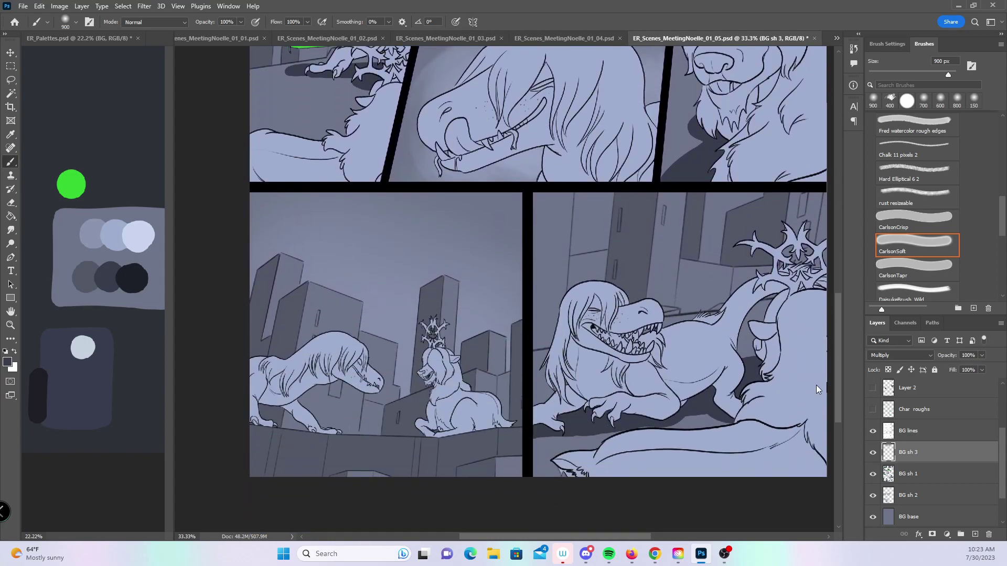
left_click_drag(512, 536, 548, 537)
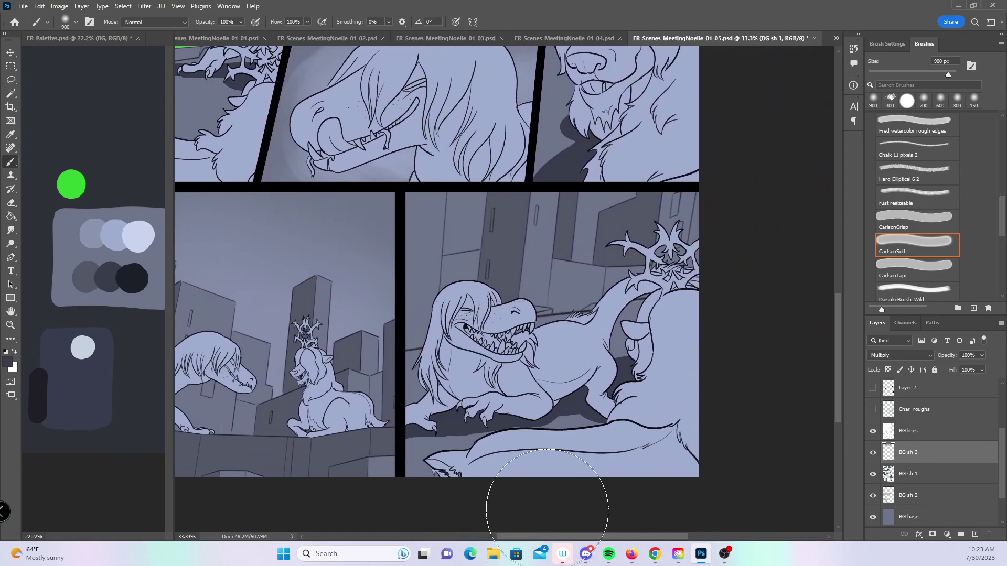
left_click(11, 80)
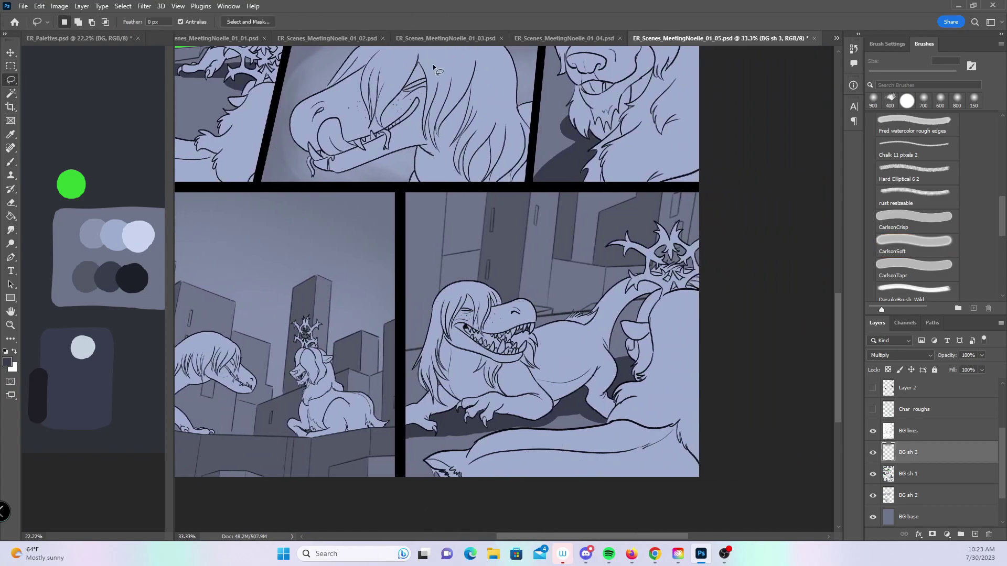
mouse_move(401, 186)
left_mouse_down()
mouse_move(402, 419)
mouse_move(618, 509)
mouse_move(734, 190)
left_mouse_up()
key("b")
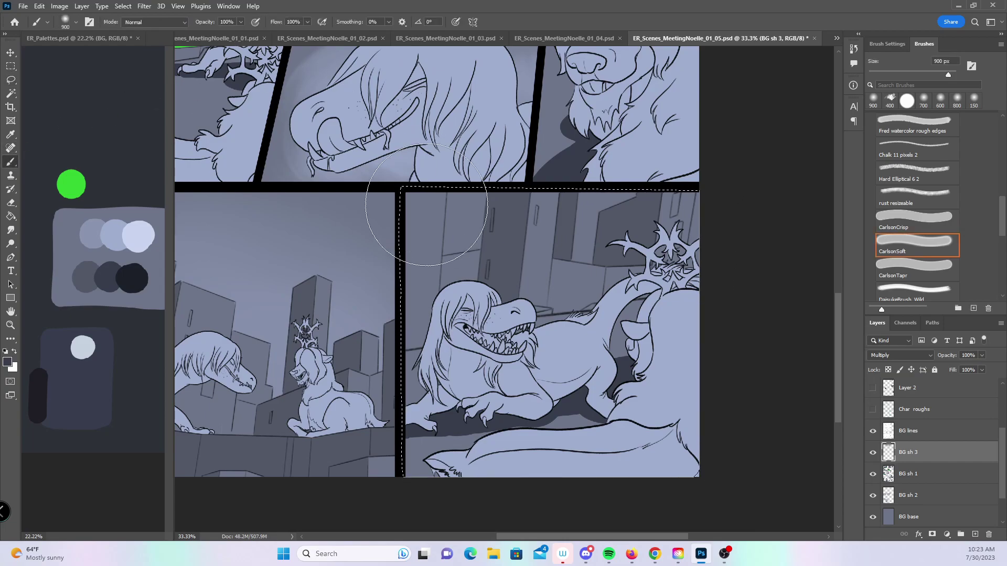
left_click_drag(525, 168, 719, 180)
mouse_move(429, 168)
left_mouse_down()
mouse_move(607, 172)
mouse_move(806, 242)
left_mouse_up()
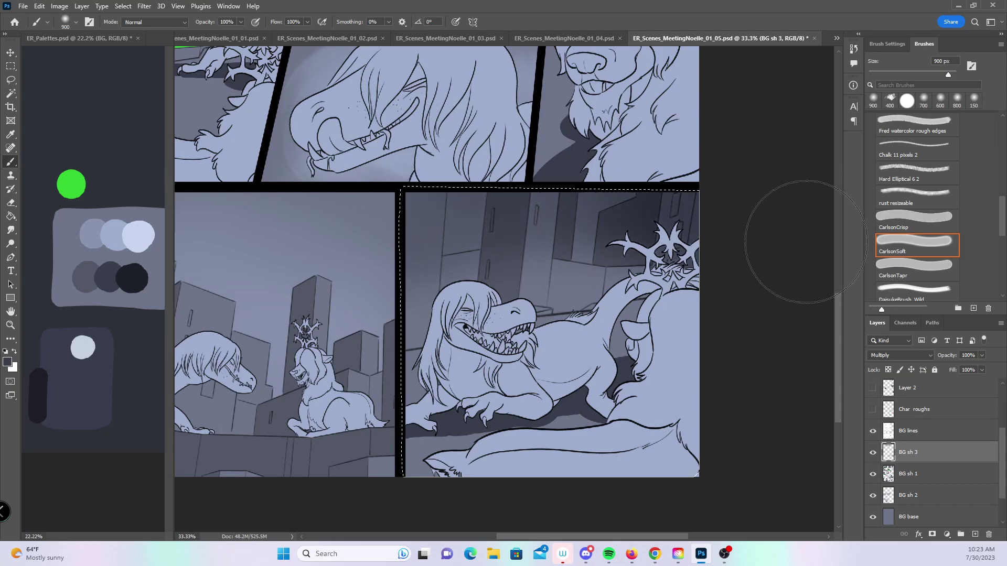
- Pick the palette's light blue and CarlsonTapr at 80 px, and try dabbing spots beside the middle row's front-facing antlered creature on BG sh 3
key("z")
left_click(645, 357, "alt")
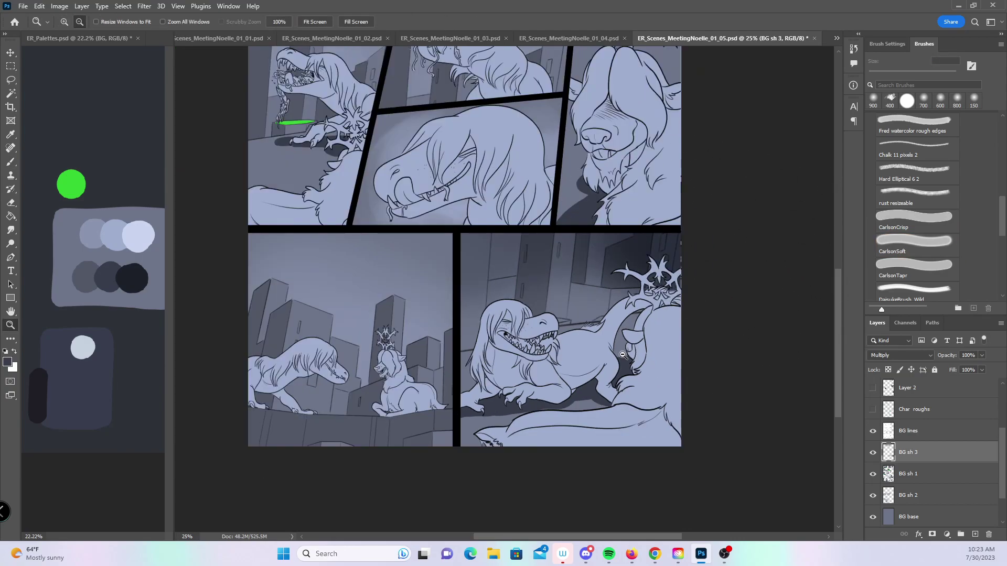
left_click(624, 358, "alt")
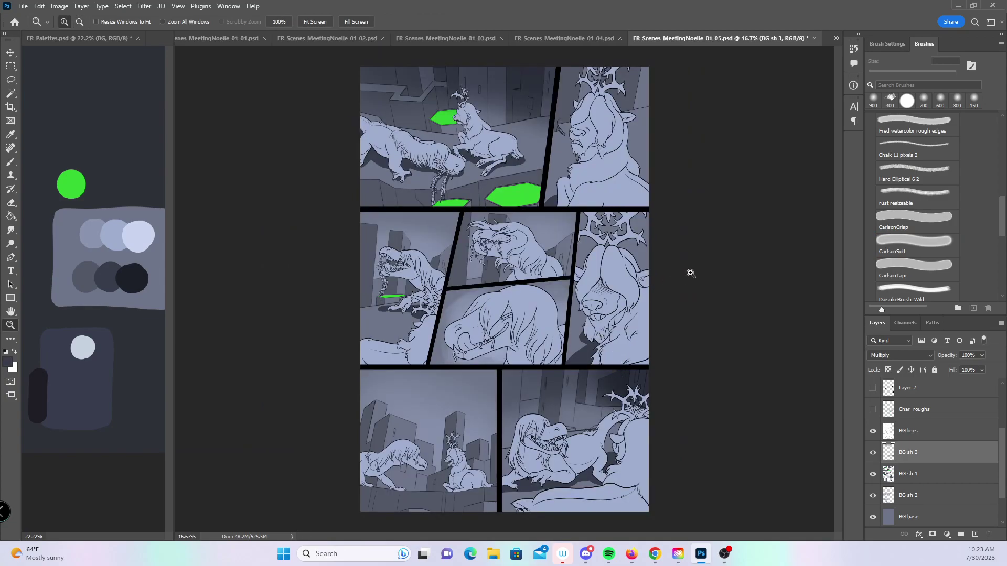
left_click(604, 324)
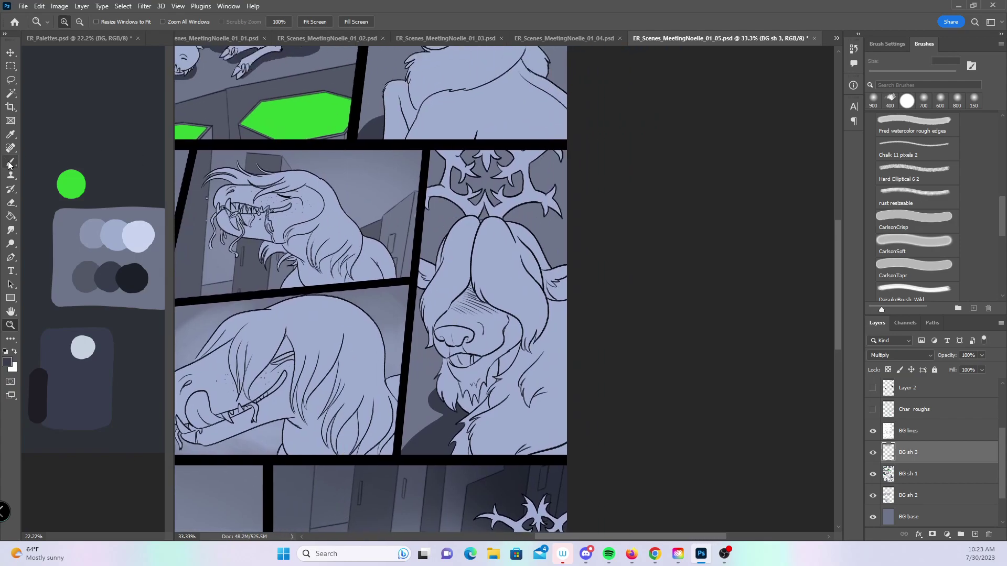
left_click(9, 163)
left_click(129, 210, "alt")
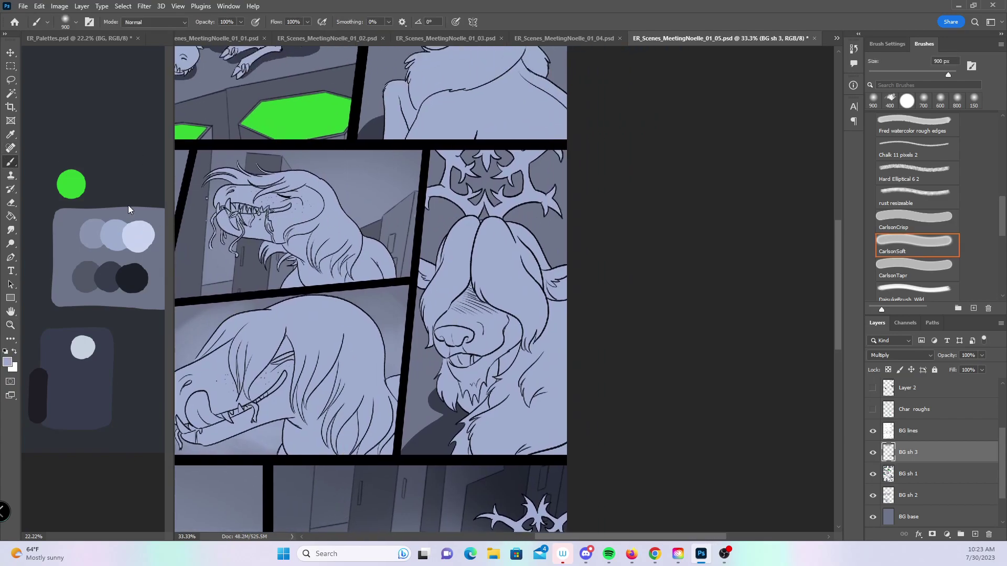
left_click(924, 273)
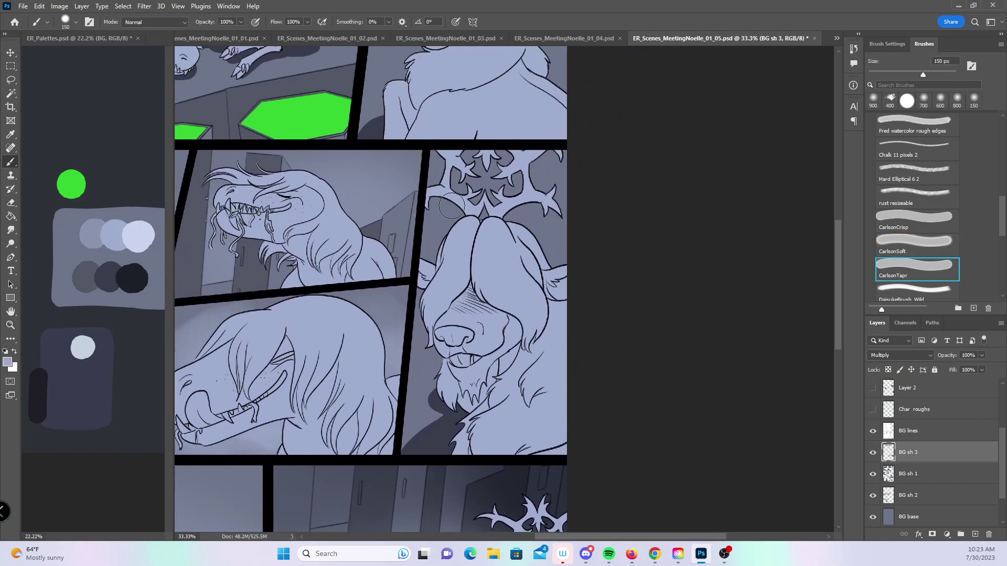
key("bracketleft")
key("bracketleft")
key("bracketleft")
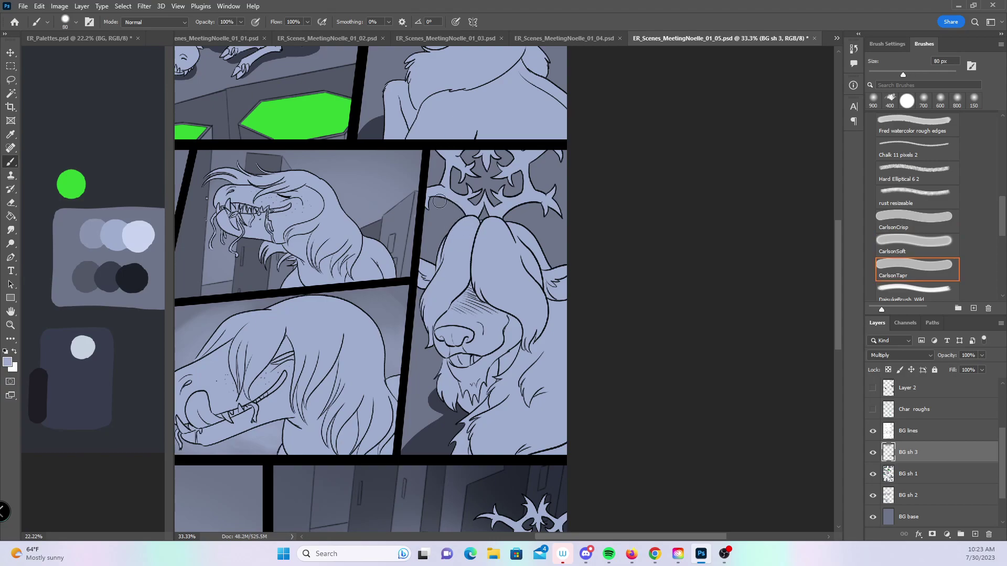
left_click_drag(440, 190, 434, 223)
- Dab scattered light spots on layer BG sh 1 in the background around the front-facing antlered creature's head
left_click(938, 478)
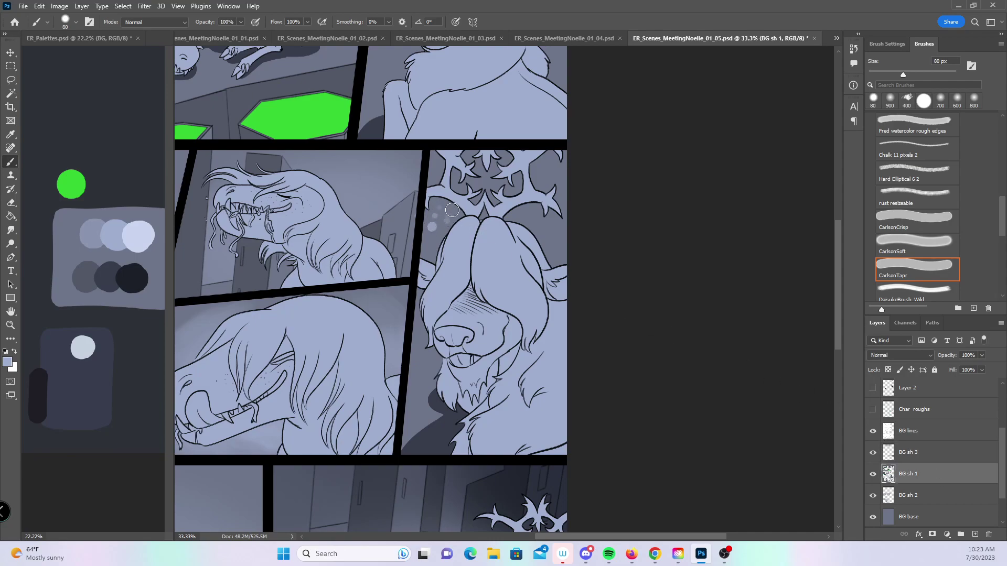
left_click(529, 216)
left_click(424, 367)
left_click(418, 354)
left_click(416, 341)
left_click(427, 376)
left_click(418, 391)
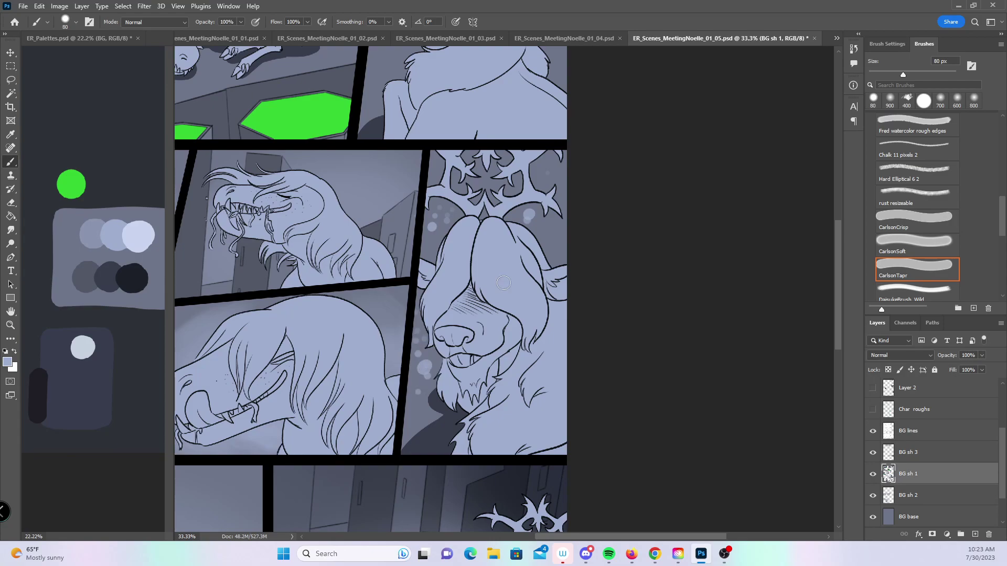
left_click(548, 247)
left_click(550, 239)
left_click(559, 181)
left_click(548, 160)
- Review the background shading, haze and spots across all panels of the page
key("z")
left_click(622, 333, "alt")
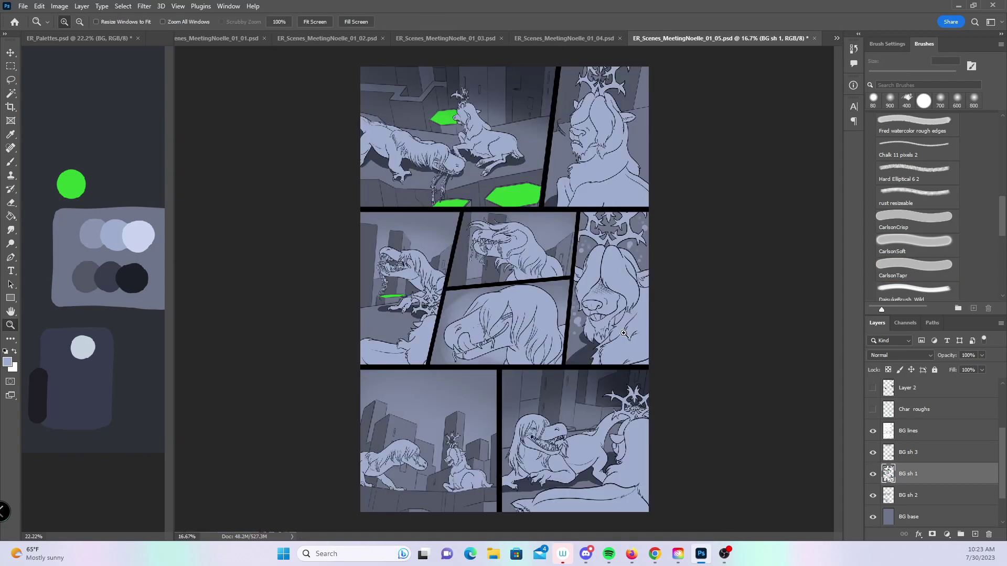
left_click(627, 328)
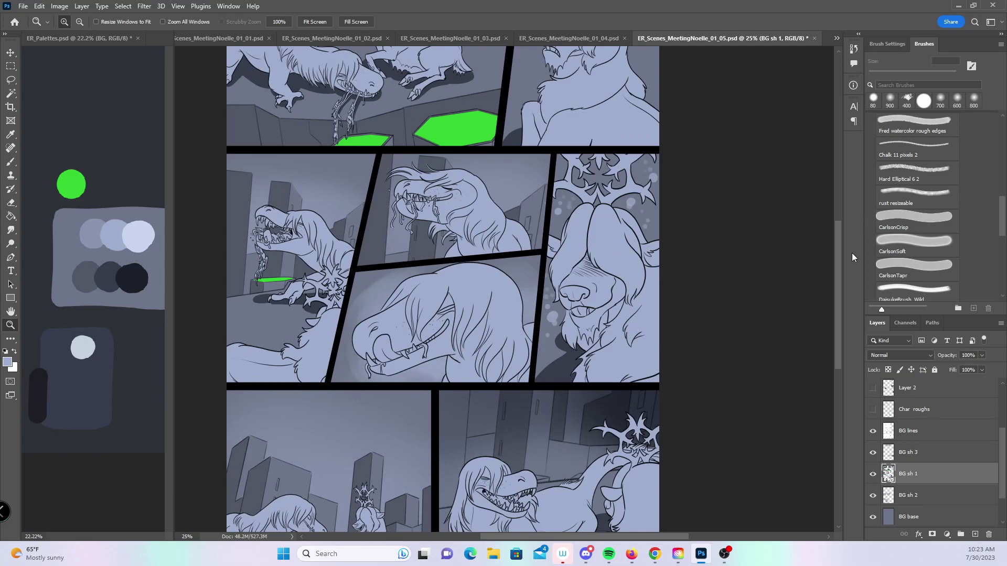
scroll(831, 217, "up", 3)
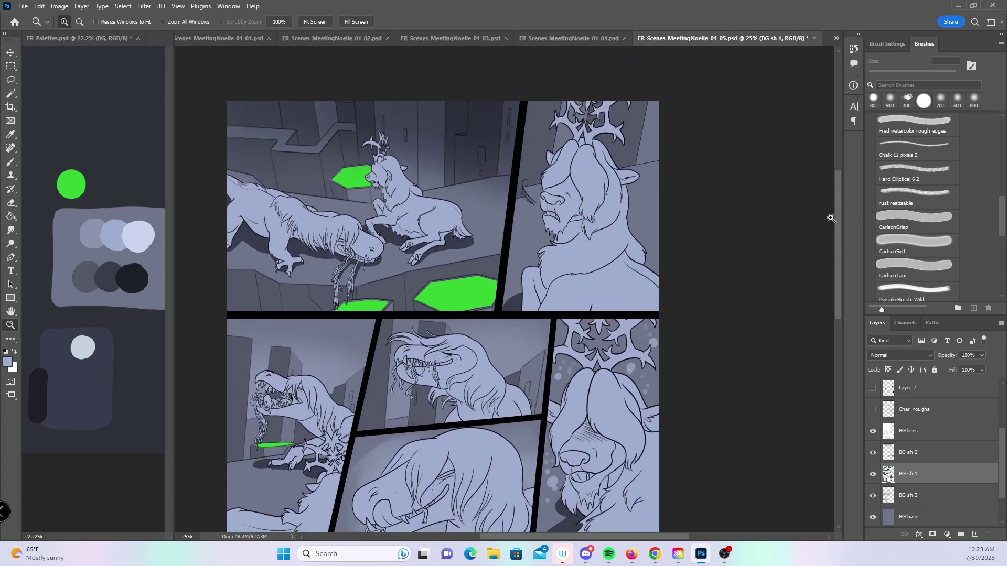
scroll(832, 223, "down", 2)
scroll(834, 232, "down", 4)
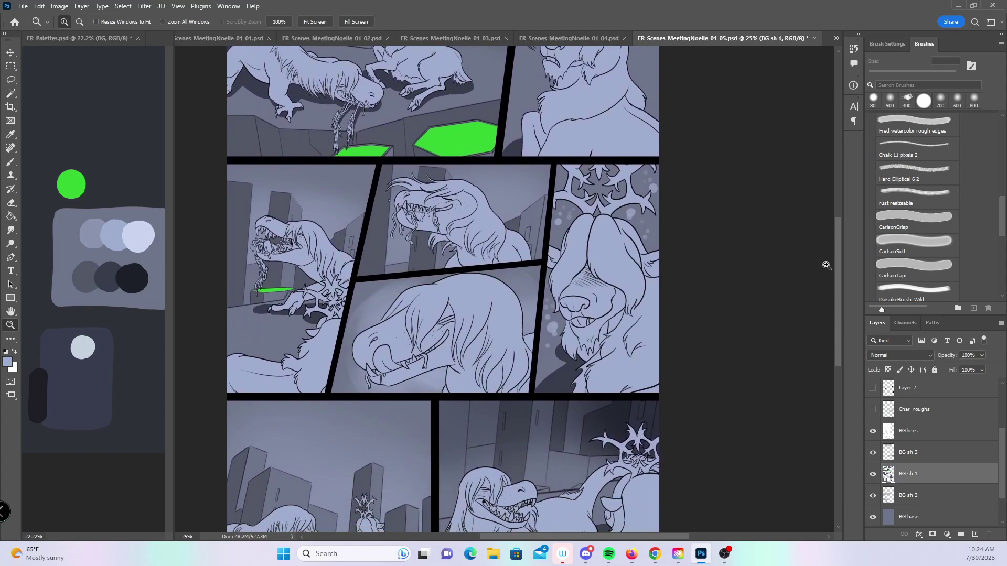
scroll(827, 265, "down", 1)
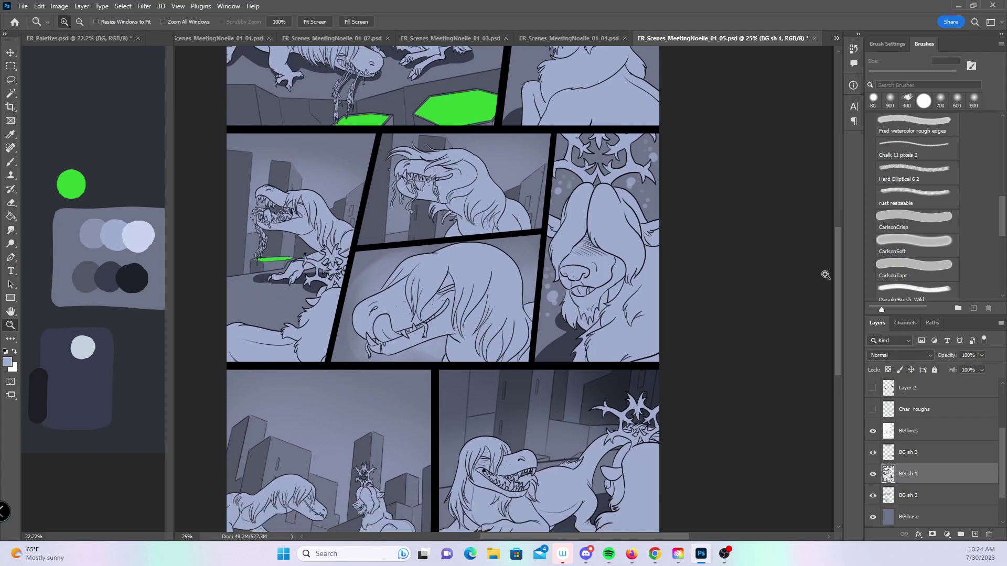
scroll(825, 274, "down", 4)
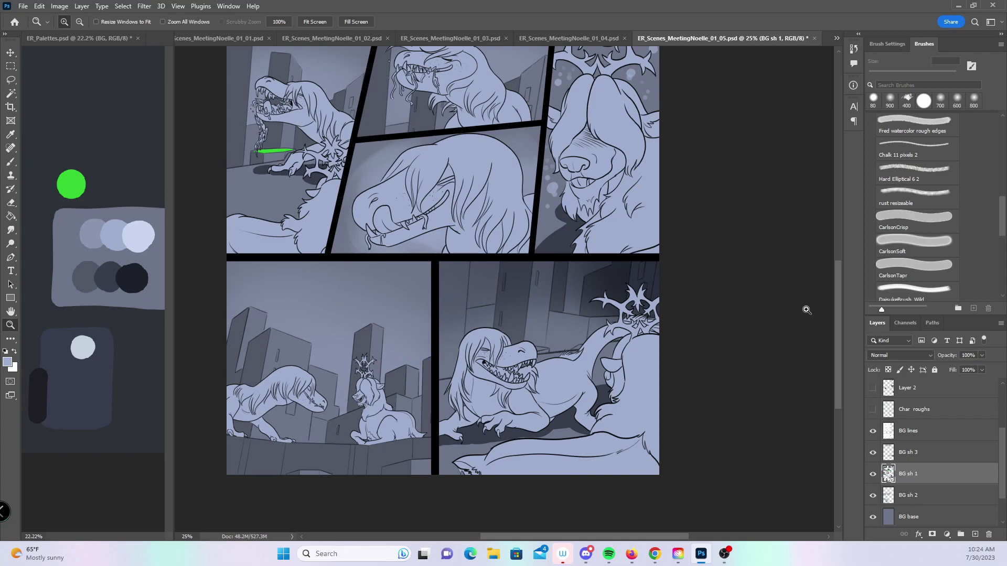
- Save the page and open ER_Scenes_MeetingNoelle_01_06.psd
key("ctrl+s")
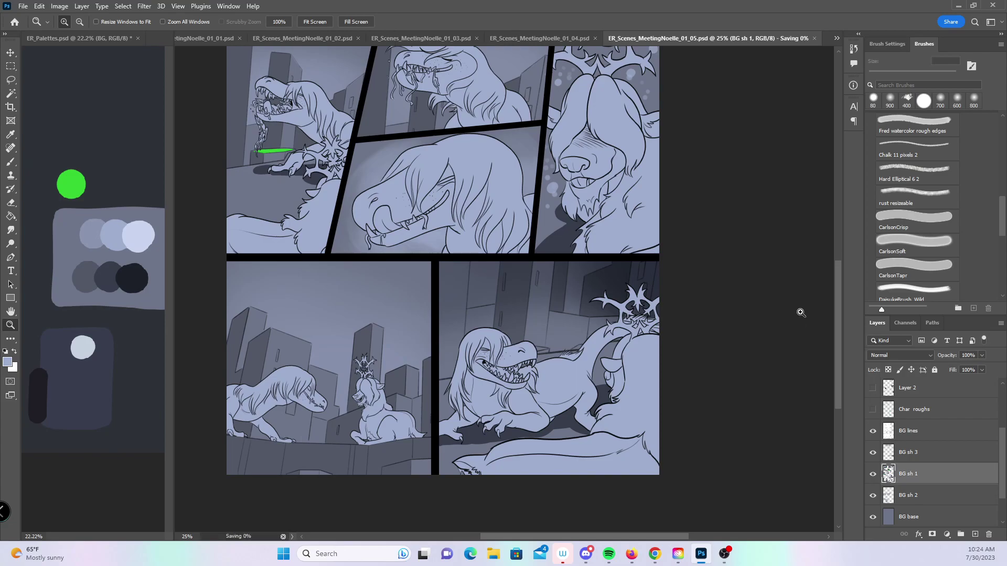
left_click(23, 5)
left_click(32, 30)
left_click_drag(516, 163, 517, 190)
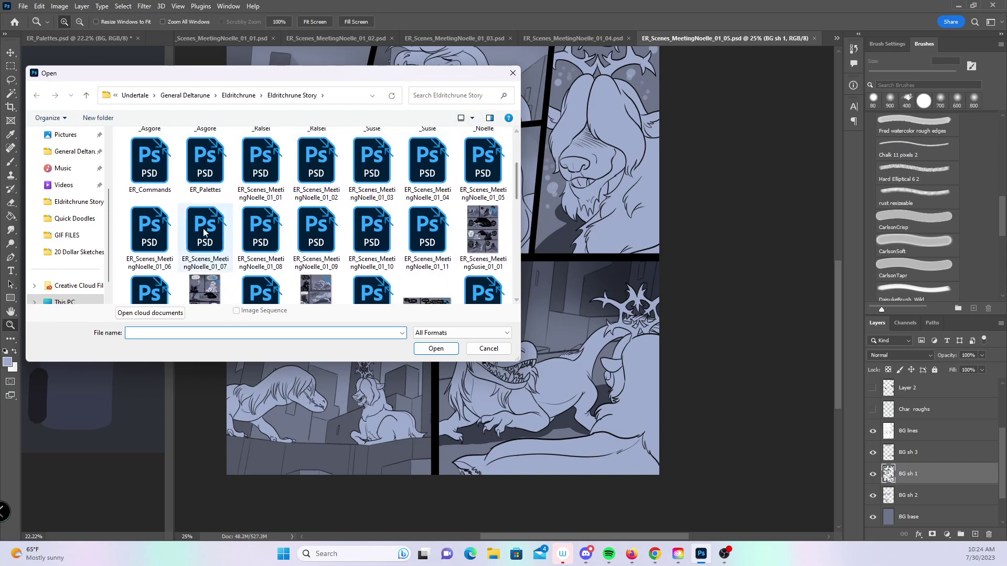
left_click(150, 230)
left_click(435, 349)
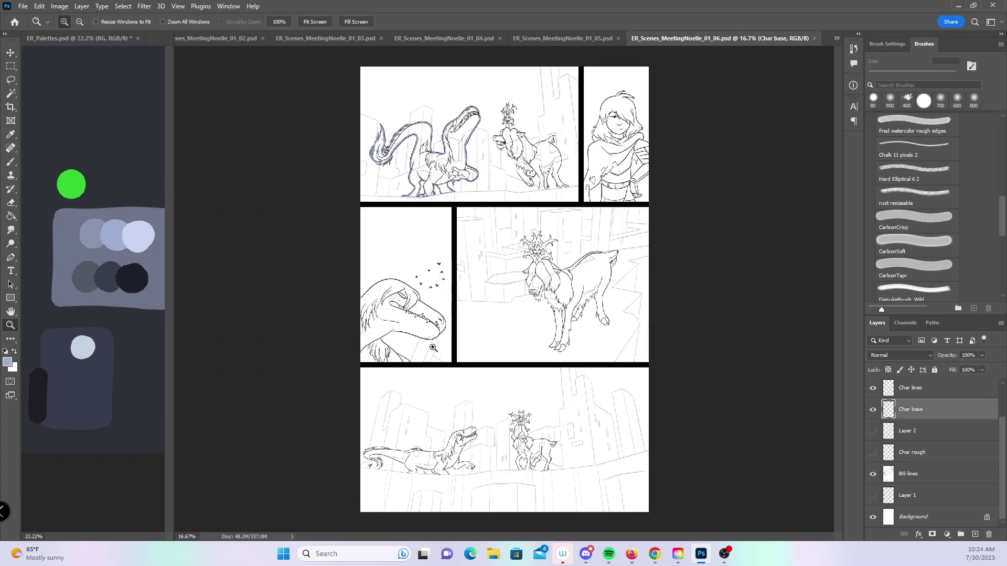
- Widen the new page's view over the palette document at 100% zoom and choose the Hard Round brush for Char base
left_click(454, 165)
left_click(454, 164)
left_click_drag(454, 164, 501, 267)
left_click(468, 200)
left_click(469, 201)
left_click(470, 200)
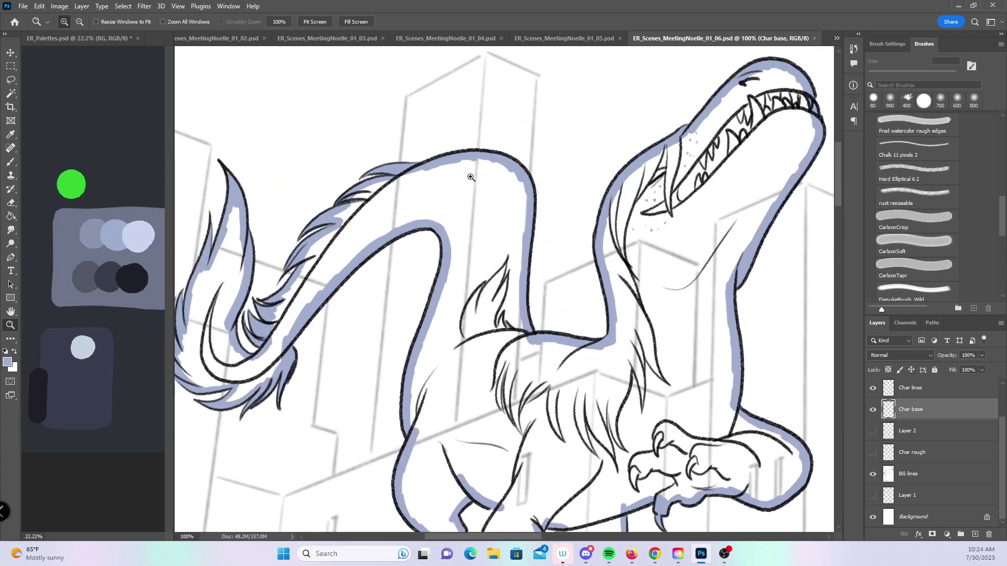
left_click(16, 159)
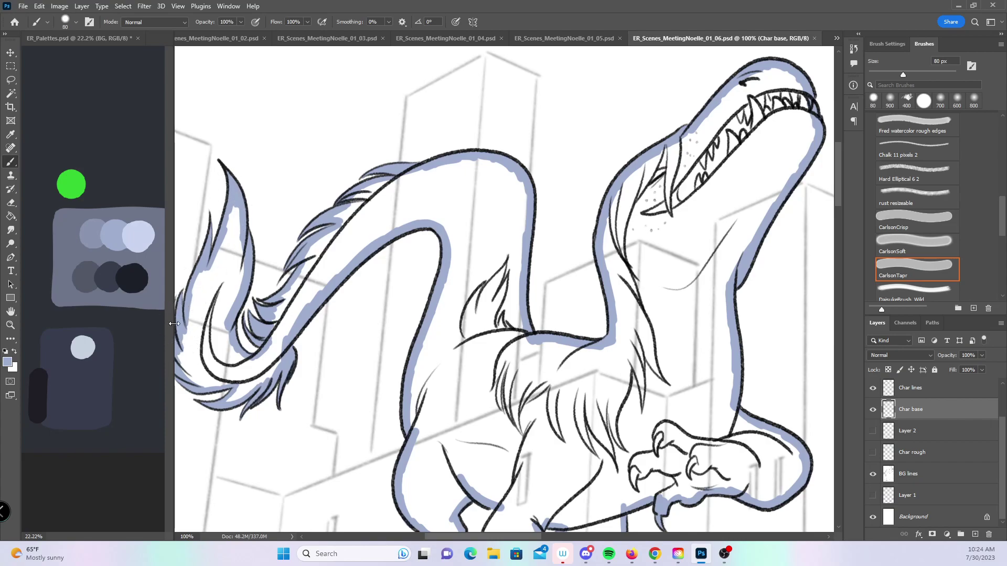
left_click_drag(175, 315, 58, 313)
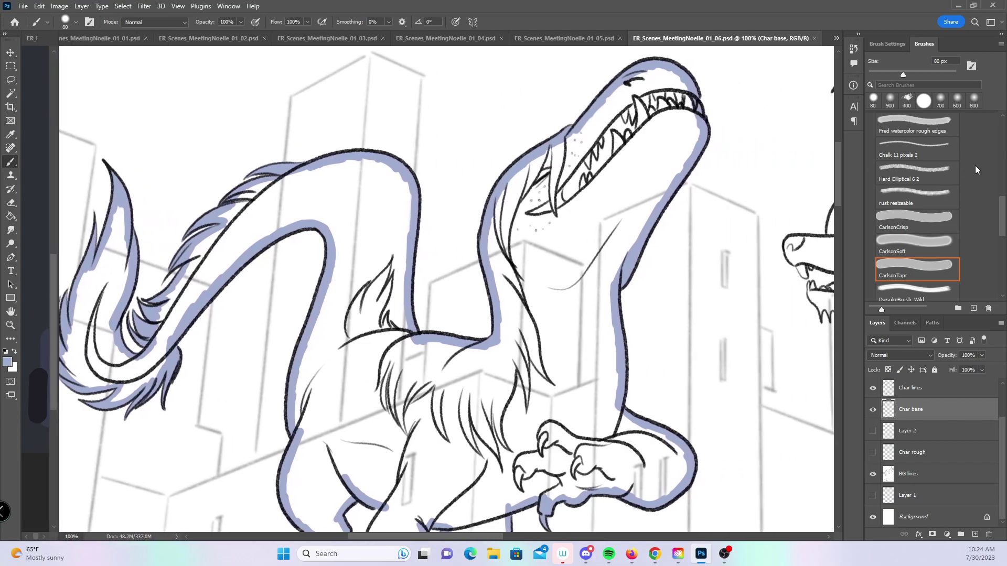
left_click_drag(1003, 207, 976, 114)
left_click(915, 160)
- Fill the first panel's antlers with light blue on Char base using the Hard Round brush at 7 px
mouse_move(700, 352)
left_mouse_down()
mouse_move(540, 352)
mouse_move(302, 418)
left_mouse_up()
key("bracketleft")
key("bracketleft")
key("bracketleft")
key("bracketleft")
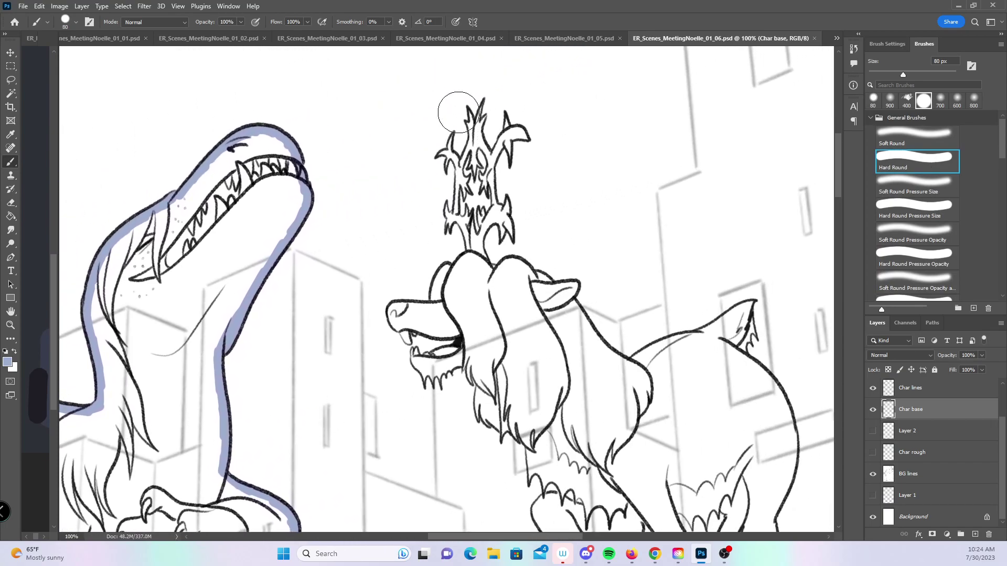
key("bracketleft")
key("bracketleft")
key("bracketleft")
key("bracketleft")
key("bracketleft")
key("bracketleft")
key("bracketleft")
key("bracketleft")
mouse_move(438, 154)
left_mouse_down()
mouse_move(451, 136)
mouse_move(459, 164)
left_mouse_up()
mouse_move(467, 124)
left_mouse_down()
mouse_move(470, 114)
mouse_move(478, 127)
left_mouse_up()
mouse_move(462, 164)
left_mouse_down()
mouse_move(470, 143)
mouse_move(477, 163)
mouse_move(485, 136)
mouse_move(487, 184)
mouse_move(486, 171)
mouse_move(524, 137)
mouse_move(510, 135)
left_mouse_up()
mouse_move(459, 170)
left_mouse_down()
mouse_move(456, 213)
mouse_move(456, 181)
mouse_move(468, 193)
mouse_move(461, 178)
mouse_move(448, 216)
mouse_move(457, 150)
mouse_move(457, 215)
mouse_move(446, 226)
mouse_move(467, 209)
mouse_move(463, 229)
mouse_move(468, 237)
mouse_move(467, 217)
mouse_move(484, 211)
left_mouse_up()
mouse_move(490, 176)
left_mouse_down()
mouse_move(494, 208)
mouse_move(502, 140)
left_mouse_up()
mouse_move(488, 219)
left_mouse_down()
mouse_move(500, 207)
mouse_move(500, 237)
mouse_move(509, 227)
mouse_move(498, 213)
mouse_move(501, 225)
left_mouse_up()
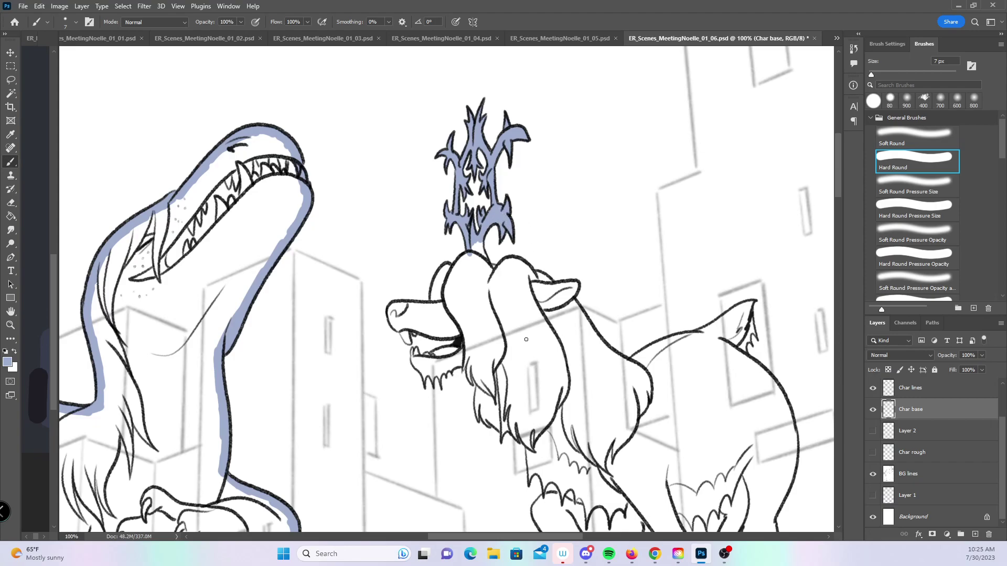
- Paint light blue inside the antlered creature's chin tufts and the ragged ends of its hanging hair
left_click_drag(507, 326, 468, 247)
mouse_move(383, 300)
left_mouse_down()
mouse_move(389, 283)
mouse_move(401, 299)
mouse_move(430, 288)
mouse_move(447, 346)
mouse_move(439, 306)
mouse_move(457, 346)
mouse_move(473, 350)
mouse_move(469, 336)
mouse_move(489, 367)
left_mouse_up()
key("]")
- Paint light blue into the antlered creature's leg fur, feet and tail tuft with the 8 px brush
left_click_drag(624, 423, 518, 306)
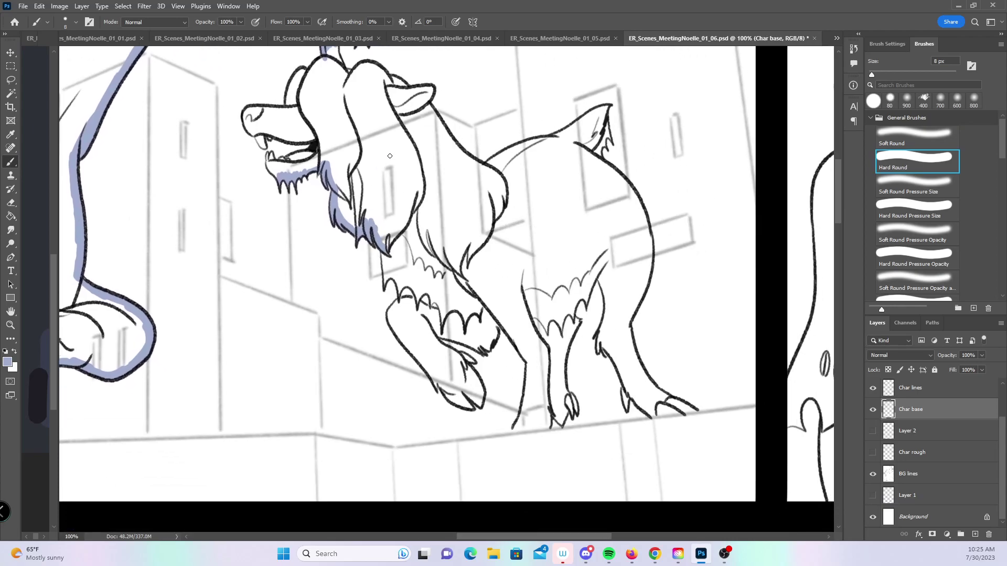
mouse_move(384, 285)
left_mouse_down()
mouse_move(387, 278)
mouse_move(418, 298)
mouse_move(426, 290)
mouse_move(441, 311)
left_mouse_up()
mouse_move(457, 402)
left_mouse_down()
mouse_move(436, 389)
mouse_move(462, 402)
mouse_move(462, 354)
mouse_move(474, 361)
mouse_move(481, 387)
left_mouse_up()
key("bracketright")
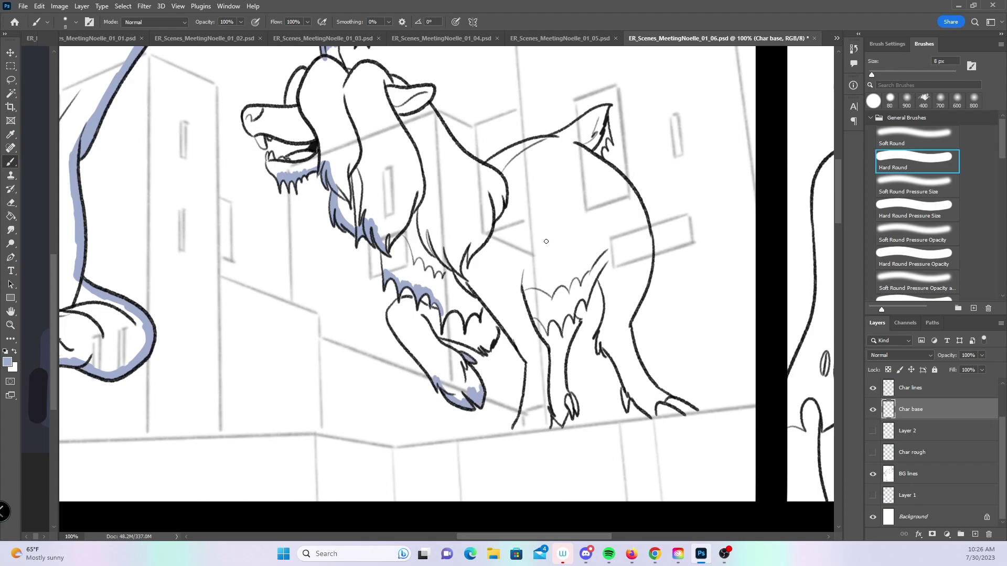
left_click_drag(479, 350, 483, 346)
mouse_move(514, 427)
left_mouse_down()
mouse_move(548, 428)
mouse_move(514, 431)
mouse_move(554, 424)
mouse_move(572, 401)
mouse_move(565, 393)
left_mouse_up()
mouse_move(574, 318)
left_mouse_down()
mouse_move(568, 341)
mouse_move(599, 338)
mouse_move(625, 402)
mouse_move(640, 410)
left_mouse_up()
scroll(652, 252, "up", 3)
mouse_move(600, 234)
left_mouse_down()
mouse_move(598, 242)
mouse_move(604, 191)
mouse_move(596, 234)
left_mouse_up()
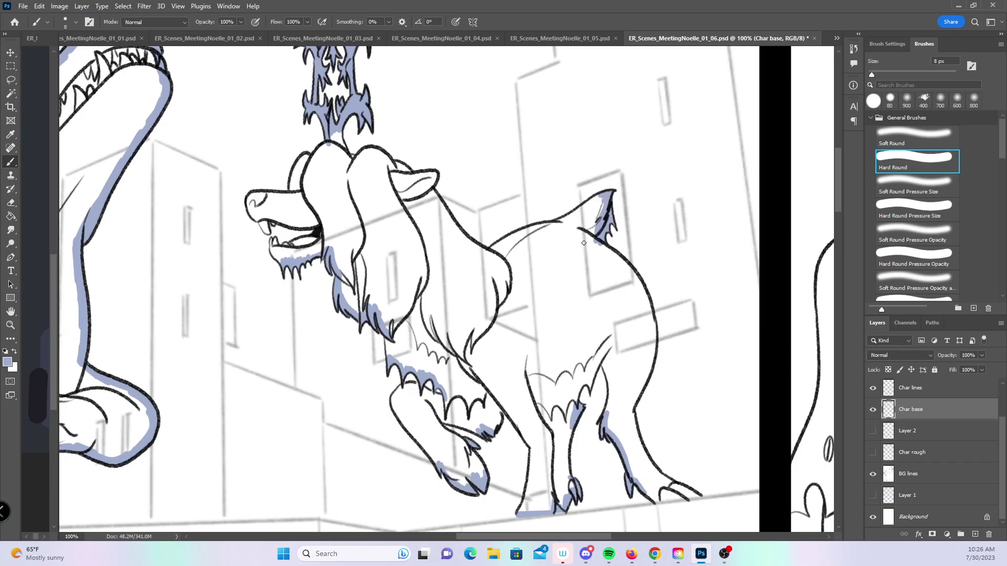
- Paint light blue inside the antlered creature's snout, jaw, ears and crown outline with the 9 px Hard Round brush
key("bracketright")
mouse_move(261, 215)
left_mouse_down()
mouse_move(263, 230)
mouse_move(274, 220)
mouse_move(255, 217)
mouse_move(253, 195)
mouse_move(289, 195)
mouse_move(307, 157)
mouse_move(340, 138)
mouse_move(355, 159)
mouse_move(376, 148)
mouse_move(411, 173)
mouse_move(435, 174)
mouse_move(426, 171)
left_mouse_up()
mouse_move(272, 216)
left_mouse_down()
mouse_move(321, 231)
mouse_move(273, 255)
mouse_move(321, 230)
left_mouse_up()
key("bracketleft")
key("bracketleft")
key("bracketright")
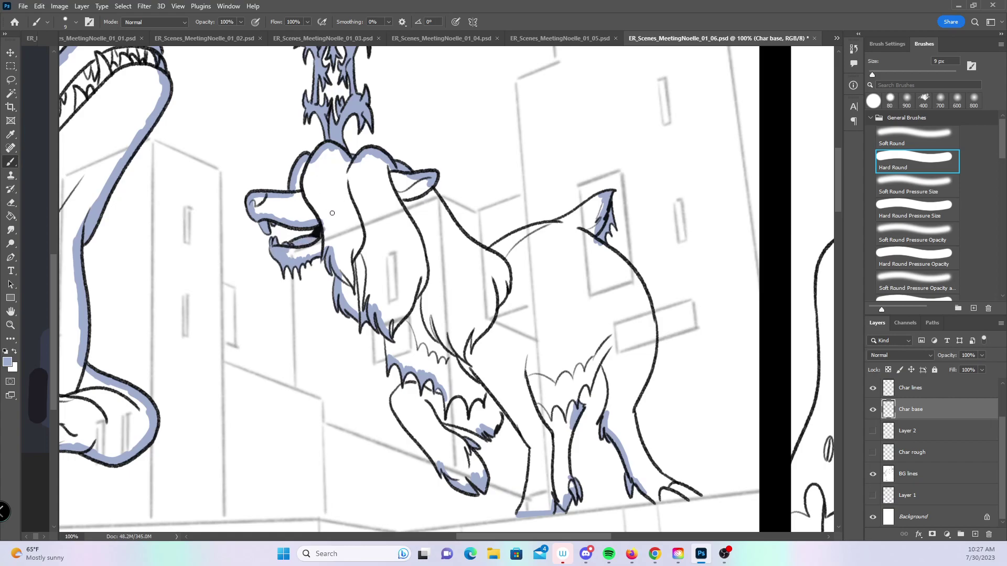
left_click_drag(324, 234, 324, 222)
- Paint light blue along the antlered creature's neck, back and tail outline, continuing onto the upper rump
left_click_drag(597, 287, 486, 296)
left_click_drag(316, 197, 329, 215)
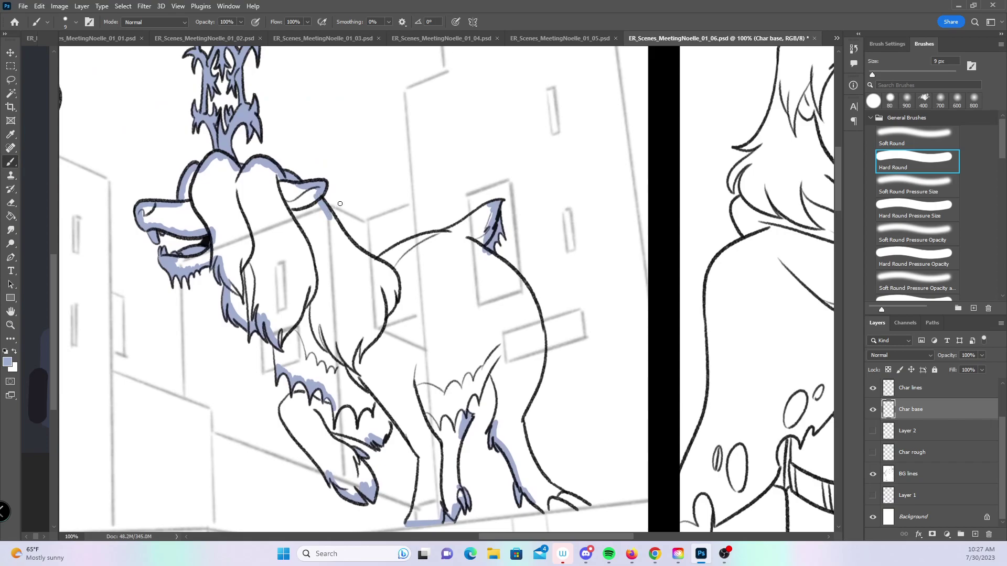
mouse_move(332, 220)
left_mouse_down()
mouse_move(380, 261)
mouse_move(493, 208)
left_mouse_up()
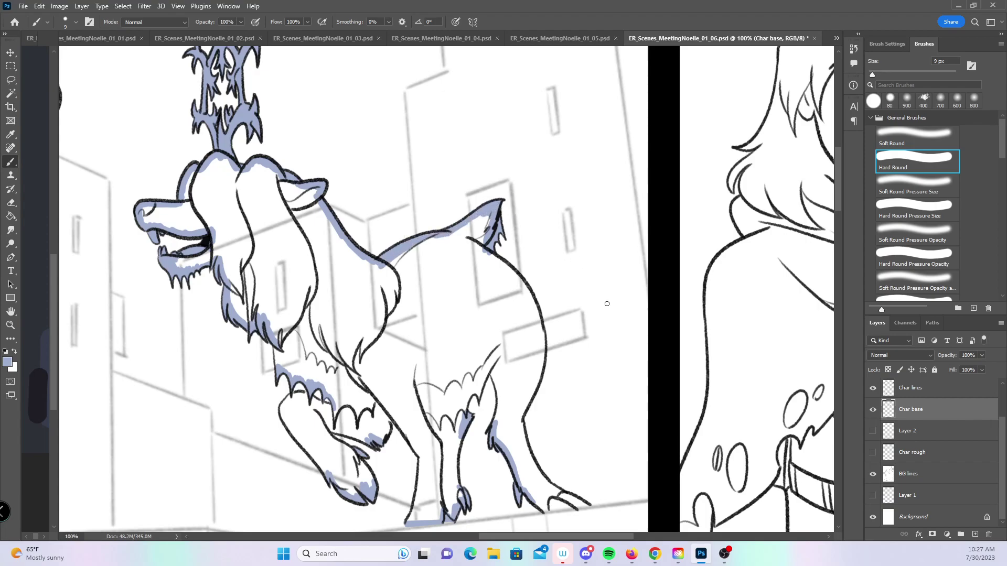
scroll(605, 299, "down", 5)
left_click_drag(435, 131, 469, 164)
- Paint light blue inside the outlines of the antlered creature's raised foreleg and standing legs
mouse_move(229, 273)
left_mouse_down()
mouse_move(239, 307)
mouse_move(279, 356)
mouse_move(315, 349)
mouse_move(297, 315)
left_mouse_up()
mouse_move(236, 288)
left_mouse_down()
mouse_move(258, 275)
mouse_move(285, 287)
left_mouse_up()
mouse_move(334, 322)
left_mouse_down()
mouse_move(342, 298)
mouse_move(371, 334)
mouse_move(357, 310)
mouse_move(370, 364)
mouse_move(362, 403)
left_mouse_up()
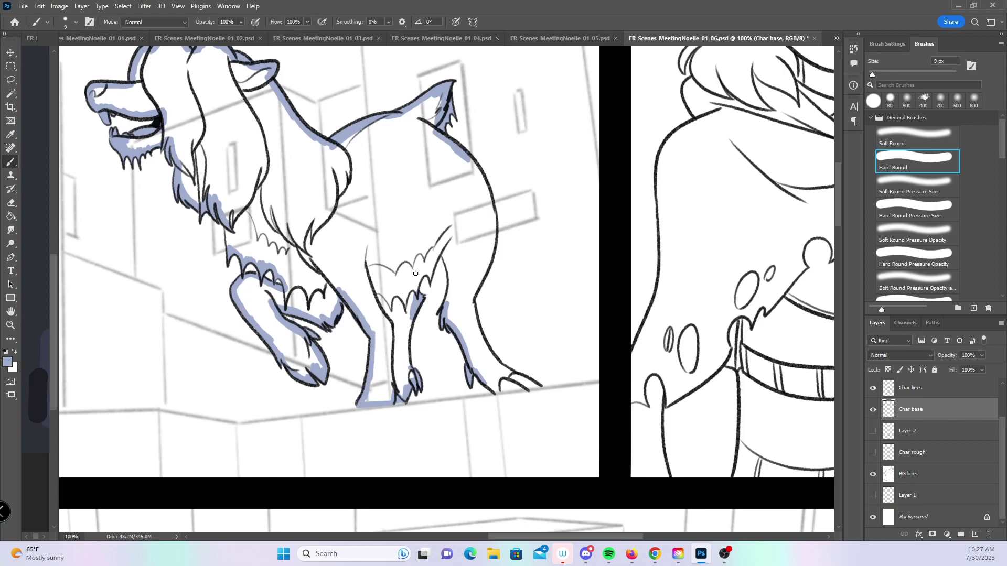
left_click_drag(414, 315, 409, 369)
- Paint light blue along the antlered creature's thigh fur, rump curve and hind leg down to the toes
mouse_move(414, 301)
left_mouse_down()
mouse_move(420, 271)
mouse_move(425, 264)
mouse_move(430, 278)
mouse_move(446, 242)
mouse_move(447, 302)
mouse_move(446, 289)
left_mouse_up()
left_click_drag(466, 161, 494, 210)
mouse_move(480, 287)
left_mouse_down()
mouse_move(470, 301)
mouse_move(476, 288)
left_mouse_up()
left_click_drag(491, 250, 493, 215)
mouse_move(472, 300)
left_mouse_down()
mouse_move(487, 357)
mouse_move(506, 375)
mouse_move(486, 346)
left_mouse_up()
mouse_move(520, 383)
left_mouse_down()
mouse_move(489, 387)
mouse_move(534, 384)
left_mouse_up()
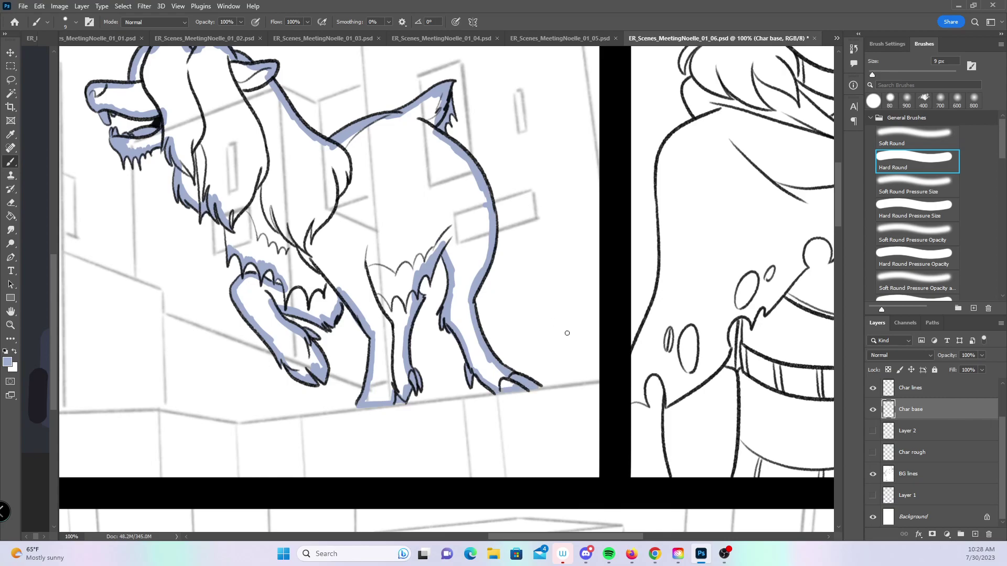
- Save the page and view the long-haired character's head in the adjacent panel at 200%
key("z")
left_click(561, 367, "alt")
left_click(561, 367, "alt")
left_click_drag(673, 309, 457, 398)
left_click(503, 243)
left_click(518, 193)
left_click(528, 158)
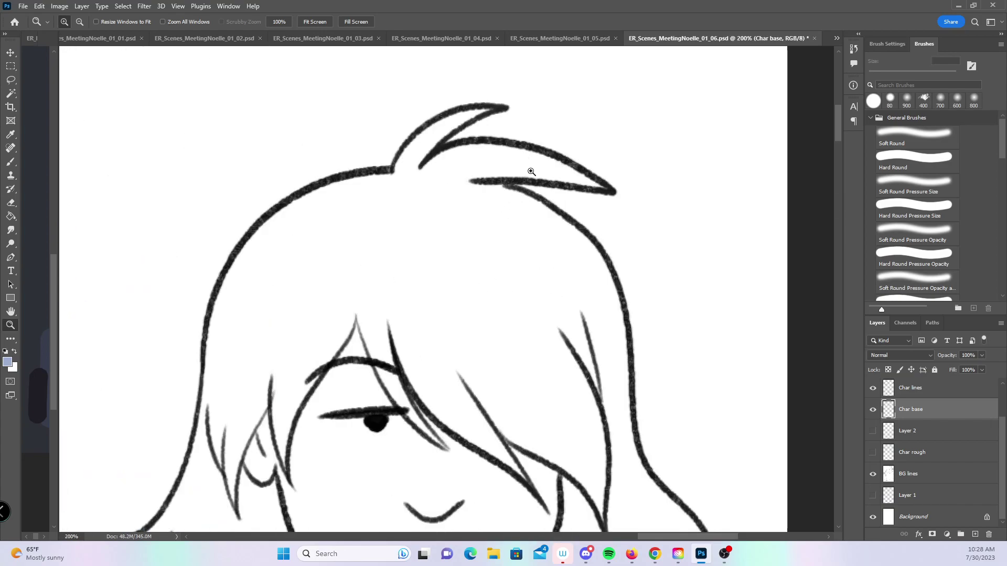
key("ctrl+s")
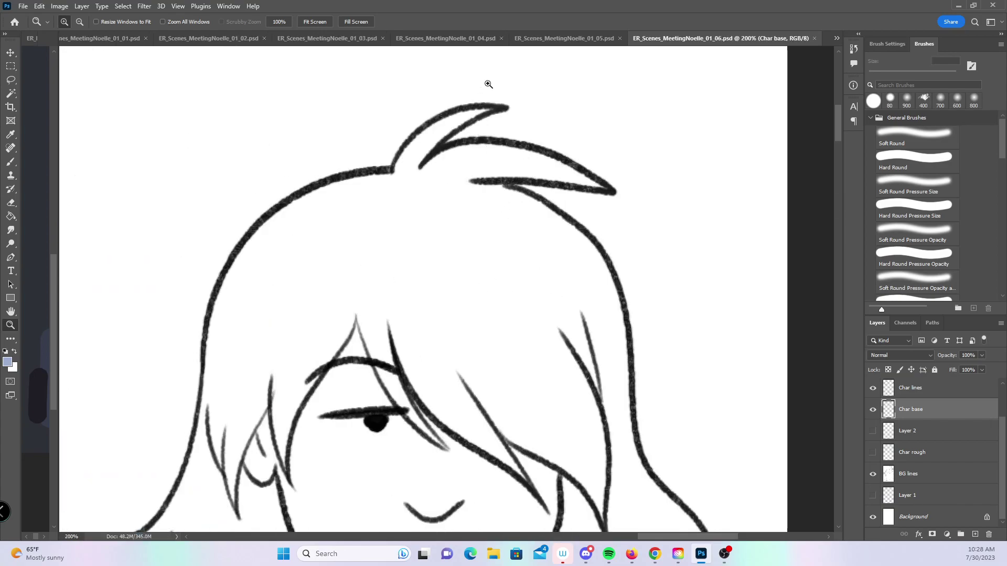
- Fill the long-haired character's top hair tuft and outer hair tips with light blue on Char base
key("b")
left_click_drag(484, 111, 460, 122)
left_click_drag(581, 182, 587, 181)
left_click_drag(330, 501, 518, 216)
left_click_drag(319, 257, 364, 239)
mouse_move(305, 313)
left_mouse_down()
mouse_move(343, 278)
mouse_move(341, 291)
left_mouse_up()
left_click_drag(731, 412, 402, 427)
mouse_move(542, 282)
left_mouse_down()
mouse_move(566, 299)
mouse_move(550, 257)
left_mouse_up()
left_click_drag(281, 389, 559, 210)
left_click_drag(380, 333, 437, 194)
- Enlarge the brush to 15 px and paint light blue inside the lower left hair locks and the cloak's left shoulder
key("bracketright")
key("bracketright")
key("bracketright")
key("bracketright")
mouse_move(235, 273)
left_mouse_down()
mouse_move(242, 211)
mouse_move(265, 173)
mouse_move(259, 180)
mouse_move(326, 140)
left_mouse_up()
left_click_drag(370, 192, 318, 375)
mouse_move(259, 225)
left_mouse_down()
mouse_move(247, 273)
mouse_move(273, 319)
mouse_move(255, 276)
mouse_move(267, 222)
mouse_move(245, 256)
mouse_move(264, 238)
mouse_move(259, 218)
mouse_move(283, 142)
left_mouse_up()
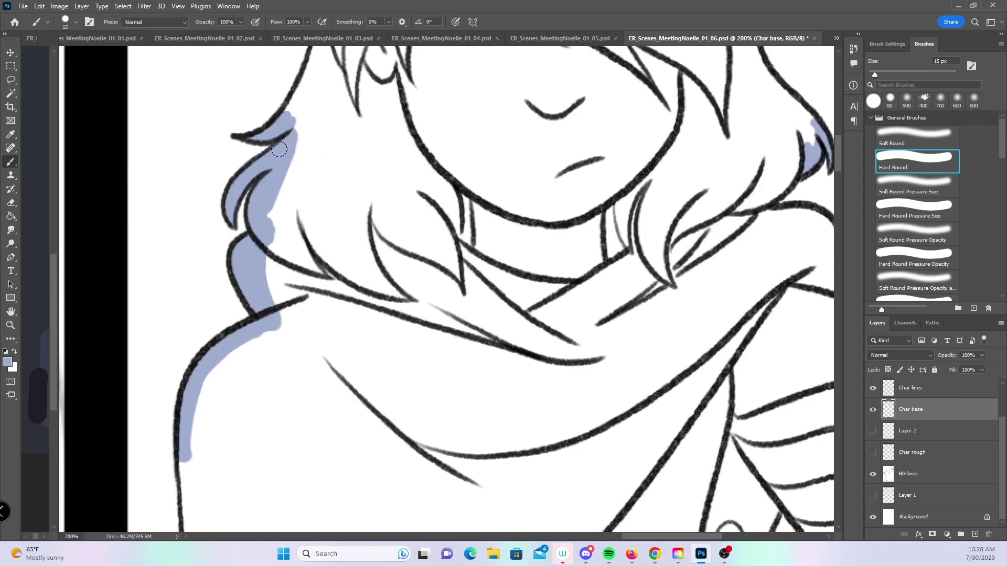
- Paint a light blue band up the left side of the character's hair toward the crown at 15 px
scroll(387, 153, "up", 5)
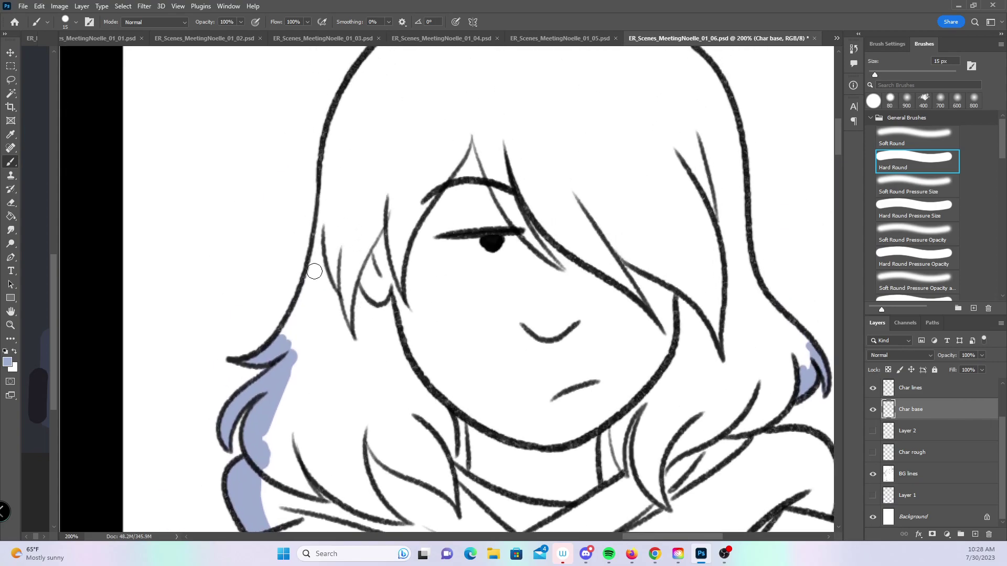
mouse_move(292, 338)
left_mouse_down()
mouse_move(304, 302)
mouse_move(301, 315)
left_mouse_up()
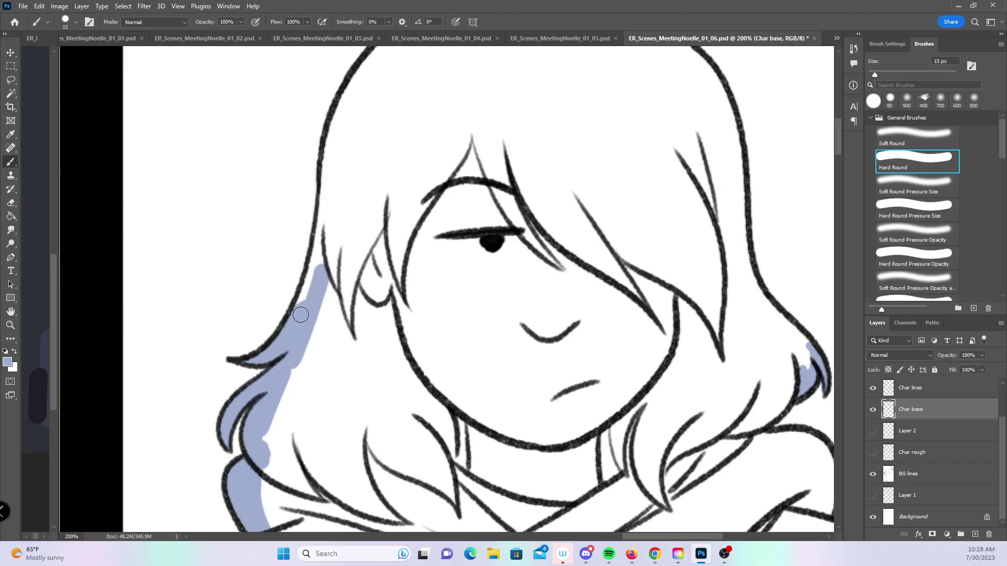
mouse_move(336, 134)
left_mouse_down()
mouse_move(320, 246)
mouse_move(341, 134)
left_mouse_up()
left_click_drag(374, 92, 335, 260)
mouse_move(299, 306)
left_mouse_down()
mouse_move(330, 233)
mouse_move(305, 270)
mouse_move(371, 198)
left_mouse_up()
- Paint light blue down the right side of the character's hair, through the lower locks and over the adjoining shoulder
mouse_move(324, 258)
left_mouse_down()
mouse_move(365, 207)
mouse_move(467, 173)
mouse_move(496, 140)
mouse_move(485, 143)
mouse_move(532, 110)
mouse_move(477, 173)
mouse_move(514, 118)
mouse_move(515, 166)
mouse_move(530, 149)
mouse_move(511, 158)
mouse_move(588, 152)
mouse_move(573, 160)
mouse_move(648, 167)
mouse_move(567, 128)
mouse_move(539, 180)
mouse_move(647, 227)
mouse_move(682, 283)
left_mouse_up()
left_click_drag(769, 368, 563, 220)
left_click_drag(466, 111, 487, 270)
mouse_move(486, 212)
left_mouse_down()
mouse_move(498, 321)
mouse_move(512, 338)
mouse_move(506, 313)
mouse_move(513, 320)
mouse_move(553, 385)
mouse_move(545, 355)
left_mouse_up()
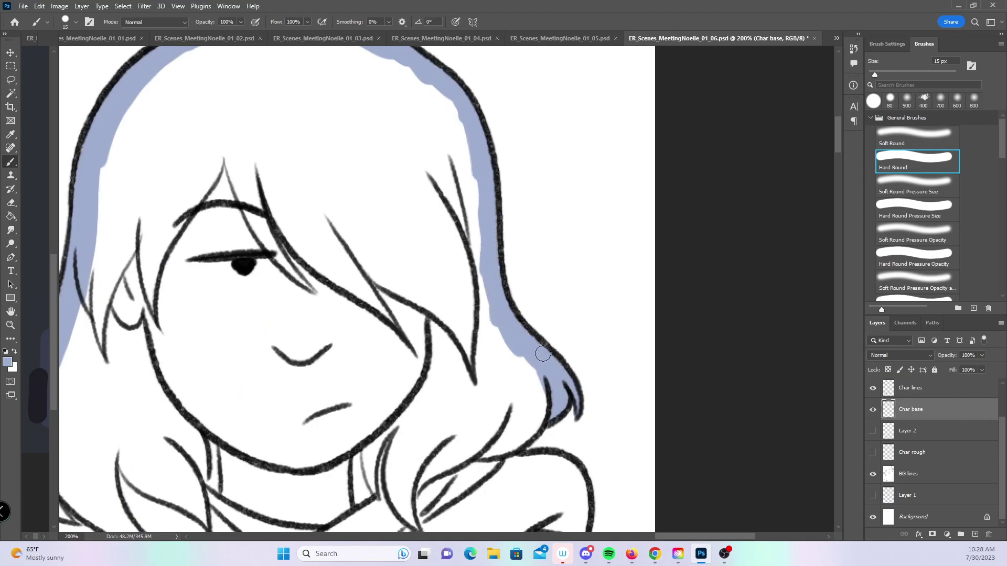
scroll(544, 355, "down", 3)
scroll(544, 355, "left", 1)
mouse_move(508, 297)
left_mouse_down()
mouse_move(546, 280)
mouse_move(550, 254)
mouse_move(535, 261)
mouse_move(507, 322)
mouse_move(530, 314)
mouse_move(519, 310)
mouse_move(572, 310)
mouse_move(598, 351)
mouse_move(589, 404)
left_mouse_up()
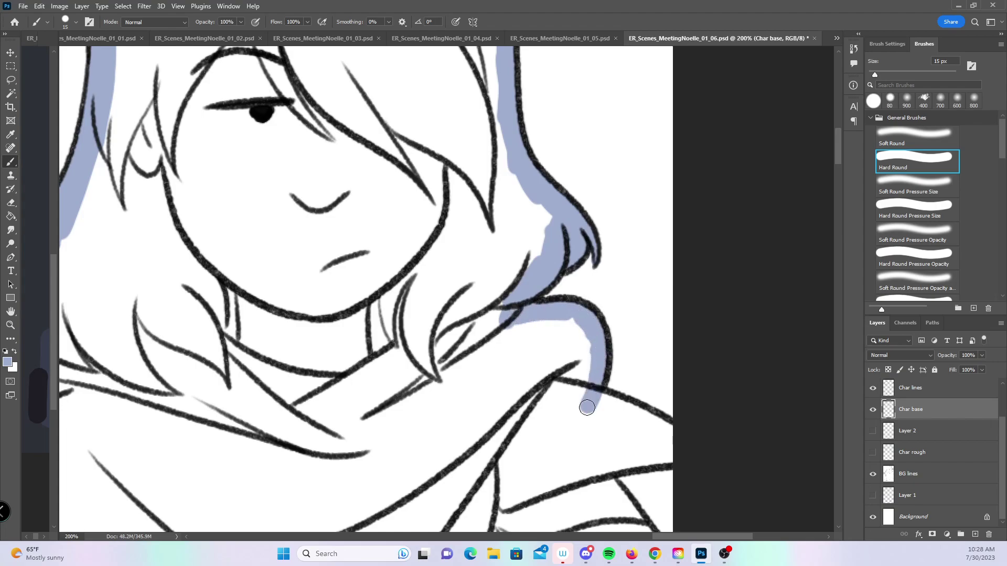
- Paint light blue across the character's upper arm and sleeve folds beside the page's right edge
scroll(588, 405, "down", 5)
mouse_move(609, 250)
left_mouse_down()
mouse_move(595, 268)
mouse_move(671, 305)
mouse_move(641, 292)
mouse_move(661, 294)
mouse_move(680, 314)
mouse_move(607, 337)
mouse_move(681, 317)
mouse_move(653, 313)
left_mouse_up()
left_click_drag(608, 412, 493, 291)
mouse_move(491, 214)
left_mouse_down()
mouse_move(558, 316)
mouse_move(555, 236)
left_mouse_up()
- Paint light blue around the jagged cloth edge between the character's torso and bent arm with a 10 px brush
key("bracketleft")
key("bracketleft")
key("bracketleft")
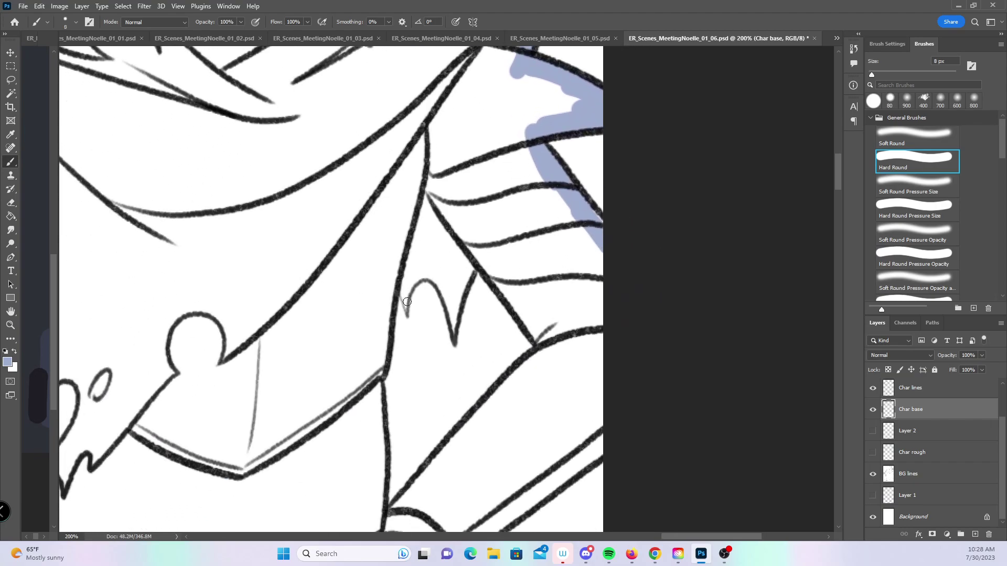
key("bracketright")
key("bracketright")
mouse_move(405, 309)
left_mouse_down()
mouse_move(400, 286)
mouse_move(440, 267)
mouse_move(454, 312)
mouse_move(459, 259)
mouse_move(490, 247)
mouse_move(550, 350)
mouse_move(547, 216)
left_mouse_up()
- Paint light blue along the torso's right side to the belt and the bent forearm's inner edge at 15 px
key("bracketleft")
key("bracketright")
key("bracketright")
key("bracketright")
mouse_move(376, 130)
left_mouse_down()
mouse_move(357, 244)
mouse_move(361, 344)
left_mouse_up()
left_click_drag(362, 290, 361, 374)
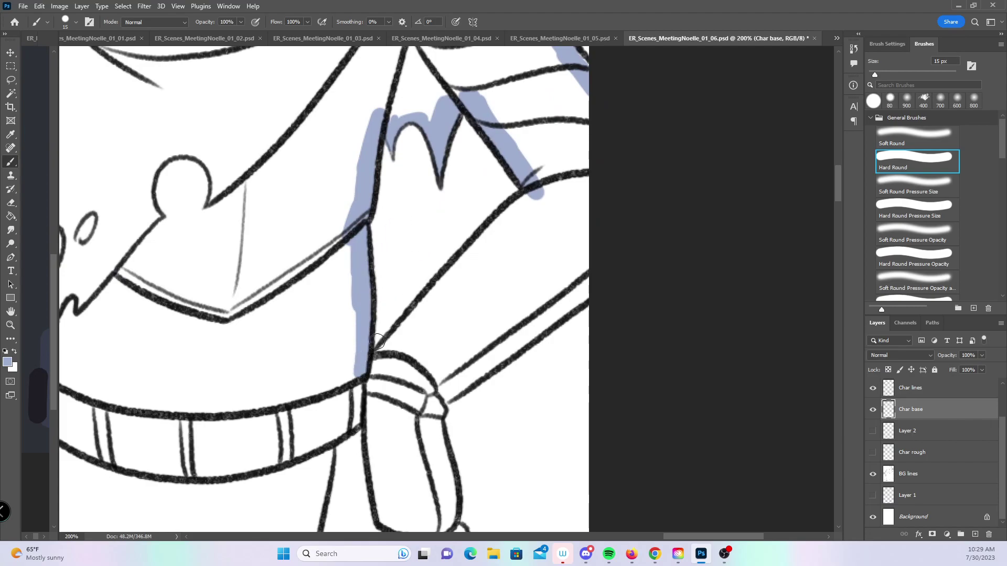
mouse_move(377, 358)
left_mouse_down()
mouse_move(523, 202)
mouse_move(552, 186)
left_mouse_up()
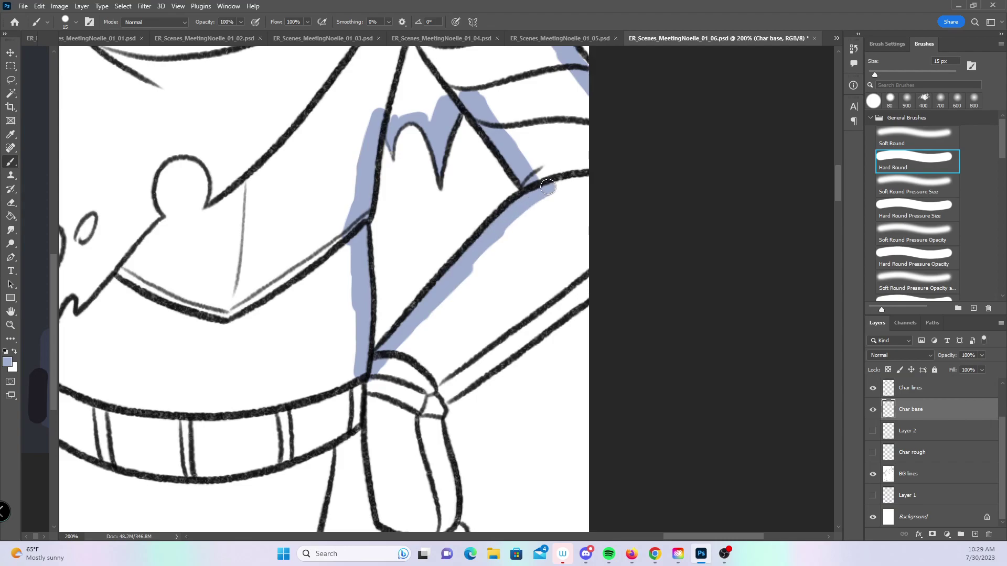
- Paint light blue along the bent forearm's lower edge and the outline of the hand on the hip
left_click_drag(437, 399, 587, 284)
key("space")
left_click_drag(517, 410, 558, 235)
mouse_move(478, 236)
left_mouse_down()
mouse_move(491, 339)
mouse_move(477, 363)
mouse_move(496, 375)
mouse_move(489, 357)
mouse_move(500, 355)
mouse_move(481, 379)
mouse_move(496, 392)
mouse_move(542, 381)
mouse_move(455, 404)
mouse_move(452, 438)
left_mouse_up()
left_click_drag(342, 395, 556, 337)
mouse_move(453, 325)
left_mouse_down()
mouse_move(607, 377)
mouse_move(432, 355)
mouse_move(445, 334)
left_mouse_up()
- Paint light blue below the torn cloak, then around its ragged lower left edge and small slit hole
mouse_move(277, 306)
left_mouse_down()
mouse_move(270, 377)
mouse_move(285, 475)
left_mouse_up()
mouse_move(557, 396)
left_mouse_down()
mouse_move(543, 429)
mouse_move(538, 517)
left_mouse_up()
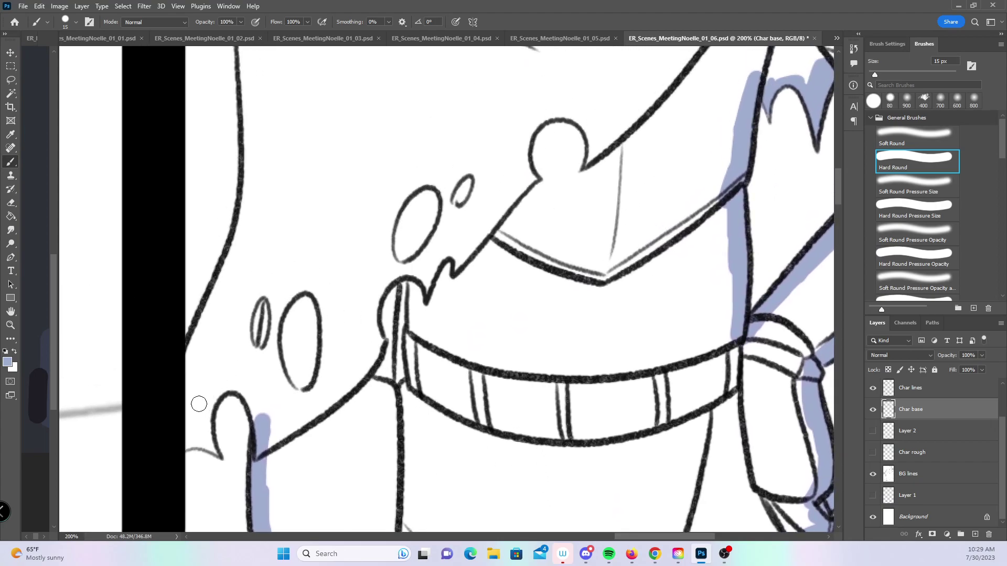
key("bracketleft")
key("bracketleft")
mouse_move(211, 449)
left_mouse_down()
mouse_move(204, 392)
mouse_move(208, 442)
mouse_move(213, 394)
mouse_move(235, 385)
mouse_move(254, 401)
left_mouse_up()
key("bracketright")
key("bracketright")
key("bracketright")
key("bracketright")
mouse_move(249, 344)
left_mouse_down()
mouse_move(246, 307)
mouse_move(262, 289)
mouse_move(272, 328)
mouse_move(255, 363)
left_mouse_up()
left_click_drag(187, 444, 207, 313)
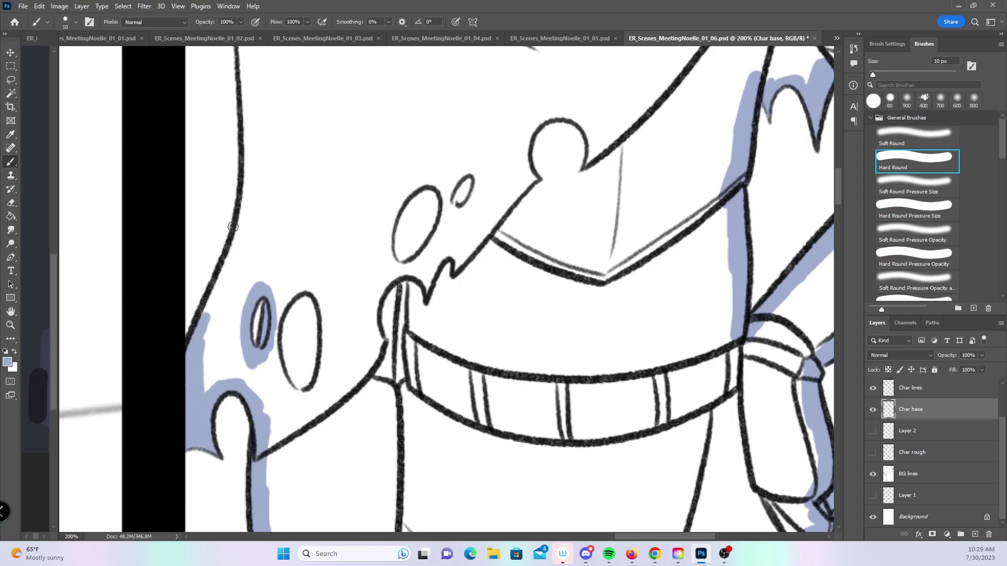
- Enlarge the brush to 25 px and paint light blue down the cloak's left side from shoulder to hem
key("bracketright")
key("bracketright")
key("bracketright")
mouse_move(251, 174)
left_mouse_down()
mouse_move(209, 333)
mouse_move(209, 391)
mouse_move(250, 256)
mouse_move(243, 378)
mouse_move(275, 356)
mouse_move(267, 217)
left_mouse_up()
left_click_drag(357, 181, 354, 406)
left_click_drag(257, 223, 248, 447)
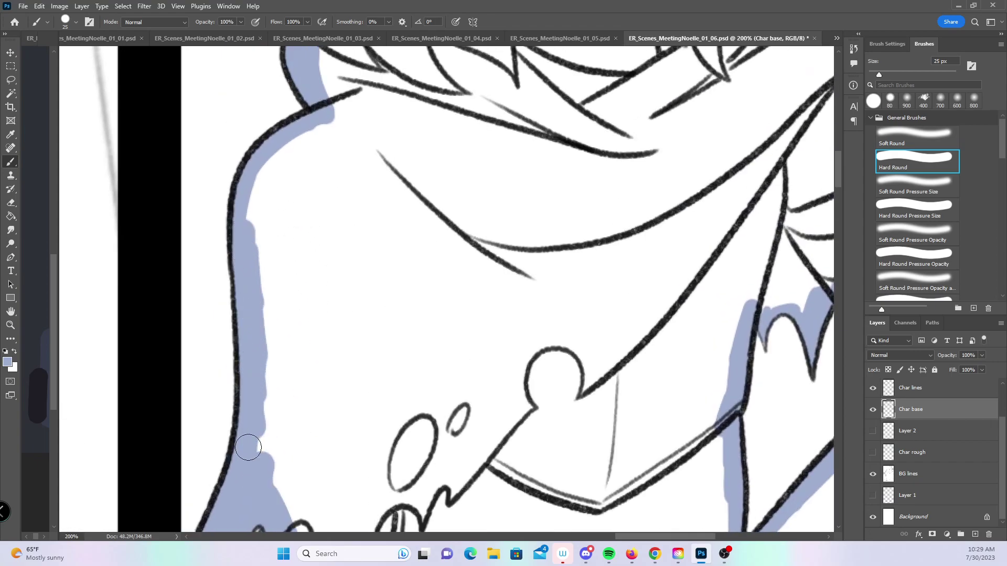
key("z")
left_click(591, 254, "alt")
left_click(597, 254, "alt")
left_click(612, 253, "alt")
left_click(632, 278, "alt")
left_click(600, 291)
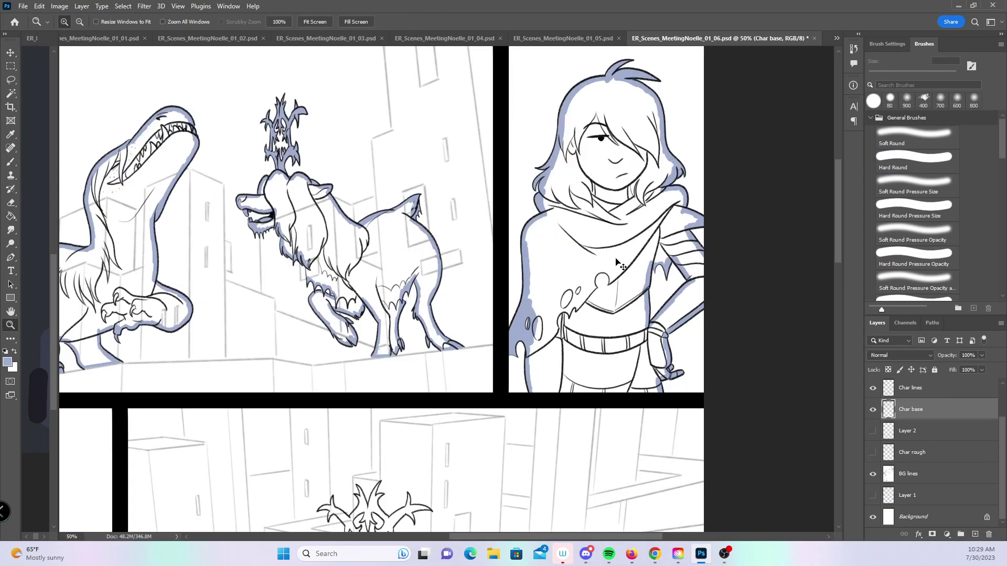
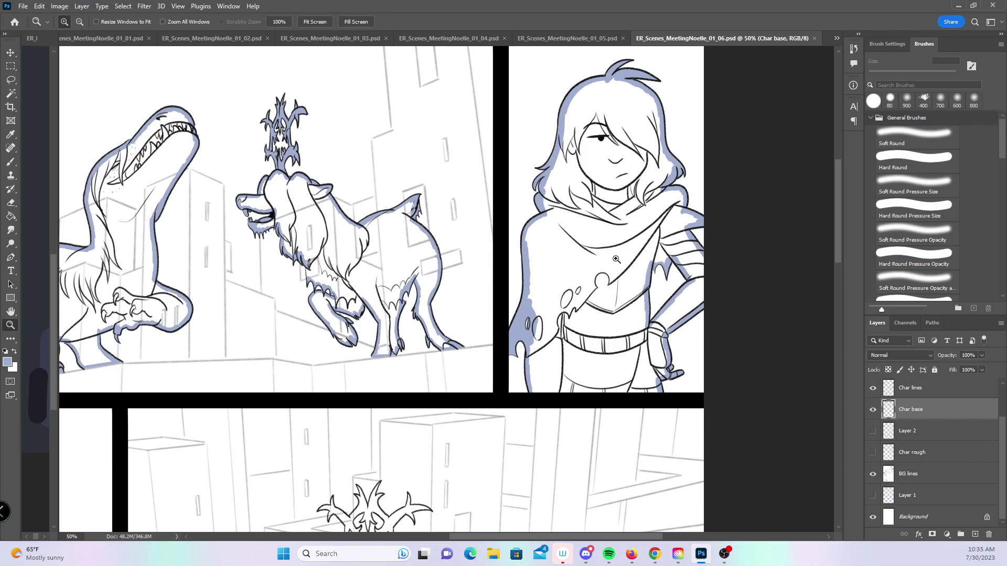
- Paint light blue along the panel's lower border beneath the cloaked figure with the 25 px brush
left_click(575, 374)
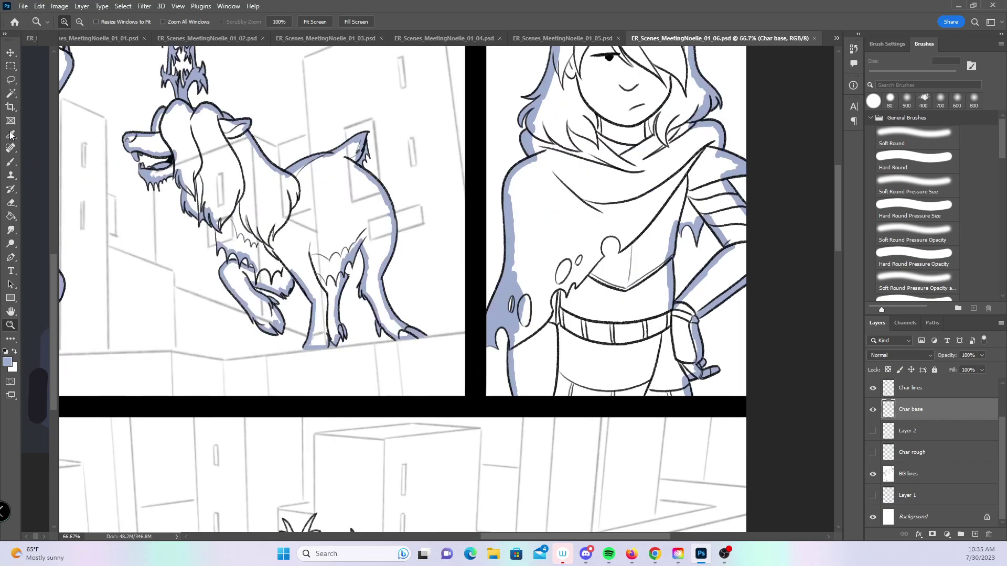
left_click(11, 162)
left_click_drag(520, 396, 684, 391)
- In the close-up panel below, paint light blue inside the long-snouted creature's crown and hair outline at 25 px
scroll(674, 373, "down", 10)
scroll(674, 372, "left", 5)
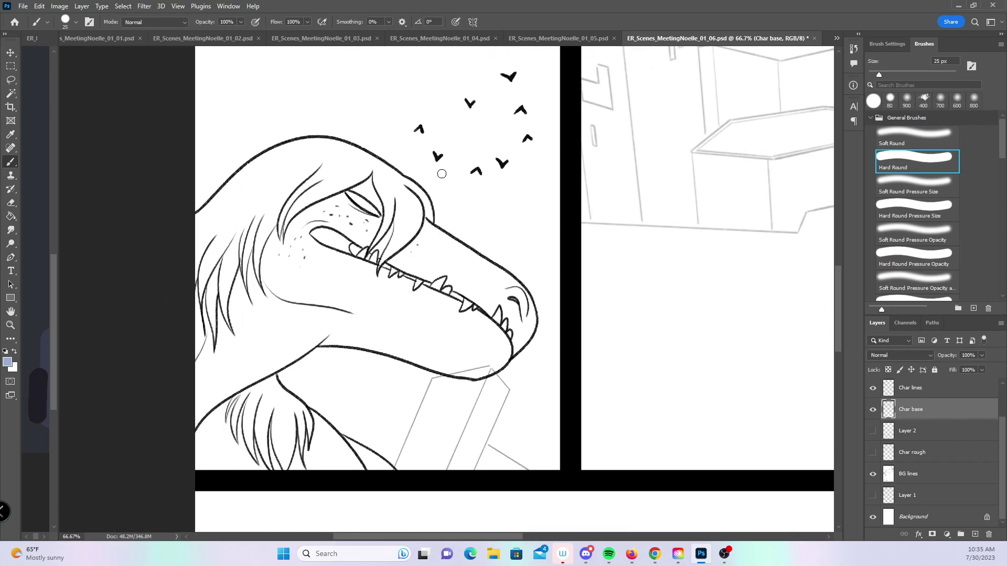
key("z")
left_click(491, 261)
left_click_drag(455, 282, 633, 331)
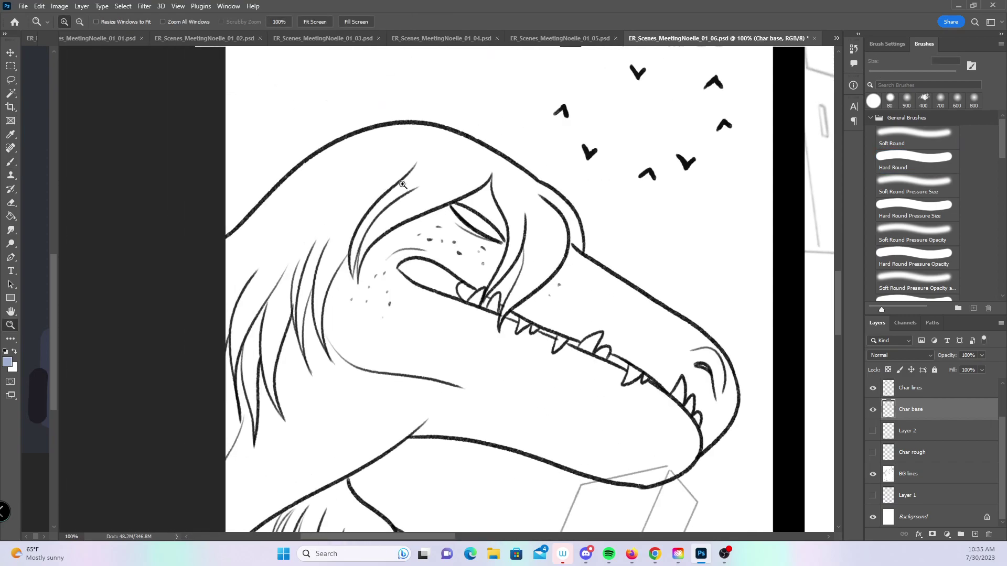
left_click(16, 160)
mouse_move(278, 193)
left_mouse_down()
mouse_move(225, 248)
mouse_move(222, 234)
mouse_move(343, 145)
mouse_move(410, 131)
mouse_move(462, 147)
mouse_move(447, 138)
mouse_move(555, 202)
mouse_move(549, 197)
mouse_move(577, 262)
left_mouse_up()
- Paint light blue inside the long-snouted creature's snout, lower jaw, neck and shoulder outline down to the panel's lower border
left_click_drag(651, 366, 552, 261)
mouse_move(313, 329)
left_mouse_down()
mouse_move(419, 338)
mouse_move(382, 332)
mouse_move(527, 376)
mouse_move(570, 370)
mouse_move(625, 314)
left_mouse_up()
mouse_move(483, 168)
left_mouse_down()
mouse_move(598, 231)
mouse_move(615, 227)
mouse_move(636, 302)
mouse_move(623, 322)
left_mouse_up()
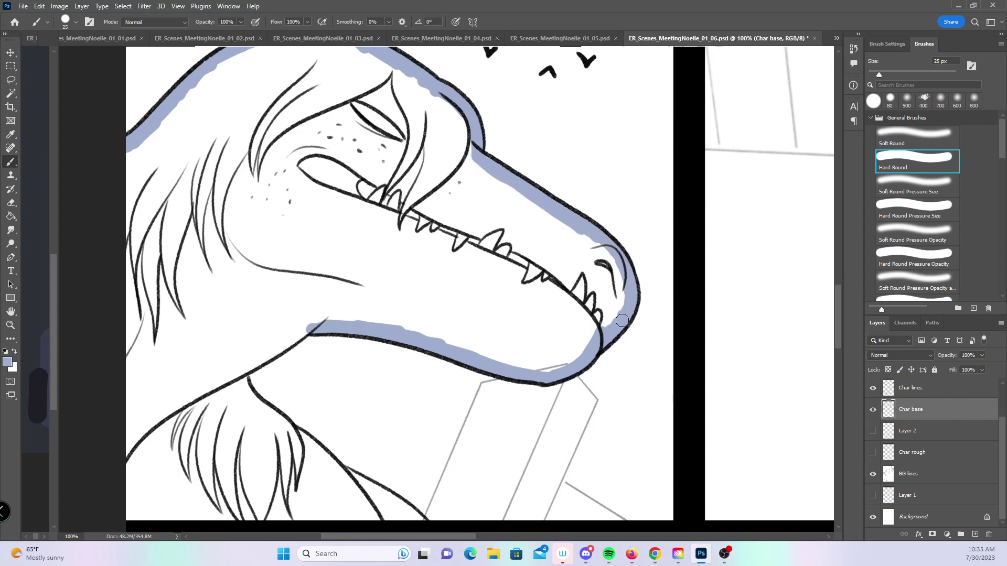
mouse_move(433, 334)
left_mouse_down()
mouse_move(495, 239)
mouse_move(560, 218)
left_mouse_up()
mouse_move(437, 206)
left_mouse_down()
mouse_move(381, 243)
mouse_move(373, 278)
mouse_move(486, 383)
mouse_move(490, 365)
mouse_move(472, 356)
mouse_move(542, 401)
mouse_move(493, 382)
mouse_move(511, 404)
mouse_move(229, 391)
left_mouse_up()
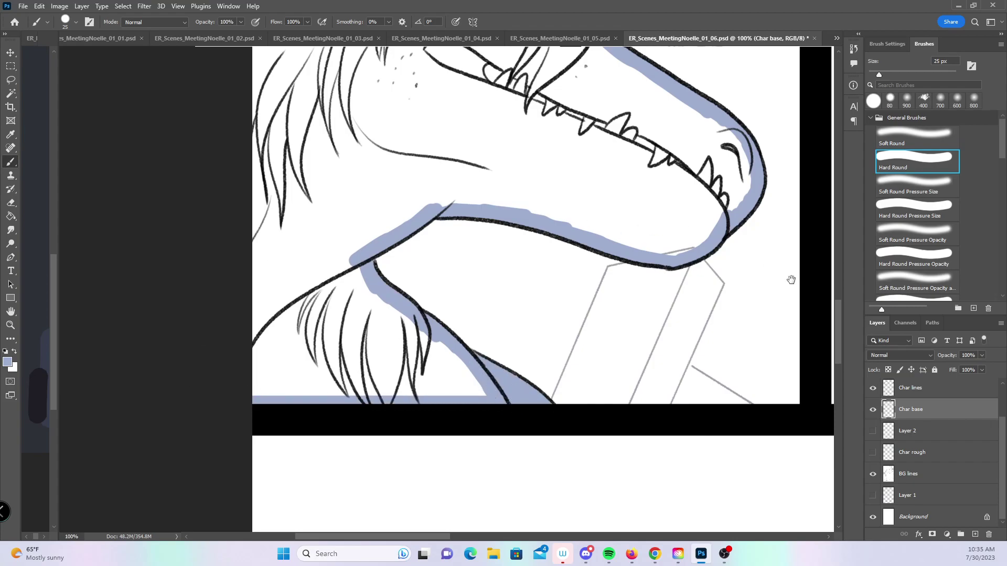
- In the antlered creature's panel, fill the ragged beard under its chin with light blue using a small Hard Round brush
mouse_move(821, 271)
left_mouse_down()
mouse_move(516, 338)
mouse_move(274, 362)
left_mouse_up()
left_click_drag(650, 307, 401, 482)
left_click_drag(545, 262, 386, 342)
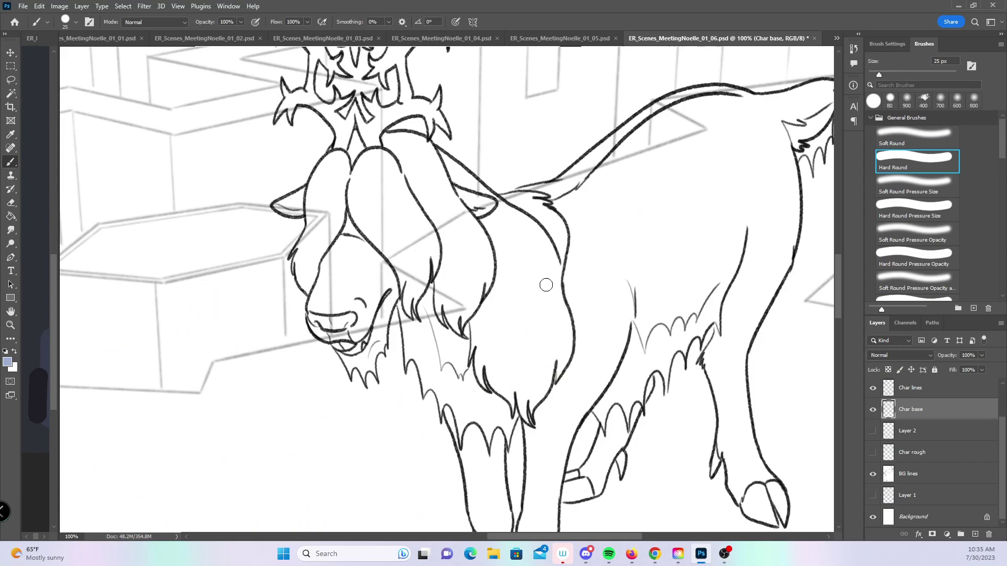
key("z")
left_click(416, 261)
left_click_drag(319, 223, 371, 124)
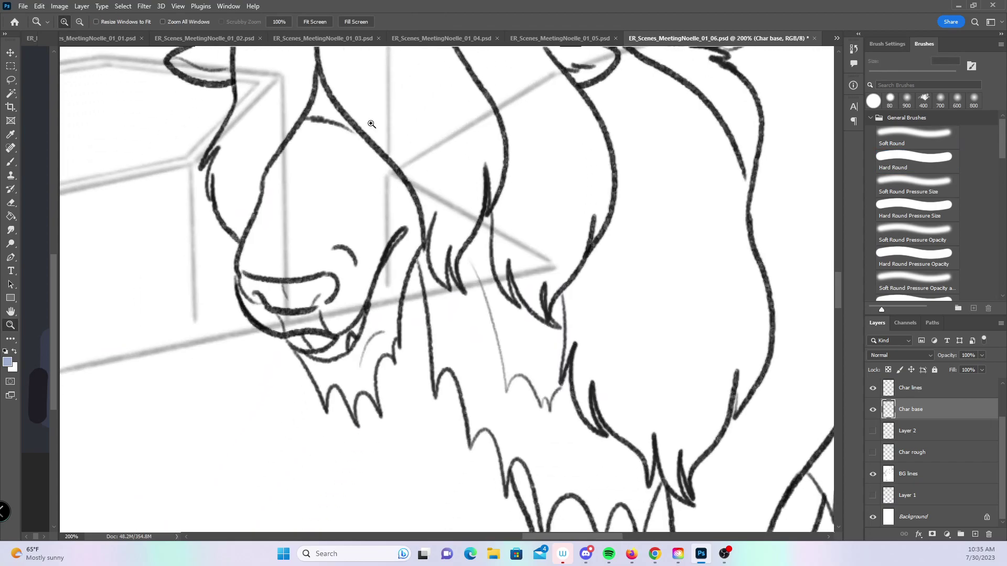
left_click(11, 164)
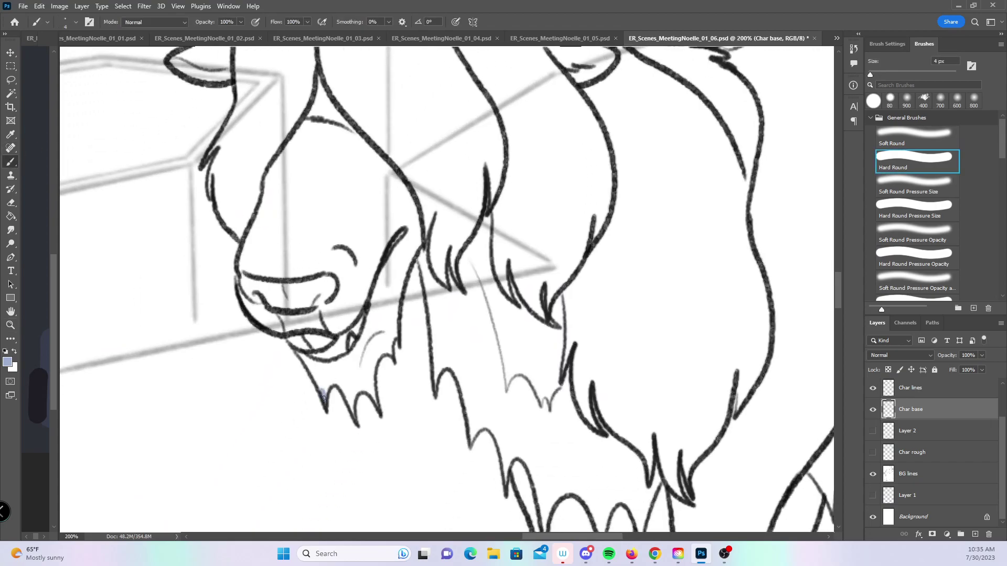
key("bracketright")
left_click_drag(330, 380, 329, 384)
mouse_move(345, 377)
left_mouse_down()
mouse_move(354, 394)
mouse_move(367, 387)
mouse_move(359, 370)
mouse_move(383, 336)
mouse_move(391, 350)
mouse_move(420, 237)
mouse_move(436, 330)
left_mouse_up()
- Paint light blue below the antlered creature's throat and along the outer edge of its left-side hair and muzzle
key("bracketright")
key("bracketright")
left_click_drag(431, 288, 438, 336)
key("bracketleft")
mouse_move(212, 198)
left_mouse_down()
mouse_move(220, 144)
mouse_move(209, 156)
mouse_move(229, 126)
mouse_move(222, 210)
mouse_move(253, 253)
mouse_move(243, 283)
mouse_move(313, 353)
mouse_move(338, 380)
left_mouse_up()
- Paint light blue inside the left ear and up the hair's outer edge to the antler base at 10 px
key("bracketright")
key("bracketright")
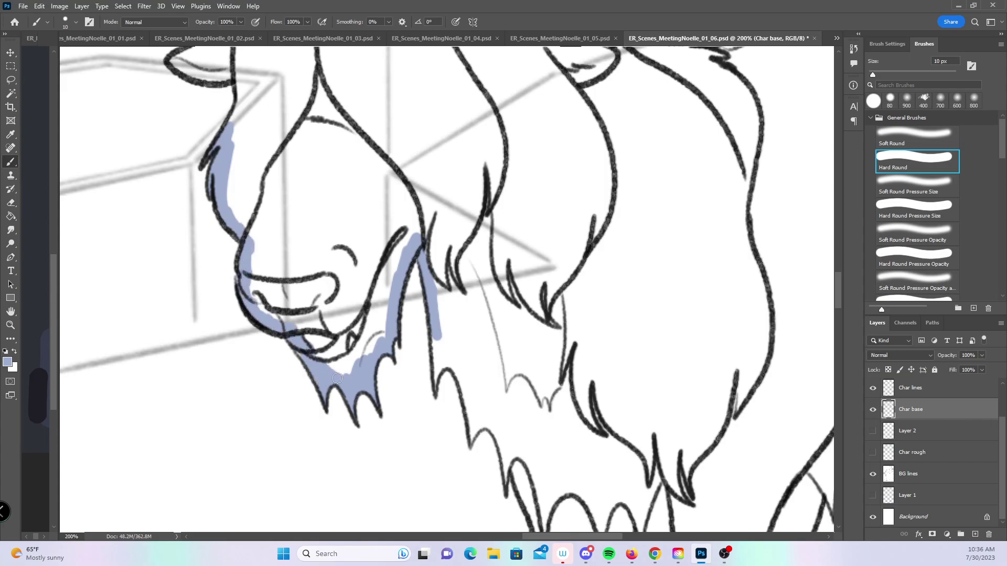
left_click_drag(342, 214, 414, 426)
left_click_drag(303, 342, 313, 291)
left_click_drag(241, 269, 311, 299)
mouse_move(242, 270)
left_mouse_down()
mouse_move(308, 238)
mouse_move(367, 161)
left_mouse_up()
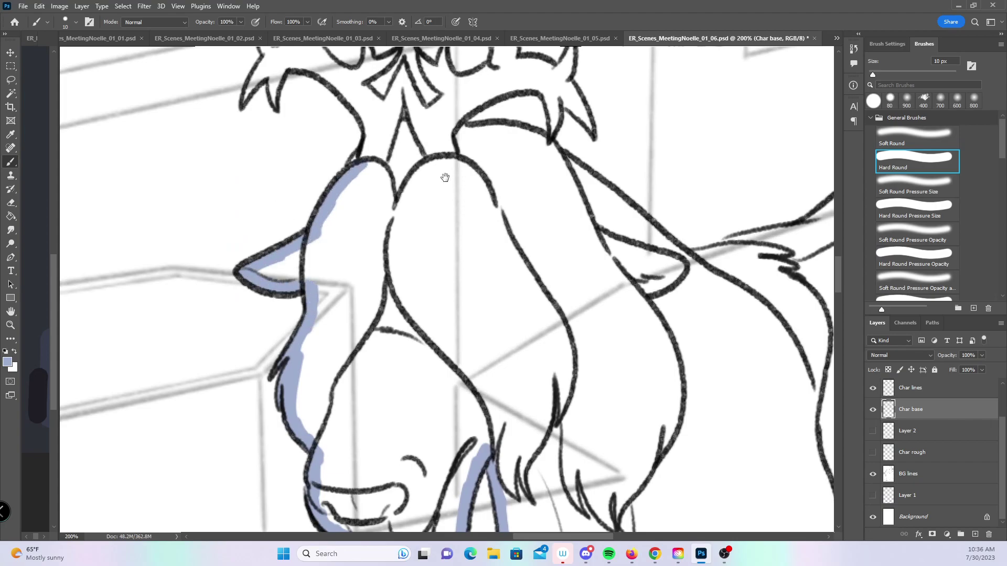
left_click_drag(443, 168, 400, 260)
left_click_drag(347, 351, 364, 330)
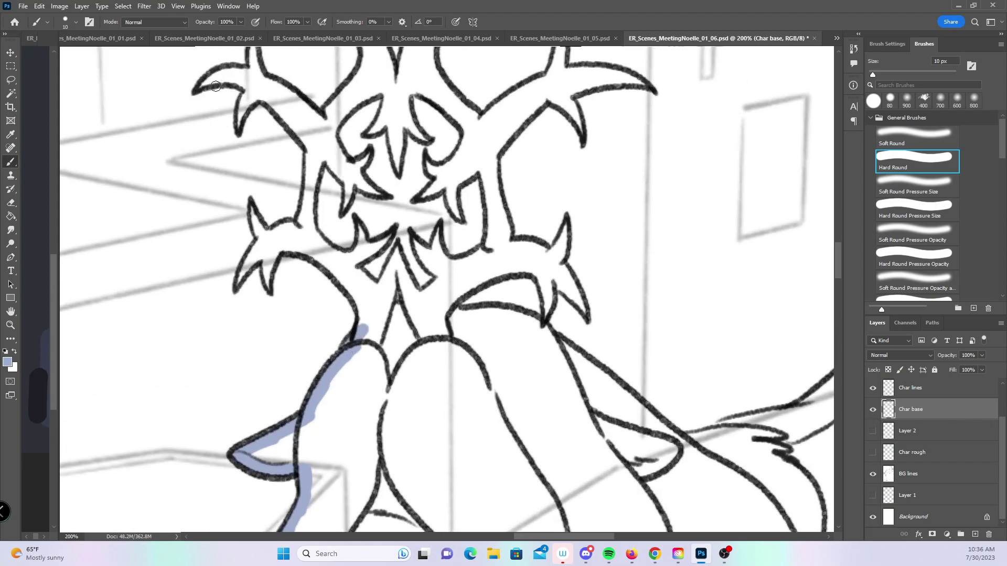
- Paint light blue into the lower left, central and lower right antler tips at 6 px
key("bracketleft")
key("bracketleft")
left_click_drag(251, 211, 269, 238)
mouse_move(240, 278)
left_mouse_down()
mouse_move(263, 249)
mouse_move(267, 283)
mouse_move(274, 257)
left_mouse_up()
mouse_move(359, 226)
left_mouse_down()
mouse_move(389, 234)
mouse_move(382, 246)
mouse_move(399, 249)
mouse_move(401, 263)
mouse_move(425, 229)
mouse_move(415, 237)
mouse_move(425, 249)
mouse_move(441, 221)
left_mouse_up()
mouse_move(549, 307)
left_mouse_down()
mouse_move(548, 317)
mouse_move(577, 295)
left_mouse_up()
mouse_move(571, 248)
left_mouse_down()
mouse_move(563, 230)
mouse_move(566, 243)
left_mouse_up()
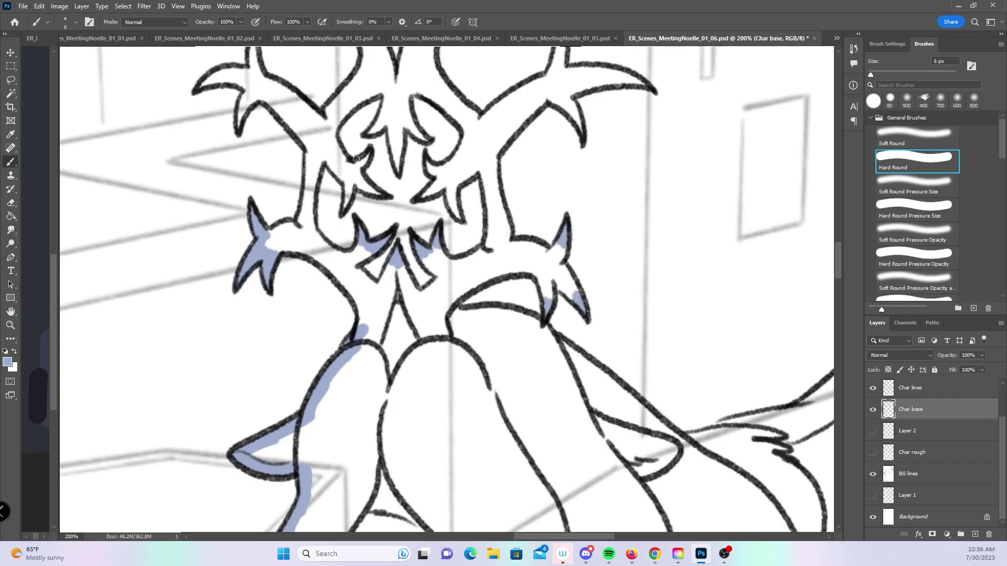
- Paint light blue into the antlers' inner side prongs and the downward and outer tips of the side branches
mouse_move(345, 210)
left_mouse_down()
mouse_move(365, 158)
mouse_move(371, 187)
left_mouse_up()
left_click_drag(394, 152, 399, 157)
mouse_move(425, 194)
left_mouse_down()
mouse_move(432, 159)
mouse_move(458, 215)
left_mouse_up()
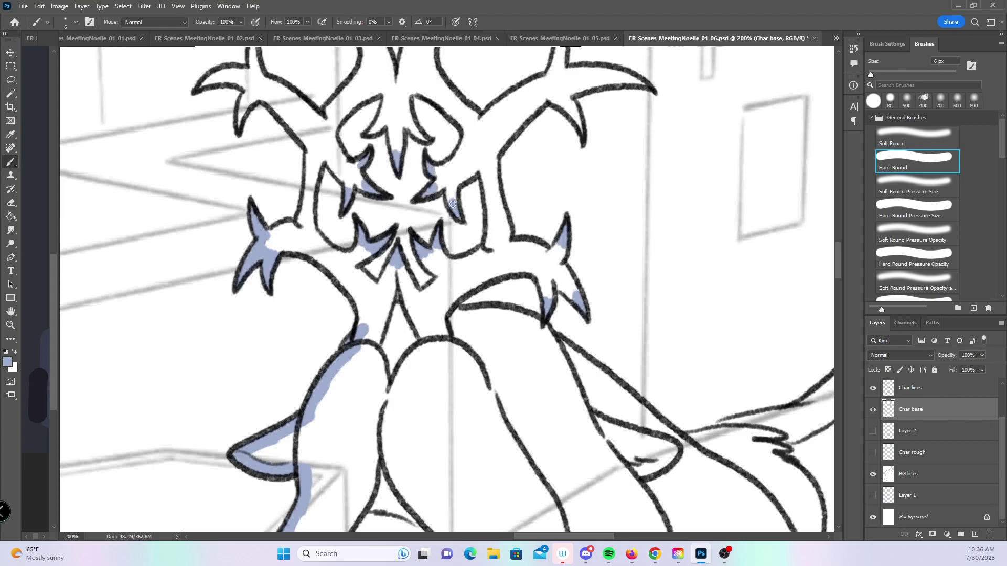
left_click_drag(581, 130, 577, 118)
left_click_drag(491, 176, 486, 314)
left_click_drag(199, 221, 199, 220)
left_click_drag(233, 264, 239, 254)
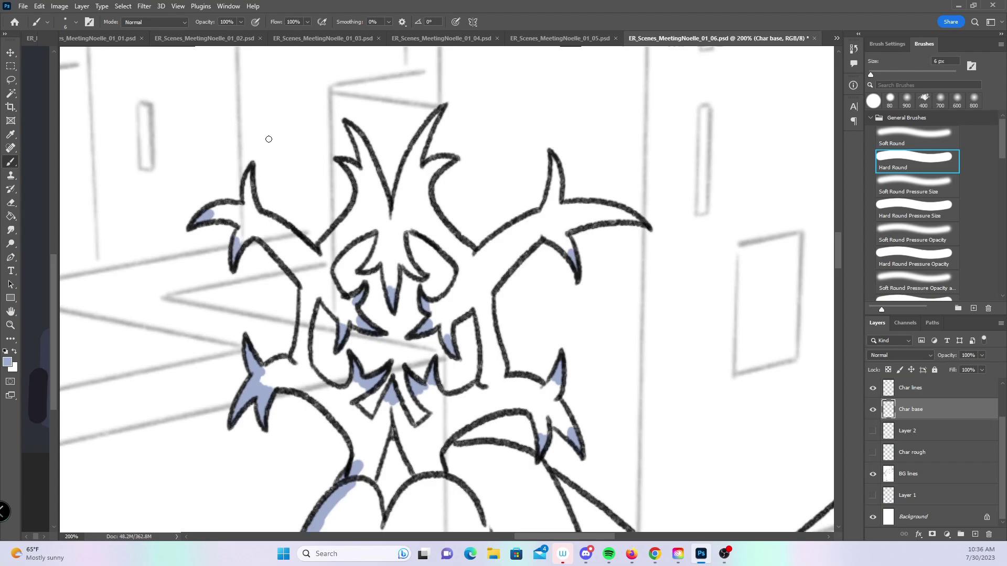
- Paint light blue into the upper antler tips, redoing the far right one, and into the prongs between the central openings
left_click_drag(248, 177, 246, 195)
left_click_drag(346, 164, 358, 175)
left_click_drag(350, 126, 362, 149)
left_click_drag(435, 124, 417, 143)
left_click_drag(551, 156, 554, 171)
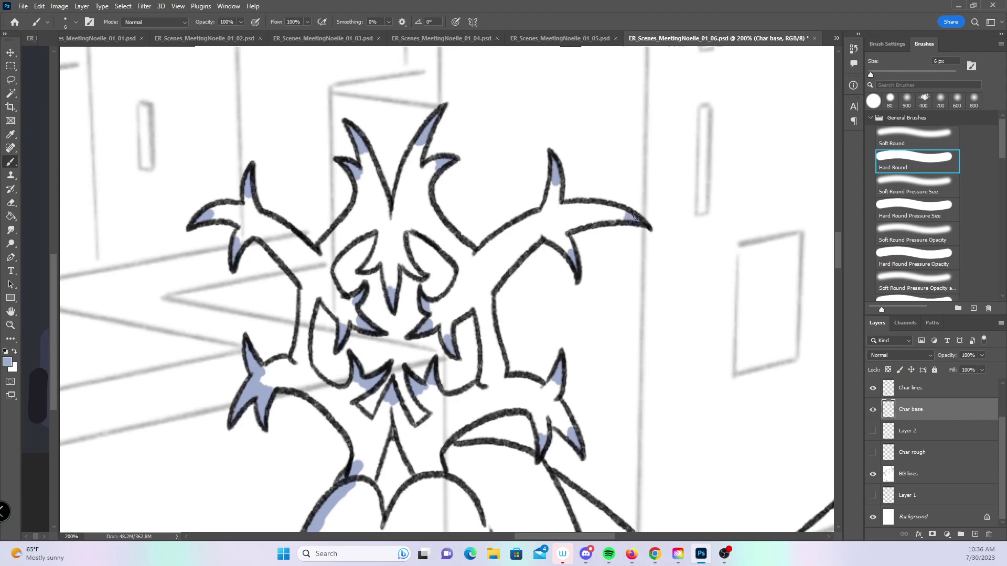
key("ctrl+z")
left_click_drag(615, 212, 633, 219)
mouse_move(377, 254)
left_mouse_down()
mouse_move(368, 269)
mouse_move(408, 263)
mouse_move(422, 275)
left_mouse_up()
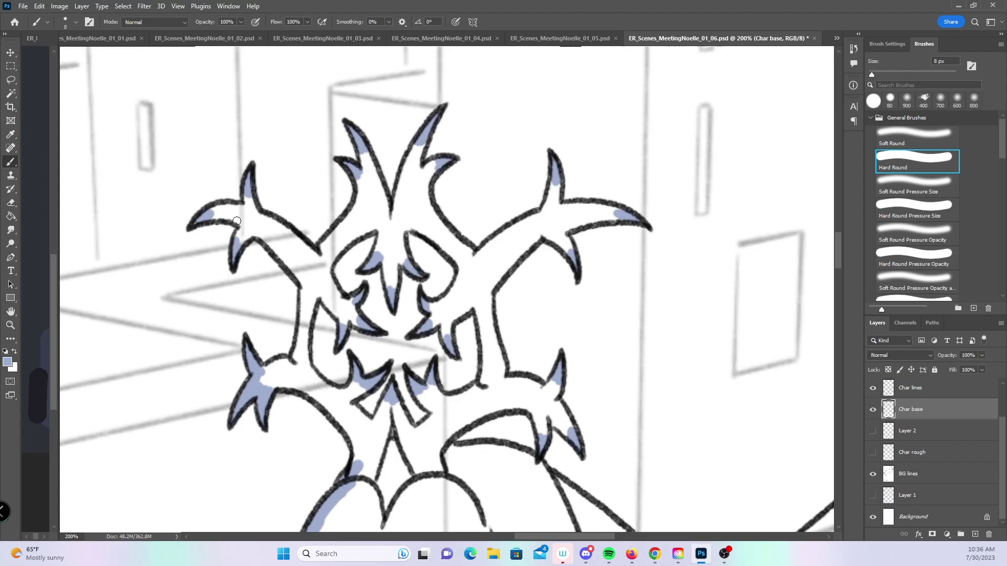
- Fill the antlers' upper spikes, side branches and outer stems with light blue at 9 px
mouse_move(214, 216)
left_mouse_down()
mouse_move(247, 207)
mouse_move(254, 230)
mouse_move(294, 267)
mouse_move(272, 234)
mouse_move(320, 258)
mouse_move(365, 196)
mouse_move(370, 158)
mouse_move(395, 212)
mouse_move(423, 137)
mouse_move(417, 181)
mouse_move(431, 176)
mouse_move(433, 205)
mouse_move(475, 255)
mouse_move(548, 212)
mouse_move(555, 184)
mouse_move(557, 211)
mouse_move(611, 210)
mouse_move(546, 230)
mouse_move(565, 246)
mouse_move(550, 219)
left_mouse_up()
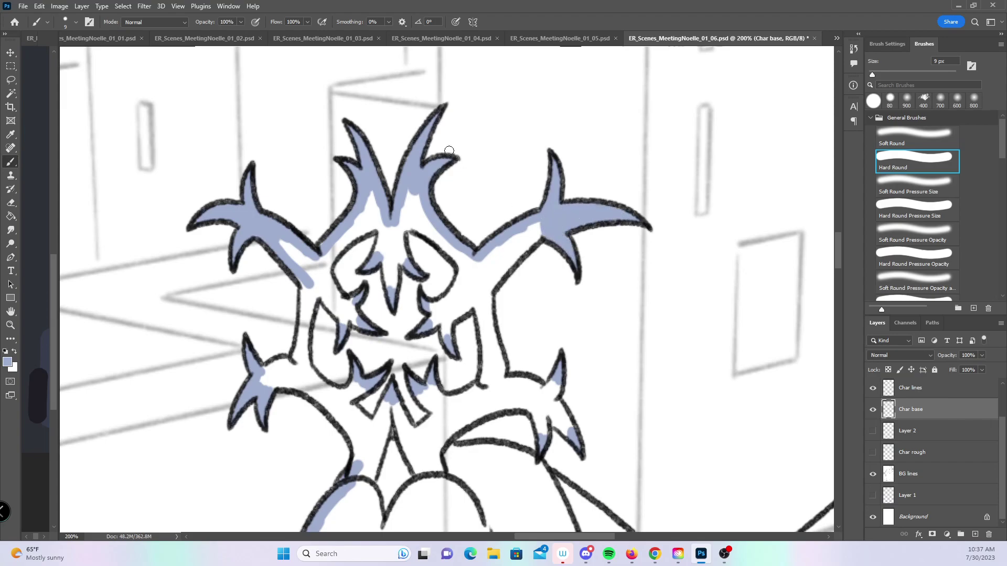
mouse_move(301, 298)
left_mouse_down()
mouse_move(299, 364)
mouse_move(312, 296)
mouse_move(346, 322)
mouse_move(359, 301)
mouse_move(340, 299)
mouse_move(329, 245)
mouse_move(373, 223)
mouse_move(368, 210)
mouse_move(387, 251)
mouse_move(422, 194)
mouse_move(412, 224)
mouse_move(435, 228)
mouse_move(459, 261)
mouse_move(482, 270)
left_mouse_up()
mouse_move(437, 307)
left_mouse_down()
mouse_move(469, 277)
mouse_move(436, 323)
mouse_move(447, 339)
mouse_move(474, 303)
mouse_move(457, 302)
mouse_move(477, 307)
mouse_move(484, 338)
mouse_move(490, 296)
mouse_move(543, 222)
left_mouse_up()
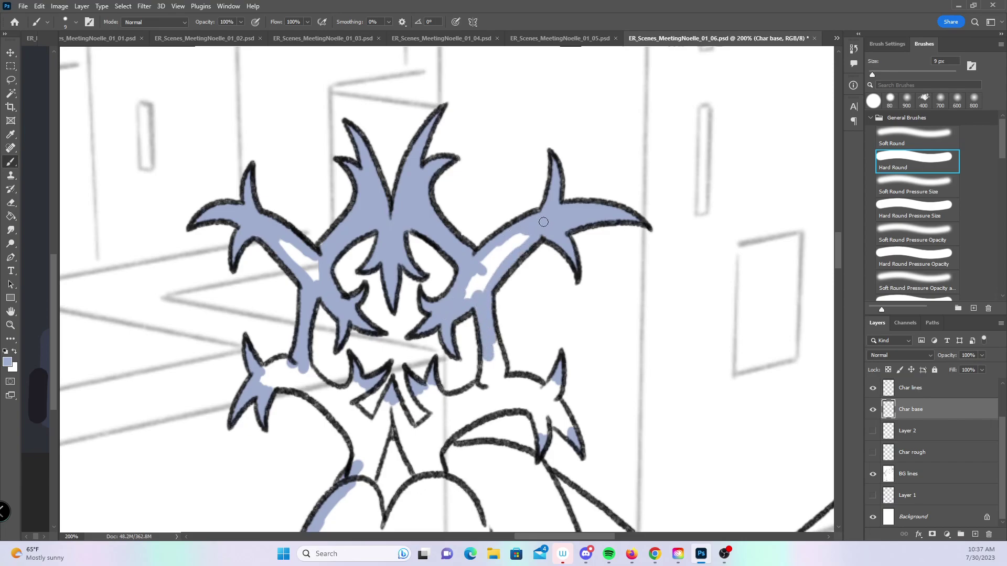
mouse_move(485, 363)
left_mouse_down()
mouse_move(490, 385)
mouse_move(501, 375)
left_mouse_up()
- Paint light blue through the lower antlers, from the left branch across the centre to the right branch
left_click_drag(358, 255, 383, 129)
mouse_move(304, 241)
left_mouse_down()
mouse_move(291, 254)
mouse_move(312, 239)
mouse_move(307, 253)
mouse_move(344, 266)
mouse_move(332, 244)
mouse_move(367, 269)
mouse_move(383, 258)
mouse_move(356, 285)
mouse_move(403, 295)
mouse_move(404, 309)
mouse_move(417, 278)
mouse_move(433, 312)
mouse_move(409, 298)
mouse_move(425, 319)
left_mouse_up()
mouse_move(369, 297)
left_mouse_down()
mouse_move(385, 328)
mouse_move(436, 280)
mouse_move(449, 304)
mouse_move(459, 280)
left_mouse_up()
mouse_move(449, 271)
left_mouse_down()
mouse_move(513, 254)
mouse_move(574, 262)
mouse_move(582, 275)
mouse_move(565, 298)
mouse_move(577, 284)
mouse_move(595, 301)
mouse_move(576, 280)
left_mouse_up()
mouse_move(463, 322)
left_mouse_down()
mouse_move(480, 304)
mouse_move(567, 273)
mouse_move(549, 266)
mouse_move(476, 337)
mouse_move(484, 325)
left_mouse_up()
- Paint light blue from the right antler base along the antlered creature's neck and back to the top of its tail
mouse_move(691, 386)
left_mouse_down()
mouse_move(602, 267)
mouse_move(535, 252)
left_mouse_up()
mouse_move(341, 194)
left_mouse_down()
mouse_move(366, 191)
mouse_move(349, 187)
mouse_move(431, 225)
mouse_move(424, 215)
mouse_move(551, 324)
mouse_move(589, 308)
mouse_move(553, 314)
mouse_move(660, 290)
left_mouse_up()
mouse_move(720, 302)
left_mouse_down()
mouse_move(427, 406)
mouse_move(417, 352)
mouse_move(550, 256)
mouse_move(692, 202)
mouse_move(748, 214)
mouse_move(621, 316)
mouse_move(432, 338)
left_mouse_up()
key("bracketright")
key("bracketright")
mouse_move(469, 237)
left_mouse_down()
mouse_move(504, 251)
mouse_move(588, 239)
mouse_move(642, 216)
mouse_move(668, 222)
mouse_move(649, 305)
left_mouse_up()
- Paint light blue into the tail's ragged underside with a 5 px brush, then fill its remaining gaps at 10 px
key("bracketleft")
key("bracketleft")
key("bracketleft")
mouse_move(582, 372)
left_mouse_down()
mouse_move(603, 359)
mouse_move(615, 383)
mouse_move(613, 351)
mouse_move(629, 339)
mouse_move(618, 351)
mouse_move(634, 341)
mouse_move(638, 364)
mouse_move(645, 321)
left_mouse_up()
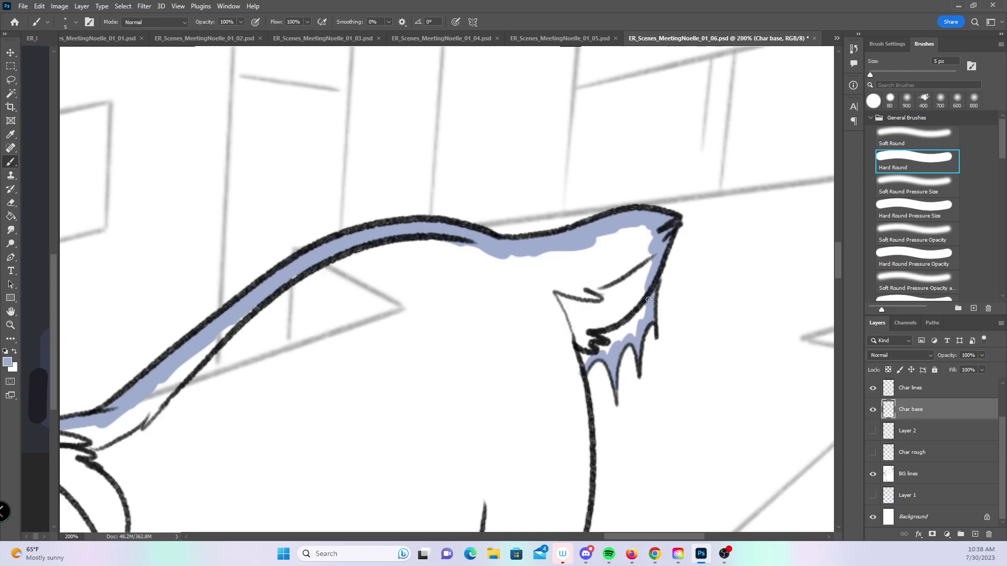
key("bracketright")
key("bracketright")
mouse_move(581, 362)
left_mouse_down()
mouse_move(632, 309)
mouse_move(638, 319)
left_mouse_up()
left_click_drag(651, 278, 643, 293)
- Paint light blue down the inner edge of the antlered creature's rump below the tail at 10 px
left_click_drag(660, 399, 607, 180)
left_click_drag(516, 134, 531, 230)
mouse_move(528, 188)
left_mouse_down()
mouse_move(521, 331)
mouse_move(485, 413)
mouse_move(514, 361)
left_mouse_up()
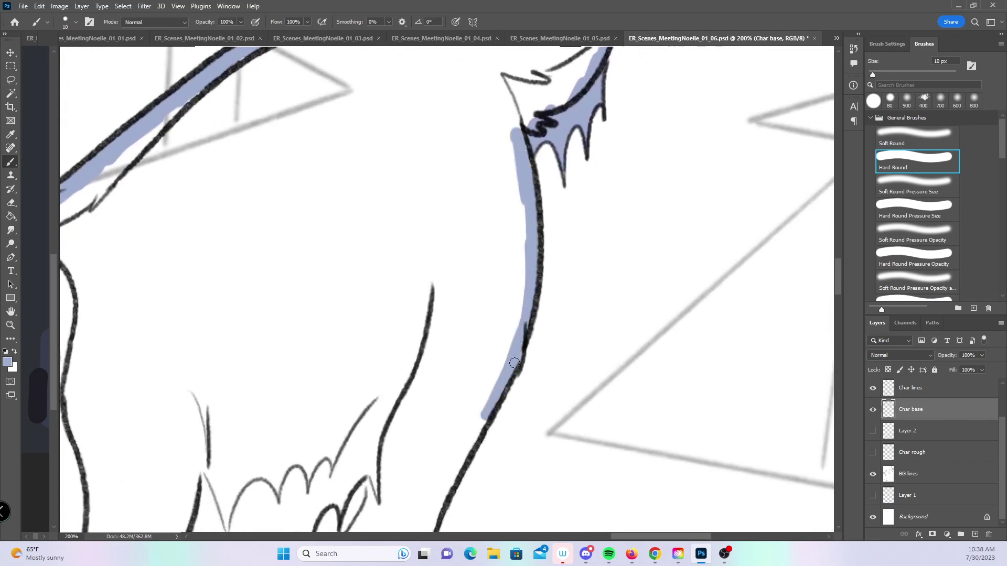
- Paint light blue along the front and rear edges of the near hind leg's upper part
left_click_drag(456, 412, 547, 181)
mouse_move(439, 314)
left_mouse_down()
mouse_move(460, 242)
mouse_move(456, 366)
left_mouse_up()
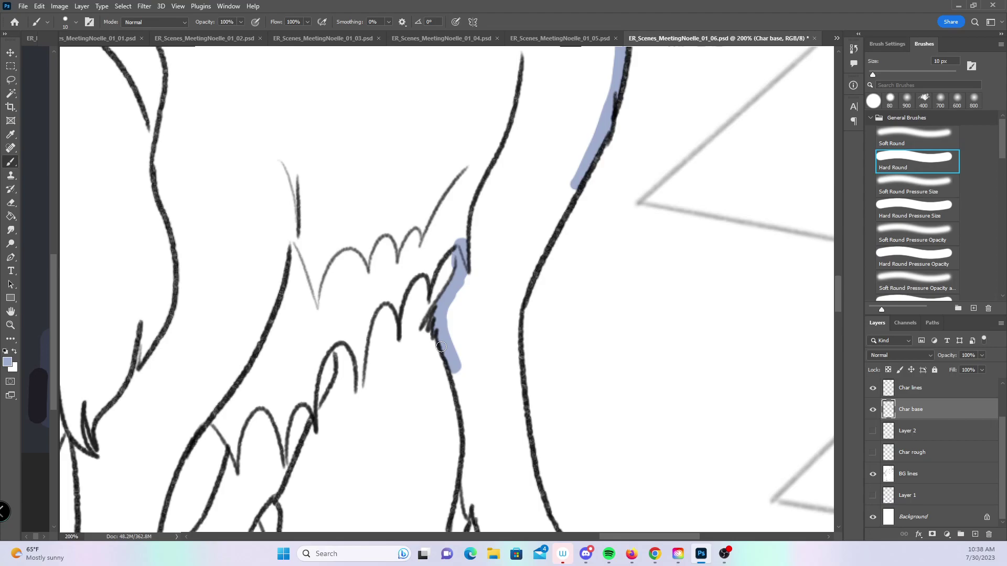
left_click_drag(456, 362, 468, 480)
mouse_move(531, 256)
left_mouse_down()
mouse_move(523, 287)
mouse_move(567, 200)
left_mouse_up()
- Paint light blue along the belly's ragged fur fringe and the far hind leg's edges and dewclaw with a smaller brush
left_click_drag(459, 315, 570, 234)
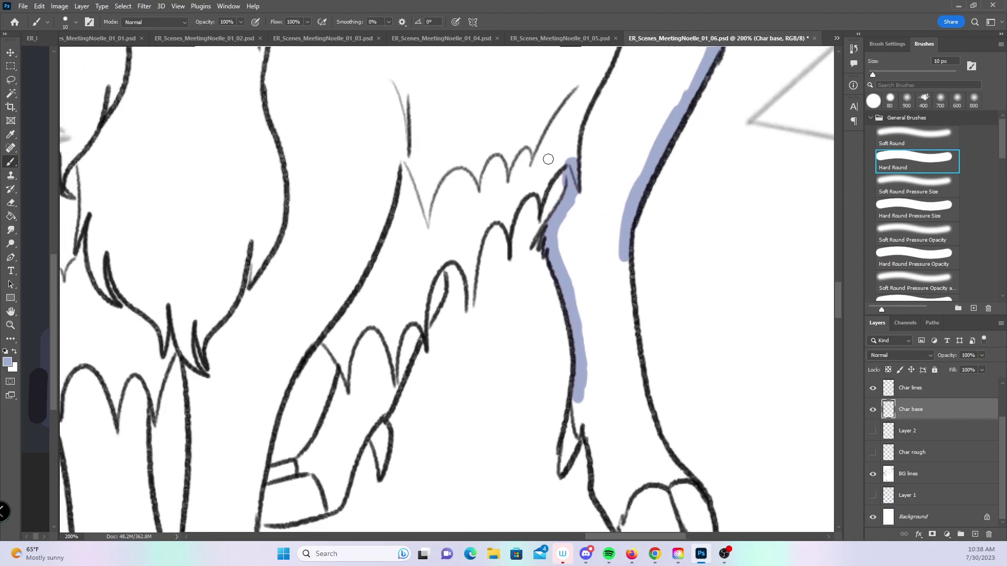
key("bracketleft")
key("bracketleft")
mouse_move(469, 280)
left_mouse_down()
mouse_move(468, 313)
mouse_move(488, 228)
mouse_move(566, 156)
mouse_move(551, 190)
left_mouse_up()
mouse_move(325, 336)
left_mouse_down()
mouse_move(345, 369)
mouse_move(324, 430)
mouse_move(311, 457)
mouse_move(272, 476)
mouse_move(297, 464)
left_mouse_up()
key("bracketleft")
mouse_move(382, 462)
left_mouse_down()
mouse_move(373, 436)
mouse_move(385, 426)
mouse_move(368, 432)
mouse_move(440, 299)
mouse_move(437, 264)
mouse_move(453, 252)
mouse_move(469, 263)
mouse_move(457, 259)
mouse_move(464, 239)
left_mouse_up()
key("bracketright")
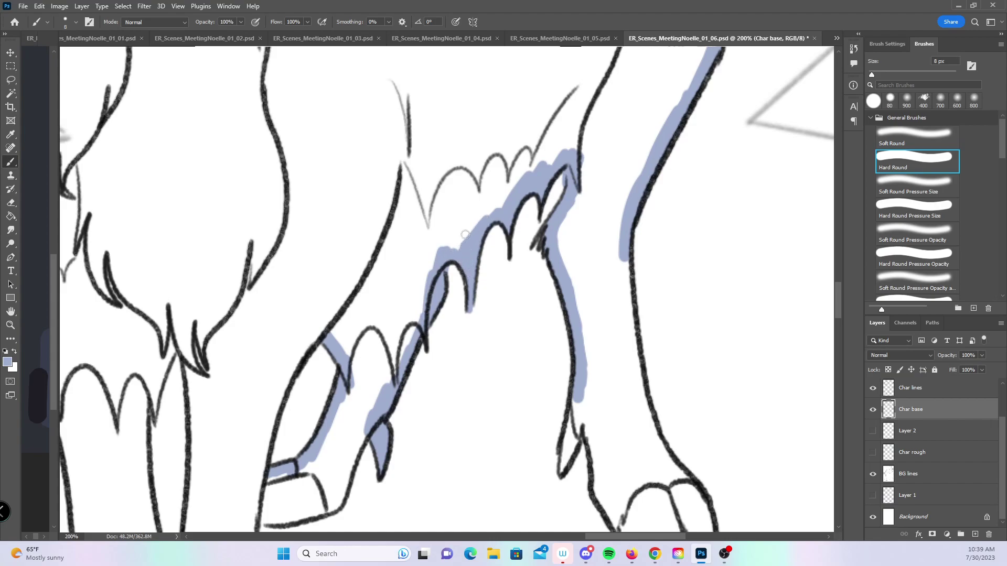
- Paint light blue along the chest's ragged fur edge and into the tufts at the tops of the forelegs
mouse_move(344, 379)
left_mouse_down()
mouse_move(412, 336)
mouse_move(587, 306)
mouse_move(595, 358)
left_mouse_up()
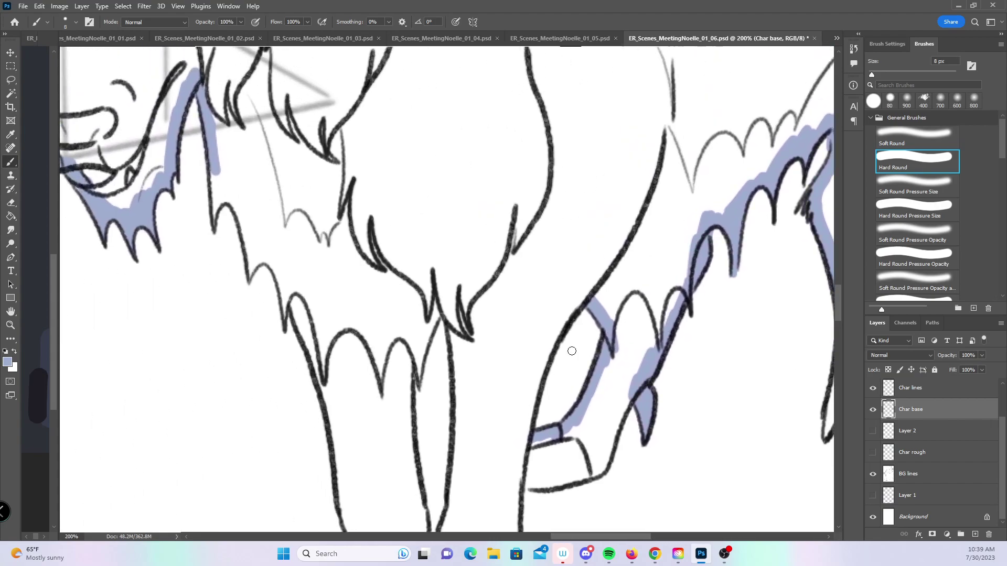
key("bracketleft")
mouse_move(215, 216)
left_mouse_down()
mouse_move(212, 166)
mouse_move(216, 202)
mouse_move(227, 197)
mouse_move(222, 181)
mouse_move(250, 228)
mouse_move(239, 210)
mouse_move(251, 271)
mouse_move(264, 259)
mouse_move(248, 226)
mouse_move(279, 276)
mouse_move(284, 318)
mouse_move(284, 283)
mouse_move(292, 302)
left_mouse_up()
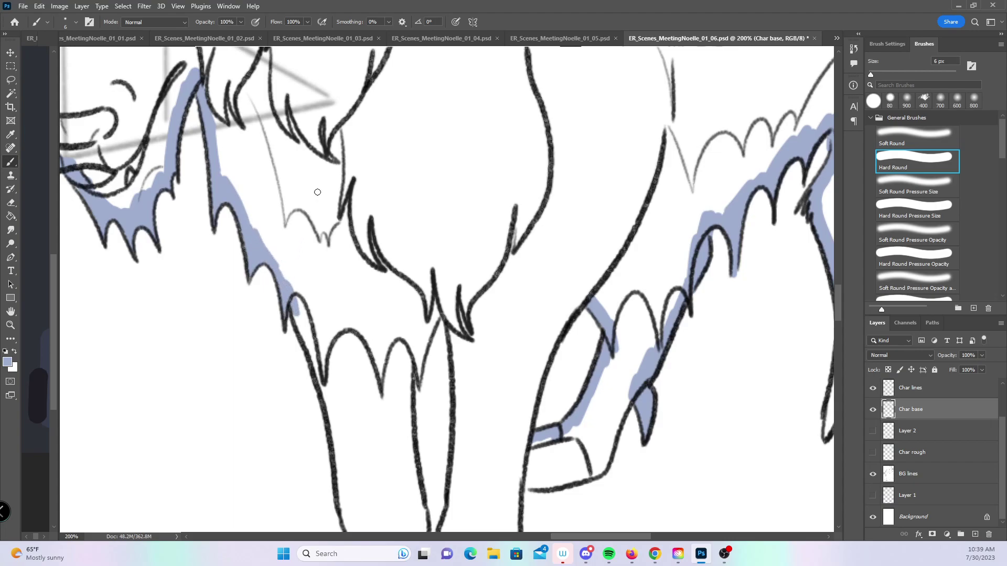
left_click_drag(370, 326, 320, 237)
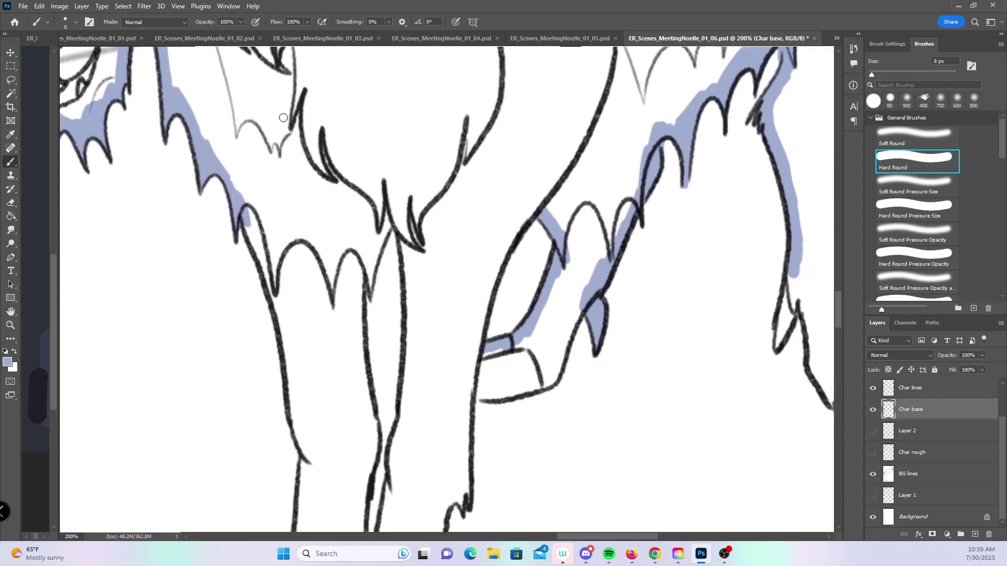
mouse_move(245, 209)
left_mouse_down()
mouse_move(263, 260)
mouse_move(251, 234)
left_mouse_up()
mouse_move(358, 296)
left_mouse_down()
mouse_move(364, 257)
mouse_move(371, 280)
mouse_move(379, 221)
left_mouse_up()
- Paint light blue along the near foreleg's upper edges and the underside of the far hind hoof at 10 px
key("]")
key("]")
key("]")
mouse_move(372, 265)
left_mouse_down()
mouse_move(413, 188)
mouse_move(396, 220)
mouse_move(408, 241)
mouse_move(406, 231)
mouse_move(408, 330)
left_mouse_up()
key("bracketright")
key("bracketright")
mouse_move(480, 348)
left_mouse_down()
mouse_move(472, 338)
mouse_move(492, 267)
mouse_move(538, 208)
left_mouse_up()
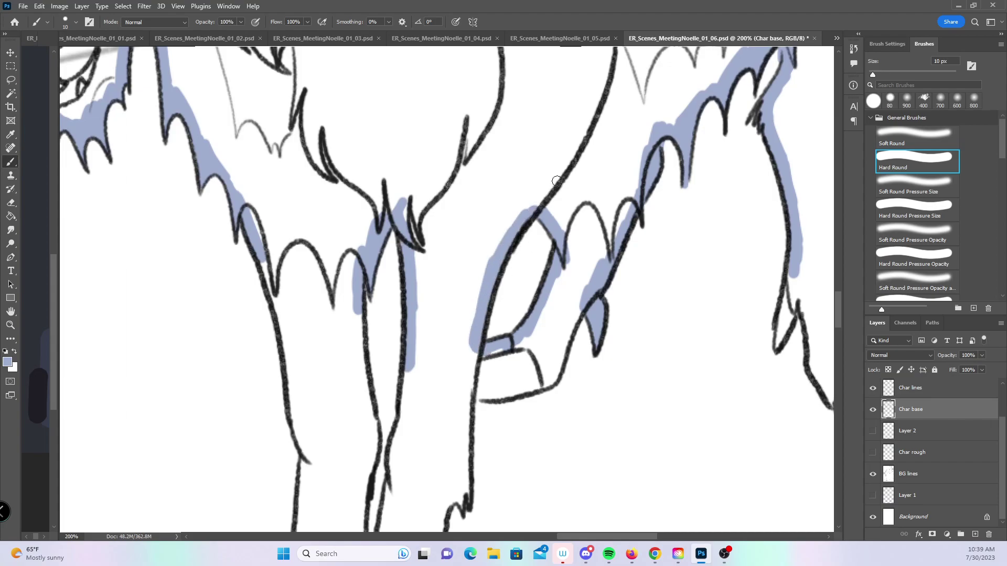
mouse_move(477, 396)
left_mouse_down()
mouse_move(551, 379)
mouse_move(578, 309)
left_mouse_up()
- Paint light blue down the near hind leg's lower edges and into its dewclaw and hoof
left_click_drag(768, 348, 463, 288)
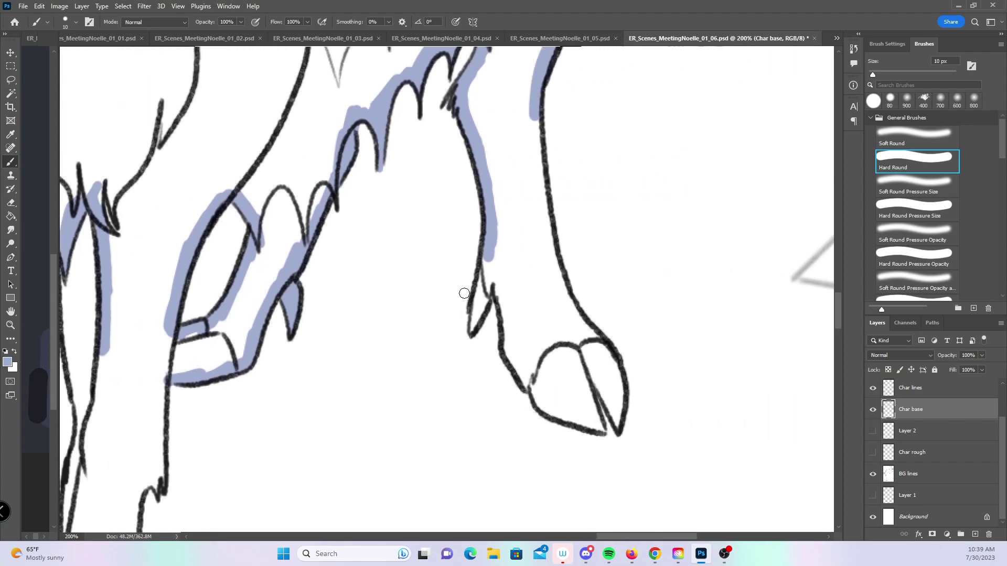
mouse_move(472, 331)
left_mouse_down()
mouse_move(491, 248)
mouse_move(523, 373)
mouse_move(544, 371)
mouse_move(543, 407)
mouse_move(596, 424)
mouse_move(583, 359)
mouse_move(619, 425)
mouse_move(610, 362)
left_mouse_up()
mouse_move(535, 126)
left_mouse_down()
mouse_move(554, 268)
mouse_move(594, 339)
mouse_move(588, 363)
left_mouse_up()
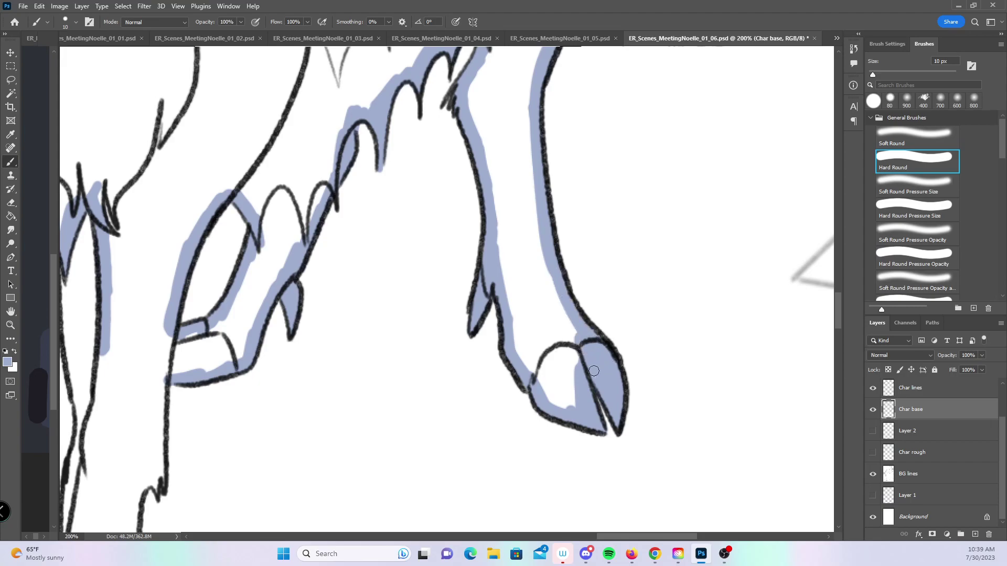
- Paint light blue down the near foreleg's rear edge, including the fur tuft at the joint and the dewclaw
left_click_drag(447, 422, 801, 212)
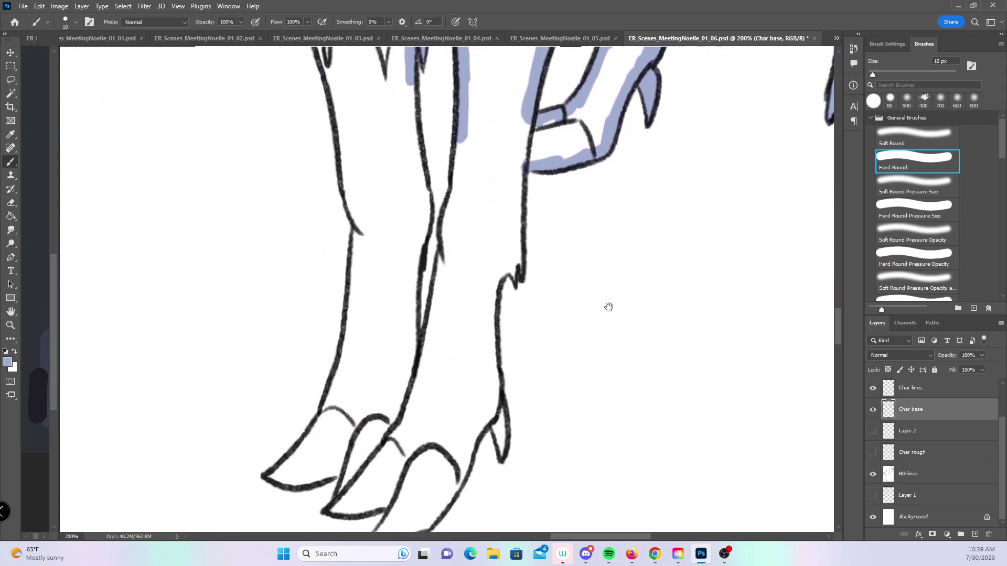
left_click_drag(546, 280, 541, 249)
left_click_drag(493, 415, 489, 360)
key("bracketleft")
mouse_move(509, 217)
left_mouse_down()
mouse_move(503, 239)
mouse_move(511, 238)
left_mouse_up()
key("bracketright")
key("bracketright")
key("bracketright")
mouse_move(483, 386)
left_mouse_down()
mouse_move(483, 274)
mouse_move(503, 239)
mouse_move(490, 225)
mouse_move(487, 278)
left_mouse_up()
- Paint light blue down both edges of the far foreleg and along the near foreleg's inner edge
scroll(569, 220, "up", 3)
left_click_drag(285, 77, 338, 298)
mouse_move(379, 130)
left_mouse_down()
mouse_move(396, 252)
mouse_move(382, 378)
mouse_move(395, 424)
left_mouse_up()
mouse_move(413, 351)
left_mouse_down()
mouse_move(401, 396)
mouse_move(436, 178)
left_mouse_up()
- Paint light blue inside the lower edges of the front hooves and up the far foreleg's shin
scroll(393, 277, "down", 3)
scroll(367, 288, "left", 1)
left_click_drag(304, 405, 329, 414)
mouse_move(360, 443)
left_mouse_down()
mouse_move(371, 426)
mouse_move(393, 441)
mouse_move(435, 430)
mouse_move(407, 464)
mouse_move(436, 459)
mouse_move(469, 437)
mouse_move(523, 335)
left_mouse_up()
mouse_move(335, 408)
left_mouse_down()
mouse_move(379, 404)
mouse_move(386, 431)
left_mouse_up()
mouse_move(320, 391)
left_mouse_down()
mouse_move(367, 308)
mouse_move(385, 168)
left_mouse_up()
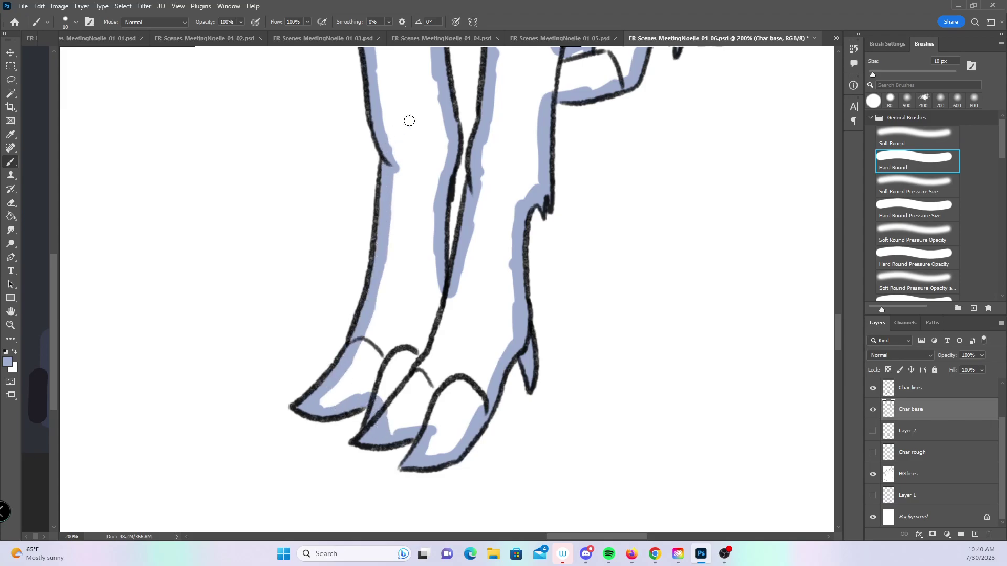
- Save the comic page with the antlered creature's base outline painted
key("z")
left_click(679, 305, "alt")
left_click(681, 307, "alt")
left_click(708, 311, "alt")
left_click_drag(693, 340, 753, 96)
key("ctrl+s")
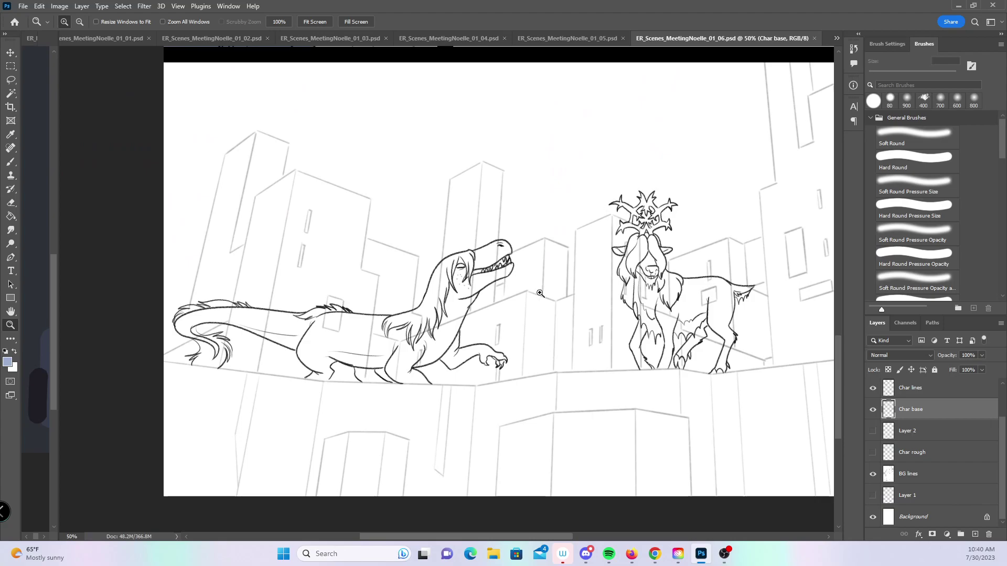
- Paint light blue into the fur tufts on both sides of the hanging end of the long-snouted creature's tail
left_click(270, 353)
left_click(230, 338)
left_click(231, 338)
left_click_drag(229, 338, 431, 347)
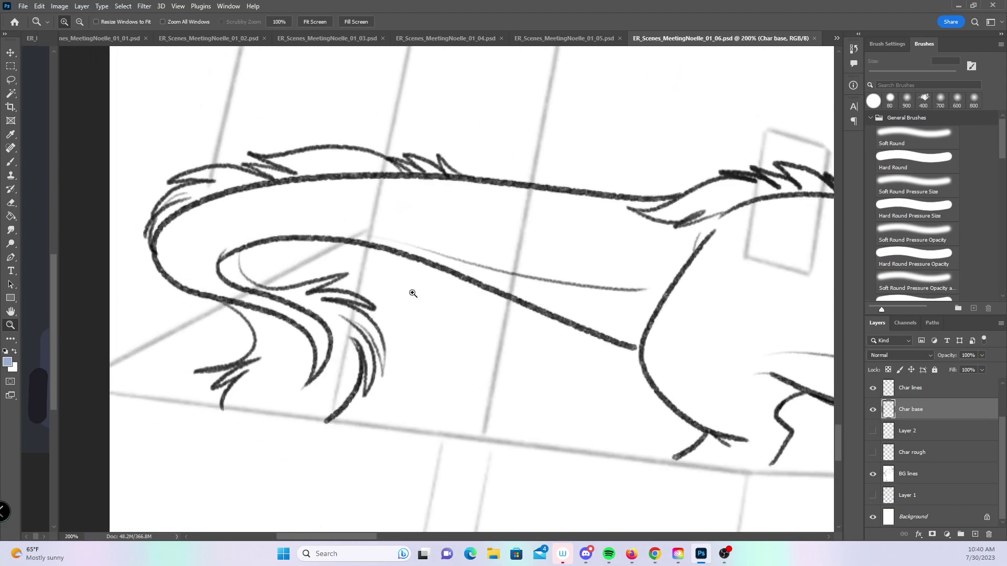
key("b")
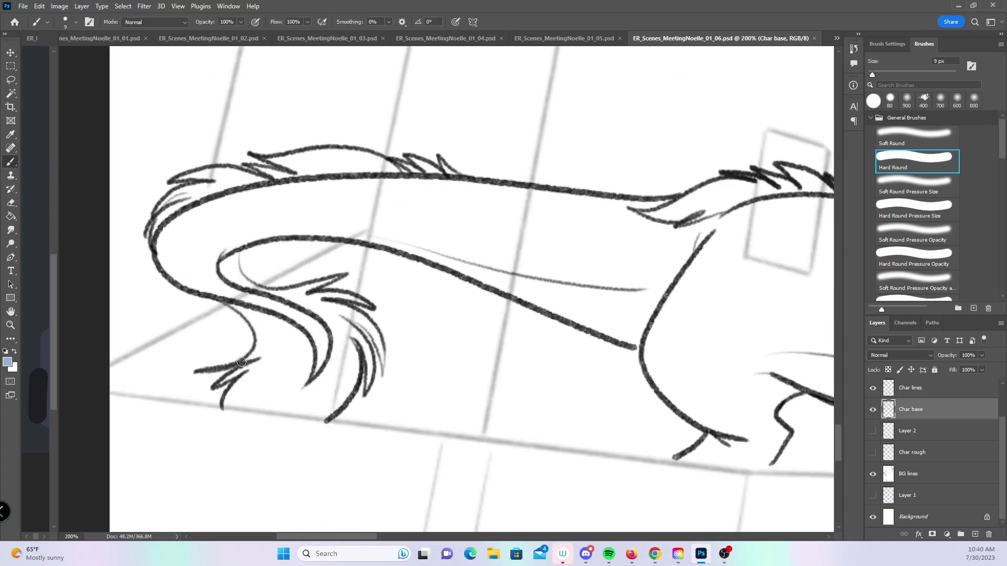
left_click_drag(249, 361, 256, 356)
left_click_drag(222, 384, 229, 378)
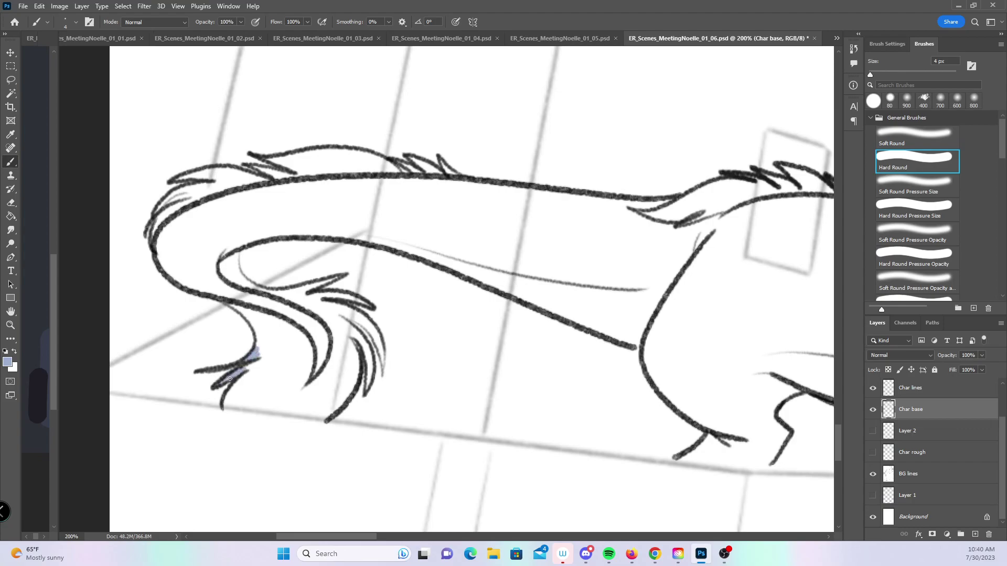
left_click_drag(367, 387, 371, 375)
mouse_move(358, 332)
left_mouse_down()
mouse_move(365, 343)
mouse_move(341, 311)
mouse_move(382, 349)
left_mouse_up()
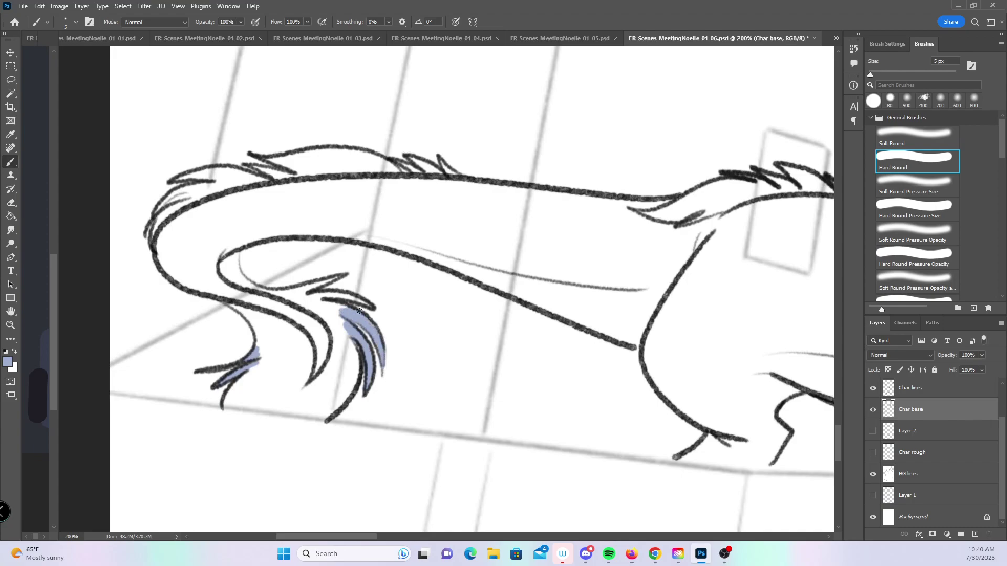
mouse_move(340, 277)
left_mouse_down()
mouse_move(306, 289)
mouse_move(372, 309)
mouse_move(351, 315)
left_mouse_up()
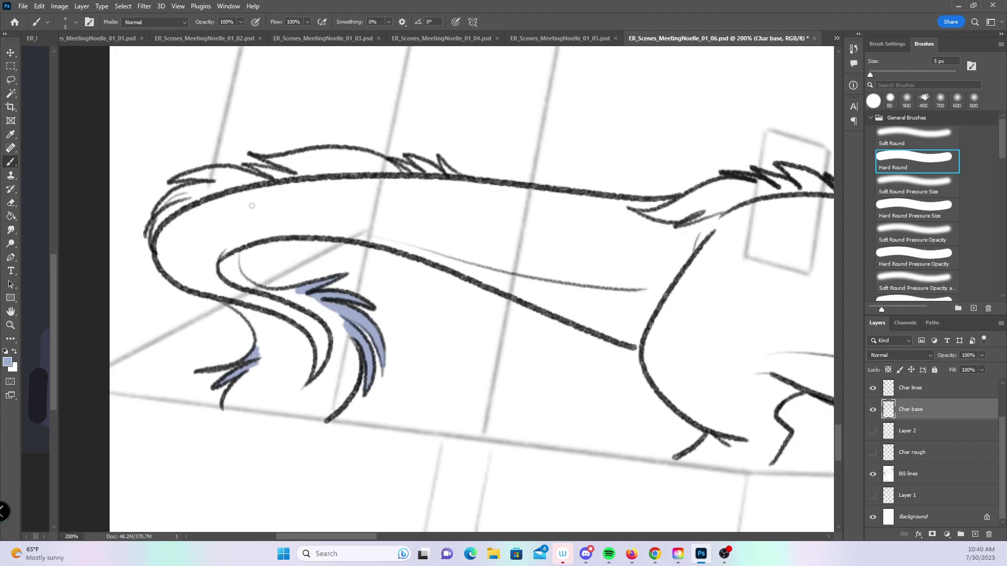
- Paint light blue into the pointed fur tufts along the outer bend and upper edge of the tail
left_click_drag(157, 244, 159, 210)
left_click_drag(185, 175, 200, 178)
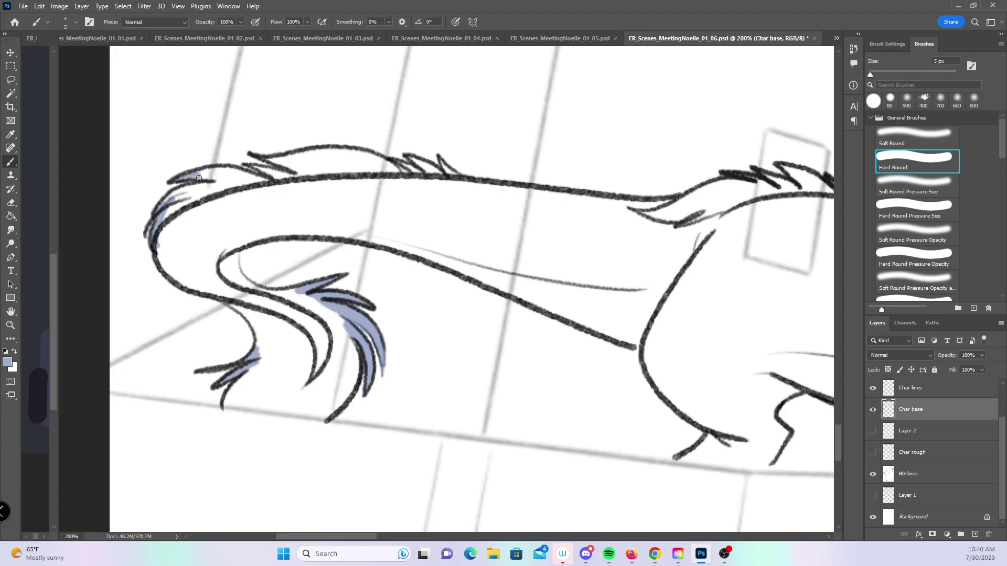
left_click_drag(266, 169, 272, 180)
left_click_drag(402, 163, 421, 171)
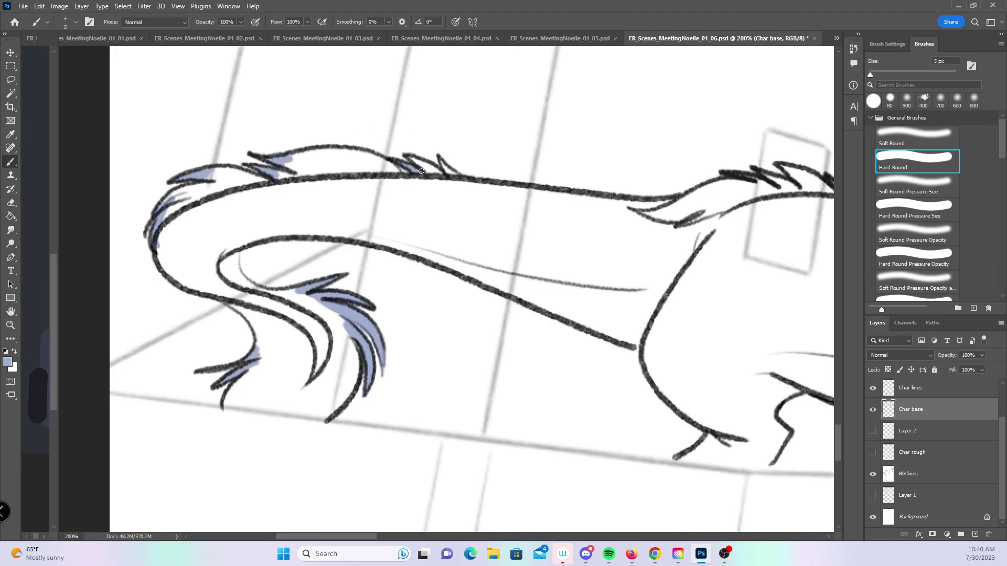
- Paint light blue into the spiky fur tufts on top of the long-snouted creature's rump
mouse_move(708, 298)
left_mouse_down()
mouse_move(521, 344)
mouse_move(561, 288)
mouse_move(528, 333)
mouse_move(519, 304)
left_mouse_up()
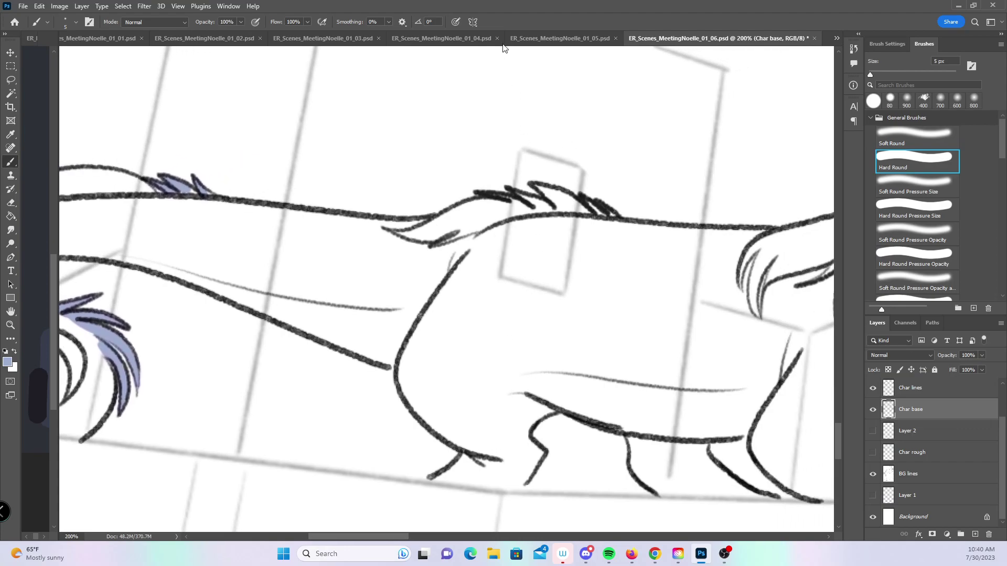
left_click_drag(494, 194, 545, 189)
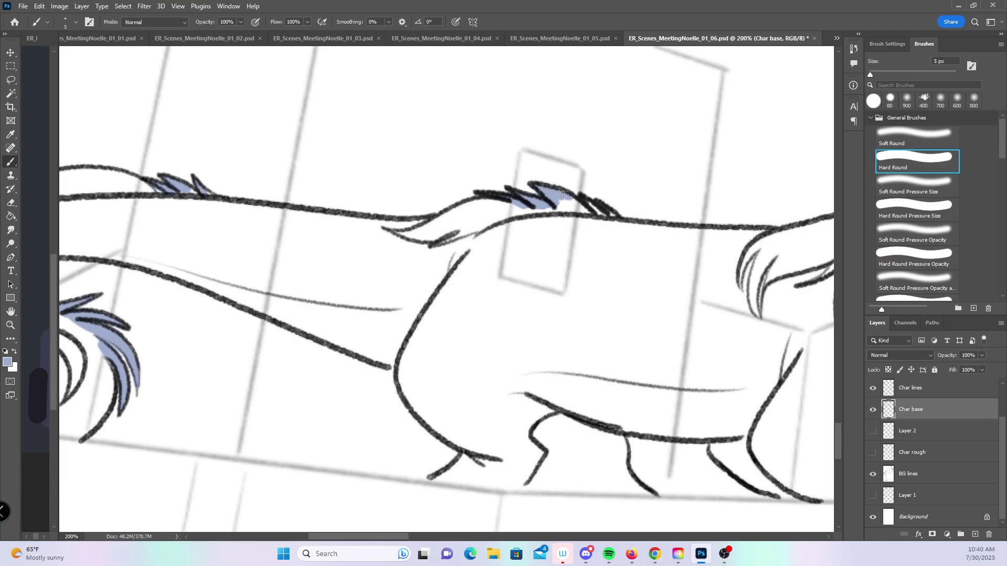
left_click_drag(744, 319, 584, 341)
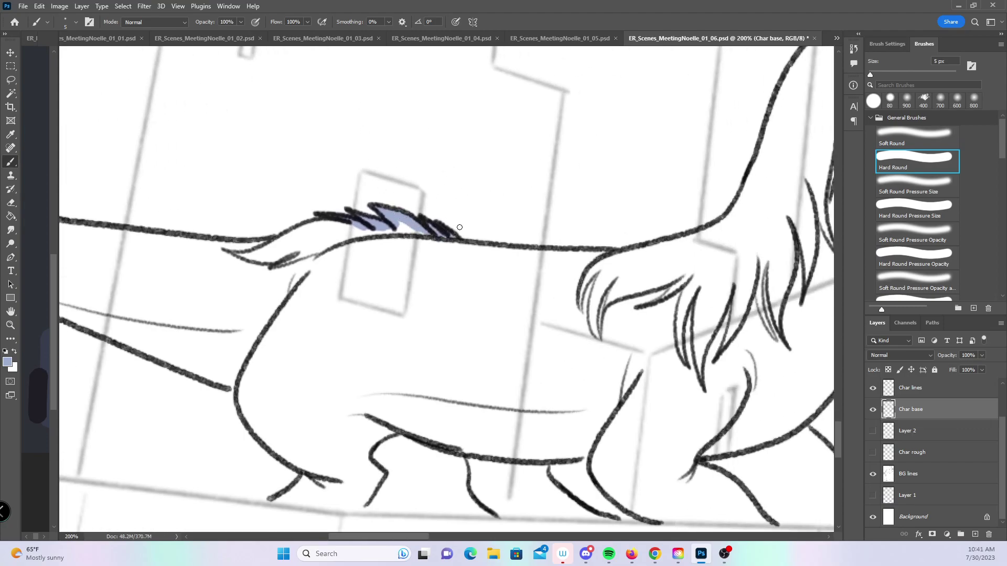
- With a 9 px brush, paint light blue inside the tail's outer bend, hanging end and fur ridge, and along its underside to the thigh
left_click_drag(402, 361, 671, 259)
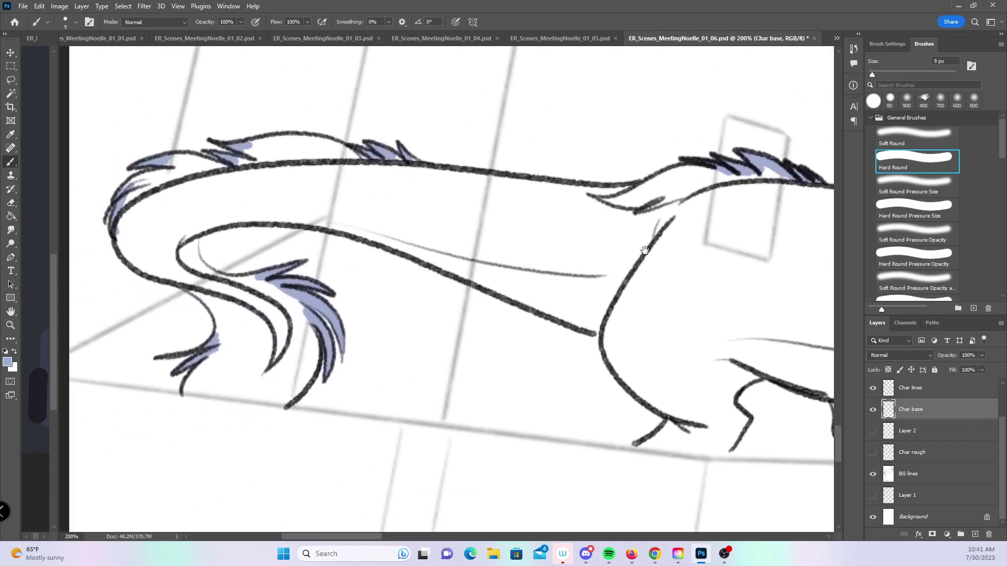
mouse_move(107, 220)
left_mouse_down()
mouse_move(138, 260)
mouse_move(190, 282)
mouse_move(224, 329)
mouse_move(215, 365)
mouse_move(189, 387)
left_mouse_up()
left_click(286, 401, "shift")
mouse_move(286, 402)
left_mouse_down()
mouse_move(303, 383)
mouse_move(310, 335)
mouse_move(297, 303)
left_mouse_up()
mouse_move(196, 231)
left_mouse_down()
mouse_move(199, 257)
mouse_move(233, 281)
mouse_move(282, 293)
left_mouse_up()
mouse_move(139, 166)
left_mouse_down()
mouse_move(123, 215)
mouse_move(126, 195)
mouse_move(158, 176)
mouse_move(136, 183)
mouse_move(183, 169)
mouse_move(167, 165)
mouse_move(257, 170)
mouse_move(272, 143)
mouse_move(258, 147)
mouse_move(301, 140)
mouse_move(376, 167)
mouse_move(422, 170)
left_mouse_up()
mouse_move(209, 226)
left_mouse_down()
mouse_move(276, 216)
mouse_move(247, 220)
mouse_move(338, 227)
mouse_move(303, 220)
mouse_move(614, 331)
left_mouse_up()
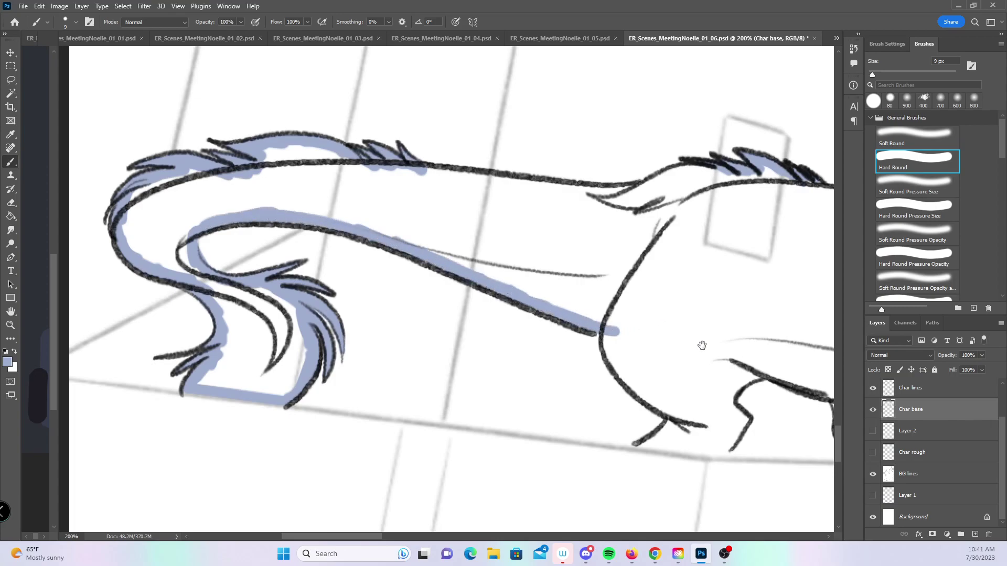
- Paint light blue along the tail's top edge up to the rump tufts and down the thigh's rear edge to the foot
left_click_drag(703, 342, 542, 411)
mouse_move(226, 214)
left_mouse_down()
mouse_move(268, 242)
mouse_move(469, 270)
mouse_move(498, 247)
mouse_move(589, 245)
left_mouse_up()
left_click_drag(676, 358, 501, 247)
left_click_drag(277, 283, 289, 332)
mouse_move(271, 290)
left_mouse_down()
mouse_move(291, 330)
mouse_move(356, 382)
mouse_move(315, 403)
left_mouse_up()
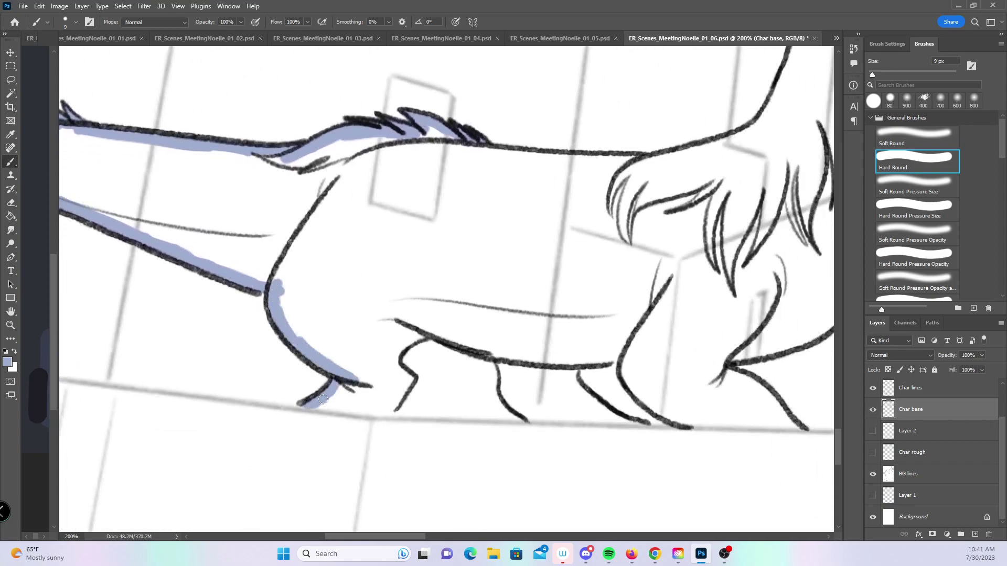
- Paint light blue along the near hind leg's ground and front edges, the belly, and around the far leg up to the near foreleg
mouse_move(389, 411)
left_mouse_down()
mouse_move(409, 383)
mouse_move(396, 353)
mouse_move(438, 325)
left_mouse_up()
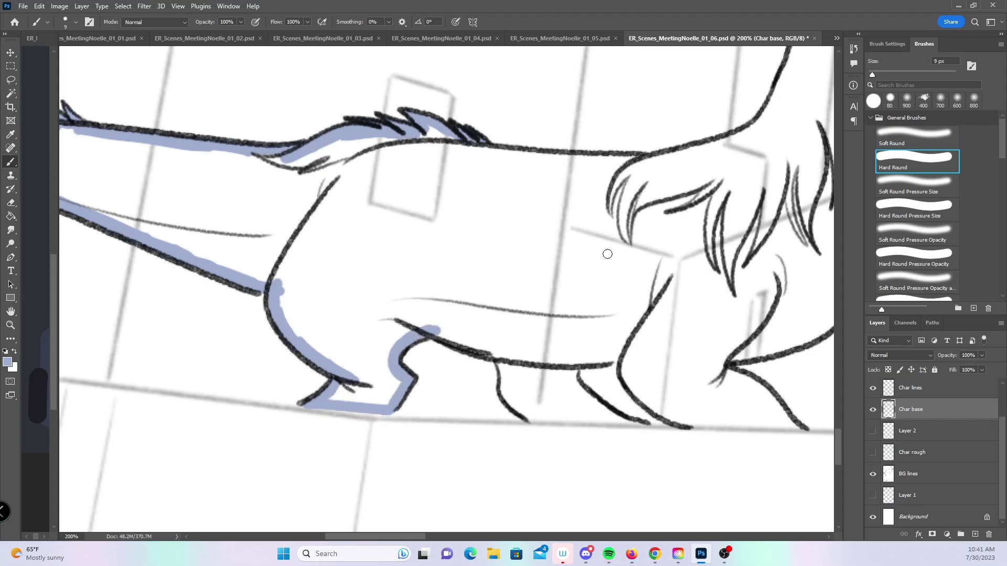
left_click_drag(567, 389, 410, 385)
mouse_move(285, 327)
left_mouse_down()
mouse_move(344, 345)
mouse_move(349, 388)
mouse_move(375, 411)
left_mouse_up()
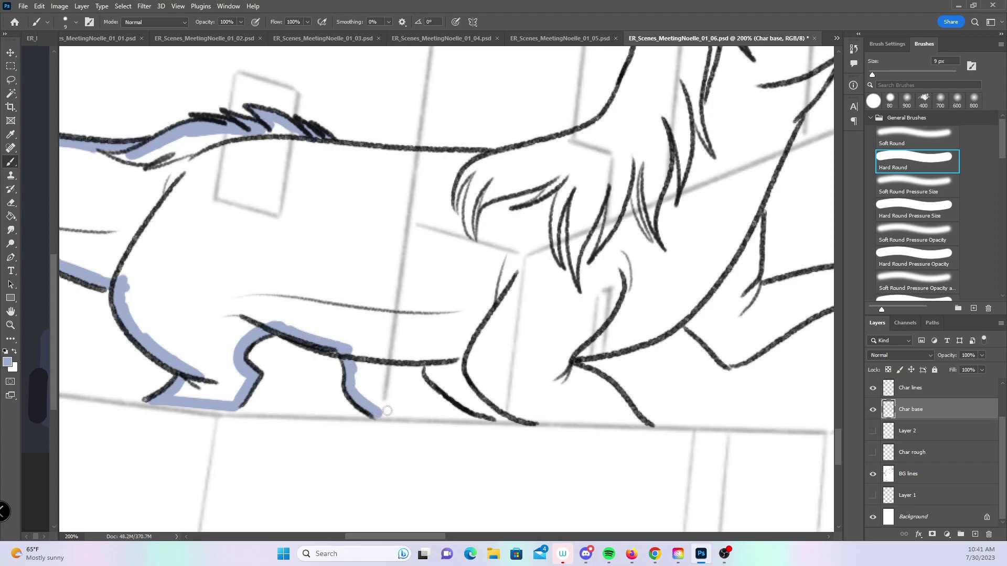
left_click(469, 417, "shift")
mouse_move(470, 417)
left_mouse_down()
mouse_move(414, 376)
mouse_move(420, 350)
mouse_move(474, 351)
left_mouse_up()
- Paint light blue along the back, then up the neck and over the head and snout with a 15 px brush
mouse_move(314, 134)
left_mouse_down()
mouse_move(382, 158)
mouse_move(483, 155)
left_mouse_up()
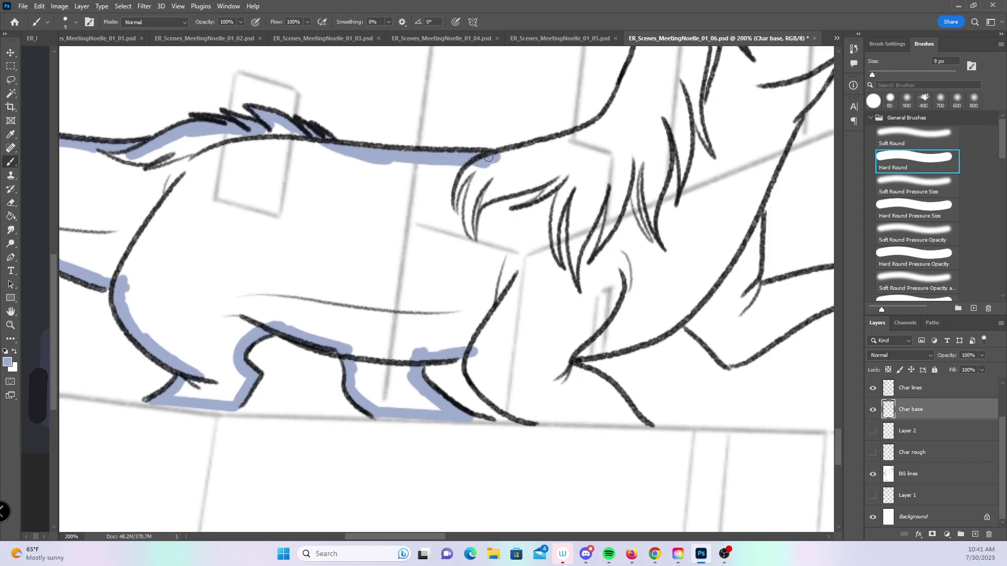
left_click_drag(585, 187, 497, 318)
mouse_move(408, 289)
left_mouse_down()
mouse_move(508, 256)
mouse_move(493, 264)
mouse_move(504, 259)
mouse_move(519, 297)
mouse_move(420, 368)
left_mouse_up()
key("bracketright")
mouse_move(472, 177)
left_mouse_down()
mouse_move(430, 242)
mouse_move(392, 344)
mouse_move(389, 331)
left_mouse_up()
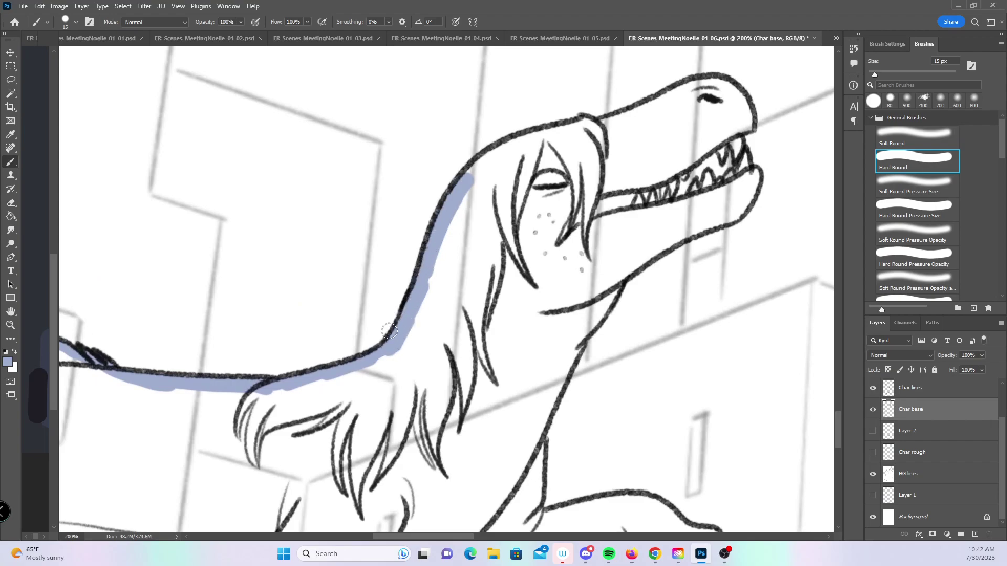
mouse_move(470, 176)
left_mouse_down()
mouse_move(524, 141)
mouse_move(597, 133)
mouse_move(700, 87)
mouse_move(731, 93)
left_mouse_up()
- Paint light blue down the near foreleg's rear edge, then along its ground and front edges with a 9 px brush
scroll(631, 321, "down", 5)
mouse_move(279, 323)
left_mouse_down()
mouse_move(282, 354)
mouse_move(342, 386)
left_mouse_up()
key("bracketleft")
key("bracketleft")
key("bracketleft")
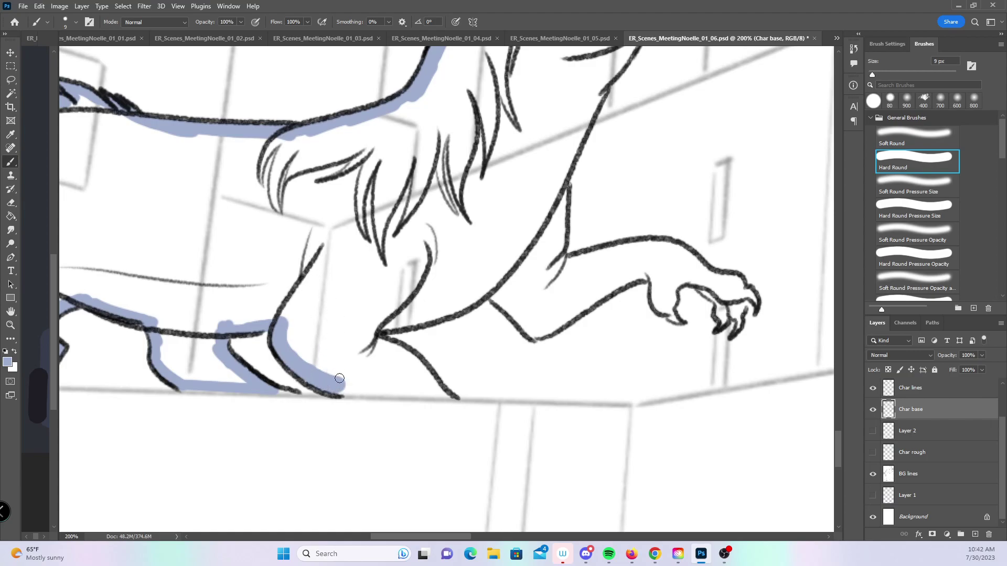
left_click(444, 394, "shift")
left_click_drag(387, 344, 440, 388)
- Paint light blue along the lower chest line and down to the raised foreleg's elbow, enlarging the brush to 10 px
left_click_drag(572, 363, 440, 331)
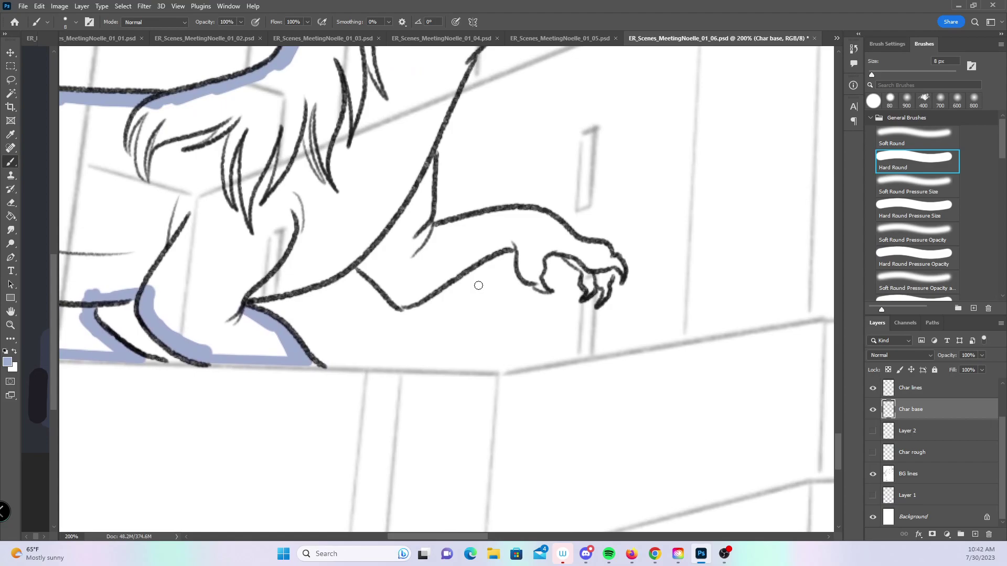
mouse_move(246, 309)
left_mouse_down()
mouse_move(242, 288)
mouse_move(238, 304)
mouse_move(370, 250)
left_mouse_up()
key("bracketright")
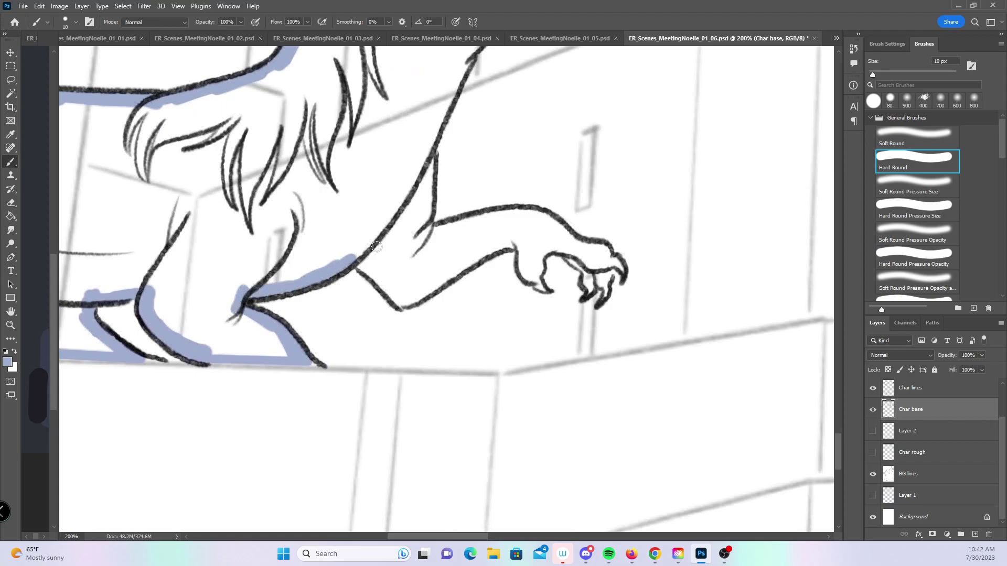
left_click_drag(484, 250, 449, 280)
left_click_drag(319, 289, 366, 335)
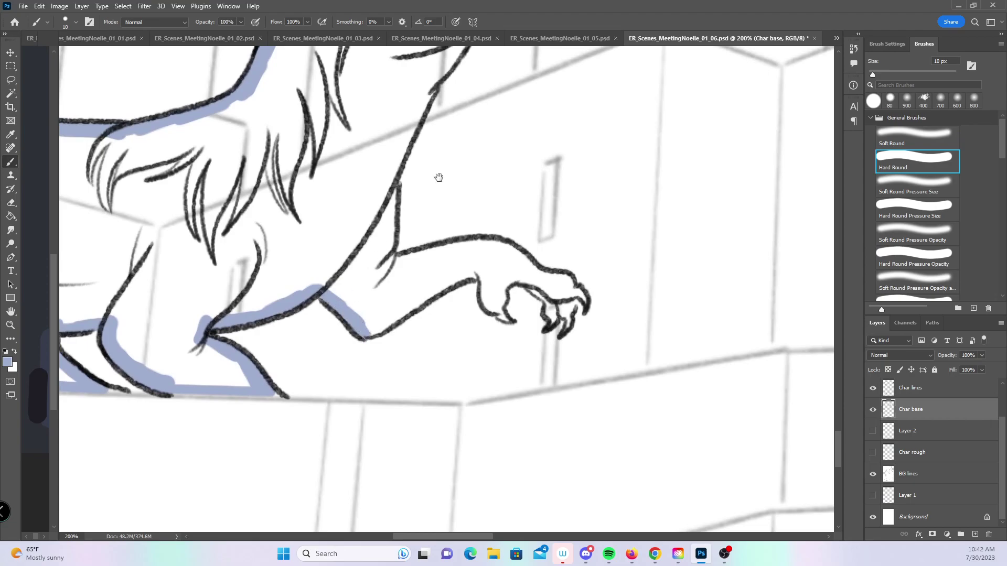
- Paint light blue down the front of the neck and chest and along both edges of the raised foreleg
left_click_drag(439, 176, 412, 255)
mouse_move(400, 166)
left_mouse_down()
mouse_move(443, 98)
mouse_move(389, 177)
mouse_move(367, 236)
left_mouse_up()
mouse_move(391, 187)
left_mouse_down()
mouse_move(359, 253)
mouse_move(375, 200)
mouse_move(380, 233)
mouse_move(364, 265)
mouse_move(358, 333)
left_mouse_up()
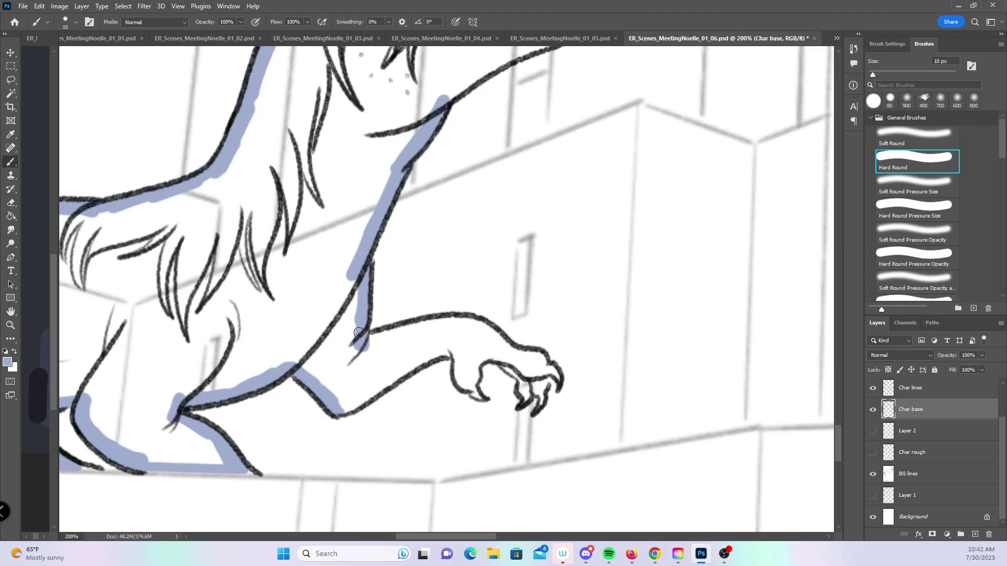
left_click_drag(366, 343, 473, 325)
left_click_drag(343, 409, 459, 355)
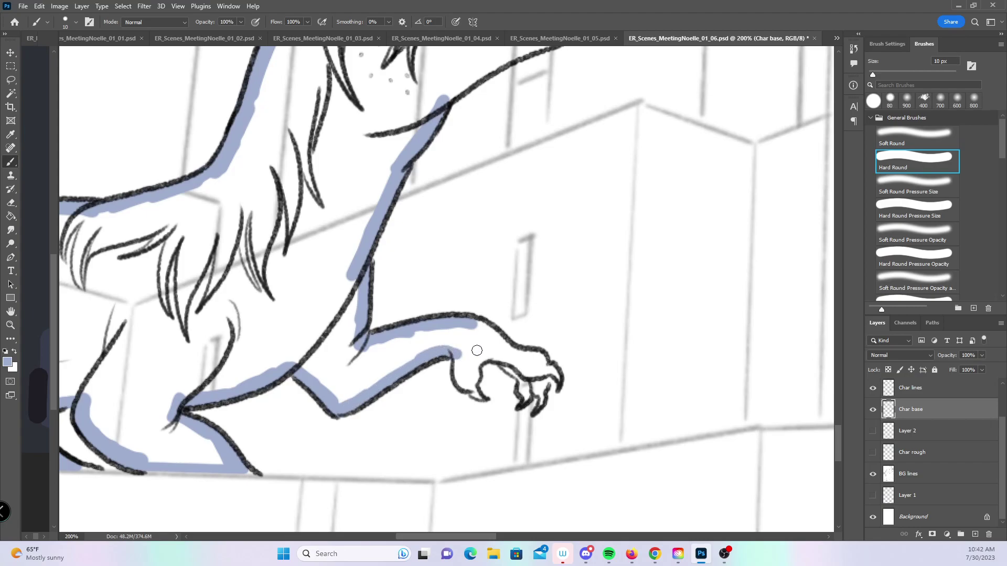
- With an 8 px brush, fill the raised foreleg's hand, fingers and claws with light blue
key("bracketleft")
left_click_drag(478, 327, 541, 362)
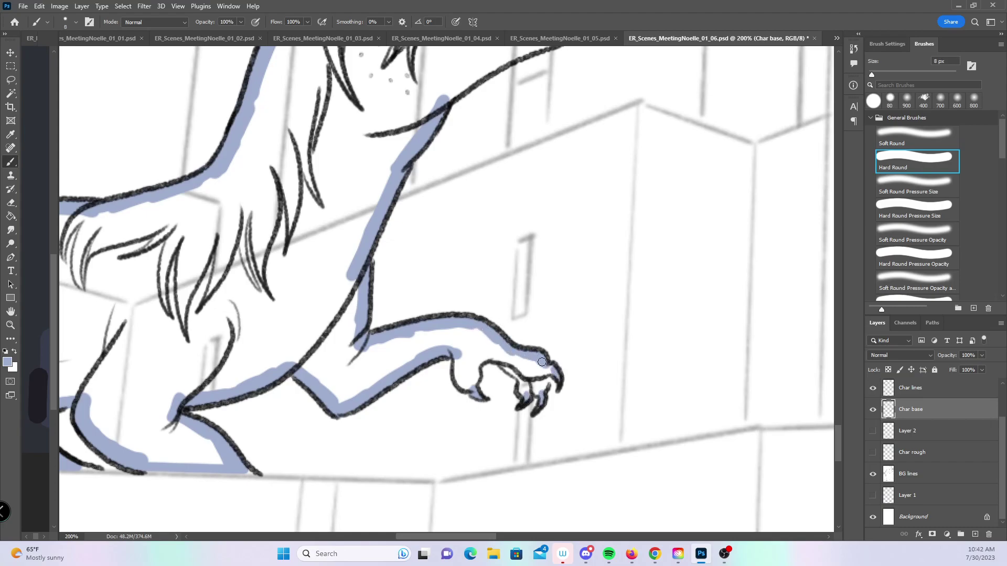
mouse_move(455, 351)
left_mouse_down()
mouse_move(464, 388)
mouse_move(497, 357)
mouse_move(526, 387)
mouse_move(537, 385)
mouse_move(546, 374)
mouse_move(520, 361)
mouse_move(515, 345)
left_mouse_up()
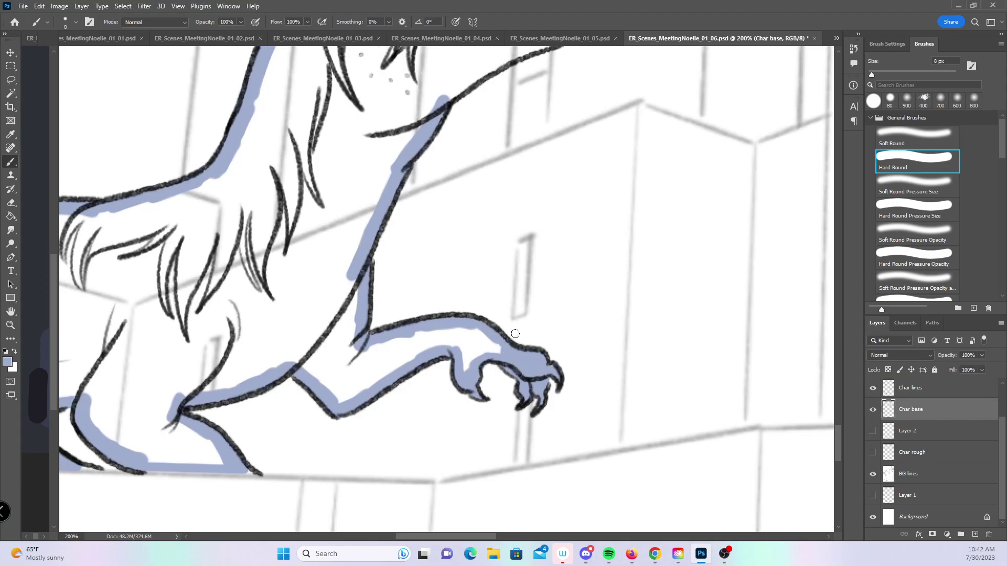
- Paint light blue along the underside of the long-snouted creature's lower jaw and around its snout tip
left_click_drag(524, 132, 507, 378)
mouse_move(429, 344)
left_mouse_down()
mouse_move(471, 312)
mouse_move(459, 320)
mouse_move(553, 278)
left_mouse_up()
mouse_move(532, 154)
left_mouse_down()
mouse_move(555, 194)
mouse_move(553, 153)
left_mouse_up()
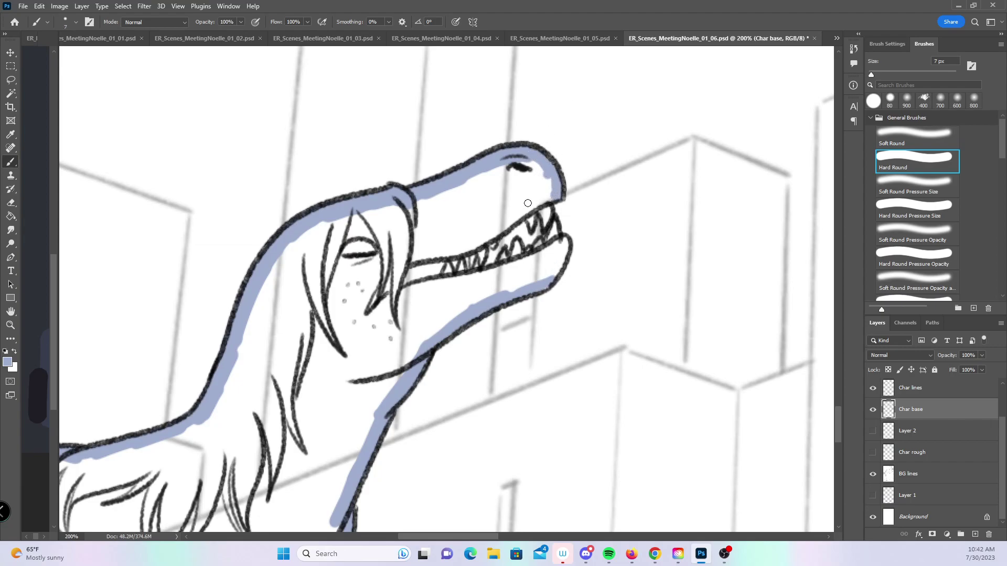
- Paint light blue along the upper and lower mouth edges beside the teeth and around the lower jaw's tip
mouse_move(527, 216)
left_mouse_down()
mouse_move(534, 207)
mouse_move(548, 223)
mouse_move(543, 204)
left_mouse_up()
left_click_drag(502, 233, 556, 193)
key("bracketleft")
mouse_move(489, 240)
left_mouse_down()
mouse_move(478, 269)
mouse_move(490, 279)
mouse_move(504, 253)
mouse_move(518, 245)
mouse_move(527, 253)
mouse_move(515, 264)
mouse_move(554, 235)
mouse_move(527, 261)
mouse_move(564, 245)
mouse_move(548, 282)
left_mouse_up()
key("bracketright")
key("bracketright")
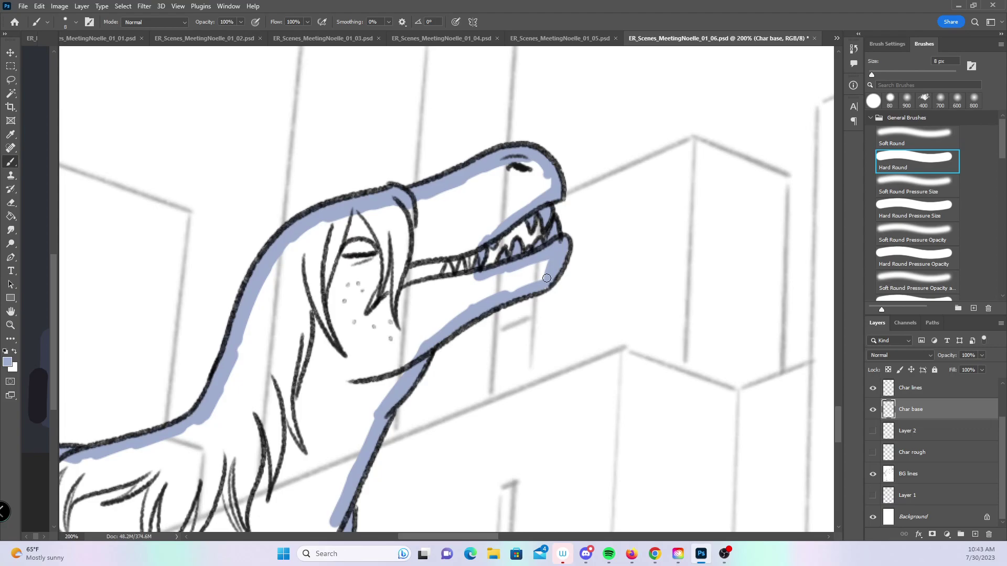
left_click_drag(471, 271, 506, 221)
- With a 5 px brush, paint light blue into the outer antler tips on the left side of the antlered creature's head
key("z")
left_click(665, 295, "alt")
left_click(665, 295, "alt")
left_click(665, 295, "alt")
left_click_drag(775, 352, 418, 338)
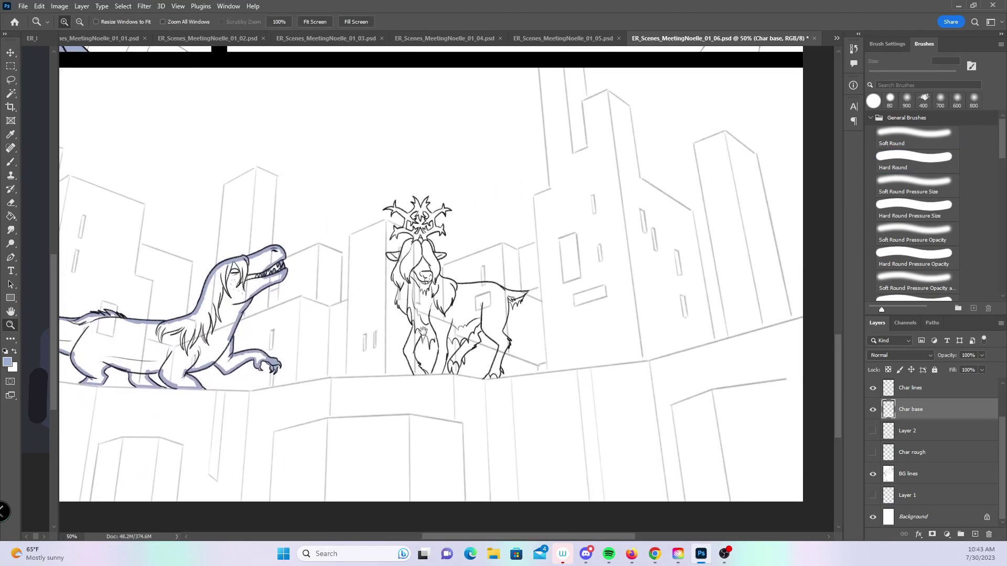
left_click(437, 265)
left_click(404, 205)
left_click(396, 189)
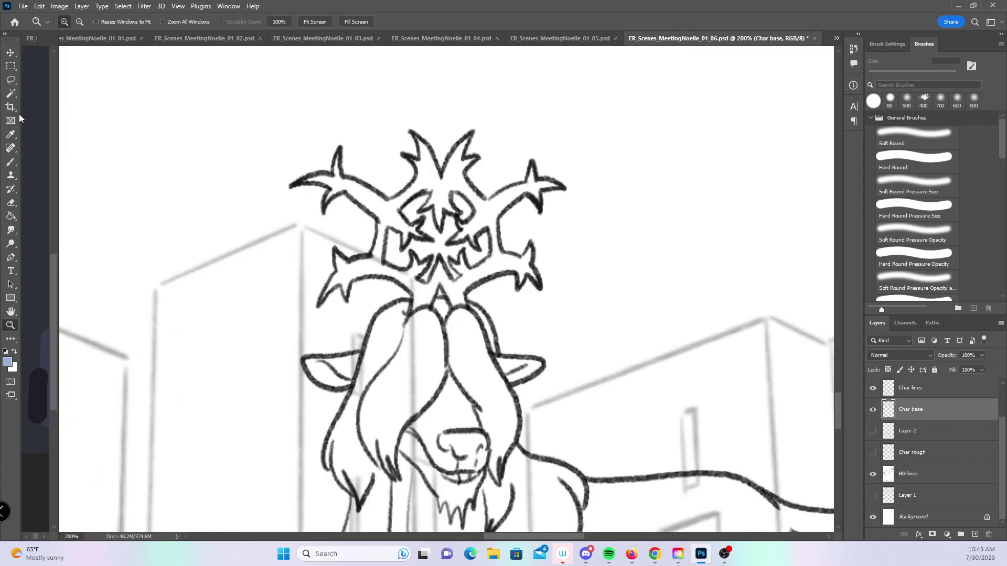
key("b")
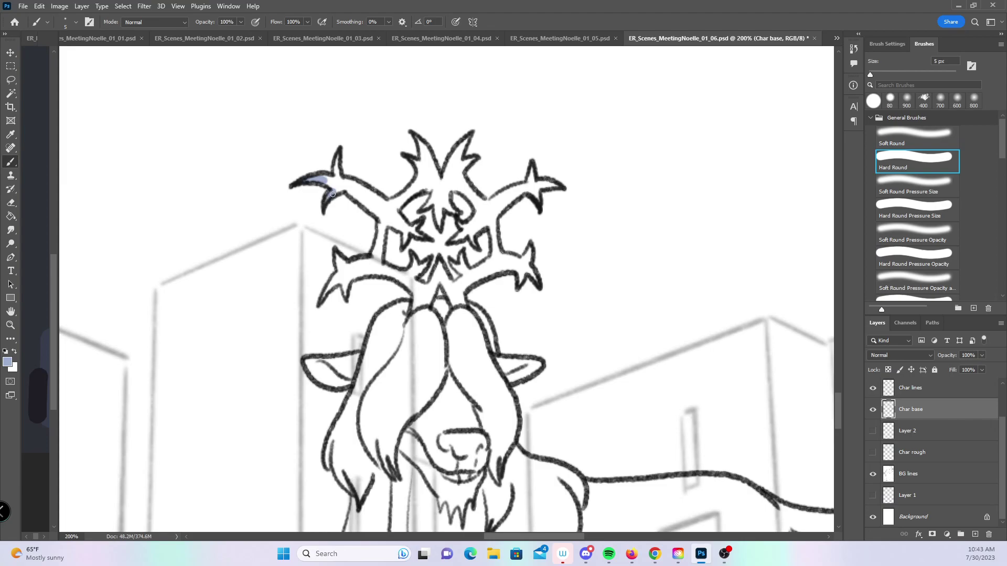
left_click_drag(323, 300, 334, 279)
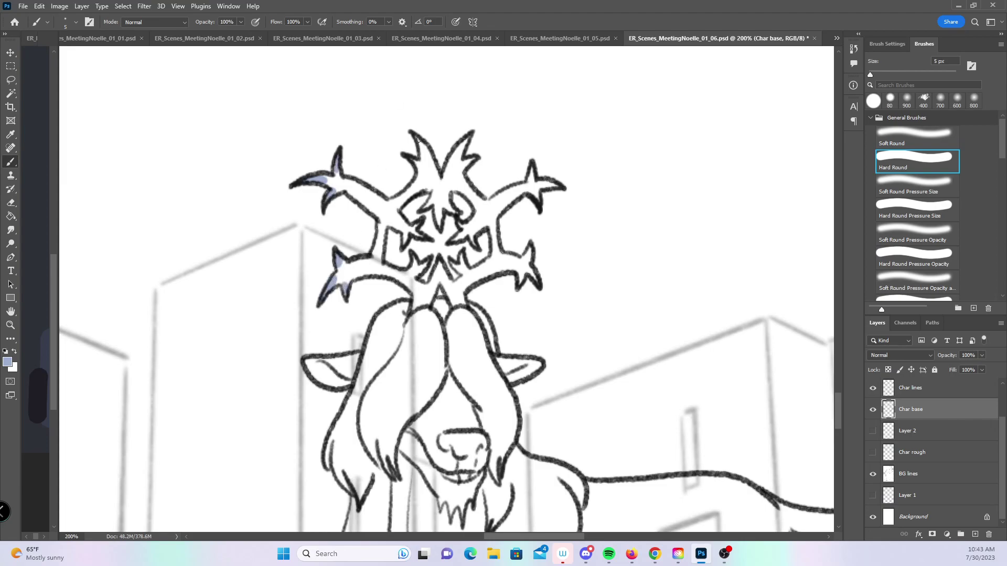
- Paint light blue into the antlers' top points, central inner prongs and outer tips on the right side
left_click_drag(417, 137, 471, 156)
mouse_move(405, 241)
left_mouse_down()
mouse_move(437, 208)
mouse_move(440, 223)
mouse_move(447, 204)
mouse_move(455, 238)
mouse_move(462, 225)
left_mouse_up()
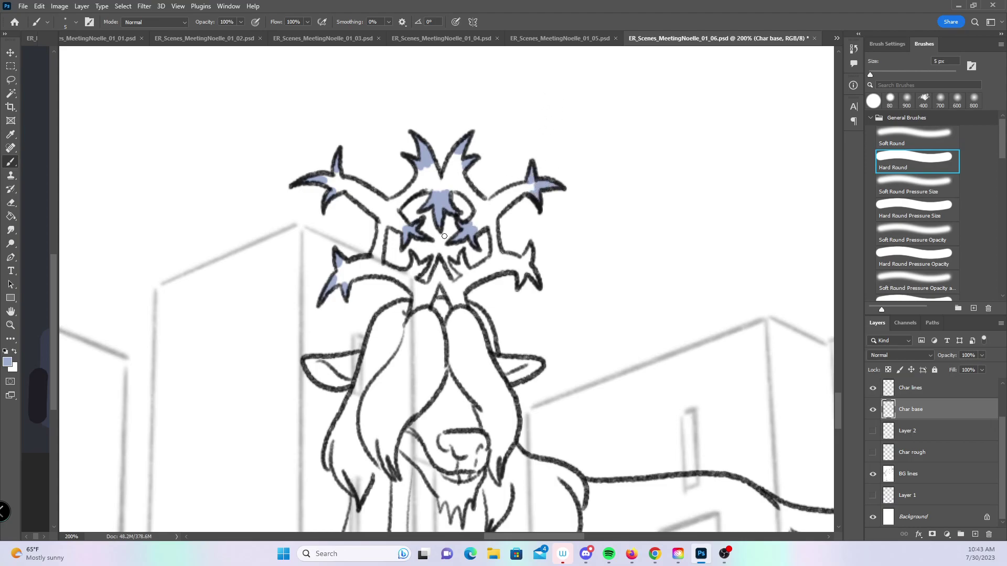
left_click_drag(413, 260, 460, 269)
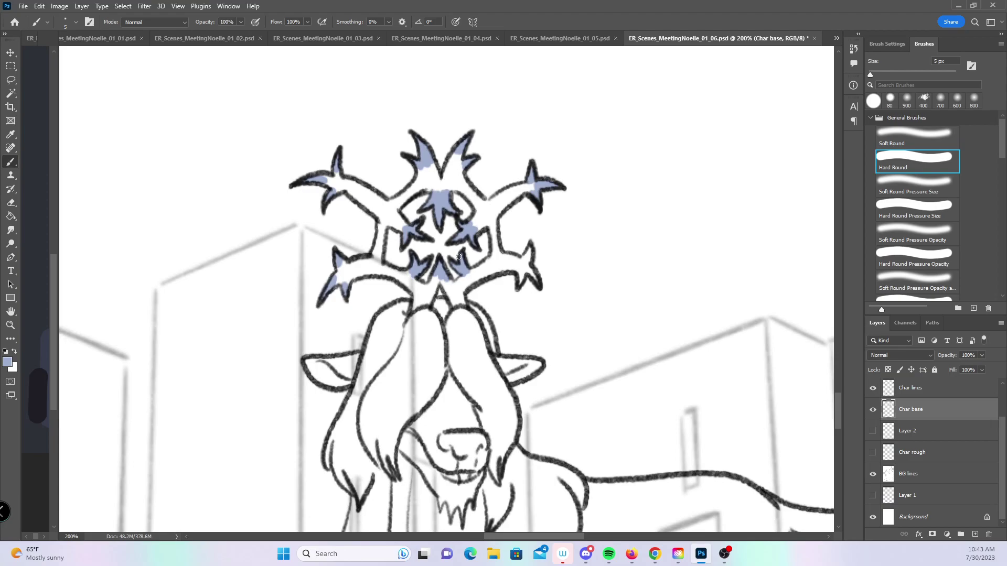
left_click_drag(531, 250, 529, 258)
- Paint light blue inside the left edge of the antlered creature's long mane, from beside the face down to the foreleg
left_click_drag(577, 354, 551, 203)
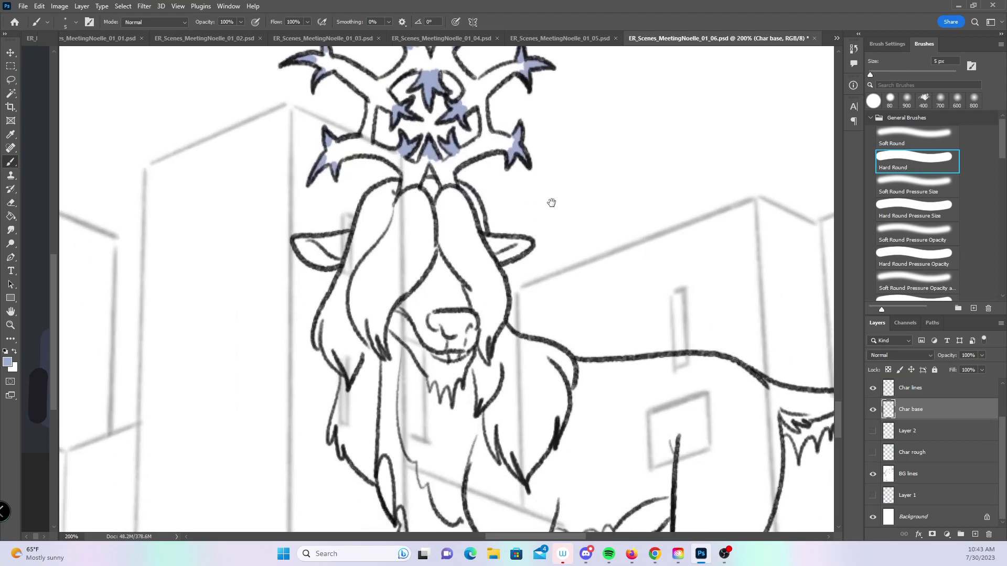
mouse_move(317, 344)
left_mouse_down()
mouse_move(321, 312)
mouse_move(334, 363)
left_mouse_up()
left_click_drag(448, 382, 417, 234)
mouse_move(300, 285)
left_mouse_down()
mouse_move(313, 218)
mouse_move(308, 305)
mouse_move(337, 321)
left_mouse_up()
left_click_drag(487, 359, 422, 234)
left_click_drag(284, 210, 302, 256)
- Paint light blue into the tuft above the antlered creature's front hoof and the fur fringe on the upper foreleg
left_click_drag(330, 420, 316, 394)
mouse_move(343, 315)
left_mouse_down()
mouse_move(351, 293)
mouse_move(366, 293)
mouse_move(372, 334)
mouse_move(374, 302)
mouse_move(396, 297)
left_mouse_up()
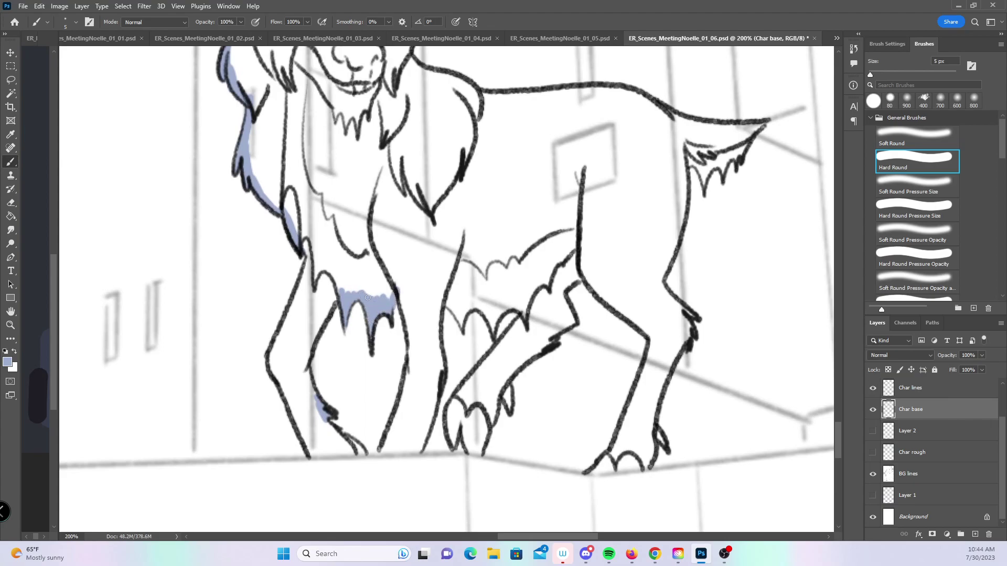
- Paint light blue into the antlered creature's belly fringe and the tufts around the raised hind hoof
mouse_move(455, 312)
left_mouse_down()
mouse_move(475, 304)
mouse_move(487, 318)
mouse_move(495, 304)
mouse_move(529, 314)
left_mouse_up()
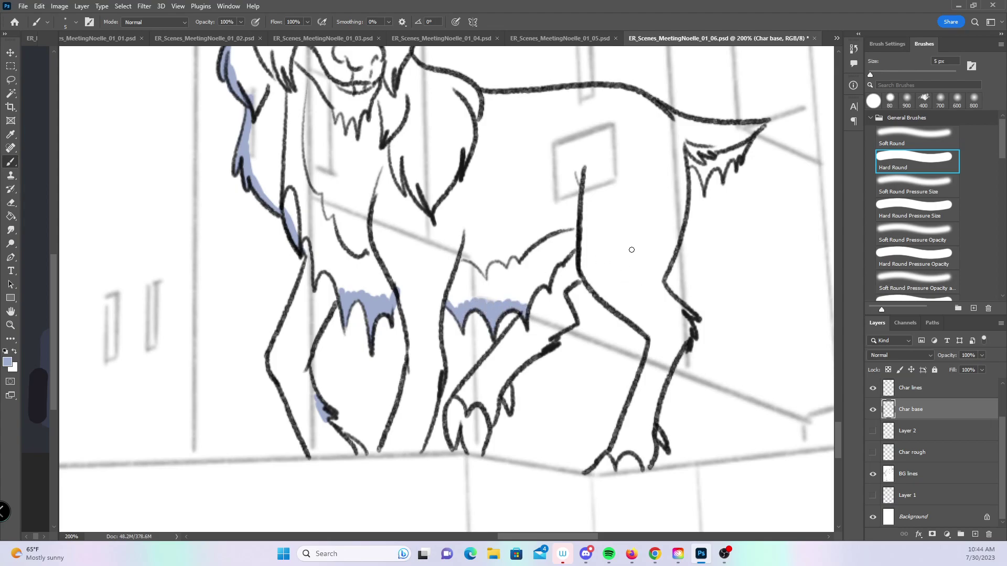
left_click_drag(580, 376, 552, 304)
left_click_drag(478, 331, 481, 311)
left_click_drag(420, 350, 426, 374)
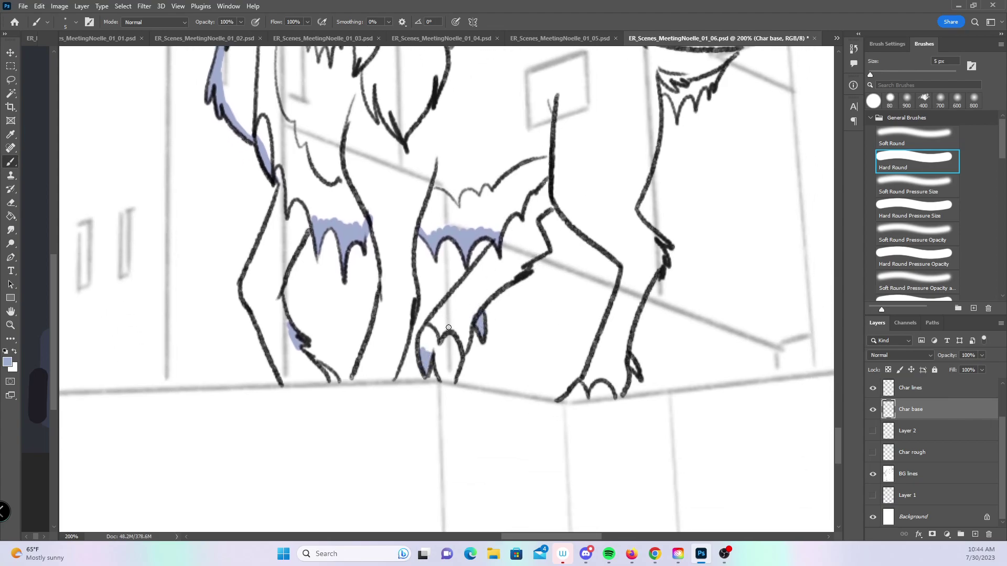
- Paint light blue into the tufts on the rear hind leg's hock and heel and the shaggy underside of the tail
left_click_drag(656, 240, 664, 256)
left_click_drag(632, 358, 633, 365)
left_click_drag(715, 239, 575, 372)
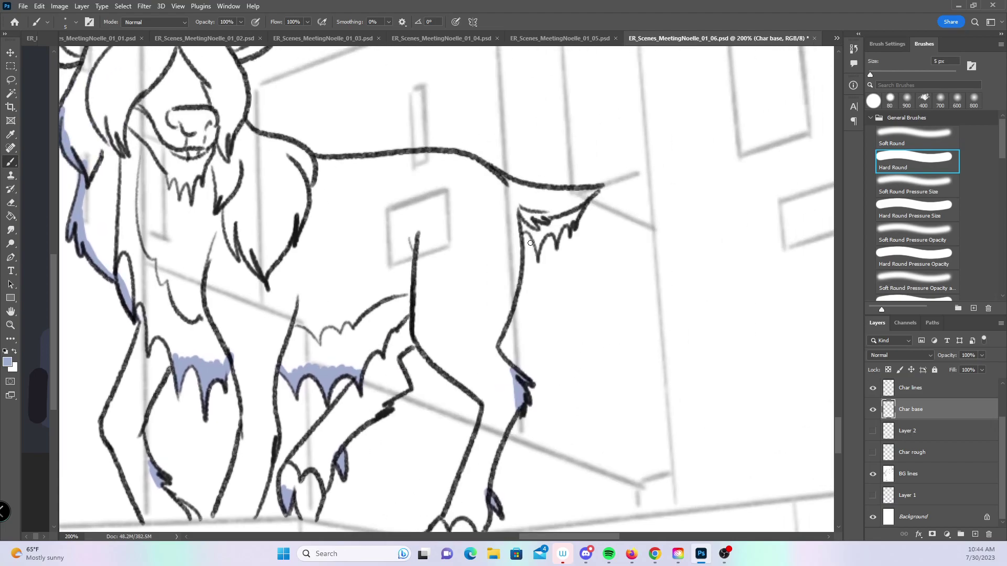
mouse_move(531, 229)
left_mouse_down()
mouse_move(537, 242)
mouse_move(541, 223)
mouse_move(562, 221)
mouse_move(592, 194)
left_mouse_up()
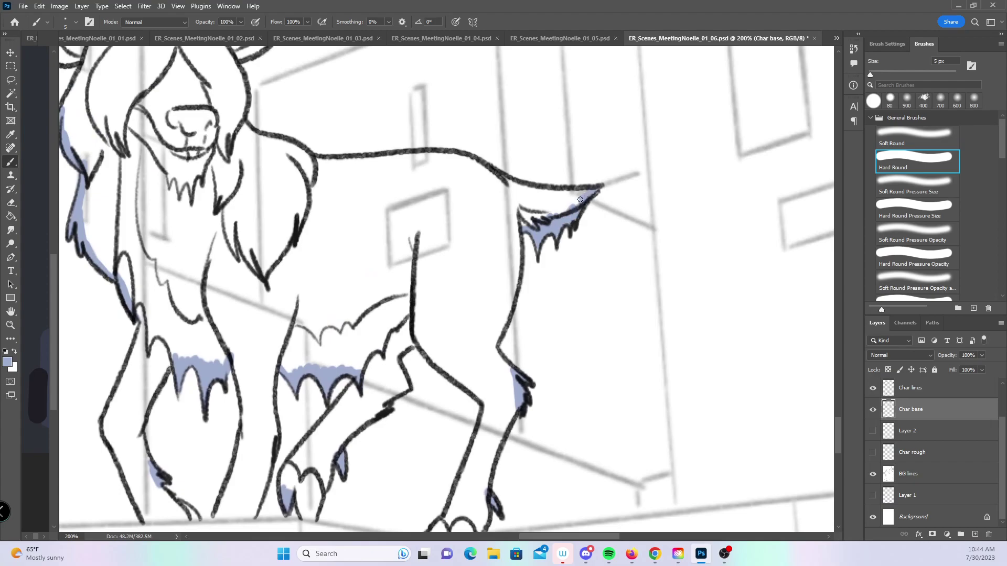
- With an 8 px brush, paint light blue inside the antlered creature's front leg outlines, along the belly edge and down the raised hind leg's front
left_click_drag(419, 292, 581, 240)
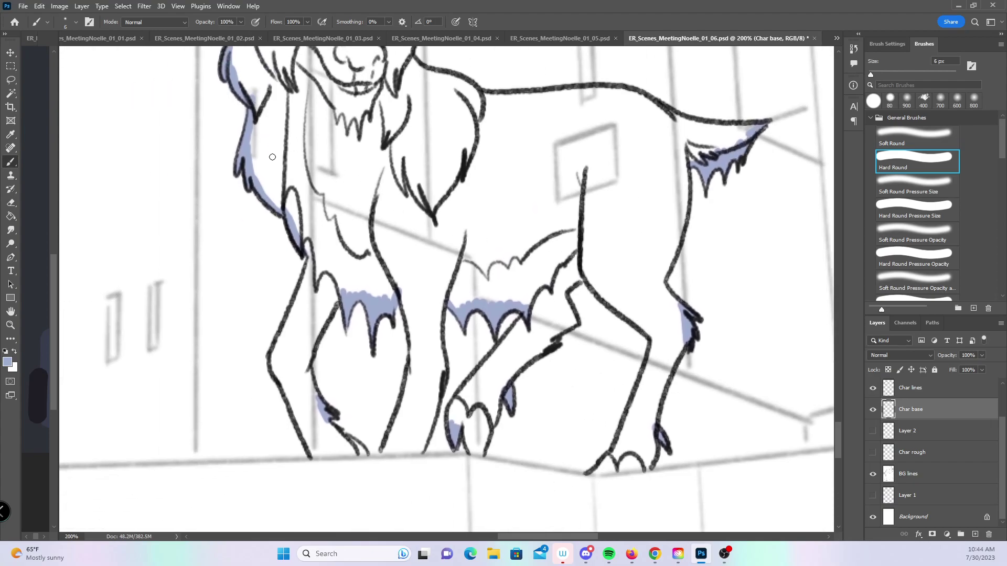
mouse_move(251, 161)
left_mouse_down()
mouse_move(315, 269)
mouse_move(270, 366)
mouse_move(315, 453)
mouse_move(339, 431)
mouse_move(303, 359)
mouse_move(315, 337)
left_mouse_up()
mouse_move(400, 295)
left_mouse_down()
mouse_move(414, 371)
mouse_move(384, 449)
mouse_move(421, 448)
mouse_move(429, 422)
mouse_move(426, 433)
mouse_move(438, 391)
mouse_move(432, 311)
mouse_move(440, 360)
mouse_move(445, 292)
mouse_move(466, 306)
mouse_move(527, 293)
mouse_move(486, 302)
mouse_move(525, 310)
left_mouse_up()
left_click_drag(579, 385, 477, 301)
mouse_move(352, 346)
left_mouse_down()
mouse_move(362, 306)
mouse_move(405, 261)
left_mouse_up()
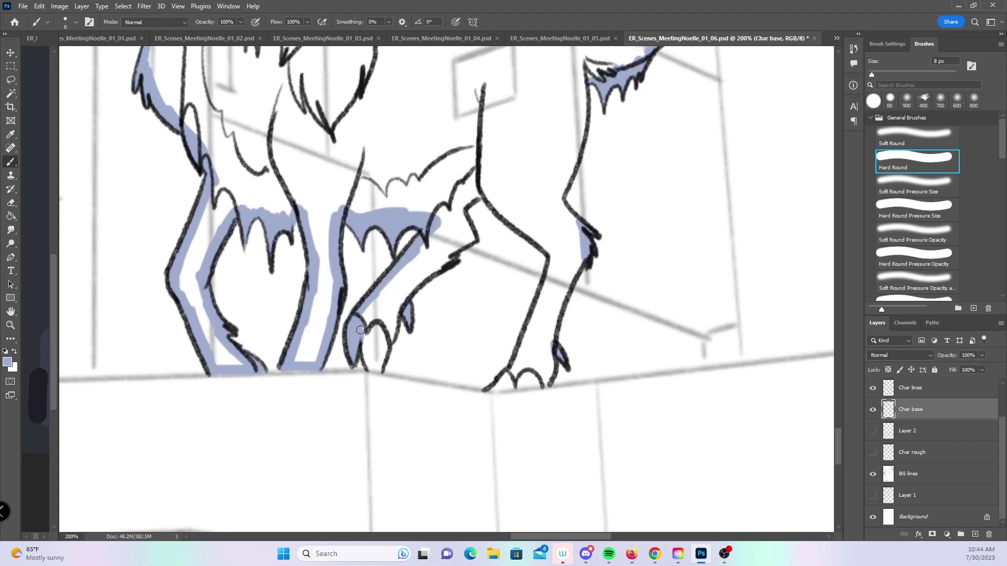
- Paint light blue inside the outlines of both hind legs and along the antlered creature's back to the tail tip
mouse_move(391, 325)
left_mouse_down()
mouse_move(448, 244)
mouse_move(471, 240)
mouse_move(463, 229)
mouse_move(491, 185)
mouse_move(485, 191)
mouse_move(544, 250)
mouse_move(530, 231)
mouse_move(545, 229)
mouse_move(548, 274)
mouse_move(515, 365)
mouse_move(495, 387)
mouse_move(545, 381)
mouse_move(512, 385)
mouse_move(547, 363)
mouse_move(548, 379)
mouse_move(549, 307)
mouse_move(551, 354)
mouse_move(583, 255)
left_mouse_up()
left_click_drag(557, 197, 563, 212)
left_click_drag(606, 179, 567, 273)
mouse_move(532, 210)
left_mouse_down()
mouse_move(526, 276)
mouse_move(504, 335)
left_mouse_up()
left_click_drag(581, 304, 577, 384)
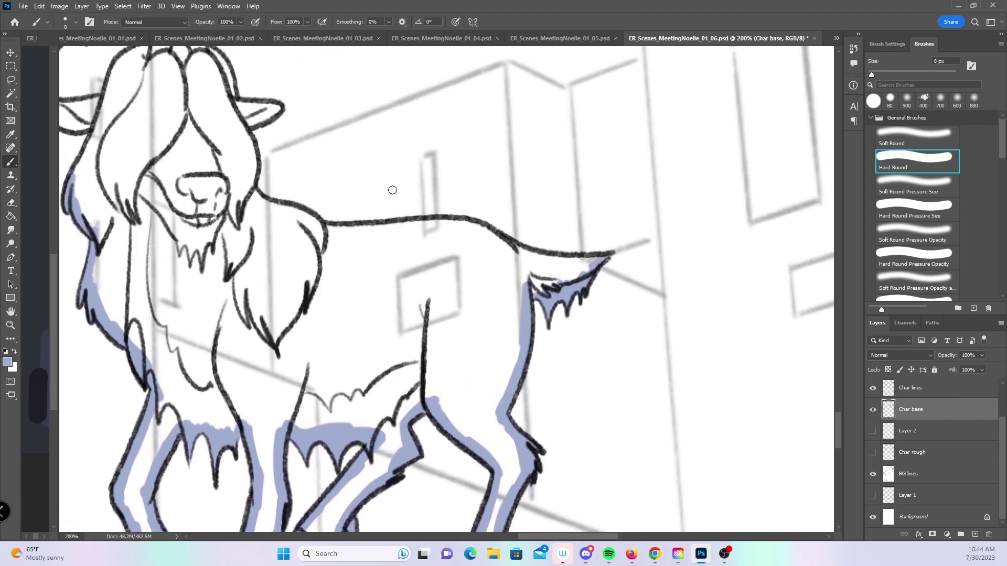
mouse_move(252, 188)
left_mouse_down()
mouse_move(306, 213)
mouse_move(319, 229)
mouse_move(459, 228)
mouse_move(568, 261)
left_mouse_up()
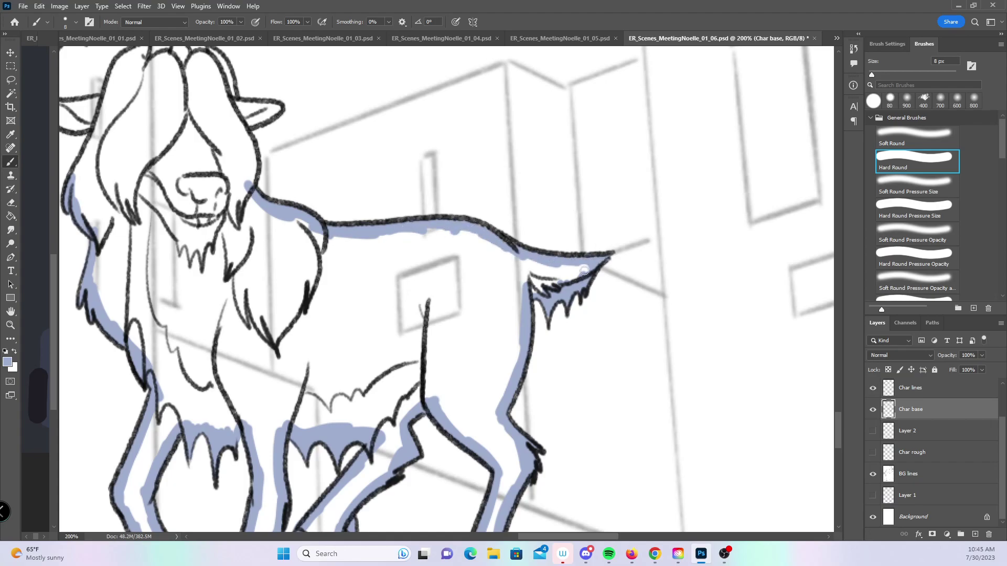
- Paint light blue inside the antlered creature's ears, along the outer edges of the head and into the antler base
left_click_drag(485, 245, 701, 389)
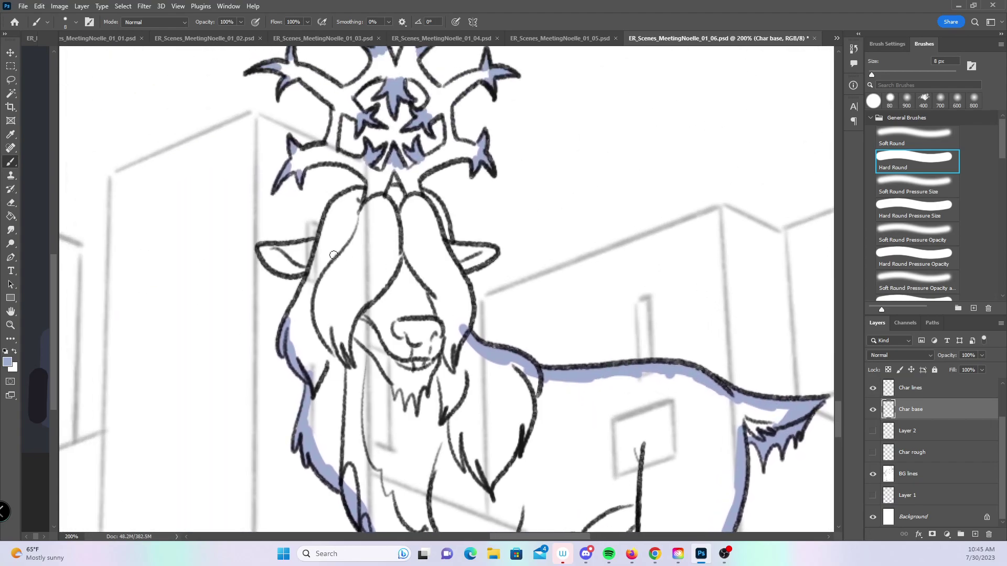
mouse_move(263, 253)
left_mouse_down()
mouse_move(283, 269)
mouse_move(318, 269)
mouse_move(299, 300)
left_mouse_up()
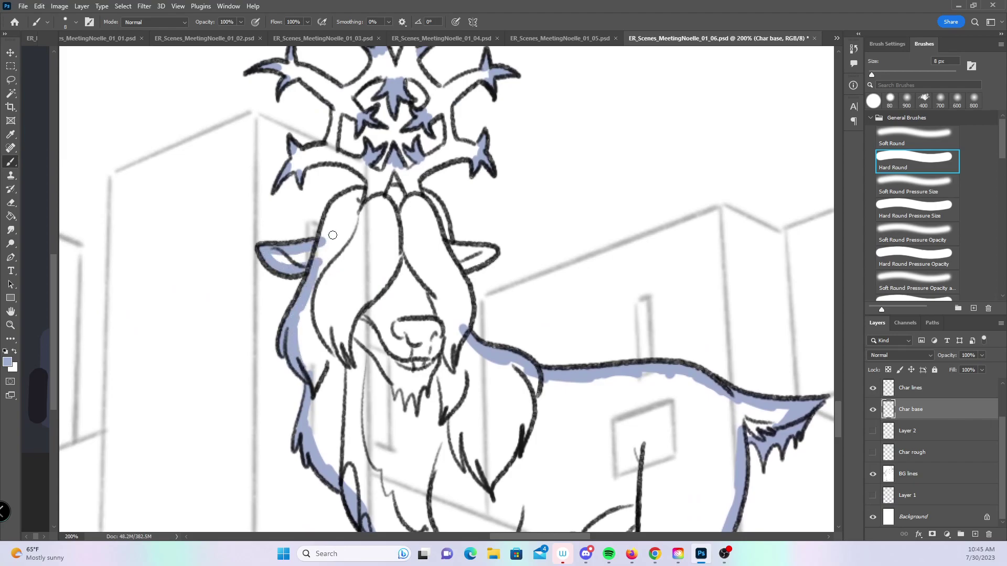
scroll(451, 161, "up", 3)
left_click_drag(325, 314, 335, 288)
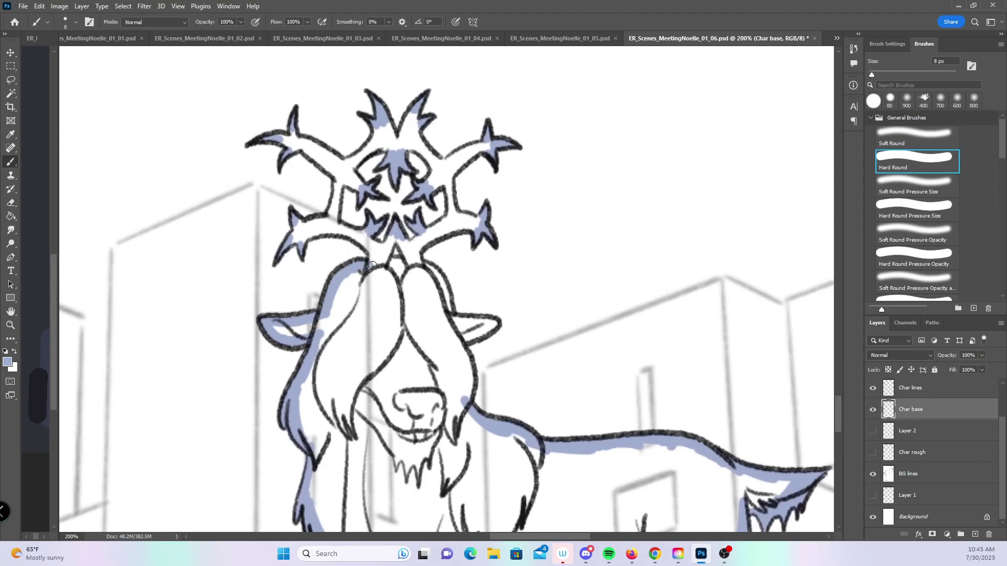
left_click_drag(392, 239, 386, 253)
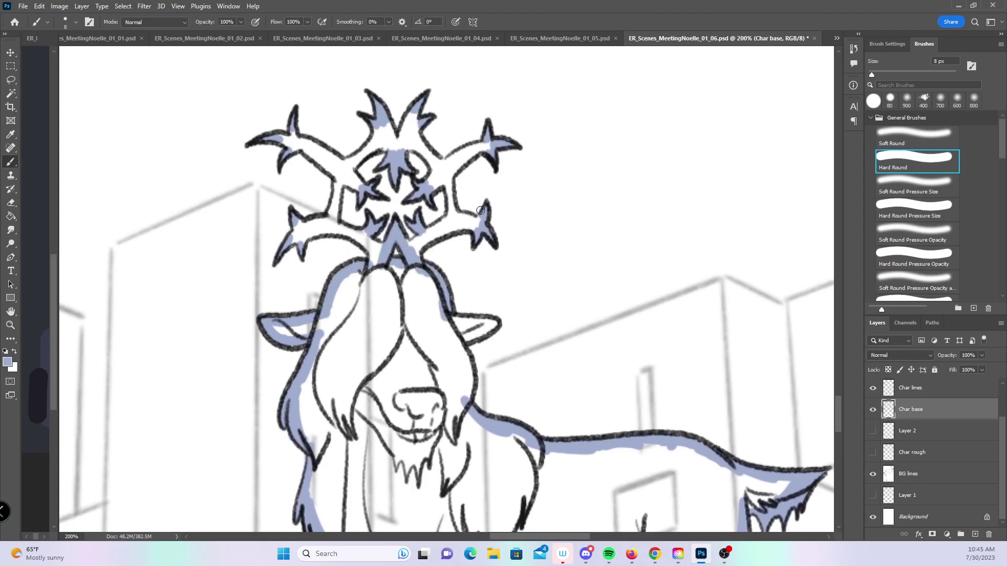
mouse_move(451, 318)
left_mouse_down()
mouse_move(491, 328)
mouse_move(468, 334)
mouse_move(466, 382)
left_mouse_up()
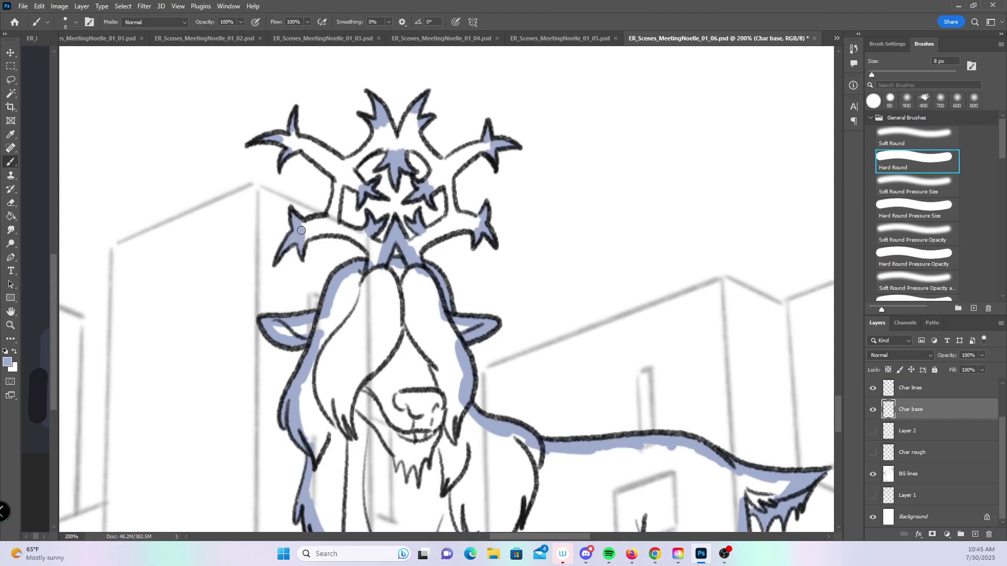
- Fill the remaining branches of the antlers with light blue, connecting all the painted tips
left_click_drag(307, 230, 322, 224)
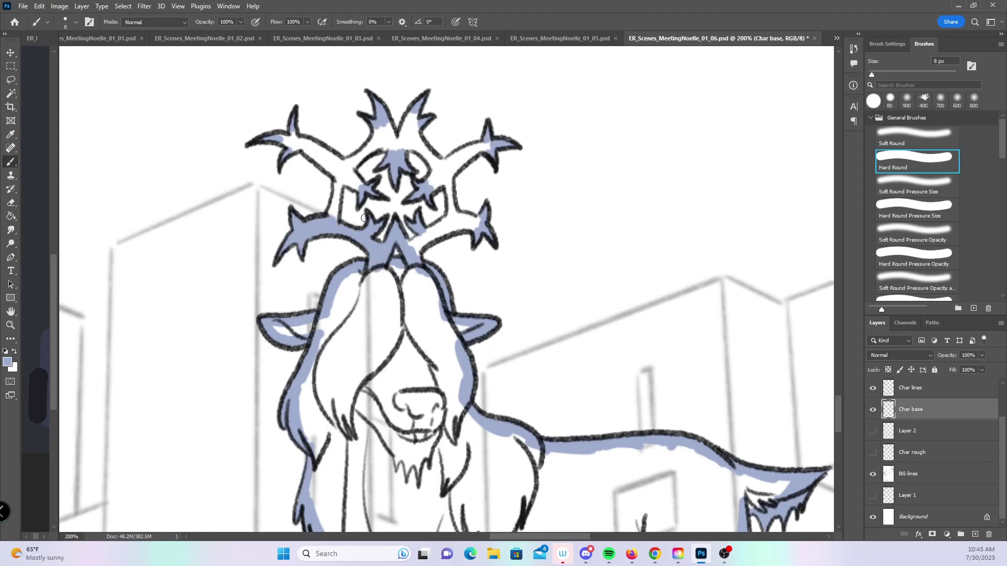
left_click_drag(334, 210, 334, 205)
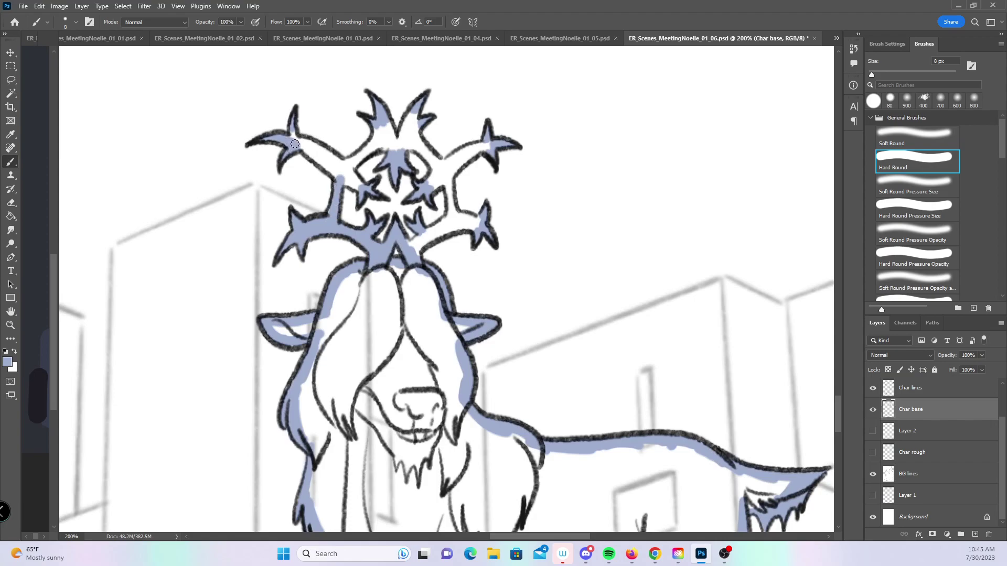
left_click_drag(298, 143, 331, 159)
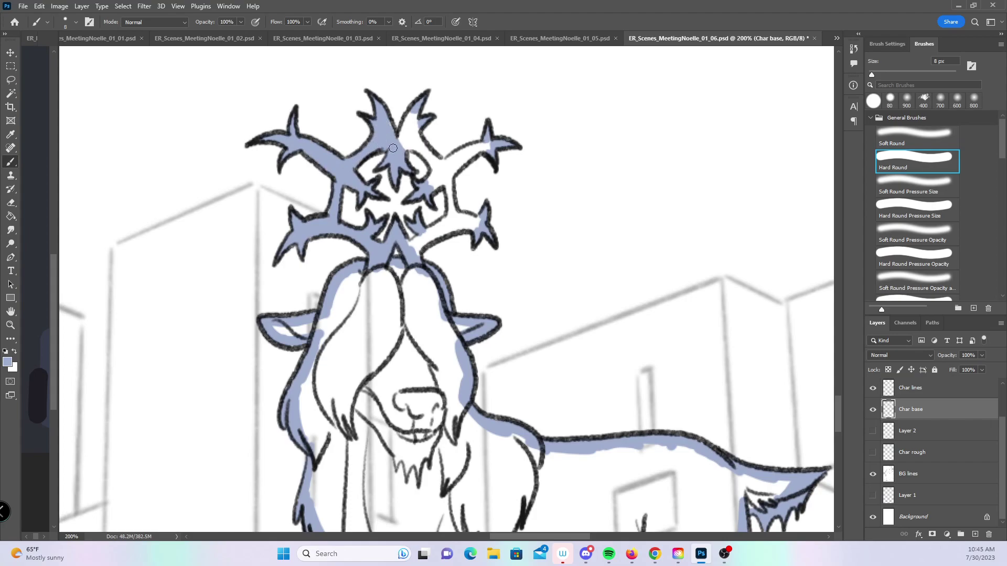
mouse_move(418, 127)
left_mouse_down()
mouse_move(409, 148)
mouse_move(428, 158)
mouse_move(417, 139)
mouse_move(437, 155)
mouse_move(439, 182)
mouse_move(482, 143)
left_mouse_up()
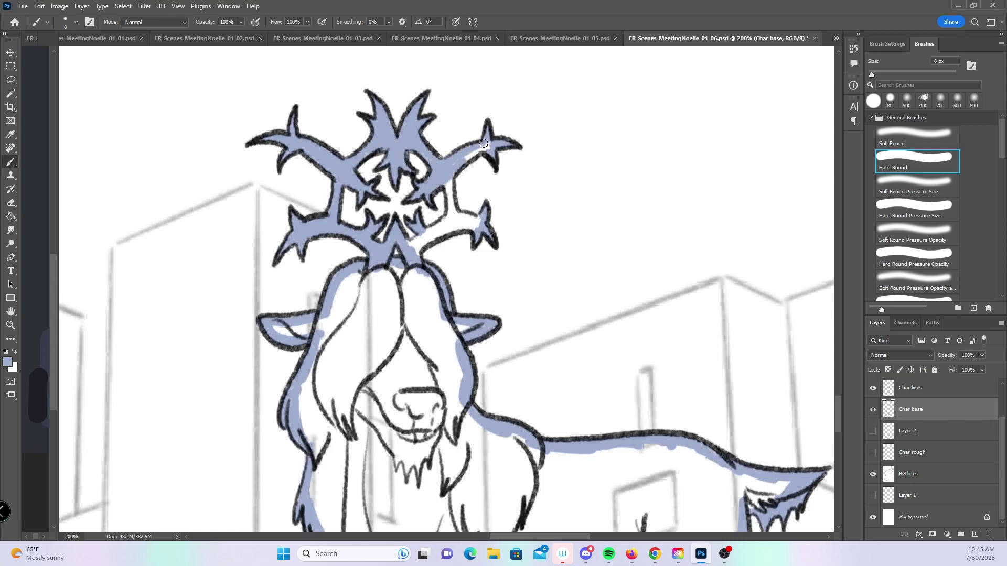
left_click_drag(450, 177, 451, 204)
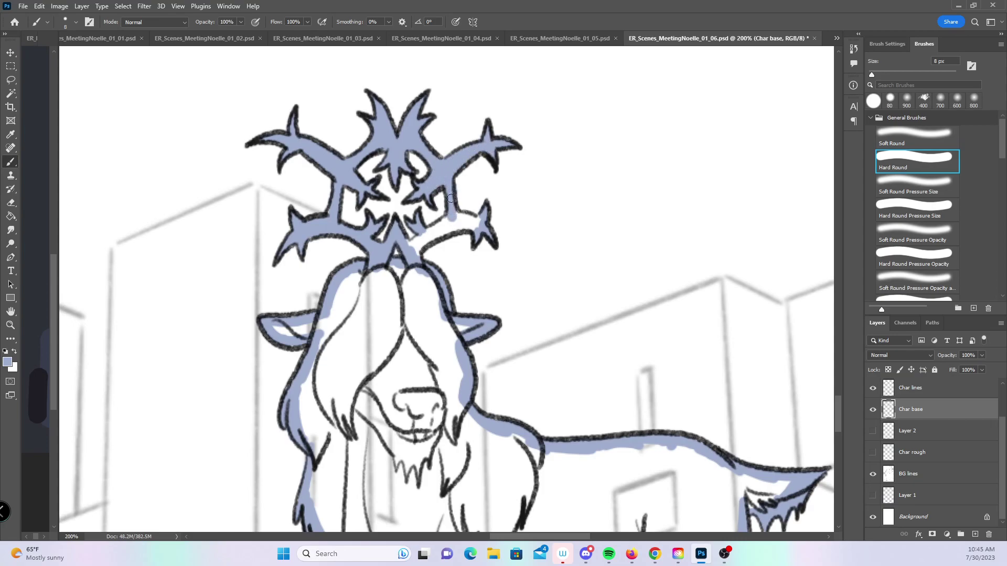
left_click_drag(408, 248, 456, 226)
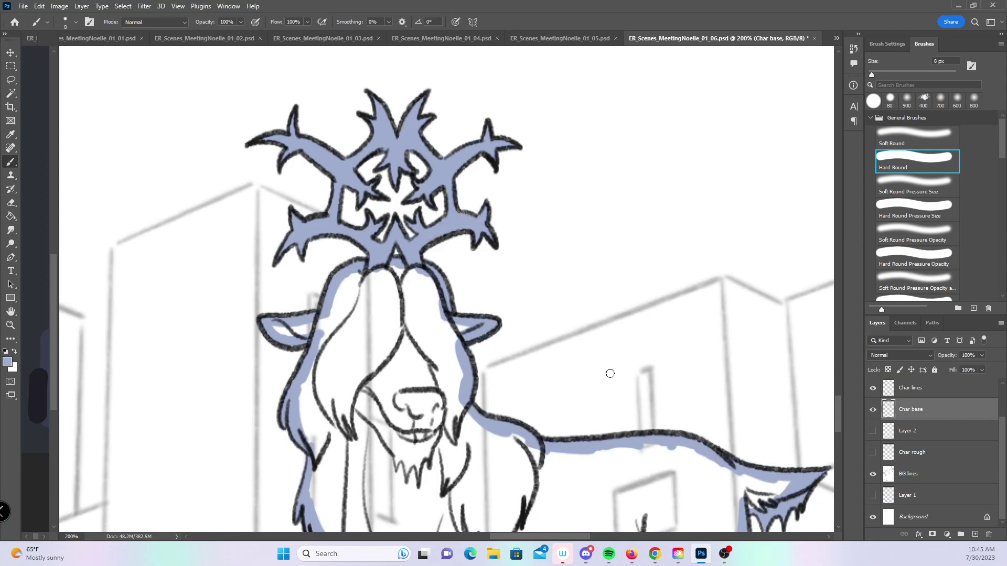
- Try to select the unpainted interiors of both creatures in the bottom panel with the Magic Wand
key("z")
left_click(598, 285, "alt")
left_click(601, 291, "alt")
left_click(609, 317, "alt")
left_click_drag(535, 429, 541, 378)
key("w")
left_click(319, 348)
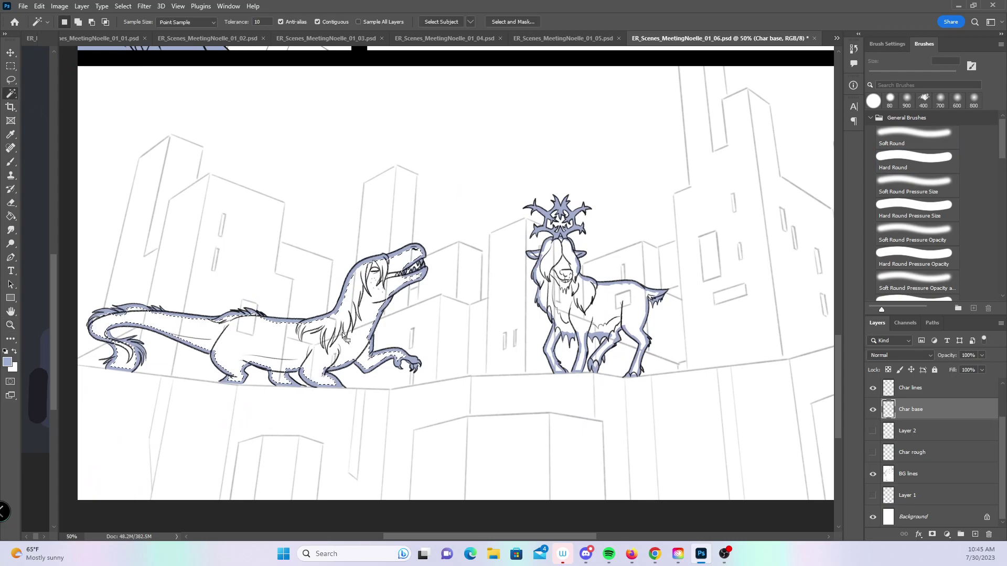
left_click(612, 314, "shift")
- Try to add the unpainted interiors of the characters in the middle and top panels to the selection, and deselect everything
scroll(612, 315, "up", 10)
left_click(755, 204, "shift")
left_click(230, 239, "shift")
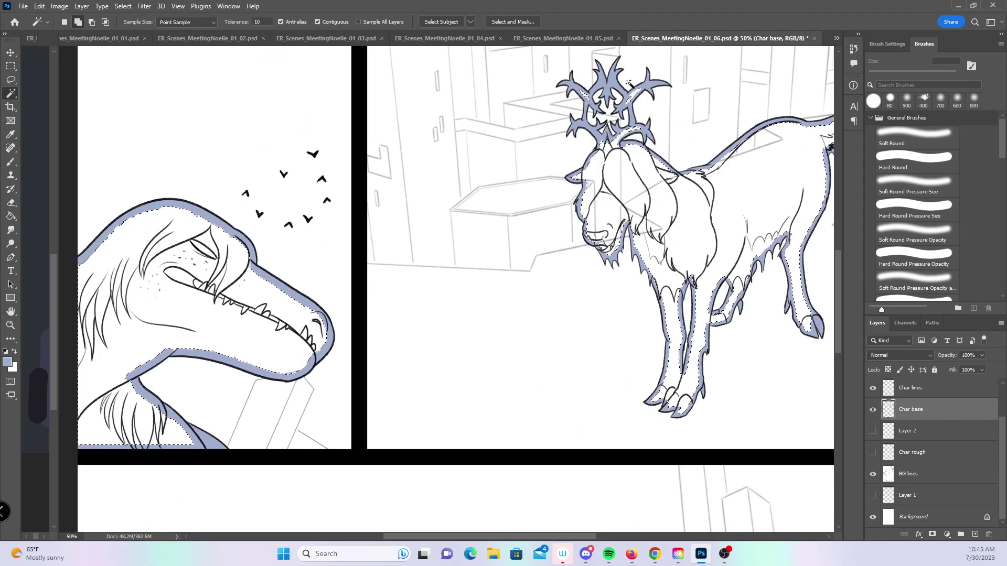
left_click_drag(845, 298, 842, 190)
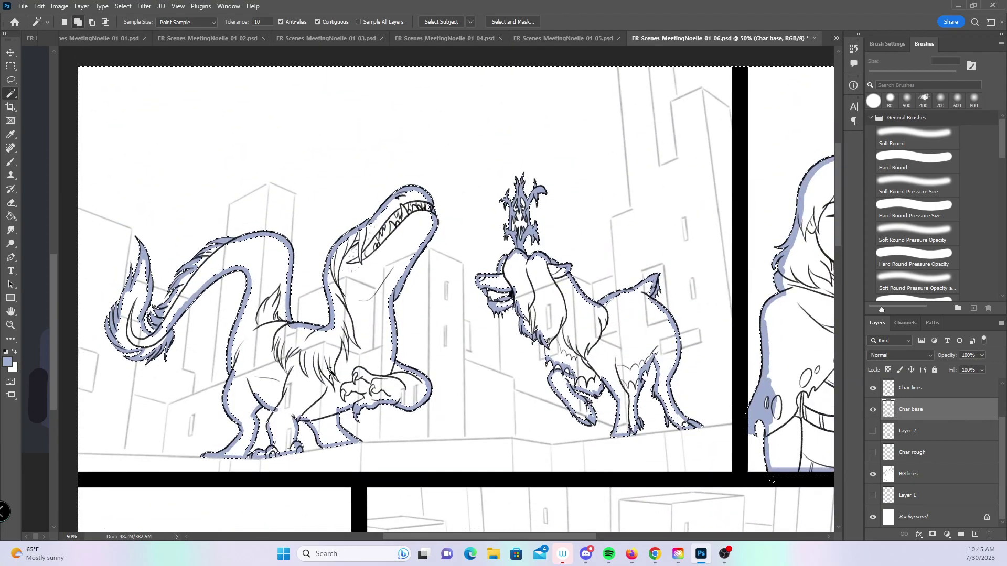
left_click_drag(598, 448, 463, 425)
key("ctrl+d")
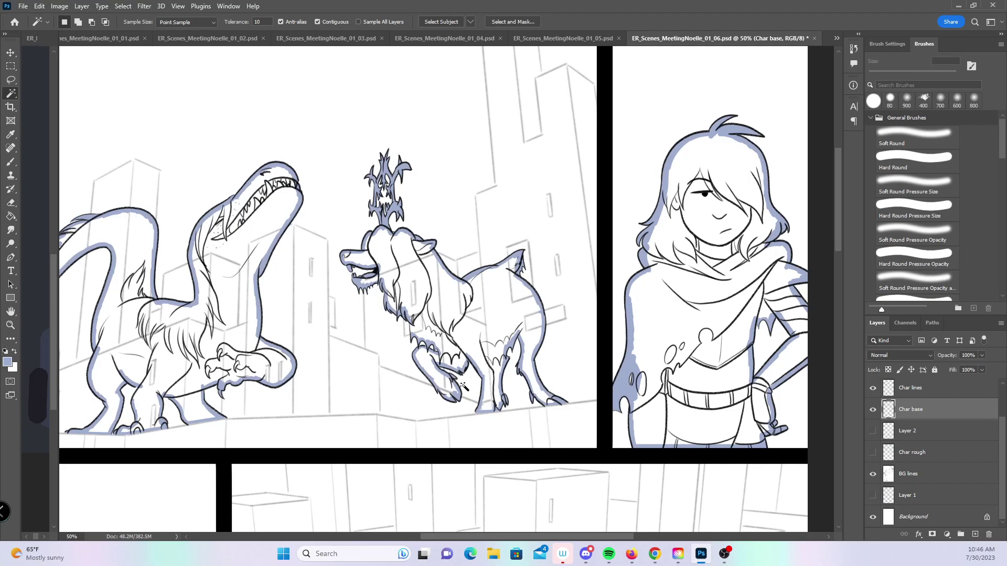
- Try to select the unpainted interiors of both creatures and the cloaked figure in the top panels with the Magic Wand
left_click(9, 160)
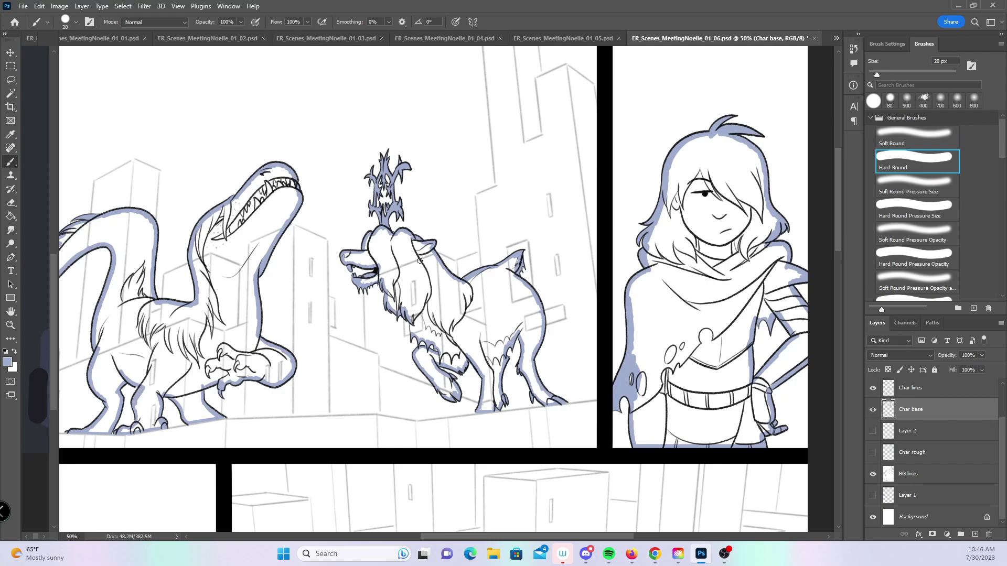
left_click(11, 79)
left_click(11, 96)
left_click(241, 288)
left_click(450, 299, "shift")
left_click(621, 203, "shift")
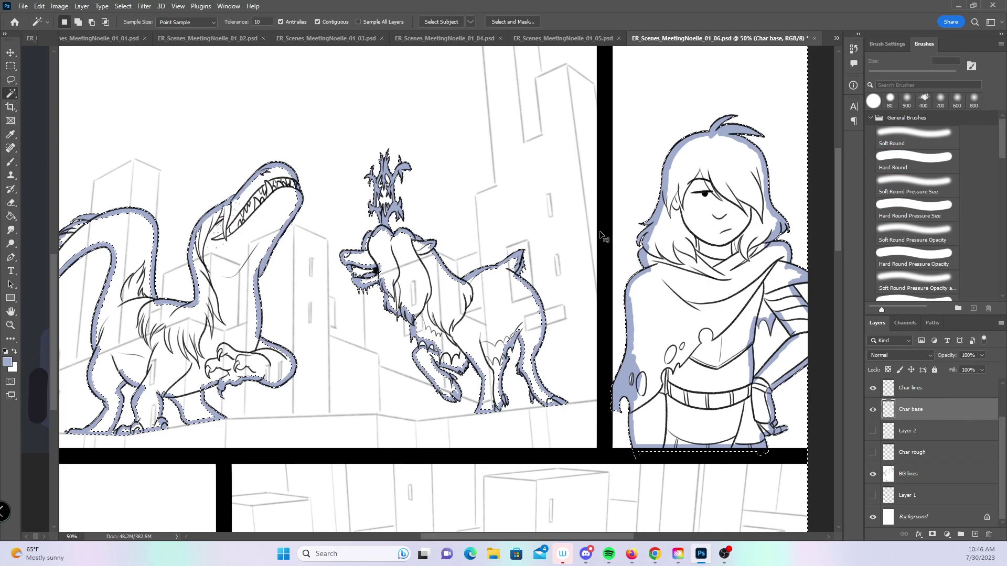
- Test the top panel's antlered creature for outline gaps with a Magic Wand selection inside its body, and save the file
key("z")
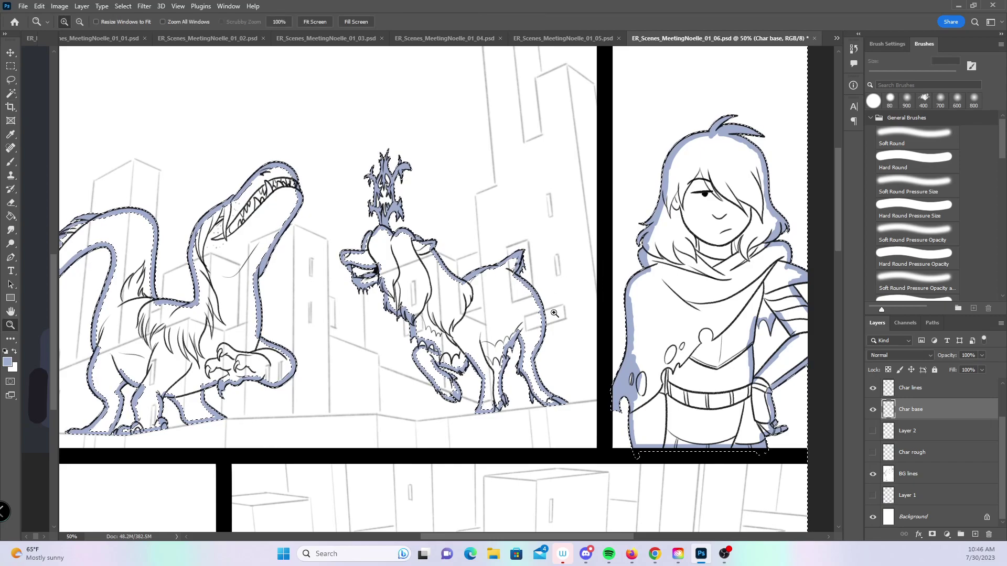
left_click(550, 313)
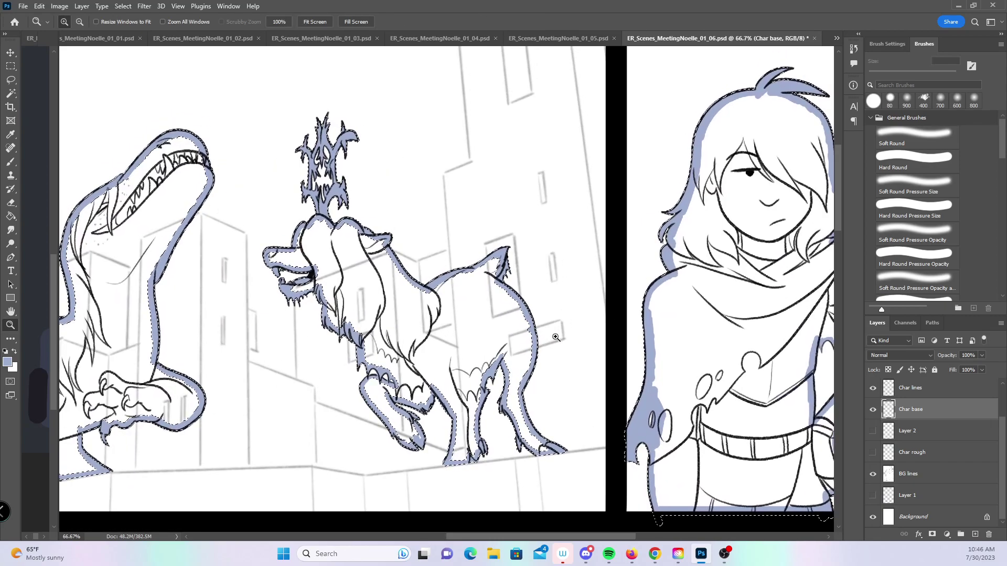
left_click(475, 301)
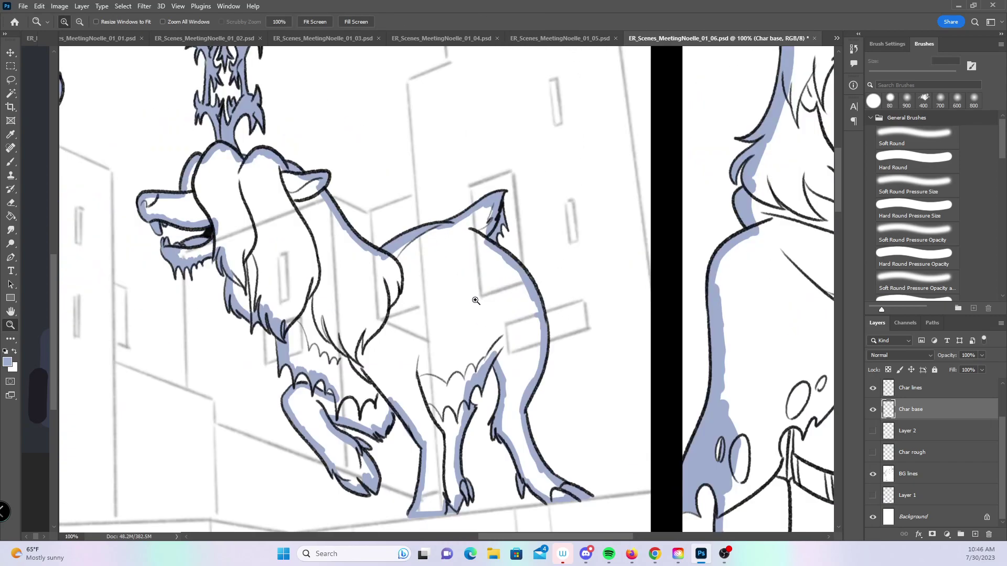
left_click(10, 94)
left_click(457, 313)
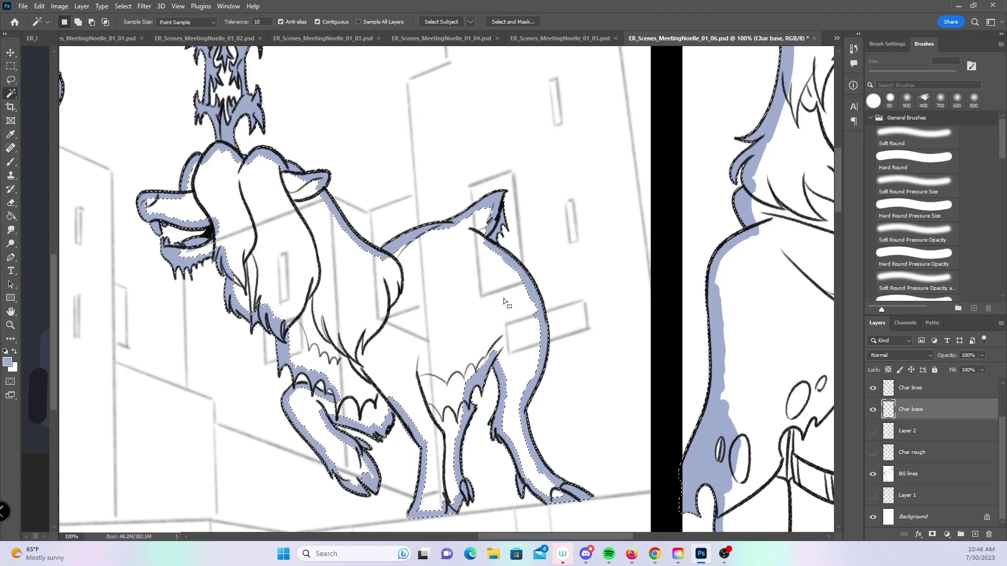
left_click_drag(511, 304, 611, 349)
key("ctrl+d")
key("ctrl+s")
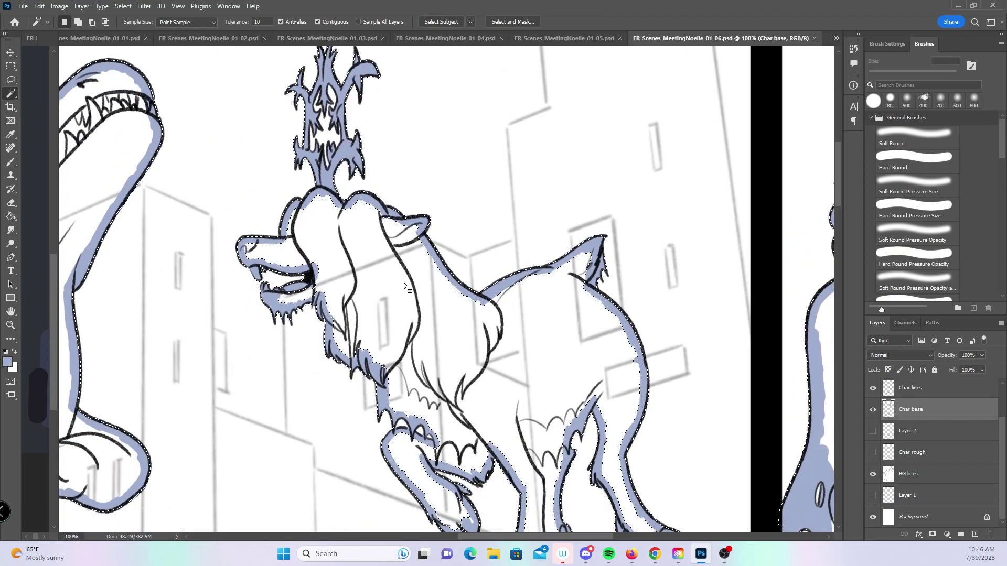
- Hide the Char lines layer and examine the antlered creature's light blue outline for gaps from the head to the hooves
left_click(467, 204)
key("z")
left_click(404, 206)
left_click_drag(403, 206, 493, 296)
left_click(873, 389)
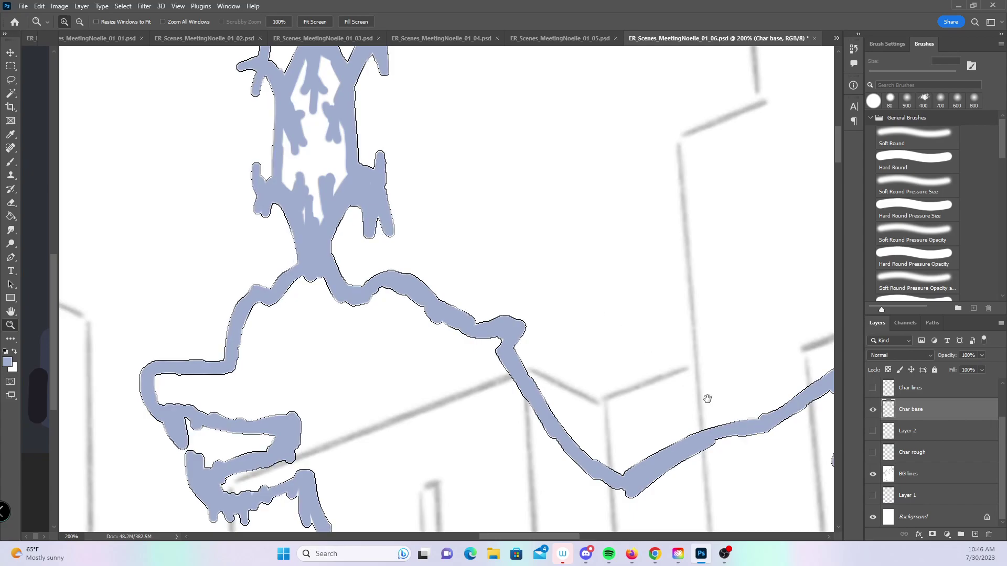
left_click_drag(765, 427, 591, 292)
mouse_move(734, 391)
left_mouse_down()
mouse_move(658, 286)
mouse_move(636, 221)
left_mouse_up()
left_click_drag(667, 440, 663, 277)
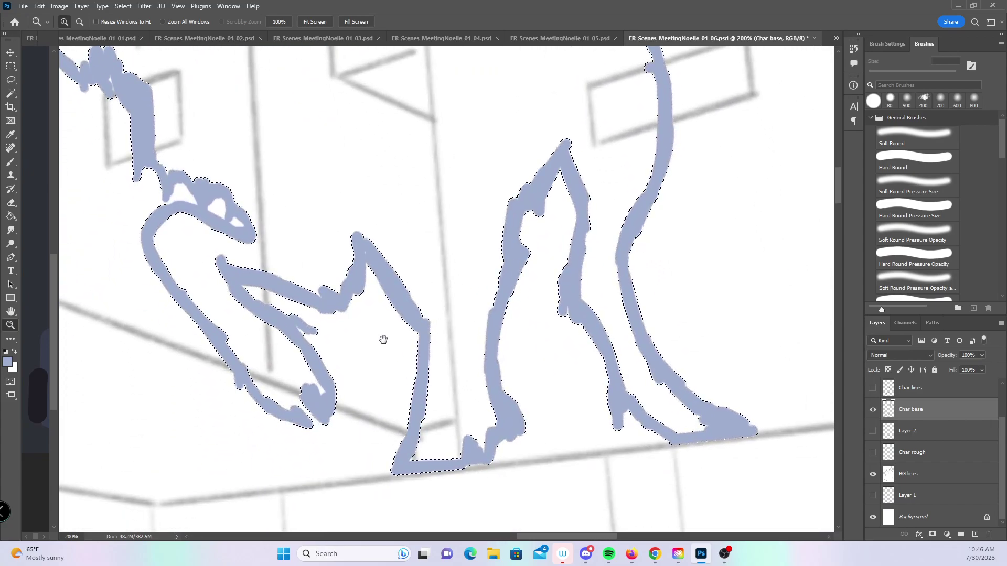
left_click_drag(382, 337, 398, 360)
- Deselect, show the Char lines layer again and paint light blue into the raised front hoof with a 20 px brush
key("ctrl+d")
left_click(872, 388)
left_click(10, 161)
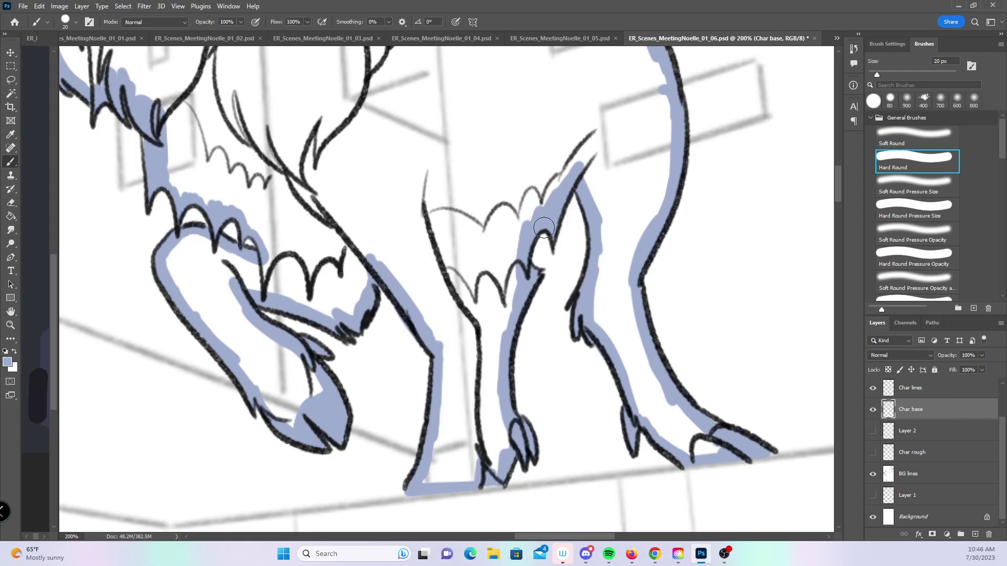
- Select the unpainted interiors of both creatures and the cloaked figure in the top panels with the Magic Wand
key("z")
left_click(622, 338, "alt")
left_click(623, 338, "alt")
left_click_drag(543, 344, 583, 426)
left_click(14, 93)
left_click(262, 268)
left_click(571, 317, "shift")
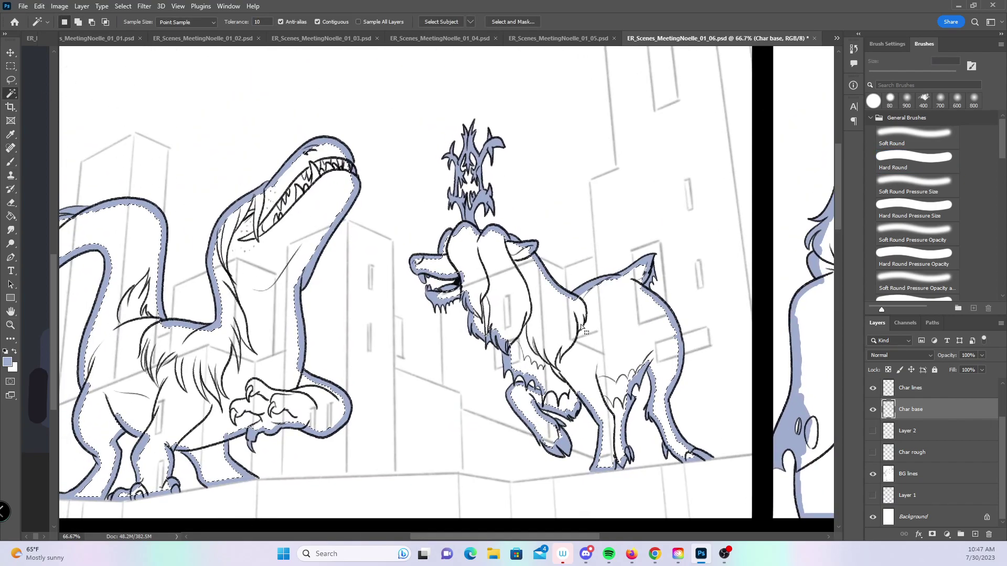
left_click_drag(752, 406, 610, 377)
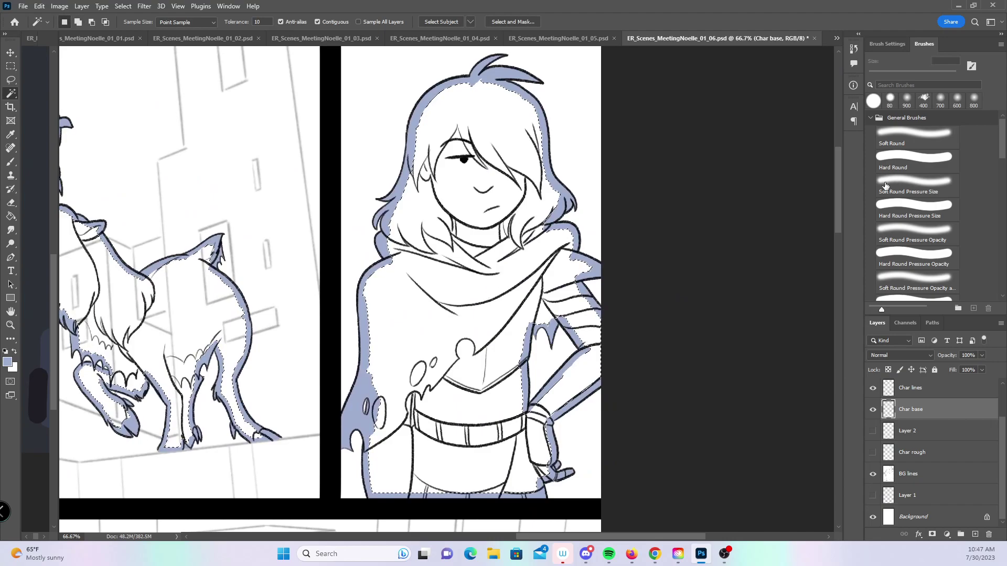
- Add the unpainted interiors of the creatures in the middle and bottom panels to the Magic Wand selection
scroll(826, 313, "down", 10)
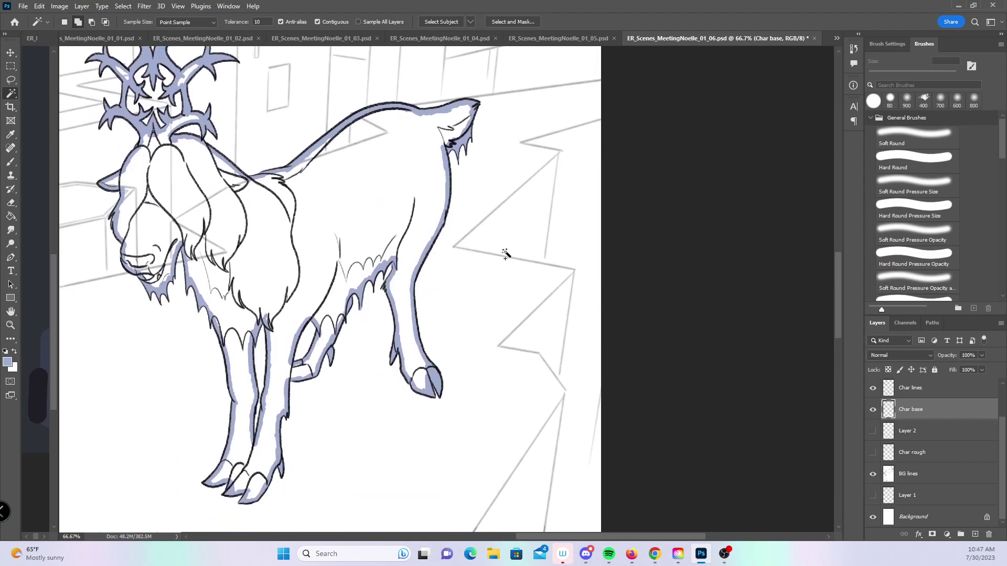
left_click_drag(256, 293, 375, 414)
left_click(243, 194, "shift")
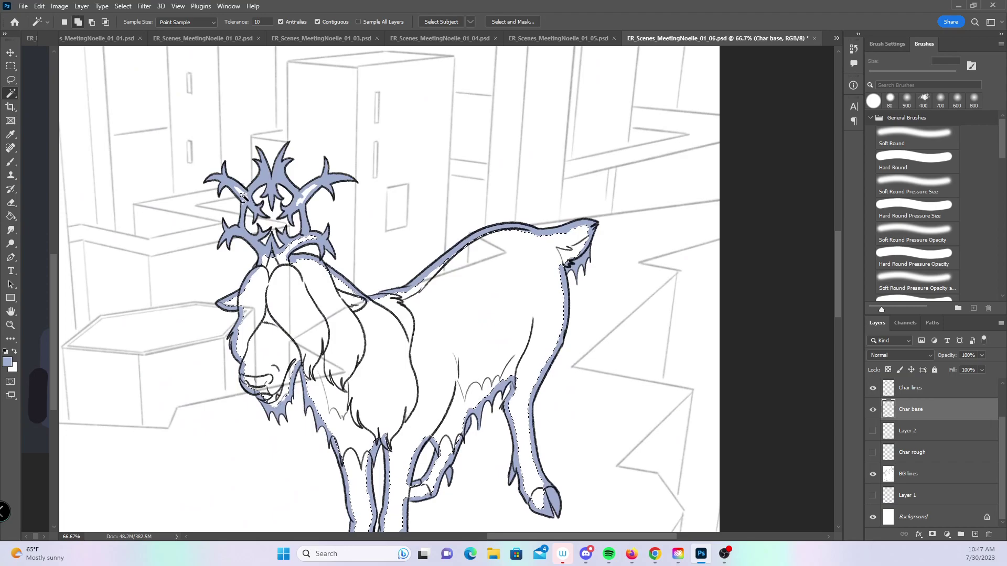
scroll(367, 251, "left", 15)
scroll(367, 252, "down", 5)
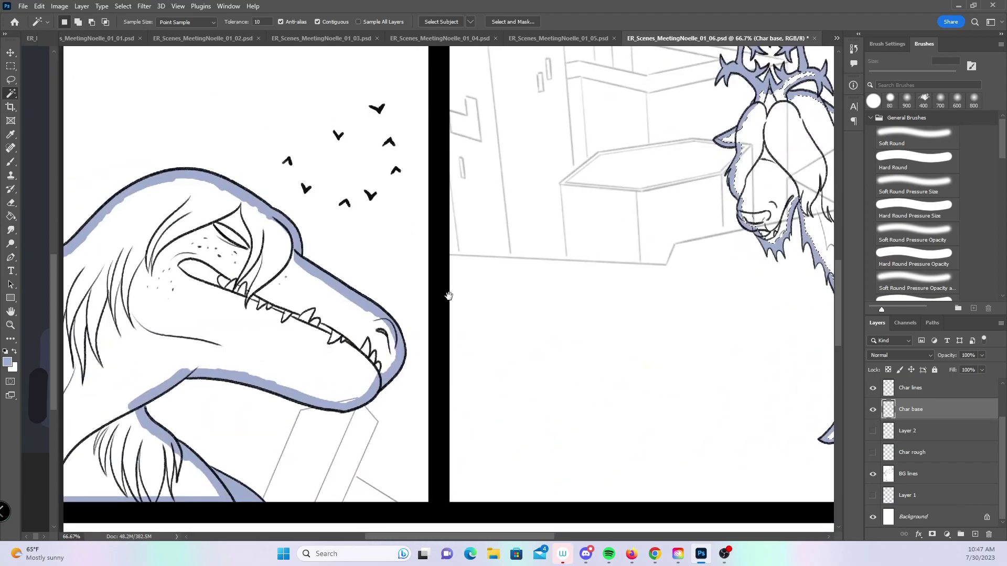
scroll(388, 257, "down", 8)
scroll(388, 257, "left", 3)
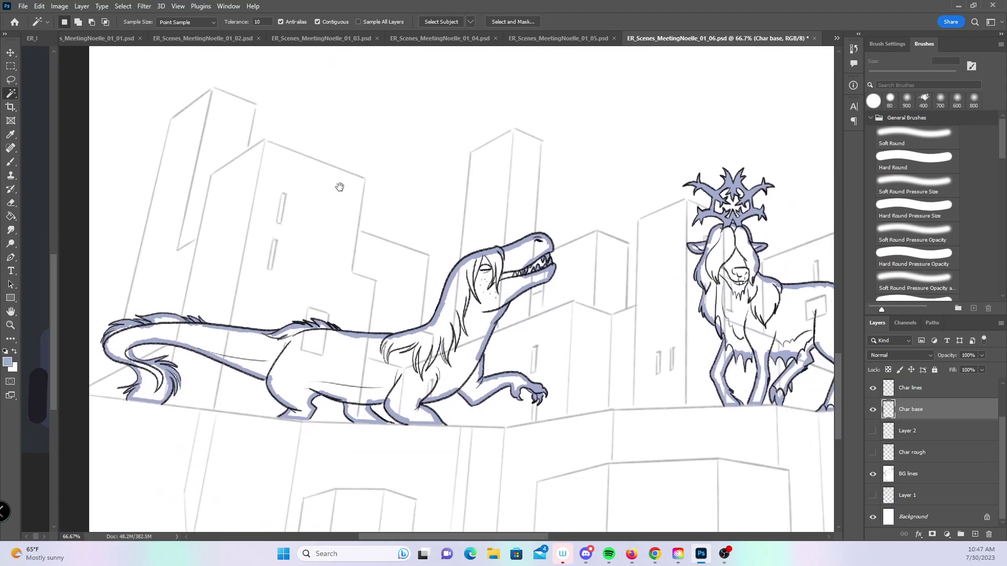
left_click(399, 371, "shift")
left_click_drag(720, 365, 457, 377)
left_click(516, 322, "shift")
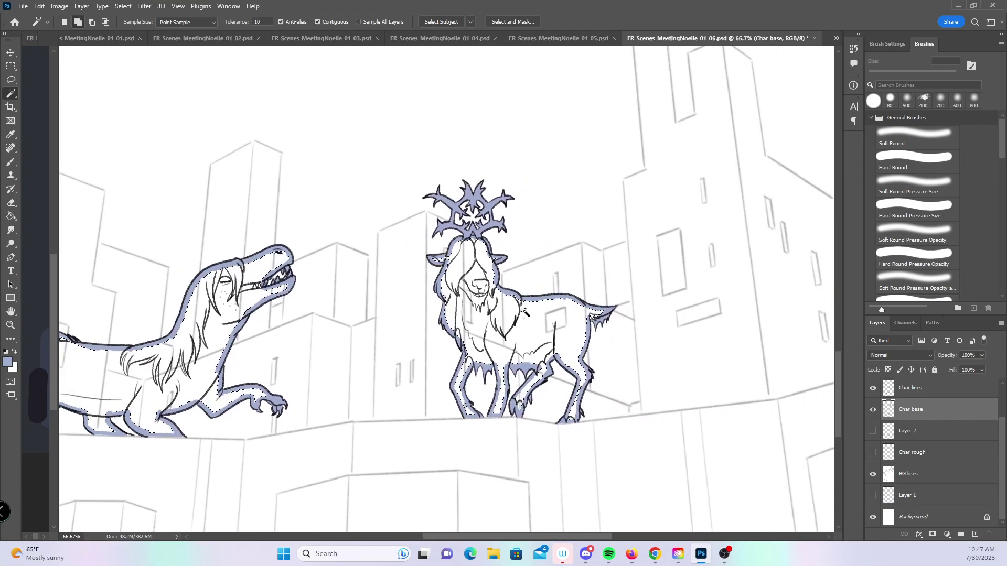
- Expand the combined character selection by 5 pixels
key("z")
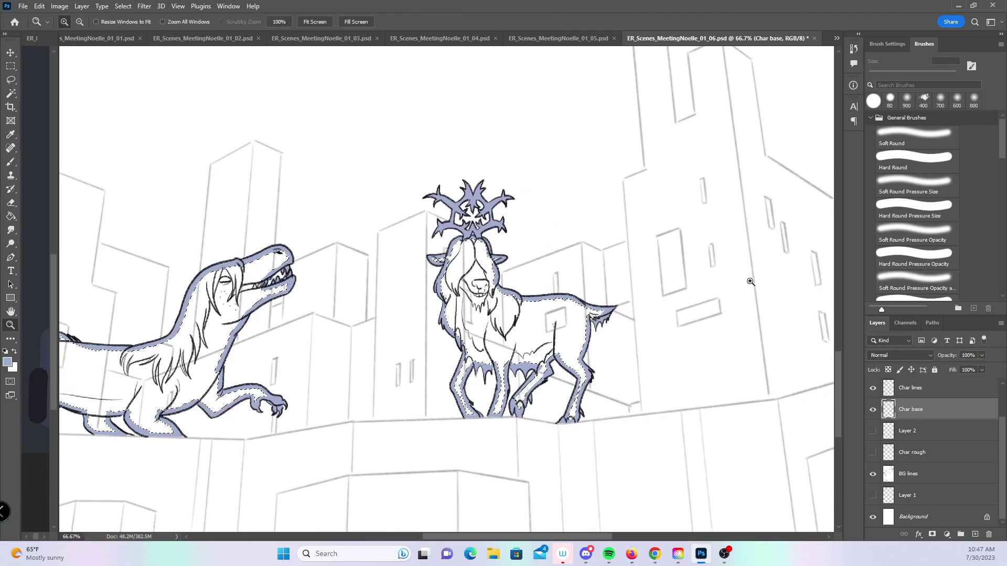
left_click(521, 206, "alt")
scroll(517, 382, "up", 10)
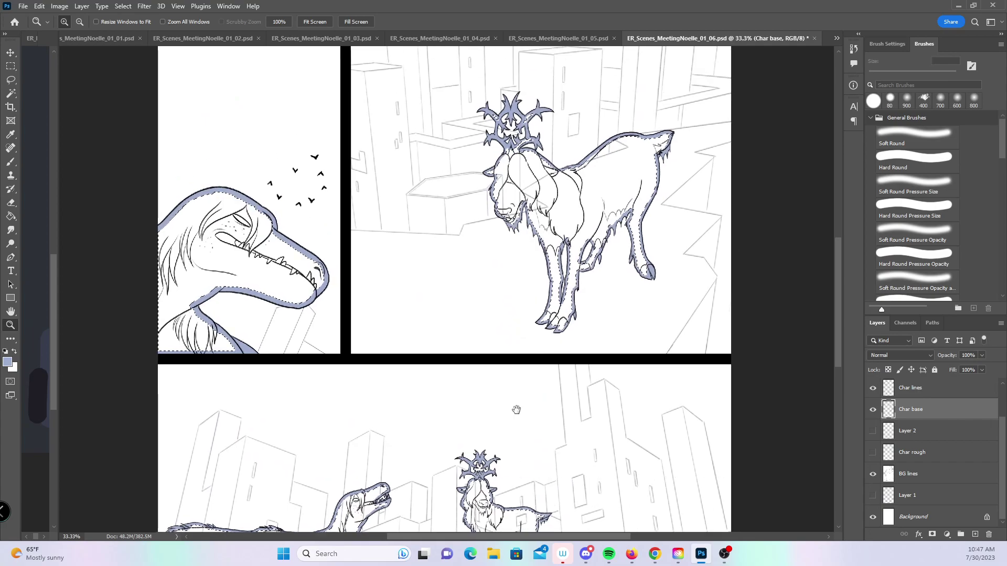
left_click_drag(480, 383, 479, 427)
left_click_drag(488, 383, 454, 449)
left_click(122, 5)
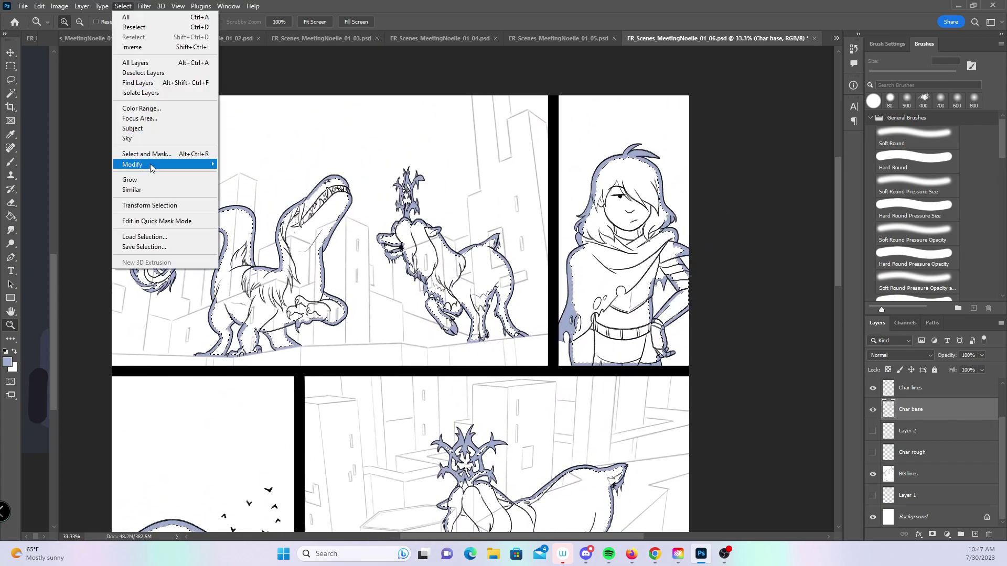
mouse_move(162, 166)
left_click(238, 184)
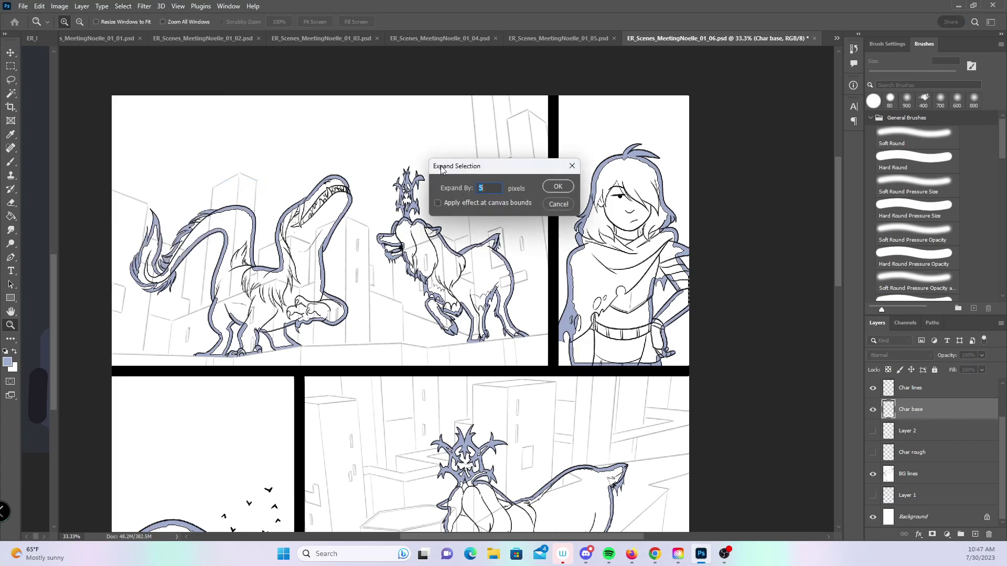
left_click(559, 187)
- Paint light blue over the selected creatures and cloaked figure in the top panels with a 400 px Hard Round brush
key("b")
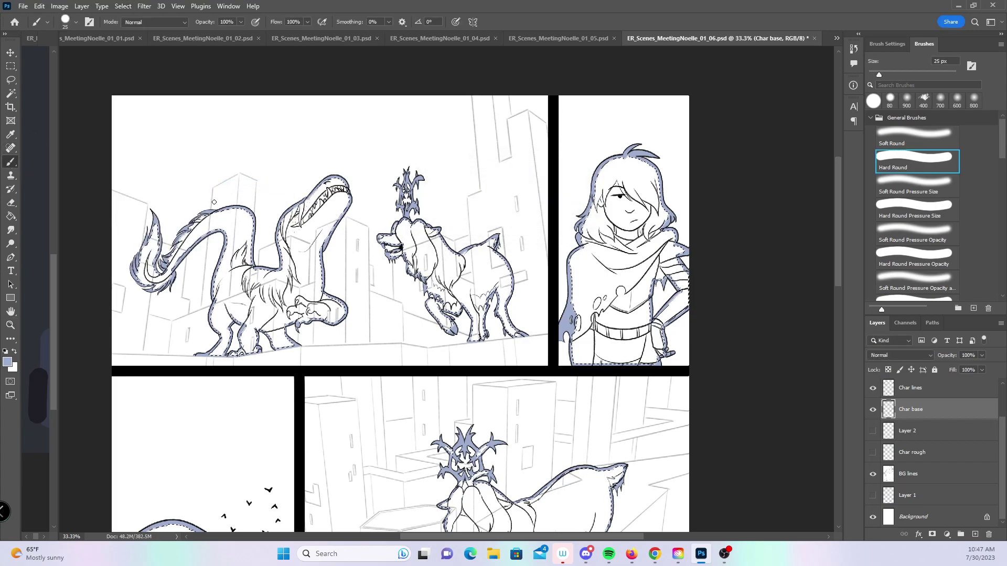
key("]")
key("]")
key("]")
key("]")
key("]")
key("]")
key("]")
key("]")
key("]")
key("]")
key("]")
key("]")
key("]")
key("]")
mouse_move(207, 228)
left_mouse_down()
mouse_move(164, 223)
mouse_move(167, 255)
mouse_move(208, 306)
mouse_move(224, 381)
mouse_move(311, 359)
mouse_move(316, 301)
mouse_move(364, 305)
mouse_move(470, 351)
mouse_move(588, 370)
mouse_move(612, 249)
mouse_move(599, 214)
mouse_move(640, 340)
left_mouse_up()
- Paint light blue over the selected creatures in the middle and bottom panels, then deselect and save the file
scroll(773, 198, "down", 5)
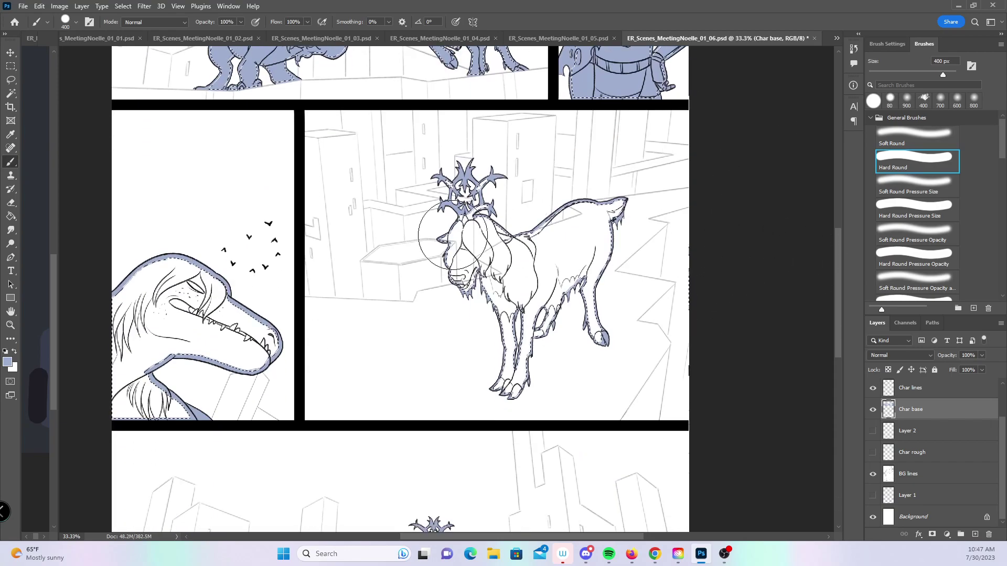
mouse_move(134, 448)
left_mouse_down()
mouse_move(174, 447)
mouse_move(203, 389)
mouse_move(292, 382)
left_mouse_up()
mouse_move(501, 168)
left_mouse_down()
mouse_move(457, 315)
mouse_move(468, 329)
mouse_move(516, 340)
mouse_move(608, 198)
mouse_move(647, 197)
left_mouse_up()
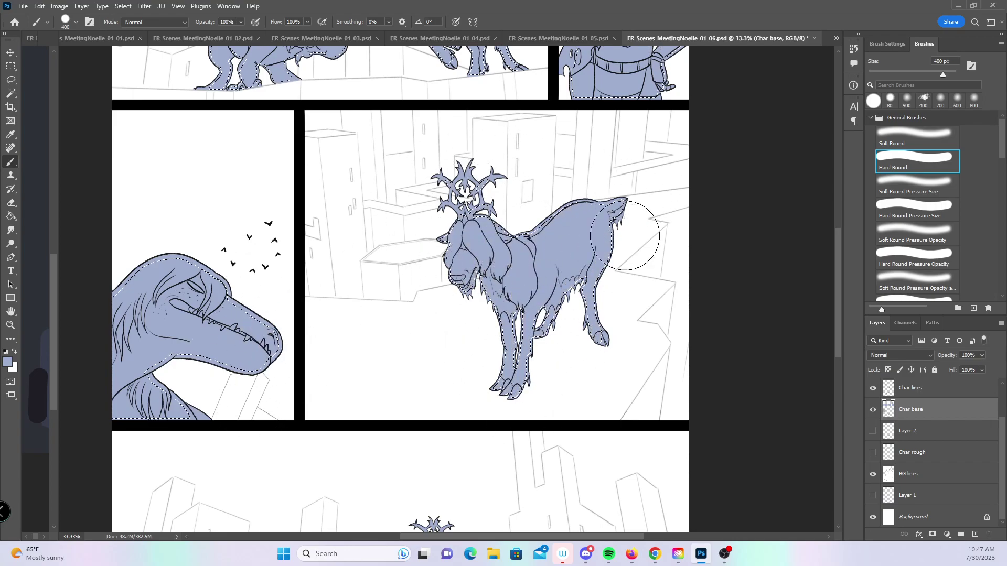
scroll(674, 292, "down", 5)
mouse_move(220, 356)
left_mouse_down()
mouse_move(132, 354)
mouse_move(199, 320)
mouse_move(315, 321)
mouse_move(402, 260)
mouse_move(451, 303)
mouse_move(477, 377)
left_mouse_up()
key("ctrl+d")
key("ctrl+s")
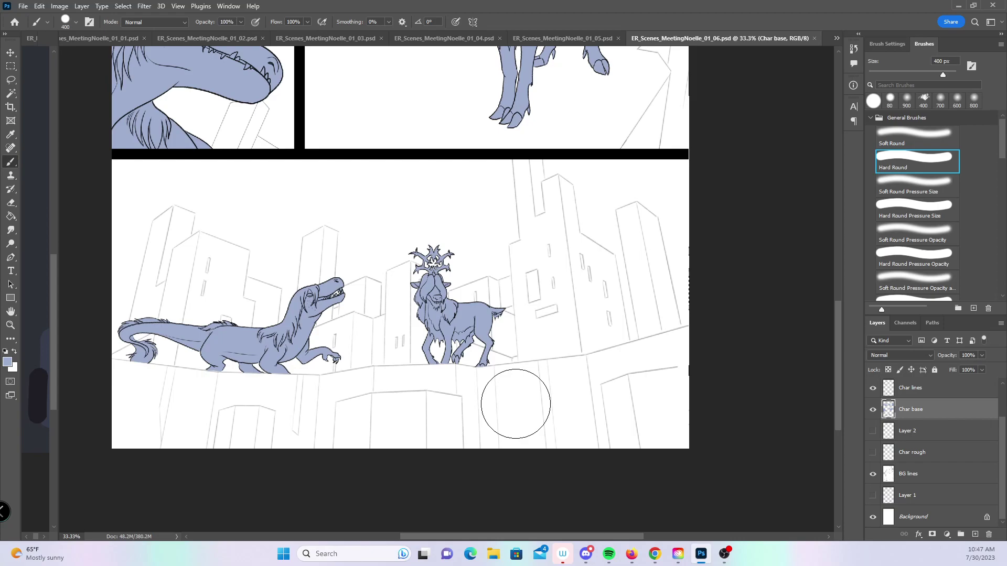
- Raise the BG lines layer's opacity to its maximum and add a new layer beneath it named BG base
left_click(911, 474)
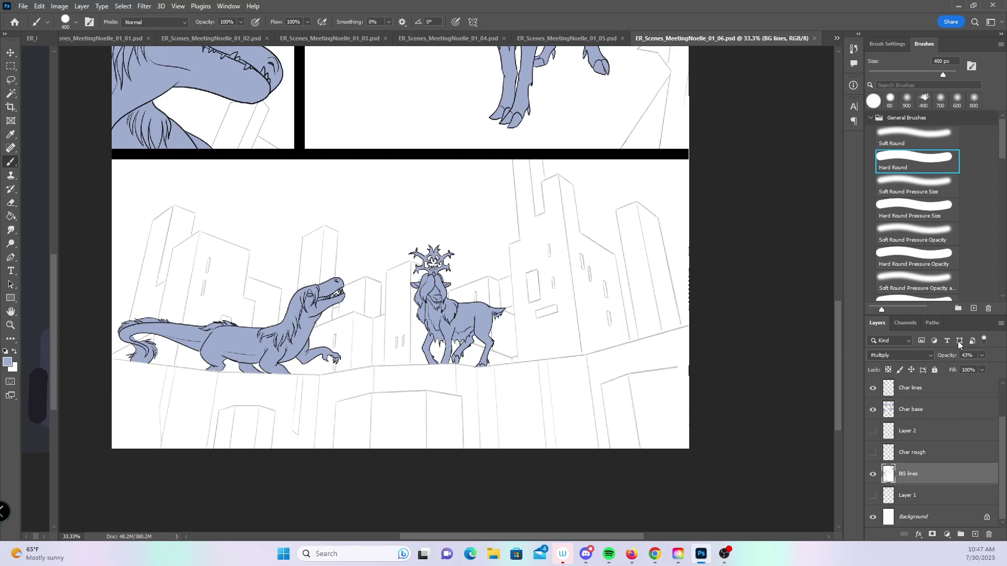
left_click(982, 355)
left_click_drag(970, 367, 1003, 370)
left_click(975, 534, "ctrl")
double_click(908, 495)
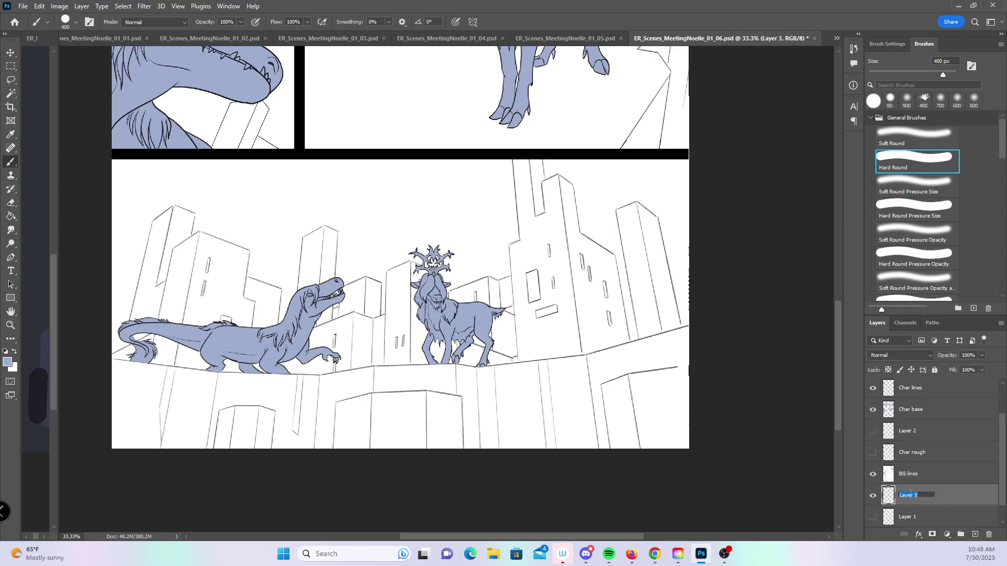
type("BG base")
key("Return")
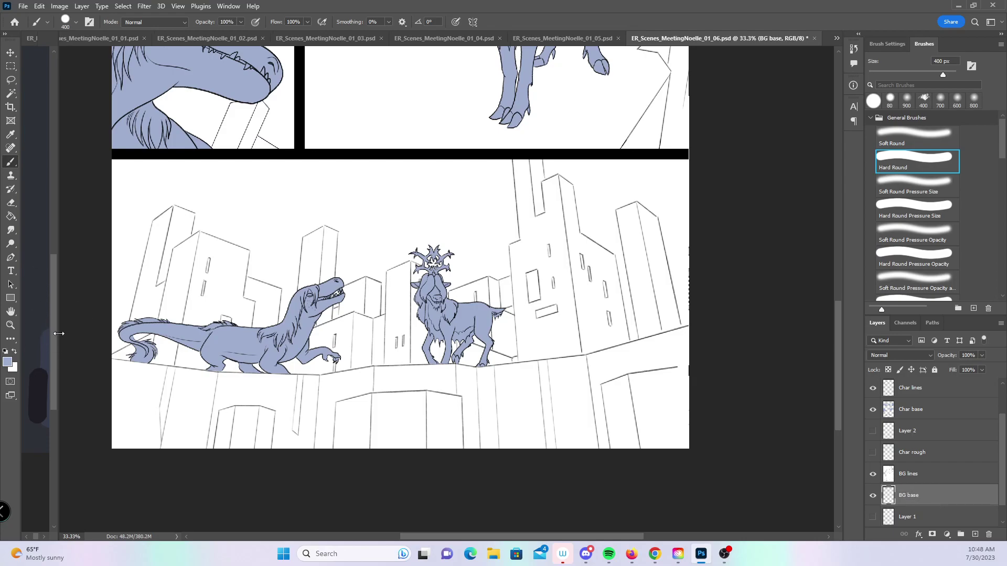
- Sample the slate blue-grey from the ER_Palettes document and fill the whole BG base layer with it
left_click_drag(58, 331, 134, 339)
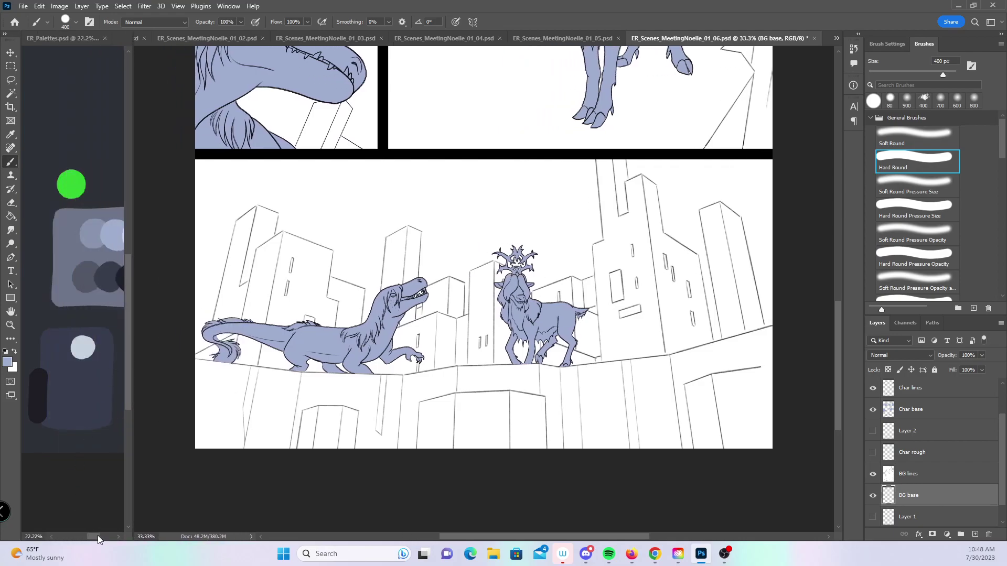
left_click(101, 540)
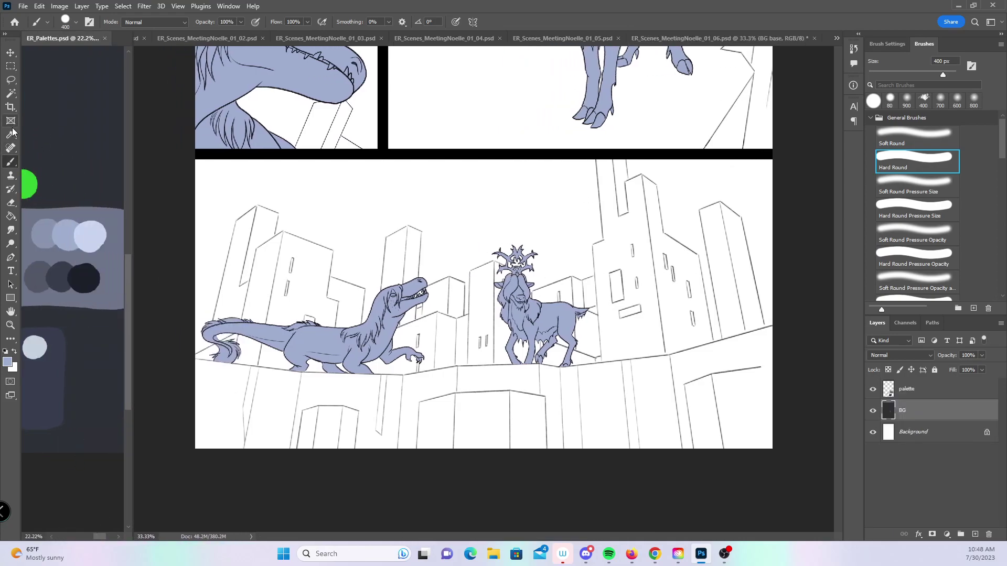
left_click(11, 216)
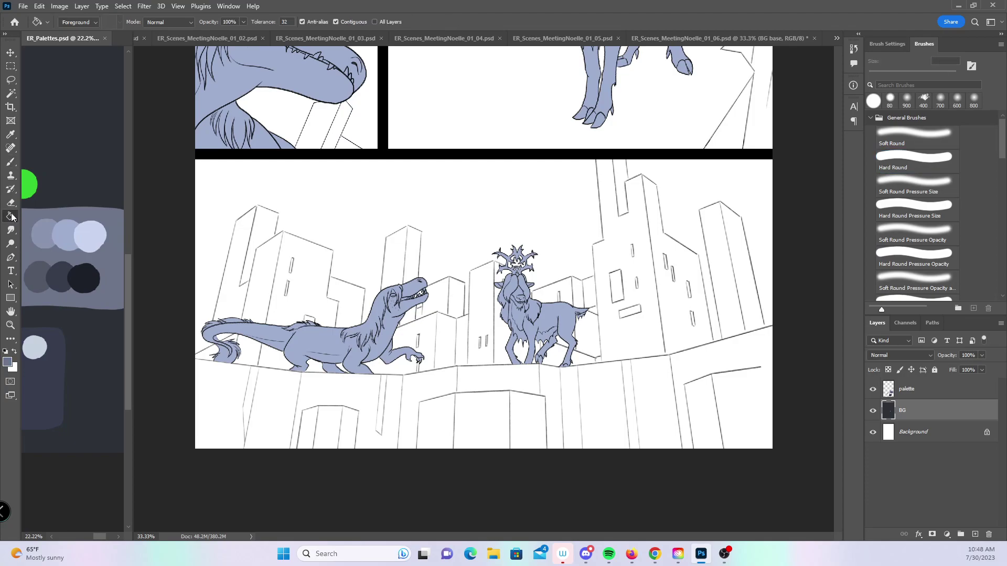
left_click(608, 290)
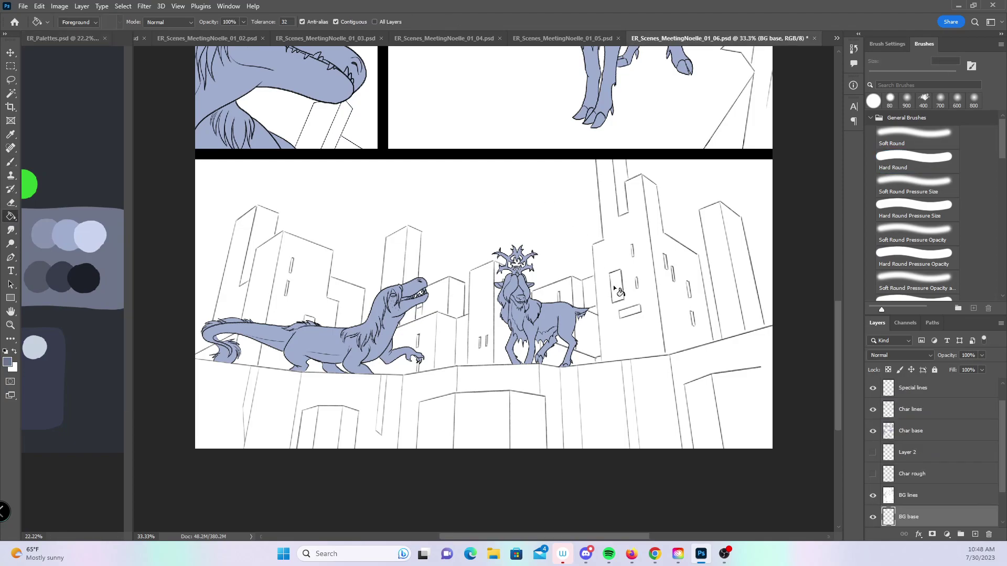
left_click(742, 401)
- Pick the dark greyish palette swatch for the brush and add a layer named BG sh 1 above BG base
left_click_drag(837, 367, 808, 237)
left_click(11, 161)
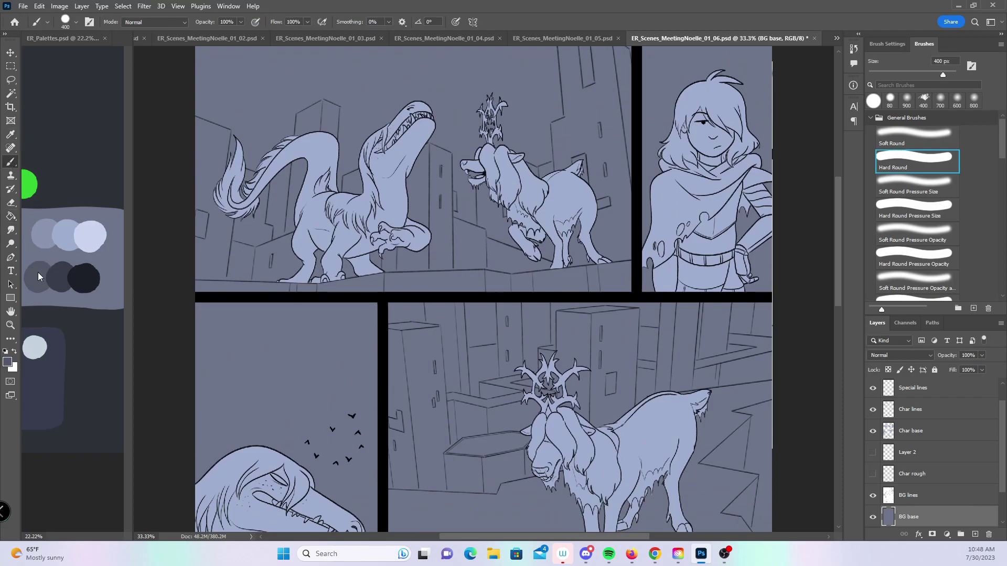
left_click_drag(1001, 412, 992, 436)
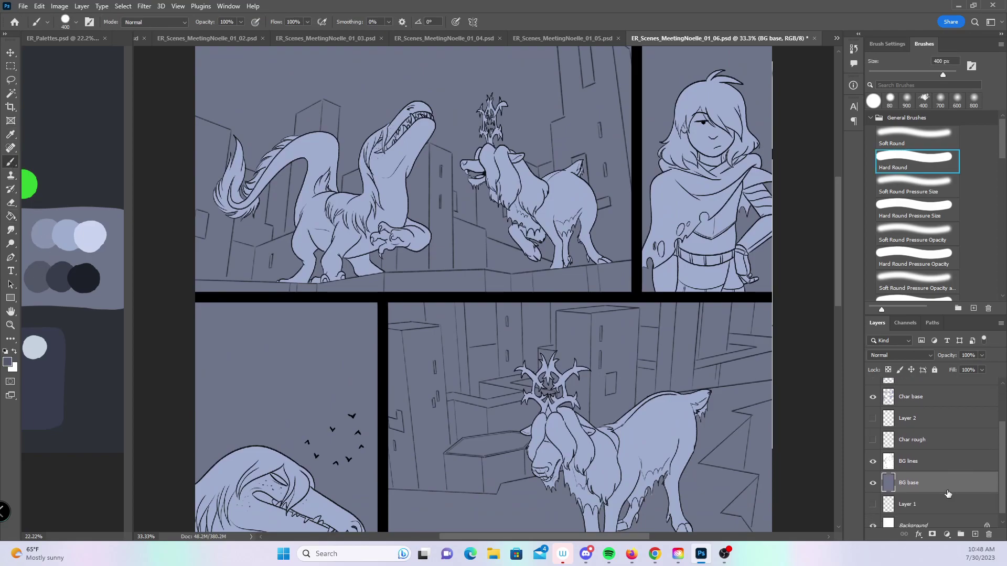
left_click(975, 535)
double_click(917, 482)
type("BG sh 1")
key("Return")
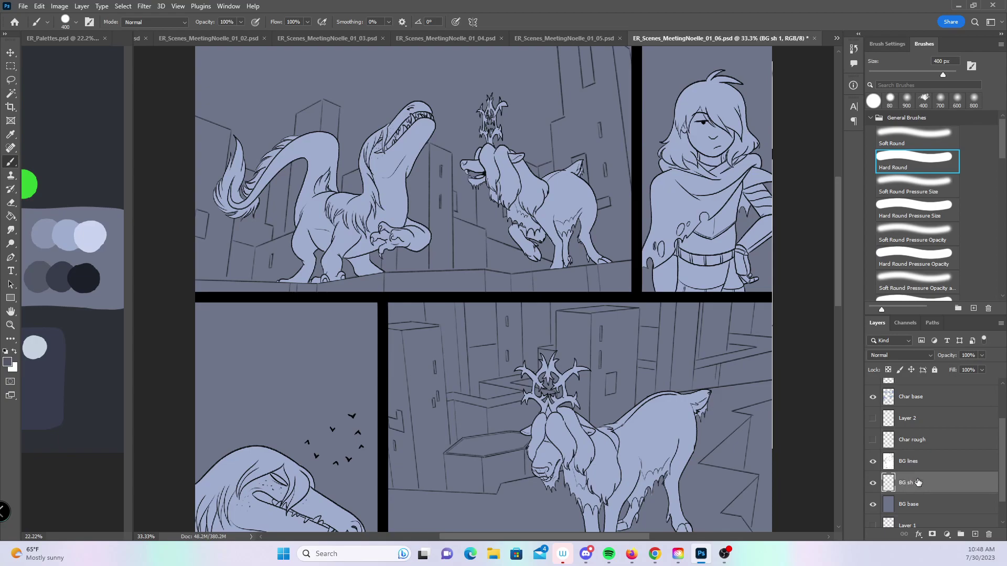
- Paint a dark shadow strip along the ledge's upper edge beneath the long-tailed creature with a 35 px brush
key("z")
left_click(349, 240)
left_click_drag(389, 286, 459, 281)
key("b")
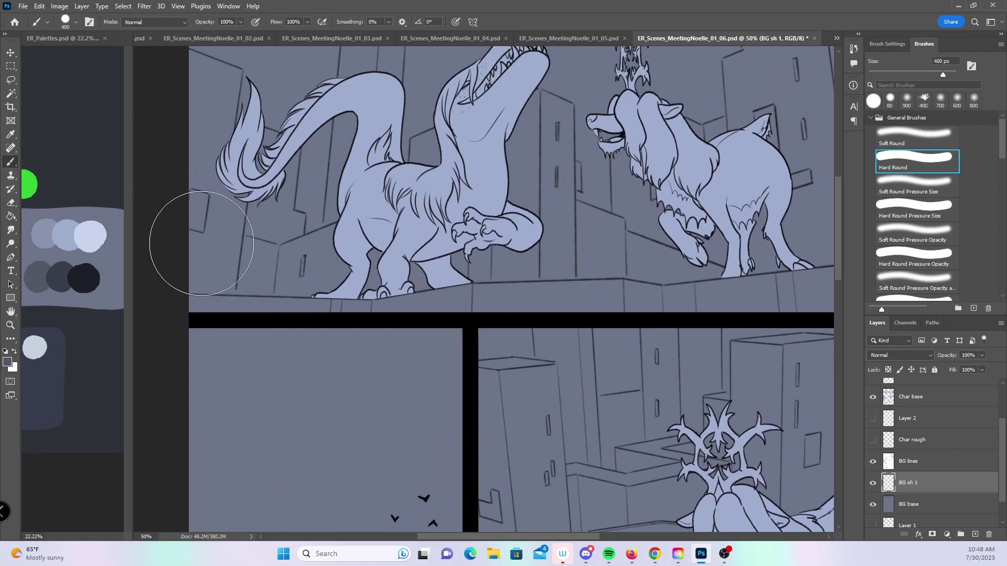
key("bracketleft")
key("bracketleft")
key("bracketleft")
key("bracketleft")
key("bracketleft")
key("bracketleft")
key("bracketleft")
key("bracketleft")
key("bracketleft")
key("bracketleft")
key("bracketleft")
key("bracketleft")
left_click(190, 300)
left_click(370, 304, "shift")
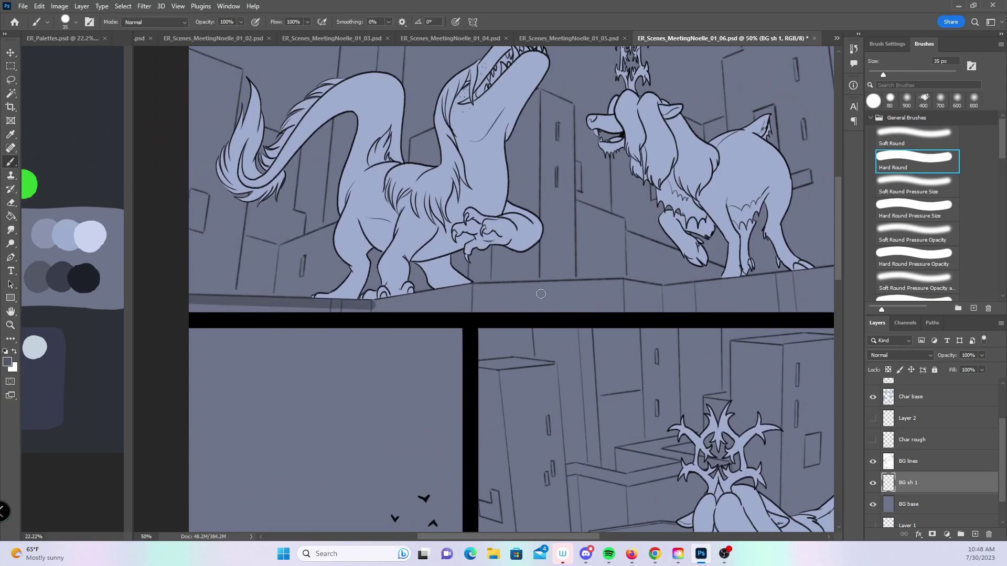
- Continue the shadow along the ledge's upper edge to the panel border and shade its lower edge
left_click(475, 287, "shift")
left_click(622, 285, "shift")
left_click(663, 287, "shift")
scroll(724, 277, "right", 4)
left_click(729, 276, "shift")
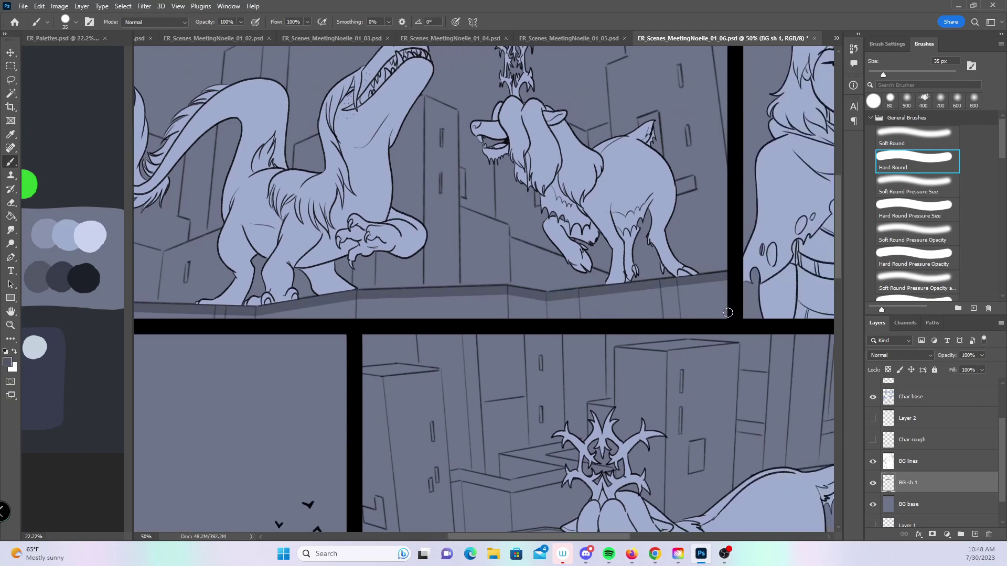
left_click_drag(375, 335, 542, 300)
scroll(543, 300, "left", 6)
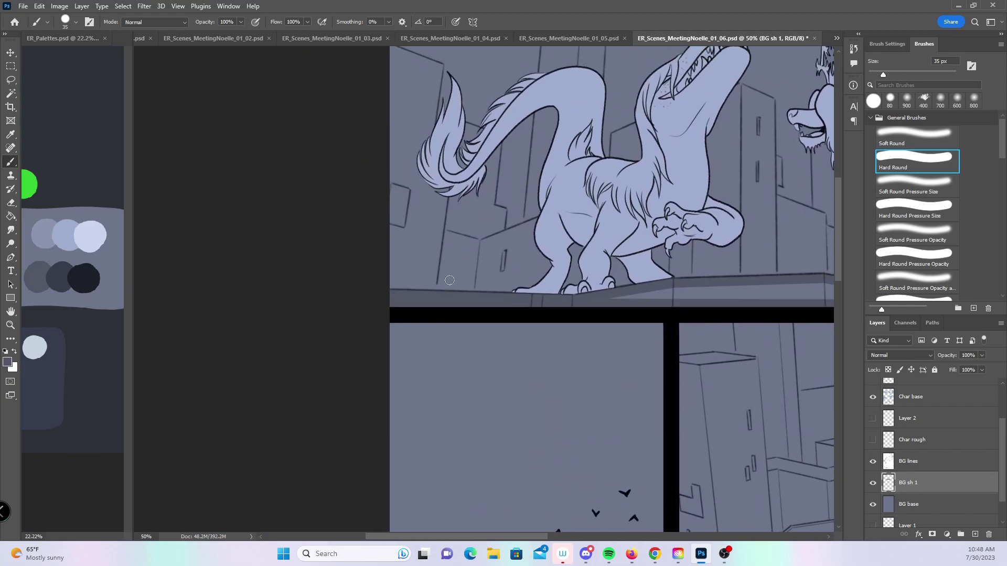
- Shade the edges of the buildings behind the long-tailed creature's tail with a 20 px brush
scroll(620, 315, "up", 3)
scroll(619, 314, "right", 3)
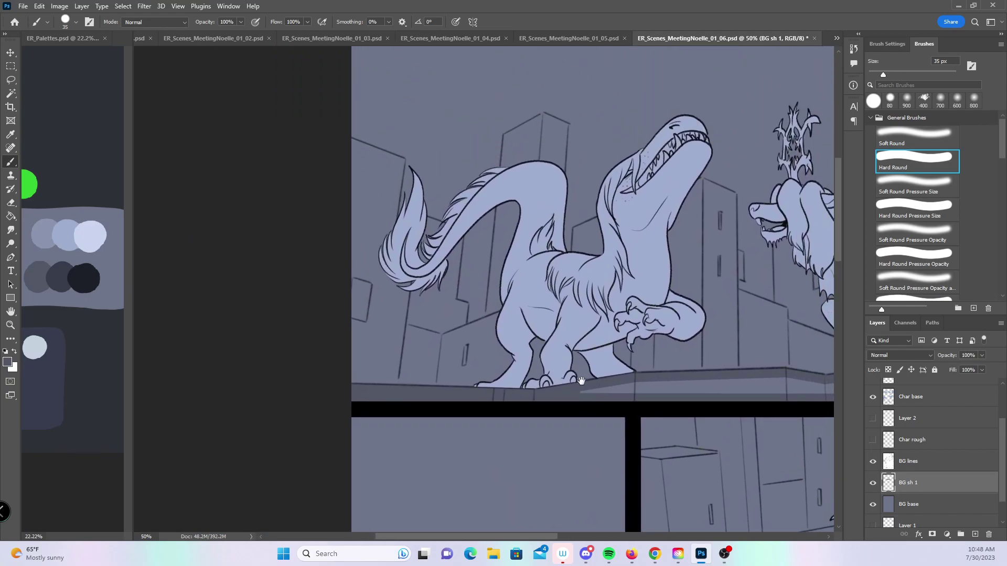
key("bracketleft")
key("bracketleft")
key("bracketleft")
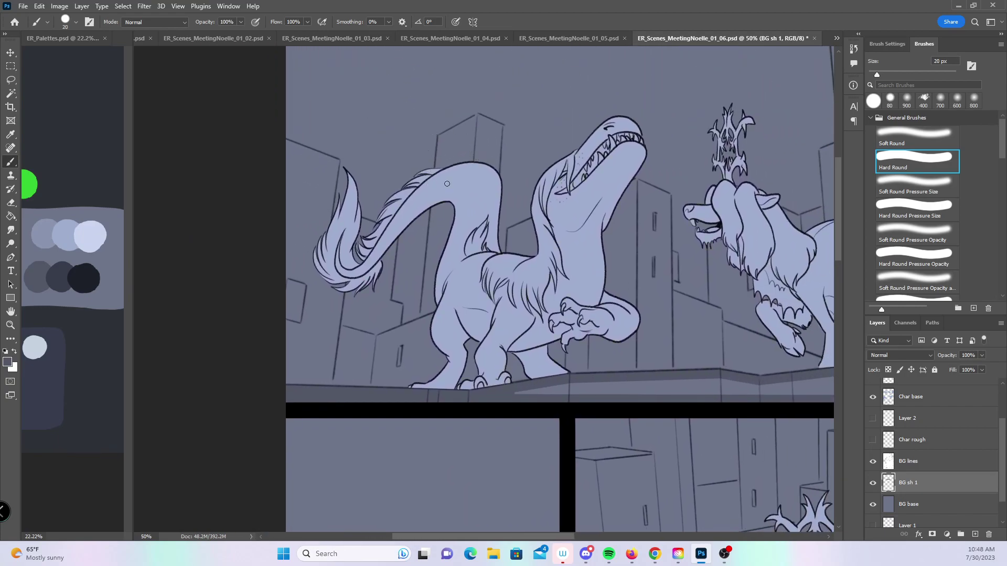
left_click(422, 315, "shift")
left_click(380, 337, "shift")
left_click(371, 391, "shift")
left_click(476, 116, "shift")
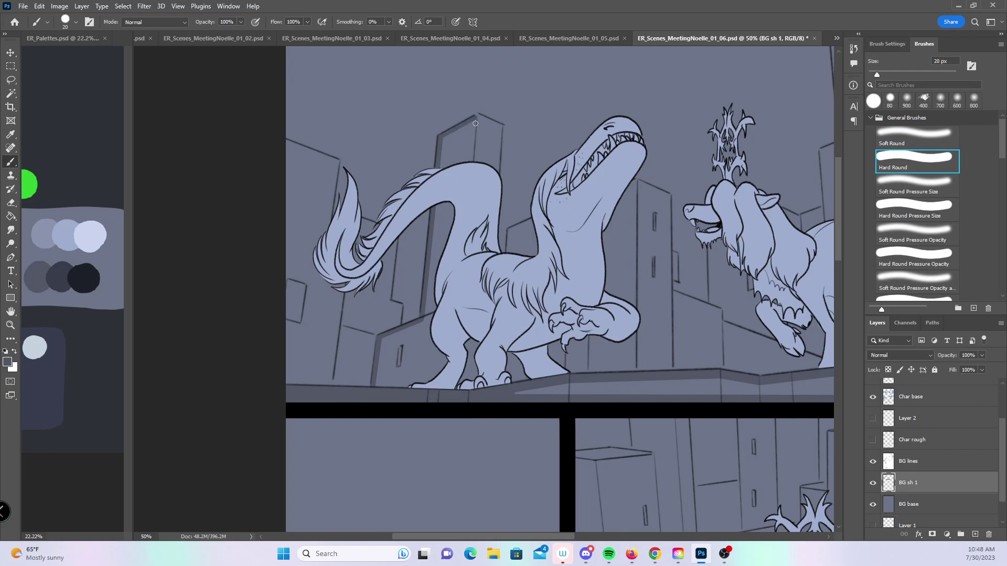
left_click(473, 161, "shift")
- Shade the edges of the building behind the long-tailed creature's neck and the tall one between the two creatures
scroll(700, 417, "right", 5)
left_click(284, 216, "shift")
left_click(312, 205, "shift")
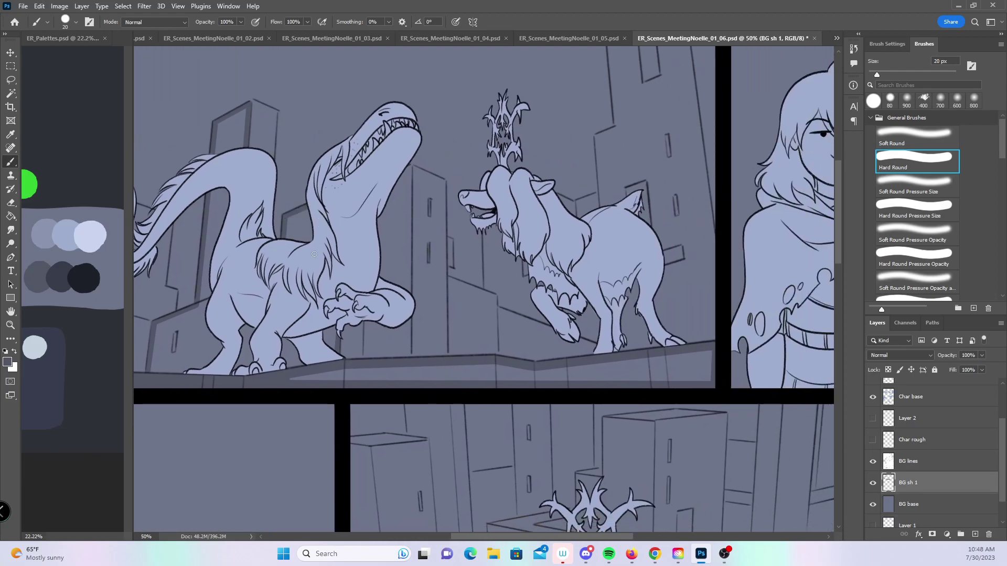
left_click(365, 357)
left_click(366, 214, "shift")
left_click(411, 167)
left_click(410, 361, "shift")
- Shade the edges of the stepped building behind the antlered creature's head and front legs in the top panel
scroll(459, 341, "right", 5)
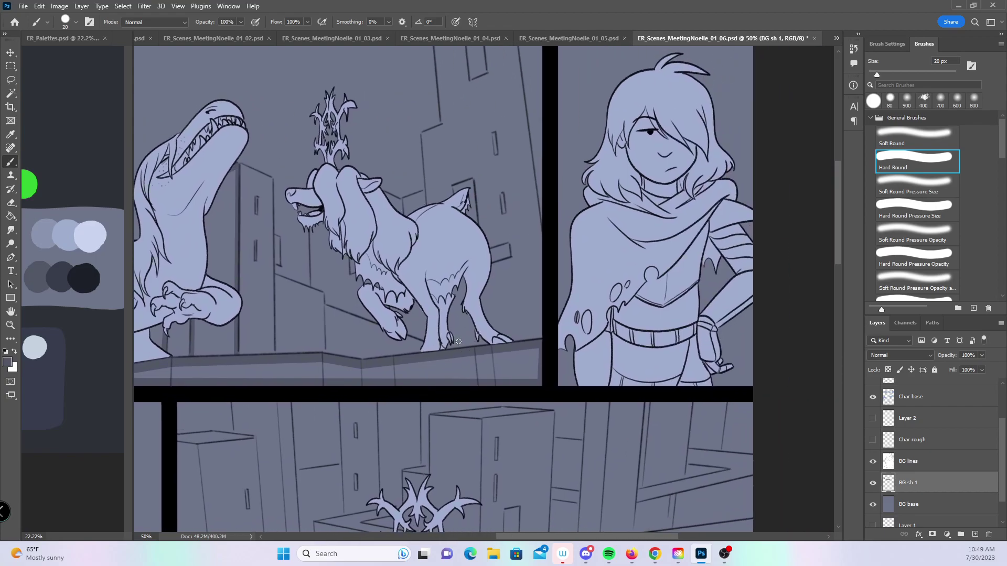
left_click_drag(457, 341, 422, 365)
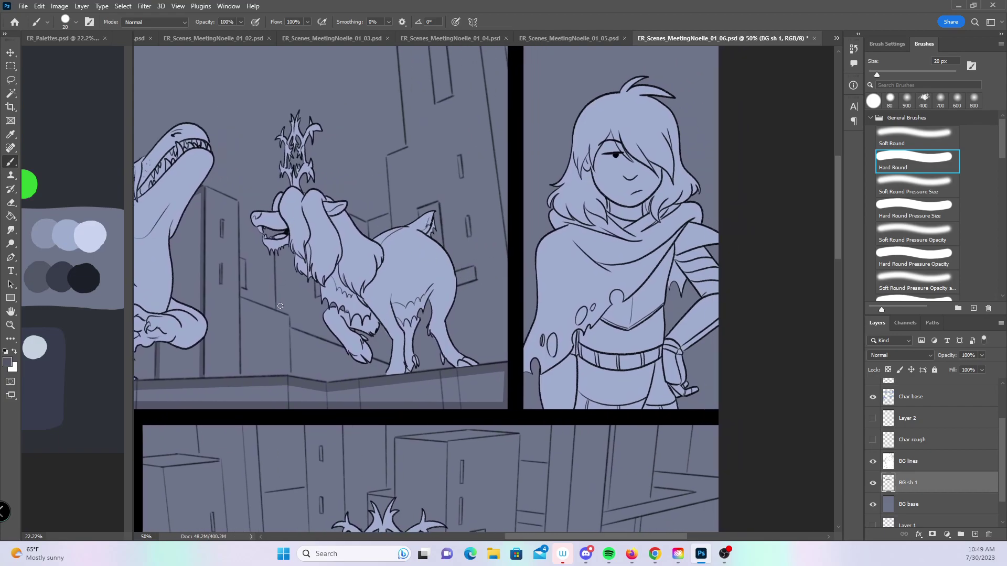
left_click(277, 247, "shift")
left_click(314, 301, "shift")
left_click(293, 324)
left_click(336, 341, "shift")
left_click_drag(292, 320, 279, 307)
left_click_drag(557, 270, 533, 357)
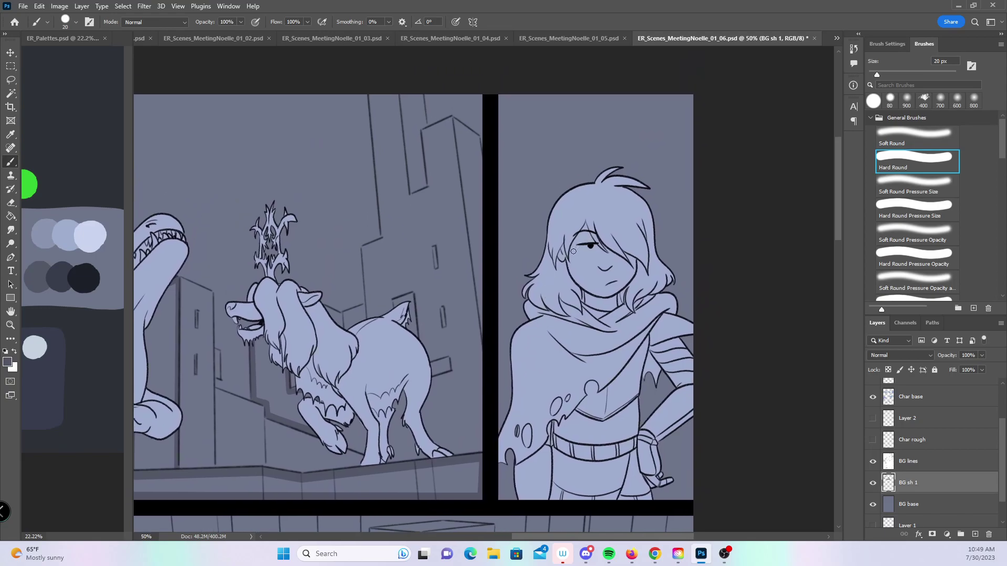
scroll(530, 251, "up", 1)
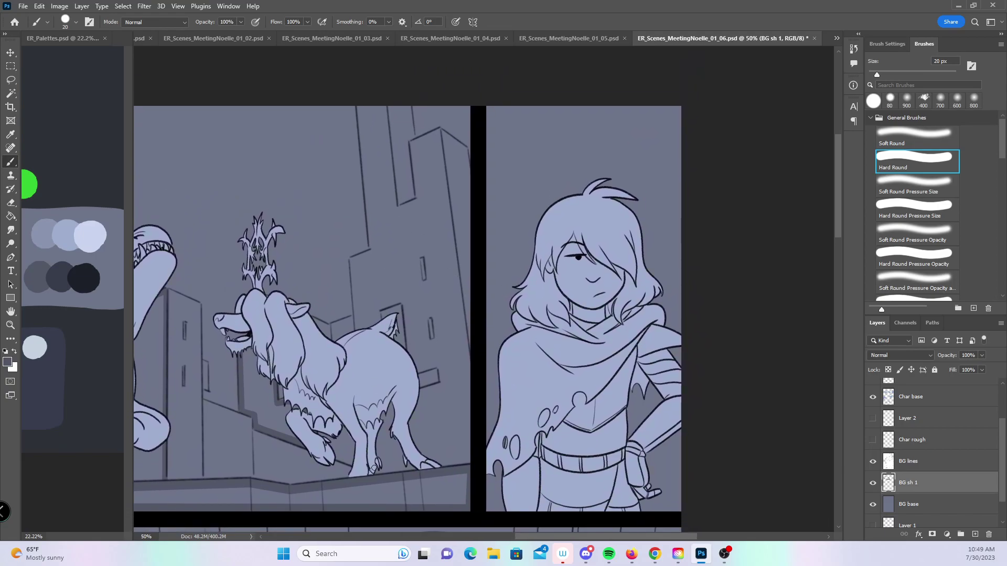
- Shade the edges of the tall stepped tower behind the antlered creature's back in the top panel, out to the panel border
mouse_move(356, 263)
left_mouse_down()
mouse_move(356, 329)
mouse_move(373, 250)
left_mouse_up()
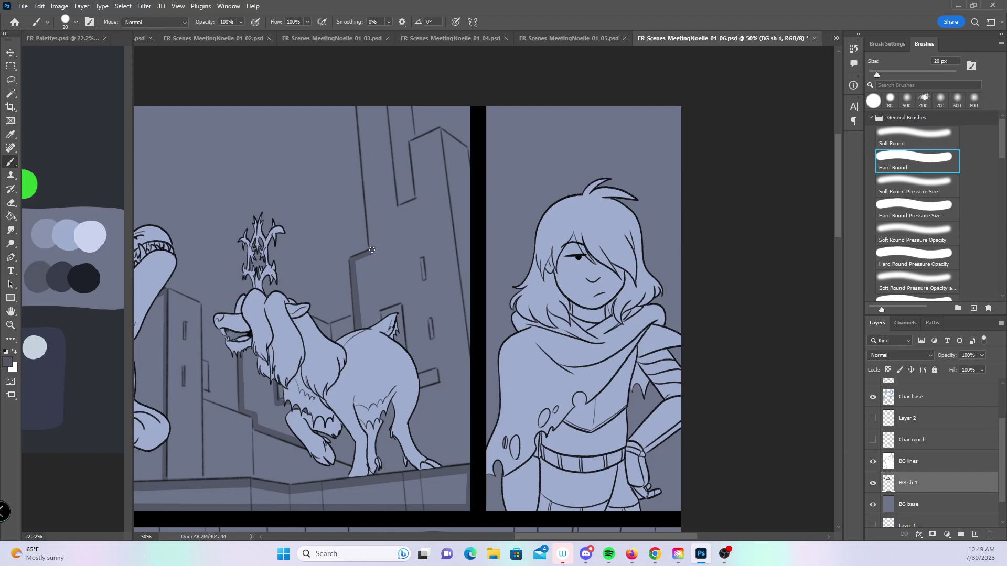
left_click(363, 102, "shift")
left_click(396, 211, "shift")
left_click(417, 201, "shift")
left_click(410, 139, "shift")
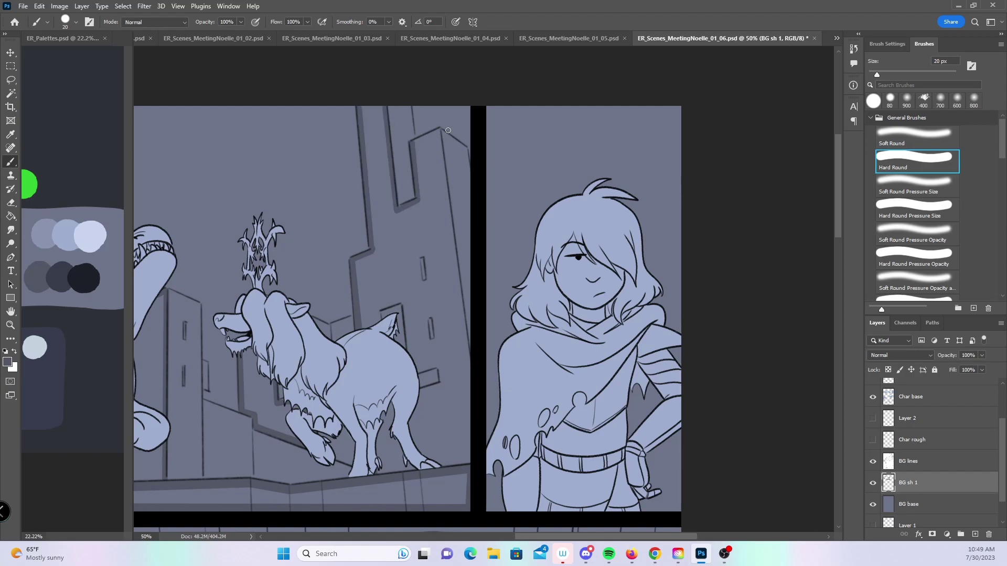
left_click(439, 130, "shift")
left_click(473, 368, "shift")
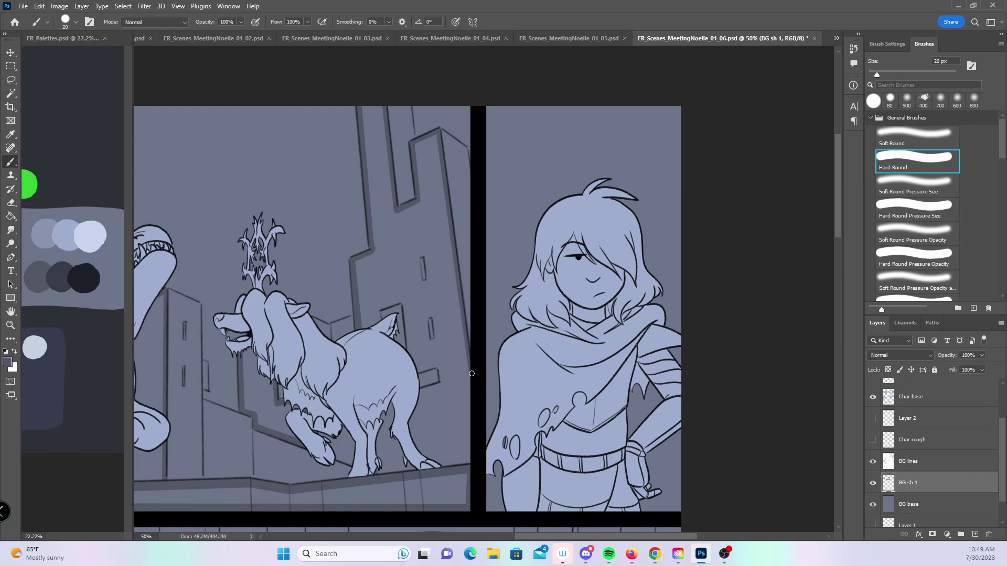
left_click(469, 460, "shift")
- Shade the edges of the slanted building face beneath the long-snouted creature's jaw in the middle close-up panel with a 30 px brush
key("z")
left_click(522, 319, "alt")
left_click(522, 319, "alt")
left_click(522, 318, "alt")
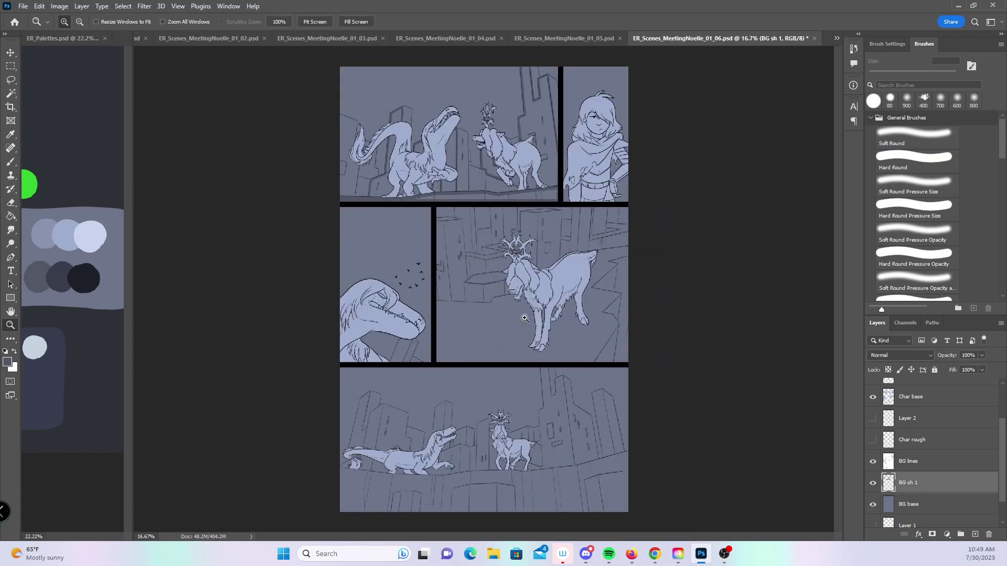
left_click(576, 273)
left_click(391, 333)
left_click(306, 394)
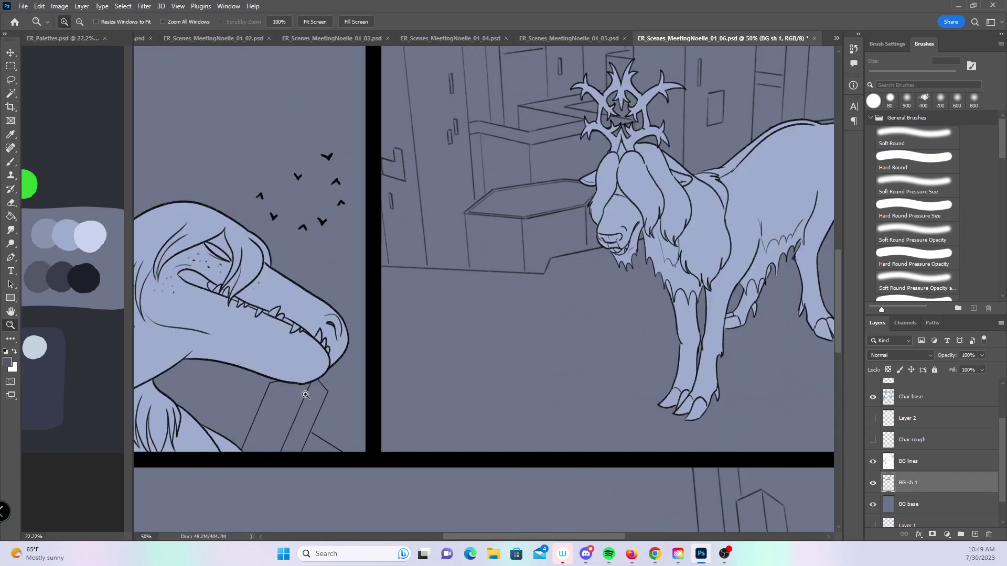
left_click(286, 420)
left_click_drag(297, 405, 409, 301)
key("b")
left_click(344, 363)
left_click(384, 271, "shift")
left_click(430, 270)
left_click(385, 360, "shift")
left_click(346, 363, "shift")
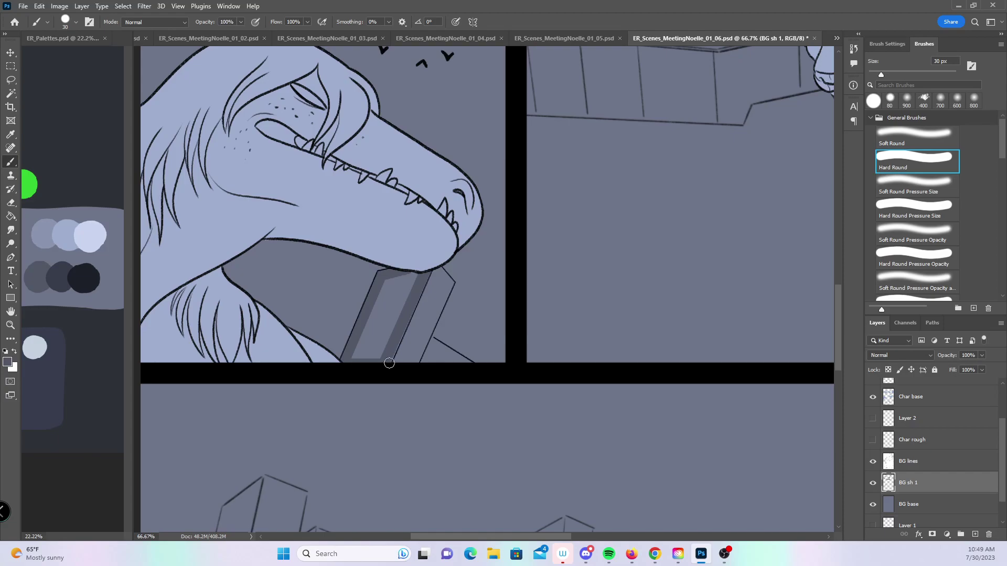
- Shade the front face edges of the building beside the left border of the antlered creature's middle panel with a 15 px brush
mouse_move(673, 250)
left_mouse_down()
mouse_move(560, 317)
mouse_move(462, 426)
left_mouse_up()
left_click_drag(465, 299, 465, 340)
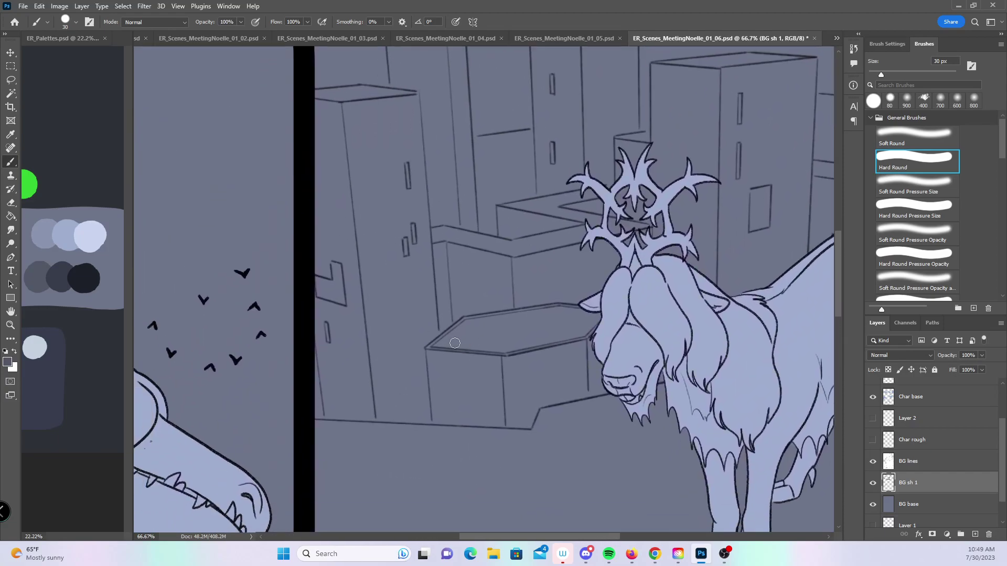
key("bracketleft")
key("bracketleft")
key("bracketleft")
left_click_drag(316, 101, 338, 105)
left_click(373, 420, "shift")
left_click(316, 418, "shift")
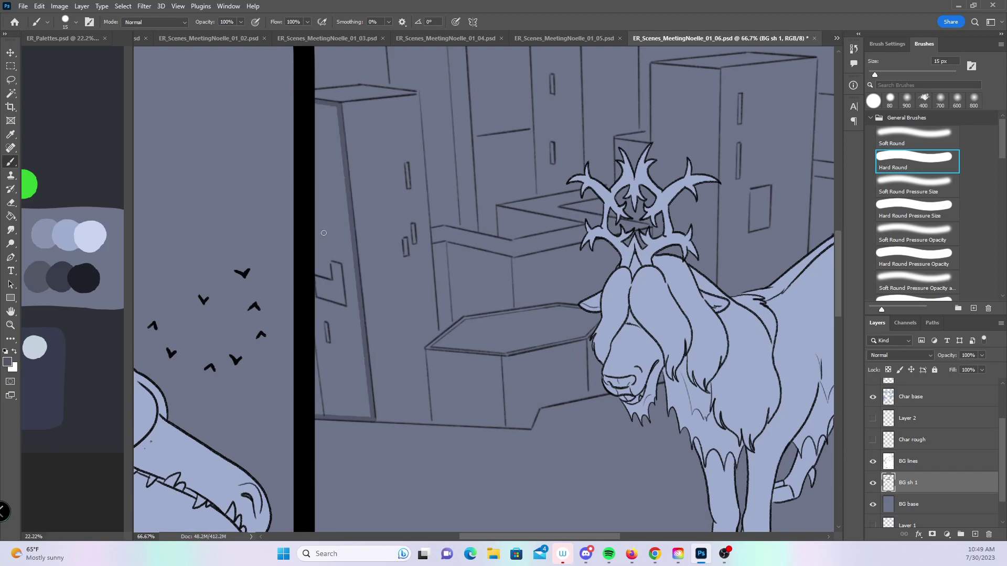
left_click(316, 103, "shift")
- Shade around the front face of the low flat-topped block beside the antlered creature's muzzle in the middle panel
mouse_move(610, 315)
left_mouse_down()
mouse_move(545, 451)
mouse_move(521, 246)
left_mouse_up()
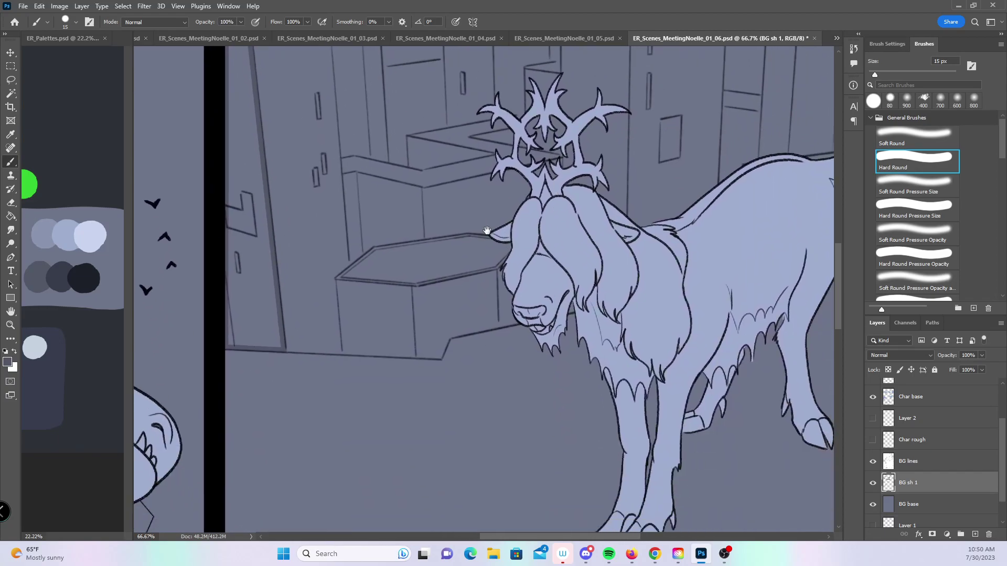
left_click(344, 352, "shift")
left_click(413, 354, "shift")
left_click(409, 290, "shift")
left_click(338, 278, "shift")
- Shade the edges of the wall face just behind the low flat-topped block
left_click_drag(501, 258, 457, 307)
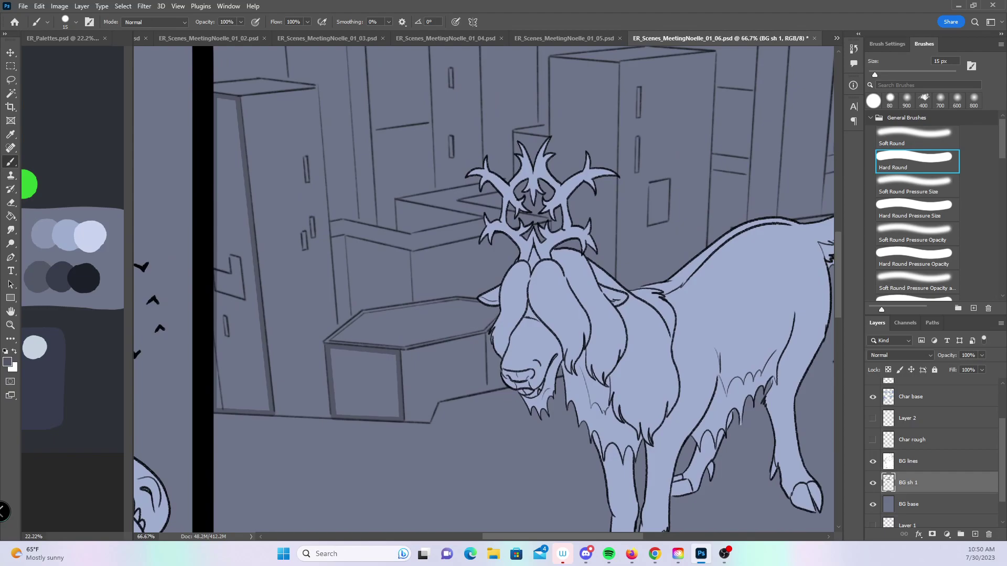
left_click(334, 241)
left_click(346, 318, "shift")
left_click(360, 308, "shift")
left_click(410, 299, "shift")
left_click(410, 249, "shift")
left_click(344, 238, "shift")
- Shade around the tall narrow building face rising behind the leftmost building to the middle panel's upper border
scroll(356, 218, "up", 3)
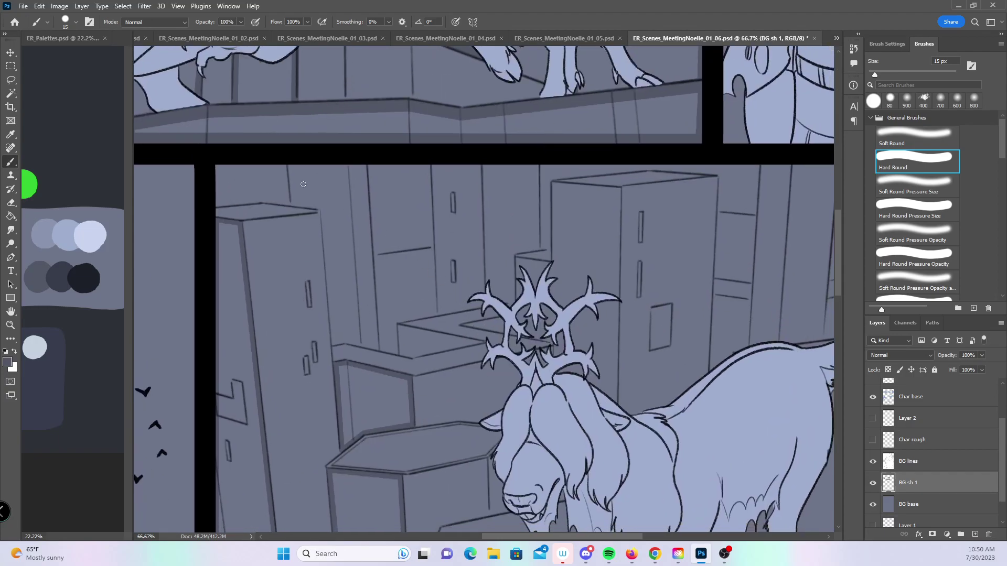
left_click(292, 203, "shift")
left_click(325, 210, "shift")
left_click(334, 343, "shift")
left_click(360, 342, "shift")
left_click(345, 166, "shift")
left_click(292, 165, "shift")
- Shade the edges of the recessed low wall face beside the antlers in the middle panel
left_click_drag(584, 327, 482, 277)
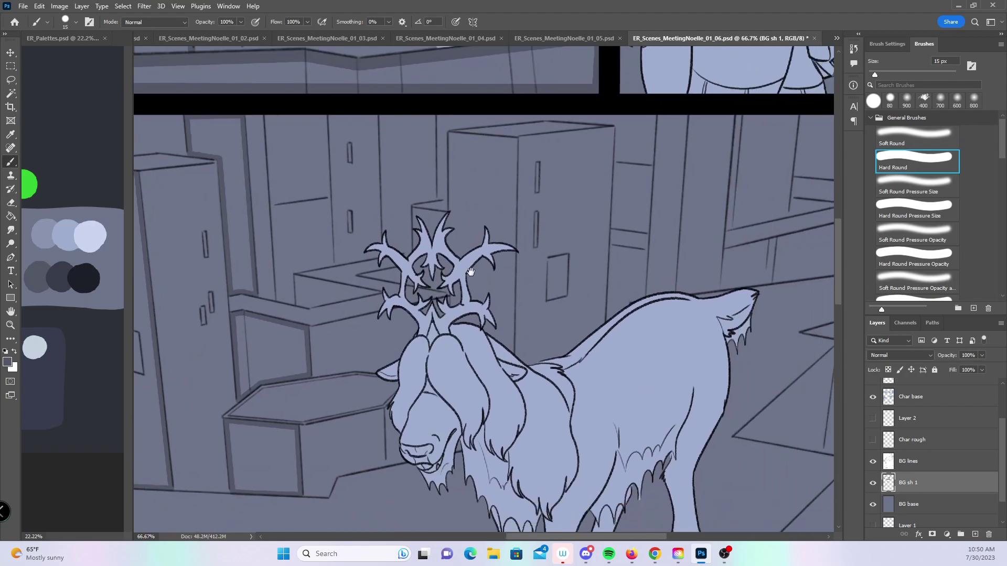
left_click(295, 276)
left_click(304, 308, "shift")
left_click(312, 309, "shift")
left_click(376, 292, "shift")
left_click(300, 277, "shift")
- Shade around the two-windowed building face above the low wall, up to the panel's upper border
mouse_move(491, 249)
left_mouse_down()
mouse_move(481, 289)
mouse_move(459, 290)
left_mouse_up()
left_click(297, 155, "shift")
left_click(346, 157, "shift")
left_click(346, 298, "shift")
left_click(305, 306, "shift")
- Shade the edges of the small block behind the antlers and the front face of the tall block next to it
left_click_drag(567, 357, 472, 281)
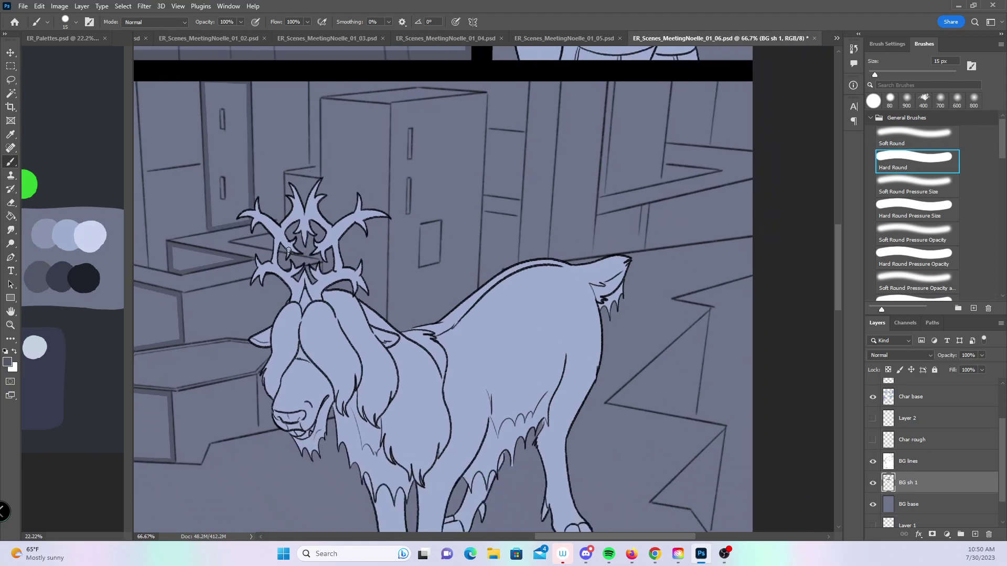
left_click(288, 174)
left_click(322, 181, "shift")
left_click(323, 100, "shift")
left_click(391, 108, "shift")
left_click(385, 320, "shift")
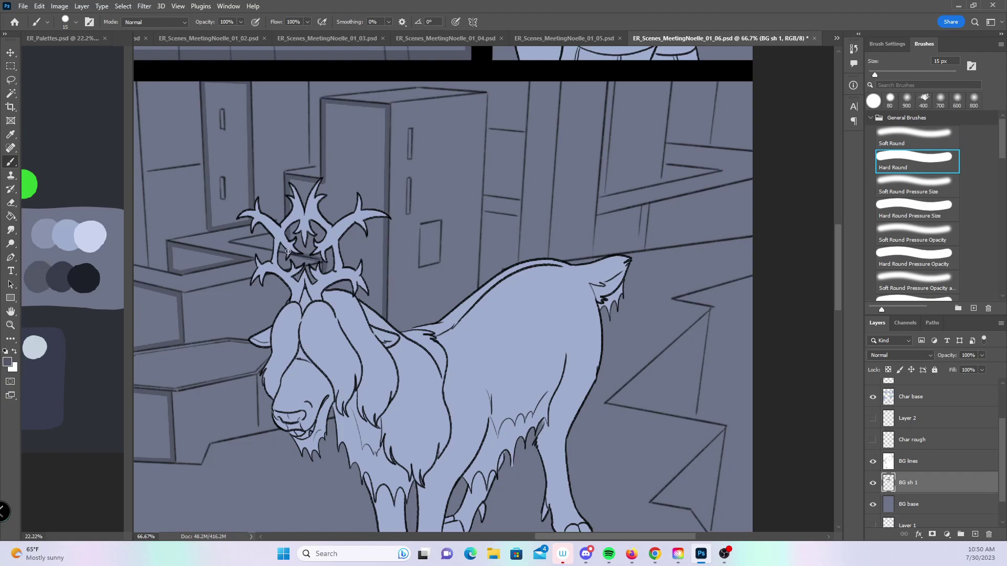
- Shade the recessed wall sections beside the tall block and the edges of the narrow tower above the antlered creature's back
left_click_drag(522, 387, 398, 463)
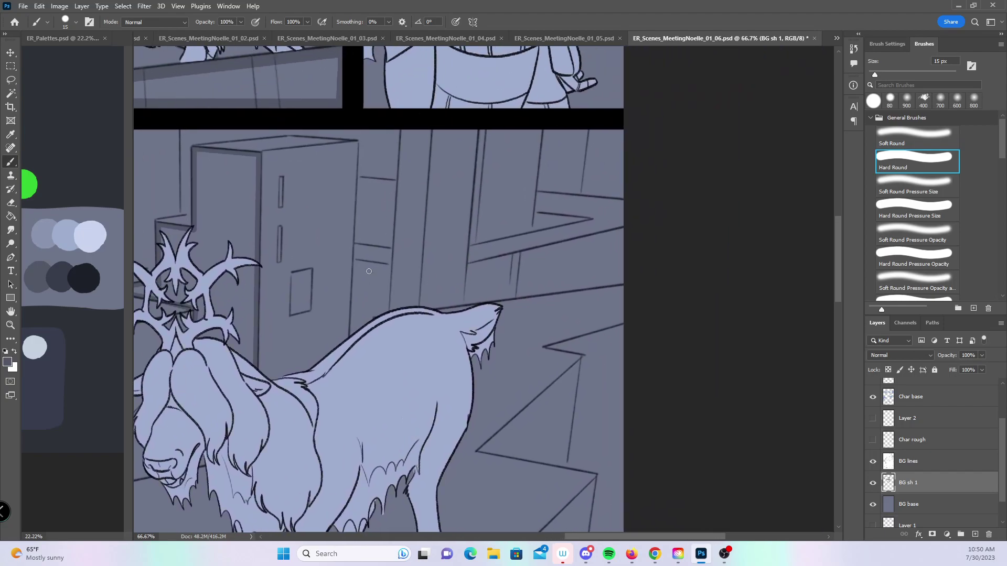
left_click(356, 262, "shift")
left_click(391, 265, "shift")
left_click_drag(383, 266, 391, 266)
left_click(402, 127, "shift")
left_click(415, 308, "shift")
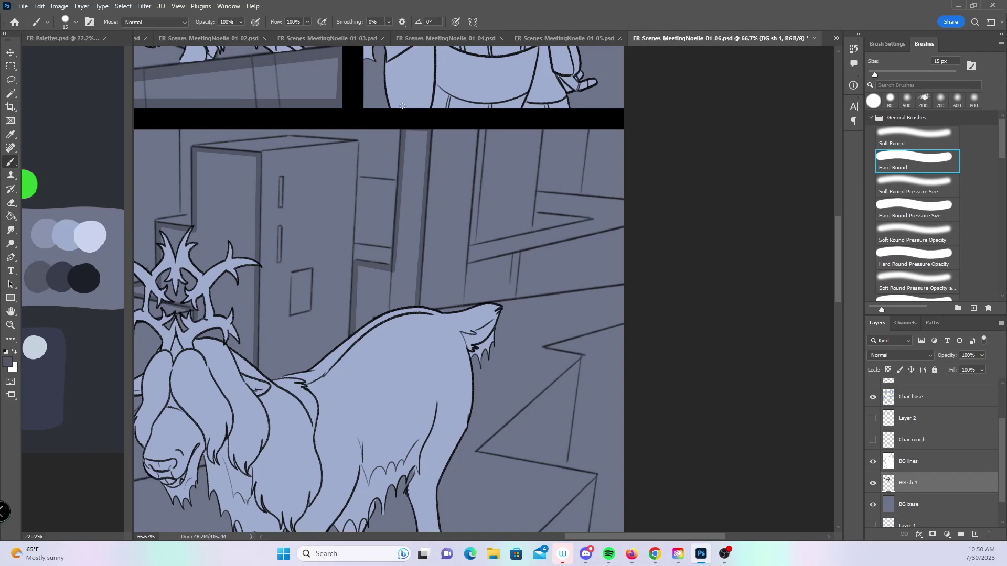
left_click(356, 242, "shift")
left_click(389, 245, "shift")
left_click_drag(360, 179, 399, 181)
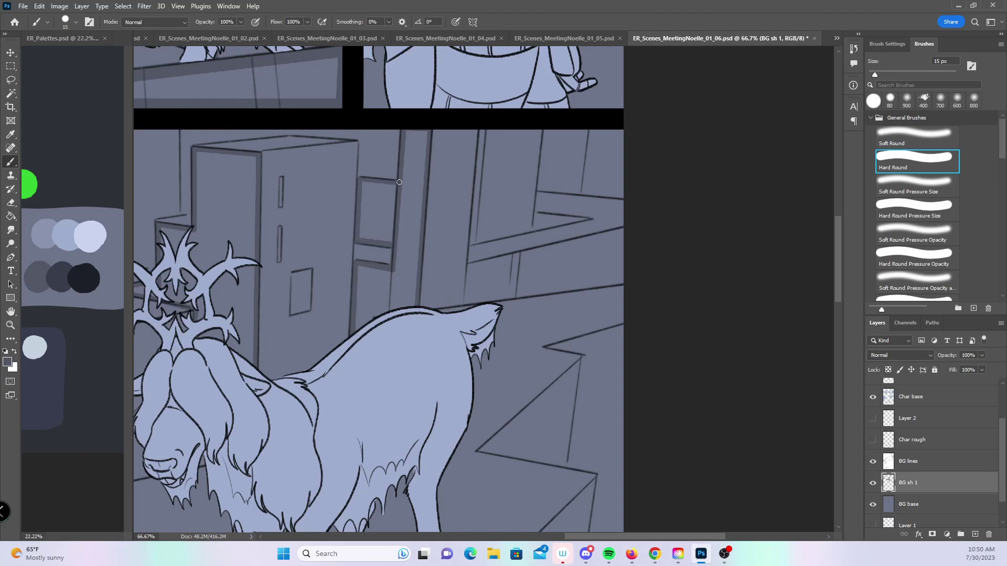
- Shade the long vertical building edge above the antlered creature's rump and the triangular recess beside it
left_click_drag(623, 318, 528, 339)
left_click(388, 147, "shift")
left_click(386, 152, "shift")
left_click(378, 264, "shift")
mouse_move(443, 236)
left_mouse_down()
mouse_move(442, 253)
mouse_move(471, 237)
mouse_move(447, 236)
mouse_move(457, 240)
left_mouse_up()
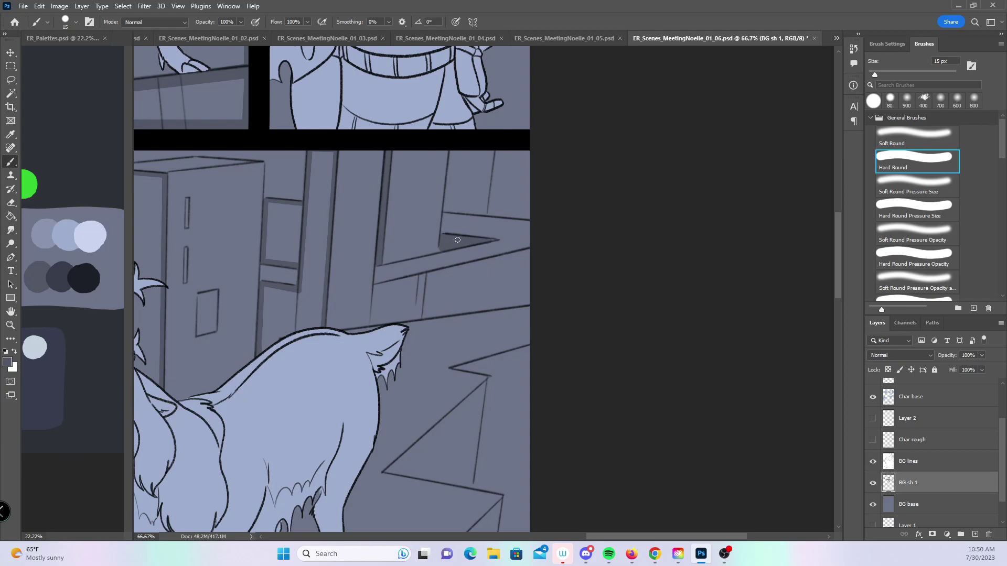
- Shade around the building face above the triangular recess in the middle panel's upper right corner
left_click(445, 210)
left_click(451, 143, "shift")
left_click(490, 150)
left_click(485, 213, "shift")
left_click(447, 209, "shift")
- Shade the lower stretch of the jagged ground edge in the middle panel with a 30 px brush, redoing its upper segment
left_click_drag(513, 422, 748, 191)
left_click_drag(586, 347, 756, 232)
mouse_move(637, 379)
left_mouse_down()
mouse_move(456, 344)
mouse_move(309, 361)
left_mouse_up()
left_click_drag(506, 335, 396, 354)
key("]")
key("bracketright")
left_click(367, 428)
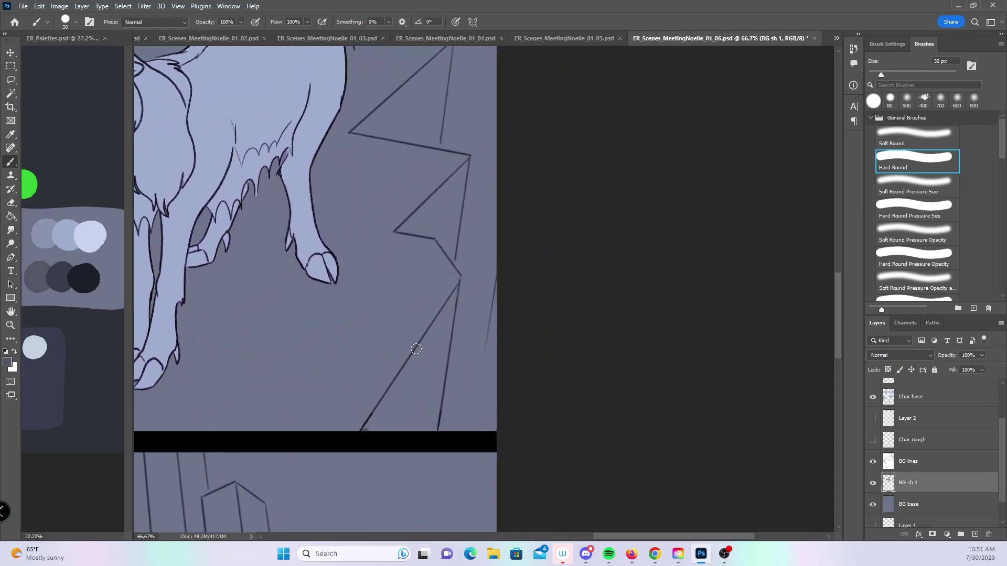
left_click(465, 282, "shift")
left_click(440, 237, "shift")
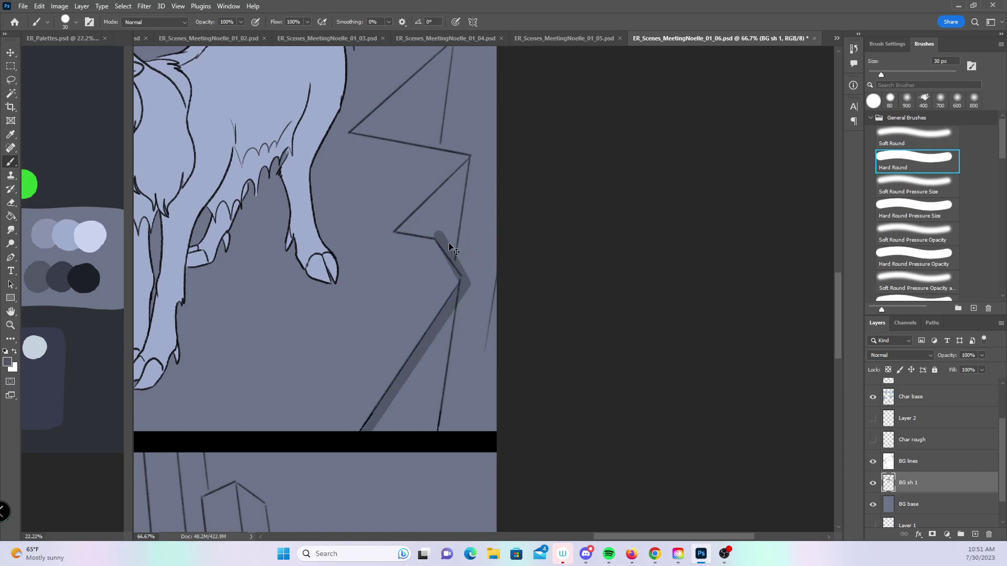
key("ctrl+z")
left_click(439, 236)
left_click(439, 236, "shift")
- Continue the shadow up the jagged ground edge behind the antlered creature to the panel border with a 15 px brush
key("bracketleft")
key("bracketleft")
key("bracketleft")
scroll(537, 229, "up", 5)
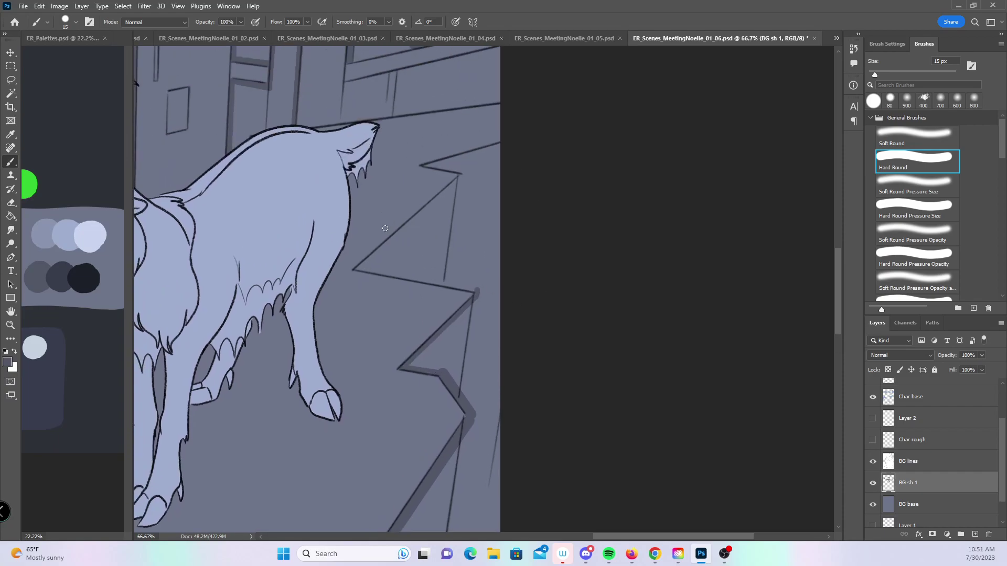
left_click(475, 291, "shift")
left_click(462, 177, "shift")
left_click(426, 164, "shift")
left_click(513, 137, "shift")
- Shade the base of the jagged drop along the middle panel's lower border with a 30 px brush
left_click_drag(514, 378, 551, 231)
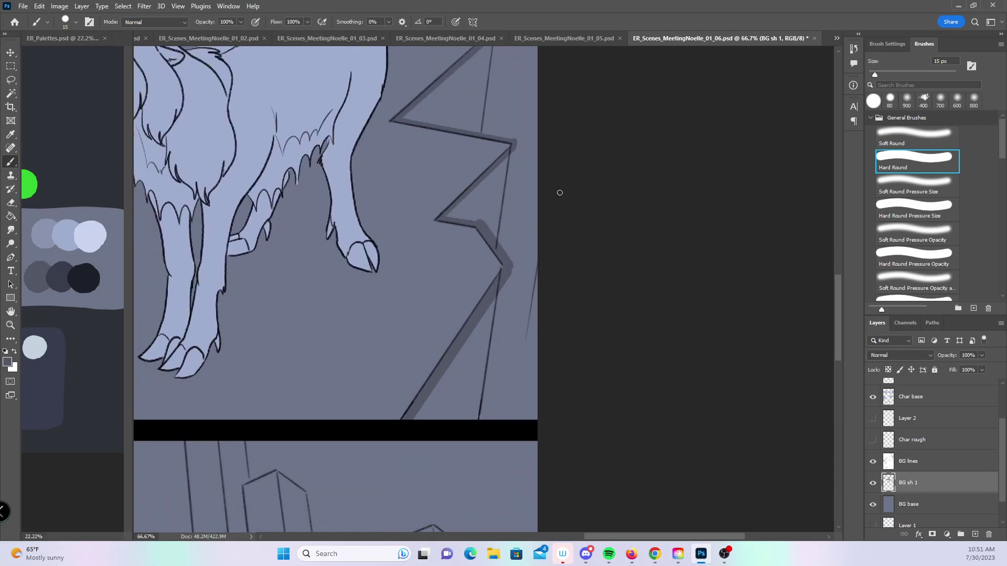
key("bracketright")
key("bracketright")
key("bracketright")
left_click_drag(409, 418, 658, 419)
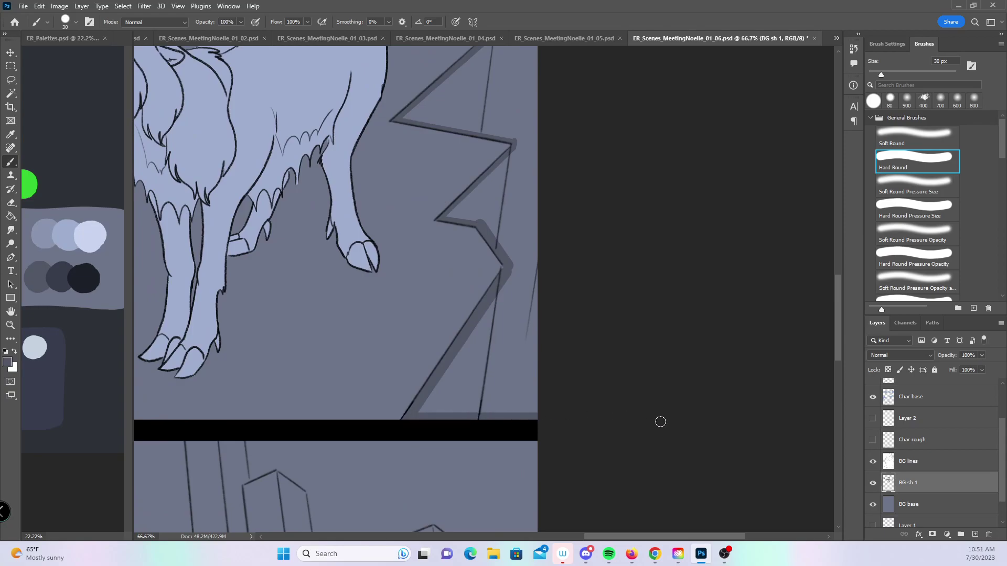
- Shade the upper and inner edges of the tall tower above the long-tailed creature's tail in the bottom panel with a 15 px brush
key("z")
left_click(561, 291, "alt")
left_click(562, 291, "alt")
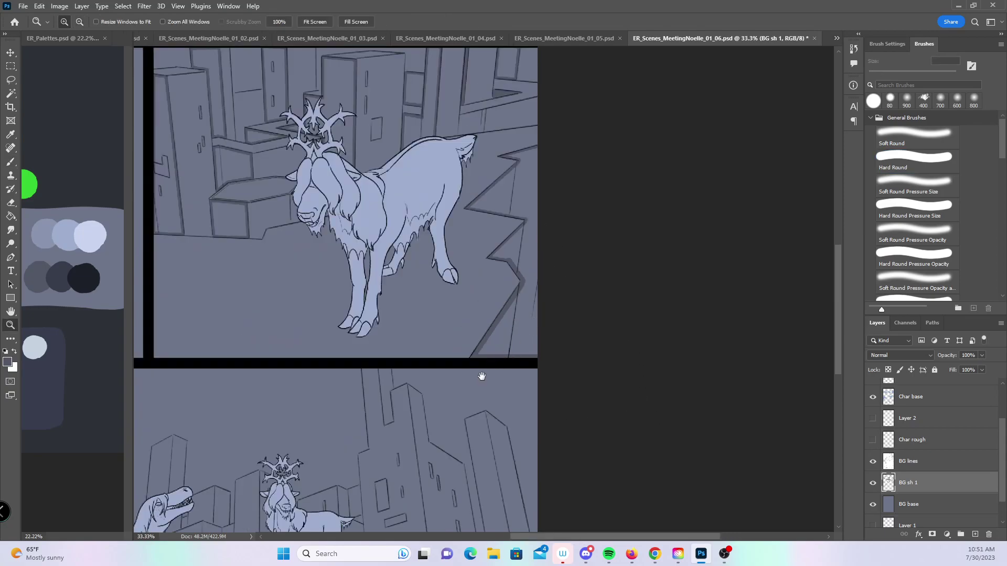
left_click_drag(378, 346, 476, 339)
left_click_drag(412, 377, 492, 413)
left_click_drag(378, 519, 534, 258)
mouse_move(602, 269)
left_mouse_down()
mouse_move(481, 497)
mouse_move(588, 255)
left_mouse_up()
left_click(350, 231)
left_click(342, 238)
left_click(368, 243)
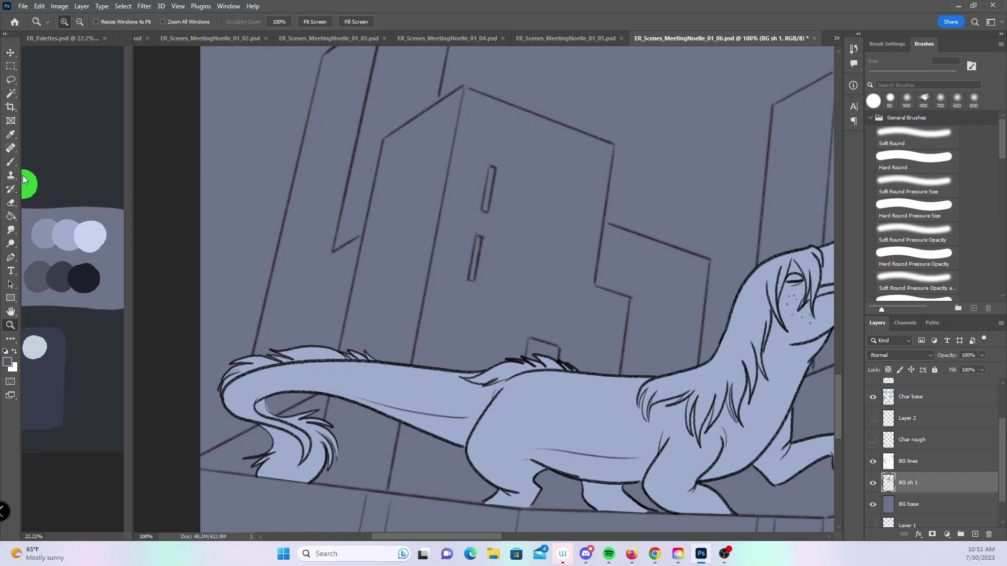
left_click(10, 162)
left_click_drag(315, 196, 328, 274)
key("bracketleft")
key("bracketleft")
key("bracketleft")
left_click(395, 93, "shift")
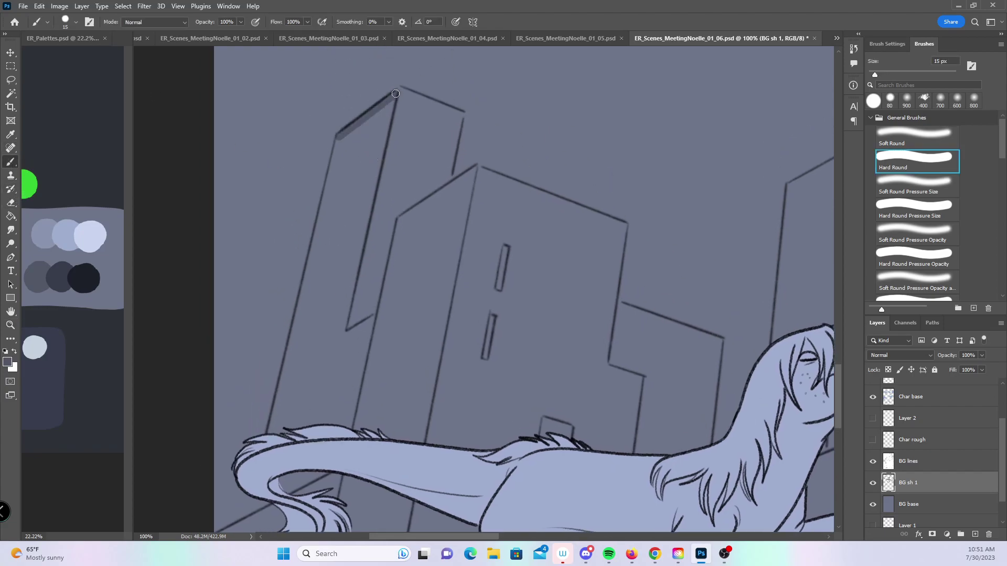
left_click(341, 338, "shift")
left_click(376, 316, "shift")
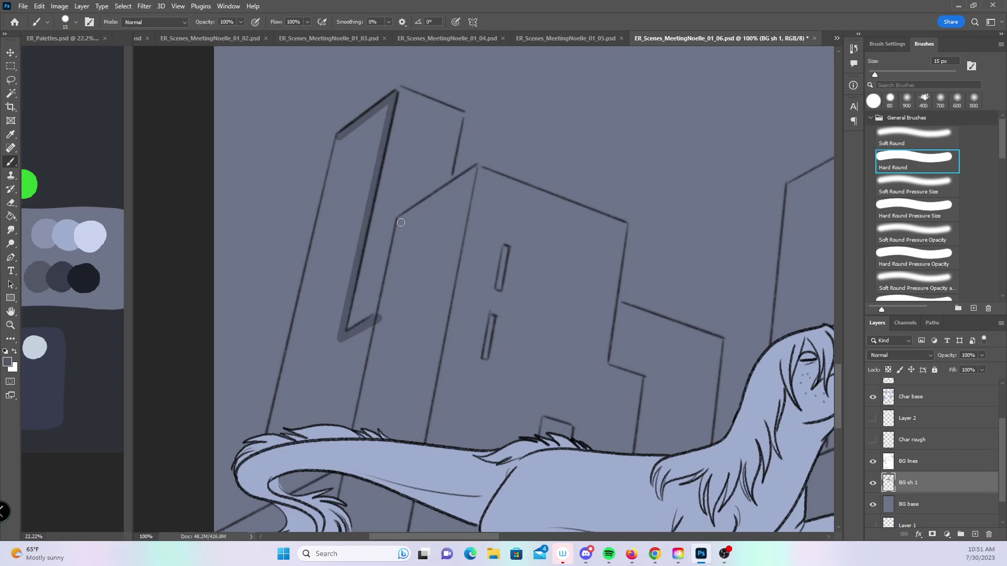
- Shade the adjoining building's face down to the ledge around the tail, and finish the tall tower's outer edge
left_click(400, 218, "shift")
scroll(439, 250, "down", 5)
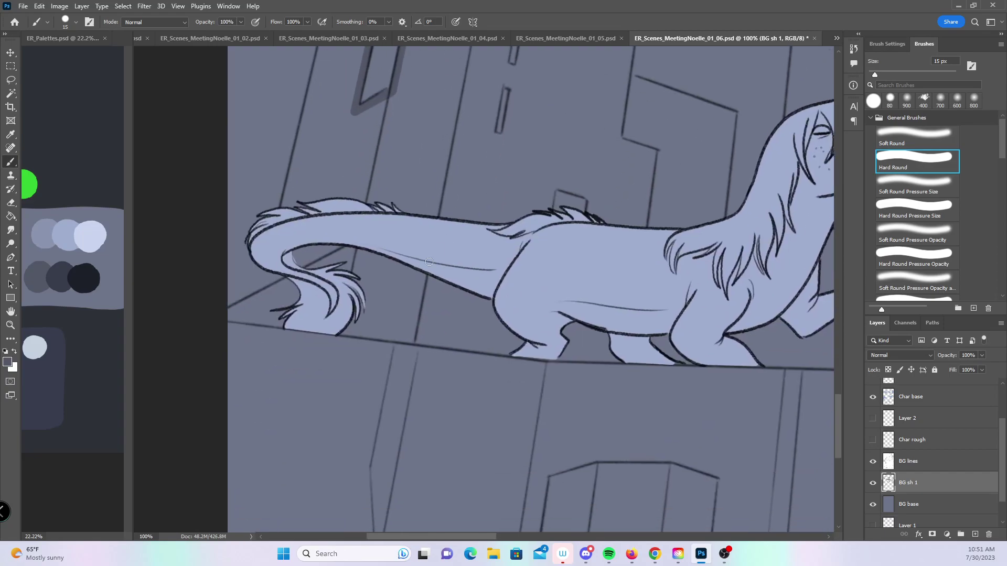
left_click(411, 341, "shift")
left_click(344, 334, "shift")
left_click(361, 240, "shift")
left_click(270, 285, "shift")
left_click(298, 150, "shift")
left_click_drag(388, 116, 370, 293)
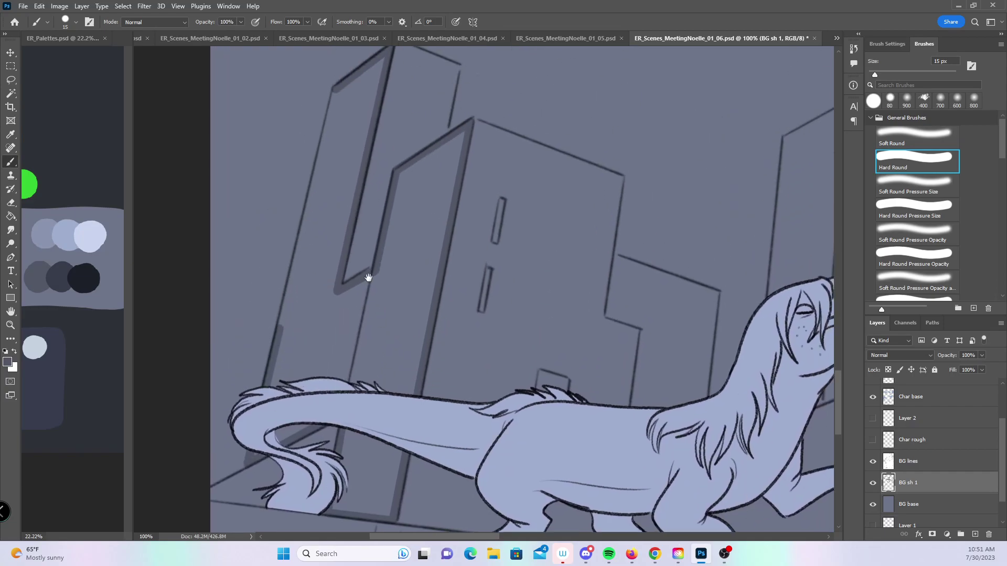
left_click(335, 89, "shift")
- Shade around the front face of the tall tower behind the long-tailed creature's head in the bottom panel
mouse_move(694, 403)
left_mouse_down()
mouse_move(580, 313)
mouse_move(378, 309)
left_mouse_up()
left_click(393, 107)
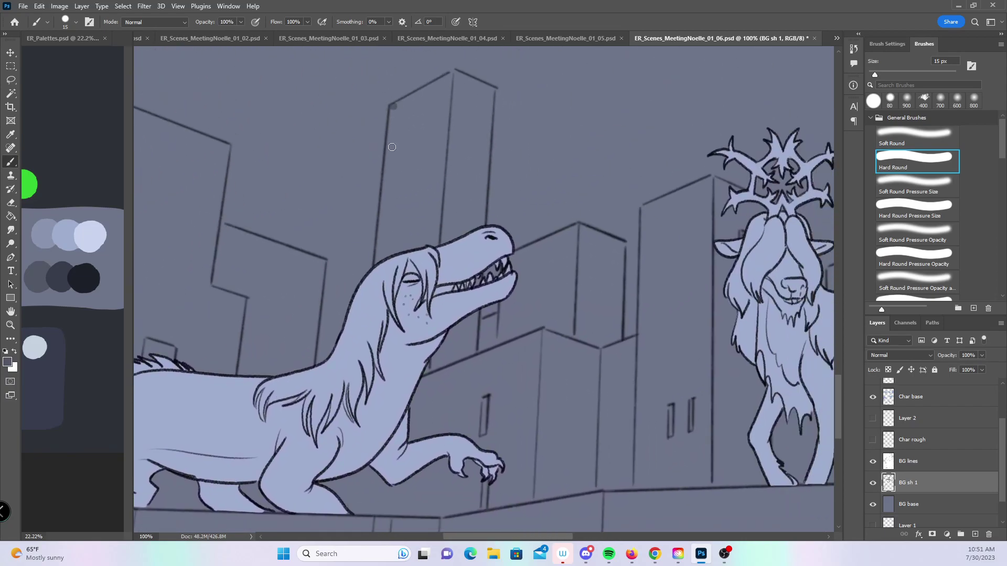
left_click(379, 272, "shift")
left_click(394, 108)
left_click(450, 75, "shift")
left_click(436, 255, "shift")
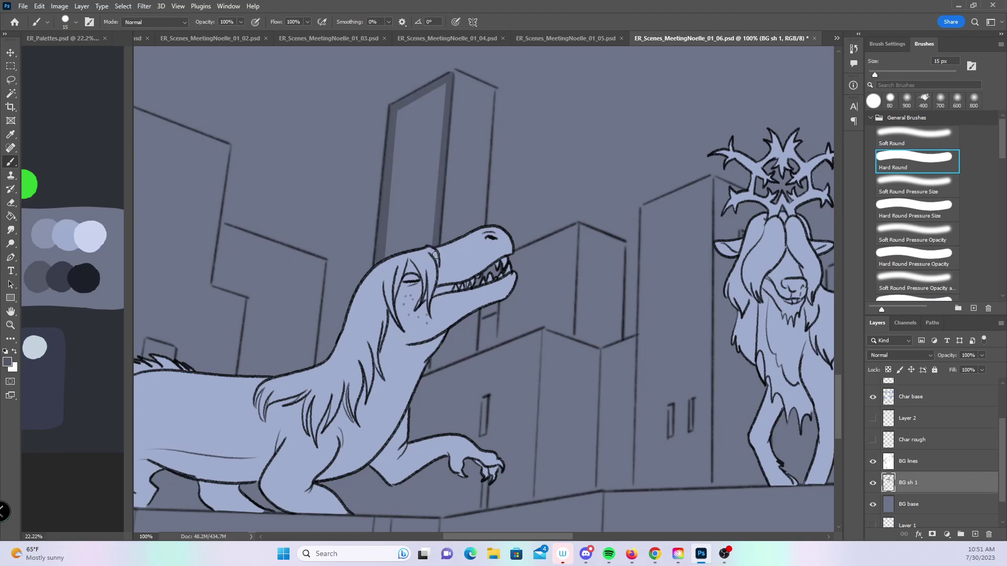
- Shade around the building face behind the long-tailed creature's chest and raised claw, including along the ledge
left_click_drag(546, 415, 530, 279)
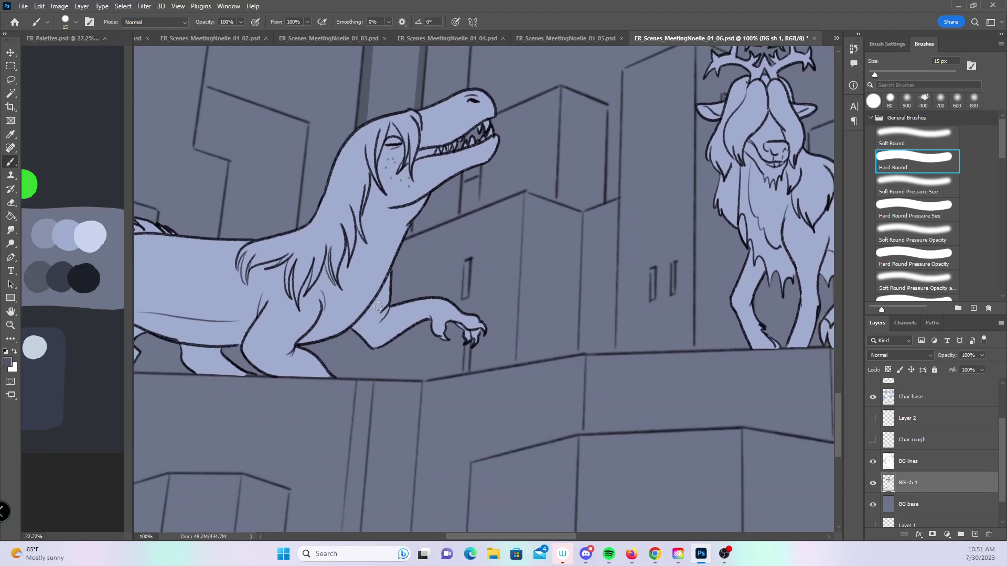
left_click(343, 376)
left_click(350, 328, "shift")
left_click(423, 379, "shift")
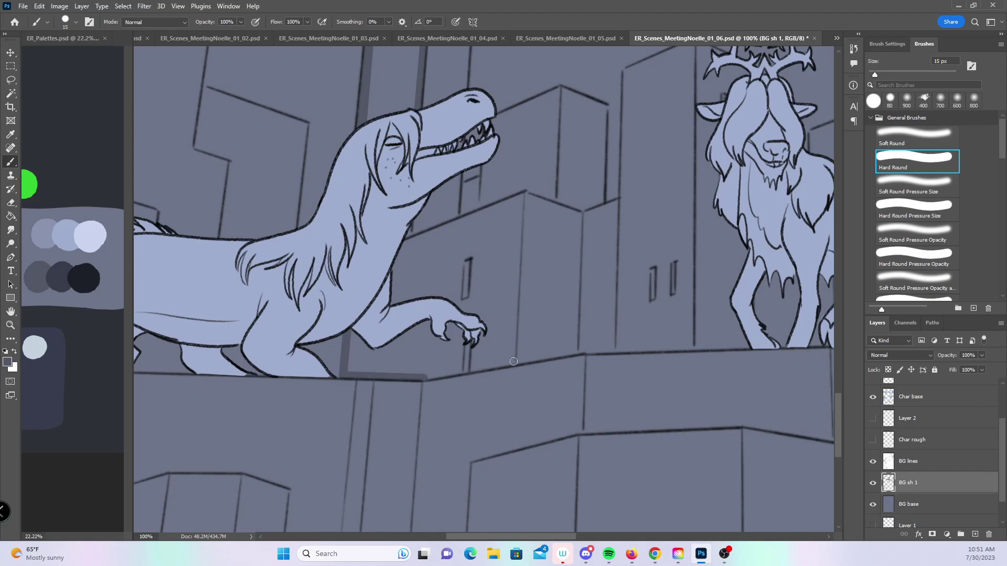
left_click(514, 360, "shift")
left_click(522, 195, "shift")
left_click(396, 245, "shift")
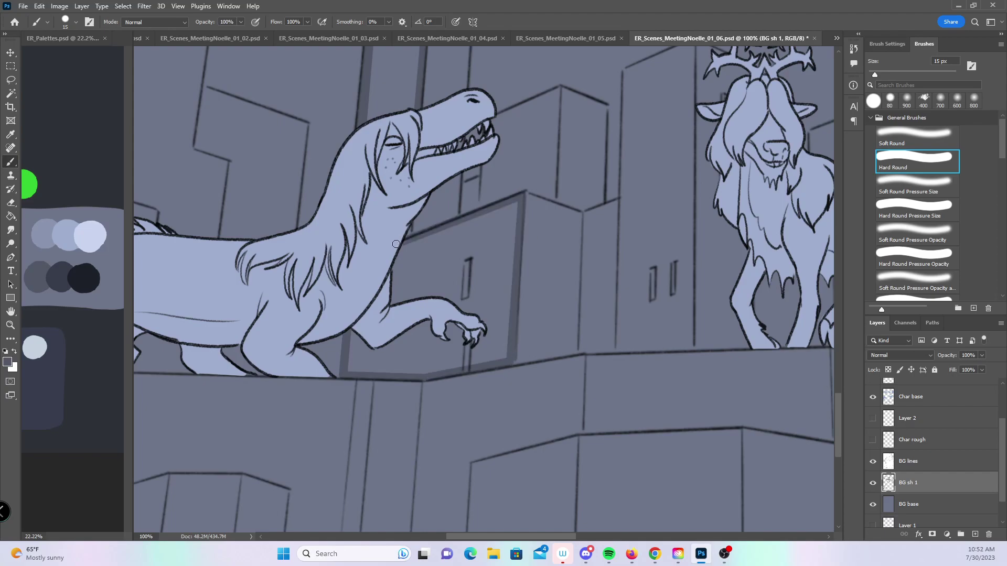
left_click_drag(618, 283, 527, 408)
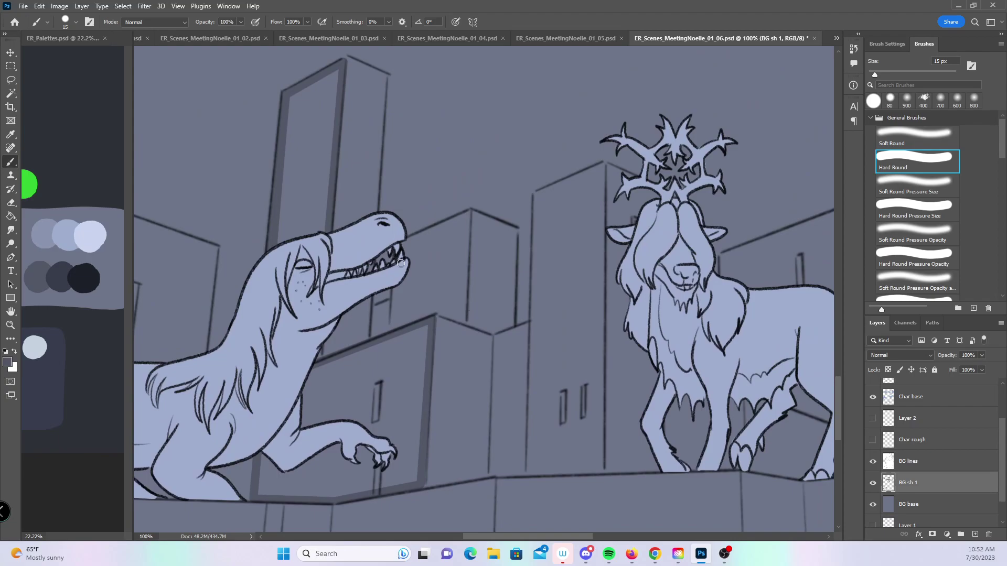
- Shade the upper and side edges of the building behind the long-tailed creature's snout in the bottom panel
left_click_drag(392, 332, 397, 288)
left_click(435, 312, "shift")
left_click(463, 319, "shift")
left_click(468, 214, "shift")
left_click(395, 245, "shift")
- Shade the outlines of the low block and the taller building between the two creatures, down to the ledge
left_click_drag(602, 362, 418, 285)
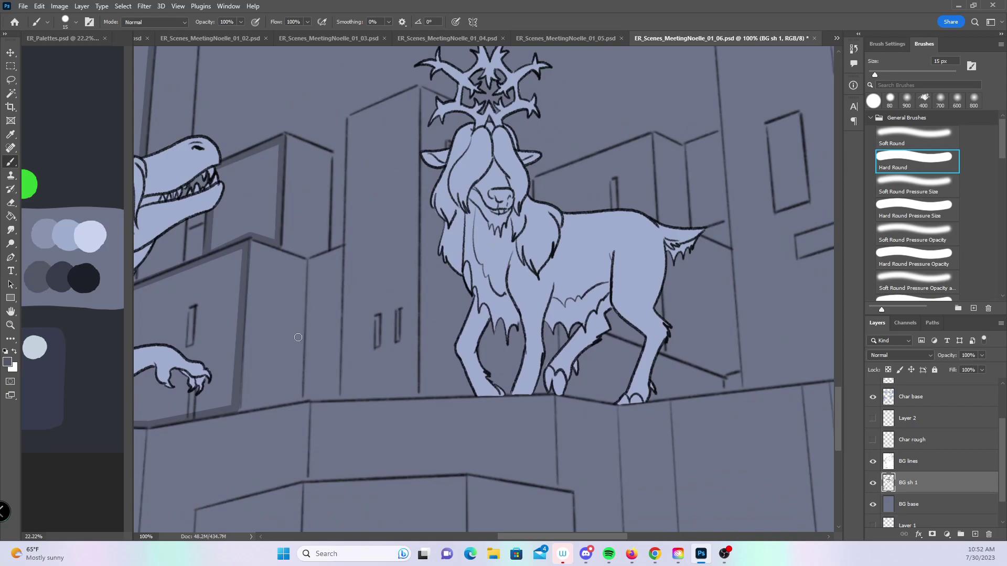
left_click(308, 396)
left_click(313, 262, "shift")
left_click(352, 247, "shift")
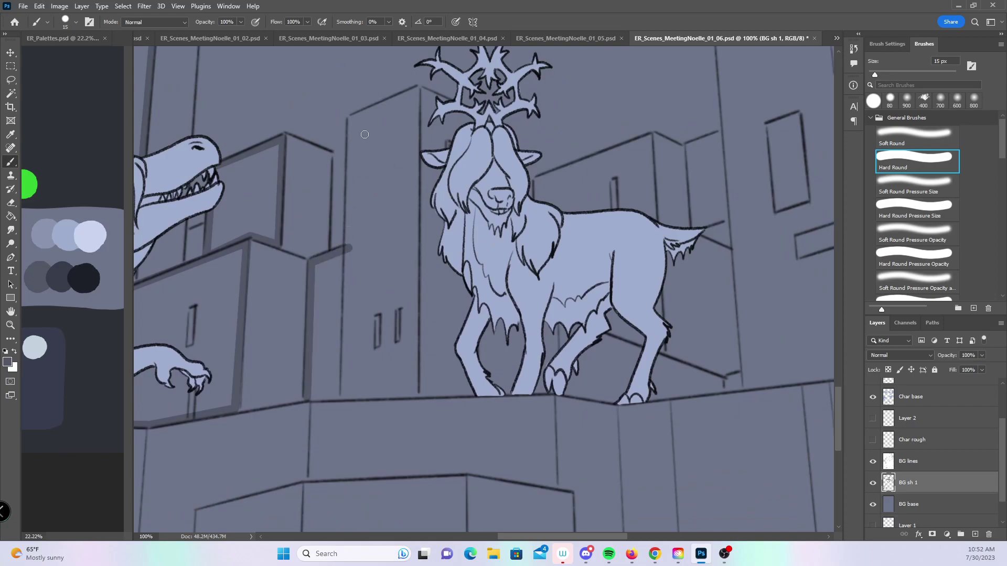
left_click(351, 117, "shift")
left_click(420, 87, "shift")
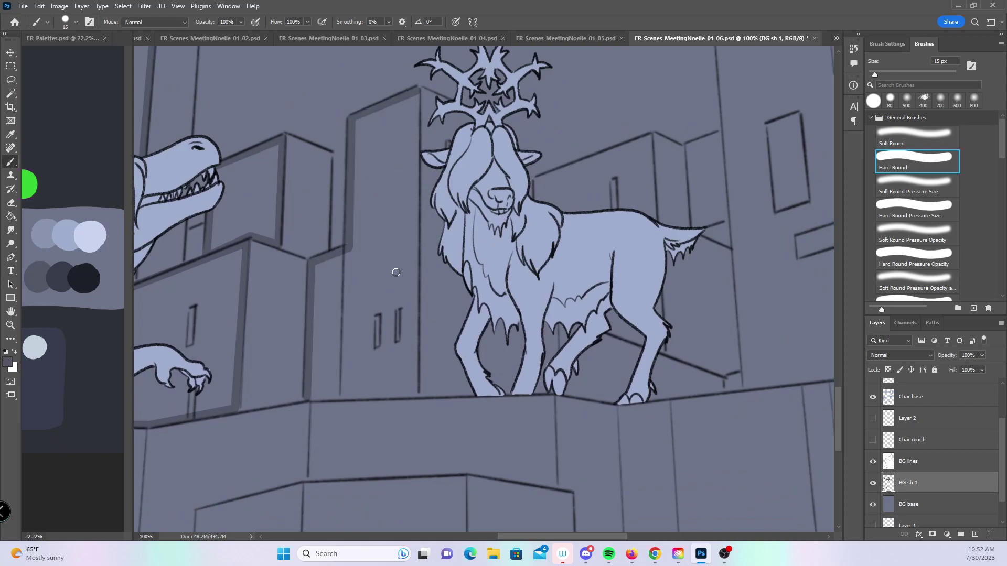
left_click(416, 393, "shift")
- Shade the edges of the buildings behind the antlered creature's back and tail, down to the ledge
left_click_drag(655, 373, 464, 403)
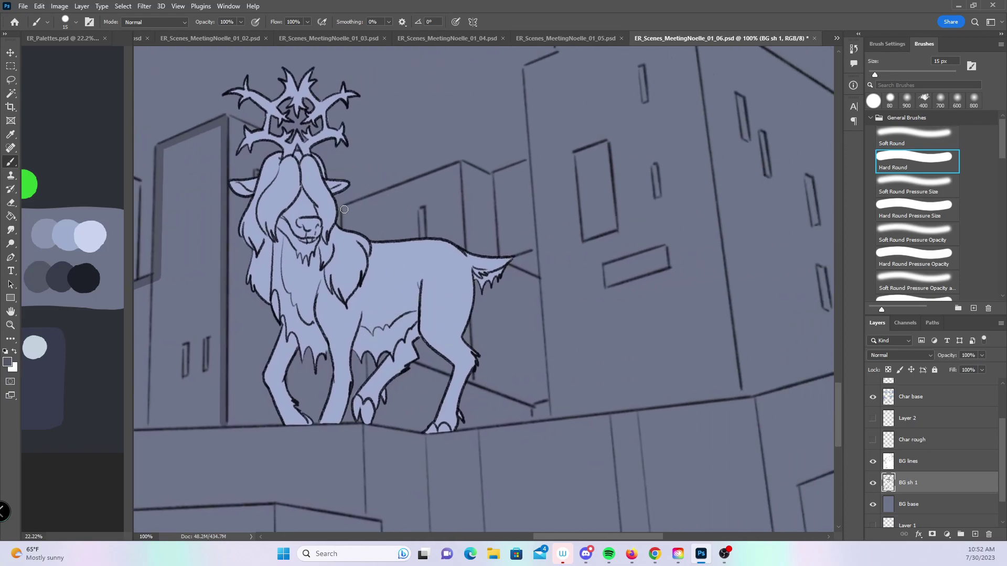
left_click(346, 292, "shift")
left_click(466, 378, "shift")
left_click(457, 168, "shift")
left_click(345, 207, "shift")
left_click(496, 176)
left_click(505, 258, "shift")
left_click(542, 275, "shift")
left_click_drag(693, 376, 505, 399)
left_click(364, 438, "shift")
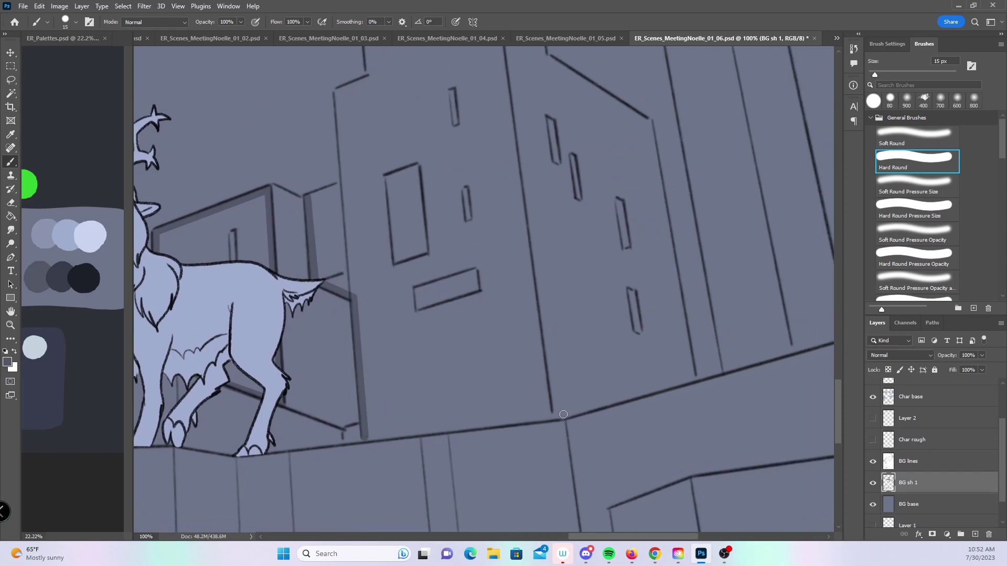
- Shade the lower stepped edge of the tall tower behind the antlered creature's tail, and undo the stray stroke across its face
left_click(342, 185, "shift")
left_click_drag(489, 164, 490, 305)
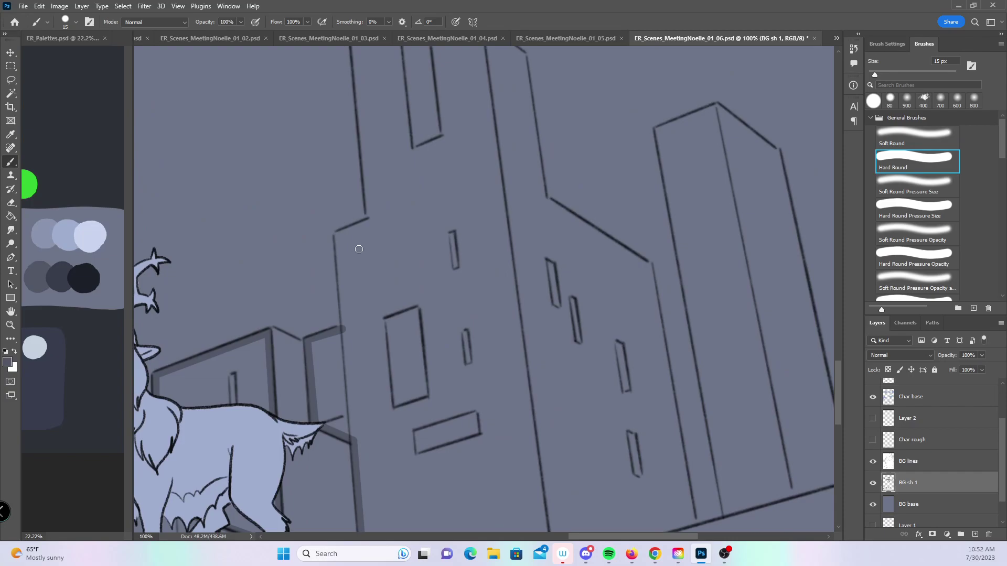
left_click(338, 234, "shift")
left_click(372, 221, "shift")
left_click_drag(477, 222, 454, 365)
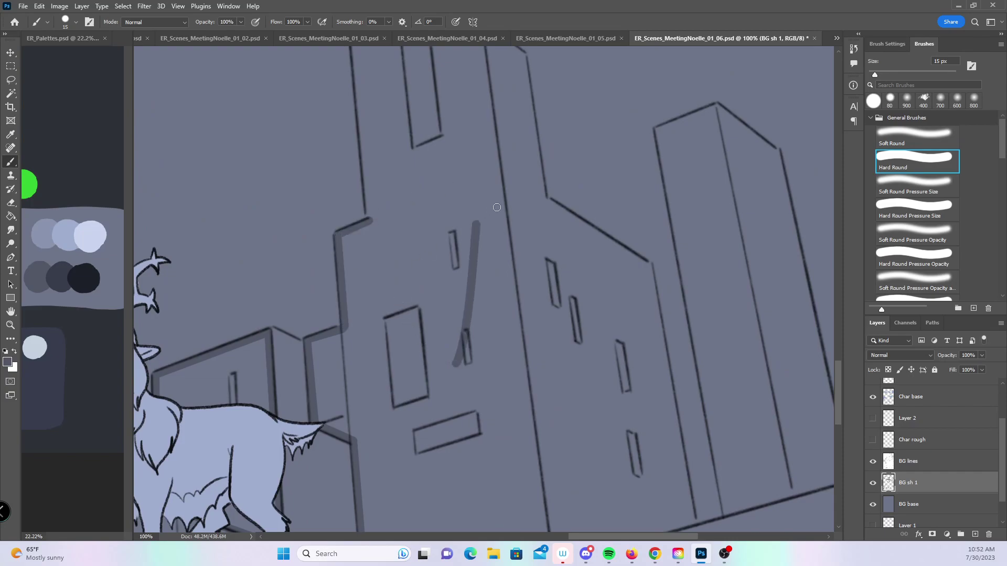
key("ctrl+z")
- Shade the tall tower's upper edges around its notch and its front corner all the way down to the ledge
left_click_drag(380, 213, 370, 324)
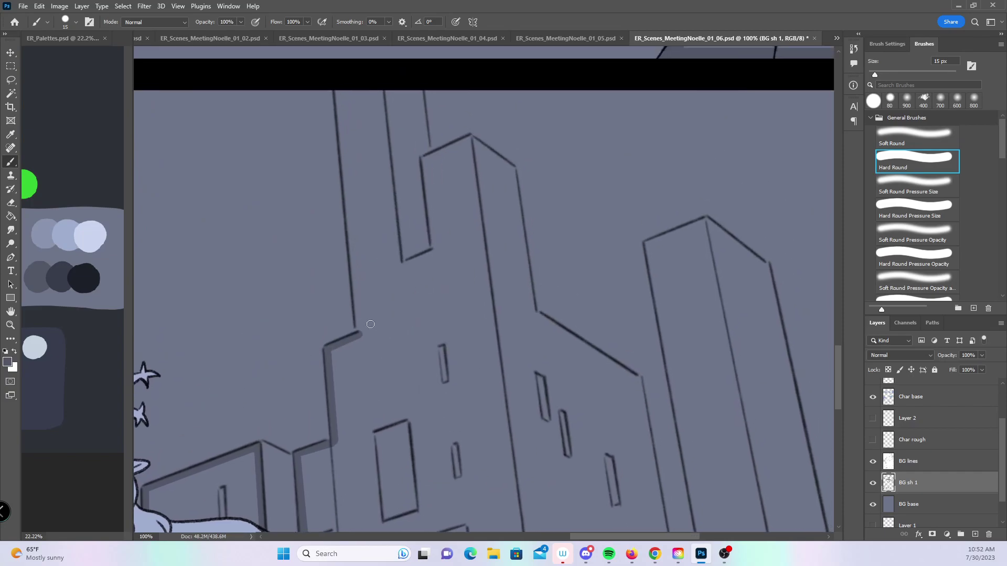
left_click(338, 89, "shift")
left_click(380, 90, "shift")
left_click(399, 266, "shift")
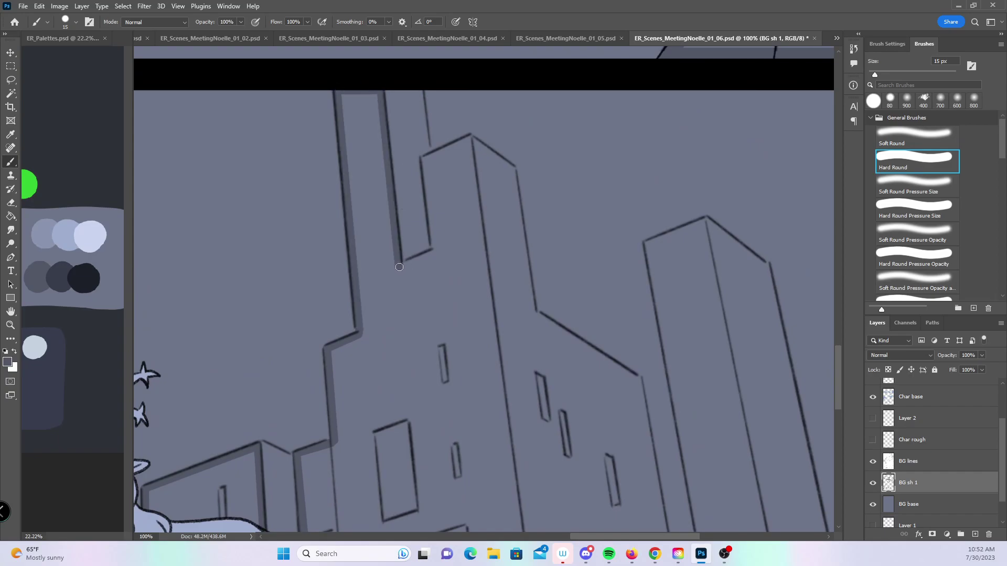
left_click(435, 254, "shift")
left_click(425, 157, "shift")
left_click(471, 134, "shift")
mouse_move(599, 433)
left_mouse_down()
mouse_move(584, 404)
mouse_move(540, 140)
left_mouse_up()
left_click(481, 380, "shift")
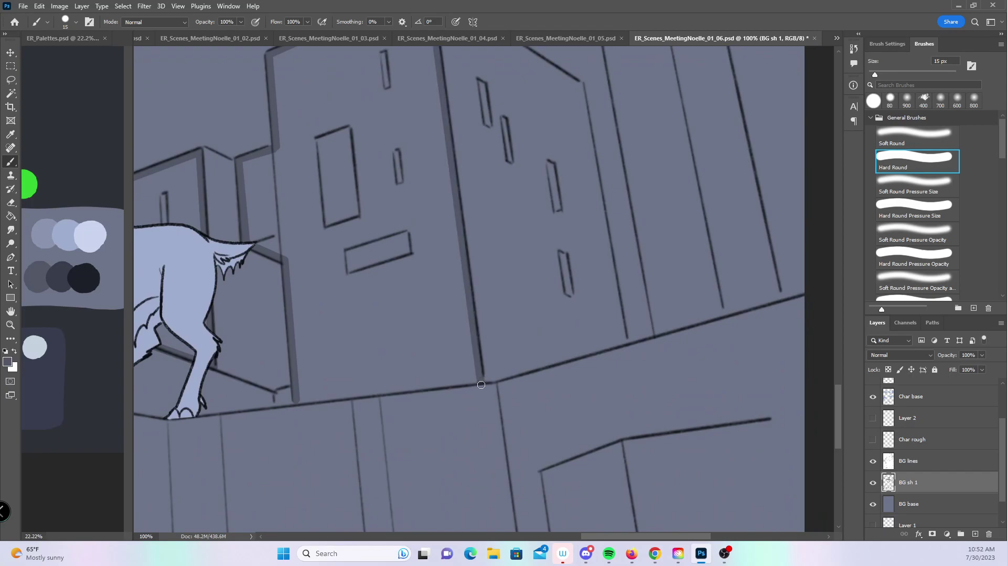
- Shade along the ledge from the tall tower's base to the rightmost building, and up that building's near edge
left_click_drag(687, 395, 546, 429)
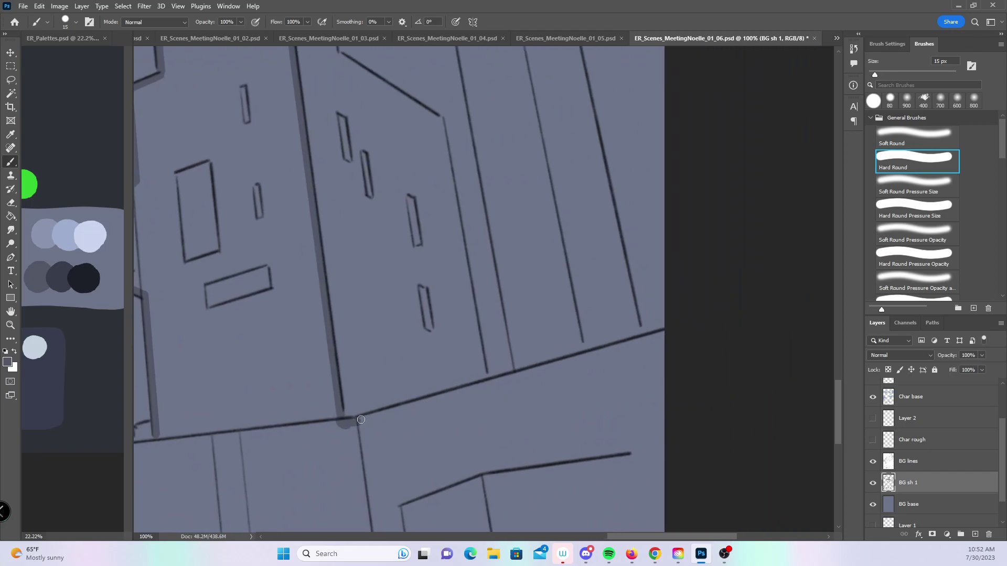
left_click(518, 374, "shift")
mouse_move(595, 260)
left_mouse_down()
mouse_move(544, 382)
mouse_move(459, 434)
left_mouse_up()
left_click(391, 51, "shift")
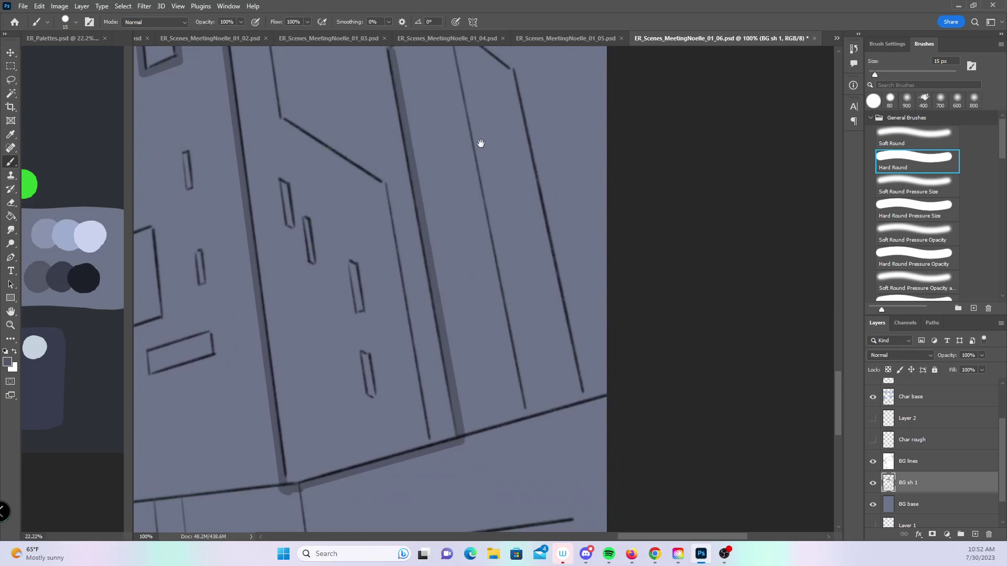
- Shade the rightmost building's sloped top and front corner, and along the ledge to the panel border
left_click_drag(476, 151, 463, 216)
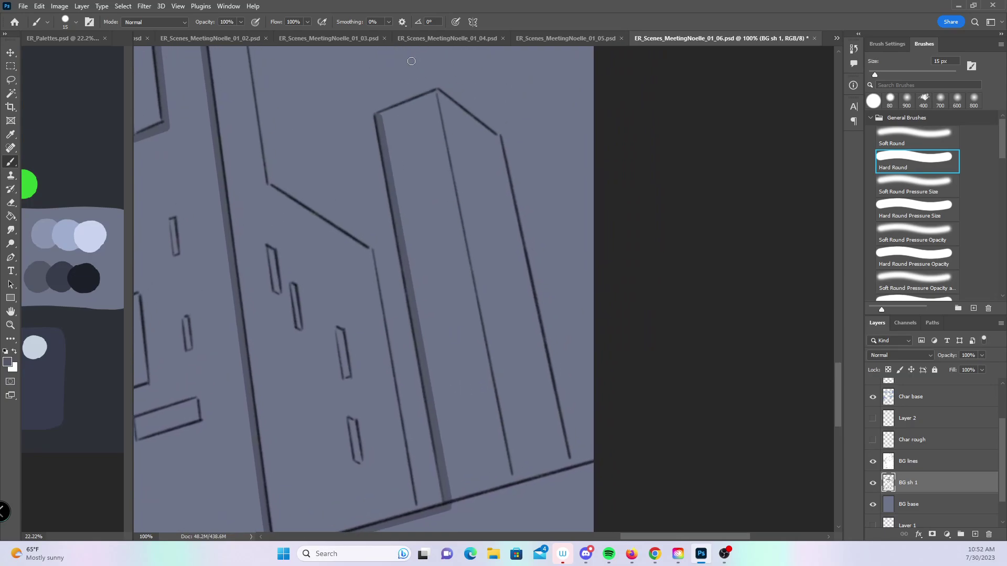
left_click(433, 95, "shift")
left_click(512, 490, "shift")
left_click(600, 463, "shift")
- Shade the front corner and top edge of the recess below the ledge at the bottom panel's far right
mouse_move(636, 463)
left_mouse_down()
mouse_move(634, 180)
mouse_move(626, 169)
mouse_move(621, 204)
left_mouse_up()
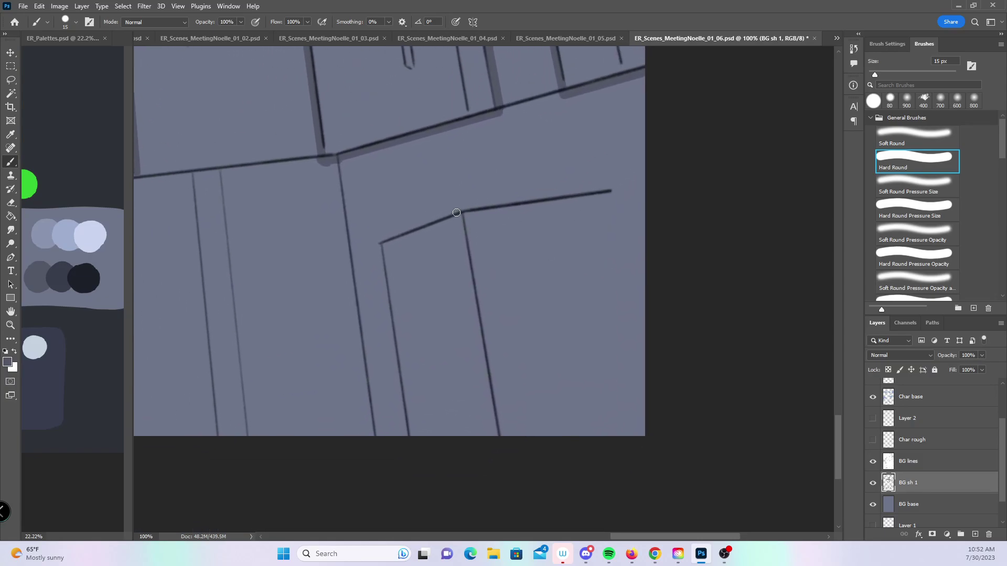
left_click(495, 447, "shift")
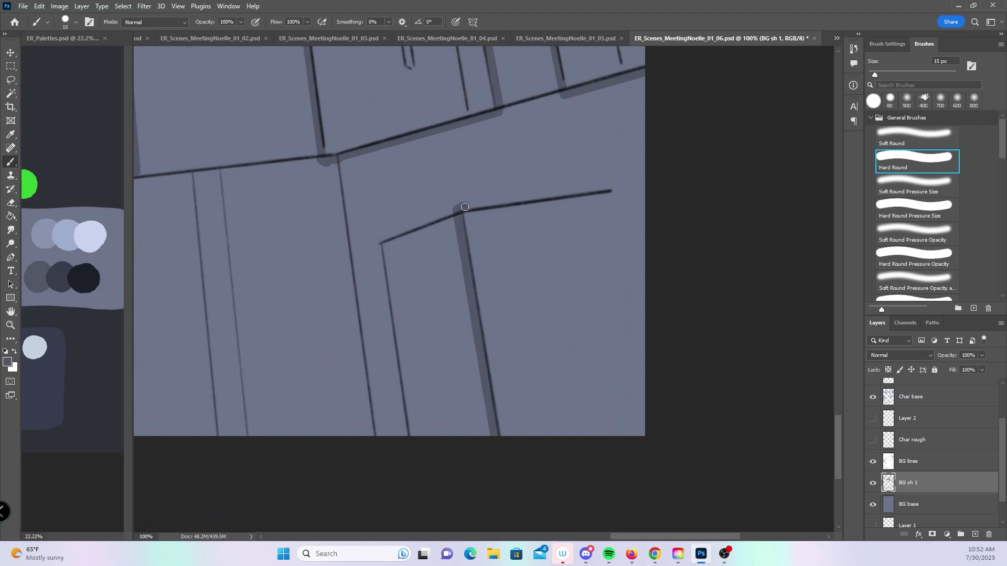
left_click(648, 181, "shift")
- Shade around the outer edges of the wide angular recess below the ledge, between the two creatures
left_click_drag(202, 356, 666, 271)
left_click_drag(364, 326, 685, 354)
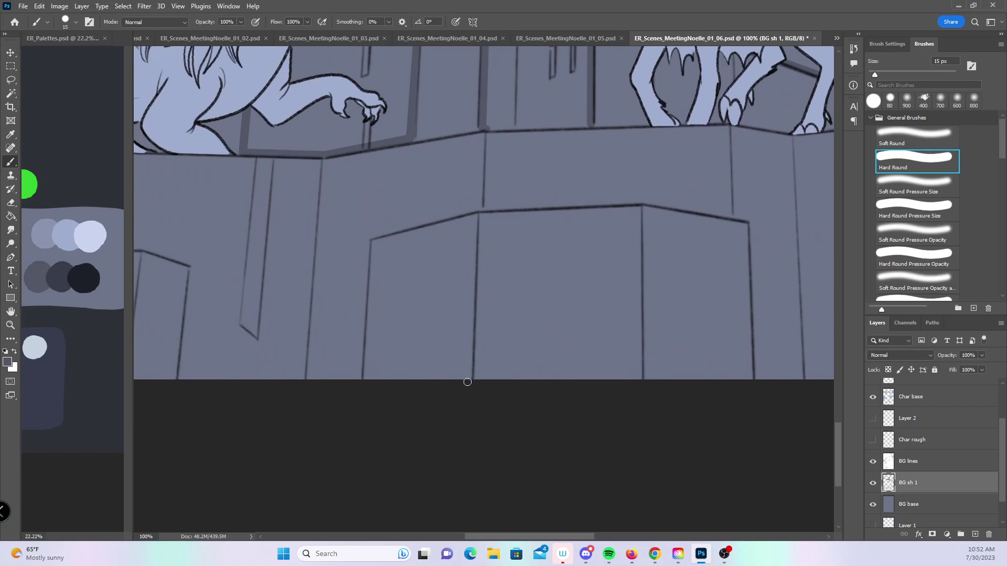
left_click(473, 208, "shift")
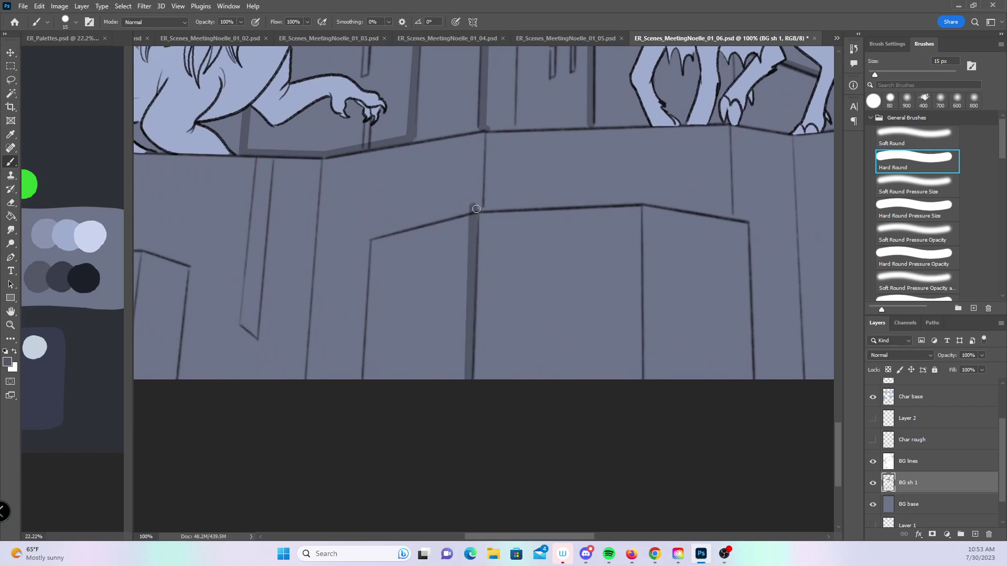
left_click(464, 384, "shift")
left_click(644, 199, "shift")
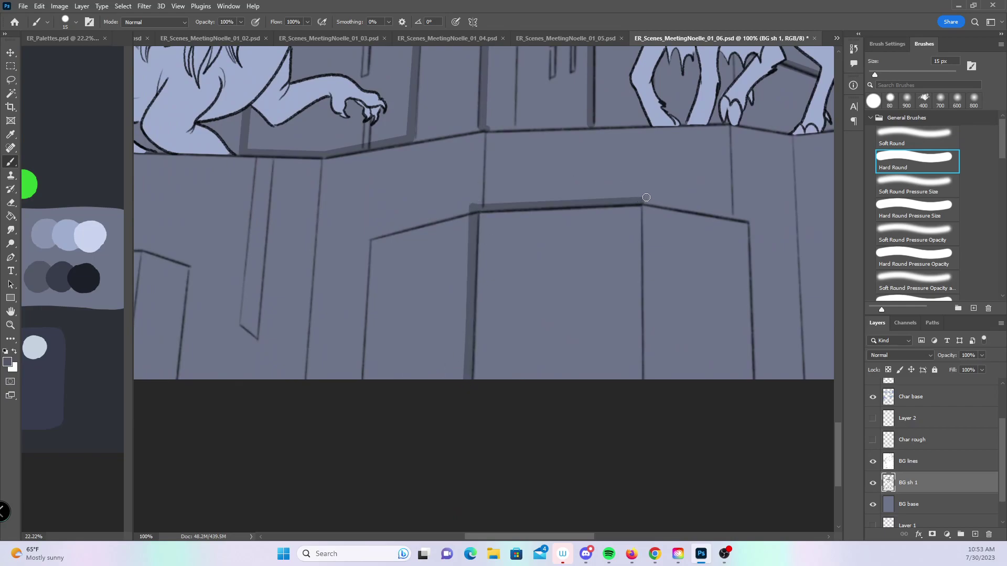
left_click(751, 219, "shift")
left_click(758, 382, "shift")
- Shade around the small angular recess in the wall beneath the long-tailed creature
mouse_move(301, 367)
left_mouse_down()
mouse_move(622, 360)
mouse_move(664, 393)
left_mouse_up()
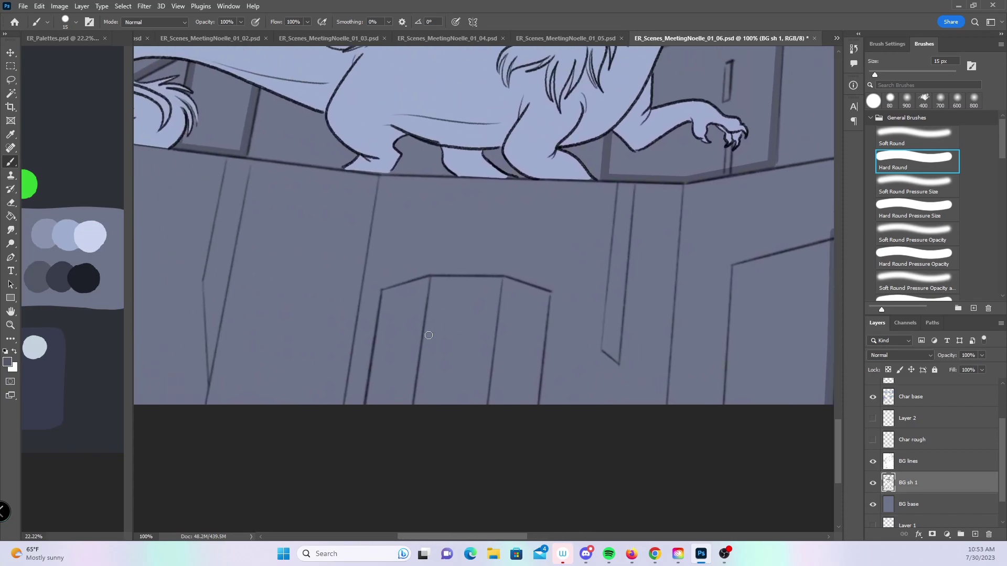
left_click(434, 269, "shift")
left_click(502, 272, "shift")
left_click(556, 291, "shift")
left_click(543, 408, "shift")
- Shade the underside of the ledge beneath the long-tailed creature with a 20 px brush
mouse_move(350, 386)
left_mouse_down()
mouse_move(389, 385)
mouse_move(372, 485)
left_mouse_up()
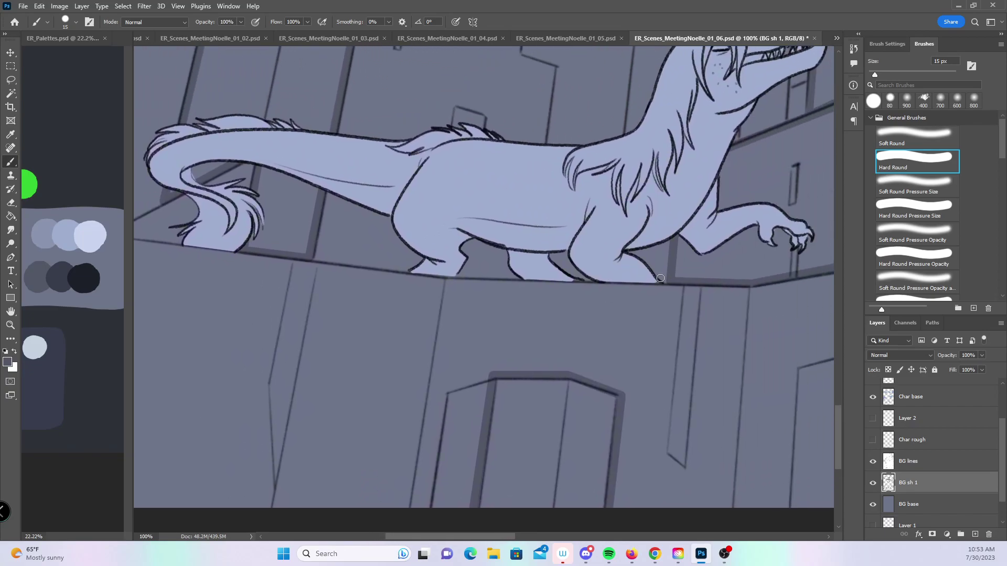
left_click_drag(491, 322, 493, 381)
left_click(648, 365, "alt")
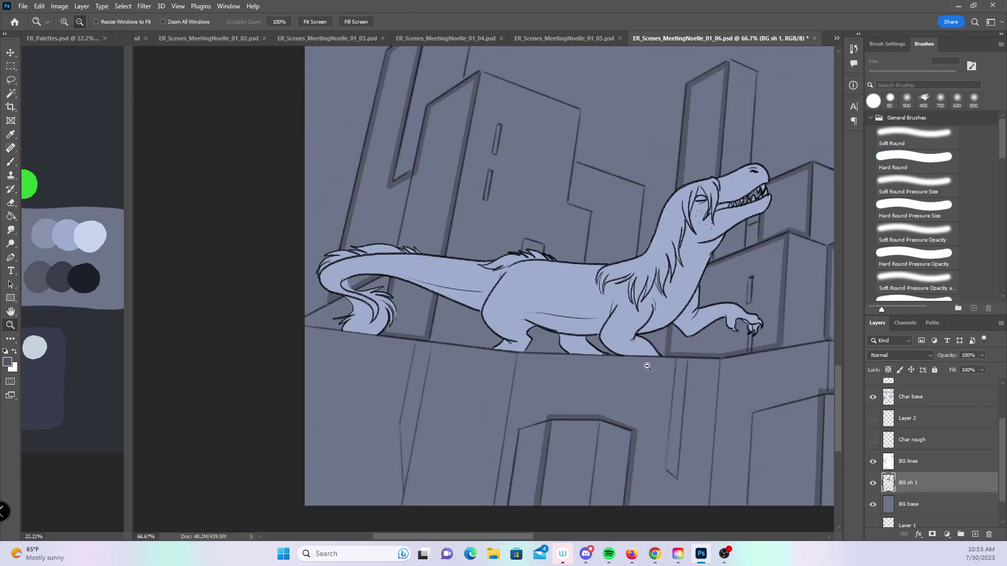
left_click_drag(618, 404, 491, 398)
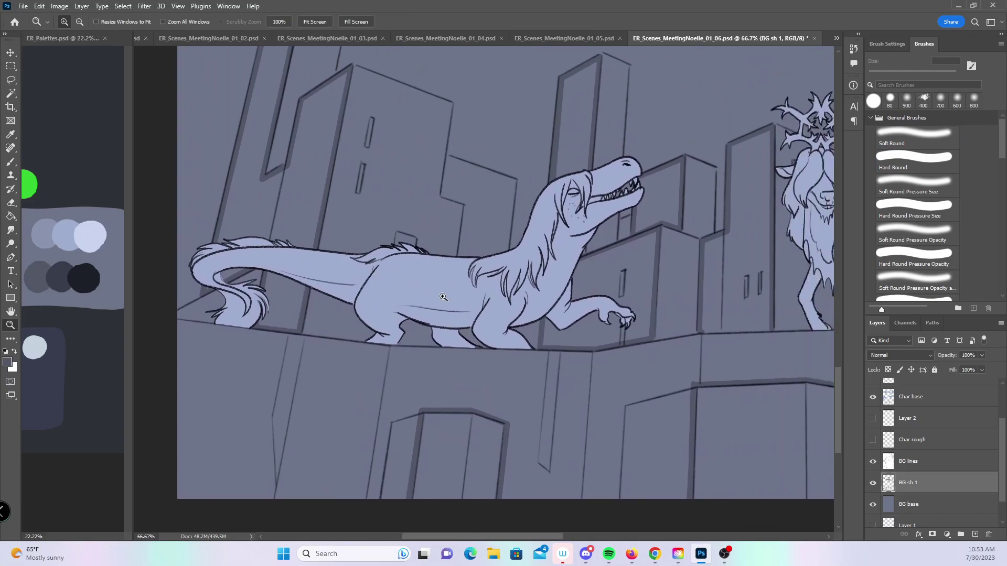
left_click(11, 162)
key("bracketright")
left_click(303, 339, "shift")
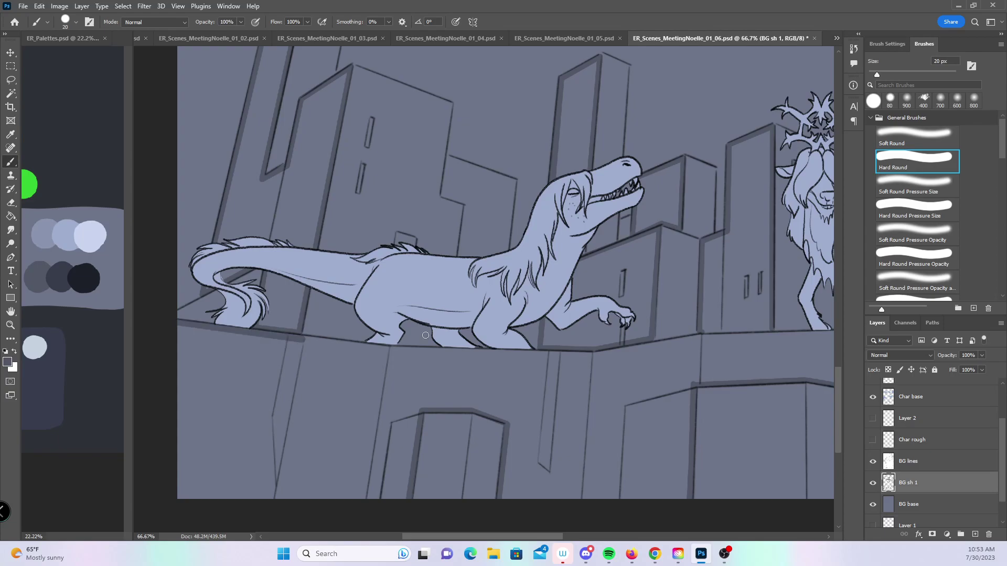
left_click(387, 350, "shift")
left_click(545, 353, "shift")
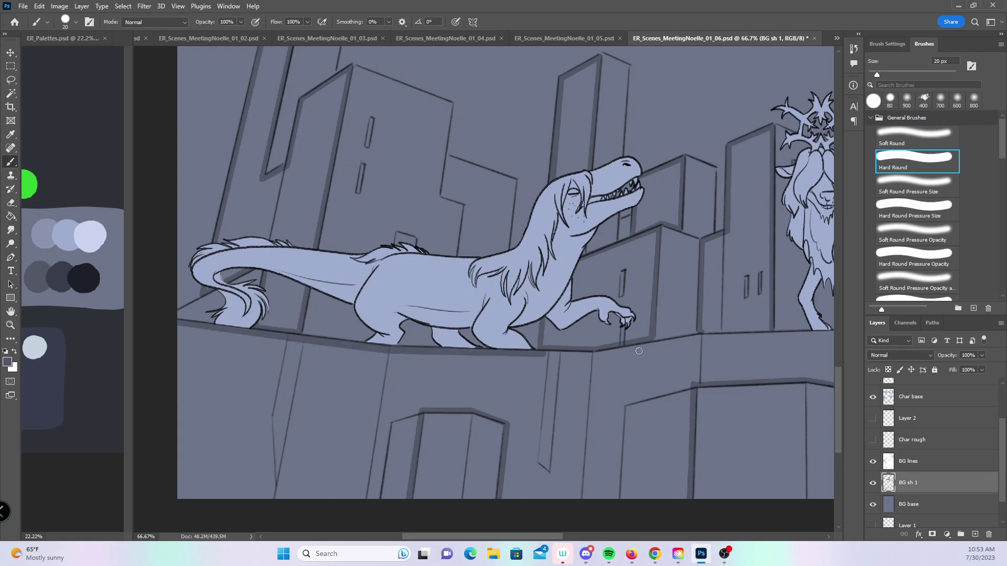
left_click(592, 356, "shift")
left_click(701, 337, "shift")
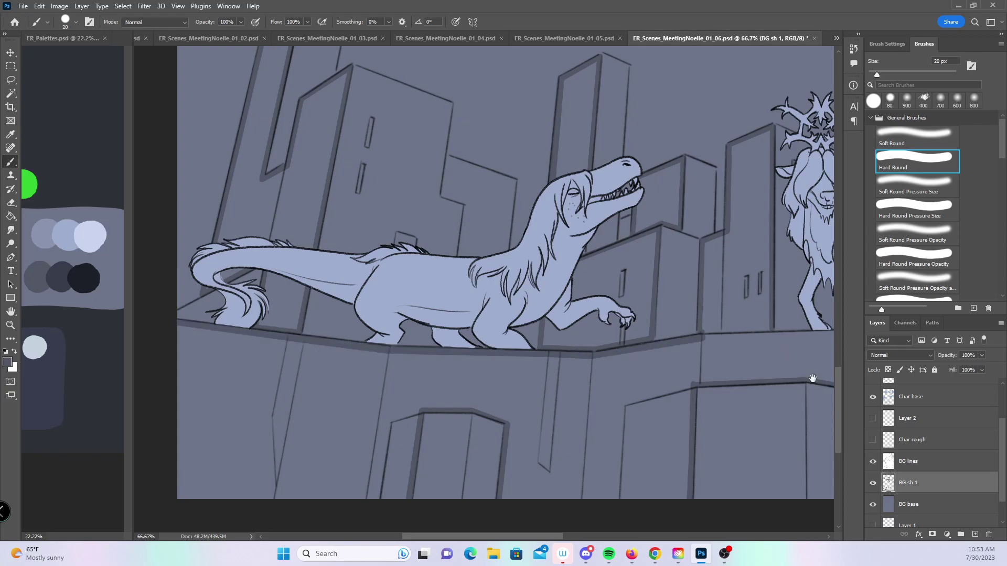
- Continue the ledge's underside shadow beneath the antlered creature to the bottom panel's right border
left_click_drag(701, 337, 485, 366)
left_click(500, 351, "shift")
left_click(543, 357, "shift")
left_click(652, 345, "shift")
left_click_drag(780, 382, 541, 393)
left_click(556, 334, "shift")
left_click_drag(786, 349, 762, 432)
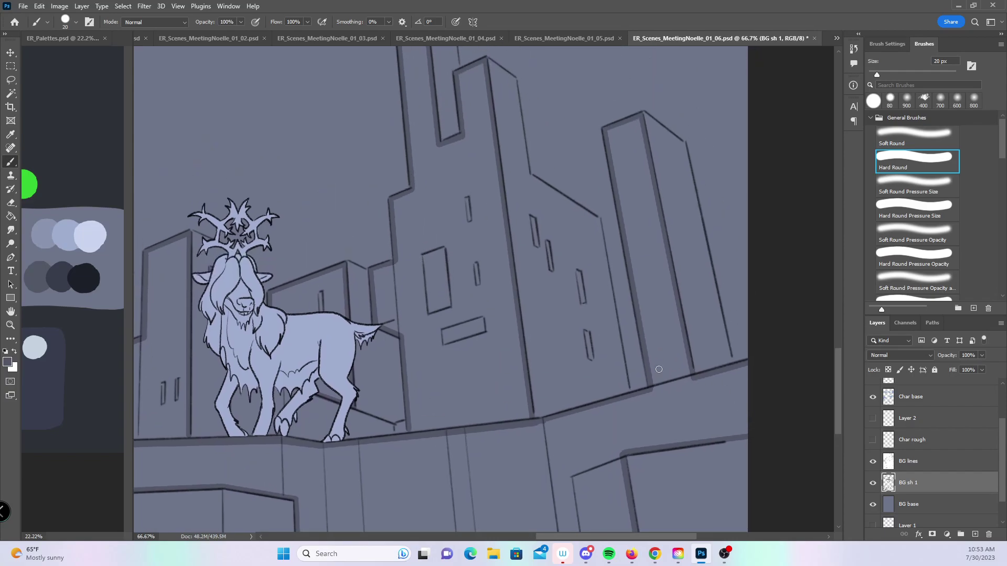
- Select the outlined shadow areas of the buildings and ledge in the top panel with the Magic Wand
key("z")
left_click(494, 207, "alt")
left_click(504, 207, "alt")
left_click_drag(497, 225, 589, 500)
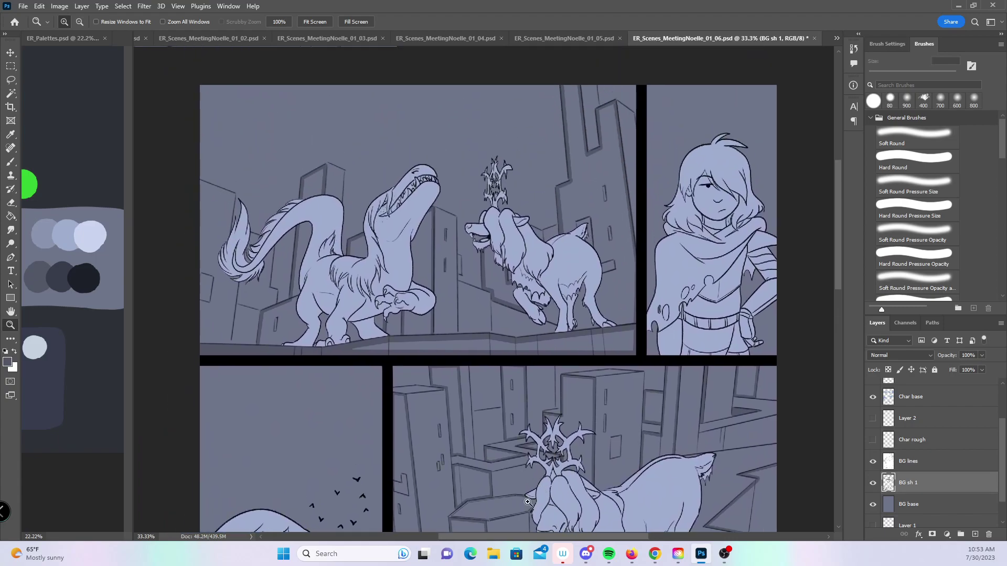
left_click(11, 95)
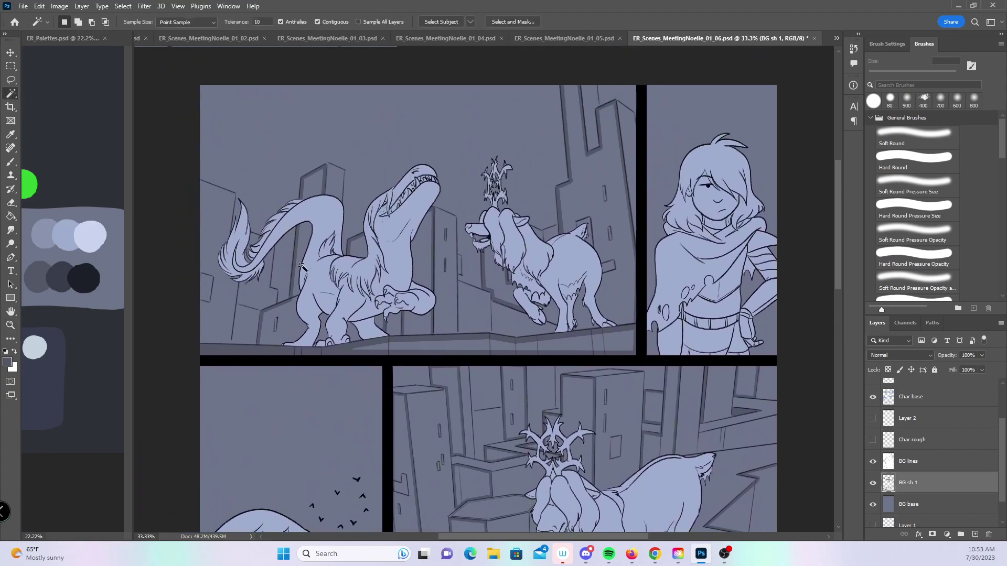
left_click(316, 246)
left_click(518, 345, "shift")
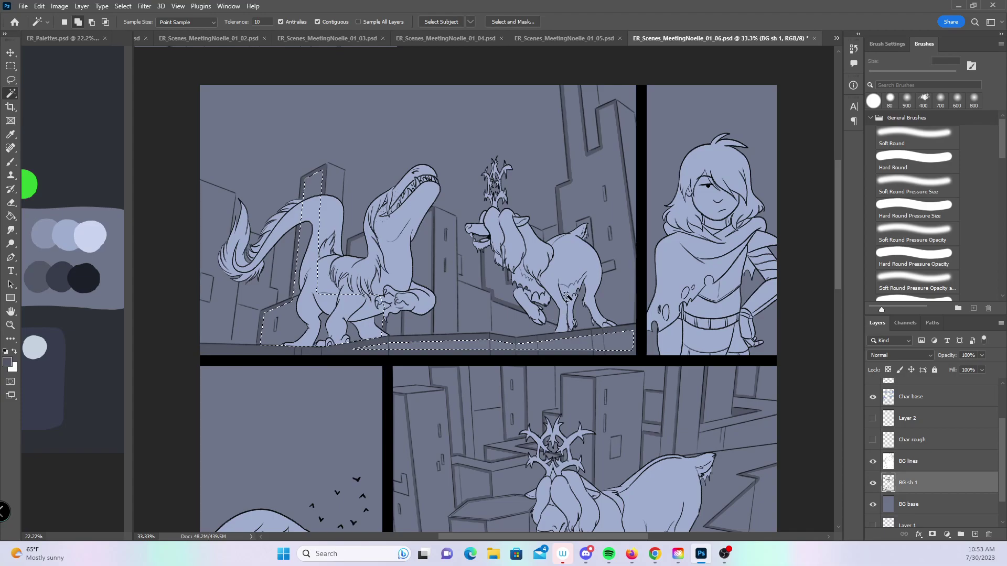
left_click(414, 231, "shift")
left_click(367, 244, "shift")
left_click(493, 280, "shift")
left_click(587, 195, "shift")
- Add the outlined building faces and cliff area in the antlered creature's middle panel to the selection
left_click_drag(678, 375, 608, 260)
left_click_drag(504, 393, 512, 256)
left_click(343, 260, "shift")
left_click(391, 173, "shift")
left_click(403, 231, "shift")
left_click(405, 281, "shift")
left_click(435, 199, "shift")
left_click(451, 152, "shift")
left_click(514, 158, "shift")
left_click(602, 158, "shift")
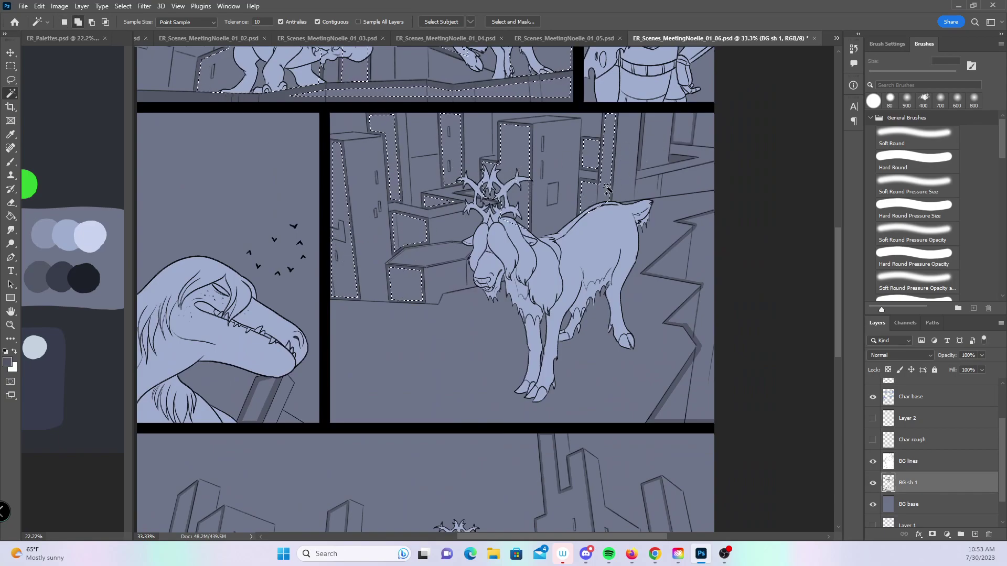
left_click(697, 266, "shift")
- Add the outlined building faces and the wall below the ledge in the bottom panel to the selection
left_click_drag(509, 428, 616, 99)
left_click(315, 248, "shift")
left_click(298, 381, "shift")
left_click(455, 208, "shift")
left_click(498, 242, "shift")
left_click(546, 236, "shift")
left_click(694, 256, "shift")
left_click(609, 251, "shift")
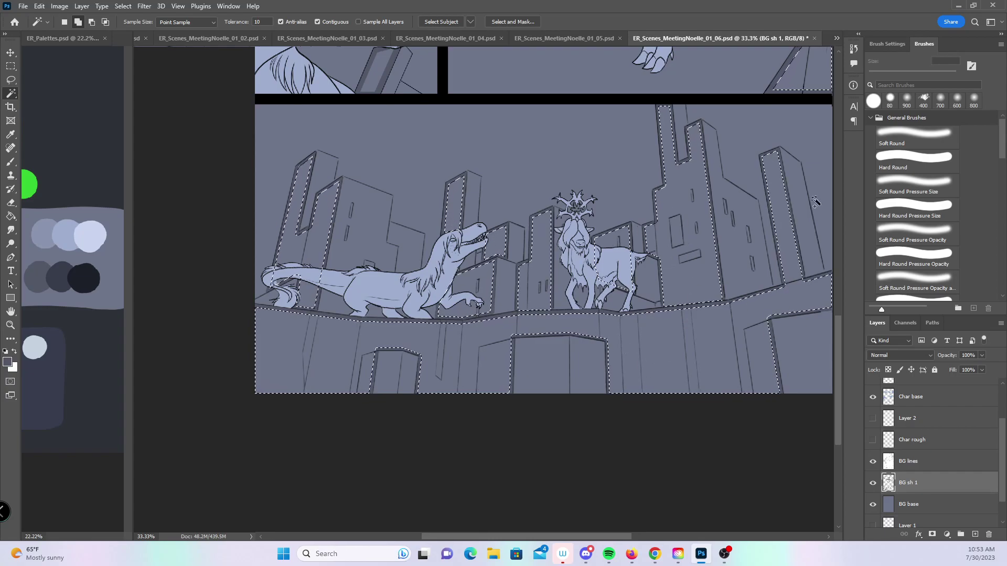
left_click_drag(759, 376, 618, 387)
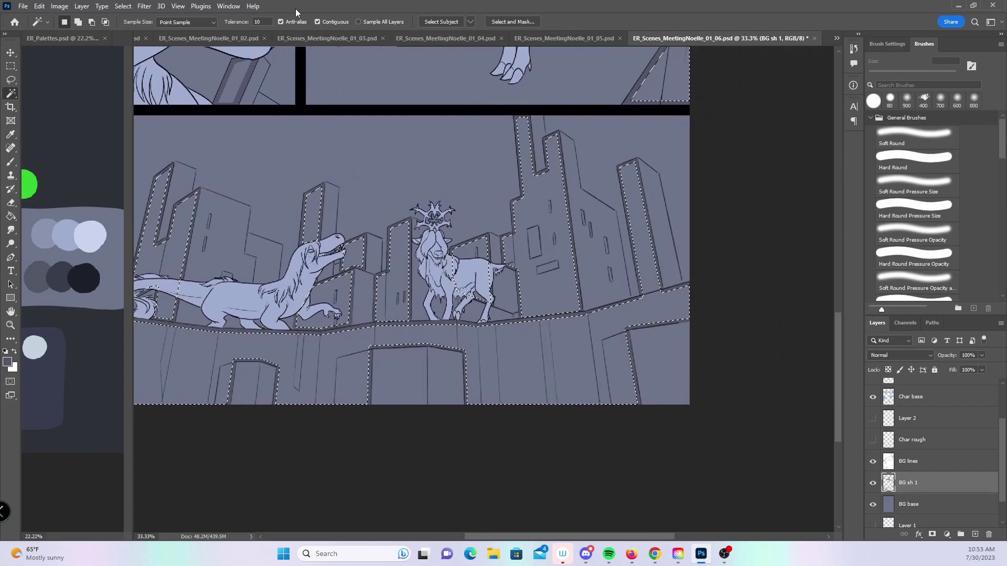
- Expand the selection of background shadow areas
left_click(123, 6)
mouse_move(152, 162)
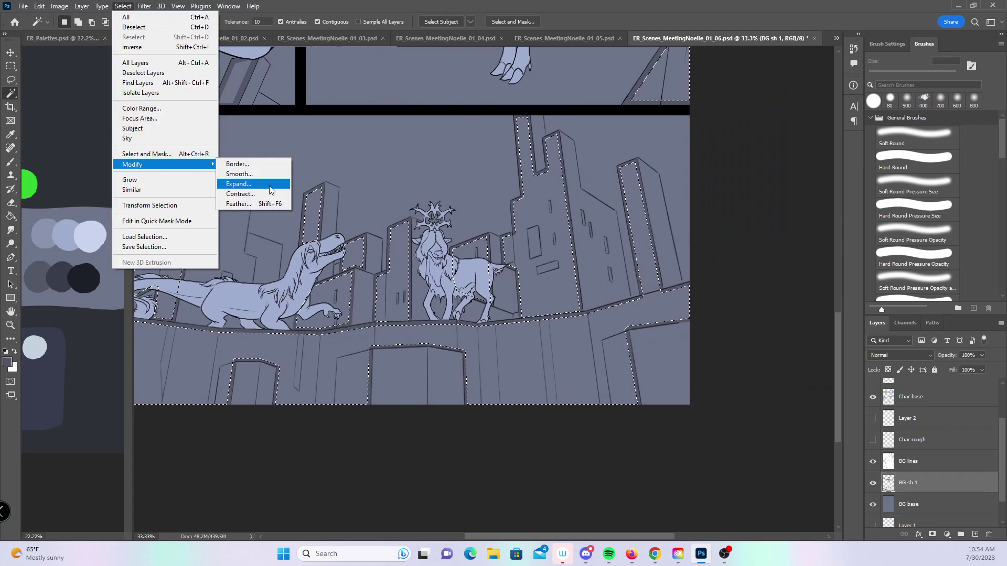
left_click(247, 183)
left_click(558, 186)
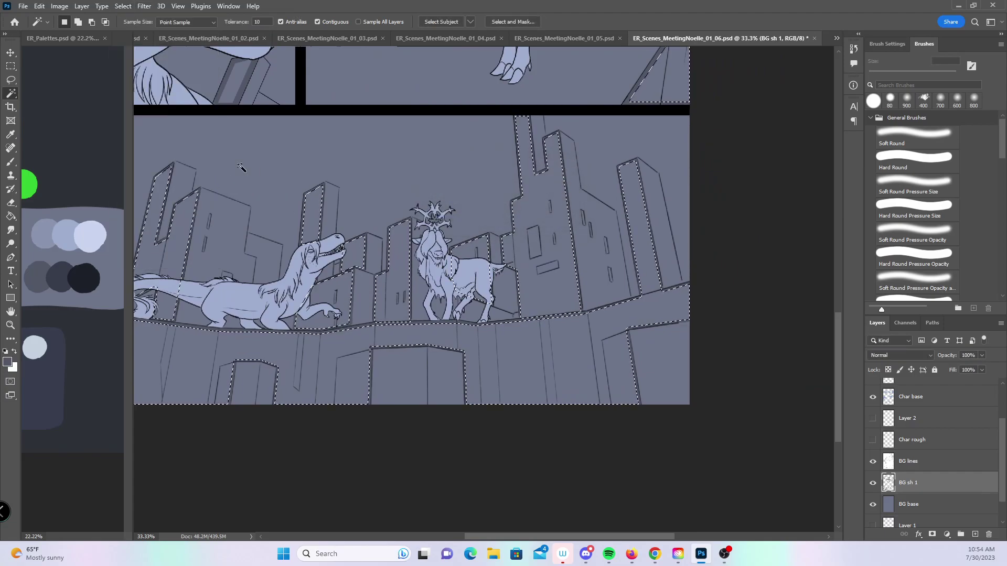
- Paint the selected building faces and the wall below the ledge in the bottom panel with a 700 px Hard Round brush in the shadow color
left_click(11, 162)
key("bracketright")
key("bracketright")
key("bracketright")
key("bracketright")
key("bracketright")
key("bracketright")
key("bracketright")
key("bracketright")
key("bracketright")
key("bracketright")
key("bracketright")
key("bracketright")
key("bracketright")
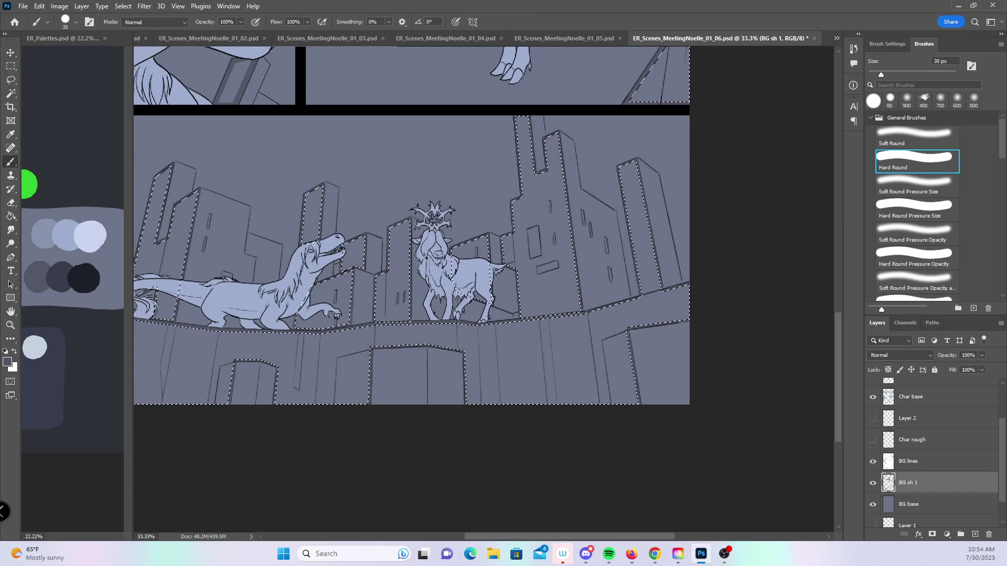
key("bracketright")
key("bracketright")
key("bracketright")
key("bracketright")
key("bracketright")
key("bracketright")
key("bracketright")
key("bracketright")
mouse_move(424, 261)
left_mouse_down()
mouse_move(360, 425)
mouse_move(538, 396)
mouse_move(494, 279)
mouse_move(489, 179)
mouse_move(562, 301)
mouse_move(610, 345)
left_mouse_up()
left_click_drag(468, 337, 642, 358)
mouse_move(516, 252)
left_mouse_down()
mouse_move(489, 384)
mouse_move(414, 383)
mouse_move(355, 204)
left_mouse_up()
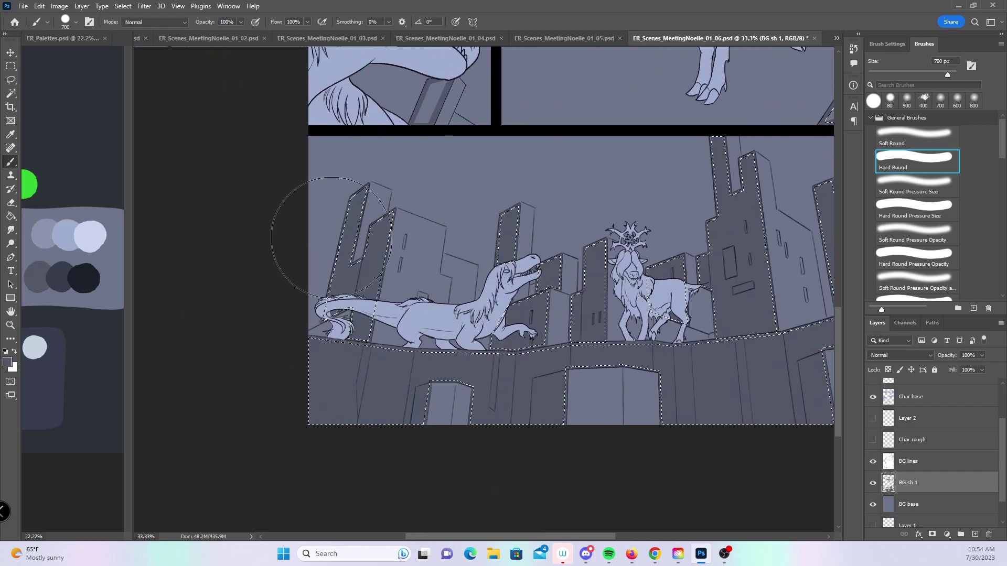
- Paint the selected building, cliff and ledge shadows in the antlered creature's middle panel and the top panel with the same large brush
mouse_move(641, 180)
left_mouse_down()
mouse_move(546, 474)
mouse_move(529, 498)
left_mouse_up()
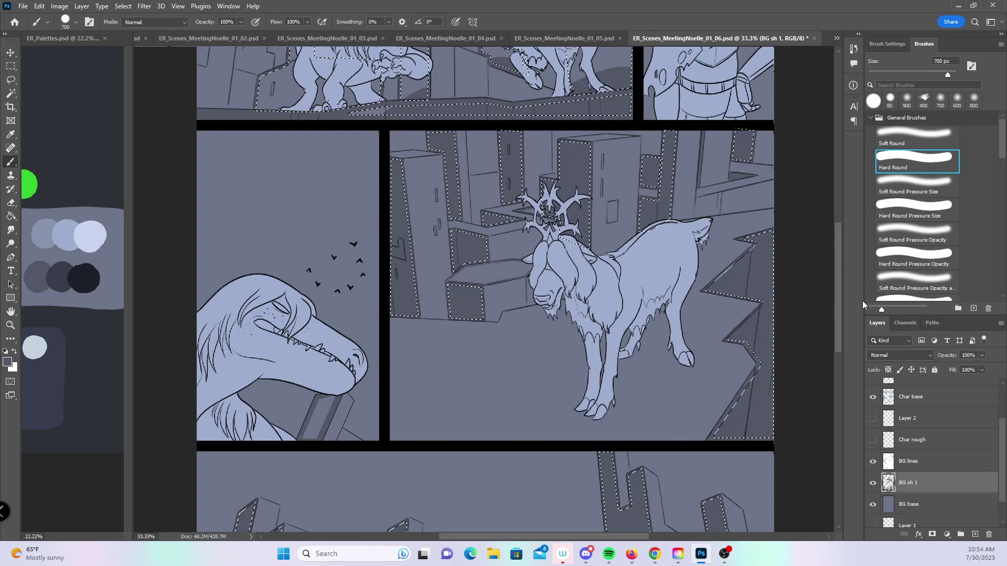
scroll(832, 273, "up", 2)
scroll(832, 273, "up", 3)
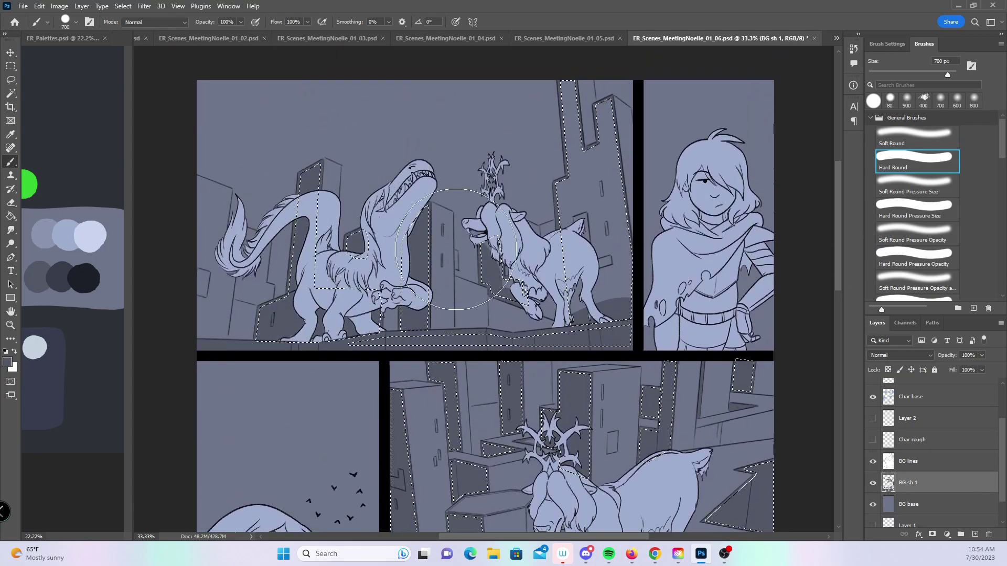
scroll(562, 346, "down", 5)
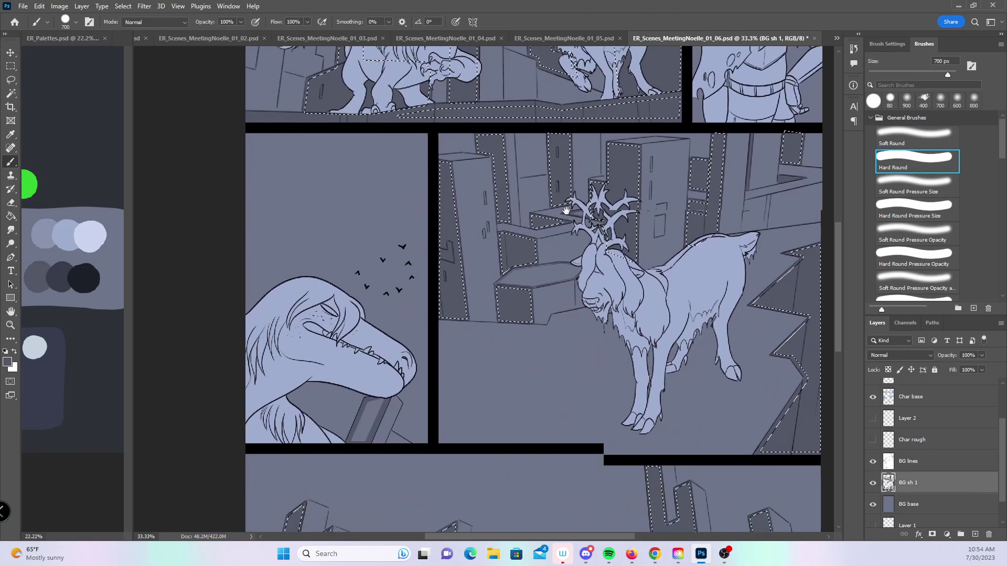
left_click(11, 93)
left_click(304, 147)
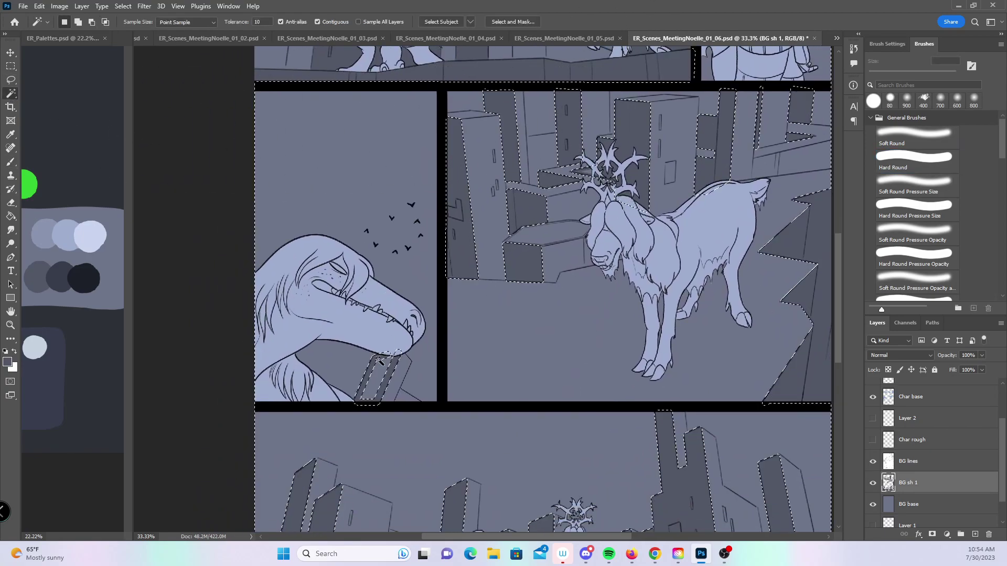
key("alt+BackSpace")
key("ctrl+d")
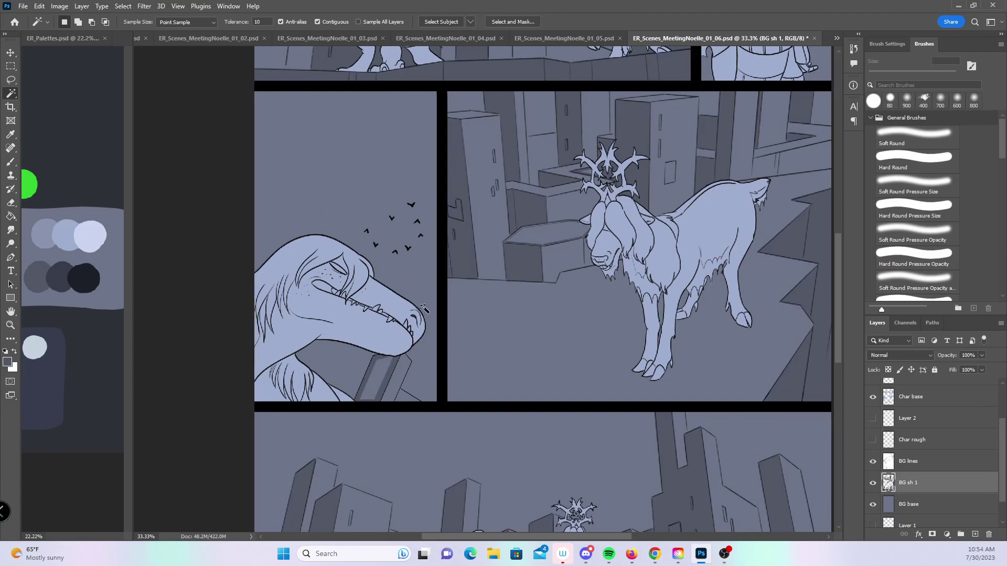
- Close the gap in the block's shadow outline below the reptile's jaw with a 35 px brush, and select and expand its unfilled inner face
key("b")
key("bracketleft")
key("bracketleft")
key("bracketleft")
key("bracketleft")
key("bracketleft")
key("bracketleft")
key("bracketleft")
key("bracketleft")
key("bracketleft")
key("bracketleft")
key("bracketleft")
key("bracketleft")
key("bracketleft")
key("bracketleft")
key("bracketleft")
key("bracketleft")
key("bracketleft")
key("bracketleft")
key("bracketleft")
key("bracketleft")
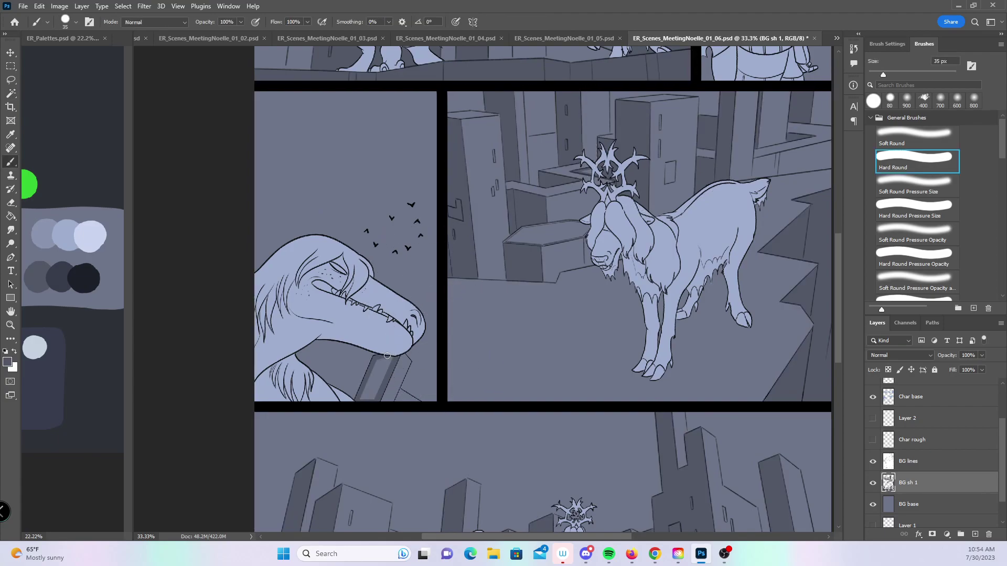
key("w")
left_click(382, 378)
left_click(122, 6)
mouse_move(163, 165)
left_click(238, 184)
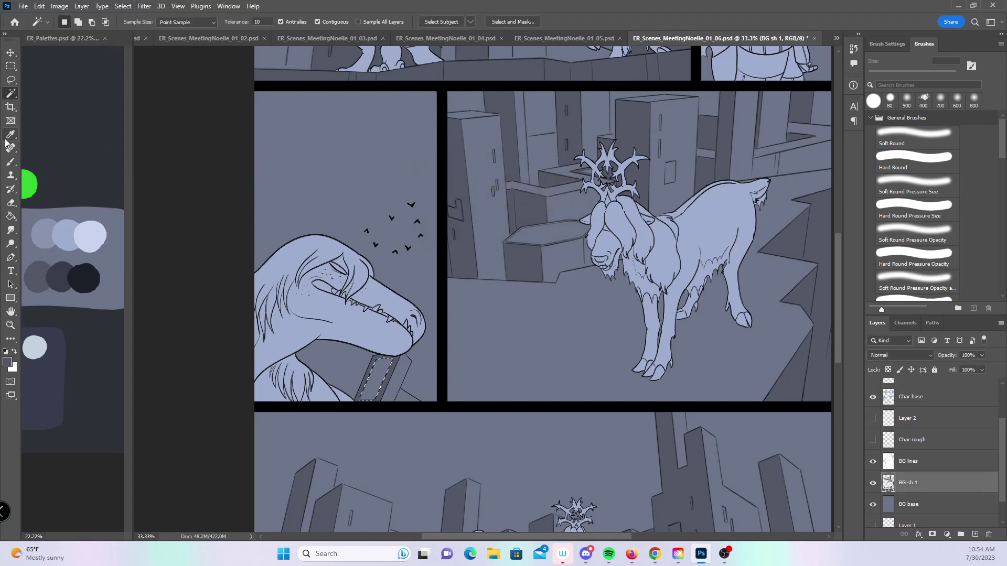
- Fill the selected block face with shadow color using a 200 px brush, clear the selection and save the file
key("b")
key("bracketright")
key("bracketright")
key("bracketright")
key("bracketright")
key("bracketright")
key("bracketright")
key("bracketright")
key("bracketright")
key("bracketright")
key("bracketright")
key("bracketright")
left_click_drag(384, 361, 371, 393)
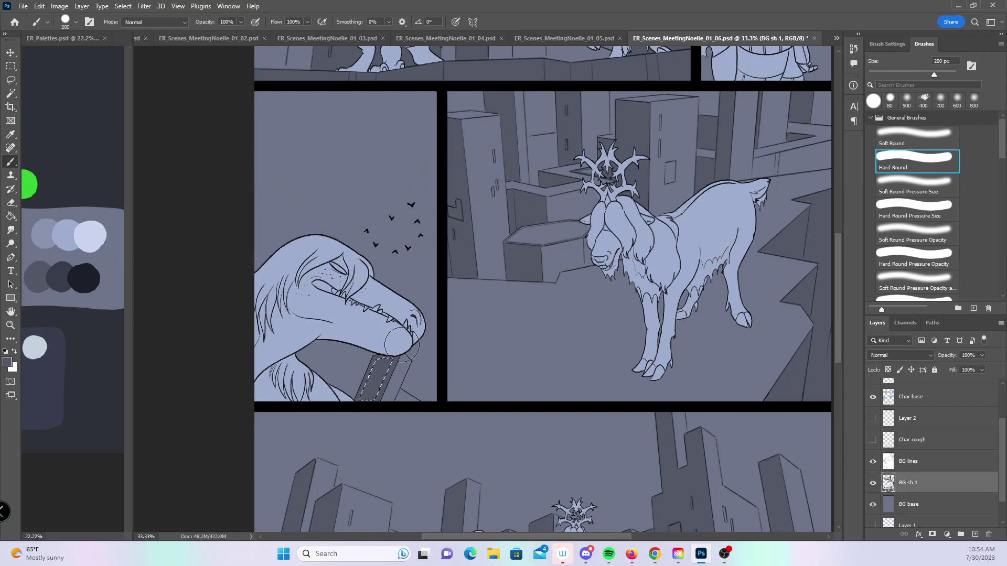
key("ctrl+d")
key("ctrl+s")
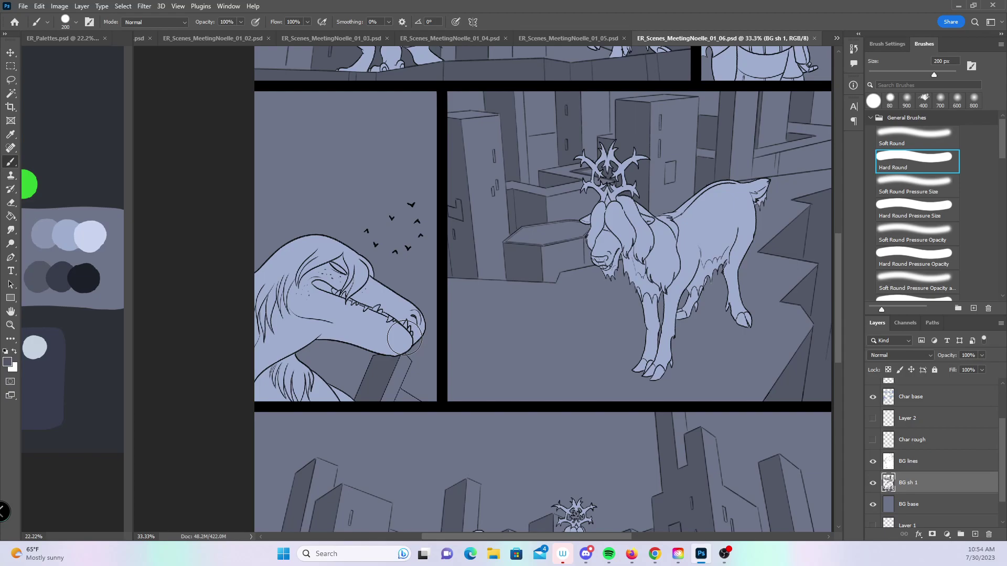
- Paint a dark ground shadow under the antlered creature's feet in the middle panel with Hard Round at 100 px, refining it at 60 px
left_click(57, 276, "alt")
mouse_move(693, 283)
left_mouse_down()
mouse_move(545, 412)
mouse_move(565, 491)
mouse_move(512, 276)
left_mouse_up()
key("bracketleft")
key("bracketleft")
key("bracketleft")
key("bracketleft")
mouse_move(472, 375)
left_mouse_down()
mouse_move(446, 380)
mouse_move(503, 371)
mouse_move(464, 356)
mouse_move(520, 323)
mouse_move(495, 351)
mouse_move(507, 367)
mouse_move(558, 334)
mouse_move(532, 341)
mouse_move(512, 316)
mouse_move(560, 309)
left_mouse_up()
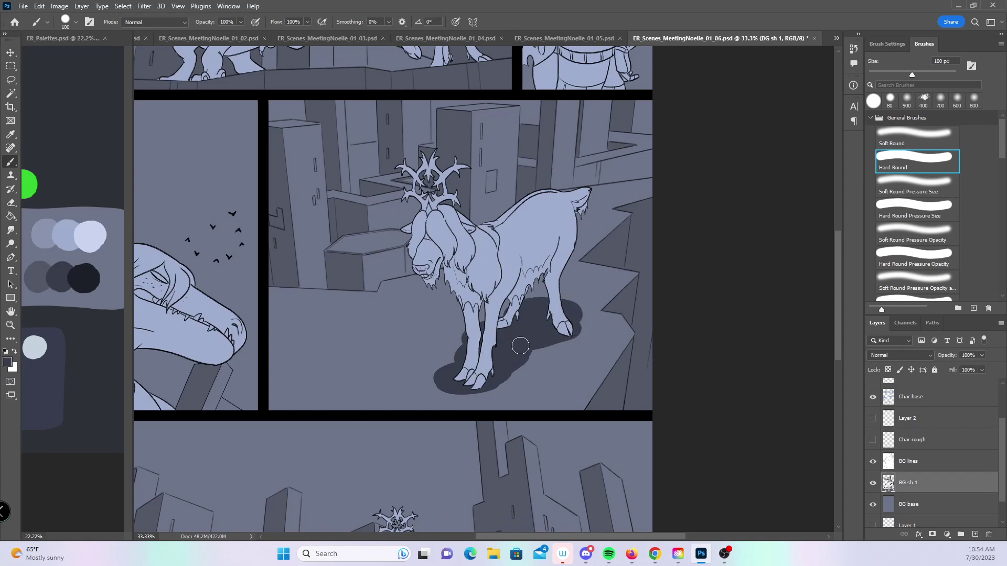
mouse_move(478, 386)
left_mouse_down()
mouse_move(518, 371)
mouse_move(559, 330)
mouse_move(446, 383)
mouse_move(463, 362)
left_mouse_up()
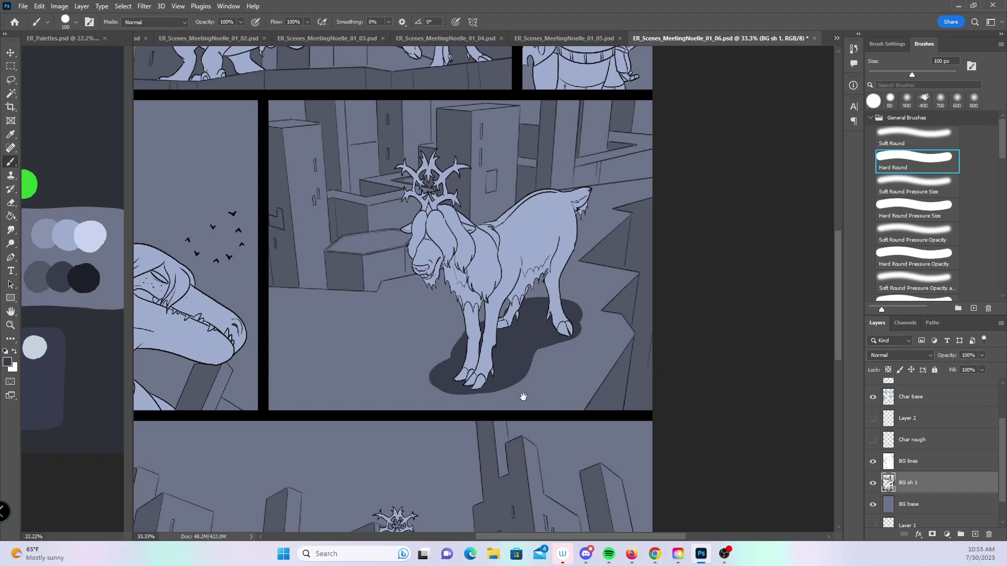
left_click_drag(519, 396, 560, 374)
key("bracketleft")
left_click_drag(597, 280, 610, 279)
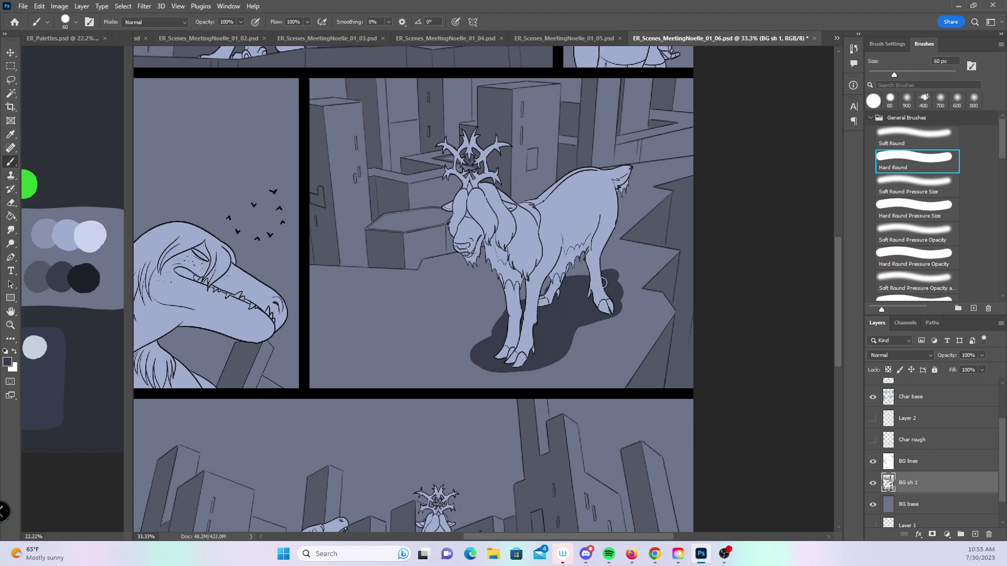
- Look over the background shadows in the bottom, top and middle panels
left_click_drag(460, 205, 518, 243)
left_click_drag(485, 392, 533, 207)
left_click_drag(508, 361, 508, 270)
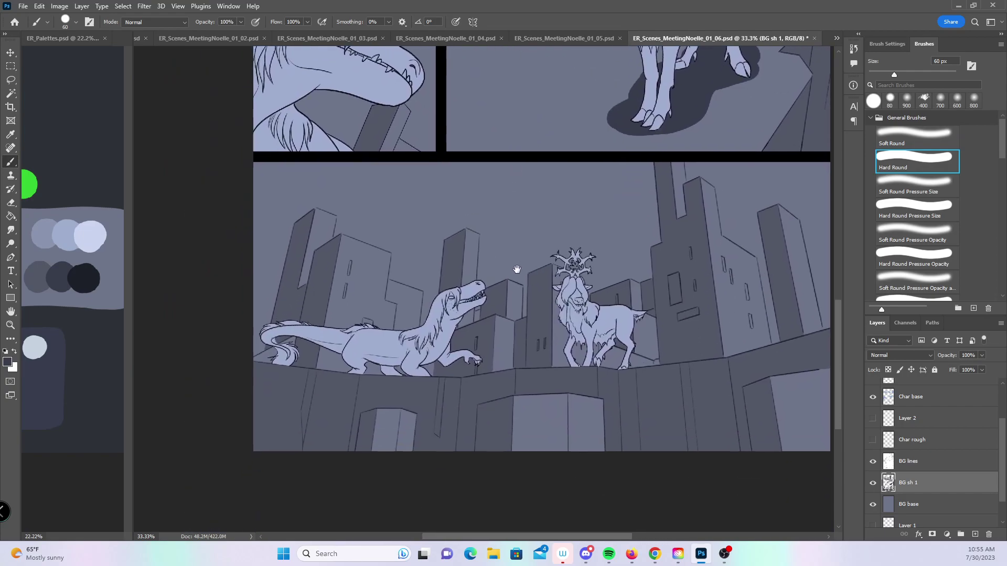
left_click_drag(747, 304, 667, 401)
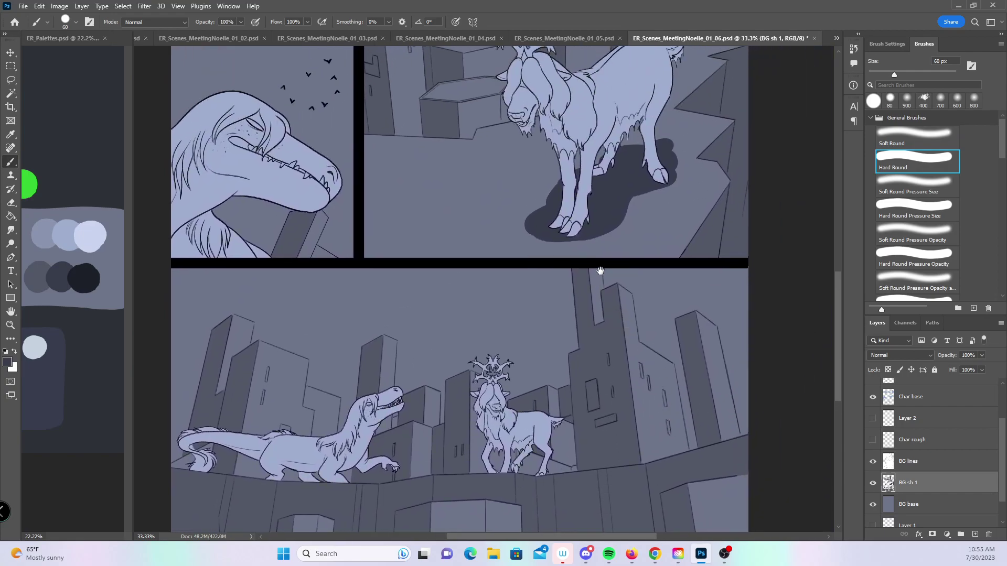
left_click_drag(486, 271, 472, 429)
left_click_drag(426, 152, 463, 412)
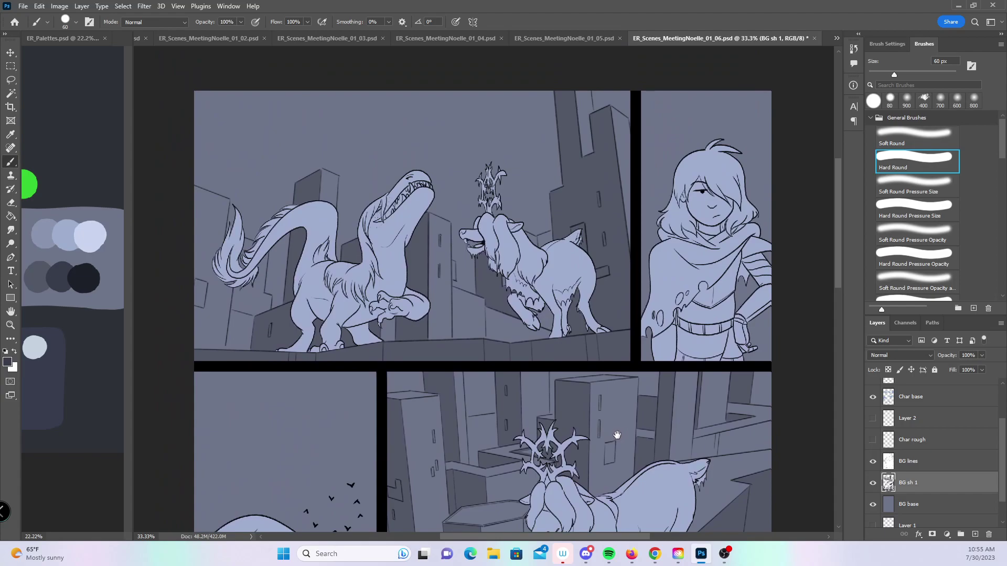
left_click_drag(618, 435, 584, 310)
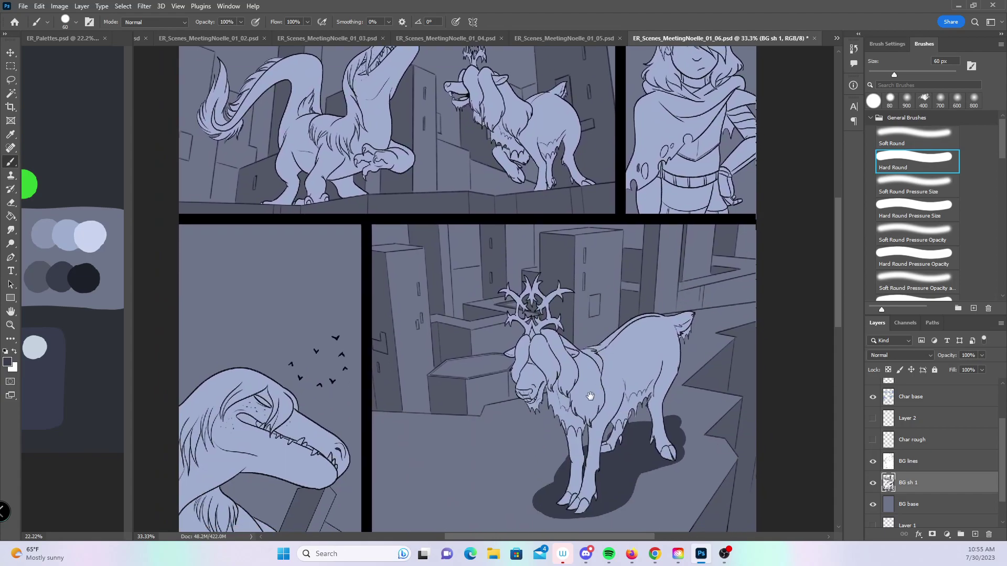
- Touch up the recessed area behind the middle-panel creature's antlers in the building shadow color with a 15 px brush
key("z")
left_click(543, 330)
left_click(544, 327)
left_click(548, 310)
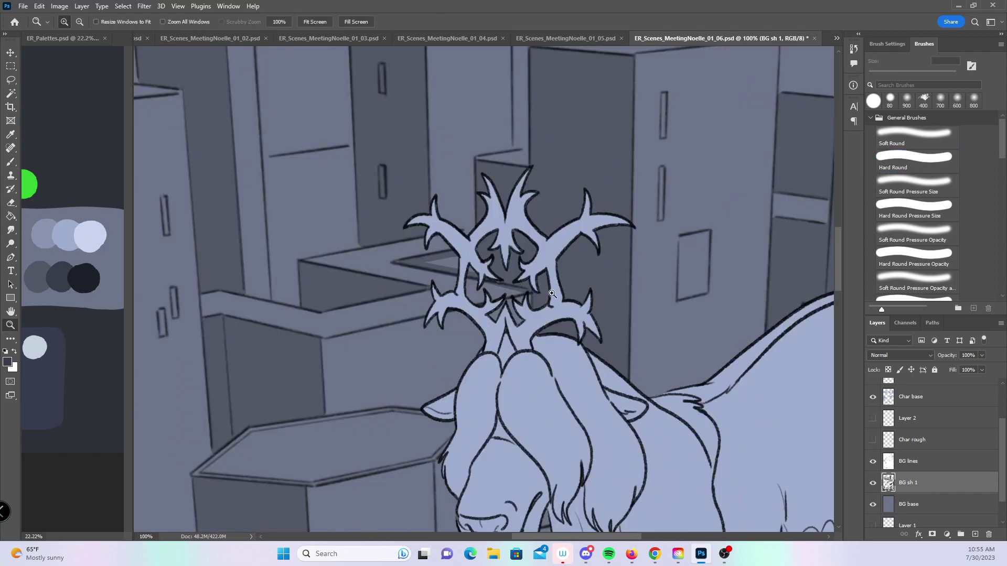
key("b")
key("bracketleft")
key("bracketleft")
key("bracketleft")
key("bracketleft")
key("bracketleft")
key("bracketleft")
key("bracketleft")
key("bracketleft")
left_click_drag(430, 261, 478, 265)
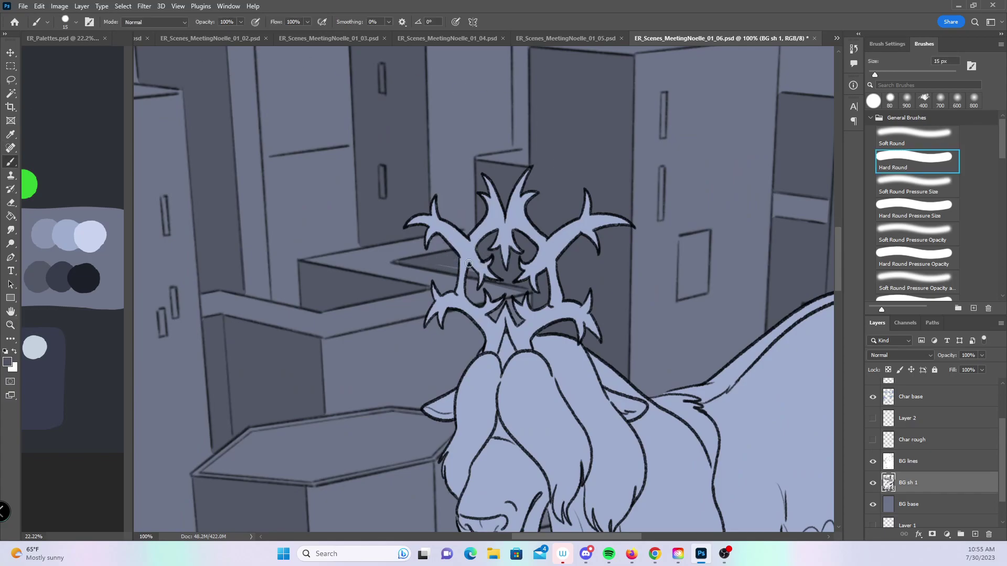
- Outline the top face of the hexagonal block beside the antlered creature in bright green with a 9 px brush
left_click(26, 192, "alt")
scroll(411, 213, "down", 3)
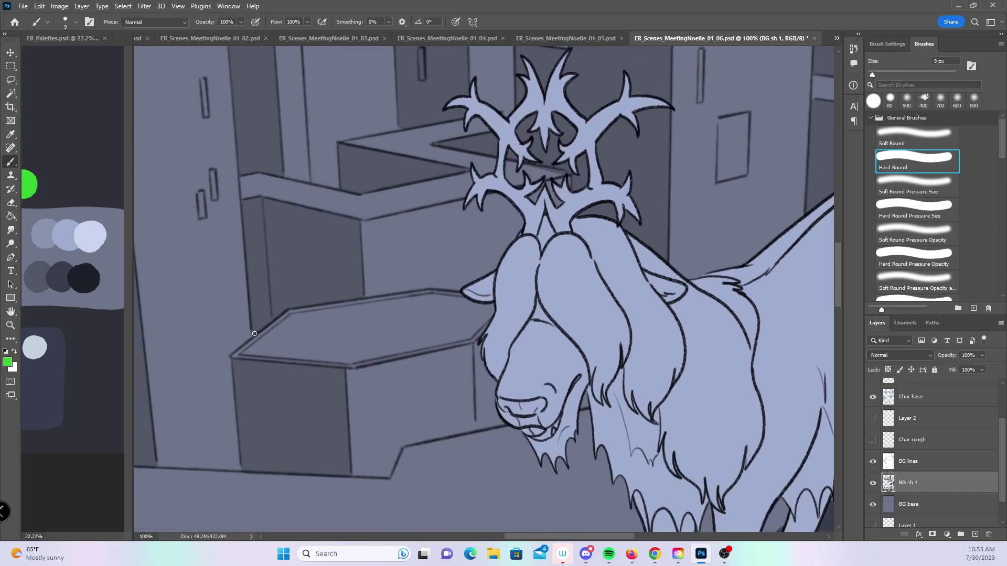
left_click(353, 361, "shift")
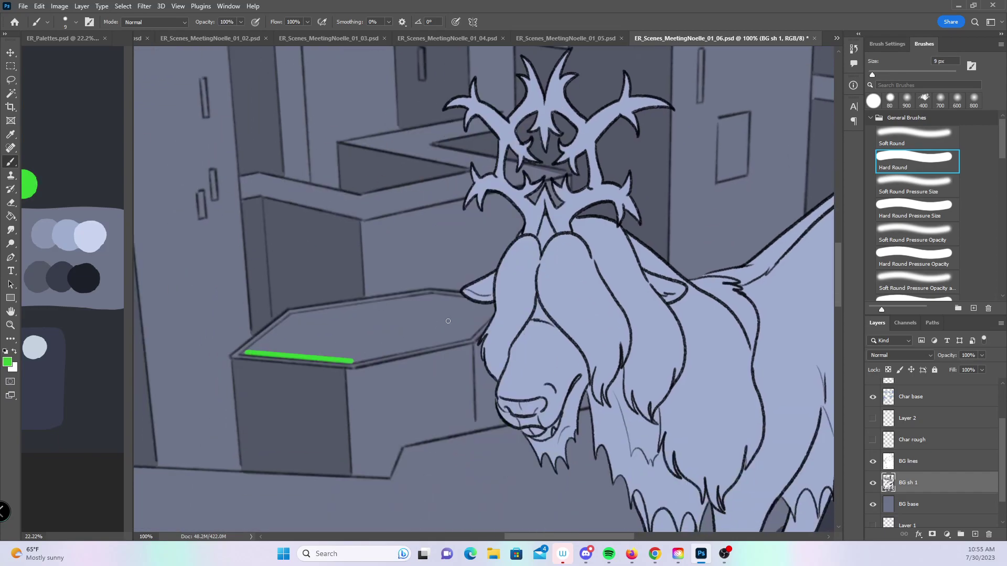
left_click(467, 337, "shift")
left_click(493, 306, "shift")
left_click(430, 297, "shift")
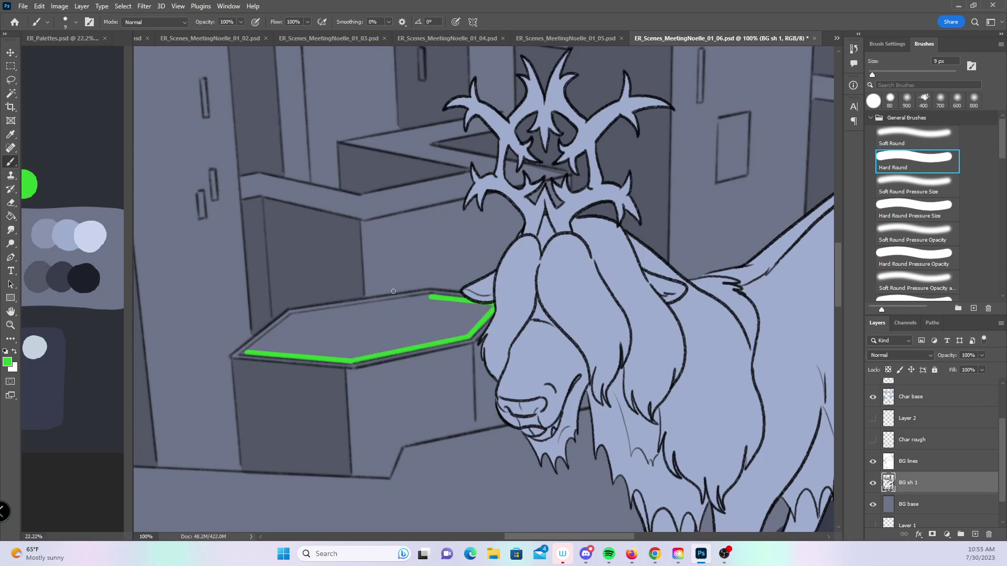
left_click(291, 317, "shift")
left_click(245, 352, "shift")
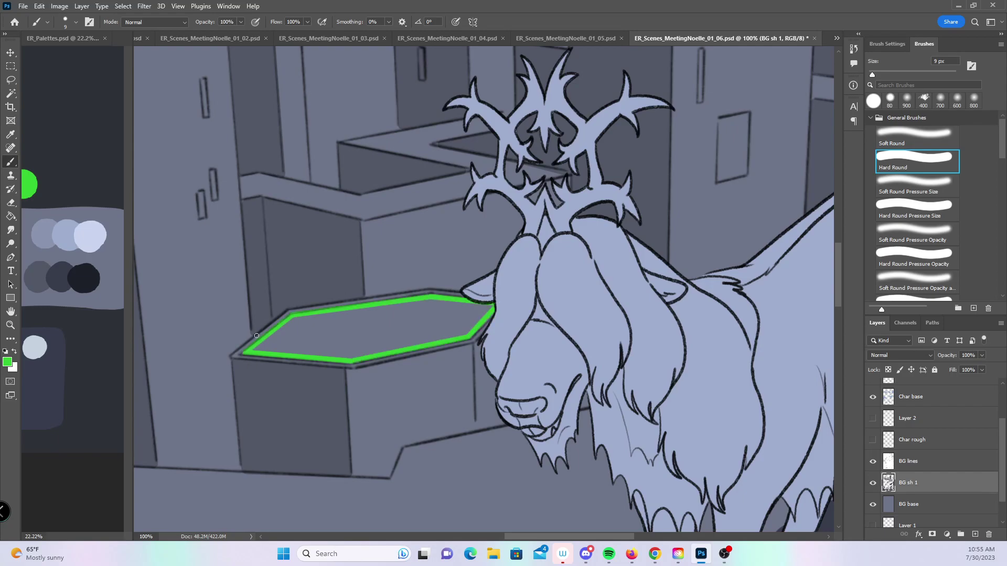
- Select the area inside the block's green outline with the Magic Wand and expand the selection
key("z")
left_click(662, 319, "alt")
left_click(662, 320, "alt")
left_click(663, 320, "alt")
left_click_drag(706, 177, 601, 429)
left_click_drag(618, 514, 591, 336)
left_click_drag(636, 484, 605, 471)
left_click(10, 92)
left_click(459, 250)
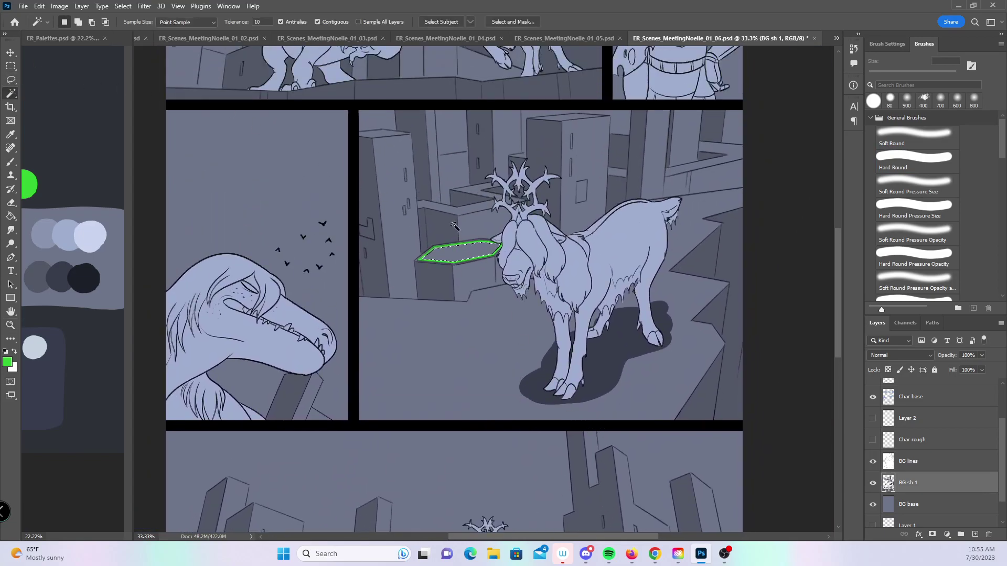
left_click(122, 5)
mouse_move(162, 163)
left_click(244, 184)
left_click(556, 173)
- Fill the selected block top with green using a 125 px brush, clear the selection and save the file
key("b")
key("bracketright")
key("bracketright")
key("bracketright")
key("bracketright")
key("bracketright")
left_click_drag(431, 249, 493, 245)
key("ctrl+d")
key("ctrl+s")
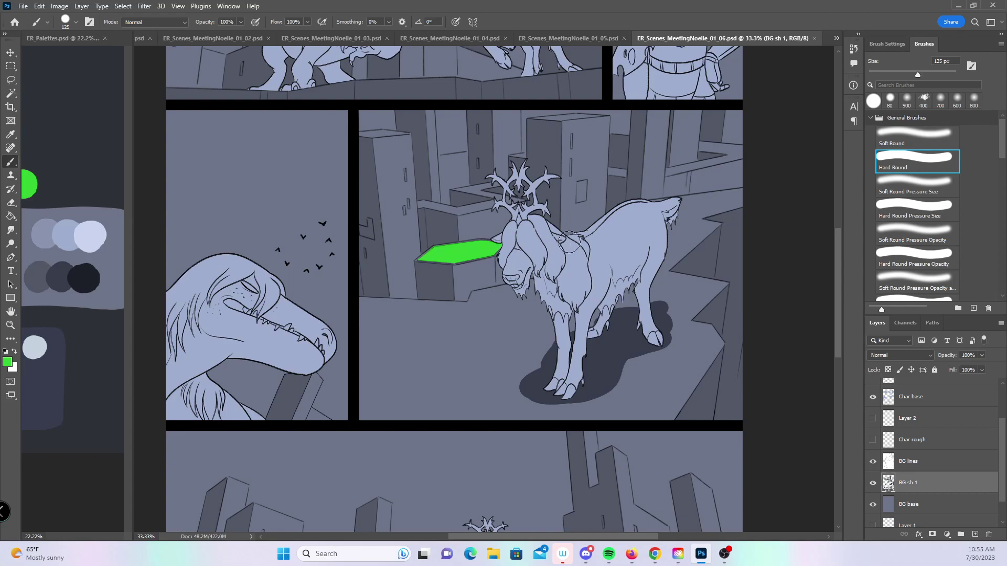
- Add a new layer directly above BG base and name it BG sh 2
left_click(928, 505)
left_click(974, 534)
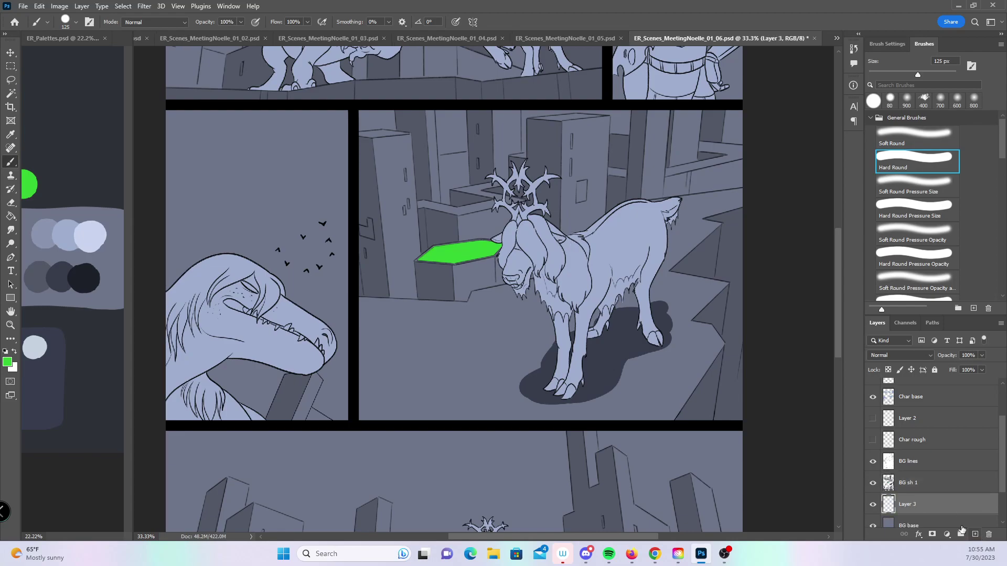
double_click(911, 505)
key("Return")
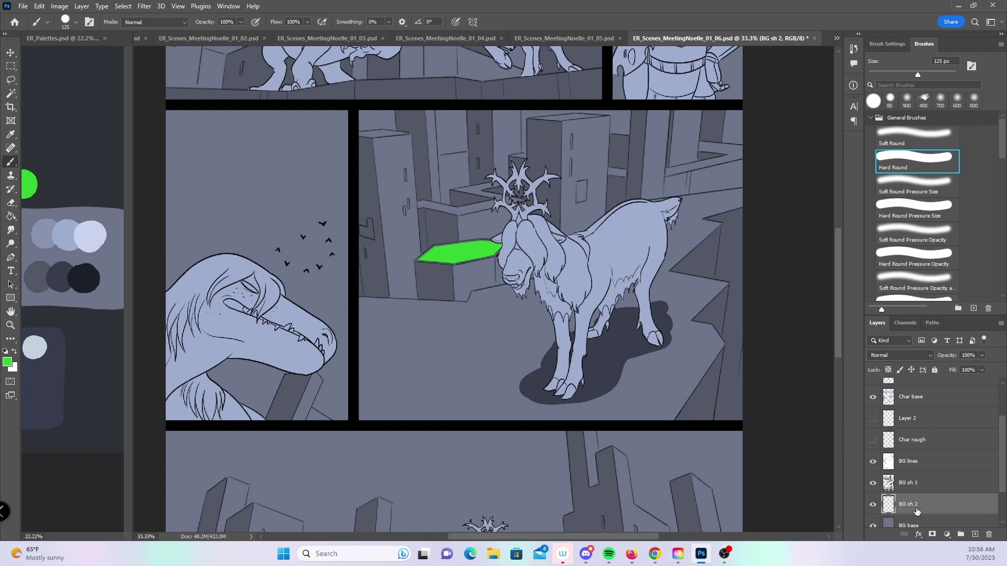
- Lasso the reptile's close-up panel and paint a light blue glow in it with the CarlsonSoft brush at 500 px and 50% opacity
key("l")
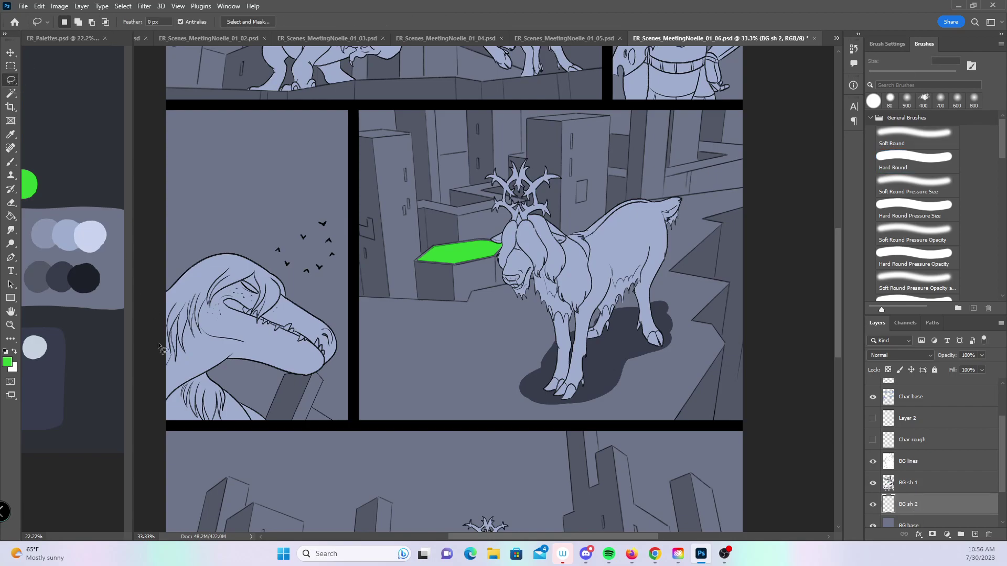
mouse_move(175, 429)
left_mouse_down()
mouse_move(146, 186)
mouse_move(186, 135)
mouse_move(350, 141)
mouse_move(356, 428)
left_mouse_up()
left_click(11, 164)
left_click(65, 229, "alt")
left_click_drag(1001, 145, 999, 221)
left_click(916, 256)
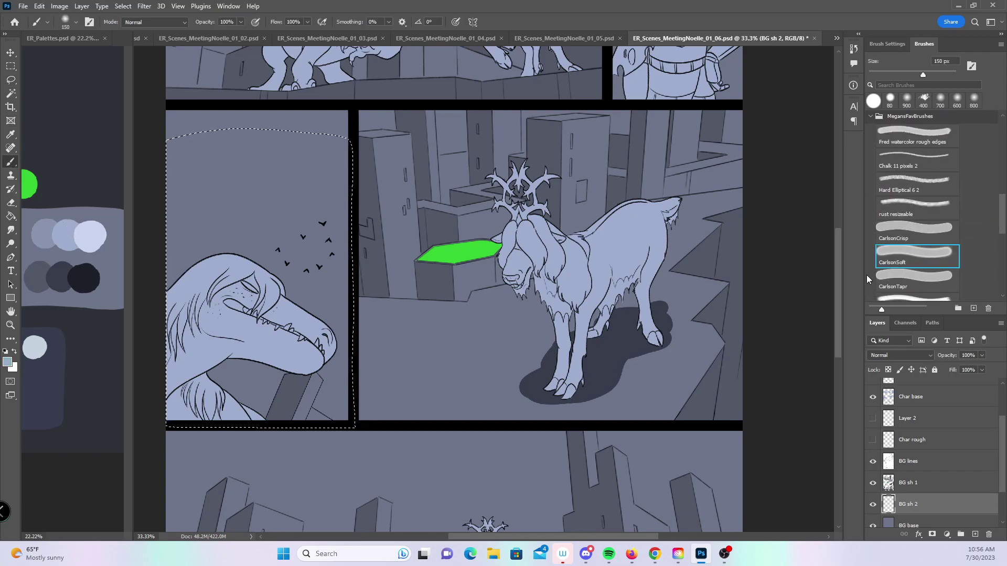
key("bracketright")
key("bracketright")
key("bracketright")
key("bracketright")
key("bracketright")
key("bracketright")
key("5")
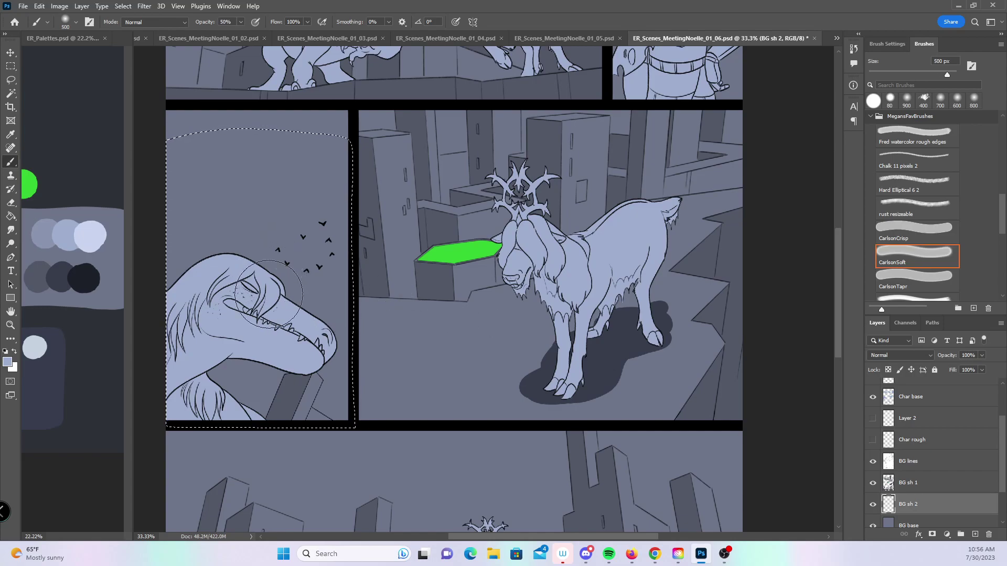
mouse_move(159, 246)
left_mouse_down()
mouse_move(250, 423)
mouse_move(166, 295)
mouse_move(315, 405)
mouse_move(403, 373)
mouse_move(166, 266)
mouse_move(210, 233)
mouse_move(172, 374)
mouse_move(330, 440)
mouse_move(168, 389)
mouse_move(374, 418)
mouse_move(185, 419)
mouse_move(213, 336)
mouse_move(204, 244)
mouse_move(414, 334)
left_mouse_up()
- Lasso the top-left panel and paint the same soft light blue glow across its sky and buildings
left_click_drag(835, 287, 840, 214)
key("l")
mouse_move(188, 345)
left_mouse_down()
mouse_move(146, 256)
mouse_move(411, 63)
mouse_move(619, 97)
mouse_move(609, 317)
mouse_move(488, 365)
mouse_move(176, 341)
left_mouse_up()
key("b")
mouse_move(209, 309)
left_mouse_down()
mouse_move(240, 229)
mouse_move(260, 221)
mouse_move(574, 228)
mouse_move(538, 235)
left_mouse_up()
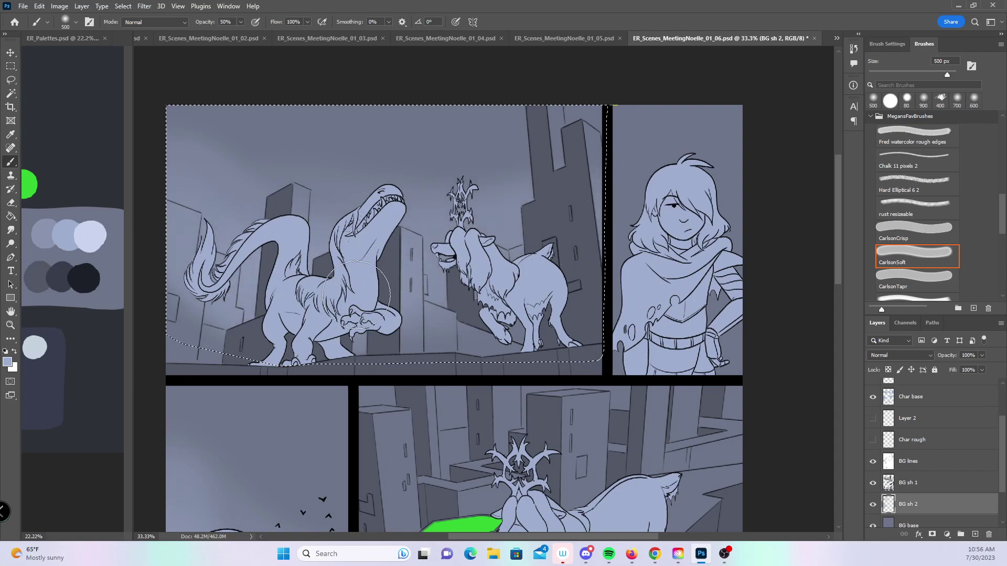
- Lasso the wide bottom panel, paint a soft light blue glow behind its skyline with the 500 px brush, and clear the selection
left_click_drag(838, 219, 803, 372)
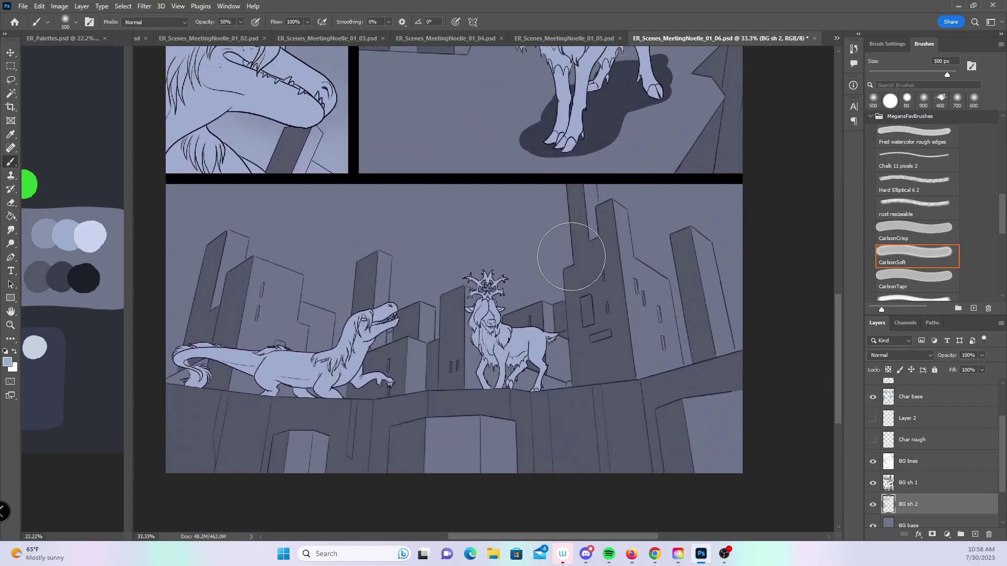
left_click(10, 81)
mouse_move(168, 180)
left_mouse_down()
mouse_move(152, 411)
mouse_move(781, 409)
mouse_move(775, 195)
mouse_move(787, 159)
left_mouse_up()
key("b")
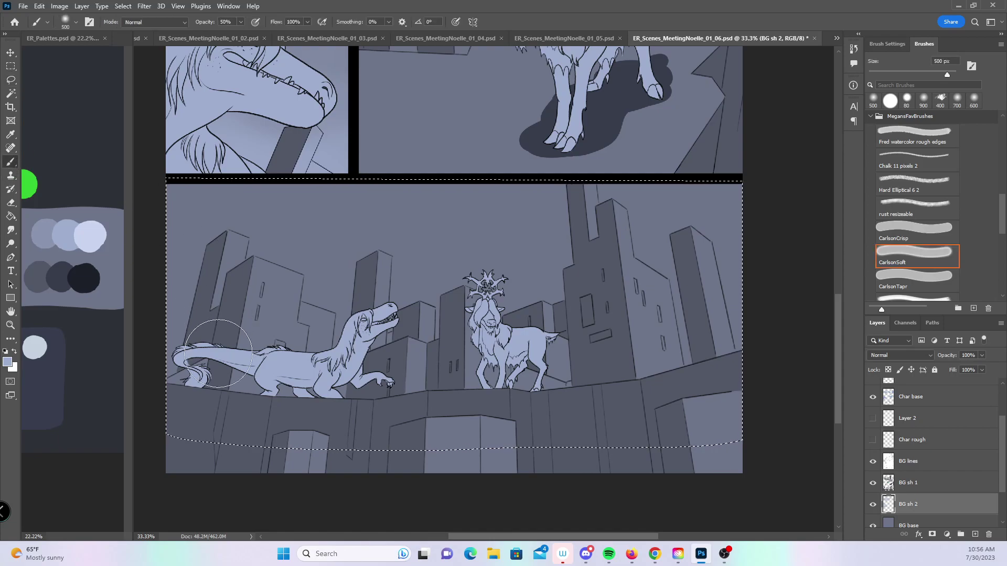
mouse_move(429, 321)
left_mouse_down()
mouse_move(445, 356)
mouse_move(606, 353)
mouse_move(495, 291)
mouse_move(296, 371)
mouse_move(451, 292)
mouse_move(466, 341)
mouse_move(217, 291)
mouse_move(683, 297)
left_mouse_up()
key("ctrl+d")
- Erase the glow along the edges of the stepped building behind the reptile in the bottom panel with a Hard Round eraser at 40 and 20 px
key("z")
left_click(341, 407)
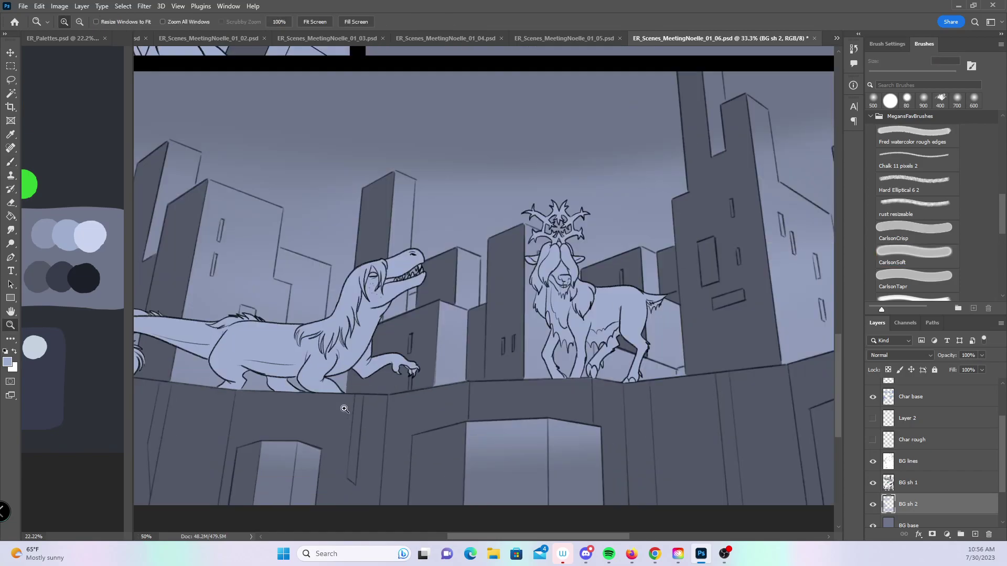
left_click(336, 392)
left_click_drag(290, 329, 608, 384)
key("e")
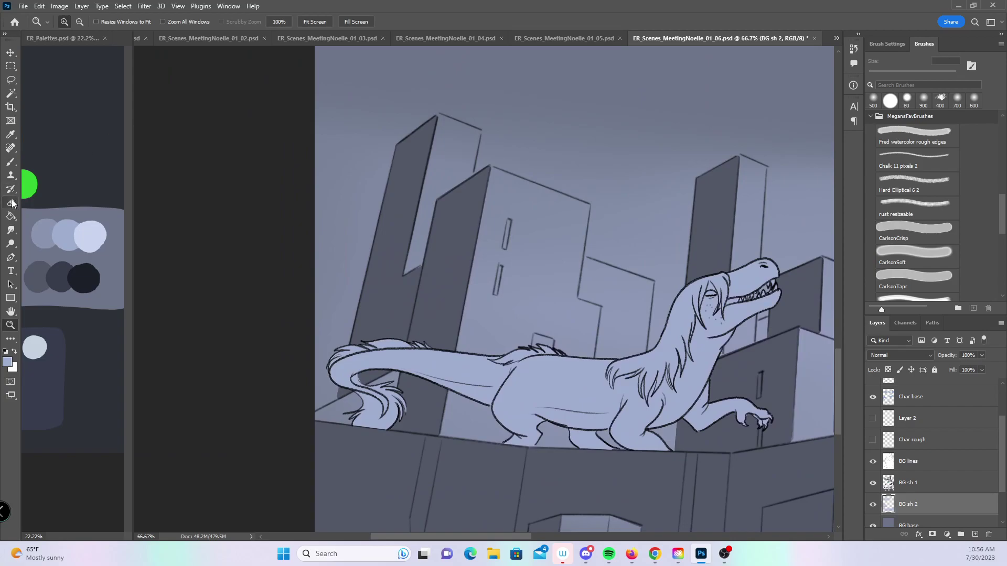
mouse_move(440, 122)
left_mouse_down()
mouse_move(476, 135)
mouse_move(465, 172)
mouse_move(462, 142)
mouse_move(440, 127)
mouse_move(430, 209)
left_mouse_up()
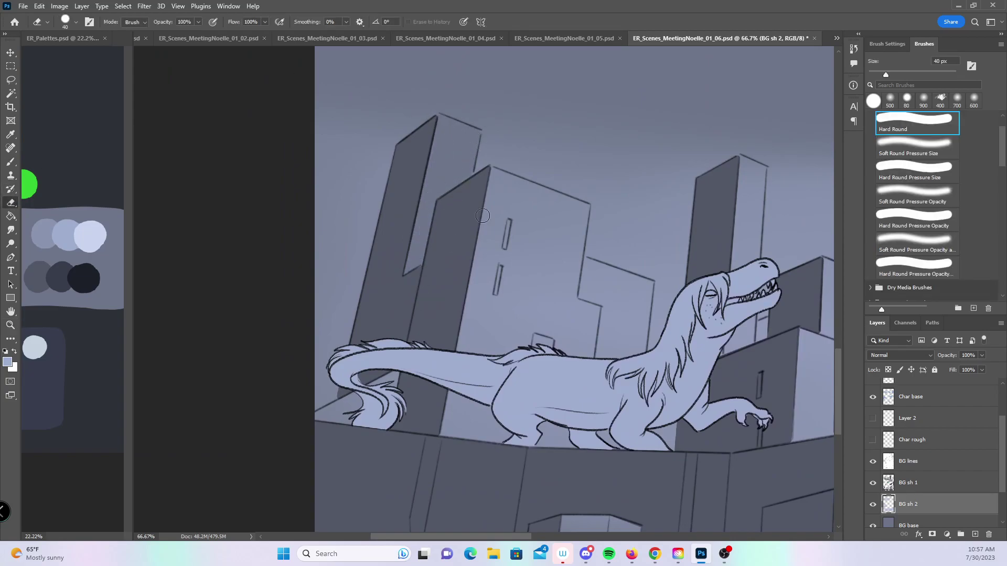
left_click(582, 210, "shift")
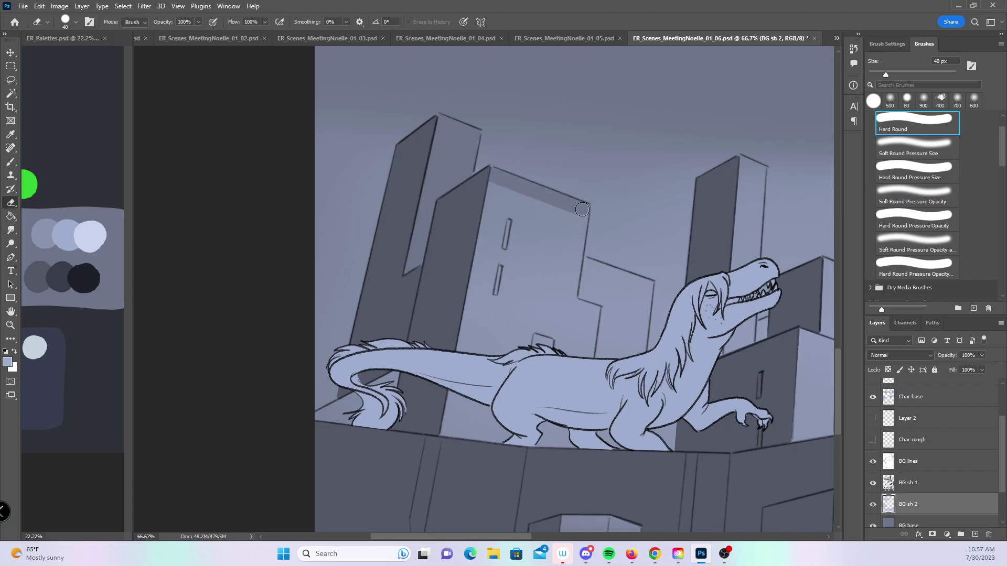
left_click(575, 263, "shift")
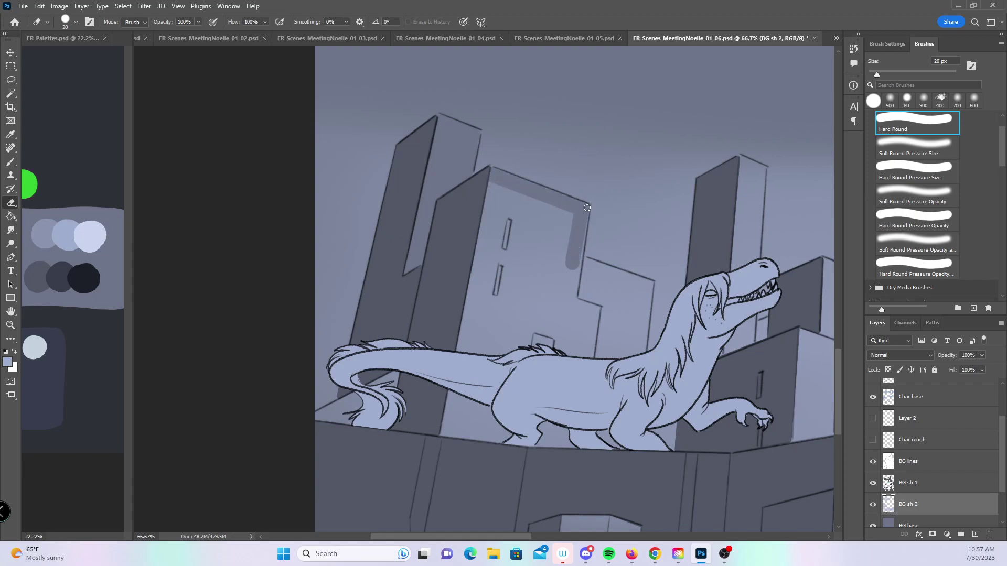
left_click(651, 284, "shift")
left_click(643, 356, "shift")
- Erase the remaining glow inside the buildings behind the reptile's tail and body with a 45 px eraser
key("bracketright")
key("bracketright")
key("bracketright")
key("bracketright")
mouse_move(495, 178)
left_mouse_down()
mouse_move(506, 236)
mouse_move(535, 236)
mouse_move(562, 215)
mouse_move(579, 315)
mouse_move(611, 283)
mouse_move(642, 288)
mouse_move(615, 369)
mouse_move(458, 372)
mouse_move(485, 367)
mouse_move(572, 294)
mouse_move(611, 356)
mouse_move(632, 314)
mouse_move(482, 376)
mouse_move(455, 417)
mouse_move(394, 373)
mouse_move(341, 407)
left_mouse_up()
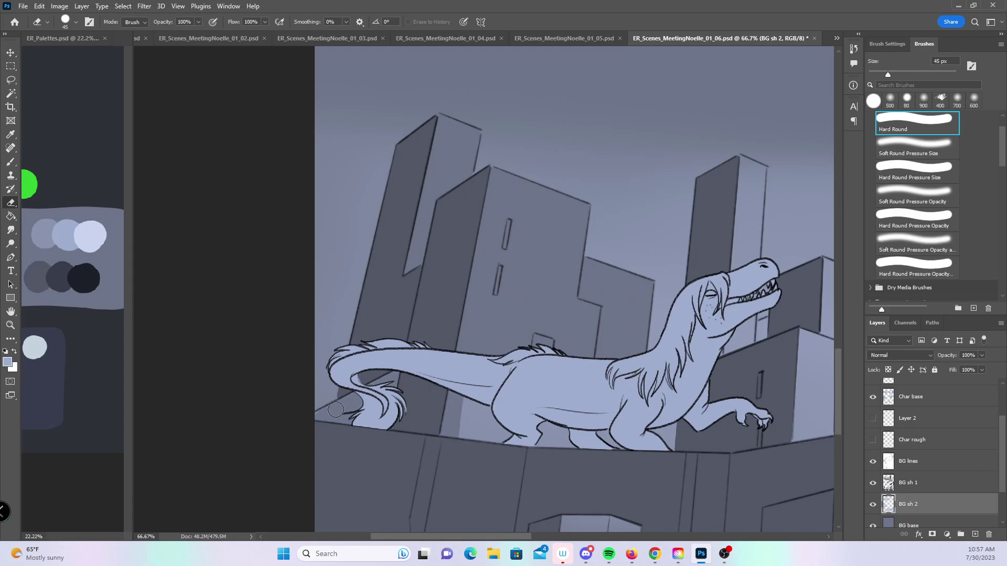
mouse_move(515, 377)
left_mouse_down()
mouse_move(463, 449)
mouse_move(482, 458)
mouse_move(587, 407)
mouse_move(608, 475)
left_mouse_up()
- Erase the glow from the light face of the tall tower behind the reptile's head with a 25 px eraser
left_click_drag(796, 415, 500, 414)
key("bracketleft")
left_click_drag(465, 171, 454, 350)
mouse_move(446, 169)
left_mouse_down()
mouse_move(438, 218)
mouse_move(456, 232)
mouse_move(448, 326)
mouse_move(475, 339)
left_mouse_up()
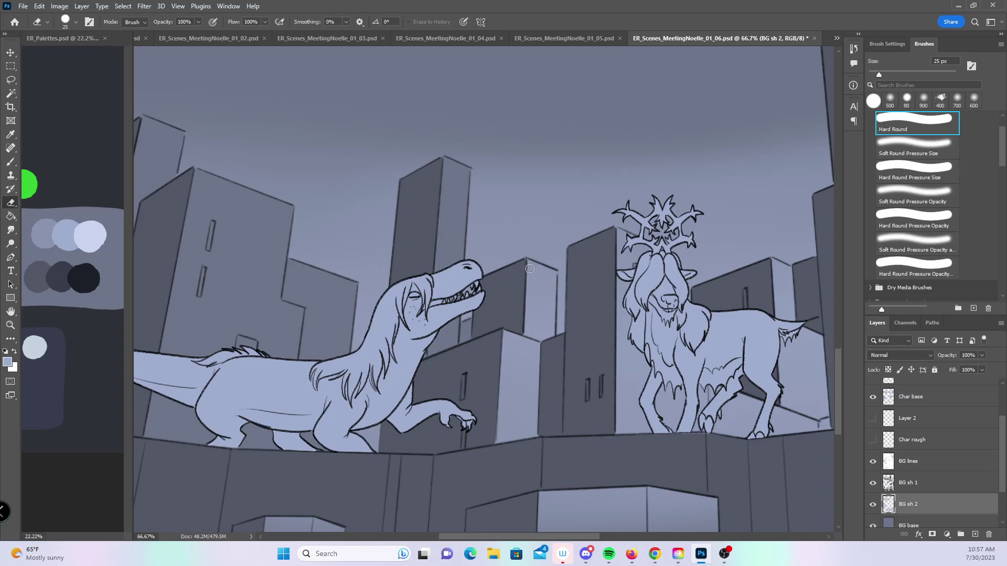
- Erase the glow from the light faces of the two shorter buildings in front of the reptile's snout, using the eraser at 25 and 50 px
left_click_drag(553, 273, 549, 340)
mouse_move(528, 271)
left_mouse_down()
mouse_move(527, 319)
mouse_move(548, 284)
left_mouse_up()
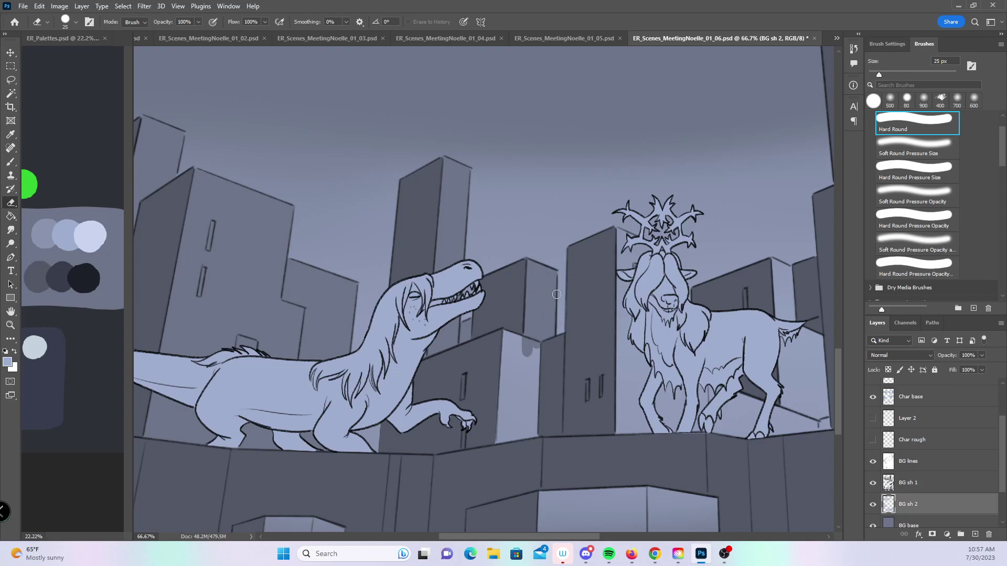
key("]")
mouse_move(504, 336)
left_mouse_down()
mouse_move(495, 444)
mouse_move(524, 419)
mouse_move(535, 351)
left_mouse_up()
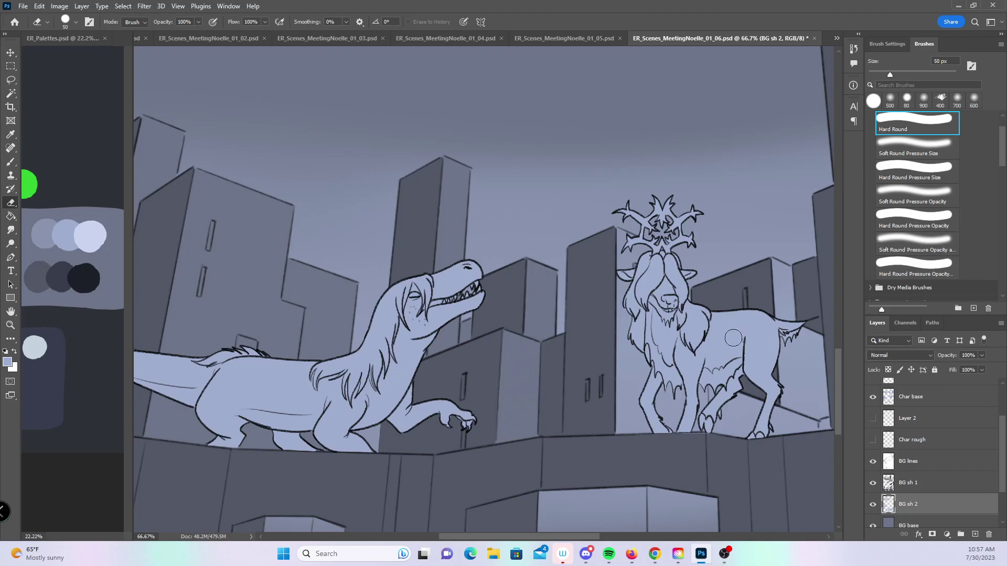
- Erase the glow from the building faces around and behind the antlered creature in the bottom panel with a 20 to 40 px eraser
left_click_drag(705, 347, 476, 324)
key("bracketleft")
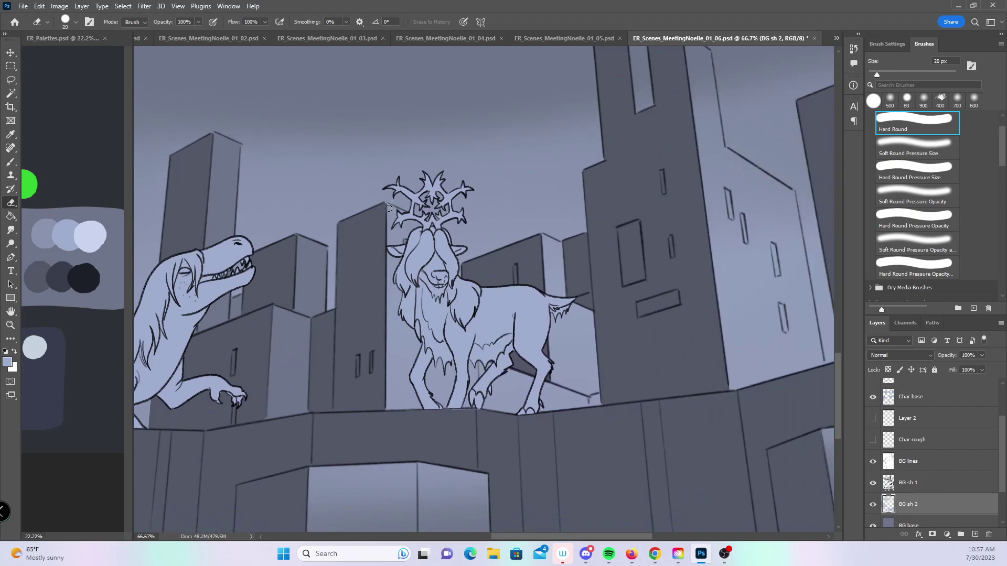
left_click_drag(390, 228, 404, 246)
mouse_move(388, 283)
left_mouse_down()
mouse_move(402, 343)
mouse_move(396, 403)
mouse_move(459, 410)
mouse_move(488, 383)
mouse_move(525, 388)
mouse_move(564, 418)
mouse_move(601, 385)
left_mouse_up()
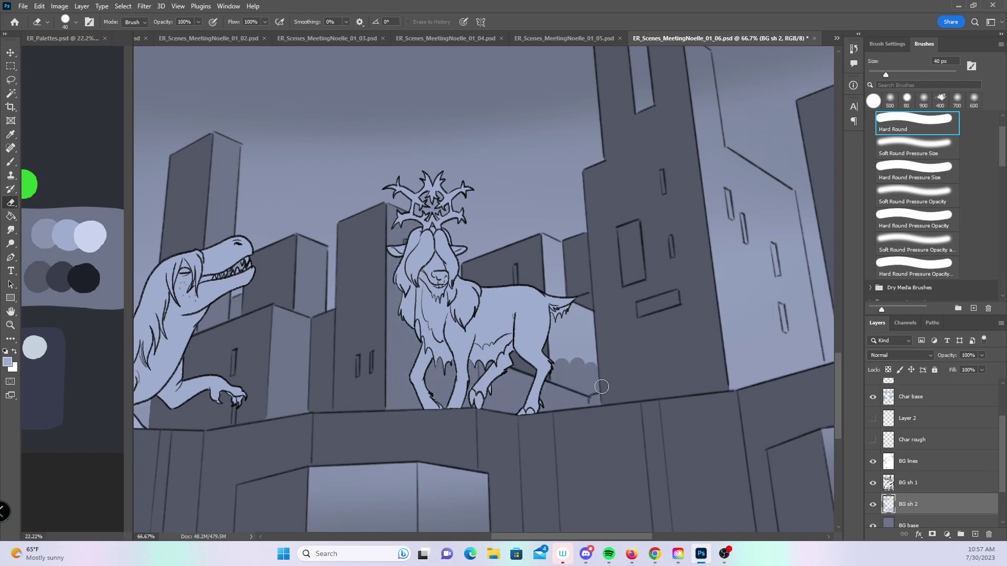
mouse_move(545, 245)
left_mouse_down()
mouse_move(557, 252)
mouse_move(548, 299)
mouse_move(565, 357)
mouse_move(588, 335)
mouse_move(593, 364)
left_mouse_up()
scroll(368, 229, "down", 5)
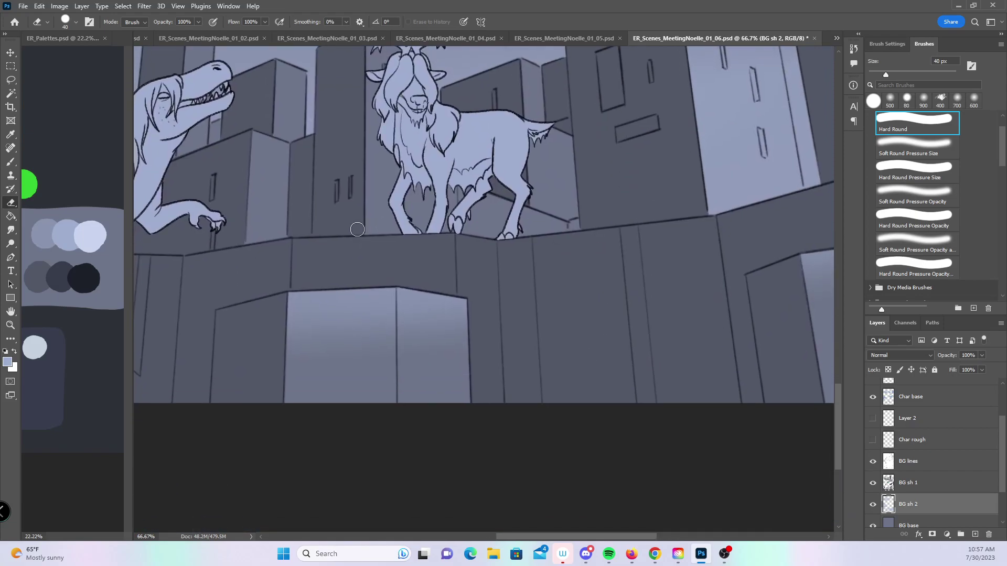
- Erase the glow from the openings in the stone ledge below the antlered creature and from the notch in the tall tower
key("bracketright")
key("bracketright")
key("bracketright")
key("bracketright")
mouse_move(336, 326)
left_mouse_down()
mouse_move(426, 284)
mouse_move(381, 272)
mouse_move(424, 289)
mouse_move(476, 331)
left_mouse_up()
left_click_drag(764, 152, 504, 401)
key("[")
key("[")
left_click_drag(351, 82, 362, 182)
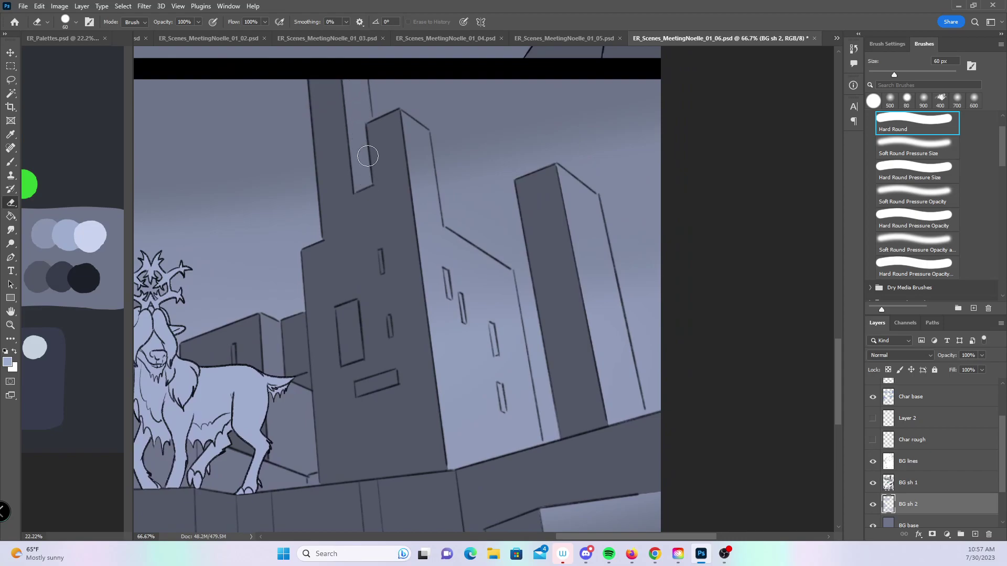
- Erase the glow along the outer edges of the light faces on the tall tower and the tower farthest right, using a 25 px eraser
key("bracketleft")
key("bracketleft")
key("bracketleft")
key("bracketleft")
key("bracketleft")
key("bracketleft")
left_click(441, 233, "shift")
left_click(509, 276, "shift")
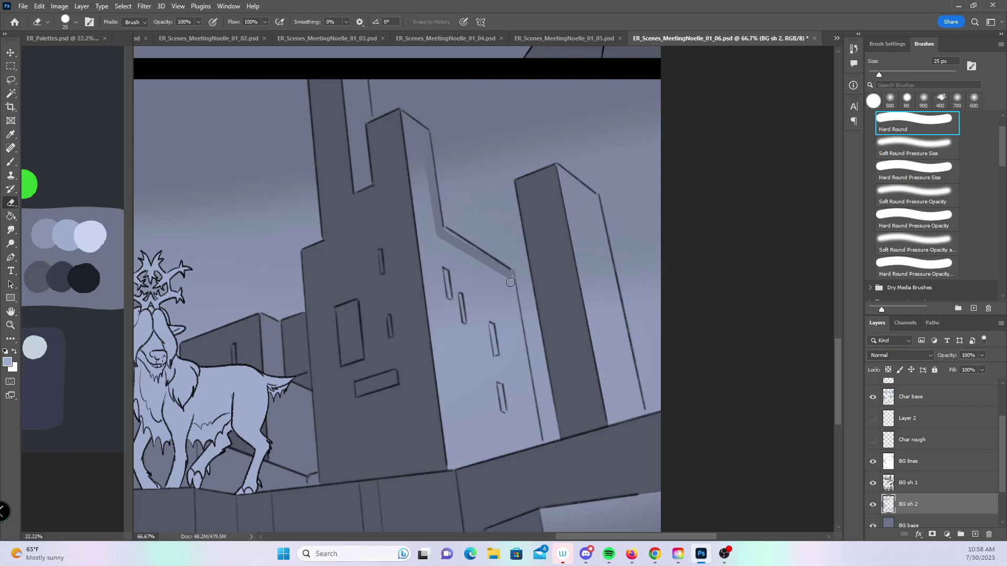
left_click(536, 446, "shift")
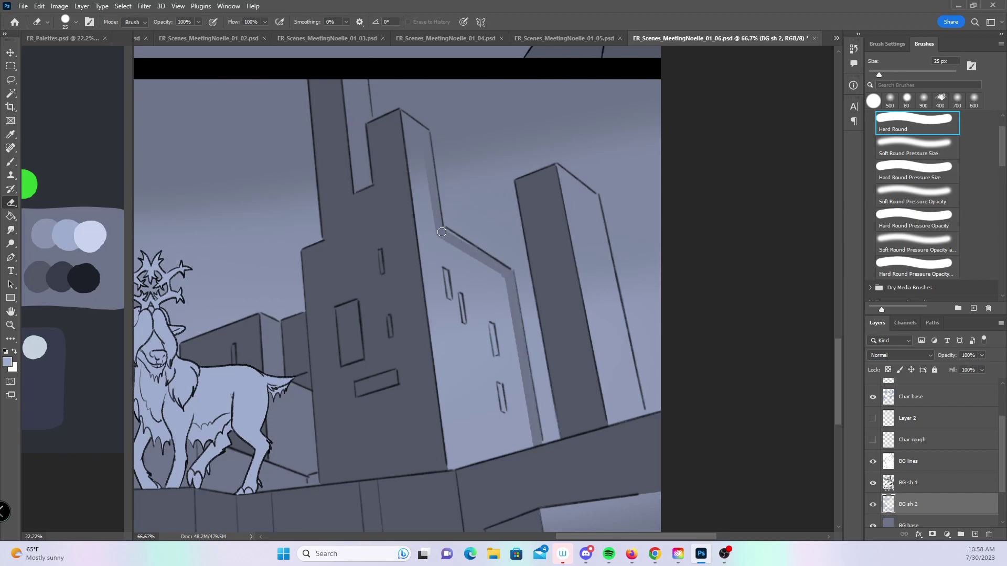
left_click(595, 197, "shift")
left_click(640, 416, "shift")
- Erase the remaining glow inside the light faces of those two towers with a 45 px eraser
key("bracketright")
key("bracketright")
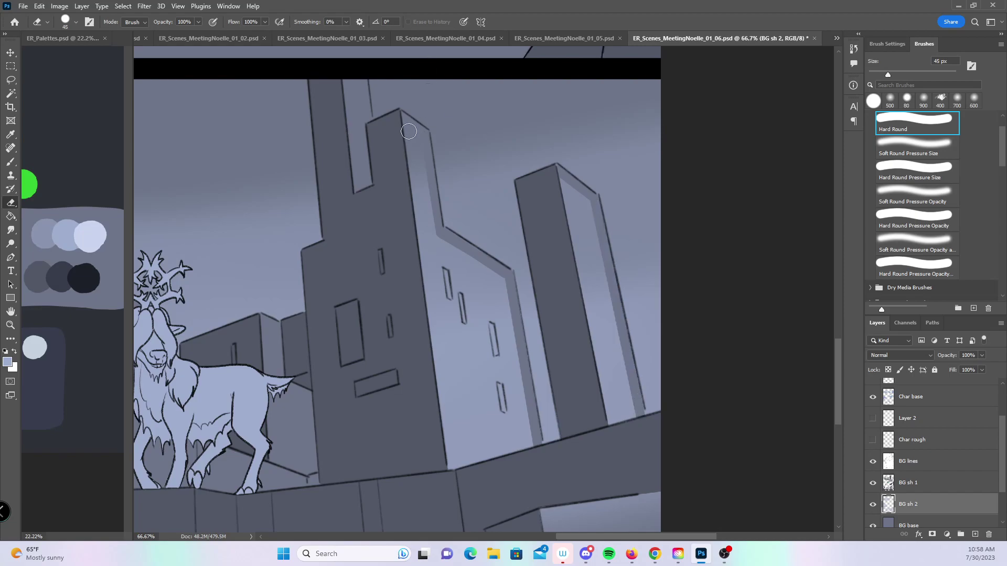
left_click(408, 135)
left_click(435, 261, "shift")
mouse_move(436, 261)
left_mouse_down()
mouse_move(445, 310)
mouse_move(474, 304)
mouse_move(510, 320)
left_mouse_up()
mouse_move(422, 306)
left_mouse_down()
mouse_move(442, 351)
mouse_move(493, 365)
mouse_move(512, 347)
mouse_move(466, 346)
mouse_move(487, 413)
mouse_move(468, 463)
mouse_move(456, 464)
mouse_move(490, 405)
mouse_move(513, 413)
mouse_move(532, 455)
left_mouse_up()
mouse_move(565, 189)
left_mouse_down()
mouse_move(580, 257)
mouse_move(591, 243)
mouse_move(607, 296)
mouse_move(587, 294)
mouse_move(615, 419)
mouse_move(625, 403)
mouse_move(610, 305)
left_mouse_up()
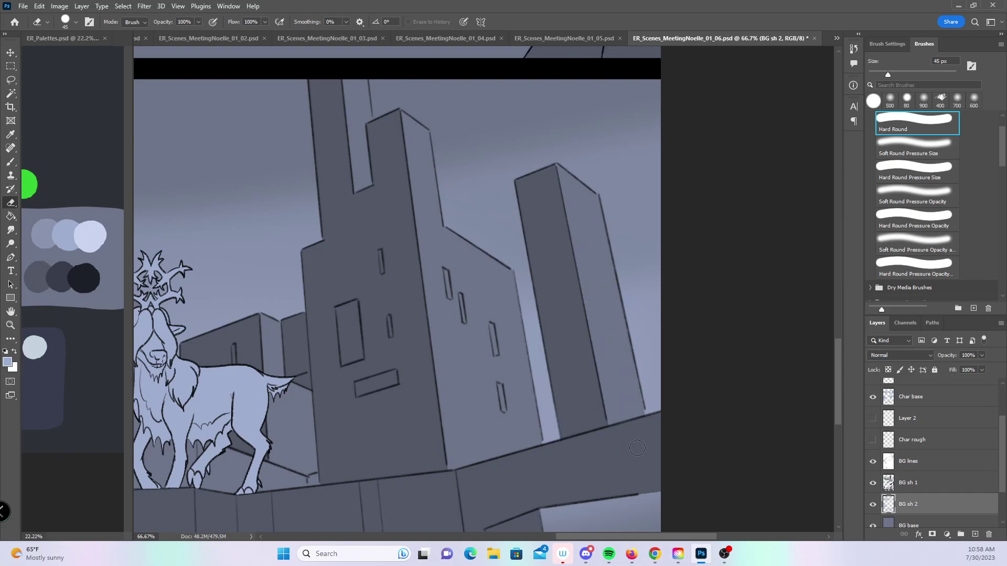
left_click_drag(623, 430, 576, 273)
mouse_move(515, 336)
left_mouse_down()
mouse_move(524, 323)
mouse_move(533, 361)
mouse_move(567, 382)
mouse_move(583, 432)
left_mouse_up()
- Erase the glow along the edges of the leftmost buildings behind the reptile's tail in the first panel with a 20 px eraser
key("z")
left_click(498, 209, "alt")
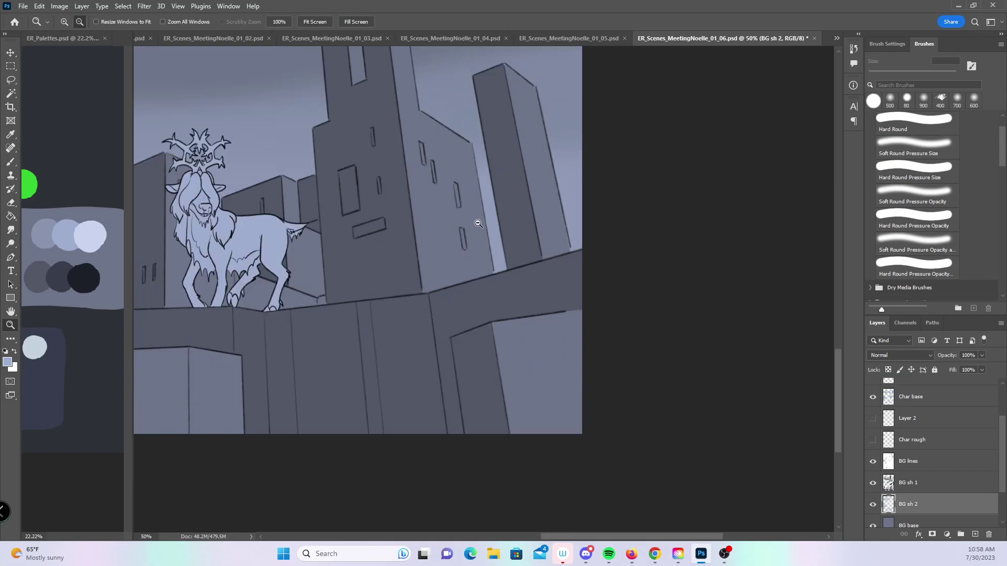
scroll(524, 242, "up", 8)
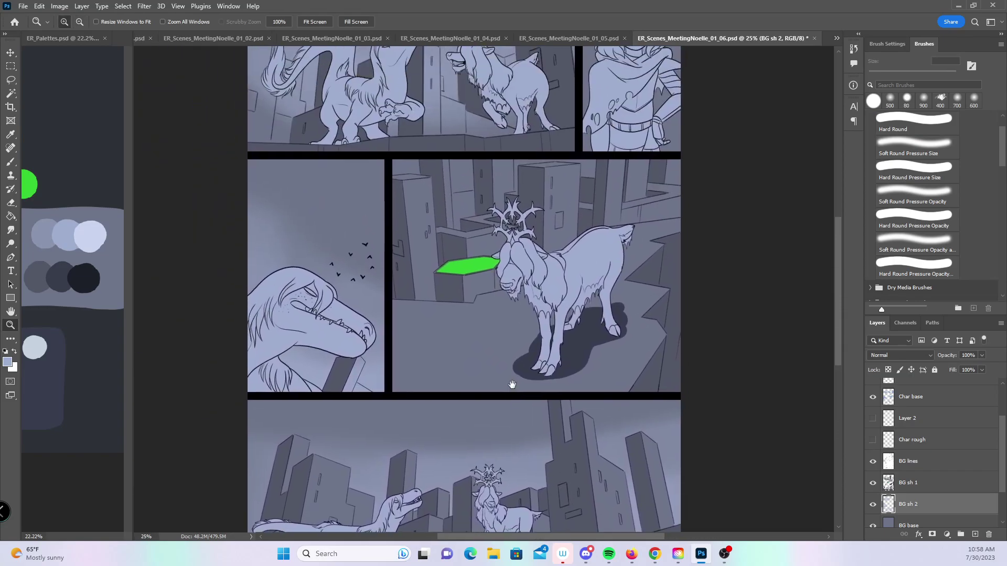
left_click_drag(540, 180, 516, 349)
left_click(336, 239)
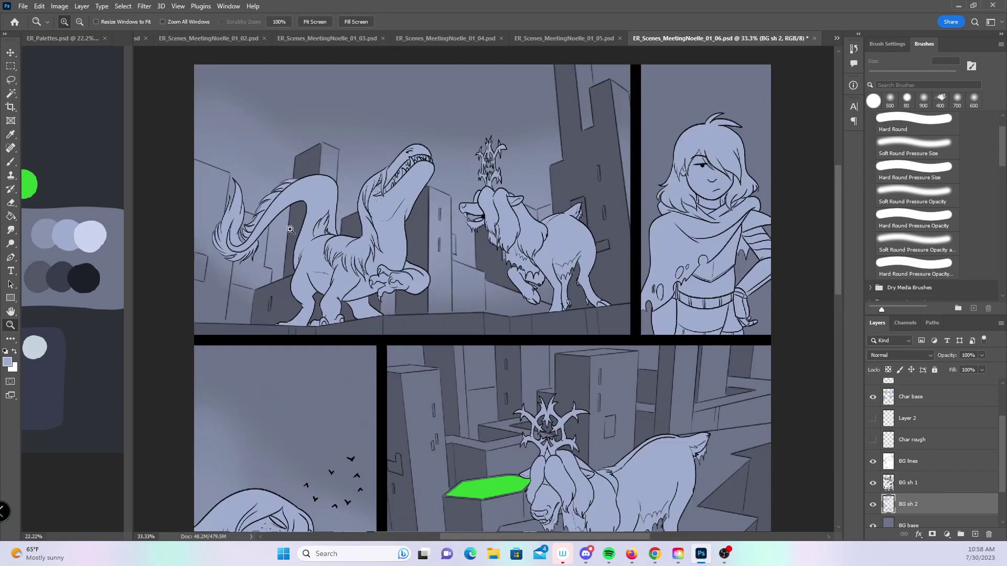
left_click(288, 228)
left_click(263, 221)
left_click(258, 219)
key("e")
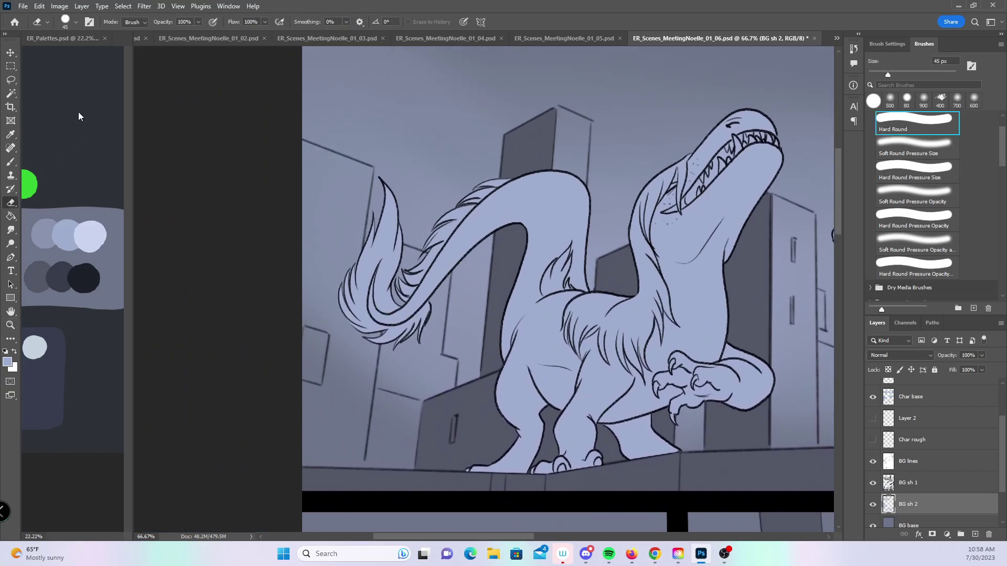
key("bracketleft")
key("bracketleft")
key("bracketleft")
left_click(369, 172, "shift")
left_click(362, 254, "shift")
left_click_drag(399, 277, 406, 251)
left_click(447, 271, "shift")
left_click(439, 357, "shift")
left_click(456, 367, "shift")
left_click(451, 399, "shift")
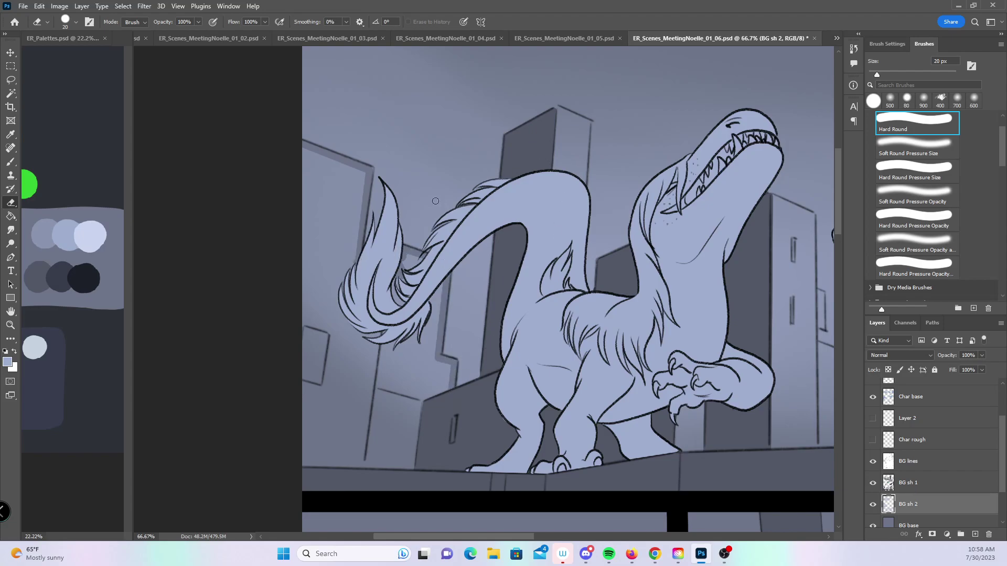
- Erase the remaining glow inside the leftmost buildings with a 45 px eraser and save the file
key("bracketright")
key("bracketright")
key("bracketright")
key("bracketright")
key("bracketright")
mouse_move(304, 152)
left_mouse_down()
mouse_move(352, 172)
mouse_move(345, 142)
mouse_move(309, 169)
mouse_move(313, 213)
mouse_move(327, 223)
mouse_move(358, 181)
mouse_move(346, 278)
mouse_move(322, 275)
mouse_move(429, 329)
mouse_move(421, 377)
mouse_move(406, 408)
mouse_move(388, 415)
mouse_move(409, 400)
mouse_move(429, 341)
mouse_move(435, 371)
mouse_move(443, 368)
mouse_move(420, 438)
mouse_move(350, 376)
left_mouse_up()
key("ctrl+s")
- Erase the glow along the edges of the light building faces behind the reptile and between the two creatures with a 25 px eraser
left_click_drag(607, 298, 389, 285)
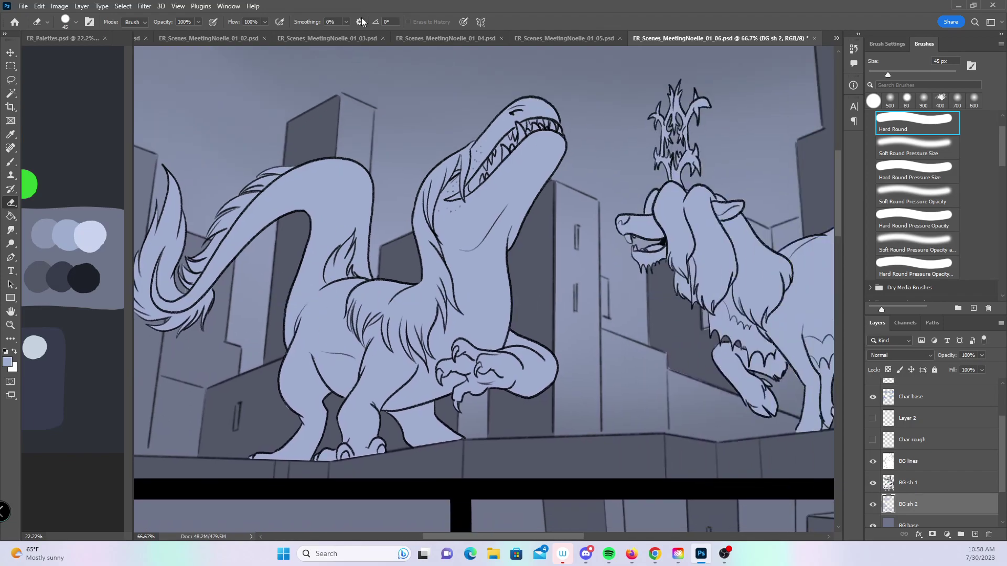
key("bracketleft")
key("bracketleft")
mouse_move(343, 115)
left_mouse_down()
mouse_move(351, 154)
mouse_move(367, 113)
mouse_move(345, 101)
mouse_move(358, 119)
left_mouse_up()
left_click_drag(555, 185, 594, 205)
left_click_drag(593, 282, 602, 302)
left_click_drag(695, 292, 488, 223)
left_click_drag(386, 210, 395, 263)
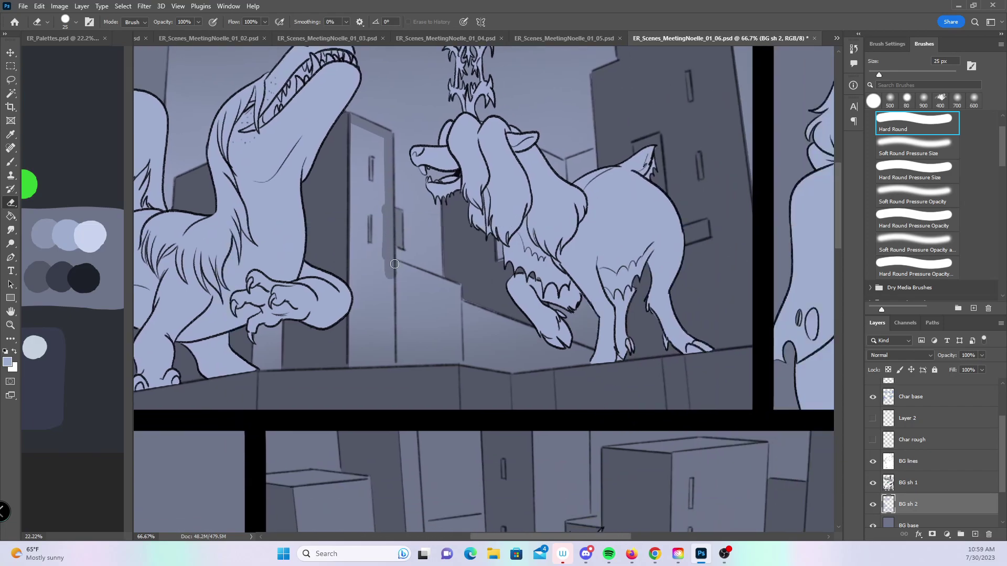
left_click(451, 285, "shift")
left_click(455, 297, "shift")
- Erase the remaining glow inside the buildings between and behind the two creatures in the first panel with a 45 px eraser
key("]")
key("]")
key("]")
key("]")
mouse_move(356, 138)
left_mouse_down()
mouse_move(363, 159)
mouse_move(364, 134)
mouse_move(380, 175)
mouse_move(355, 167)
mouse_move(380, 221)
mouse_move(355, 288)
mouse_move(361, 328)
mouse_move(376, 314)
mouse_move(374, 293)
mouse_move(395, 286)
mouse_move(401, 338)
mouse_move(409, 296)
mouse_move(430, 289)
mouse_move(460, 295)
mouse_move(413, 306)
mouse_move(409, 378)
mouse_move(464, 312)
mouse_move(490, 305)
mouse_move(547, 357)
left_mouse_up()
mouse_move(566, 148)
left_mouse_down()
mouse_move(536, 171)
mouse_move(578, 164)
mouse_move(579, 183)
left_mouse_up()
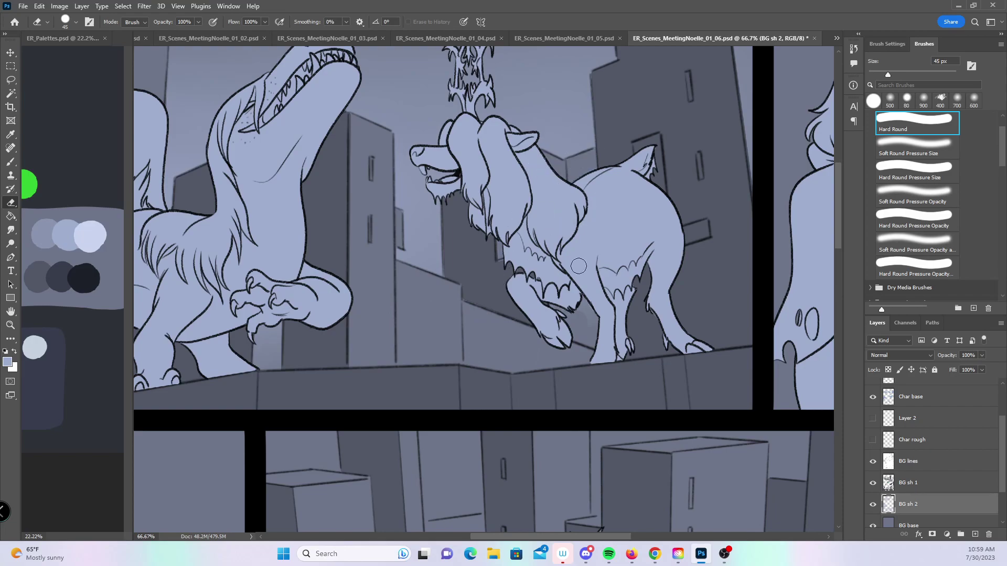
left_click_drag(761, 283, 576, 446)
left_click_drag(544, 160, 516, 293)
mouse_move(512, 253)
left_mouse_down()
mouse_move(522, 319)
mouse_move(541, 355)
mouse_move(532, 409)
mouse_move(506, 371)
left_mouse_up()
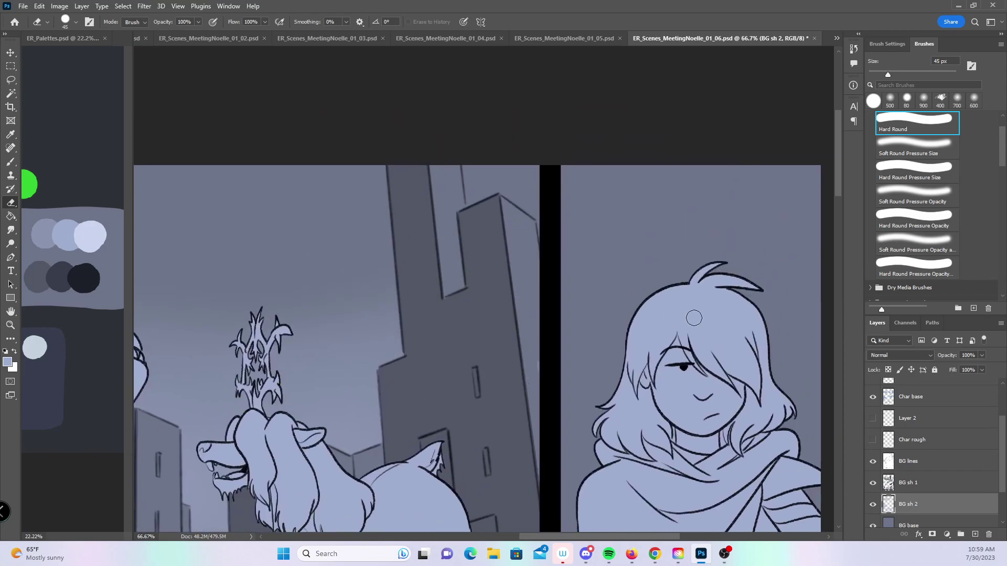
- Select the caped character's whole panel with the Lasso tool
key("z")
left_click(694, 415, "alt")
left_click(694, 414, "alt")
left_click_drag(614, 488, 599, 225)
left_click_drag(580, 394, 590, 263)
left_click_drag(651, 285, 597, 413)
left_click(10, 80)
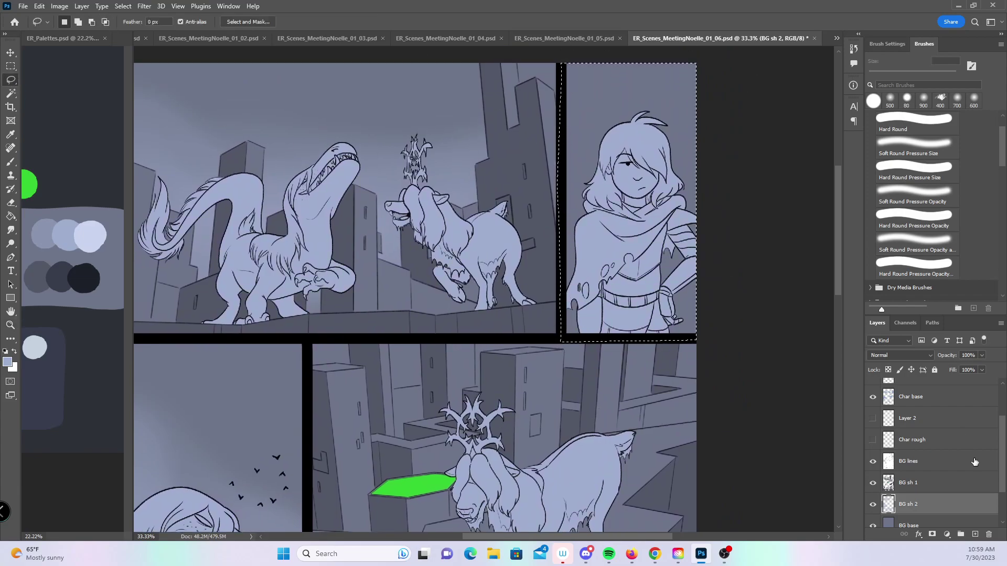
- Create a new layer above BG sh 1 and name it BG sh 2
left_click(953, 478)
left_click(973, 533)
double_click(912, 481)
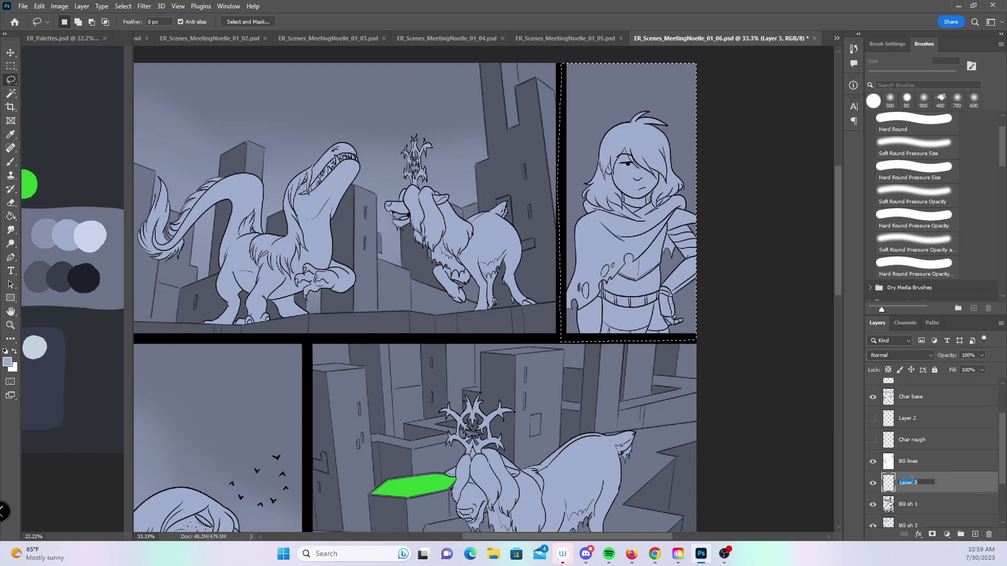
type("BG sh 2")
key("Return")
- Paint a soft dark shadow behind the caped character with the SoftOil88 brush at 1600 px and 50% opacity
key("b")
left_click(64, 283, "alt")
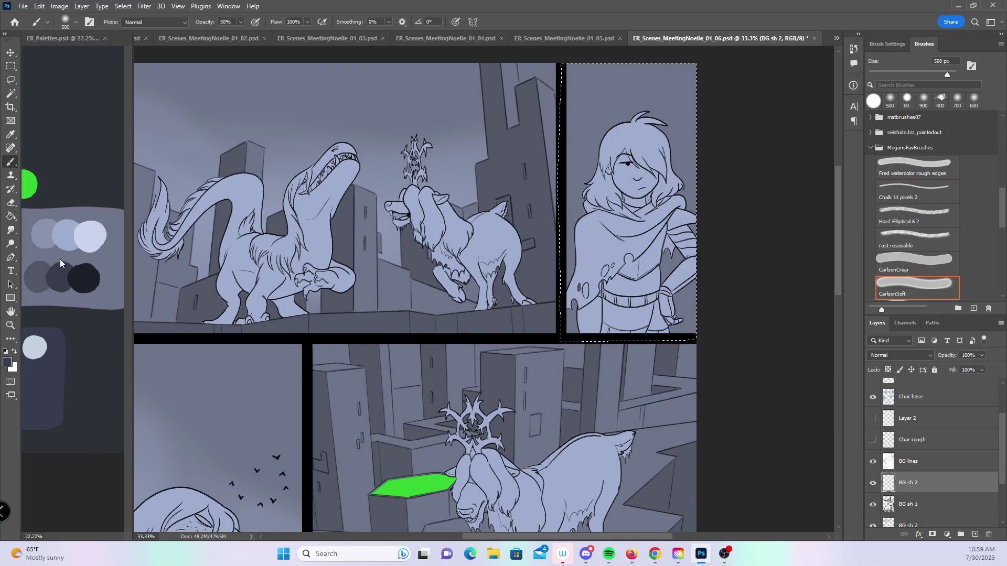
left_click_drag(1002, 219, 1001, 245)
left_click(920, 293)
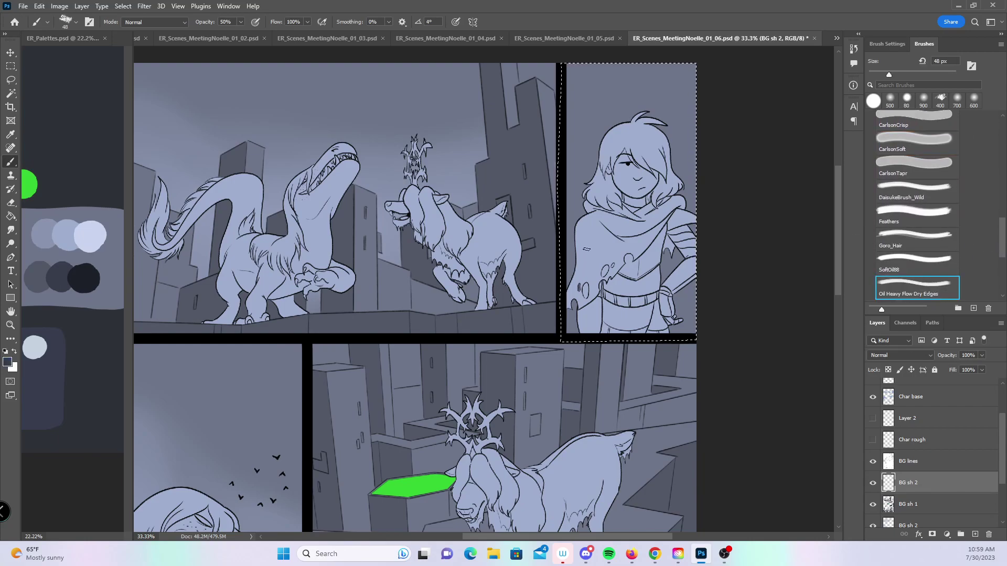
left_click(923, 257)
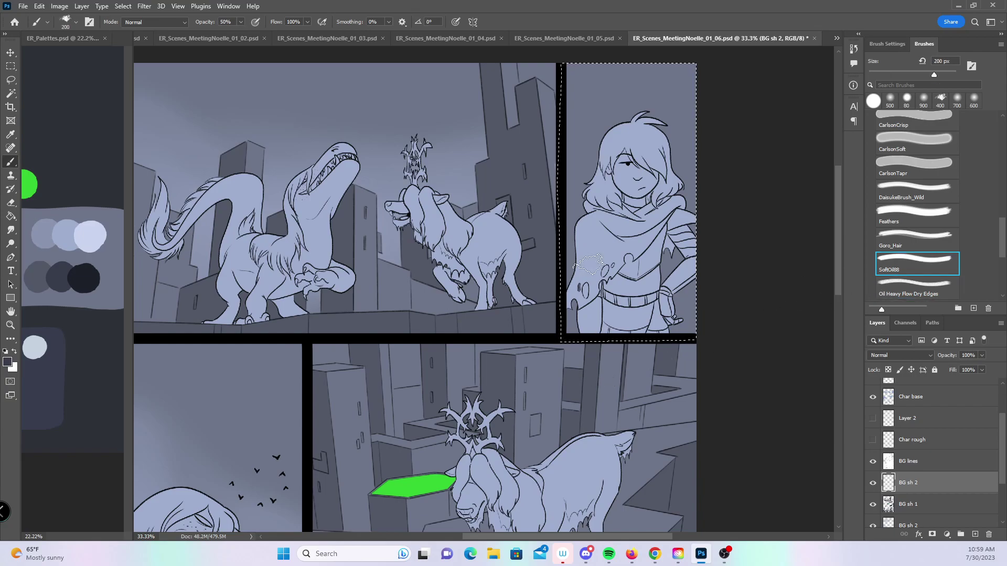
key("bracketright")
key("bracketright")
key("bracketright")
key("bracketright")
key("bracketright")
key("bracketright")
key("bracketright")
key("bracketright")
key("bracketright")
key("bracketright")
key("bracketright")
key("bracketright")
key("bracketright")
key("bracketright")
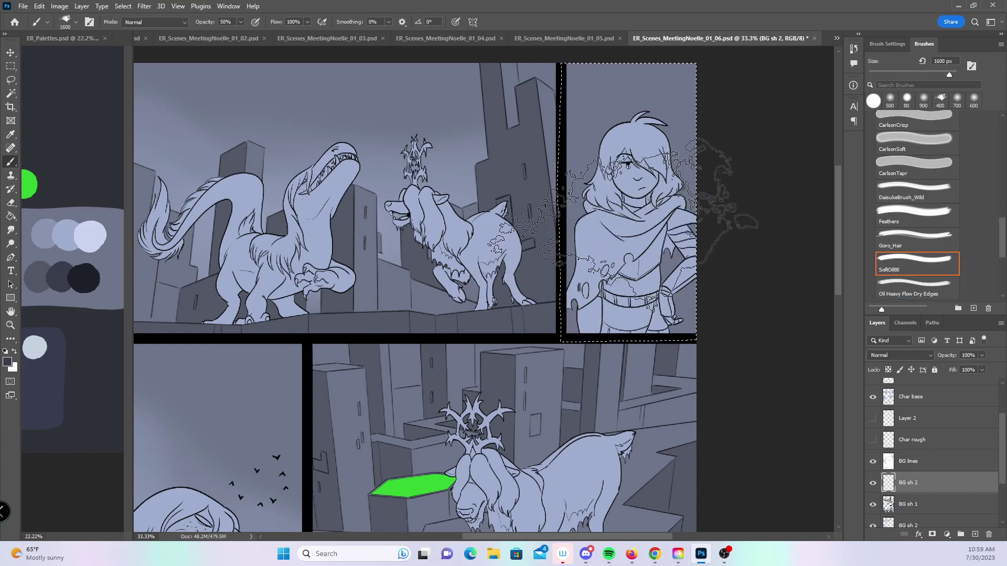
mouse_move(590, 286)
left_mouse_down()
mouse_move(595, 306)
mouse_move(611, 233)
mouse_move(638, 318)
mouse_move(665, 297)
mouse_move(639, 335)
mouse_move(730, 248)
mouse_move(651, 232)
mouse_move(594, 279)
mouse_move(708, 165)
mouse_move(629, 326)
mouse_move(772, 196)
mouse_move(755, 251)
mouse_move(655, 310)
left_mouse_up()
- Set the new shadow layer's blend mode to Multiply and save the file
left_click(899, 355)
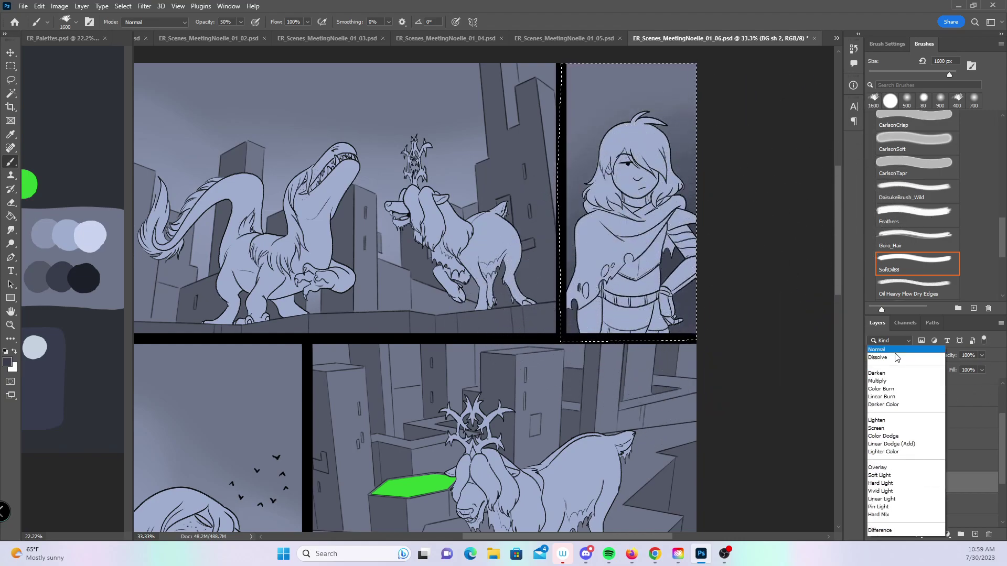
left_click(905, 317)
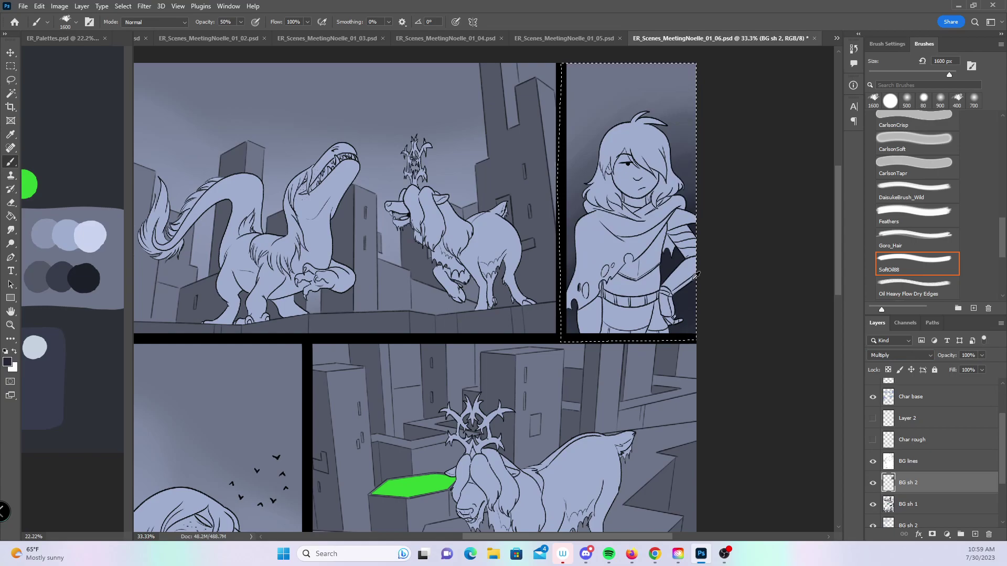
key("z")
left_click(740, 299, "alt")
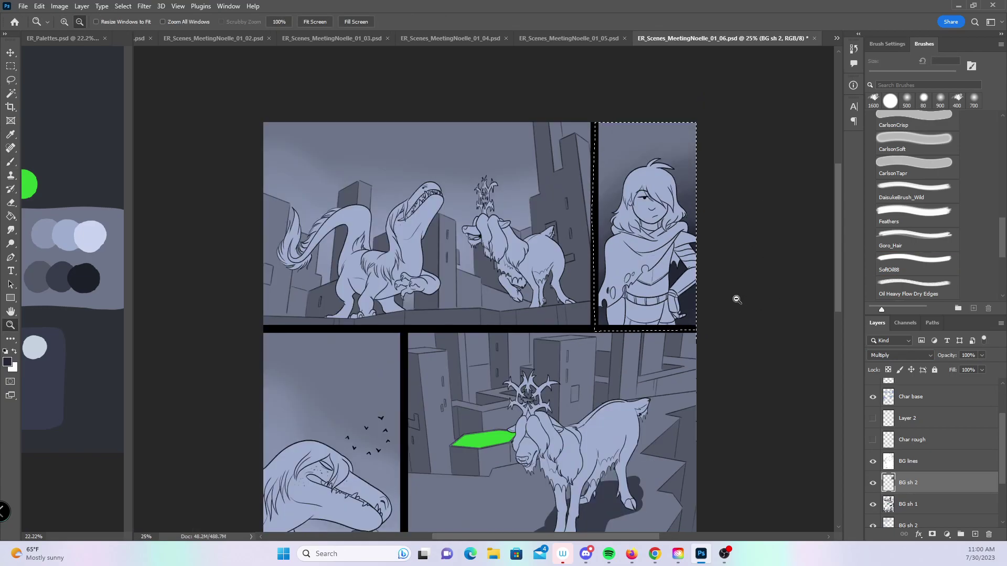
left_click(737, 300, "alt")
left_click(712, 291)
left_click_drag(839, 262, 835, 205)
key("ctrl+s")
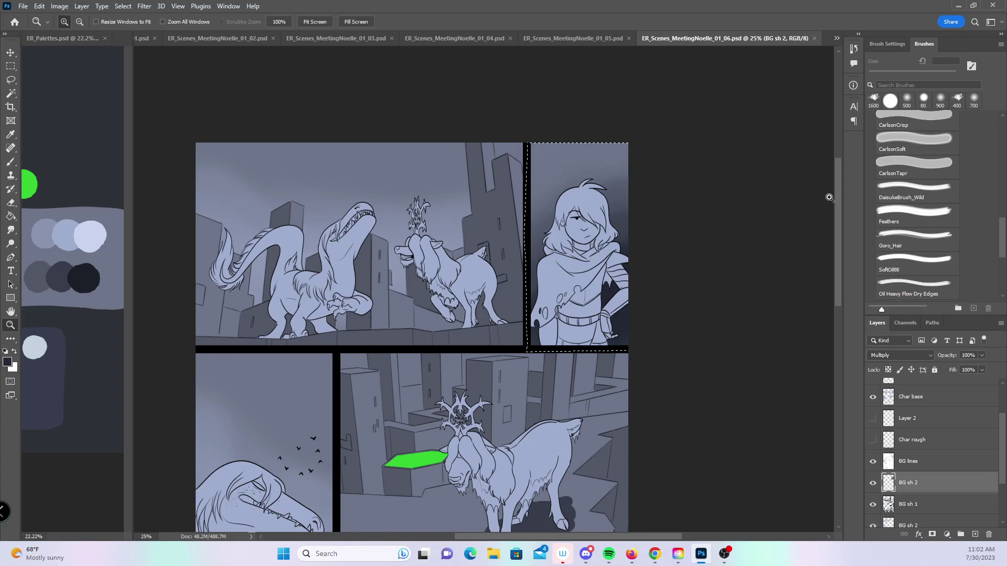
- Select the background area of the panel with the antlered creature and green pool using the Lasso tool
mouse_move(537, 322)
left_mouse_down()
mouse_move(498, 228)
mouse_move(499, 130)
left_mouse_up()
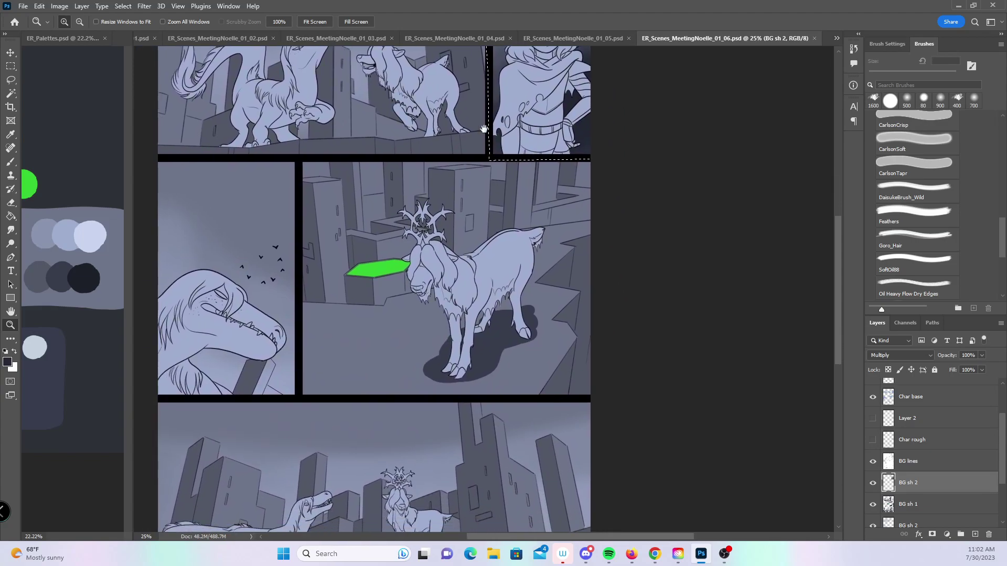
left_click(7, 80)
mouse_move(299, 159)
left_mouse_down()
mouse_move(299, 313)
mouse_move(332, 349)
mouse_move(540, 390)
mouse_move(650, 357)
mouse_move(637, 158)
left_mouse_up()
- Paint a soft dark shadow across the buildings at the top of the selected panel with the CarlsonSoft brush at 1300 px
key("b")
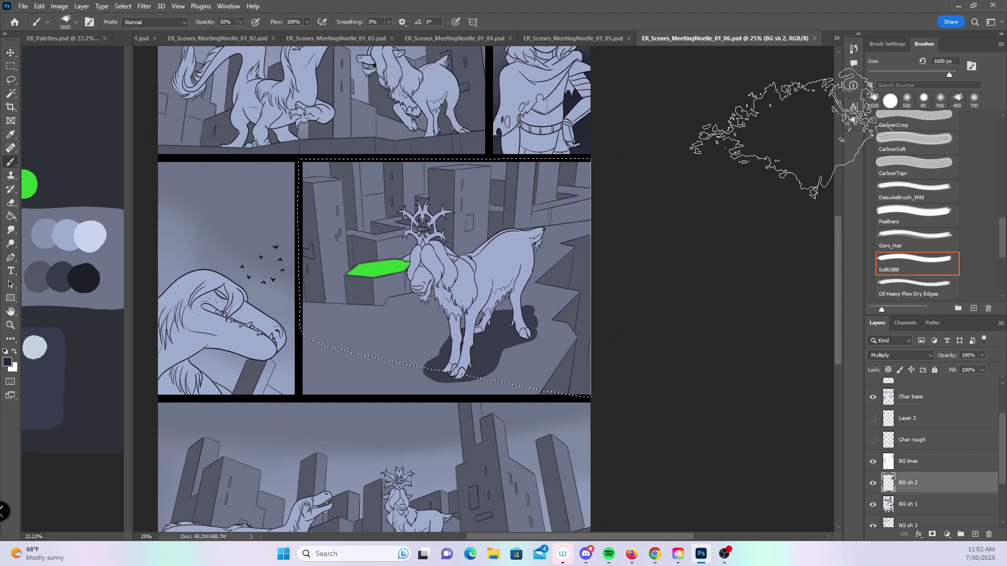
left_click(903, 143)
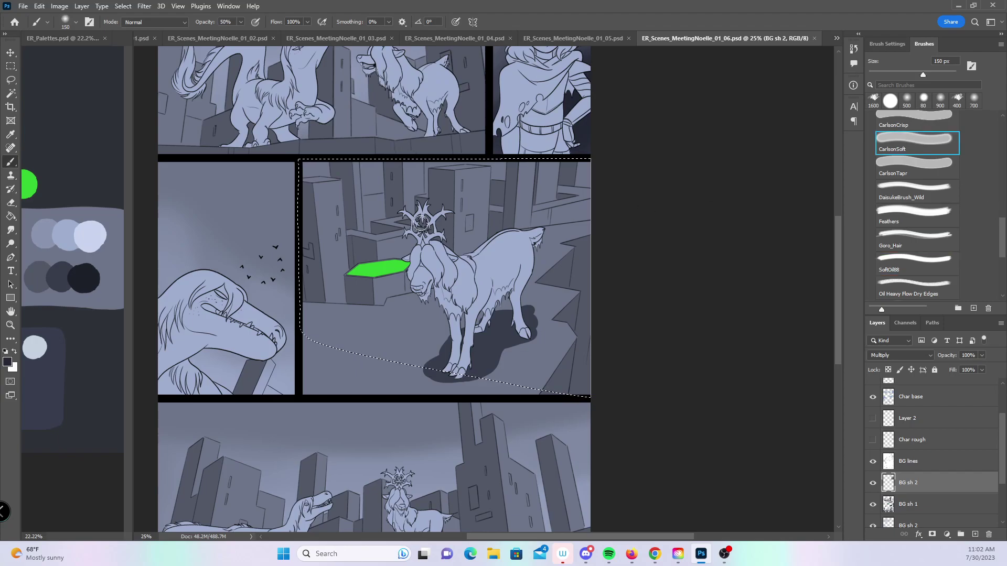
key("bracketright")
key("bracketright")
key("bracketright")
key("bracketright")
key("bracketright")
key("bracketright")
key("bracketright")
key("bracketright")
key("bracketright")
key("bracketright")
key("bracketright")
key("bracketright")
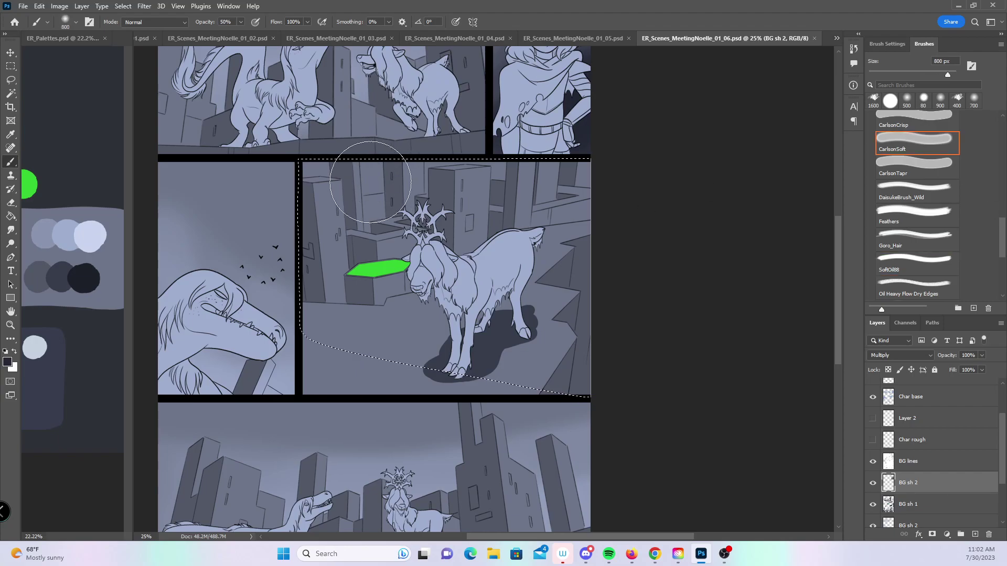
key("bracketright")
key("bracketright")
mouse_move(287, 186)
left_mouse_down()
mouse_move(542, 181)
mouse_move(597, 169)
left_mouse_up()
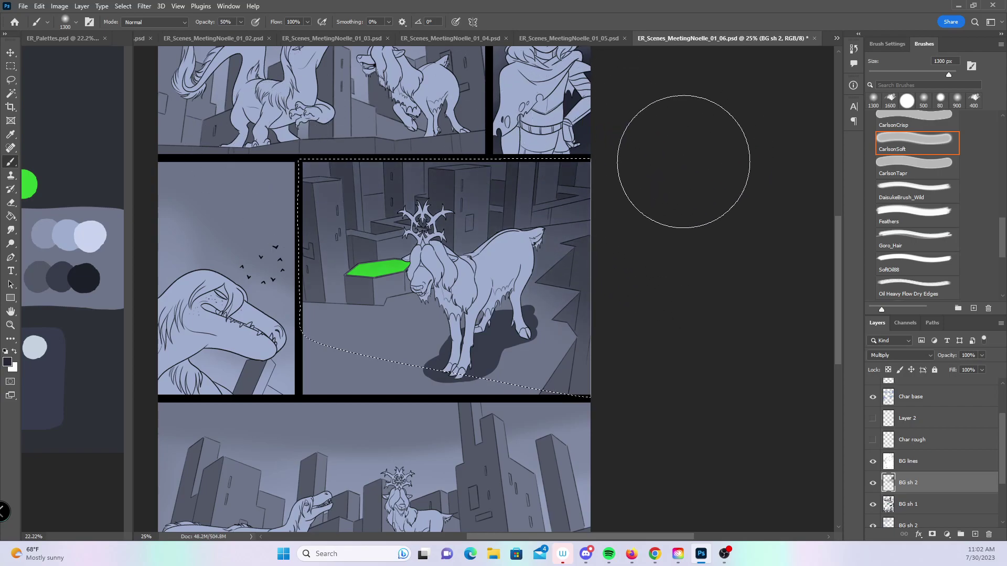
- Select the bottom panel with the Lasso tool and brush a soft dark shadow along the lower part of its stone ledge
scroll(818, 314, "down", 5)
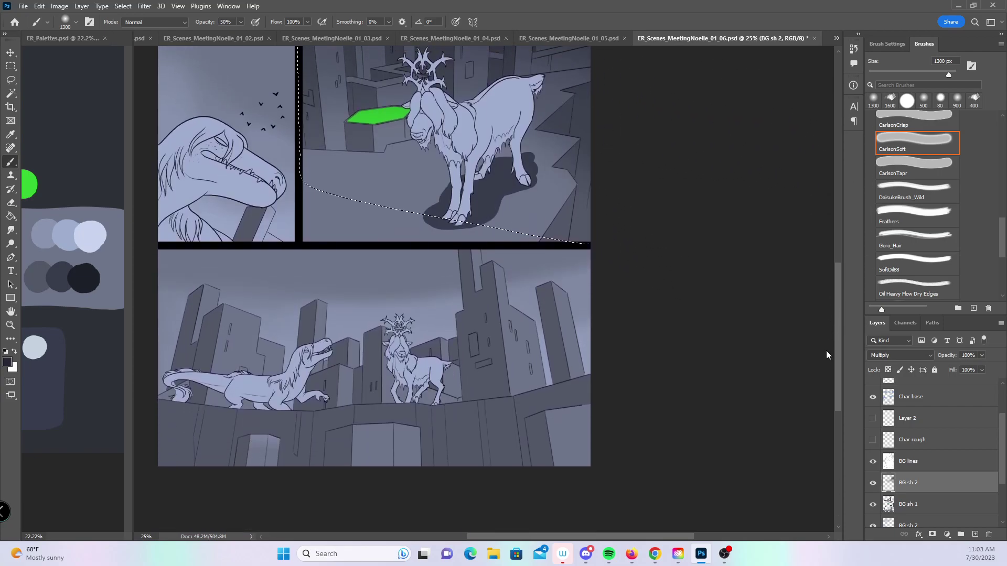
key("ctrl+d")
key("l")
mouse_move(158, 209)
left_mouse_down()
mouse_move(156, 367)
mouse_move(569, 446)
mouse_move(629, 232)
mouse_move(625, 207)
left_mouse_up()
left_click(10, 162)
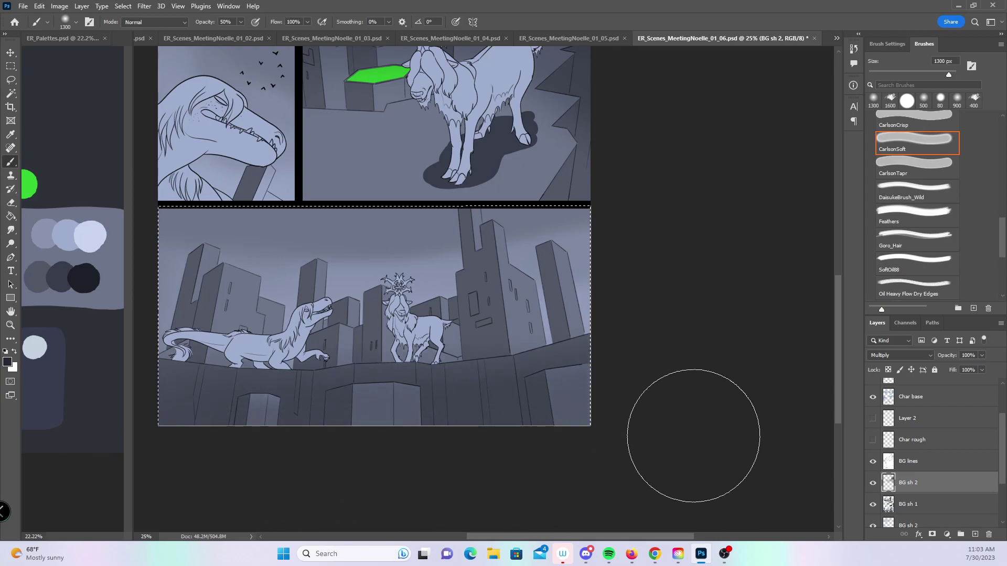
left_click_drag(321, 482, 568, 472)
- Deselect the panel, merge the Multiply shadow layer down into BG sh 1, and save the file
key("ctrl+d")
key("ctrl+e")
mouse_move(841, 393)
left_mouse_down()
mouse_move(826, 265)
mouse_move(817, 288)
left_mouse_up()
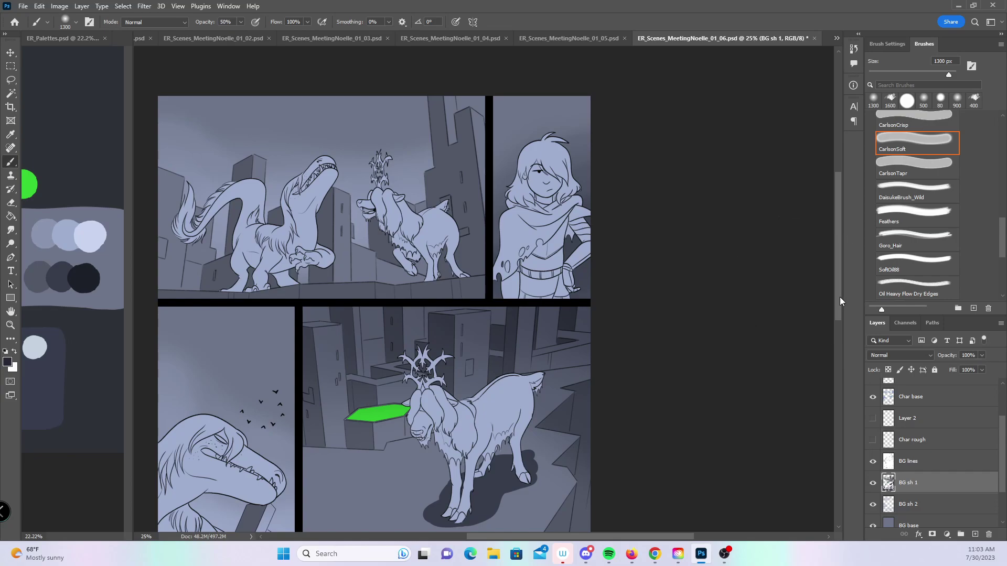
left_click_drag(839, 297, 835, 345)
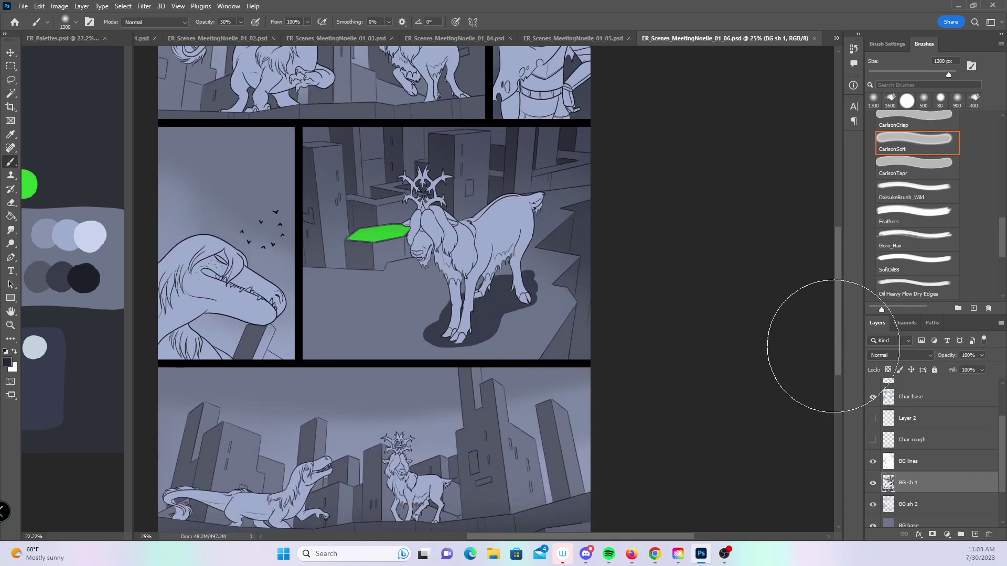
- Open the next comic page file, ER_Scenes_MeetingNoelle_01_07
left_click(39, 6)
mouse_move(23, 6)
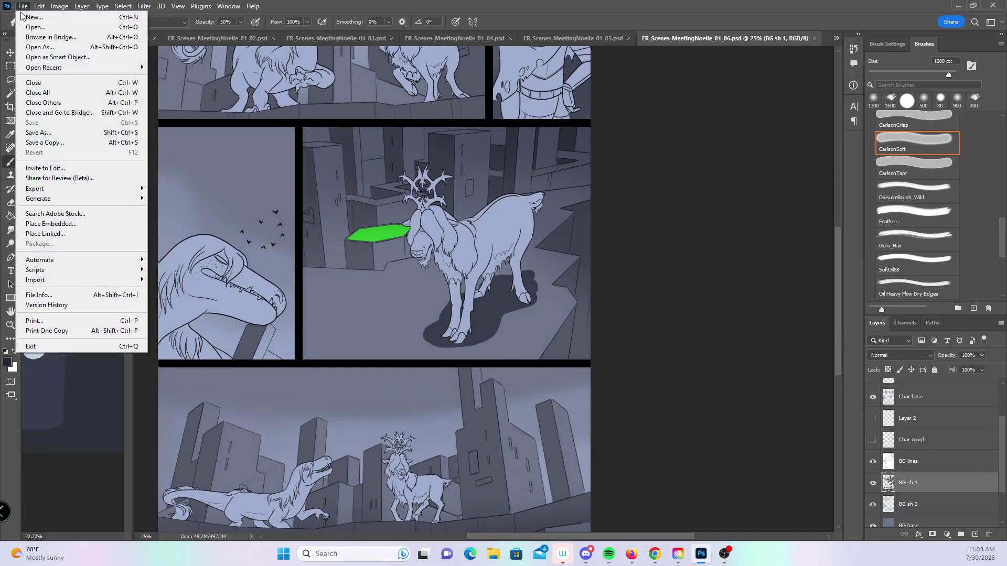
left_click(27, 32)
left_click_drag(517, 154, 517, 202)
left_click(205, 241)
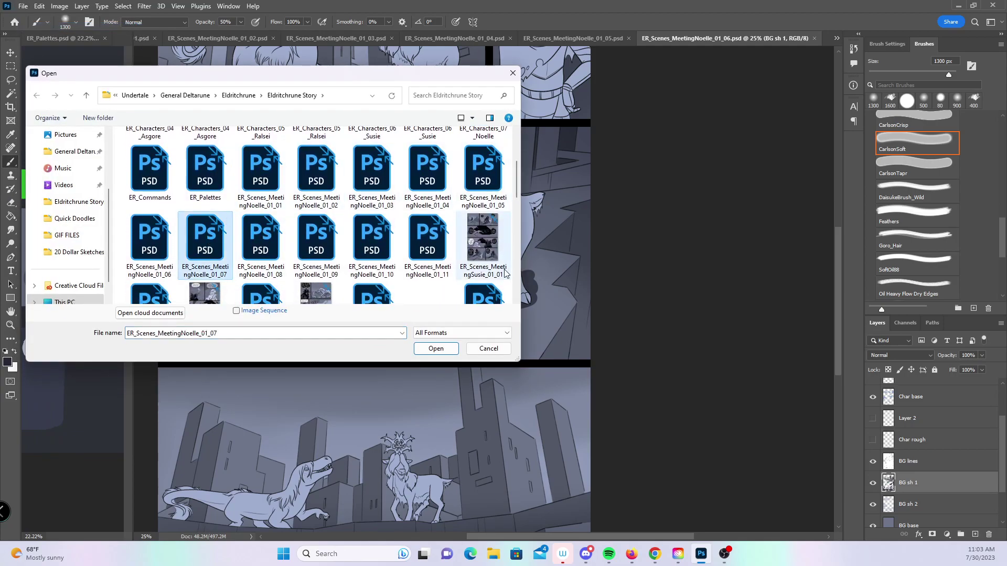
left_click(436, 349)
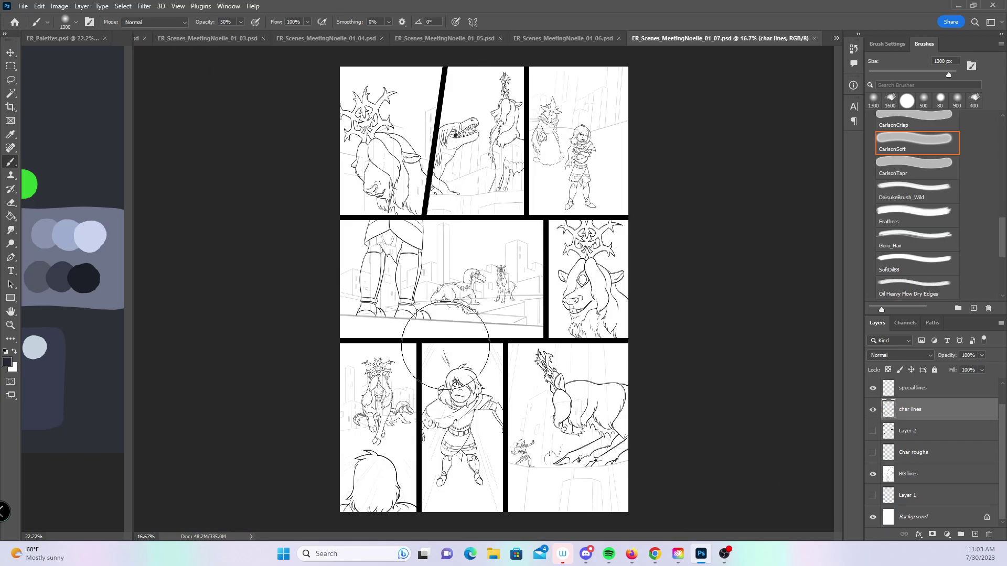
- Compare with page 06's layers and add a new layer named char base directly above Layer 2 on page 07
left_click(545, 41)
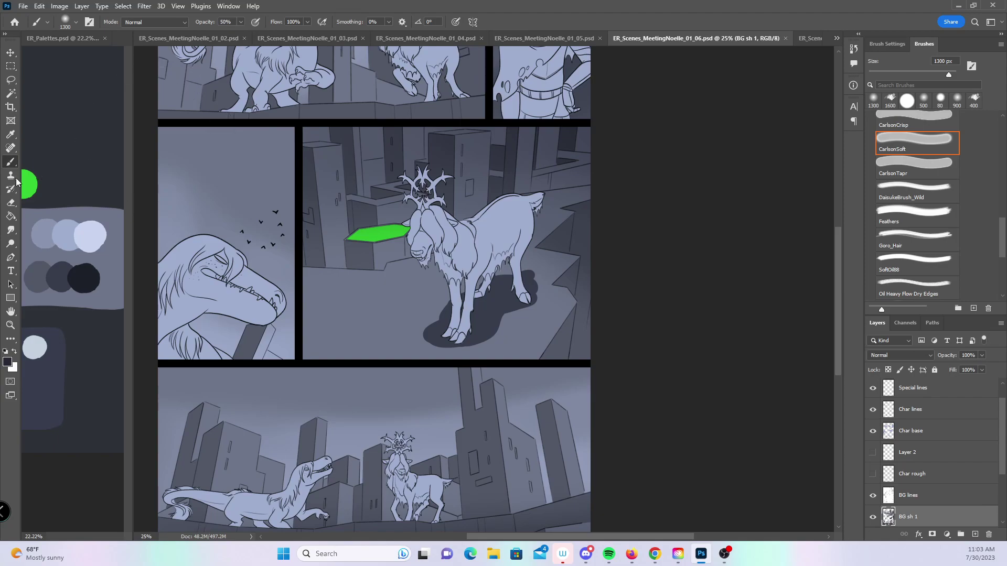
left_click(812, 39)
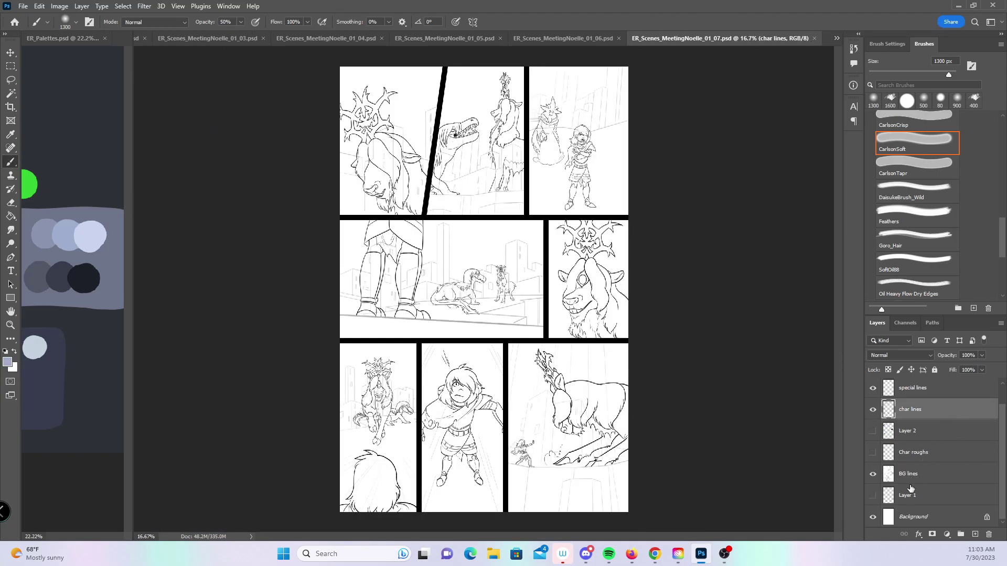
left_click(930, 429)
key("ctrl+shift+alt+n")
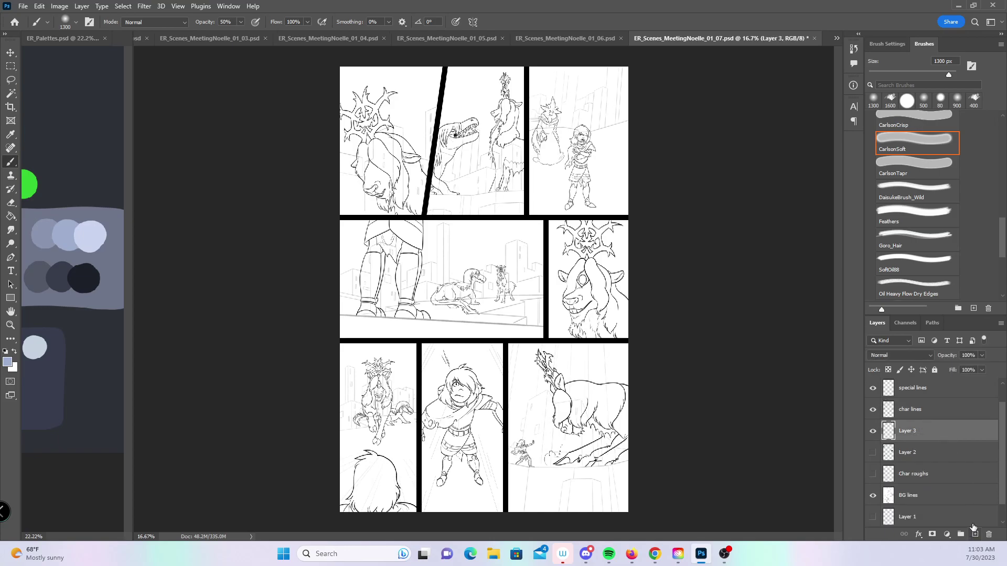
type("char base")
key("Return")
- Set up the Hard Round brush at 100% opacity and 7 px for filling the antlered creature in the first panel
left_click_drag(1001, 233, 1001, 133)
left_click(924, 161)
key("0")
key("z")
left_click(430, 191)
left_click(430, 191)
left_click_drag(443, 249, 454, 360)
left_click(350, 309)
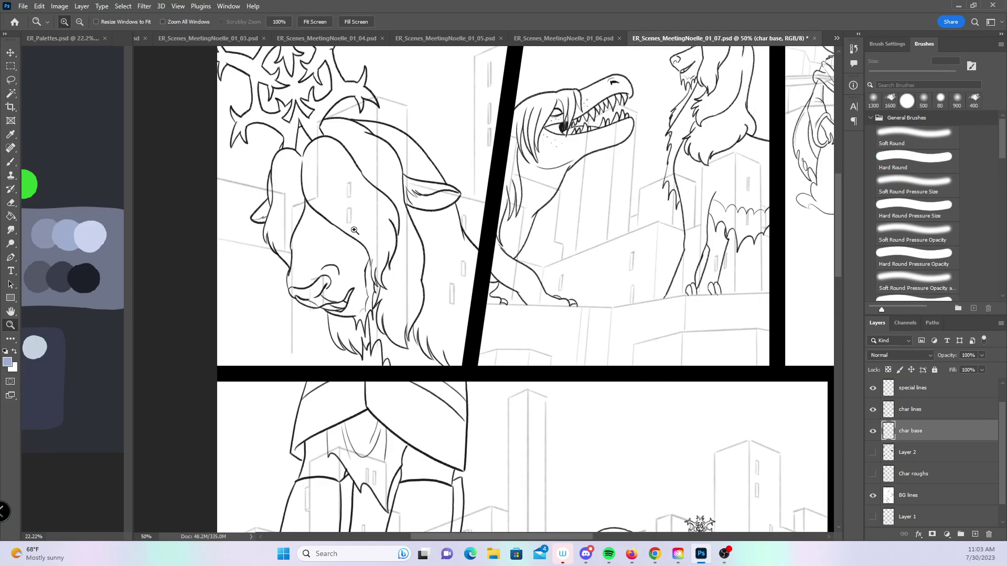
left_click(344, 186)
left_click(321, 156)
mouse_move(318, 156)
left_mouse_down()
mouse_move(350, 236)
mouse_move(486, 419)
left_mouse_up()
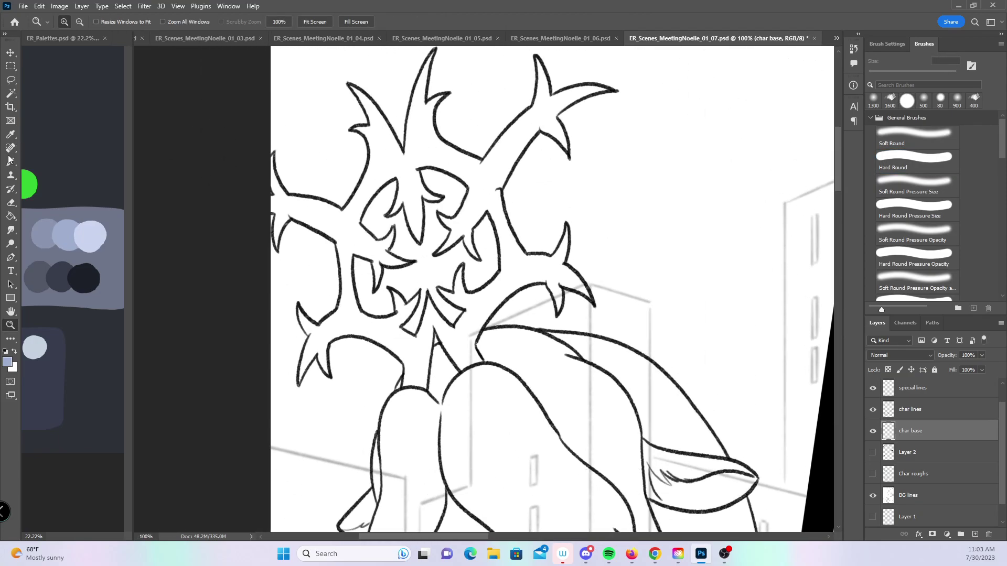
key("b")
key("bracketleft")
key("bracketleft")
key("bracketleft")
key("bracketleft")
key("bracketleft")
key("bracketleft")
key("bracketleft")
key("bracketleft")
key("bracketleft")
key("bracketleft")
key("bracketleft")
key("bracketleft")
key("bracketleft")
key("bracketleft")
key("bracketleft")
key("bracketleft")
key("bracketleft")
key("bracketleft")
key("bracketleft")
key("bracketleft")
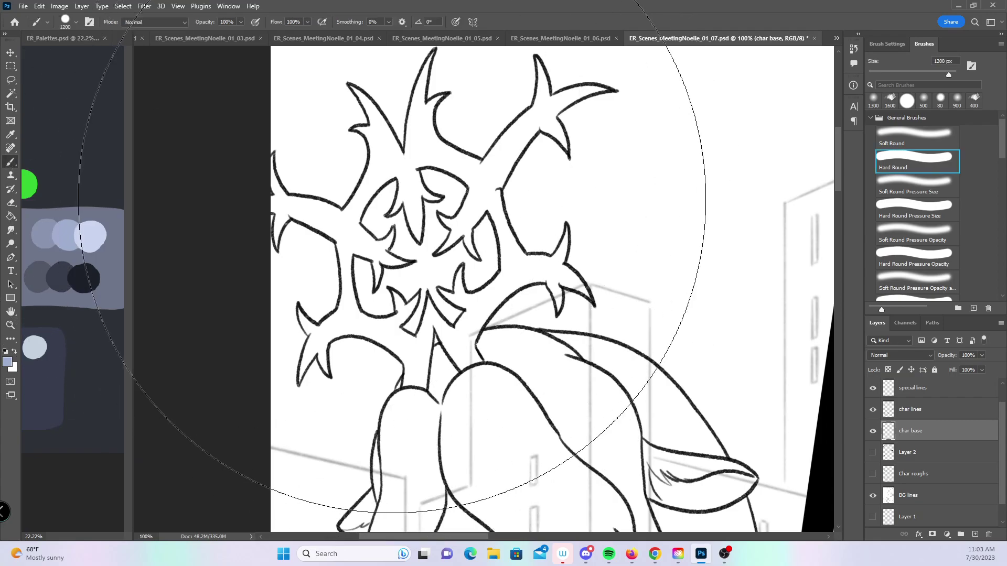
- Paint the lower-left and lower inner antler tips of the first panel's creature light blue at 7 px
left_click_drag(274, 160, 272, 177)
left_click_drag(273, 249, 277, 233)
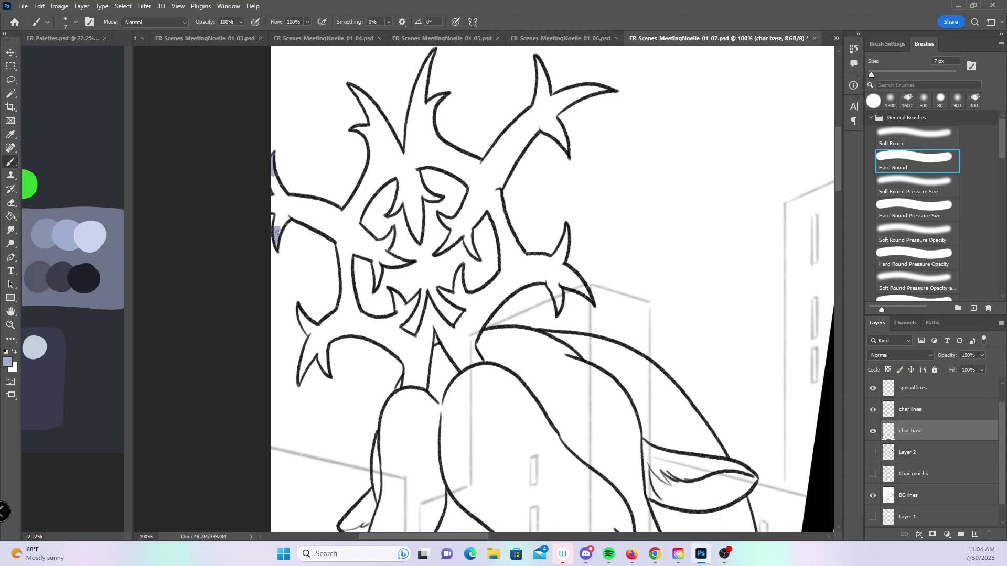
left_click_drag(376, 289, 379, 269)
mouse_move(396, 230)
left_mouse_down()
mouse_move(404, 269)
mouse_move(407, 261)
mouse_move(399, 296)
mouse_move(393, 290)
mouse_move(433, 310)
left_mouse_up()
mouse_move(304, 314)
left_mouse_down()
mouse_move(302, 323)
mouse_move(300, 312)
left_mouse_up()
mouse_move(302, 378)
left_mouse_down()
mouse_move(326, 373)
mouse_move(326, 362)
left_mouse_up()
- Paint the remaining upper, central and right-hand antler tips of the first panel's creature light blue
left_click_drag(506, 288, 447, 343)
left_click_drag(298, 186, 305, 184)
left_click_drag(295, 146, 308, 157)
mouse_move(375, 107)
left_mouse_down()
mouse_move(365, 135)
mouse_move(373, 162)
left_mouse_up()
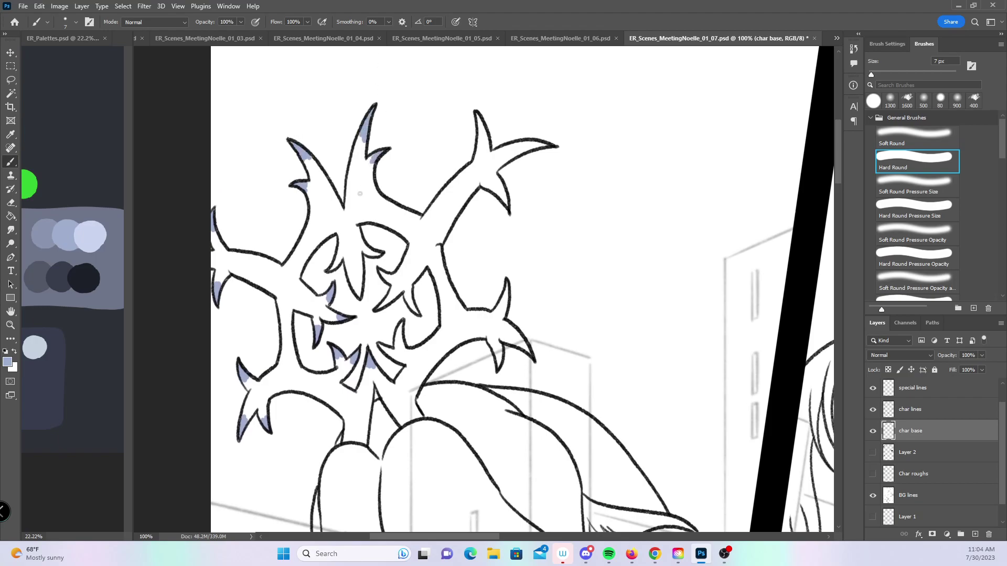
mouse_move(340, 255)
left_mouse_down()
mouse_move(335, 267)
mouse_move(353, 285)
mouse_move(370, 251)
left_mouse_up()
left_click_drag(479, 279, 420, 175)
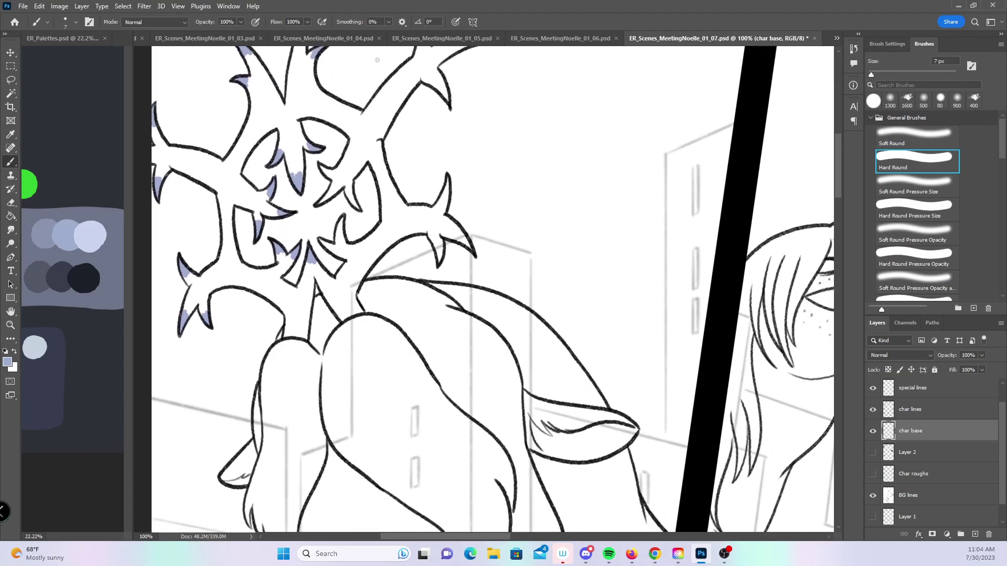
mouse_move(317, 203)
left_mouse_down()
mouse_move(331, 193)
mouse_move(327, 170)
left_mouse_up()
left_click_drag(361, 213, 349, 194)
key("ctrl+z")
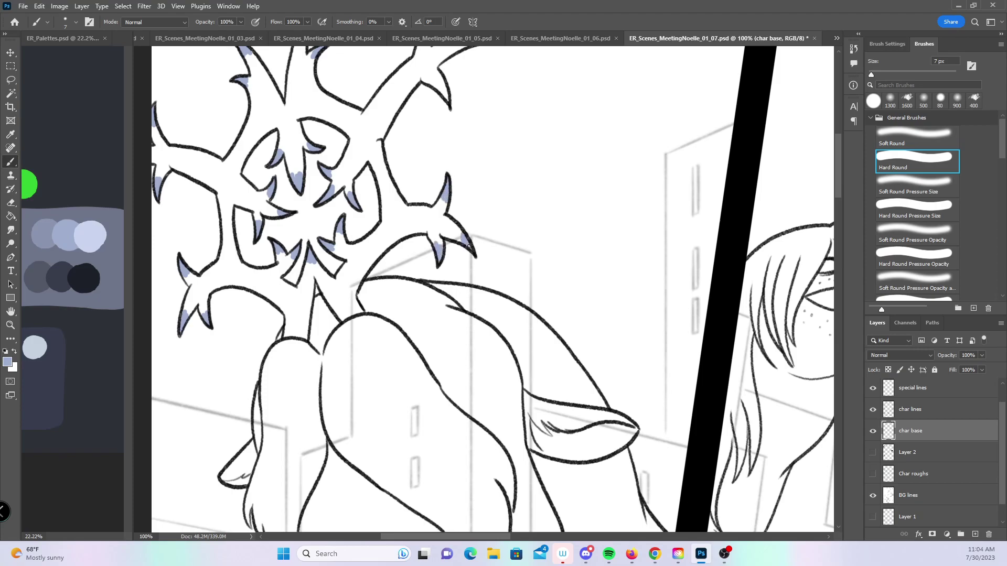
scroll(468, 243, "up", 5)
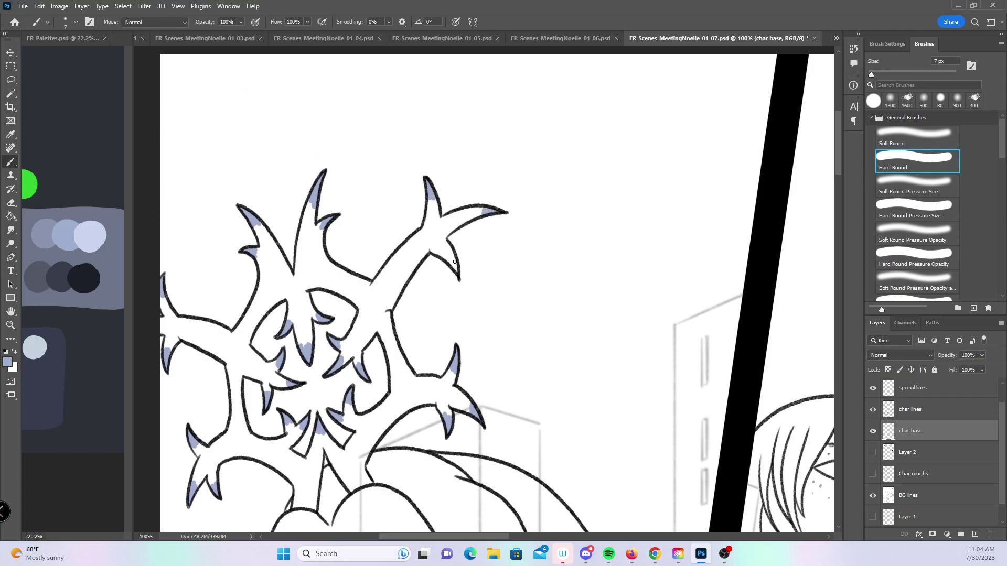
scroll(530, 378, "down", 13)
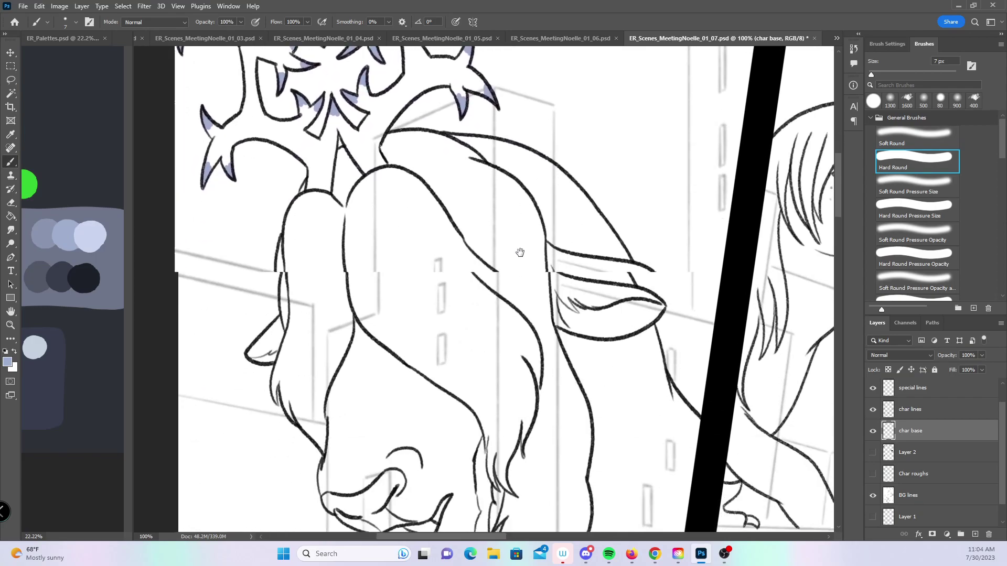
- Fill the fur tufts on the creature's left cheek and the tips of its beard with light blue at 7 px
mouse_move(264, 254)
left_mouse_down()
mouse_move(262, 228)
mouse_move(282, 277)
mouse_move(315, 309)
left_mouse_up()
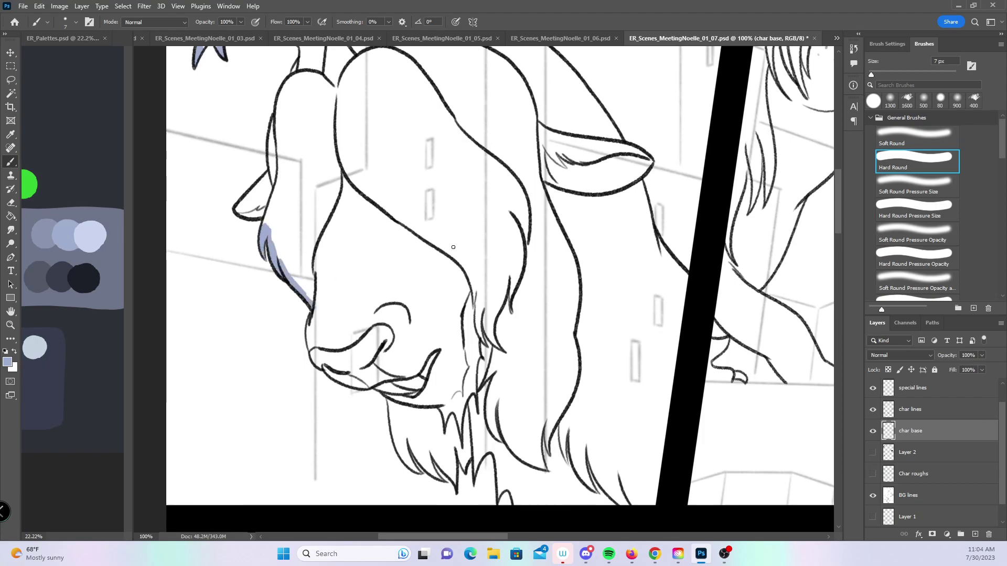
scroll(453, 247, "down", 3)
scroll(453, 247, "right", 3)
mouse_move(331, 379)
left_mouse_down()
mouse_move(350, 397)
mouse_move(331, 382)
mouse_move(336, 355)
mouse_move(371, 405)
mouse_move(355, 381)
mouse_move(357, 393)
mouse_move(358, 374)
mouse_move(385, 411)
mouse_move(394, 390)
left_mouse_up()
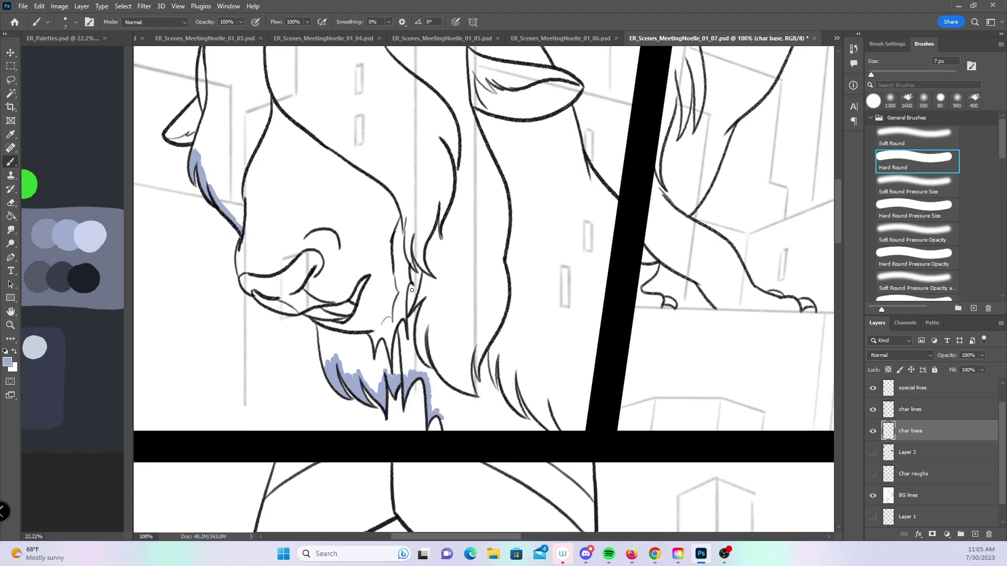
- Enlarge the brush to 20 px and paint along the creature's neck line and the first panel's lower and right borders
key("bracketright")
key("bracketright")
key("bracketright")
mouse_move(426, 371)
left_mouse_down()
mouse_move(433, 412)
mouse_move(450, 429)
left_mouse_up()
left_click(582, 426, "shift")
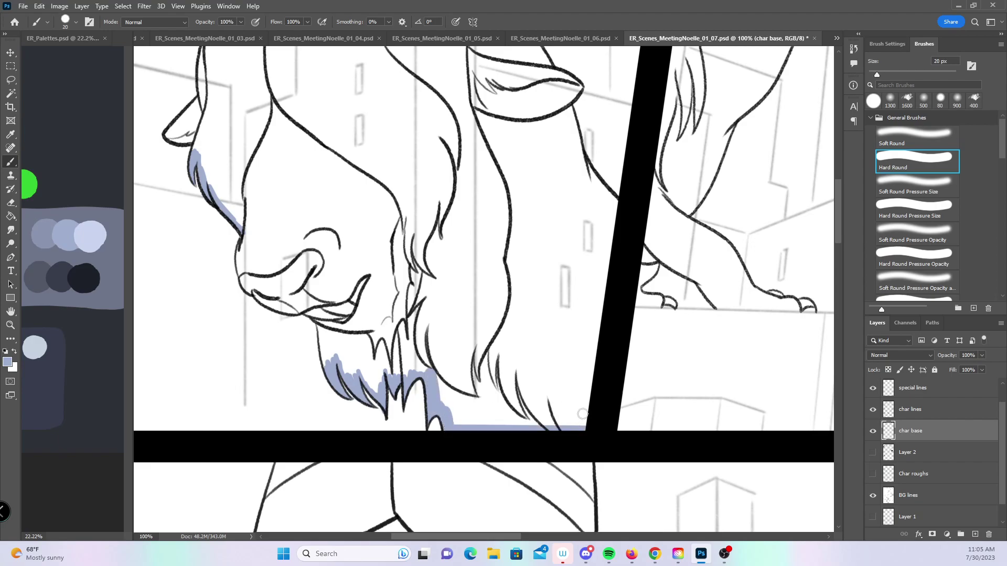
left_click(614, 200, "shift")
mouse_move(565, 99)
left_mouse_down()
mouse_move(584, 174)
mouse_move(615, 209)
left_mouse_up()
- Paint light blue inside the outline of the creature's muzzle, left cheek, left ear and forehead at 20 px
mouse_move(247, 223)
left_mouse_down()
mouse_move(248, 285)
mouse_move(322, 318)
mouse_move(319, 306)
mouse_move(325, 349)
mouse_move(328, 338)
mouse_move(348, 374)
mouse_move(354, 363)
mouse_move(373, 380)
mouse_move(398, 379)
mouse_move(406, 366)
mouse_move(440, 374)
left_mouse_up()
left_click_drag(332, 177, 398, 316)
mouse_move(239, 274)
left_mouse_down()
mouse_move(266, 287)
mouse_move(315, 373)
left_mouse_up()
left_click_drag(352, 275, 386, 348)
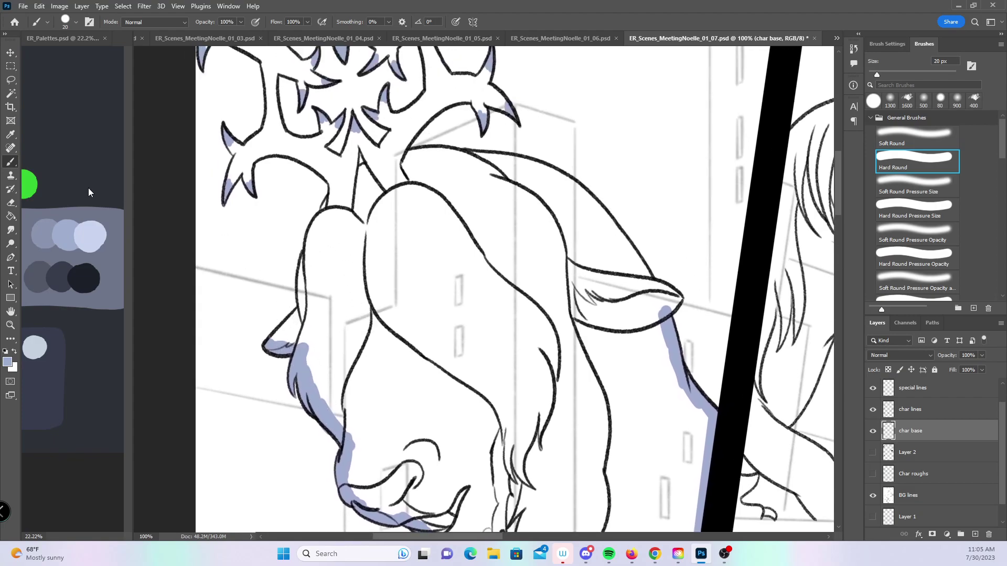
key("e")
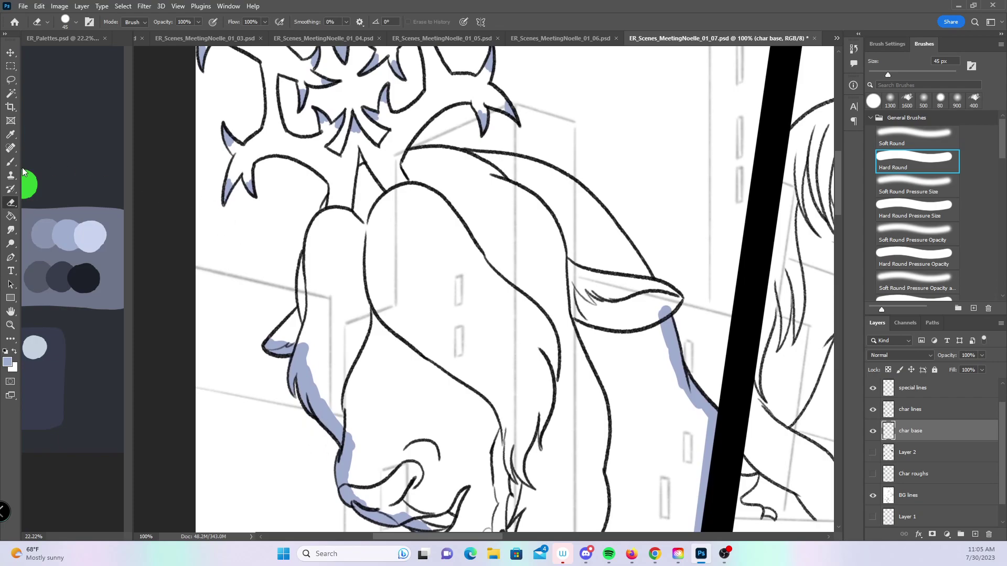
key("b")
mouse_move(273, 343)
left_mouse_down()
mouse_move(309, 293)
mouse_move(302, 262)
mouse_move(325, 209)
left_mouse_up()
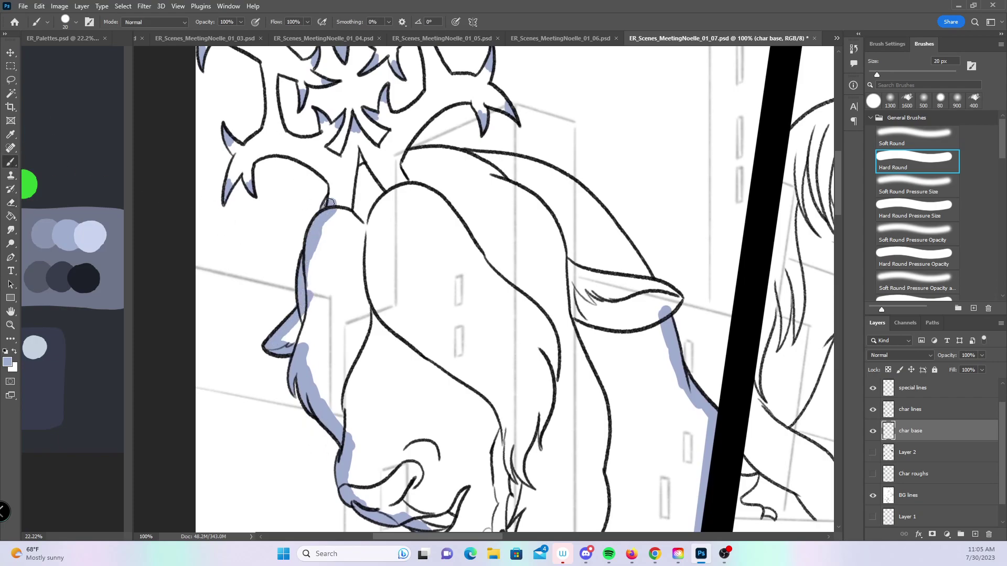
- Fill the lower-left antler branch's underside and the antler base around the central prongs with light blue at 10 px
scroll(418, 179, "up", 3)
mouse_move(245, 251)
left_mouse_down()
mouse_move(236, 273)
mouse_move(242, 260)
left_mouse_up()
key("bracketleft")
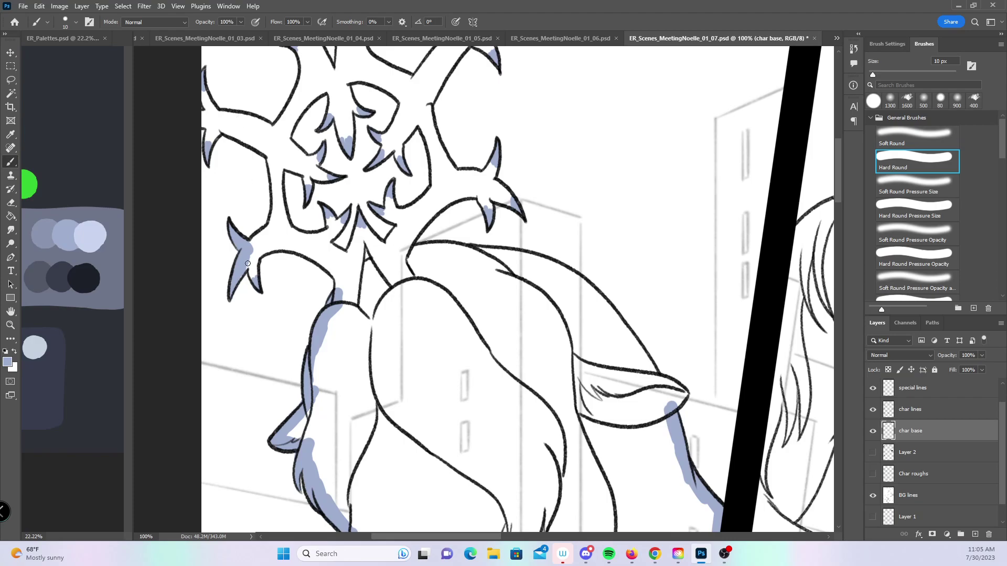
mouse_move(249, 260)
left_mouse_down()
mouse_move(254, 276)
mouse_move(257, 254)
mouse_move(273, 248)
mouse_move(323, 263)
mouse_move(338, 284)
left_mouse_up()
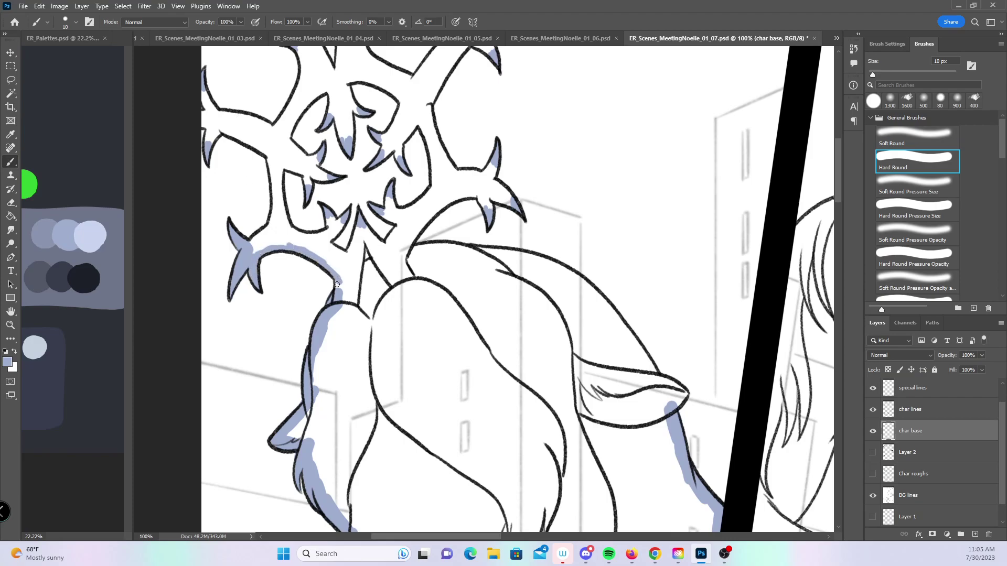
left_click_drag(327, 229, 328, 216)
key("ctrl+z")
mouse_move(353, 231)
left_mouse_down()
mouse_move(351, 254)
mouse_move(354, 242)
mouse_move(368, 253)
mouse_move(362, 260)
mouse_move(363, 238)
mouse_move(376, 264)
left_mouse_up()
mouse_move(363, 223)
left_mouse_down()
mouse_move(360, 242)
mouse_move(375, 234)
mouse_move(386, 245)
mouse_move(398, 224)
mouse_move(386, 205)
left_mouse_up()
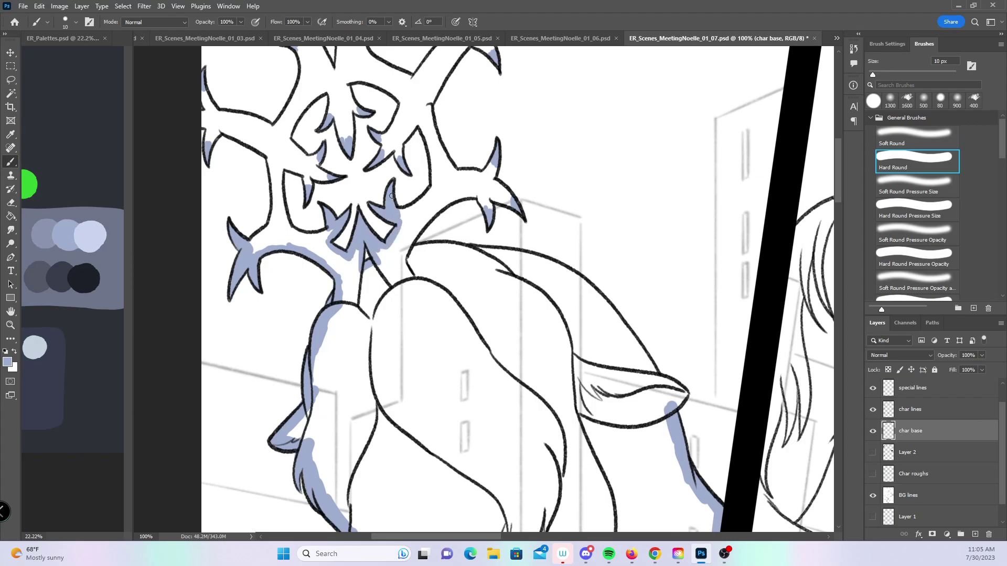
- Fill the left antler's outer branch and its stem down to the base with light blue at 20 px
scroll(336, 226, "up", 3)
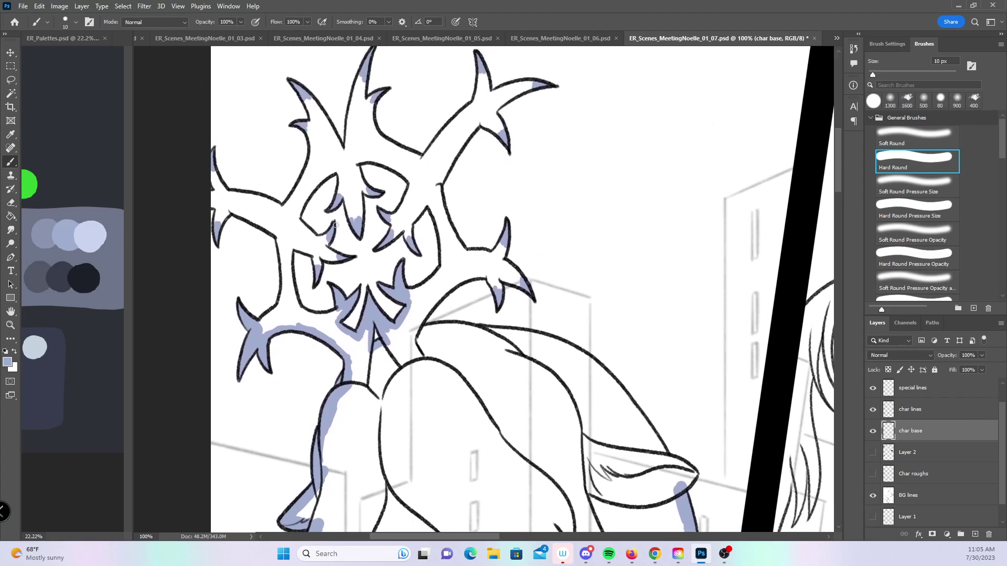
key("bracketright")
mouse_move(212, 166)
left_mouse_down()
mouse_move(218, 220)
mouse_move(227, 211)
mouse_move(267, 228)
mouse_move(263, 203)
mouse_move(241, 196)
mouse_move(284, 216)
left_mouse_up()
mouse_move(265, 329)
left_mouse_down()
mouse_move(285, 299)
mouse_move(281, 235)
mouse_move(297, 308)
mouse_move(286, 322)
mouse_move(332, 318)
left_mouse_up()
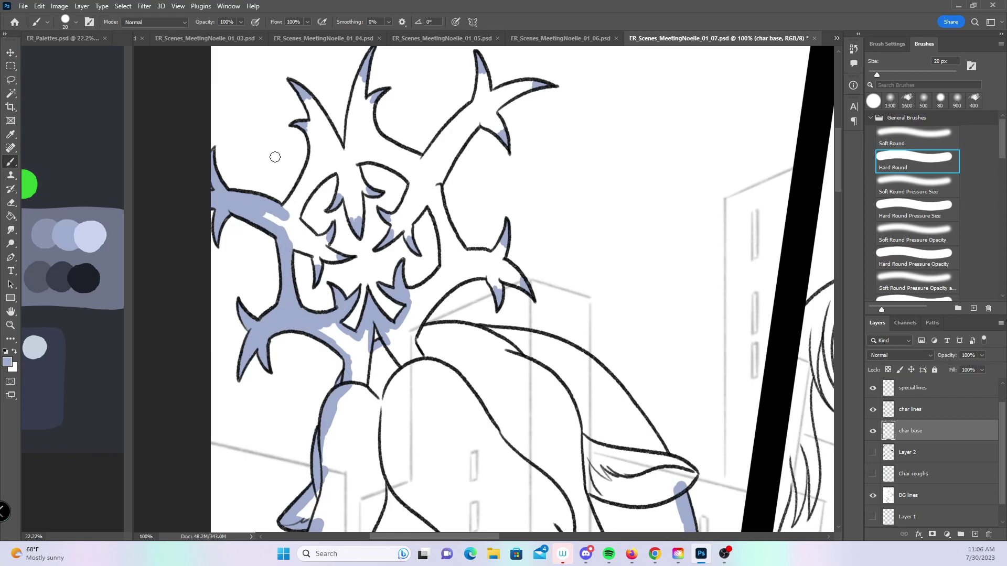
mouse_move(288, 241)
left_mouse_down()
mouse_move(312, 249)
mouse_move(265, 215)
mouse_move(277, 209)
mouse_move(309, 227)
mouse_move(325, 221)
mouse_move(318, 267)
mouse_move(324, 246)
left_mouse_up()
- Fill the upper-left and top antler branches with light blue and edge the upper-right branch
key("bracketleft")
key("bracketright")
mouse_move(296, 207)
left_mouse_down()
mouse_move(288, 210)
mouse_move(317, 148)
left_mouse_up()
mouse_move(316, 107)
left_mouse_down()
mouse_move(317, 155)
mouse_move(308, 101)
mouse_move(333, 141)
mouse_move(323, 136)
mouse_move(294, 220)
mouse_move(334, 165)
mouse_move(327, 140)
mouse_move(323, 163)
mouse_move(355, 118)
mouse_move(360, 82)
mouse_move(350, 146)
mouse_move(361, 96)
mouse_move(374, 98)
mouse_move(365, 131)
mouse_move(374, 141)
mouse_move(369, 112)
mouse_move(378, 139)
mouse_move(425, 165)
mouse_move(491, 76)
mouse_move(478, 104)
left_mouse_up()
mouse_move(339, 176)
left_mouse_down()
mouse_move(321, 114)
mouse_move(348, 171)
mouse_move(344, 183)
mouse_move(337, 157)
mouse_move(346, 181)
left_mouse_up()
key("p")
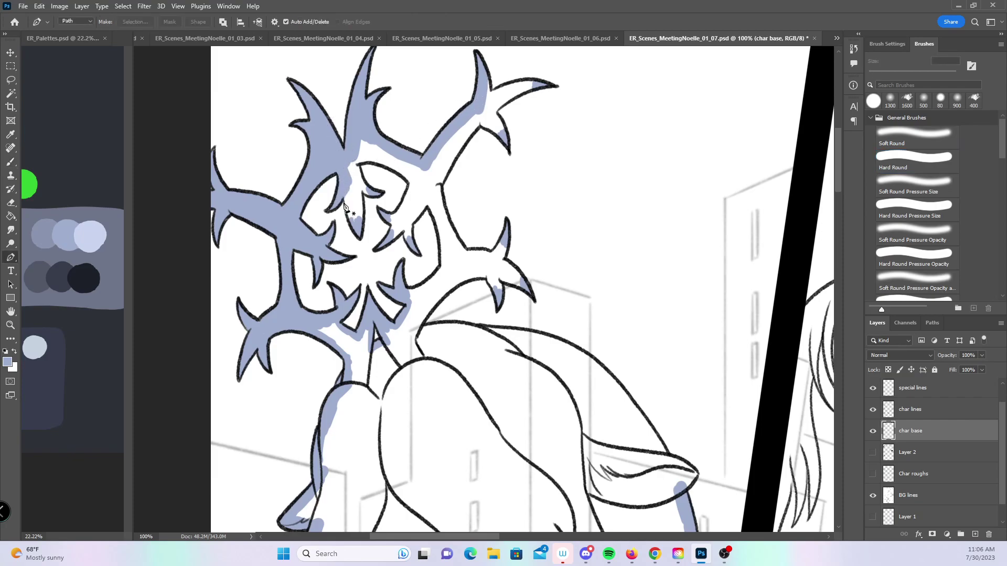
key("b")
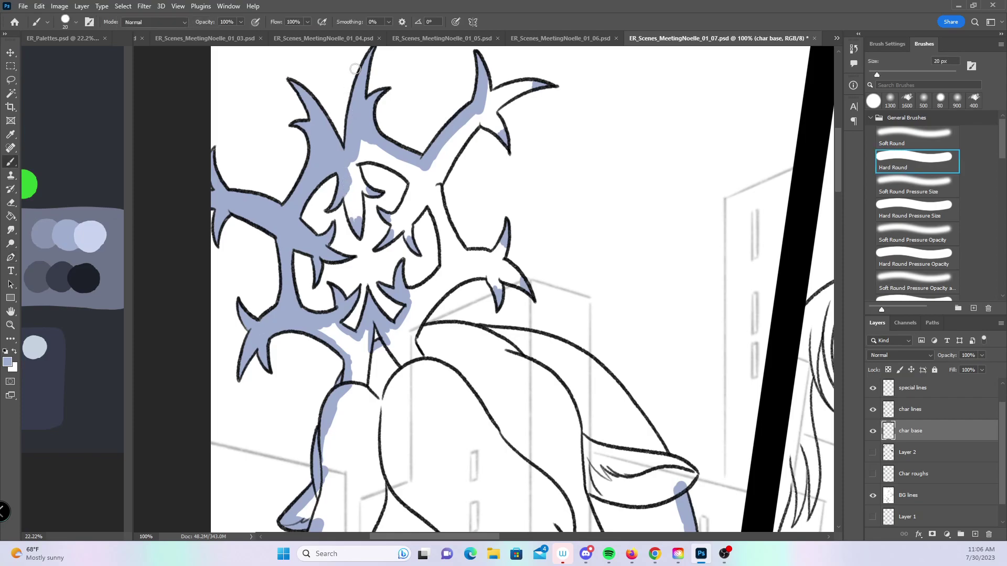
- Fill the central hanging prong and the right inner antler prongs with light blue, using a 15 px brush
key("bracketleft")
mouse_move(355, 206)
left_mouse_down()
mouse_move(348, 184)
mouse_move(358, 193)
mouse_move(359, 183)
mouse_move(368, 195)
mouse_move(356, 158)
mouse_move(350, 164)
mouse_move(370, 156)
mouse_move(417, 185)
left_mouse_up()
key("bracketright")
key("bracketright")
left_click_drag(364, 141, 420, 173)
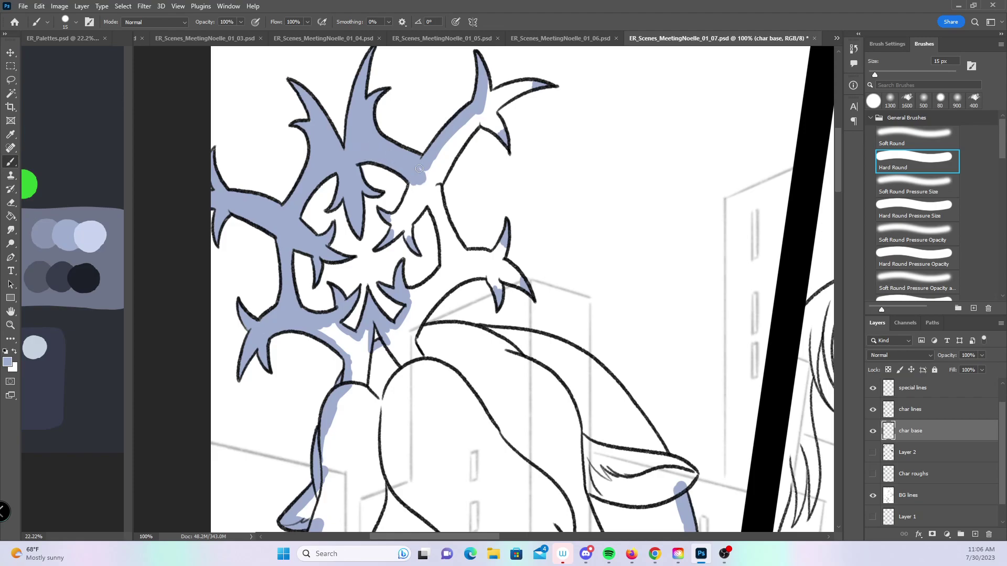
mouse_move(400, 227)
left_mouse_down()
mouse_move(412, 187)
mouse_move(397, 226)
mouse_move(408, 234)
mouse_move(430, 191)
left_mouse_up()
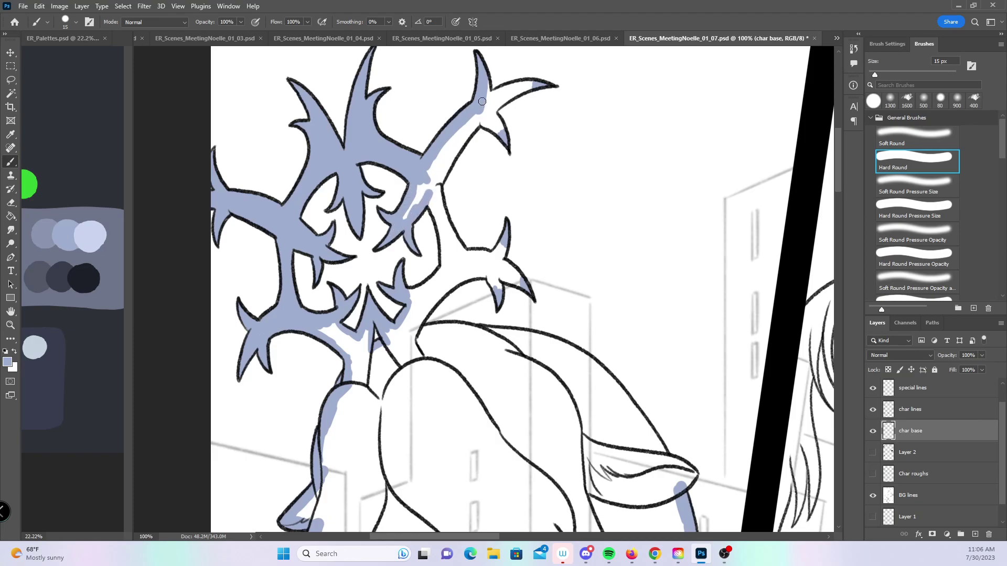
- Fill the upper-right antler branch and its forked tips solid light blue, finishing at 20 px
mouse_move(480, 119)
left_mouse_down()
mouse_move(499, 129)
mouse_move(490, 107)
left_mouse_up()
mouse_move(488, 73)
left_mouse_down()
mouse_move(487, 98)
mouse_move(536, 82)
mouse_move(490, 112)
mouse_move(511, 94)
left_mouse_up()
key("]")
mouse_move(403, 224)
left_mouse_down()
mouse_move(420, 183)
mouse_move(431, 187)
mouse_move(471, 127)
mouse_move(440, 158)
left_mouse_up()
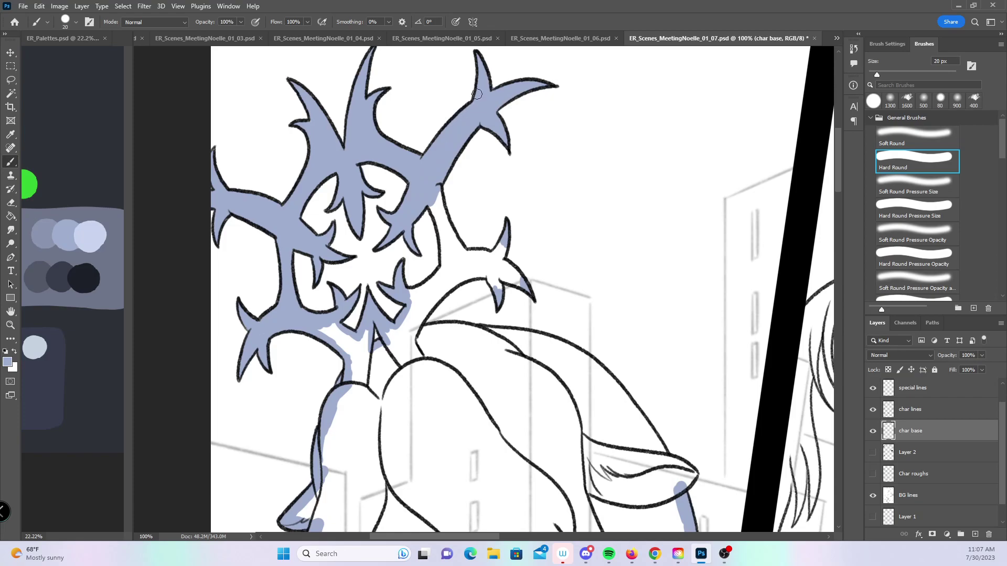
- Paint the lower-right antler branch and the inside edge of the creature's back line light blue at 15 px
key("[")
mouse_move(439, 208)
left_mouse_down()
mouse_move(434, 188)
mouse_move(462, 250)
left_mouse_up()
mouse_move(418, 292)
left_mouse_down()
mouse_move(444, 249)
mouse_move(443, 266)
mouse_move(465, 250)
mouse_move(497, 259)
mouse_move(502, 246)
mouse_move(493, 273)
mouse_move(497, 282)
mouse_move(497, 265)
mouse_move(522, 282)
left_mouse_up()
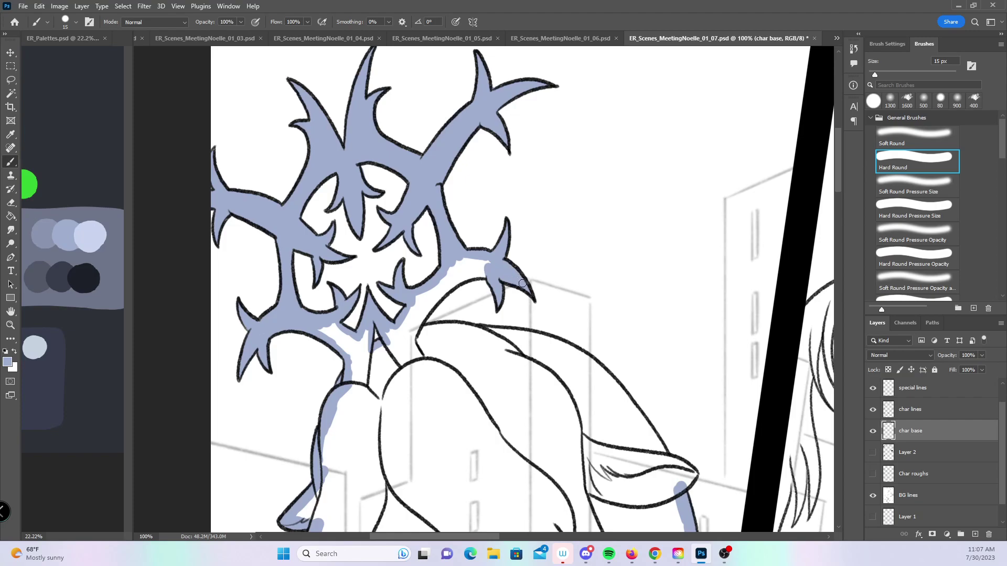
mouse_move(415, 333)
left_mouse_down()
mouse_move(434, 302)
mouse_move(485, 265)
left_mouse_up()
left_click_drag(616, 434, 521, 251)
mouse_move(327, 148)
left_mouse_down()
mouse_move(469, 165)
mouse_move(501, 186)
mouse_move(569, 278)
mouse_move(592, 286)
left_mouse_up()
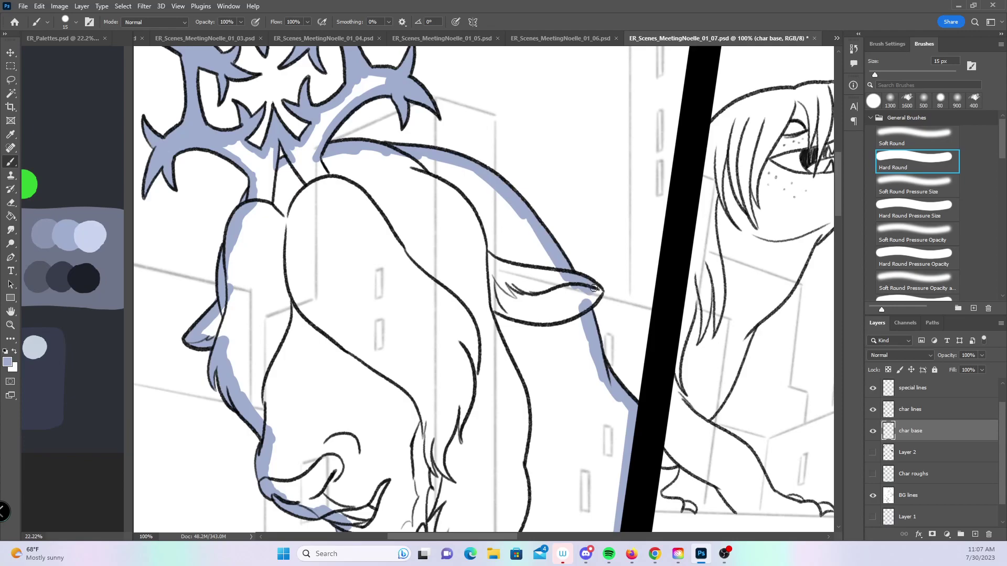
- Paint the claws of the toothed creature's forepaws light blue in the second panel, using an 8 px brush
left_click_drag(682, 441, 698, 238)
left_click_drag(718, 326, 398, 485)
left_click_drag(442, 397, 421, 318)
key("bracketleft")
left_click_drag(354, 391, 344, 388)
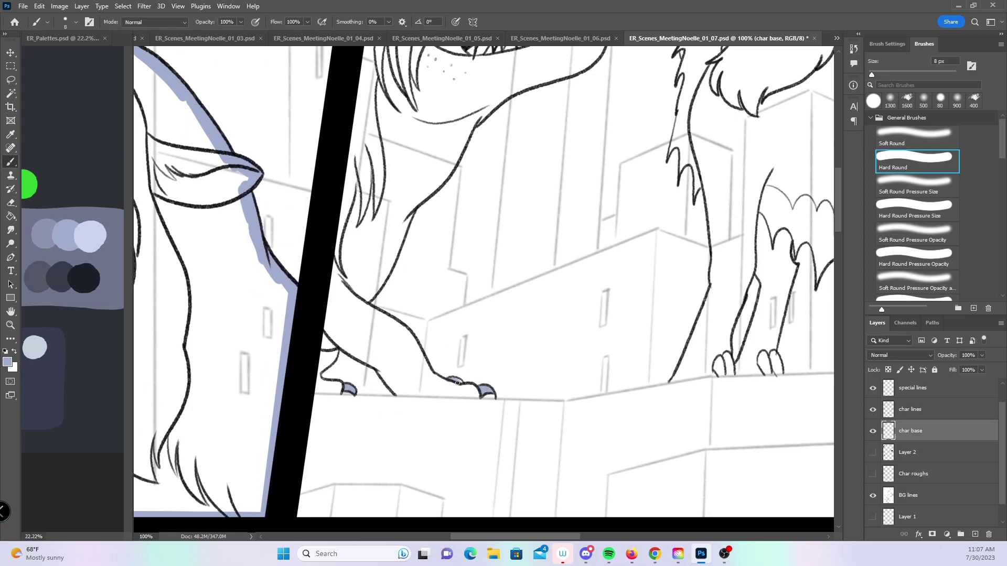
- Edge the toothed creature's forelegs and paws light blue along the ledge with a 10 px brush
mouse_move(340, 391)
left_mouse_down()
mouse_move(330, 388)
mouse_move(339, 342)
mouse_move(398, 391)
left_mouse_up()
left_click(478, 396, "shift")
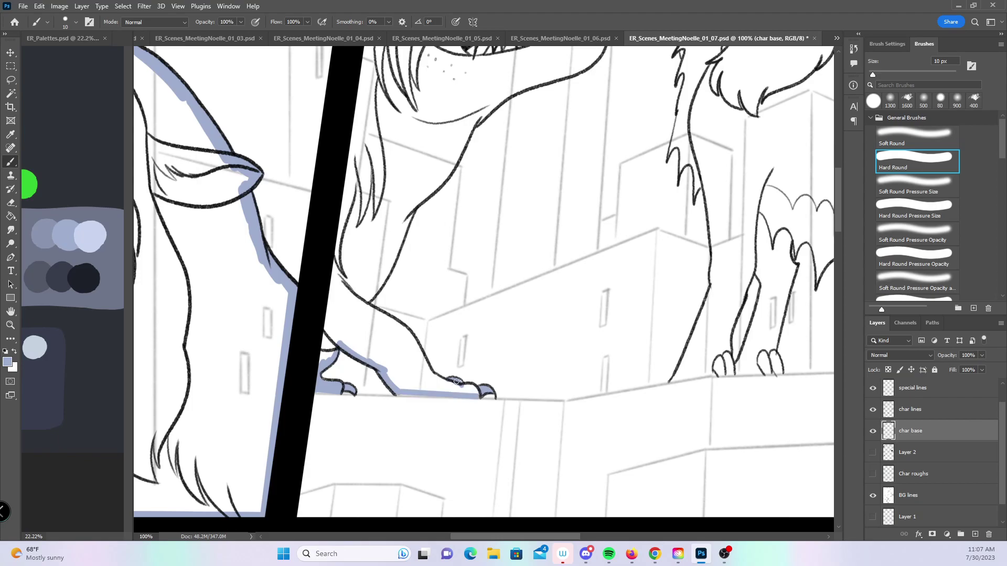
left_click(400, 396, "shift")
mouse_move(363, 303)
left_mouse_down()
mouse_move(399, 327)
mouse_move(427, 372)
mouse_move(454, 391)
left_mouse_up()
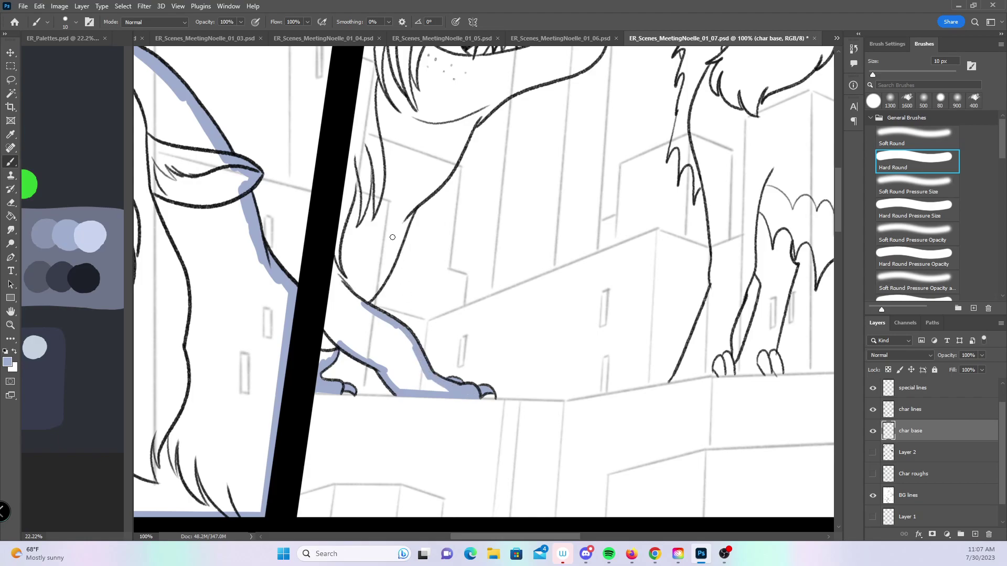
- Edge the toothed creature's forehead, hair, lower jaw and neck light blue at 20 px, following the panel border
key("bracketright")
key("bracketright")
left_click(360, 87, "shift")
mouse_move(444, 80)
left_mouse_down()
mouse_move(410, 229)
mouse_move(408, 296)
left_mouse_up()
left_click(337, 225, "shift")
mouse_move(345, 218)
left_mouse_down()
mouse_move(384, 195)
mouse_move(459, 190)
mouse_move(520, 167)
left_mouse_up()
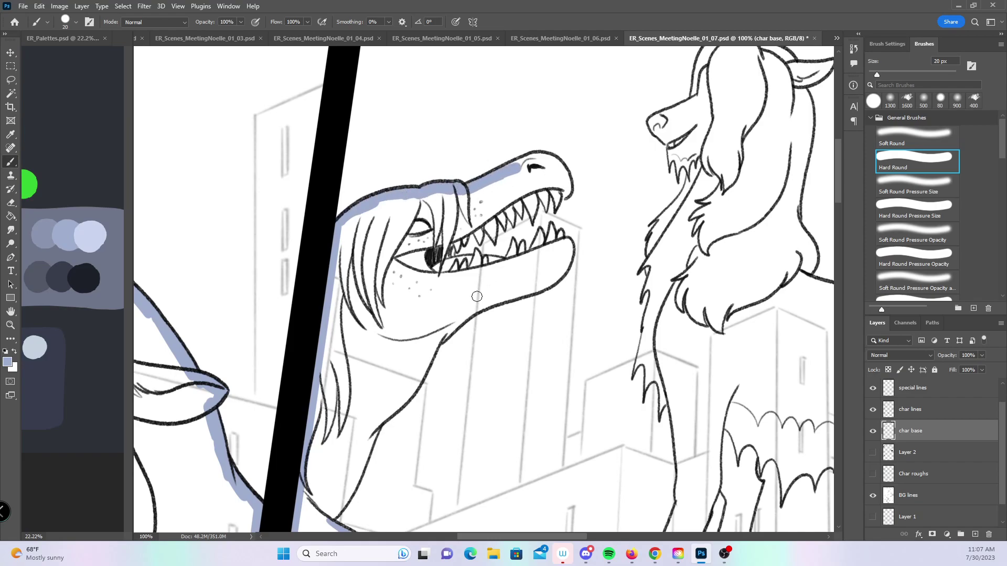
mouse_move(371, 426)
left_mouse_down()
mouse_move(412, 388)
mouse_move(400, 403)
mouse_move(438, 331)
mouse_move(428, 354)
mouse_move(472, 307)
mouse_move(559, 272)
mouse_move(567, 248)
left_mouse_up()
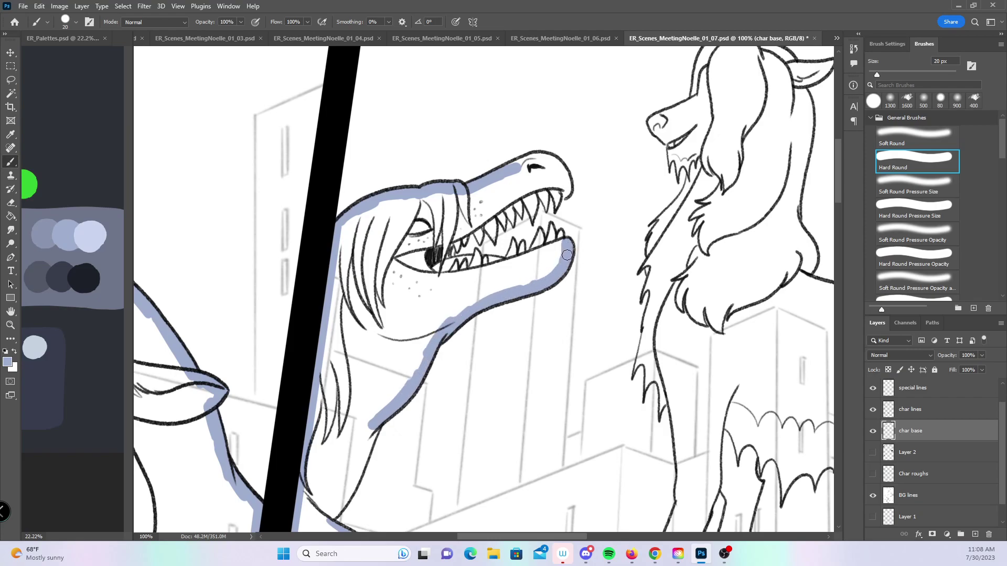
scroll(505, 389, "down", 5)
left_click_drag(336, 389, 386, 284)
- Fill the creature's upper teeth light blue with an 8 px brush and edge the tip of its snout
left_click_drag(546, 277, 429, 451)
key("bracketleft")
key("bracketleft")
key("bracketleft")
key("bracketleft")
mouse_move(346, 287)
left_mouse_down()
mouse_move(372, 268)
mouse_move(380, 286)
mouse_move(382, 262)
left_mouse_up()
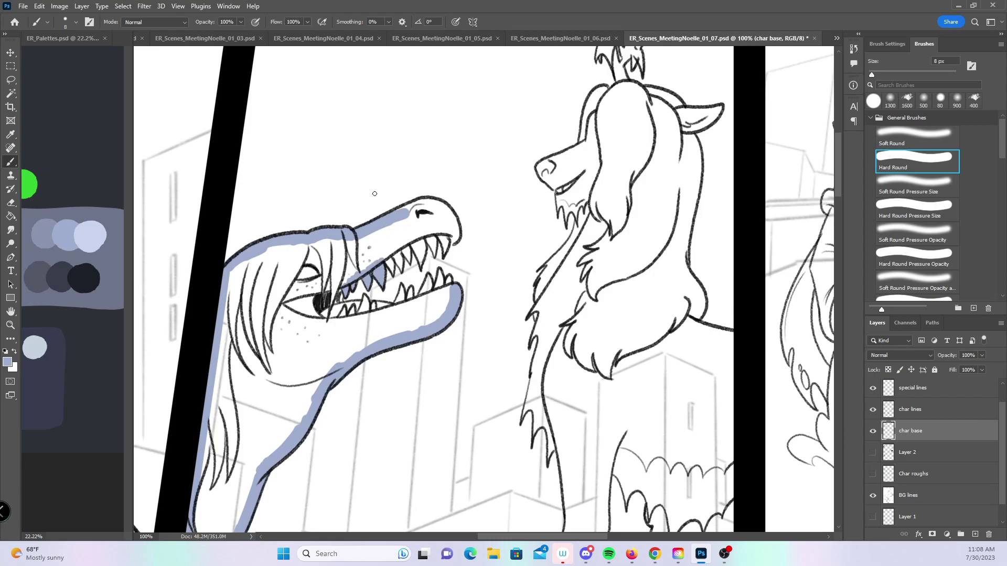
mouse_move(384, 269)
left_mouse_down()
mouse_move(401, 269)
mouse_move(396, 249)
mouse_move(412, 246)
mouse_move(408, 260)
mouse_move(416, 240)
mouse_move(421, 263)
mouse_move(421, 239)
mouse_move(432, 233)
mouse_move(434, 251)
mouse_move(432, 233)
mouse_move(441, 236)
mouse_move(445, 250)
mouse_move(435, 233)
mouse_move(454, 242)
left_mouse_up()
key("]")
mouse_move(399, 210)
left_mouse_down()
mouse_move(426, 203)
mouse_move(445, 209)
mouse_move(456, 231)
mouse_move(449, 223)
left_mouse_up()
- Fill the creature's lower teeth light blue and fill in along the lower jaw at 15 px
key("bracketleft")
mouse_move(345, 283)
left_mouse_down()
mouse_move(338, 305)
mouse_move(354, 307)
mouse_move(365, 298)
mouse_move(395, 308)
mouse_move(401, 296)
mouse_move(401, 306)
mouse_move(428, 276)
mouse_move(433, 297)
mouse_move(441, 276)
mouse_move(438, 293)
mouse_move(446, 281)
mouse_move(451, 294)
left_mouse_up()
key("bracketleft")
key("bracketright")
key("bracketright")
left_click_drag(381, 308, 449, 296)
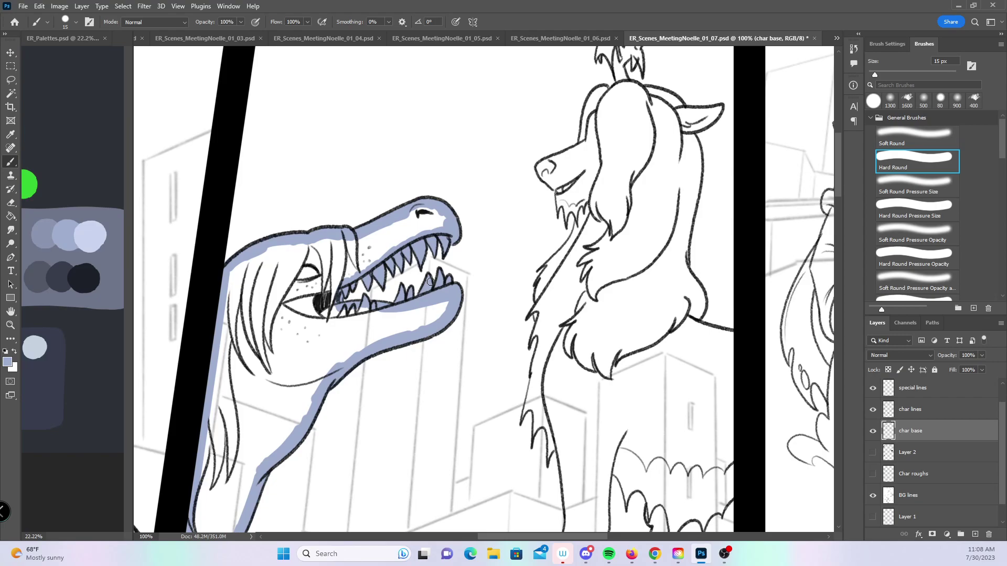
- Fill the antlers of the tall long-haired creature light blue with a 7 px brush
left_click_drag(649, 167, 482, 374)
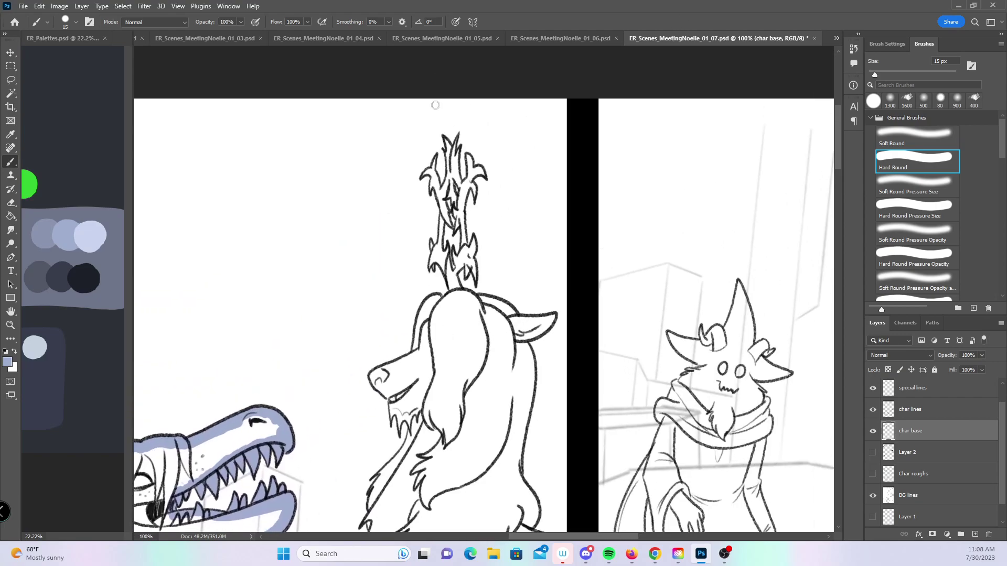
key("bracketleft")
key("bracketleft")
key("bracketleft")
key("bracketleft")
mouse_move(445, 140)
left_mouse_down()
mouse_move(449, 164)
mouse_move(459, 150)
mouse_move(457, 165)
mouse_move(483, 172)
mouse_move(431, 176)
mouse_move(437, 158)
mouse_move(431, 192)
mouse_move(432, 176)
mouse_move(437, 189)
mouse_move(449, 179)
mouse_move(440, 199)
mouse_move(452, 192)
mouse_move(456, 204)
mouse_move(446, 183)
mouse_move(458, 173)
mouse_move(462, 191)
mouse_move(470, 171)
mouse_move(462, 195)
mouse_move(472, 185)
mouse_move(473, 195)
mouse_move(472, 182)
mouse_move(439, 197)
mouse_move(456, 228)
mouse_move(464, 196)
mouse_move(465, 251)
mouse_move(445, 209)
mouse_move(432, 253)
mouse_move(443, 213)
left_mouse_up()
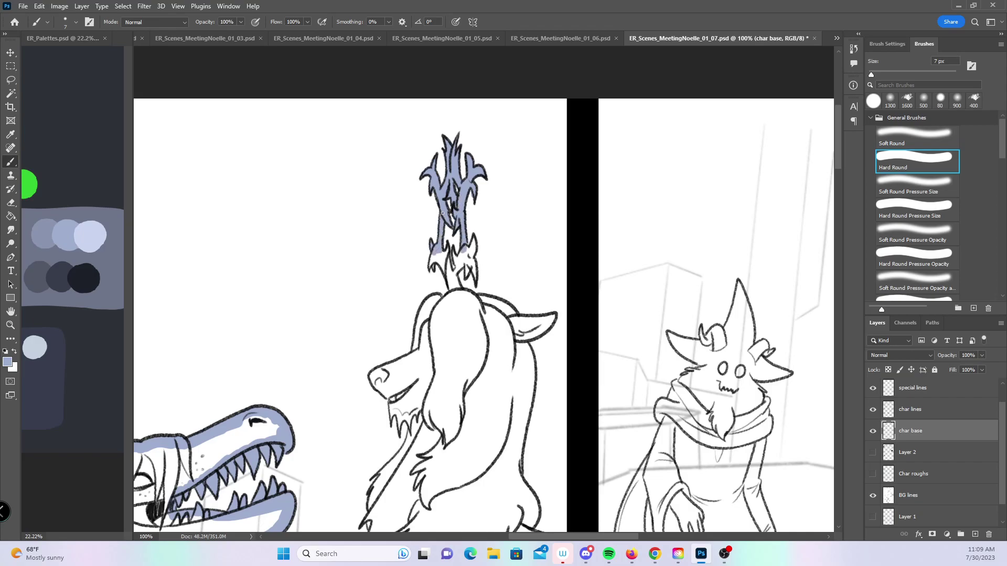
mouse_move(432, 266)
left_mouse_down()
mouse_move(444, 265)
mouse_move(449, 247)
mouse_move(452, 278)
mouse_move(455, 257)
mouse_move(466, 277)
mouse_move(474, 267)
left_mouse_up()
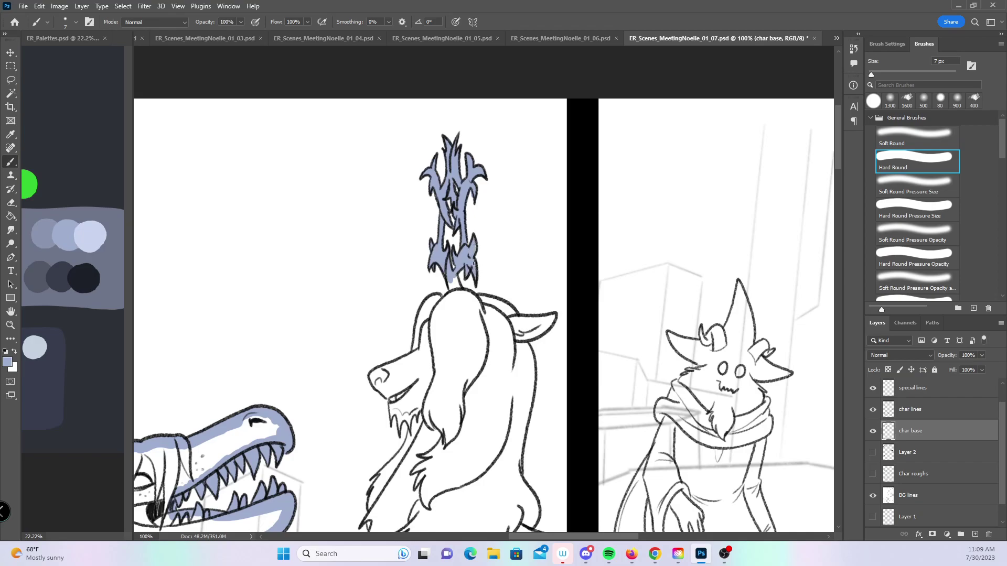
- Fill the tall creature's beard and the jagged fur tufts down its chest light blue at 7 px
left_click_drag(523, 310, 464, 146)
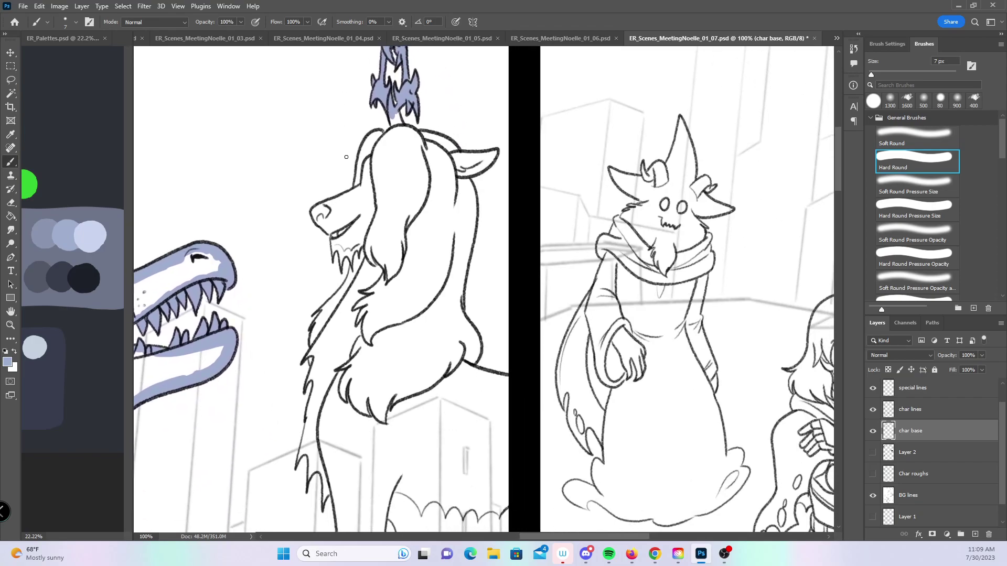
mouse_move(332, 253)
left_mouse_down()
mouse_move(334, 242)
mouse_move(352, 253)
mouse_move(333, 262)
left_mouse_up()
mouse_move(315, 322)
left_mouse_down()
mouse_move(313, 340)
mouse_move(327, 308)
left_mouse_up()
mouse_move(309, 356)
left_mouse_down()
mouse_move(315, 343)
mouse_move(312, 364)
mouse_move(315, 353)
left_mouse_up()
mouse_move(305, 388)
left_mouse_down()
mouse_move(313, 366)
mouse_move(314, 379)
left_mouse_up()
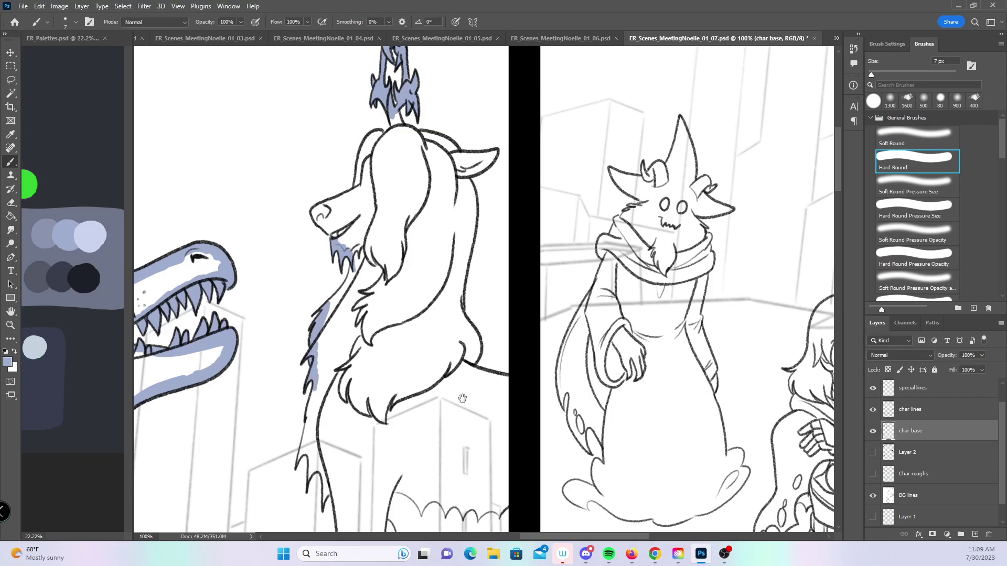
left_click_drag(465, 403, 439, 254)
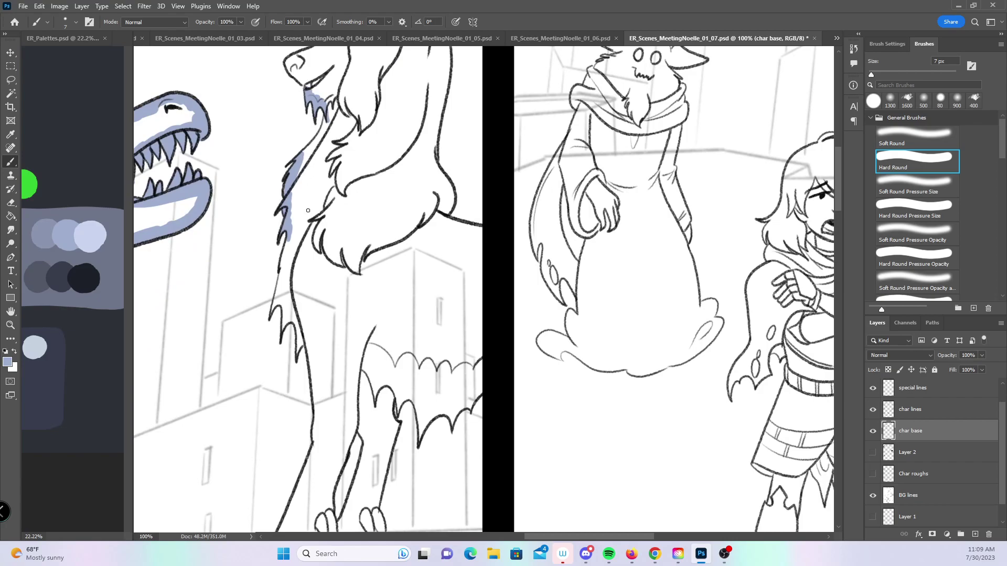
mouse_move(272, 310)
left_mouse_down()
mouse_move(276, 299)
mouse_move(306, 341)
left_mouse_up()
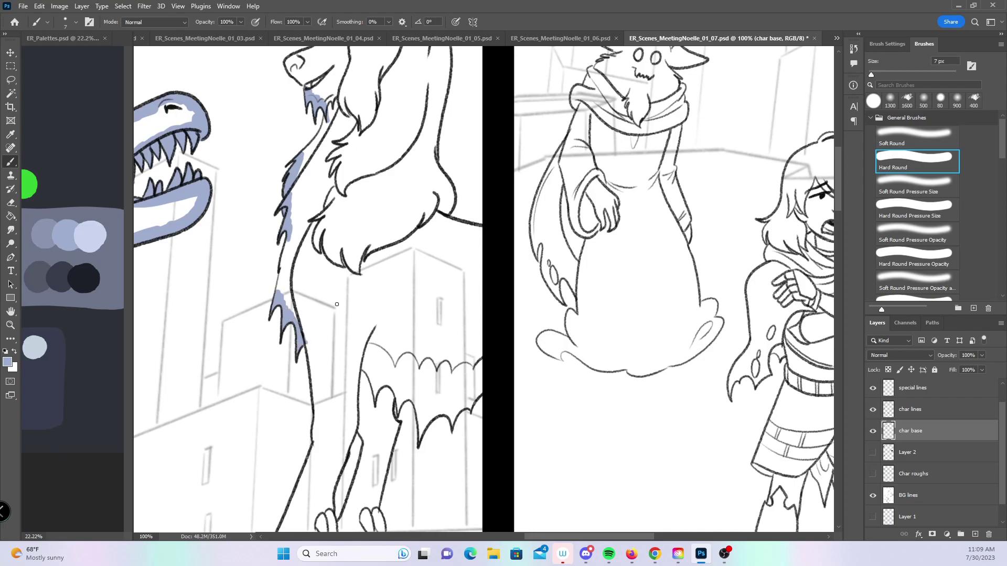
- Paint the tall creature's scalloped belly fur light blue and edge its legs and paws at 10 px
mouse_move(395, 394)
left_mouse_down()
mouse_move(419, 440)
mouse_move(421, 411)
mouse_move(433, 418)
mouse_move(461, 404)
mouse_move(442, 412)
mouse_move(452, 425)
mouse_move(464, 400)
mouse_move(457, 405)
mouse_move(484, 385)
left_mouse_up()
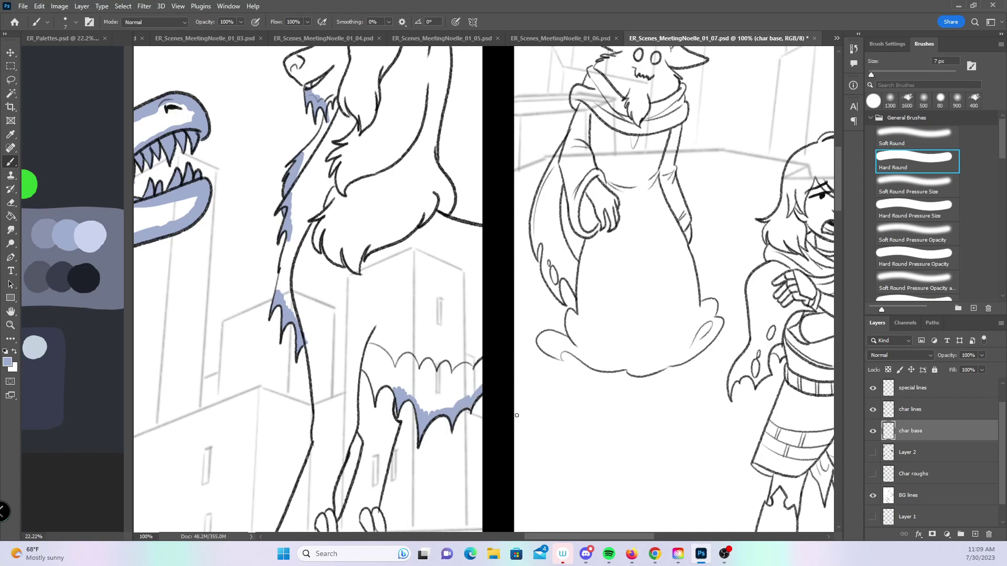
scroll(518, 414, "down", 5)
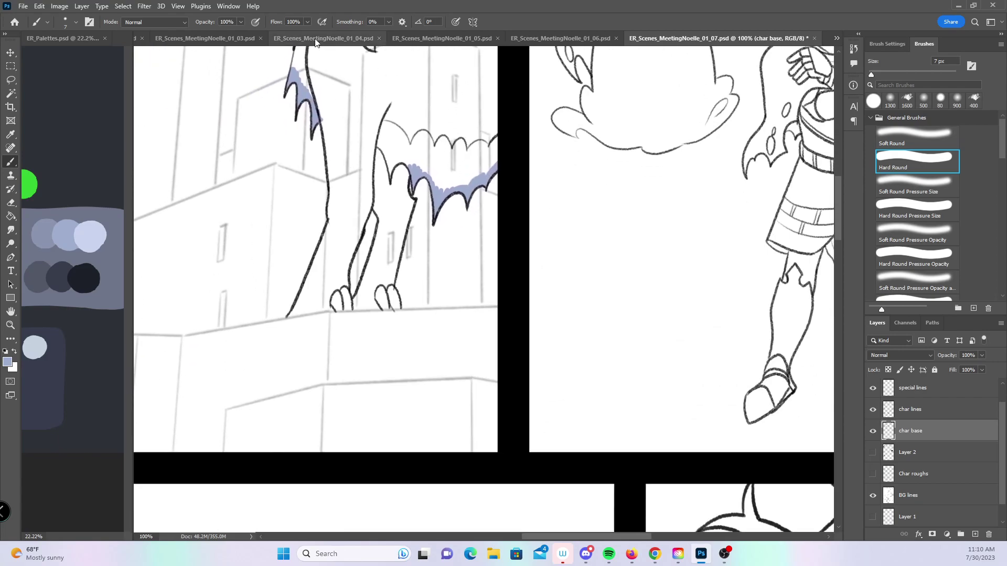
mouse_move(297, 69)
left_mouse_down()
mouse_move(323, 103)
mouse_move(332, 223)
left_mouse_up()
left_click_drag(292, 314, 332, 217)
mouse_move(293, 315)
left_mouse_down()
mouse_move(341, 310)
mouse_move(343, 265)
mouse_move(371, 200)
mouse_move(383, 233)
mouse_move(354, 303)
mouse_move(401, 308)
mouse_move(390, 289)
mouse_move(412, 203)
mouse_move(407, 167)
mouse_move(406, 175)
left_mouse_up()
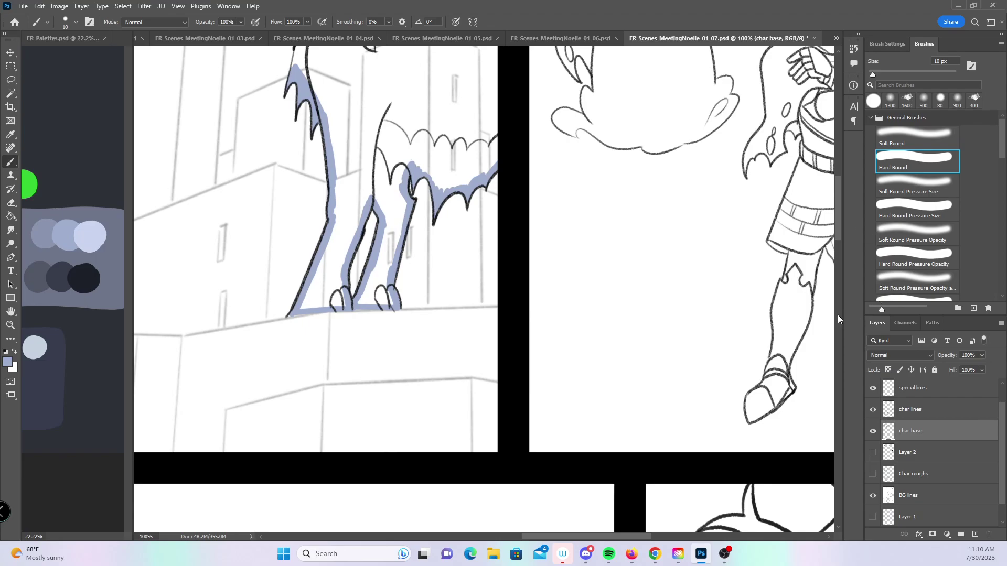
- Edge the tall creature's chest, muzzle and top of the head light blue at 10 px
left_click_drag(839, 208, 838, 157)
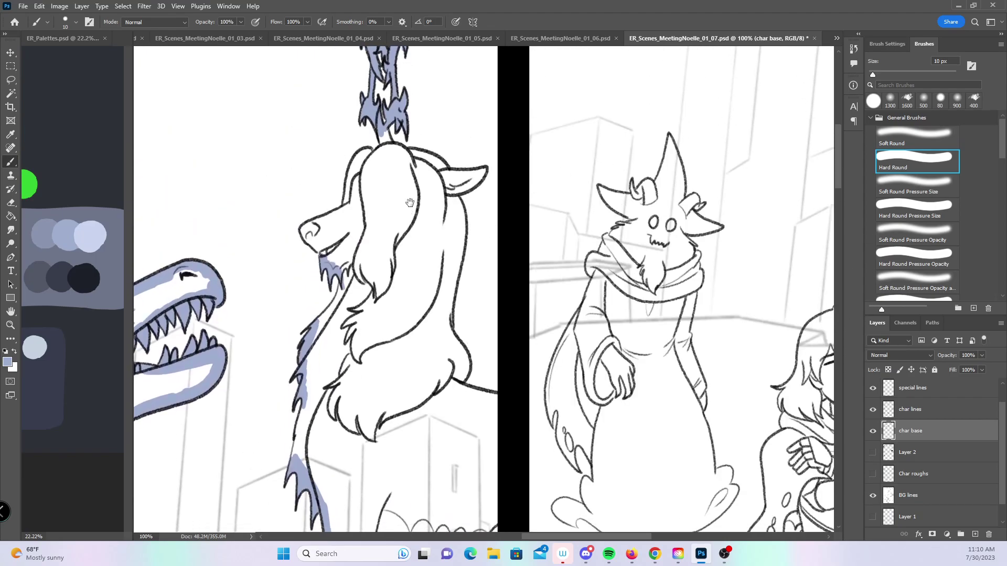
left_click_drag(407, 208, 412, 169)
mouse_move(310, 339)
left_mouse_down()
mouse_move(303, 414)
mouse_move(307, 385)
left_mouse_up()
left_click_drag(312, 344, 347, 240)
mouse_move(330, 201)
left_mouse_down()
mouse_move(320, 208)
mouse_move(316, 185)
mouse_move(351, 168)
mouse_move(364, 119)
mouse_move(394, 98)
mouse_move(451, 133)
mouse_move(478, 136)
left_mouse_up()
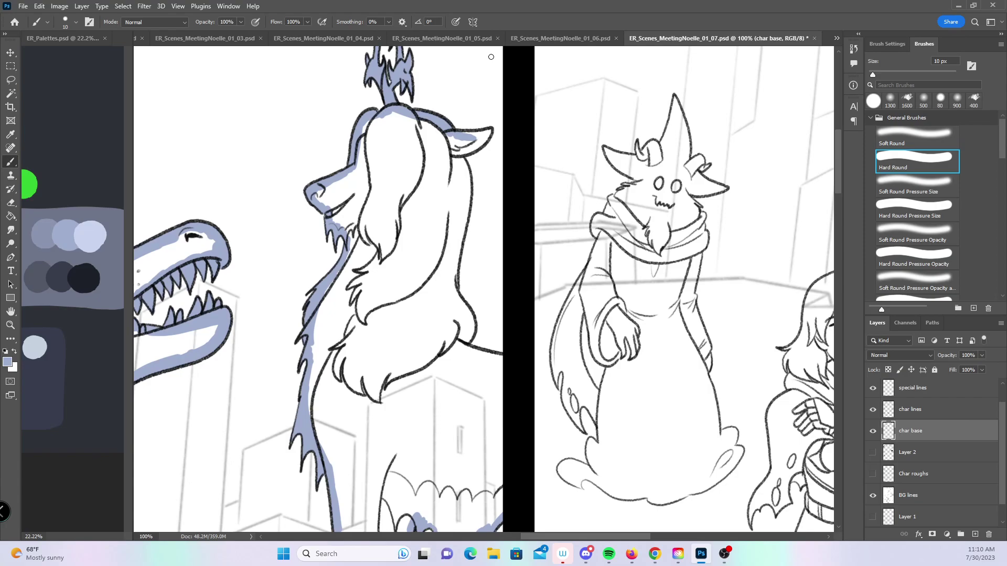
- Edge the tall creature's ear, neck and back light blue down along the panel border, finishing at 20 px
mouse_move(459, 134)
left_mouse_down()
mouse_move(487, 134)
mouse_move(455, 155)
mouse_move(466, 190)
mouse_move(451, 280)
mouse_move(473, 335)
mouse_move(460, 348)
mouse_move(504, 361)
left_mouse_up()
key("bracketright")
mouse_move(555, 342)
left_mouse_down()
mouse_move(471, 172)
mouse_move(418, 195)
mouse_move(416, 351)
left_mouse_up()
- Paint the robed horned figure's small curled horns and cheek fur light blue with a 7 px brush
mouse_move(637, 338)
left_mouse_down()
mouse_move(532, 413)
mouse_move(498, 483)
left_mouse_up()
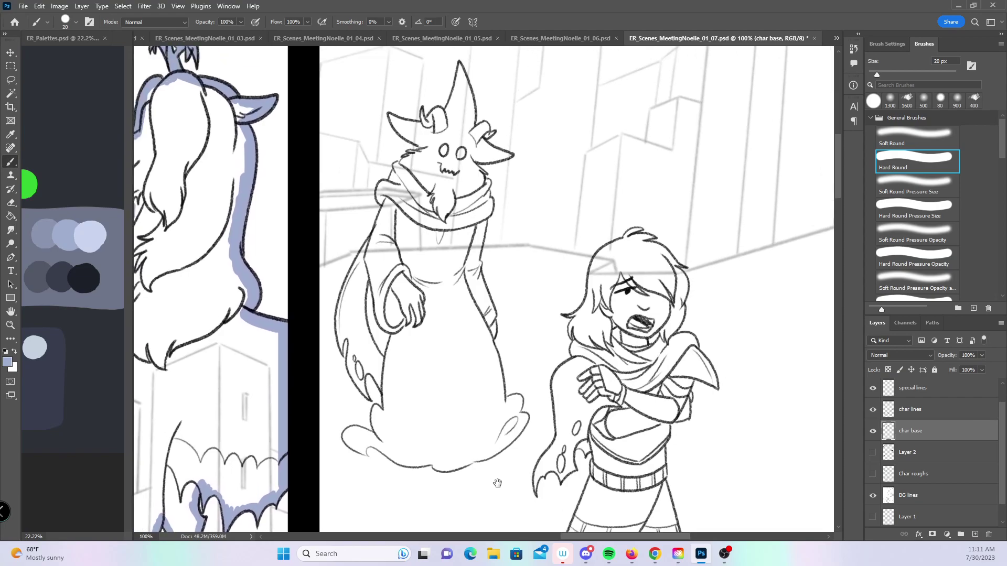
key("bracketleft")
key("bracketleft")
key("bracketleft")
left_click_drag(422, 109, 425, 122)
left_click_drag(402, 162, 428, 149)
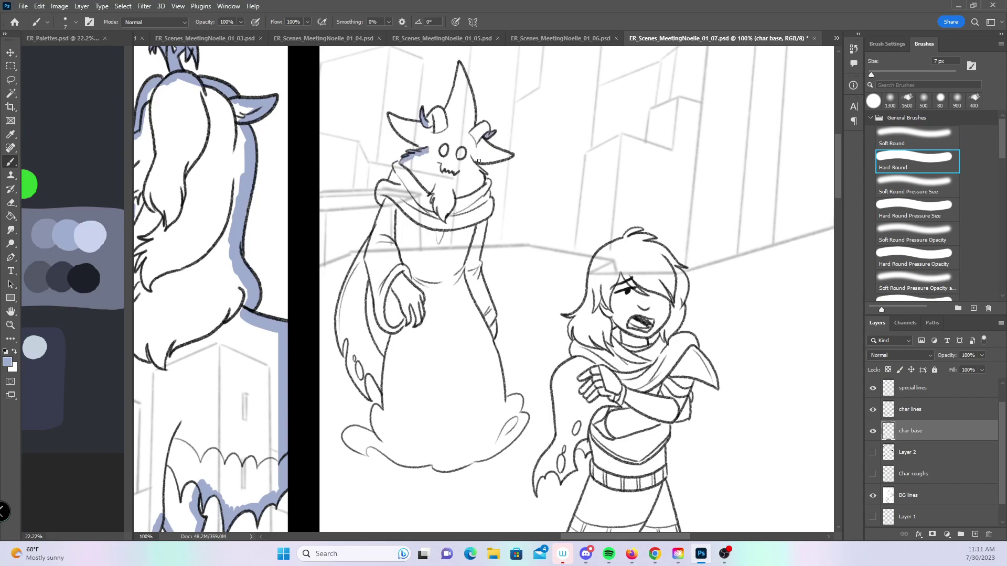
left_click_drag(471, 161, 483, 186)
- Fill the tattered, holed end of the robed figure's cape light blue at 5 px and widen it at 8 px
left_click_drag(341, 352, 340, 337)
left_click_drag(360, 386, 362, 384)
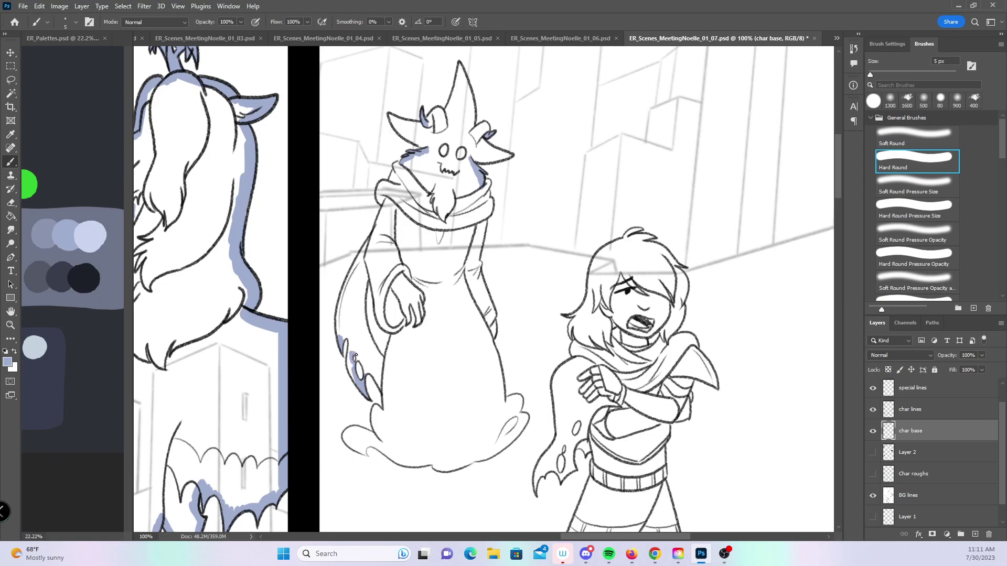
mouse_move(366, 371)
left_mouse_down()
mouse_move(385, 393)
mouse_move(349, 366)
mouse_move(346, 338)
left_mouse_up()
key("bracketright")
mouse_move(364, 281)
left_mouse_down()
mouse_move(357, 308)
mouse_move(365, 266)
left_mouse_up()
key("bracketleft")
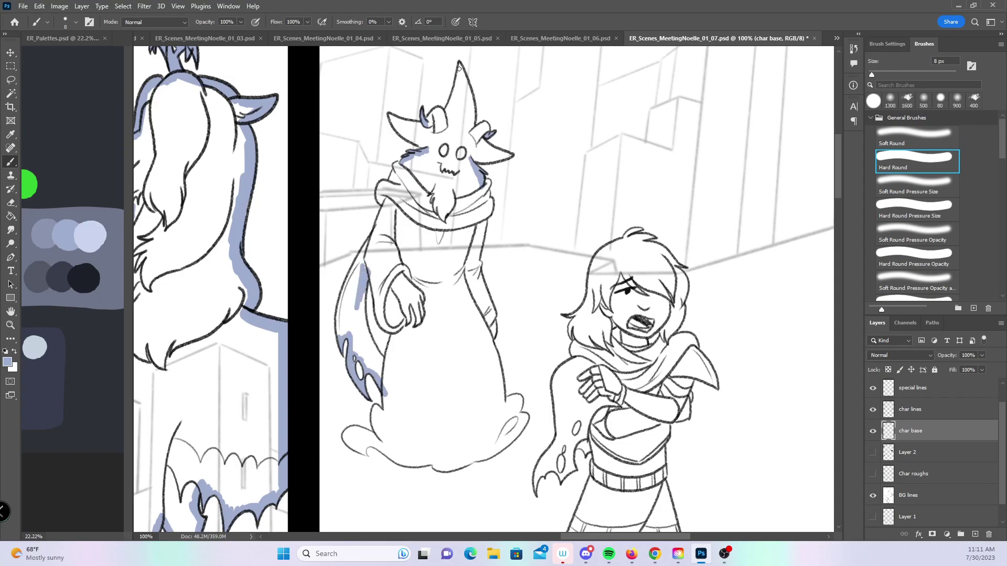
- Edge the robed figure's pointed head, ears, collar, cape and both sleeves light blue with a 10 px brush
left_click_drag(393, 116, 396, 126)
key("ctrl+z")
key("bracketright")
key("bracketright")
key("bracketright")
mouse_move(393, 125)
left_mouse_down()
mouse_move(428, 150)
mouse_move(397, 122)
mouse_move(447, 114)
mouse_move(425, 124)
mouse_move(464, 79)
mouse_move(470, 123)
mouse_move(484, 124)
mouse_move(479, 141)
mouse_move(493, 152)
left_mouse_up()
mouse_move(401, 161)
left_mouse_down()
mouse_move(379, 186)
mouse_move(381, 199)
mouse_move(386, 191)
mouse_move(362, 251)
mouse_move(381, 198)
mouse_move(366, 251)
mouse_move(368, 230)
mouse_move(395, 324)
left_mouse_up()
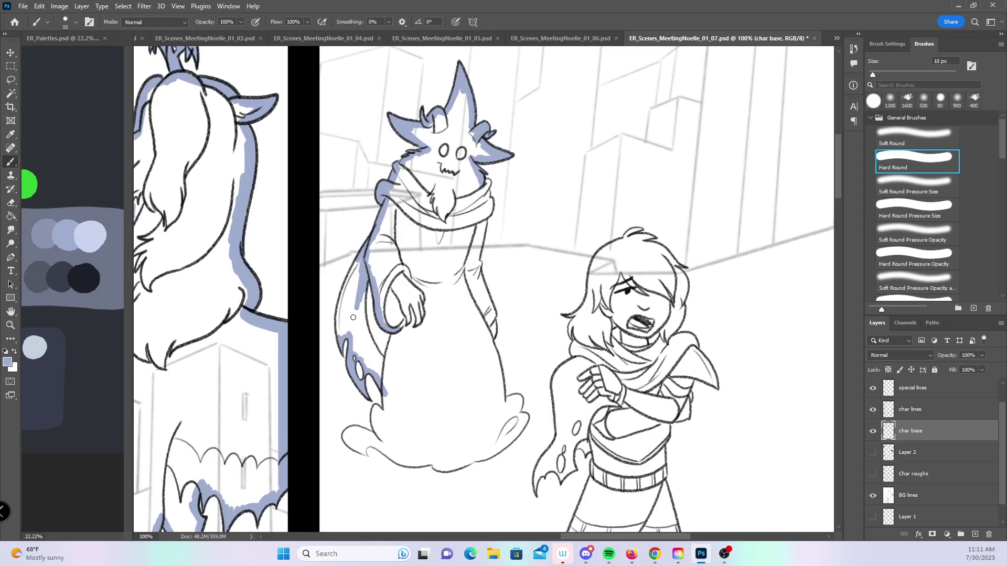
mouse_move(340, 338)
left_mouse_down()
mouse_move(346, 288)
mouse_move(363, 258)
mouse_move(363, 327)
mouse_move(363, 318)
mouse_move(389, 362)
mouse_move(395, 335)
left_mouse_up()
mouse_move(483, 169)
left_mouse_down()
mouse_move(489, 208)
mouse_move(476, 255)
mouse_move(494, 338)
left_mouse_up()
- Edge the robed figure's skirt and billowing hem light blue at 10 px
scroll(506, 293, "down", 5)
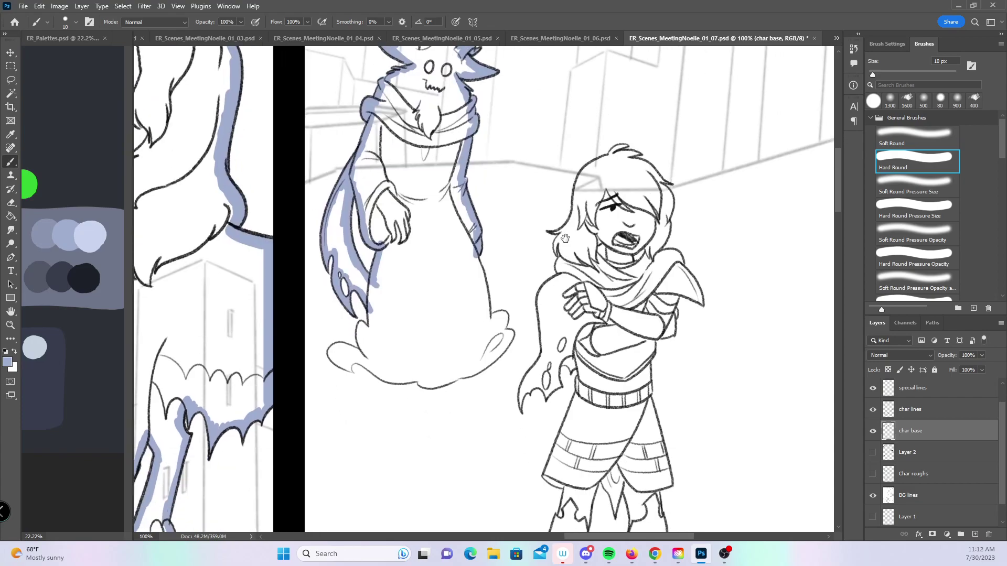
mouse_move(354, 290)
left_mouse_down()
mouse_move(346, 268)
mouse_move(356, 238)
mouse_move(322, 299)
mouse_move(332, 301)
mouse_move(318, 287)
mouse_move(327, 277)
left_mouse_up()
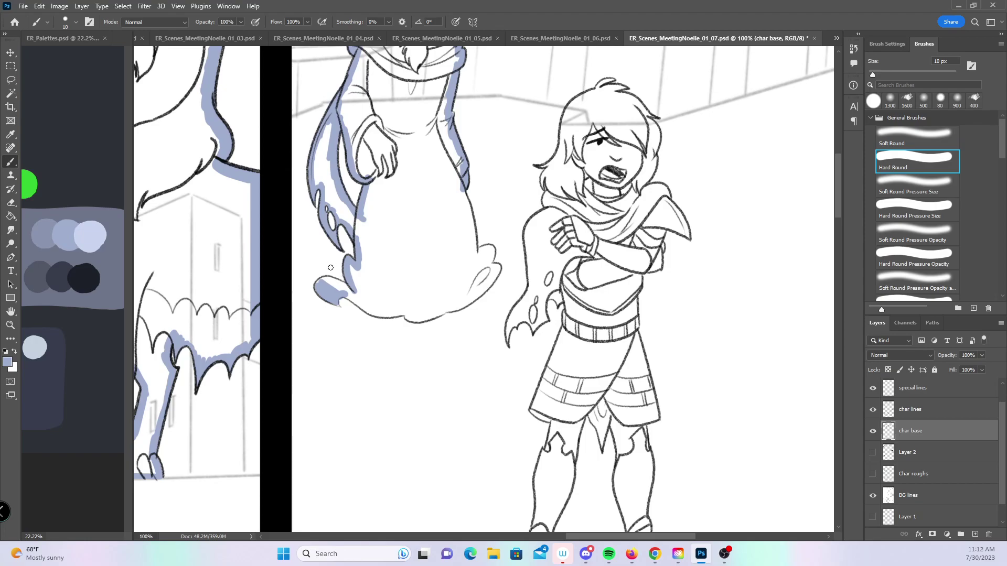
mouse_move(319, 283)
left_mouse_down()
mouse_move(350, 287)
mouse_move(368, 310)
mouse_move(360, 305)
mouse_move(409, 310)
mouse_move(399, 312)
mouse_move(415, 295)
mouse_move(426, 320)
left_mouse_up()
mouse_move(464, 190)
left_mouse_down()
mouse_move(474, 254)
mouse_move(493, 248)
mouse_move(498, 269)
left_mouse_up()
mouse_move(423, 319)
left_mouse_down()
mouse_move(461, 304)
mouse_move(491, 275)
left_mouse_up()
- Paint the arm-crossing figure's hair tufts, torn cloak end and shoulder cape tip light blue at 6 px
left_click_drag(624, 319, 444, 386)
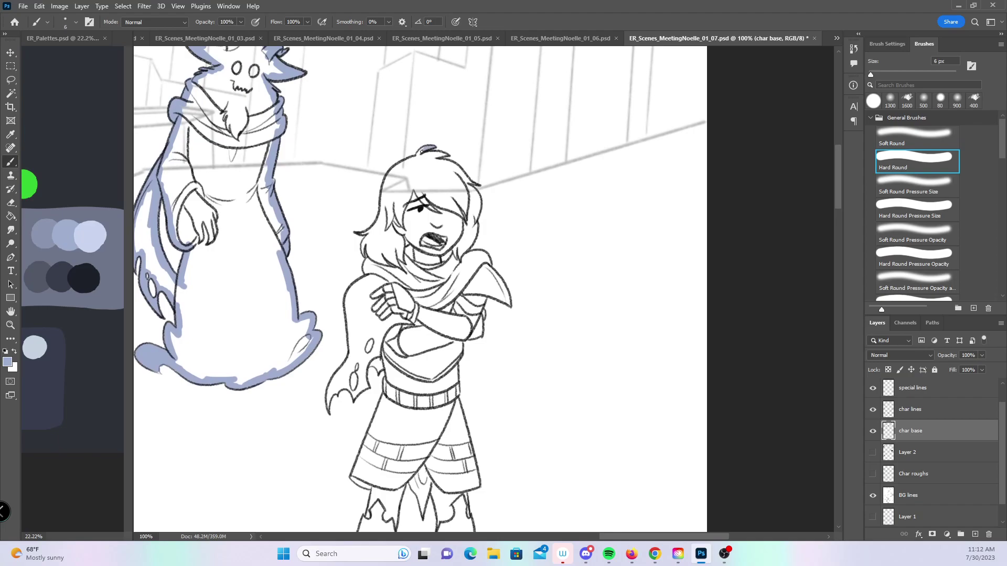
left_click_drag(417, 156, 434, 155)
mouse_move(359, 233)
left_mouse_down()
mouse_move(378, 223)
mouse_move(368, 248)
left_mouse_up()
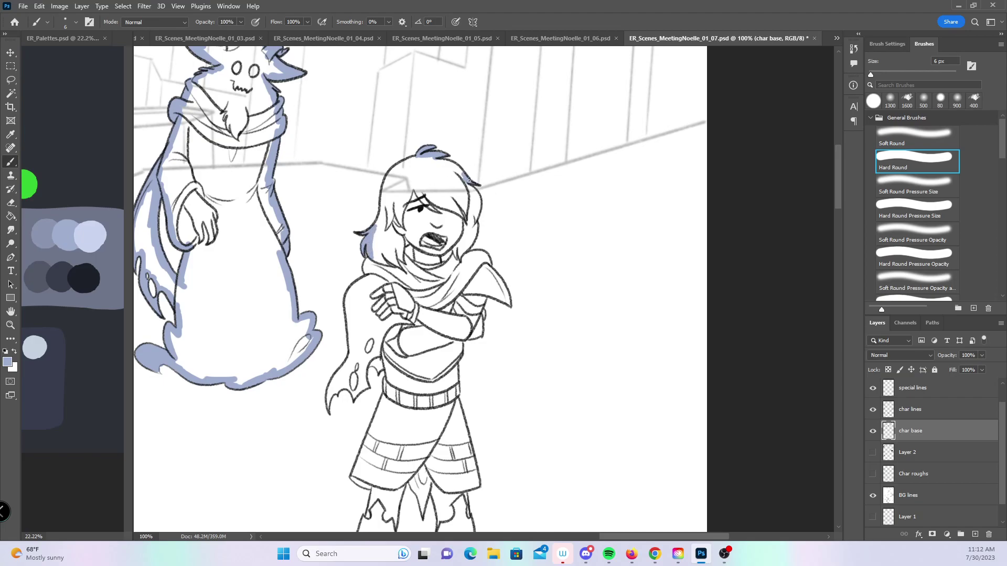
mouse_move(330, 399)
left_mouse_down()
mouse_move(358, 357)
mouse_move(363, 380)
left_mouse_up()
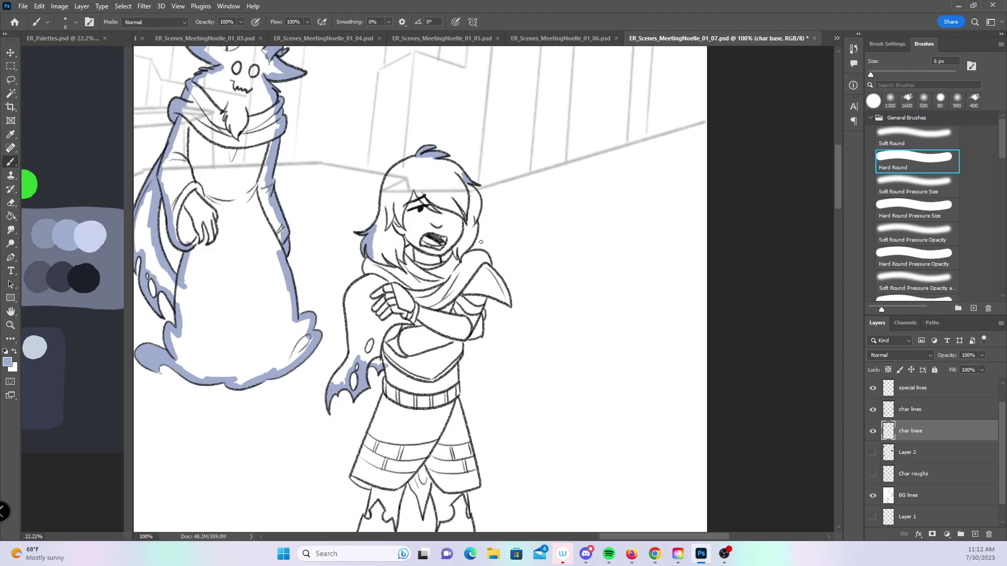
left_click_drag(506, 293, 509, 304)
- Paint the hanging cloth tip and the shoe toes of the arm-crossing figure light blue at 6 px
left_click_drag(835, 188, 760, 211)
left_click_drag(423, 301, 424, 292)
left_click_drag(501, 418, 501, 416)
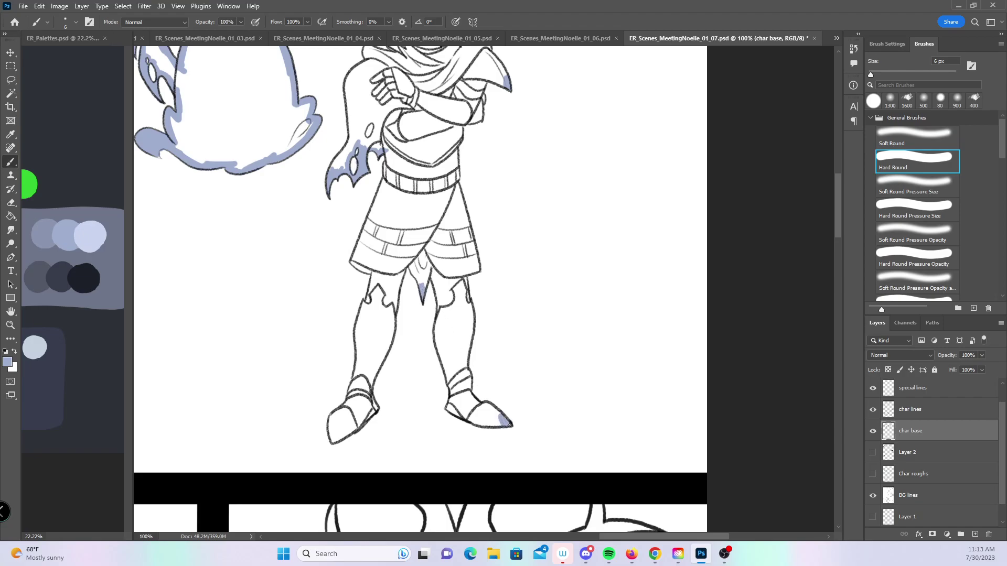
left_click_drag(330, 429, 334, 433)
left_click_drag(332, 431, 352, 387)
- Edge the arm-crossing figure's hair, cloak, arms, torso, shorts, legs and shoes light blue with a 10 px brush
key("]")
left_click_drag(362, 304, 356, 382)
mouse_move(367, 311)
left_mouse_down()
mouse_move(375, 265)
mouse_move(367, 271)
mouse_move(367, 229)
mouse_move(388, 151)
mouse_move(388, 159)
left_mouse_up()
left_click_drag(443, 176, 435, 290)
mouse_move(322, 286)
left_mouse_down()
mouse_move(343, 251)
mouse_move(338, 193)
mouse_move(360, 174)
mouse_move(361, 153)
left_mouse_up()
left_click_drag(496, 210, 480, 266)
mouse_move(349, 193)
left_mouse_down()
mouse_move(363, 137)
mouse_move(381, 121)
mouse_move(422, 123)
mouse_move(452, 163)
mouse_move(443, 215)
mouse_move(461, 212)
mouse_move(481, 252)
mouse_move(462, 257)
mouse_move(477, 249)
mouse_move(456, 265)
mouse_move(452, 298)
mouse_move(435, 300)
mouse_move(450, 293)
mouse_move(427, 324)
left_mouse_up()
left_click_drag(492, 307, 459, 174)
left_click_drag(398, 185, 399, 224)
mouse_move(345, 333)
left_mouse_down()
mouse_move(336, 362)
mouse_move(349, 304)
mouse_move(370, 329)
mouse_move(374, 305)
mouse_move(392, 453)
mouse_move(448, 467)
mouse_move(426, 449)
mouse_move(441, 459)
left_mouse_up()
mouse_move(412, 310)
left_mouse_down()
mouse_move(411, 429)
mouse_move(421, 448)
left_mouse_up()
mouse_move(413, 317)
left_mouse_down()
mouse_move(422, 299)
mouse_move(404, 242)
mouse_move(404, 256)
left_mouse_up()
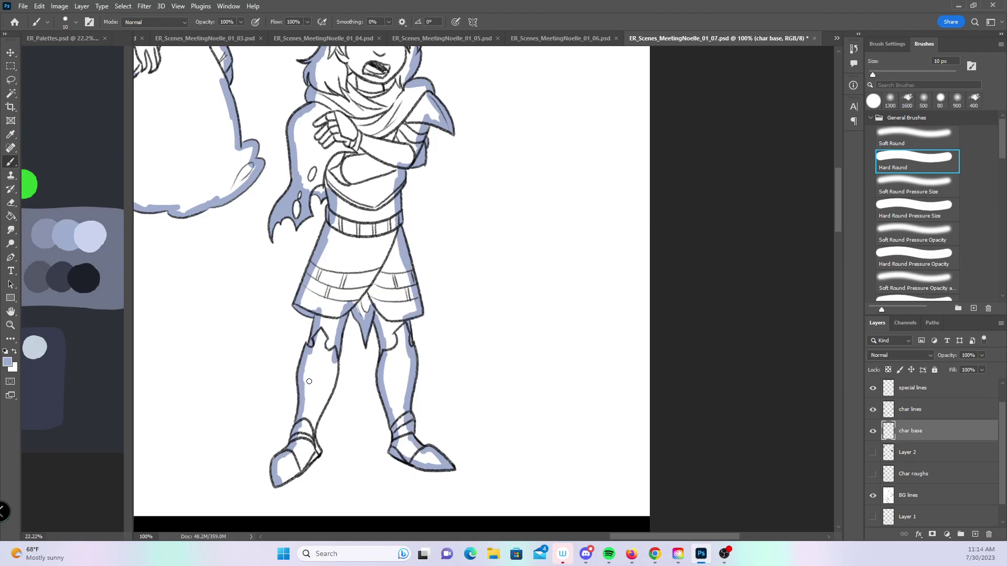
mouse_move(281, 482)
left_mouse_down()
mouse_move(313, 455)
mouse_move(335, 344)
left_mouse_up()
- Save page 07 with the upper panels' character edges painted
key("z")
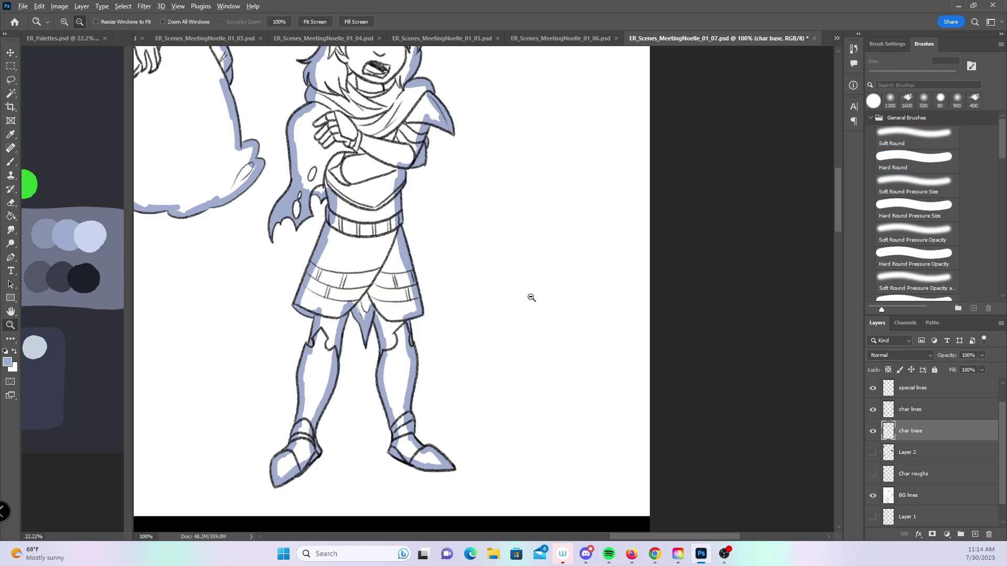
left_click(531, 300, "alt")
left_click(530, 304, "alt")
left_click(531, 302, "alt")
left_click_drag(448, 459, 557, 268)
key("ctrl+s")
- Paint the torn cloth tips between the large foreground legs light blue at 8 px, and edge the cloth at 10 px
left_click(259, 313)
left_click(241, 294)
left_click(390, 261)
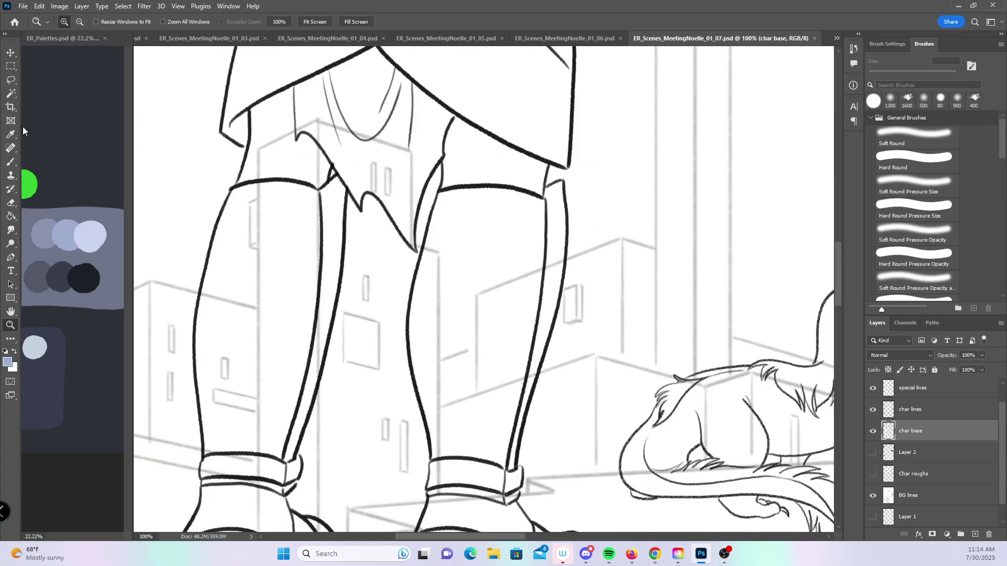
left_click(11, 161)
key("bracketleft")
key("bracketleft")
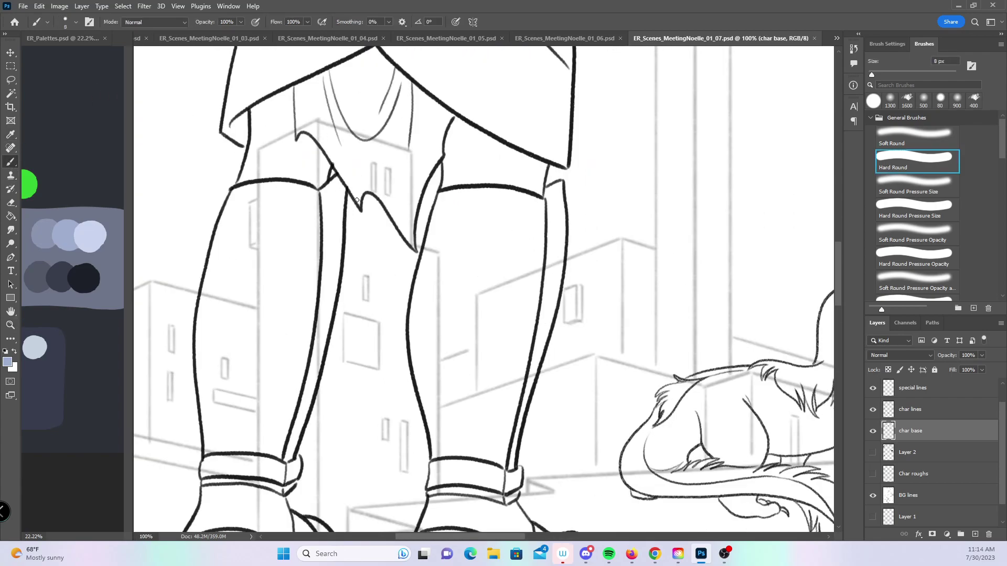
left_click_drag(360, 199, 356, 194)
mouse_move(405, 229)
left_mouse_down()
mouse_move(410, 242)
mouse_move(402, 225)
mouse_move(411, 231)
left_mouse_up()
key("bracketright")
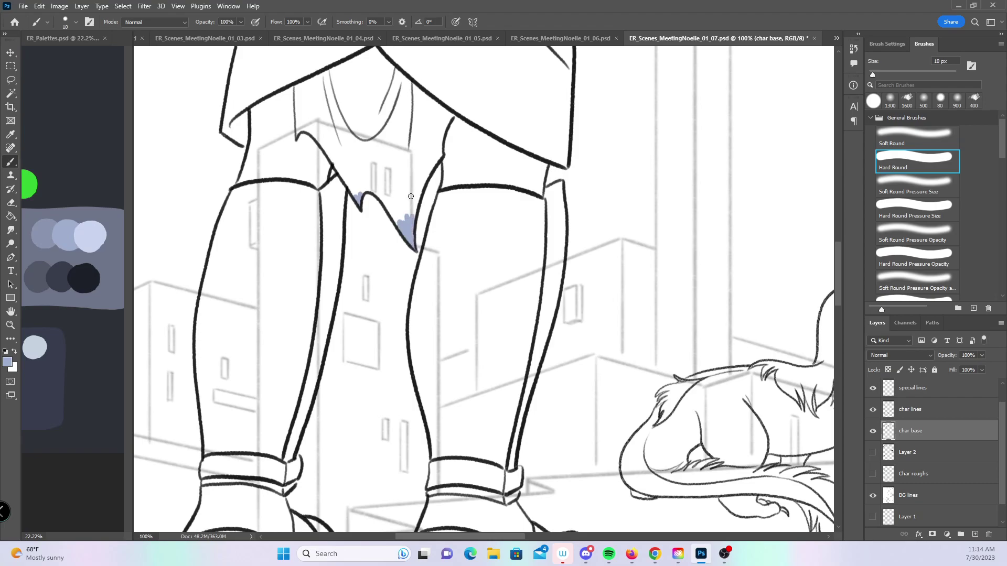
mouse_move(344, 172)
left_mouse_down()
mouse_move(359, 198)
mouse_move(368, 188)
mouse_move(403, 226)
mouse_move(447, 148)
left_mouse_up()
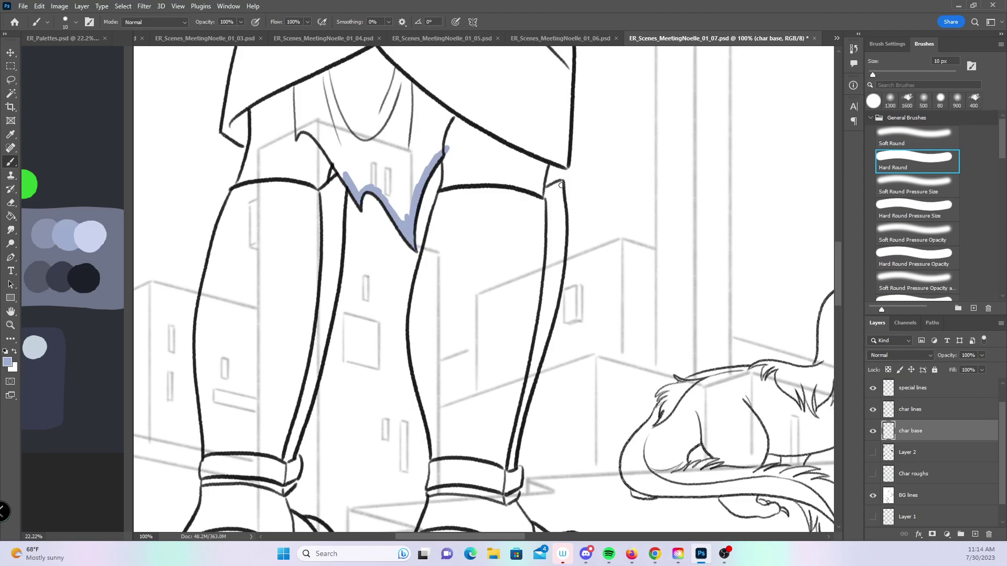
- Edge the foreground figure's garment hem and the outer side of its left leg down to the foot light blue at 15 px
key("bracketright")
scroll(373, 211, "up", 3)
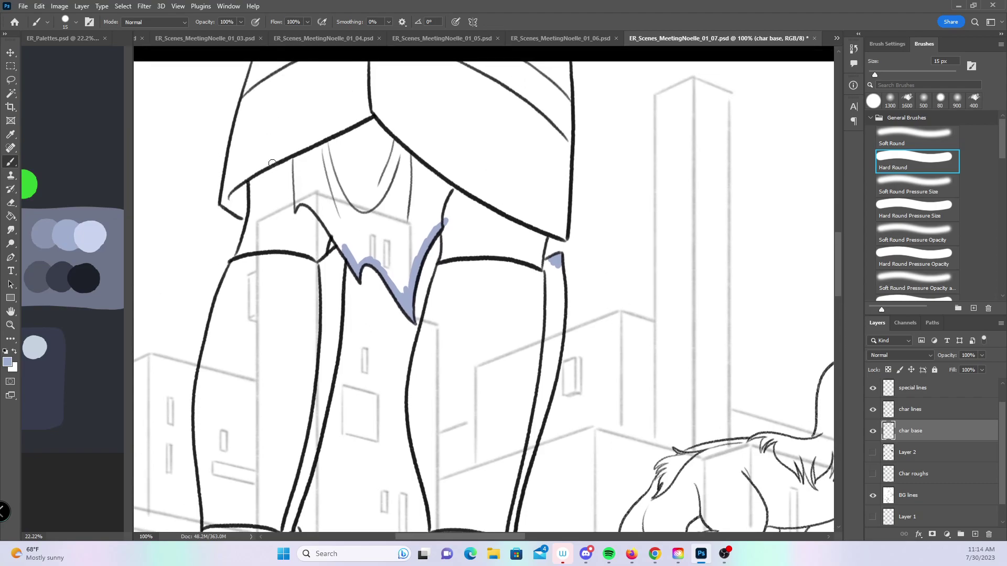
left_click_drag(222, 204, 254, 220)
left_click_drag(278, 171, 283, 228)
mouse_move(230, 255)
left_mouse_down()
mouse_move(262, 121)
mouse_move(563, 123)
mouse_move(571, 165)
mouse_move(572, 142)
mouse_move(567, 293)
mouse_move(568, 240)
mouse_move(548, 285)
left_mouse_up()
key("space")
left_click_drag(484, 283, 525, 174)
mouse_move(240, 365)
left_mouse_down()
mouse_move(252, 292)
mouse_move(250, 307)
mouse_move(296, 176)
left_mouse_up()
left_click_drag(290, 316, 309, 164)
mouse_move(266, 261)
left_mouse_down()
mouse_move(268, 379)
mouse_move(246, 419)
left_mouse_up()
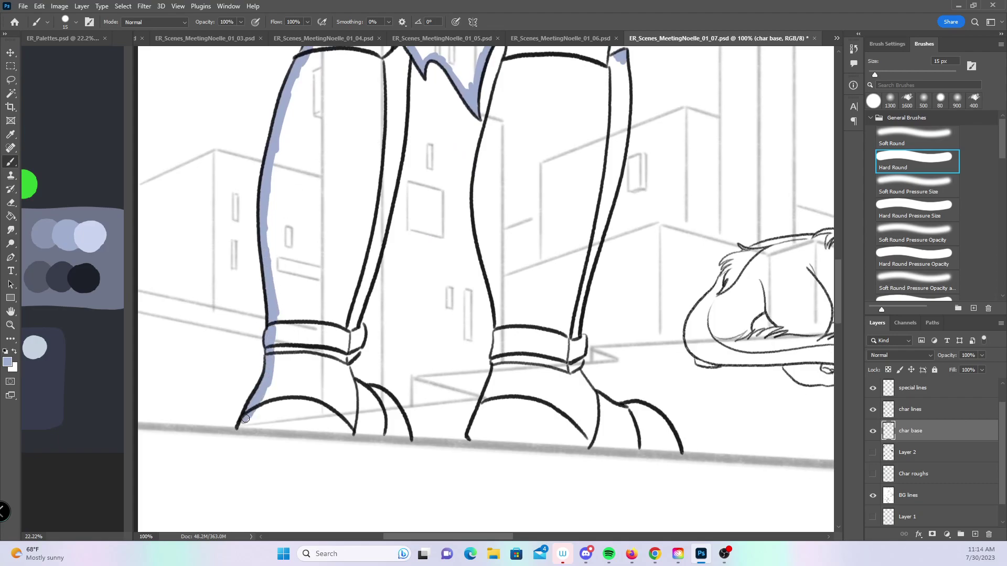
- Edge the left foot's sole and toes, the ankle cuff and the inner calf light blue at 15 px
left_click(407, 435, "shift")
mouse_move(344, 358)
left_mouse_down()
mouse_move(356, 388)
mouse_move(396, 406)
mouse_move(406, 431)
left_mouse_up()
left_click_drag(347, 362, 359, 315)
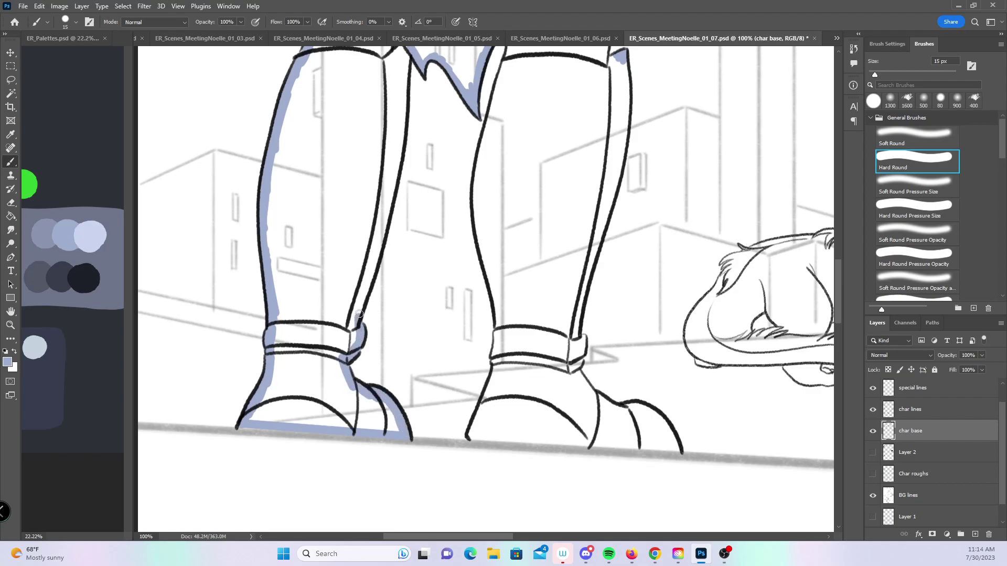
mouse_move(405, 69)
left_mouse_down()
mouse_move(400, 152)
mouse_move(401, 134)
mouse_move(349, 352)
left_mouse_up()
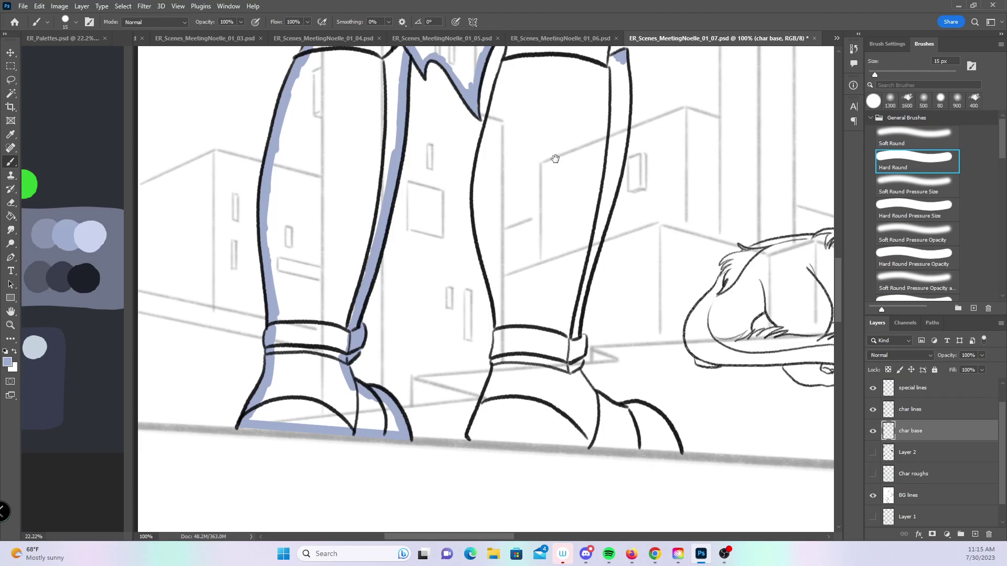
- Edge both sides of the foreground figure's right leg, its ankle cuff and its foot light blue at 15 px
left_click_drag(560, 148, 497, 243)
mouse_move(446, 113)
left_mouse_down()
mouse_move(449, 144)
mouse_move(413, 285)
mouse_move(432, 374)
left_mouse_up()
mouse_move(546, 130)
left_mouse_down()
mouse_move(537, 156)
mouse_move(556, 153)
mouse_move(562, 207)
mouse_move(550, 278)
mouse_move(555, 244)
mouse_move(556, 254)
mouse_move(508, 442)
left_mouse_up()
mouse_move(577, 380)
left_mouse_down()
mouse_move(547, 201)
mouse_move(531, 177)
left_mouse_up()
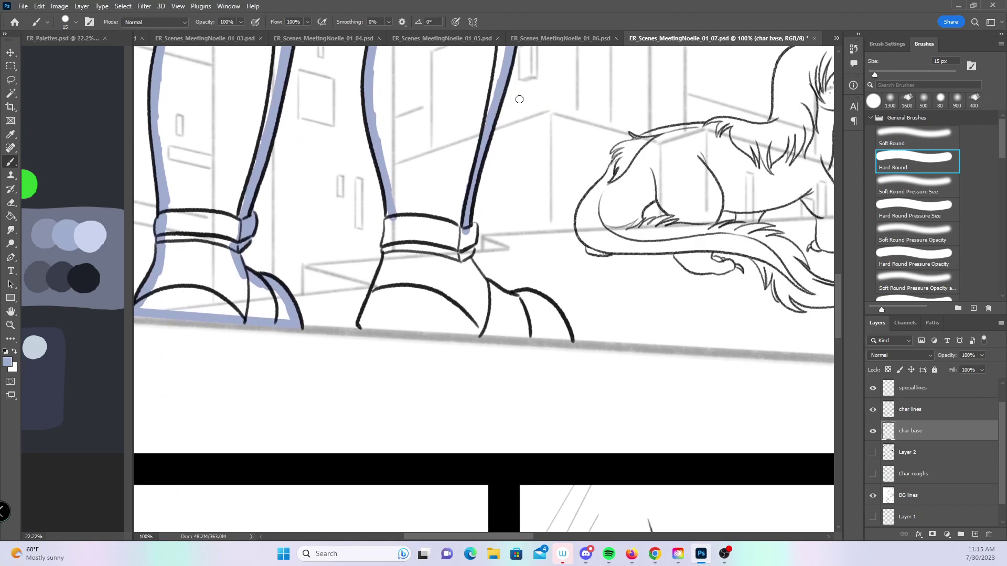
left_click_drag(467, 230, 470, 246)
left_click_drag(388, 212, 363, 319)
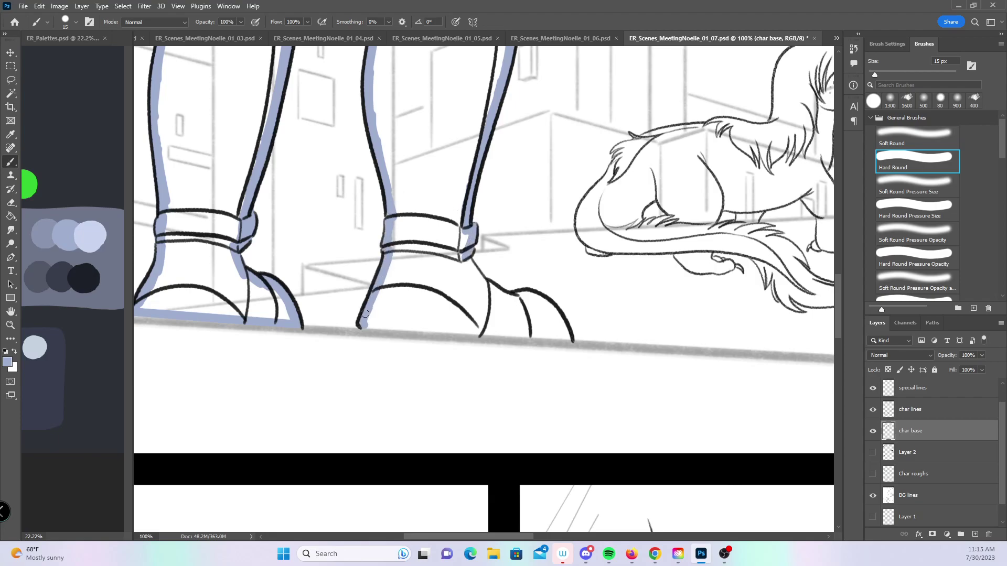
left_click(565, 335, "shift")
mouse_move(463, 260)
left_mouse_down()
mouse_move(491, 290)
mouse_move(526, 296)
mouse_move(563, 335)
left_mouse_up()
- Paint the fur tuft at the base of the reclining dinosaur's tail light blue with a 5 px brush
left_click_drag(754, 266, 440, 301)
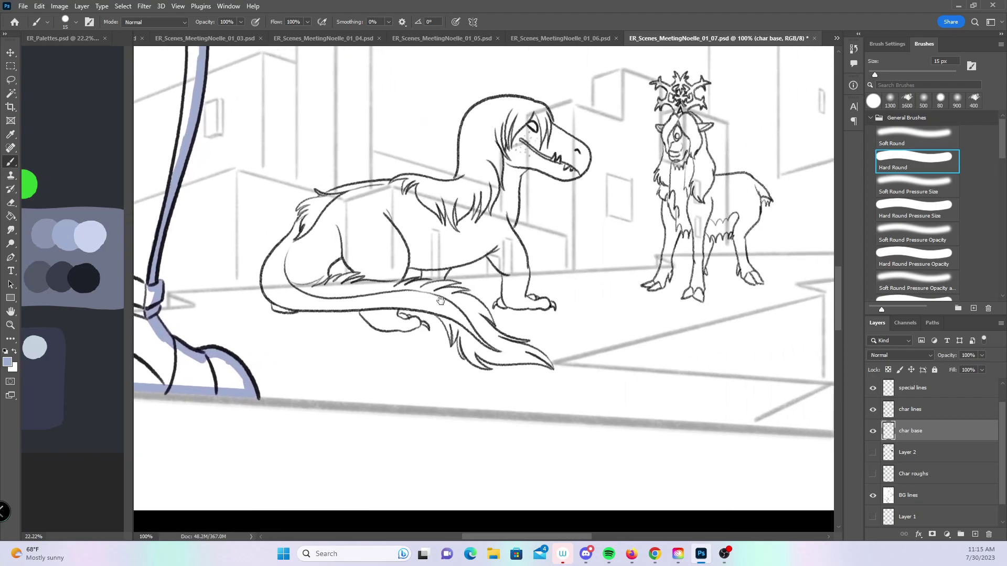
key("z")
left_click(457, 247)
left_click_drag(436, 259, 662, 269)
left_click(11, 160)
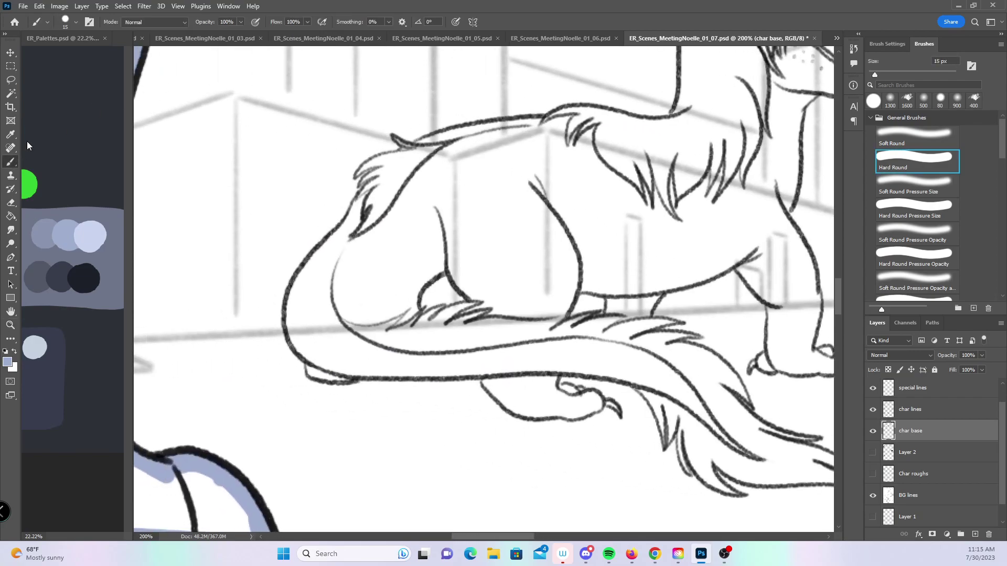
key("bracketleft")
key("bracketleft")
key("bracketleft")
left_click_drag(395, 138, 417, 149)
mouse_move(363, 168)
left_mouse_down()
mouse_move(410, 147)
mouse_move(354, 207)
left_mouse_up()
left_click_drag(393, 164, 371, 184)
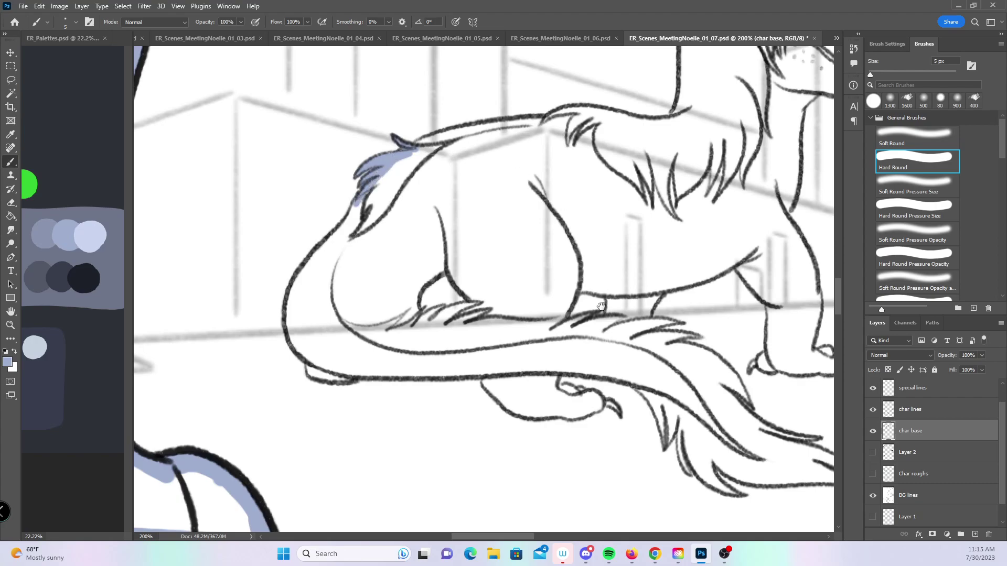
- Paint the fur tufts beside the dinosaur's hind leg and along the top of its tail light blue at 5 px
left_click_drag(598, 297, 556, 222)
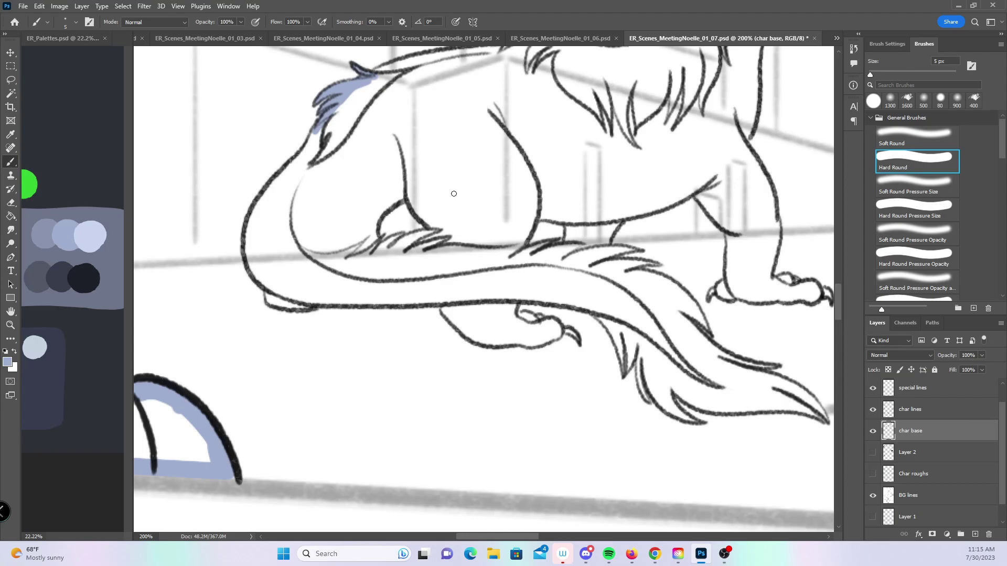
mouse_move(396, 237)
left_mouse_down()
mouse_move(375, 256)
mouse_move(441, 229)
mouse_move(395, 256)
left_mouse_up()
left_click_drag(666, 325, 586, 338)
mouse_move(471, 251)
left_mouse_down()
mouse_move(437, 270)
mouse_move(486, 259)
left_mouse_up()
mouse_move(558, 263)
left_mouse_down()
mouse_move(522, 269)
mouse_move(522, 280)
mouse_move(561, 273)
mouse_move(550, 282)
left_mouse_up()
left_click_drag(675, 361, 636, 287)
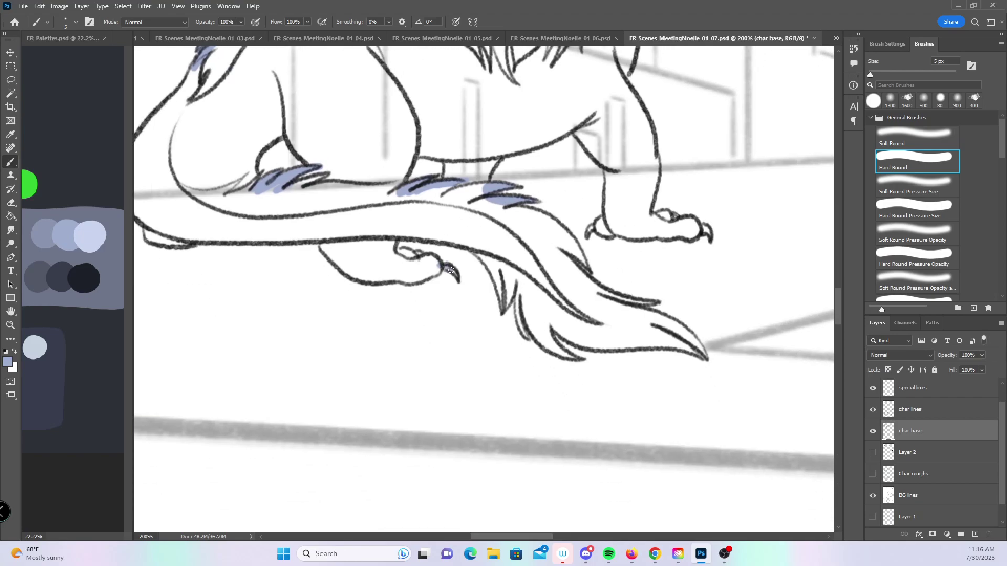
- Paint the dinosaur's hind toes, the tufts at its tail end and its front claws light blue at 5 px
mouse_move(397, 231)
left_mouse_down()
mouse_move(394, 254)
mouse_move(414, 264)
mouse_move(420, 254)
left_mouse_up()
left_click_drag(675, 327, 571, 292)
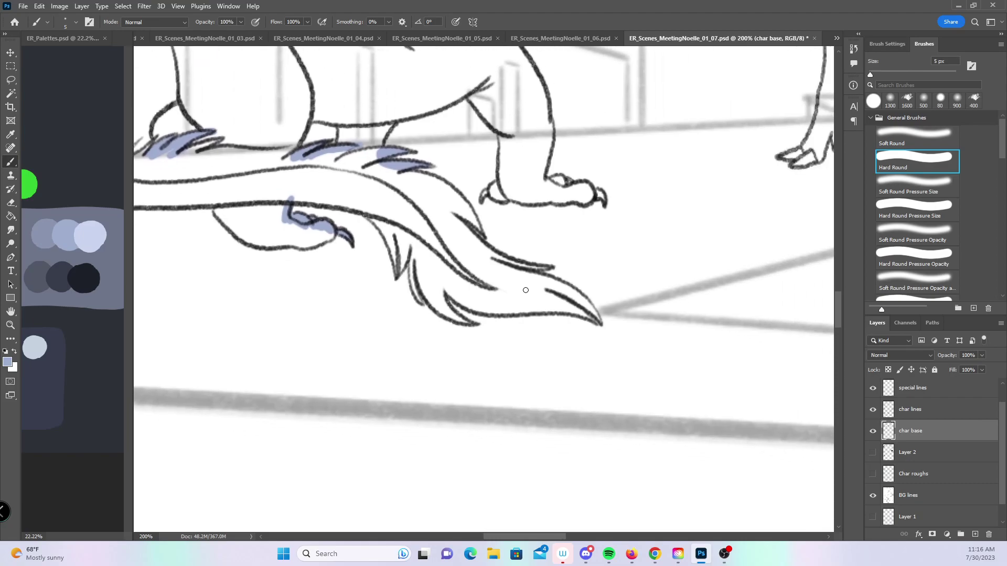
mouse_move(394, 255)
left_mouse_down()
mouse_move(397, 246)
mouse_move(405, 264)
mouse_move(413, 242)
mouse_move(413, 282)
mouse_move(428, 305)
mouse_move(469, 322)
mouse_move(444, 310)
left_mouse_up()
mouse_move(470, 218)
left_mouse_down()
mouse_move(456, 213)
mouse_move(496, 258)
mouse_move(550, 268)
mouse_move(530, 268)
left_mouse_up()
mouse_move(585, 317)
left_mouse_down()
mouse_move(569, 310)
mouse_move(582, 296)
mouse_move(588, 306)
left_mouse_up()
left_click_drag(637, 186, 625, 307)
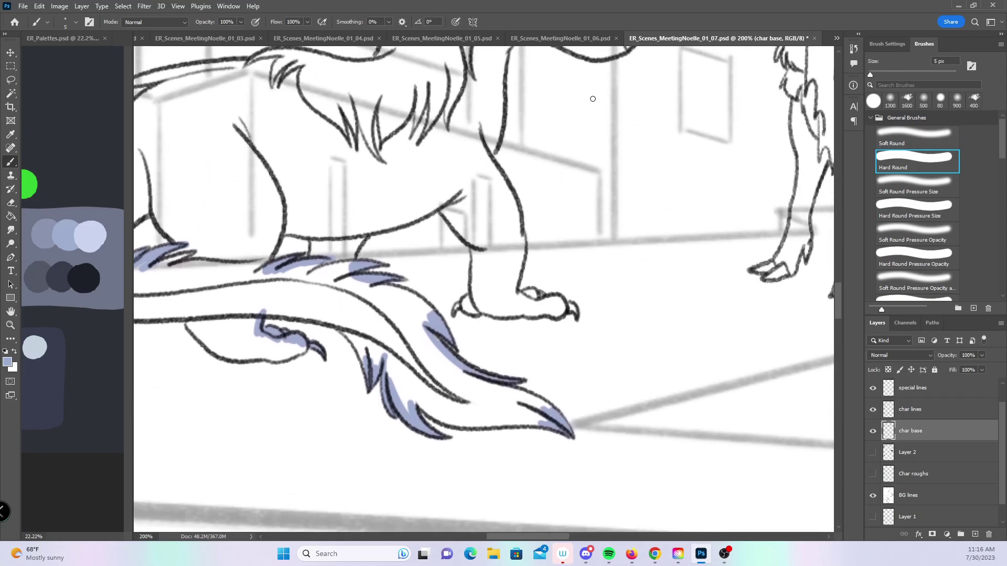
mouse_move(453, 312)
left_mouse_down()
mouse_move(466, 298)
mouse_move(494, 314)
left_mouse_up()
- Edge the dinosaur's back, neck, head and snout light blue with a 9 px brush
left_click_drag(596, 206, 764, 227)
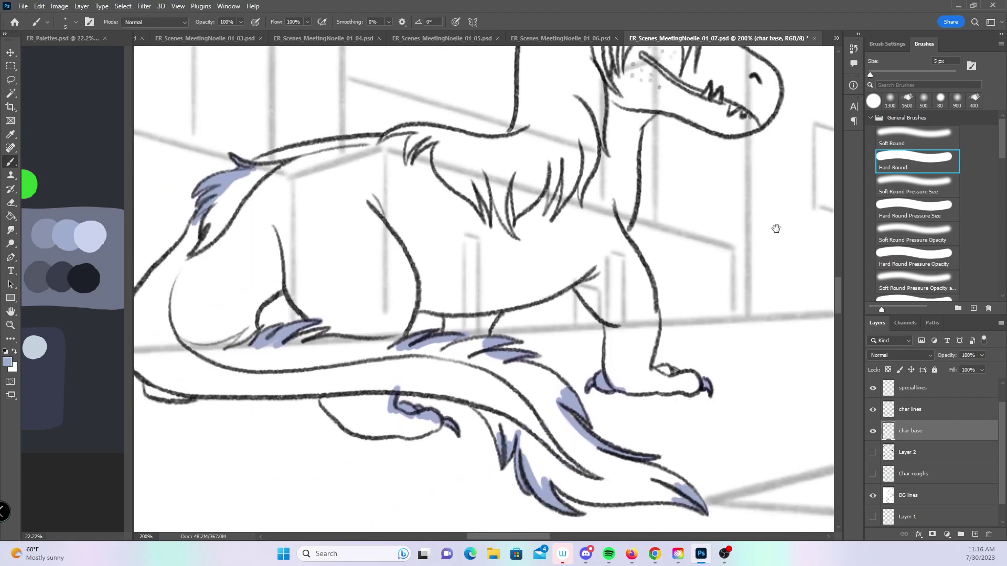
mouse_move(205, 311)
left_mouse_down()
mouse_move(213, 285)
mouse_move(317, 163)
mouse_move(388, 131)
mouse_move(497, 113)
mouse_move(597, 123)
left_mouse_up()
left_click_drag(625, 187, 444, 342)
mouse_move(440, 134)
left_mouse_down()
mouse_move(420, 178)
mouse_move(410, 272)
left_mouse_up()
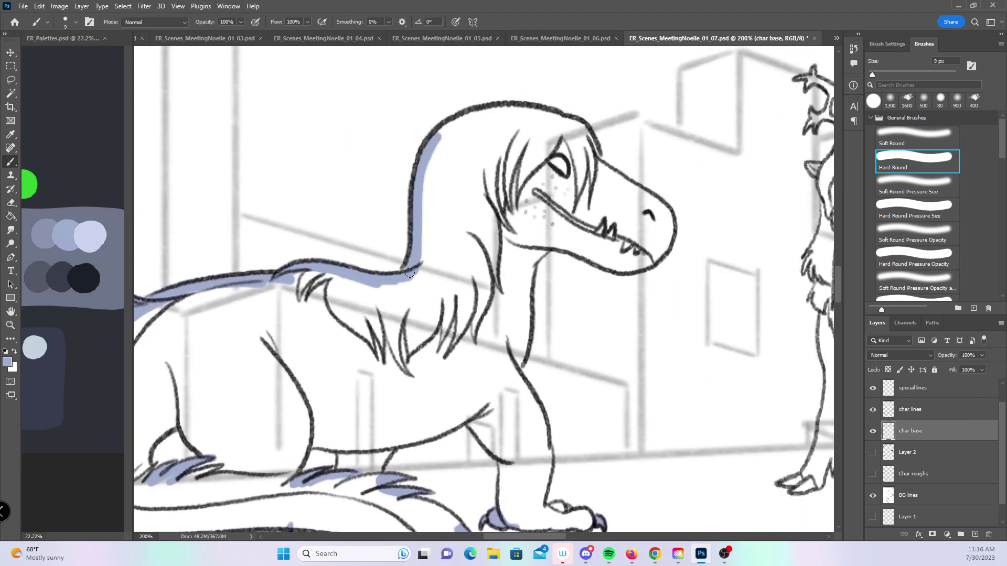
mouse_move(436, 135)
left_mouse_down()
mouse_move(516, 111)
mouse_move(553, 117)
mouse_move(584, 131)
mouse_move(601, 167)
mouse_move(648, 201)
left_mouse_up()
mouse_move(544, 247)
left_mouse_down()
mouse_move(626, 269)
mouse_move(657, 252)
mouse_move(666, 224)
mouse_move(658, 209)
mouse_move(667, 235)
left_mouse_up()
- Edge the outer curve of the dinosaur's tail, its hind foot and the bend of its hind leg light blue at 9 px
left_click_drag(382, 341, 588, 132)
mouse_move(195, 304)
left_mouse_down()
mouse_move(228, 356)
mouse_move(411, 352)
left_mouse_up()
mouse_move(385, 360)
left_mouse_down()
mouse_move(415, 389)
mouse_move(498, 385)
mouse_move(480, 379)
left_mouse_up()
mouse_move(323, 306)
left_mouse_down()
mouse_move(313, 270)
mouse_move(338, 244)
mouse_move(364, 257)
mouse_move(379, 287)
left_mouse_up()
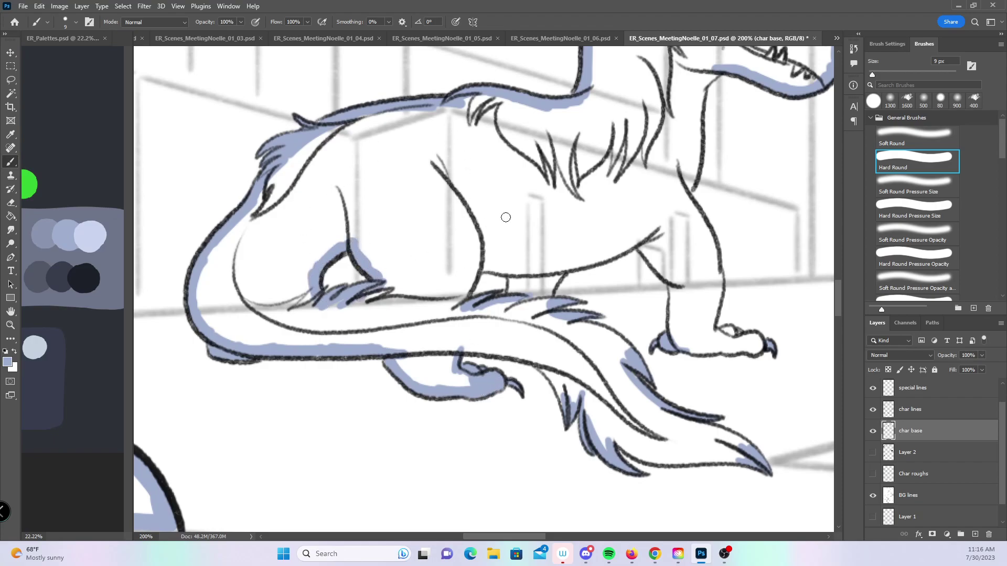
- Edge the dinosaur's belly, front leg and paw, and the underside and tip of its tail light blue at 9 px
mouse_move(462, 308)
left_mouse_down()
mouse_move(475, 267)
mouse_move(522, 270)
mouse_move(513, 283)
mouse_move(640, 236)
left_mouse_up()
left_click_drag(748, 310, 535, 270)
mouse_move(424, 208)
left_mouse_down()
mouse_move(464, 248)
mouse_move(461, 293)
mouse_move(499, 313)
mouse_move(546, 310)
mouse_move(514, 296)
mouse_move(507, 305)
left_mouse_up()
mouse_move(461, 136)
left_mouse_down()
mouse_move(506, 252)
mouse_move(503, 297)
mouse_move(494, 301)
left_mouse_up()
scroll(348, 178, "down", 3)
mouse_move(236, 229)
left_mouse_down()
mouse_move(330, 250)
mouse_move(380, 325)
mouse_move(432, 340)
mouse_move(519, 340)
left_mouse_up()
mouse_move(445, 298)
left_mouse_down()
mouse_move(530, 335)
mouse_move(515, 341)
left_mouse_up()
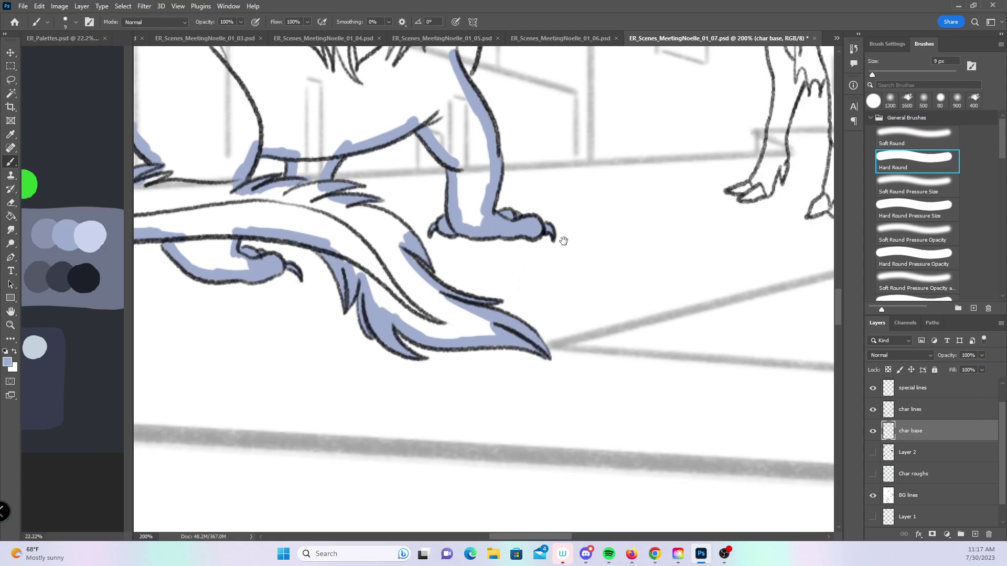
- Edge the upper fringe of the dinosaur's tail and the front of its neck light blue at 9 px
left_click_drag(560, 239, 574, 289)
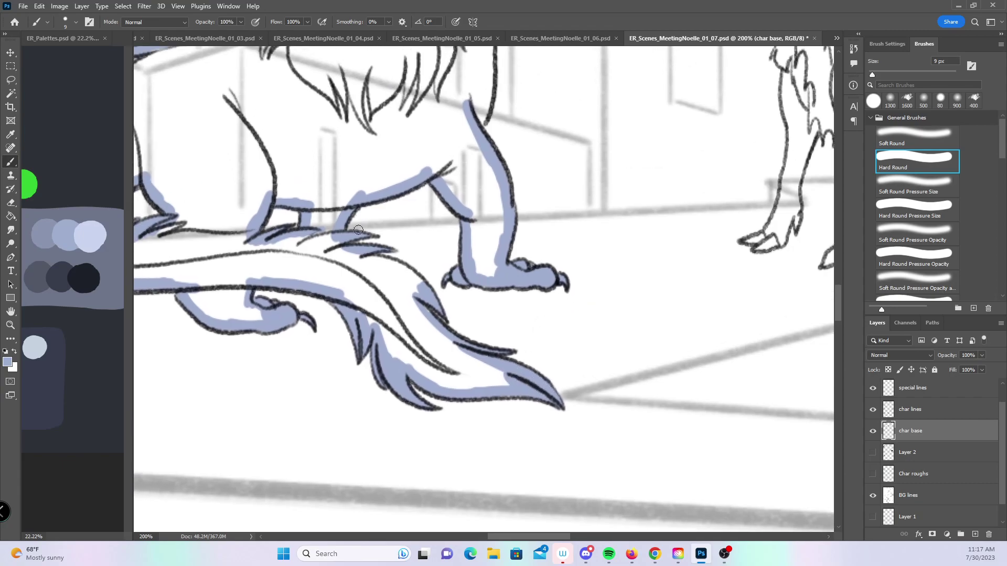
mouse_move(357, 248)
left_mouse_down()
mouse_move(409, 277)
mouse_move(430, 317)
left_mouse_up()
left_click_drag(599, 183, 538, 386)
mouse_move(452, 199)
left_mouse_down()
mouse_move(431, 222)
mouse_move(414, 344)
left_mouse_up()
- Fill the antlers of the standing deer creature light blue with a 5 px brush
left_click_drag(773, 318, 432, 402)
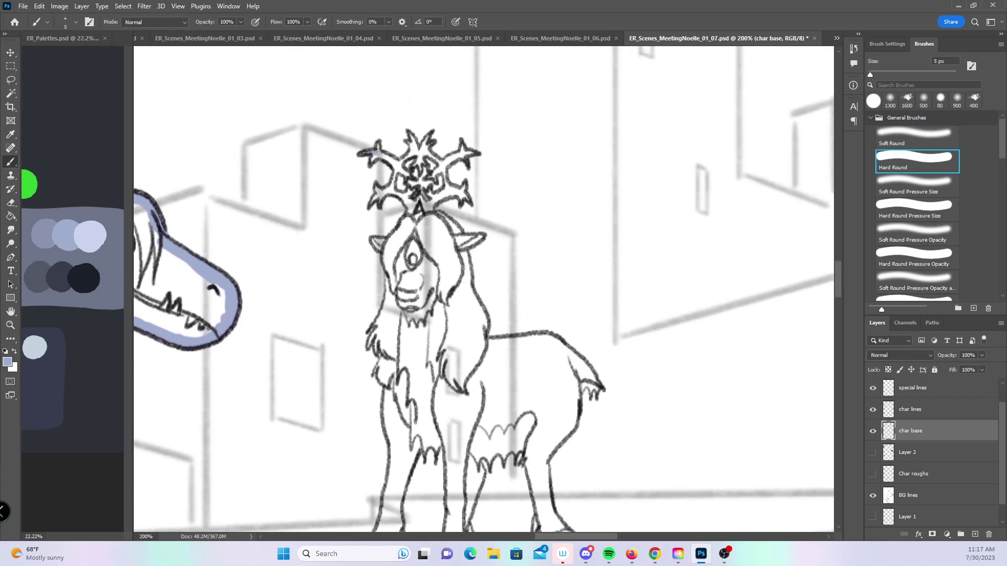
mouse_move(379, 145)
left_mouse_down()
mouse_move(404, 171)
mouse_move(427, 139)
mouse_move(443, 164)
mouse_move(461, 154)
left_mouse_up()
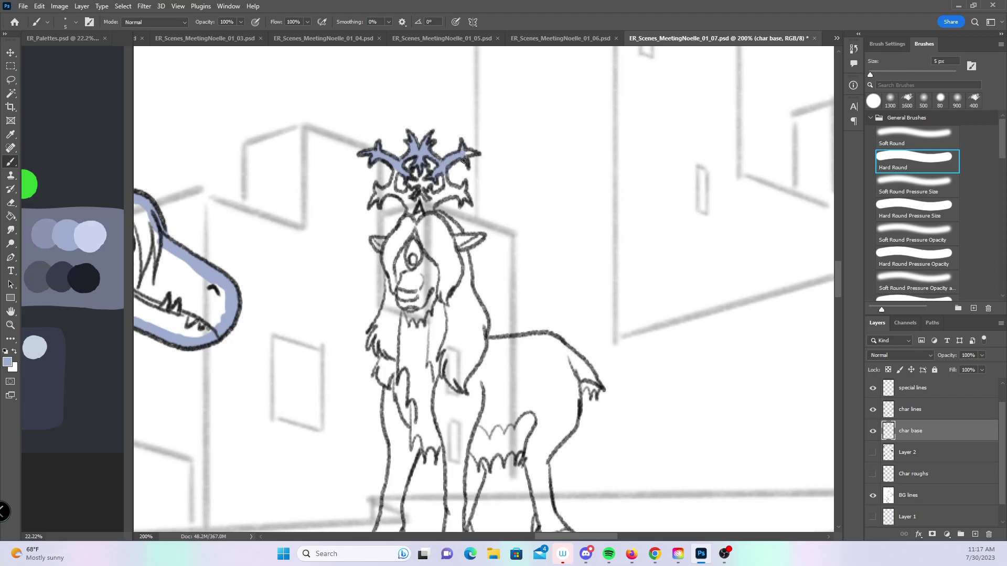
mouse_move(396, 172)
left_mouse_down()
mouse_move(388, 192)
mouse_move(412, 196)
left_mouse_up()
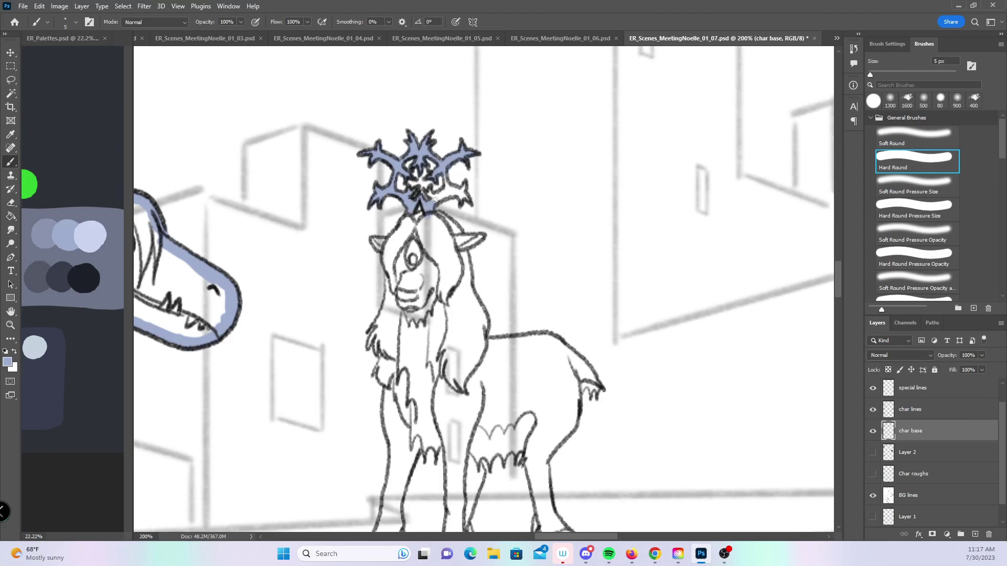
left_click_drag(434, 196, 451, 191)
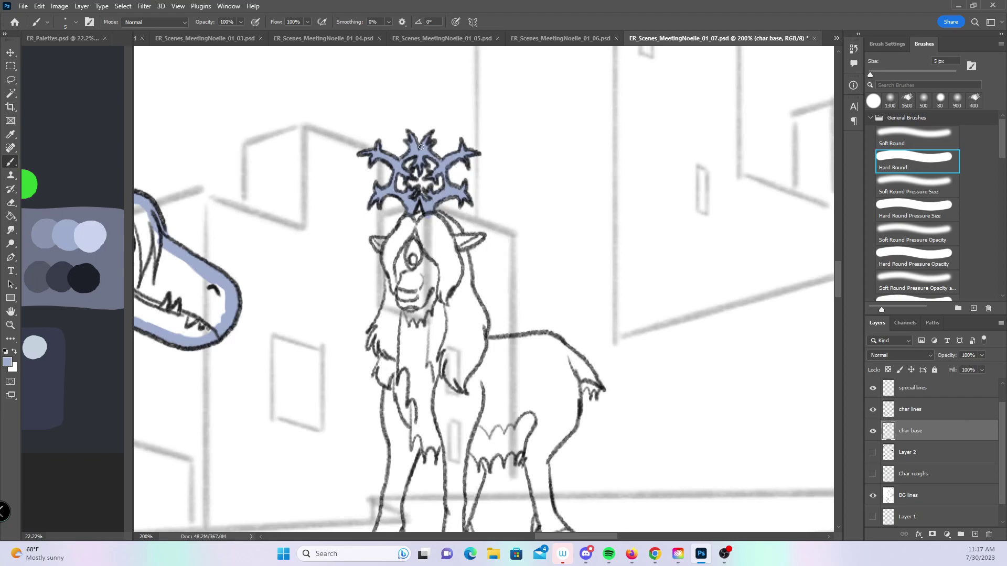
- Paint the deer creature's ears, and edge its head and ragged chest fur light blue with brush sizes up to 8 px
left_click_drag(378, 241, 423, 215)
left_click_drag(447, 222, 460, 229)
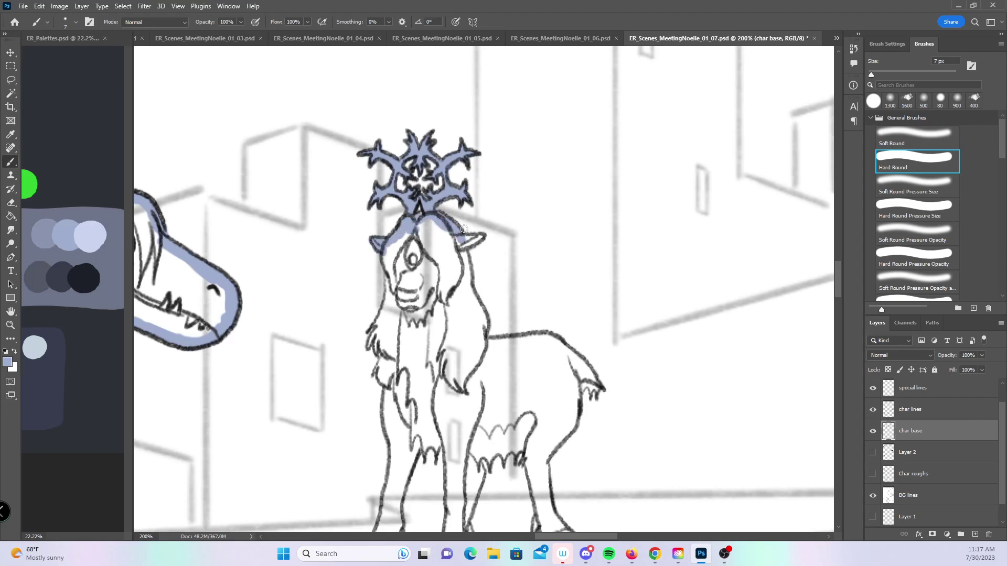
left_click_drag(485, 269, 442, 135)
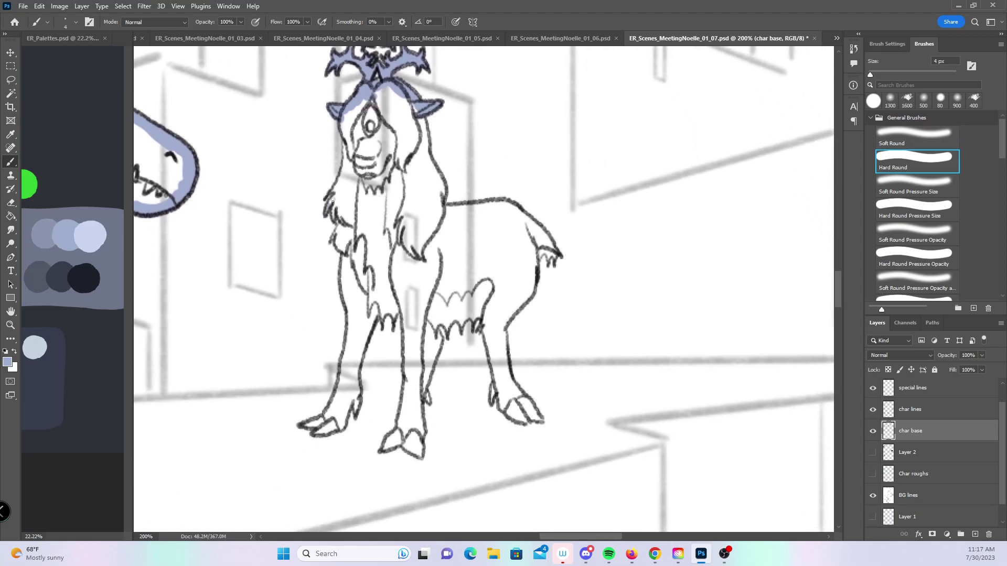
key("bracketright")
key("bracketright")
left_click_drag(340, 182, 345, 130)
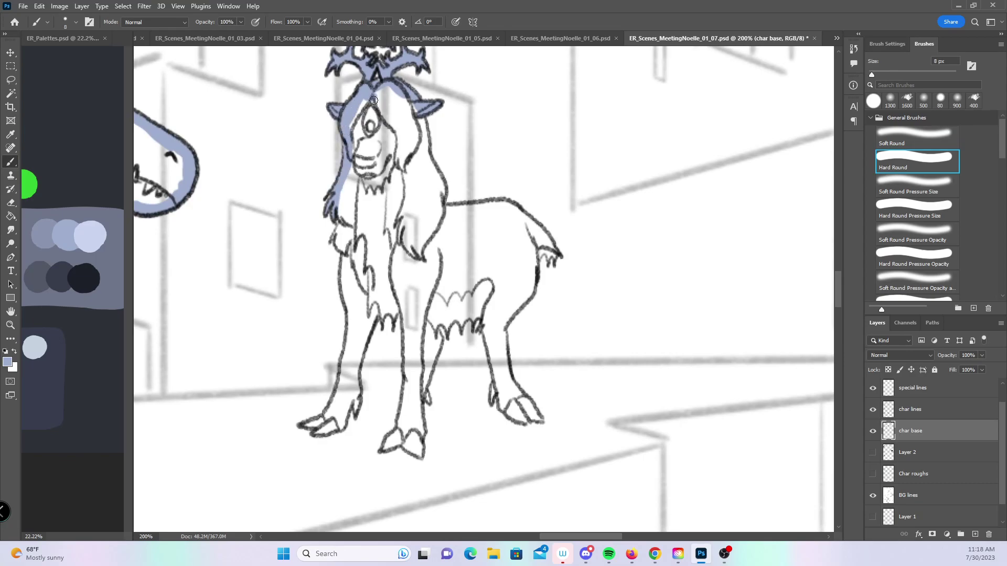
left_click_drag(338, 202, 346, 244)
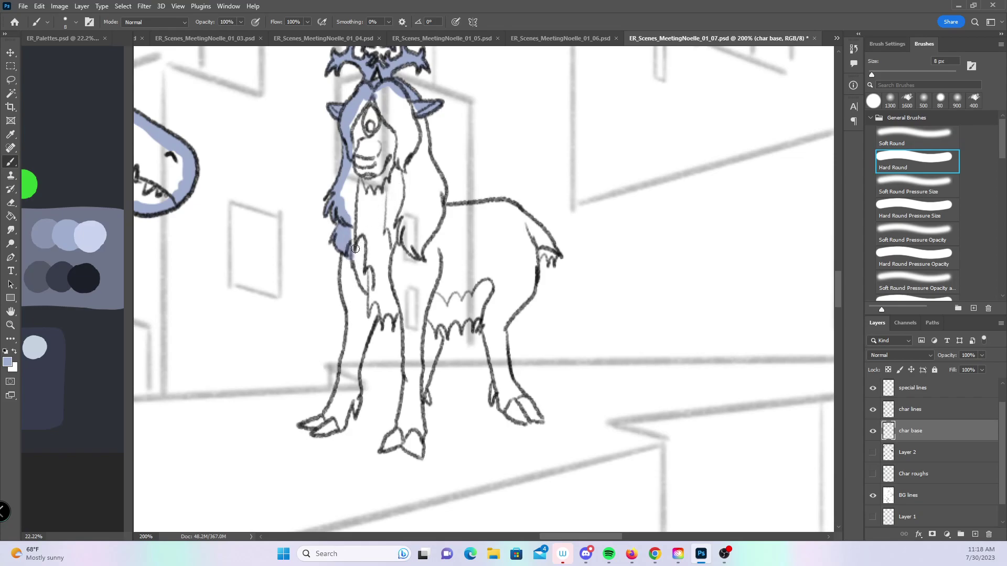
- Paint the deer creature's front legs, hooves and belly fringe, and edge its hind leg's front light blue at 6 px
left_click_drag(348, 258, 348, 350)
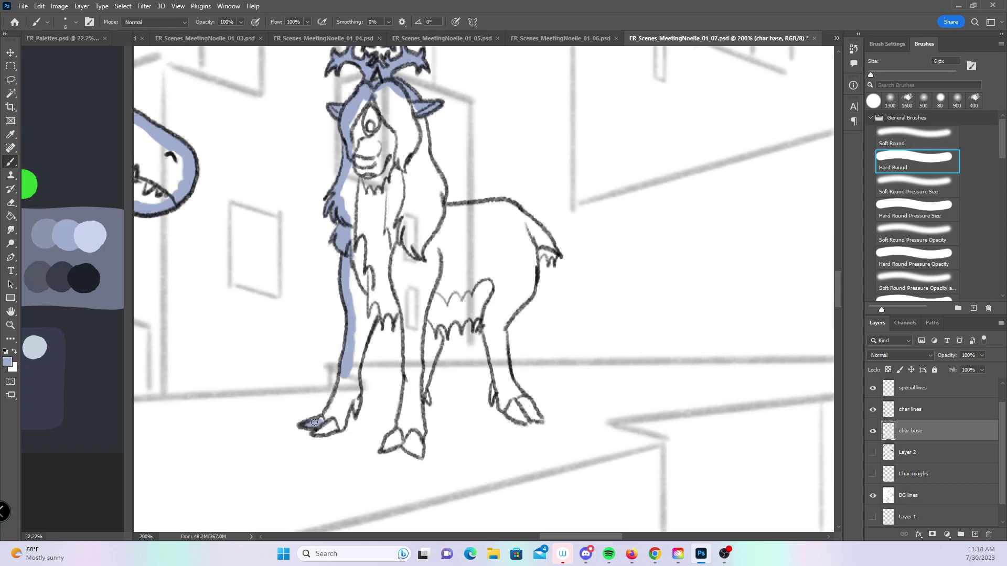
mouse_move(331, 424)
left_mouse_down()
mouse_move(355, 385)
mouse_move(326, 417)
mouse_move(354, 370)
mouse_move(352, 333)
mouse_move(353, 372)
mouse_move(352, 350)
mouse_move(380, 305)
mouse_move(391, 306)
mouse_move(382, 318)
mouse_move(400, 308)
mouse_move(411, 314)
mouse_move(396, 433)
left_mouse_up()
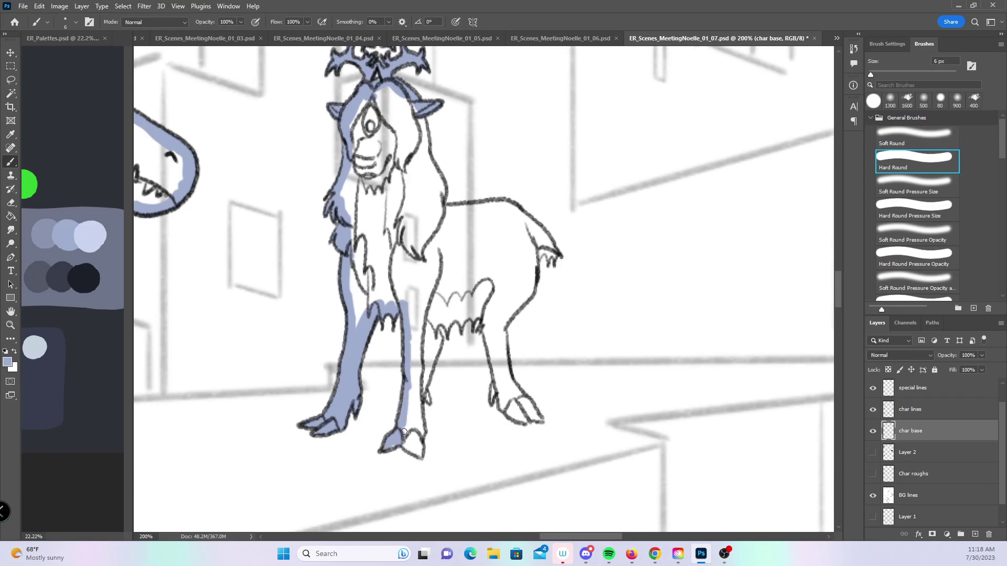
mouse_move(421, 403)
left_mouse_down()
mouse_move(423, 373)
mouse_move(441, 323)
left_mouse_up()
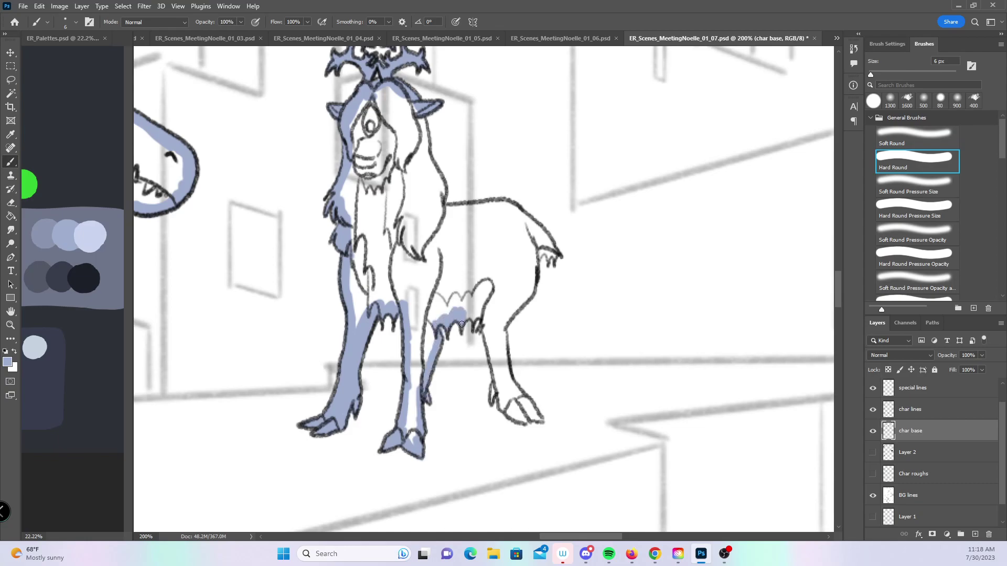
mouse_move(486, 336)
left_mouse_down()
mouse_move(492, 400)
mouse_move(499, 377)
mouse_move(510, 412)
left_mouse_up()
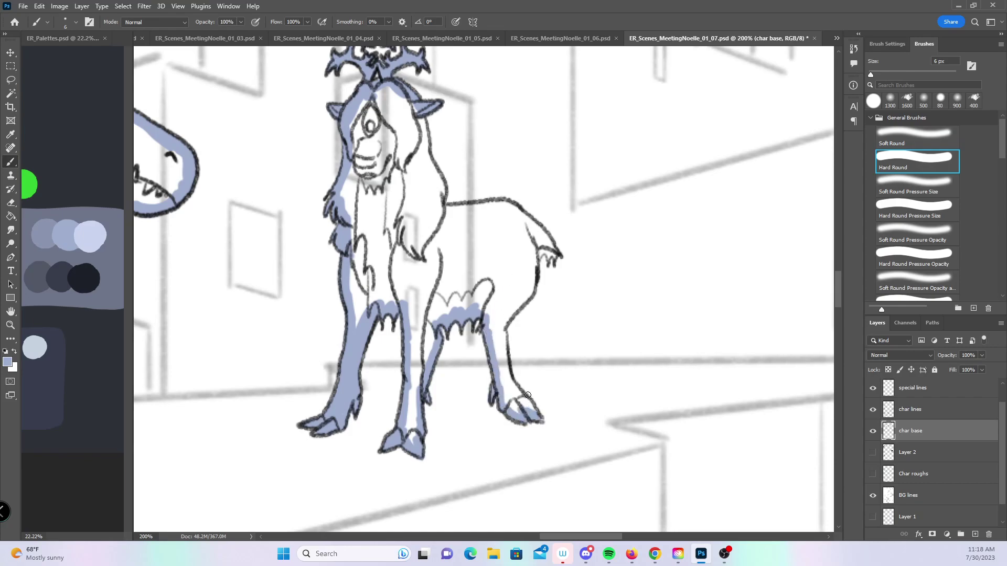
- Edge the deer creature's mane, back, tail and rump light blue, and fill its hind leg with a 7 px brush
left_click_drag(427, 109, 426, 149)
mouse_move(441, 185)
left_mouse_down()
mouse_move(460, 208)
mouse_move(440, 198)
mouse_move(444, 211)
mouse_move(498, 203)
mouse_move(548, 243)
left_mouse_up()
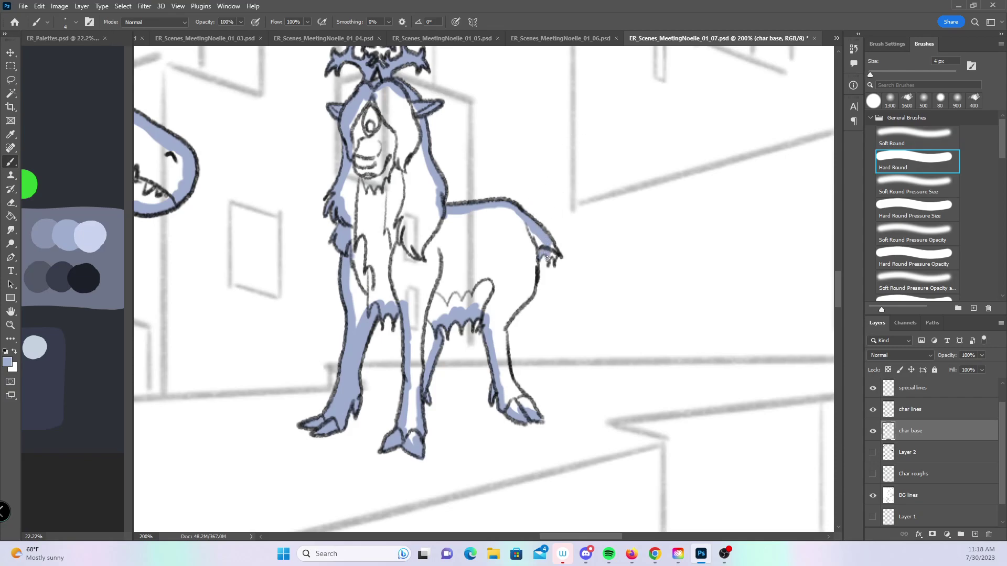
key("bracketright")
key("bracketright")
mouse_move(541, 244)
left_mouse_down()
mouse_move(526, 276)
mouse_move(534, 289)
mouse_move(506, 320)
mouse_move(526, 404)
left_mouse_up()
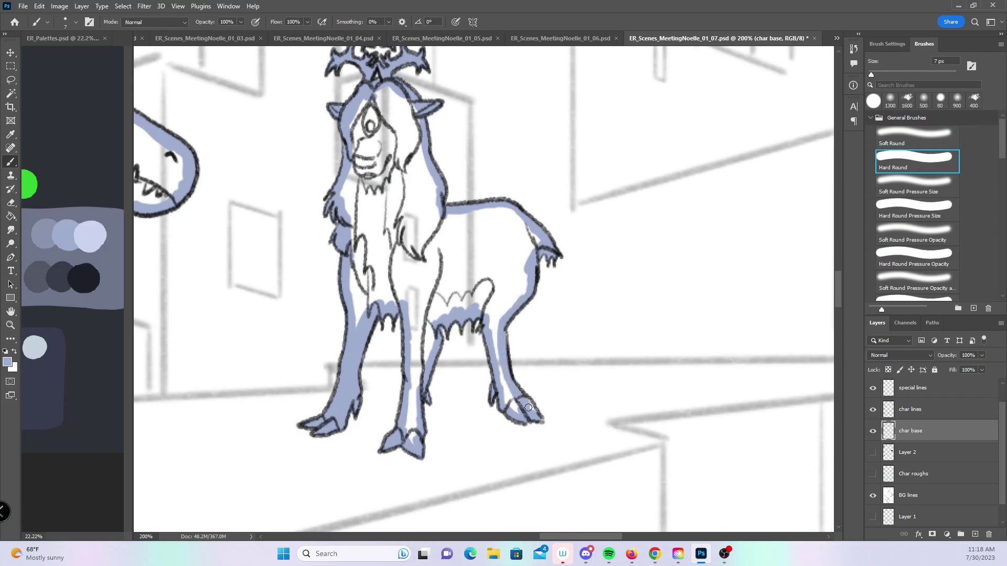
left_click_drag(496, 349, 513, 400)
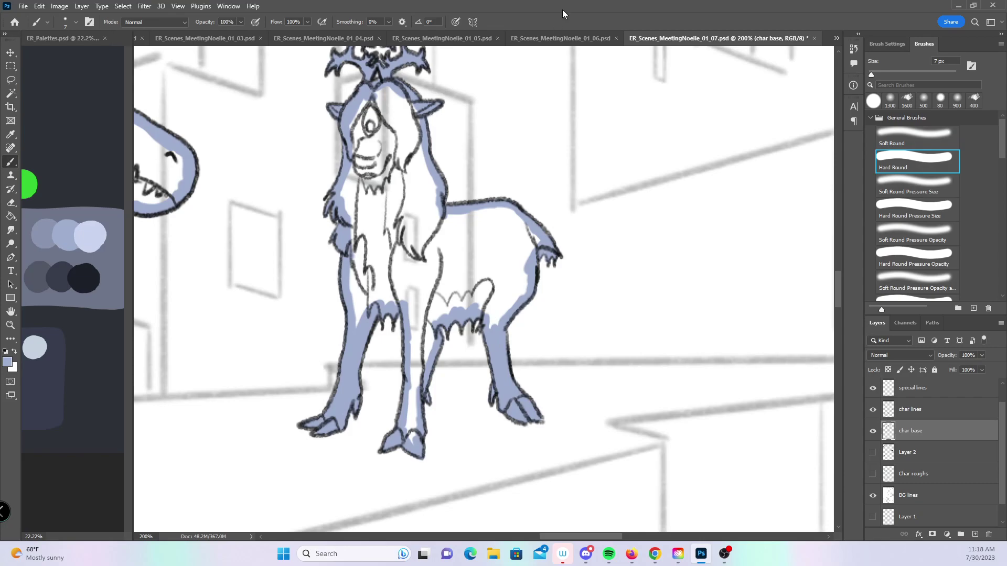
- In the deer creature's close-up panel, fill the tips of the upper-left antler prongs light blue at 8 px
key("z")
left_click(696, 233, "alt")
left_click(696, 233, "alt")
left_click(696, 234, "alt")
left_click_drag(699, 321, 366, 414)
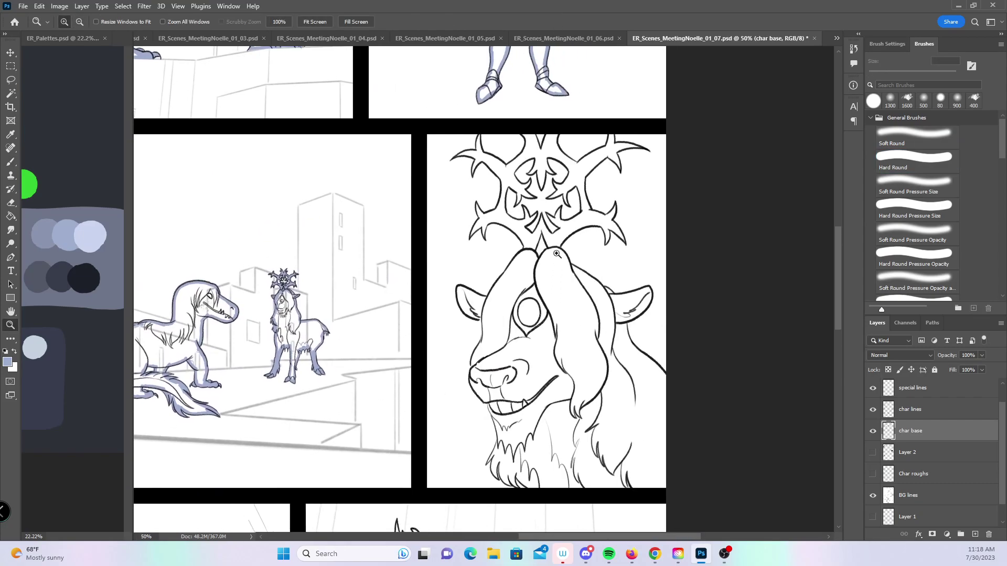
left_click(545, 194)
left_click(545, 194)
left_click(545, 194)
left_click_drag(454, 282, 446, 296)
key("b")
left_click_drag(284, 74, 278, 109)
left_click_drag(195, 156, 213, 154)
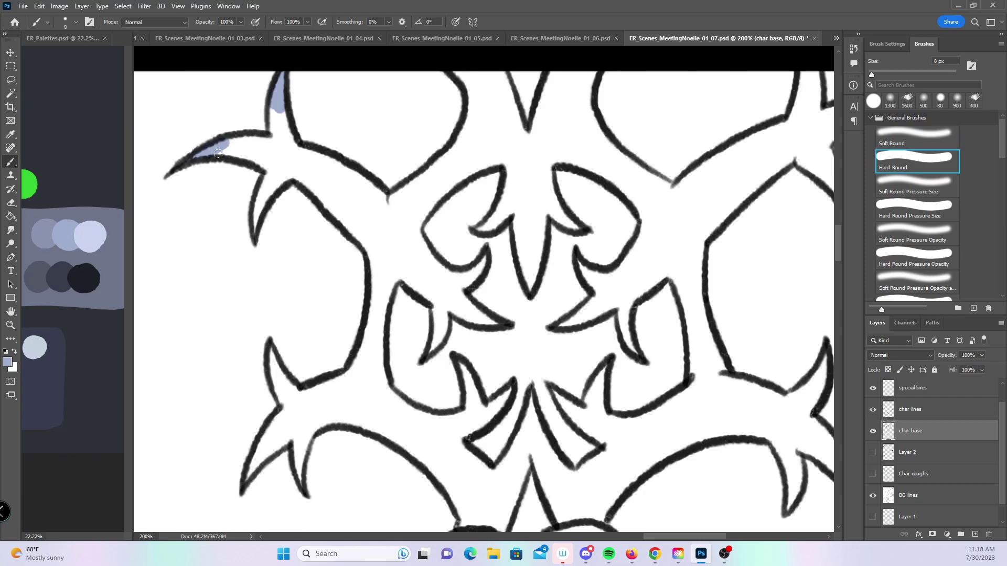
left_click_drag(256, 230, 265, 205)
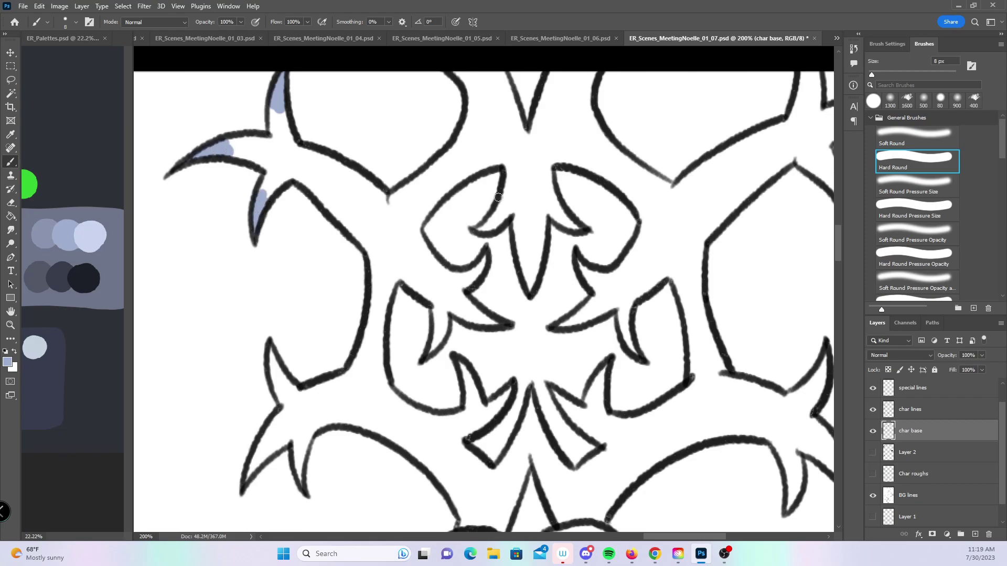
- Fill the tips of the close-up's left inner antler spikes and lower-left prongs light blue at 8 px
left_click_drag(488, 259, 480, 271)
mouse_move(430, 351)
left_mouse_down()
mouse_move(439, 325)
mouse_move(488, 319)
left_mouse_up()
scroll(458, 302, "down", 4)
scroll(458, 303, "right", 2)
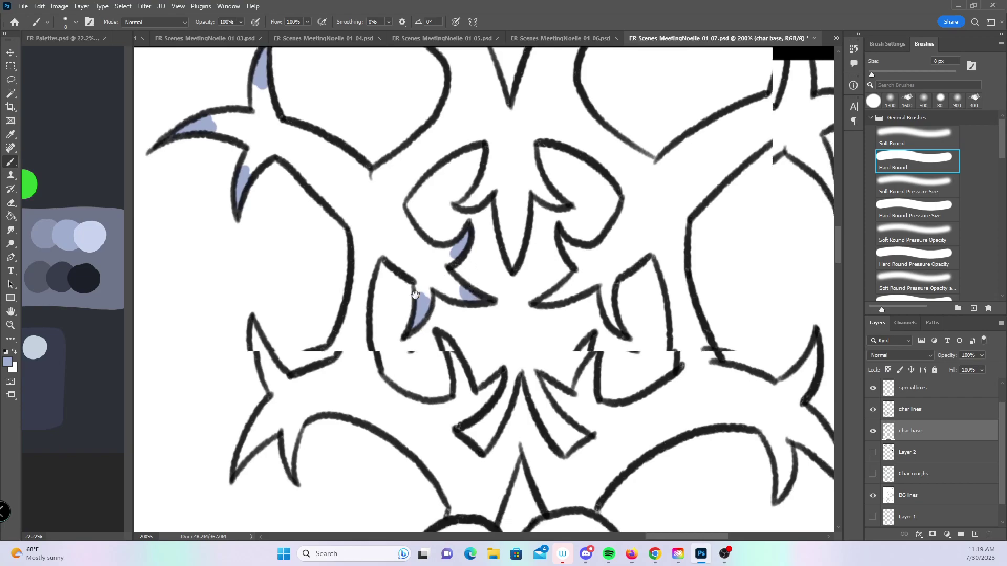
left_click_drag(216, 239, 223, 268)
mouse_move(200, 352)
left_mouse_down()
mouse_move(207, 325)
mouse_move(244, 327)
mouse_move(245, 364)
mouse_move(248, 332)
left_mouse_up()
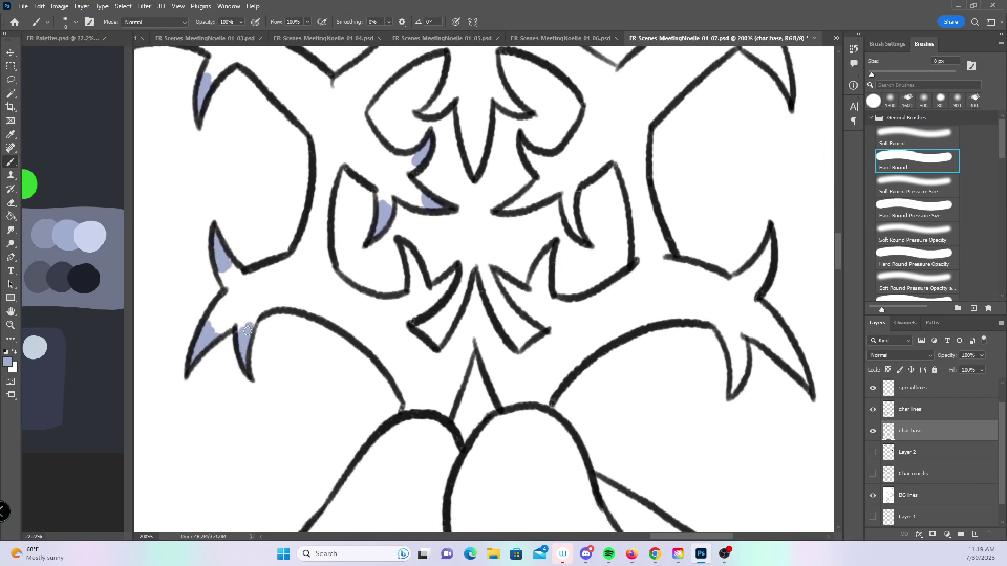
- Fill the tips of the central and right inner spikes of the close-up's antlers light blue at 8 px
mouse_move(406, 251)
left_mouse_down()
mouse_move(412, 277)
mouse_move(417, 261)
mouse_move(449, 285)
left_mouse_up()
left_click_drag(428, 106, 433, 110)
mouse_move(476, 150)
left_mouse_down()
mouse_move(474, 169)
mouse_move(485, 128)
mouse_move(517, 108)
left_mouse_up()
left_click_drag(524, 145, 535, 159)
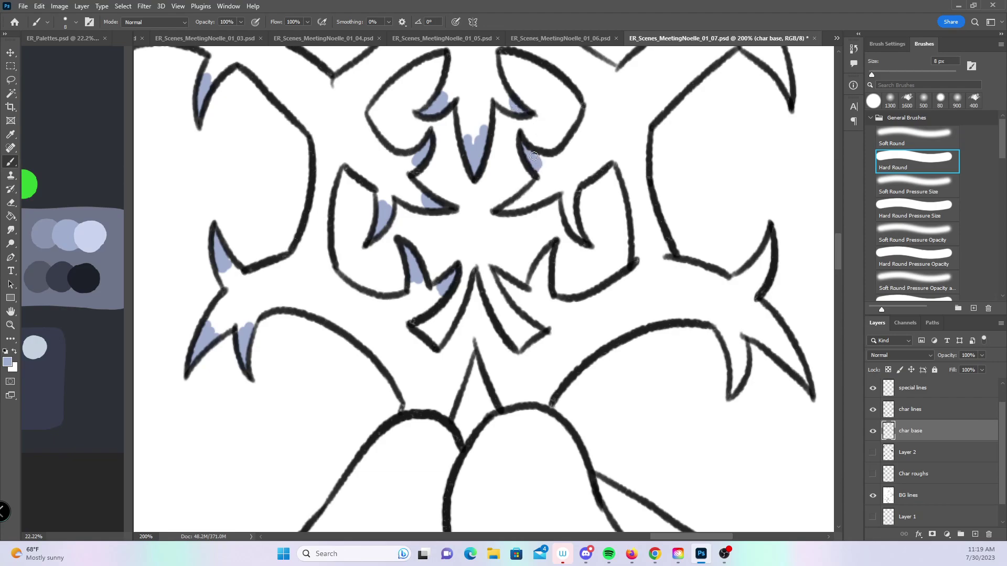
left_click_drag(507, 212, 530, 194)
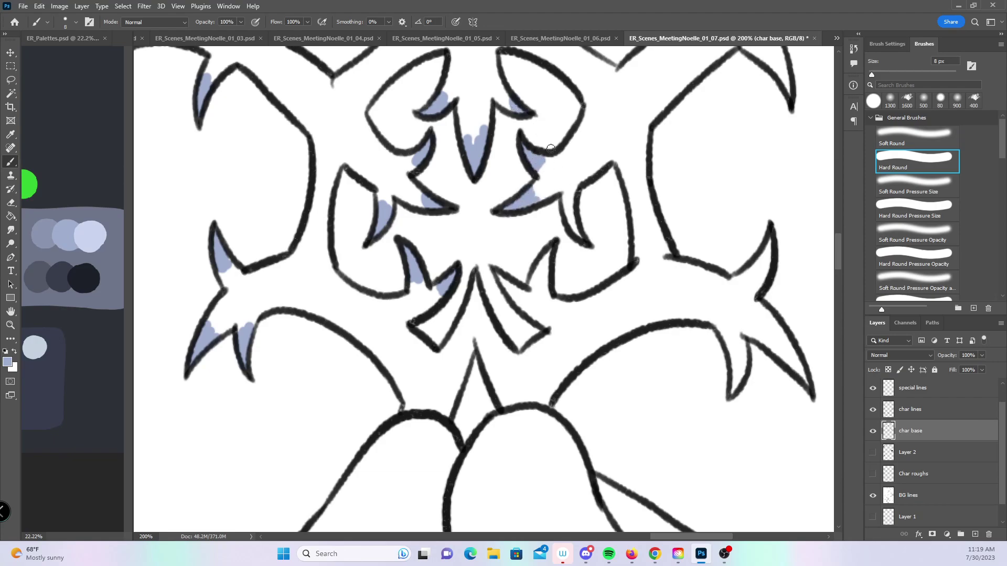
key("ctrl+z")
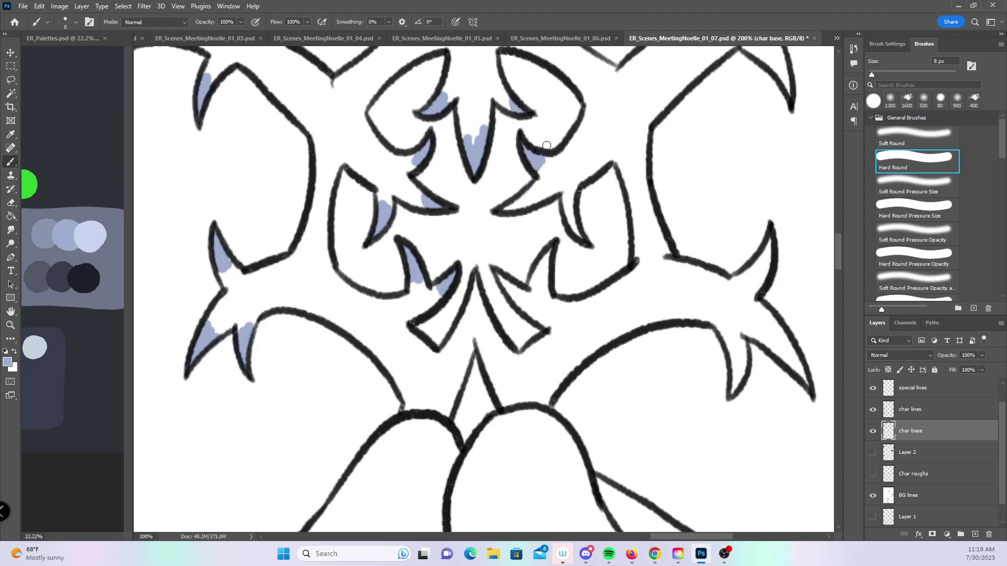
mouse_move(507, 208)
left_mouse_down()
mouse_move(534, 190)
mouse_move(538, 202)
left_mouse_up()
left_click_drag(580, 237, 568, 209)
left_click_drag(501, 273, 509, 288)
mouse_move(553, 246)
left_mouse_down()
mouse_move(536, 275)
mouse_move(544, 283)
left_mouse_up()
left_click_drag(474, 289, 481, 316)
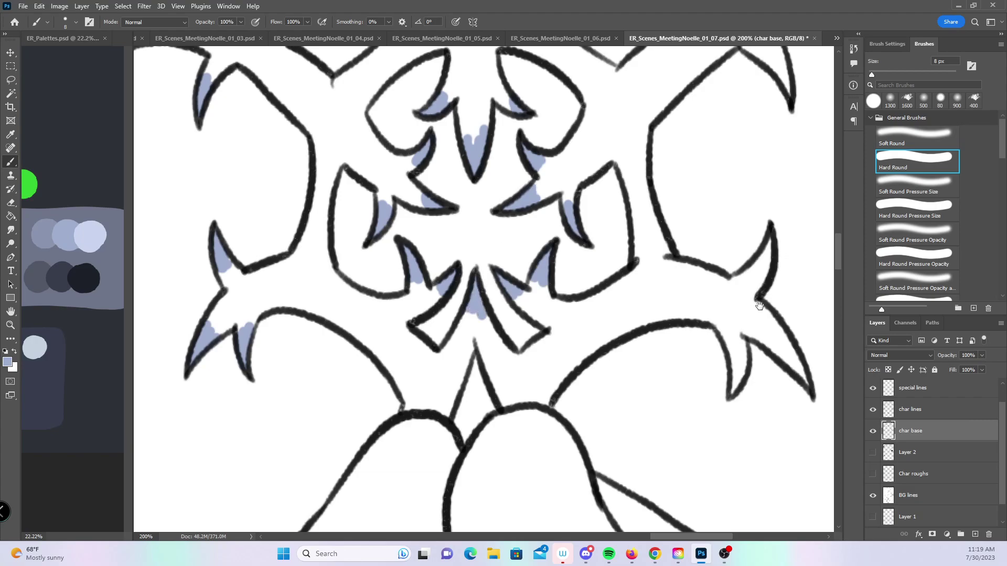
- Fill the tips of the close-up's lower-right and upper-right outer antler prongs light blue at 8 px
scroll(527, 237, "right", 5)
left_click_drag(542, 243, 534, 270)
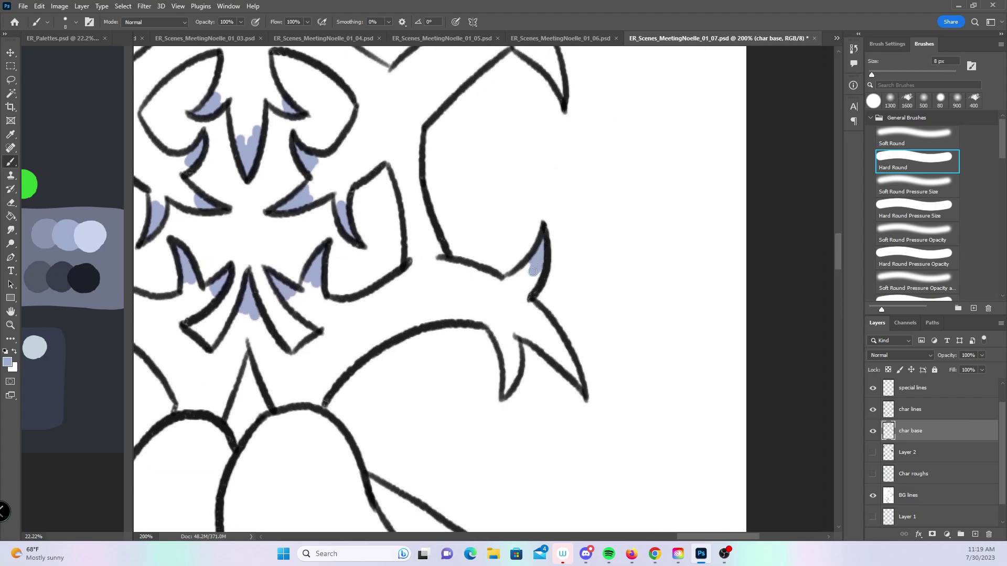
mouse_move(504, 394)
left_mouse_down()
mouse_move(507, 364)
mouse_move(518, 370)
left_mouse_up()
mouse_move(565, 347)
left_mouse_down()
mouse_move(575, 374)
mouse_move(568, 361)
left_mouse_up()
left_click_drag(611, 223, 642, 334)
left_click_drag(584, 182, 587, 190)
mouse_move(567, 67)
left_mouse_down()
mouse_move(552, 78)
mouse_move(566, 73)
left_mouse_up()
mouse_move(659, 118)
left_mouse_down()
mouse_move(641, 111)
mouse_move(646, 101)
left_mouse_up()
- Paint the close-up deer creature's chin and shaggy chest fur light blue along the panel's lower edge with a larger brush
left_click_drag(454, 451, 613, 207)
left_click_drag(360, 446, 494, 189)
left_click_drag(422, 409, 451, 207)
left_click_drag(461, 433, 372, 226)
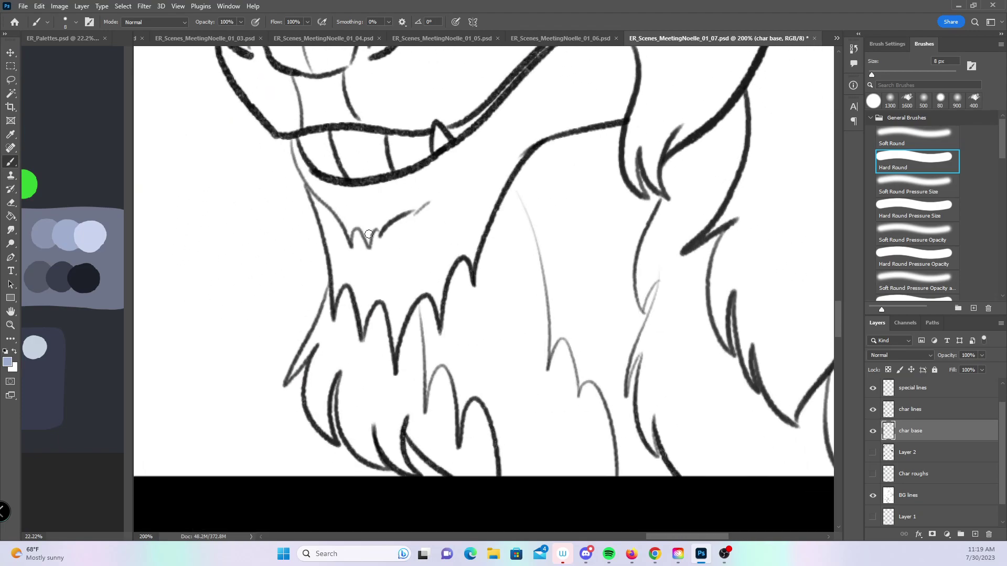
mouse_move(291, 378)
left_mouse_down()
mouse_move(318, 341)
mouse_move(311, 414)
mouse_move(333, 437)
mouse_move(313, 403)
mouse_move(321, 418)
mouse_move(320, 366)
mouse_move(323, 416)
mouse_move(325, 387)
mouse_move(345, 382)
mouse_move(366, 457)
mouse_move(404, 463)
mouse_move(393, 436)
left_mouse_up()
key("bracketright")
key("bracketright")
key("bracketright")
key("bracketright")
mouse_move(351, 396)
left_mouse_down()
mouse_move(378, 429)
mouse_move(390, 411)
mouse_move(392, 448)
mouse_move(435, 454)
mouse_move(464, 474)
left_mouse_up()
left_click_drag(524, 437, 445, 425)
mouse_move(257, 431)
left_mouse_down()
mouse_move(833, 435)
mouse_move(773, 436)
left_mouse_up()
left_click_drag(445, 272, 425, 502)
mouse_move(484, 231)
left_mouse_down()
mouse_move(503, 370)
mouse_move(460, 470)
left_mouse_up()
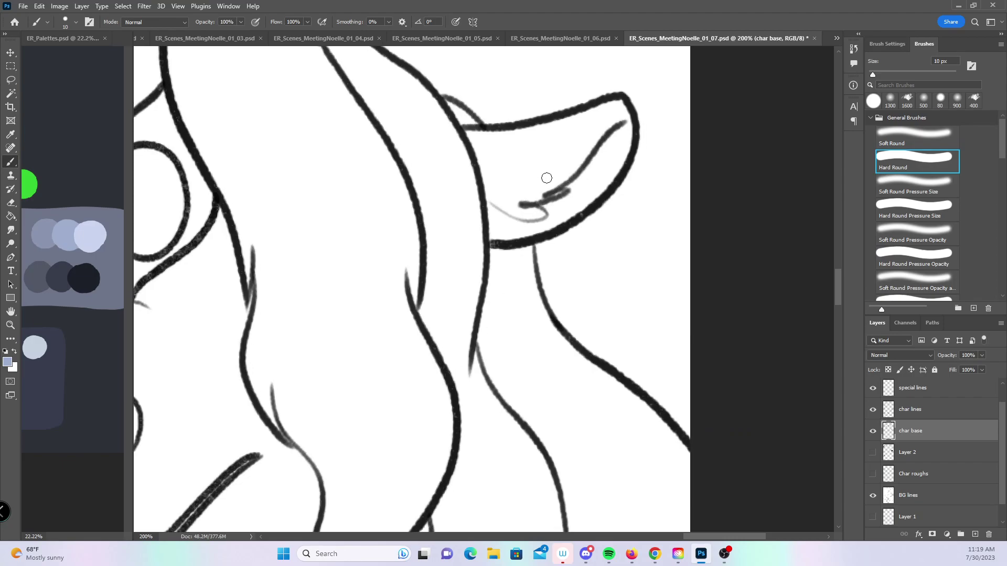
- Edge the close-up deer creature's right ear, outer hair and back of the neck light blue with an enlarged brush
key("bracketright")
key("bracketright")
key("bracketright")
mouse_move(431, 103)
left_mouse_down()
mouse_move(489, 146)
mouse_move(620, 109)
mouse_move(578, 198)
mouse_move(519, 225)
mouse_move(526, 304)
mouse_move(557, 365)
mouse_move(625, 409)
mouse_move(627, 401)
mouse_move(713, 501)
left_mouse_up()
mouse_move(407, 289)
left_mouse_down()
mouse_move(536, 474)
mouse_move(627, 543)
left_mouse_up()
mouse_move(472, 213)
left_mouse_down()
mouse_move(527, 294)
mouse_move(584, 320)
left_mouse_up()
mouse_move(540, 278)
left_mouse_down()
mouse_move(624, 334)
mouse_move(652, 375)
left_mouse_up()
- Edge the close-up deer creature's forehead, left ear, face and muzzle light blue
left_click_drag(381, 319, 557, 191)
mouse_move(261, 235)
left_mouse_down()
mouse_move(288, 321)
mouse_move(345, 346)
mouse_move(361, 348)
mouse_move(378, 282)
mouse_move(388, 282)
left_mouse_up()
left_click_drag(527, 264, 474, 350)
mouse_move(336, 361)
left_mouse_down()
mouse_move(371, 293)
mouse_move(438, 204)
mouse_move(474, 179)
left_mouse_up()
left_click_drag(423, 447, 485, 93)
mouse_move(377, 82)
left_mouse_down()
mouse_move(379, 156)
mouse_move(374, 83)
mouse_move(371, 184)
mouse_move(344, 220)
mouse_move(328, 288)
mouse_move(336, 301)
left_mouse_up()
left_click_drag(387, 308, 357, 149)
mouse_move(299, 122)
left_mouse_down()
mouse_move(294, 193)
mouse_move(354, 248)
mouse_move(367, 301)
mouse_move(391, 328)
left_mouse_up()
left_click_drag(390, 328, 335, 186)
mouse_move(312, 134)
left_mouse_down()
mouse_move(330, 189)
mouse_move(321, 210)
mouse_move(354, 262)
mouse_move(348, 317)
mouse_move(336, 294)
mouse_move(322, 314)
mouse_move(375, 403)
mouse_move(429, 409)
mouse_move(483, 447)
left_mouse_up()
mouse_move(557, 268)
left_mouse_down()
mouse_move(538, 317)
mouse_move(519, 519)
left_mouse_up()
left_click_drag(470, 401, 452, 520)
left_click_drag(400, 215, 426, 455)
- Fill the close-up's lower-left antler prongs and edge the left antler stem light blue at 10 px
key("[")
key("bracketleft")
key("bracketleft")
mouse_move(262, 265)
left_mouse_down()
mouse_move(269, 281)
mouse_move(265, 231)
mouse_move(272, 321)
mouse_move(302, 301)
left_mouse_up()
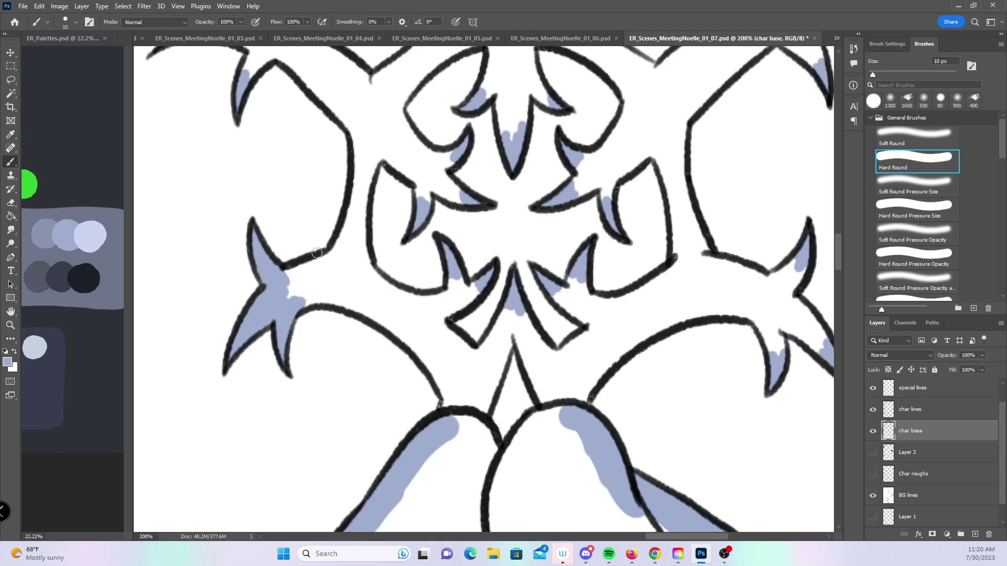
mouse_move(290, 62)
left_mouse_down()
mouse_move(360, 134)
mouse_move(341, 239)
mouse_move(304, 269)
left_mouse_up()
mouse_move(374, 152)
left_mouse_down()
mouse_move(357, 247)
mouse_move(367, 273)
mouse_move(379, 149)
mouse_move(427, 196)
mouse_move(462, 201)
mouse_move(436, 166)
left_mouse_up()
- Edge the close-up's upper-left antler branch and upper central beams, and fill the inner spikes light blue at 10 px
key("space")
left_click_drag(545, 192, 509, 329)
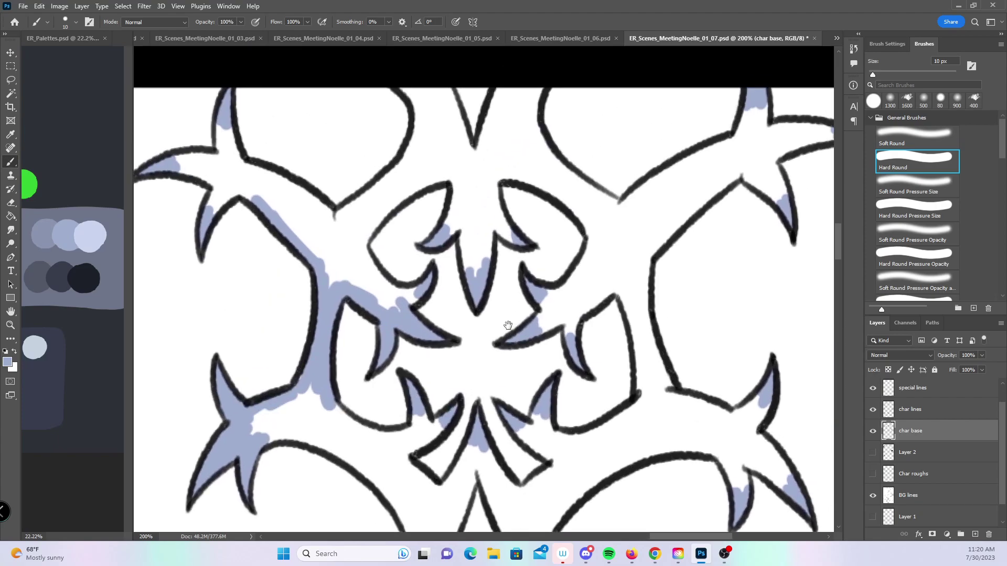
mouse_move(217, 193)
left_mouse_down()
mouse_move(240, 193)
mouse_move(190, 158)
mouse_move(222, 153)
mouse_move(230, 136)
mouse_move(257, 173)
mouse_move(328, 215)
mouse_move(415, 149)
mouse_move(414, 89)
mouse_move(446, 93)
mouse_move(478, 160)
mouse_move(519, 92)
mouse_move(538, 96)
mouse_move(548, 149)
mouse_move(627, 201)
left_mouse_up()
mouse_move(360, 246)
left_mouse_down()
mouse_move(401, 301)
mouse_move(409, 297)
mouse_move(398, 306)
left_mouse_up()
mouse_move(362, 247)
left_mouse_down()
mouse_move(412, 183)
mouse_move(446, 171)
mouse_move(460, 195)
mouse_move(449, 223)
mouse_move(470, 269)
mouse_move(503, 222)
mouse_move(517, 239)
mouse_move(495, 181)
mouse_move(550, 189)
mouse_move(596, 242)
left_mouse_up()
mouse_move(542, 296)
left_mouse_down()
mouse_move(572, 287)
mouse_move(591, 231)
left_mouse_up()
mouse_move(547, 297)
left_mouse_down()
mouse_move(541, 320)
mouse_move(568, 338)
mouse_move(621, 286)
left_mouse_up()
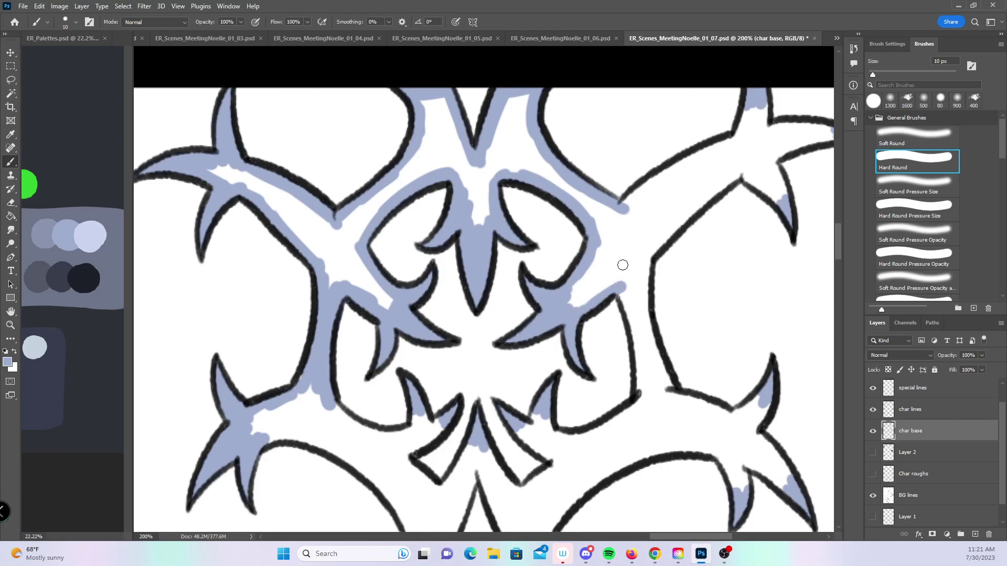
- Edge the close-up's upper-right antler branch and fill its outer prongs light blue at 10 px
left_click_drag(623, 208, 738, 139)
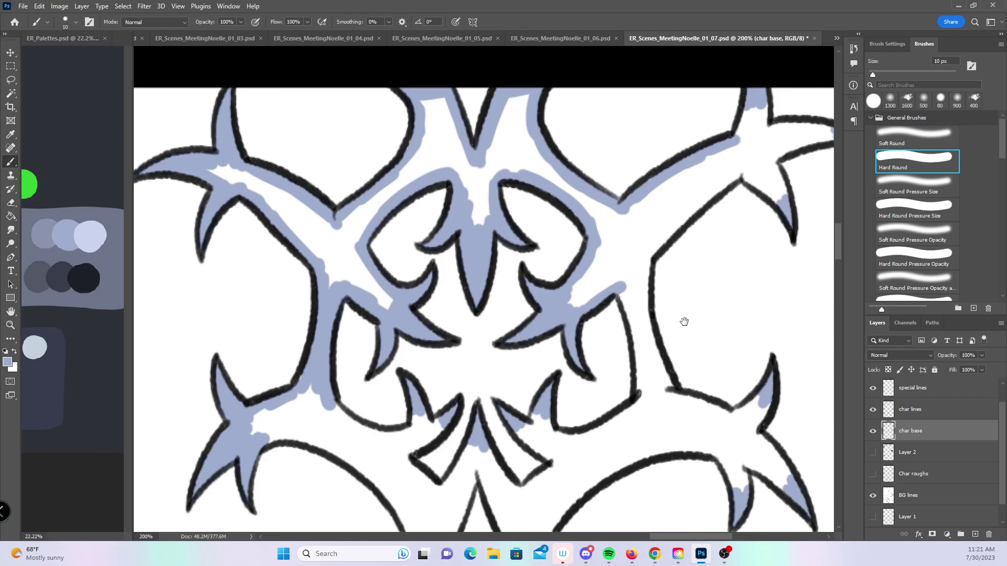
left_click_drag(688, 319, 489, 313)
mouse_move(547, 109)
left_mouse_down()
mouse_move(556, 130)
mouse_move(566, 105)
mouse_move(585, 123)
mouse_move(628, 130)
mouse_move(577, 141)
mouse_move(548, 175)
mouse_move(583, 192)
mouse_move(581, 174)
left_mouse_up()
mouse_move(449, 251)
left_mouse_down()
mouse_move(504, 193)
mouse_move(561, 159)
mouse_move(565, 170)
mouse_move(575, 141)
left_mouse_up()
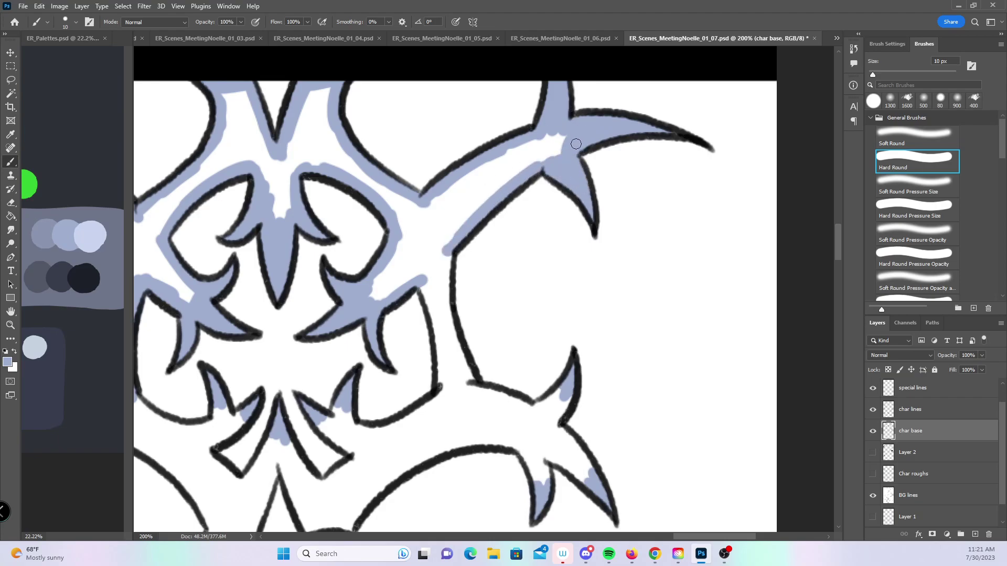
- Edge the close-up's lower-left antler branch, lower central spikes and the hair parting light blue at 10 px
left_click_drag(483, 353, 599, 159)
mouse_move(183, 242)
left_mouse_down()
mouse_move(209, 237)
mouse_move(265, 259)
mouse_move(252, 253)
mouse_move(335, 346)
left_mouse_up()
mouse_move(253, 201)
left_mouse_down()
mouse_move(288, 237)
mouse_move(315, 235)
mouse_move(341, 212)
mouse_move(352, 232)
mouse_move(321, 258)
mouse_move(367, 292)
mouse_move(394, 231)
mouse_move(419, 256)
mouse_move(395, 259)
mouse_move(437, 295)
mouse_move(462, 273)
mouse_move(441, 297)
mouse_move(474, 249)
mouse_move(455, 233)
mouse_move(472, 258)
mouse_move(457, 242)
mouse_move(458, 218)
mouse_move(411, 220)
left_mouse_up()
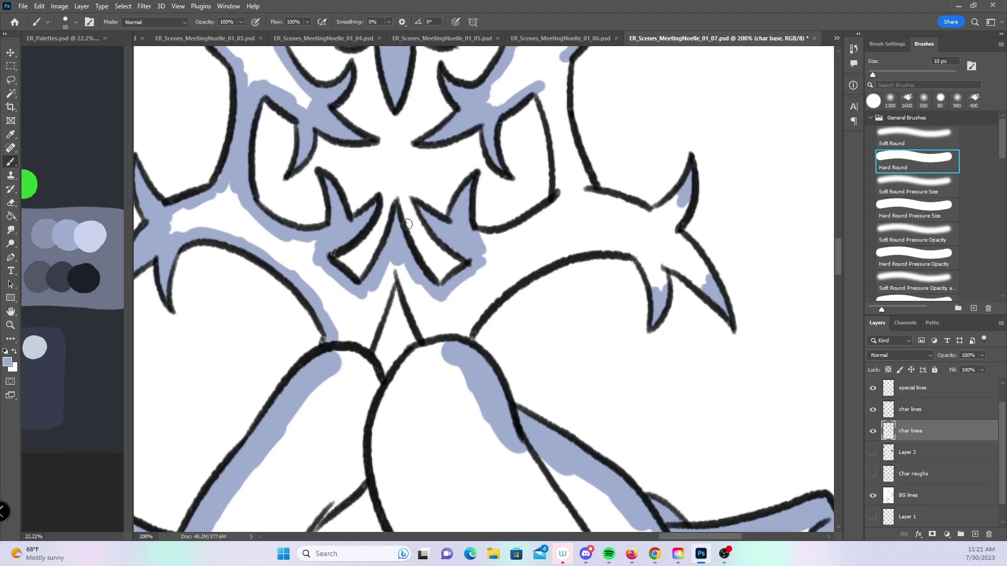
mouse_move(366, 355)
left_mouse_down()
mouse_move(387, 399)
mouse_move(372, 385)
left_mouse_up()
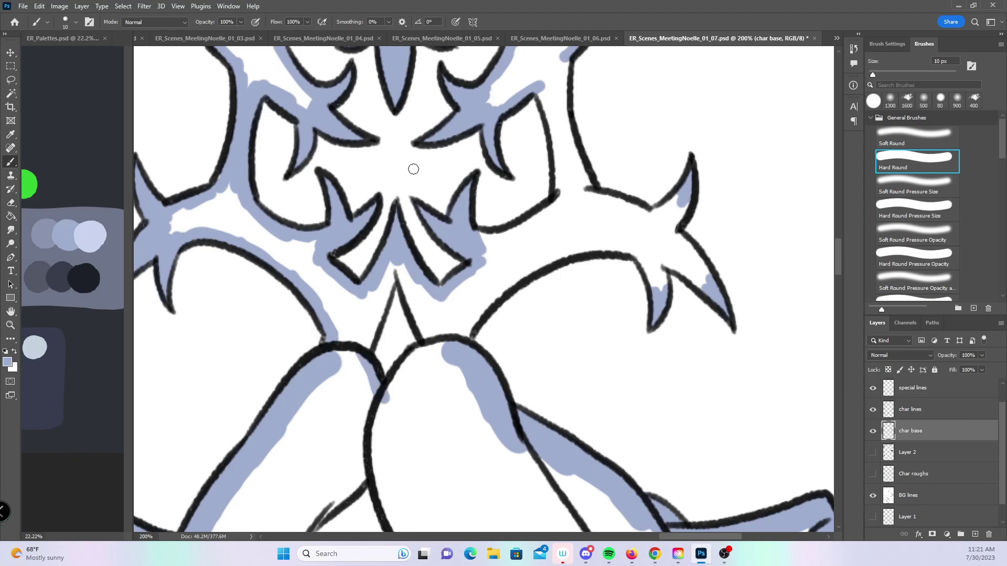
mouse_move(394, 286)
left_mouse_down()
mouse_move(364, 340)
mouse_move(396, 259)
mouse_move(428, 336)
mouse_move(411, 336)
mouse_move(419, 357)
left_mouse_up()
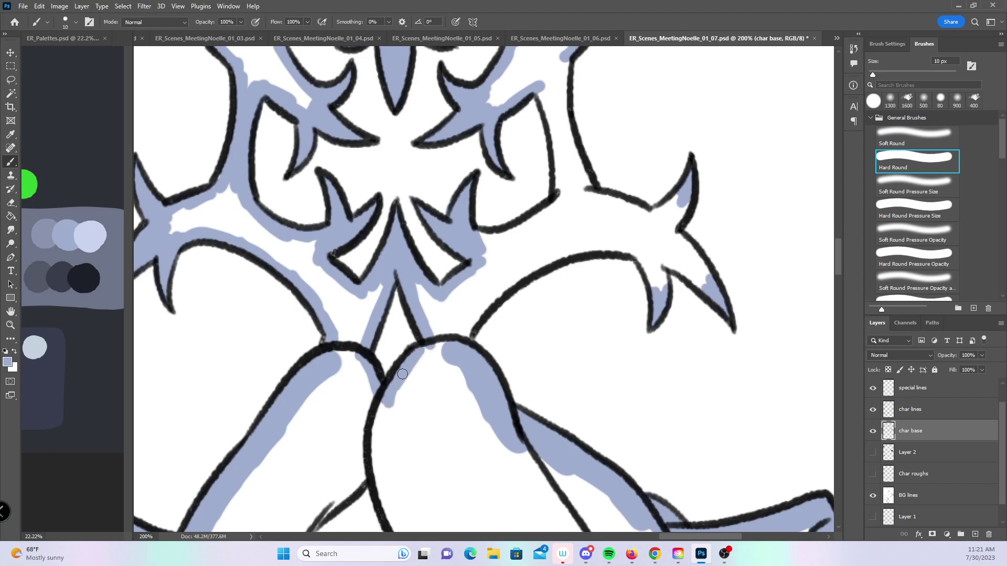
- Edge the close-up's lower-right antler branch and right stem, and fill the branch's prongs light blue at 10 px
mouse_move(469, 335)
left_mouse_down()
mouse_move(516, 277)
mouse_move(491, 296)
mouse_move(610, 245)
mouse_move(600, 247)
mouse_move(652, 264)
mouse_move(661, 291)
mouse_move(663, 279)
mouse_move(693, 272)
mouse_move(709, 291)
left_mouse_up()
mouse_move(651, 217)
left_mouse_down()
mouse_move(674, 201)
mouse_move(672, 236)
mouse_move(701, 273)
left_mouse_up()
left_click_drag(480, 243, 564, 202)
left_click_drag(543, 94, 561, 202)
mouse_move(571, 63)
left_mouse_down()
mouse_move(557, 131)
mouse_move(565, 98)
mouse_move(578, 175)
mouse_move(601, 203)
mouse_move(655, 218)
left_mouse_up()
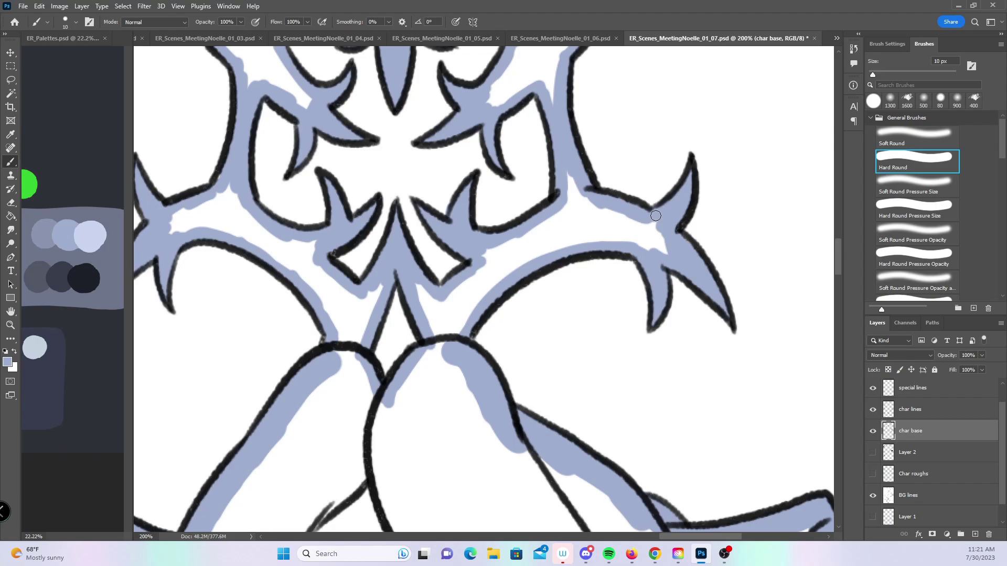
- Save page 07 with the close-up's painted base
key("z")
left_click(632, 237, "alt")
left_click(632, 236, "alt")
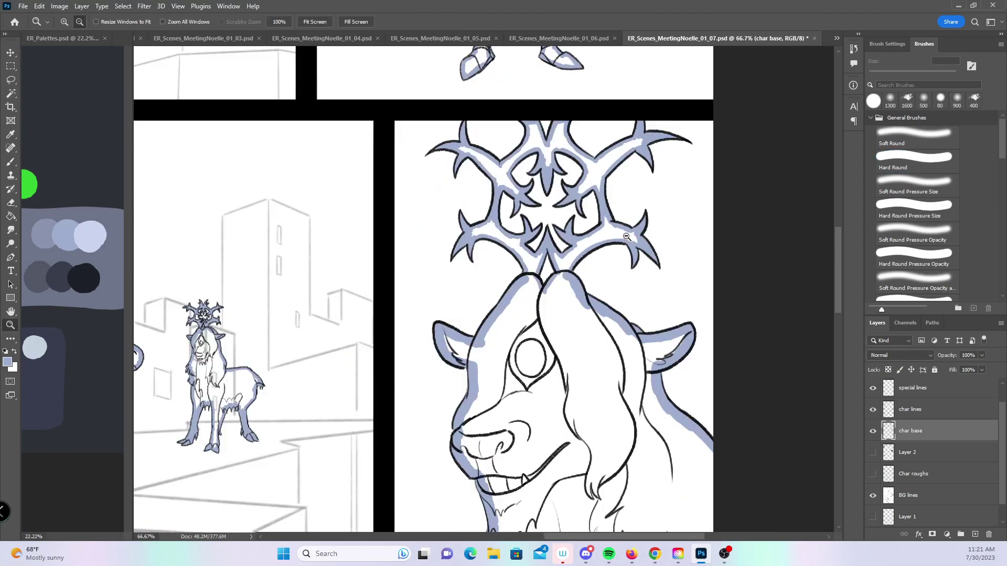
left_click(633, 238, "alt")
left_click_drag(592, 417, 575, 360)
scroll(575, 361, "down", 8)
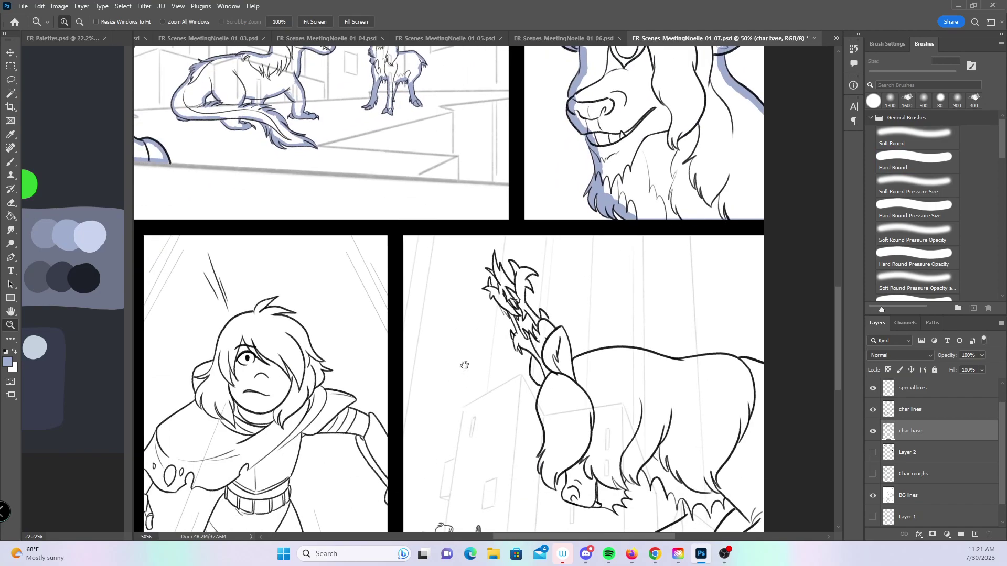
scroll(460, 377, "left", 3)
key("ctrl+s")
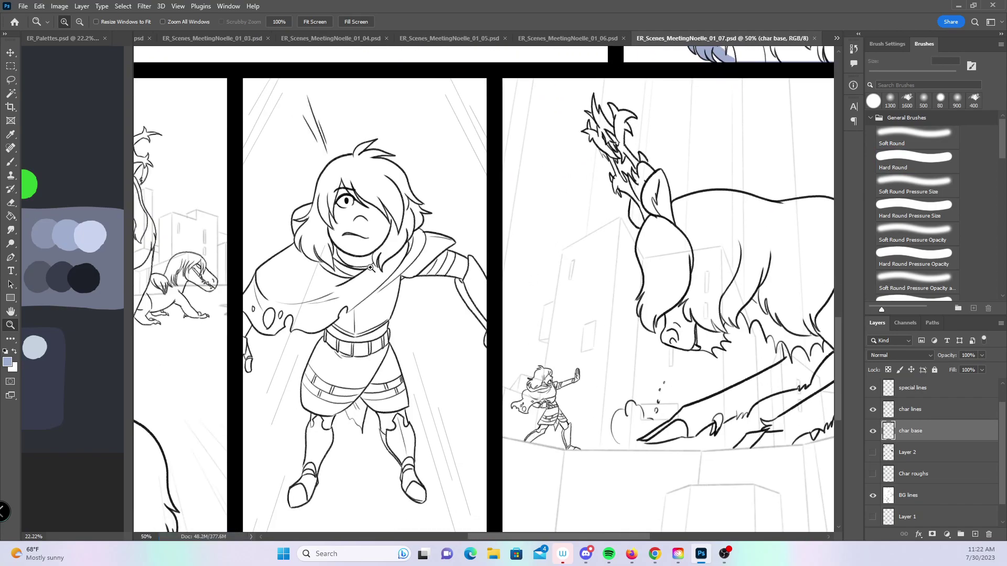
- Fill the hair tufts on the head seen from behind in the bottom-left panel light blue at 10 and 7 px
left_click(272, 328)
left_click_drag(272, 328, 564, 242)
left_click_drag(315, 456, 322, 346)
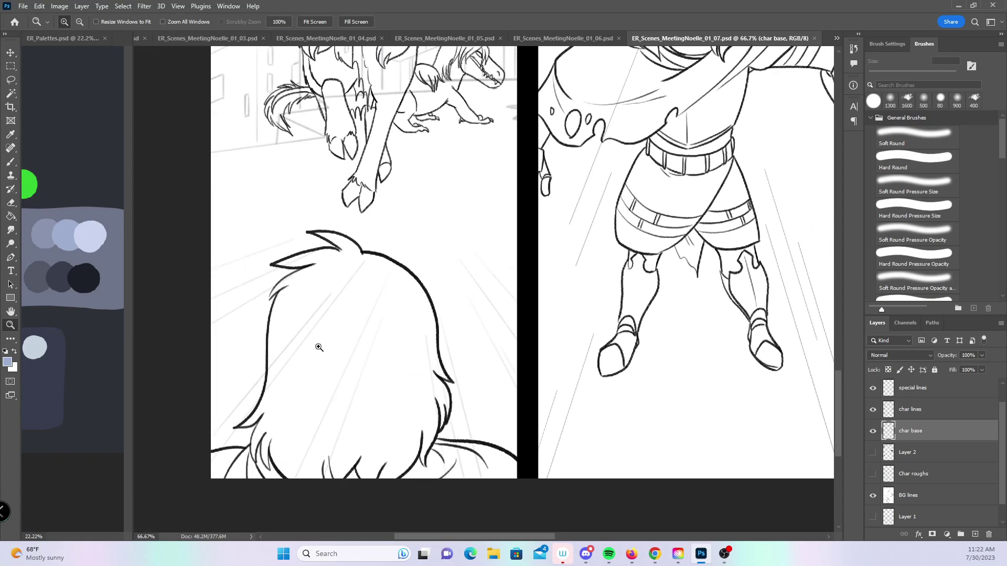
left_click(321, 345)
left_click(325, 290)
mouse_move(340, 295)
left_mouse_down()
mouse_move(378, 325)
mouse_move(412, 380)
left_mouse_up()
left_click(11, 161)
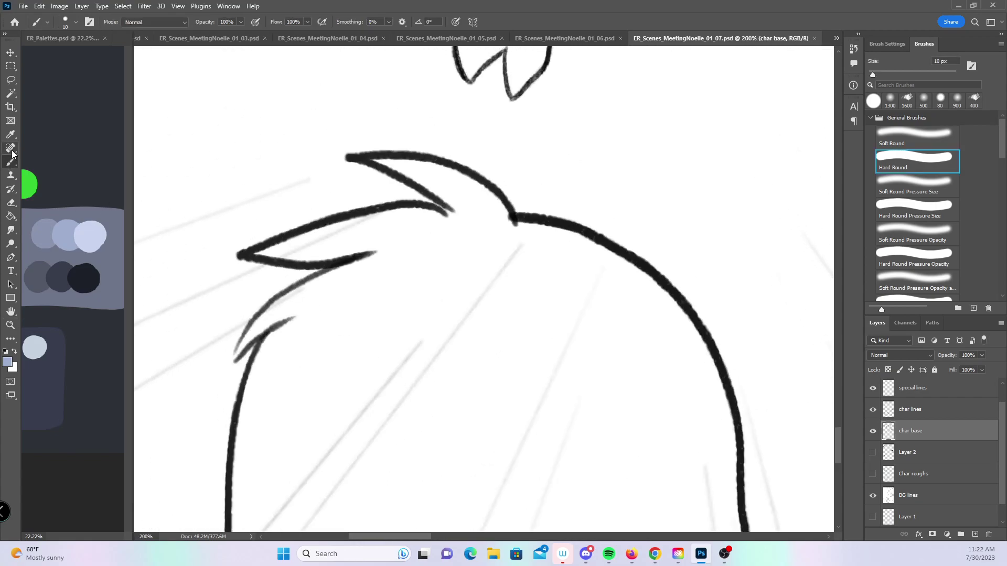
left_click_drag(380, 160, 427, 168)
mouse_move(256, 254)
left_mouse_down()
mouse_move(307, 258)
mouse_move(308, 238)
left_mouse_up()
key("bracketleft")
key("bracketleft")
key("bracketleft")
mouse_move(235, 360)
left_mouse_down()
mouse_move(263, 320)
mouse_move(292, 316)
left_mouse_up()
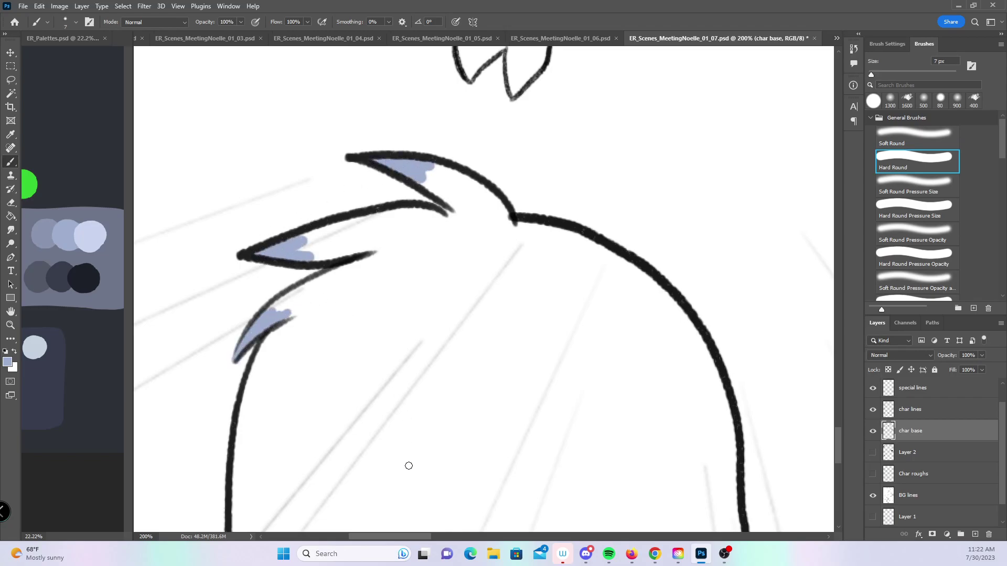
- Fill the small fur tufts along the right side of the figure seen from behind light blue at 7 px
left_click_drag(389, 417, 355, 281)
left_click_drag(342, 467, 403, 185)
left_click_drag(253, 231, 357, 149)
left_click_drag(287, 230, 338, 209)
mouse_move(602, 204)
left_mouse_down()
mouse_move(570, 324)
mouse_move(242, 357)
left_mouse_up()
mouse_move(462, 150)
left_mouse_down()
mouse_move(487, 163)
mouse_move(457, 143)
left_mouse_up()
left_click_drag(482, 250, 485, 233)
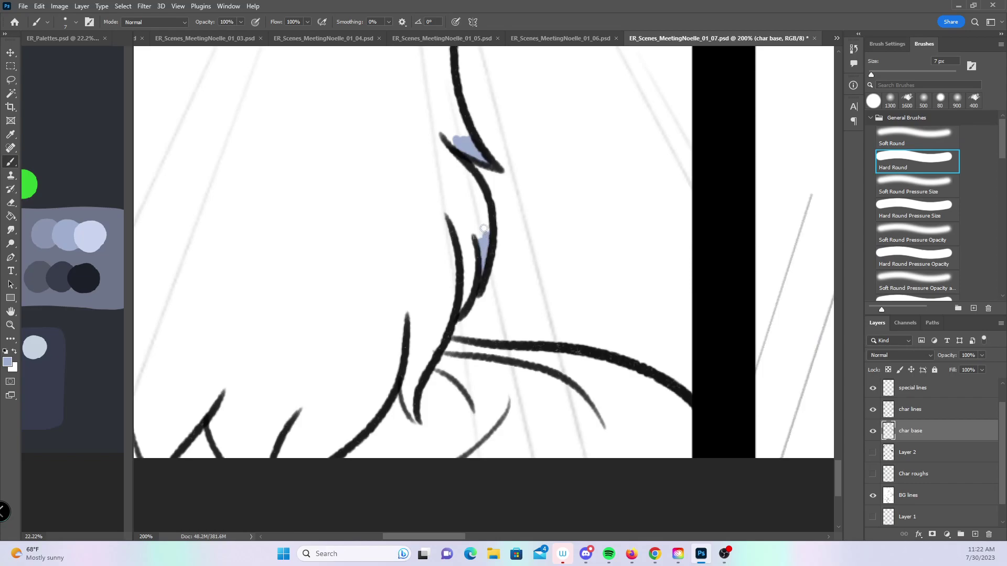
- Fill the hoof tips and ankle tufts of the standing deer character light blue with a brush as small as 6 px
left_click_drag(501, 102, 558, 423)
left_click_drag(497, 239, 616, 451)
left_click_drag(493, 239, 450, 389)
mouse_move(311, 288)
left_mouse_down()
mouse_move(317, 309)
mouse_move(328, 301)
mouse_move(377, 318)
left_mouse_up()
mouse_move(422, 218)
left_mouse_down()
mouse_move(424, 235)
mouse_move(438, 223)
mouse_move(441, 308)
left_mouse_up()
mouse_move(264, 244)
left_mouse_down()
mouse_move(273, 294)
mouse_move(299, 304)
mouse_move(310, 260)
mouse_move(342, 311)
left_mouse_up()
mouse_move(347, 378)
left_mouse_down()
mouse_move(354, 364)
mouse_move(342, 392)
left_mouse_up()
mouse_move(450, 288)
left_mouse_down()
mouse_move(588, 377)
mouse_move(613, 375)
left_mouse_up()
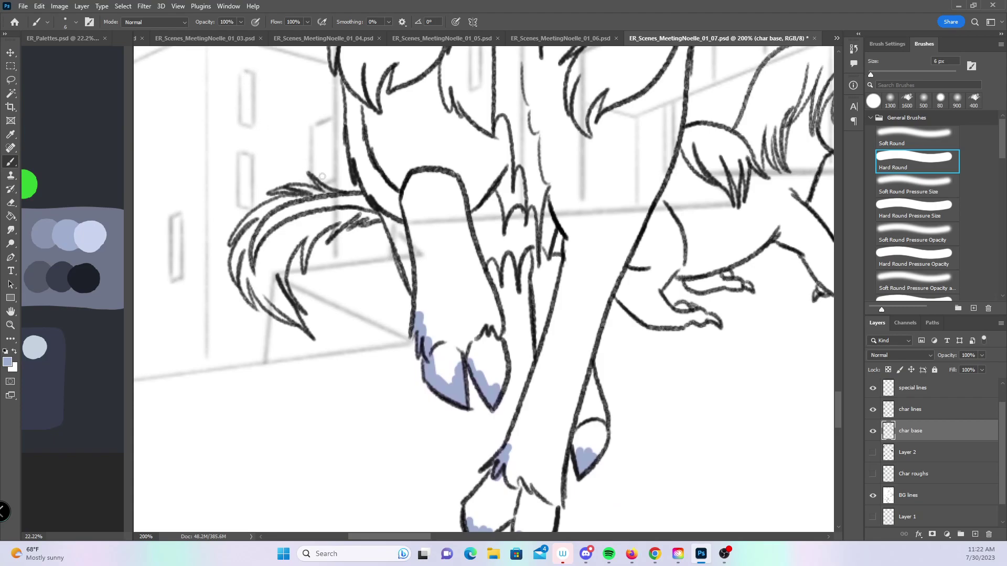
- Fill the standing character's tail strands and tufts light blue, enlarging the brush to 8 px
mouse_move(314, 179)
left_mouse_down()
mouse_move(327, 192)
mouse_move(297, 188)
left_mouse_up()
mouse_move(232, 243)
left_mouse_down()
mouse_move(250, 302)
mouse_move(248, 276)
mouse_move(256, 296)
mouse_move(298, 323)
mouse_move(275, 290)
mouse_move(276, 304)
mouse_move(281, 274)
mouse_move(292, 300)
mouse_move(291, 248)
mouse_move(314, 226)
left_mouse_up()
key("]")
mouse_move(303, 268)
left_mouse_down()
mouse_move(315, 224)
mouse_move(341, 219)
mouse_move(331, 238)
mouse_move(362, 209)
mouse_move(353, 221)
mouse_move(366, 203)
left_mouse_up()
mouse_move(249, 259)
left_mouse_down()
mouse_move(274, 205)
mouse_move(261, 212)
mouse_move(317, 194)
mouse_move(367, 208)
left_mouse_up()
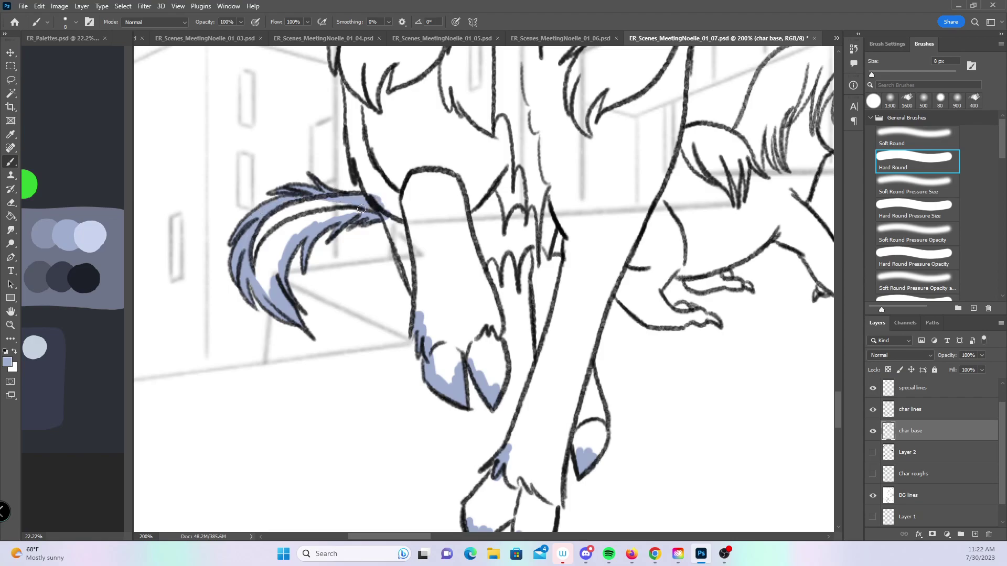
- Edge the standing character's left flank, hind leg and raised foreleg down to the hoof light blue at 8 px
left_click_drag(348, 80, 361, 168)
mouse_move(354, 130)
left_mouse_down()
mouse_move(423, 296)
mouse_move(419, 322)
left_mouse_up()
mouse_move(457, 194)
left_mouse_down()
mouse_move(489, 300)
mouse_move(495, 392)
left_mouse_up()
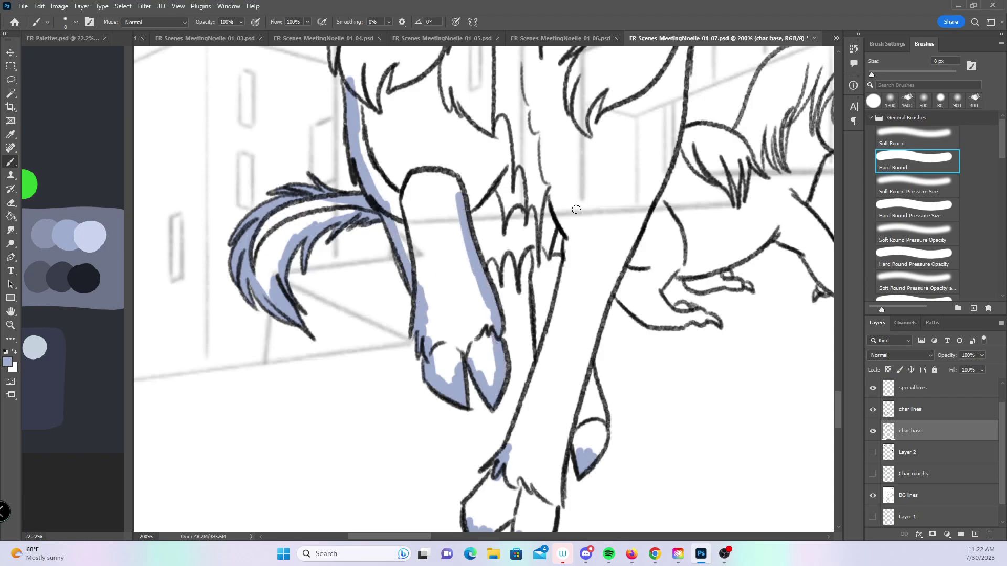
- Edge the straight foreleg, rear leg, lower hooves and belly fur of the standing character light blue at 9 px
key("bracketright")
key("bracketright")
mouse_move(485, 260)
left_mouse_down()
mouse_move(497, 264)
mouse_move(514, 246)
mouse_move(521, 255)
mouse_move(546, 235)
mouse_move(543, 372)
mouse_move(543, 360)
mouse_move(509, 454)
mouse_move(511, 419)
left_mouse_up()
mouse_move(586, 362)
left_mouse_down()
mouse_move(602, 432)
mouse_move(577, 446)
mouse_move(566, 428)
mouse_move(558, 480)
left_mouse_up()
mouse_move(612, 284)
left_mouse_down()
mouse_move(587, 367)
mouse_move(604, 297)
left_mouse_up()
left_click_drag(584, 379, 566, 178)
mouse_move(454, 323)
left_mouse_down()
mouse_move(454, 301)
mouse_move(477, 275)
left_mouse_up()
mouse_move(489, 315)
left_mouse_down()
mouse_move(498, 310)
mouse_move(504, 341)
mouse_move(538, 336)
mouse_move(539, 286)
left_mouse_up()
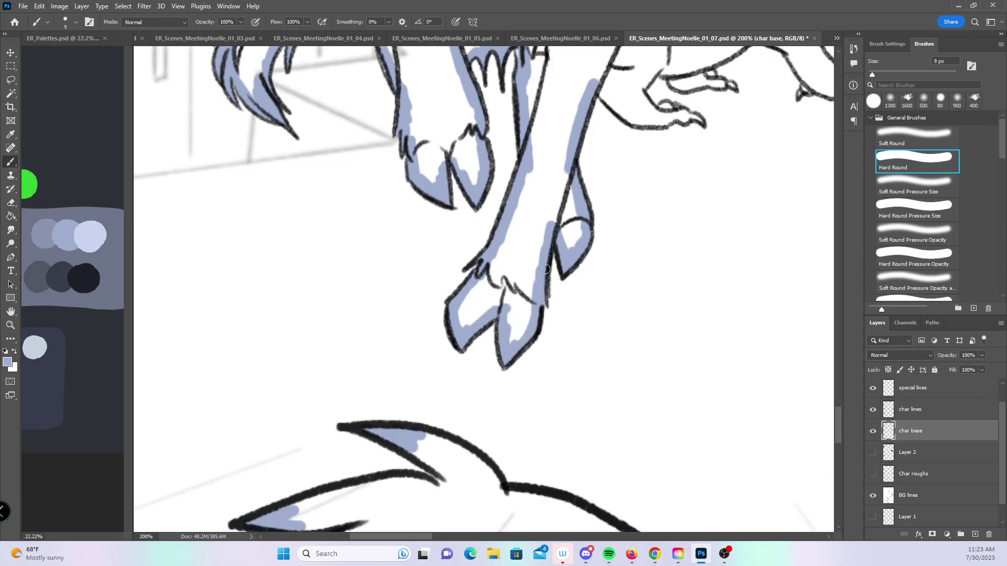
- Edge the standing character's left shoulder fur and long outer hair, up to the ear, light blue at 7 px
left_click_drag(563, 145, 489, 328)
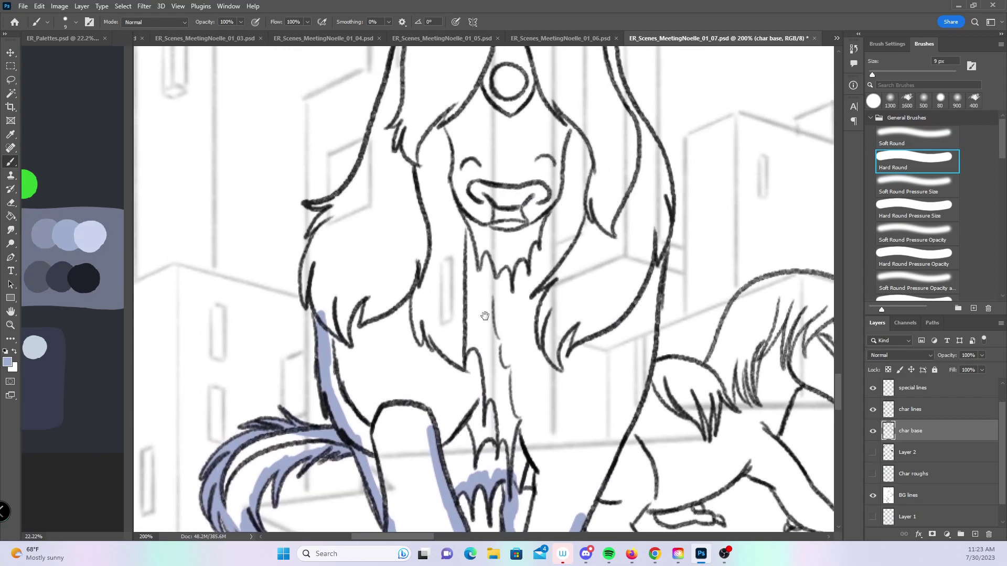
key("bracketleft")
left_click_drag(316, 228, 342, 199)
mouse_move(301, 279)
left_mouse_down()
mouse_move(328, 223)
mouse_move(315, 262)
mouse_move(324, 322)
mouse_move(350, 184)
left_mouse_up()
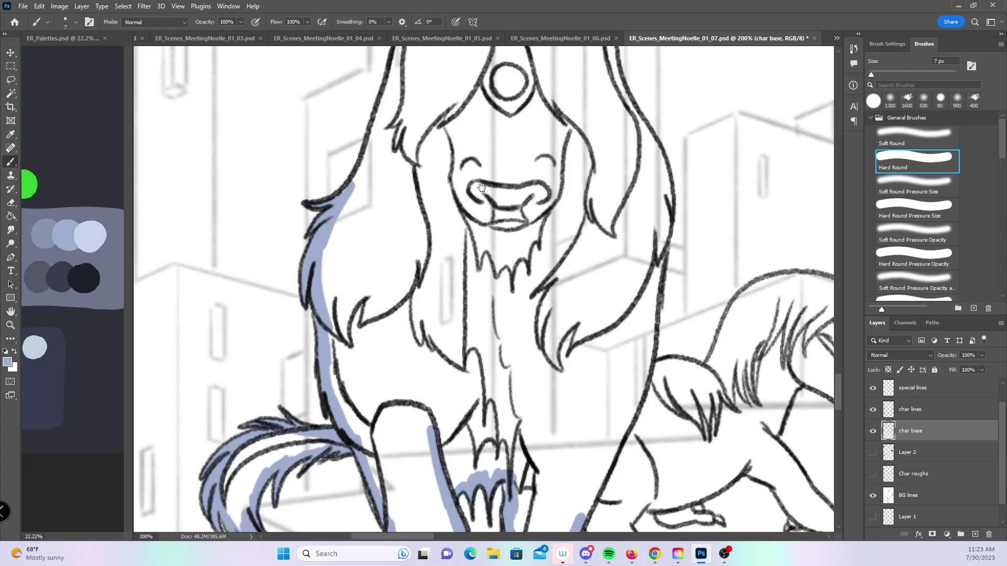
left_click_drag(485, 177, 432, 325)
left_click_drag(293, 342, 361, 153)
mouse_move(443, 156)
left_mouse_down()
mouse_move(442, 231)
mouse_move(426, 273)
left_mouse_up()
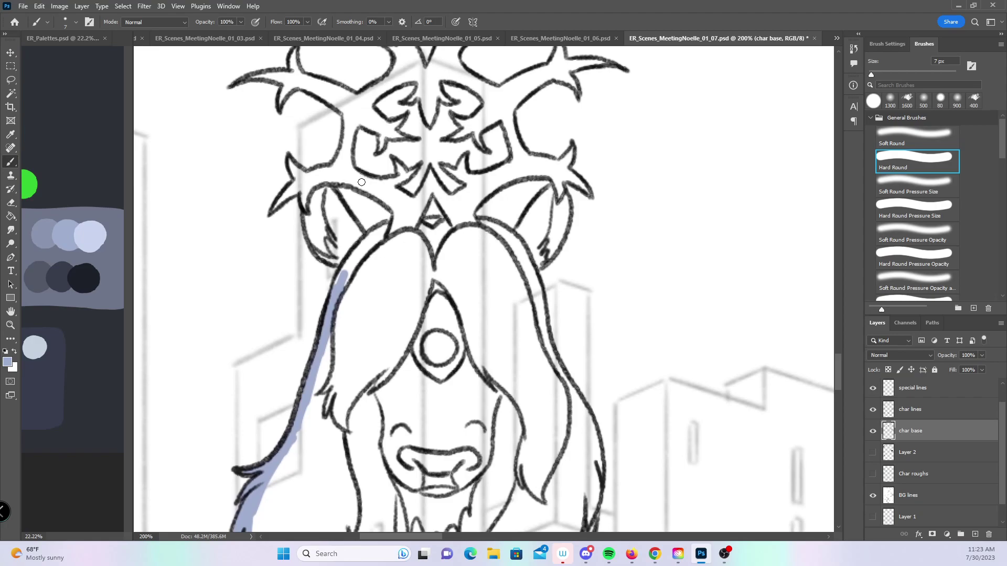
left_click_drag(338, 281, 346, 265)
- Fill the lower-left antler prongs and the central antler base around the forehead triangle light blue at 7 px
mouse_move(291, 161)
left_mouse_down()
mouse_move(304, 175)
mouse_move(275, 209)
mouse_move(307, 178)
left_mouse_up()
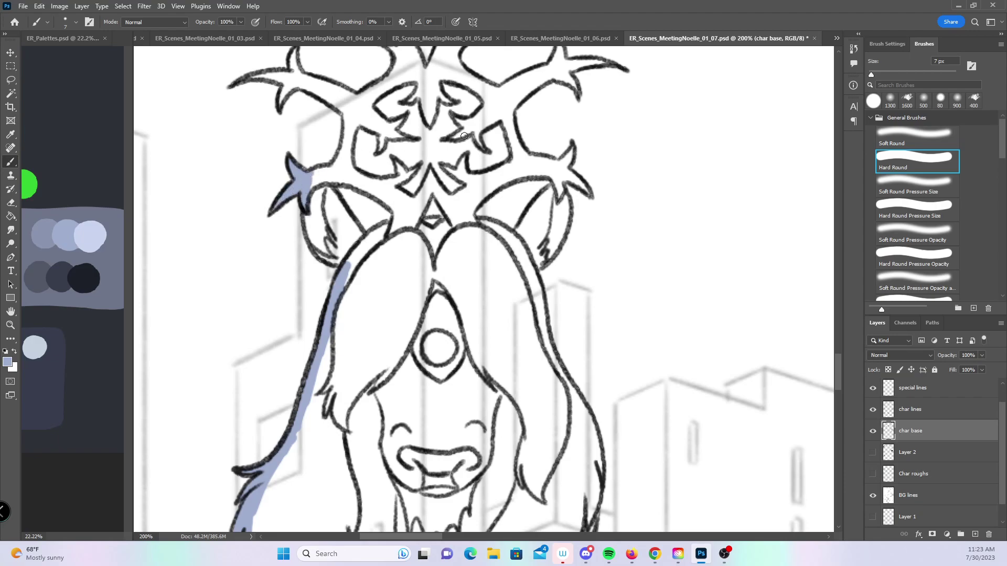
mouse_move(396, 164)
left_mouse_down()
mouse_move(409, 177)
mouse_move(397, 179)
mouse_move(446, 202)
mouse_move(406, 196)
mouse_move(434, 208)
mouse_move(443, 225)
mouse_move(451, 199)
mouse_move(468, 190)
left_mouse_up()
key("]")
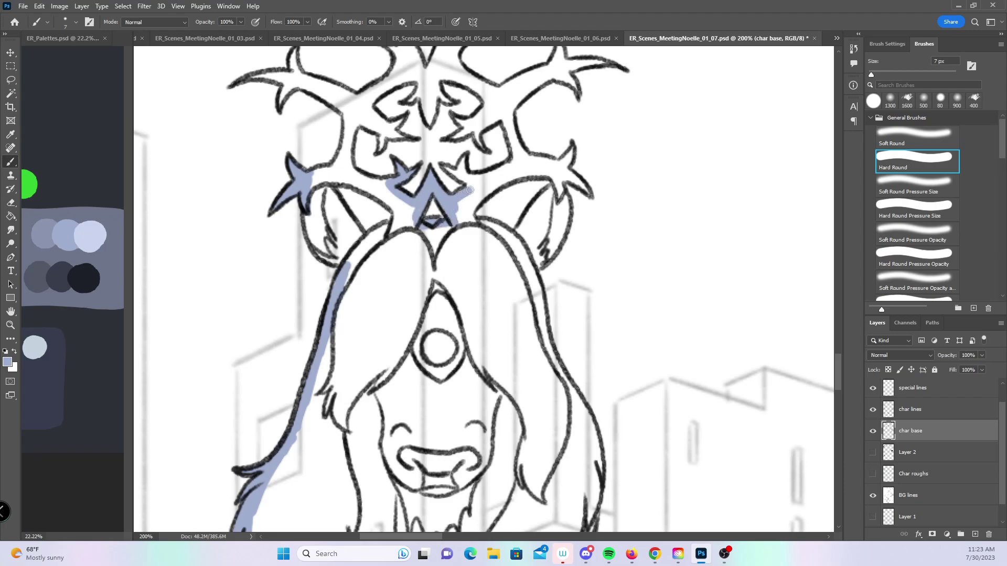
- Fill the upper-left antler prongs, inner left spikes, two top prongs and upper central spike light blue, reducing the brush to 6 px
left_click_drag(518, 214, 503, 274)
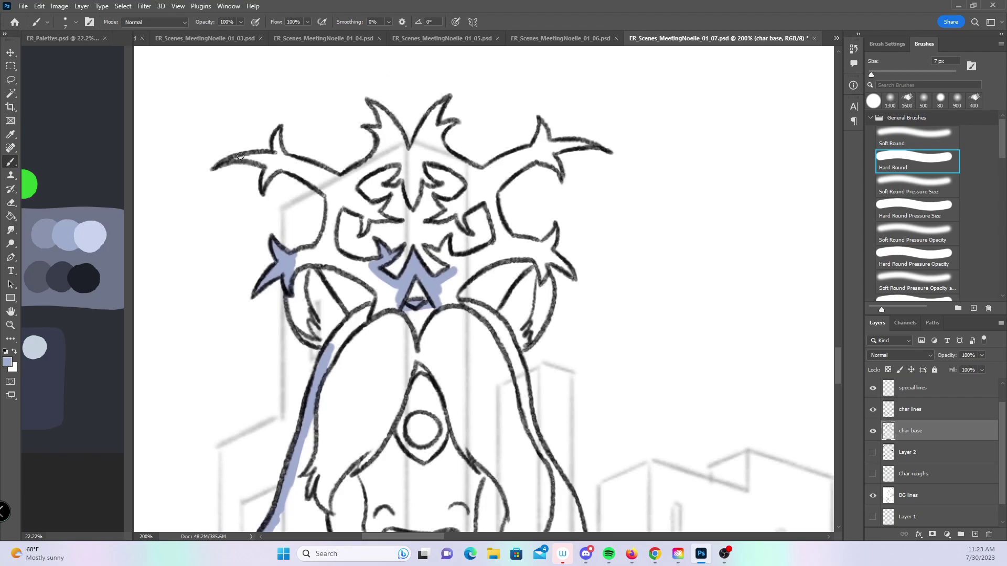
mouse_move(237, 159)
left_mouse_down()
mouse_move(270, 170)
mouse_move(283, 155)
left_mouse_up()
left_click_drag(367, 229, 367, 215)
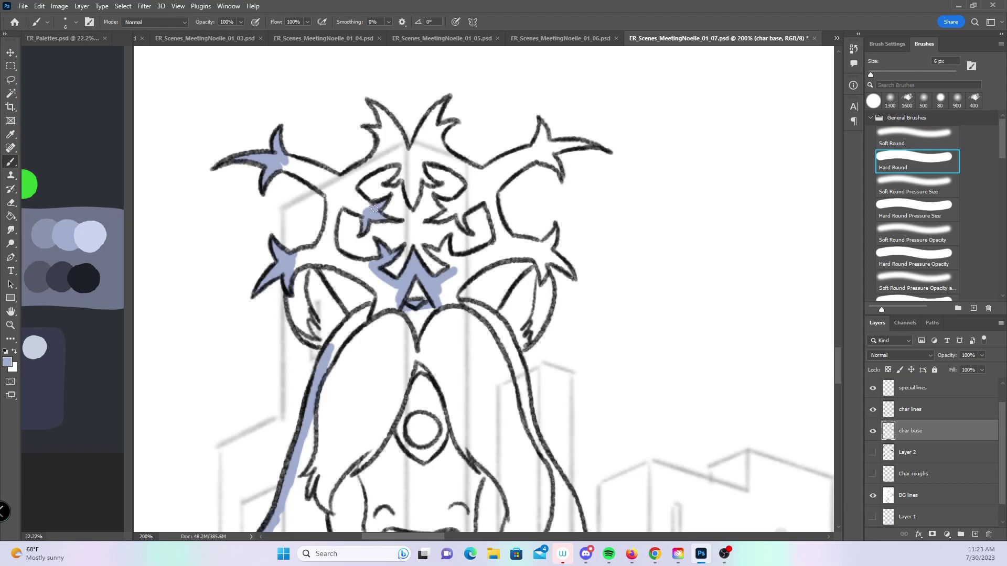
mouse_move(372, 130)
left_mouse_down()
mouse_move(382, 123)
mouse_move(379, 105)
mouse_move(394, 126)
left_mouse_up()
left_click_drag(444, 103, 443, 135)
mouse_move(399, 174)
left_mouse_down()
mouse_move(408, 190)
mouse_move(421, 179)
left_mouse_up()
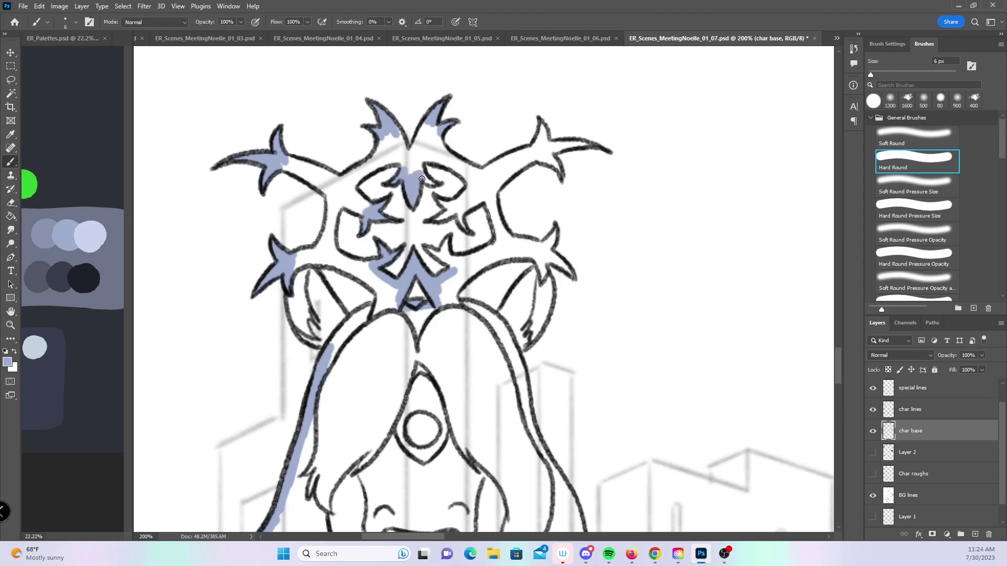
- Paint the inner right spikes and the upper-right and lower-right antler prongs light blue at 6 px
left_click_drag(446, 215, 461, 206)
mouse_move(543, 125)
left_mouse_down()
mouse_move(538, 135)
mouse_move(559, 146)
mouse_move(543, 160)
mouse_move(556, 166)
left_mouse_up()
left_click_drag(549, 241, 556, 233)
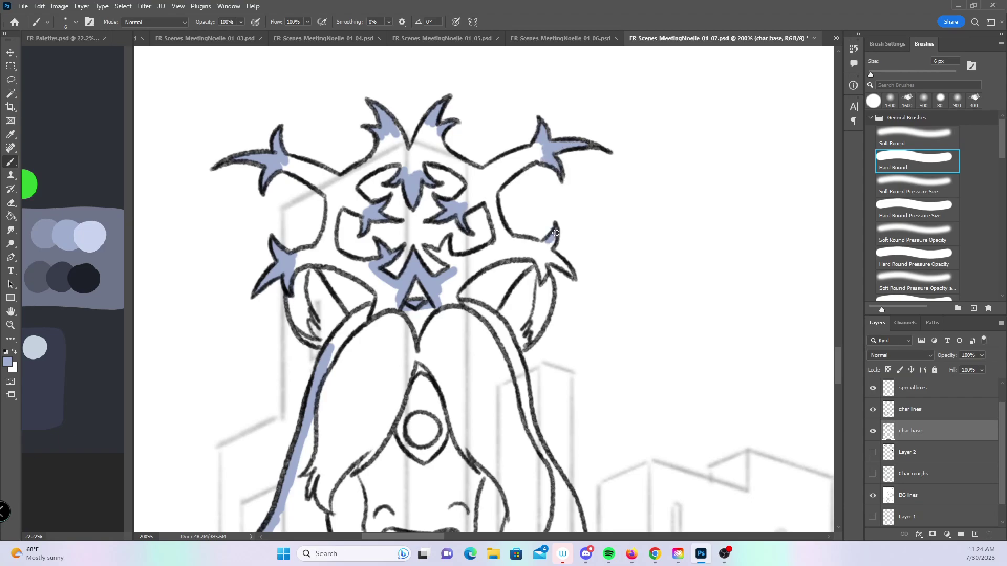
mouse_move(542, 282)
left_mouse_down()
mouse_move(551, 265)
mouse_move(566, 269)
left_mouse_up()
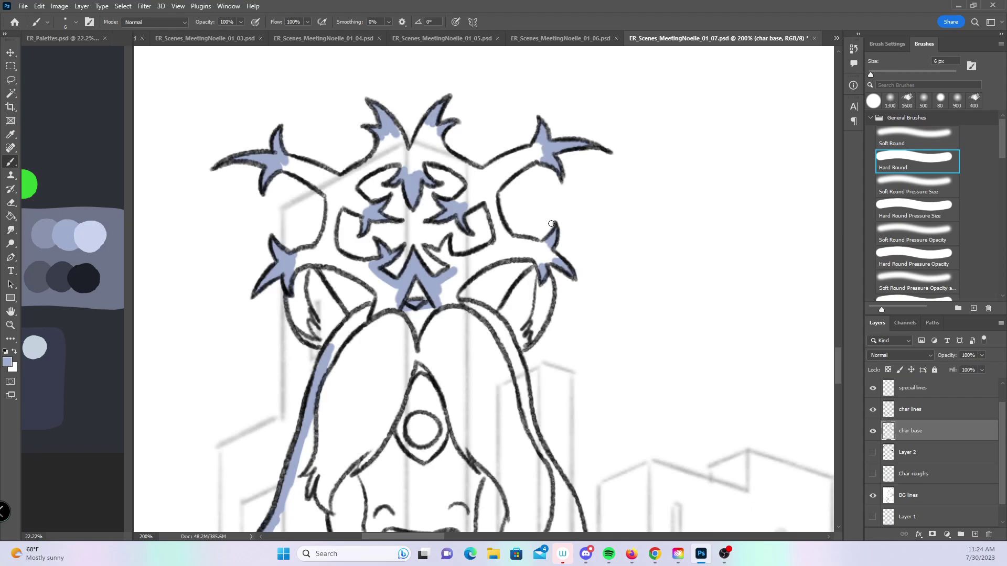
- Fill the inner right spike and the main antler branches down to the forehead light blue, enlarging the brush to 9 px
mouse_move(436, 250)
left_mouse_down()
mouse_move(448, 265)
mouse_move(443, 249)
left_mouse_up()
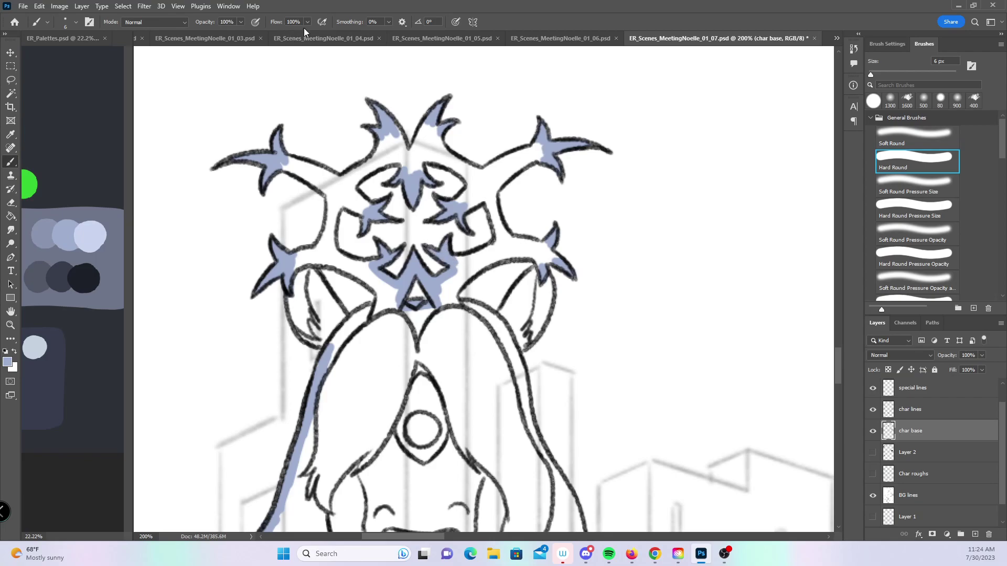
key("bracketright")
key("bracketright")
key("bracketright")
mouse_move(286, 164)
left_mouse_down()
mouse_move(335, 179)
mouse_move(336, 206)
left_mouse_up()
mouse_move(307, 260)
left_mouse_down()
mouse_move(292, 264)
mouse_move(324, 252)
left_mouse_up()
mouse_move(327, 235)
left_mouse_down()
mouse_move(339, 175)
mouse_move(348, 201)
mouse_move(366, 213)
mouse_move(341, 191)
mouse_move(351, 174)
mouse_move(351, 187)
mouse_move(382, 147)
mouse_move(402, 151)
mouse_move(373, 165)
mouse_move(396, 155)
mouse_move(404, 173)
mouse_move(389, 124)
mouse_move(416, 169)
mouse_move(427, 135)
mouse_move(444, 144)
mouse_move(443, 156)
mouse_move(431, 147)
mouse_move(425, 155)
mouse_move(437, 148)
mouse_move(459, 168)
mouse_move(436, 140)
mouse_move(474, 175)
mouse_move(464, 174)
mouse_move(467, 194)
mouse_move(454, 205)
mouse_move(461, 208)
mouse_move(502, 175)
mouse_move(482, 183)
mouse_move(488, 171)
mouse_move(544, 144)
mouse_move(488, 194)
mouse_move(535, 153)
left_mouse_up()
mouse_move(493, 200)
left_mouse_down()
mouse_move(499, 236)
mouse_move(460, 258)
mouse_move(533, 233)
mouse_move(507, 237)
mouse_move(553, 239)
left_mouse_up()
mouse_move(453, 302)
left_mouse_down()
mouse_move(479, 265)
mouse_move(458, 286)
mouse_move(517, 244)
mouse_move(511, 251)
mouse_move(549, 251)
mouse_move(543, 263)
mouse_move(554, 262)
mouse_move(517, 245)
mouse_move(468, 263)
mouse_move(449, 309)
left_mouse_up()
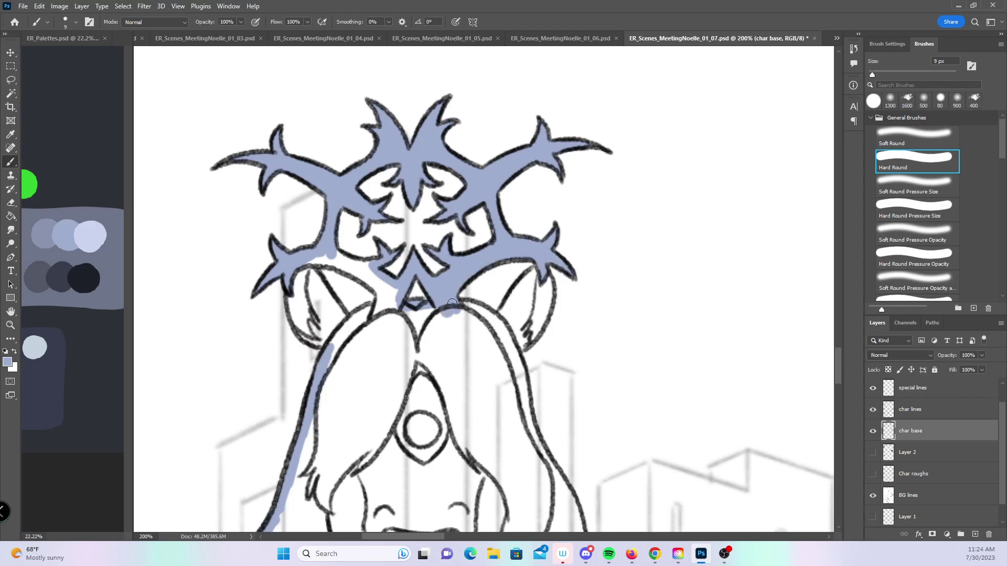
- Edge both ears and the standing character's right outer hair light blue at 9 px
left_click_drag(290, 276, 317, 343)
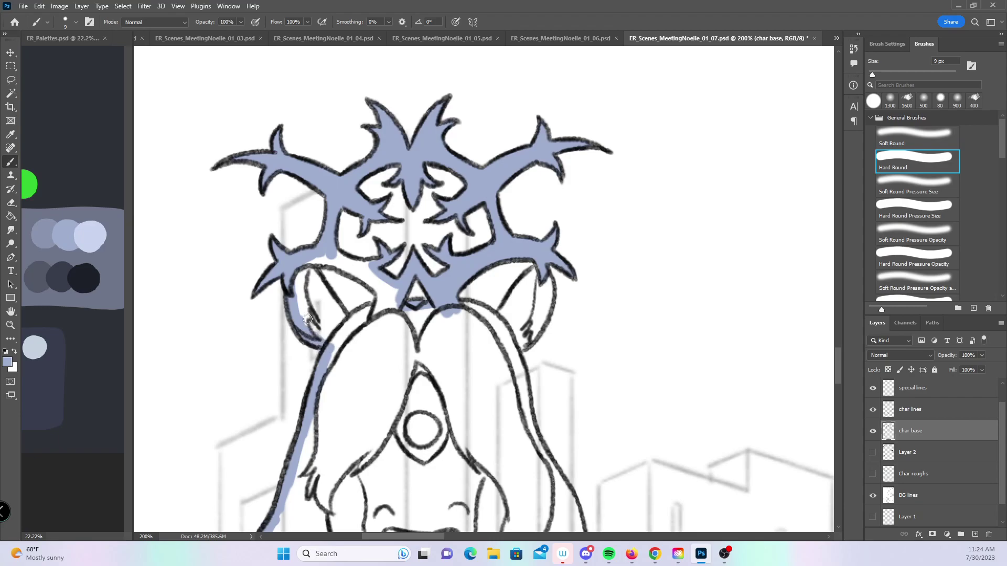
mouse_move(308, 263)
left_mouse_down()
mouse_move(349, 328)
mouse_move(343, 259)
mouse_move(396, 299)
mouse_move(361, 315)
mouse_move(401, 317)
left_mouse_up()
mouse_move(477, 302)
left_mouse_down()
mouse_move(504, 313)
mouse_move(527, 285)
mouse_move(511, 301)
mouse_move(526, 286)
mouse_move(541, 293)
mouse_move(539, 329)
mouse_move(543, 272)
mouse_move(536, 326)
mouse_move(521, 346)
left_mouse_up()
left_click_drag(621, 431, 539, 206)
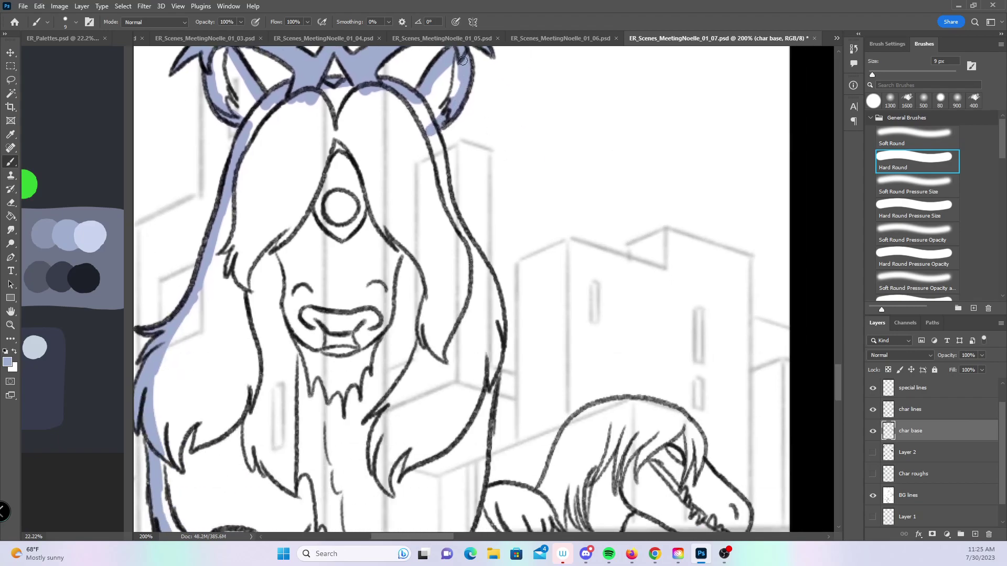
mouse_move(431, 136)
left_mouse_down()
mouse_move(445, 216)
mouse_move(458, 244)
mouse_move(449, 206)
mouse_move(498, 305)
mouse_move(485, 394)
left_mouse_up()
- Edge the standing character's right flank and the crouching creature's back, neck, head and jaw light blue
left_click_drag(584, 370, 574, 141)
left_click_drag(460, 163, 444, 283)
left_click_drag(465, 317, 474, 197)
left_click_drag(397, 297, 414, 323)
mouse_move(461, 159)
left_mouse_down()
mouse_move(489, 144)
mouse_move(502, 149)
left_mouse_up()
left_click_drag(598, 118, 517, 236)
mouse_move(434, 268)
left_mouse_down()
mouse_move(472, 192)
mouse_move(533, 177)
mouse_move(520, 176)
mouse_move(588, 203)
mouse_move(594, 227)
left_mouse_up()
mouse_move(526, 272)
left_mouse_down()
mouse_move(613, 321)
mouse_move(600, 321)
mouse_move(626, 317)
mouse_move(639, 273)
left_mouse_up()
left_click_drag(590, 233, 635, 277)
left_click_drag(600, 355, 575, 242)
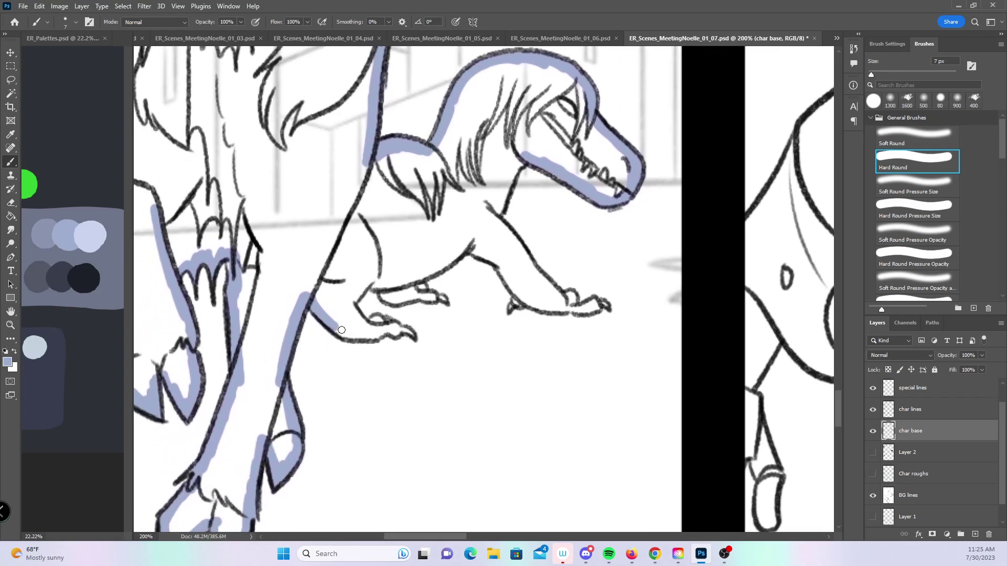
- Edge the crouching creature's hind feet, belly, chest and front leg with claws light blue, using 4 to 7 px brush sizes
left_click_drag(356, 336, 397, 328)
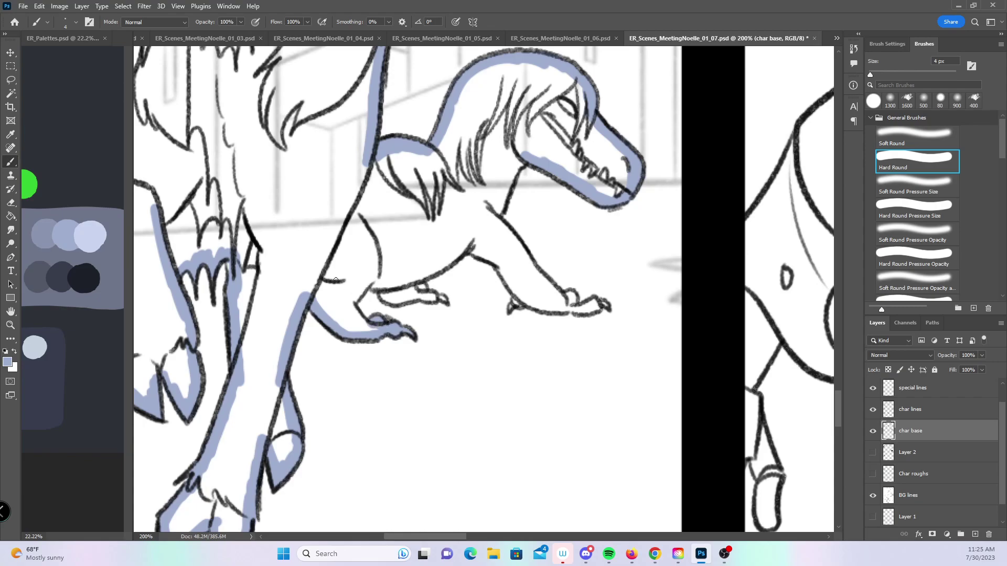
mouse_move(349, 302)
left_mouse_down()
mouse_move(360, 320)
mouse_move(363, 284)
left_mouse_up()
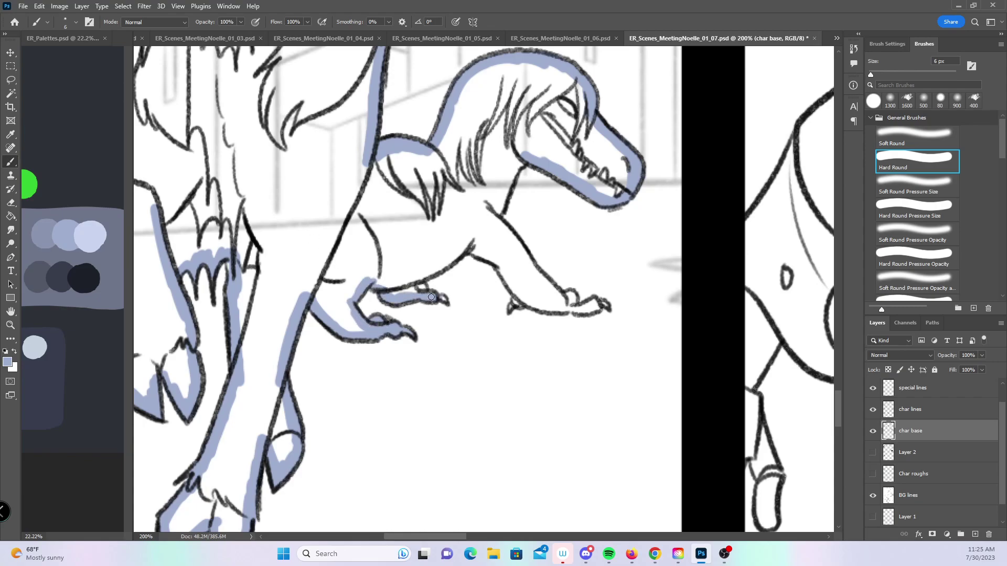
mouse_move(422, 275)
left_mouse_down()
mouse_move(473, 246)
mouse_move(519, 293)
left_mouse_up()
key("bracketright")
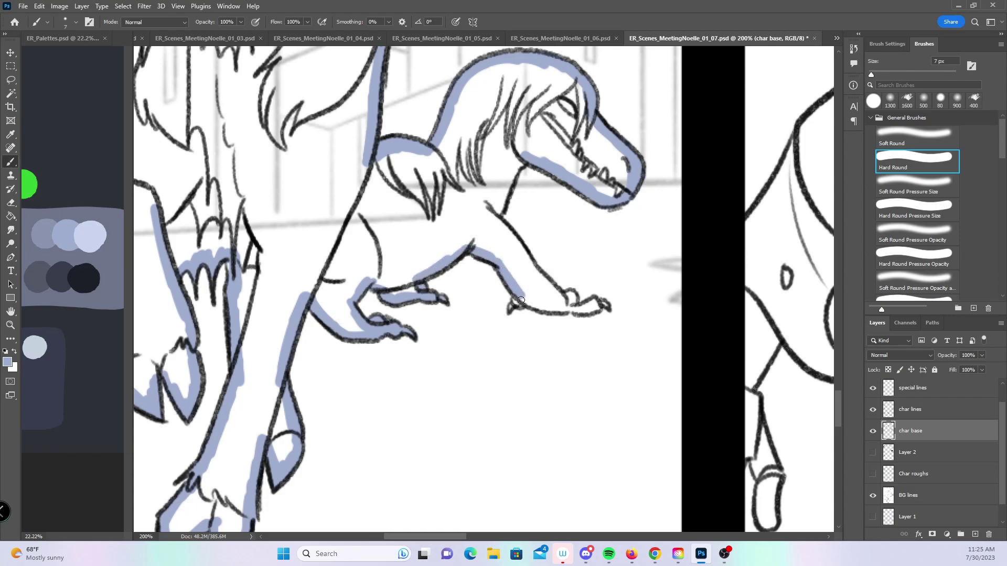
mouse_move(491, 209)
left_mouse_down()
mouse_move(557, 301)
mouse_move(501, 193)
mouse_move(523, 161)
left_mouse_up()
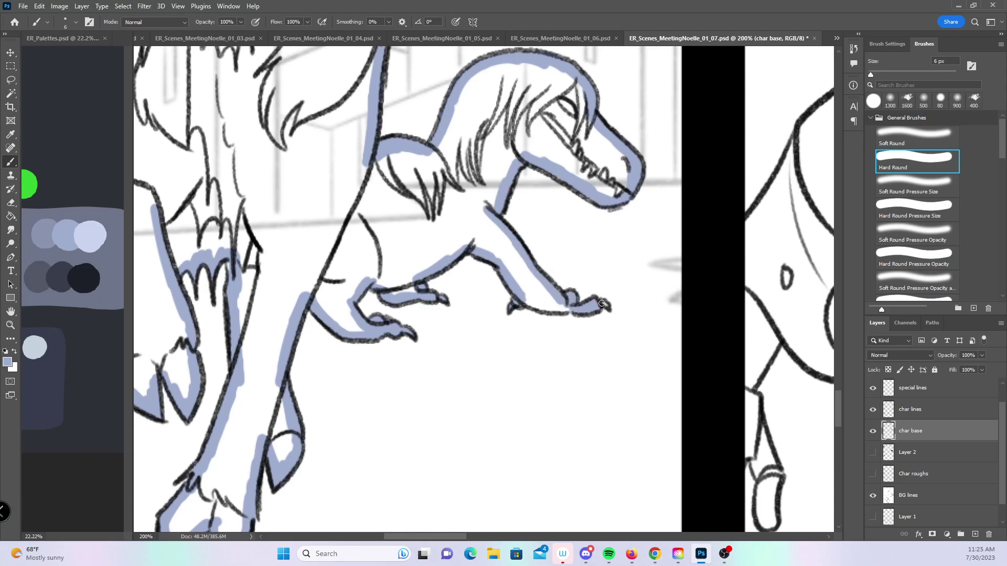
key("bracketright")
left_click_drag(528, 304, 578, 309)
- Edge the left shoulder and left hair of the large head in the lower panel light blue, enlarging the brush to 25 px
key("z")
left_click(579, 226, "alt")
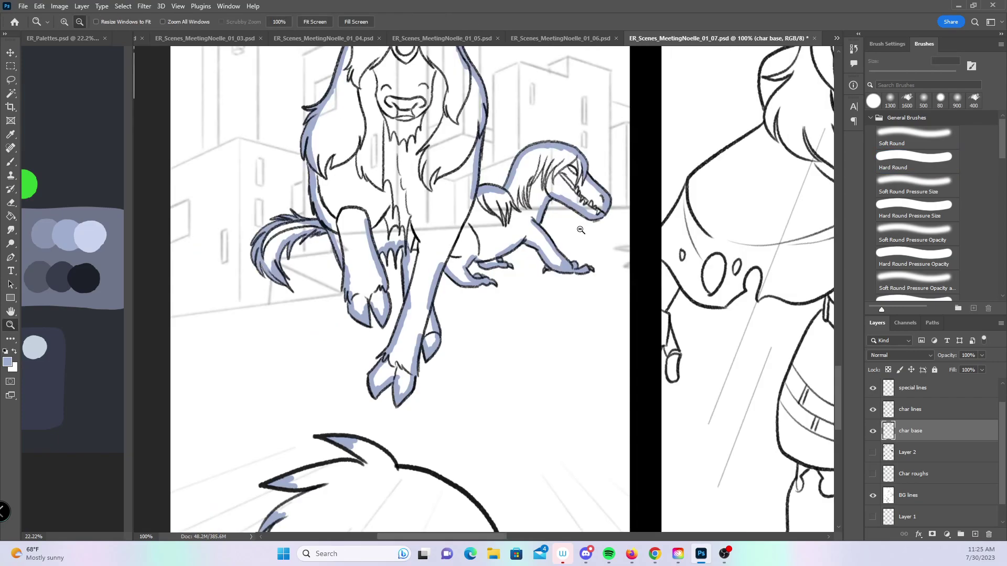
left_click(578, 226, "alt")
left_click(579, 226, "alt")
left_click_drag(698, 296, 604, 191)
left_click(334, 365)
left_click(335, 368)
left_click_drag(337, 352, 410, 247)
key("b")
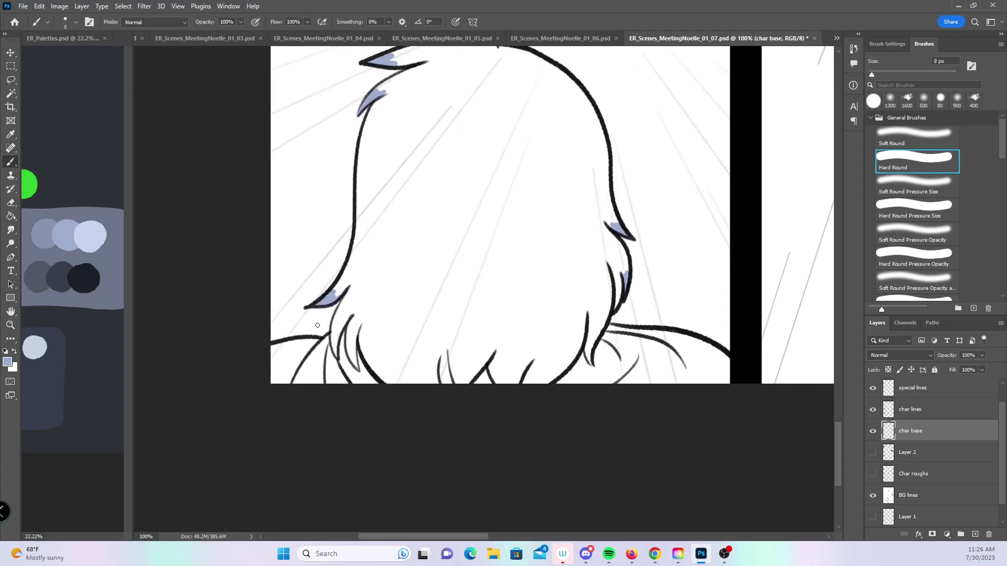
mouse_move(276, 350)
left_mouse_down()
mouse_move(332, 347)
mouse_move(362, 272)
mouse_move(336, 293)
mouse_move(364, 266)
left_mouse_up()
left_click_drag(408, 230, 383, 299)
mouse_move(365, 160)
left_mouse_down()
mouse_move(340, 209)
mouse_move(336, 252)
left_mouse_up()
left_click_drag(340, 209, 326, 340)
left_click_drag(382, 232, 372, 317)
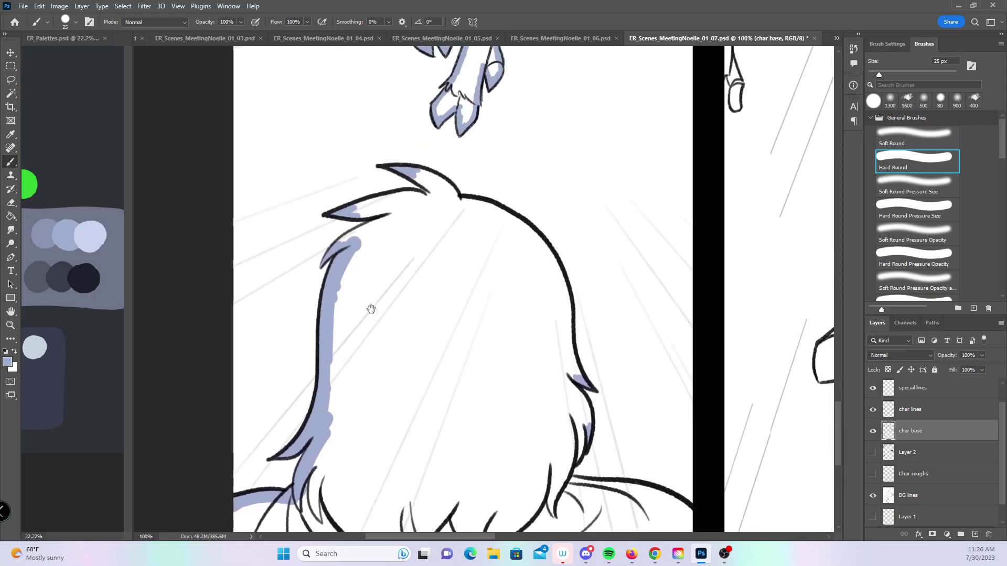
- Edge the large head's top tufts, crown, right hair and right shoulder light blue at 25 px, and save the page
left_click_drag(338, 250, 396, 215)
mouse_move(357, 245)
left_mouse_down()
mouse_move(386, 207)
mouse_move(351, 212)
mouse_move(393, 210)
mouse_move(396, 197)
mouse_move(429, 209)
mouse_move(441, 188)
mouse_move(419, 173)
mouse_move(482, 214)
mouse_move(458, 203)
mouse_move(504, 218)
mouse_move(547, 259)
mouse_move(564, 312)
mouse_move(562, 289)
mouse_move(577, 378)
left_mouse_up()
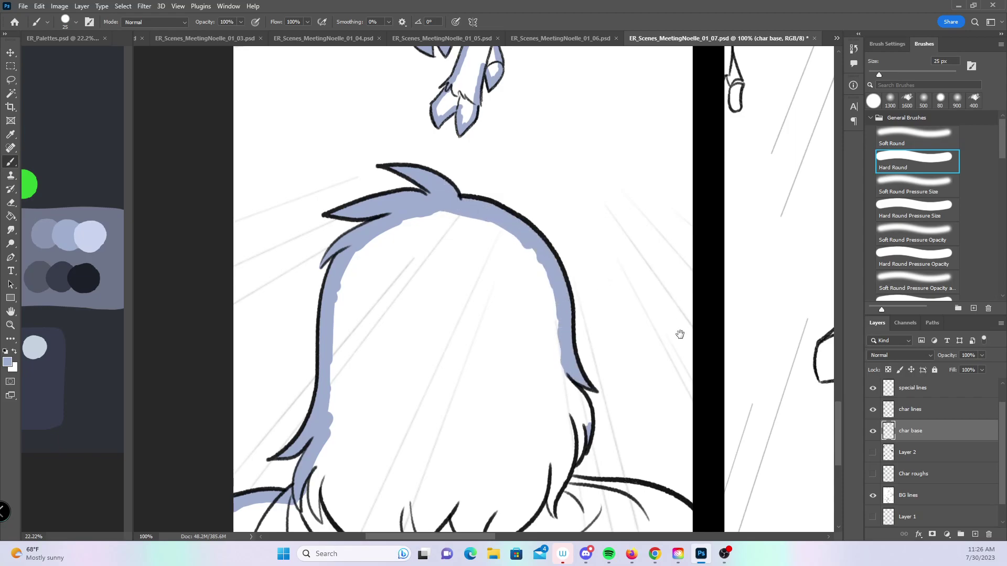
left_click_drag(677, 323, 497, 226)
mouse_move(402, 270)
left_mouse_down()
mouse_move(382, 349)
mouse_move(392, 338)
mouse_move(518, 385)
mouse_move(506, 369)
mouse_move(517, 416)
left_mouse_up()
left_click_drag(713, 137, 608, 328)
left_click_drag(626, 215, 539, 425)
key("ctrl+s")
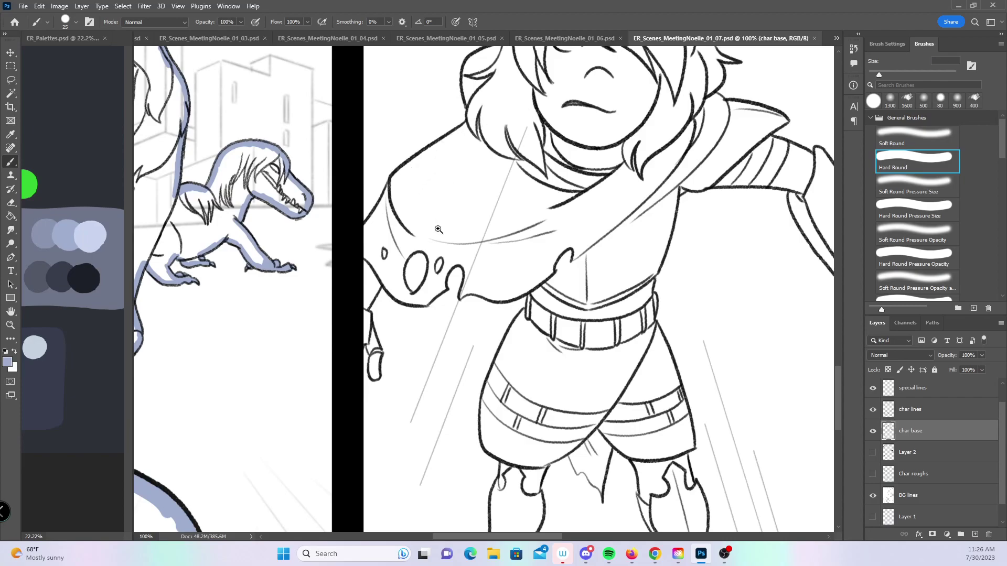
- Fill the cloaked character's lowered hand and arm and edge the cloak's lower left hem light blue at 9 px
key("z")
left_click(442, 302)
left_click_drag(409, 309, 479, 294)
left_click(16, 166)
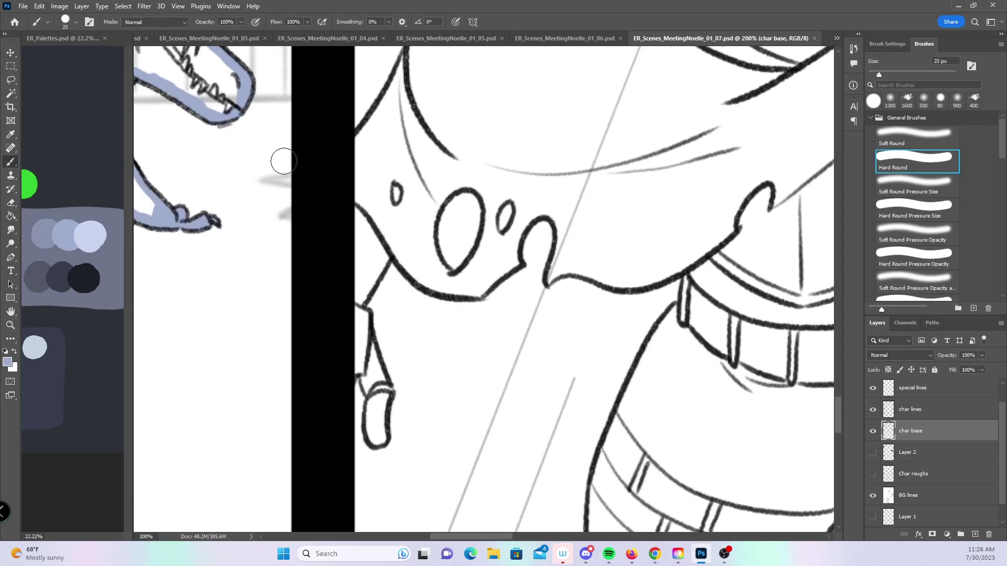
mouse_move(363, 380)
left_mouse_down()
mouse_move(362, 367)
mouse_move(378, 443)
mouse_move(387, 394)
mouse_move(364, 340)
mouse_move(357, 354)
left_mouse_up()
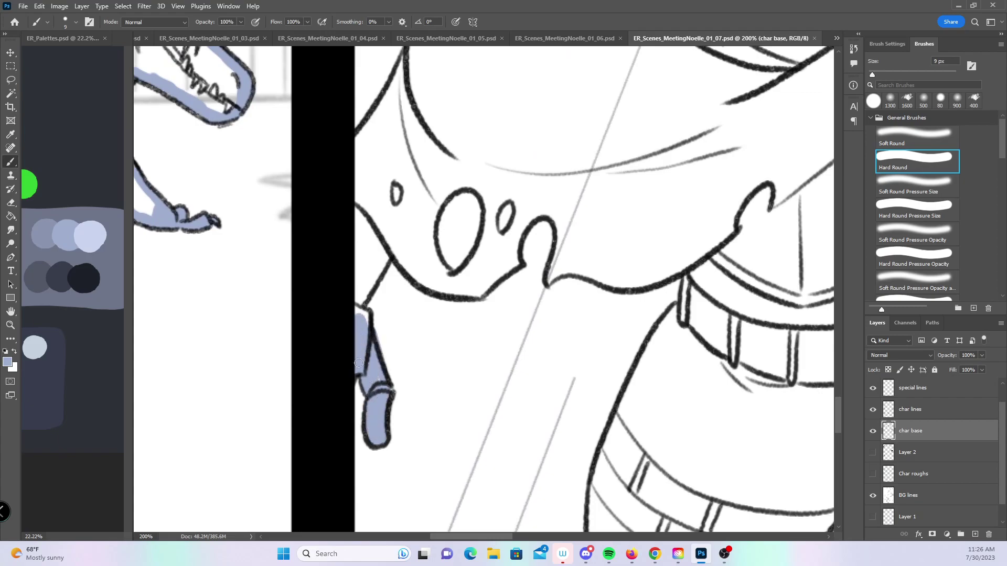
mouse_move(359, 317)
left_mouse_down()
mouse_move(396, 242)
mouse_move(448, 292)
mouse_move(427, 200)
mouse_move(469, 182)
mouse_move(487, 194)
mouse_move(490, 238)
mouse_move(470, 273)
mouse_move(452, 279)
left_mouse_up()
- Outline the cloak's large and small holes and fill the cloth up to the torn notch light blue at 9 px
mouse_move(492, 226)
left_mouse_down()
mouse_move(514, 189)
mouse_move(522, 223)
mouse_move(506, 238)
left_mouse_up()
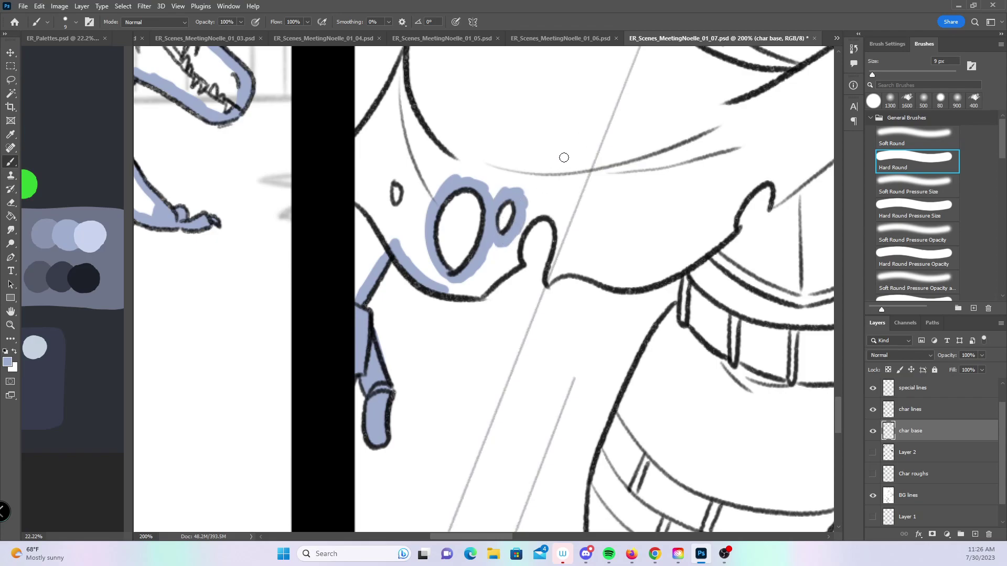
left_click_drag(514, 243, 515, 264)
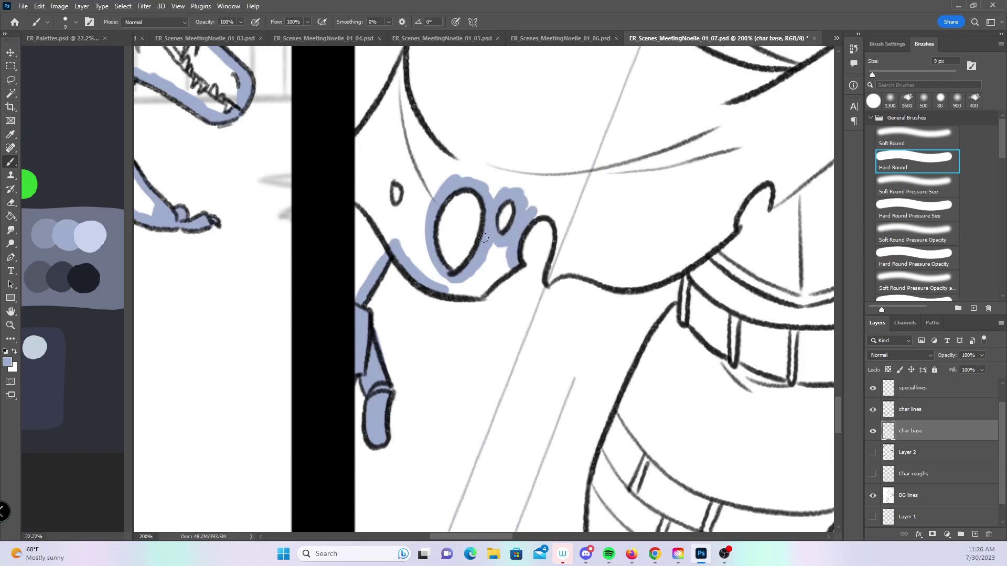
mouse_move(453, 291)
left_mouse_down()
mouse_move(487, 290)
mouse_move(492, 256)
mouse_move(469, 254)
mouse_move(499, 268)
left_mouse_up()
- Edge the cloak's left side and shoulder, then the character's left hair up to the crown, light blue at 9 px
left_click_drag(597, 231, 551, 325)
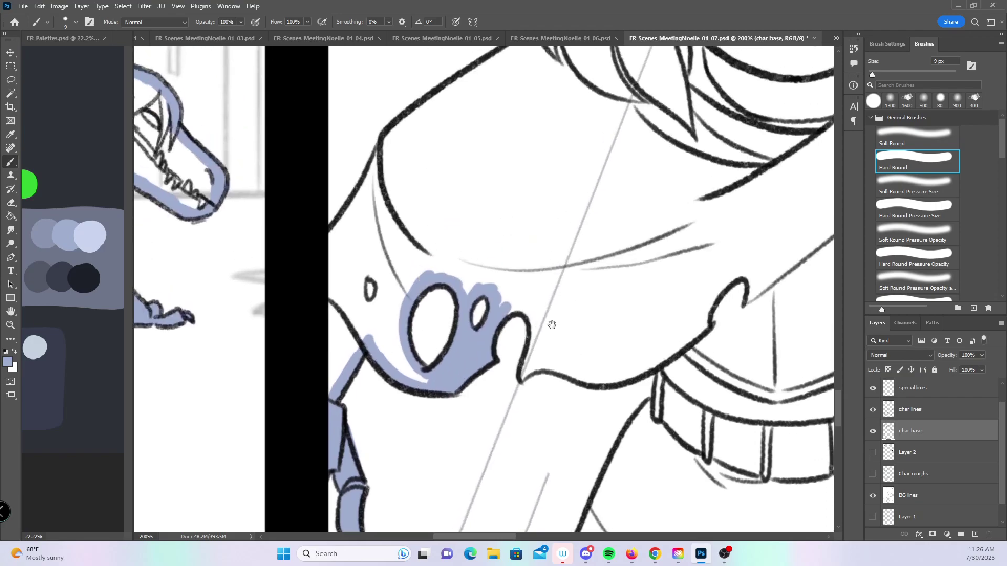
mouse_move(331, 396)
left_mouse_down()
mouse_move(336, 226)
mouse_move(383, 144)
left_mouse_up()
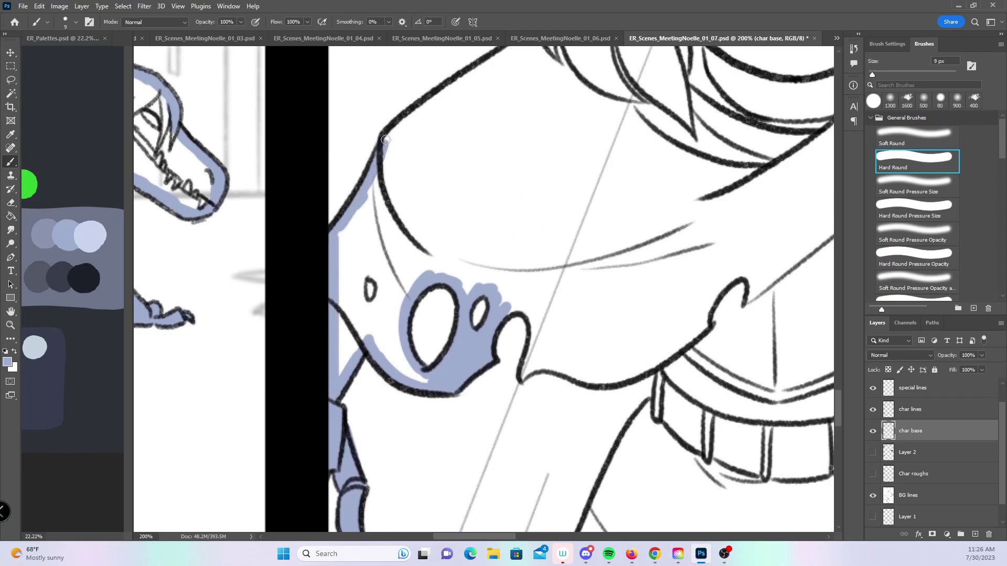
left_click_drag(474, 80, 377, 316)
left_click_drag(298, 344, 416, 258)
left_click_drag(395, 157, 405, 275)
mouse_move(436, 138)
left_mouse_down()
mouse_move(368, 287)
mouse_move(373, 265)
mouse_move(417, 254)
left_mouse_up()
left_click_drag(644, 306, 574, 386)
mouse_move(394, 179)
left_mouse_down()
mouse_move(347, 278)
mouse_move(334, 343)
mouse_move(457, 152)
mouse_move(502, 141)
left_mouse_up()
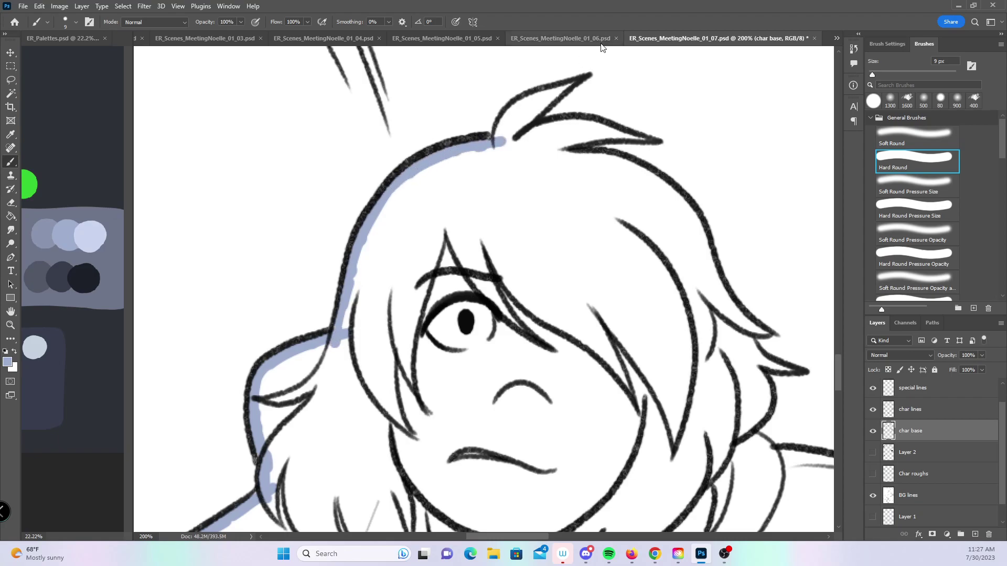
- Fill the two hair tufts on the crown and edge the right hair down to the first spike light blue at 9 px
left_click_drag(574, 82, 547, 102)
left_click_drag(650, 141, 603, 133)
mouse_move(498, 141)
left_mouse_down()
mouse_move(555, 89)
mouse_move(553, 104)
mouse_move(603, 137)
mouse_move(550, 146)
mouse_move(560, 158)
mouse_move(642, 178)
mouse_move(682, 207)
mouse_move(705, 255)
left_mouse_up()
mouse_move(760, 334)
left_mouse_down()
mouse_move(477, 232)
mouse_move(439, 196)
left_mouse_up()
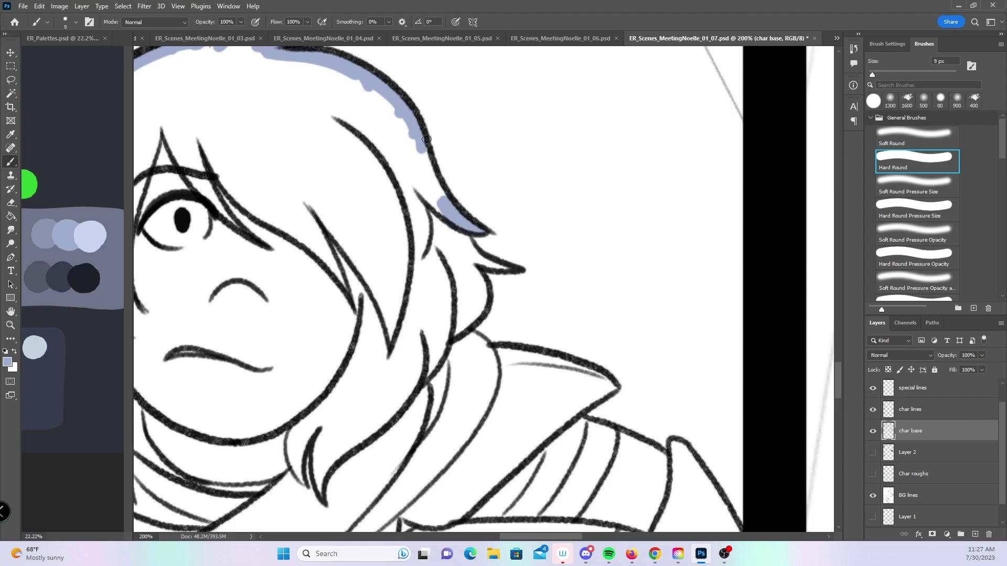
left_click_drag(411, 129, 447, 217)
- Paint the lower right hair spike and the neck edge beside the collar light blue, enlarging the brush to 15 px
key("bracketright")
key("bracketright")
mouse_move(475, 262)
left_mouse_down()
mouse_move(461, 233)
mouse_move(479, 306)
mouse_move(460, 336)
mouse_move(483, 354)
left_mouse_up()
key("bracketright")
key("bracketright")
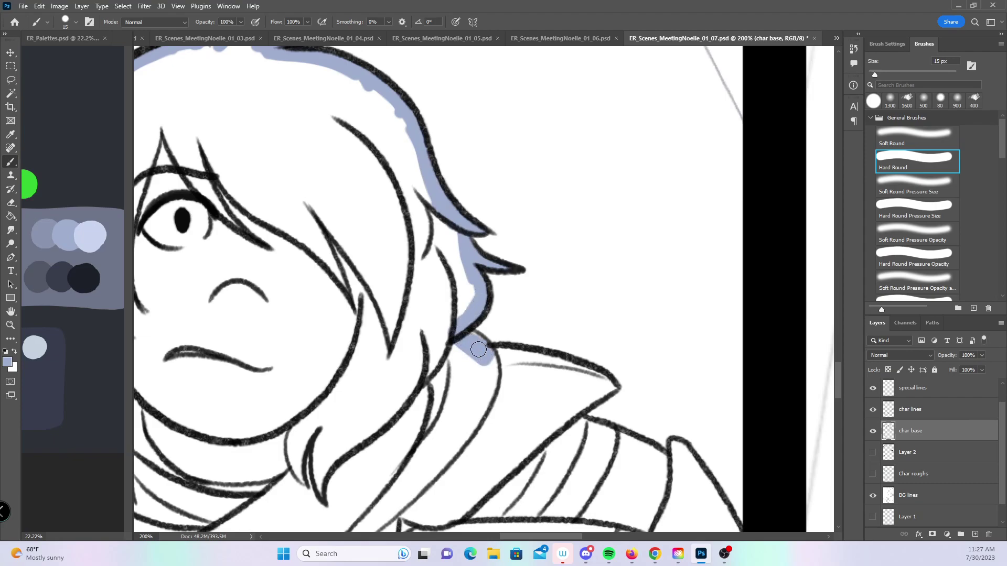
- Edge the cloak collar, right sleeve and outstretched right arm light blue at 15 px
left_click_drag(536, 320, 445, 191)
mouse_move(406, 231)
left_mouse_down()
mouse_move(472, 239)
mouse_move(520, 262)
mouse_move(483, 269)
mouse_move(471, 286)
mouse_move(506, 254)
left_mouse_up()
mouse_move(478, 301)
left_mouse_down()
mouse_move(584, 347)
mouse_move(589, 334)
mouse_move(624, 376)
left_mouse_up()
mouse_move(673, 391)
left_mouse_down()
mouse_move(616, 213)
mouse_move(594, 249)
left_mouse_up()
left_click_drag(574, 213, 590, 257)
mouse_move(479, 216)
left_mouse_down()
mouse_move(527, 331)
mouse_move(587, 406)
mouse_move(595, 393)
mouse_move(598, 461)
mouse_move(600, 407)
mouse_move(581, 329)
mouse_move(577, 368)
left_mouse_up()
scroll(567, 354, "left", 5)
mouse_move(413, 220)
left_mouse_down()
mouse_move(497, 194)
mouse_move(553, 192)
mouse_move(638, 210)
left_mouse_up()
left_click_drag(479, 247, 604, 136)
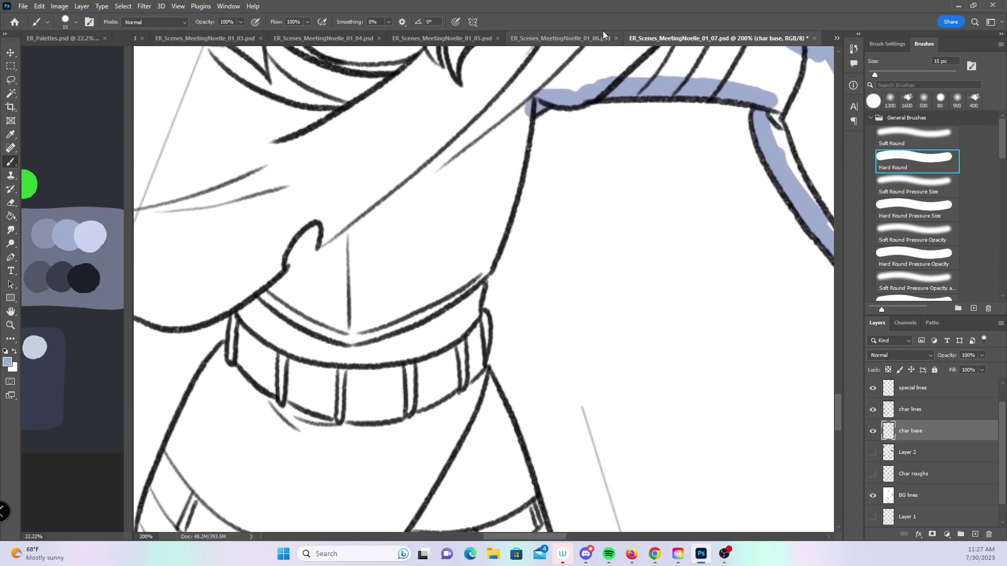
- Edge the right side of the torso, belt and right thigh light blue at 15 px
mouse_move(520, 110)
left_mouse_down()
mouse_move(467, 313)
mouse_move(472, 343)
mouse_move(481, 339)
mouse_move(474, 378)
left_mouse_up()
left_click_drag(541, 427, 484, 206)
left_click_drag(422, 157, 487, 339)
left_click_drag(485, 358, 595, 240)
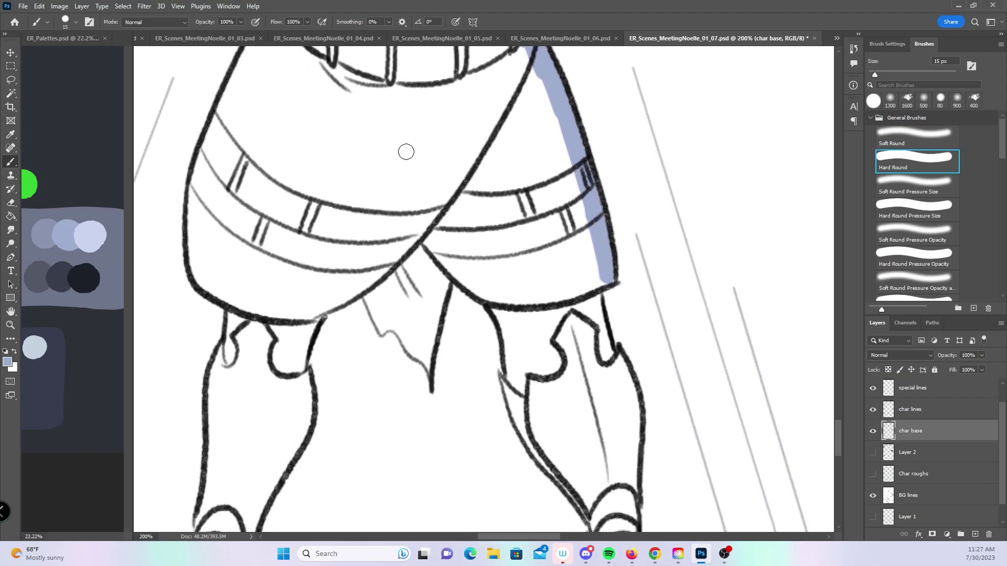
- Edge the torn cloth hanging between the legs light blue, reducing the brush to 10 px
key("bracketleft")
key("bracketleft")
key("bracketleft")
left_click_drag(381, 332, 428, 368)
key("bracketright")
mouse_move(373, 295)
left_mouse_down()
mouse_move(385, 321)
mouse_move(424, 351)
mouse_move(435, 309)
left_mouse_up()
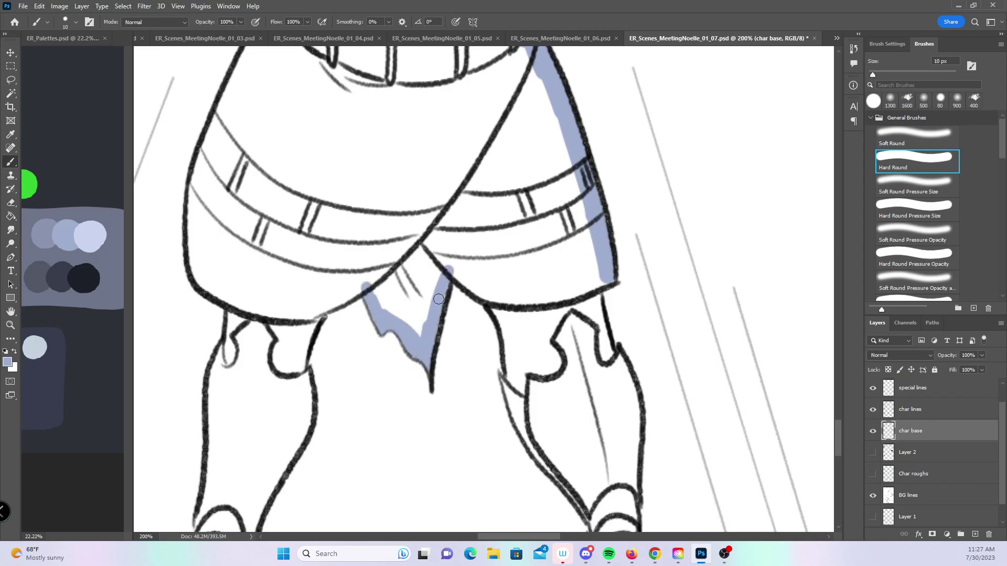
- Edge the right thigh's hem and both sides of the right leg and boot light blue at 10 px
left_click_drag(600, 281, 477, 227)
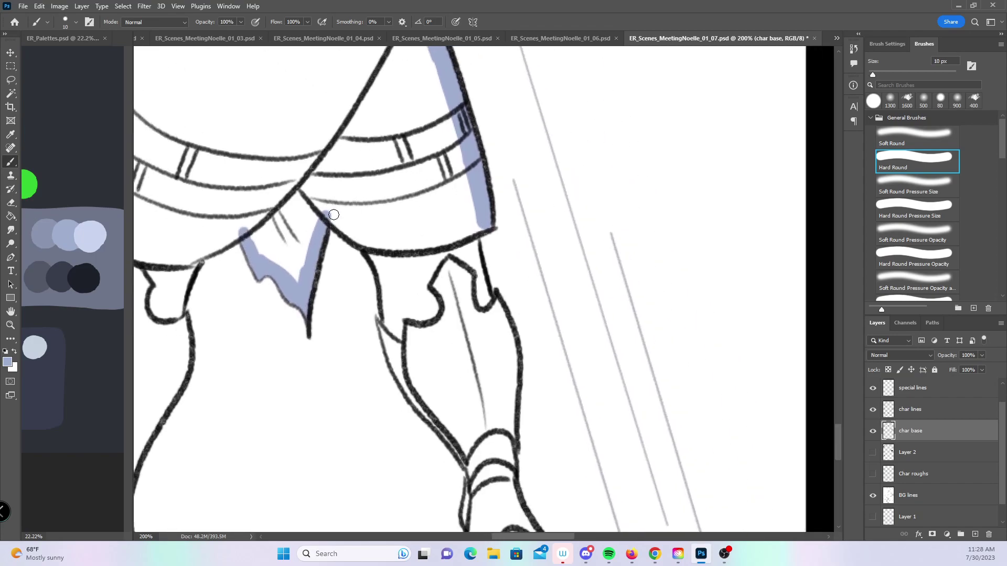
key("alt+Tab")
key("alt+Tab")
key("alt+Tab")
mouse_move(326, 212)
left_mouse_down()
mouse_move(370, 243)
mouse_move(389, 299)
mouse_move(382, 327)
mouse_move(438, 427)
left_mouse_up()
left_click_drag(553, 412, 456, 268)
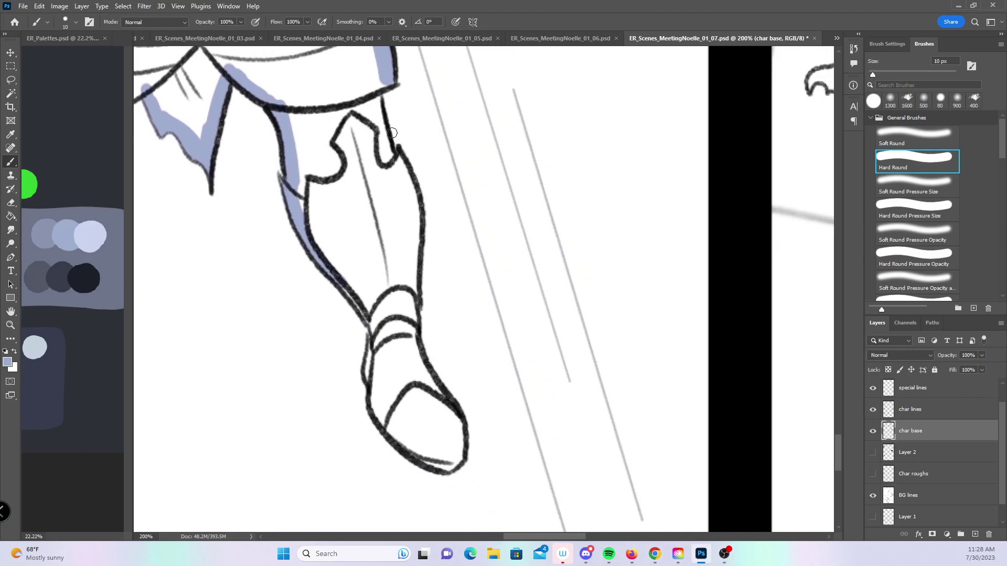
mouse_move(334, 260)
left_mouse_down()
mouse_move(374, 334)
mouse_move(367, 374)
mouse_move(374, 366)
mouse_move(378, 409)
mouse_move(451, 474)
left_mouse_up()
mouse_move(373, 107)
left_mouse_down()
mouse_move(372, 73)
mouse_move(410, 193)
mouse_move(409, 291)
mouse_move(425, 380)
mouse_move(463, 453)
mouse_move(453, 466)
mouse_move(424, 450)
left_mouse_up()
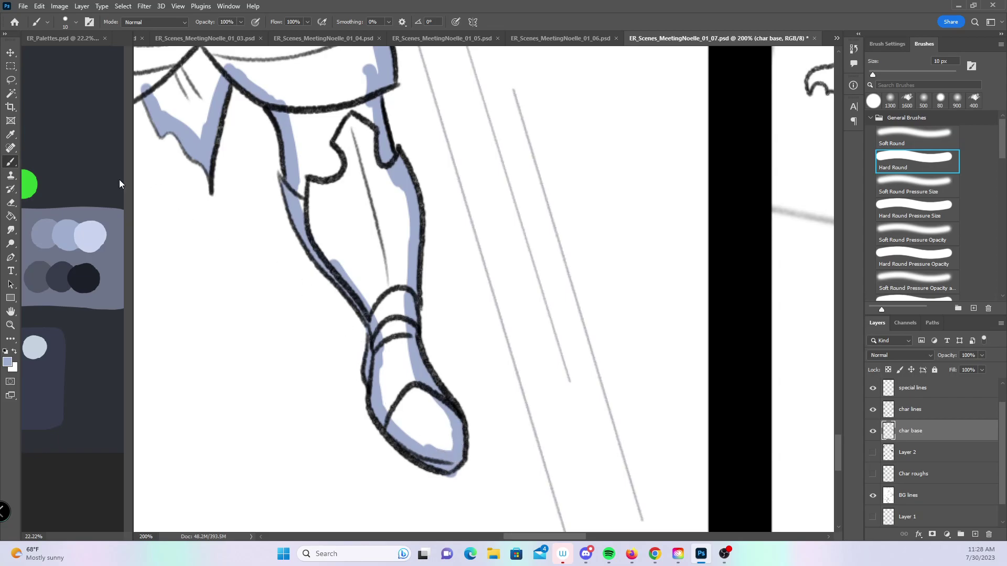
- Edge the left thigh's hem and lower outer side light blue at 10 px
key("e")
key("b")
left_click_drag(225, 153, 631, 260)
mouse_move(292, 100)
left_mouse_down()
mouse_move(297, 154)
mouse_move(325, 184)
mouse_move(331, 217)
mouse_move(300, 417)
left_mouse_up()
mouse_move(402, 266)
left_mouse_down()
mouse_move(430, 180)
mouse_move(477, 165)
mouse_move(466, 473)
left_mouse_up()
left_click_drag(272, 253, 299, 340)
- Edge the cloak's torn notch and lower hem and the left thigh's upper outer side light blue at 10 px
mouse_move(246, 129)
left_mouse_down()
mouse_move(265, 121)
mouse_move(276, 162)
left_mouse_up()
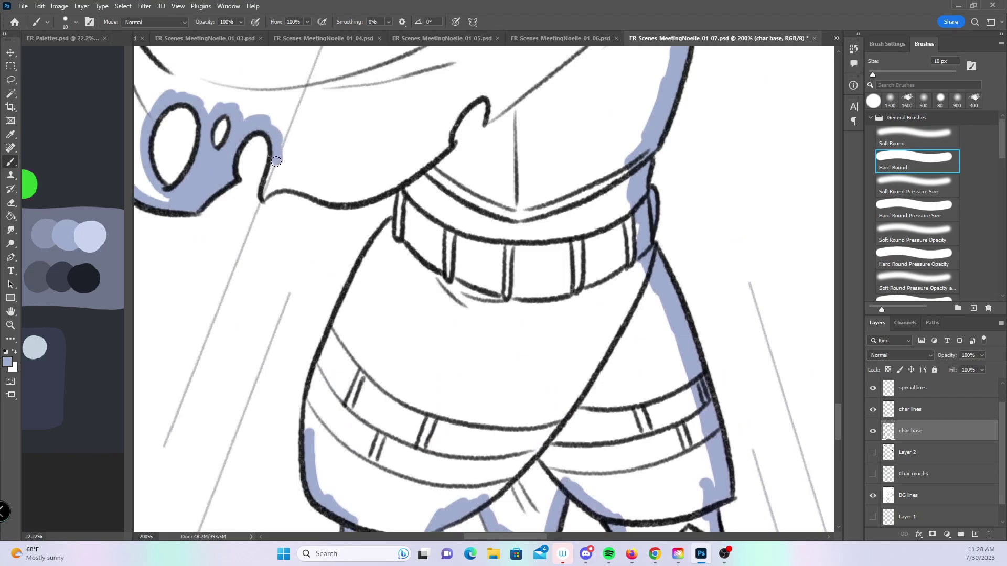
mouse_move(265, 197)
left_mouse_down()
mouse_move(280, 173)
mouse_move(348, 202)
mouse_move(405, 181)
mouse_move(404, 229)
left_mouse_up()
mouse_move(311, 442)
left_mouse_down()
mouse_move(314, 382)
mouse_move(317, 402)
mouse_move(359, 278)
mouse_move(395, 222)
left_mouse_up()
- Edge both sides of the left leg and its boot light blue at 10 px
left_click_drag(471, 498, 432, 264)
left_click_drag(376, 474, 456, 207)
mouse_move(302, 392)
left_mouse_down()
mouse_move(293, 367)
mouse_move(352, 274)
mouse_move(354, 245)
left_mouse_up()
mouse_move(309, 389)
left_mouse_down()
mouse_move(363, 369)
mouse_move(400, 299)
mouse_move(400, 259)
left_mouse_up()
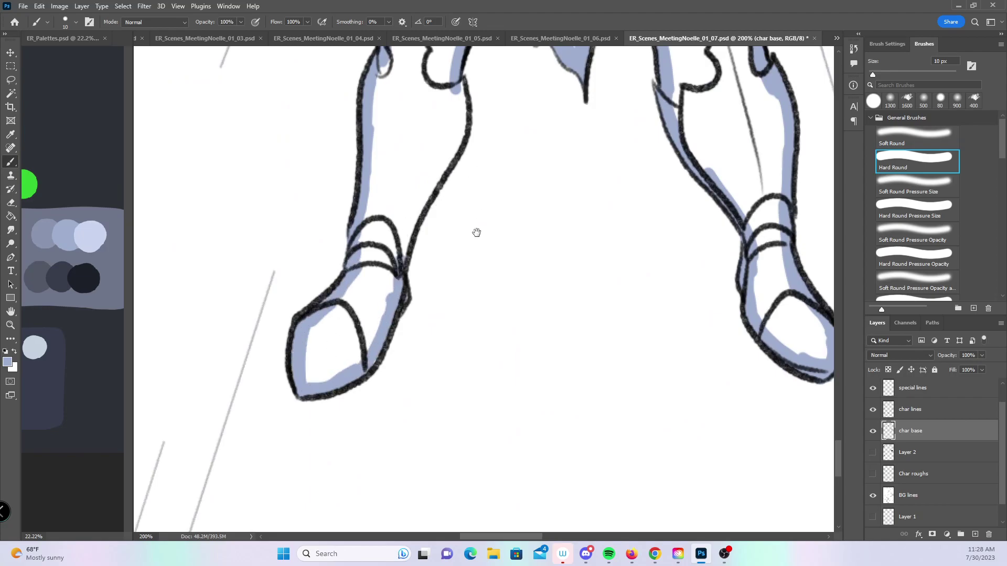
left_click_drag(481, 216, 439, 338)
mouse_move(357, 406)
left_mouse_down()
mouse_move(385, 312)
mouse_move(413, 265)
mouse_move(419, 212)
mouse_move(407, 259)
left_mouse_up()
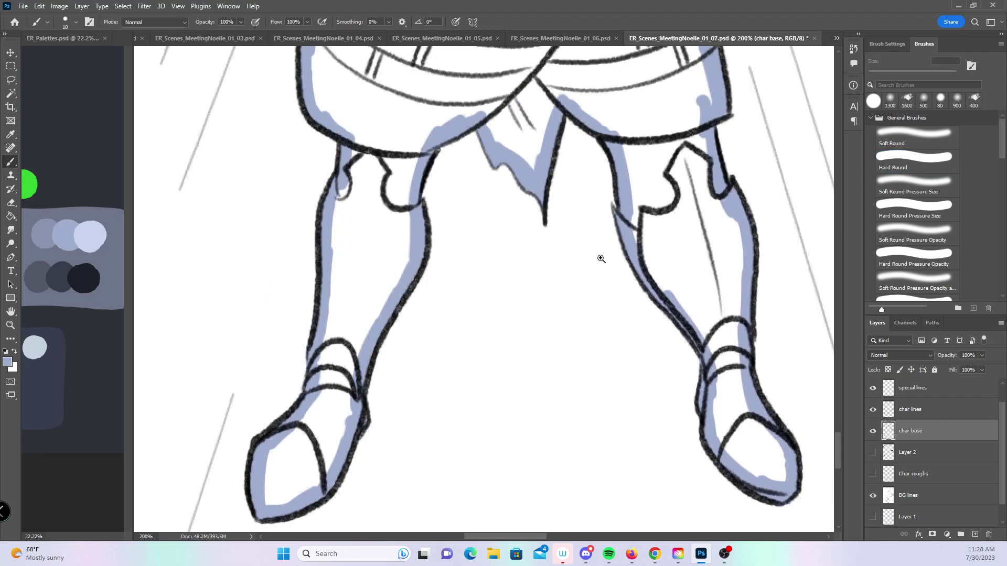
- Start the light blue edging on the crown hair of the small character with the raised hand, using a smaller brush
left_click(598, 280, "alt")
left_click(598, 280, "alt")
left_click(598, 280, "alt")
left_click_drag(716, 201, 365, 294)
left_click_drag(484, 339, 409, 296)
left_click(376, 294)
left_click(325, 296)
left_click(330, 286)
left_click(326, 281)
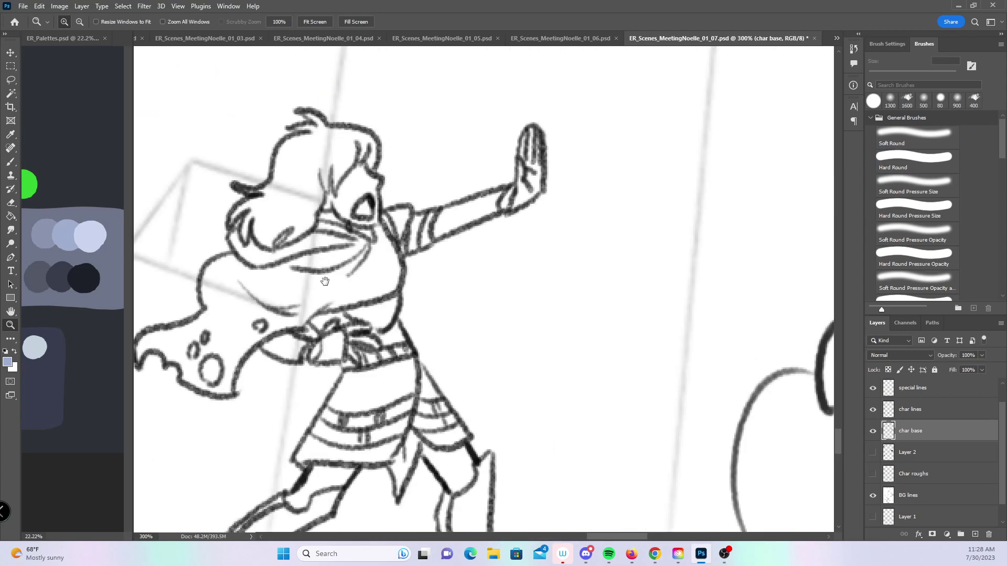
left_click_drag(326, 282, 423, 266)
left_click(10, 162)
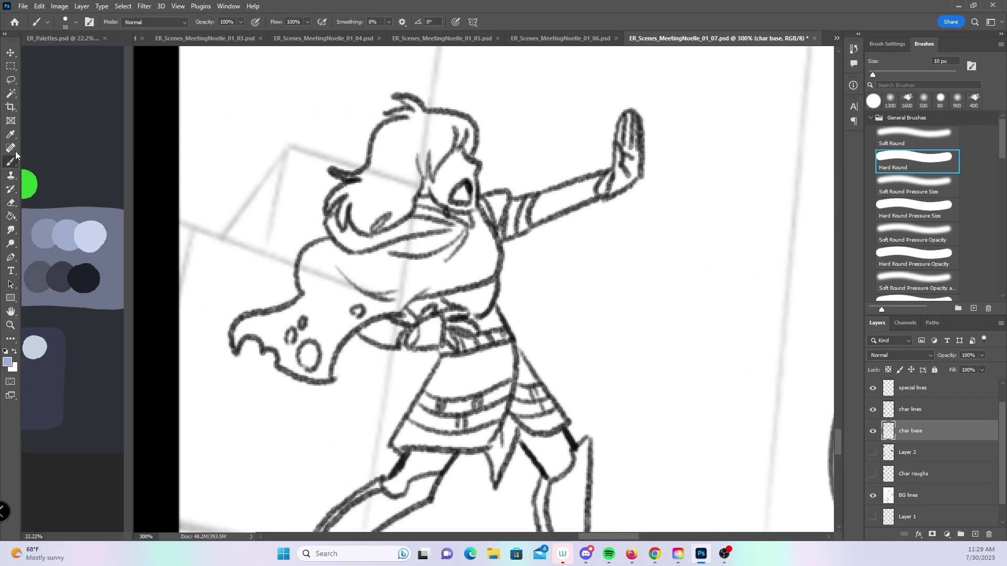
key("bracketleft")
key("bracketleft")
mouse_move(397, 113)
left_mouse_down()
mouse_move(417, 119)
mouse_move(409, 100)
mouse_move(425, 122)
left_mouse_up()
- Edge the small character's back hair and the billowing cloak's upper edge light blue at 6 px
key("bracketleft")
key("bracketright")
key("bracketright")
mouse_move(360, 176)
left_mouse_down()
mouse_move(380, 128)
mouse_move(417, 118)
mouse_move(457, 124)
mouse_move(472, 139)
mouse_move(462, 164)
mouse_move(335, 204)
mouse_move(366, 181)
mouse_move(346, 231)
mouse_move(338, 218)
mouse_move(343, 238)
left_mouse_up()
mouse_move(240, 338)
left_mouse_down()
mouse_move(246, 318)
mouse_move(283, 315)
mouse_move(309, 294)
mouse_move(303, 258)
mouse_move(339, 241)
mouse_move(311, 244)
left_mouse_up()
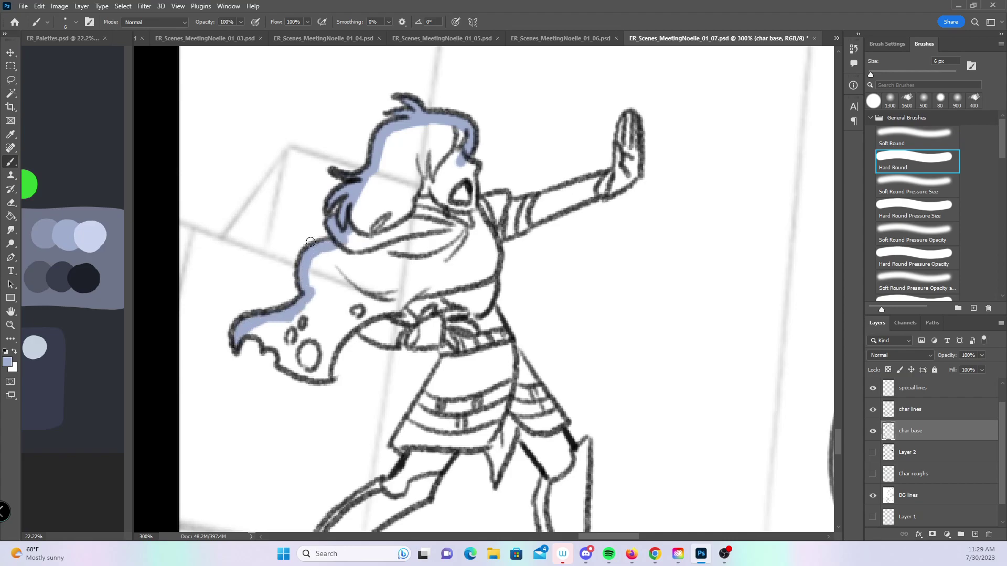
- Fill the small character's torn cloak tail and edge the arm and hand at the waist light blue at 7 px
mouse_move(244, 330)
left_mouse_down()
mouse_move(277, 341)
mouse_move(300, 314)
mouse_move(287, 234)
mouse_move(301, 333)
mouse_move(287, 347)
mouse_move(312, 319)
mouse_move(283, 367)
mouse_move(293, 355)
mouse_move(330, 367)
left_mouse_up()
key("]")
key("]")
key("]")
key("]")
mouse_move(315, 333)
left_mouse_down()
mouse_move(322, 341)
mouse_move(363, 324)
mouse_move(388, 336)
mouse_move(390, 309)
mouse_move(419, 302)
mouse_move(447, 362)
left_mouse_up()
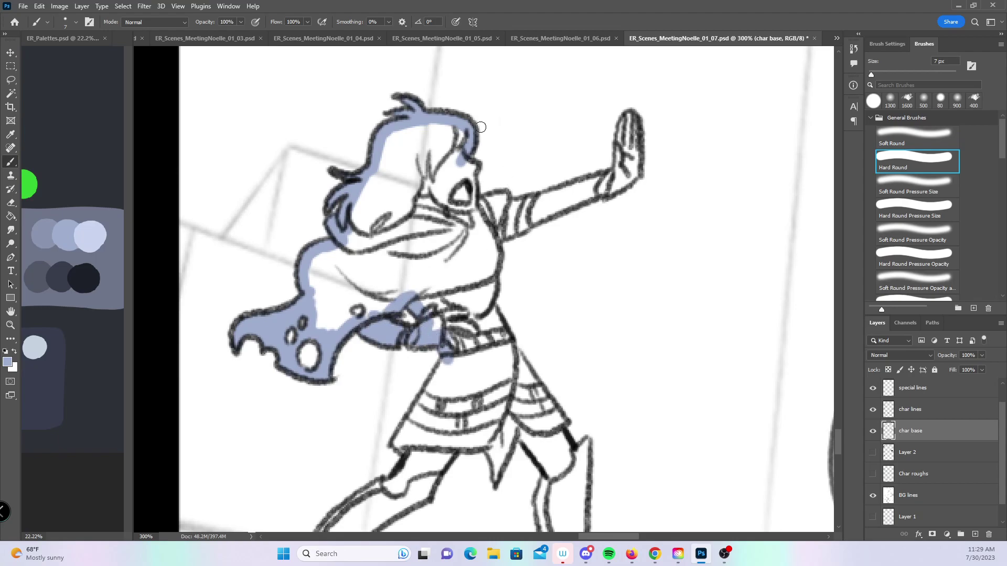
- Edge the small character's raised arm, chest front, back of the skirt and rear leg light blue at 7 px
mouse_move(469, 169)
left_mouse_down()
mouse_move(481, 193)
mouse_move(473, 204)
mouse_move(500, 214)
mouse_move(592, 184)
mouse_move(617, 173)
mouse_move(643, 106)
mouse_move(621, 166)
mouse_move(622, 133)
mouse_move(629, 114)
mouse_move(632, 177)
left_mouse_up()
mouse_move(519, 215)
left_mouse_down()
mouse_move(502, 231)
mouse_move(625, 180)
left_mouse_up()
mouse_move(494, 236)
left_mouse_down()
mouse_move(485, 306)
mouse_move(484, 126)
mouse_move(466, 89)
left_mouse_up()
mouse_move(341, 248)
left_mouse_down()
mouse_move(336, 231)
mouse_move(381, 165)
left_mouse_up()
mouse_move(251, 345)
left_mouse_down()
mouse_move(320, 286)
mouse_move(350, 255)
mouse_move(347, 243)
left_mouse_up()
mouse_move(286, 344)
left_mouse_down()
mouse_move(269, 344)
mouse_move(343, 304)
left_mouse_up()
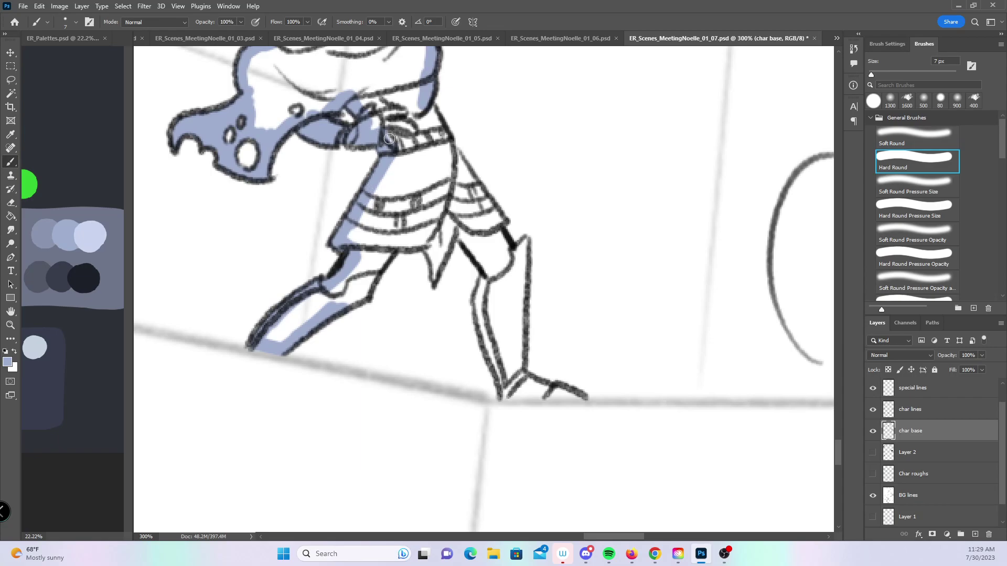
- Edge the skirt's hem and front side, the pointed cloth, and the front leg and foot light blue at 5 to 7 px
mouse_move(370, 291)
left_mouse_down()
mouse_move(408, 238)
mouse_move(437, 244)
mouse_move(434, 282)
mouse_move(451, 231)
left_mouse_up()
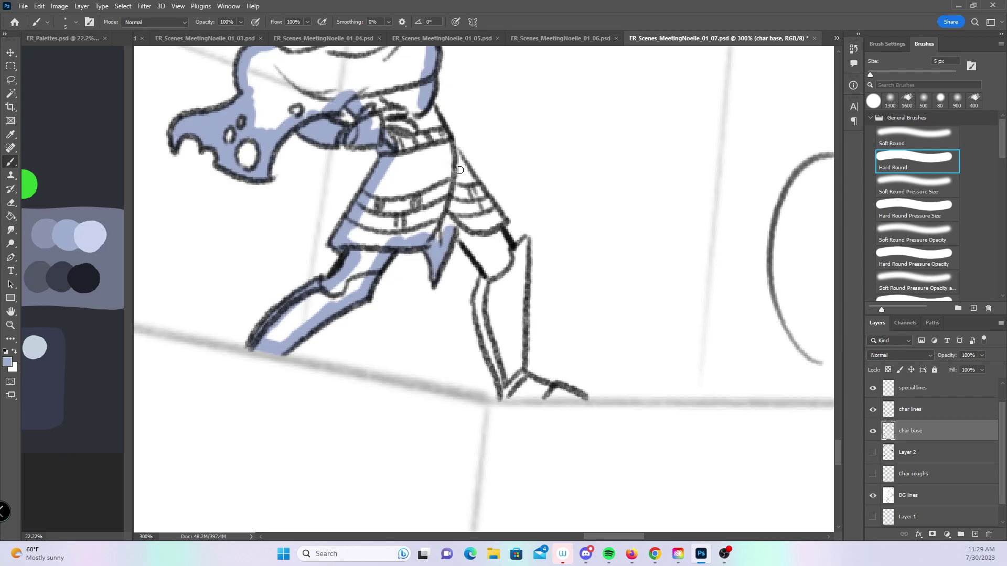
mouse_move(426, 108)
left_mouse_down()
mouse_move(503, 221)
mouse_move(464, 234)
mouse_move(504, 398)
left_mouse_up()
mouse_move(495, 227)
left_mouse_down()
mouse_move(520, 270)
mouse_move(518, 372)
left_mouse_up()
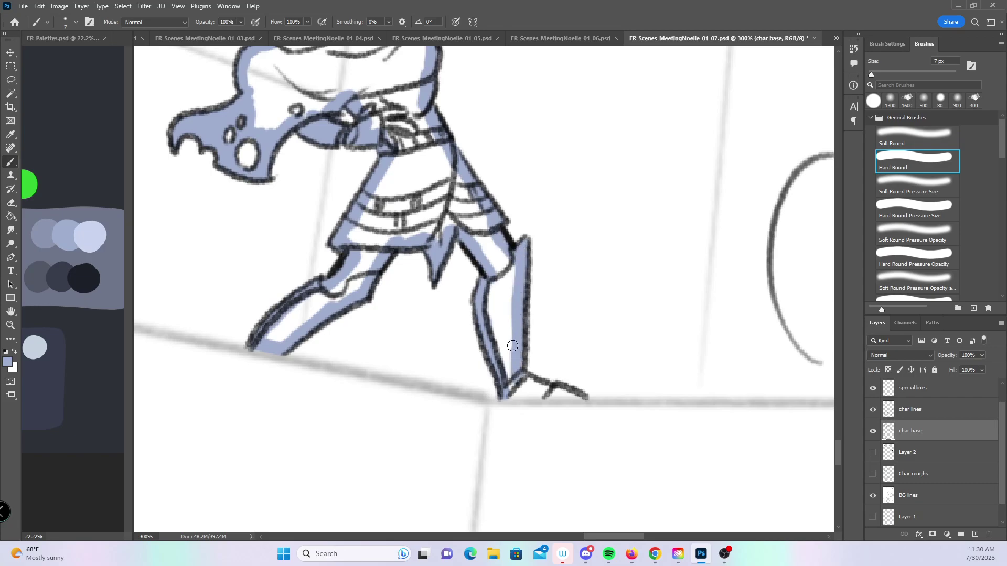
mouse_move(511, 368)
left_mouse_down()
mouse_move(518, 391)
mouse_move(583, 399)
left_mouse_up()
- Save the comic page
key("z")
left_click(654, 286, "alt")
left_click(654, 286, "alt")
left_click(653, 293, "alt")
left_click(653, 294, "alt")
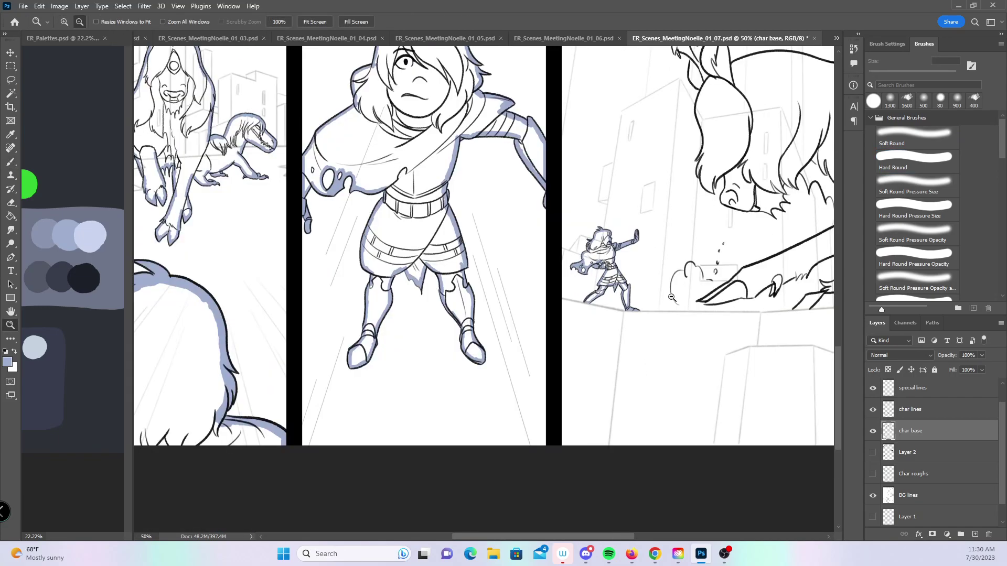
left_click(654, 294, "alt")
scroll(653, 293, "up", 3)
key("ctrl+s")
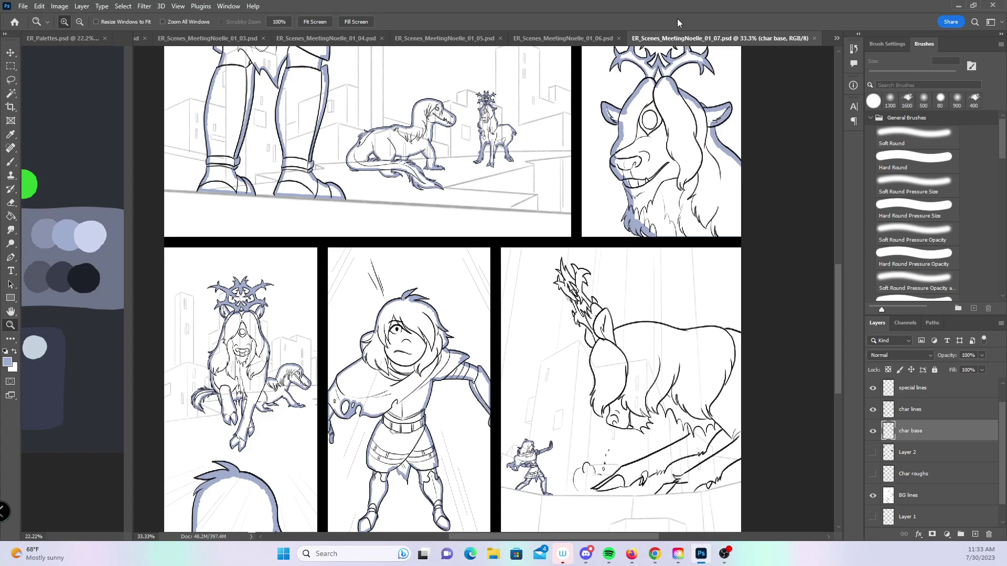
- Fill the tips of the large deer's upper antler prongs light blue with the 6 px Hard Round brush
left_click(660, 332)
left_click_drag(611, 385, 548, 227)
left_click(540, 243)
left_click(502, 195)
left_click_drag(470, 74, 470, 247)
left_click(470, 211)
left_click_drag(390, 131, 440, 284)
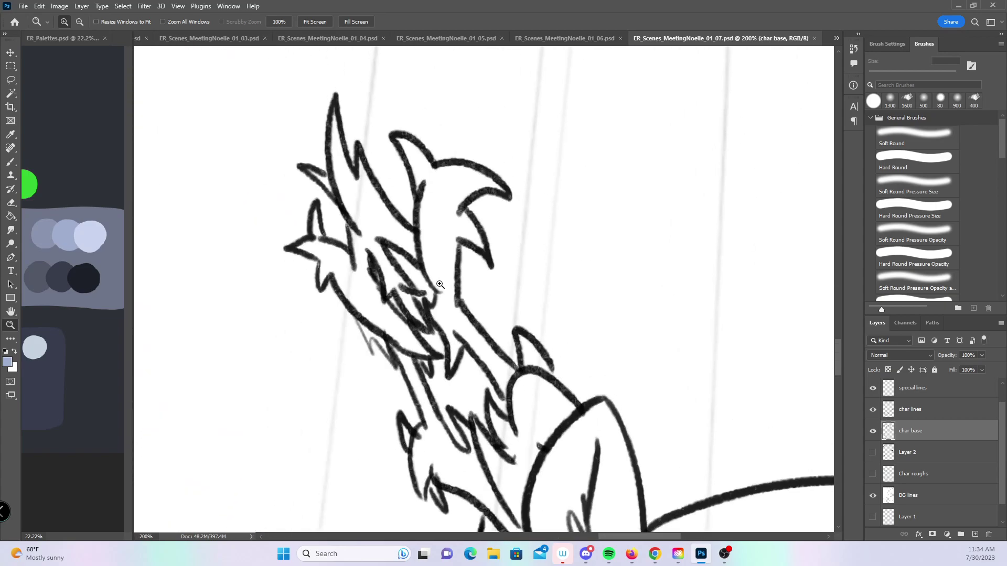
left_click(11, 162)
mouse_move(334, 116)
left_mouse_down()
mouse_move(331, 142)
mouse_move(342, 149)
mouse_move(321, 175)
mouse_move(341, 198)
left_mouse_up()
mouse_move(340, 135)
left_mouse_down()
mouse_move(336, 174)
mouse_move(366, 182)
left_mouse_up()
mouse_move(315, 213)
left_mouse_down()
mouse_move(295, 248)
mouse_move(318, 244)
mouse_move(326, 285)
mouse_move(322, 261)
mouse_move(329, 268)
mouse_move(347, 248)
left_mouse_up()
mouse_move(414, 148)
left_mouse_down()
mouse_move(402, 144)
mouse_move(419, 153)
left_mouse_up()
left_click_drag(485, 182, 479, 176)
left_click_drag(472, 226, 481, 246)
- Fill the antlers' tangled middle prongs and the small spikes near the deer's head light blue at 6 px
scroll(512, 266, "down", 3)
mouse_move(378, 188)
left_mouse_down()
mouse_move(370, 207)
mouse_move(403, 235)
mouse_move(381, 189)
mouse_move(391, 190)
left_mouse_up()
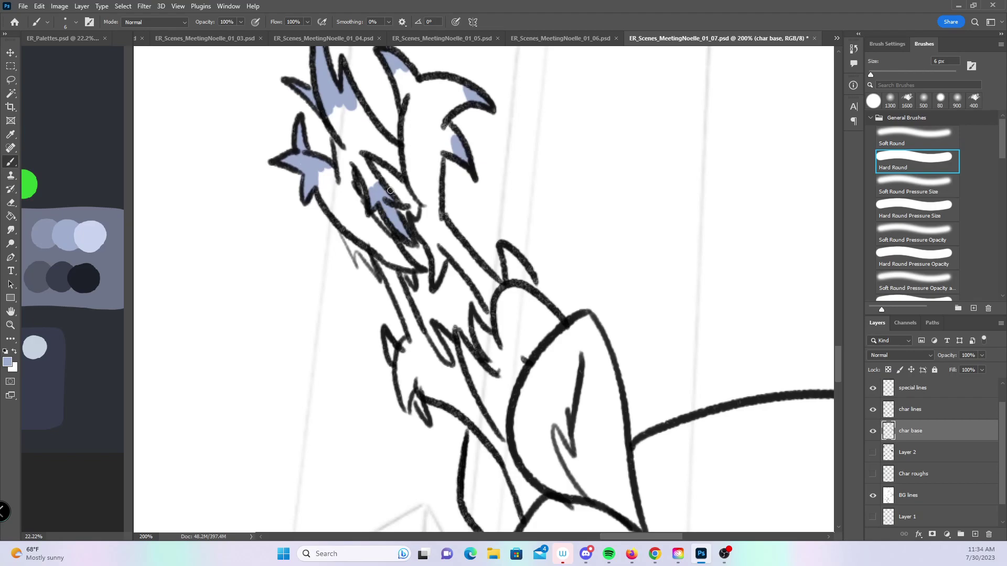
mouse_move(434, 285)
left_mouse_down()
mouse_move(436, 255)
mouse_move(443, 264)
left_mouse_up()
mouse_move(509, 260)
left_mouse_down()
mouse_move(510, 280)
mouse_move(524, 267)
mouse_move(533, 279)
left_mouse_up()
mouse_move(477, 315)
left_mouse_down()
mouse_move(496, 354)
mouse_move(496, 342)
mouse_move(457, 331)
left_mouse_up()
mouse_move(349, 239)
left_mouse_down()
mouse_move(370, 264)
mouse_move(406, 268)
mouse_move(387, 241)
left_mouse_up()
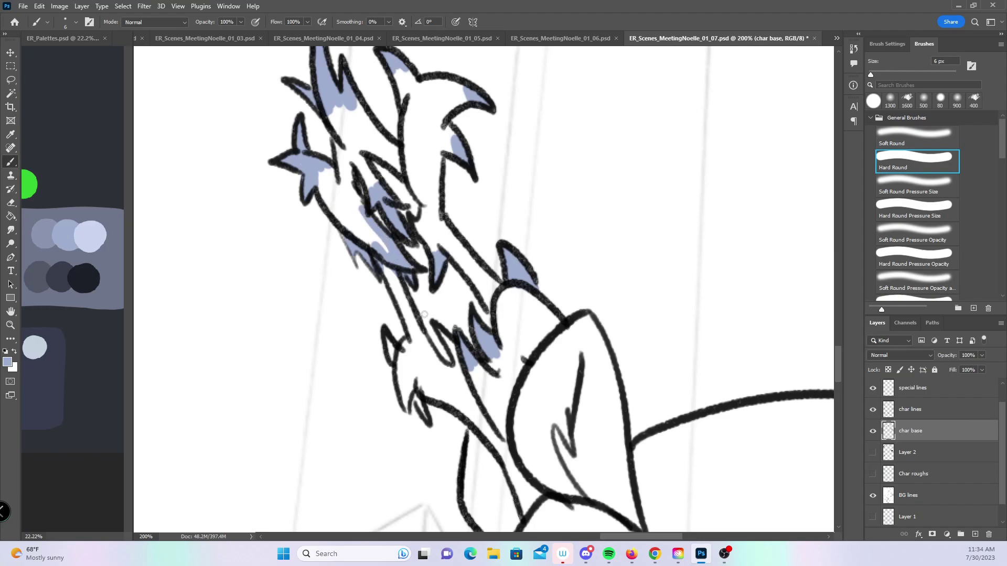
- Fill the lower antler branch and edge the deer's far ear light blue, using a 9 px brush
left_click_drag(502, 334, 477, 223)
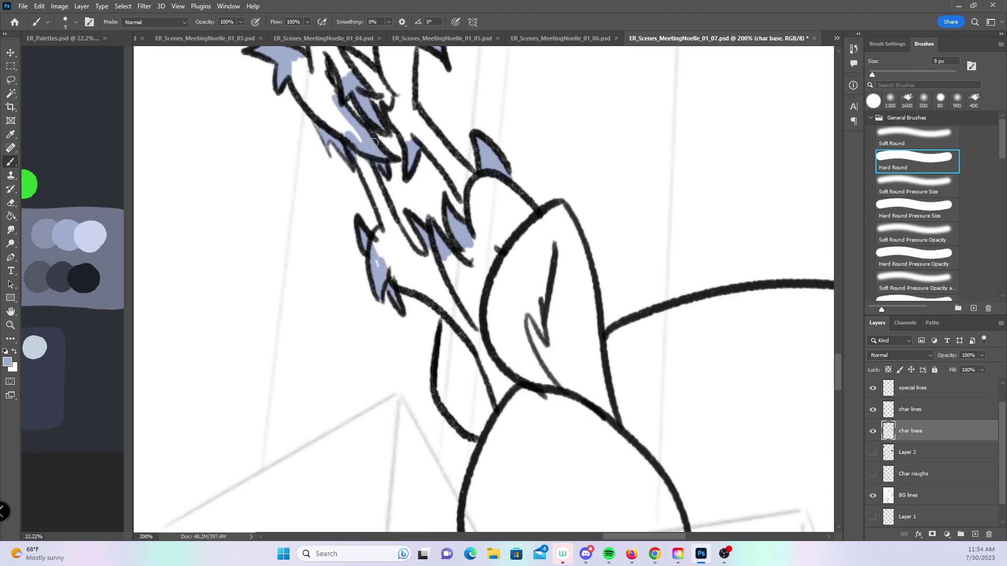
left_click_drag(378, 254, 384, 251)
mouse_move(386, 205)
left_mouse_down()
mouse_move(371, 188)
mouse_move(396, 243)
mouse_move(435, 270)
mouse_move(429, 247)
mouse_move(387, 244)
mouse_move(411, 277)
left_mouse_up()
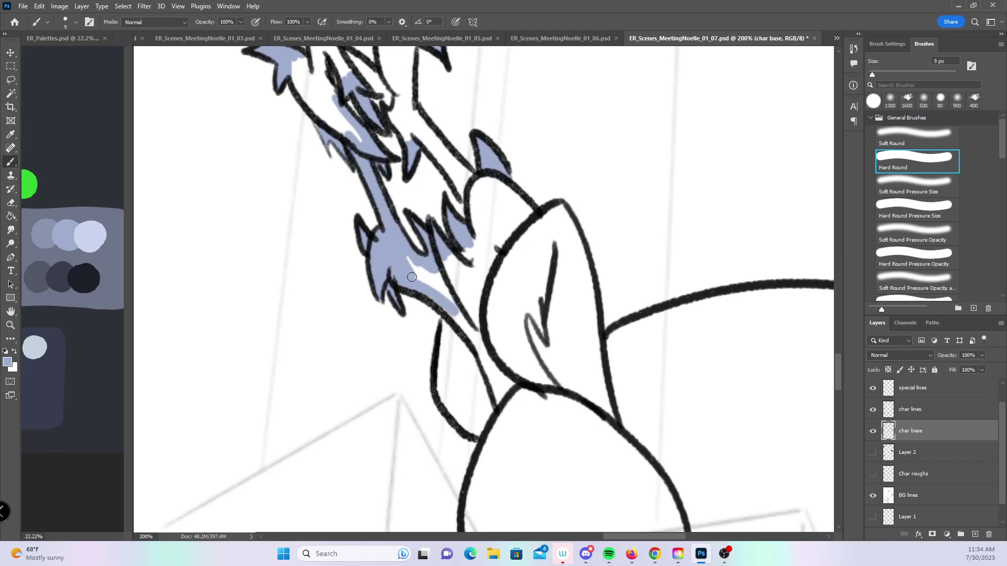
mouse_move(446, 315)
left_mouse_down()
mouse_move(439, 390)
mouse_move(464, 427)
mouse_move(491, 440)
left_mouse_up()
- Edge the deer's crown and near ear and fill the upper antler branches light blue at 9 px
mouse_move(408, 131)
left_mouse_down()
mouse_move(463, 170)
mouse_move(457, 184)
mouse_move(484, 190)
mouse_move(467, 213)
mouse_move(478, 232)
mouse_move(485, 181)
mouse_move(546, 201)
mouse_move(551, 219)
mouse_move(563, 212)
mouse_move(594, 325)
left_mouse_up()
mouse_move(542, 98)
left_mouse_down()
mouse_move(562, 253)
mouse_move(587, 317)
left_mouse_up()
mouse_move(337, 287)
left_mouse_down()
mouse_move(392, 356)
mouse_move(358, 329)
mouse_move(404, 362)
mouse_move(339, 282)
mouse_move(378, 319)
left_mouse_up()
mouse_move(358, 252)
left_mouse_down()
mouse_move(344, 279)
mouse_move(358, 244)
mouse_move(393, 304)
mouse_move(366, 251)
left_mouse_up()
mouse_move(356, 207)
left_mouse_down()
mouse_move(390, 262)
mouse_move(368, 223)
mouse_move(432, 274)
mouse_move(424, 215)
mouse_move(442, 320)
mouse_move(457, 261)
mouse_move(467, 261)
mouse_move(460, 188)
mouse_move(459, 228)
mouse_move(488, 203)
mouse_move(411, 187)
mouse_move(425, 221)
mouse_move(436, 195)
mouse_move(426, 234)
mouse_move(459, 205)
left_mouse_up()
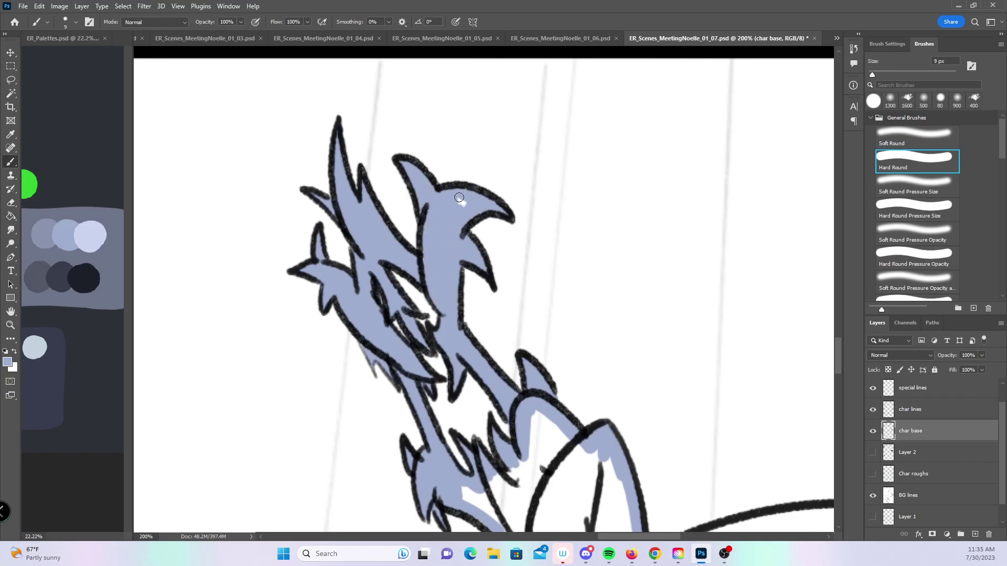
- Edge the deer's long back light blue from the ear to the panel border at 25 px
mouse_move(741, 475)
left_mouse_down()
mouse_move(605, 188)
mouse_move(588, 206)
left_mouse_up()
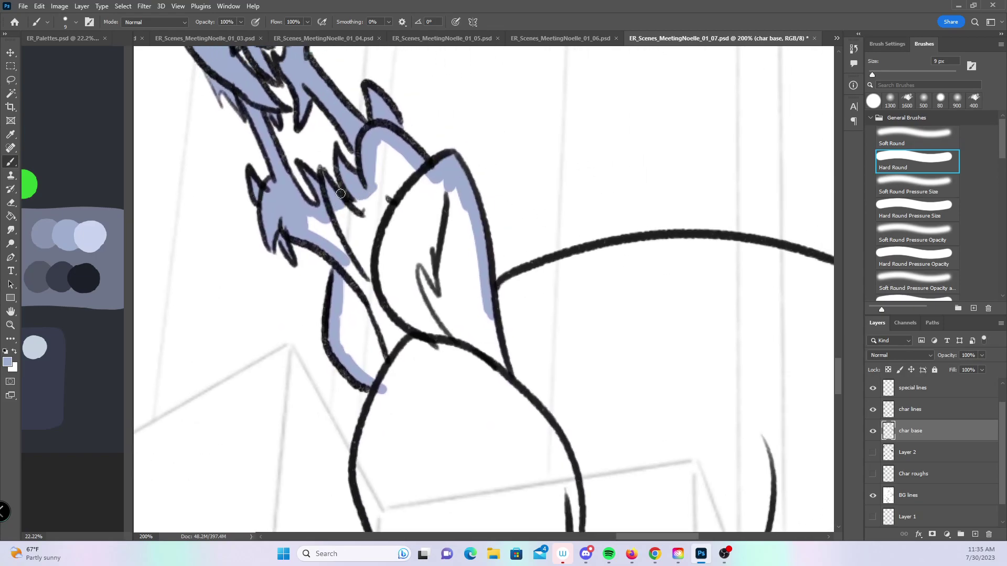
left_click_drag(738, 370, 466, 361)
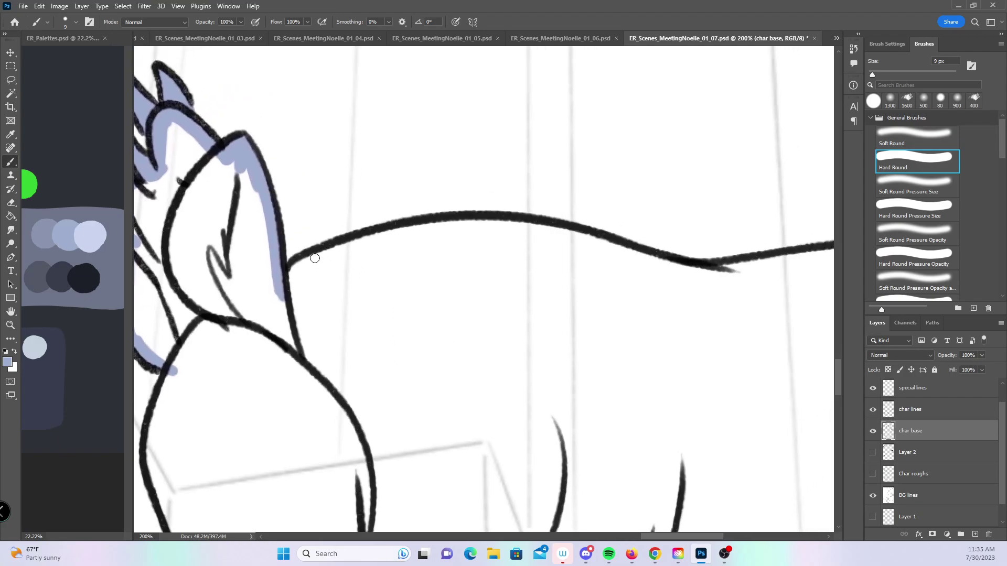
key("bracketright")
mouse_move(286, 295)
left_mouse_down()
mouse_move(381, 243)
mouse_move(485, 235)
mouse_move(460, 237)
mouse_move(563, 243)
mouse_move(550, 241)
mouse_move(755, 289)
left_mouse_up()
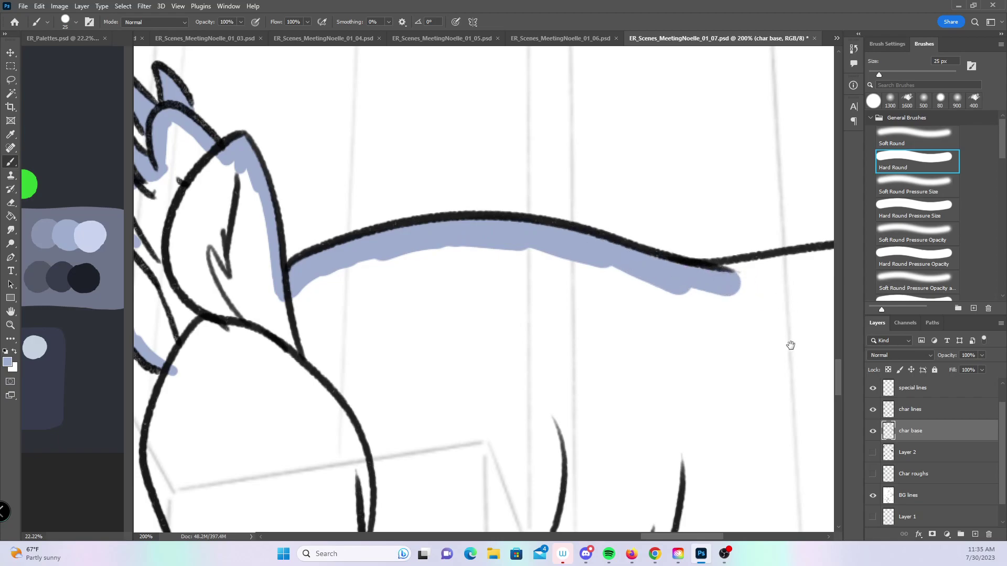
left_click_drag(795, 342, 456, 298)
mouse_move(406, 277)
left_mouse_down()
mouse_move(555, 260)
mouse_move(636, 280)
mouse_move(624, 273)
mouse_move(669, 276)
mouse_move(766, 305)
mouse_move(733, 299)
left_mouse_up()
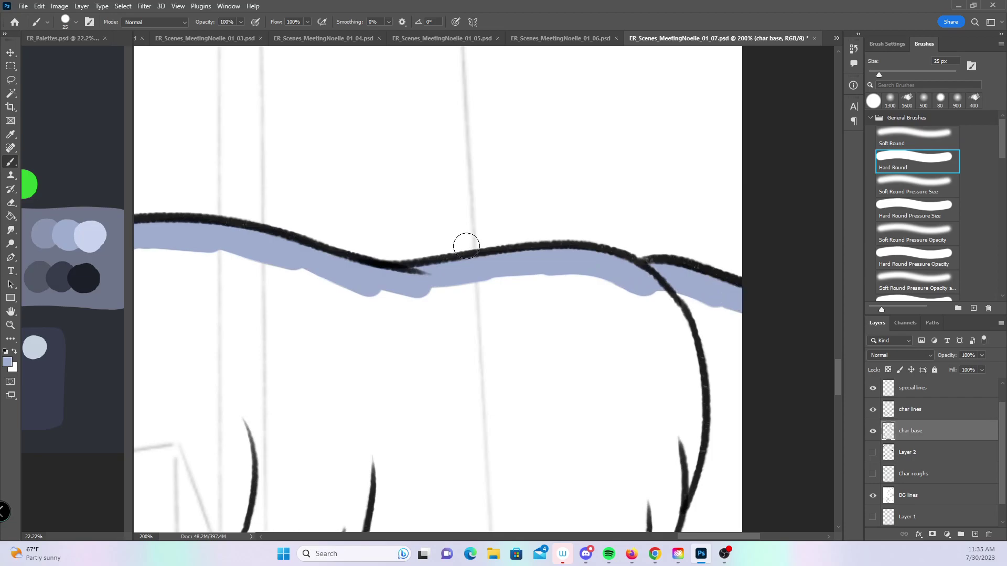
- Edge the deer's shaggy forelock tips, muzzle, jaw and chin fur light blue, enlarging the brush to 20 px
key("z")
left_click(402, 271, "alt")
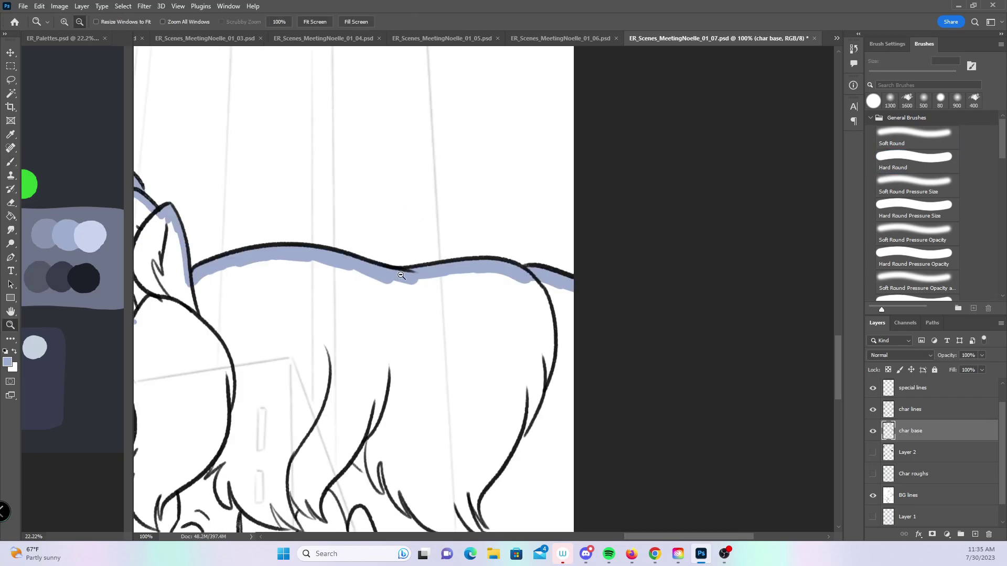
left_click_drag(396, 367, 519, 209)
left_click_drag(420, 336, 516, 309)
left_click(390, 285)
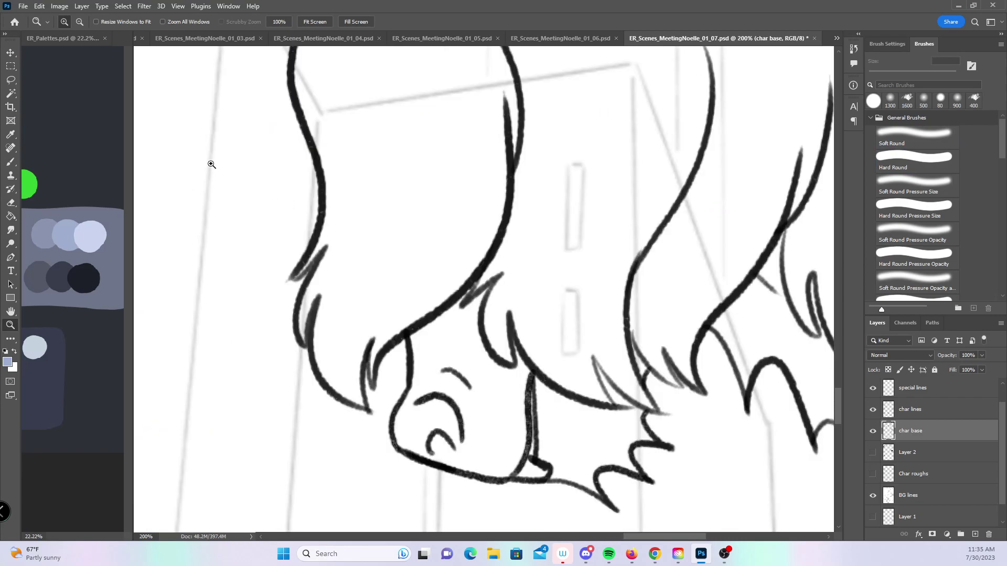
left_click(10, 165)
mouse_move(299, 273)
left_mouse_down()
mouse_move(329, 234)
mouse_move(304, 320)
mouse_move(325, 259)
mouse_move(316, 329)
mouse_move(323, 359)
mouse_move(359, 403)
mouse_move(327, 339)
mouse_move(372, 360)
left_mouse_up()
mouse_move(521, 463)
left_mouse_down()
mouse_move(596, 493)
mouse_move(586, 477)
mouse_move(594, 459)
mouse_move(638, 454)
mouse_move(610, 461)
mouse_move(623, 463)
mouse_move(626, 446)
mouse_move(645, 437)
mouse_move(639, 403)
mouse_move(651, 407)
mouse_move(636, 380)
mouse_move(631, 436)
left_mouse_up()
key("]")
mouse_move(329, 272)
left_mouse_down()
mouse_move(335, 353)
mouse_move(373, 319)
mouse_move(352, 335)
mouse_move(392, 313)
mouse_move(413, 322)
mouse_move(422, 386)
mouse_move(405, 435)
mouse_move(476, 464)
mouse_move(533, 462)
left_mouse_up()
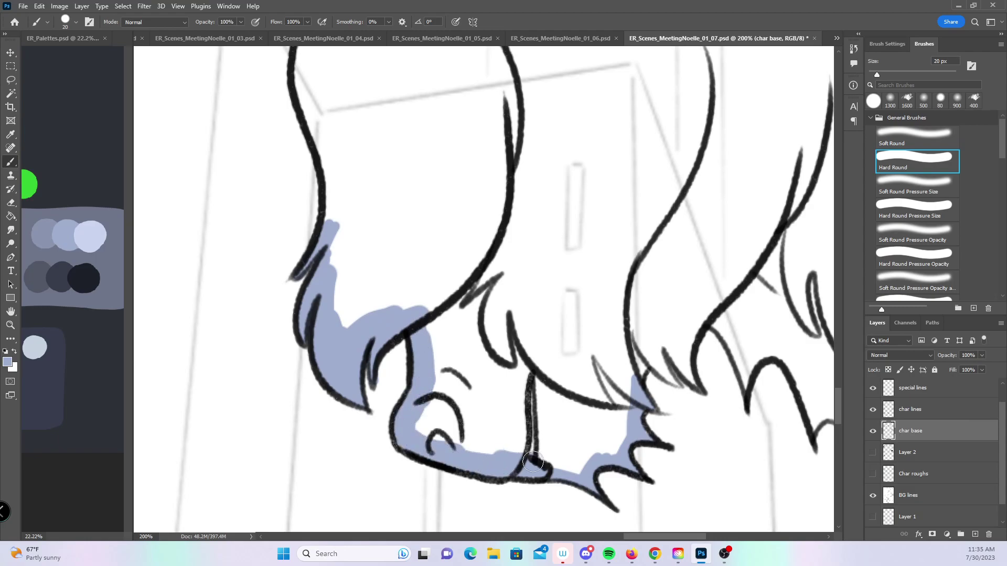
- Edge the front outline of the deer's face hair light blue up to the far ear at 20 px
mouse_move(303, 93)
left_mouse_down()
mouse_move(333, 172)
mouse_move(331, 249)
left_mouse_up()
scroll(411, 337, "up", 3)
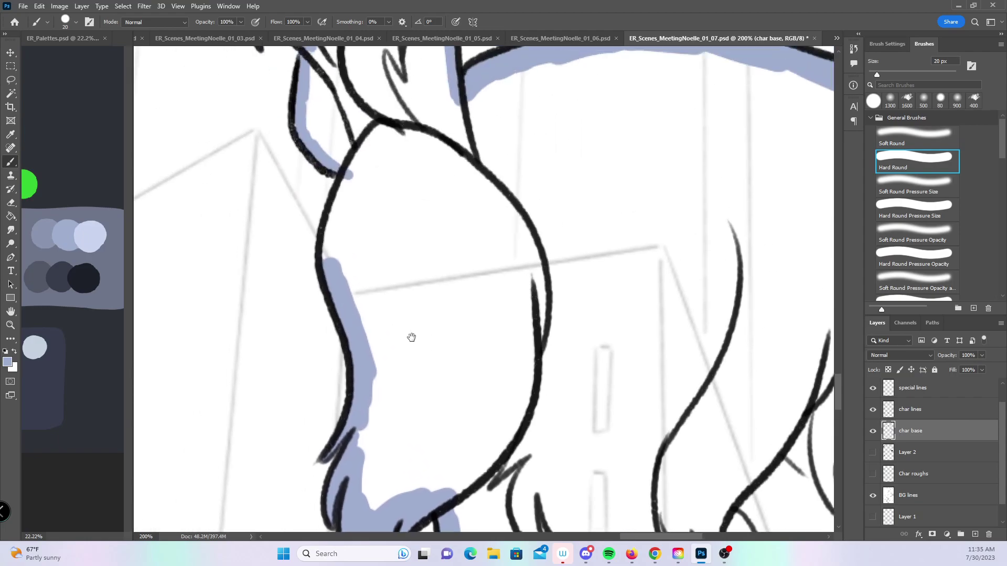
scroll(352, 426, "down", 1)
left_click_drag(353, 427, 359, 314)
scroll(382, 218, "up", 2)
mouse_move(319, 285)
left_mouse_down()
mouse_move(315, 231)
mouse_move(336, 194)
left_mouse_up()
- Edge the fur tufts behind the deer's chin and the first belly scallops light blue with a smaller brush
scroll(587, 218, "down", 5)
scroll(612, 328, "right", 2)
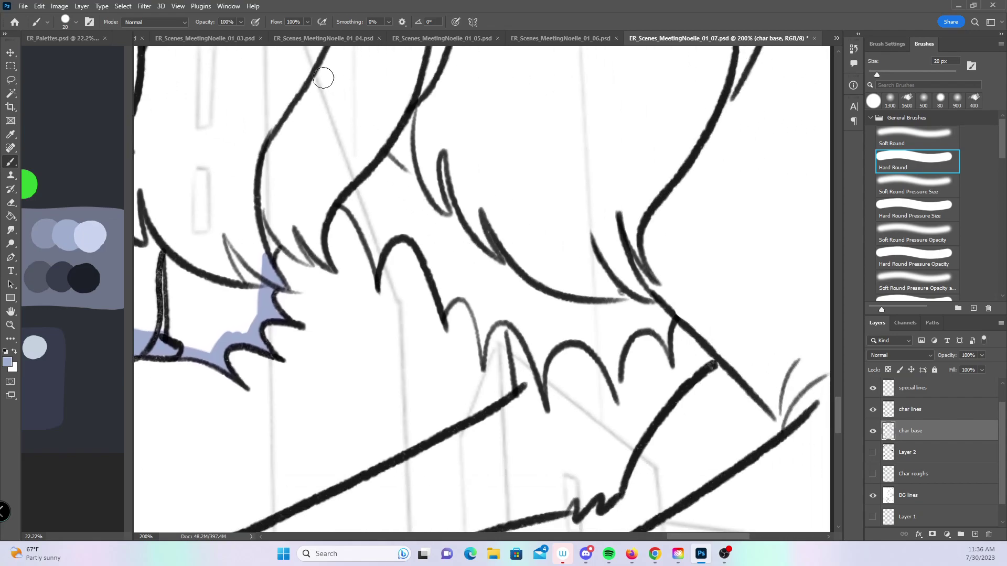
key("bracketleft")
mouse_move(268, 252)
left_mouse_down()
mouse_move(285, 231)
mouse_move(306, 262)
mouse_move(294, 213)
mouse_move(317, 245)
left_mouse_up()
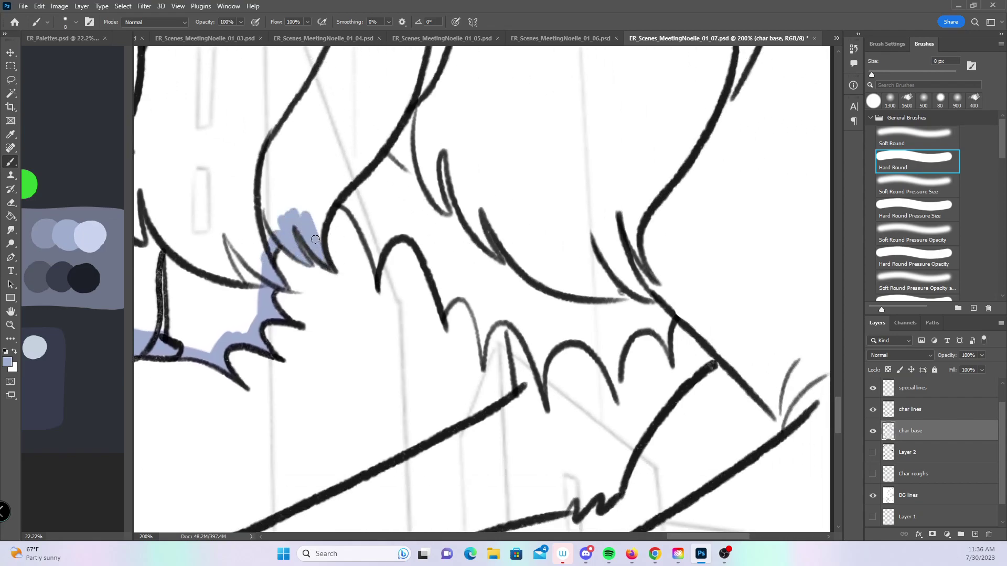
mouse_move(303, 199)
left_mouse_down()
mouse_move(321, 210)
mouse_move(348, 184)
mouse_move(377, 265)
mouse_move(385, 239)
left_mouse_up()
key("bracketleft")
key("bracketleft")
key("bracketleft")
key("bracketright")
key("bracketright")
mouse_move(351, 189)
left_mouse_down()
mouse_move(382, 237)
mouse_move(405, 230)
mouse_move(446, 292)
left_mouse_up()
- Edge the next belly scallops light blue down to the top of the outstretched leg at 10 to 15 px
key("bracketleft")
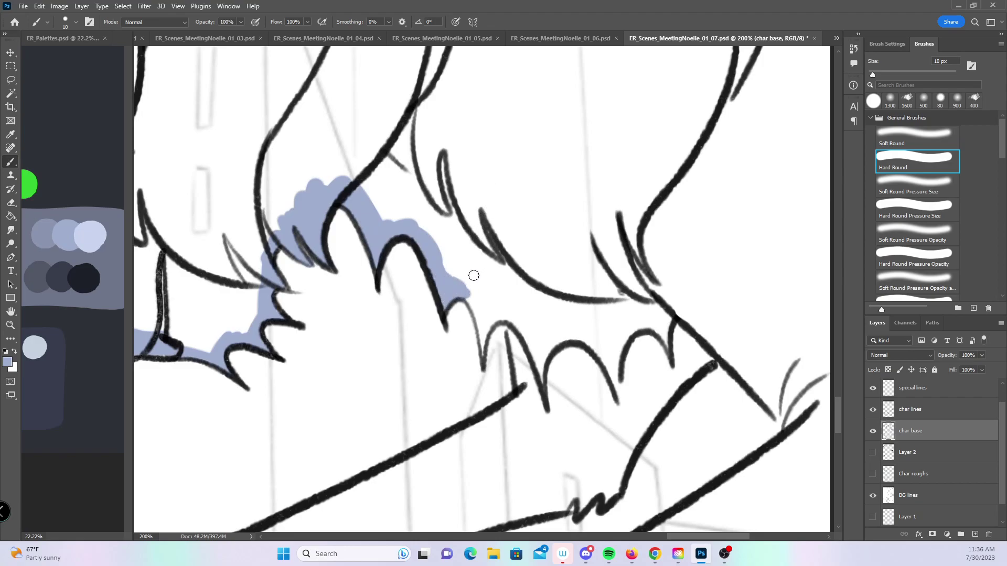
mouse_move(461, 294)
left_mouse_down()
mouse_move(483, 356)
mouse_move(487, 310)
mouse_move(491, 320)
mouse_move(498, 307)
mouse_move(481, 306)
mouse_move(502, 311)
mouse_move(518, 336)
mouse_move(530, 392)
mouse_move(509, 303)
left_mouse_up()
key("bracketleft")
key("bracketright")
key("bracketright")
left_click_drag(572, 378, 572, 212)
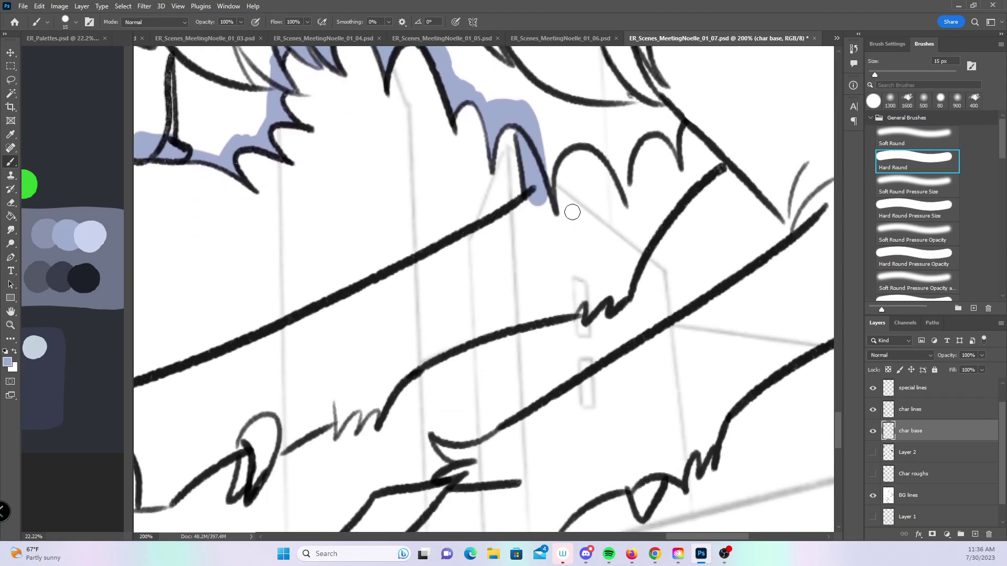
- Edge the upper and lower outlines of the deer's upper outstretched leg light blue
mouse_move(591, 309)
left_mouse_down()
mouse_move(607, 270)
mouse_move(619, 272)
mouse_move(613, 303)
mouse_move(640, 226)
mouse_move(631, 257)
mouse_move(717, 149)
mouse_move(680, 194)
mouse_move(739, 143)
mouse_move(741, 162)
mouse_move(732, 156)
mouse_move(796, 224)
mouse_move(796, 261)
left_mouse_up()
left_click_drag(617, 407, 655, 307)
mouse_move(535, 342)
left_mouse_down()
mouse_move(722, 223)
mouse_move(603, 264)
mouse_move(726, 173)
left_mouse_up()
mouse_move(606, 398)
left_mouse_down()
mouse_move(636, 342)
mouse_move(748, 262)
left_mouse_up()
left_click_drag(481, 320, 717, 315)
mouse_move(231, 369)
left_mouse_down()
mouse_move(272, 329)
mouse_move(372, 295)
left_mouse_up()
mouse_move(307, 318)
left_mouse_down()
mouse_move(482, 249)
mouse_move(682, 126)
left_mouse_up()
mouse_move(391, 328)
left_mouse_down()
mouse_move(561, 245)
mouse_move(592, 245)
left_mouse_up()
- Fill the upper leg's dewclaw and edge its hoof and fur tufts light blue with a smaller brush
key("bracketleft")
key("bracketleft")
key("bracketleft")
left_click_drag(303, 366, 426, 289)
mouse_move(382, 331)
left_mouse_down()
mouse_move(327, 374)
mouse_move(409, 367)
mouse_move(484, 331)
mouse_move(456, 345)
mouse_move(504, 351)
mouse_move(537, 317)
mouse_move(605, 285)
left_mouse_up()
key("bracketright")
mouse_move(579, 345)
left_mouse_down()
mouse_move(604, 286)
mouse_move(602, 327)
mouse_move(621, 277)
mouse_move(612, 291)
mouse_move(692, 254)
left_mouse_up()
- Edge both long outlines of the deer's lower outstretched leg light blue, enlarging the brush to 20 px
key("bracketright")
key("bracketright")
key("bracketright")
left_click_drag(800, 269, 557, 299)
key("bracketleft")
mouse_move(443, 288)
left_mouse_down()
mouse_move(483, 284)
mouse_move(521, 245)
mouse_move(681, 169)
mouse_move(697, 171)
left_mouse_up()
key("bracketright")
key("bracketright")
left_click_drag(671, 343, 483, 242)
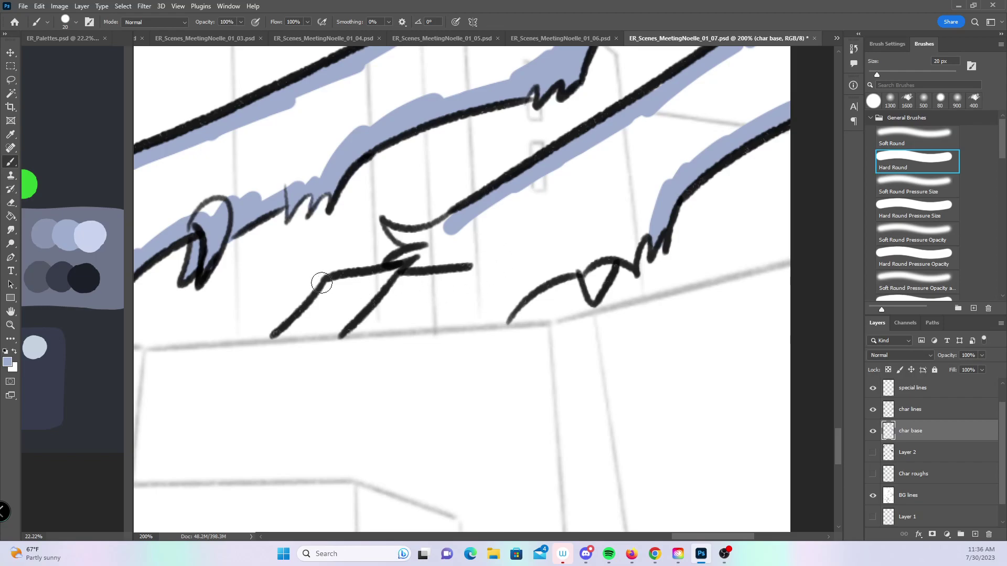
- Edge the lower leg's hoof, ground line, dewclaw and fur tufts light blue at 9 px
key("bracketleft")
key("bracketleft")
key("bracketleft")
left_click(279, 335)
left_click(508, 321, "shift")
mouse_move(505, 319)
left_mouse_down()
mouse_move(556, 270)
mouse_move(587, 265)
mouse_move(592, 275)
mouse_move(603, 258)
mouse_move(631, 252)
mouse_move(616, 252)
left_mouse_up()
mouse_move(292, 331)
left_mouse_down()
mouse_move(327, 280)
mouse_move(415, 262)
mouse_move(454, 216)
mouse_move(436, 259)
mouse_move(411, 277)
left_mouse_up()
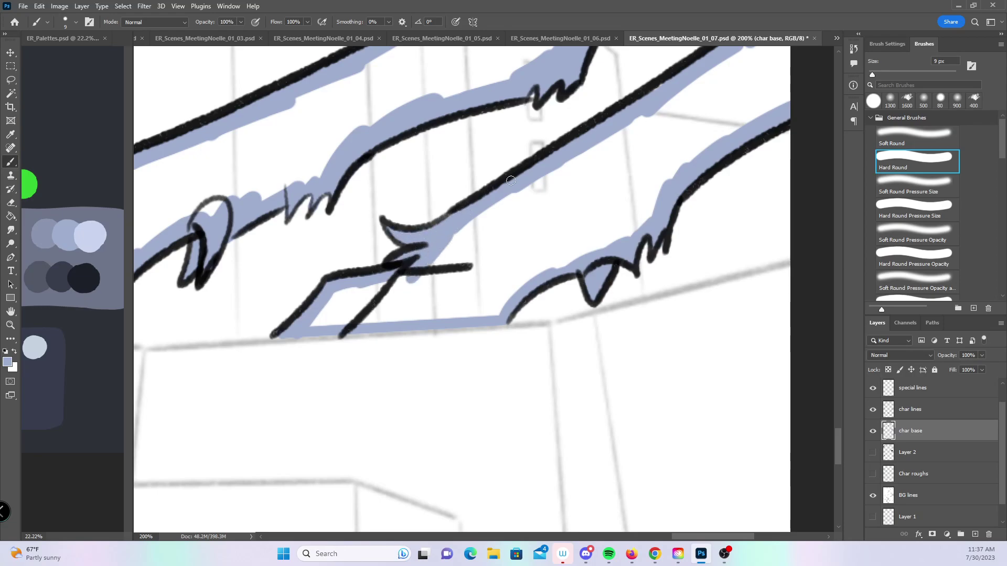
- Select the unfilled interiors of the bottom-row characters with the Magic Wand at tolerance 10
key("z")
left_click(607, 227, "alt")
left_click(597, 229, "alt")
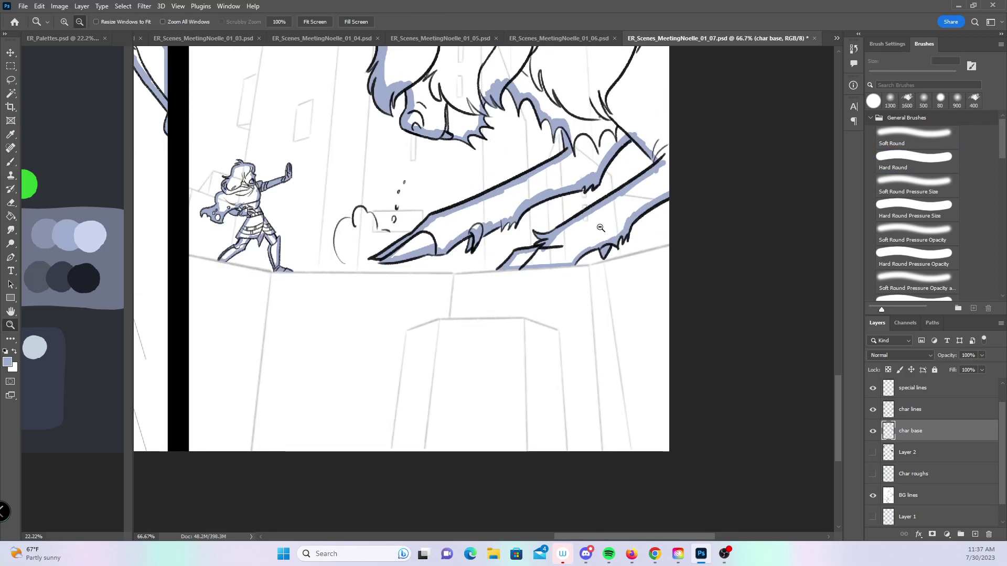
left_click_drag(542, 264, 573, 408)
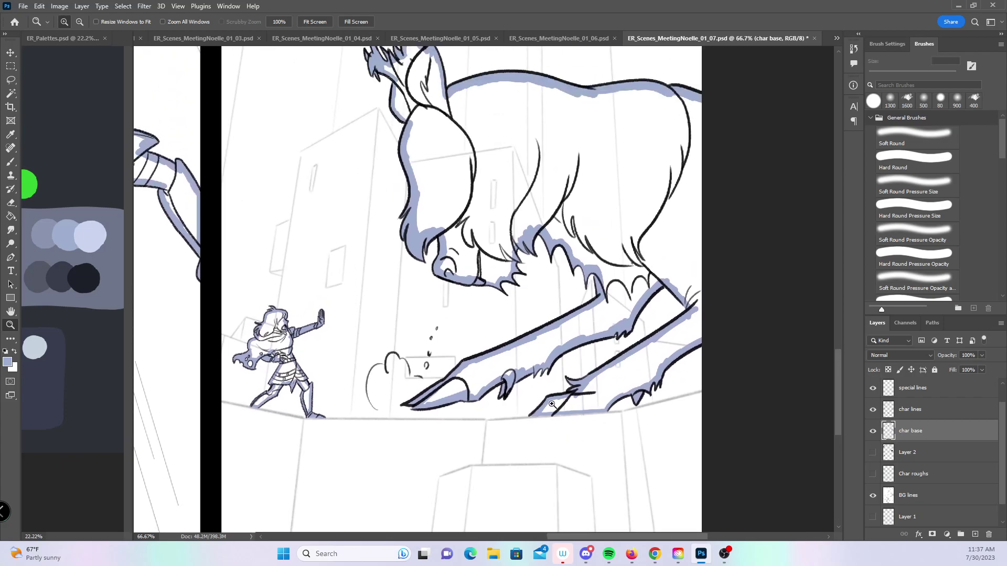
left_click(11, 94)
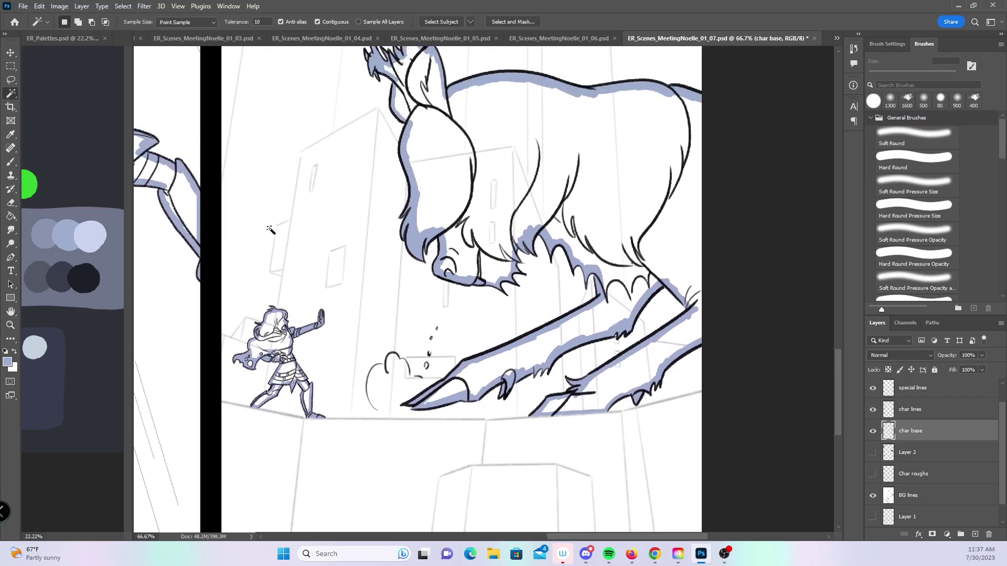
left_click_drag(621, 273, 950, 399)
left_click(352, 278, "shift")
left_click_drag(302, 355, 575, 314)
left_click(361, 293, "shift")
left_click_drag(400, 394, 426, 226)
left_click(329, 358, "shift")
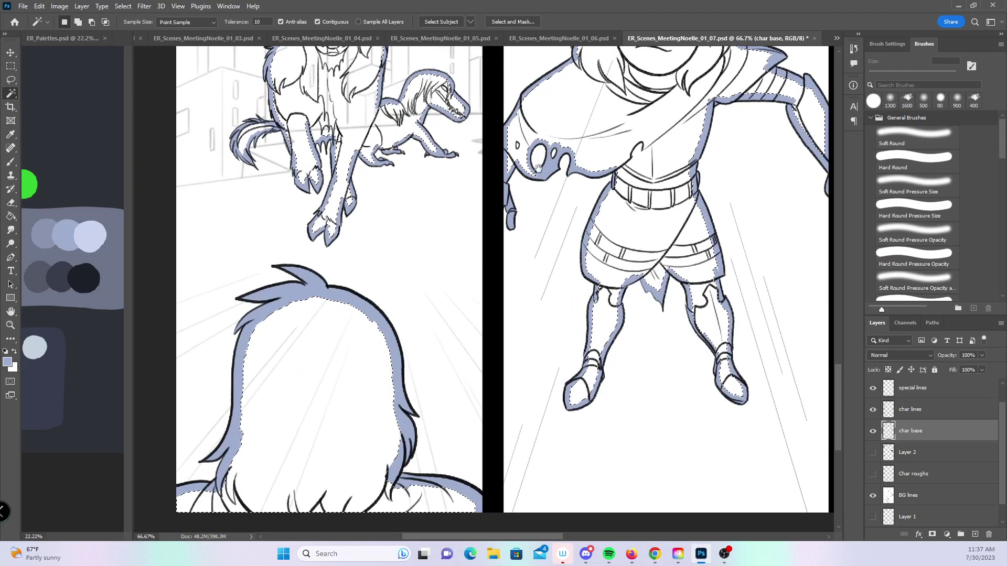
- Add the interiors of the middle row's standing figure, reclining creature and deer to the Magic Wand selection
left_click_drag(550, 151, 454, 507)
left_click_drag(452, 167, 497, 519)
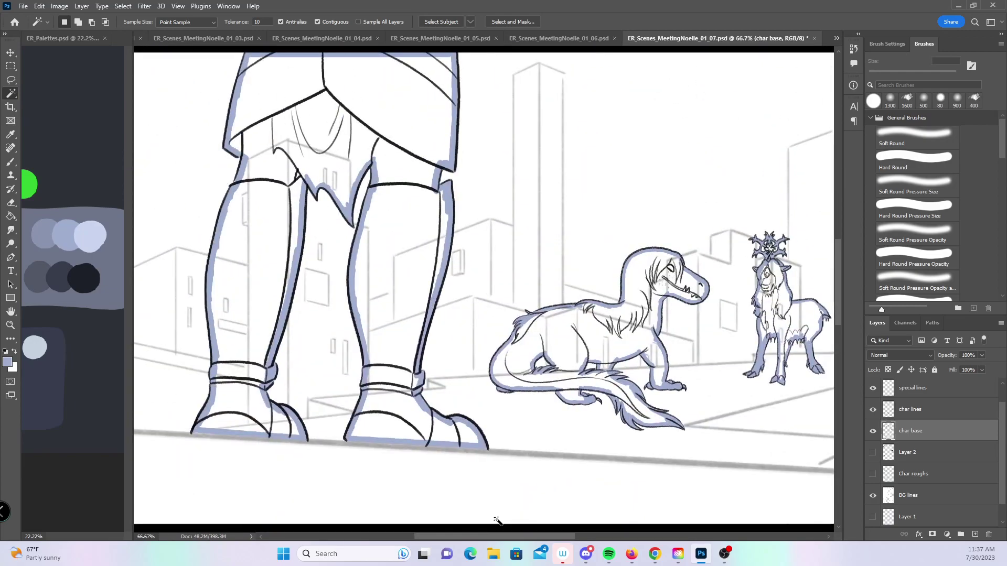
left_click(261, 193, "shift")
left_click(617, 332, "shift")
left_click_drag(694, 401, 545, 447)
left_click(625, 364, "shift")
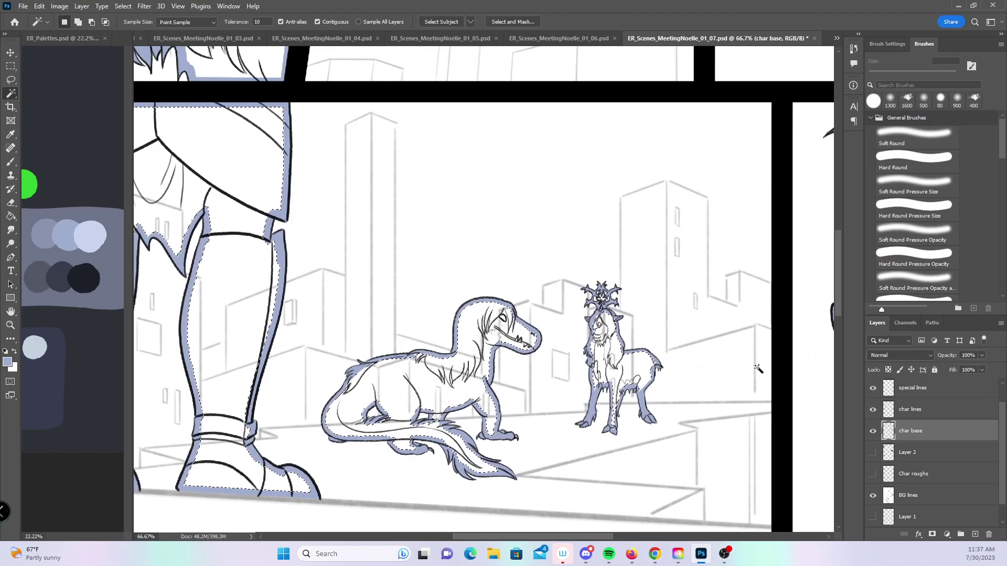
left_click_drag(760, 369, 399, 336)
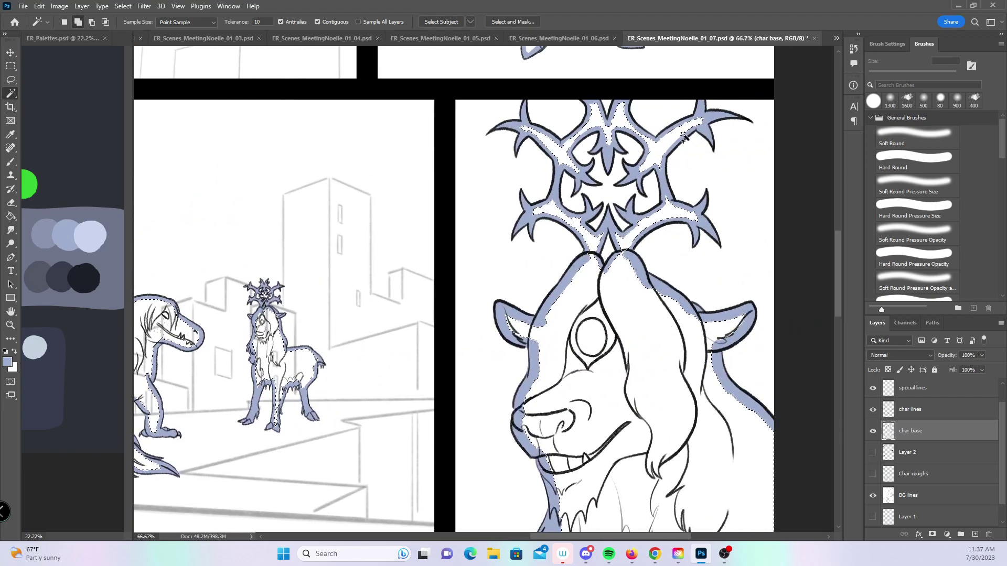
- Add the large deer's antler interior and the top-row characters' interiors to the Magic Wand selection
left_click_drag(213, 141, 328, 511)
left_click(677, 278, "shift")
left_click(566, 194, "shift")
left_click(516, 137, "shift")
left_click_drag(413, 293, 464, 402)
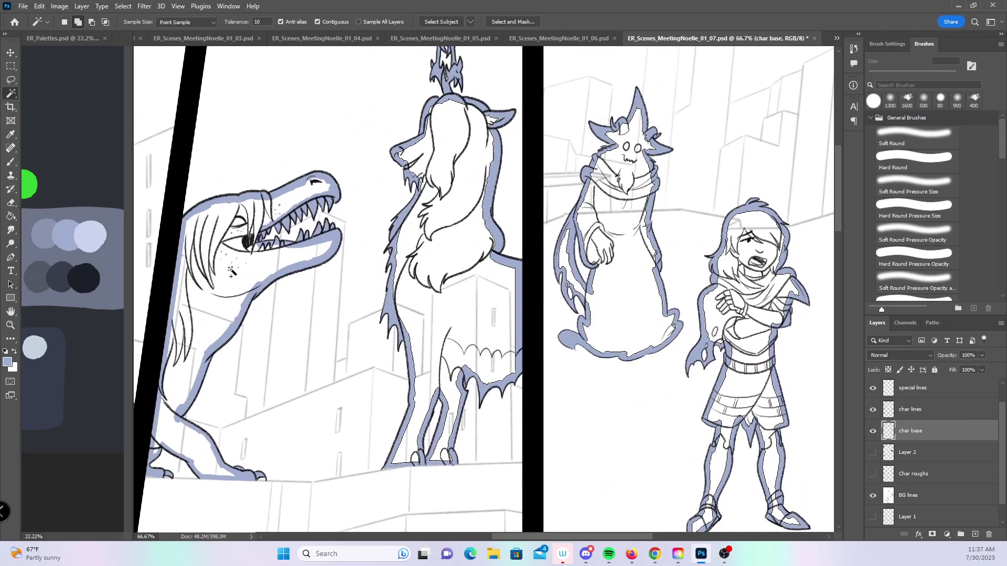
scroll(232, 271, "left", 6)
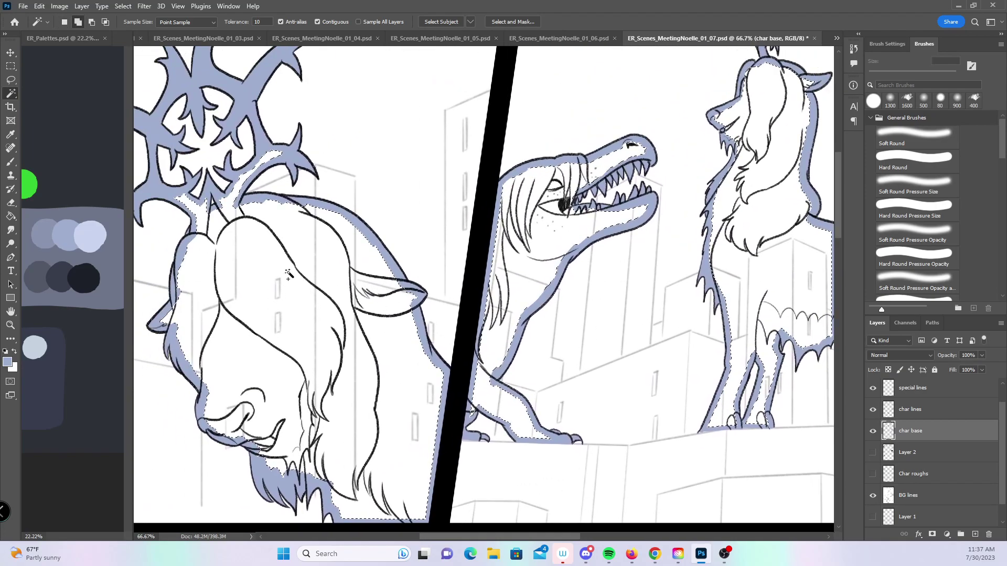
- Expand the combined character selection outward so it overlaps the painted light blue edges
key("z")
left_click(688, 295, "alt")
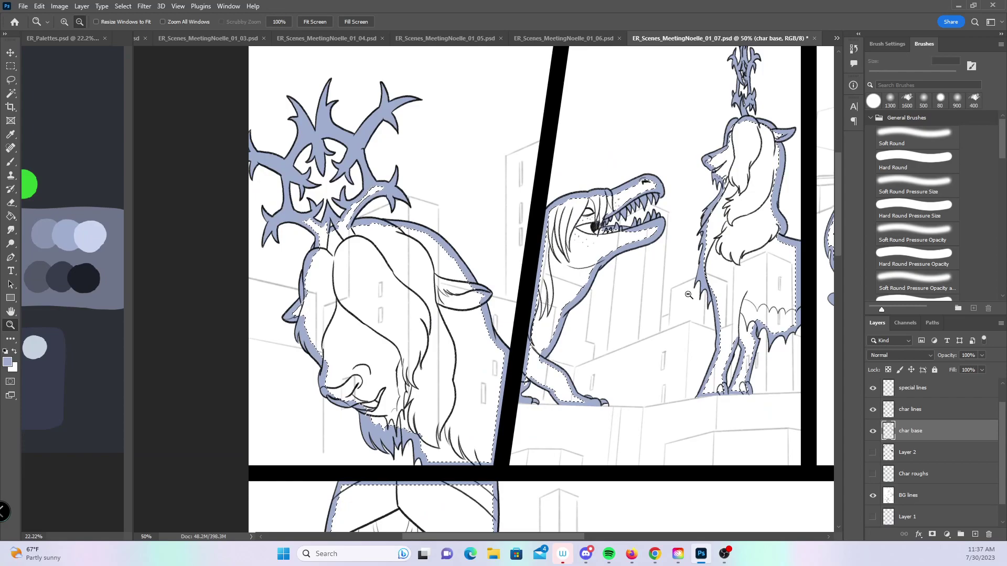
left_click(689, 295, "alt")
left_click_drag(695, 388, 491, 336)
left_click_drag(557, 389, 568, 398)
left_click(564, 359, "alt")
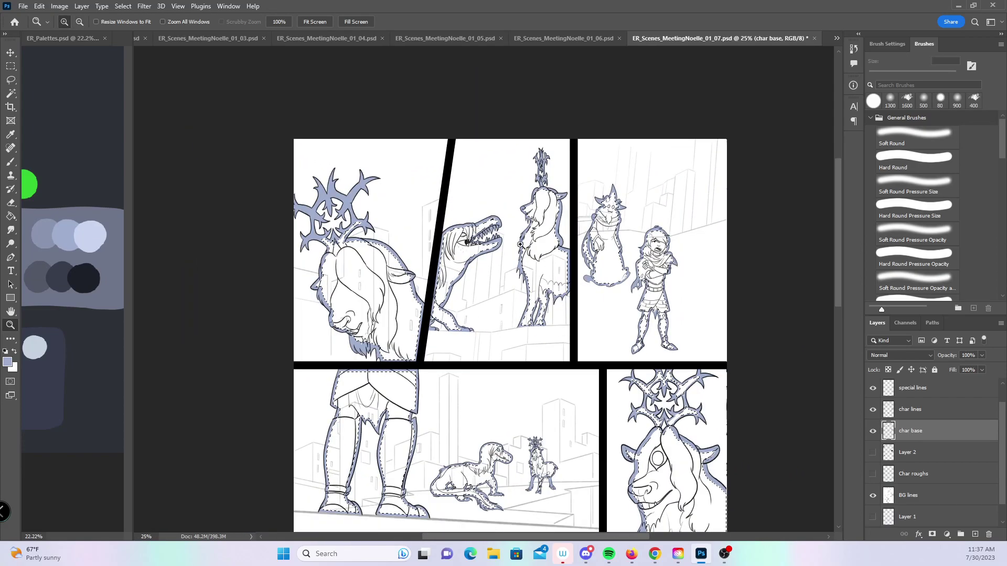
left_click(123, 6)
mouse_move(160, 164)
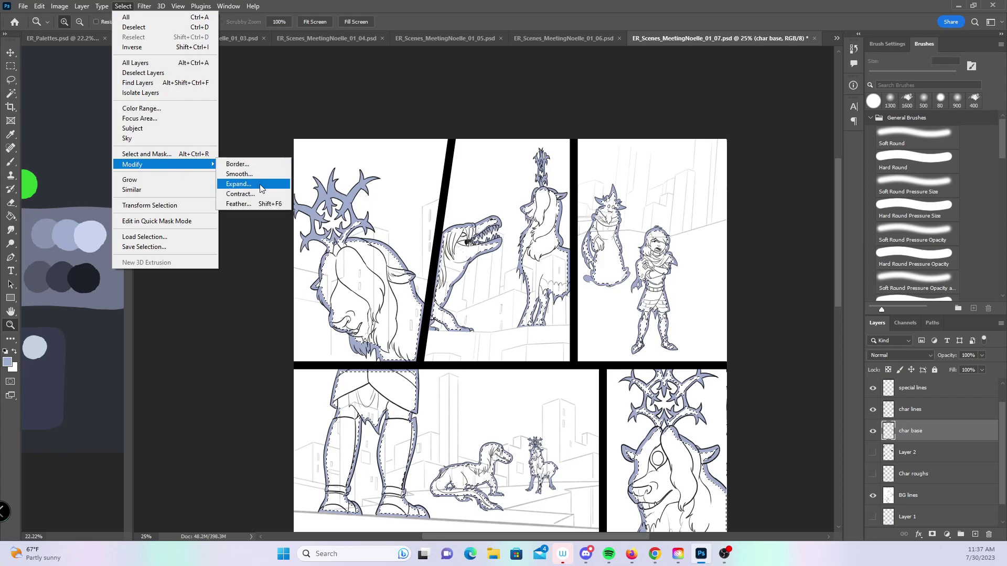
left_click(238, 184)
key("Return")
- Fill the selected character interiors light blue with the 700 px Hard Round brush, deselect, and save the page
key("b")
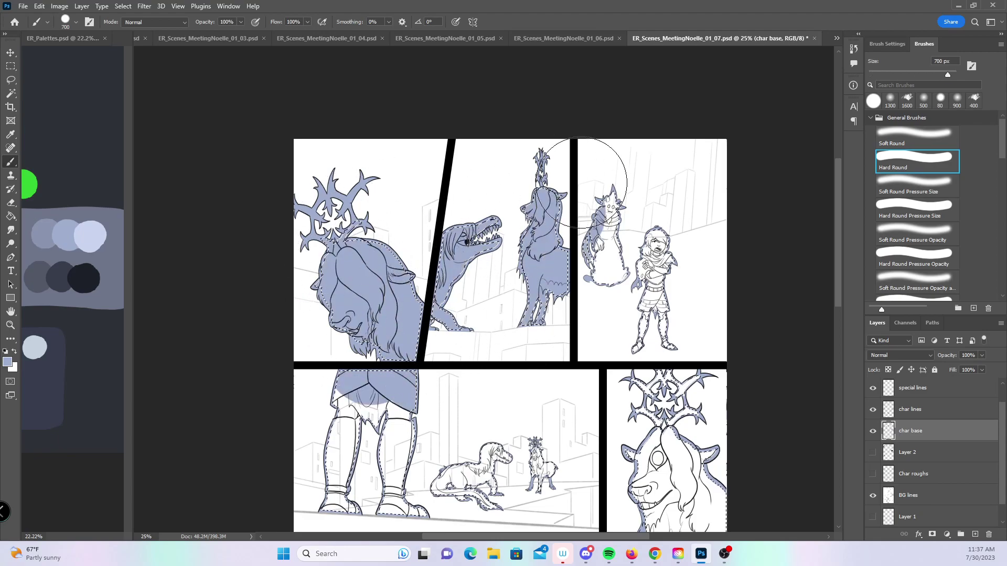
left_click_drag(837, 197, 836, 259)
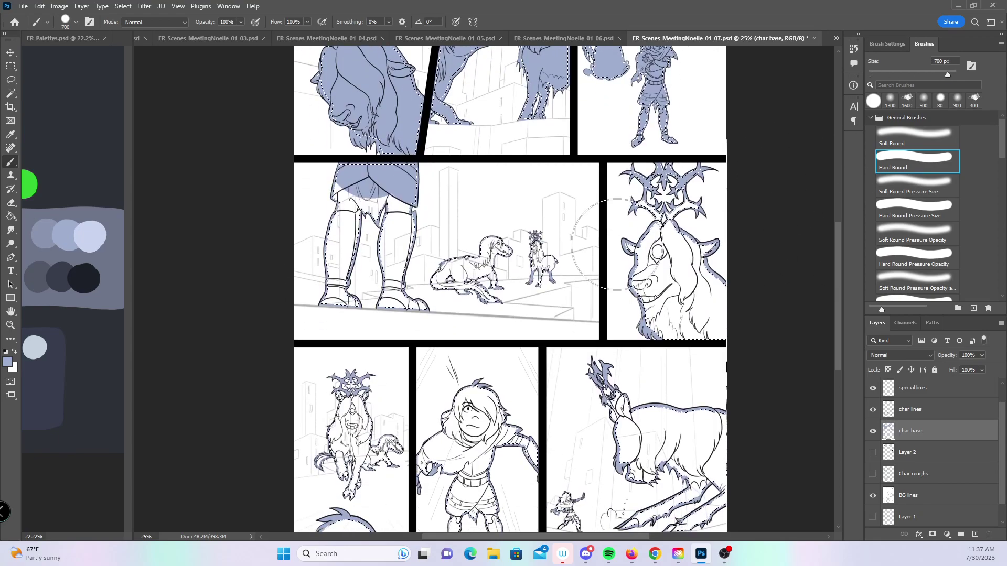
mouse_move(572, 299)
left_mouse_down()
mouse_move(687, 178)
mouse_move(735, 263)
left_mouse_up()
left_click_drag(838, 218, 832, 279)
mouse_move(360, 211)
left_mouse_down()
mouse_move(320, 428)
mouse_move(396, 371)
mouse_move(520, 212)
left_mouse_up()
mouse_move(629, 236)
left_mouse_down()
mouse_move(677, 186)
mouse_move(737, 220)
mouse_move(757, 292)
mouse_move(672, 279)
left_mouse_up()
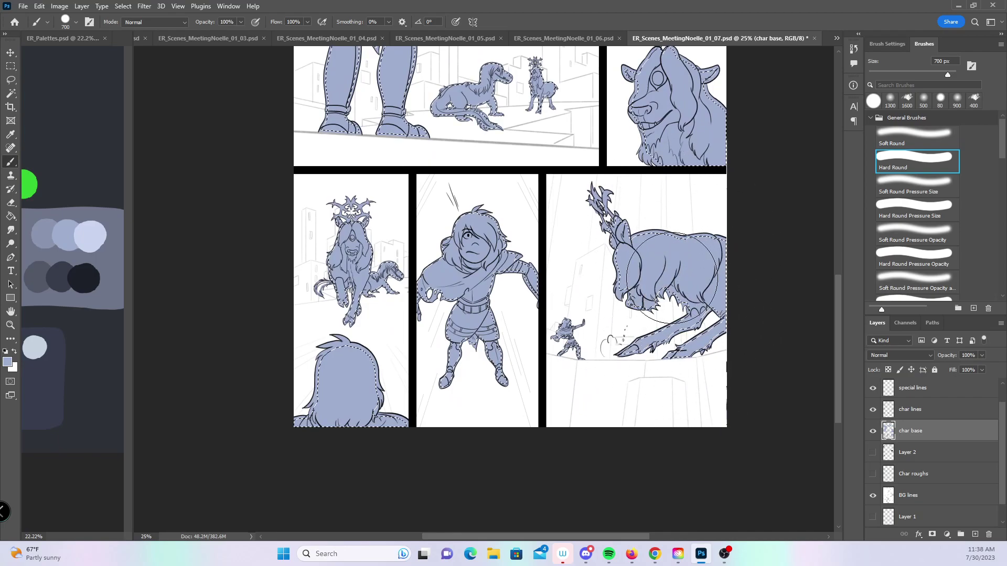
key("ctrl+d")
key("ctrl+s")
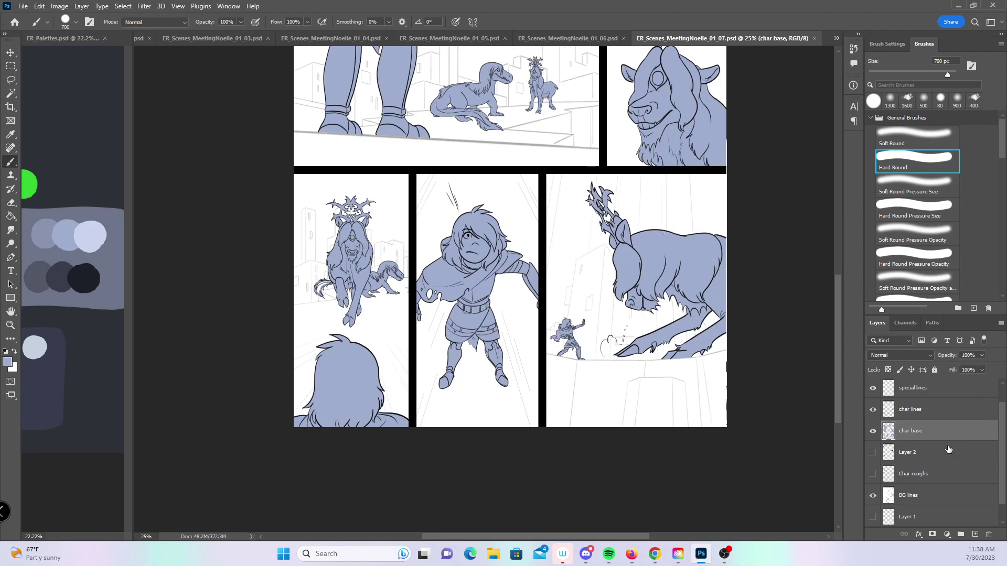
- Raise the BG lines layer to full opacity
left_click(929, 495)
left_click(982, 356)
left_click_drag(1002, 370, 1005, 370)
- Create a new layer directly above Layer 1 and name it BG base
left_click(939, 517)
left_click(975, 535)
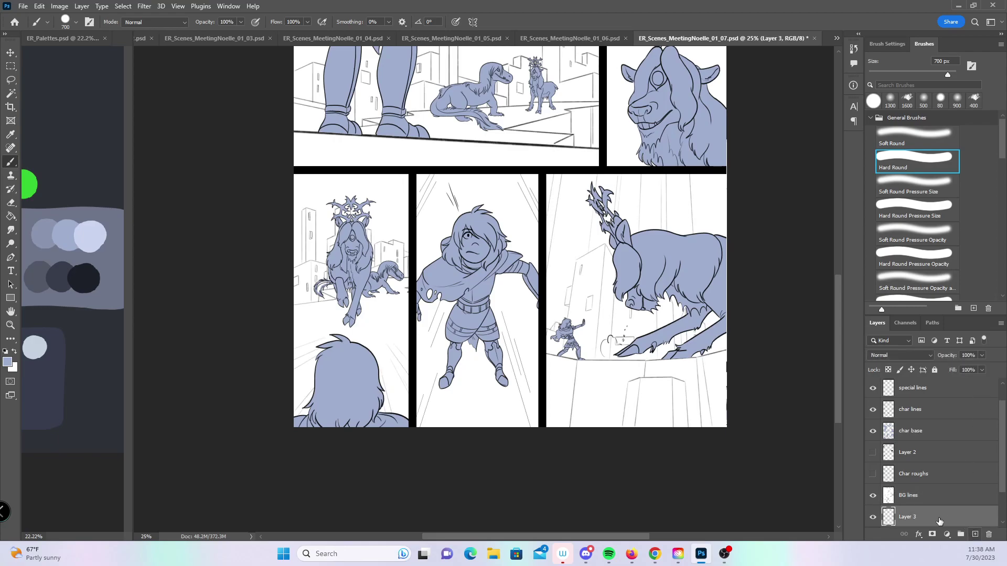
double_click(911, 516)
type("BG base")
key("Return")
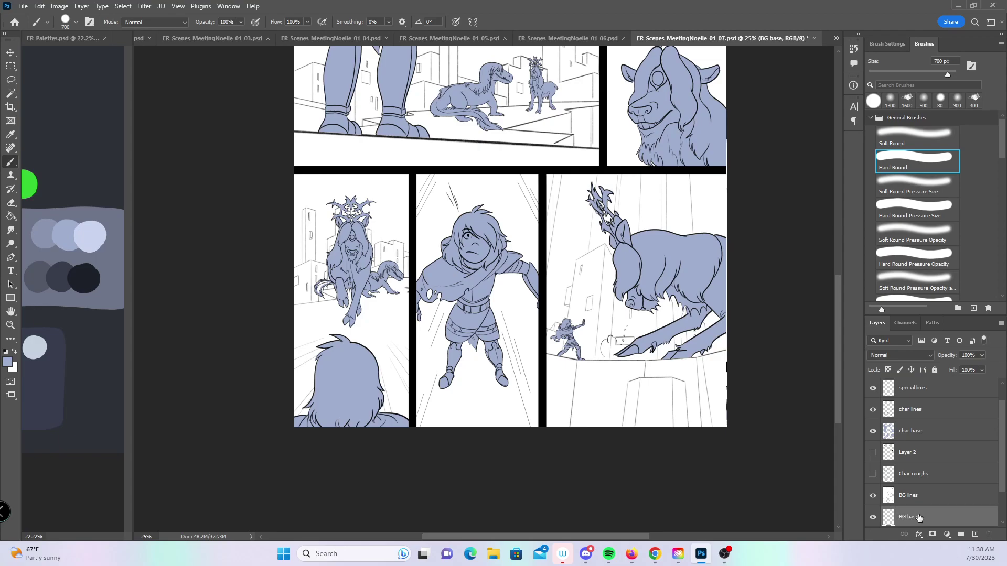
- Fill the BG base layer with the grey-blue background color sampled from the palette document
left_click(116, 256, "alt")
key("g")
left_click(552, 338)
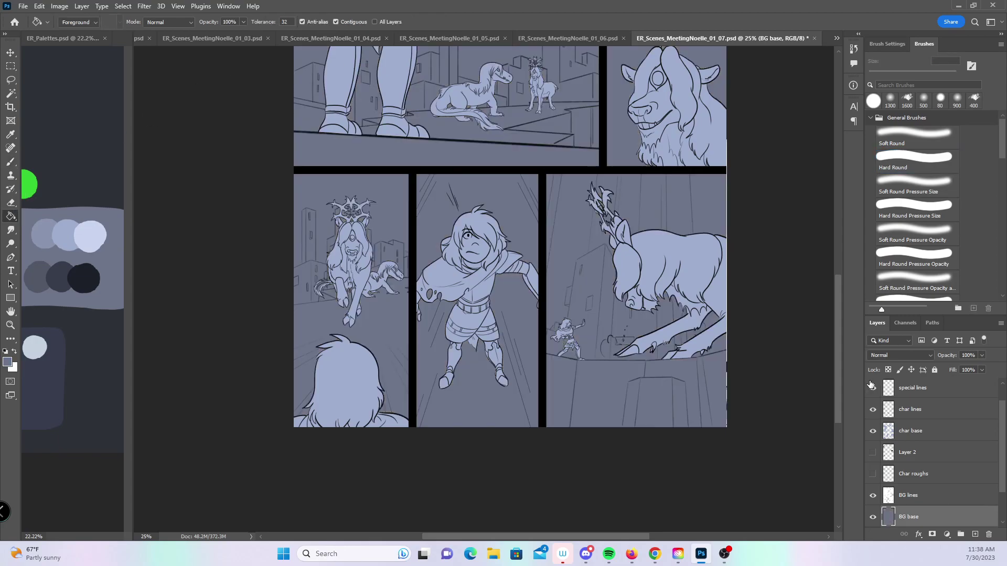
- Create a new layer above BG base and name it BG sh 1
left_click_drag(840, 359, 827, 255)
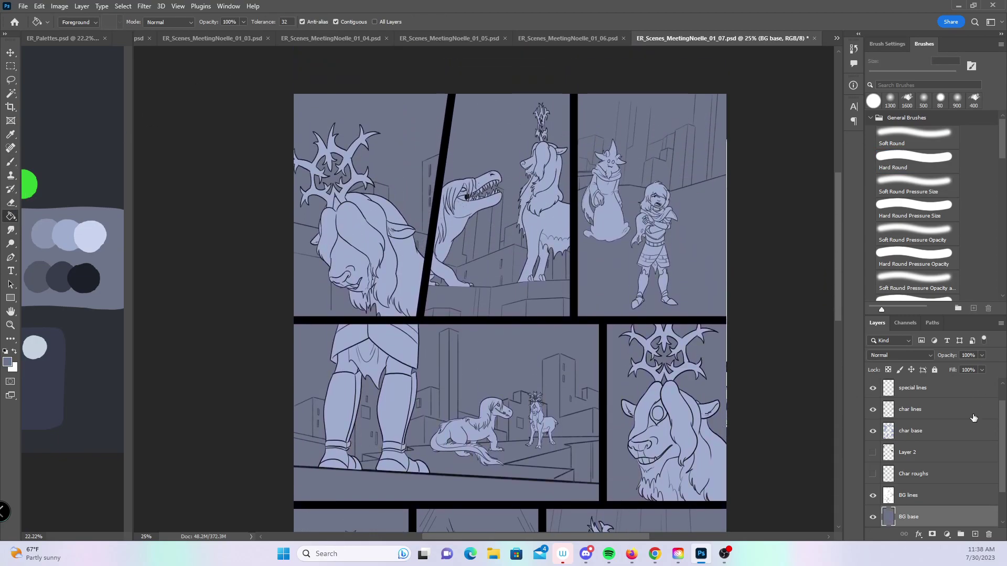
left_click(977, 536)
double_click(907, 517)
type("BG")
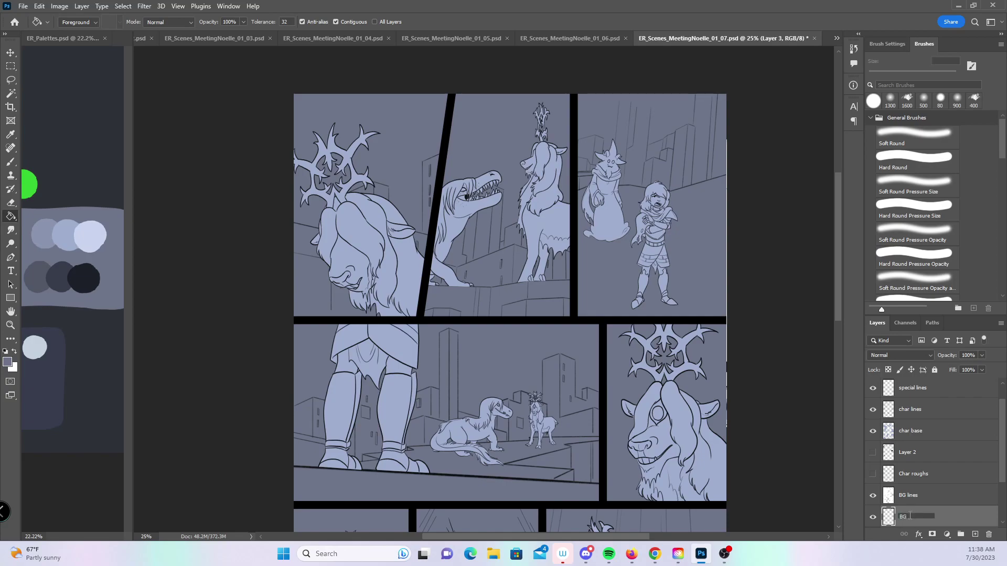
key("Return")
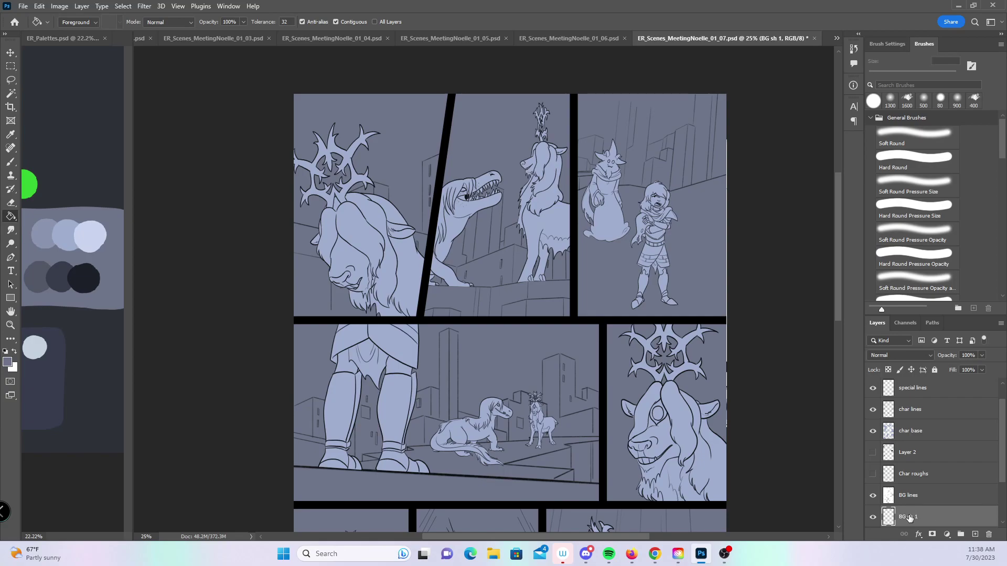
- Shade the edges of the first panel's tall building with a 20 px Hard Round brush in the palette's dark grey
left_click(935, 160)
left_click(40, 277, "alt")
key("z")
left_click(386, 261)
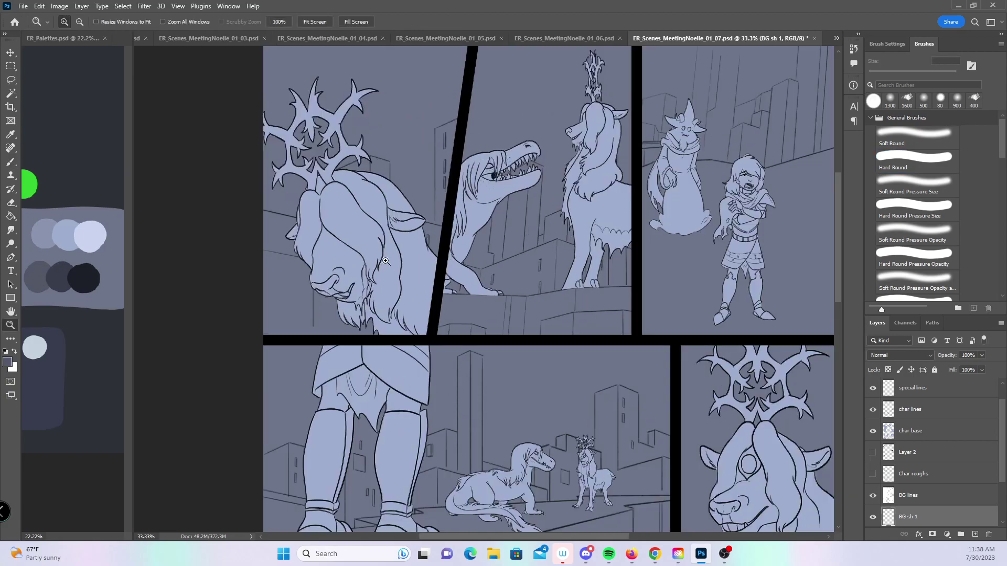
left_click(386, 263)
left_click_drag(450, 228, 431, 292)
left_click(431, 293)
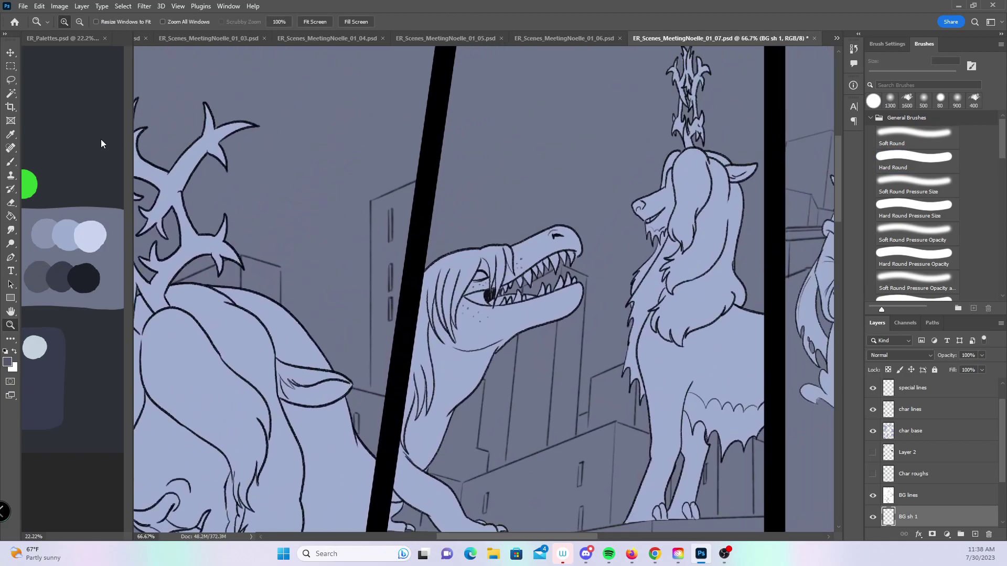
key("b")
key("bracketleft")
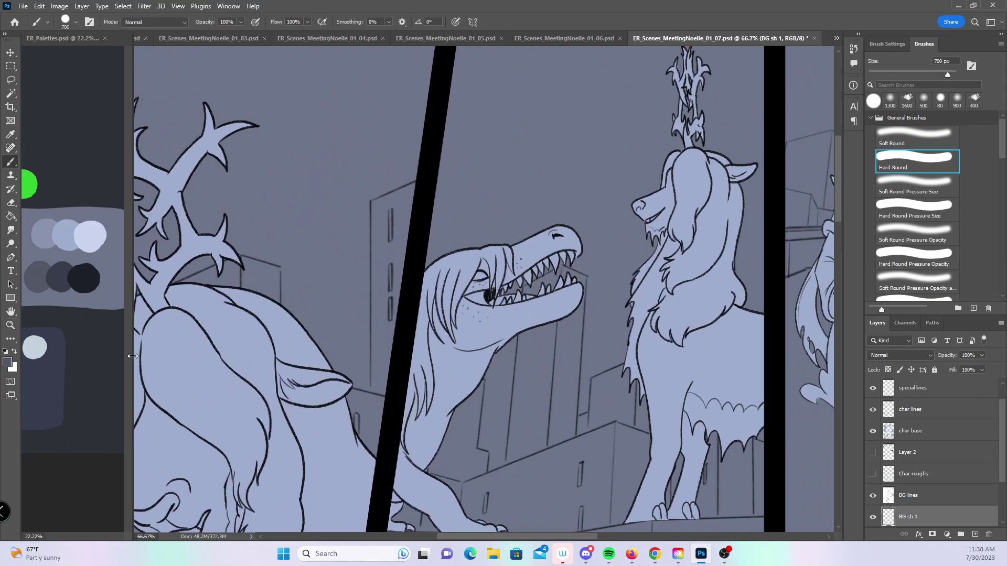
key("bracketleft")
key("bracketleft")
key("bracketleft")
key("bracketleft")
key("bracketleft")
key("bracketleft")
key("bracketleft")
key("bracketleft")
key("bracketleft")
key("bracketleft")
key("bracketleft")
key("bracketleft")
key("bracketleft")
left_click(373, 206)
left_click(374, 390, "shift")
left_click(415, 186, "shift")
left_click(376, 203, "shift")
- Shade the edges of the small building behind the deer's antlers and the wall block below its muzzle
mouse_move(304, 387)
left_mouse_down()
mouse_move(554, 265)
mouse_move(588, 289)
left_mouse_up()
left_click(522, 162, "shift")
left_click(521, 189, "shift")
mouse_move(513, 188)
left_mouse_down()
mouse_move(495, 175)
mouse_move(516, 187)
left_mouse_up()
left_click_drag(547, 354, 486, 255)
left_click_drag(353, 312, 351, 335)
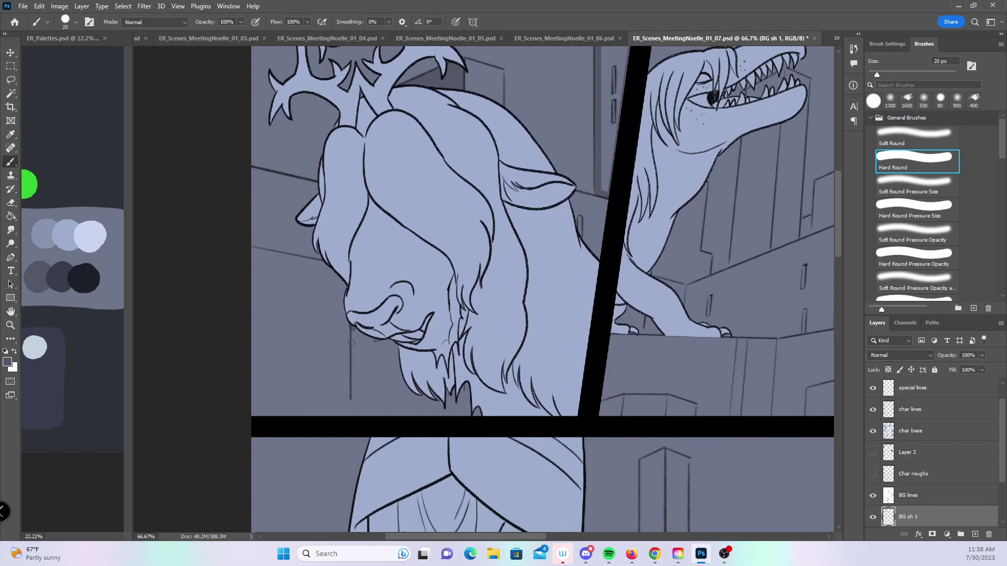
left_click_drag(354, 420, 353, 330)
left_click(449, 416, "shift")
left_click(450, 371, "shift")
left_click(357, 326, "shift")
- Shade along the second panel's stone ledge and around the two recessed blocks in its face
mouse_move(795, 310)
left_mouse_down()
mouse_move(534, 217)
mouse_move(449, 266)
left_mouse_up()
mouse_move(274, 369)
left_mouse_down()
mouse_move(278, 346)
mouse_move(325, 345)
mouse_move(353, 353)
mouse_move(358, 369)
left_mouse_up()
left_click(526, 369, "shift")
left_click(524, 322, "shift")
left_click(625, 318, "shift")
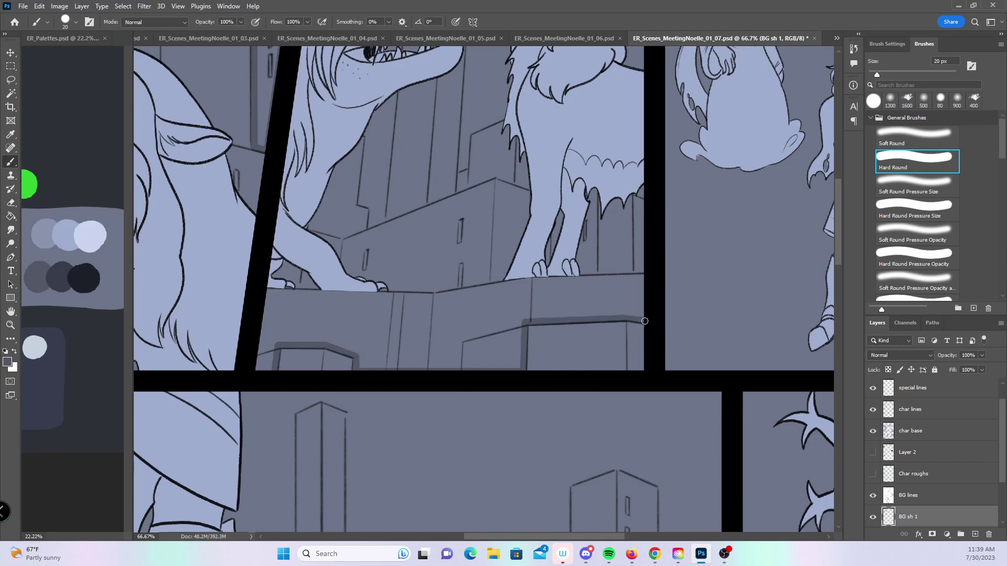
left_click(643, 275, "shift")
left_click(527, 281, "shift")
left_click(433, 293, "shift")
left_click(266, 292, "shift")
left_click(260, 367, "shift")
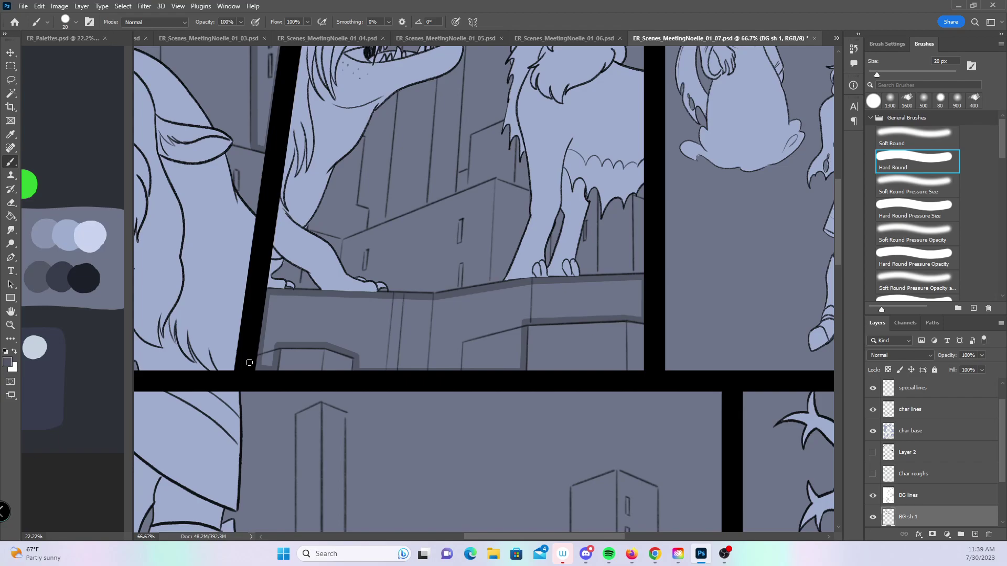
- Shade the low building's left edge and roofline and the tower edges beneath the reptile's jaw
scroll(566, 206, "up", 3)
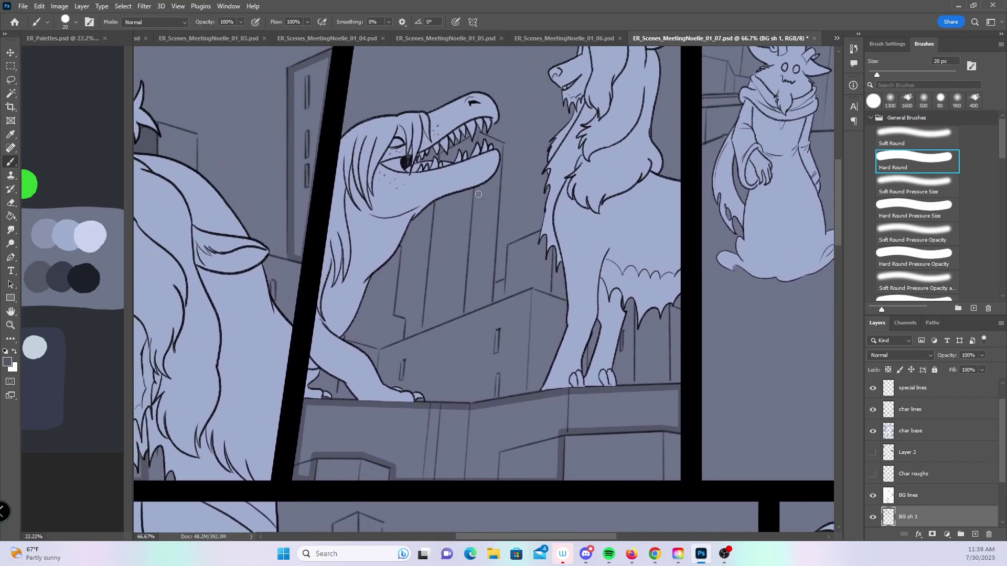
left_click(379, 375)
left_click(382, 351, "shift")
left_click(423, 336, "shift")
left_click(438, 198, "shift")
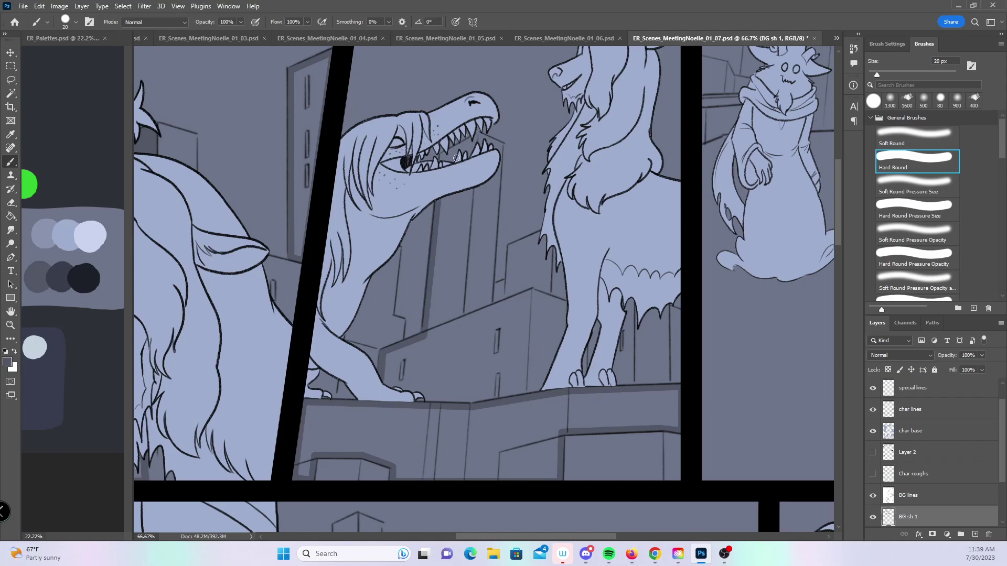
left_click(442, 159, "shift")
left_click(477, 138, "shift")
- Shade the remaining roofline at the tower's base and outline the small building beside the deer's chest
left_click(458, 321, "shift")
left_click(511, 301, "shift")
left_click(510, 247, "shift")
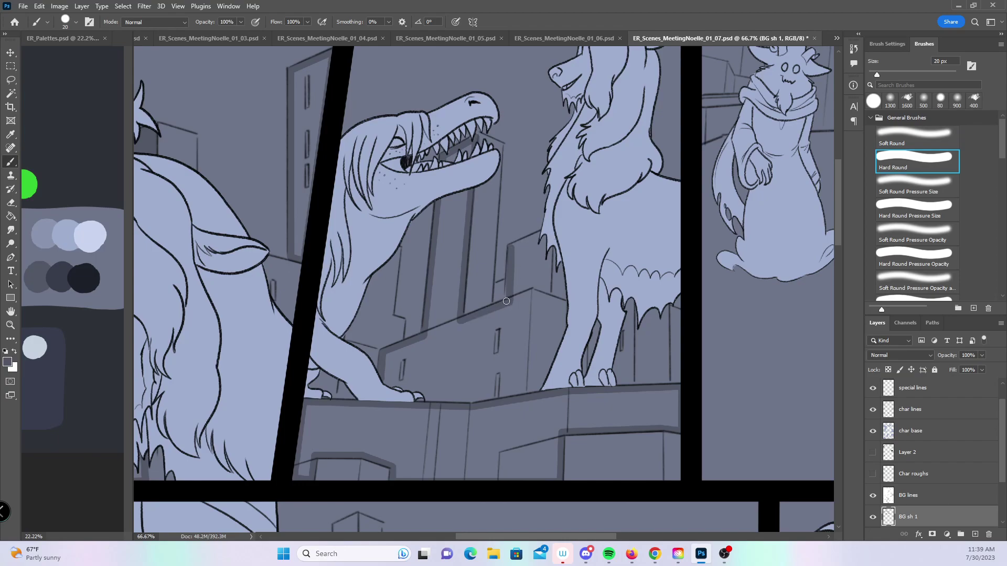
left_click(548, 232, "shift")
left_click(549, 285, "shift")
left_click(529, 288)
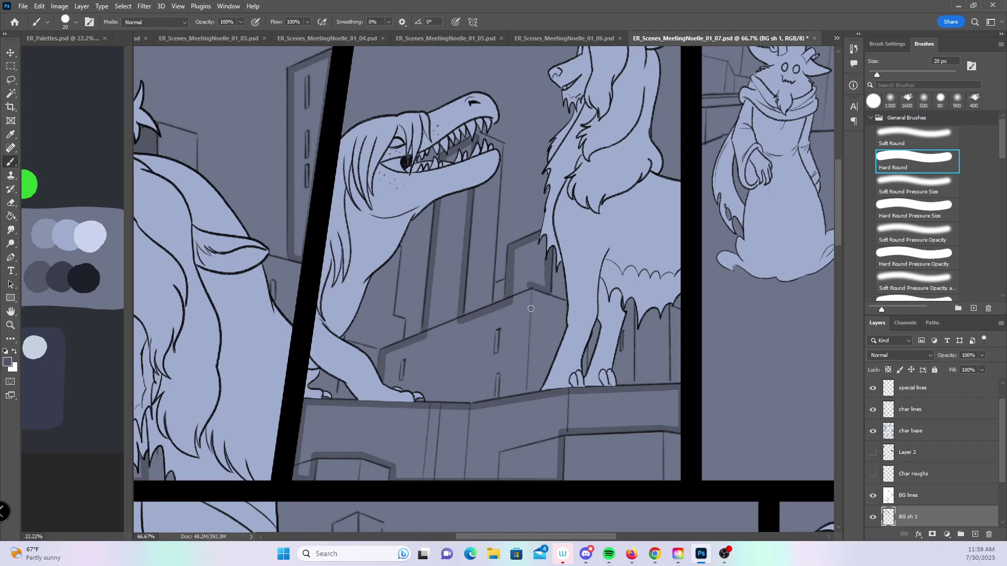
left_click(522, 392, "shift")
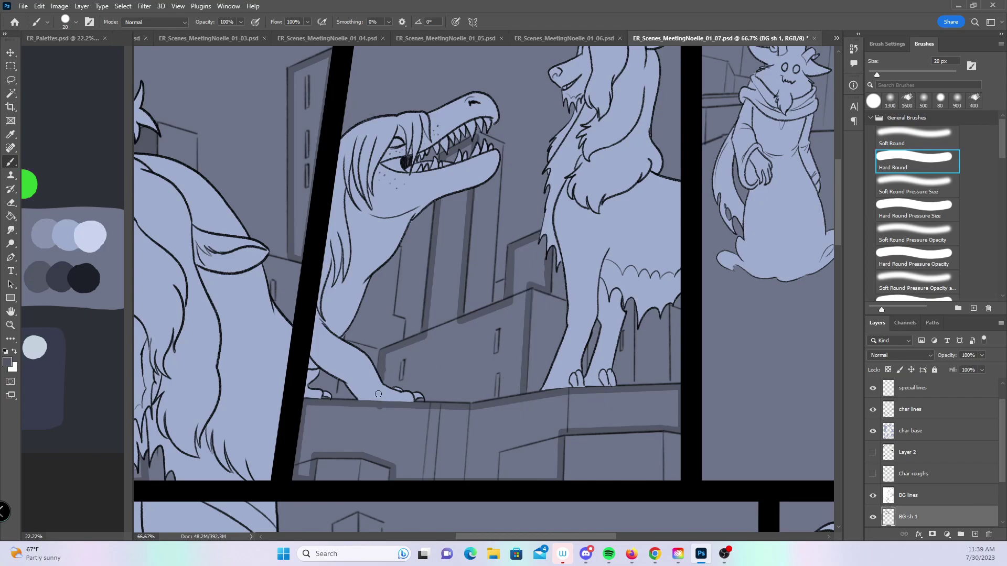
- Shade the building below the deer's belly and the small gap behind the reptile's front leg
left_click(638, 299)
left_click(638, 385, "shift")
left_click(670, 381, "shift")
left_click(667, 303, "shift")
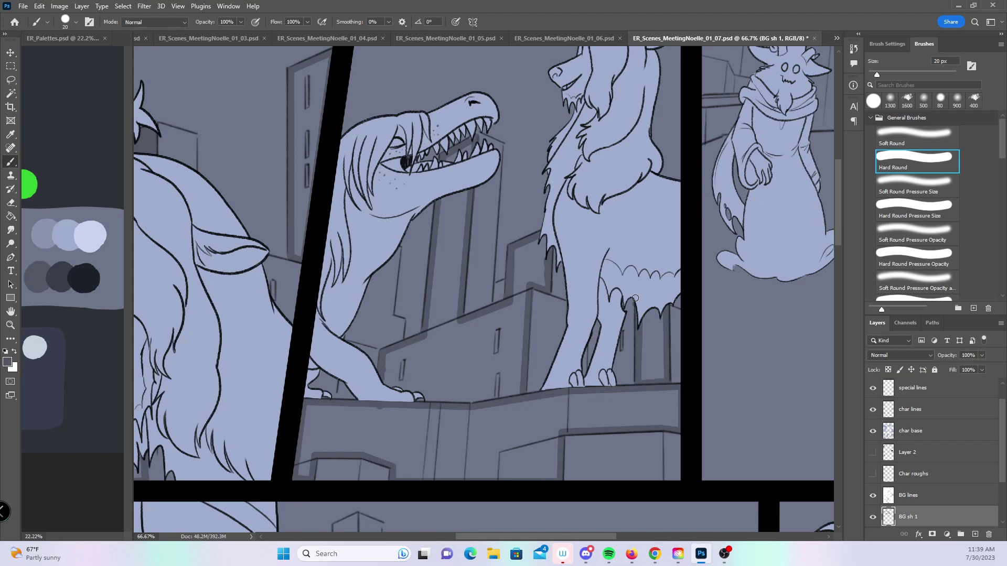
left_click_drag(313, 382, 335, 375)
- Shade the edges of the block buildings and the tall tower behind the third panel's robed figure
left_click_drag(739, 273, 514, 252)
left_click_drag(569, 337, 522, 397)
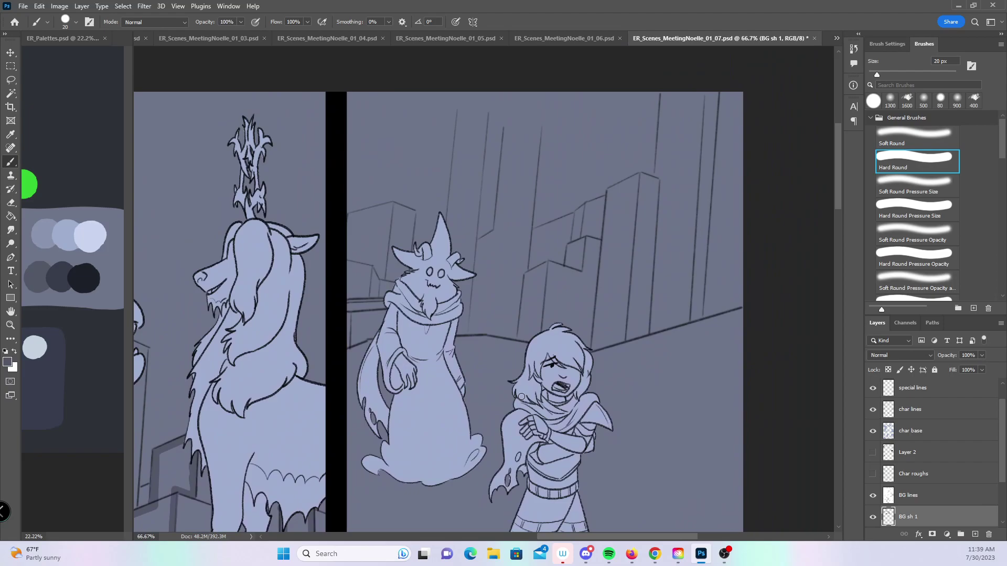
left_click_drag(348, 254, 381, 265)
left_click(391, 205, "shift")
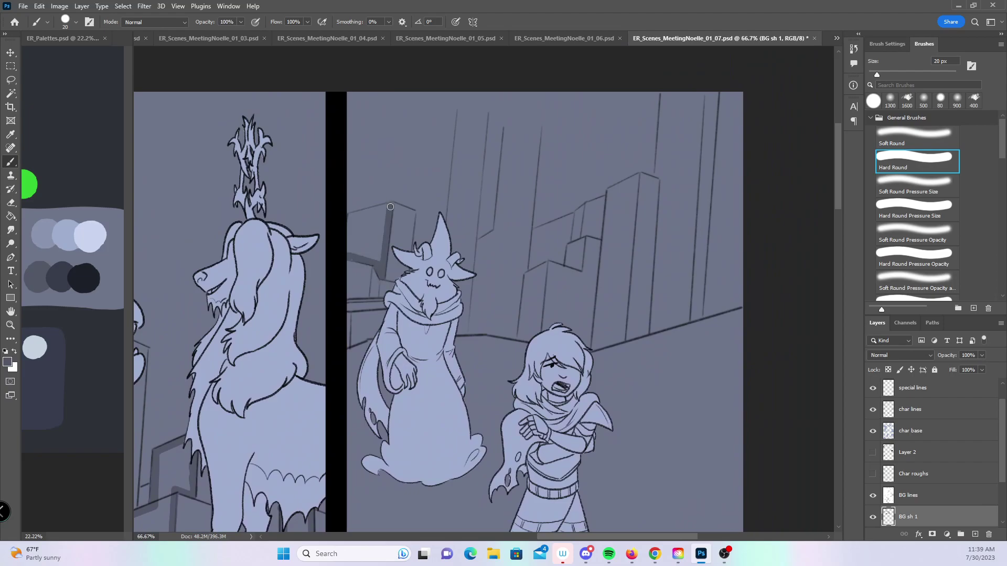
left_click(350, 215, "shift")
left_click(346, 246, "shift")
left_click(463, 87, "shift")
left_click(488, 85)
left_click(465, 331, "shift")
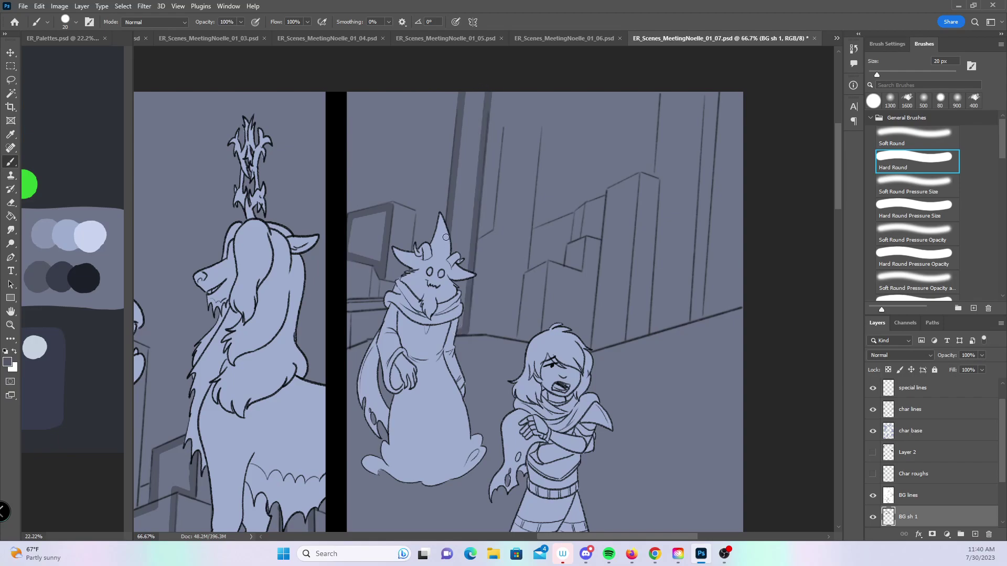
- Shade the left edges and sloping roofline of the stepped buildings above the human character
left_click_drag(590, 318, 510, 279)
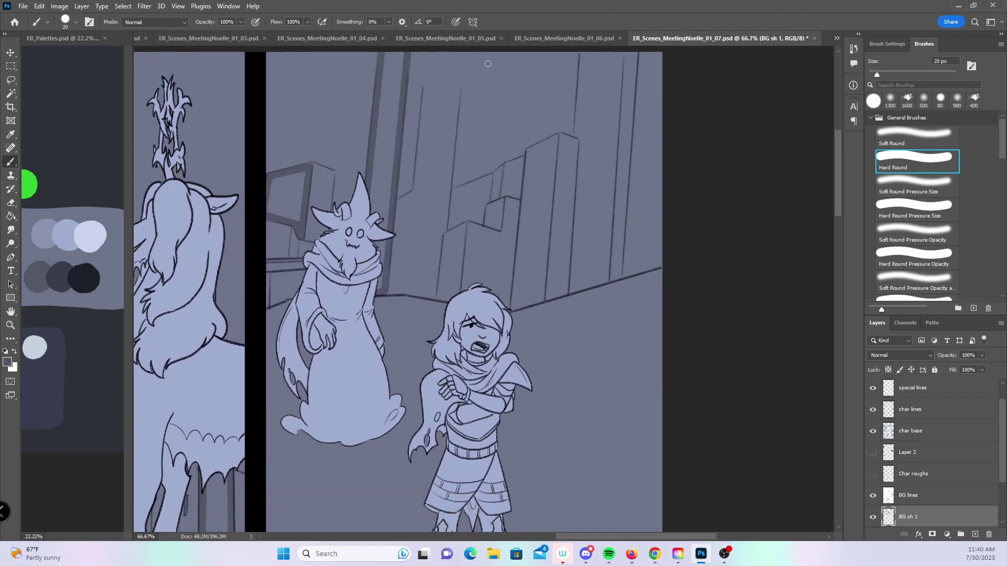
left_click(439, 298)
left_click(450, 234, "shift")
left_click(458, 190, "shift")
left_click_drag(451, 235, 453, 212)
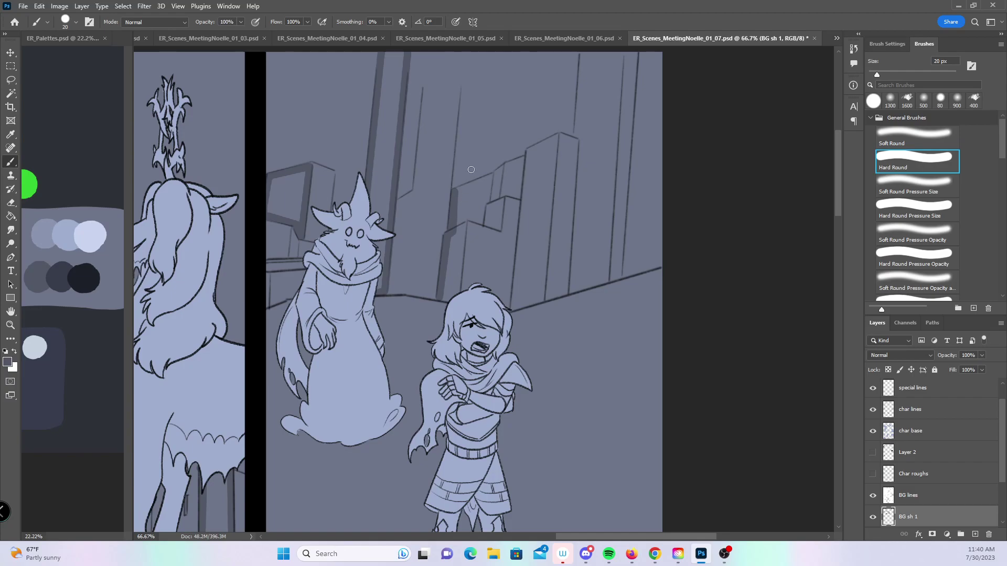
- Shade the narrow inner edges of the stepped buildings with the brush reduced to 10 px
key("bracketleft")
left_click(494, 176, "shift")
left_click(501, 167, "shift")
left_click(499, 197, "shift")
mouse_move(503, 202)
left_mouse_down()
mouse_move(500, 231)
mouse_move(464, 218)
mouse_move(457, 298)
left_mouse_up()
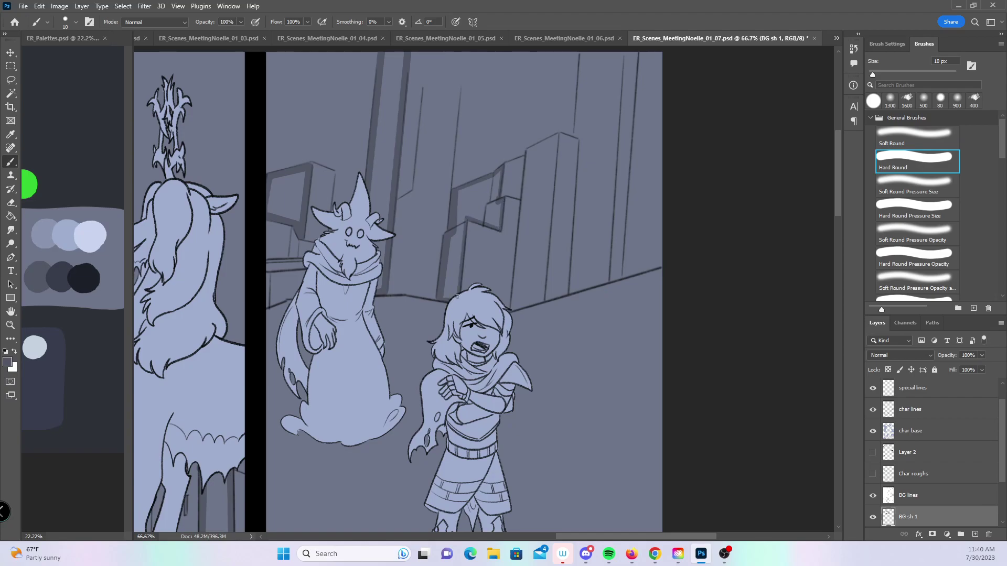
- Outline the front face of the adjoining tall block with shading at 15 px and shade its right edge
left_click_drag(639, 289, 543, 318)
key("bracketright")
left_click_drag(432, 185, 417, 337)
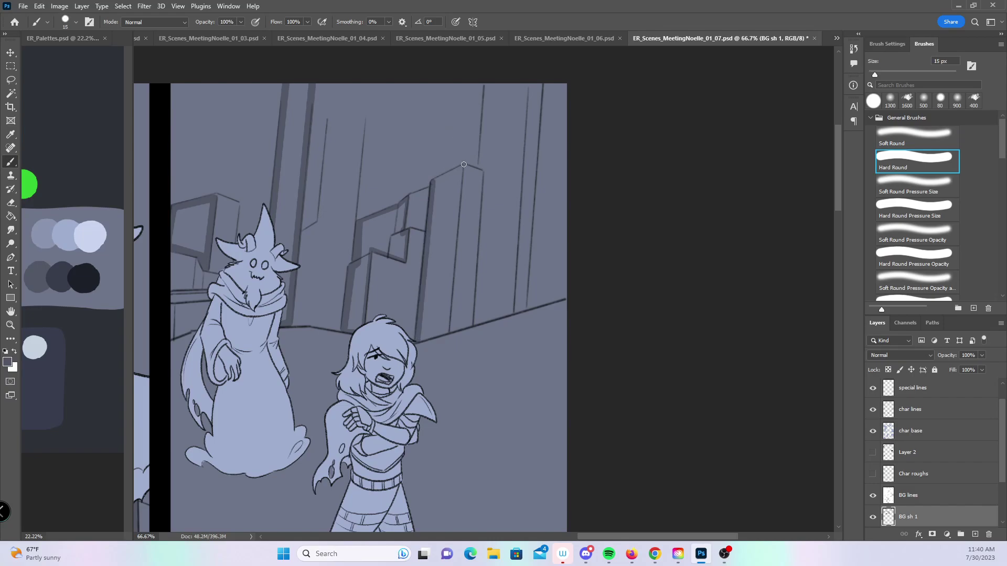
left_click_drag(462, 166, 432, 183)
mouse_move(446, 331)
left_mouse_down()
mouse_move(462, 168)
mouse_move(418, 342)
left_mouse_up()
left_click_drag(475, 321, 484, 168)
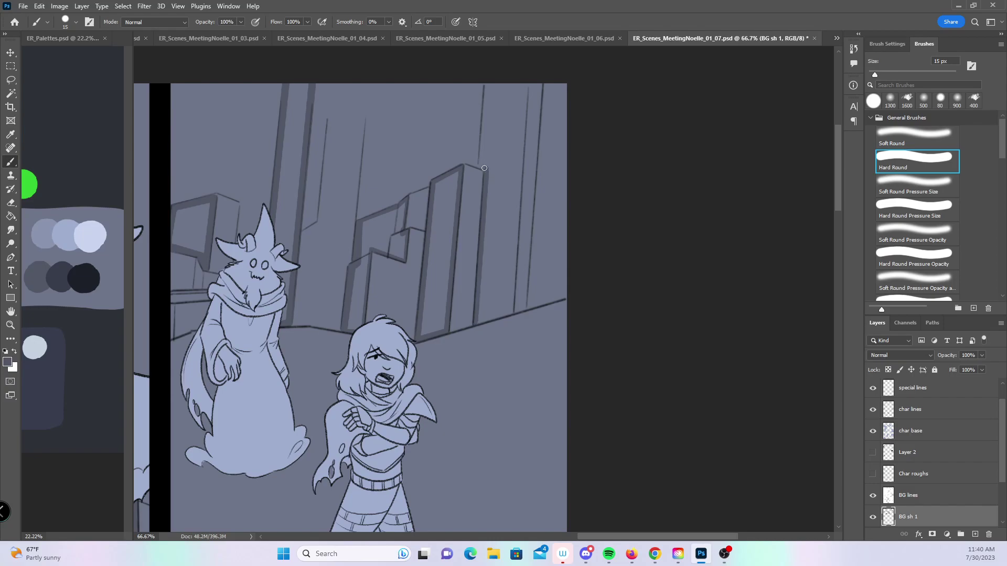
- Shade the left edges of the two tall towers at the far right of the third panel's skyline
left_click_drag(488, 81, 481, 165)
left_click_drag(525, 83, 510, 310)
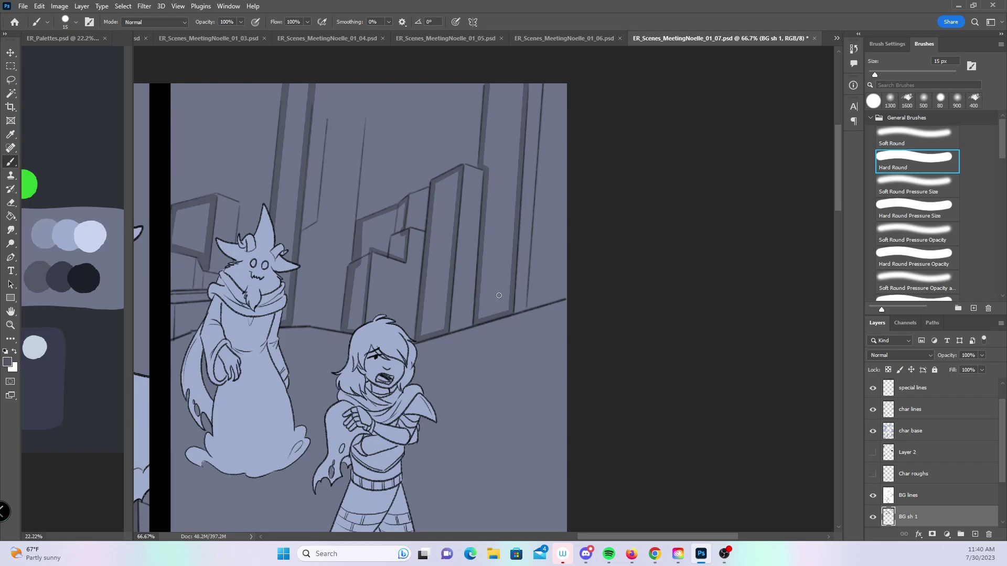
- Shade beneath the zigzag rooftop ledges in front of the reptile and the antlered creature
left_click_drag(448, 421, 538, 159)
left_click_drag(439, 286, 404, 249)
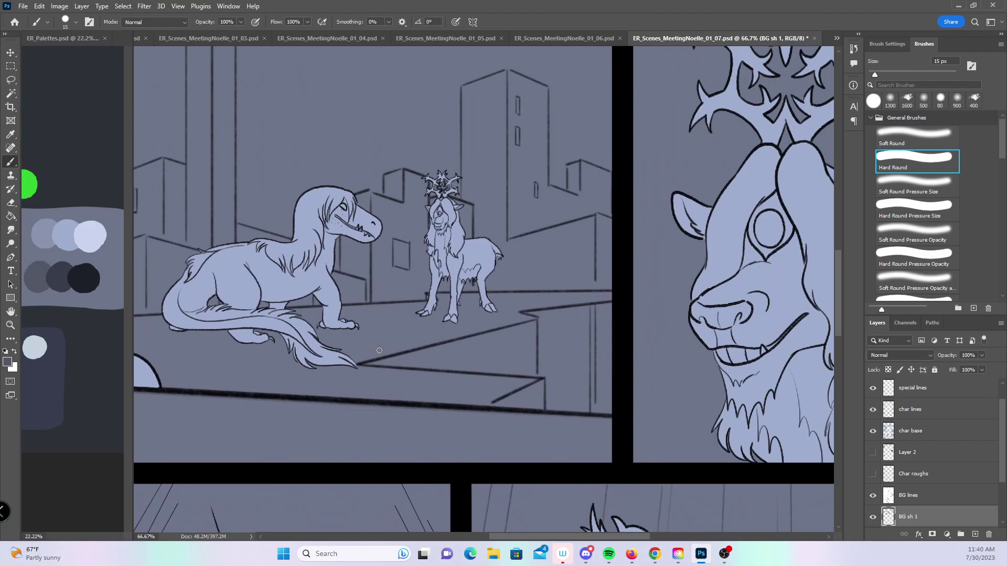
left_click(371, 364)
left_click(539, 323, "shift")
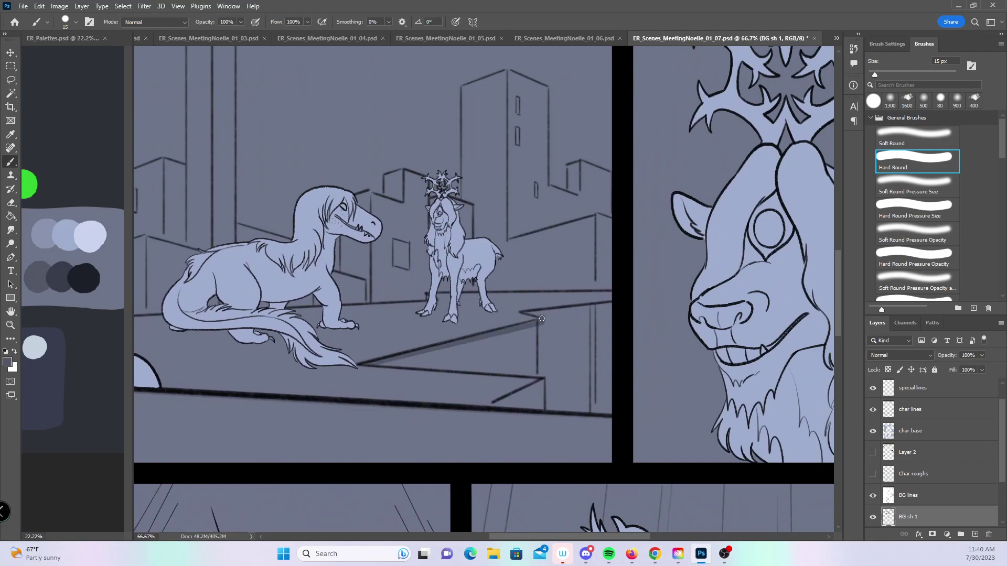
mouse_move(533, 313)
left_mouse_down()
mouse_move(582, 299)
mouse_move(613, 304)
left_mouse_up()
left_click_drag(381, 362, 376, 364)
left_click(549, 376, "shift")
left_click(492, 406, "shift")
left_click(614, 413, "shift")
- Shade the small ledge between the standing figure's legs and outline the building face at the panel's left edge
mouse_move(210, 390)
left_mouse_down()
mouse_move(433, 364)
mouse_move(597, 438)
mouse_move(629, 437)
left_mouse_up()
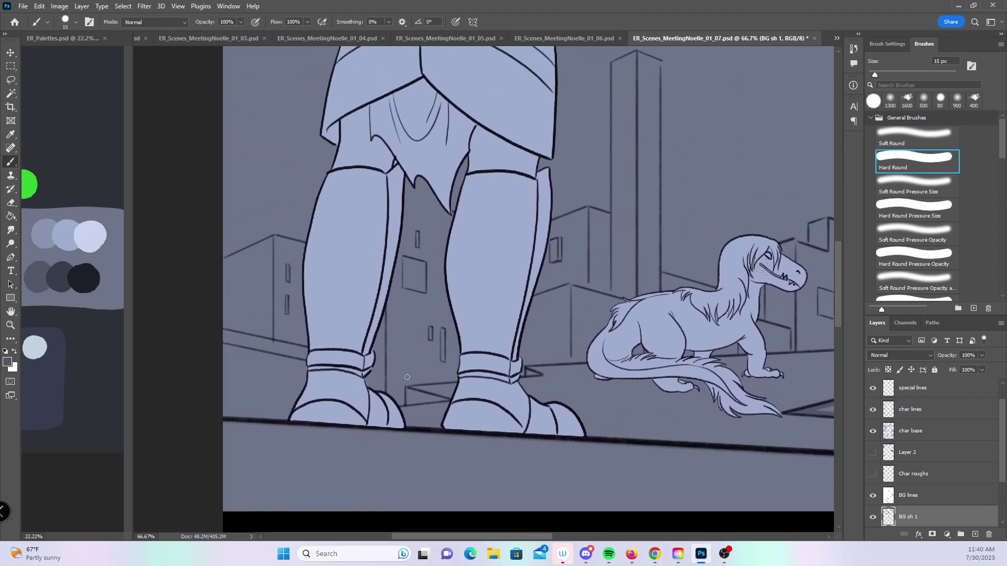
mouse_move(407, 395)
left_mouse_down()
mouse_move(448, 400)
mouse_move(413, 399)
left_mouse_up()
left_click(448, 400, "shift")
left_click(410, 391, "shift")
left_click_drag(224, 262, 271, 238)
left_click(269, 337, "shift")
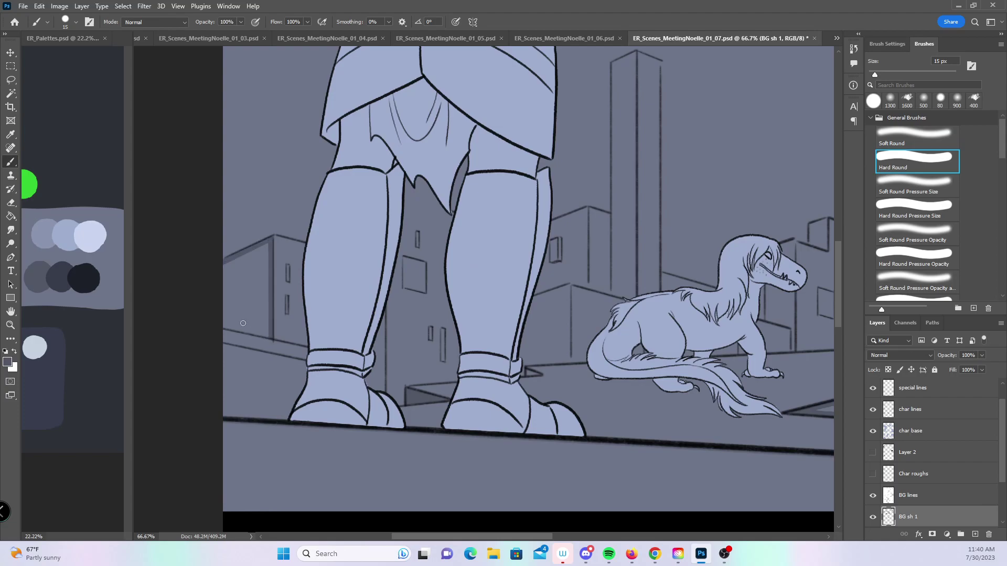
left_click(219, 325, "shift")
- Shade the ledge and the edges of the two block buildings between the standing figure's leg and the reptile
left_click_drag(527, 364, 468, 388)
mouse_move(308, 389)
left_mouse_down()
mouse_move(320, 360)
mouse_move(323, 375)
mouse_move(324, 345)
mouse_move(324, 397)
left_mouse_up()
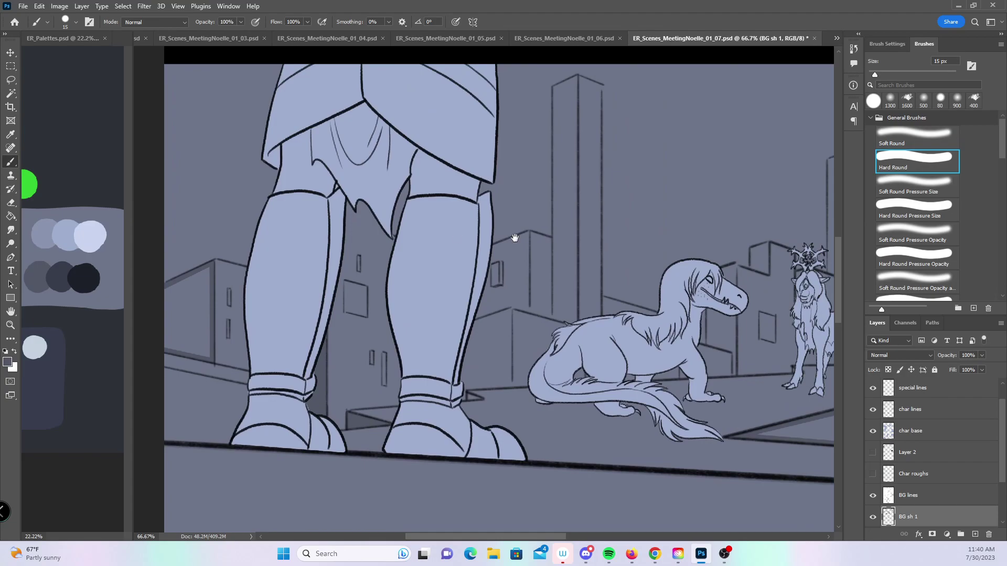
scroll(502, 236, "right", 3)
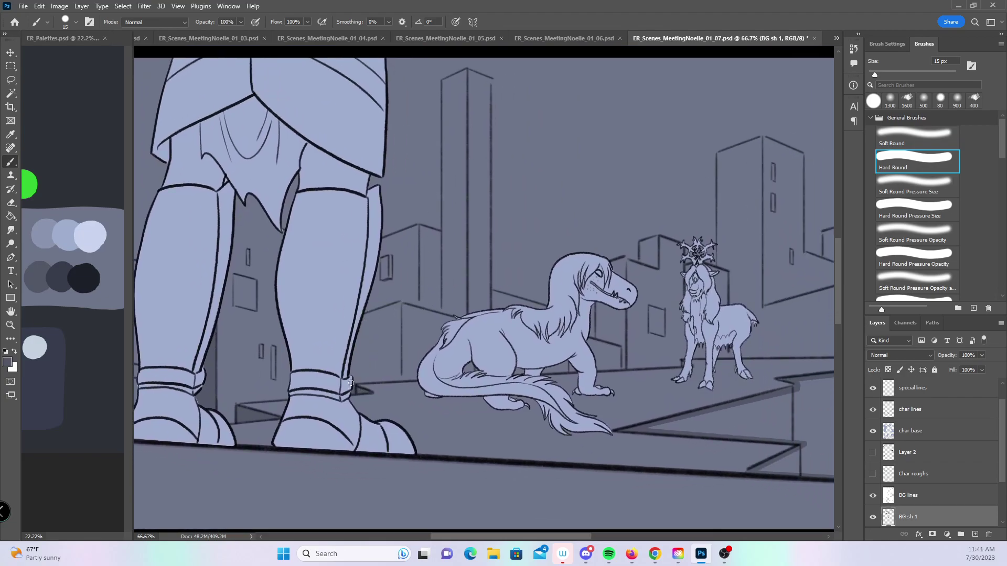
left_click_drag(356, 383, 402, 378)
left_click(399, 302, "shift")
key("ctrl+z")
left_click(399, 299, "shift")
left_click_drag(400, 298, 413, 301)
left_click(416, 228, "shift")
left_click(381, 241, "shift")
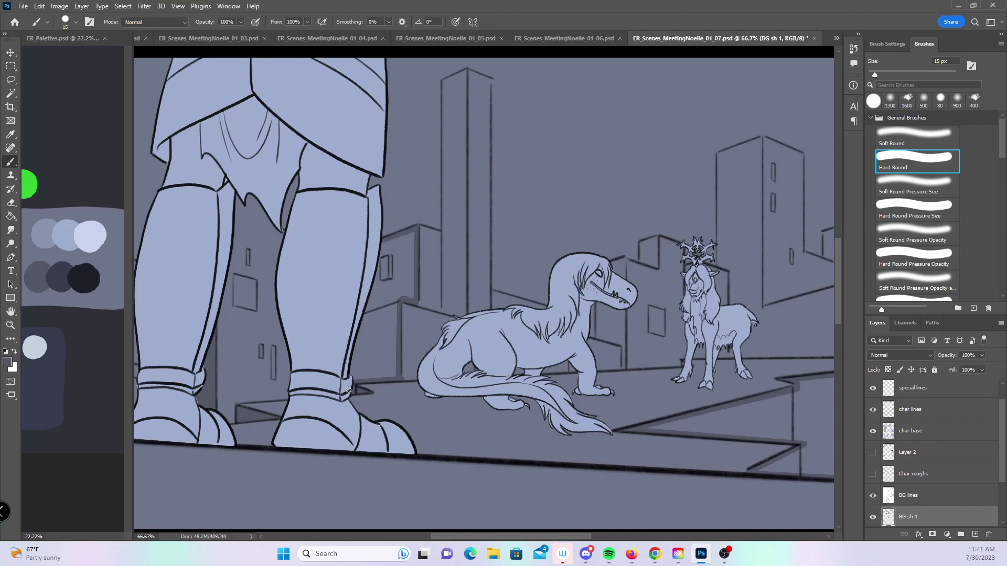
- Shade both vertical edges of the front face of the tall tower behind the reptile
left_click_drag(499, 306, 442, 339)
left_click(386, 114)
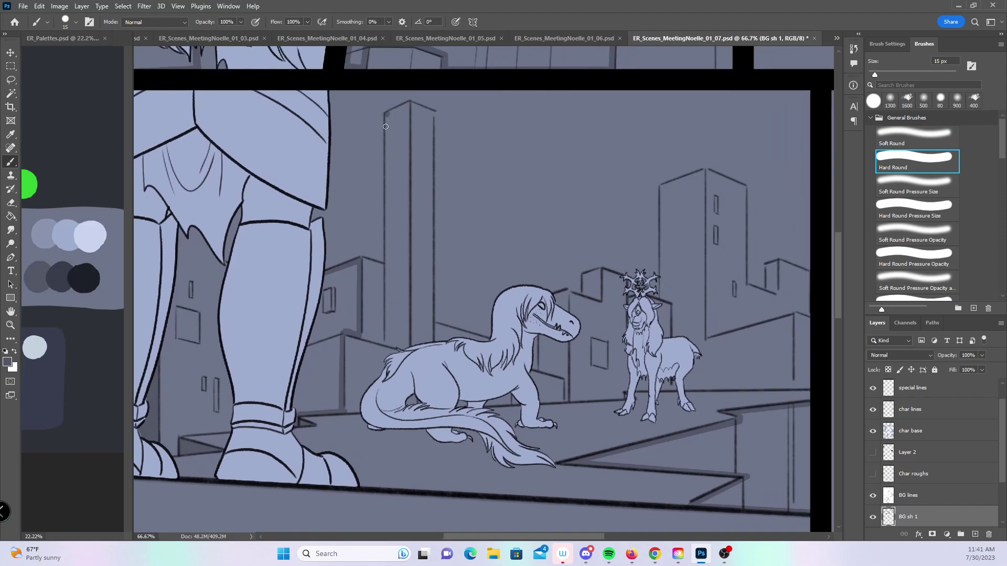
left_click(387, 343, "shift")
left_click_drag(406, 109, 407, 346)
- Outline the building face behind the reptile's head with shading and fill the side of the small rooftop block beside the antlered creature
left_click_drag(617, 350, 484, 263)
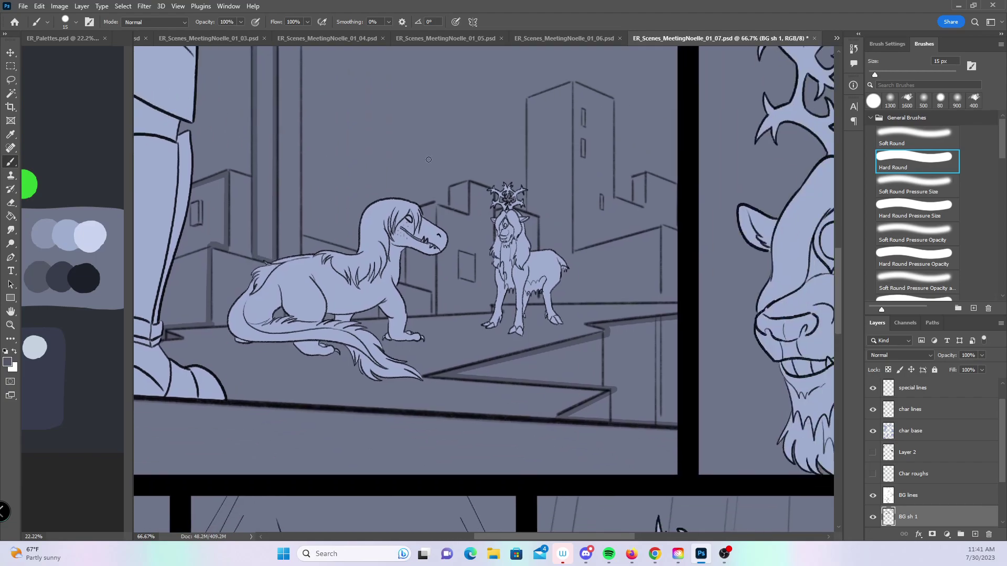
left_click(407, 281, "shift")
left_click(433, 290, "shift")
left_click(435, 313, "shift")
mouse_move(434, 285)
left_mouse_down()
mouse_move(433, 202)
mouse_move(467, 209)
mouse_move(466, 185)
mouse_move(454, 194)
mouse_move(462, 200)
left_mouse_up()
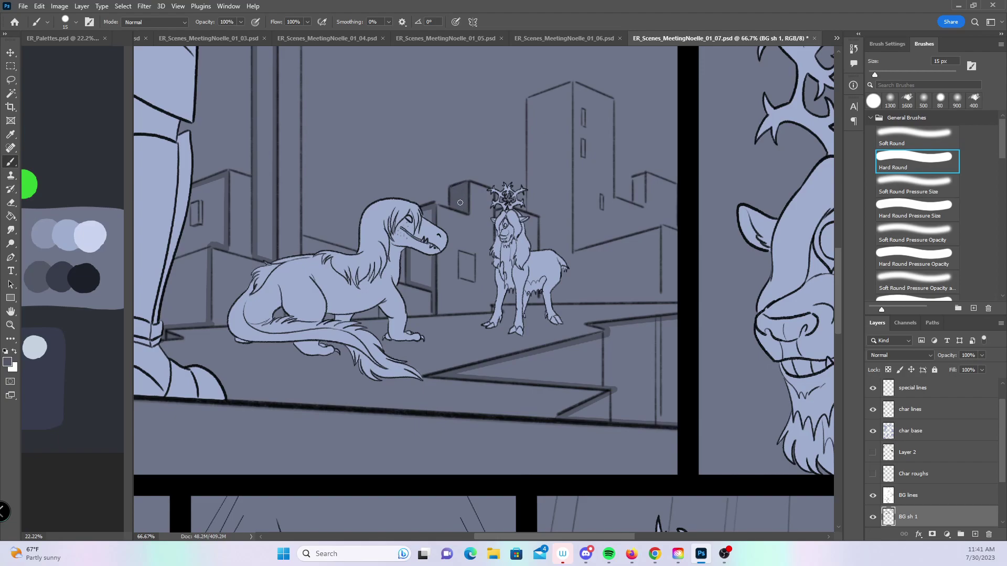
- Shade the left edge of the tall building behind the antlered creature and outline the low building in front of it
left_click_drag(537, 221, 474, 276)
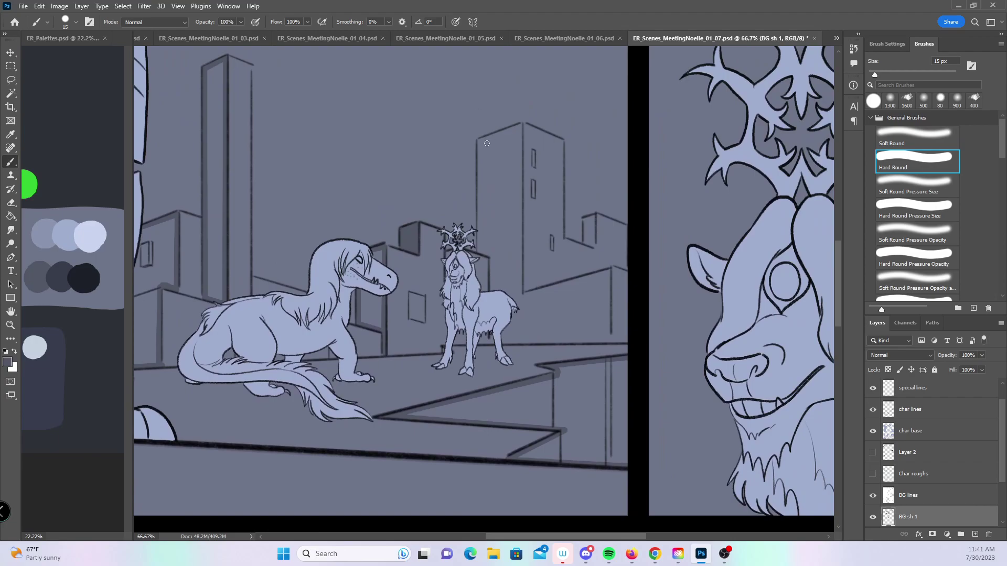
left_click(478, 252, "shift")
left_click(491, 343, "shift")
left_click(608, 340, "shift")
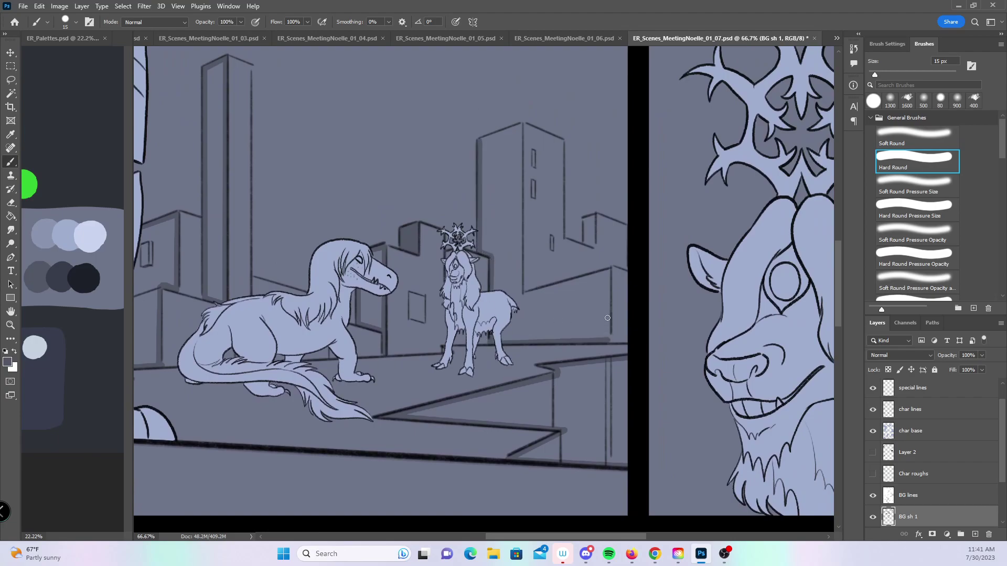
left_click(609, 269, "shift")
left_click(519, 297, "shift")
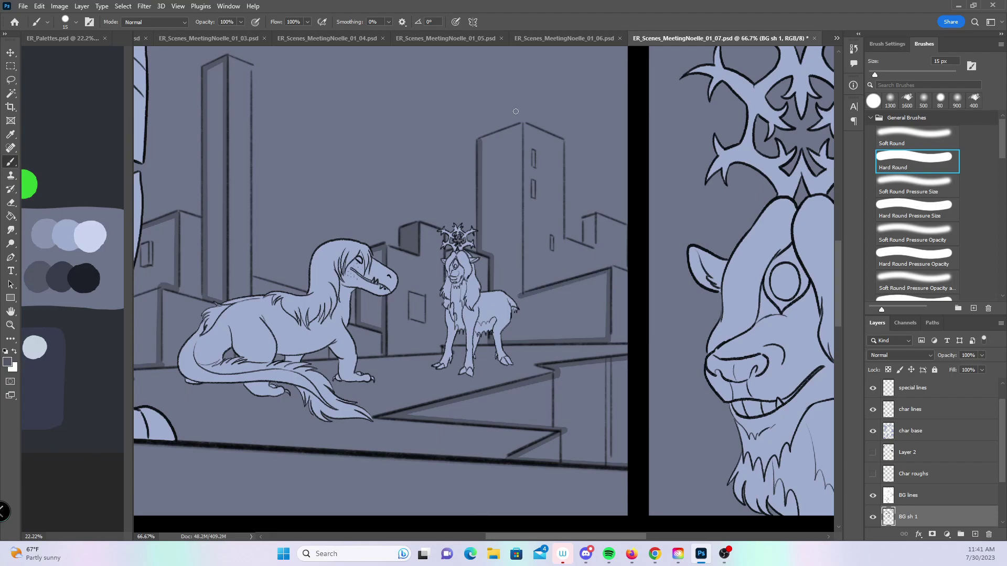
- Complete the shaded outline of the tall building's front face and fill the narrow side of the small block beside it
left_click(520, 125, "shift")
left_click(478, 140, "shift")
mouse_move(585, 219)
left_mouse_down()
mouse_move(587, 243)
mouse_move(591, 223)
mouse_move(593, 238)
left_mouse_up()
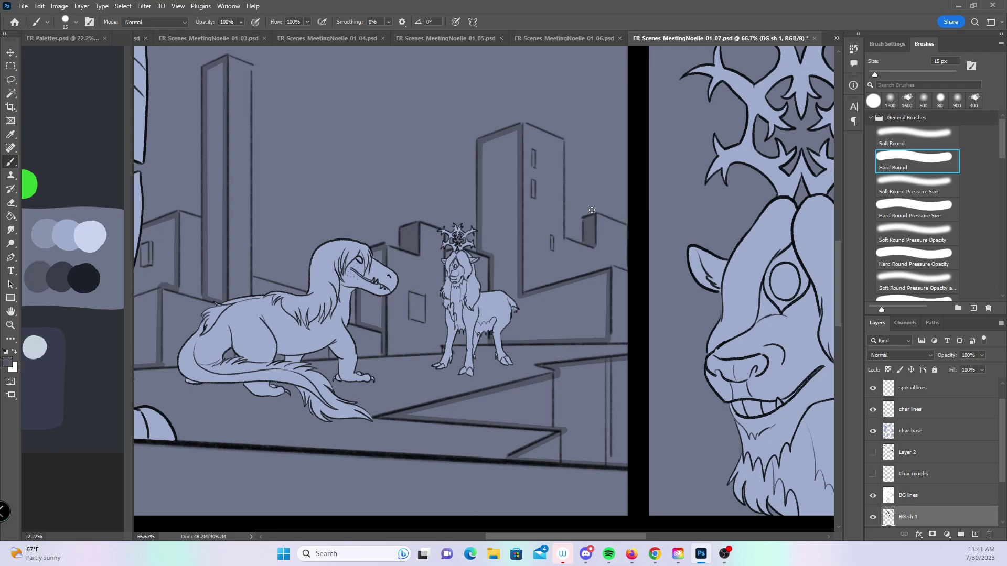
- Shade the narrow side of the tall tower at the left of the bottom-left panel with the 15 px brush
key("z")
left_click(672, 320, "alt")
left_click(672, 323, "alt")
left_click_drag(750, 448, 678, 349)
left_click_drag(622, 439, 639, 238)
left_click_drag(557, 365, 620, 290)
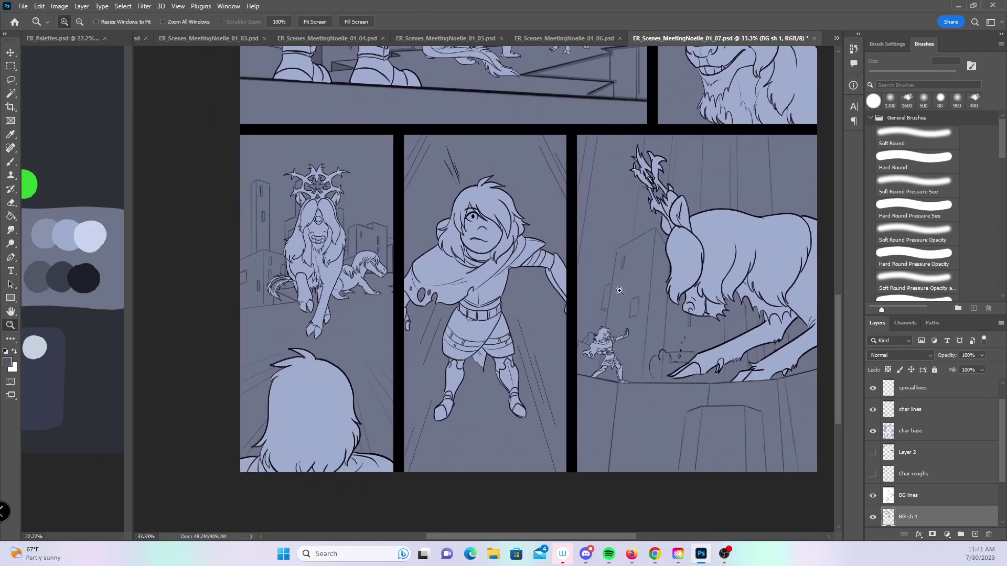
left_click_drag(550, 291, 569, 350)
left_click(326, 345)
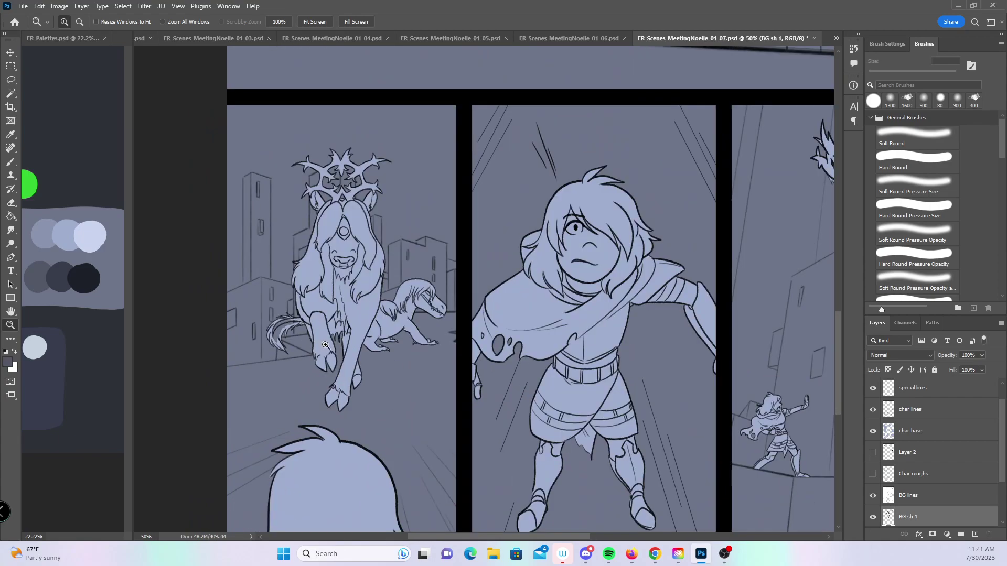
left_click(325, 344)
left_click(325, 341)
left_click_drag(327, 345, 424, 402)
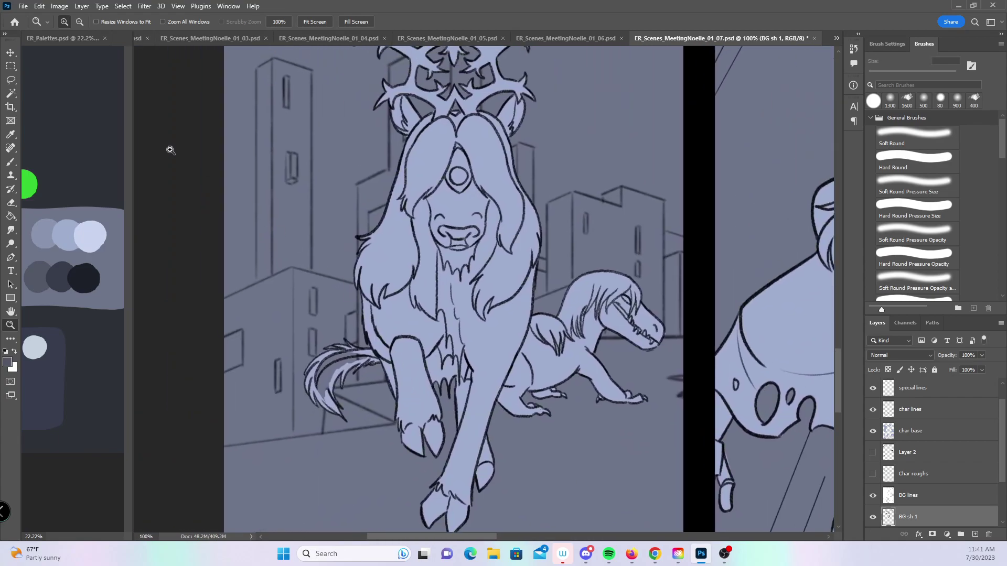
left_click(10, 163)
left_click_drag(260, 68, 260, 334)
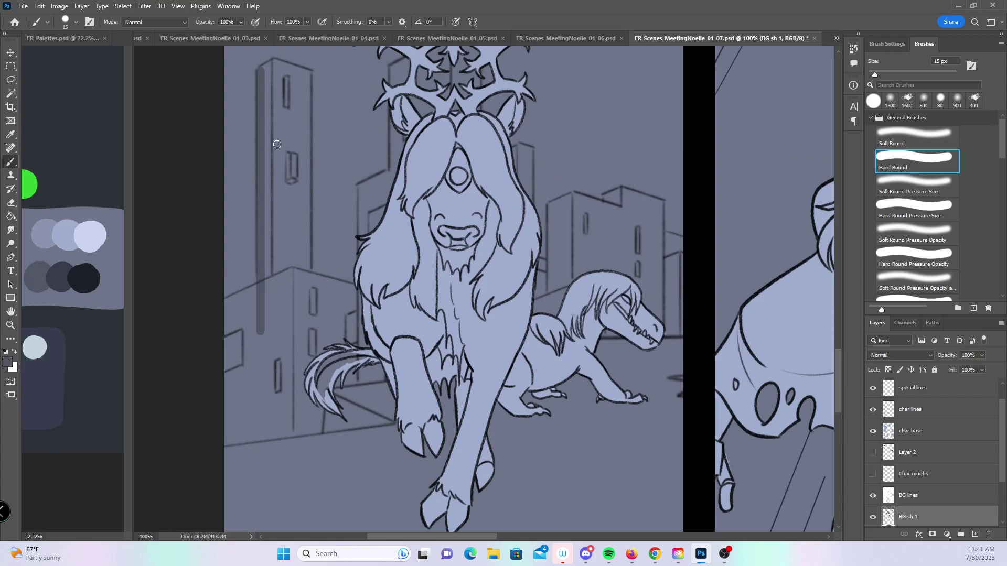
mouse_move(267, 64)
left_mouse_down()
mouse_move(260, 291)
mouse_move(220, 302)
mouse_move(265, 285)
left_mouse_up()
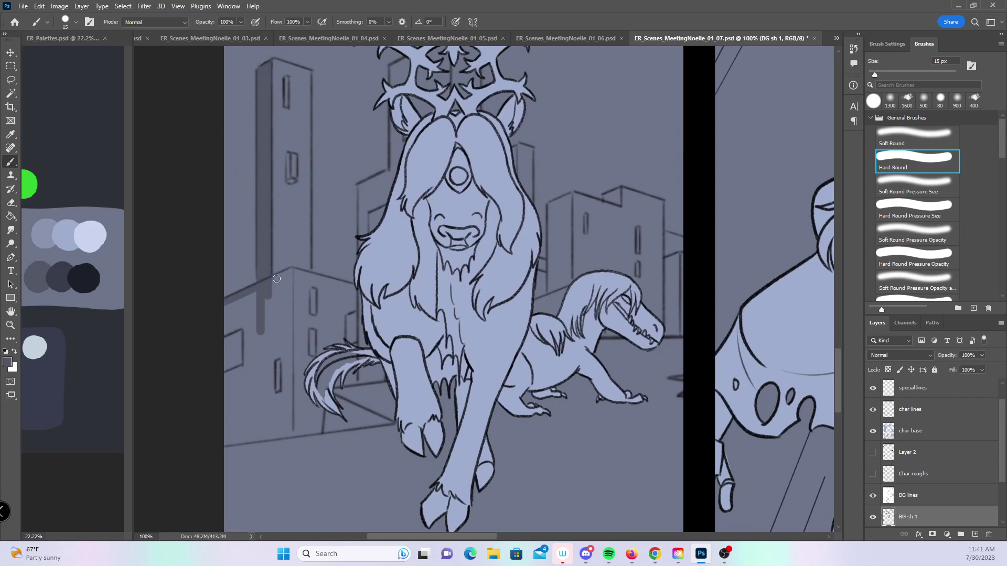
- Outline the front face of the block building below the tower with shading and shade the wedge behind the creature's tail
left_click(292, 271, "shift")
left_click(290, 433, "shift")
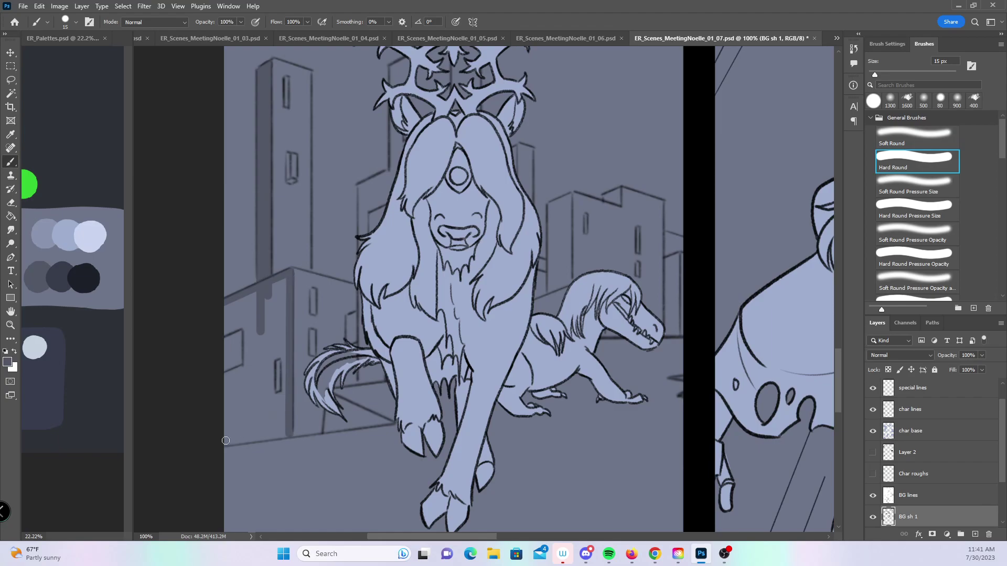
left_click(221, 438, "shift")
mouse_move(324, 433)
left_mouse_down()
mouse_move(386, 422)
mouse_move(335, 399)
mouse_move(338, 422)
left_mouse_up()
left_click(387, 422, "shift")
left_click(334, 400, "shift")
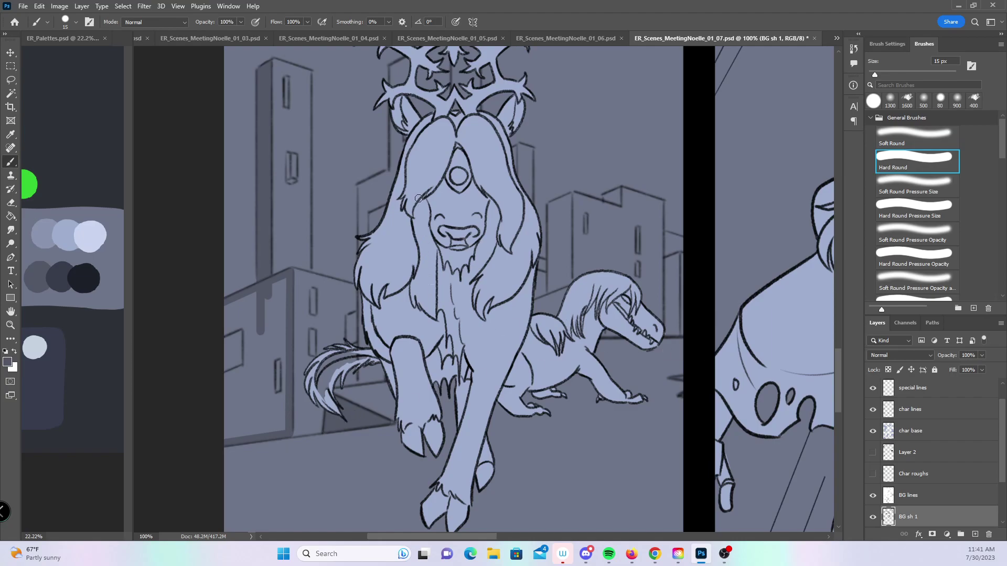
- Fill the unpainted parts of the antlered creature's tail on the char base layer with its sampled body color
left_click(438, 319, "alt")
left_click(910, 431)
mouse_move(325, 361)
left_mouse_down()
mouse_move(319, 394)
mouse_move(336, 357)
mouse_move(364, 359)
left_mouse_up()
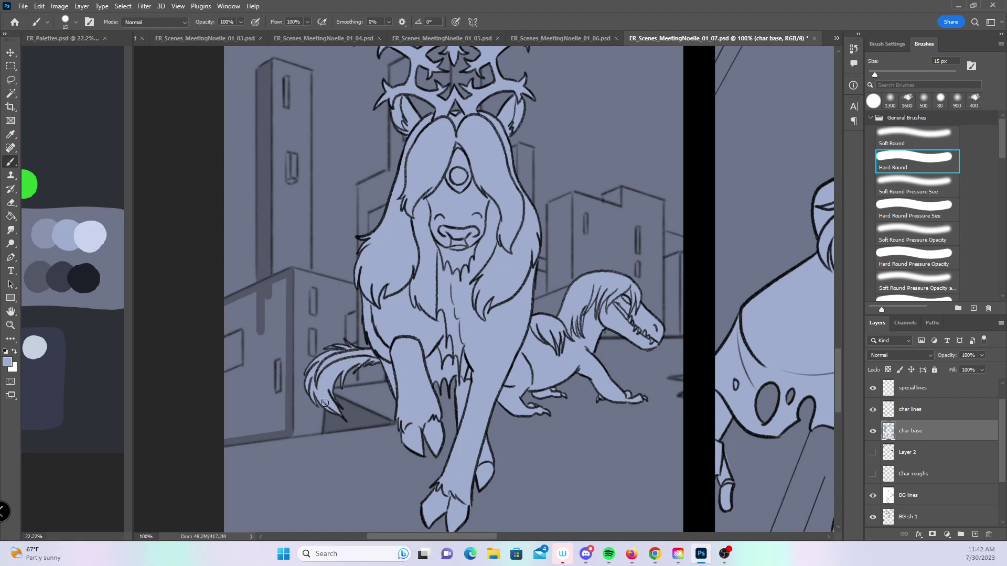
- Resample the dark shading color and shade the buildings behind the antlered creature's left side and antlers on BG sh 1
left_click(368, 410, "alt")
left_click(920, 517)
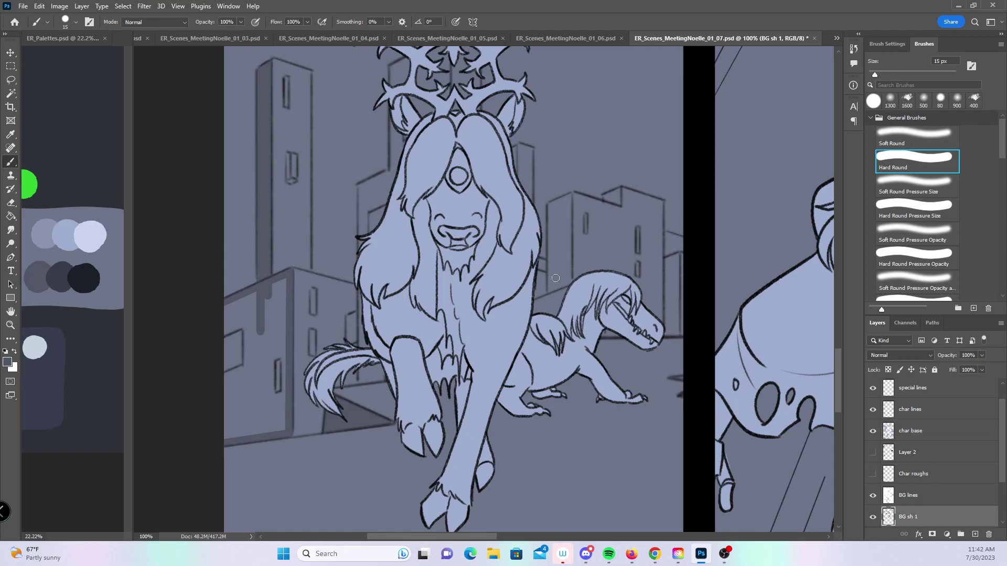
left_click_drag(360, 189, 363, 225)
mouse_move(366, 362)
left_mouse_down()
mouse_move(362, 374)
mouse_move(381, 376)
left_mouse_up()
scroll(381, 375, "up", 3)
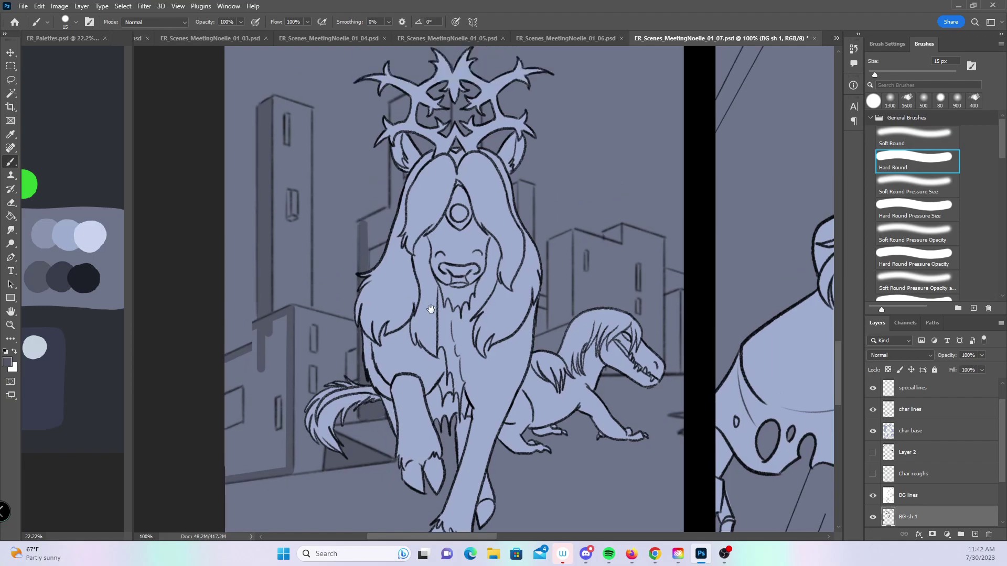
mouse_move(392, 287)
left_mouse_down()
mouse_move(361, 276)
mouse_move(385, 261)
left_mouse_up()
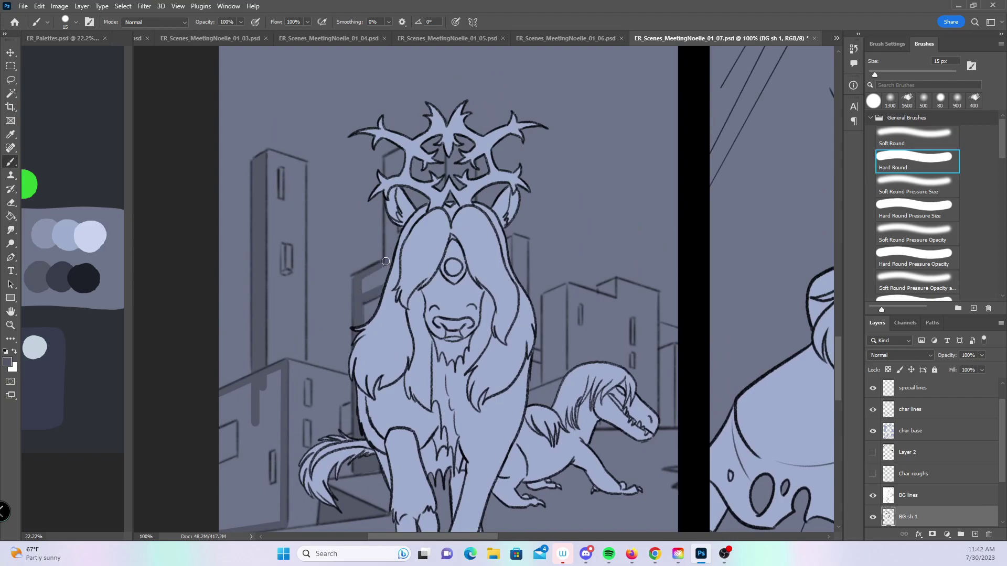
left_click(389, 158, "shift")
left_click(441, 138, "shift")
left_click_drag(441, 247, 440, 146)
- Shade the edges of the block buildings behind the reptile in the bottom-left panel
left_click_drag(629, 336, 509, 282)
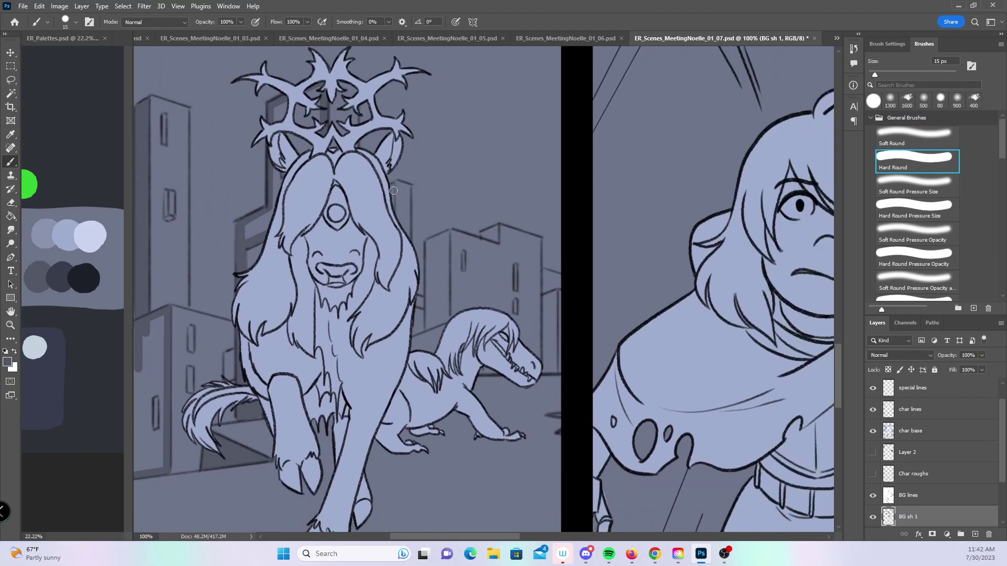
left_click_drag(429, 244, 428, 327)
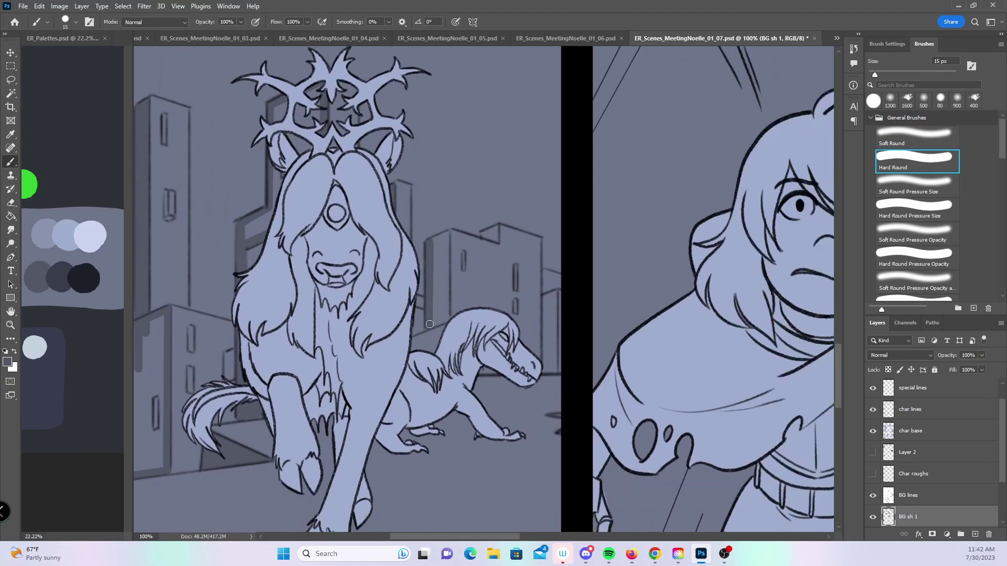
left_click_drag(446, 235, 492, 231)
left_click_drag(548, 305, 550, 371)
mouse_move(551, 294)
left_mouse_down()
mouse_move(550, 364)
mouse_move(543, 338)
left_mouse_up()
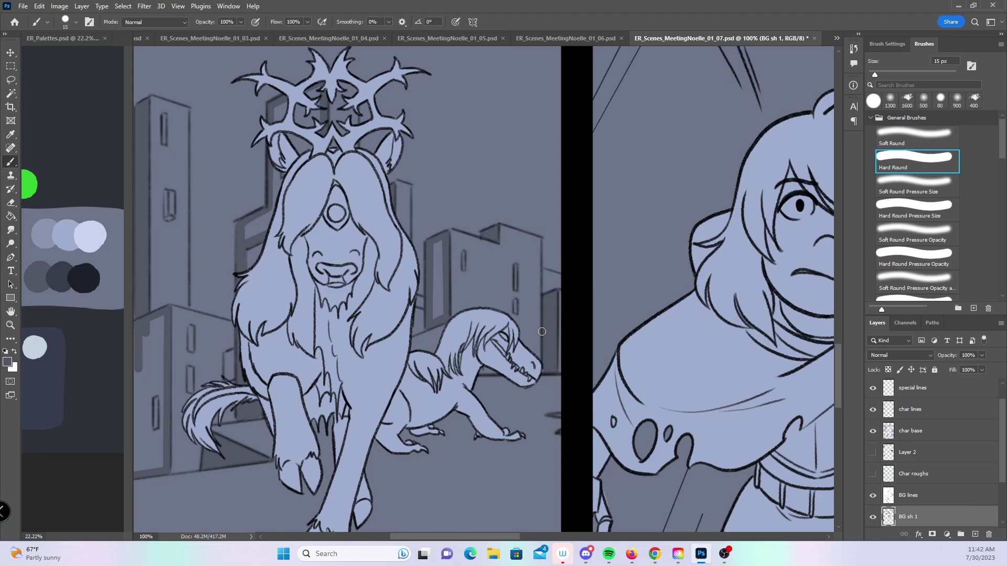
- Outline the protruding block on the building below the ledge in the bottom-right panel with shading along its sides and top
left_click_drag(588, 391, 448, 266)
left_click_drag(671, 291, 373, 482)
left_click_drag(508, 372, 272, 330)
left_click_drag(632, 395, 499, 220)
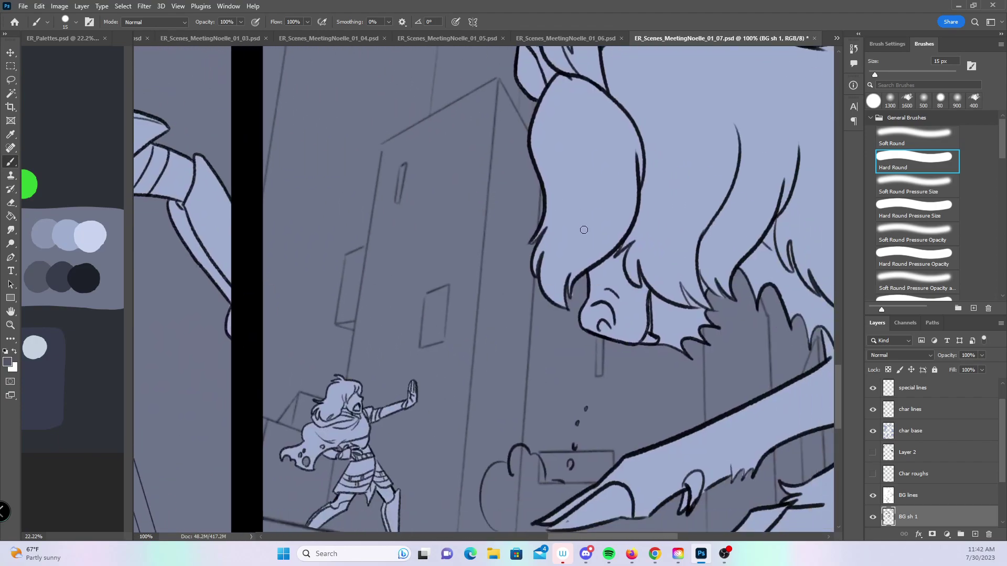
key("z")
left_click(578, 302, "alt")
left_click(577, 302, "alt")
left_click(578, 303, "alt")
left_click_drag(627, 329, 549, 307)
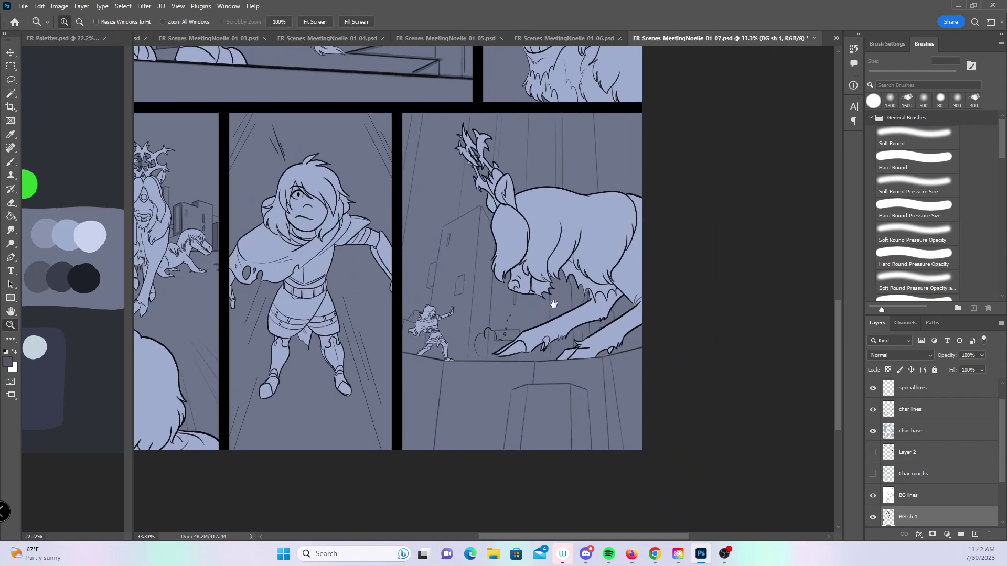
left_click(550, 371)
left_click(544, 364)
scroll(540, 387, "down", 3)
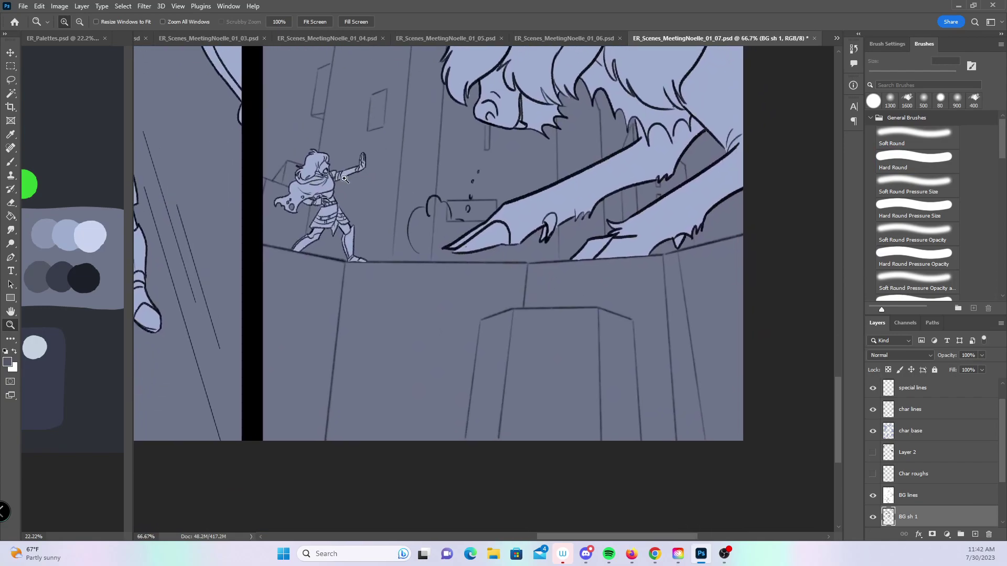
left_click(9, 163)
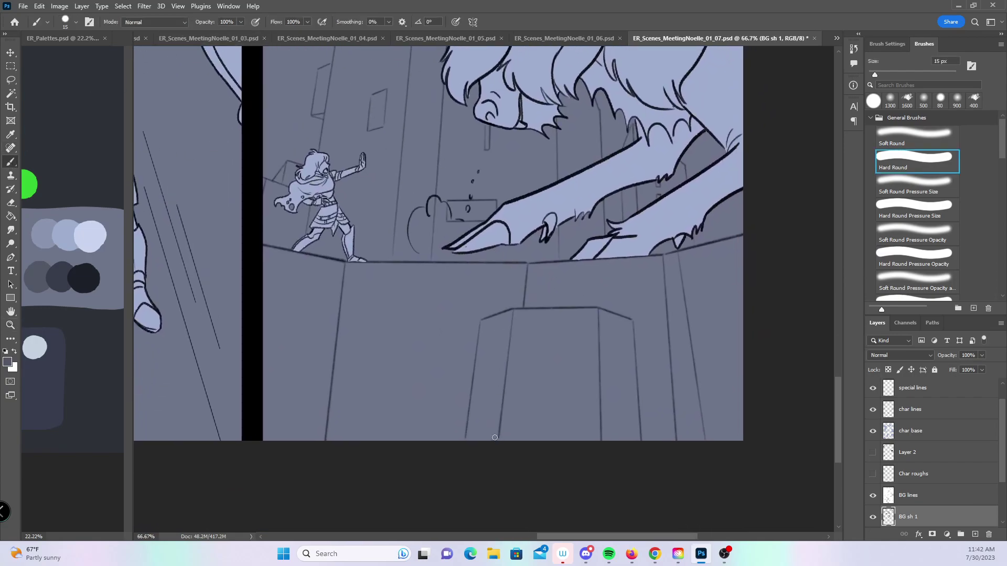
left_click_drag(512, 308, 494, 440)
left_click(596, 306, "shift")
left_click(636, 319, "shift")
left_click(645, 438, "shift")
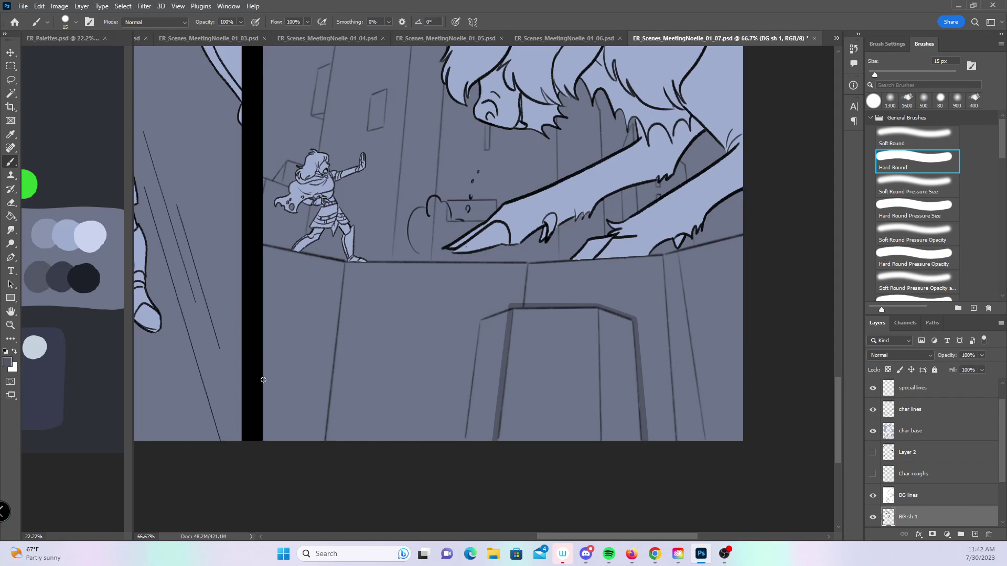
- Shade along the full upper rim of the ledge the characters stand on in the bottom-right panel
left_click(264, 247, "shift")
left_click(344, 264, "shift")
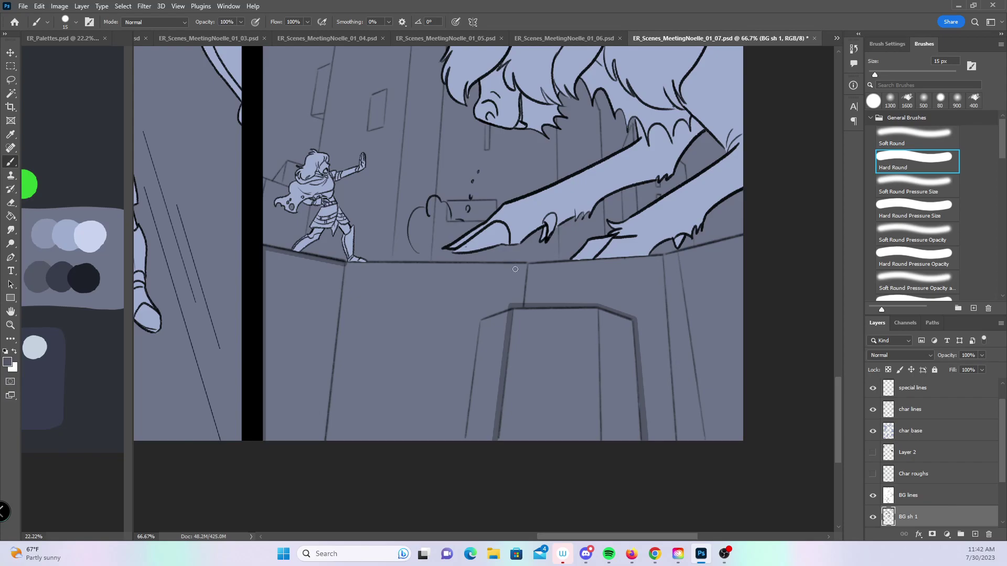
left_click(528, 266, "shift")
left_click(662, 256, "shift")
left_click(747, 234, "shift")
- Outline the tall slanted building behind the small character with shading, including its side block, roofline and far edge
left_click_drag(499, 209, 509, 390)
left_click_drag(448, 347, 443, 485)
left_click_drag(432, 444, 441, 317)
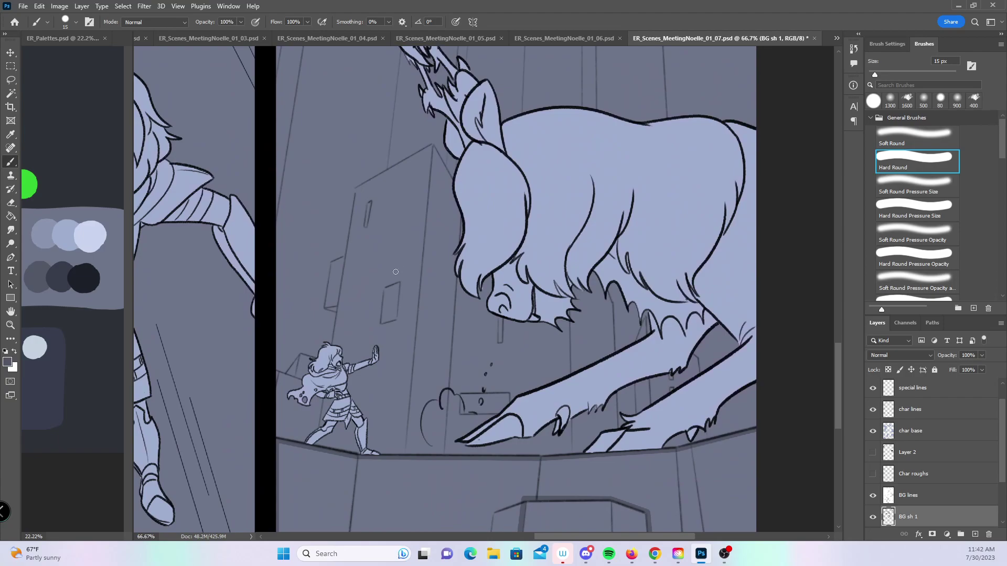
left_click(339, 303, "shift")
left_click(336, 303)
left_click(331, 260, "shift")
left_click(349, 256, "shift")
left_click(357, 190, "shift")
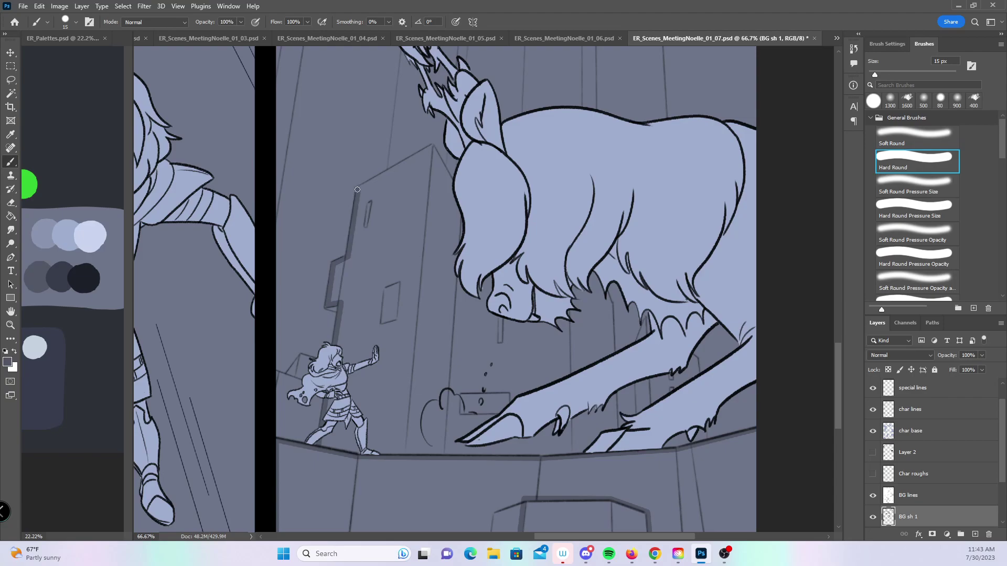
left_click(431, 147, "shift")
- Shade the edges of the leftmost tower and of the tower behind the antlers in the bottom-right panel
scroll(436, 298, "up", 5)
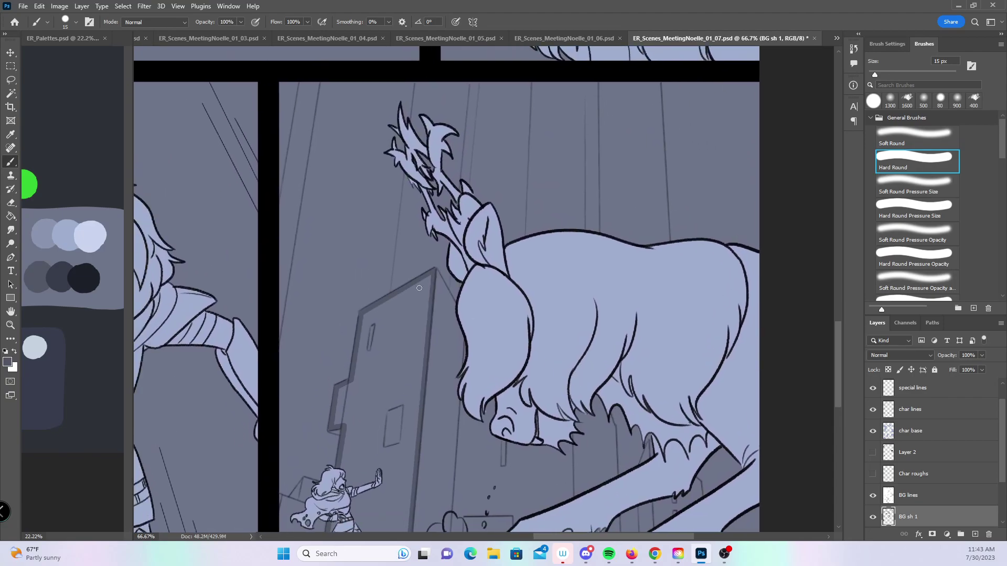
left_click(317, 82, "shift")
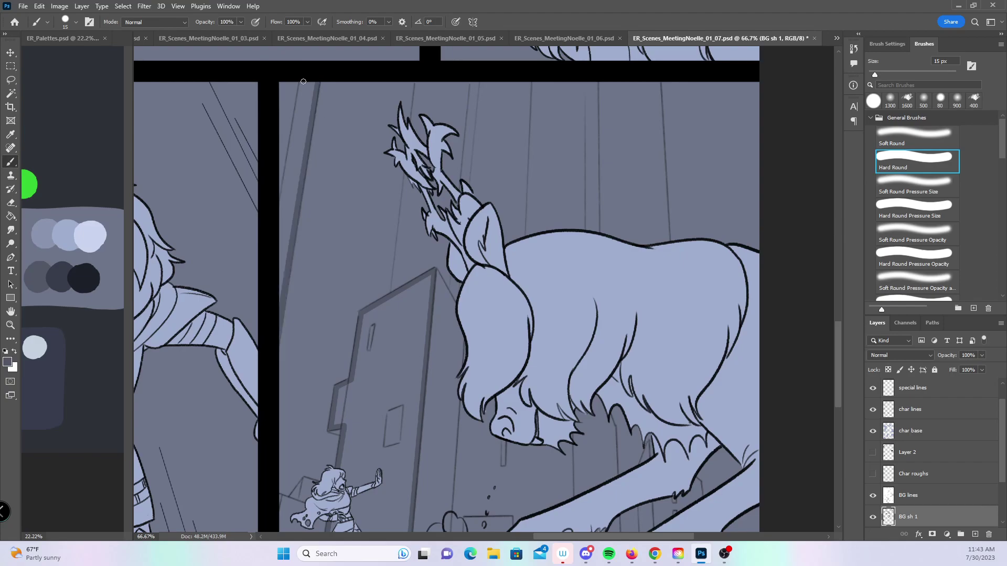
left_click(279, 206, "shift")
left_click(282, 293, "shift")
left_click_drag(591, 393, 485, 417)
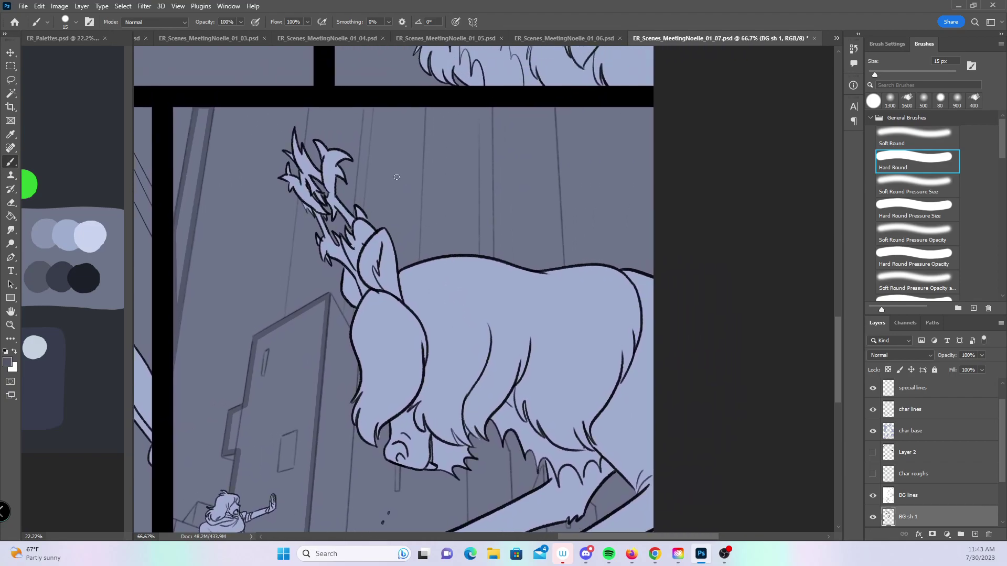
left_click(370, 99, "shift")
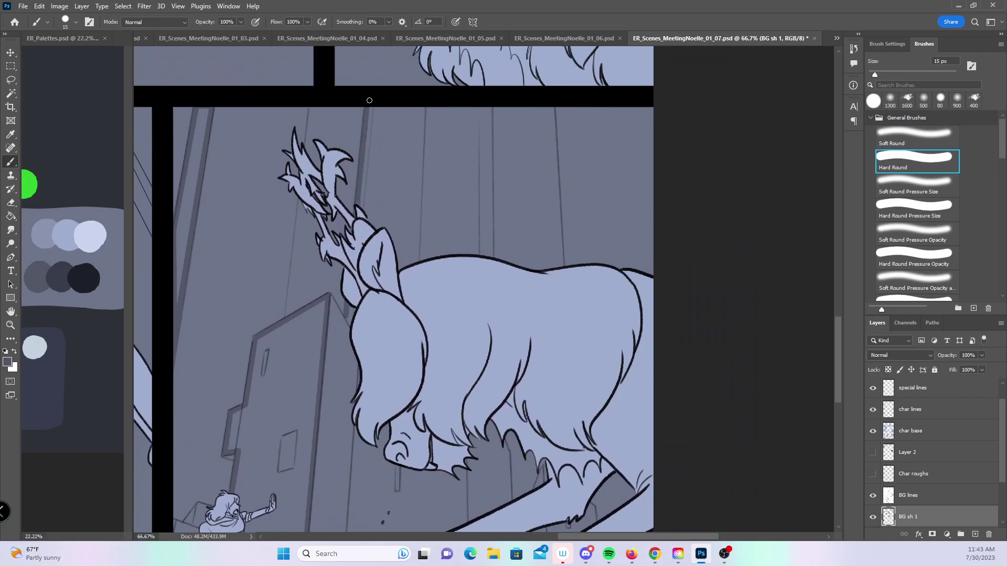
left_click(349, 321, "shift")
- Shade the vertical building edges visible below the creature's head and between its legs in the bottom-right panel
mouse_move(520, 317)
left_mouse_down()
mouse_move(462, 201)
mouse_move(431, 308)
left_mouse_up()
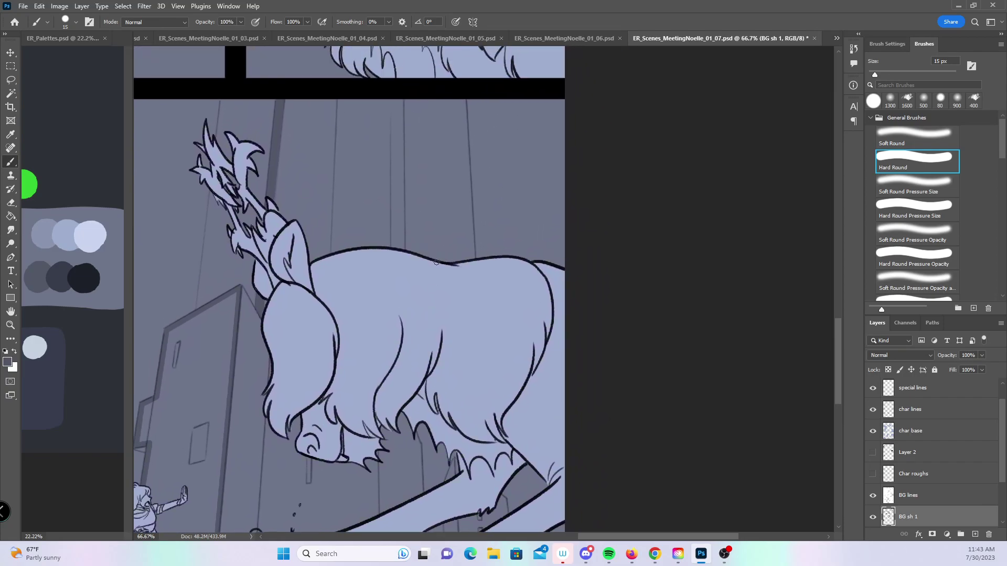
left_click_drag(466, 375, 472, 231)
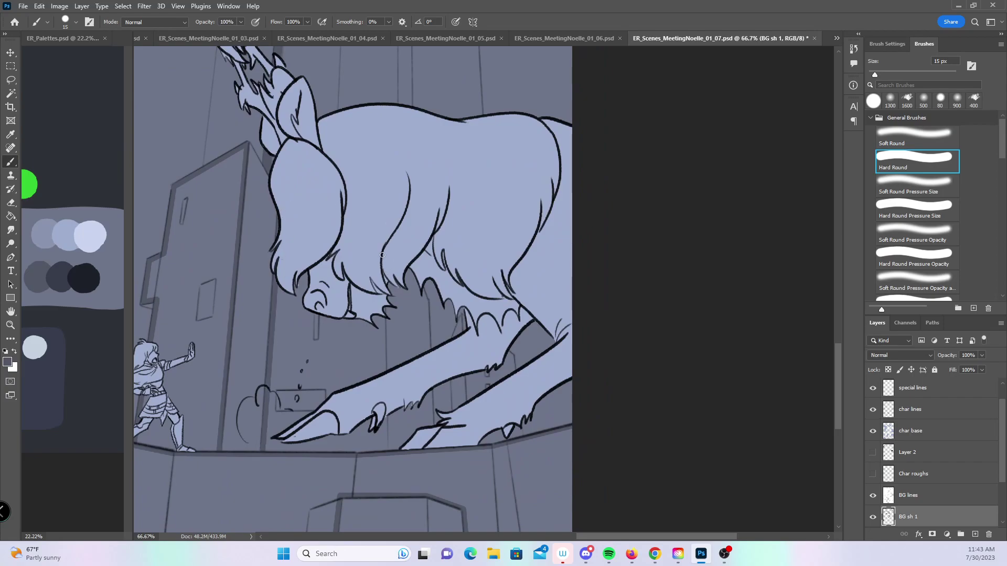
left_click(386, 450, "shift")
scroll(408, 223, "down", 2)
scroll(407, 222, "right", 4)
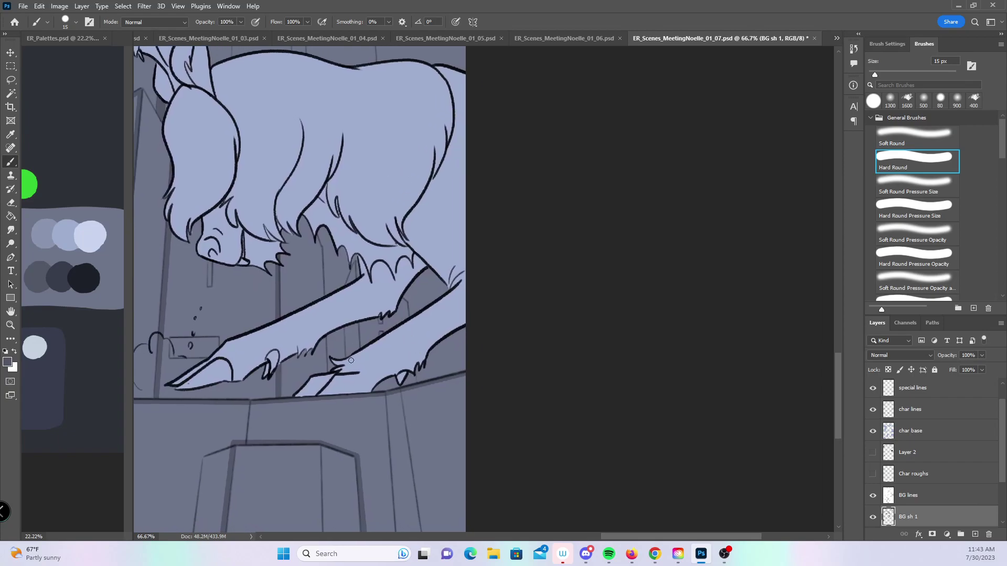
left_click(348, 284, "shift")
left_click_drag(354, 267, 353, 353)
left_click_drag(492, 344, 672, 330)
key("z")
left_click(632, 305, "alt")
left_click_drag(600, 338, 657, 346)
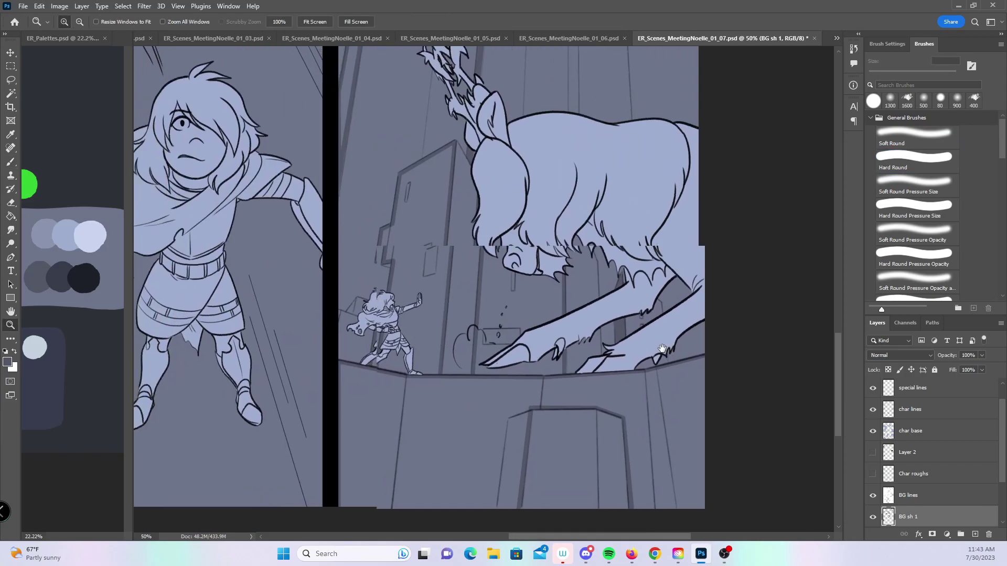
left_click(655, 331, "alt")
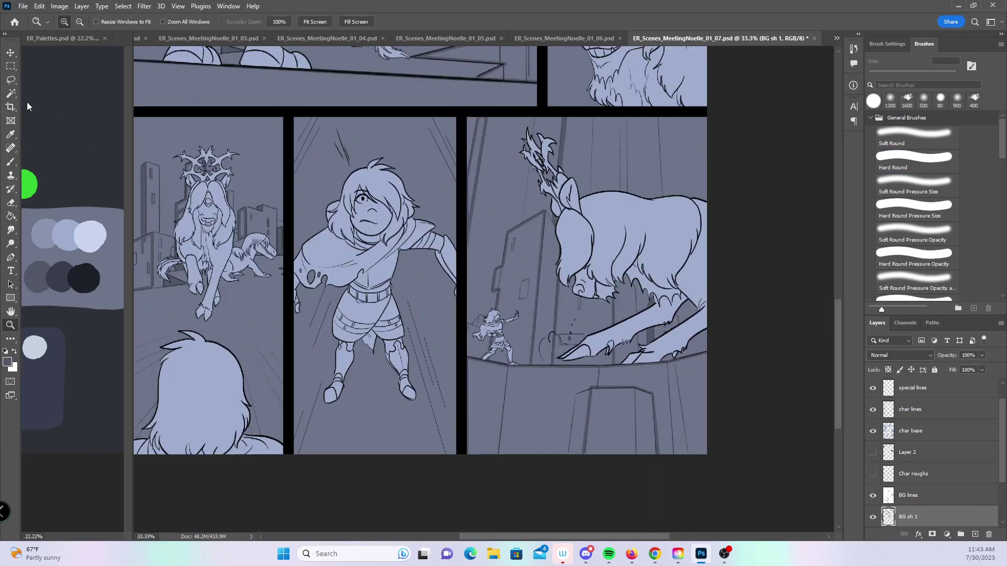
left_click(10, 94)
left_click(148, 261)
left_click(181, 206)
left_click(242, 225)
left_click(537, 241, "shift")
left_click(476, 151, "shift")
left_click(548, 434, "shift")
left_click(594, 320, "shift")
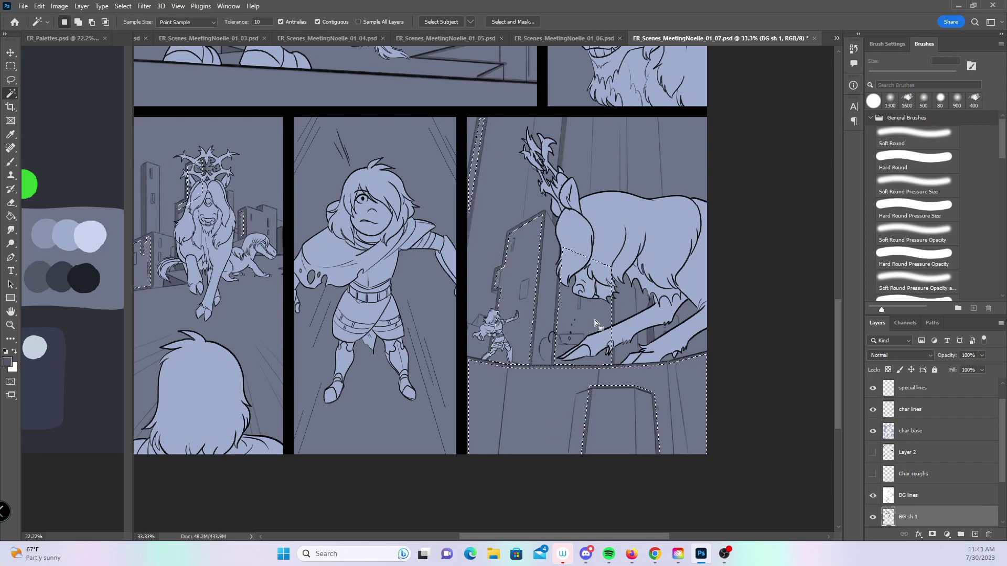
left_click_drag(352, 332, 466, 352)
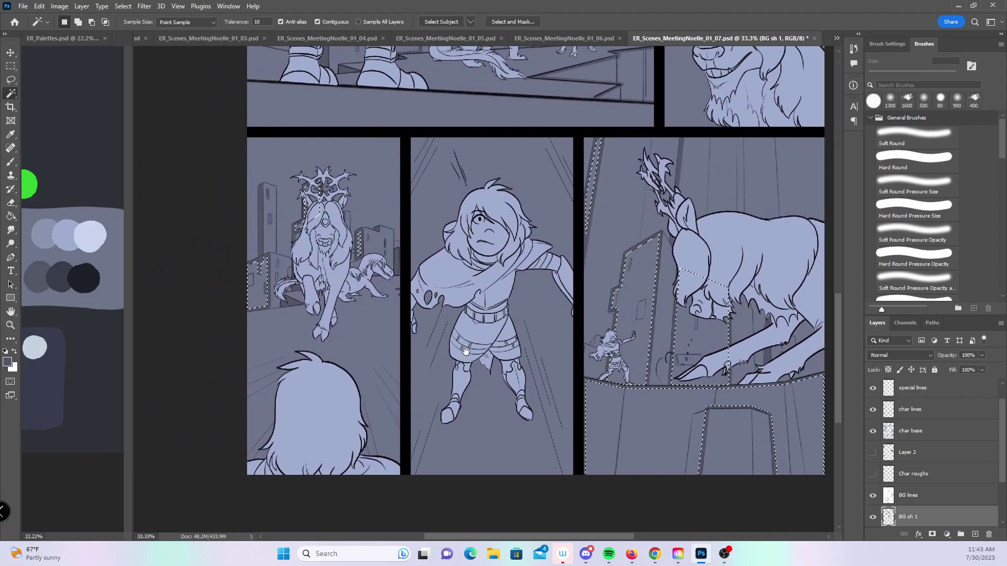
key("z")
left_click(506, 254)
left_click_drag(460, 299, 488, 343)
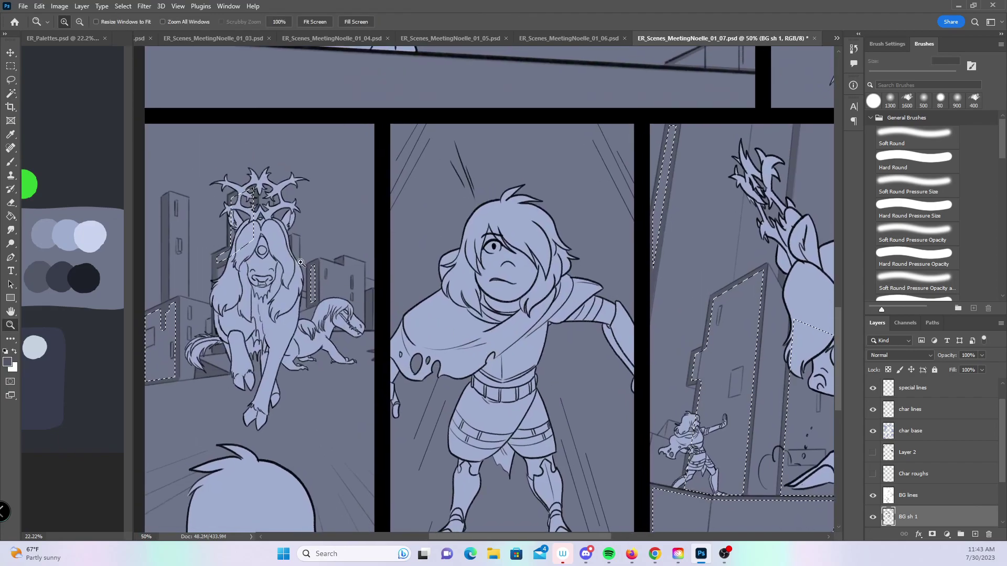
left_click(11, 161)
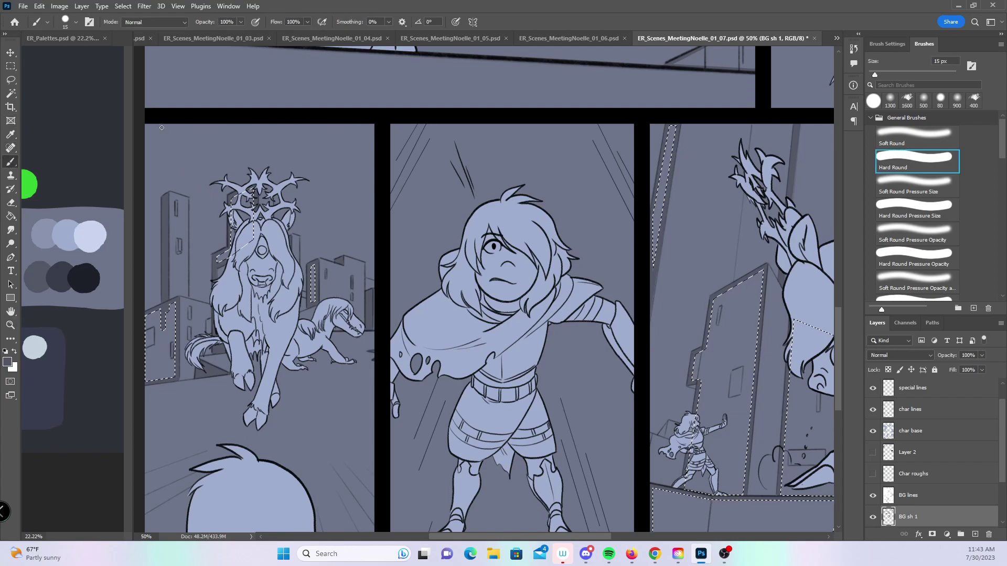
left_click(10, 93)
left_click(219, 271, "shift")
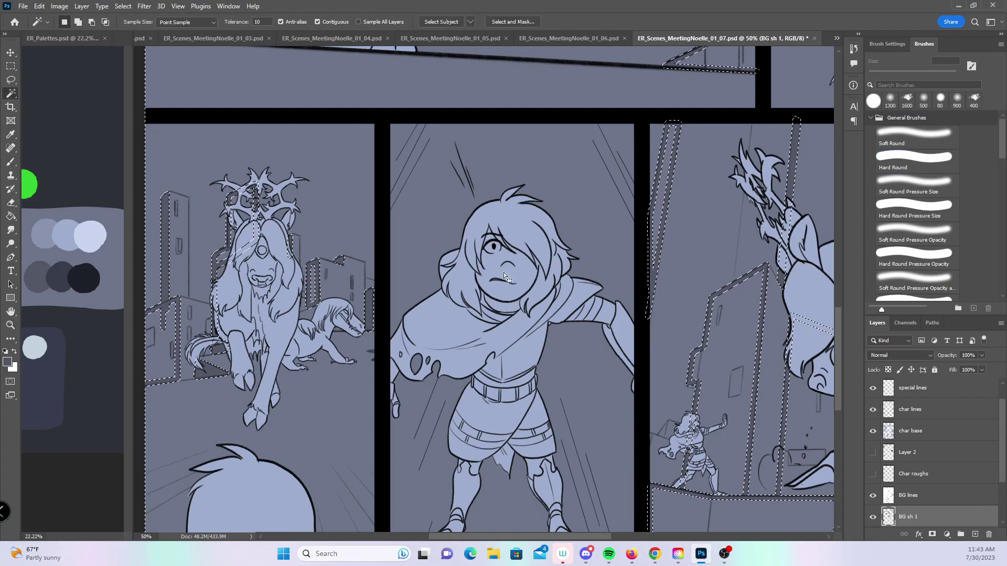
left_click_drag(574, 205, 604, 531)
left_click(202, 312, "shift")
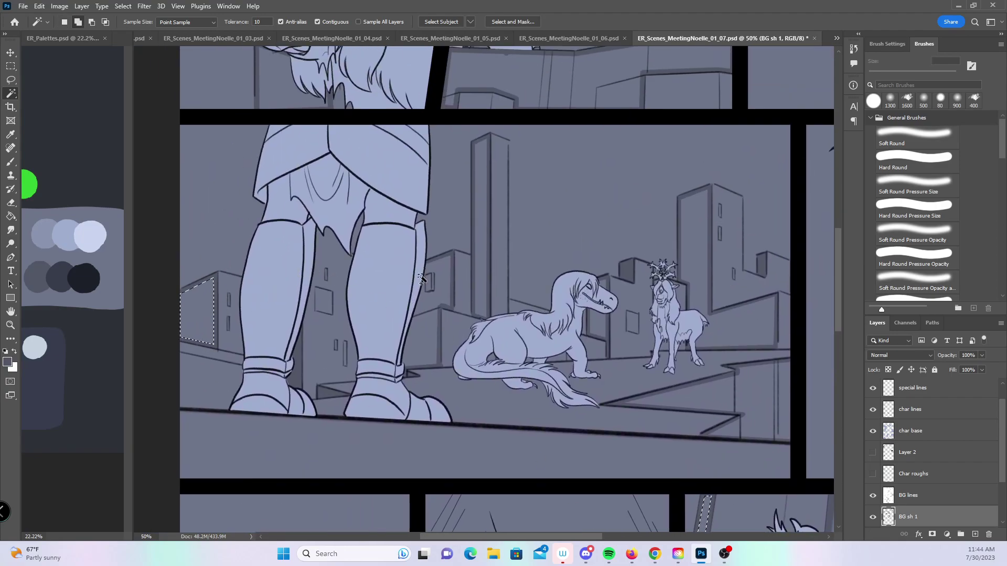
left_click(443, 281, "shift")
left_click(482, 273, "shift")
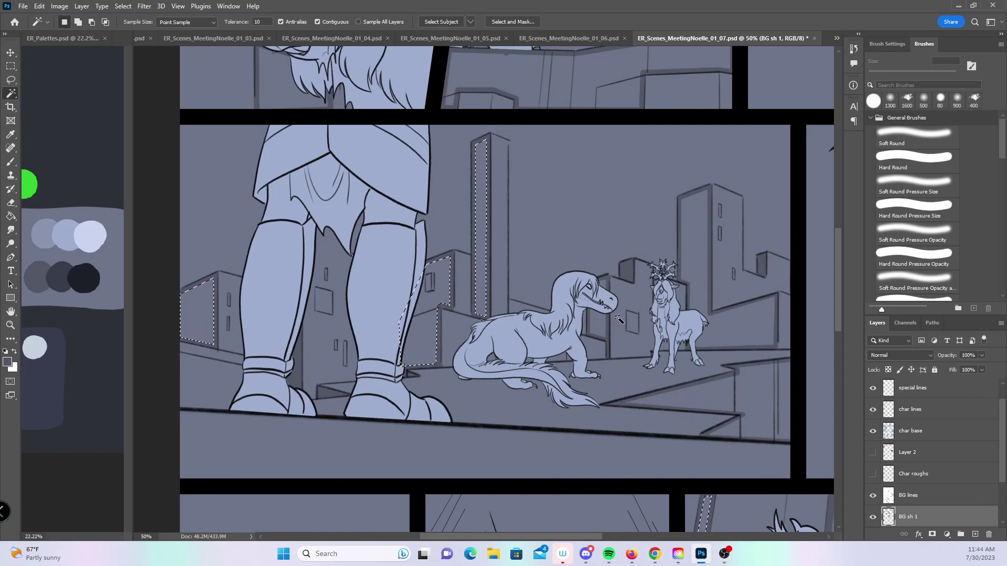
- Clear the selection and paint the missing shading edge where the stepped ledge meets the wide middle panel's border
key("b")
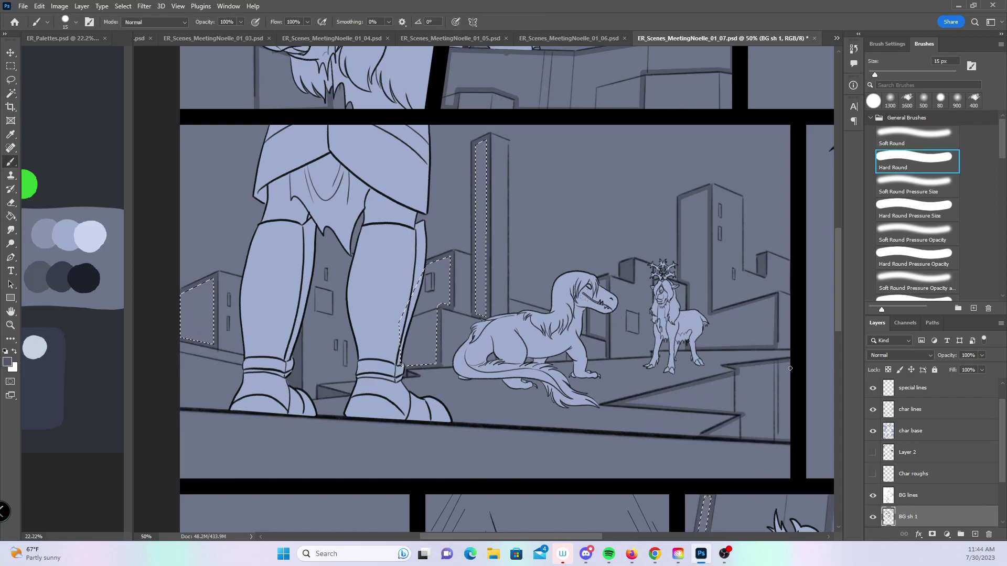
key("ctrl+d")
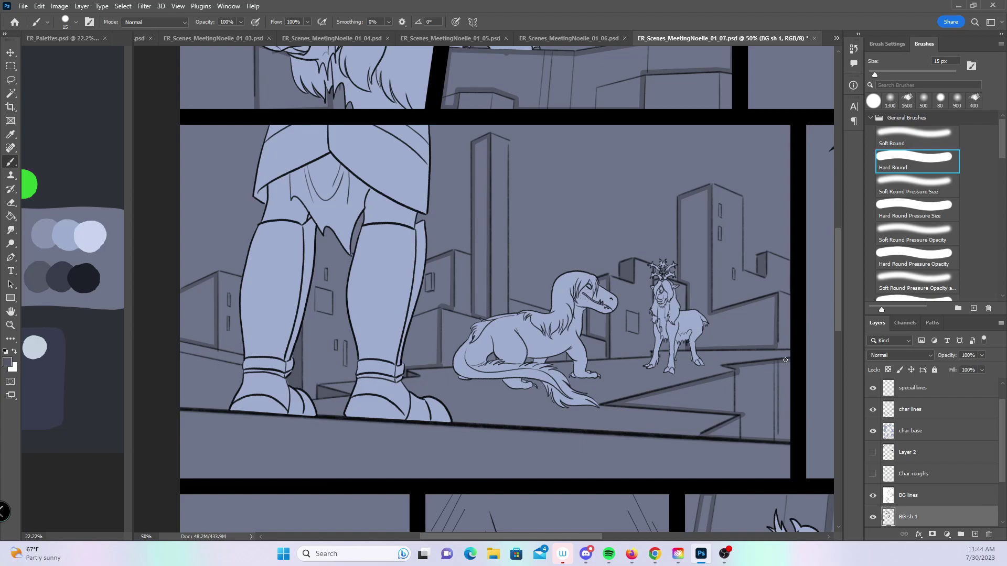
left_click_drag(790, 362, 787, 434)
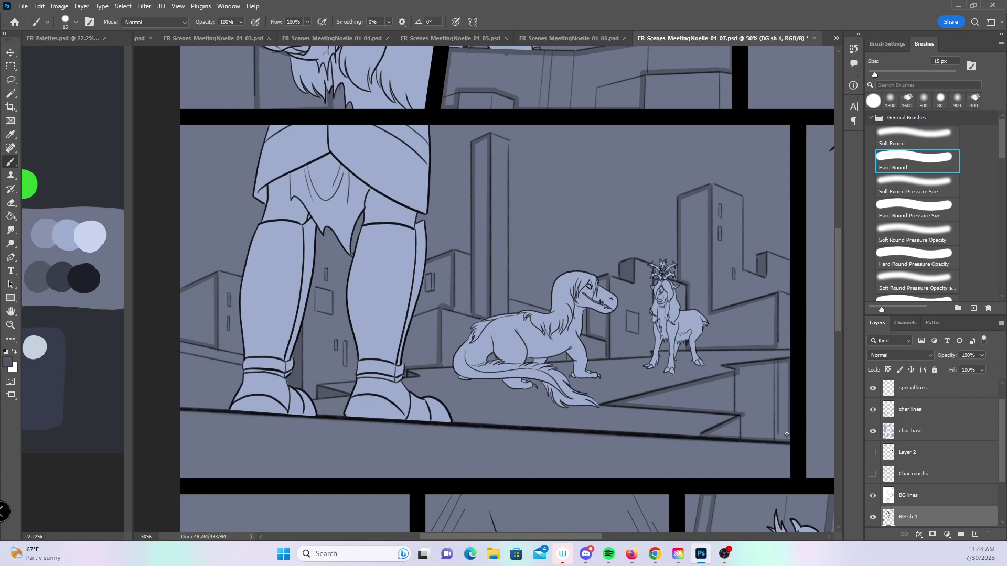
- Select the outlined shadow faces of the buildings and stepped ledge in the wide middle panel with the Magic Wand
left_click(10, 93)
left_click(202, 314)
left_click(430, 347)
left_click(481, 265)
left_click(761, 336)
left_click(744, 400, "shift")
left_click(596, 323, "shift")
- Add the outlined building and ledge faces in the top-left and top-middle panels to the Magic Wand selection
left_click_drag(841, 325, 829, 258)
left_click(283, 417)
left_click(454, 200)
left_click(590, 350)
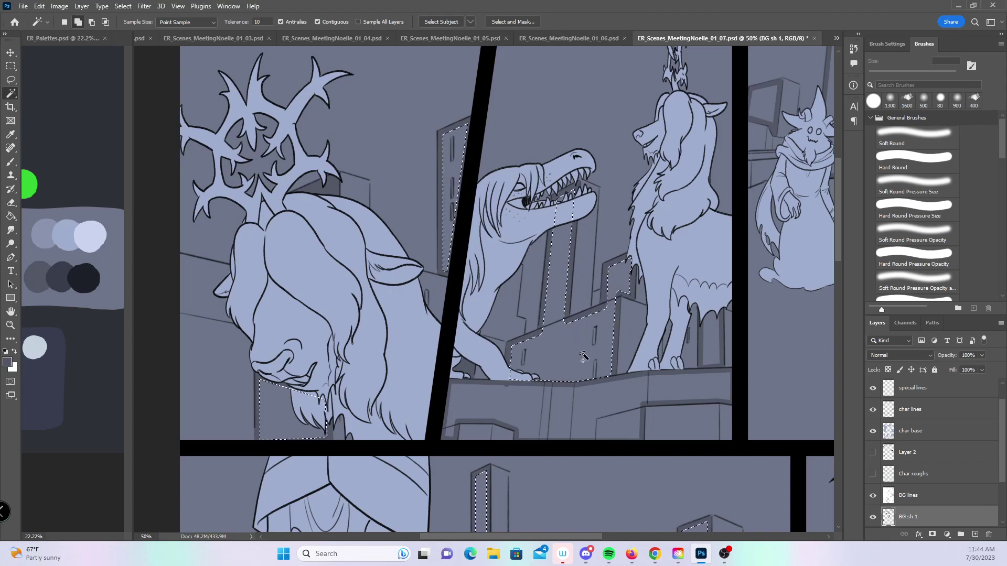
left_click(479, 389, "shift")
left_click(711, 339, "shift")
- Add the outlined building faces behind the two characters in the top-right panel to the selection
left_click_drag(749, 362, 315, 429)
left_click(336, 168, "shift")
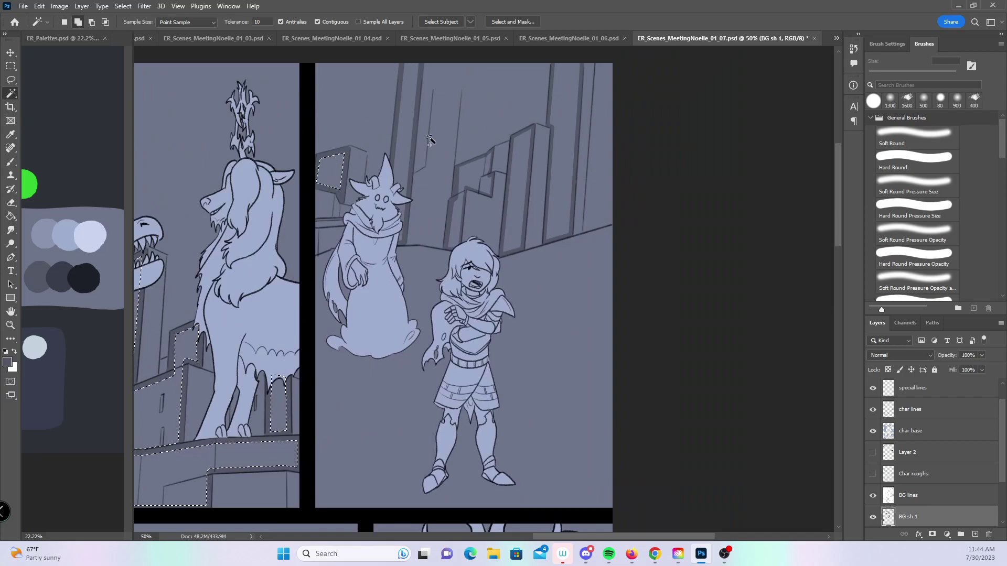
left_click(412, 157)
left_click(488, 226)
left_click(513, 220, "shift")
left_click(564, 177, "shift")
- Add the outlined towers and the wall below the ledge in the bottom-right panel to the selection
left_click_drag(837, 203, 836, 380)
left_click(261, 159, "shift")
left_click(338, 283, "shift")
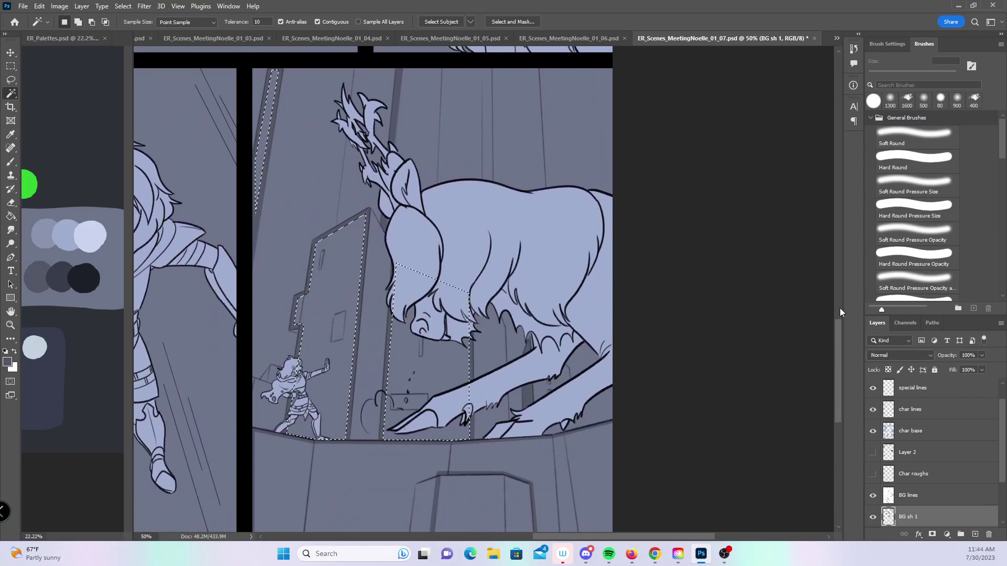
left_click_drag(836, 325, 836, 363)
left_click(370, 343, "shift")
- Add the outlined building faces around the antlered creature in the bottom-left panel to the selection
mouse_move(252, 320)
left_mouse_down()
mouse_move(373, 344)
mouse_move(496, 411)
left_mouse_up()
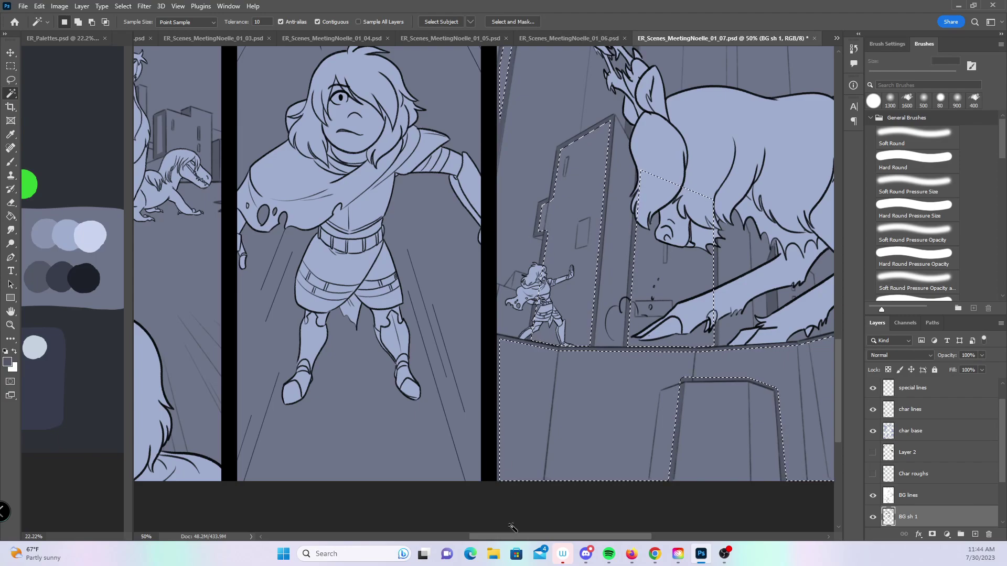
left_click_drag(502, 534, 424, 535)
left_click(309, 208)
left_click(376, 107)
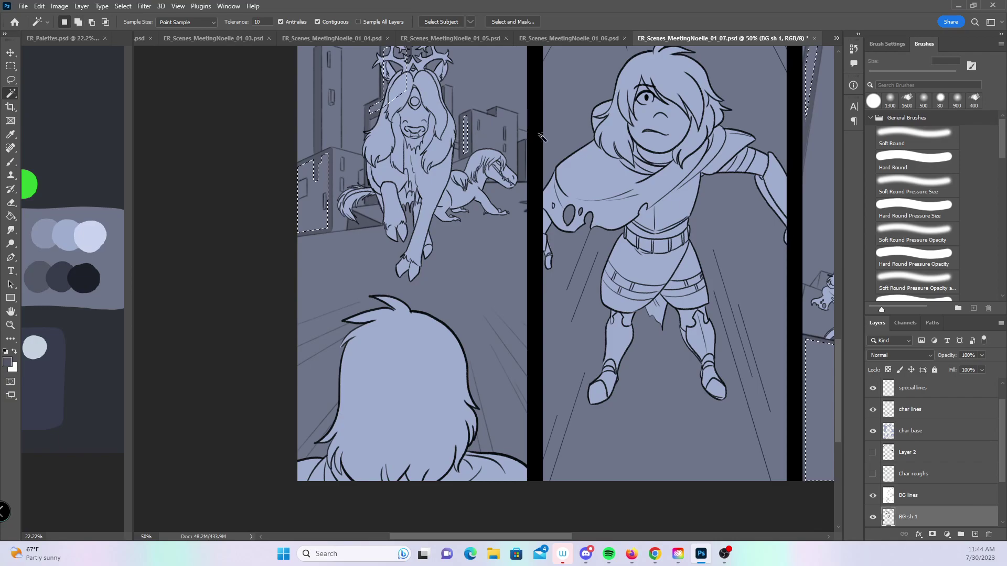
- Expand the combined selection of building and ledge faces so it reaches under the painted shading edges
left_click_drag(838, 350, 820, 250)
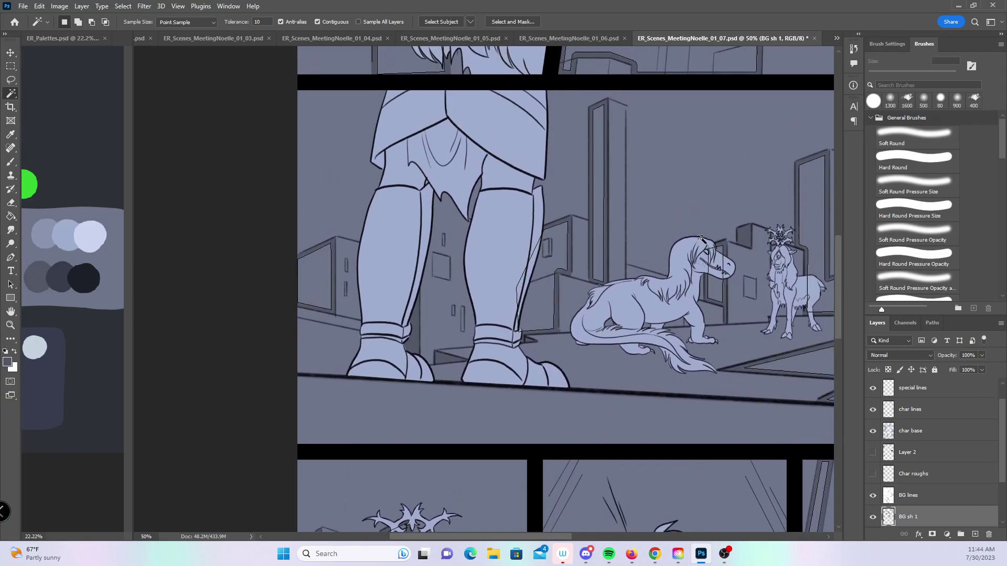
key("z")
left_click(691, 307, "alt")
left_click(691, 307, "alt")
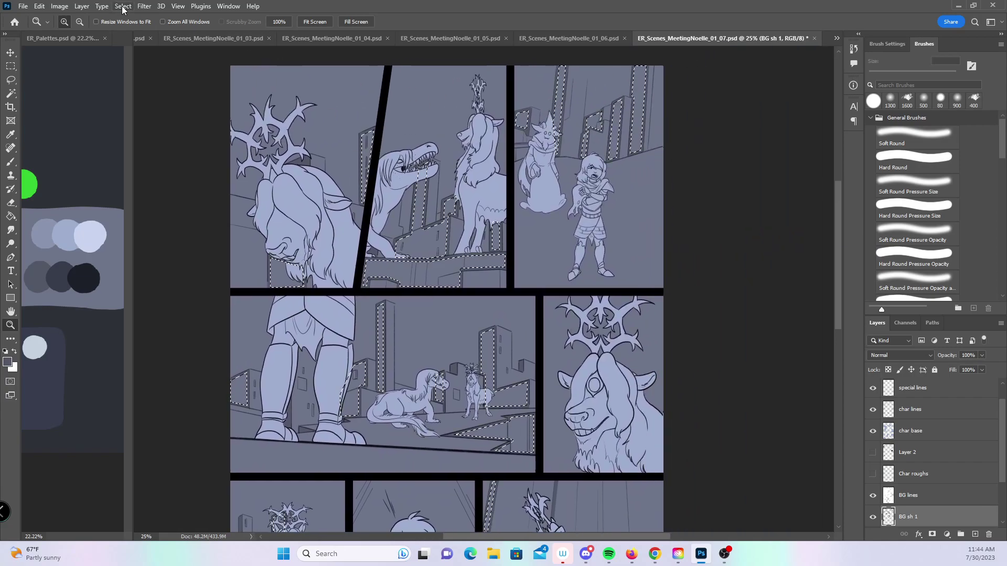
left_click(123, 10)
mouse_move(180, 164)
left_click(254, 186)
left_click(561, 187)
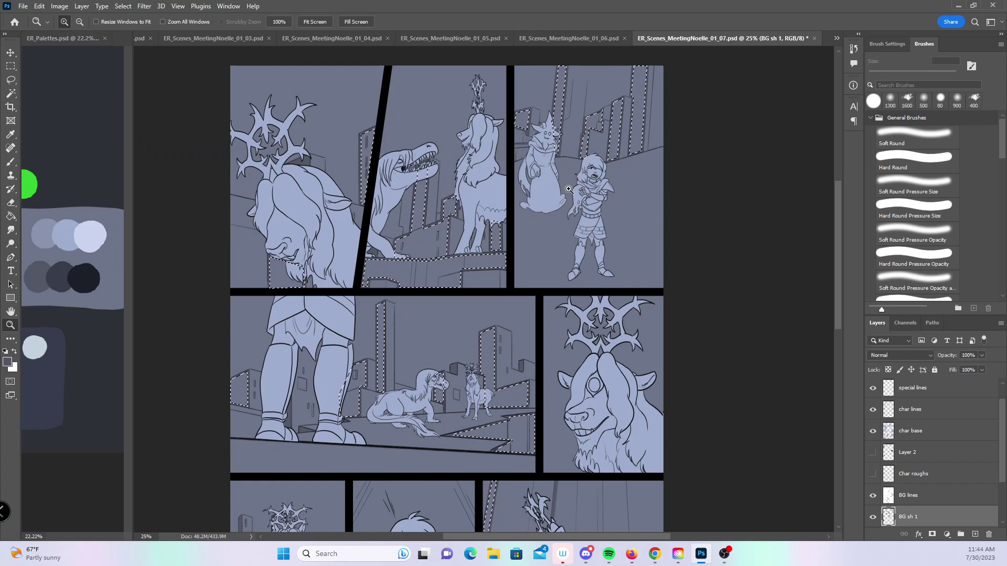
- Enlarge the Hard Round brush to 300 px and paint the selected building and ledge faces in the top panels
key("b")
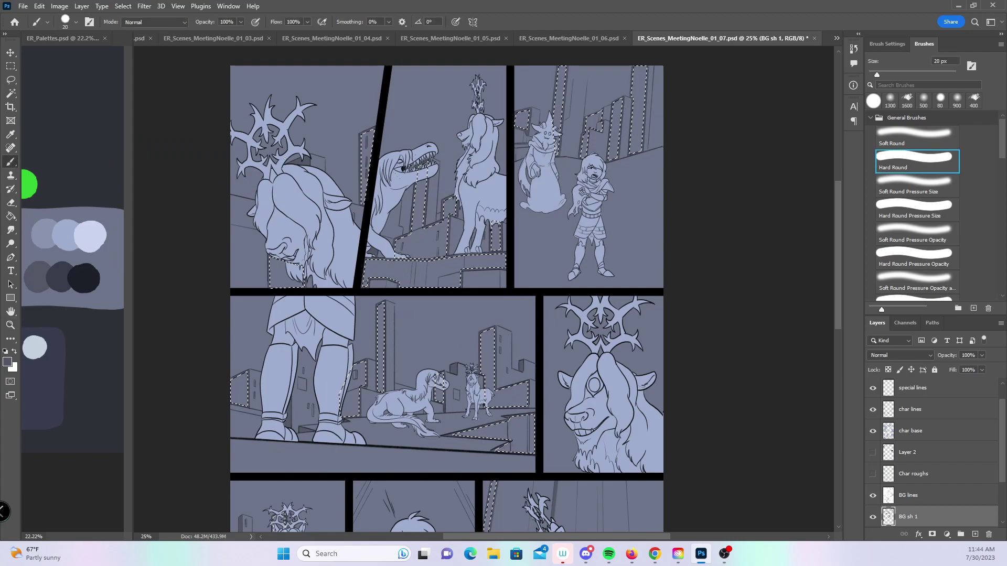
key("bracketright")
key("bracketright")
key("bracketright")
key("bracketright")
key("bracketright")
key("bracketright")
key("bracketright")
key("bracketright")
key("bracketright")
key("bracketright")
key("bracketright")
key("bracketright")
key("bracketright")
key("bracketright")
key("bracketright")
mouse_move(330, 151)
left_mouse_down()
mouse_move(367, 235)
mouse_move(373, 304)
mouse_move(417, 284)
mouse_move(511, 286)
mouse_move(525, 91)
mouse_move(572, 83)
mouse_move(567, 55)
mouse_move(617, 72)
mouse_move(644, 64)
mouse_move(668, 147)
left_mouse_up()
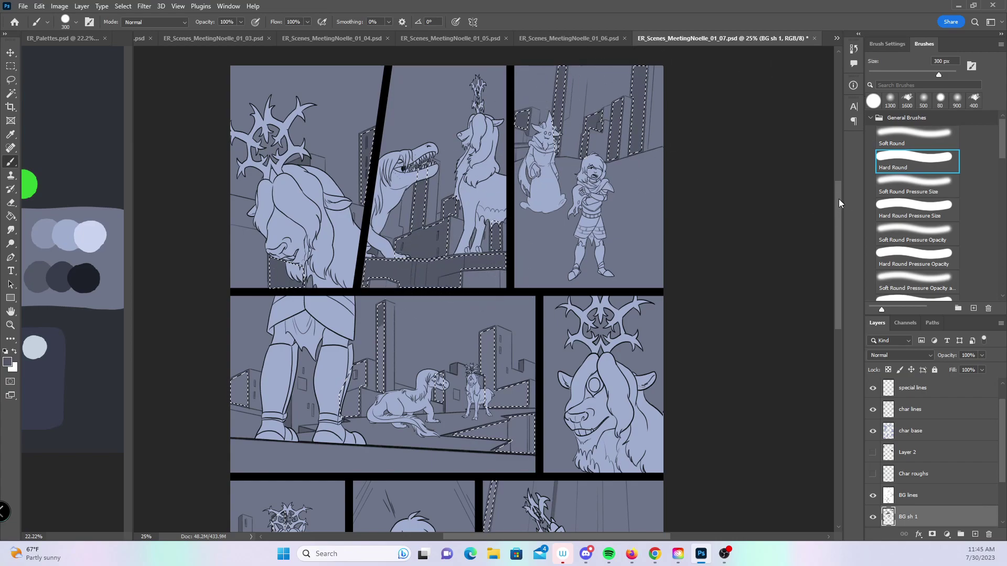
- Paint the selected building and ledge faces in the middle and bottom panels, then deselect and save the file
scroll(791, 218, "down", 5)
mouse_move(328, 226)
left_mouse_down()
mouse_move(381, 148)
mouse_move(462, 203)
mouse_move(482, 185)
mouse_move(509, 236)
left_mouse_up()
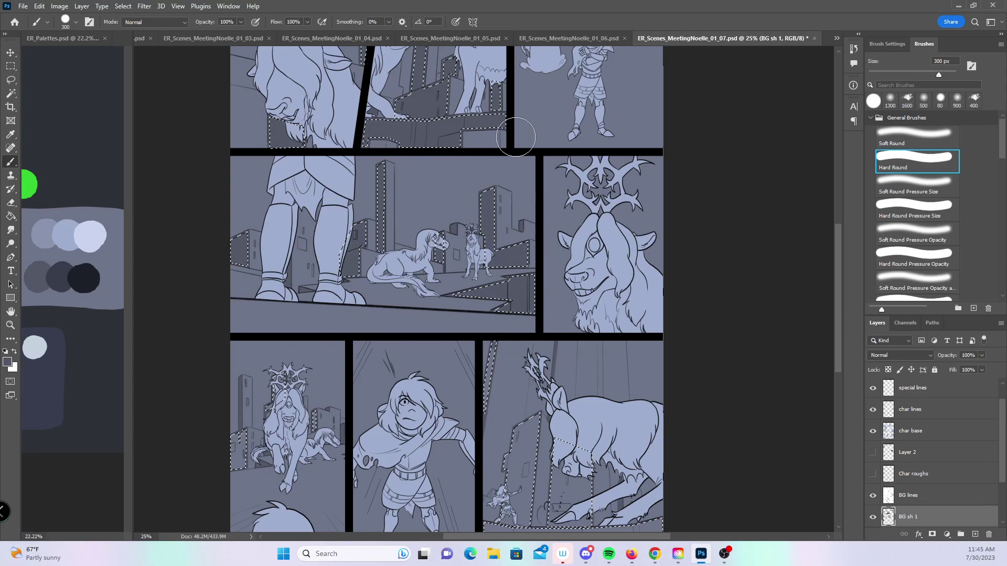
scroll(797, 281, "down", 5)
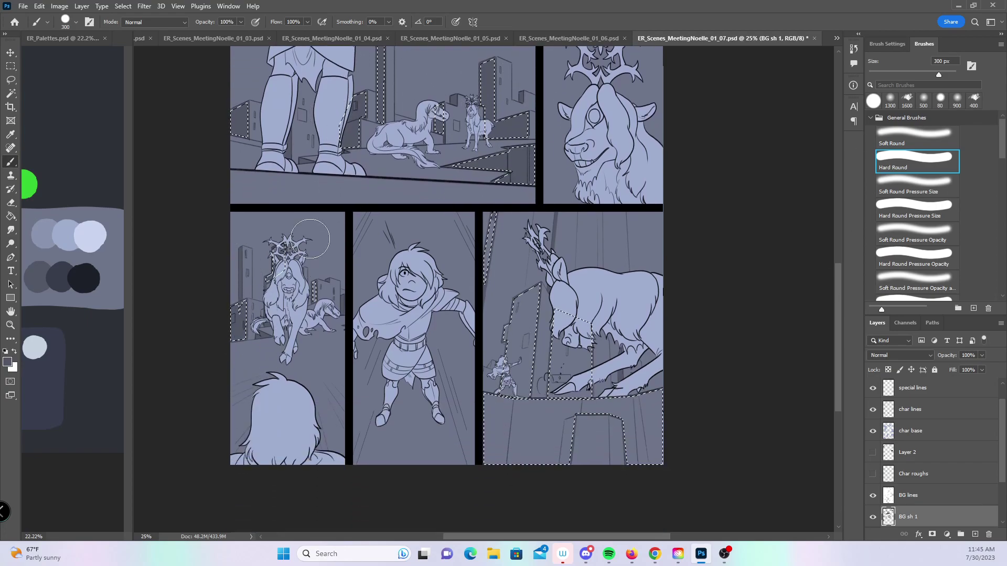
mouse_move(517, 271)
left_mouse_down()
mouse_move(494, 289)
mouse_move(506, 422)
mouse_move(525, 399)
mouse_move(561, 216)
mouse_move(489, 386)
mouse_move(540, 364)
mouse_move(627, 368)
mouse_move(670, 414)
left_mouse_up()
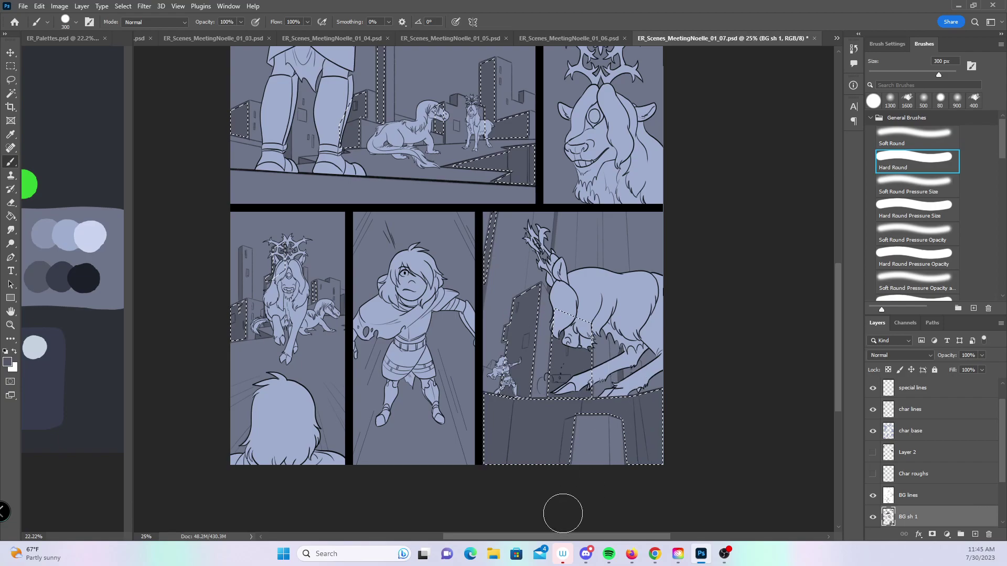
key("ctrl+d")
key("ctrl+s")
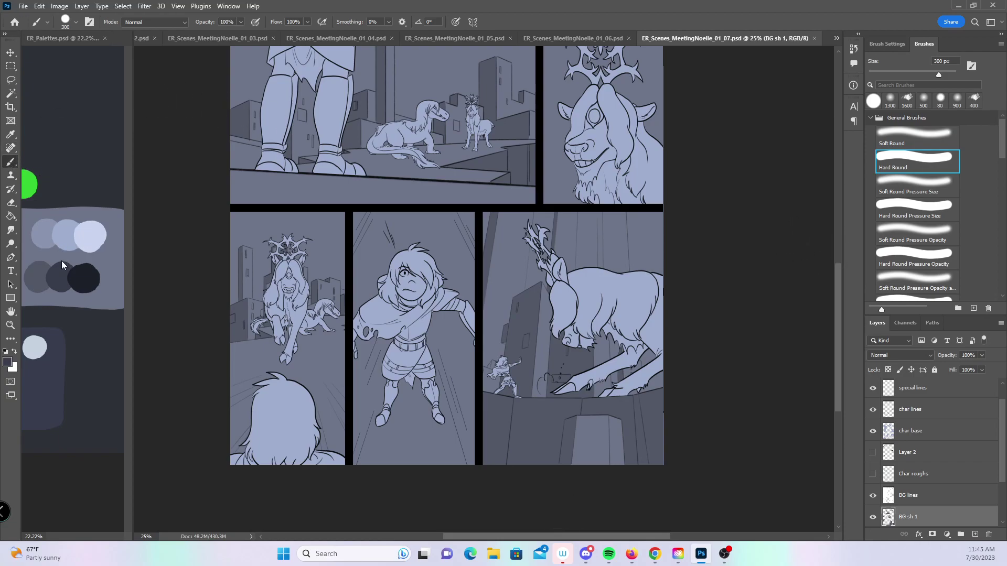
- Outline and fill the foreground ledge beneath the giant legs in the wide middle panel with dark navy on BG sh 1
left_click_drag(437, 248, 496, 322)
key("z")
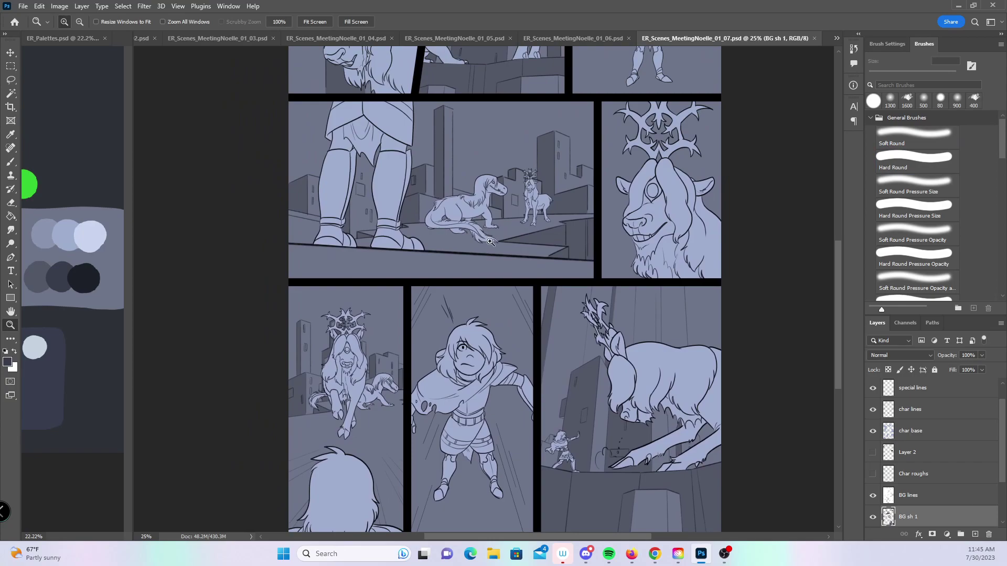
left_click(490, 242)
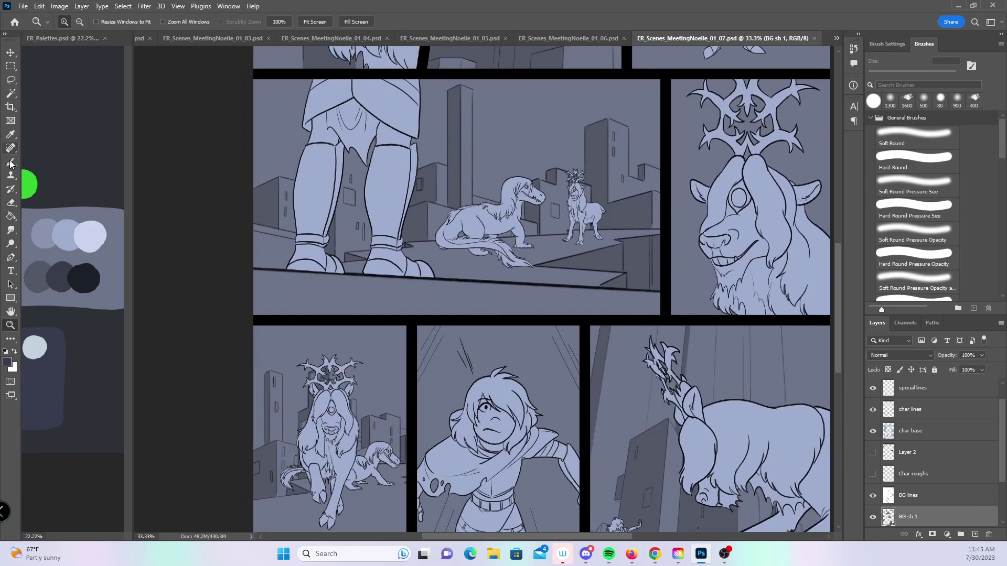
key("b")
key("bracketleft")
key("bracketleft")
key("bracketleft")
key("bracketleft")
key("bracketleft")
key("bracketleft")
key("bracketleft")
key("bracketleft")
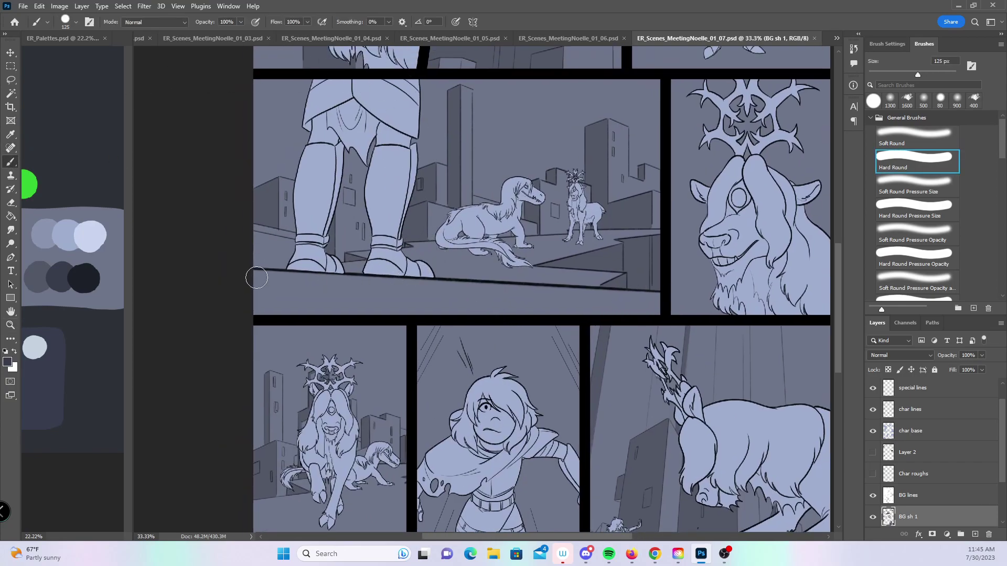
left_click(254, 273)
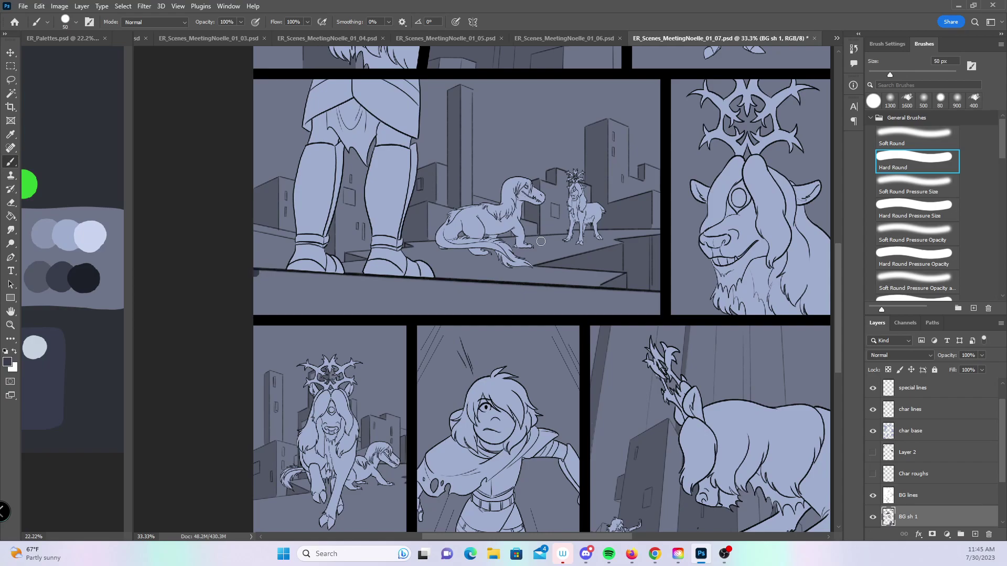
left_click(661, 299, "shift")
mouse_move(658, 312)
left_mouse_down()
mouse_move(239, 312)
mouse_move(196, 290)
mouse_move(267, 223)
mouse_move(263, 291)
mouse_move(248, 307)
mouse_move(309, 296)
mouse_move(263, 282)
mouse_move(365, 294)
mouse_move(355, 307)
mouse_move(350, 293)
mouse_move(657, 304)
left_mouse_up()
key("bracketright")
key("bracketright")
key("bracketright")
key("bracketright")
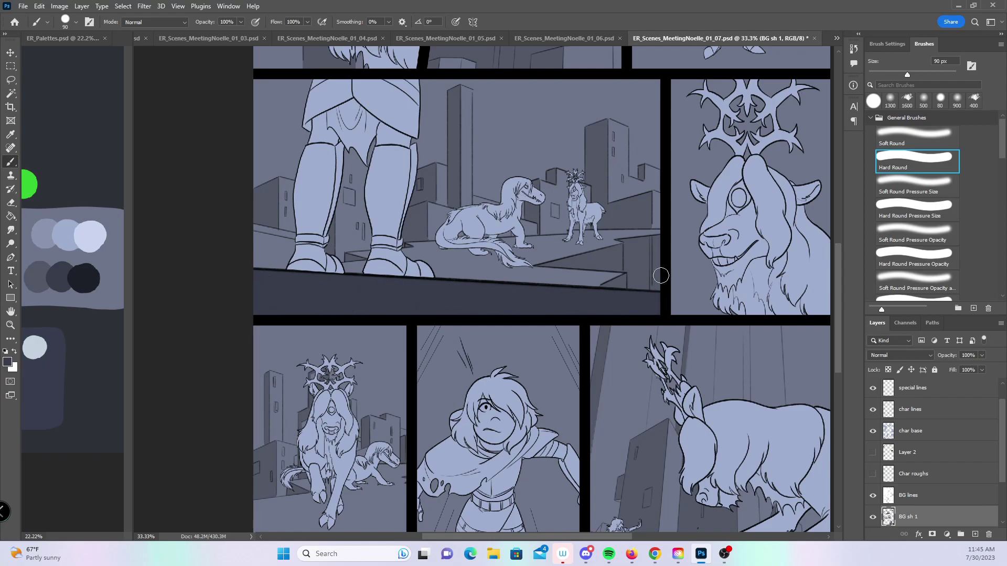
- Paint a bright green stripe with a 15 px Hard Round brush on the ledge behind the cloaked creature in the top-right panel
left_click_drag(838, 282, 833, 197)
left_click_drag(691, 304, 471, 306)
key("z")
left_click(537, 206)
left_click(538, 206)
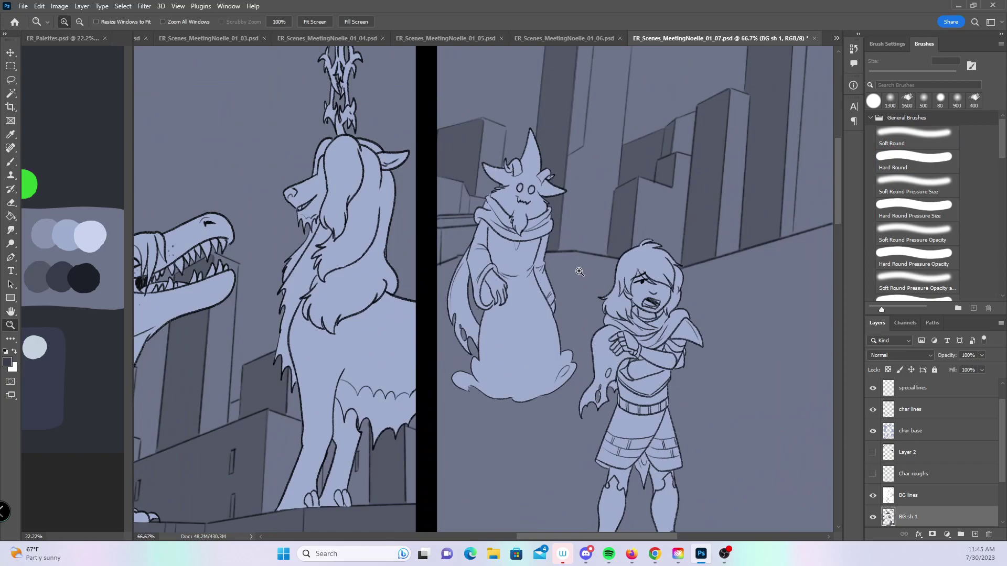
left_click(11, 162)
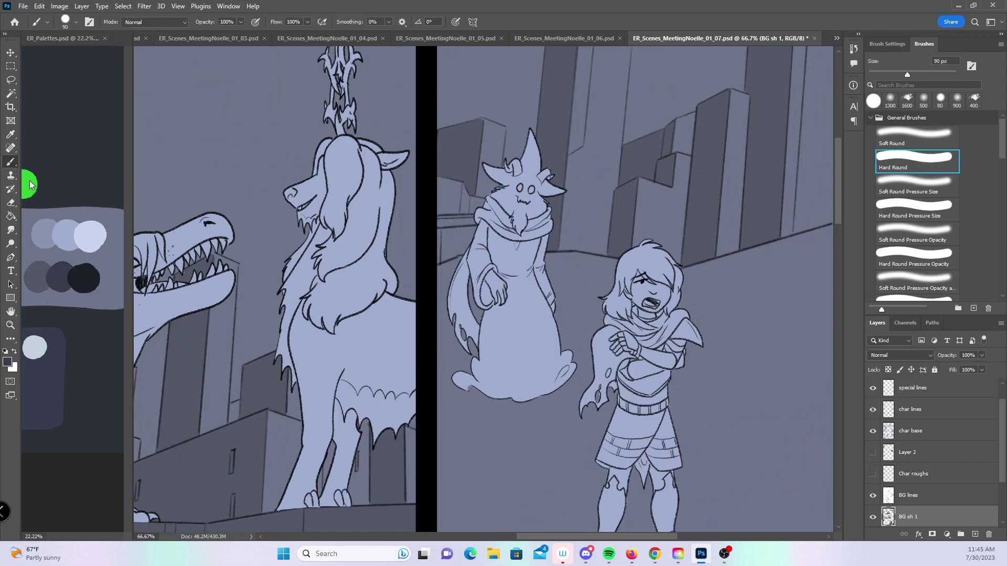
left_click(34, 178, "alt")
key("bracketleft")
key("bracketleft")
key("bracketleft")
key("bracketleft")
key("bracketleft")
key("bracketleft")
key("bracketleft")
key("bracketleft")
key("bracketleft")
key("bracketleft")
key("bracketleft")
left_click_drag(438, 223, 468, 222)
- Add a new layer named BG sh 2 between BG base and BG sh 1
key("z")
left_click(684, 275, "alt")
left_click(684, 275, "alt")
left_click(683, 275, "alt")
left_click_drag(657, 439, 639, 325)
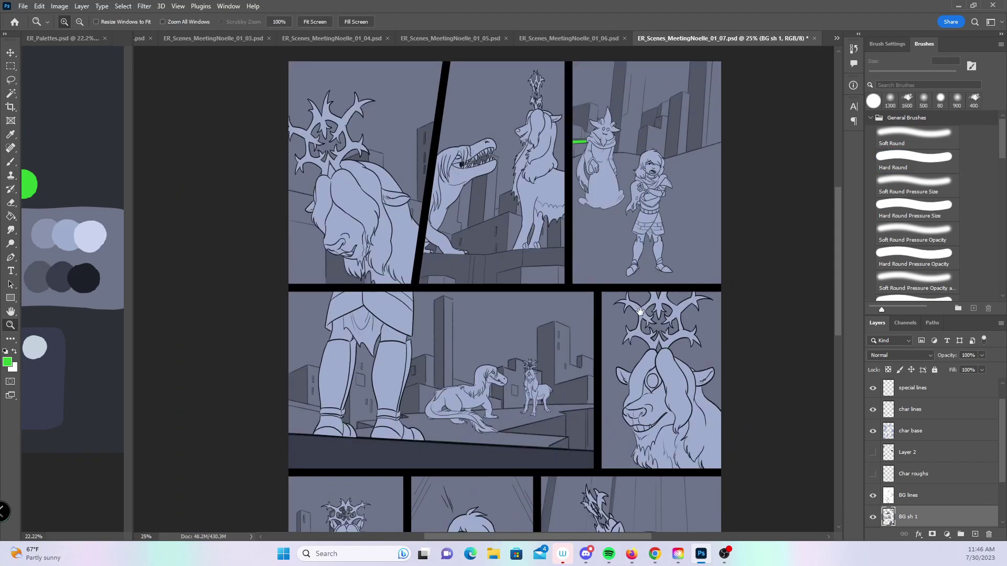
scroll(639, 325, "down", 3)
scroll(638, 391, "down", 8)
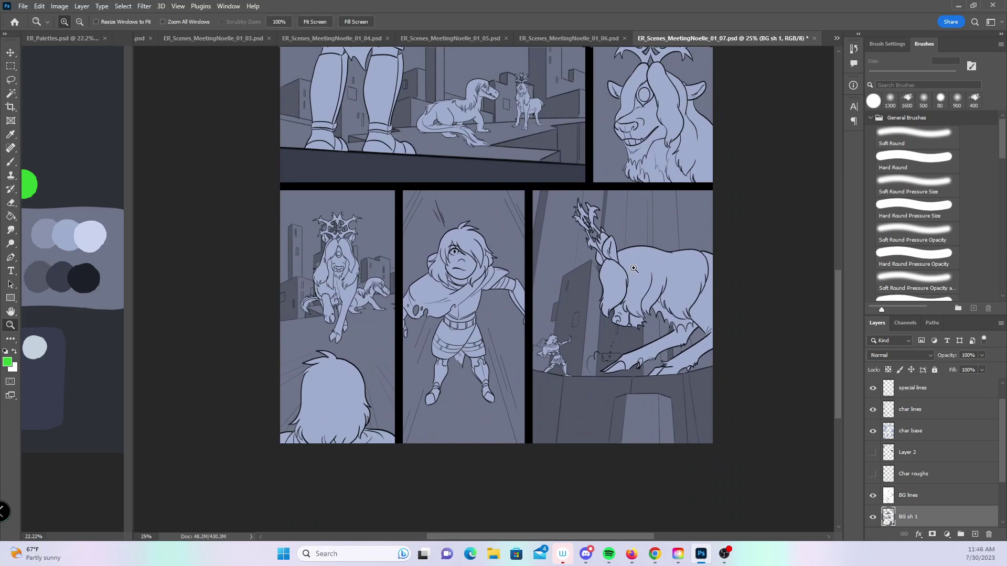
left_click_drag(837, 309, 839, 190)
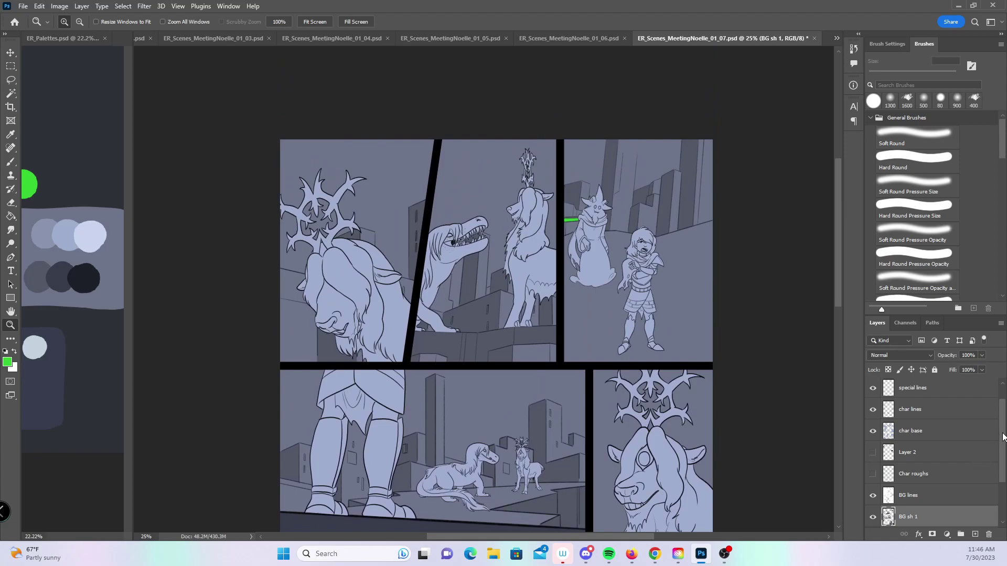
left_click_drag(1003, 437, 982, 474)
left_click(974, 534, "ctrl")
double_click(907, 474)
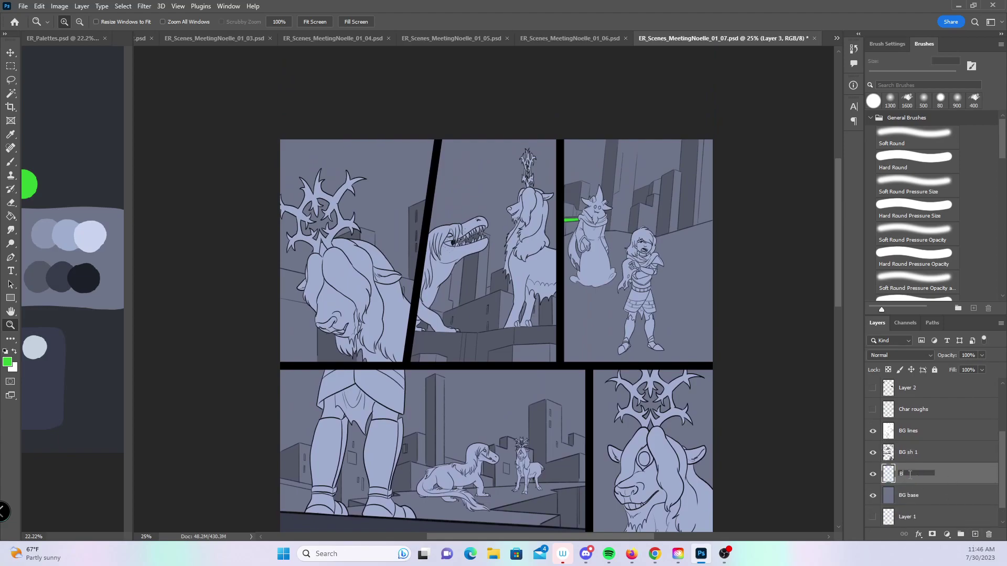
key("Return")
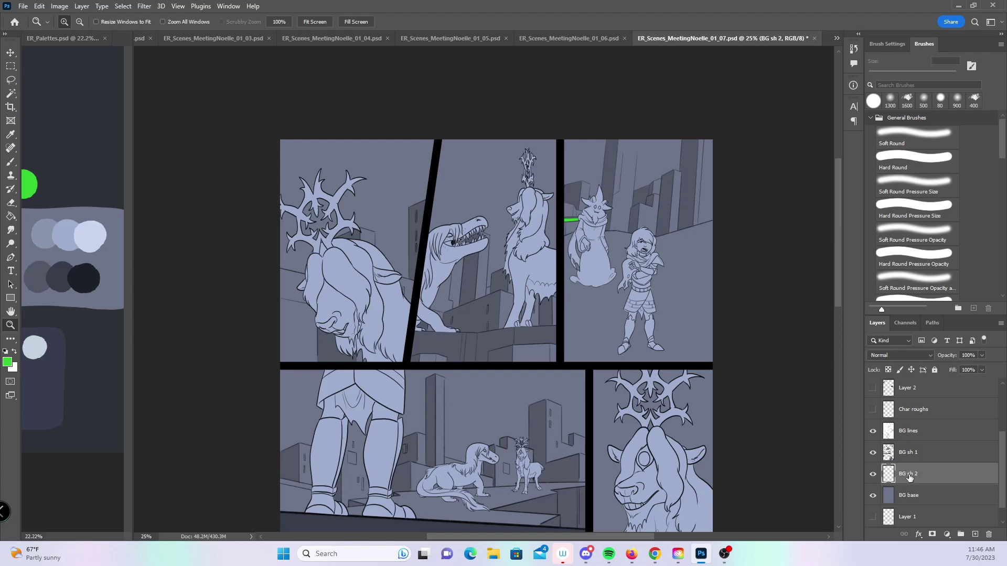
- Lasso the first top panel's background and paint a soft light haze with the CarlsonSoft brush at 1100 px and 50% opacity
left_click(11, 80)
mouse_move(309, 341)
left_mouse_down()
mouse_move(243, 257)
mouse_move(294, 104)
mouse_move(424, 104)
mouse_move(441, 117)
mouse_move(412, 306)
left_mouse_up()
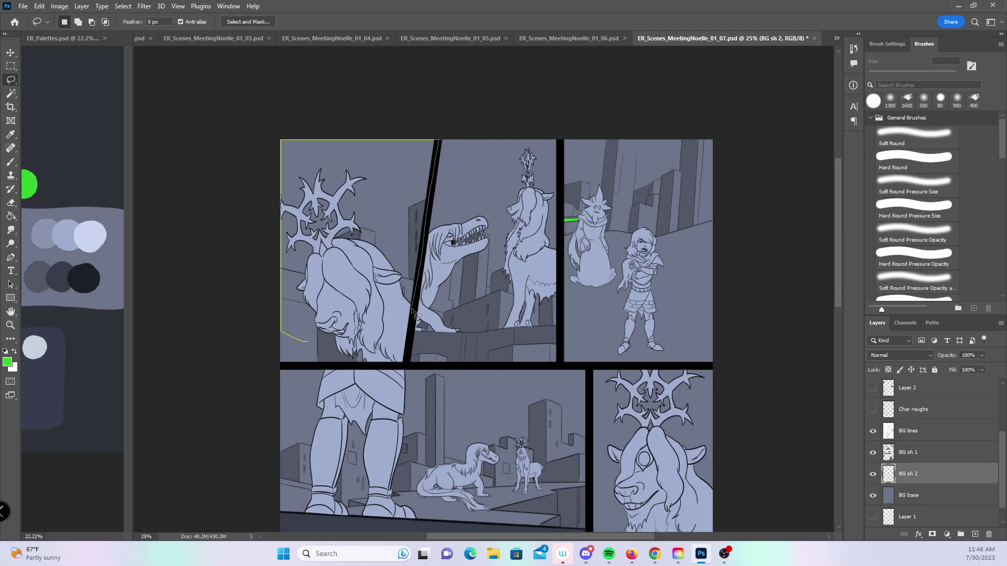
key("b")
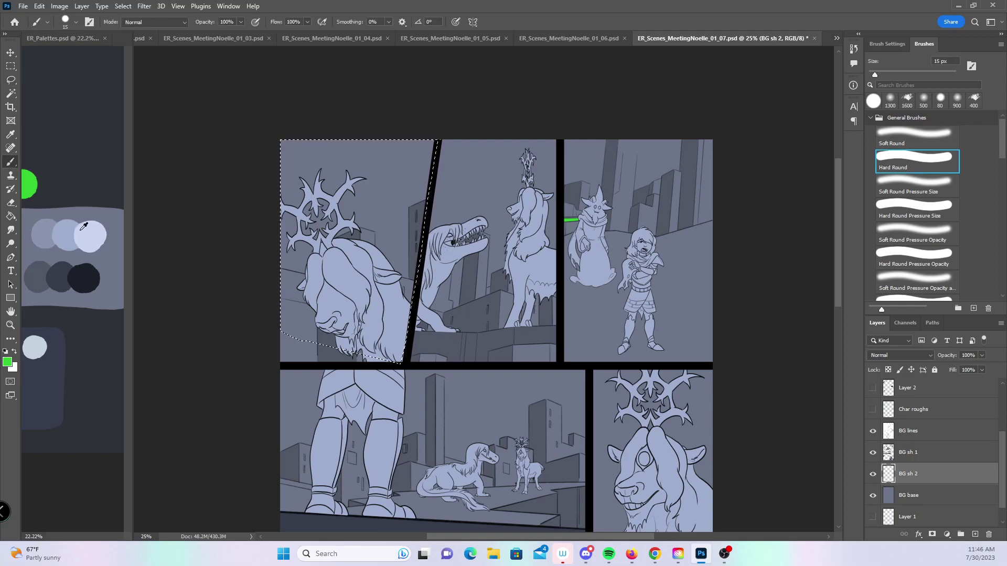
left_click_drag(1002, 146, 1003, 245)
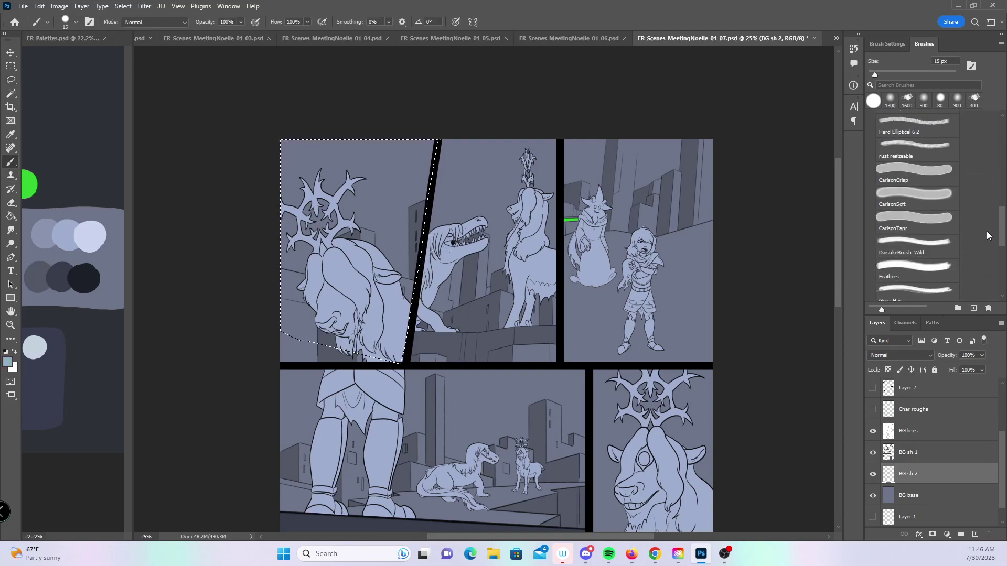
left_click(922, 182)
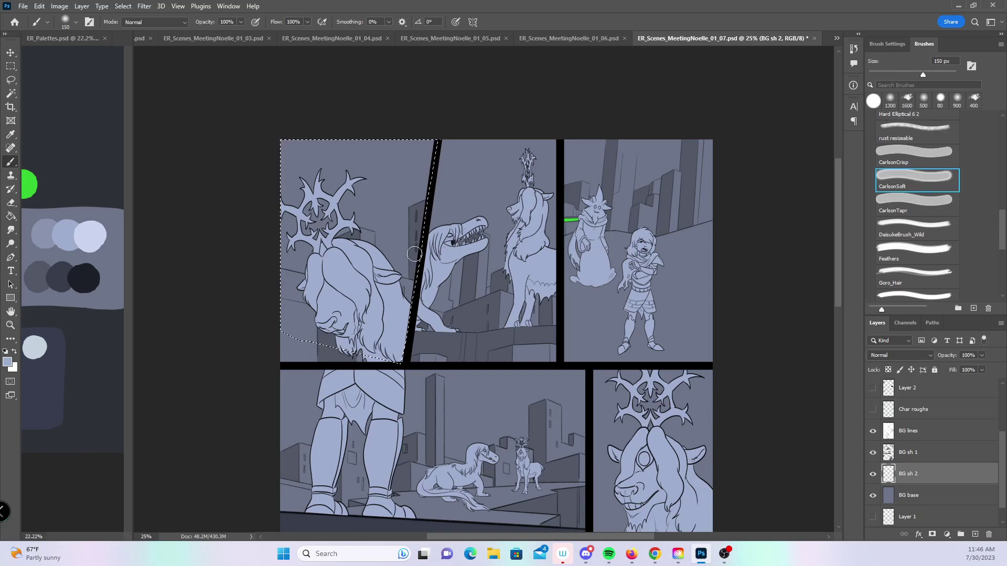
key("bracketright")
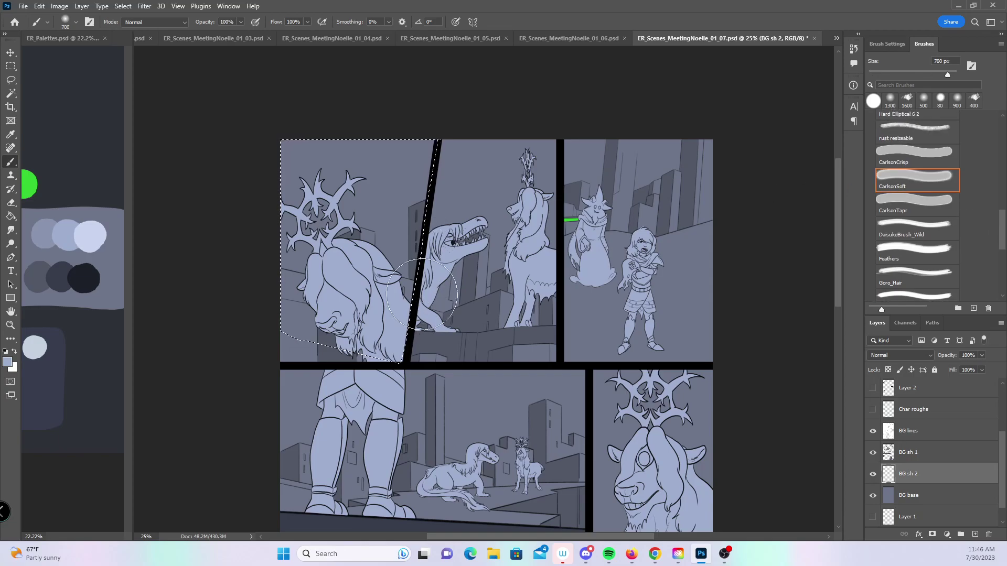
key("bracketright")
key("bracketright")
key("5")
left_click(272, 227)
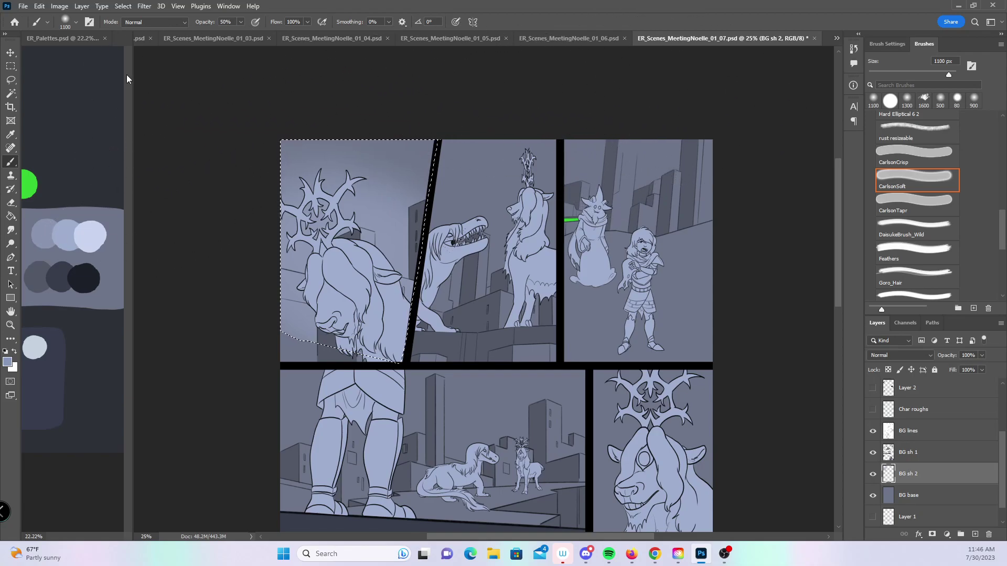
- Lasso the second top panel down to the ledge and brush the same soft haze over its background at 1100 px
left_click(11, 83)
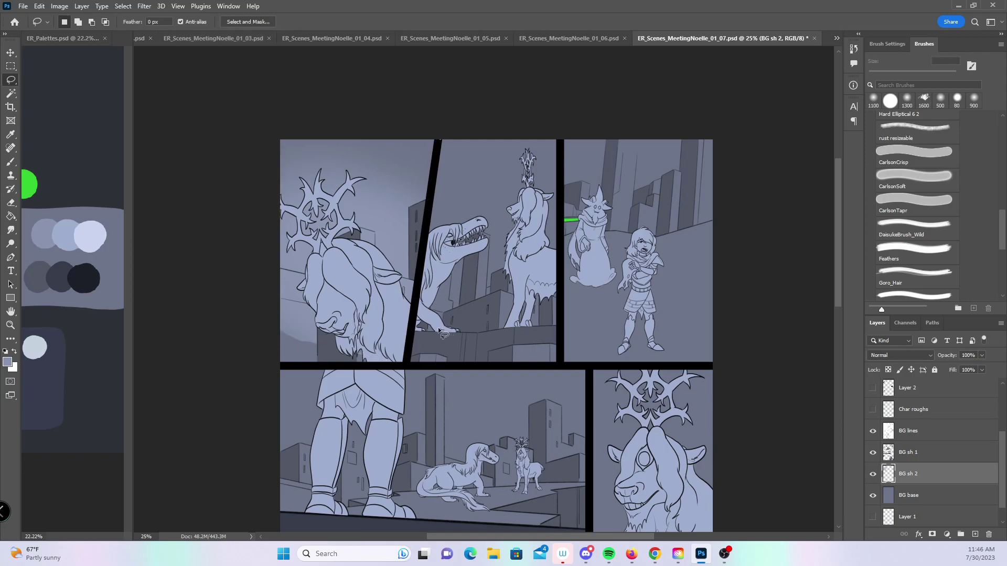
mouse_move(528, 105)
left_mouse_down()
mouse_move(563, 147)
mouse_move(564, 346)
mouse_move(548, 340)
left_mouse_up()
key("b")
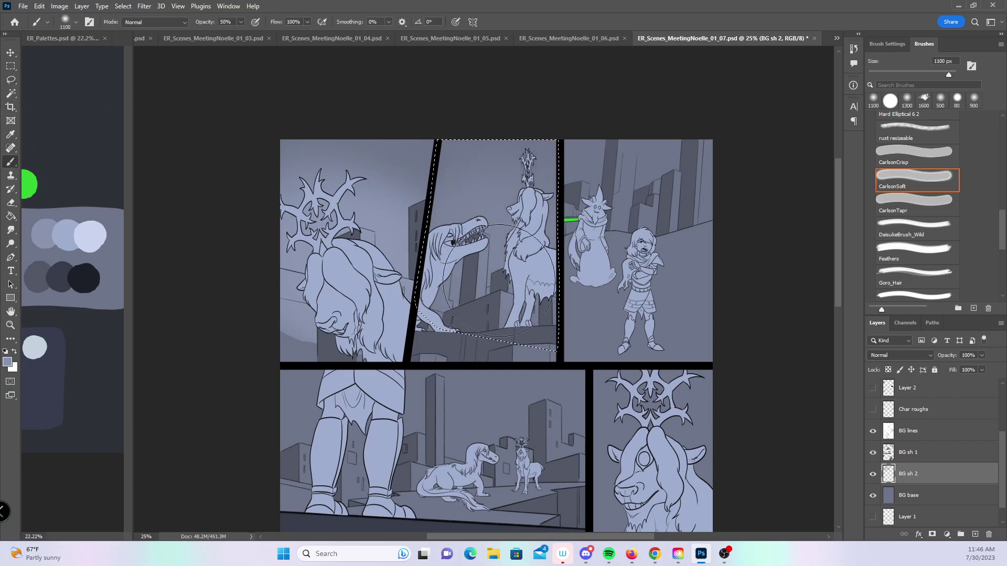
- Lasso the wide middle panel above its dark ledge and paint soft haze behind the buildings, reducing the CarlsonSoft brush to 700 px
left_click_drag(838, 256, 835, 316)
key("l")
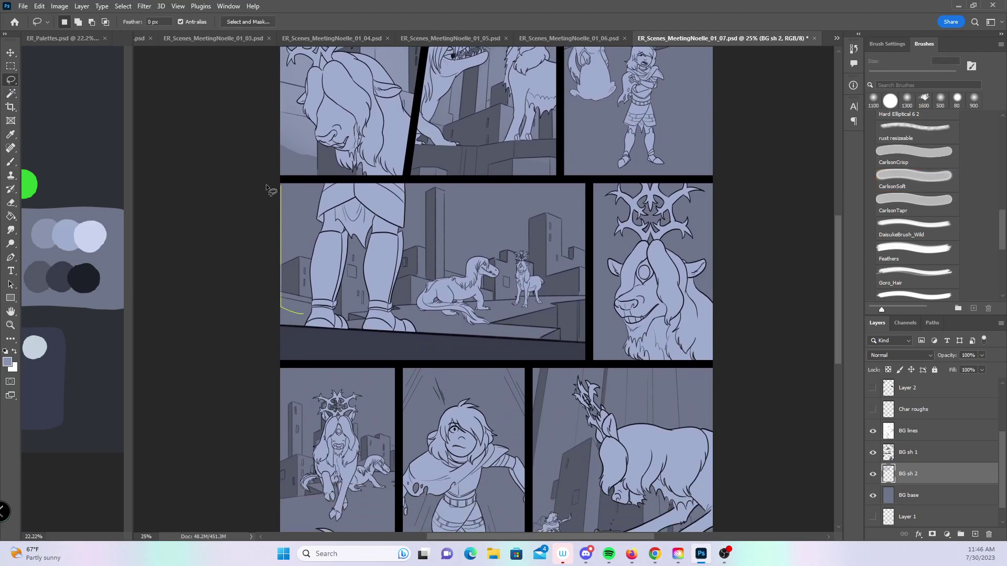
left_click_drag(316, 183, 499, 184)
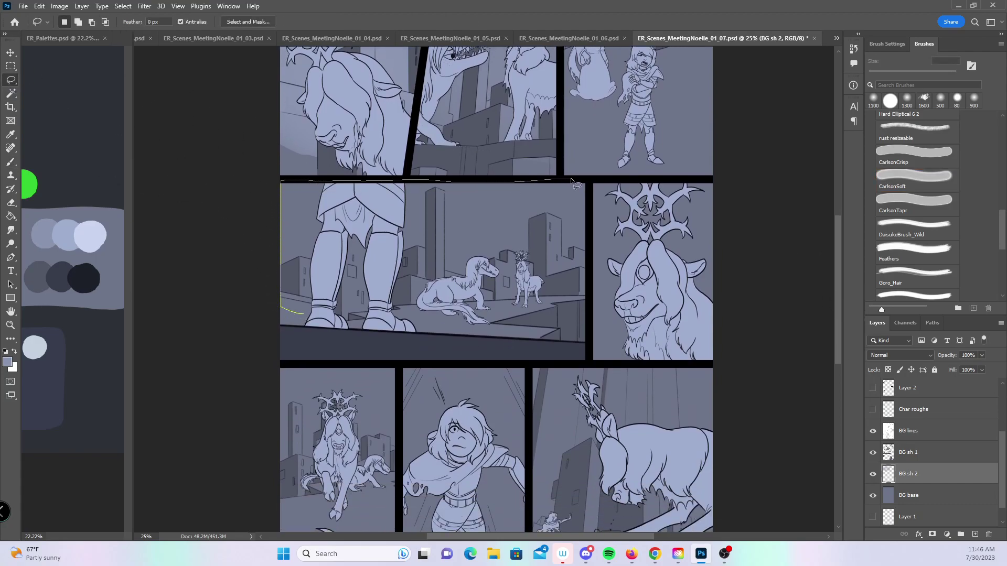
left_click_drag(589, 295, 483, 341)
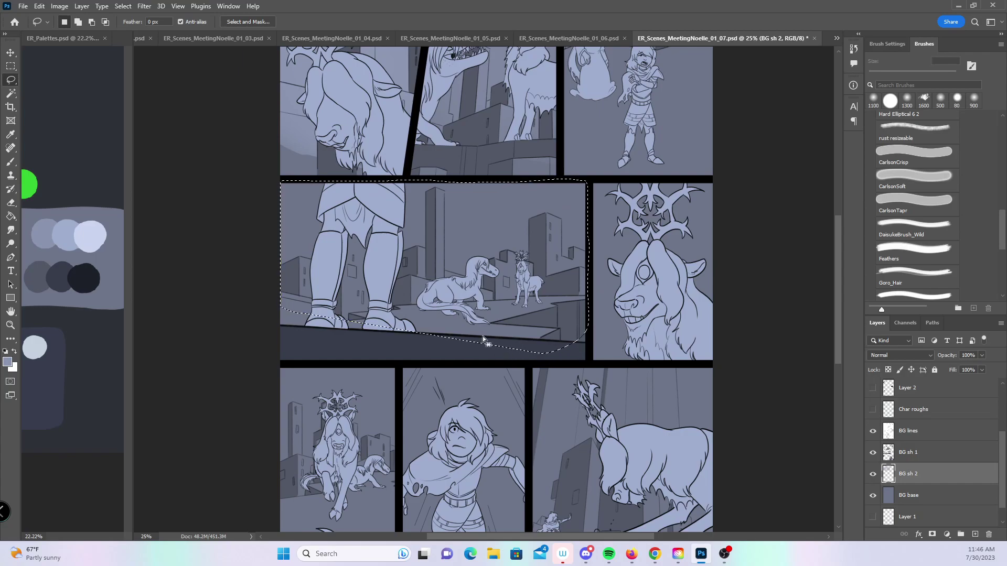
left_click(10, 162)
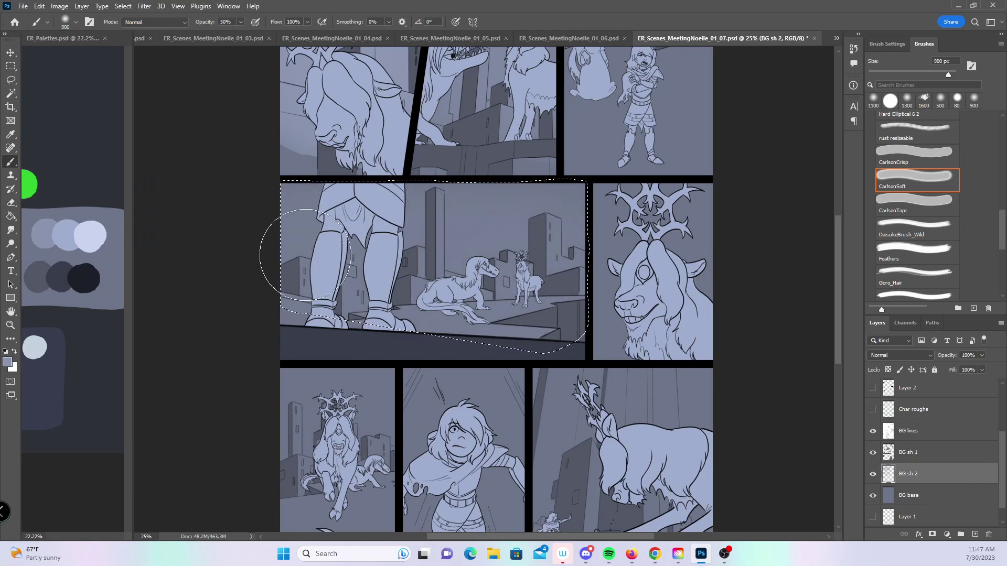
key("bracketleft")
key("bracketleft")
key("bracketleft")
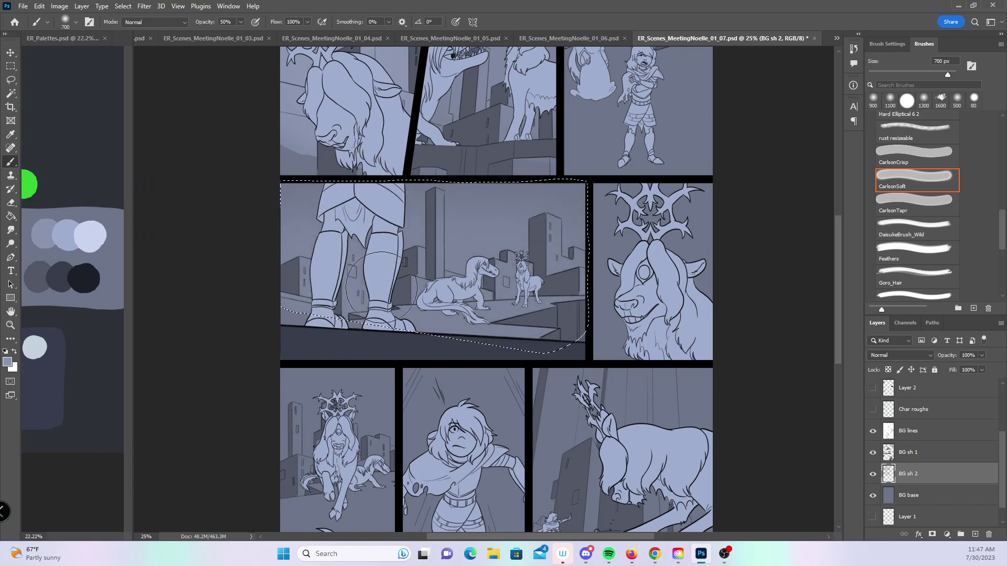
key("bracketleft")
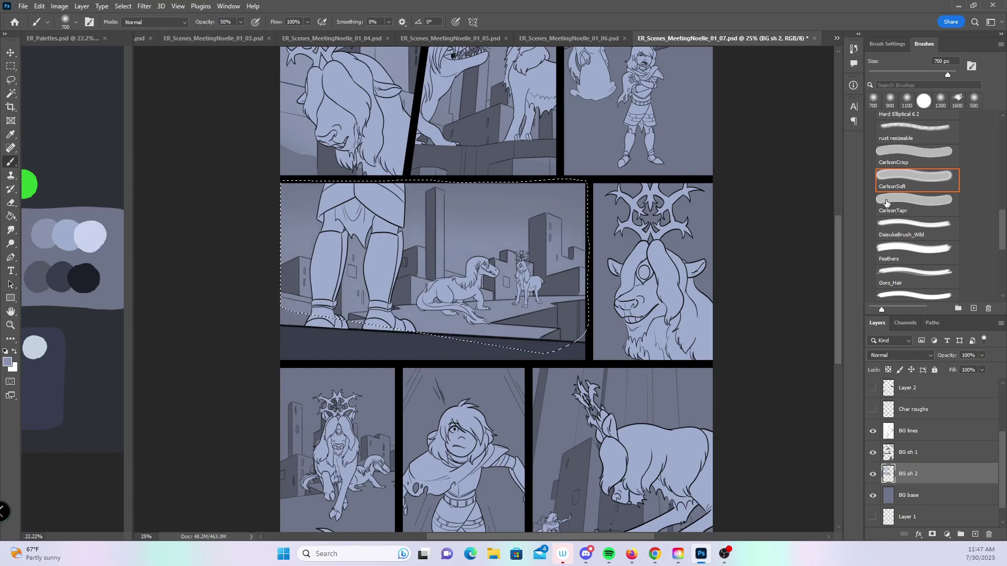
- Lasso the upper part of the bottom-left panel and brush soft haze around the buildings behind the antlered creature
left_click_drag(837, 248, 823, 294)
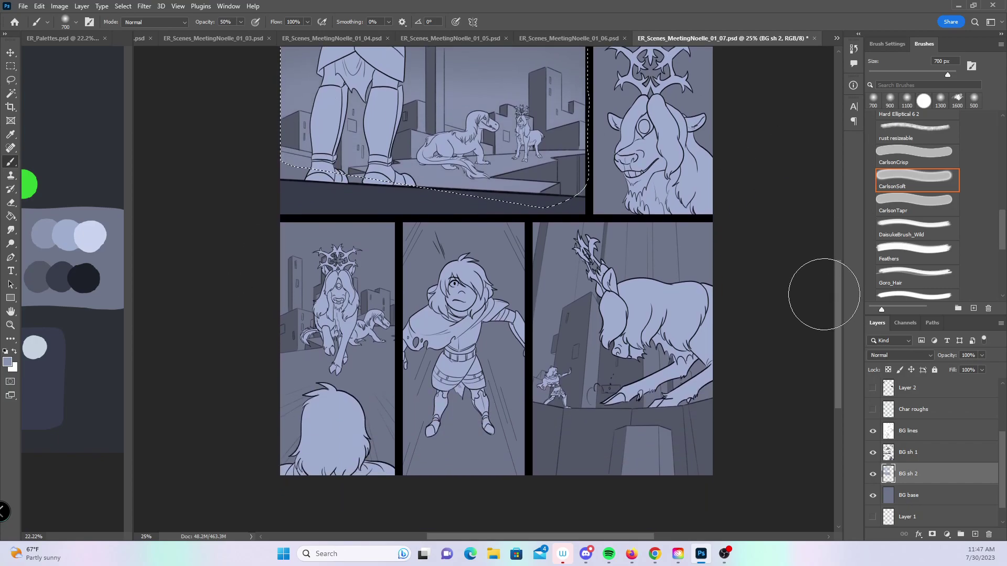
left_click(14, 78)
mouse_move(280, 220)
left_mouse_down()
mouse_move(273, 334)
mouse_move(328, 358)
mouse_move(385, 350)
left_mouse_up()
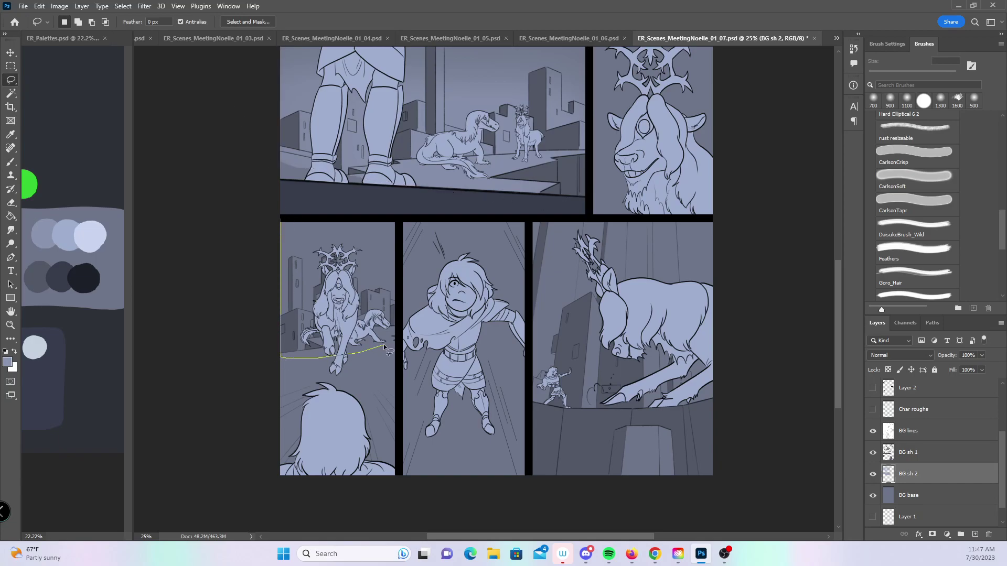
left_click_drag(396, 233, 303, 217)
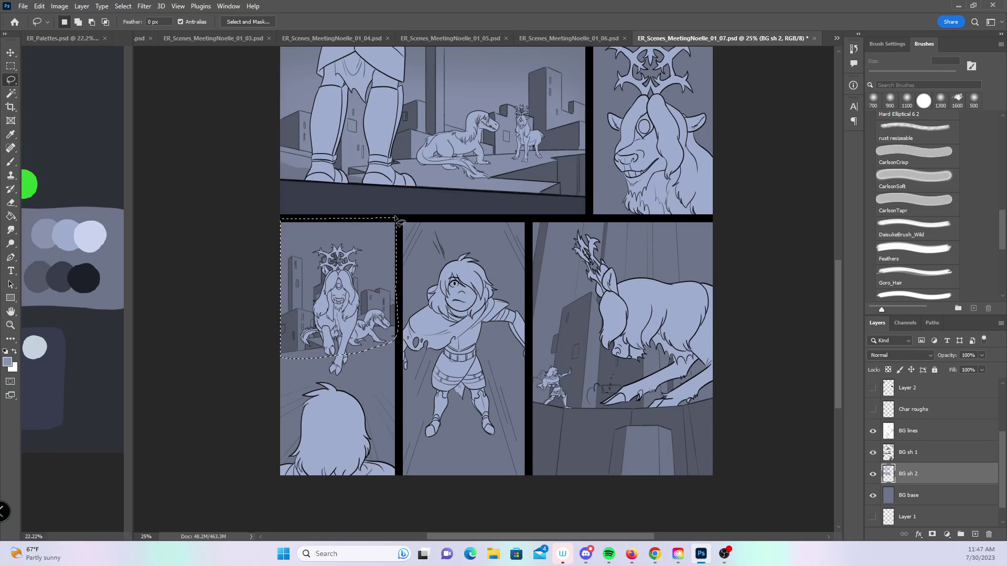
left_click(11, 161)
mouse_move(314, 322)
left_mouse_down()
mouse_move(282, 302)
mouse_move(348, 321)
left_mouse_up()
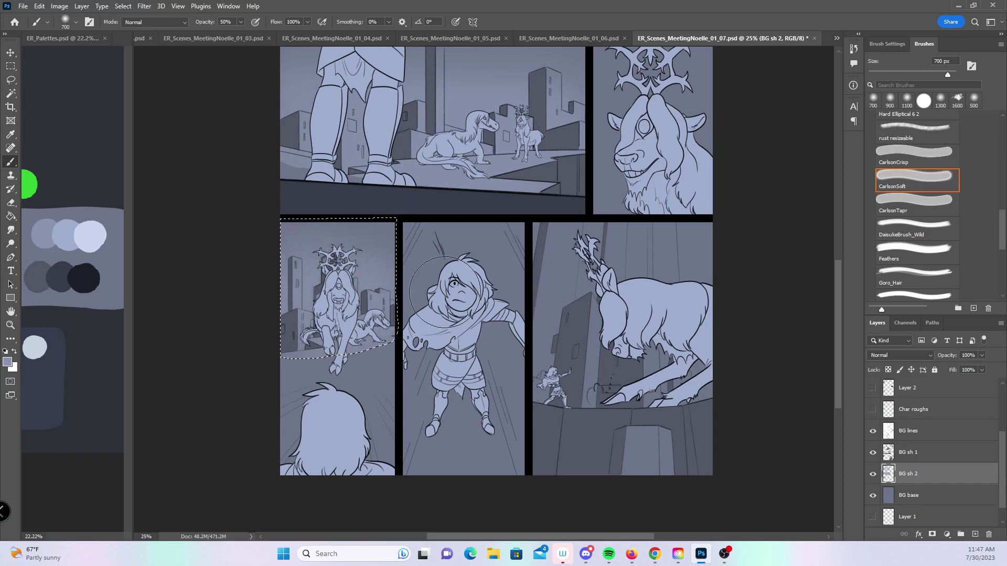
- Lasso the entire bottom-middle panel containing the standing character and get the brush ready
left_click(11, 84)
left_click(404, 219)
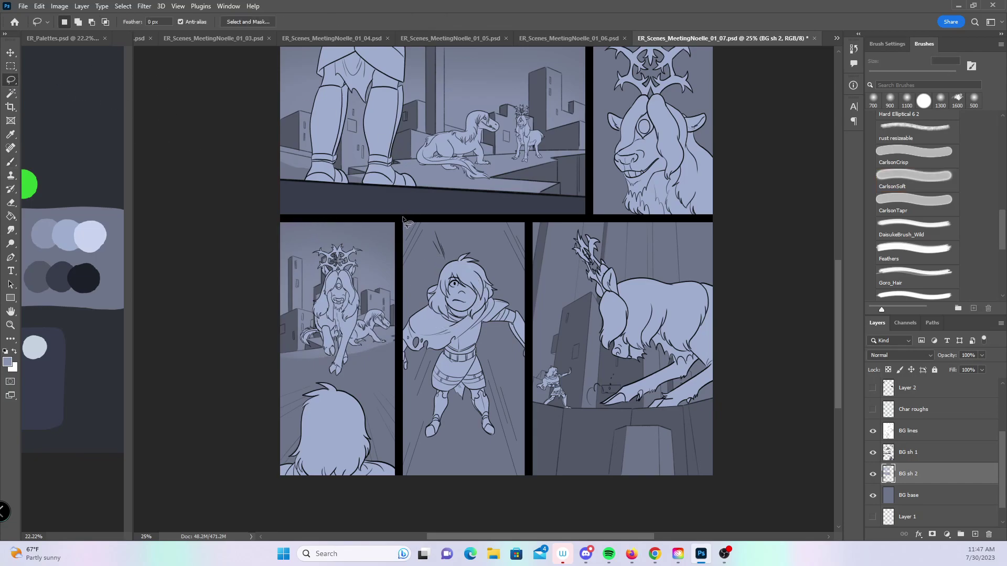
mouse_move(399, 377)
left_mouse_down()
mouse_move(401, 470)
mouse_move(482, 506)
mouse_move(532, 487)
left_mouse_up()
left_click_drag(529, 447, 529, 217)
key("b")
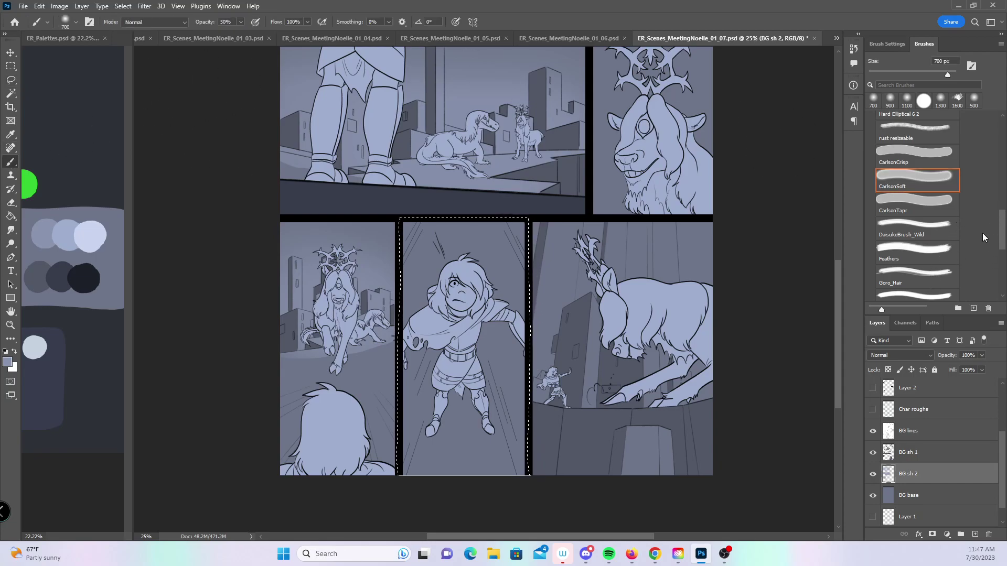
- Texture the selected panel with the rust resizeable brush at 292 px, using dark streaks above the character and lighter streaks around the legs
left_click(939, 135)
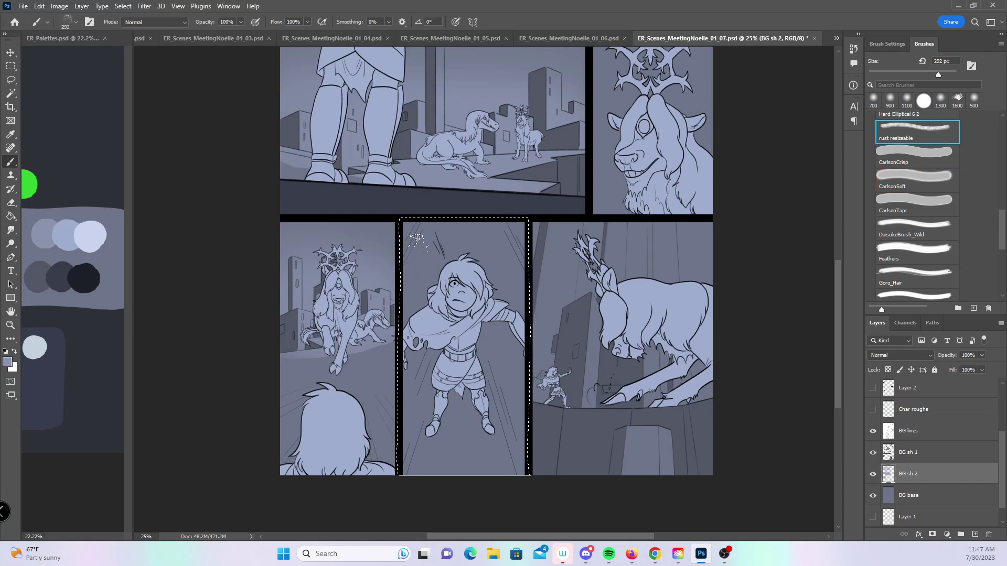
left_click_drag(426, 225, 409, 267)
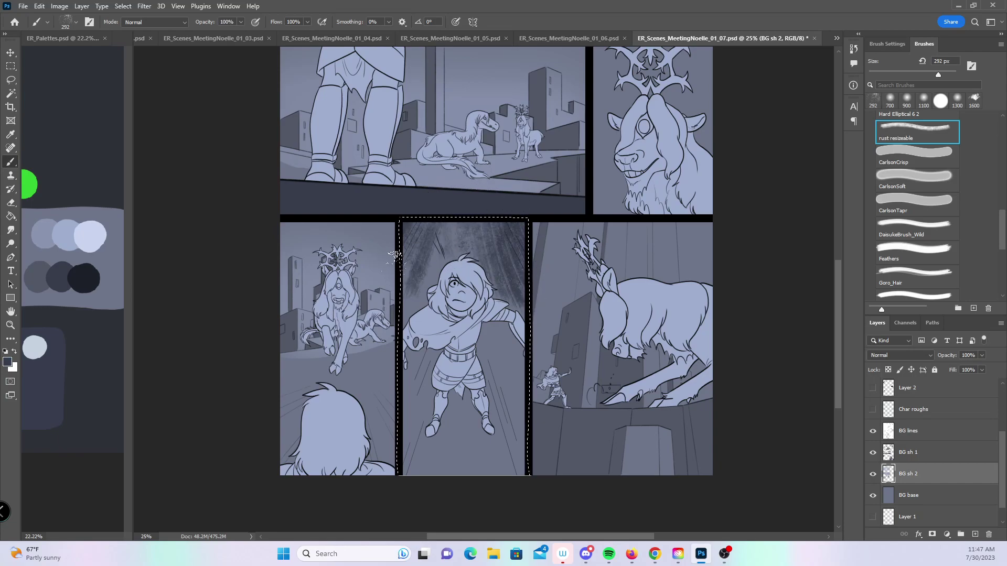
left_click_drag(418, 300, 457, 263)
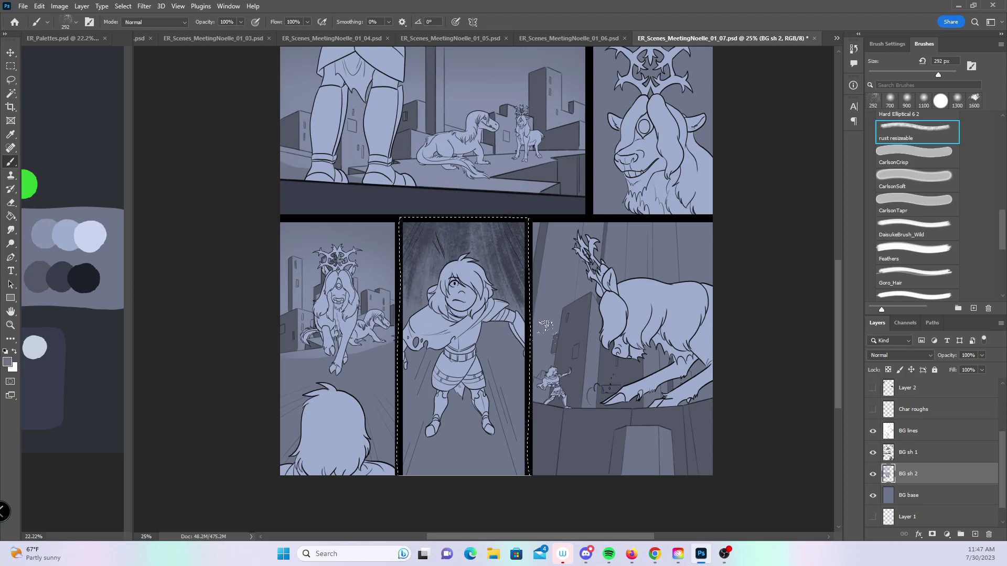
left_click(47, 232, "alt")
mouse_move(433, 395)
left_mouse_down()
mouse_move(442, 476)
mouse_move(461, 476)
mouse_move(479, 441)
left_mouse_up()
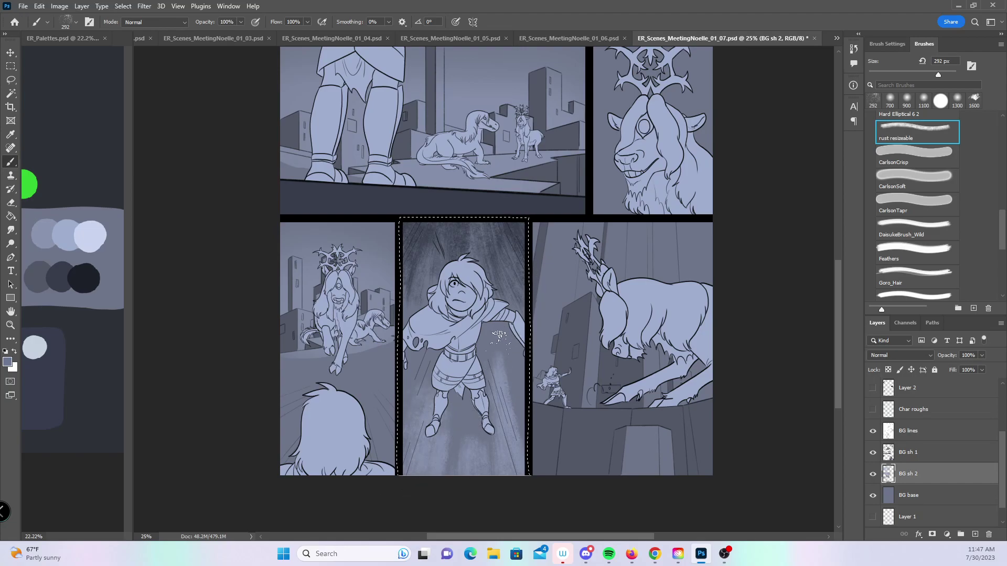
- Lasso the middle-row close-up panel of the antlered creature and pick the muted lavender palette color for the textured brush
mouse_move(626, 245)
left_mouse_down()
mouse_move(565, 360)
mouse_move(557, 357)
mouse_move(558, 386)
mouse_move(499, 369)
left_mouse_up()
left_click(10, 80)
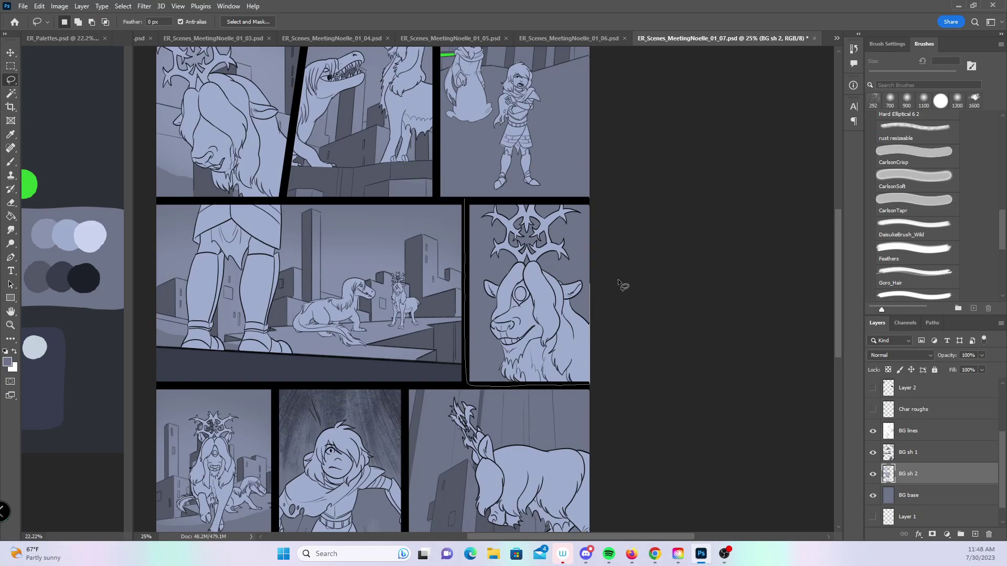
key("b")
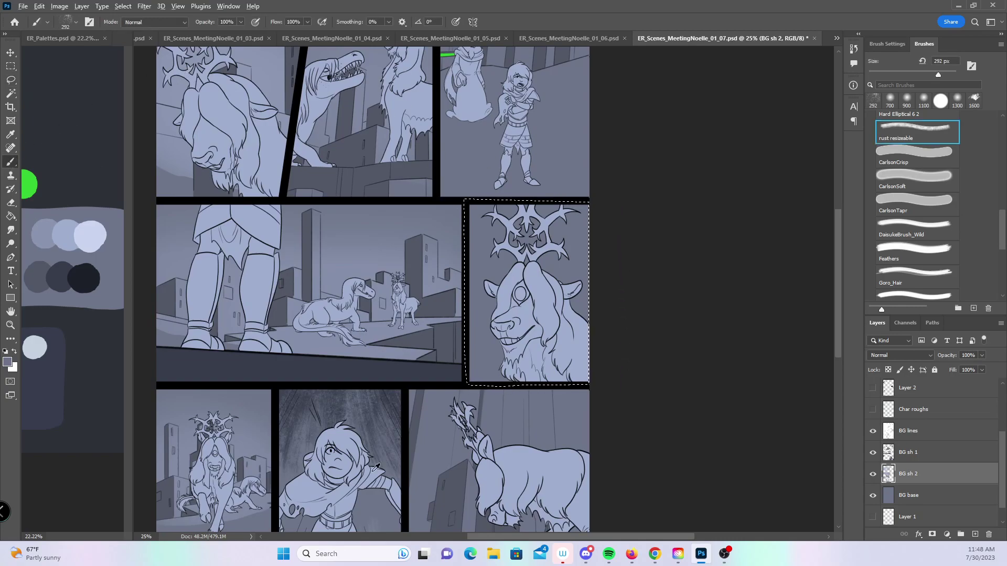
left_click(44, 229, "alt")
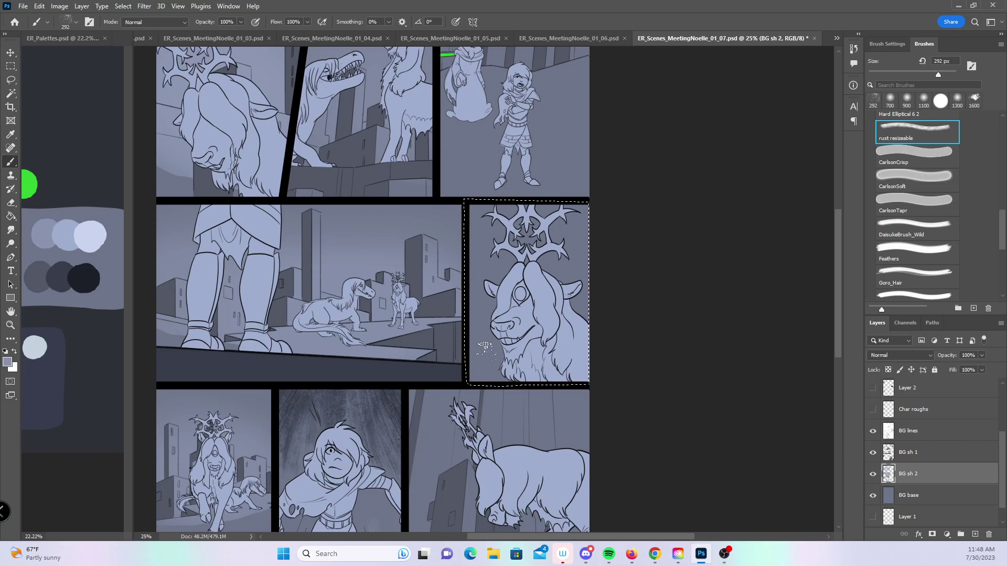
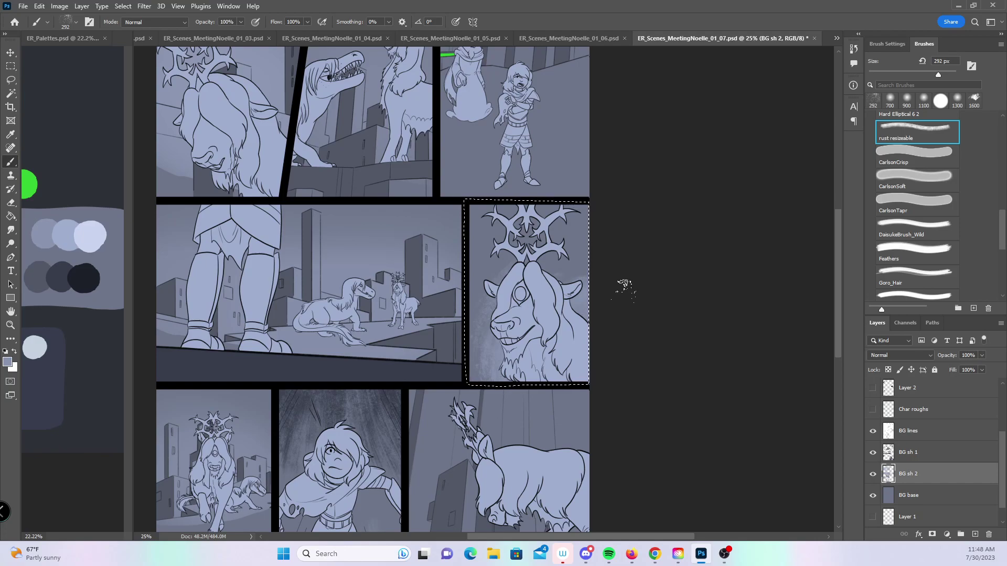
- Erase the light gradient from the buildings and ground around the goat's head in the first panel on BG sh 2 with a 45 px eraser
mouse_move(838, 231)
left_mouse_down()
mouse_move(838, 209)
mouse_move(818, 286)
mouse_move(832, 206)
left_mouse_up()
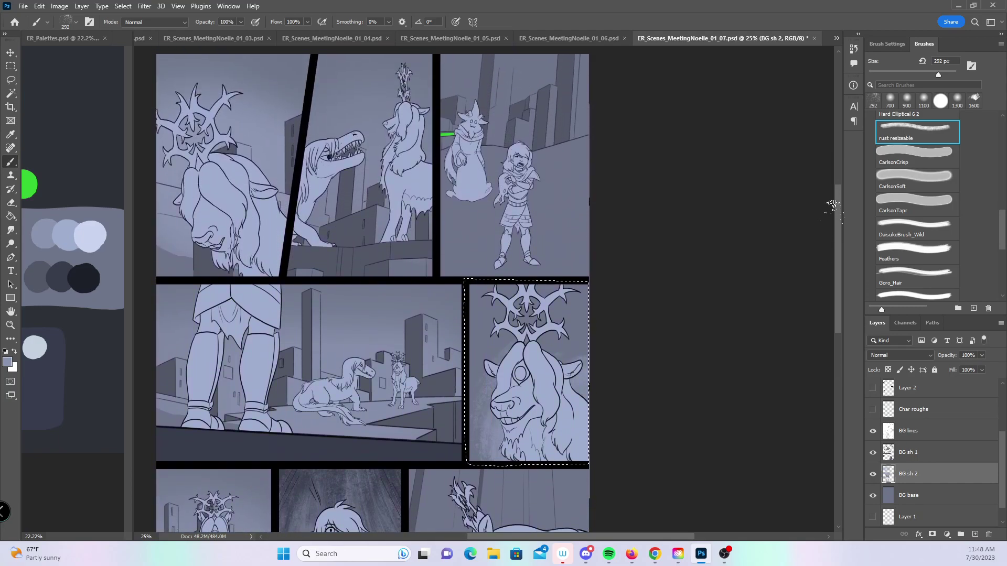
key("e")
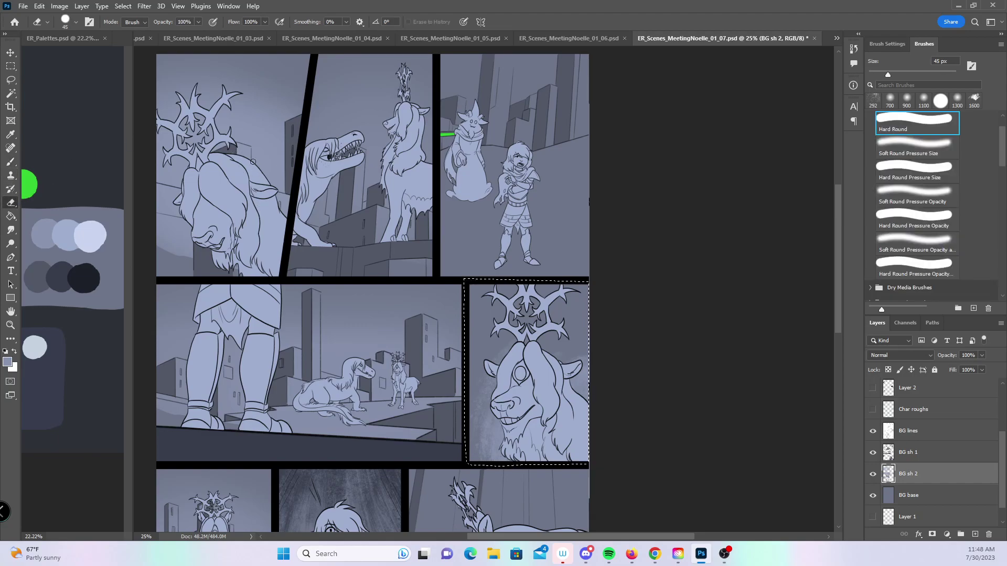
key("z")
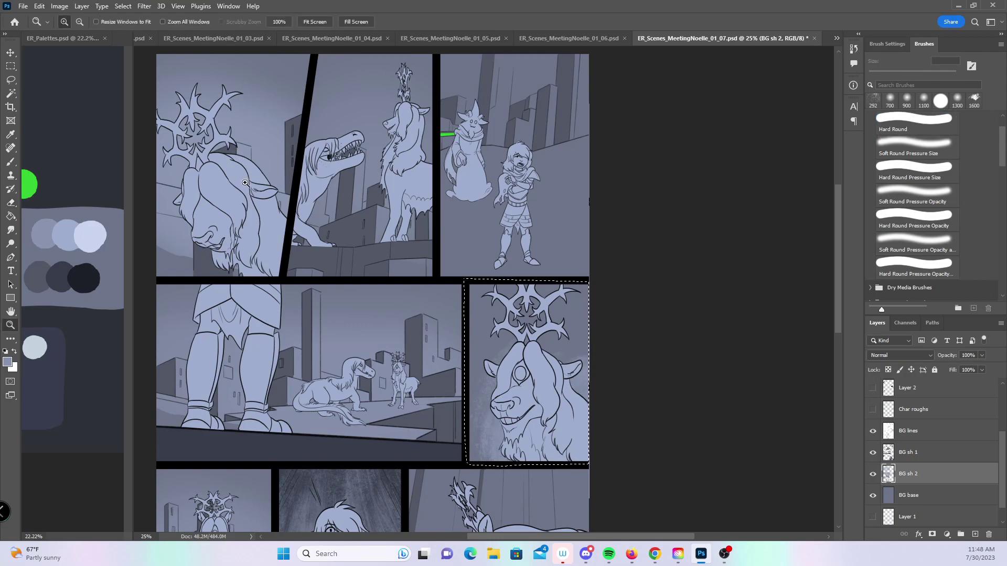
left_click(242, 183)
left_click(243, 182)
left_click(246, 190)
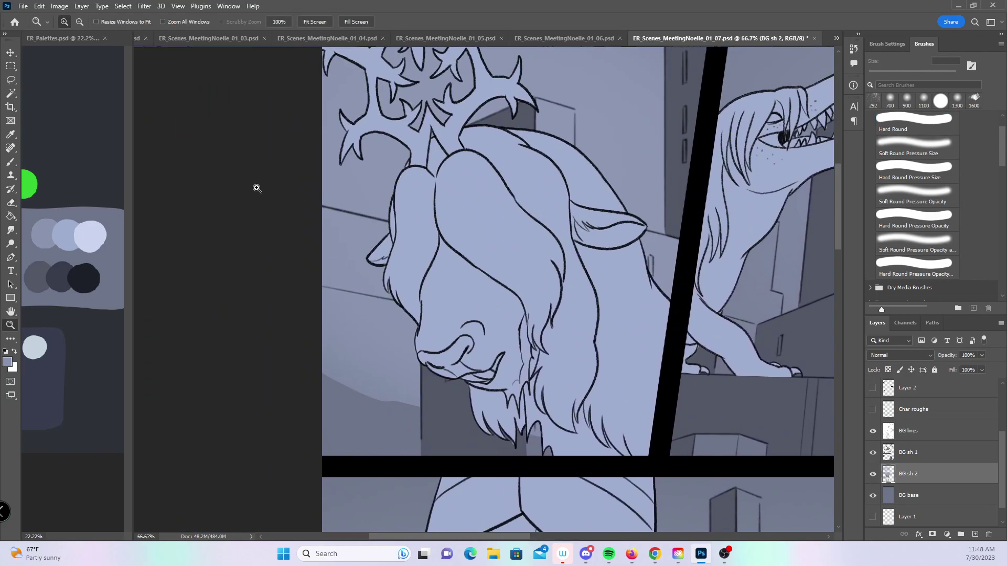
left_click(11, 175)
left_click(10, 202)
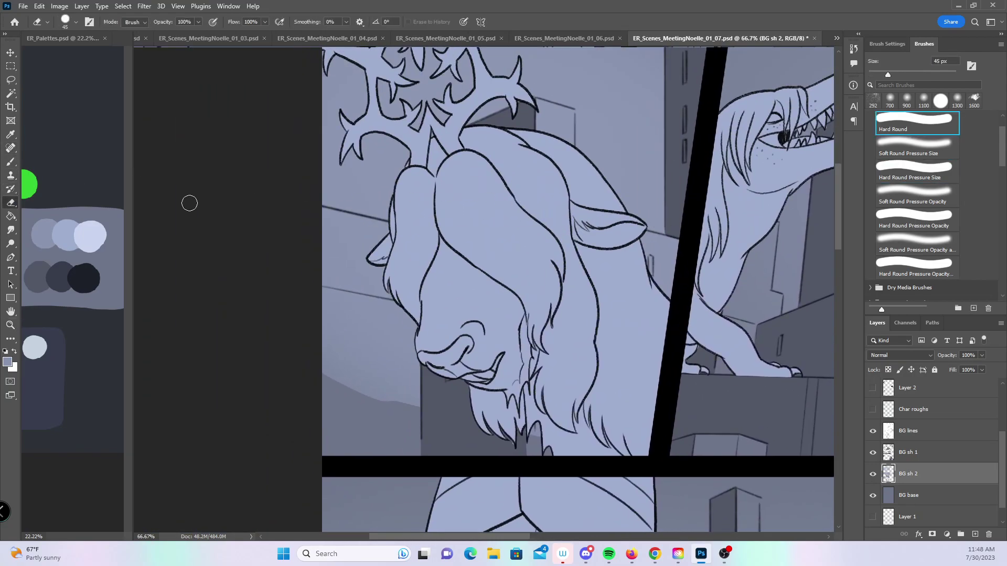
left_click_drag(322, 212, 339, 209)
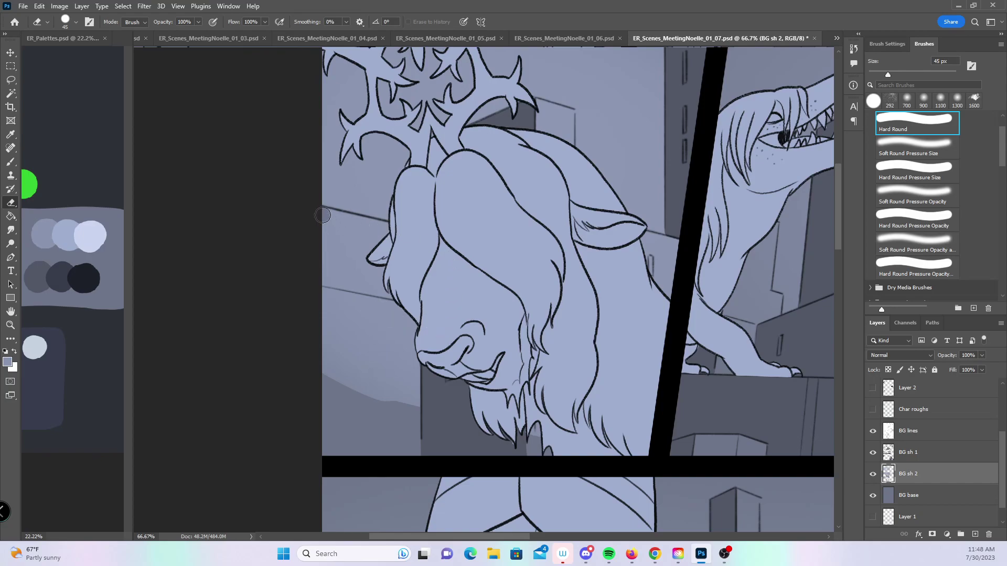
mouse_move(388, 227)
left_mouse_down()
mouse_move(322, 234)
mouse_move(346, 283)
mouse_move(409, 247)
mouse_move(339, 258)
mouse_move(334, 393)
mouse_move(375, 367)
mouse_move(416, 387)
mouse_move(427, 376)
left_mouse_up()
- Set the eraser to 25 px and clear the gradient from the building behind the goat's back and the gap beneath its beard
left_click_drag(631, 212, 498, 280)
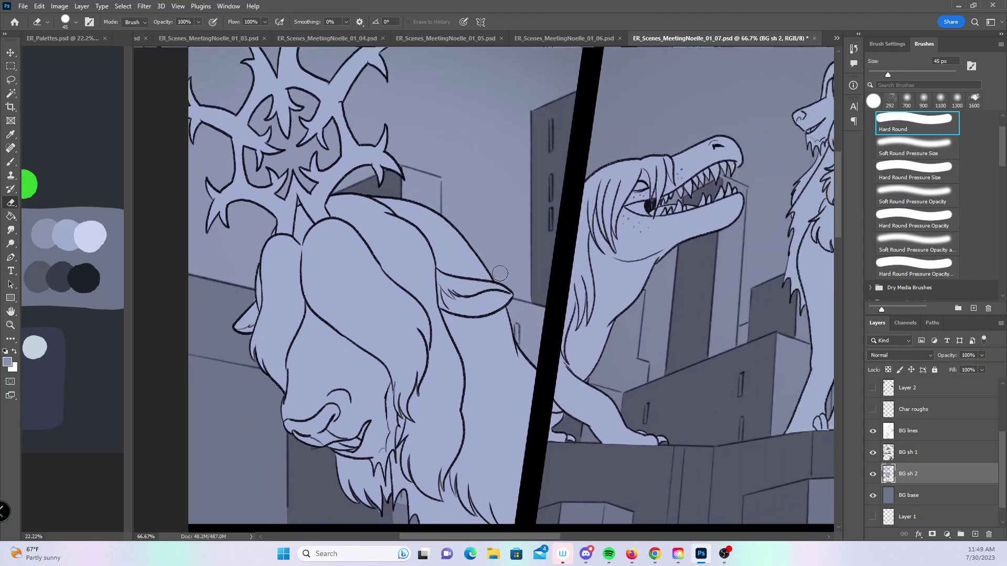
key("bracketleft")
key("bracketleft")
key("bracketleft")
mouse_move(435, 183)
left_mouse_down()
mouse_move(435, 217)
mouse_move(405, 183)
mouse_move(407, 209)
mouse_move(435, 189)
left_mouse_up()
left_click_drag(400, 512, 416, 501)
- Erase the light gradient from the buildings behind the open-mouthed reptile in the second panel
scroll(540, 400, "right", 3)
scroll(465, 399, "down", 1)
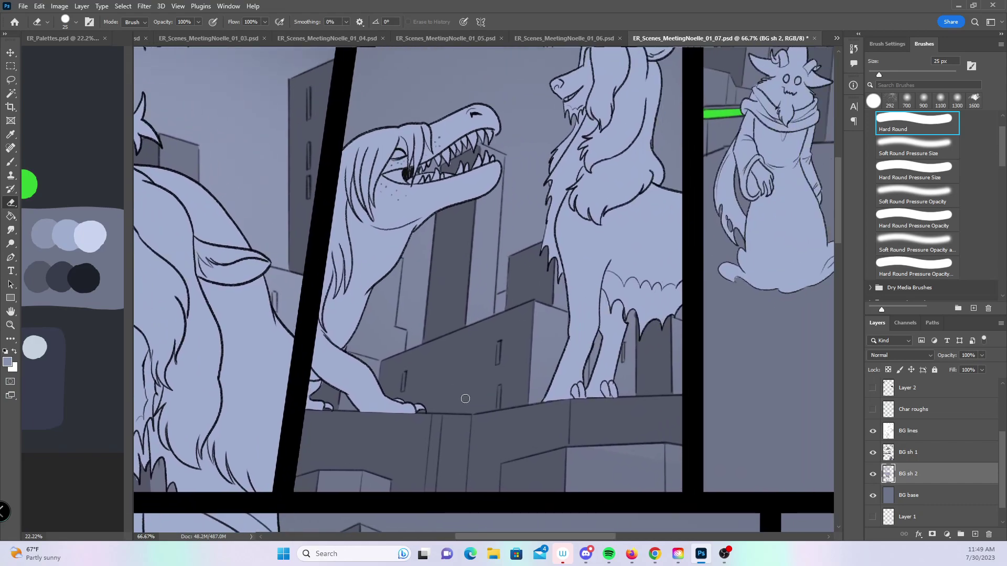
mouse_move(375, 306)
left_mouse_down()
mouse_move(352, 323)
mouse_move(363, 378)
mouse_move(396, 262)
mouse_move(383, 338)
mouse_move(398, 333)
mouse_move(398, 365)
mouse_move(382, 388)
left_mouse_up()
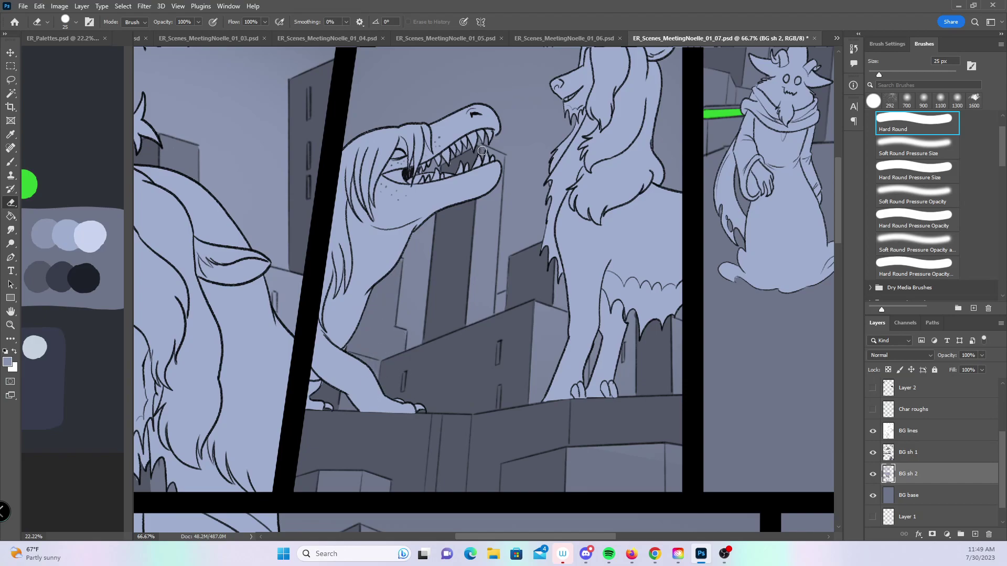
mouse_move(488, 314)
left_mouse_down()
mouse_move(484, 154)
mouse_move(488, 234)
mouse_move(468, 306)
mouse_move(485, 278)
left_mouse_up()
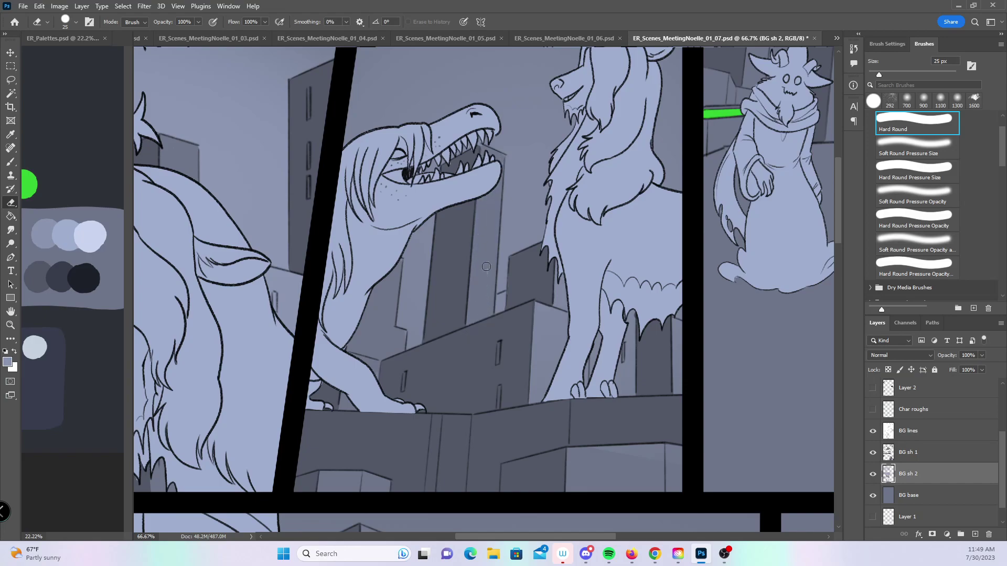
- Enlarge the eraser to 40 px and clear the gradient from the buildings and ledge around the goat in the second panel
scroll(547, 240, "right", 5)
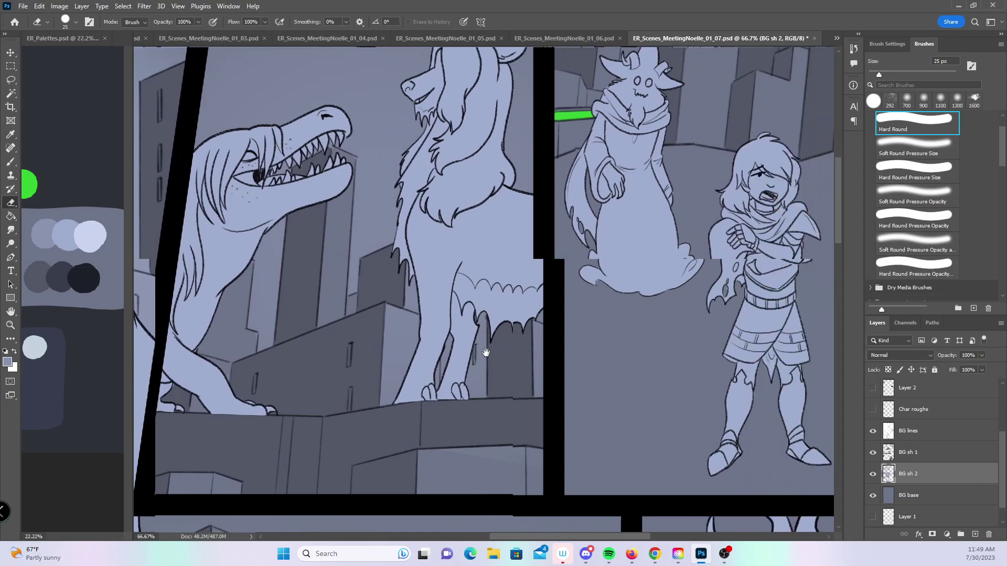
mouse_move(391, 314)
left_mouse_down()
mouse_move(398, 344)
mouse_move(409, 343)
mouse_move(412, 307)
mouse_move(432, 396)
mouse_move(461, 308)
mouse_move(479, 289)
mouse_move(535, 306)
left_mouse_up()
scroll(534, 305, "down", 4)
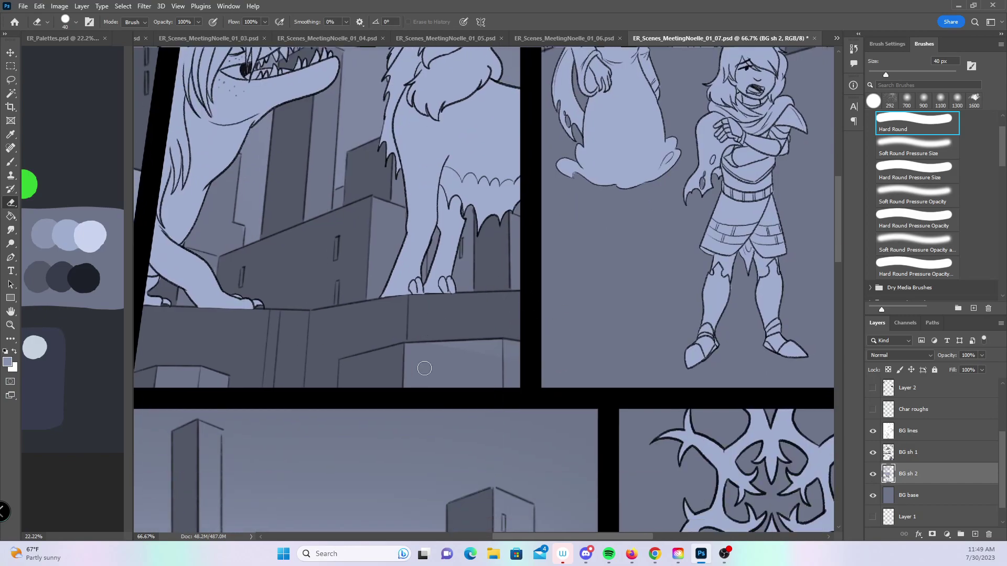
- Erase the light gradient from the buildings around the armoured legs in the wide middle panel
scroll(635, 223, "up", 3)
scroll(634, 223, "right", 3)
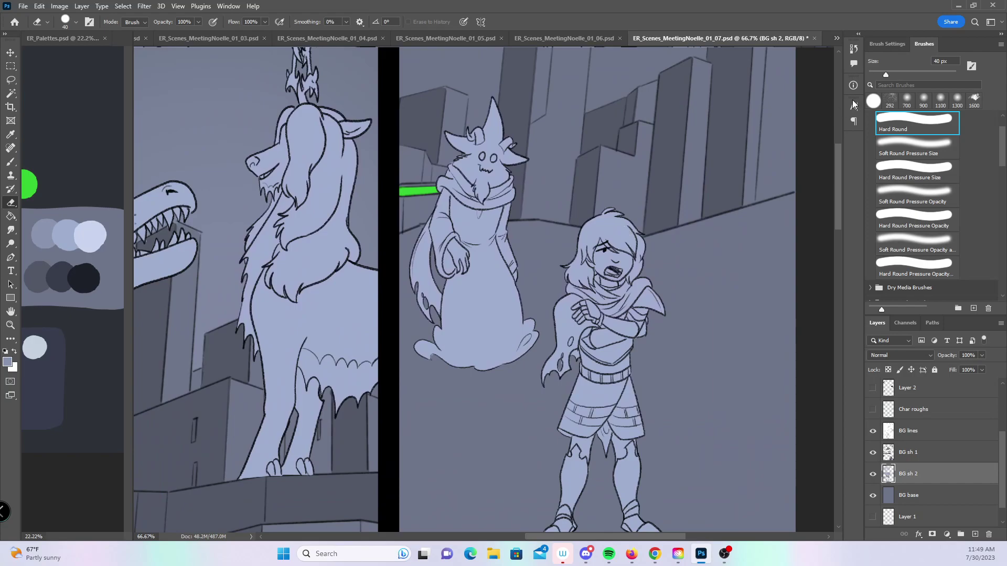
left_click_drag(837, 226, 823, 305)
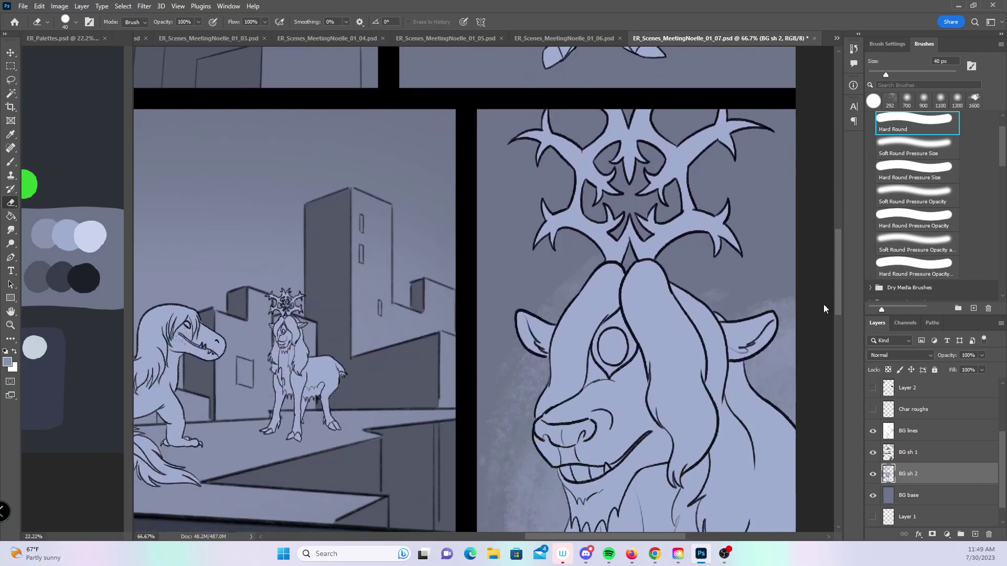
scroll(823, 309, "down", 1)
left_click_drag(333, 299, 572, 283)
left_click_drag(419, 321, 530, 320)
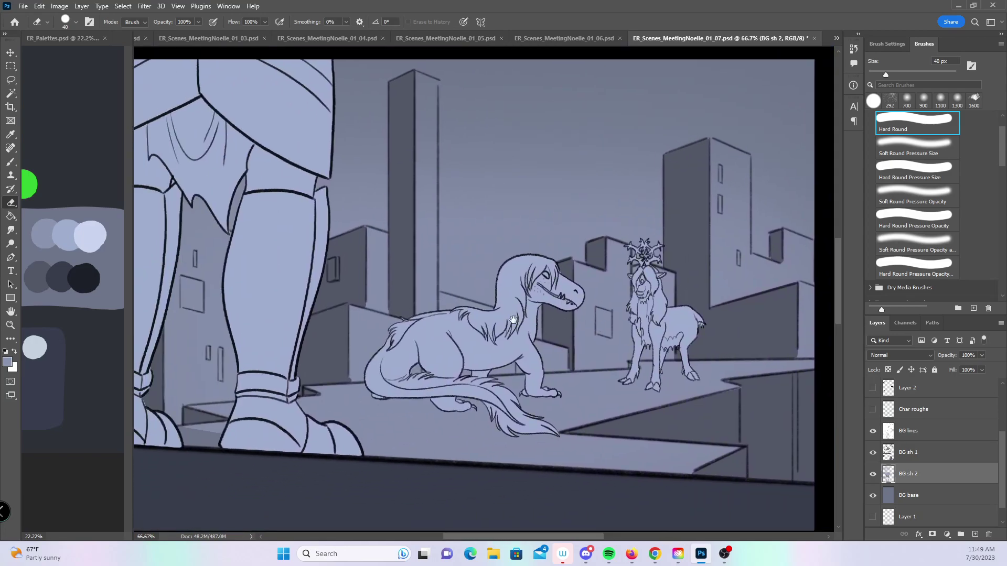
left_click_drag(425, 346, 603, 348)
left_click_drag(535, 336, 580, 328)
mouse_move(310, 286)
left_mouse_down()
mouse_move(327, 275)
mouse_move(320, 268)
mouse_move(332, 275)
left_mouse_up()
mouse_move(255, 371)
left_mouse_down()
mouse_move(262, 398)
mouse_move(294, 401)
mouse_move(337, 421)
left_mouse_up()
- Erase the gradient from the tall tower and the low buildings between the armoured legs and the reptile
left_click_drag(505, 327, 432, 346)
mouse_move(367, 229)
left_mouse_down()
mouse_move(416, 213)
mouse_move(421, 255)
mouse_move(341, 360)
mouse_move(340, 413)
mouse_move(348, 352)
mouse_move(379, 300)
mouse_move(387, 403)
mouse_move(408, 463)
mouse_move(436, 463)
left_mouse_up()
left_click_drag(478, 401, 513, 387)
mouse_move(590, 266)
left_mouse_down()
mouse_move(438, 260)
mouse_move(414, 287)
left_mouse_up()
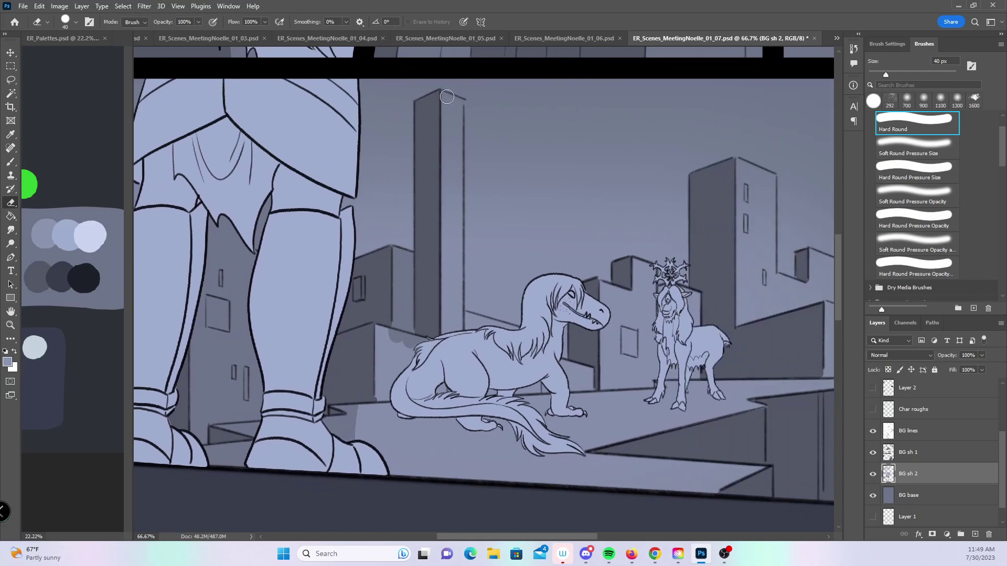
mouse_move(457, 326)
left_mouse_down()
mouse_move(444, 130)
mouse_move(441, 281)
left_mouse_up()
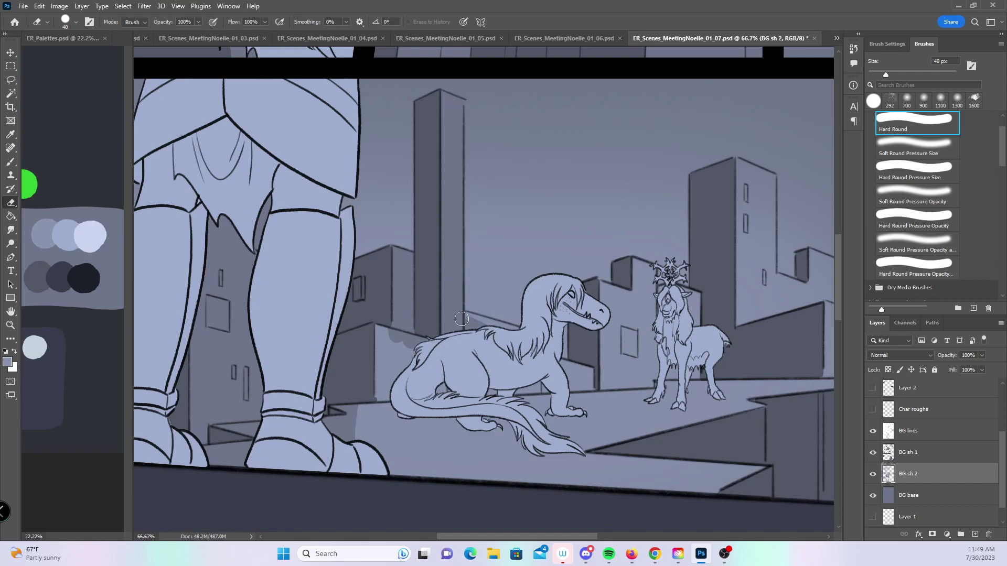
- Set the eraser to 50 px and clear the gradient from the ground and the buildings behind the two creatures in the wide panel
left_click_drag(667, 379, 609, 320)
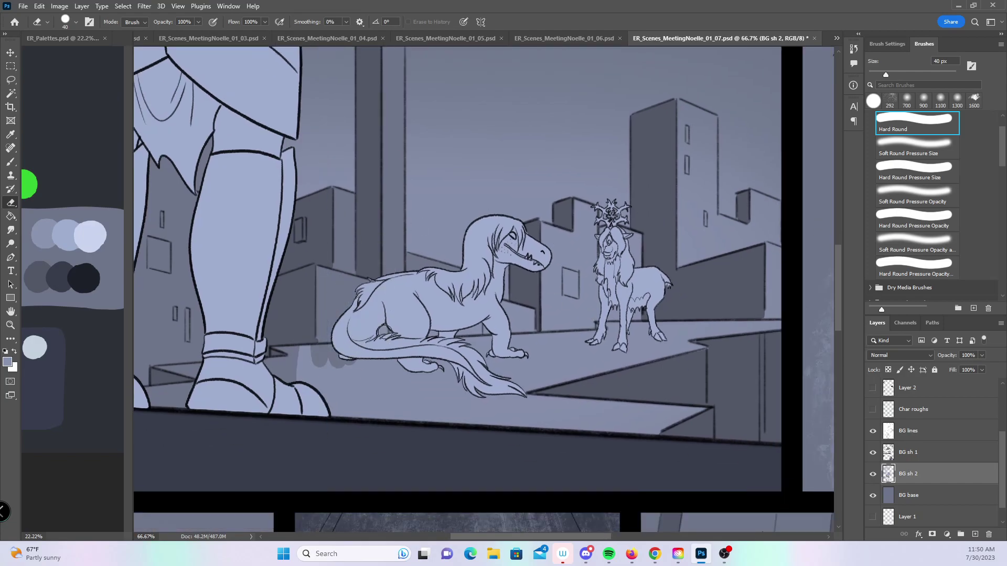
mouse_move(345, 317)
left_mouse_down()
mouse_move(301, 328)
mouse_move(314, 338)
mouse_move(341, 413)
left_mouse_up()
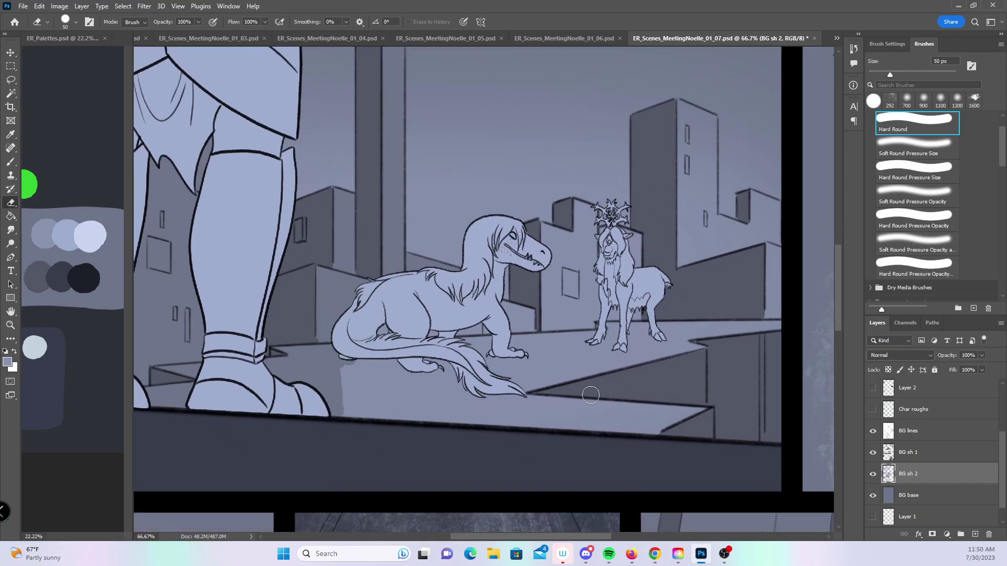
left_click(674, 429, "shift")
mouse_move(346, 367)
left_mouse_down()
mouse_move(352, 406)
mouse_move(383, 398)
mouse_move(384, 325)
mouse_move(428, 396)
mouse_move(466, 337)
mouse_move(498, 324)
mouse_move(503, 310)
mouse_move(525, 322)
mouse_move(539, 277)
left_mouse_up()
mouse_move(539, 234)
left_mouse_down()
mouse_move(560, 242)
mouse_move(554, 236)
mouse_move(602, 207)
mouse_move(576, 210)
mouse_move(587, 247)
mouse_move(626, 238)
mouse_move(551, 266)
mouse_move(543, 329)
mouse_move(576, 340)
mouse_move(622, 324)
mouse_move(641, 293)
mouse_move(540, 303)
mouse_move(471, 361)
mouse_move(548, 326)
mouse_move(617, 317)
mouse_move(629, 325)
mouse_move(659, 309)
mouse_move(586, 340)
mouse_move(662, 293)
mouse_move(632, 371)
mouse_move(638, 409)
mouse_move(653, 431)
mouse_move(674, 424)
mouse_move(642, 415)
mouse_move(715, 352)
mouse_move(749, 344)
mouse_move(760, 352)
mouse_move(781, 299)
left_mouse_up()
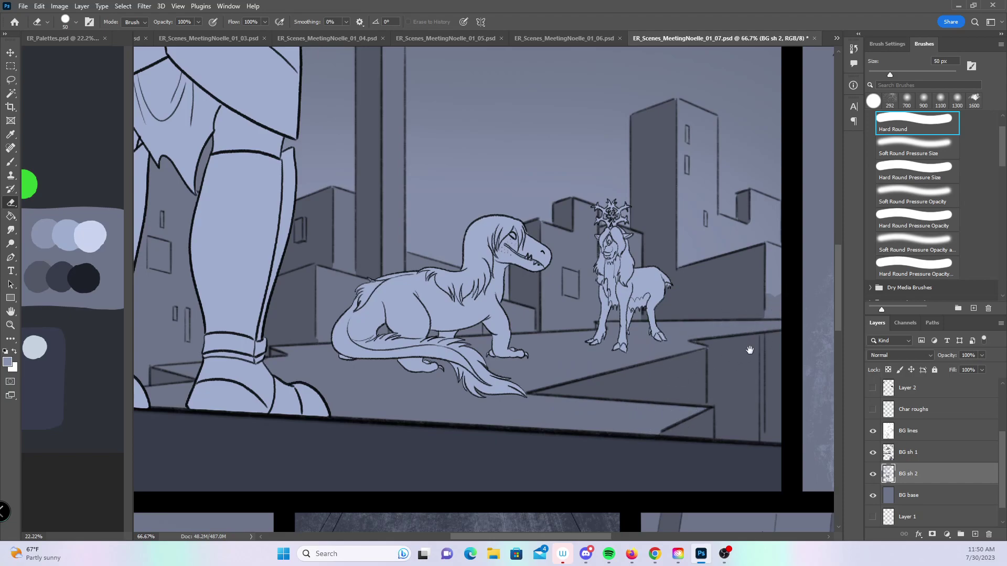
- Clear the remaining gradient from the windowed tower and low buildings behind the small goat in the wide panel, adjusting the eraser size
left_click_drag(749, 346, 567, 393)
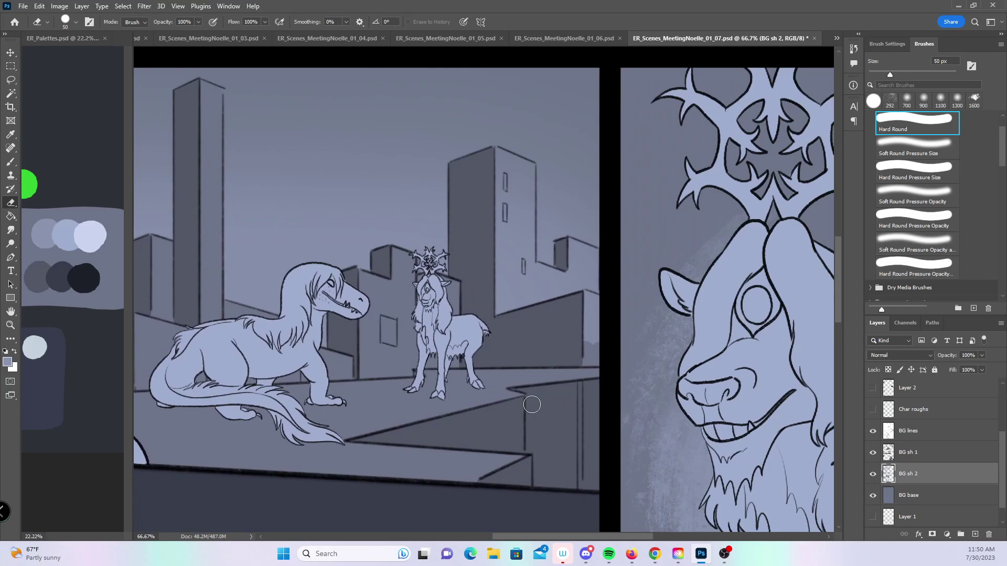
key("bracketleft")
mouse_move(533, 170)
left_mouse_down()
mouse_move(522, 273)
mouse_move(546, 256)
mouse_move(533, 268)
mouse_move(582, 265)
mouse_move(564, 258)
mouse_move(580, 245)
mouse_move(568, 241)
mouse_move(597, 253)
mouse_move(586, 349)
left_mouse_up()
key("bracketright")
key("bracketright")
key("bracketright")
mouse_move(501, 303)
left_mouse_down()
mouse_move(505, 223)
mouse_move(524, 238)
mouse_move(504, 307)
mouse_move(578, 302)
mouse_move(585, 267)
mouse_move(587, 310)
left_mouse_up()
- Erase the gradient from the buildings and ground beside the walking goat in the lower panel with a 40 px eraser
key("z")
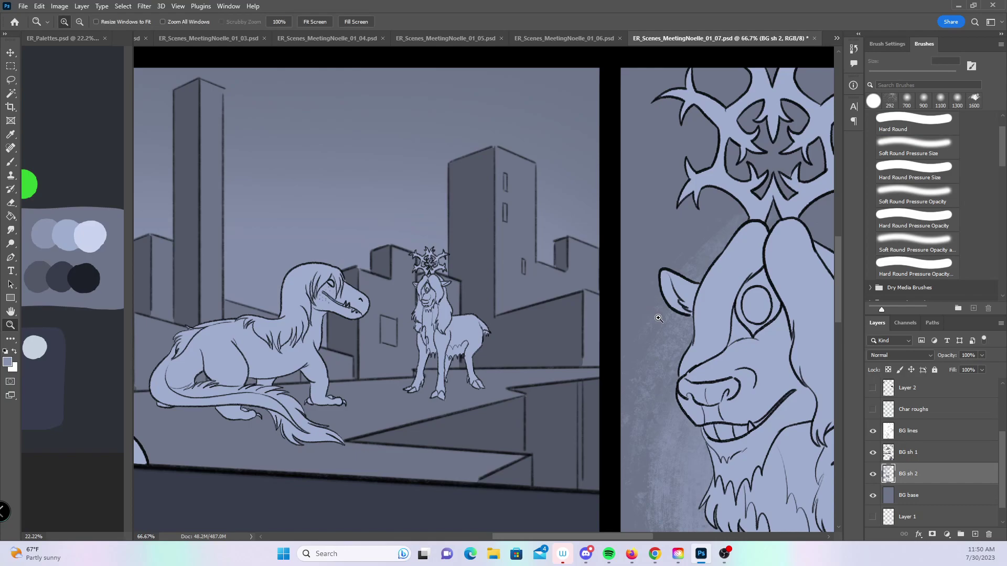
left_click(650, 358, "alt")
left_click_drag(677, 474, 603, 363)
left_click(308, 329)
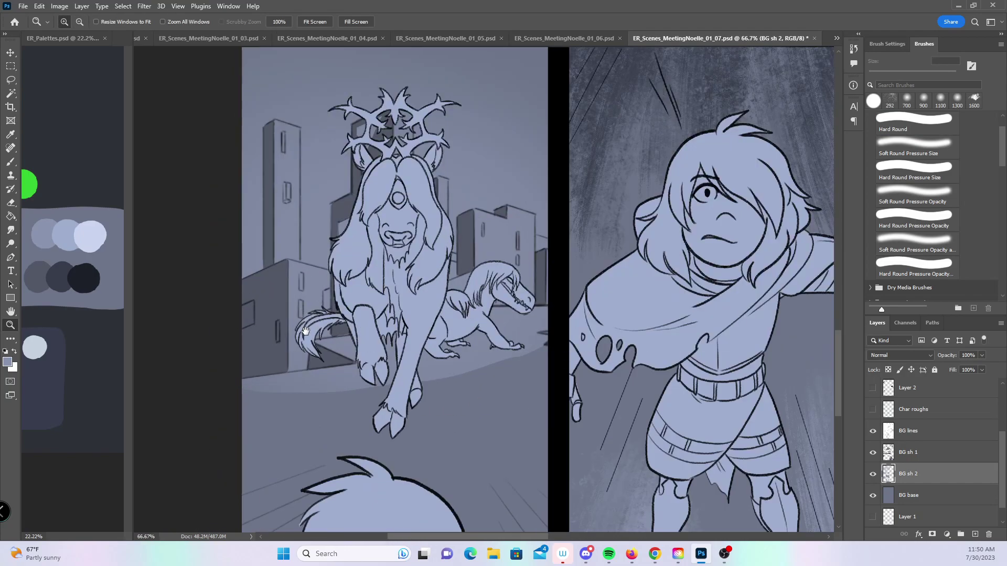
left_click_drag(303, 325, 334, 380)
key("e")
mouse_move(309, 183)
left_mouse_down()
mouse_move(305, 329)
mouse_move(316, 187)
mouse_move(326, 187)
mouse_move(316, 344)
mouse_move(323, 189)
mouse_move(332, 326)
mouse_move(323, 323)
mouse_move(364, 334)
mouse_move(325, 357)
mouse_move(325, 406)
mouse_move(339, 413)
mouse_move(360, 392)
left_mouse_up()
mouse_move(290, 405)
left_mouse_down()
mouse_move(361, 461)
mouse_move(335, 454)
left_mouse_up()
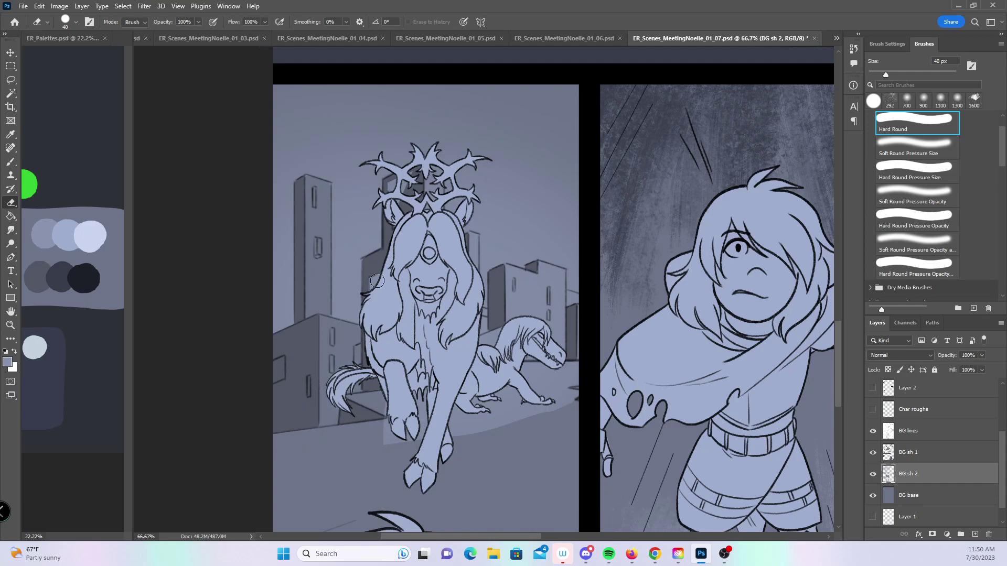
mouse_move(385, 436)
left_mouse_down()
mouse_move(421, 410)
mouse_move(424, 419)
left_mouse_up()
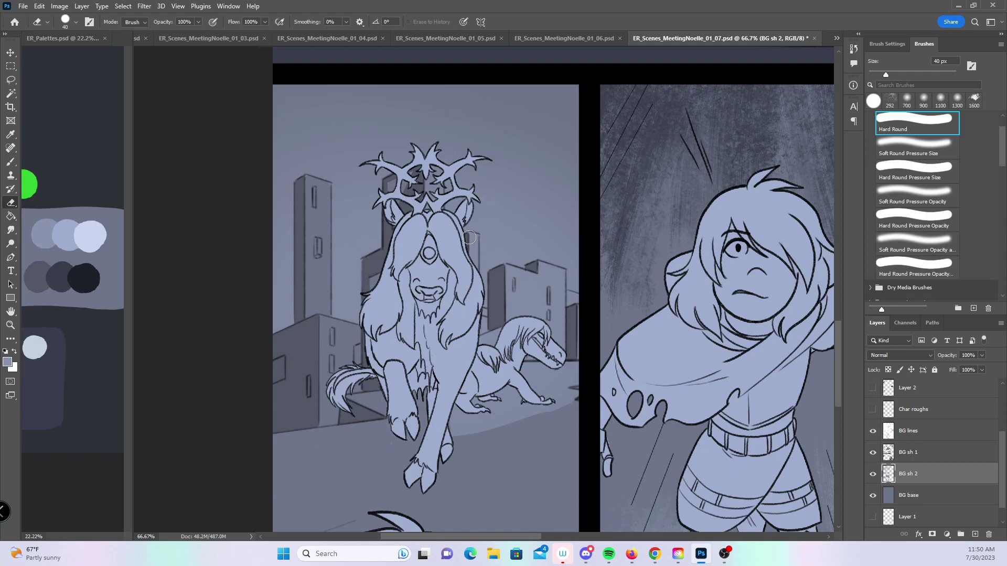
- Reduce the eraser to 15 px and clear the gradient along the rooftops above the reptile in the walking-goat panel
key("p")
key("e")
key("bracketleft")
key("bracketleft")
key("bracketleft")
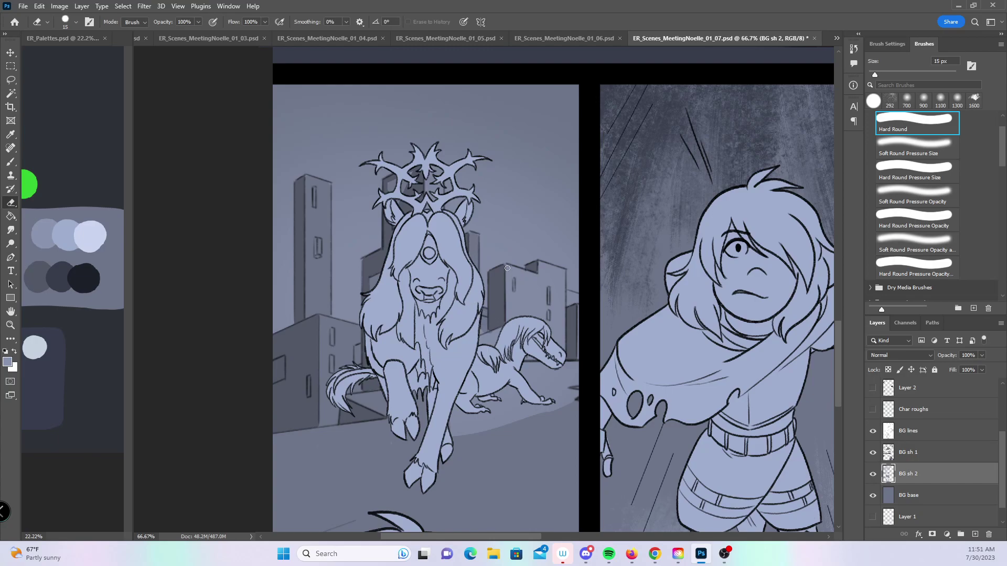
left_click_drag(544, 271, 546, 265)
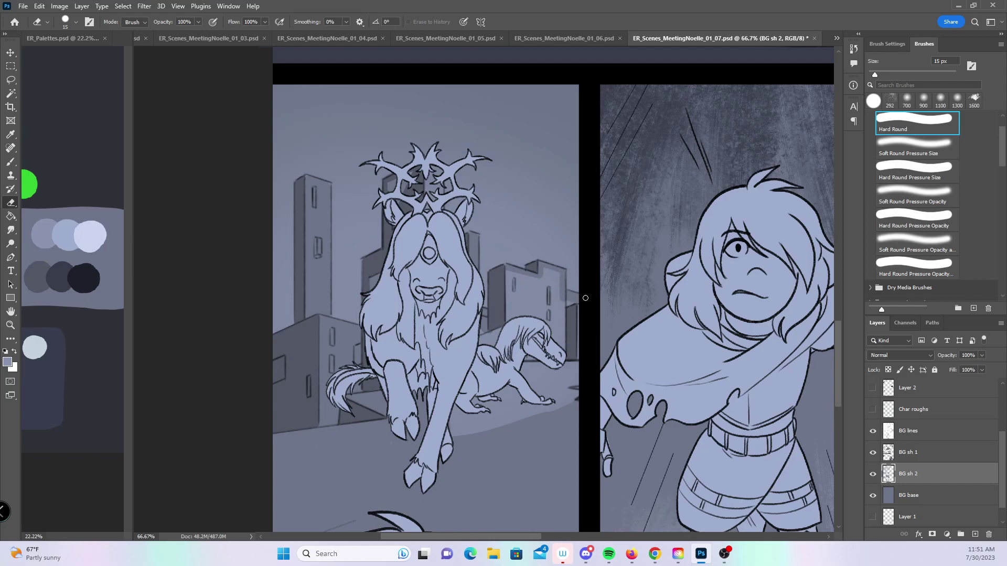
- Enlarge the eraser to 35 px and clear the remaining gradient from the buildings and ground around the reptile and the walking goat
key("bracketright")
key("bracketright")
mouse_move(511, 276)
left_mouse_down()
mouse_move(513, 310)
mouse_move(543, 286)
mouse_move(552, 302)
mouse_move(538, 349)
mouse_move(557, 341)
mouse_move(569, 379)
left_mouse_up()
left_click_drag(555, 346, 575, 393)
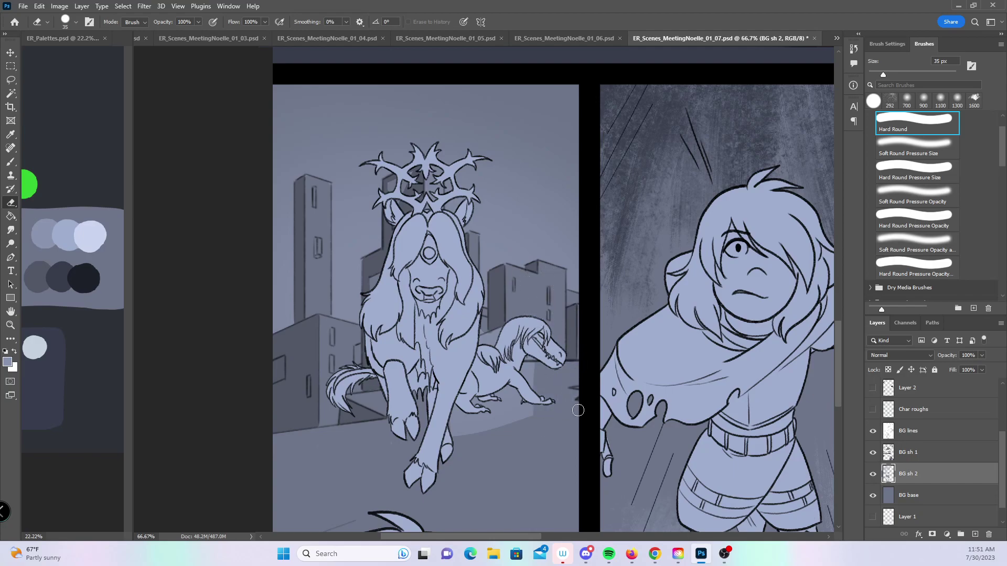
mouse_move(483, 329)
left_mouse_down()
mouse_move(489, 339)
mouse_move(531, 333)
mouse_move(527, 358)
mouse_move(476, 400)
mouse_move(450, 448)
left_mouse_up()
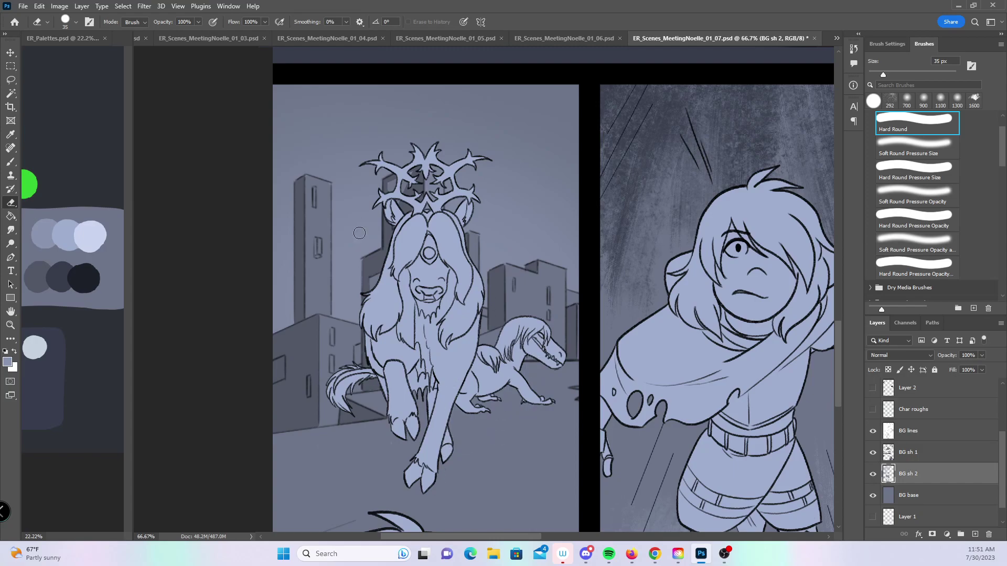
left_click(373, 220, "alt")
left_click(490, 210)
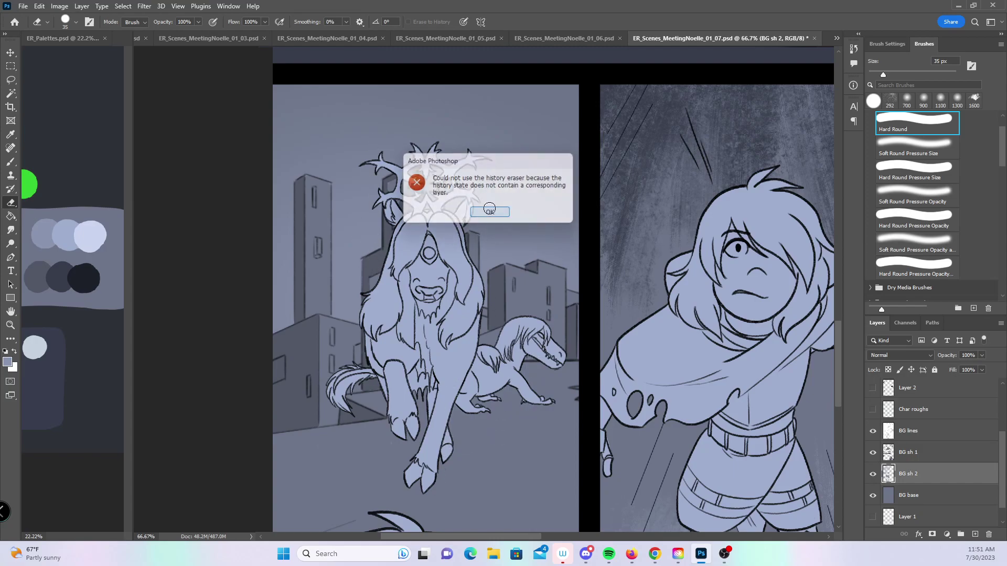
- Set up the Hard Round brush at 25 px for painting on the BG sh 1 layer
left_click(10, 162)
scroll(917, 210, "up", 5)
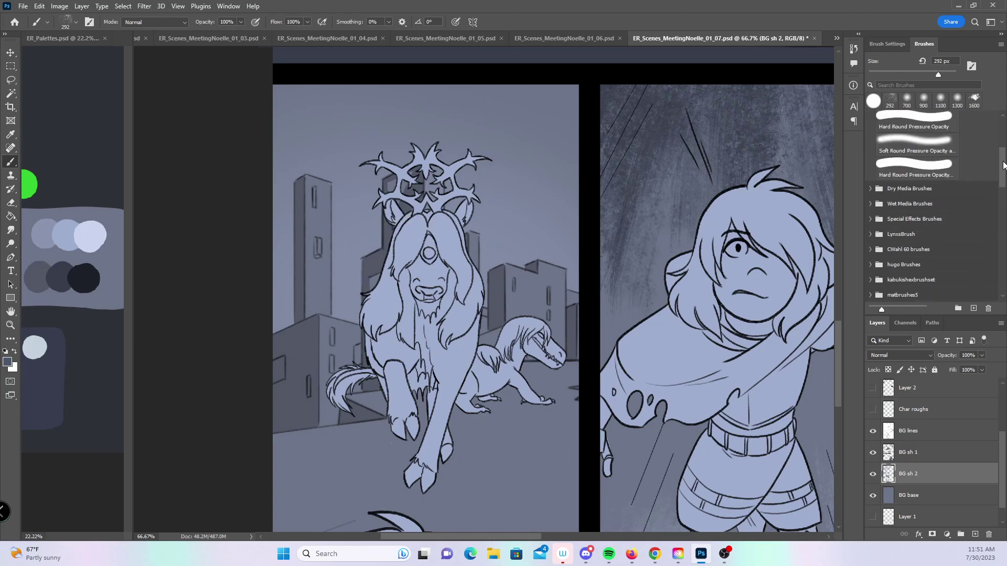
left_click(918, 162)
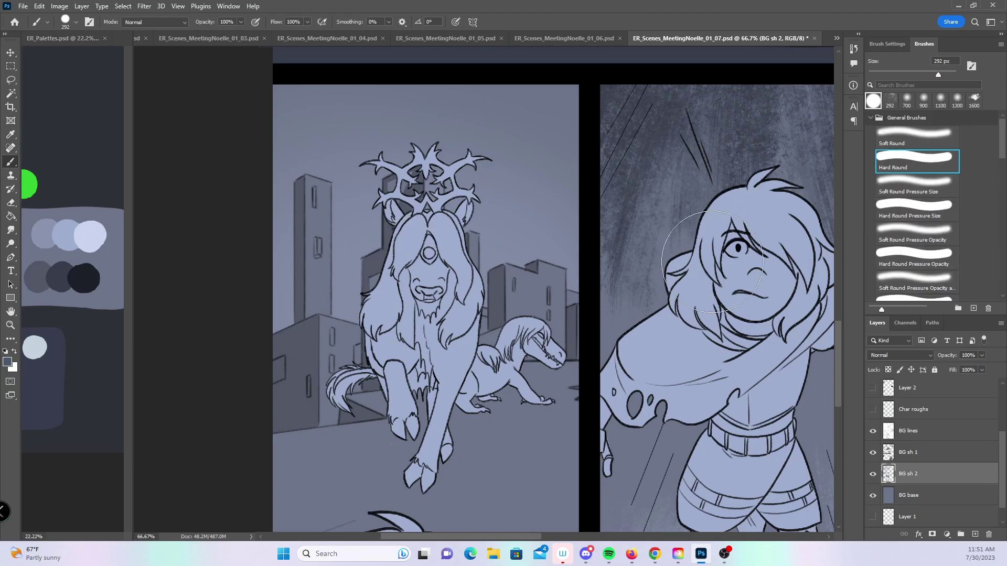
left_click(935, 456)
key("bracketleft")
key("bracketleft")
key("bracketleft")
key("bracketleft")
key("bracketleft")
key("bracketleft")
key("bracketleft")
key("bracketleft")
key("bracketleft")
key("bracketleft")
key("bracketleft")
key("bracketleft")
key("bracketleft")
key("bracketleft")
key("bracketleft")
key("bracketleft")
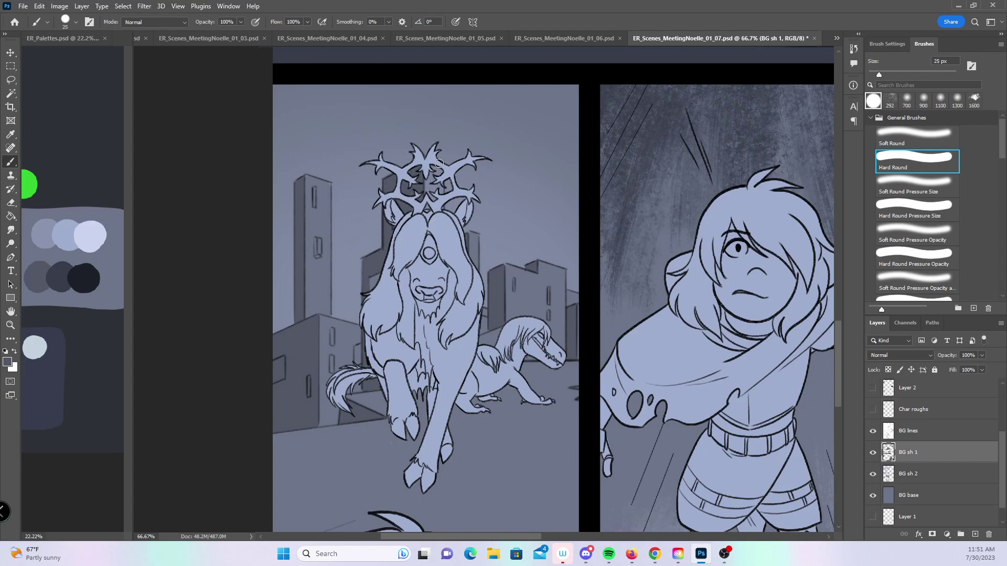
left_click_drag(782, 462, 438, 419)
mouse_move(743, 382)
left_mouse_down()
mouse_move(620, 389)
mouse_move(510, 447)
left_mouse_up()
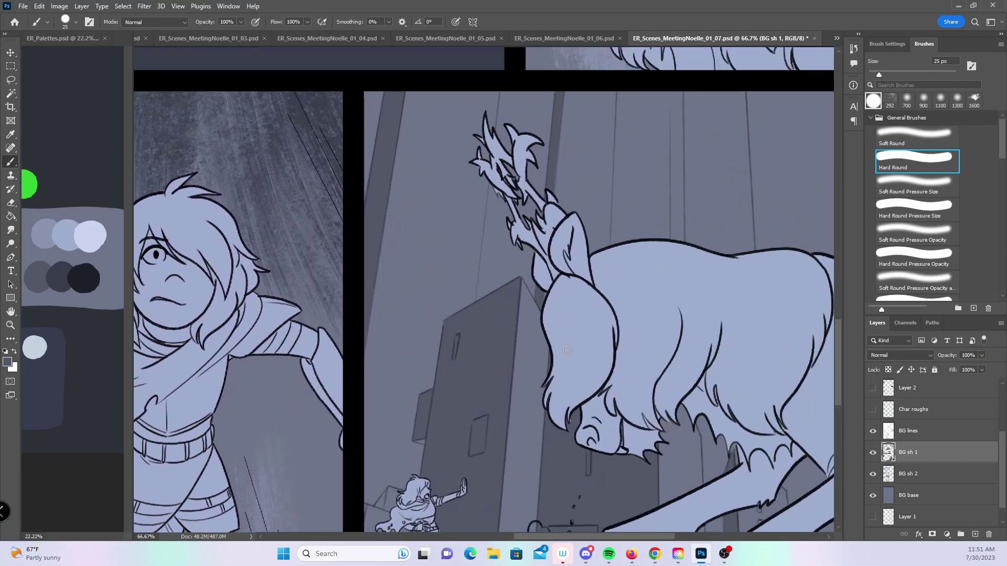
key("z")
left_click(598, 360, "alt")
left_click(623, 357, "alt")
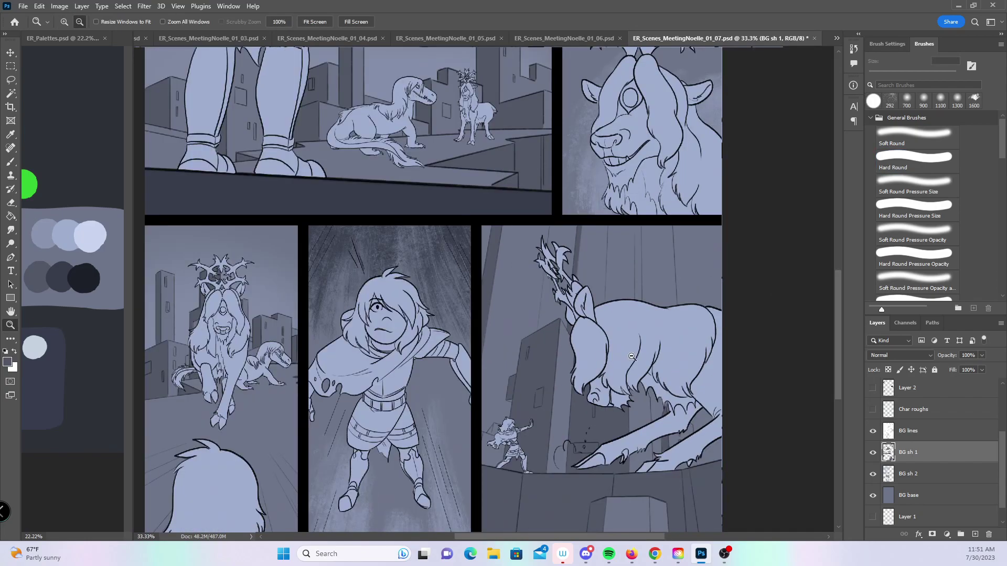
left_click(647, 362, "alt")
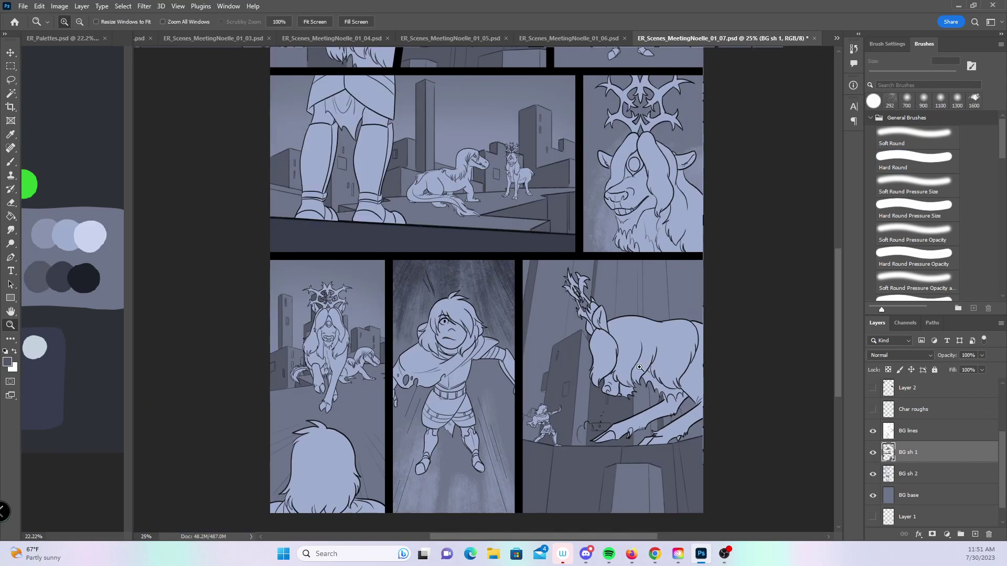
- Add a new layer above BG sh 1 and name it BG sh 3
left_click_drag(837, 301, 818, 251)
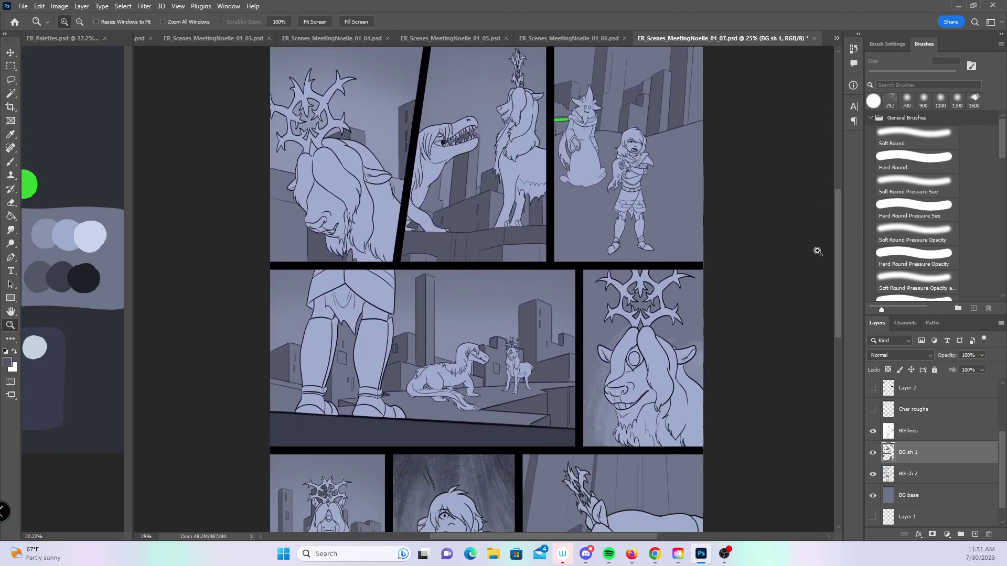
left_click_drag(839, 257, 838, 207)
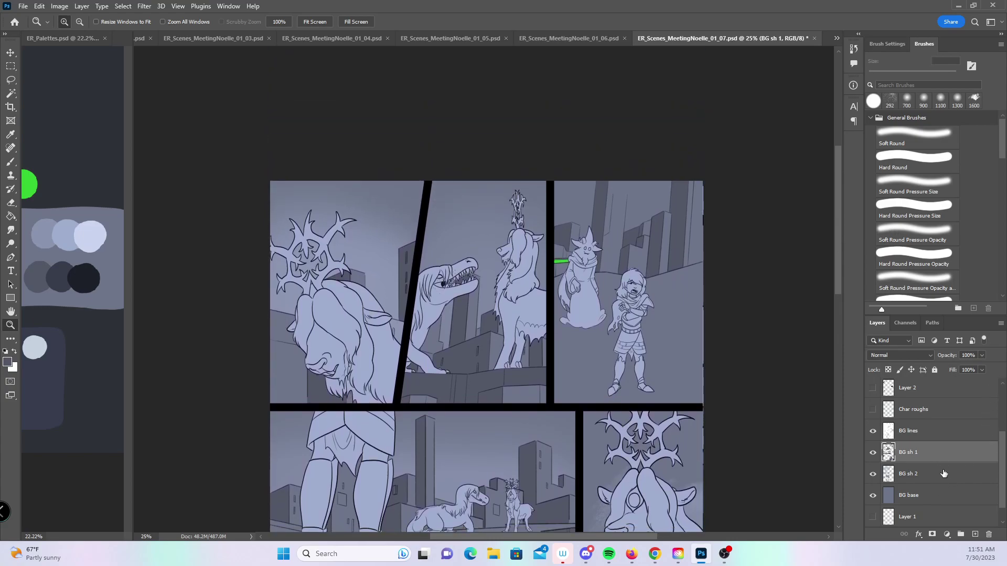
left_click(975, 534)
double_click(907, 452)
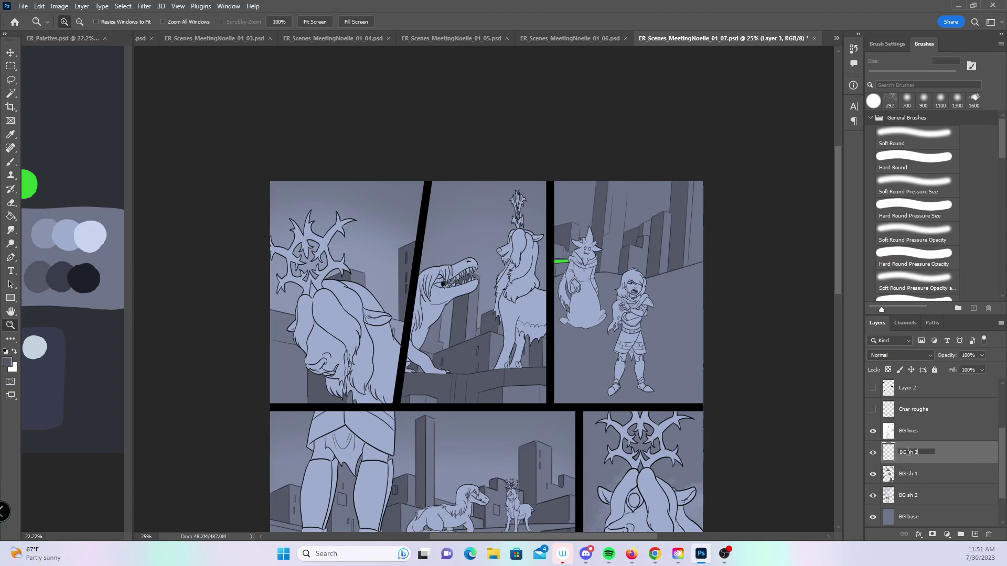
type("BG sh 3")
key("Return")
- Softly darken the lassoed upper-right panel's buildings using the CarlsonSoft brush at 1000 px and 50% opacity, and set BG sh 3 to Multiply
left_click(11, 80)
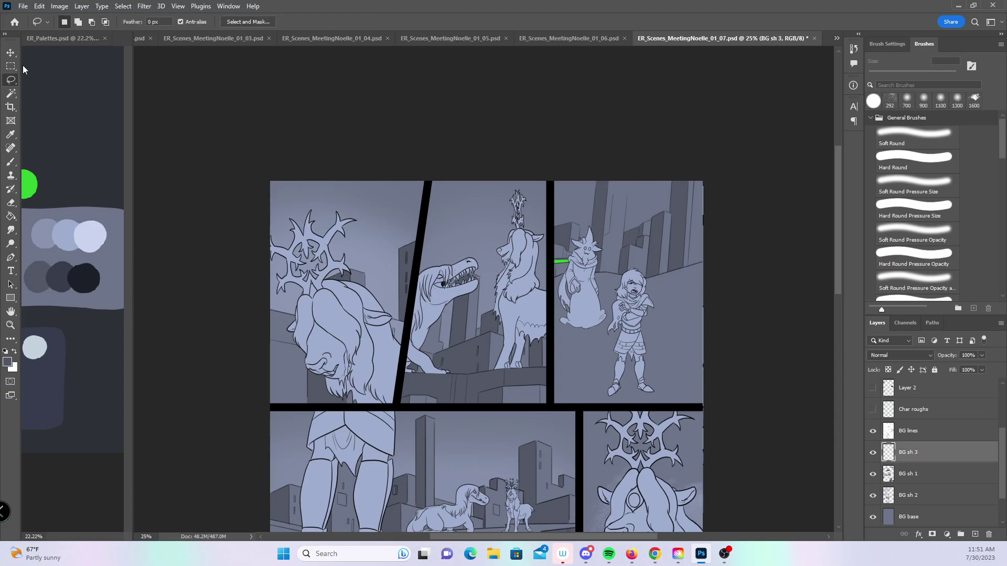
mouse_move(550, 181)
left_mouse_down()
mouse_move(558, 354)
mouse_move(734, 380)
mouse_move(774, 154)
left_mouse_up()
key("b")
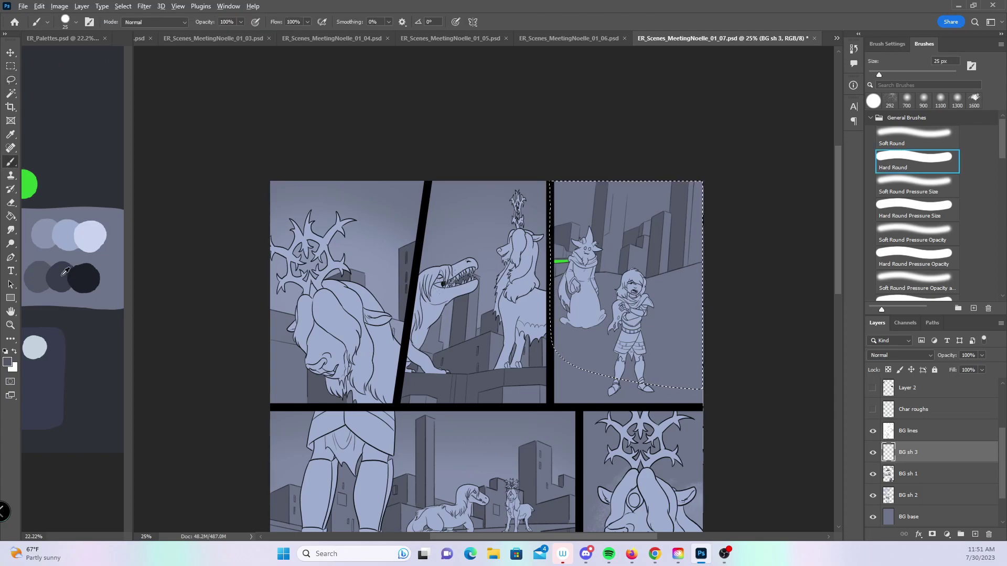
left_click_drag(1000, 138, 996, 221)
left_click(915, 219)
key("5")
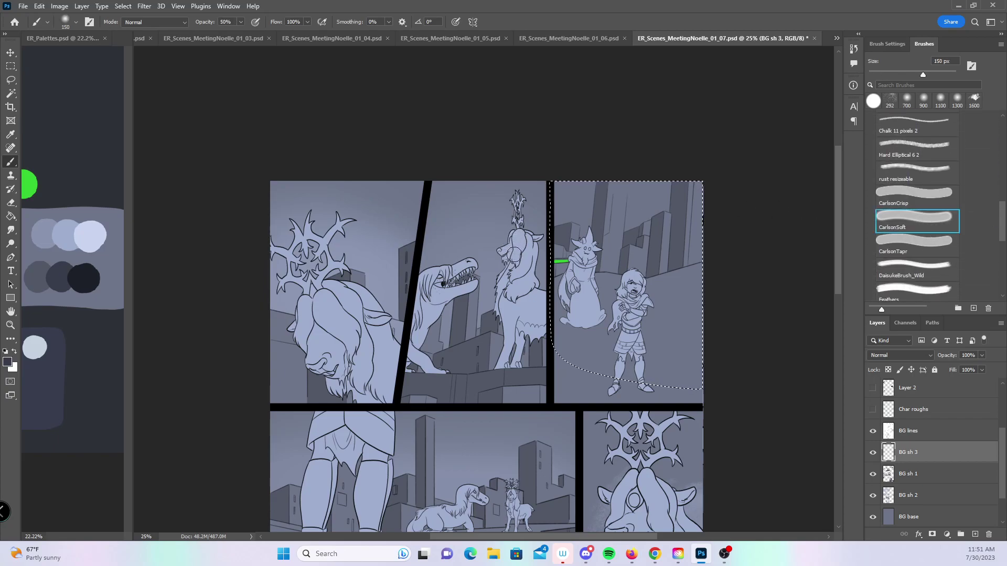
key("bracketright")
key("bracketright")
key("bracketright")
key("bracketright")
key("bracketright")
key("bracketright")
key("bracketright")
key("bracketright")
key("bracketright")
key("bracketright")
key("bracketright")
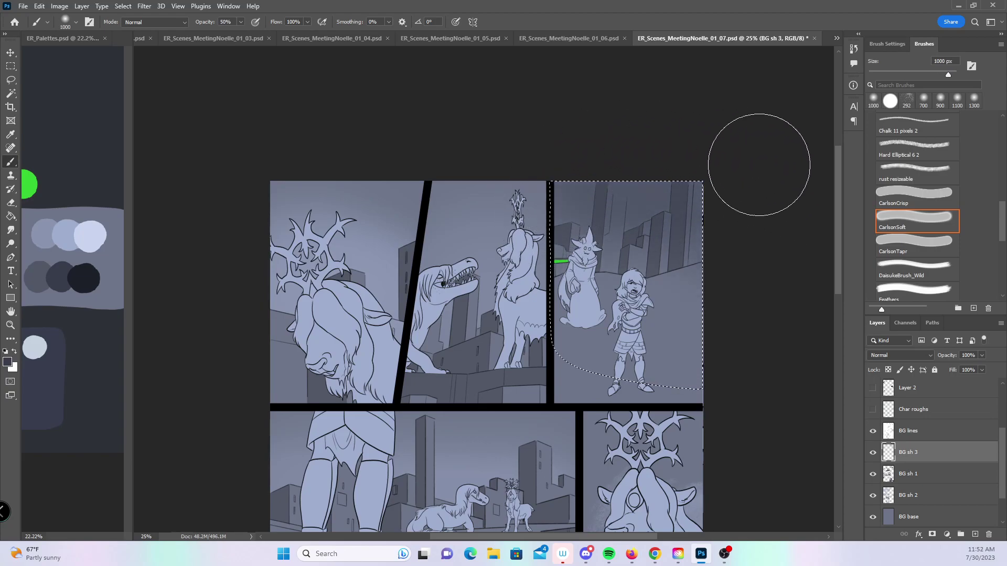
left_click(895, 355)
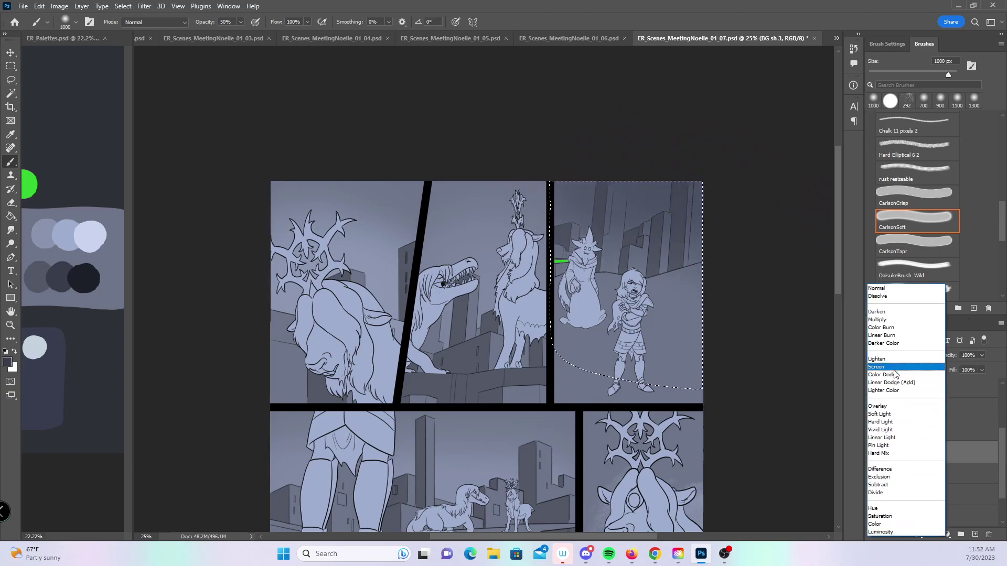
left_click(886, 319)
- Lasso the walking-goat panel and the leaning-goat panel in the bottom row and softly darken their lower ground areas on BG sh 3
left_click_drag(838, 223, 809, 337)
left_click(10, 79)
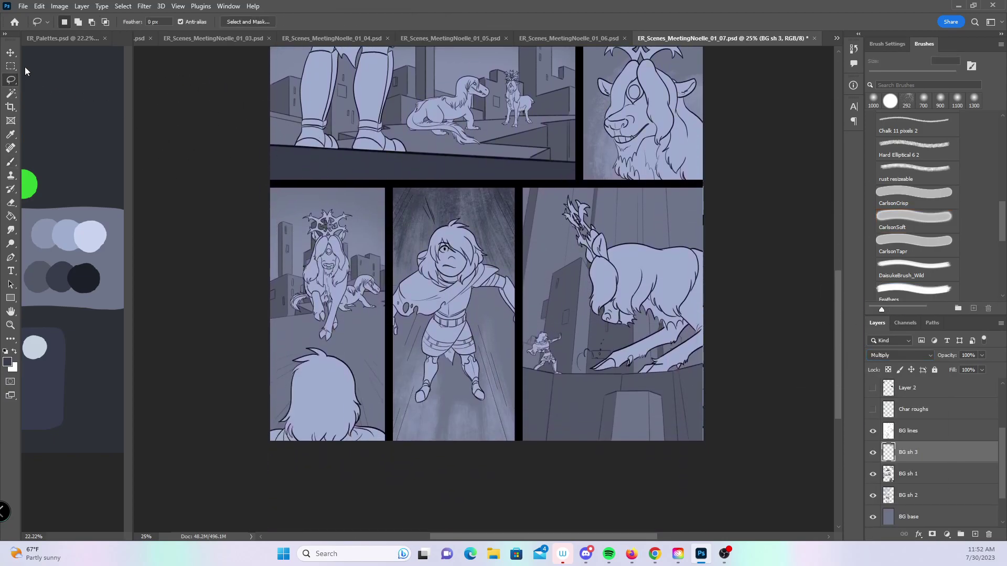
mouse_move(278, 186)
left_mouse_down()
mouse_move(248, 434)
mouse_move(323, 462)
mouse_move(391, 447)
mouse_move(390, 184)
left_mouse_up()
mouse_move(524, 184)
left_mouse_down()
mouse_move(523, 462)
mouse_move(649, 479)
mouse_move(769, 460)
mouse_move(788, 304)
mouse_move(778, 170)
left_mouse_up()
left_click(10, 161)
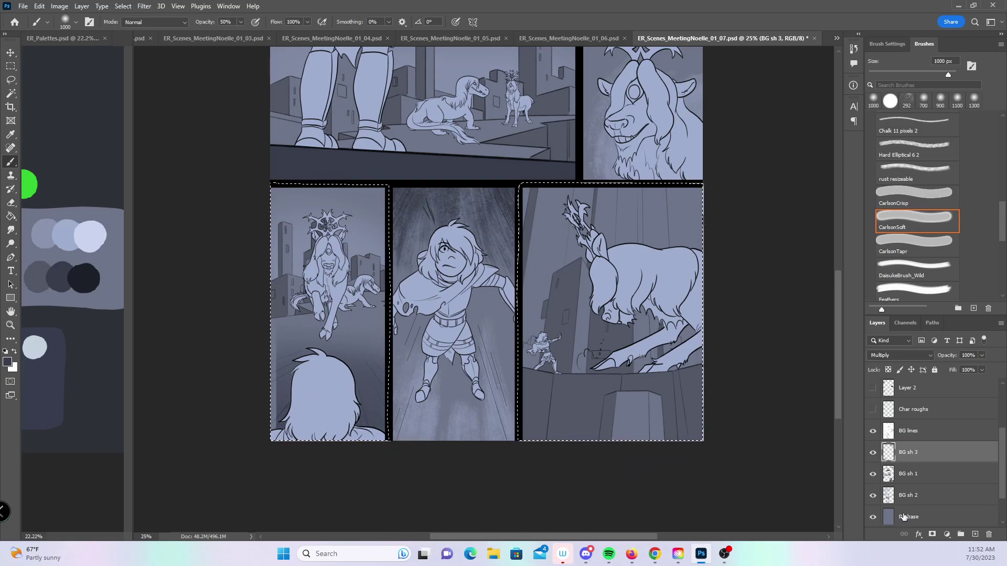
left_click(873, 431)
left_click(873, 433)
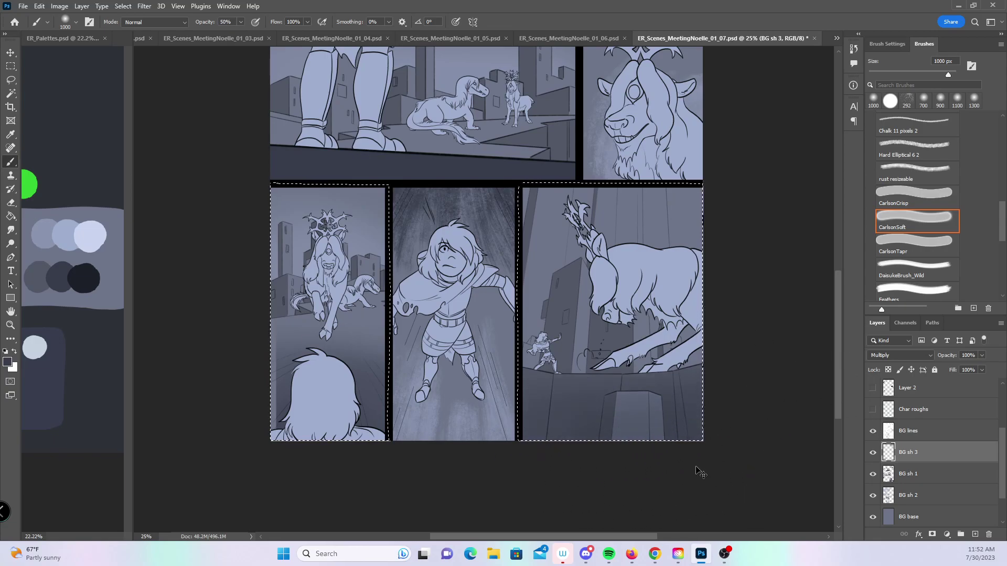
- Examine the new soft shading in the bottom-row panels up close and across the whole page
key("z")
left_click(325, 408)
left_click(326, 408)
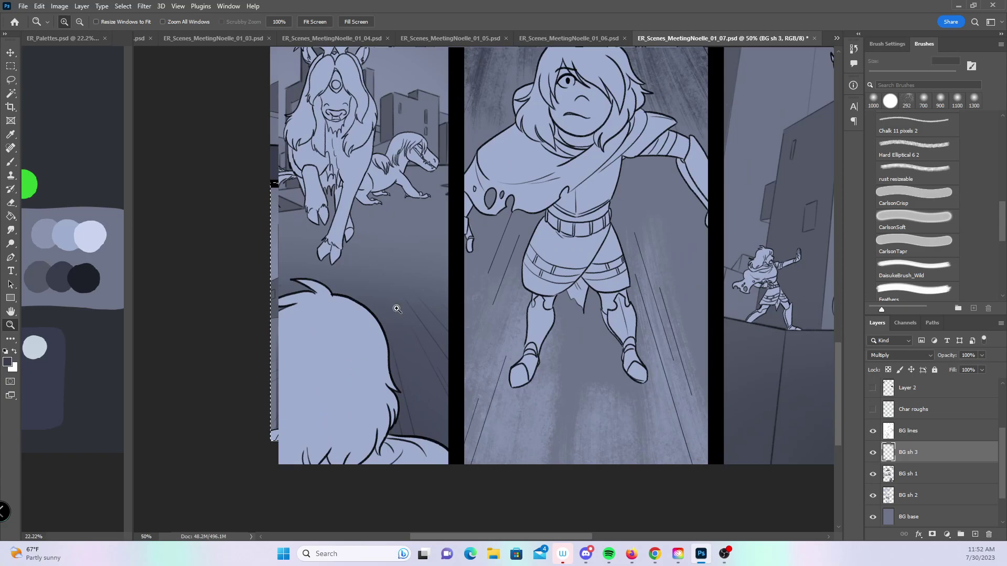
left_click_drag(725, 39, 675, 39)
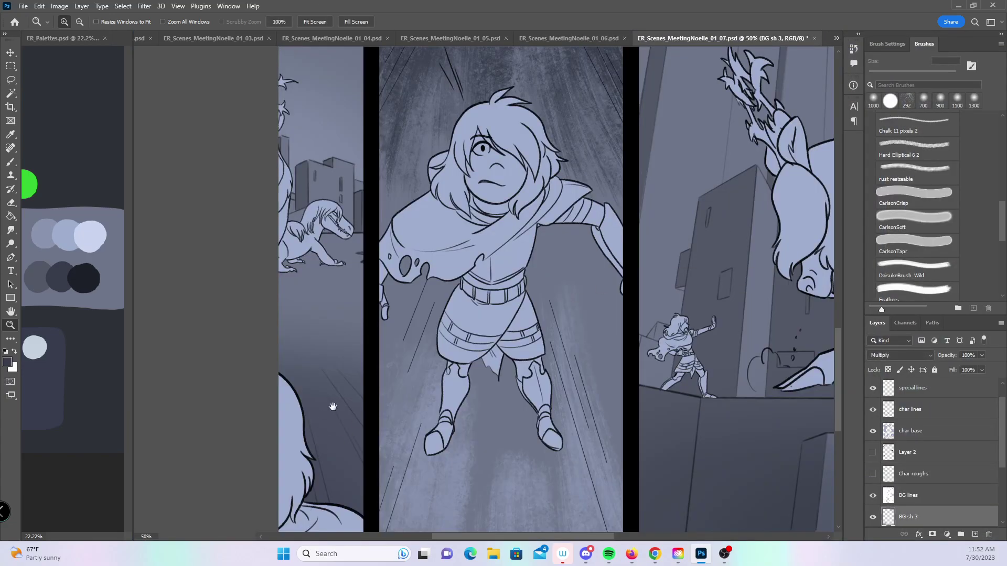
left_click_drag(479, 534, 434, 535)
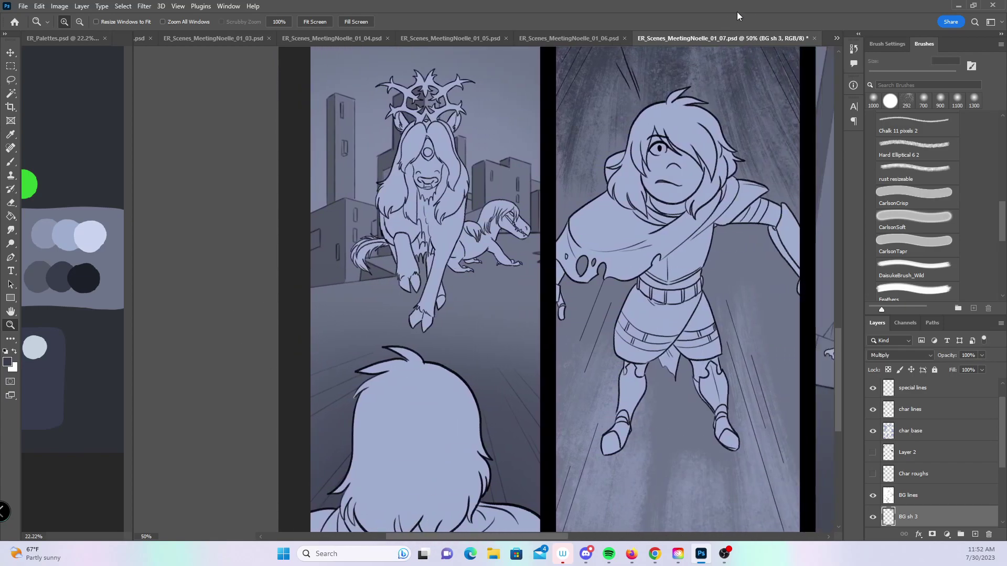
left_click_drag(735, 39, 431, 38)
left_click(526, 202, "alt")
left_click(556, 261, "alt")
left_click(556, 261, "alt")
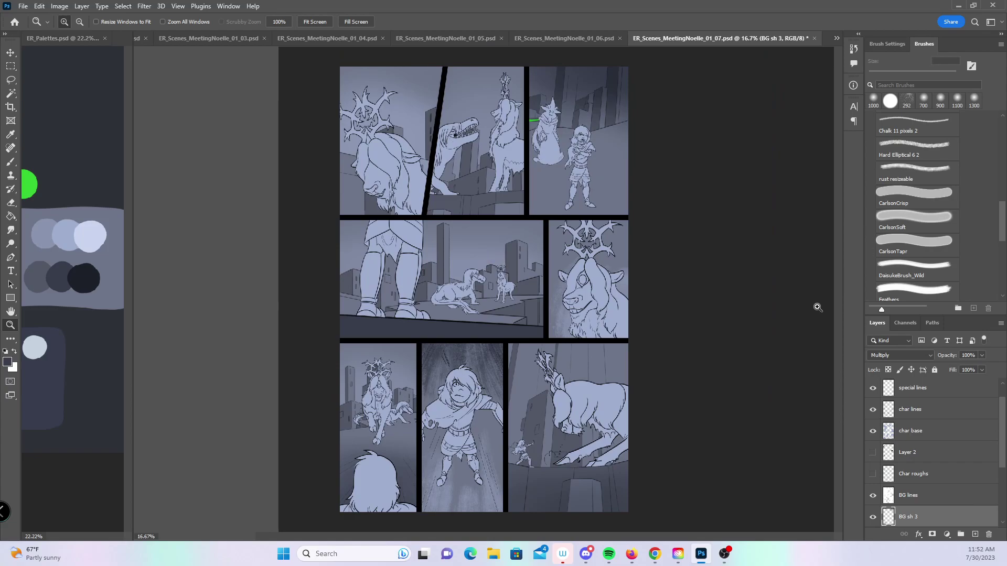
- Switch to the Hard Round brush and make BG sh 1 the active layer
left_click(11, 162)
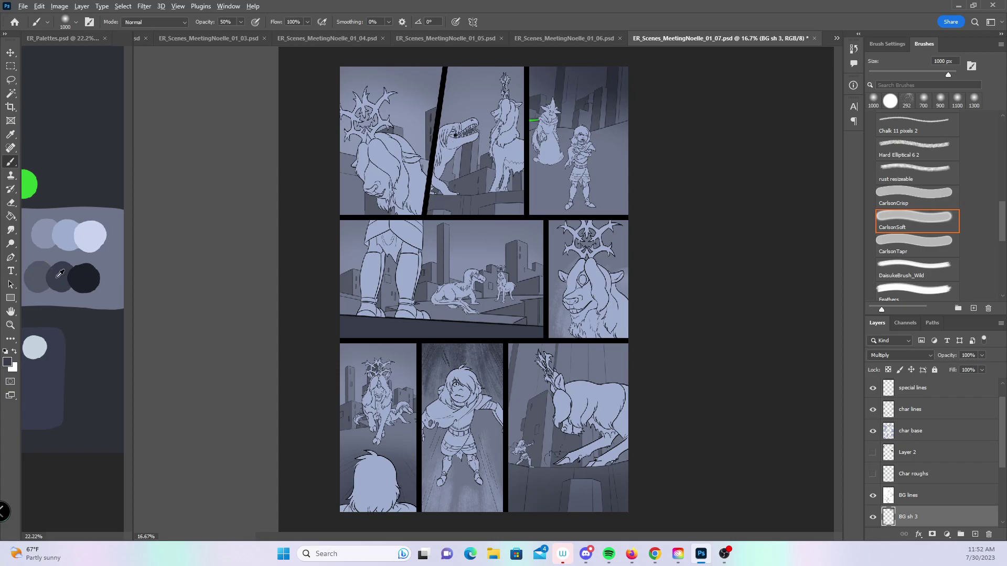
scroll(933, 173, "up", 10)
left_click(938, 163)
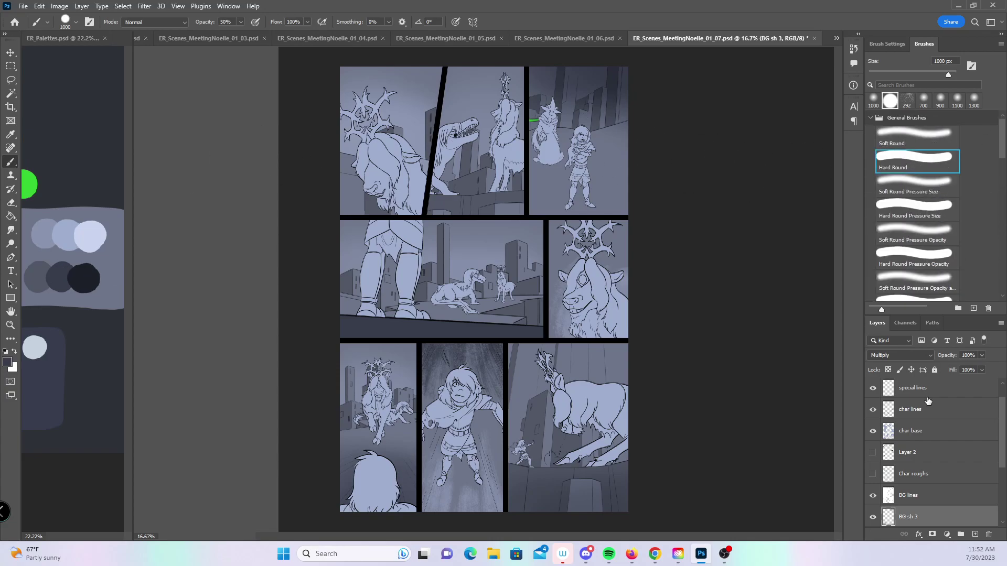
left_click(936, 439)
scroll(988, 439, "down", 3)
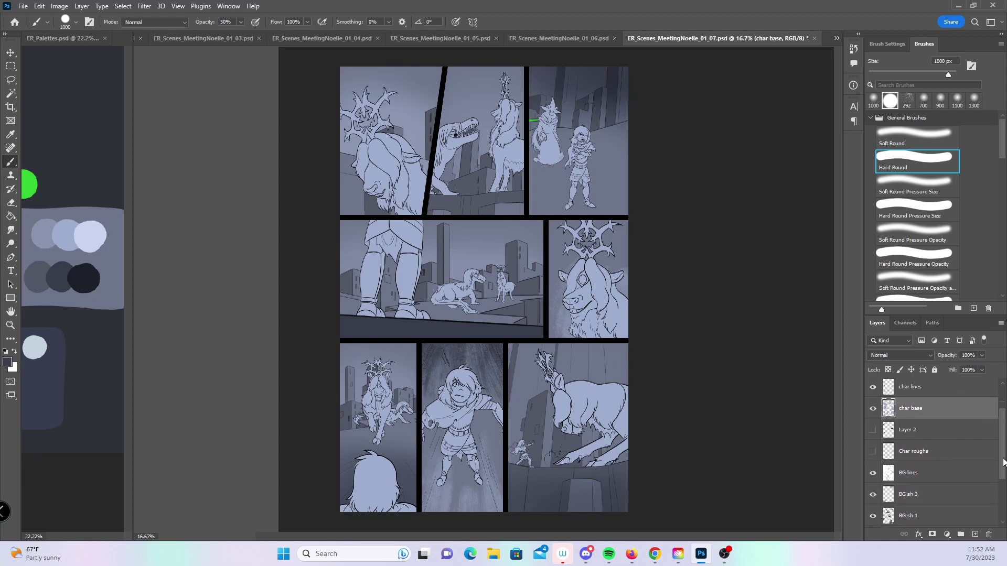
left_click(950, 485)
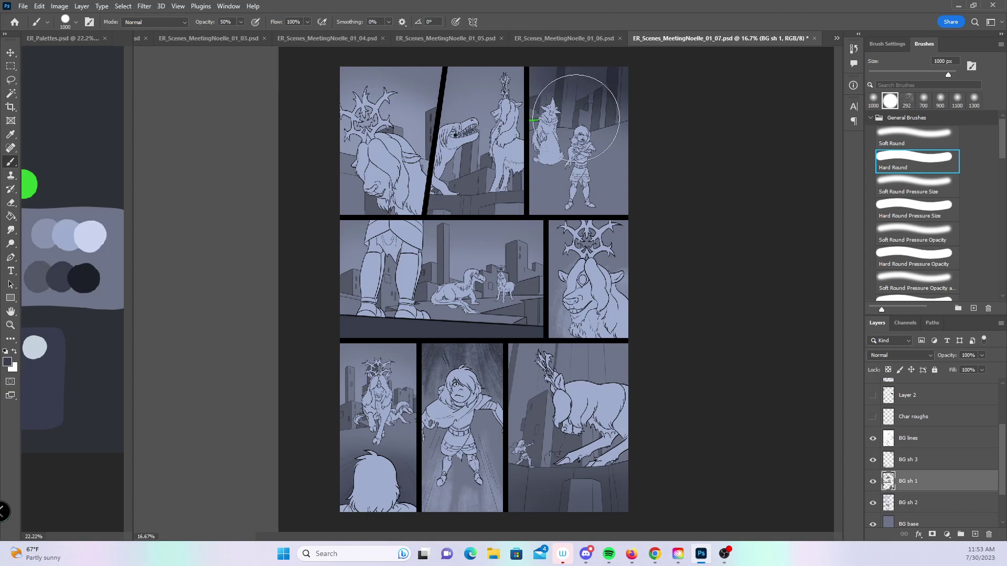
- Paint a dark ground shadow around the feet of the crossed-arms character in the upper-right panel with a 70 px brush at 100% opacity
key("z")
left_click(597, 204)
left_click(597, 204)
left_click(597, 204)
left_click_drag(586, 205, 623, 336)
key("b")
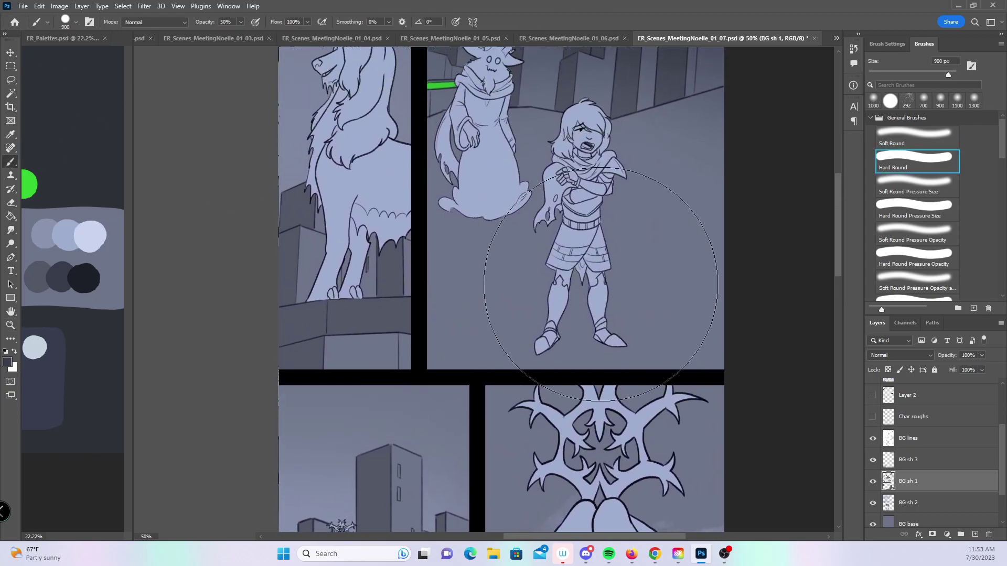
key("bracketleft")
key("bracketleft")
key("bracketleft")
key("bracketleft")
key("bracketleft")
key("bracketleft")
key("bracketleft")
key("bracketleft")
key("bracketleft")
key("bracketleft")
key("bracketleft")
key("bracketleft")
key("bracketleft")
key("bracketleft")
key("bracketleft")
mouse_move(582, 311)
left_mouse_down()
mouse_move(574, 320)
mouse_move(541, 310)
mouse_move(567, 315)
left_mouse_up()
key("ctrl+z")
key("0")
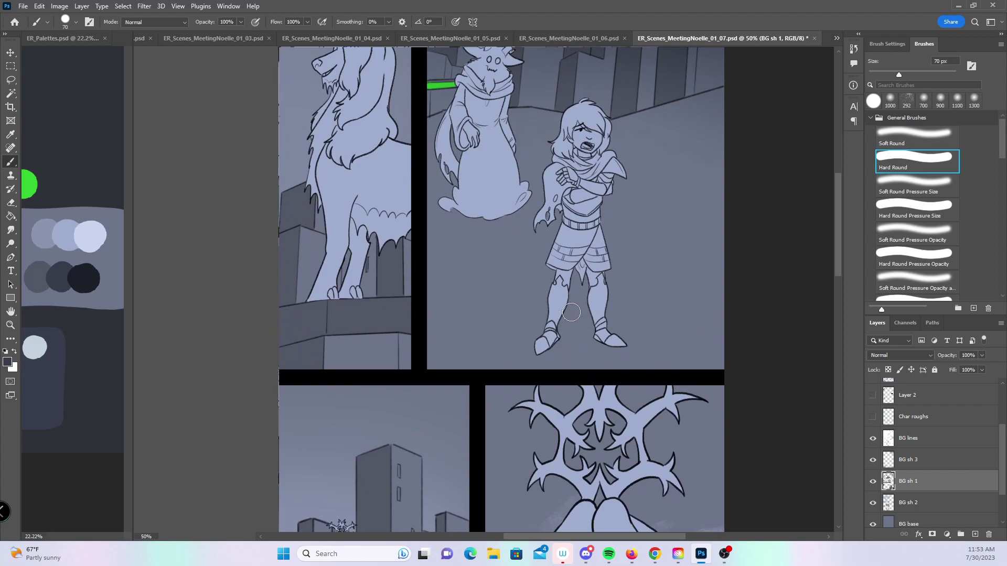
mouse_move(542, 317)
left_mouse_down()
mouse_move(580, 306)
mouse_move(578, 320)
mouse_move(550, 327)
mouse_move(548, 345)
mouse_move(538, 346)
mouse_move(621, 342)
mouse_move(534, 341)
left_mouse_up()
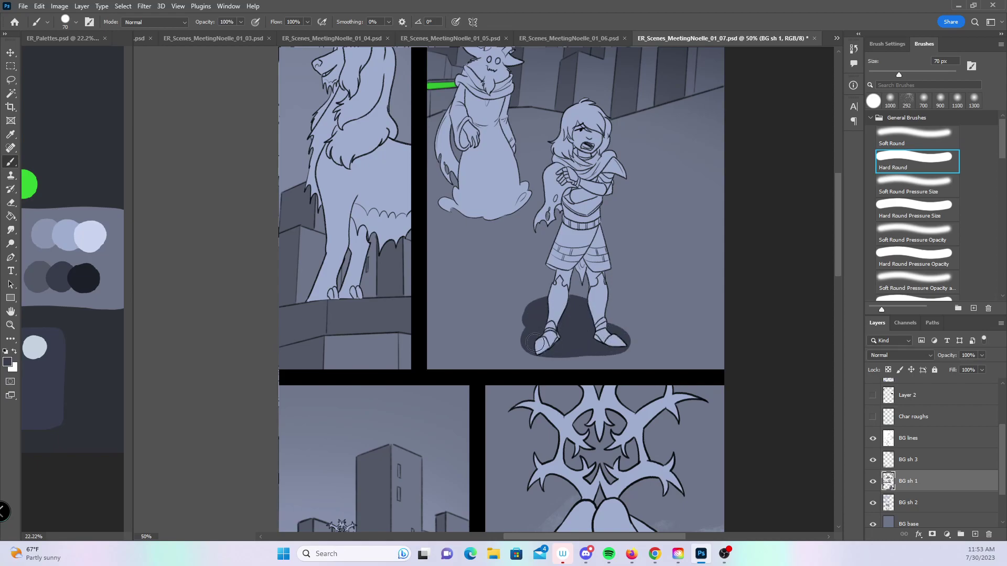
- Reduce the brush to 25 px and paint a shadow beneath the reclining reptile in the middle-row city panel
left_click_drag(566, 415, 703, 260)
mouse_move(436, 482)
left_mouse_down()
mouse_move(611, 369)
mouse_move(634, 368)
left_mouse_up()
key("bracketleft")
key("bracketleft")
key("bracketleft")
left_click_drag(514, 370, 636, 368)
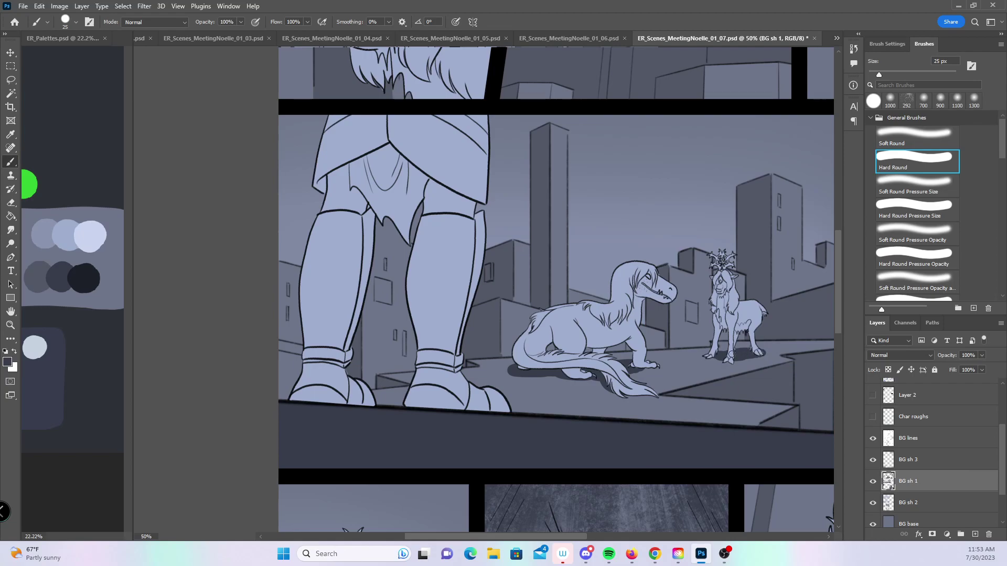
- Enlarge the brush to 40 px and paint ground shadows under the walking goat and the reptile in the bottom-row panel
left_click_drag(654, 410, 654, 210)
key("bracketright")
key("bracketright")
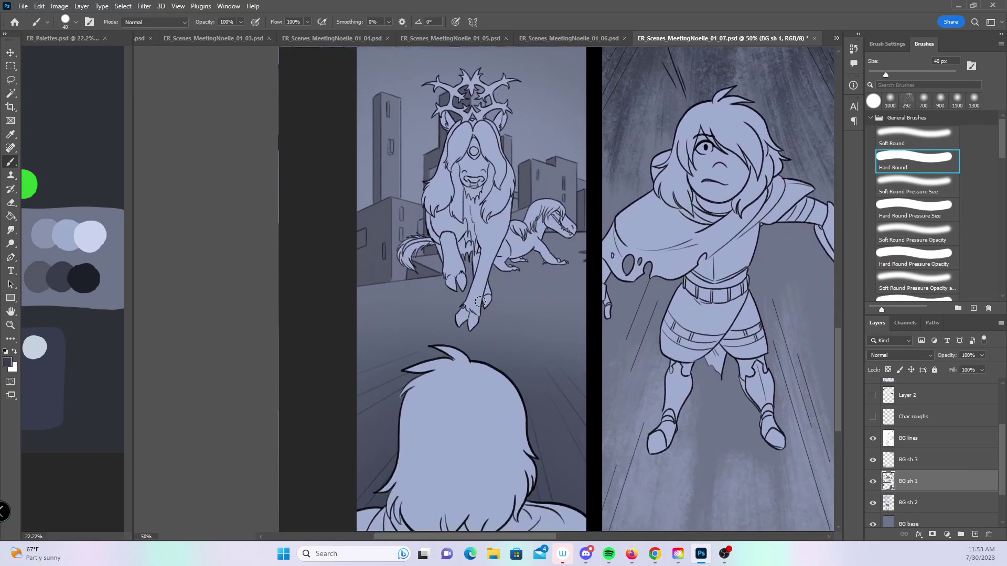
mouse_move(468, 304)
left_mouse_down()
mouse_move(485, 325)
mouse_move(481, 293)
mouse_move(459, 304)
mouse_move(465, 325)
mouse_move(443, 322)
mouse_move(496, 309)
mouse_move(482, 295)
mouse_move(515, 257)
mouse_move(489, 263)
mouse_move(565, 260)
mouse_move(456, 268)
left_mouse_up()
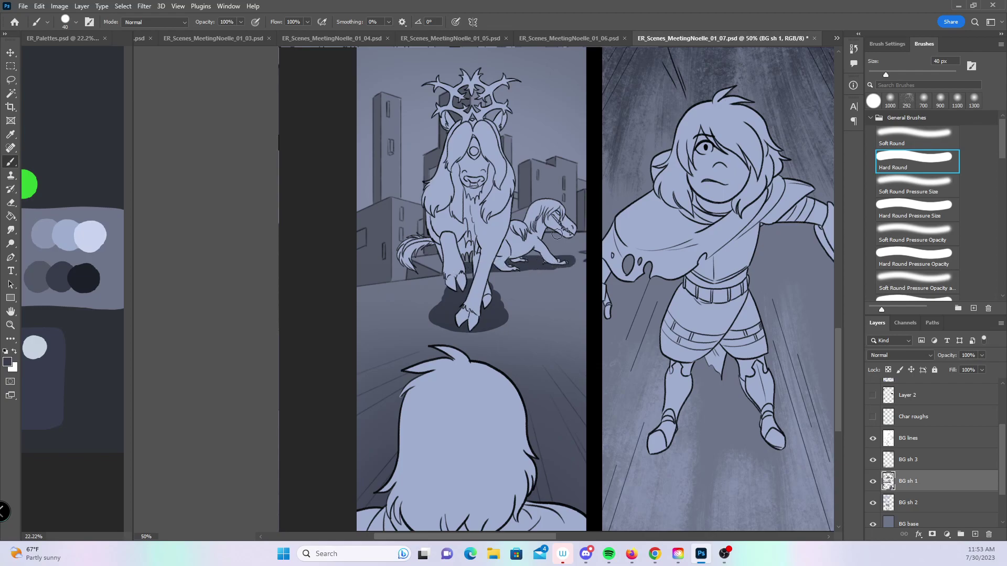
- Paint a cast shadow behind the body and legs of the caped character in the bottom centre panel with a 60 px brush
left_click_drag(516, 409, 506, 297)
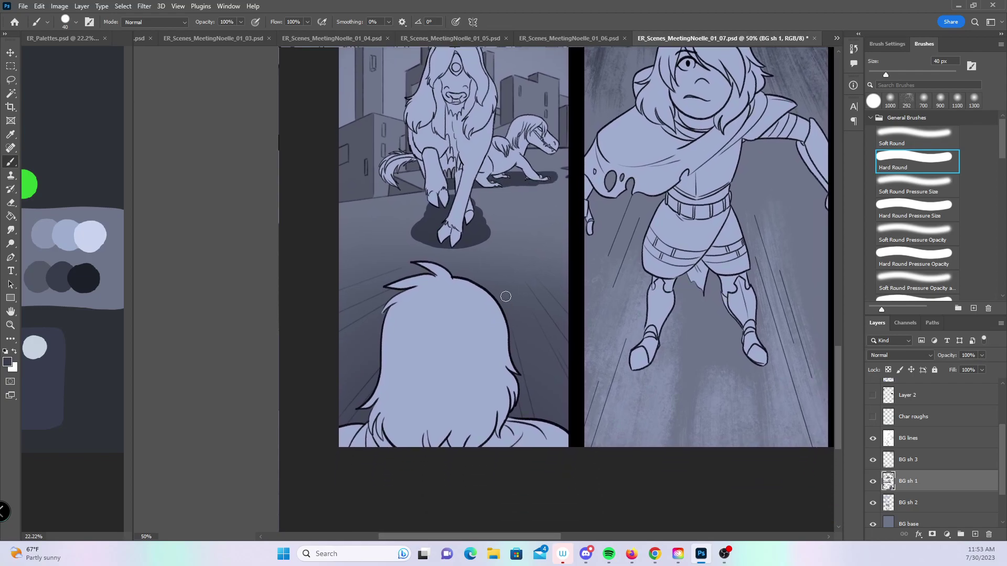
mouse_move(505, 297)
left_mouse_down()
mouse_move(348, 283)
mouse_move(331, 325)
left_mouse_up()
key("bracketright")
key("bracketright")
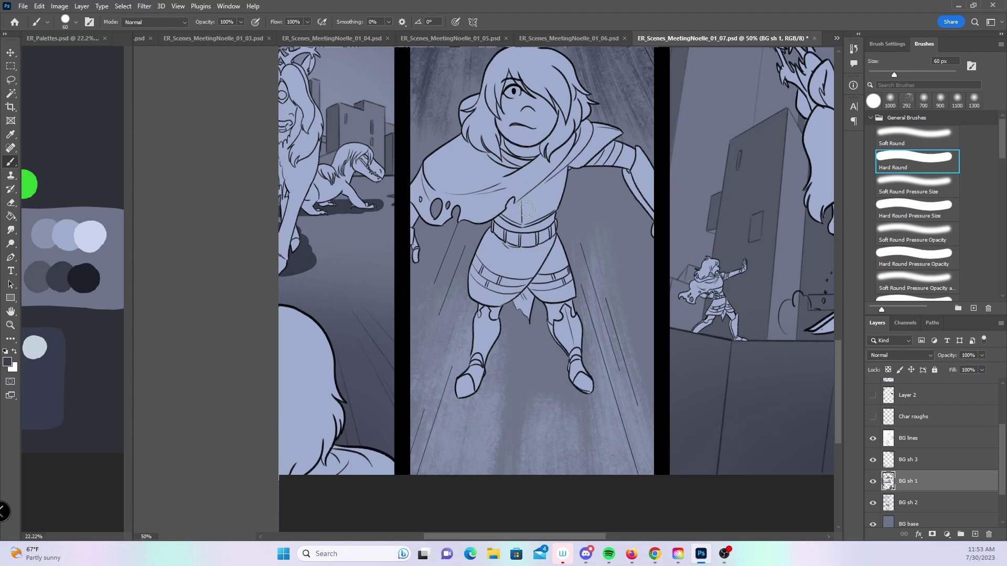
mouse_move(464, 372)
left_mouse_down()
mouse_move(481, 312)
mouse_move(485, 356)
mouse_move(508, 325)
mouse_move(505, 306)
mouse_move(531, 288)
mouse_move(516, 322)
mouse_move(545, 329)
mouse_move(531, 300)
mouse_move(546, 314)
mouse_move(533, 320)
mouse_move(587, 376)
mouse_move(564, 240)
mouse_move(559, 264)
mouse_move(556, 182)
mouse_move(555, 235)
mouse_move(561, 224)
mouse_move(488, 237)
mouse_move(481, 280)
mouse_move(479, 228)
mouse_move(490, 233)
mouse_move(564, 194)
mouse_move(567, 279)
mouse_move(573, 185)
left_mouse_up()
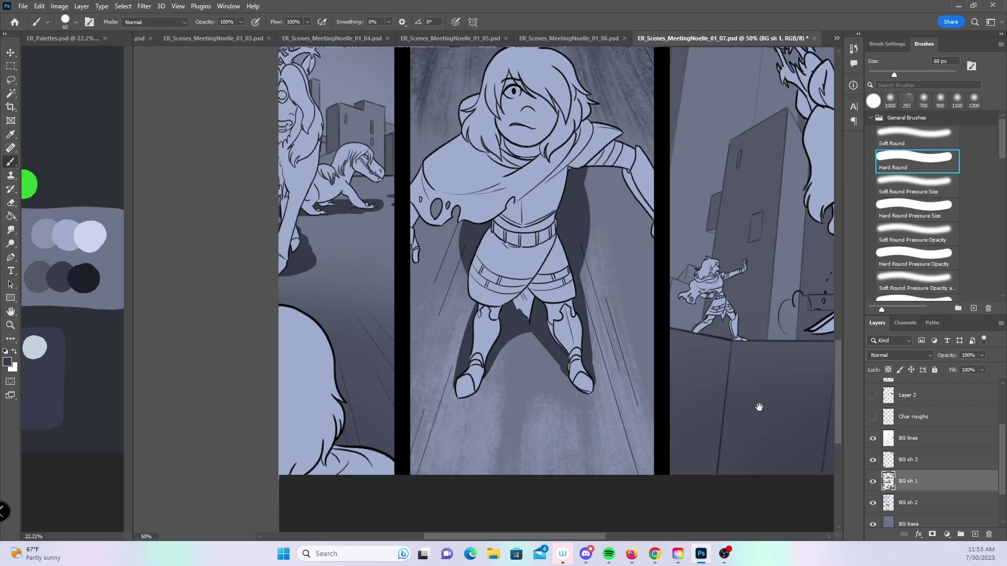
- Check the shadows across the page's panels and save the page file
key("z")
left_click(687, 394, "alt")
left_click(687, 393, "alt")
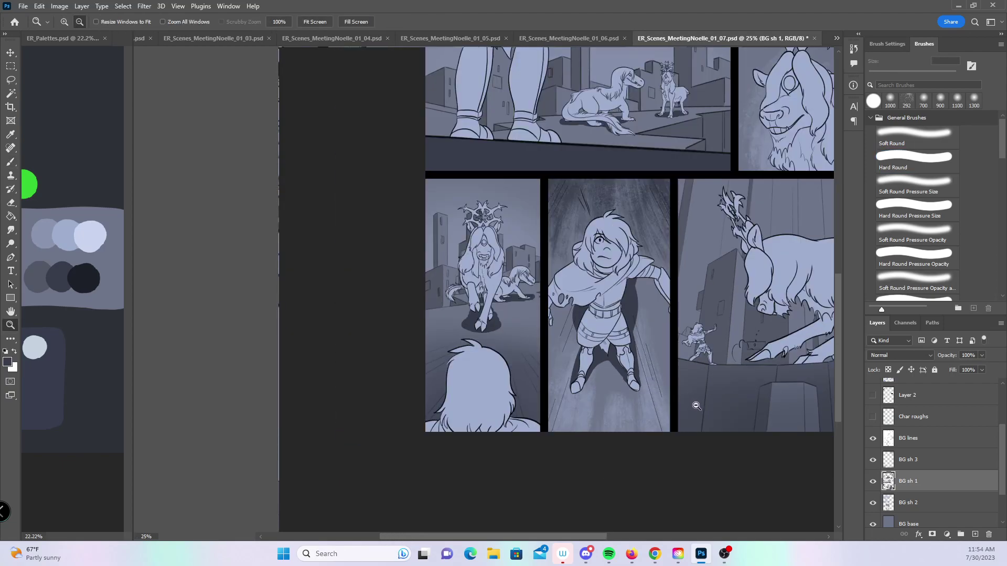
left_click(695, 408, "alt")
left_click(559, 360)
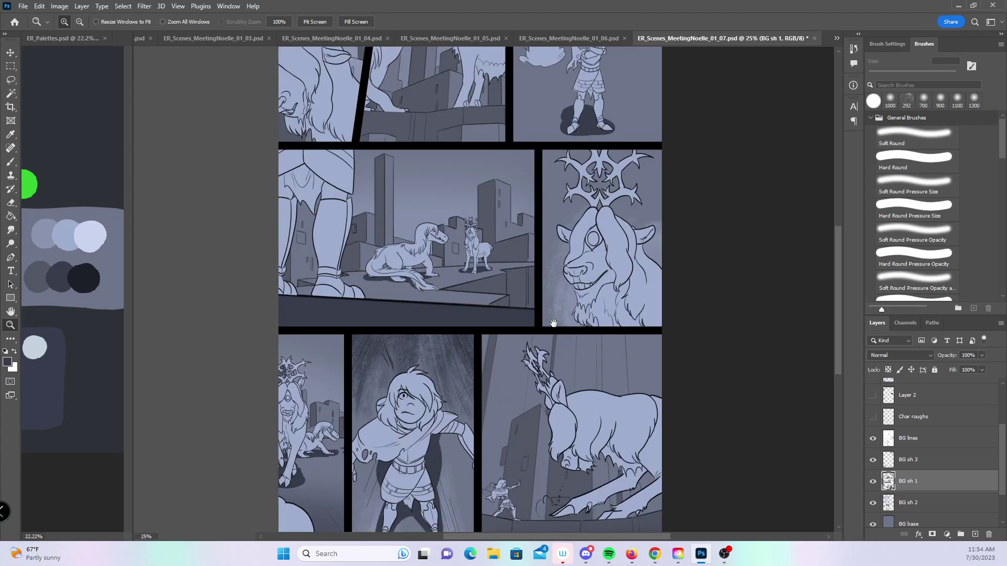
key("ctrl+s")
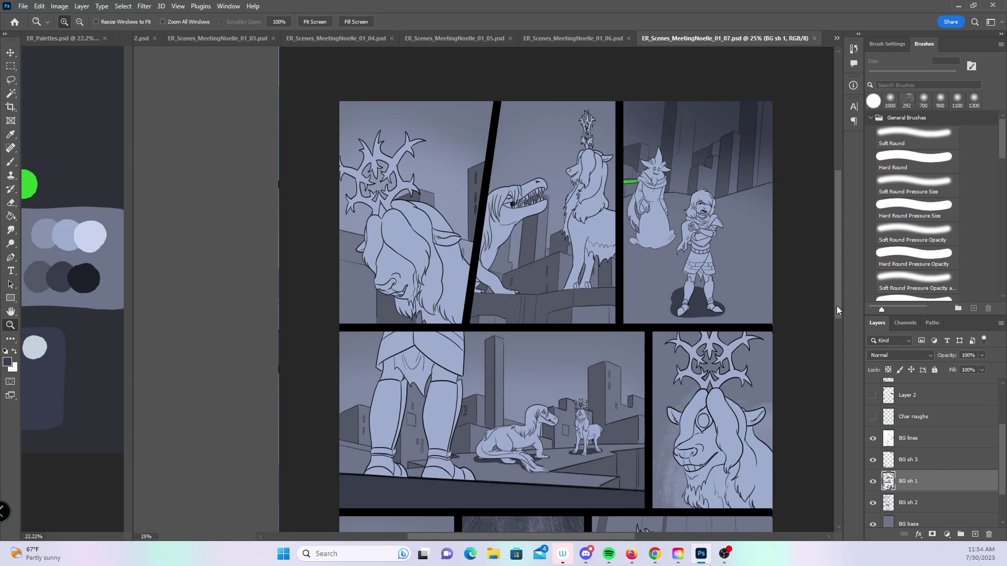
left_click_drag(837, 310, 821, 384)
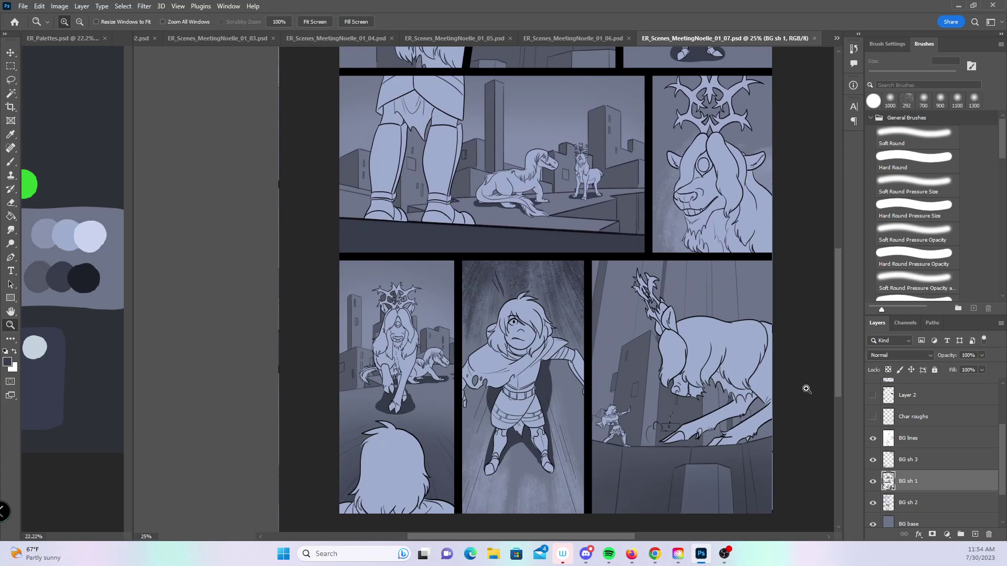
- Open the next comic page file, ER_Scenes_MeetingNoelle_01_08
left_click(23, 7)
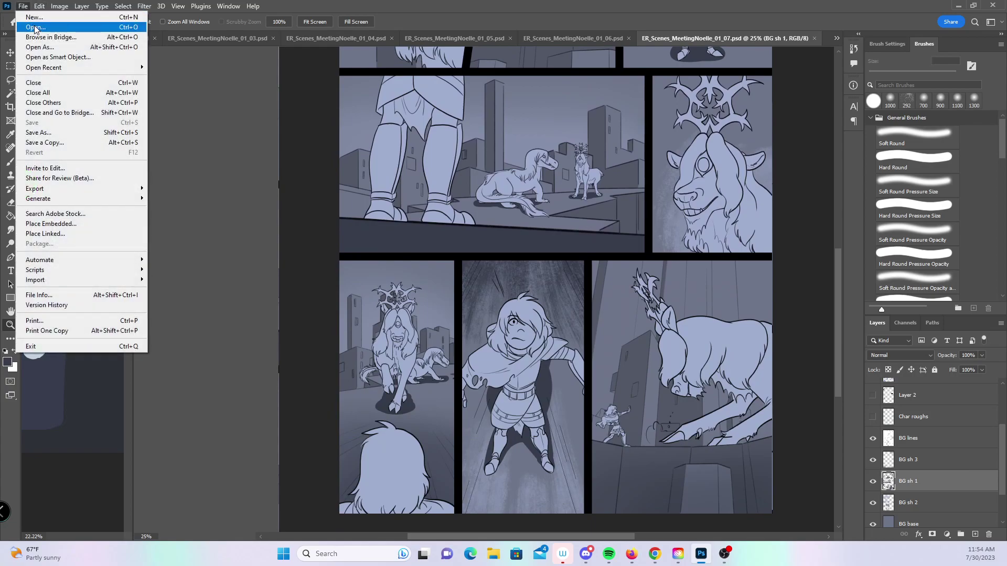
left_click(35, 27)
scroll(518, 200, "down", 3)
scroll(517, 199, "down", 1)
left_click(266, 170)
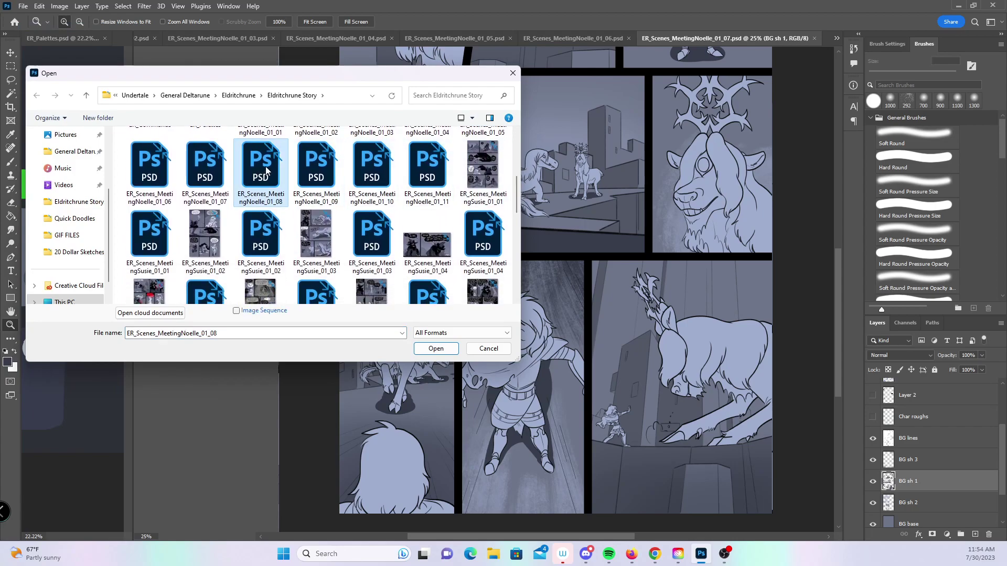
left_click(431, 349)
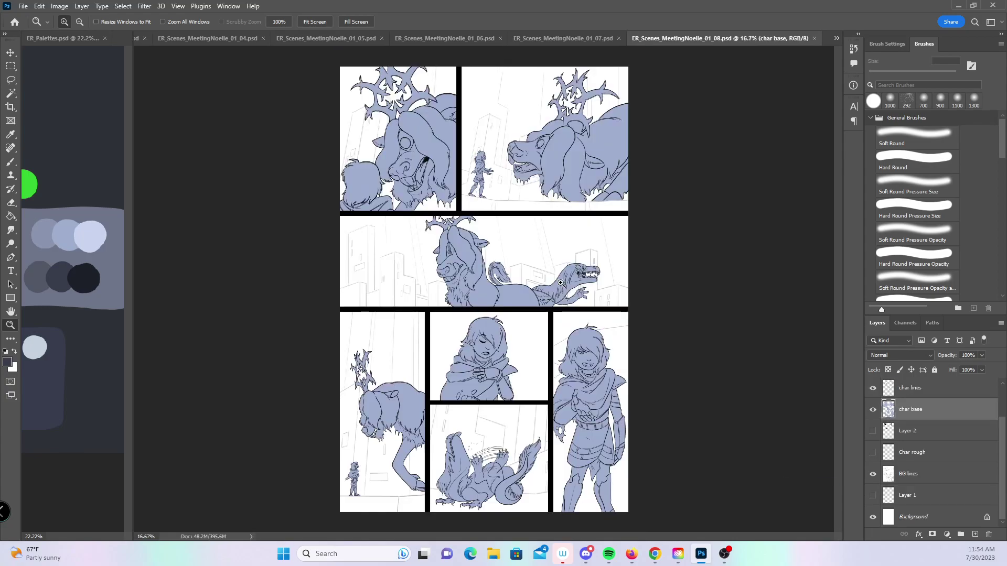
- Raise the opacity of the BG lines layer and add a layer named "BG base" directly beneath it
left_click(927, 477)
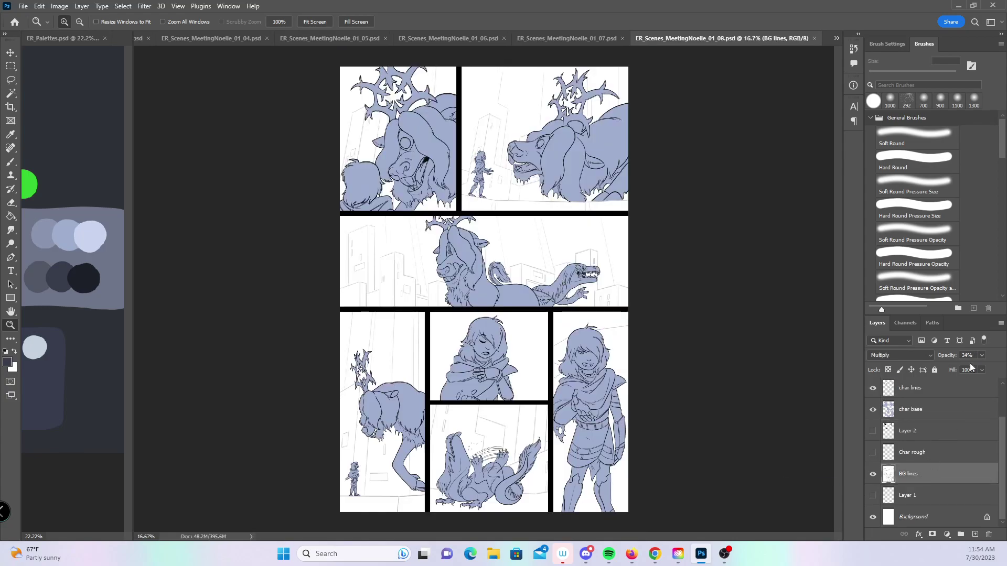
left_click_drag(999, 370, 1001, 370)
left_click(975, 534, "ctrl")
double_click(904, 497)
type("BG base")
key("Return")
- Fill BG base with the palette's medium grey-blue and add a layer named "BG sh 1" above it
left_click(10, 216)
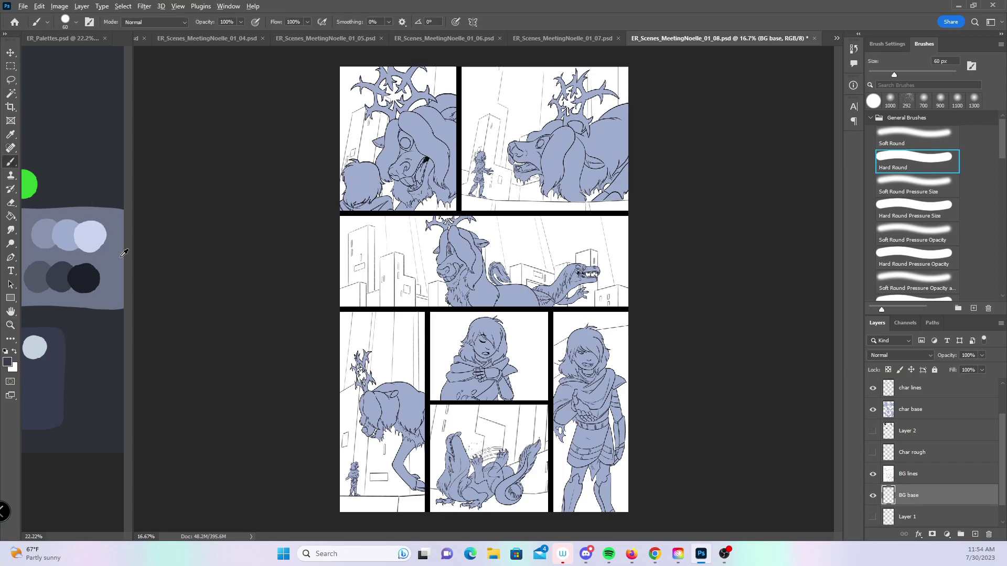
left_click(511, 287)
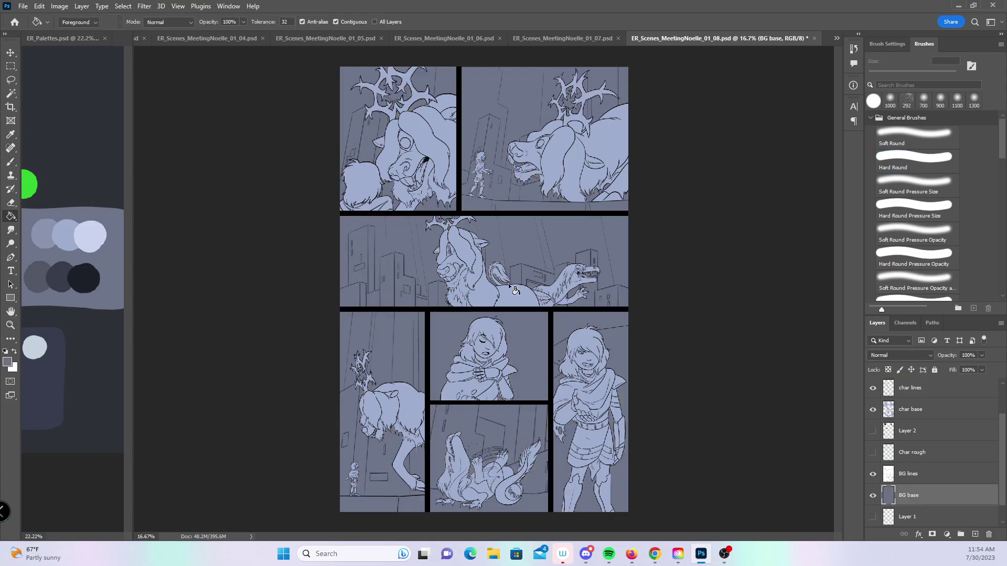
left_click(975, 534)
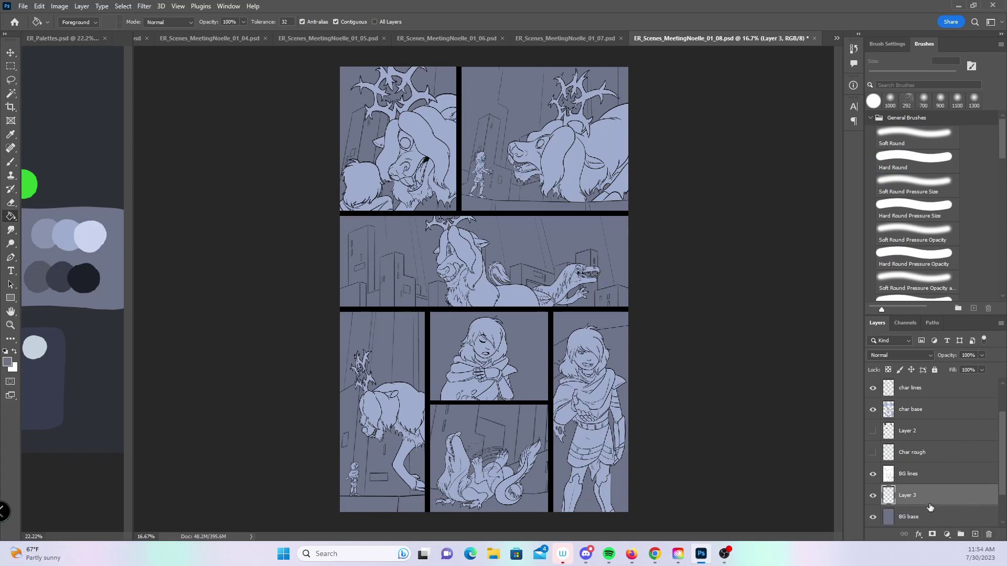
double_click(917, 495)
type("BG sh 1")
key("Return")
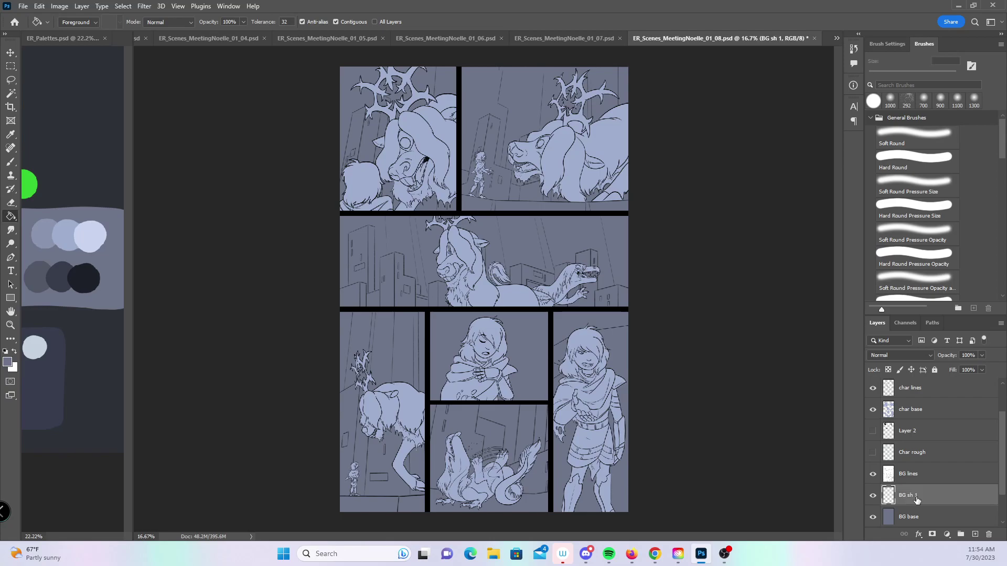
- Sample the dark shadow grey from the palette and reduce the hard round brush to 20 px for the first panel
key("b")
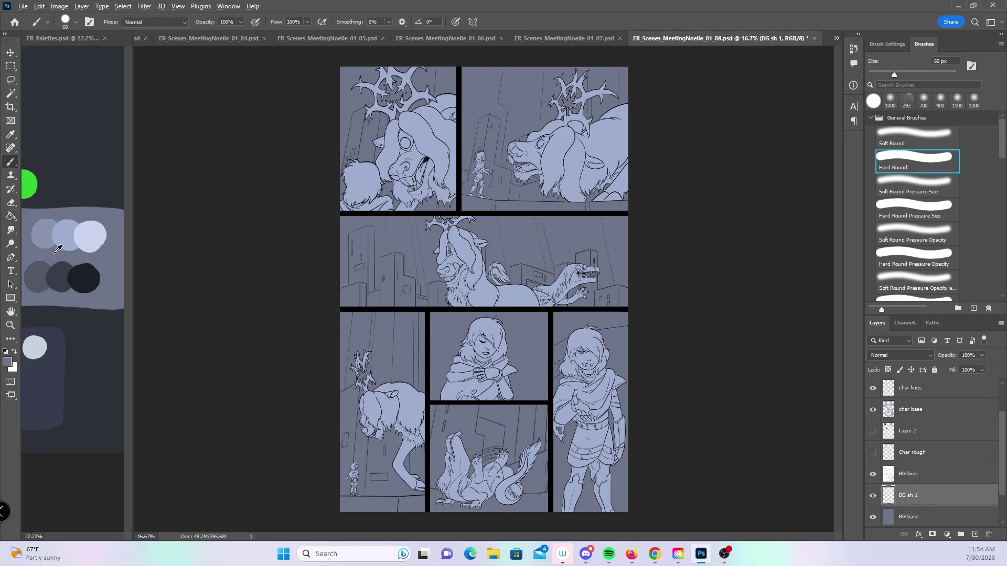
left_click(41, 261, "alt")
key("z")
left_click(464, 246)
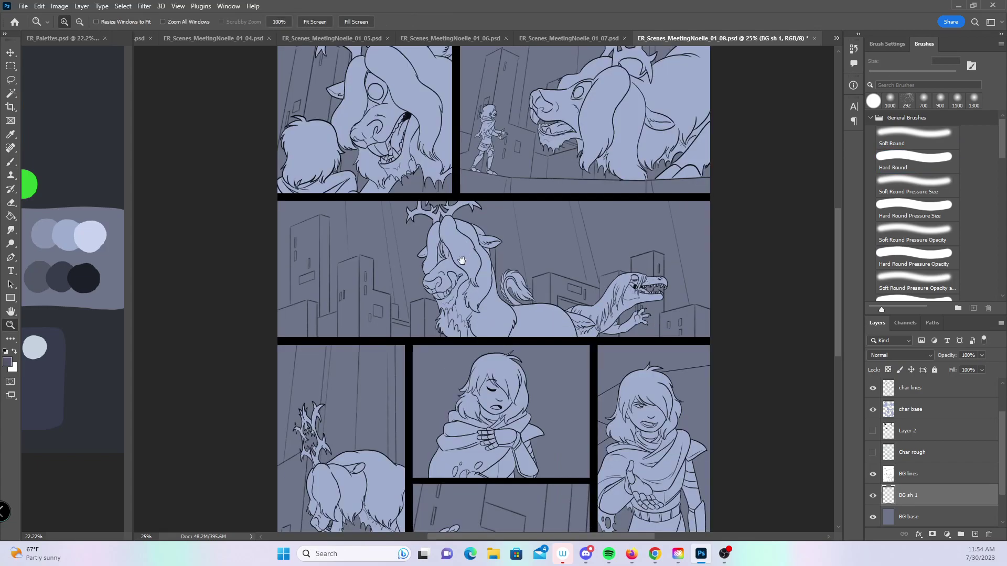
left_click(516, 309)
mouse_move(331, 286)
left_mouse_down()
mouse_move(443, 364)
mouse_move(422, 404)
left_mouse_up()
left_click(404, 306)
left_click(405, 334)
left_click_drag(405, 333, 462, 383)
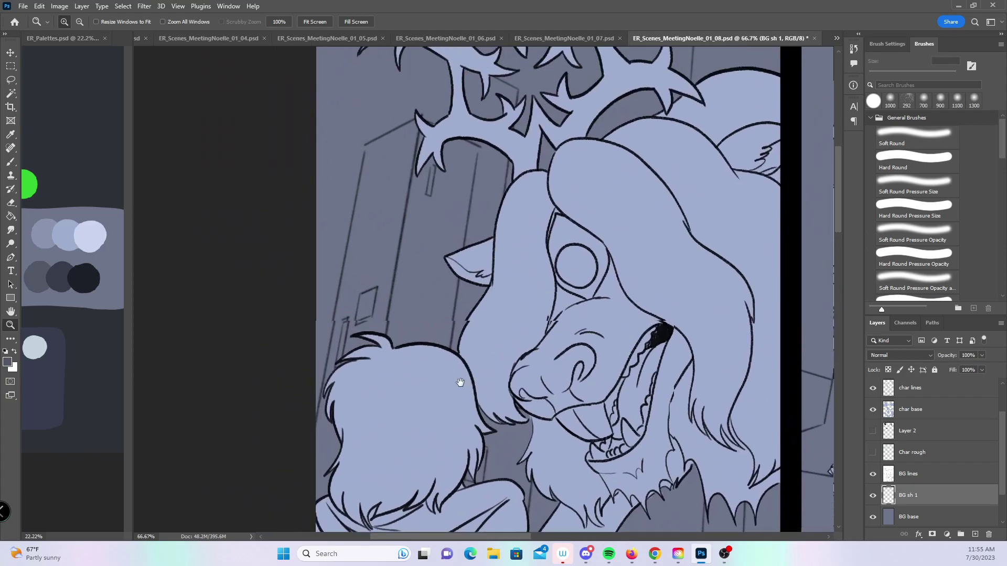
left_click(11, 162)
key("bracketleft")
key("bracketleft")
key("bracketleft")
key("bracketleft")
- Outline the shadow areas on the buildings behind the child and the antlered beast in the first panel
left_click_drag(320, 433, 318, 389)
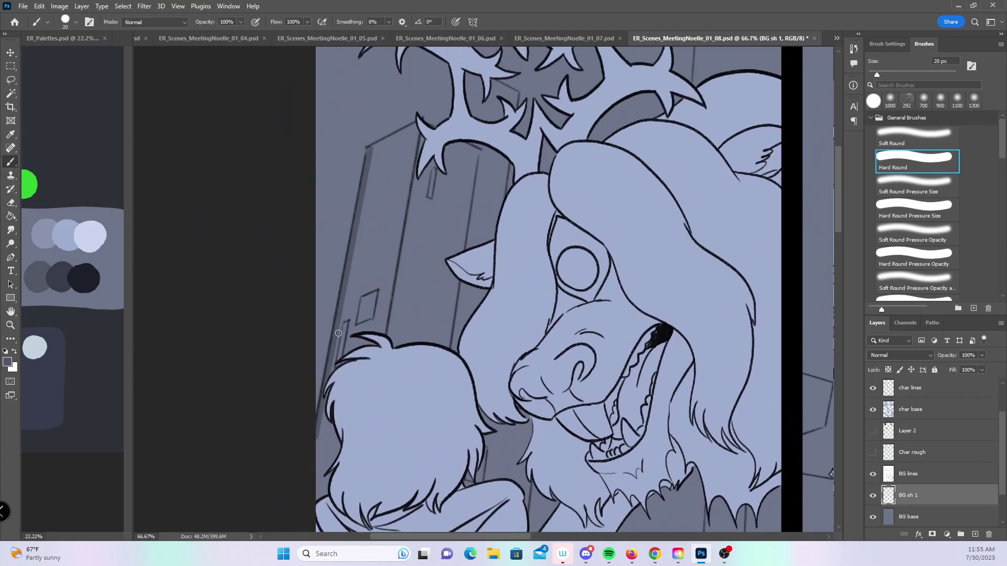
left_click_drag(420, 127, 370, 149)
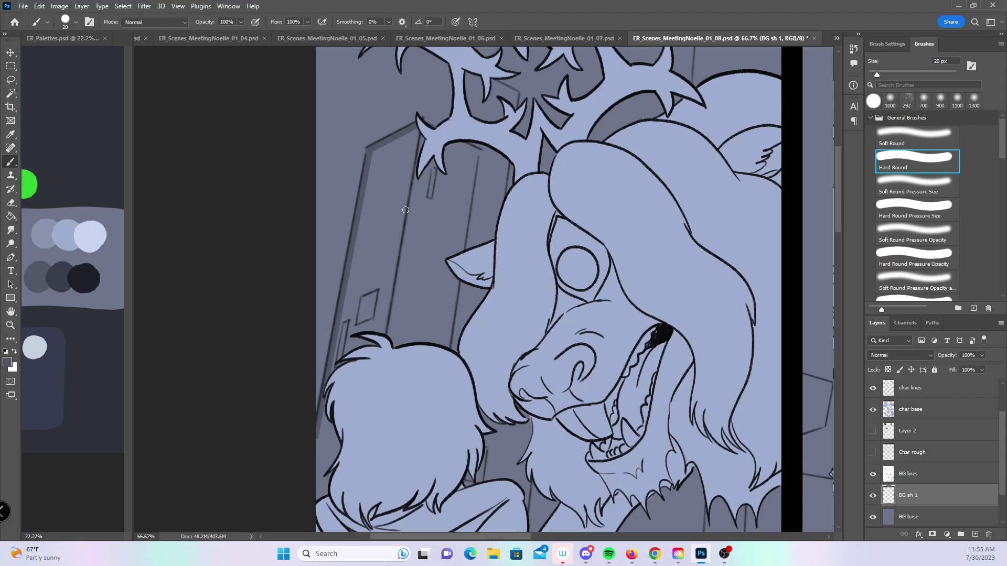
left_click(379, 344, "shift")
mouse_move(587, 320)
left_mouse_down()
mouse_move(467, 433)
mouse_move(507, 235)
mouse_move(494, 254)
left_mouse_up()
mouse_move(350, 348)
left_mouse_down()
mouse_move(351, 399)
mouse_move(390, 429)
mouse_move(395, 337)
left_mouse_up()
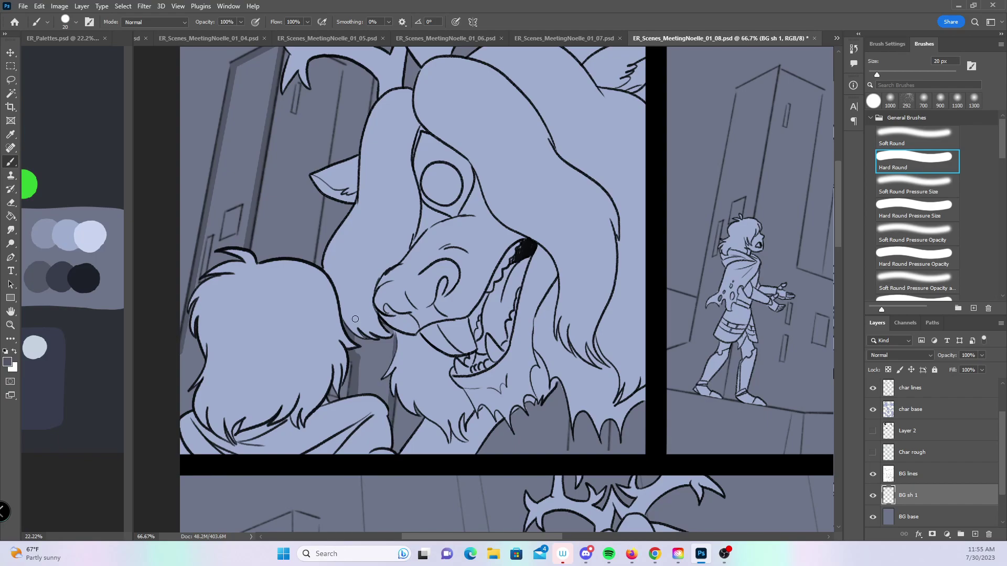
scroll(678, 224, "up", 5)
scroll(679, 224, "right", 3)
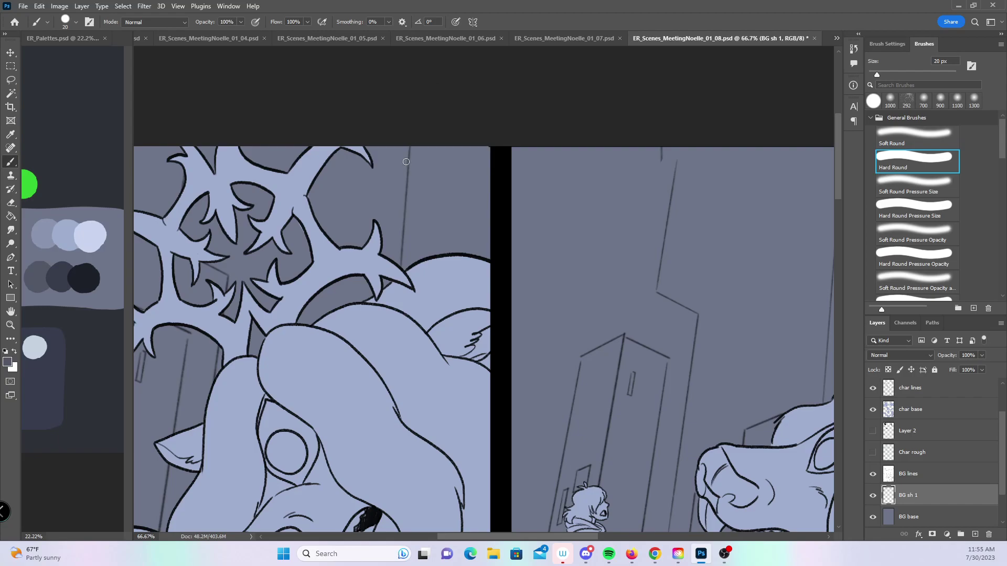
left_click_drag(413, 148, 402, 272)
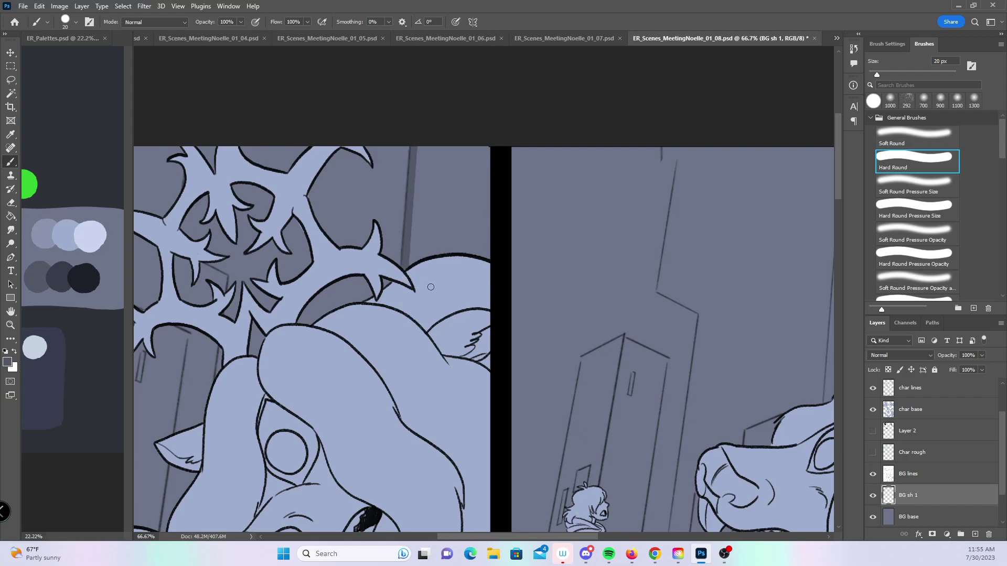
left_click(487, 149, "shift")
- Outline the shadow area on the front of the ledge below the characters in the second panel
mouse_move(667, 462)
left_mouse_down()
mouse_move(649, 428)
mouse_move(604, 230)
left_mouse_up()
mouse_move(669, 420)
left_mouse_down()
mouse_move(530, 355)
mouse_move(460, 241)
left_mouse_up()
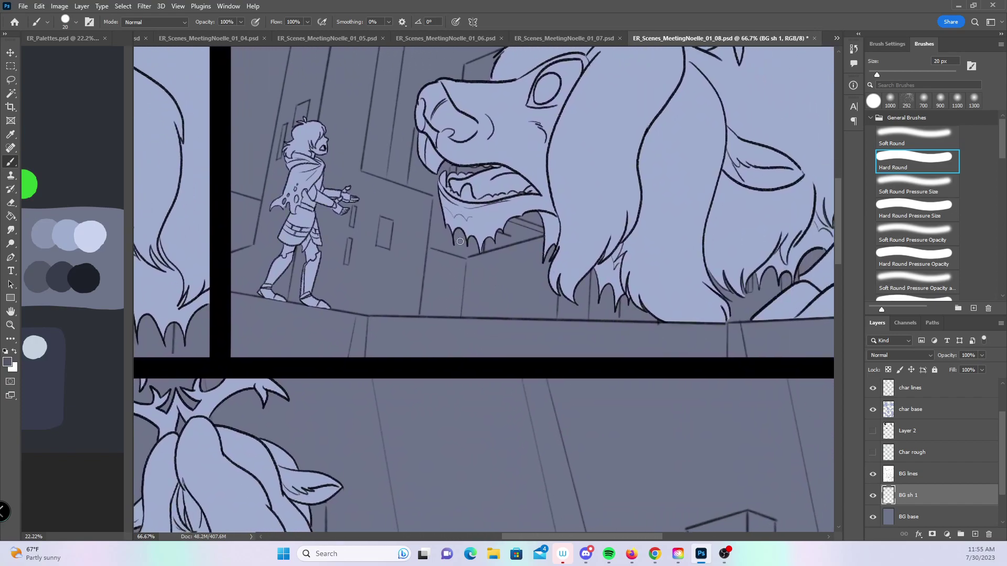
left_click(232, 296)
left_click(368, 320, "shift")
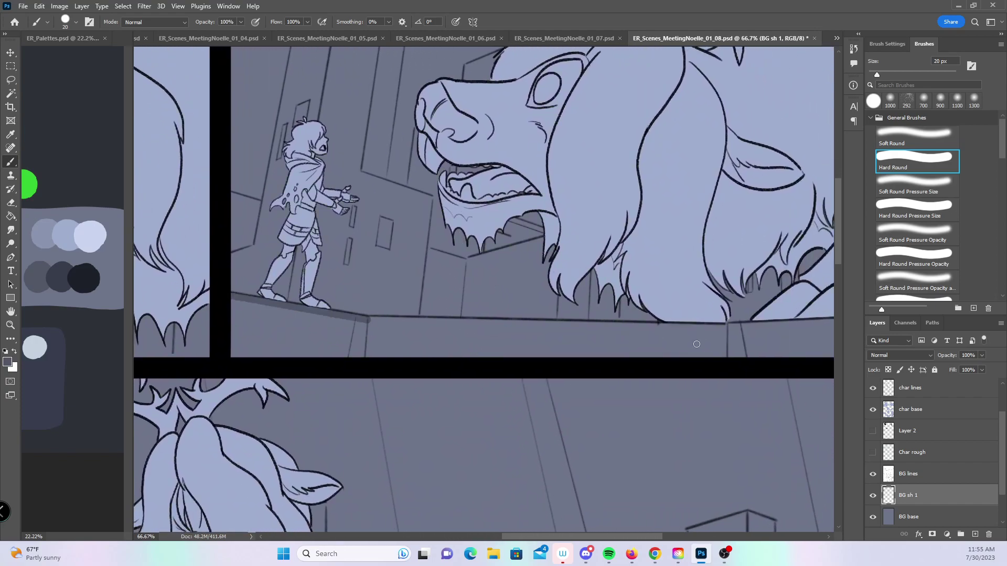
left_click_drag(711, 405, 491, 422)
left_click(502, 346, "shift")
left_click(681, 332, "shift")
left_click_drag(492, 372, 644, 376)
mouse_move(287, 308)
left_mouse_down()
mouse_move(285, 371)
mouse_move(494, 367)
mouse_move(839, 386)
mouse_move(702, 383)
left_mouse_up()
left_click_drag(601, 535, 455, 518)
left_click_drag(540, 340, 375, 462)
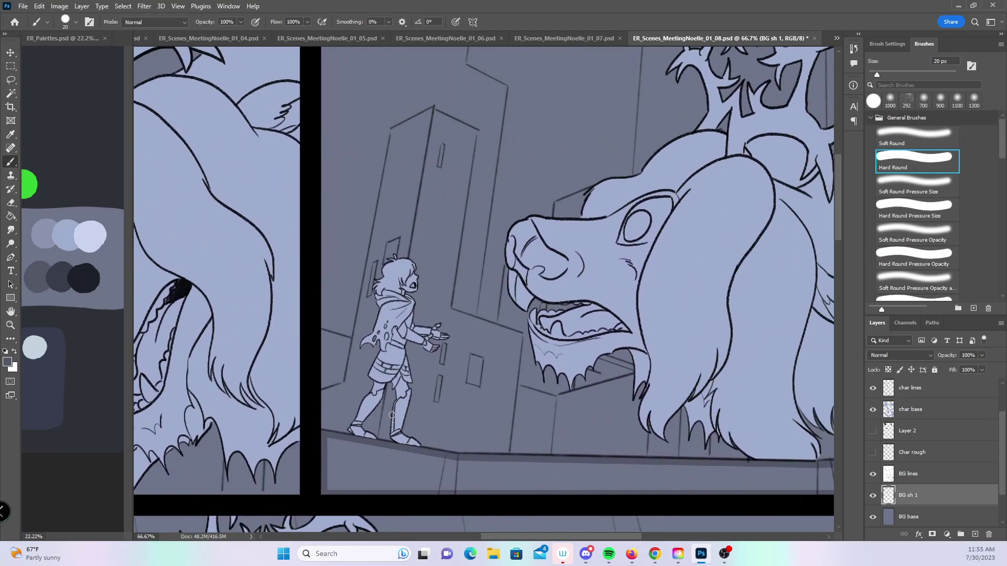
- Outline the shaded faces of the low wall and the tall tower behind the small caped figure in the second panel
scroll(392, 415, "down", 2)
left_click_drag(323, 364, 350, 355)
left_click(396, 99, "shift")
left_click(433, 79, "shift")
left_click(377, 410, "shift")
- Outline the shaded faces of the blocks below the beast's chin and behind its head in the second panel
mouse_move(714, 399)
left_mouse_down()
mouse_move(558, 409)
mouse_move(527, 389)
left_mouse_up()
left_click(369, 414)
left_click(374, 354, "shift")
left_click(459, 337, "shift")
left_click(456, 418, "shift")
mouse_move(665, 243)
left_mouse_down()
mouse_move(565, 377)
mouse_move(530, 443)
mouse_move(535, 370)
mouse_move(655, 267)
mouse_move(693, 252)
left_mouse_up()
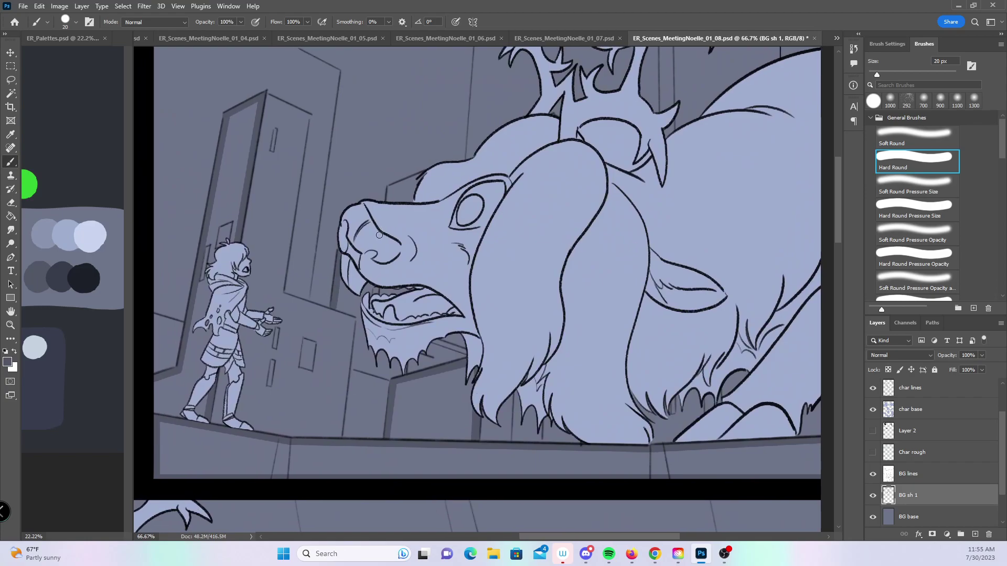
left_click_drag(391, 187, 427, 175)
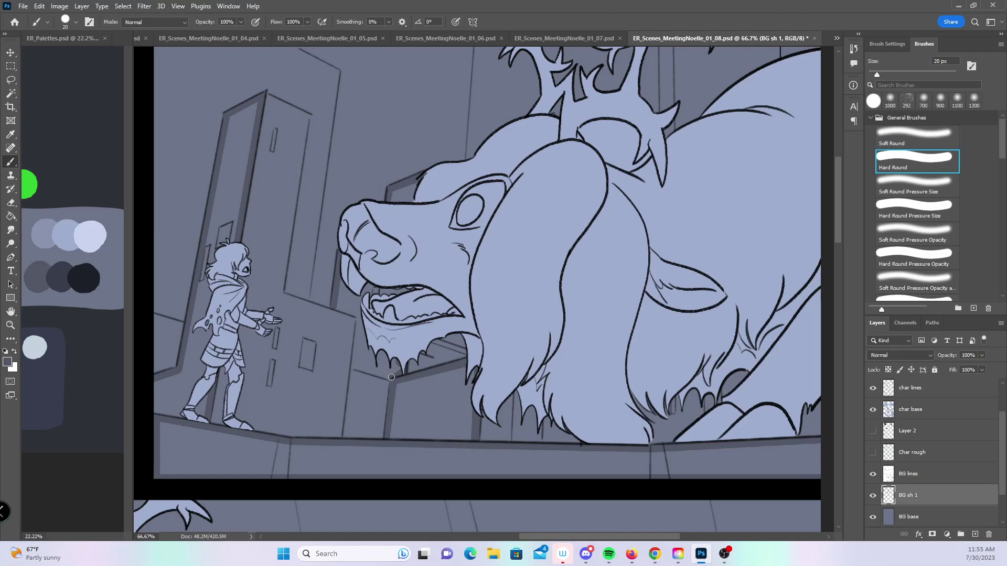
mouse_move(356, 366)
left_mouse_down()
mouse_move(391, 378)
mouse_move(354, 304)
mouse_move(356, 314)
left_mouse_up()
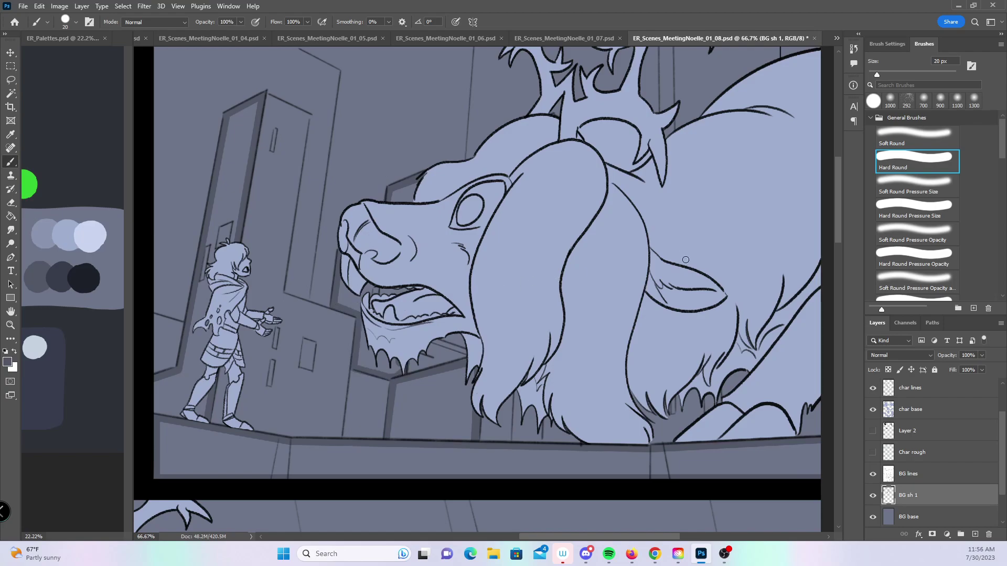
- Outline the shaded front face of the tall leftmost tower in the wide middle panel
key("z")
left_click(650, 302, "alt")
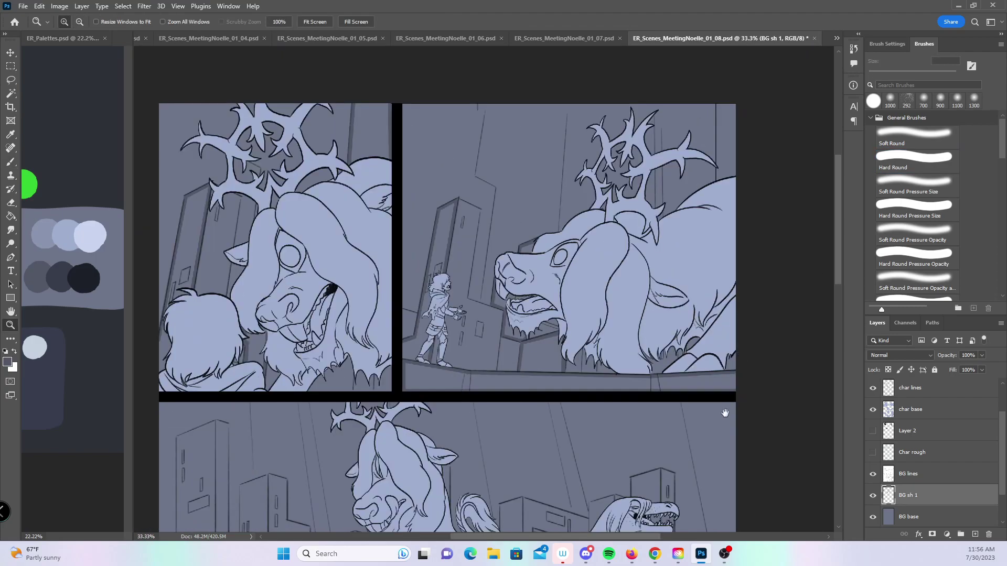
left_click_drag(592, 511, 636, 332)
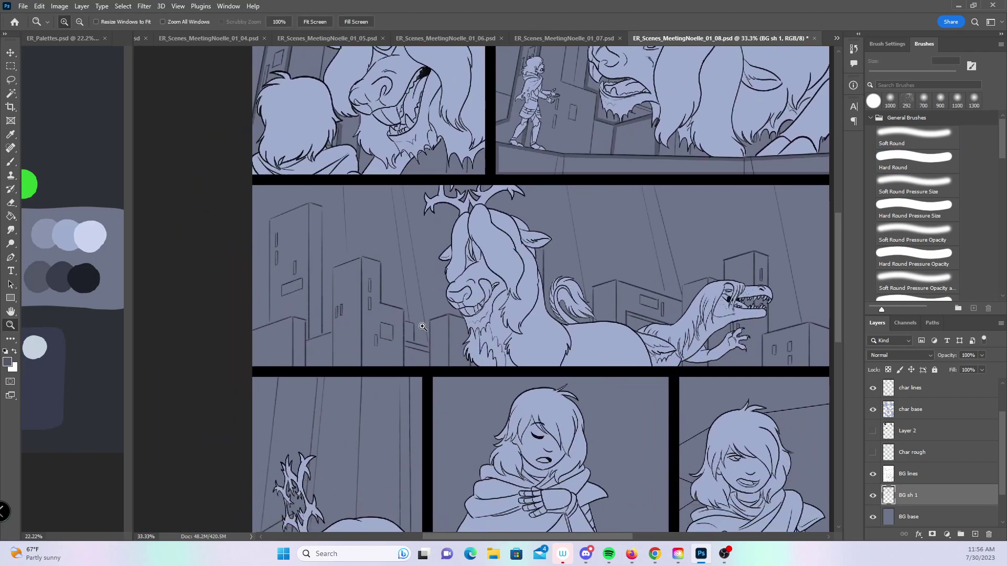
left_click(327, 354)
left_click(327, 355)
left_click_drag(327, 354, 389, 424)
left_click(11, 162)
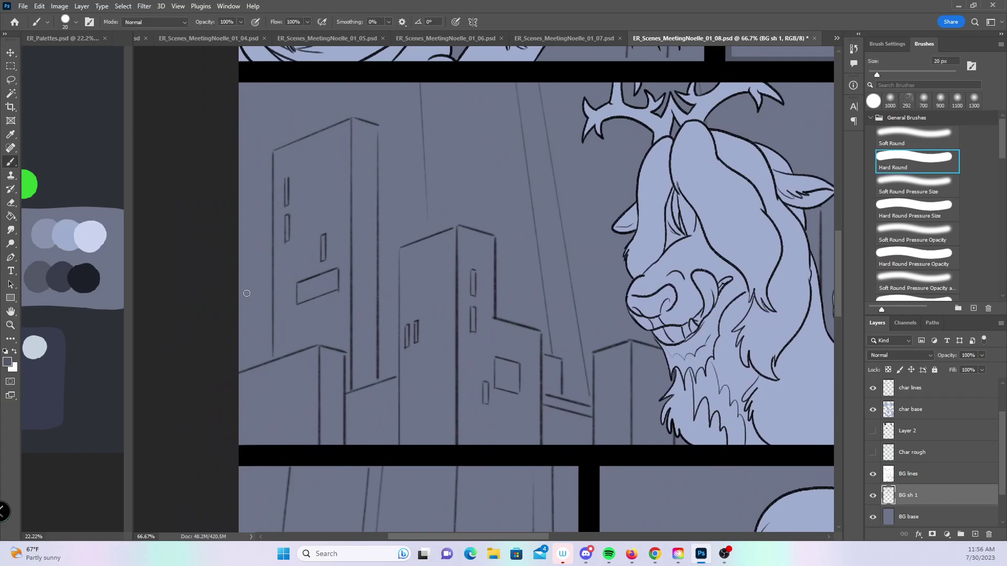
left_click_drag(239, 377, 277, 362)
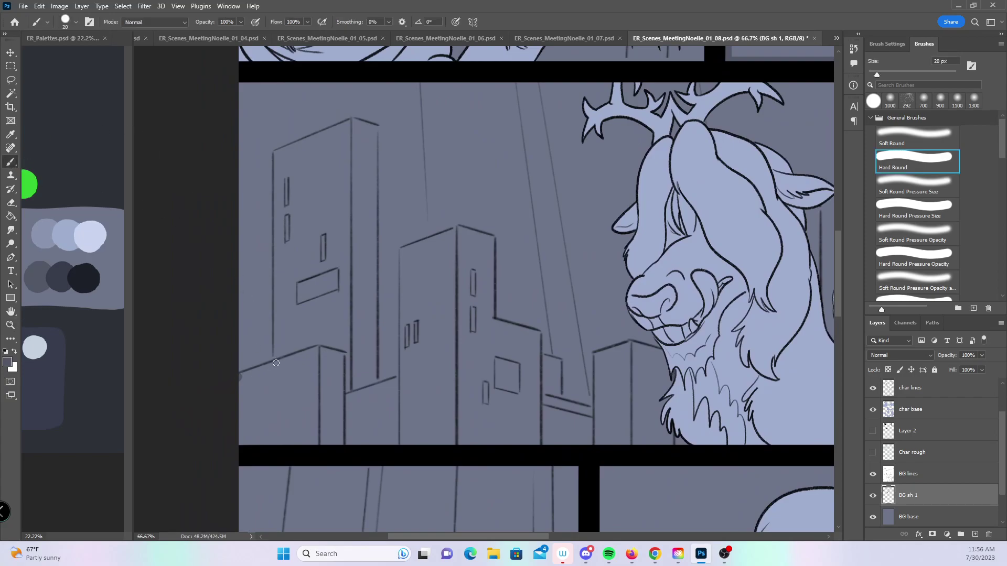
left_click(276, 153, "shift")
left_click(350, 121, "shift")
left_click(347, 387, "shift")
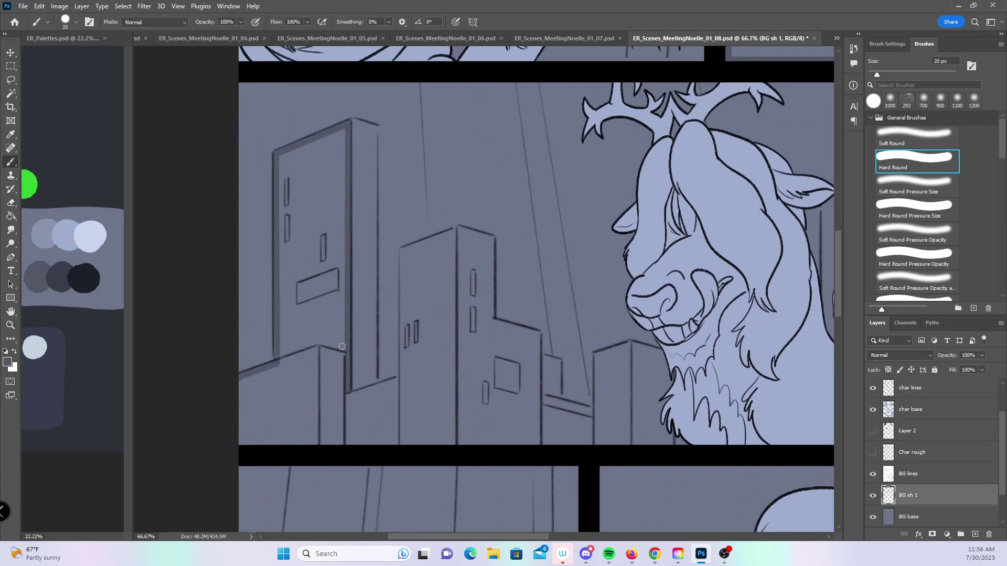
- Outline the shaded faces of the low corner building and the second tower in the wide middle panel
left_click_drag(335, 348, 314, 340)
left_click(317, 445, "shift")
left_click(237, 444, "shift")
left_click(403, 445)
left_click(406, 249, "shift")
left_click(455, 228, "shift")
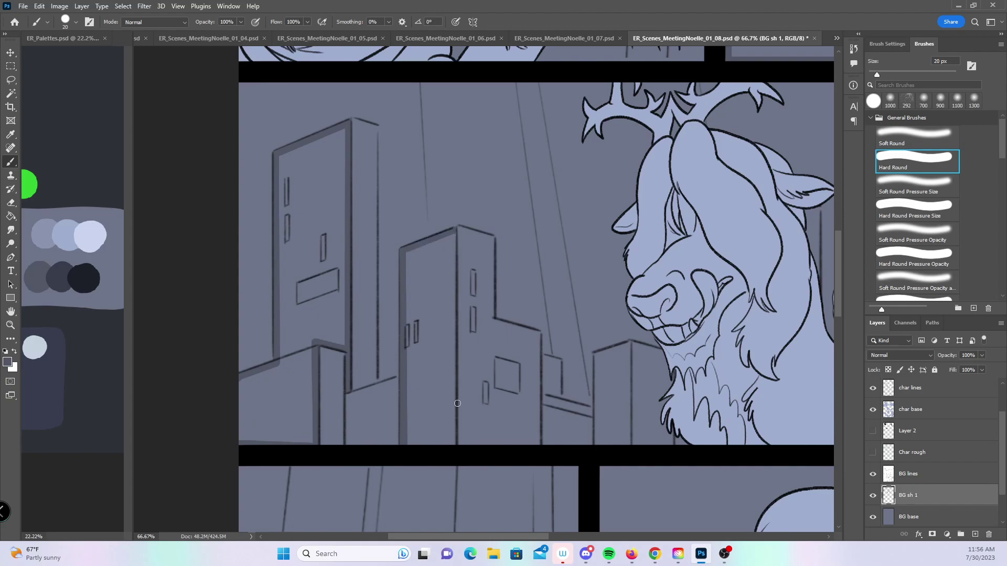
left_click(452, 443, "shift")
left_click(407, 444, "shift")
- Outline the shaded face of the small building beside the beast's chest in the middle panel
left_click_drag(699, 427, 460, 399)
left_click(356, 416)
left_click(357, 327, "shift")
left_click(387, 317, "shift")
left_click(388, 417, "shift")
left_click(363, 418, "shift")
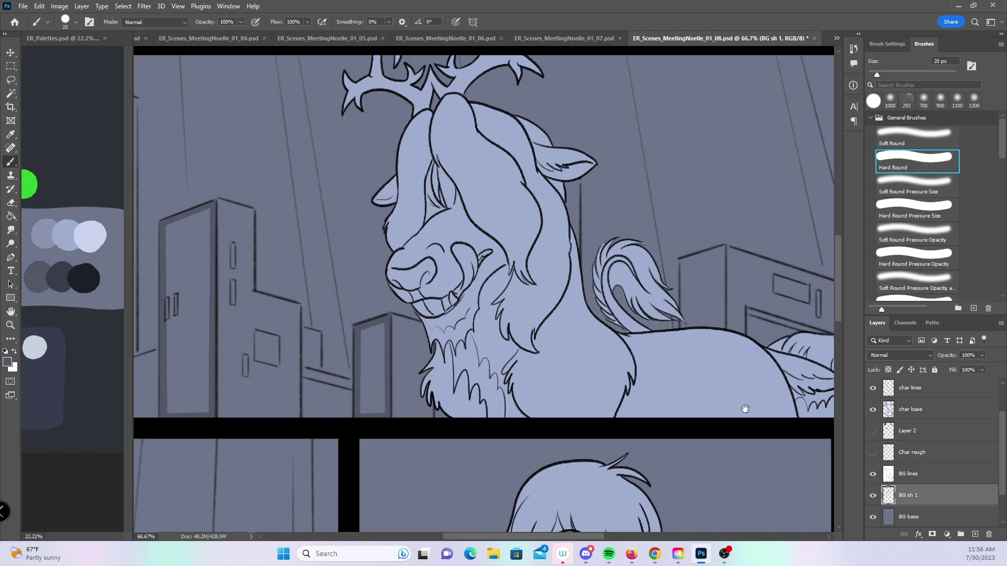
- Outline the shaded face of the building just behind the curled tail in the middle panel
left_click_drag(745, 409, 496, 436)
left_click(432, 287, "shift")
left_click(476, 275, "shift")
left_click(474, 357, "shift")
left_click(436, 357, "shift")
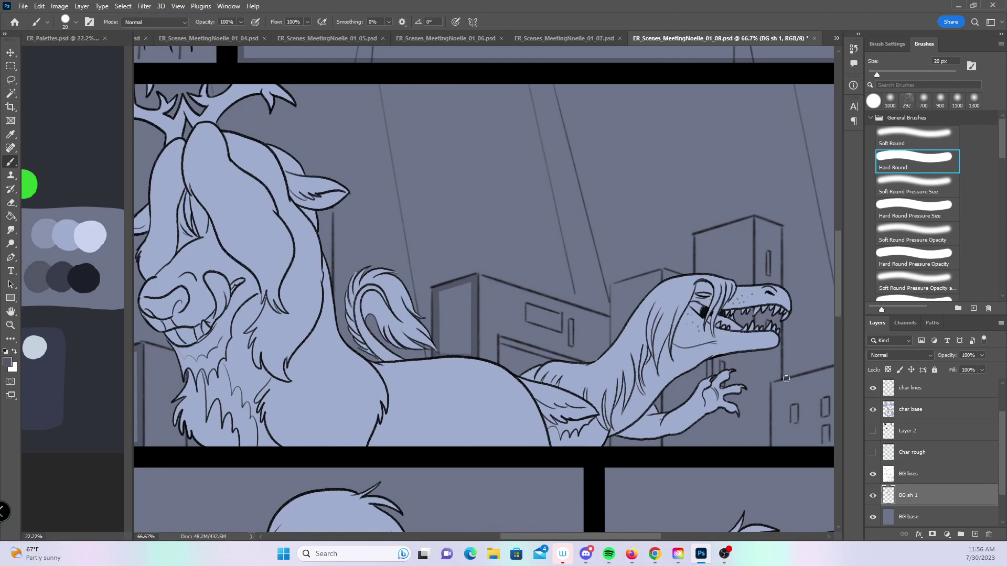
- Outline the shaded face of the building directly behind the reptile's neck in the middle panel
left_click_drag(761, 397, 525, 373)
left_click(373, 263, "shift")
left_click(419, 250, "shift")
left_click(419, 424, "shift")
left_click(377, 422, "shift")
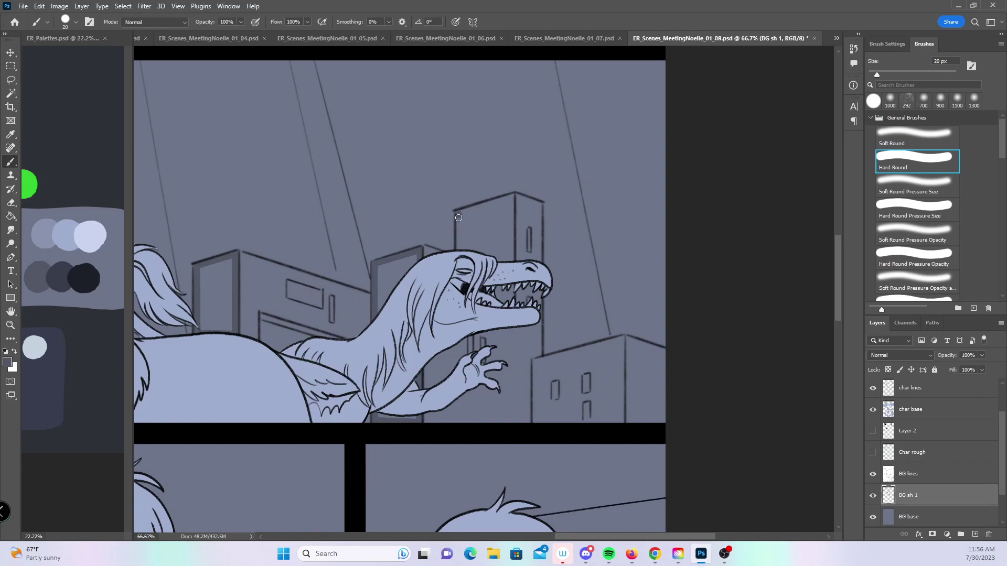
- Outline the shaded faces of the tower behind the reptile's head and the rightmost low building in the middle panel
left_click(459, 256, "shift")
left_click(621, 421)
left_click(622, 339, "shift")
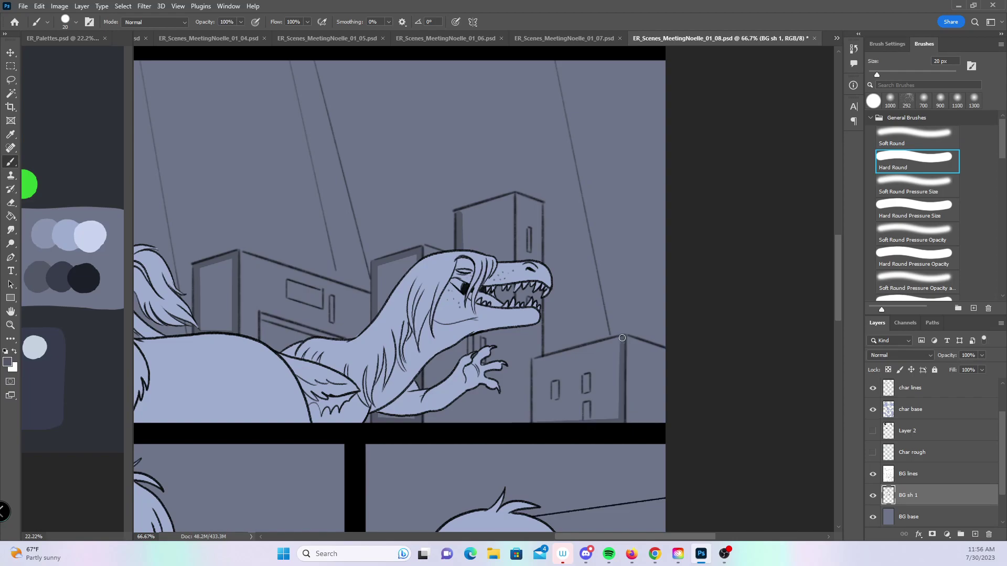
left_click(531, 361, "shift")
left_click(511, 342, "shift")
left_click(512, 196, "shift")
left_click(455, 211, "shift")
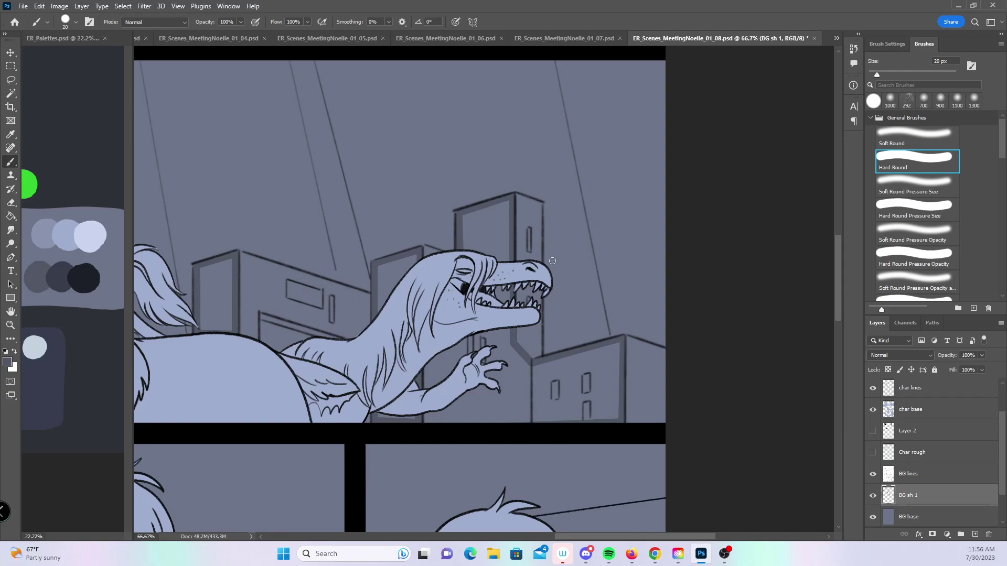
- Outline the shadow areas on the wall and the ledge around the small figure in the bottom-left panel
key("z")
left_click(527, 307, "alt")
left_click(526, 308, "alt")
left_click_drag(448, 401, 769, 99)
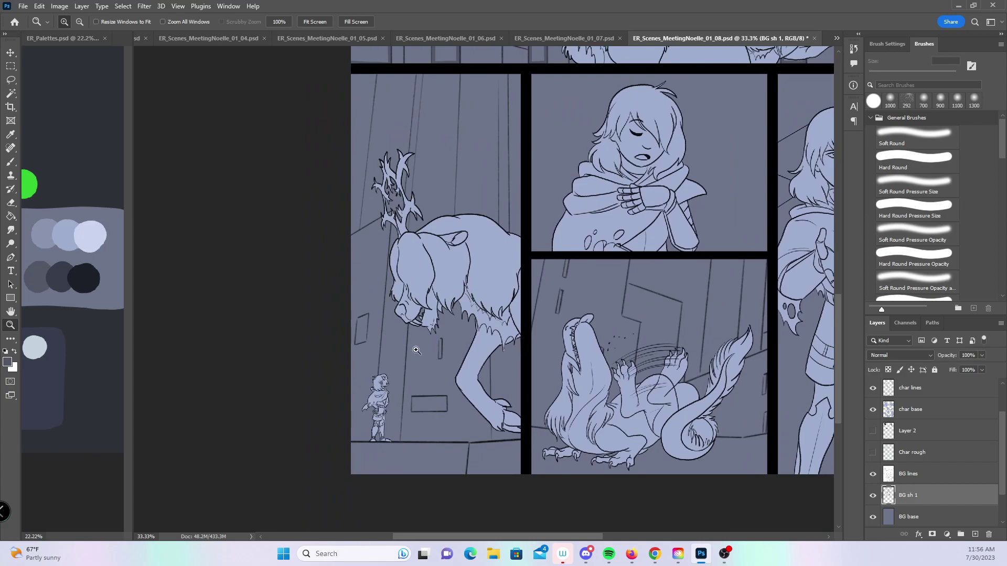
left_click(409, 340)
left_click(10, 161)
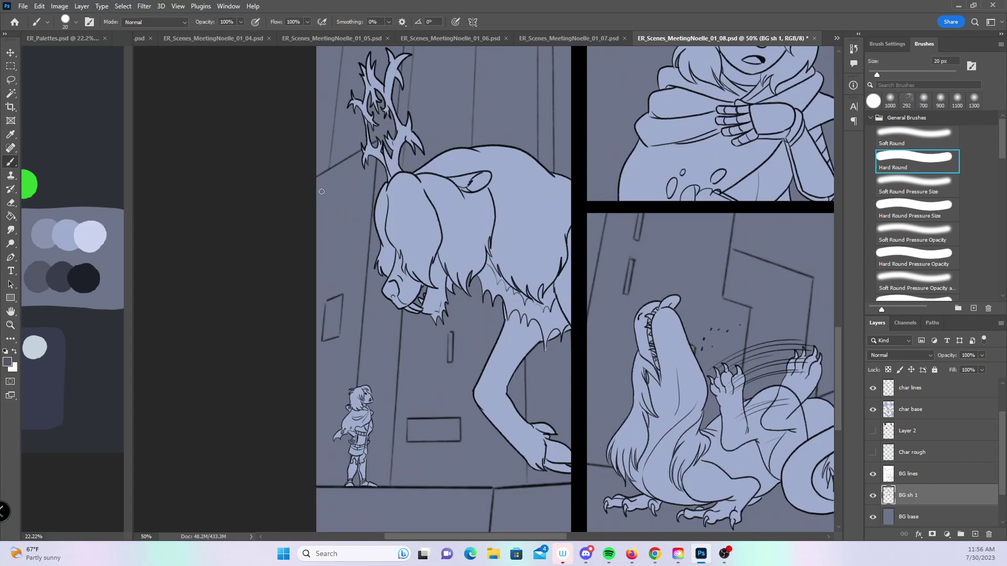
left_click(349, 485, "shift")
left_click(311, 481, "shift")
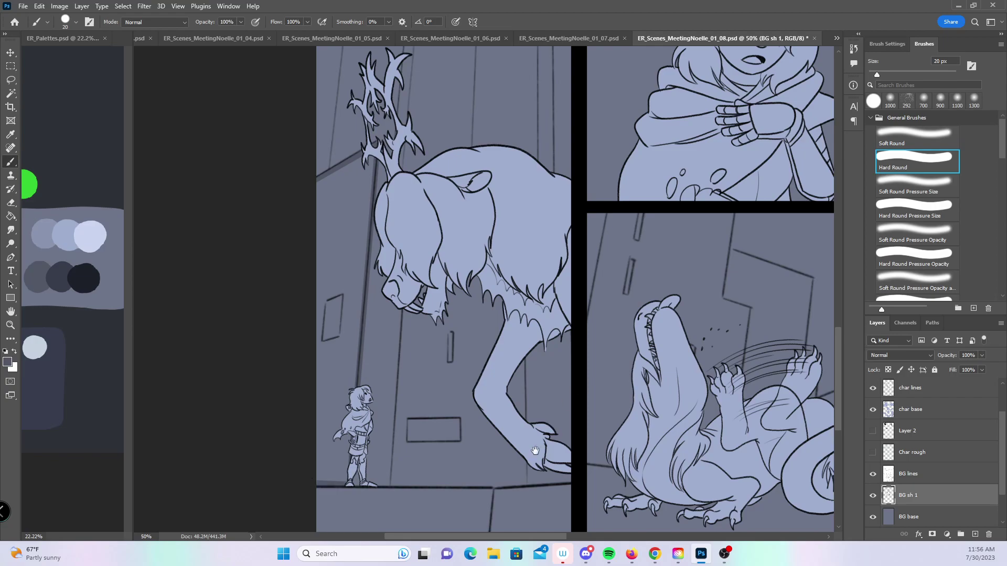
left_click_drag(550, 423, 532, 266)
left_click(475, 335, "shift")
left_click(553, 328, "shift")
left_click(551, 391, "shift")
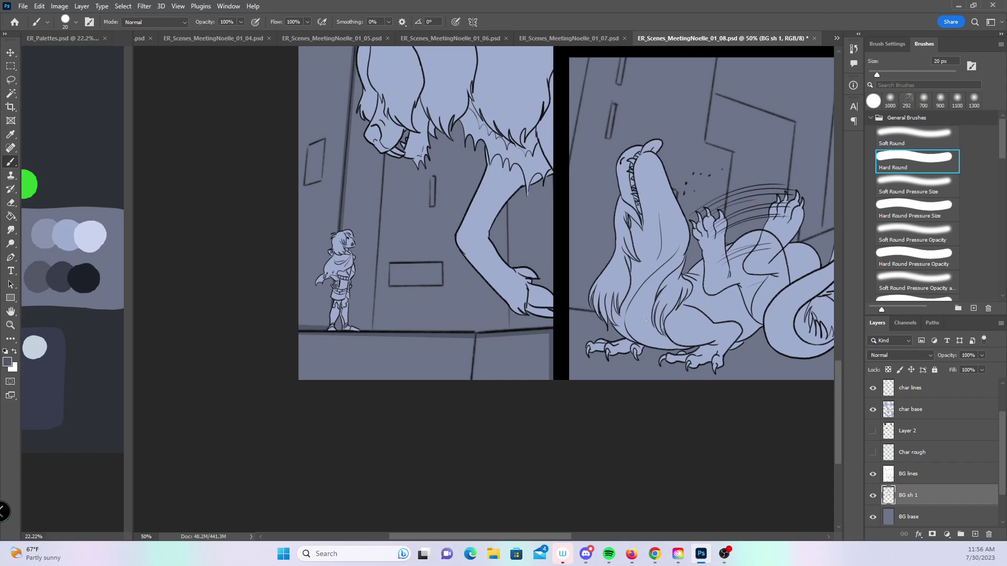
- Outline the shadow sliver on the far-left wall of the bottom centre panel with the reclining reptile
left_click_drag(739, 327, 585, 393)
left_click(331, 166)
left_click(309, 260, "shift")
left_click(312, 164, "shift")
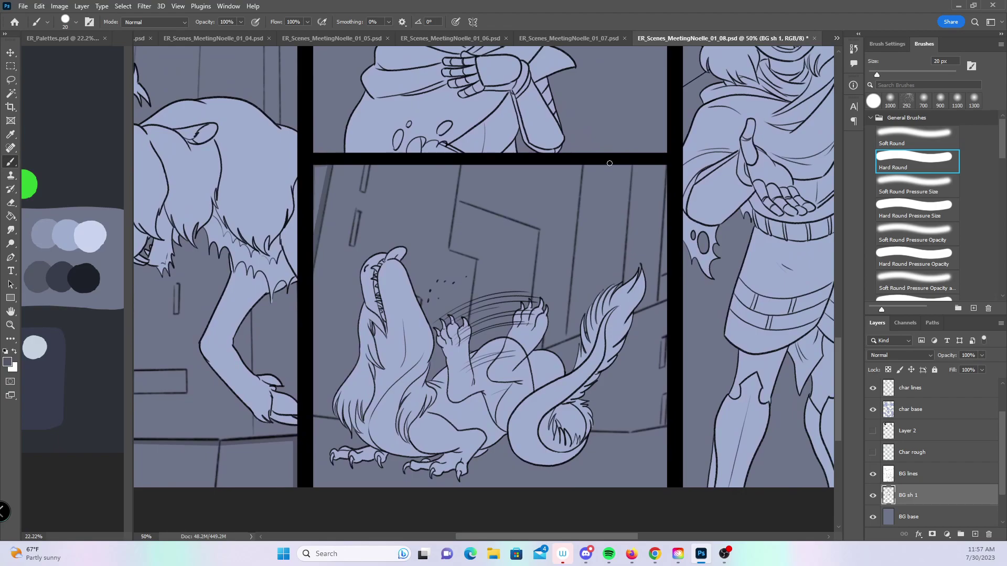
- Outline the shaded face of the stepped building behind the reclining reptile in the bottom centre panel
left_click(460, 199, "shift")
left_click(542, 228, "shift")
left_click(536, 310, "shift")
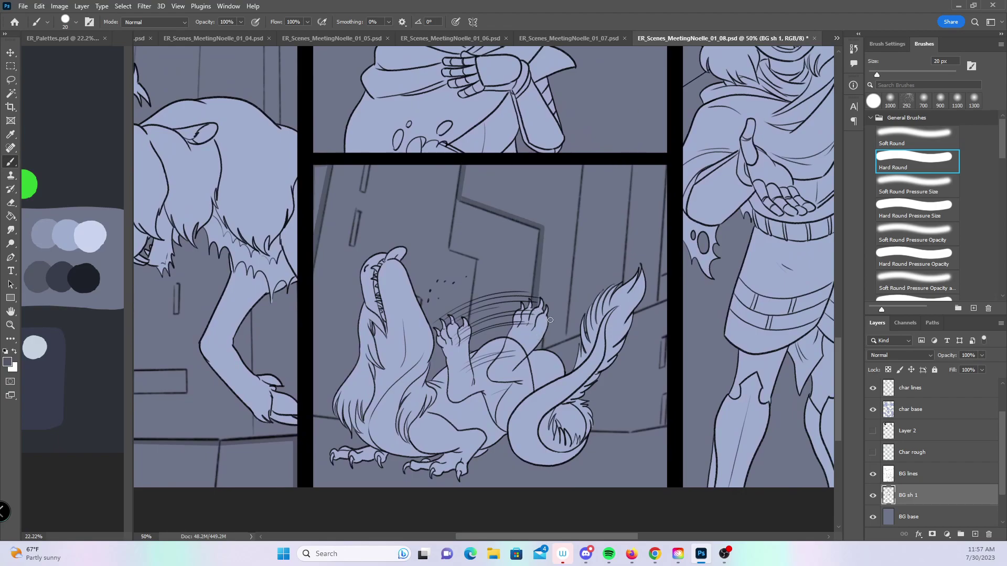
left_click(549, 343, "shift")
left_click(580, 162, "shift")
left_click(466, 166, "shift")
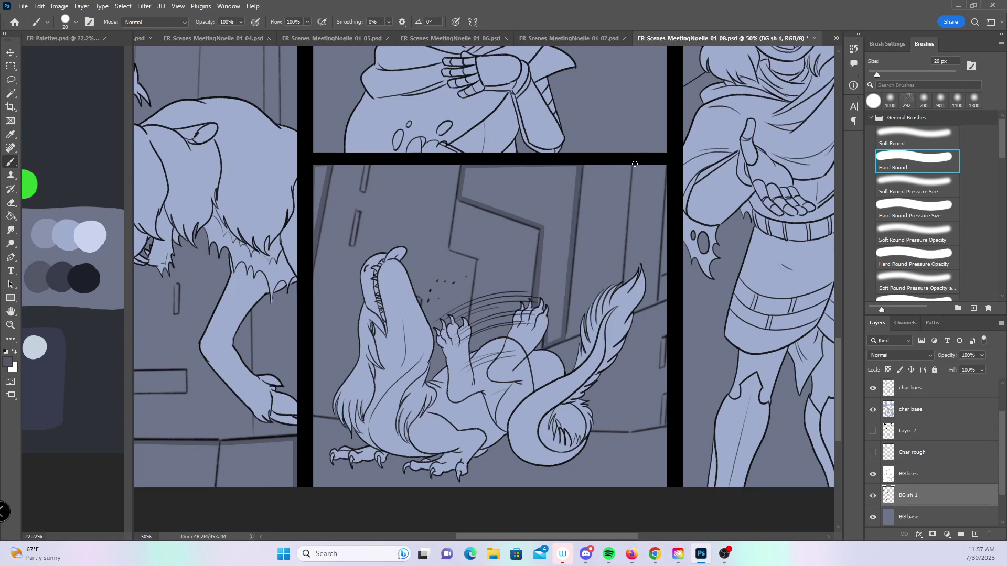
- Outline the shaded building face behind the raised tail at the upper-right corner of the bottom centre panel
left_click(624, 314, "shift")
left_click(656, 301, "shift")
left_click(661, 163, "shift")
left_click(634, 166, "shift")
- Outline the small shadow wedge on the wall beside the character's hair at the left edge of the bottom-right panel
left_click_drag(804, 411, 524, 442)
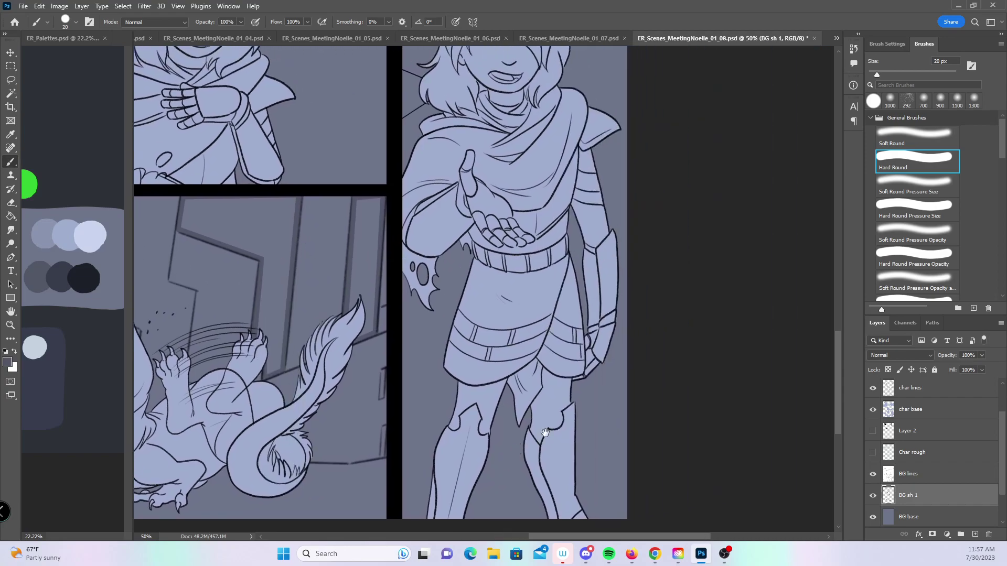
left_click_drag(596, 408, 678, 477)
key("z")
left_click(584, 319, "alt")
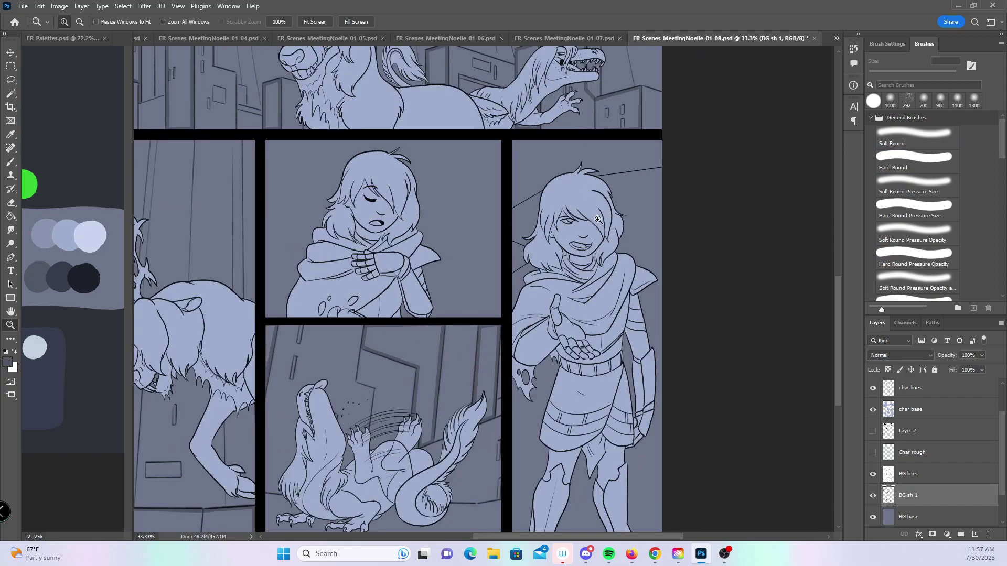
left_click(598, 219)
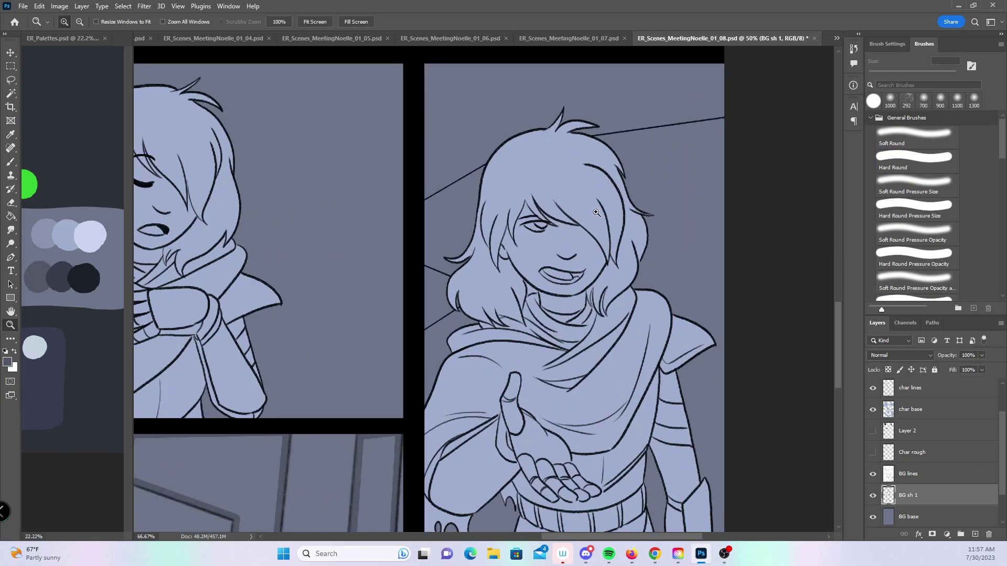
left_click(598, 219)
key("b")
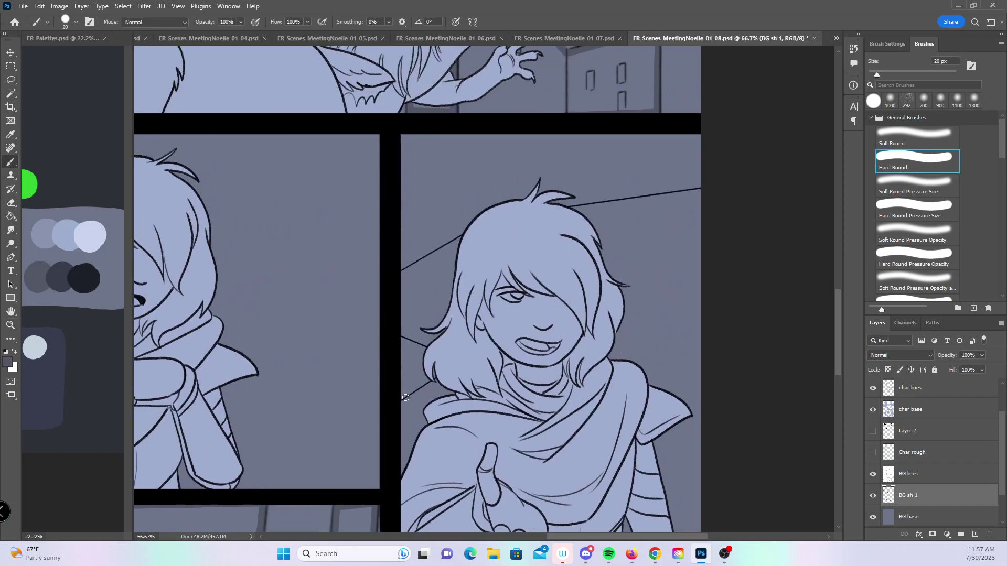
left_click_drag(436, 373, 402, 397)
left_click_drag(427, 350, 402, 339)
left_click_drag(400, 391, 402, 346)
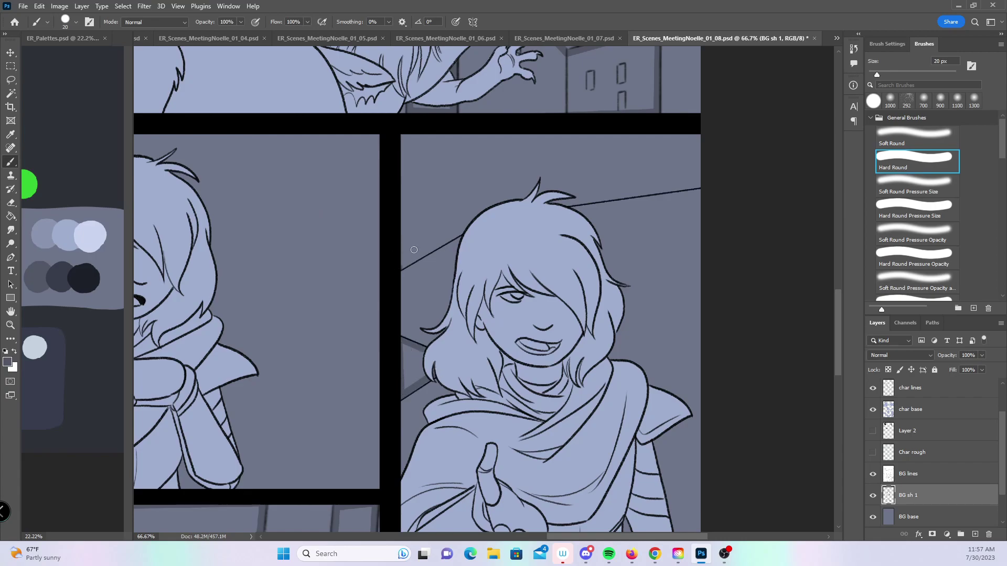
- Outline the shaded wall area above the standing character's head along the top of the bottom-right panel
left_click_drag(464, 229, 402, 268)
left_click(700, 184, "shift")
left_click(698, 138, "shift")
left_click(400, 133, "shift")
left_click(401, 261, "shift")
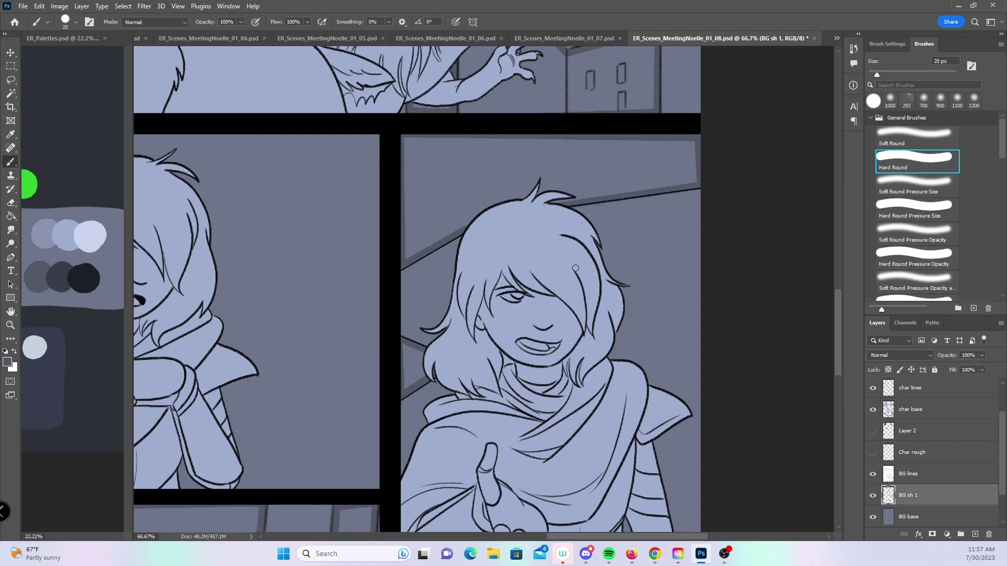
key("z")
left_click(563, 319, "alt")
left_click(563, 319, "alt")
left_click_drag(483, 357, 640, 309)
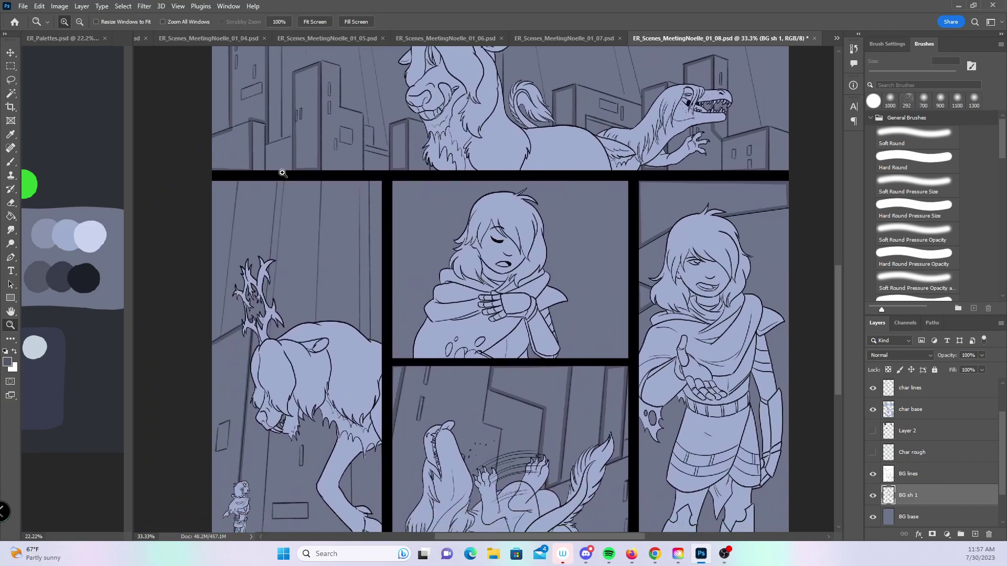
left_click(12, 95)
left_click(226, 387)
left_click(556, 424, "shift")
left_click(399, 380, "shift")
left_click(614, 396, "shift")
left_click_drag(657, 415, 634, 489)
left_click(665, 272, "shift")
left_click(624, 374, "shift")
left_click_drag(838, 310, 829, 267)
left_click(226, 343, "shift")
left_click(290, 365, "shift")
left_click(377, 388, "shift")
left_click(542, 346, "shift")
left_click(631, 339, "shift")
left_click_drag(838, 269, 835, 216)
left_click(226, 246, "shift")
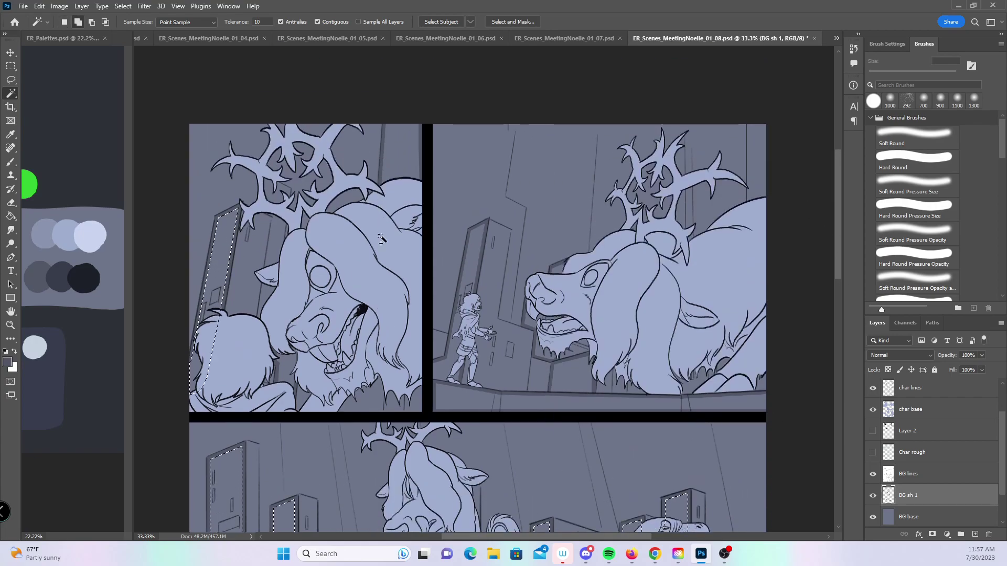
left_click(477, 275, "shift")
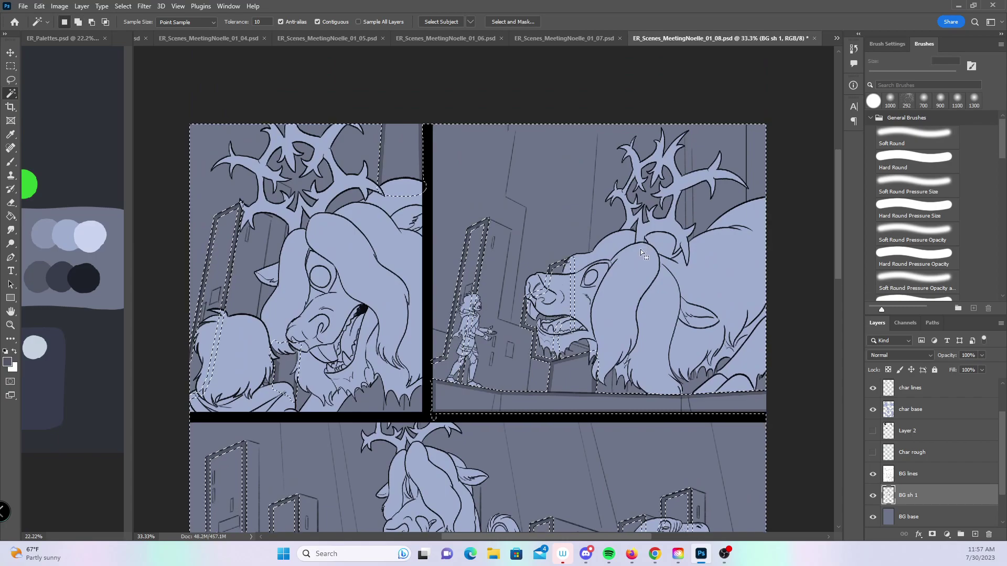
key("b")
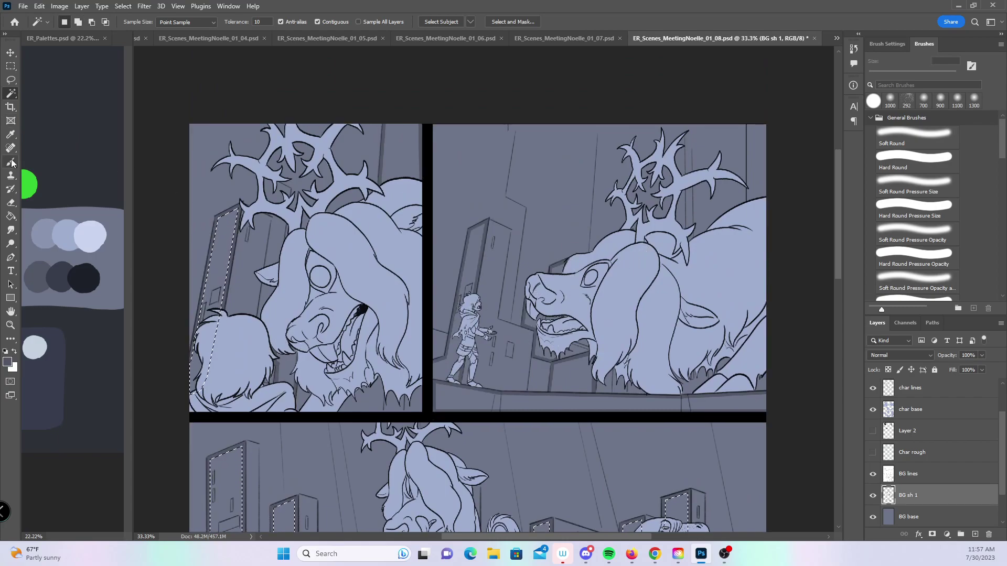
key("ctrl+d")
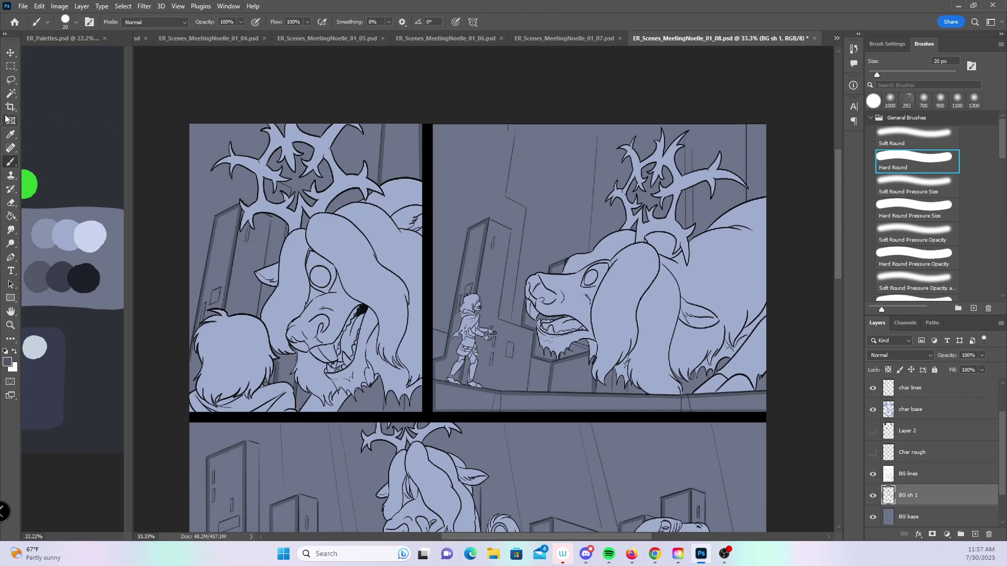
left_click(10, 93)
left_click(224, 269)
left_click(401, 153)
left_click(287, 368)
left_click(472, 269)
left_click(462, 399)
left_click(568, 342)
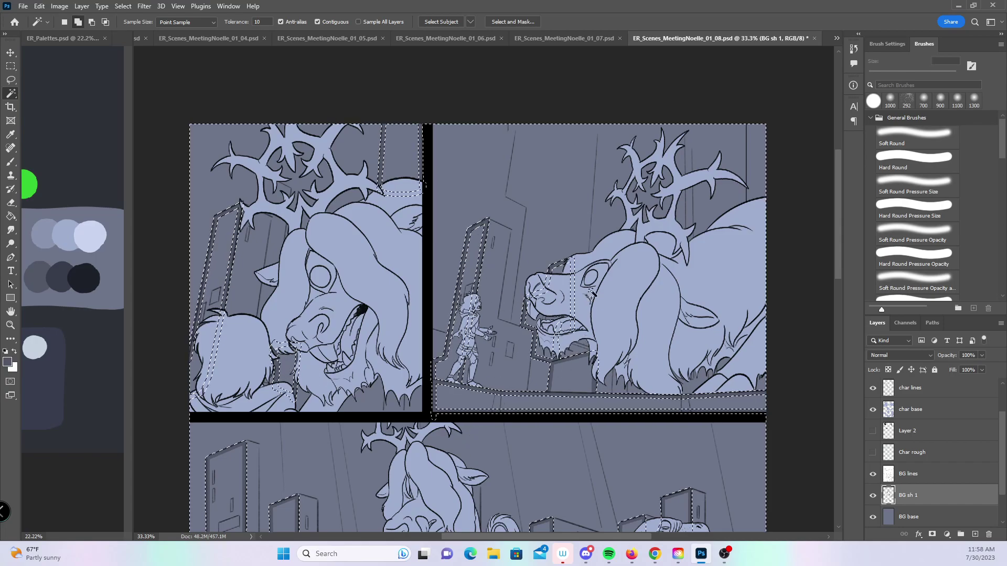
key("ctrl+d")
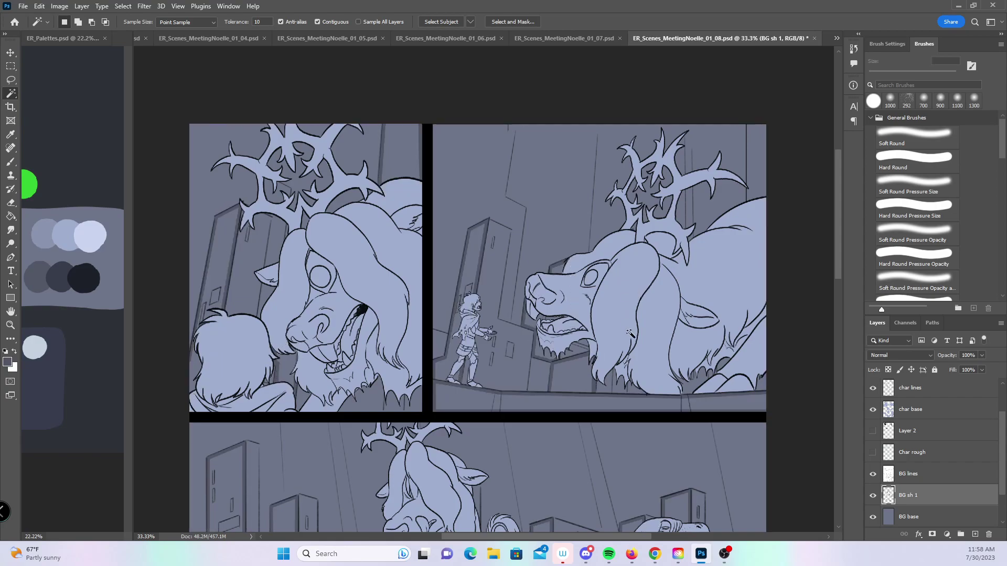
key("b")
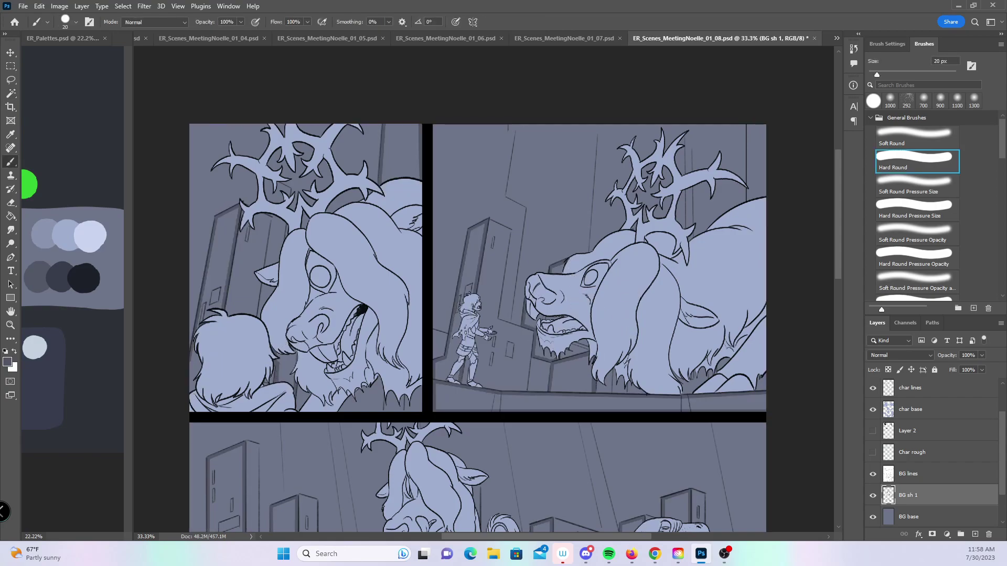
left_click(873, 409)
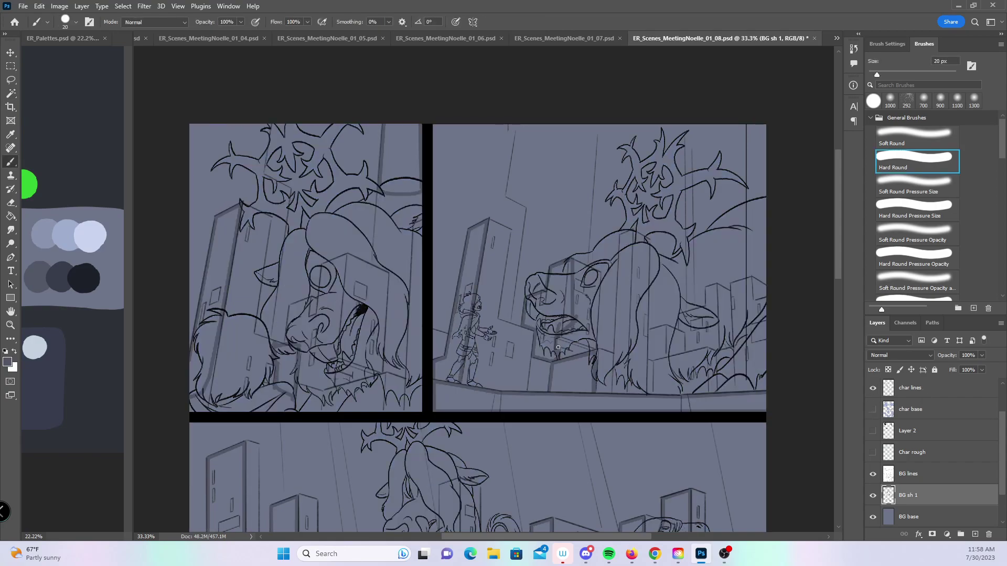
left_click(873, 409)
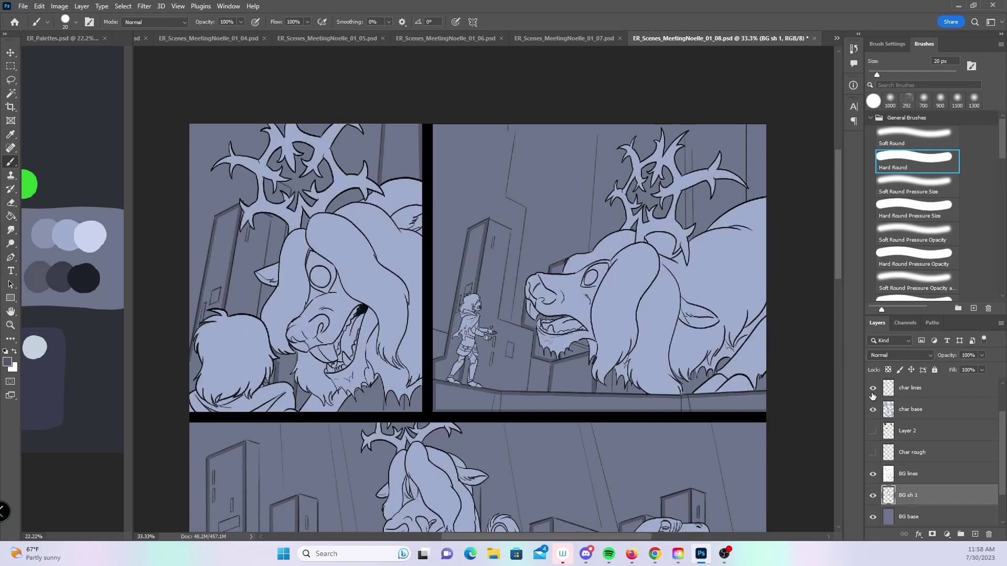
- Select the outlined building shadows and the ledge in the two top panels with the Magic Wand
key("w")
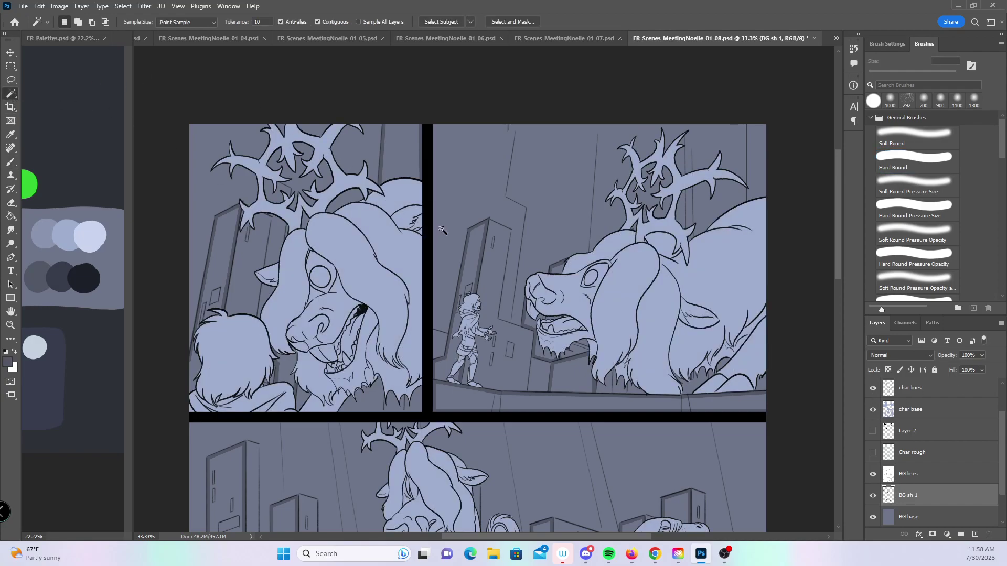
left_click(216, 267, "shift")
left_click(397, 162, "shift")
left_click(289, 373, "shift")
left_click(474, 278, "shift")
left_click(544, 357, "shift")
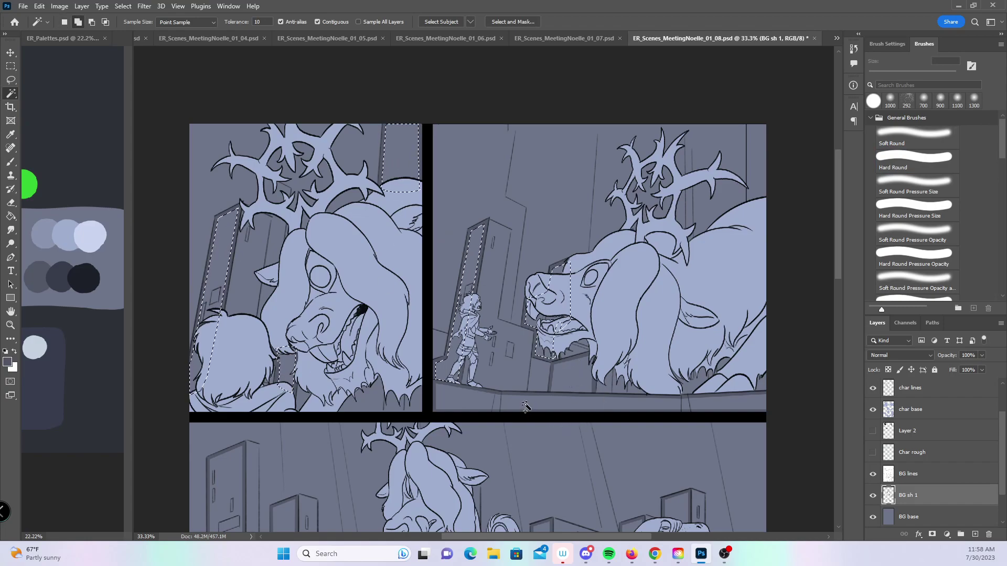
left_click(543, 402, "shift")
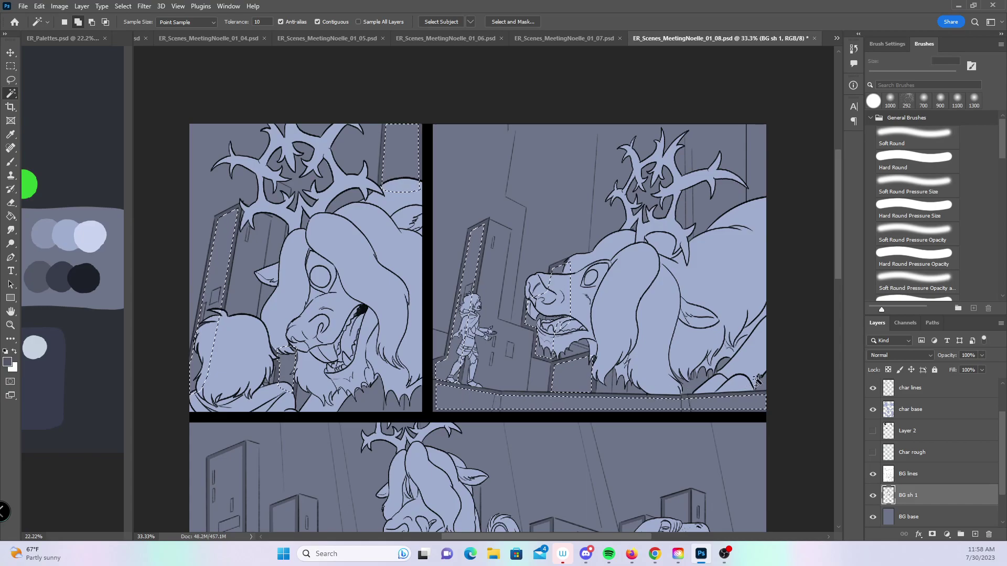
- Add the outlined shaded faces of the buildings across the wide middle panel to the selection
scroll(789, 327, "down", 5)
left_click(215, 314, "shift")
left_click(284, 310, "shift")
left_click(378, 306, "shift")
left_click(543, 264, "shift")
left_click(627, 262, "shift")
left_click(687, 234, "shift")
- Add the outlined wall, ledge and building shadows in the bottom-left, bottom centre and bottom-right panels to the selection
left_click_drag(835, 281, 838, 358)
left_click(197, 305, "shift")
left_click(272, 454, "shift")
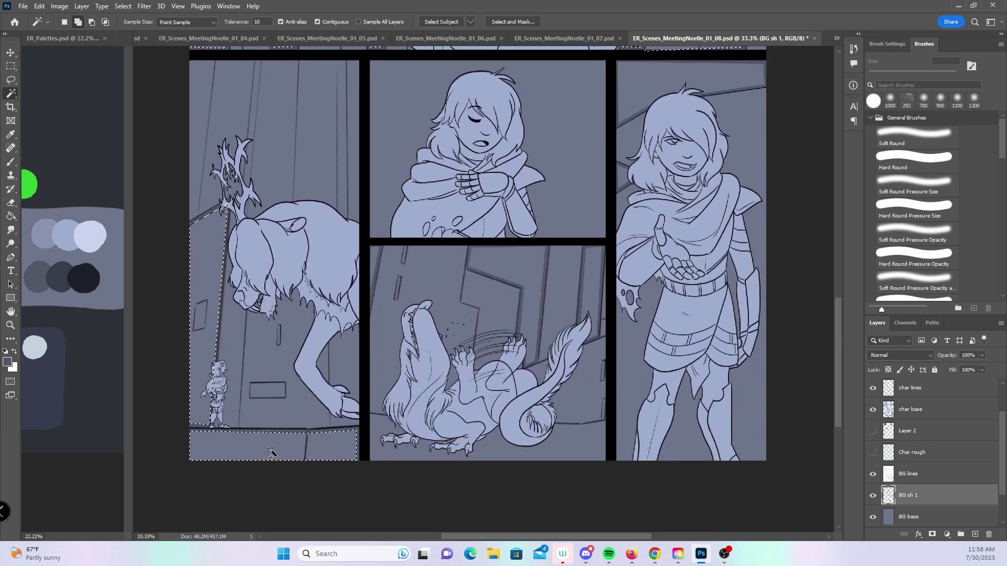
left_click(511, 282, "shift")
left_click(595, 259, "shift")
left_click(651, 95, "shift")
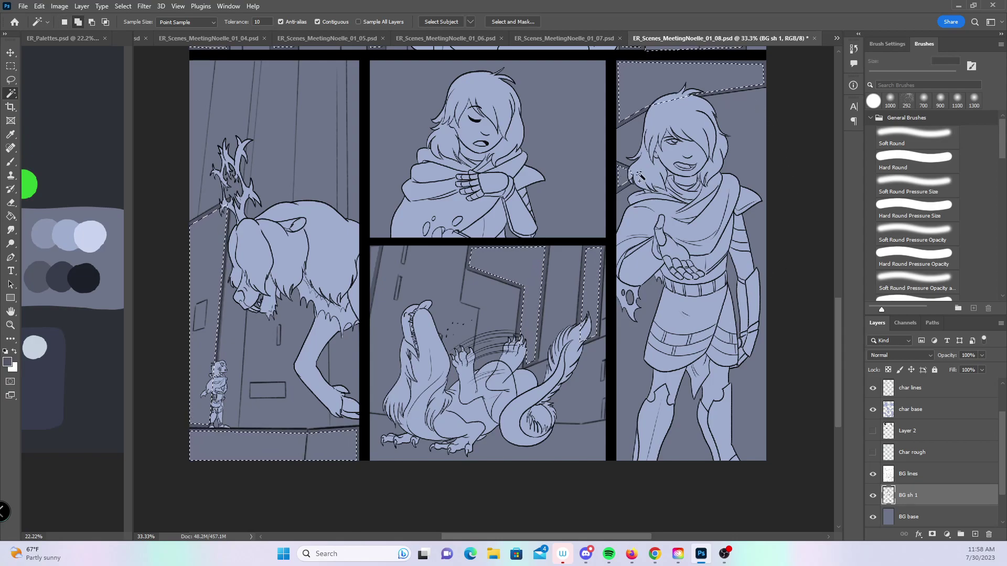
left_click(374, 263, "shift")
- Expand the selection of all the shadow areas by 5 pixels
left_click(123, 5)
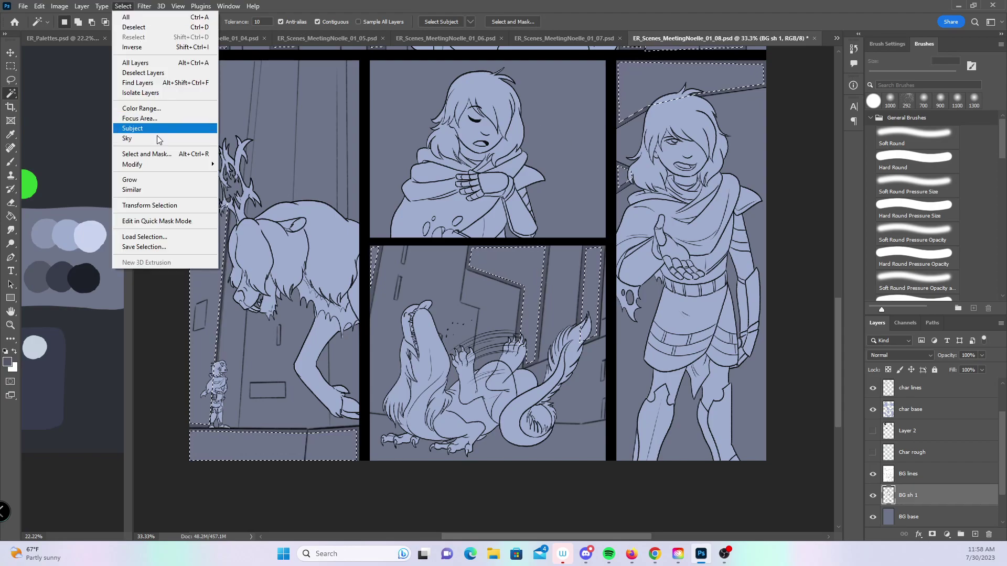
mouse_move(180, 162)
left_click(247, 187)
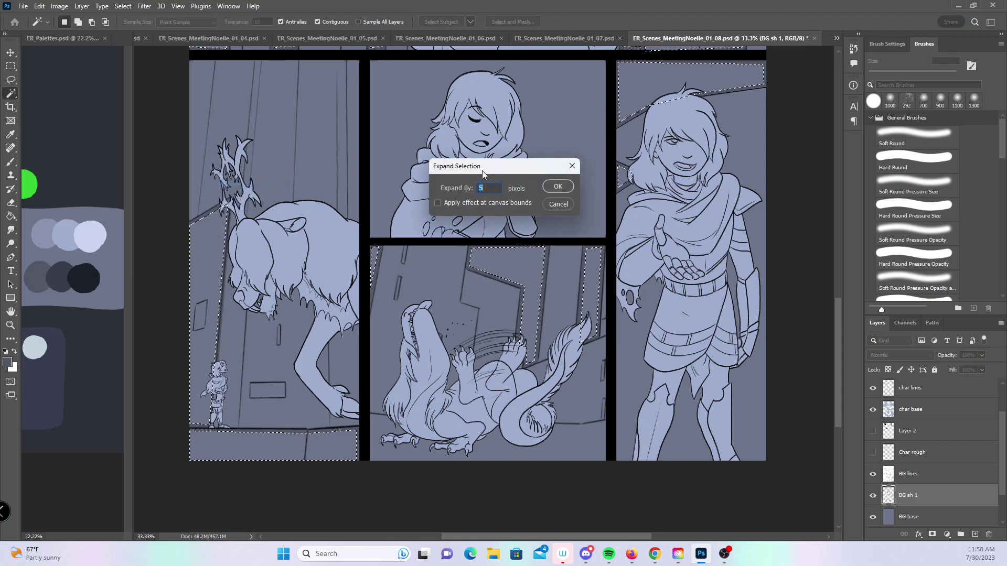
left_click(557, 187)
- Paint the selected shadow areas of the bottom-row panels solid on BG sh 1 with a 200 px Hard Round brush
left_click(11, 164)
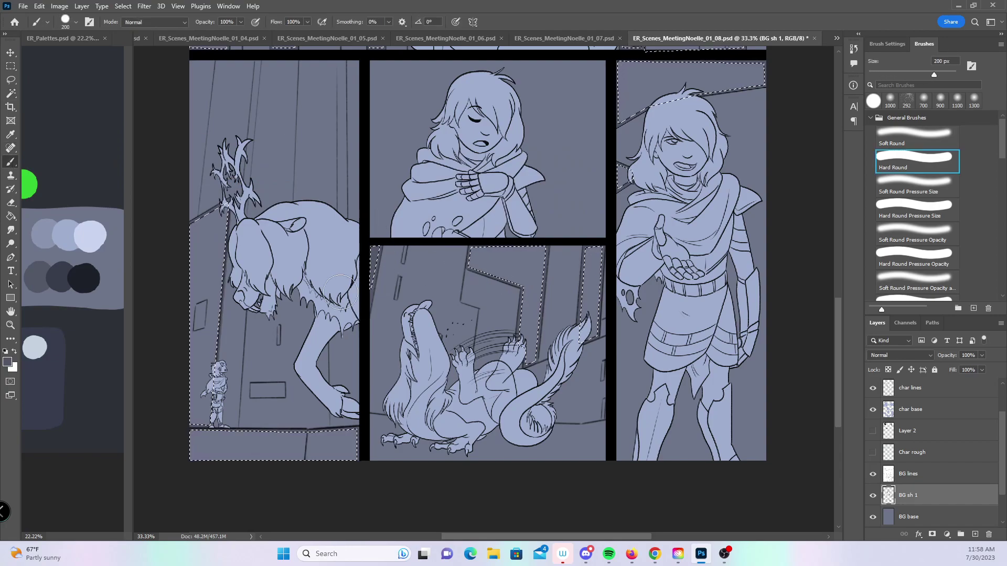
left_click_drag(204, 226, 187, 329)
mouse_move(292, 476)
left_mouse_down()
mouse_move(329, 484)
mouse_move(361, 456)
mouse_move(462, 285)
left_mouse_up()
left_click_drag(516, 367, 582, 358)
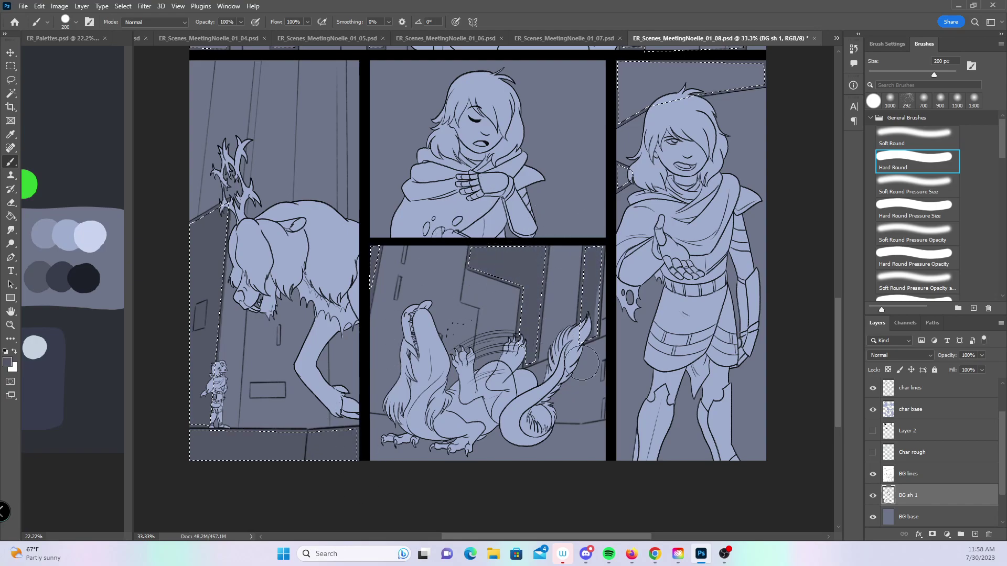
left_click_drag(839, 347, 838, 288)
mouse_move(608, 247)
left_mouse_down()
mouse_move(617, 399)
mouse_move(697, 294)
mouse_move(768, 299)
left_mouse_up()
- Paint the selected building faces in the wide middle panel and the shadow areas in the two top panels
scroll(808, 268, "up", 2)
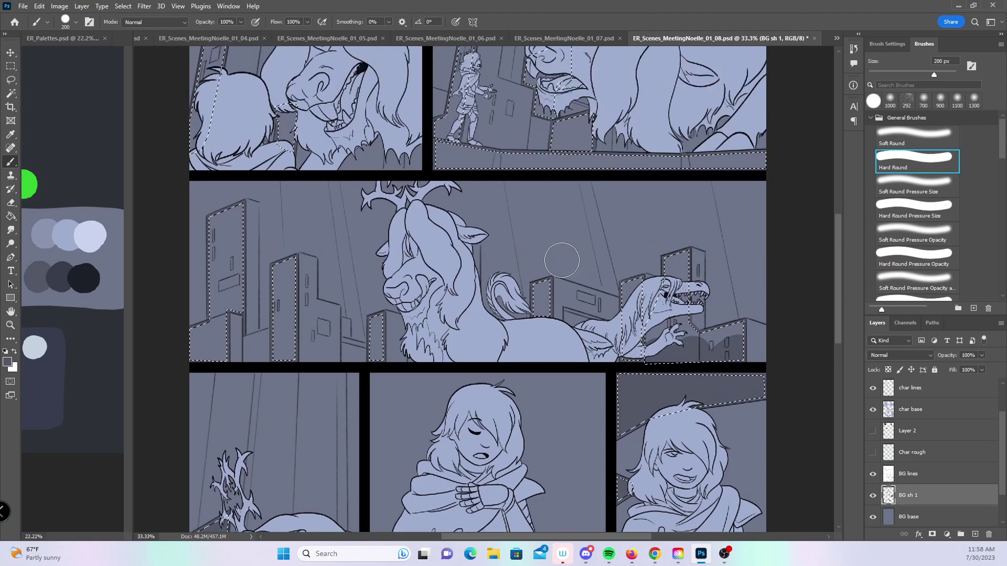
left_click_drag(259, 225, 327, 279)
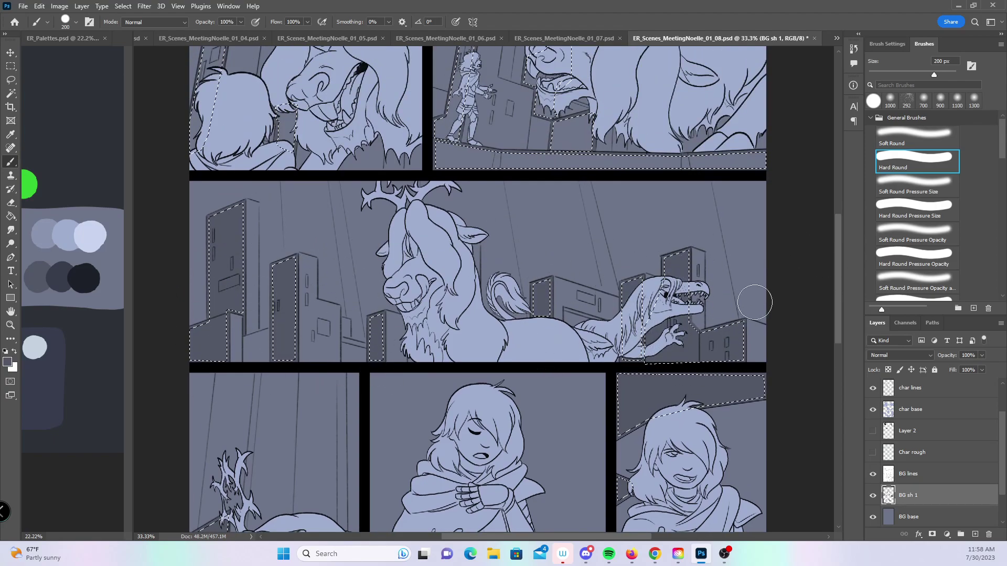
scroll(807, 190, "up", 4)
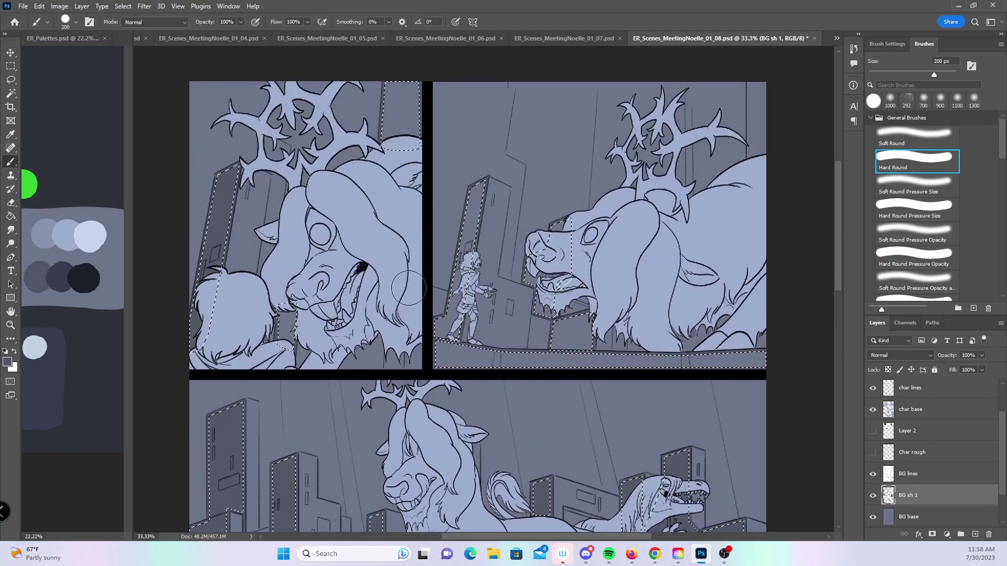
left_click_drag(387, 73, 425, 70)
mouse_move(293, 307)
left_mouse_down()
mouse_move(295, 331)
mouse_move(303, 321)
left_mouse_up()
mouse_move(477, 183)
left_mouse_down()
mouse_move(443, 351)
mouse_move(585, 335)
left_mouse_up()
mouse_move(603, 244)
left_mouse_down()
mouse_move(643, 291)
mouse_move(755, 303)
mouse_move(779, 374)
mouse_move(827, 286)
left_mouse_up()
- Clear the selection and save the comic page
key("ctrl+d")
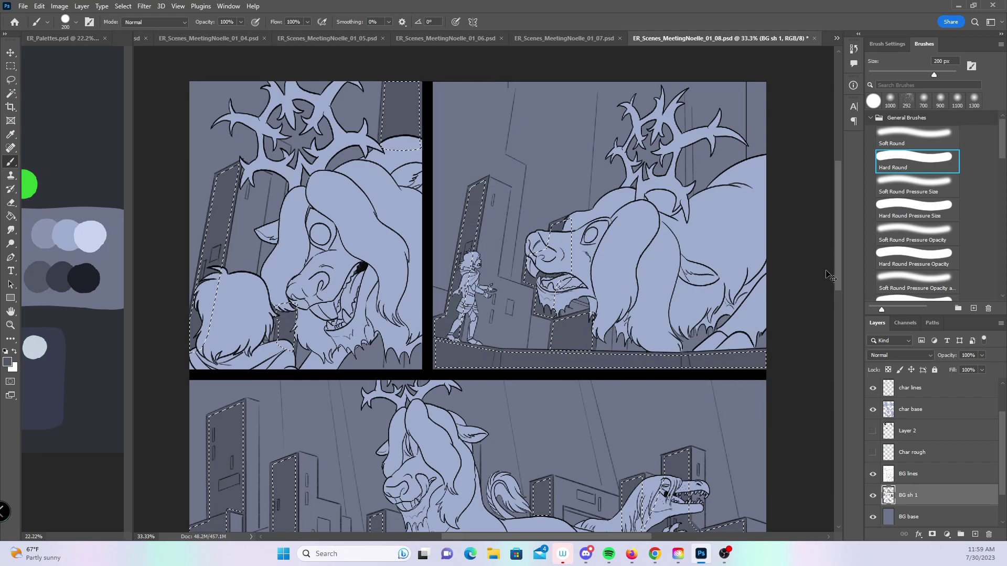
key("ctrl+s")
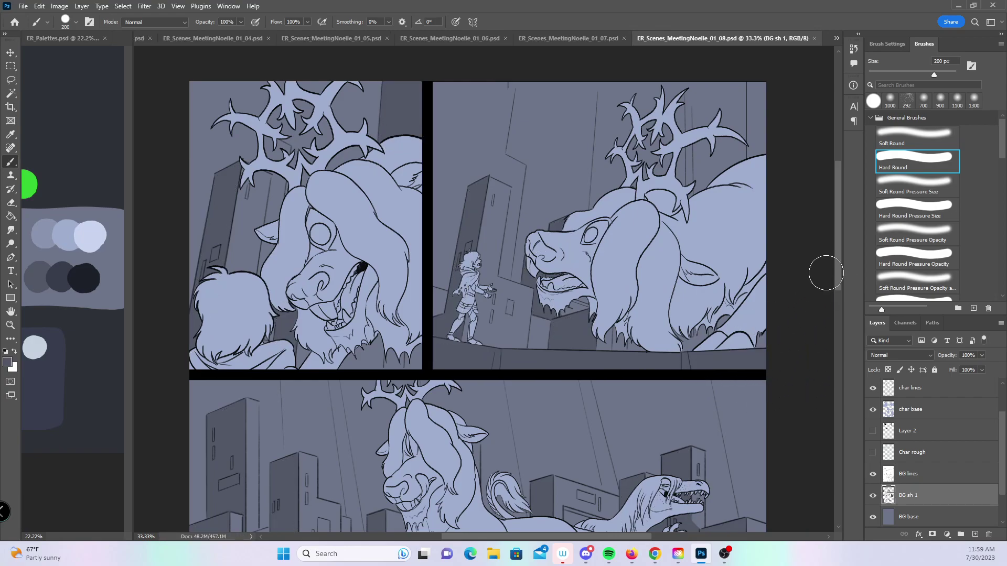
- Paint a darker cast shadow on the ground beneath the reclining reptile's feet, body and curled tail with a 40 px brush
left_click_drag(835, 245, 823, 382)
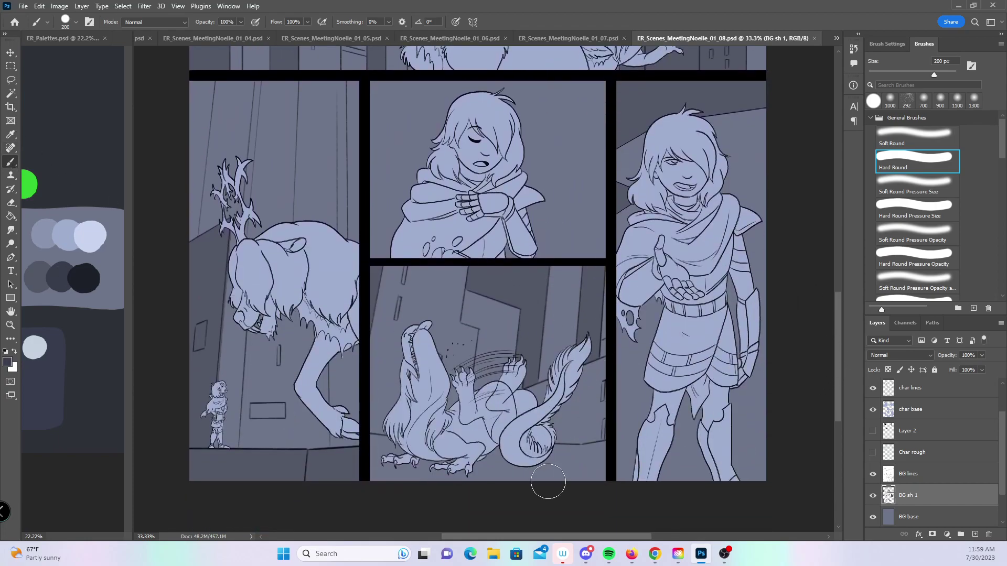
key("z")
left_click(567, 465)
left_click(569, 468)
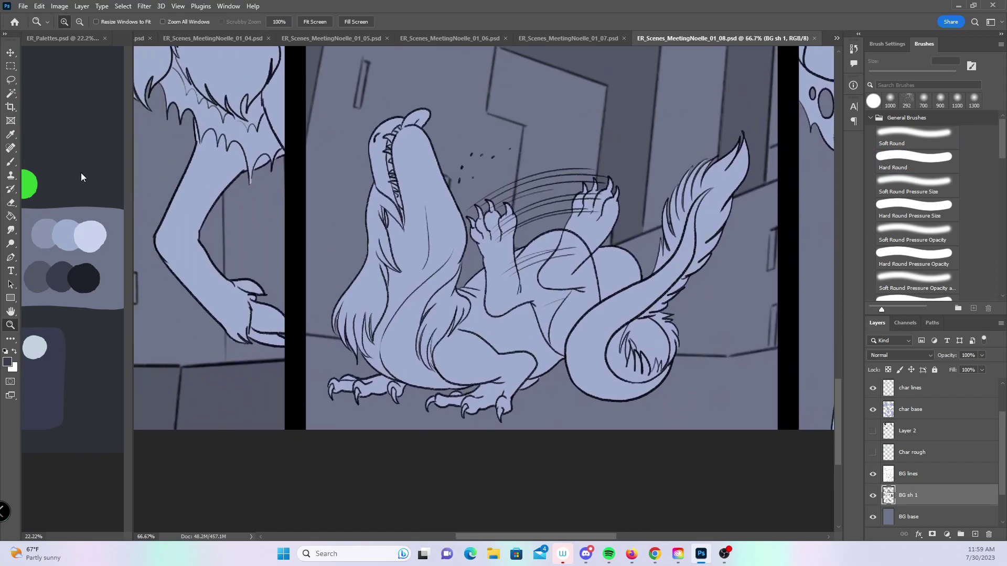
left_click(10, 163)
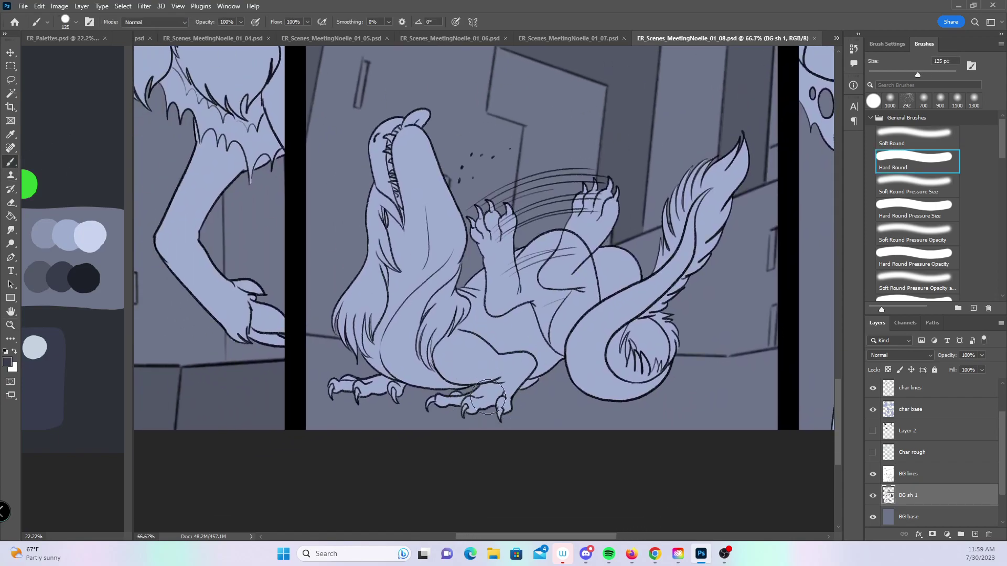
key("bracketleft")
mouse_move(344, 392)
left_mouse_down()
mouse_move(472, 384)
mouse_move(454, 406)
mouse_move(495, 414)
mouse_move(571, 383)
mouse_move(563, 377)
mouse_move(577, 392)
mouse_move(520, 389)
left_mouse_up()
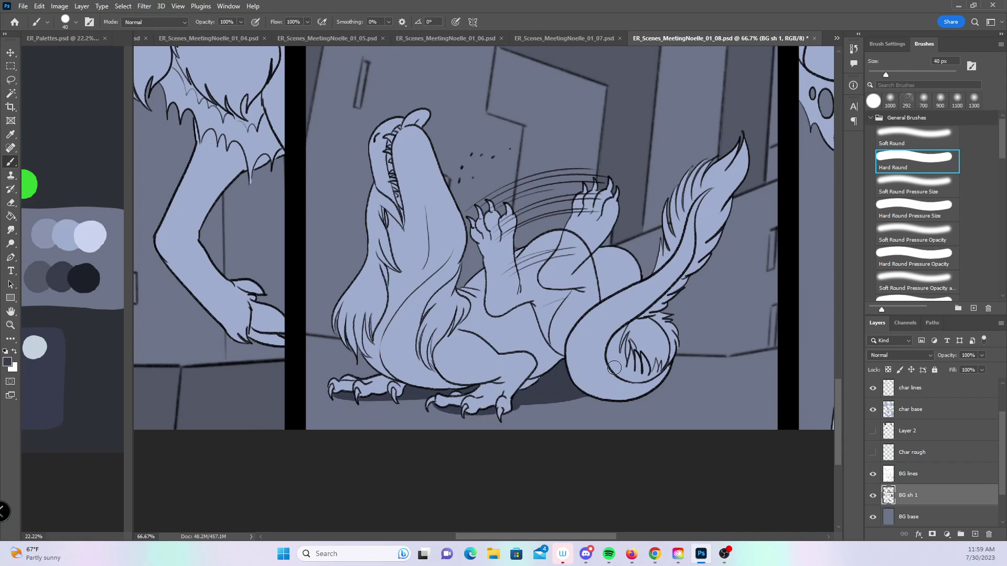
mouse_move(605, 391)
left_mouse_down()
mouse_move(694, 382)
mouse_move(636, 387)
left_mouse_up()
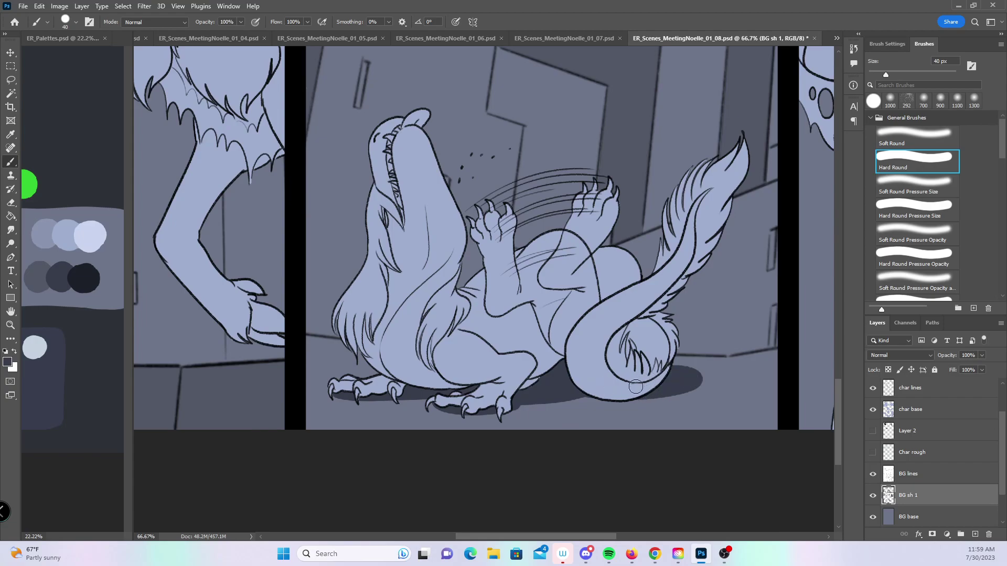
- Paint a darker cast shadow on the ground behind the standing armored character's legs with a 70 px Hard Round brush
left_click_drag(740, 374, 533, 324)
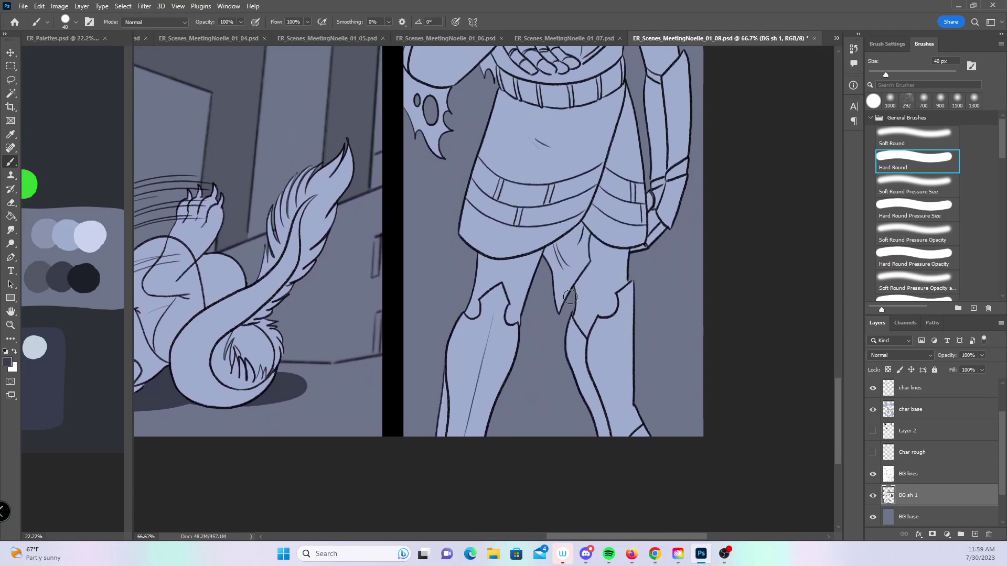
key("bracketright")
key("bracketright")
key("bracketright")
mouse_move(447, 429)
left_mouse_down()
mouse_move(476, 396)
mouse_move(445, 424)
mouse_move(466, 405)
mouse_move(444, 386)
mouse_move(589, 365)
mouse_move(495, 382)
mouse_move(468, 434)
mouse_move(516, 429)
mouse_move(598, 440)
left_mouse_up()
mouse_move(623, 386)
left_mouse_down()
mouse_move(669, 443)
mouse_move(656, 419)
left_mouse_up()
- Save the comic page
mouse_move(838, 393)
left_mouse_down()
mouse_move(838, 250)
mouse_move(825, 180)
left_mouse_up()
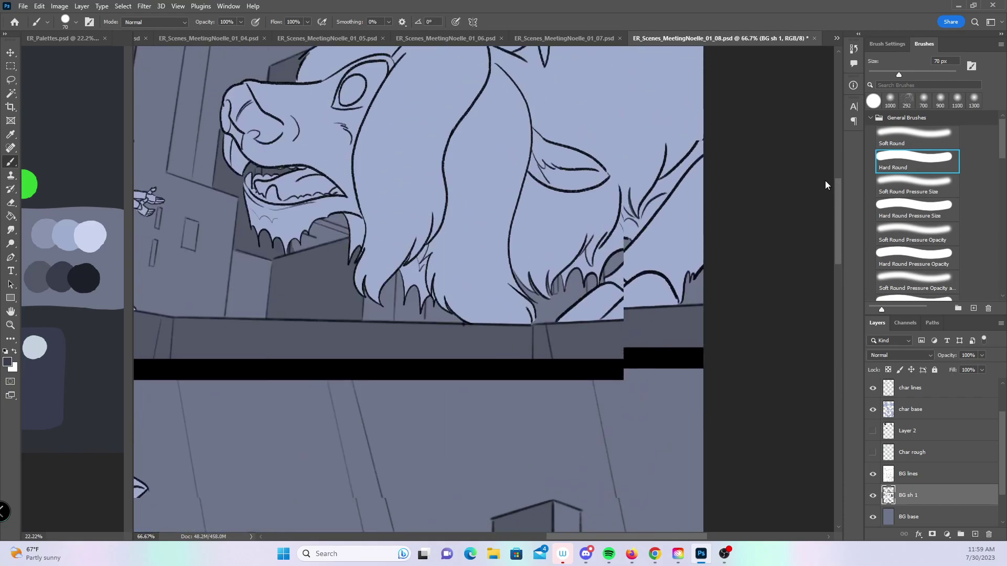
left_click_drag(356, 288, 692, 351)
mouse_move(526, 341)
left_mouse_down()
mouse_move(704, 333)
mouse_move(764, 318)
left_mouse_up()
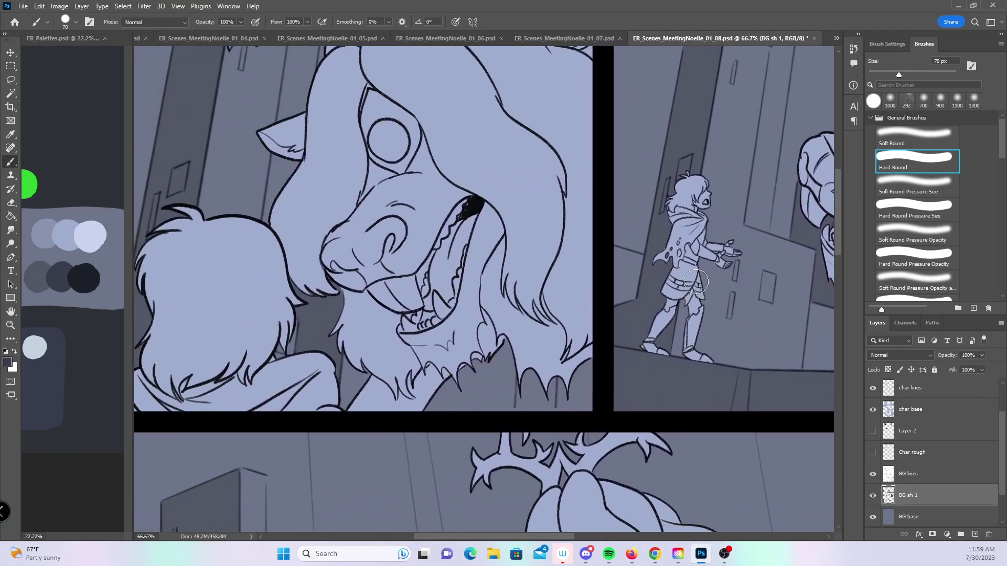
key("z")
left_click(637, 319, "alt")
left_click(645, 319, "alt")
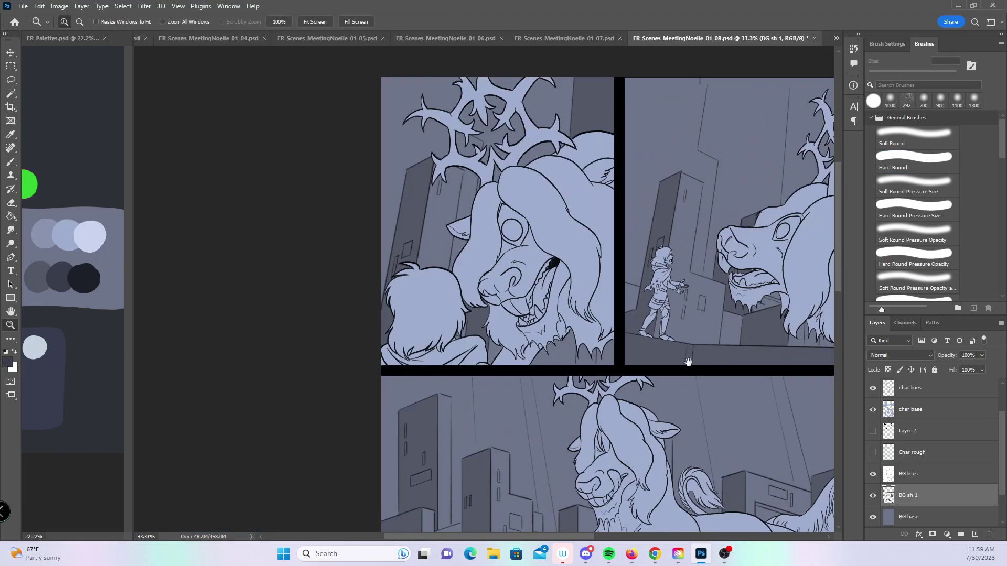
left_click_drag(690, 359, 568, 329)
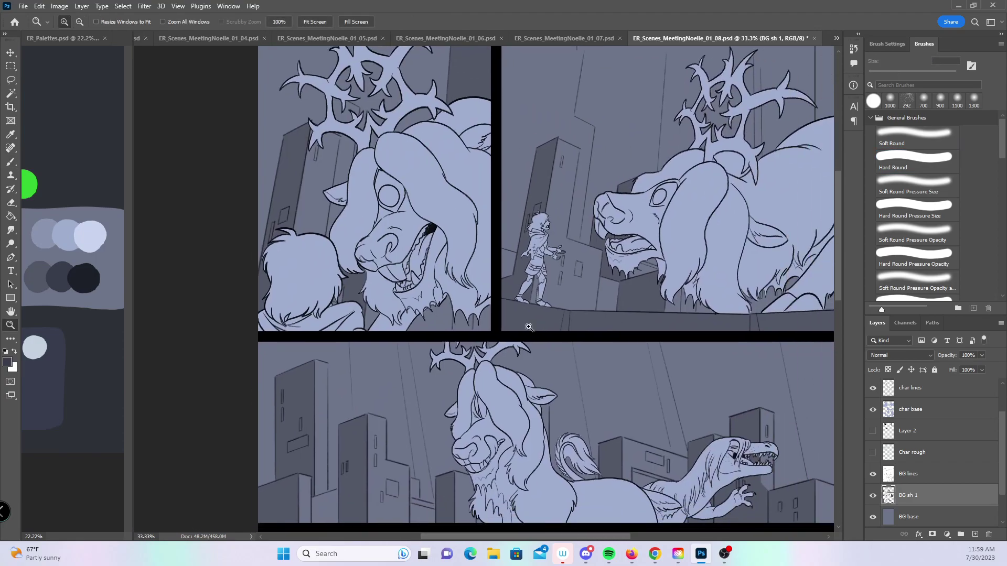
key("ctrl+s")
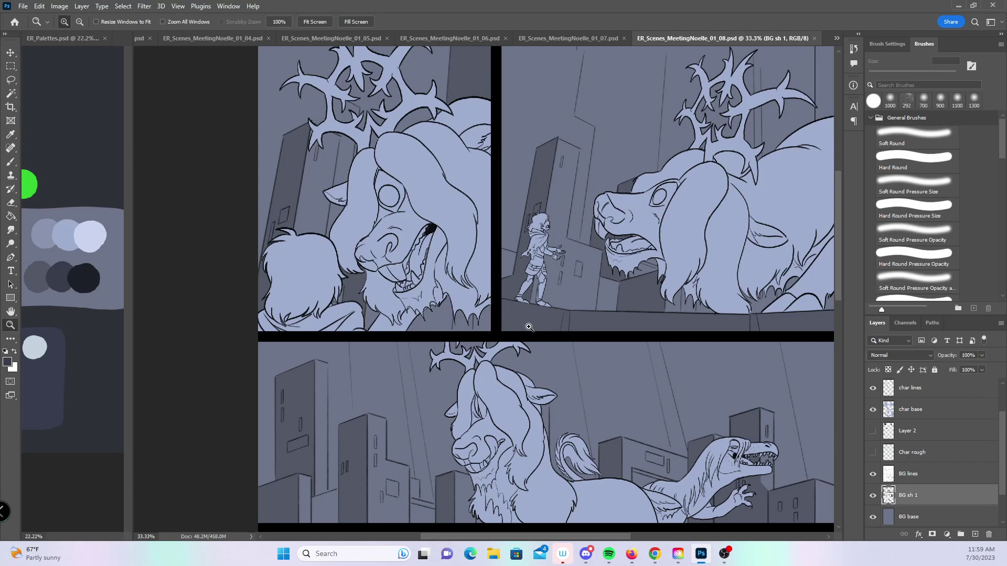
- Add a new layer directly above BG base and name it BG sh 2
left_click_drag(837, 261, 825, 370)
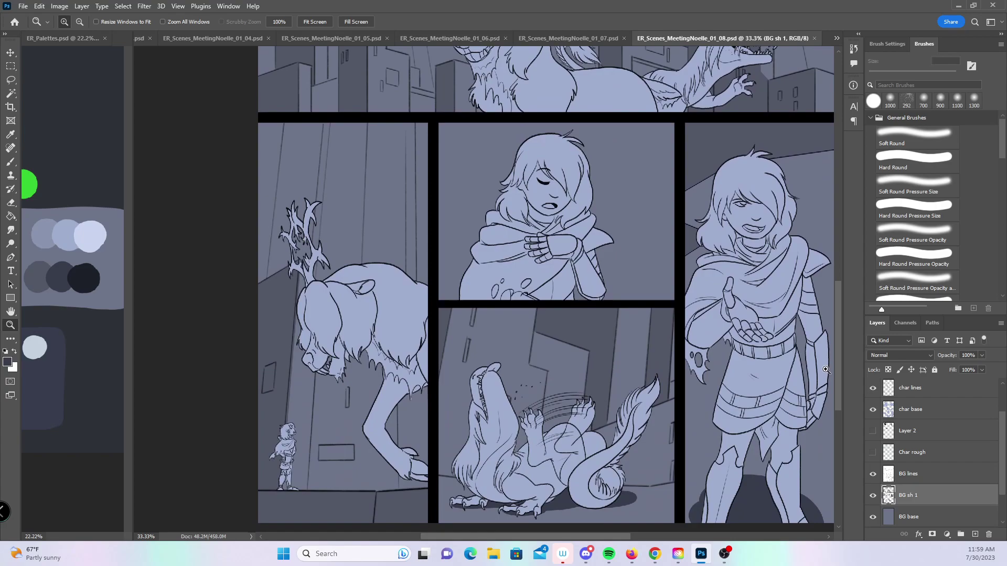
scroll(825, 371, "down", 3)
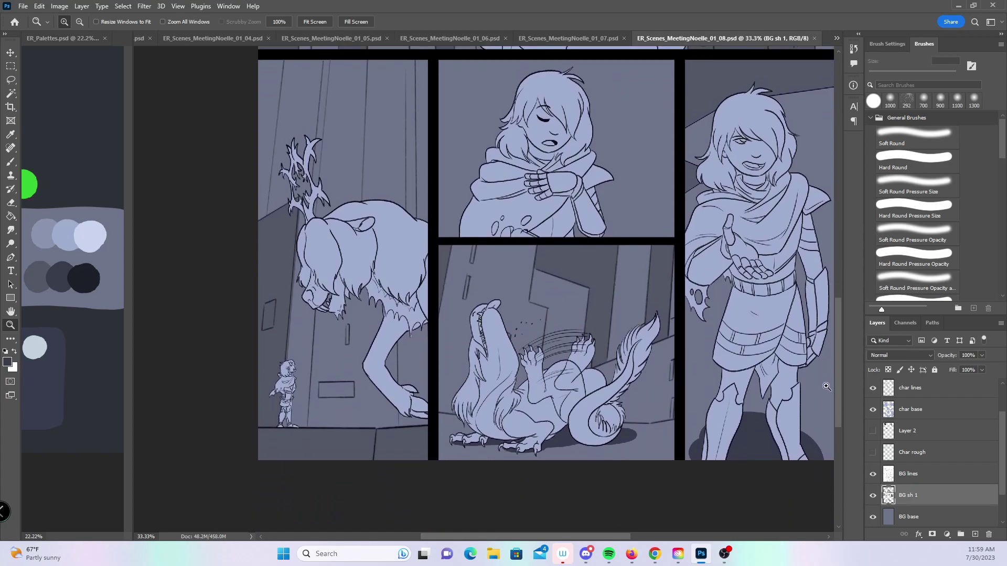
scroll(826, 386, "up", 10)
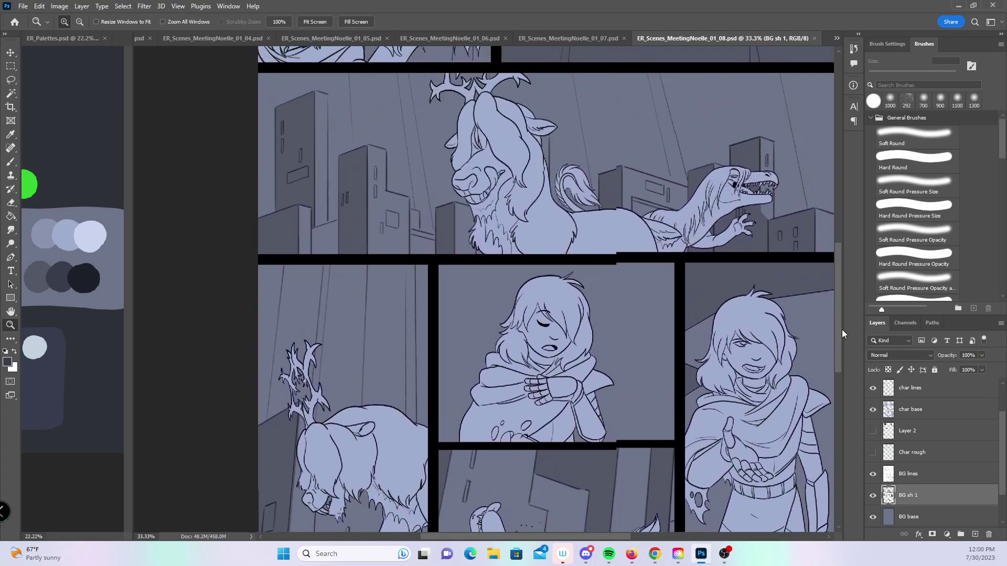
left_click_drag(842, 332, 838, 224)
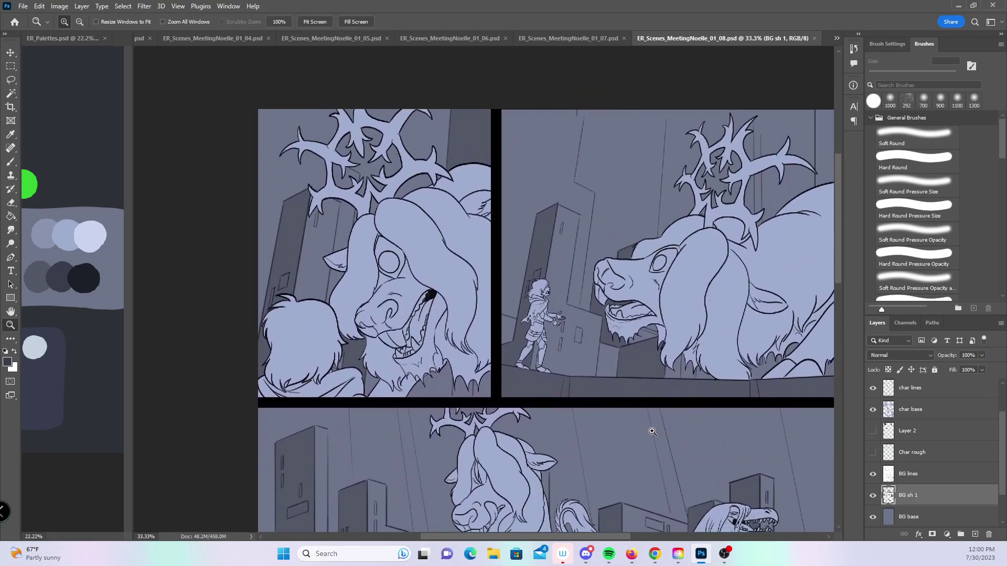
left_click_drag(488, 537, 557, 536)
left_click(966, 520)
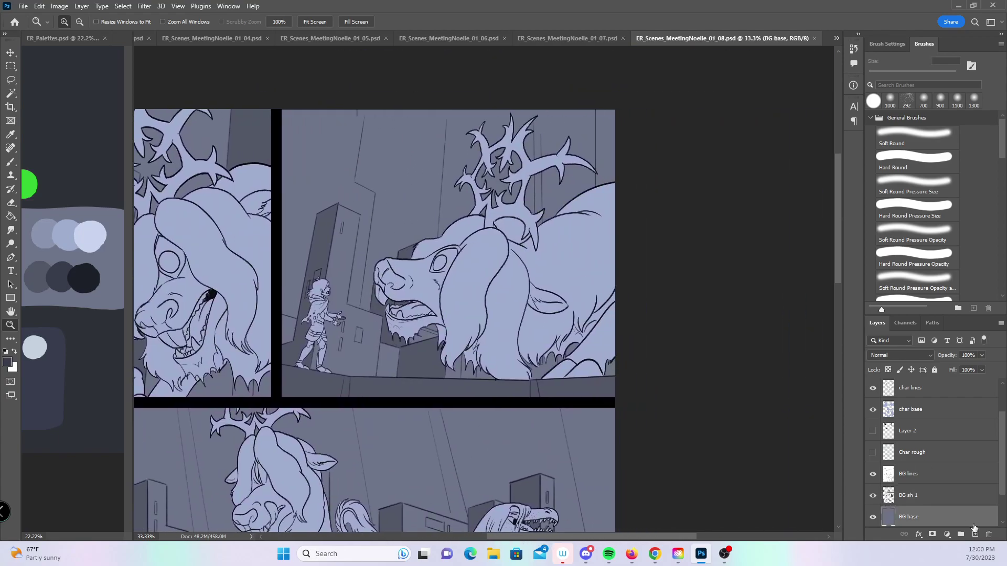
left_click(976, 535)
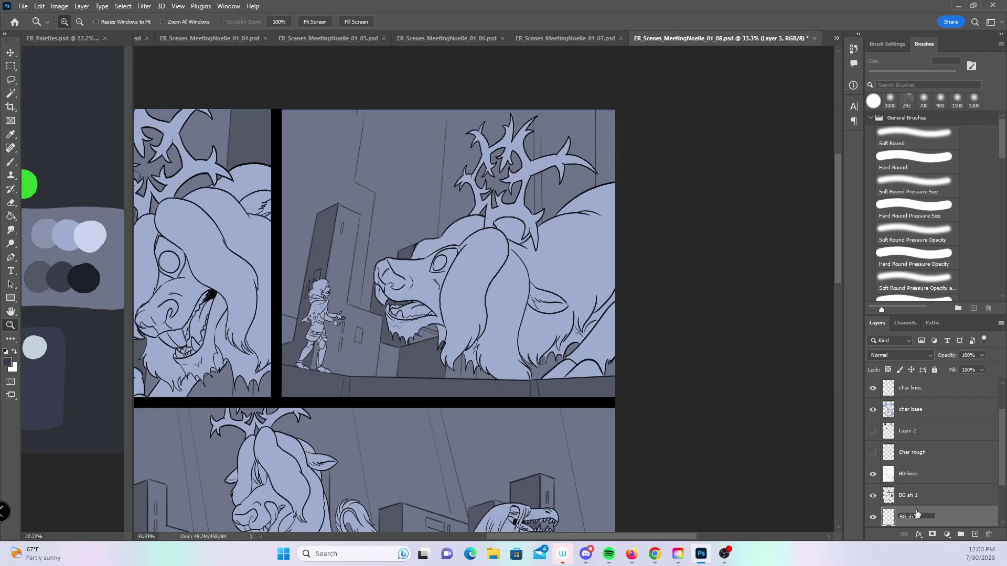
key("Return")
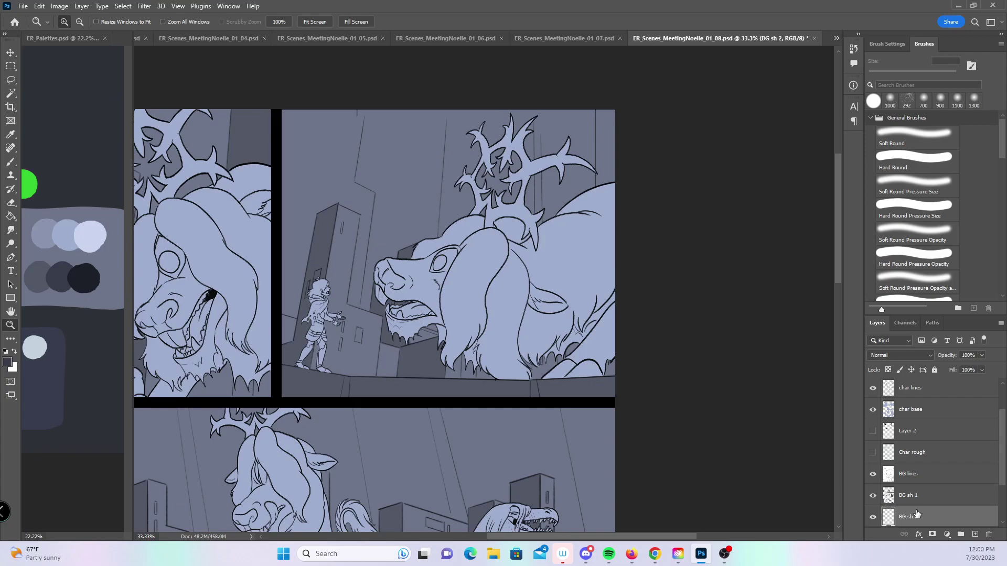
- Lasso the whole top panel in which the small character faces the antlered beast
left_click(11, 81)
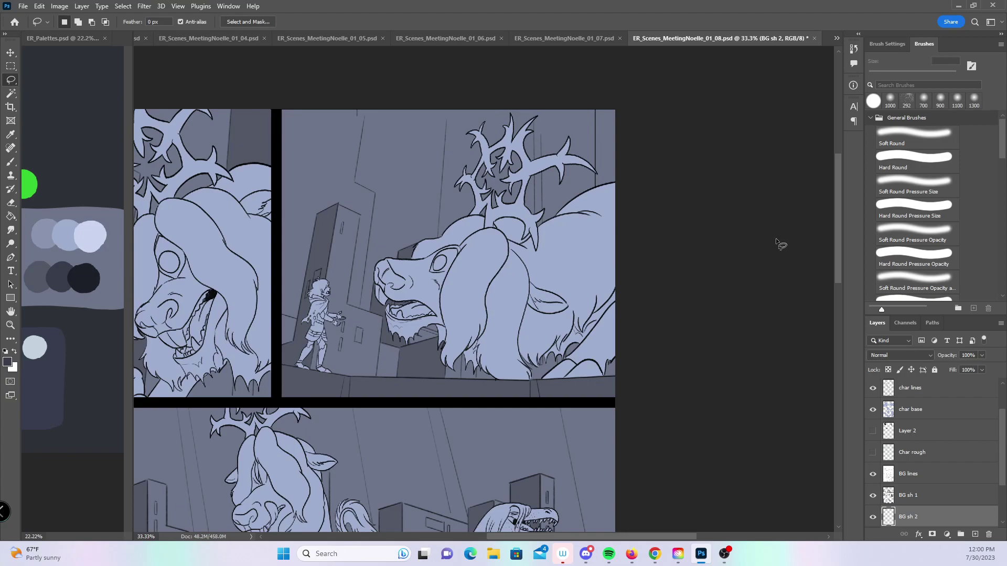
mouse_move(838, 198)
left_mouse_down()
mouse_move(825, 323)
mouse_move(836, 198)
left_mouse_up()
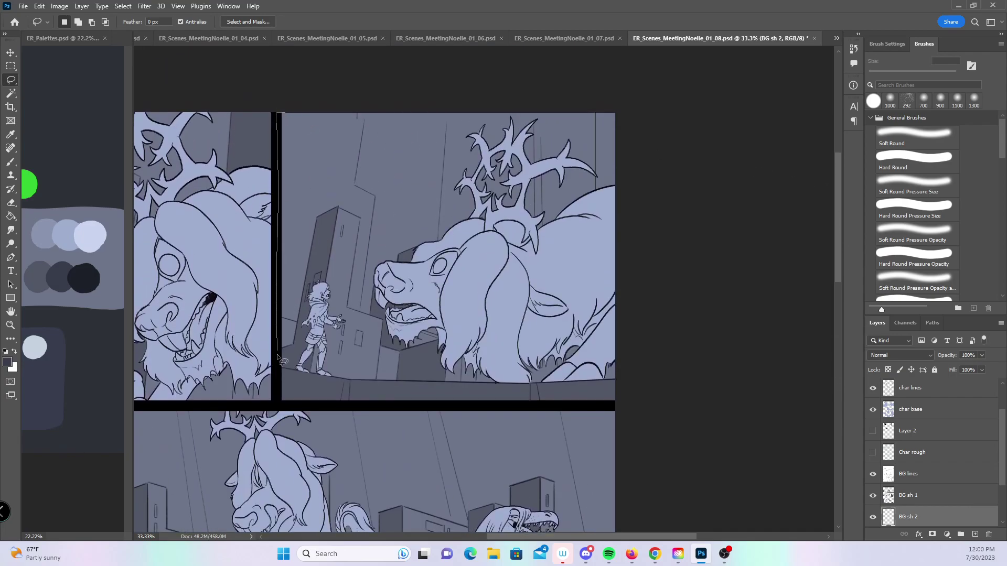
mouse_move(652, 388)
left_mouse_down()
mouse_move(678, 210)
mouse_move(673, 74)
left_mouse_up()
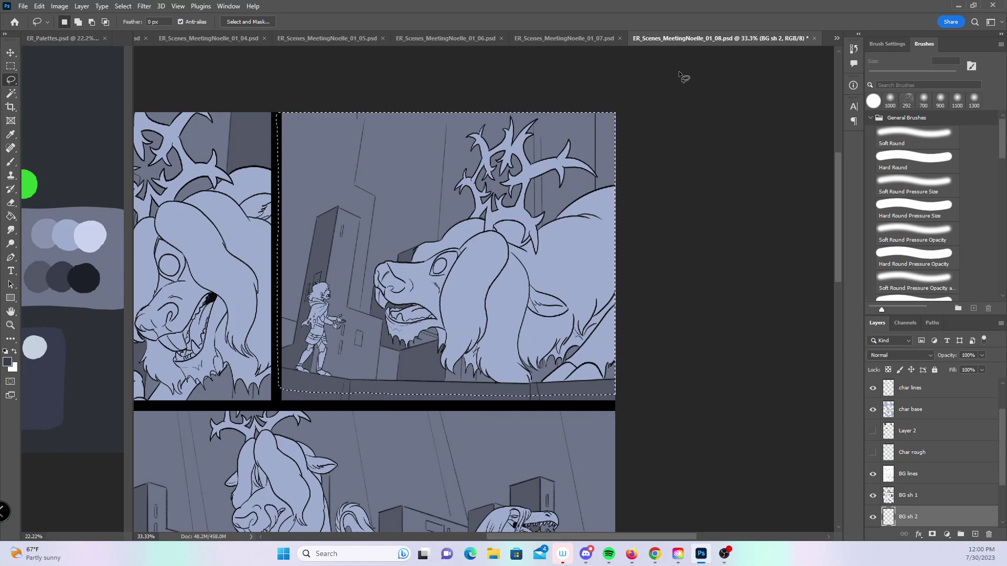
- Paint a soft haze in the light gray-blue palette color over the selected panel's background, using CarlsonSoft at 700 px and 50% opacity
key("b")
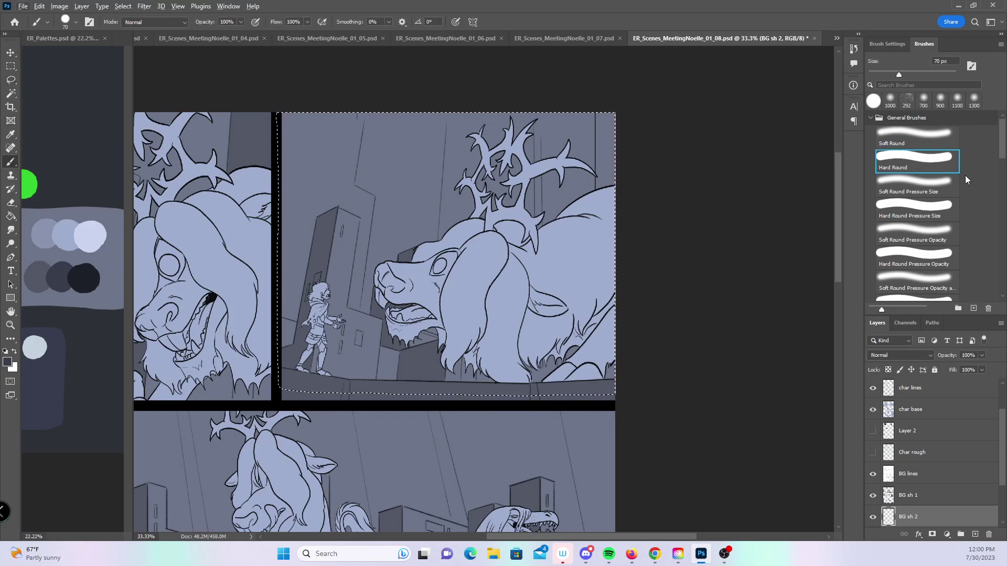
left_click_drag(1002, 151, 1002, 231)
left_click(936, 244)
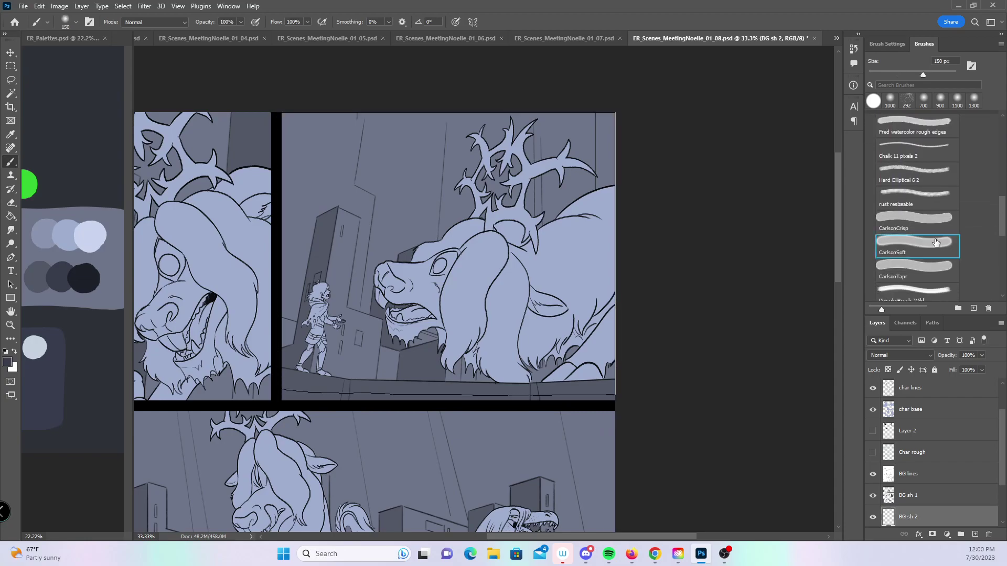
key("5")
key("bracketright")
key("bracketright")
key("bracketright")
key("bracketright")
key("bracketright")
key("bracketright")
key("bracketright")
key("bracketright")
key("ctrl+d")
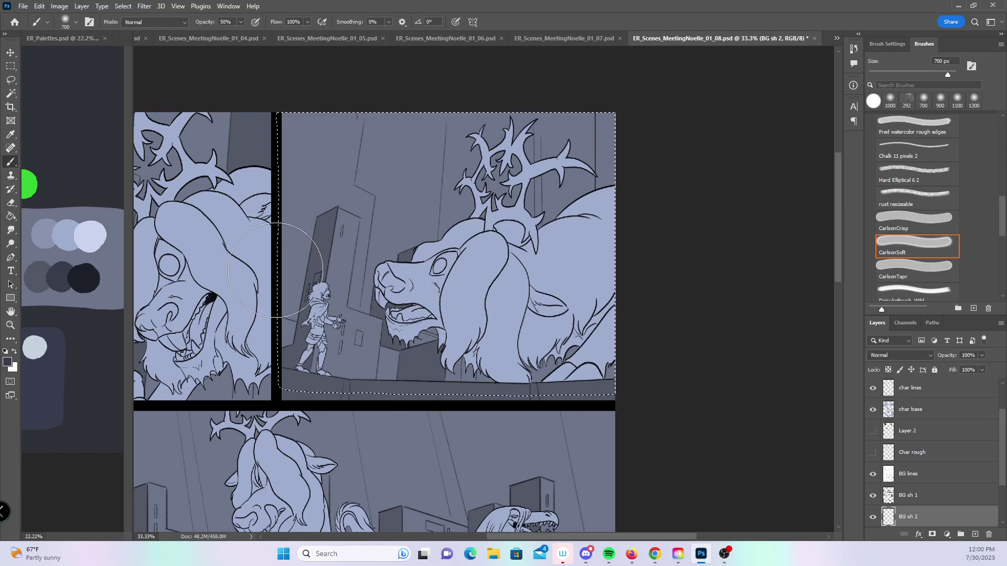
left_click_drag(310, 248, 316, 231)
key("ctrl+z")
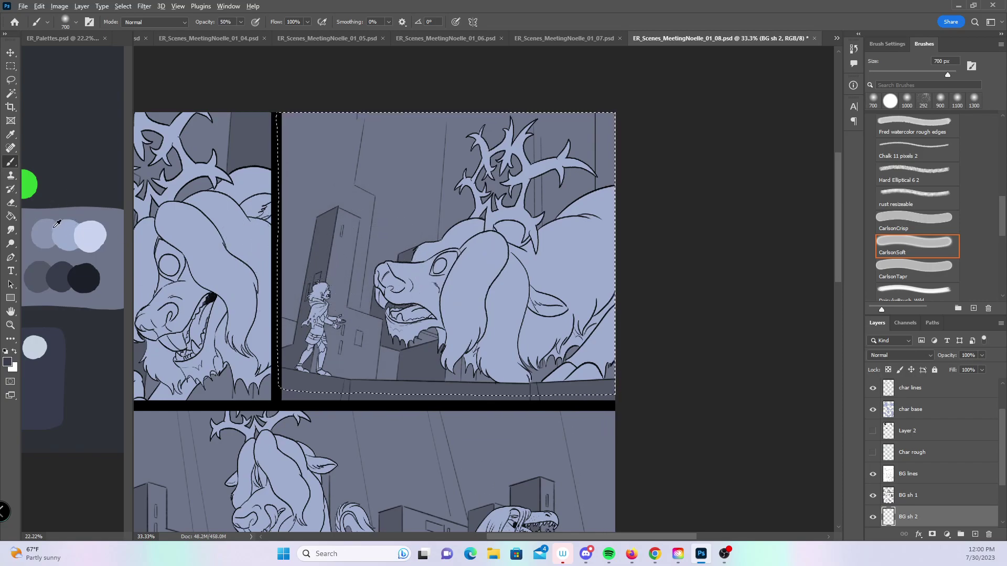
mouse_move(296, 250)
left_mouse_down()
mouse_move(660, 241)
mouse_move(278, 257)
left_mouse_up()
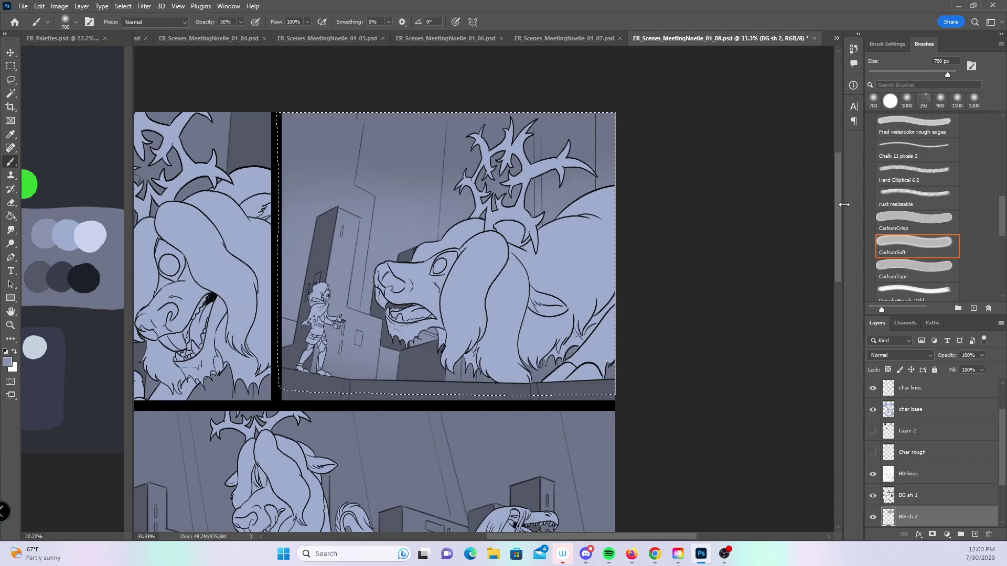
- Lasso the wide middle panel and paint the same soft light haze across the lower part of its skyline
scroll(832, 238, "down", 5)
left_click_drag(580, 536, 538, 535)
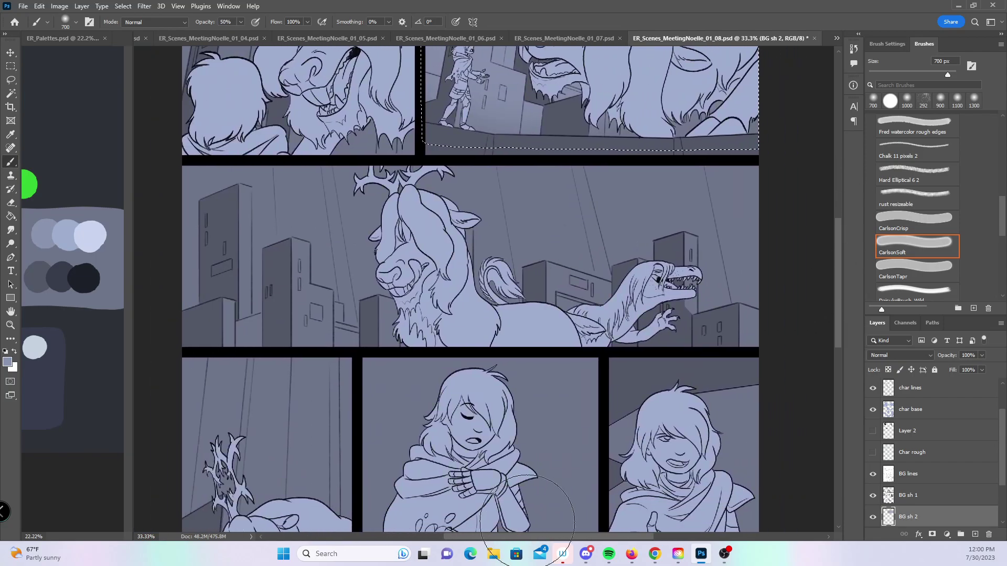
left_click(11, 80)
left_click_drag(244, 160, 741, 164)
left_click_drag(774, 336, 775, 344)
key("b")
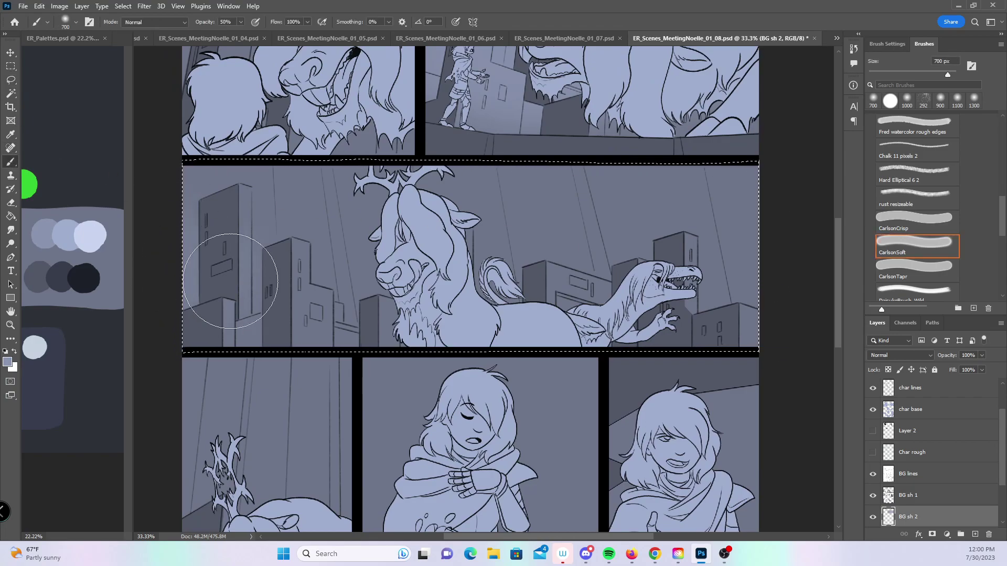
mouse_move(217, 278)
left_mouse_down()
mouse_move(465, 306)
mouse_move(741, 304)
left_mouse_up()
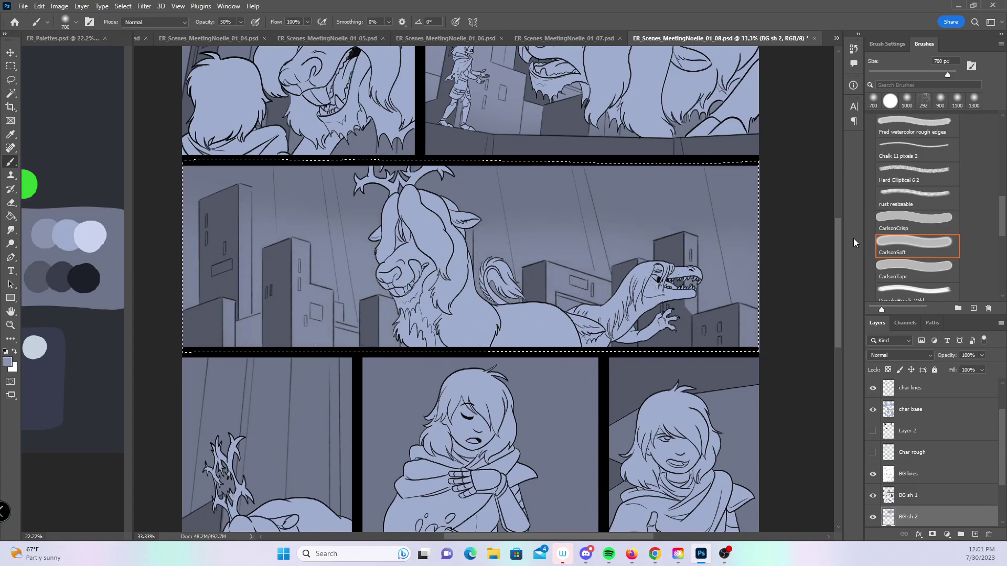
- Lasso the panel of the cloaked character with closed eyes and paint soft light haze into its lower background
scroll(835, 278, "down", 10)
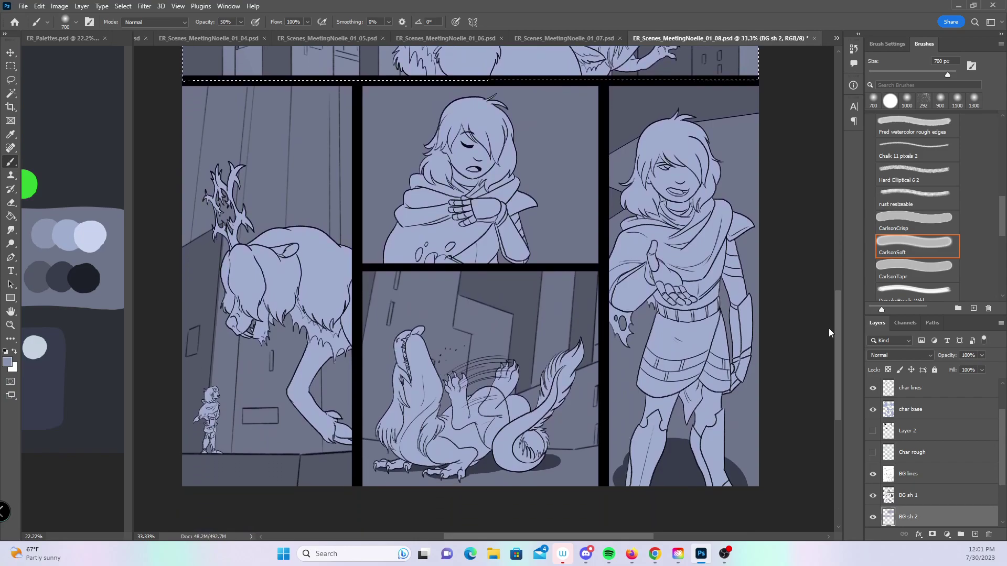
scroll(828, 328, "up", 3)
key("l")
mouse_move(367, 343)
left_mouse_down()
mouse_move(365, 363)
mouse_move(355, 269)
left_mouse_up()
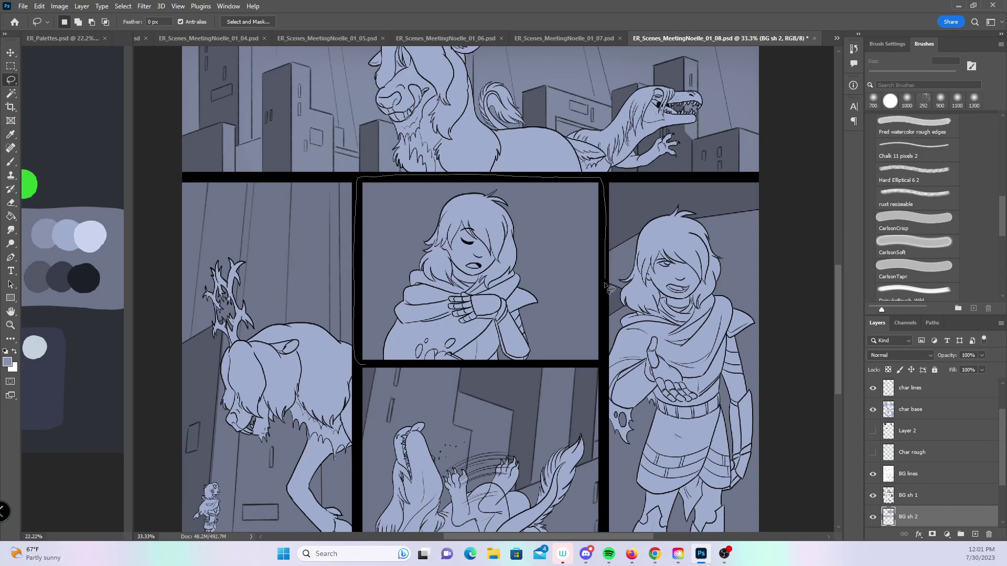
left_click_drag(609, 360, 607, 363)
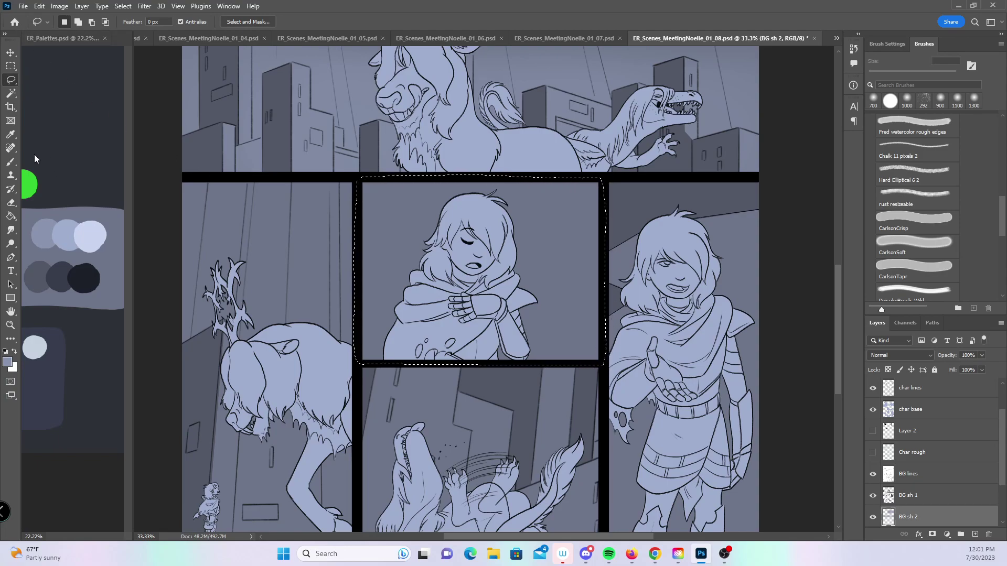
left_click(11, 163)
mouse_move(574, 336)
left_mouse_down()
mouse_move(612, 337)
mouse_move(499, 289)
mouse_move(492, 326)
mouse_move(512, 354)
mouse_move(487, 366)
mouse_move(525, 362)
left_mouse_up()
- Erase the haze from the building faces around the small character in the top panel with a 35 px Hard Round eraser
left_click_drag(837, 340, 839, 215)
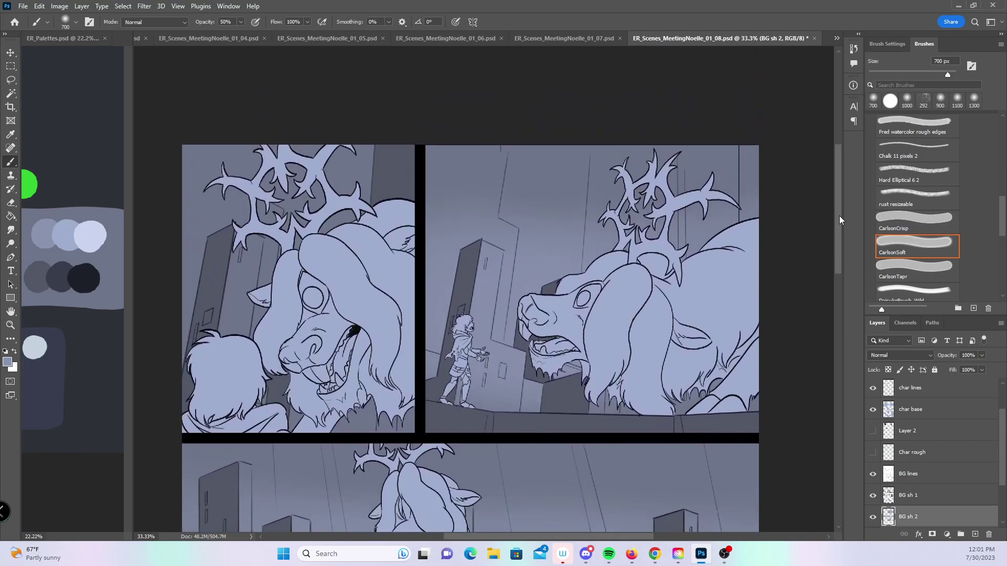
key("z")
left_click(563, 278)
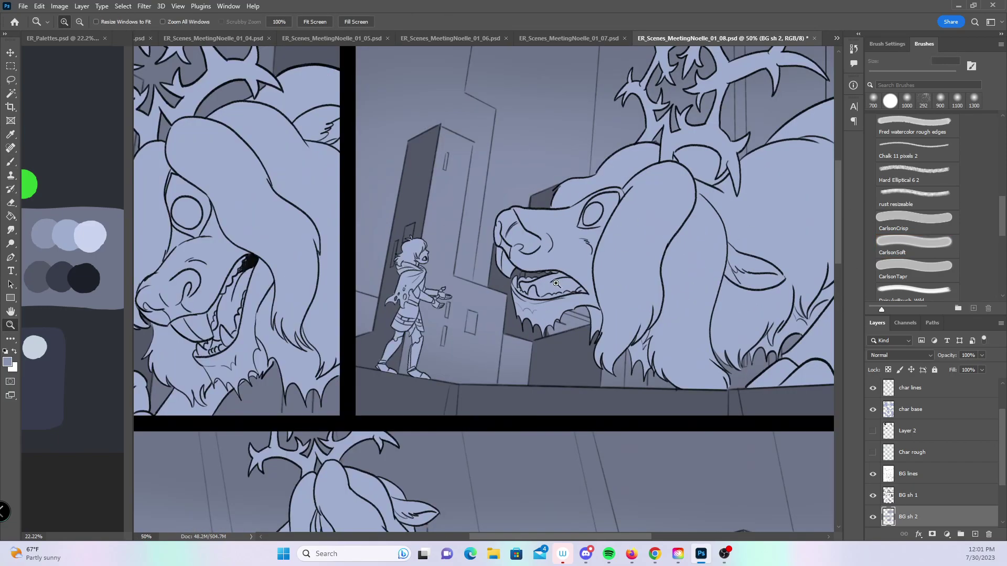
left_click(548, 283)
left_click_drag(243, 216, 323, 222)
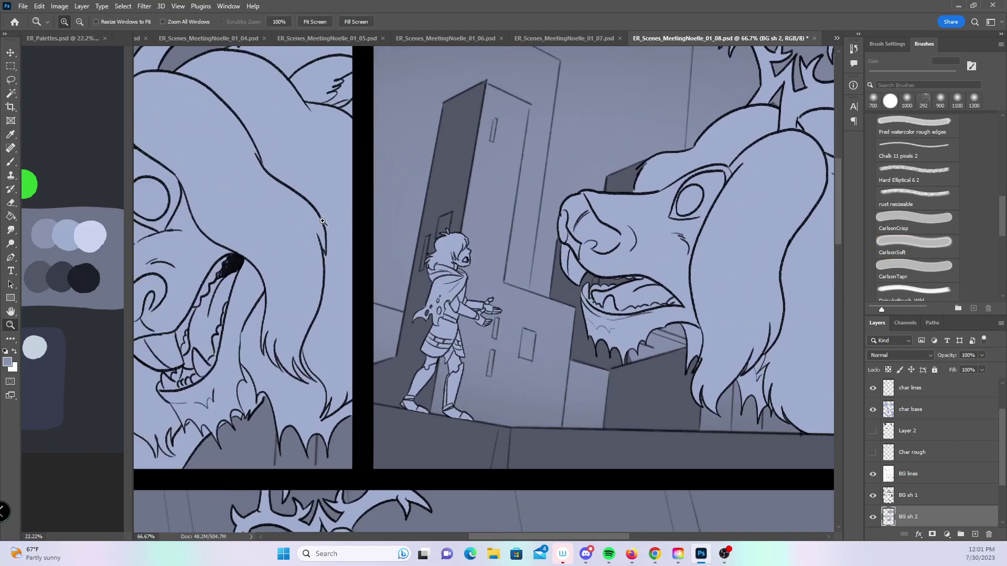
left_click(10, 202)
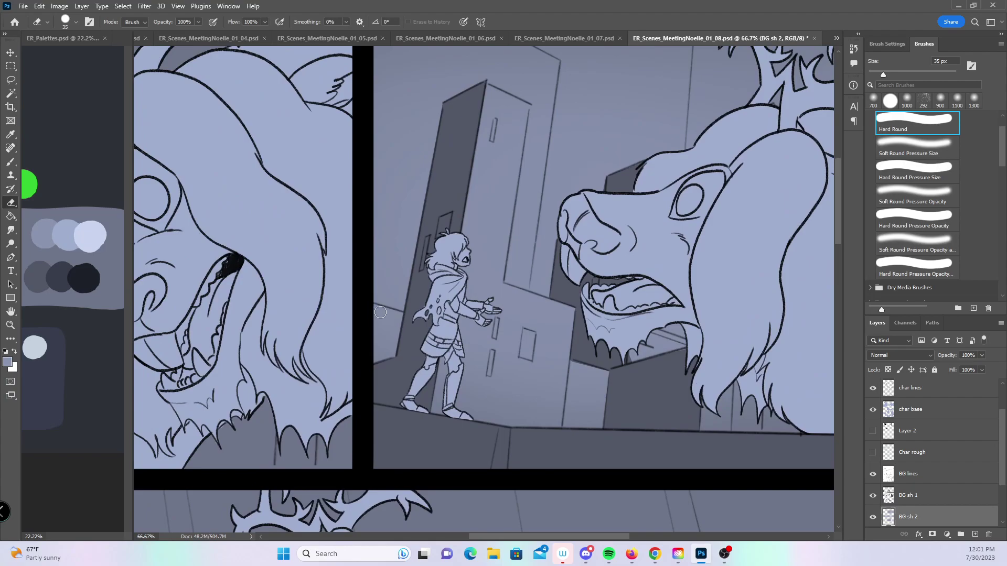
mouse_move(375, 310)
left_mouse_down()
mouse_move(403, 326)
mouse_move(375, 285)
mouse_move(376, 319)
mouse_move(397, 355)
mouse_move(414, 326)
left_mouse_up()
mouse_move(493, 77)
left_mouse_down()
mouse_move(486, 88)
mouse_move(524, 109)
mouse_move(497, 287)
left_mouse_up()
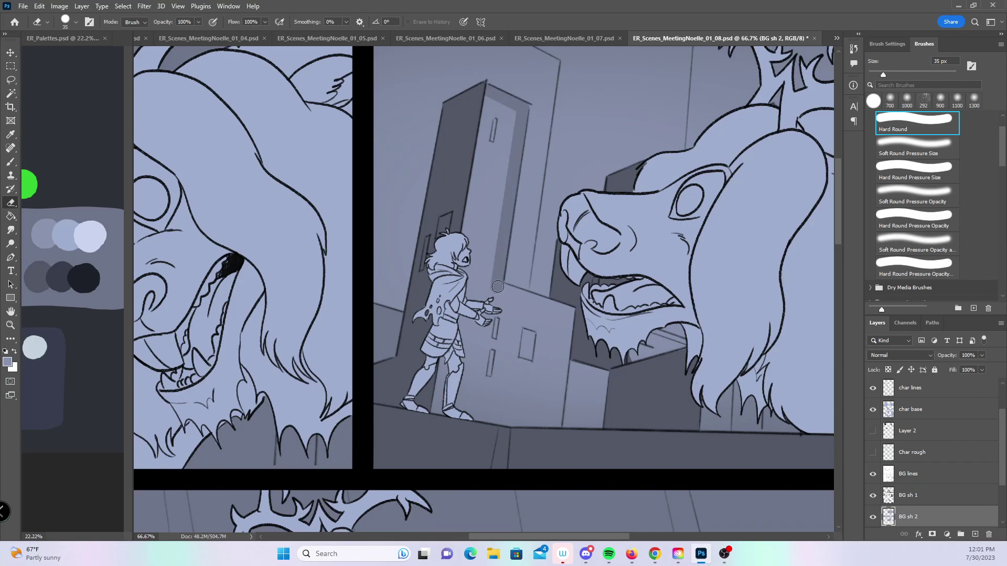
left_click(570, 311, "shift")
mouse_move(487, 107)
left_mouse_down()
mouse_move(476, 156)
mouse_move(513, 156)
mouse_move(468, 152)
mouse_move(483, 173)
mouse_move(482, 148)
mouse_move(463, 258)
mouse_move(493, 244)
mouse_move(474, 293)
left_mouse_up()
- Clear the remaining haze from the low buildings between the small character and the beast with a 60 px eraser
key("bracketright")
key("bracketright")
key("bracketright")
key("bracketright")
mouse_move(453, 341)
left_mouse_down()
mouse_move(493, 347)
mouse_move(526, 324)
mouse_move(572, 320)
mouse_move(485, 331)
mouse_move(454, 412)
mouse_move(435, 418)
mouse_move(484, 401)
mouse_move(511, 360)
mouse_move(565, 320)
mouse_move(586, 424)
mouse_move(608, 422)
left_mouse_up()
left_click_drag(742, 388, 449, 408)
left_click_drag(334, 360, 375, 365)
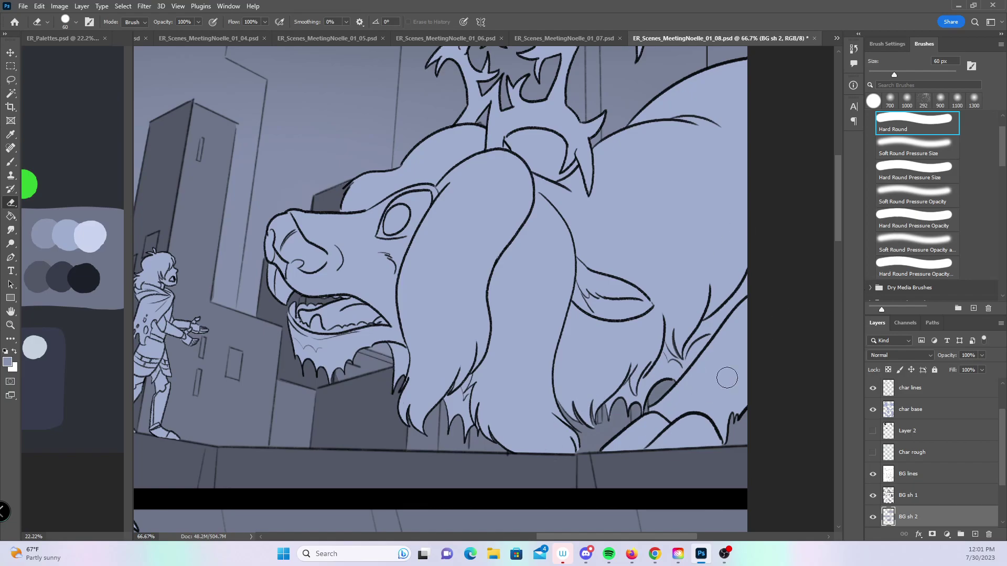
- Erase the haze from the lit side face of the tallest building in the wide middle panel with a 25 px Hard Round eraser
key("z")
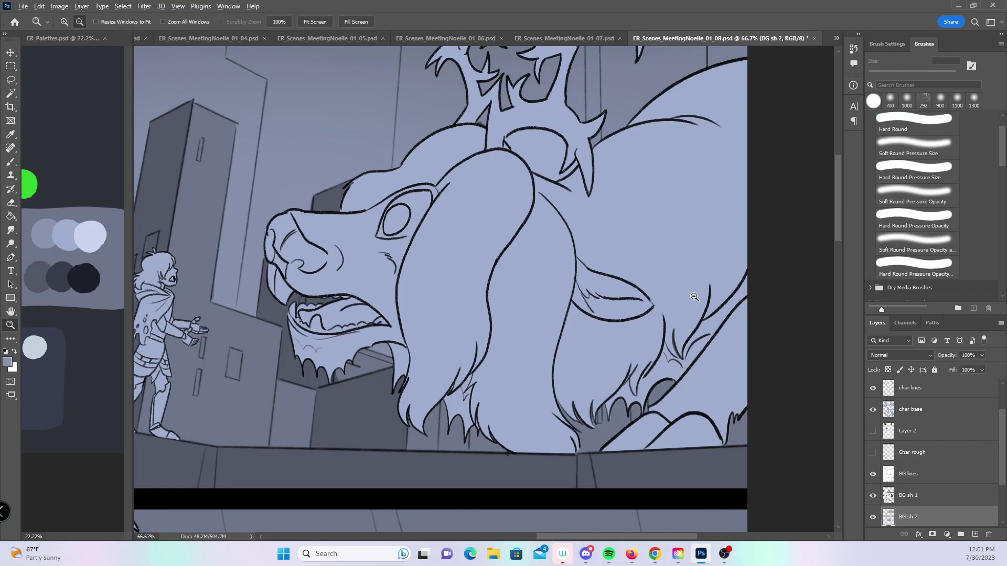
left_click(694, 297, "alt")
left_click_drag(616, 393, 730, 289)
left_click_drag(463, 481, 672, 248)
left_click(383, 298)
scroll(383, 299, "up", 2)
scroll(384, 299, "left", 1)
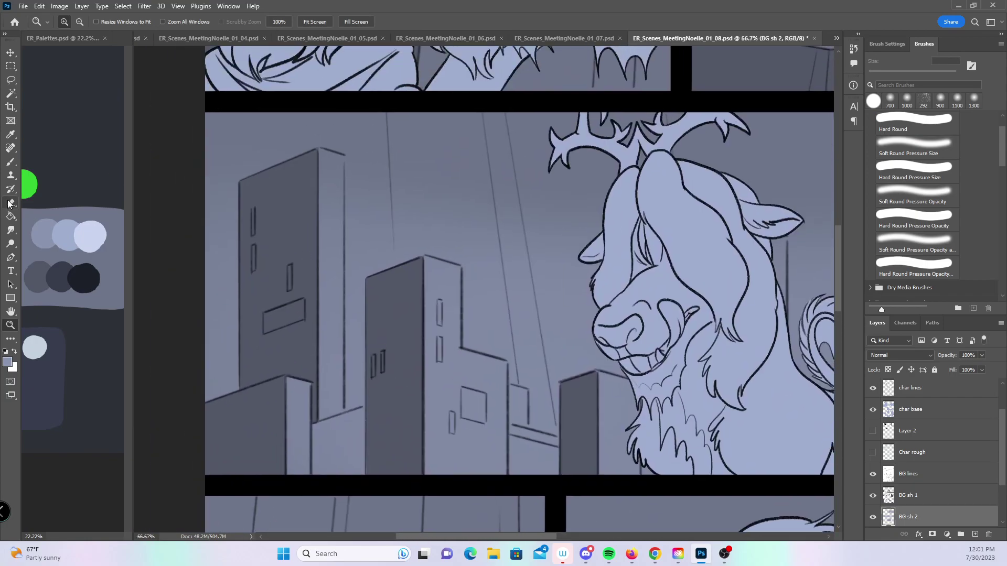
key("e")
key("bracketleft")
key("bracketleft")
key("bracketleft")
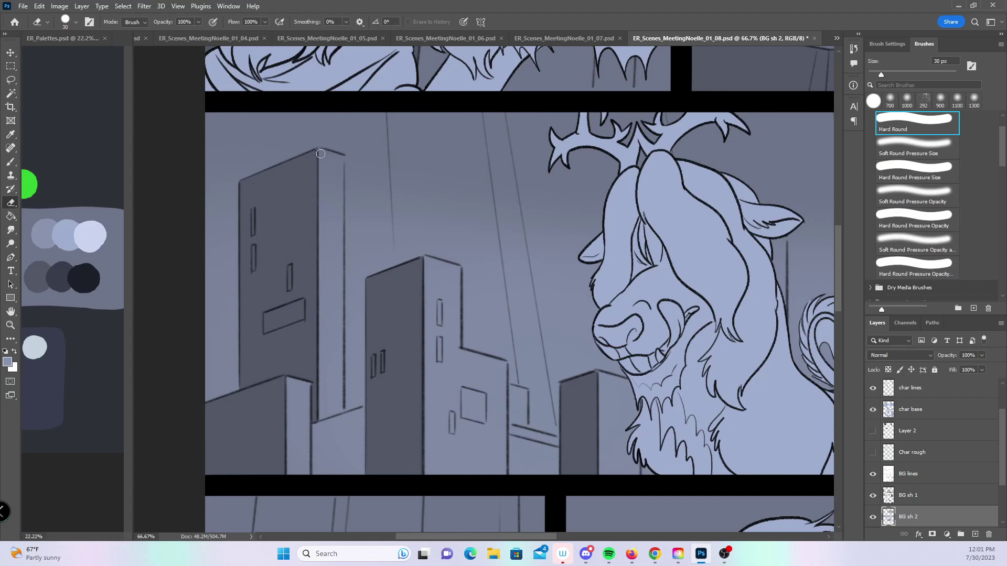
left_click_drag(339, 408, 335, 364)
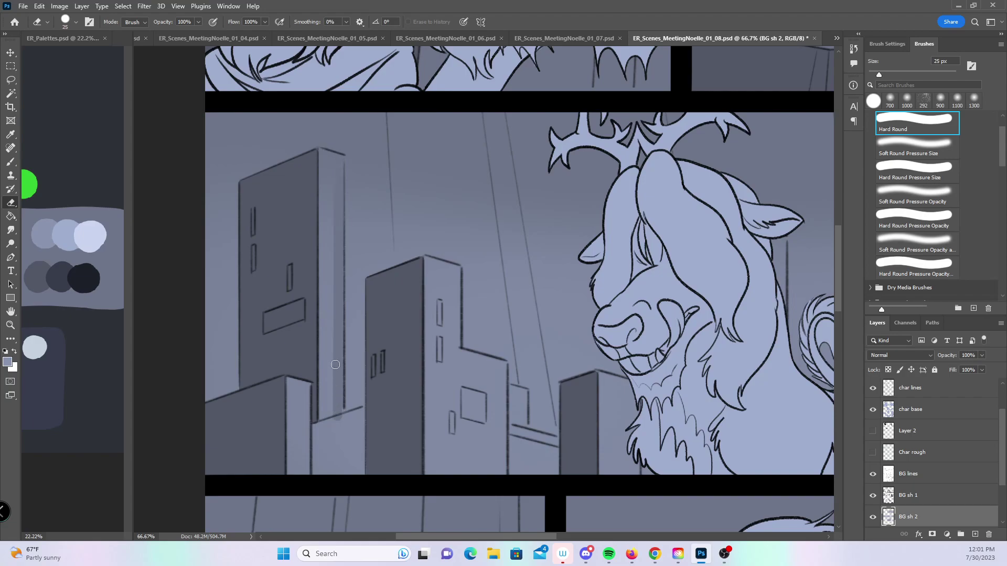
mouse_move(322, 252)
left_mouse_down()
mouse_move(331, 211)
mouse_move(332, 274)
mouse_move(296, 469)
mouse_move(310, 470)
mouse_move(329, 430)
mouse_move(318, 478)
left_mouse_up()
- Clear the haze from the low rooftop, the stepped building and the ledges up to the beast's chin with a 40 px eraser
key("bracketright")
key("bracketright")
key("bracketright")
mouse_move(338, 439)
left_mouse_down()
mouse_move(362, 417)
mouse_move(359, 472)
mouse_move(366, 426)
left_mouse_up()
left_click_drag(431, 265, 504, 367)
mouse_move(496, 403)
left_mouse_down()
mouse_move(496, 373)
mouse_move(504, 393)
mouse_move(522, 395)
mouse_move(510, 442)
mouse_move(563, 447)
left_mouse_up()
mouse_move(429, 275)
left_mouse_down()
mouse_move(422, 337)
mouse_move(445, 344)
mouse_move(443, 331)
mouse_move(431, 433)
mouse_move(437, 416)
mouse_move(421, 440)
mouse_move(443, 354)
mouse_move(448, 392)
mouse_move(506, 469)
left_mouse_up()
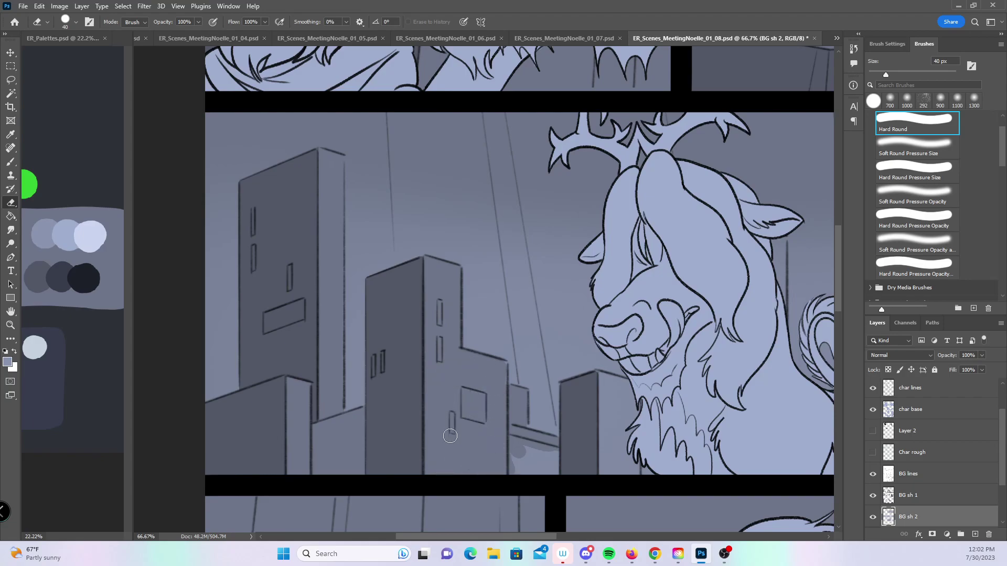
left_click_drag(566, 363, 397, 285)
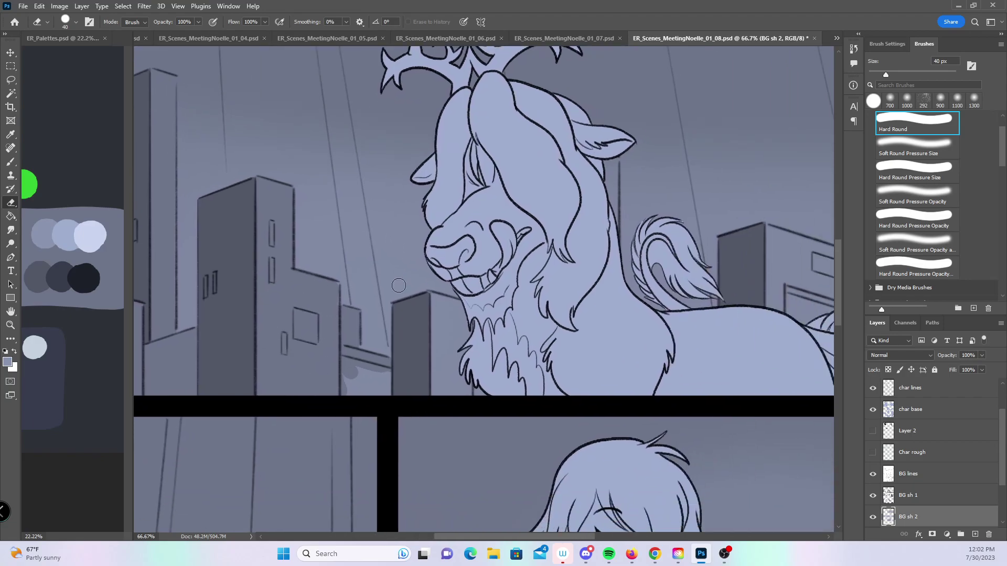
mouse_move(355, 367)
left_mouse_down()
mouse_move(371, 400)
mouse_move(423, 342)
mouse_move(431, 299)
mouse_move(466, 308)
mouse_move(433, 360)
mouse_move(446, 311)
mouse_move(479, 373)
left_mouse_up()
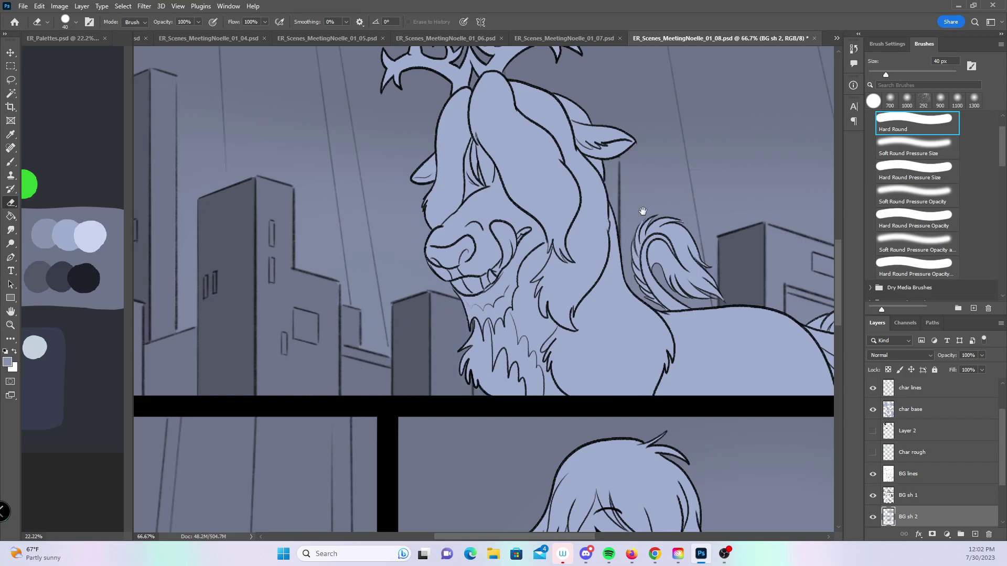
- Erase the haze from the wide building face between the beast's curled tail and the toothed creature's neck
left_click_drag(588, 309, 544, 341)
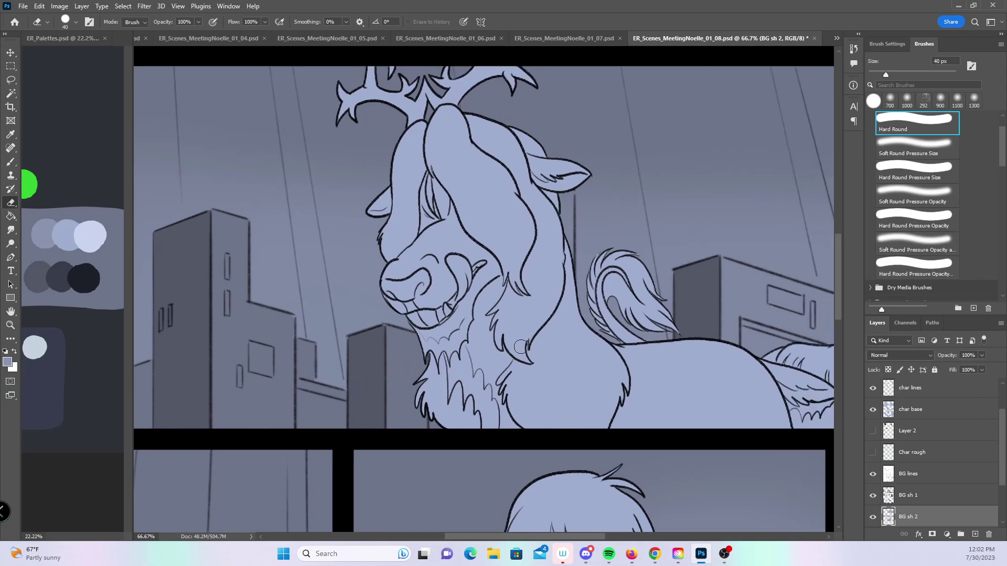
left_click_drag(732, 387, 462, 371)
mouse_move(462, 329)
left_mouse_down()
mouse_move(461, 289)
mouse_move(474, 308)
mouse_move(516, 307)
mouse_move(547, 325)
left_mouse_up()
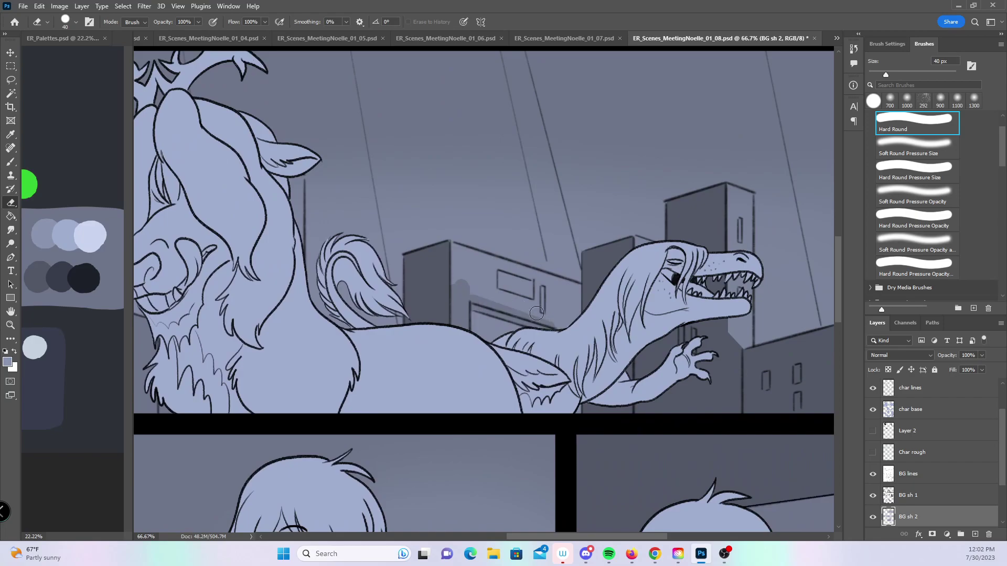
mouse_move(459, 290)
left_mouse_down()
mouse_move(450, 250)
mouse_move(530, 260)
mouse_move(582, 294)
mouse_move(468, 279)
mouse_move(465, 292)
mouse_move(478, 299)
mouse_move(529, 285)
mouse_move(580, 303)
left_mouse_up()
left_click(581, 292, "shift")
- Erase the haze from the lit faces of the tower behind the toothed head and the low building at the panel's end
left_click_drag(781, 286, 600, 287)
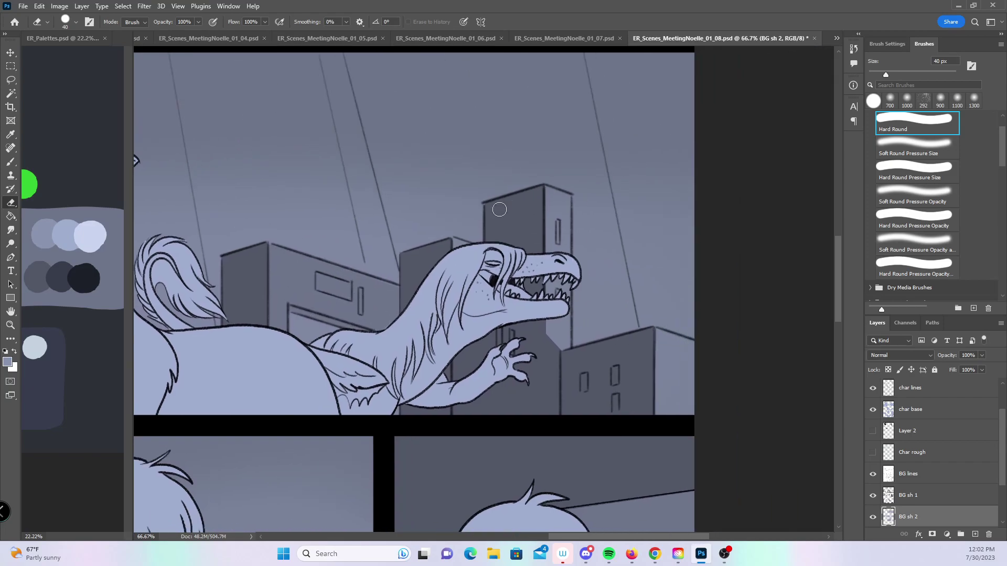
mouse_move(544, 197)
left_mouse_down()
mouse_move(563, 355)
mouse_move(551, 206)
mouse_move(554, 340)
left_mouse_up()
left_click(562, 355, "shift")
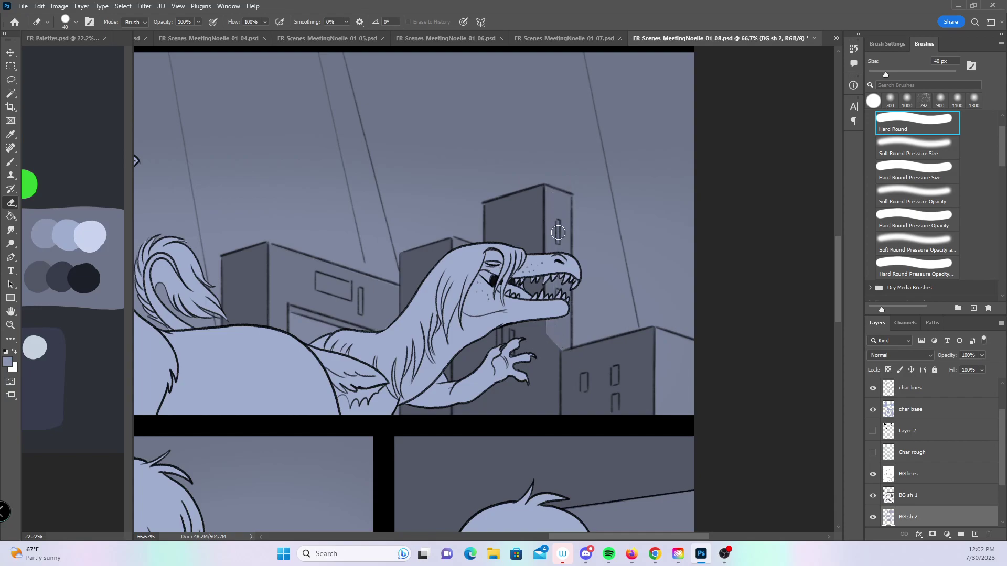
mouse_move(672, 344)
left_mouse_down()
mouse_move(695, 346)
mouse_move(655, 342)
mouse_move(661, 408)
mouse_move(691, 411)
left_mouse_up()
- Switch to the BG sh 1 layer and touch up the shading just above the small character in the tall lower-left panel with the eraser
left_click_drag(427, 427, 696, 201)
left_click_drag(420, 409, 553, 206)
left_click_drag(383, 365, 618, 251)
left_click_drag(498, 310, 553, 241)
left_click_drag(370, 355, 376, 281)
left_click(902, 498)
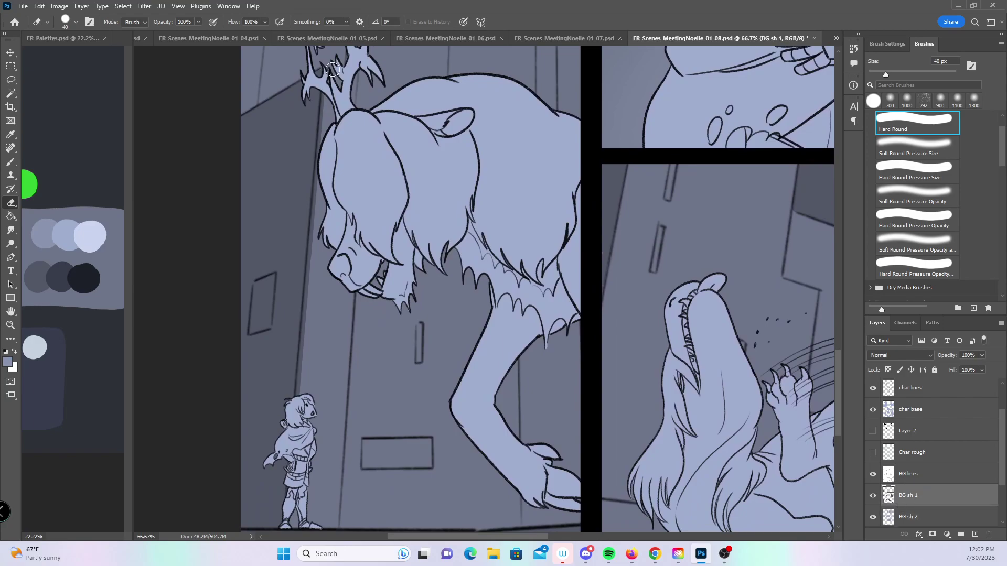
left_click(303, 398, "shift")
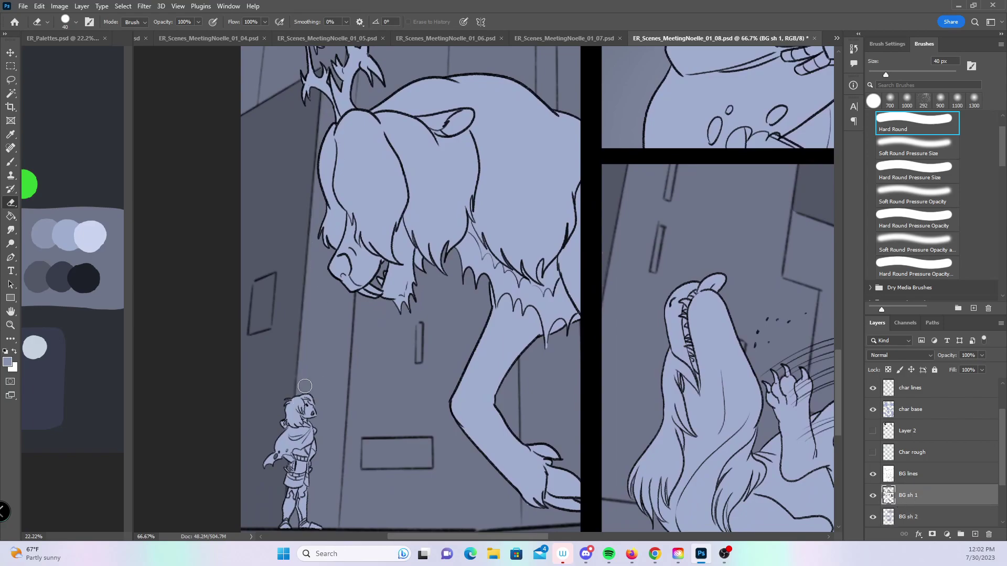
- Lasso the whole tall lower-left panel with the beast looming over the small character
key("z")
left_click(697, 338, "alt")
left_click(747, 343, "alt")
left_click_drag(806, 339, 594, 516)
scroll(578, 404, "up", 8)
scroll(645, 521, "down", 11)
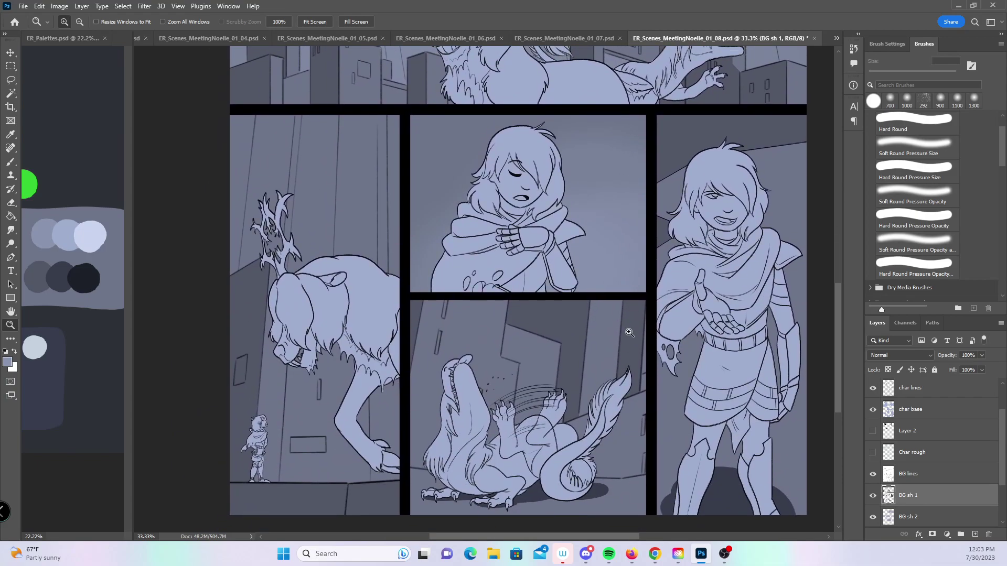
left_click(651, 335, "alt")
left_click(15, 80)
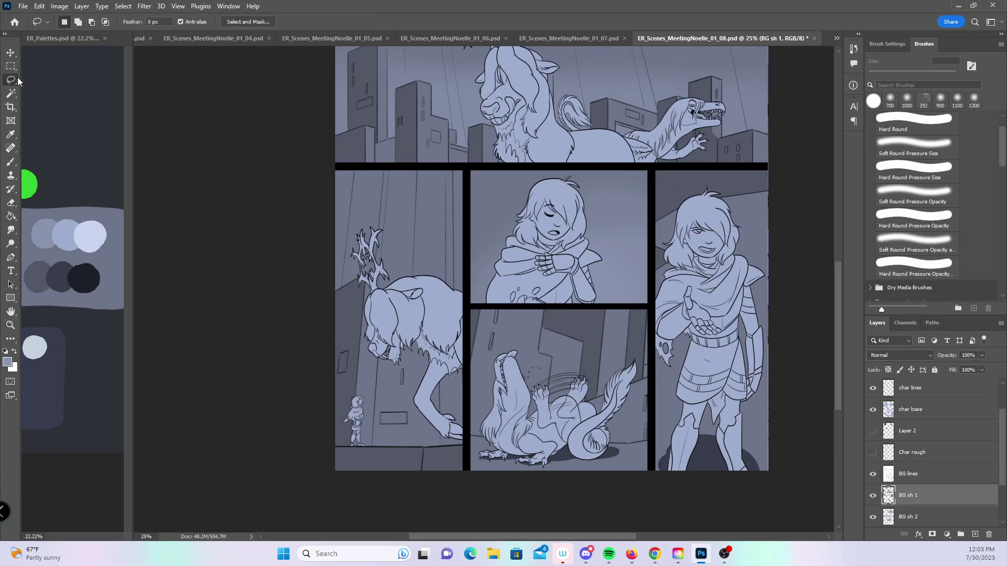
left_click_drag(348, 173, 312, 270)
left_click_drag(464, 476, 468, 425)
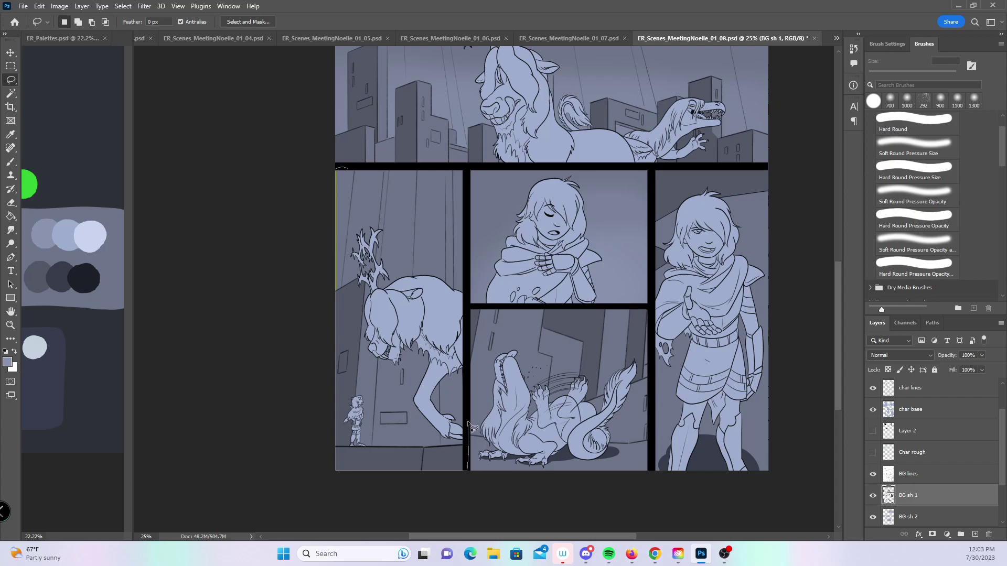
left_click_drag(465, 169, 470, 164)
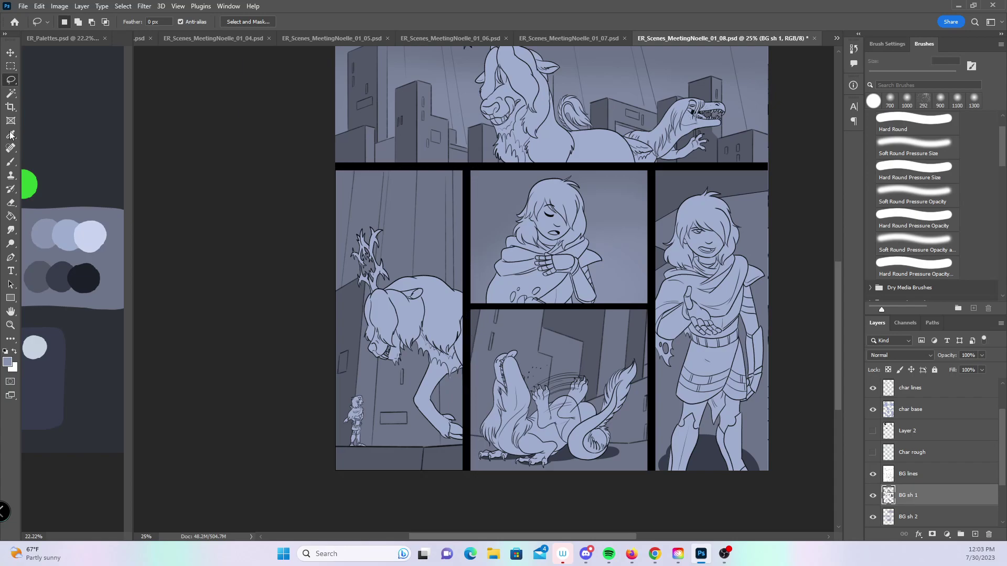
- Create a new layer above BG sh 1 and name it BG sh 3
key("b")
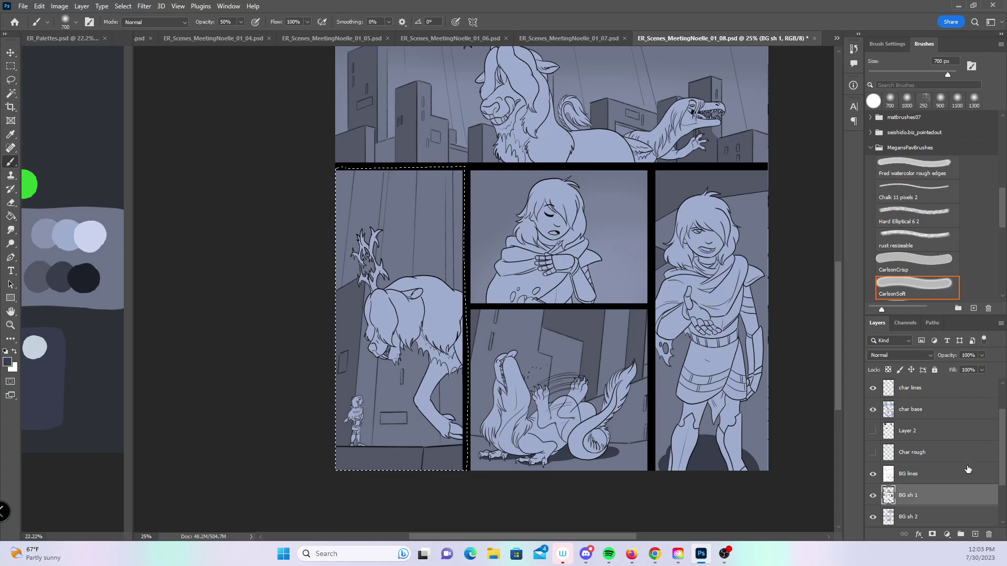
left_click(974, 534)
double_click(914, 496)
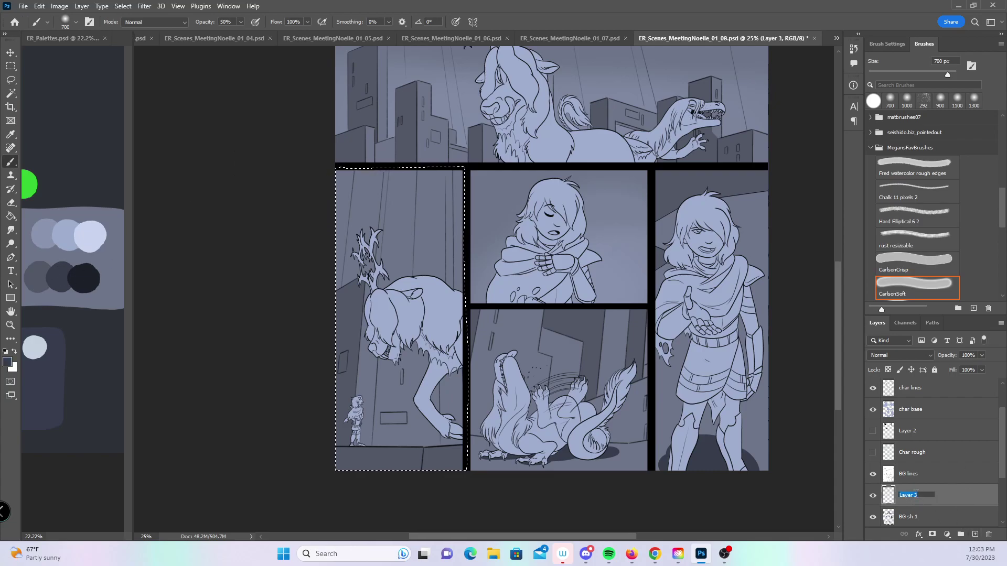
type("BG sh 3")
key("Return")
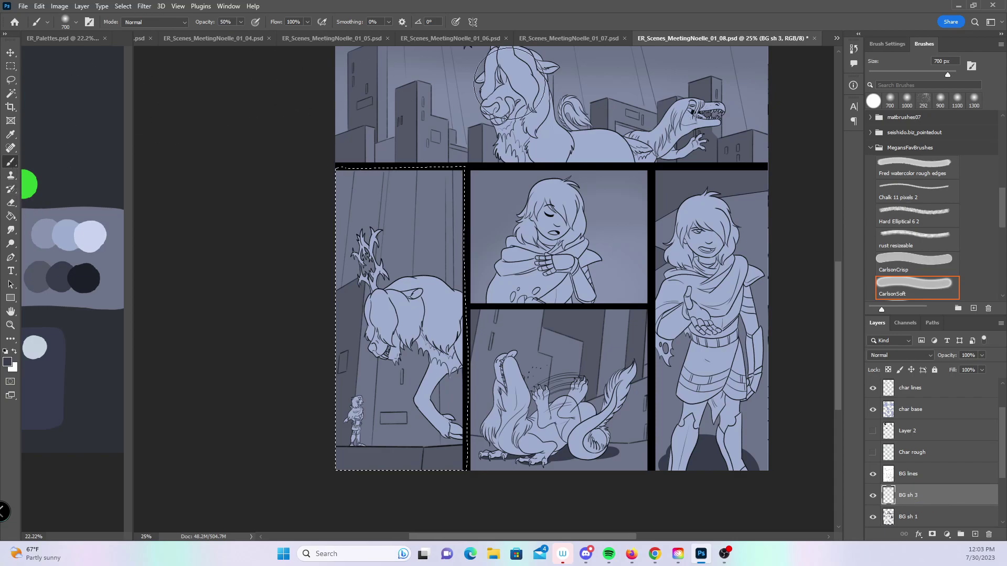
- Set BG sh 3 to Multiply and paint soft dark shading across the top of the selected panel with the 700 px CarlsonSoft brush
key("ctrl+z")
left_click(891, 355)
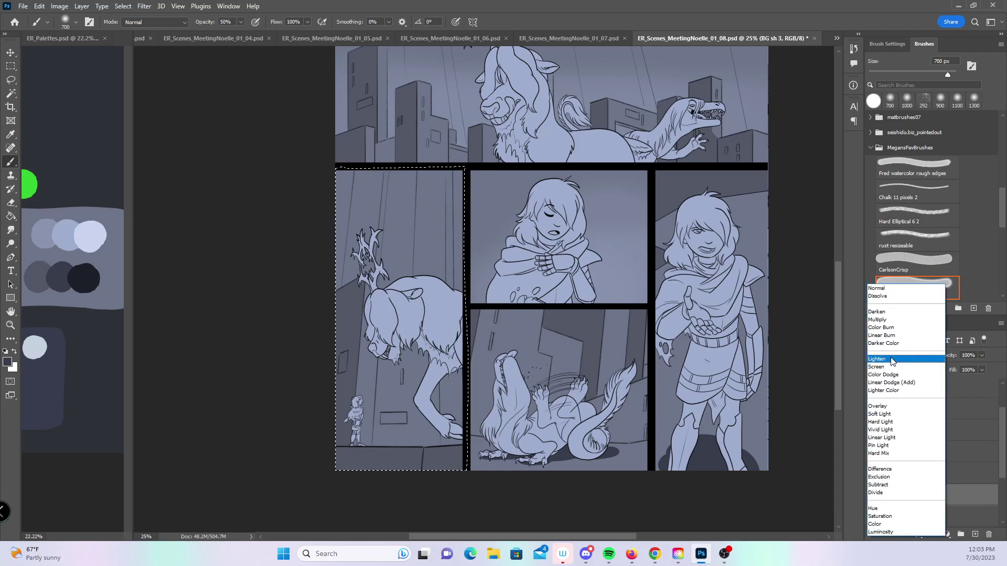
left_click(904, 320)
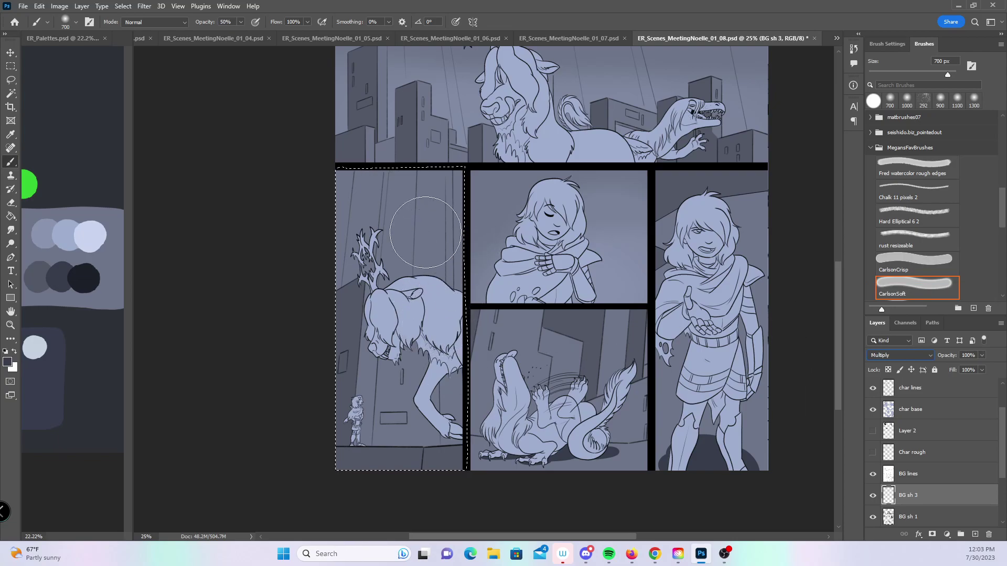
left_click_drag(355, 160, 411, 162)
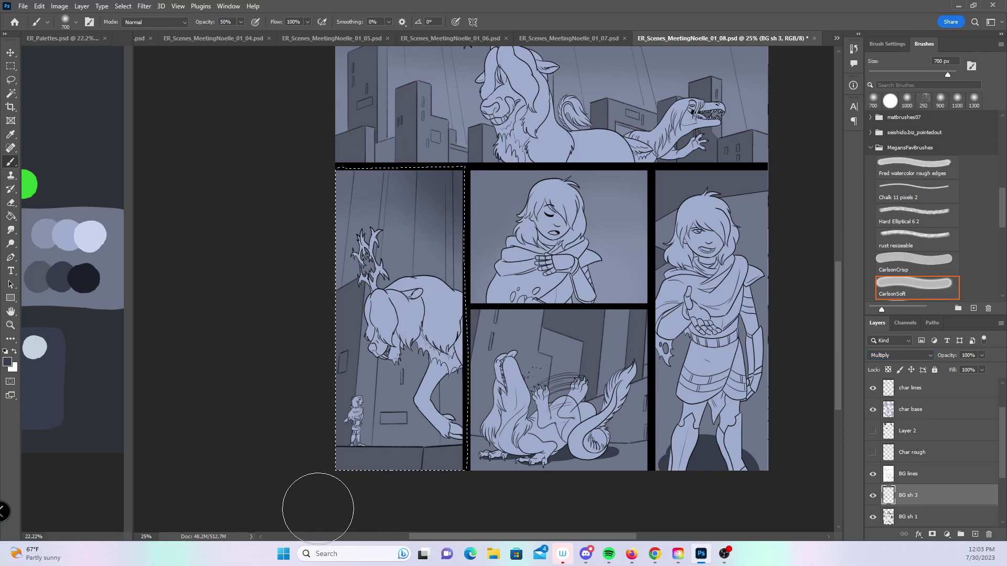
- Lasso the upper half of the standing character's panel, paint soft dark shading across its top, then deselect and save the page
left_click_drag(838, 332, 820, 309)
key("l")
mouse_move(651, 242)
left_mouse_down()
mouse_move(651, 390)
mouse_move(666, 422)
mouse_move(792, 278)
left_mouse_up()
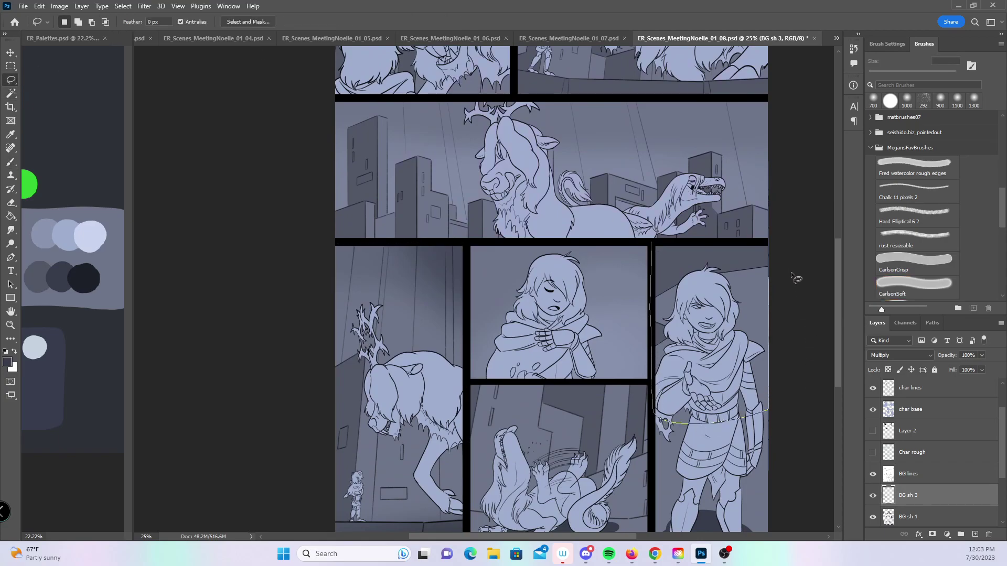
left_click_drag(788, 241, 788, 240)
key("b")
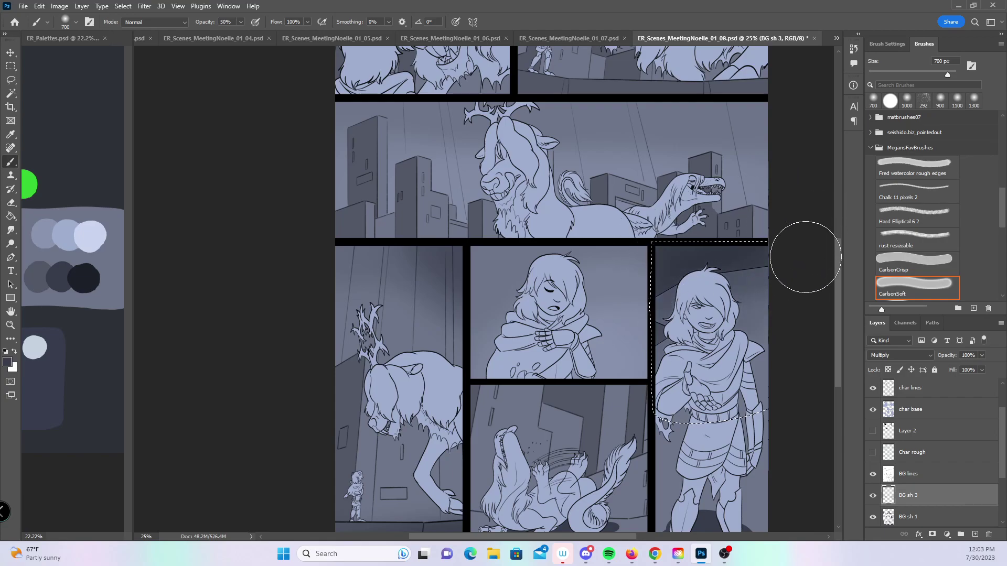
key("ctrl+d")
key("ctrl+s")
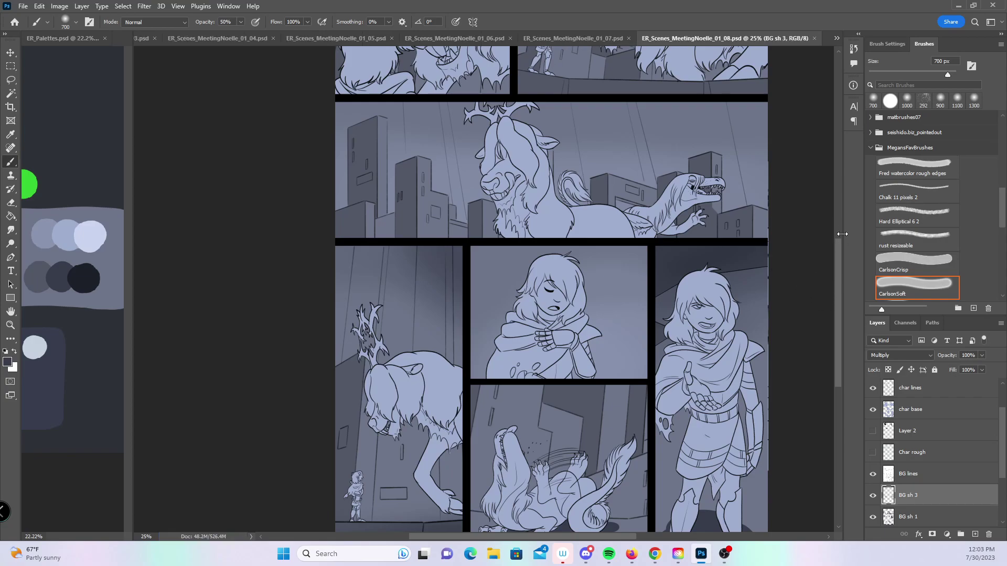
scroll(817, 231, "up", 4)
scroll(820, 248, "down", 2)
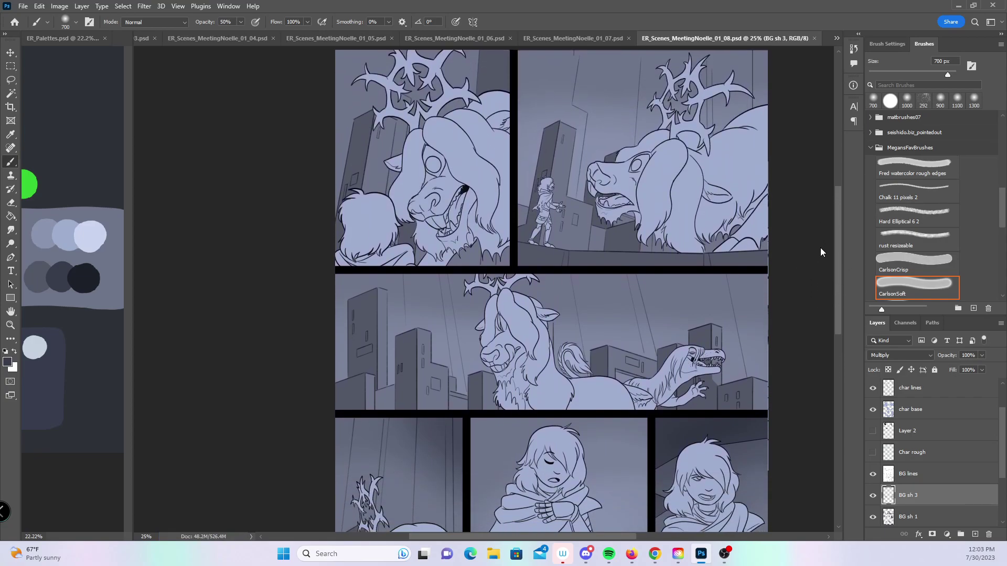
scroll(817, 274, "down", 3)
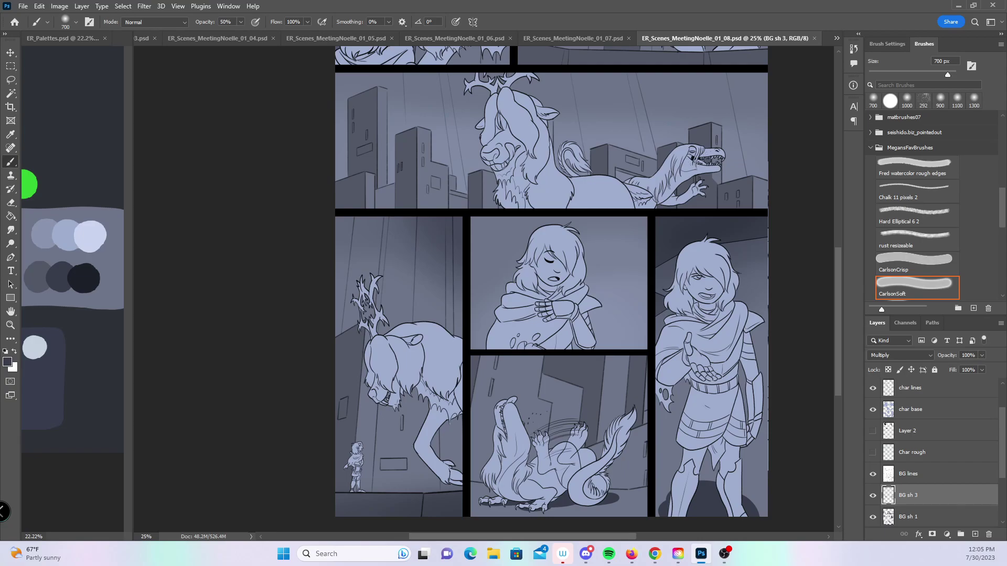
key("alt+Tab")
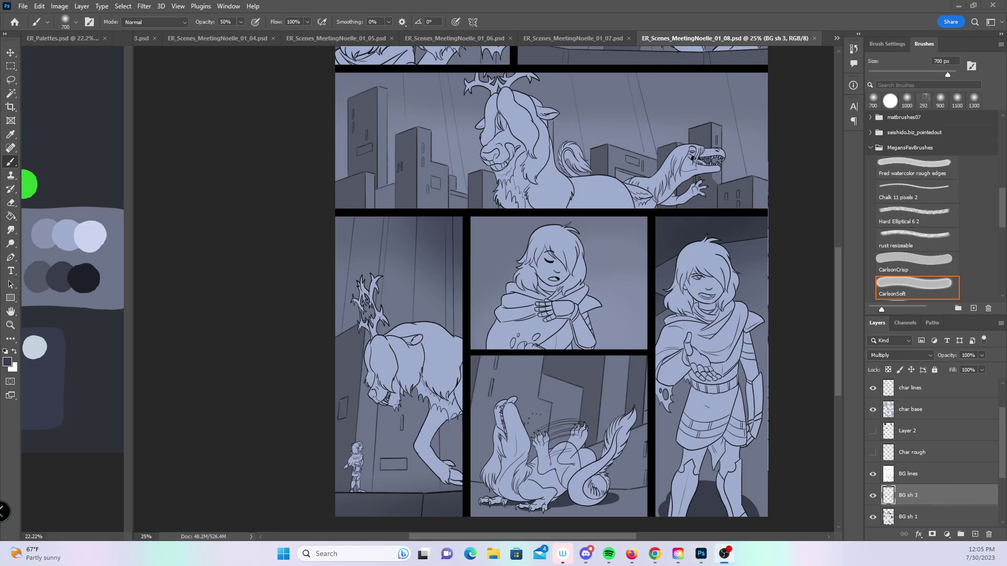